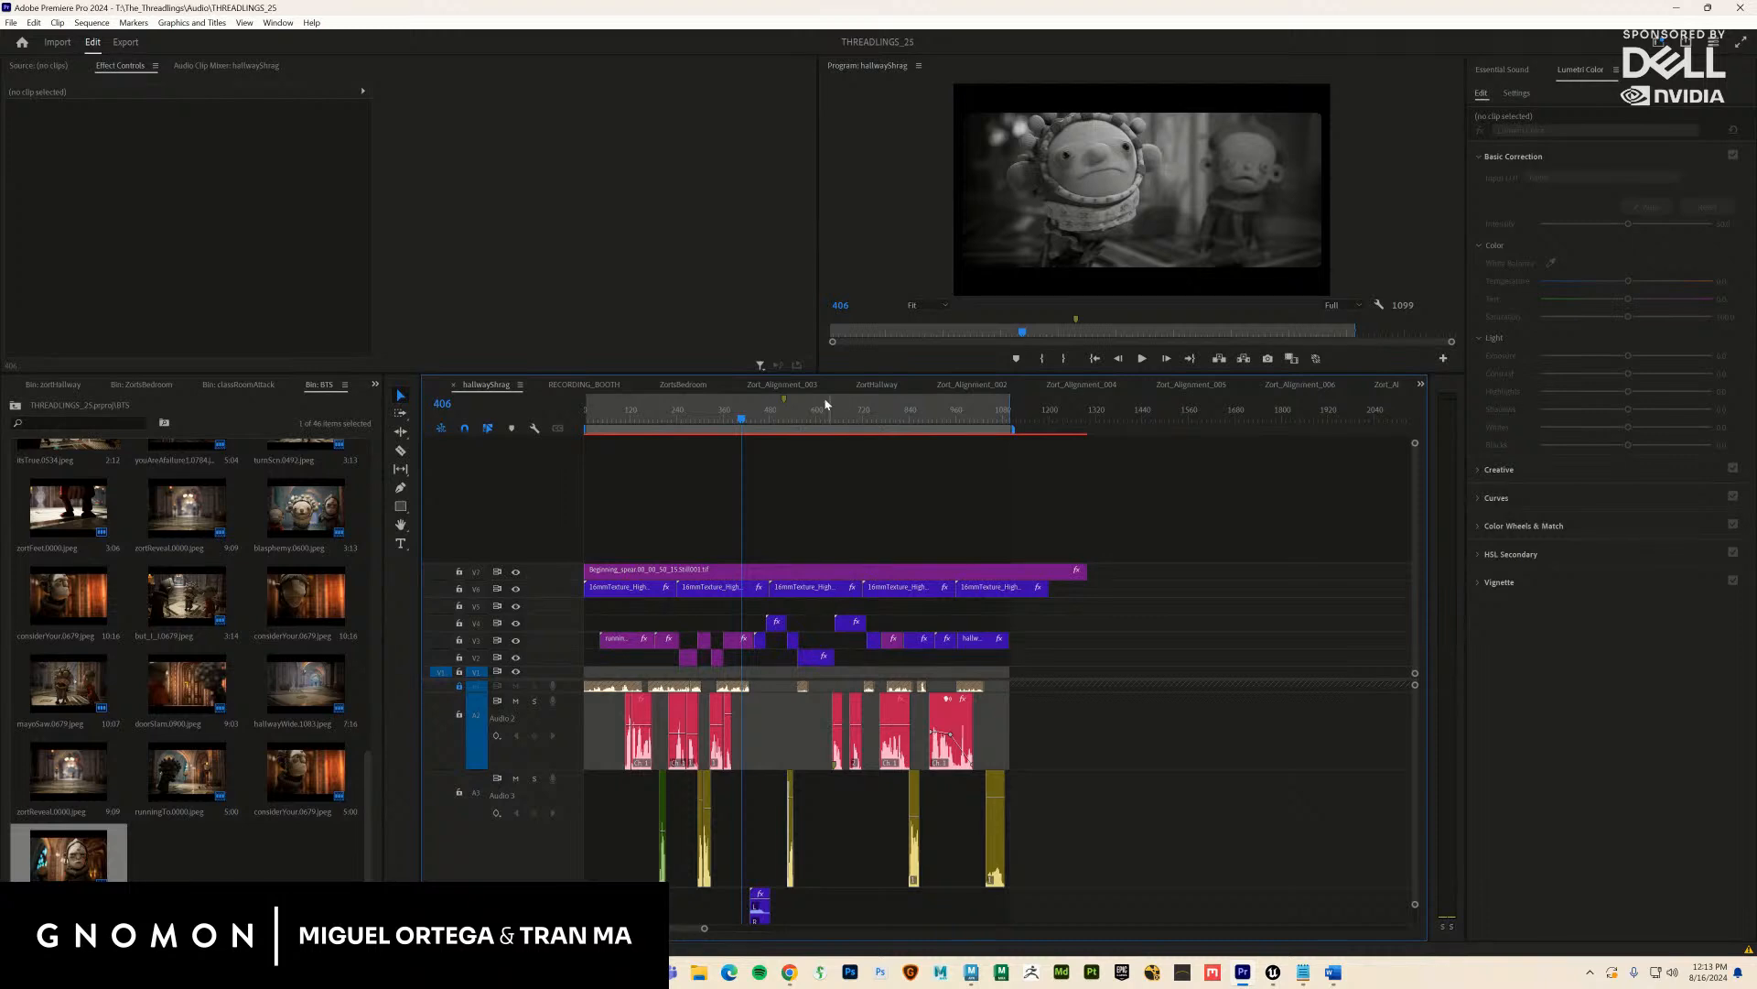
Step: Scrub the playhead slightly forward in the hallway sequence to preview the shot
{"action": "left_click", "coordinate": [756, 418]}
{"action": "left_click", "coordinate": [754, 420]}
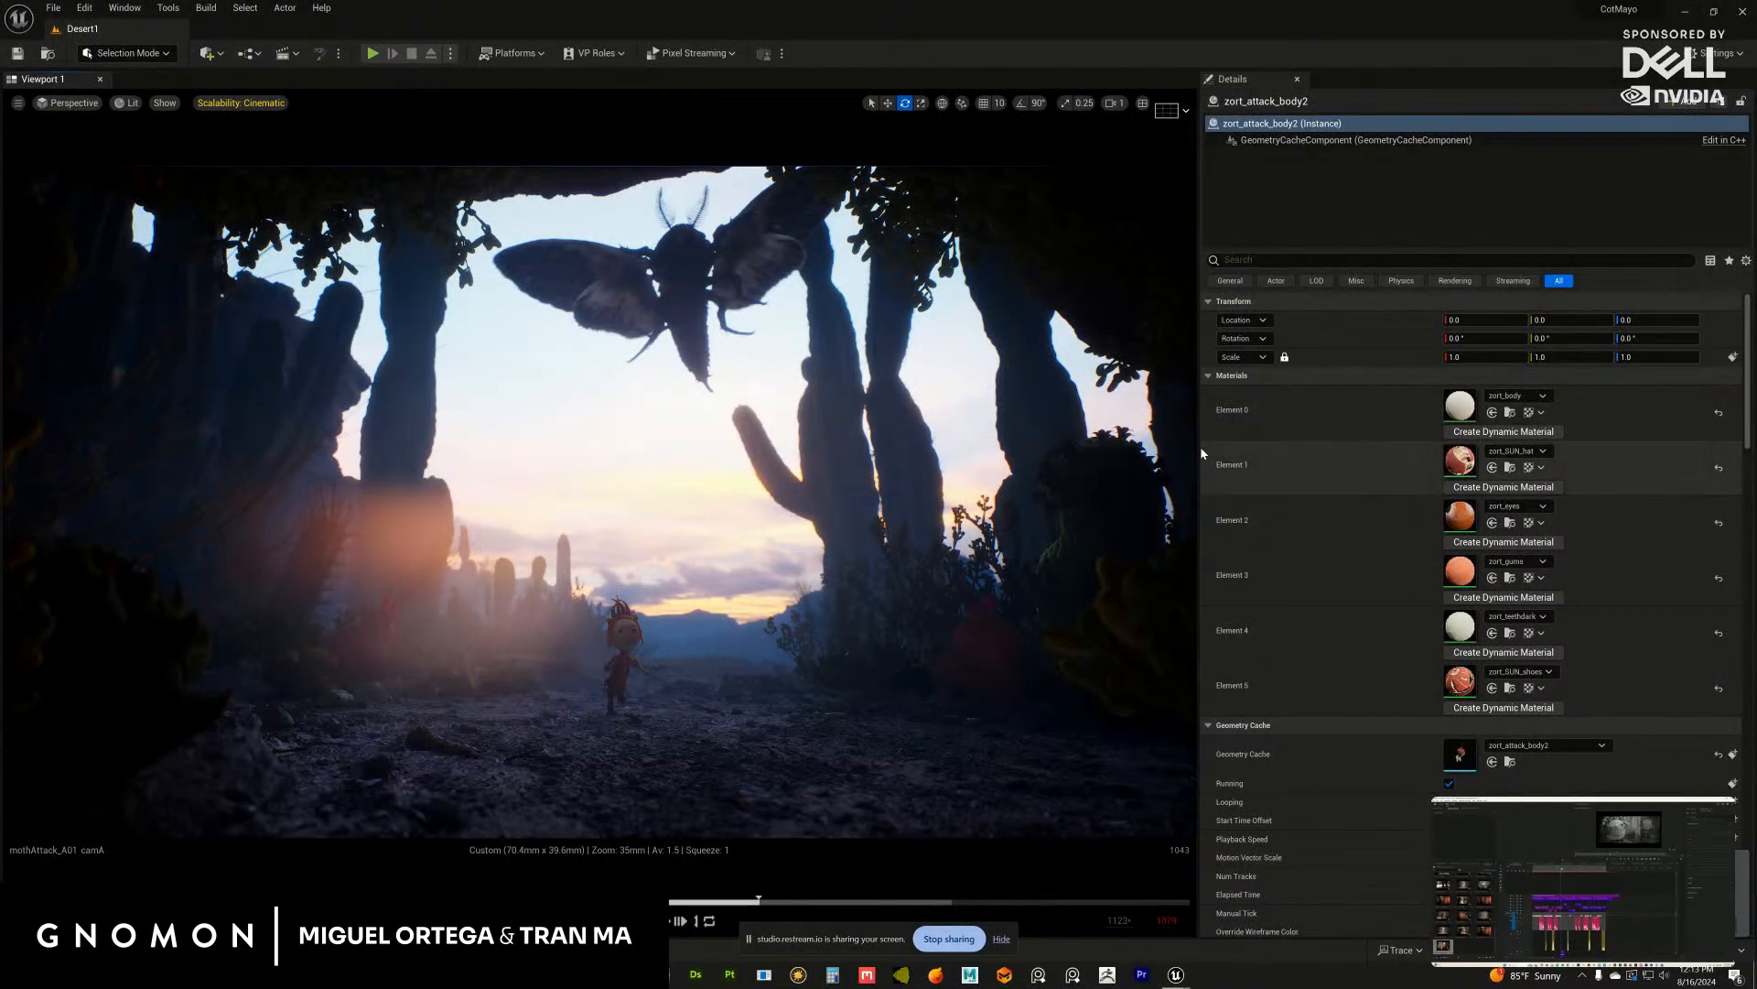
Step: Switch to Unreal Engine, narrow the Details panel to enlarge the viewport, and hide the screen-sharing notice
{"action": "left_click_drag", "start_coordinate": [1199, 449], "coordinate": [1311, 448]}
{"action": "left_click", "coordinate": [1002, 939]}
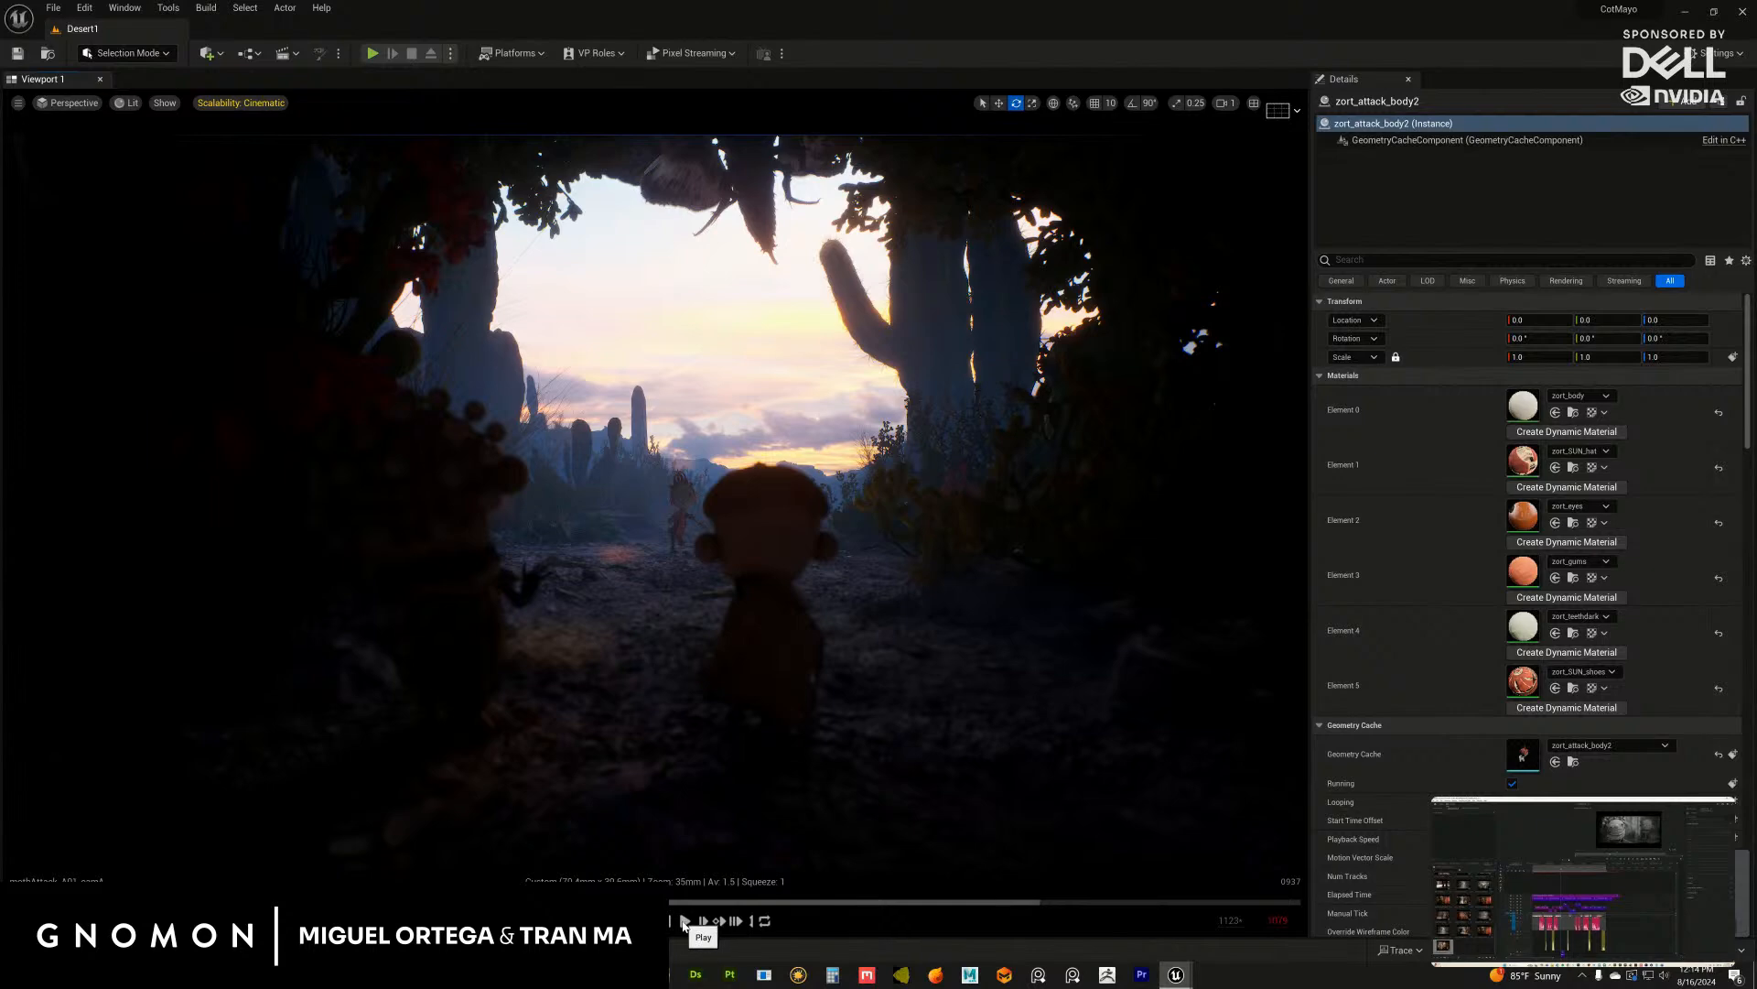
Step: Play back the mothAttack_A01 shot in the viewport and scrub back toward the start of the moth's approach
{"action": "left_click", "coordinate": [683, 921]}
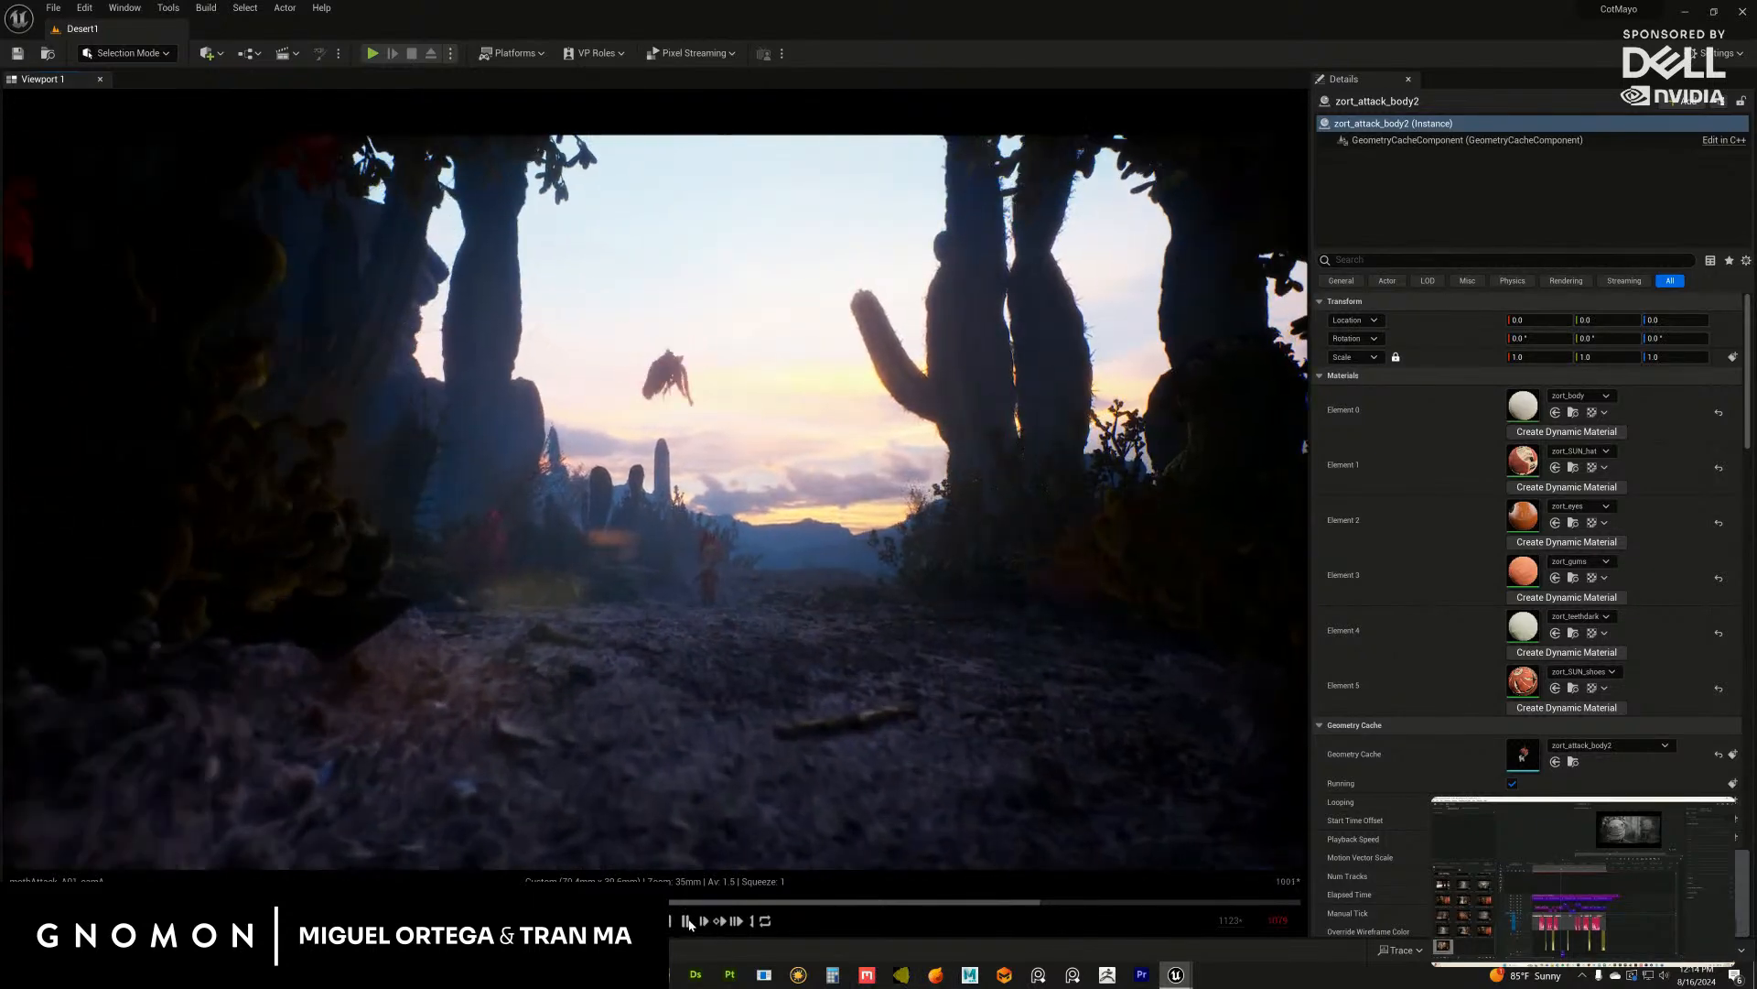
{"action": "key", "text": "space"}
{"action": "key", "text": "Up"}
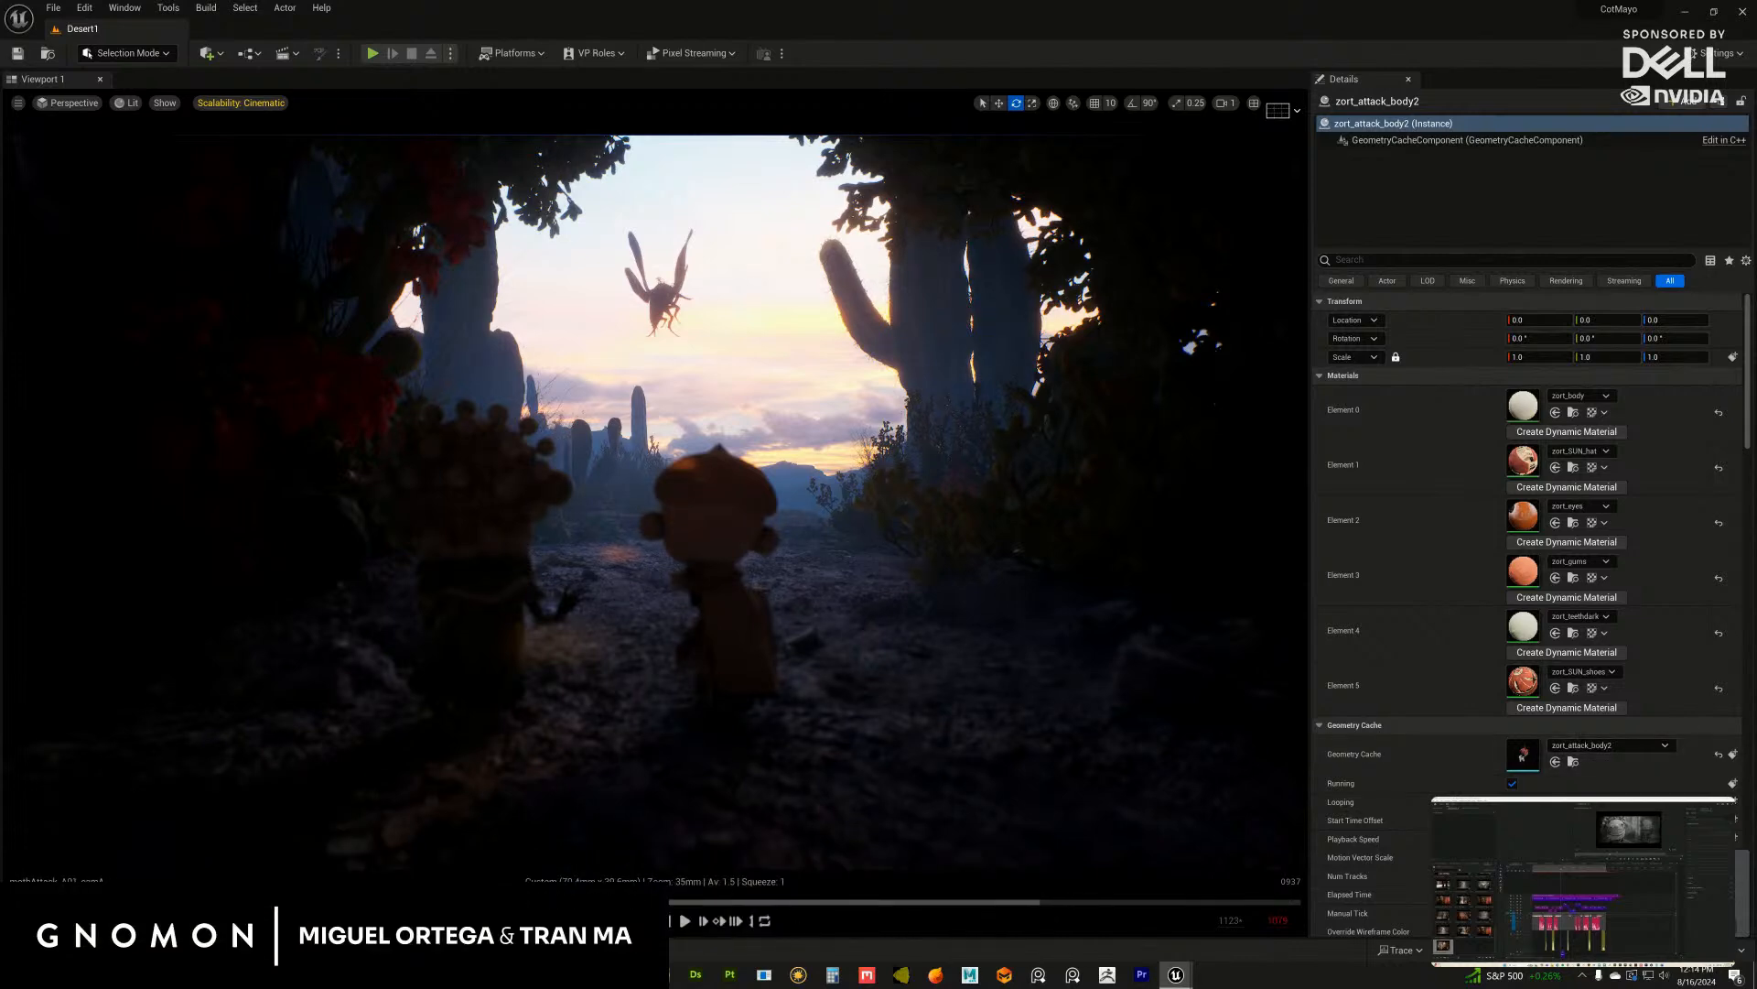
{"action": "left_click", "coordinate": [685, 921]}
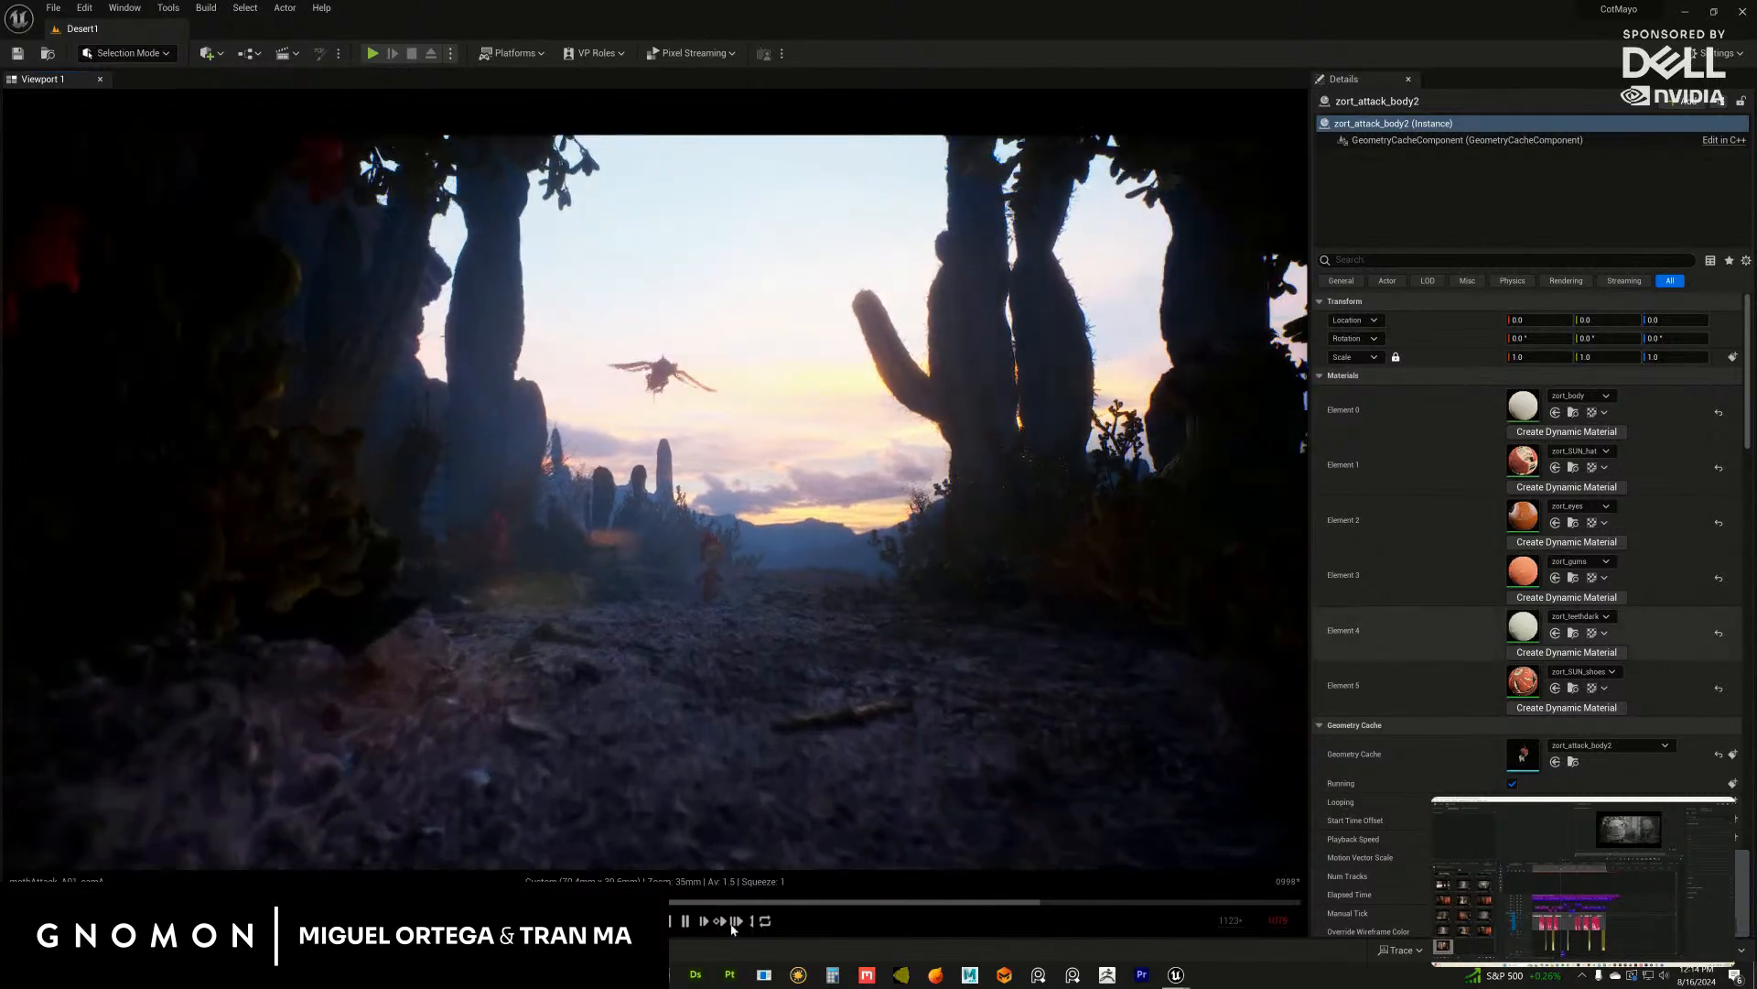
{"action": "left_click", "coordinate": [686, 921]}
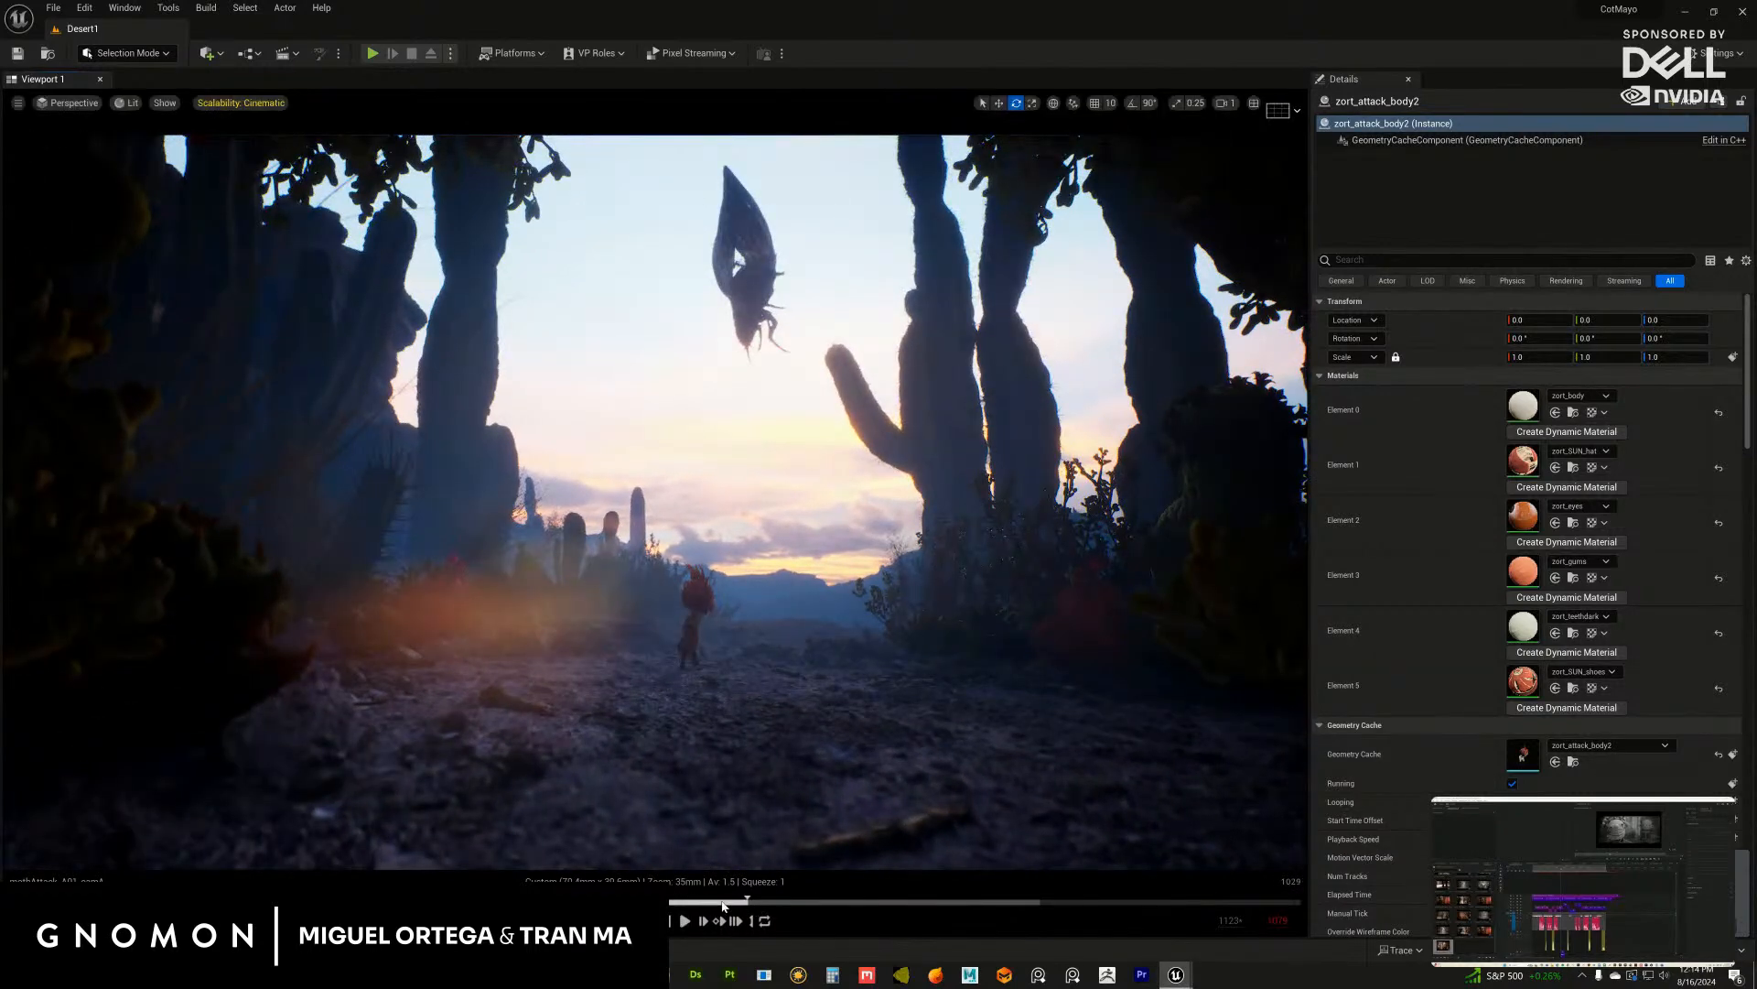
{"action": "left_click_drag", "start_coordinate": [723, 906], "coordinate": [477, 905]}
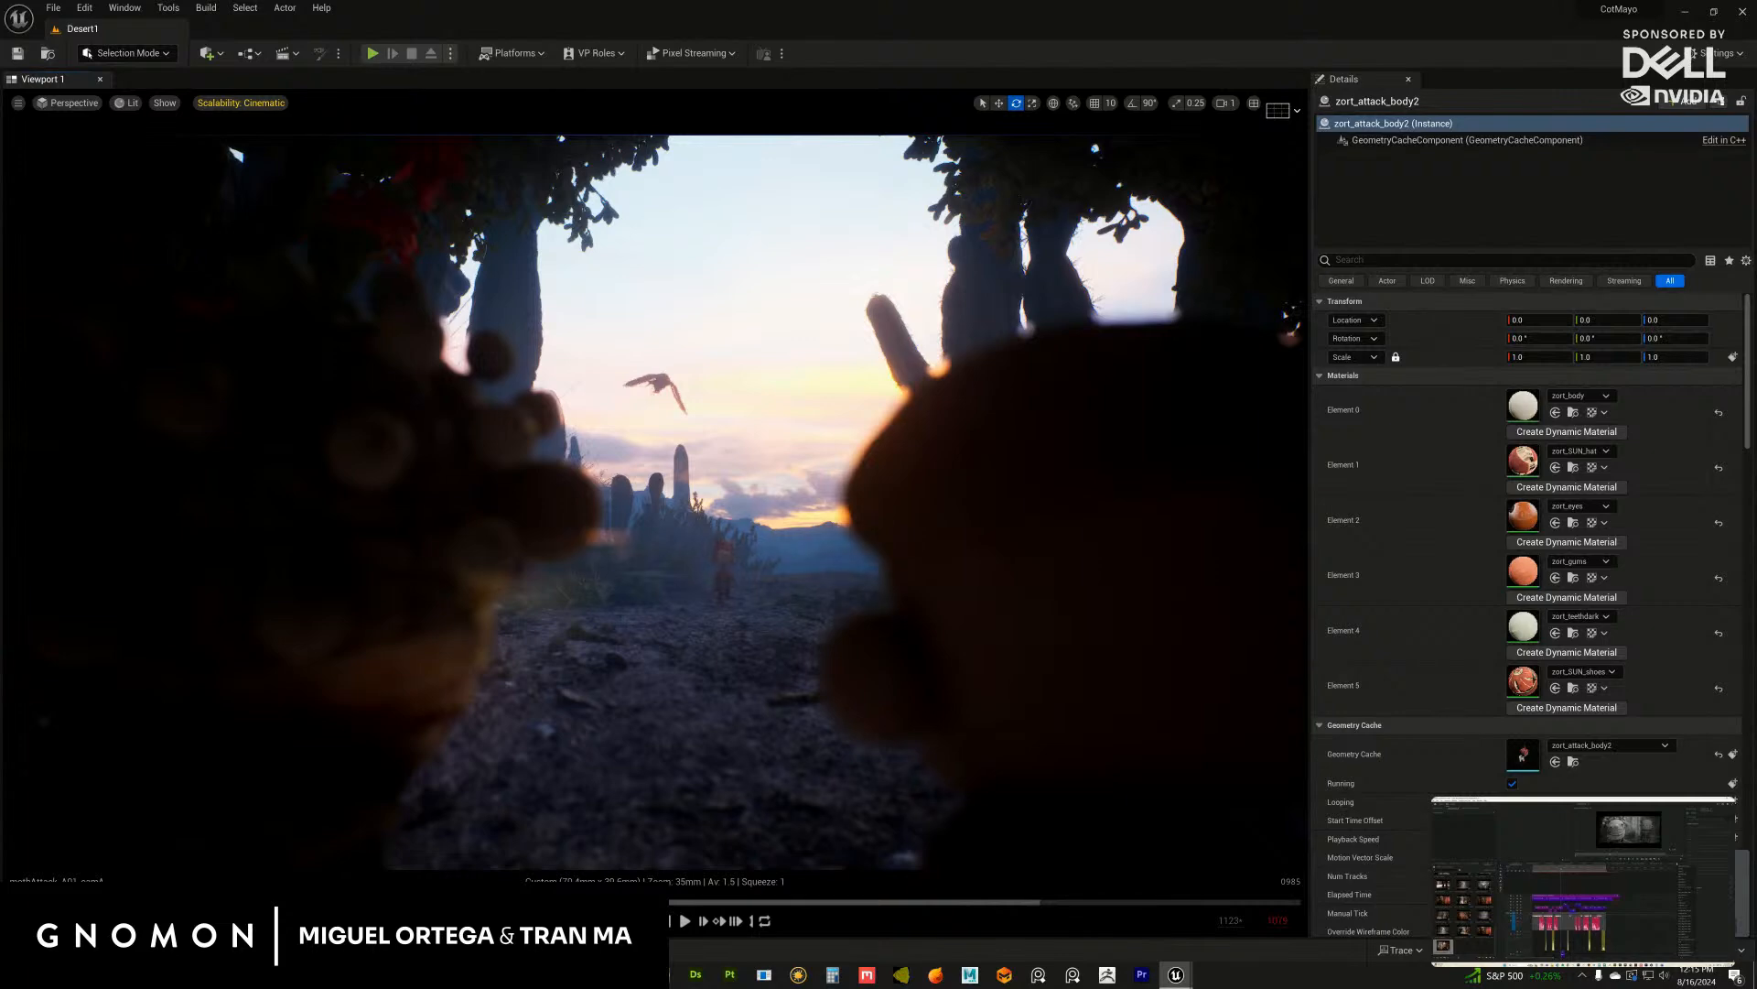
Step: Open a file browser, scrub the shot to frame 1021, and view the rendered frame mothAttack_testniag.1053.jpeg before closing it
{"action": "key", "text": "super+e"}
{"action": "left_click_drag", "start_coordinate": [1245, 170], "coordinate": [1756, 169]}
{"action": "left_click_drag", "start_coordinate": [492, 903], "coordinate": [701, 901]}
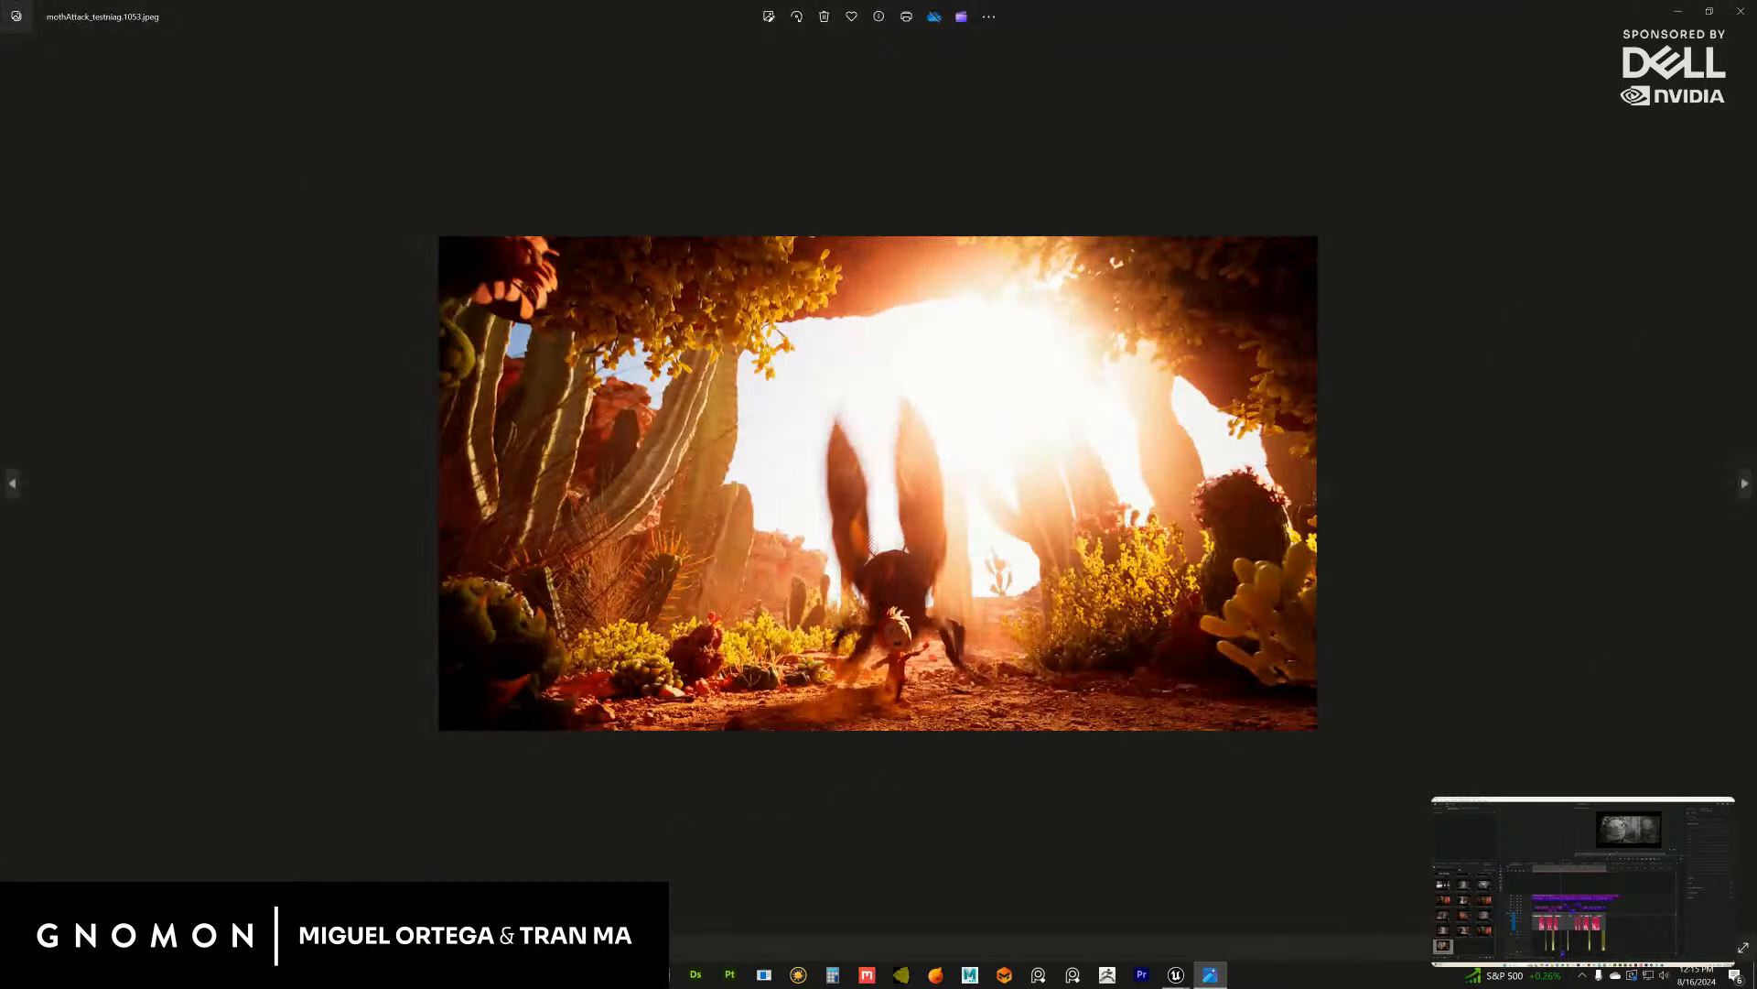
{"action": "left_click", "coordinate": [1741, 11]}
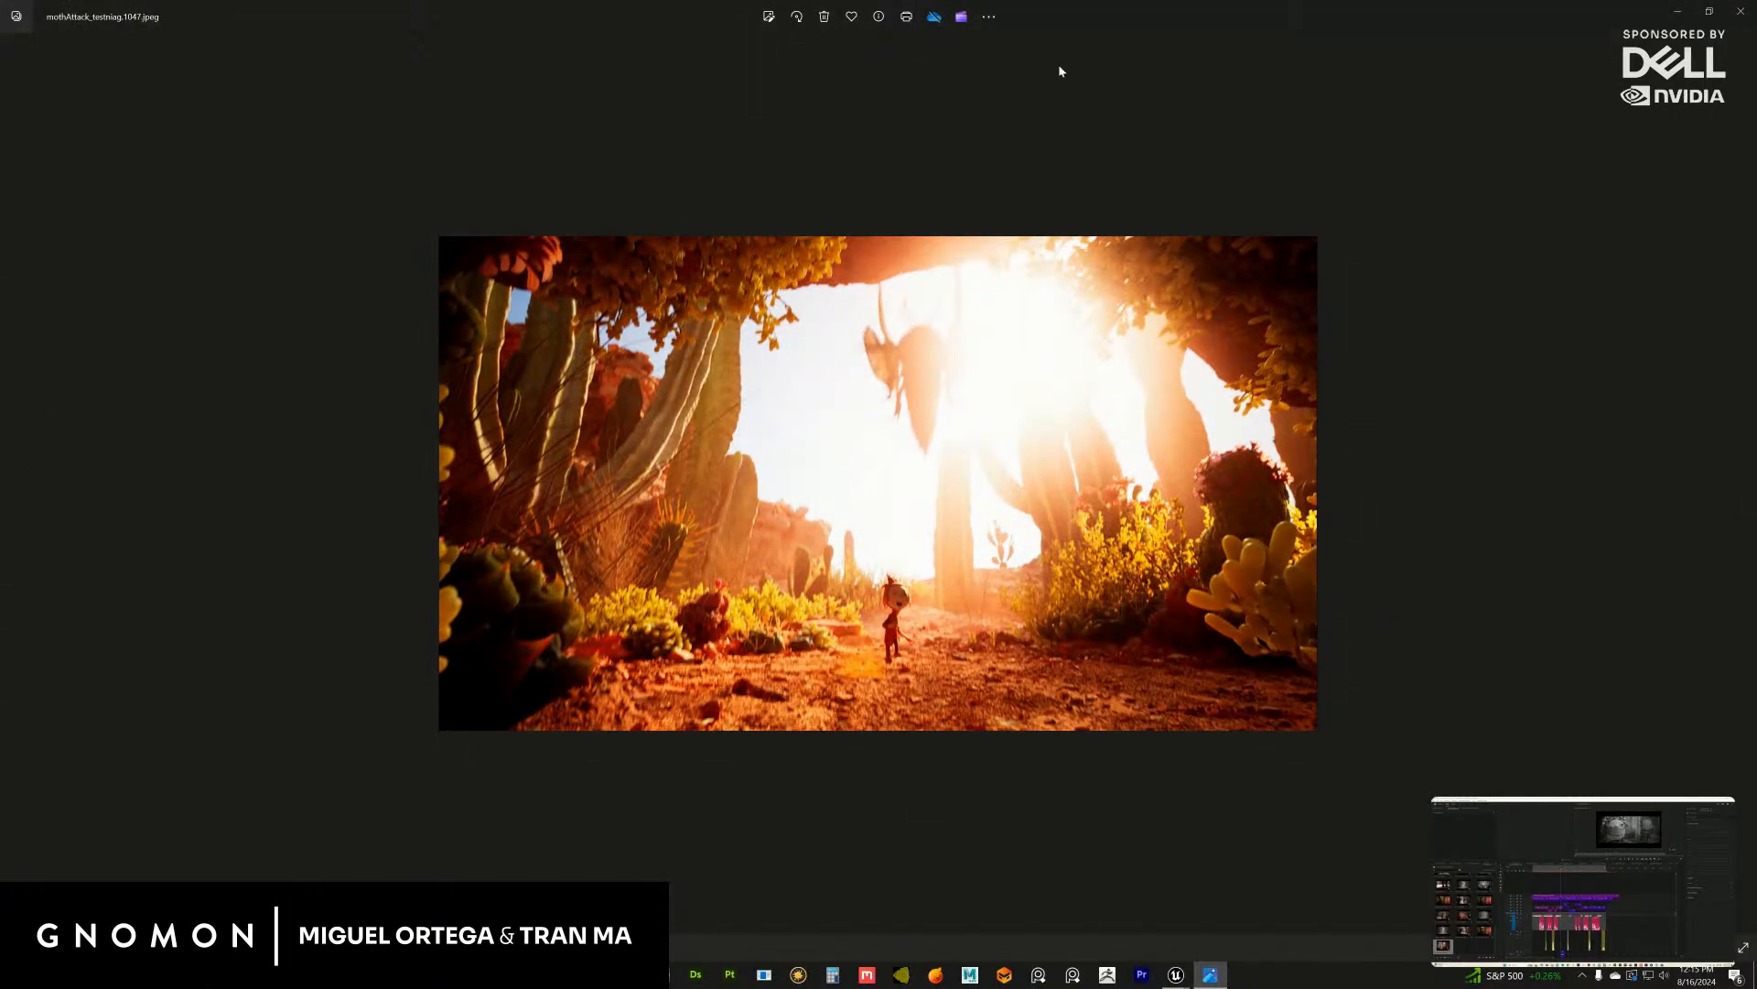
Step: Restore the image viewer showing mothAttack_testniag.1047.jpeg to a floating window and enlarge it over the viewport
{"action": "left_click", "coordinate": [1708, 11]}
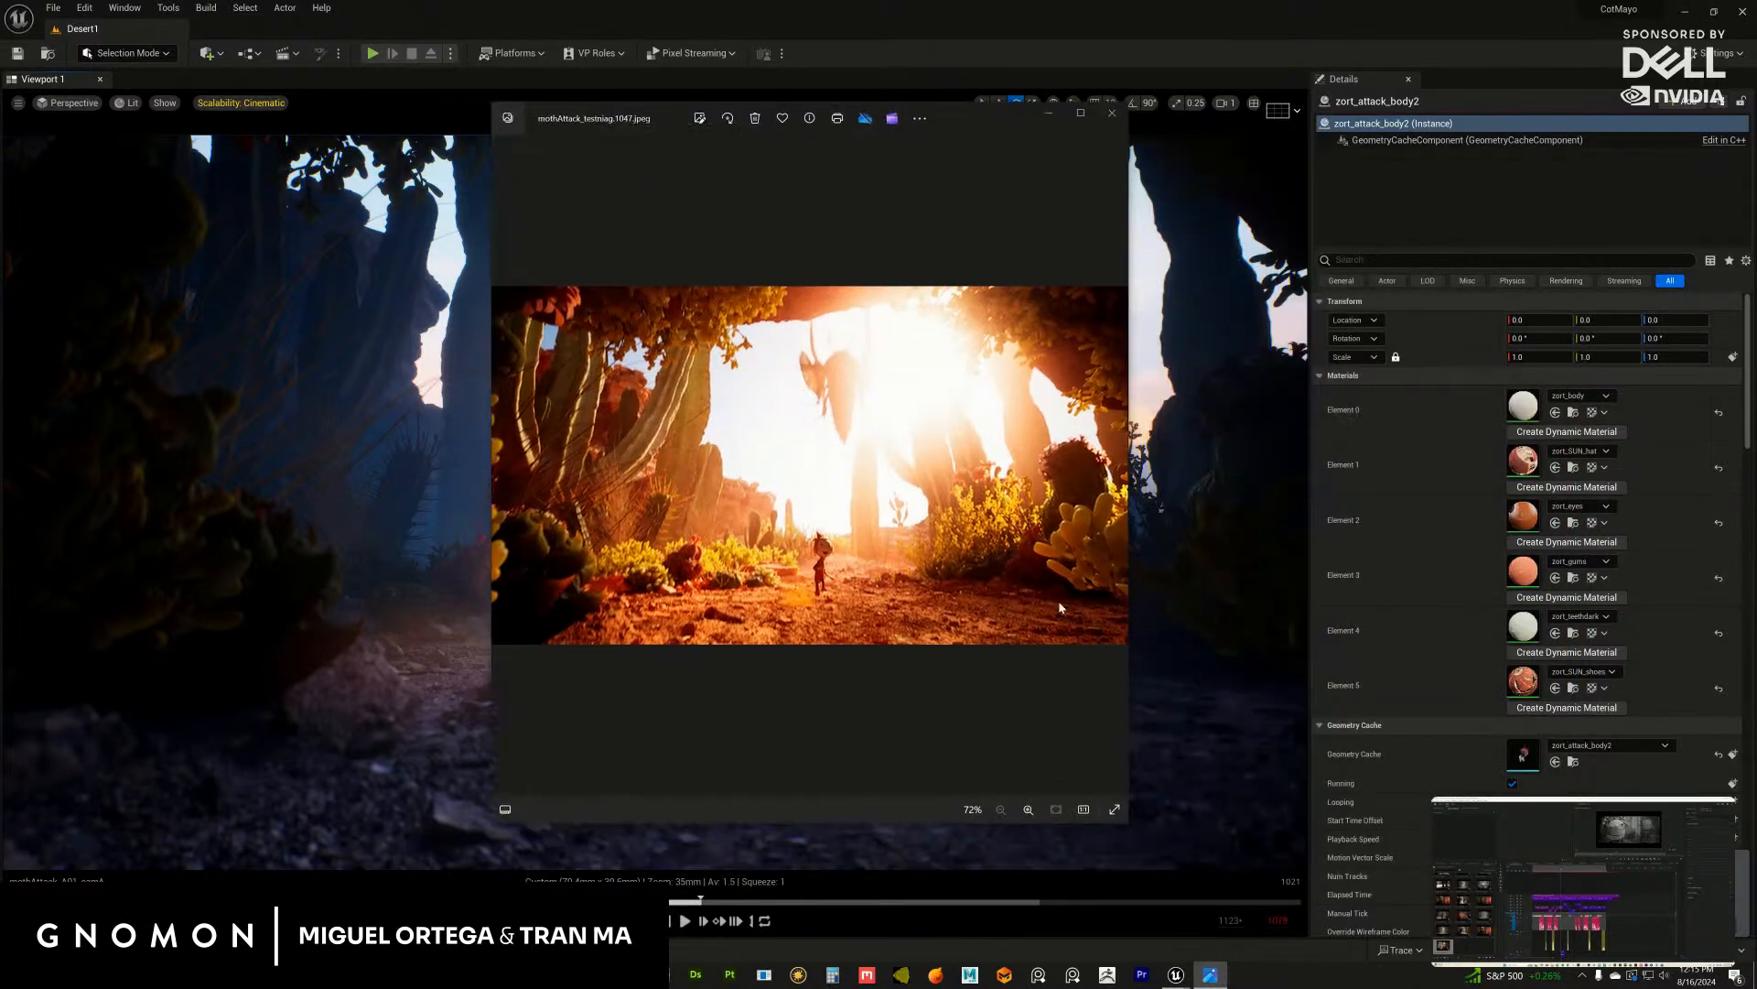
{"action": "left_click_drag", "start_coordinate": [1128, 823], "coordinate": [1410, 896]}
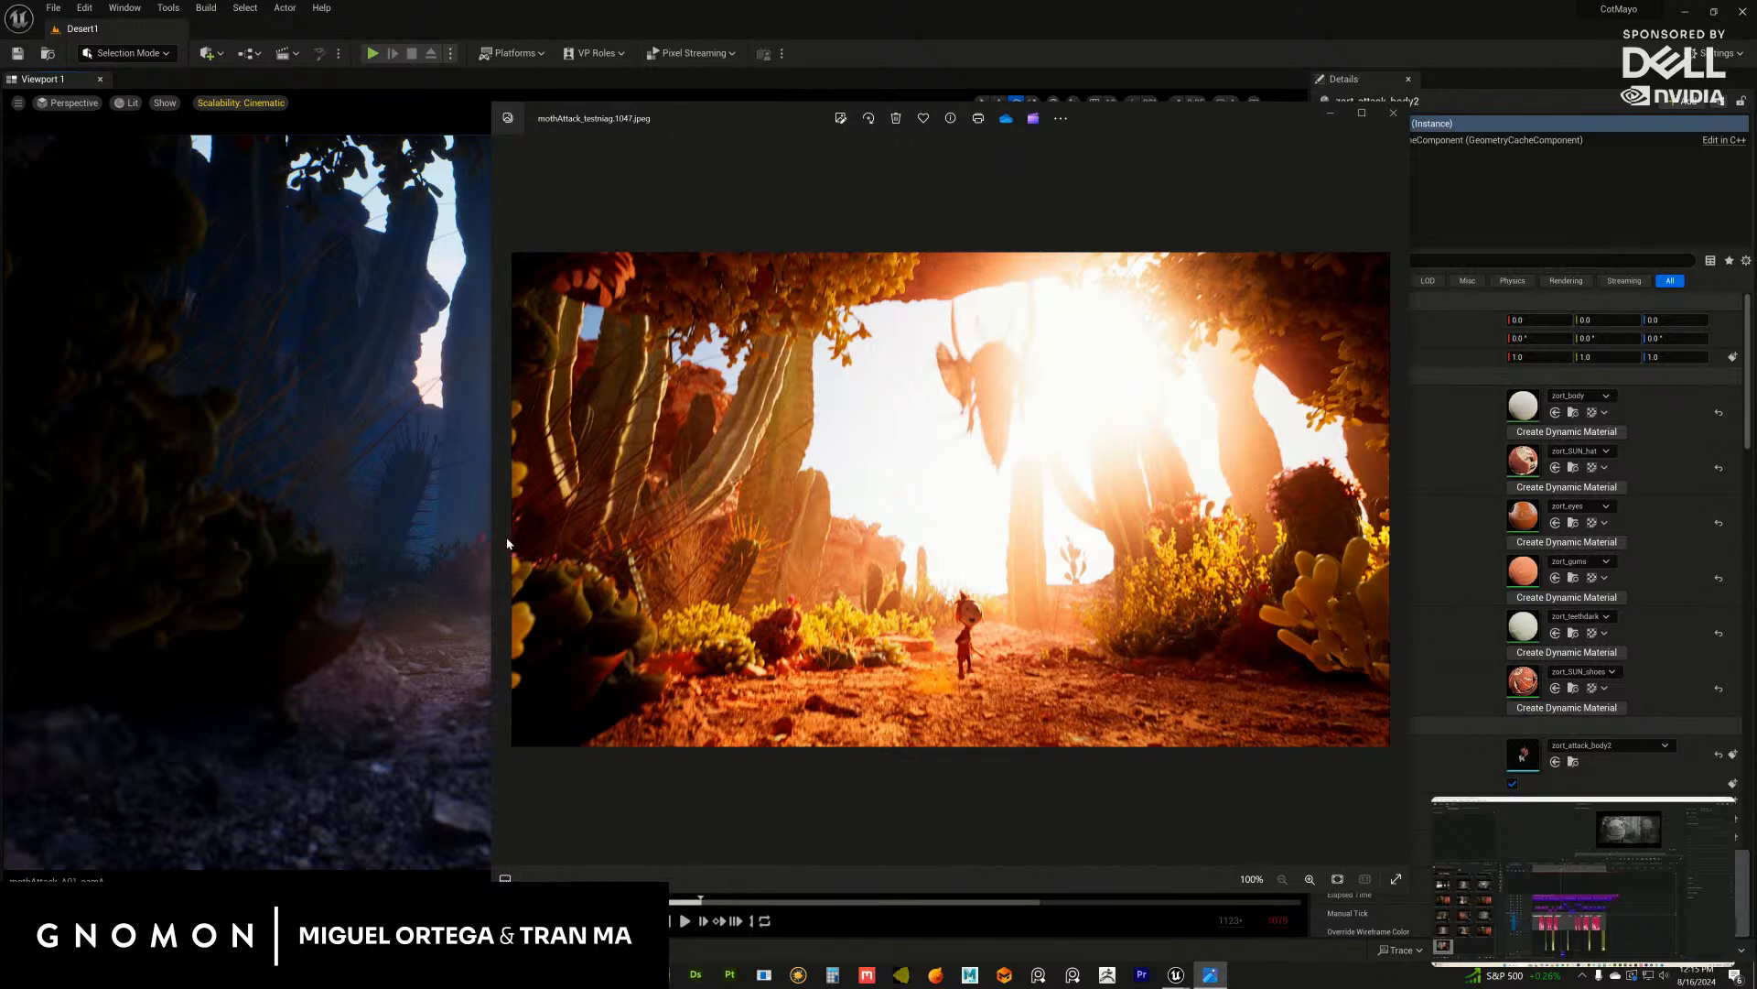
{"action": "left_click_drag", "start_coordinate": [491, 518], "coordinate": [394, 502]}
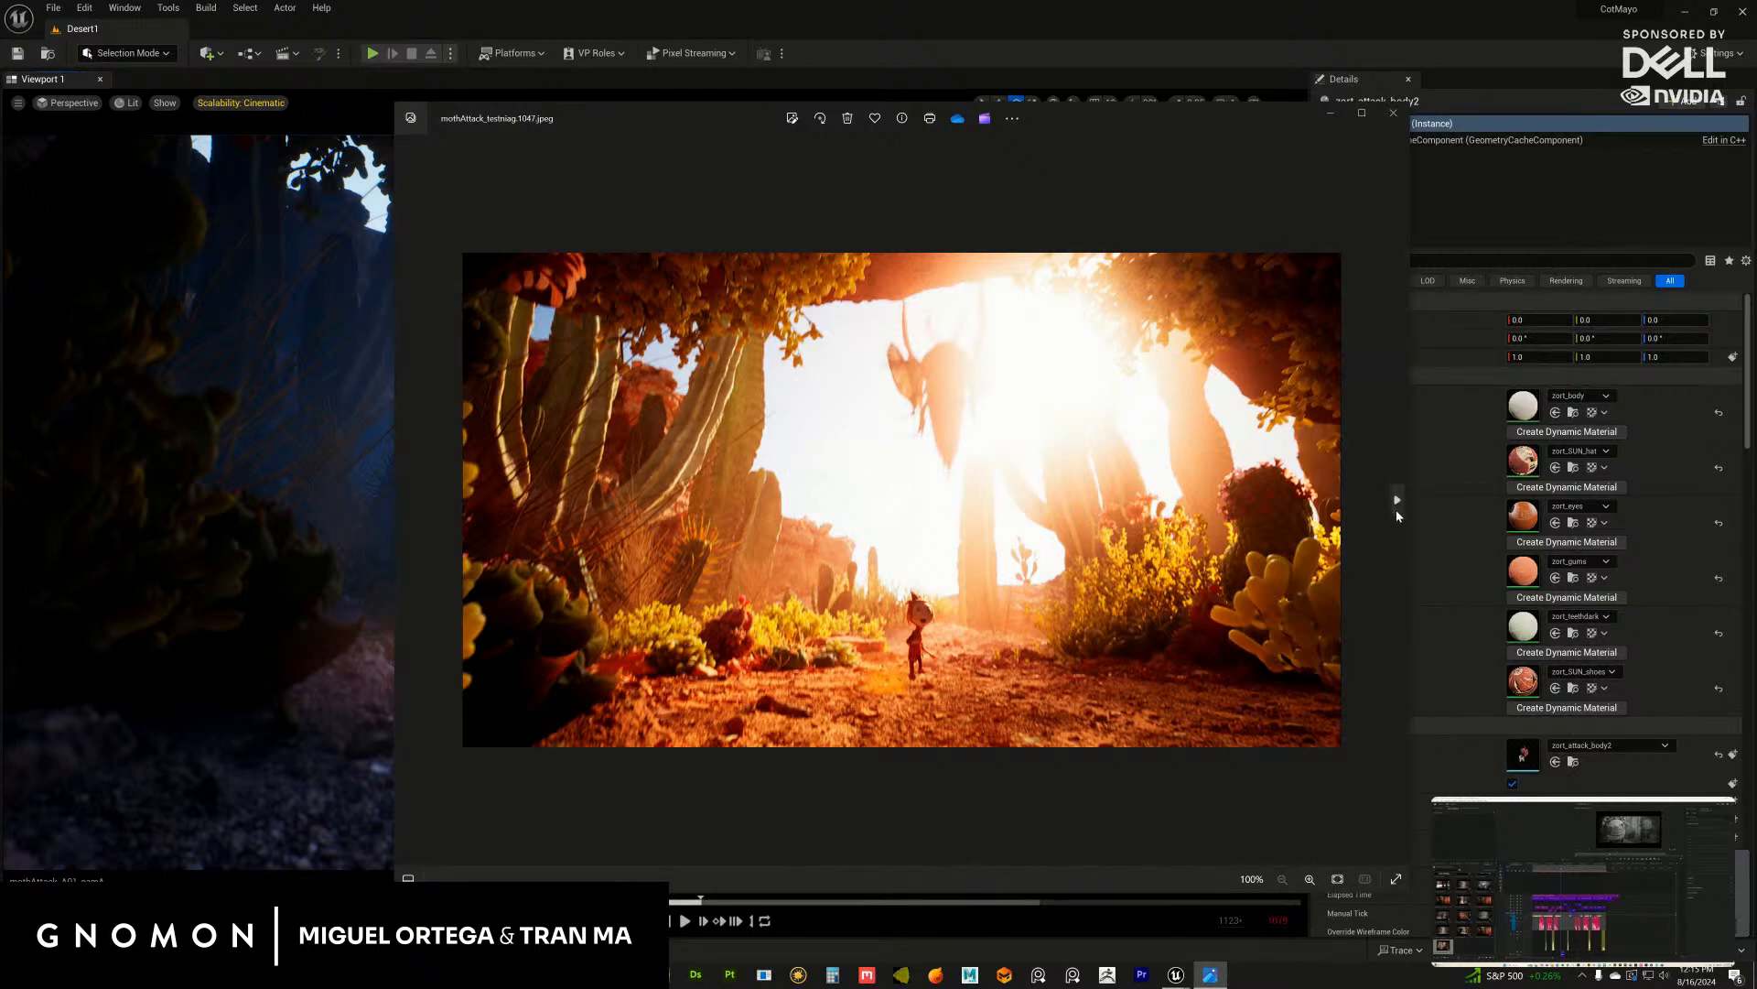
Step: Step through the rendered moth attack test frames from 1047 to 1057 and close the image viewer
{"action": "left_click", "coordinate": [1397, 505]}
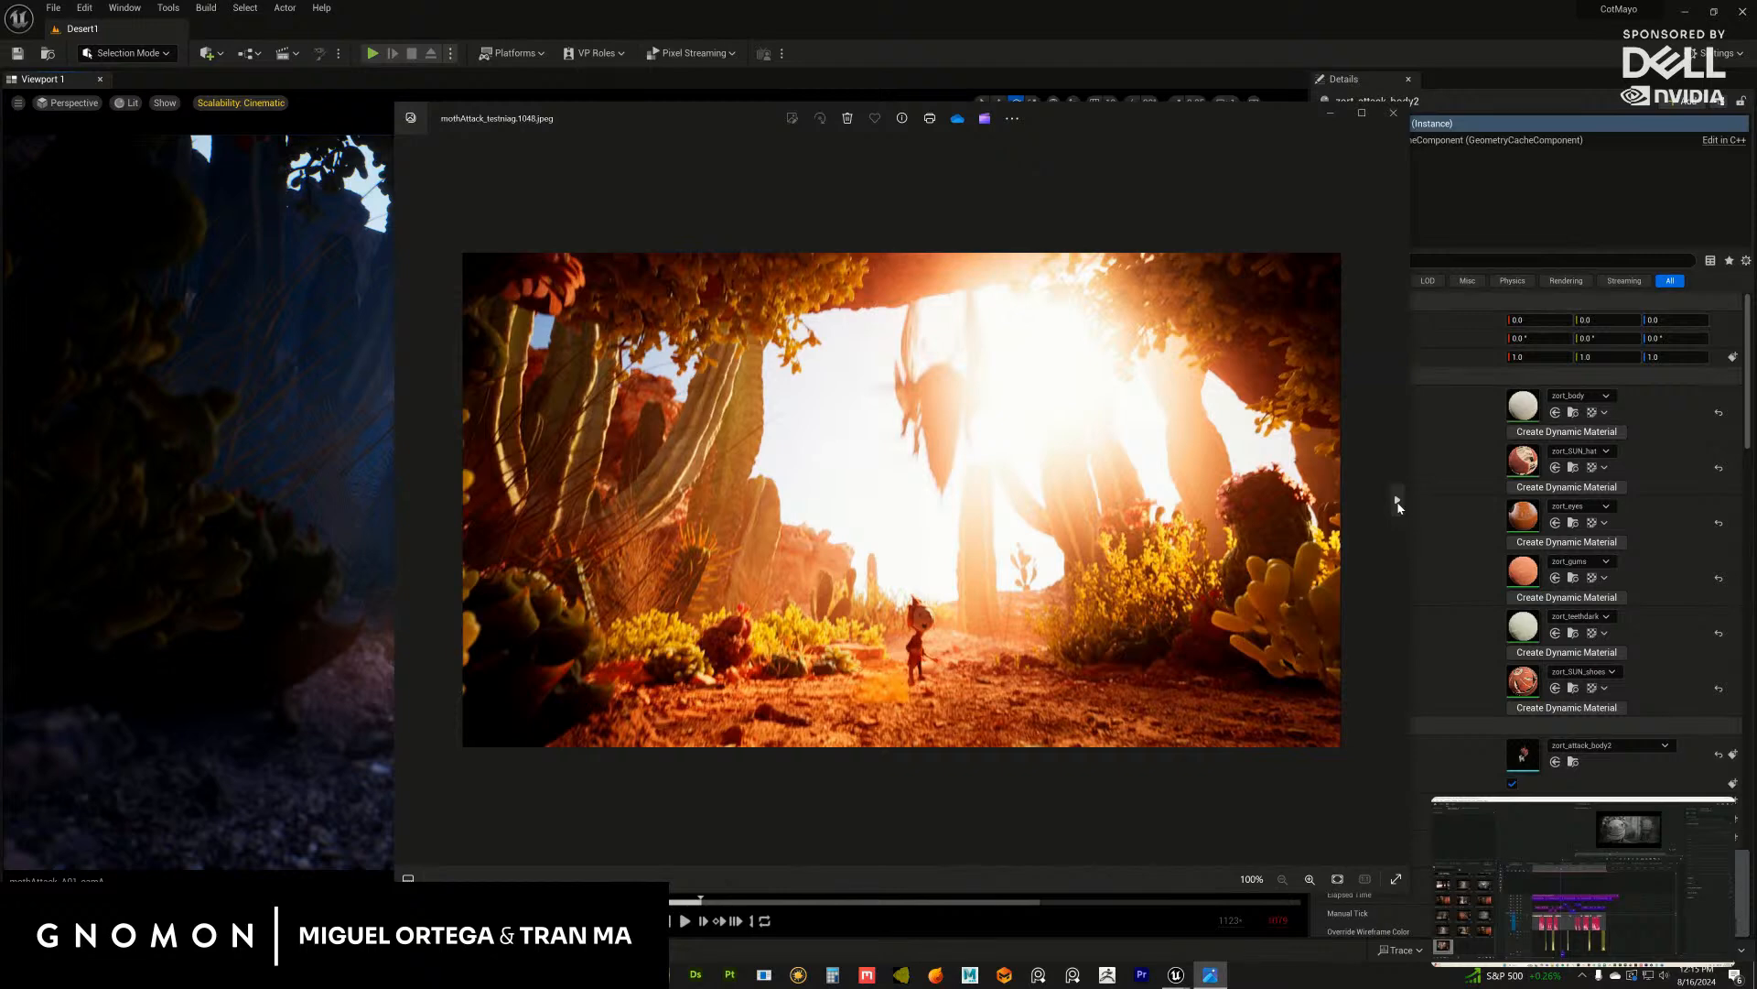
{"action": "left_click", "coordinate": [1397, 505]}
{"action": "left_click", "coordinate": [1393, 505]}
{"action": "left_click", "coordinate": [1393, 507]}
{"action": "left_click", "coordinate": [1392, 507]}
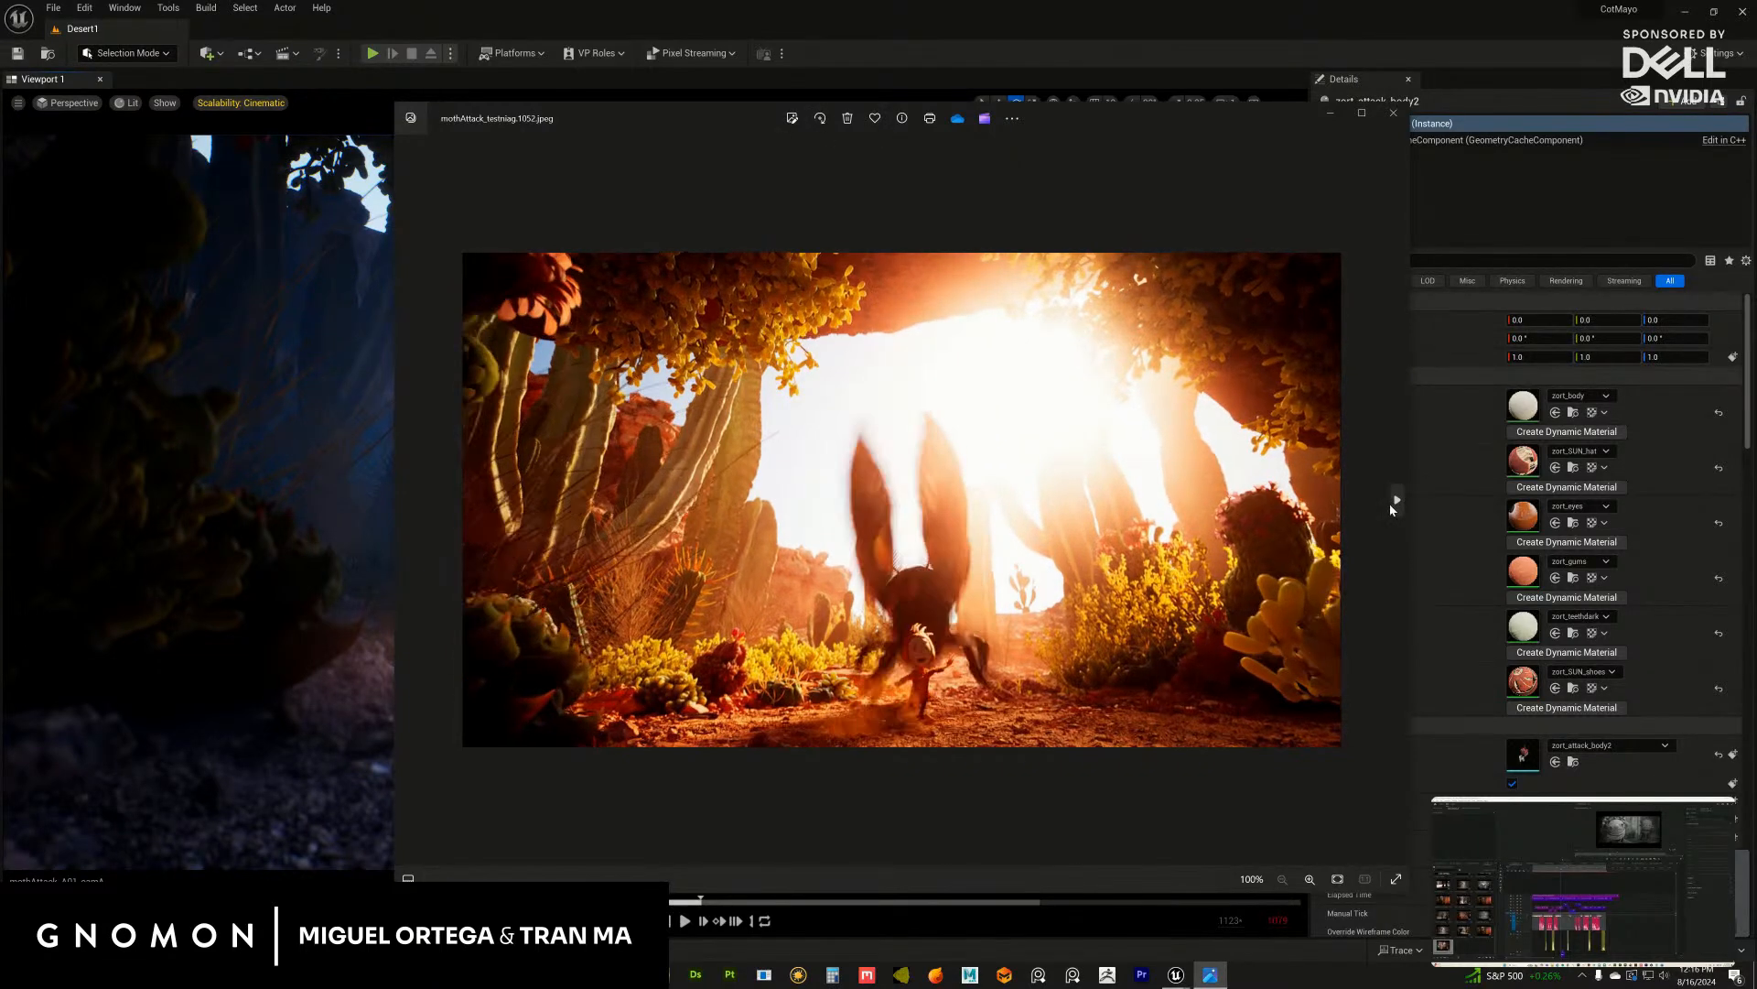
{"action": "left_click", "coordinate": [1392, 505]}
{"action": "left_click", "coordinate": [1392, 504]}
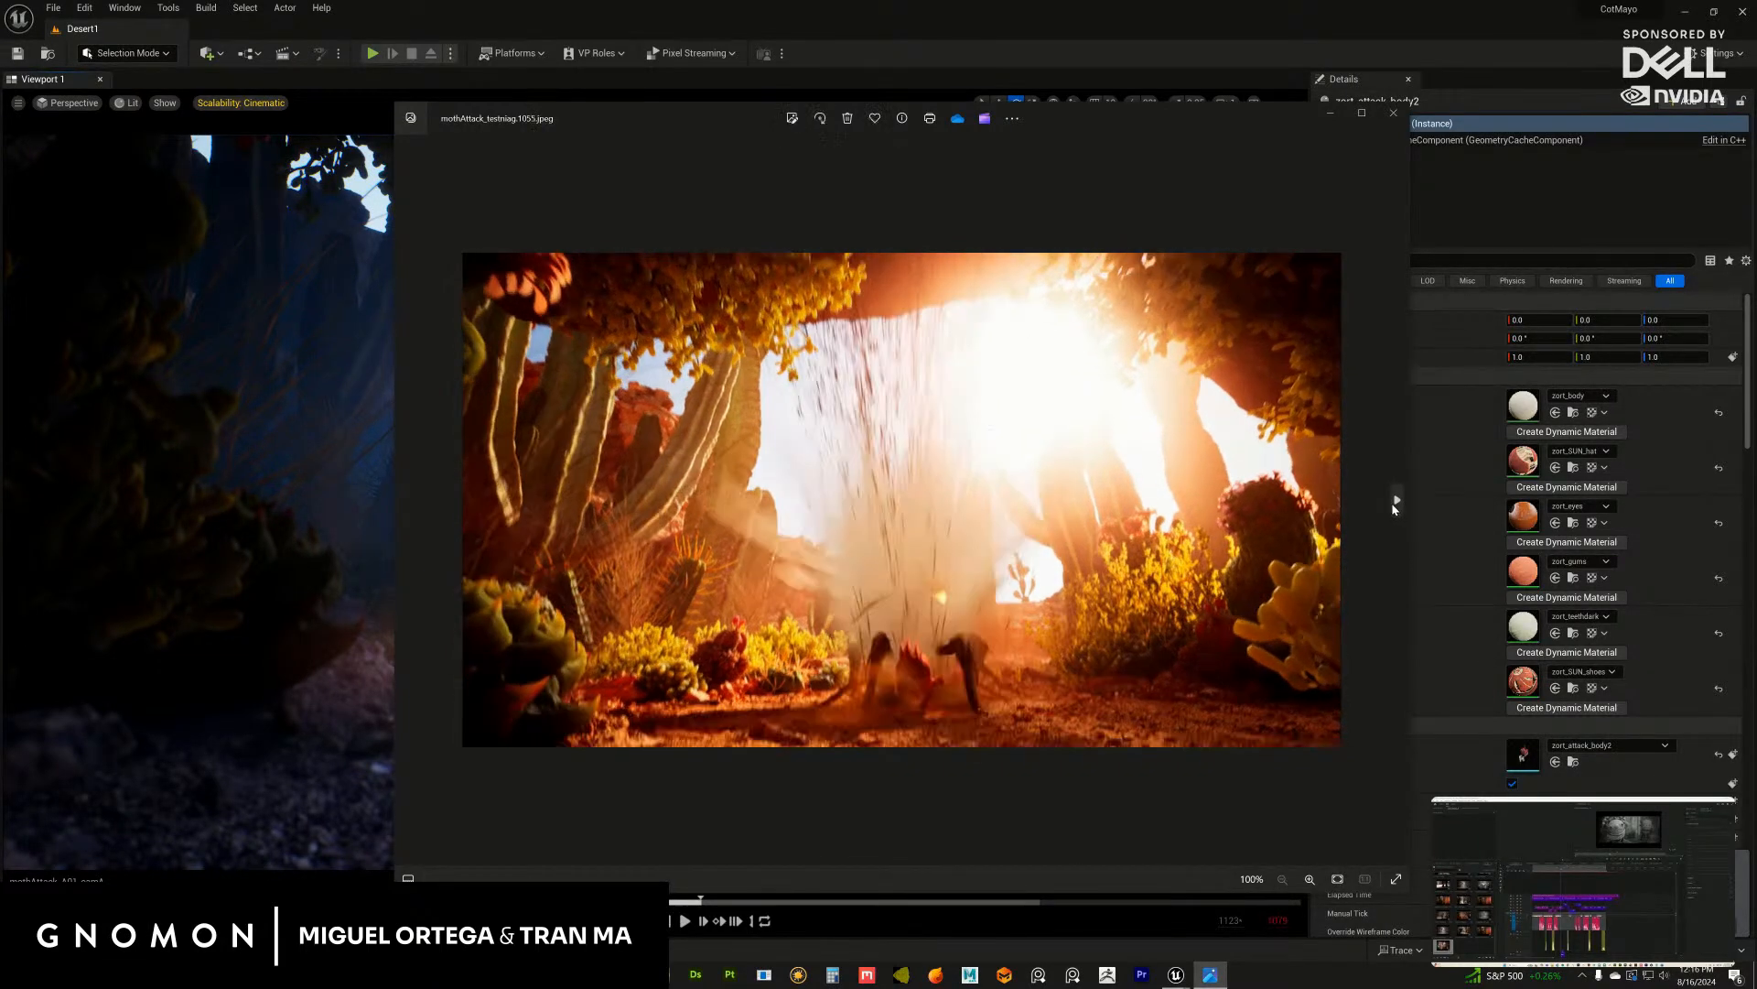
{"action": "left_click", "coordinate": [1394, 505]}
{"action": "left_click", "coordinate": [1394, 505]}
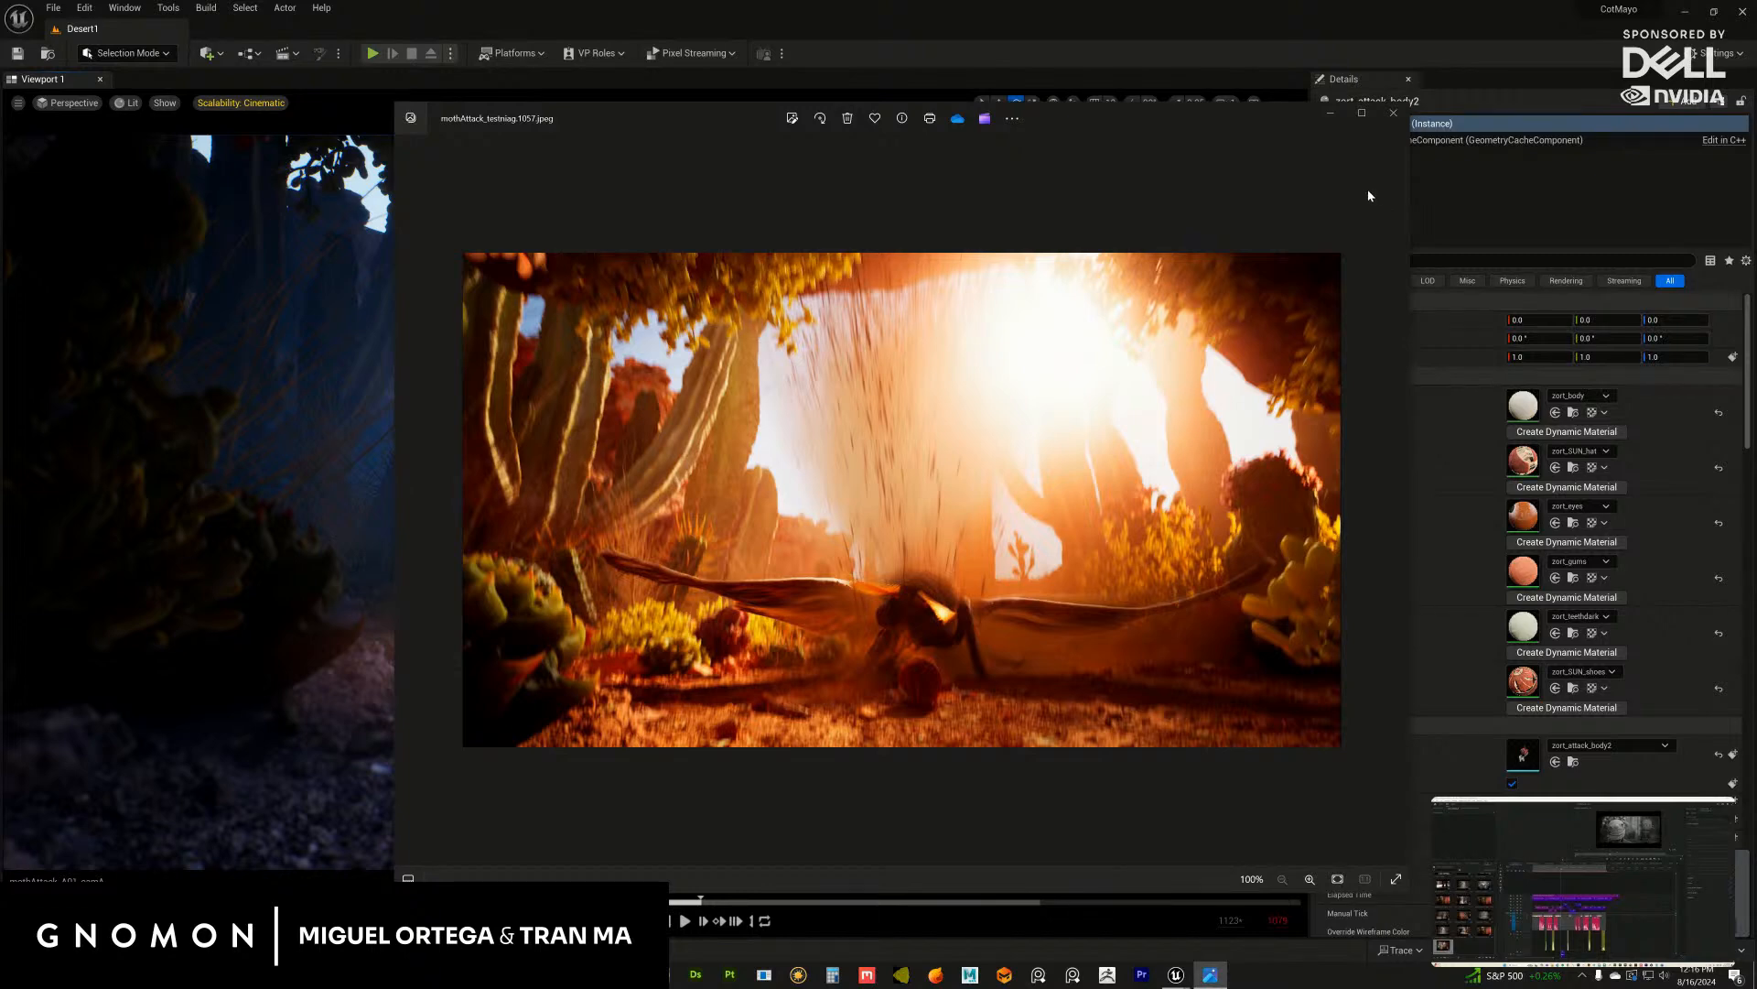
{"action": "left_click", "coordinate": [1391, 119]}
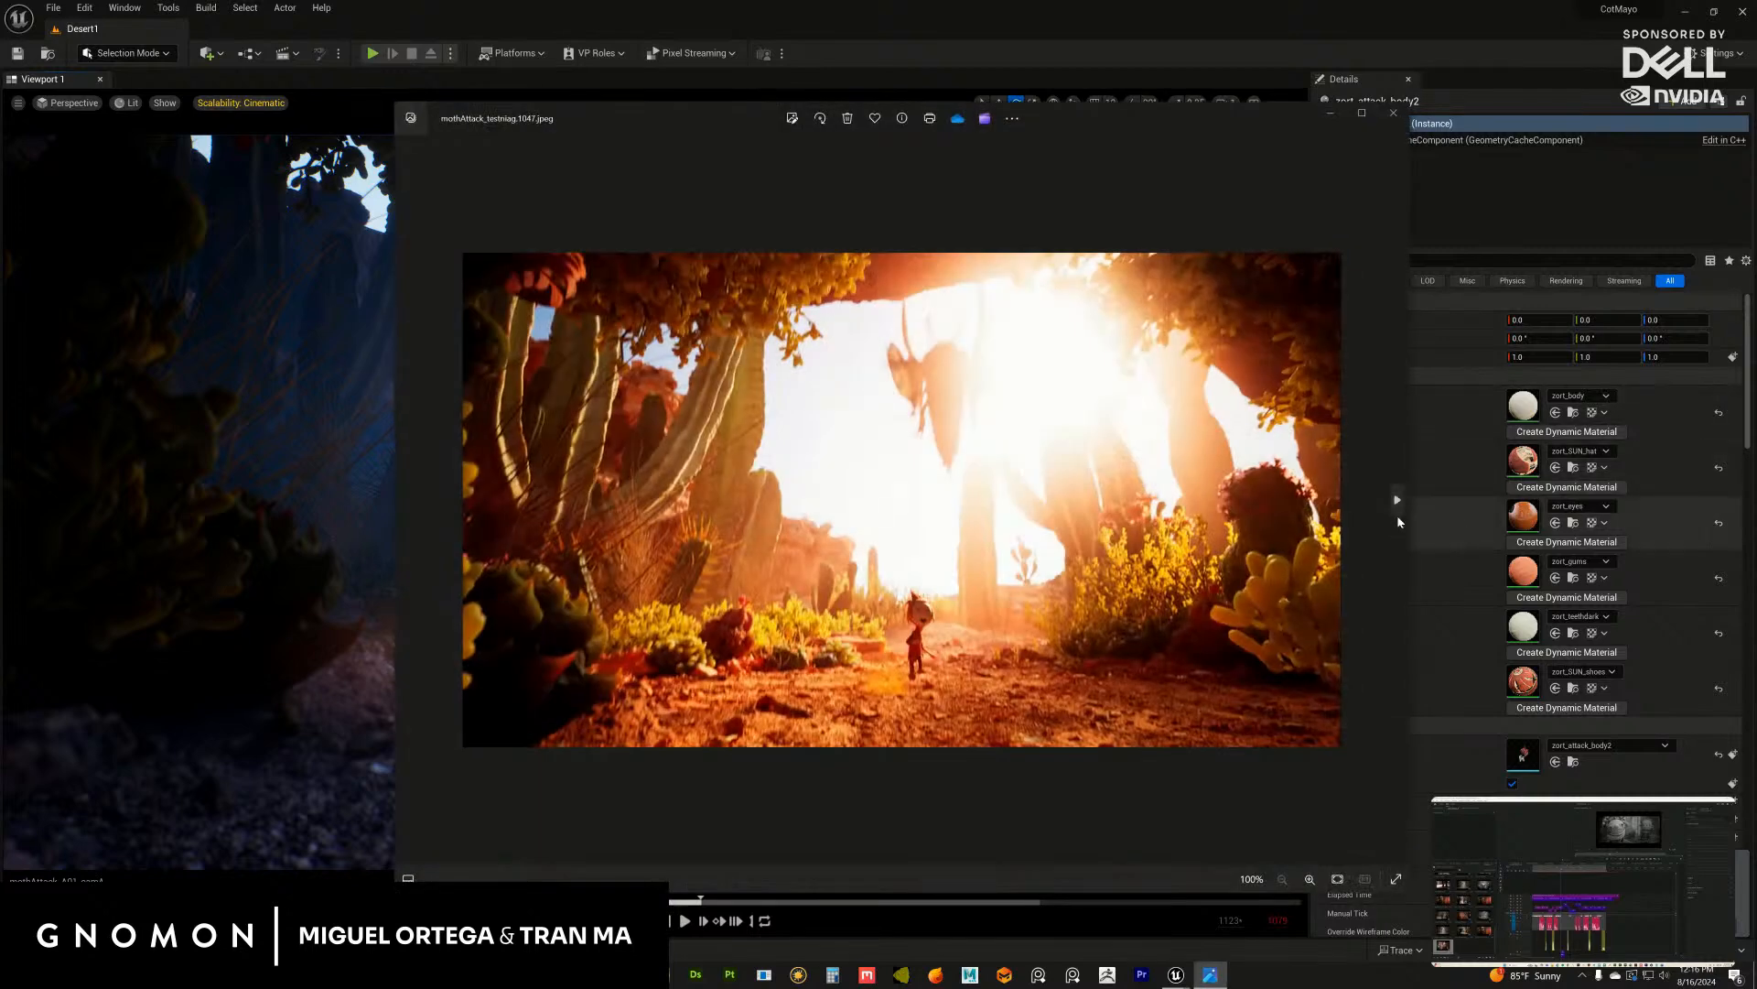
Step: Review the mothAttack_testniag frames from 1047 to 1057 once more and close the viewer
{"action": "left_click", "coordinate": [1400, 508]}
{"action": "left_click", "coordinate": [1399, 508]}
{"action": "left_click", "coordinate": [1399, 508]}
{"action": "left_click", "coordinate": [1400, 508]}
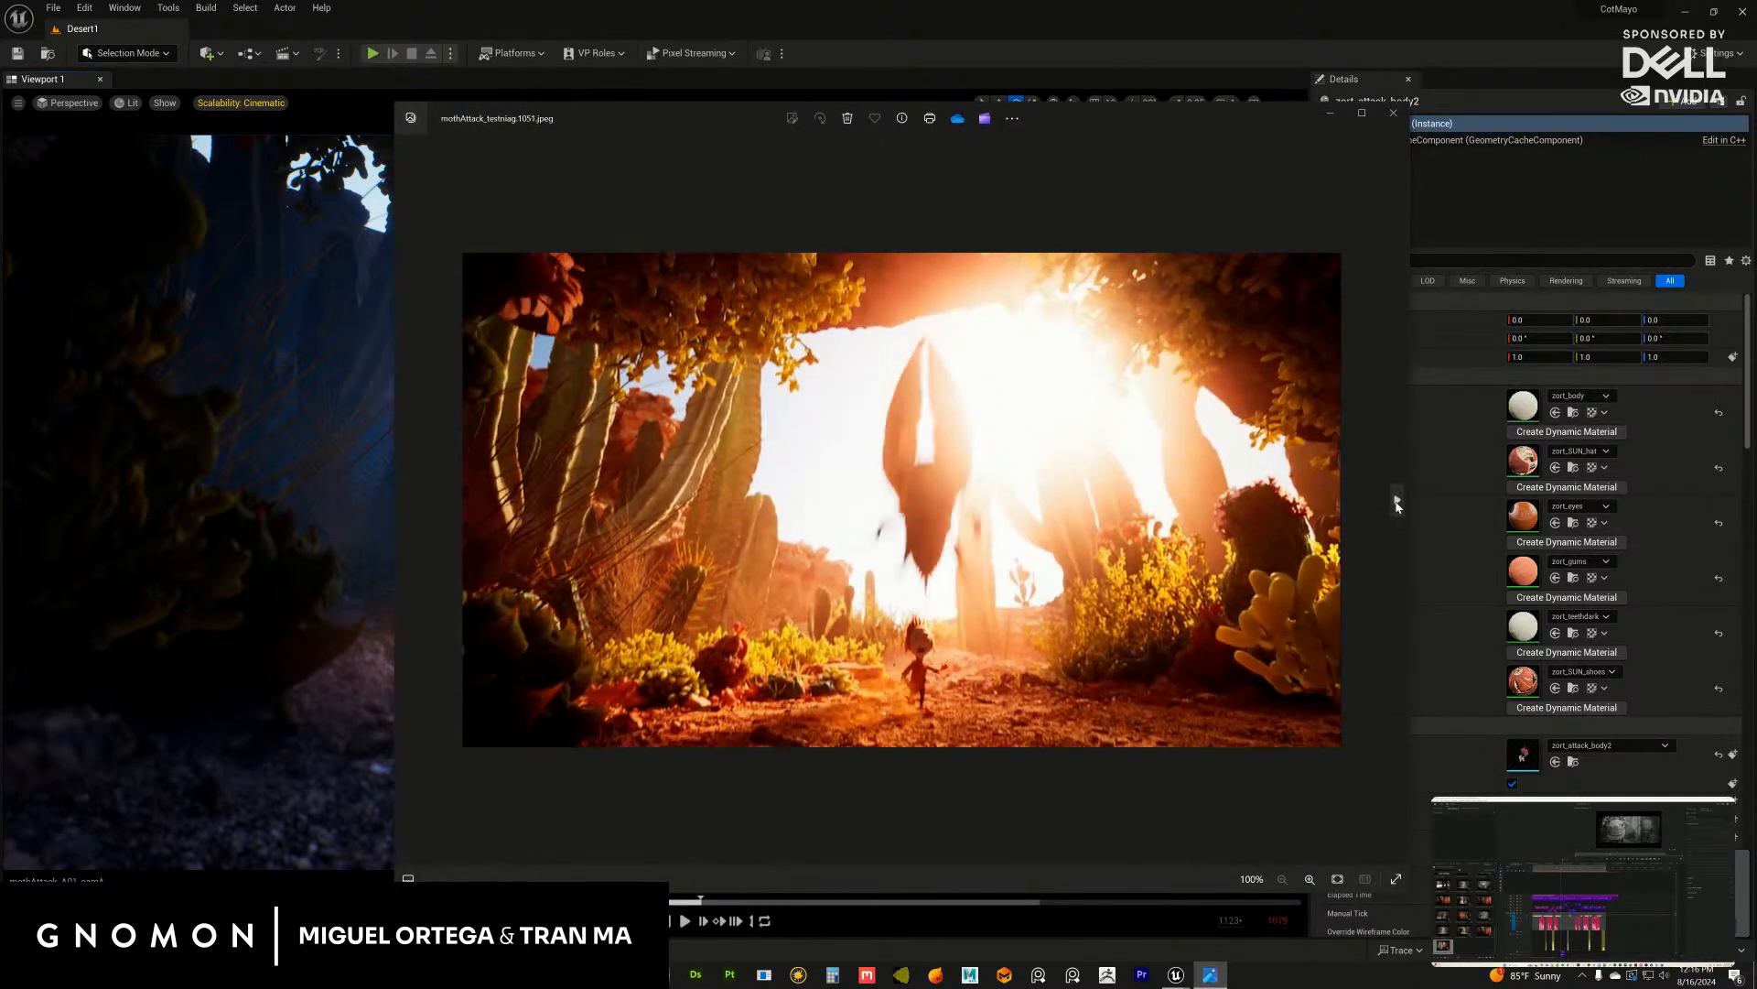
{"action": "left_click", "coordinate": [1400, 508]}
{"action": "left_click", "coordinate": [1399, 508]}
{"action": "left_click", "coordinate": [1400, 508]}
{"action": "left_click", "coordinate": [1400, 508]}
{"action": "left_click", "coordinate": [1399, 508]}
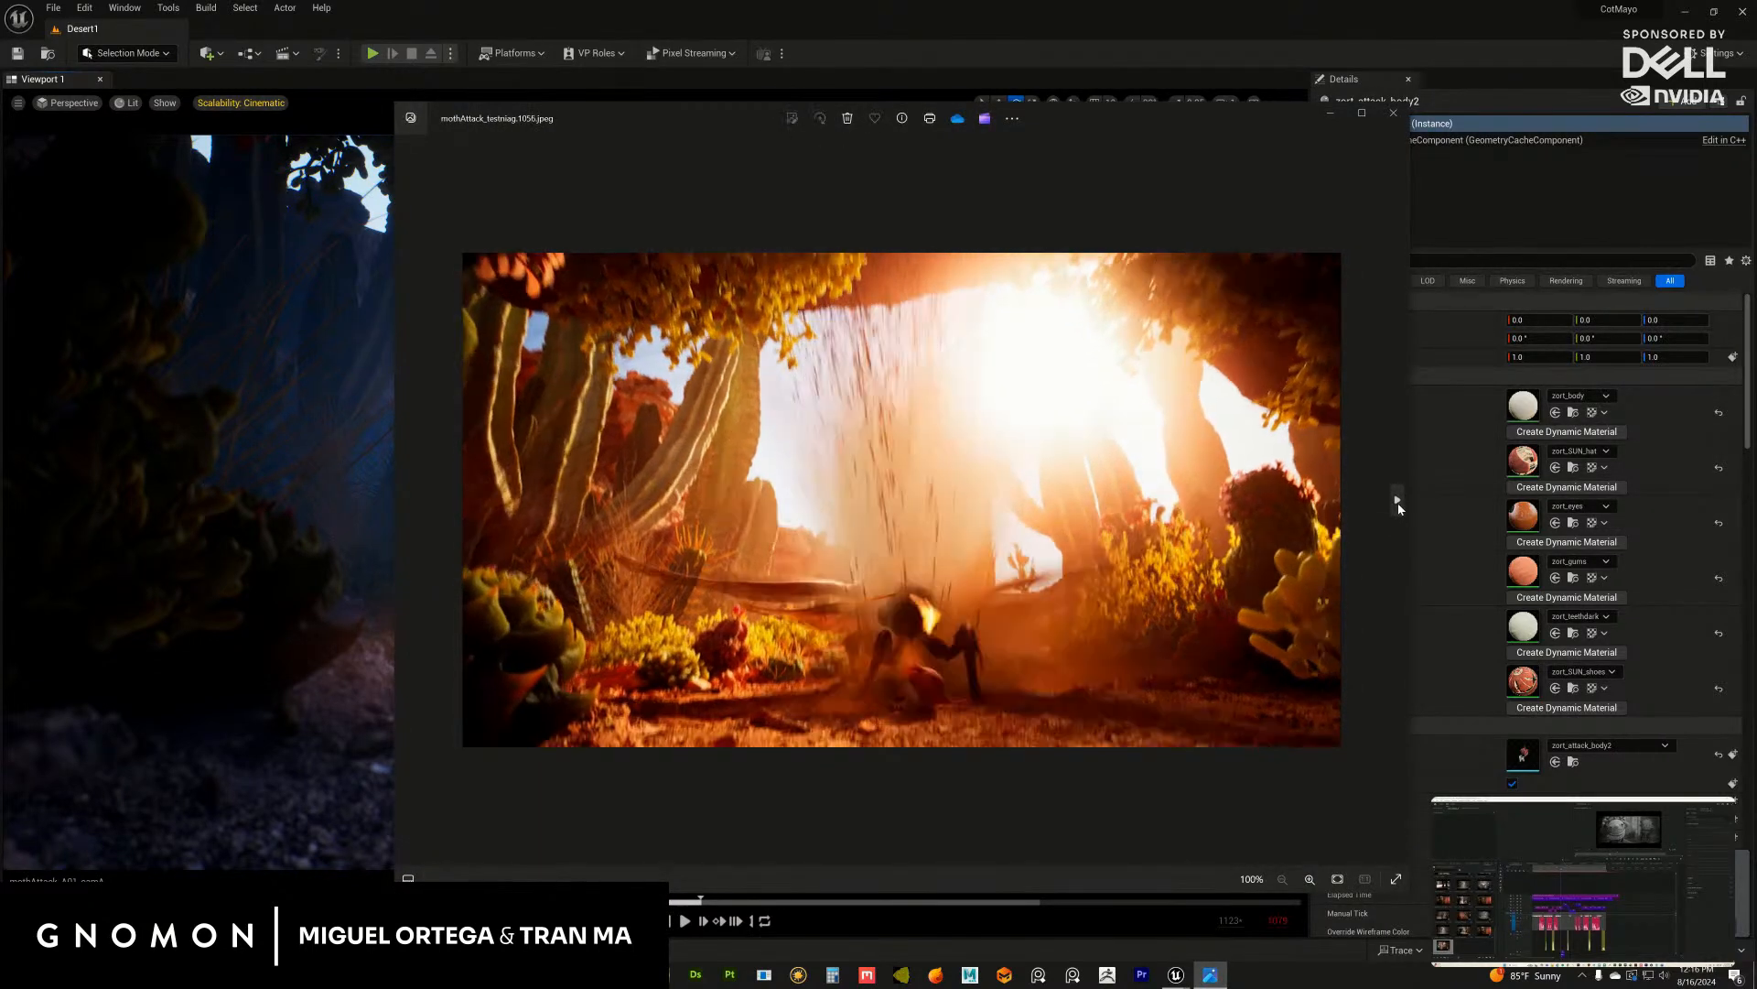
{"action": "left_click", "coordinate": [1399, 505]}
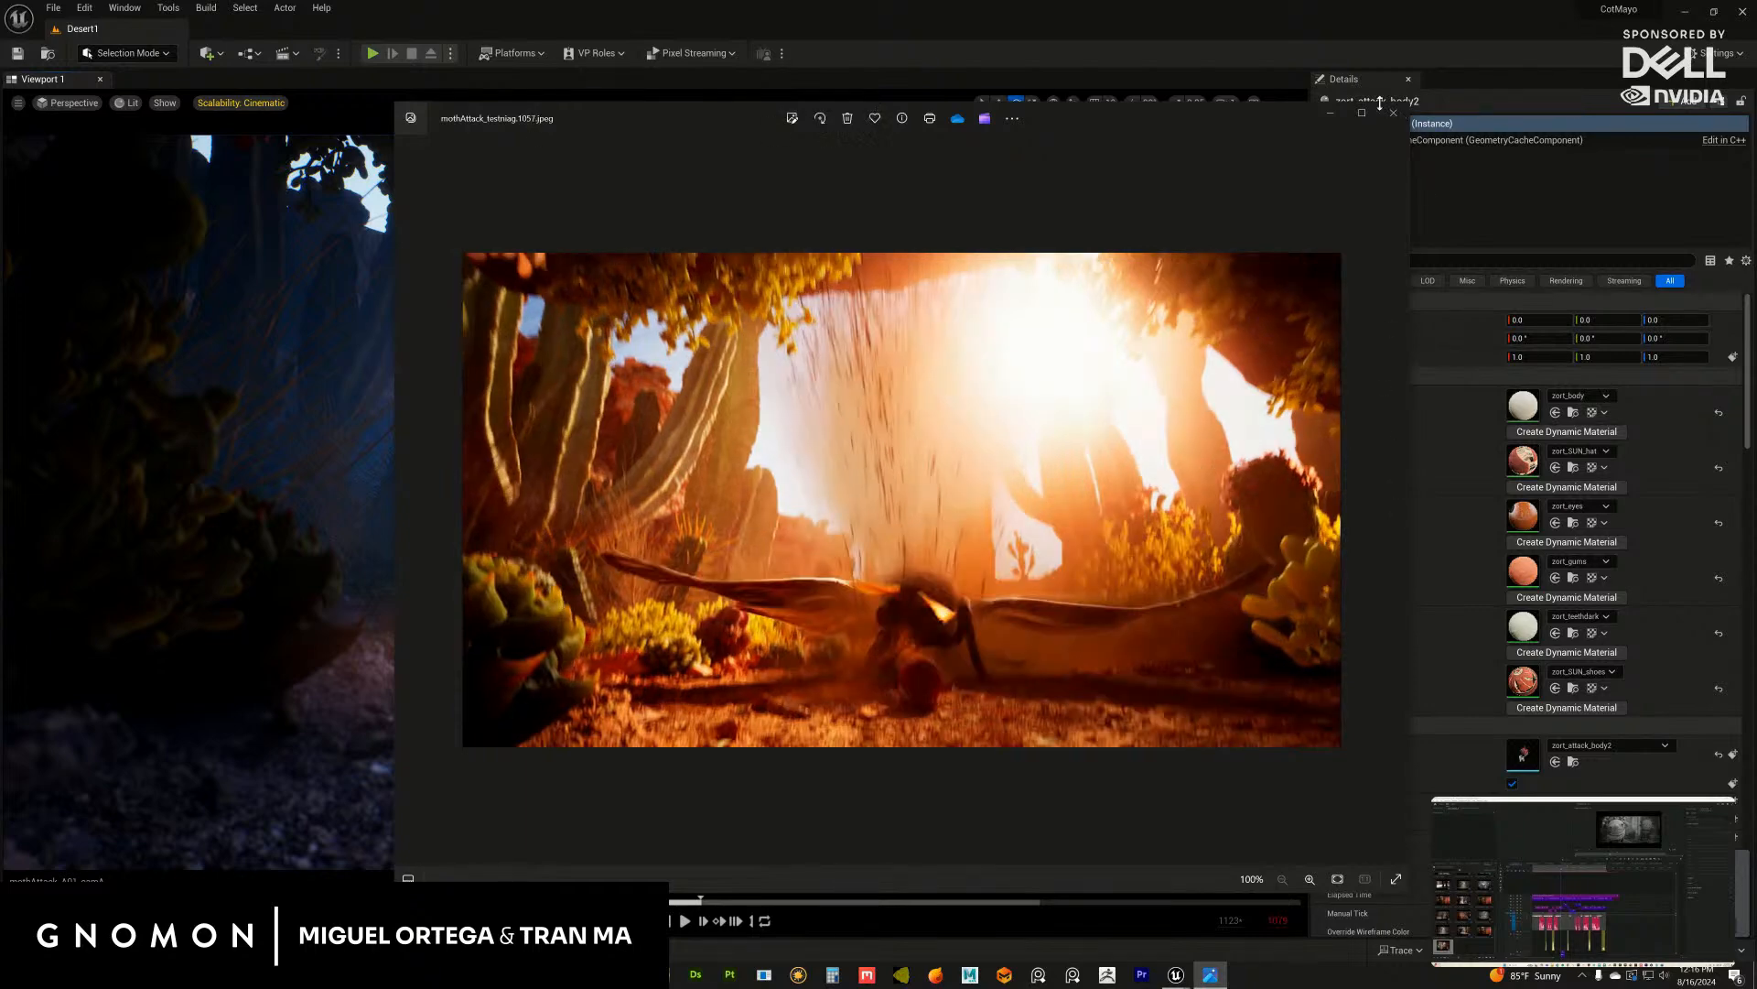
{"action": "left_click", "coordinate": [1393, 112]}
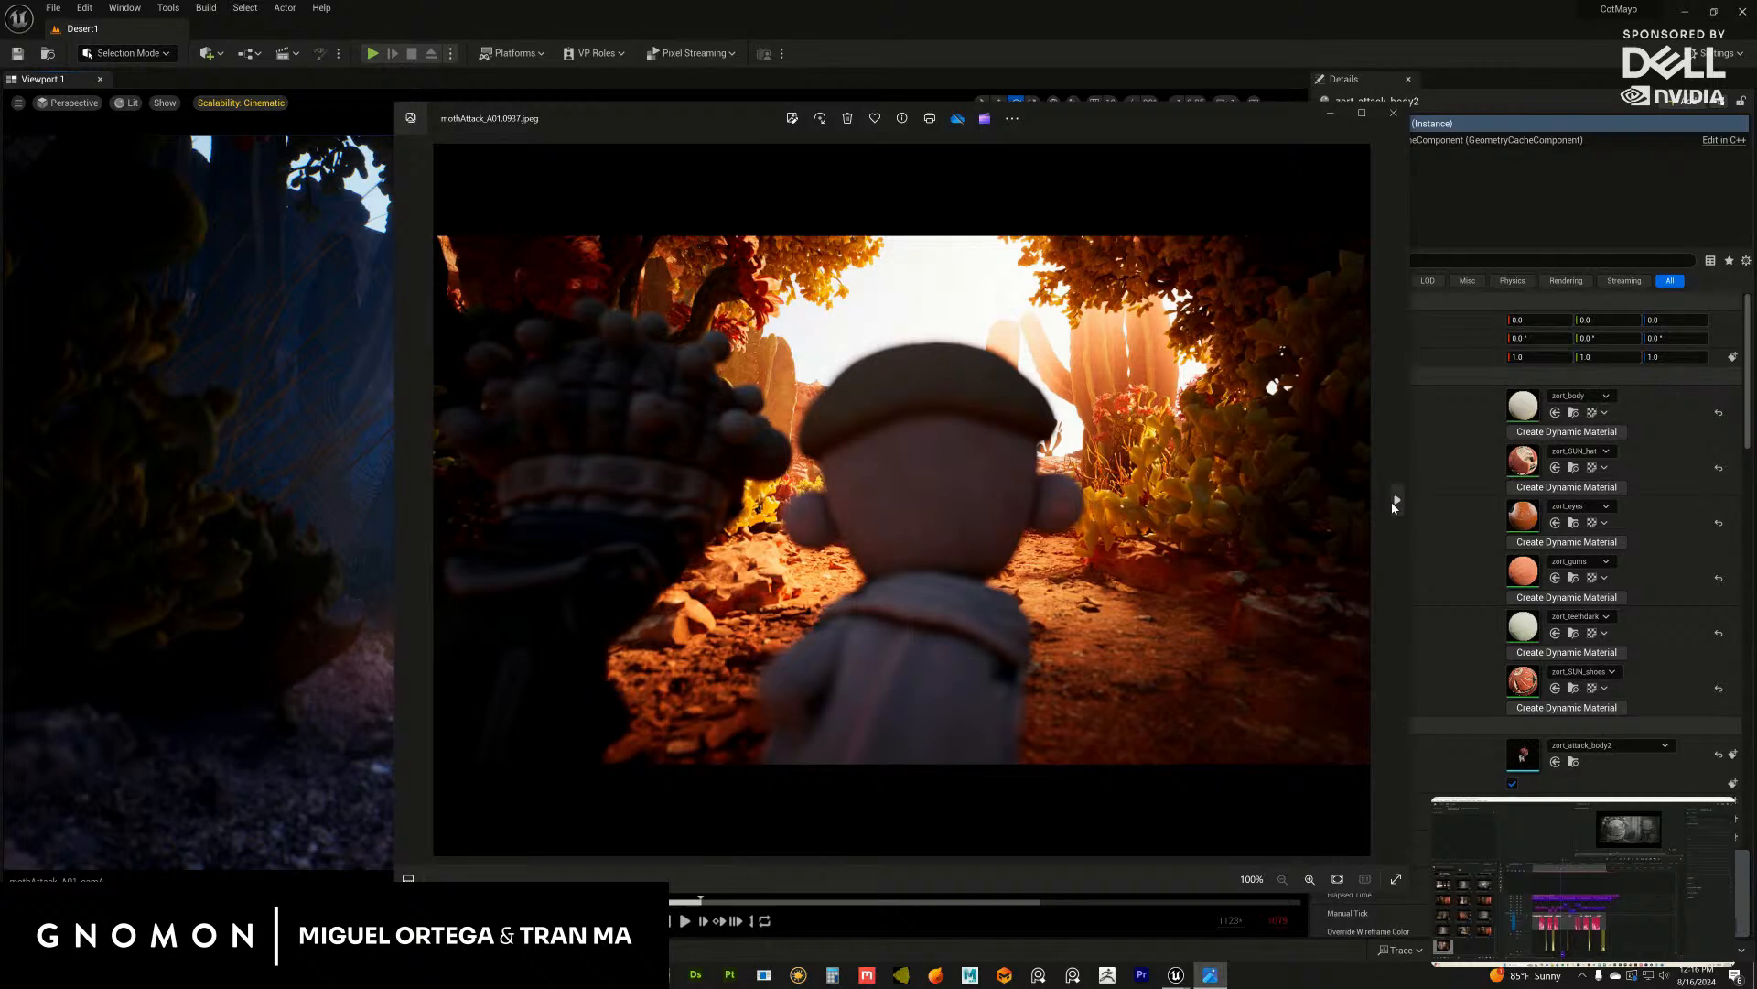
Step: Step through the rendered mothAttack_A01 frames from 0937 to 0980 and zoom in on the distant moth and running character
{"action": "left_click", "coordinate": [1393, 502]}
{"action": "left_click", "coordinate": [1393, 501]}
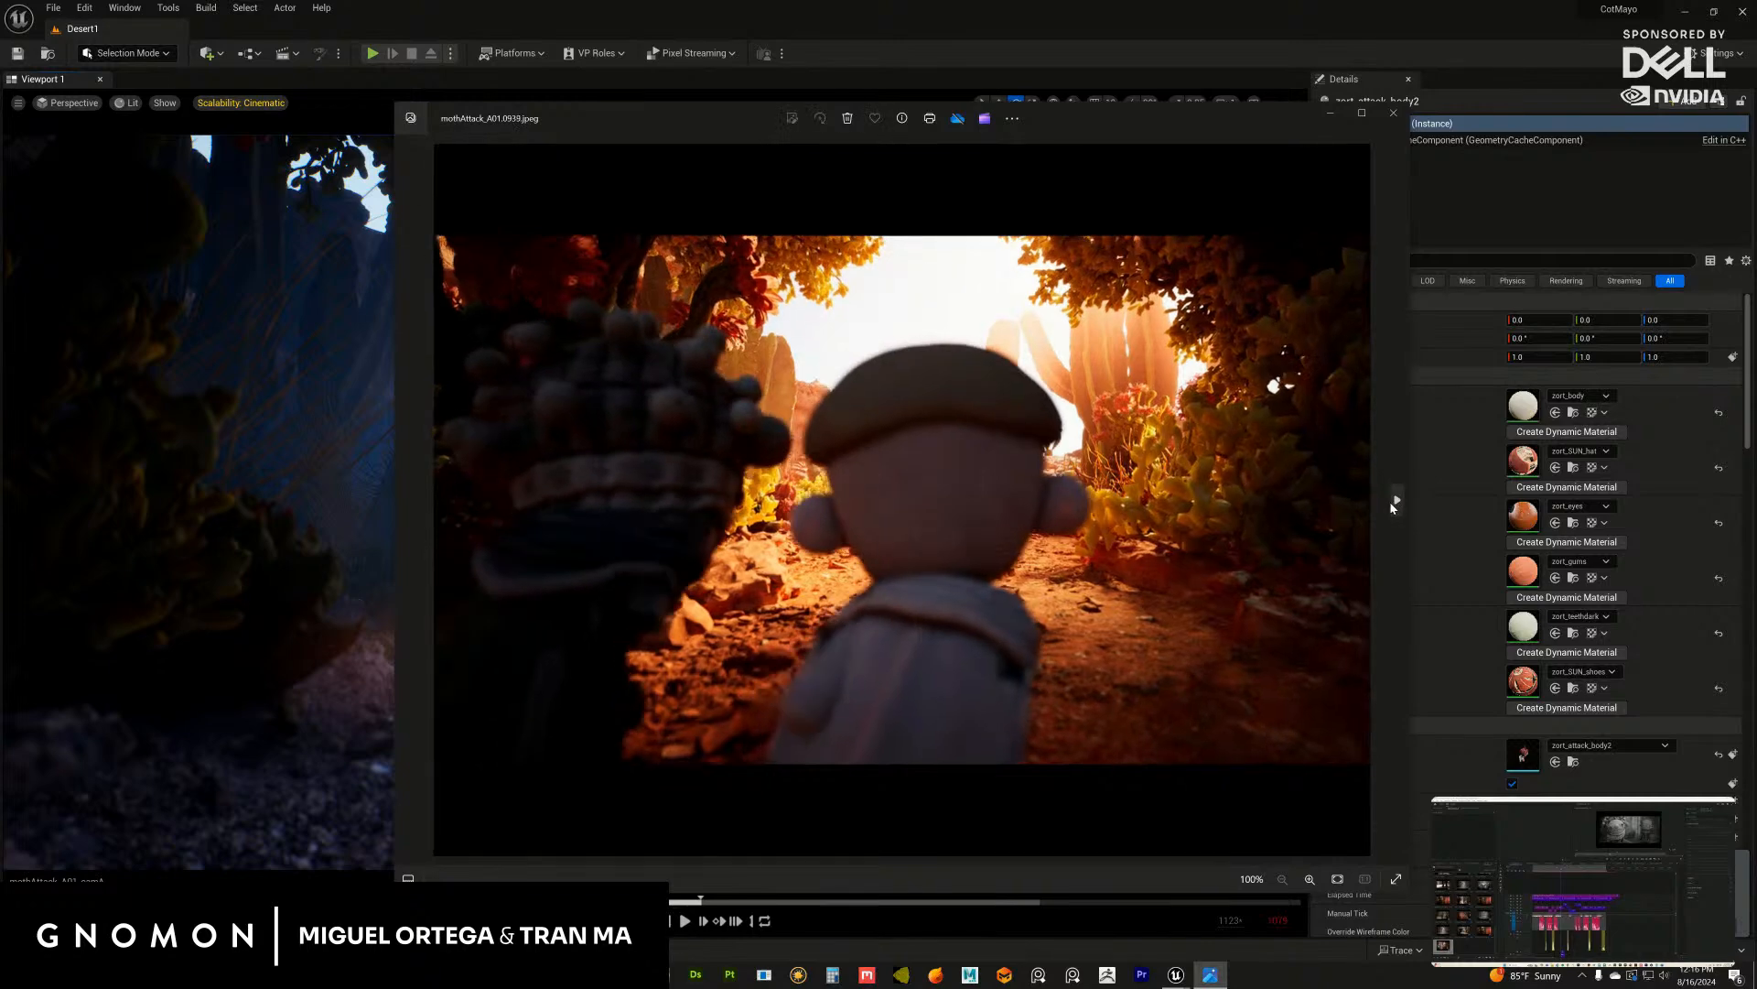
{"action": "left_click", "coordinate": [1389, 501]}
{"action": "left_click", "coordinate": [1390, 502]}
{"action": "left_click", "coordinate": [1388, 502]}
{"action": "left_click", "coordinate": [1397, 503]}
{"action": "left_click", "coordinate": [1396, 504]}
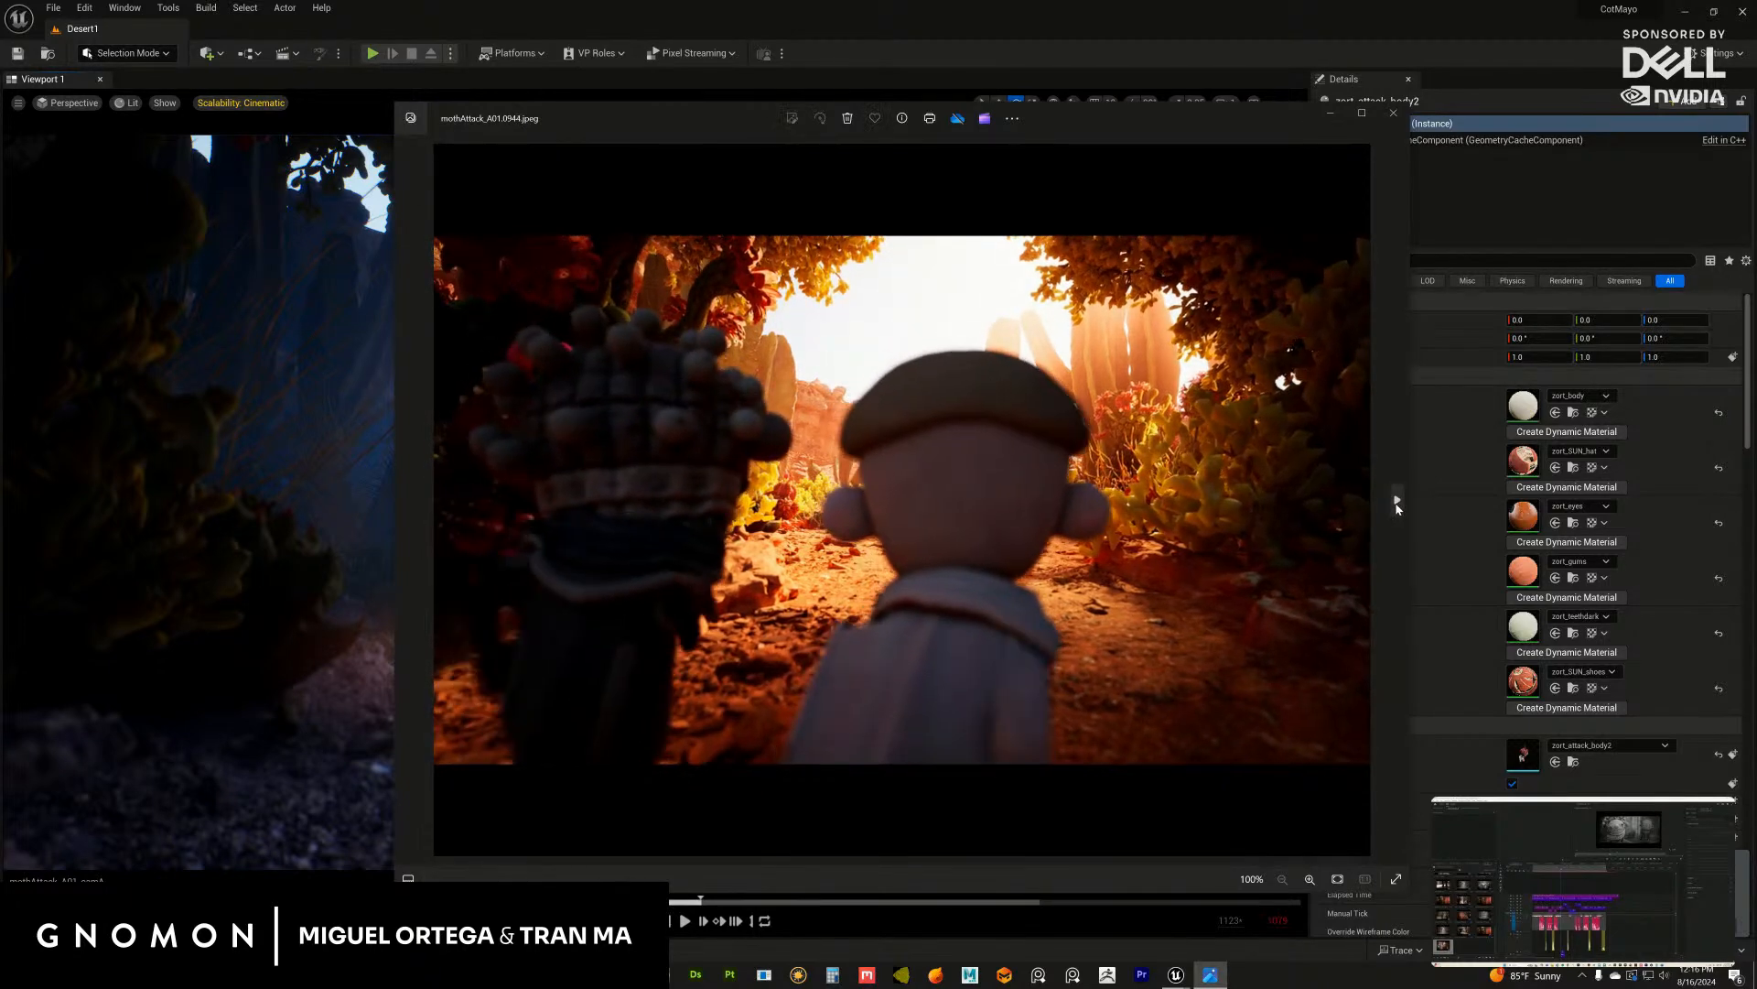
{"action": "left_click", "coordinate": [1397, 503]}
{"action": "left_click", "coordinate": [1397, 503]}
{"action": "left_click", "coordinate": [1397, 504]}
{"action": "left_click", "coordinate": [1397, 504]}
{"action": "left_click", "coordinate": [1397, 505]}
{"action": "left_click", "coordinate": [1397, 506]}
{"action": "left_click", "coordinate": [1396, 504]}
{"action": "left_click", "coordinate": [1396, 503]}
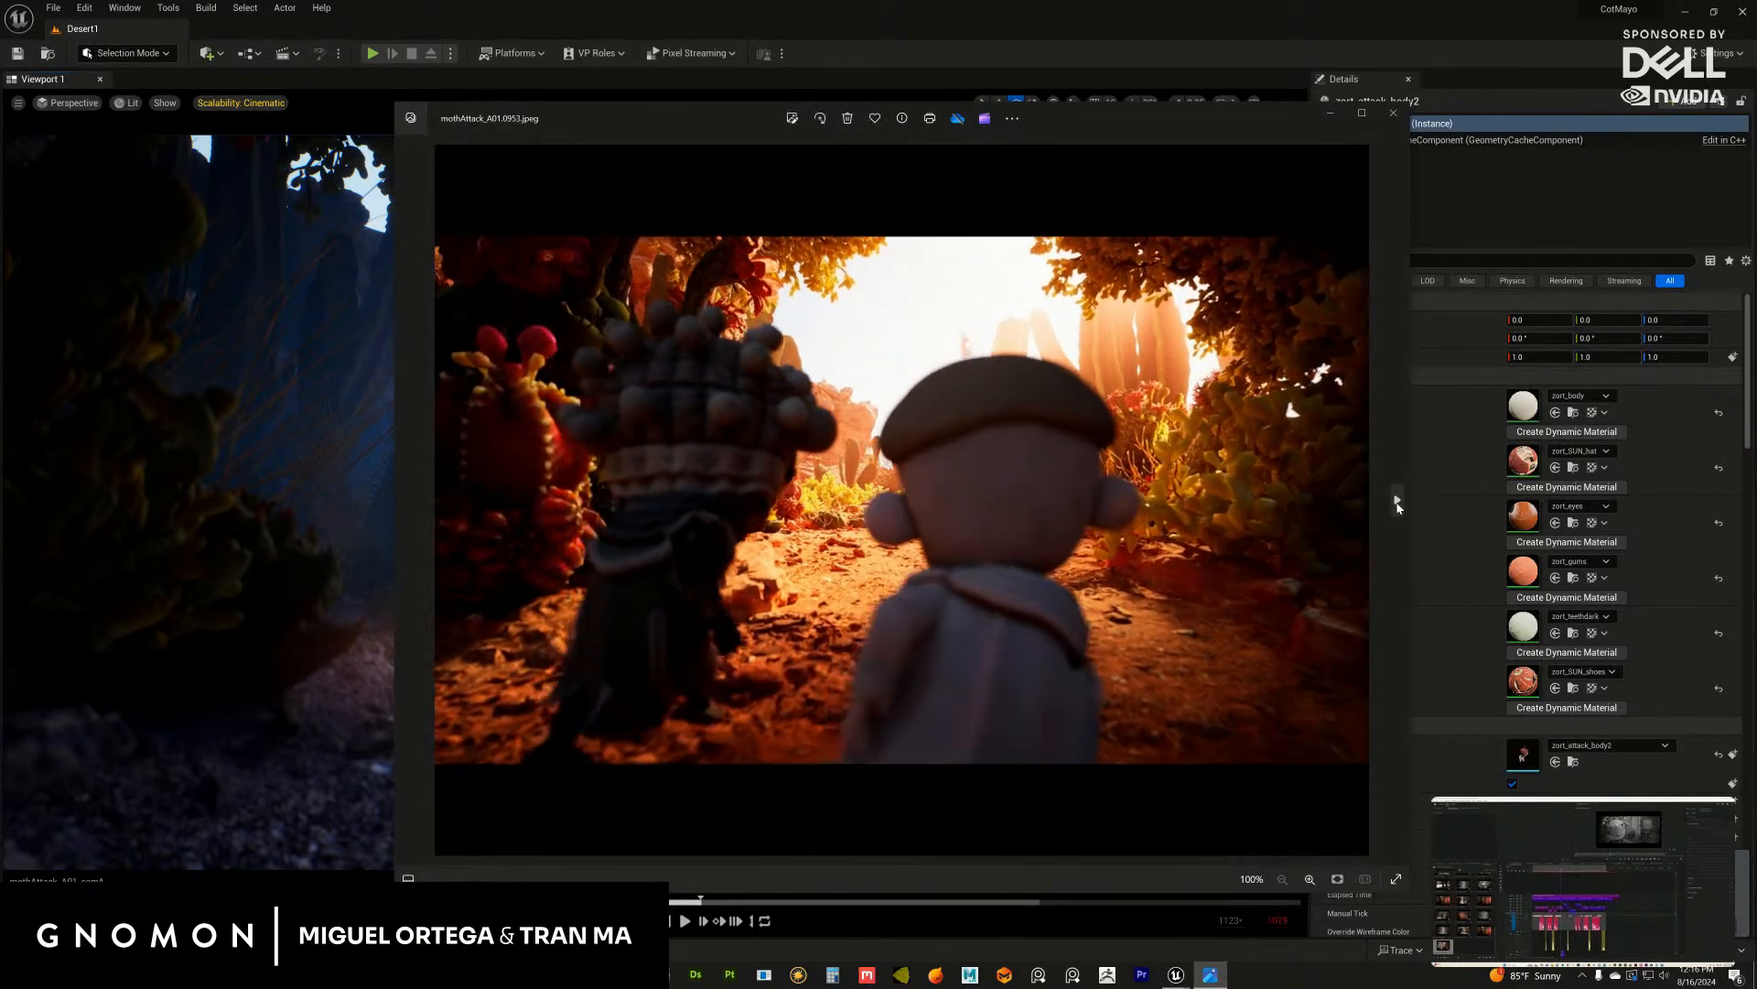
{"action": "left_click", "coordinate": [1397, 504]}
{"action": "left_click", "coordinate": [1397, 504]}
{"action": "left_click", "coordinate": [1396, 505]}
{"action": "left_click", "coordinate": [1396, 505]}
{"action": "left_click", "coordinate": [1398, 507]}
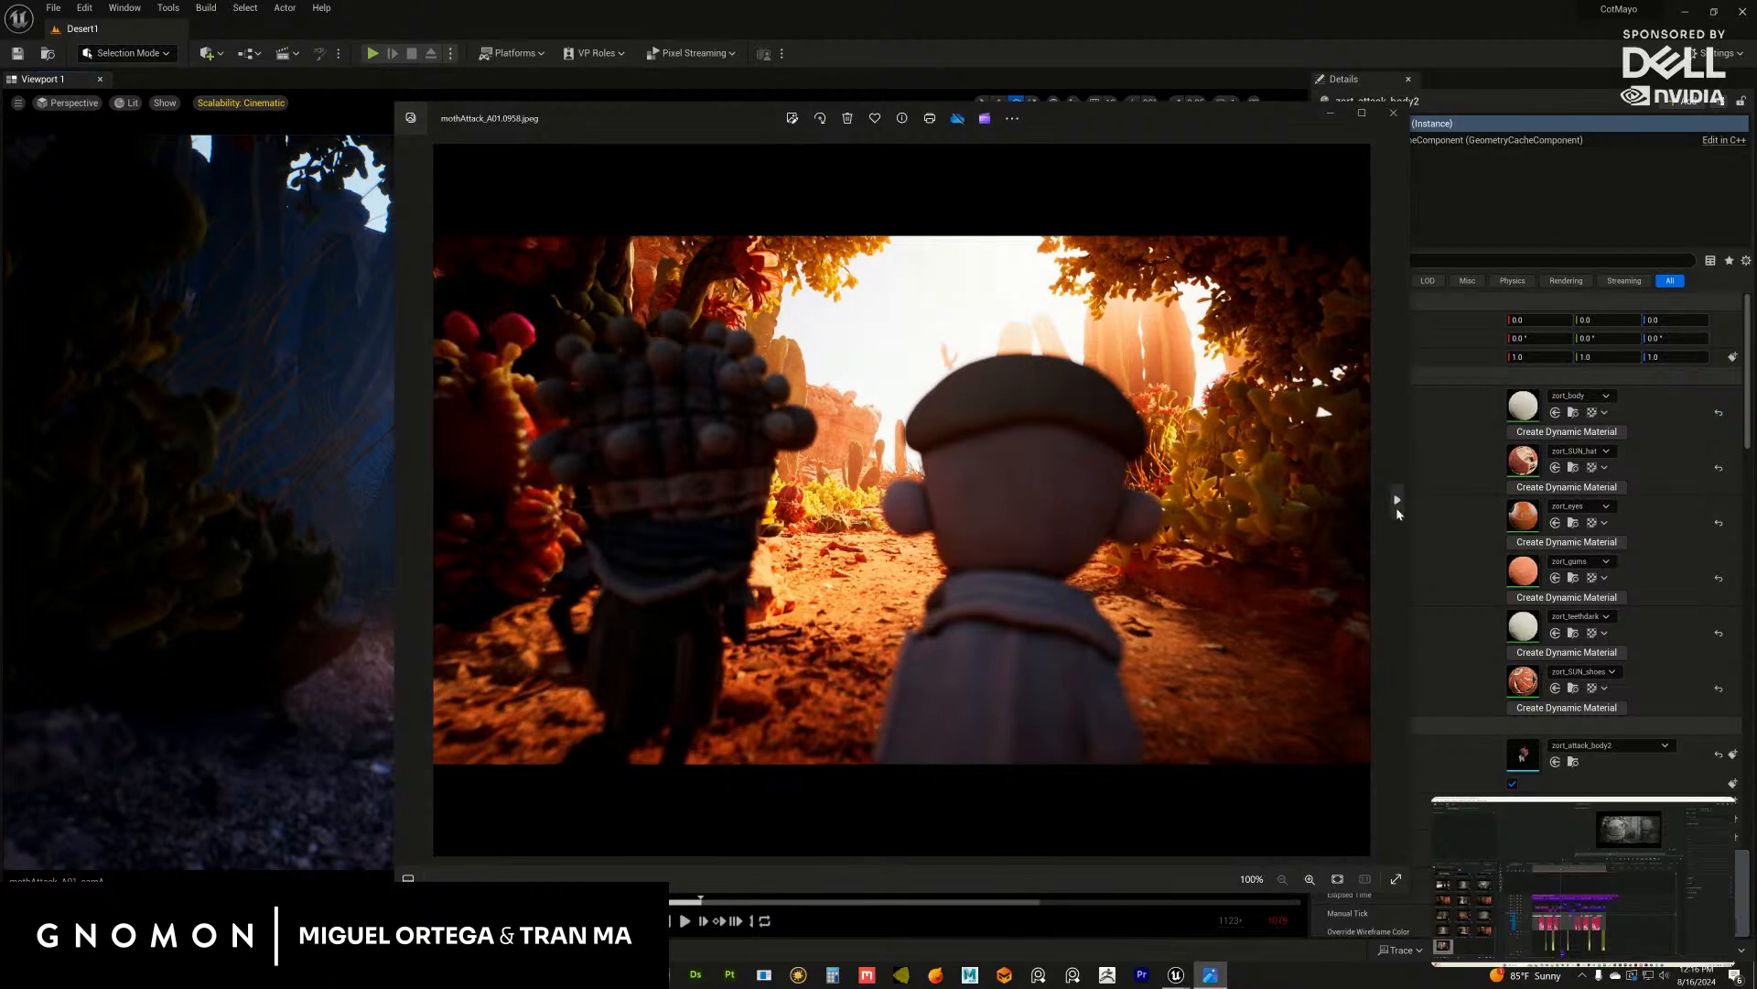
{"action": "left_click", "coordinate": [1396, 503]}
{"action": "left_click", "coordinate": [1396, 503]}
{"action": "left_click", "coordinate": [1397, 503]}
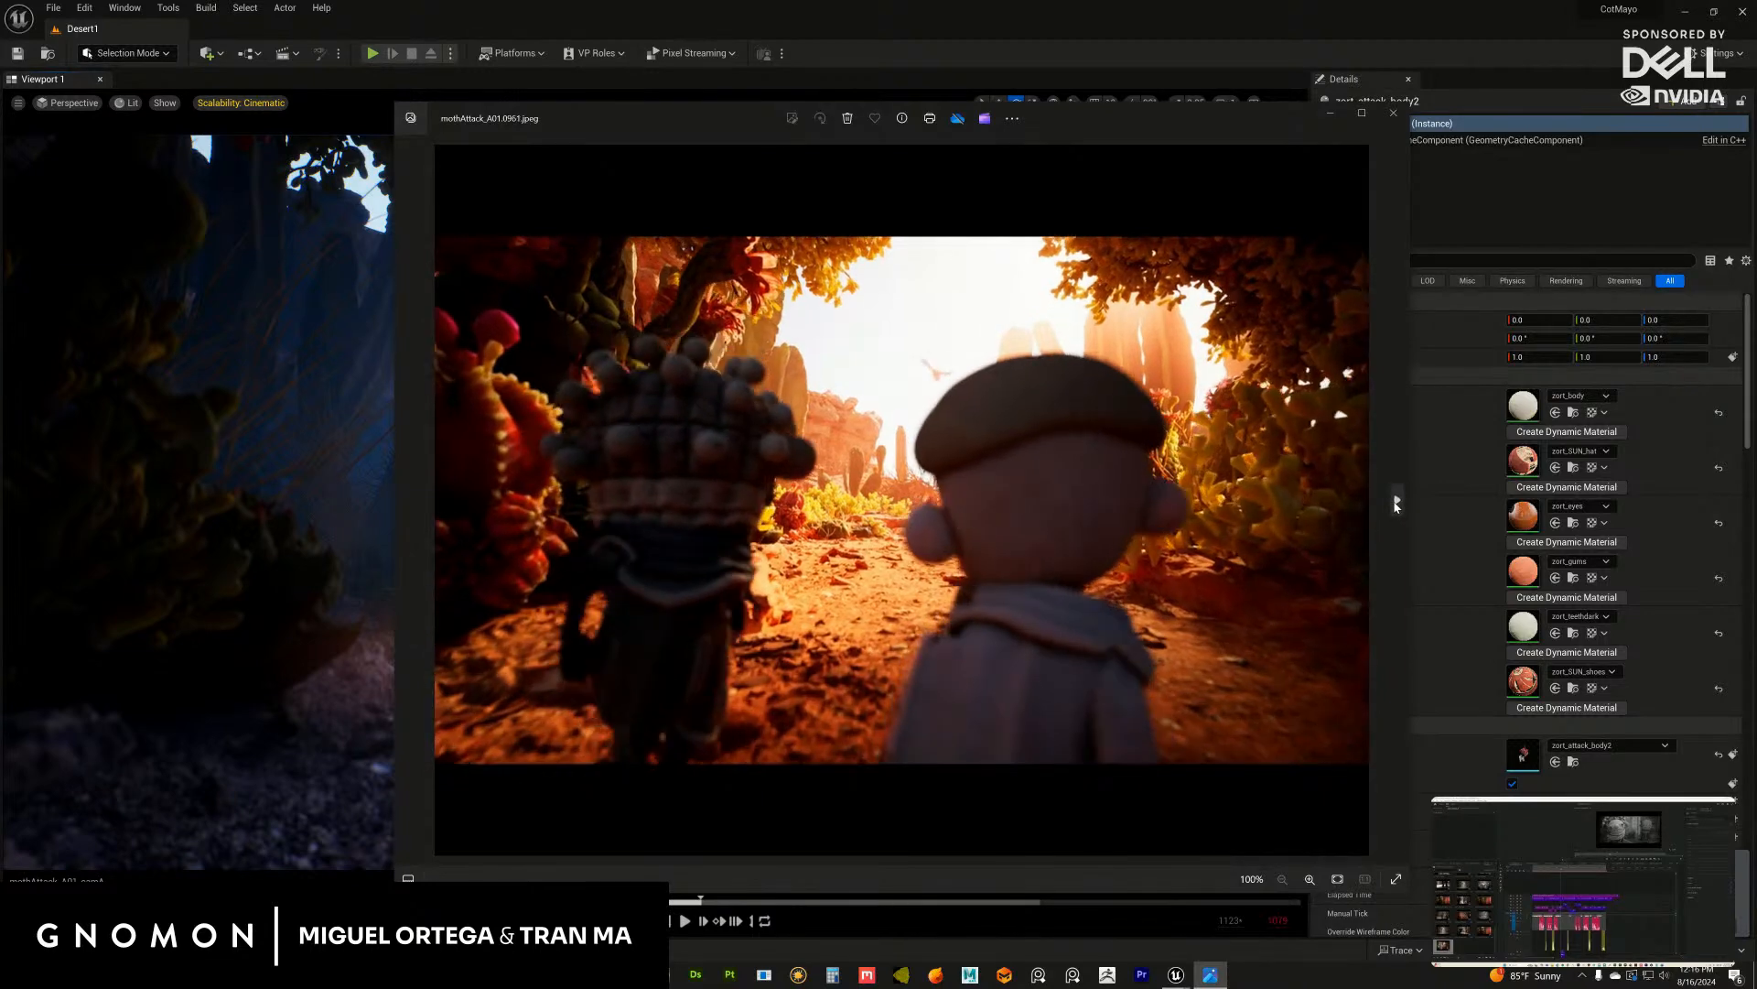
{"action": "left_click", "coordinate": [1396, 504]}
{"action": "left_click", "coordinate": [1397, 504]}
{"action": "left_click", "coordinate": [1397, 505]}
{"action": "left_click", "coordinate": [1398, 505]}
{"action": "left_click", "coordinate": [1398, 505]}
{"action": "left_click", "coordinate": [1398, 506]}
{"action": "left_click", "coordinate": [1397, 503]}
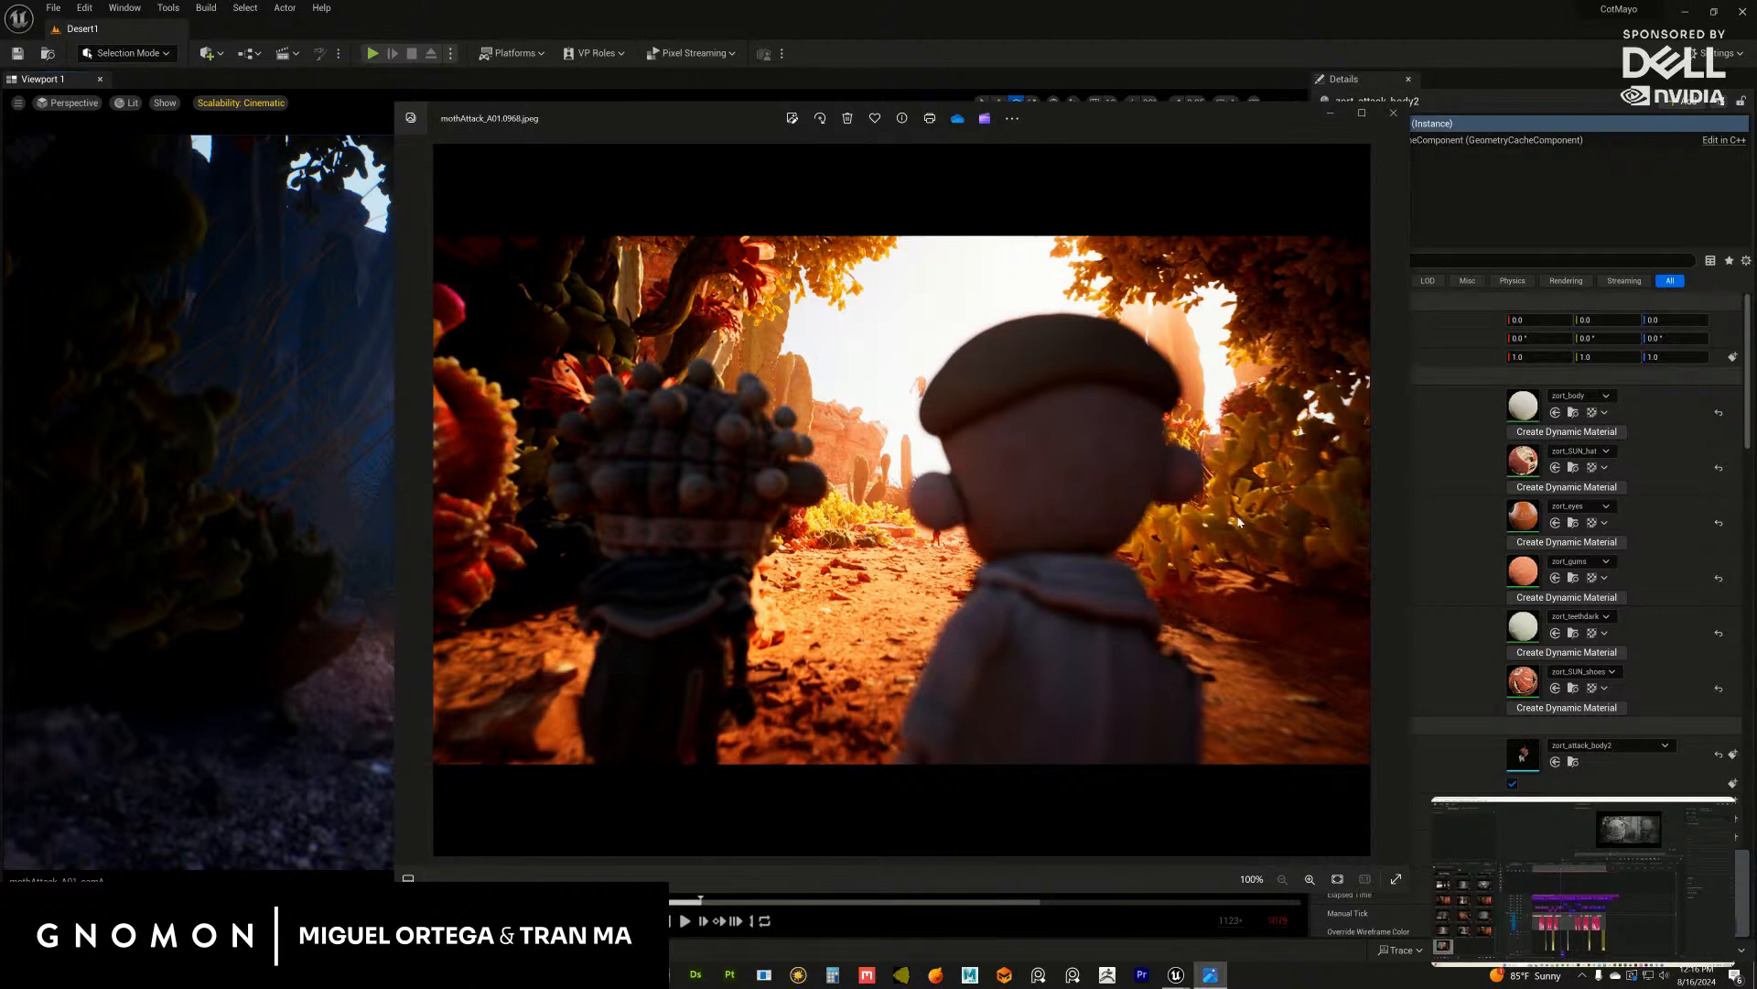
{"action": "left_click", "coordinate": [1392, 501]}
{"action": "left_click", "coordinate": [1392, 501]}
{"action": "left_click", "coordinate": [1392, 500]}
{"action": "left_click", "coordinate": [1392, 501]}
{"action": "left_click", "coordinate": [1392, 500]}
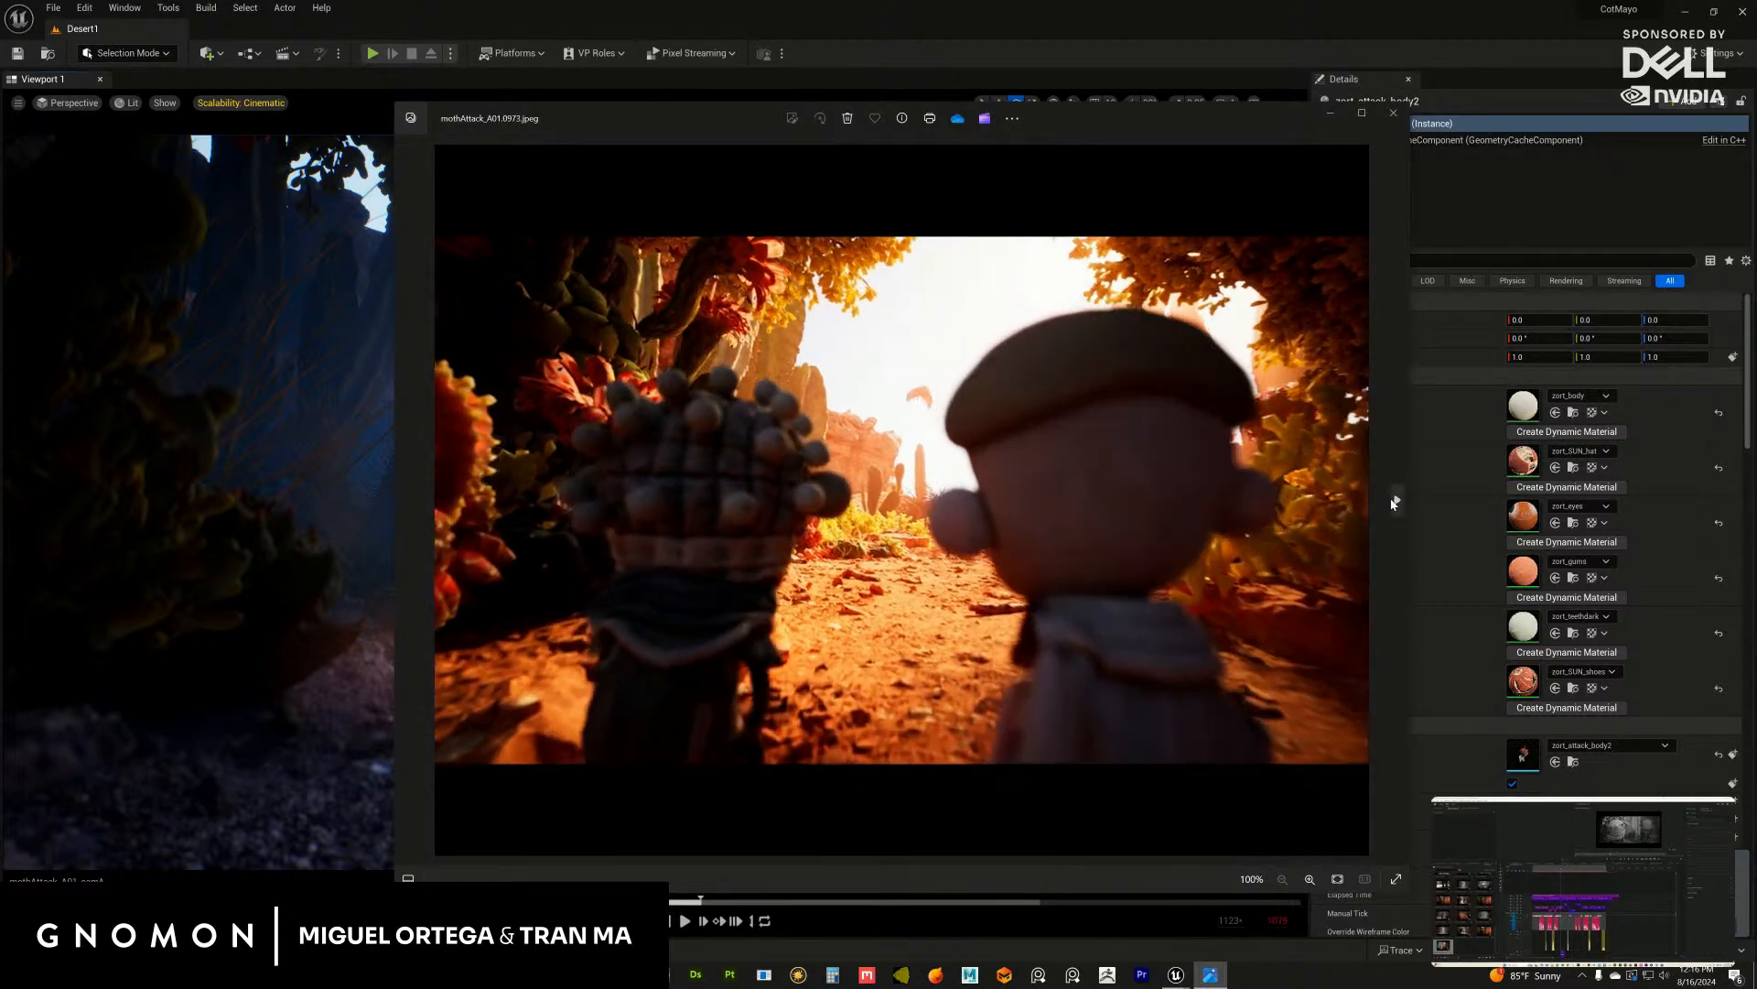
{"action": "left_click", "coordinate": [1391, 502]}
{"action": "left_click", "coordinate": [1391, 502]}
{"action": "left_click", "coordinate": [1393, 501]}
{"action": "left_click", "coordinate": [1393, 501]}
{"action": "left_click", "coordinate": [1392, 500]}
{"action": "left_click", "coordinate": [1393, 500]}
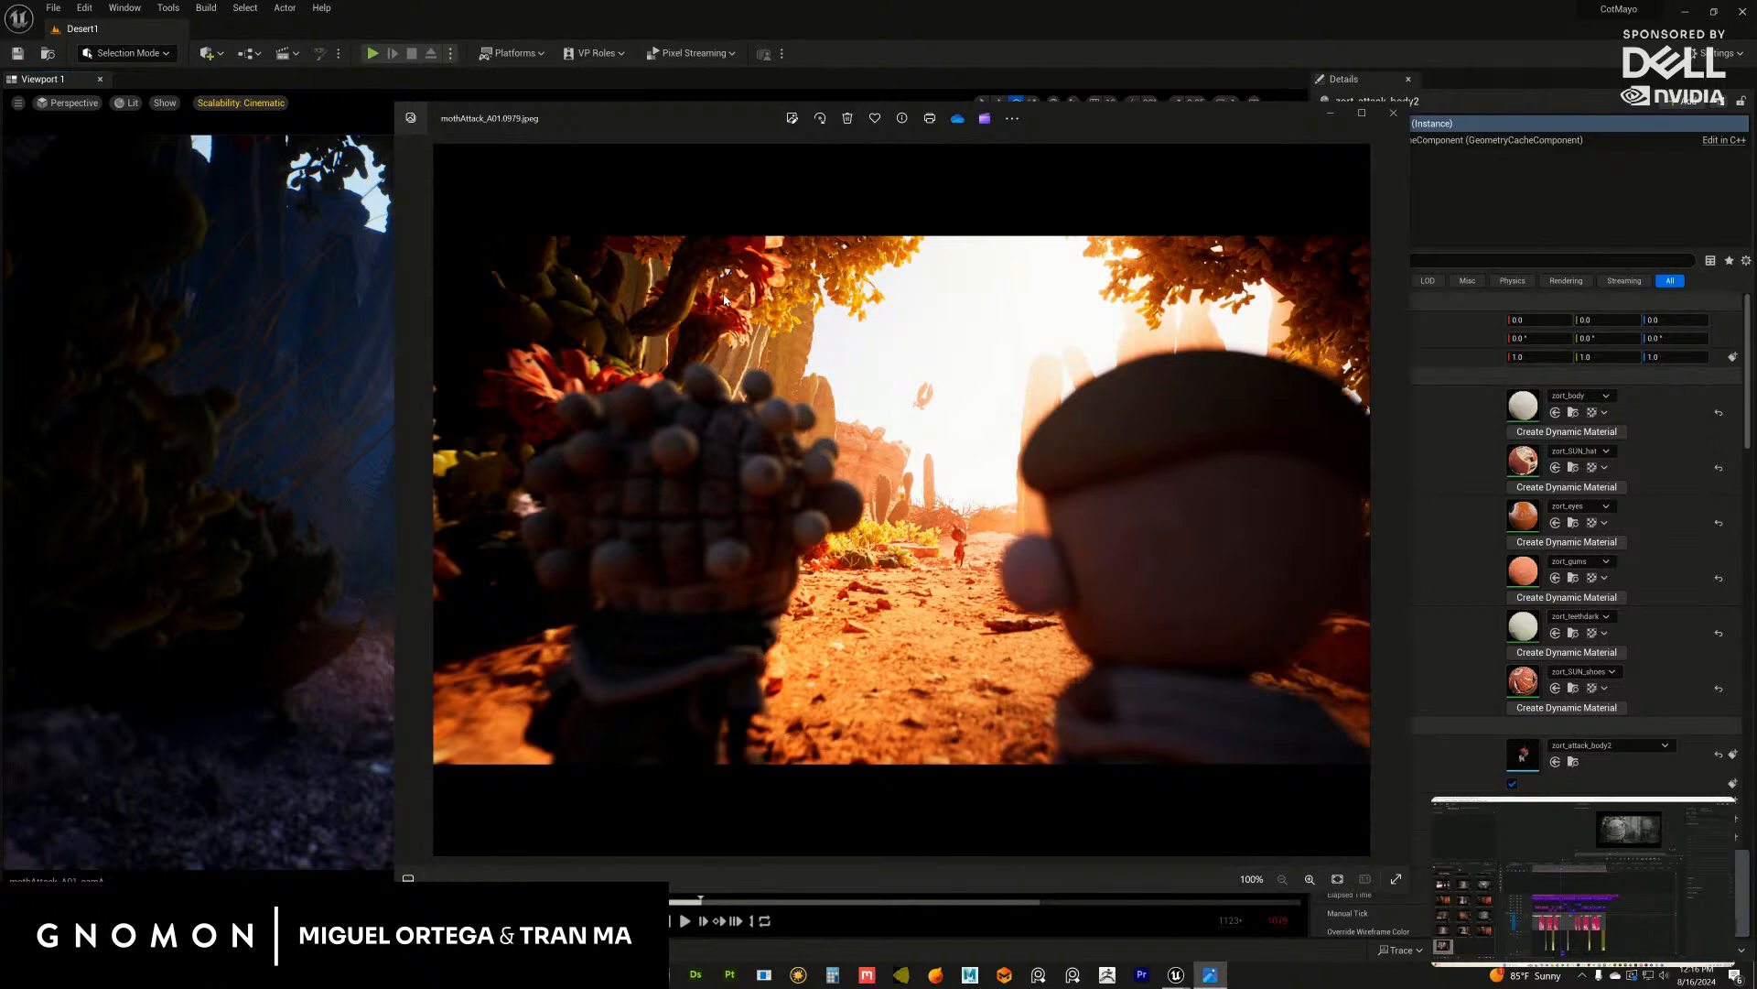
{"action": "scroll", "coordinate": [1342, 430], "scroll_direction": "up", "scroll_amount": 5}
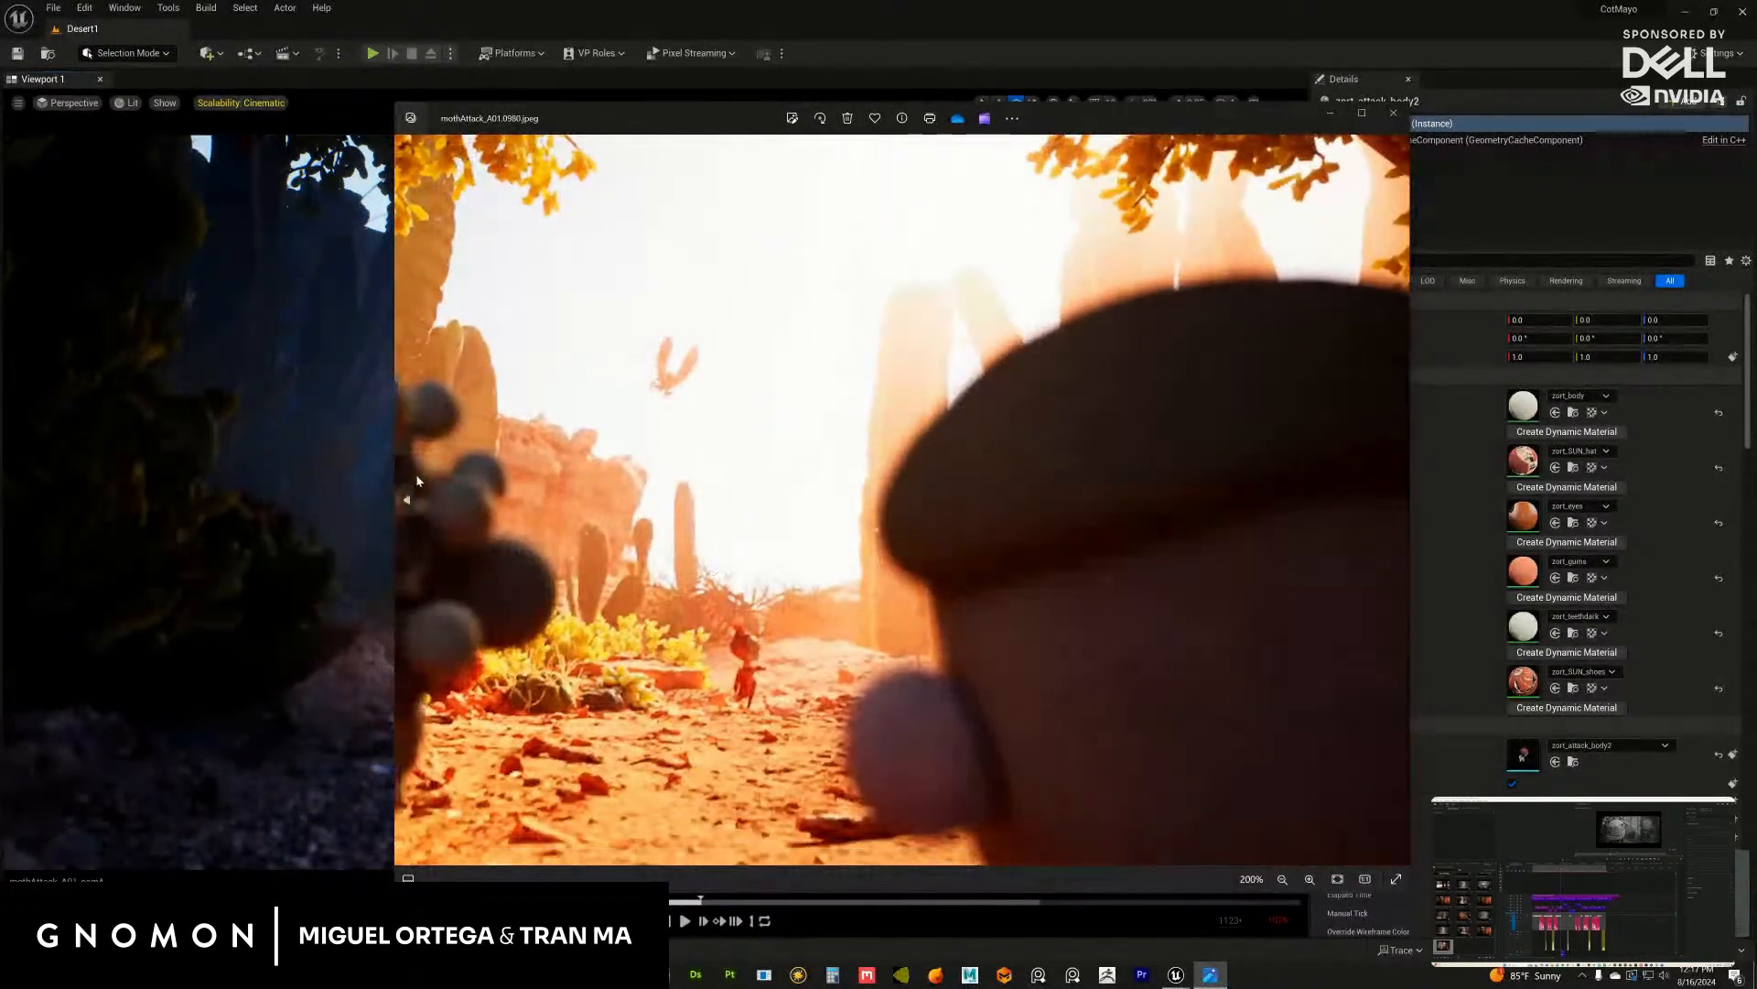
Step: Step back through the mothAttack_A01 renders to frame 0972, advance to 0973, and close the viewer
{"action": "left_click", "coordinate": [405, 501]}
{"action": "left_click", "coordinate": [405, 500]}
{"action": "left_click", "coordinate": [406, 501]}
{"action": "left_click", "coordinate": [405, 501]}
{"action": "left_click", "coordinate": [406, 500]}
{"action": "left_click", "coordinate": [405, 501]}
{"action": "left_click", "coordinate": [405, 501]}
{"action": "left_click", "coordinate": [405, 501]}
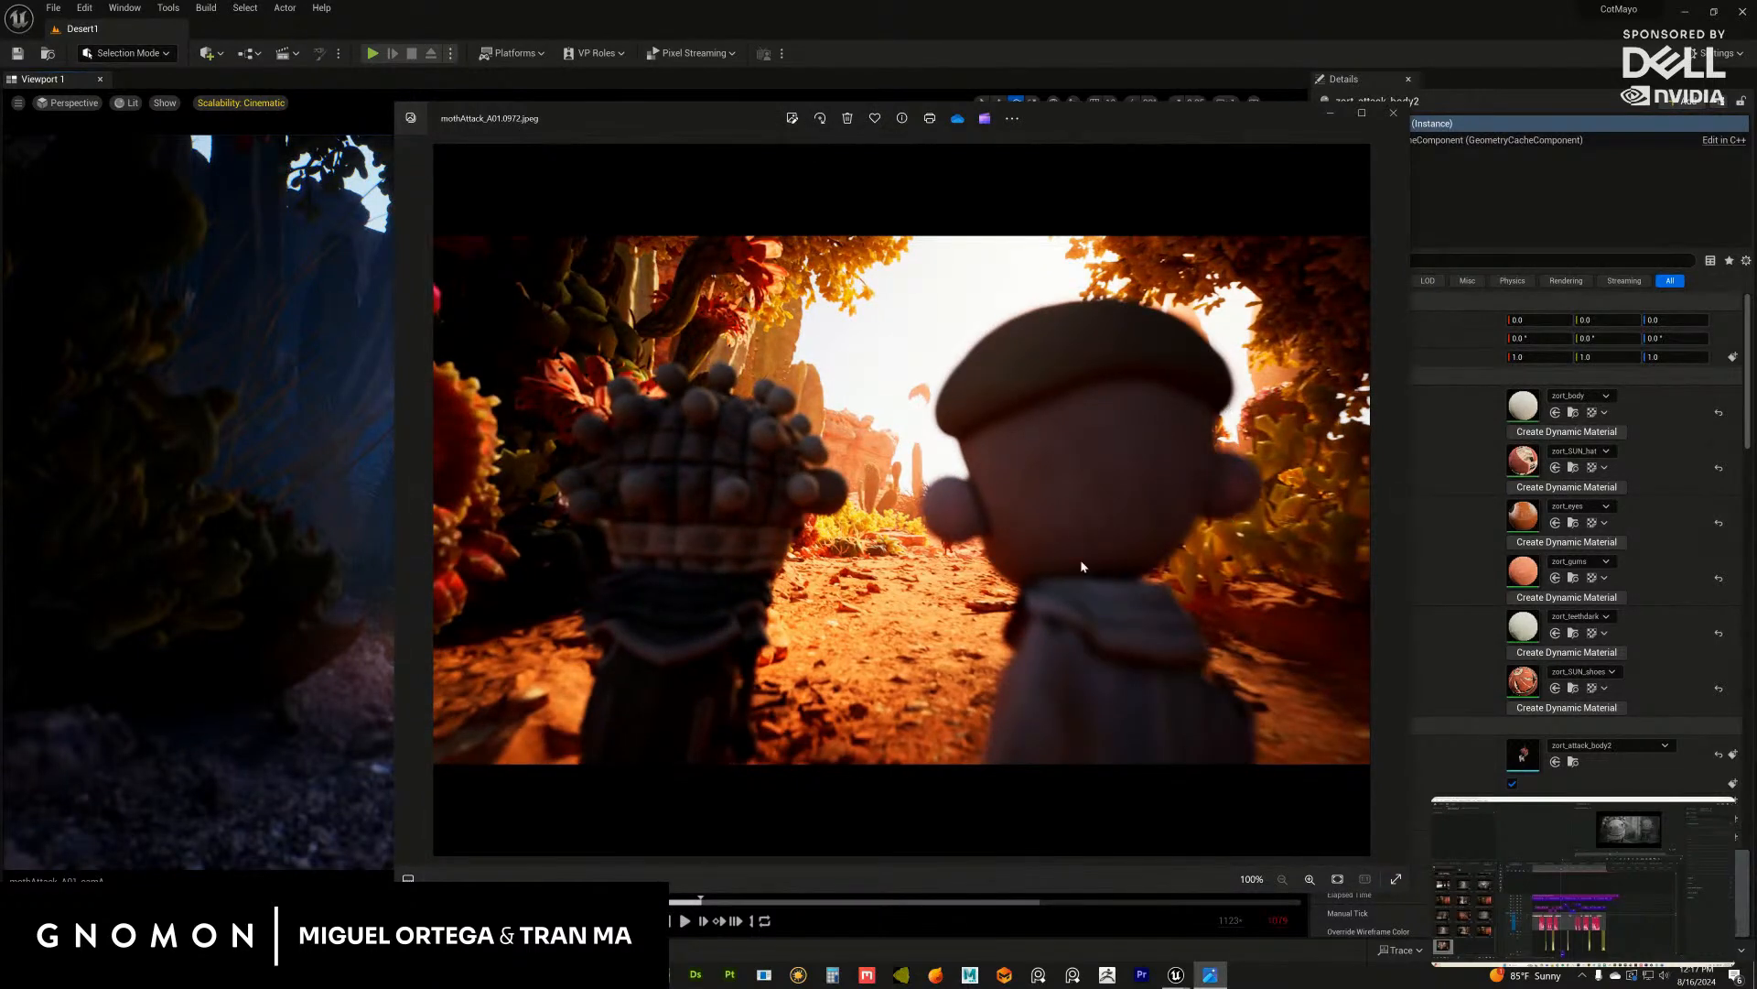
{"action": "left_click", "coordinate": [1393, 500]}
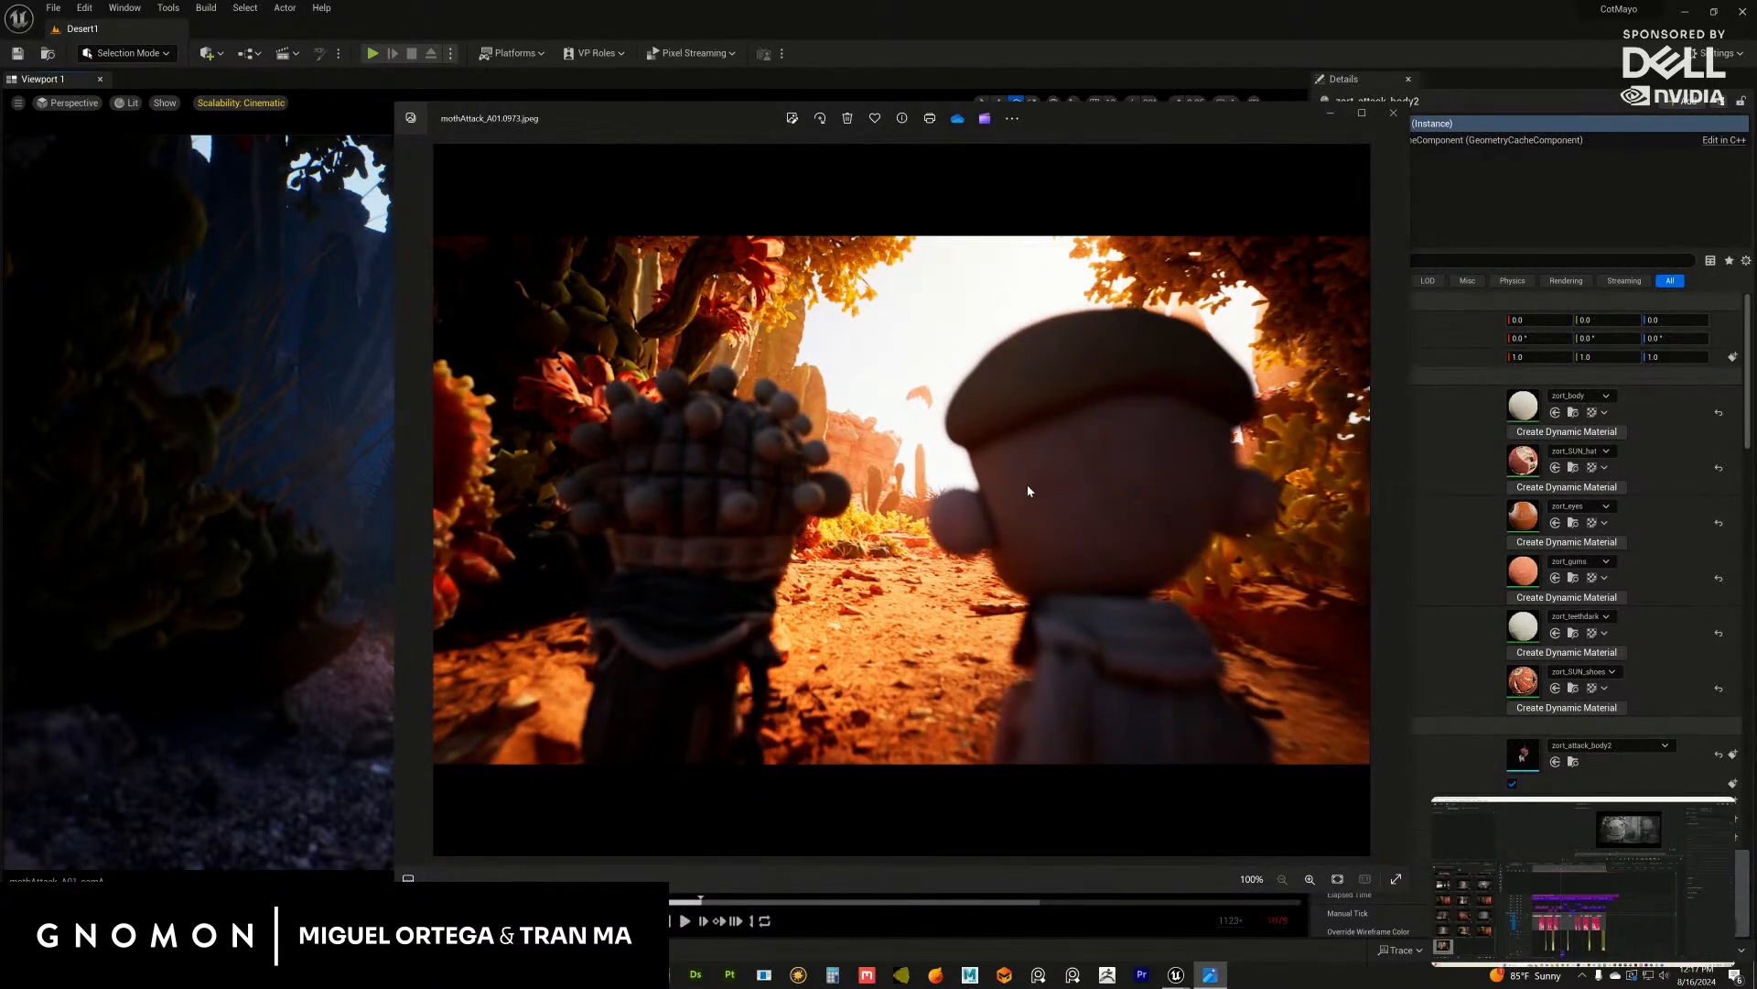
{"action": "left_click", "coordinate": [1393, 113]}
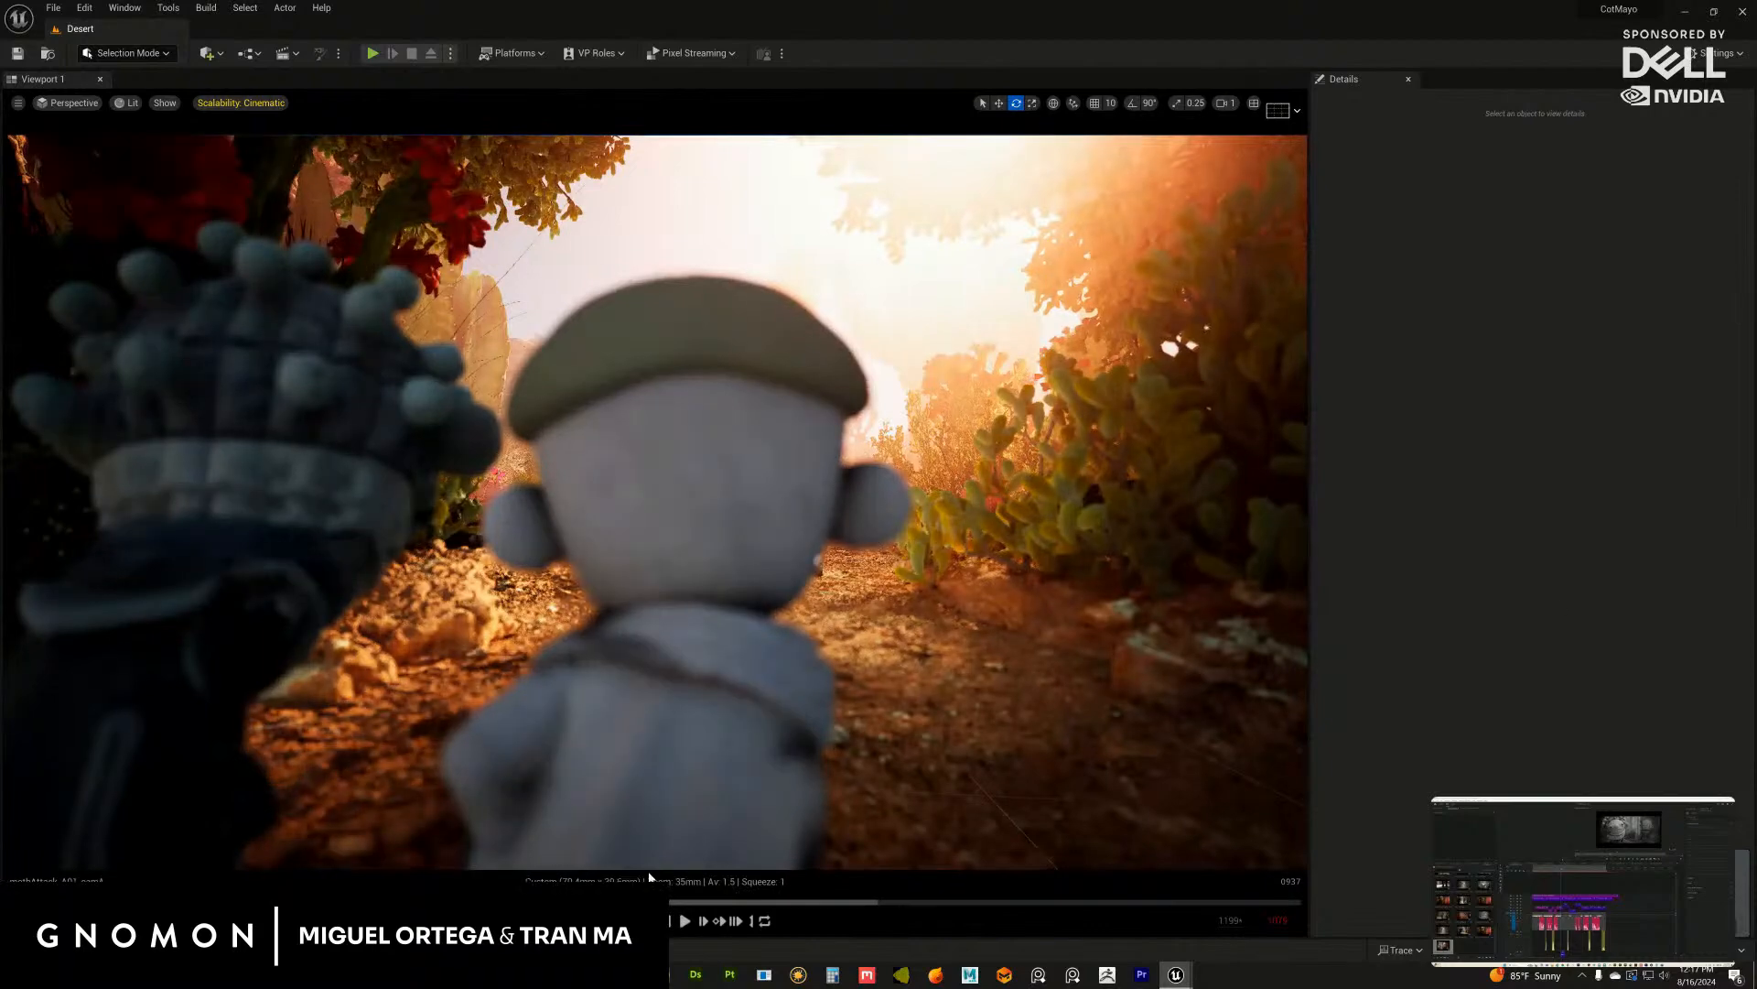
Step: Rerun the previous console command r.raytracing.nanite.mode 1
{"action": "key", "text": "grave"}
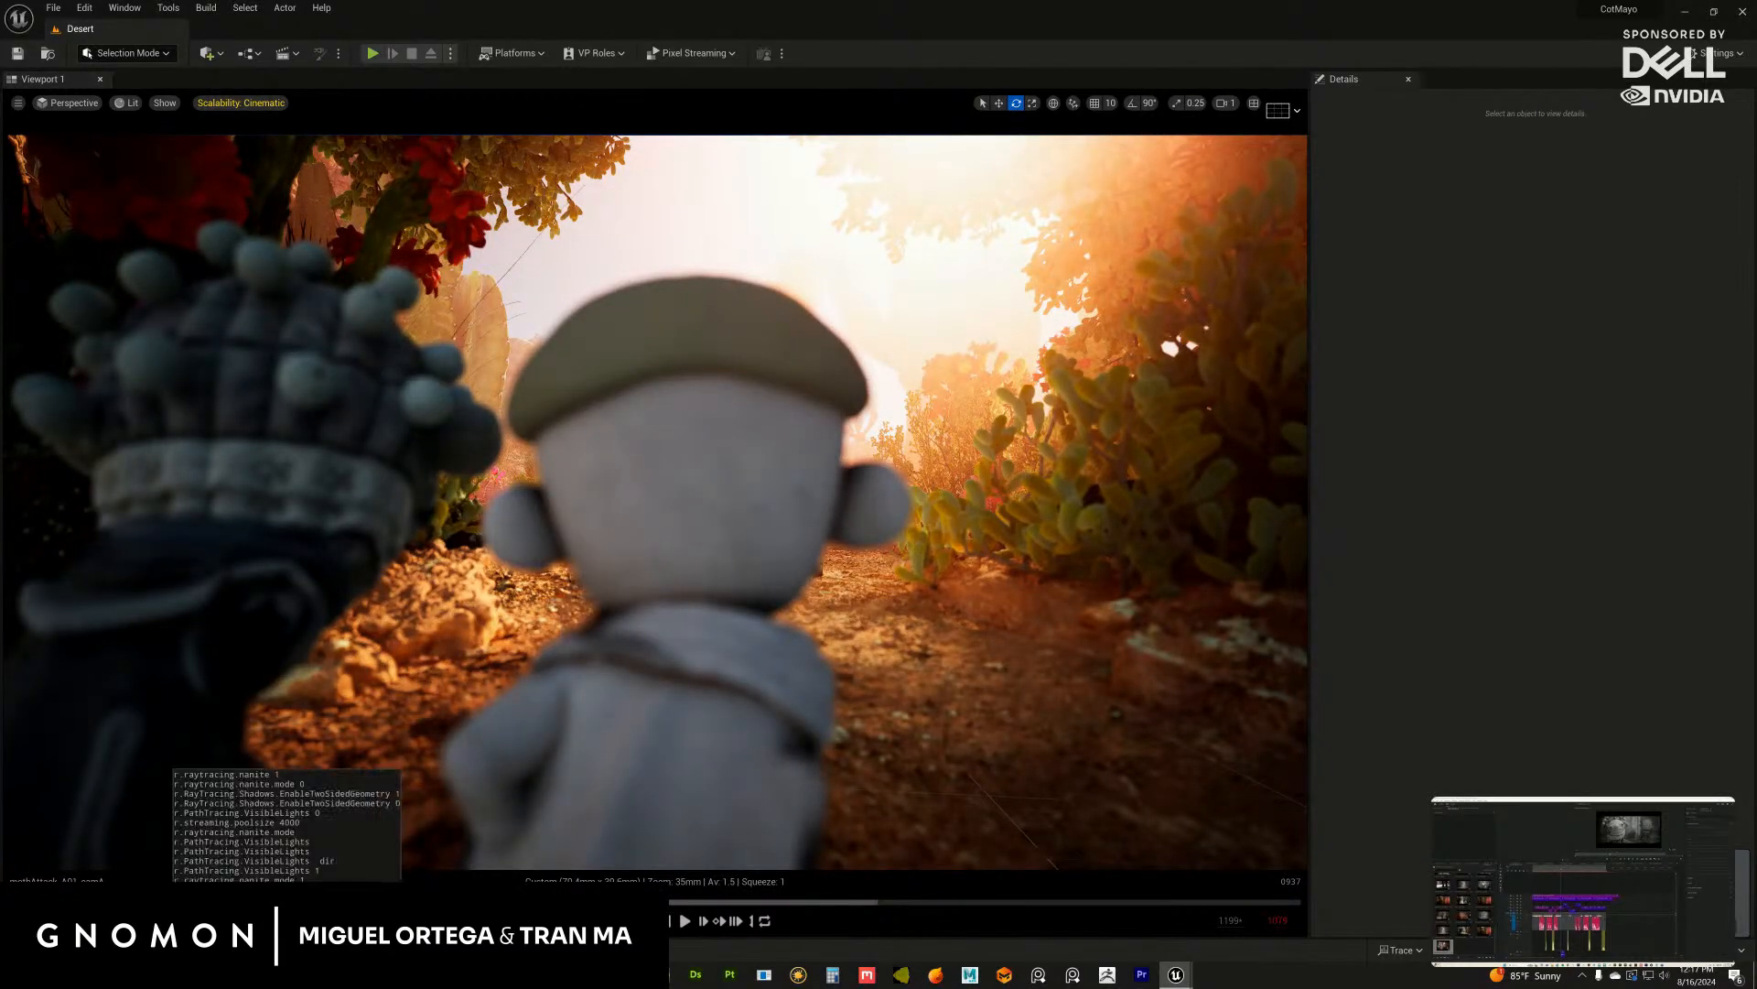
{"action": "key", "text": "Up"}
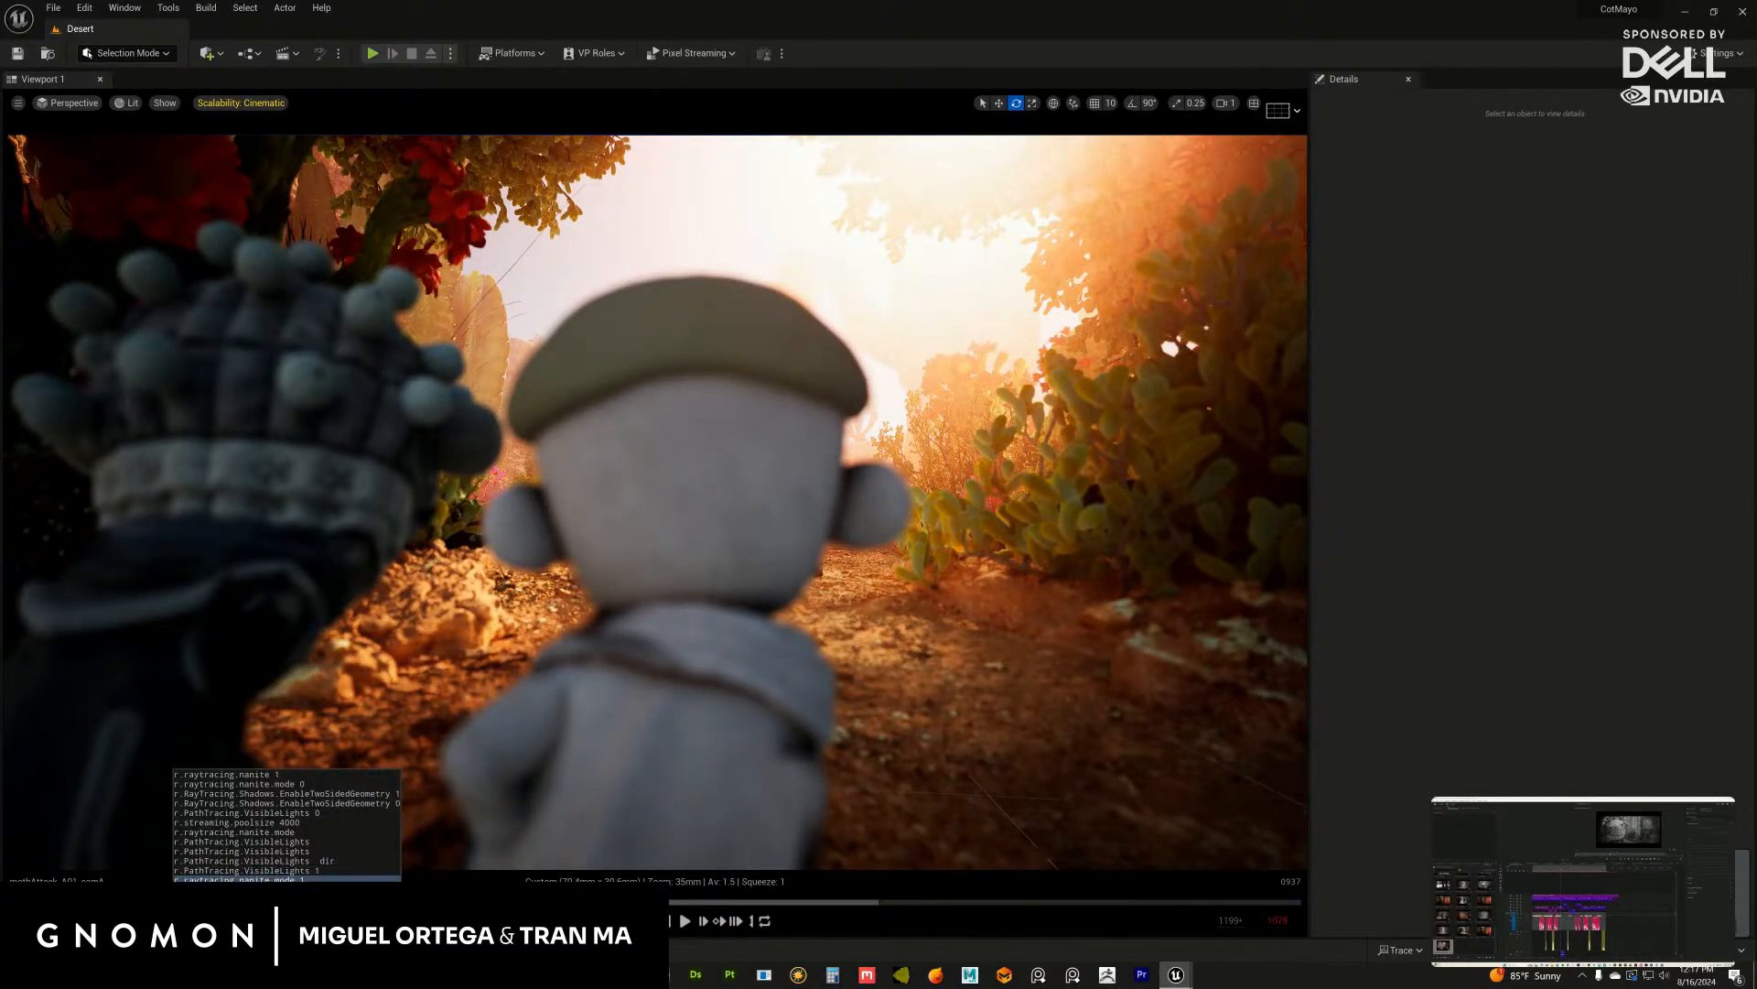
{"action": "key", "text": "Return"}
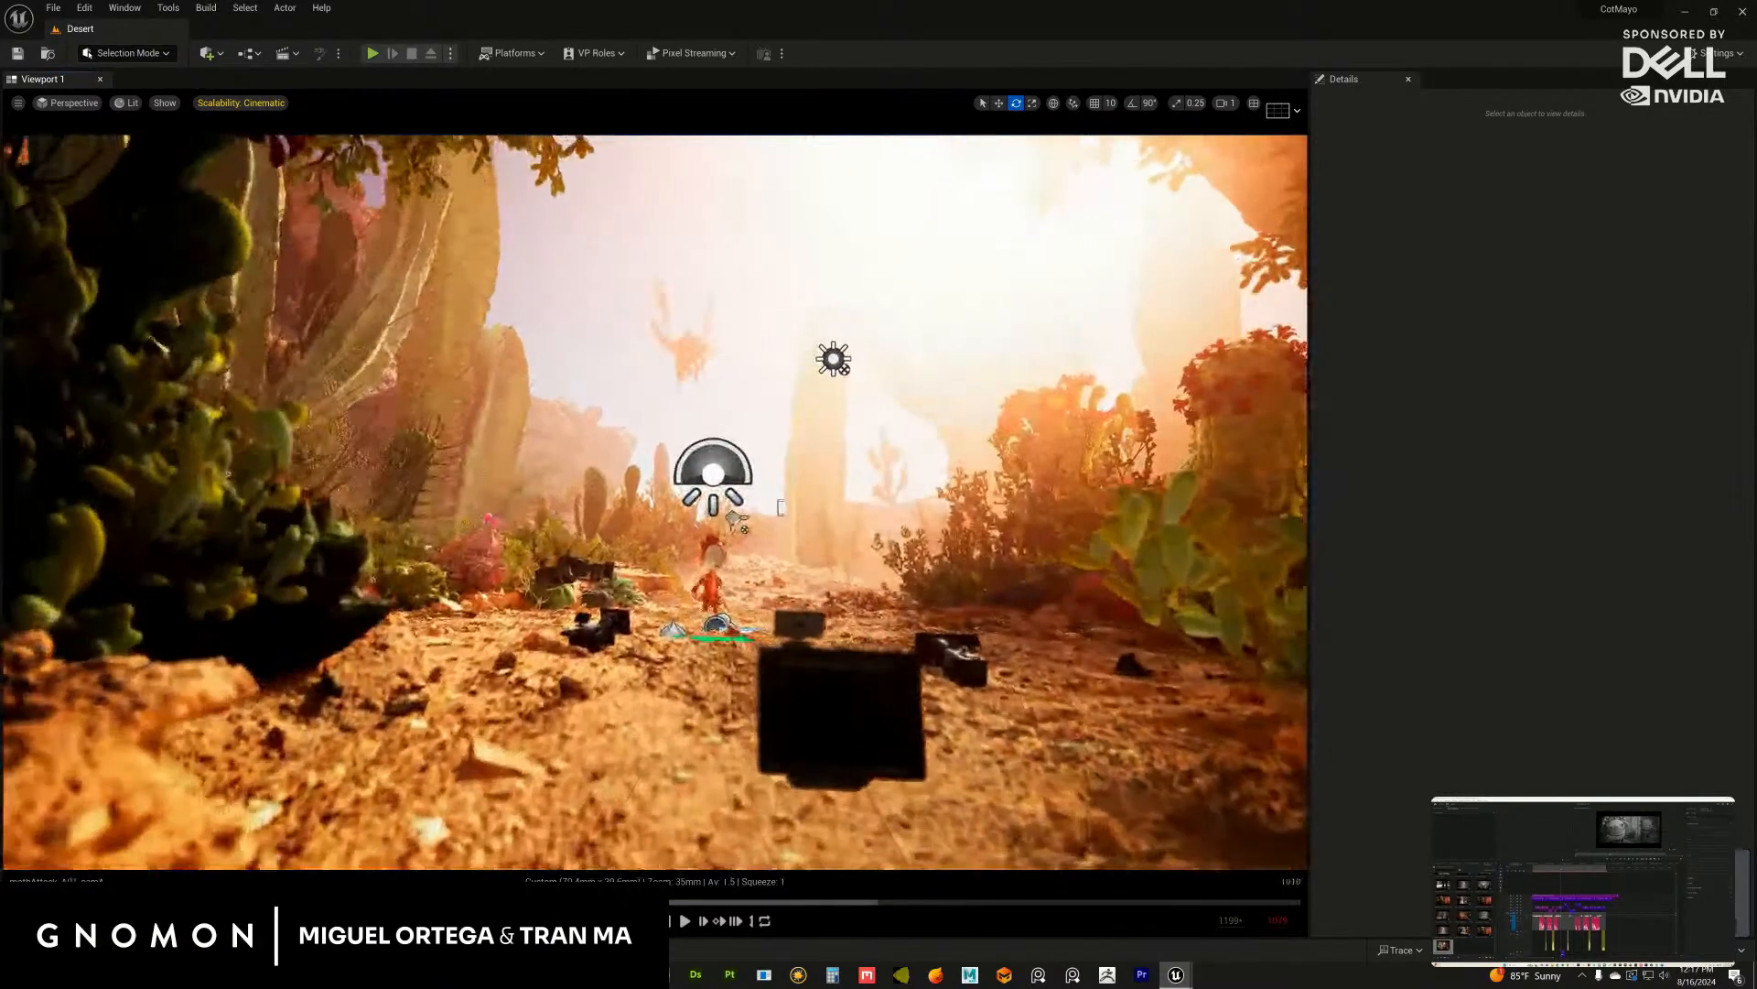
Step: Hide the editor icons with Game View and scrub the moth attack shot back to frame 1031
{"action": "left_click", "coordinate": [707, 716]}
{"action": "key", "text": "g"}
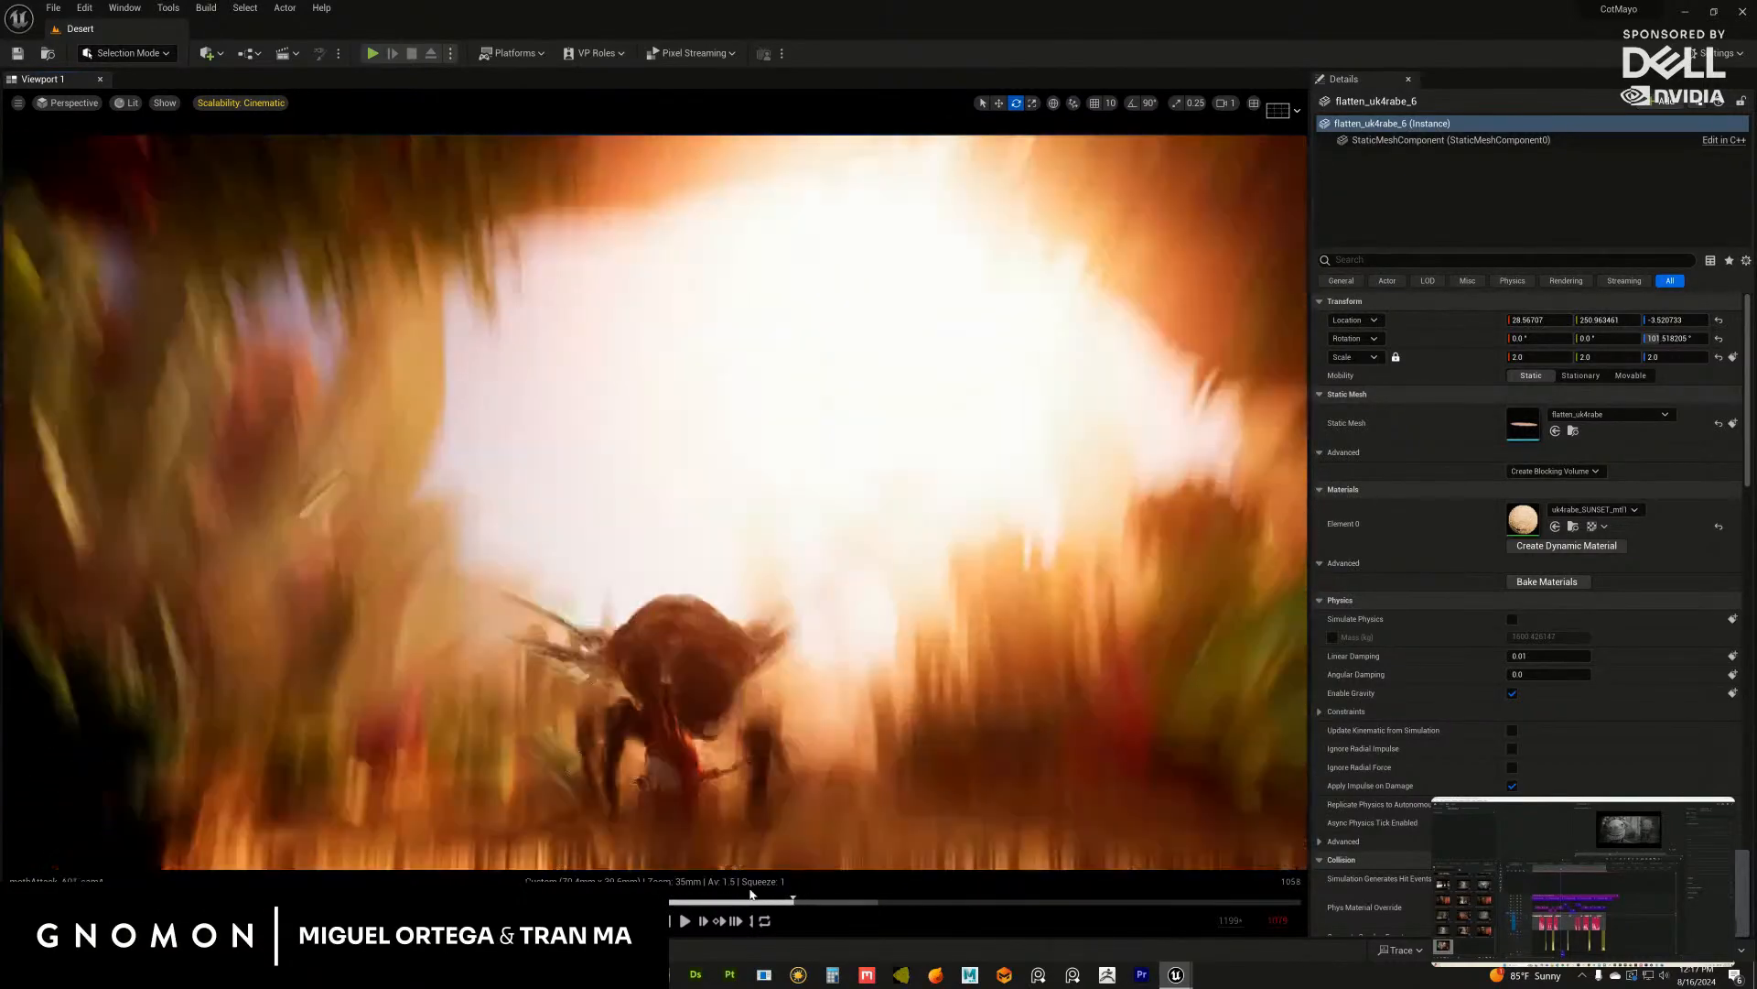
{"action": "left_click", "coordinate": [751, 900]}
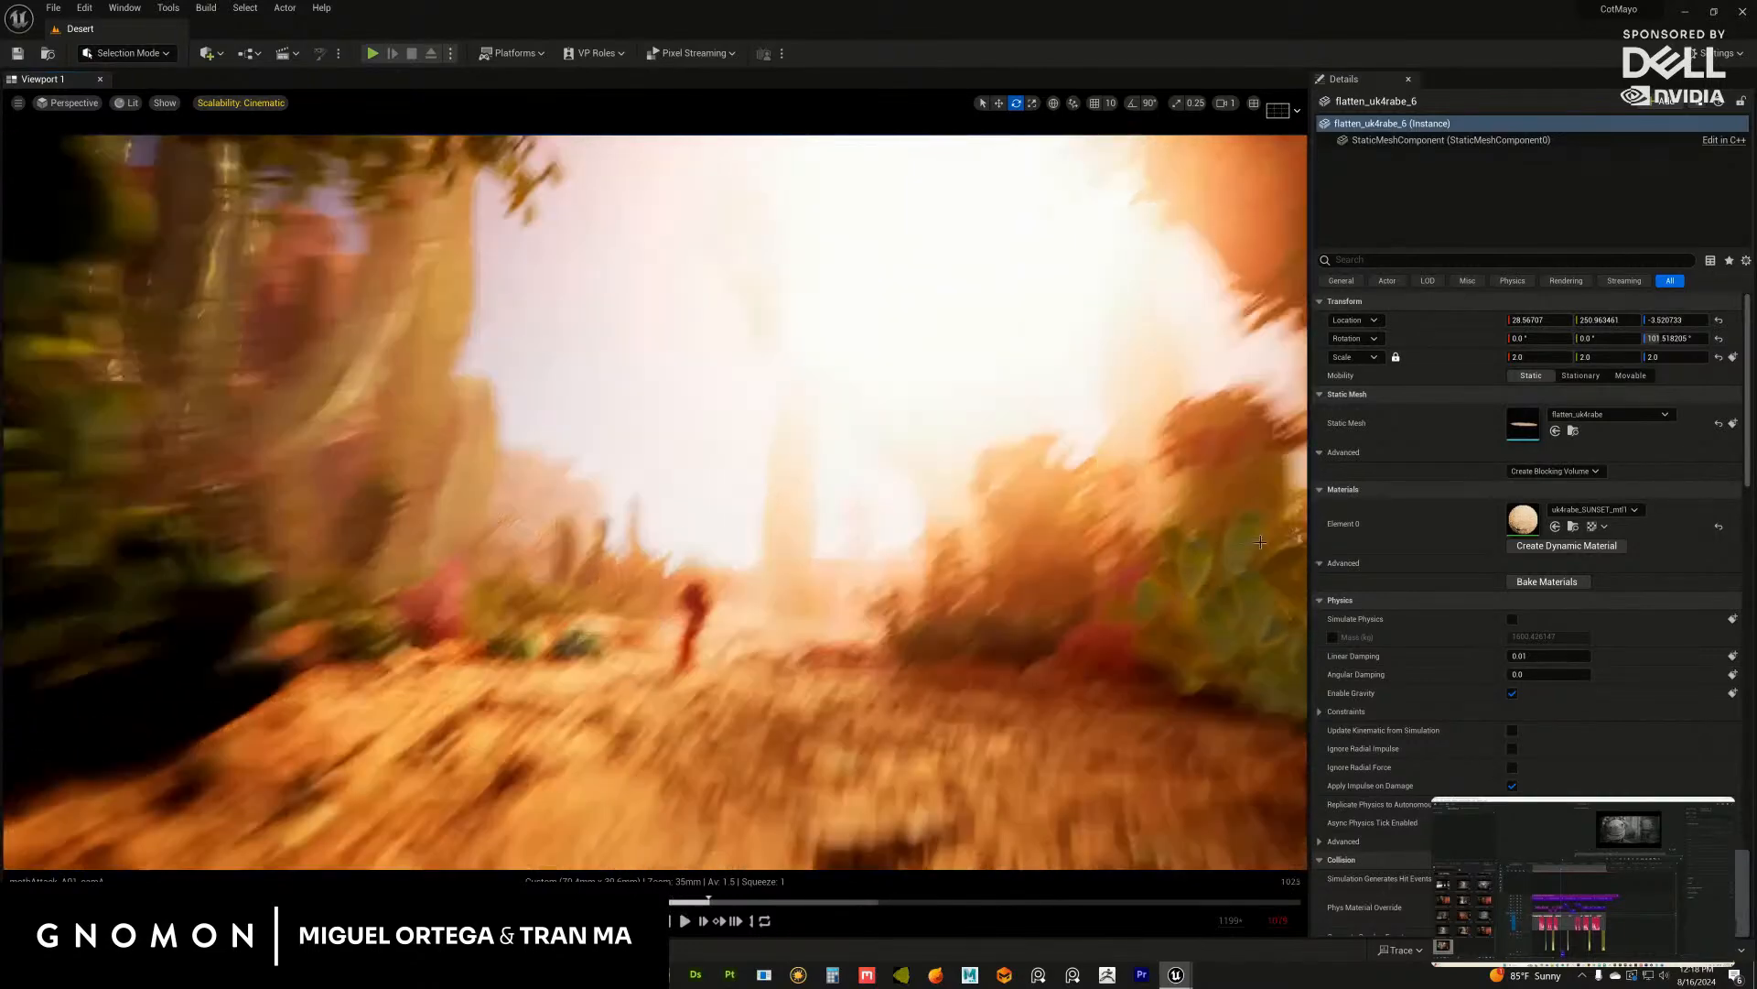
Step: Inspect the shot's vegetation by selecting the prickly pear, the sunlit bushes and the succulent beside the path one after another
{"action": "left_click", "coordinate": [1142, 582]}
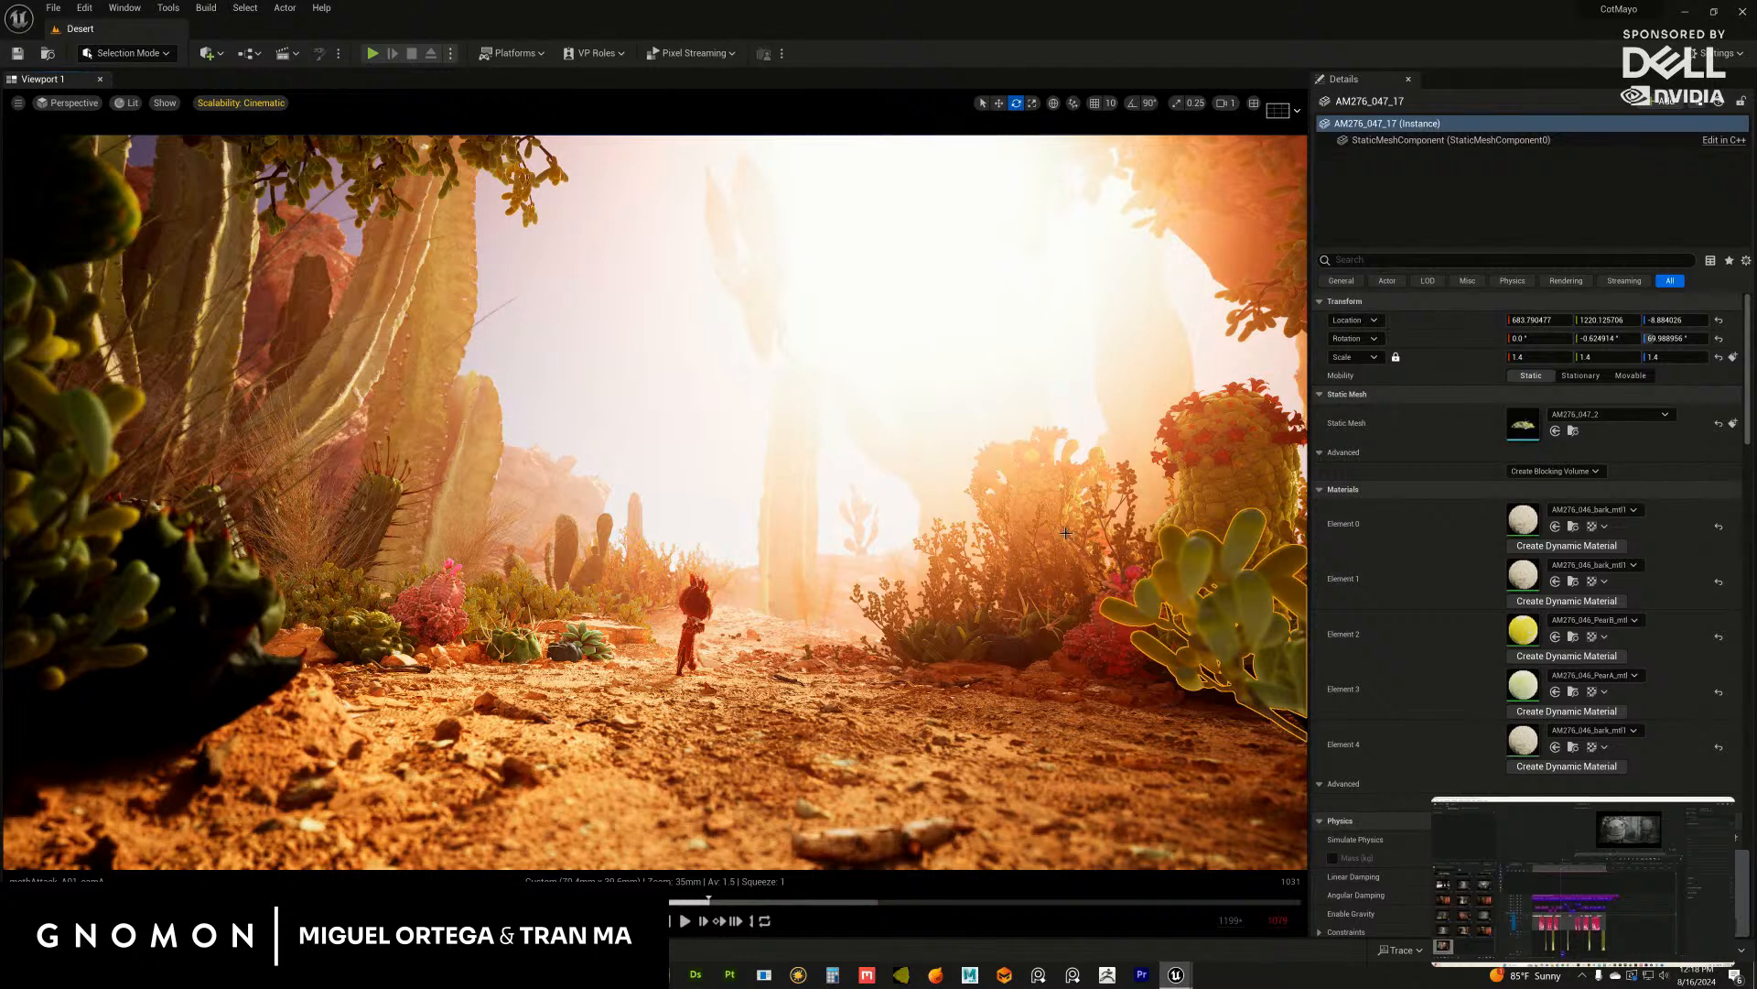
{"action": "left_click", "coordinate": [1065, 533]}
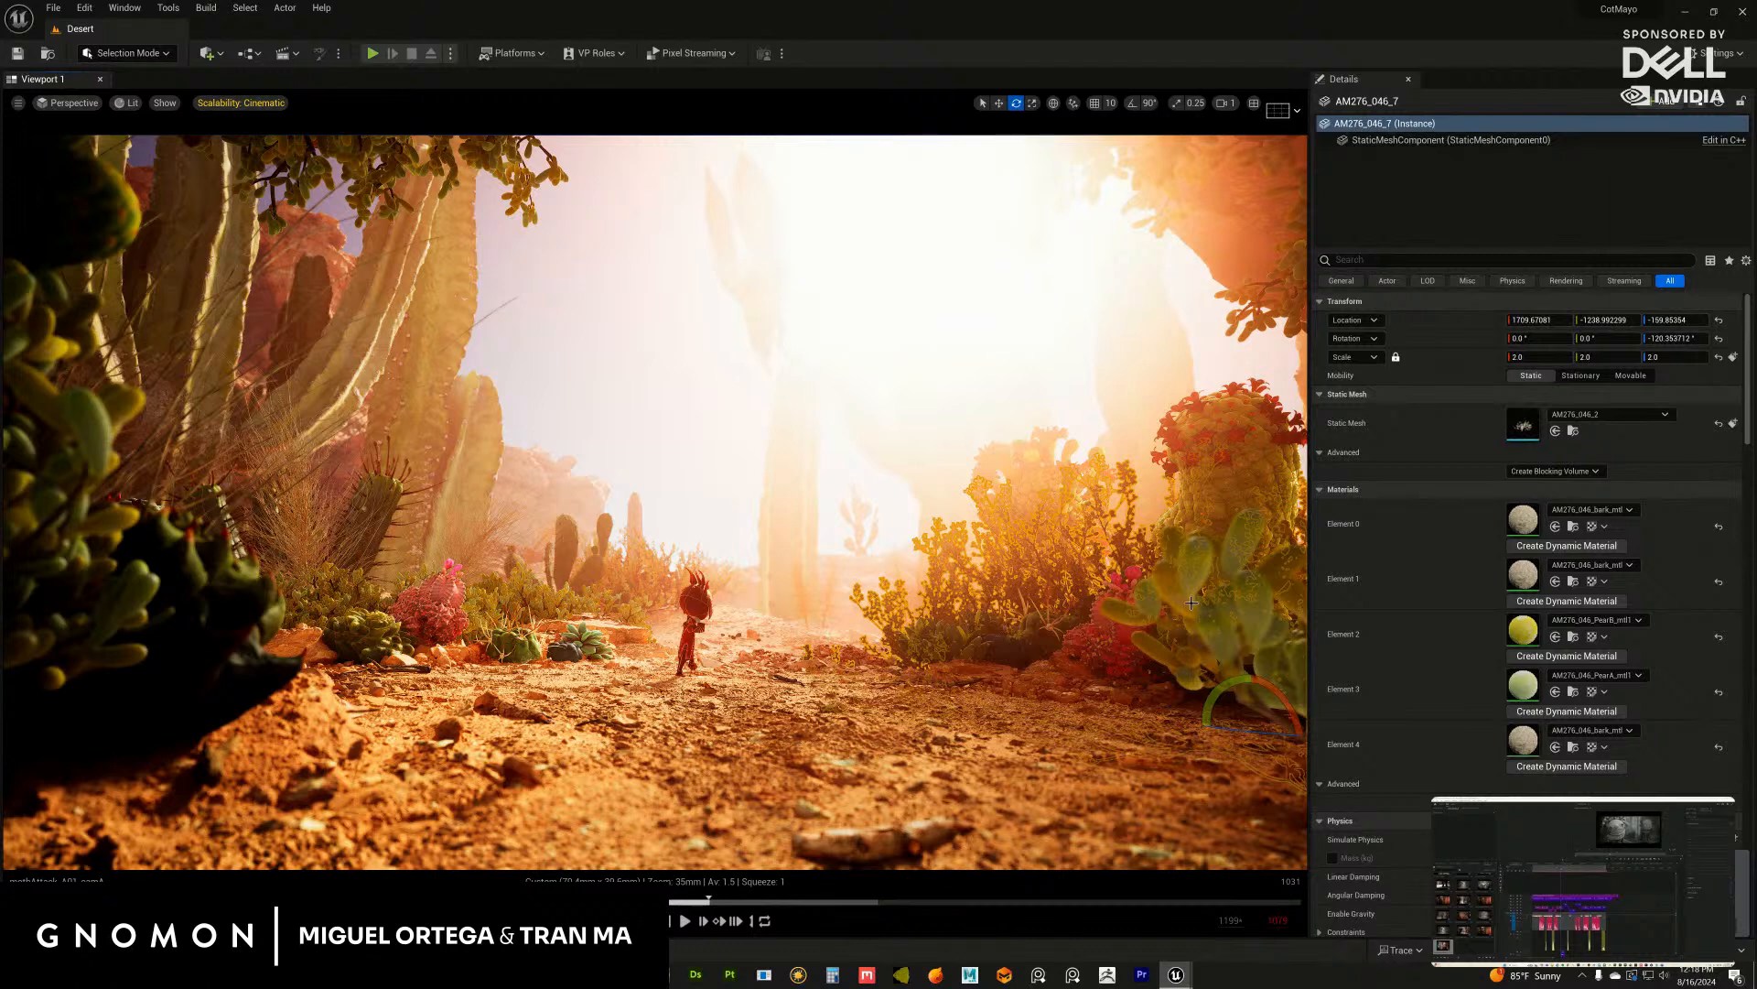
{"action": "left_click", "coordinate": [584, 640]}
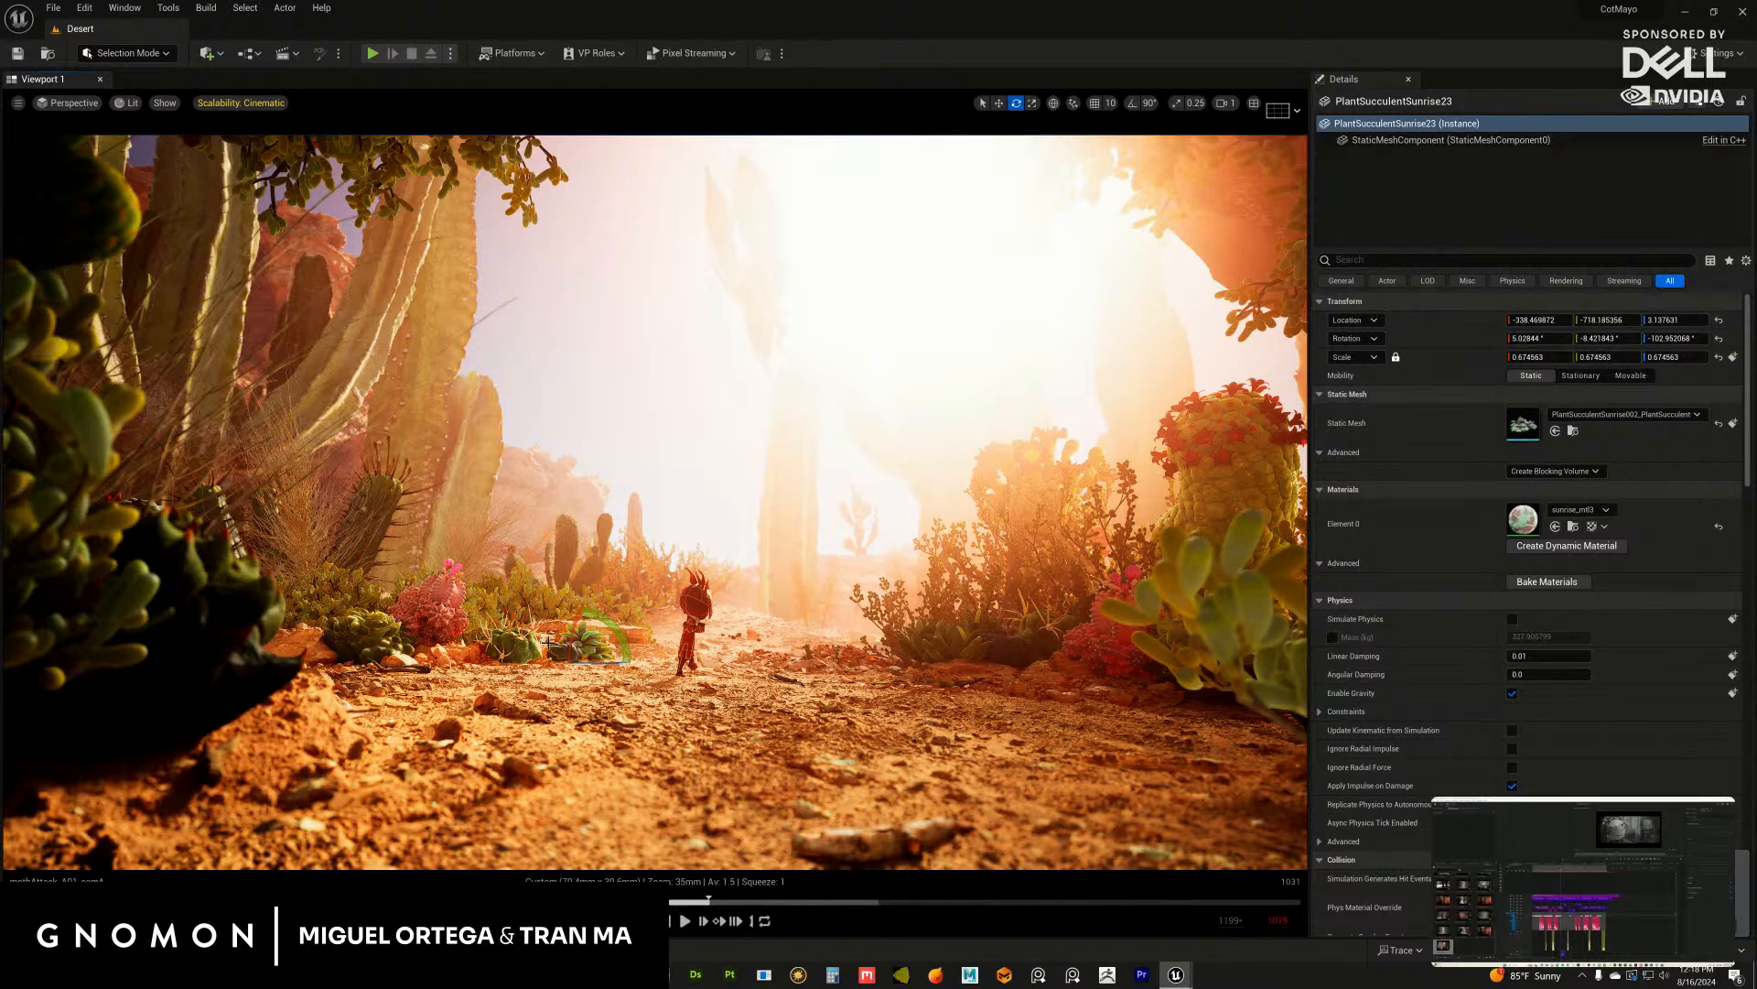
{"action": "left_click", "coordinate": [1231, 561]}
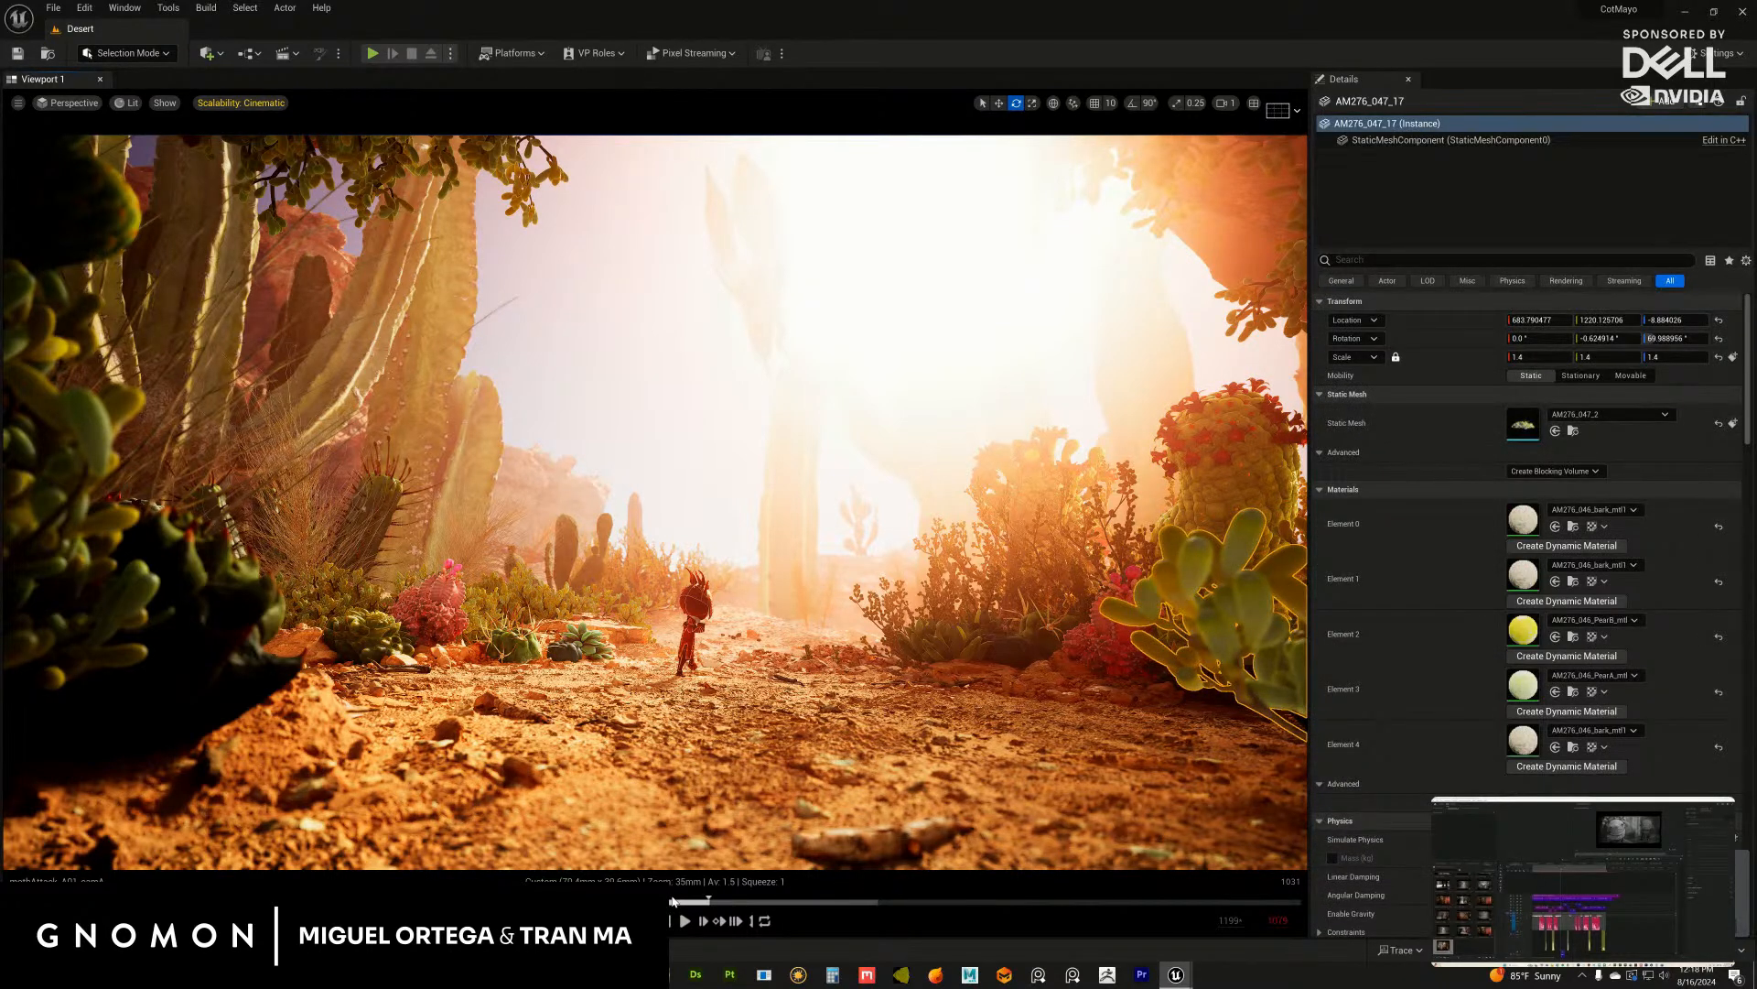
Step: Scrub the shot to frame 1045 and inspect the flowering cactus, the bushes beside it and the giant background cactus
{"action": "left_click_drag", "start_coordinate": [672, 901], "coordinate": [741, 906]}
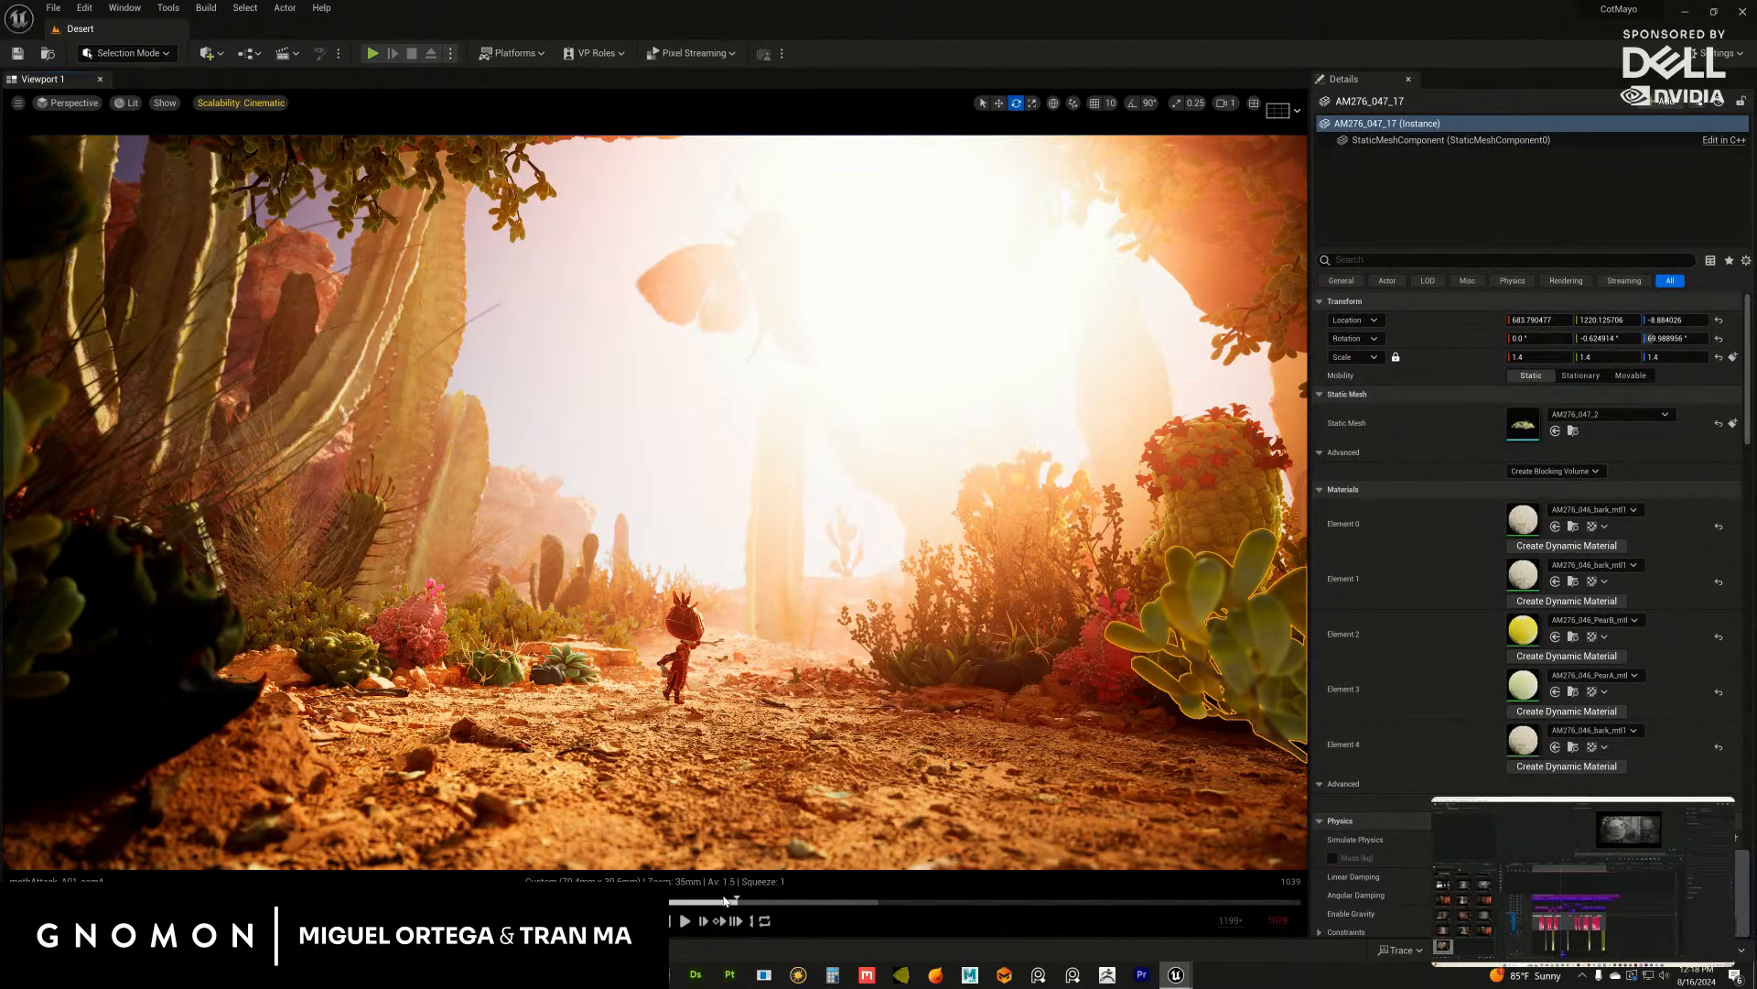
{"action": "left_click_drag", "start_coordinate": [723, 902], "coordinate": [758, 900]}
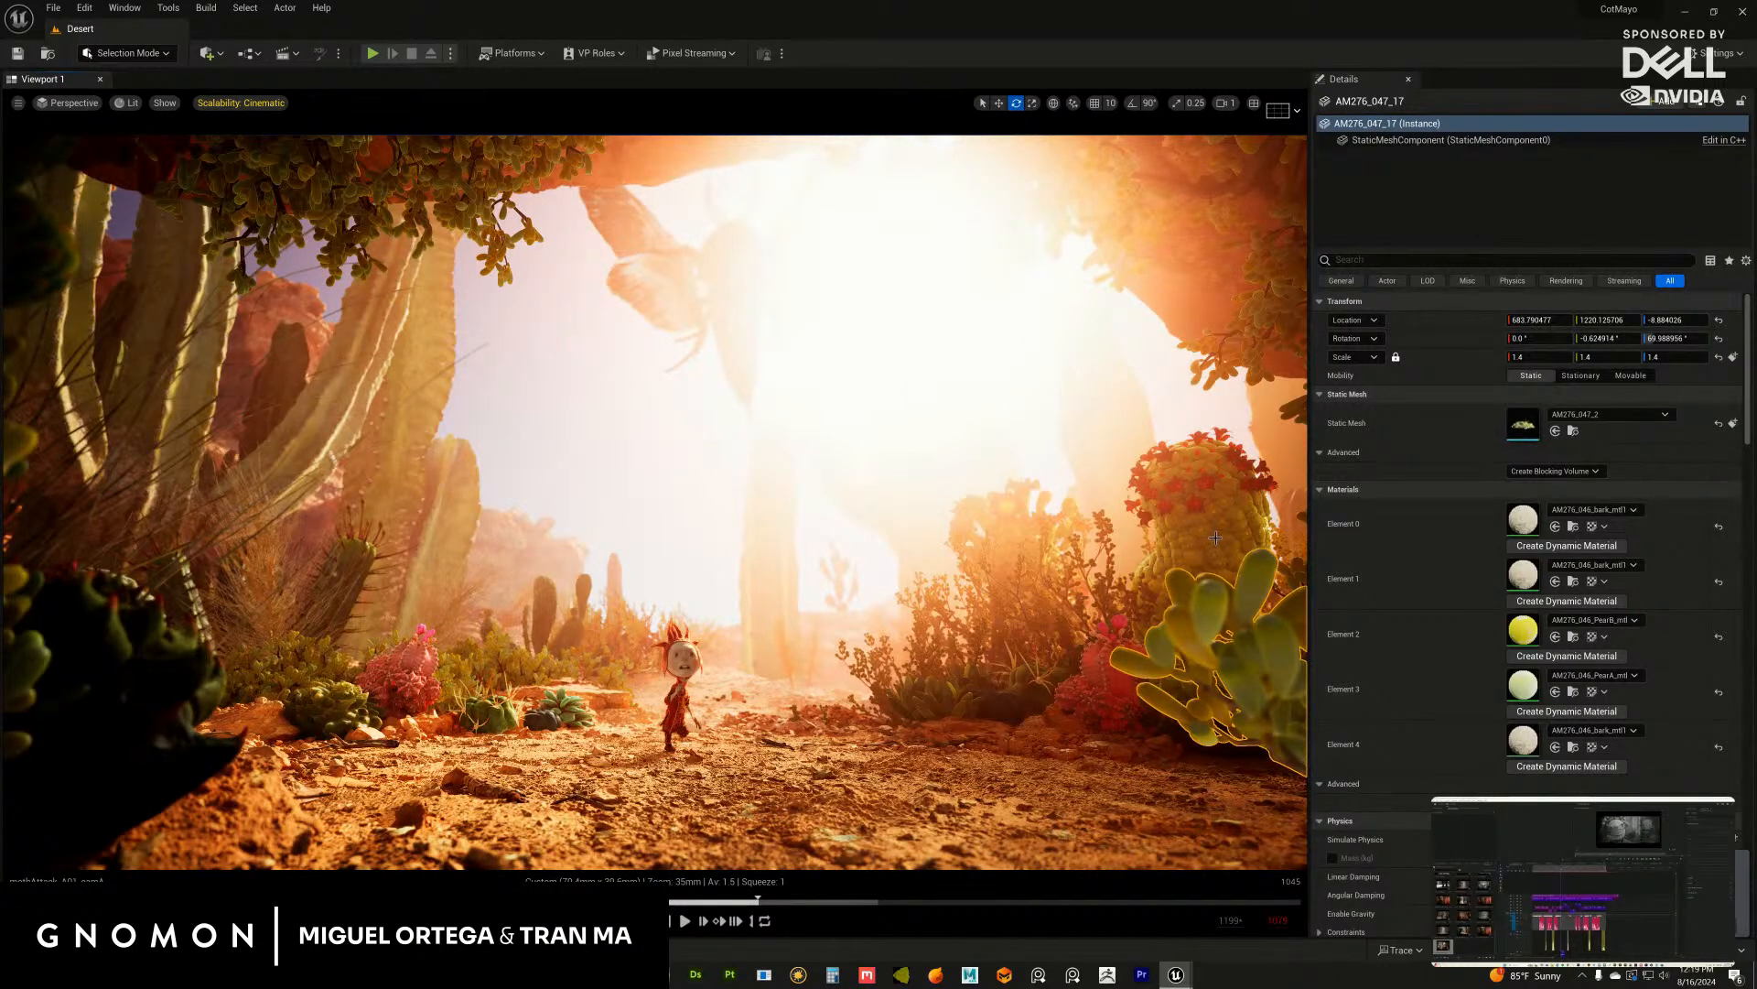
{"action": "left_click", "coordinate": [1213, 548]}
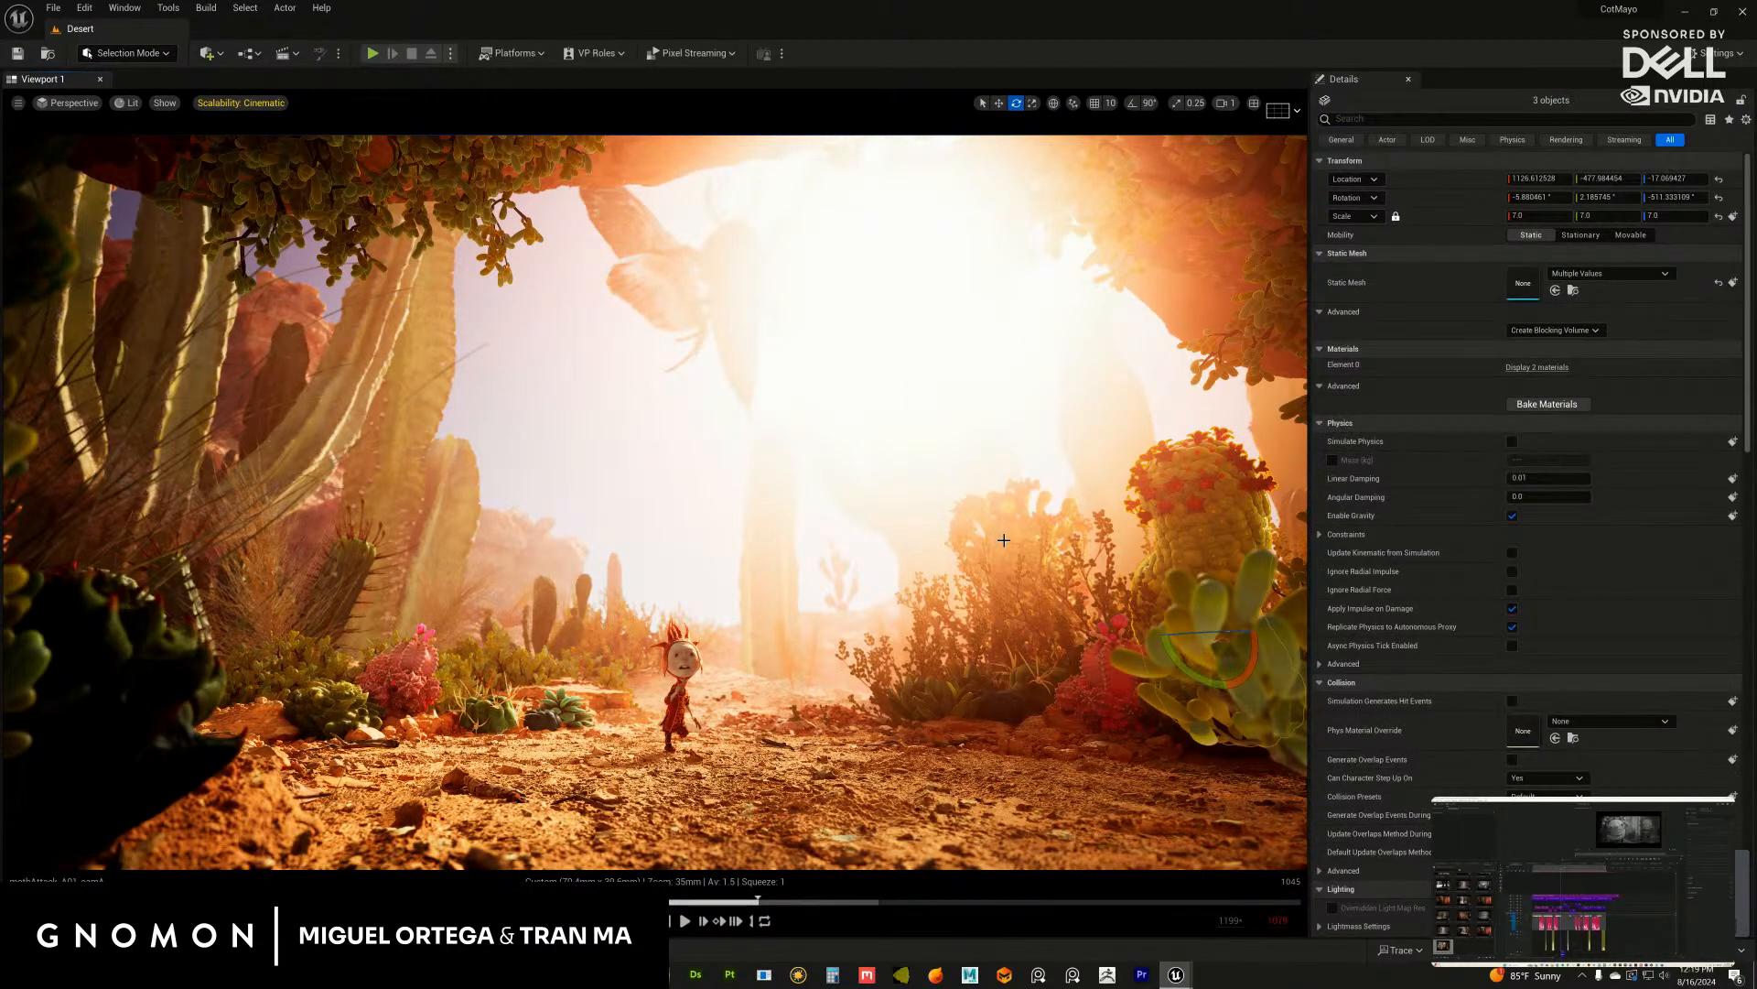
{"action": "left_click", "coordinate": [1004, 540]}
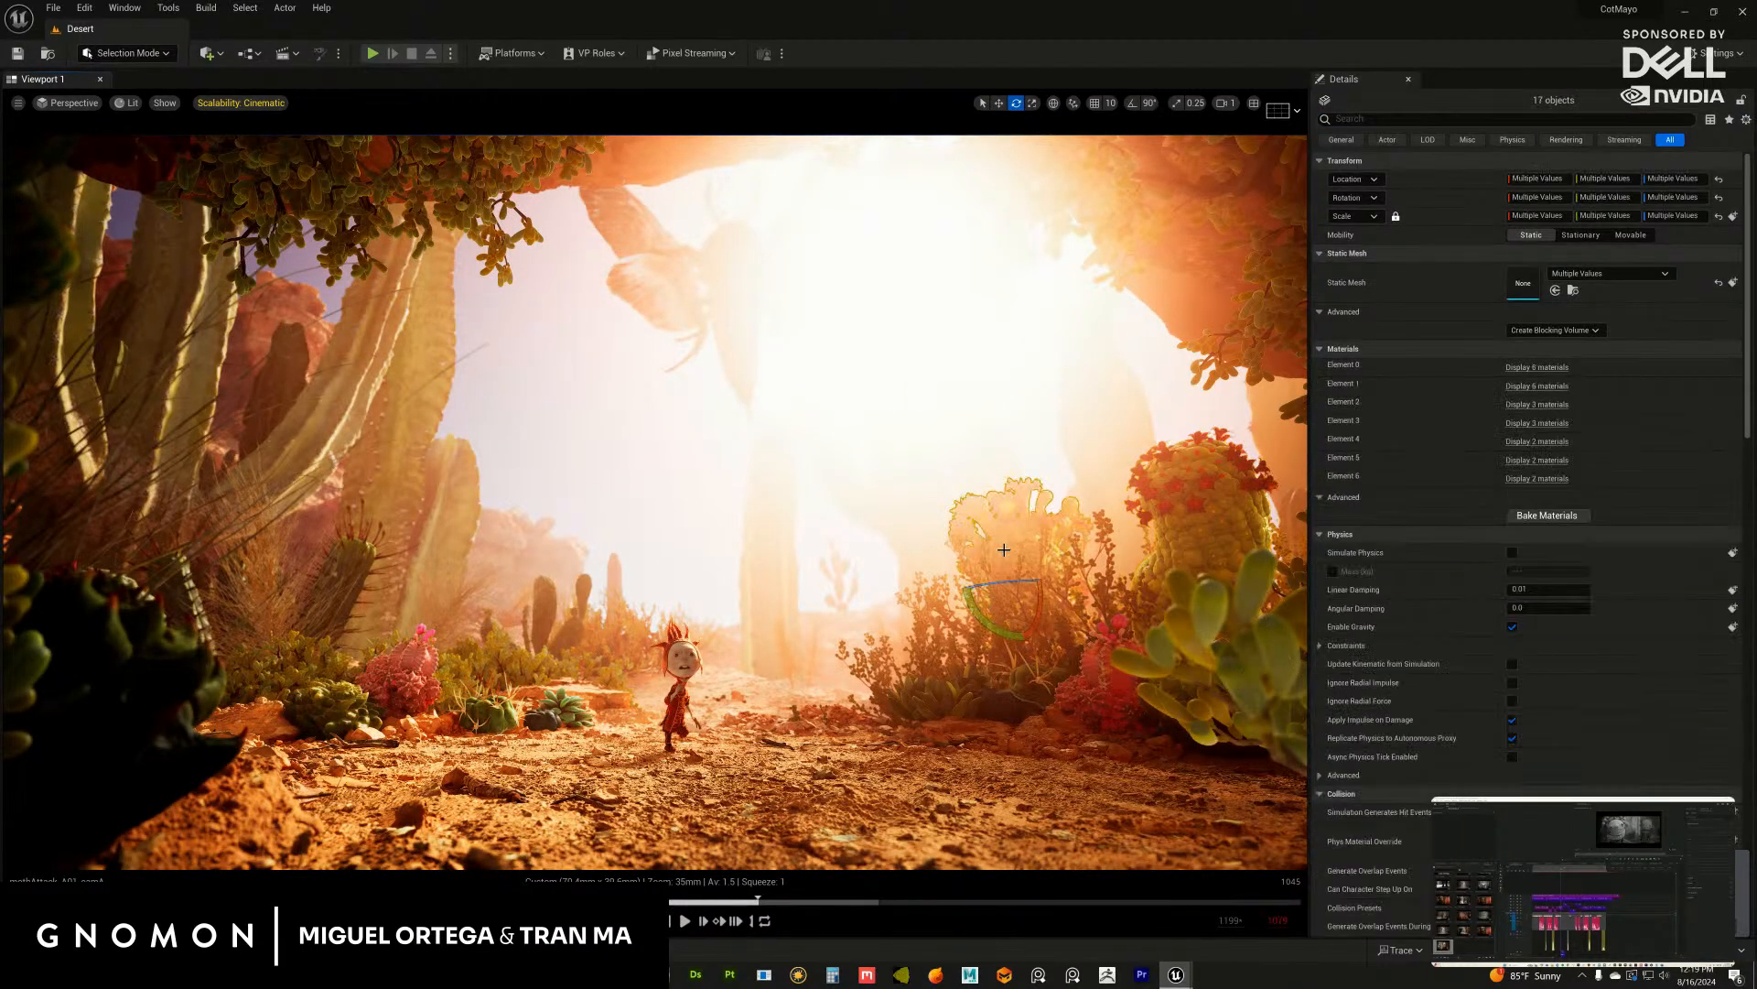
{"action": "left_click", "coordinate": [441, 560]}
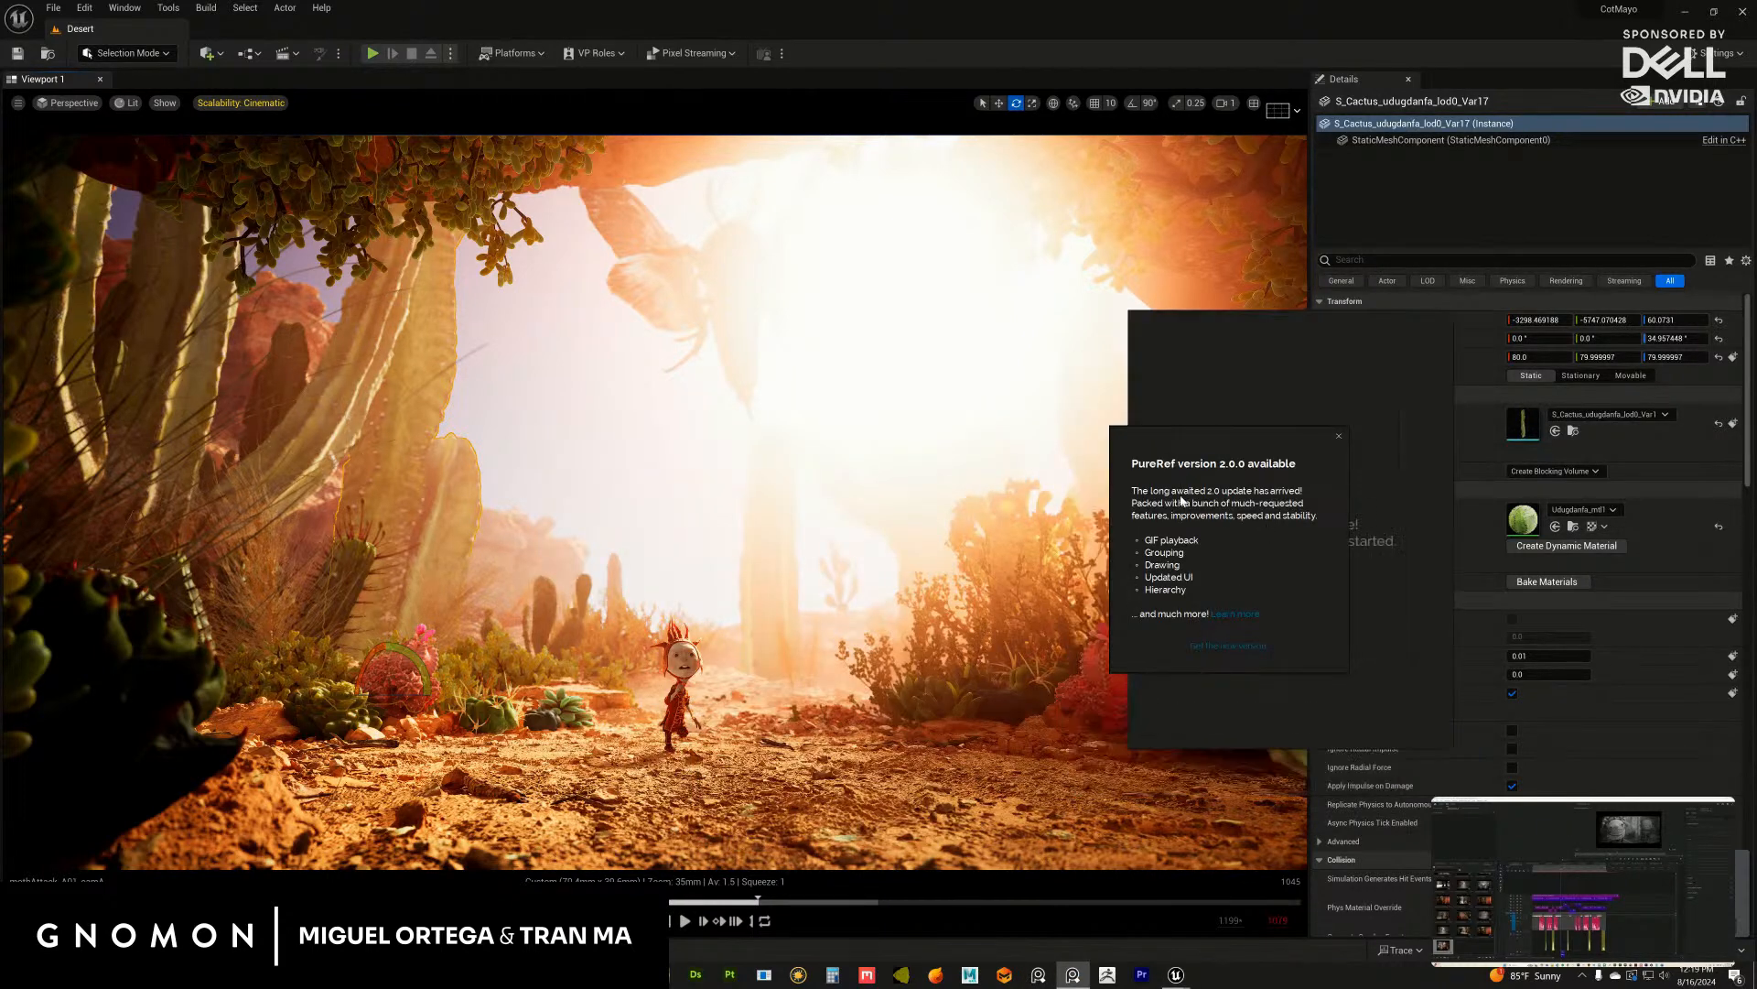
Step: Dismiss the PureRef update notice, bring up the Sequencer window and close it
{"action": "left_click", "coordinate": [1339, 437]}
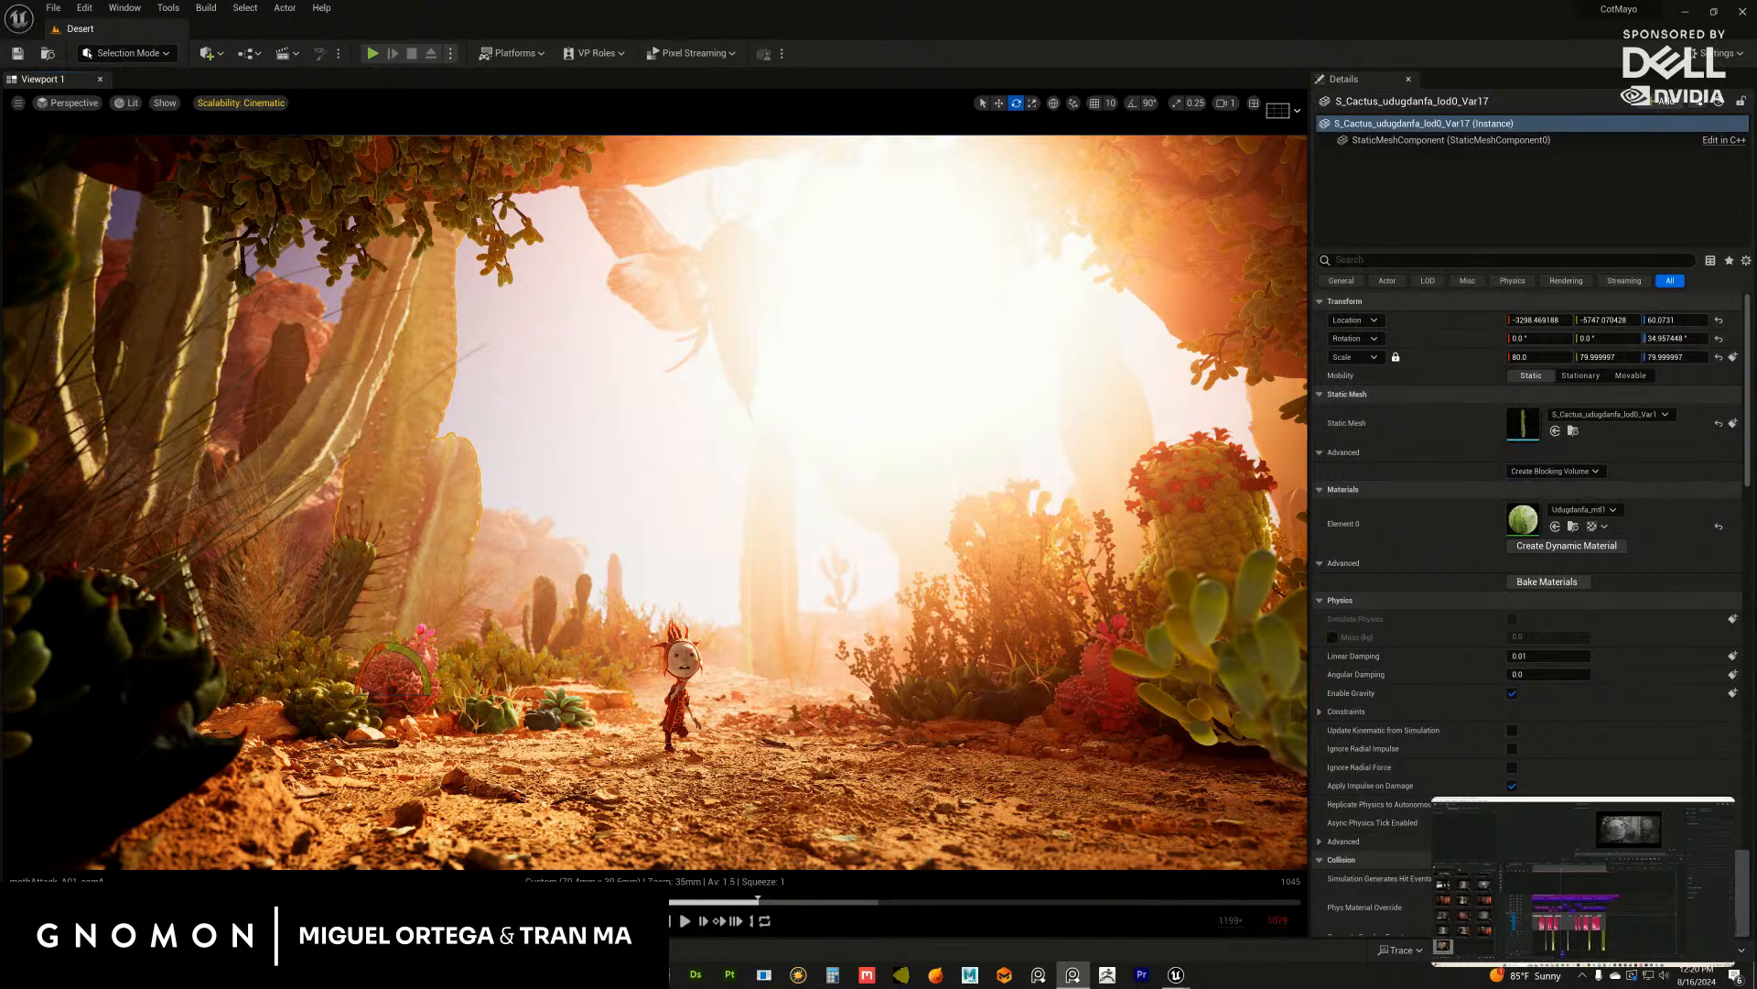
{"action": "key", "text": "alt+Tab"}
{"action": "left_click_drag", "start_coordinate": [1756, 418], "coordinate": [1326, 408]}
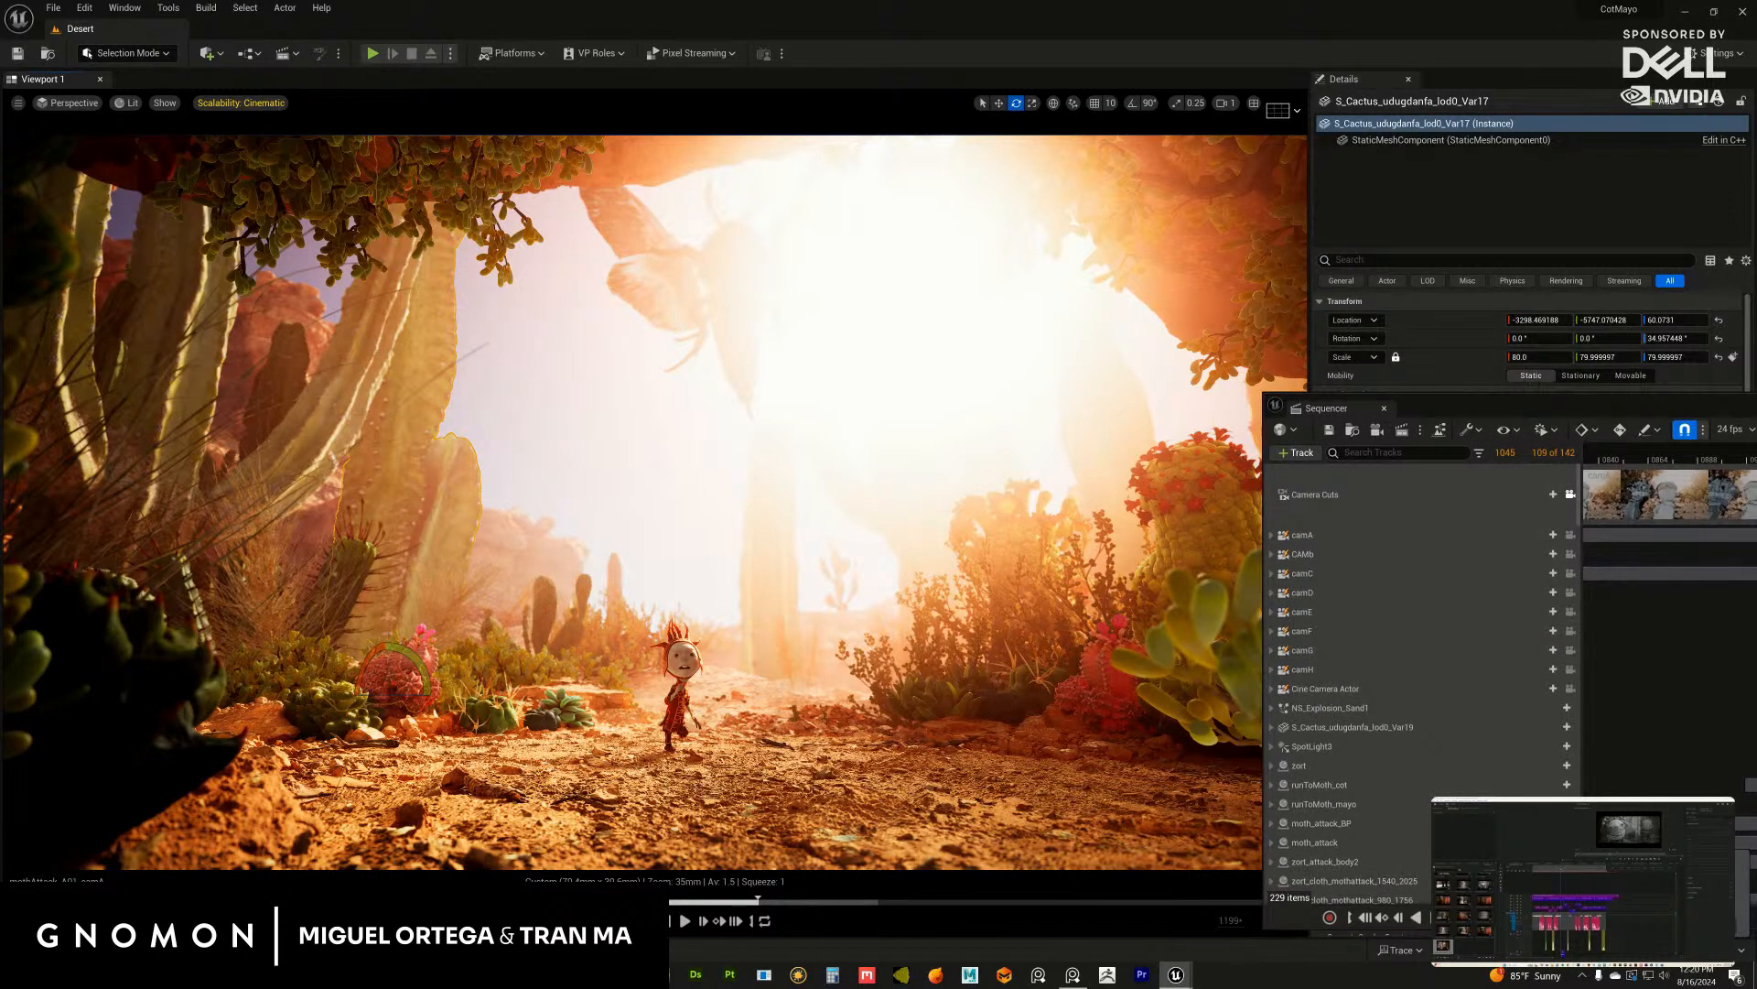
{"action": "left_click", "coordinate": [1384, 408]}
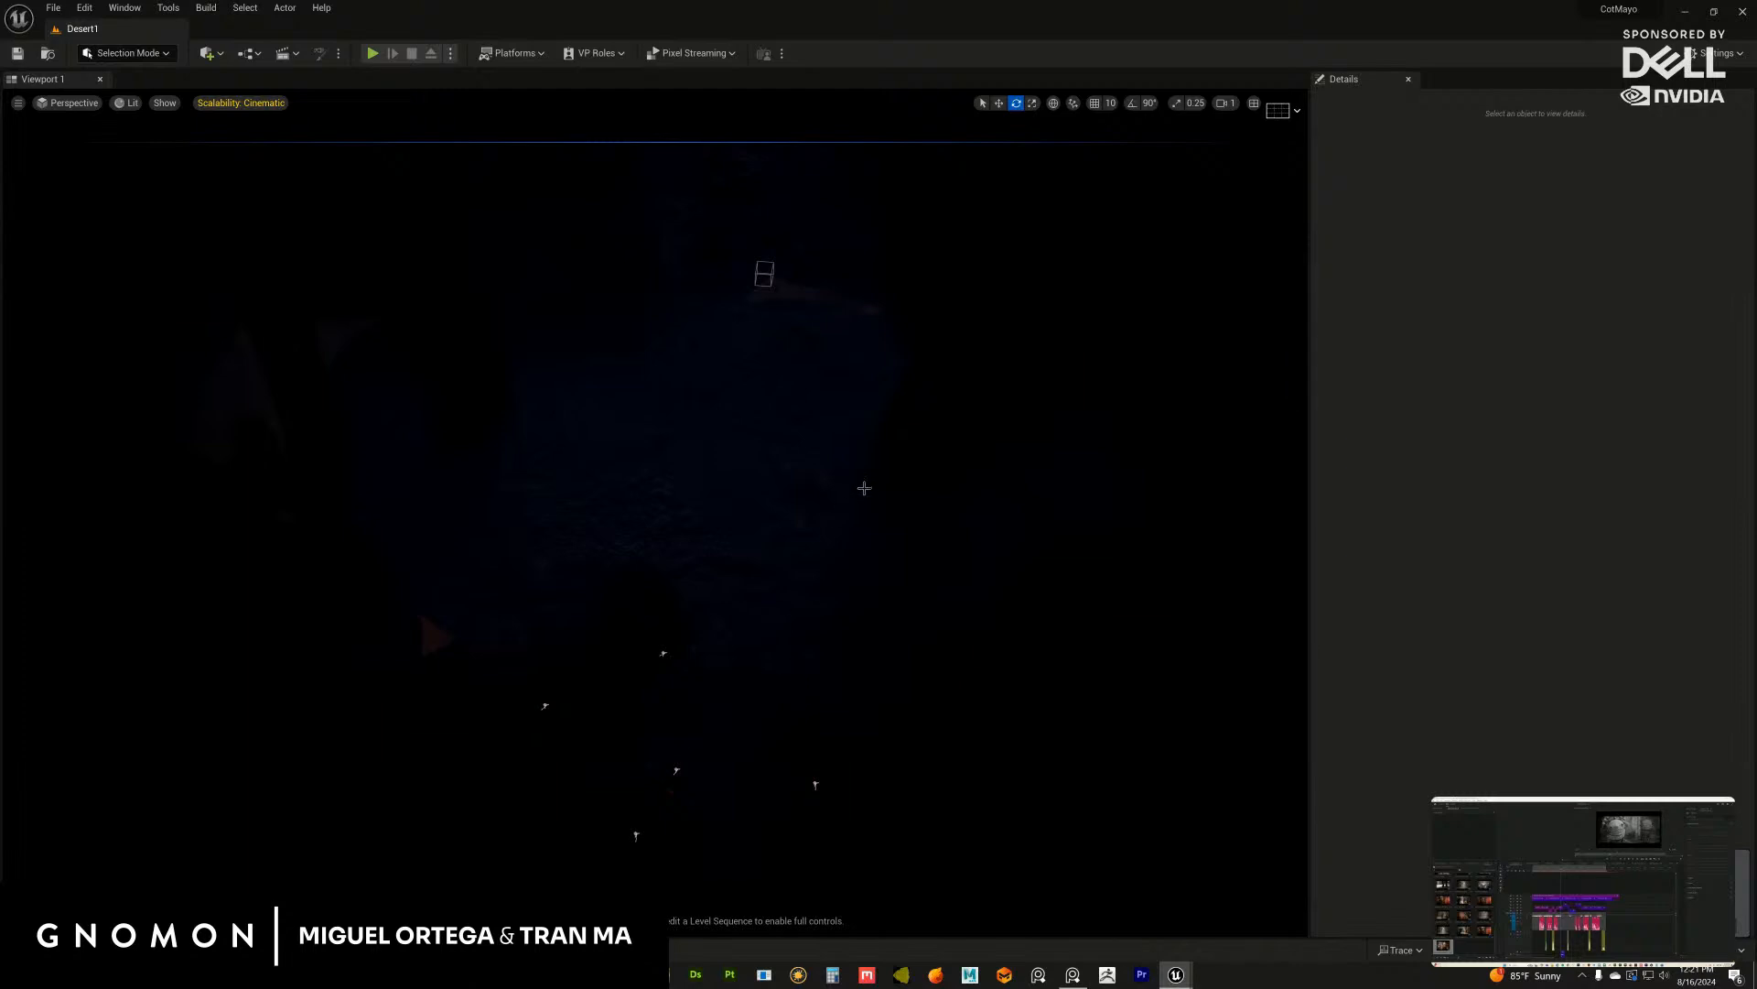
Step: Lock the dark Desert1 viewport to the camera cuts of mothAttack_A01 and move the Sequencer window off this screen
{"action": "middle_click_drag", "start_coordinate": [749, 666], "coordinate": [745, 729], "text": "alt"}
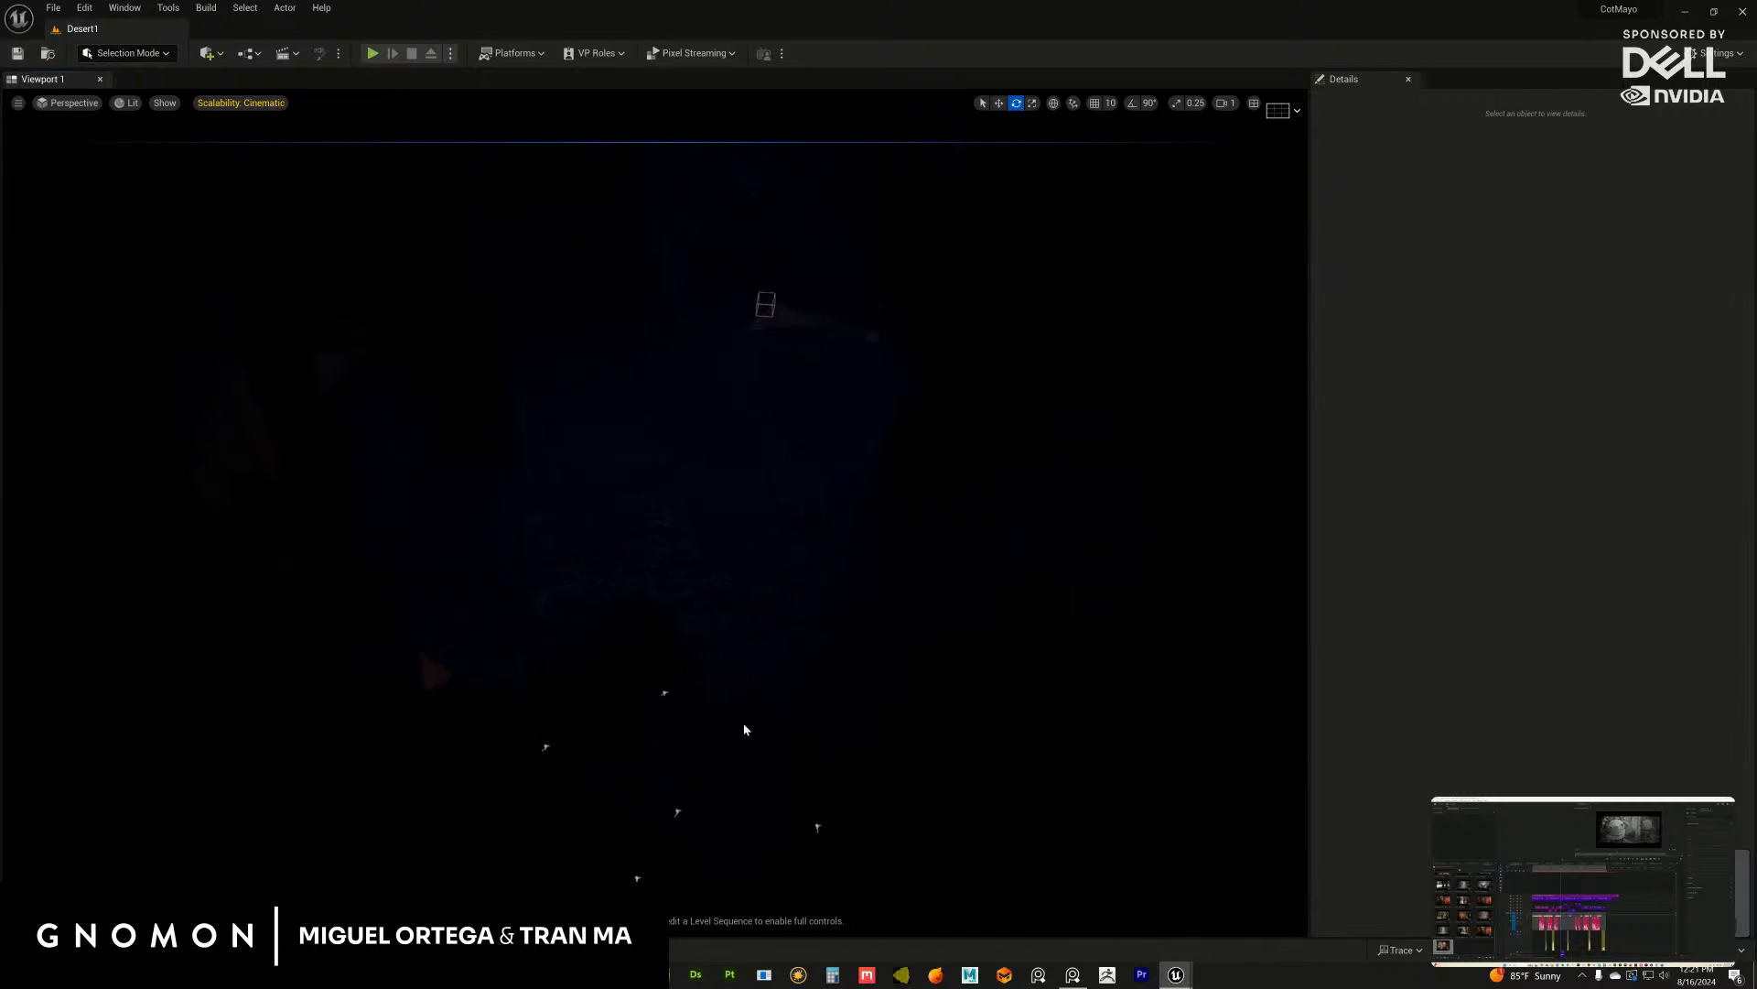
{"action": "middle_click_drag", "start_coordinate": [760, 581], "coordinate": [760, 604], "text": "alt"}
{"action": "right_click_drag", "start_coordinate": [760, 604], "coordinate": [1418, 291], "text": "alt"}
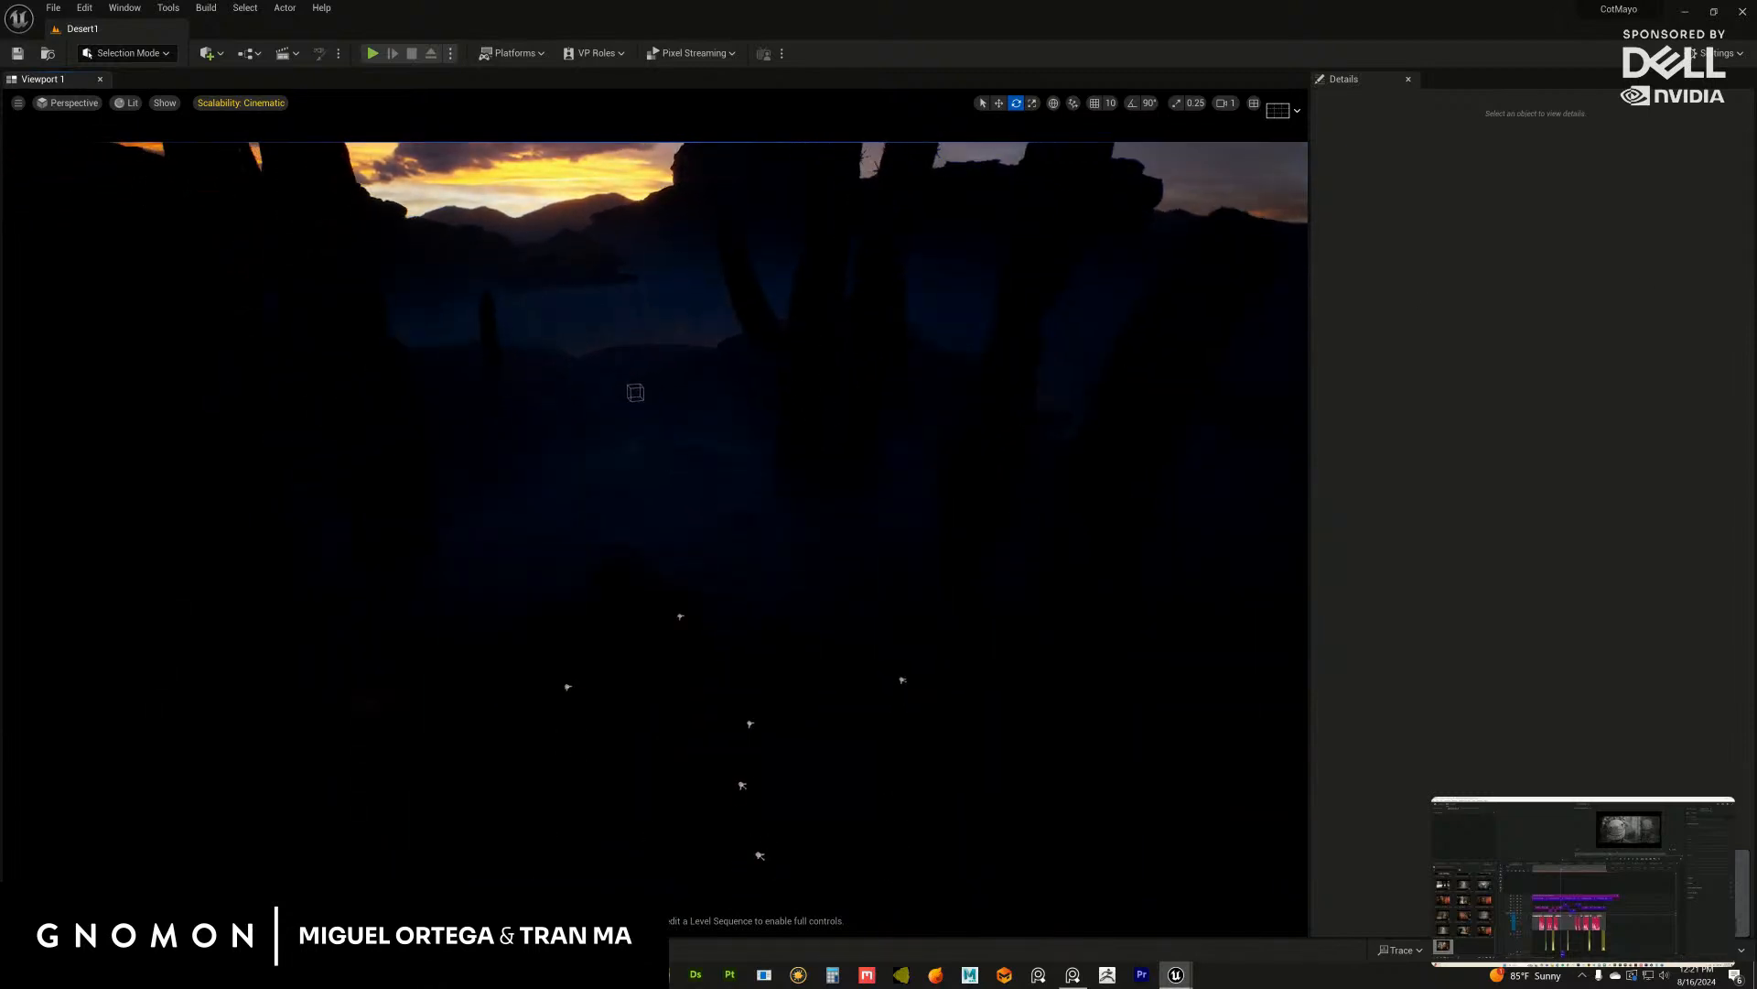
{"action": "left_click_drag", "start_coordinate": [1756, 406], "coordinate": [1374, 411]}
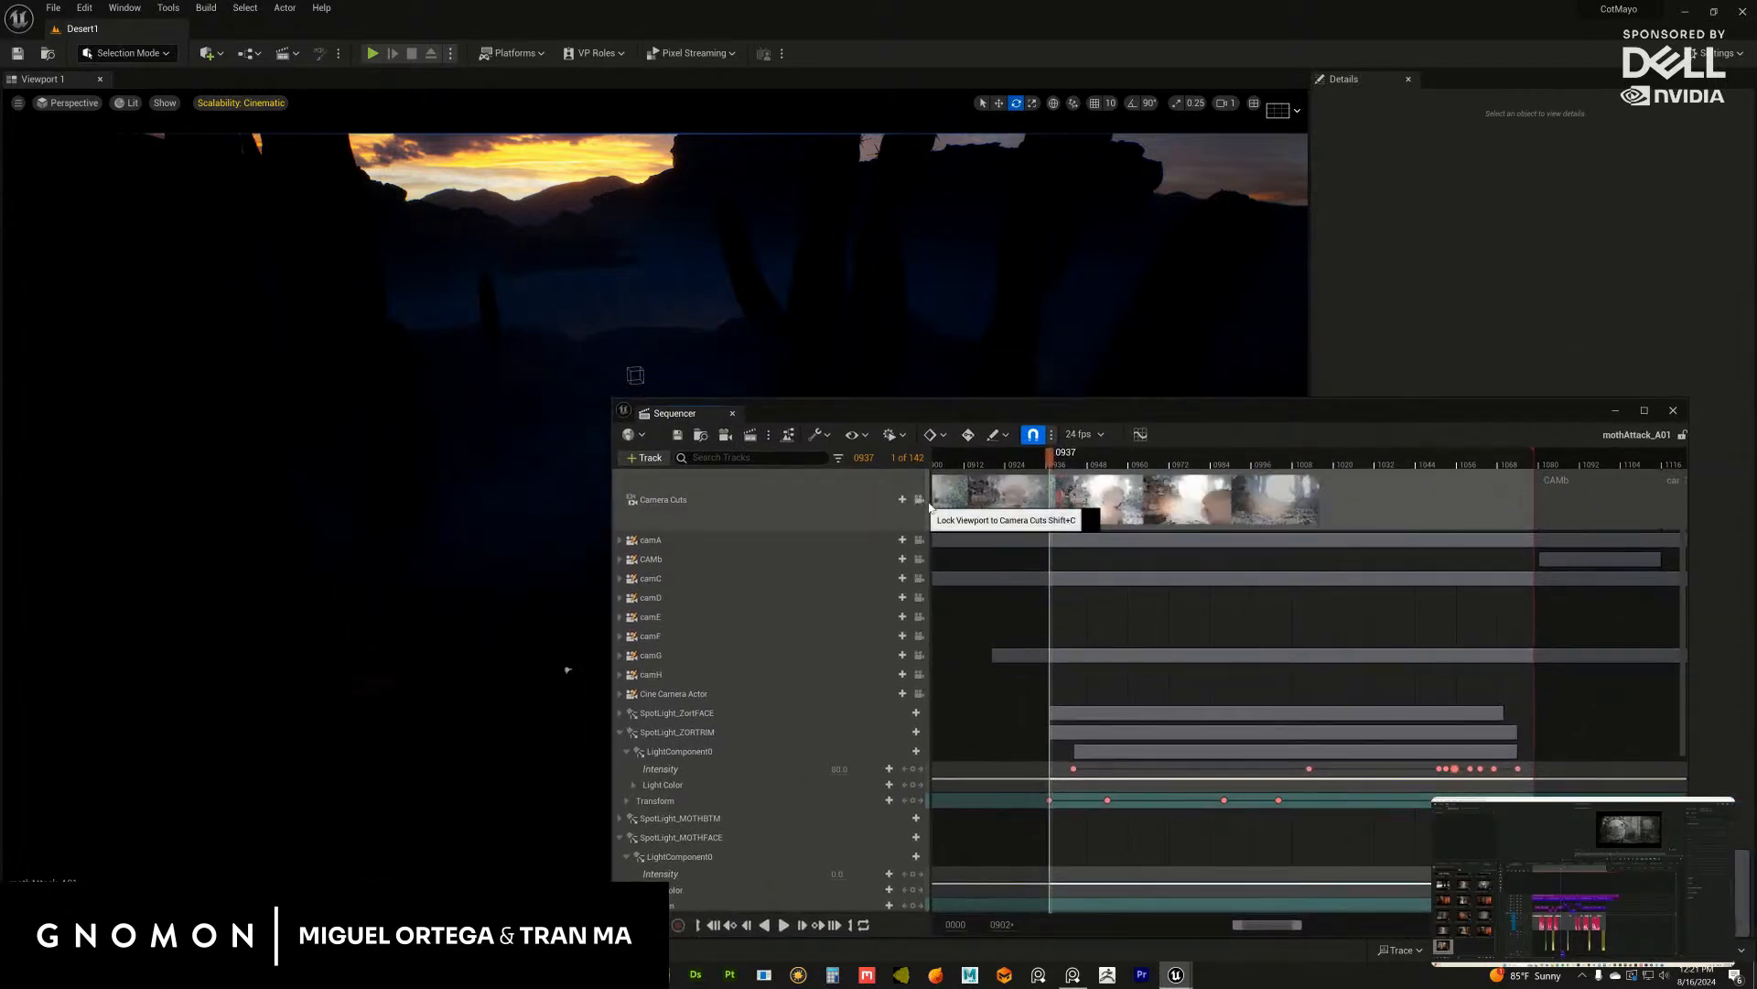
{"action": "left_click", "coordinate": [920, 500]}
{"action": "left_click_drag", "start_coordinate": [977, 413], "coordinate": [1756, 395]}
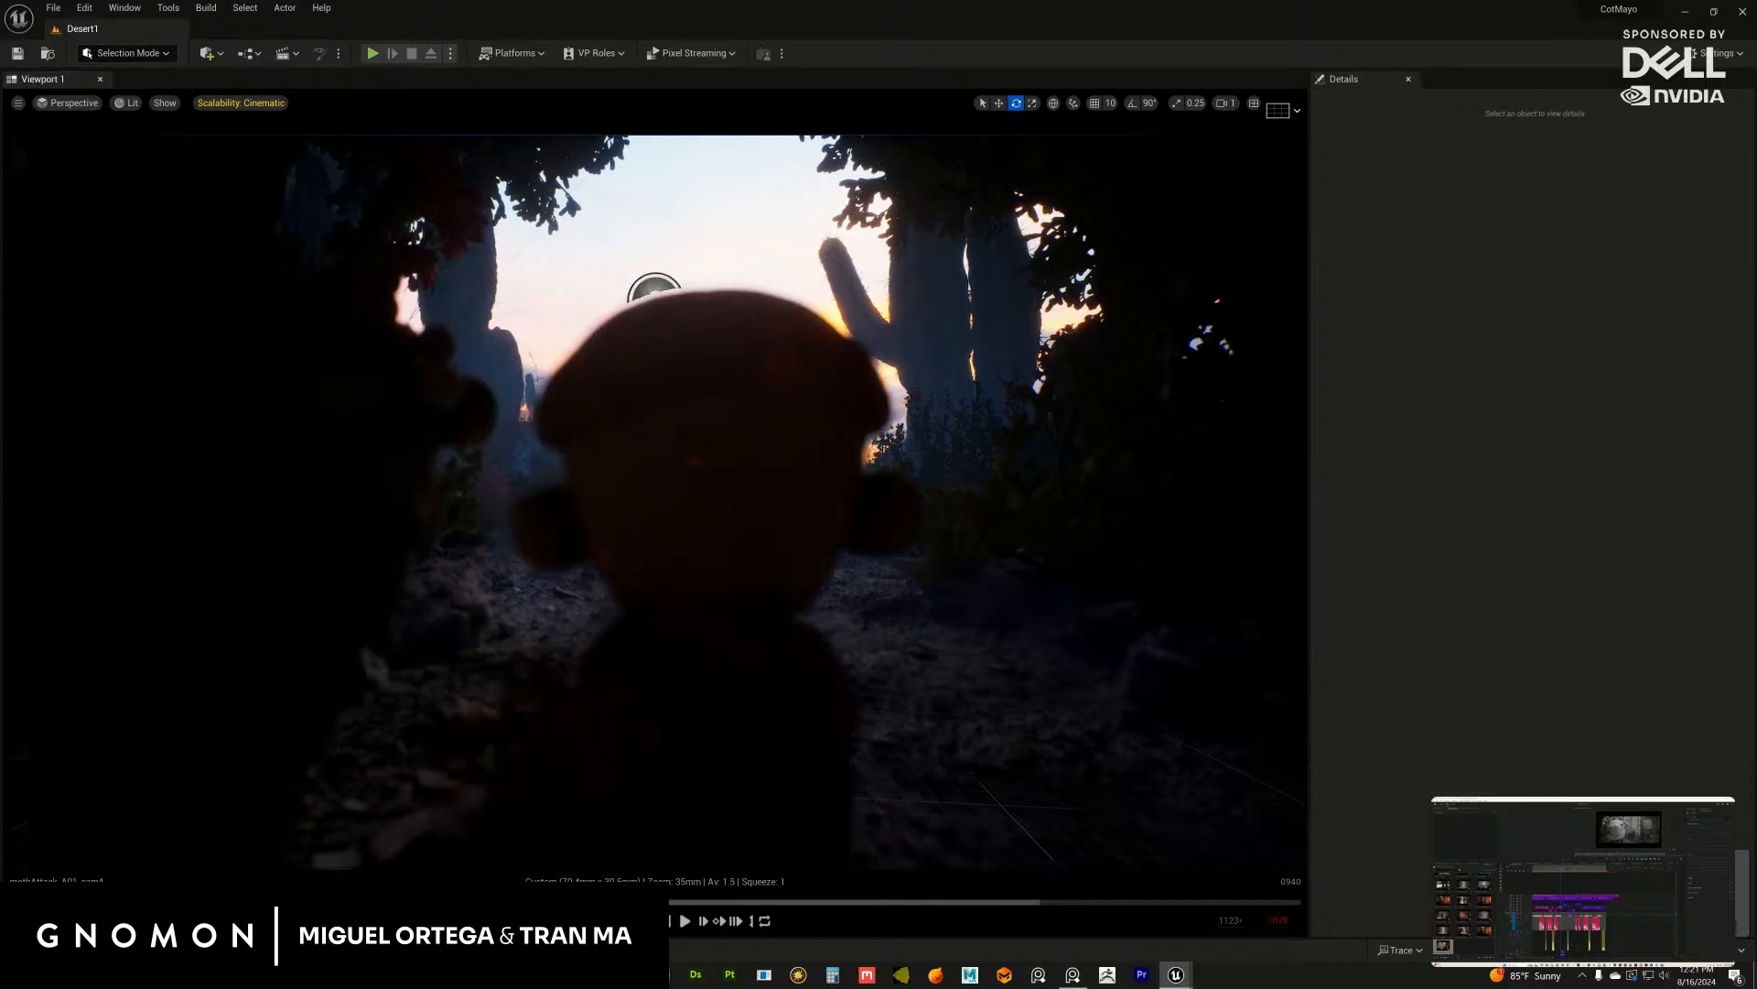
Step: Scrub the dusk version of the moth attack shot to frame 1042 and settle on frame 1039
{"action": "left_click", "coordinate": [601, 709]}
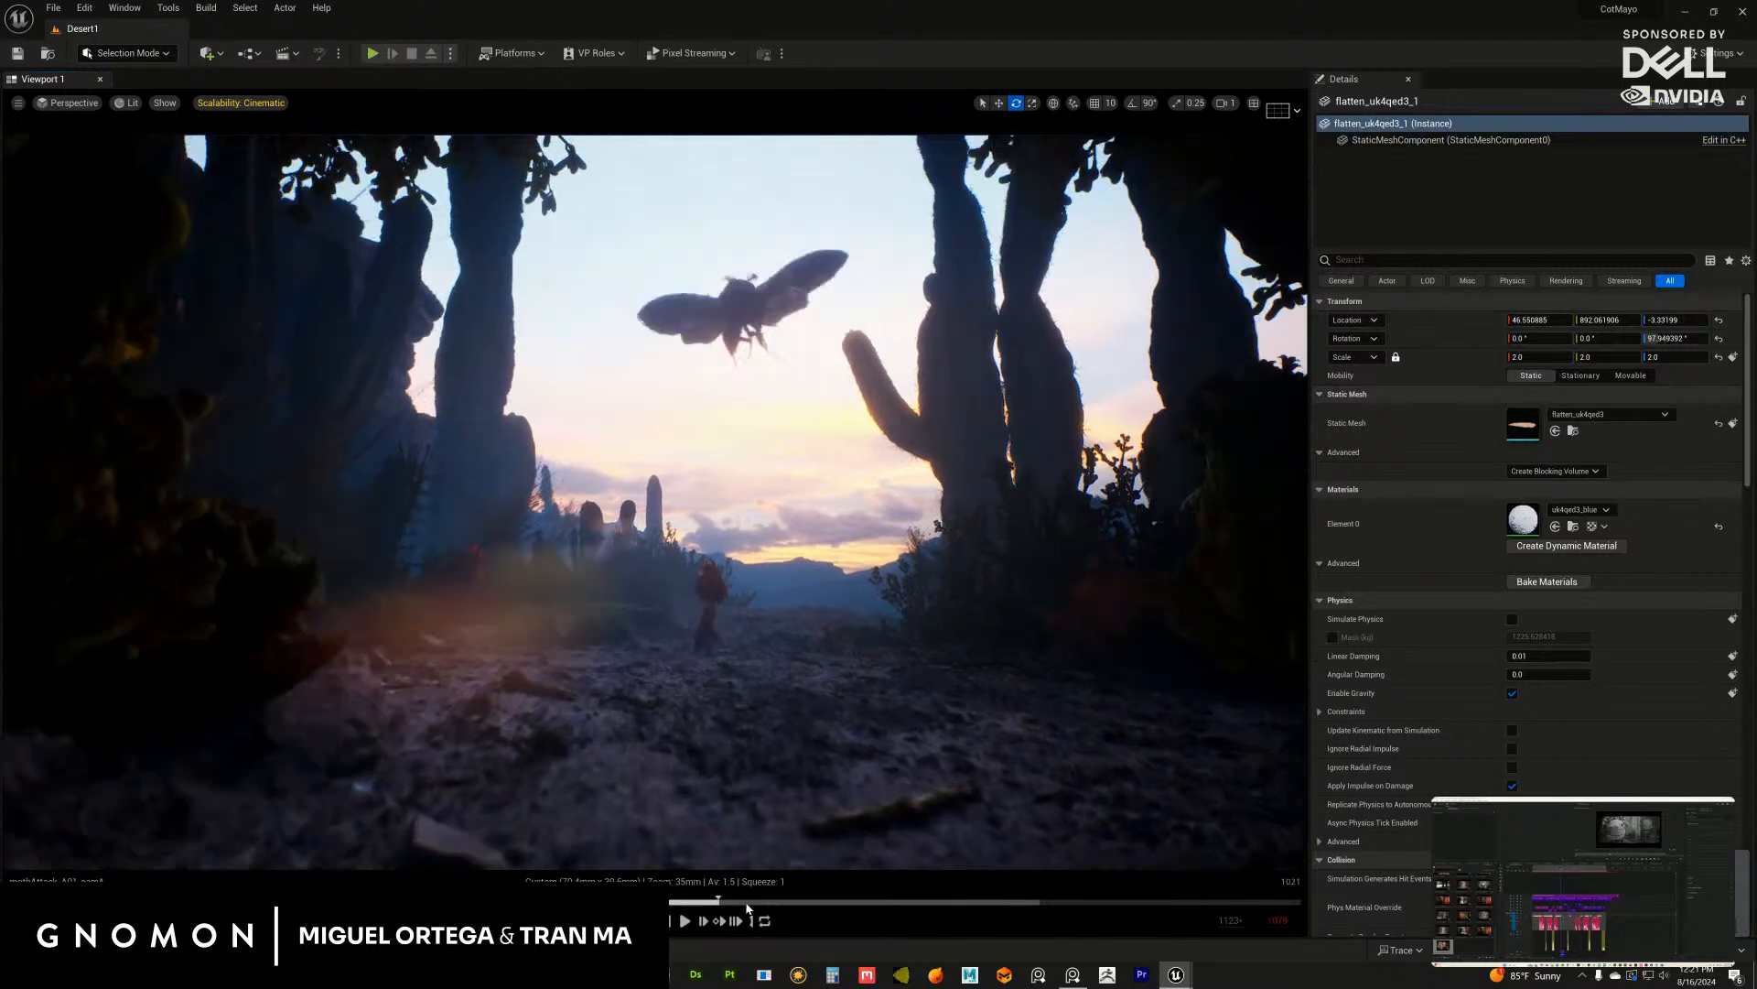
{"action": "left_click_drag", "start_coordinate": [781, 904], "coordinate": [824, 902]}
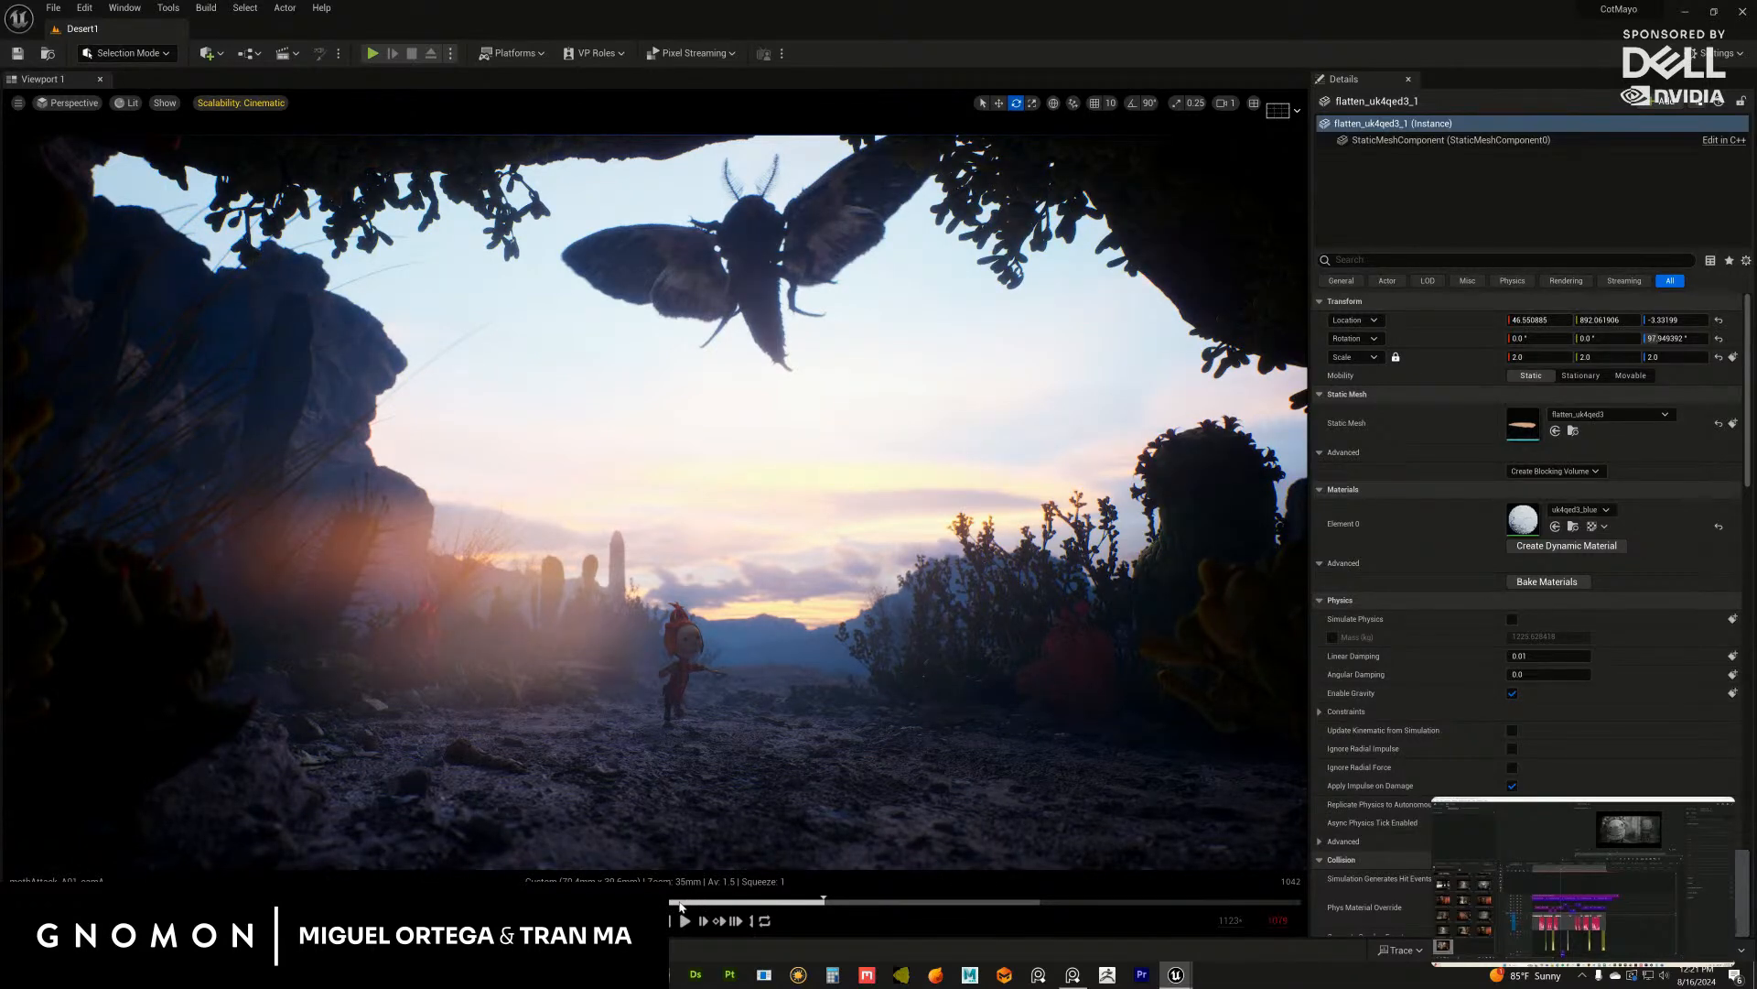
{"action": "left_click_drag", "start_coordinate": [680, 903], "coordinate": [805, 901]}
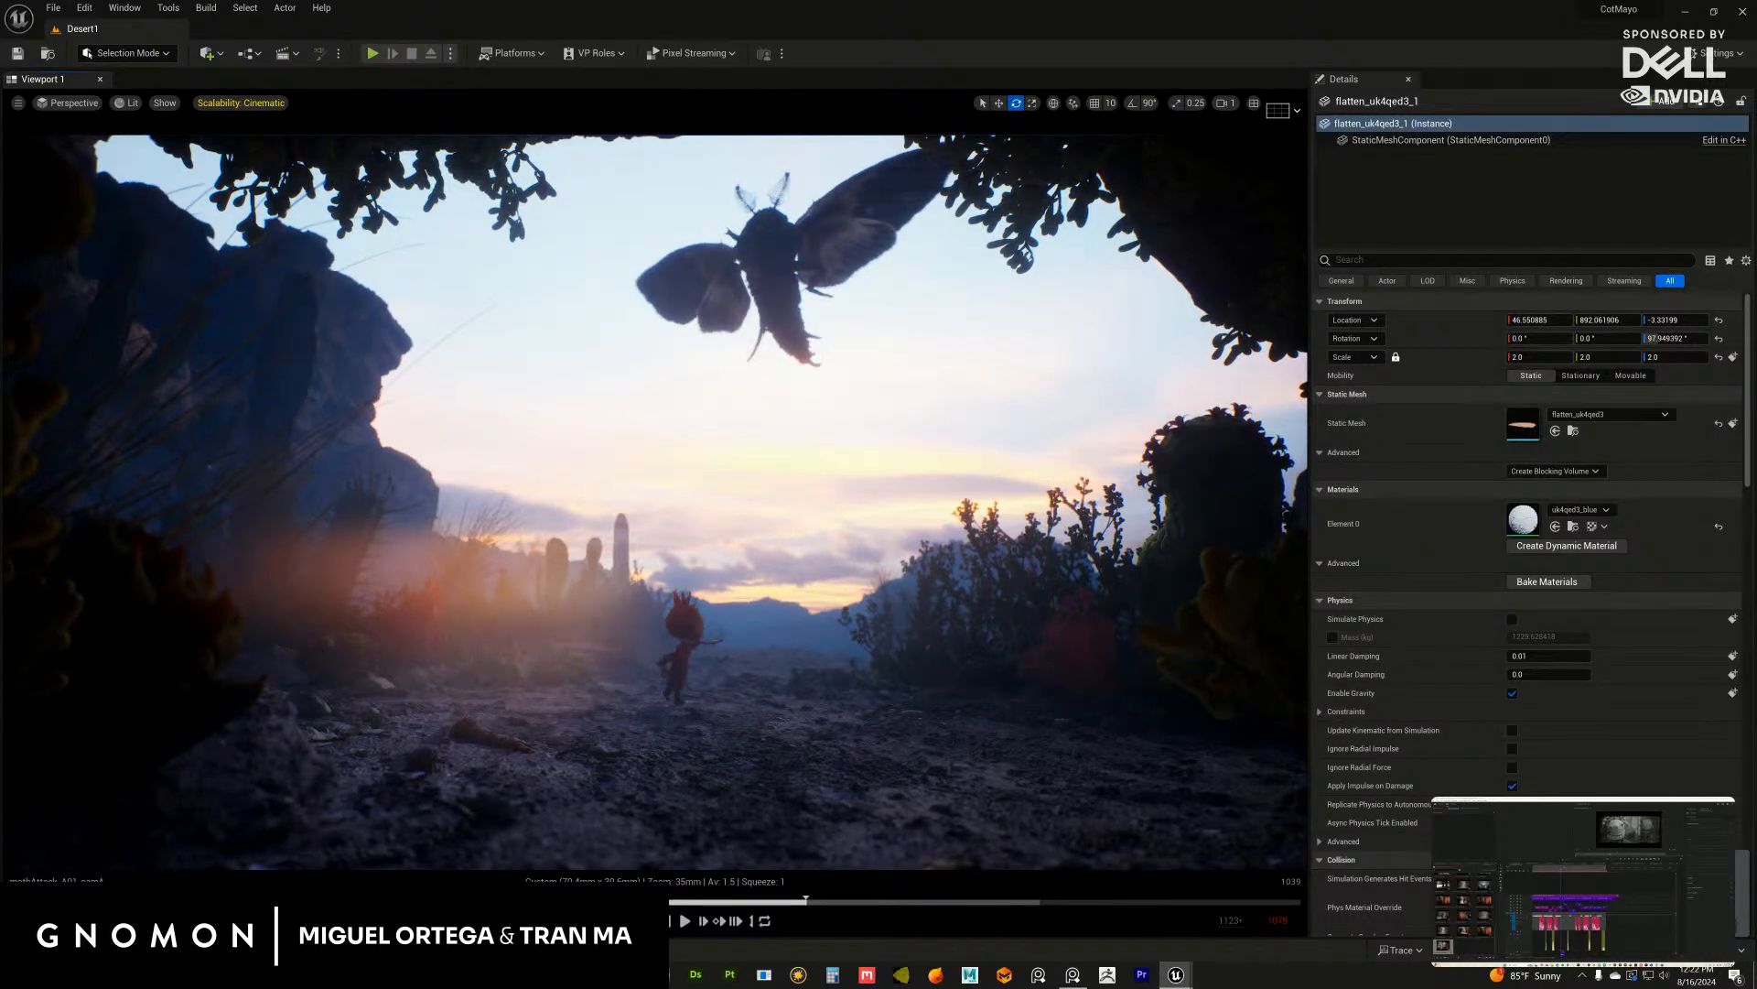
Step: Undo the removal of the large background cacti and return the selection to the single saguaro behind the bushes
{"action": "left_click", "coordinate": [957, 622]}
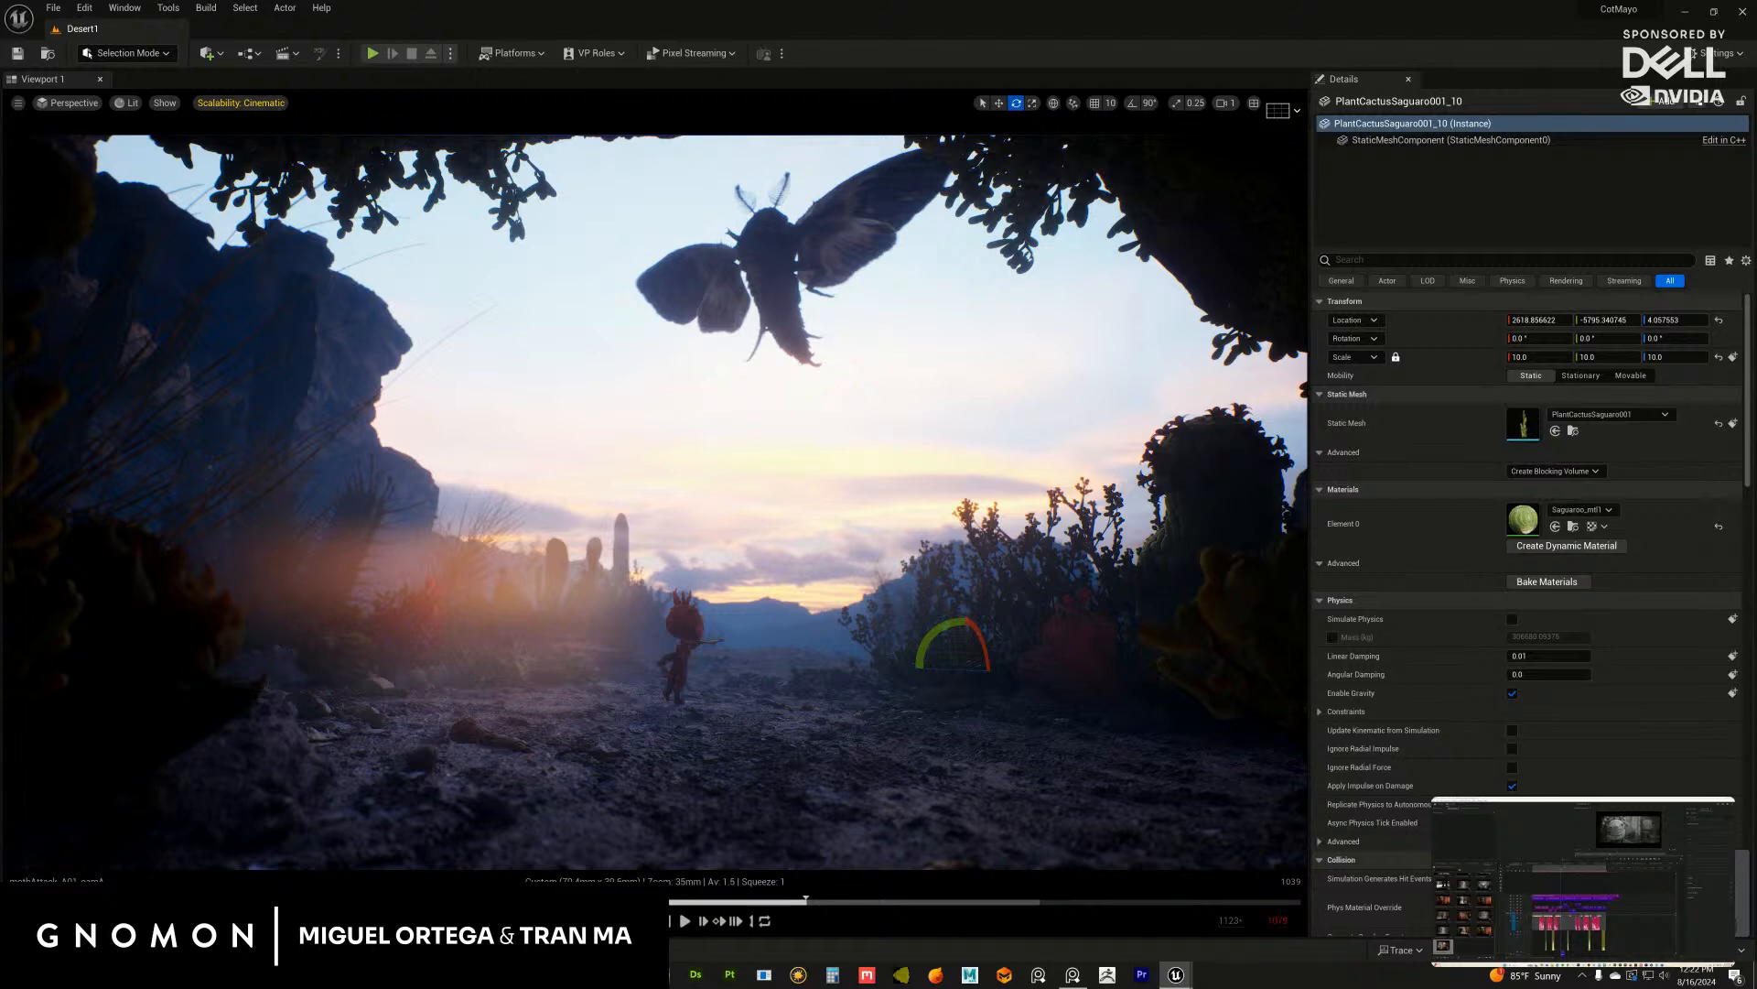
{"action": "left_click", "coordinate": [117, 604]}
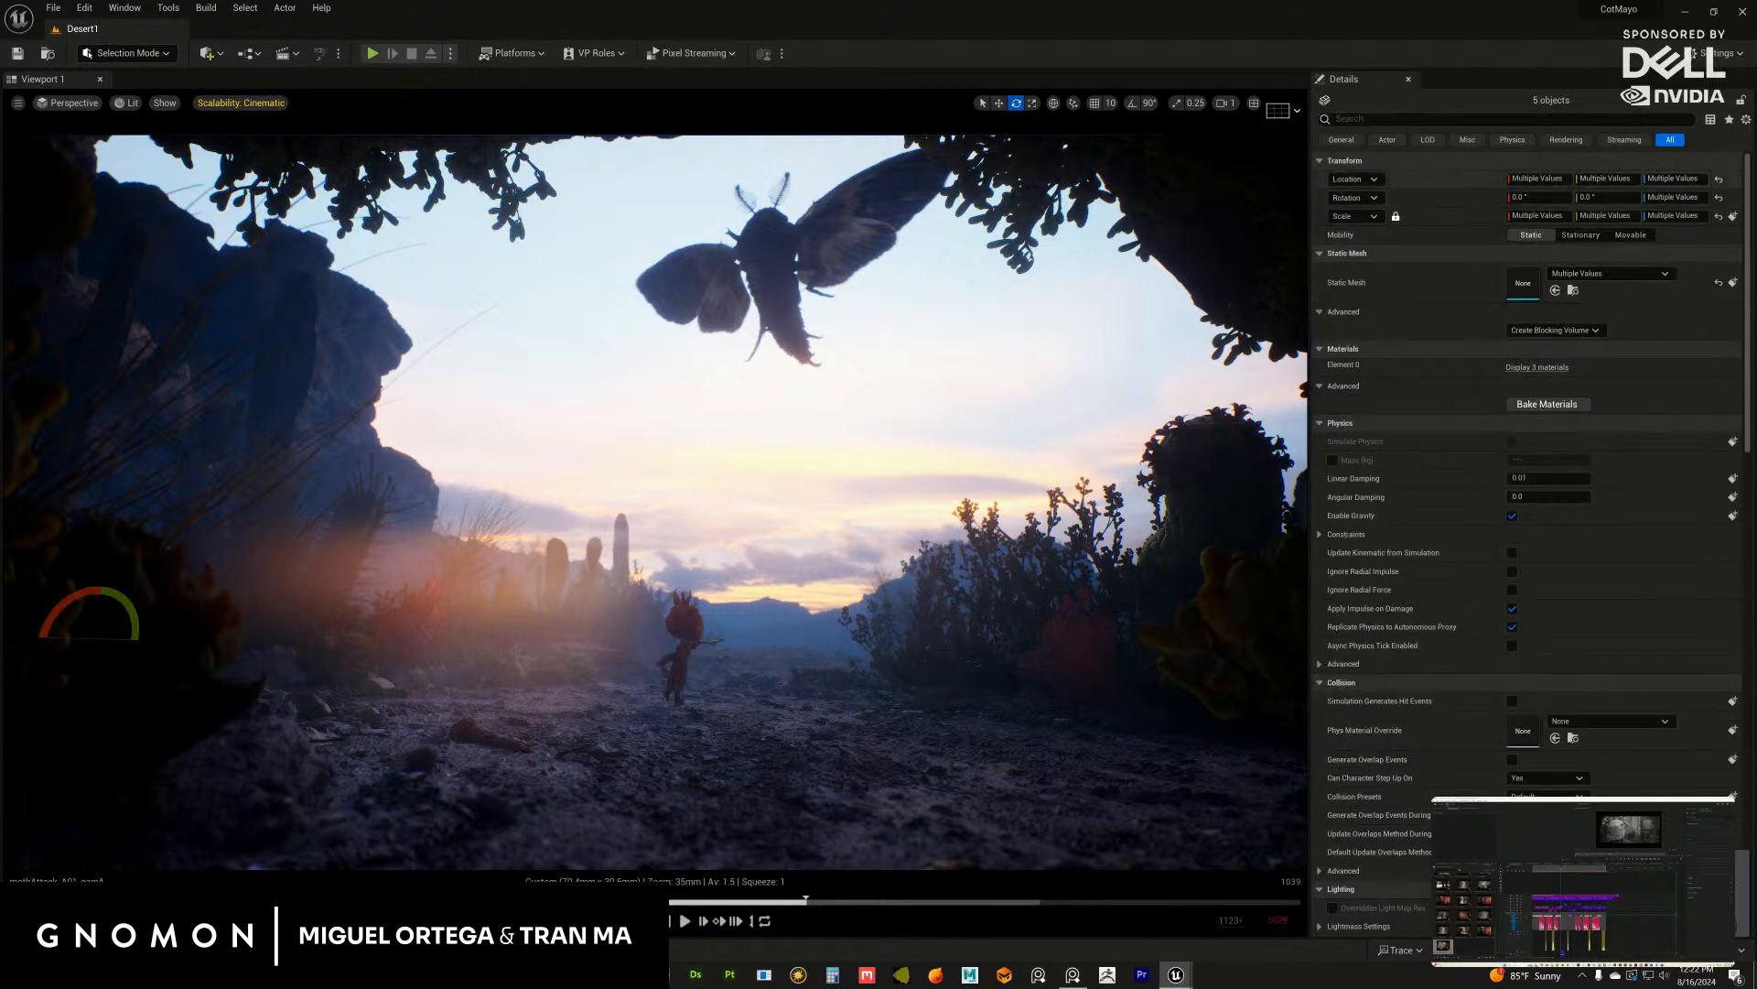
{"action": "key", "text": "ctrl+z"}
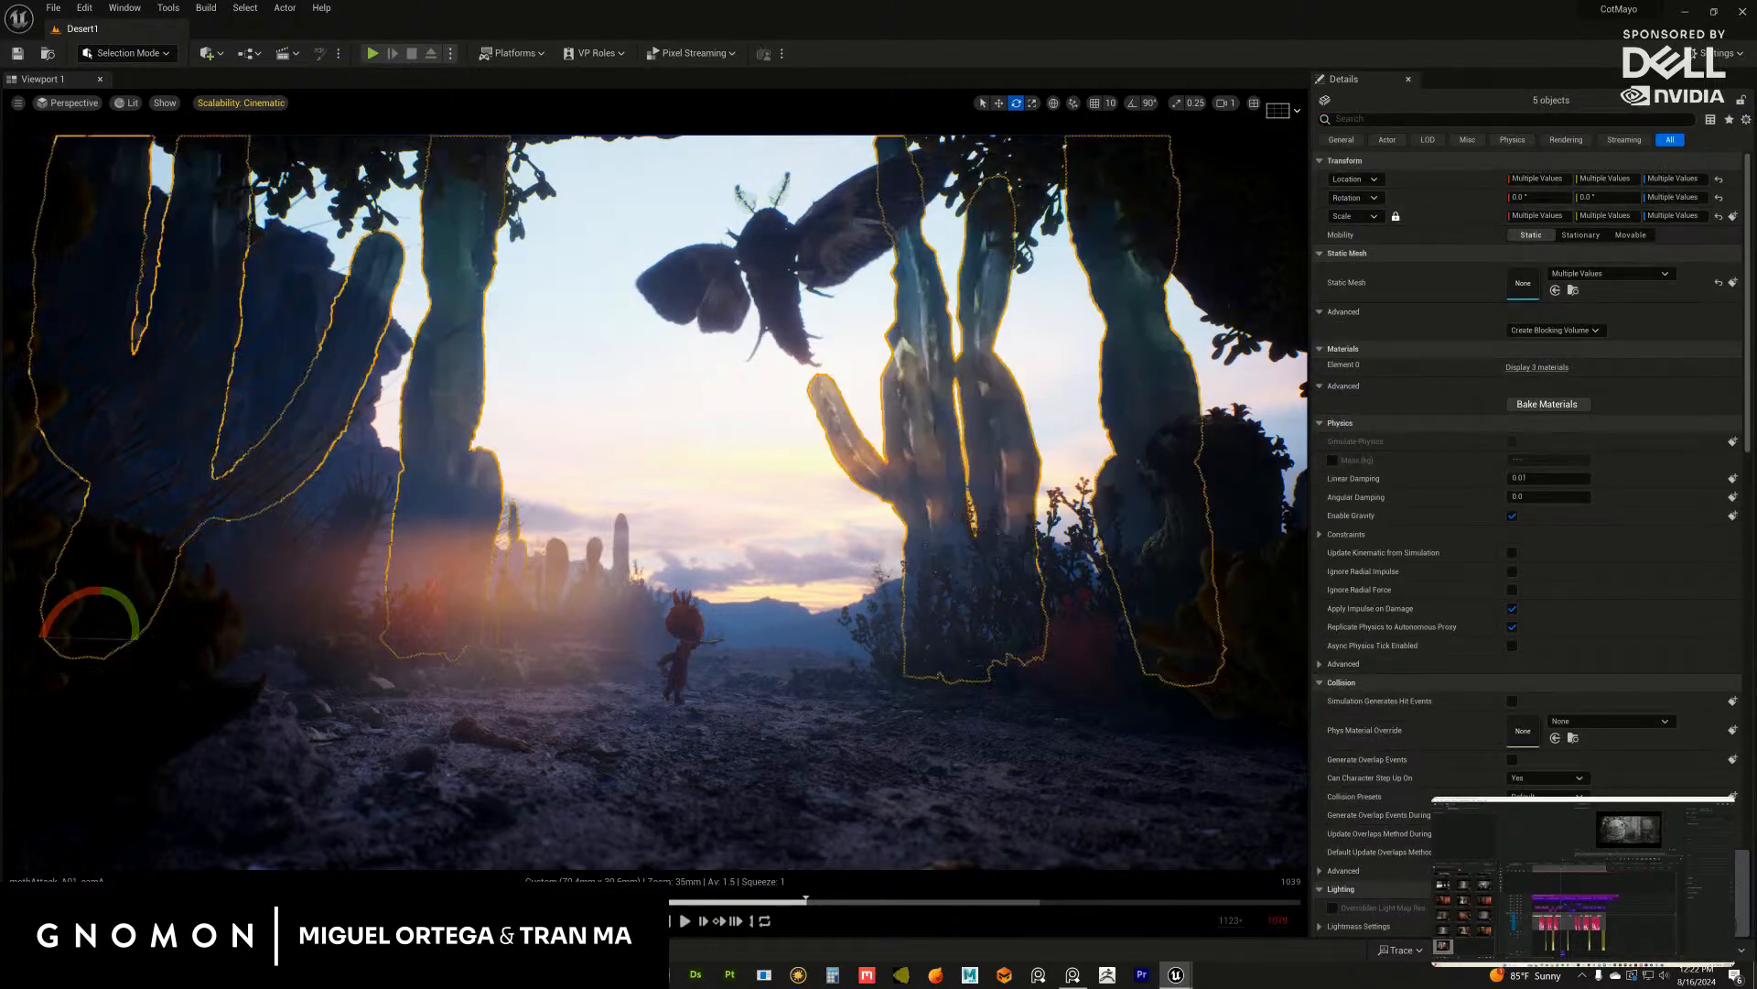
{"action": "left_click", "coordinate": [1688, 178]}
{"action": "key", "text": "ctrl+z"}
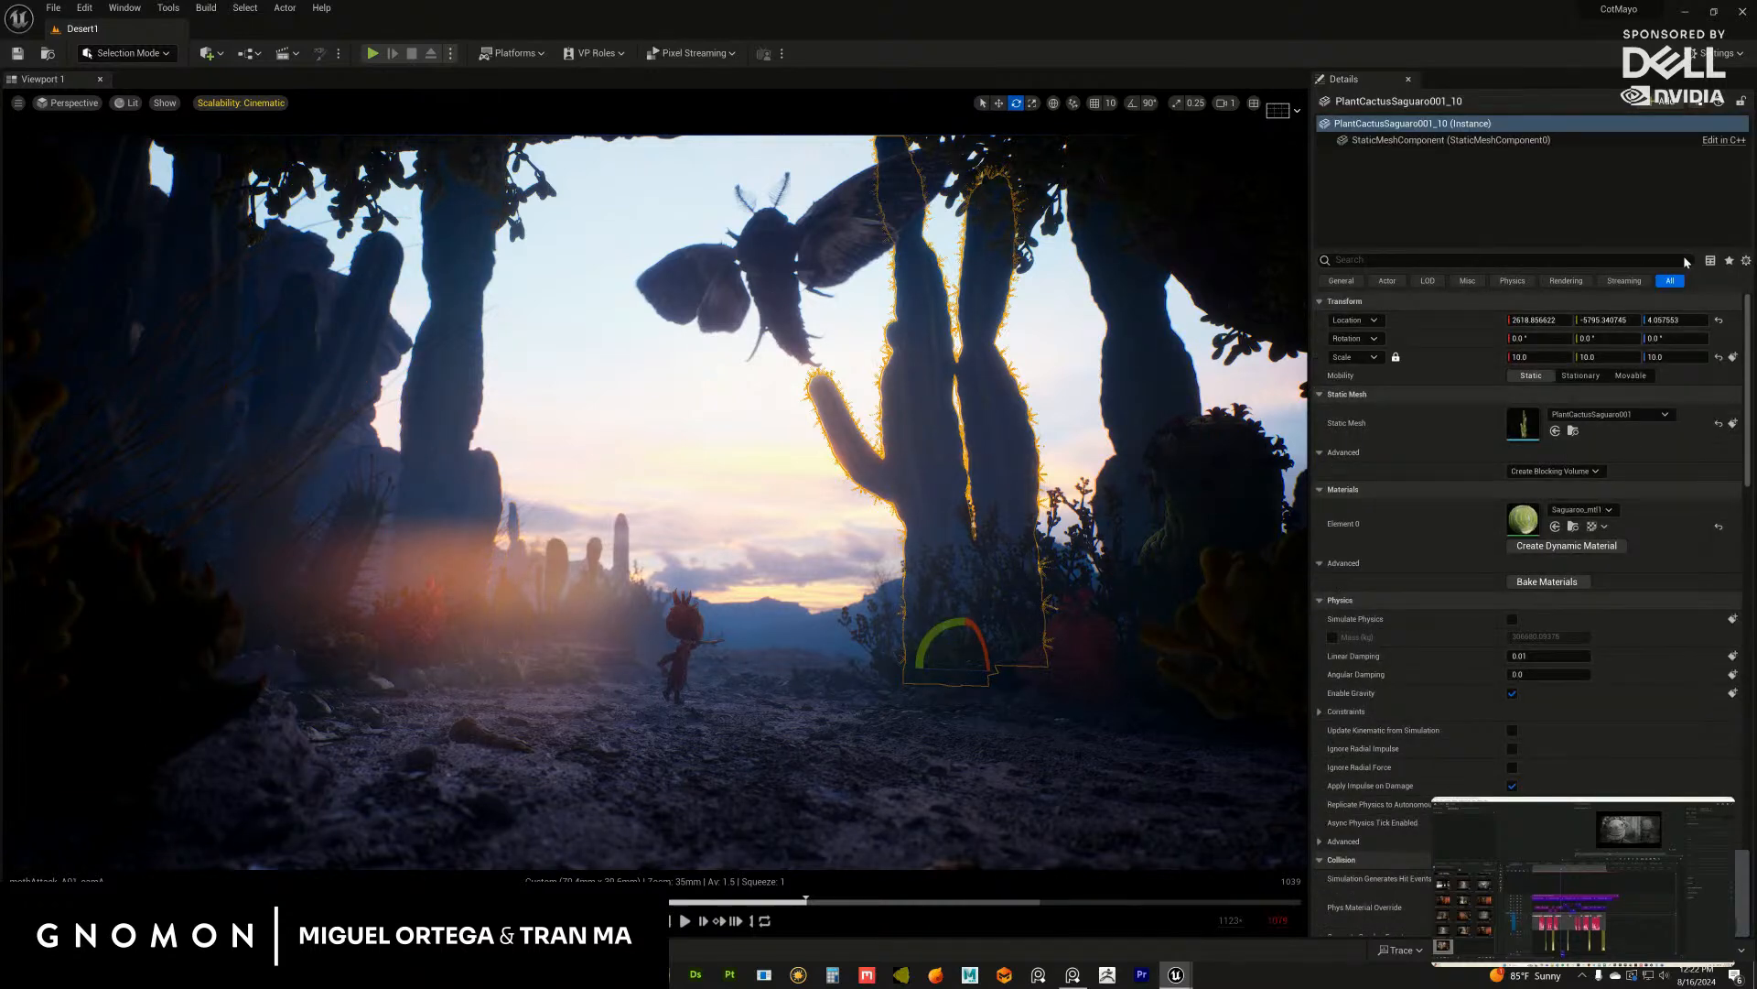
Step: Try raising the selected saguaro to a Z location of 4000
{"action": "left_click", "coordinate": [1688, 319]}
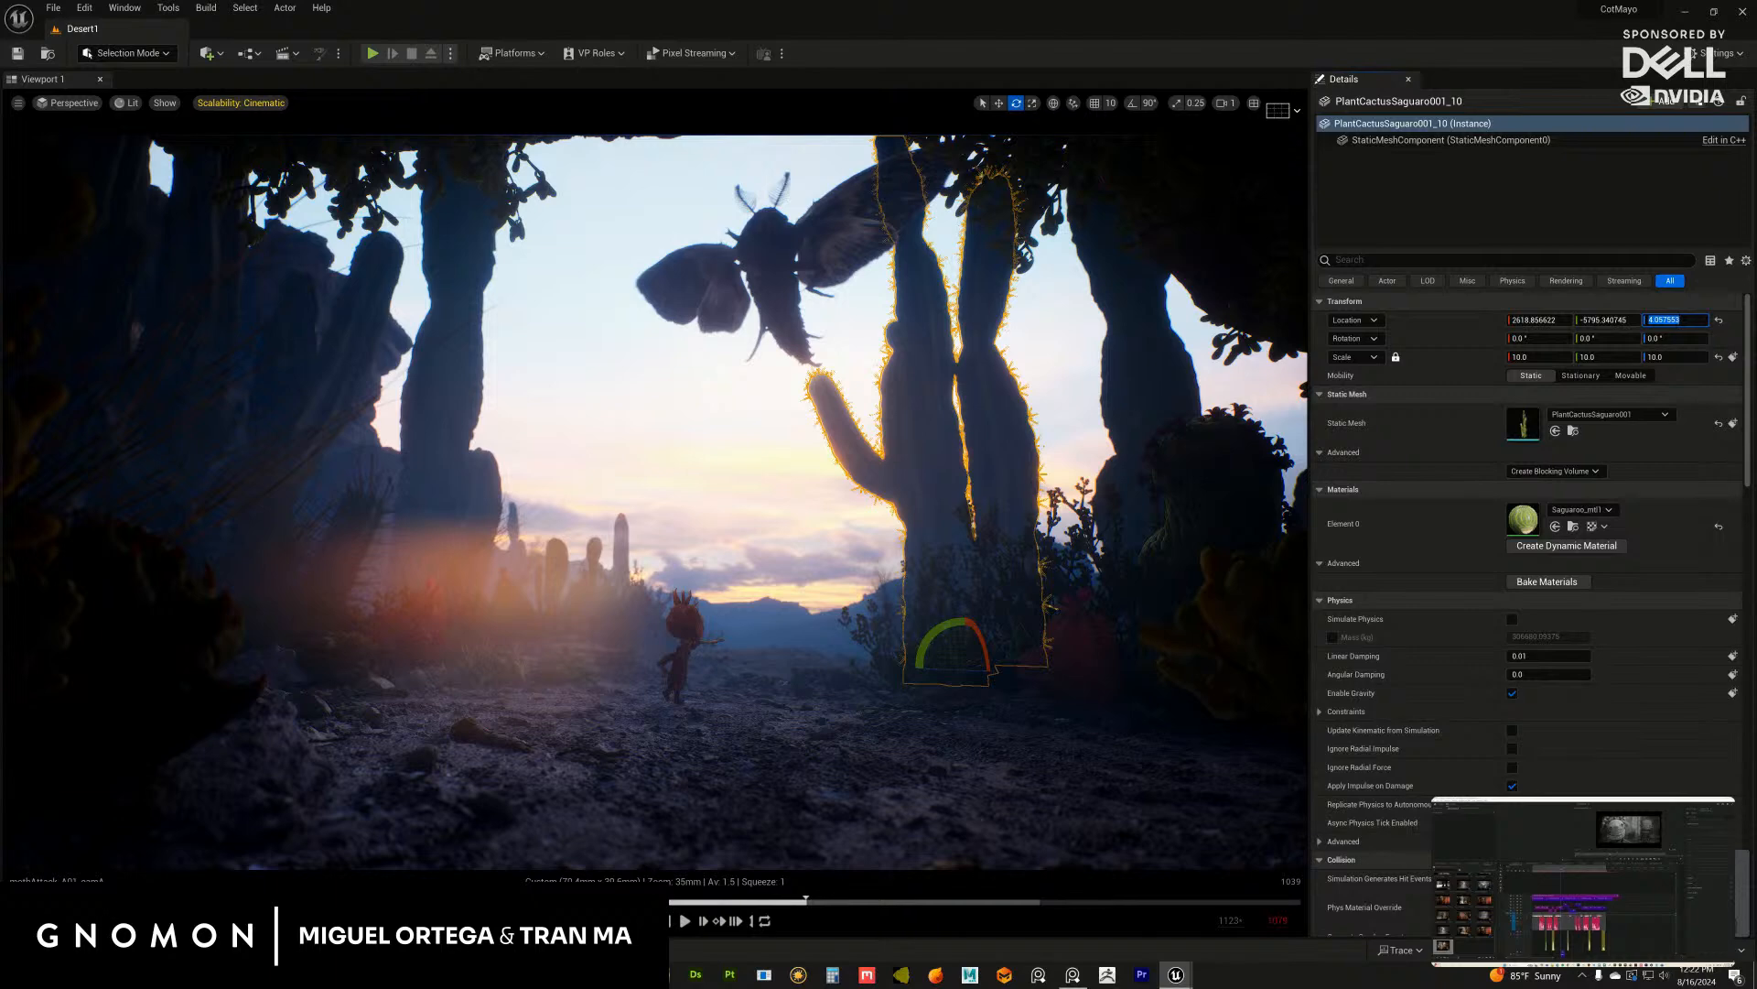
{"action": "type", "text": "4000"}
{"action": "key", "text": "Return"}
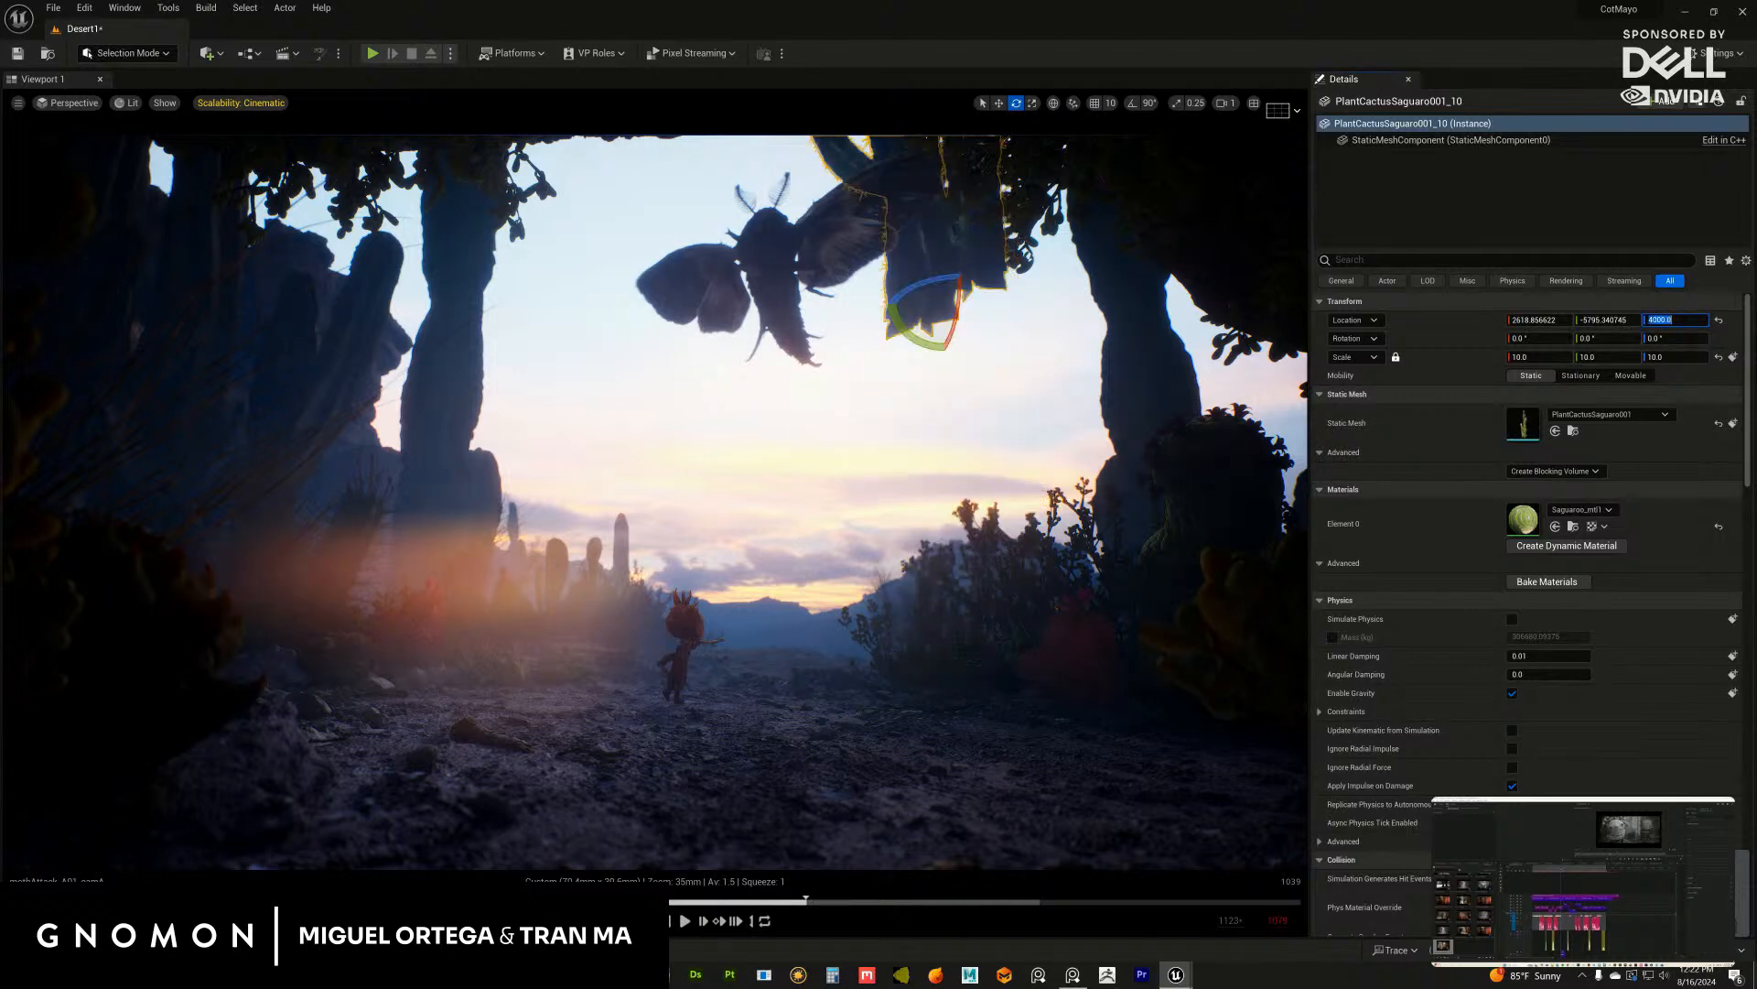
Step: Sink the saguaro beneath the ground, testing a Z location of -4000 before setting it to -9000
{"action": "left_click", "coordinate": [1648, 319]}
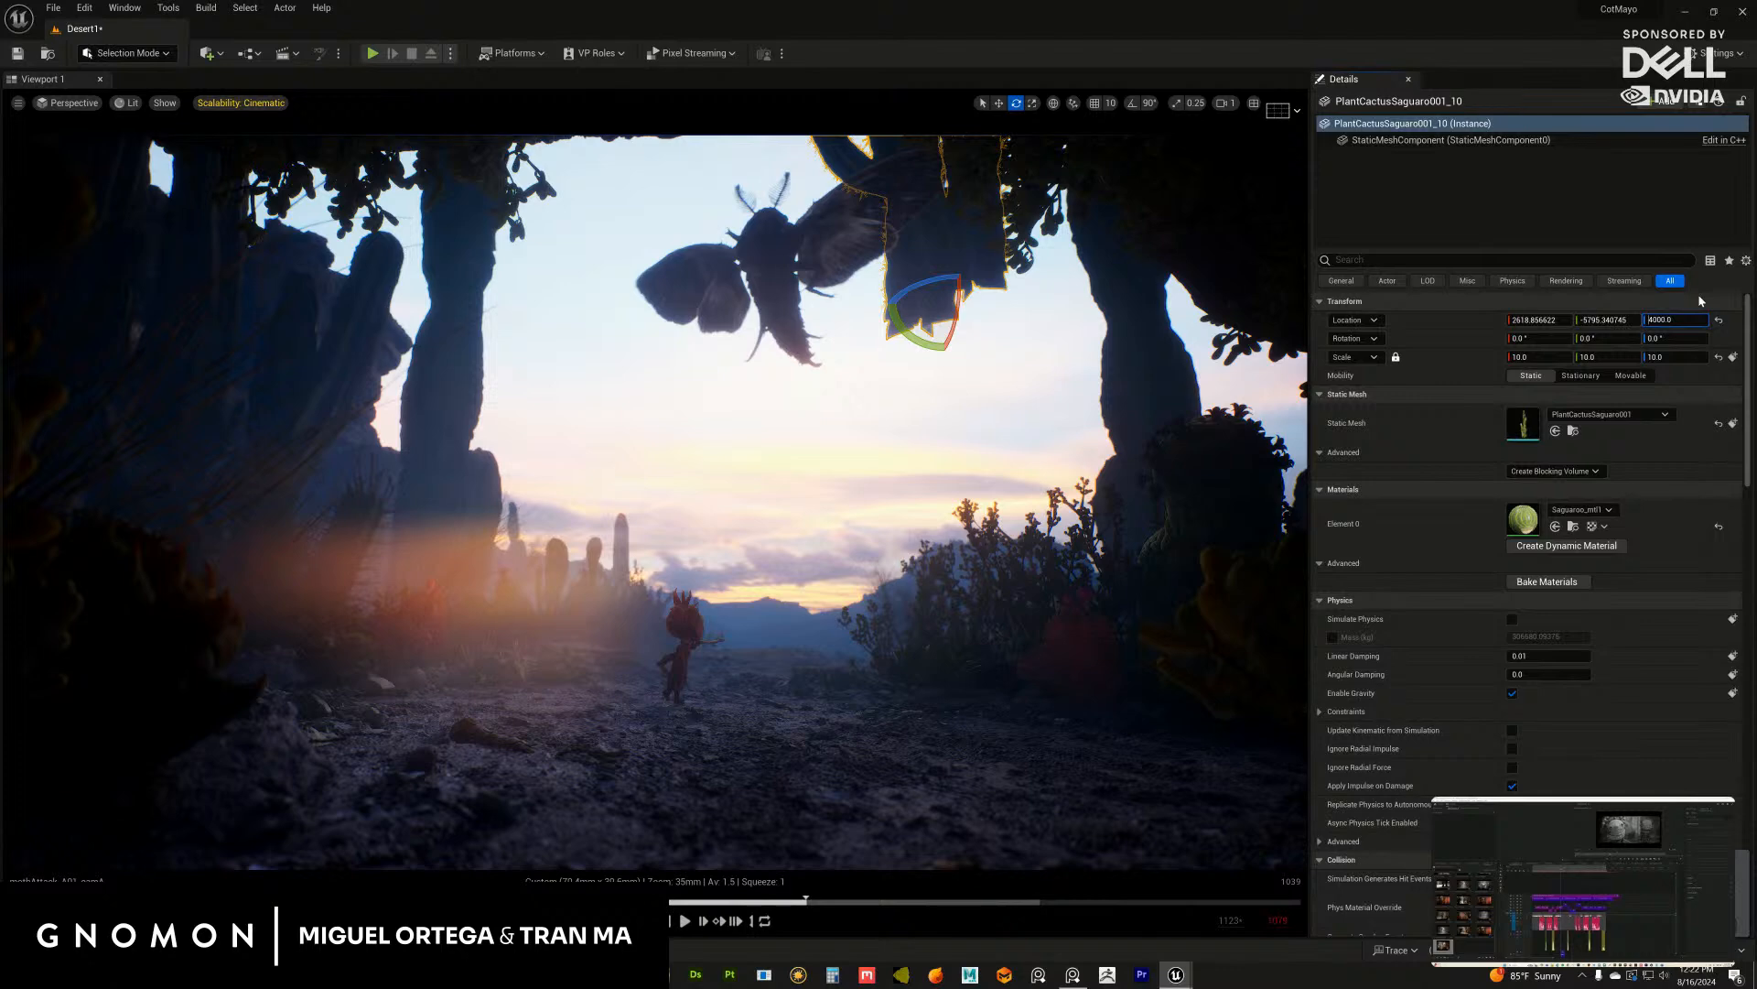
{"action": "type", "text": "-"}
{"action": "key", "text": "Return"}
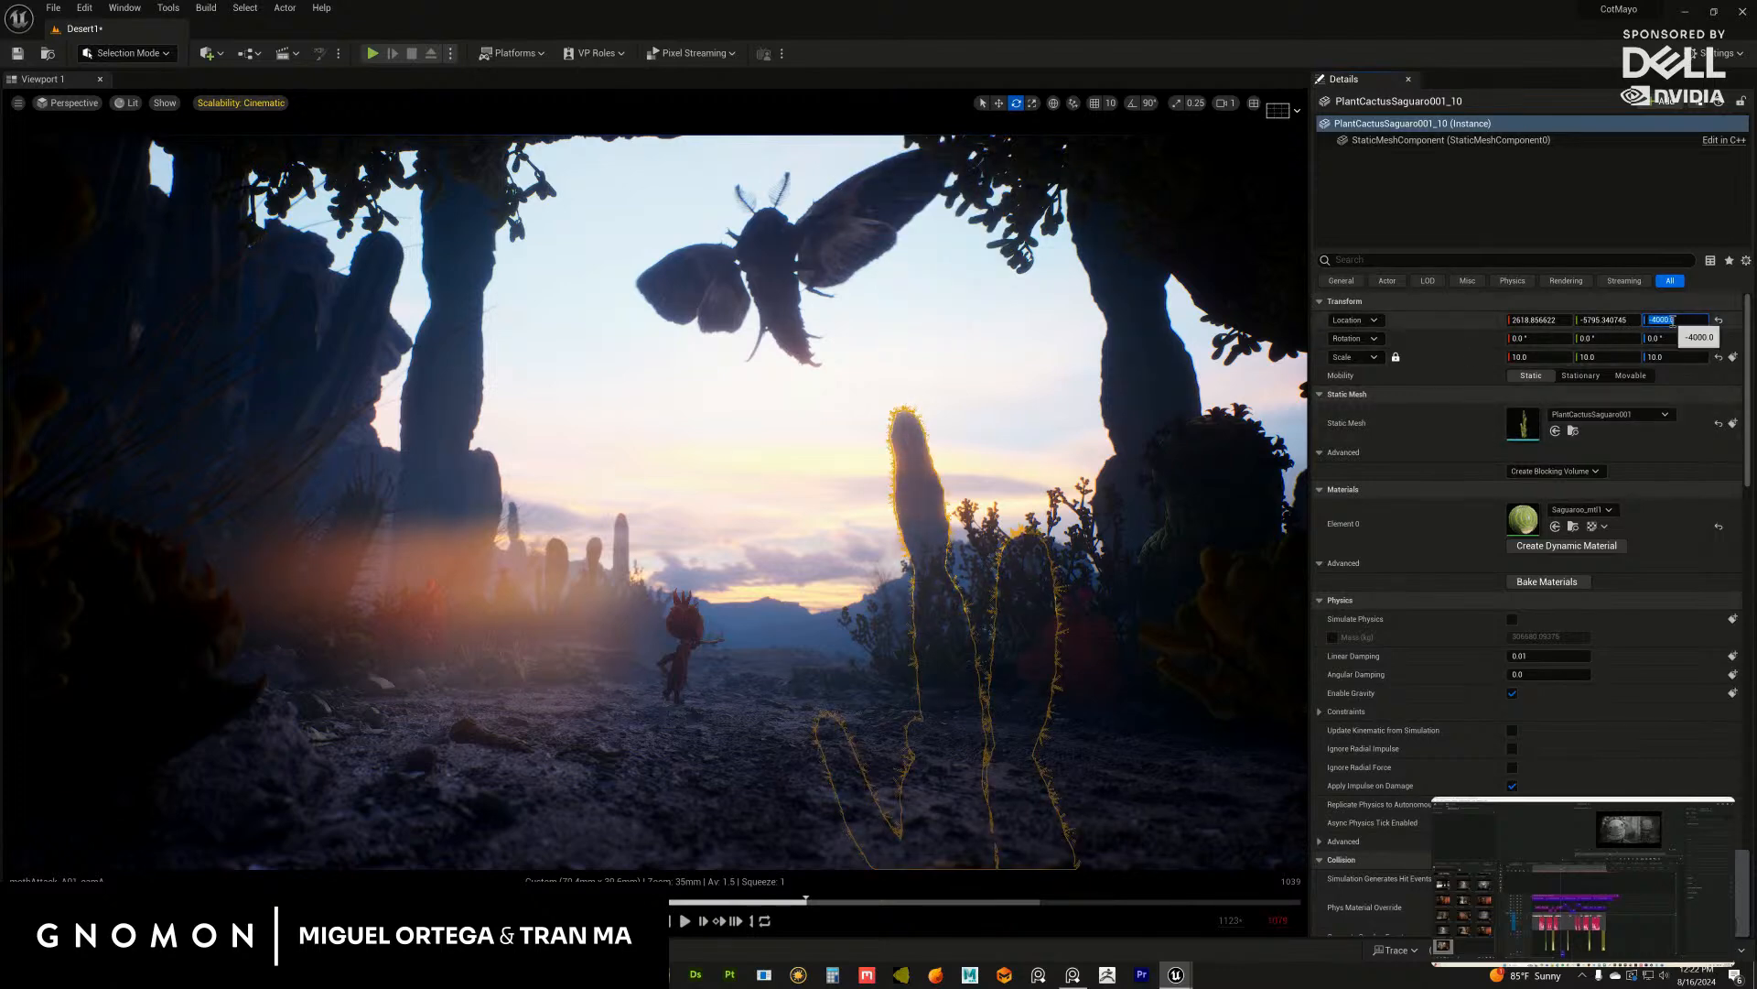
{"action": "left_click", "coordinate": [1654, 319]}
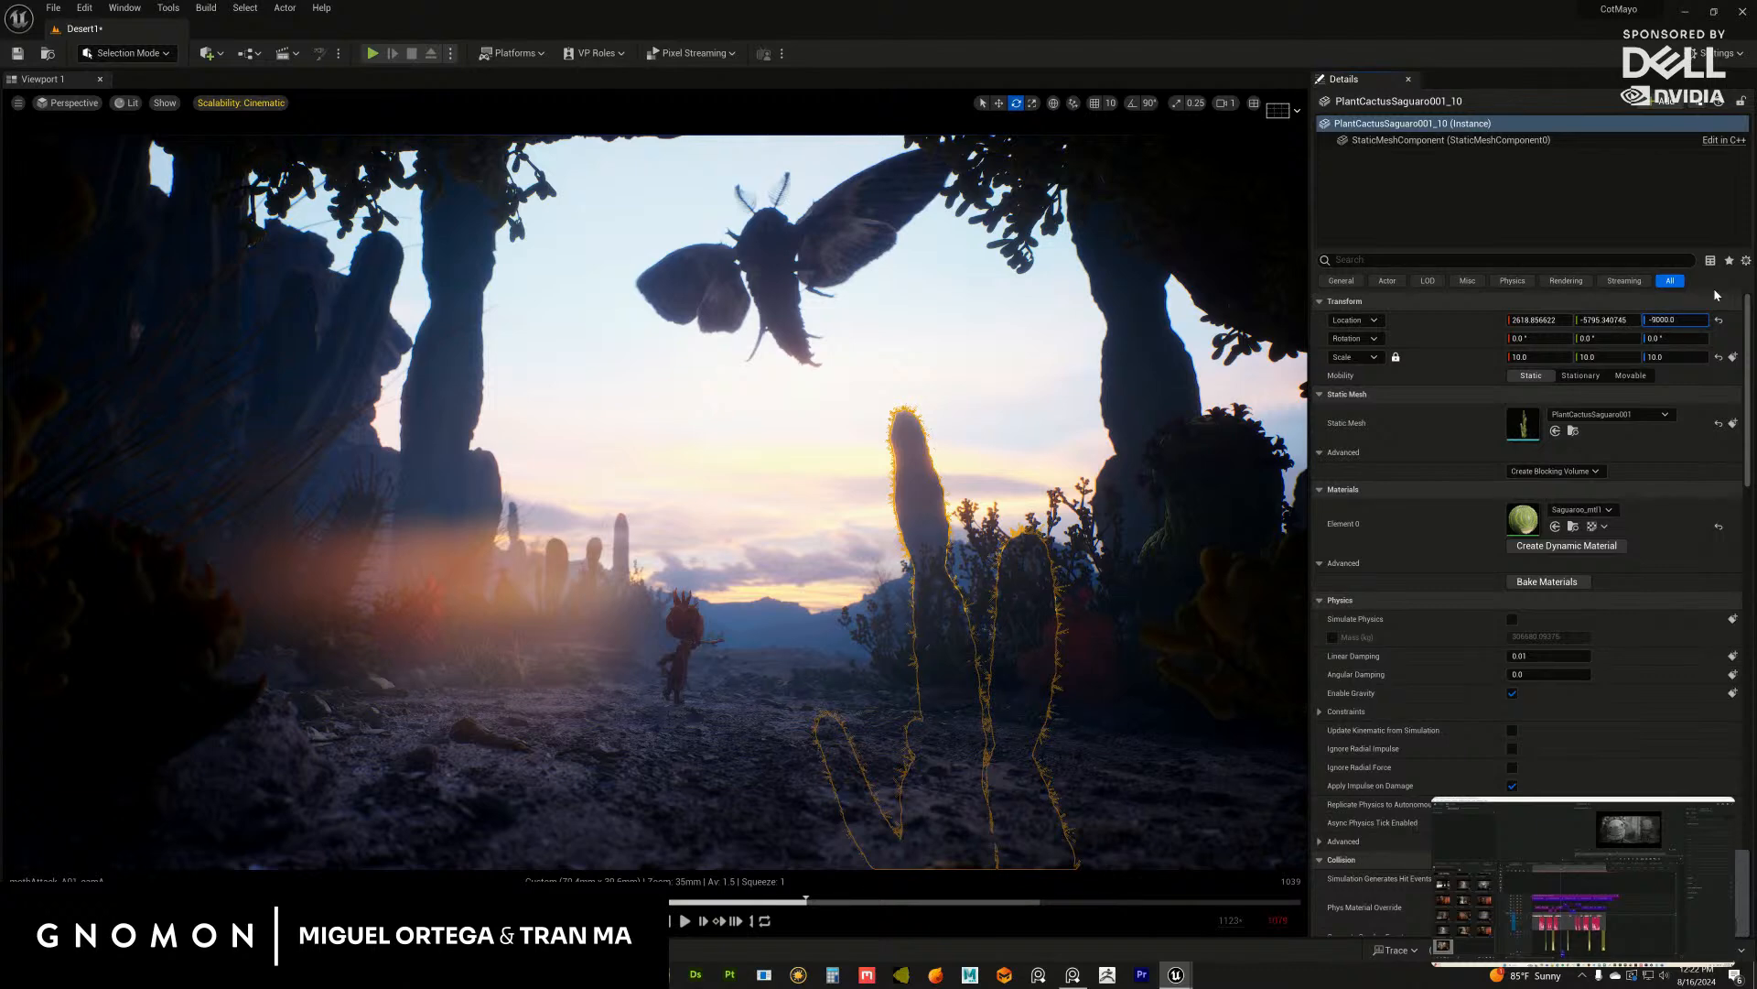
{"action": "key", "text": "Return"}
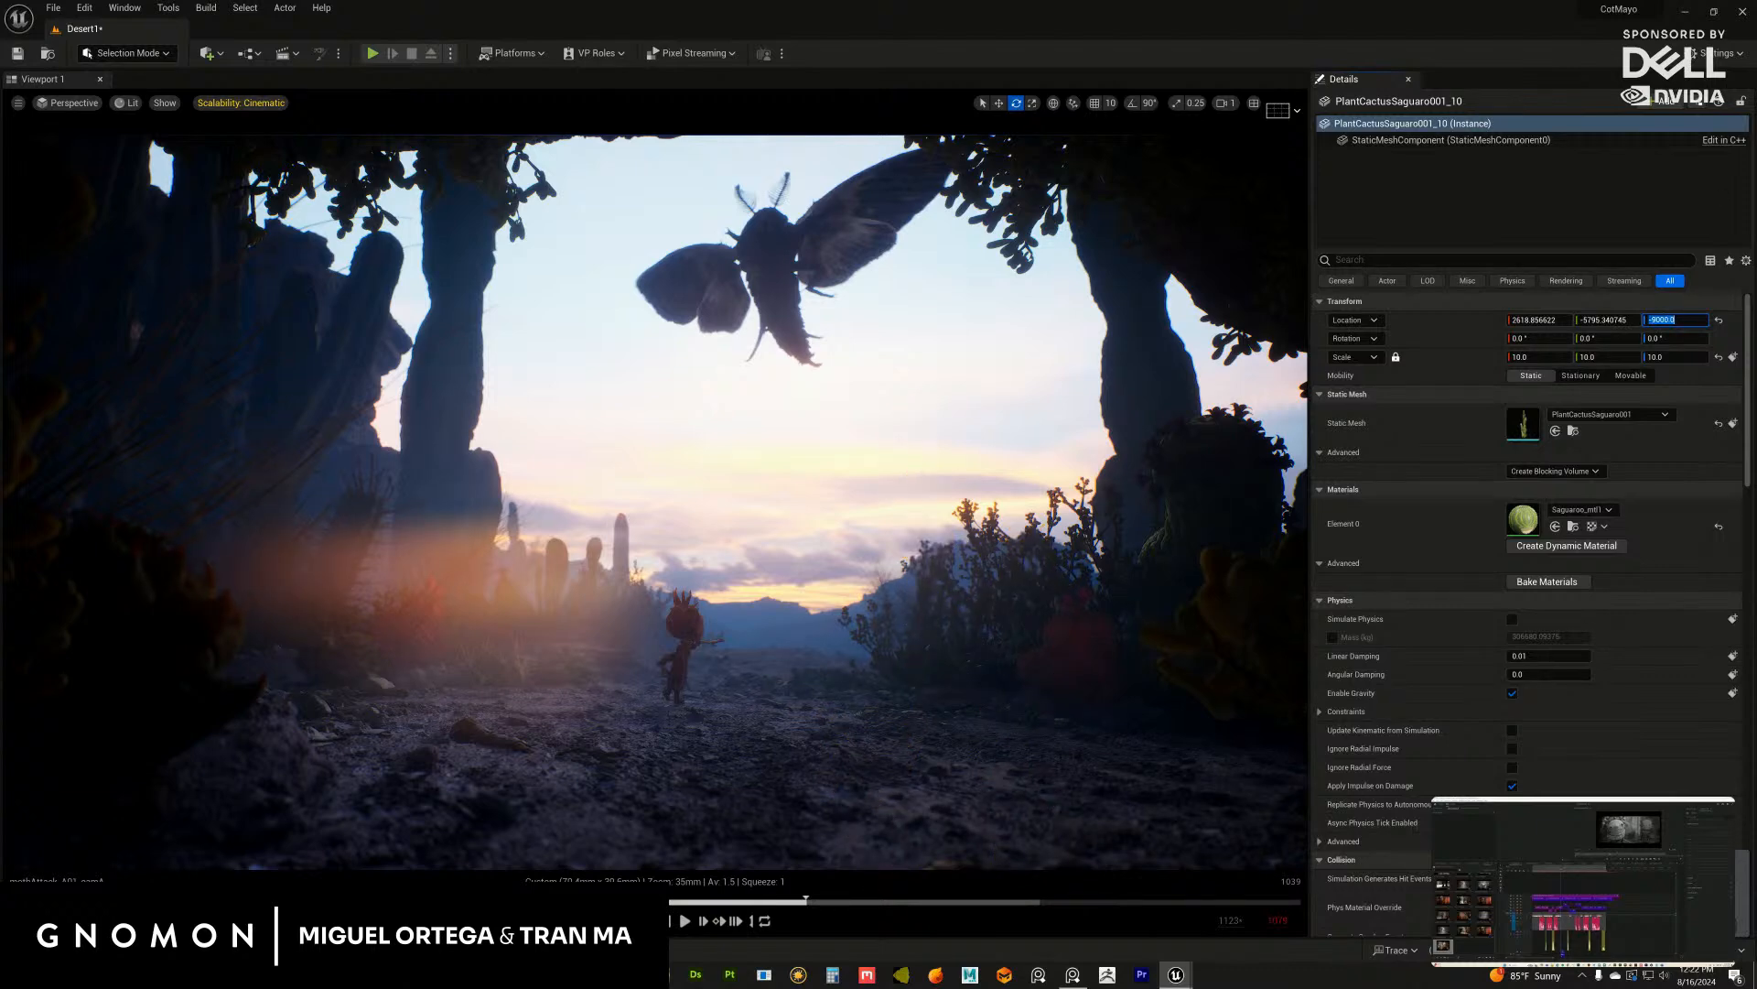
Step: Sink the tall cactus column between the cliff and the distant saguaros to a Z location of about -6000
{"action": "left_click", "coordinate": [1155, 389]}
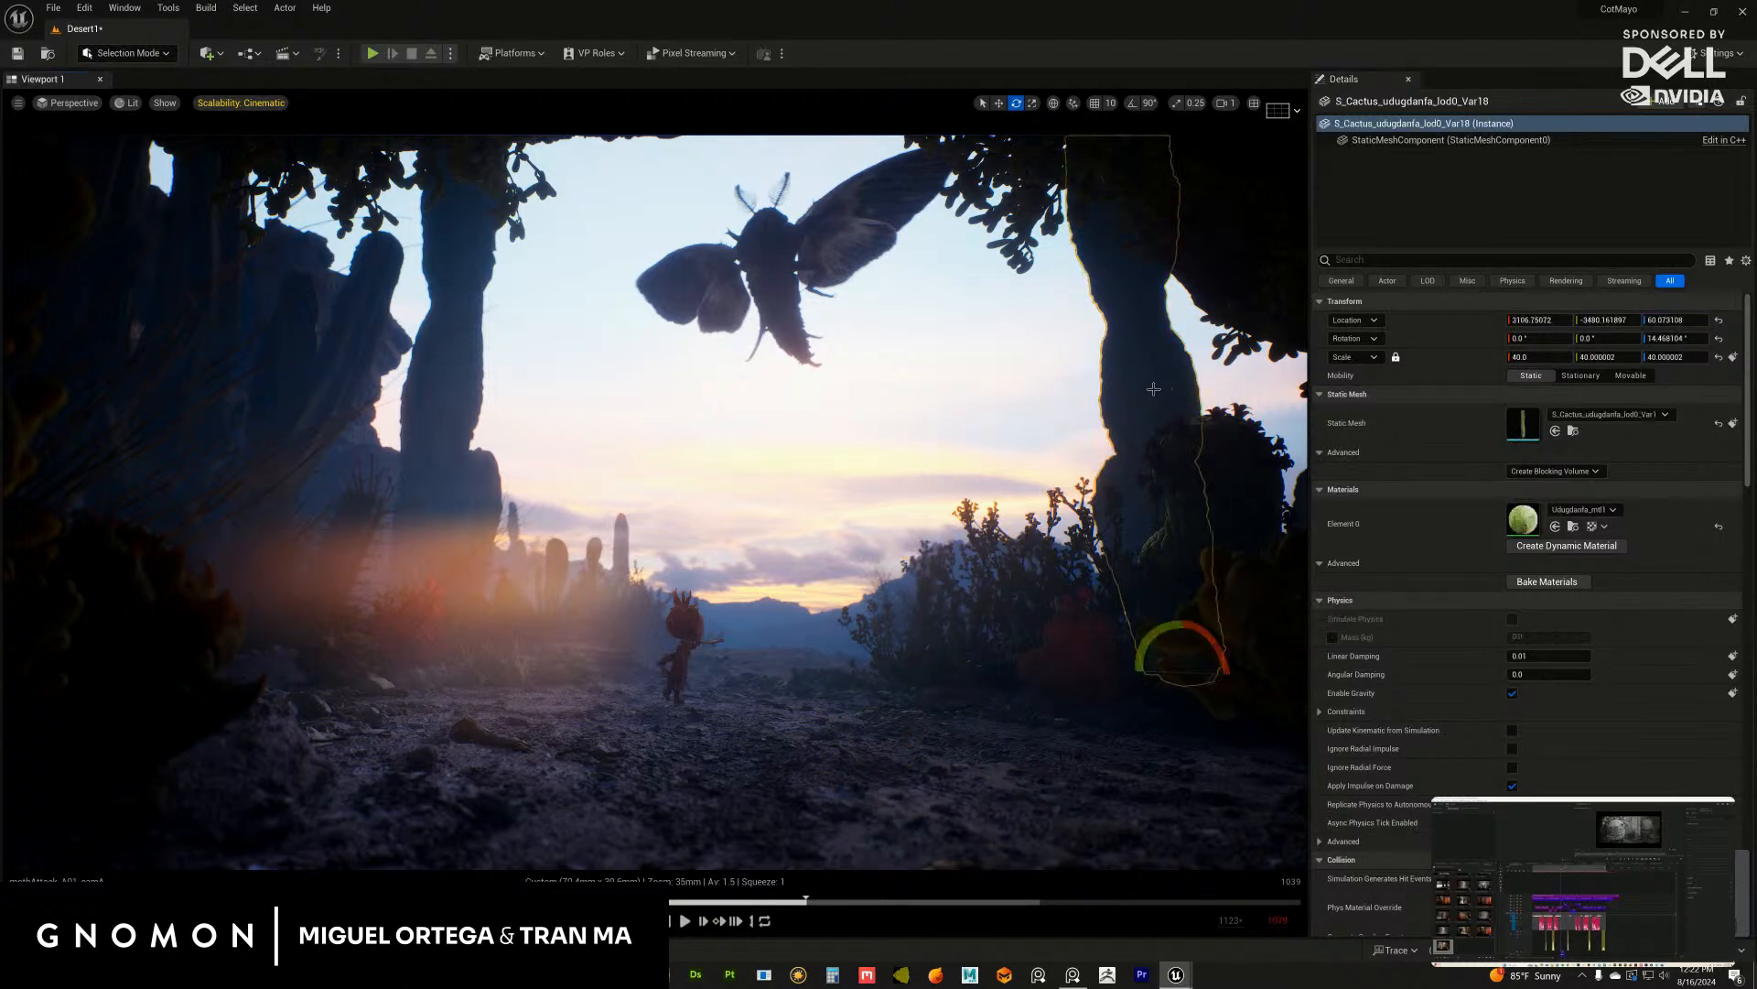
{"action": "left_click", "coordinate": [456, 405]}
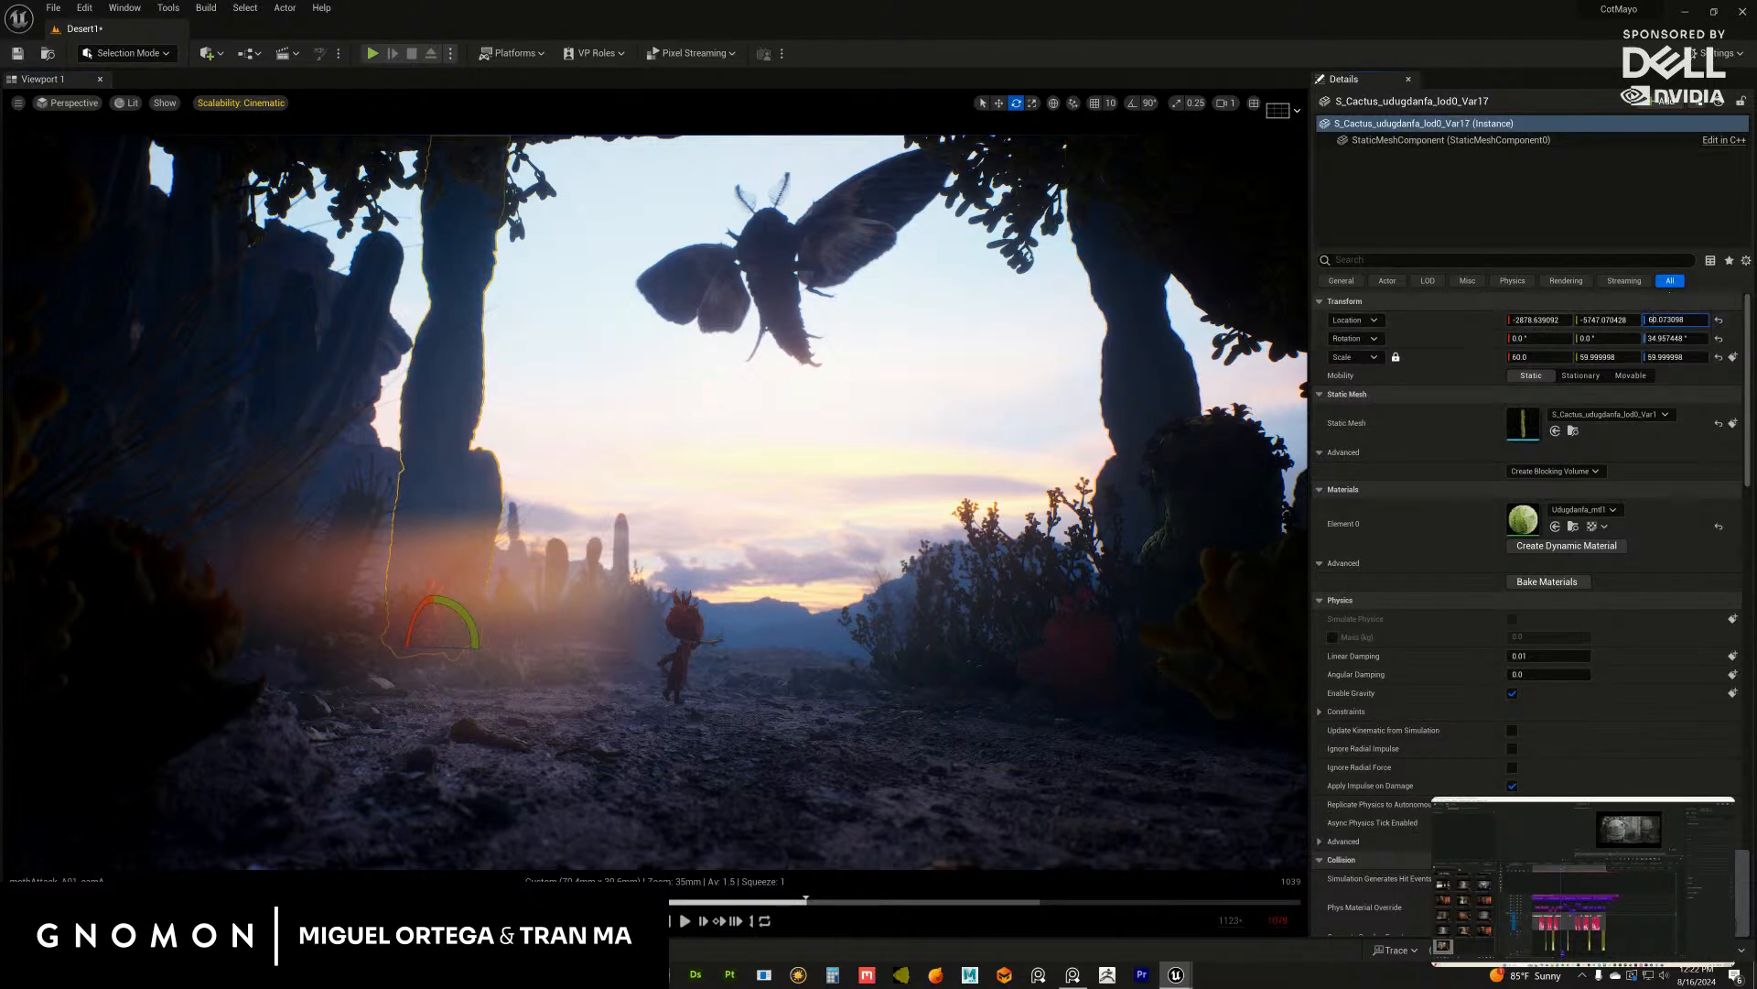
{"action": "type", "text": "00"}
{"action": "key", "text": "Return"}
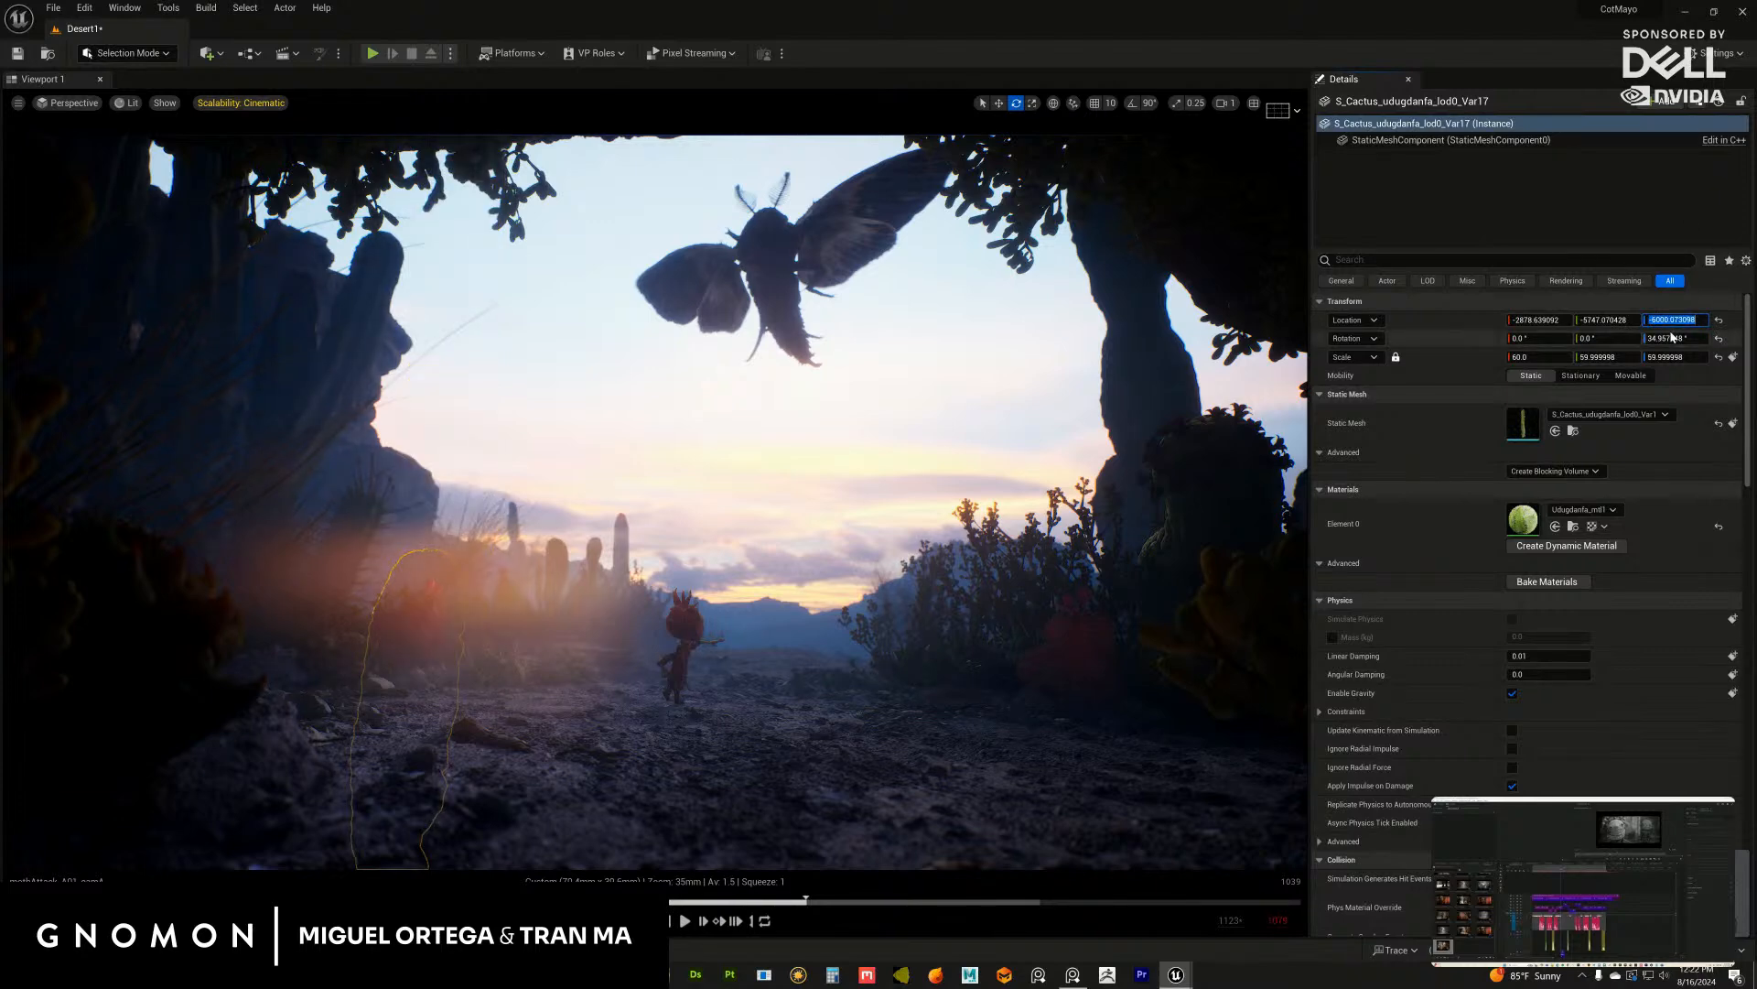
Step: Sink the tall cactus column behind the bushes, opposite the cliff, to a Z location of about -9000
{"action": "left_click", "coordinate": [1152, 389]}
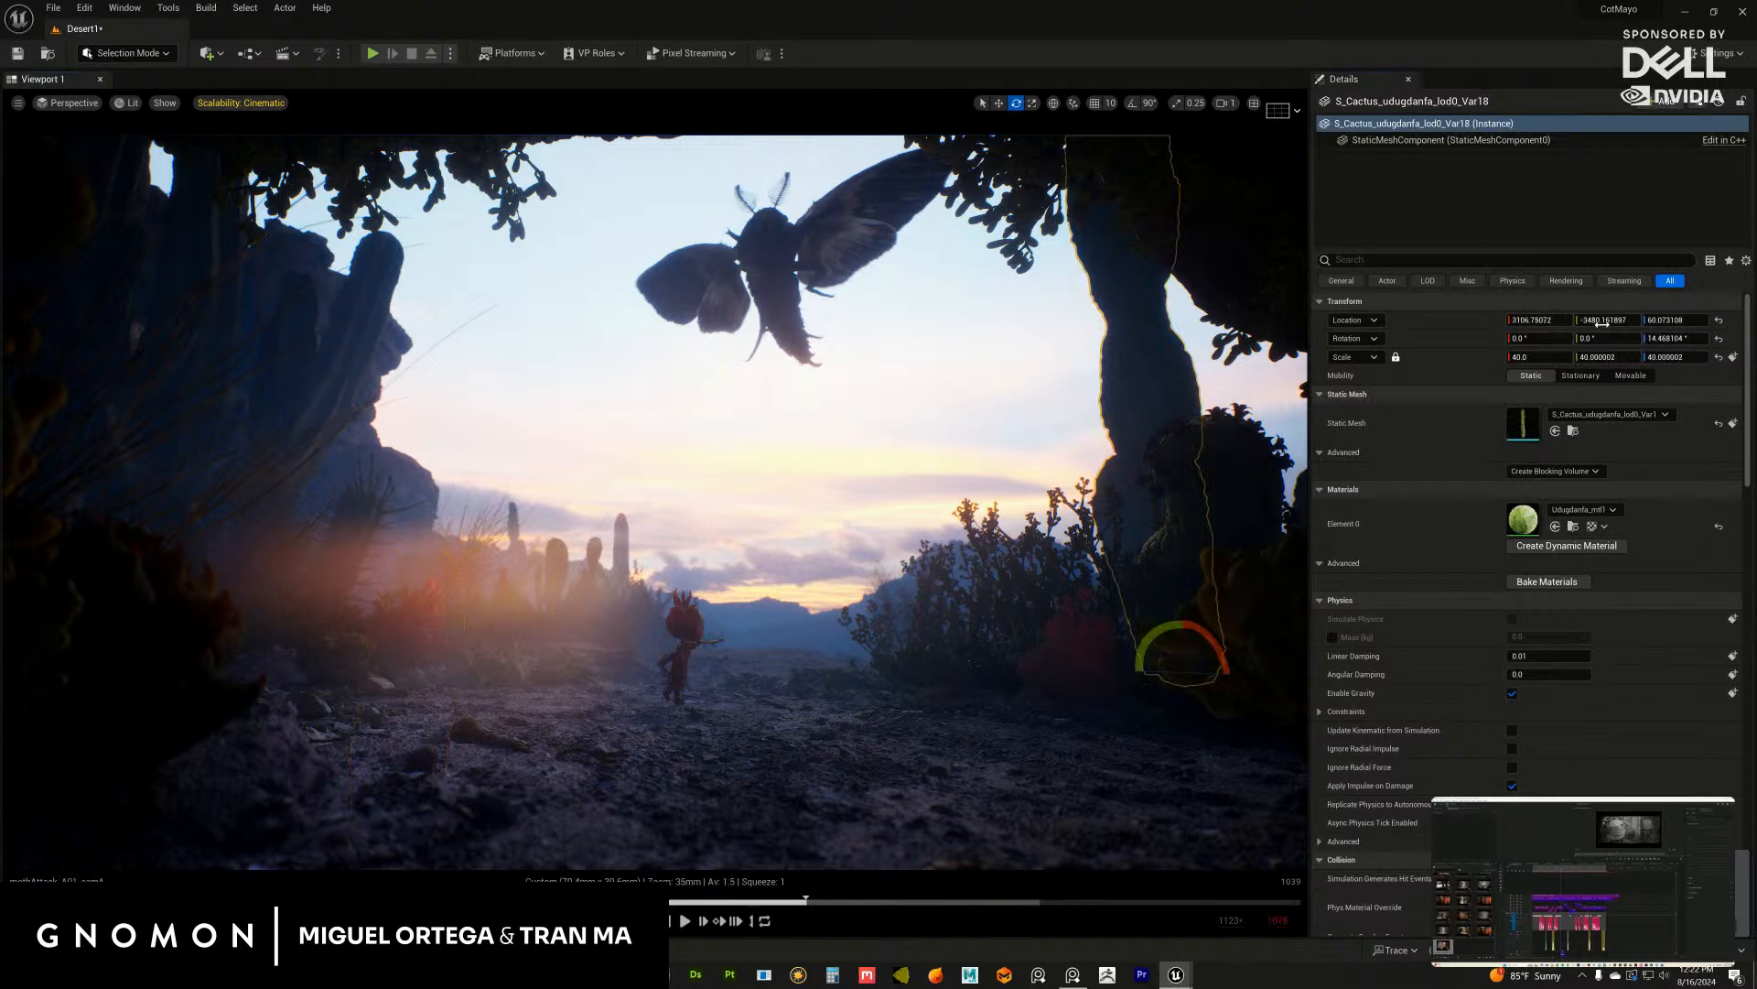
{"action": "left_click", "coordinate": [1652, 320]}
{"action": "left_click", "coordinate": [1649, 320]}
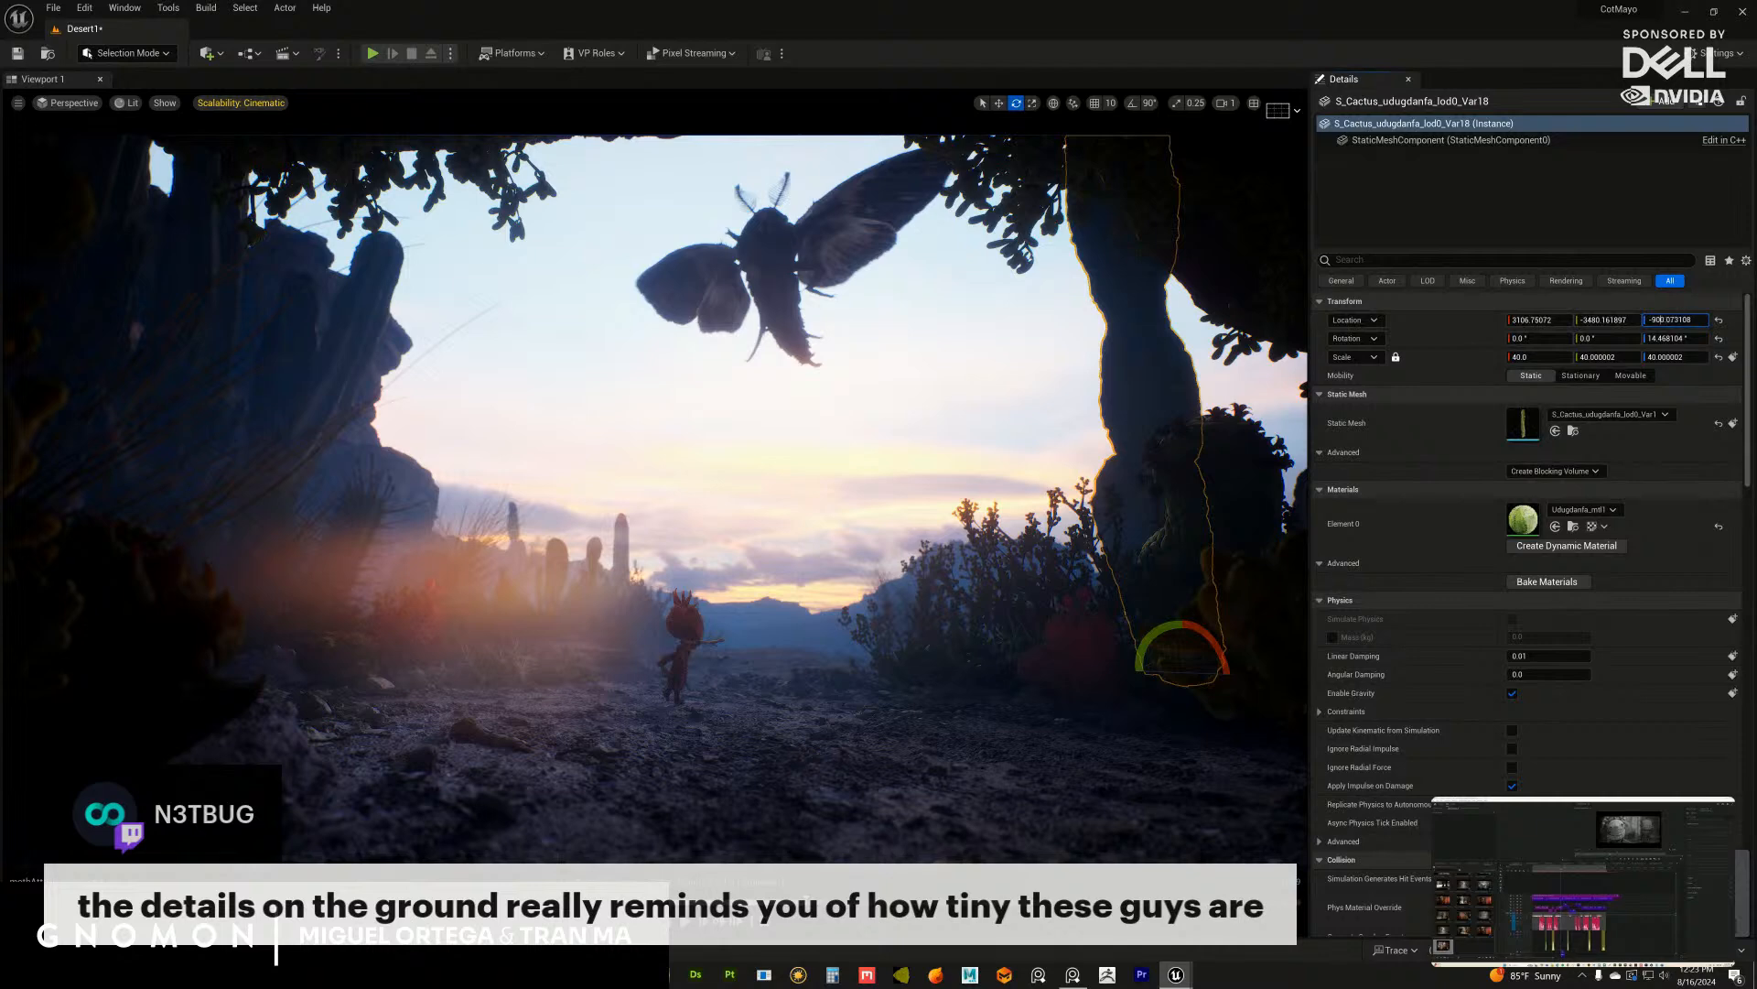
{"action": "type", "text": "0"}
{"action": "key", "text": "Return"}
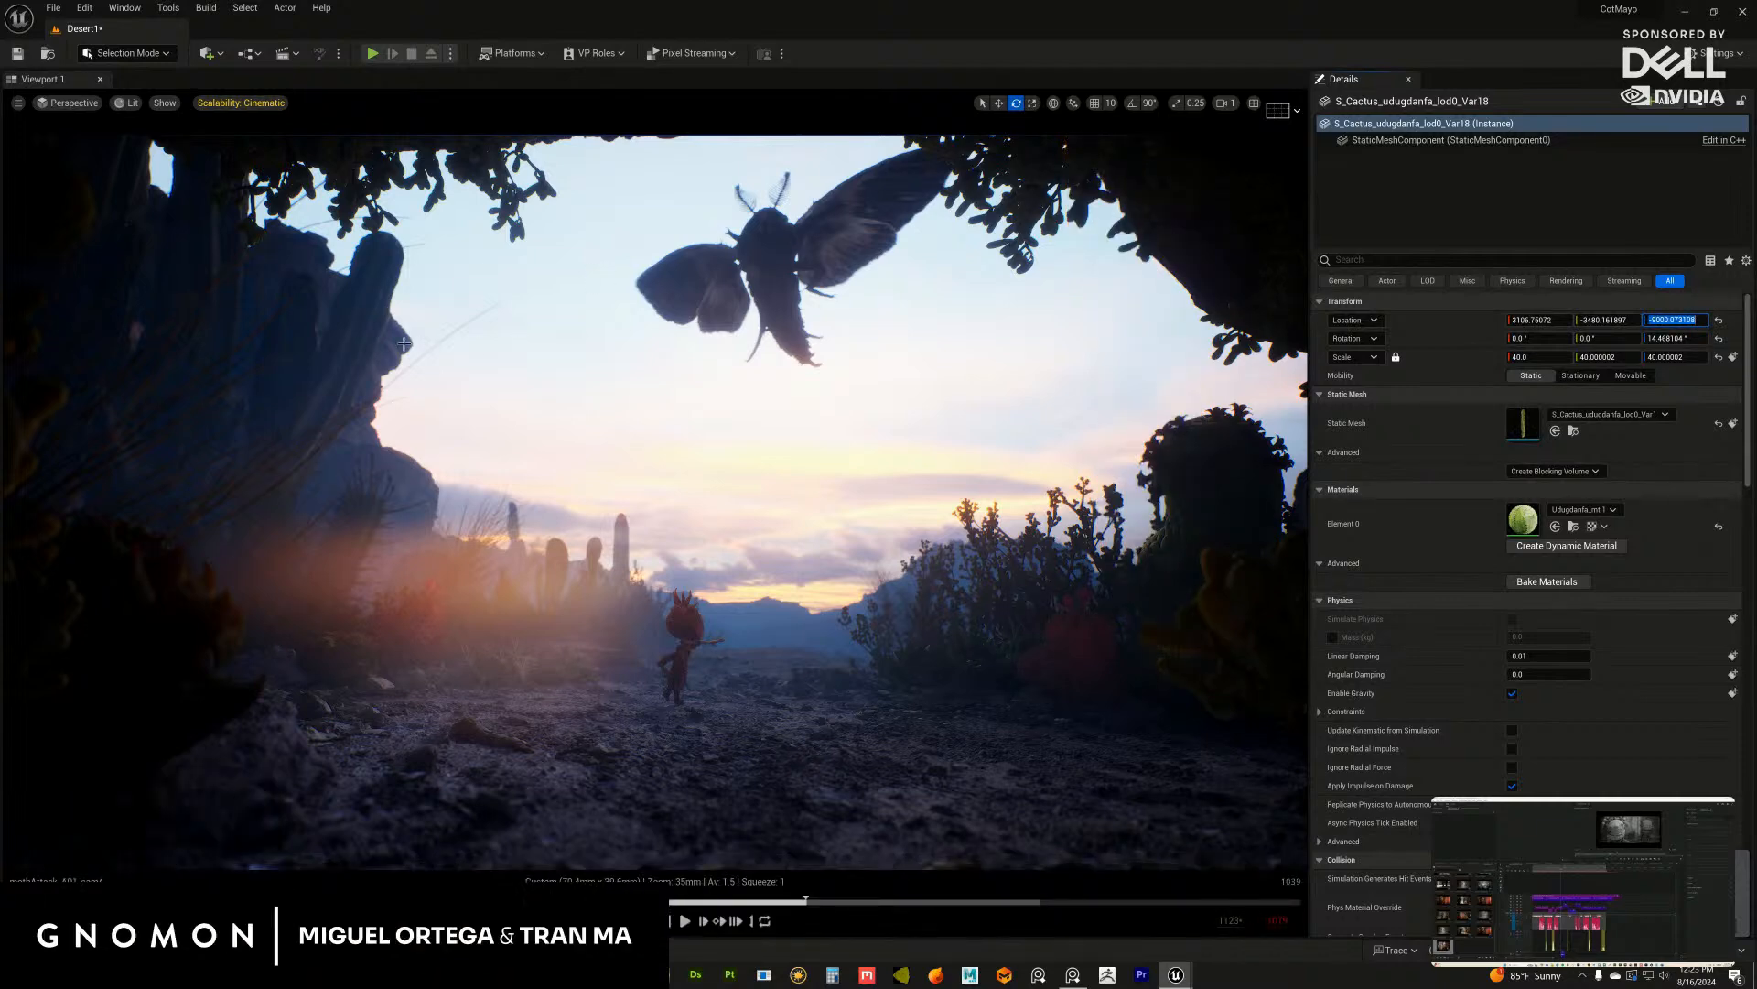
Step: Sink the large branching cactus in front of the cliff to a Z location of about -9000
{"action": "left_click", "coordinate": [363, 329]}
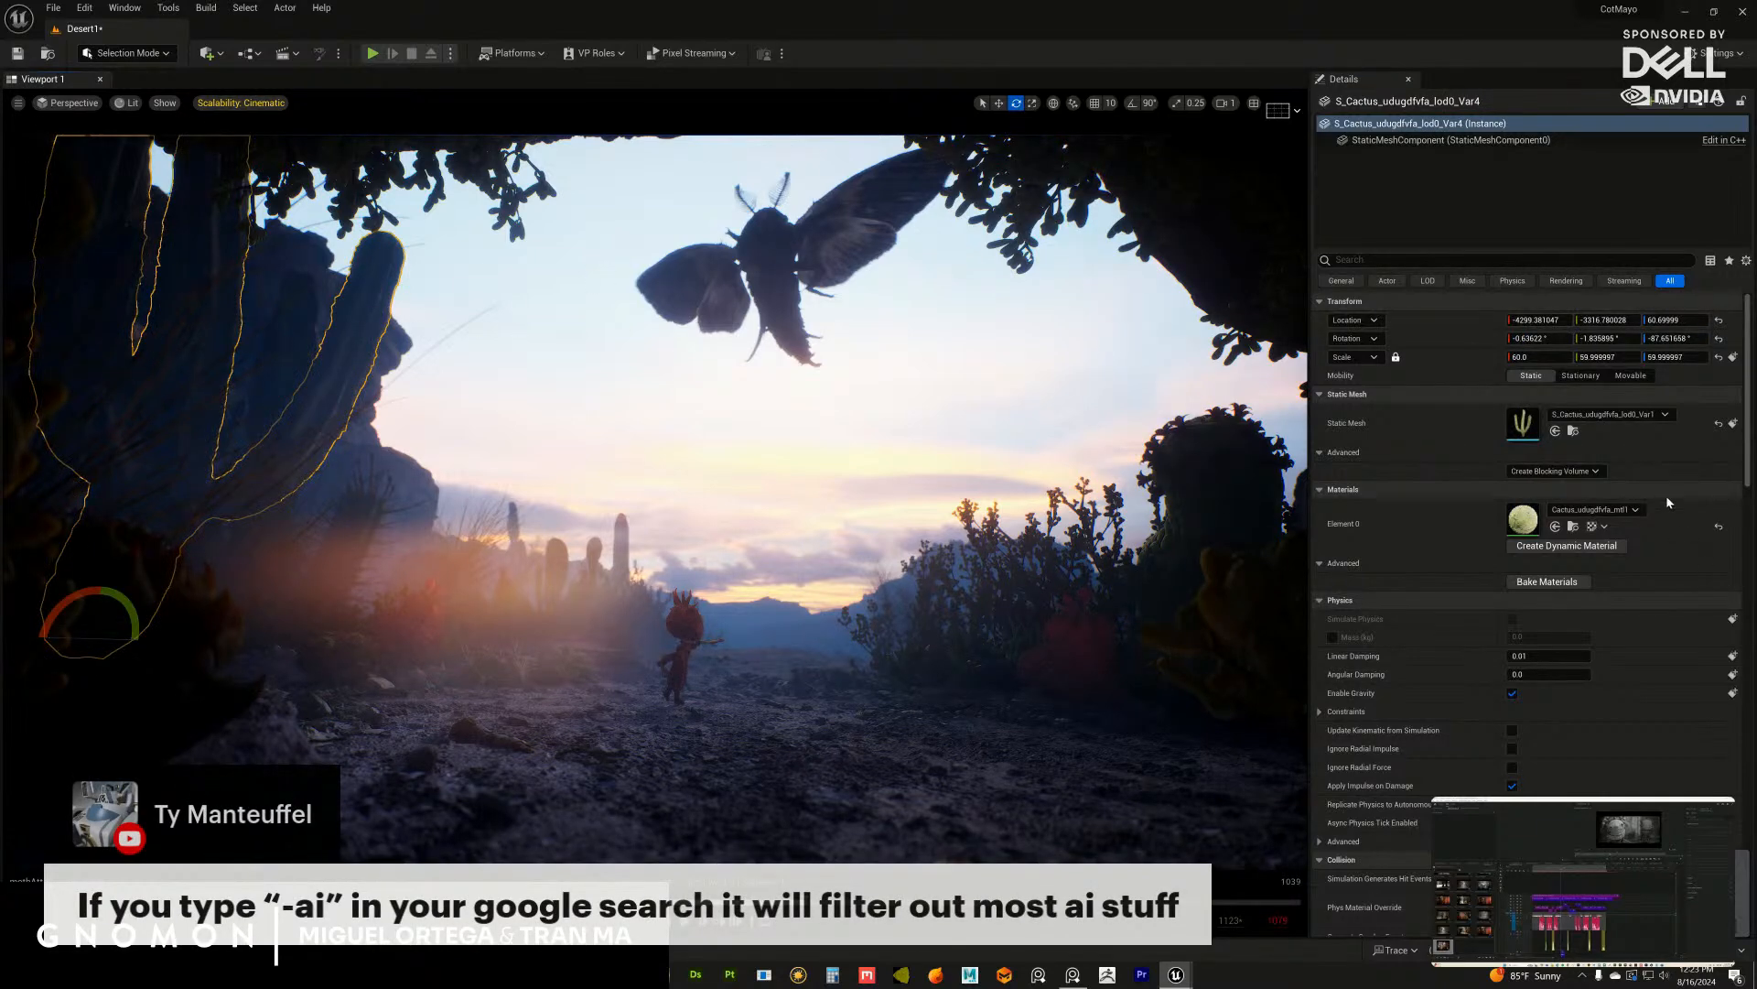
{"action": "left_click", "coordinate": [1664, 320]}
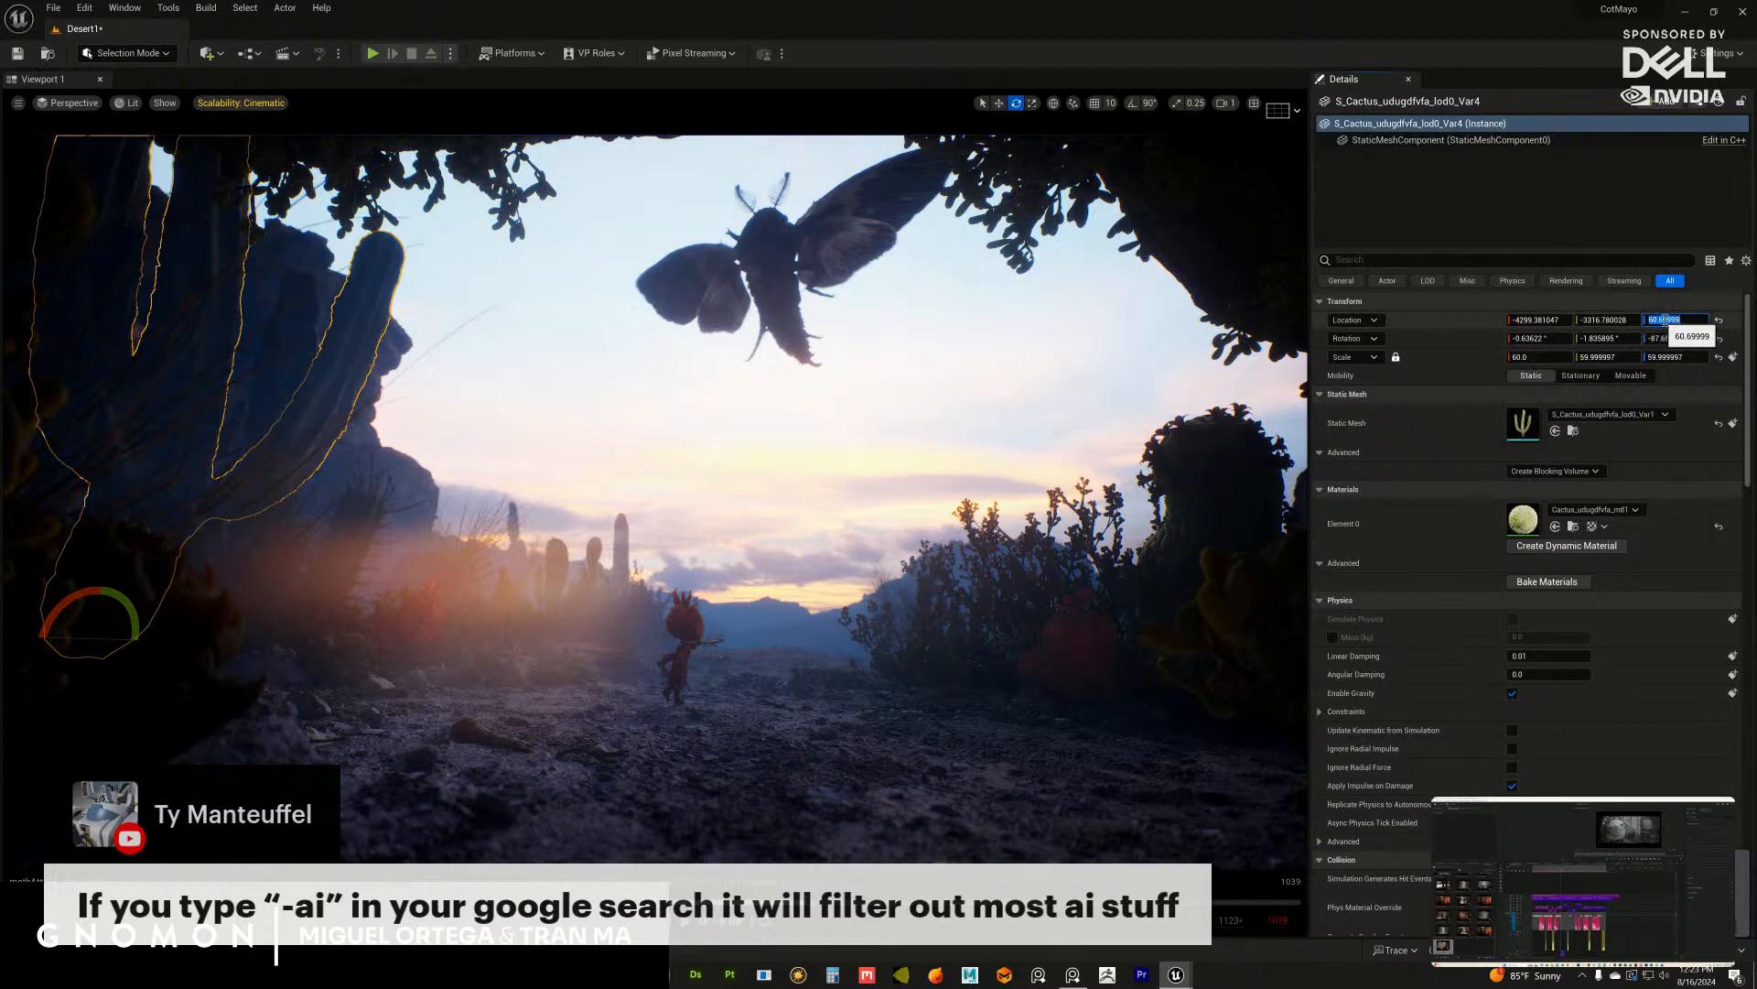
{"action": "left_click", "coordinate": [1652, 319]}
{"action": "type", "text": "-9"}
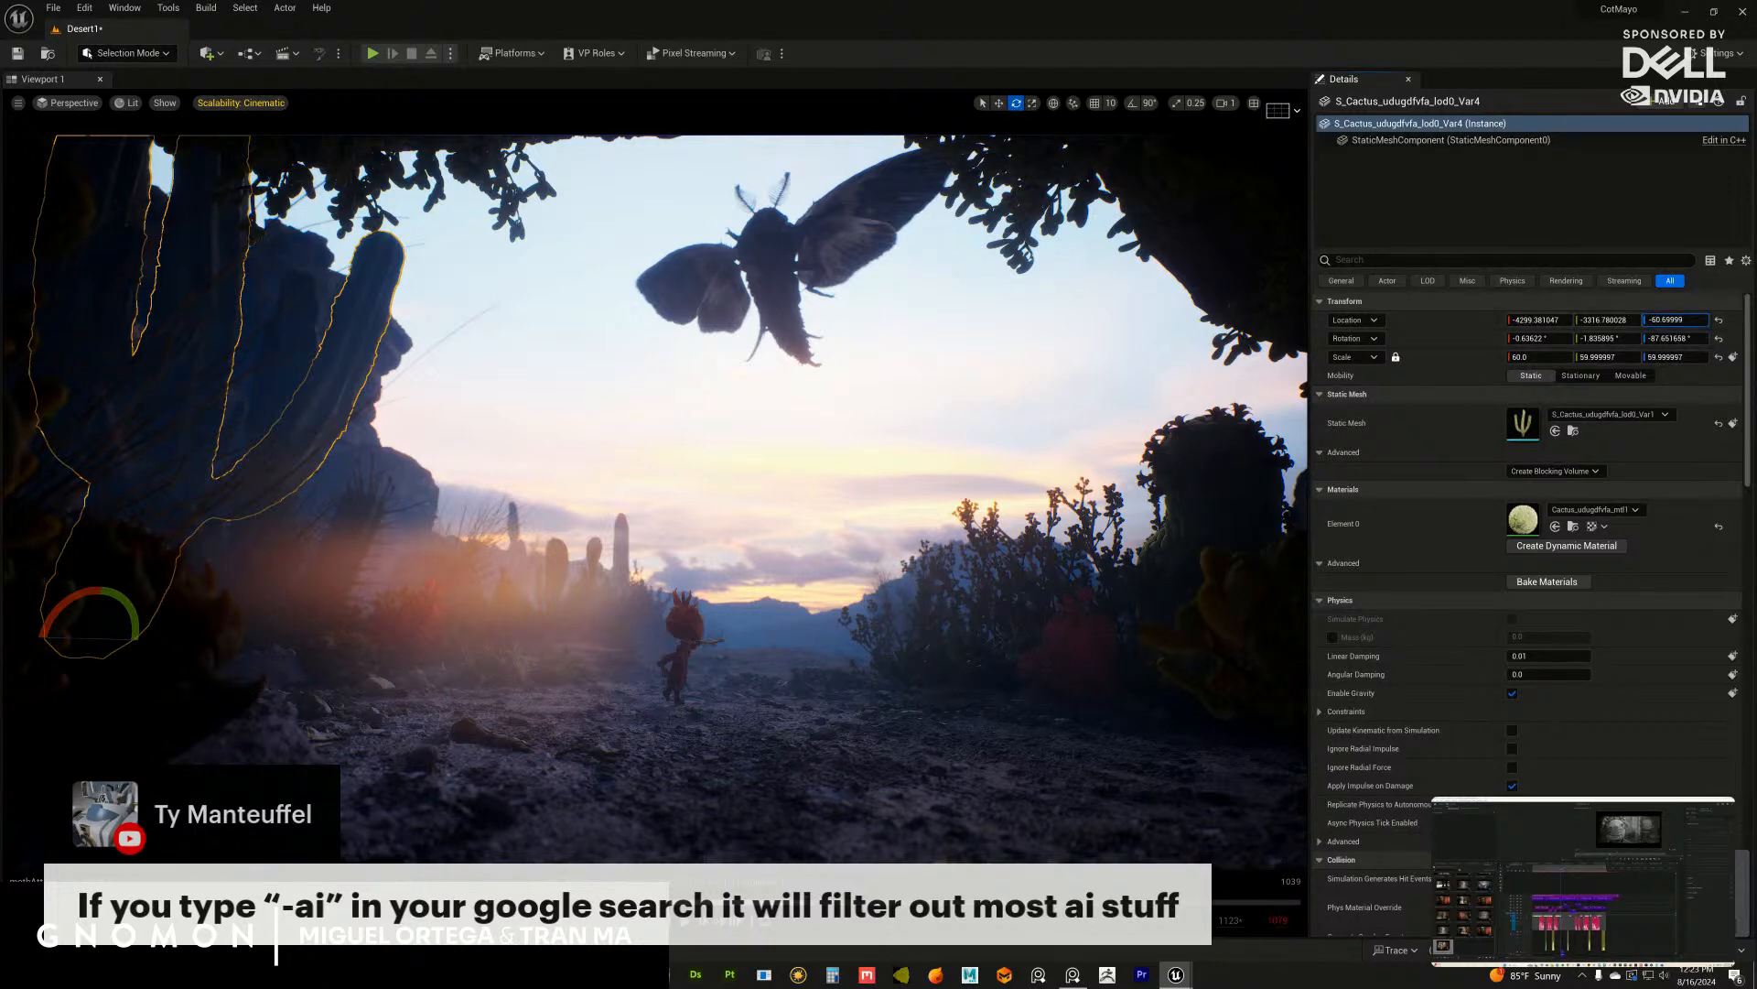
{"action": "type", "text": "00"}
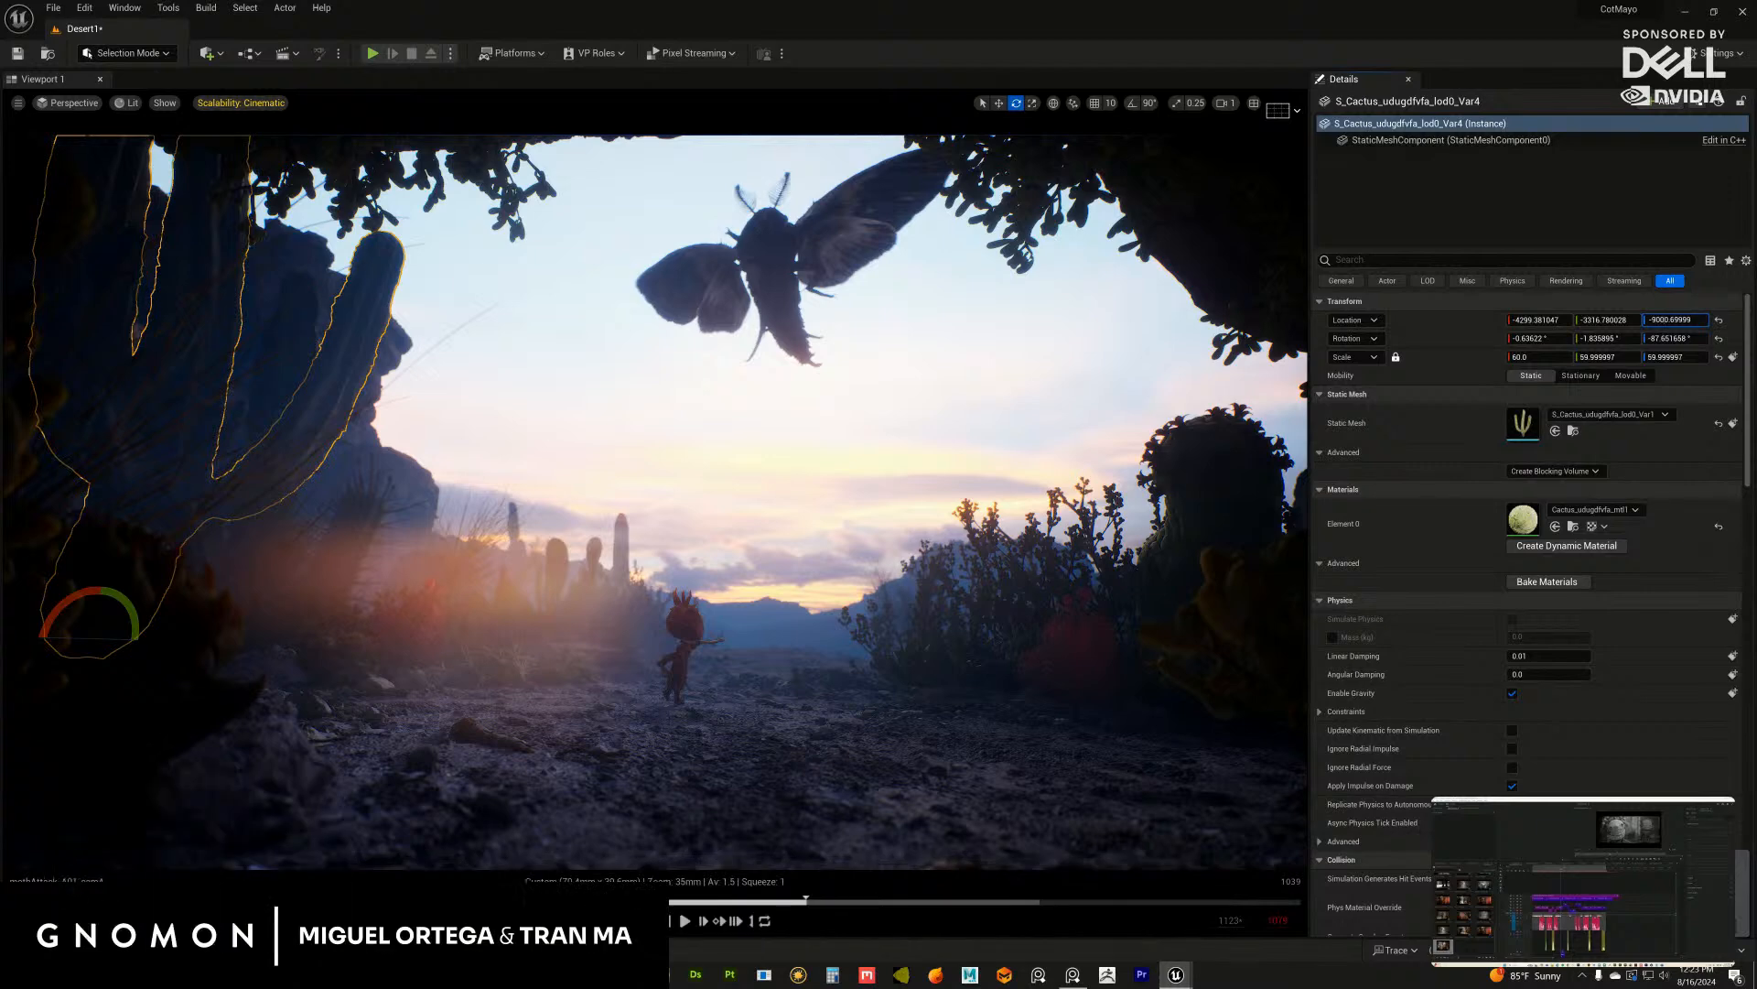
{"action": "key", "text": "Return"}
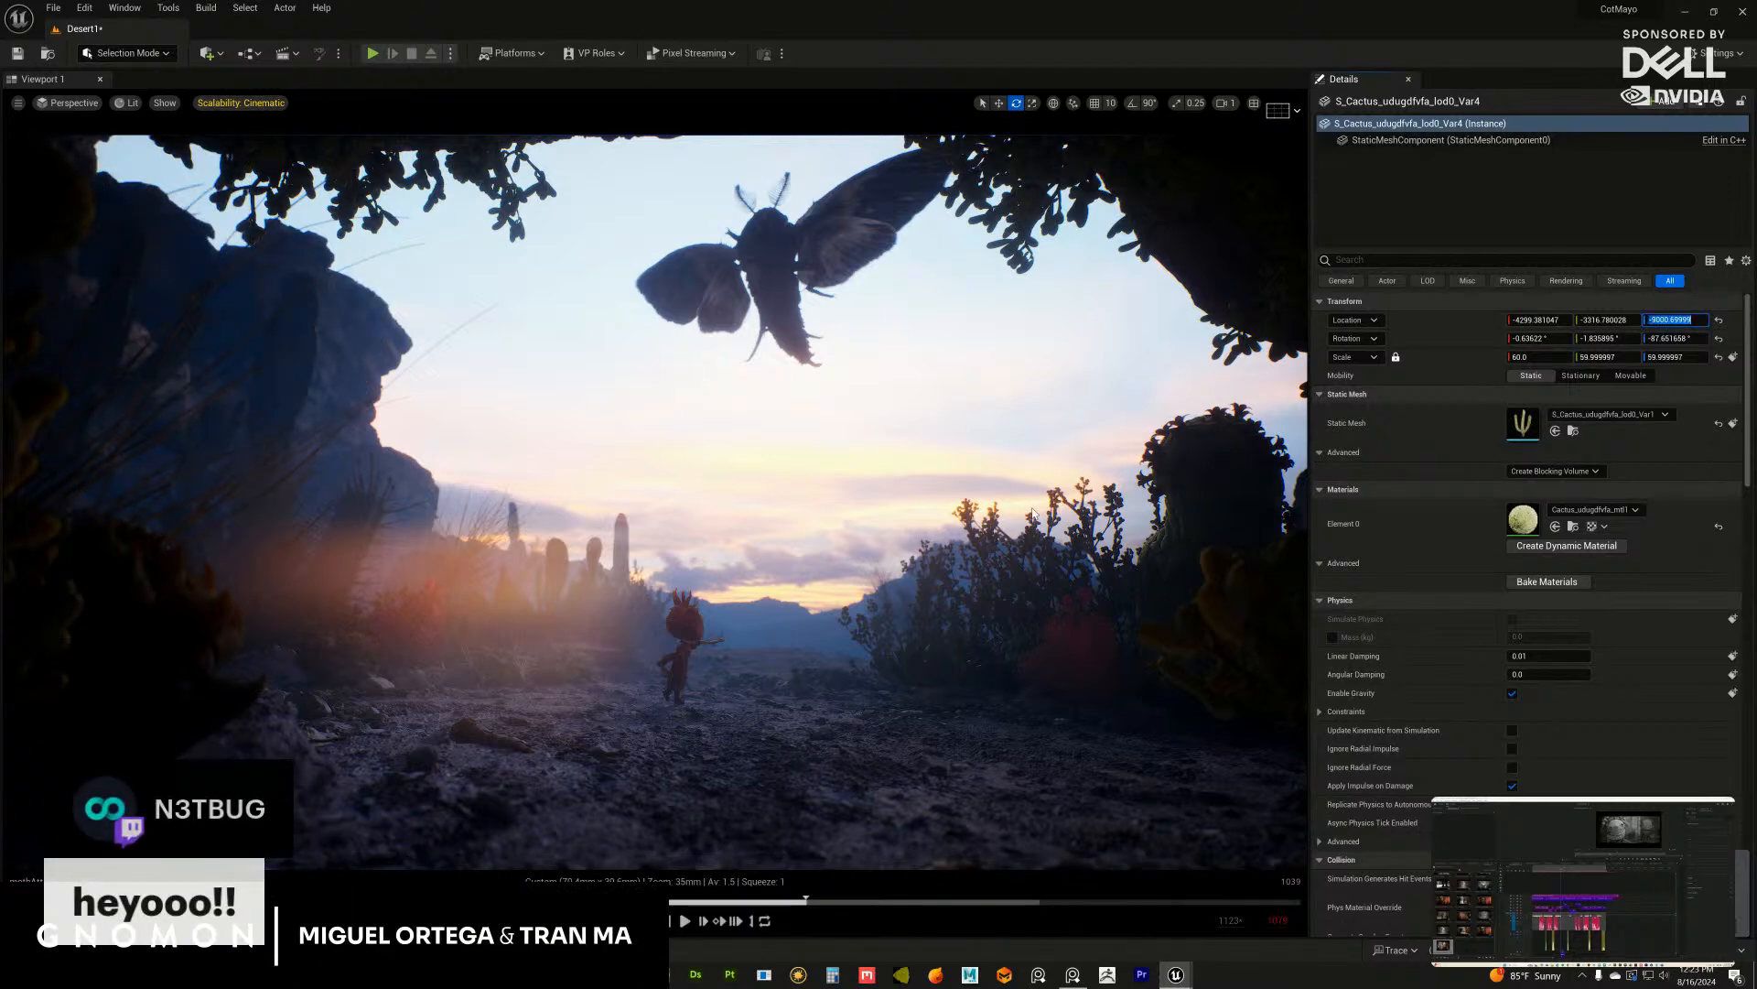
Step: Check the remaining slender cactus against the cliff and the neighbouring ground pieces by selecting them in turn
{"action": "left_click", "coordinate": [950, 640]}
{"action": "left_click", "coordinate": [300, 335]}
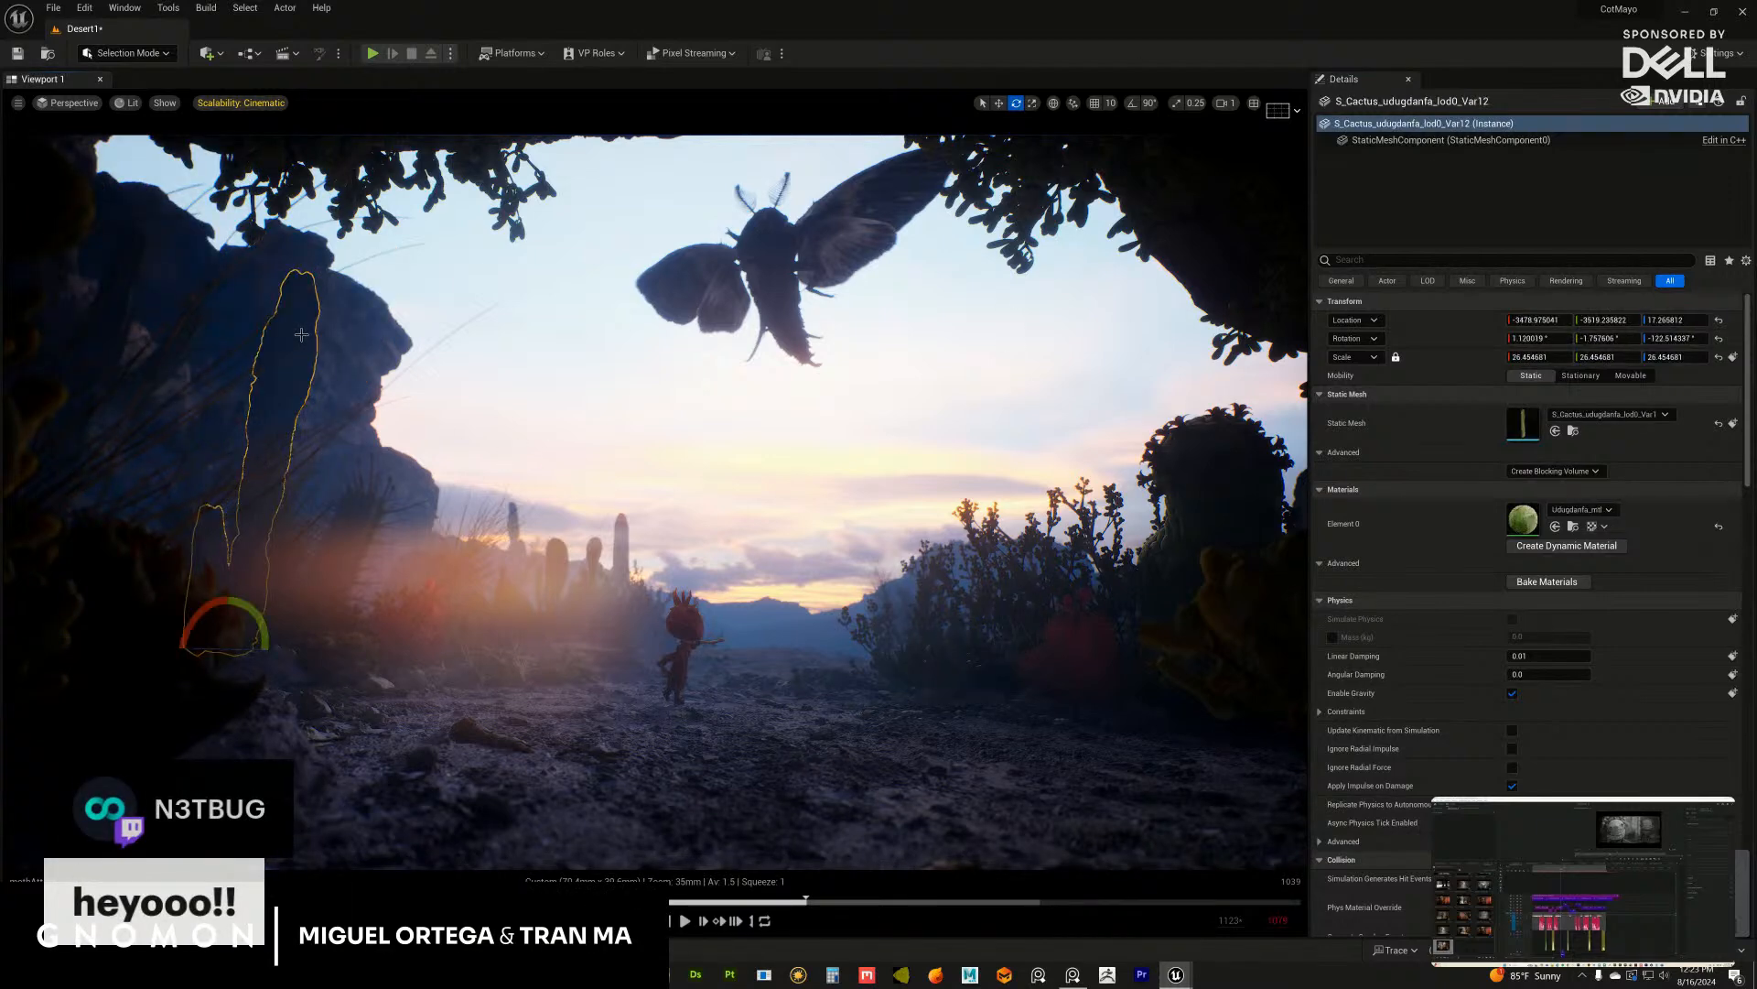
{"action": "left_click", "coordinate": [965, 725]}
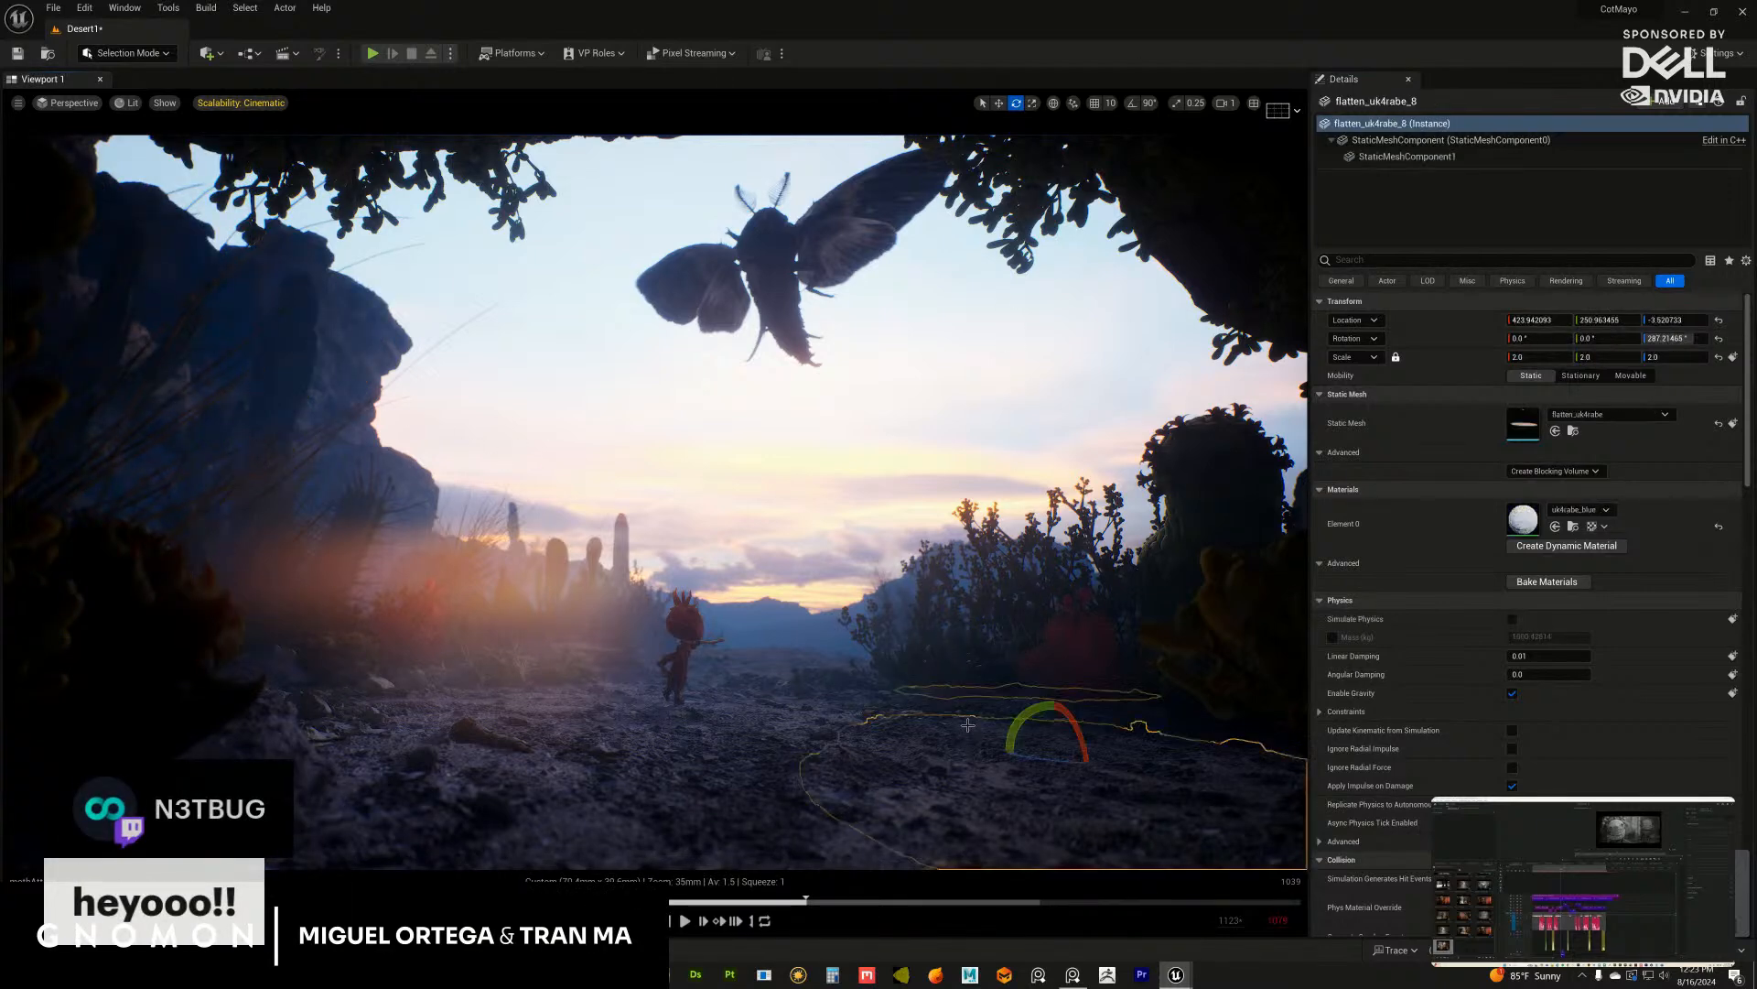
{"action": "left_click", "coordinate": [285, 379]}
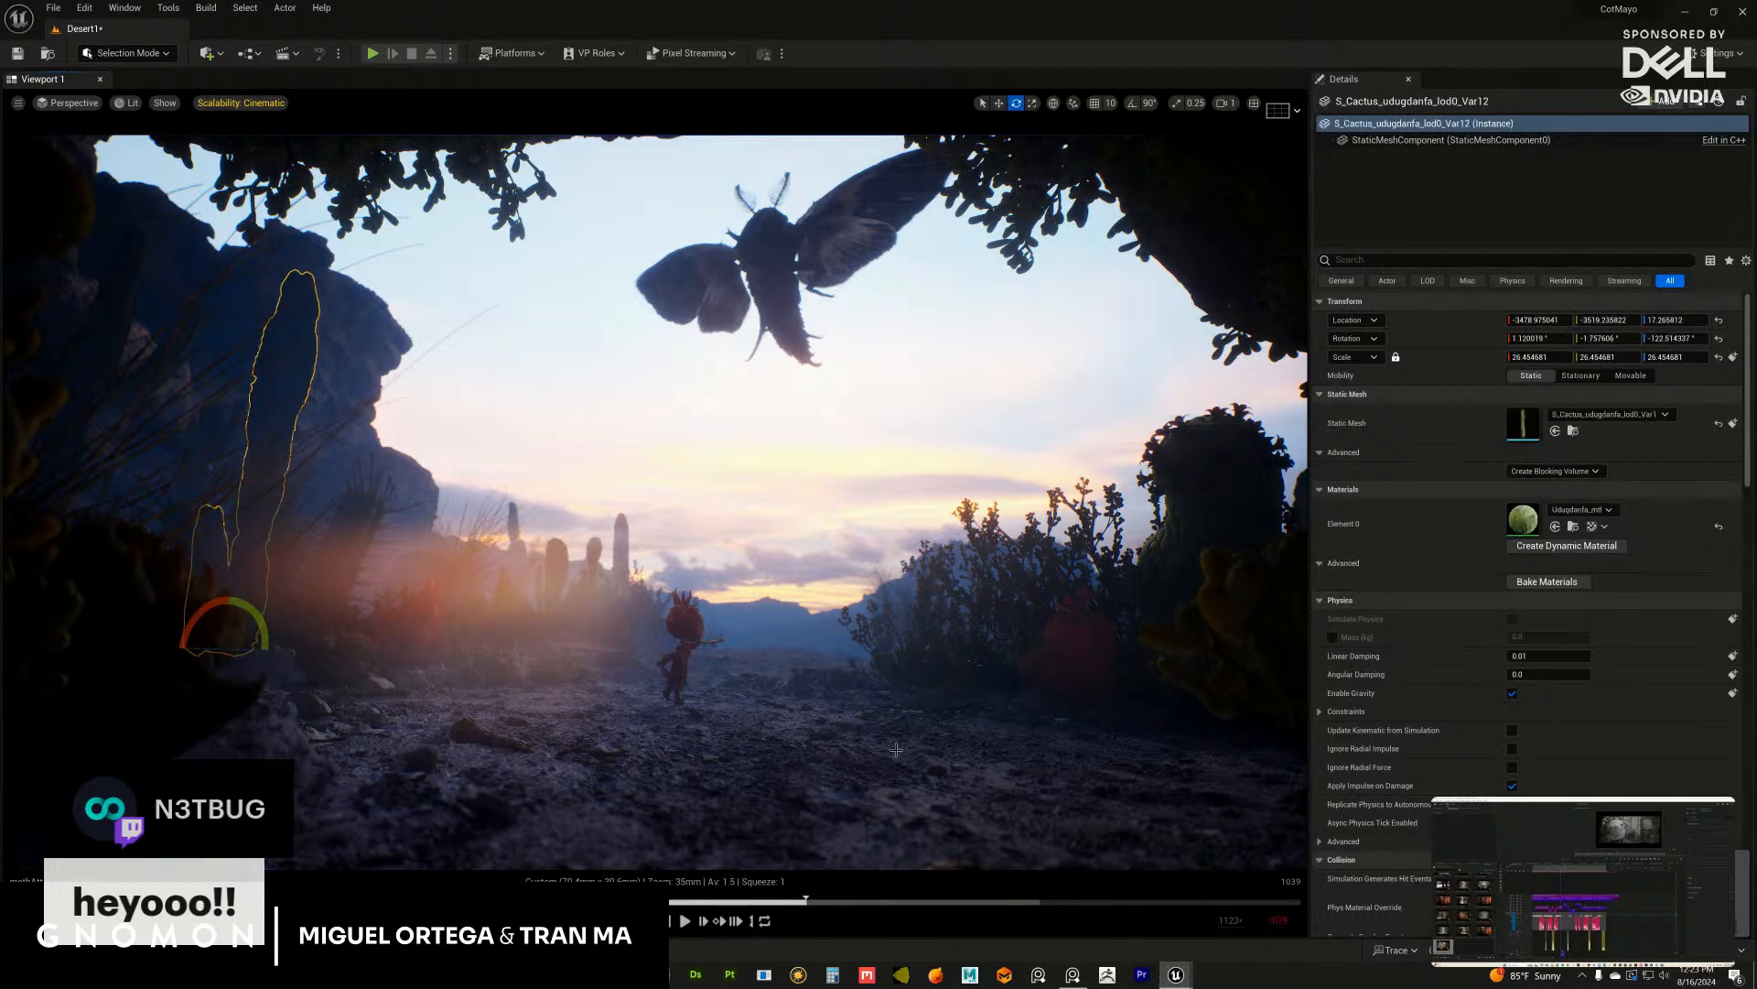
{"action": "left_click", "coordinate": [752, 724]}
Step: Scrub the moth attack shot back through frames 1034 and 1021, settling on frame 1025 to review the cleared composition
{"action": "left_click_drag", "start_coordinate": [809, 902], "coordinate": [777, 902]}
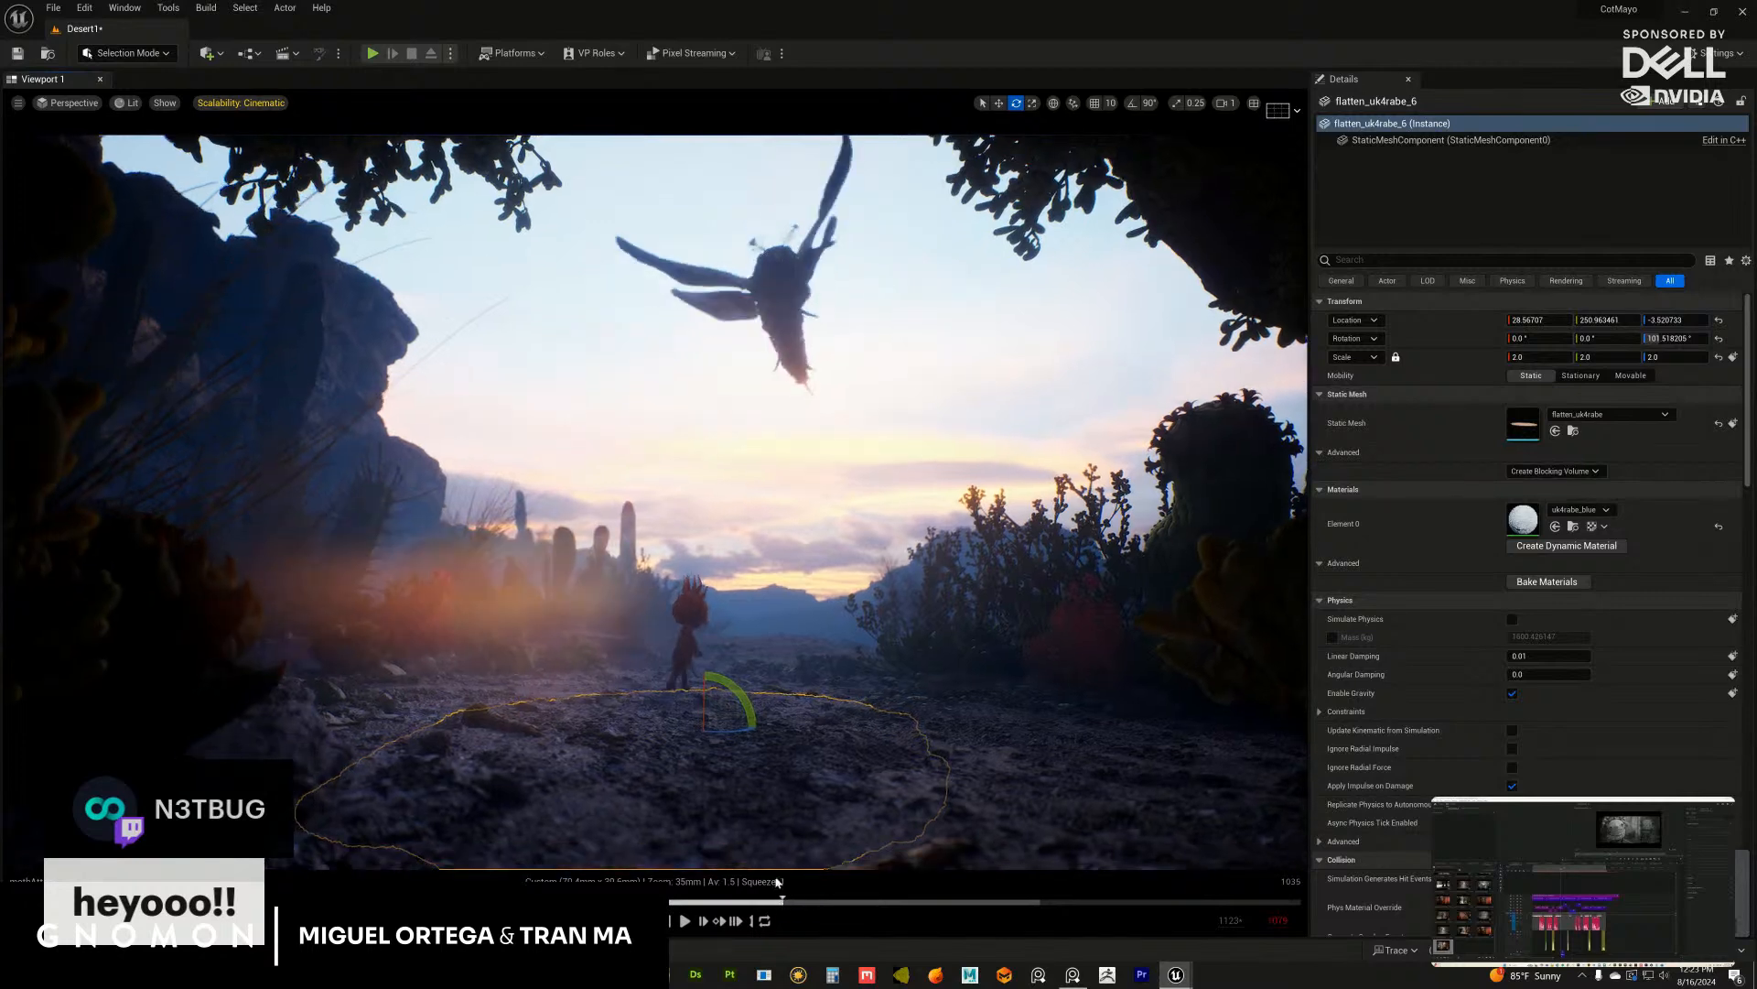
{"action": "left_click", "coordinate": [824, 685]}
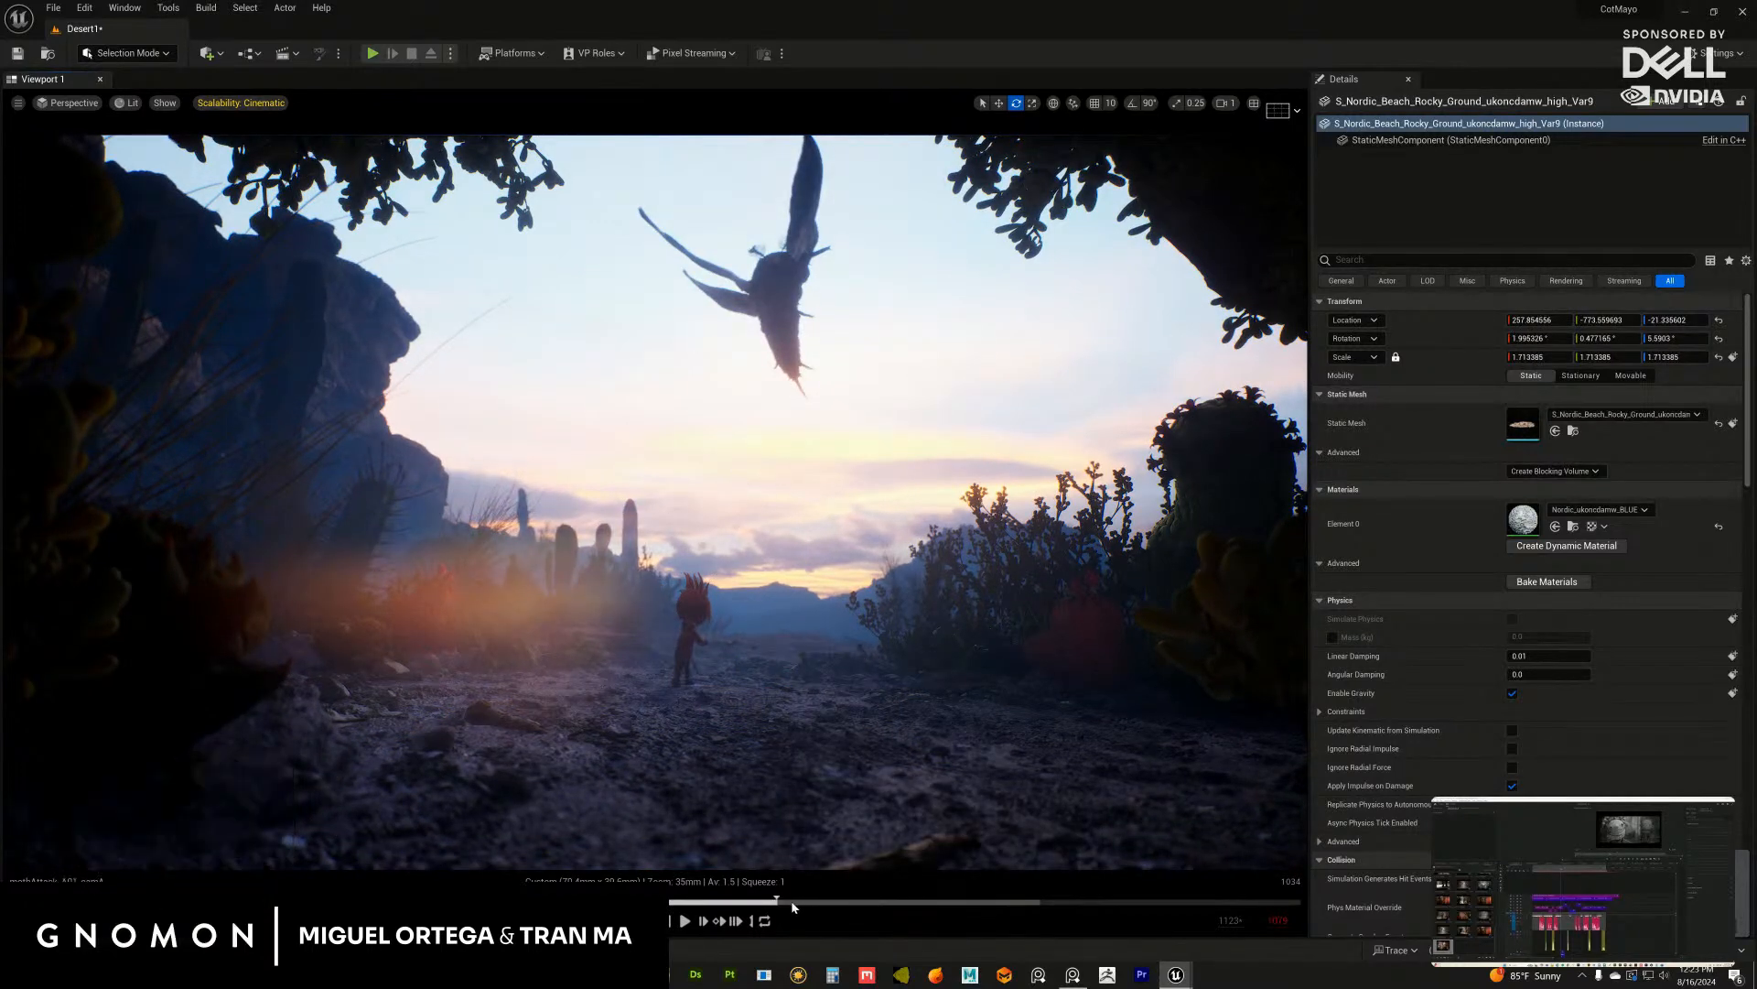
{"action": "left_click_drag", "start_coordinate": [777, 902], "coordinate": [504, 904]}
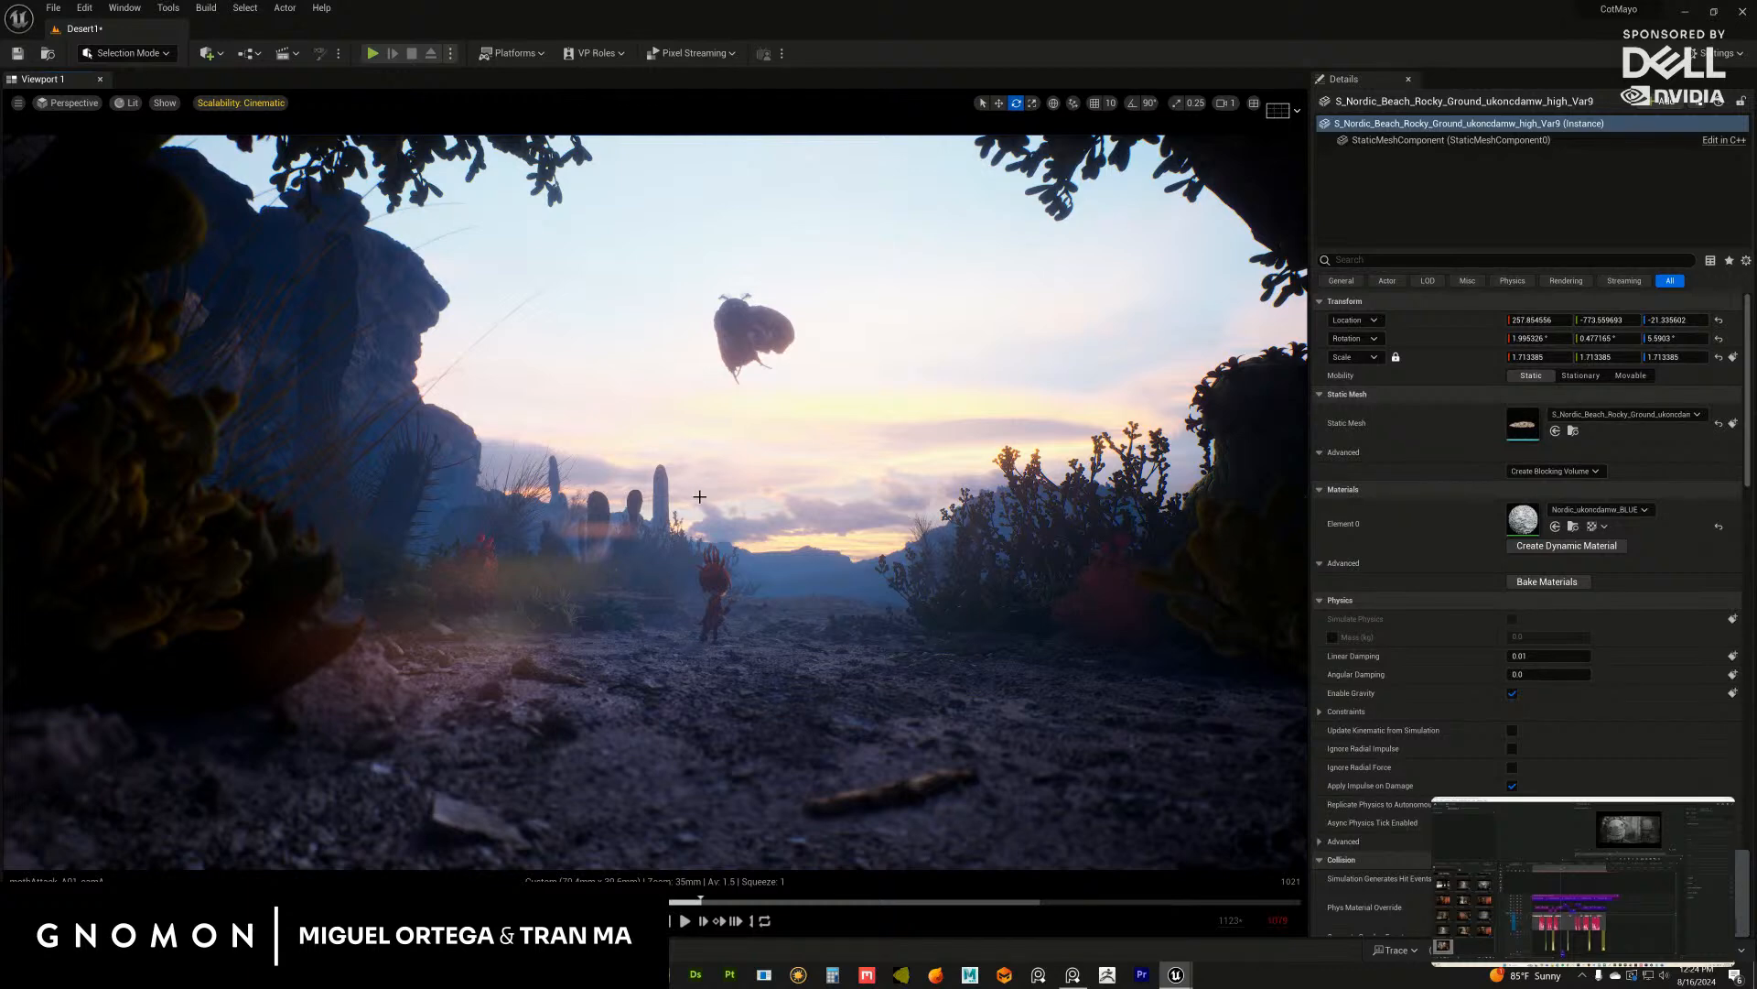
{"action": "left_click", "coordinate": [729, 905]}
{"action": "mouse_move", "coordinate": [729, 904]}
{"action": "left_mouse_down"}
{"action": "mouse_move", "coordinate": [556, 904]}
{"action": "mouse_move", "coordinate": [730, 908]}
{"action": "mouse_move", "coordinate": [710, 913]}
{"action": "mouse_move", "coordinate": [720, 883]}
{"action": "left_mouse_up"}
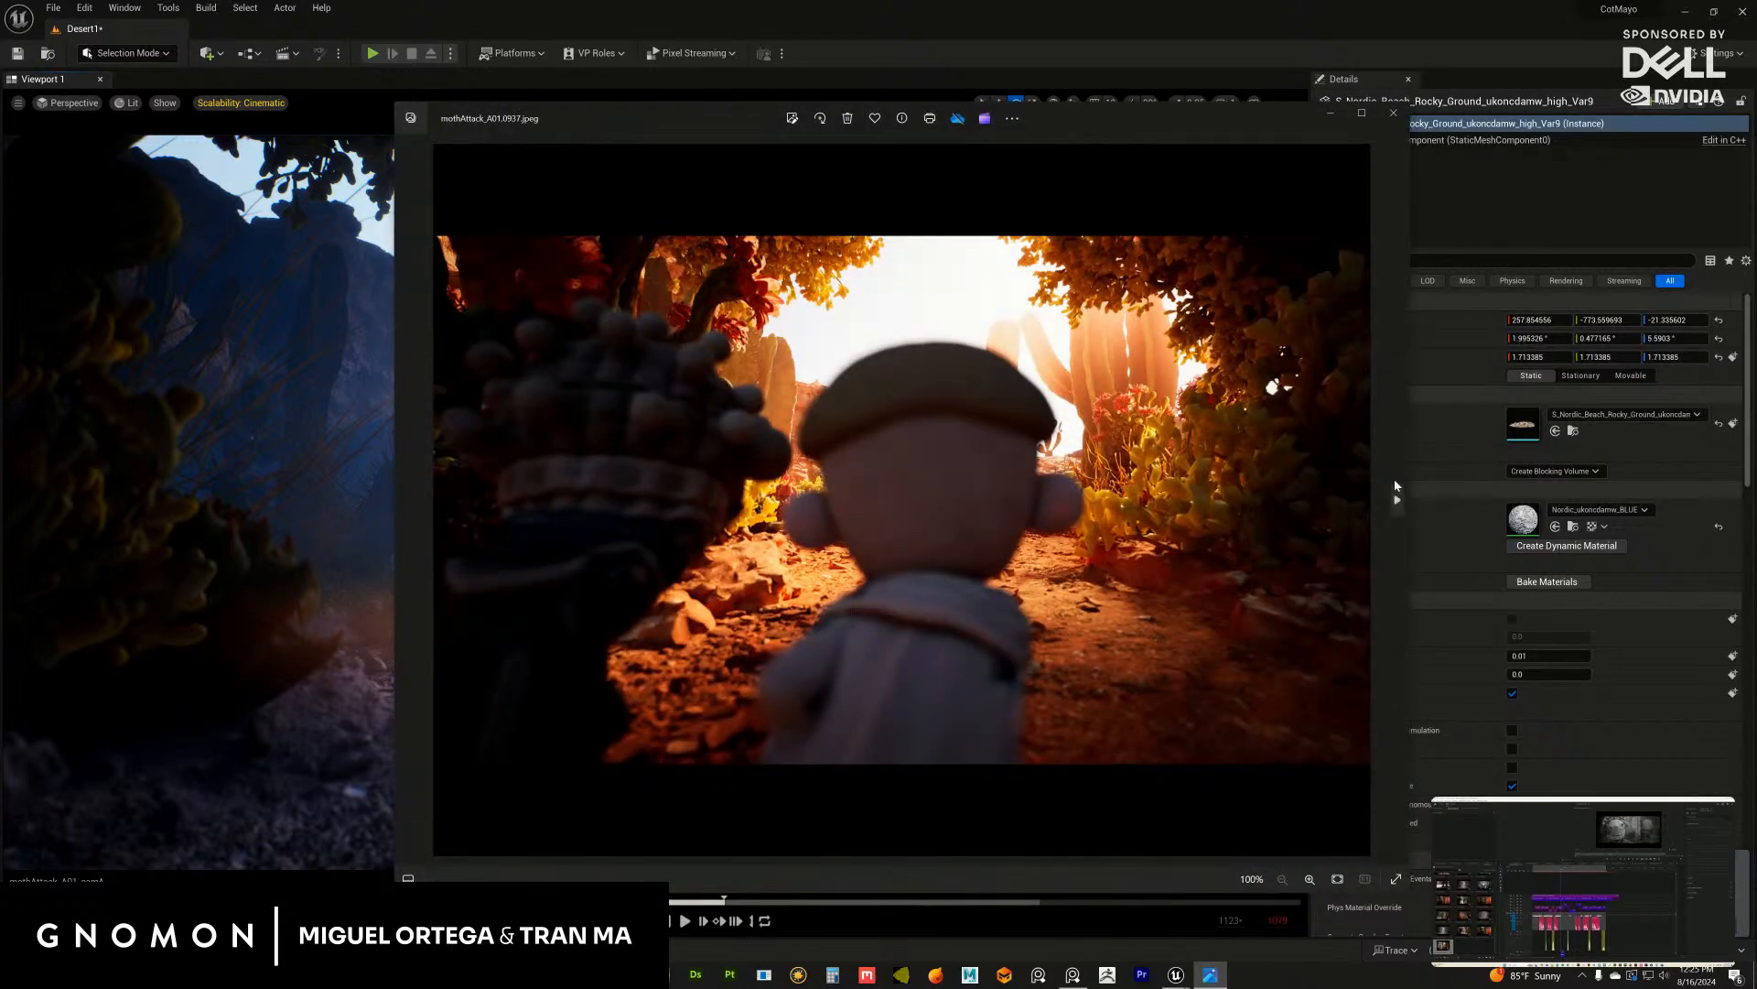
Step: Step through the rendered sunset stills from mothAttack_A01.0937 to mothAttack_A01.0980 and close the image viewer
{"action": "left_click", "coordinate": [1397, 506]}
{"action": "left_click", "coordinate": [1396, 506]}
{"action": "left_click", "coordinate": [1396, 506]}
{"action": "left_click", "coordinate": [1396, 506]}
{"action": "left_click", "coordinate": [1398, 507]}
{"action": "left_click", "coordinate": [1397, 507]}
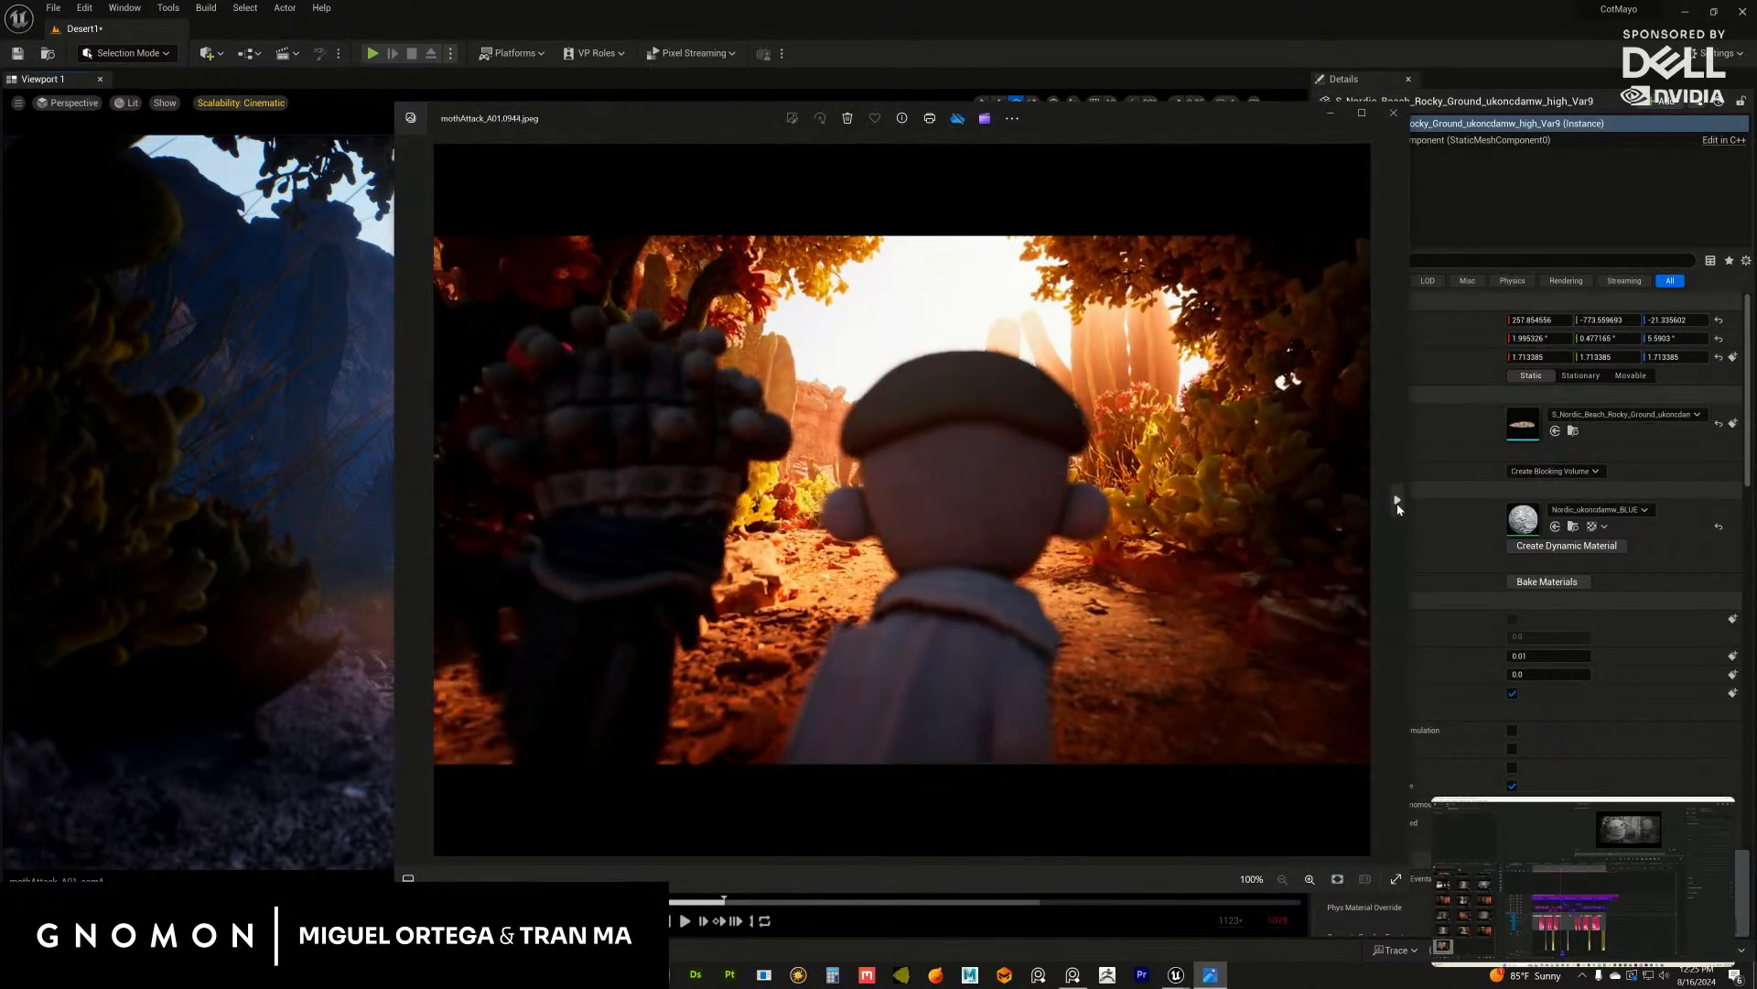
{"action": "left_click", "coordinate": [1399, 509]}
{"action": "left_click", "coordinate": [1400, 509]}
{"action": "left_click", "coordinate": [1399, 508]}
{"action": "left_click", "coordinate": [1398, 508]}
{"action": "left_click", "coordinate": [1398, 508]}
{"action": "left_click", "coordinate": [1397, 508]}
{"action": "left_click", "coordinate": [1396, 508]}
{"action": "left_click", "coordinate": [1397, 508]}
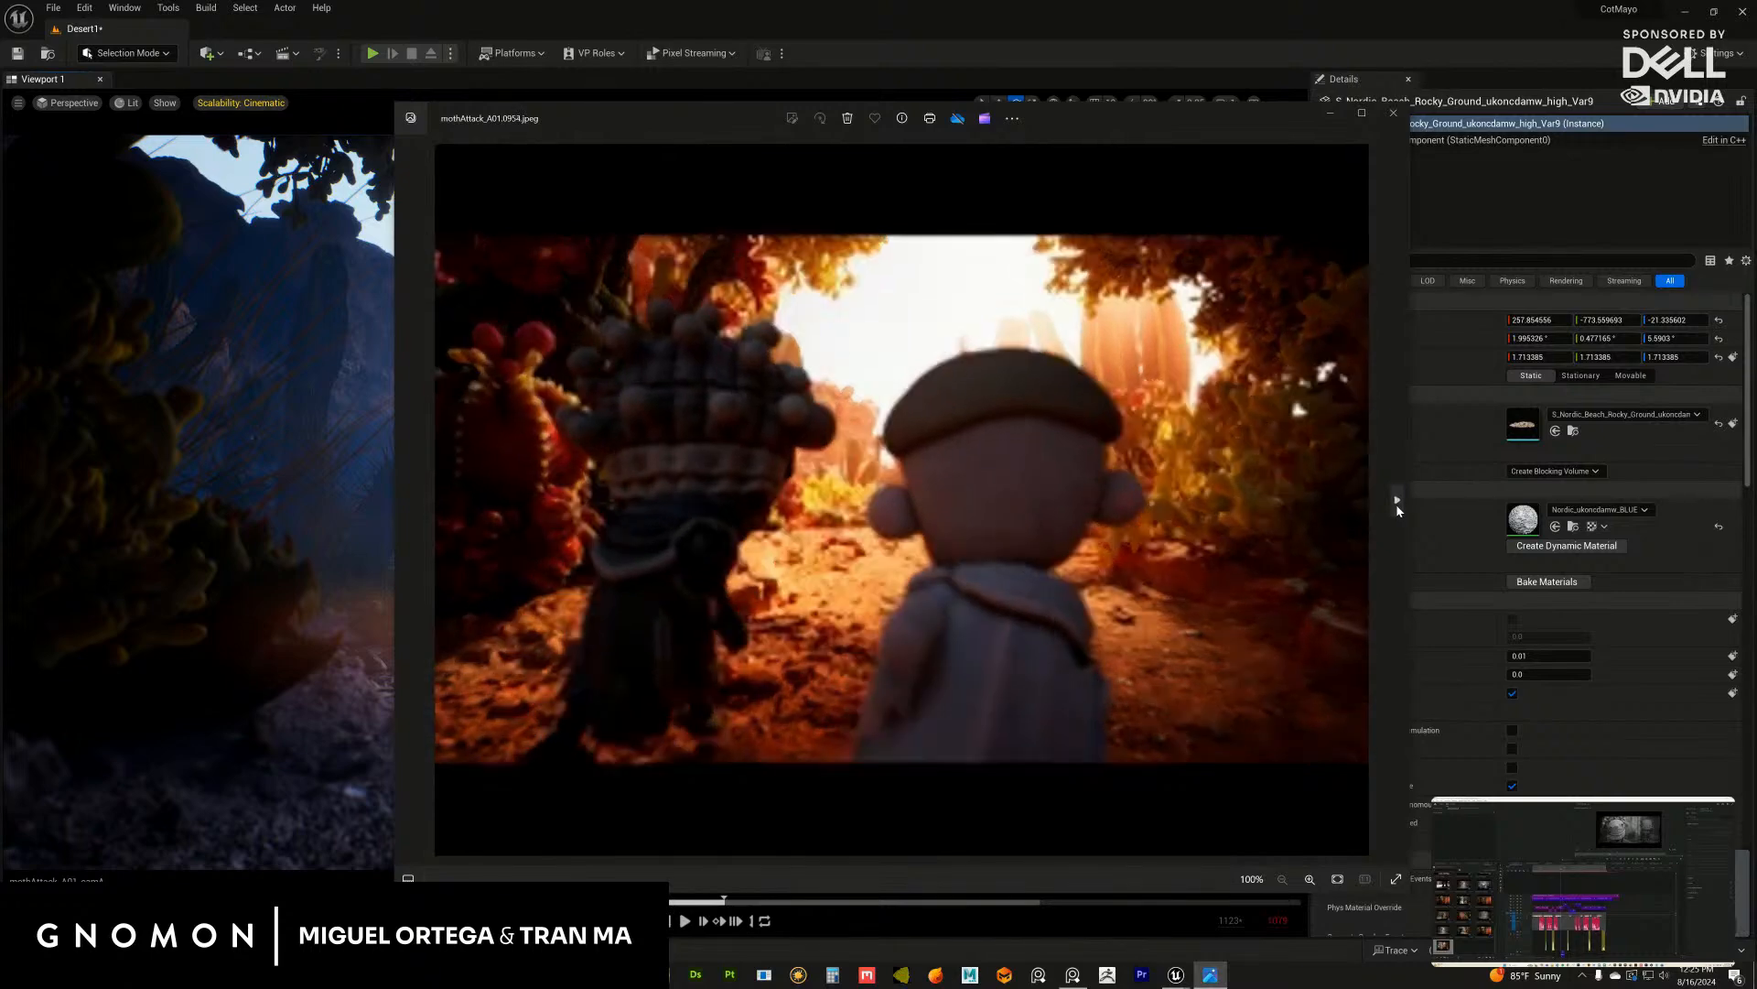
{"action": "left_click", "coordinate": [1397, 508]}
{"action": "left_click", "coordinate": [1397, 508]}
{"action": "left_click", "coordinate": [1396, 505]}
{"action": "left_click", "coordinate": [1396, 505]}
{"action": "left_click", "coordinate": [1396, 505]}
{"action": "left_click", "coordinate": [1396, 505]}
{"action": "left_click", "coordinate": [1396, 506]}
{"action": "left_click", "coordinate": [1396, 505]}
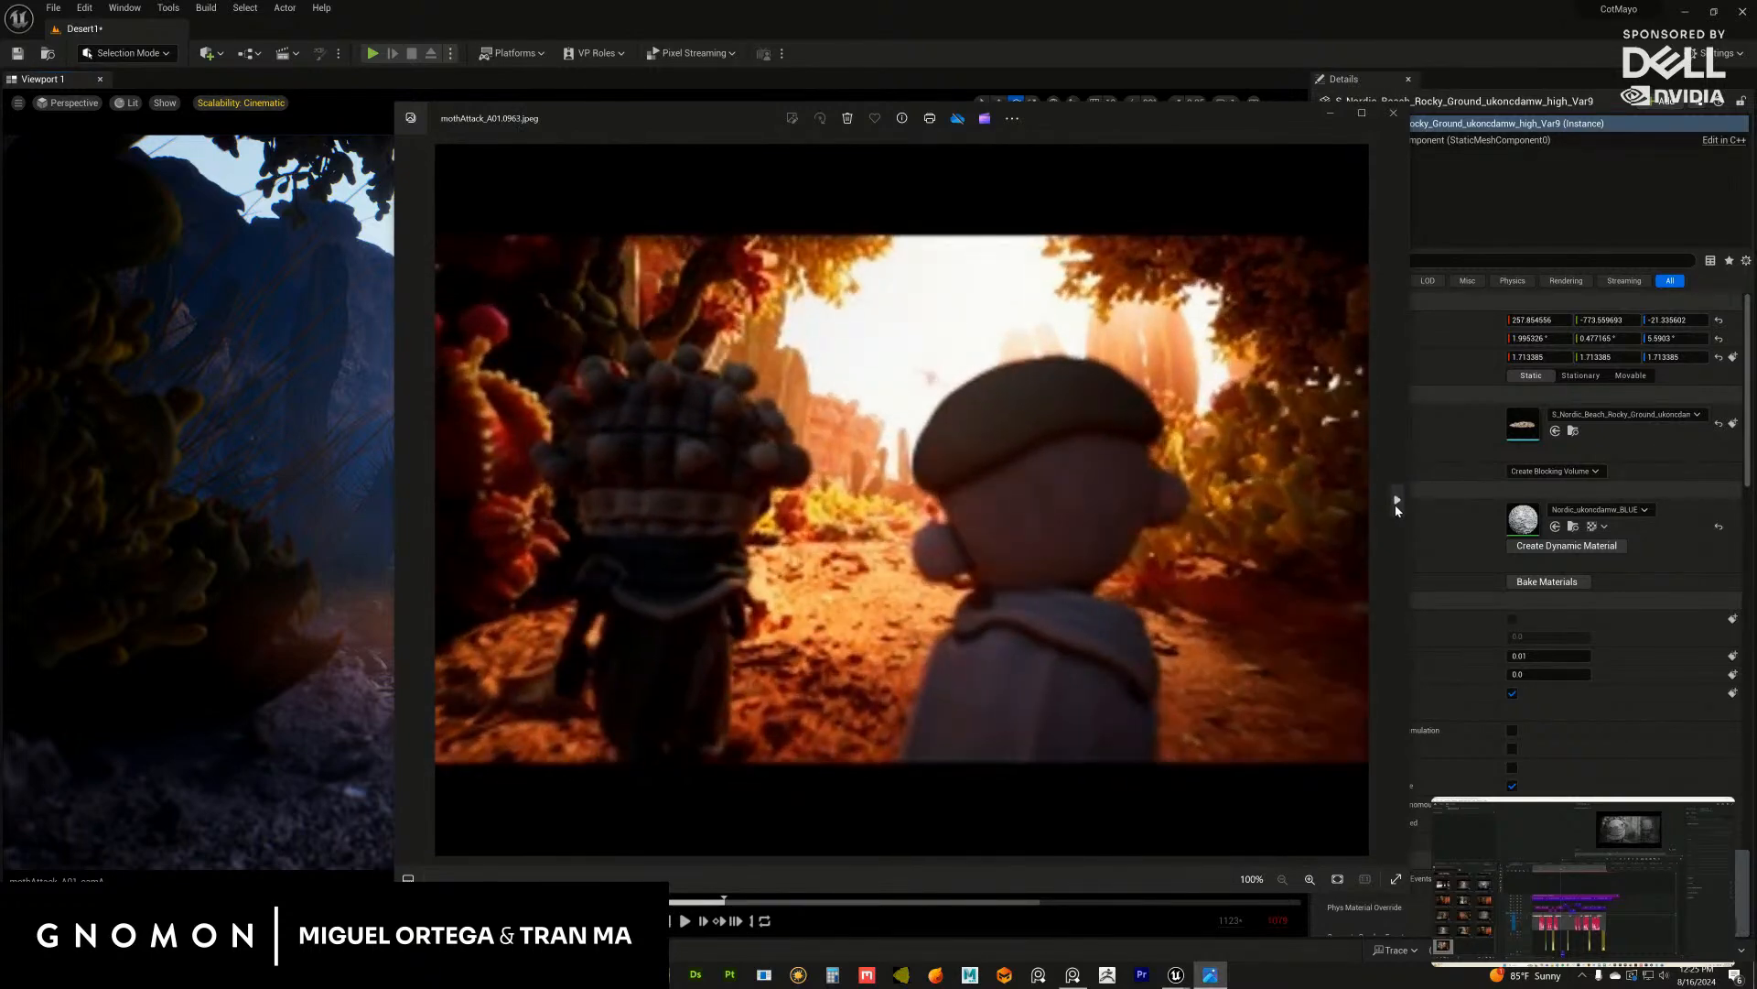
{"action": "left_click", "coordinate": [1395, 505]}
{"action": "left_click", "coordinate": [1396, 506]}
{"action": "left_click", "coordinate": [1396, 506]}
{"action": "left_click", "coordinate": [1396, 506]}
{"action": "left_click", "coordinate": [1396, 505]}
{"action": "left_click", "coordinate": [1396, 506]}
{"action": "left_click", "coordinate": [1395, 505]}
{"action": "left_click", "coordinate": [1396, 506]}
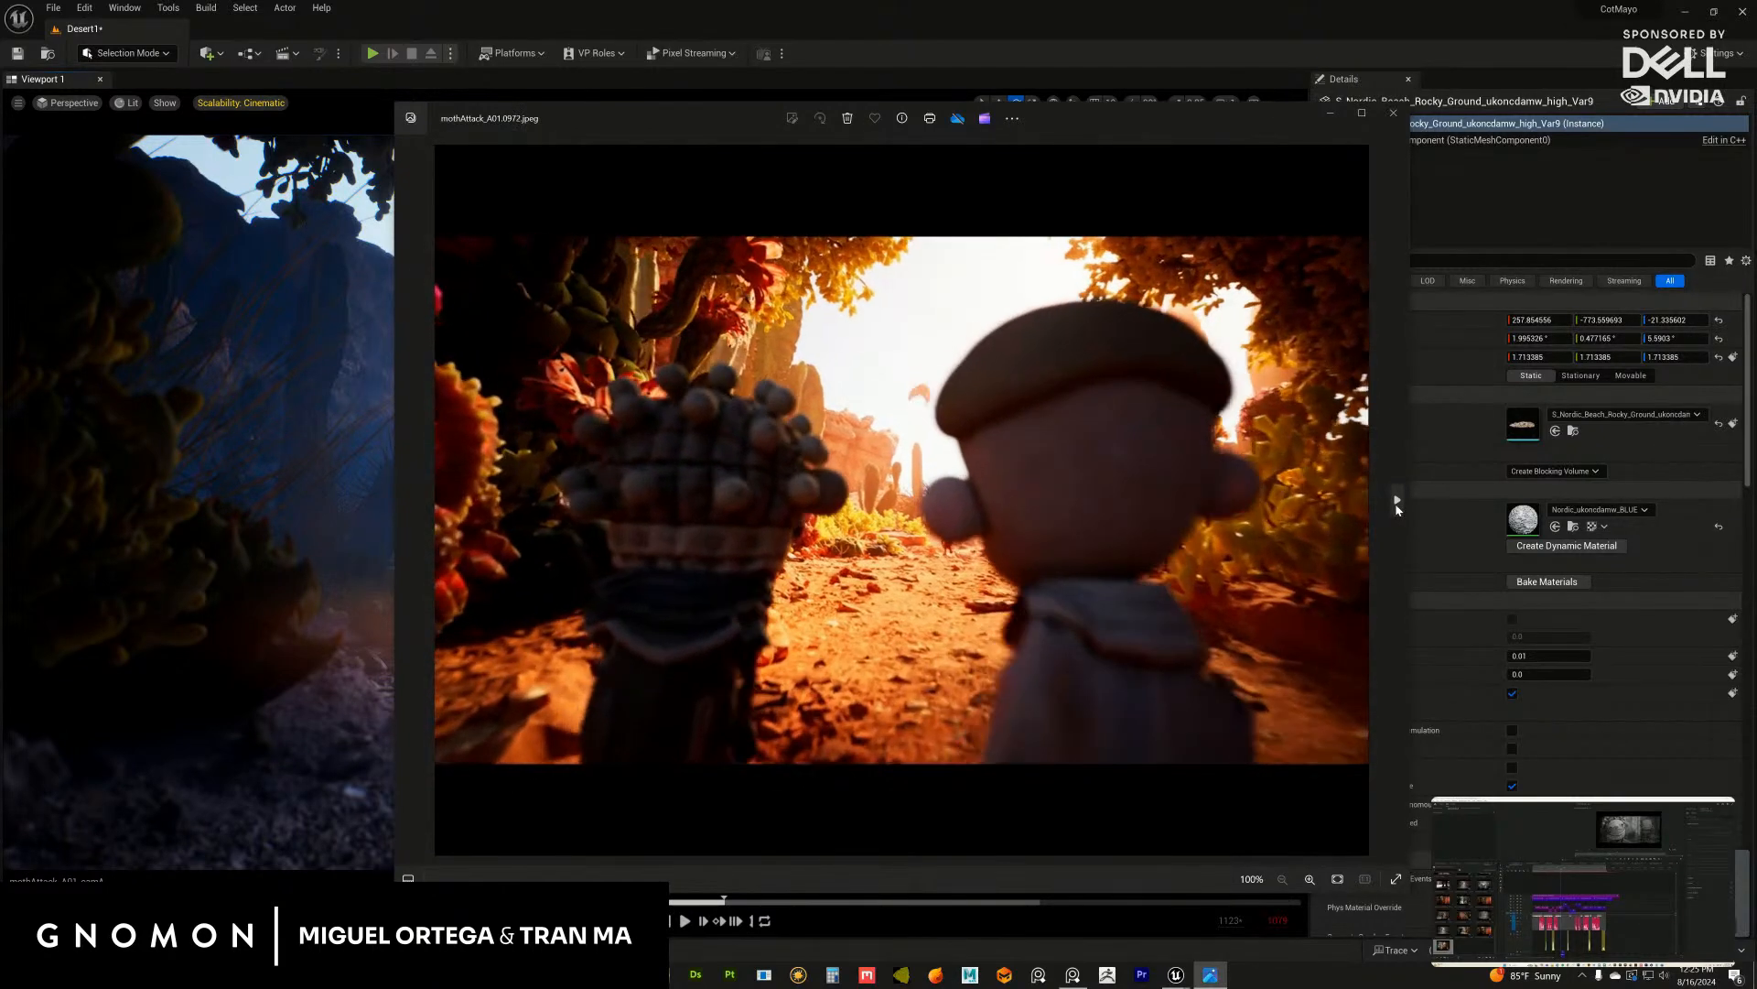
{"action": "left_click", "coordinate": [1396, 506]}
{"action": "left_click", "coordinate": [1397, 506]}
{"action": "left_click", "coordinate": [1397, 506]}
{"action": "left_click", "coordinate": [1397, 506]}
{"action": "left_click", "coordinate": [1397, 505]}
{"action": "left_click", "coordinate": [1396, 505]}
{"action": "left_click", "coordinate": [1397, 505]}
{"action": "left_click", "coordinate": [1396, 505]}
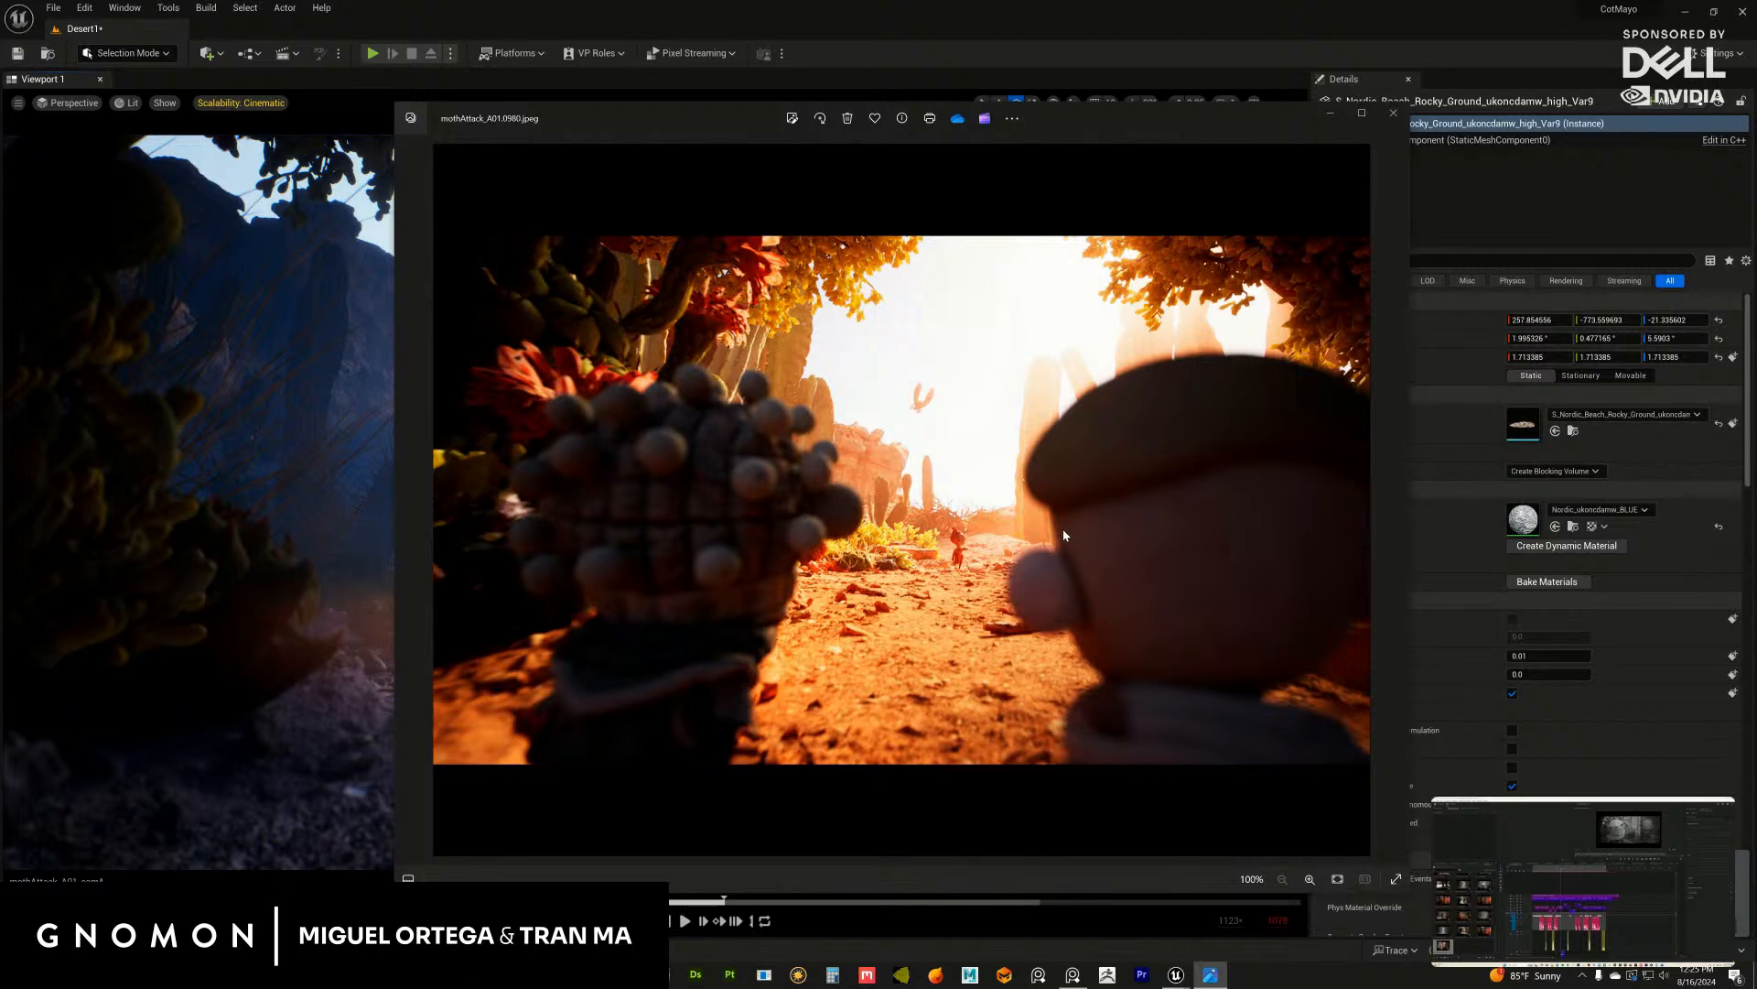
{"action": "left_click", "coordinate": [1393, 112]}
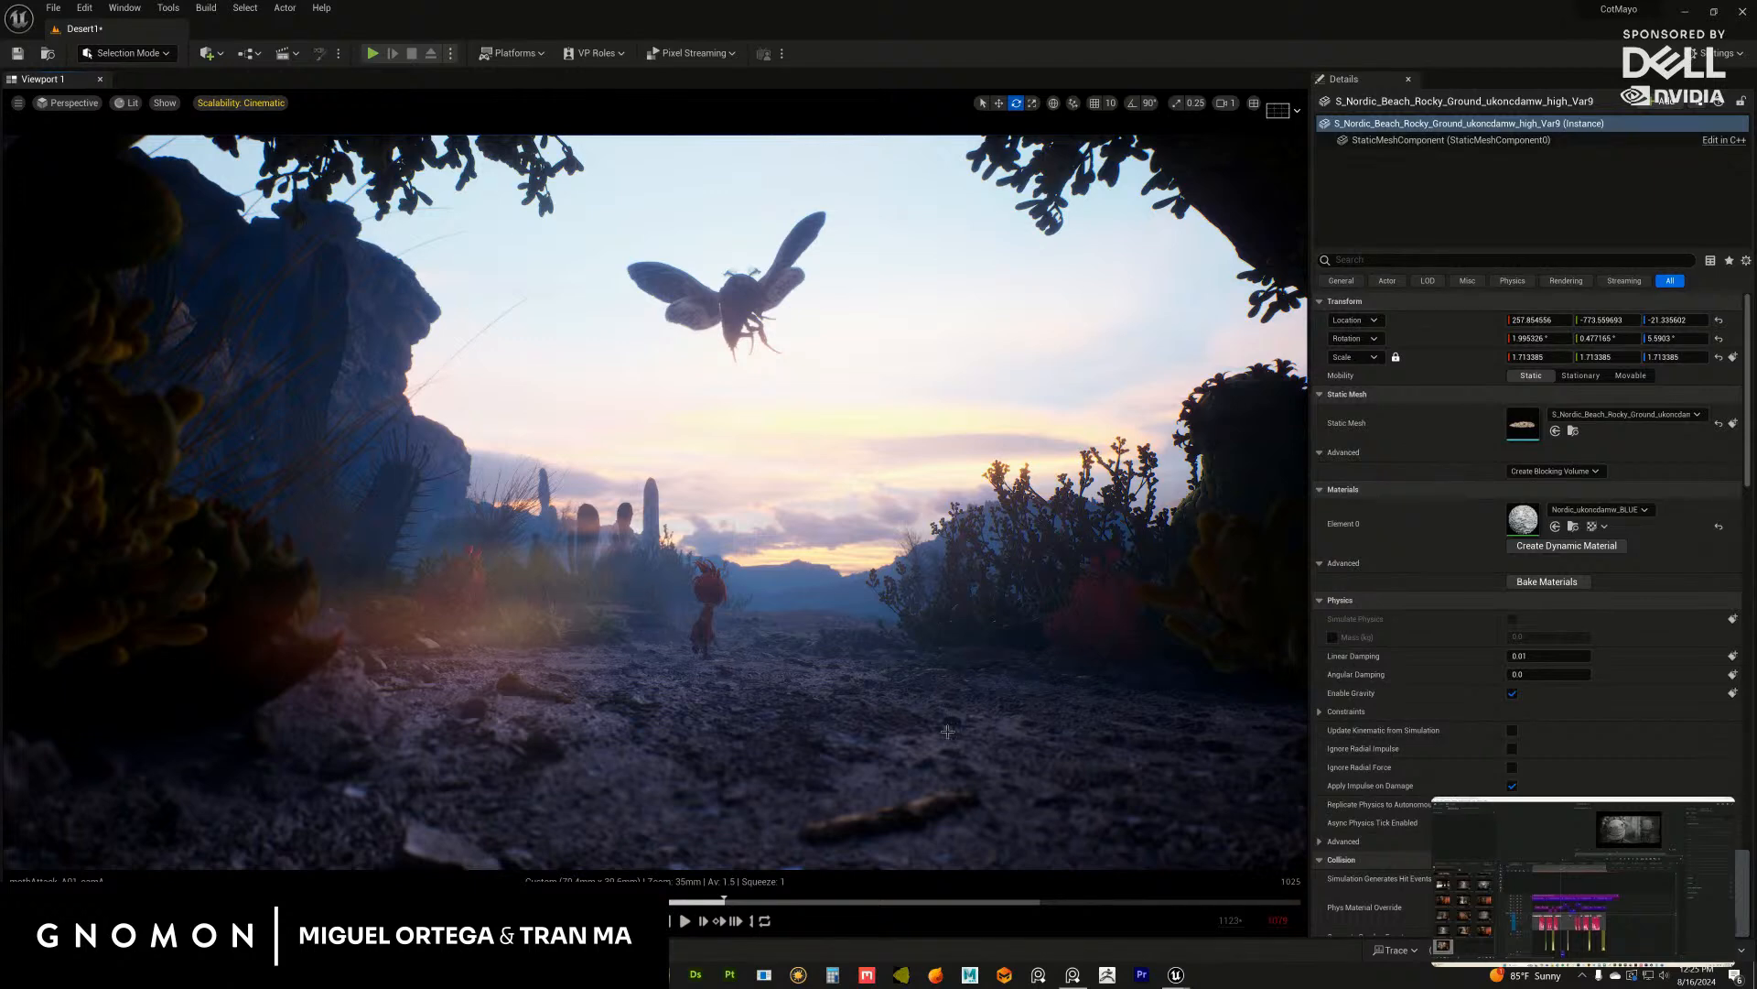
Step: Scrub the dusk shot to frame 1029 and close the PureRef reference window
{"action": "mouse_move", "coordinate": [749, 904]}
{"action": "left_mouse_down"}
{"action": "mouse_move", "coordinate": [773, 902]}
{"action": "mouse_move", "coordinate": [567, 902]}
{"action": "mouse_move", "coordinate": [875, 900]}
{"action": "mouse_move", "coordinate": [748, 901]}
{"action": "left_mouse_up"}
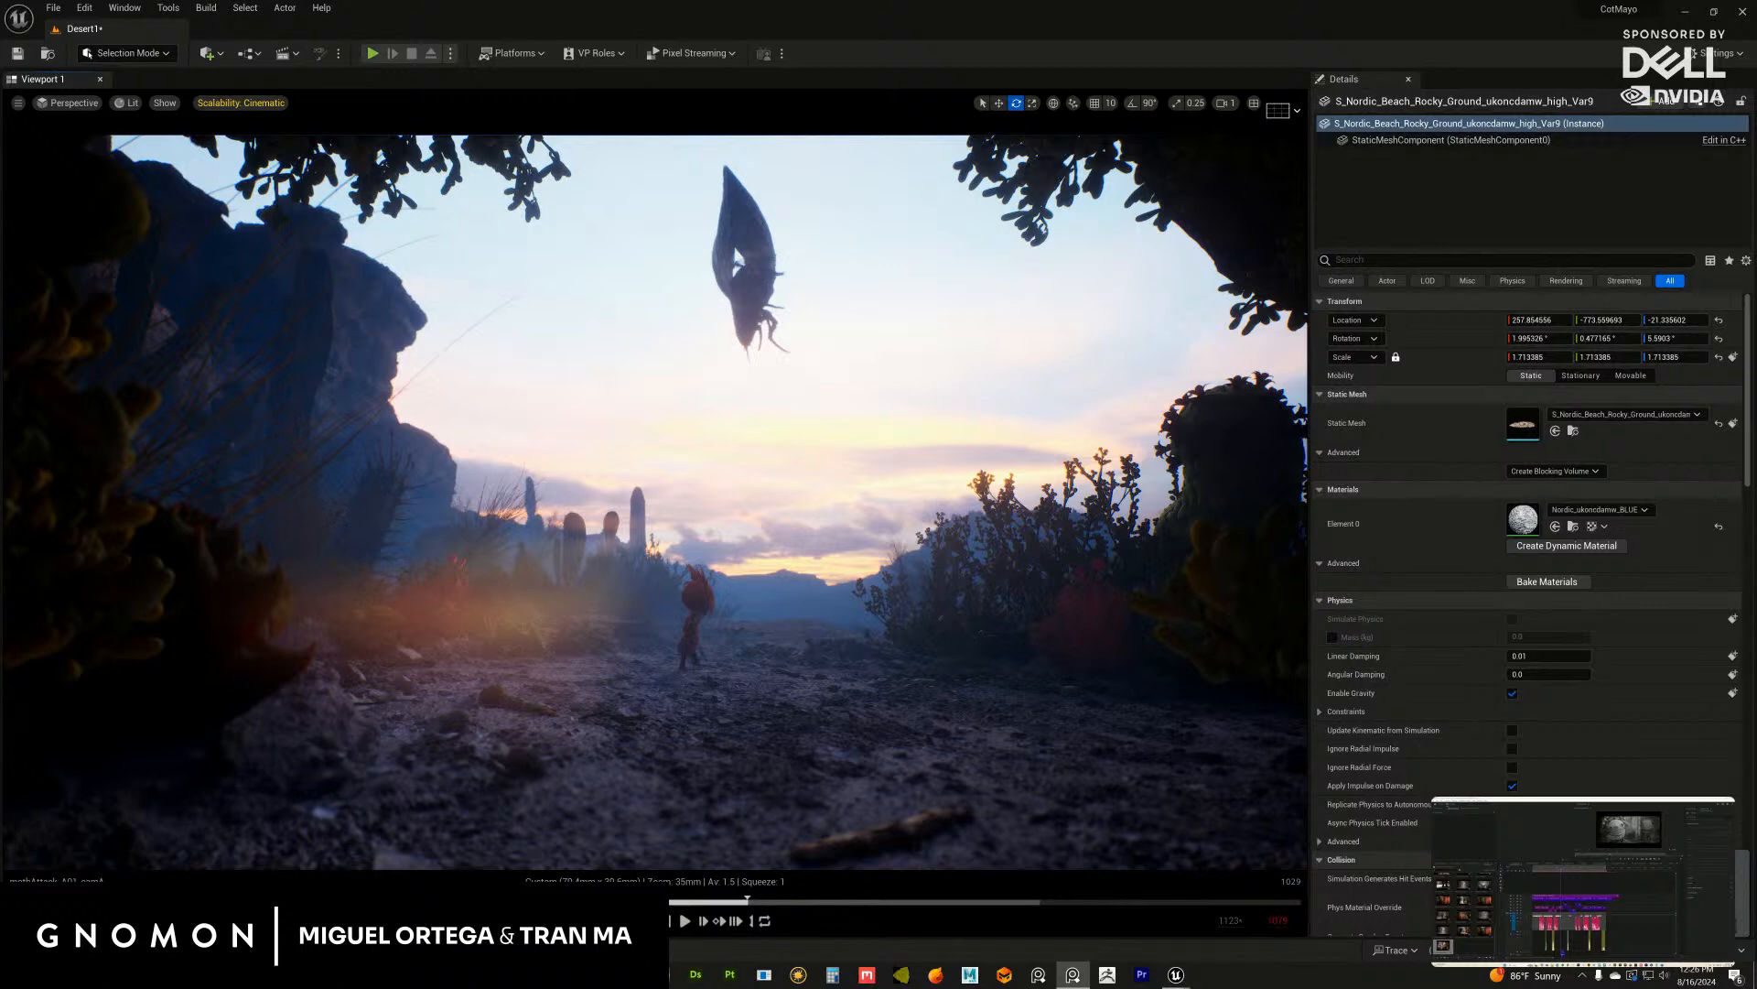
{"action": "right_click", "coordinate": [1073, 974]}
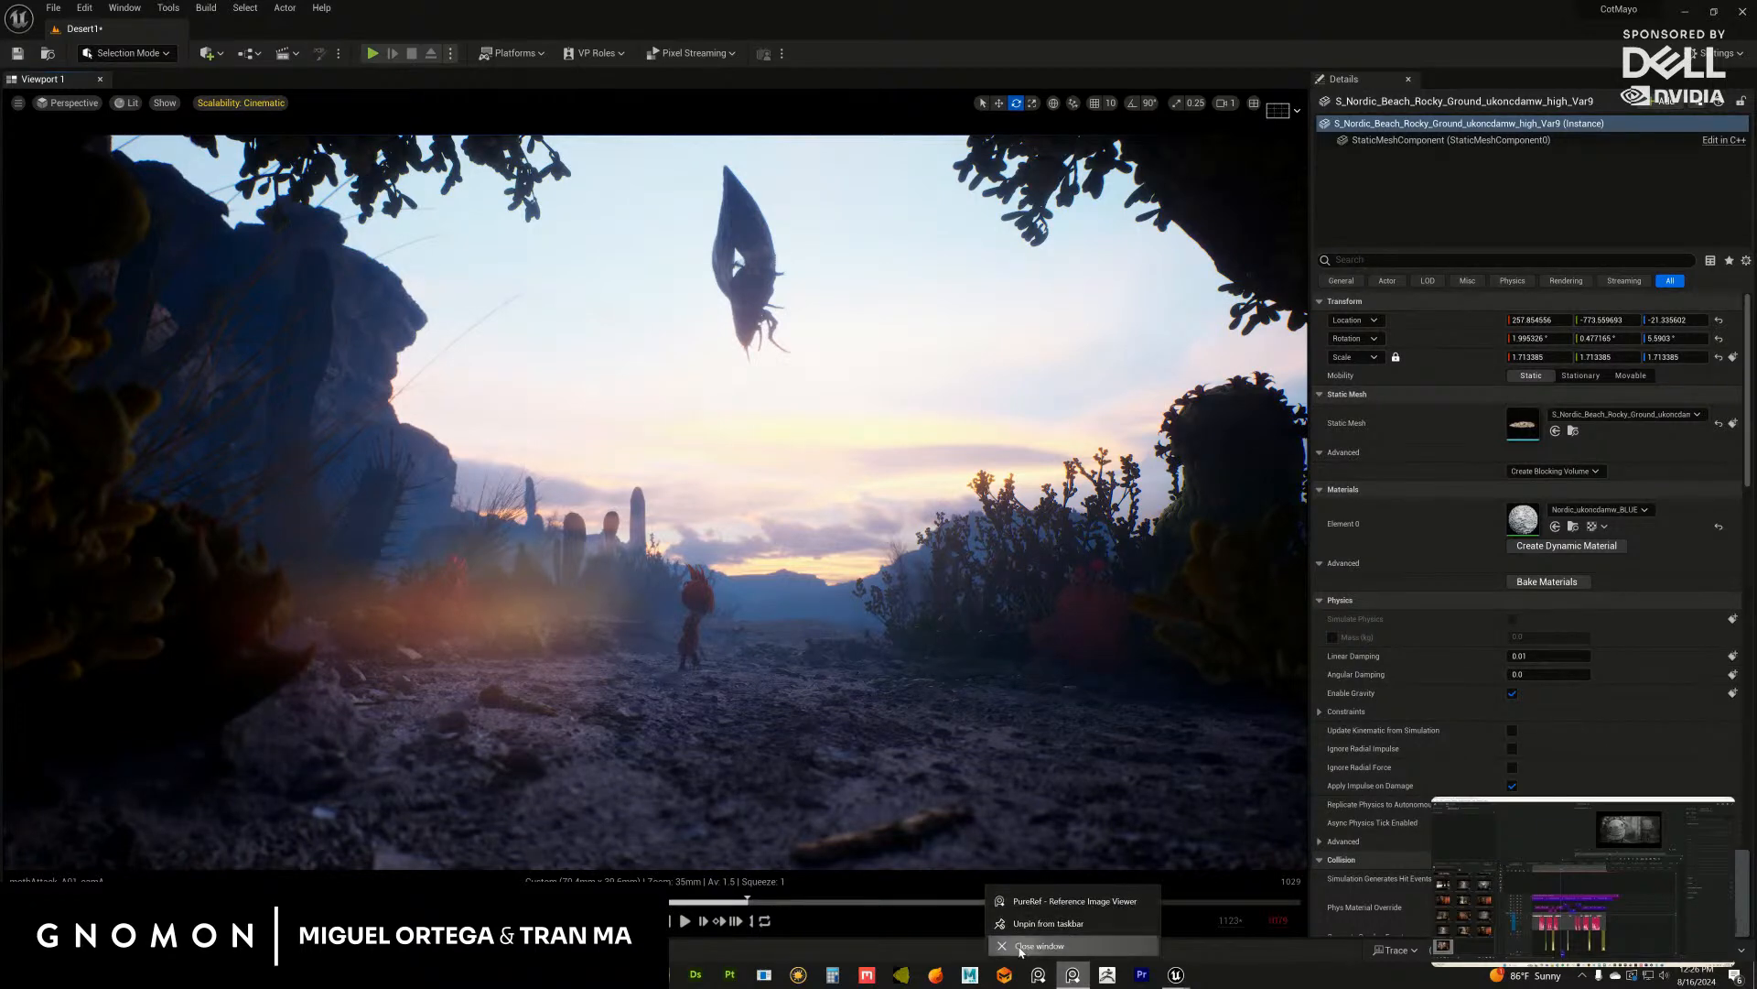
{"action": "left_click", "coordinate": [1020, 949]}
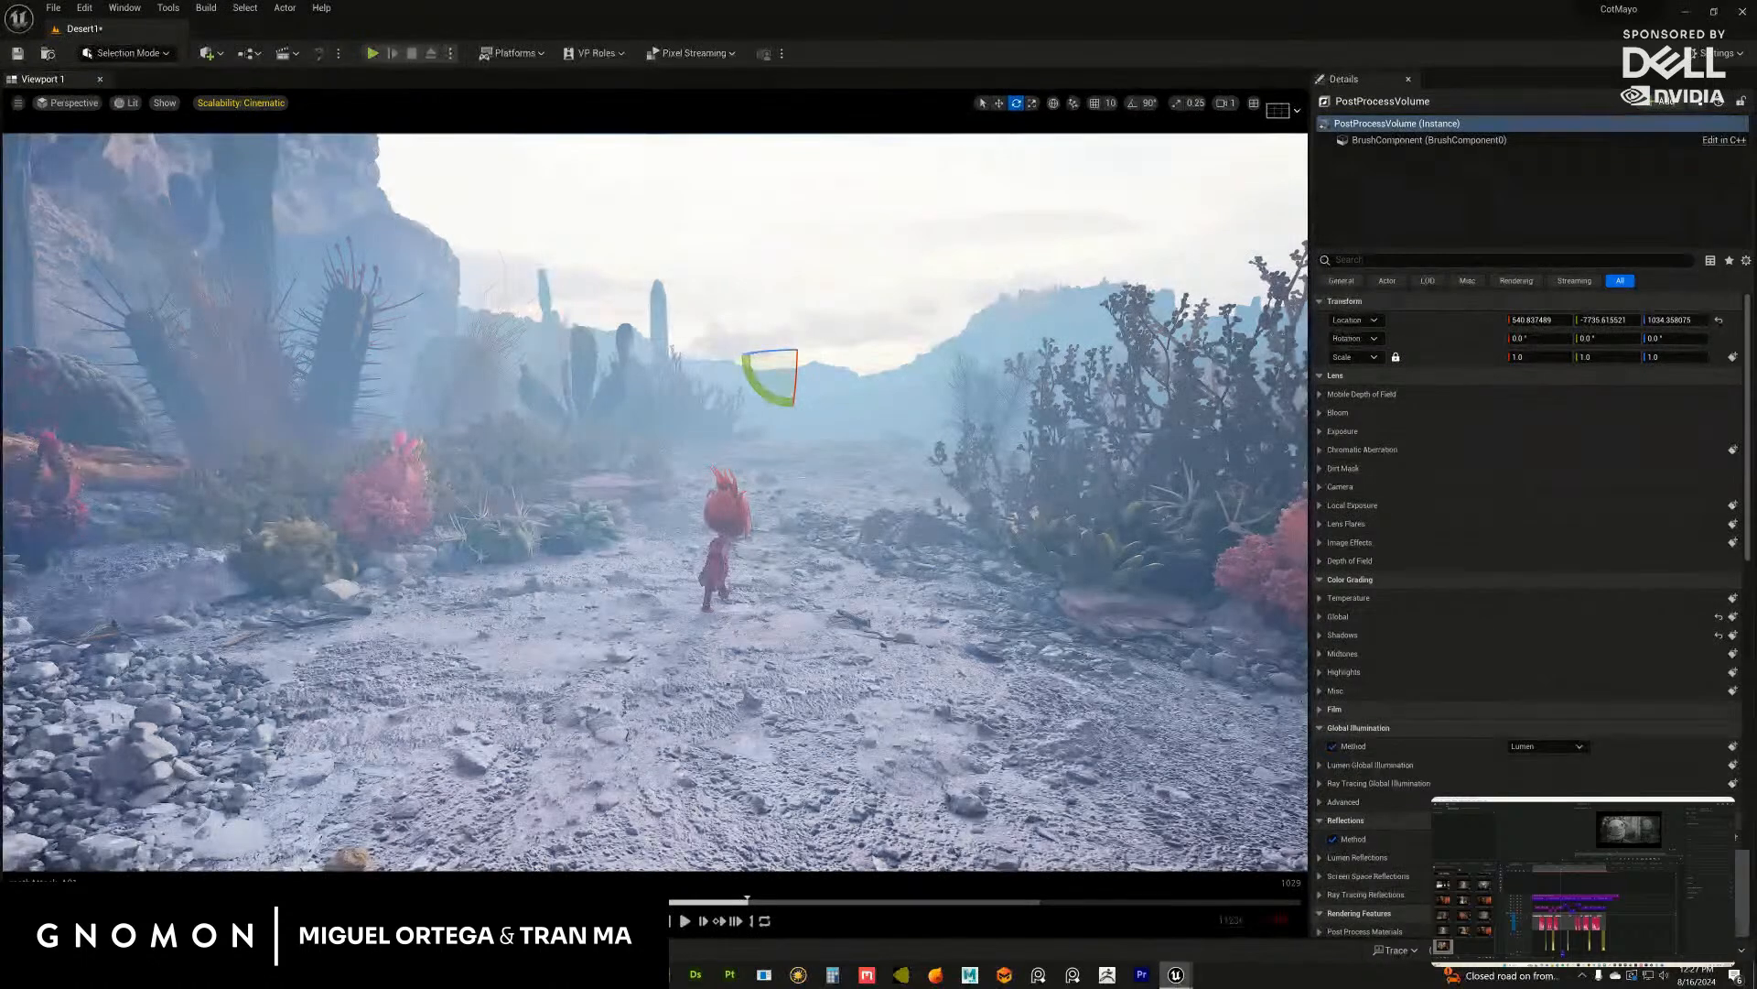
Step: Compare the scene with and without the DirectionalLight by toggling its visibility in the Outliner, leaving the light visible
{"action": "left_click", "coordinate": [769, 377]}
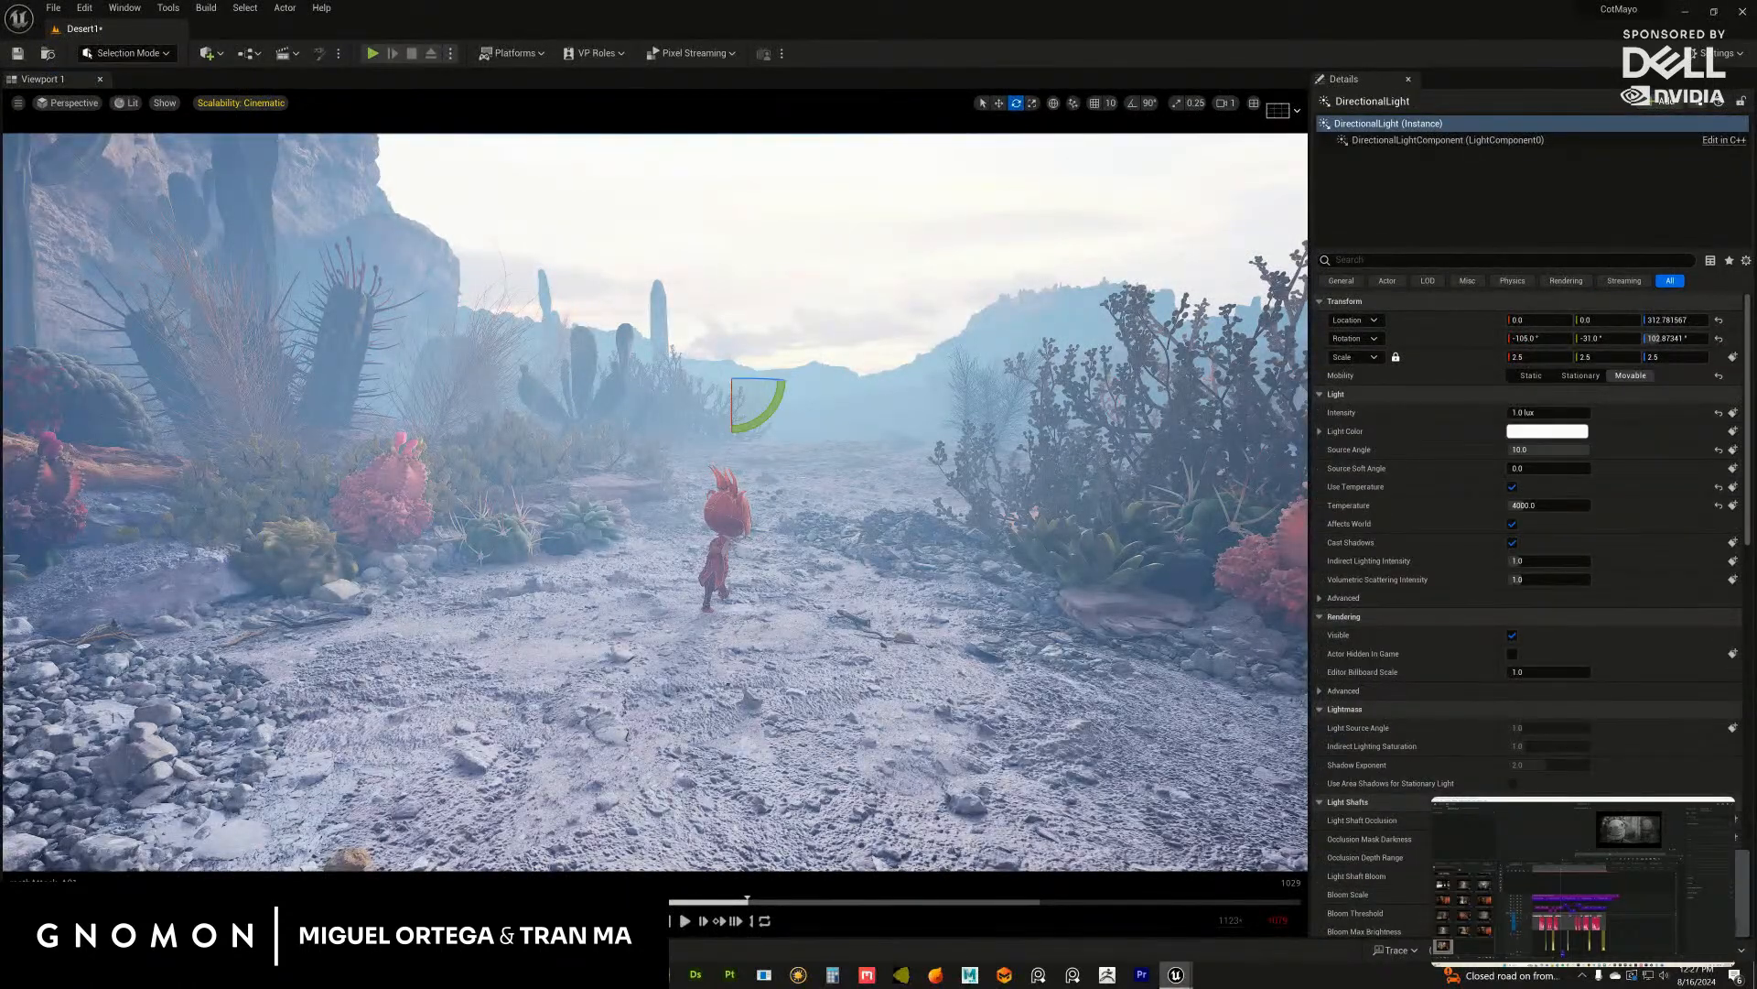
{"action": "left_click_drag", "start_coordinate": [1528, 80], "coordinate": [1464, 84]}
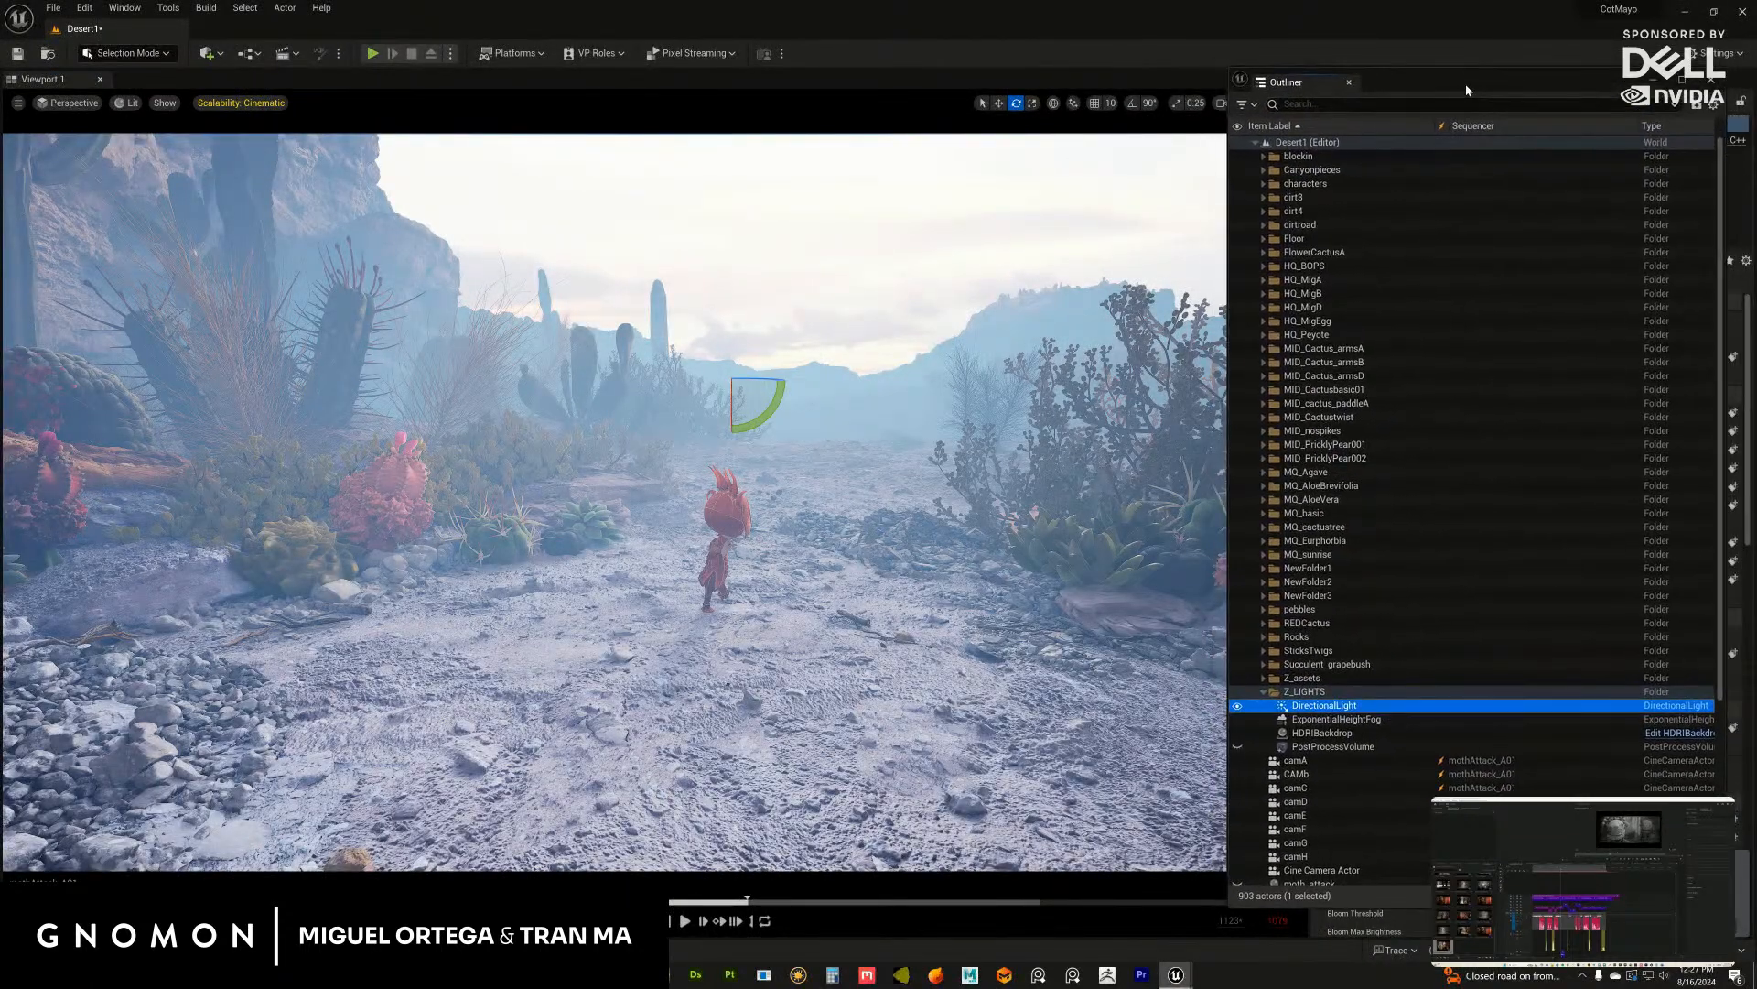
{"action": "left_click", "coordinate": [1237, 706]}
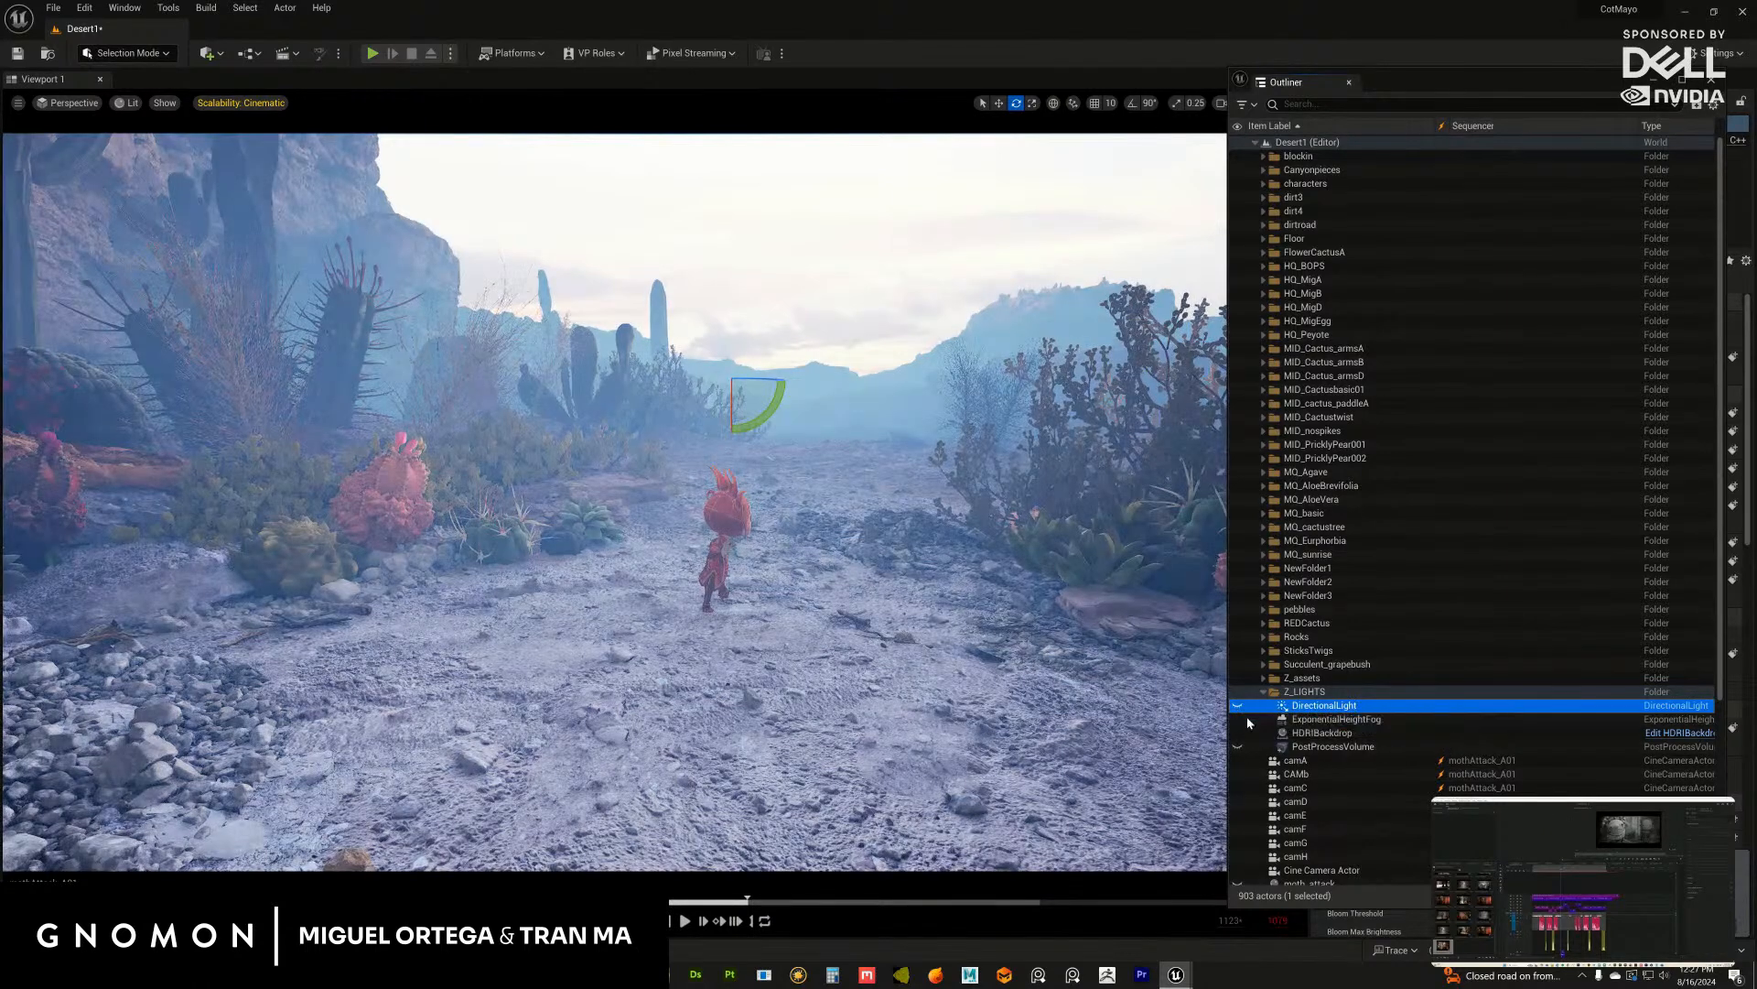
{"action": "left_click", "coordinate": [1237, 705]}
{"action": "left_click", "coordinate": [1238, 706]}
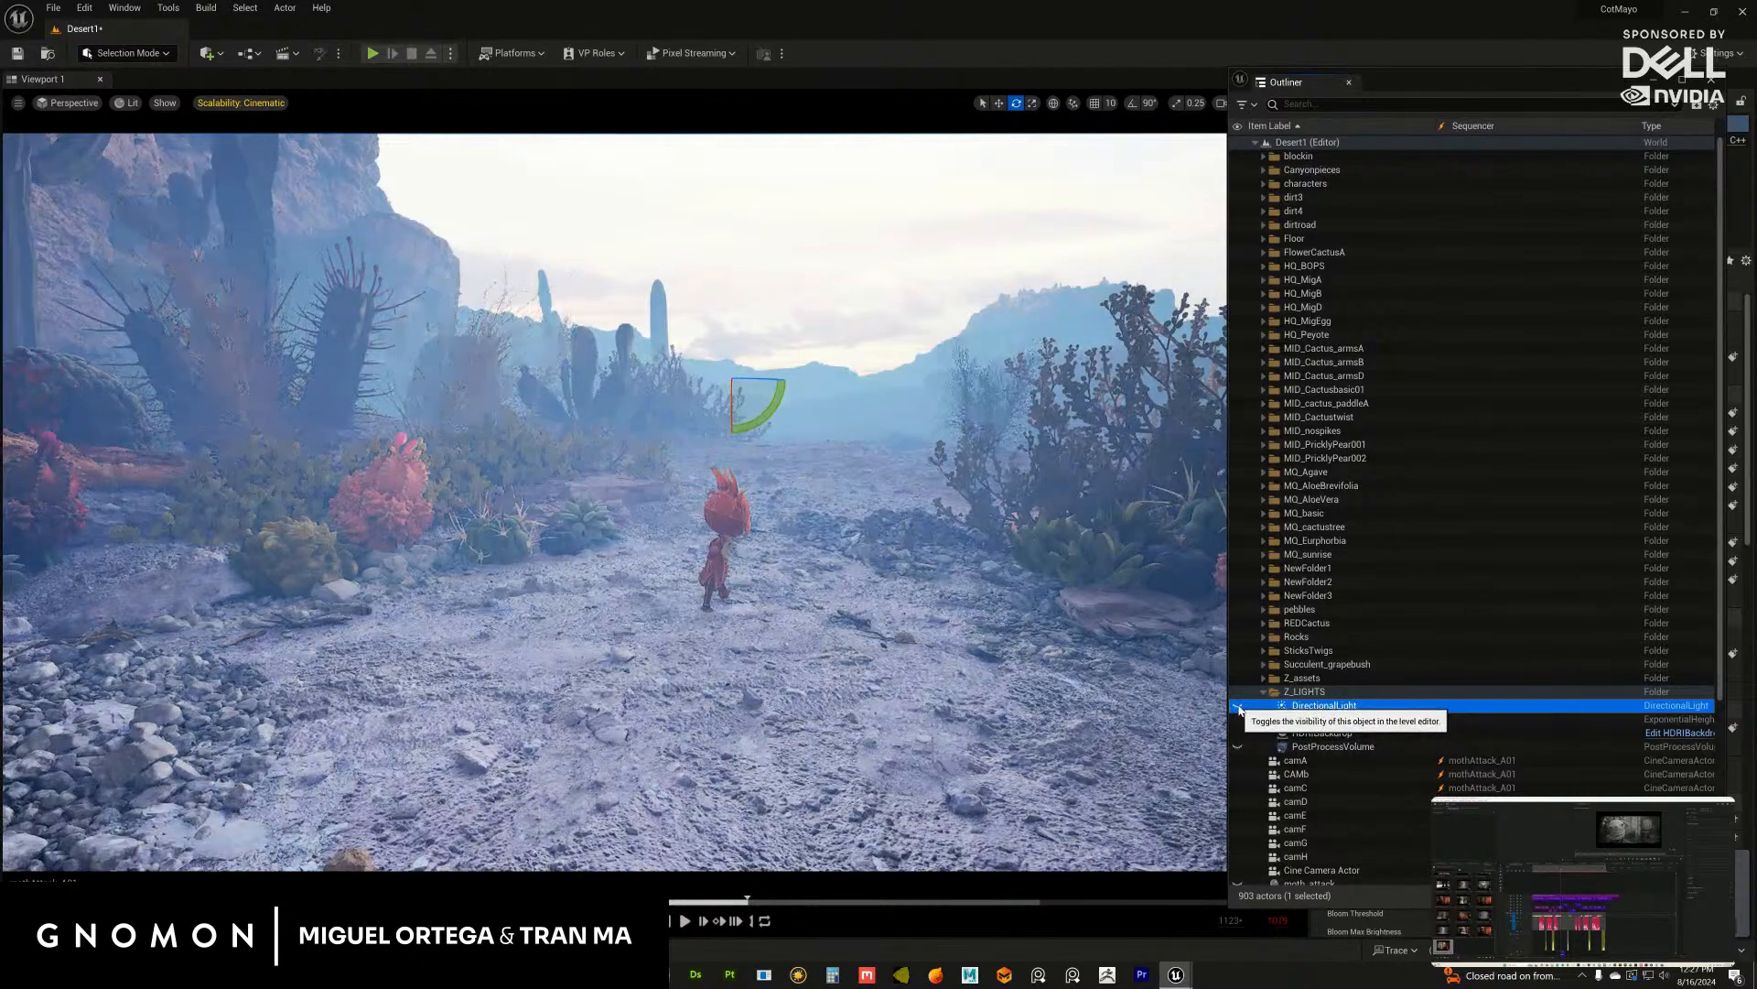
{"action": "left_click", "coordinate": [1238, 705]}
{"action": "left_click", "coordinate": [1238, 705]}
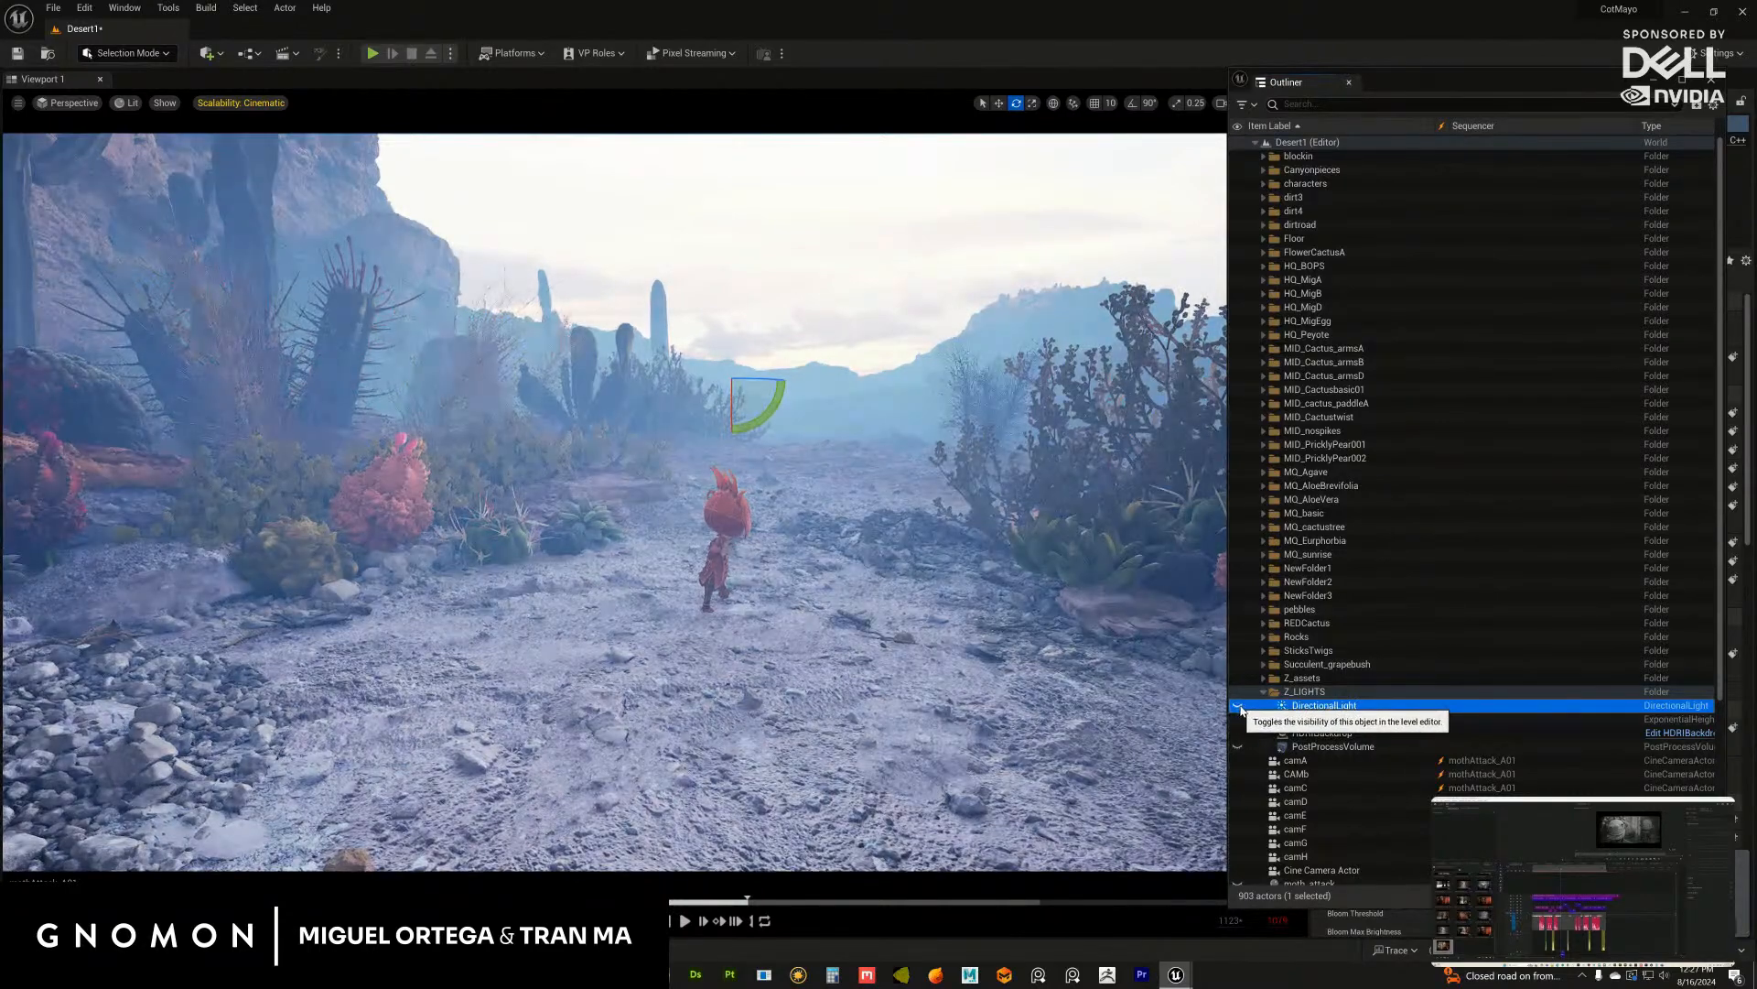
{"action": "left_click", "coordinate": [1238, 706]}
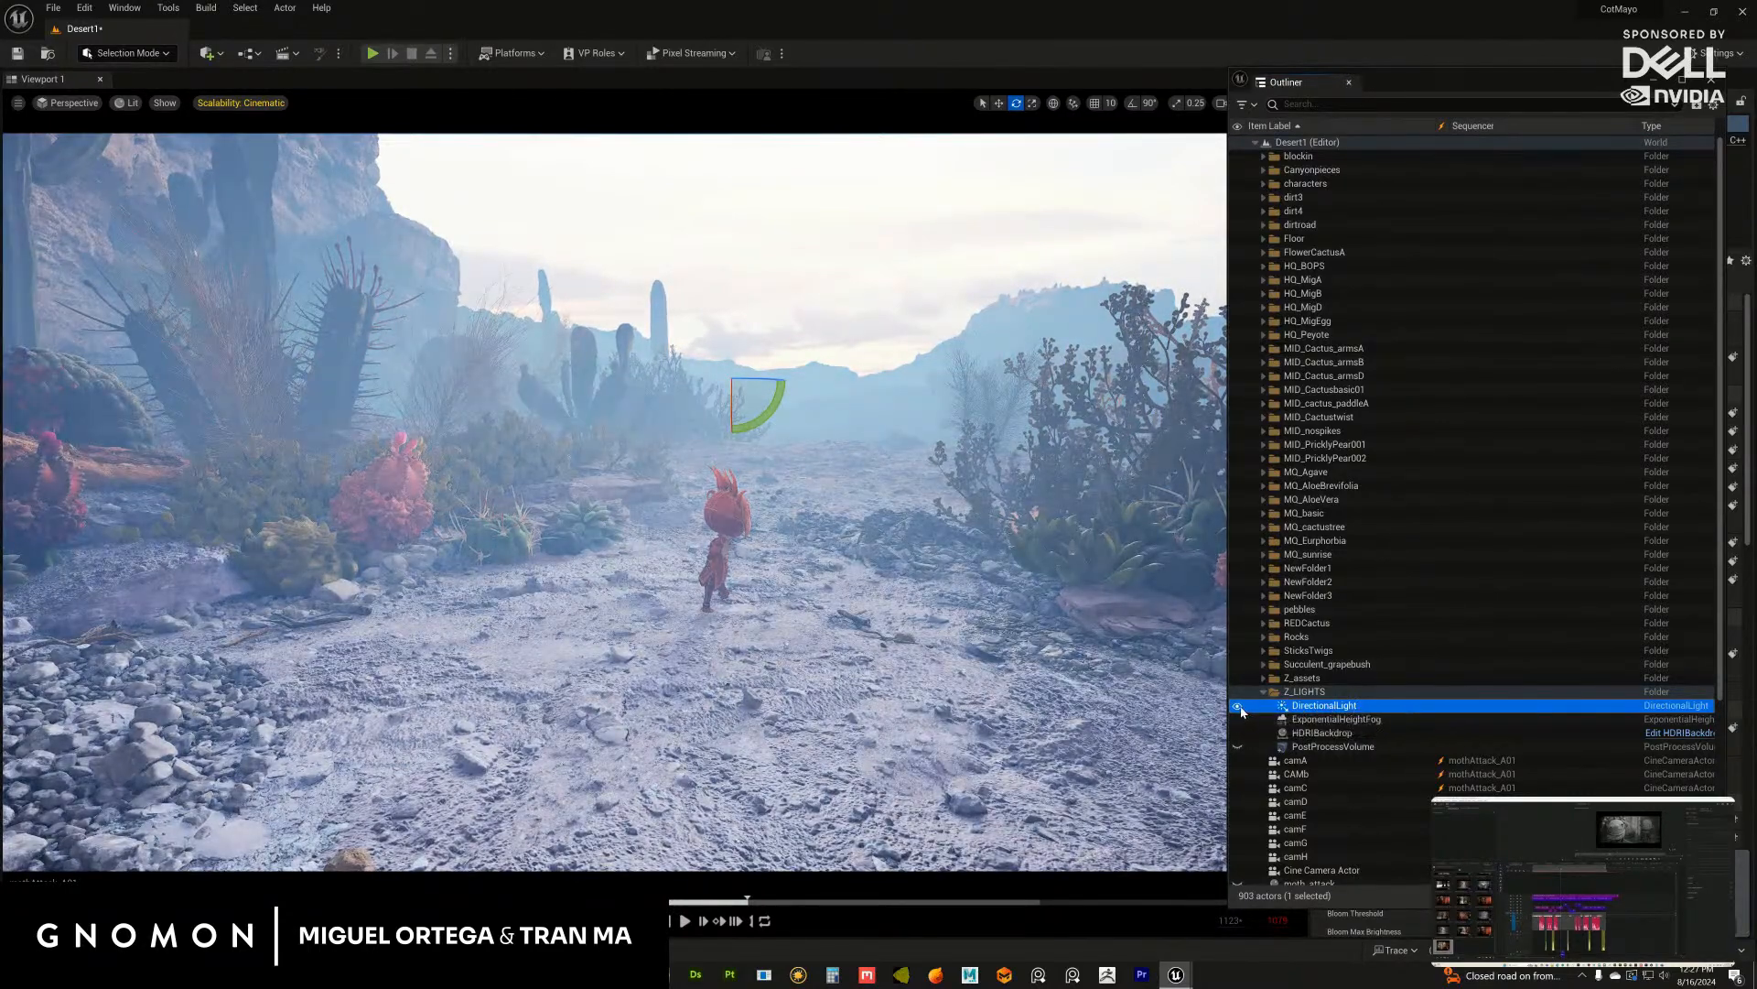
{"action": "left_click", "coordinate": [1237, 705]}
{"action": "left_click", "coordinate": [1237, 706]}
{"action": "left_click", "coordinate": [1238, 707]}
{"action": "left_click", "coordinate": [1237, 707]}
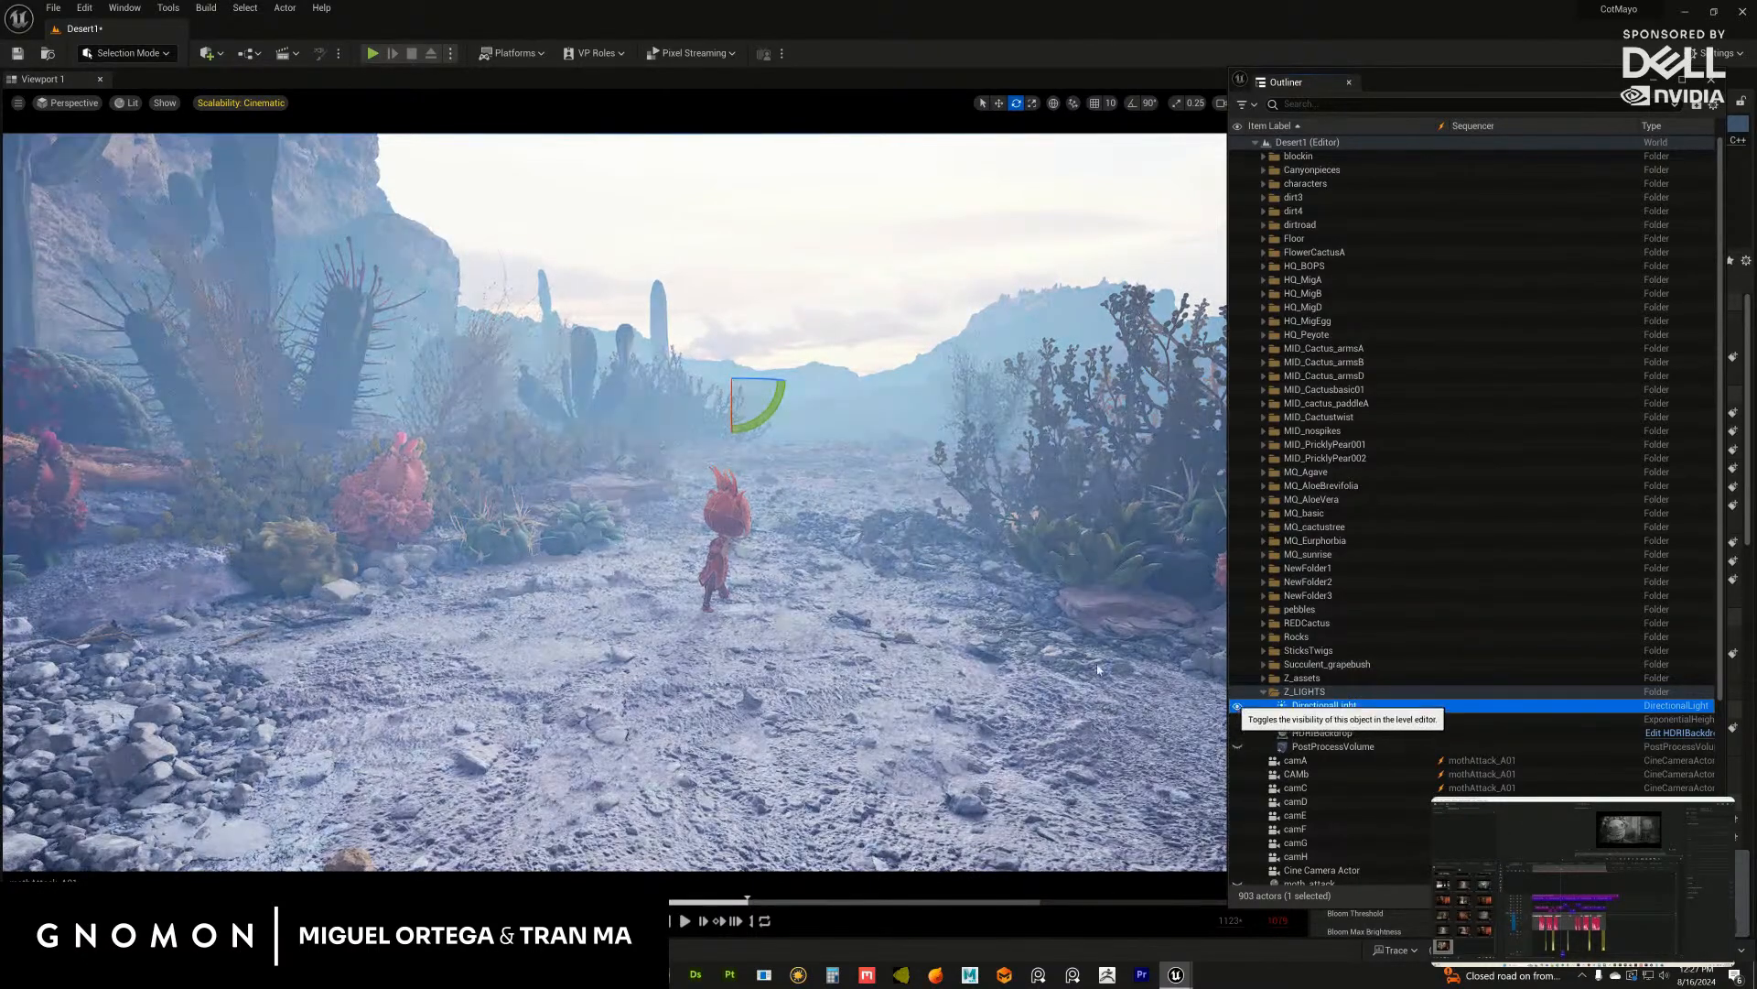
{"action": "left_click_drag", "start_coordinate": [1016, 600], "coordinate": [1244, 629], "text": "alt"}
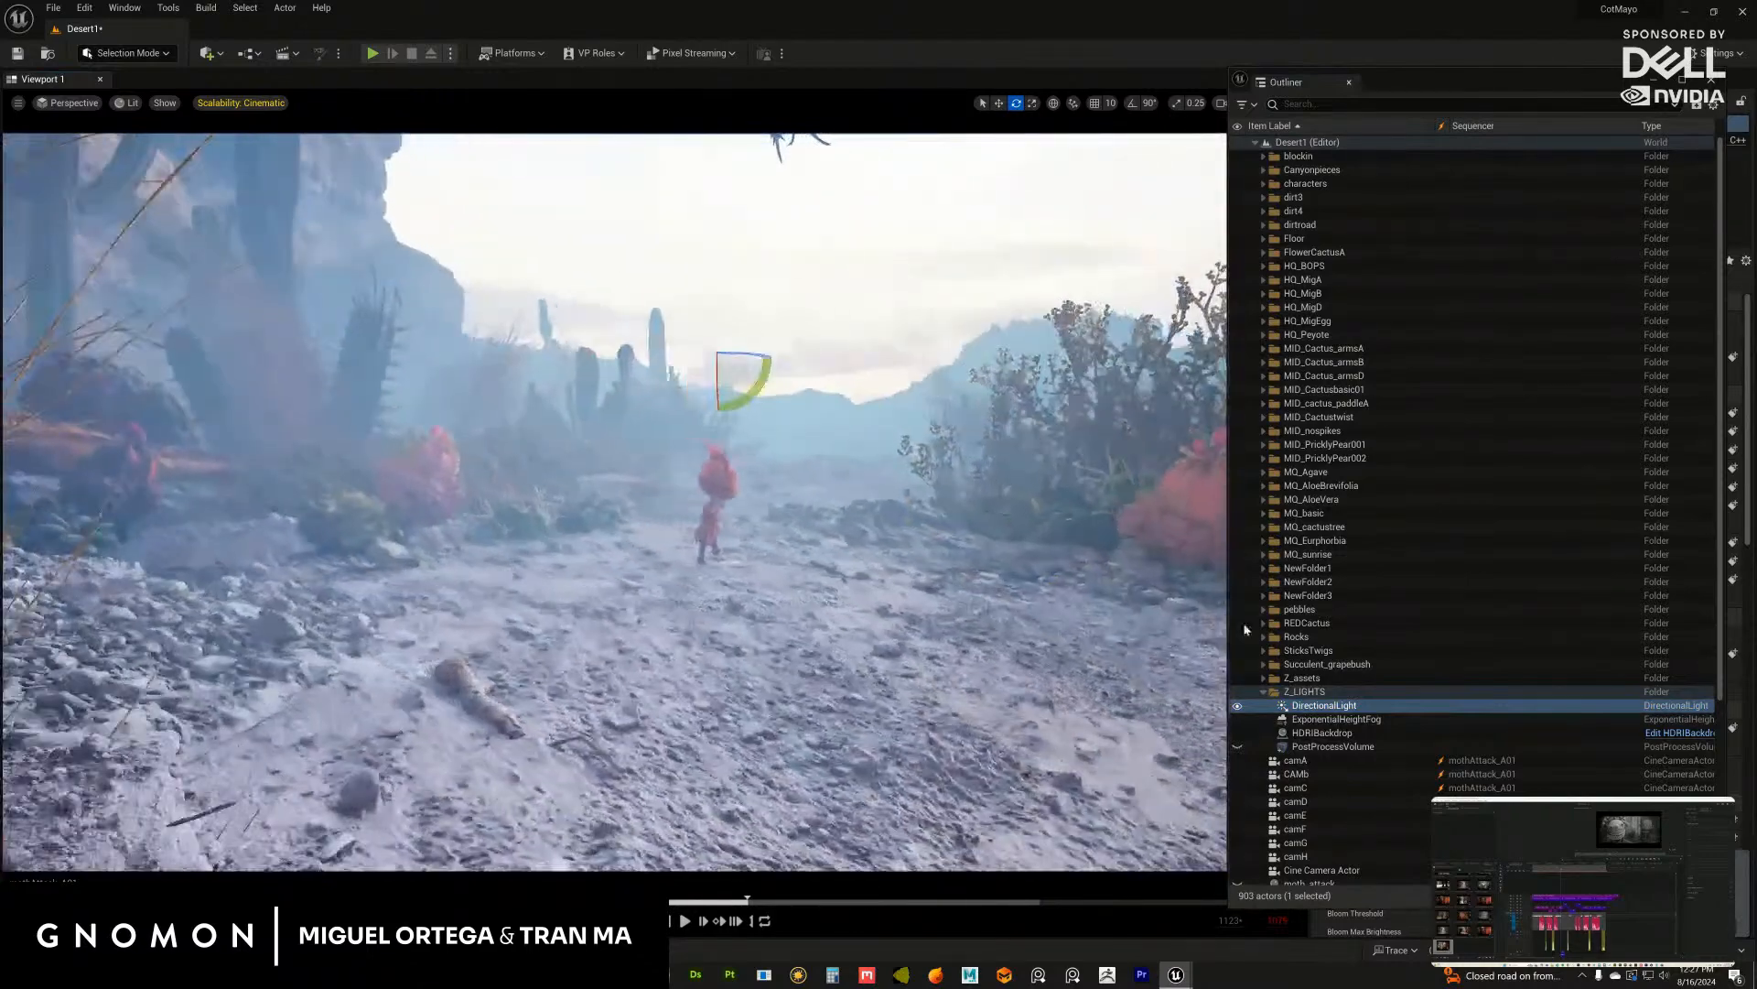
Step: Hide the DirectionalLight, ExponentialHeightFog, PostProcessVolume and HDRIBackdrop in the Z_LIGHTS folder, leaving only the local lights
{"action": "left_click", "coordinate": [1237, 706]}
{"action": "left_click", "coordinate": [1237, 707]}
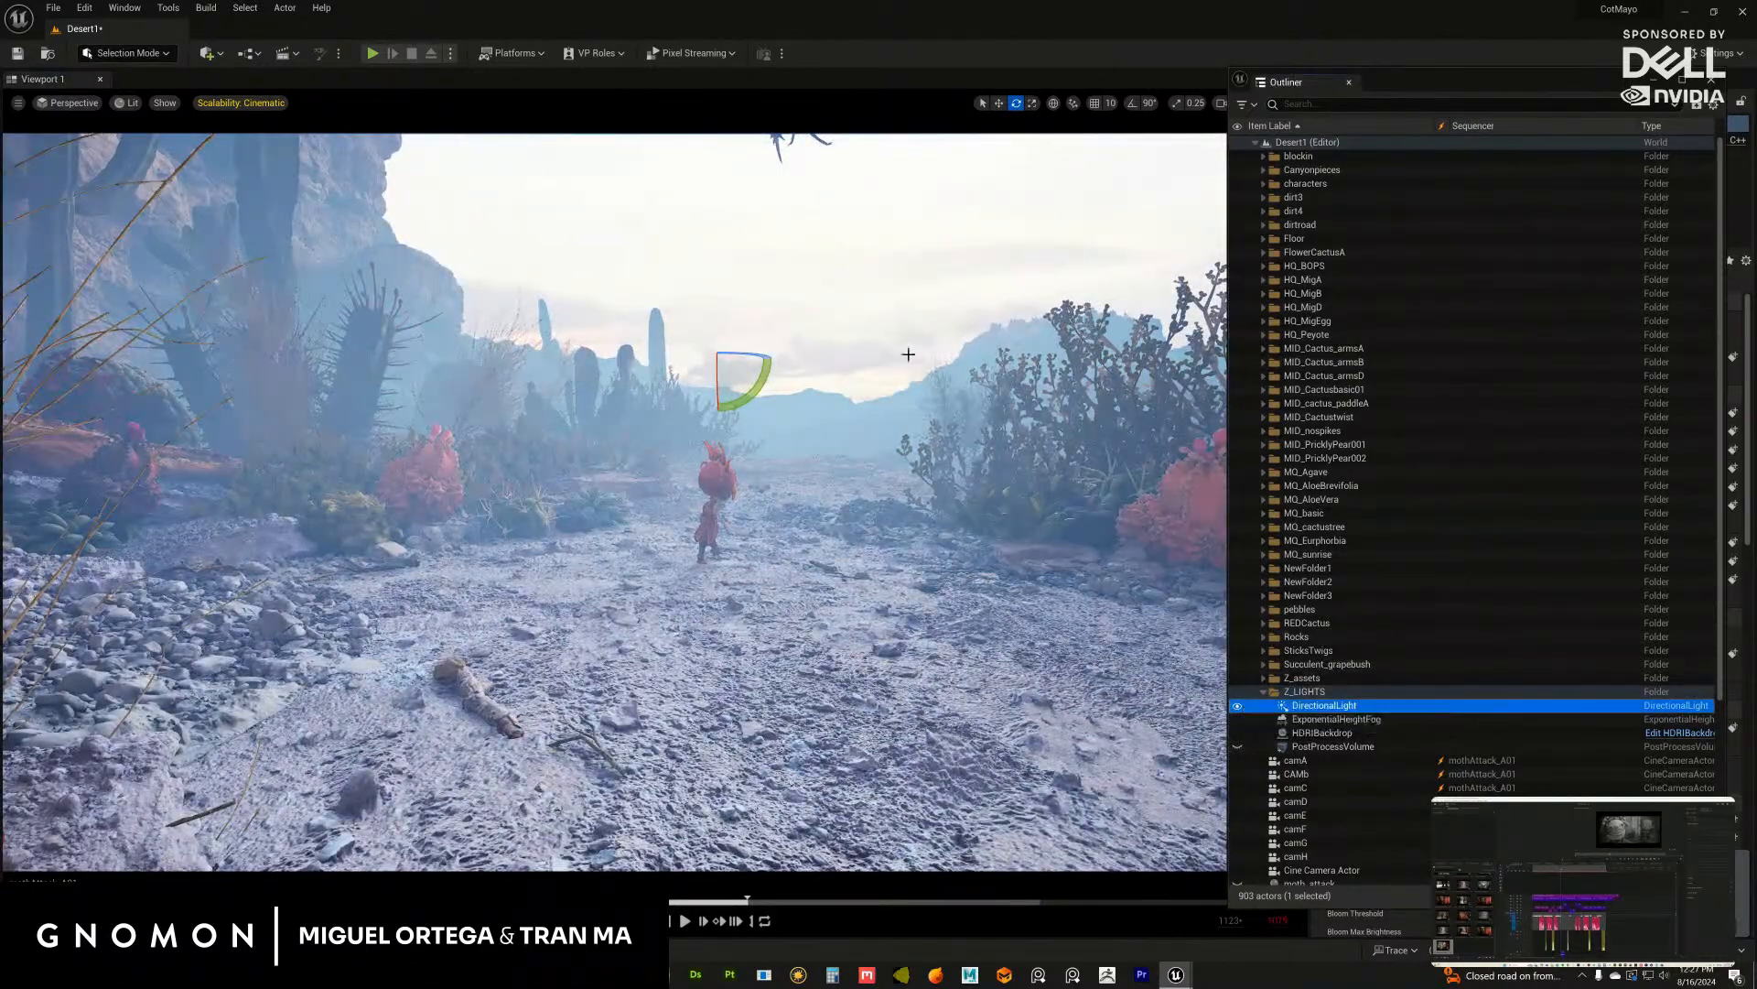
{"action": "left_click_drag", "start_coordinate": [1441, 87], "coordinate": [0, 138]}
{"action": "left_click_drag", "start_coordinate": [1756, 99], "coordinate": [1456, 92]}
{"action": "left_click", "coordinate": [1254, 729]}
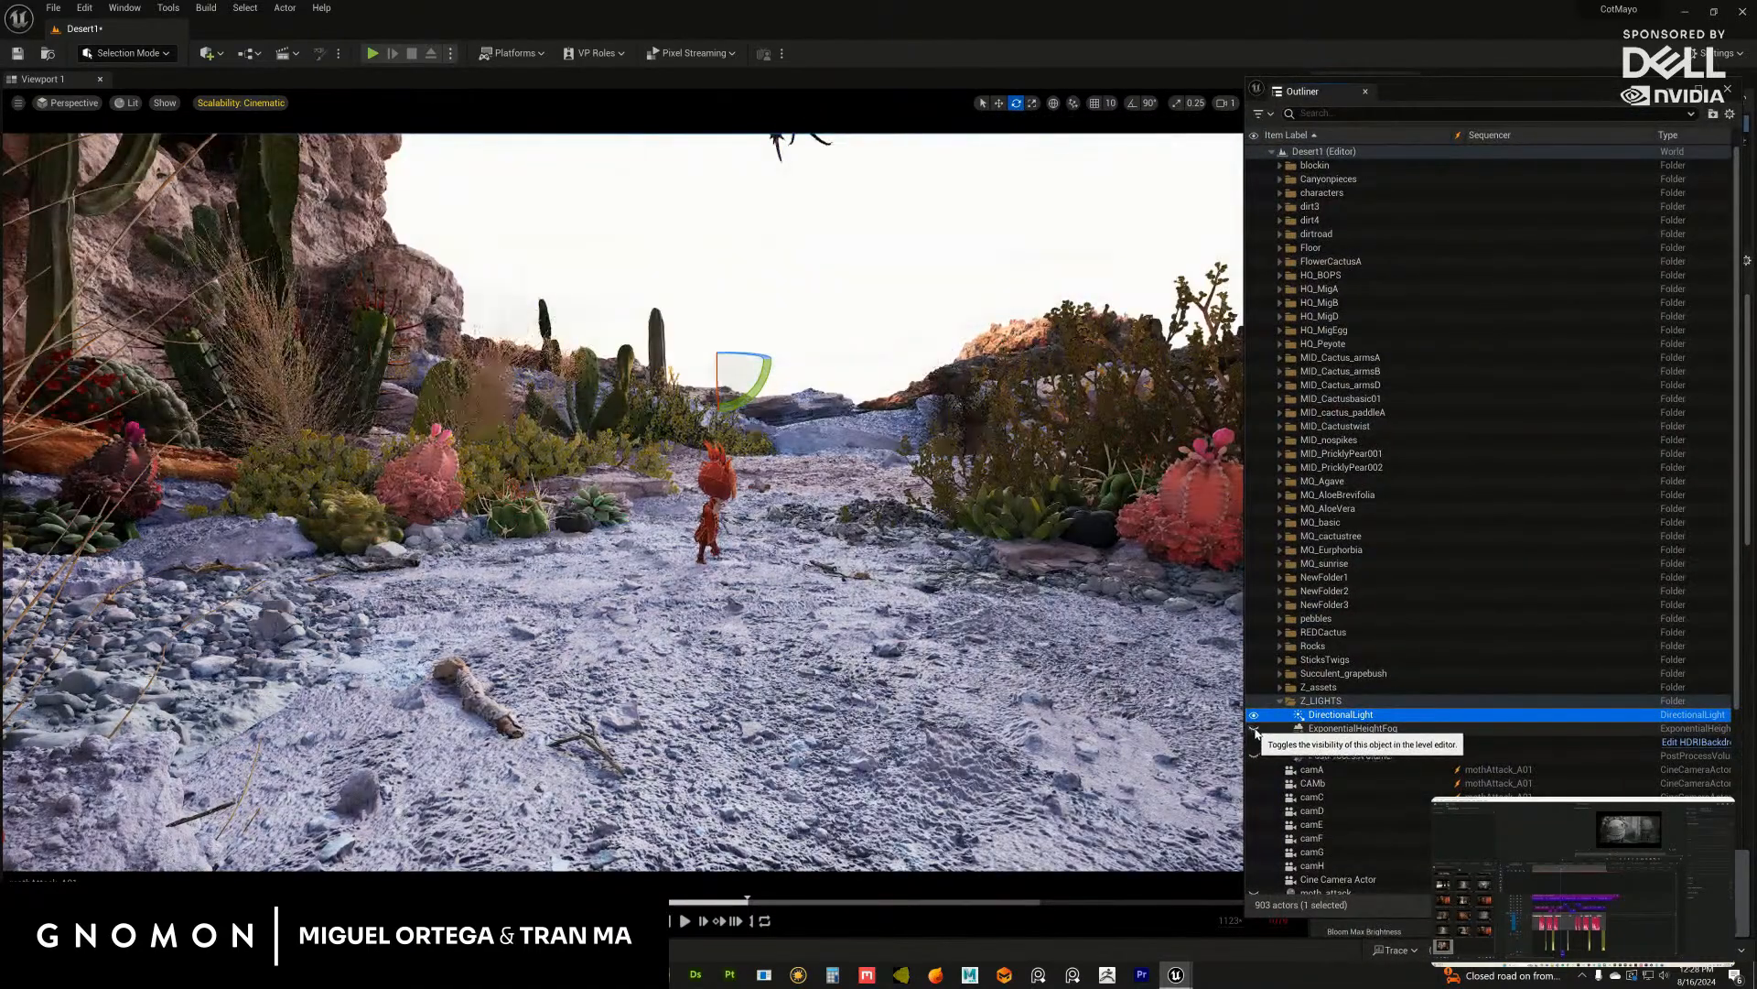
{"action": "left_click", "coordinate": [1255, 755]}
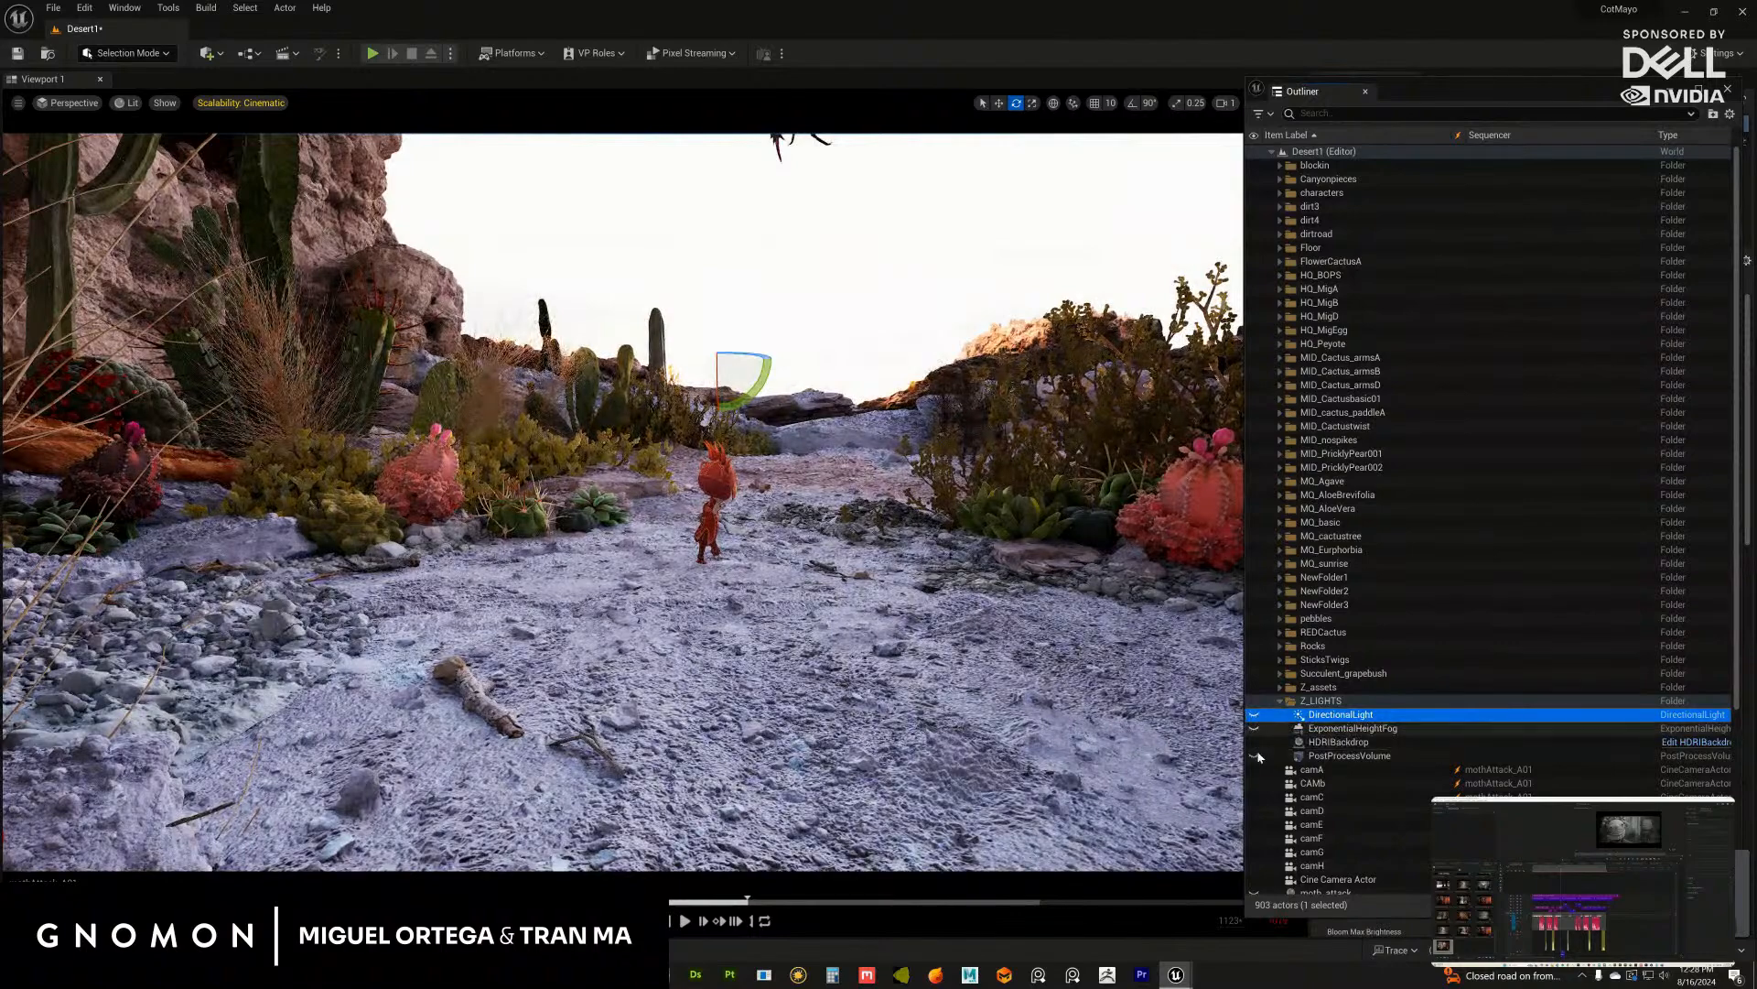
{"action": "left_click", "coordinate": [1255, 742]}
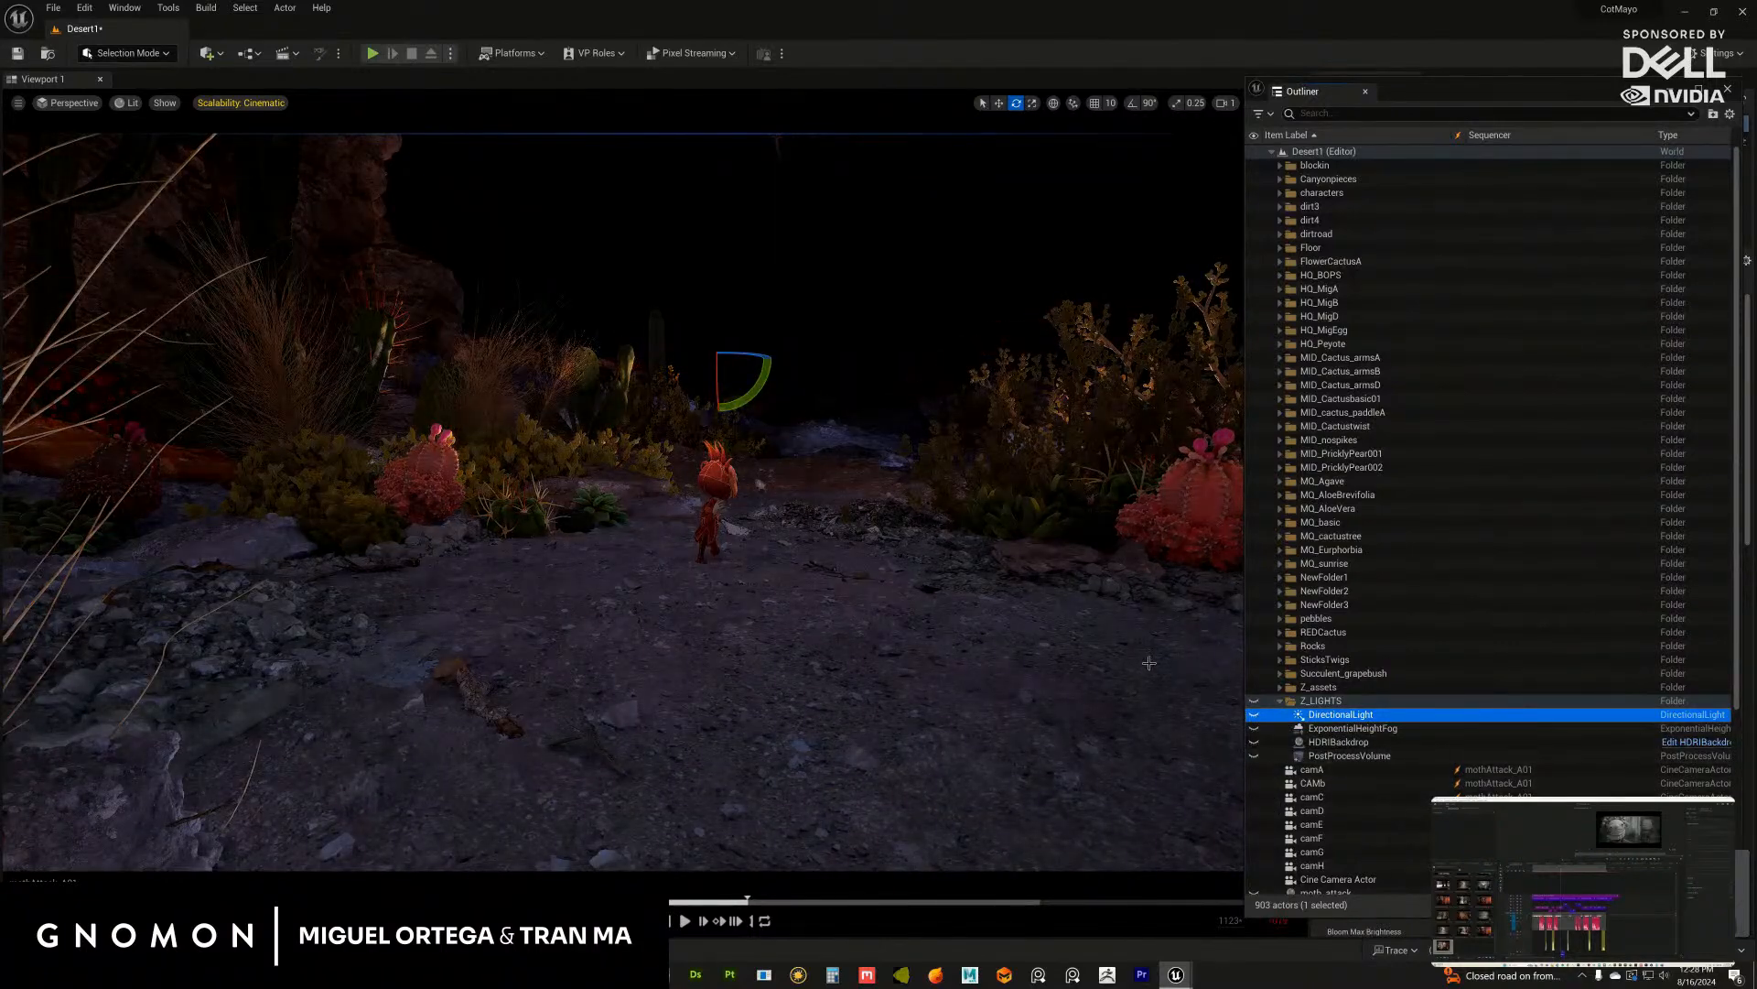
Step: Show the light icons in the viewport and examine the placement of the spotlights around the character from several angles
{"action": "left_click_drag", "start_coordinate": [1007, 681], "coordinate": [948, 656]}
{"action": "key", "text": "g"}
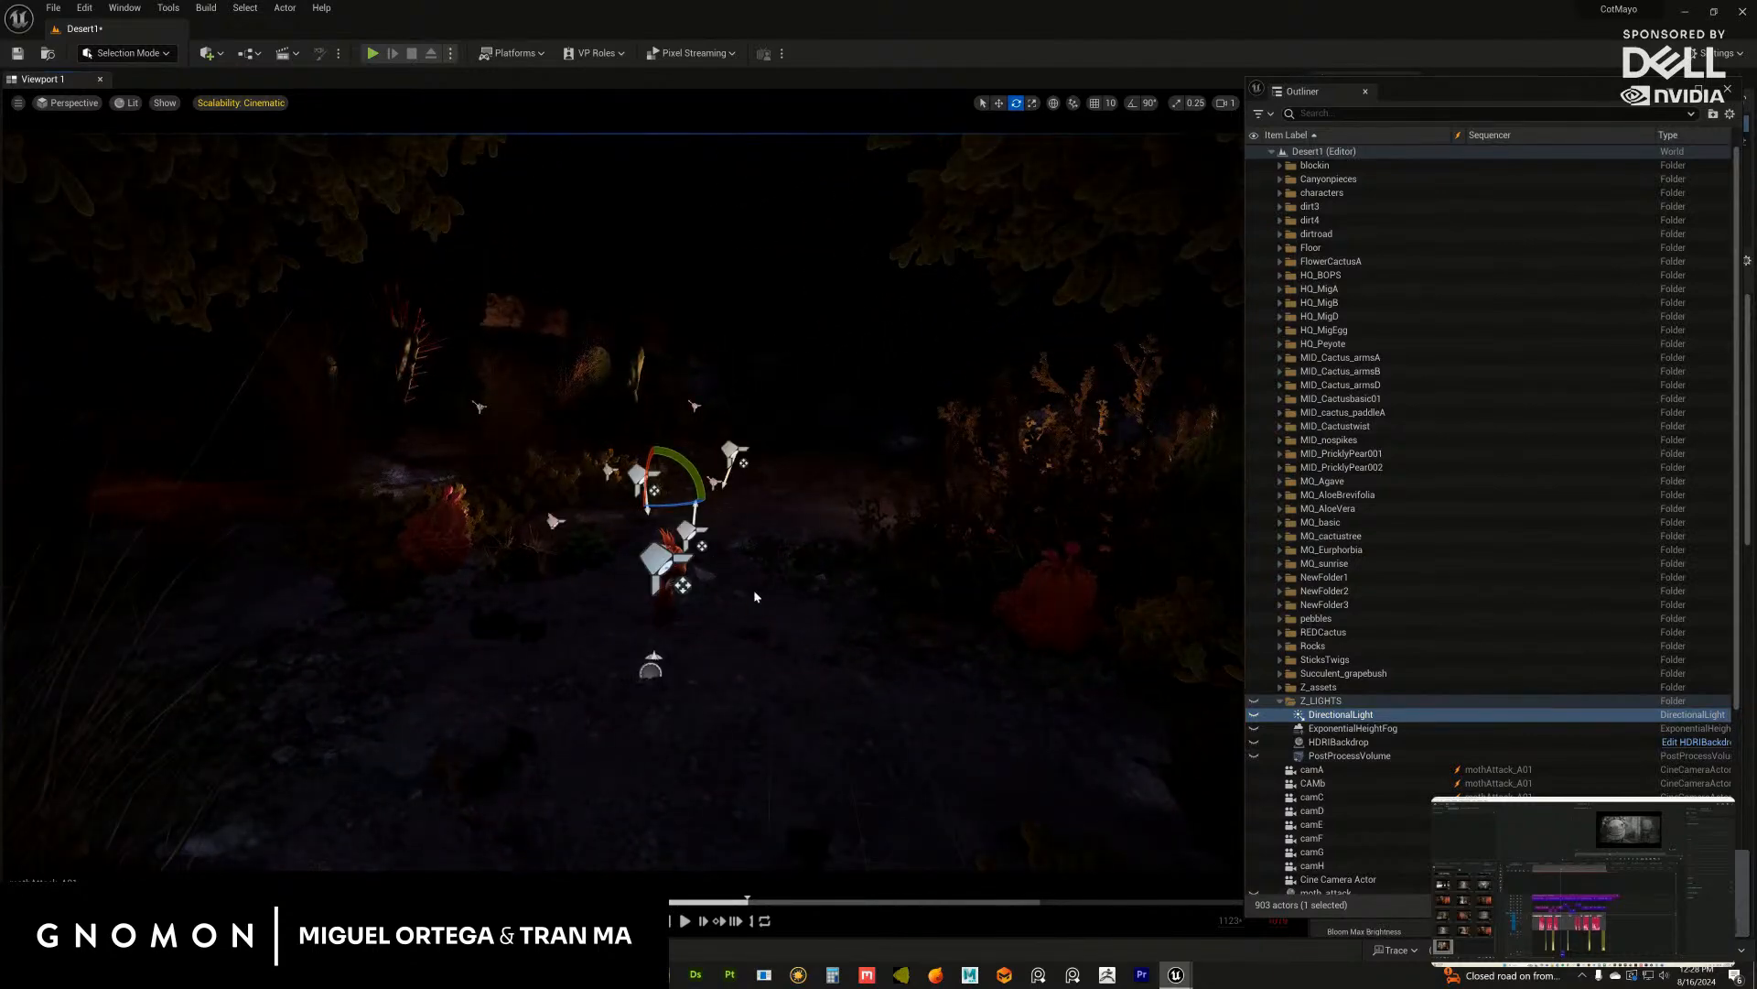
{"action": "scroll", "coordinate": [756, 596], "scroll_direction": "up", "scroll_amount": 5}
{"action": "scroll", "coordinate": [721, 613], "scroll_direction": "up", "scroll_amount": 4}
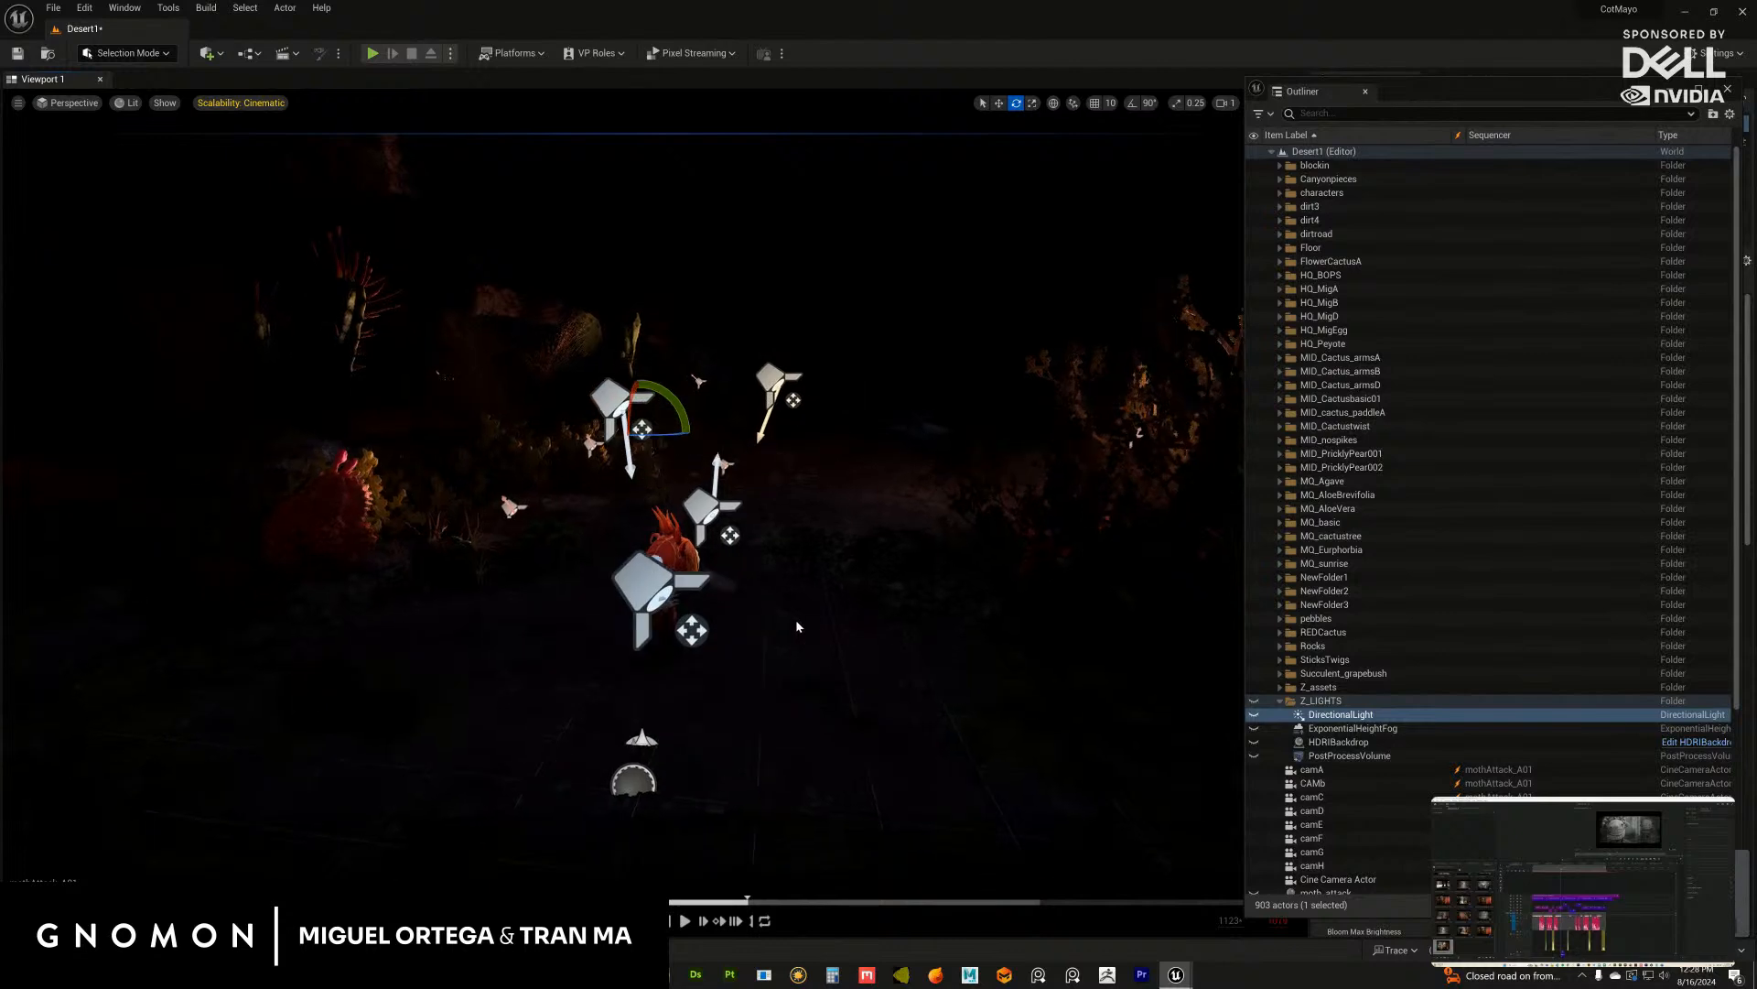
{"action": "scroll", "coordinate": [667, 567], "scroll_direction": "up", "scroll_amount": 4}
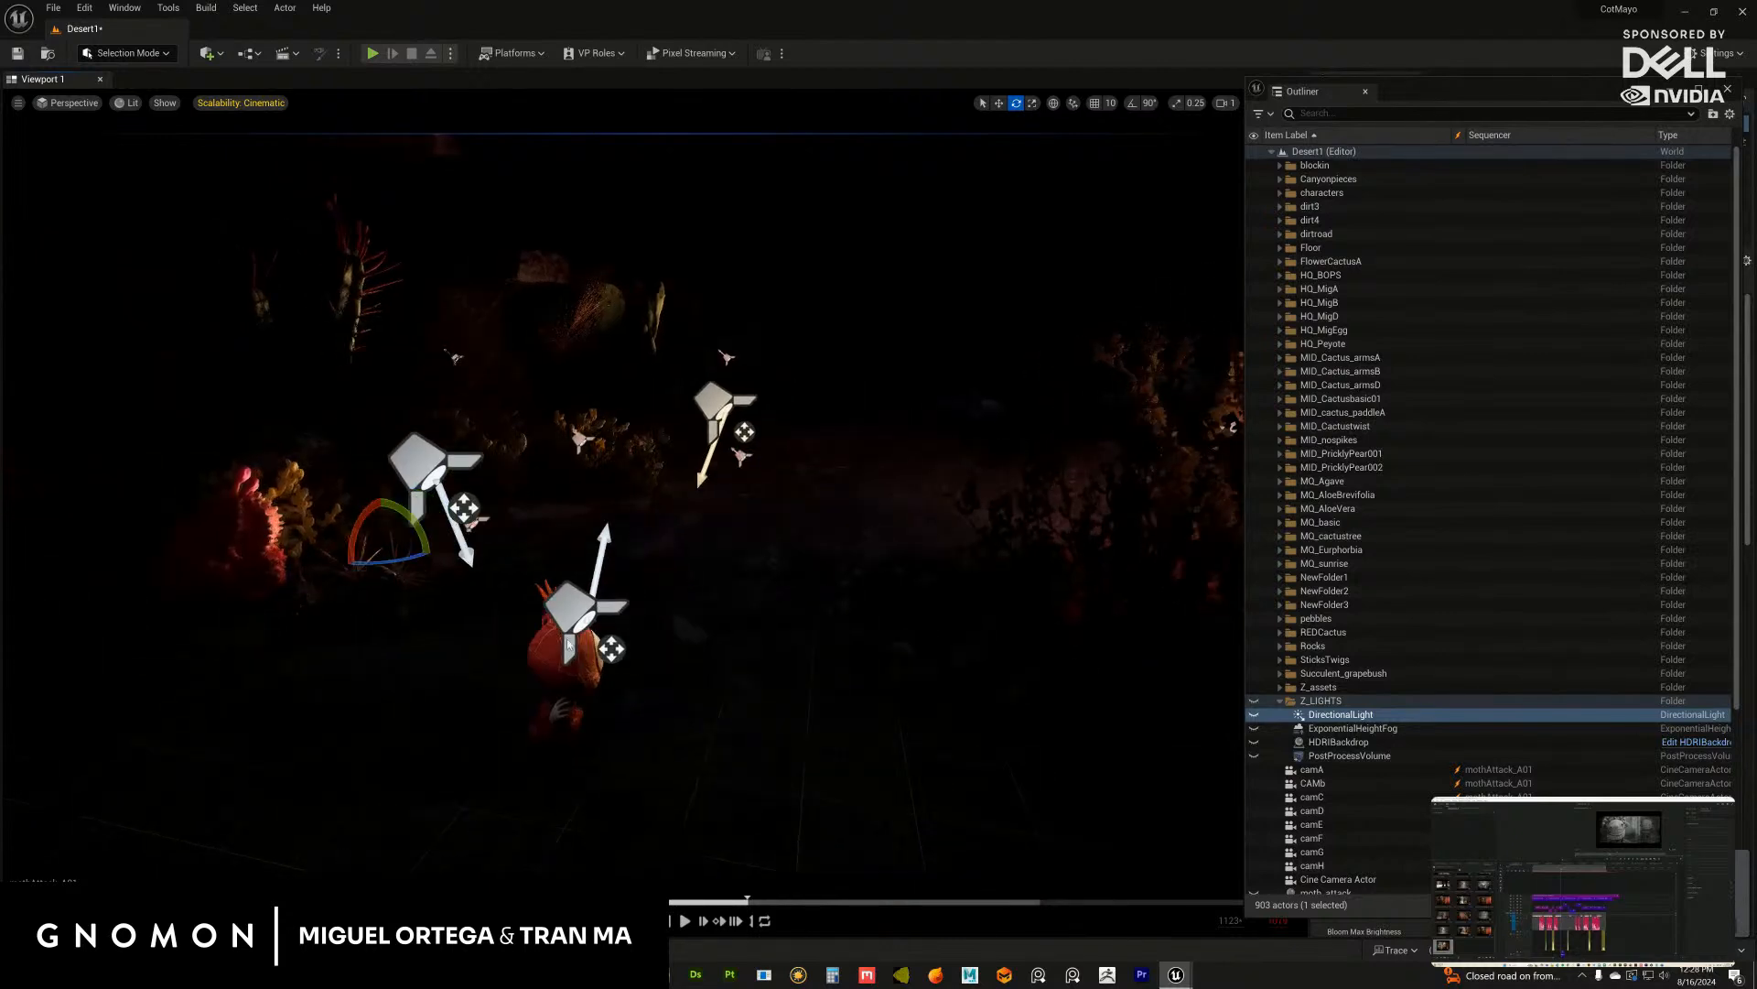
{"action": "scroll", "coordinate": [809, 576], "scroll_direction": "down", "scroll_amount": 8}
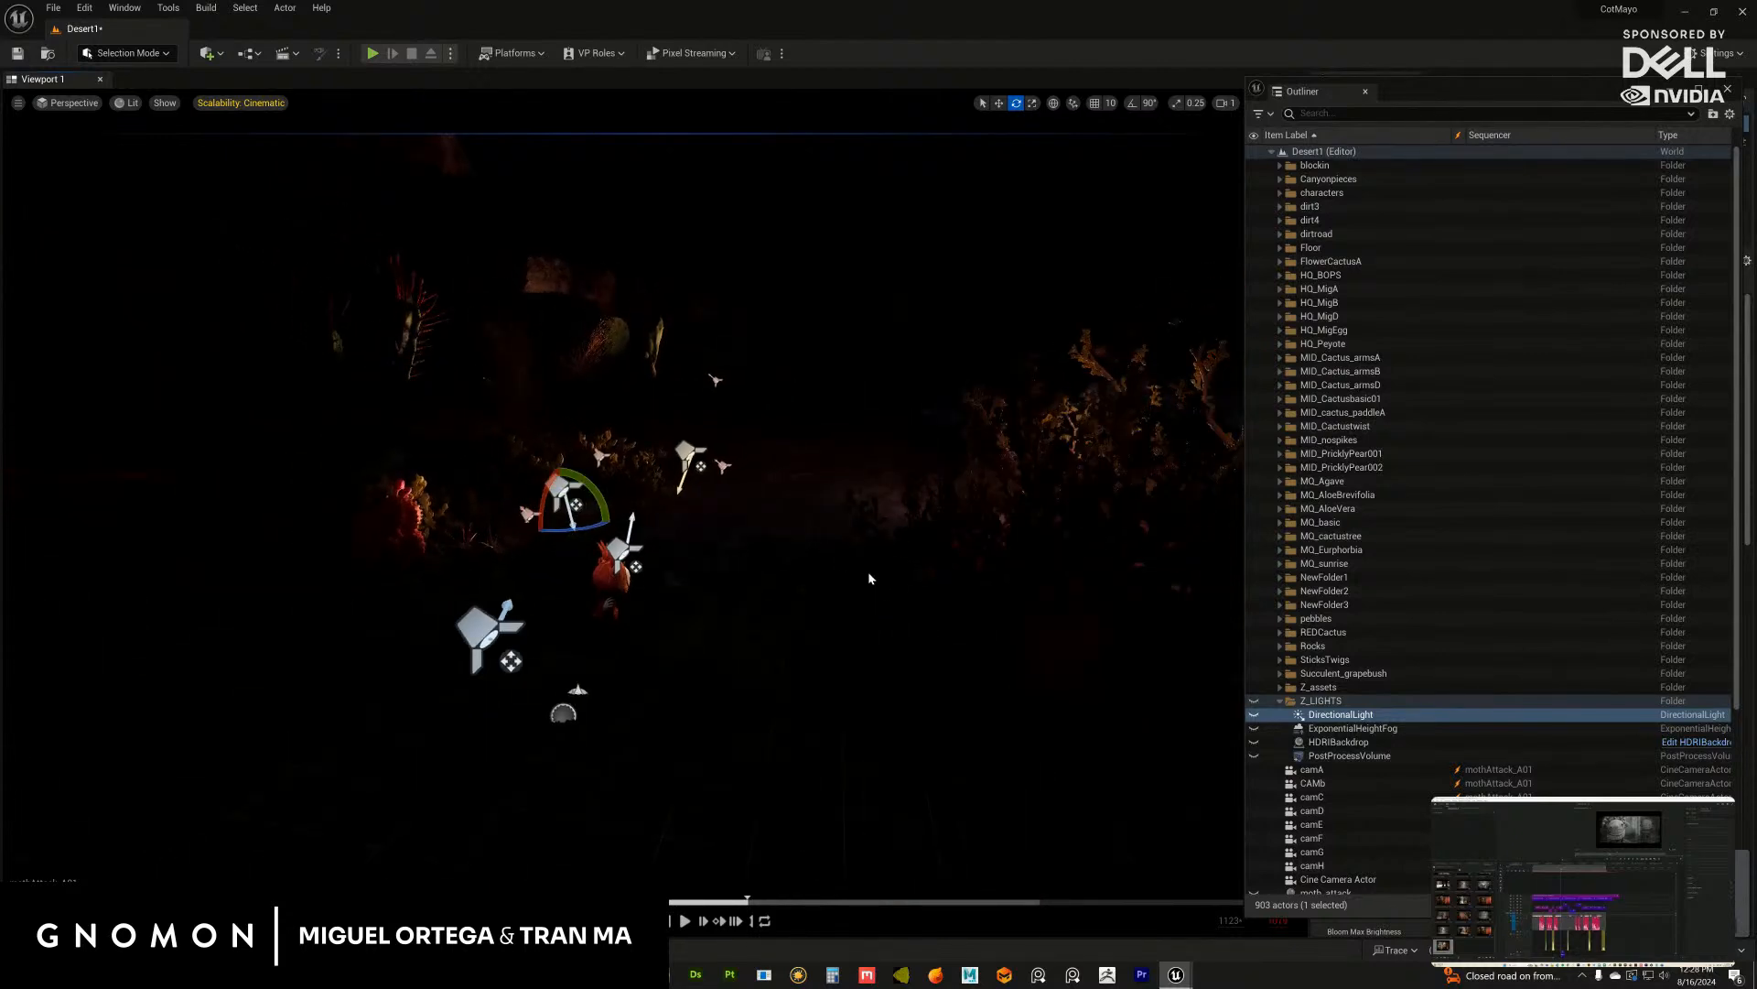
{"action": "scroll", "coordinate": [697, 431], "scroll_direction": "down", "scroll_amount": 1}
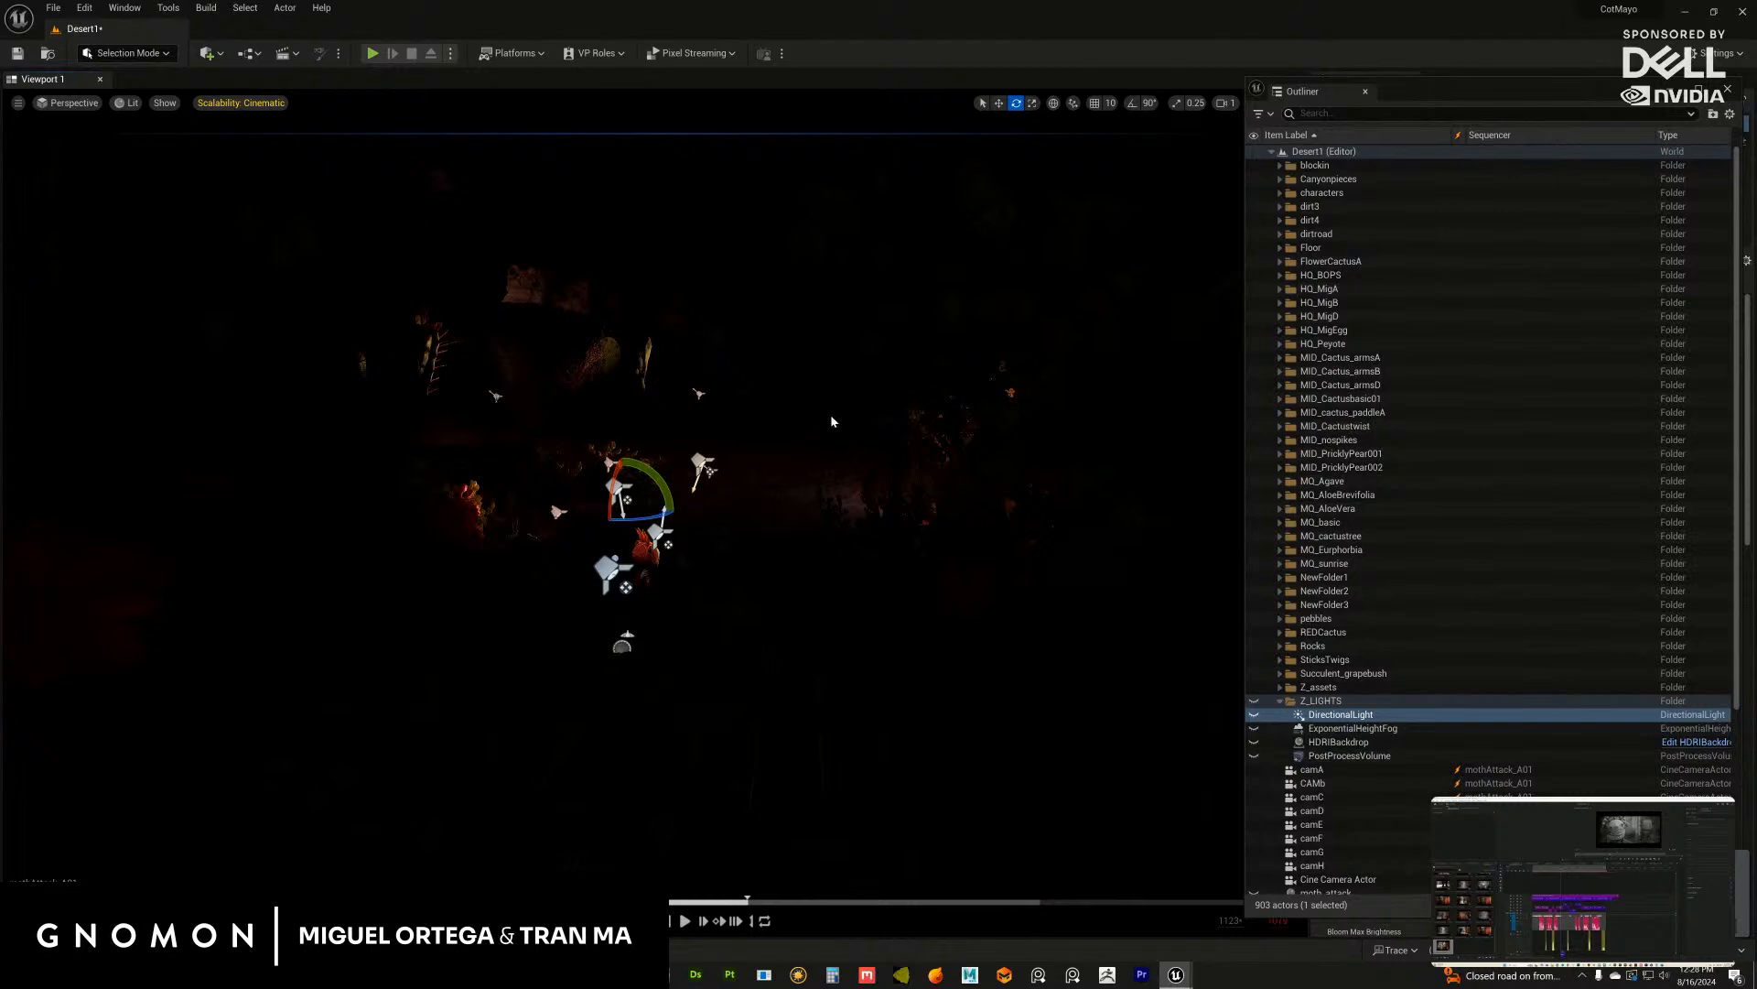
{"action": "right_click_drag", "start_coordinate": [831, 421], "coordinate": [983, 358]}
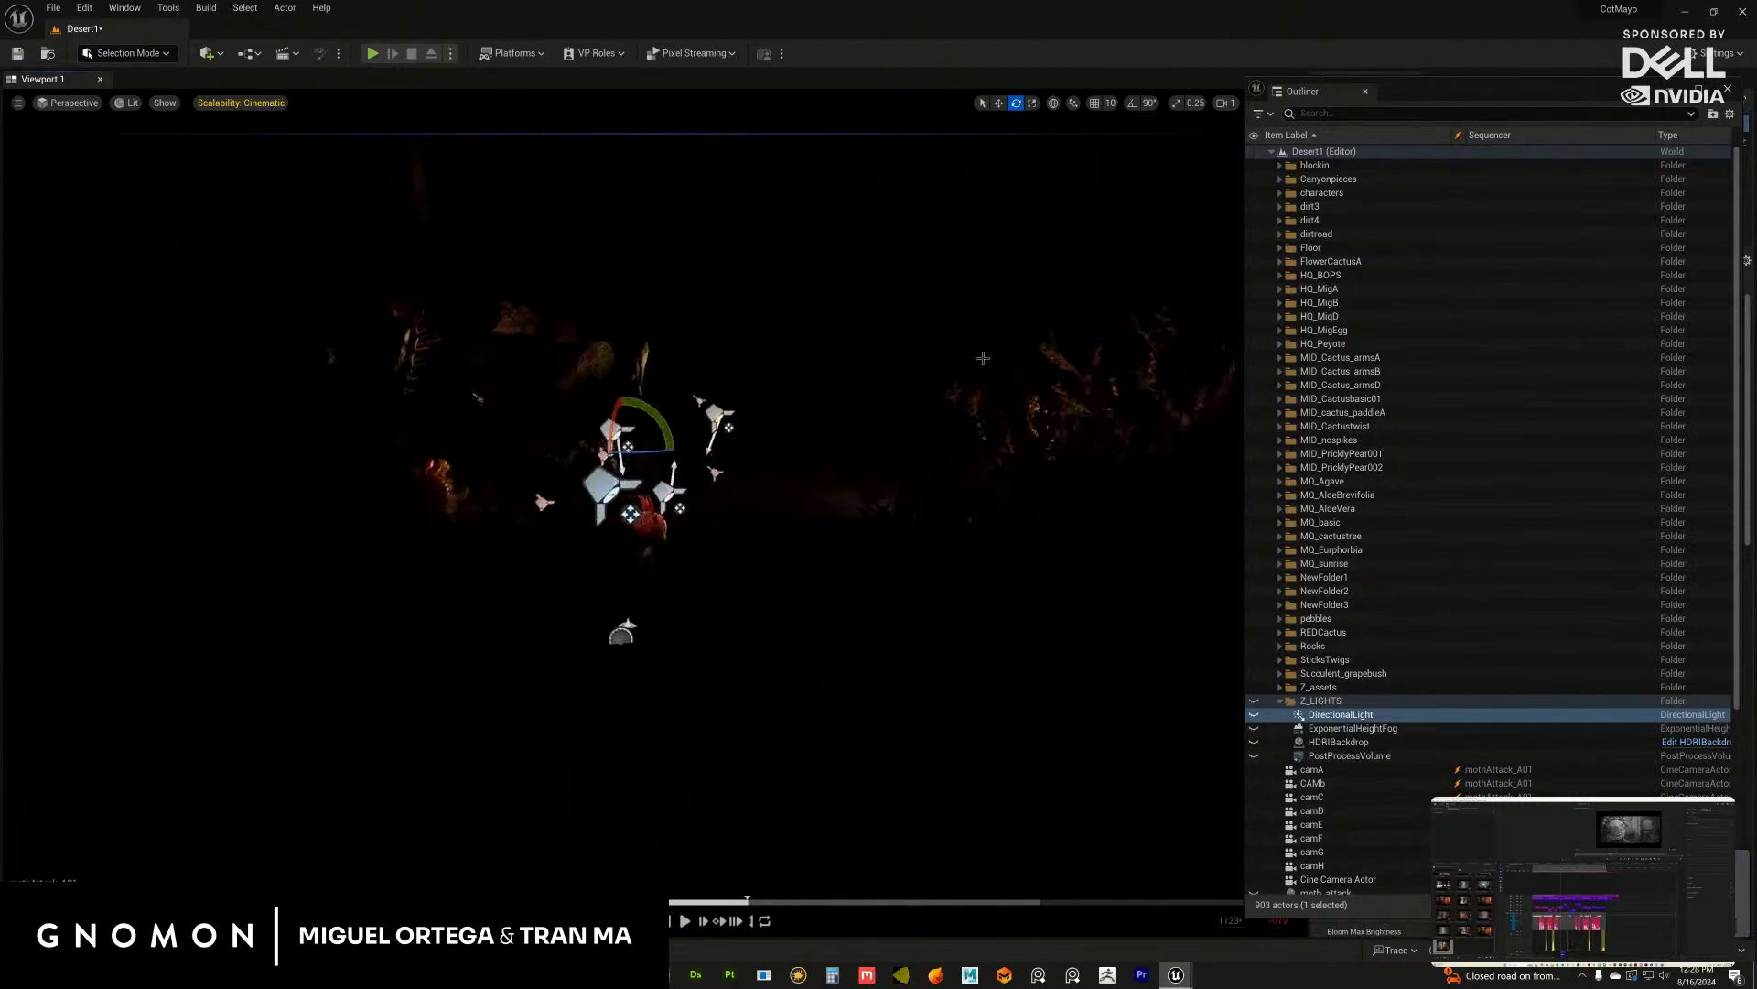
Step: Collapse the expanded scene folders, make the HDRIBackdrop in Z_LIGHTS visible again and reveal its detail settings
{"action": "left_click", "coordinate": [808, 485]}
{"action": "left_click", "coordinate": [1282, 154]}
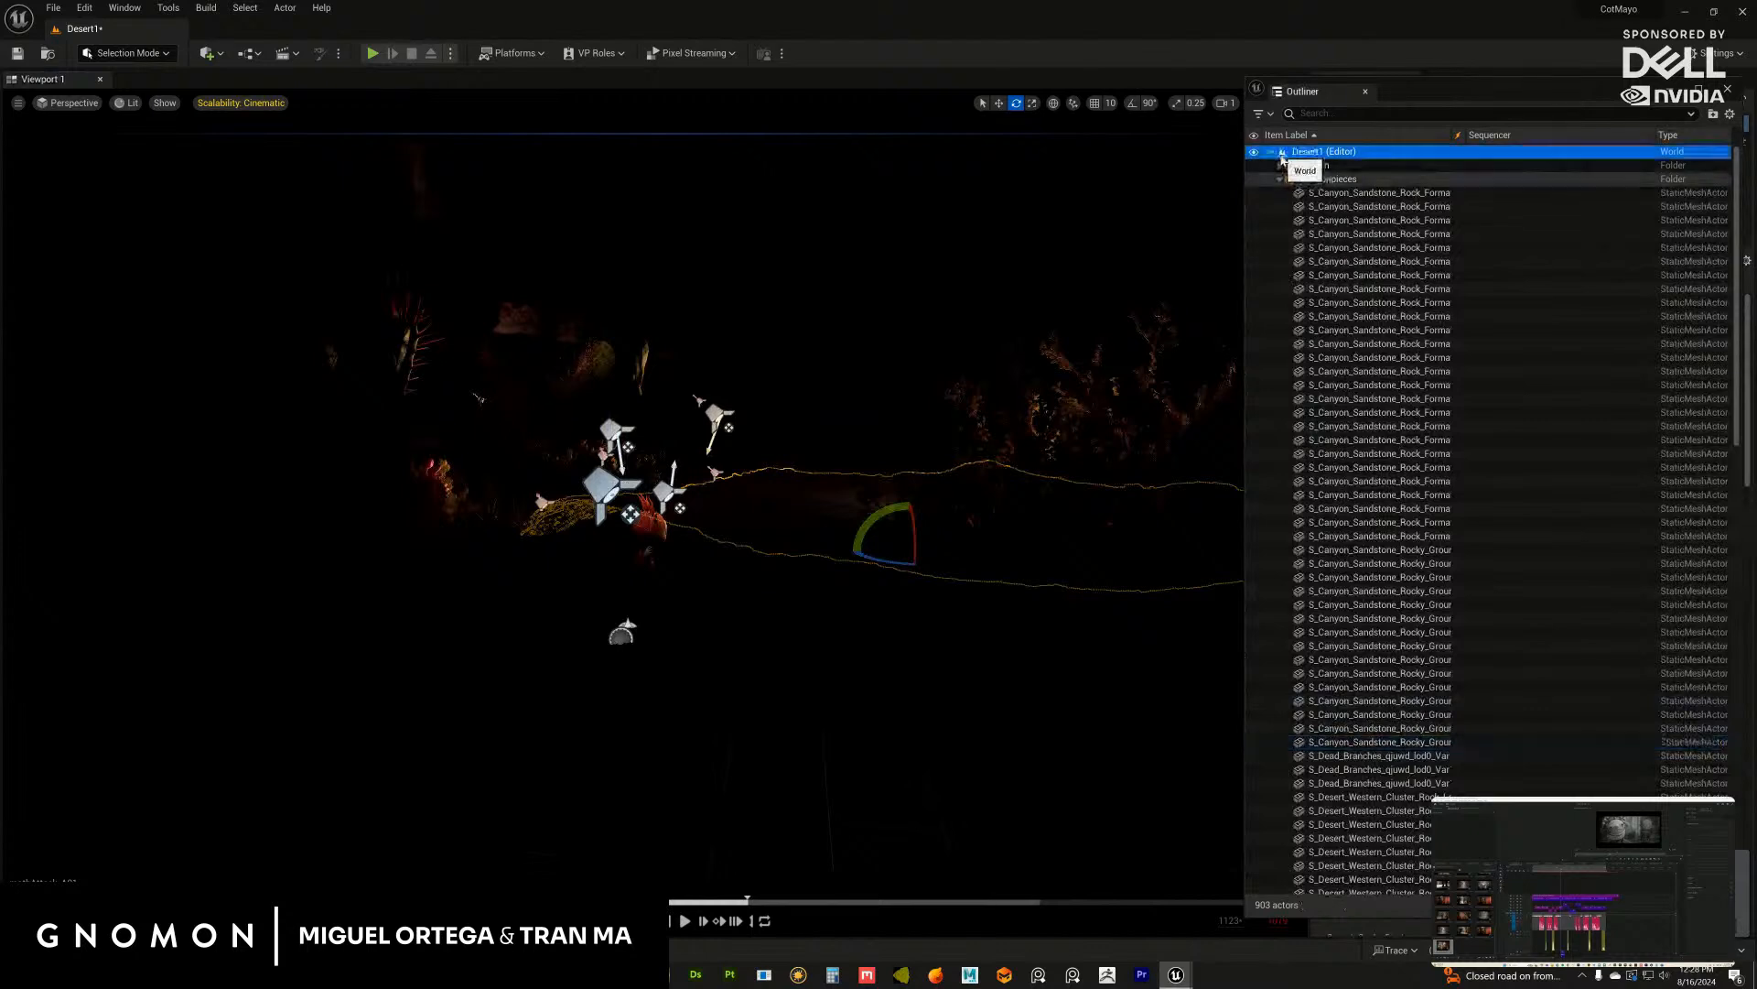
{"action": "left_click", "coordinate": [1271, 152]}
{"action": "left_click", "coordinate": [1272, 153]}
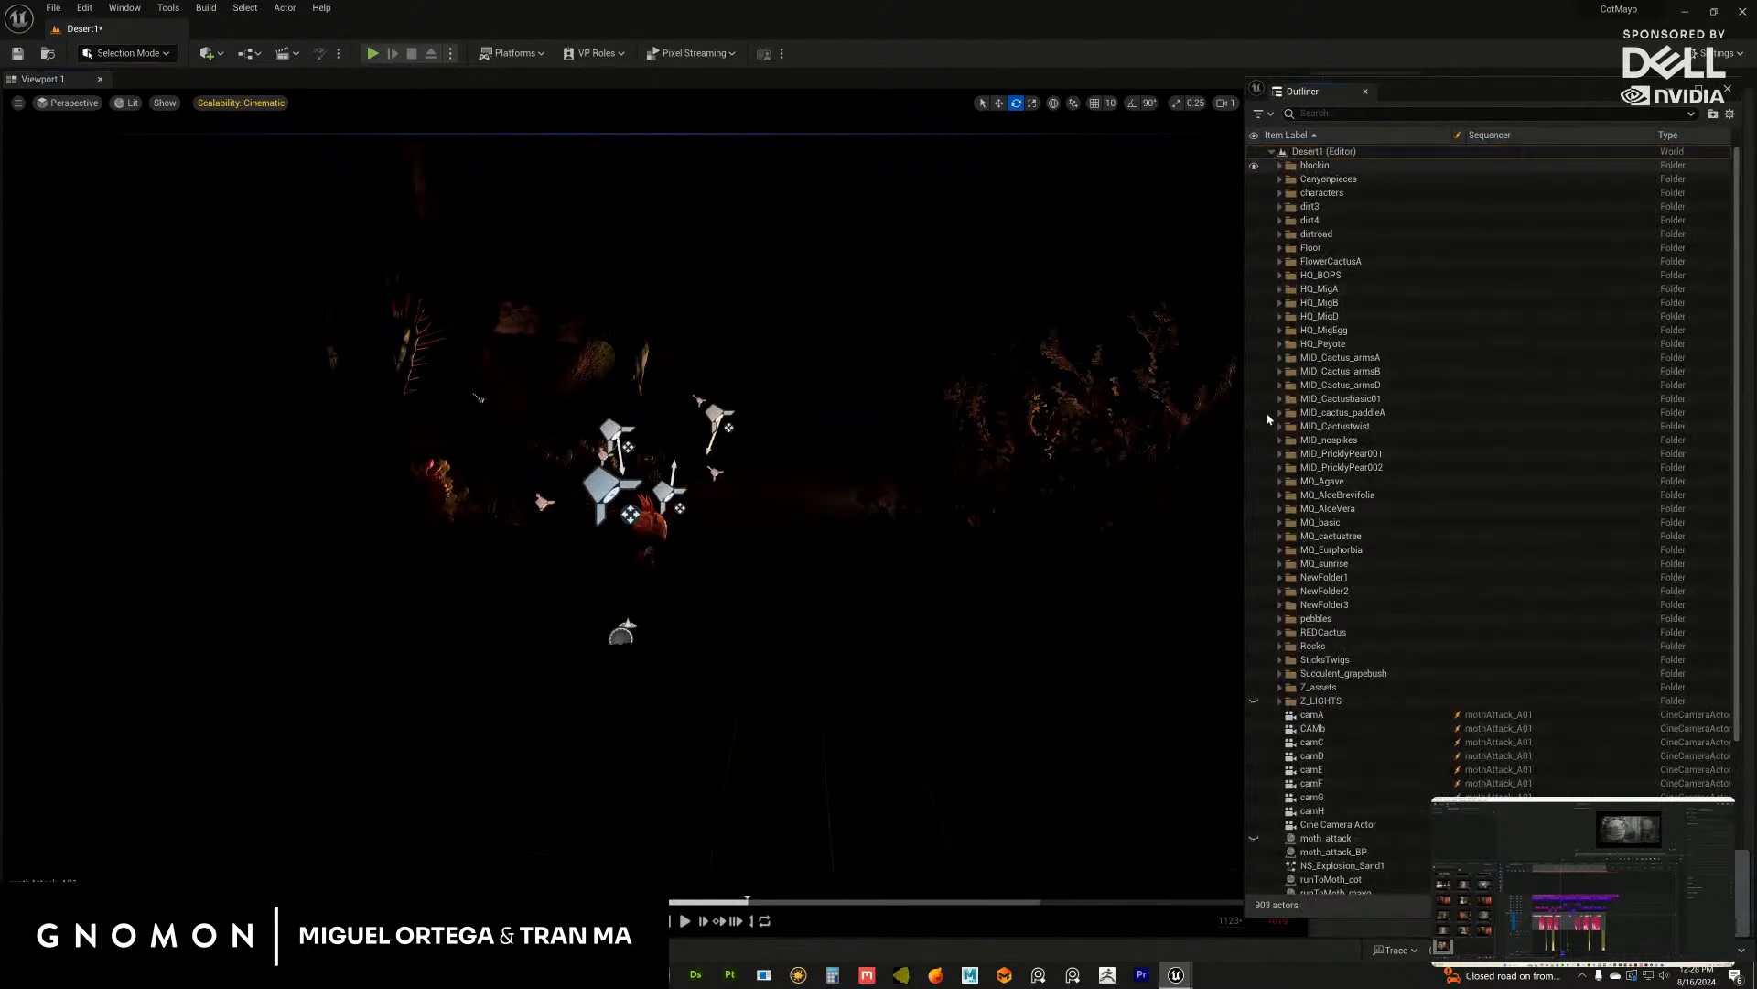
{"action": "left_click", "coordinate": [1280, 700]}
{"action": "left_click", "coordinate": [1337, 743]}
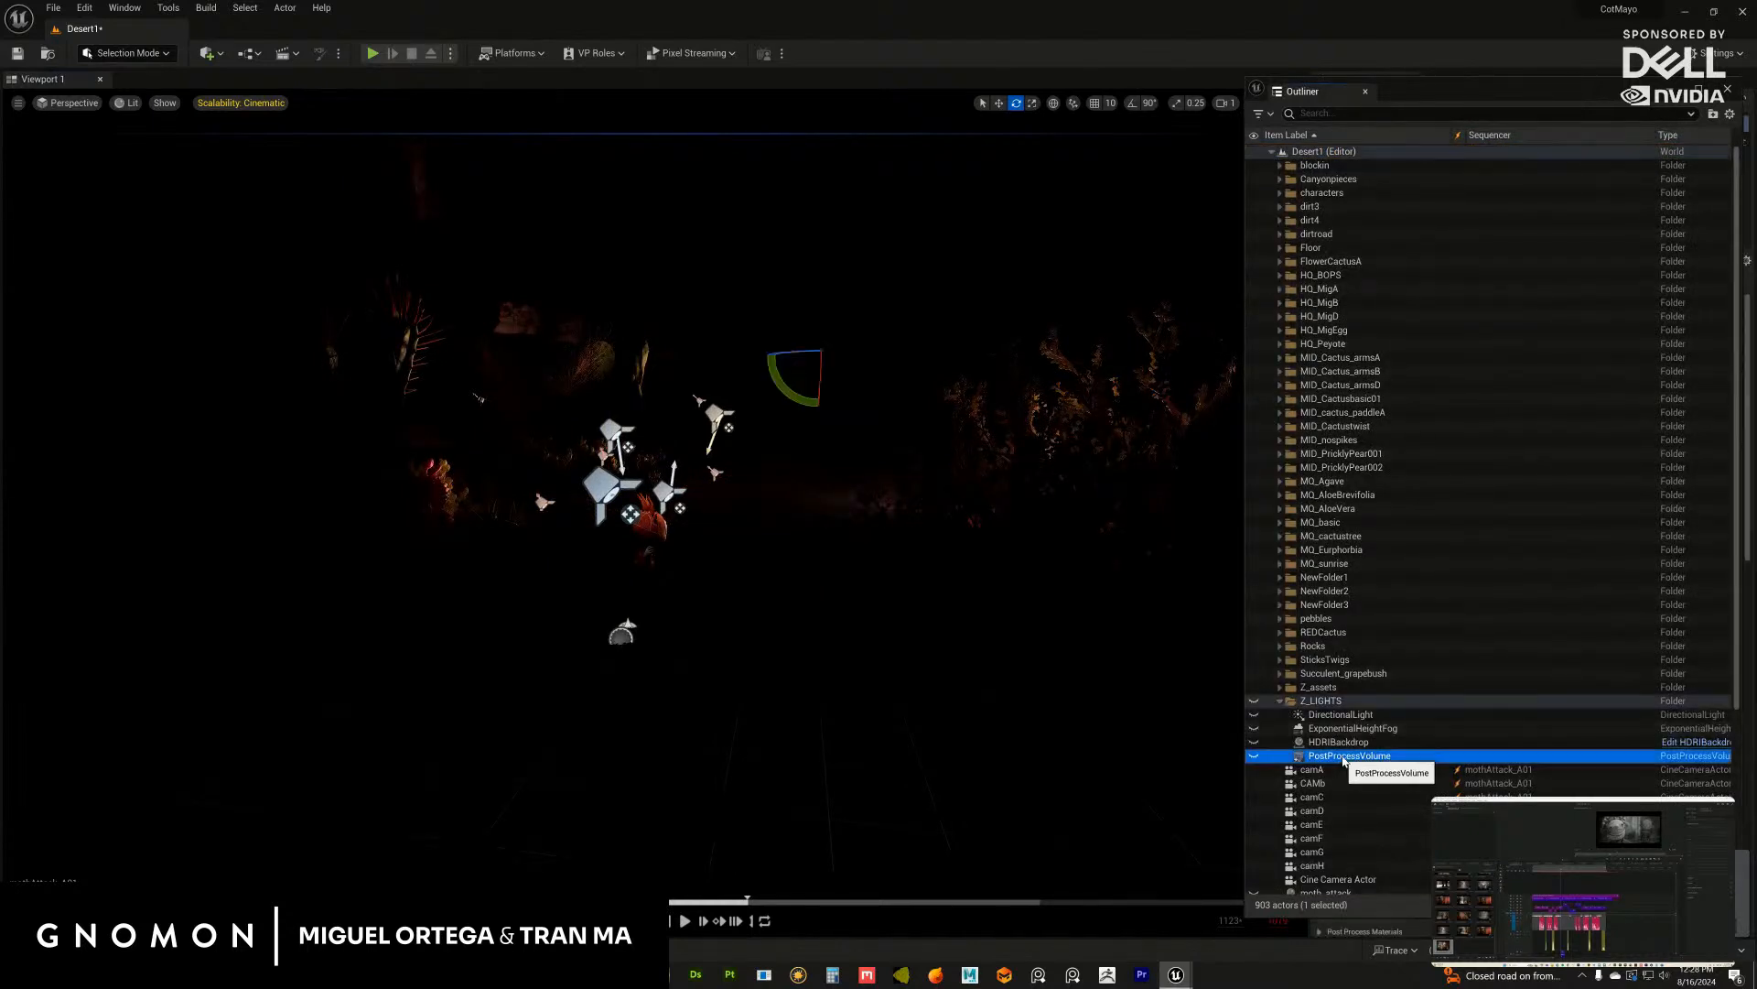
{"action": "left_click", "coordinate": [1254, 743]}
{"action": "left_click_drag", "start_coordinate": [847, 552], "coordinate": [879, 613], "text": "alt"}
{"action": "key", "text": "g"}
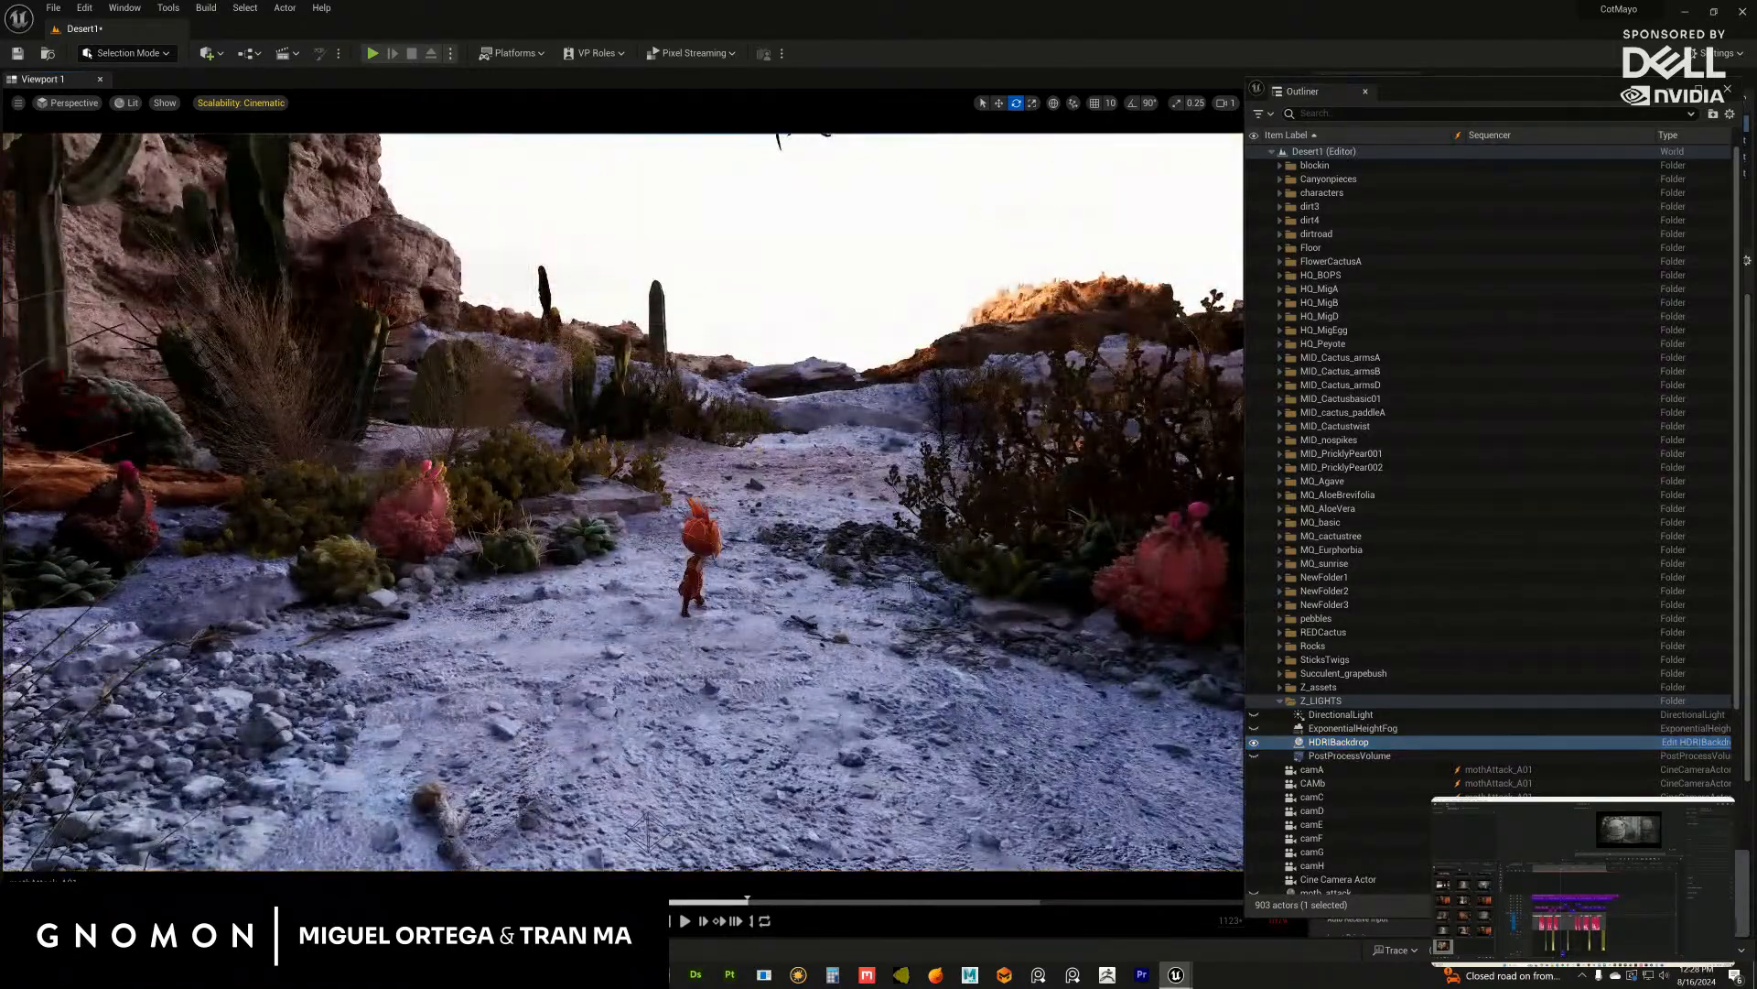
{"action": "mouse_move", "coordinate": [935, 553]}
{"action": "left_mouse_down", "text": "alt"}
{"action": "mouse_move", "coordinate": [904, 536]}
{"action": "mouse_move", "coordinate": [961, 538]}
{"action": "left_mouse_up", "text": "alt"}
{"action": "left_click_drag", "start_coordinate": [1485, 92], "coordinate": [1756, 99]}
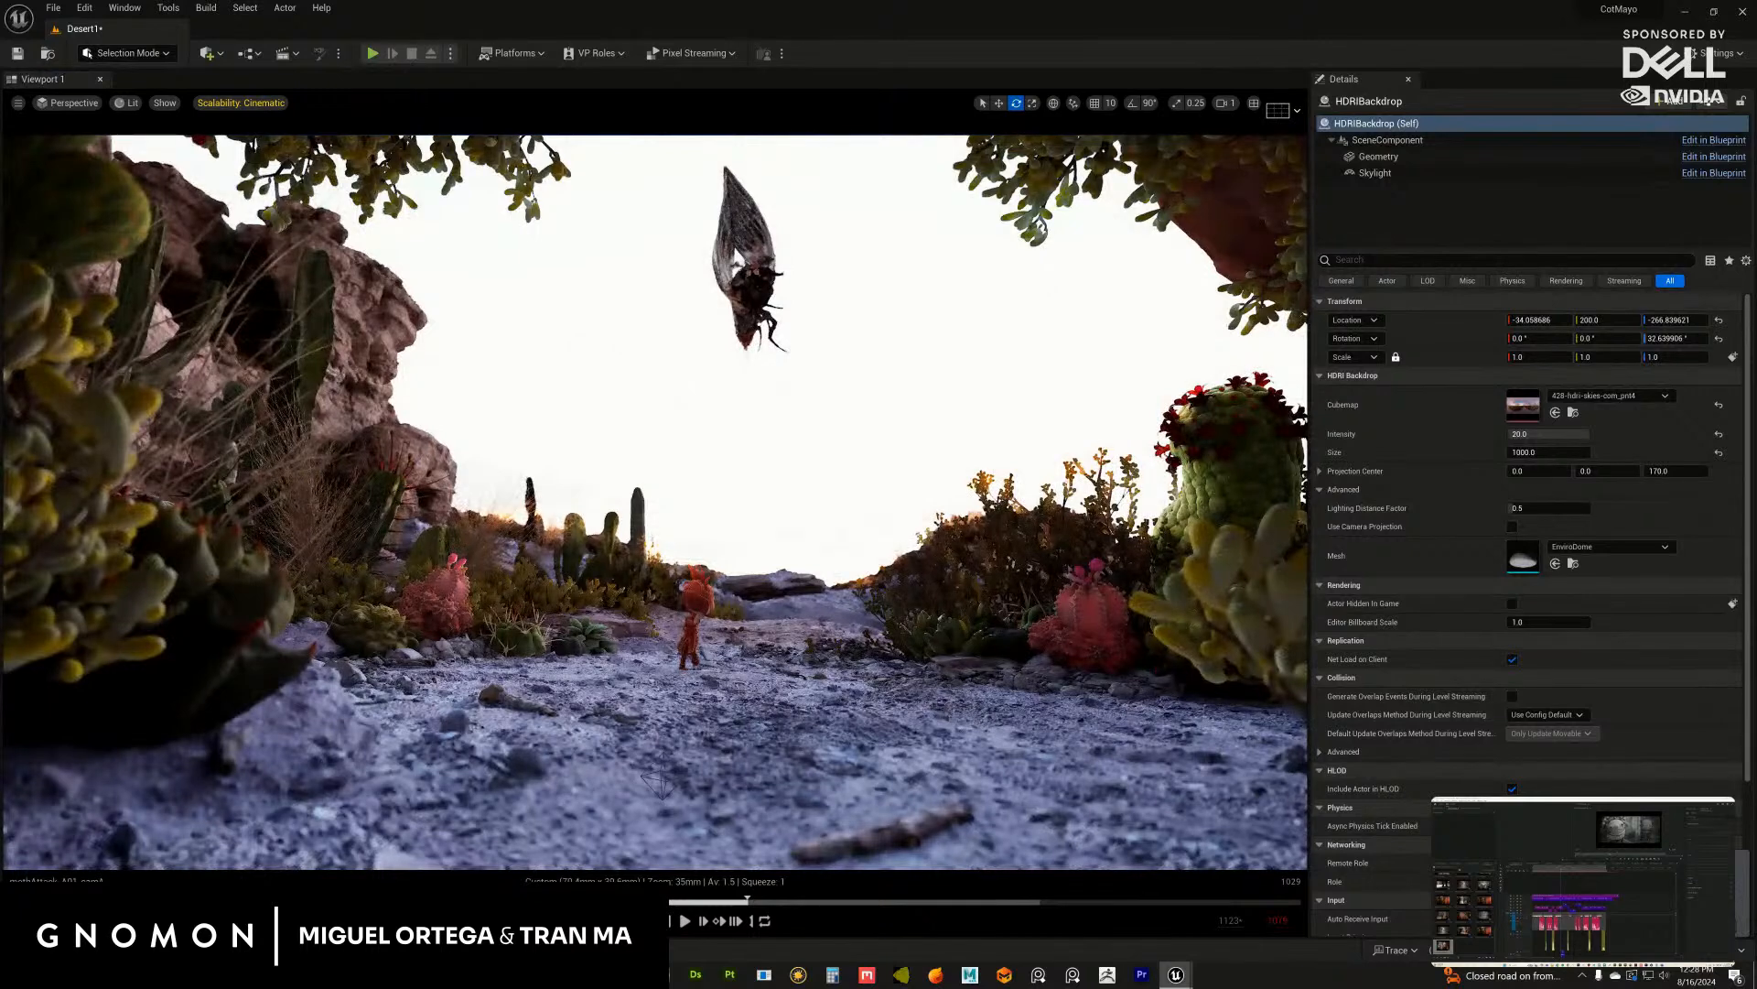
Step: Turn the ExponentialHeightFog back on and select it to reveal its fog settings
{"action": "left_click_drag", "start_coordinate": [1756, 91], "coordinate": [1393, 80]}
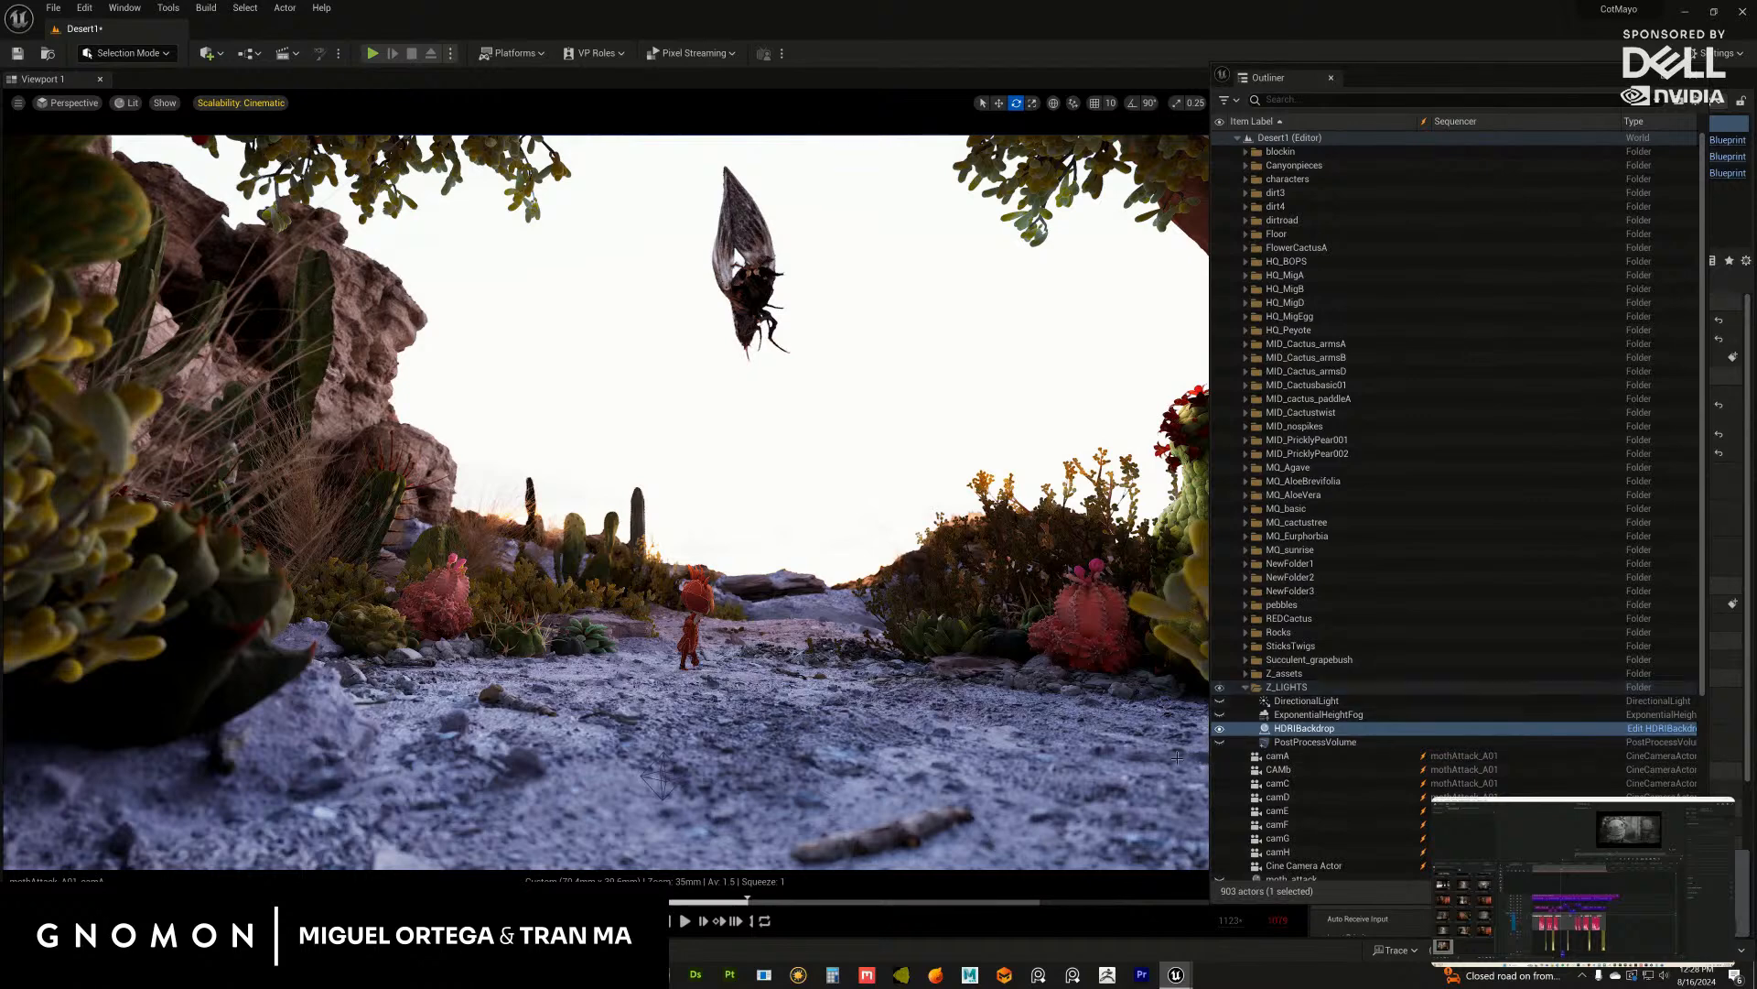
{"action": "left_click", "coordinate": [1220, 728]}
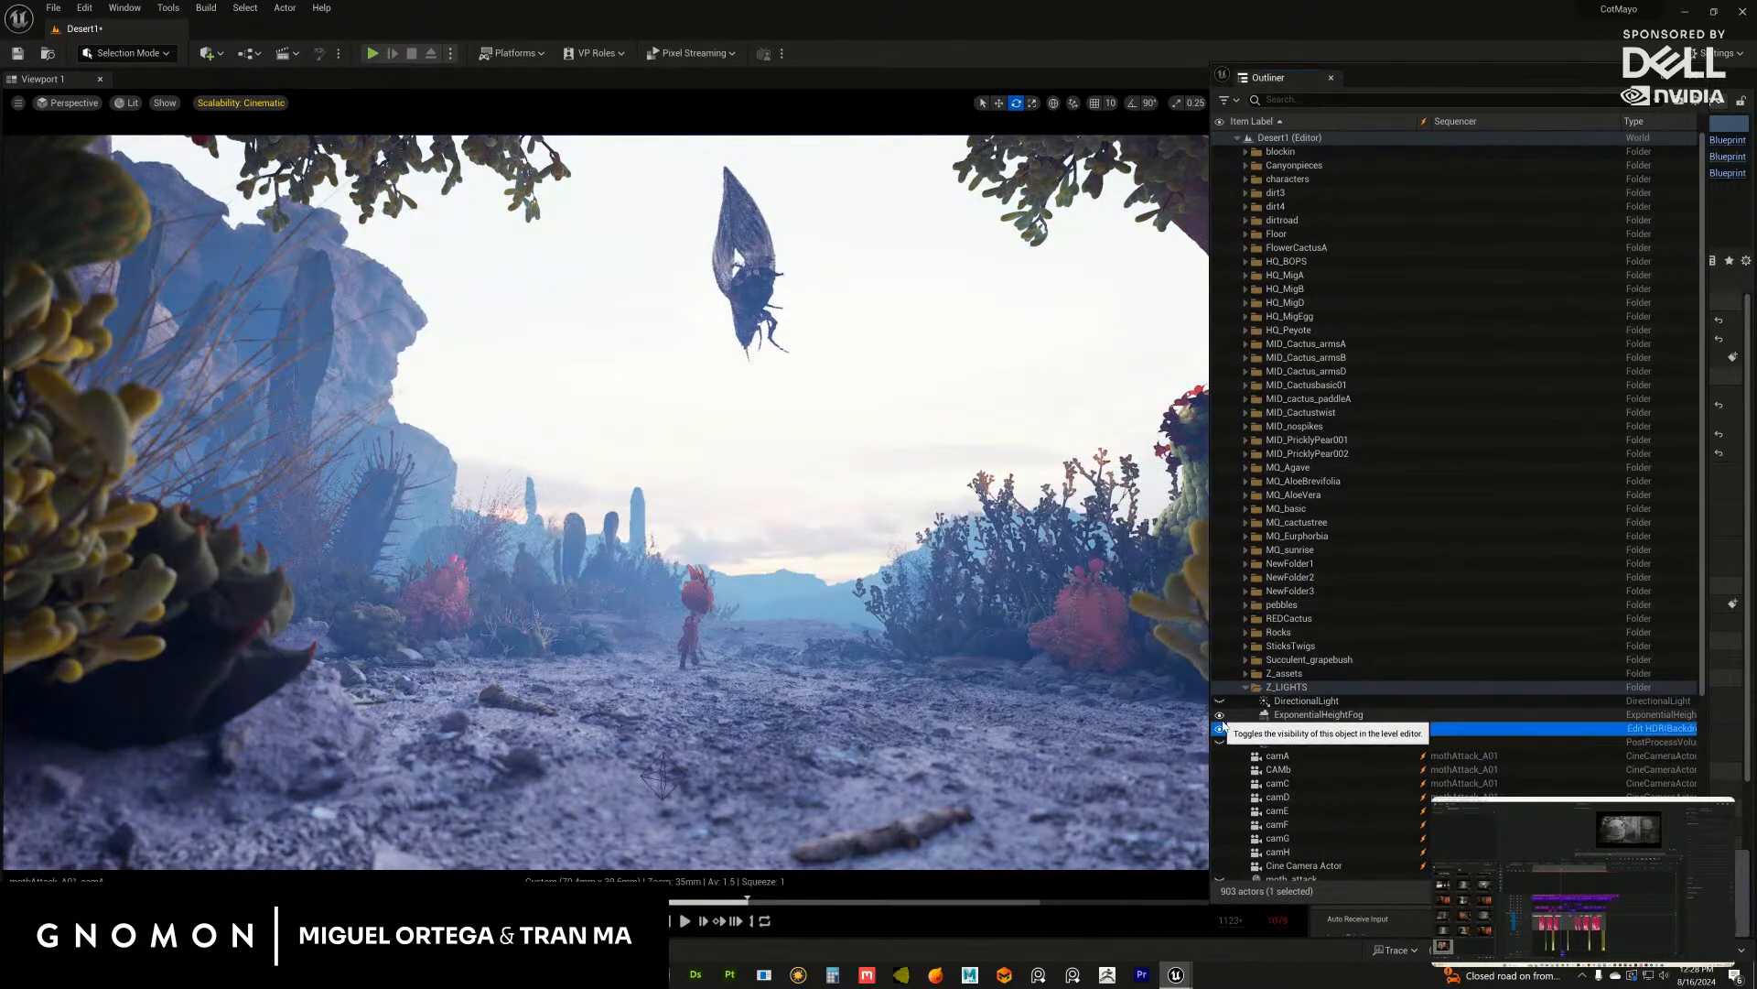
{"action": "left_click", "coordinate": [1220, 727]}
{"action": "left_click", "coordinate": [1220, 727]}
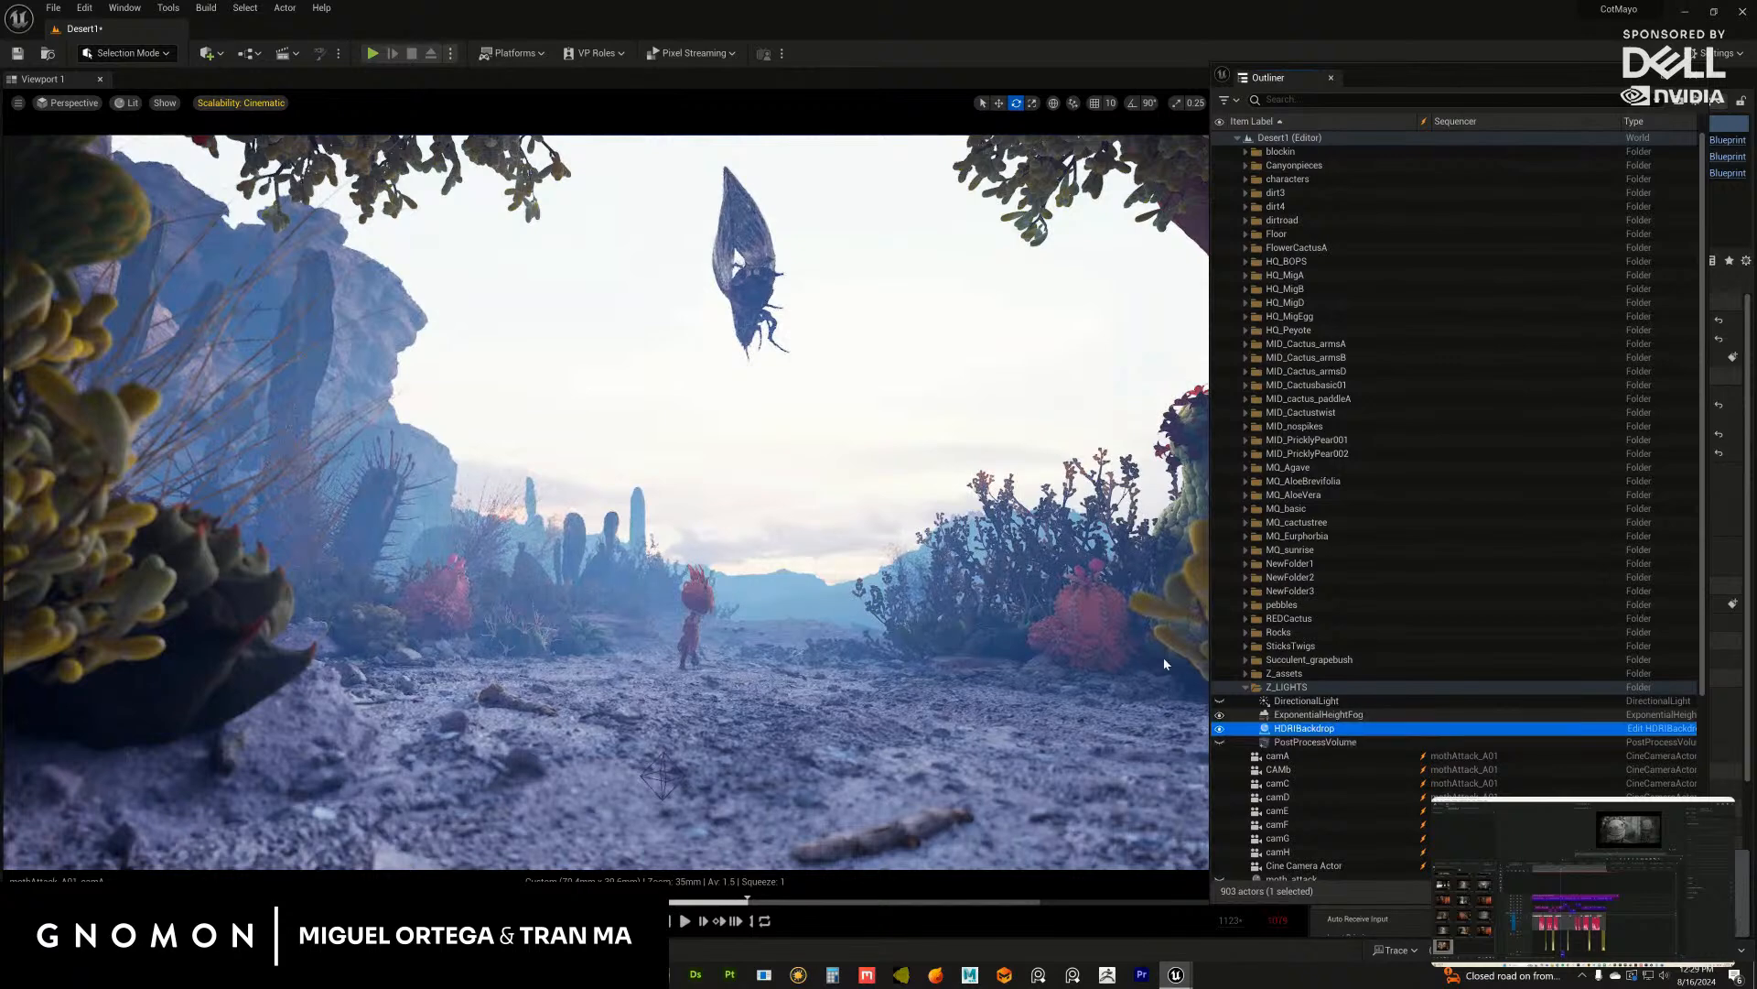
{"action": "left_click", "coordinate": [1309, 714]}
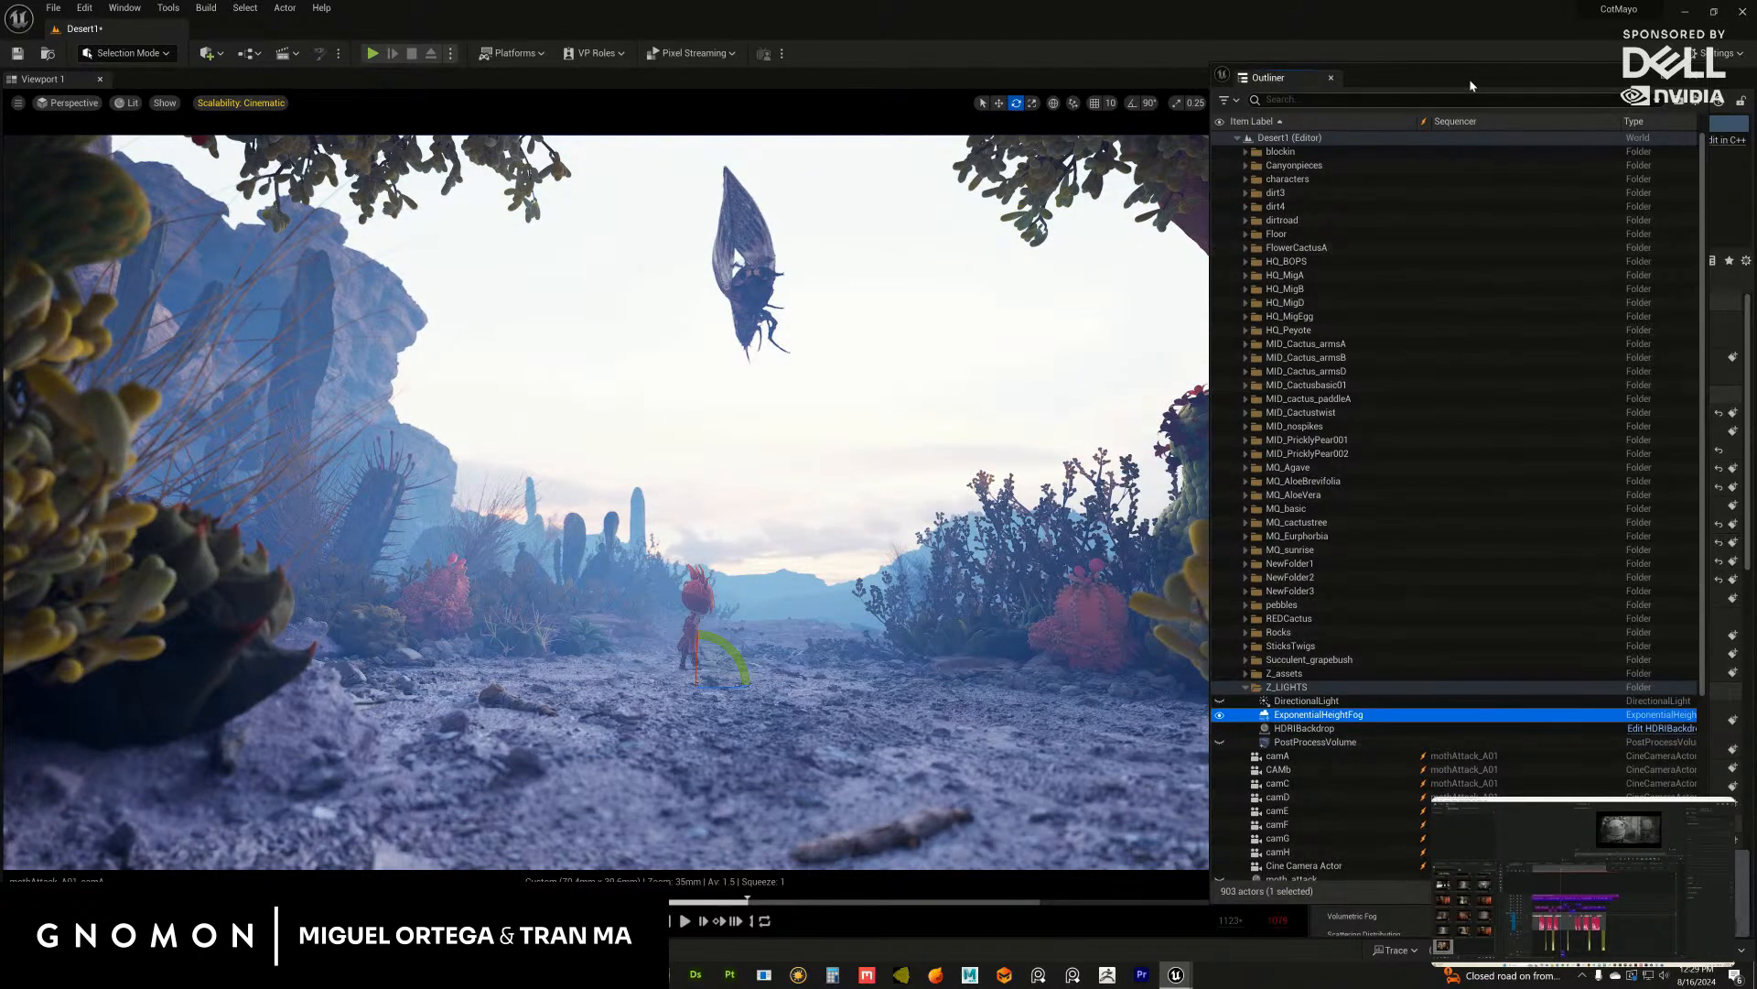
{"action": "left_click_drag", "start_coordinate": [1471, 81], "coordinate": [1756, 96]}
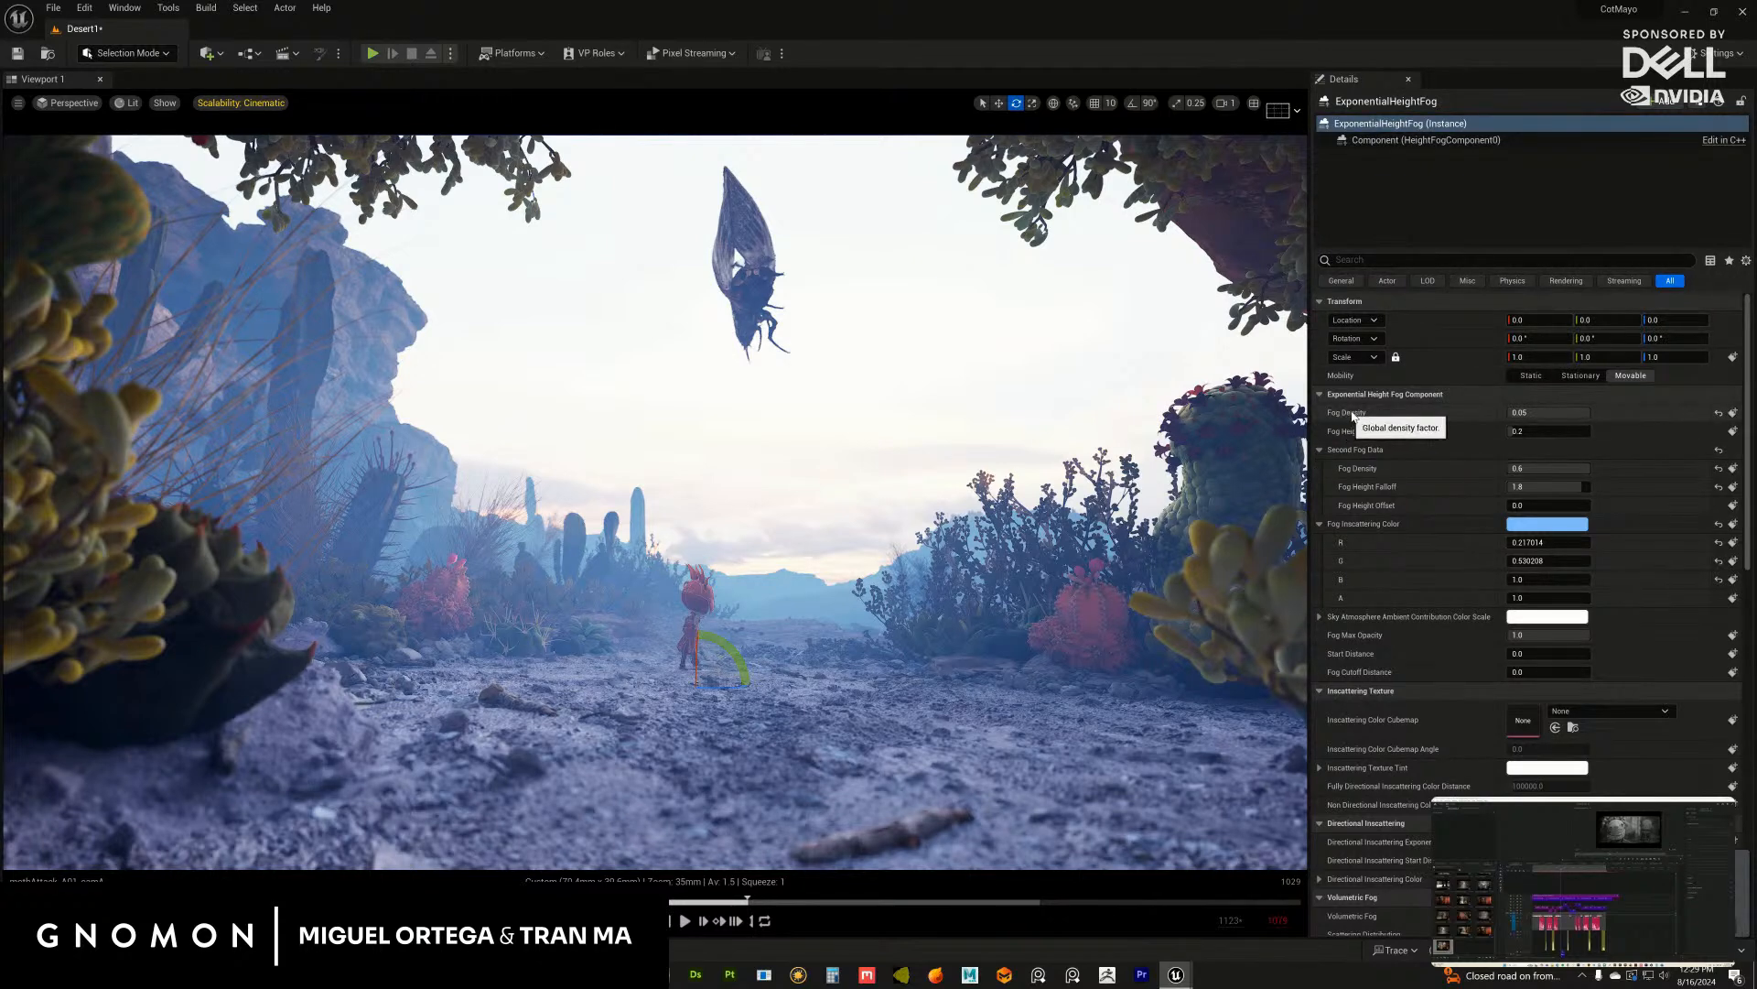
Step: Test the shot with the second fog data's Fog Density at 0 and restore it to 0.6
{"action": "left_click", "coordinate": [1548, 470]}
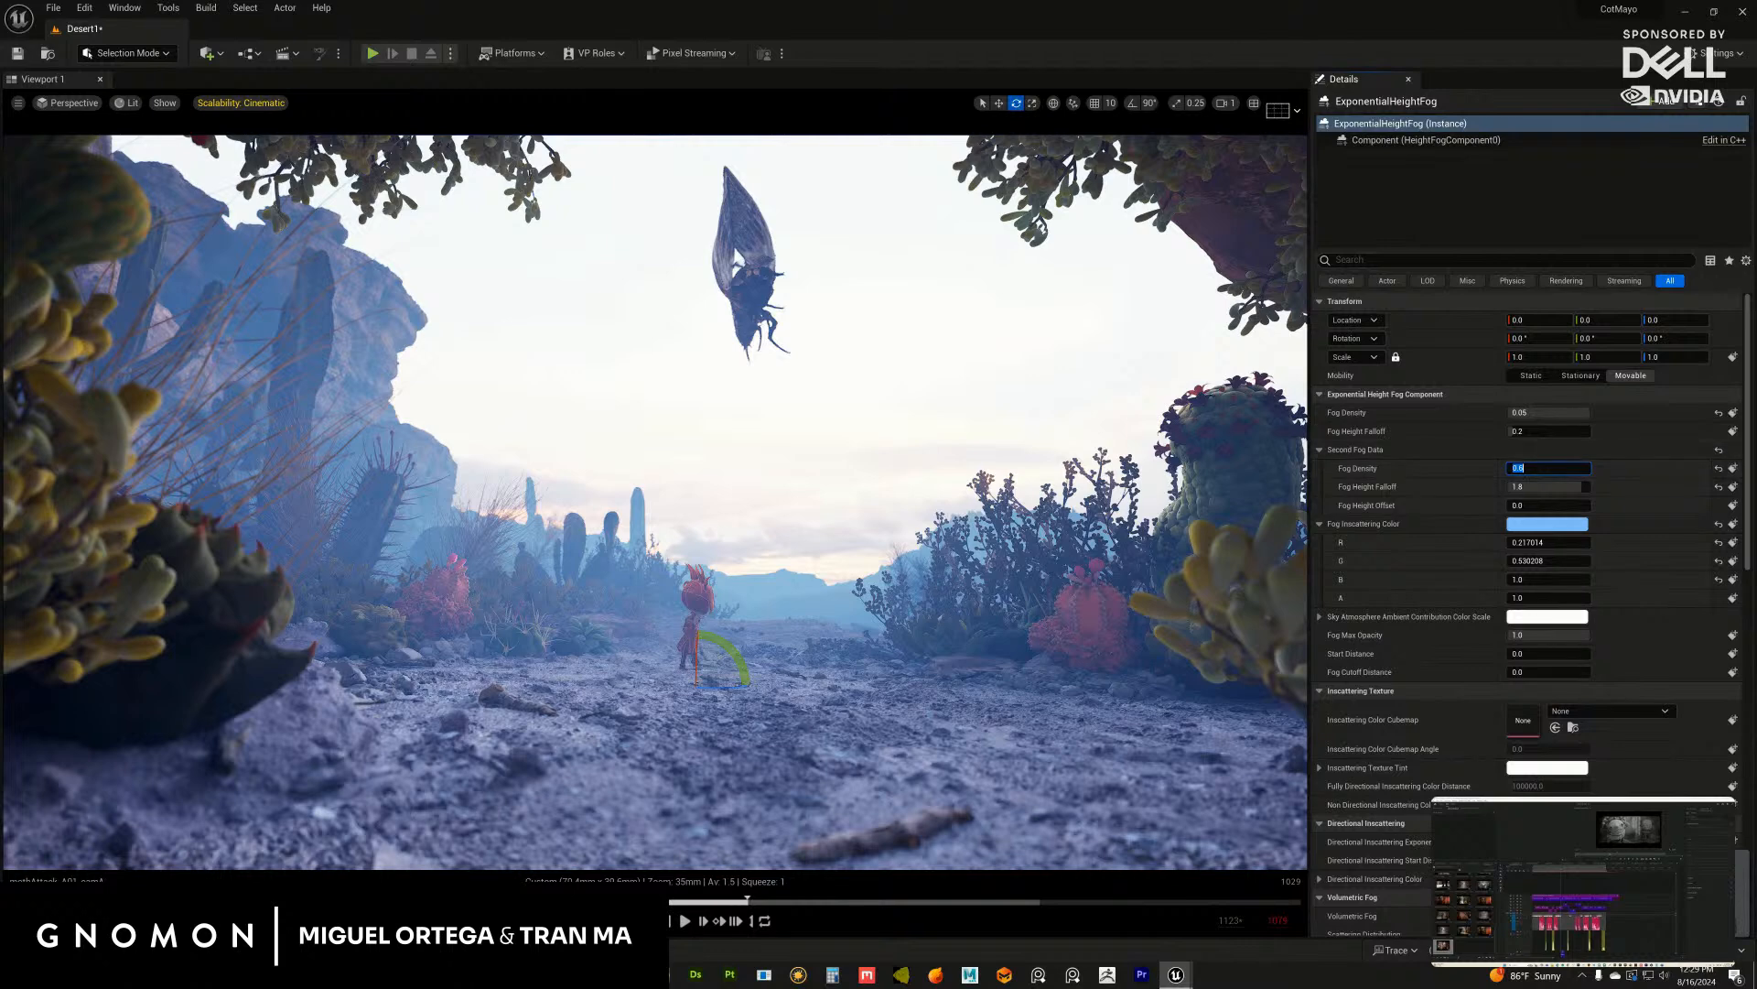
{"action": "type", "text": "0"}
{"action": "key", "text": "Return"}
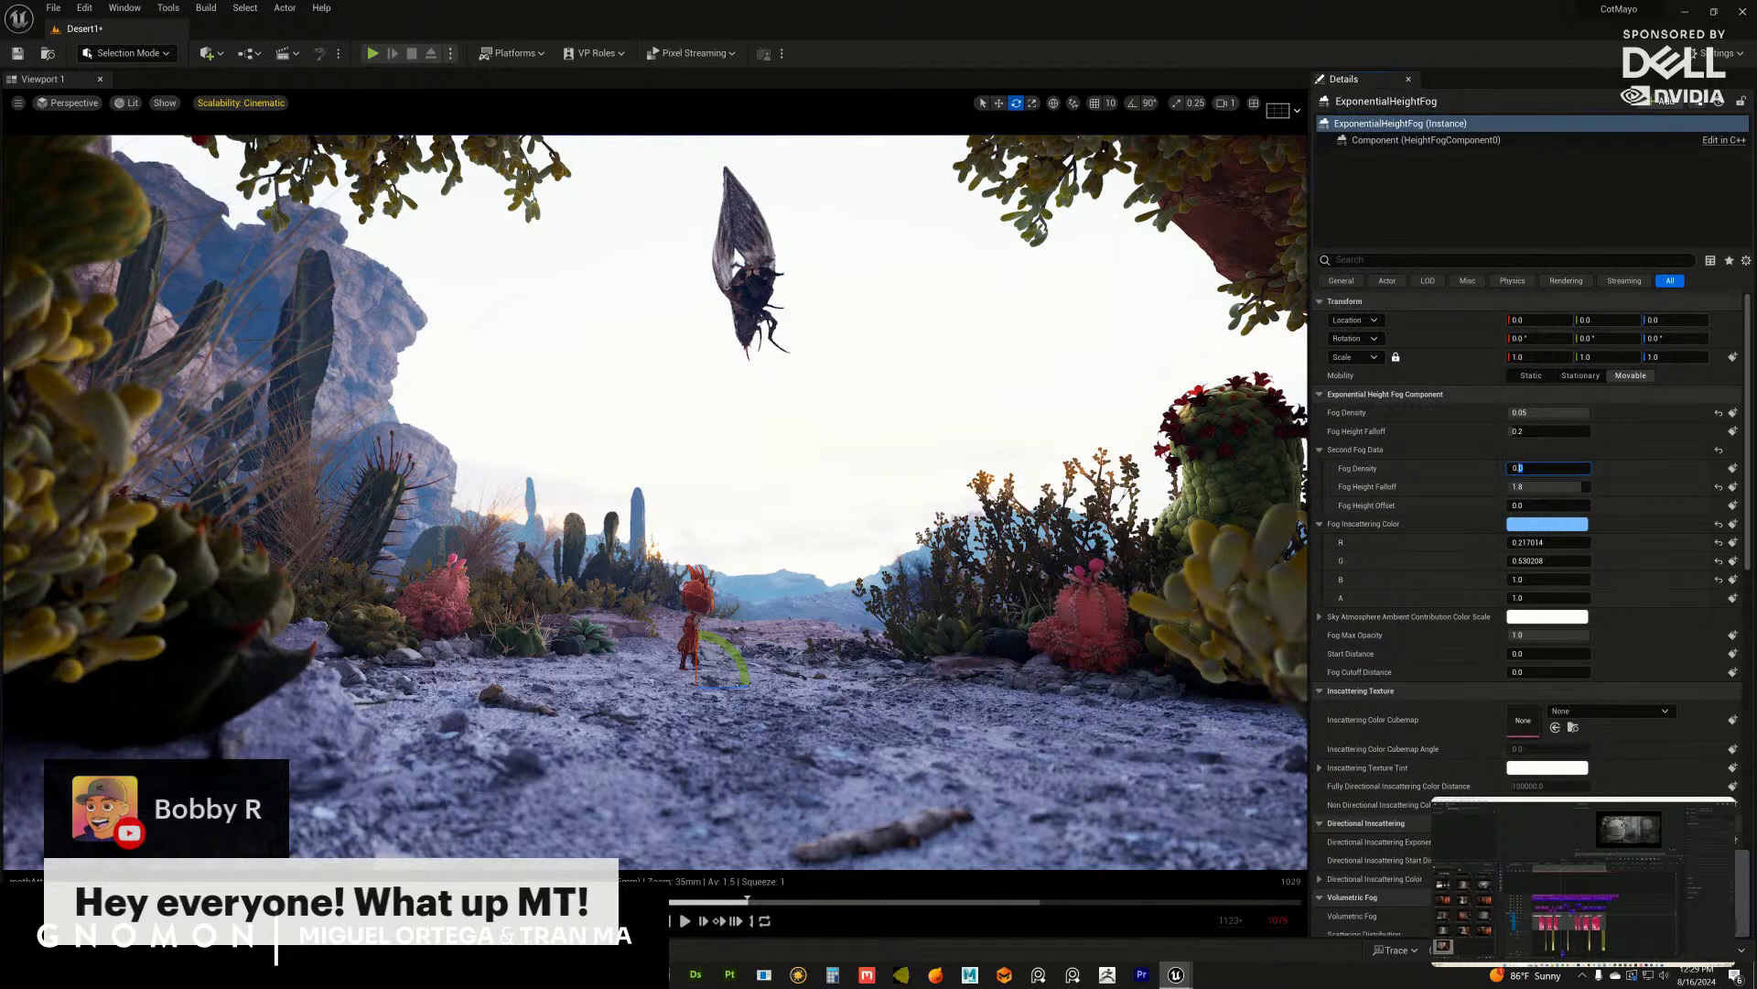
{"action": "type", "text": "6"}
{"action": "key", "text": "Return"}
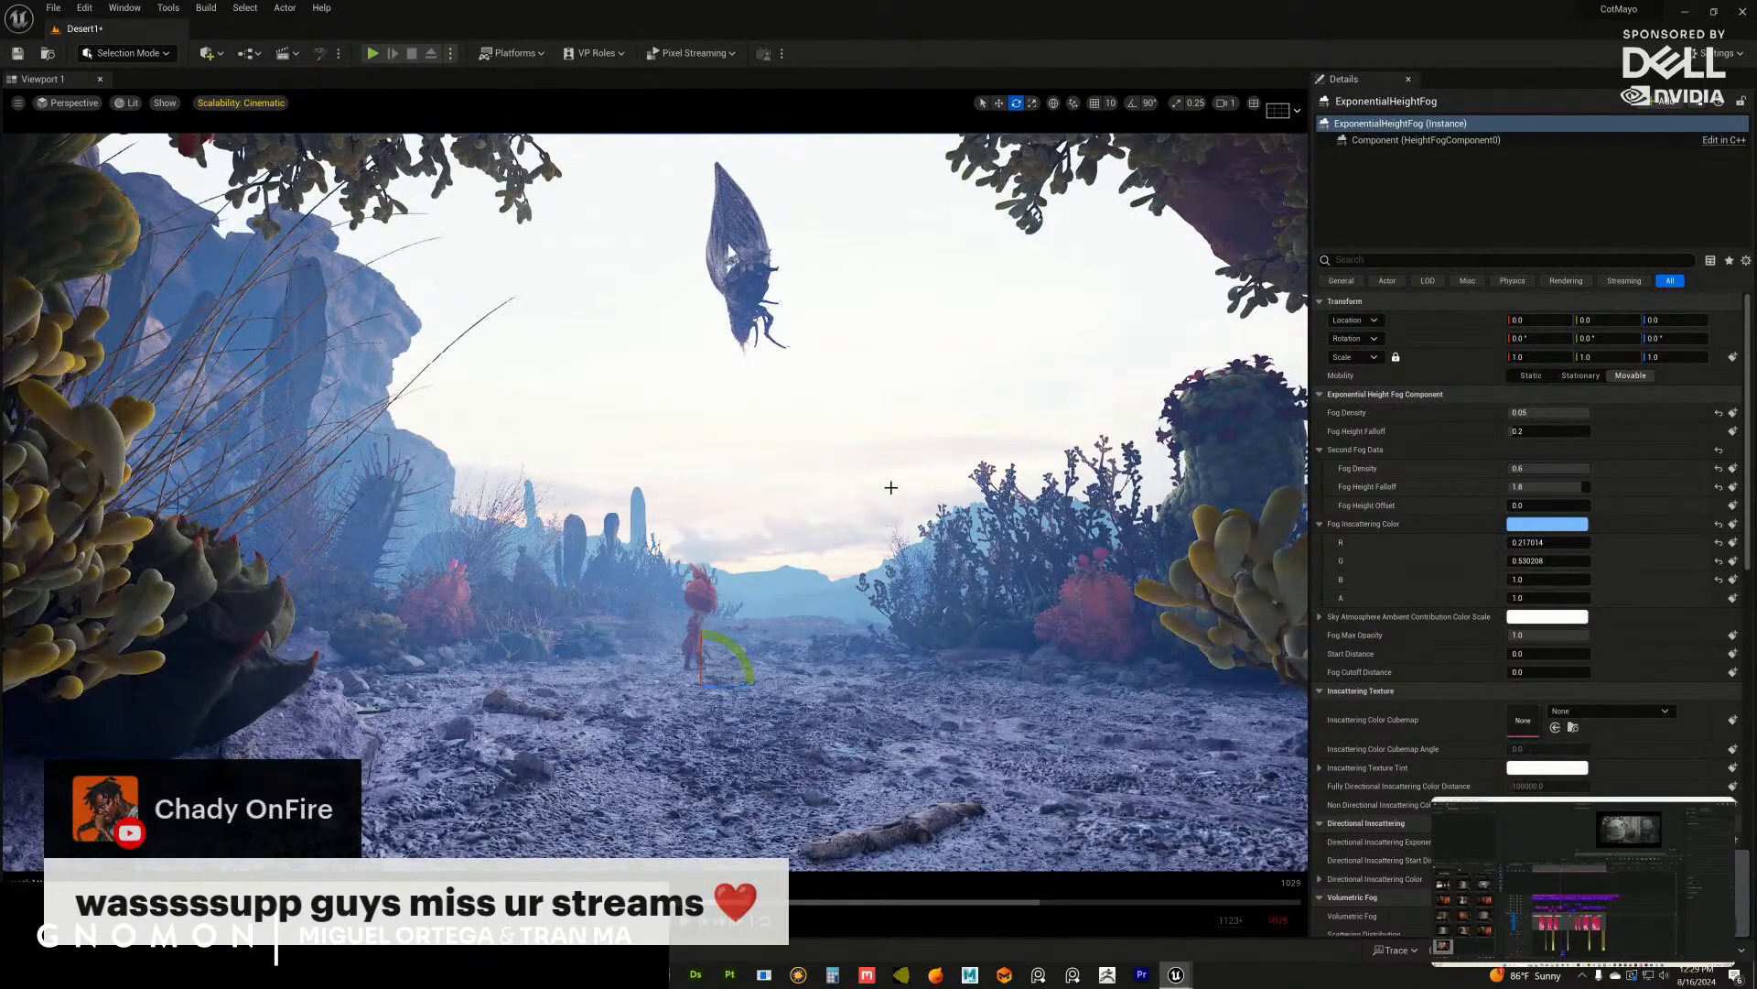
Step: Inspect the fogged canyon from above, picking out the distant rock formation and cliff, and return to the shot camera view
{"action": "left_click_drag", "start_coordinate": [871, 535], "coordinate": [757, 291], "text": "alt"}
{"action": "left_click", "coordinate": [828, 275]}
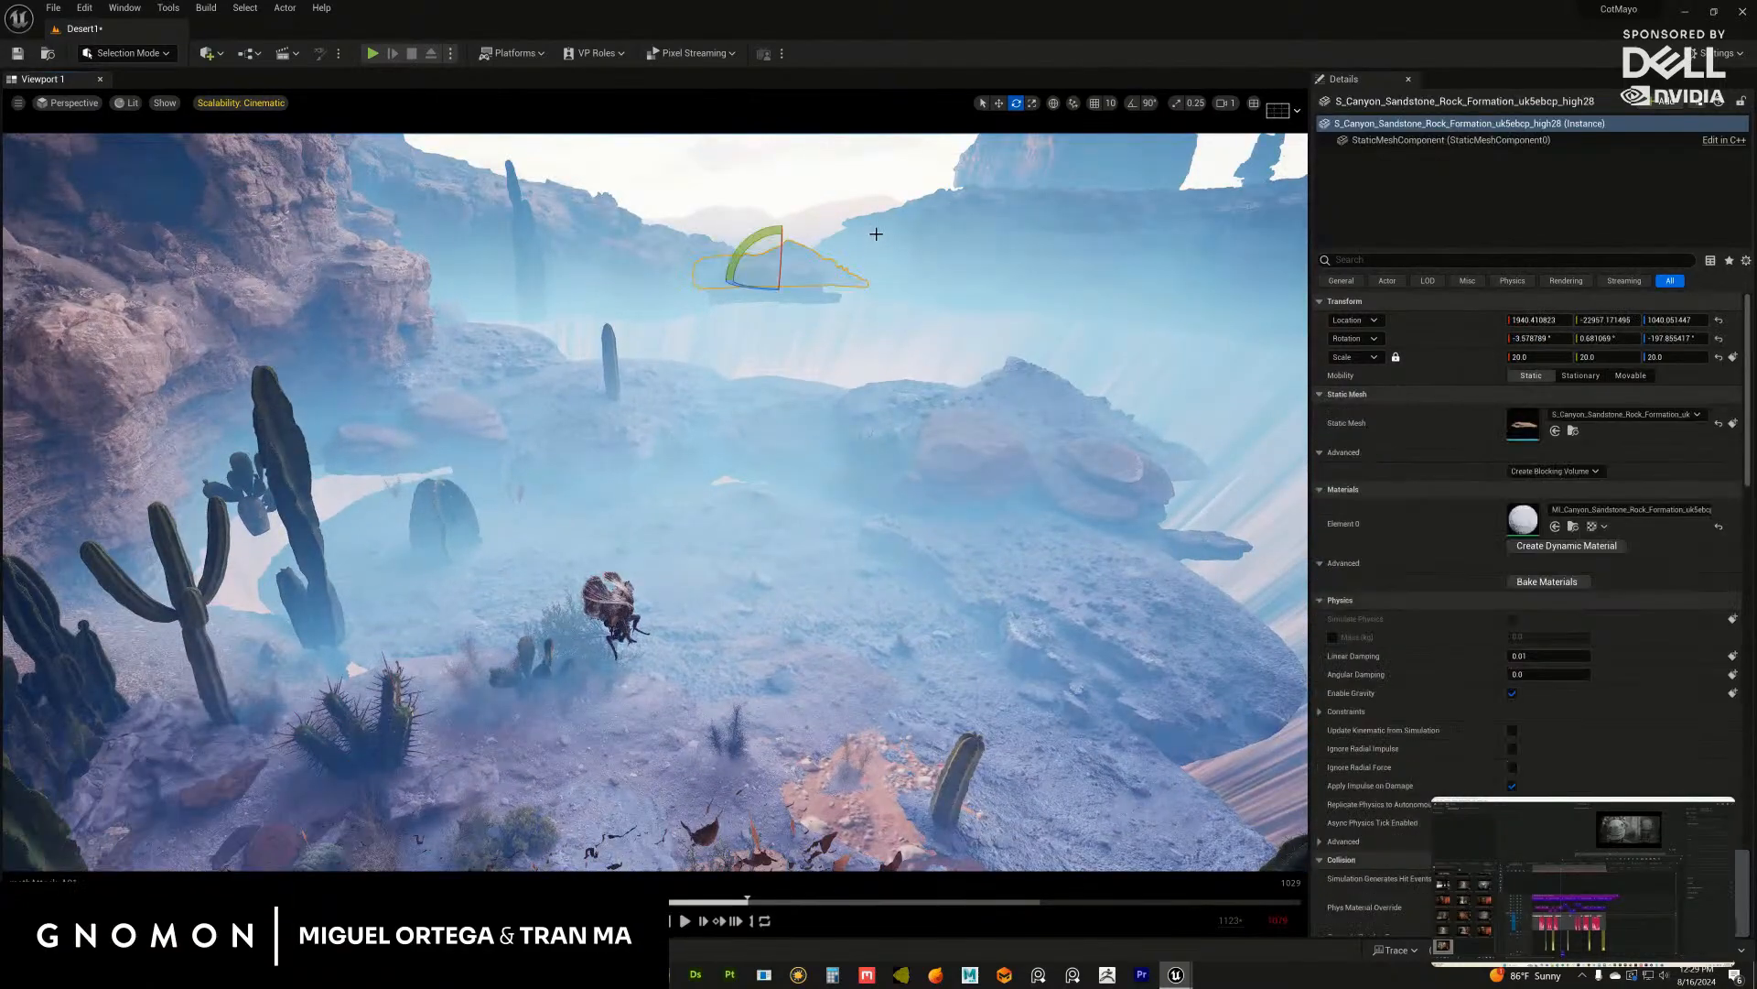
{"action": "left_click", "coordinate": [745, 272]}
{"action": "left_click", "coordinate": [730, 374]}
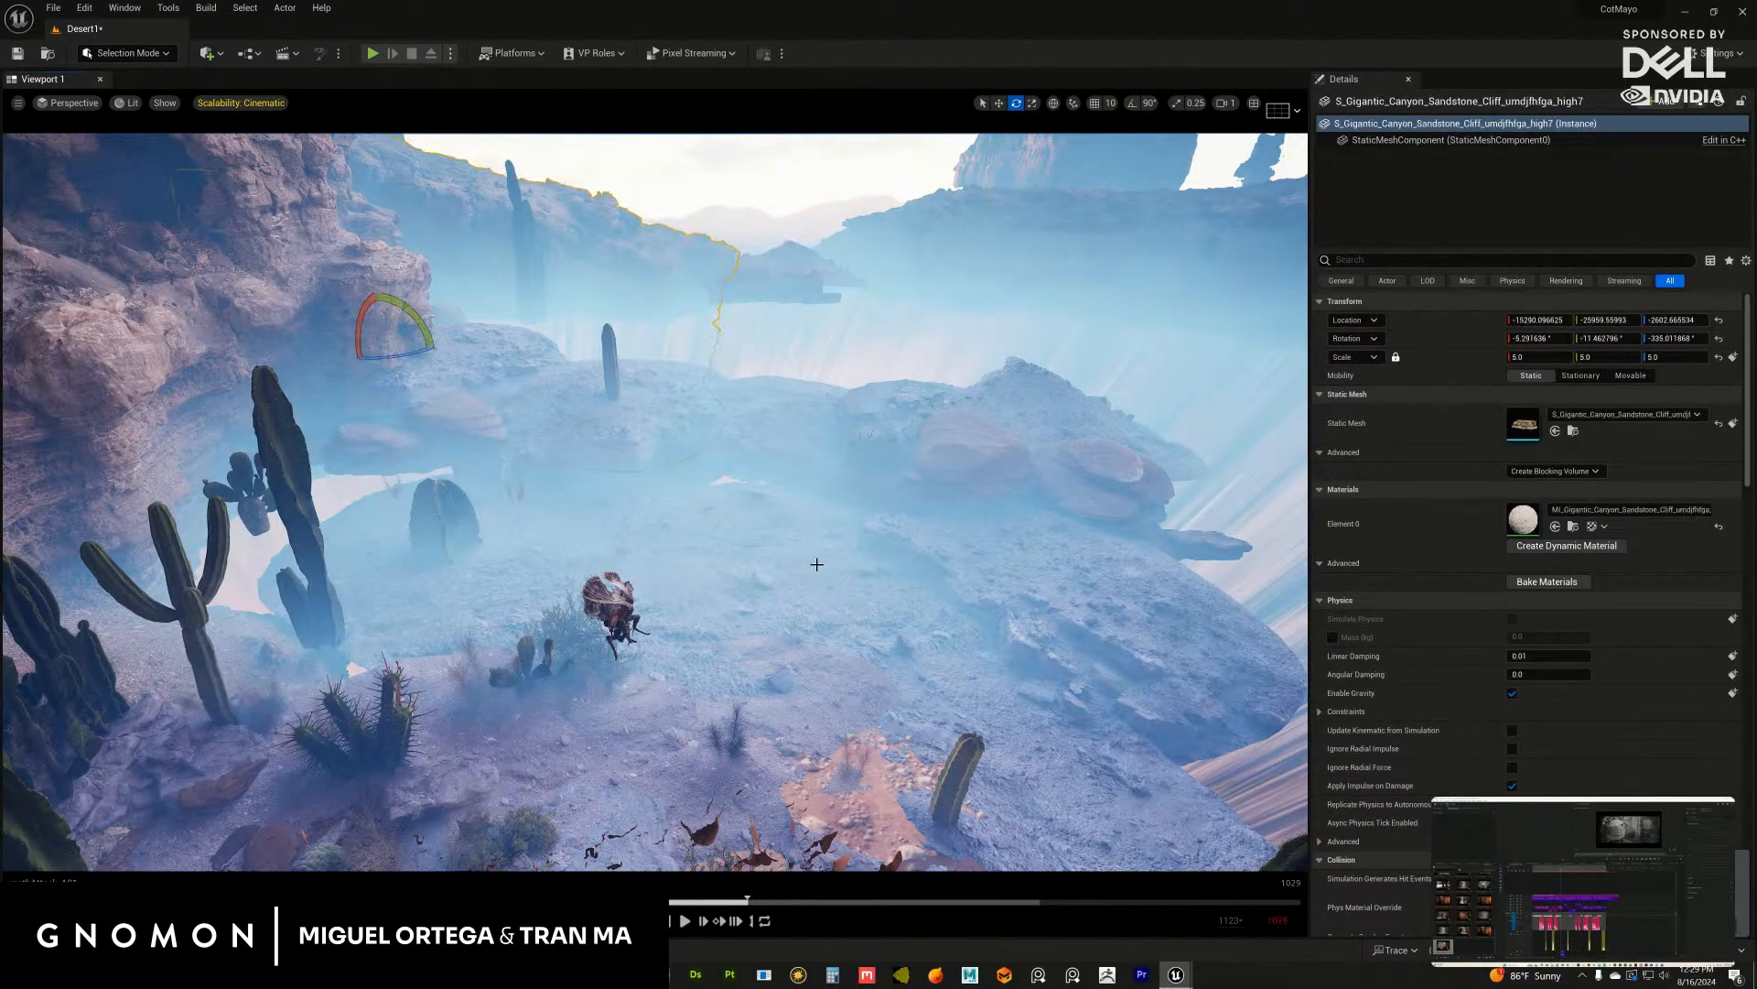
{"action": "mouse_move", "coordinate": [694, 423]}
{"action": "left_mouse_down", "text": "alt"}
{"action": "mouse_move", "coordinate": [656, 497]}
{"action": "mouse_move", "coordinate": [458, 514]}
{"action": "mouse_move", "coordinate": [674, 460]}
{"action": "mouse_move", "coordinate": [698, 426]}
{"action": "left_mouse_up", "text": "alt"}
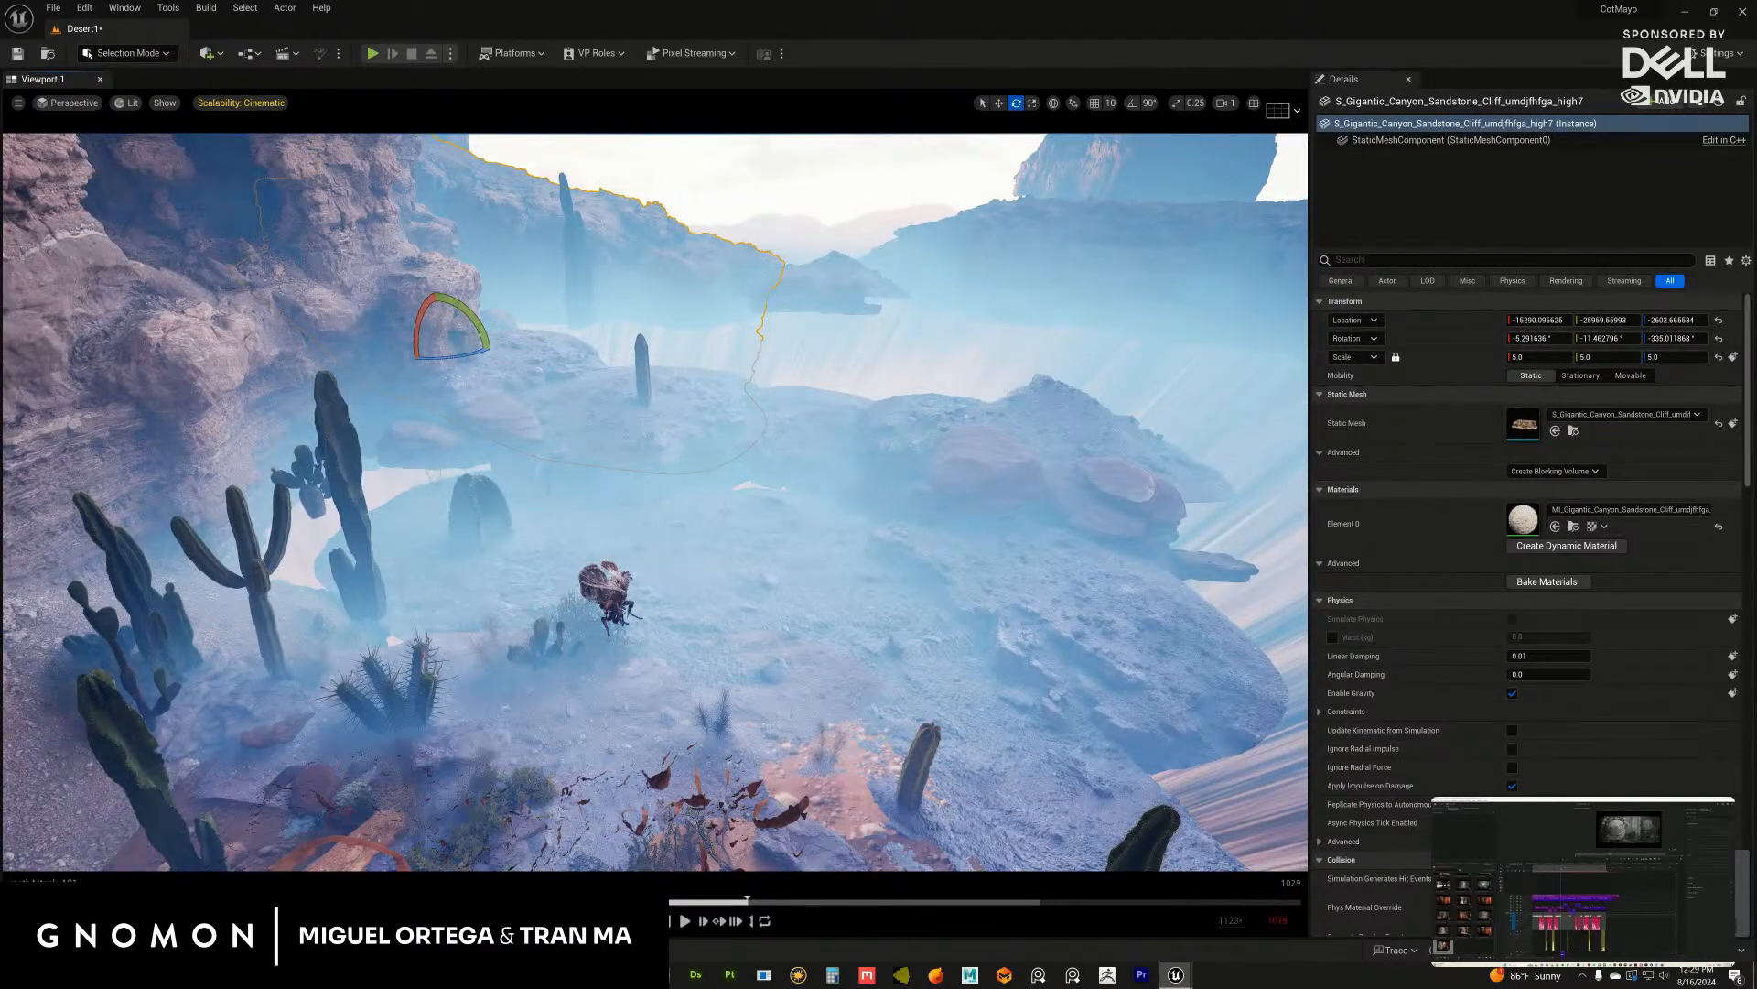
{"action": "key", "text": "shift+c"}
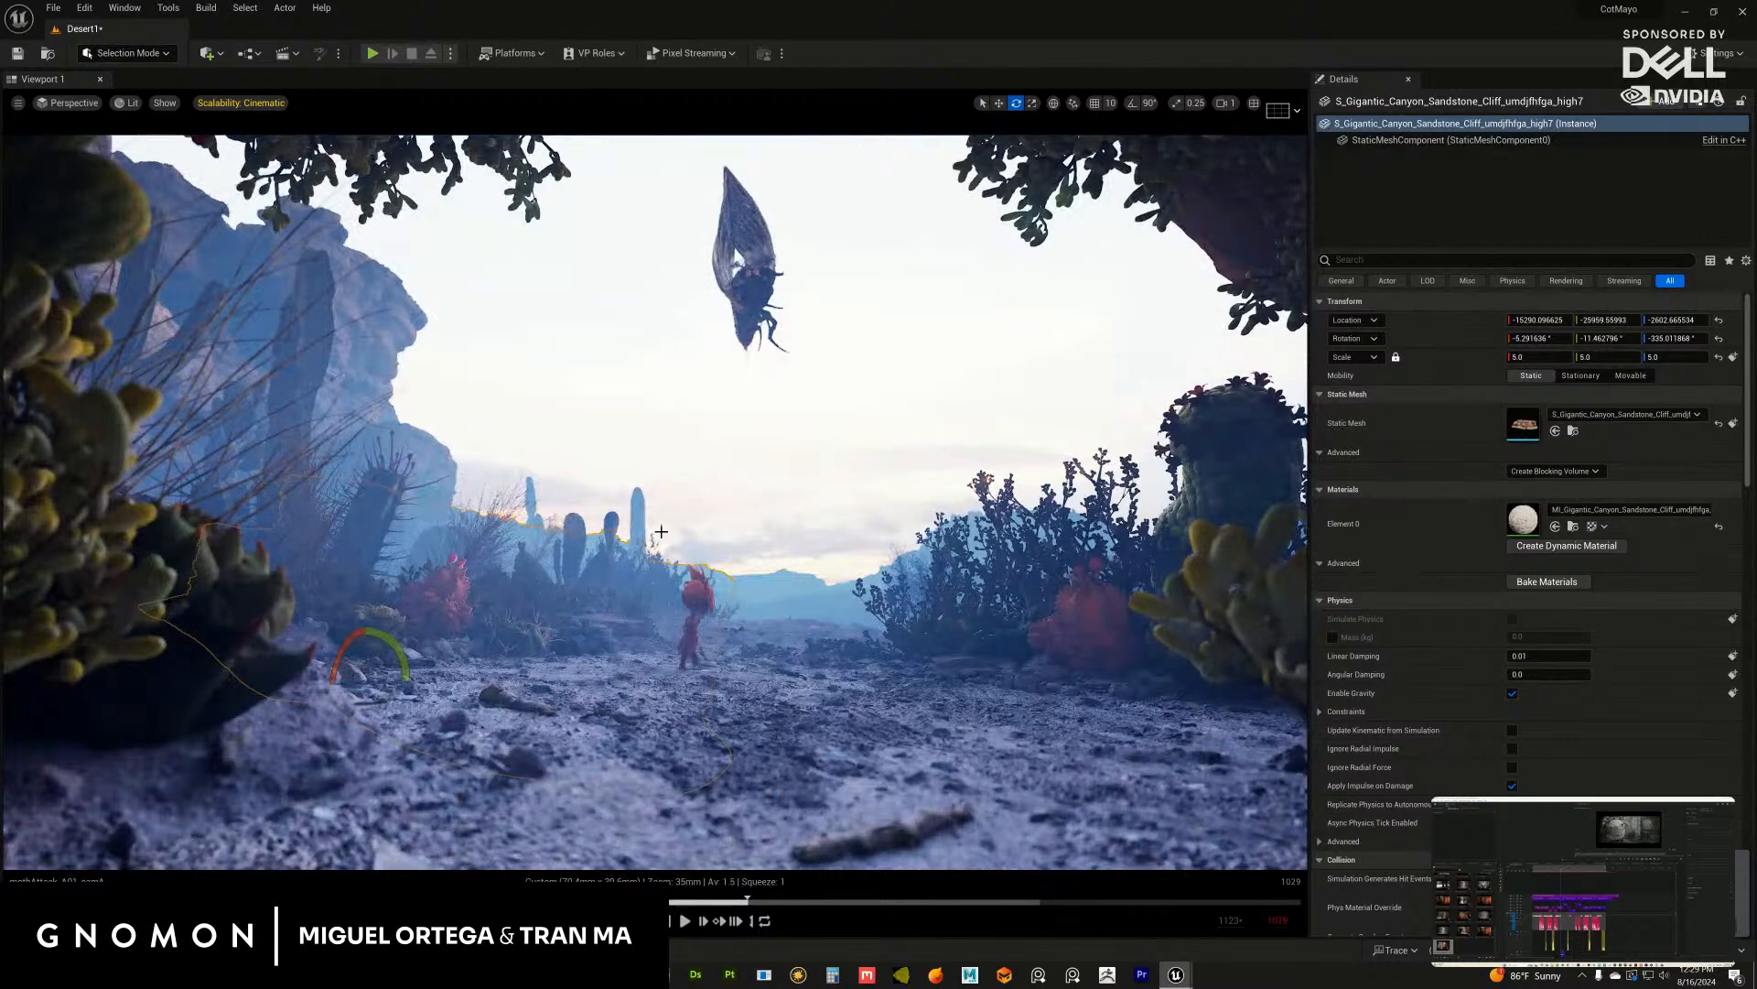
Step: Select the distant background cacti one after another to examine how the fog separates them in depth
{"action": "left_click", "coordinate": [638, 498]}
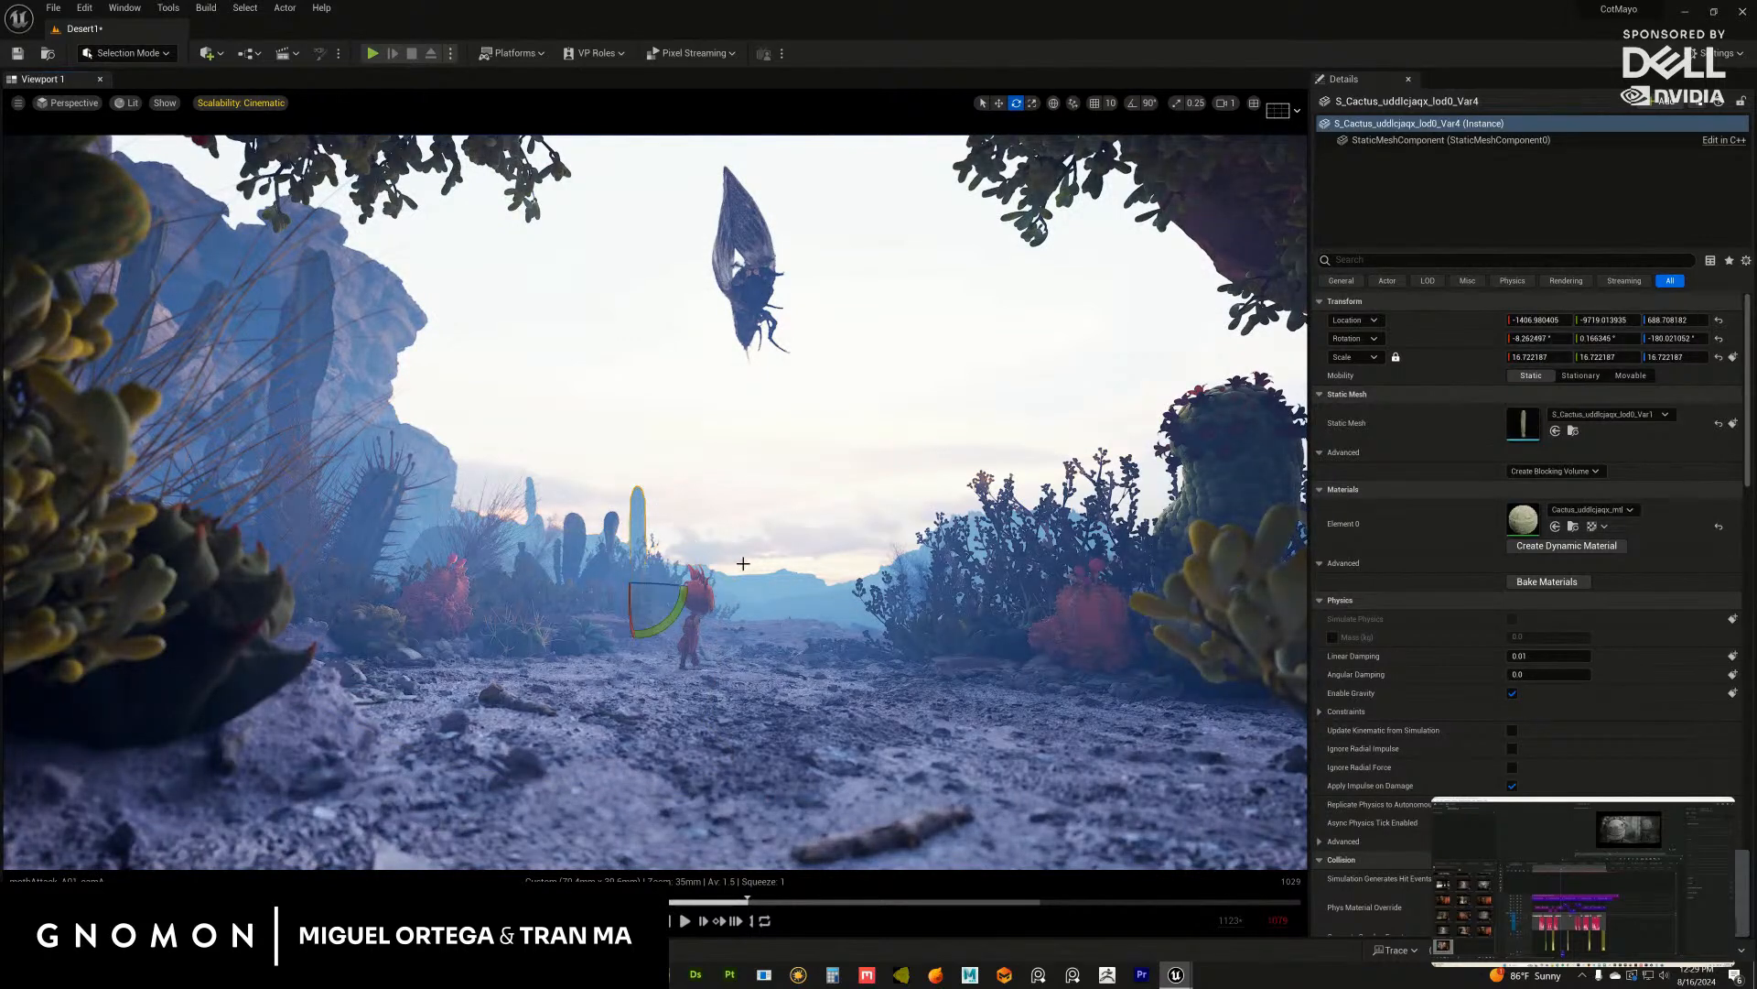
{"action": "left_click", "coordinate": [794, 573]}
{"action": "left_click", "coordinate": [534, 497]}
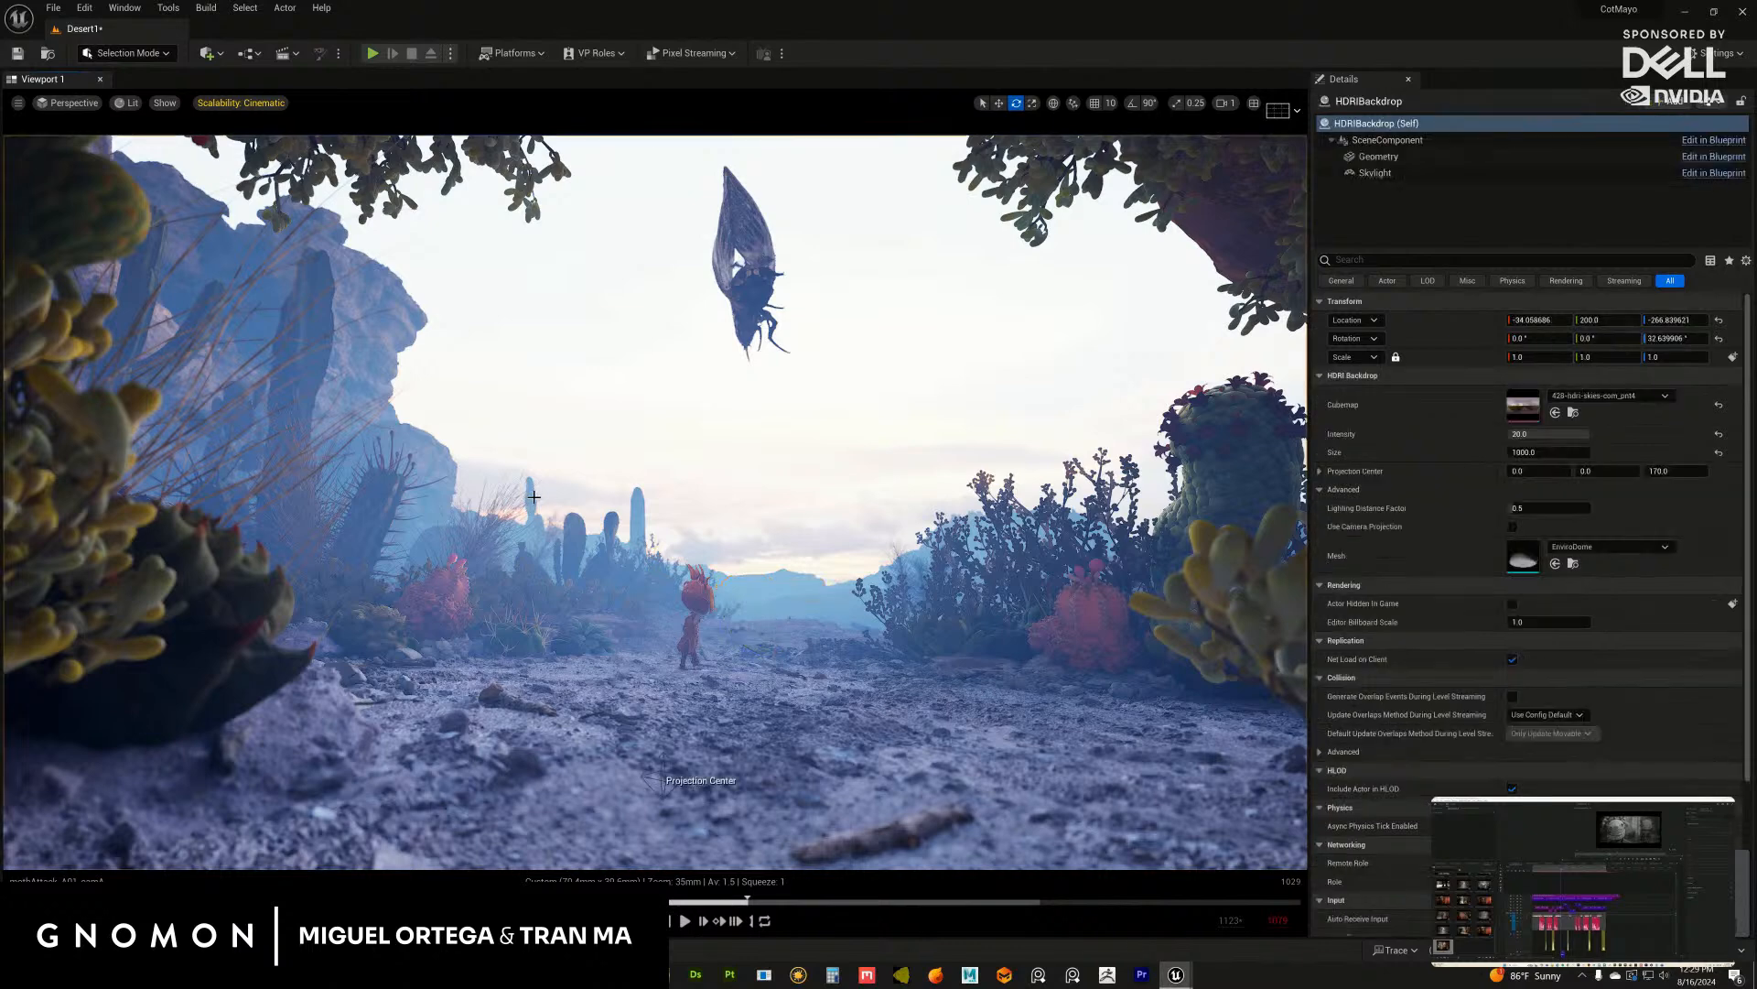
{"action": "left_click", "coordinate": [566, 492]}
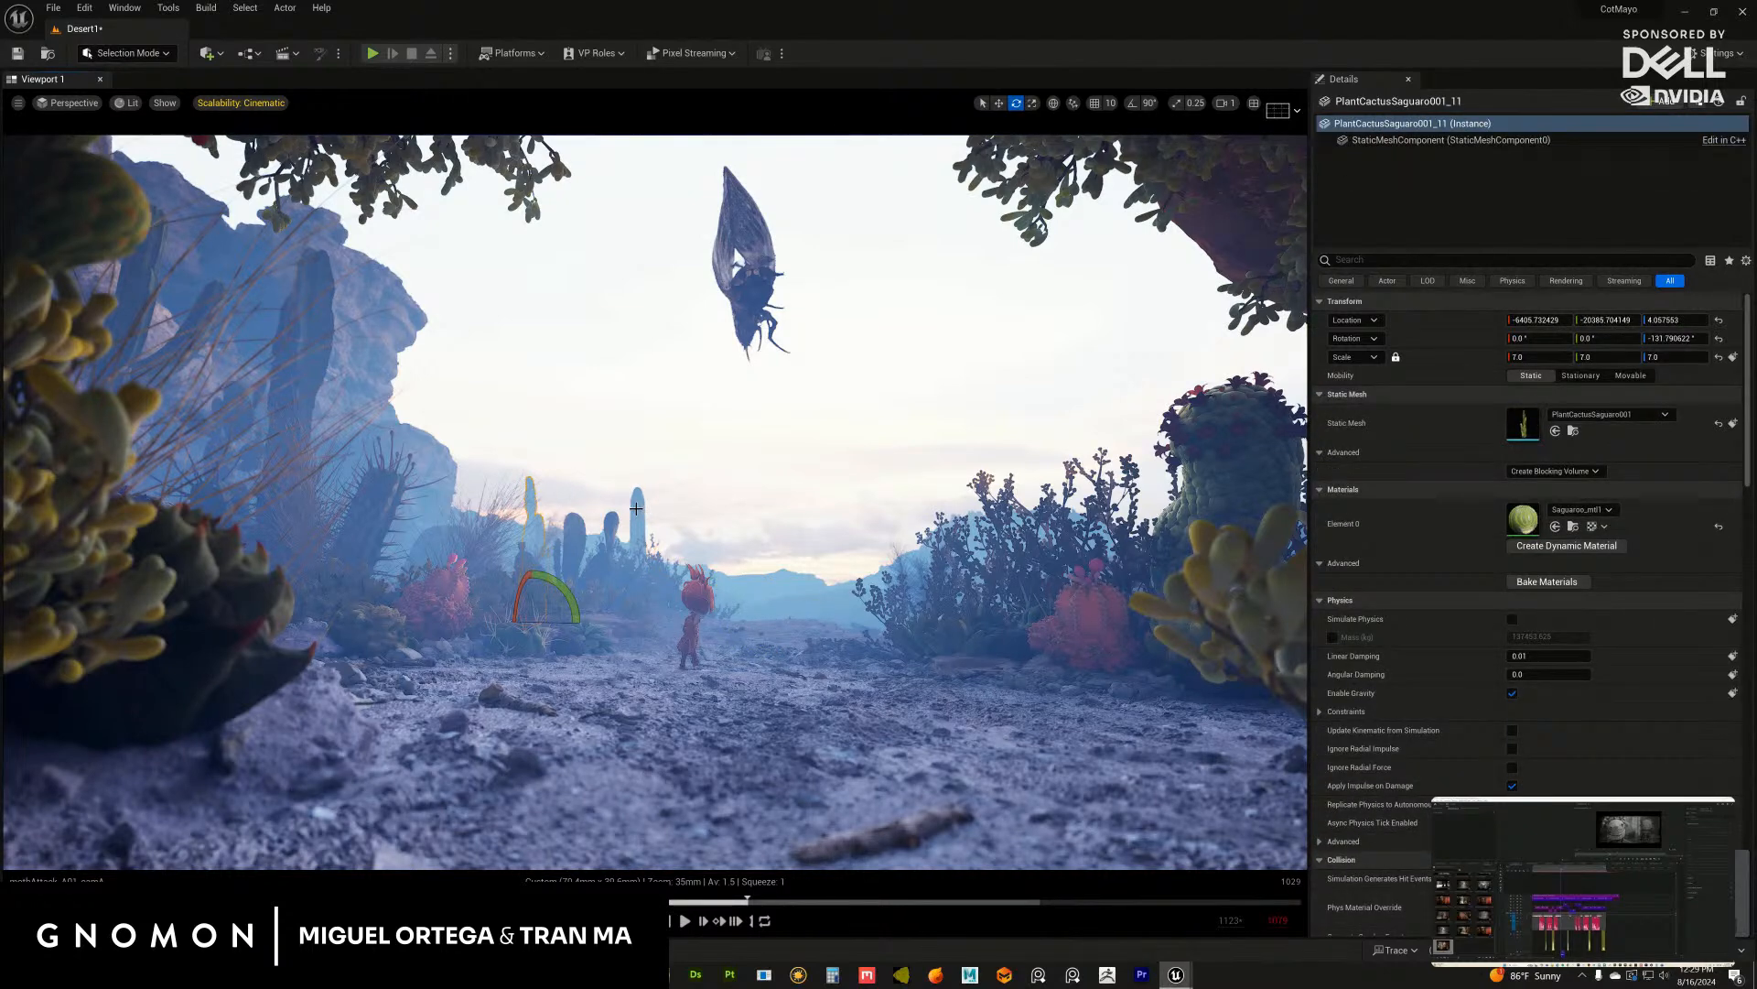
{"action": "left_click", "coordinate": [638, 511]}
{"action": "left_click", "coordinate": [531, 511]}
{"action": "left_click", "coordinate": [641, 522]}
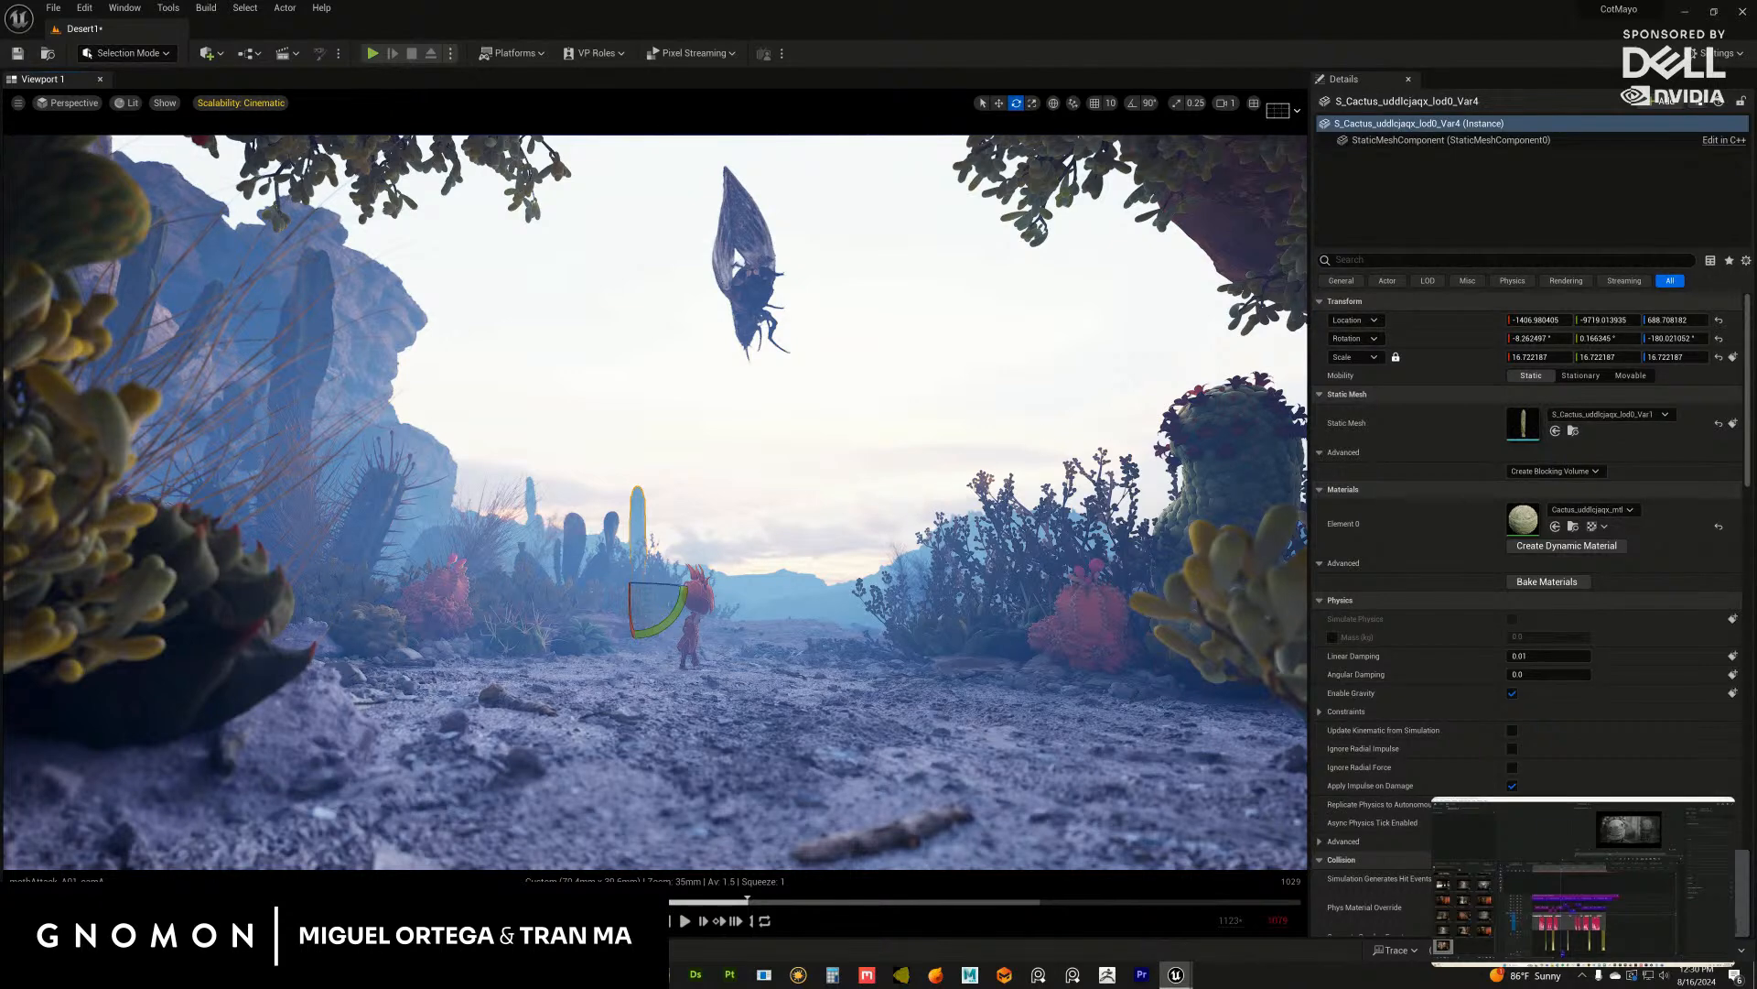
Step: Make the DirectionalLight and the PostProcessVolume in Z_LIGHTS visible again and select the PostProcessVolume
{"action": "left_click_drag", "start_coordinate": [1756, 87], "coordinate": [1527, 82]}
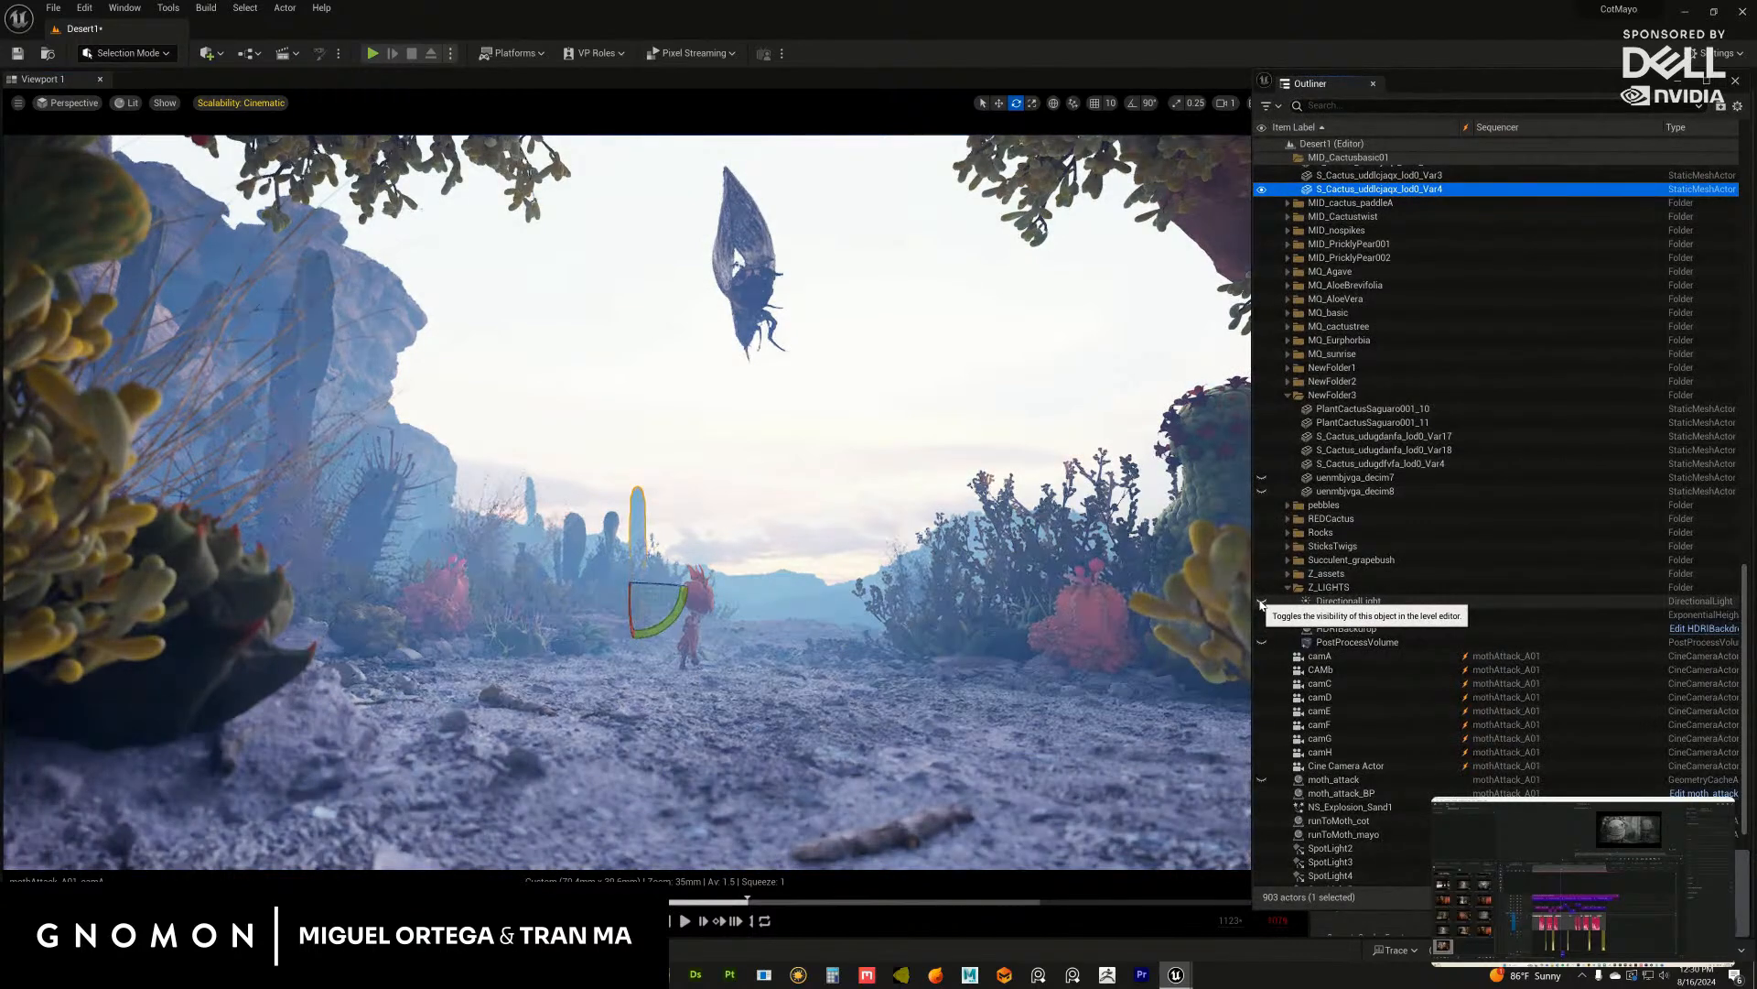
{"action": "left_click", "coordinate": [1261, 603]}
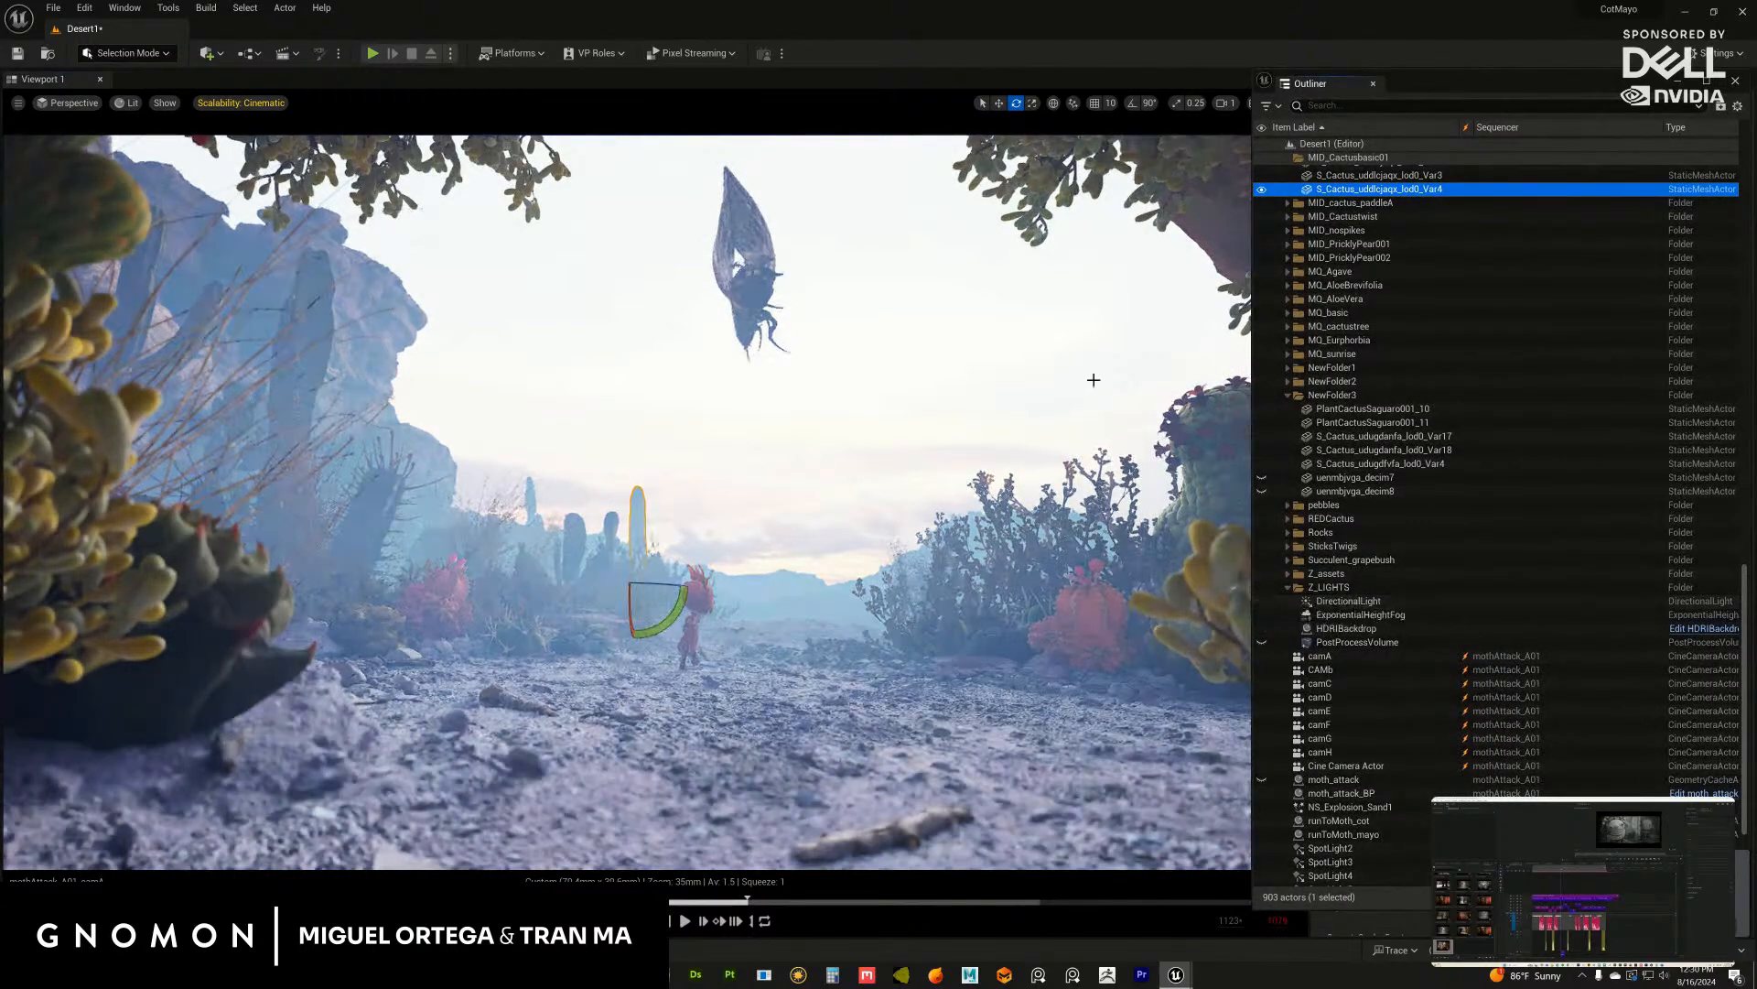
{"action": "left_click", "coordinate": [1262, 643]}
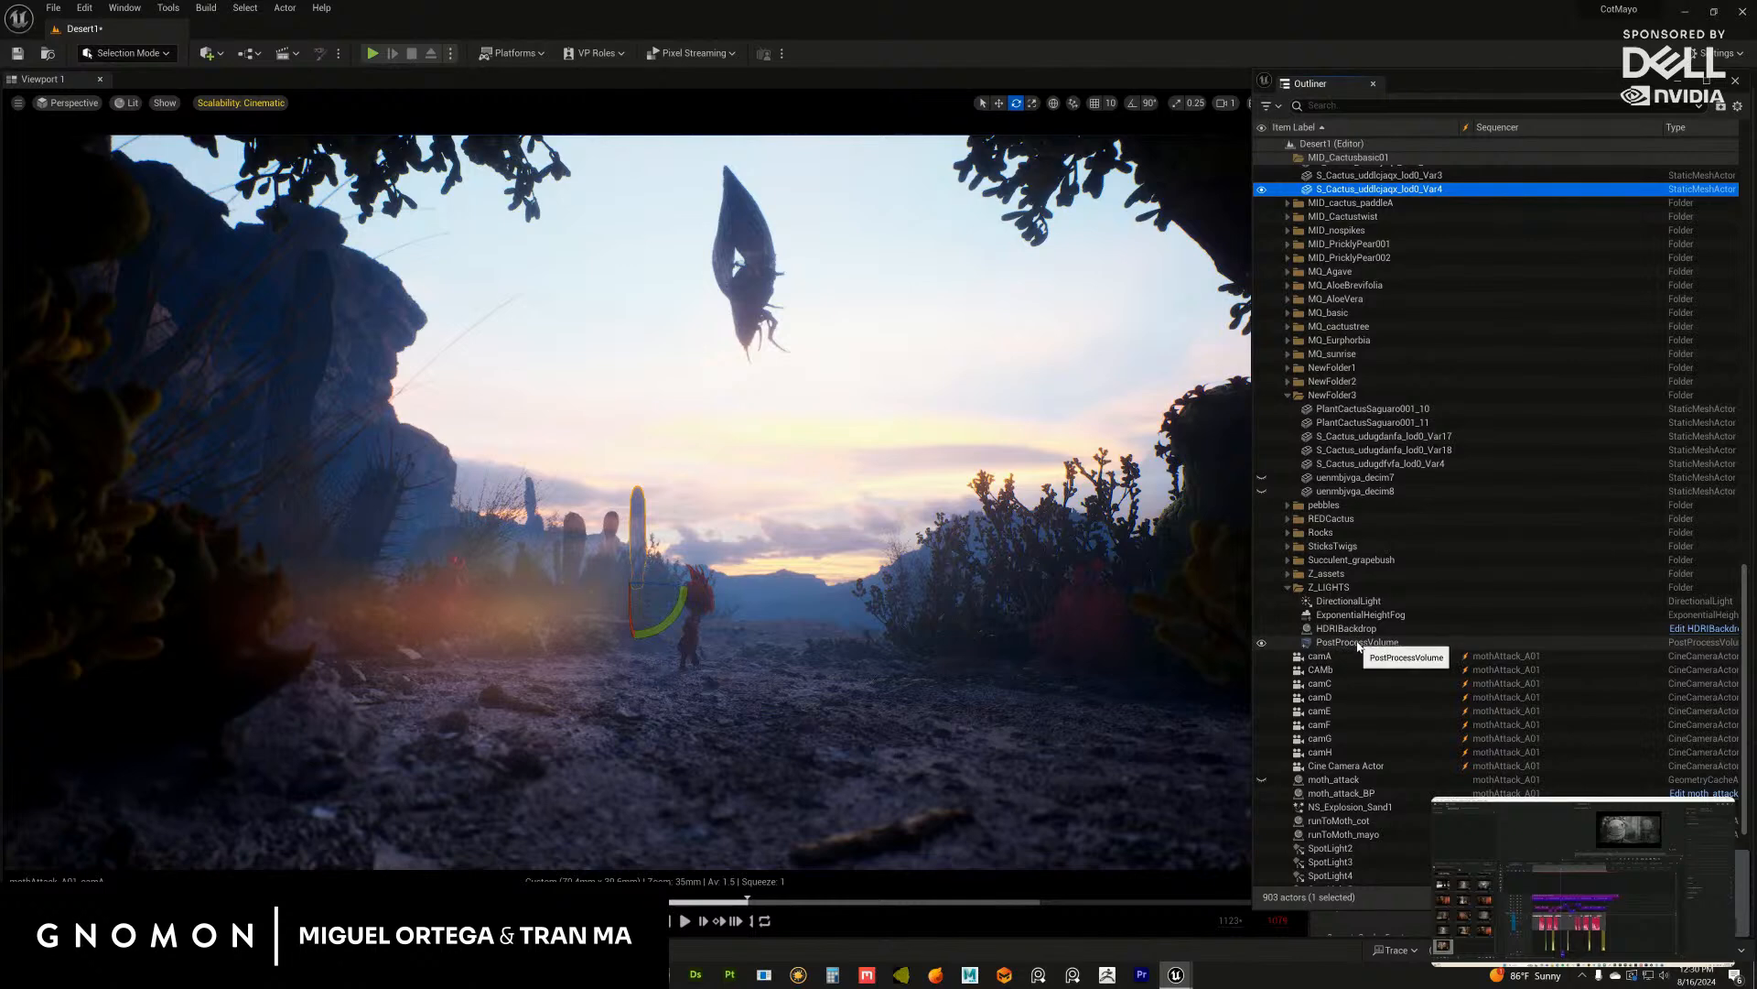
{"action": "left_click", "coordinate": [1358, 644]}
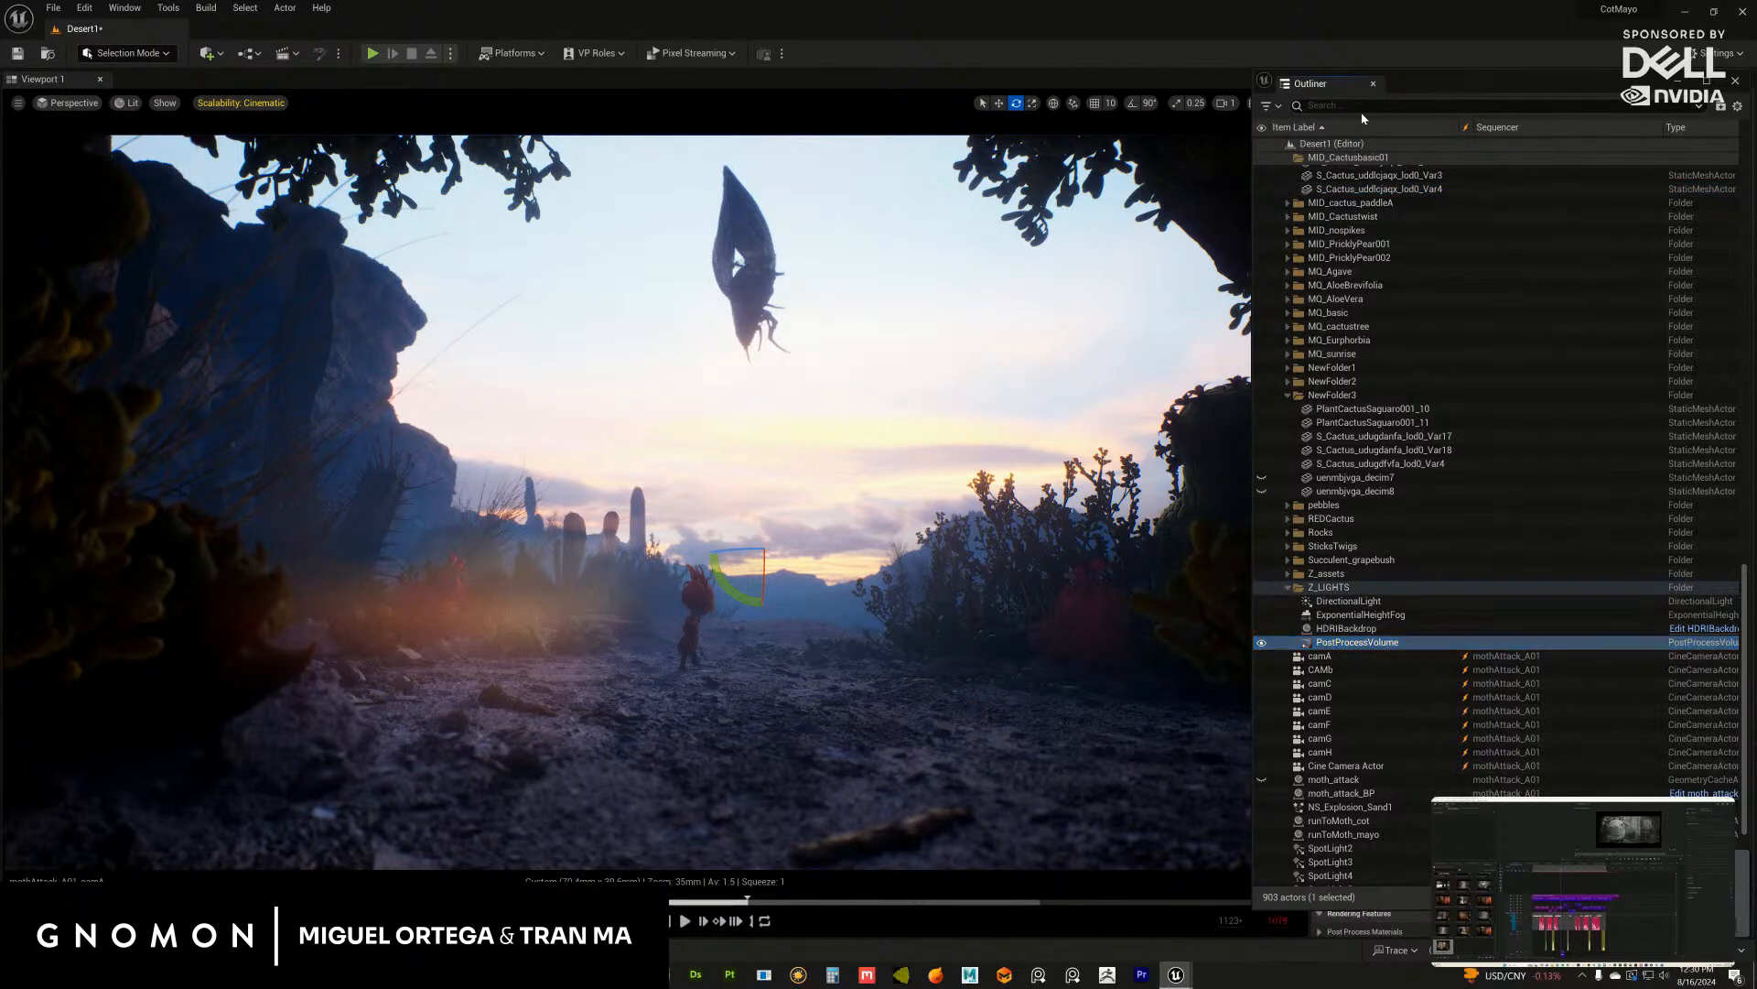
Step: Clear the Outliner away from the Details and expand the PostProcessVolume's Global color grading down to its Gain settings
{"action": "left_click_drag", "start_coordinate": [1462, 85], "coordinate": [984, 102]}
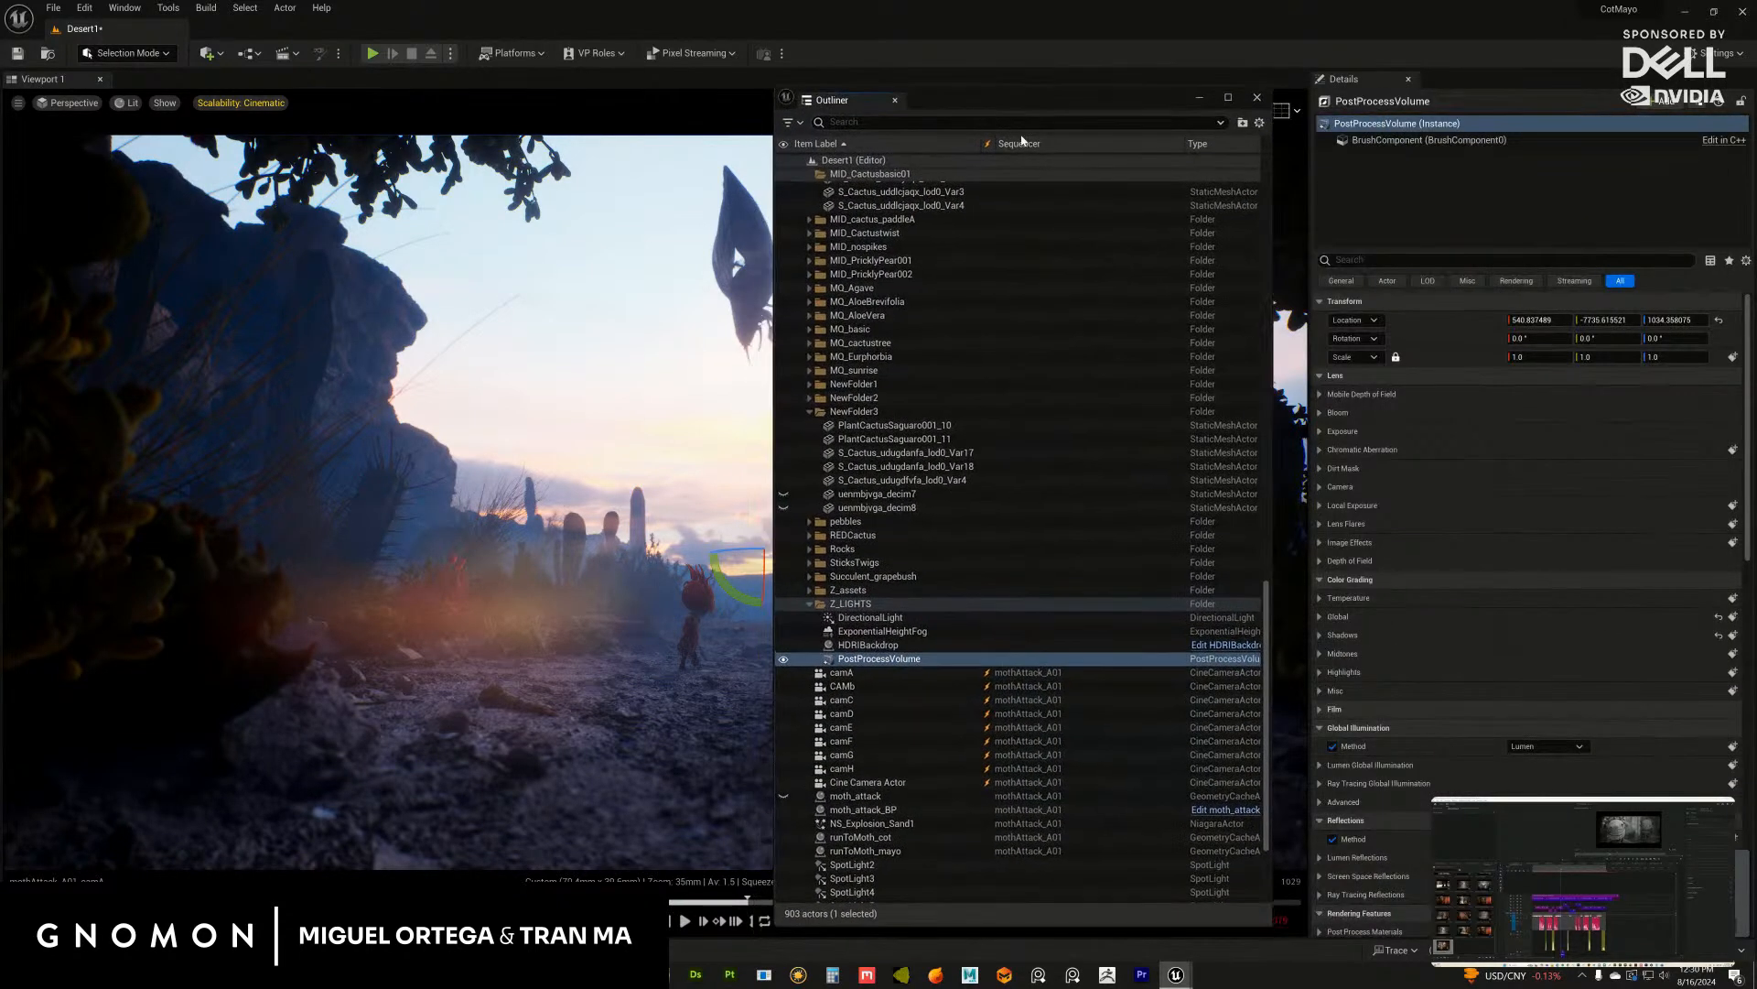
{"action": "left_click", "coordinate": [1321, 729]}
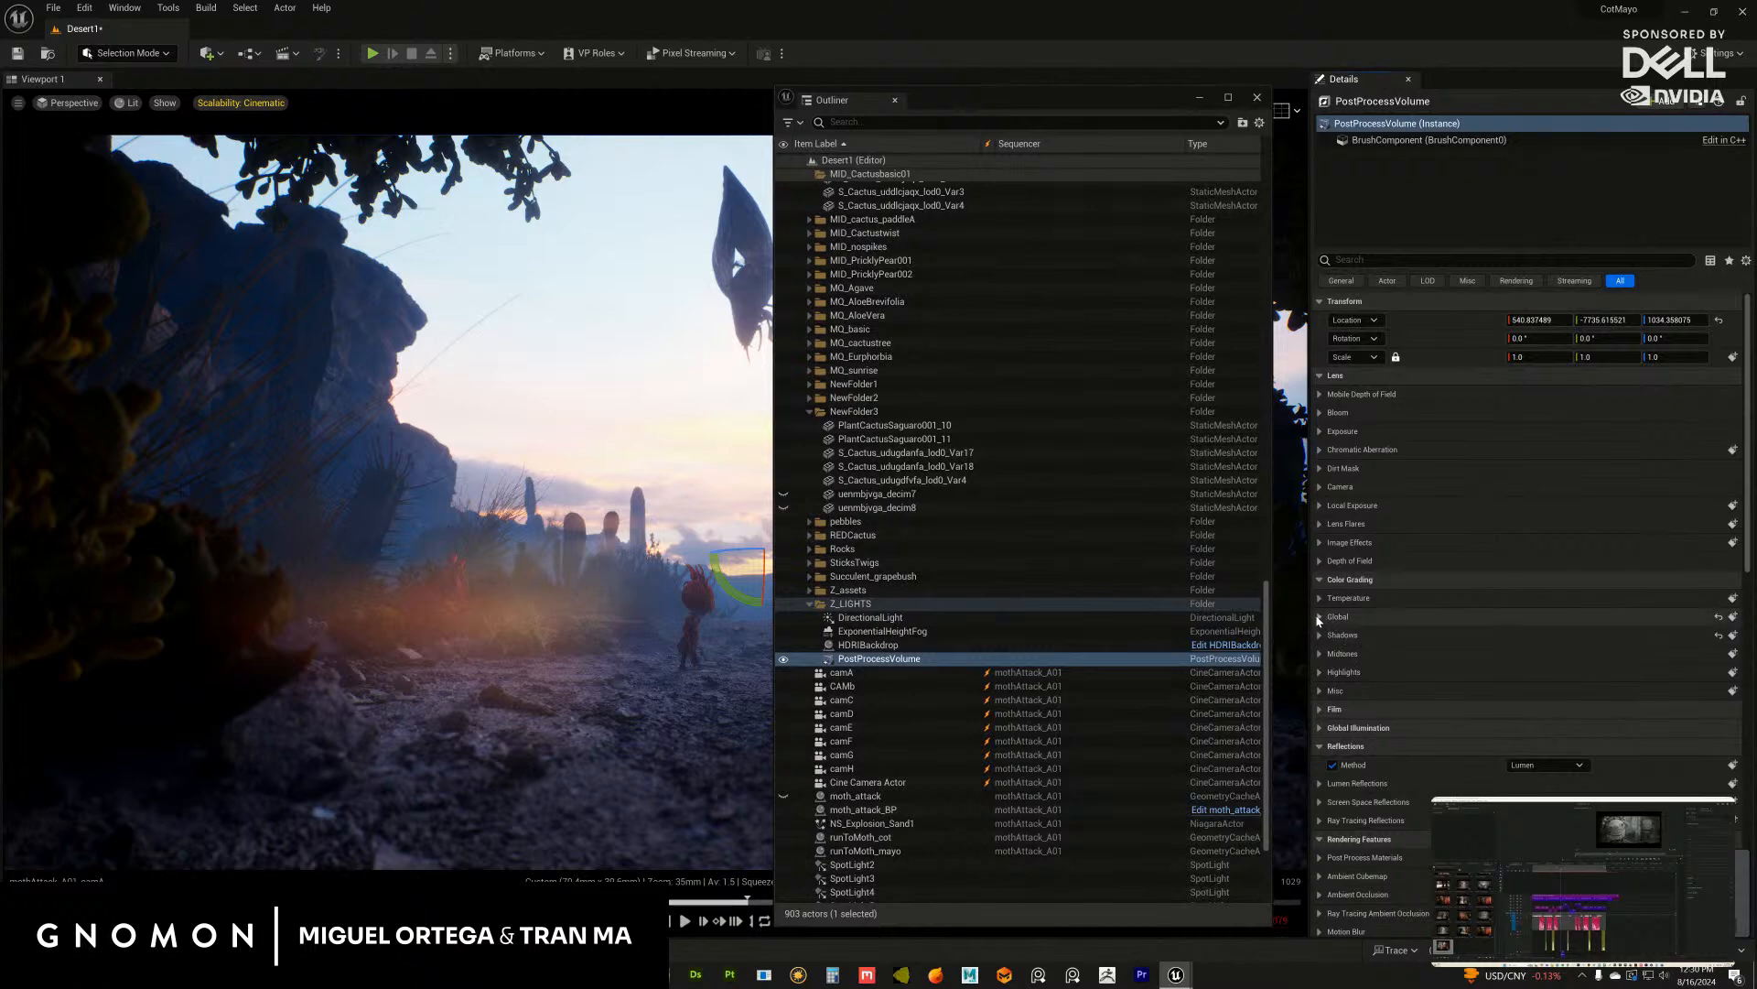
{"action": "left_click", "coordinate": [1320, 617]}
{"action": "left_click", "coordinate": [1329, 692]}
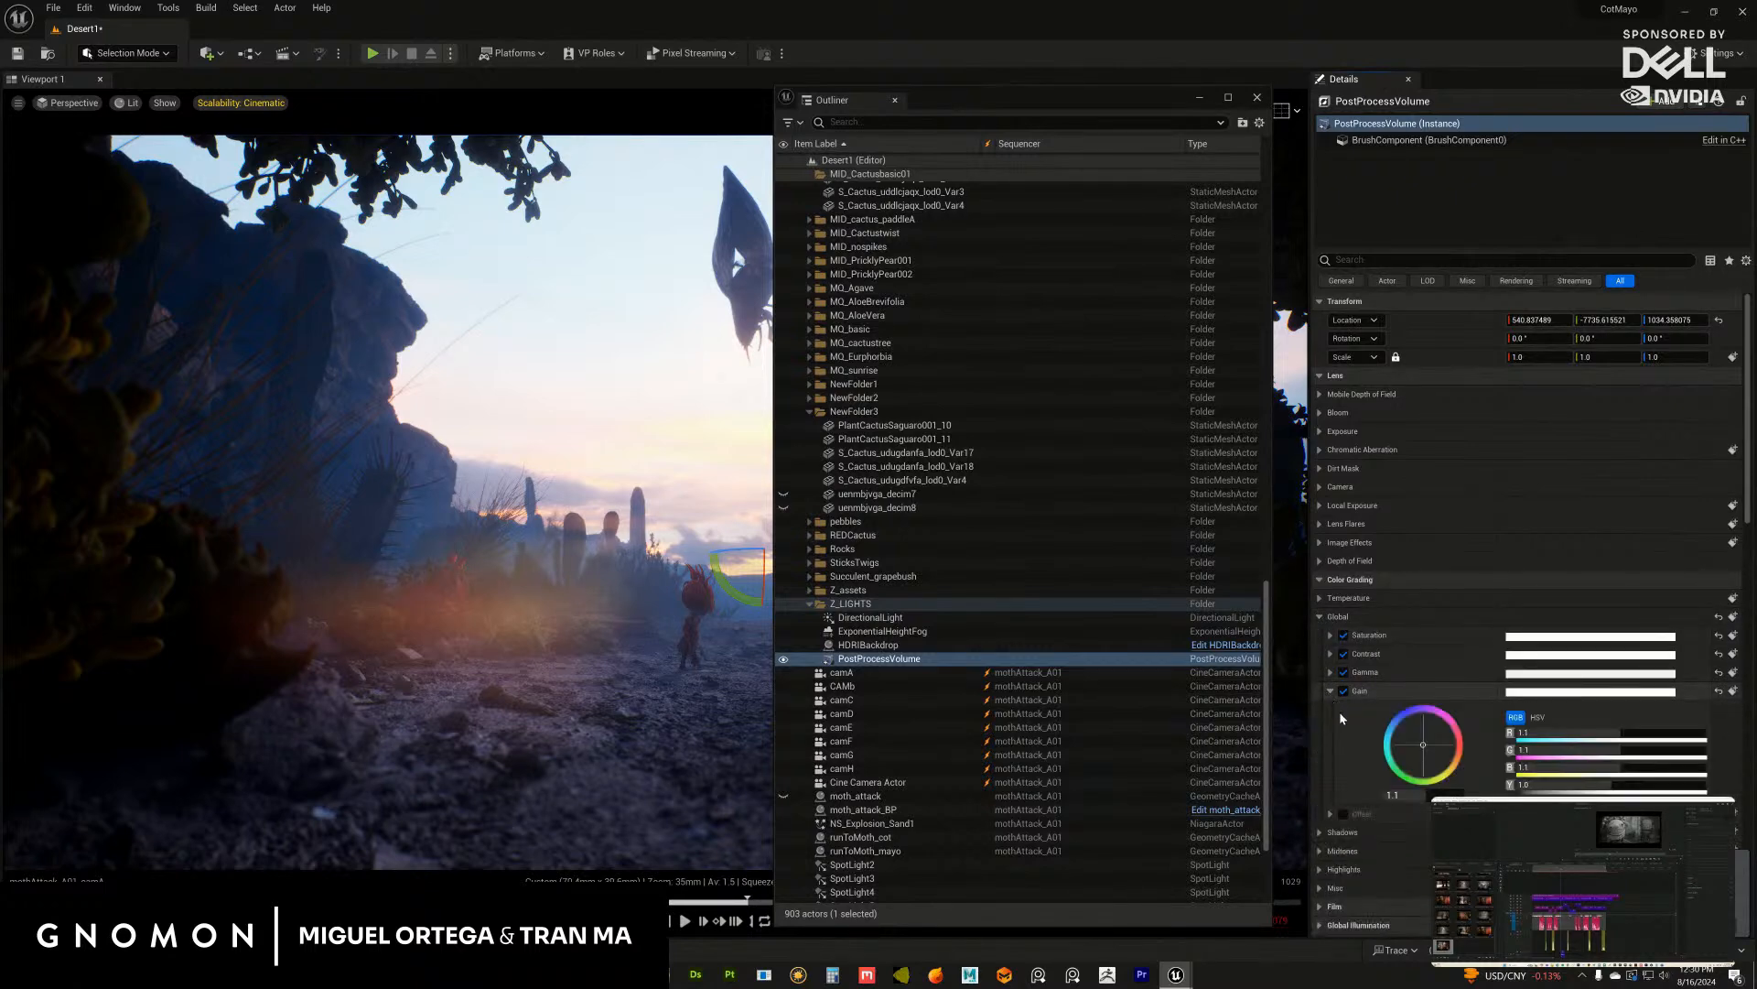
{"action": "left_click_drag", "start_coordinate": [1146, 109], "coordinate": [1756, 105]}
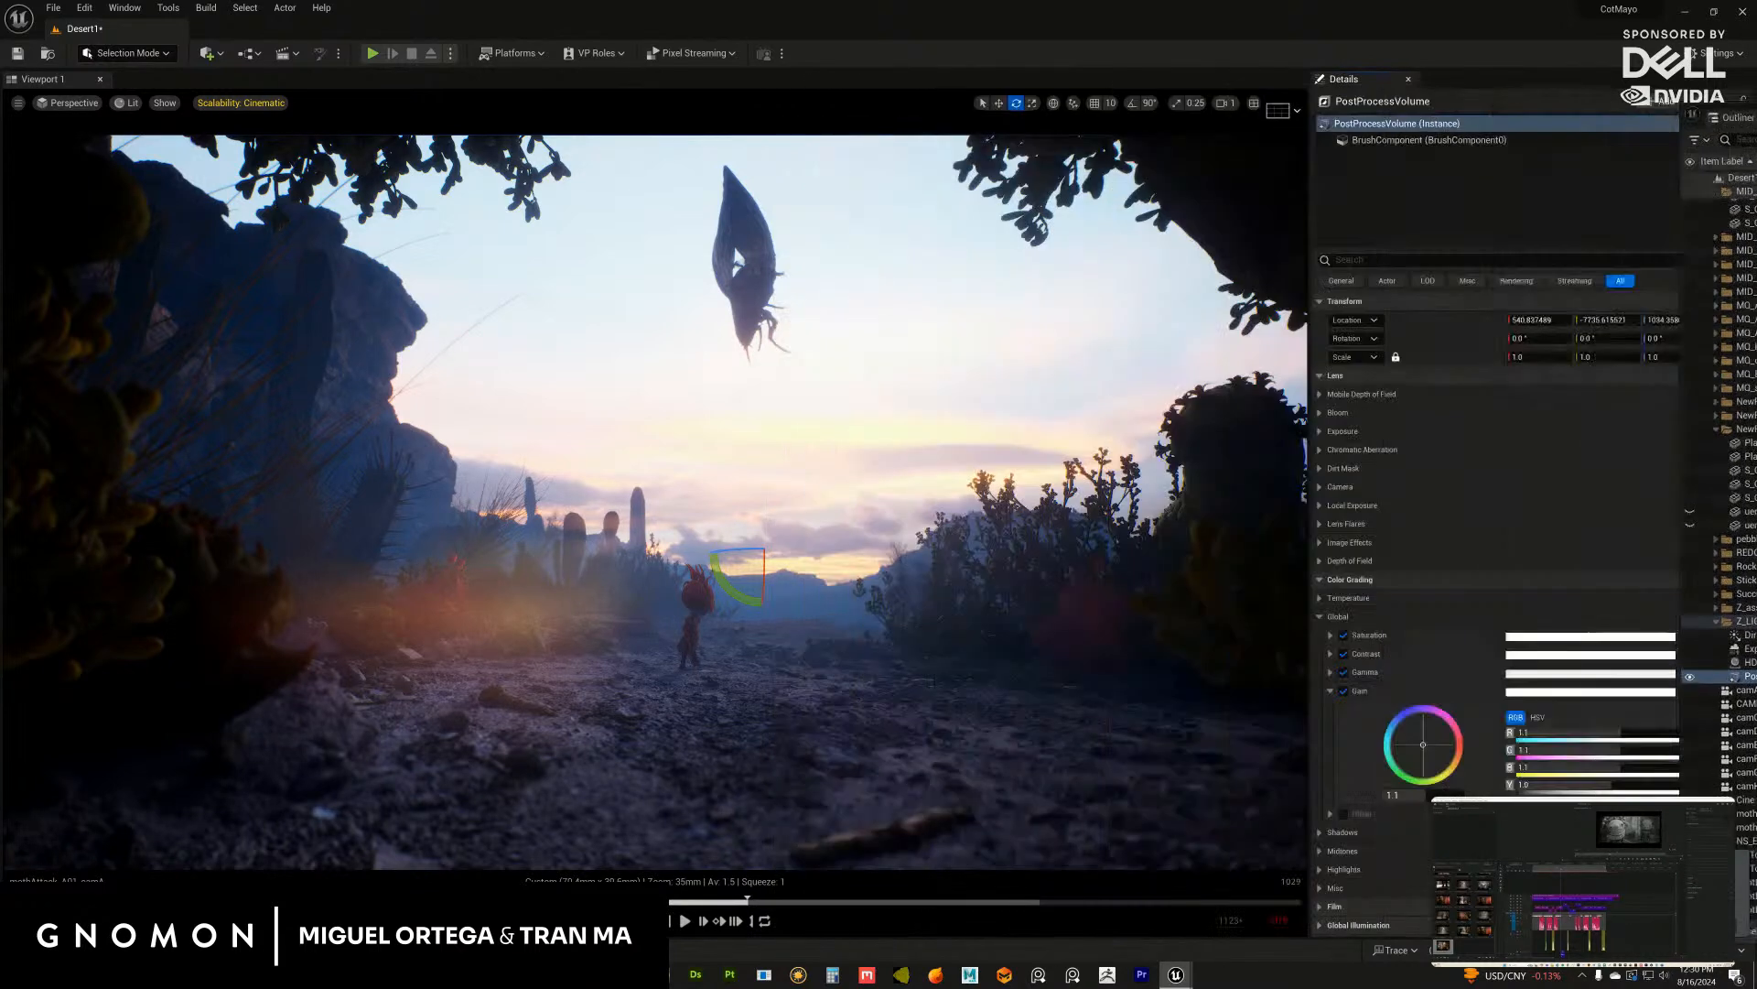
Step: Examine the Global Gamma, Contrast and Saturation color wheels and collapse all four Global grading entries
{"action": "left_click", "coordinate": [1330, 672]}
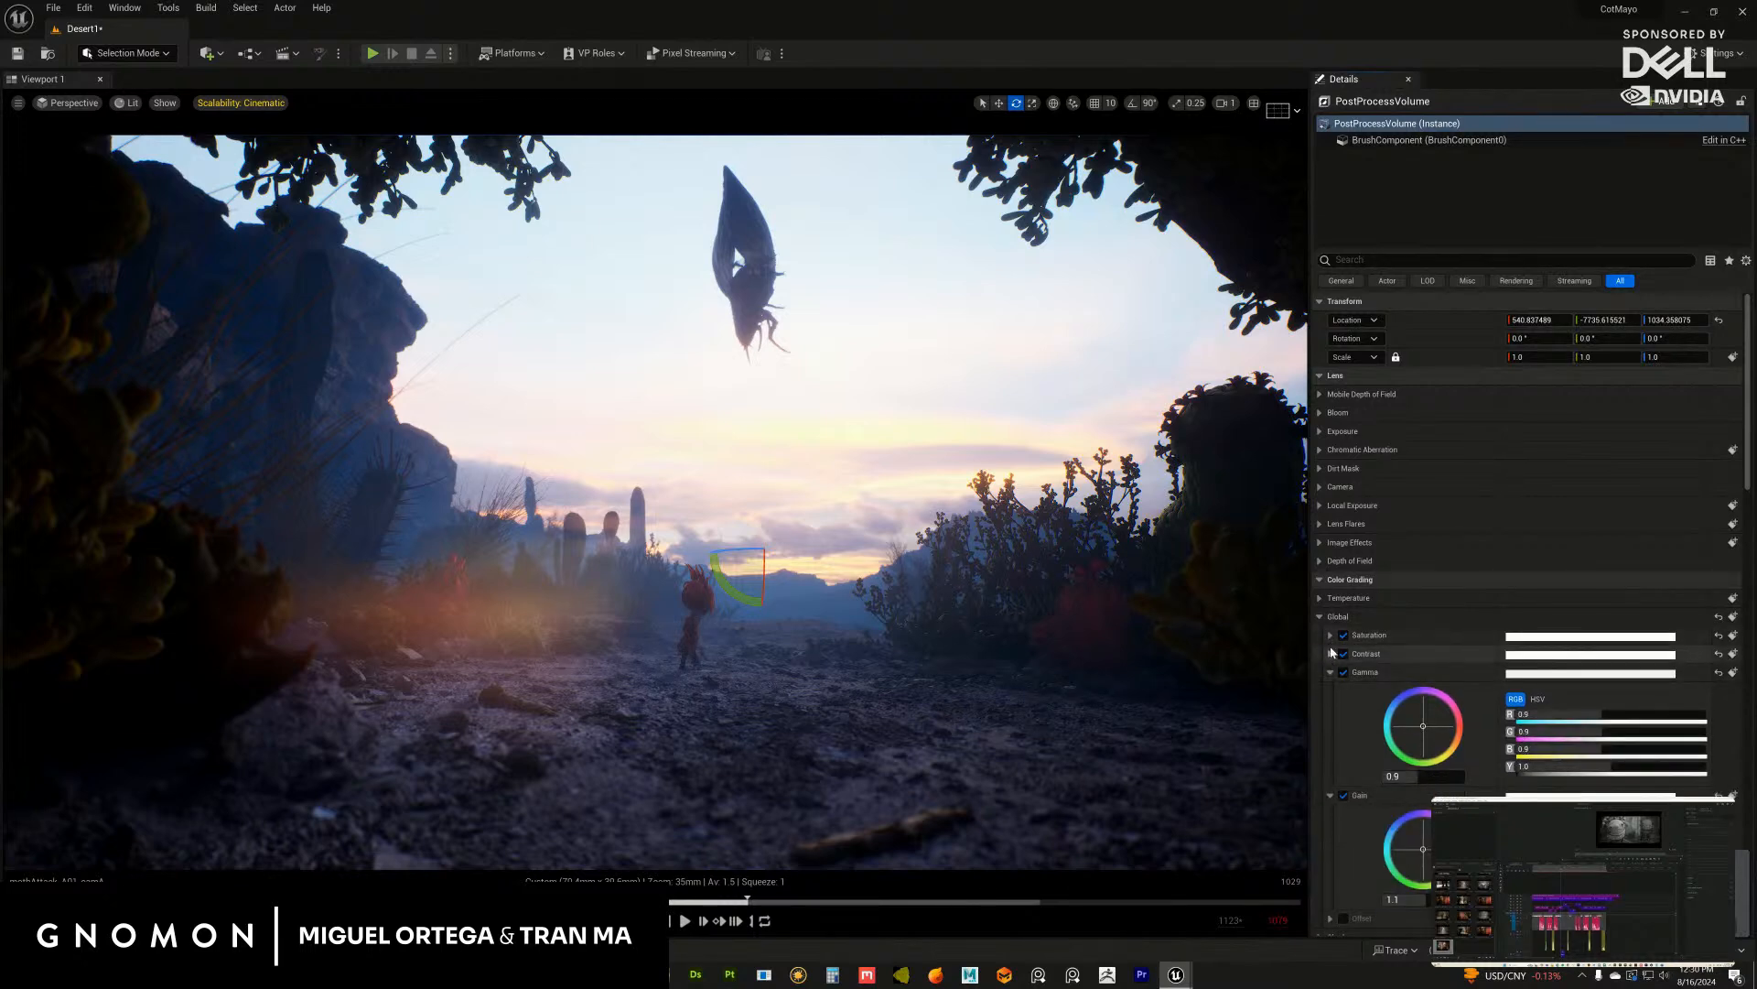
{"action": "left_click", "coordinate": [1330, 654]}
{"action": "left_click", "coordinate": [1330, 634]}
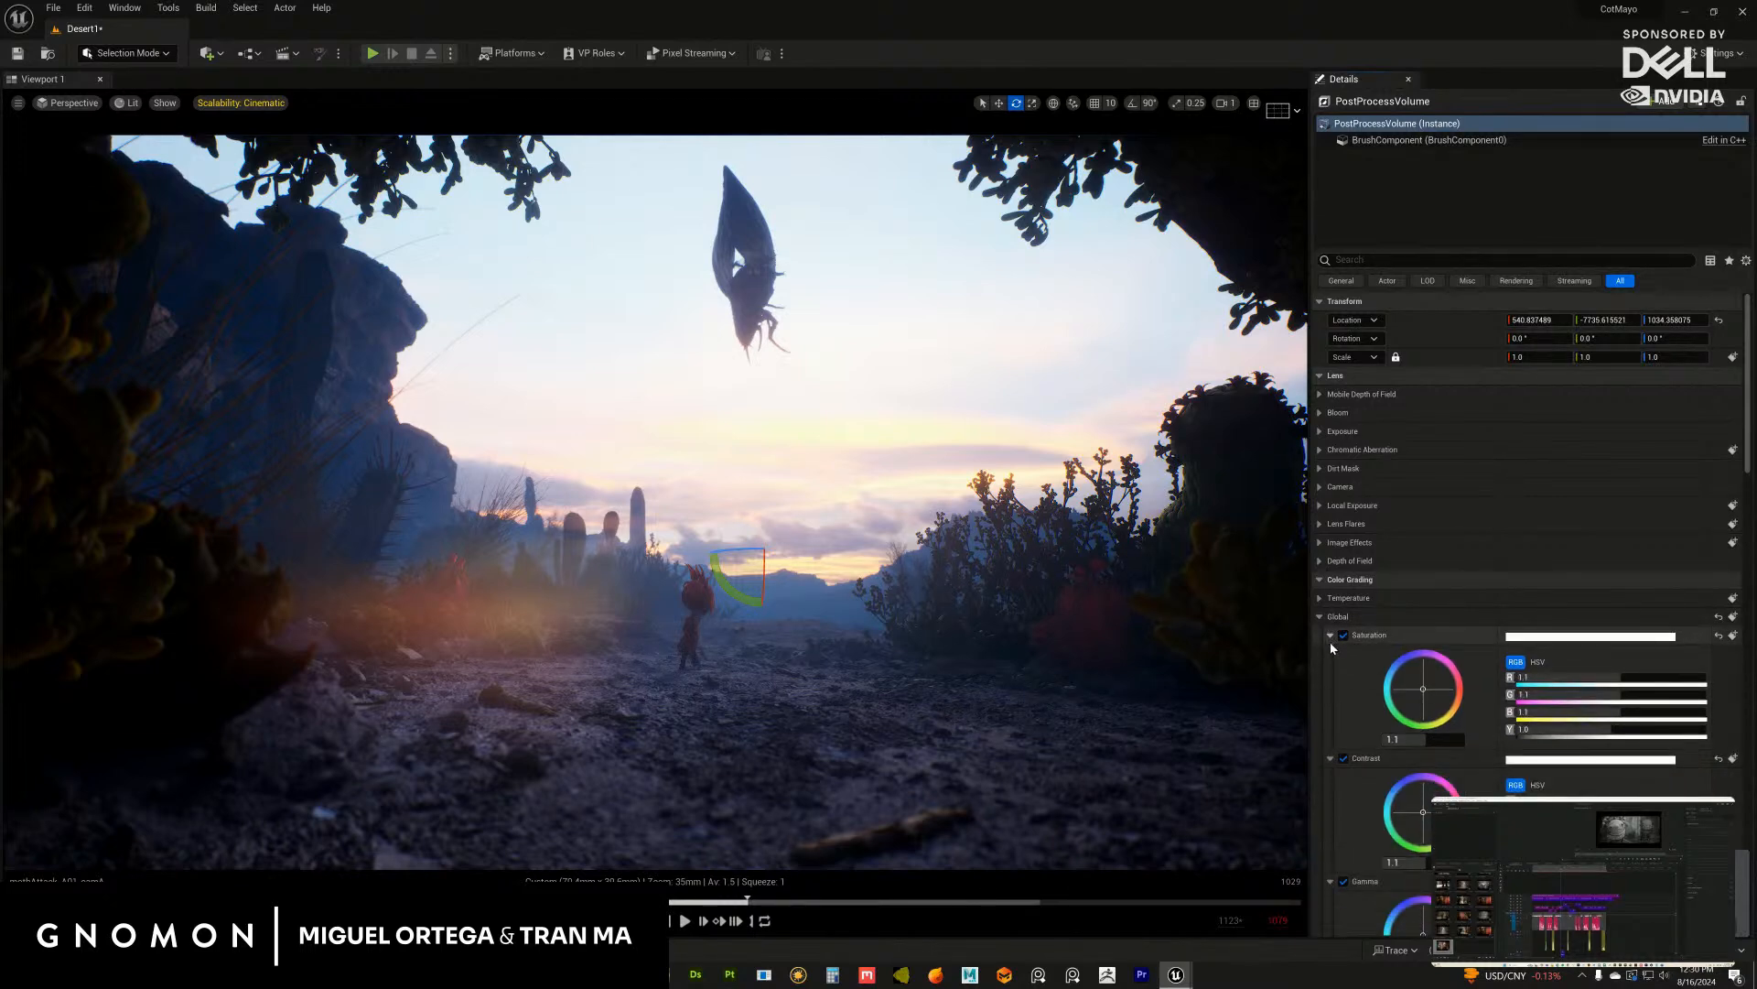
{"action": "left_click", "coordinate": [1330, 634]}
{"action": "left_click", "coordinate": [1330, 653]}
{"action": "left_click", "coordinate": [1330, 672]}
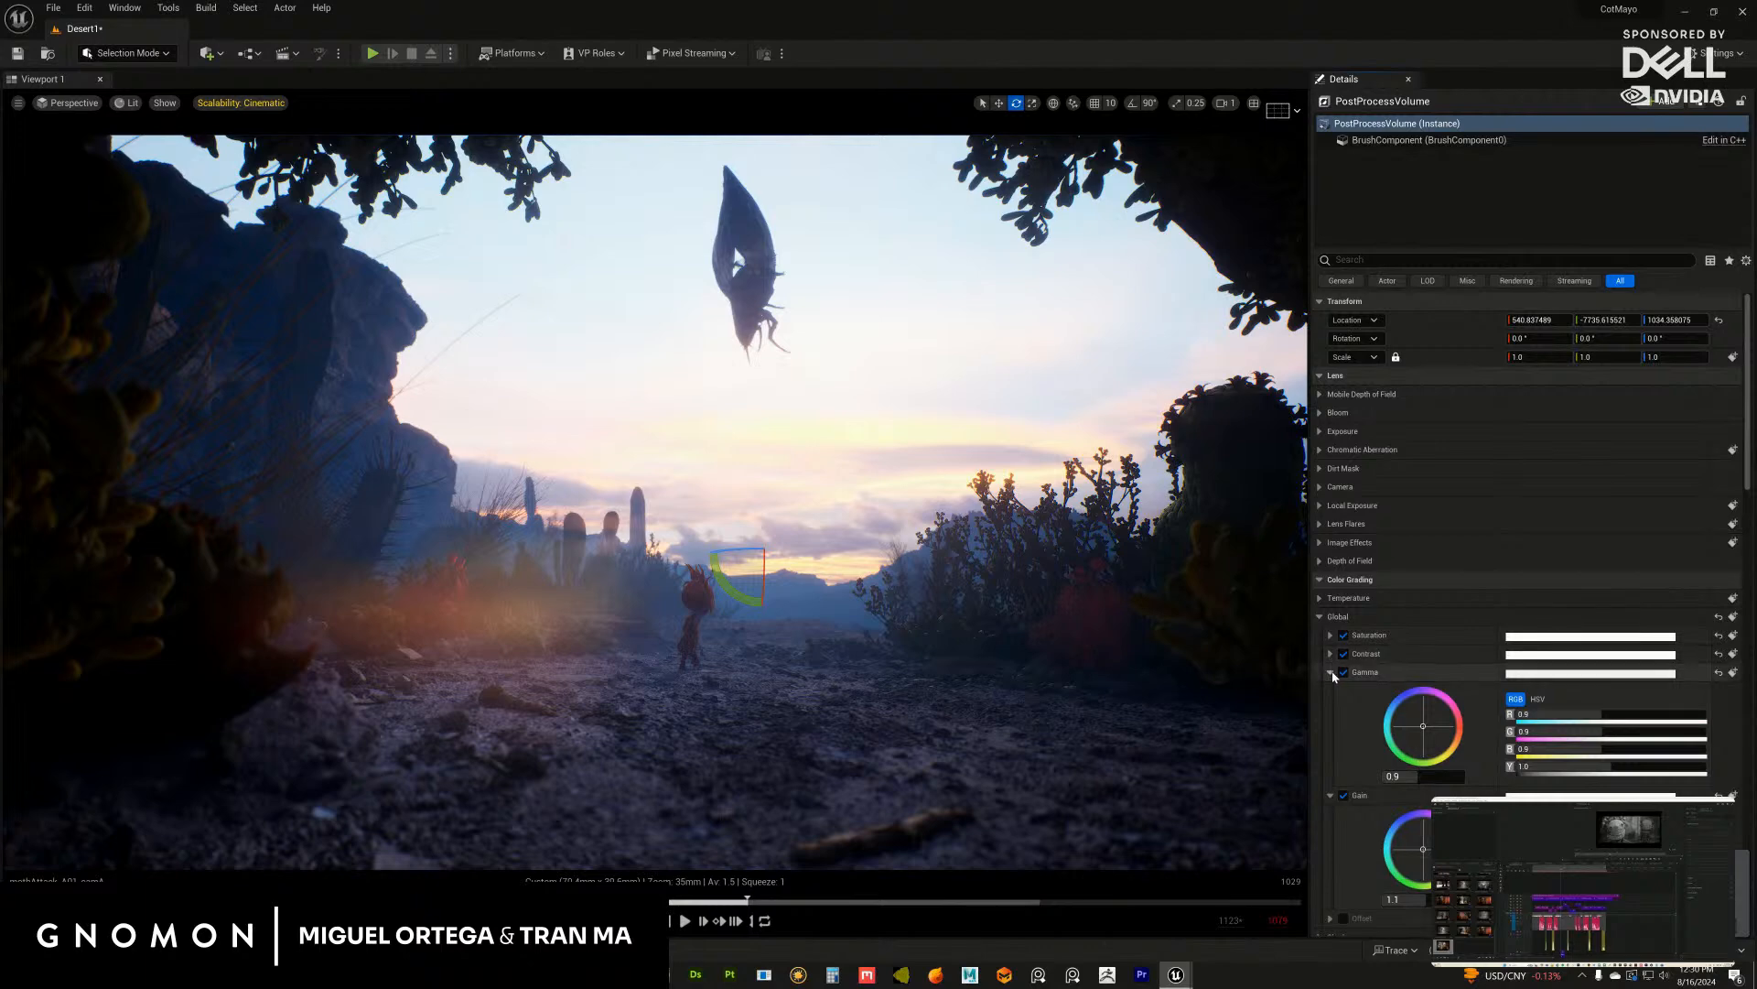
{"action": "left_click", "coordinate": [1330, 690]}
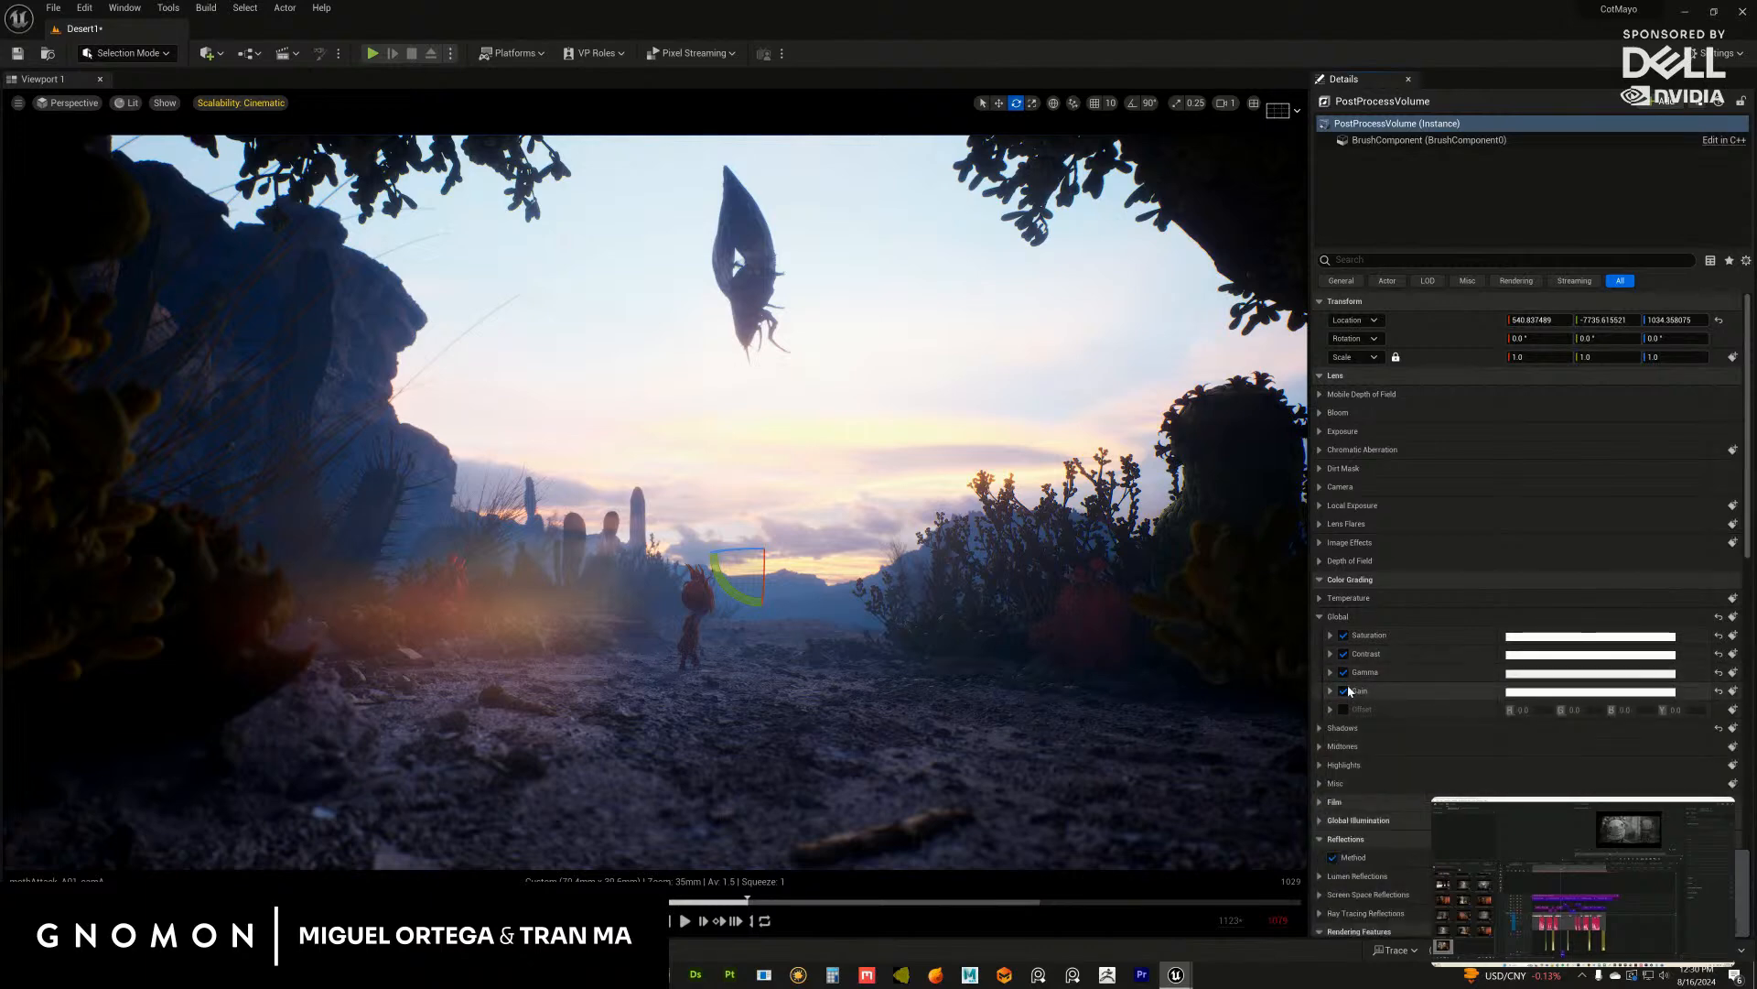
Step: Disable the Global Gain, Gamma, Contrast and Saturation overrides and re-enable them one by one, starting with Saturation
{"action": "left_click", "coordinate": [1343, 691]}
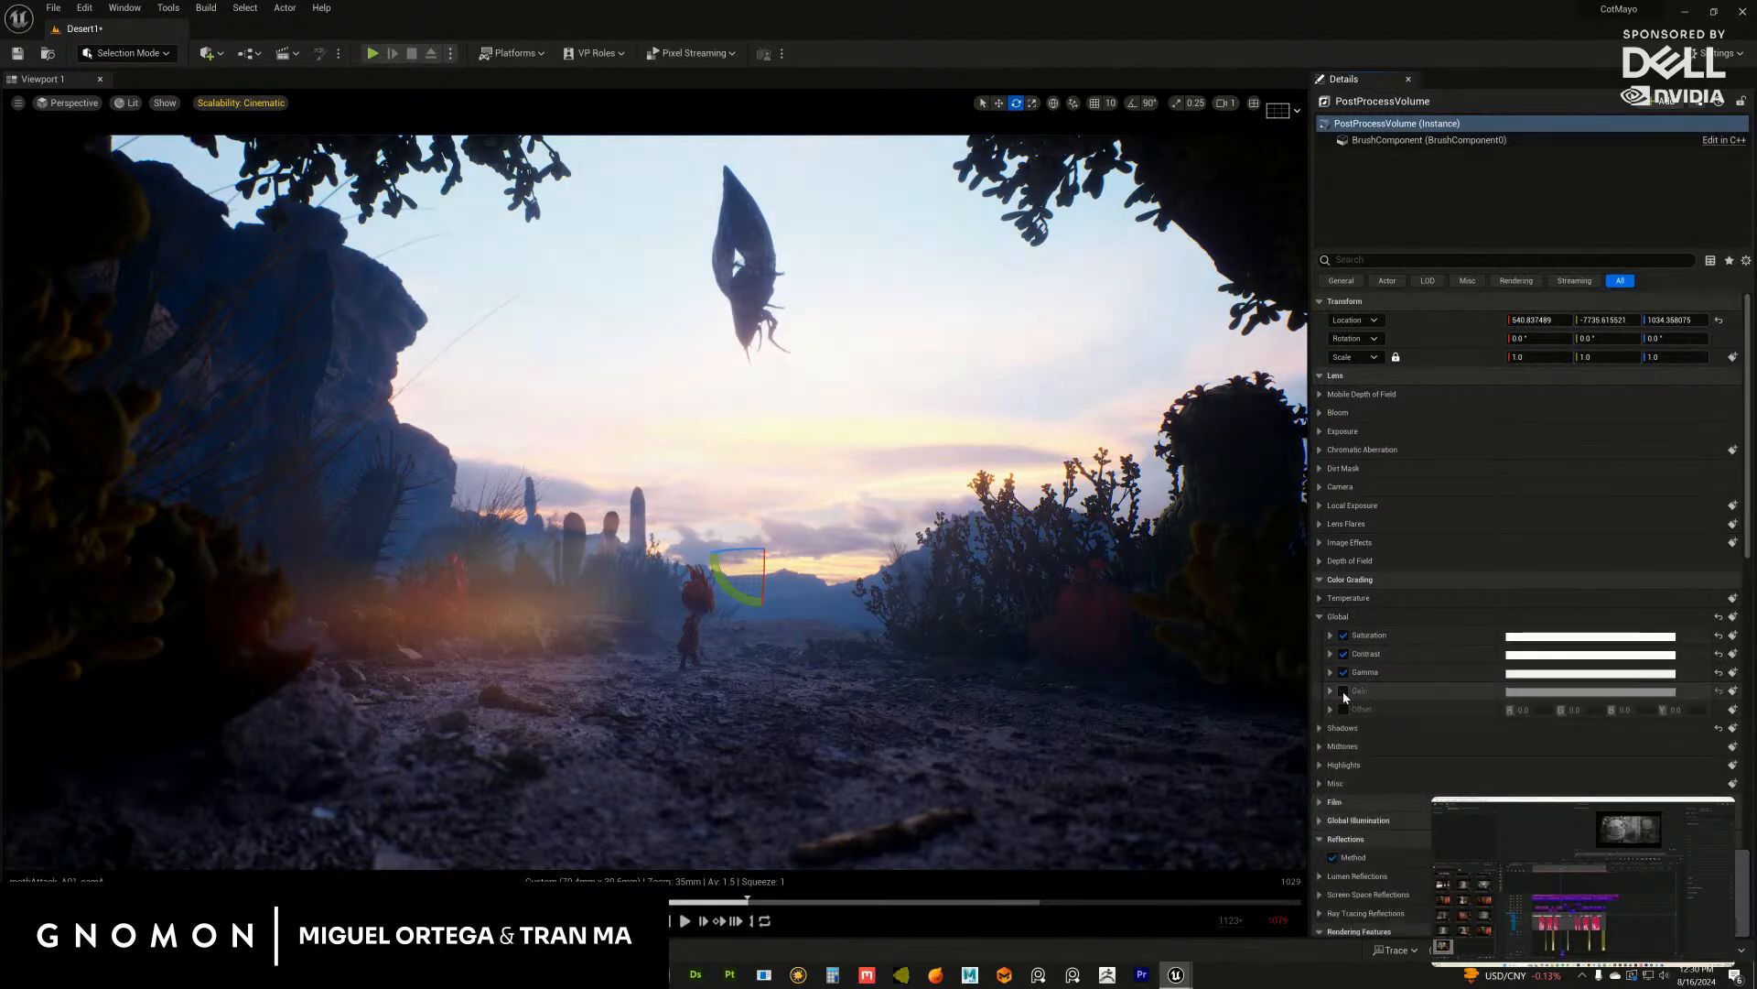
{"action": "left_click", "coordinate": [1344, 672]}
{"action": "left_click", "coordinate": [1344, 654]}
{"action": "left_click", "coordinate": [1344, 636]}
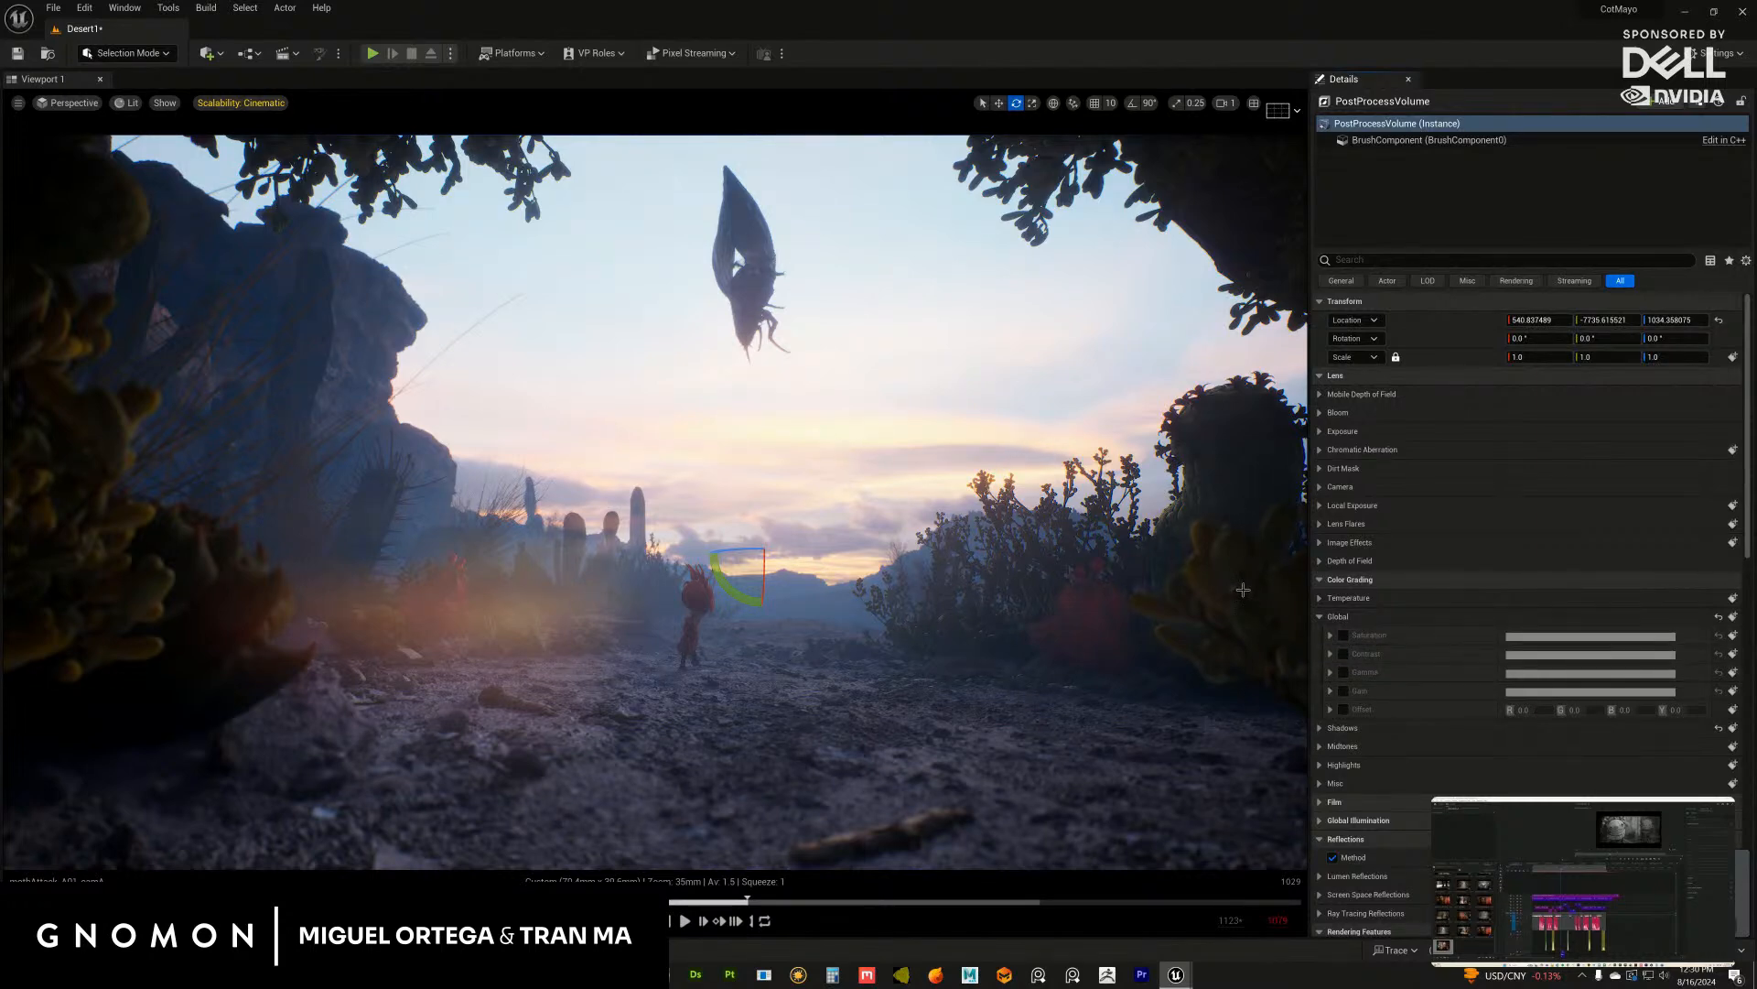
{"action": "left_click", "coordinate": [1344, 635]}
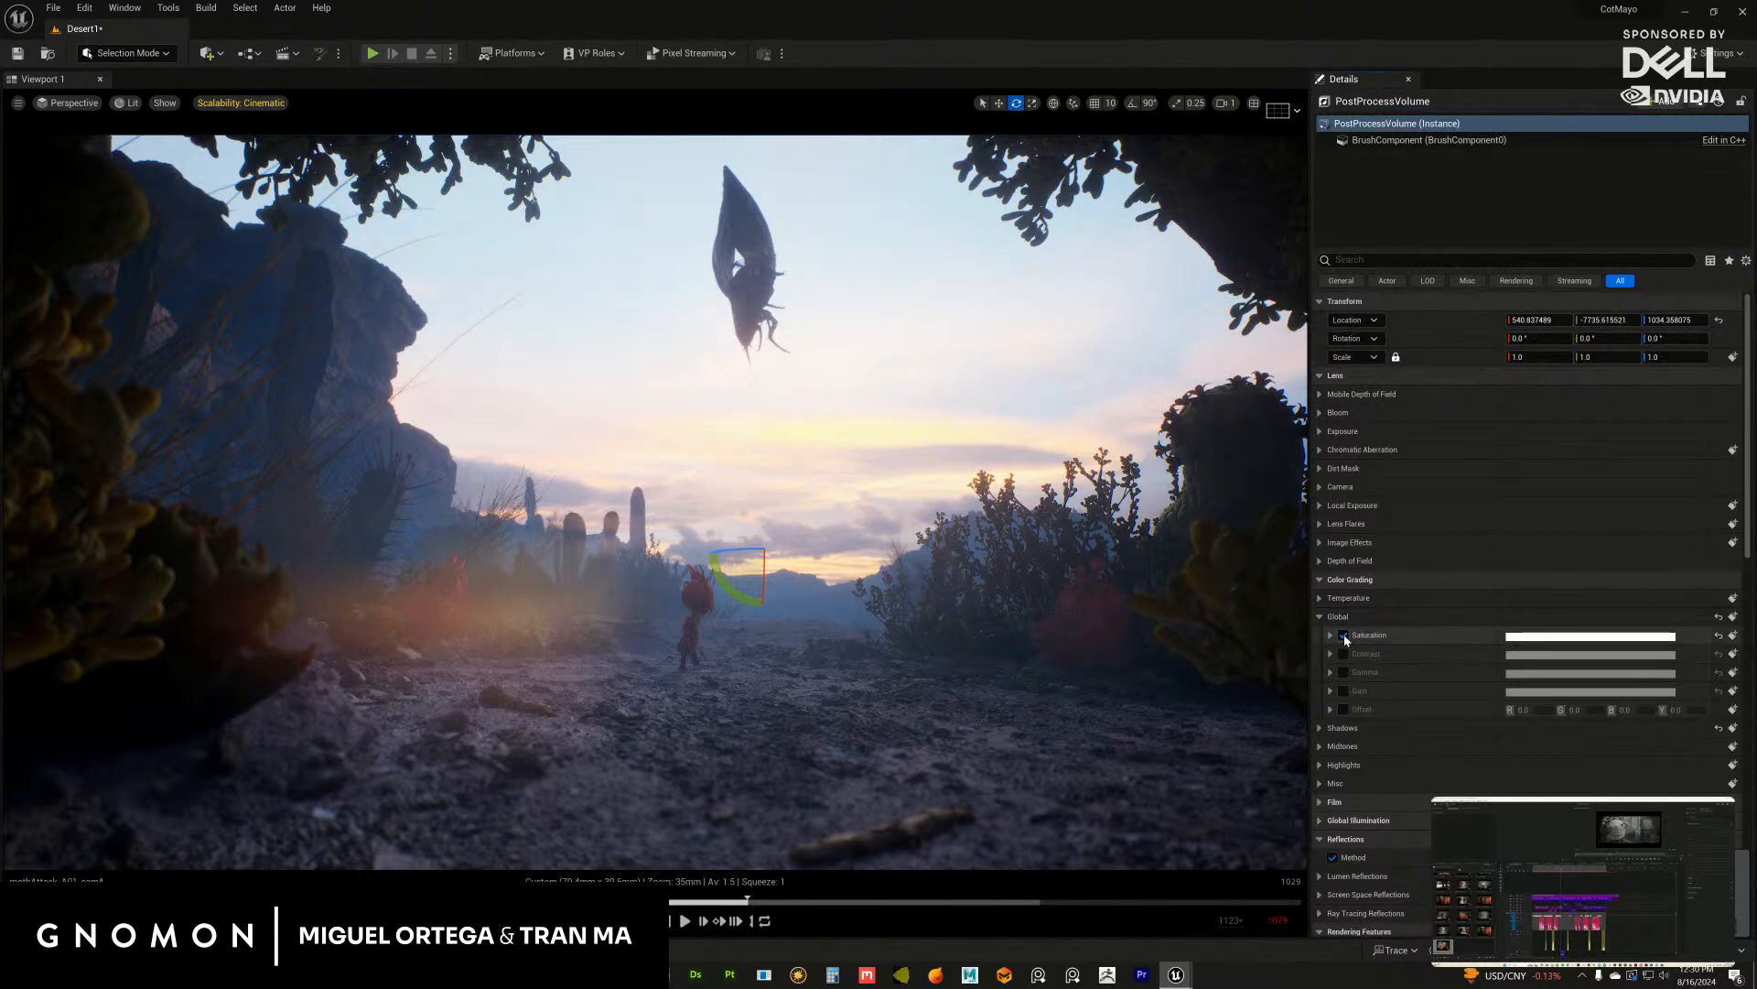
{"action": "left_click", "coordinate": [1344, 637]}
{"action": "left_click", "coordinate": [1344, 635]}
{"action": "left_click", "coordinate": [1343, 653]}
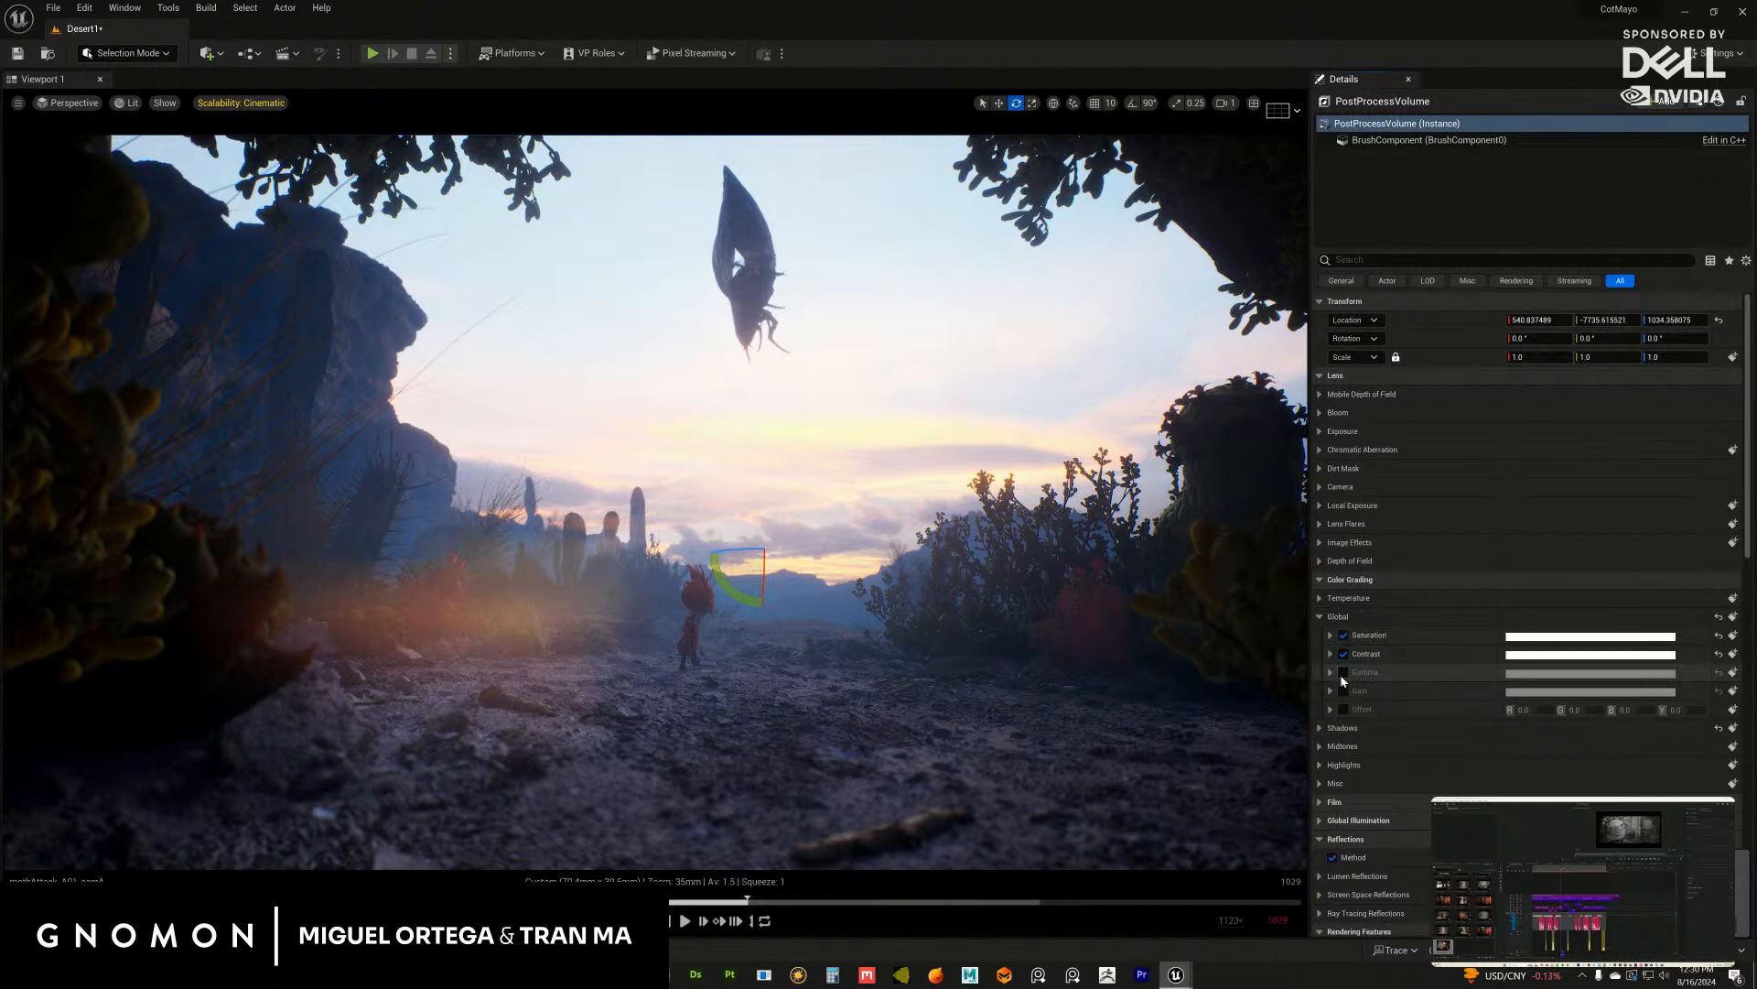
{"action": "left_click", "coordinate": [1344, 673]}
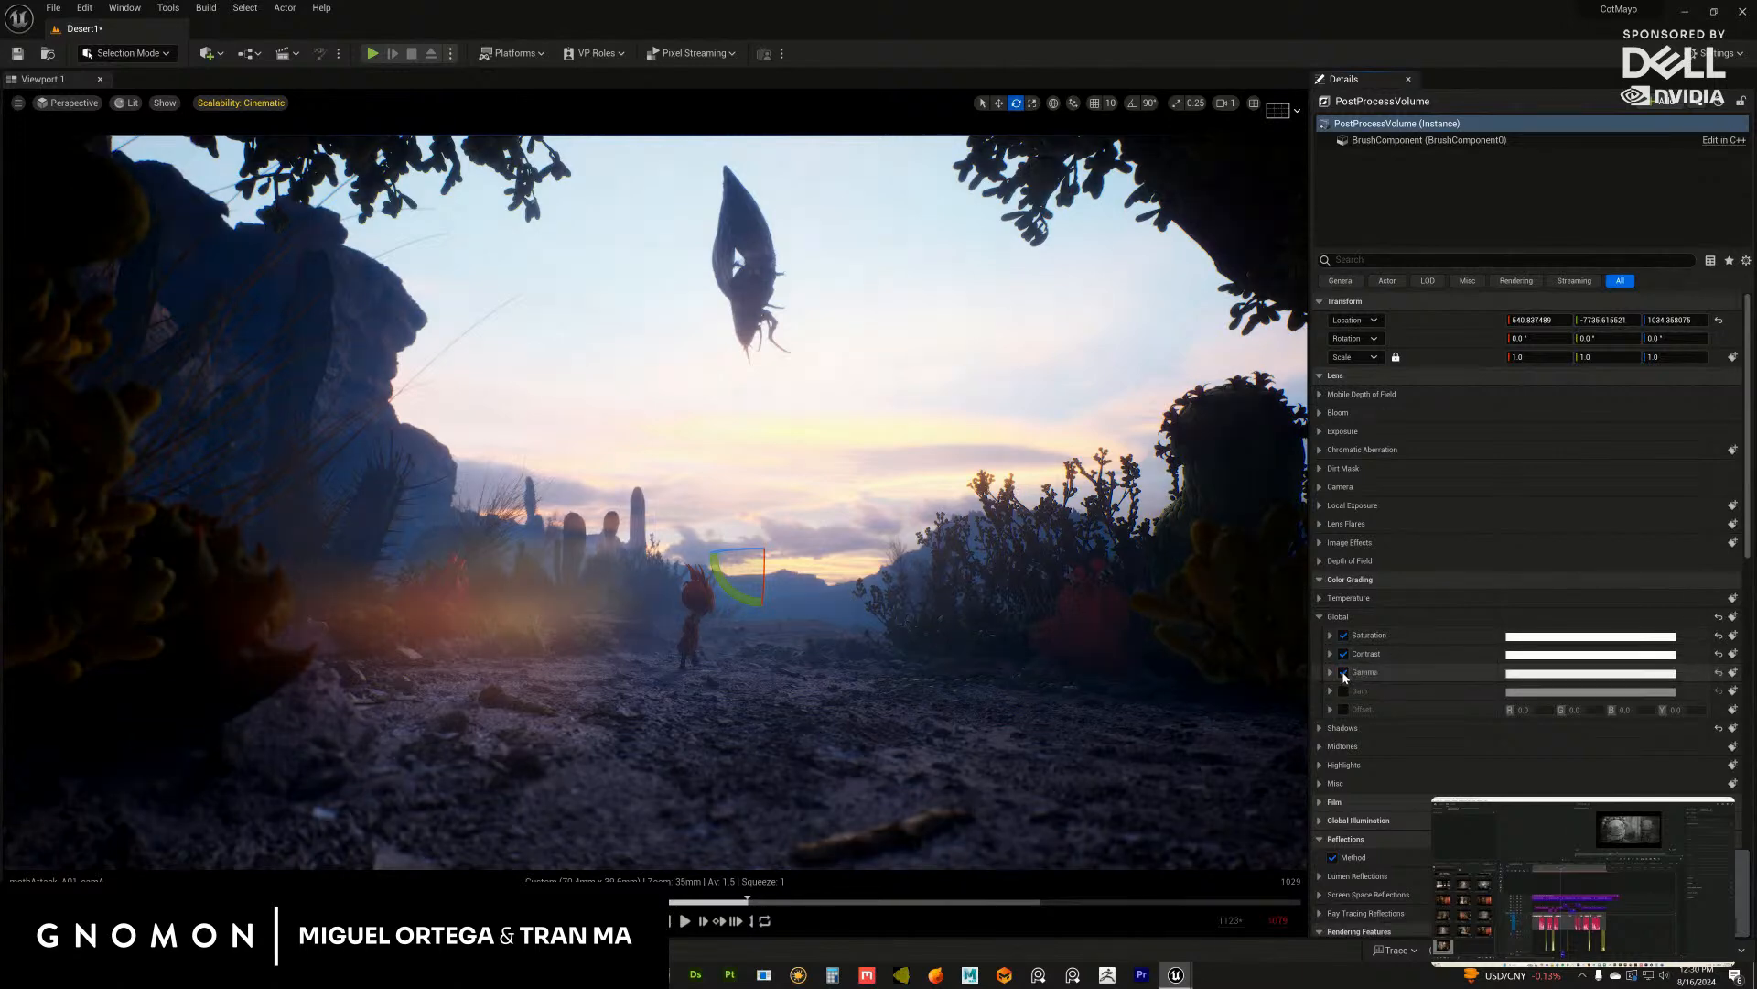
{"action": "left_click", "coordinate": [1344, 691]}
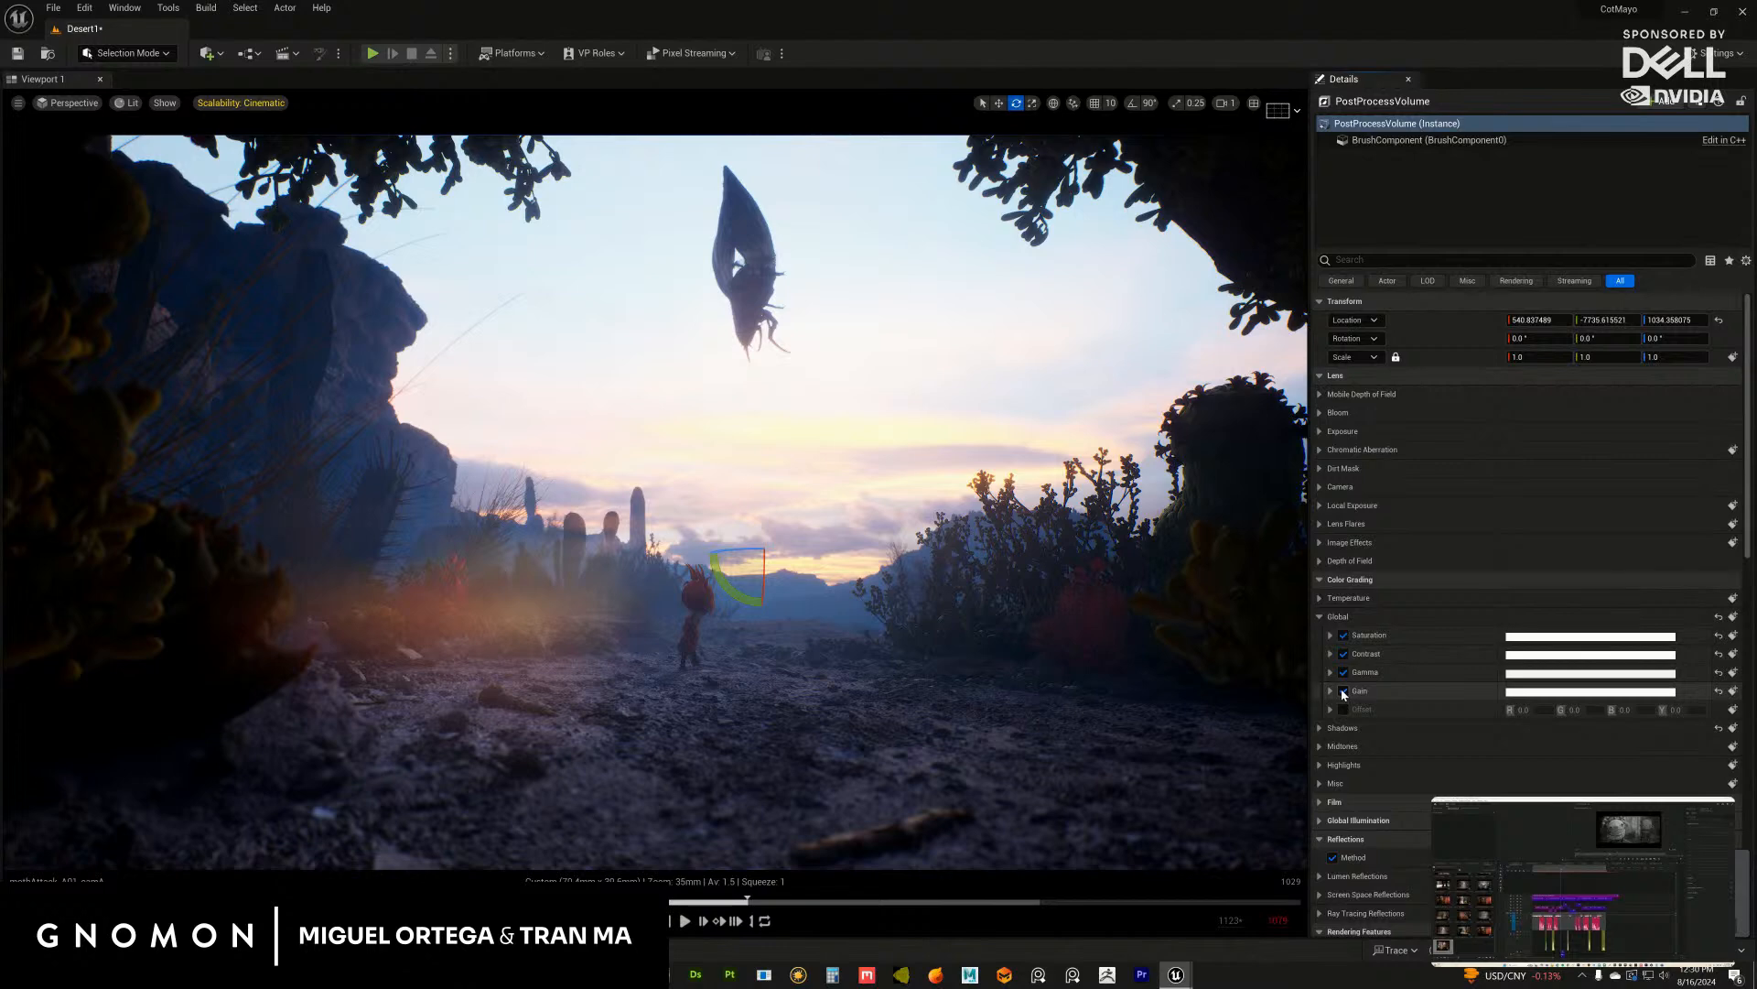
Step: Switch all four Global color grading overrides off and back on for a before-and-after comparison of the shot
{"action": "left_click", "coordinate": [1343, 691]}
{"action": "left_click", "coordinate": [1344, 673]}
{"action": "left_click", "coordinate": [1344, 654]}
{"action": "left_click", "coordinate": [1344, 635]}
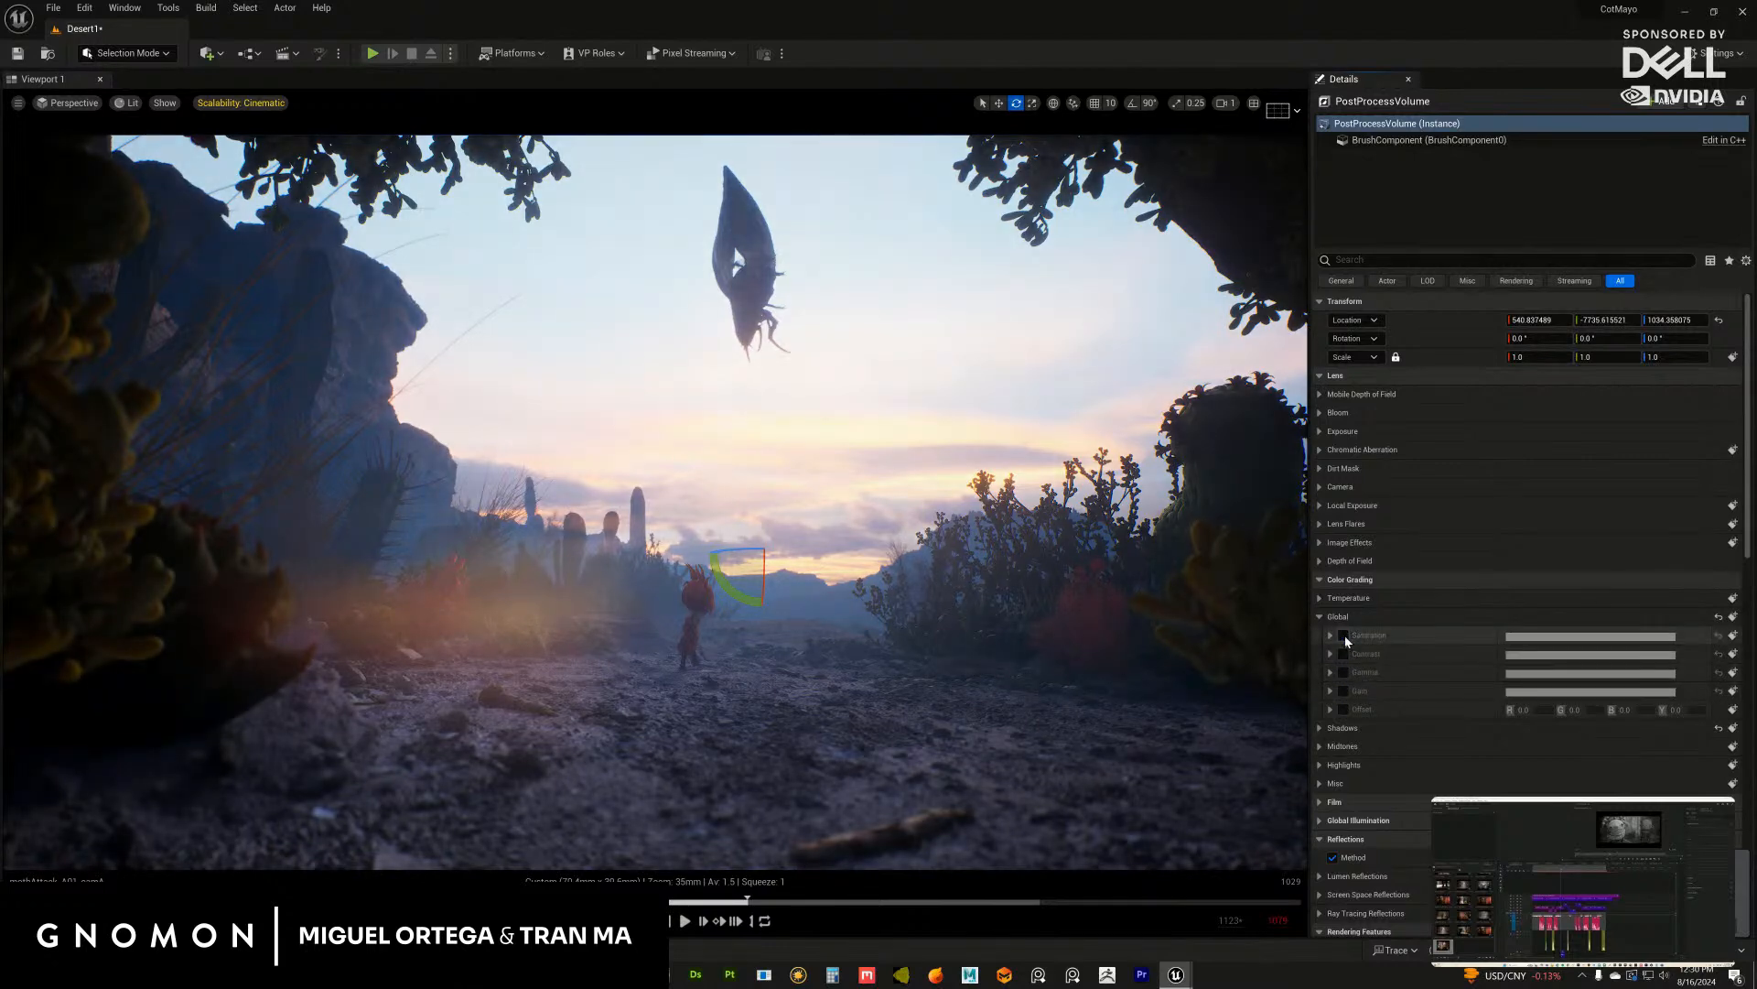
{"action": "left_click", "coordinate": [1344, 635]}
{"action": "left_click", "coordinate": [1343, 653]}
{"action": "left_click", "coordinate": [1344, 673]}
{"action": "left_click", "coordinate": [1344, 691]}
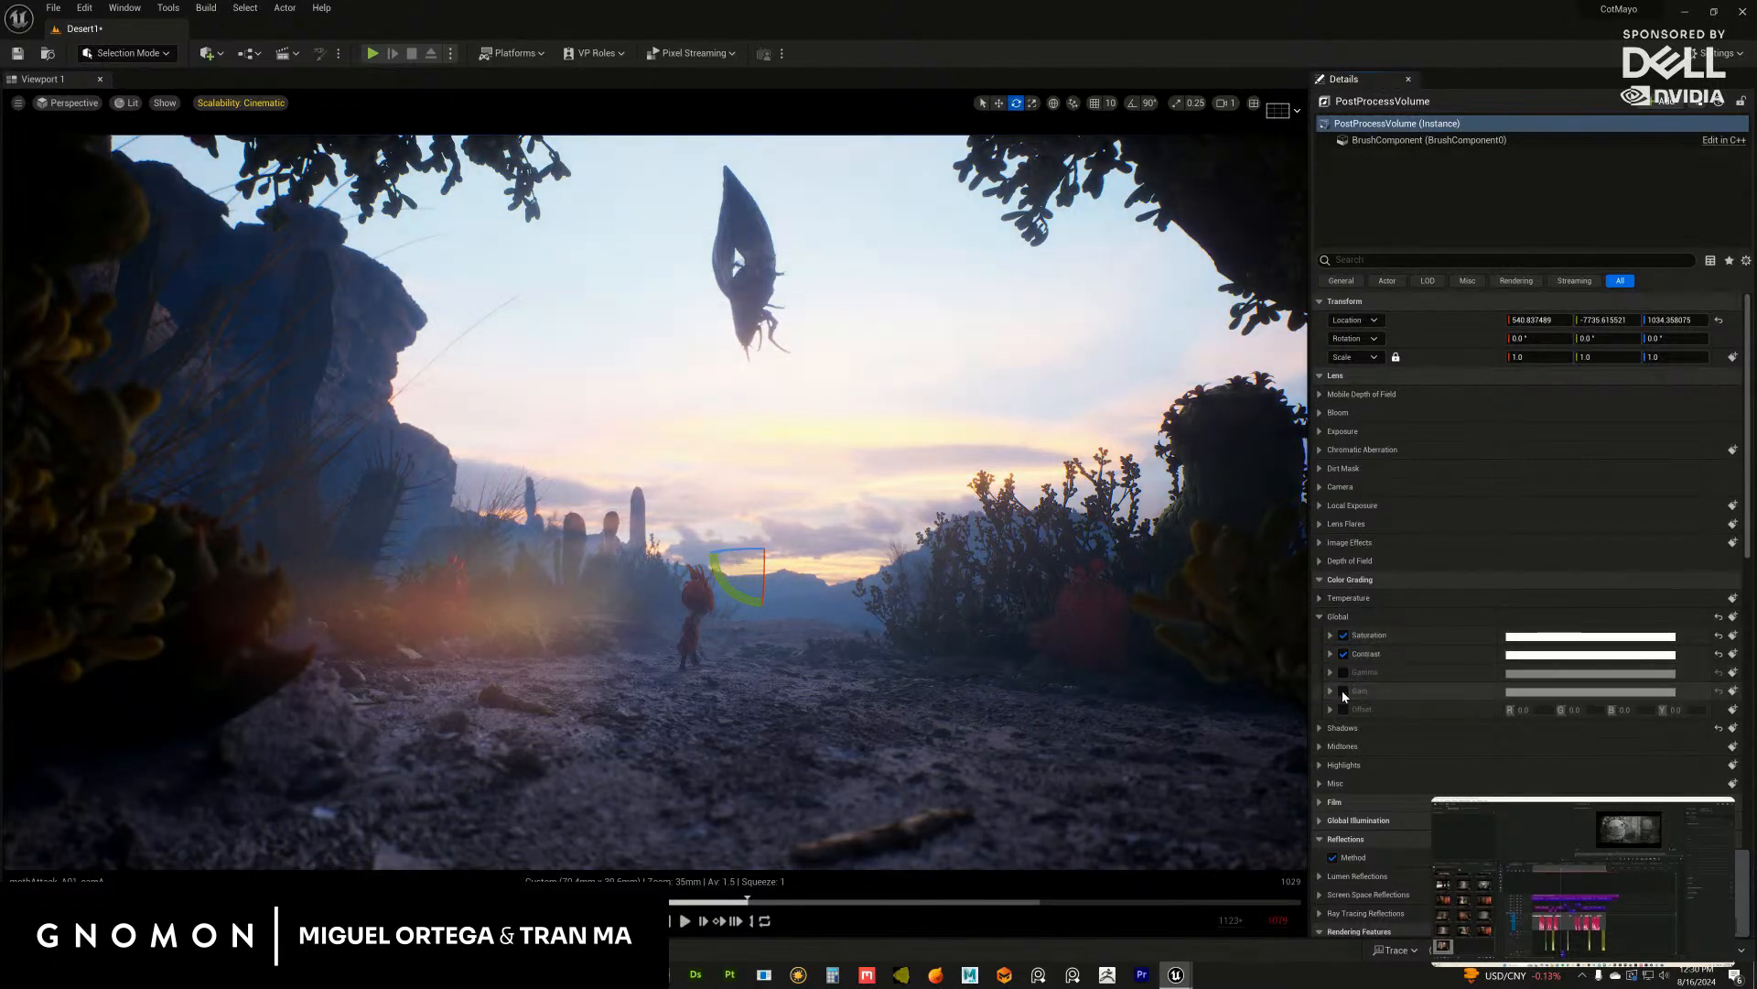
Step: Check the Vignette Intensity override in Image Effects and the Intensity override in Lens Flares
{"action": "left_click", "coordinate": [1319, 543]}
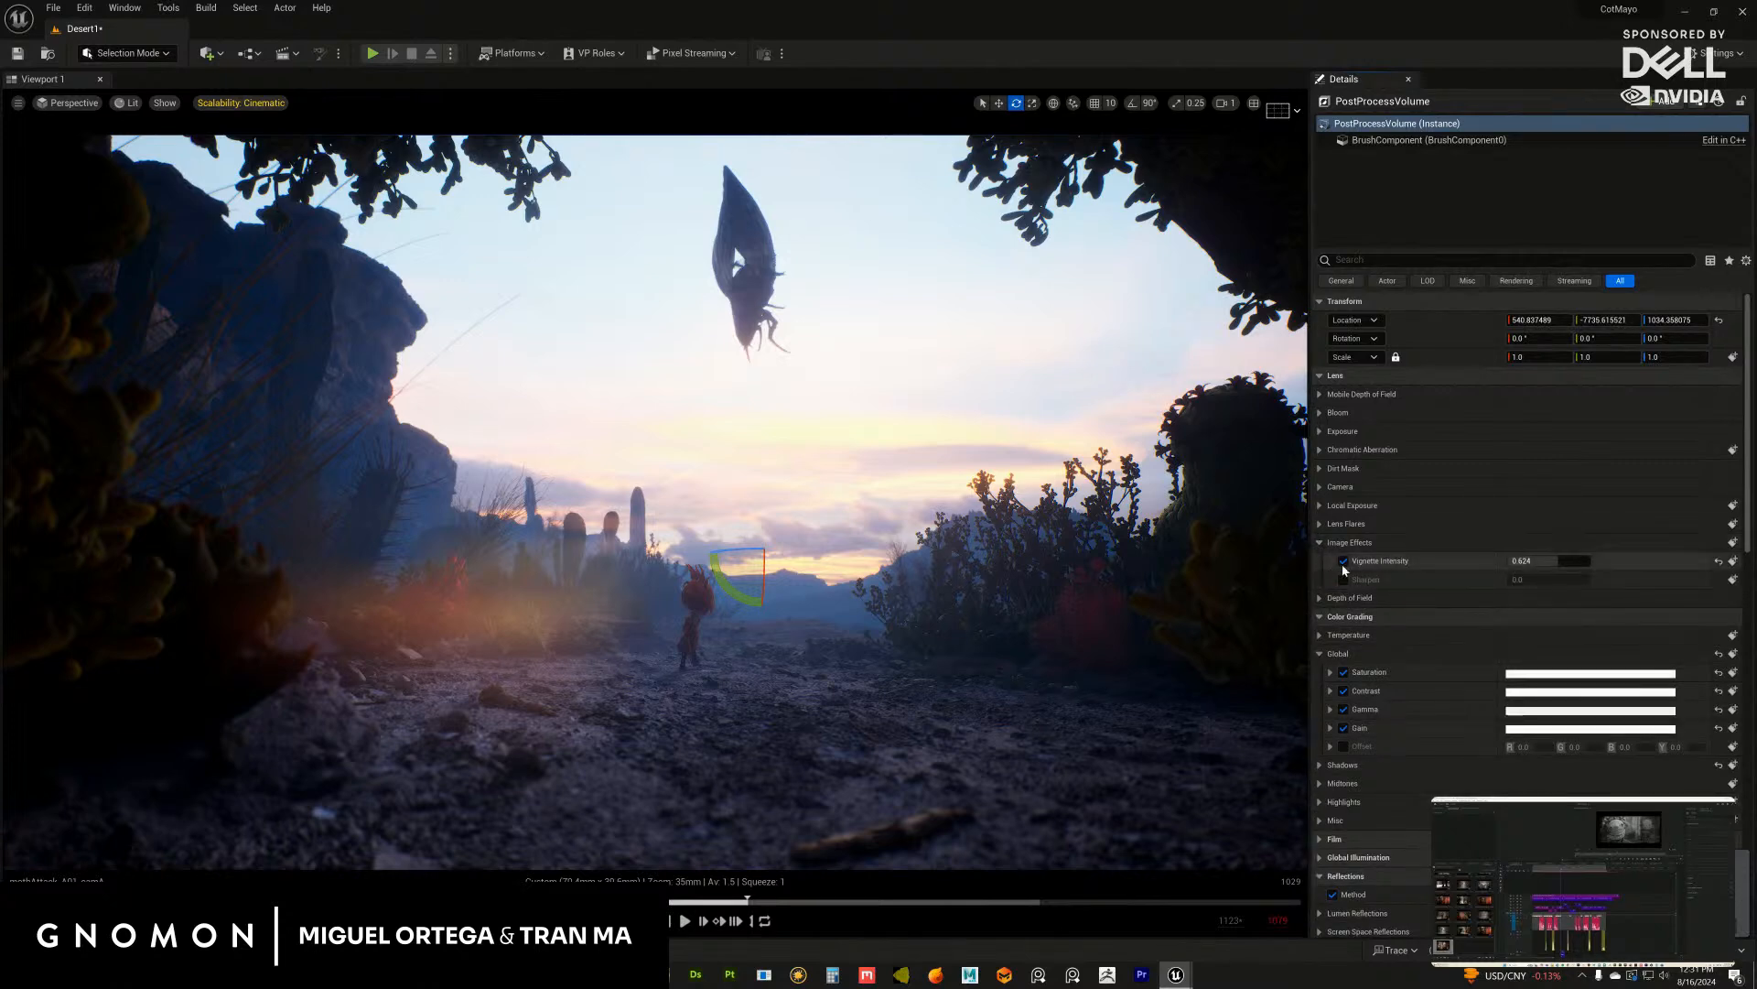
{"action": "left_click", "coordinate": [1344, 561]}
{"action": "left_click", "coordinate": [1319, 543]}
{"action": "left_click", "coordinate": [1319, 524]}
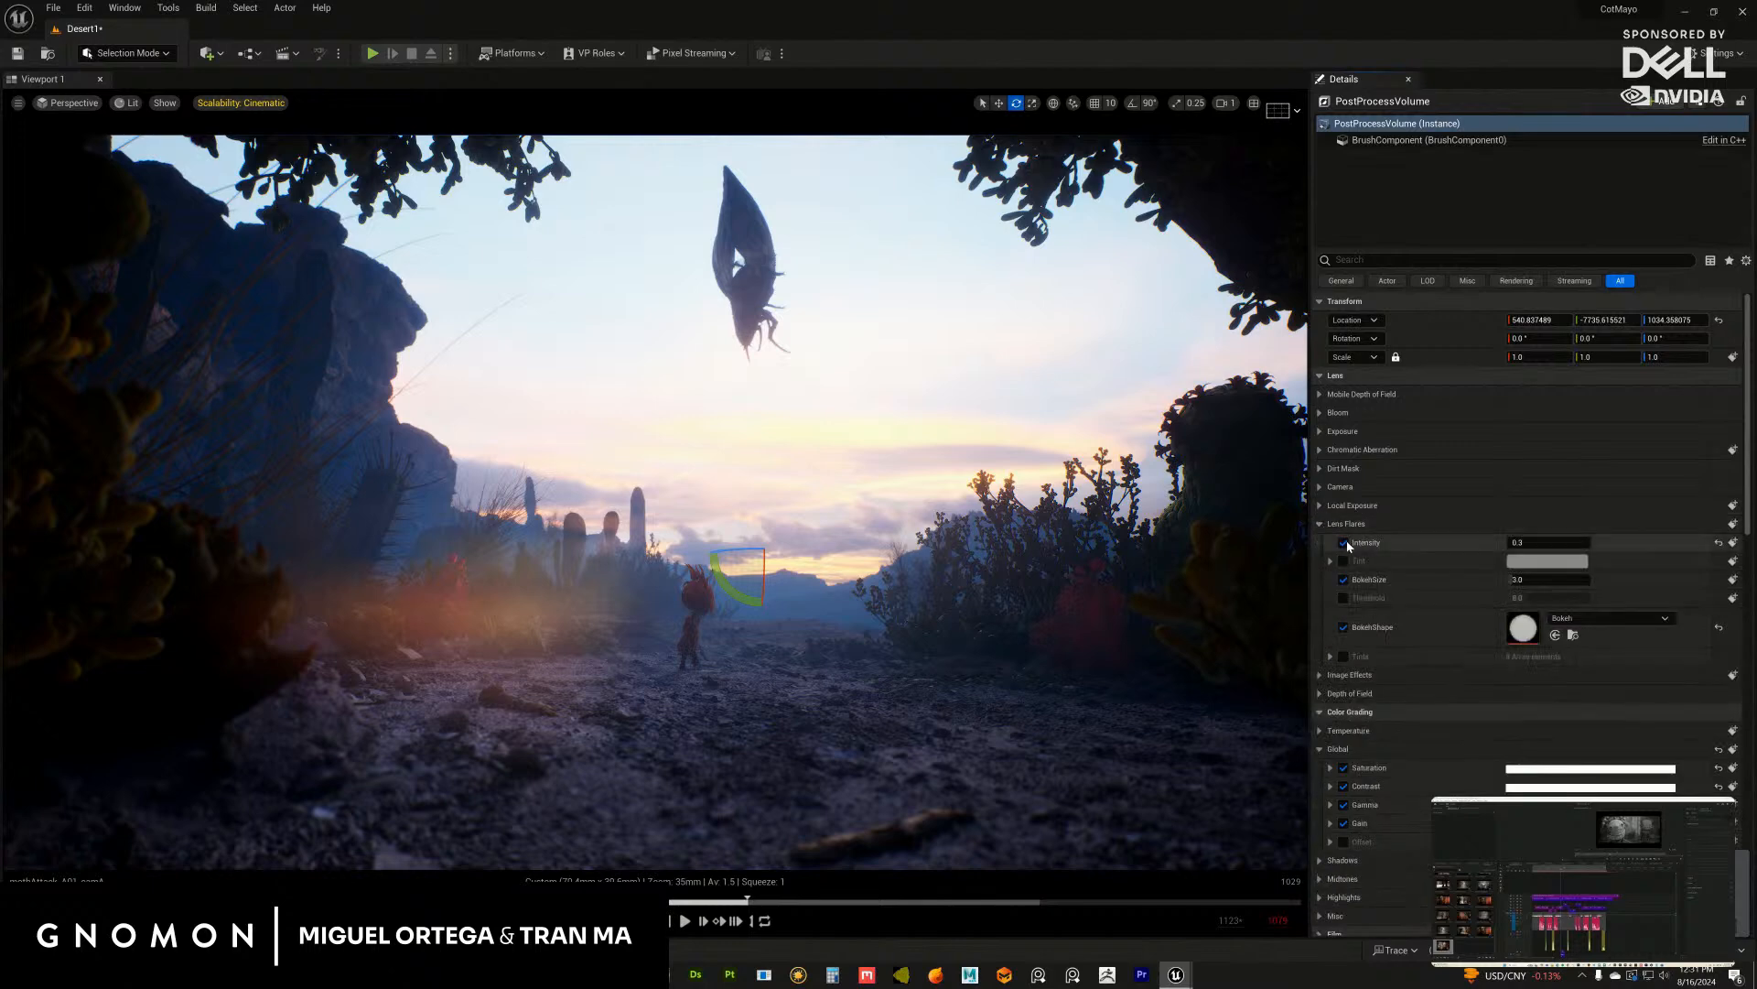
{"action": "left_click", "coordinate": [1344, 542]}
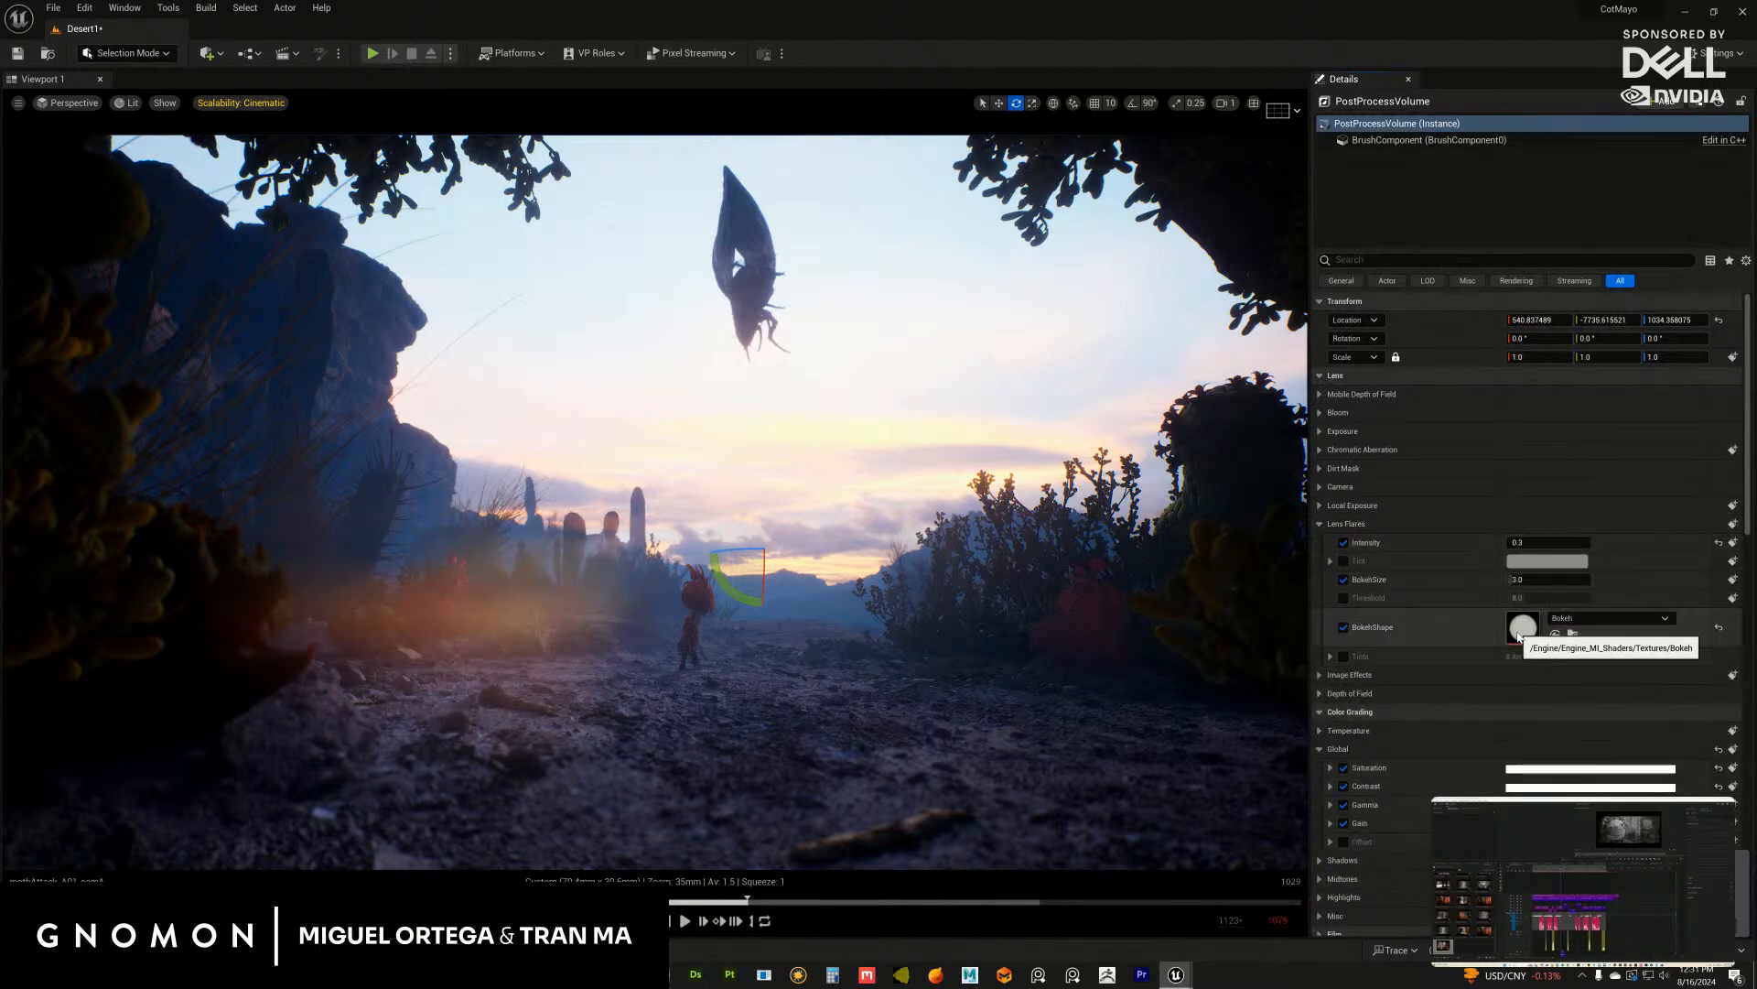
Step: Locate the lens flare's Bokeh Shape texture in the Content Browser and search the Engine Content folder for "bokeh"
{"action": "left_click", "coordinate": [1571, 635]}
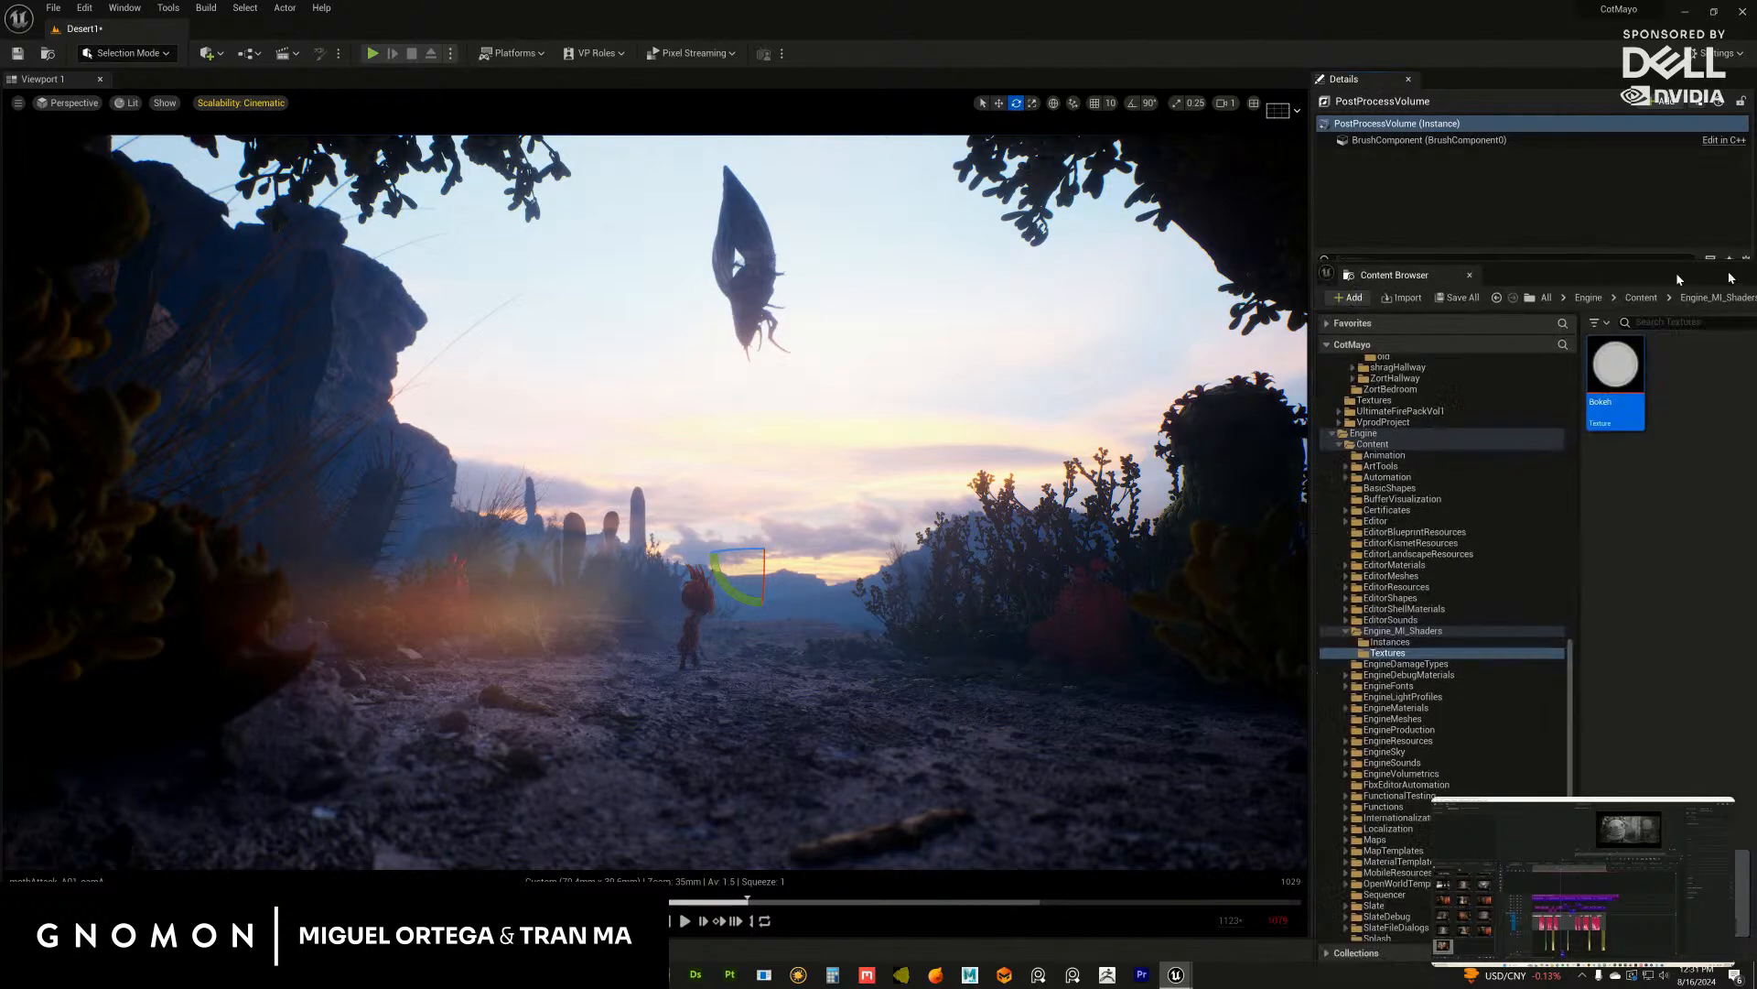
{"action": "left_click_drag", "start_coordinate": [1394, 275], "coordinate": [847, 228]}
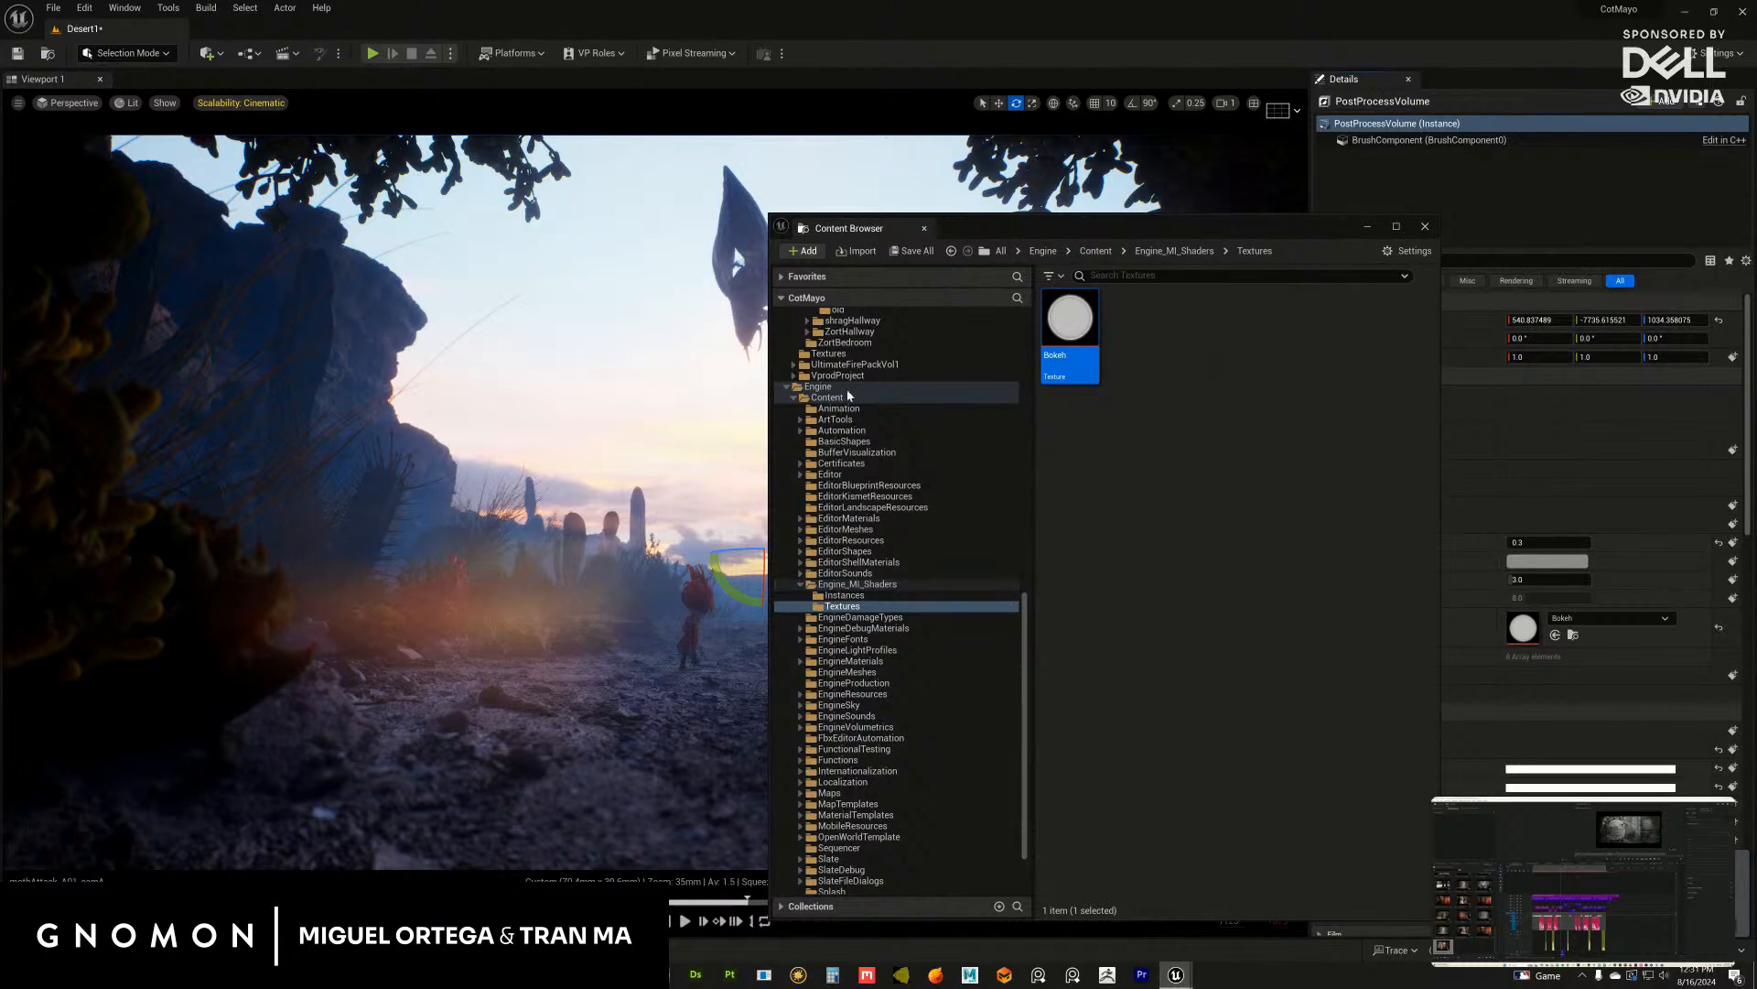
{"action": "left_click", "coordinate": [821, 397]}
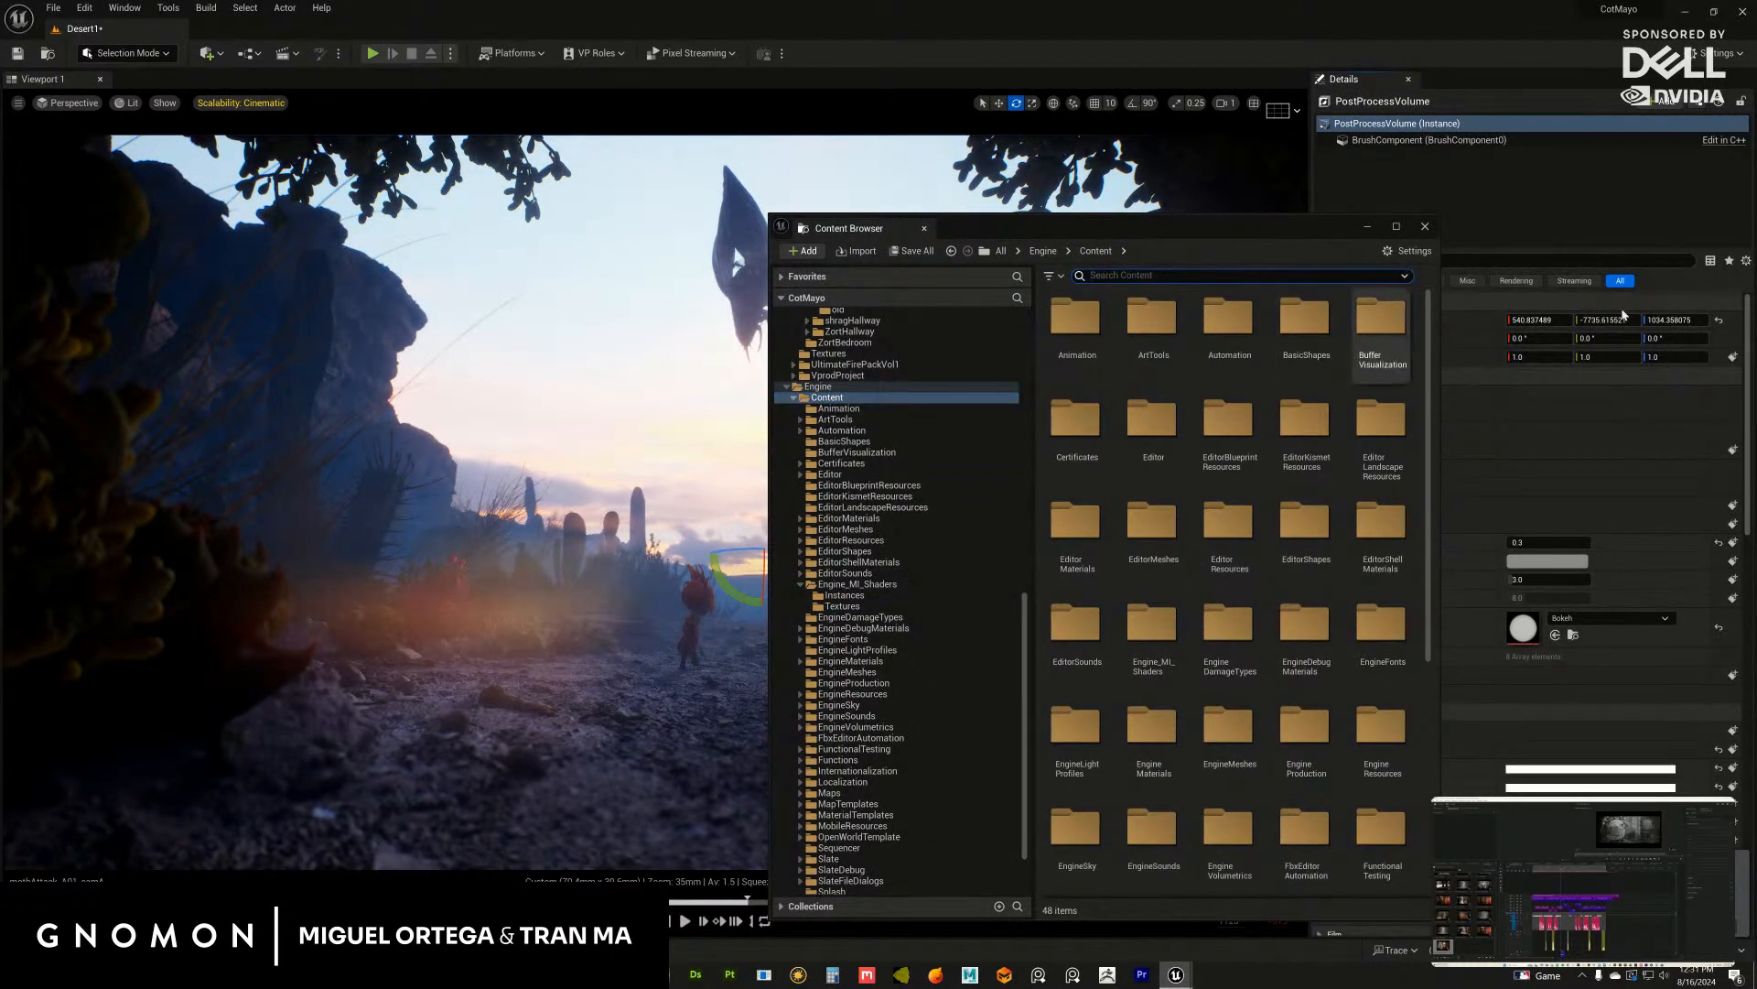
{"action": "left_click", "coordinate": [1199, 274]}
{"action": "type", "text": "bokeh"}
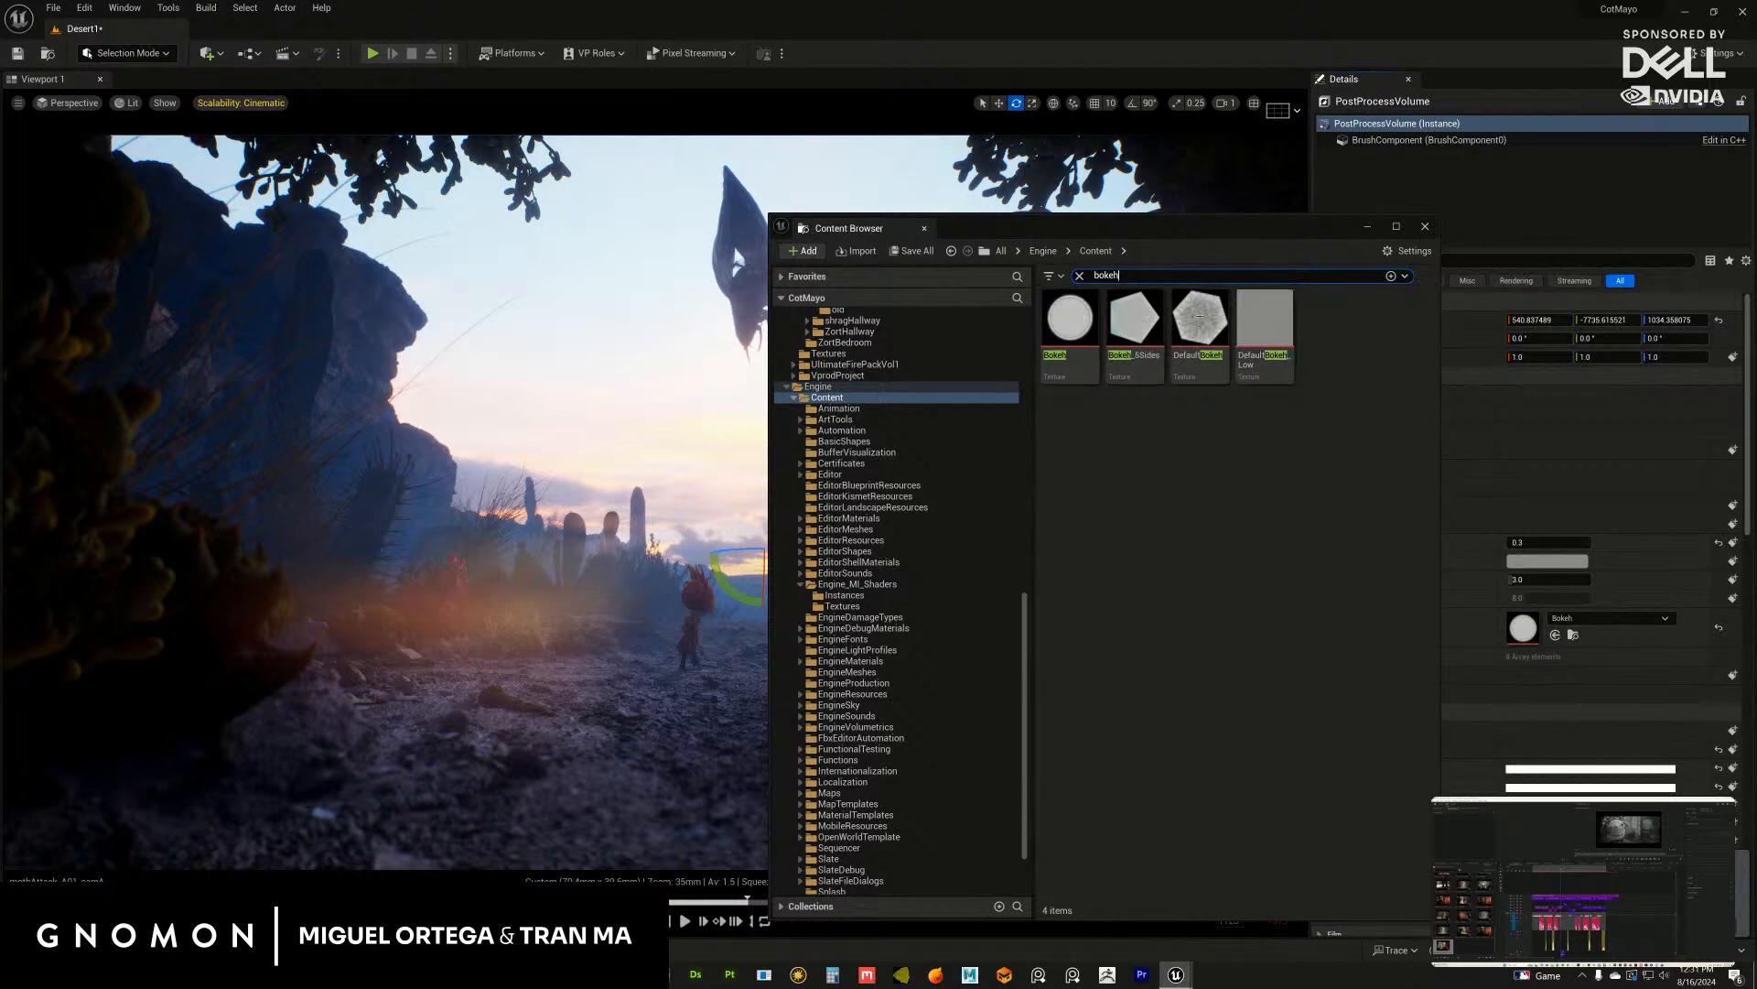
{"action": "left_click_drag", "start_coordinate": [1193, 223], "coordinate": [1386, 249]}
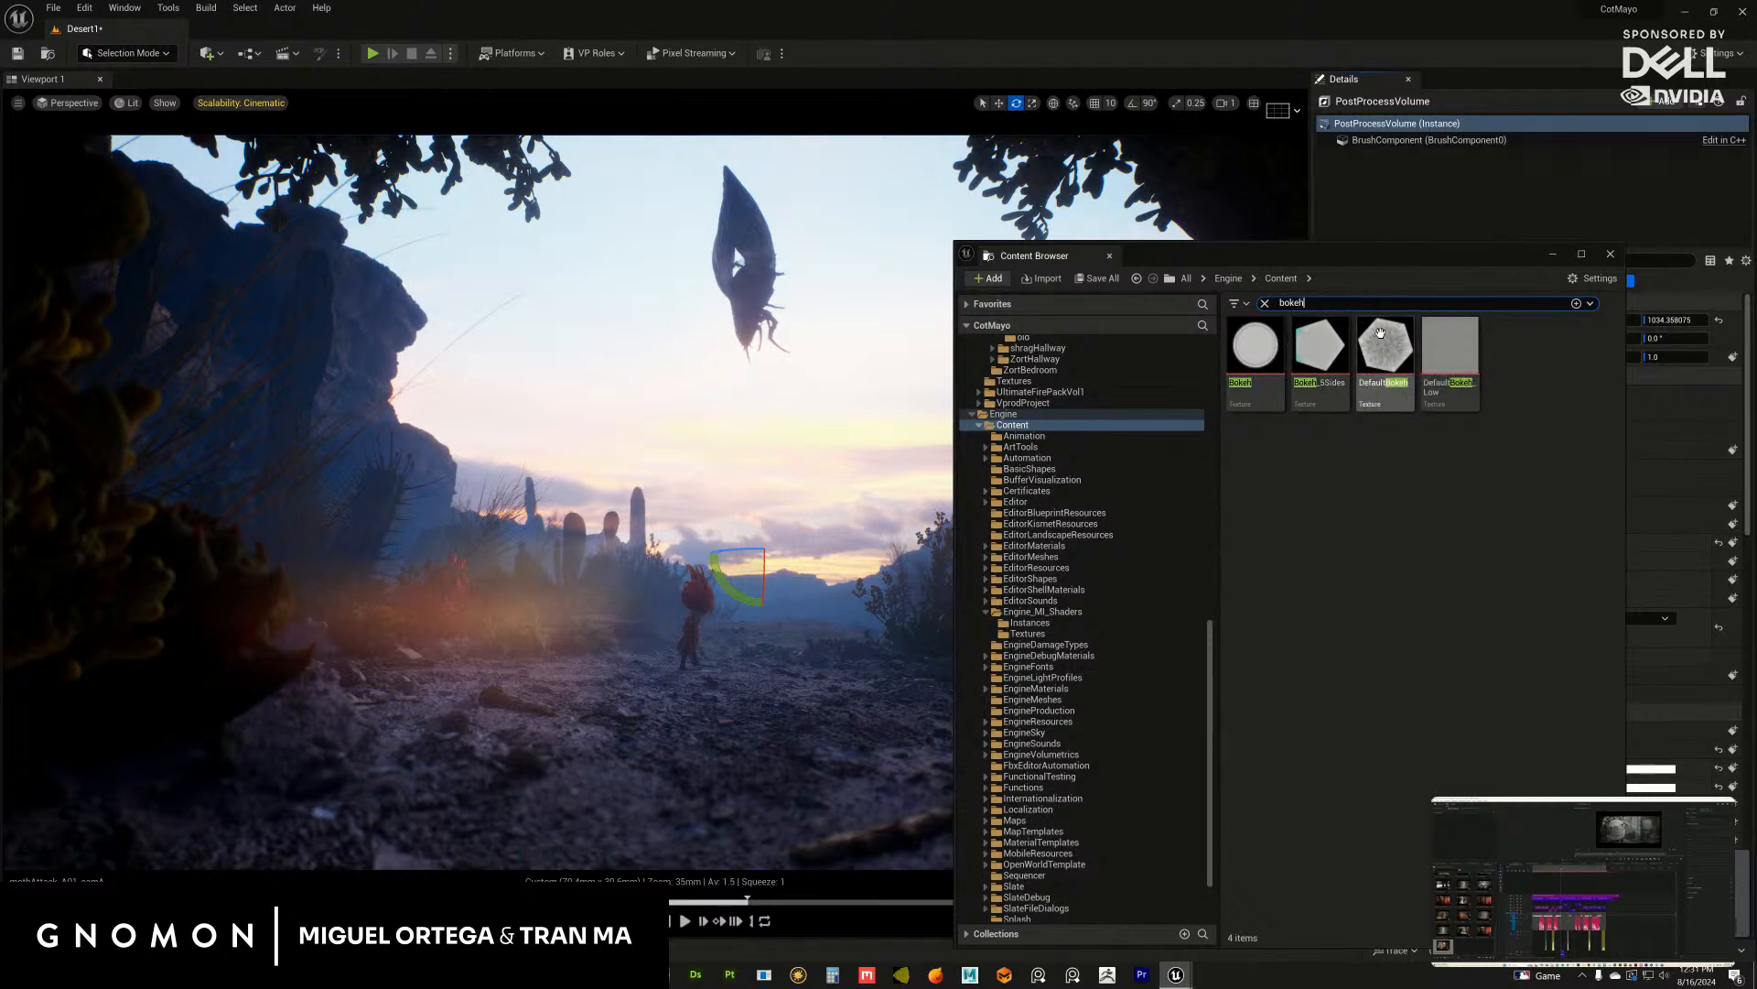
{"action": "left_click_drag", "start_coordinate": [1426, 249], "coordinate": [1756, 249]}
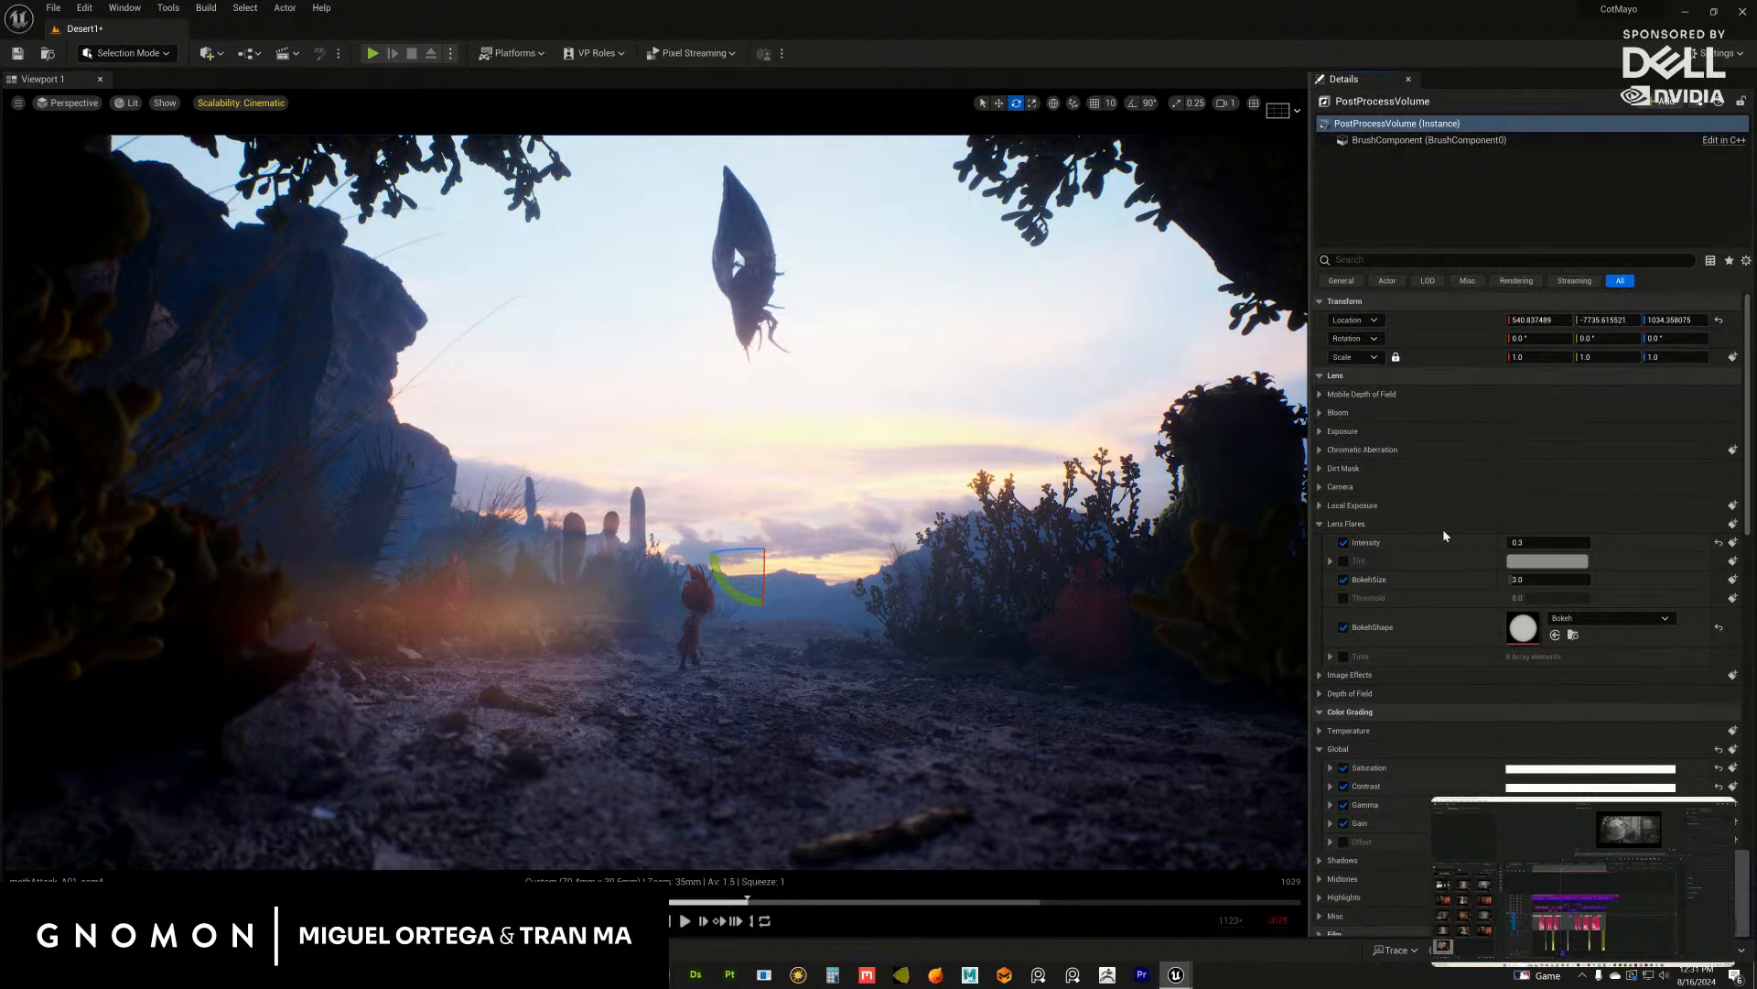
Step: Test the shot without the Metering Mode and Exposure Compensation overrides in Exposure, and re-enable both
{"action": "left_click", "coordinate": [1320, 524]}
{"action": "left_click", "coordinate": [1321, 431]}
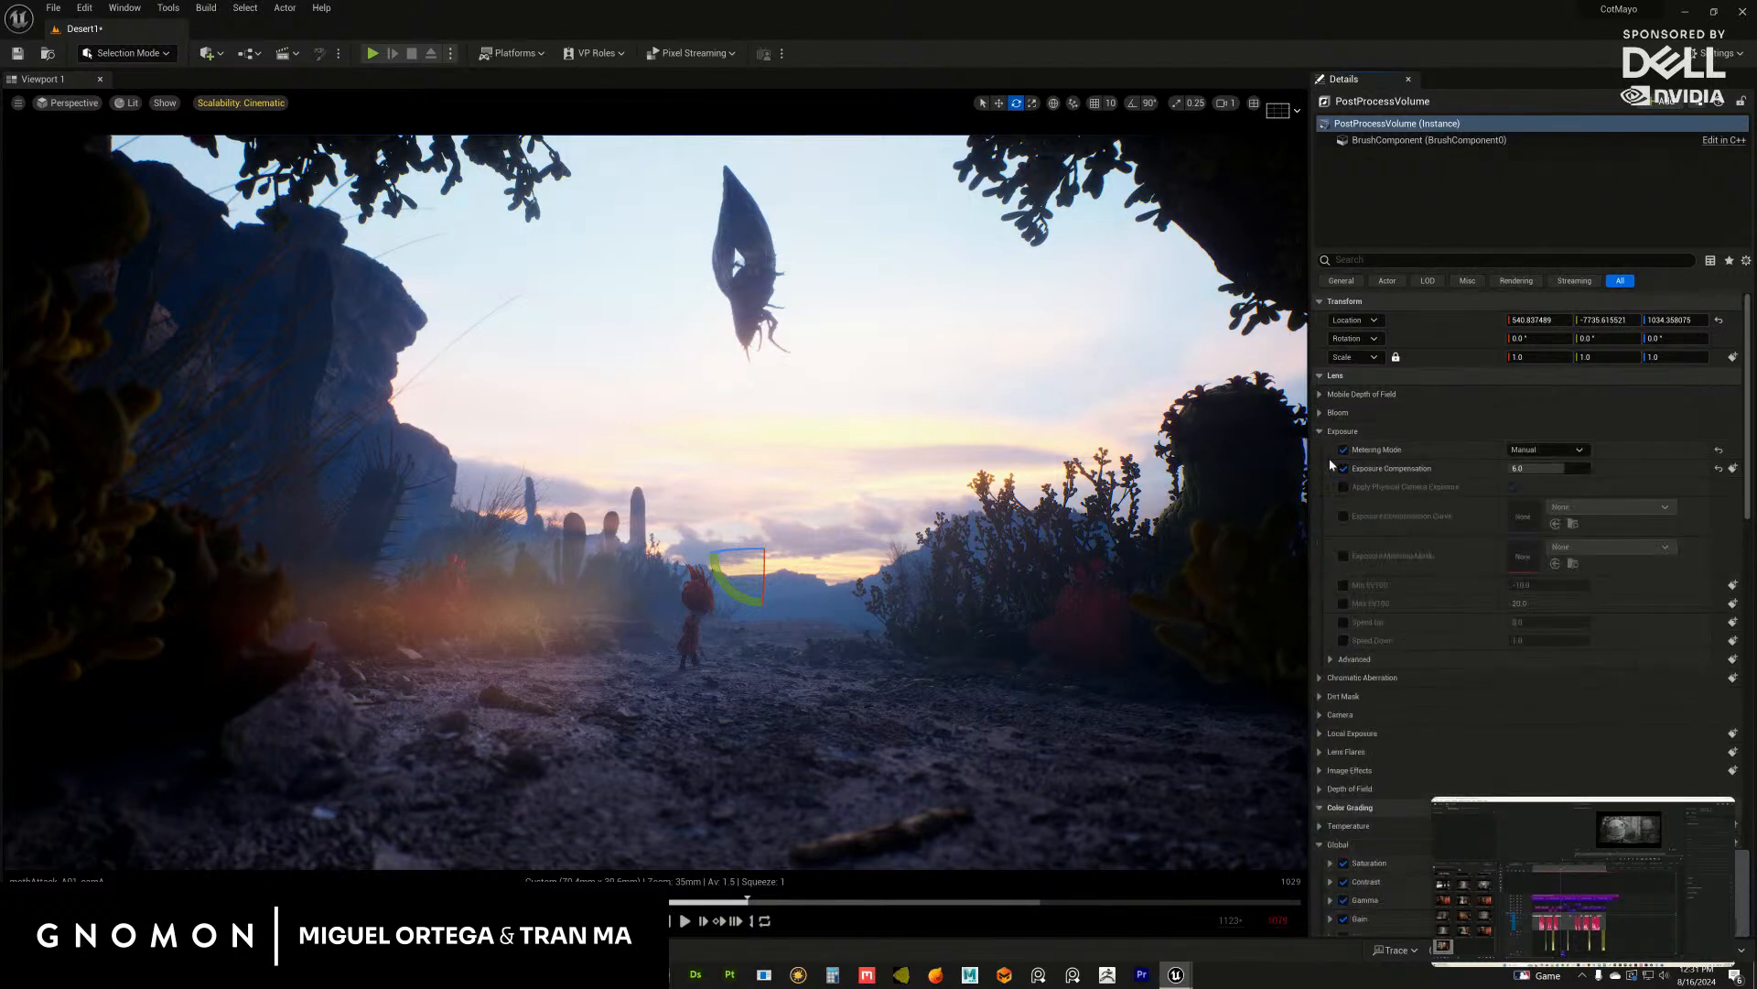
{"action": "left_click", "coordinate": [1343, 450]}
{"action": "left_click", "coordinate": [1344, 468]}
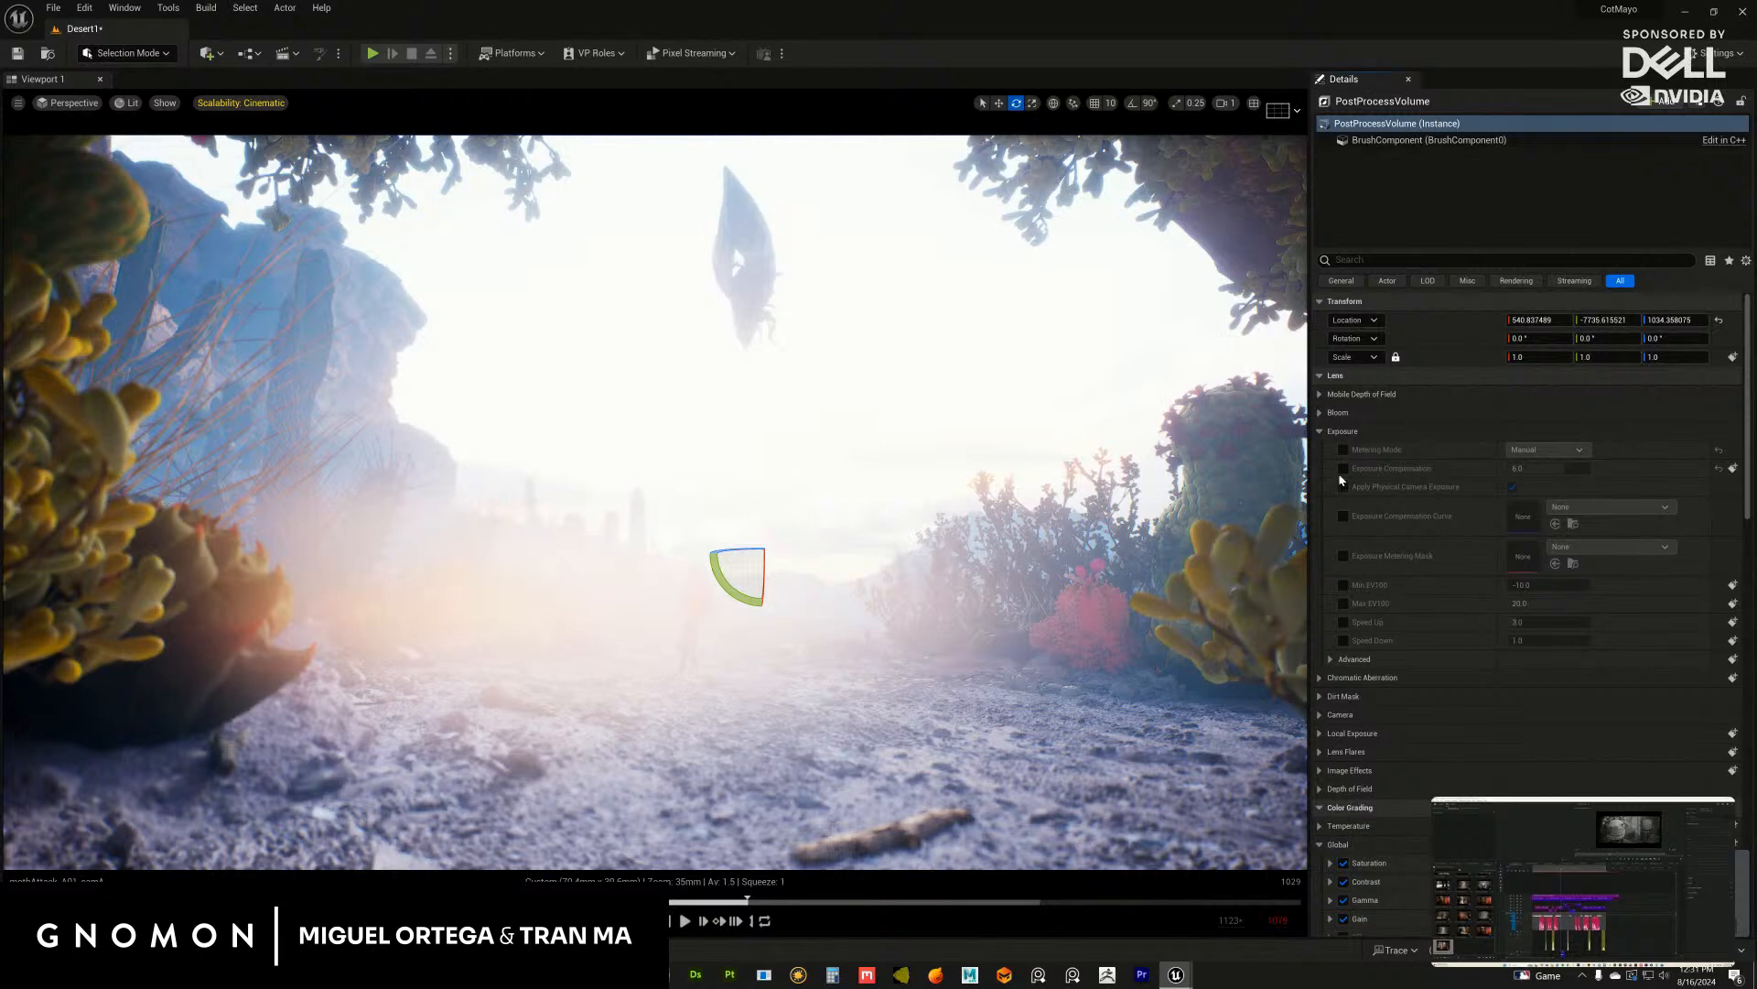
{"action": "left_click", "coordinate": [1344, 467]}
{"action": "left_click", "coordinate": [1343, 449]}
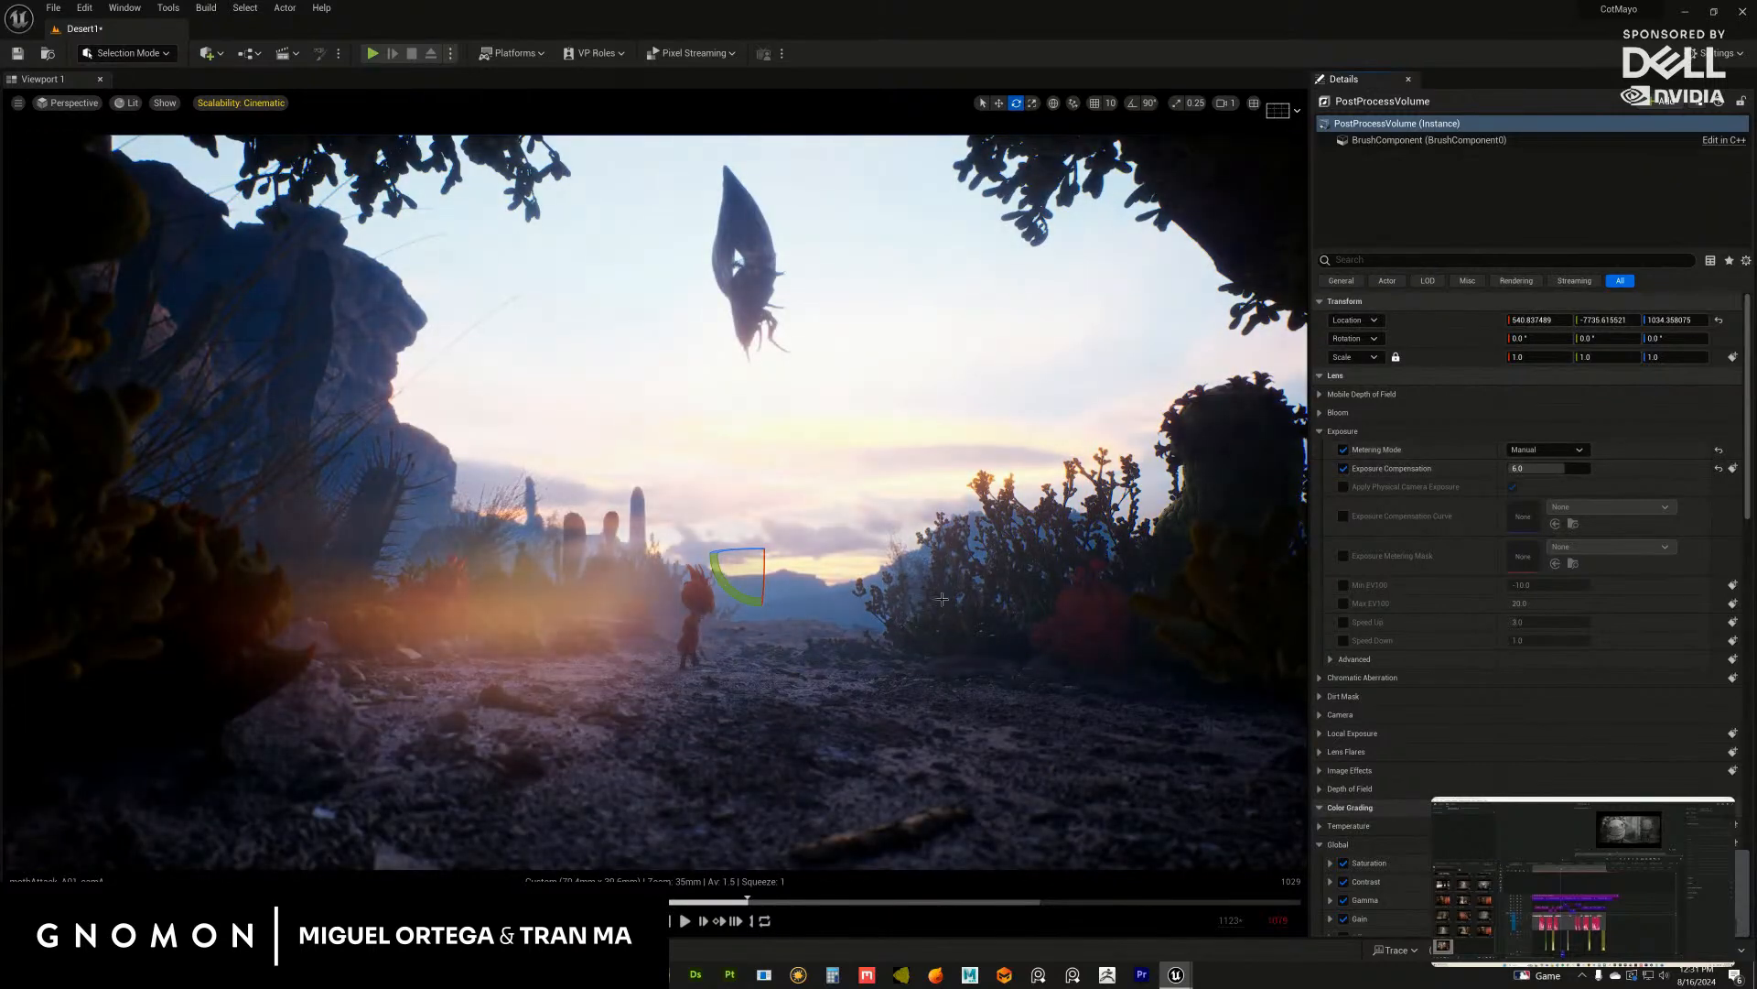
Step: Bring in the Sequencer, unlock the viewport from the Camera Cuts track to compare exposure, and lock it again
{"action": "left_click_drag", "start_coordinate": [1756, 403], "coordinate": [1582, 435]}
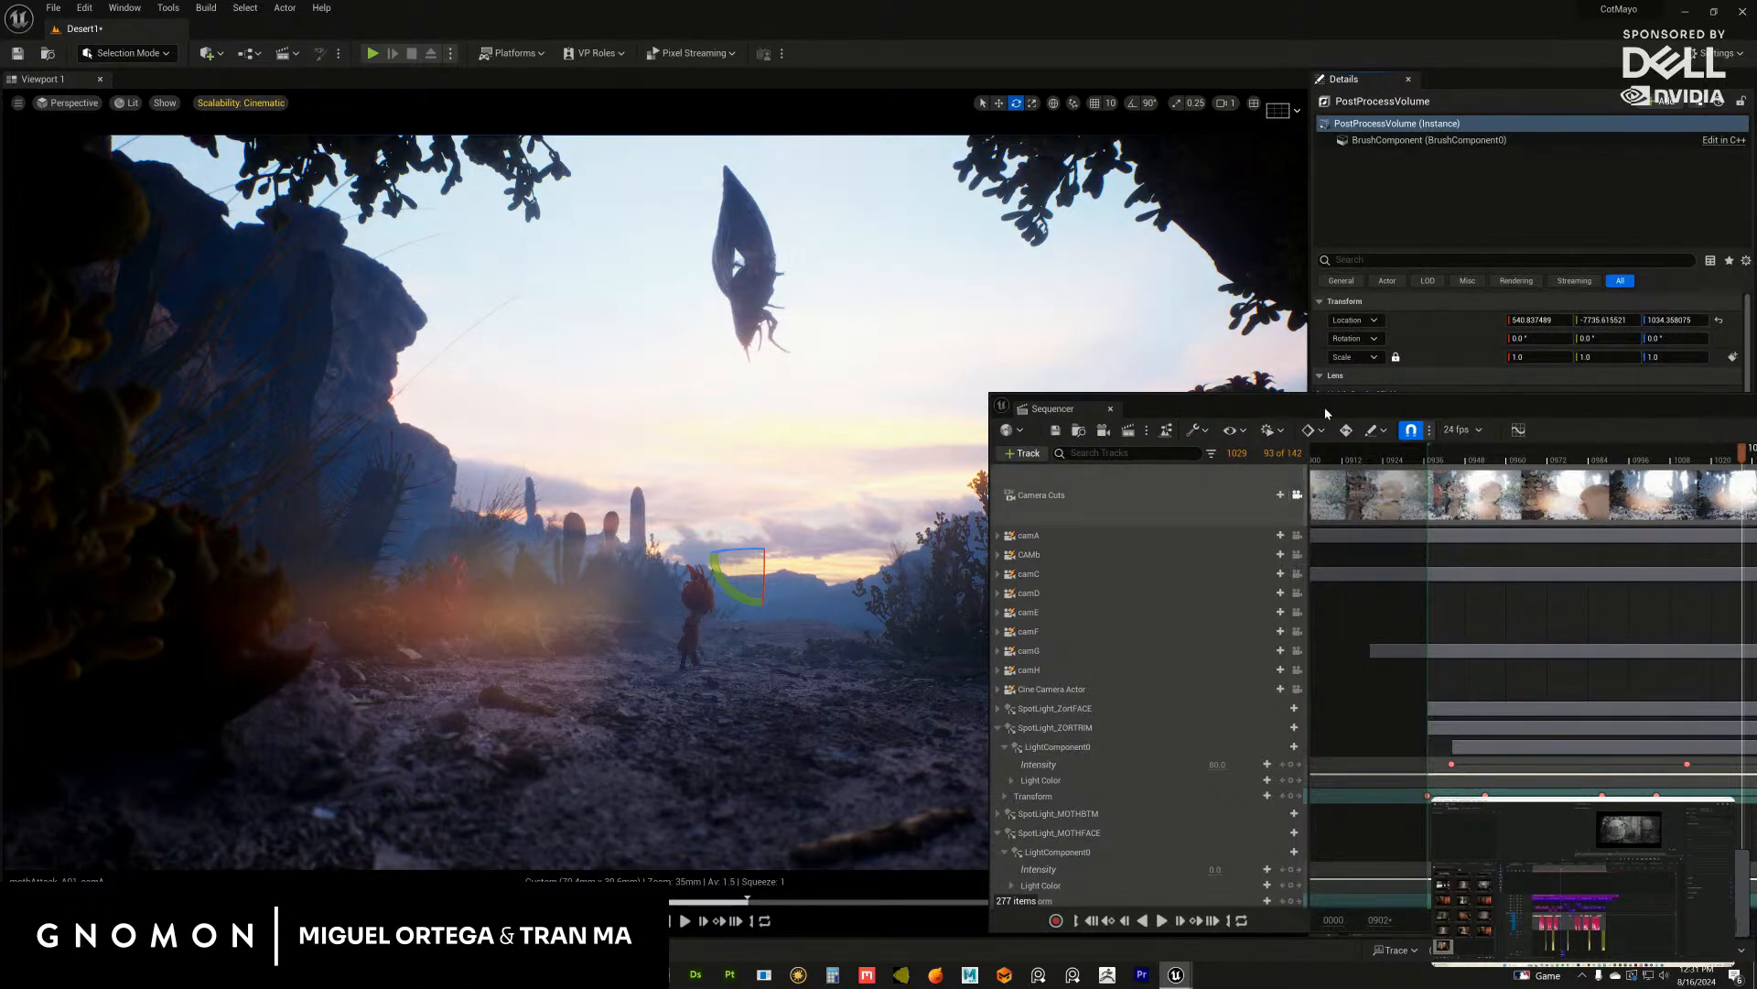
{"action": "left_click_drag", "start_coordinate": [1326, 407], "coordinate": [1285, 399]}
{"action": "left_click", "coordinate": [1257, 488]}
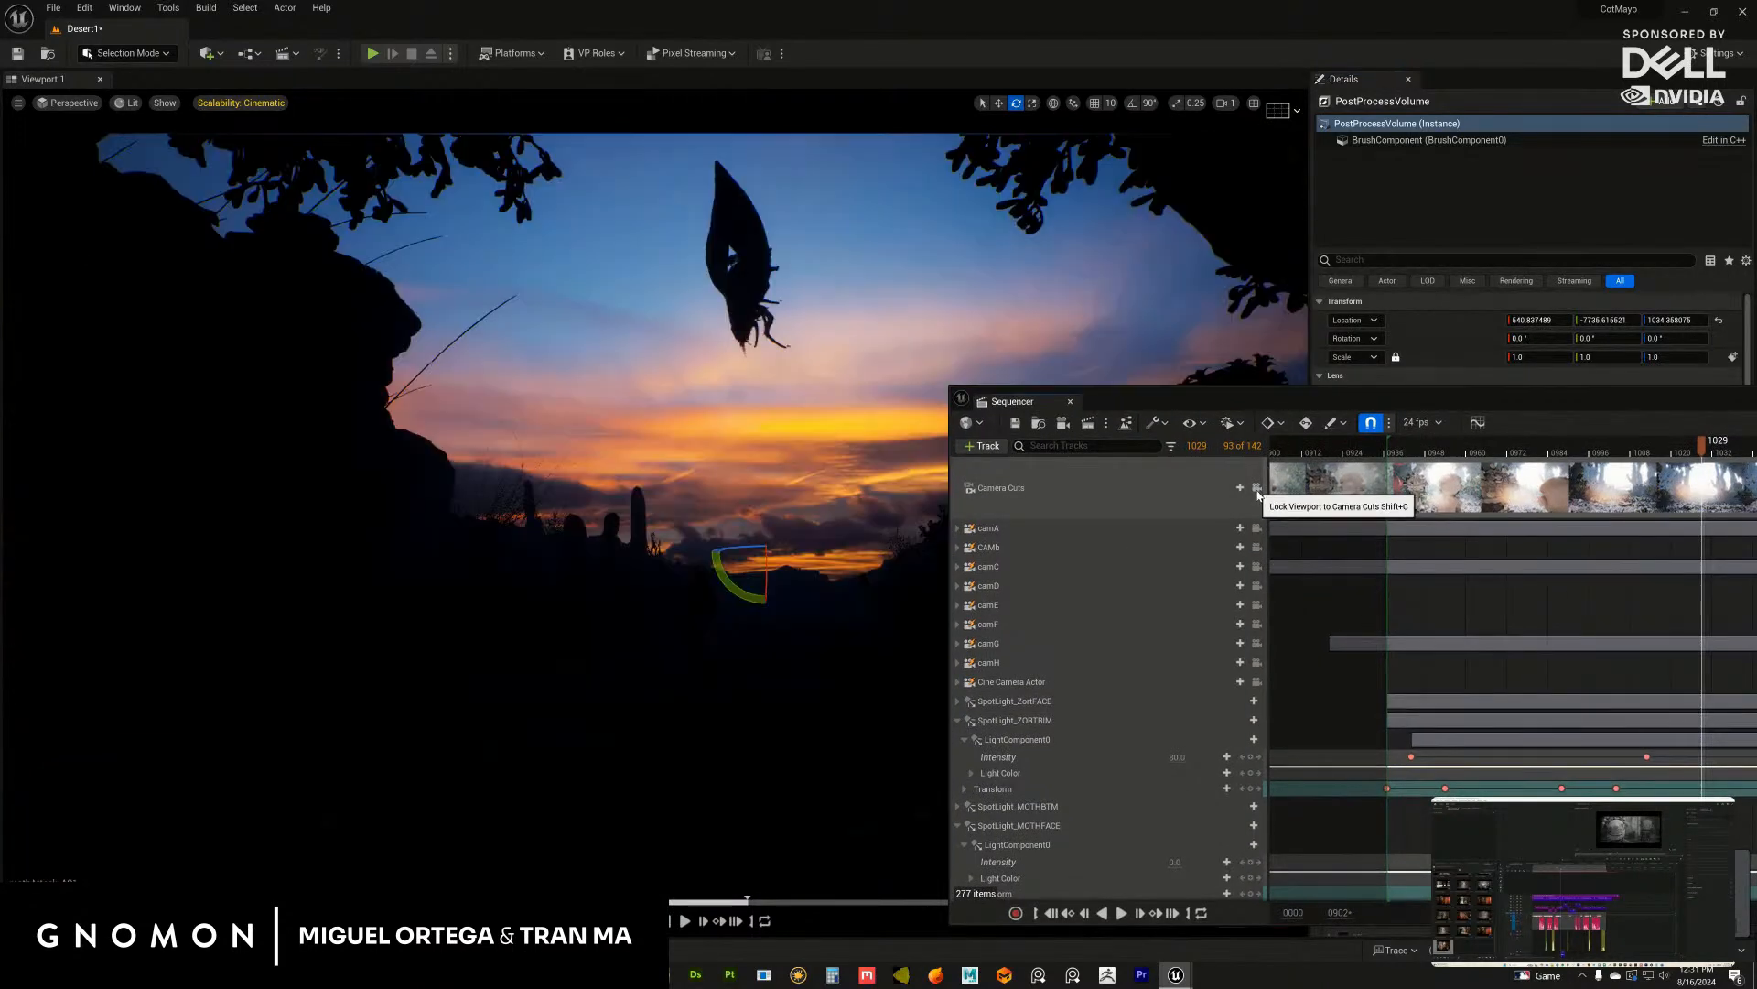
{"action": "left_click", "coordinate": [1256, 488]}
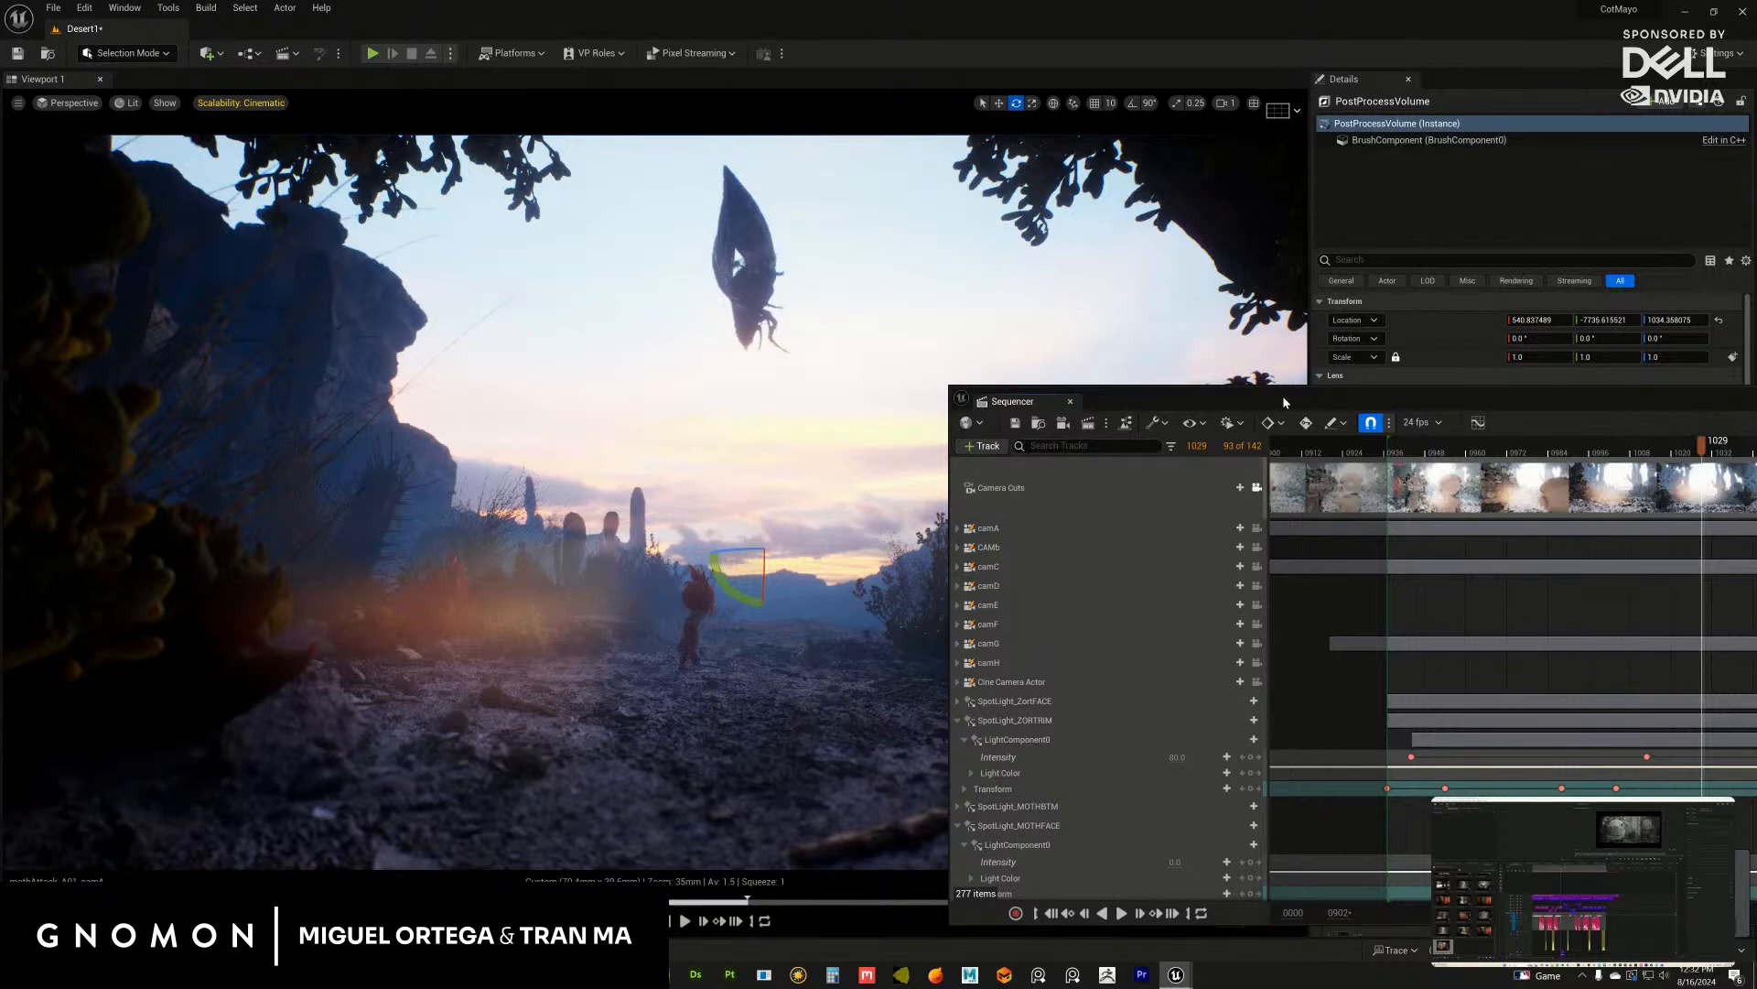
{"action": "left_click_drag", "start_coordinate": [1283, 396], "coordinate": [1756, 399]}
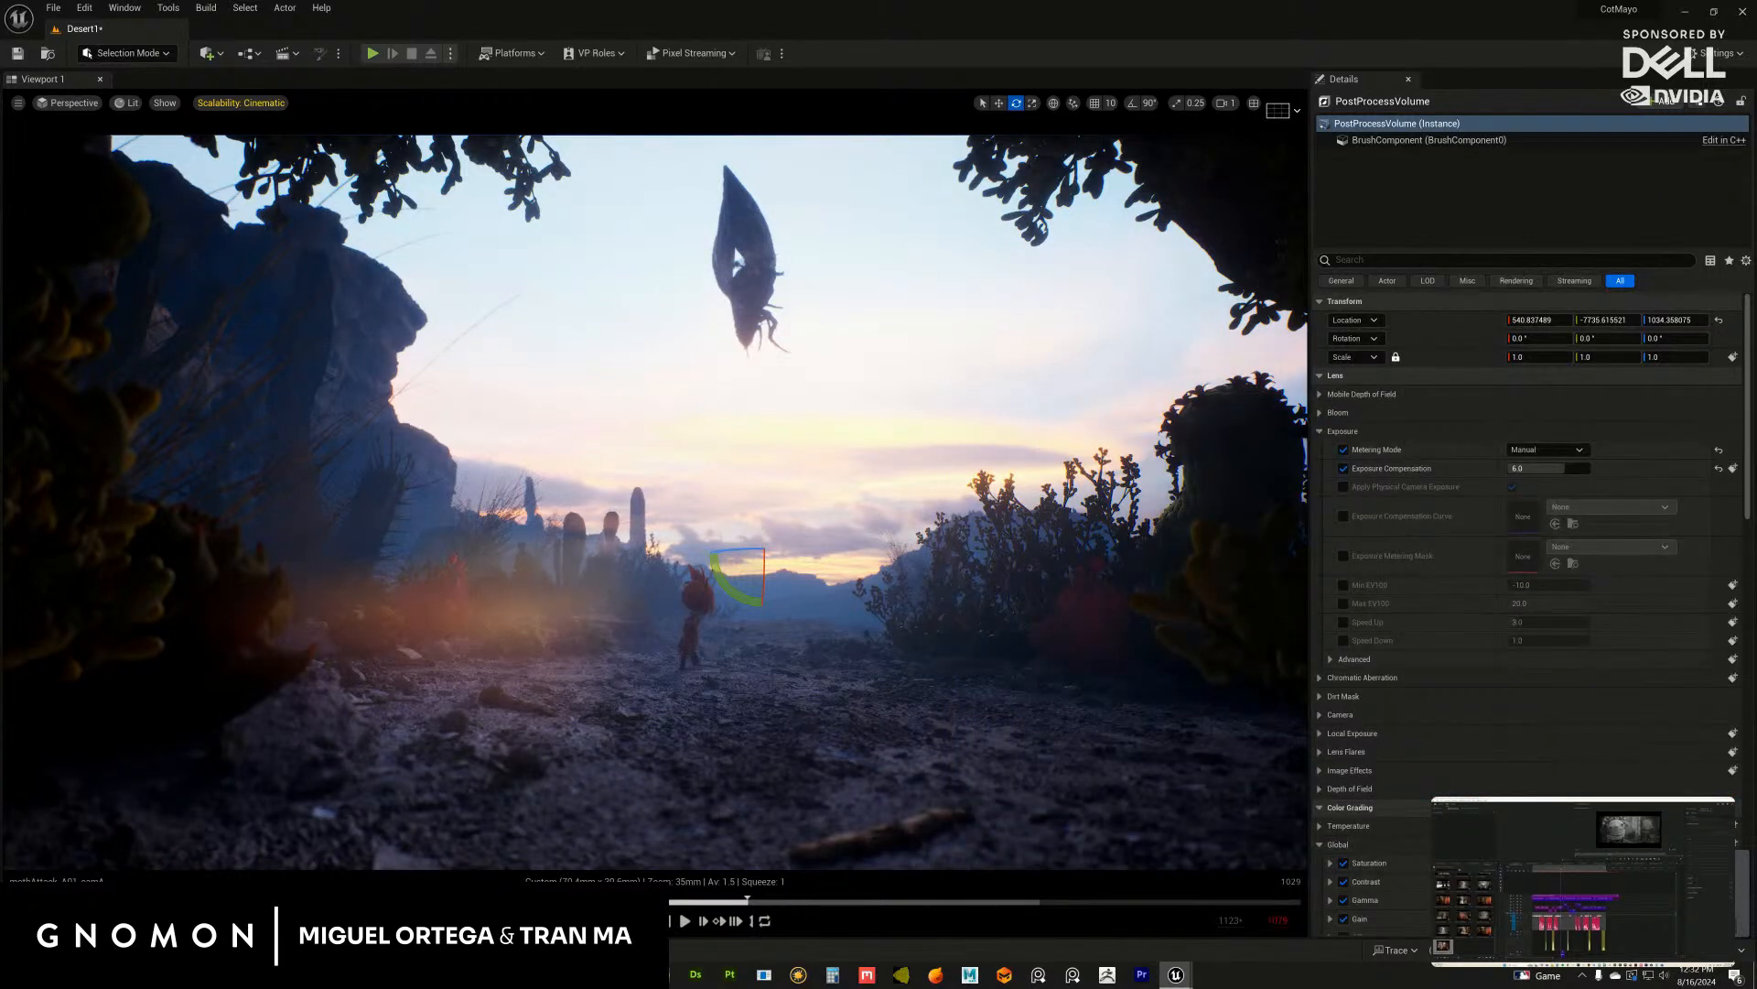
Step: Release the viewport from the shot camera and examine the desert set from above, around the flying moth
{"action": "left_click_drag", "start_coordinate": [1756, 100], "coordinate": [1445, 113]}
{"action": "left_click_drag", "start_coordinate": [1198, 383], "coordinate": [1308, 355]}
{"action": "left_click_drag", "start_coordinate": [1520, 108], "coordinate": [1756, 102]}
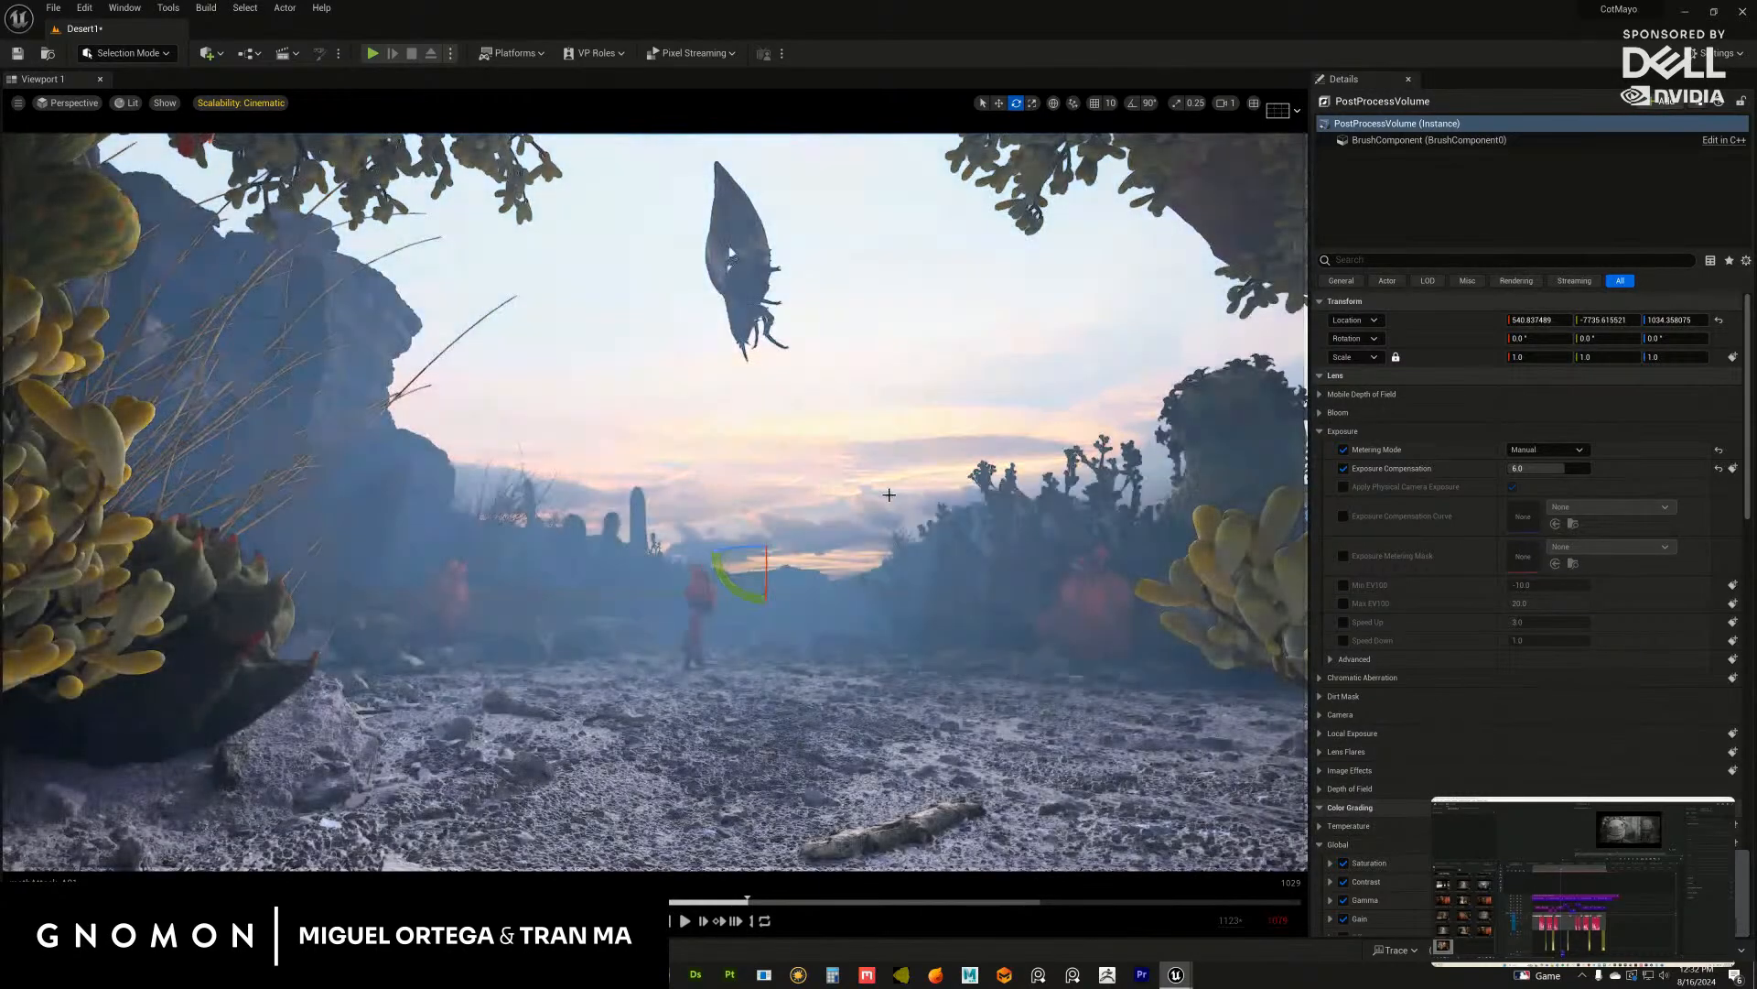
{"action": "left_click_drag", "start_coordinate": [888, 497], "coordinate": [768, 654], "text": "alt"}
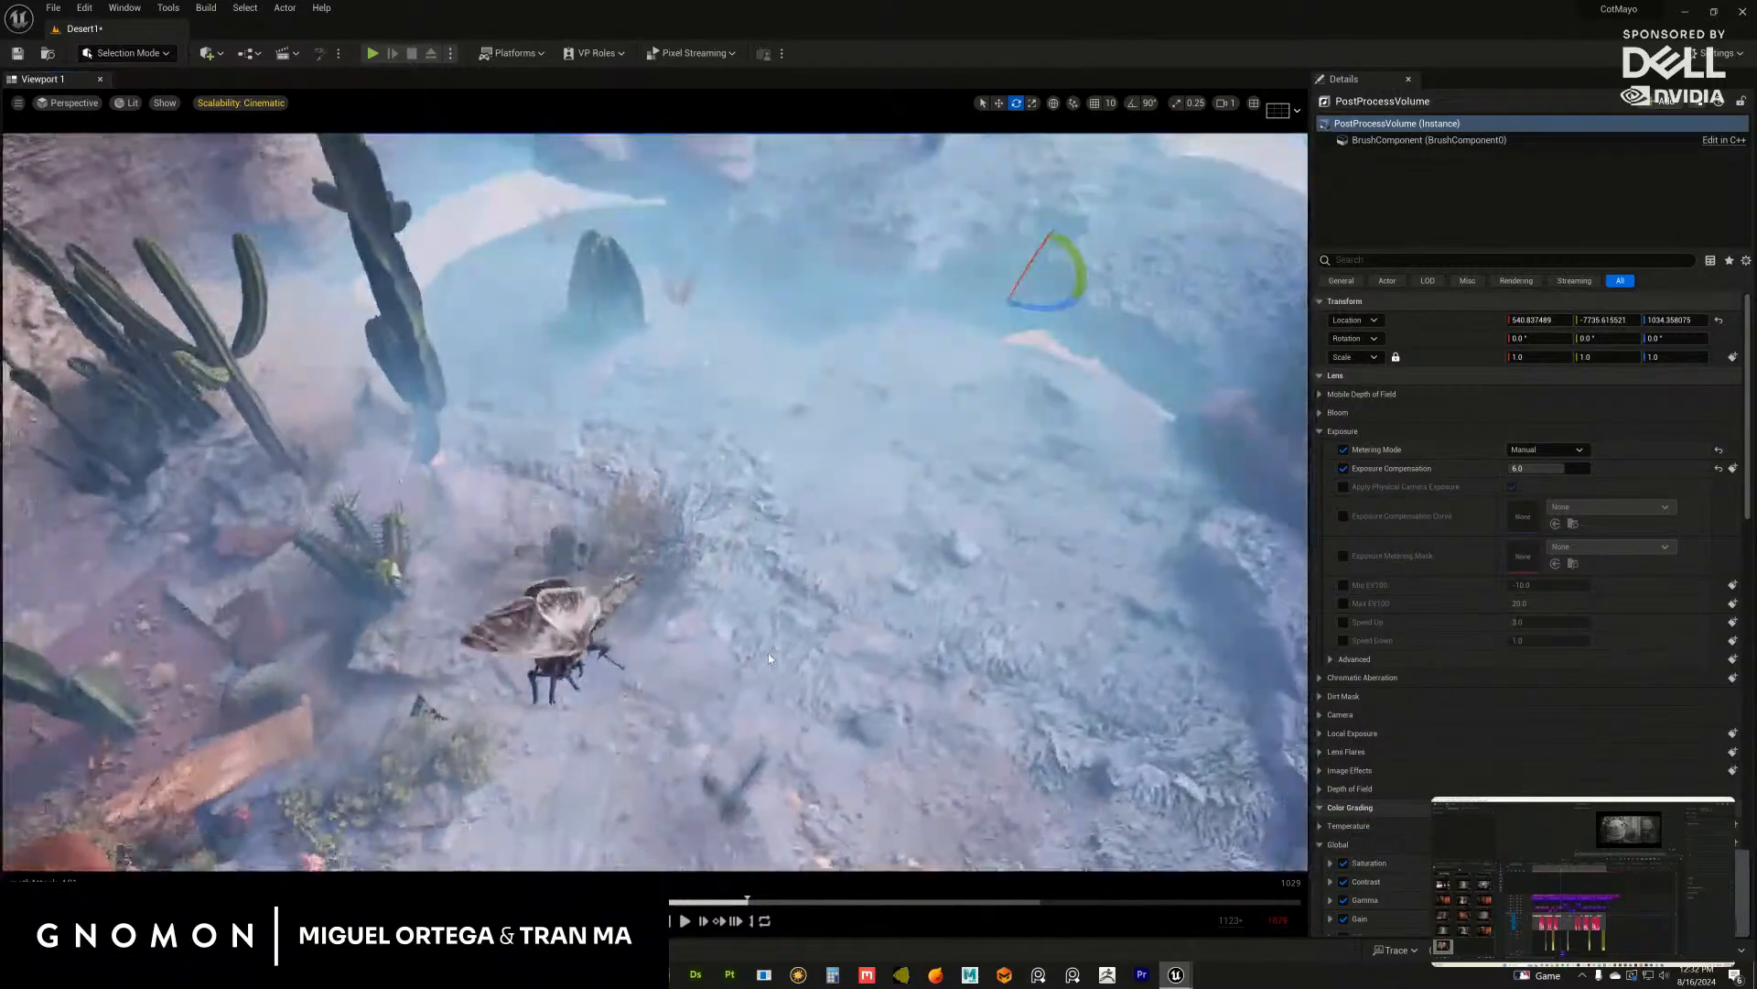
{"action": "middle_click_drag", "start_coordinate": [768, 654], "coordinate": [777, 512], "text": "alt"}
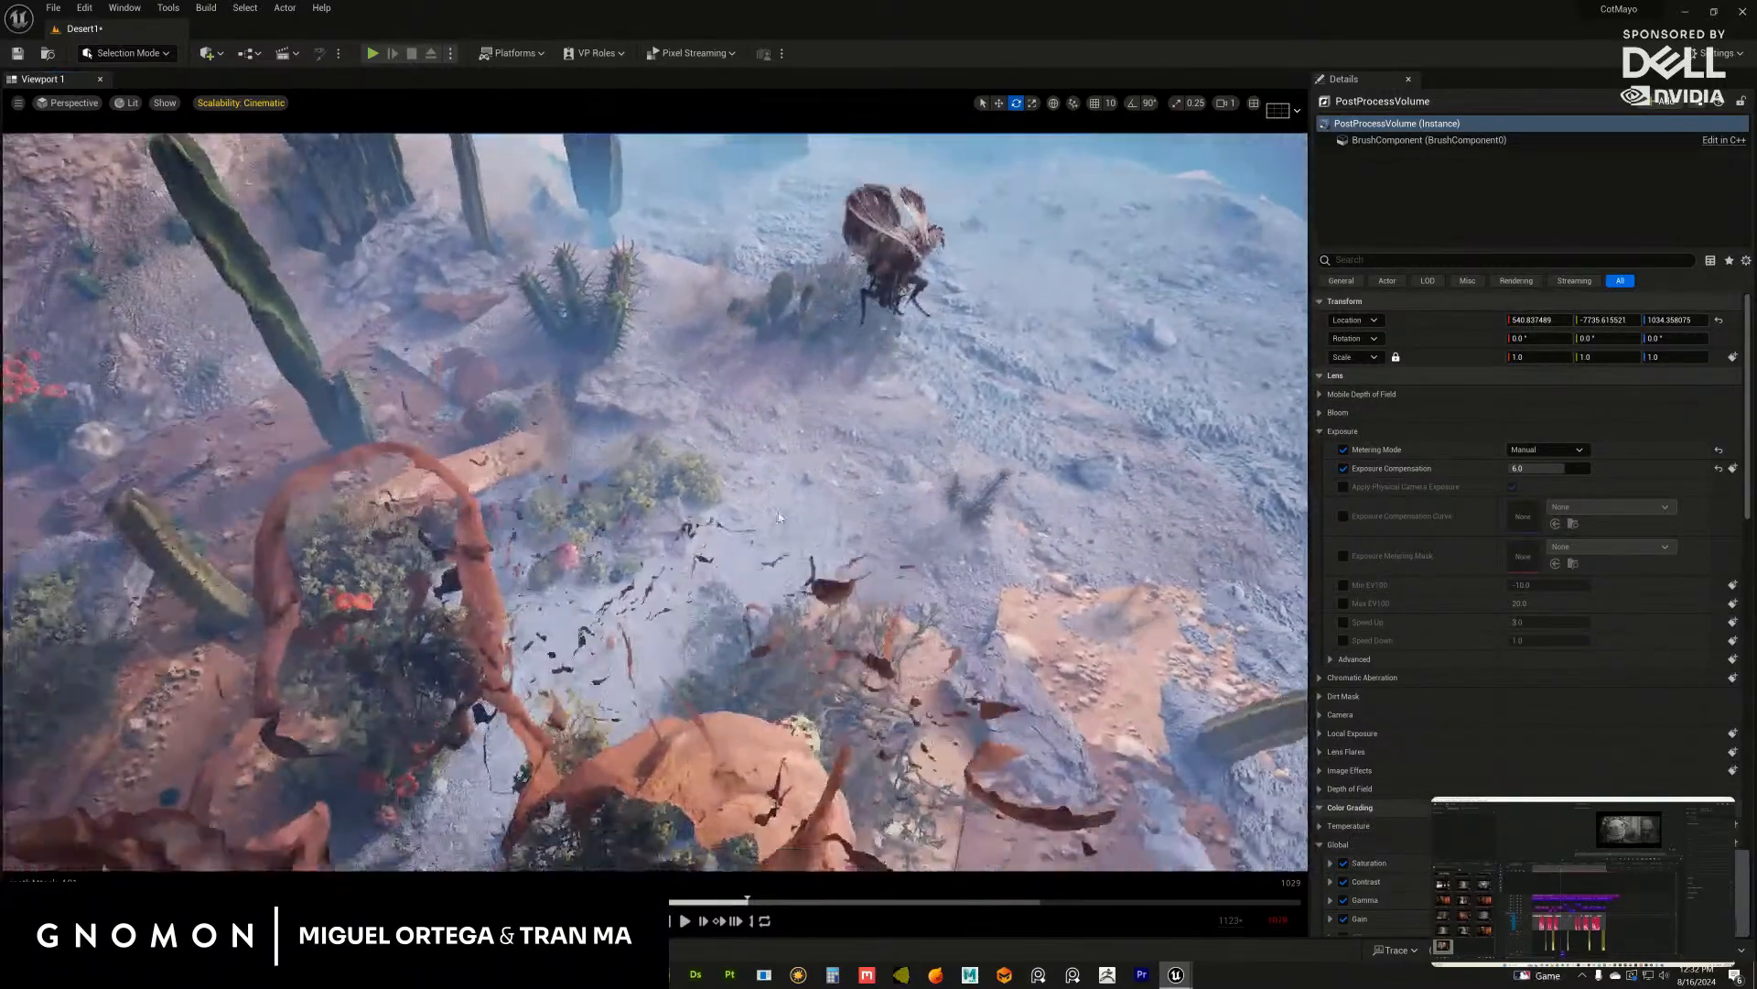
{"action": "right_click_drag", "start_coordinate": [778, 517], "coordinate": [893, 558], "text": "alt"}
{"action": "left_click_drag", "start_coordinate": [892, 558], "coordinate": [734, 405], "text": "alt"}
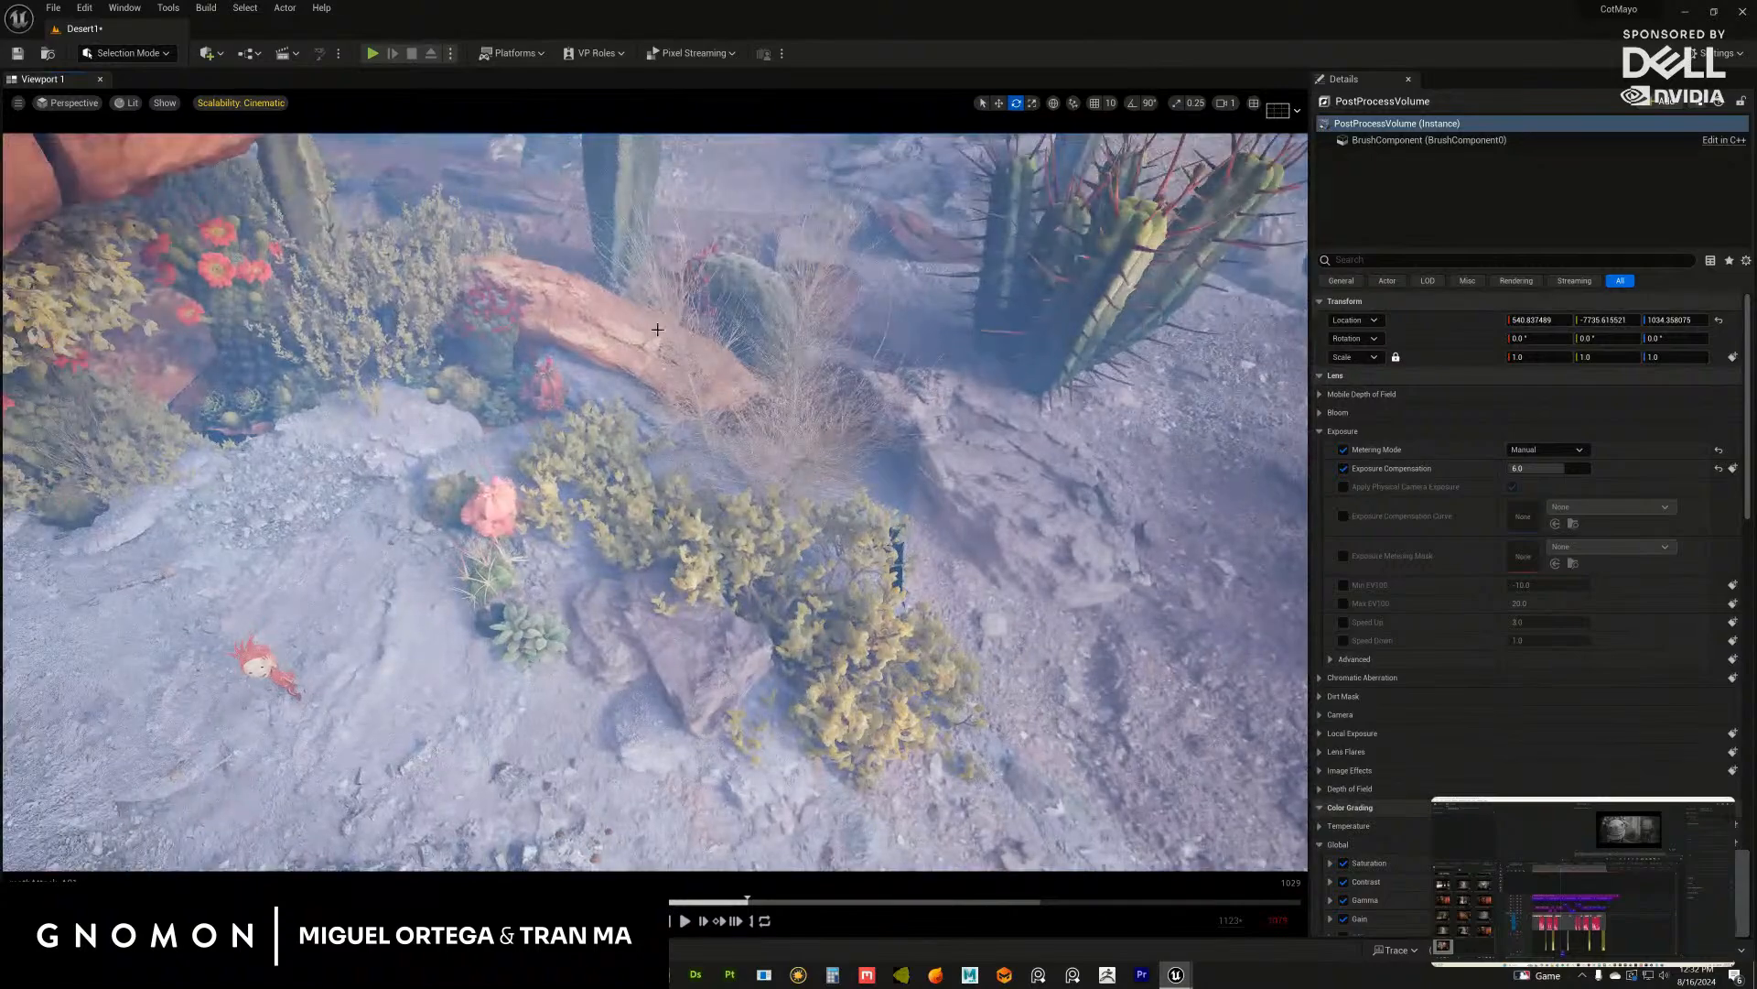
Step: Select the sandstone ridge behind the plants and the large overhanging rock formation, and undo the last selection
{"action": "left_click", "coordinate": [645, 355]}
{"action": "middle_click_drag", "start_coordinate": [645, 357], "coordinate": [730, 447], "text": "alt"}
{"action": "left_click", "coordinate": [697, 403]}
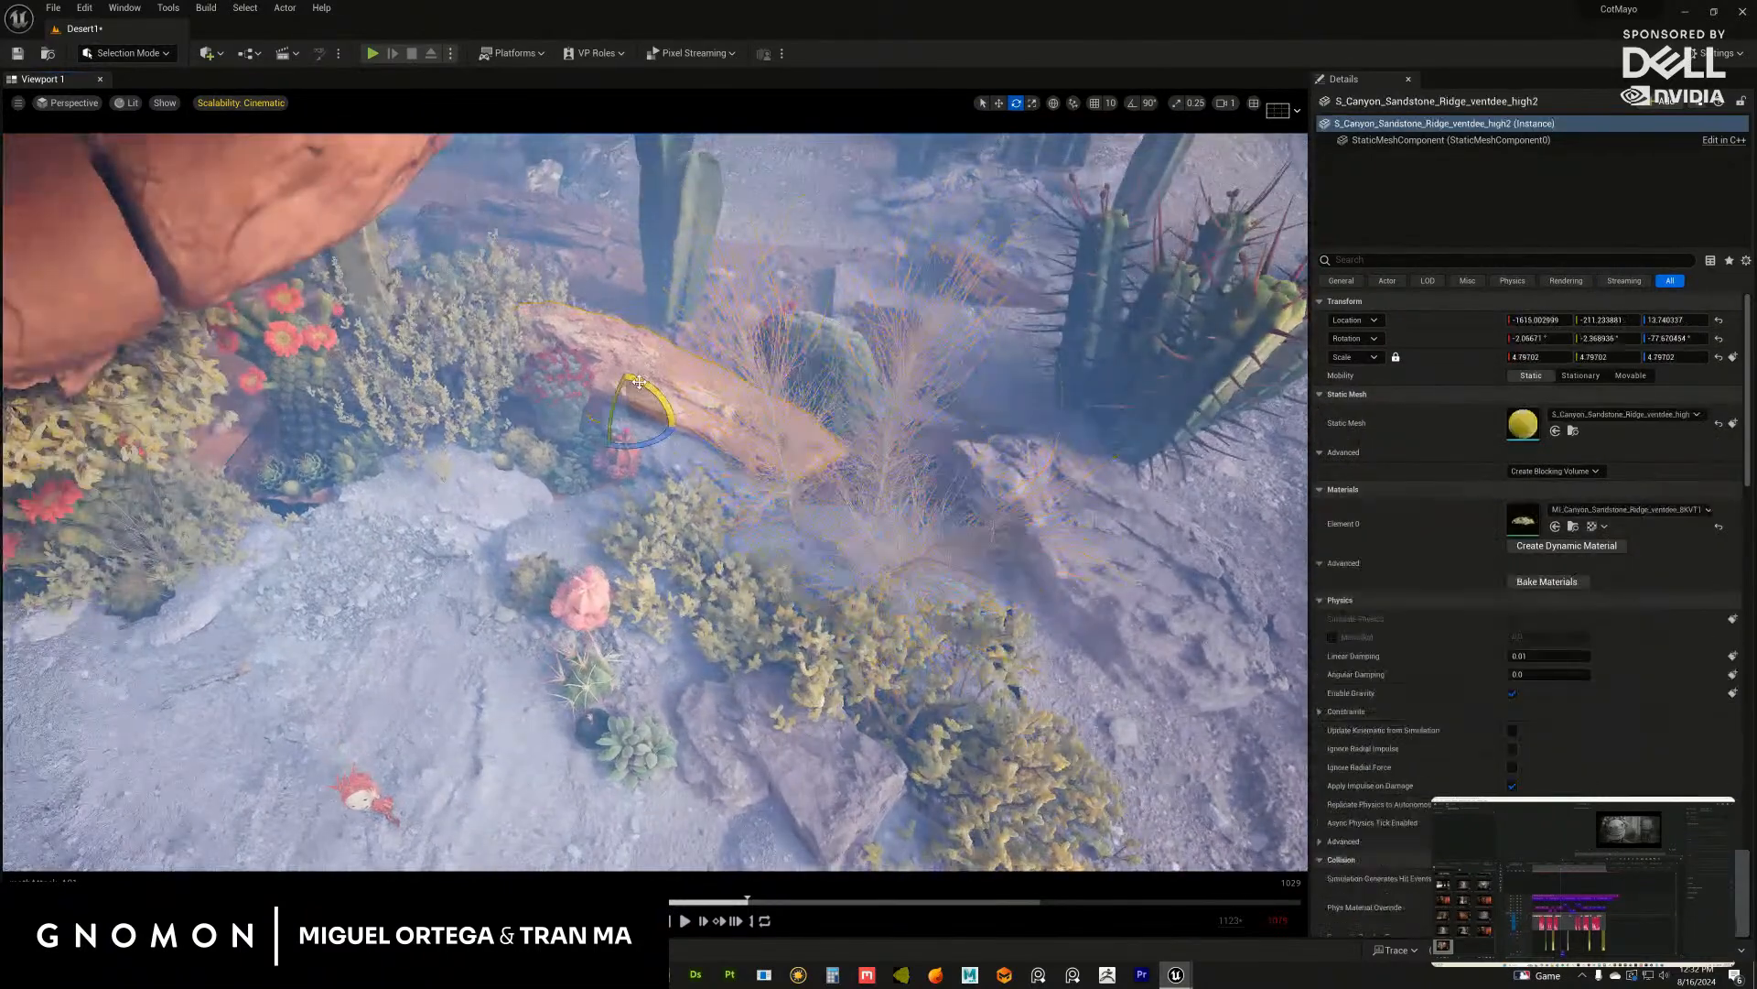
{"action": "left_click_drag", "start_coordinate": [665, 487], "coordinate": [416, 336], "text": "alt"}
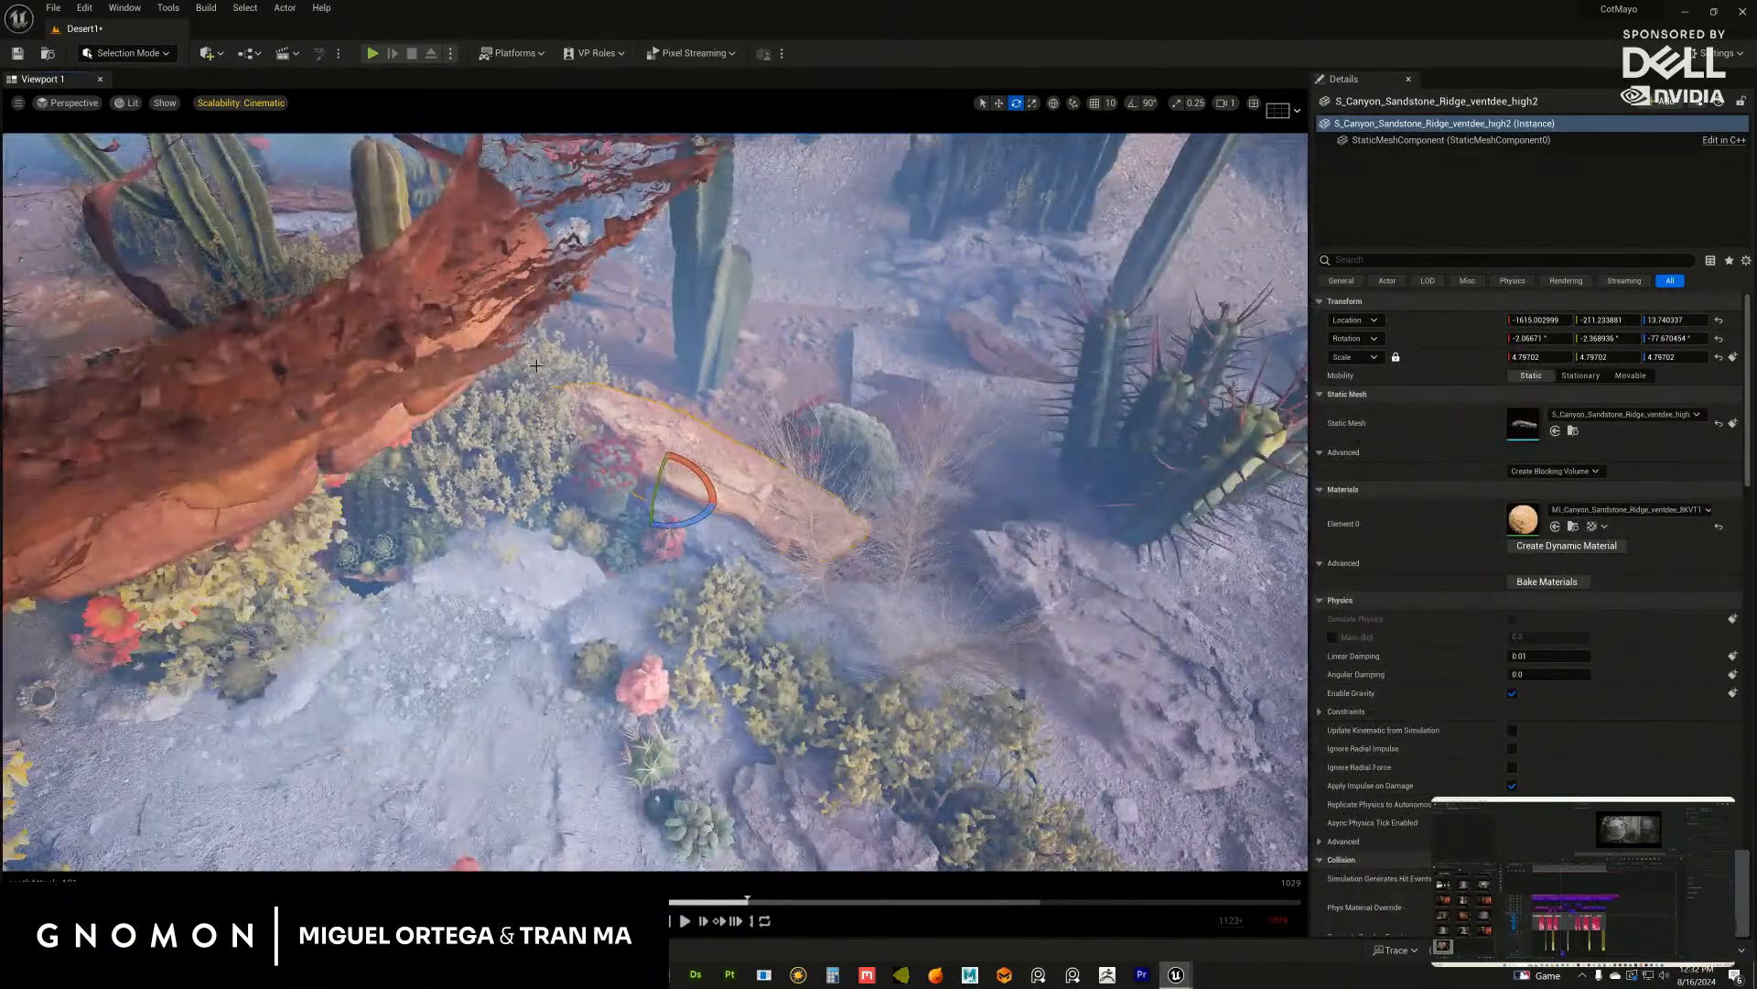
{"action": "left_click_drag", "start_coordinate": [535, 366], "coordinate": [503, 327], "text": "alt"}
{"action": "left_click", "coordinate": [503, 319]}
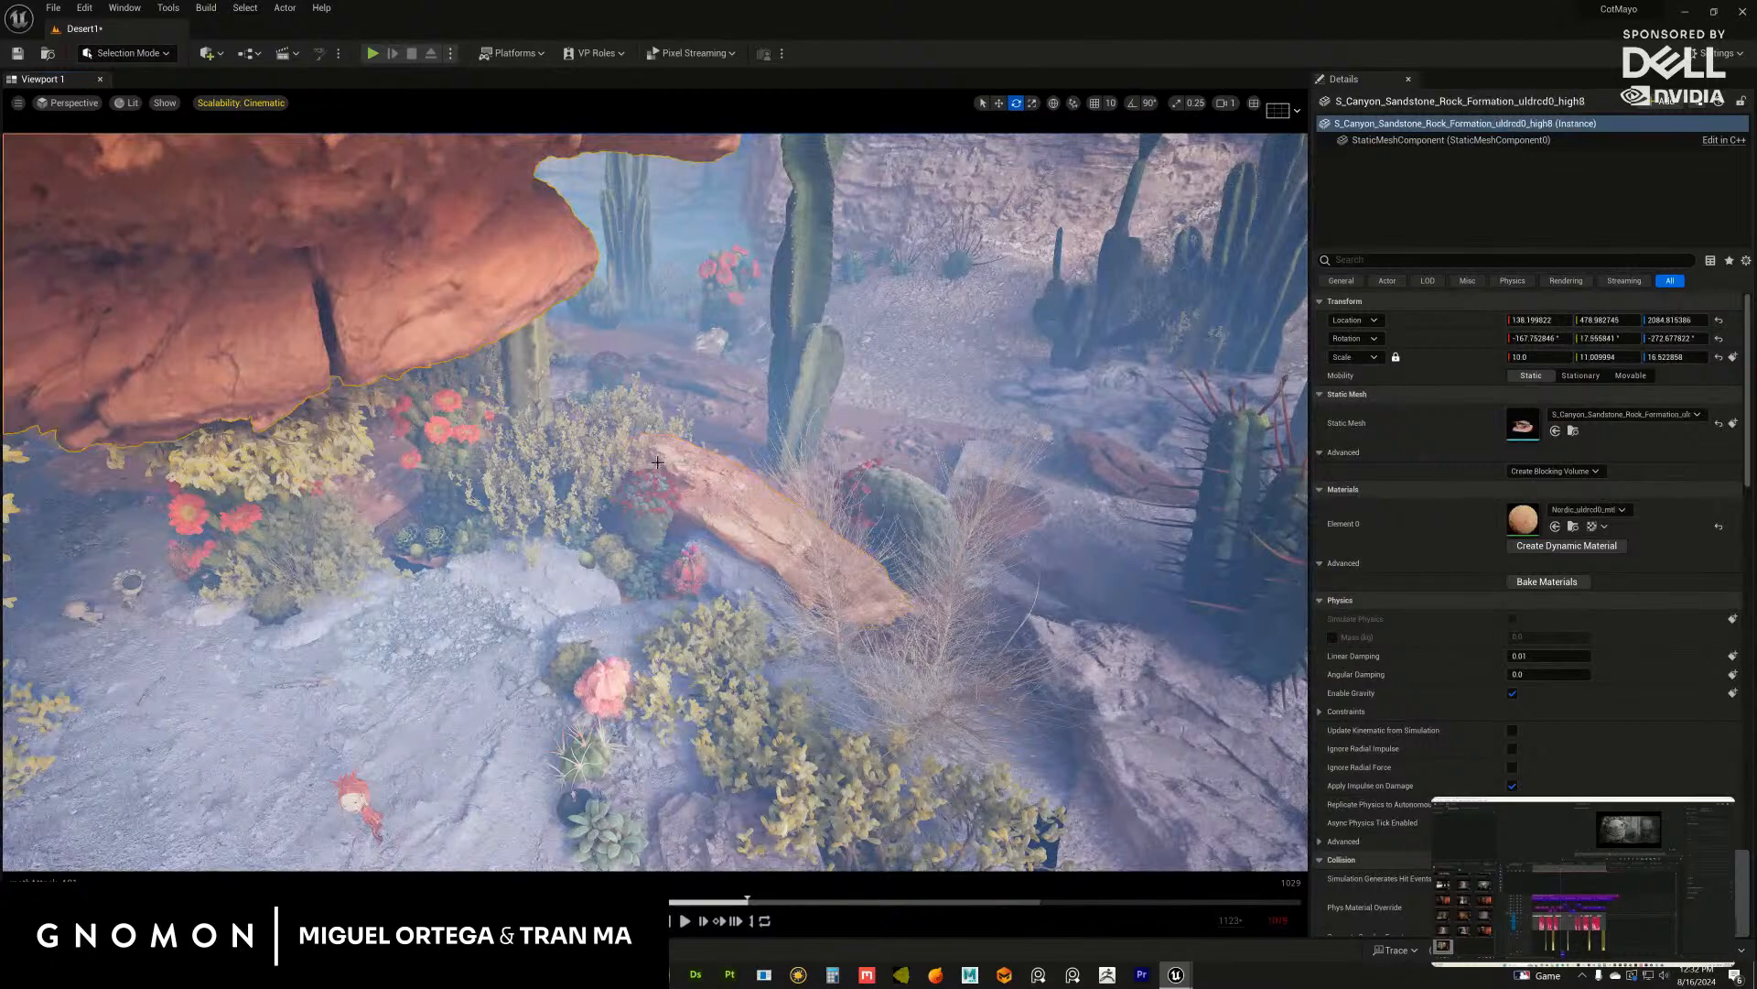
{"action": "key", "text": "ctrl+z"}
Step: Open the uk4rabe_blue material of the ground mesh around the character, inspect its preview sphere from several angles, and close the material editor
{"action": "middle_click_drag", "start_coordinate": [659, 679], "coordinate": [604, 632], "text": "alt"}
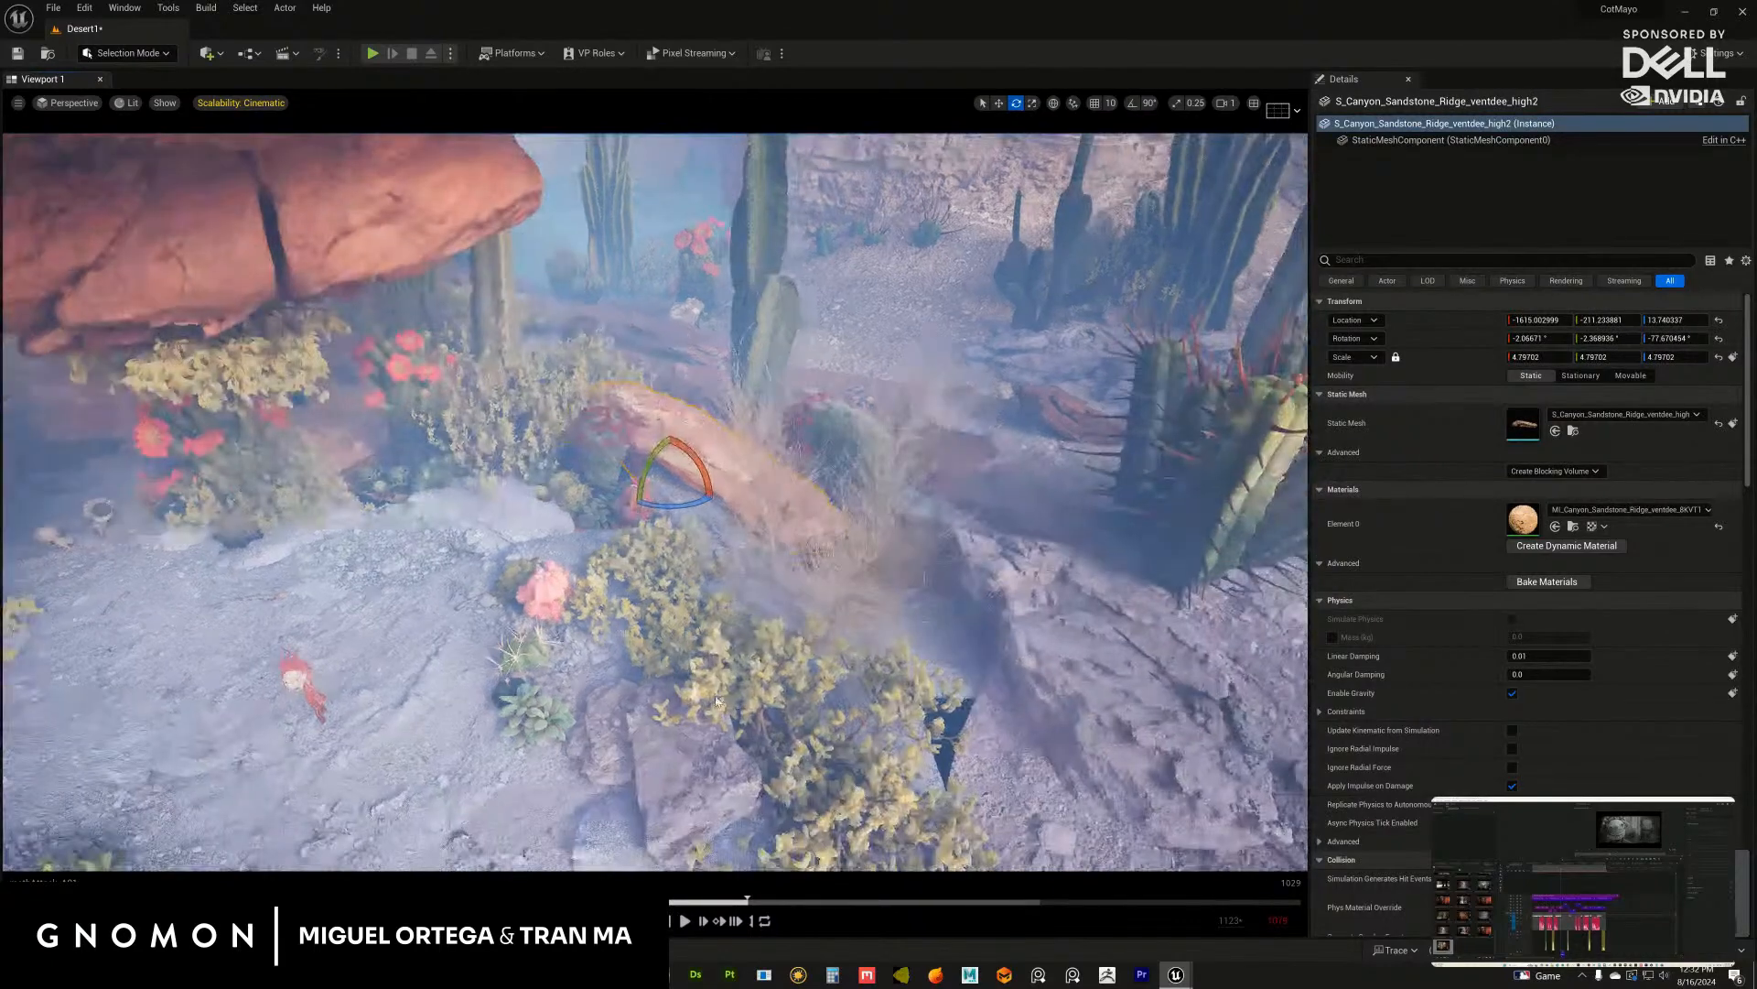
{"action": "right_click_drag", "start_coordinate": [604, 631], "coordinate": [734, 687], "text": "alt"}
{"action": "left_click_drag", "start_coordinate": [734, 688], "coordinate": [856, 660], "text": "alt"}
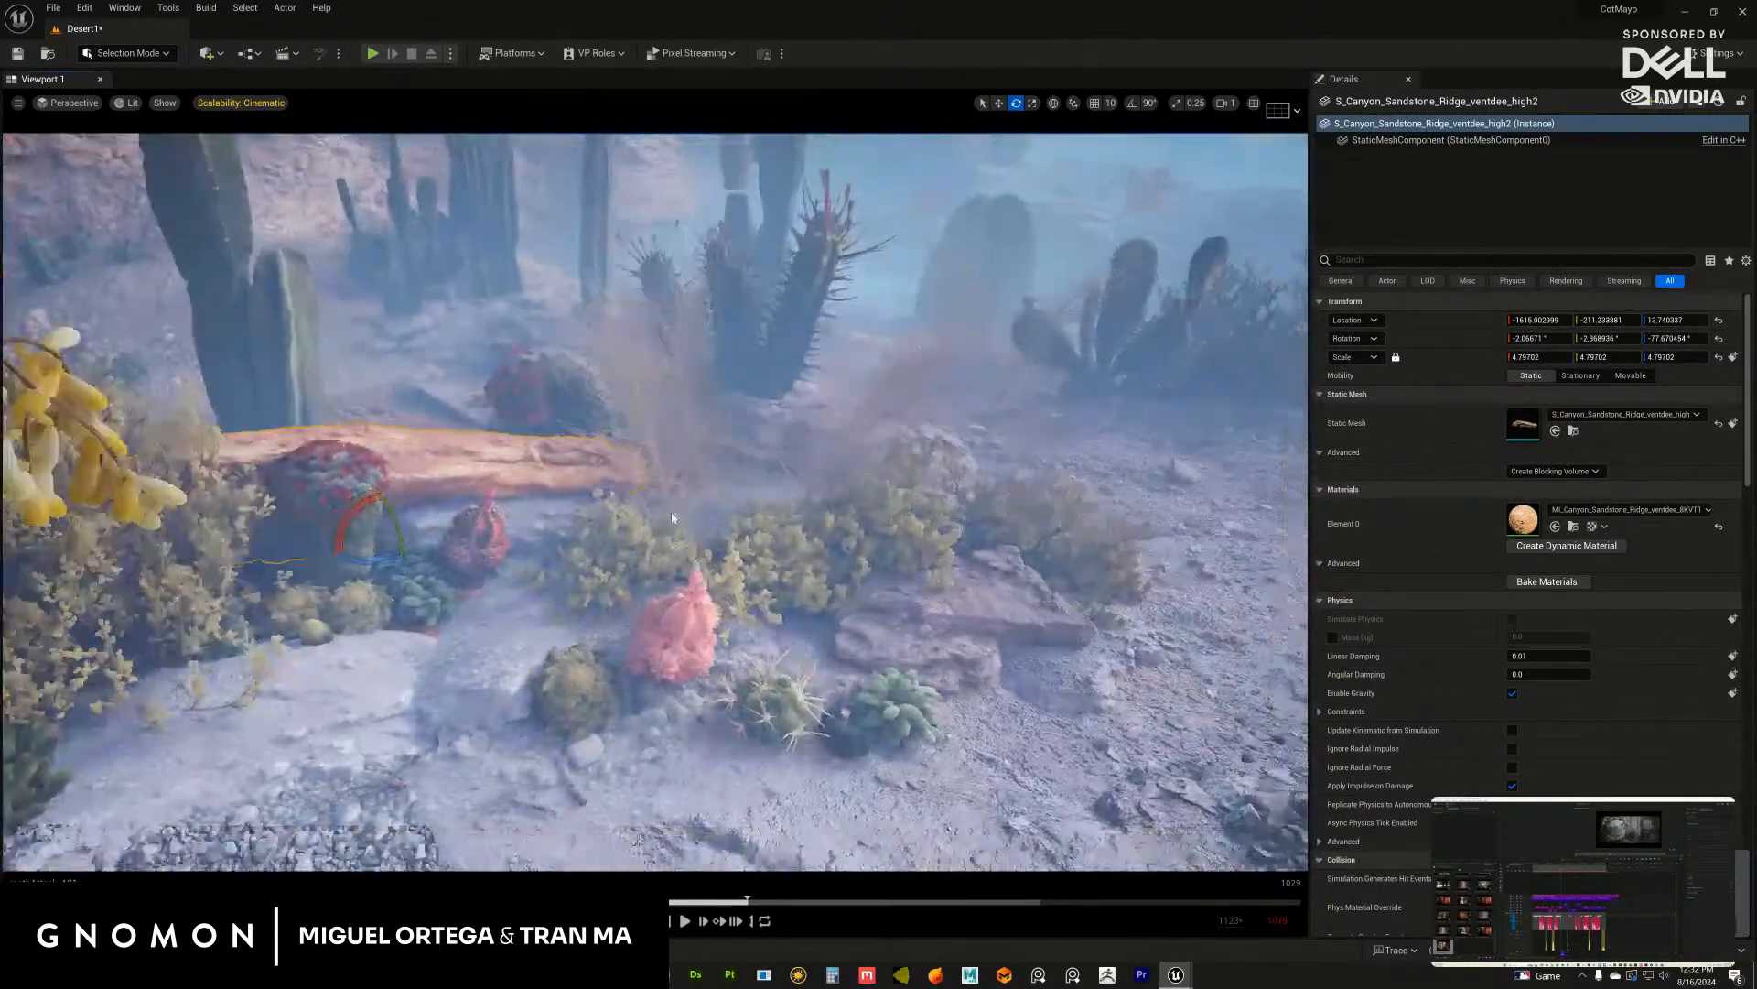
{"action": "middle_click_drag", "start_coordinate": [727, 648], "coordinate": [619, 525], "text": "alt"}
{"action": "left_click_drag", "start_coordinate": [630, 538], "coordinate": [746, 531], "text": "alt"}
{"action": "middle_click_drag", "start_coordinate": [751, 586], "coordinate": [679, 476], "text": "alt"}
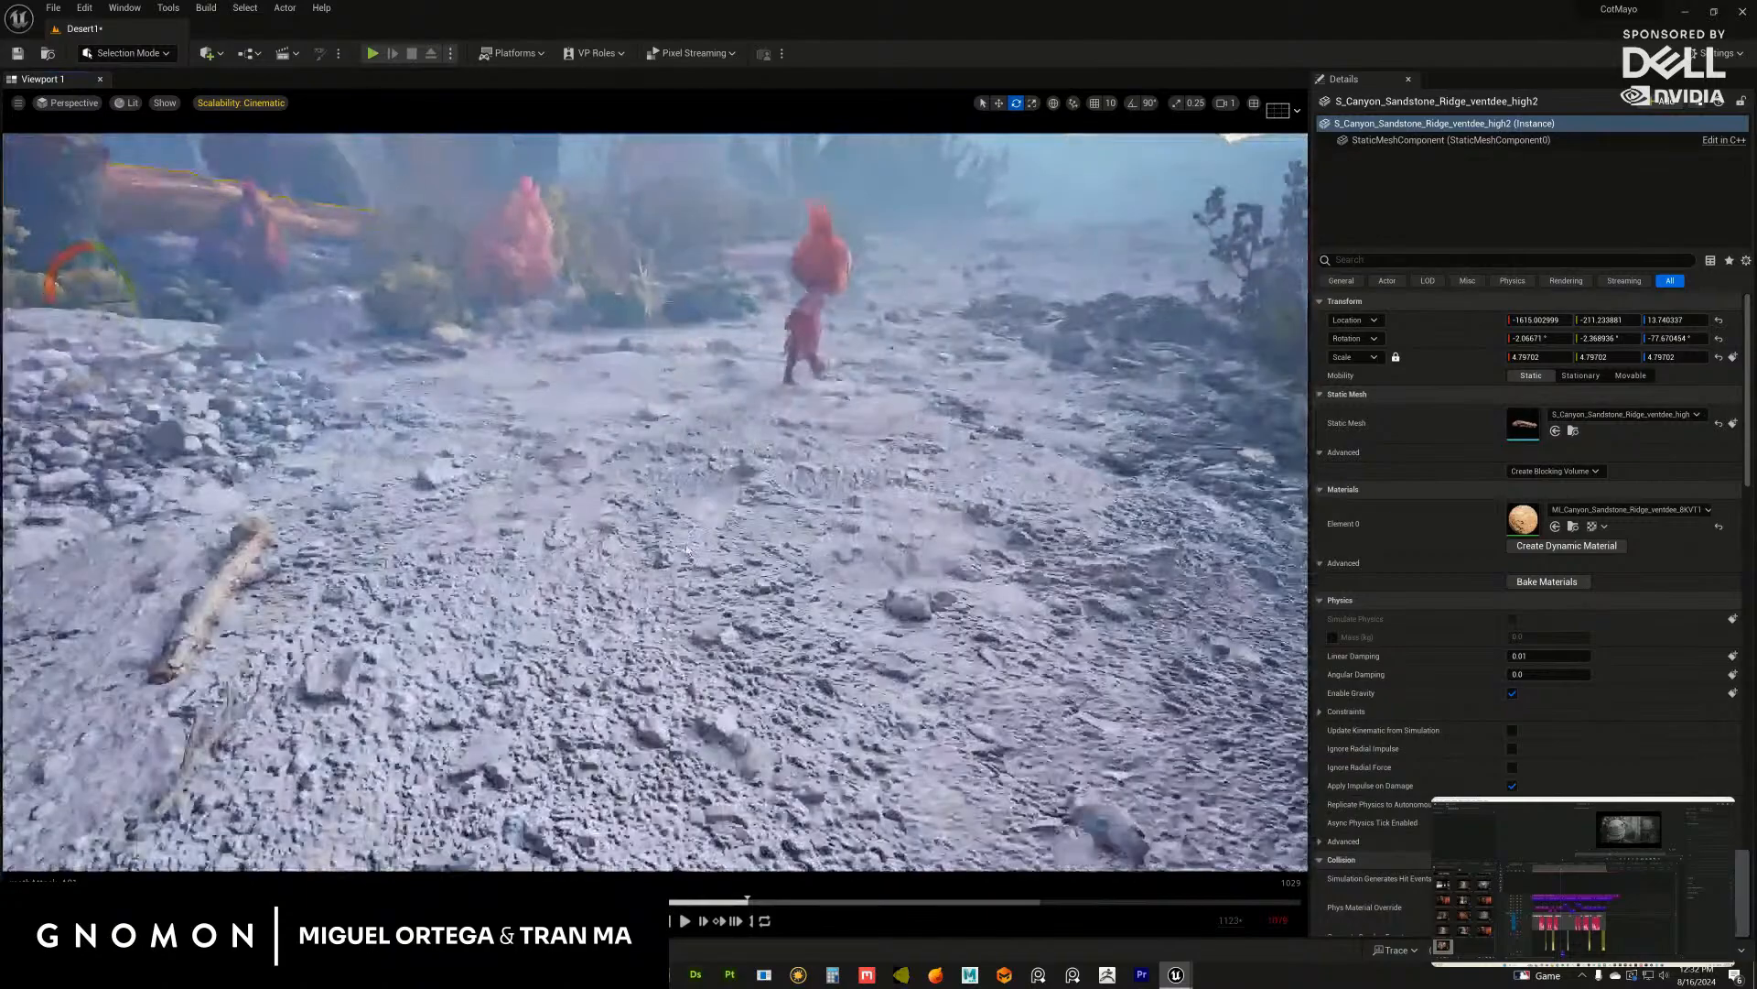
{"action": "left_click_drag", "start_coordinate": [679, 490], "coordinate": [824, 538], "text": "alt"}
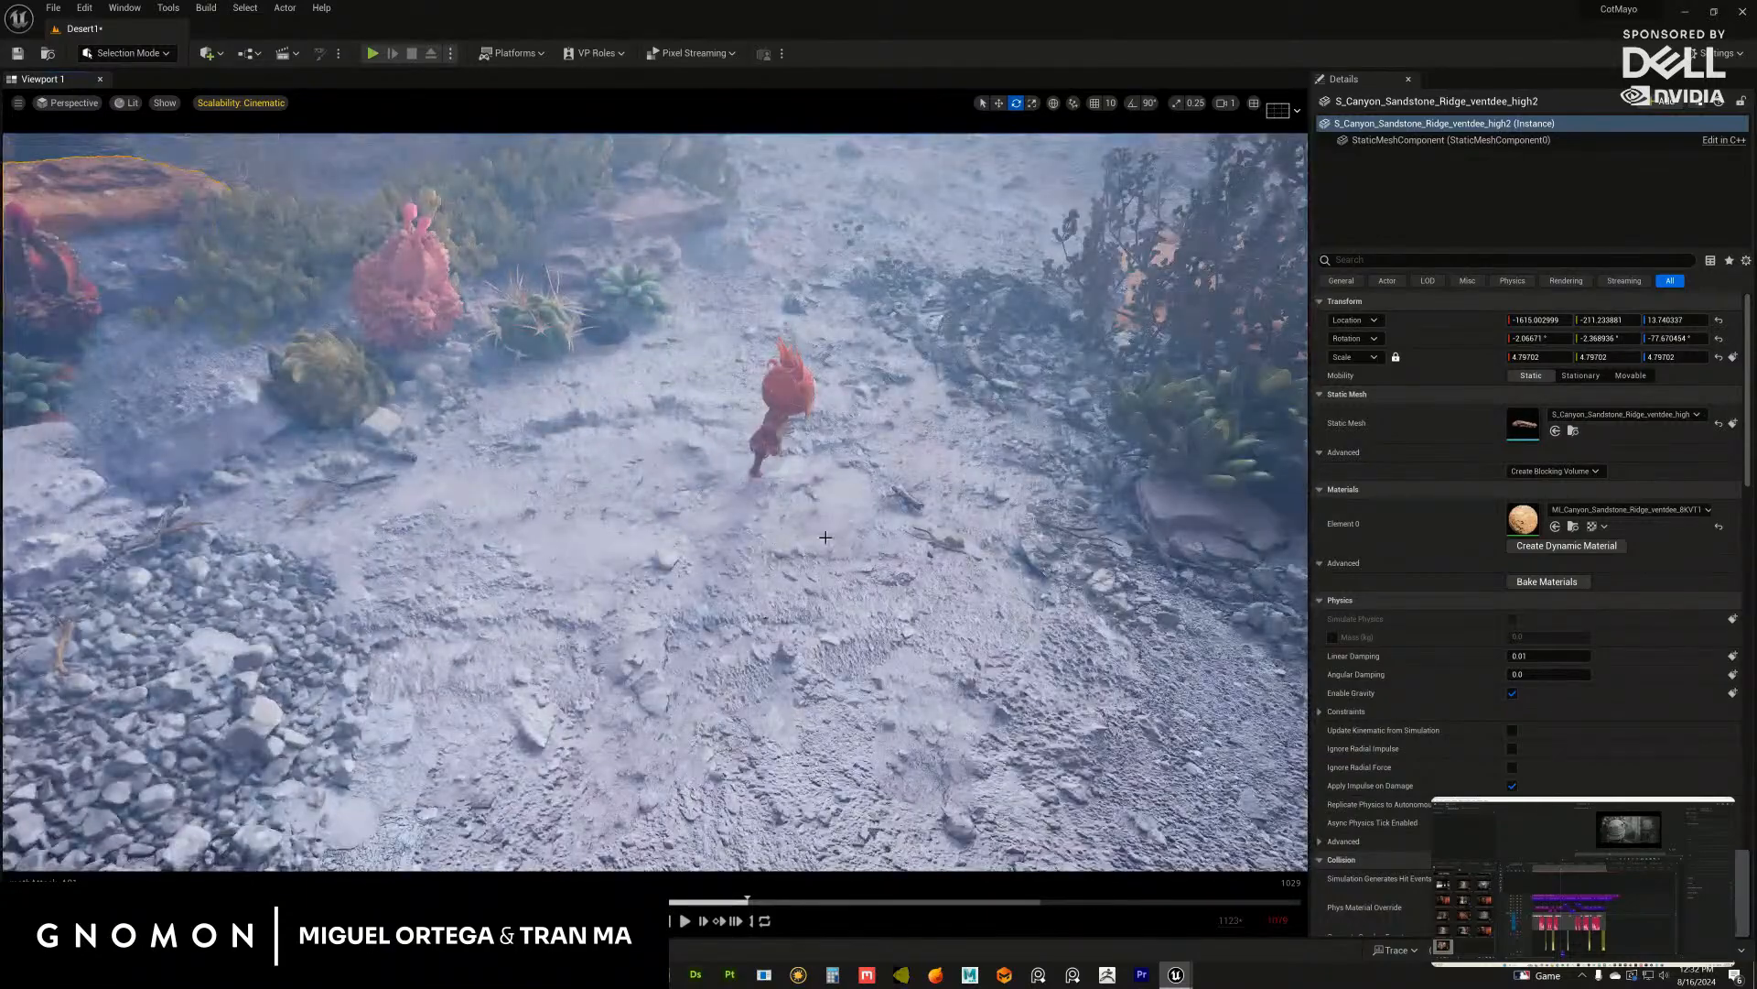
{"action": "left_click", "coordinate": [1015, 571]}
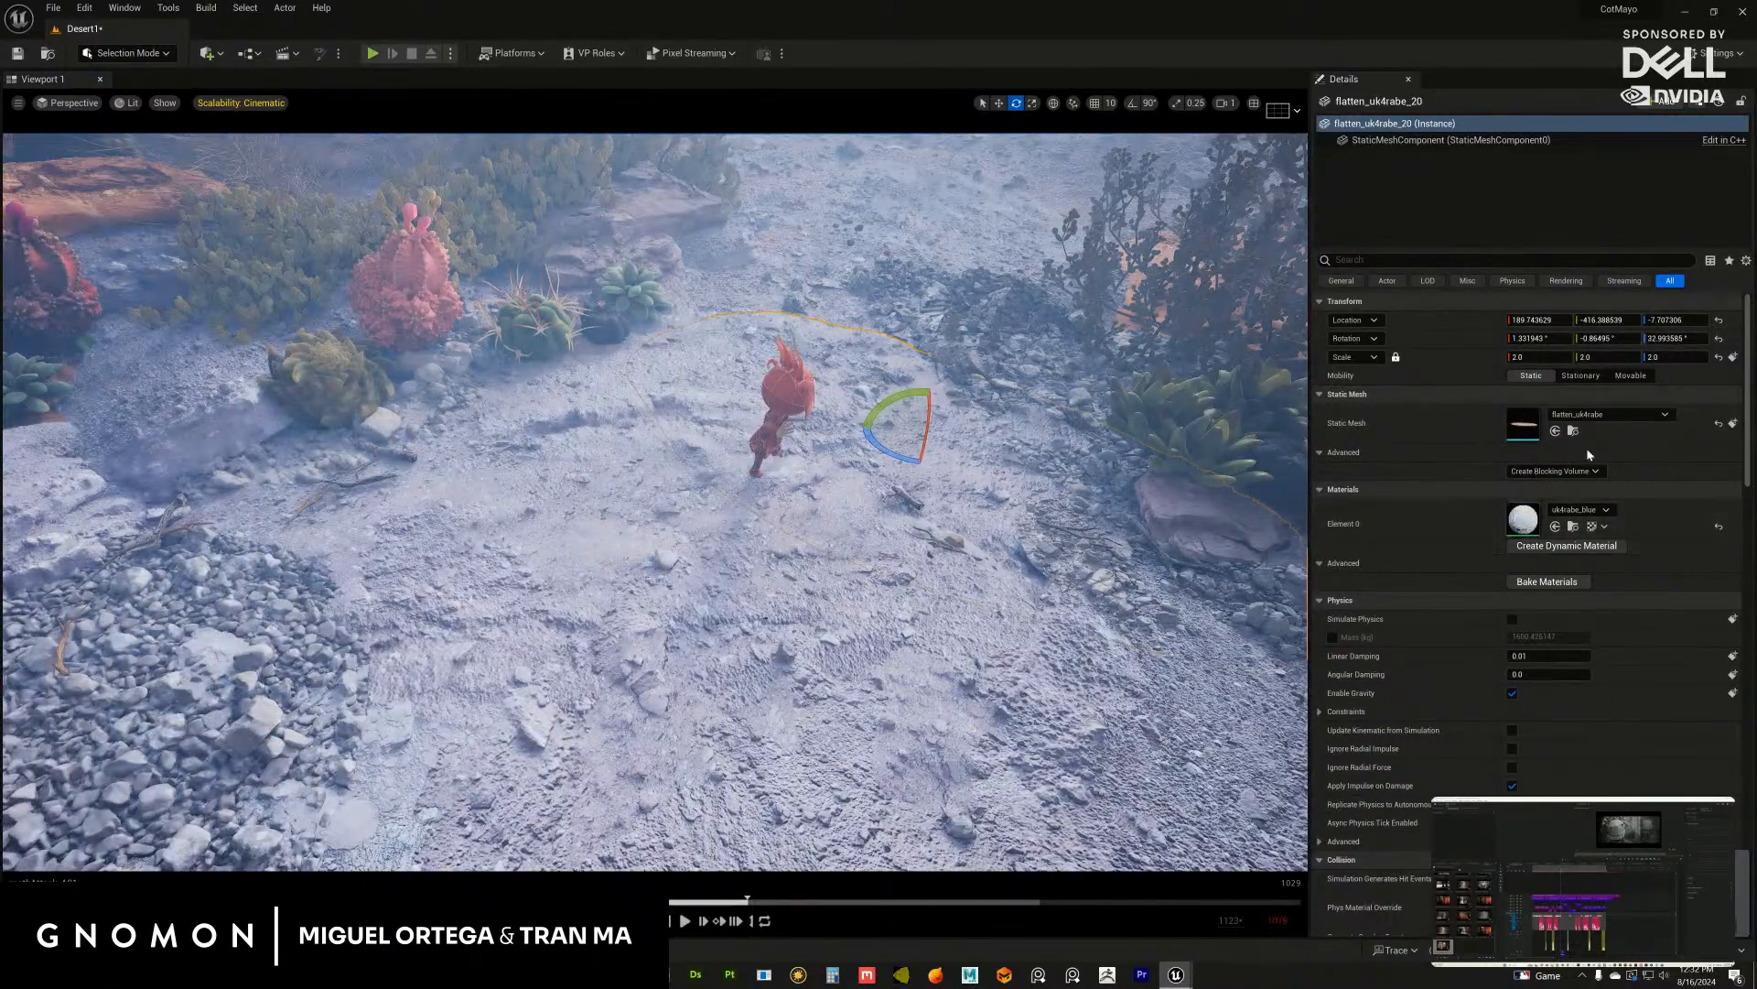
{"action": "double_click", "coordinate": [1523, 518]}
{"action": "left_click_drag", "start_coordinate": [1610, 157], "coordinate": [1067, 114]}
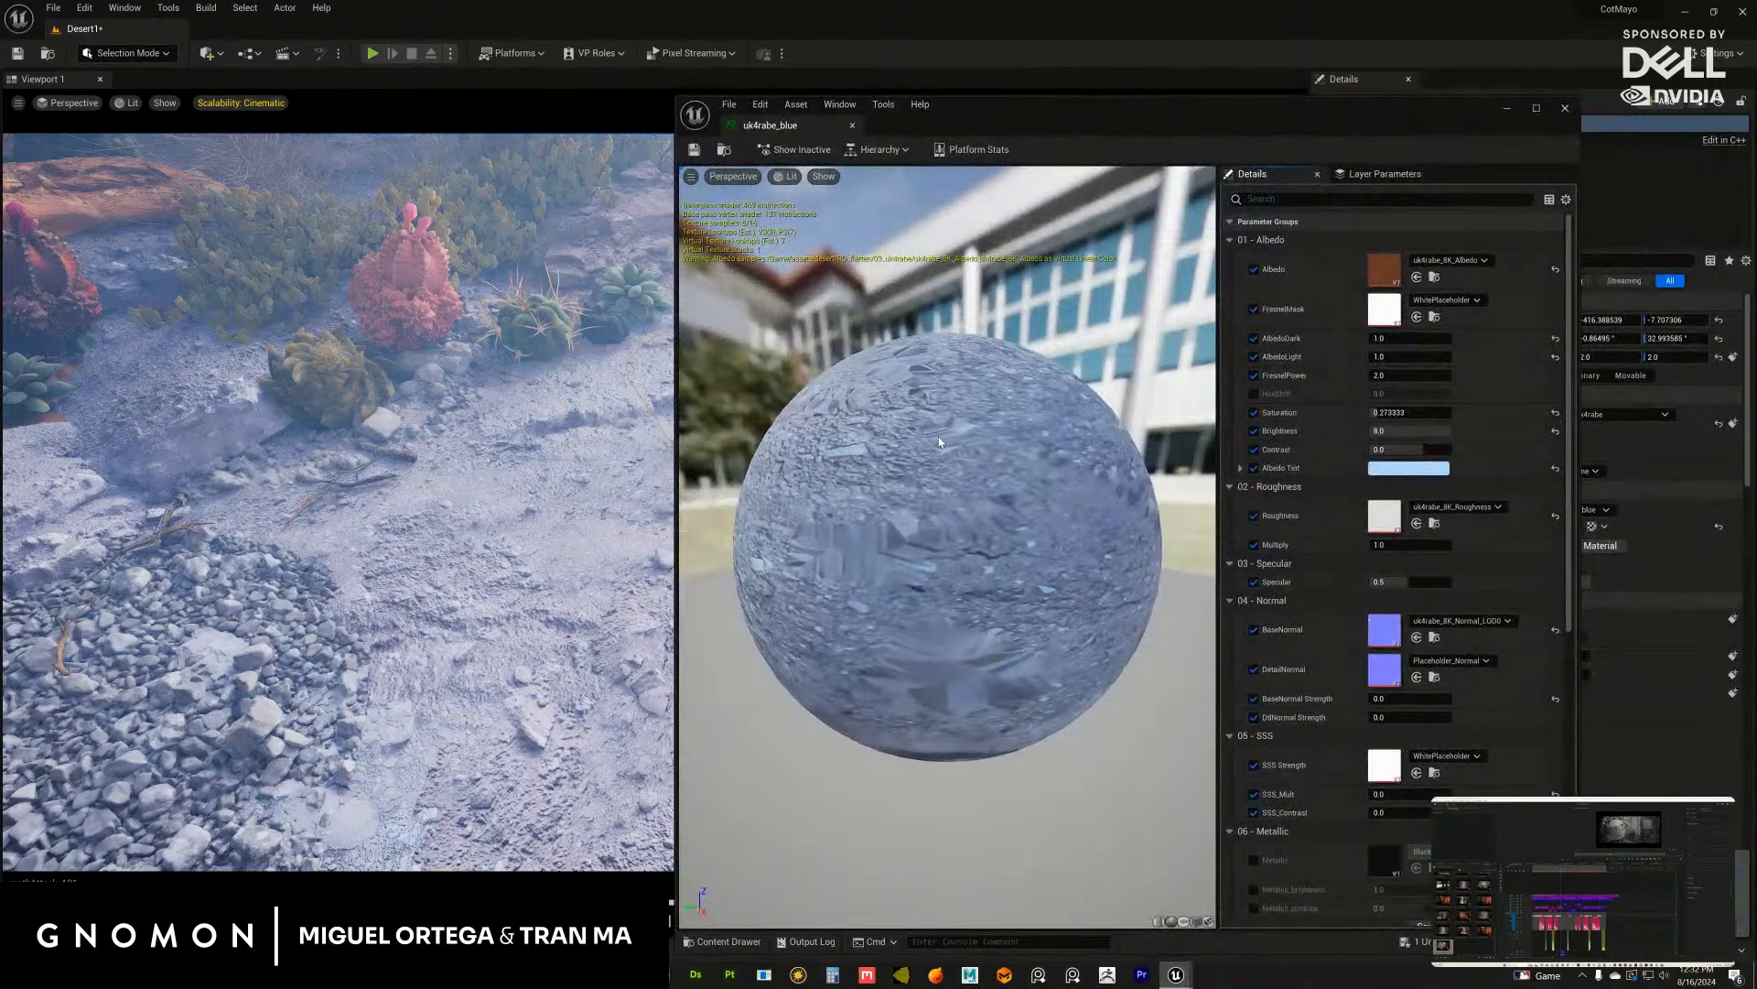
{"action": "left_click_drag", "start_coordinate": [935, 464], "coordinate": [993, 375]}
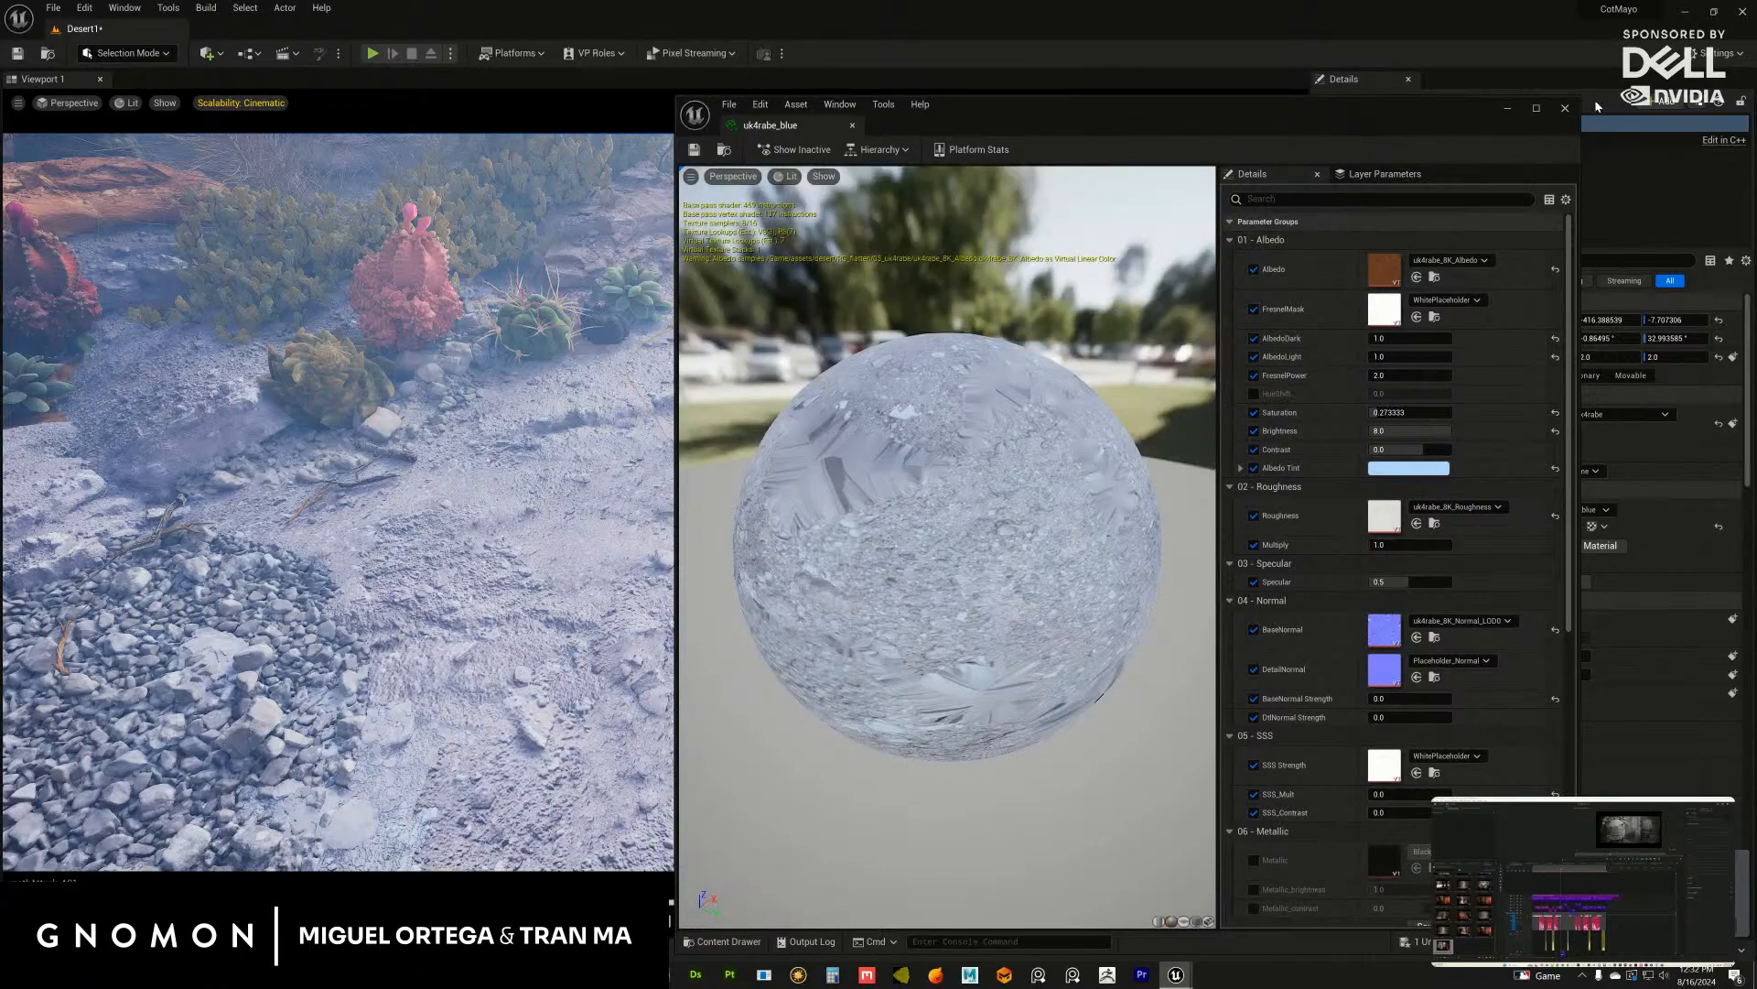
{"action": "left_click", "coordinate": [1565, 109]}
Step: Select the red cactus on the far side of the path and compare it with the character and the ground
{"action": "right_click_drag", "start_coordinate": [1107, 413], "coordinate": [995, 424]}
{"action": "mouse_move", "coordinate": [995, 424]}
{"action": "left_mouse_down", "text": "alt"}
{"action": "mouse_move", "coordinate": [1016, 397]}
{"action": "mouse_move", "coordinate": [986, 401]}
{"action": "left_mouse_up", "text": "alt"}
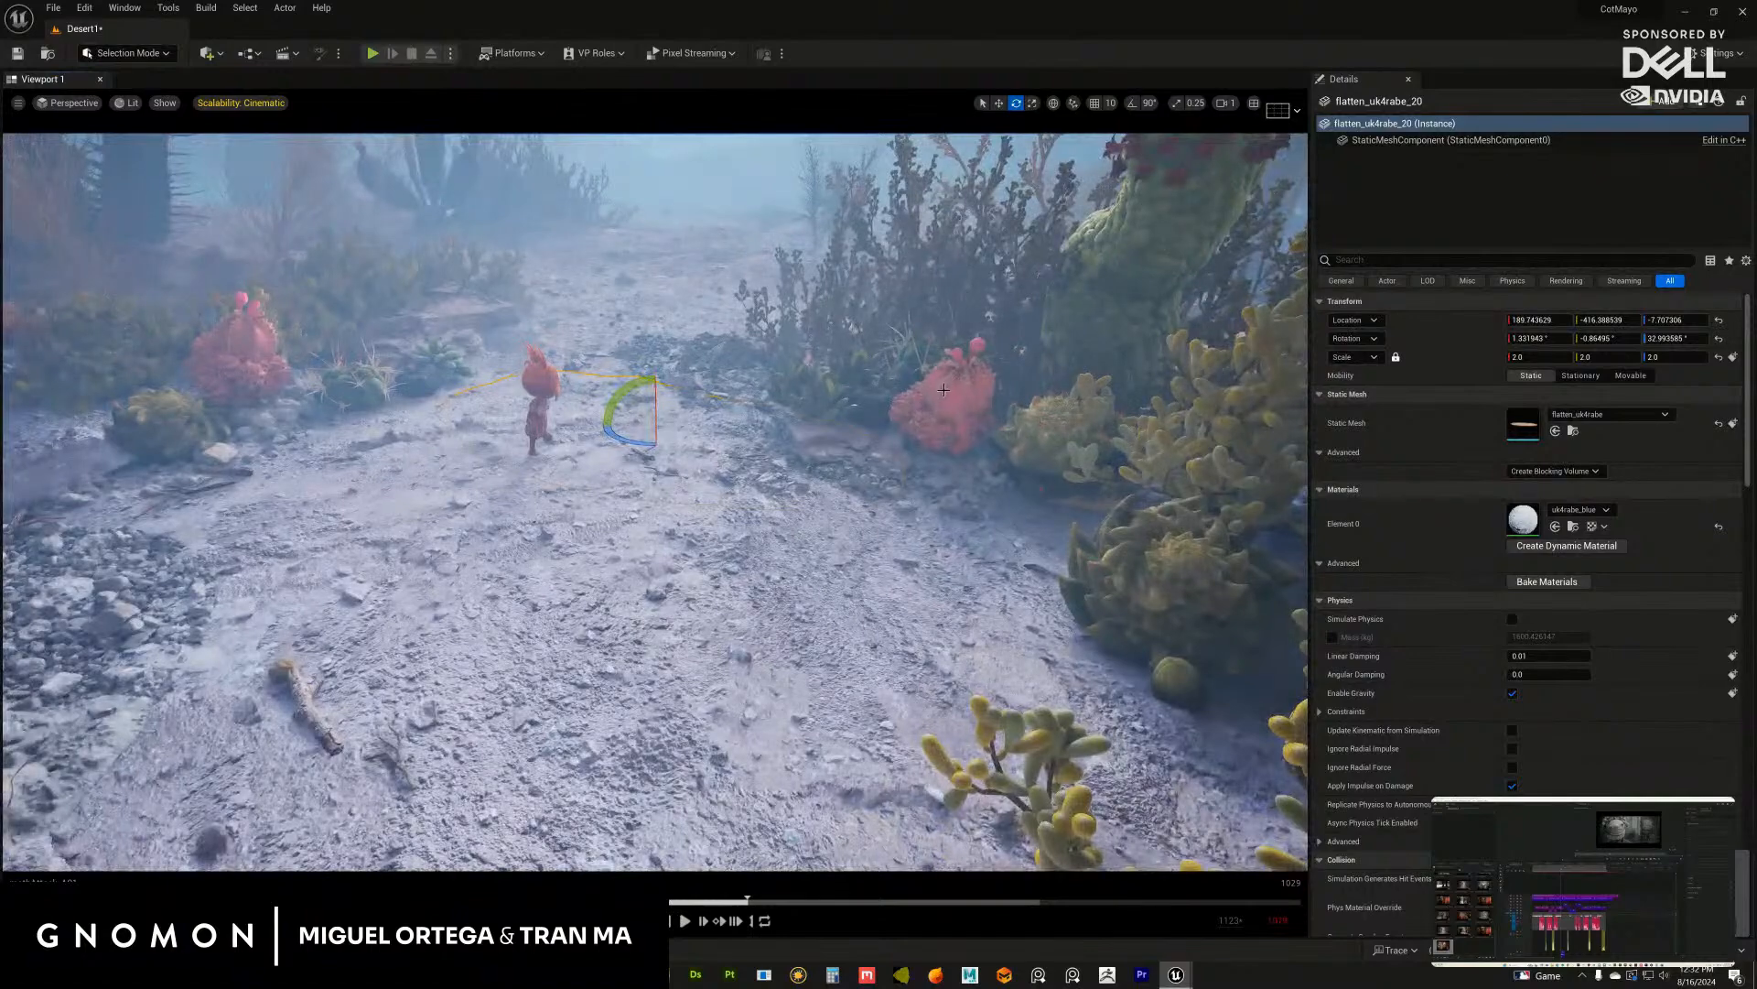
{"action": "left_click", "coordinate": [957, 375]}
{"action": "middle_click_drag", "start_coordinate": [796, 497], "coordinate": [901, 521], "text": "alt"}
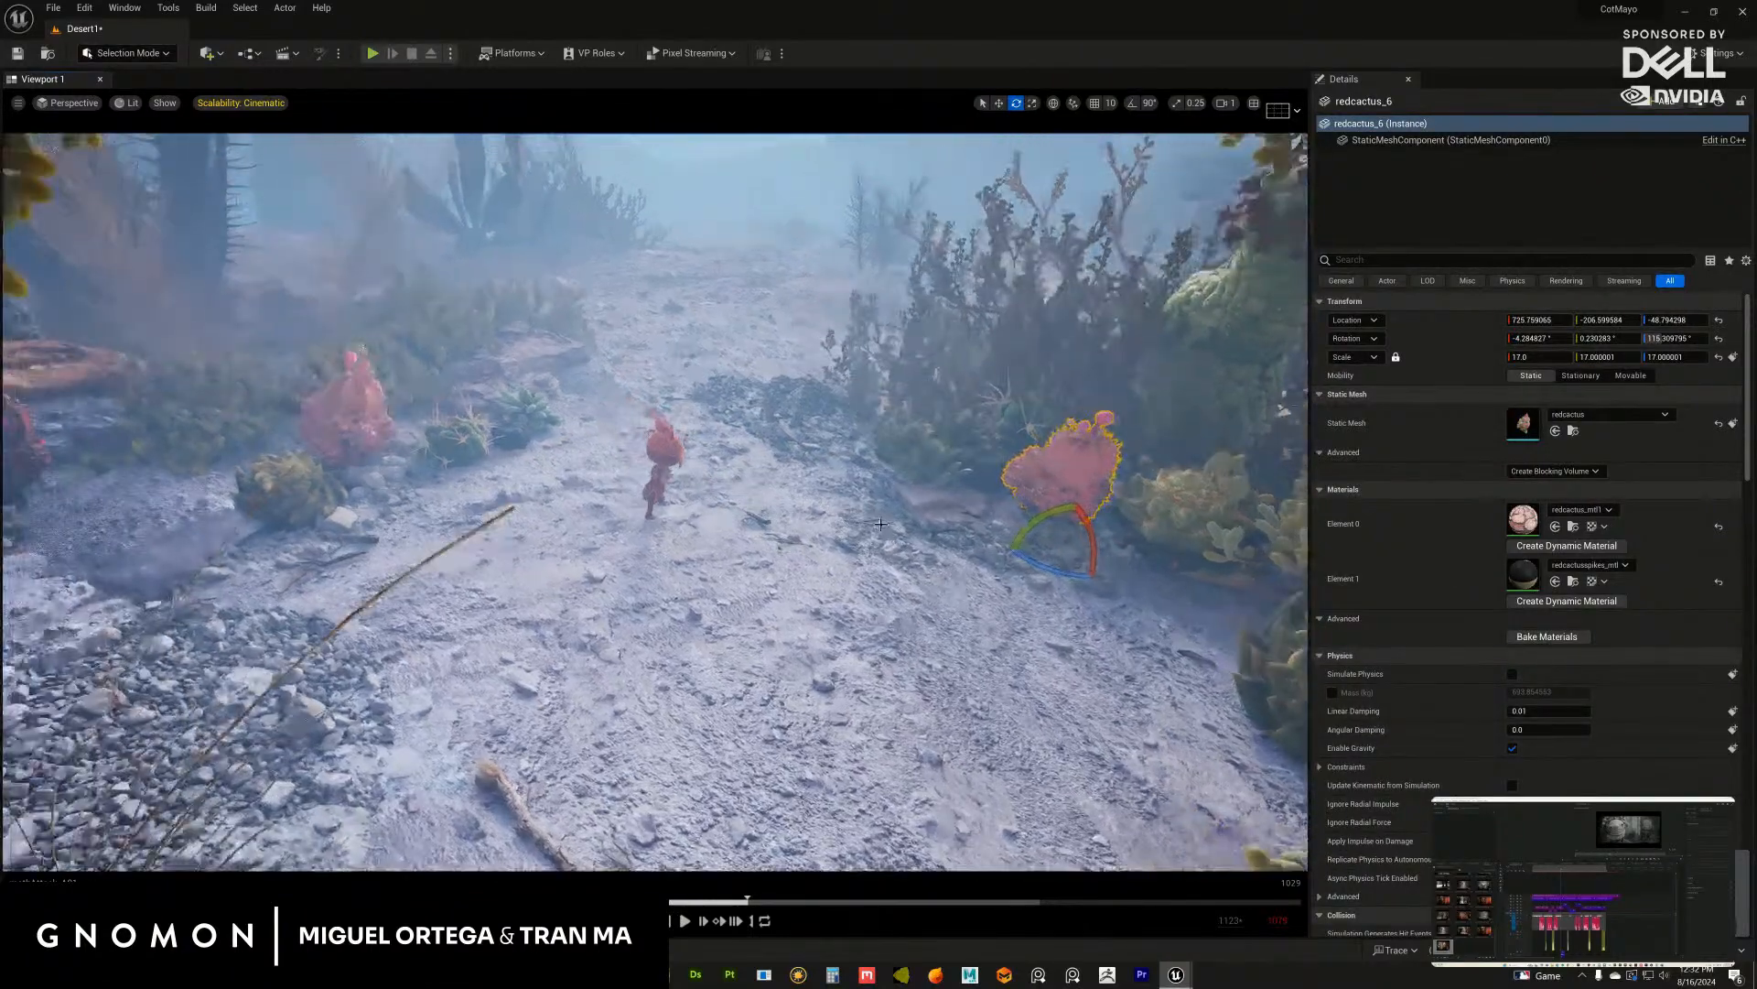
{"action": "right_click_drag", "start_coordinate": [901, 522], "coordinate": [959, 455], "text": "alt"}
{"action": "middle_click_drag", "start_coordinate": [664, 501], "coordinate": [531, 515], "text": "alt"}
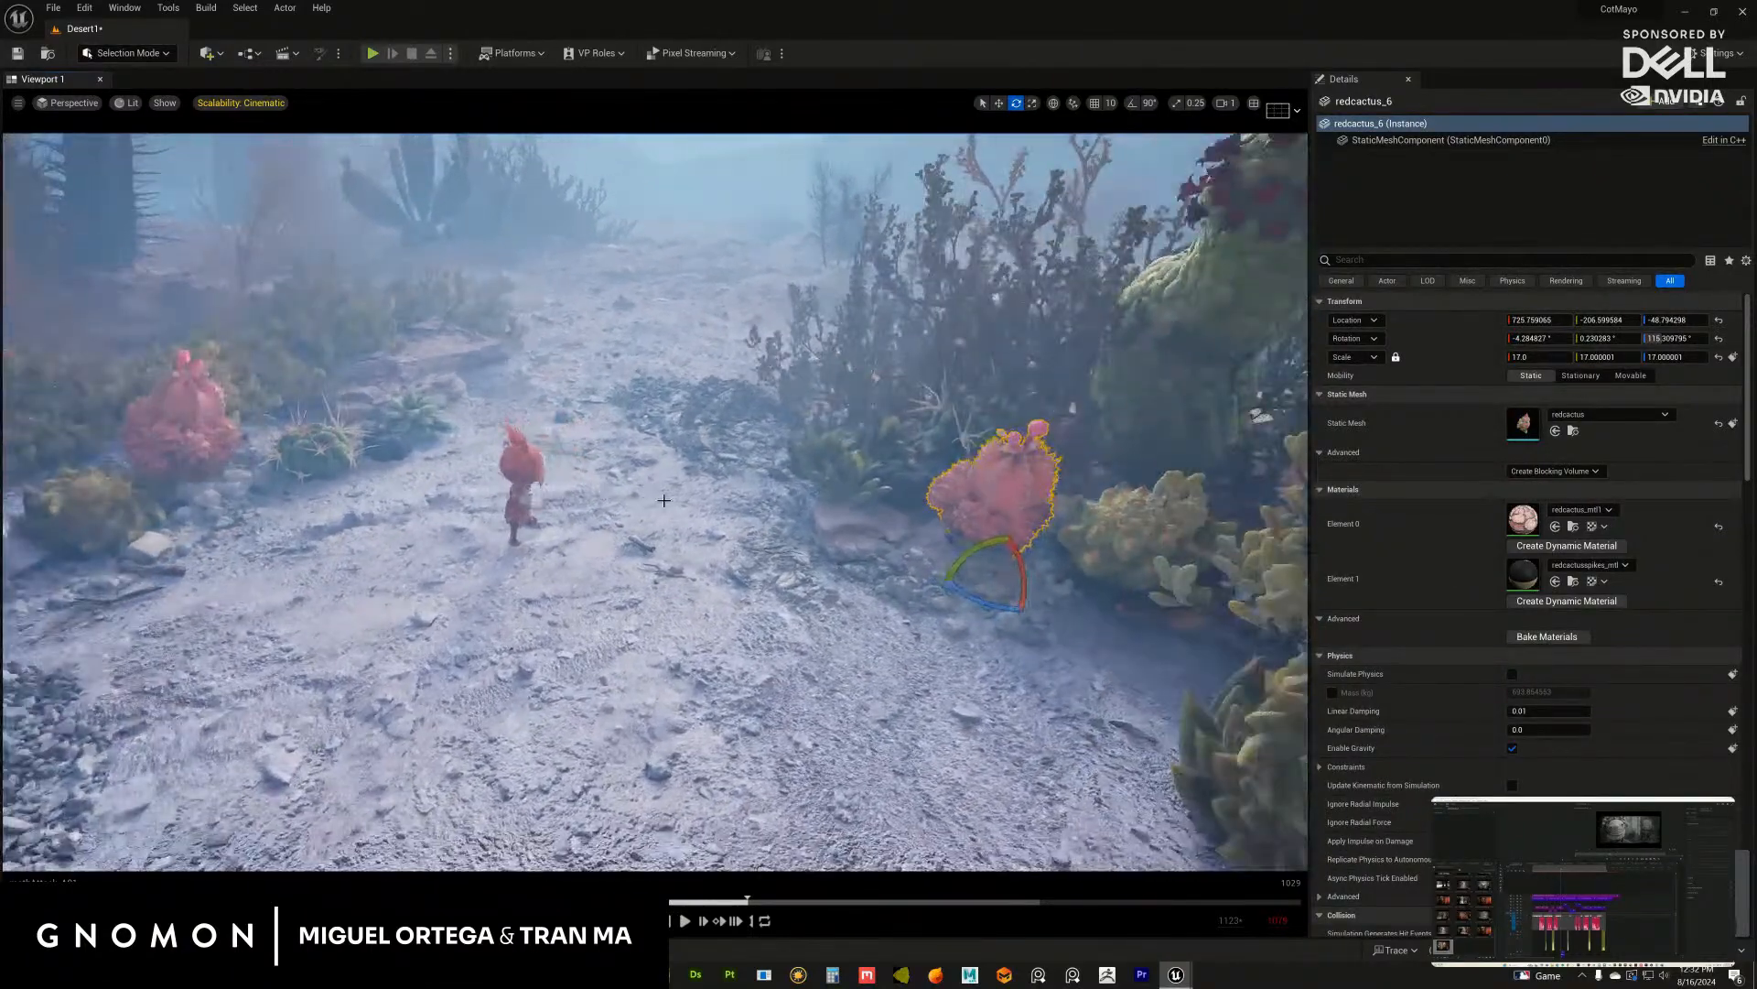
{"action": "middle_click_drag", "start_coordinate": [643, 618], "coordinate": [884, 641], "text": "alt"}
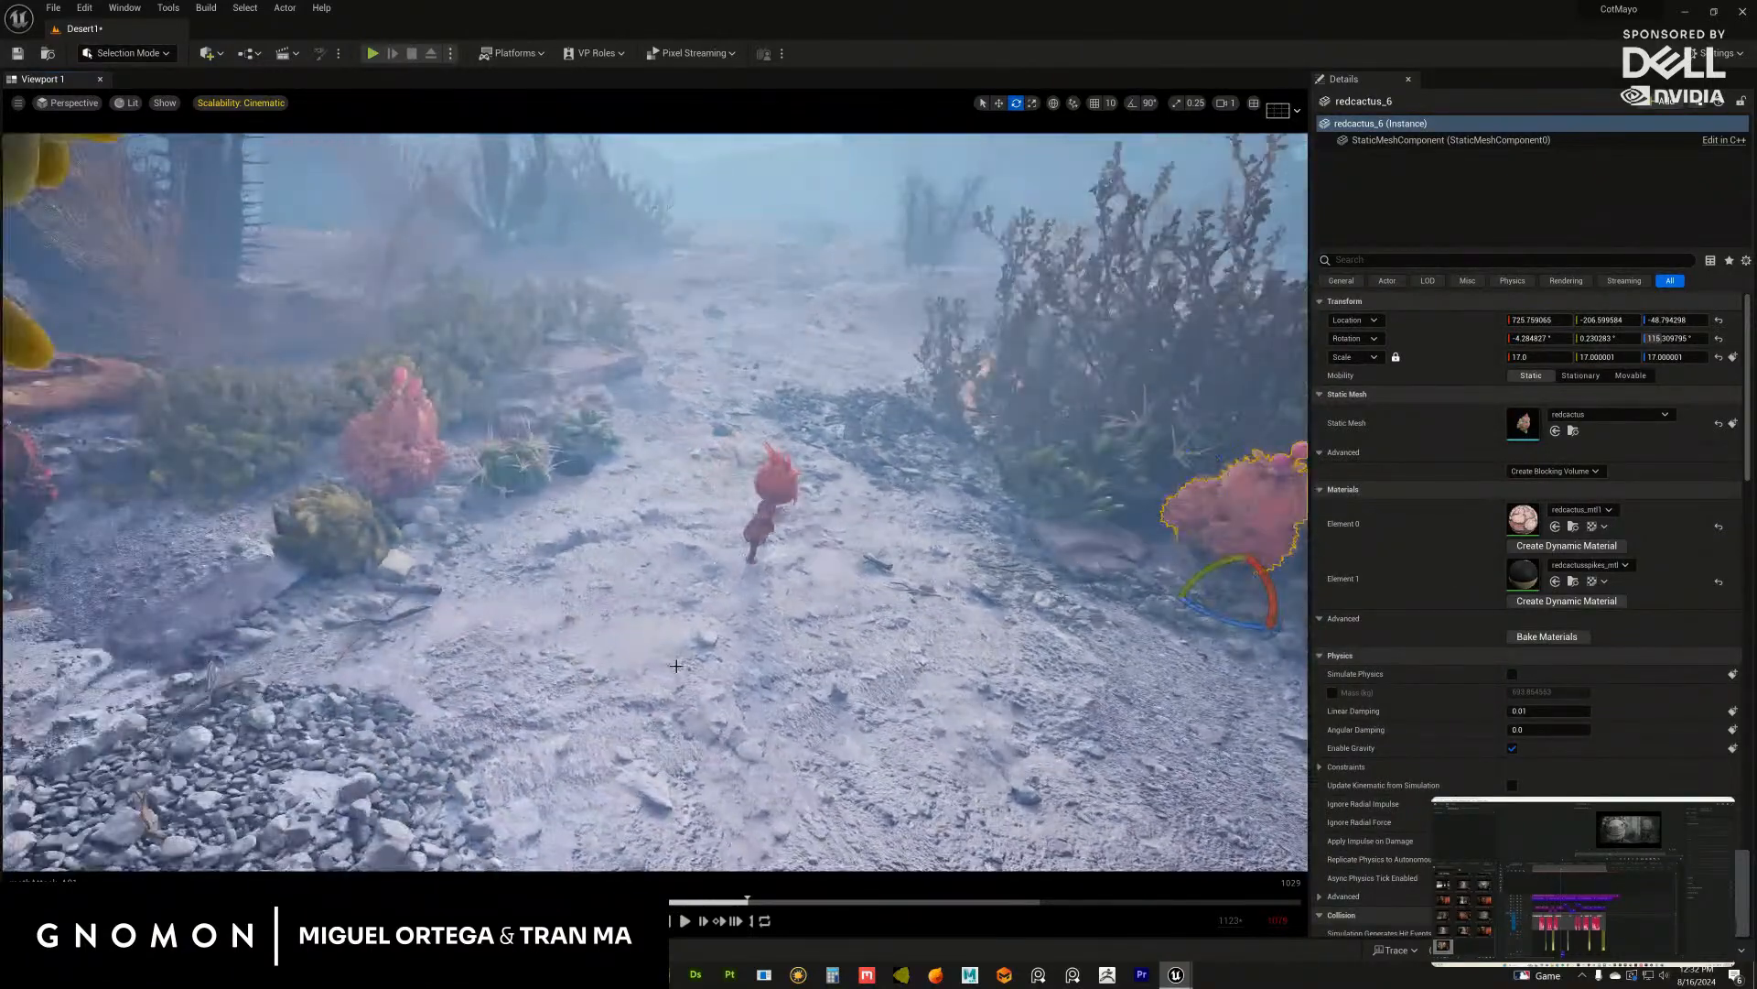
Step: Examine the character on the pale ground and select its clothing geometry cache and its body geometry cache
{"action": "right_click_drag", "start_coordinate": [676, 666], "coordinate": [718, 683], "text": "alt"}
{"action": "left_click_drag", "start_coordinate": [718, 682], "coordinate": [615, 676], "text": "alt"}
{"action": "middle_click_drag", "start_coordinate": [835, 511], "coordinate": [915, 509], "text": "alt"}
{"action": "left_click_drag", "start_coordinate": [796, 476], "coordinate": [703, 489], "text": "alt"}
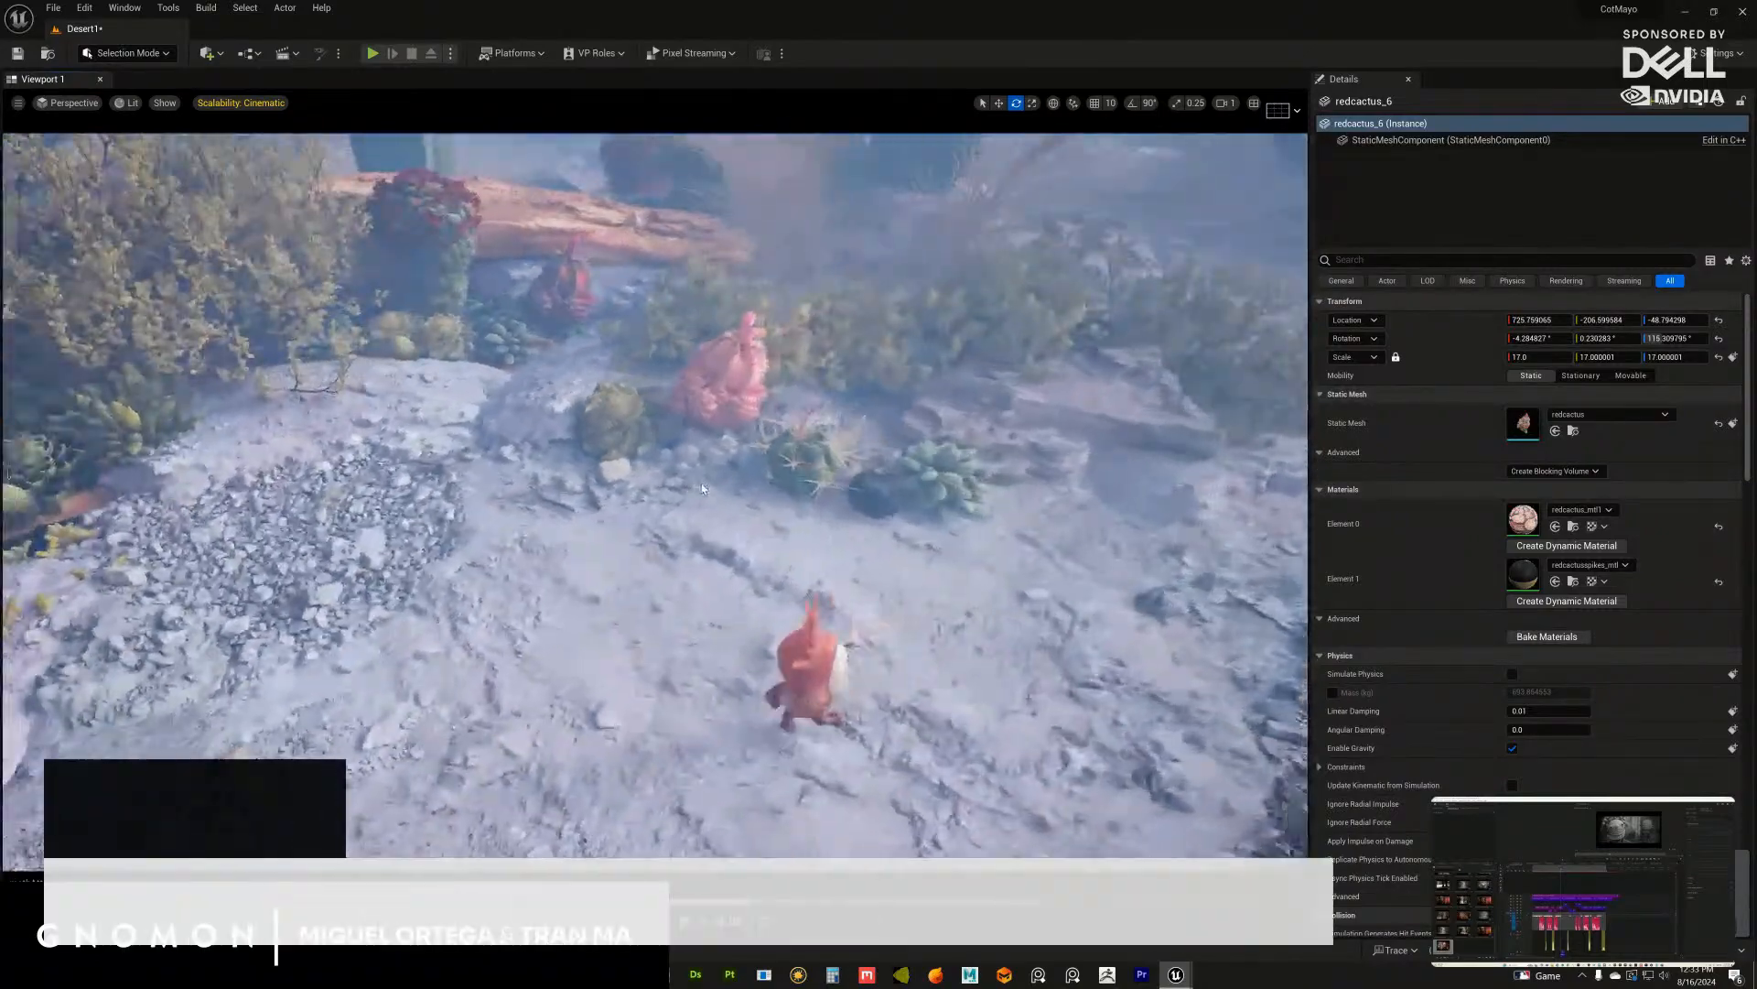
{"action": "middle_click_drag", "start_coordinate": [702, 489], "coordinate": [743, 495], "text": "alt"}
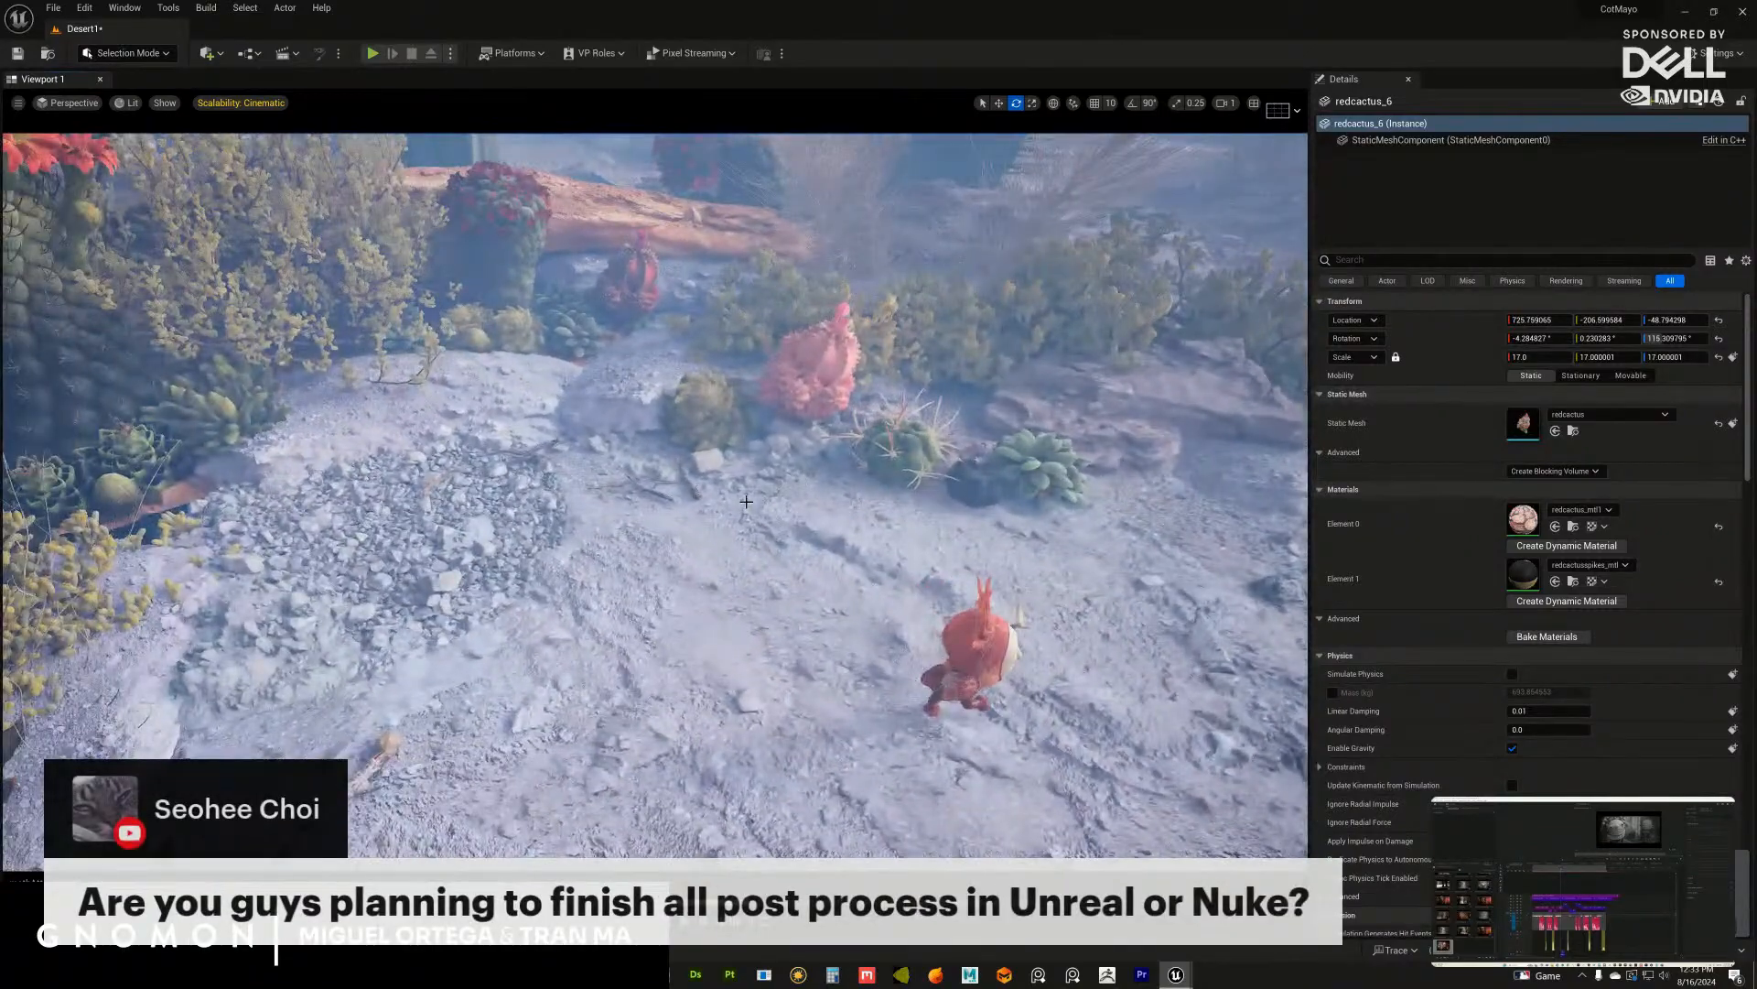
{"action": "left_click_drag", "start_coordinate": [739, 489], "coordinate": [860, 471], "text": "alt"}
{"action": "middle_click_drag", "start_coordinate": [860, 471], "coordinate": [941, 482], "text": "alt"}
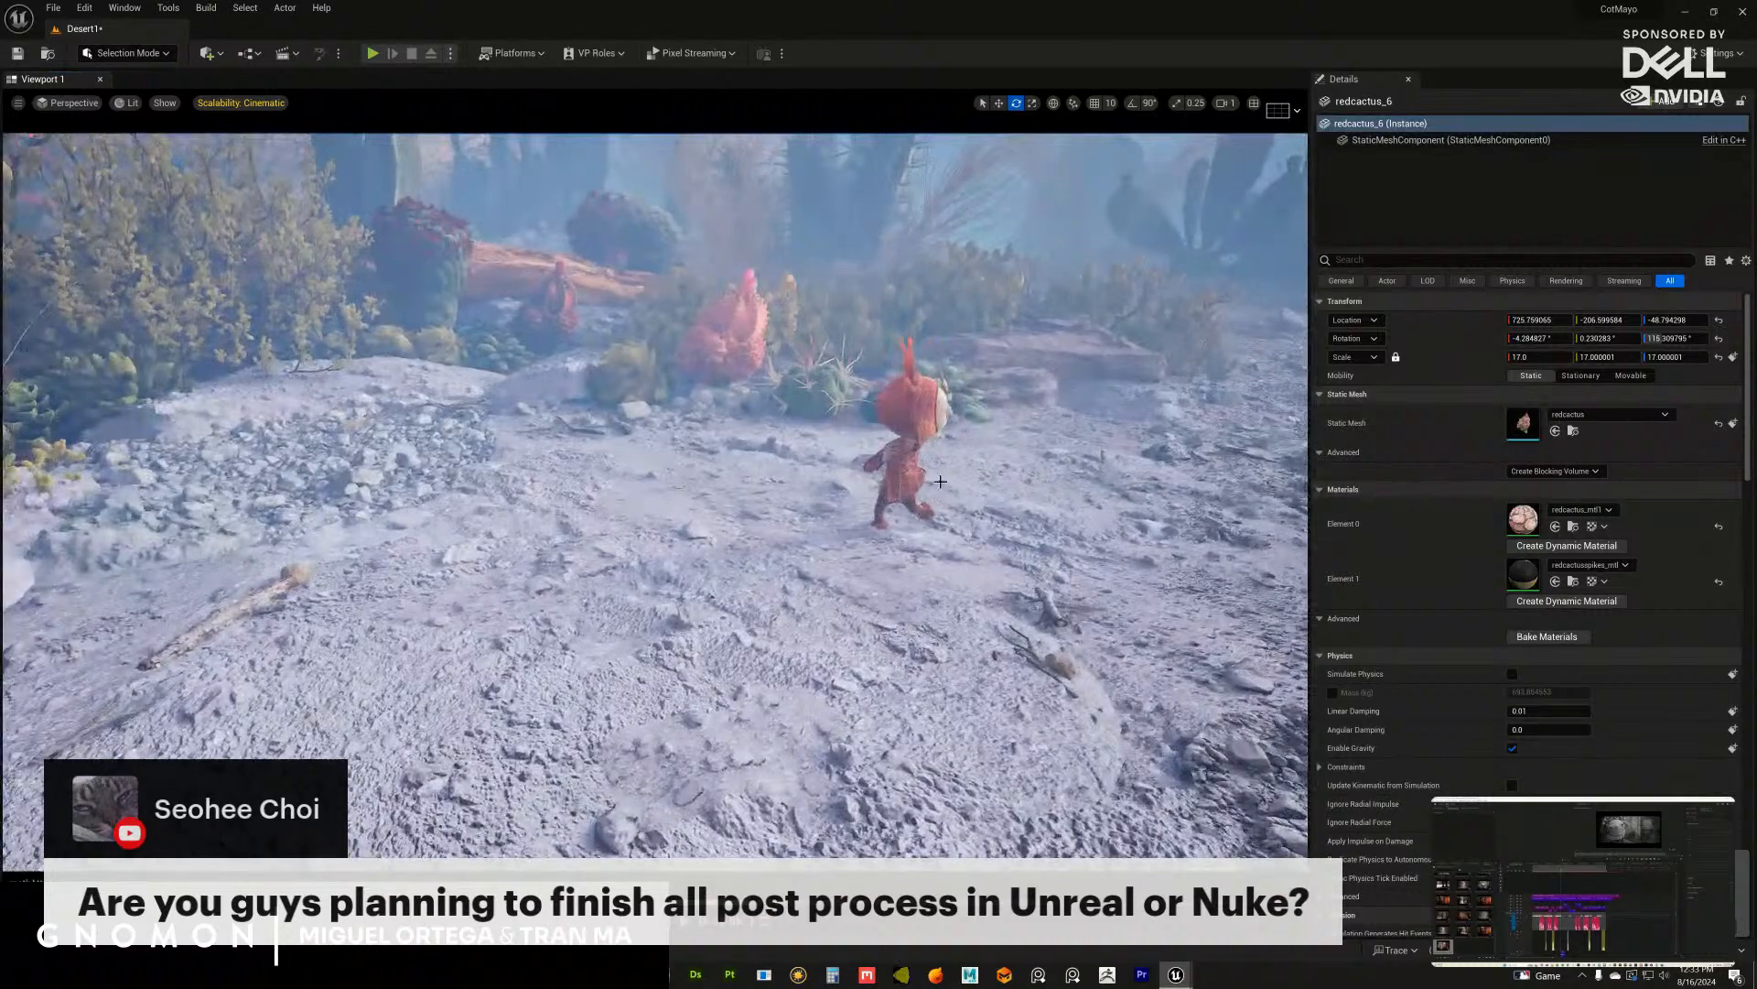
{"action": "left_click", "coordinate": [909, 477]}
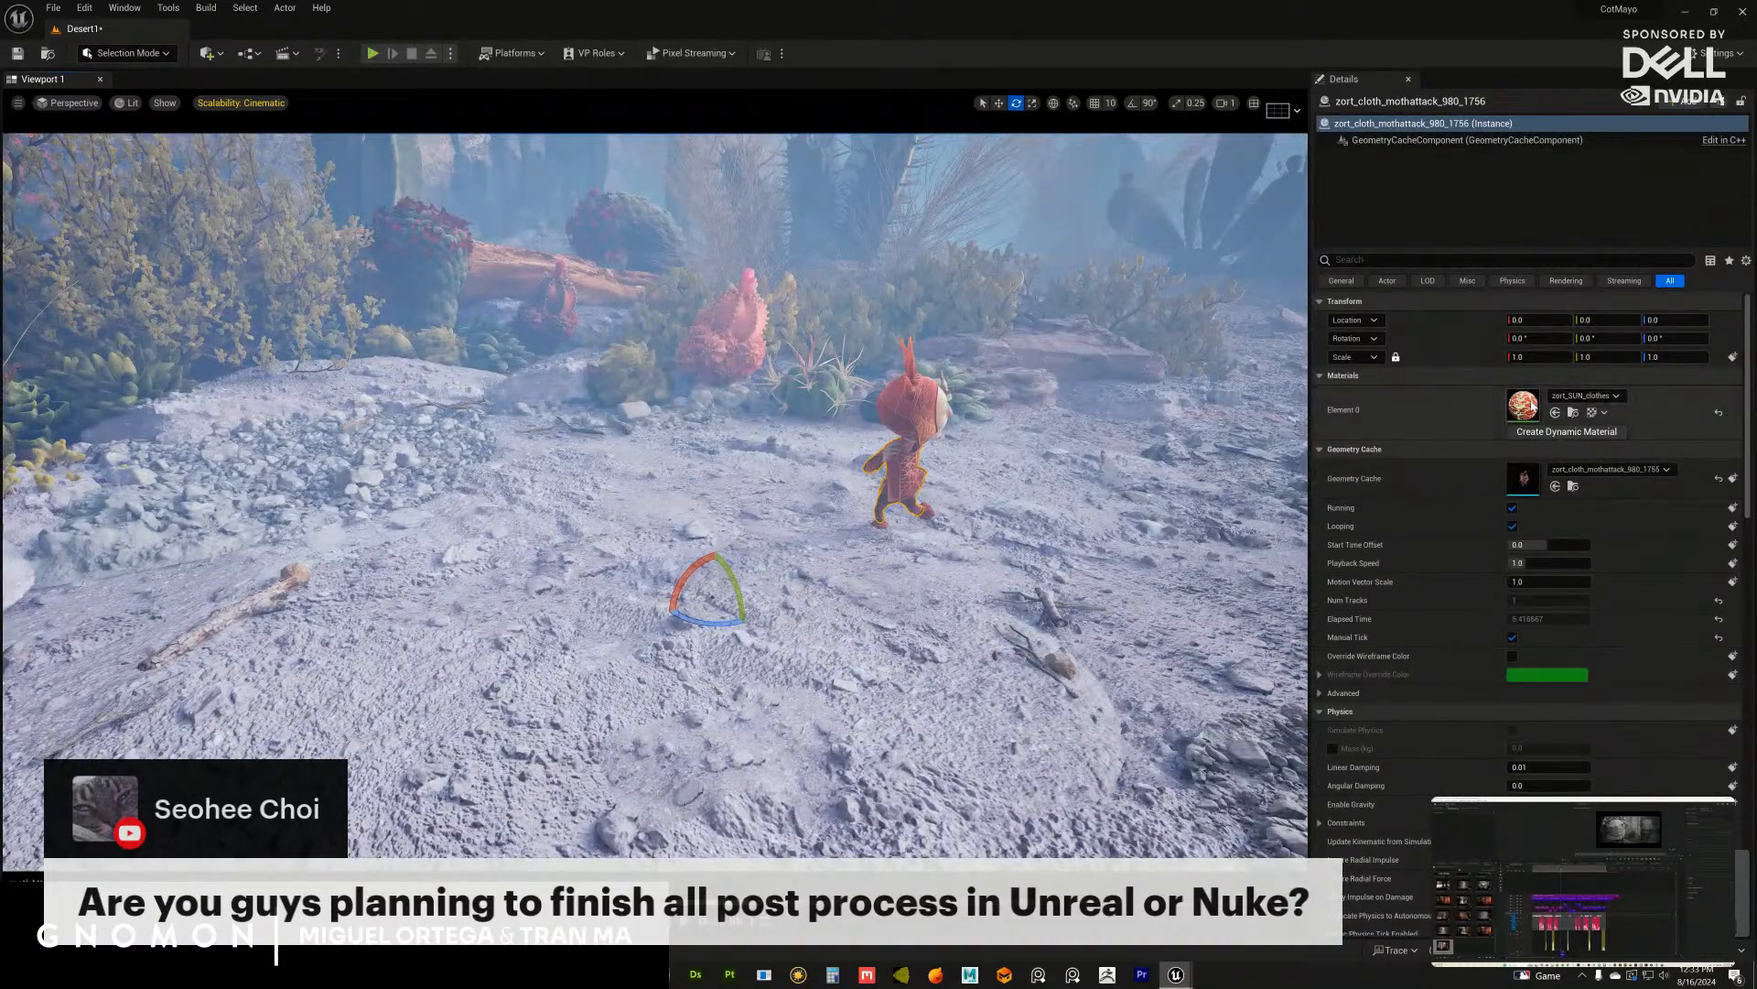
{"action": "left_click", "coordinate": [901, 418]}
{"action": "middle_click_drag", "start_coordinate": [958, 619], "coordinate": [976, 615], "text": "alt"}
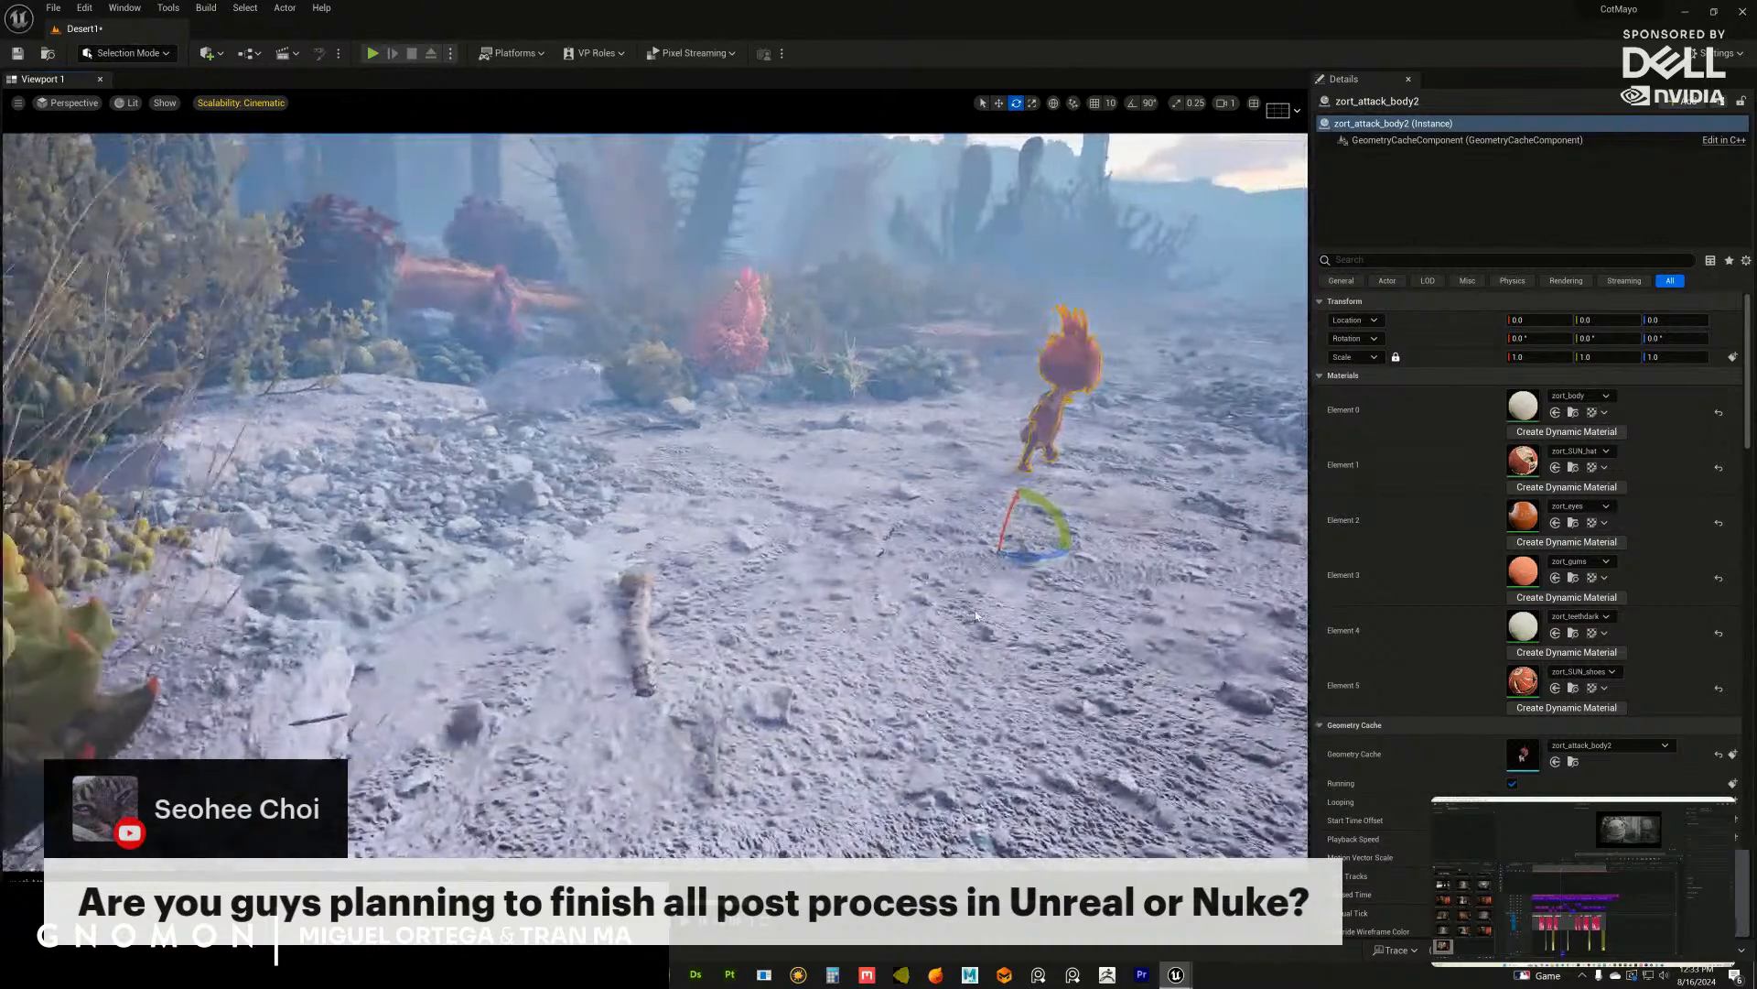
{"action": "mouse_move", "coordinate": [976, 615]}
{"action": "left_mouse_down", "text": "alt"}
{"action": "mouse_move", "coordinate": [1108, 608]}
{"action": "mouse_move", "coordinate": [961, 613]}
{"action": "left_mouse_up", "text": "alt"}
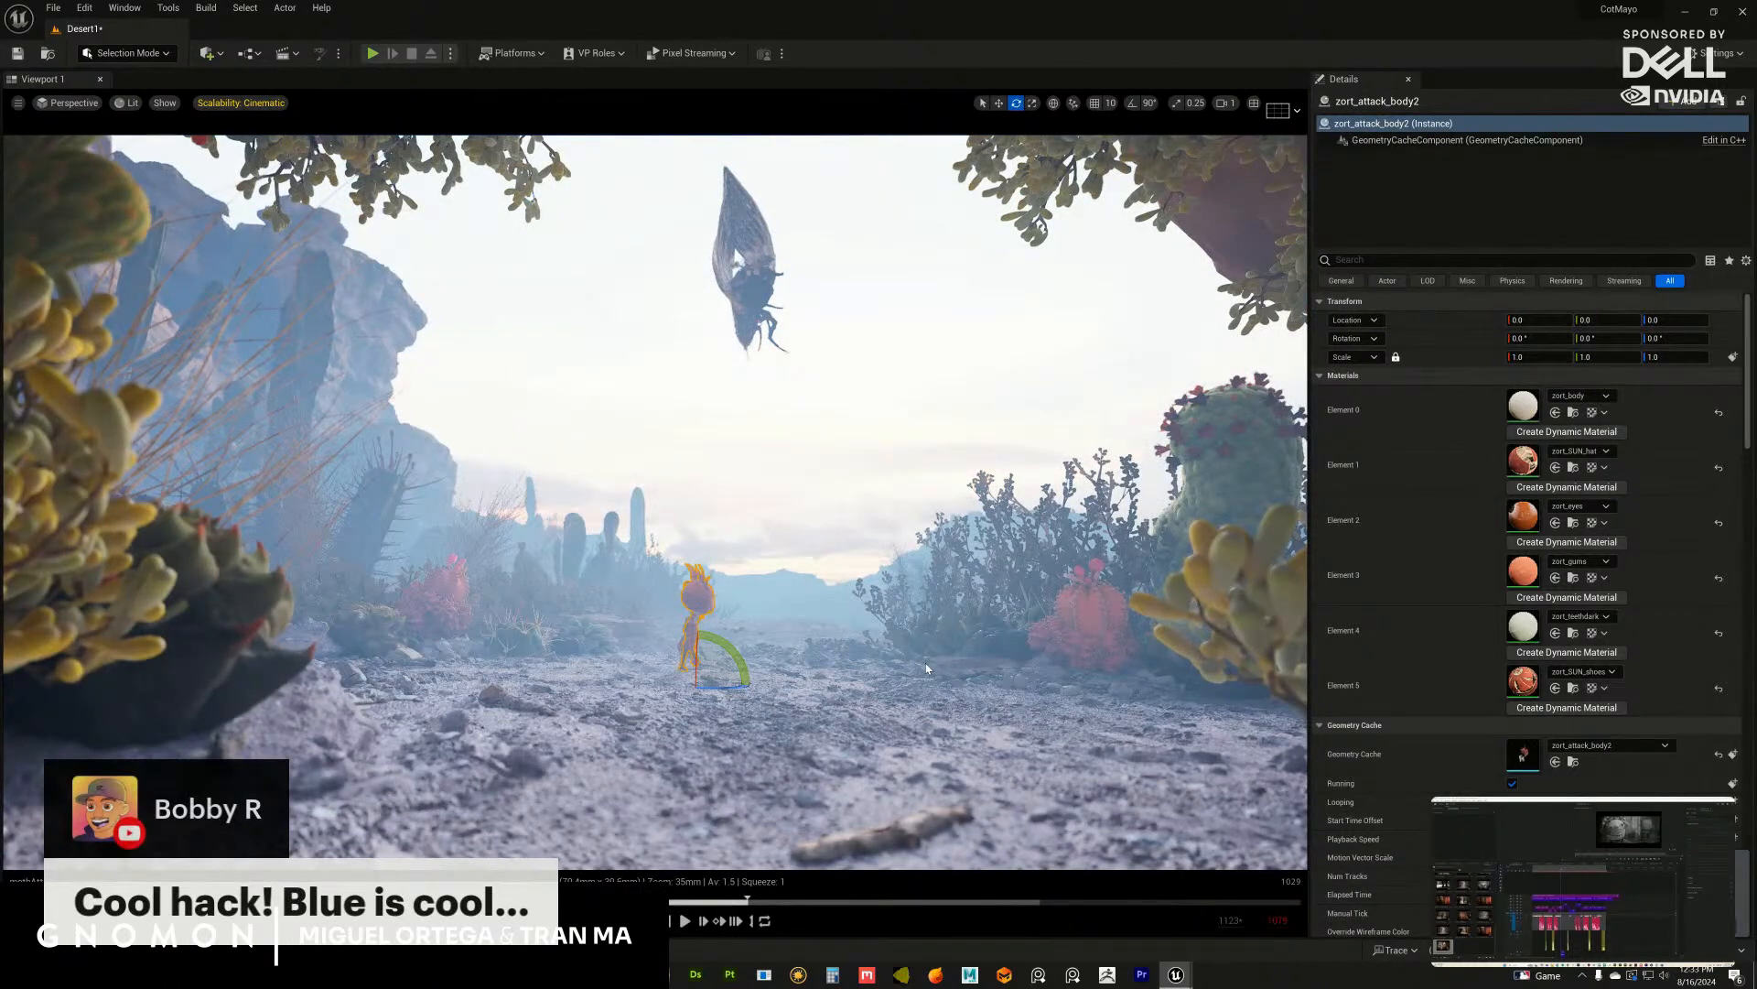
Step: Hide the editor icons in the shot camera view and bring back the dark dusk grading
{"action": "left_click", "coordinate": [934, 666]}
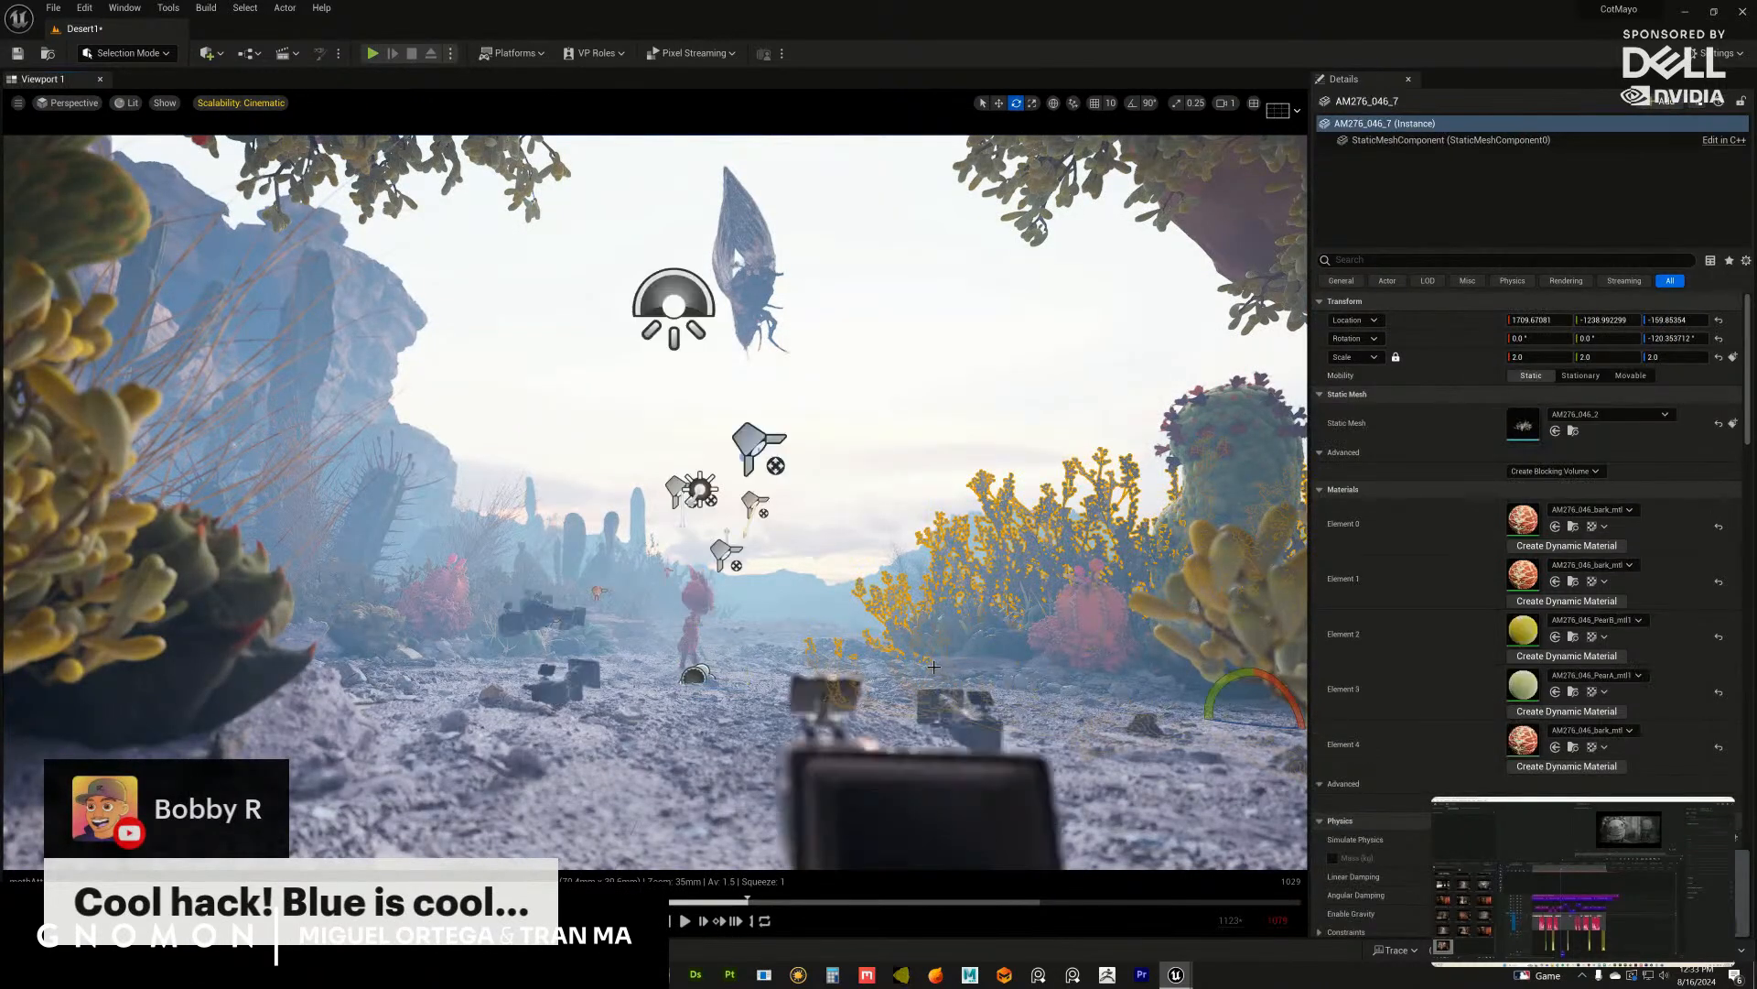
{"action": "key", "text": "g"}
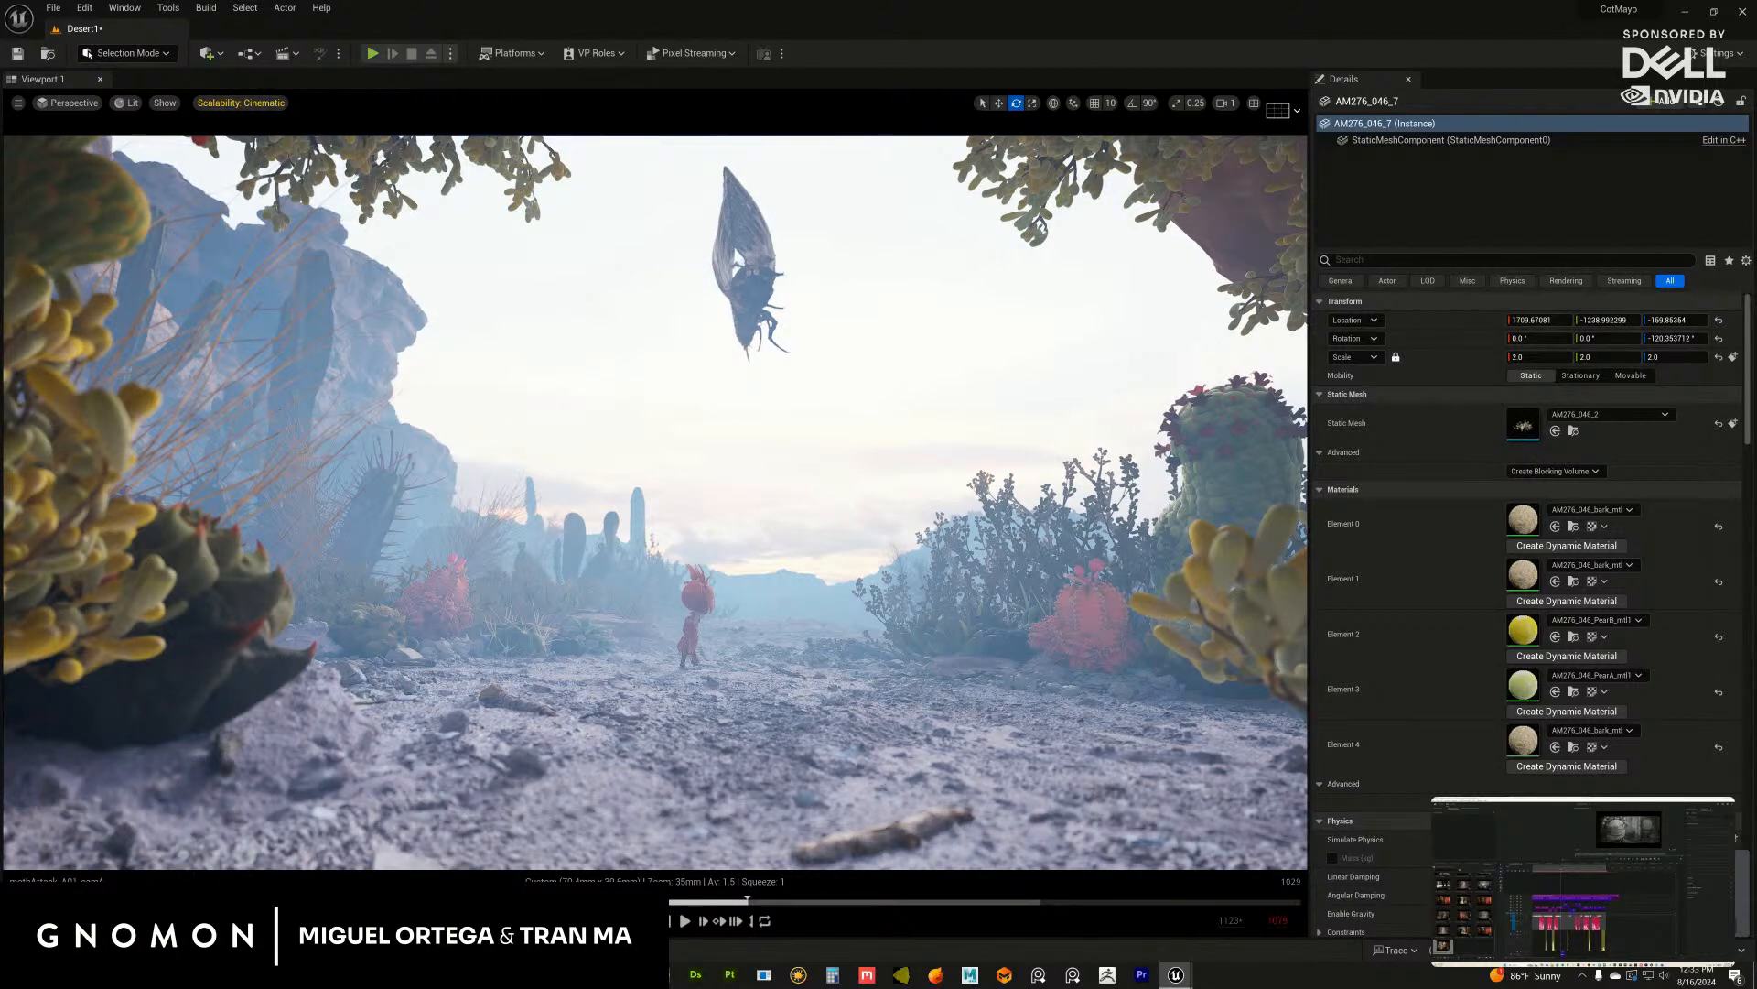
{"action": "key", "text": "ctrl+z"}
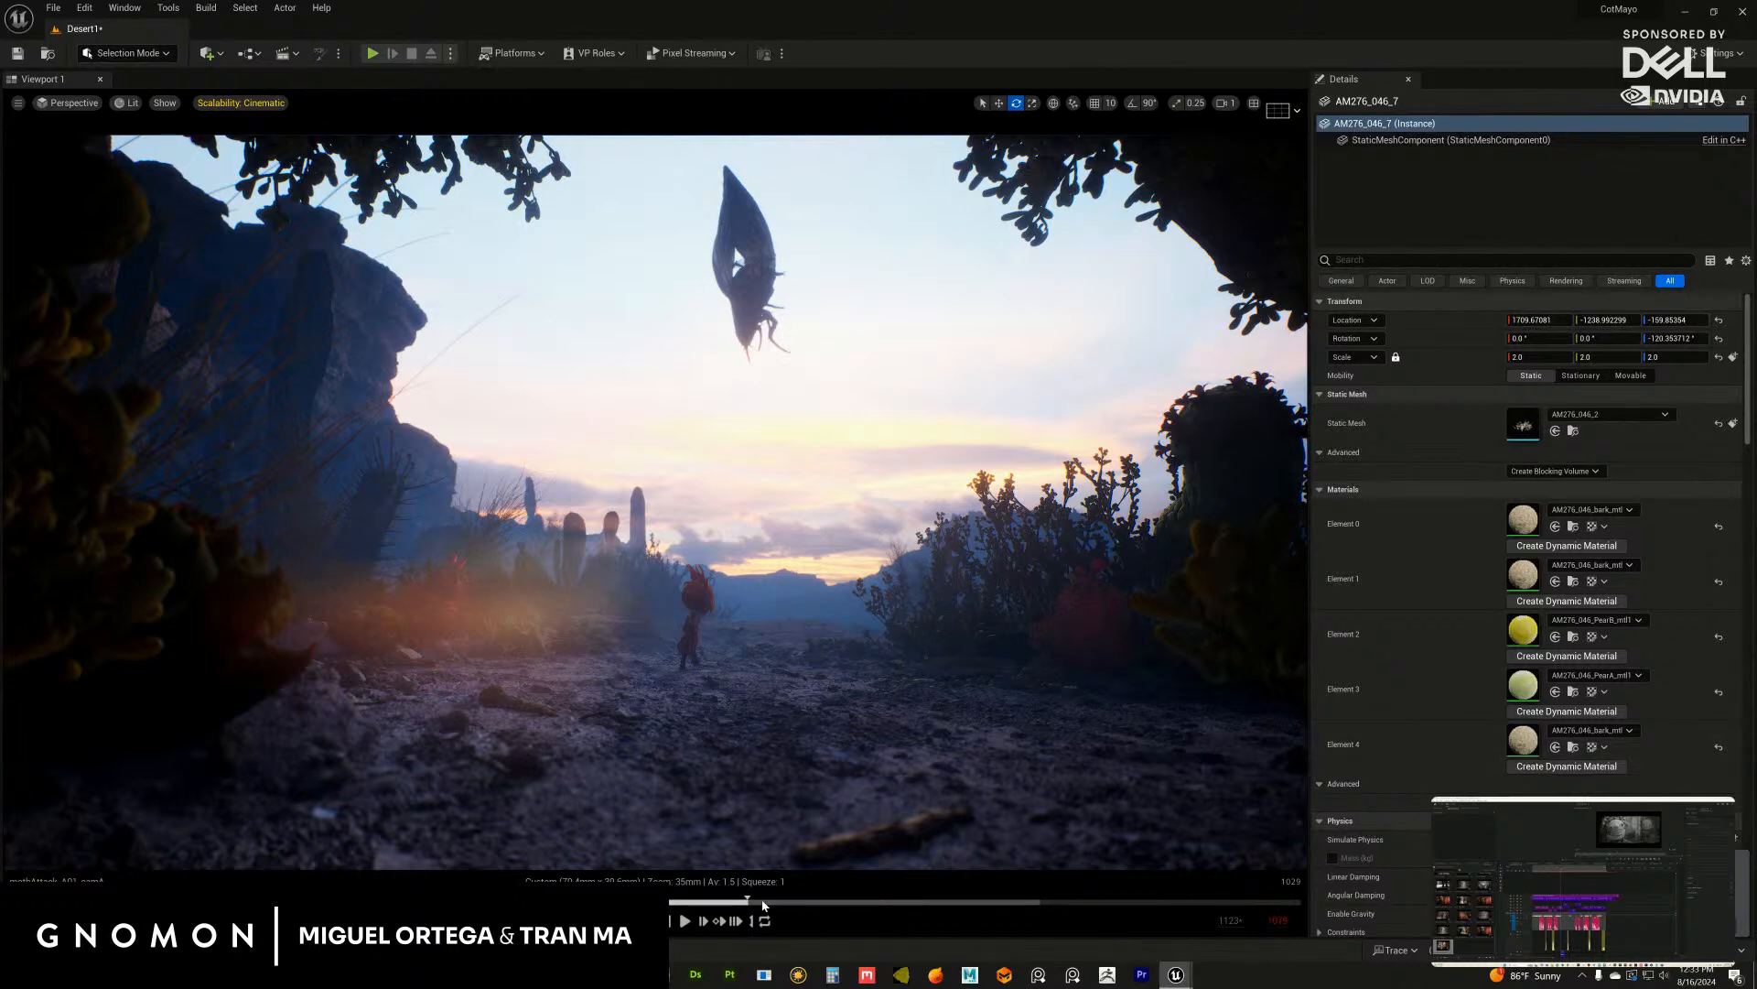
Step: Scrub the shot to frame 1054, where the moth stands over the character, and back to frame 1045
{"action": "left_click_drag", "start_coordinate": [793, 906], "coordinate": [884, 902]}
{"action": "left_click_drag", "start_coordinate": [887, 905], "coordinate": [893, 903]}
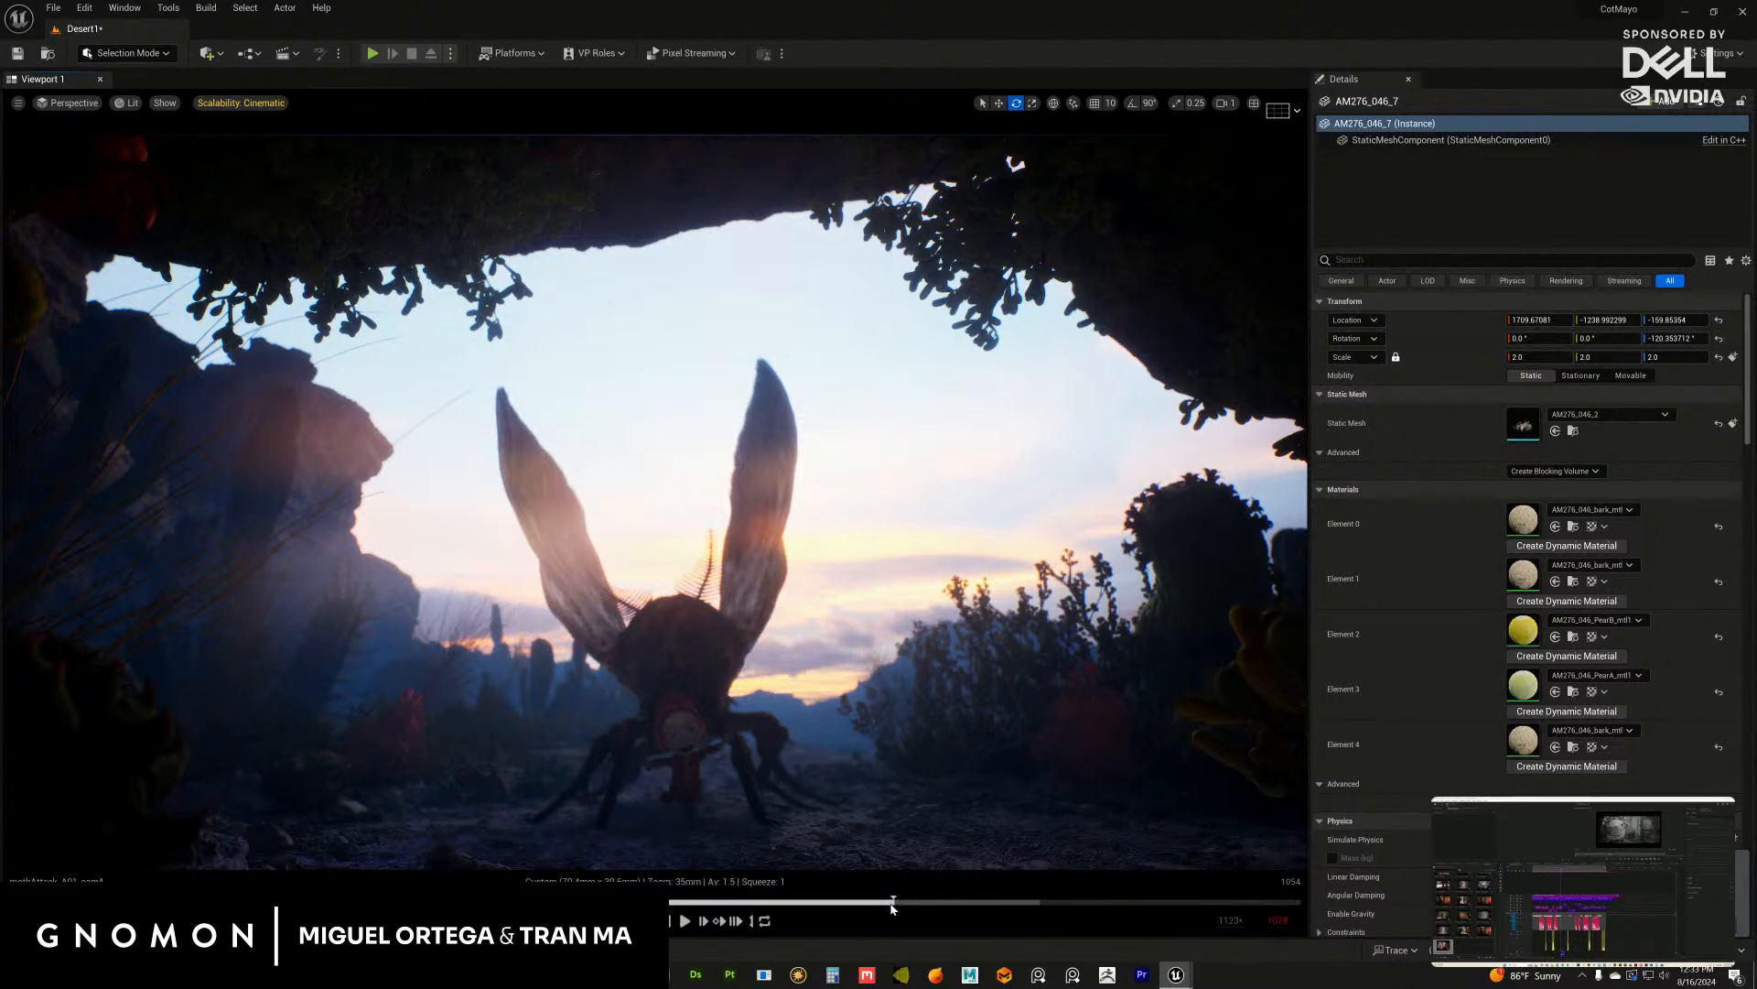
{"action": "left_click_drag", "start_coordinate": [893, 906], "coordinate": [840, 903]}
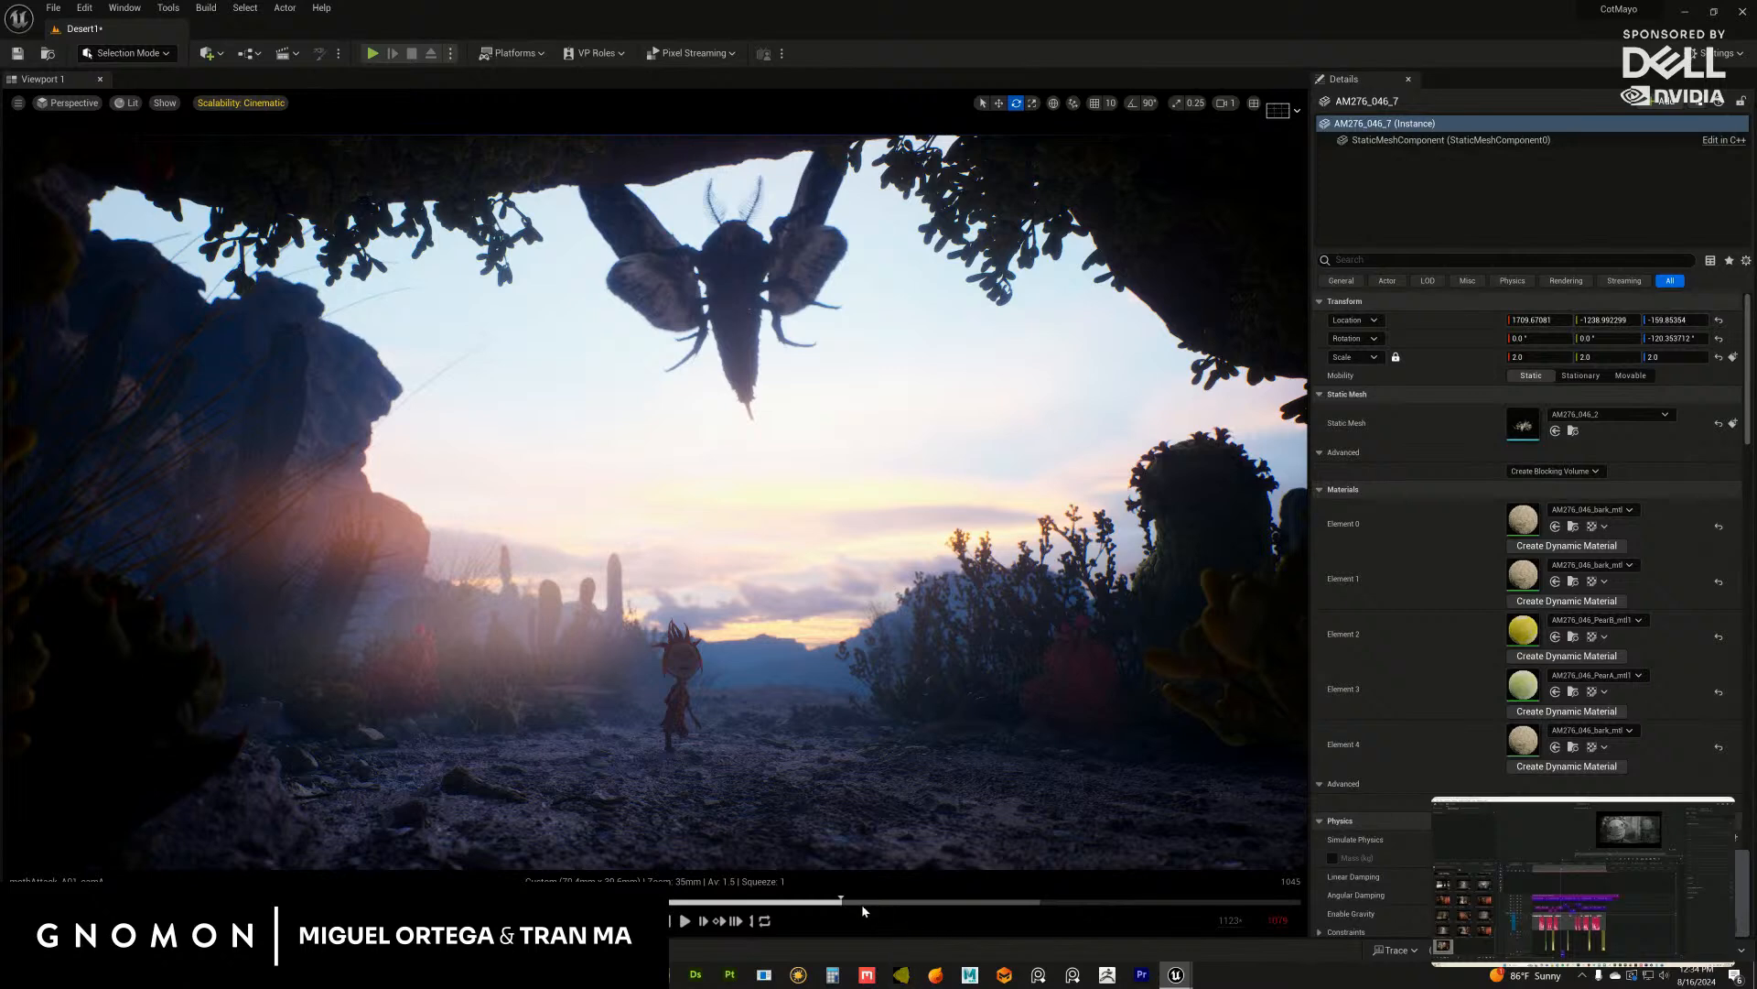
Step: Select the SpotLight_ZORTRIM light above the character at frame 1045, and select the HDRI backdrop
{"action": "mouse_move", "coordinate": [843, 906]}
{"action": "left_mouse_down"}
{"action": "mouse_move", "coordinate": [872, 905]}
{"action": "mouse_move", "coordinate": [841, 907]}
{"action": "left_mouse_up"}
{"action": "left_click", "coordinate": [719, 572]}
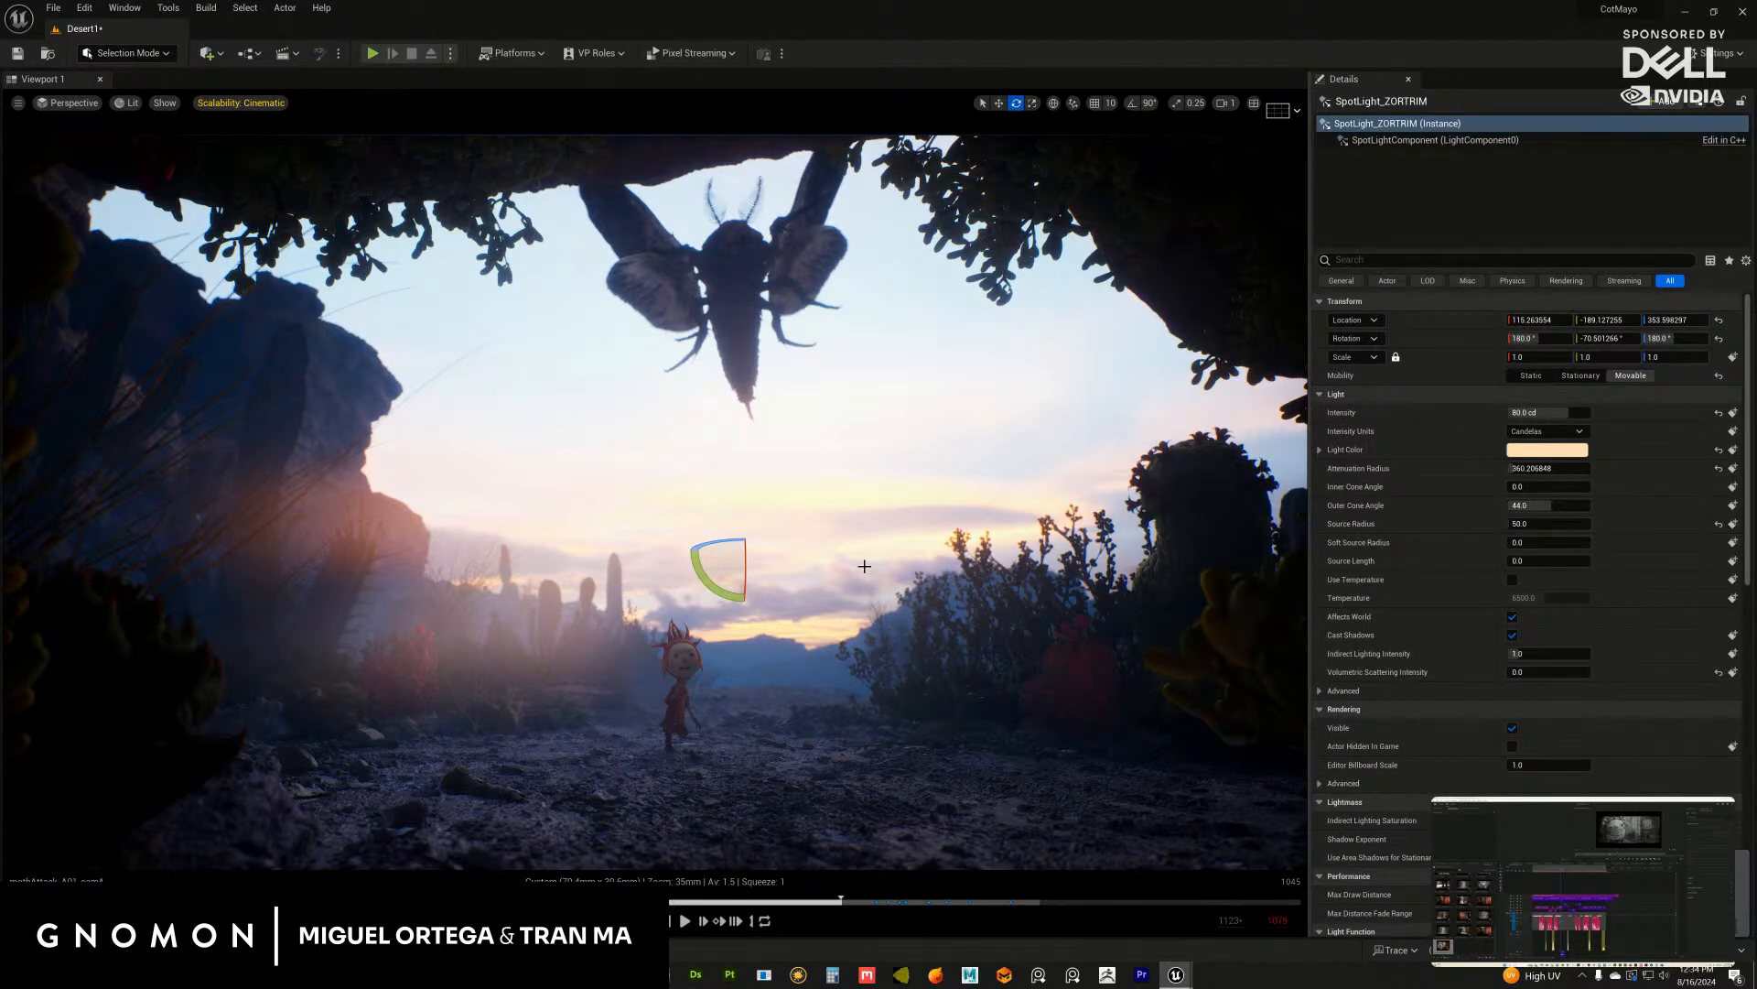
{"action": "left_click", "coordinate": [874, 618]}
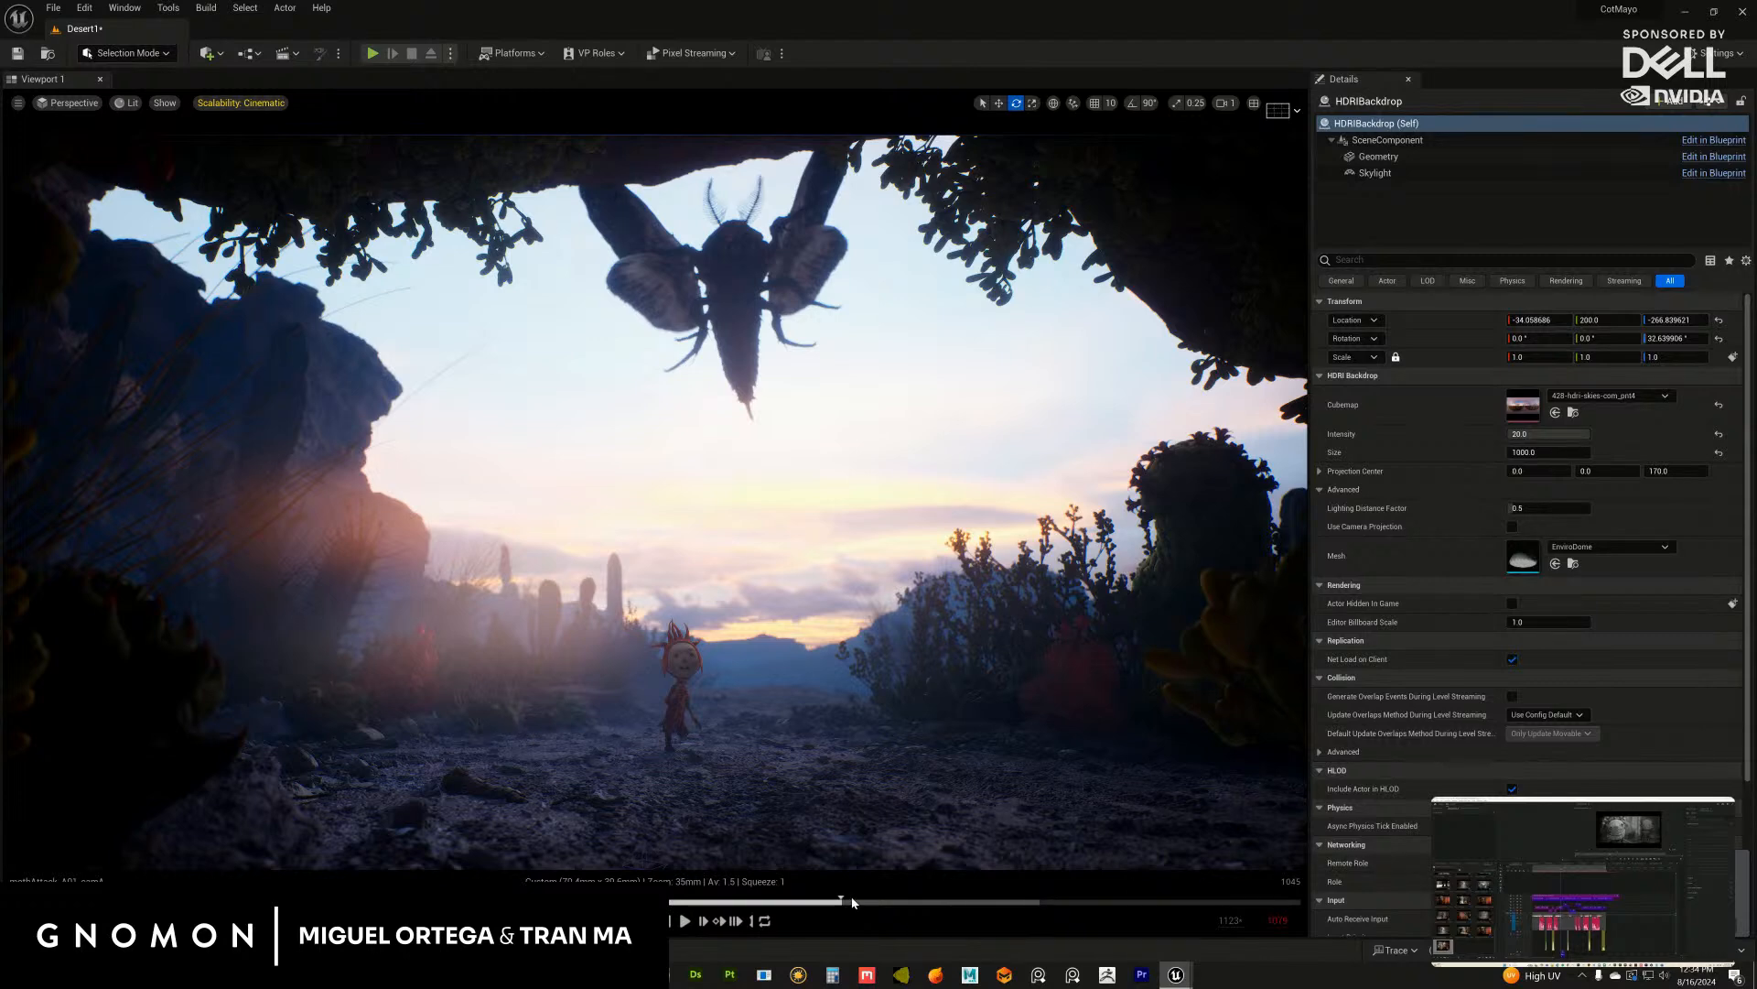
Step: Scrub to frame 1070, select the moth, toggle the editor overlays to view it cleanly, and go to frame 1074
{"action": "left_click_drag", "start_coordinate": [852, 902], "coordinate": [987, 904]}
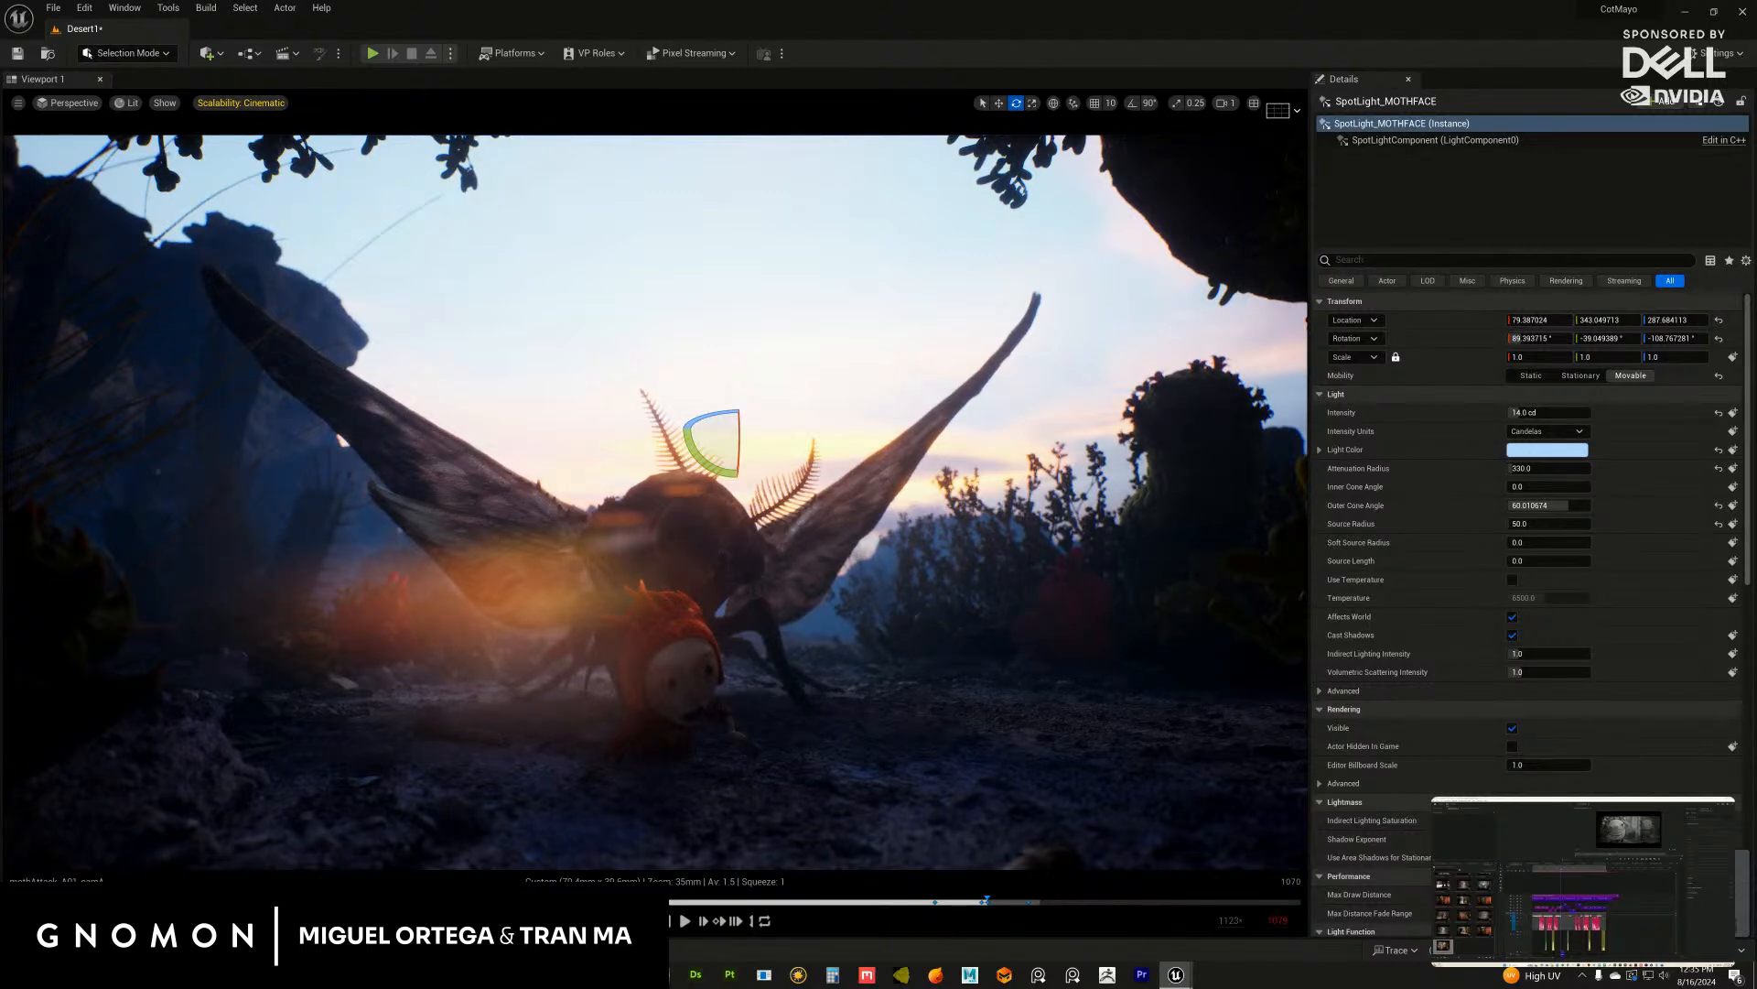
{"action": "left_click", "coordinate": [843, 549]}
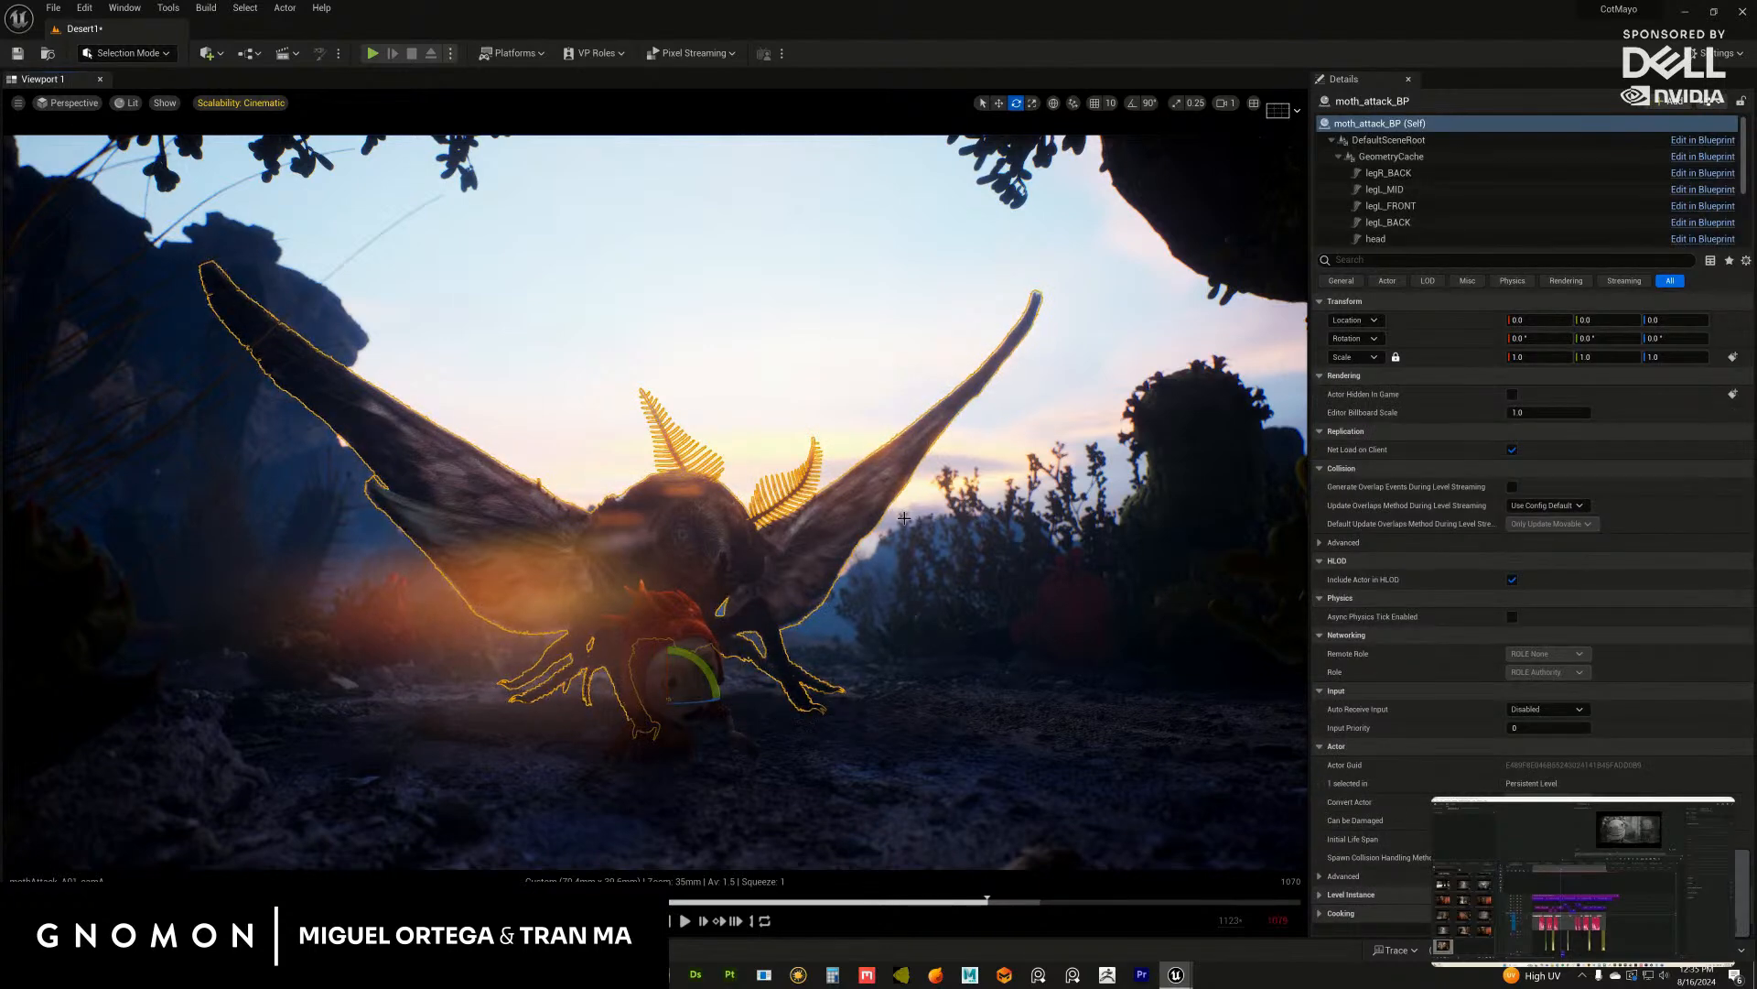
{"action": "key", "text": "g"}
{"action": "key", "text": "g"}
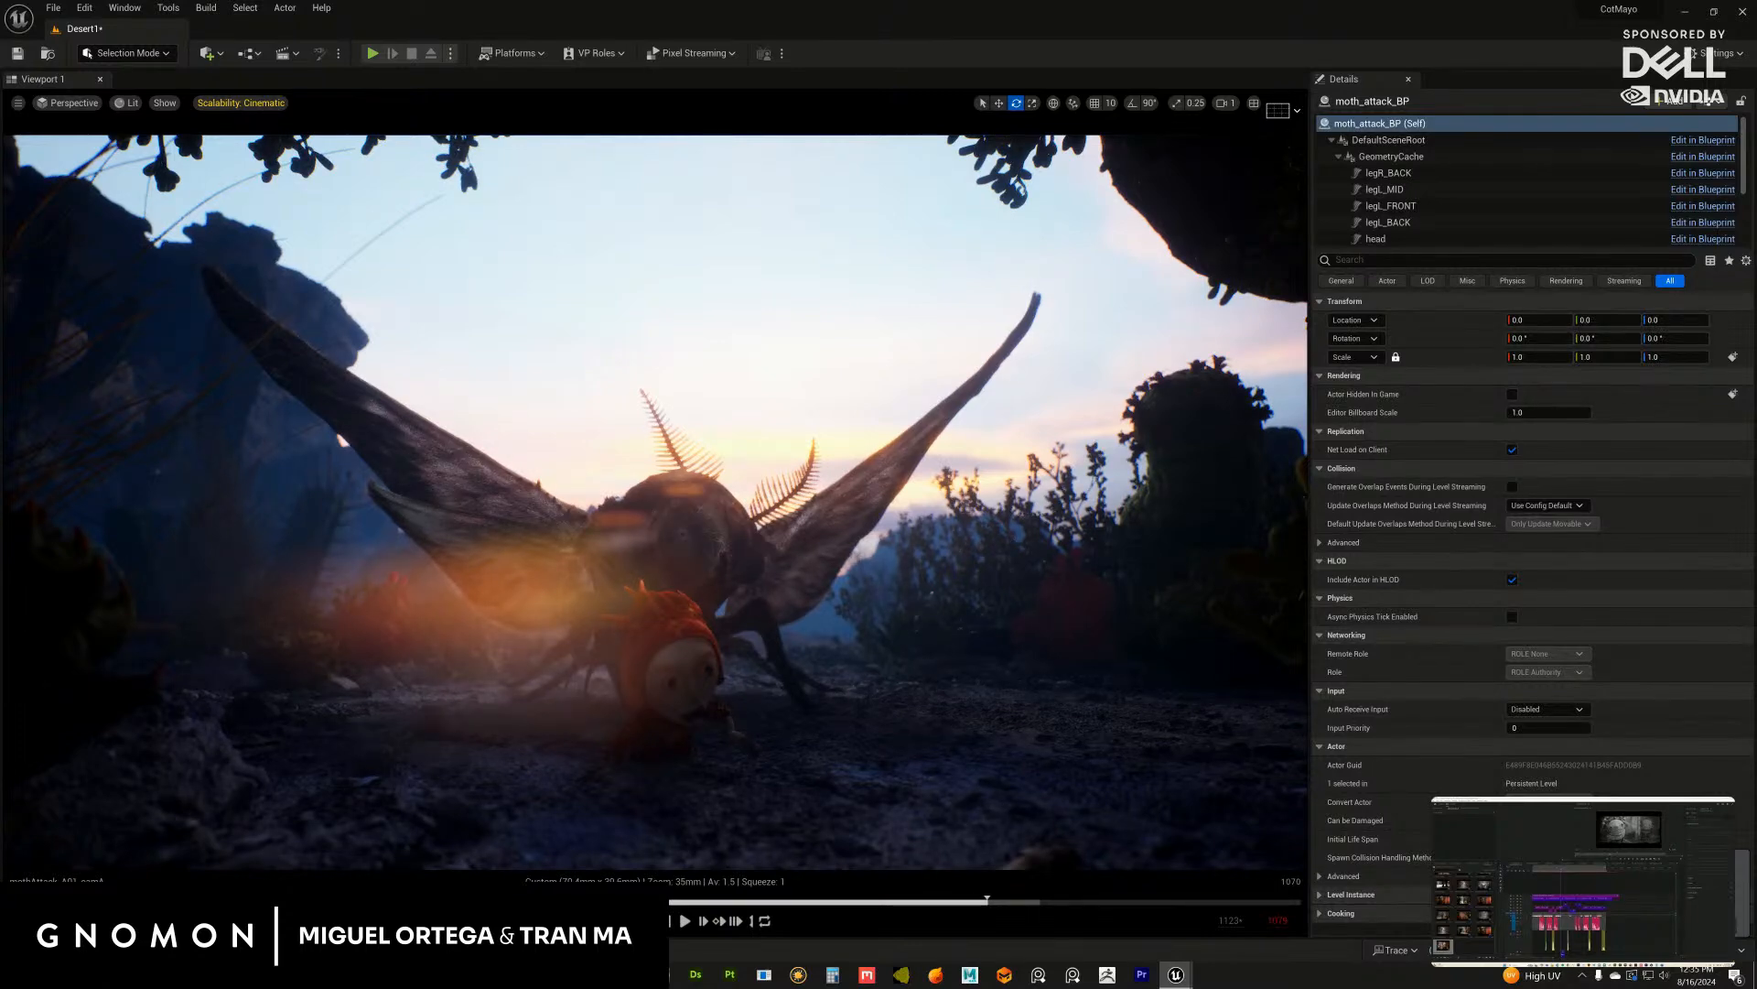
{"action": "left_click", "coordinate": [1010, 904]}
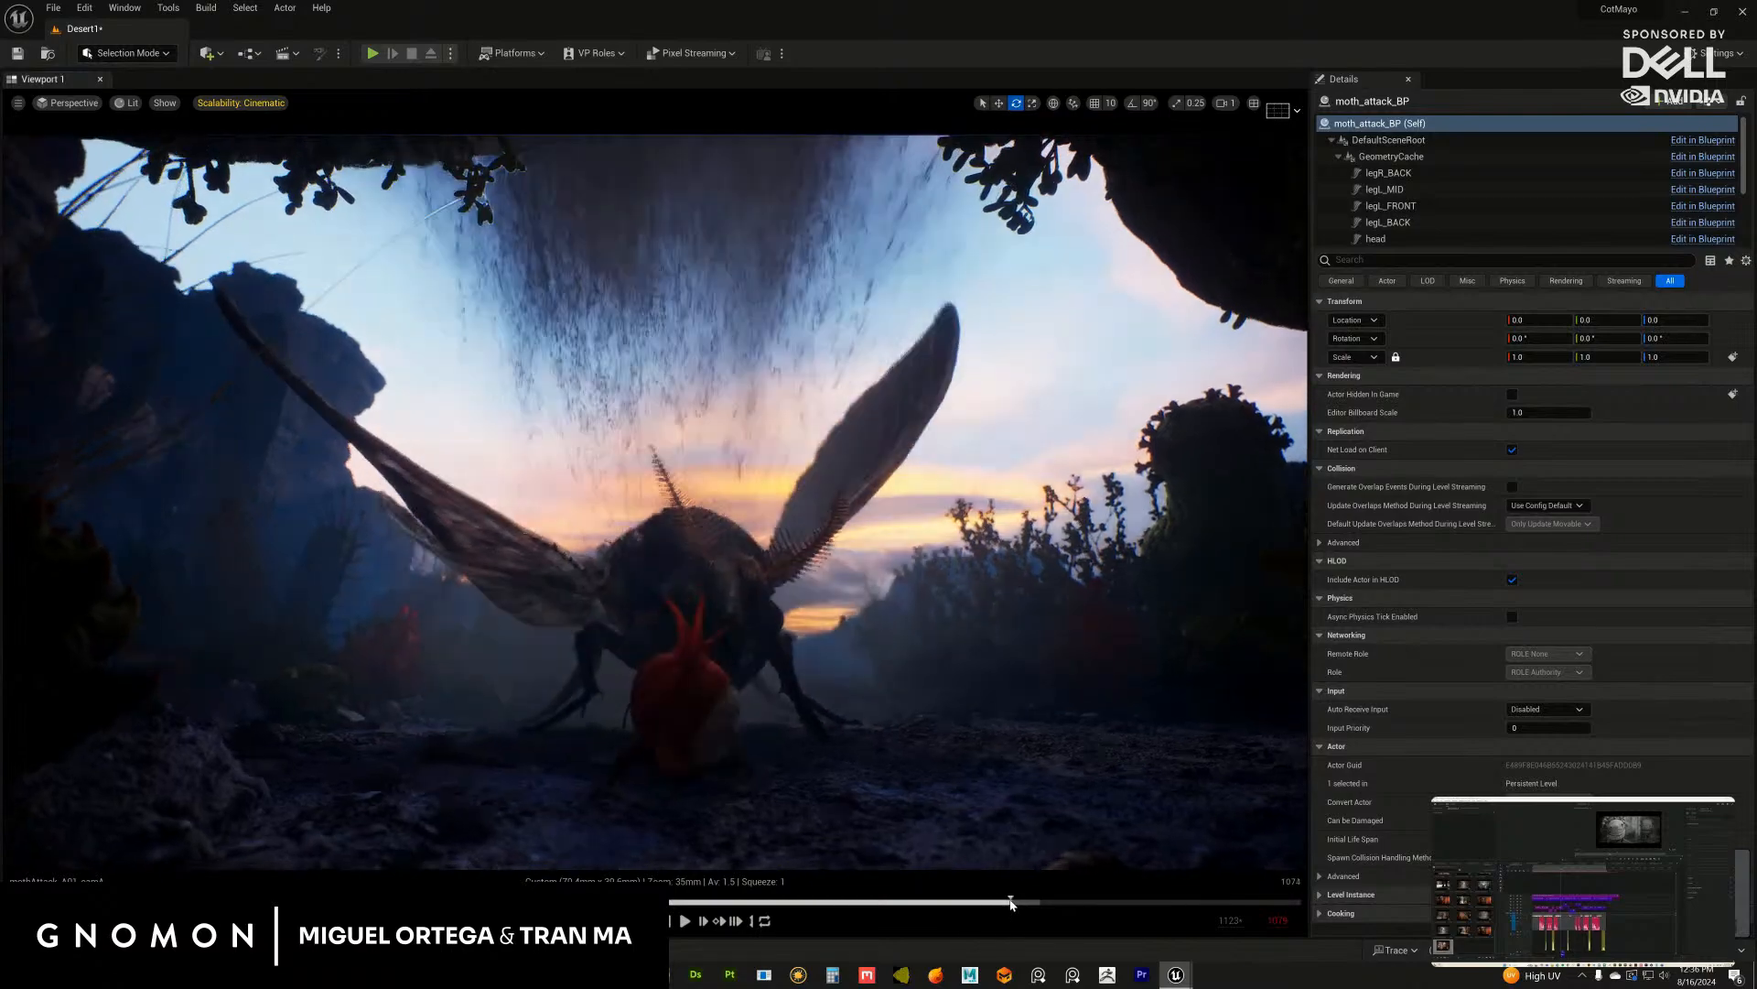
Step: Scrub between the moth's approach at frame 1040 and its landing at frame 1071, and return to frame 1042
{"action": "left_click_drag", "start_coordinate": [1010, 903], "coordinate": [817, 901]}
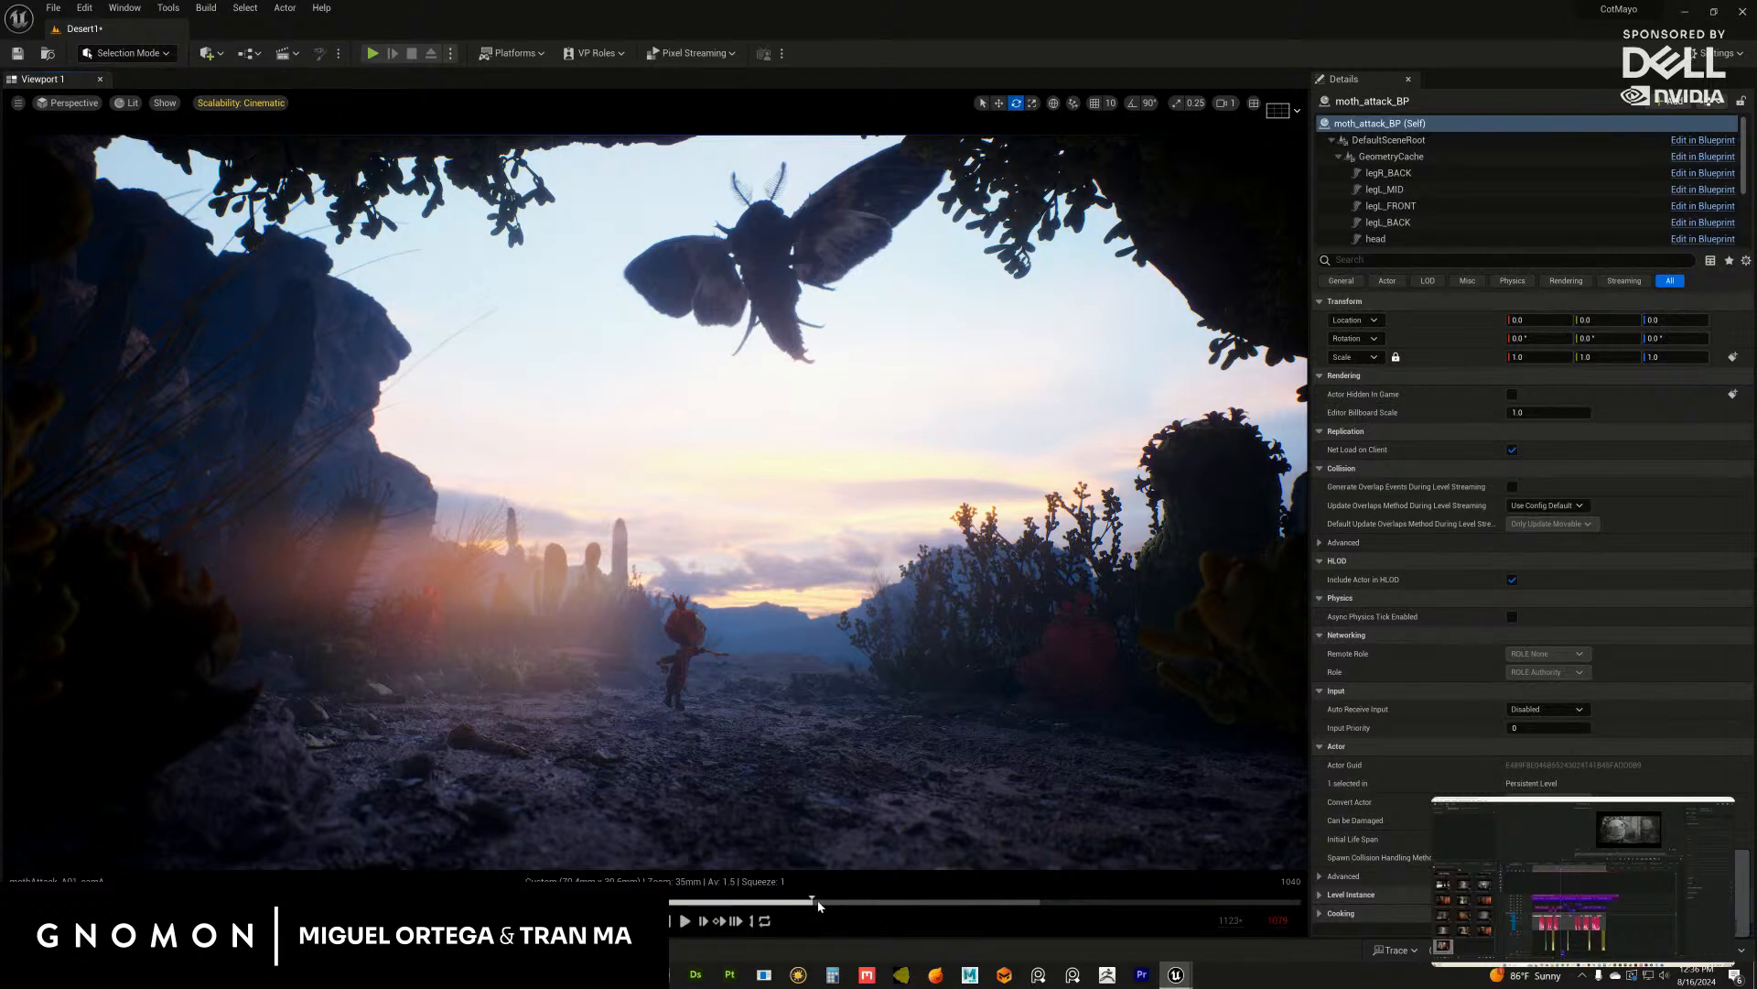
{"action": "mouse_move", "coordinate": [819, 906]}
{"action": "left_mouse_down"}
{"action": "mouse_move", "coordinate": [835, 906]}
{"action": "mouse_move", "coordinate": [741, 905]}
{"action": "mouse_move", "coordinate": [832, 899]}
{"action": "mouse_move", "coordinate": [817, 895]}
{"action": "left_mouse_up"}
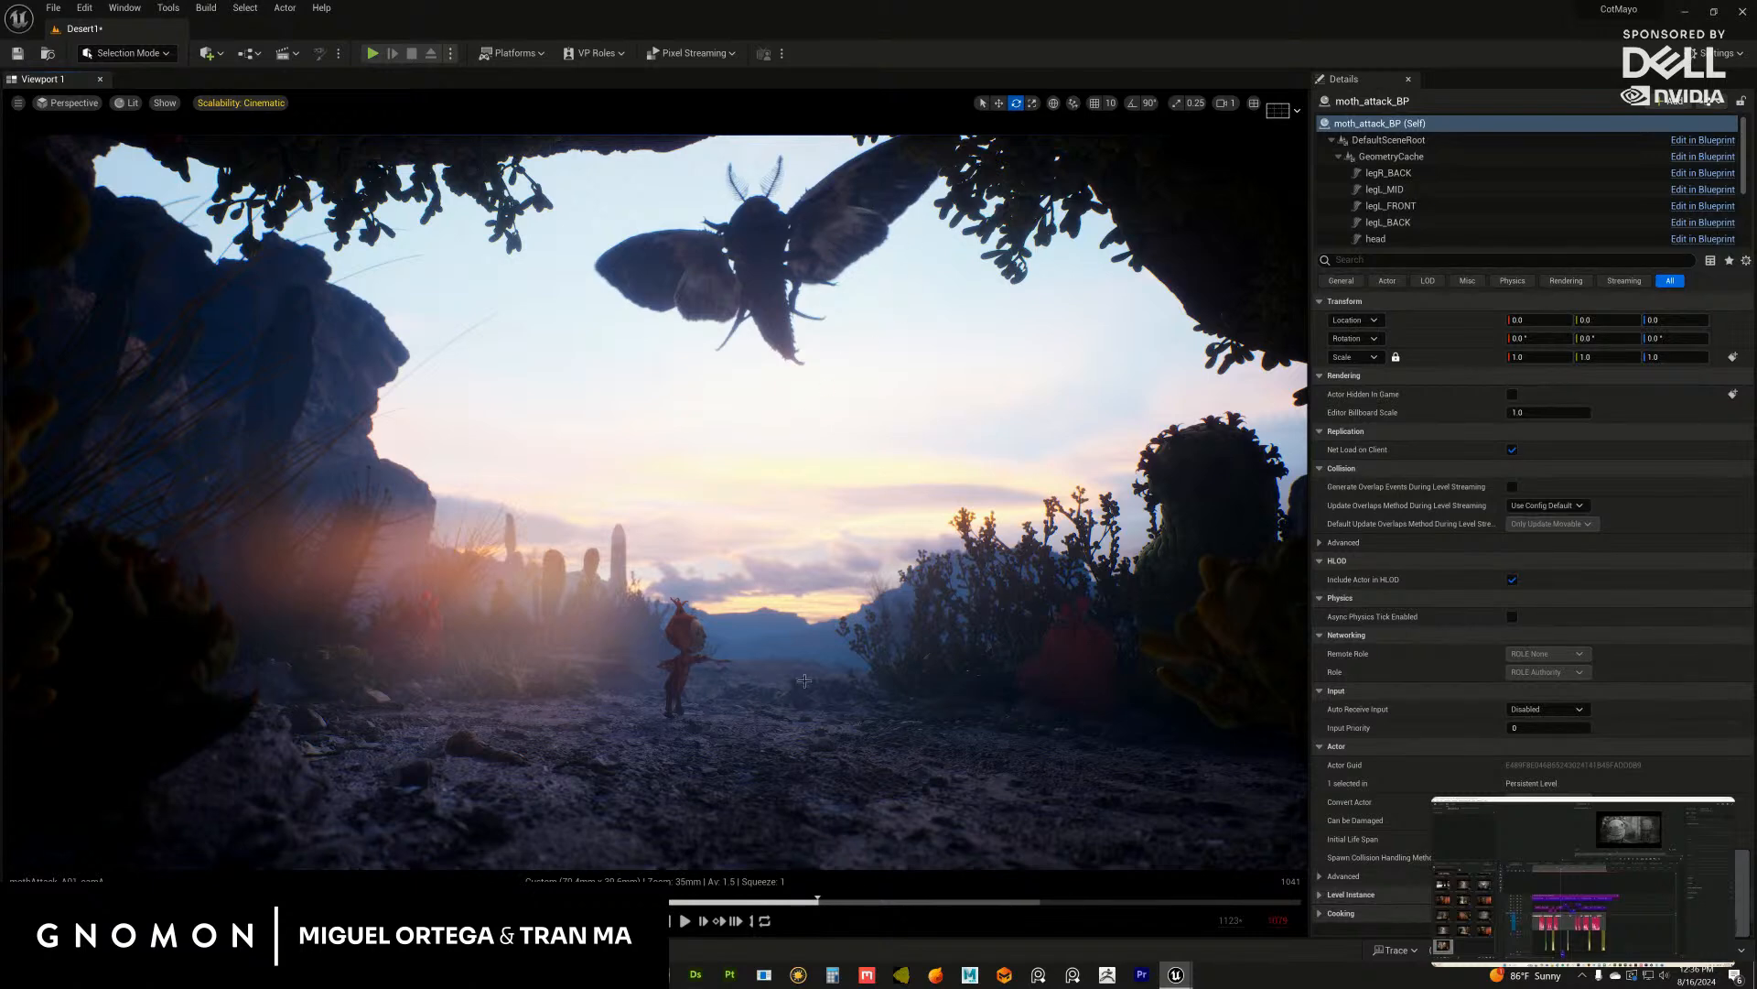
{"action": "left_click_drag", "start_coordinate": [833, 905], "coordinate": [982, 900]}
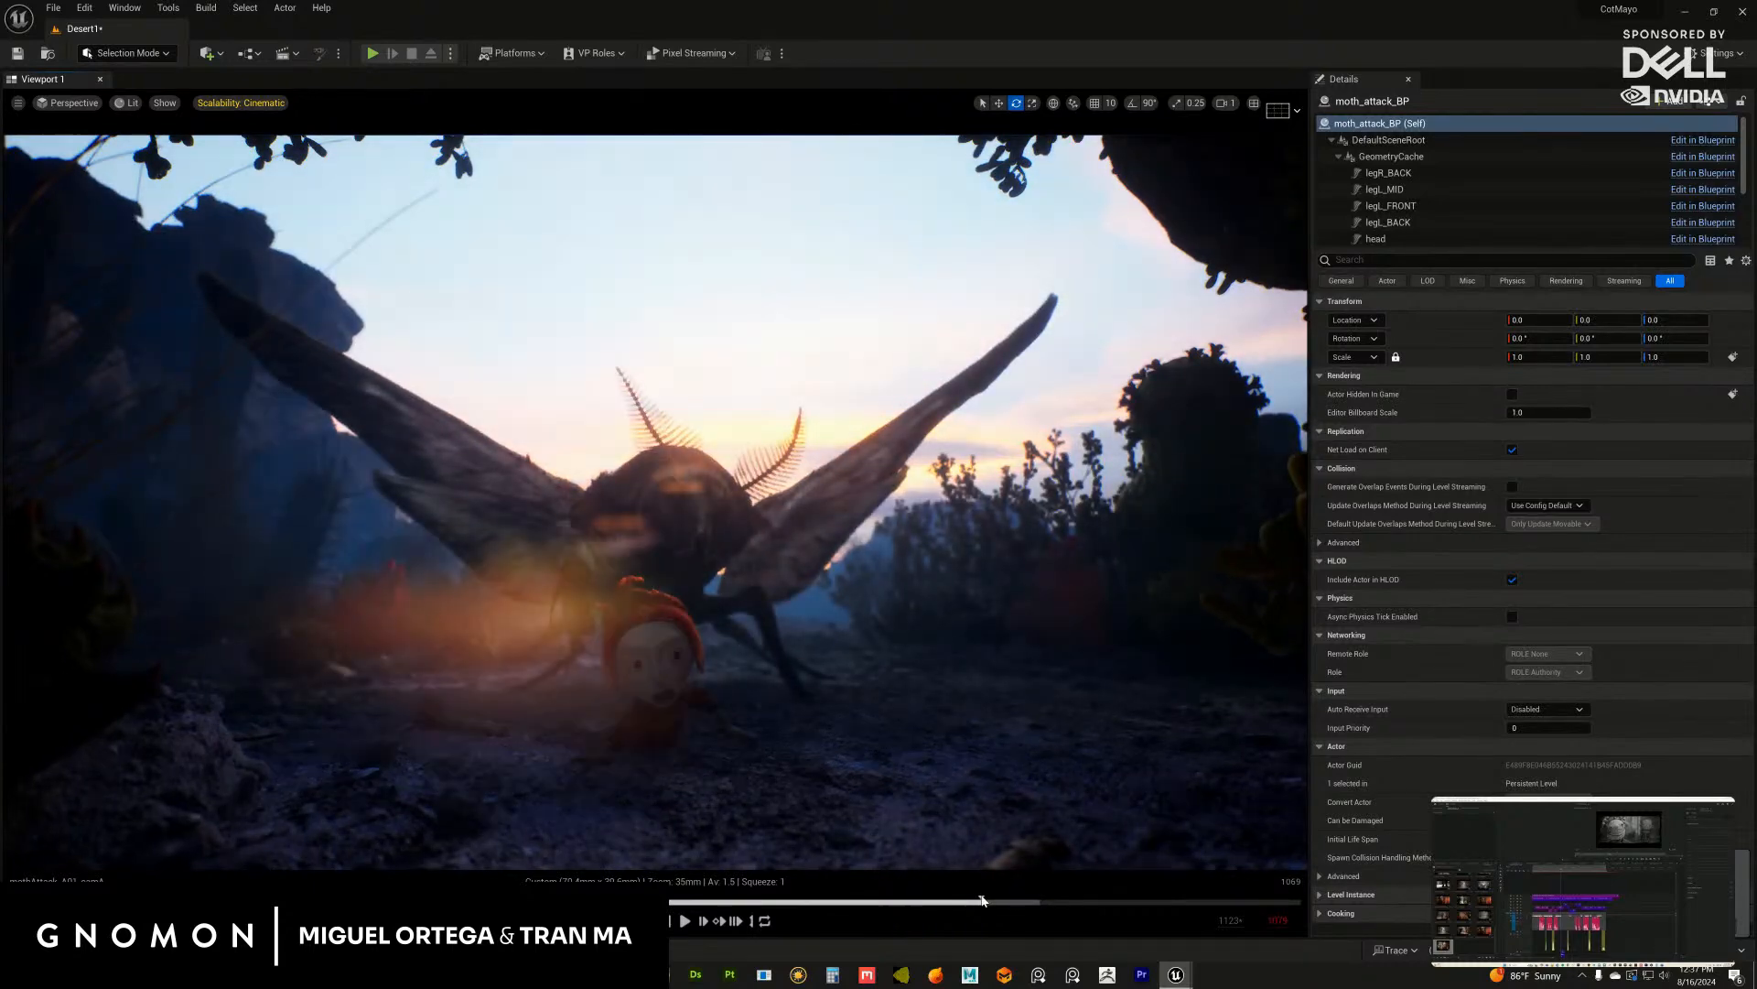
{"action": "left_click_drag", "start_coordinate": [993, 902], "coordinate": [994, 902]}
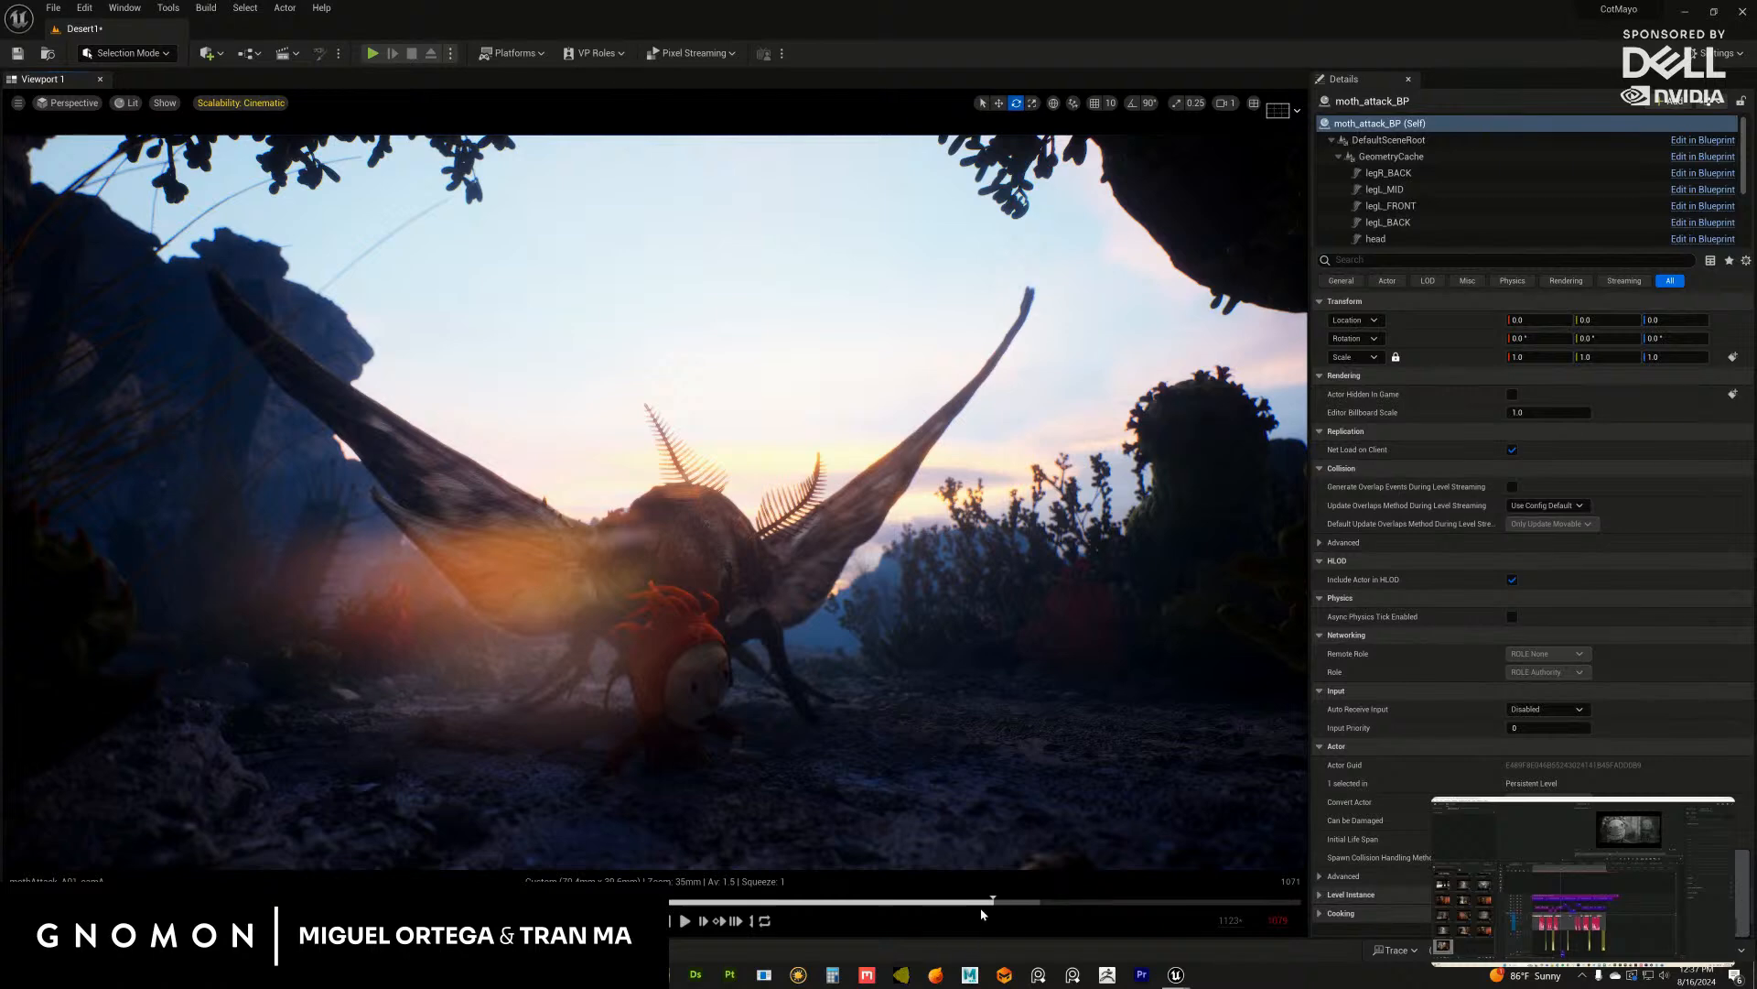
{"action": "left_click_drag", "start_coordinate": [969, 905], "coordinate": [823, 911]}
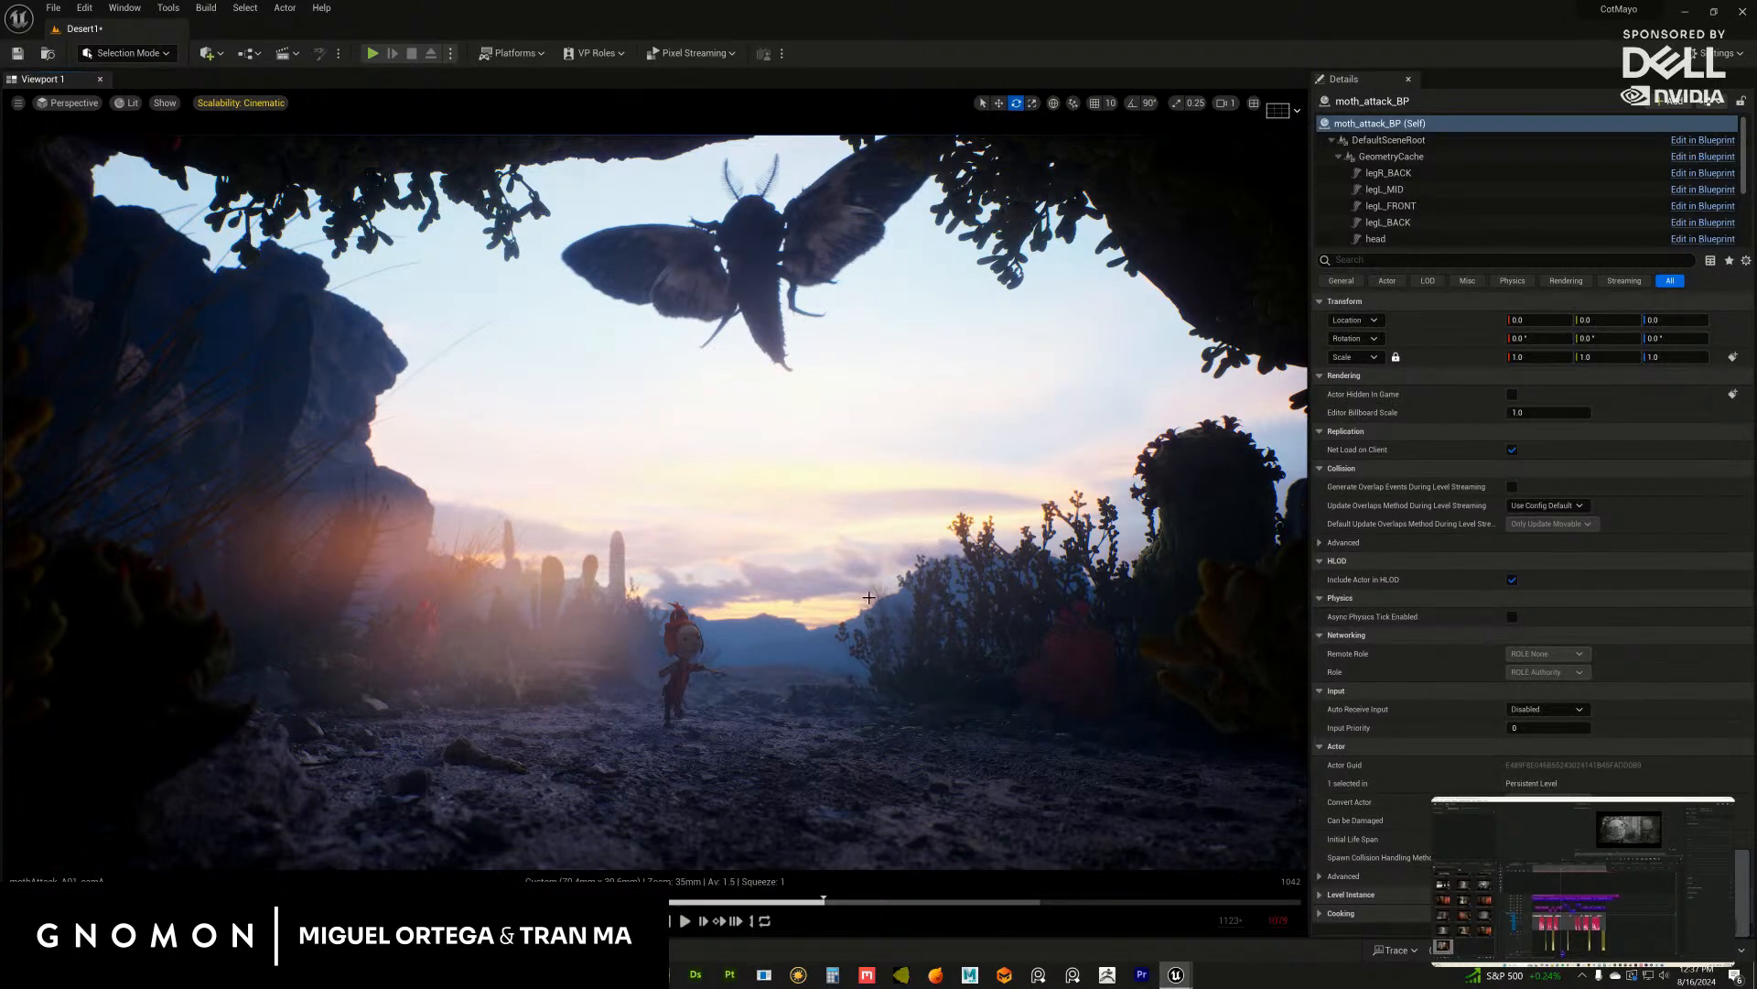
Step: Select the moth and the runToMoth_mayo character in the foreground early in the shot, and play through to frame 1043
{"action": "left_click", "coordinate": [851, 250]}
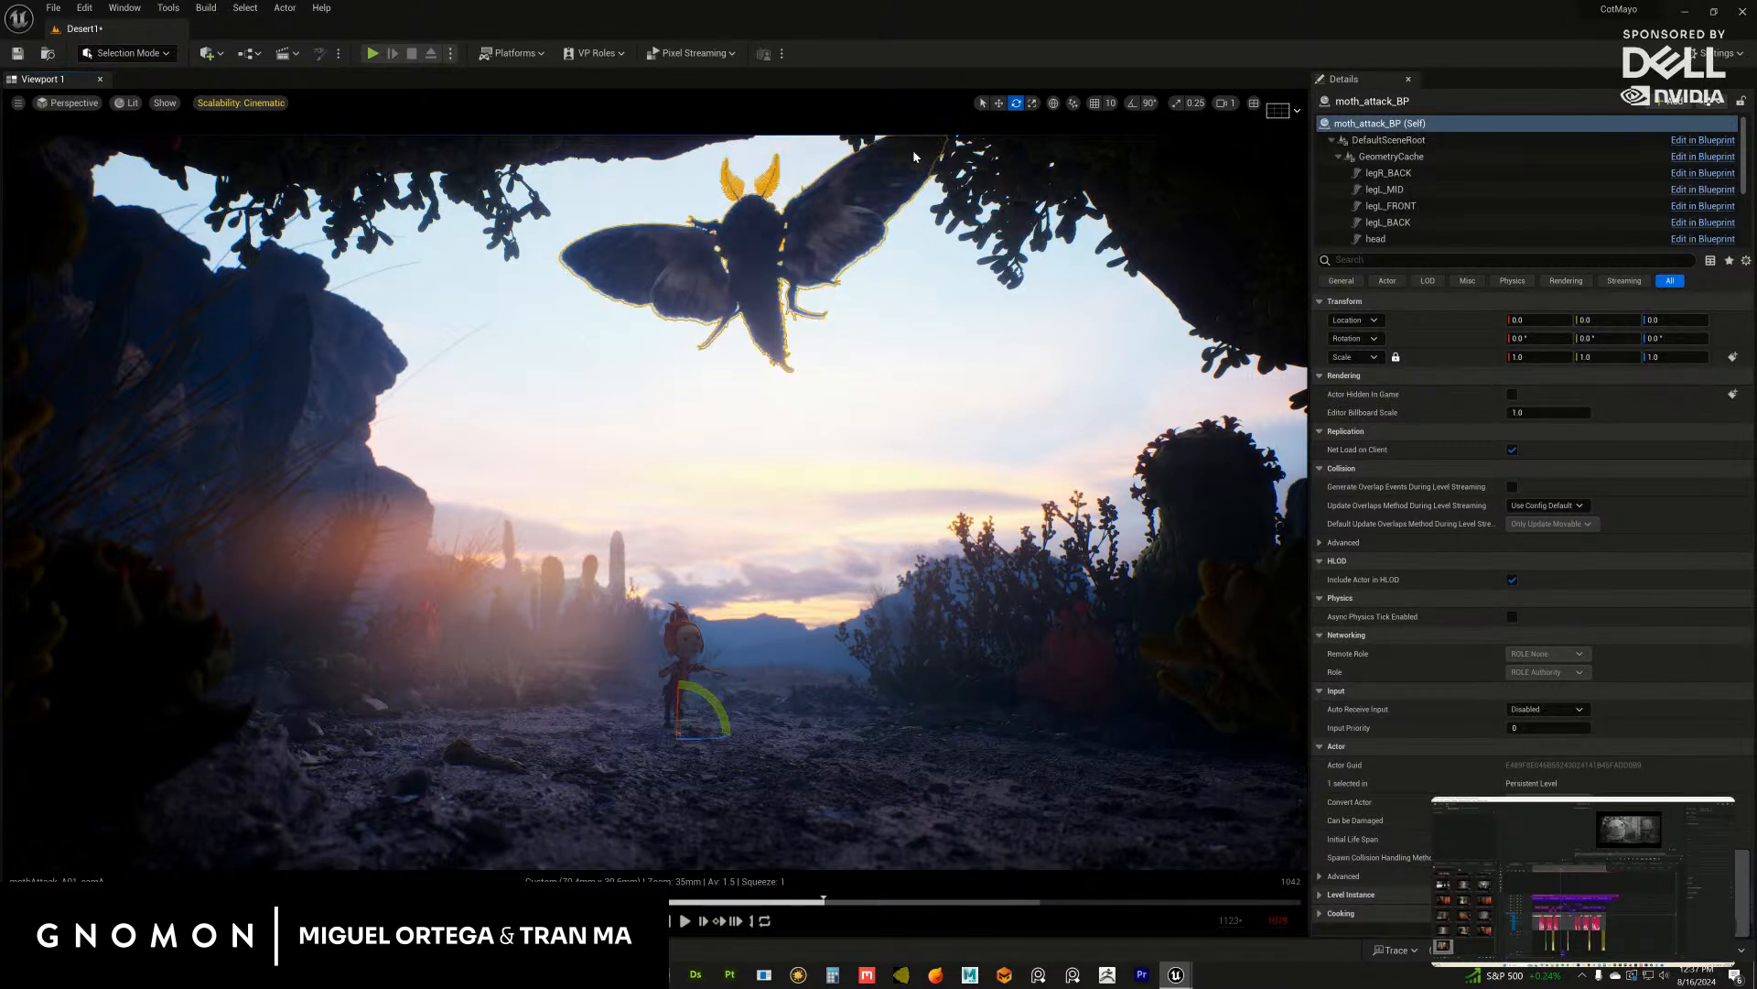
{"action": "left_click_drag", "start_coordinate": [823, 900], "coordinate": [396, 580]}
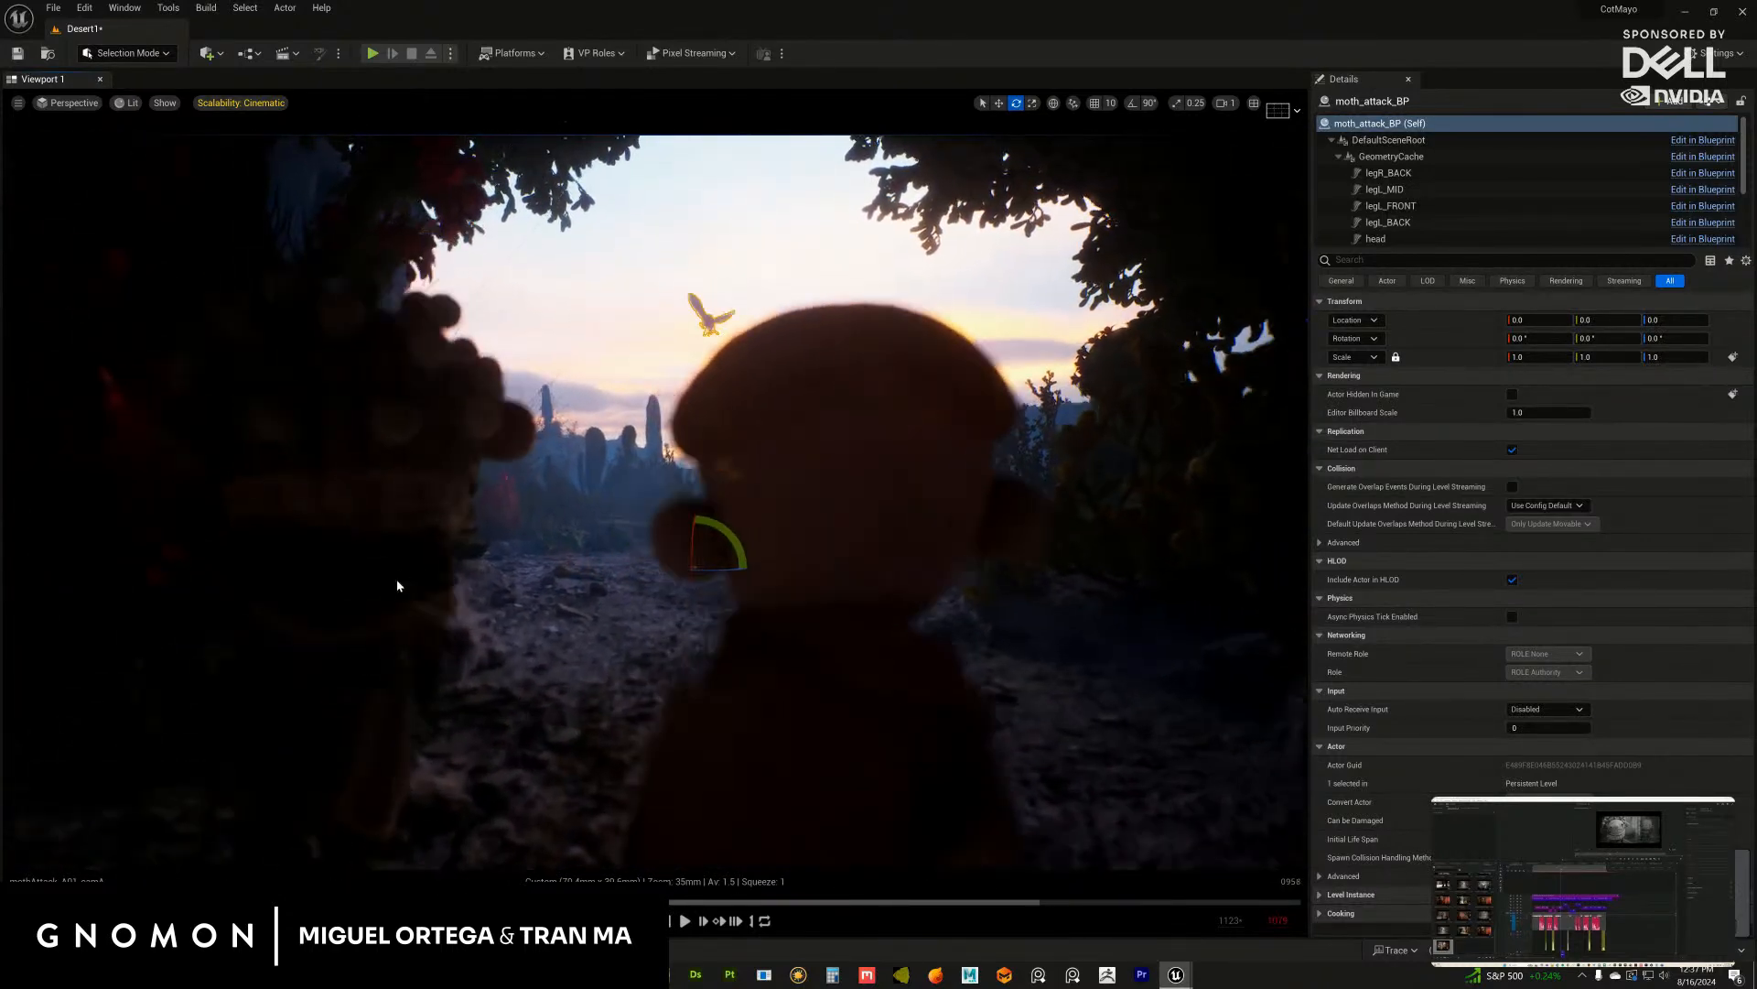
{"action": "left_click", "coordinate": [465, 445]}
{"action": "left_click", "coordinate": [893, 464]}
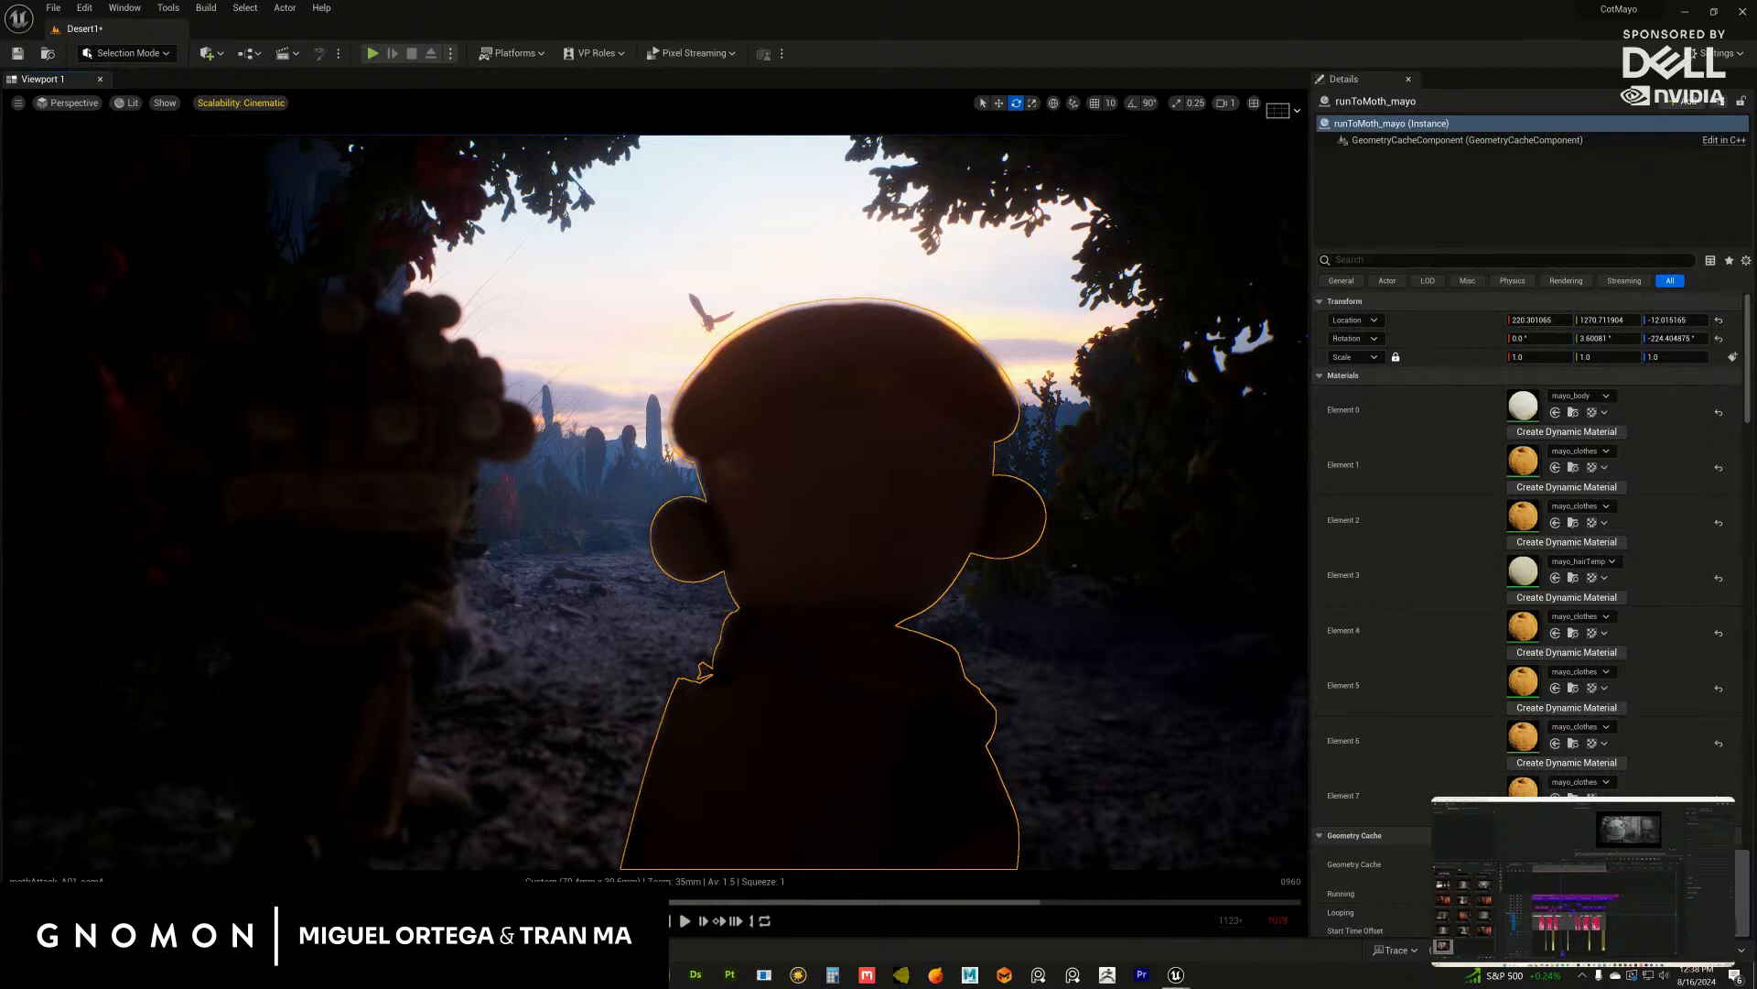
{"action": "left_click", "coordinate": [683, 920]}
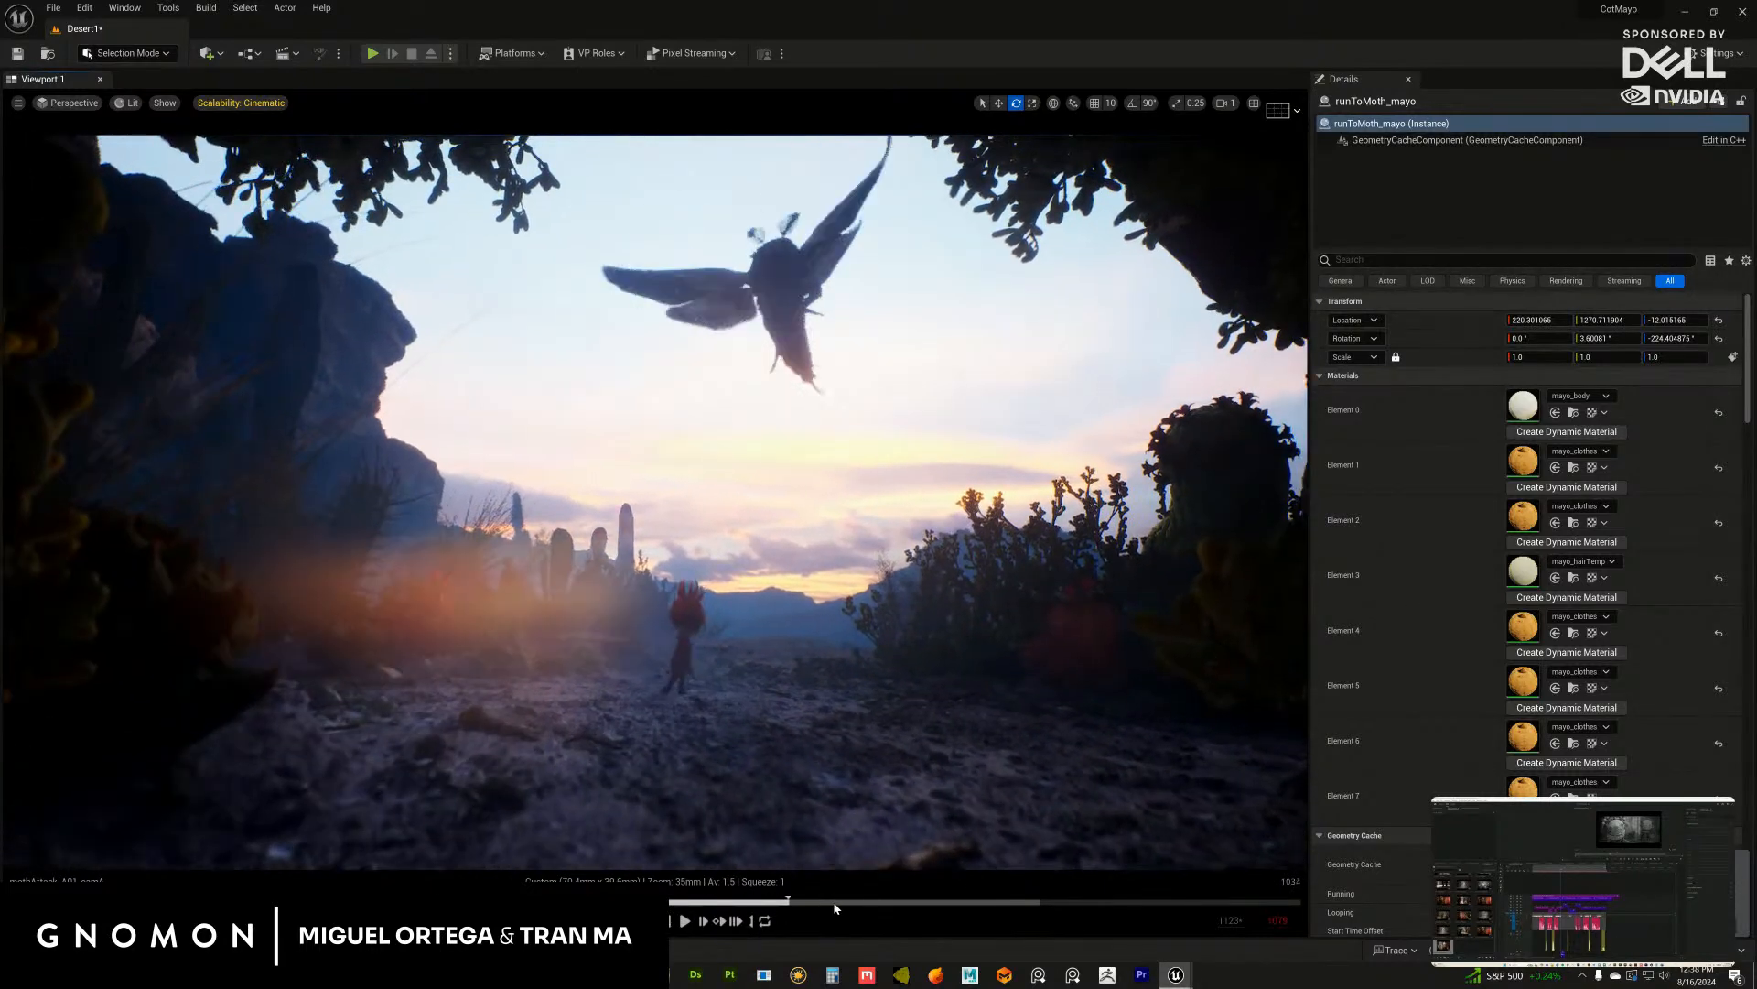
{"action": "left_click_drag", "start_coordinate": [871, 901], "coordinate": [832, 901]}
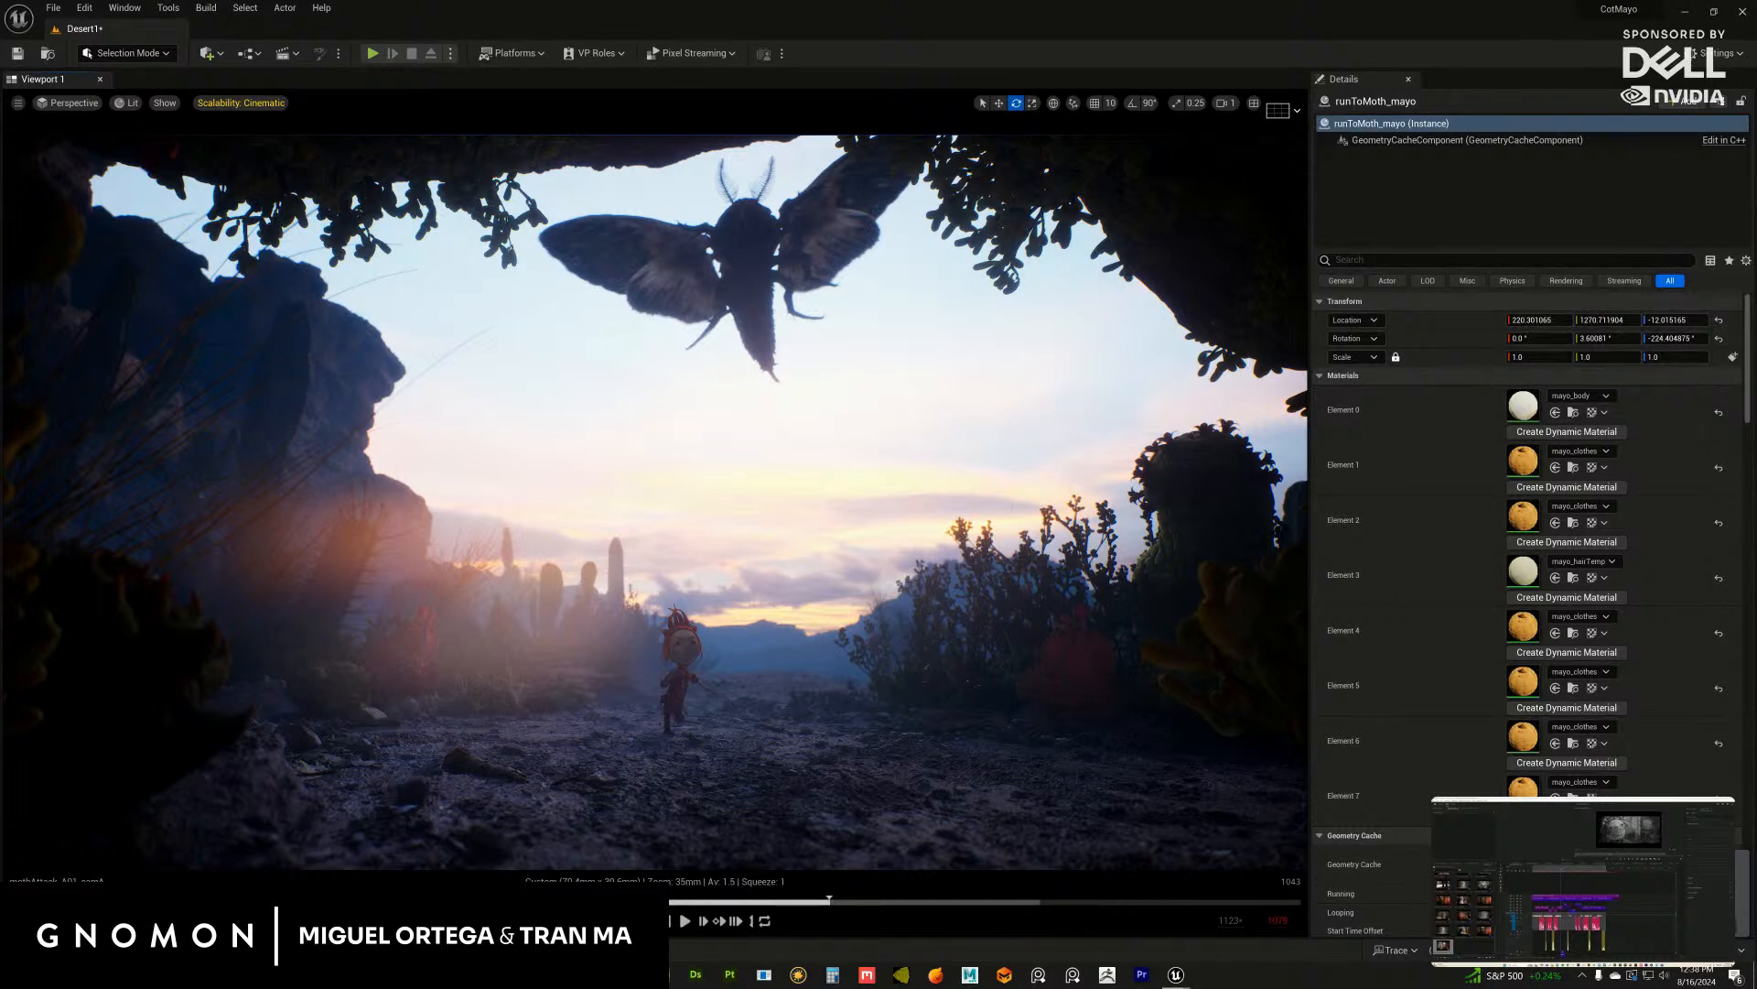
Step: In the Sequencer, collapse the spotlight and moth tracks and expand NS_Explosion_Sand1 down to its System Life Cycle track
{"action": "left_click_drag", "start_coordinate": [1756, 449], "coordinate": [1033, 406]}
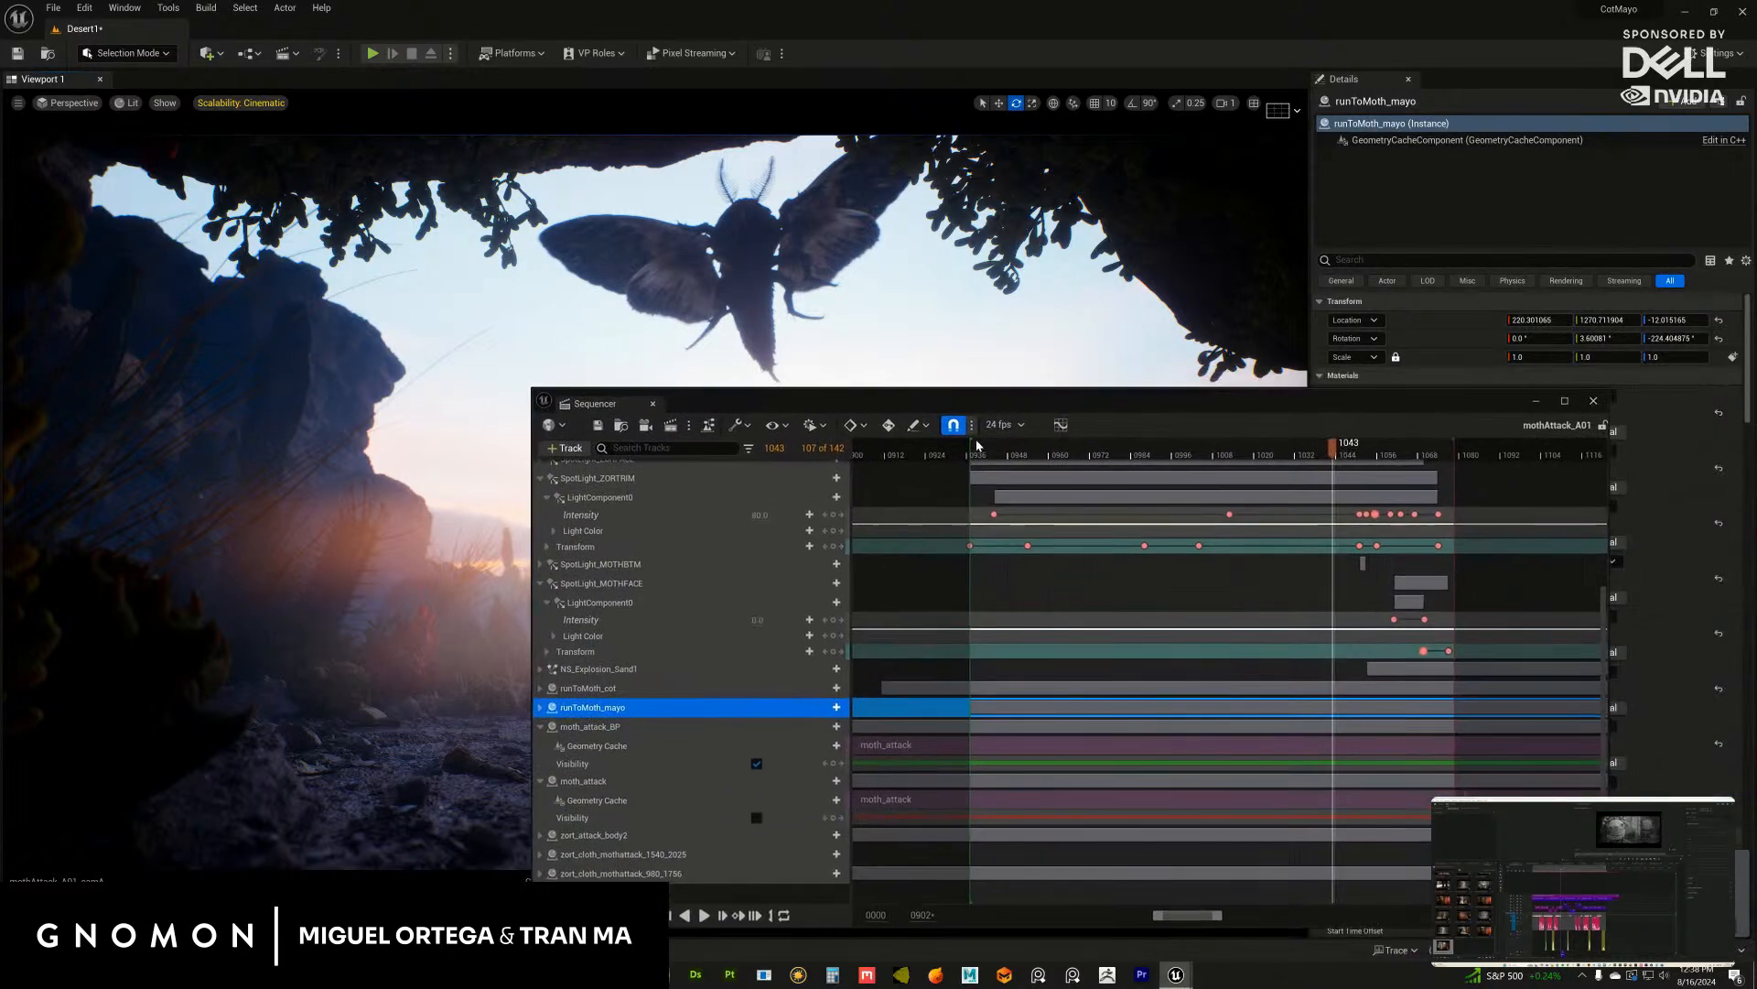
{"action": "left_click", "coordinate": [540, 478]}
{"action": "left_click", "coordinate": [540, 583]}
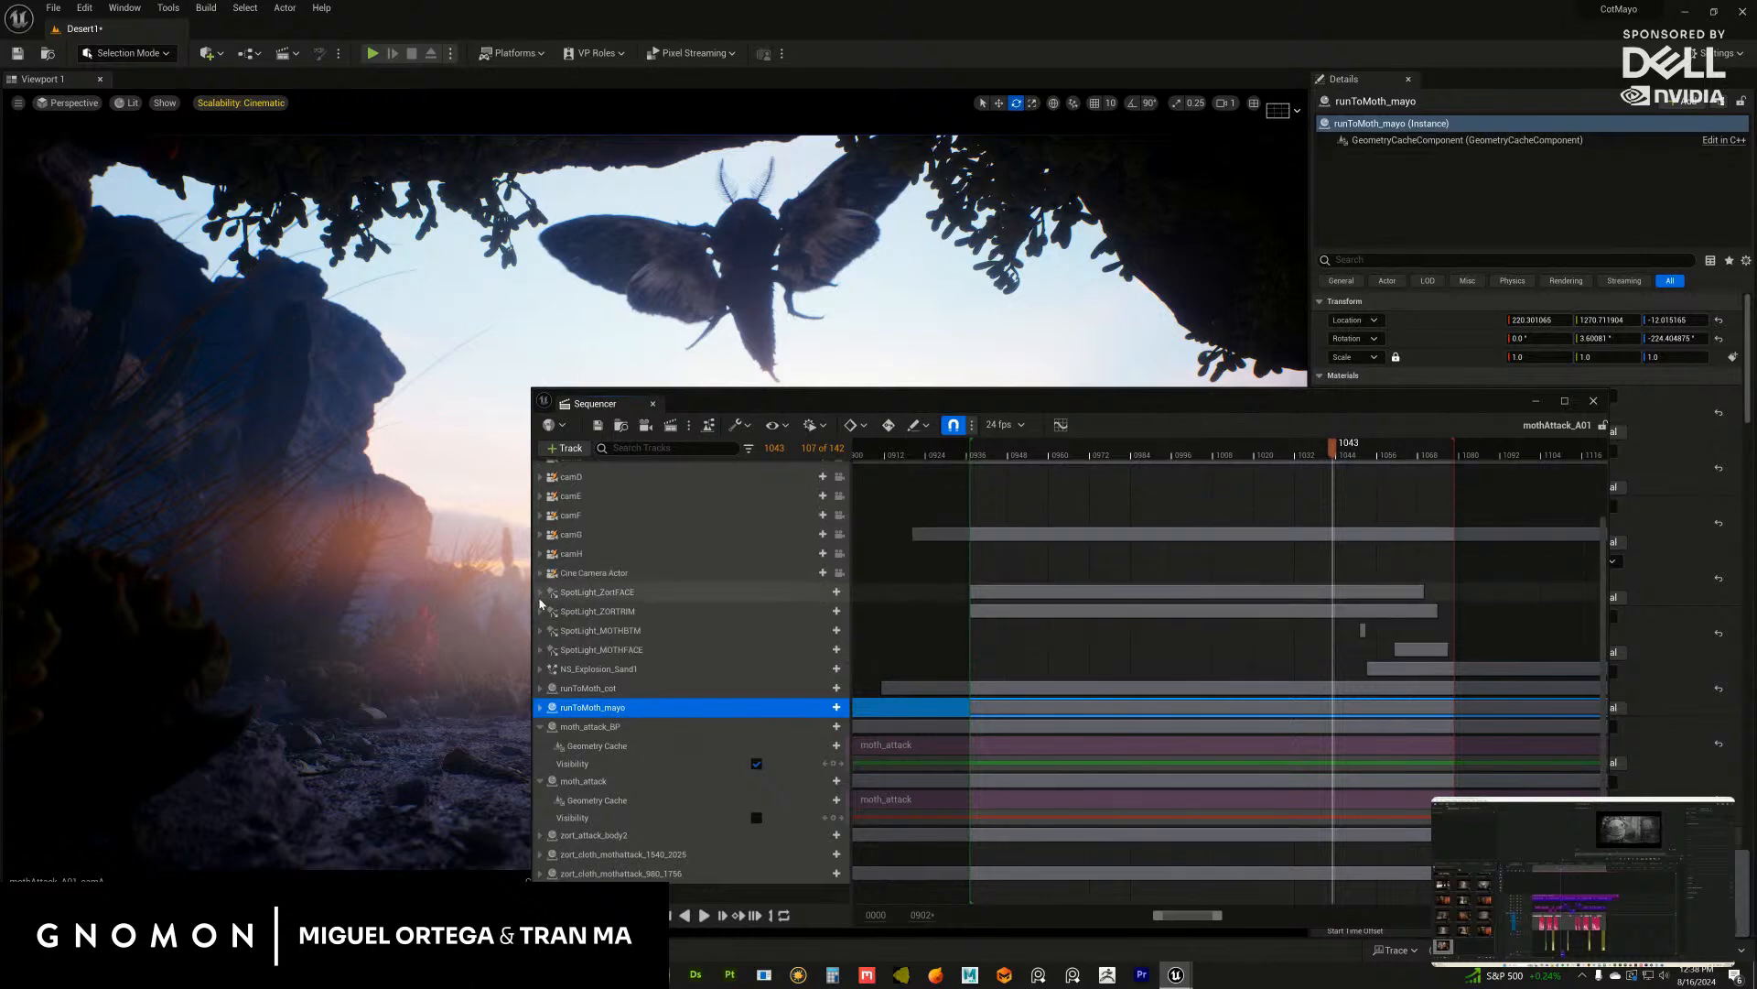
{"action": "left_click", "coordinate": [541, 727]}
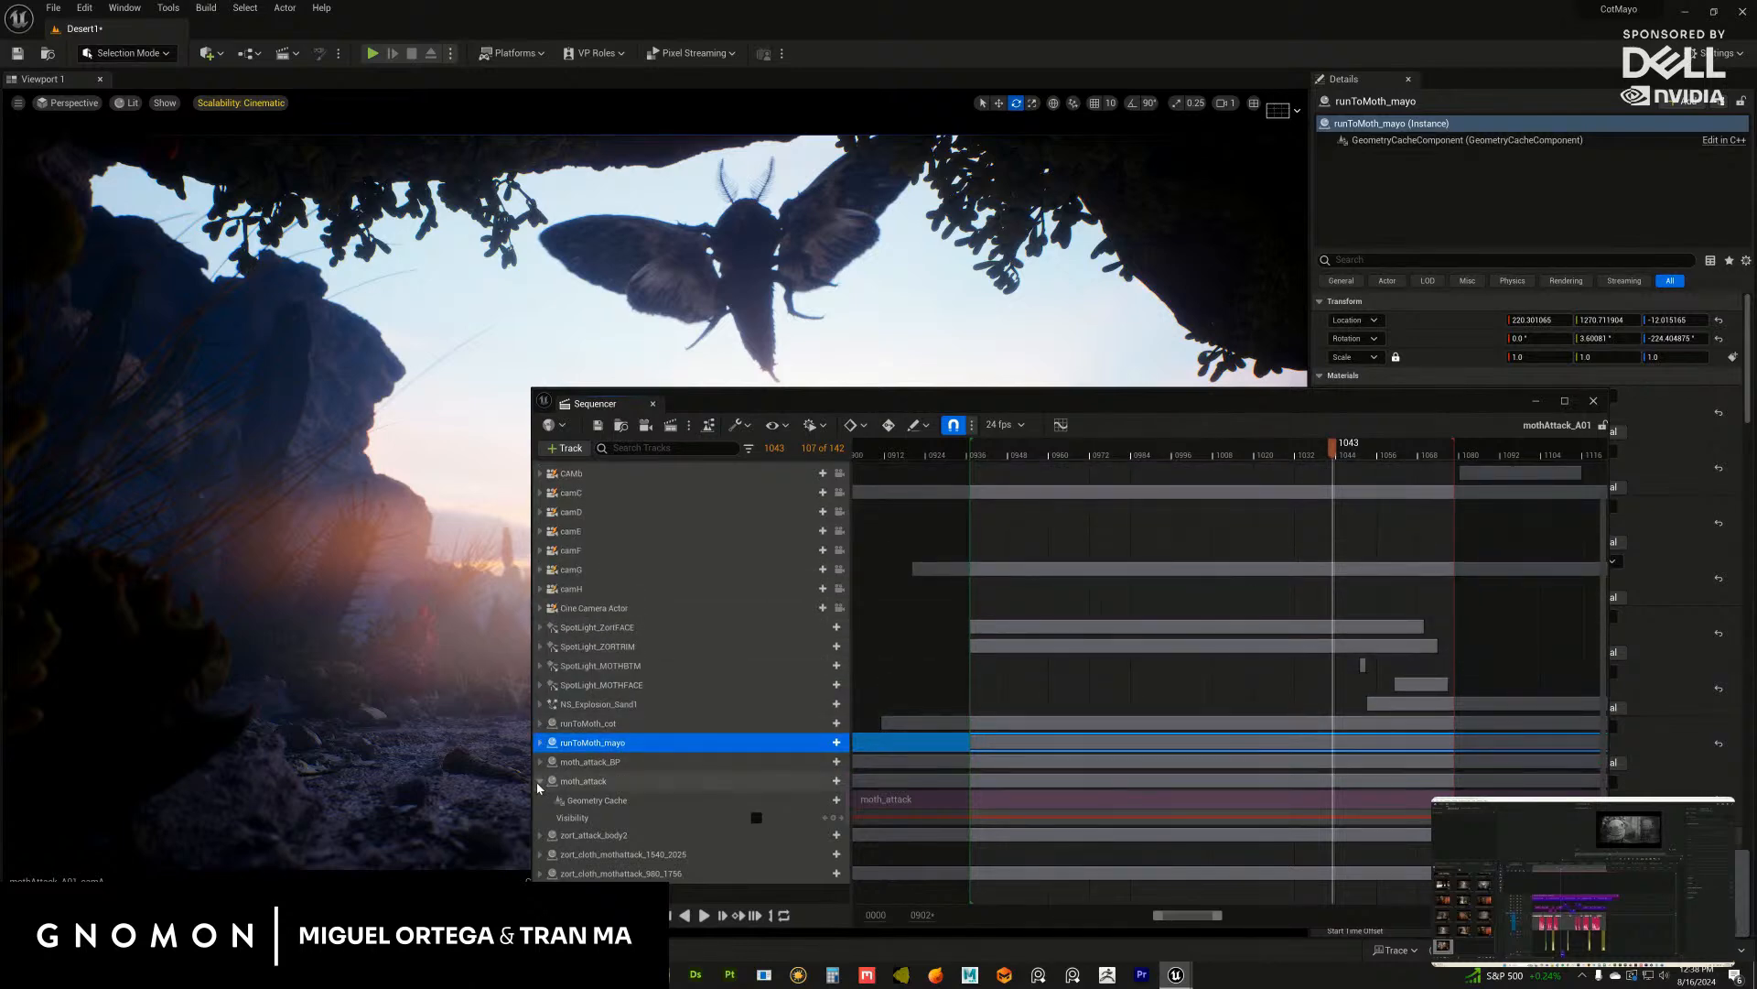
{"action": "left_click", "coordinate": [538, 781]}
{"action": "left_click", "coordinate": [540, 739]}
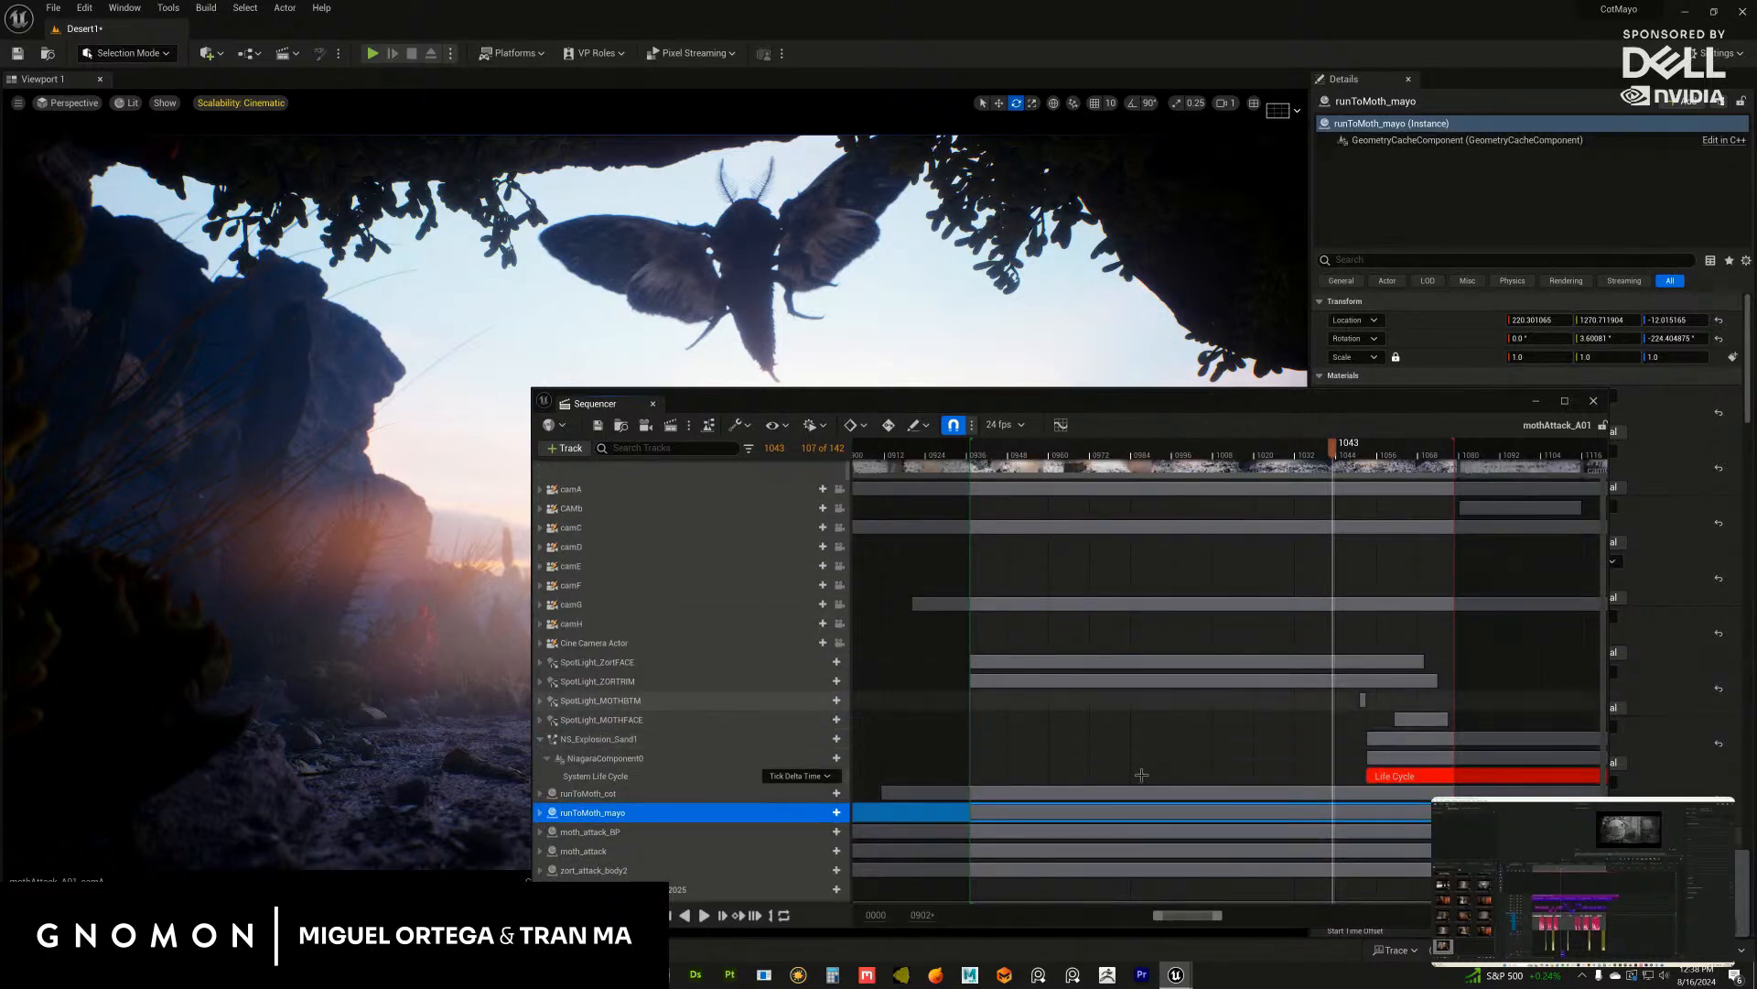
Step: Examine the start behavior and age update mode options of the sand explosion's Life Cycle section at frame 1052
{"action": "left_click", "coordinate": [708, 780]}
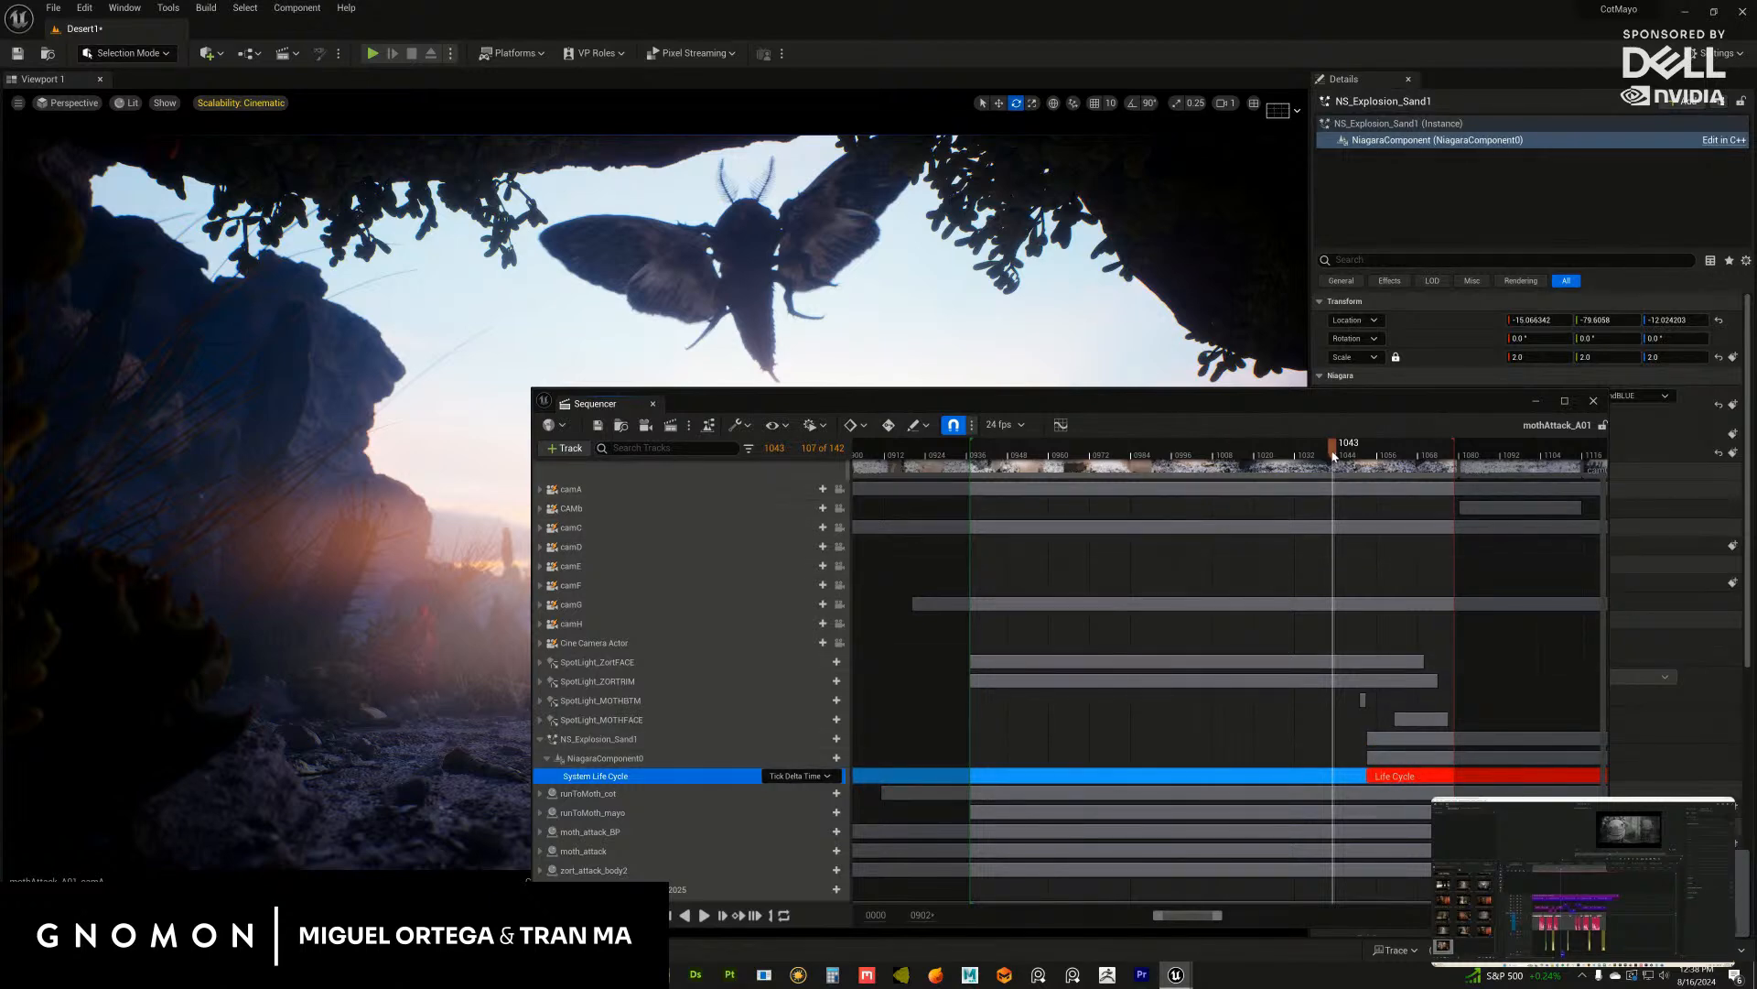
{"action": "left_click_drag", "start_coordinate": [1341, 456], "coordinate": [1364, 458]}
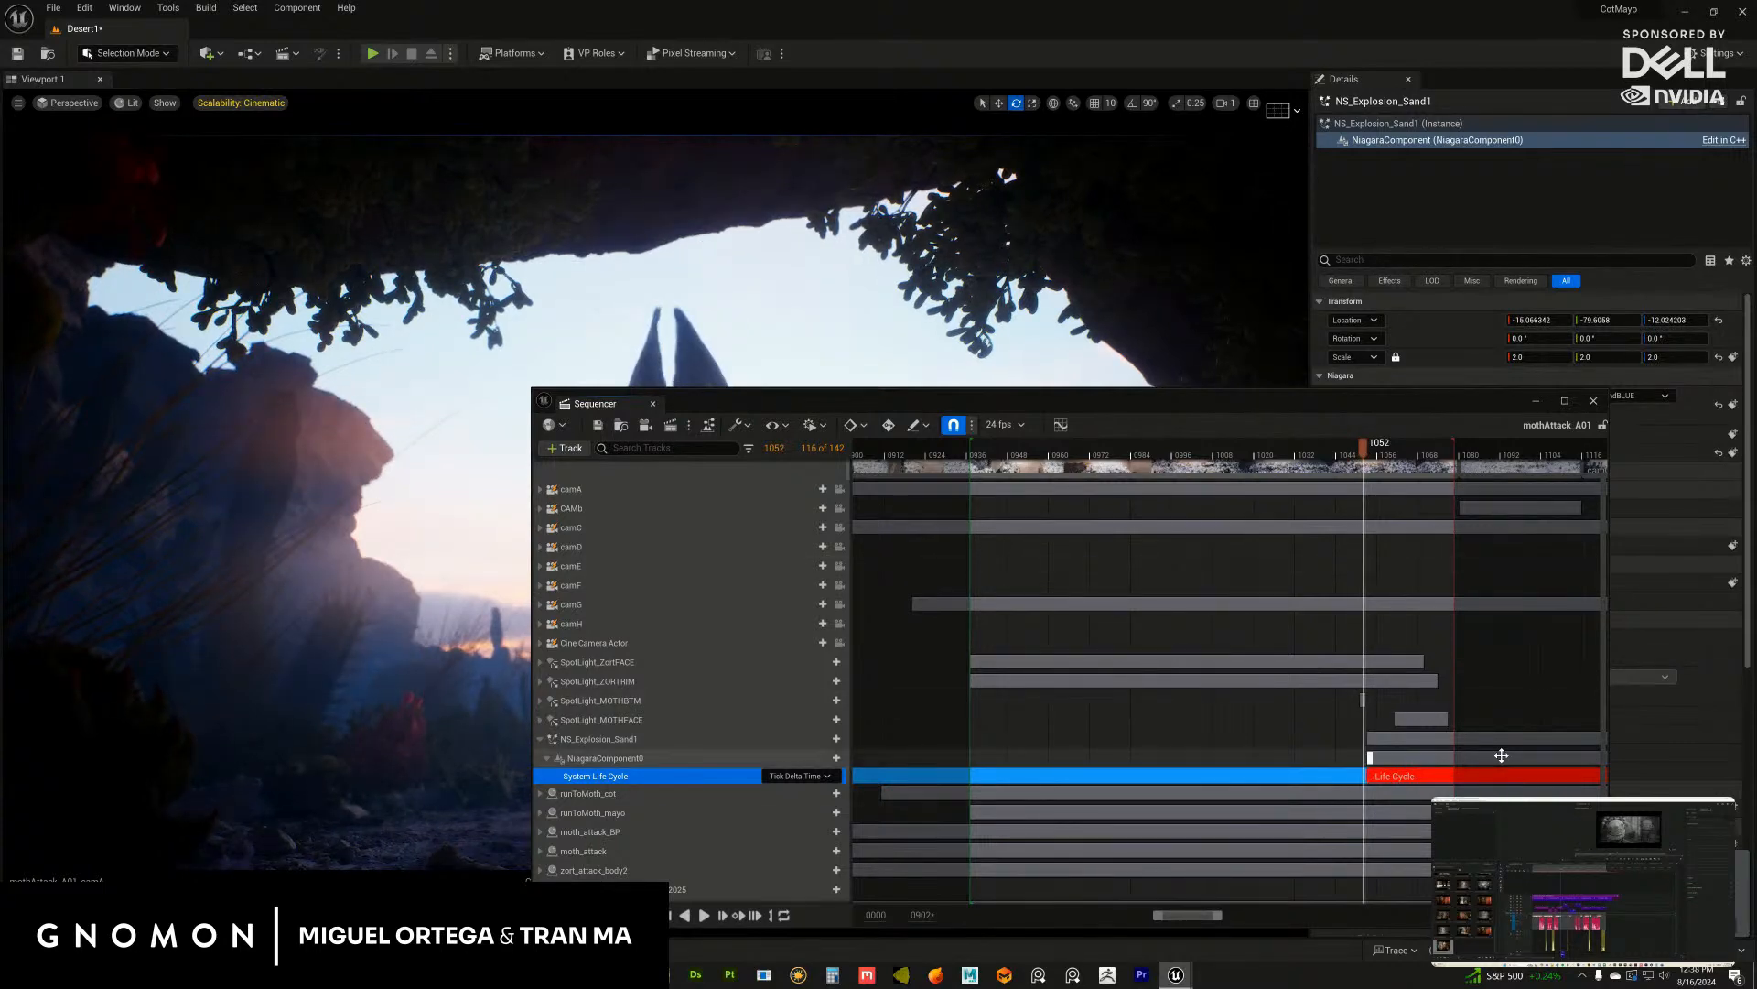
{"action": "right_click", "coordinate": [1422, 777]}
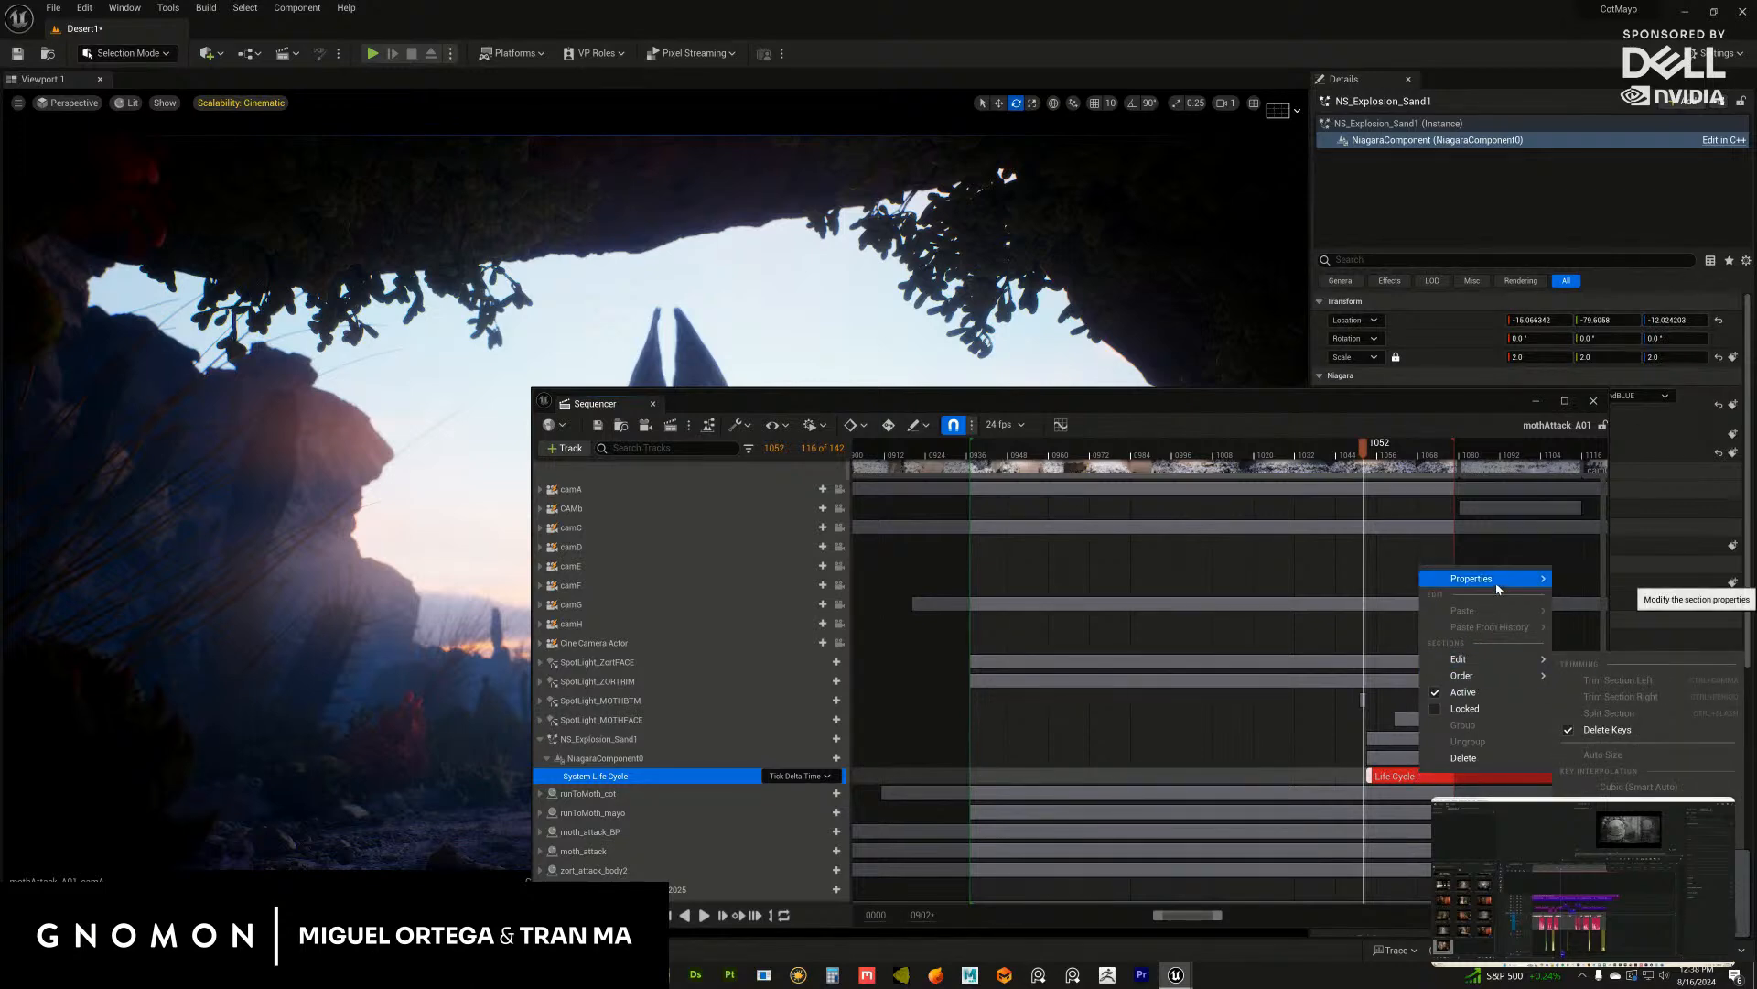
{"action": "mouse_move", "coordinate": [1499, 588]}
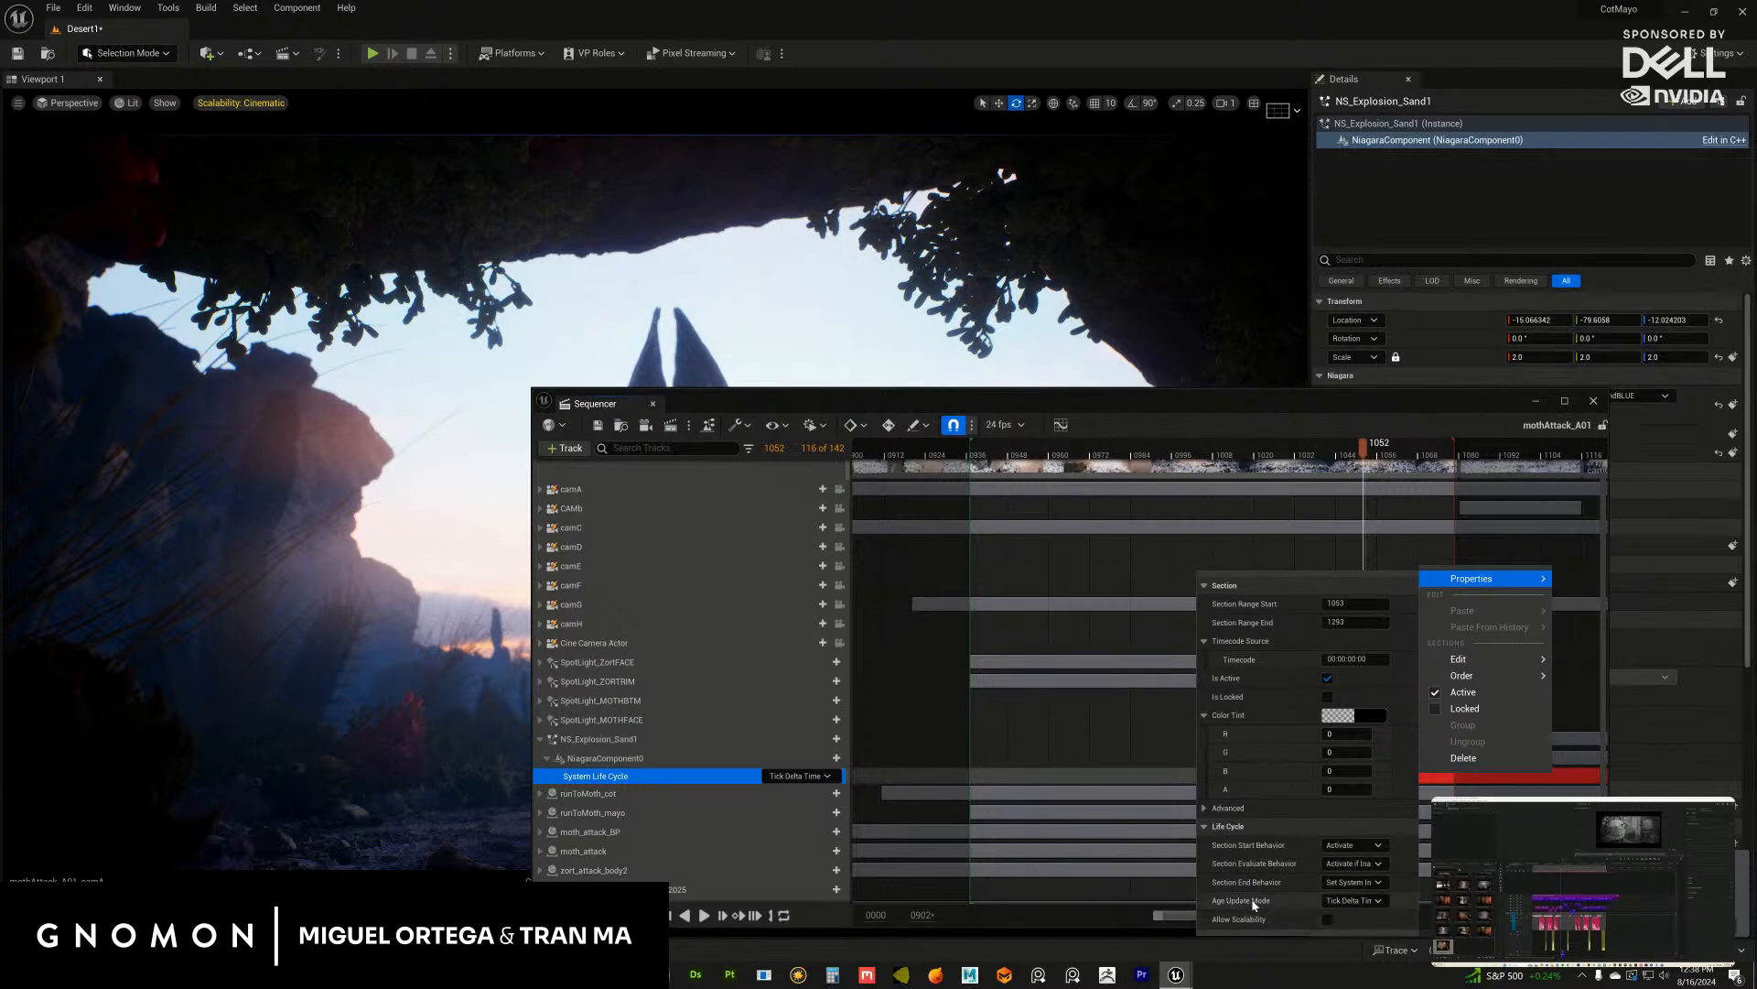
{"action": "left_click", "coordinate": [1354, 846]}
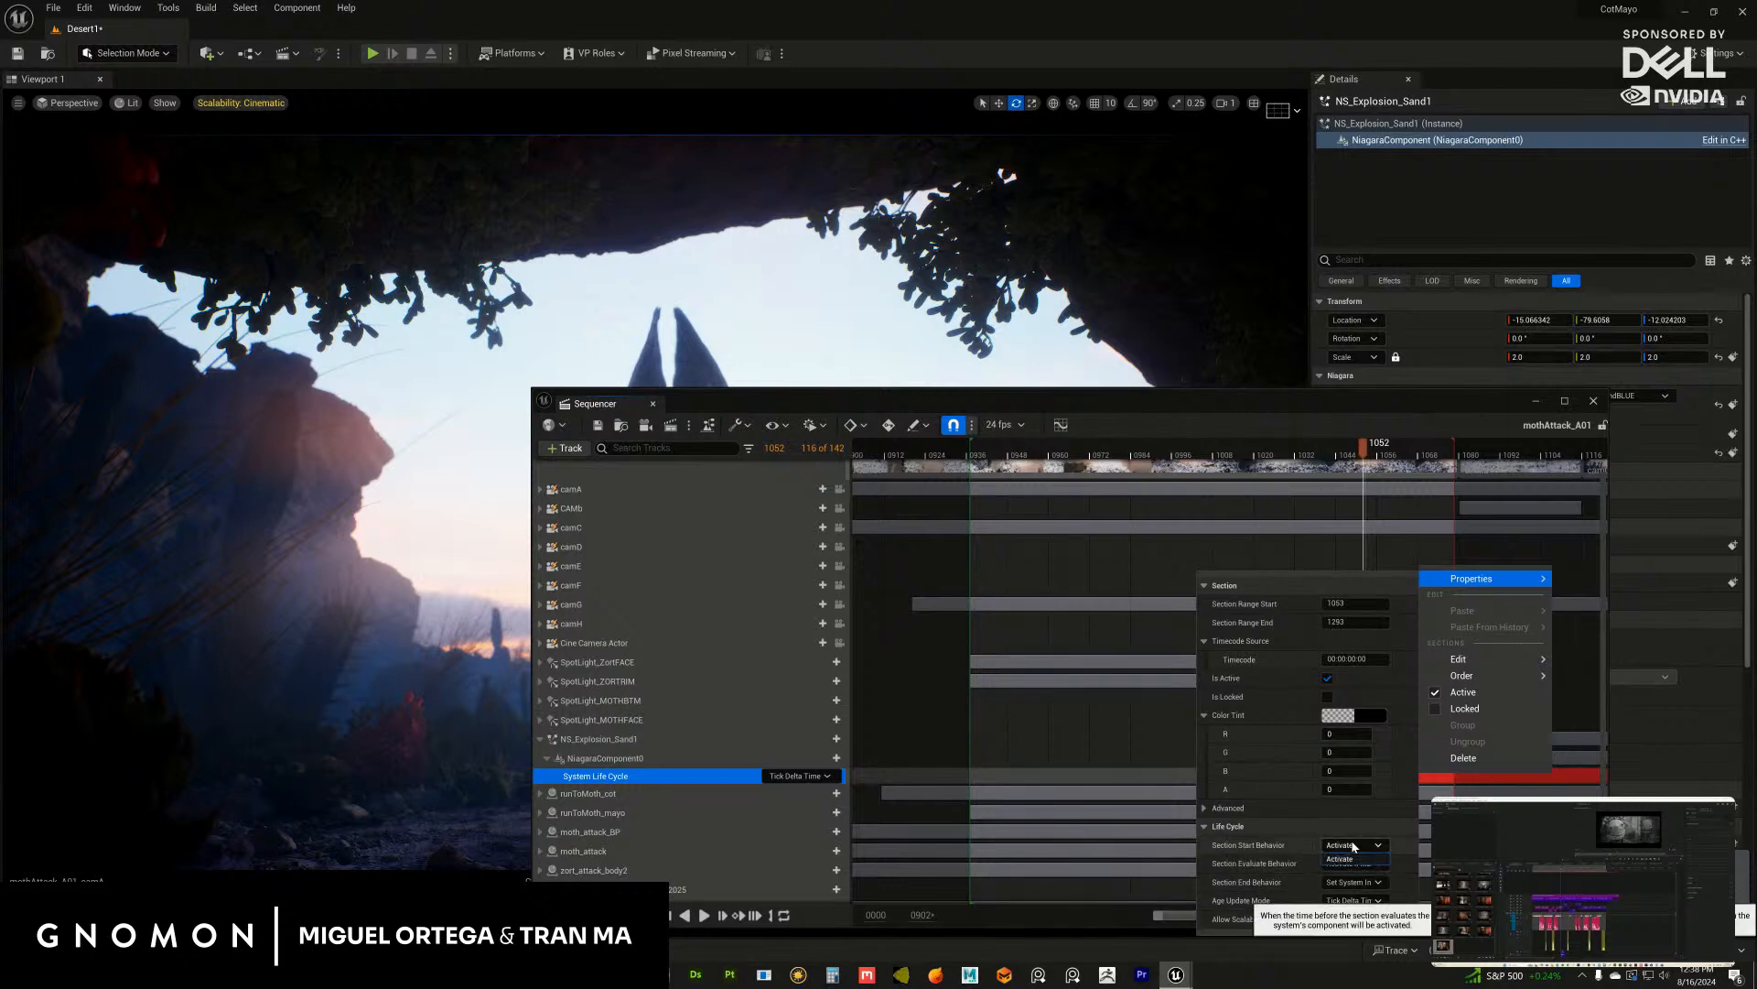
{"action": "left_click", "coordinate": [1347, 858]}
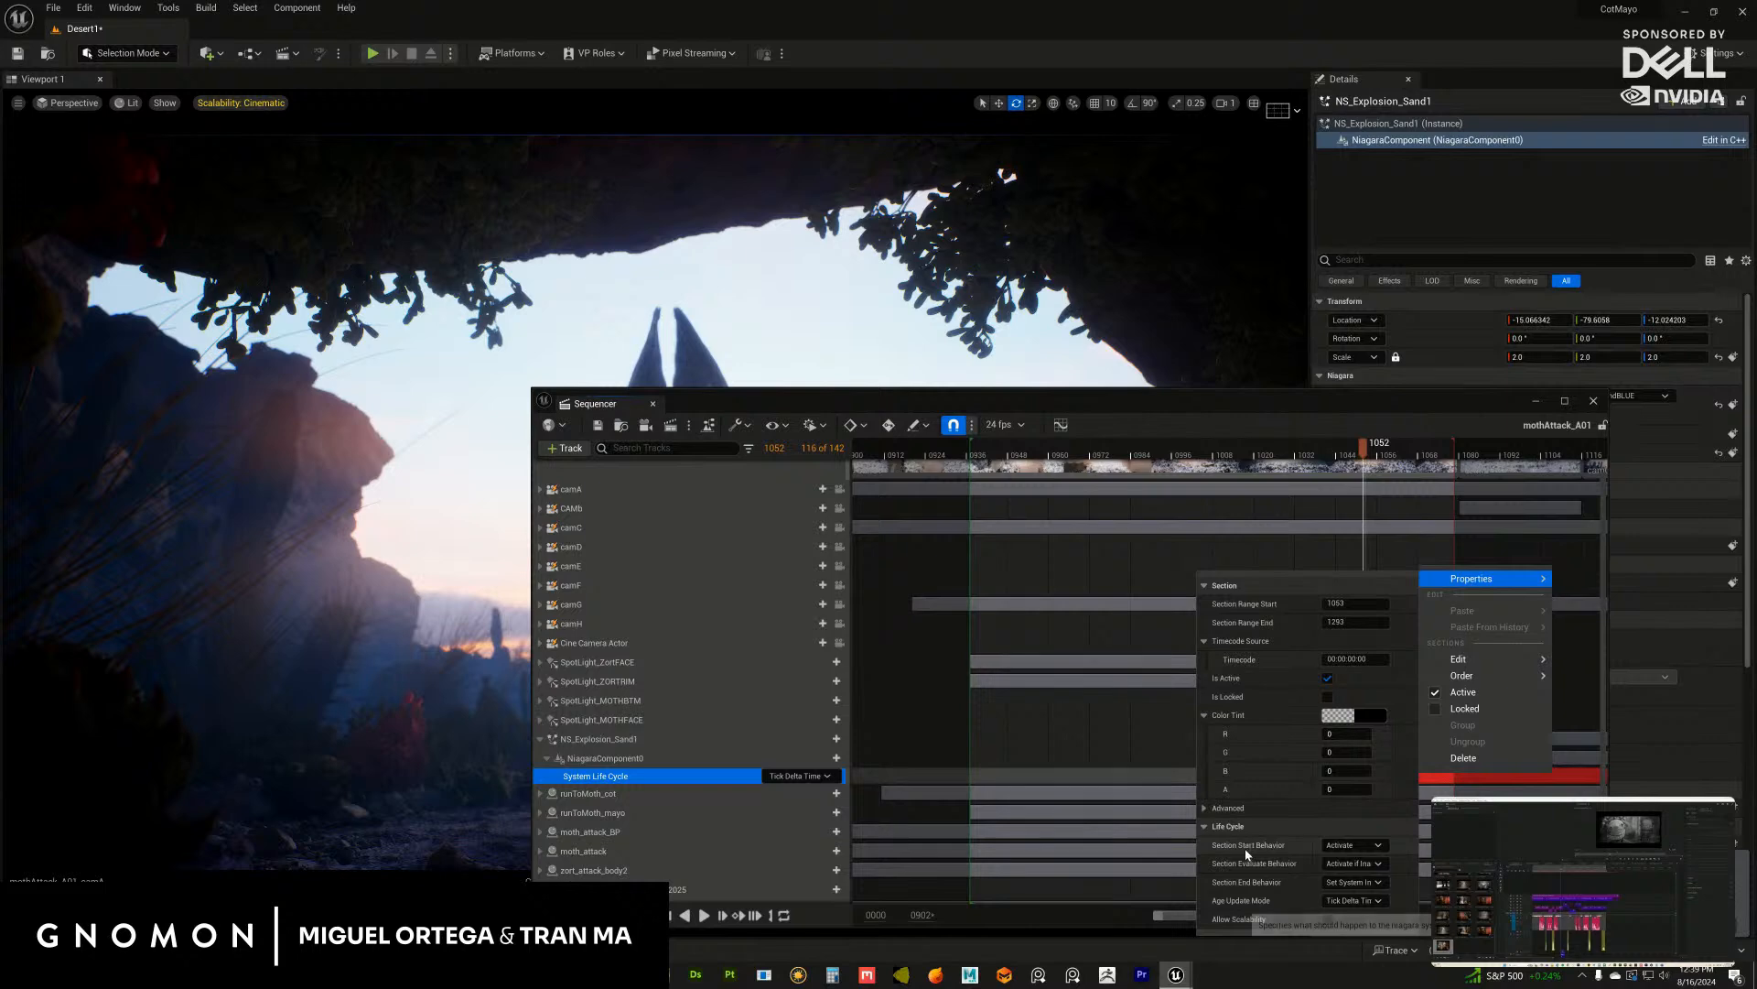
{"action": "left_click", "coordinate": [1353, 901]}
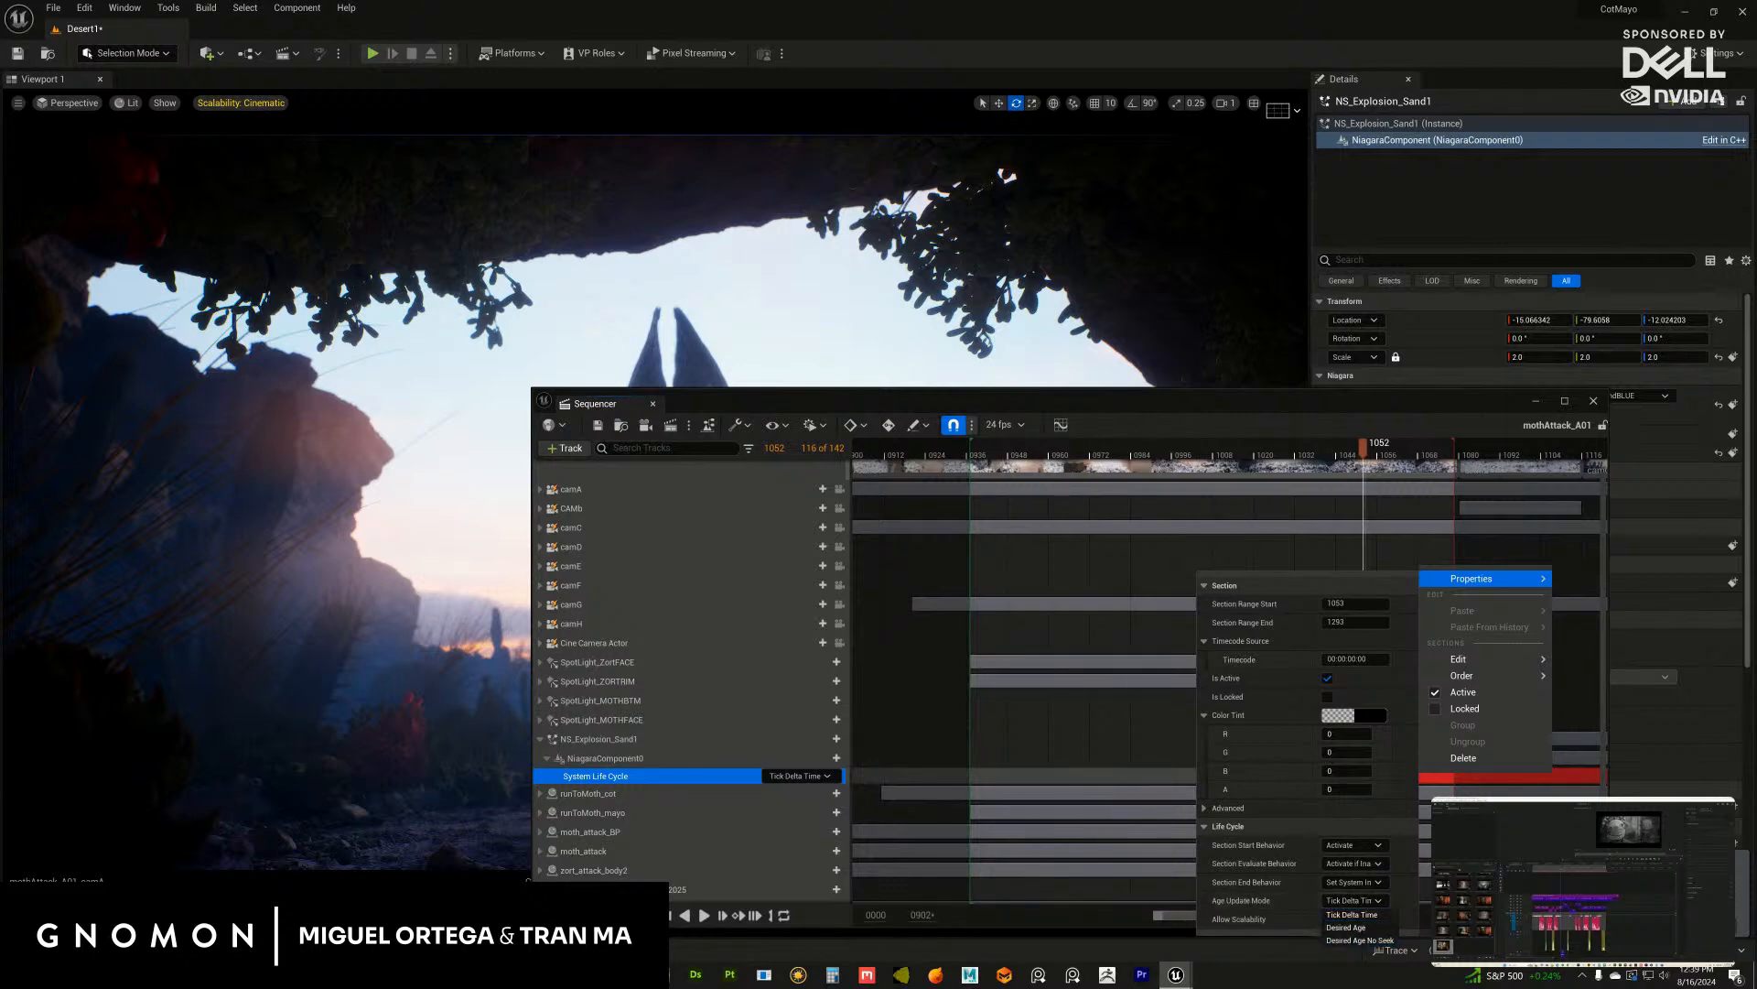
{"action": "key", "text": "Escape"}
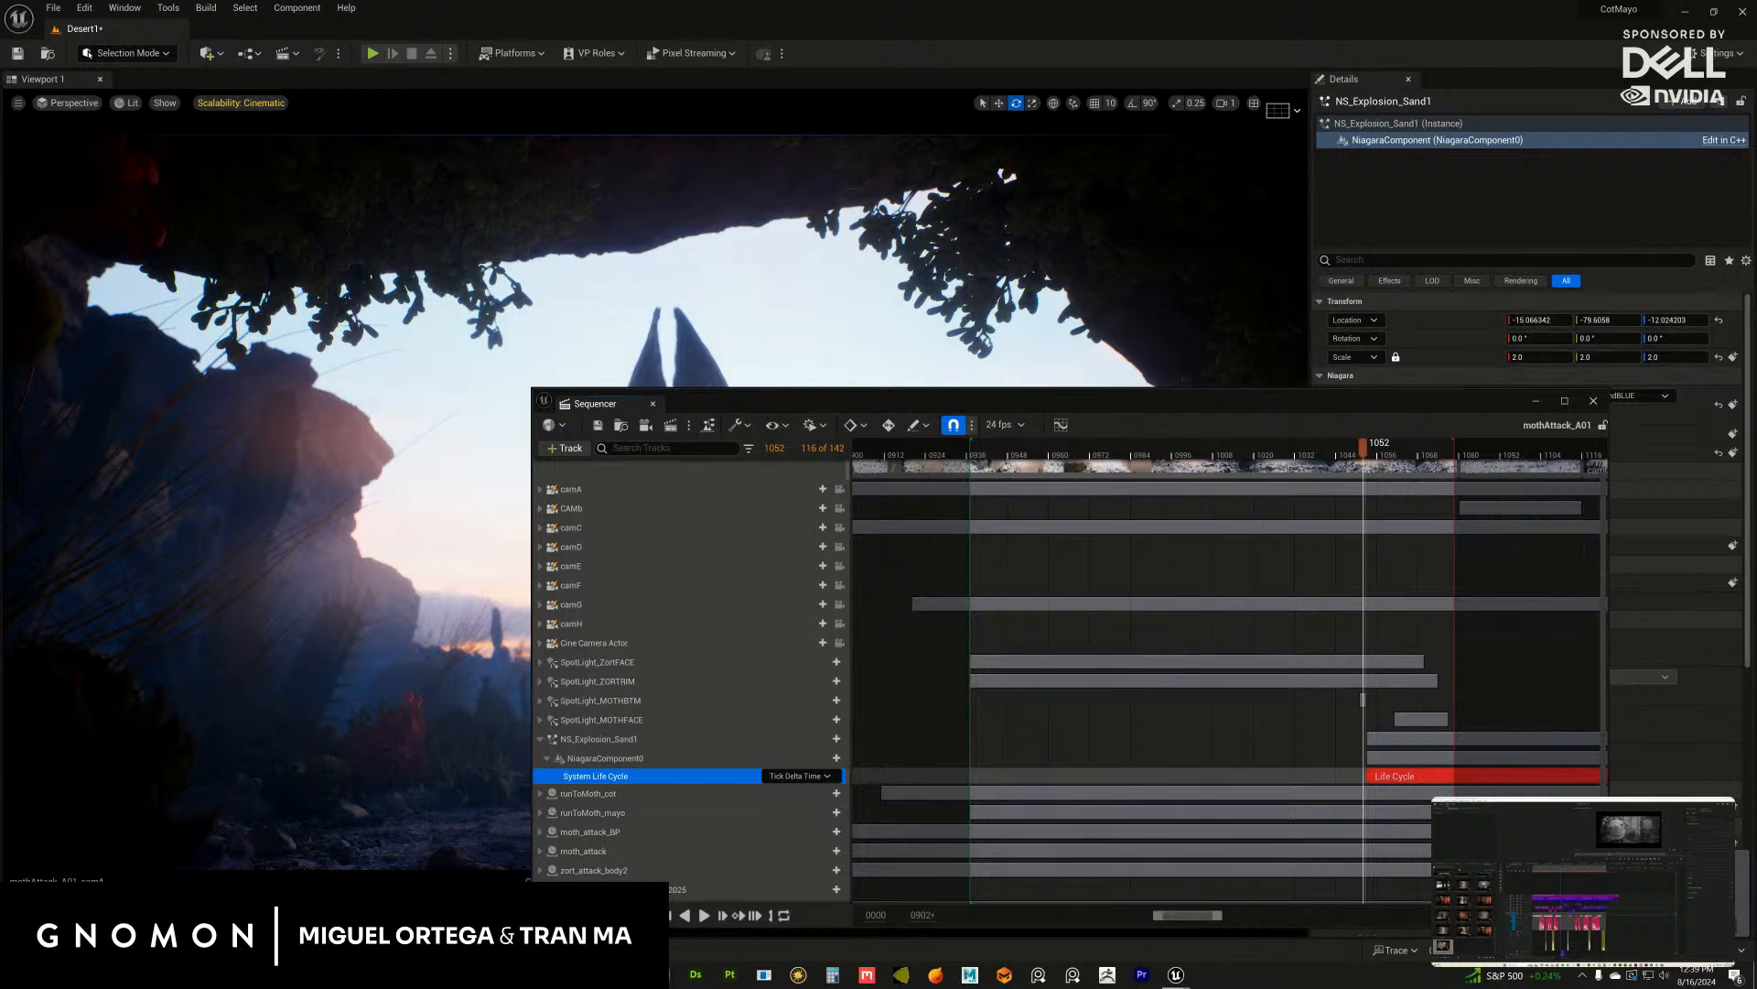
Step: Set the age update mode of the sand explosion's System Life Cycle track to Desired Age
{"action": "right_click", "coordinate": [1428, 775]}
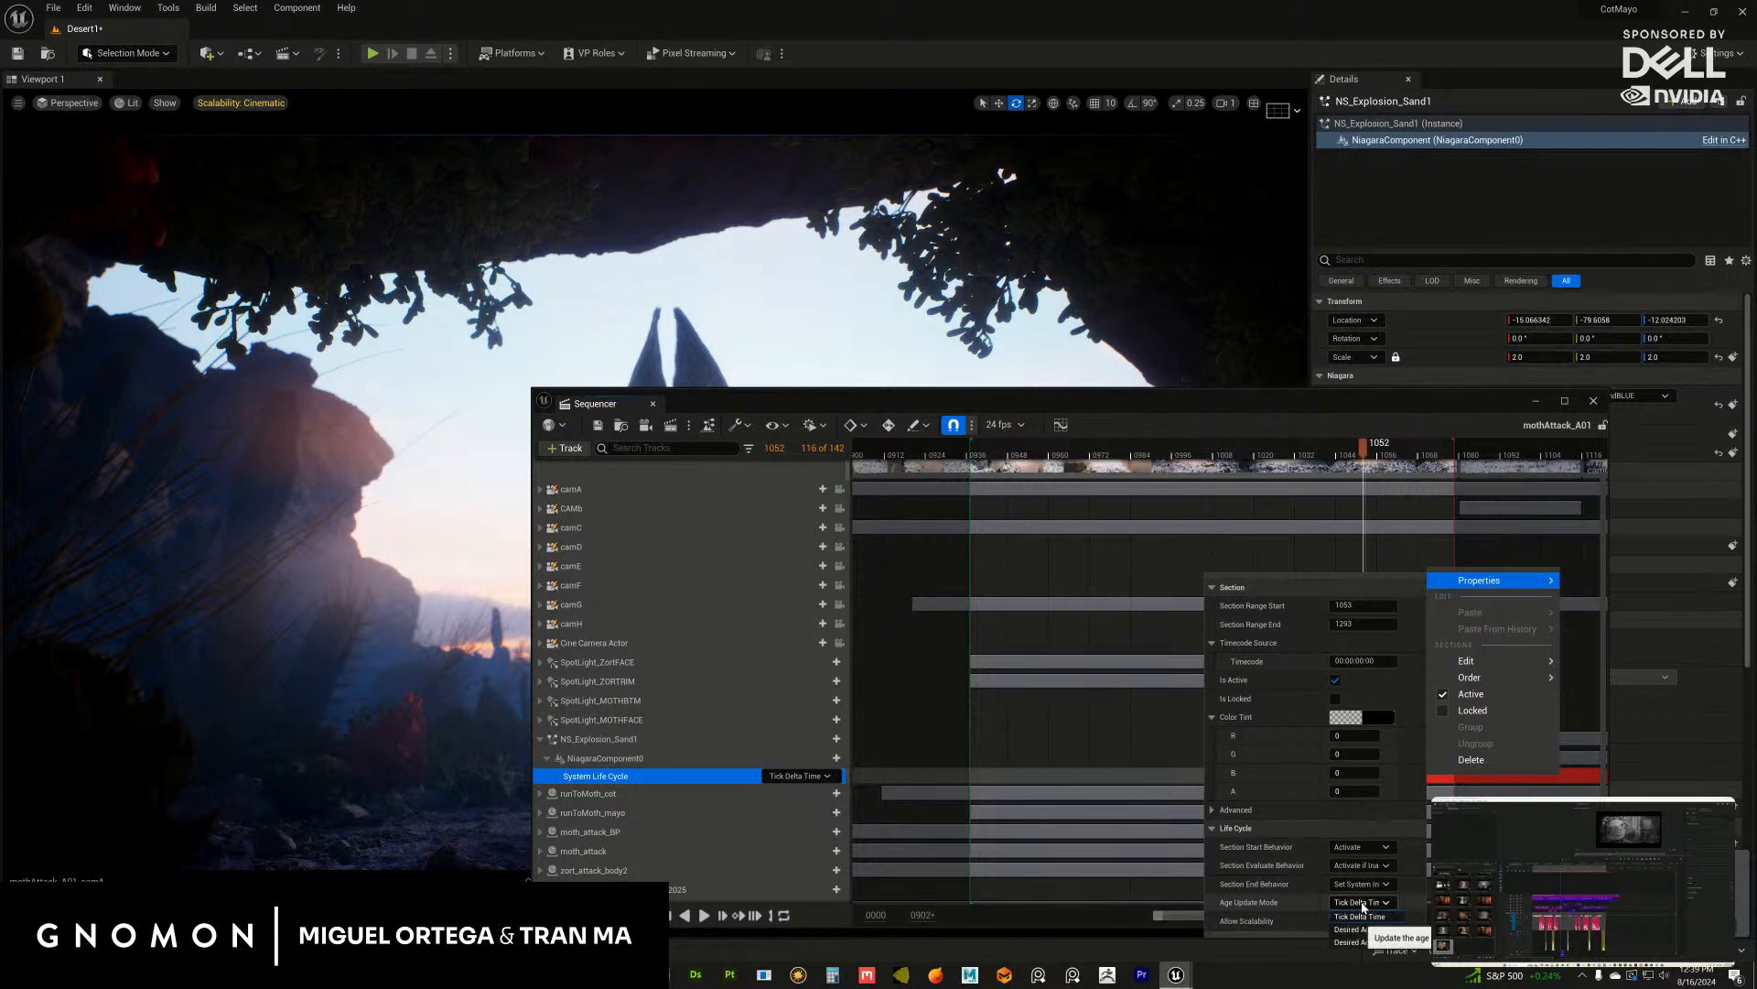
{"action": "left_click", "coordinate": [1361, 903]}
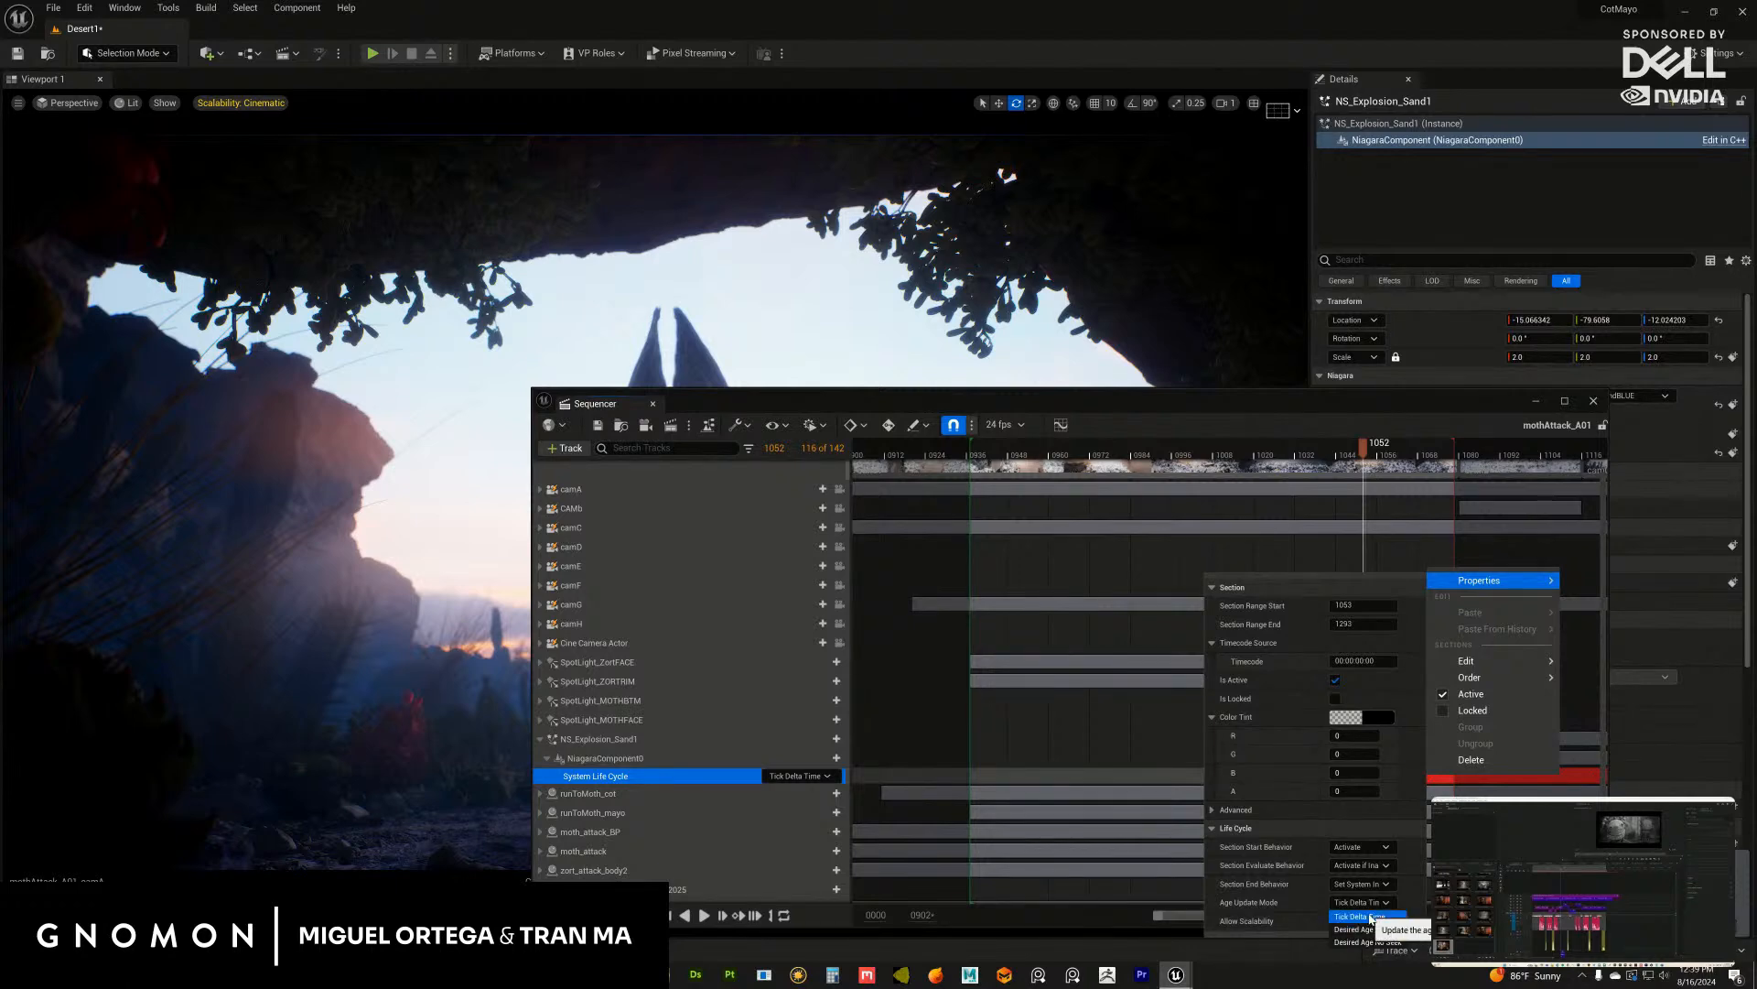
{"action": "left_click", "coordinate": [1363, 916]}
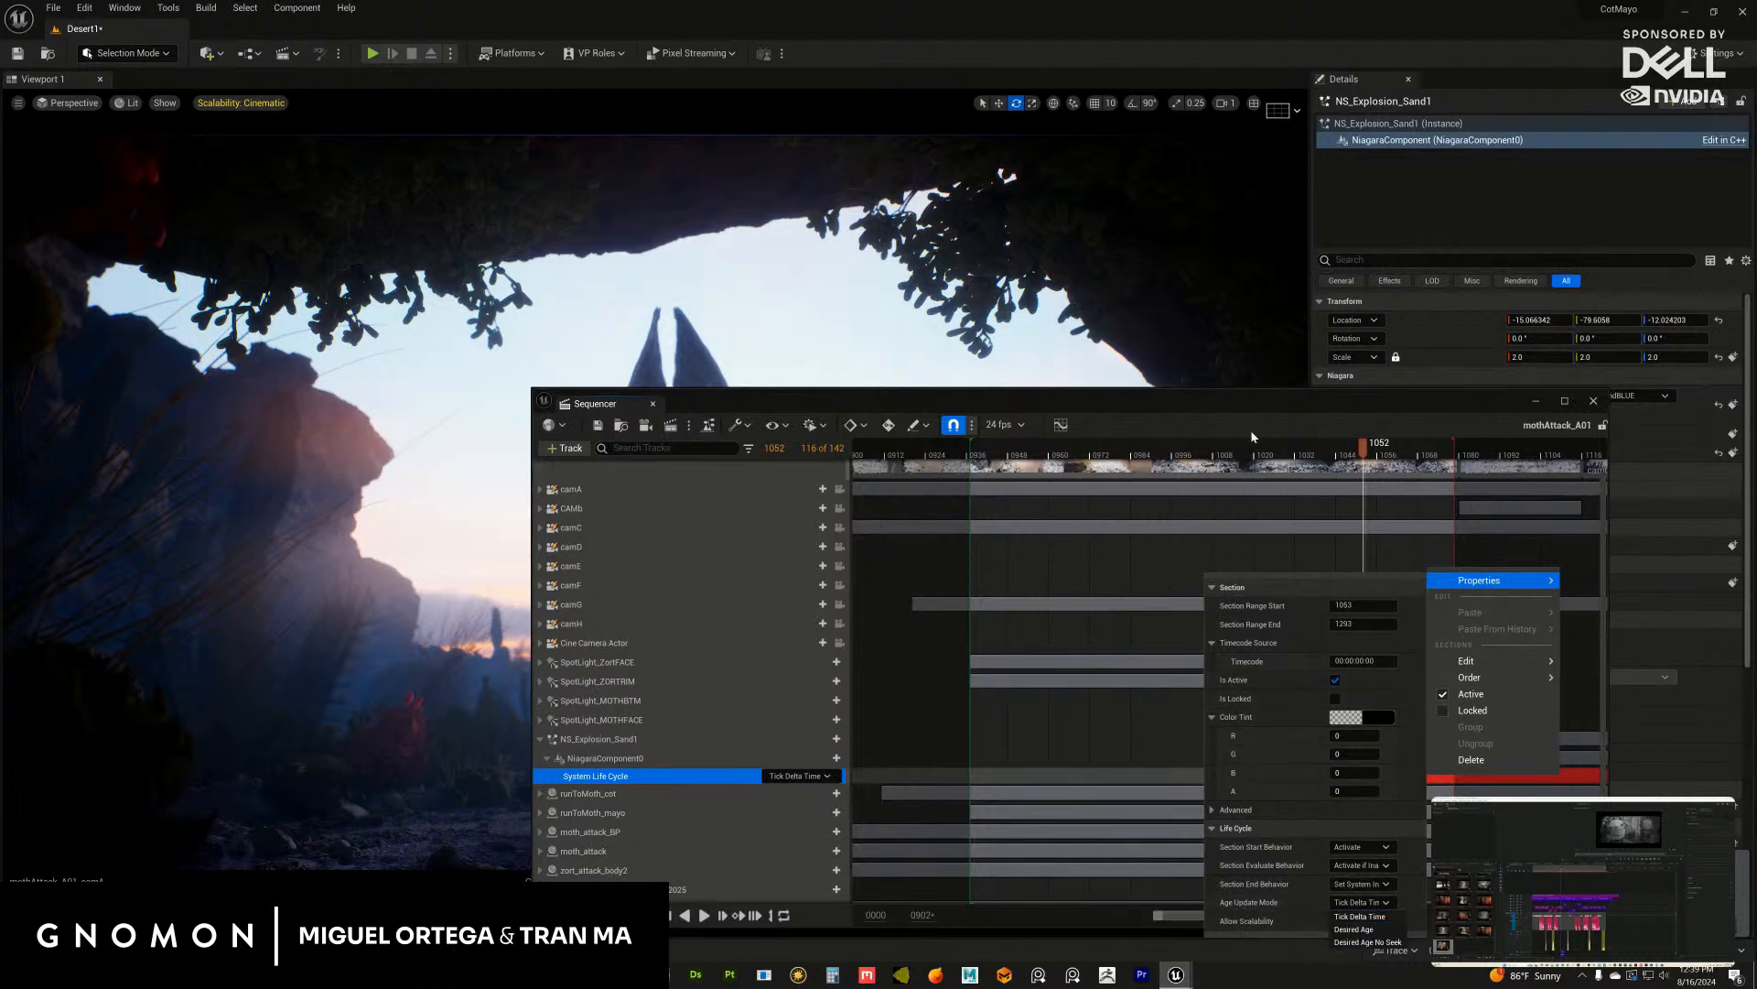
{"action": "left_click", "coordinate": [1359, 902]}
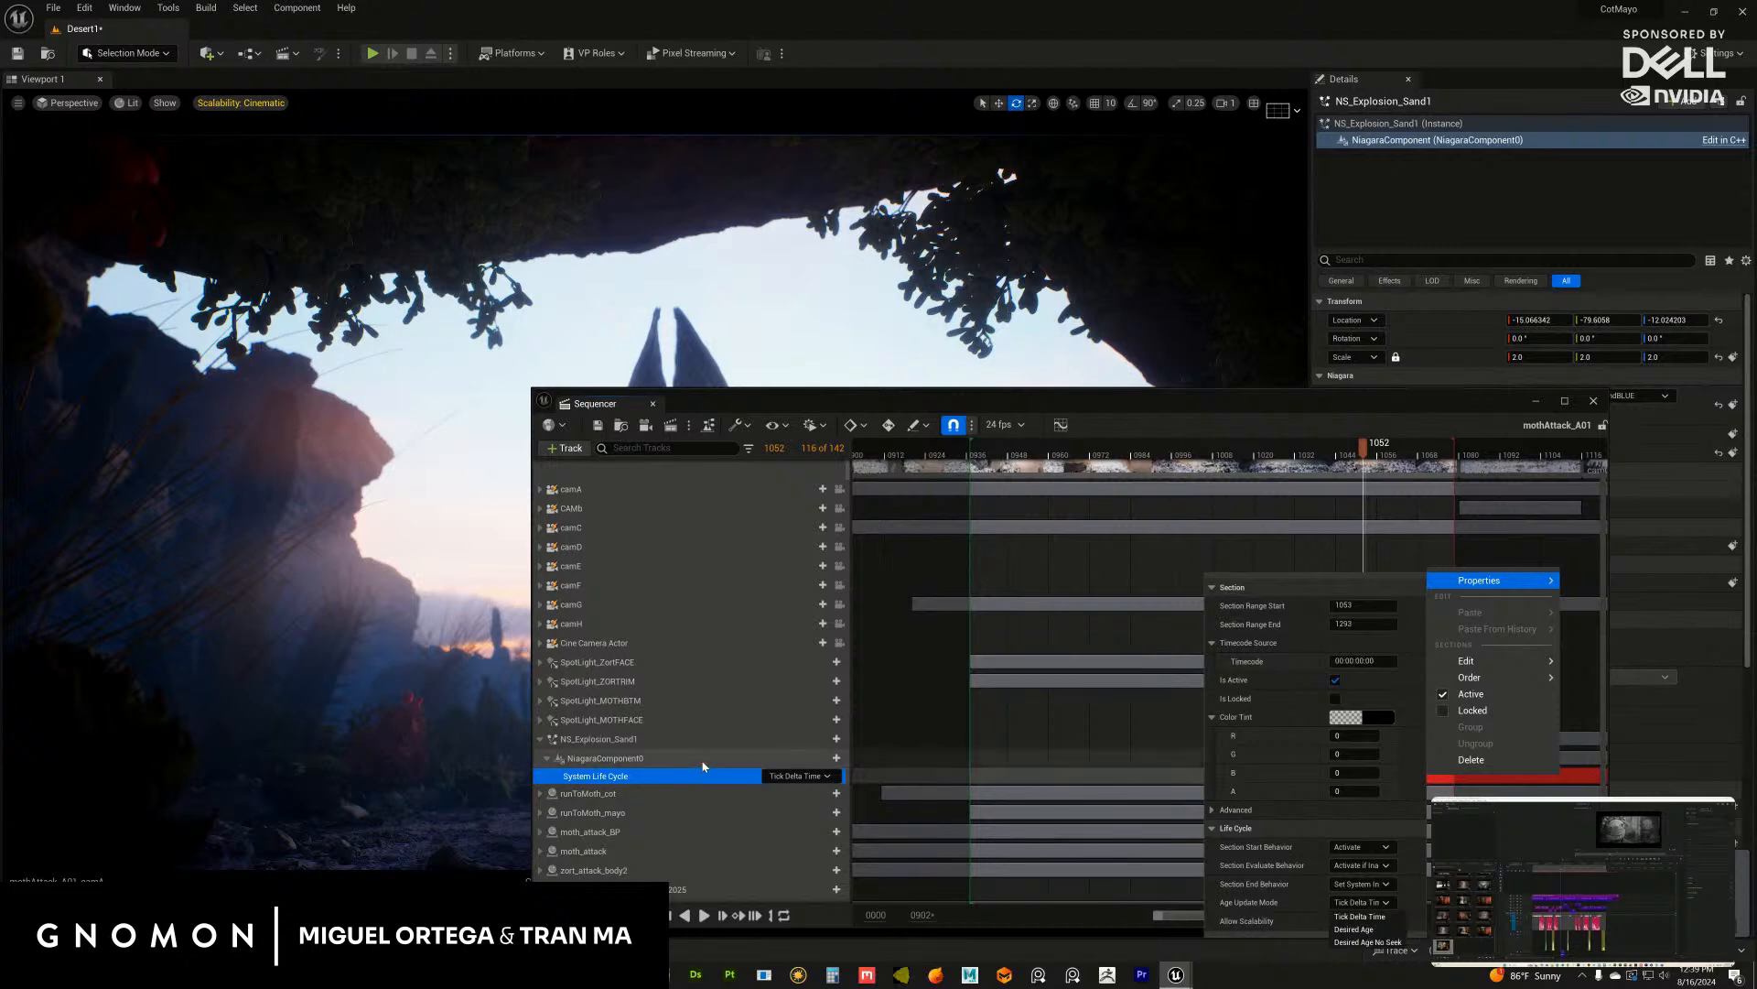
{"action": "left_click", "coordinate": [794, 777]}
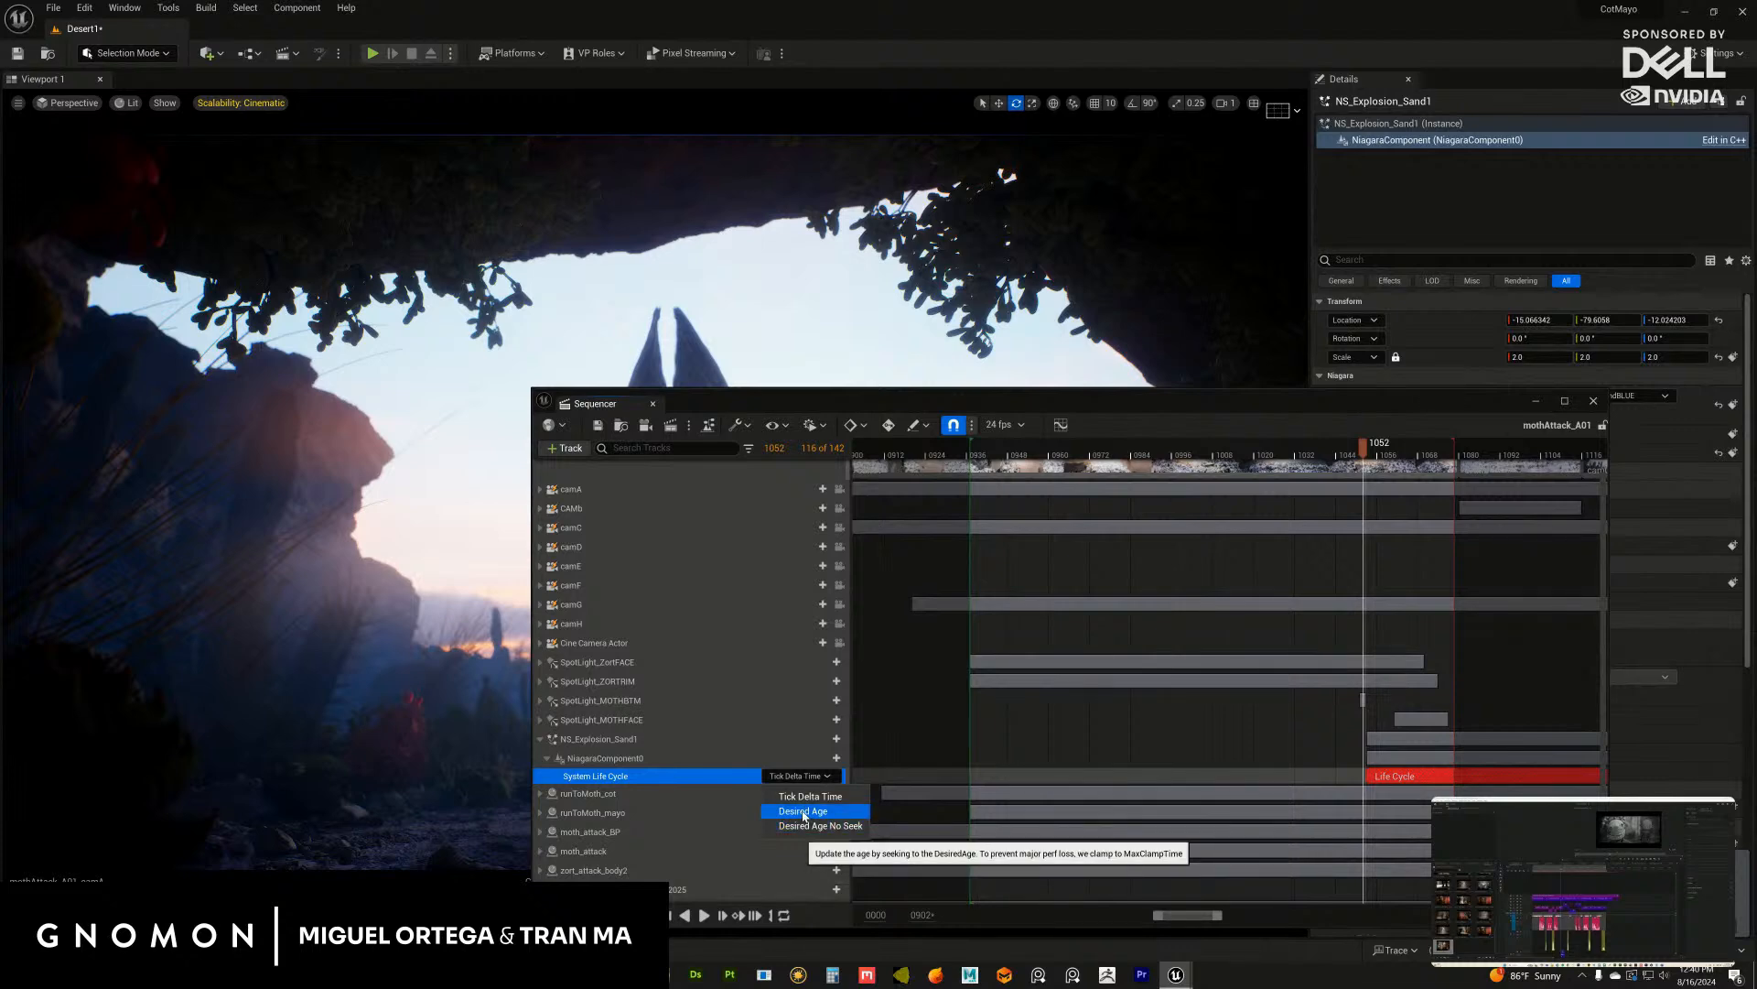
{"action": "left_click", "coordinate": [802, 812]}
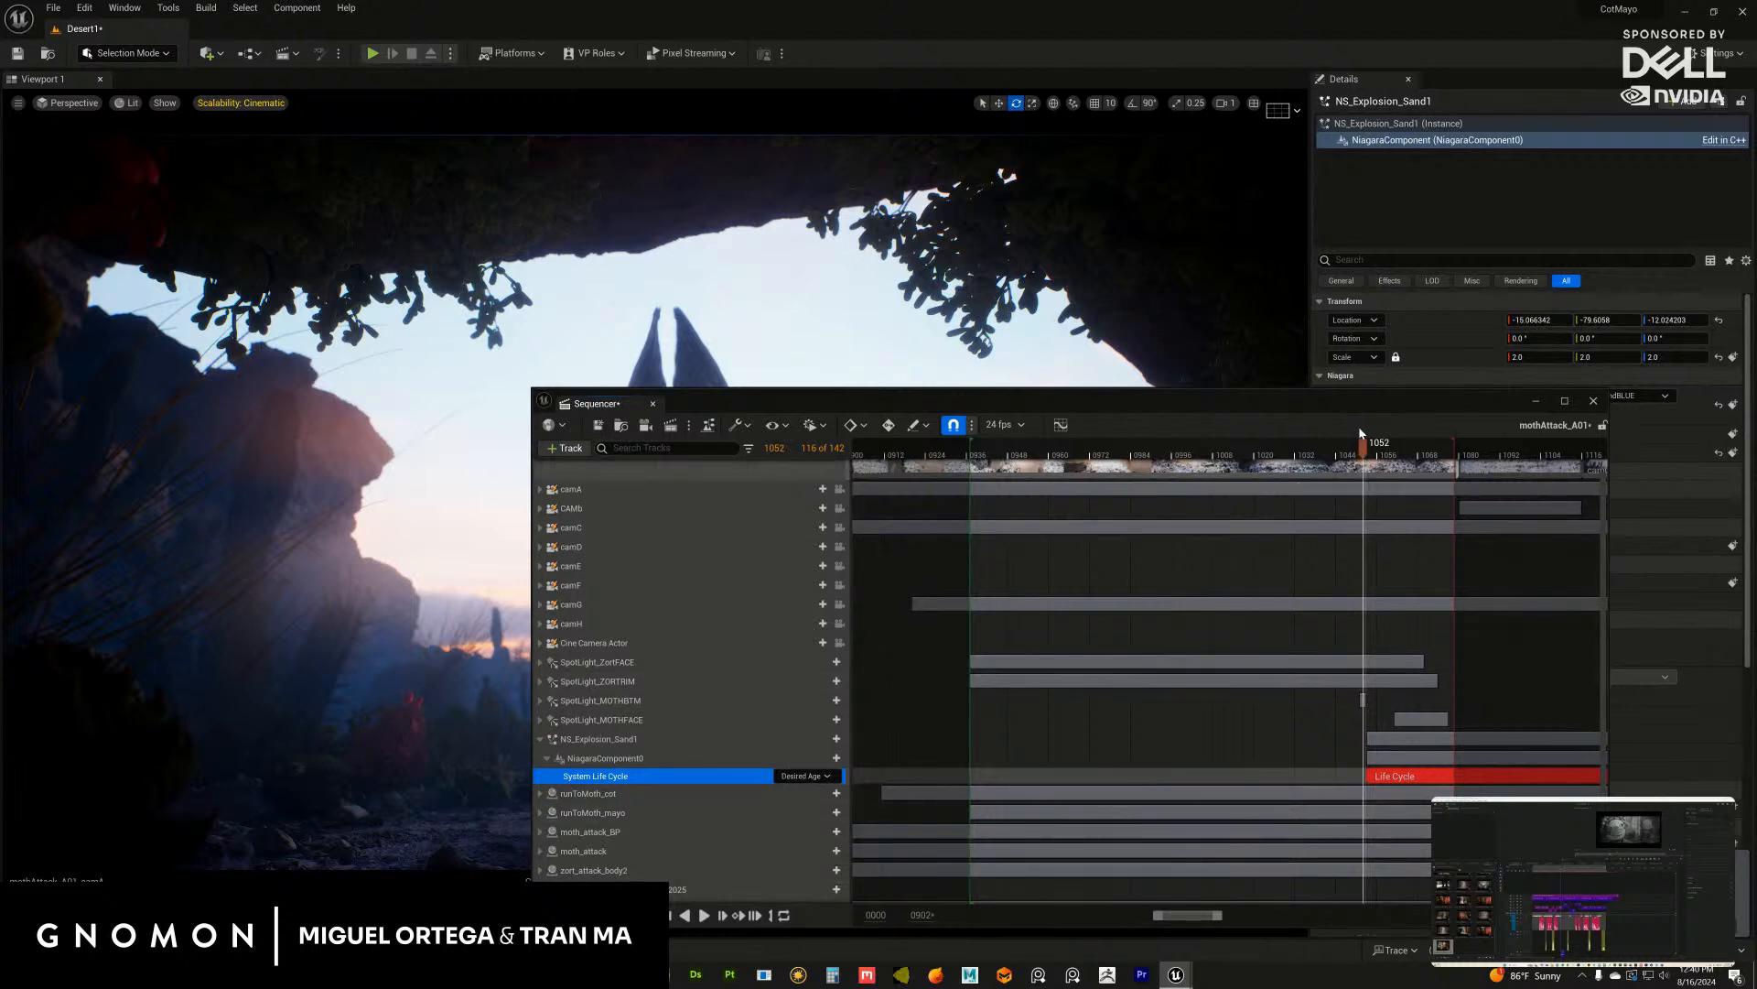
Step: Move the Sequencer off the viewport and step frames around 1054 to check the sand explosion as the moth lands
{"action": "left_click_drag", "start_coordinate": [1348, 409], "coordinate": [1463, 421]}
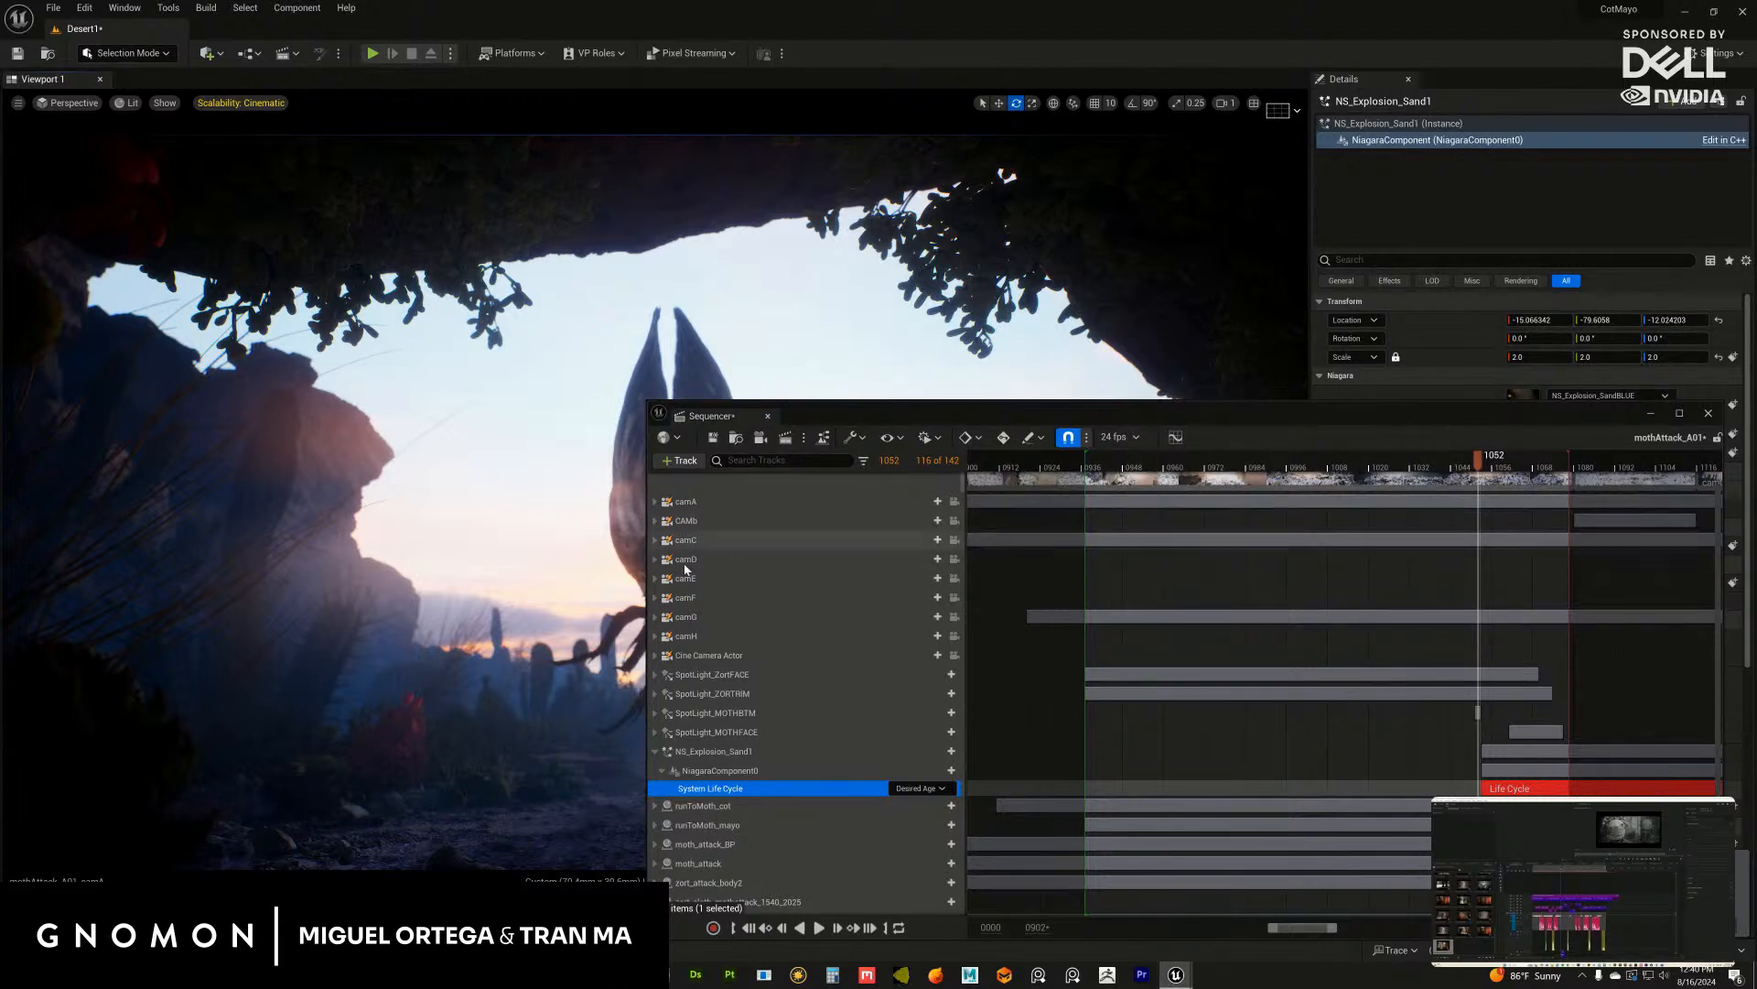
{"action": "left_click_drag", "start_coordinate": [1109, 412], "coordinate": [1756, 412]}
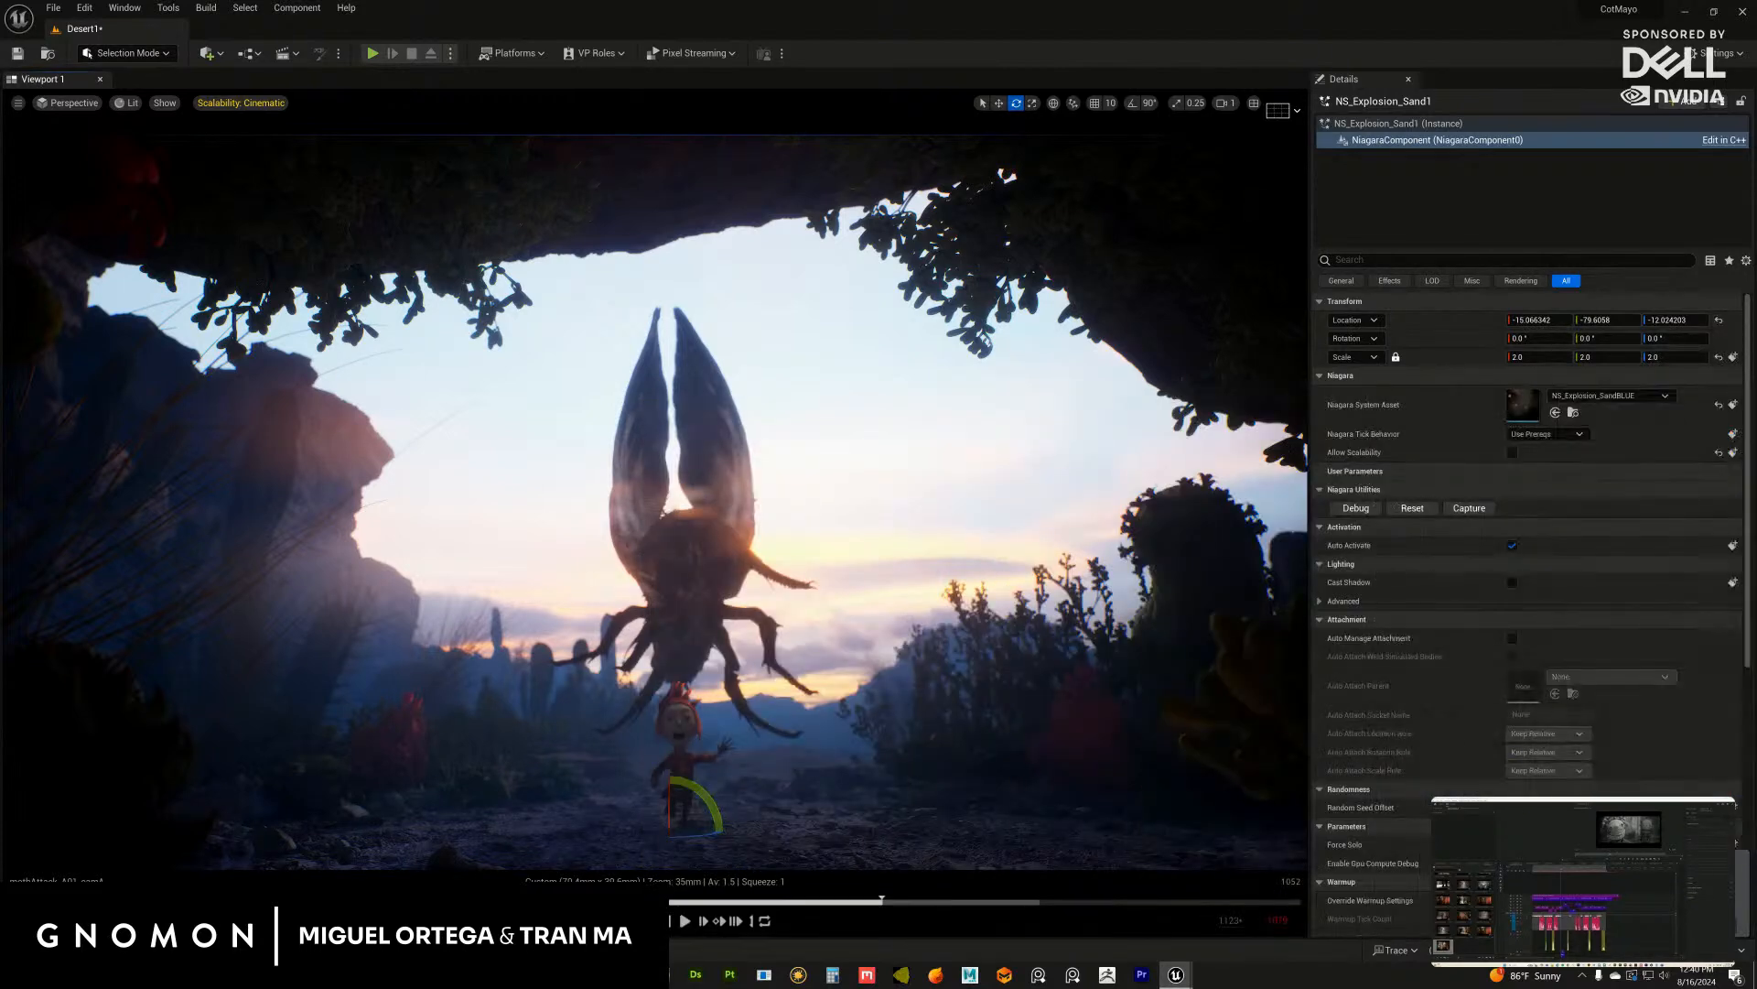
{"action": "key", "text": "Right"}
{"action": "key", "text": "Right"}
{"action": "key", "text": "Right"}
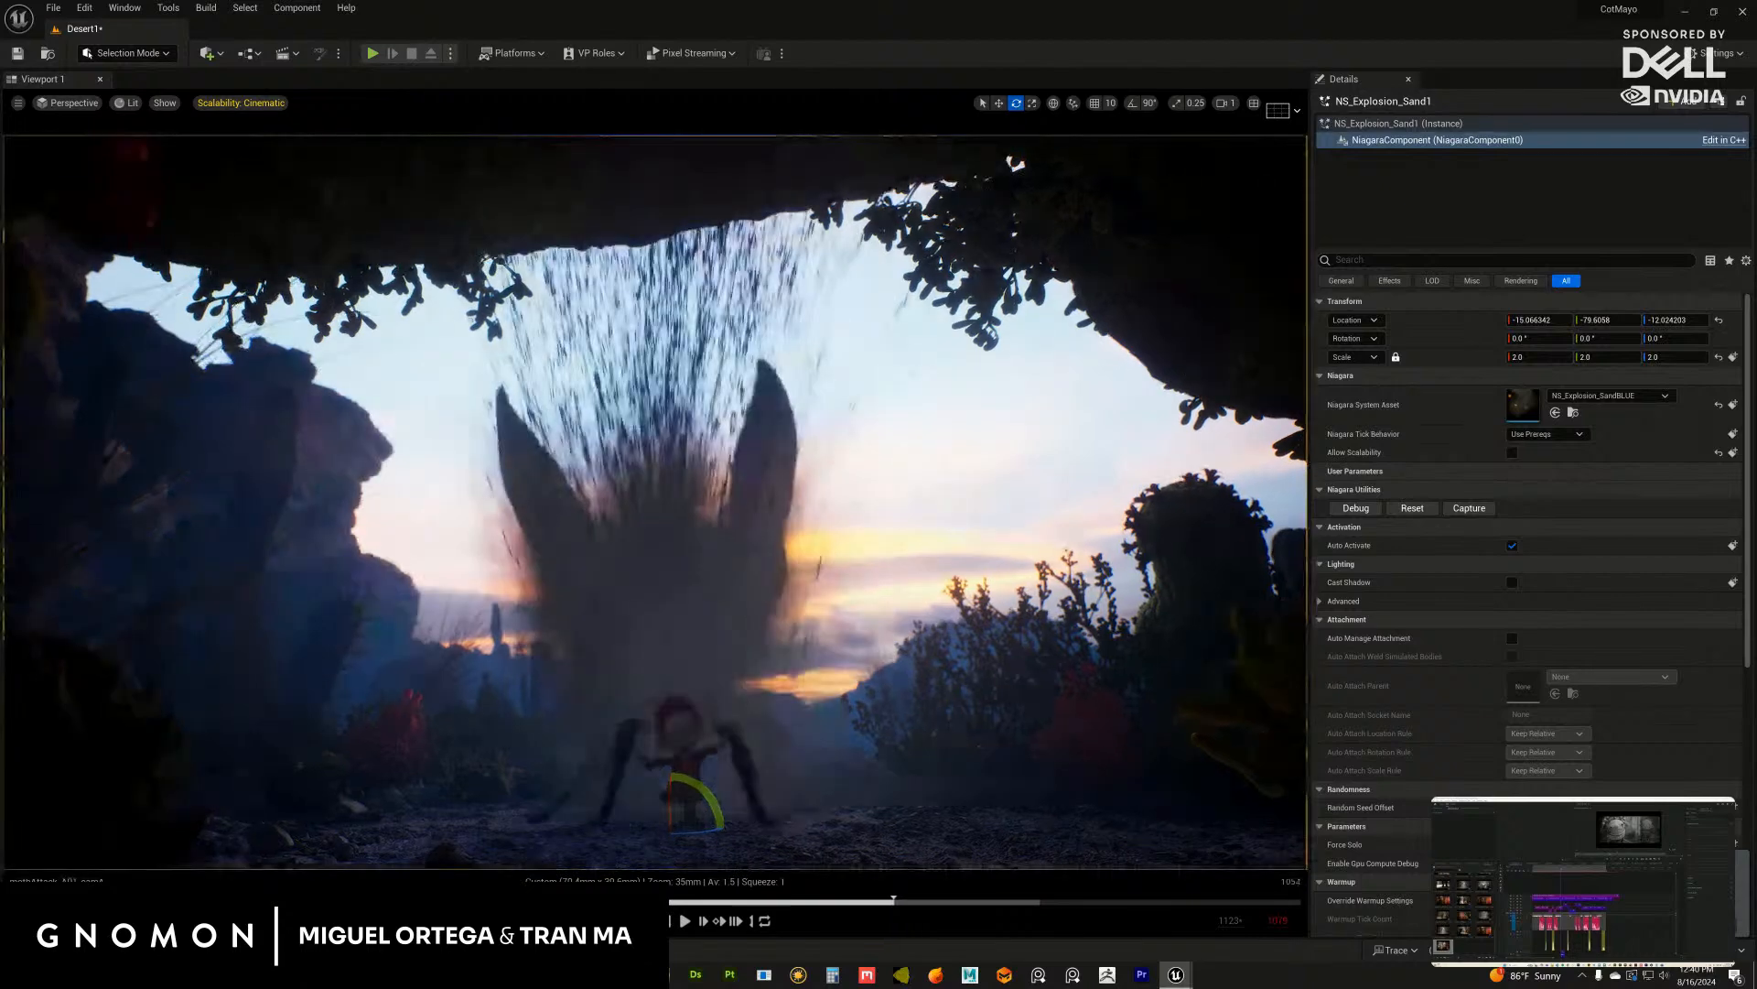
{"action": "key", "text": "Right"}
{"action": "key", "text": "Right"}
{"action": "key", "text": "Right"}
{"action": "key", "text": "Right"}
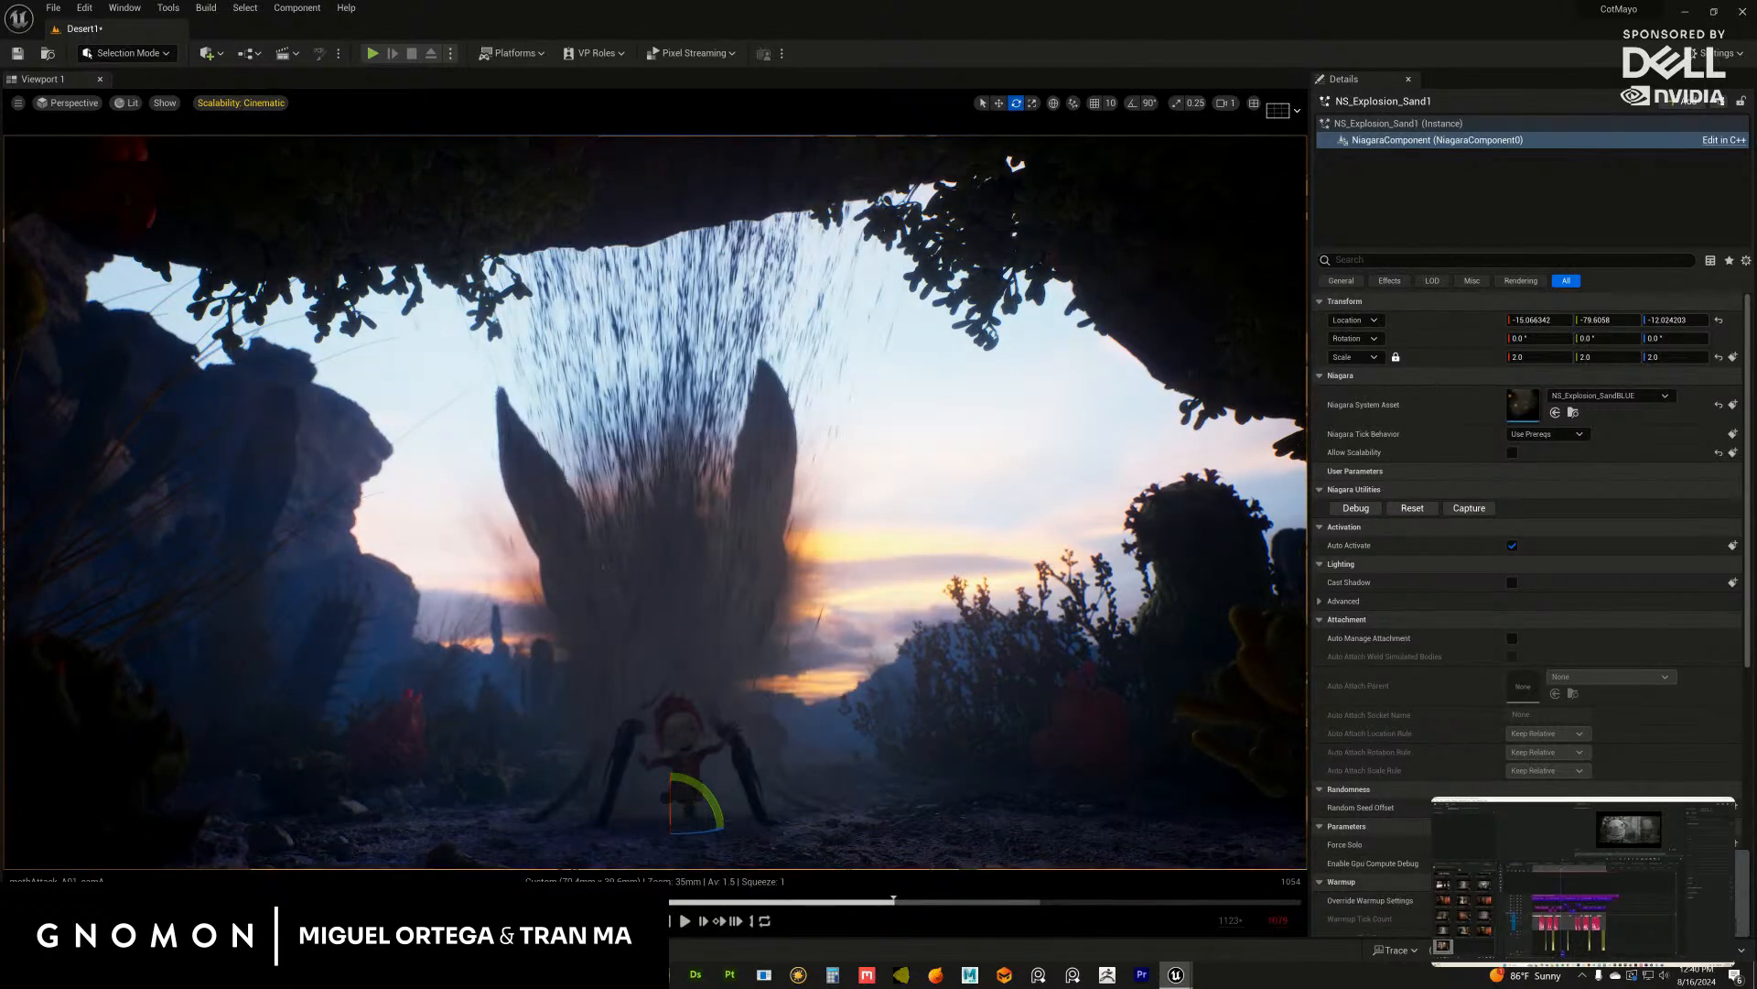
{"action": "key", "text": "Left"}
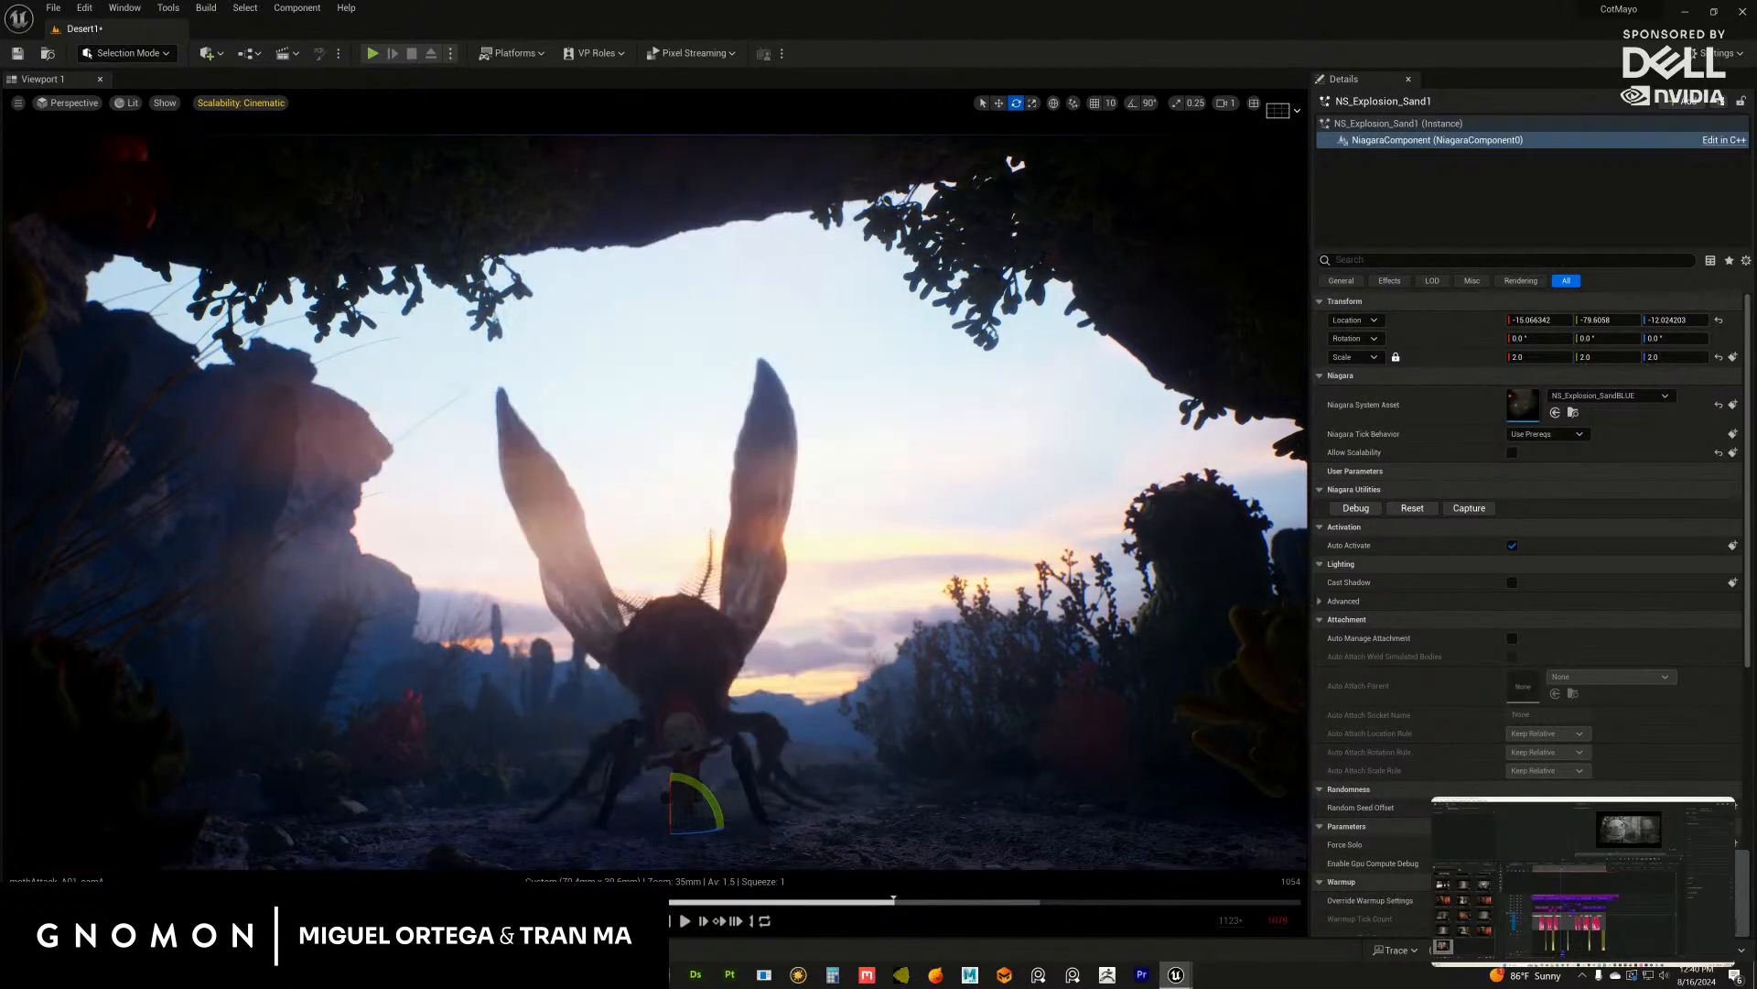
{"action": "key", "text": "Right"}
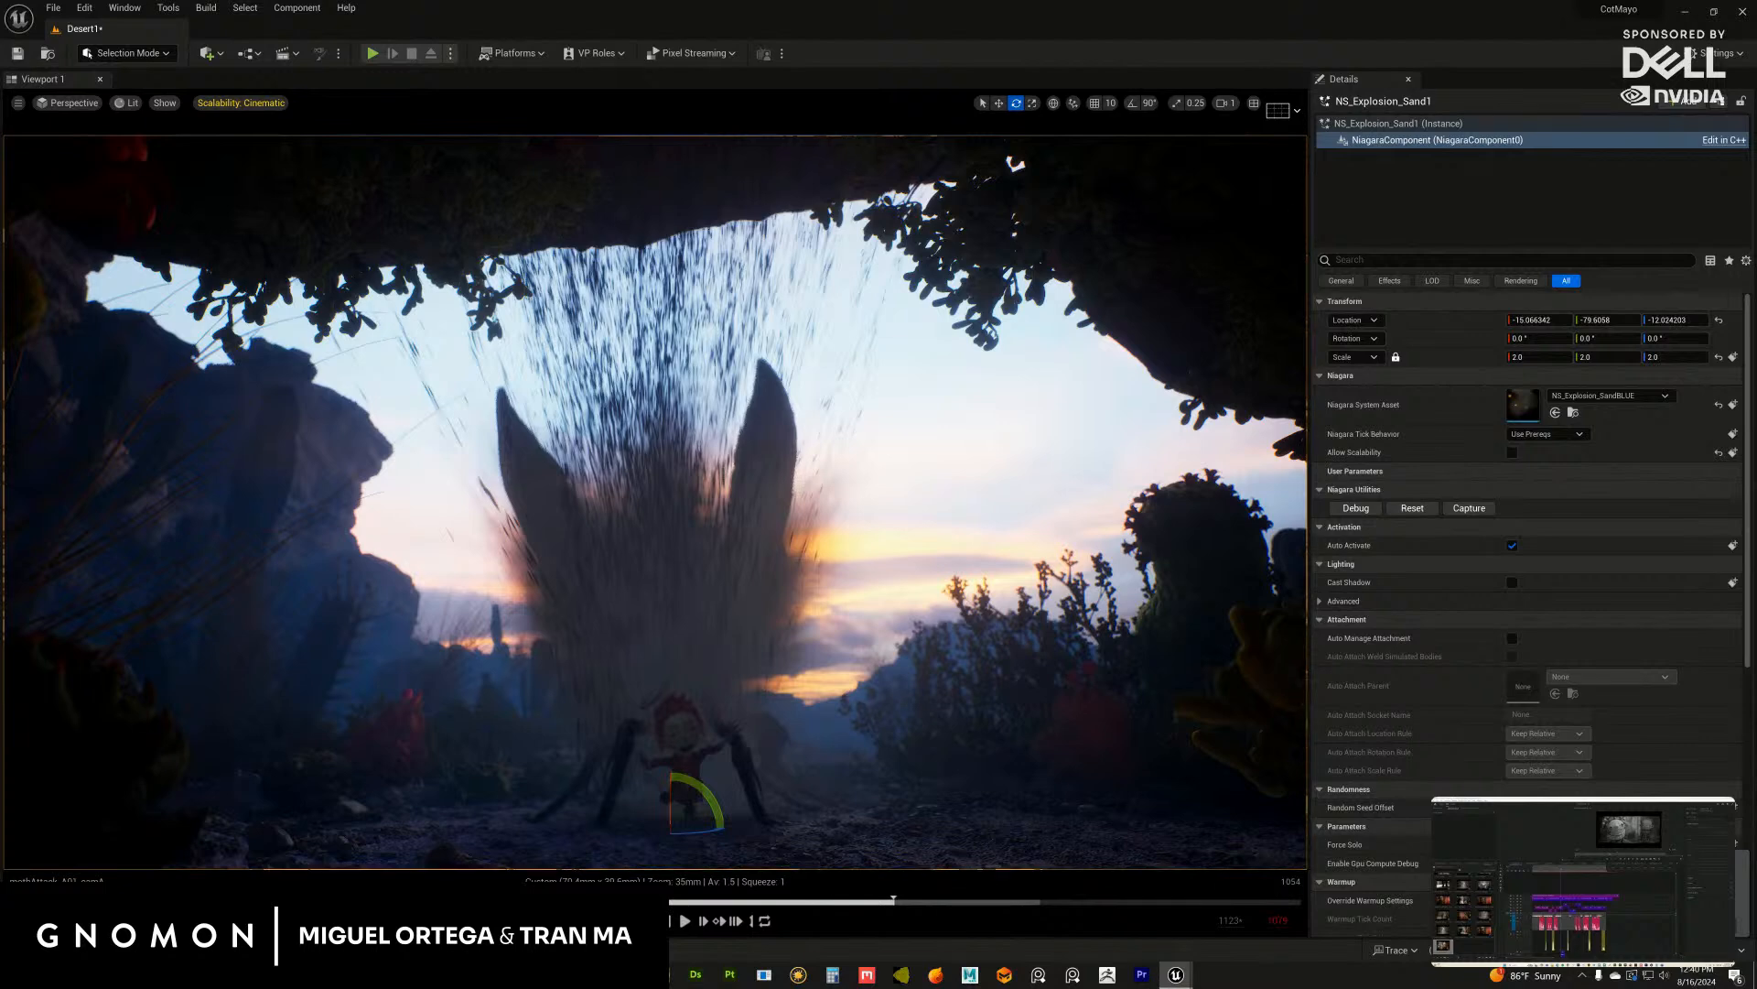
{"action": "key", "text": "Right"}
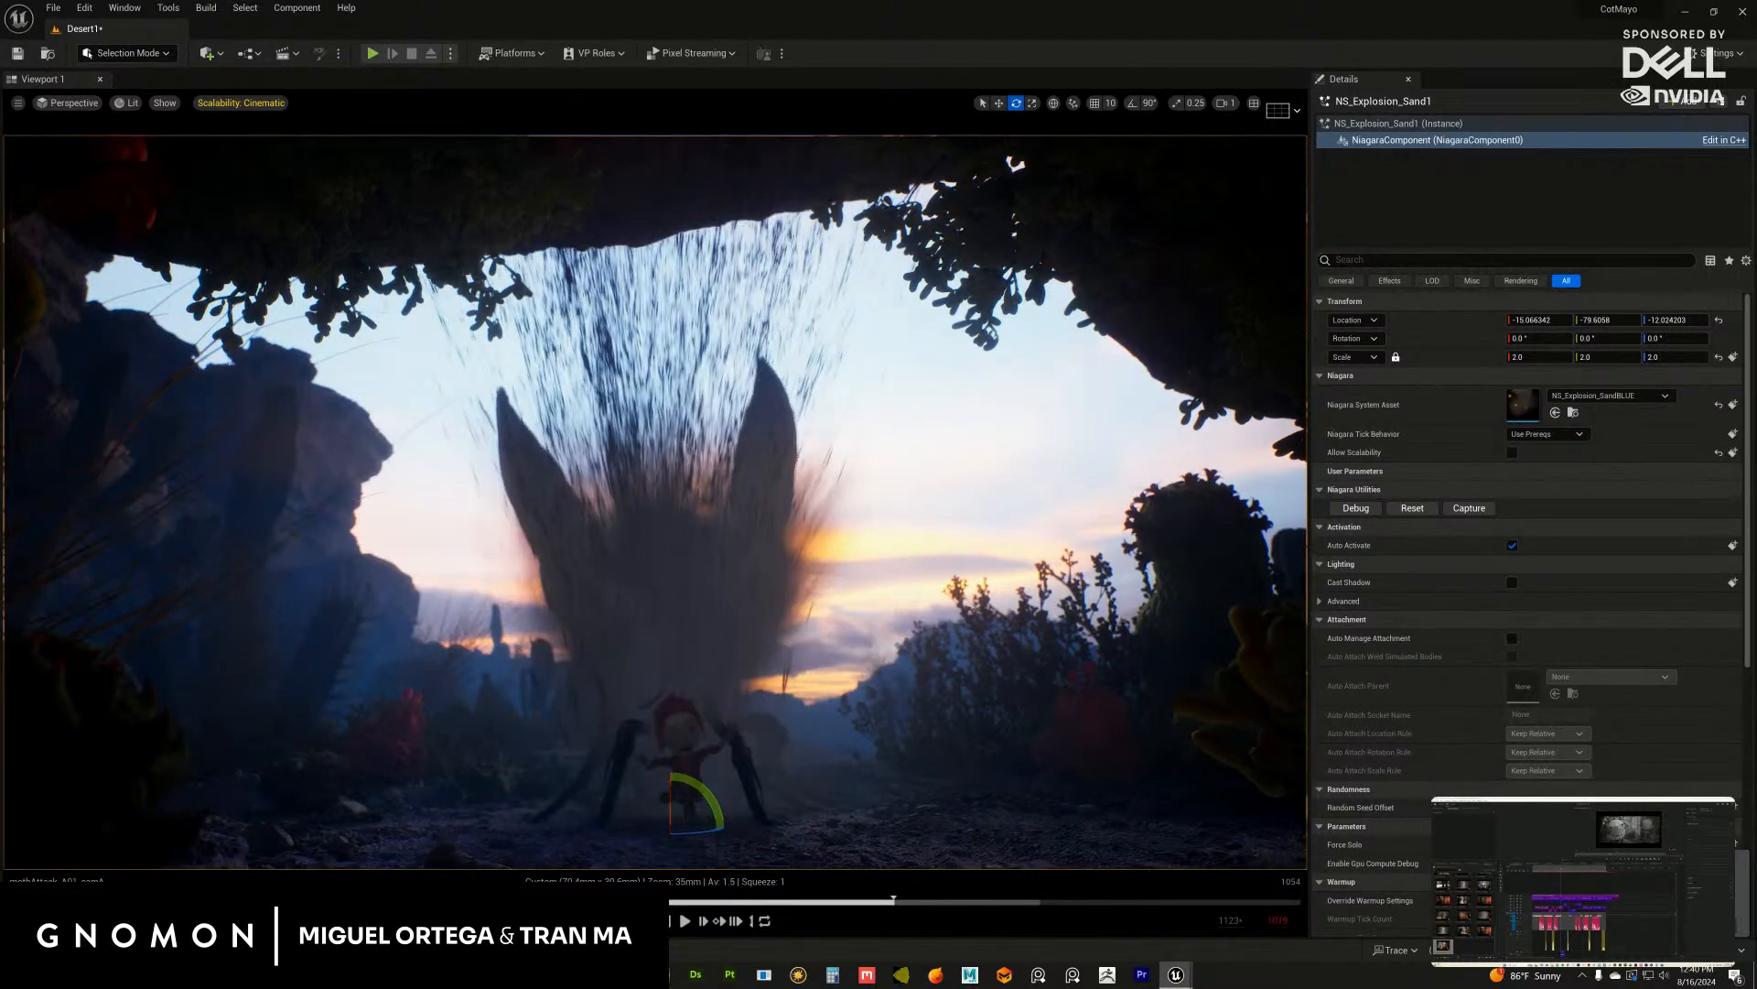
Step: Step back and forth between frames 1053 and 1054 to compare the shot before and after the sand burst
{"action": "key", "text": "Left"}
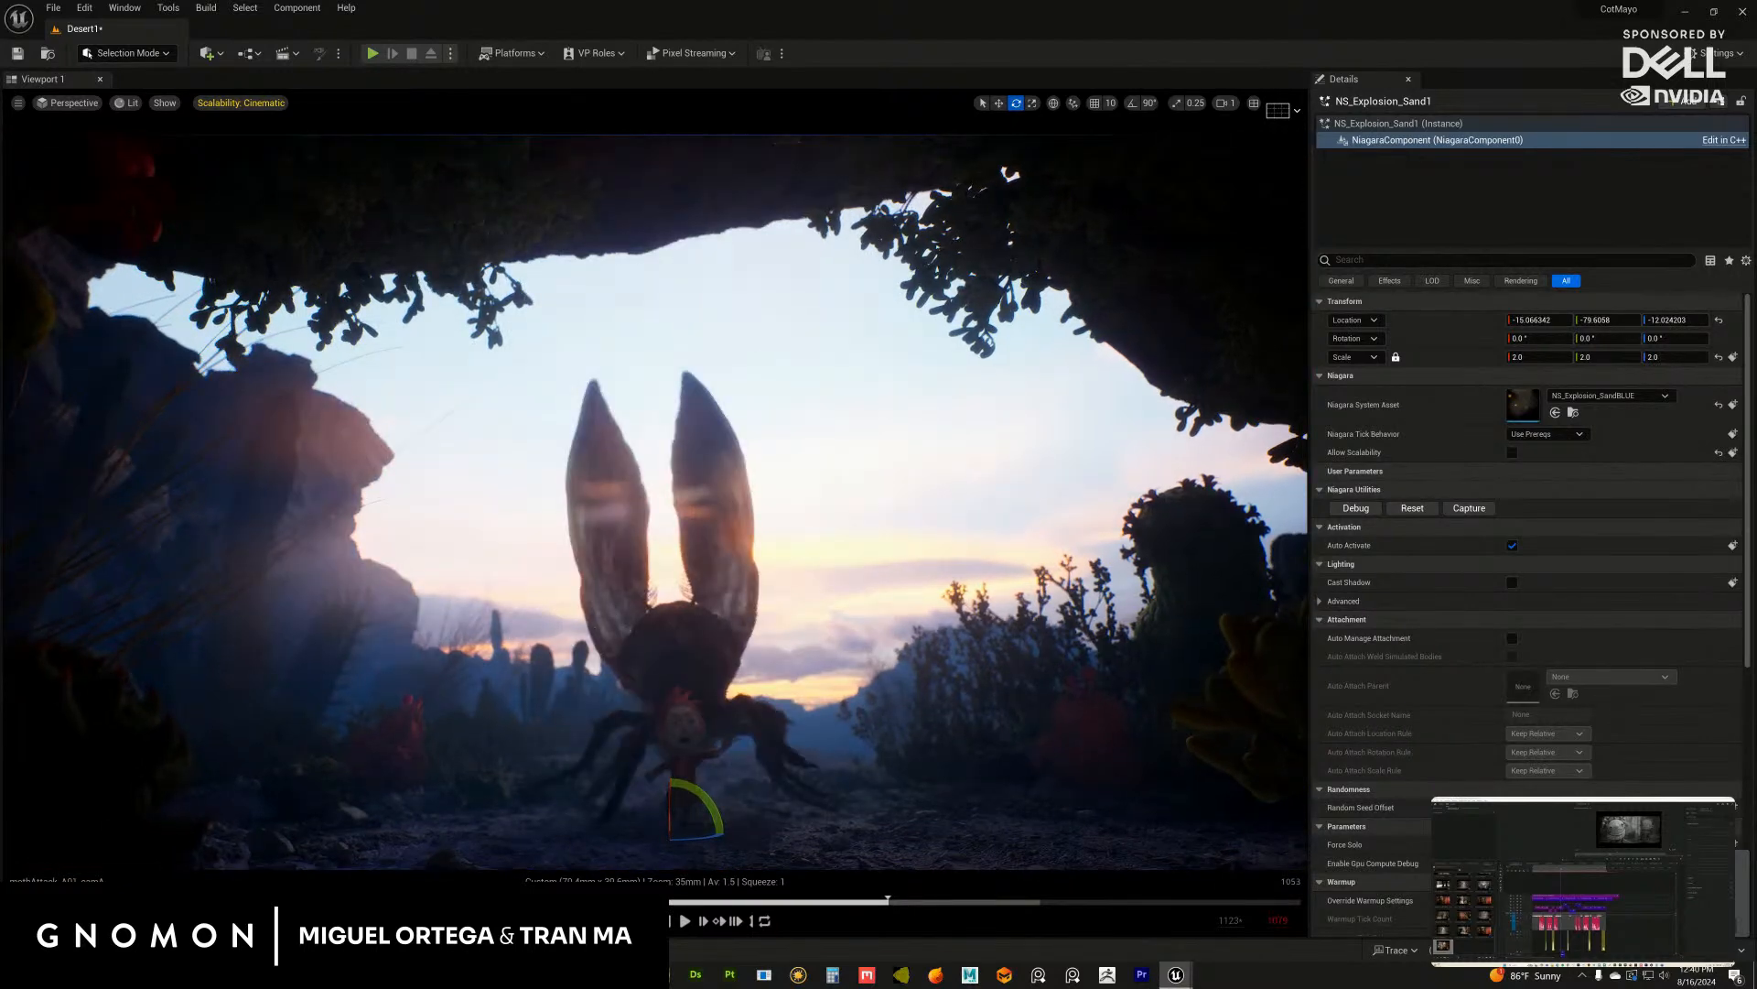
{"action": "key", "text": "Right"}
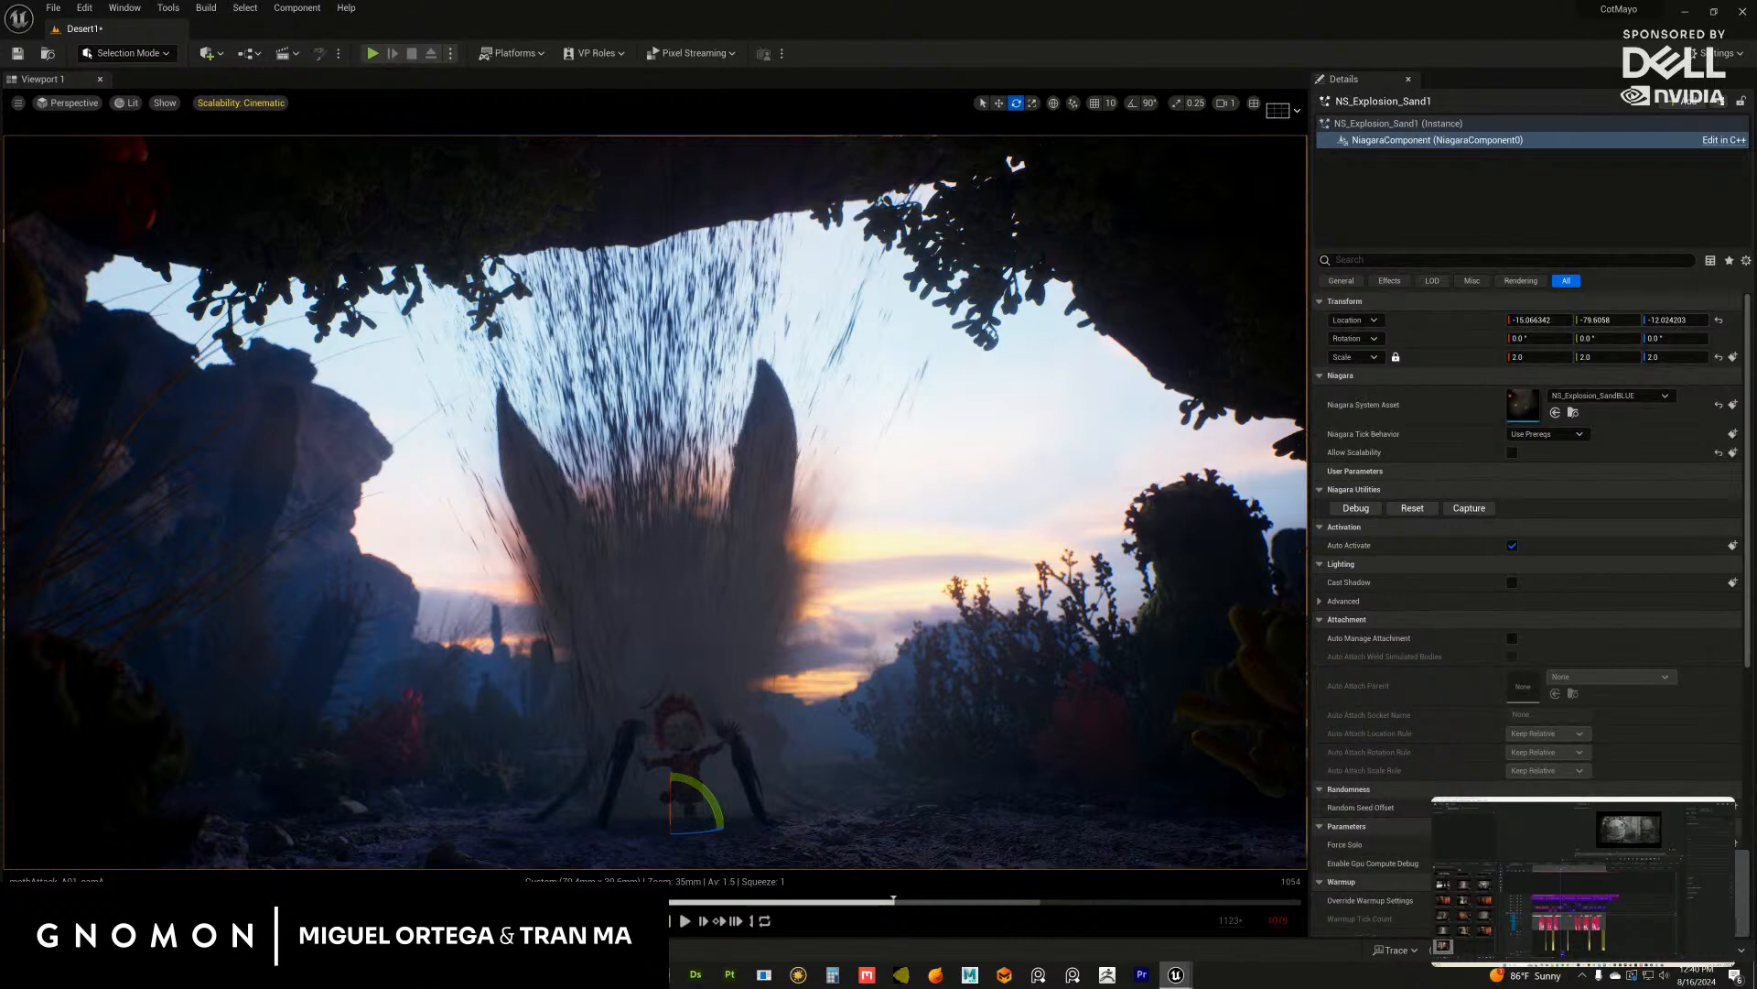
{"action": "key", "text": "Right"}
{"action": "key", "text": "Left"}
{"action": "key", "text": "Left"}
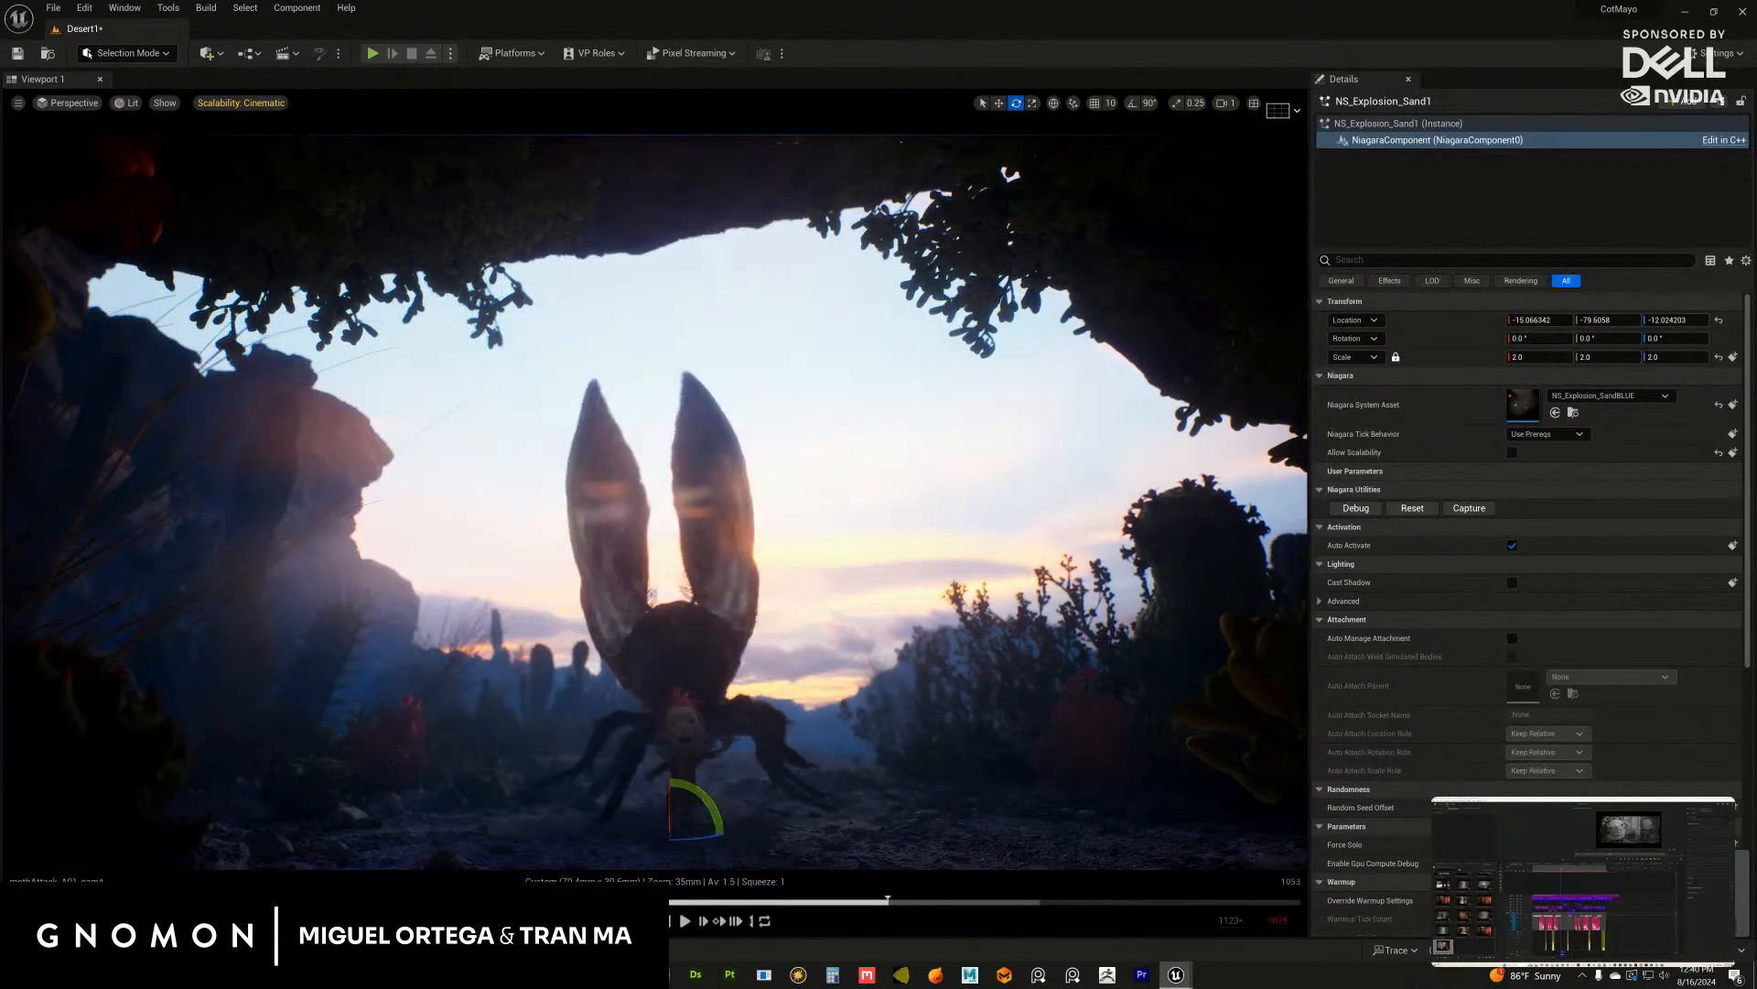
{"action": "key", "text": "Right"}
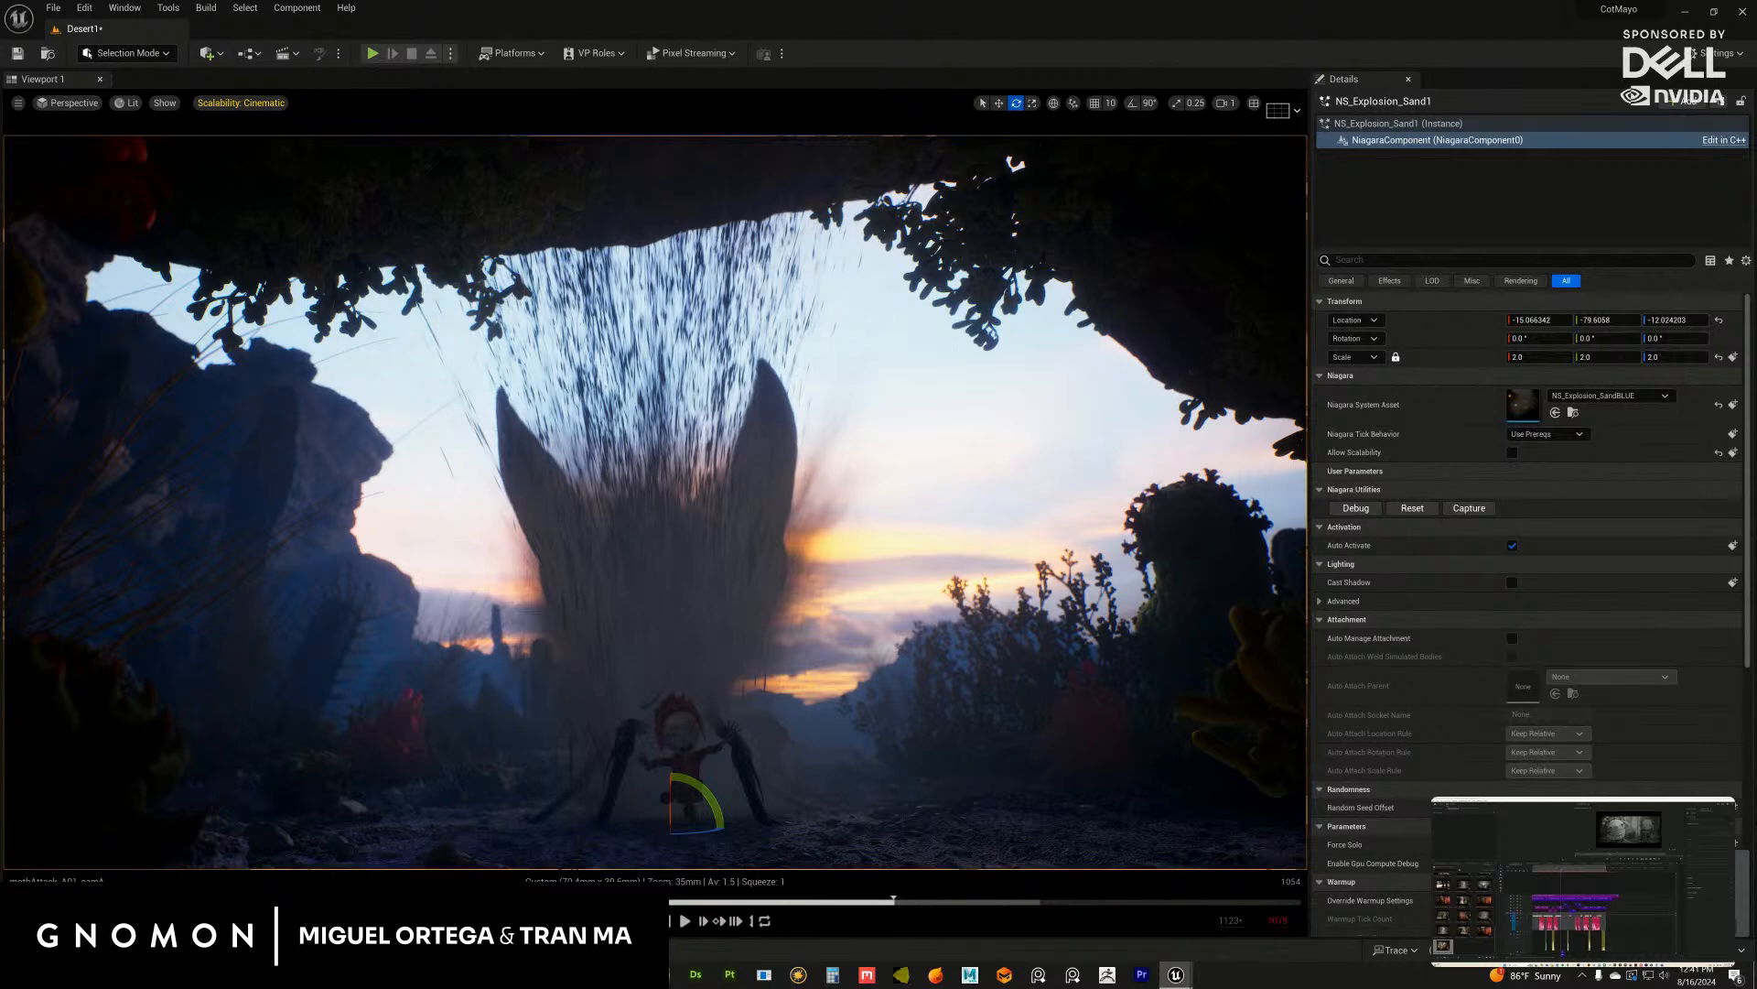
Step: Open the explosion's NS_Explosion_SandBLUE system asset and scrub the shot between frames 1054 and 1056 to check the particles
{"action": "double_click", "coordinate": [1523, 404]}
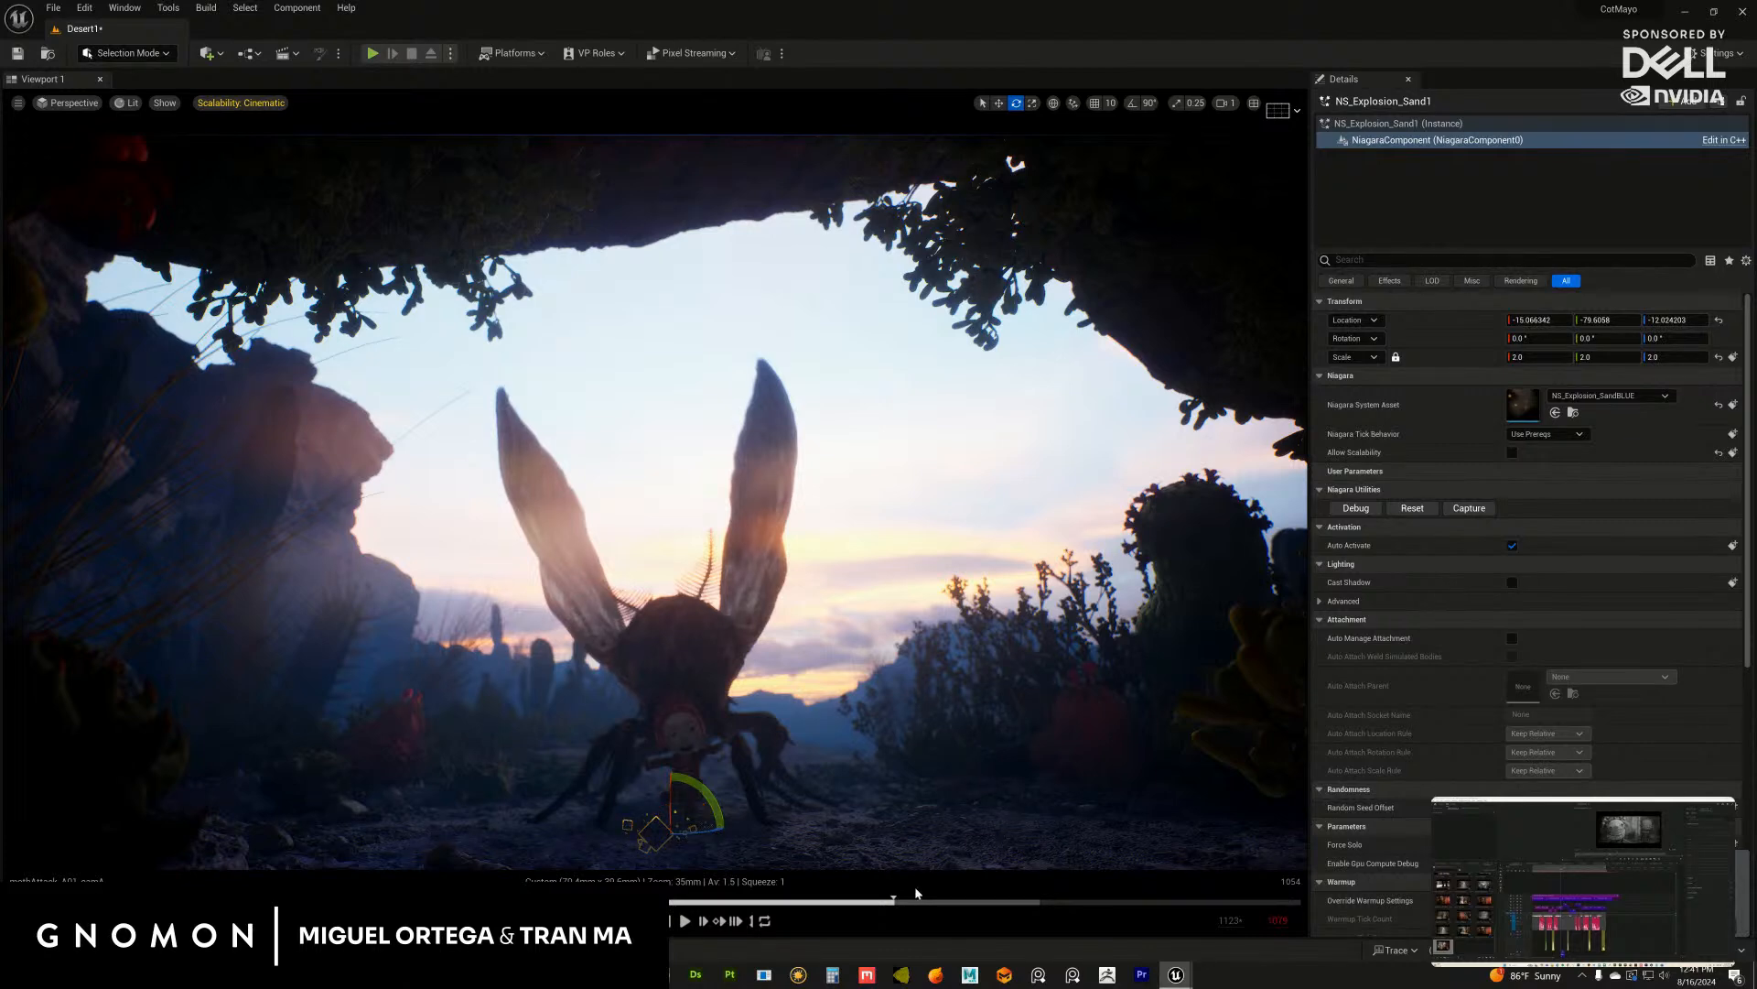
{"action": "mouse_move", "coordinate": [907, 905]}
{"action": "left_mouse_down"}
{"action": "mouse_move", "coordinate": [927, 901]}
{"action": "mouse_move", "coordinate": [906, 903]}
{"action": "left_mouse_up"}
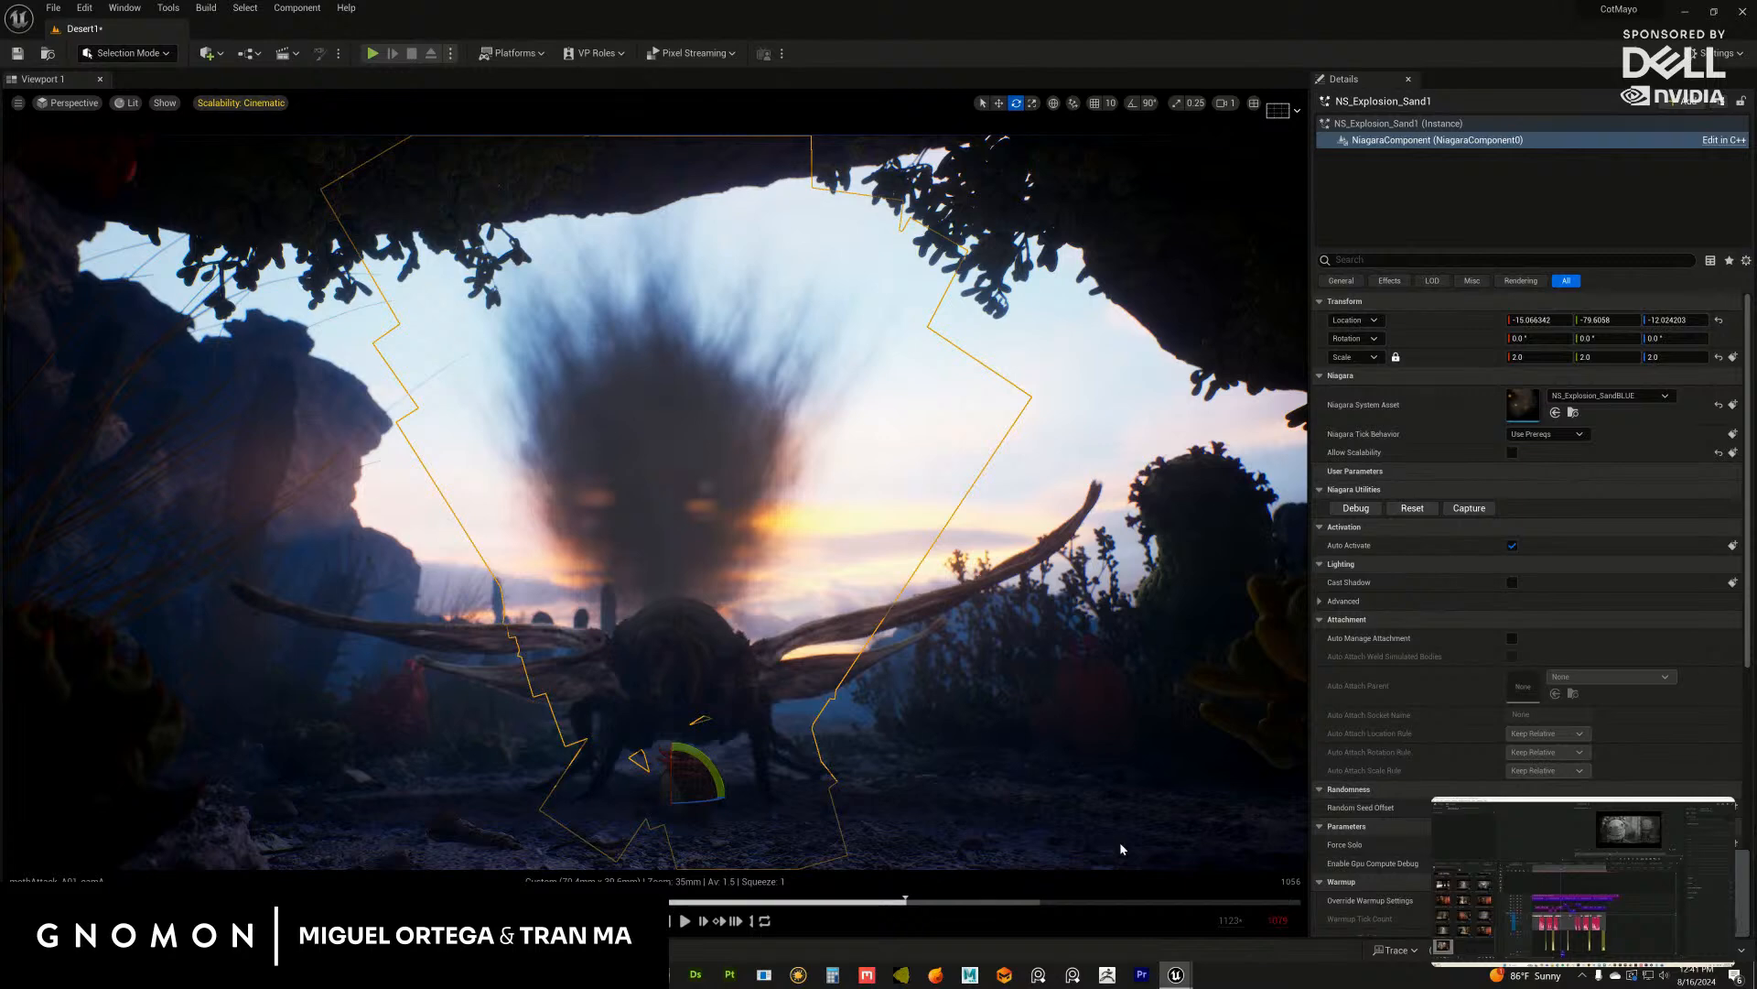
{"action": "mouse_move", "coordinate": [921, 907]}
{"action": "left_mouse_down"}
{"action": "mouse_move", "coordinate": [888, 908]}
{"action": "mouse_move", "coordinate": [903, 900]}
{"action": "left_mouse_up"}
{"action": "left_click", "coordinate": [900, 904]}
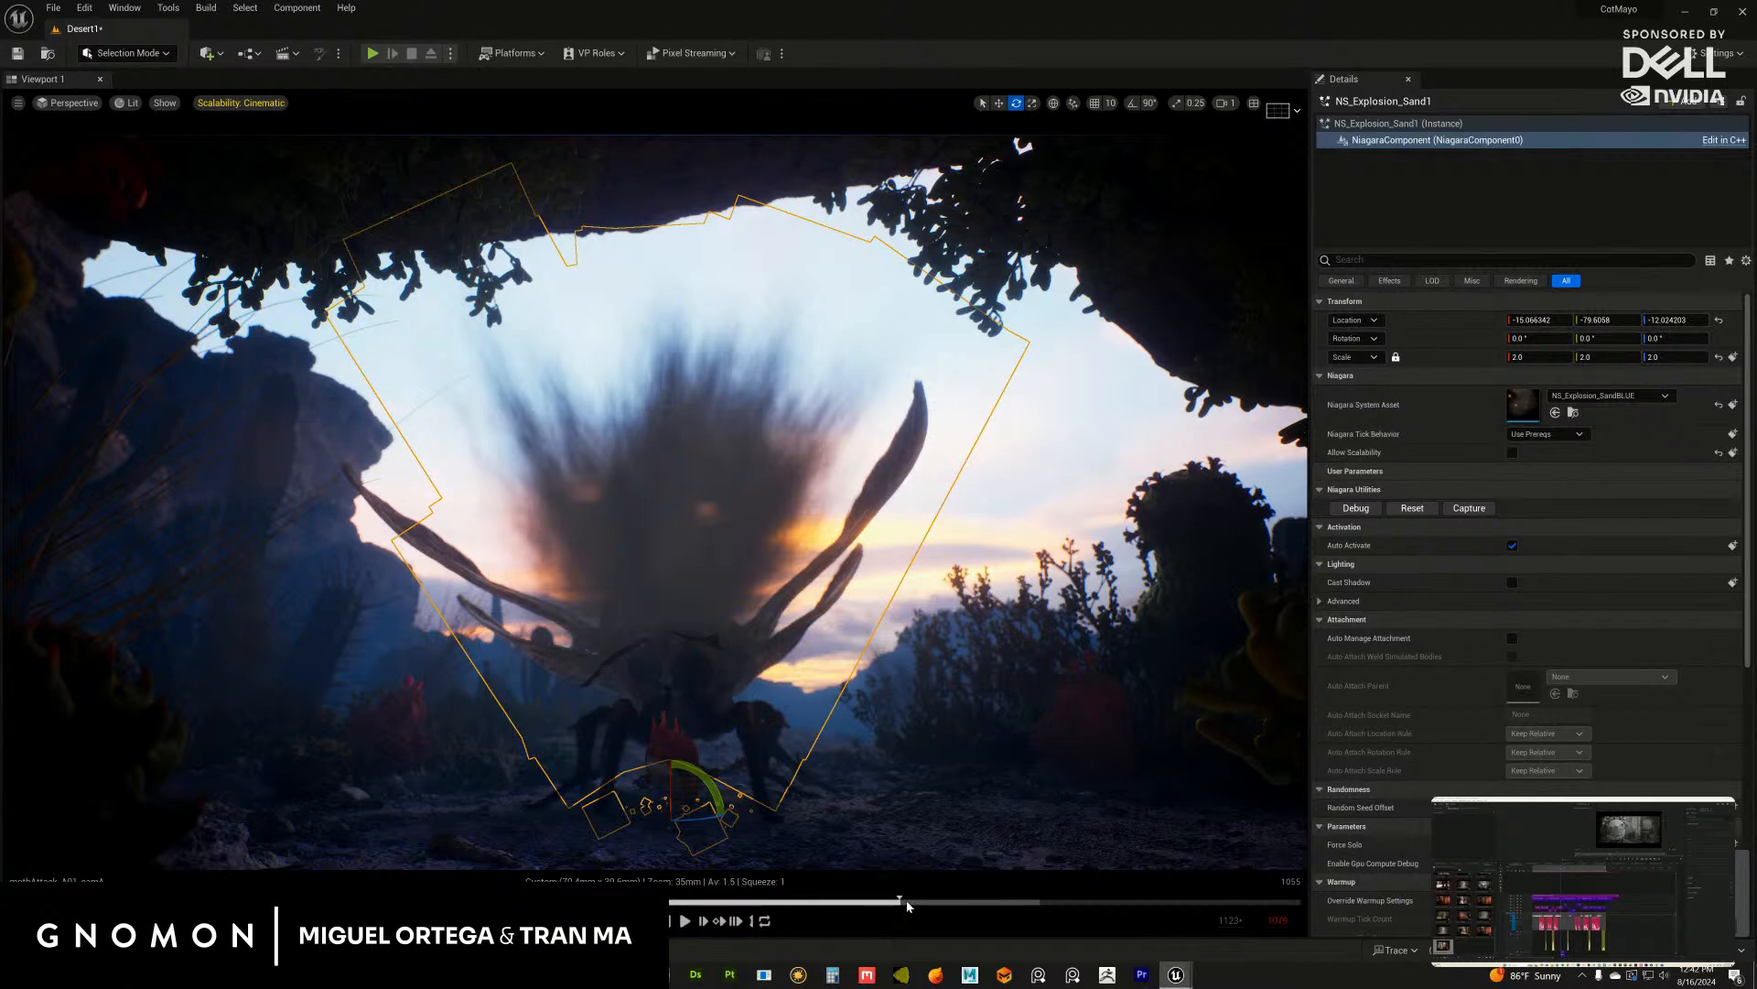
{"action": "mouse_move", "coordinate": [907, 906]}
{"action": "left_mouse_down"}
{"action": "mouse_move", "coordinate": [936, 904]}
{"action": "mouse_move", "coordinate": [905, 903]}
{"action": "left_mouse_up"}
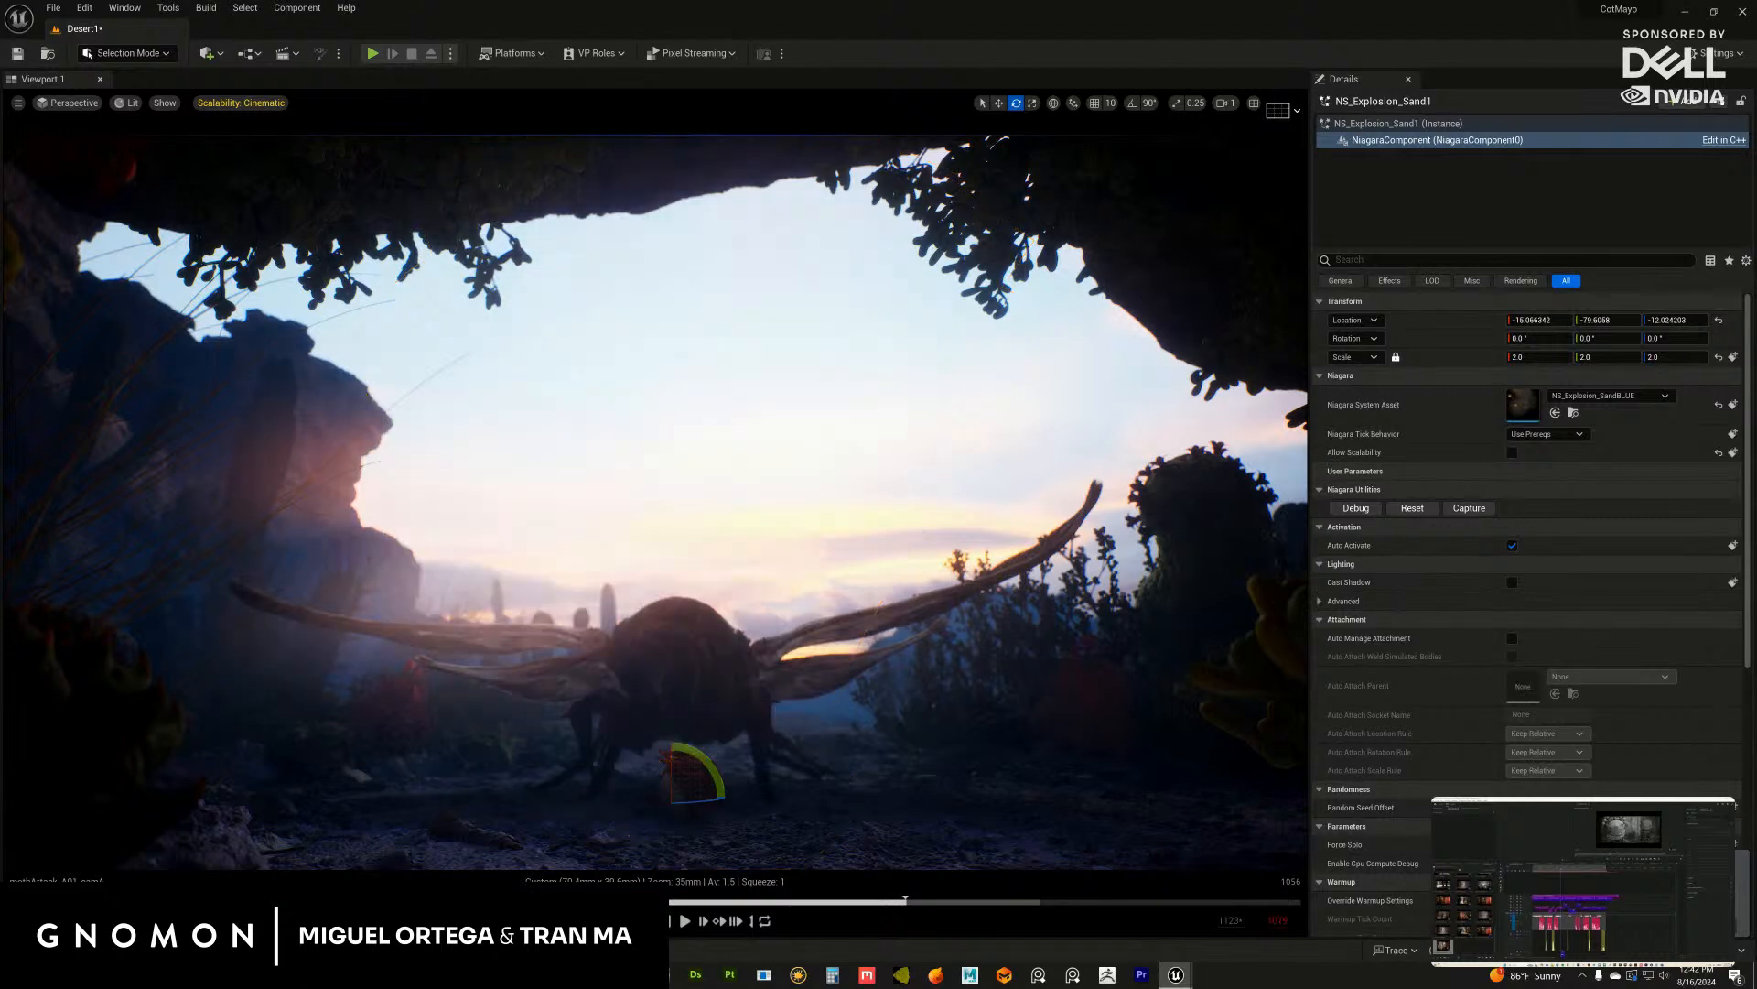
Step: Scrub the shot from frame 1056 to 1062 and back to frame 1040 to review the sand explosion behind the moth
{"action": "left_click_drag", "start_coordinate": [907, 903], "coordinate": [945, 905]}
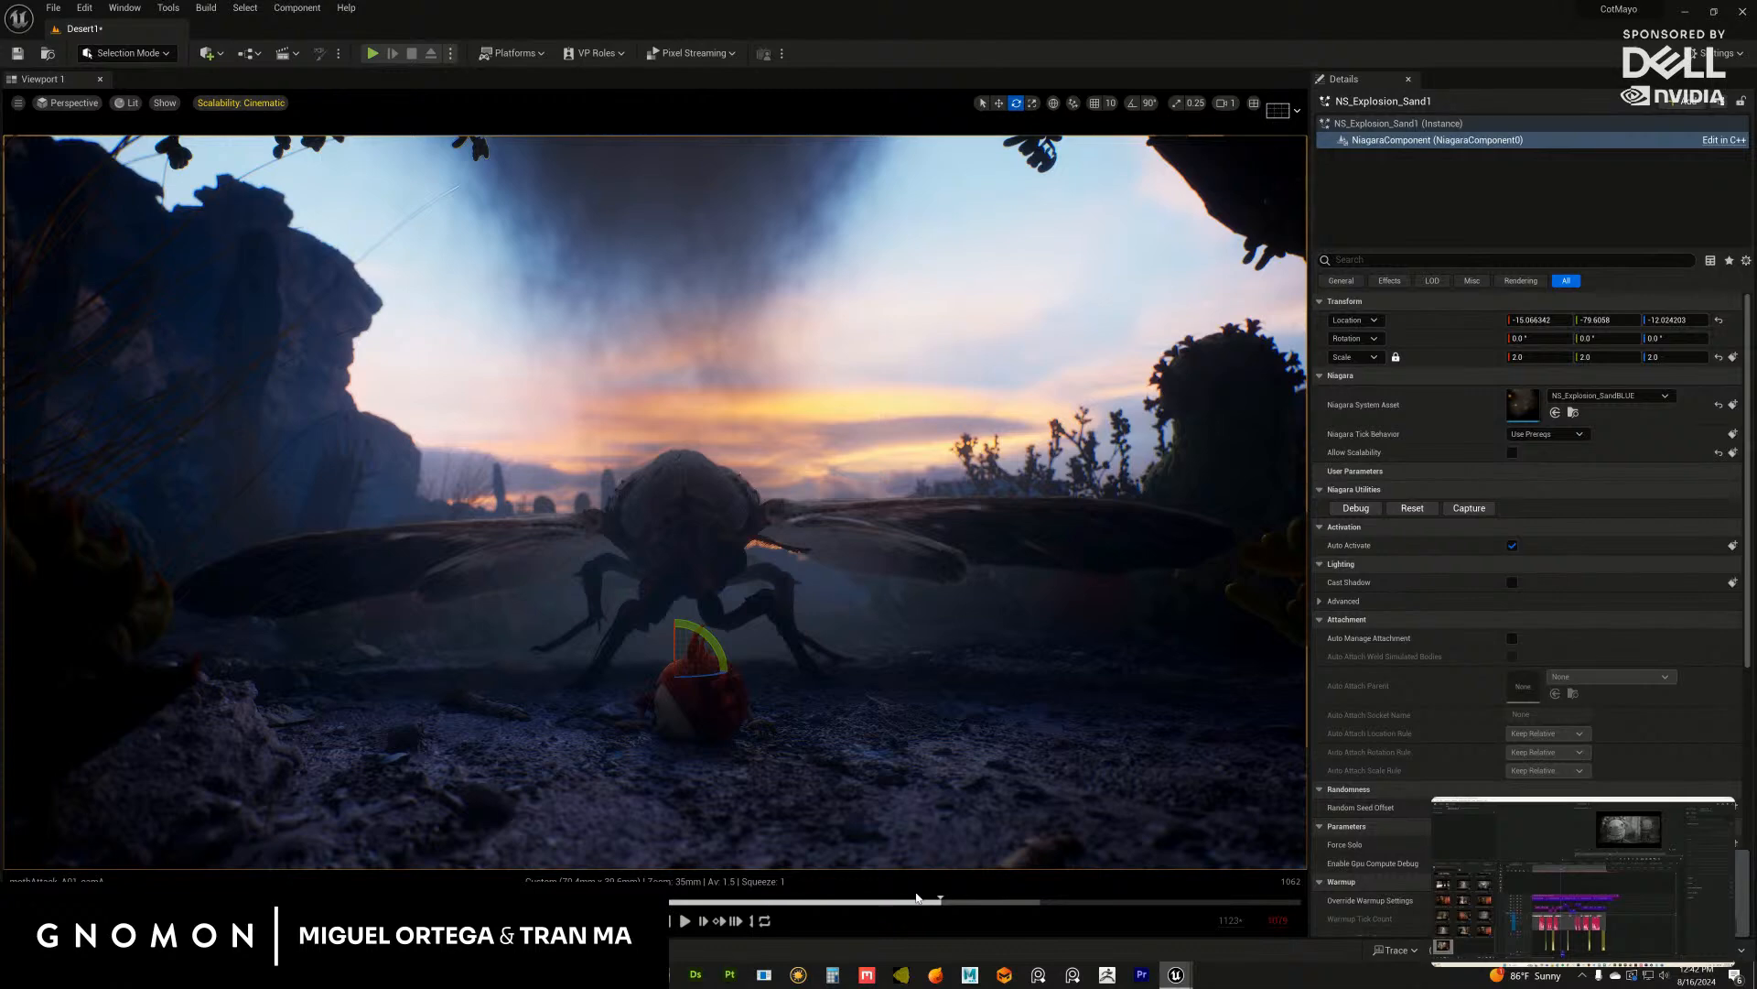
{"action": "left_click", "coordinate": [917, 901]}
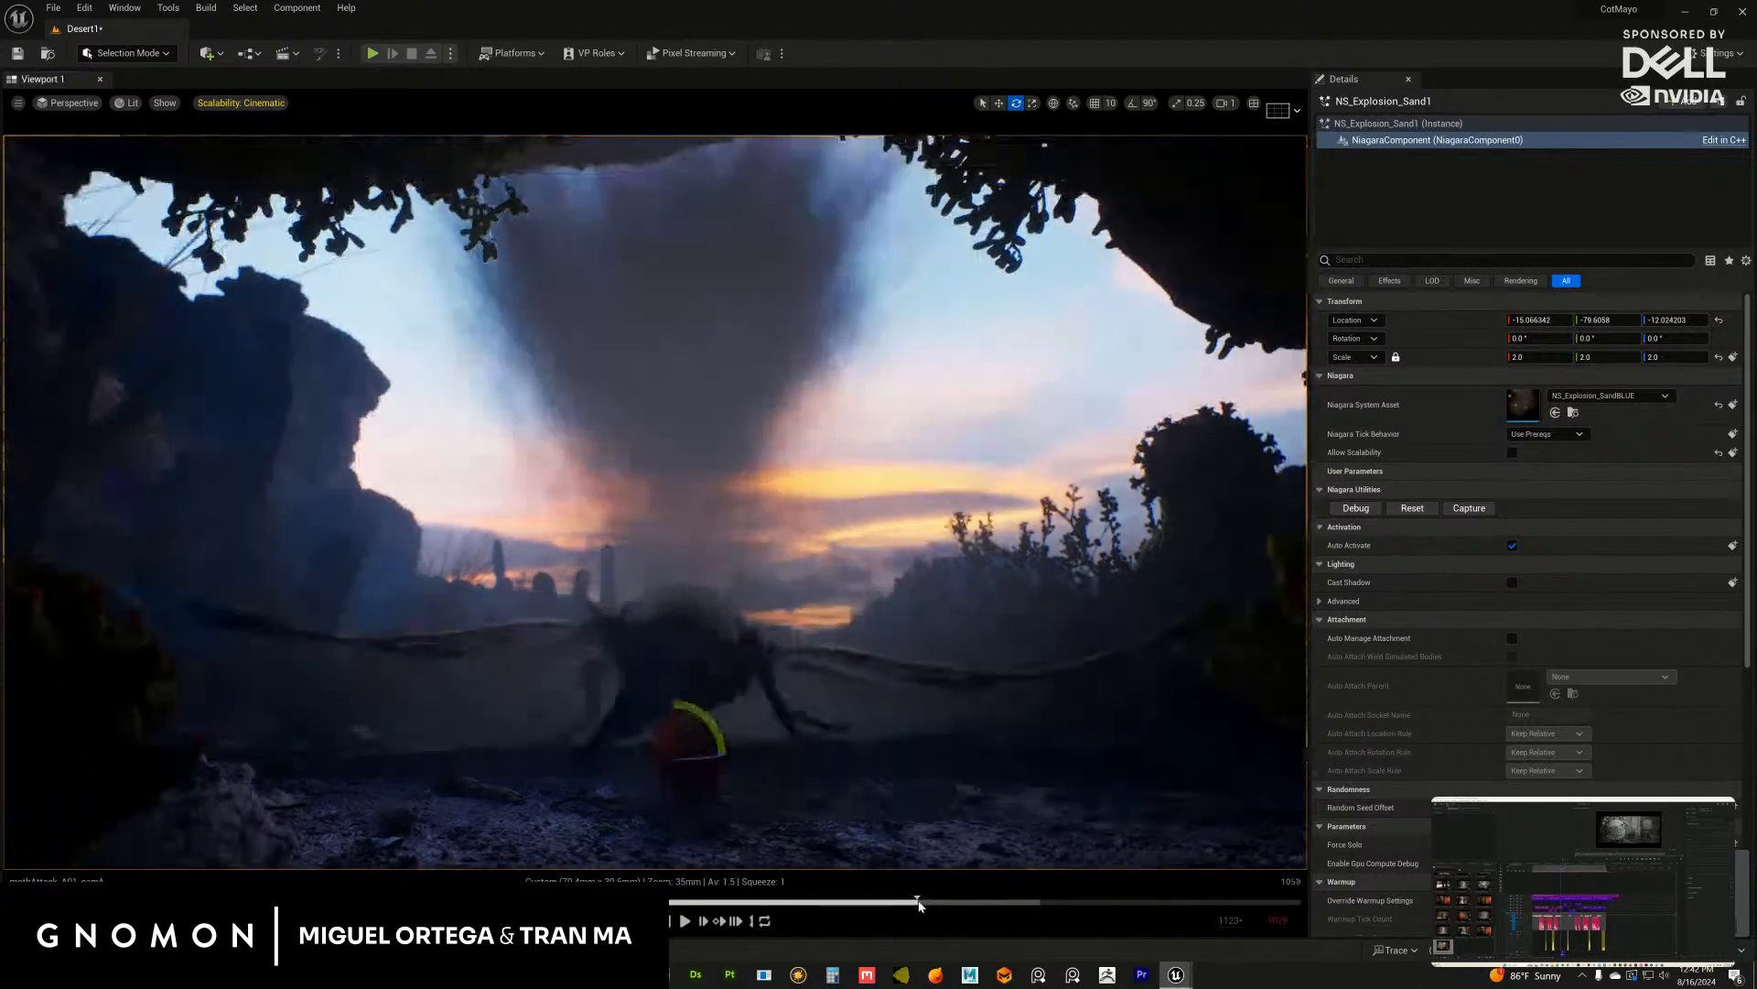
{"action": "mouse_move", "coordinate": [920, 905]}
{"action": "left_mouse_down"}
{"action": "mouse_move", "coordinate": [1012, 894]}
{"action": "mouse_move", "coordinate": [915, 896]}
{"action": "mouse_move", "coordinate": [940, 896]}
{"action": "left_mouse_up"}
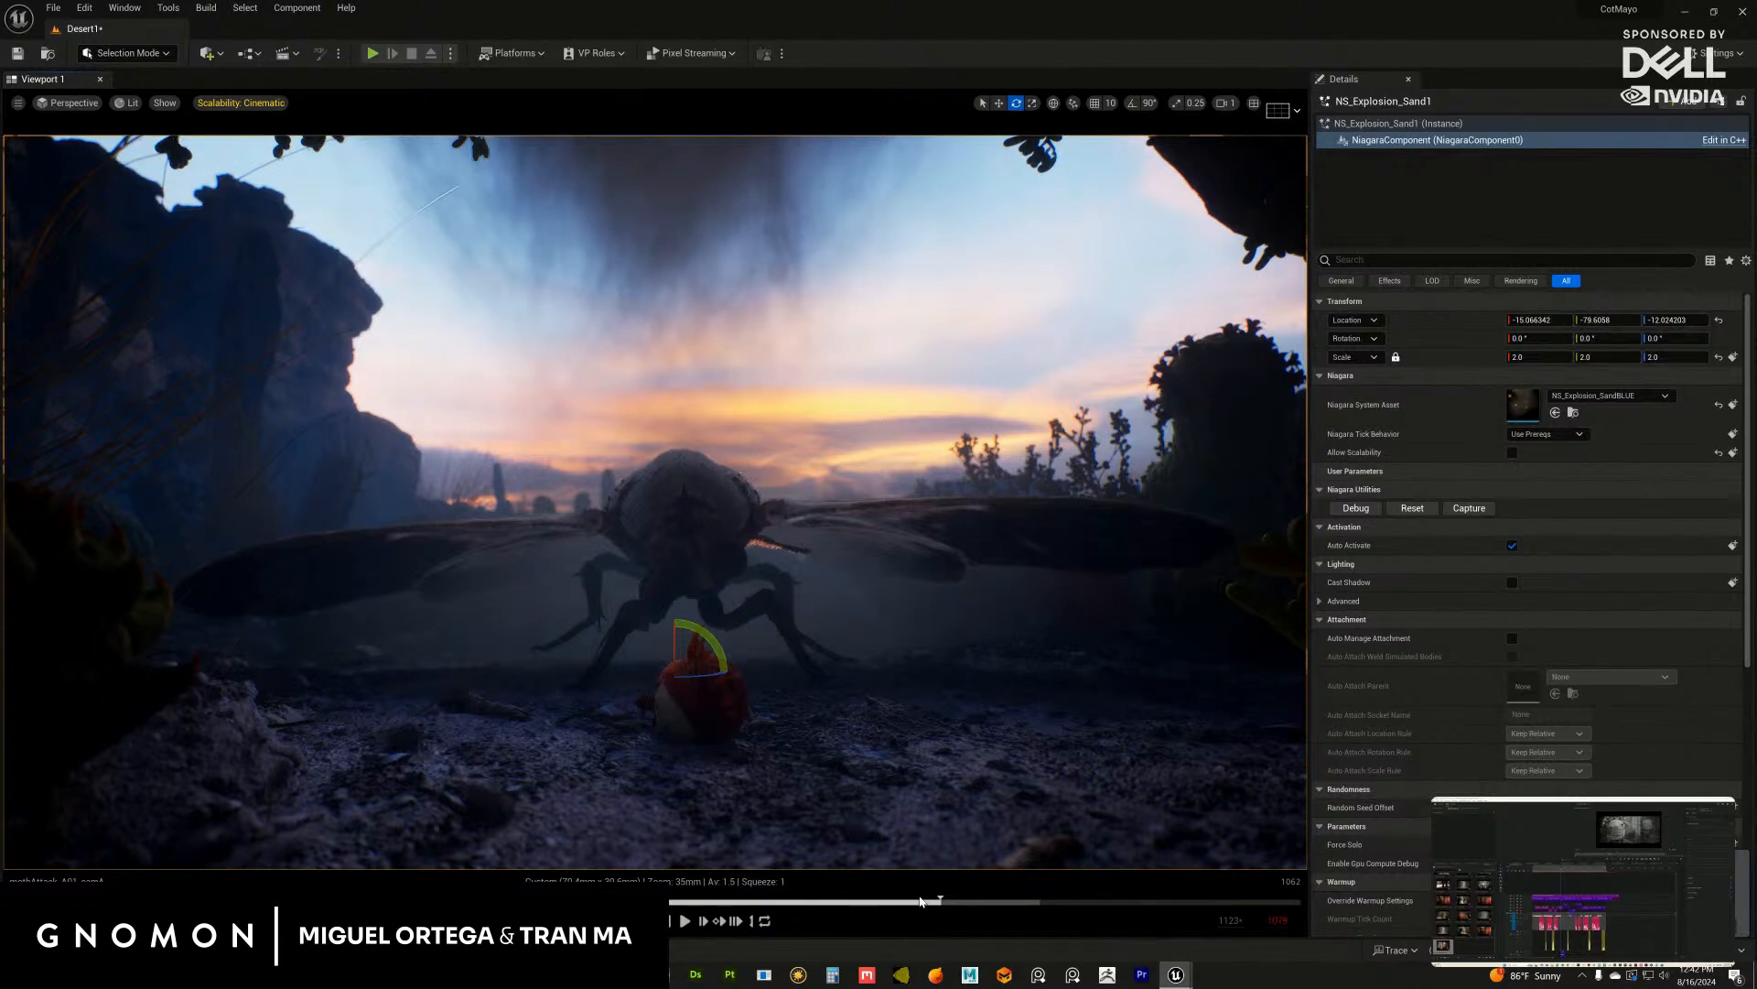
{"action": "left_click_drag", "start_coordinate": [919, 902], "coordinate": [817, 894]}
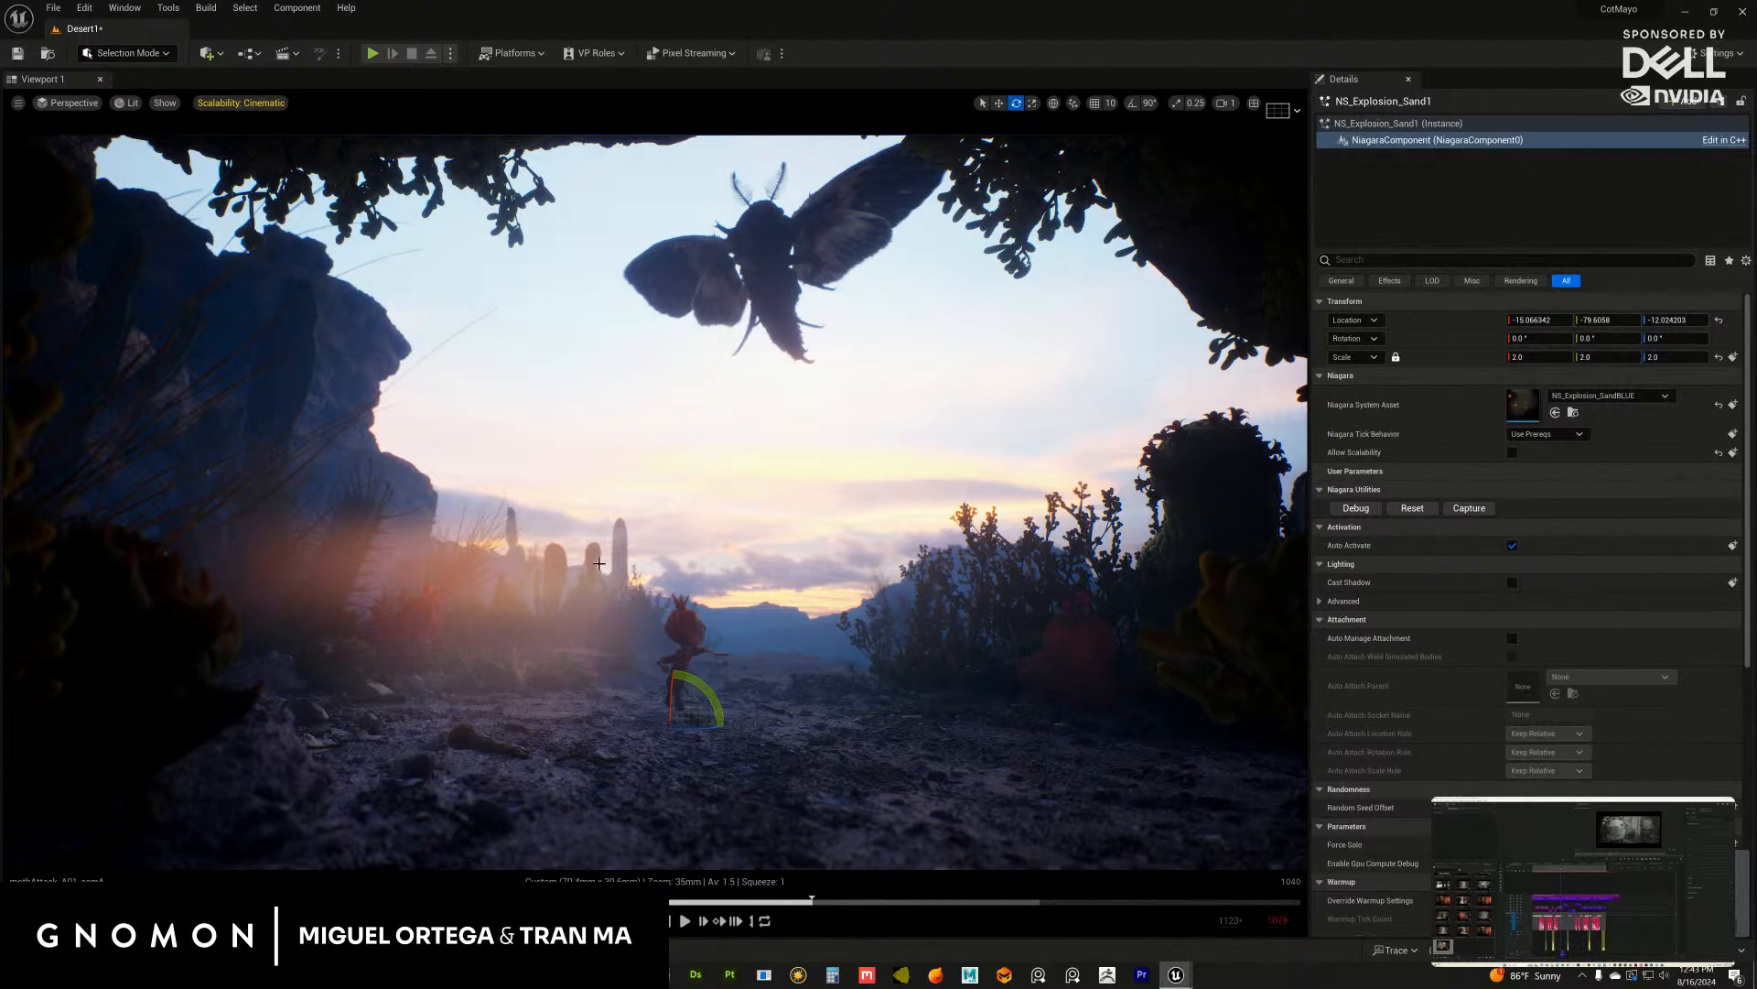
Step: Select the moth in the viewport, save all changes and launch Substance 3D Painter
{"action": "left_click", "coordinate": [680, 279]}
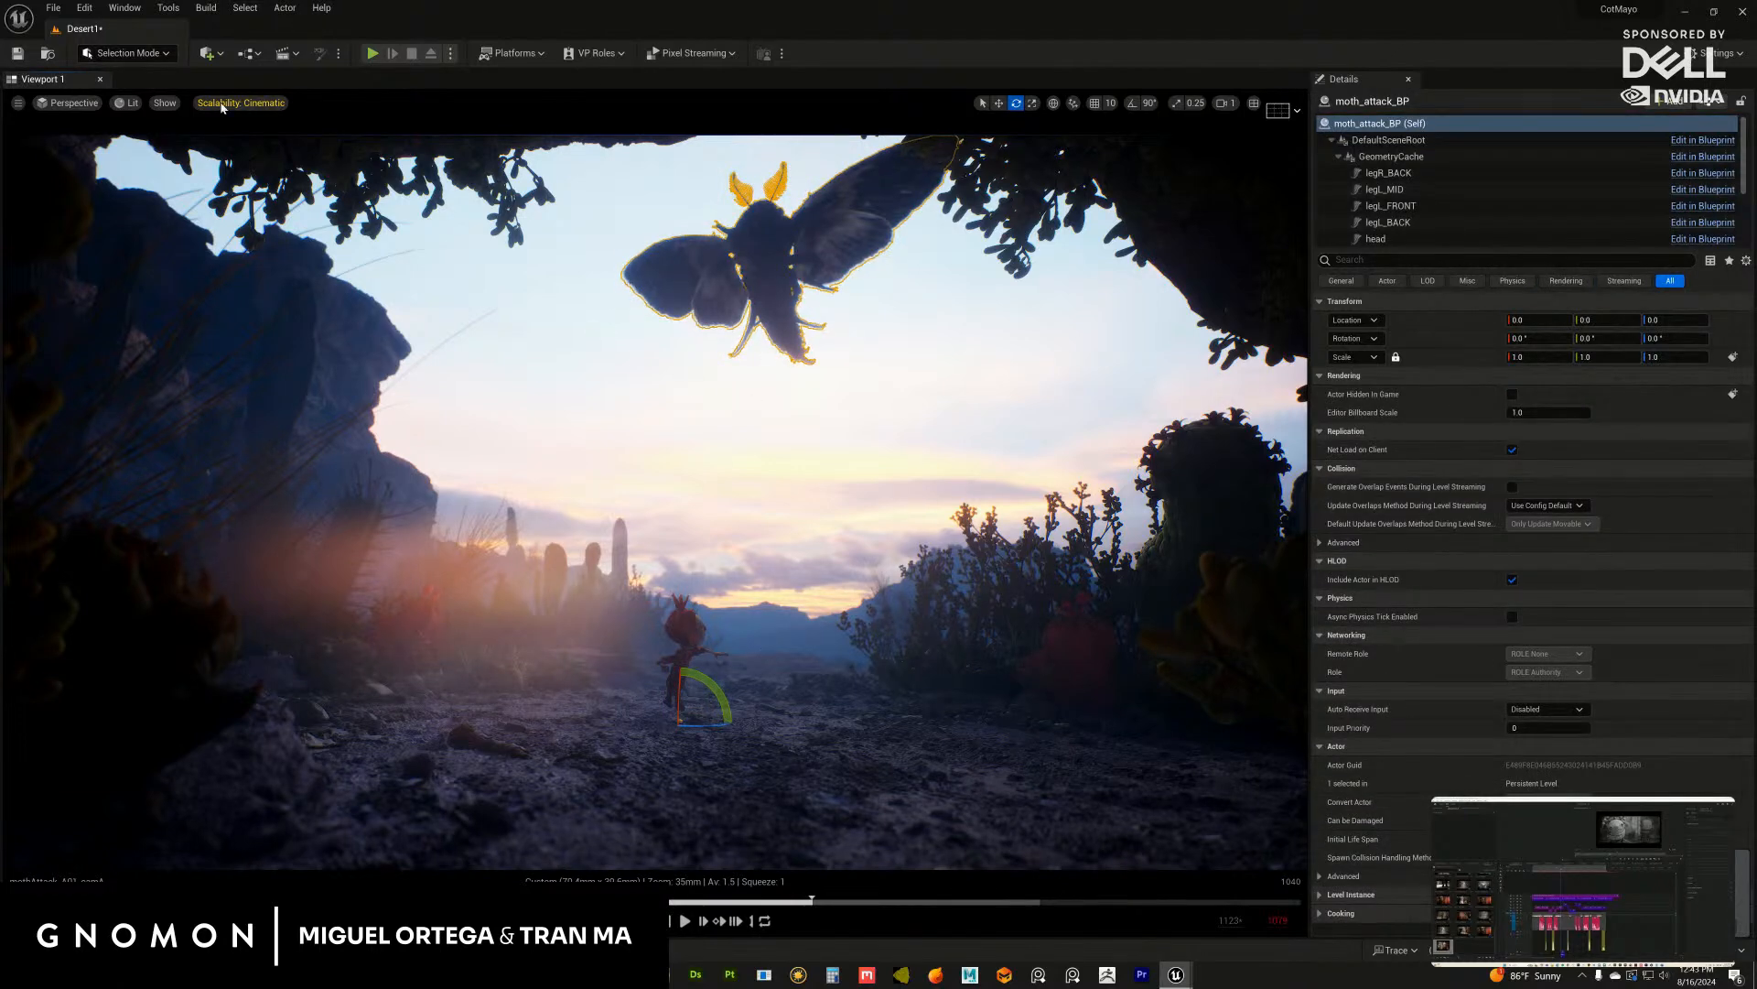
{"action": "left_click", "coordinate": [53, 8]}
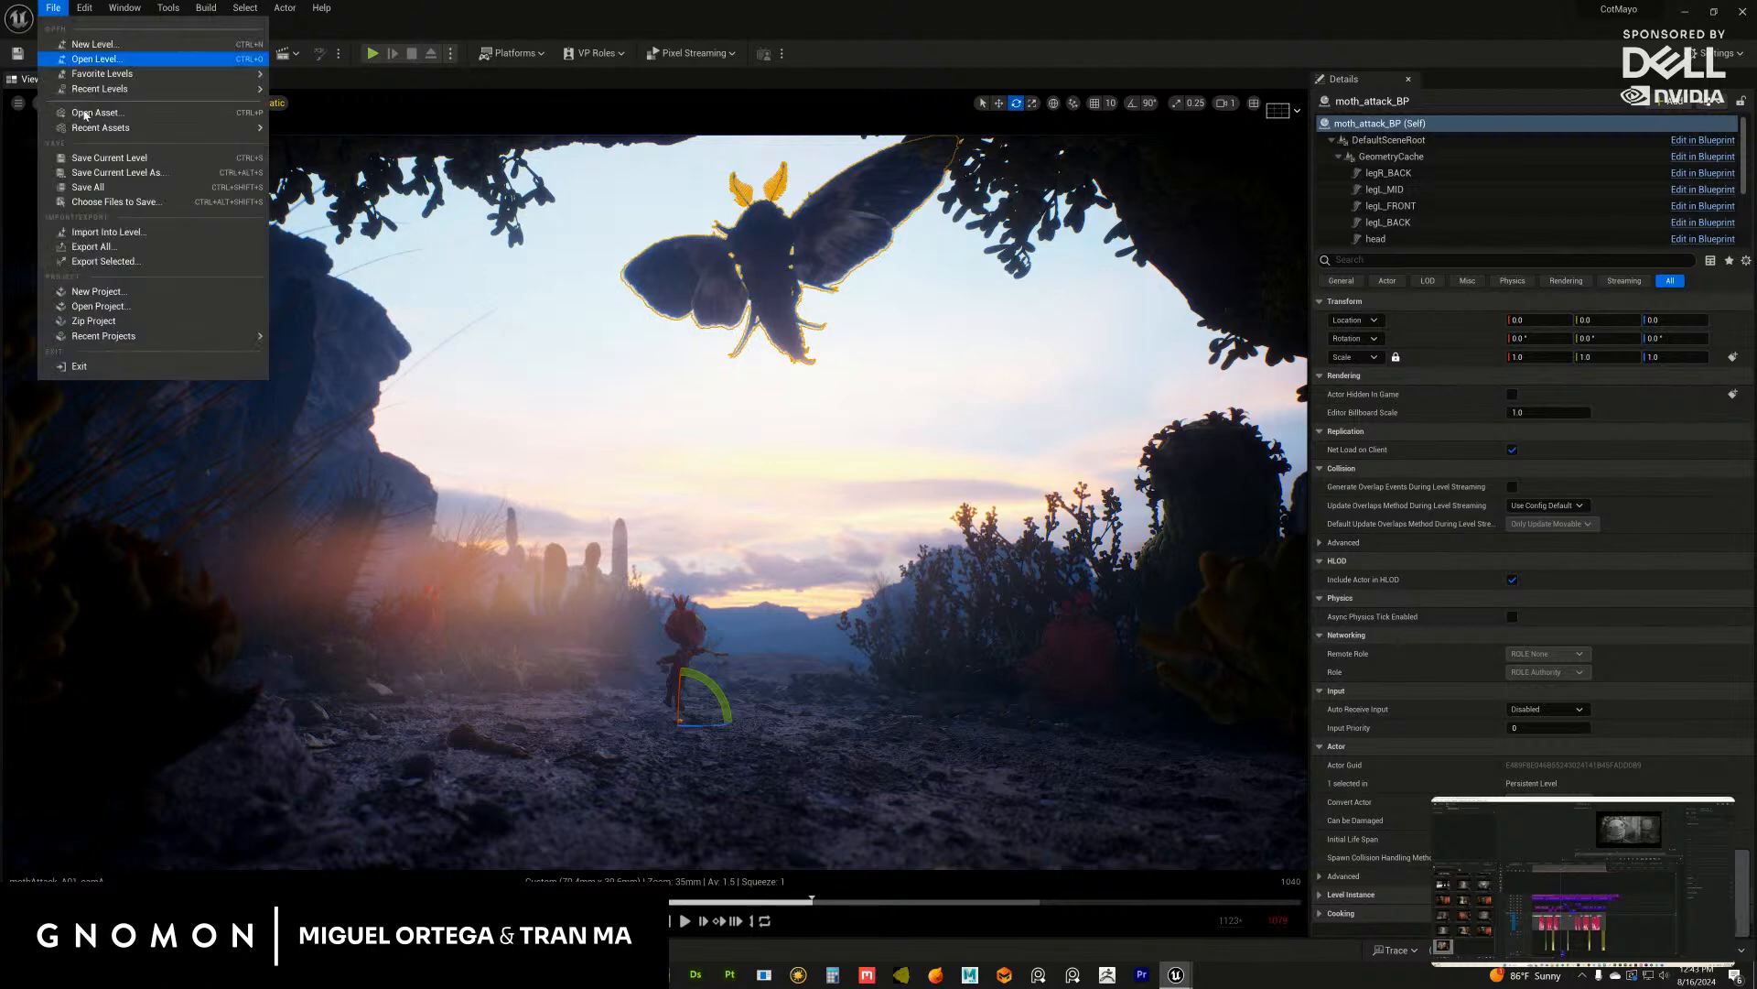
{"action": "left_click", "coordinate": [88, 187]}
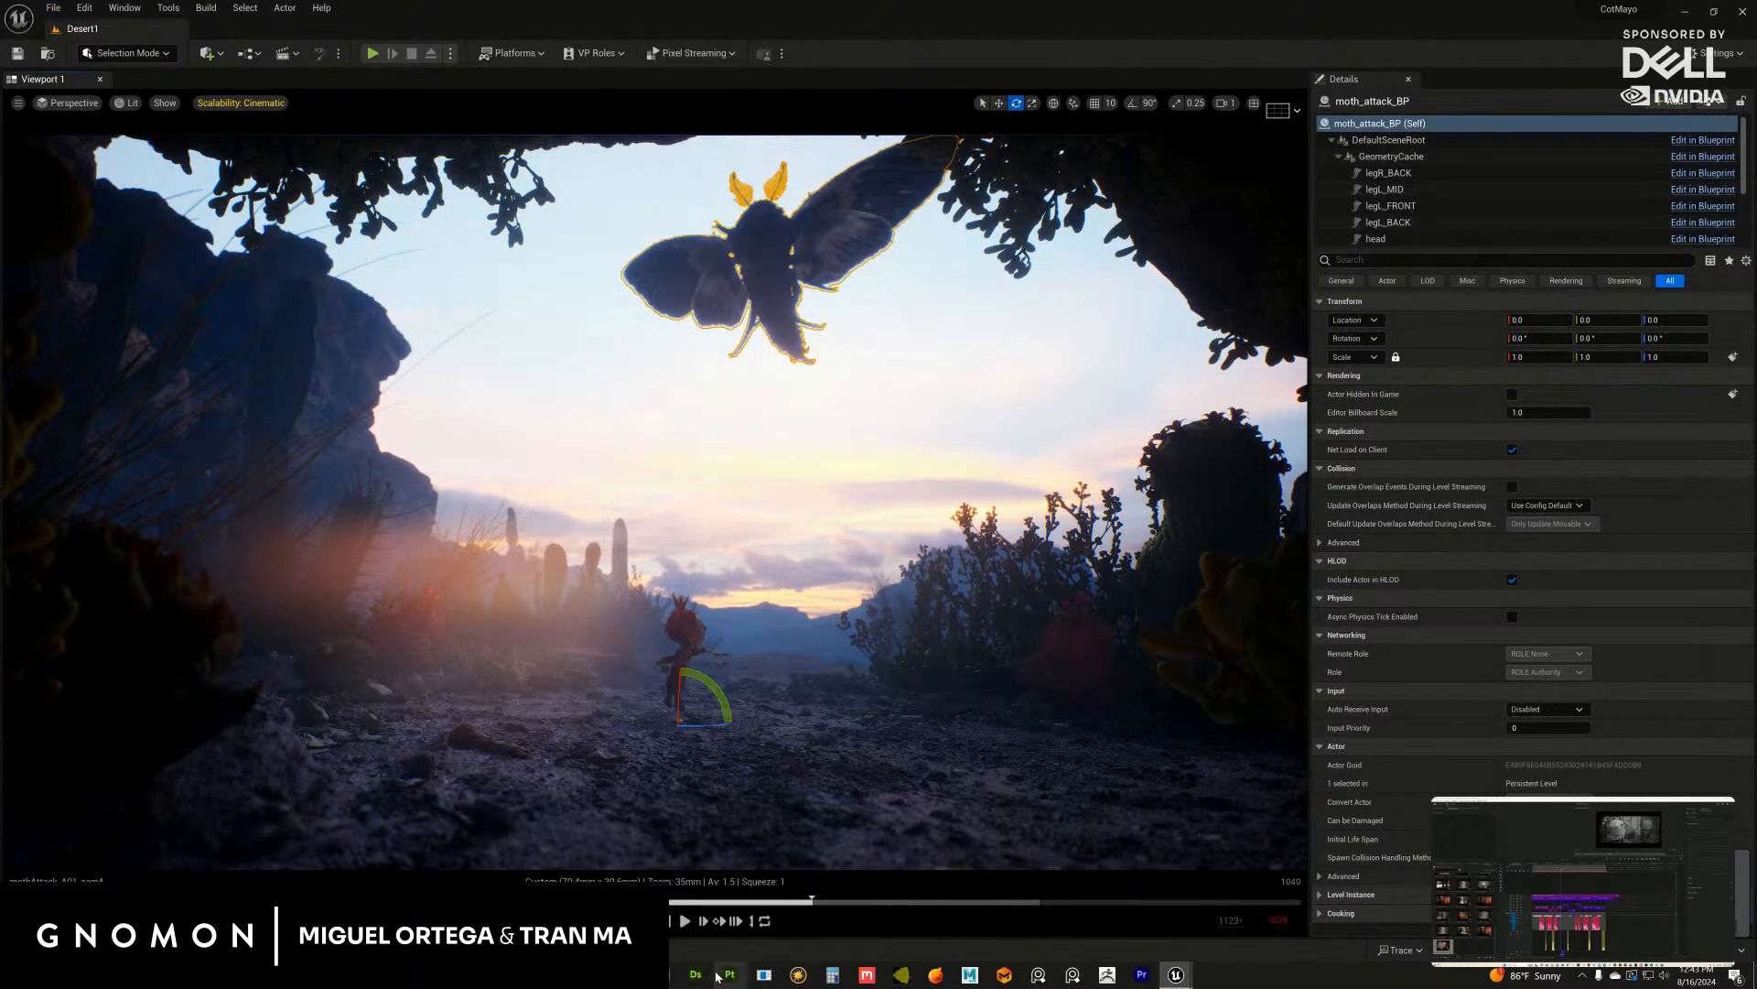
{"action": "left_click", "coordinate": [729, 975]}
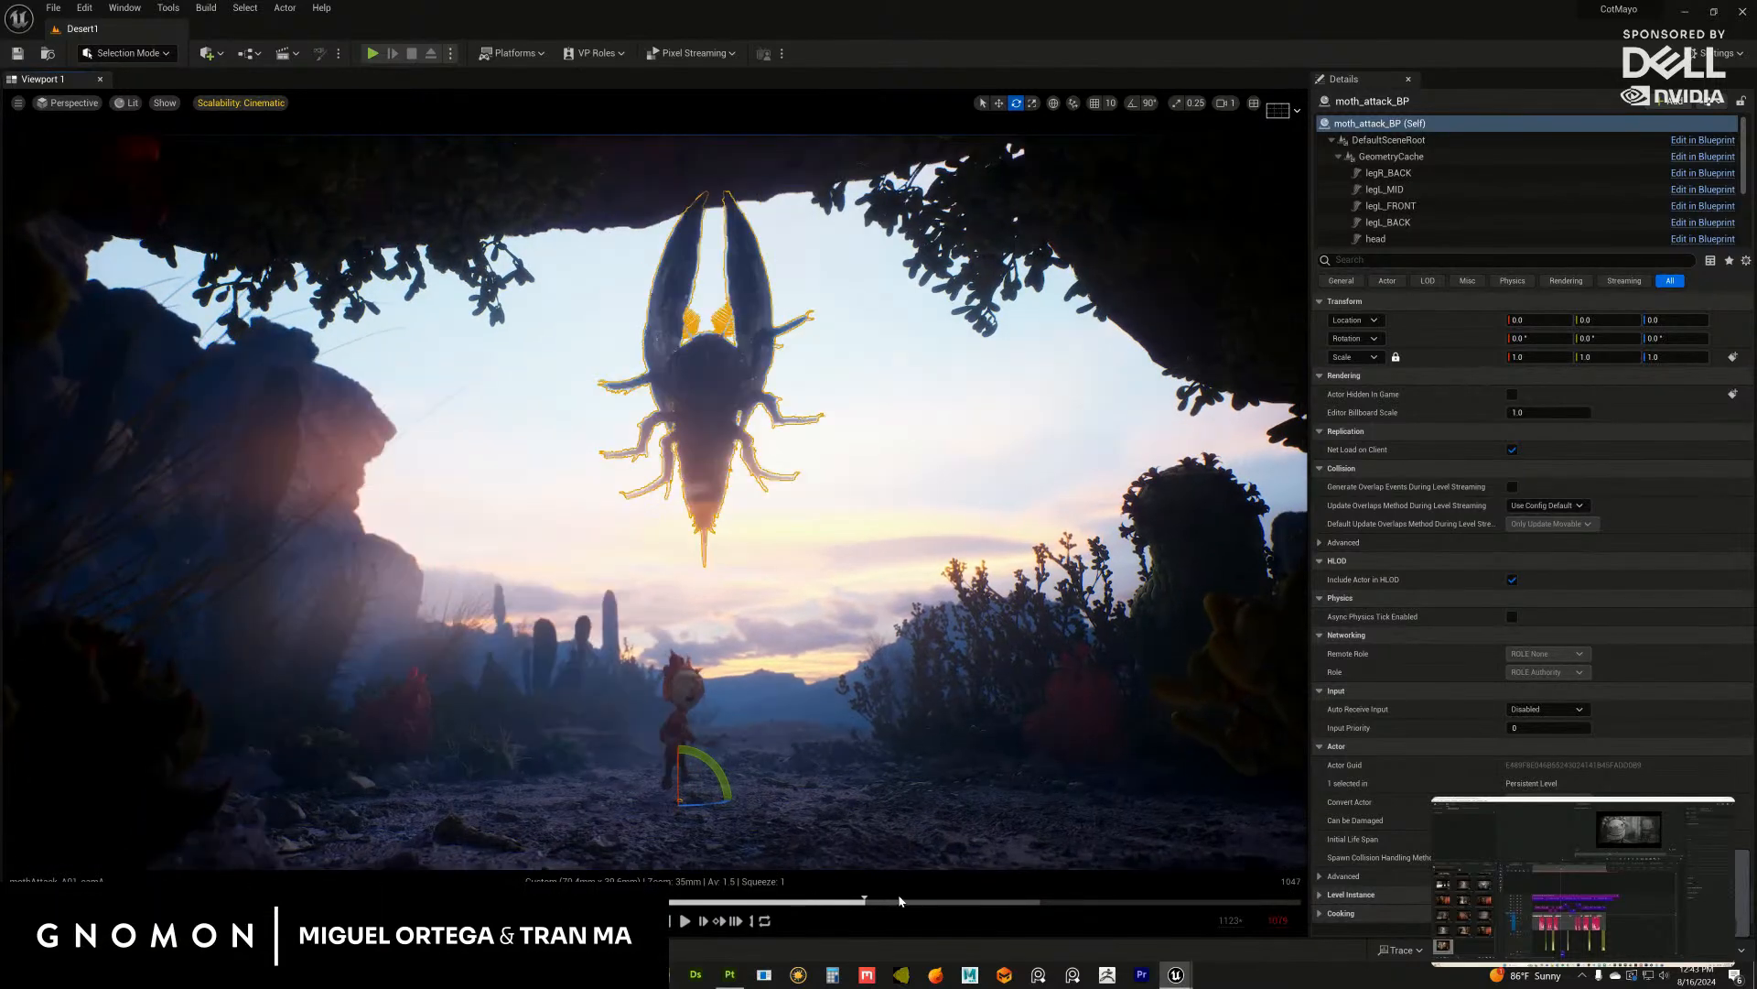
Step: Scrub the moth attack to frame 1043 and hide the gizmo and selection outline in the viewport with Game View
{"action": "left_click_drag", "start_coordinate": [924, 900], "coordinate": [933, 897]}
{"action": "left_click_drag", "start_coordinate": [933, 897], "coordinate": [829, 895]}
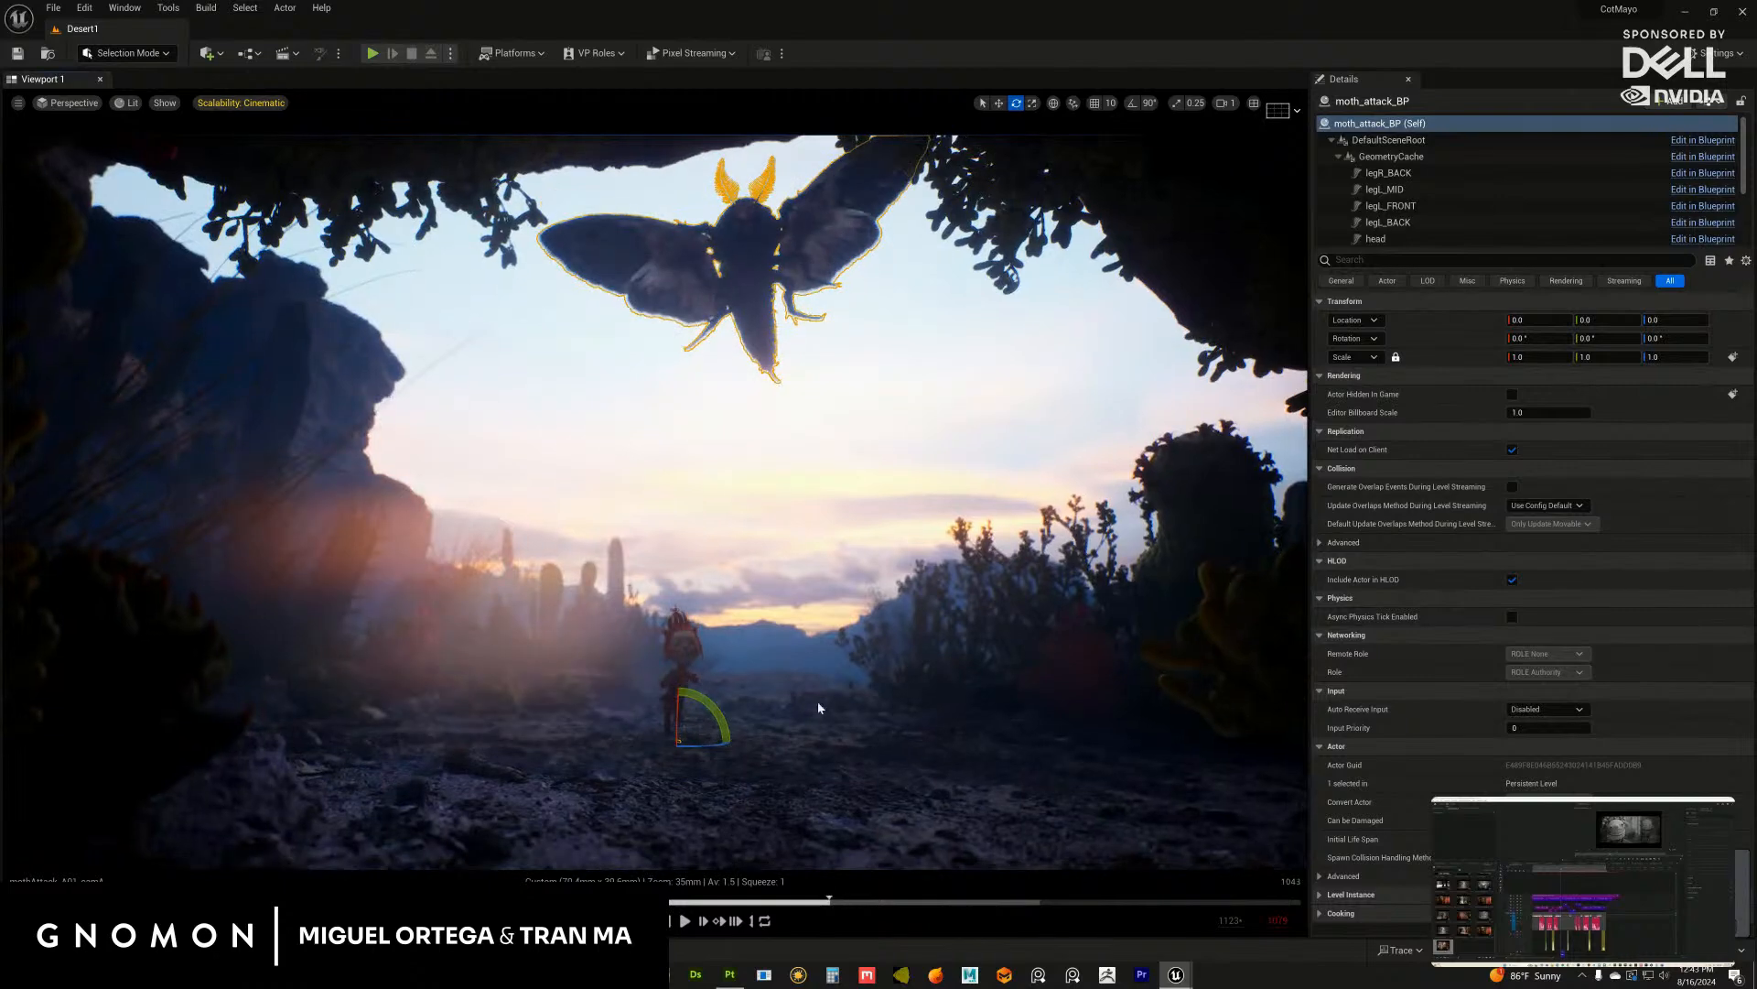
{"action": "key", "text": "g"}
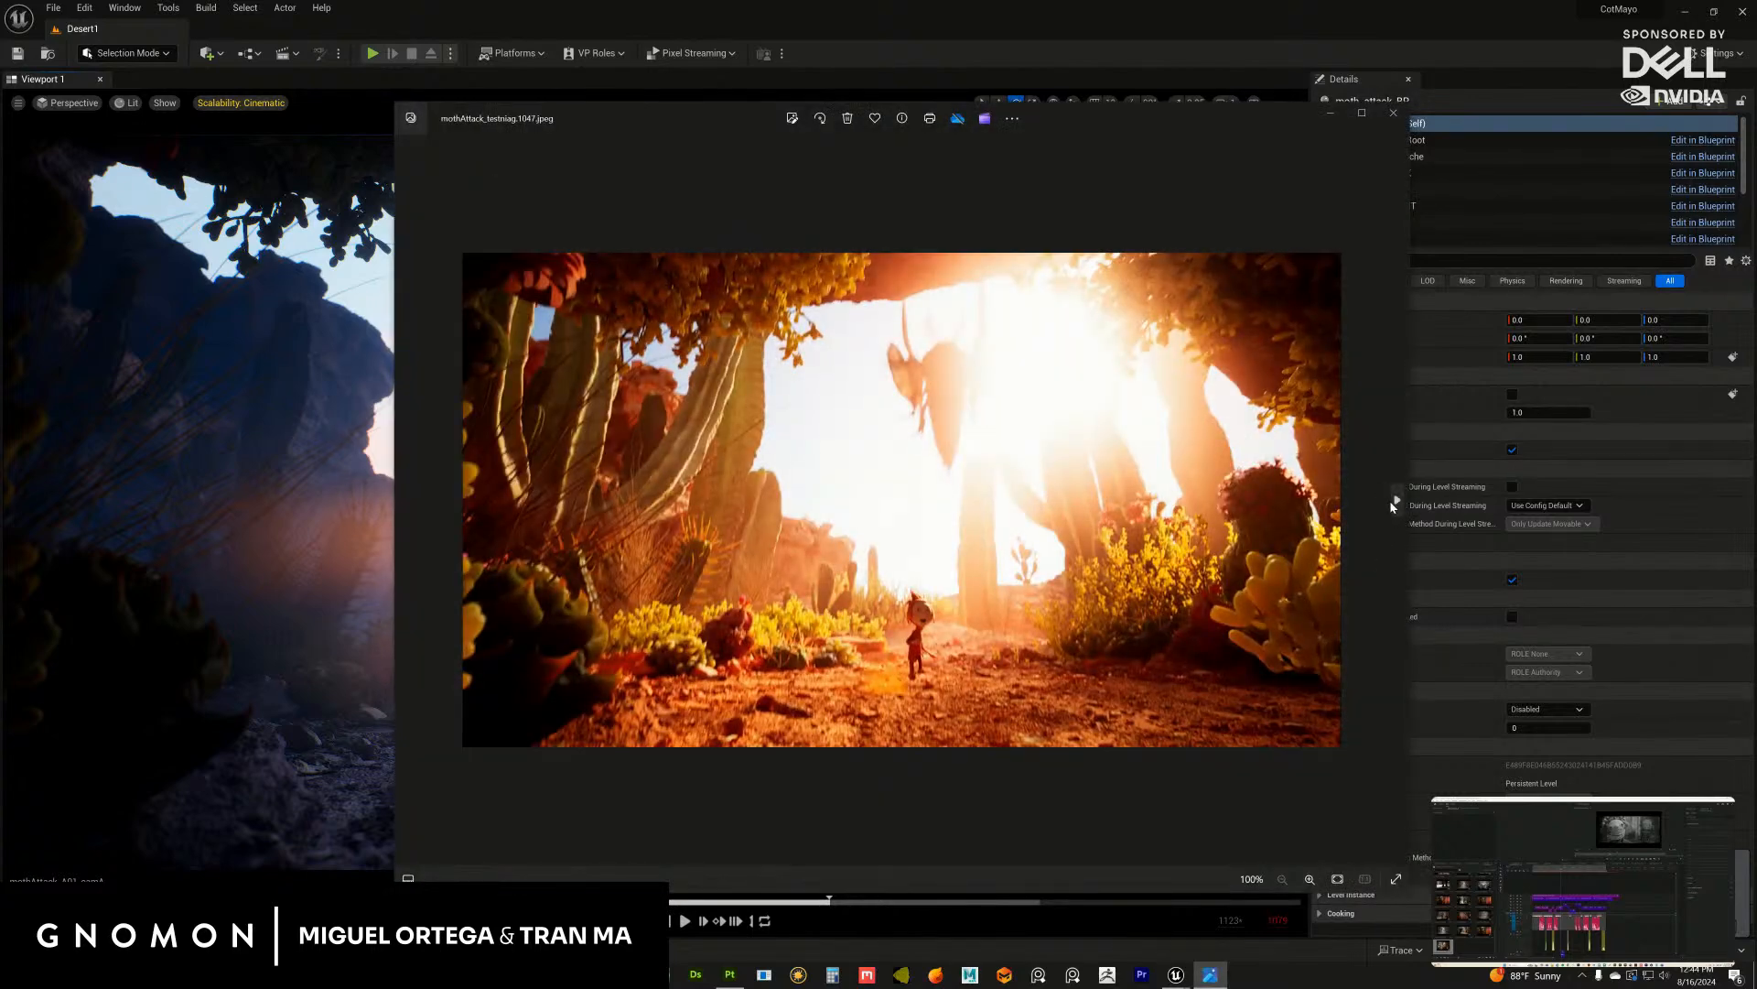
Step: Examine the rendered moth attack test images in sequence from frame 1047 to frame 1057
{"action": "left_click", "coordinate": [1395, 500]}
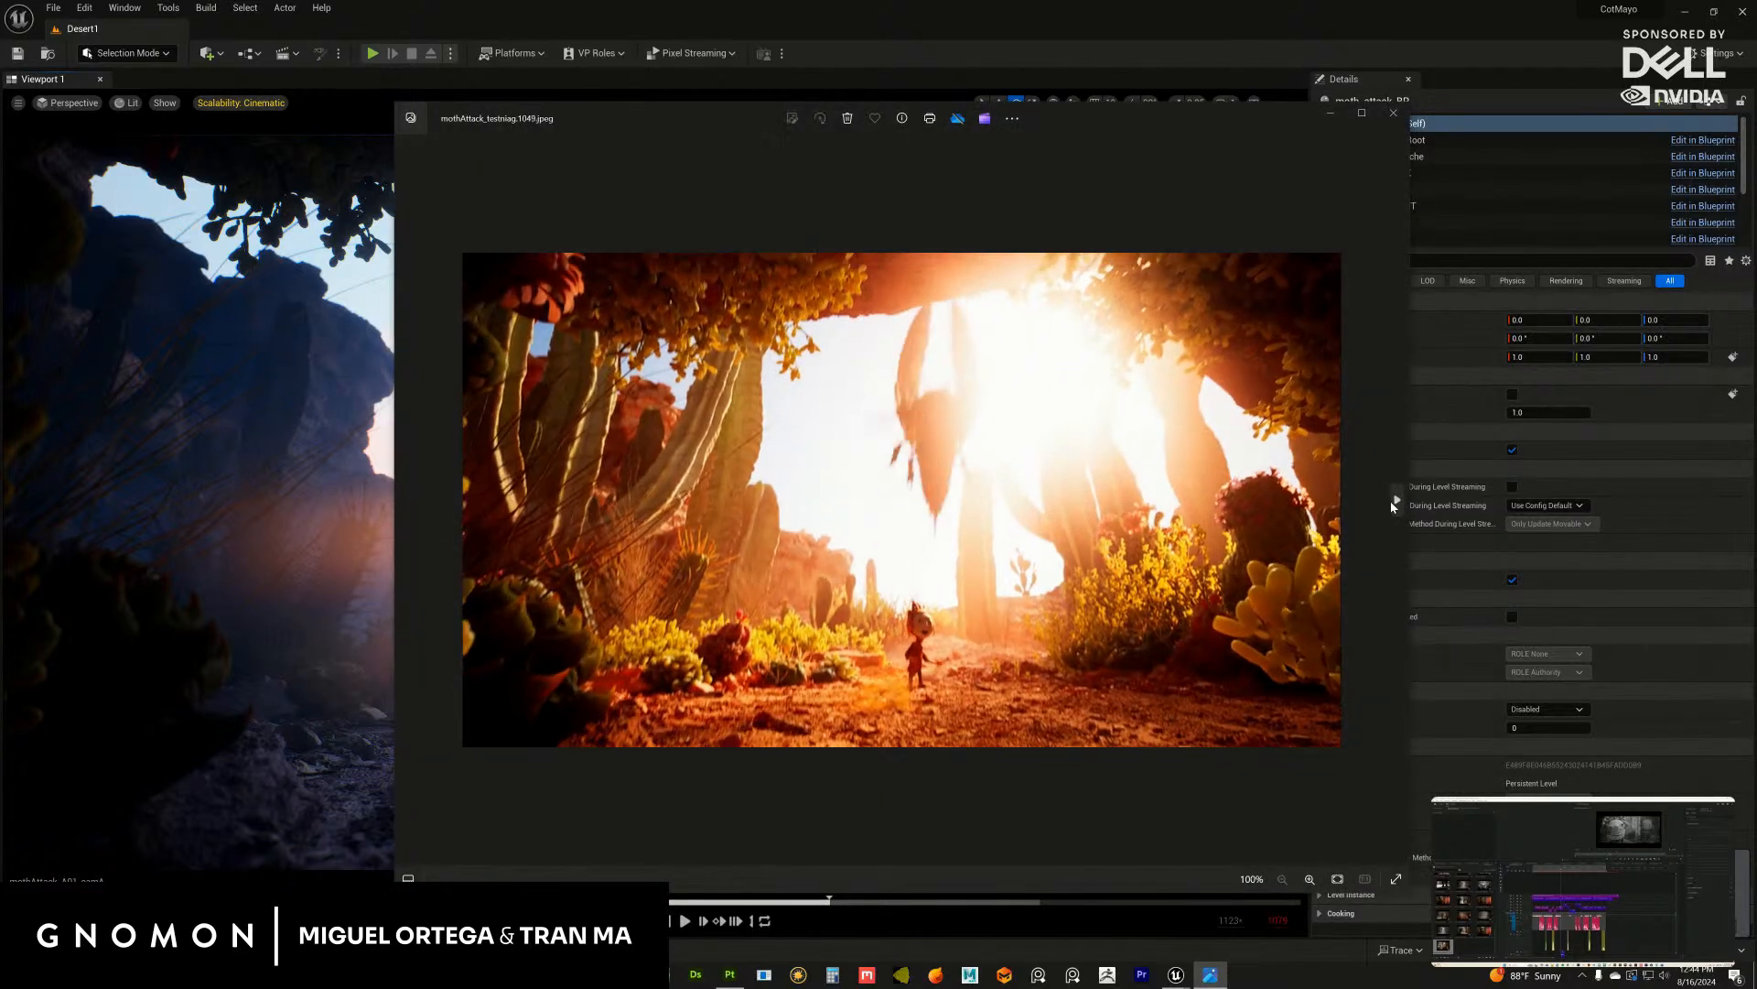
{"action": "left_click", "coordinate": [1395, 501]}
{"action": "left_click", "coordinate": [1395, 501]}
{"action": "left_click", "coordinate": [1395, 501]}
{"action": "left_click", "coordinate": [1393, 502]}
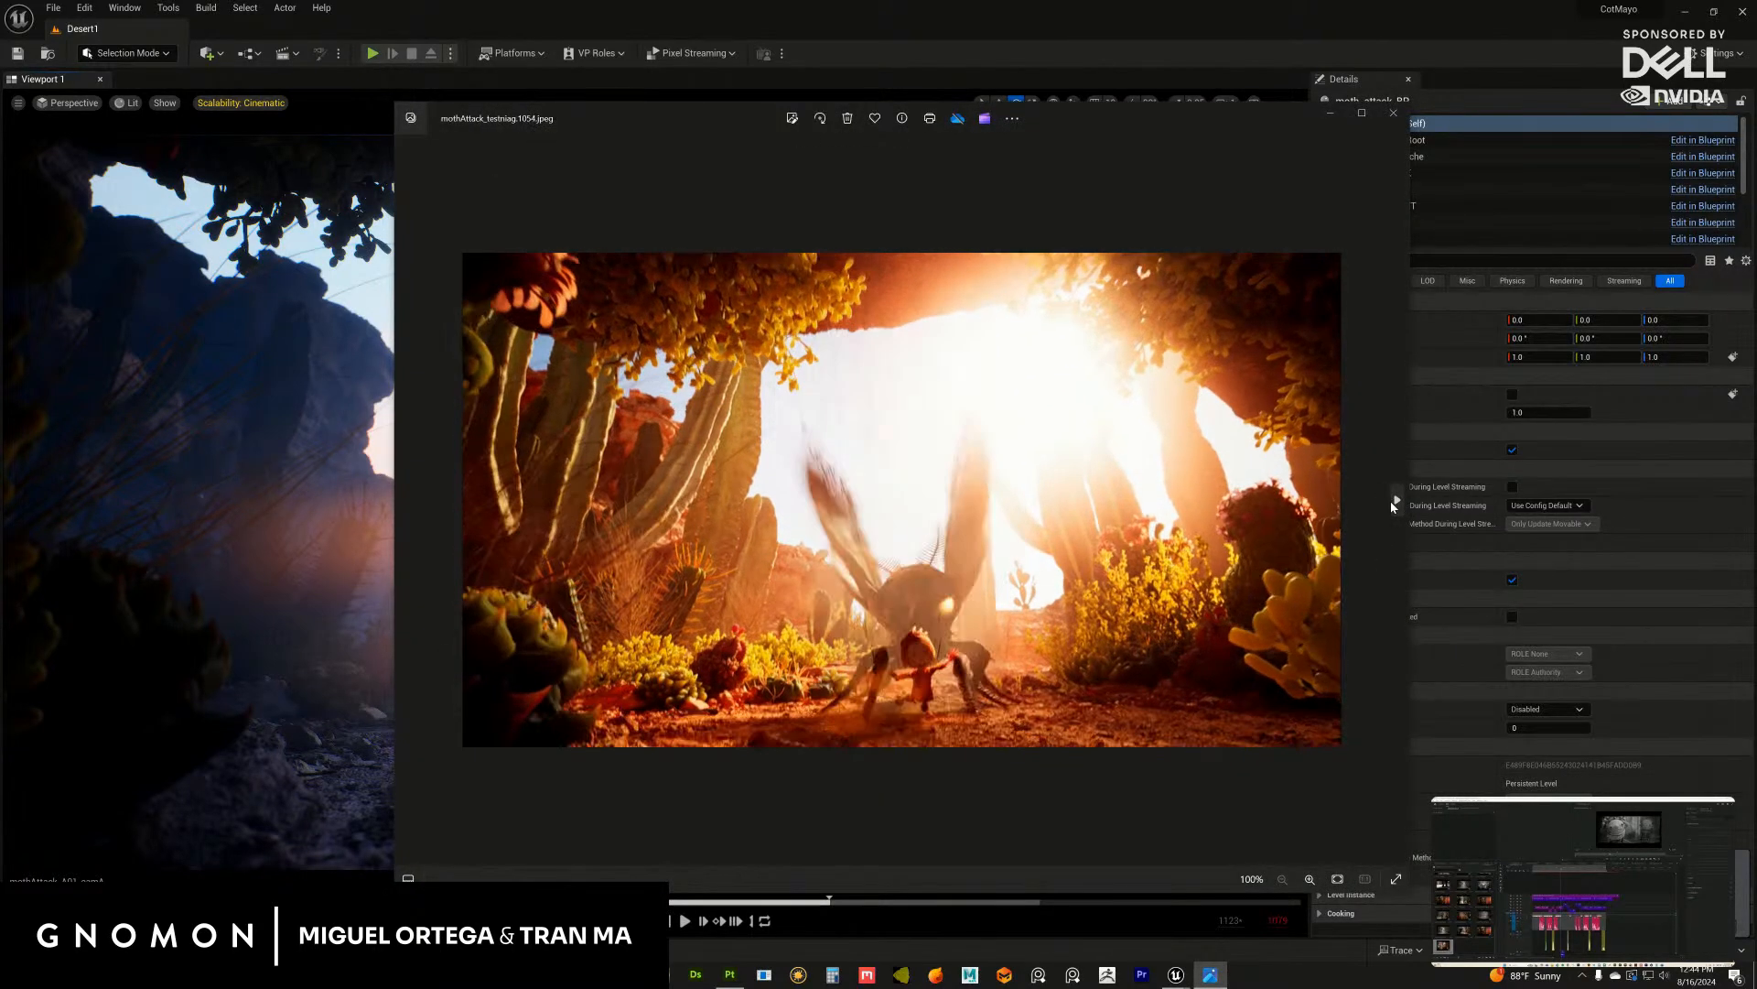
{"action": "left_click", "coordinate": [1393, 502]}
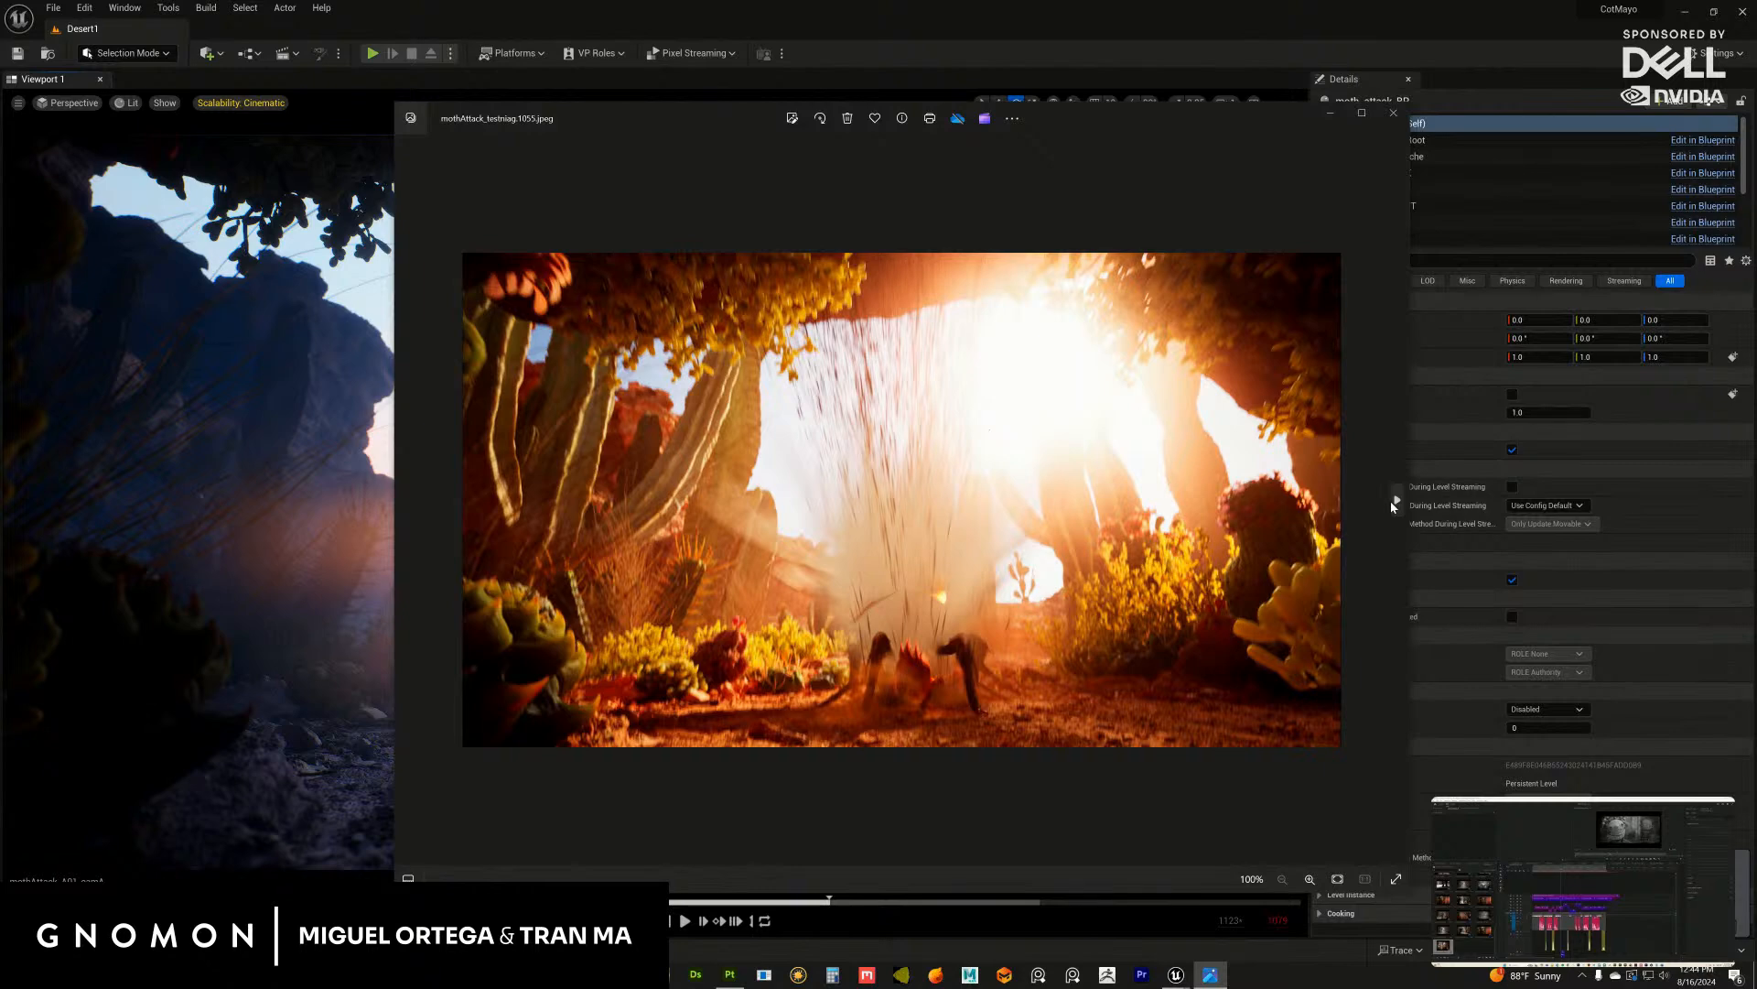
{"action": "left_click", "coordinate": [1393, 502]}
{"action": "left_click", "coordinate": [1393, 501]}
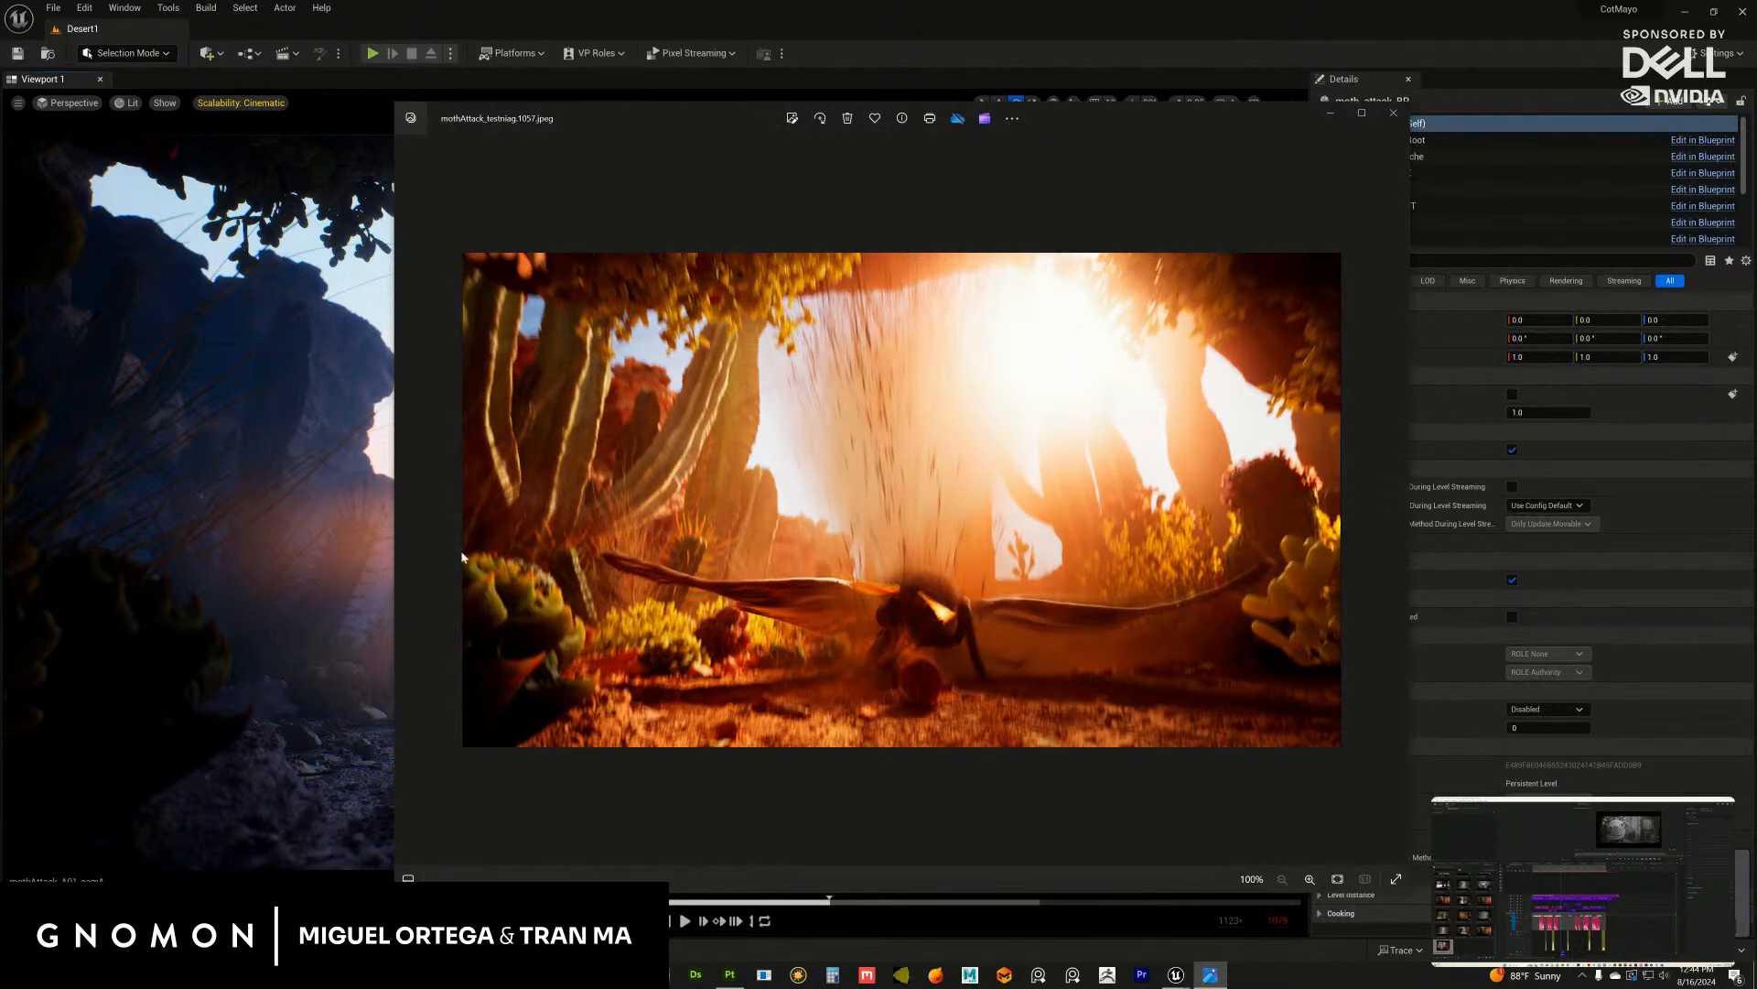
Step: Go back through the rendered test images to frame 1047, close the image viewer and scrub the shot to frame 1038
{"action": "left_click", "coordinate": [403, 511]}
{"action": "left_click", "coordinate": [404, 511]}
{"action": "left_click", "coordinate": [404, 511]}
{"action": "left_click", "coordinate": [404, 511]}
{"action": "left_click", "coordinate": [403, 510]}
{"action": "left_click", "coordinate": [404, 511]}
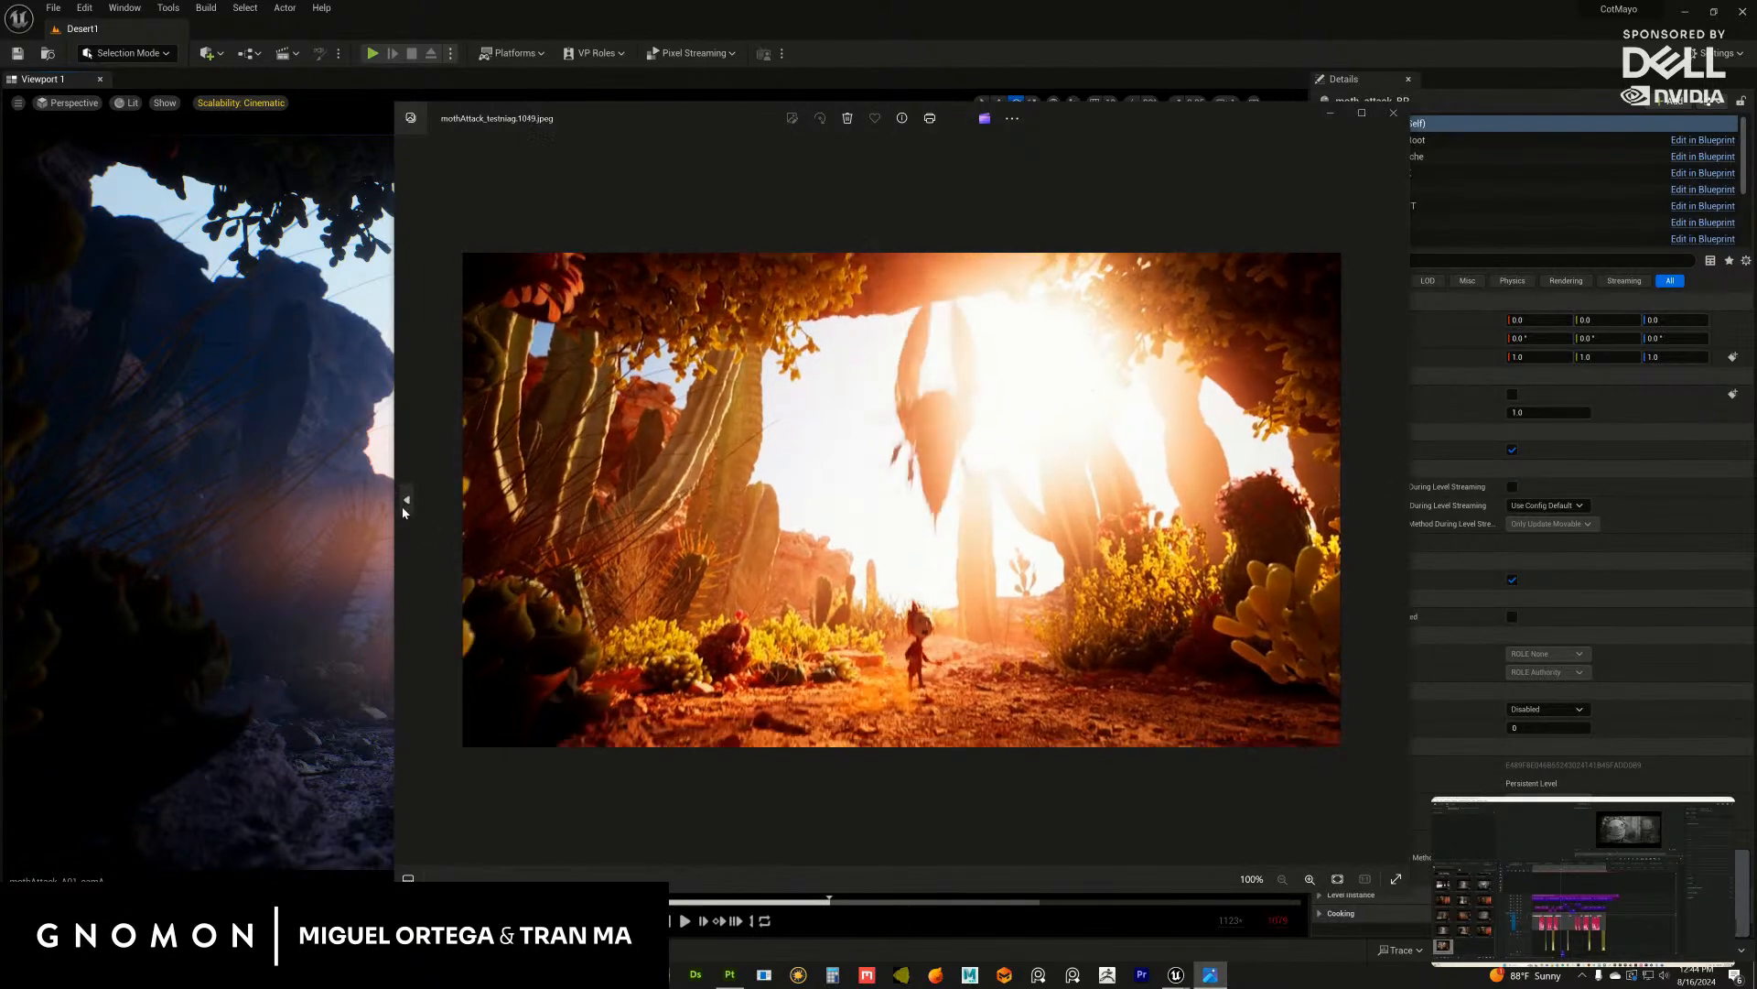
{"action": "left_click", "coordinate": [404, 511]}
{"action": "left_click", "coordinate": [404, 511]}
{"action": "scroll", "coordinate": [403, 511], "scroll_direction": "up", "scroll_amount": 3}
{"action": "scroll", "coordinate": [402, 511], "scroll_direction": "down", "scroll_amount": 3}
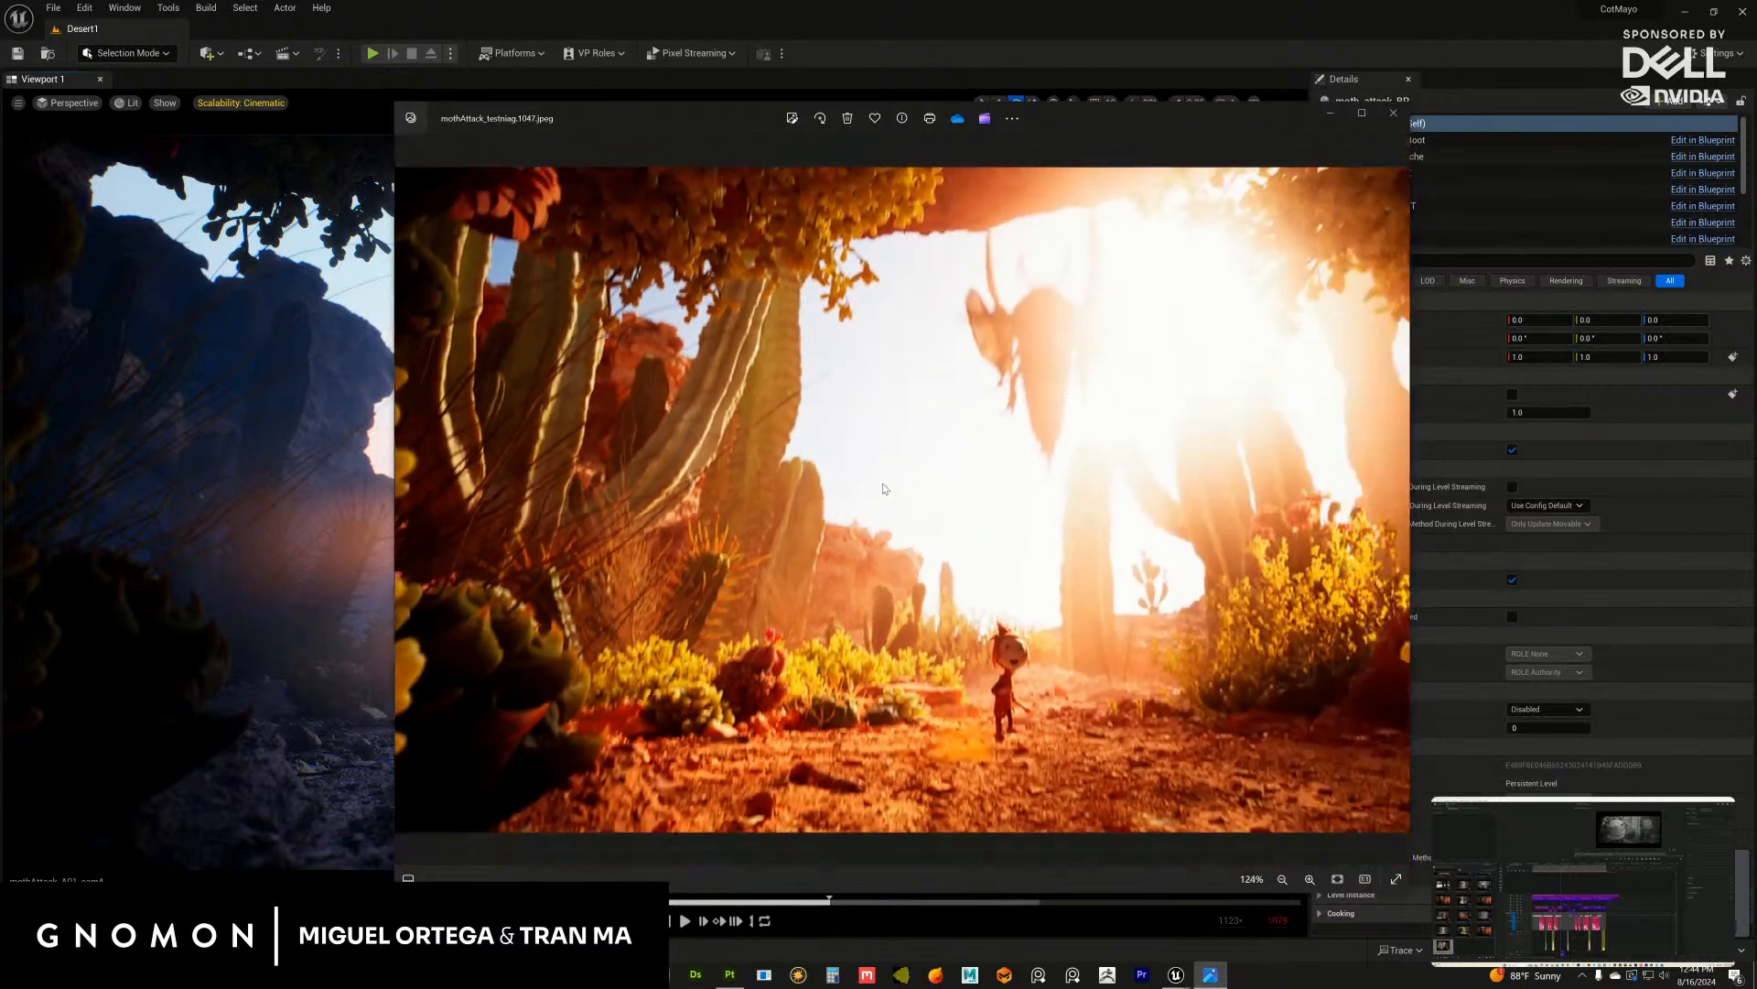
{"action": "left_click", "coordinate": [1394, 112]}
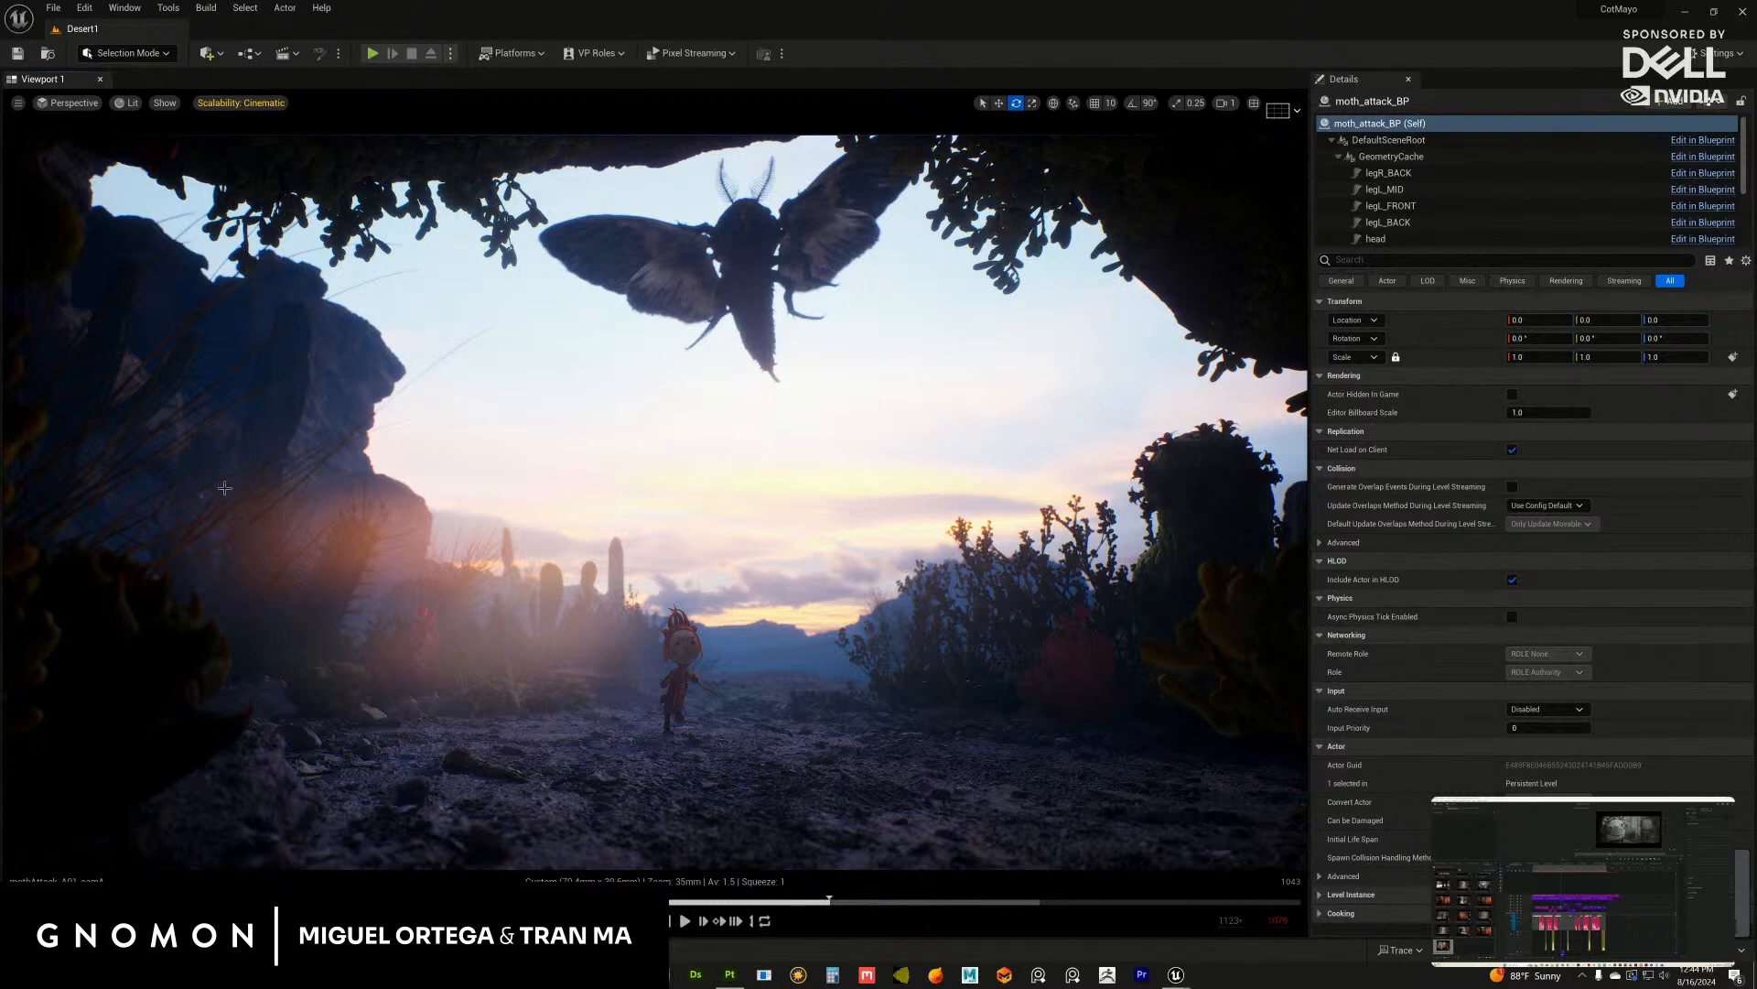
{"action": "mouse_move", "coordinate": [820, 905]}
{"action": "left_mouse_down"}
{"action": "mouse_move", "coordinate": [694, 900]}
{"action": "mouse_move", "coordinate": [799, 896]}
{"action": "left_mouse_up"}
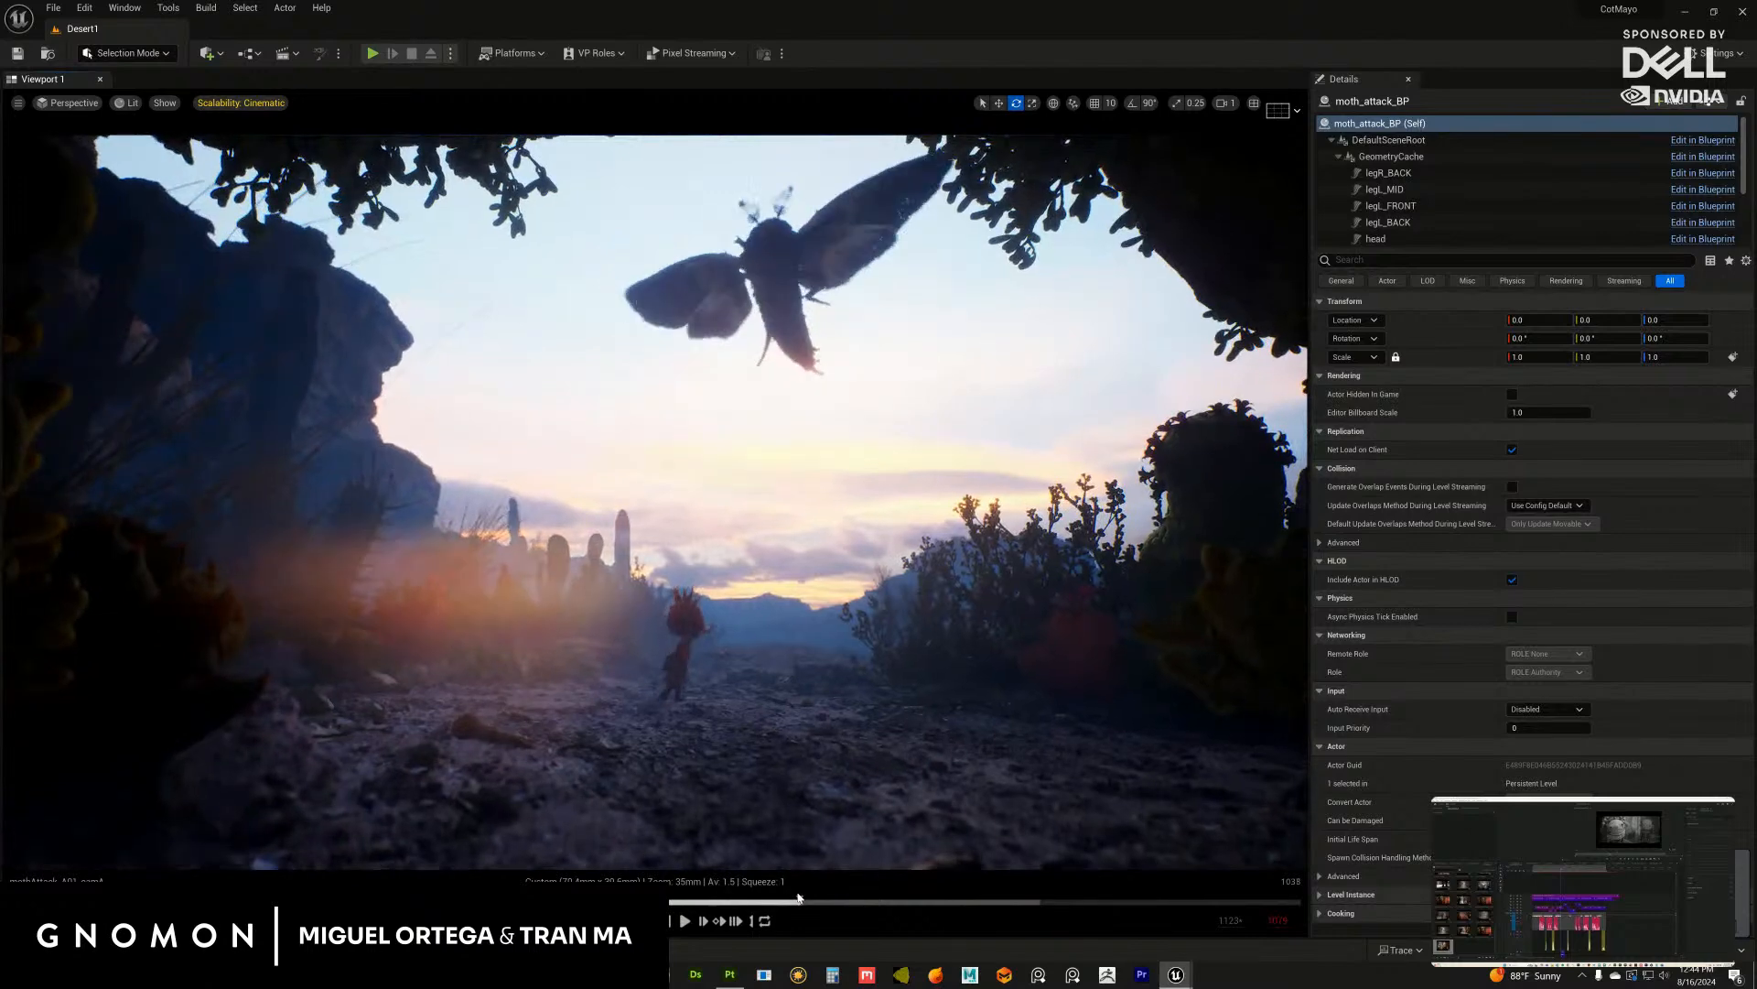
Step: Switch to Substance 3D Painter, dismiss the home screen and open the Moth_16 project to view the textured moth
{"action": "left_click", "coordinate": [1687, 10]}
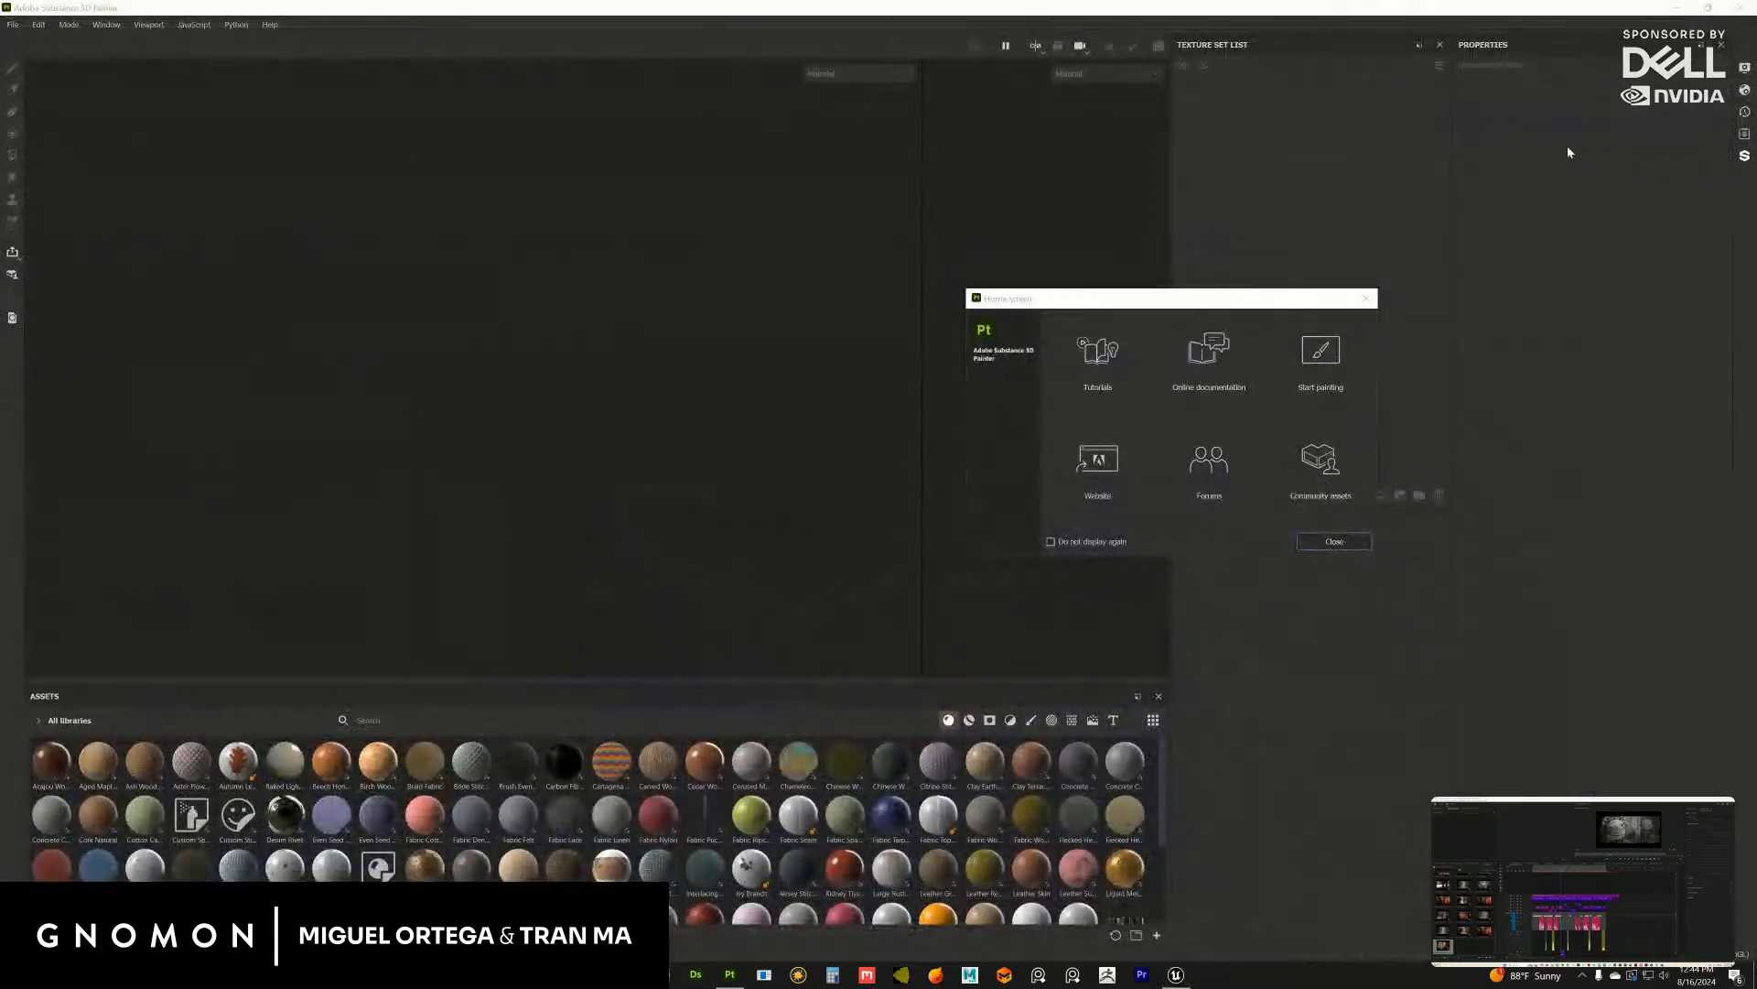
{"action": "left_click", "coordinate": [1332, 540]}
{"action": "left_click", "coordinate": [13, 25]}
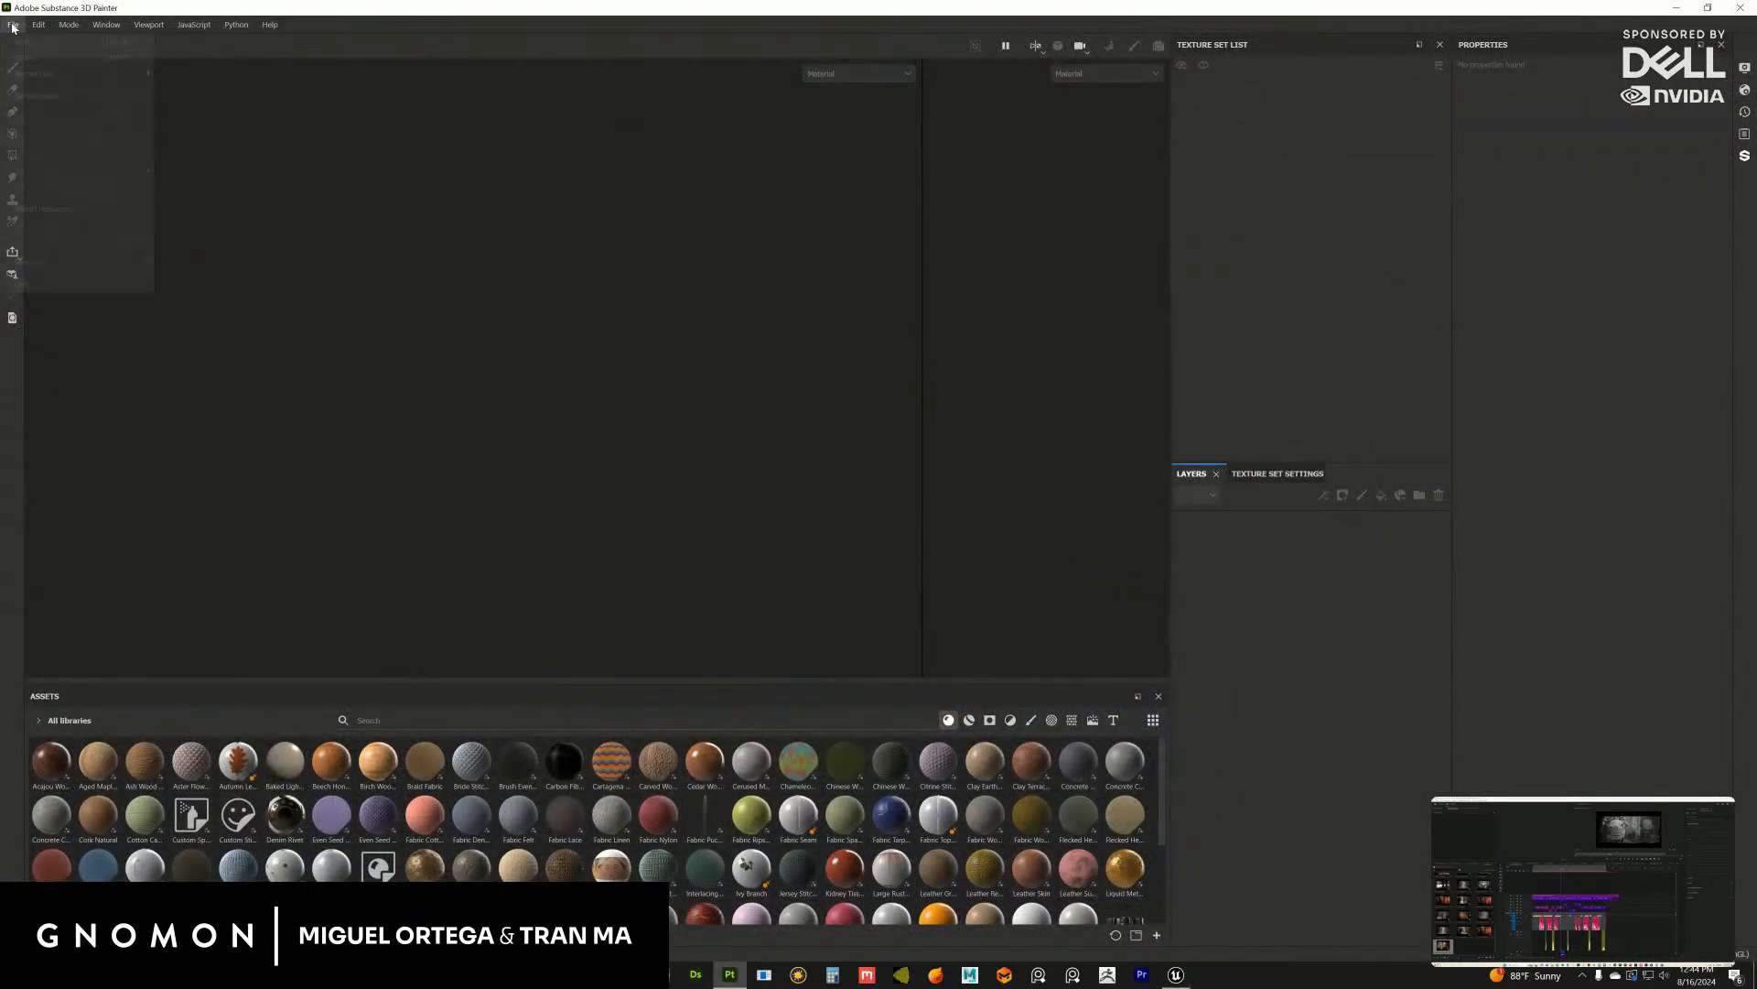
{"action": "key", "text": "Escape"}
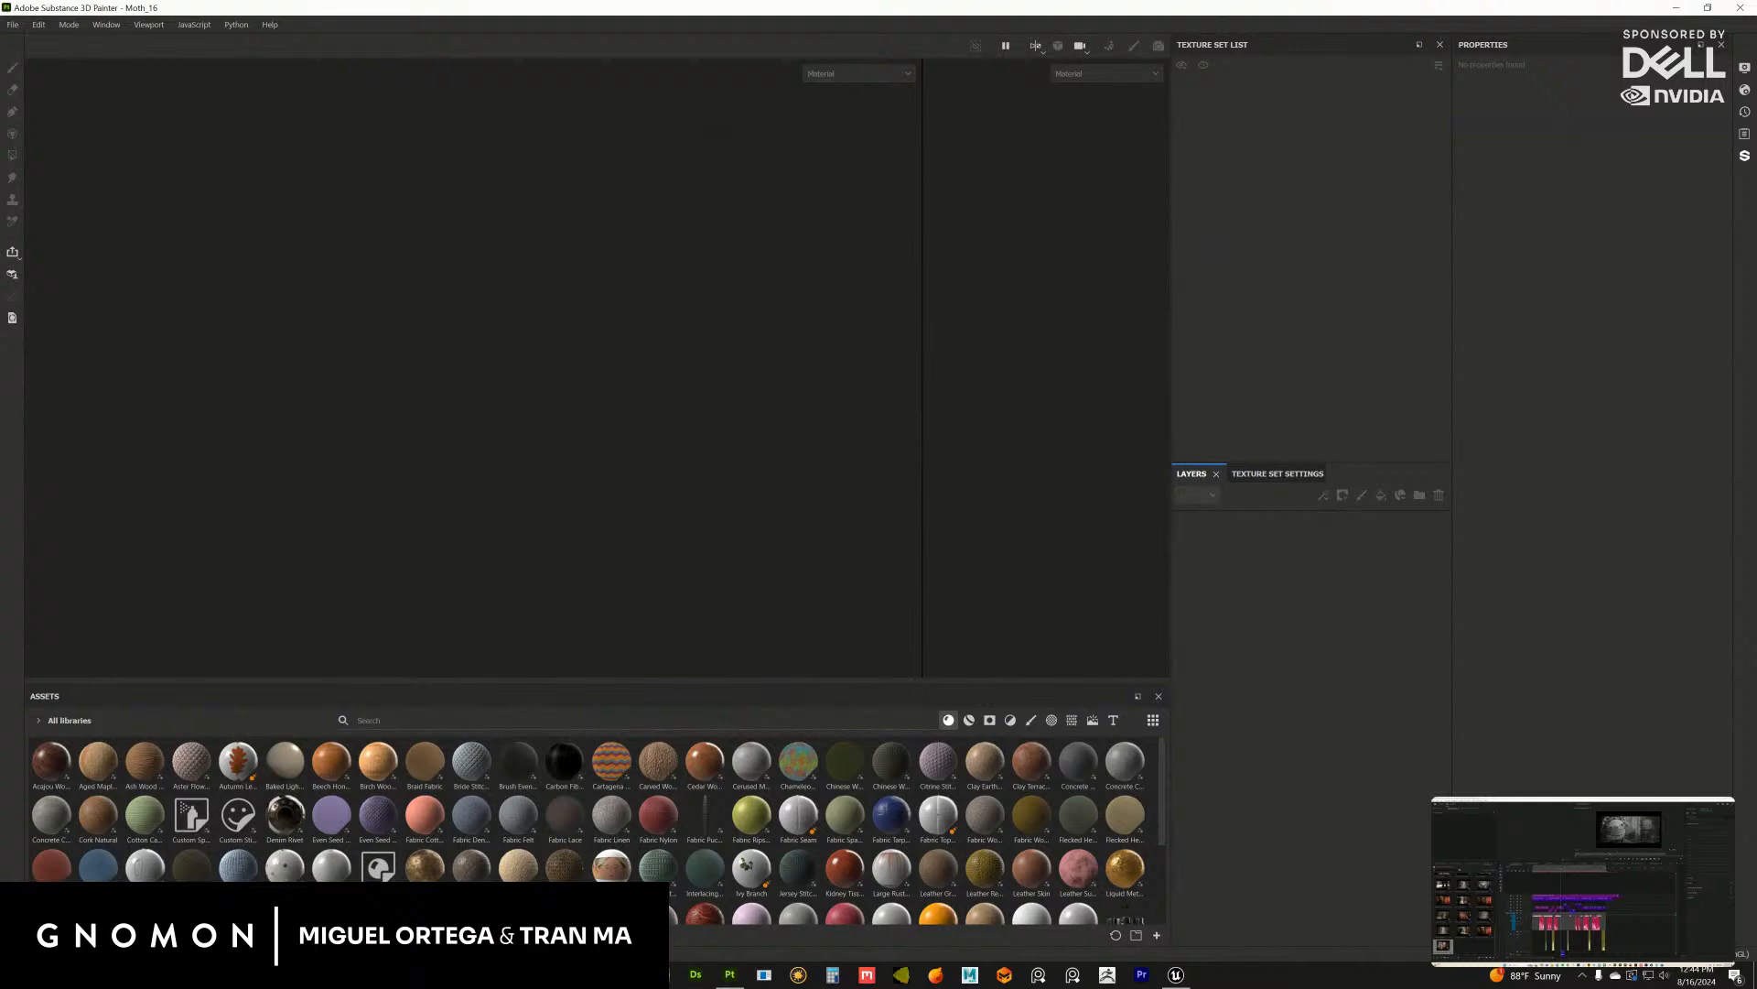
{"action": "left_click", "coordinate": [1741, 7]}
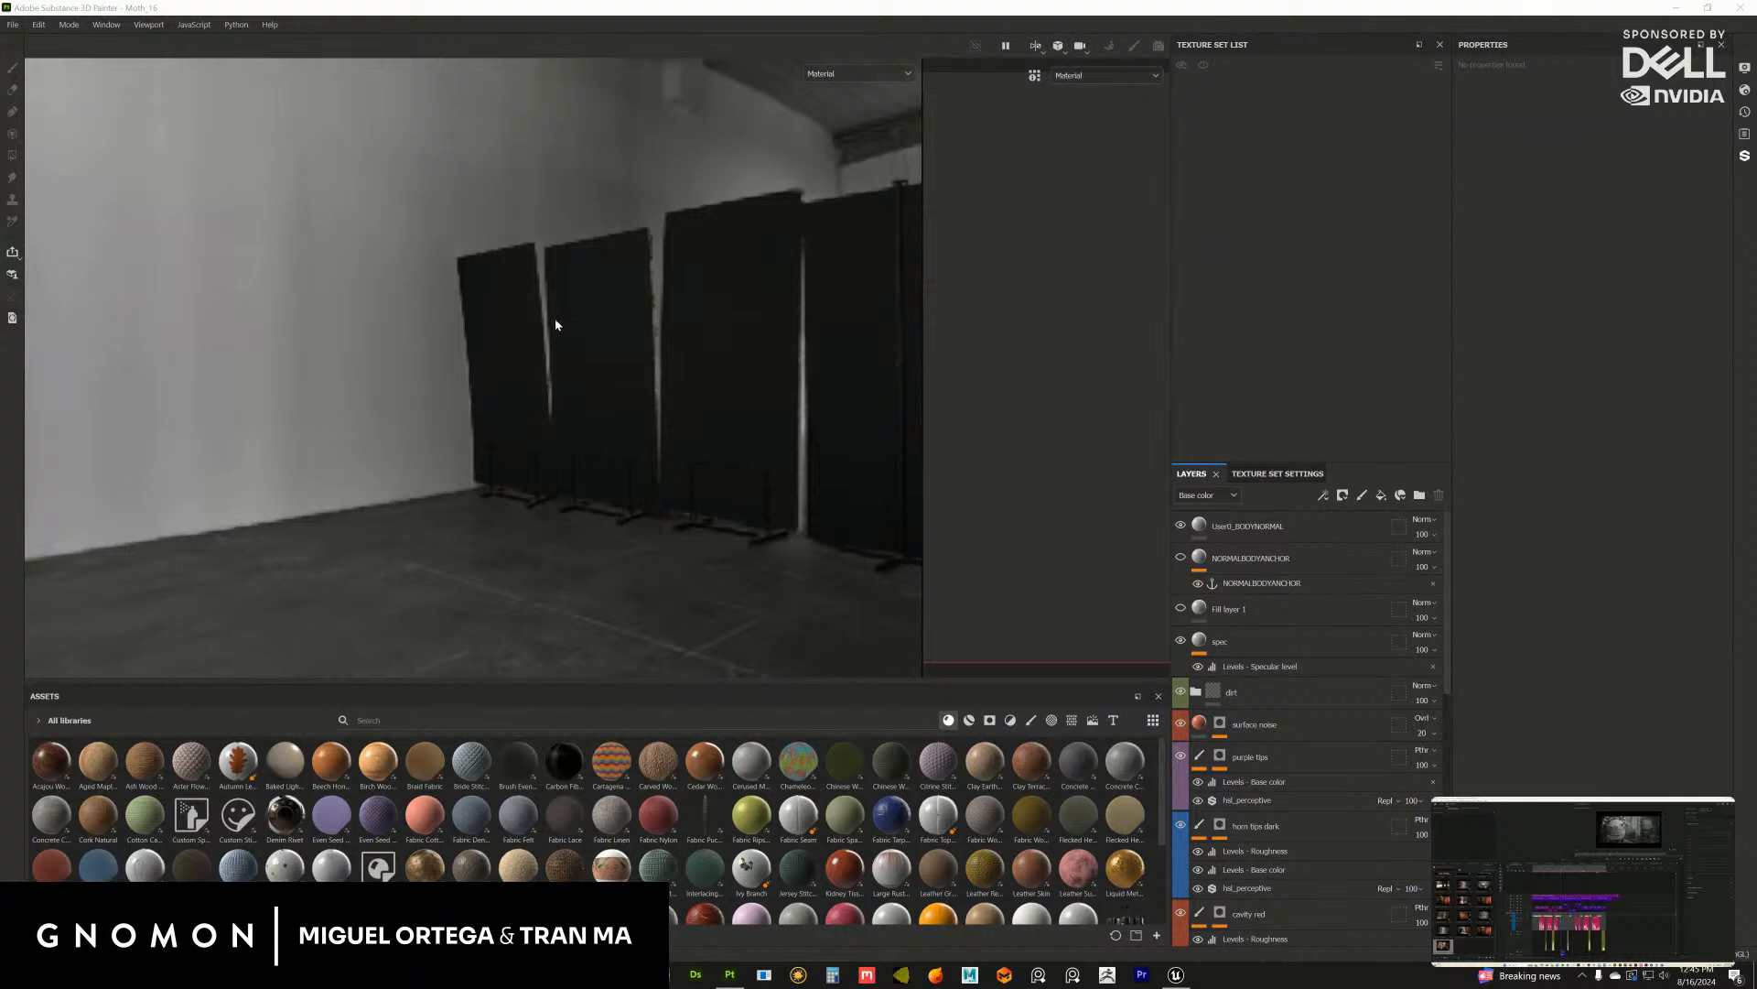
{"action": "left_click", "coordinate": [561, 368]}
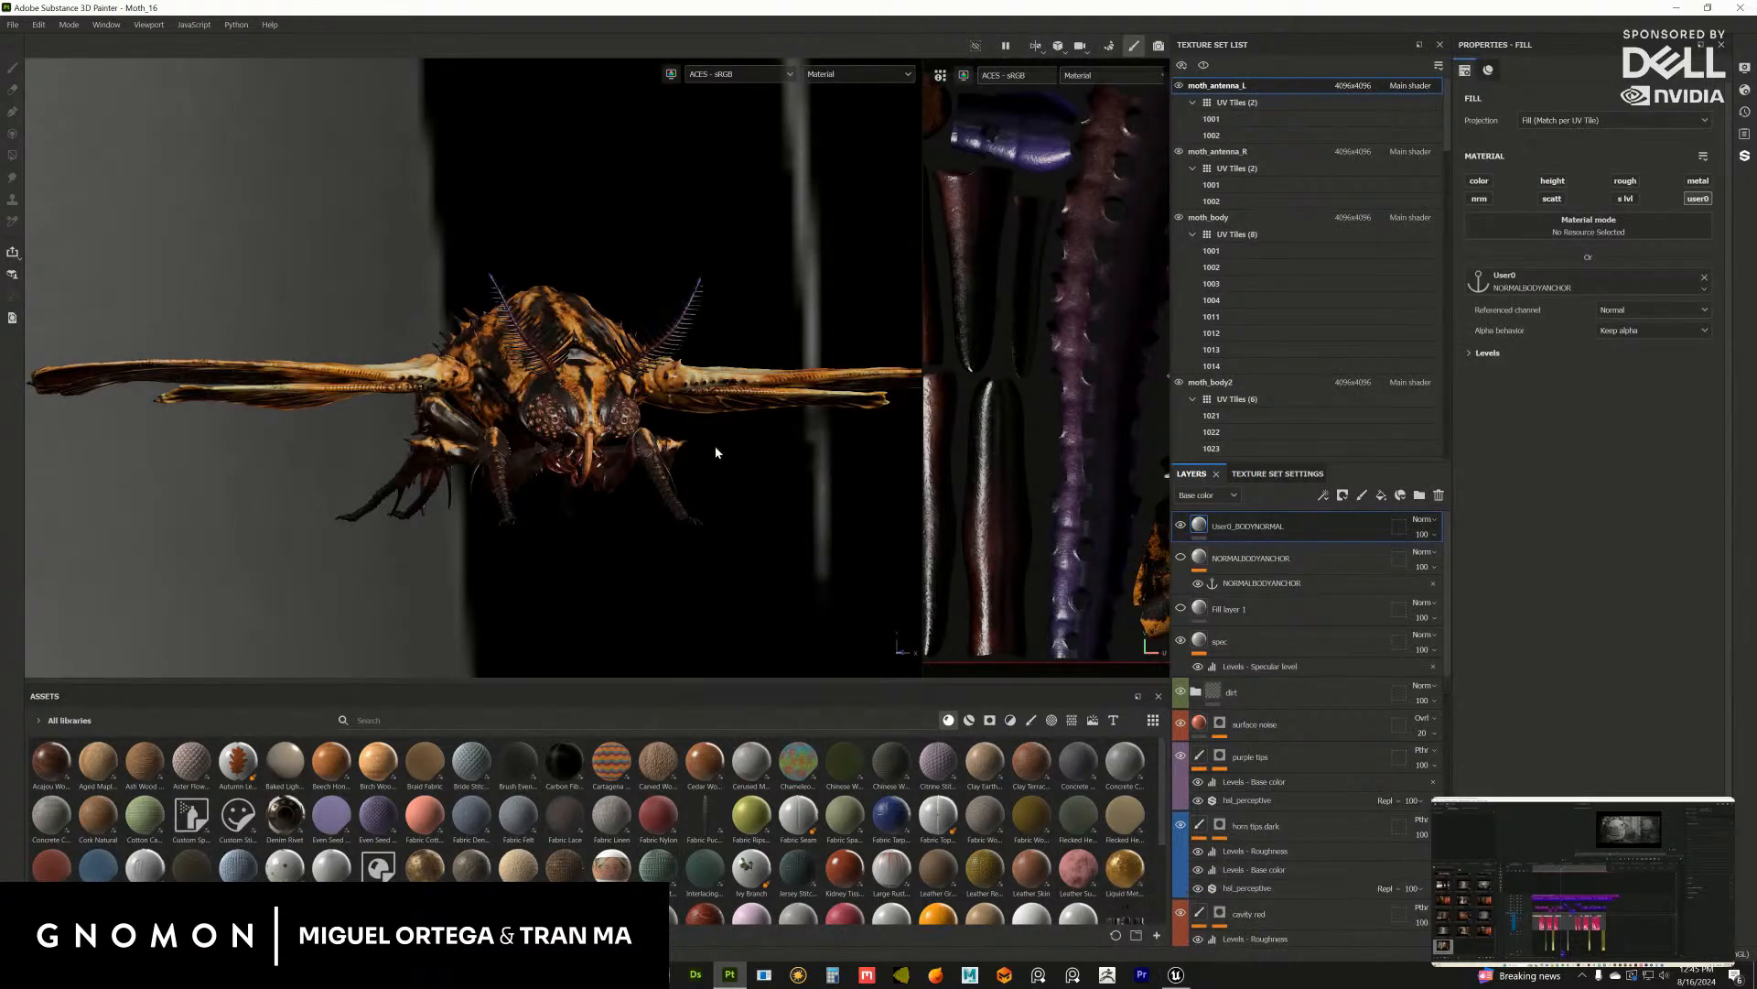
{"action": "middle_click_drag", "start_coordinate": [713, 448], "coordinate": [698, 470], "text": "alt"}
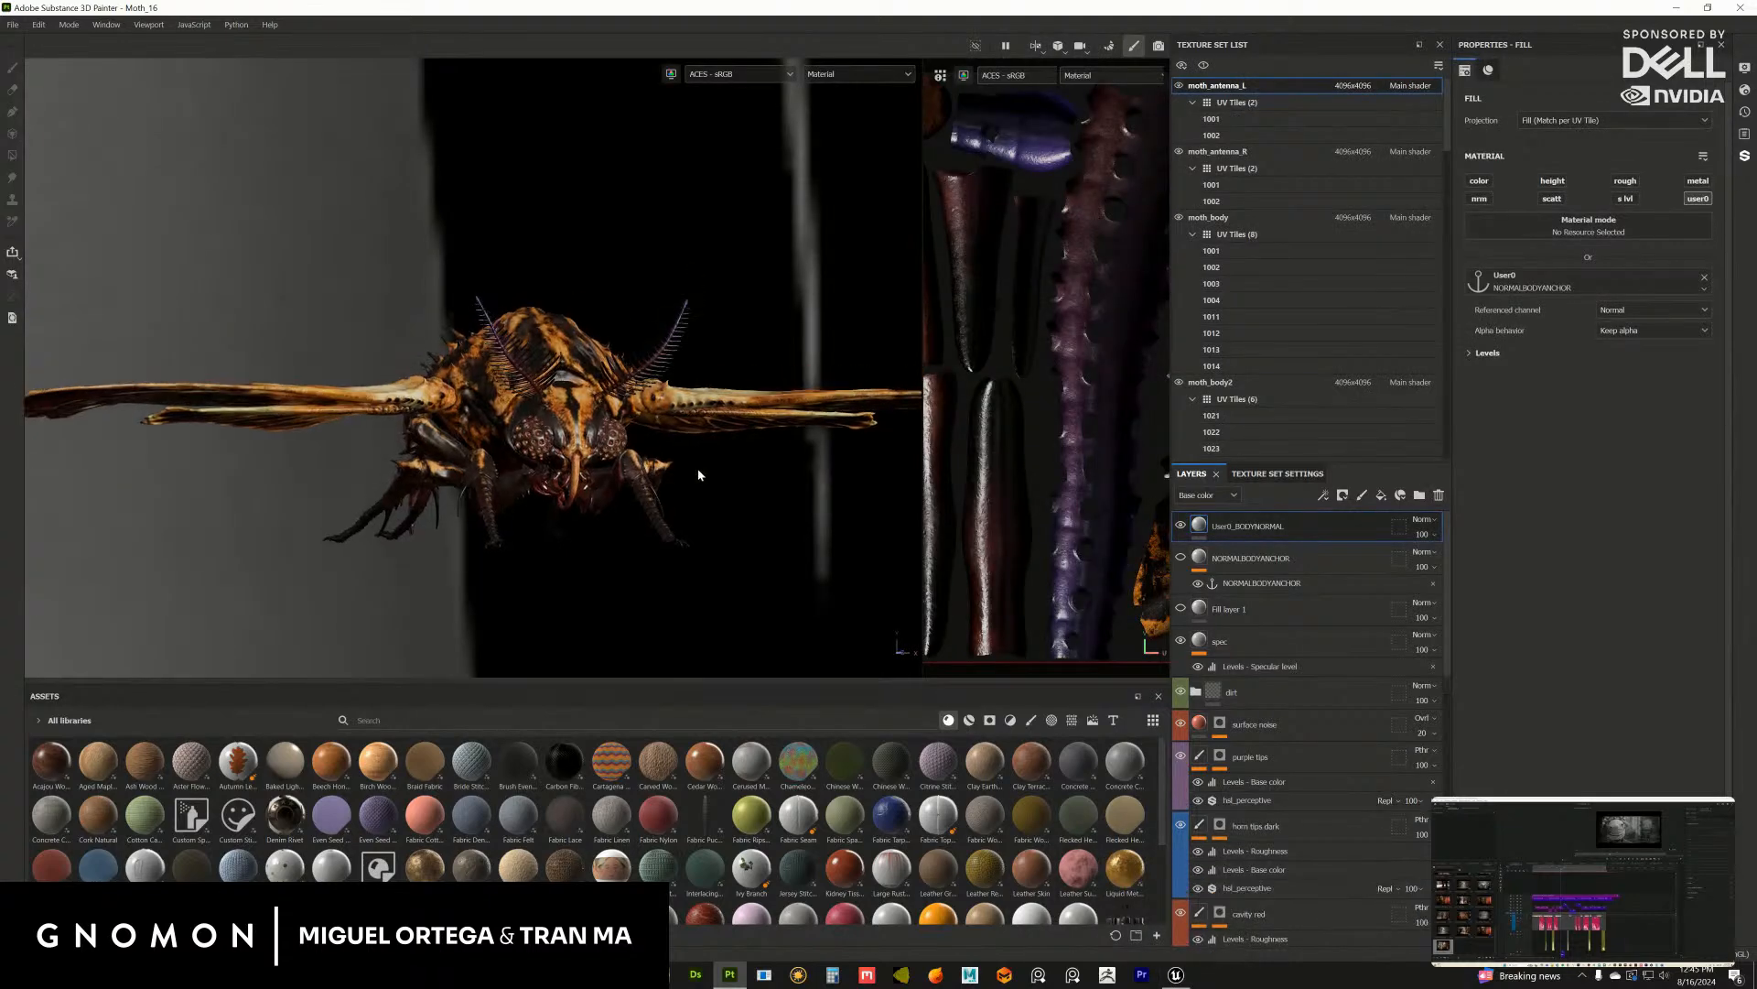
{"action": "left_click", "coordinate": [1676, 8]}
{"action": "left_click", "coordinate": [1177, 974]}
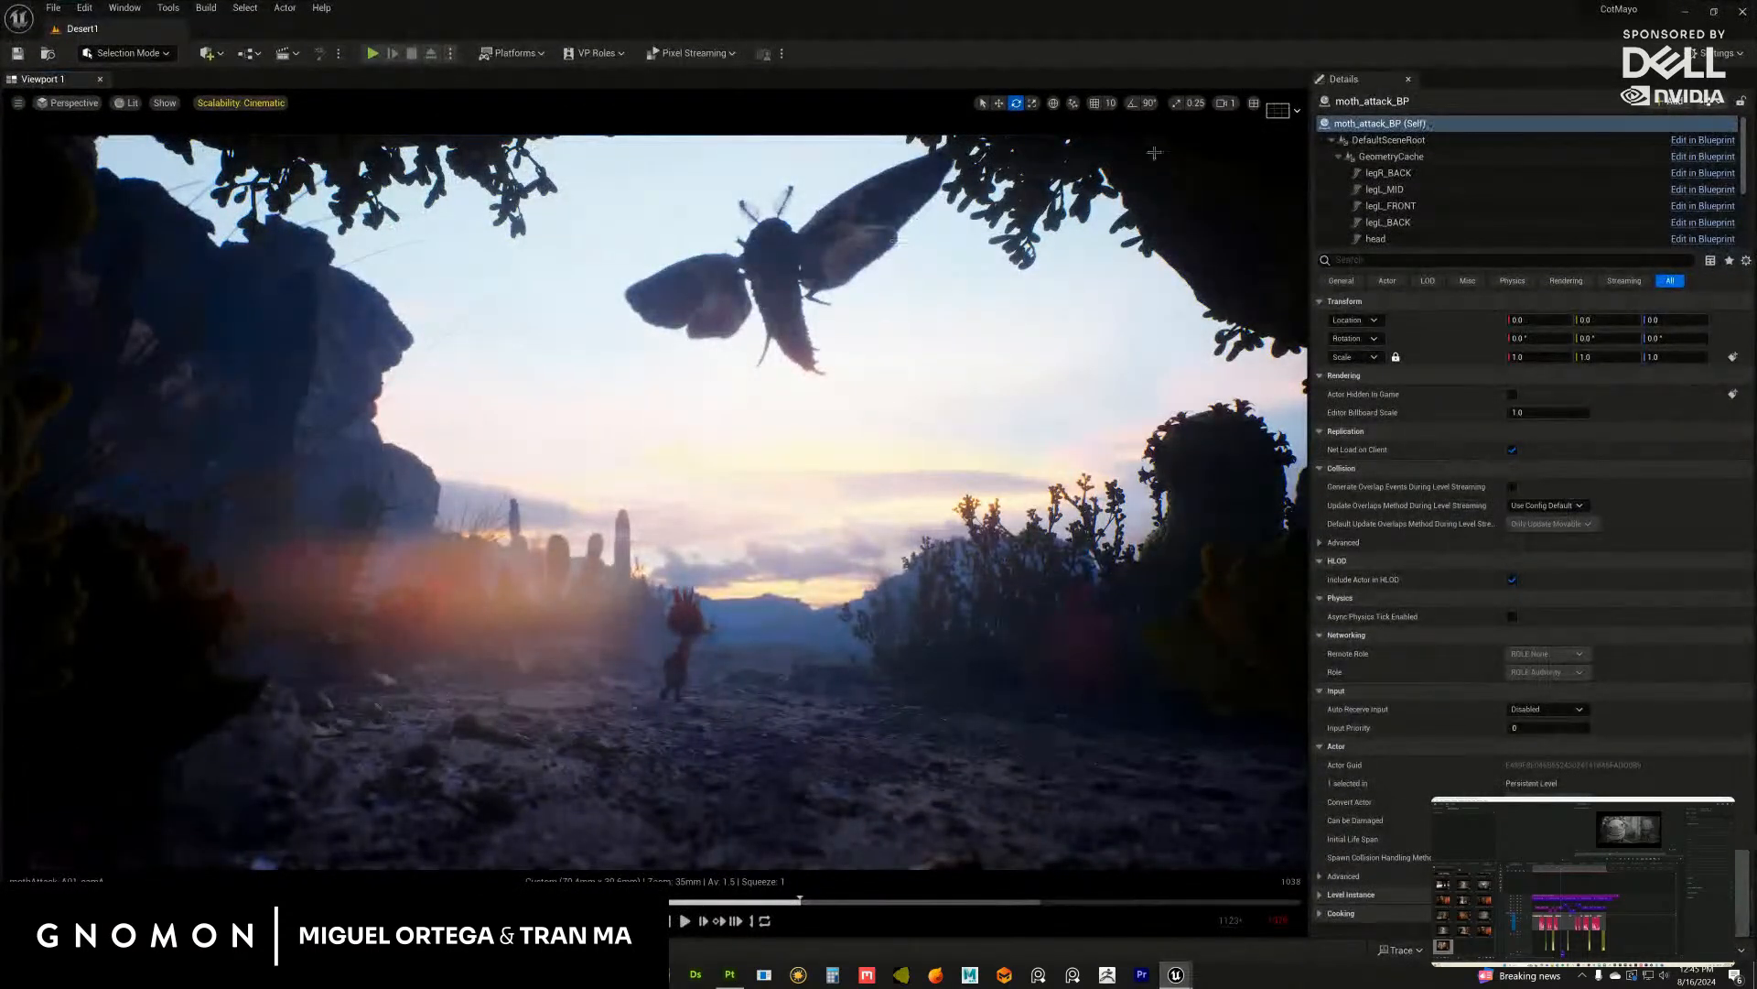
{"action": "left_click", "coordinate": [1685, 12]}
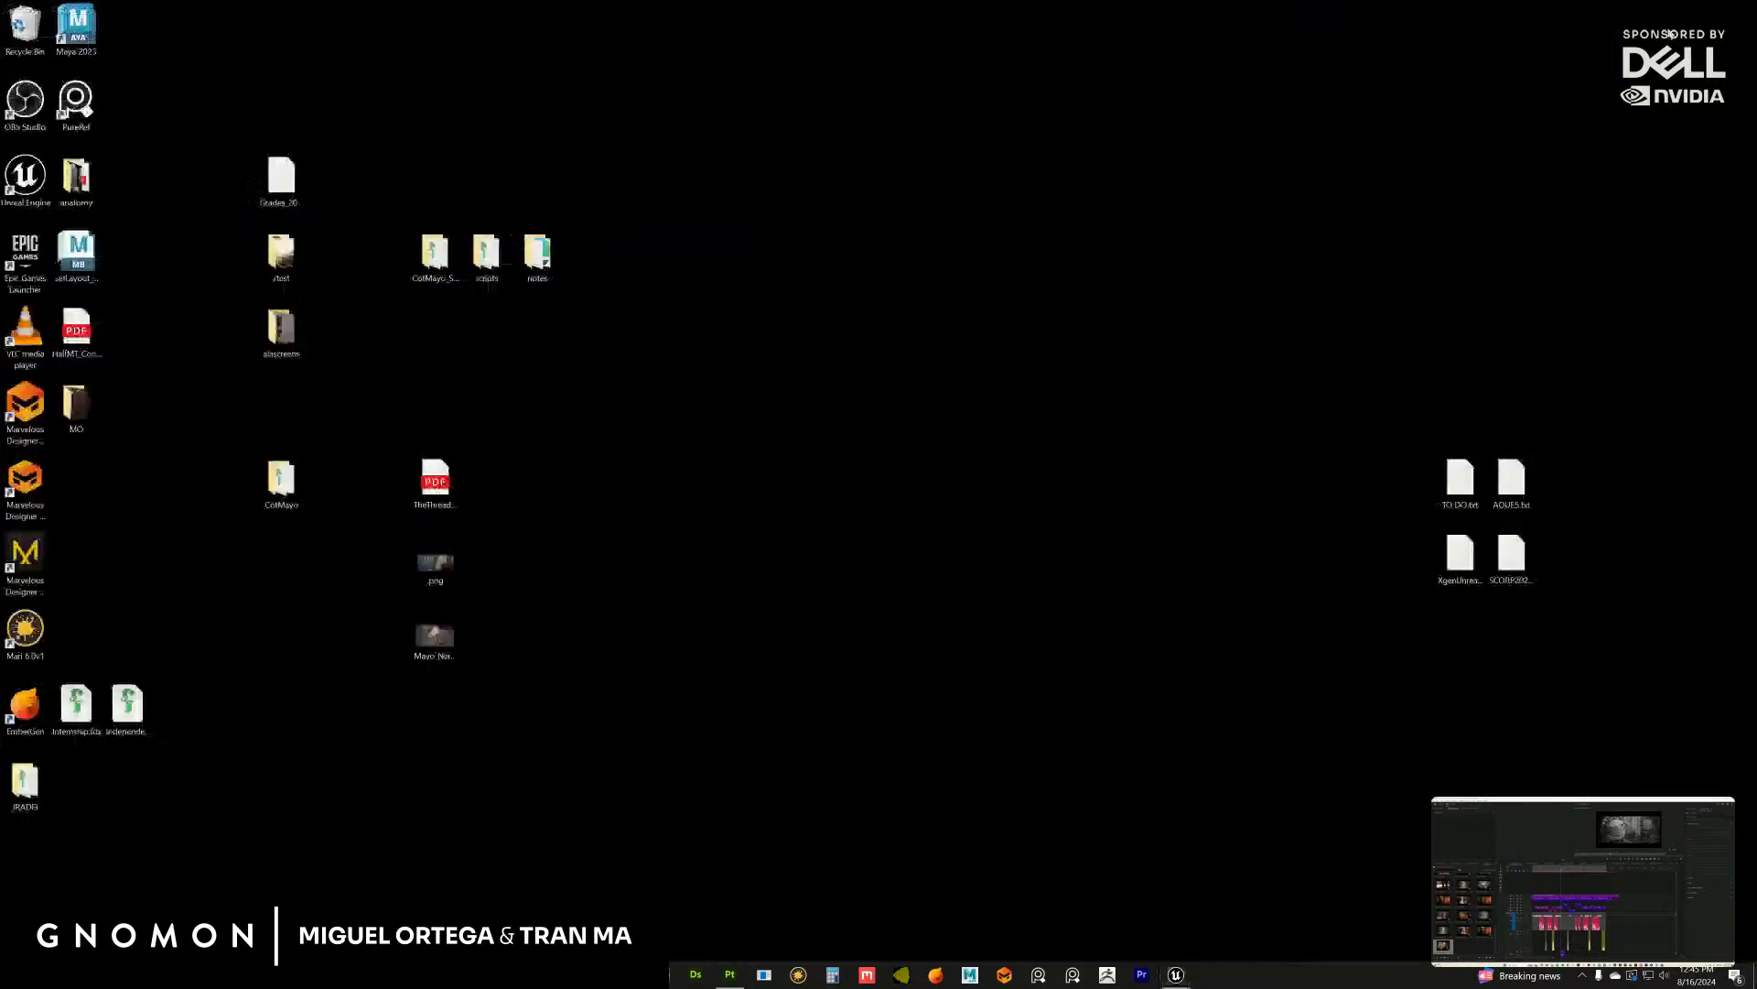
{"action": "left_click", "coordinate": [730, 974]}
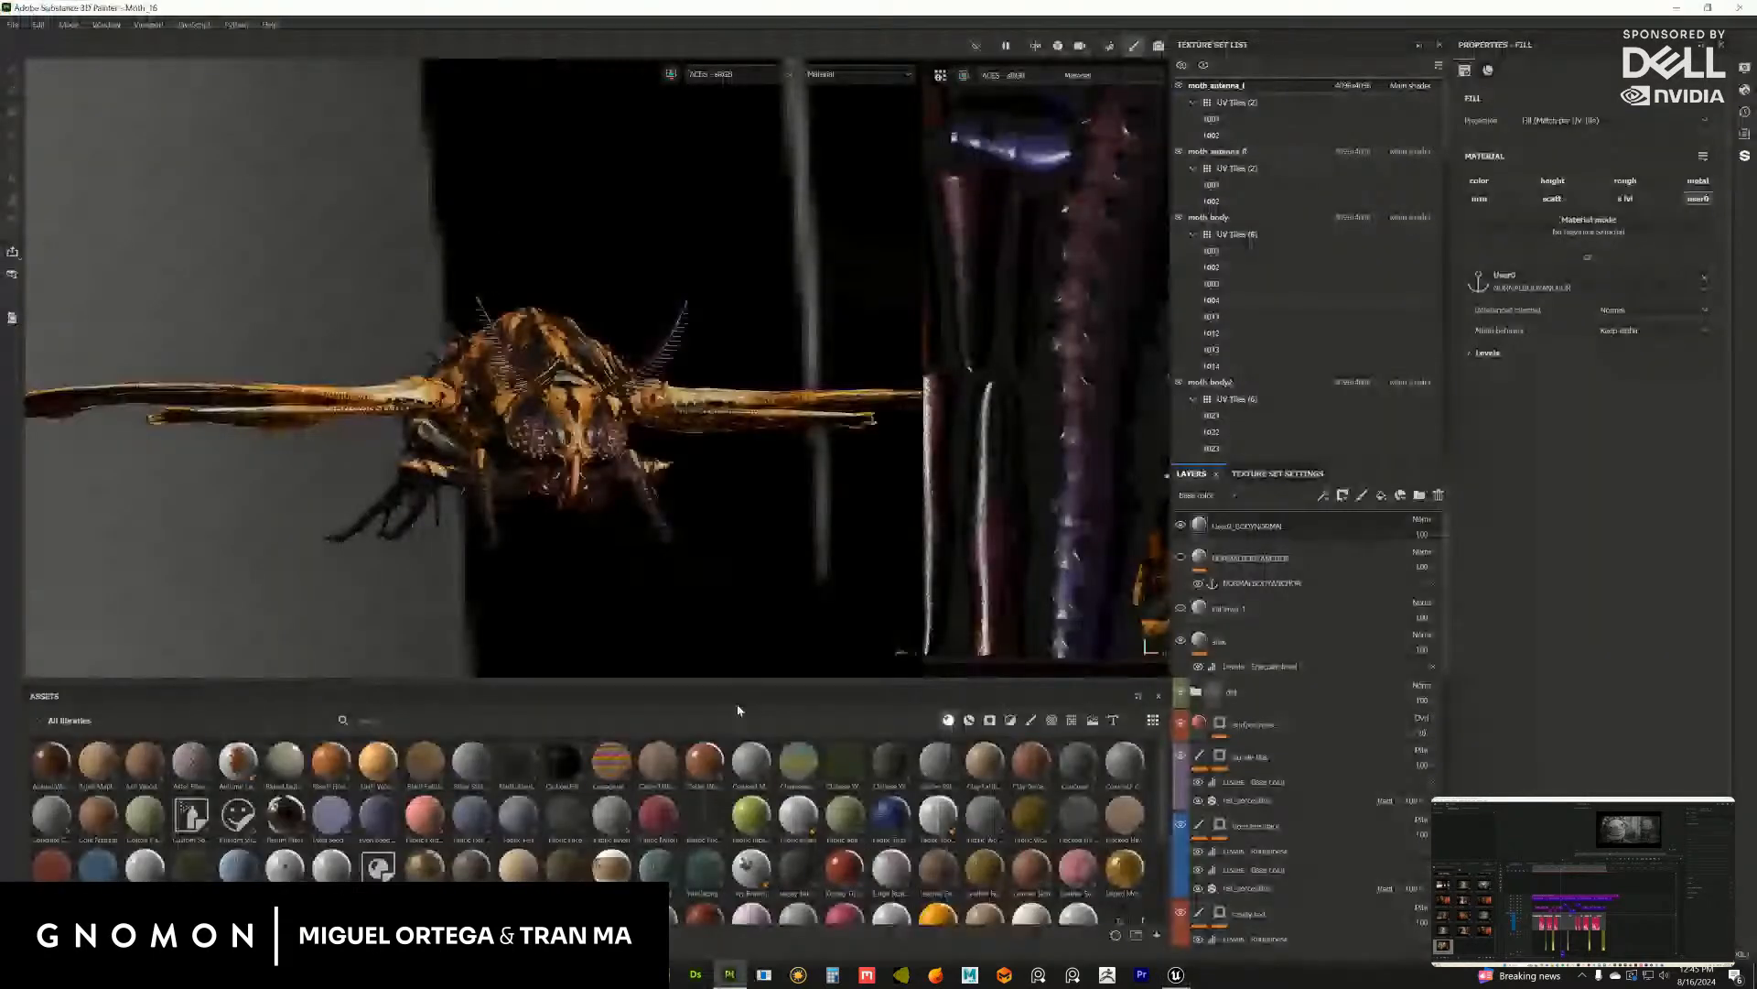
Step: Show the whole moth from the front and collapse the UV tile lists of the texture sets from moth_antenna_L to moth_legFront_L
{"action": "left_click_drag", "start_coordinate": [729, 443], "coordinate": [615, 485], "text": "alt"}
{"action": "scroll", "coordinate": [555, 479], "scroll_direction": "down", "scroll_amount": 5}
{"action": "left_click", "coordinate": [1193, 102]}
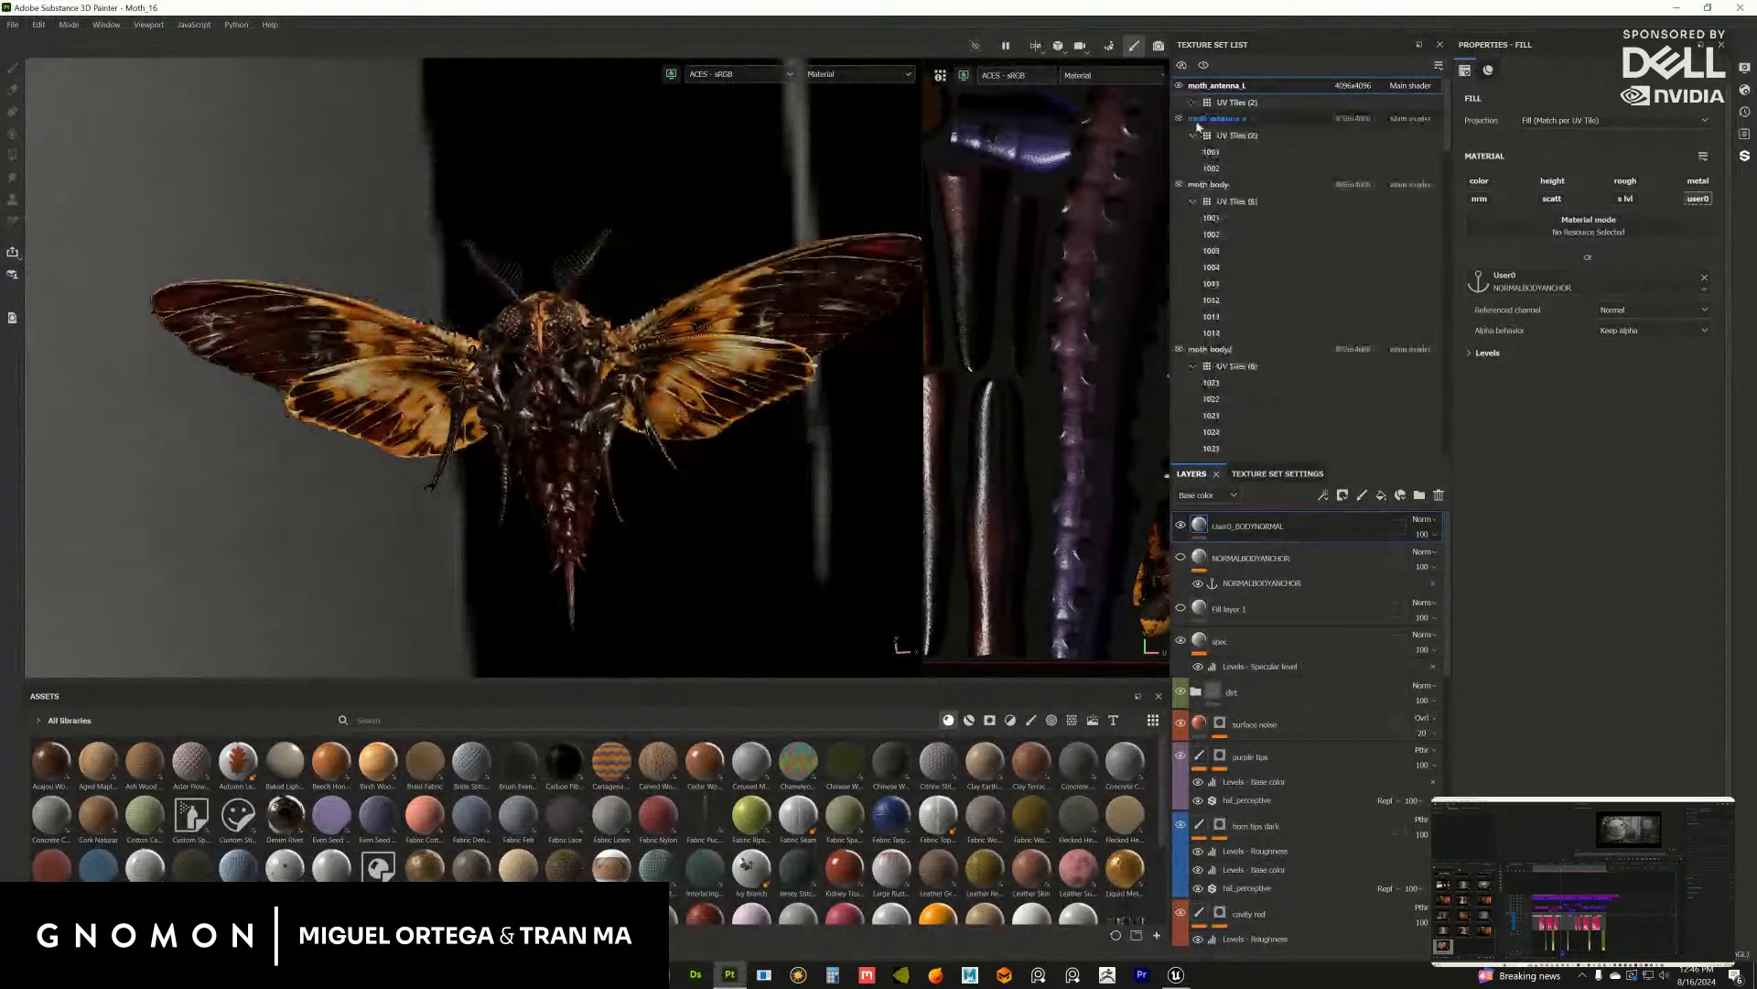
{"action": "left_click", "coordinate": [1192, 135]}
{"action": "left_click", "coordinate": [1193, 168]}
{"action": "left_click", "coordinate": [1193, 201]}
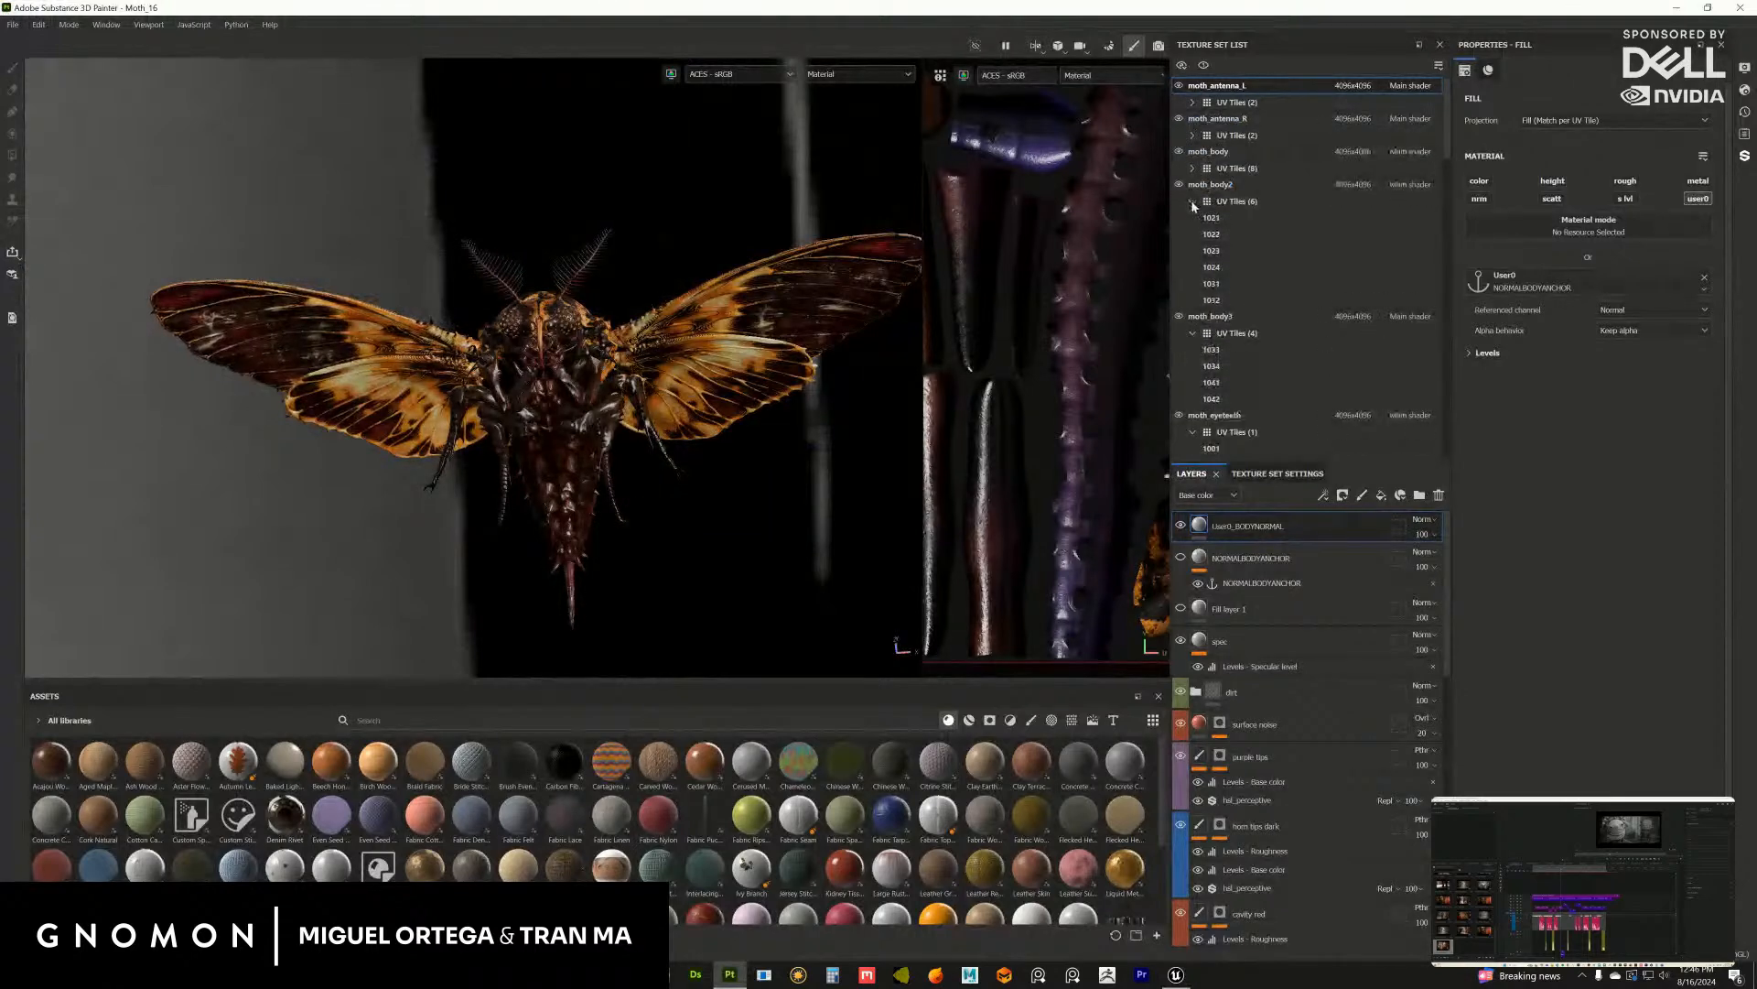
{"action": "left_click", "coordinate": [1193, 234]}
{"action": "left_click", "coordinate": [1192, 267]}
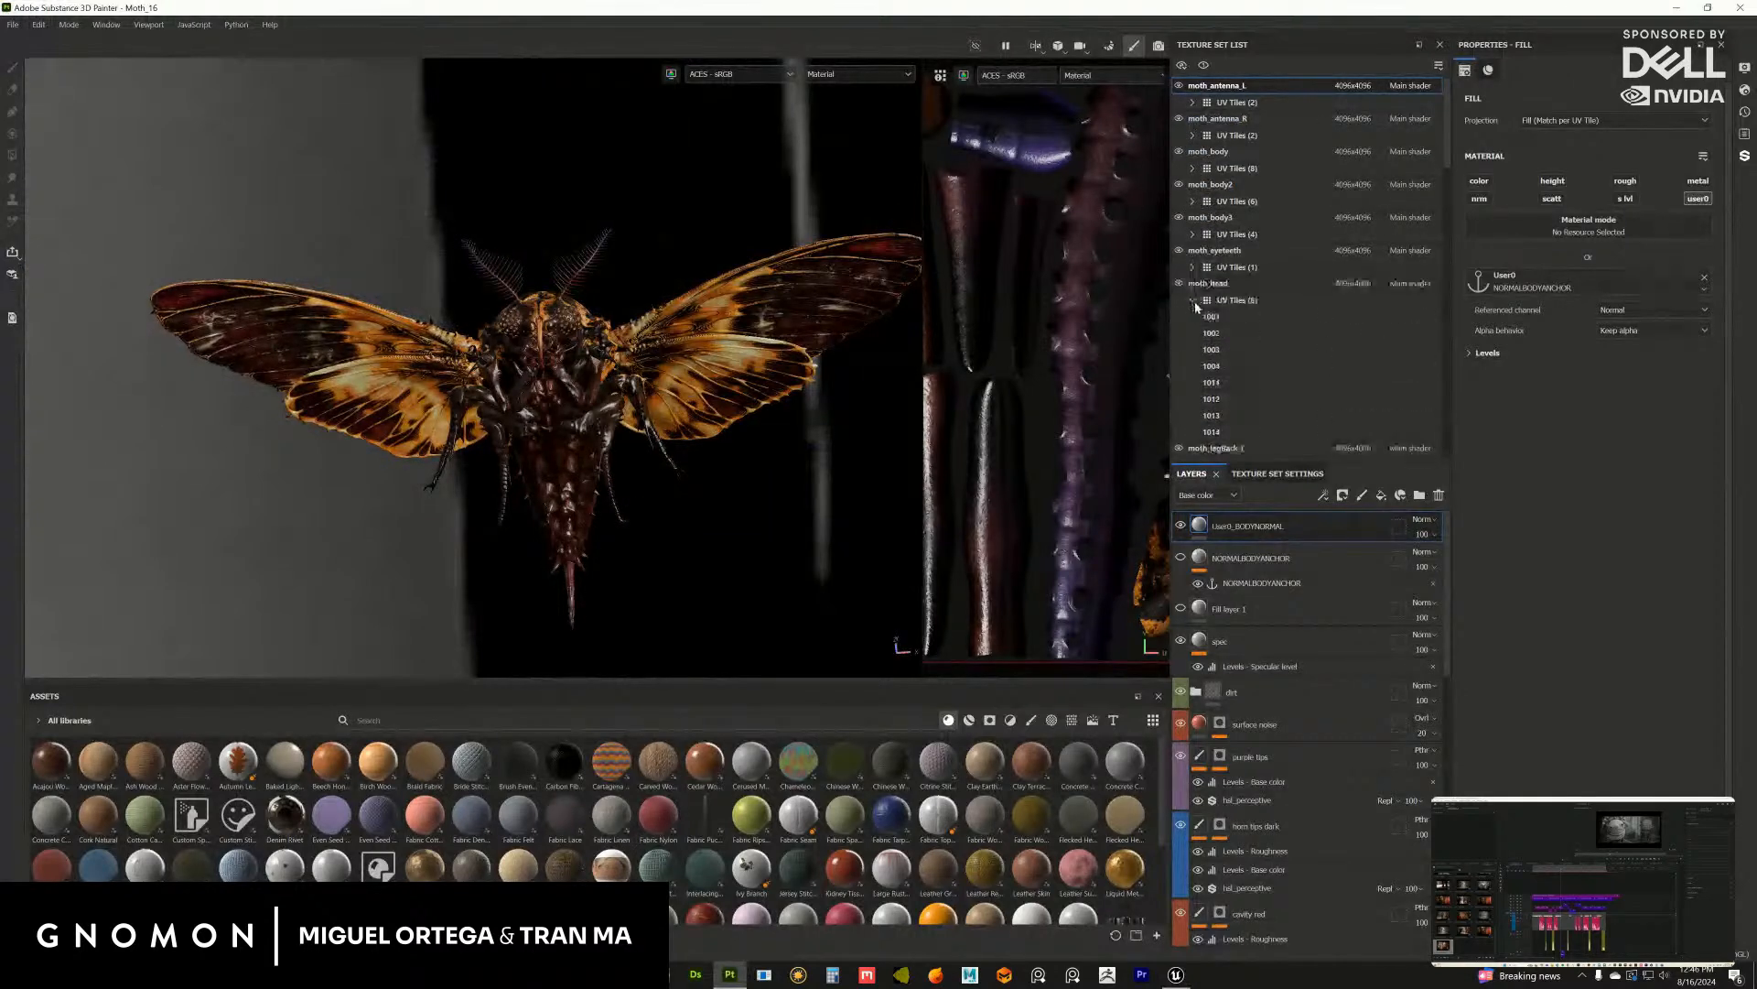
{"action": "left_click", "coordinate": [1193, 300]}
{"action": "left_click", "coordinate": [1192, 333]}
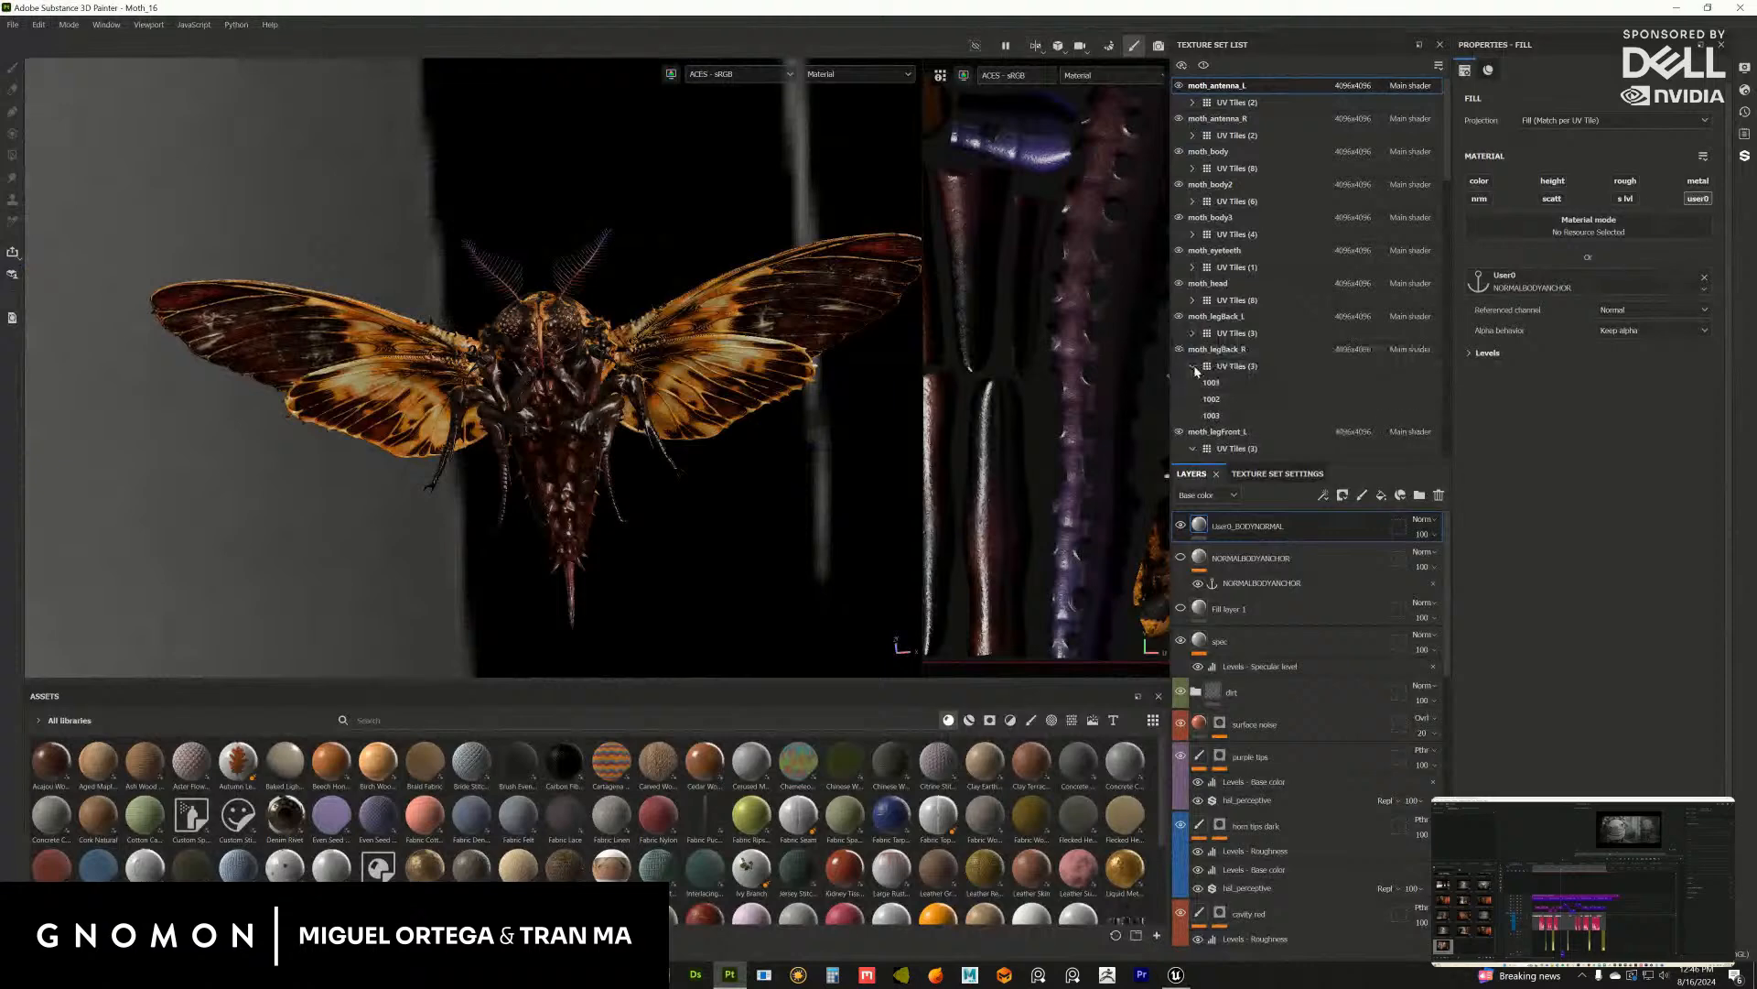
{"action": "left_click", "coordinate": [1193, 366]}
{"action": "left_click", "coordinate": [1192, 399]}
Step: Collapse the UV tile lists of the remaining texture sets from moth_legFront_R to the moth_wingfront sets
{"action": "scroll", "coordinate": [1444, 179], "scroll_direction": "down", "scroll_amount": 5}
{"action": "left_click", "coordinate": [1239, 290]}
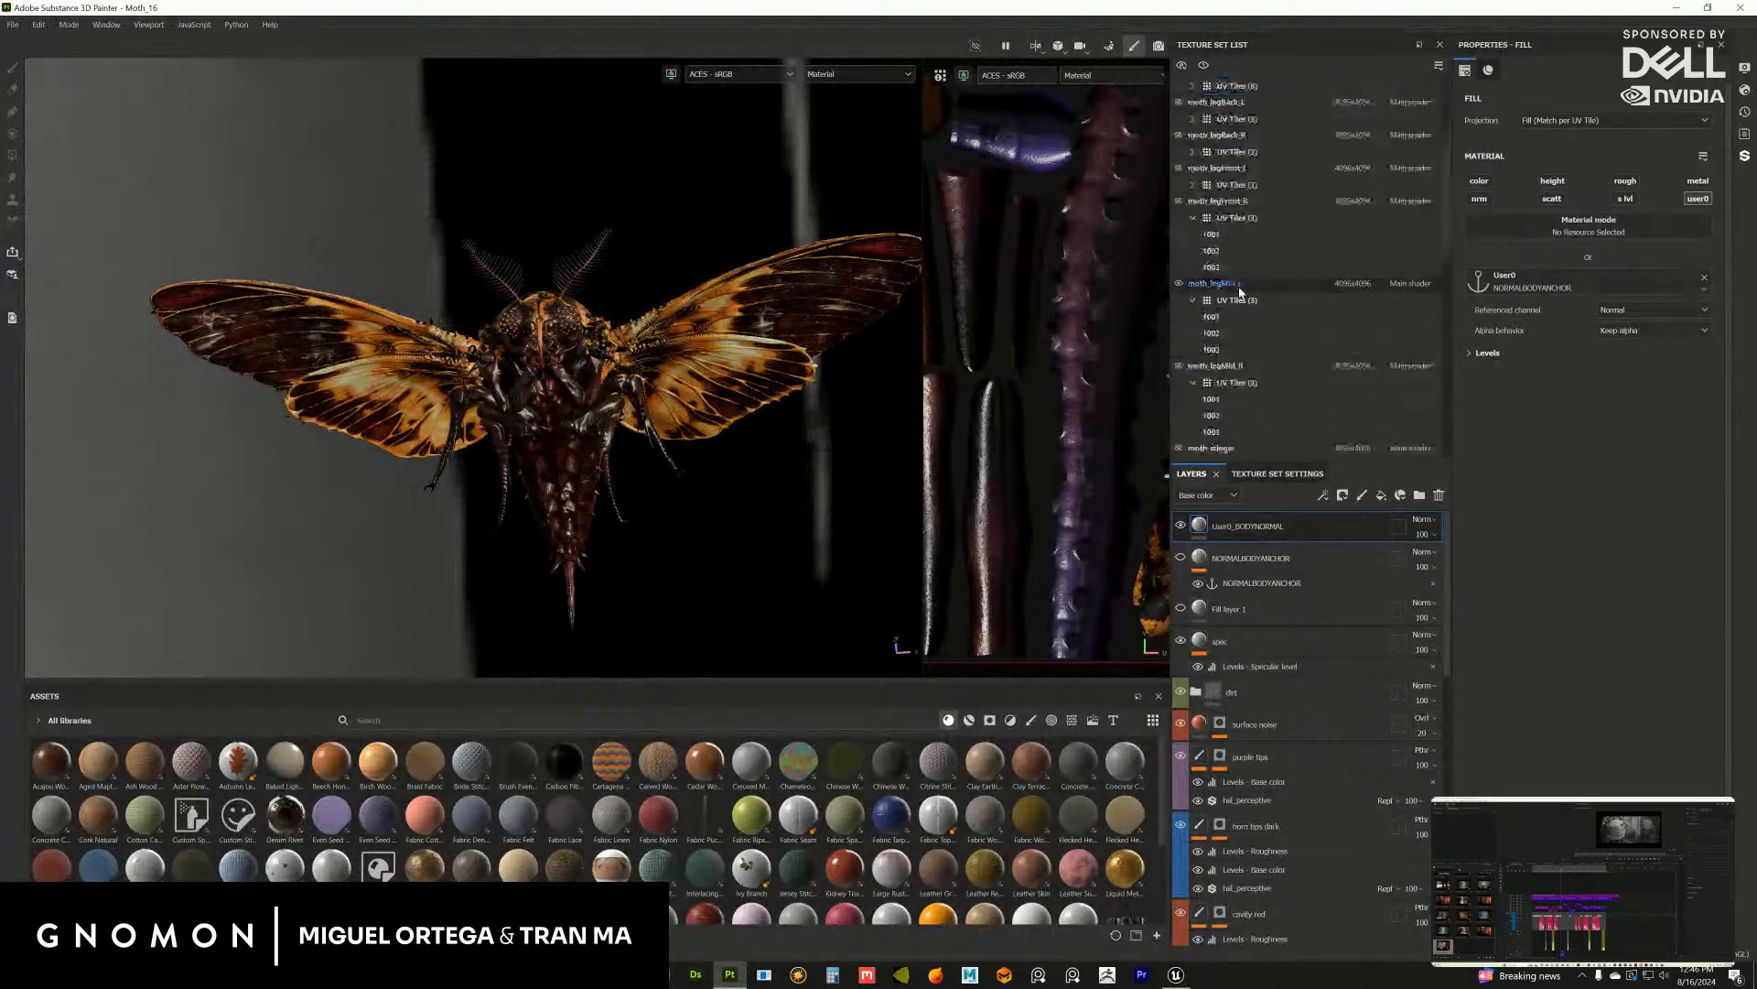
{"action": "left_click", "coordinate": [1193, 217]}
{"action": "left_click", "coordinate": [1193, 250]}
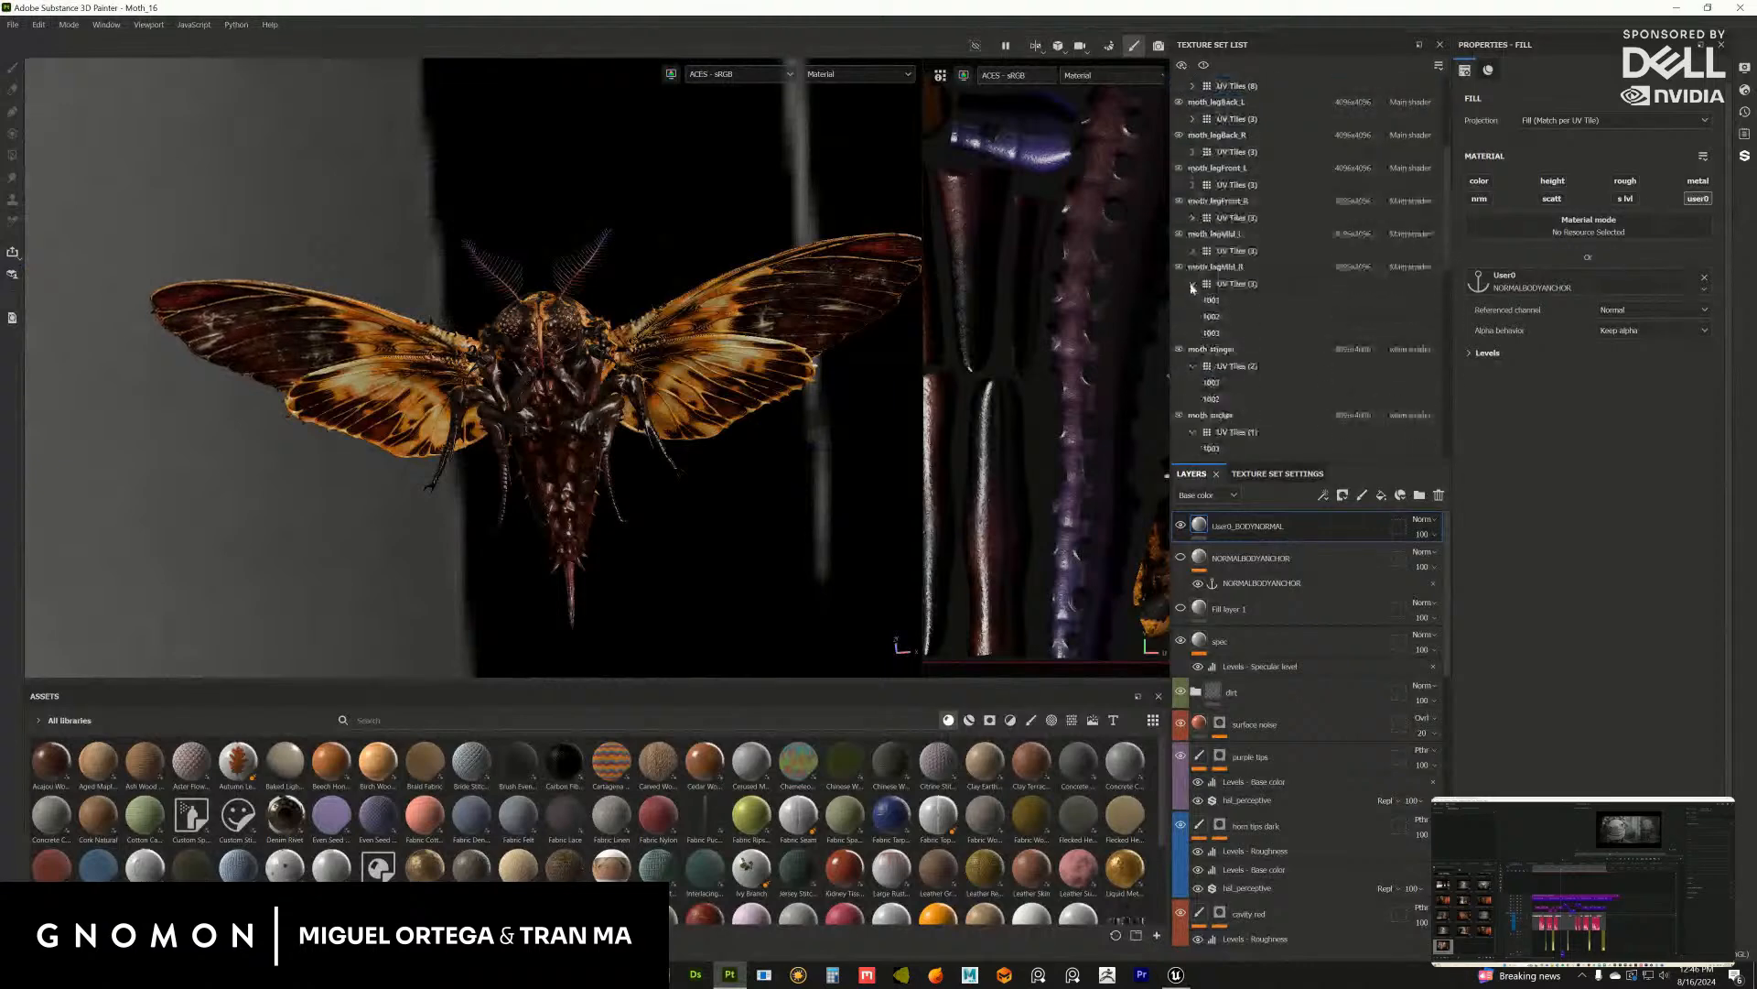
{"action": "left_click", "coordinate": [1193, 284]}
{"action": "left_click", "coordinate": [1193, 316]}
{"action": "left_click", "coordinate": [1193, 349]}
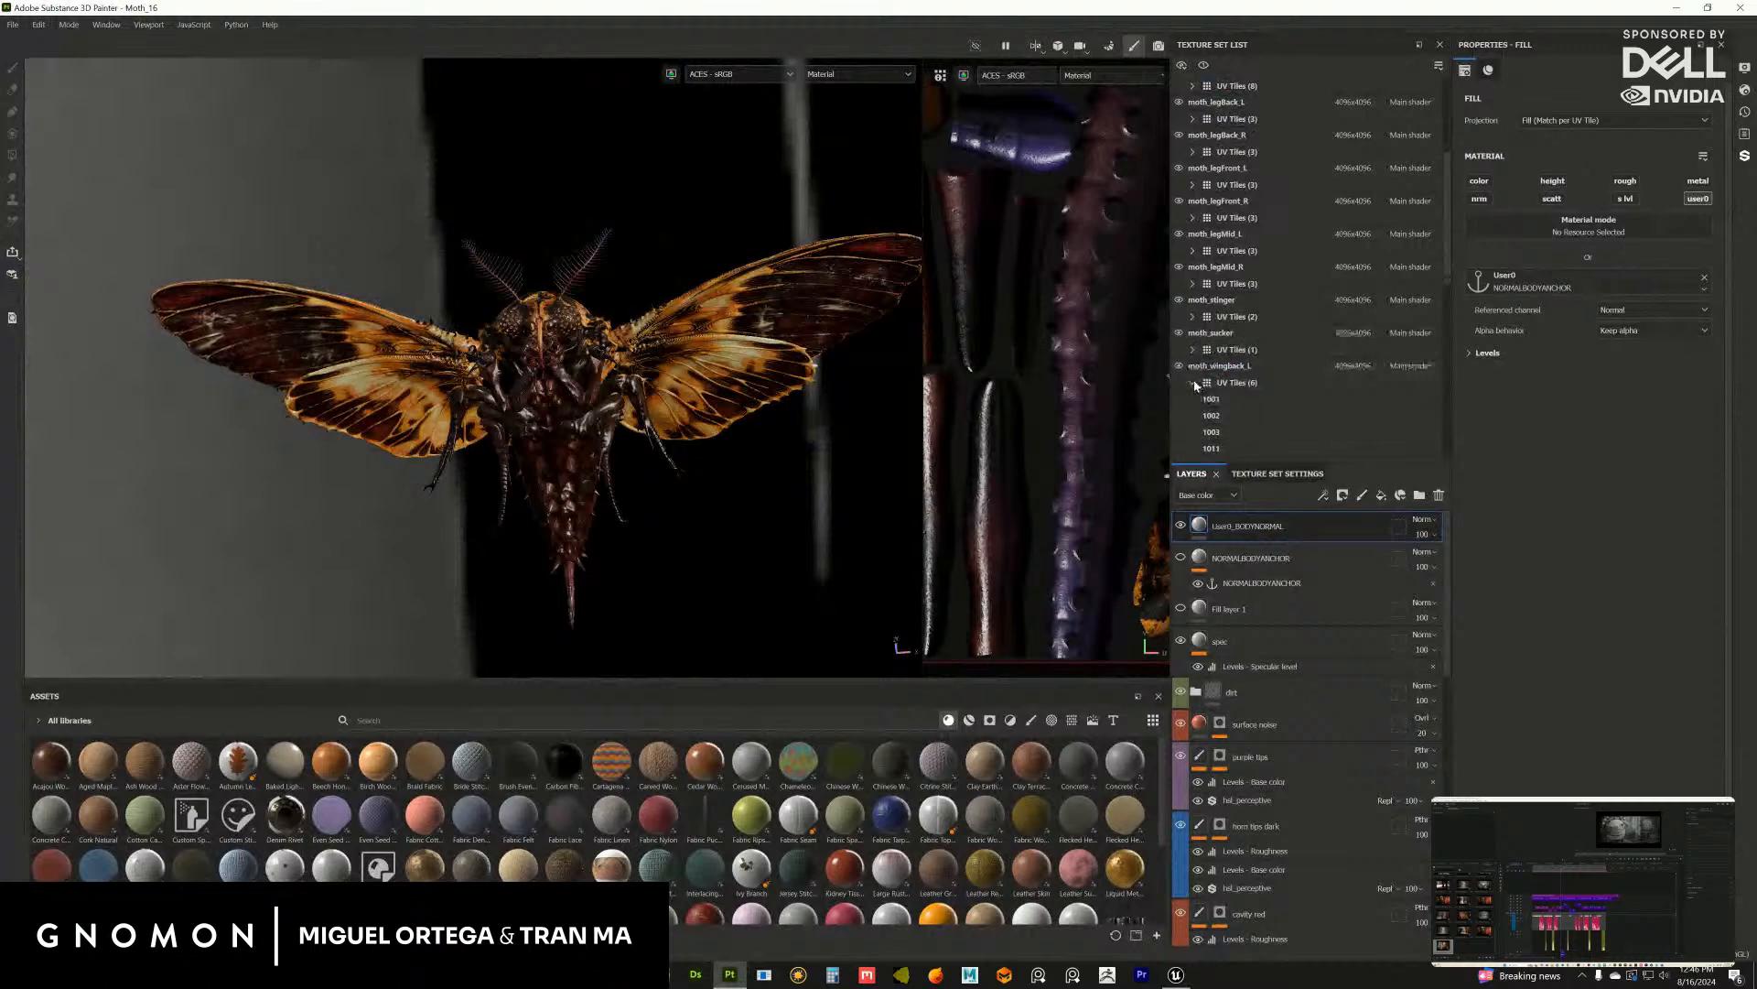
{"action": "left_click", "coordinate": [1193, 382]}
{"action": "left_click", "coordinate": [1193, 414]}
{"action": "scroll", "coordinate": [1451, 298], "scroll_direction": "down", "scroll_amount": 2}
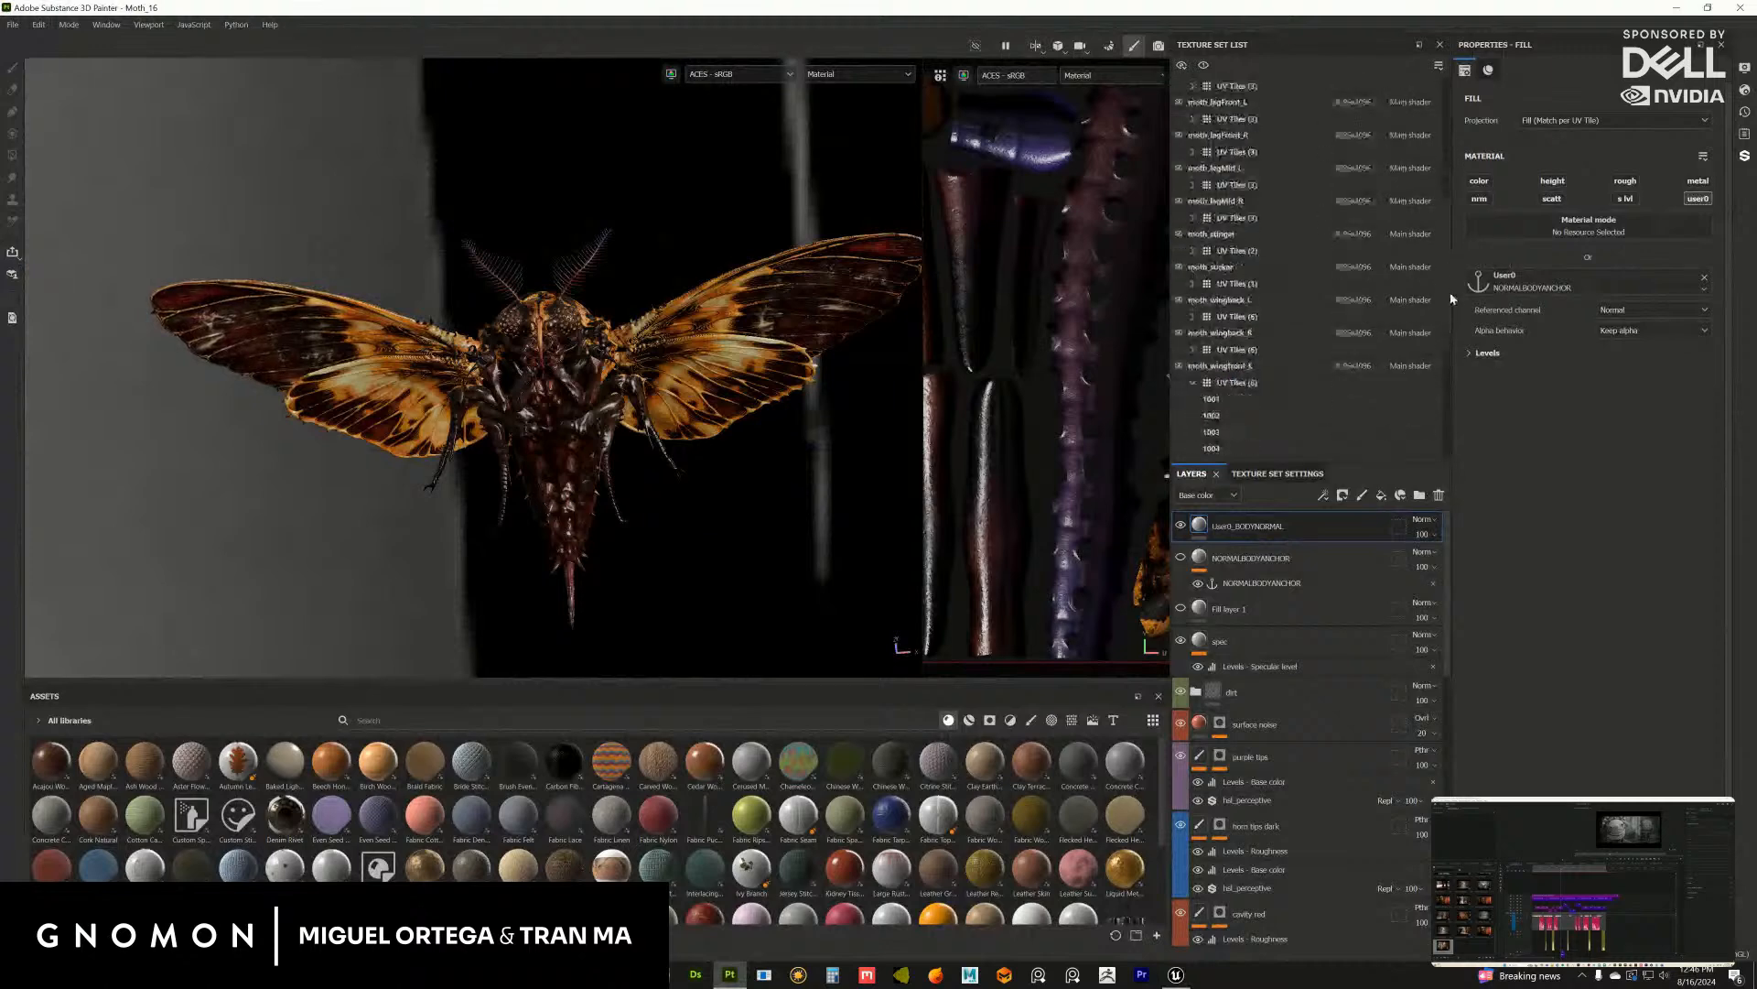
{"action": "left_click", "coordinate": [1192, 383]}
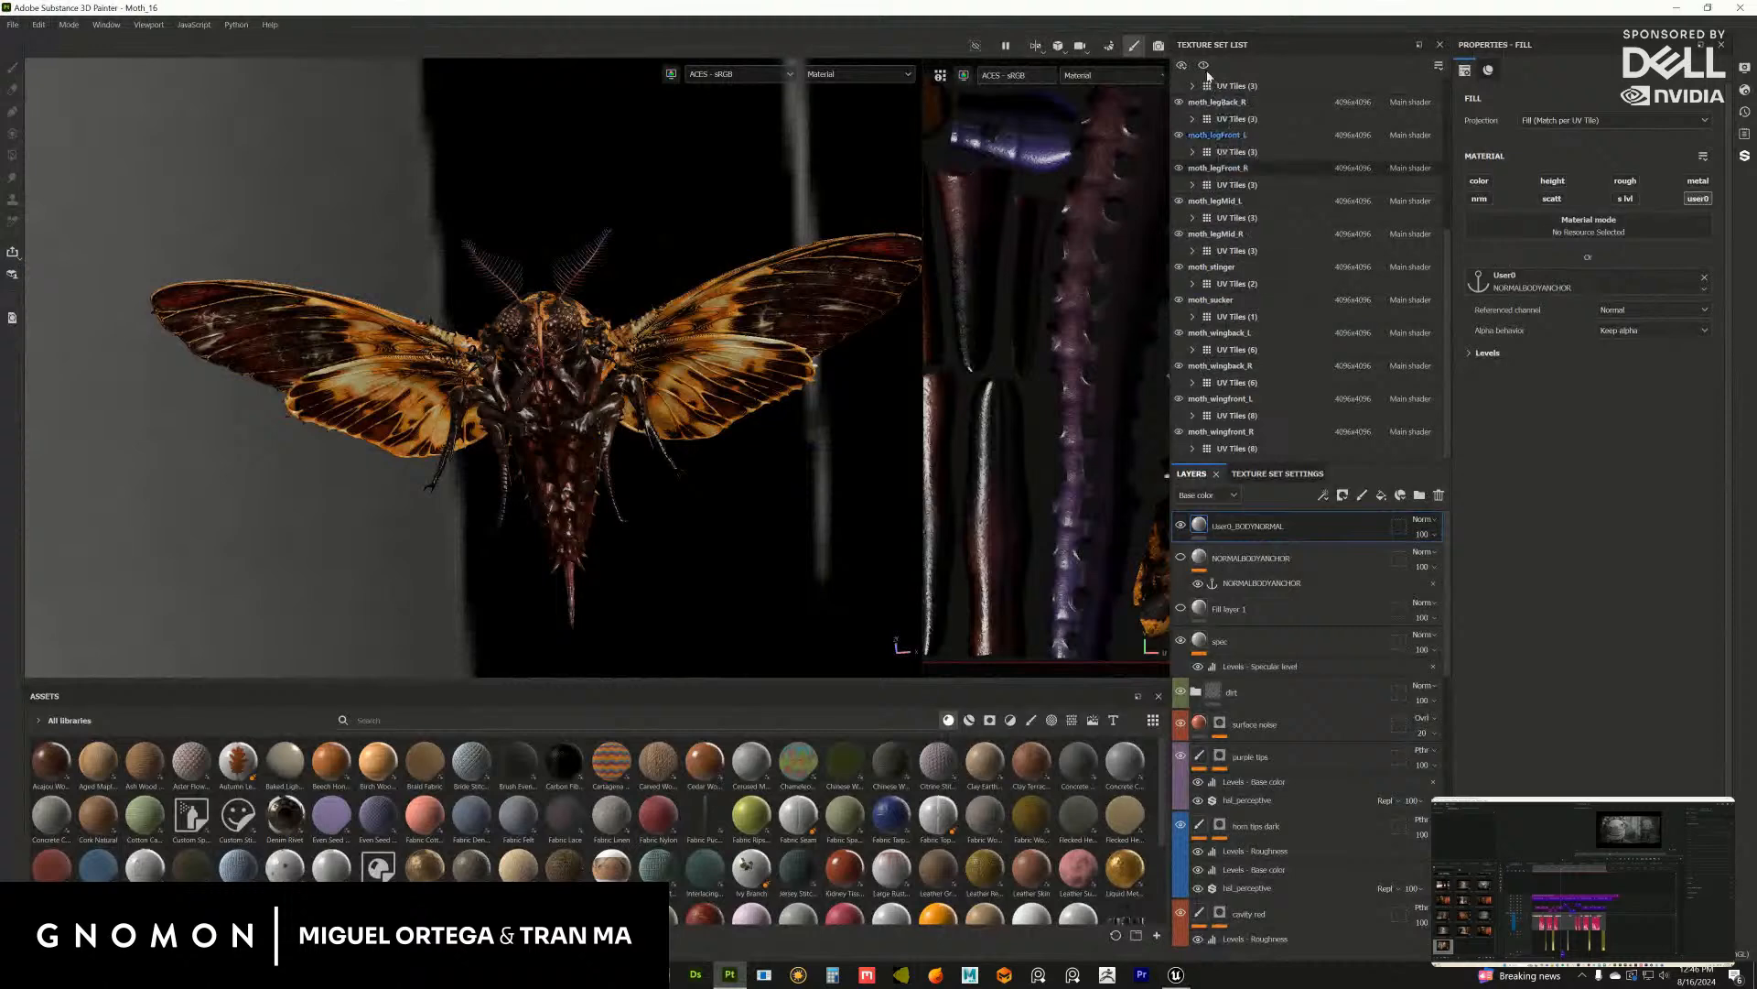
Step: Select the moth_wingfront_L texture set, isolate it from the rest of the moth and frame the wing in the 3D view
{"action": "left_click", "coordinate": [1221, 332]}
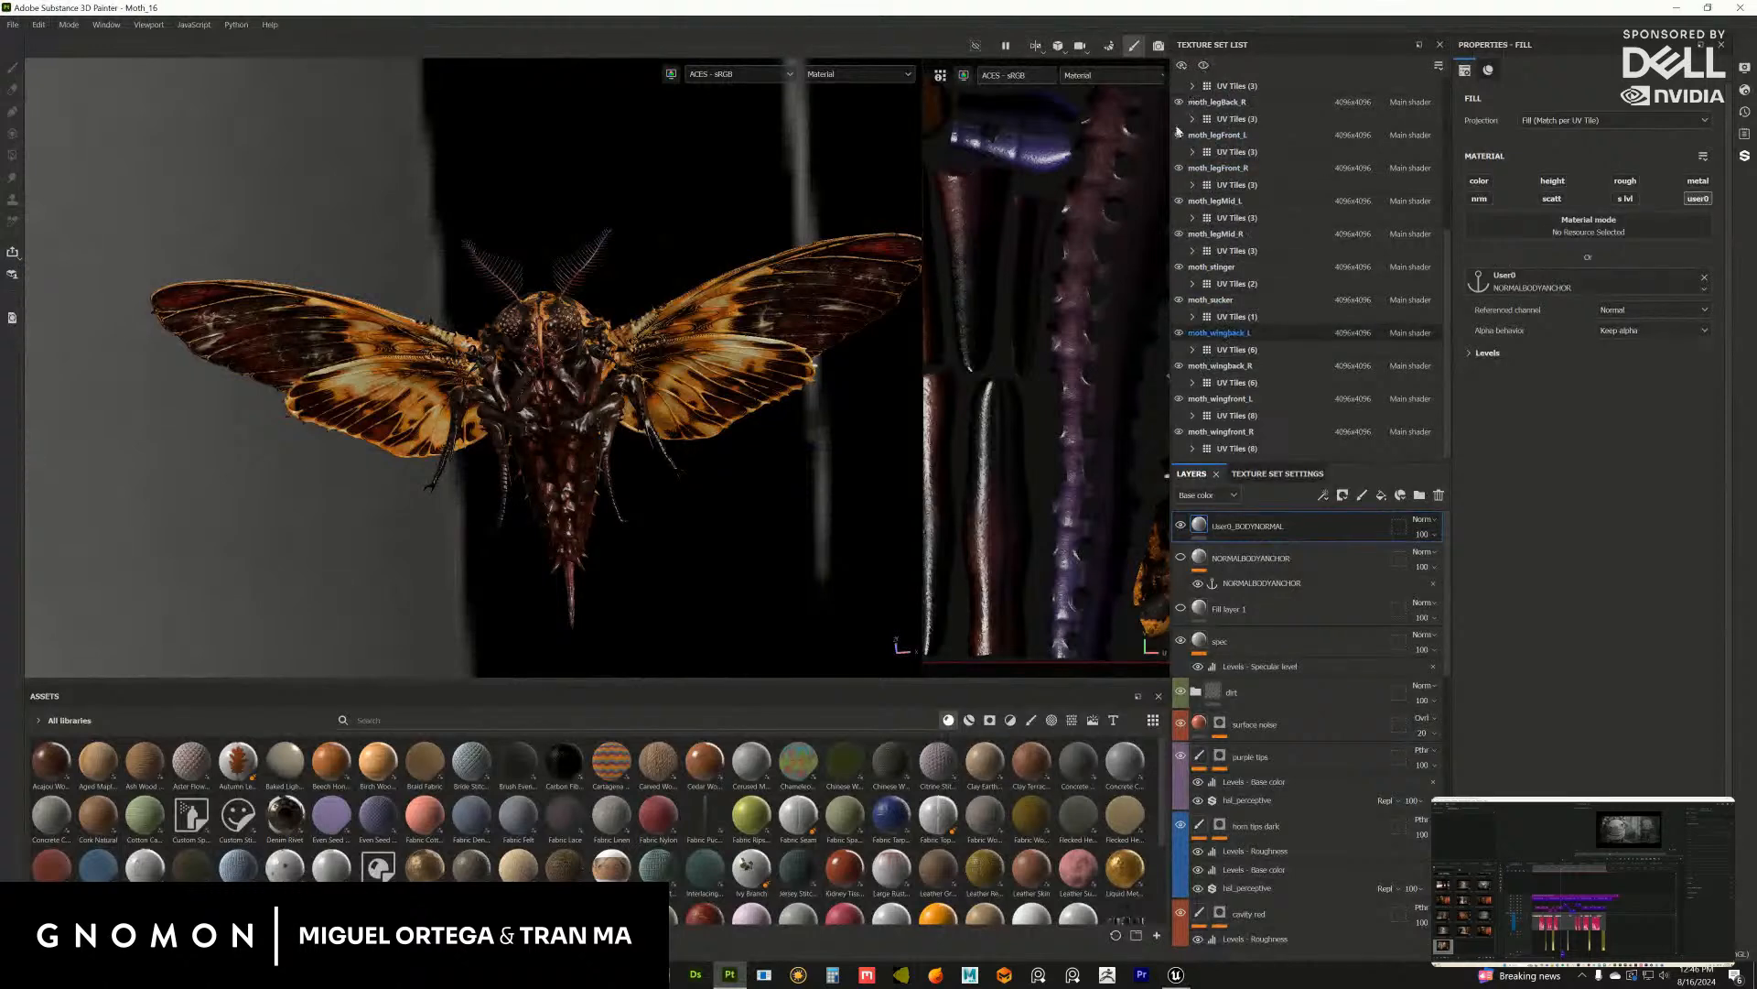
{"action": "left_click", "coordinate": [1236, 403]}
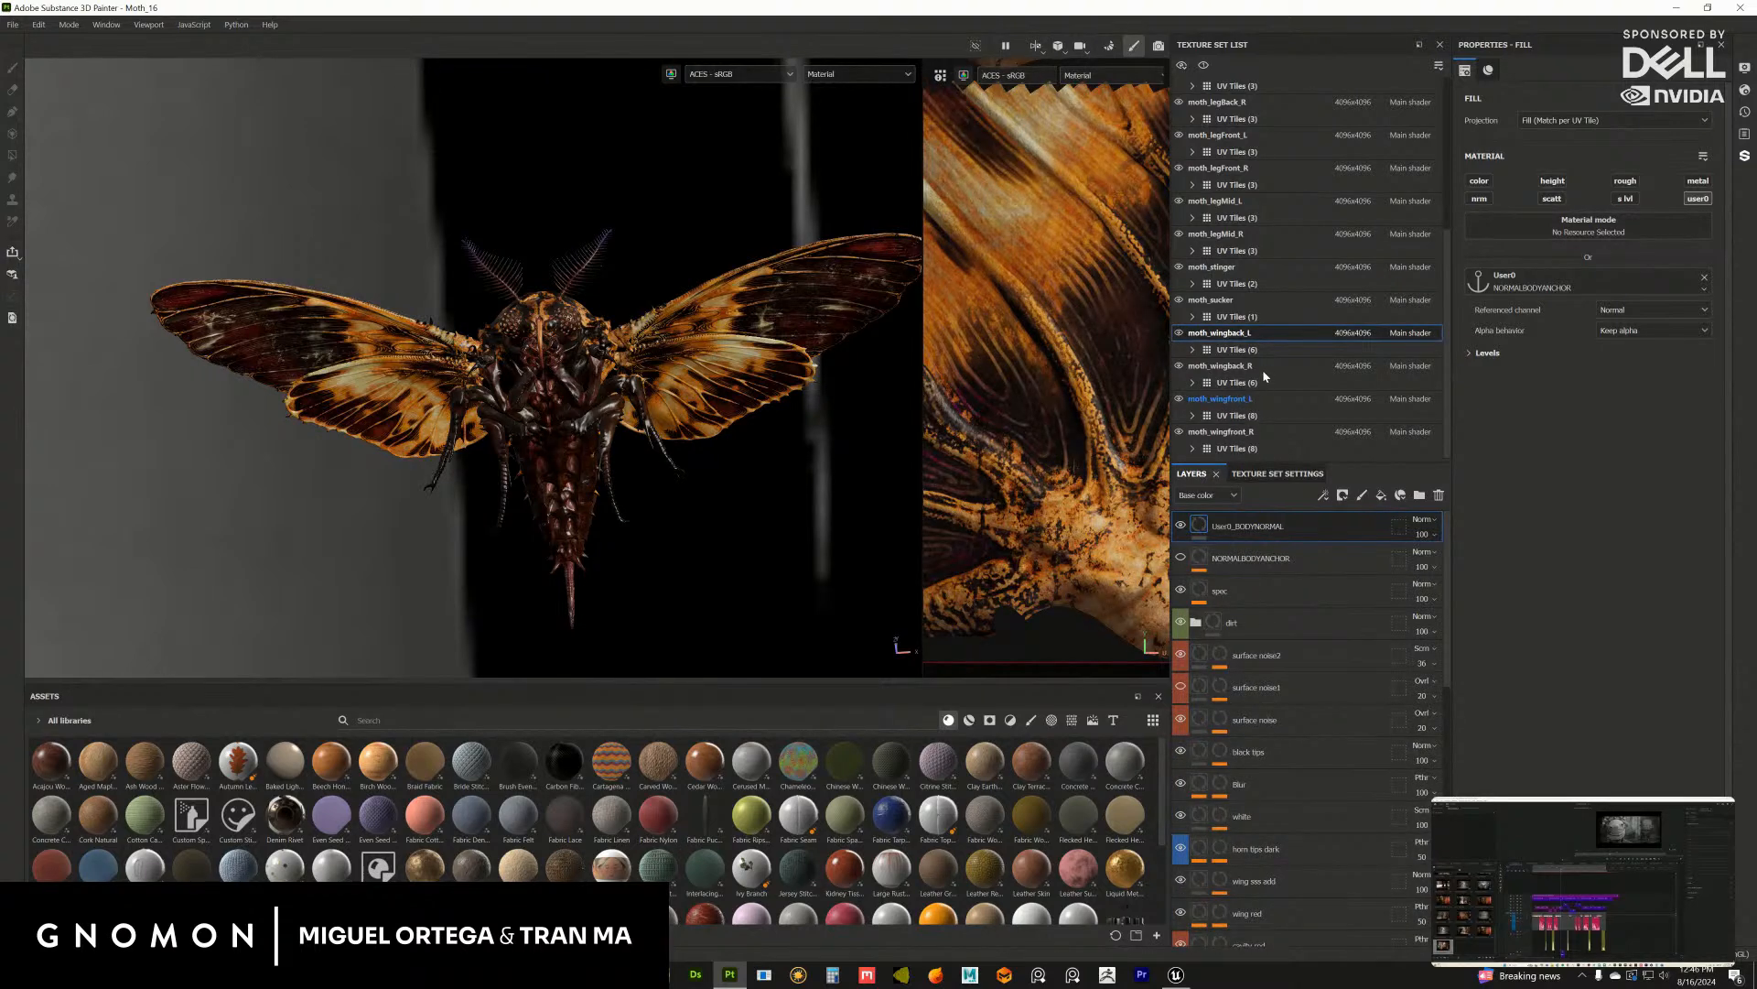
{"action": "left_click", "coordinate": [1245, 423]}
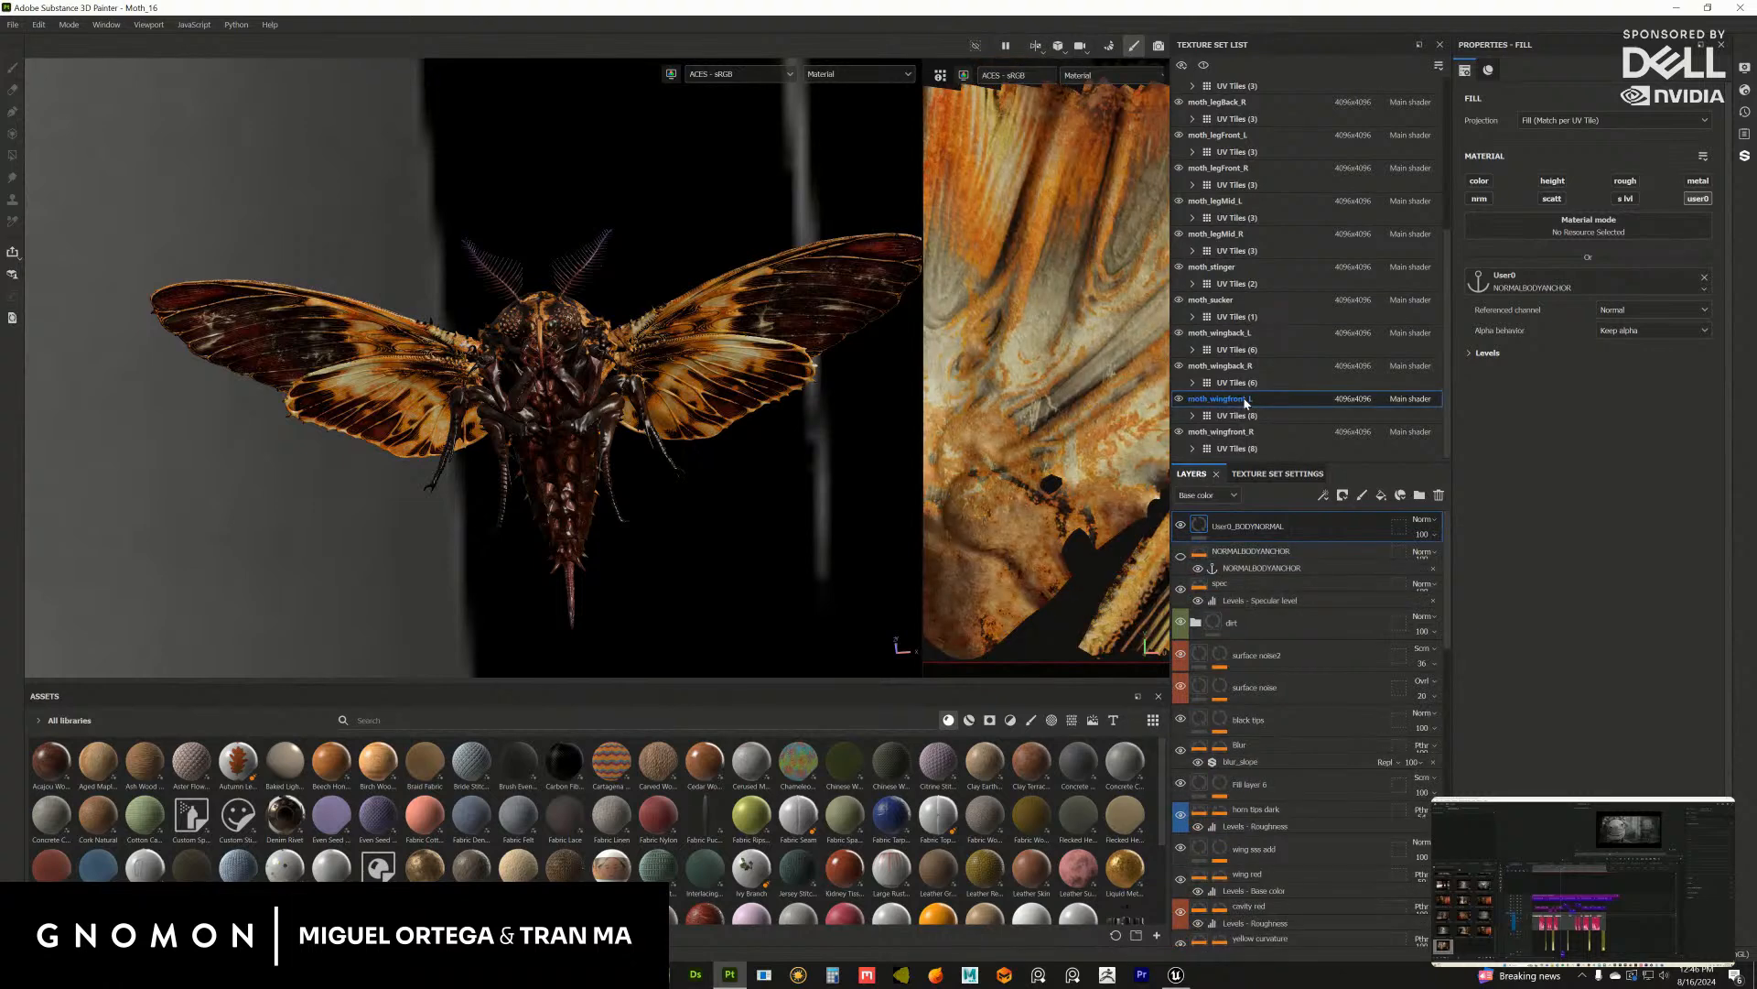
{"action": "left_click", "coordinate": [1204, 65]}
{"action": "key", "text": "f"}
{"action": "left_click_drag", "start_coordinate": [595, 512], "coordinate": [746, 408], "text": "alt"}
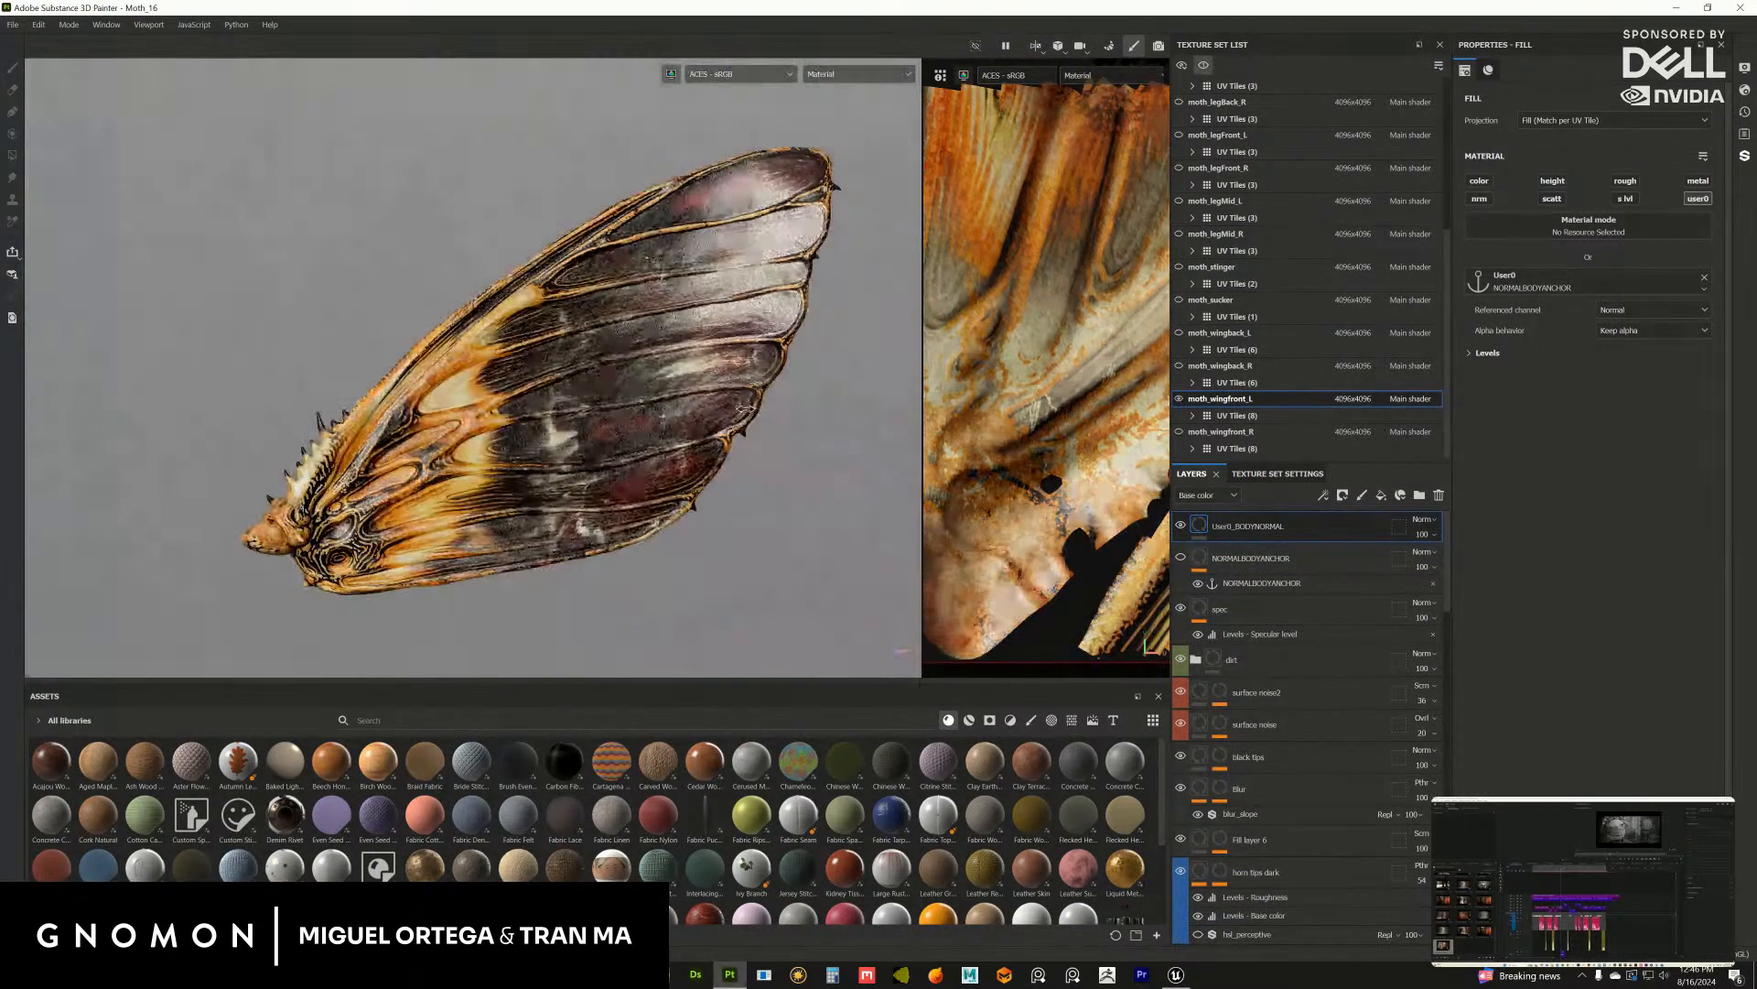
Step: Rotate the environment lighting around the isolated front wing and examine its surface detail up close
{"action": "right_click_drag", "start_coordinate": [746, 409], "coordinate": [755, 409], "text": "shift"}
{"action": "middle_click_drag", "start_coordinate": [710, 363], "coordinate": [729, 367], "text": "alt"}
{"action": "right_click_drag", "start_coordinate": [730, 366], "coordinate": [785, 366], "text": "alt"}
{"action": "middle_click_drag", "start_coordinate": [784, 366], "coordinate": [807, 354], "text": "alt"}
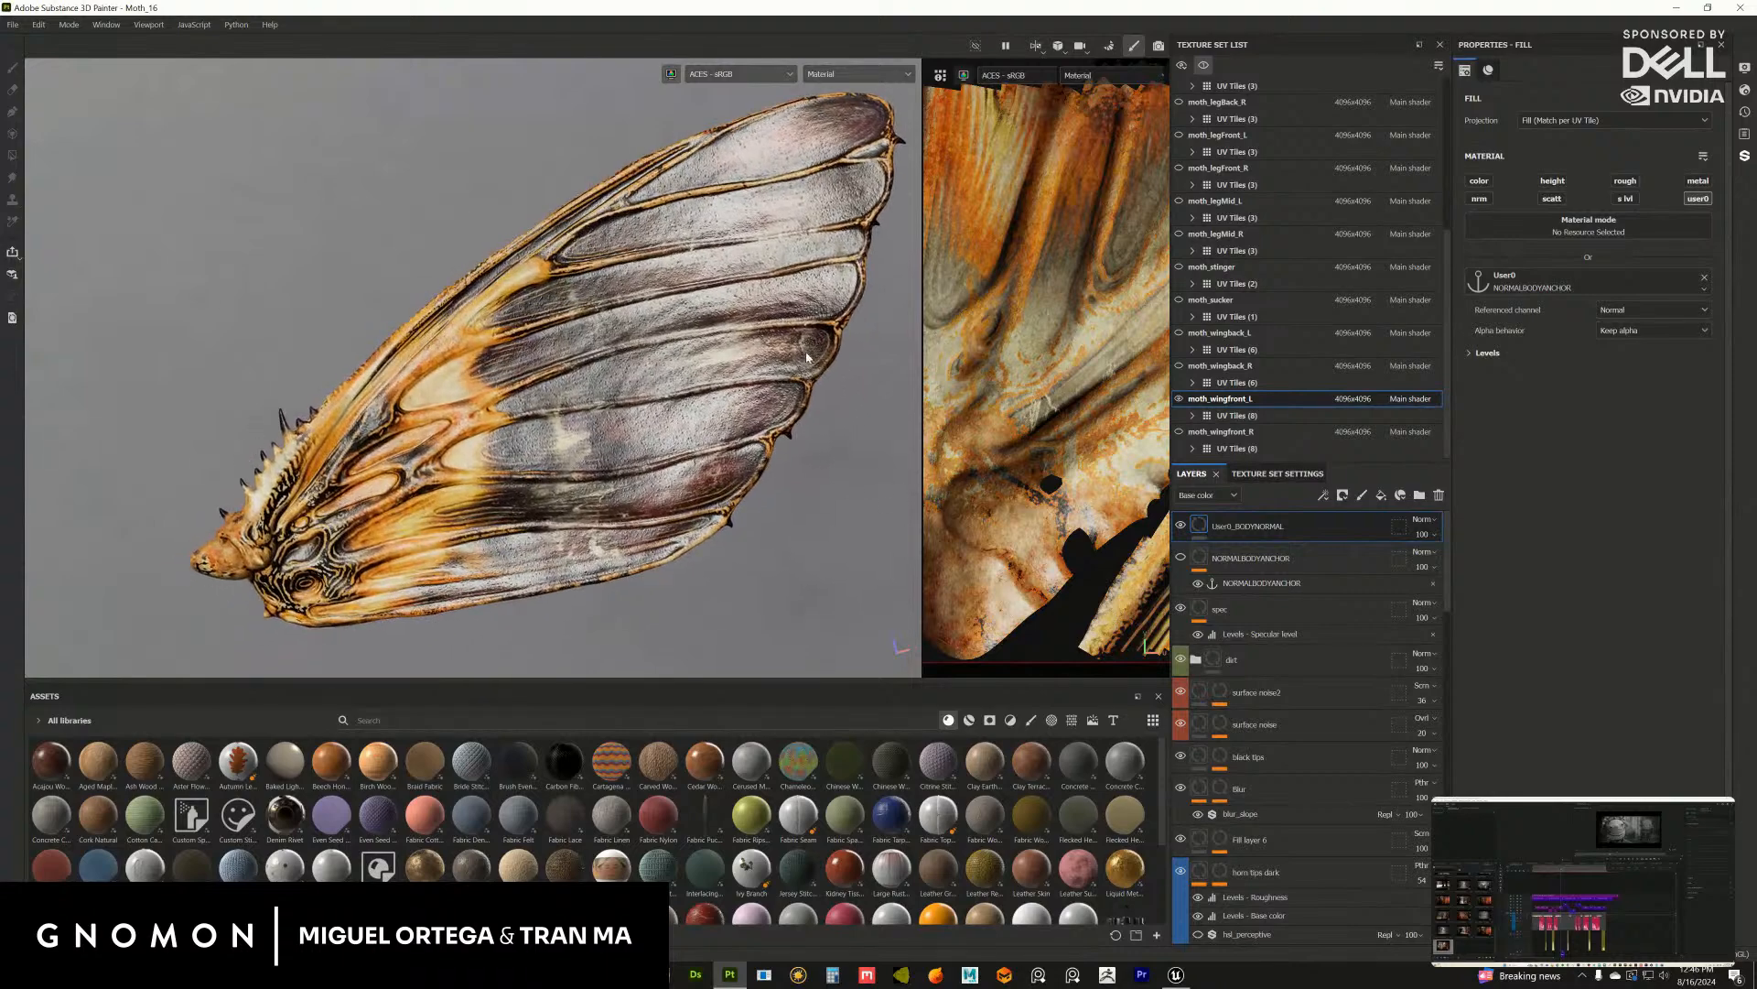
{"action": "right_click_drag", "start_coordinate": [806, 354], "coordinate": [847, 438], "text": "shift"}
{"action": "middle_click_drag", "start_coordinate": [847, 437], "coordinate": [781, 453], "text": "alt"}
{"action": "right_click_drag", "start_coordinate": [781, 453], "coordinate": [509, 430], "text": "alt"}
{"action": "middle_click_drag", "start_coordinate": [508, 430], "coordinate": [453, 421], "text": "alt"}
{"action": "right_click_drag", "start_coordinate": [453, 421], "coordinate": [424, 400], "text": "alt"}
{"action": "right_click_drag", "start_coordinate": [821, 342], "coordinate": [579, 363], "text": "shift"}
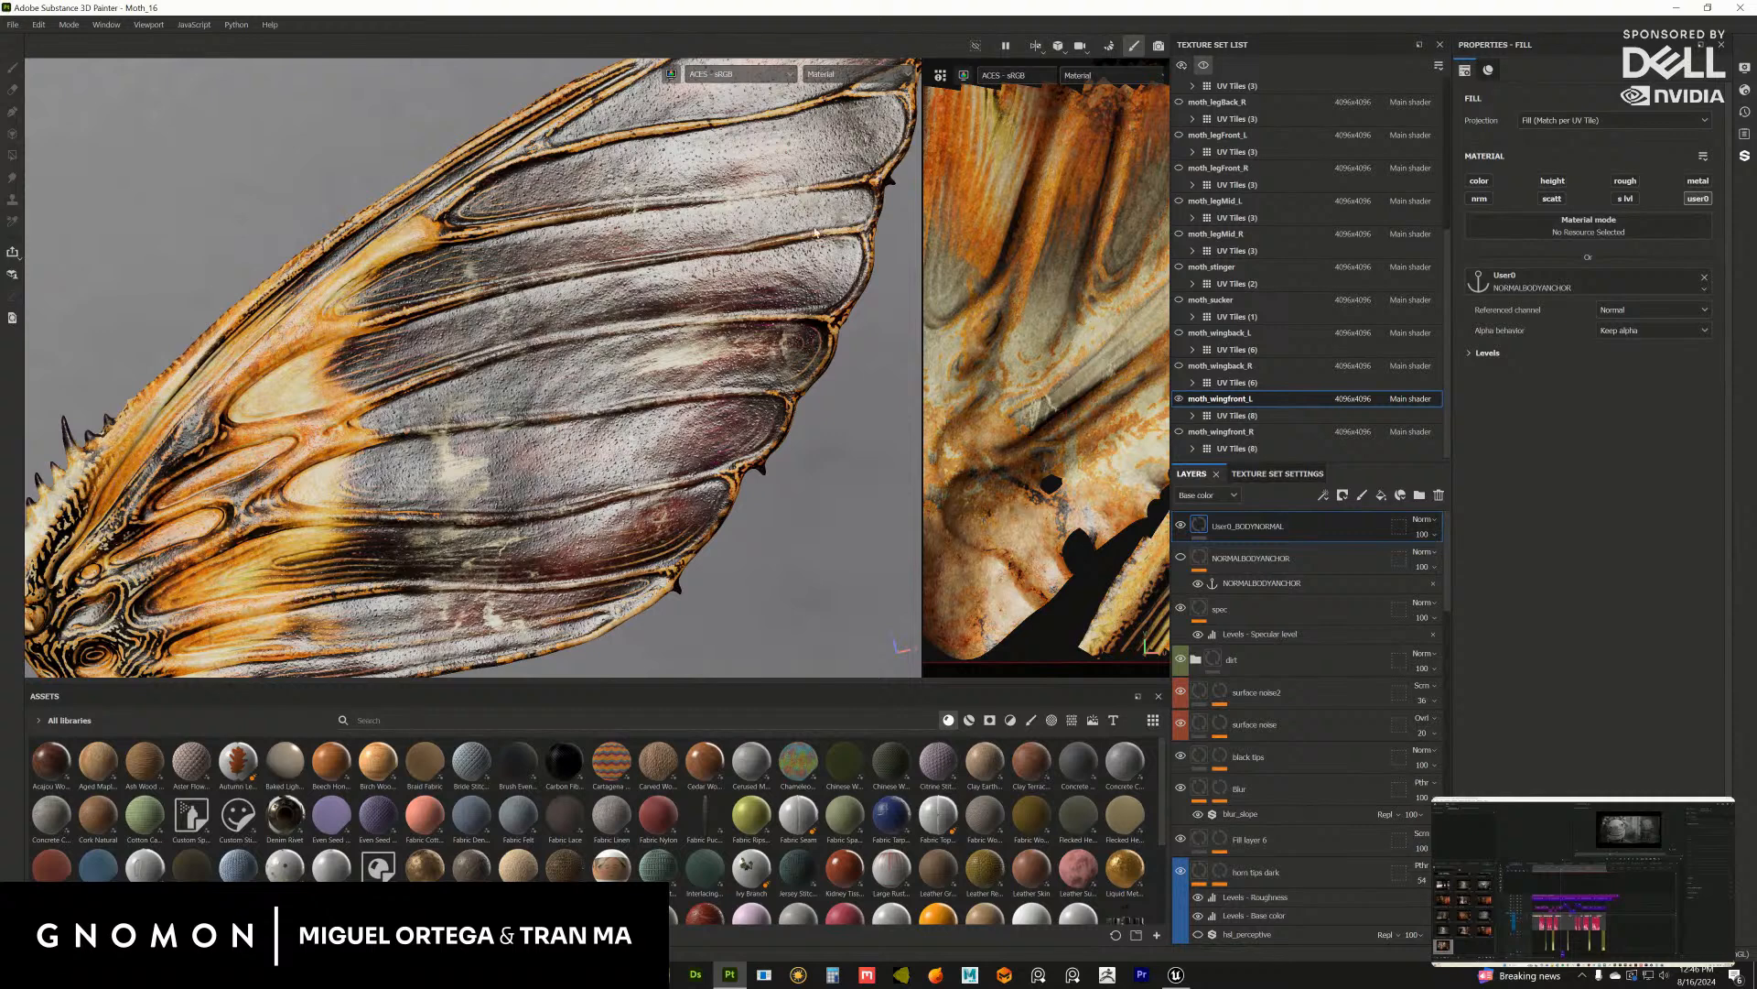
Step: Display the wing's Ambient occlusion mesh map in the viewport
{"action": "left_click", "coordinate": [831, 75]}
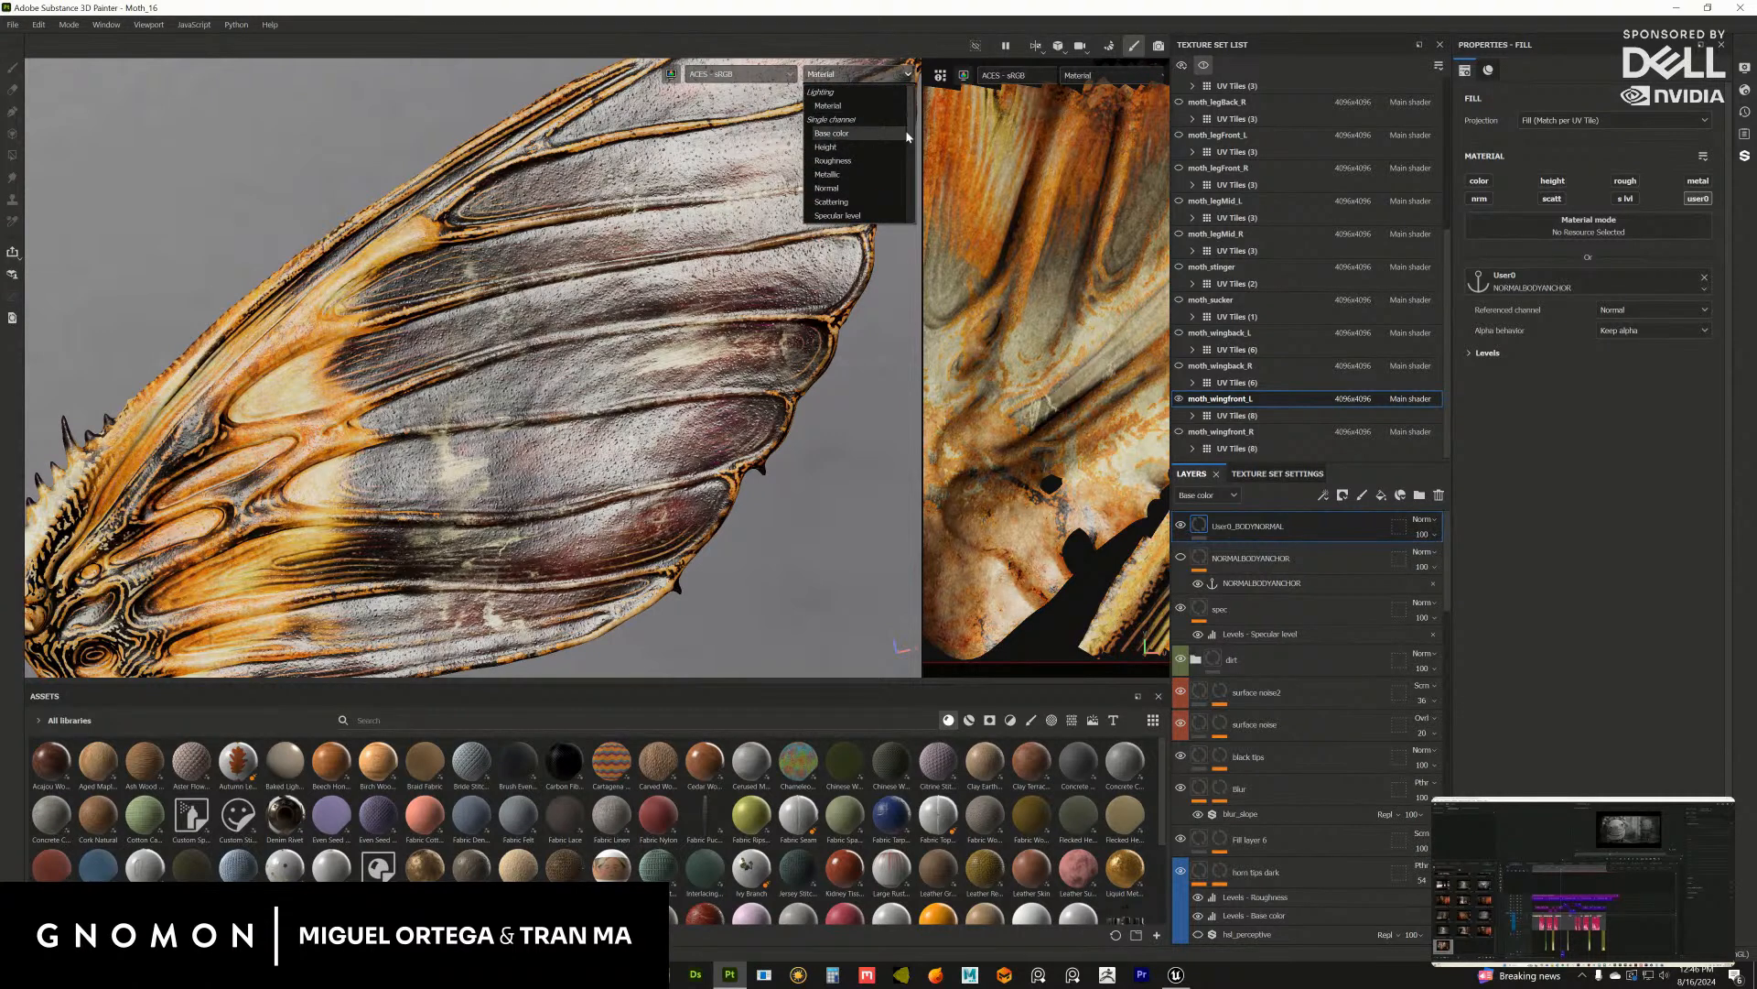
{"action": "scroll", "coordinate": [853, 183], "scroll_direction": "down", "scroll_amount": 3}
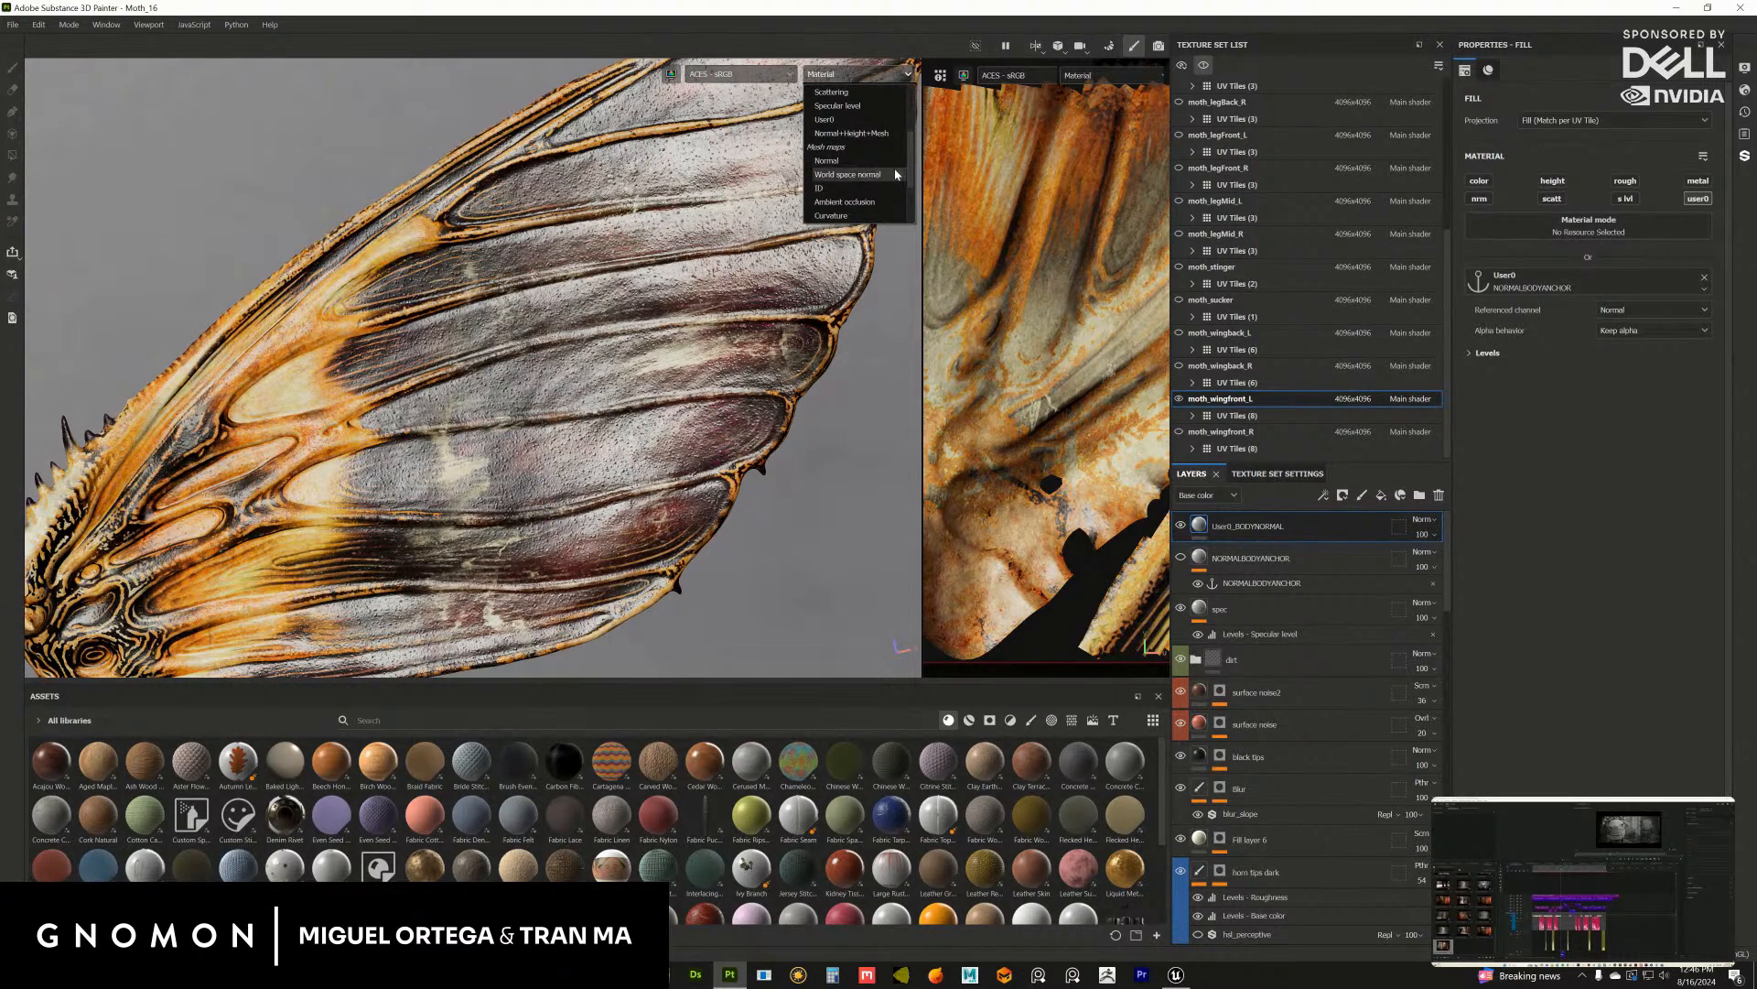
{"action": "left_click", "coordinate": [853, 203]}
Step: Display the wing's Curvature mesh map and examine its ridge and vein detail
{"action": "left_click", "coordinate": [844, 77]}
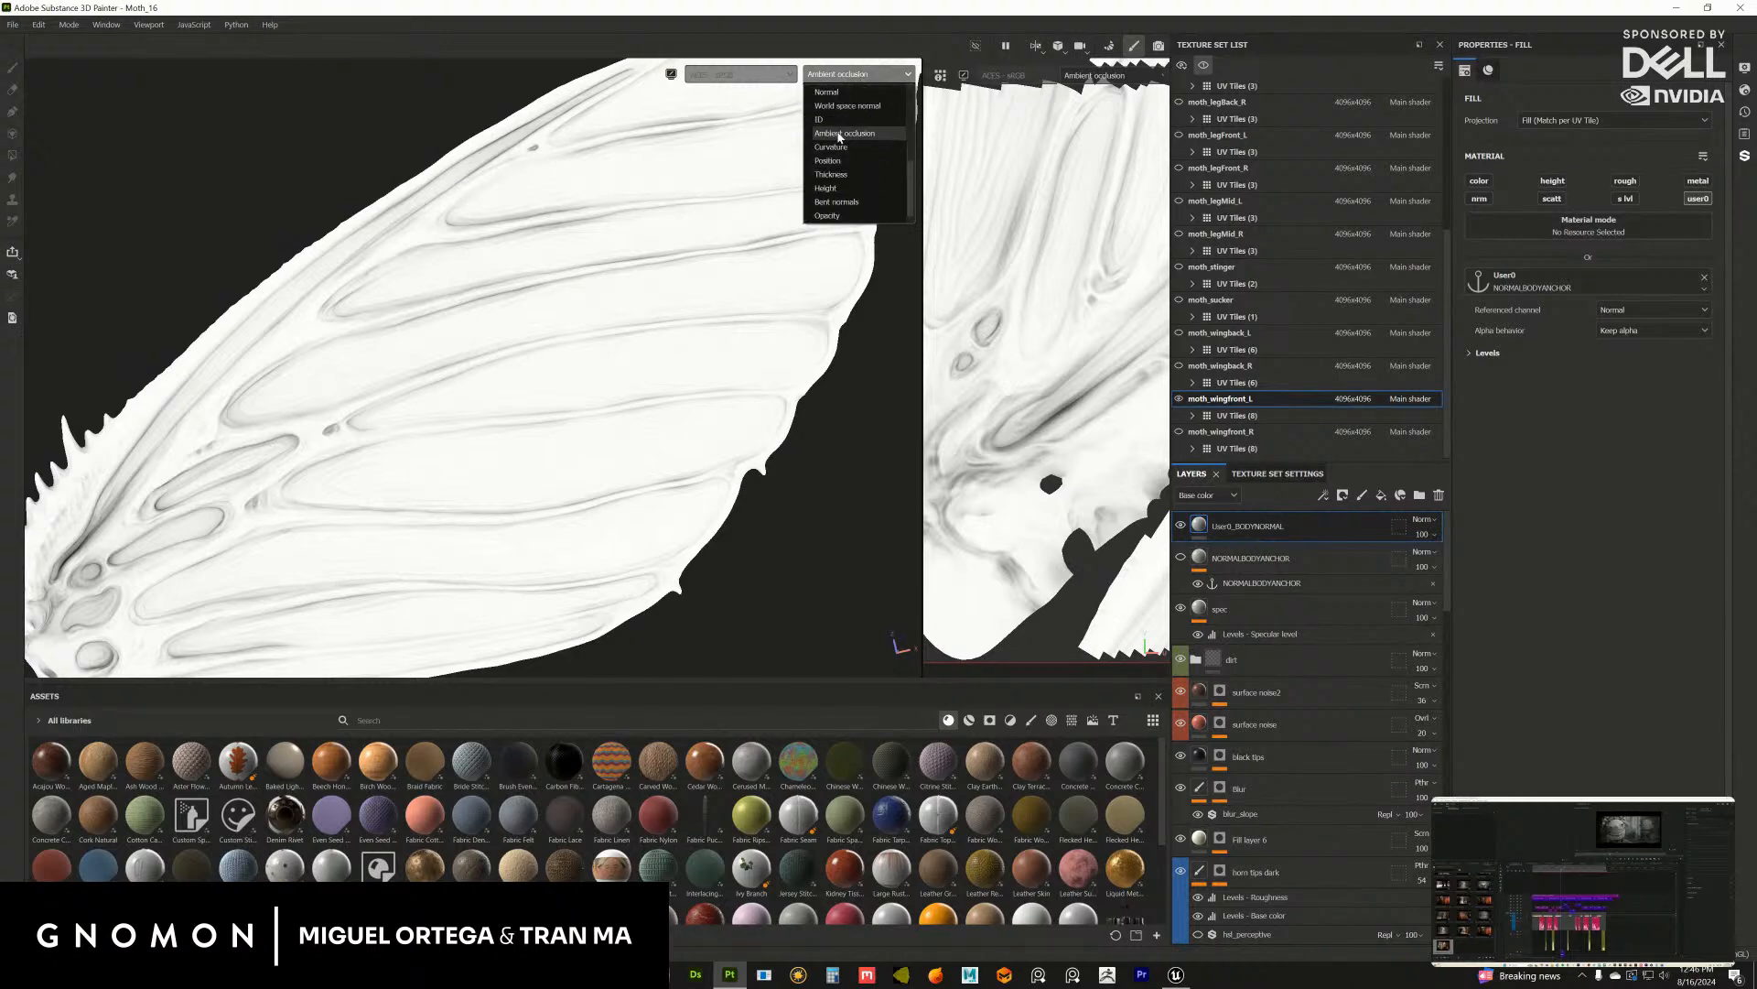
{"action": "left_click", "coordinate": [859, 77]}
{"action": "left_click", "coordinate": [859, 77]}
{"action": "left_click", "coordinate": [840, 163]}
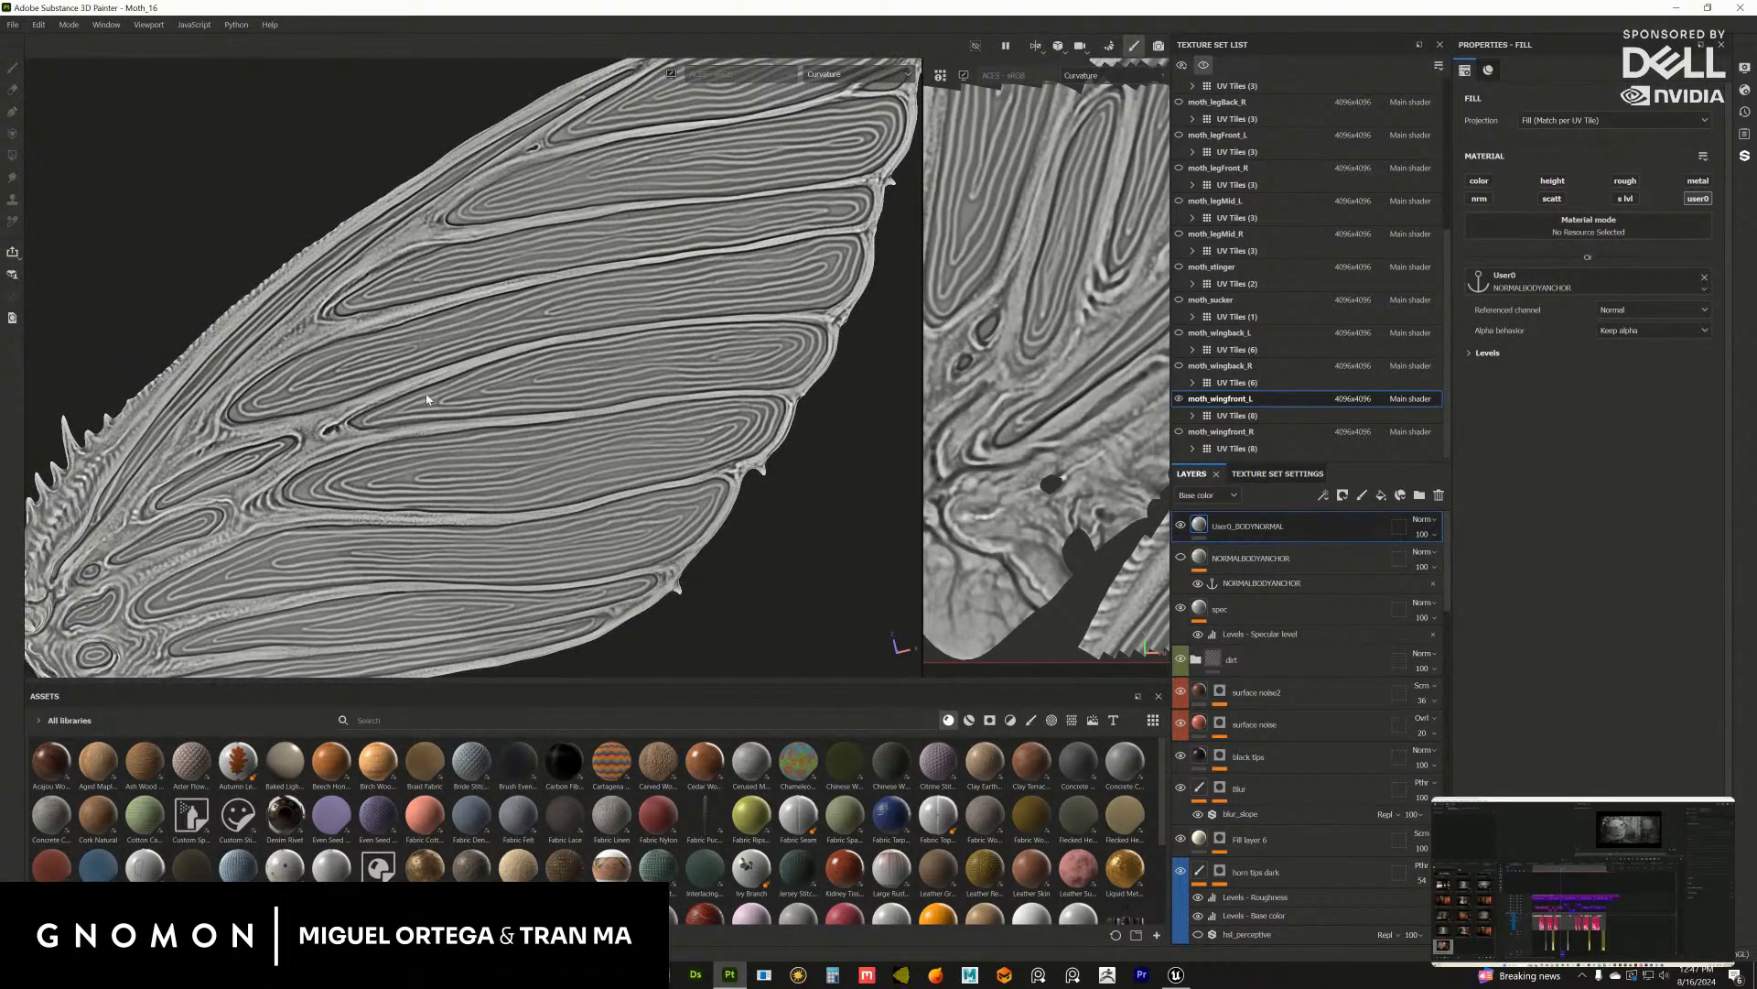
{"action": "scroll", "coordinate": [652, 315], "scroll_direction": "up", "scroll_amount": 6}
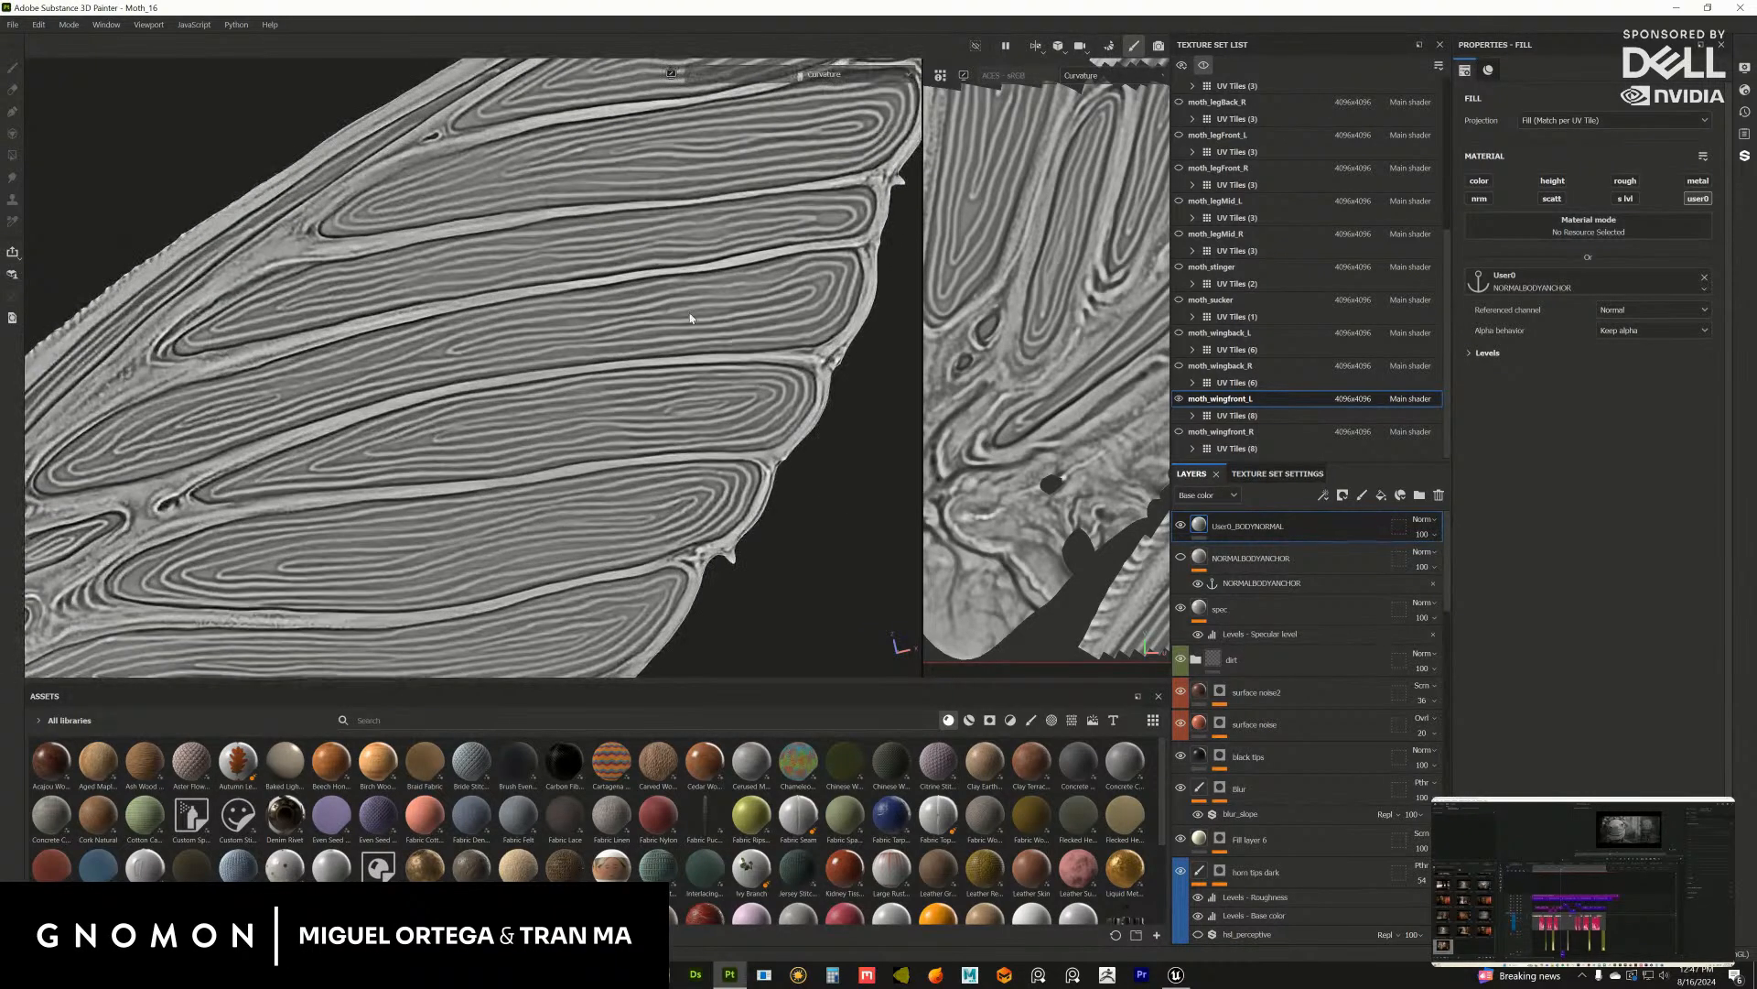
{"action": "scroll", "coordinate": [779, 383], "scroll_direction": "down", "scroll_amount": 8}
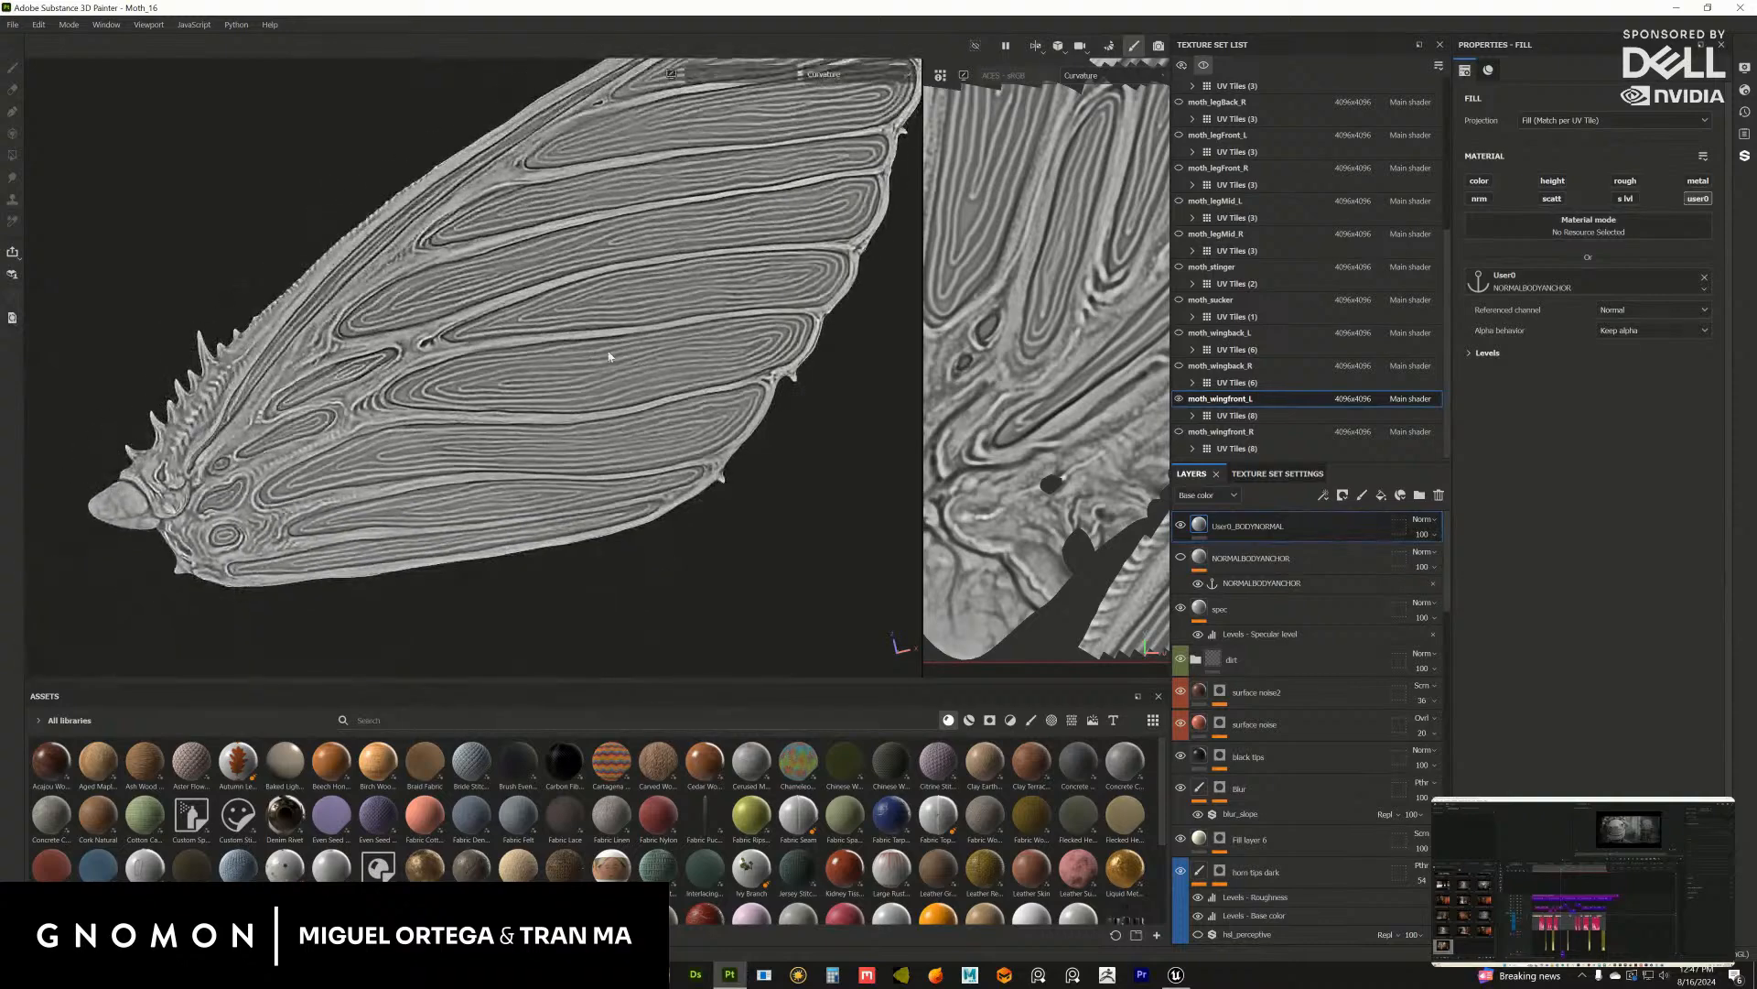
{"action": "scroll", "coordinate": [604, 353], "scroll_direction": "up", "scroll_amount": 3}
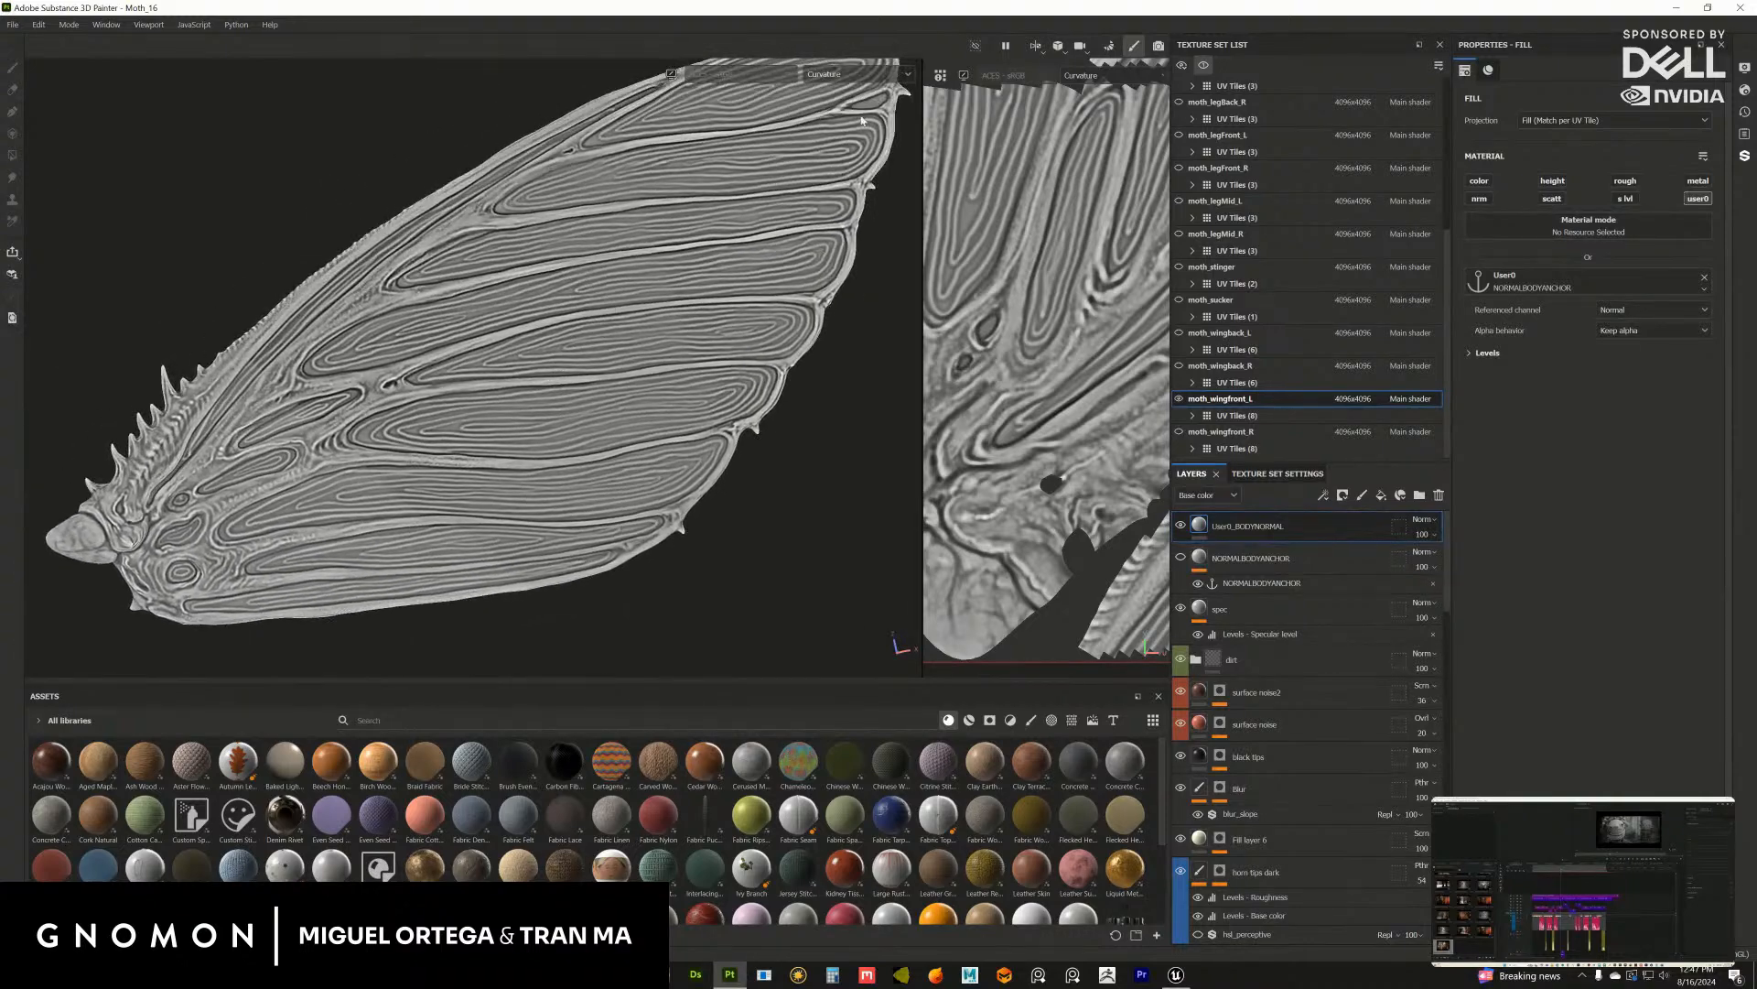
Step: Display the wing's Thickness mesh map and inspect it across the whole wing
{"action": "left_click", "coordinate": [908, 74]}
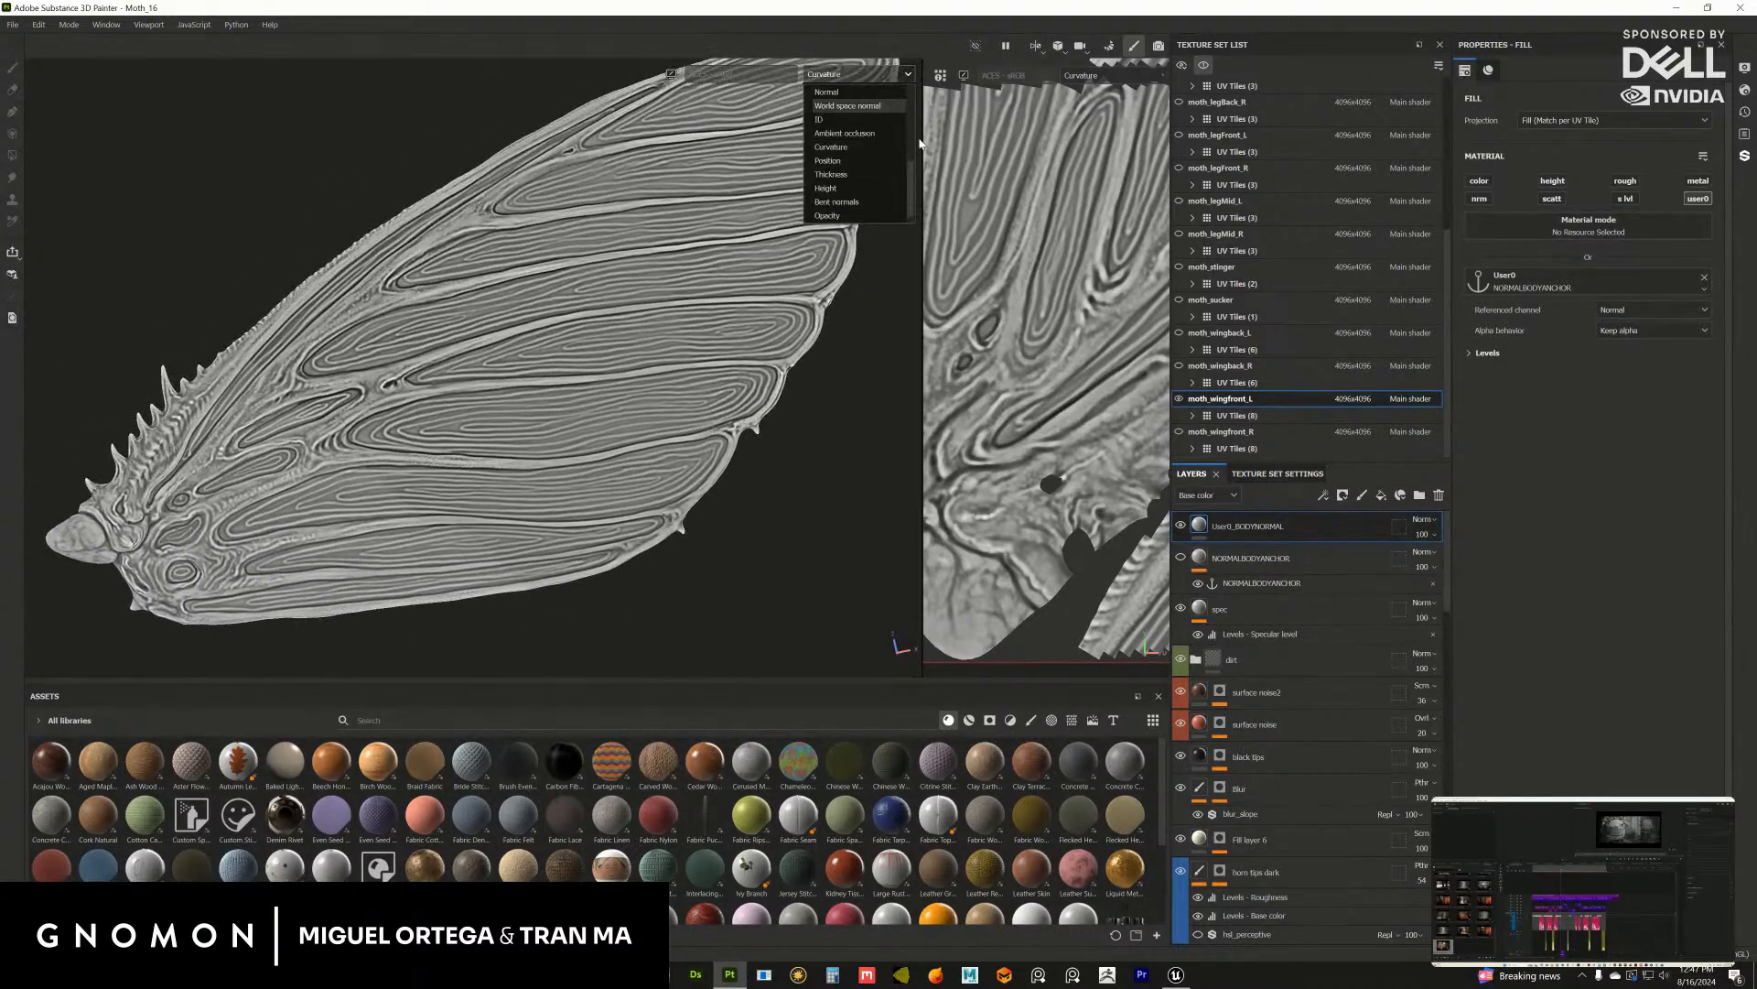
{"action": "left_click", "coordinate": [833, 174]}
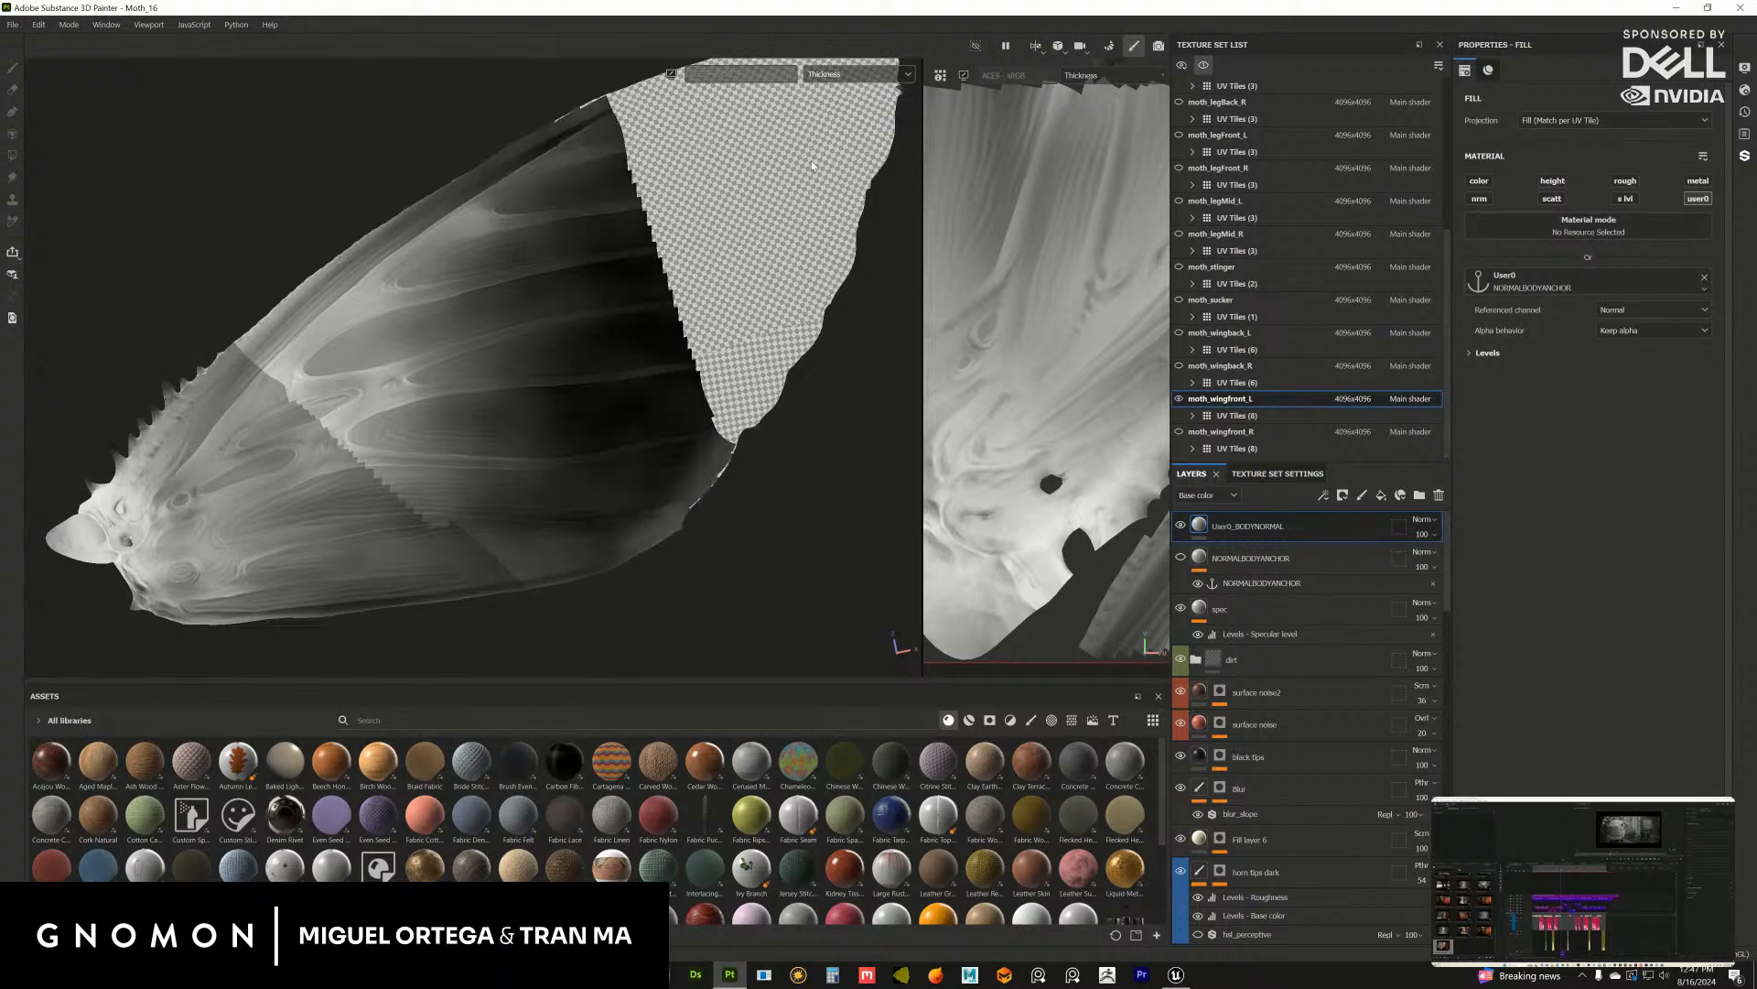
{"action": "left_click_drag", "start_coordinate": [631, 325], "coordinate": [690, 373], "text": "alt"}
{"action": "middle_click_drag", "start_coordinate": [690, 373], "coordinate": [672, 355], "text": "alt"}
{"action": "scroll", "coordinate": [673, 355], "scroll_direction": "down", "scroll_amount": 5}
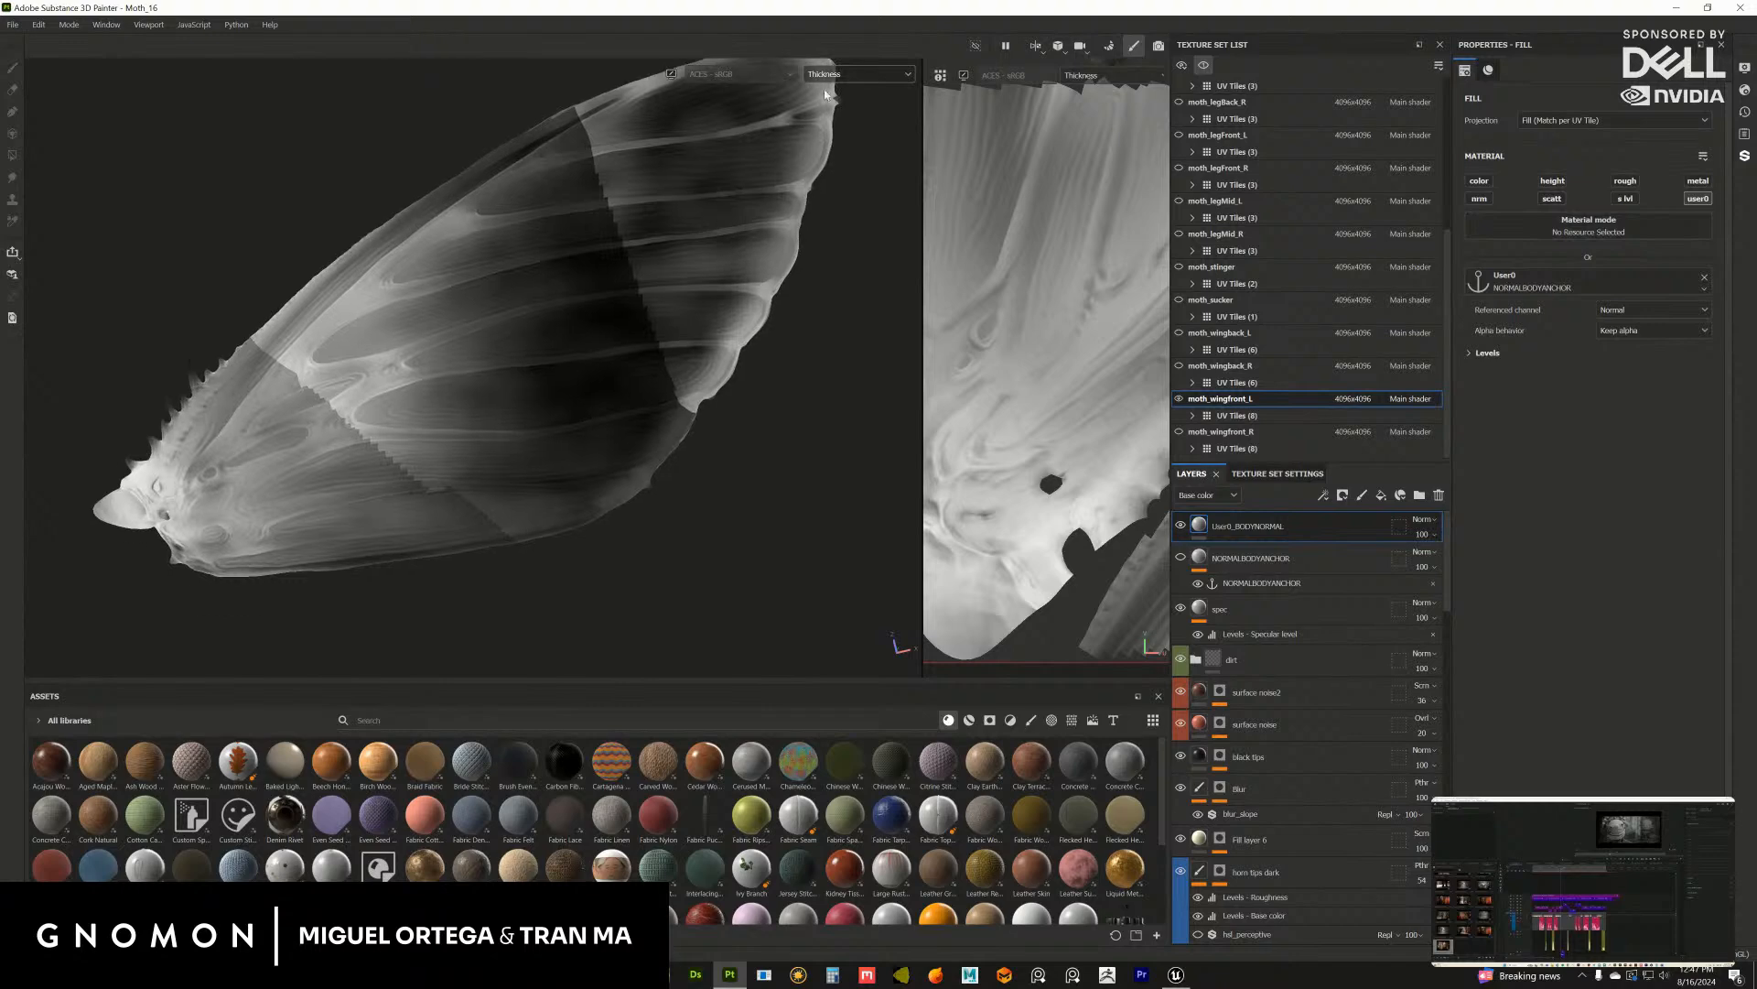
Step: Display the wing's Position, Opacity, Bent normals and Height mesh maps one after another
{"action": "left_click", "coordinate": [852, 74]}
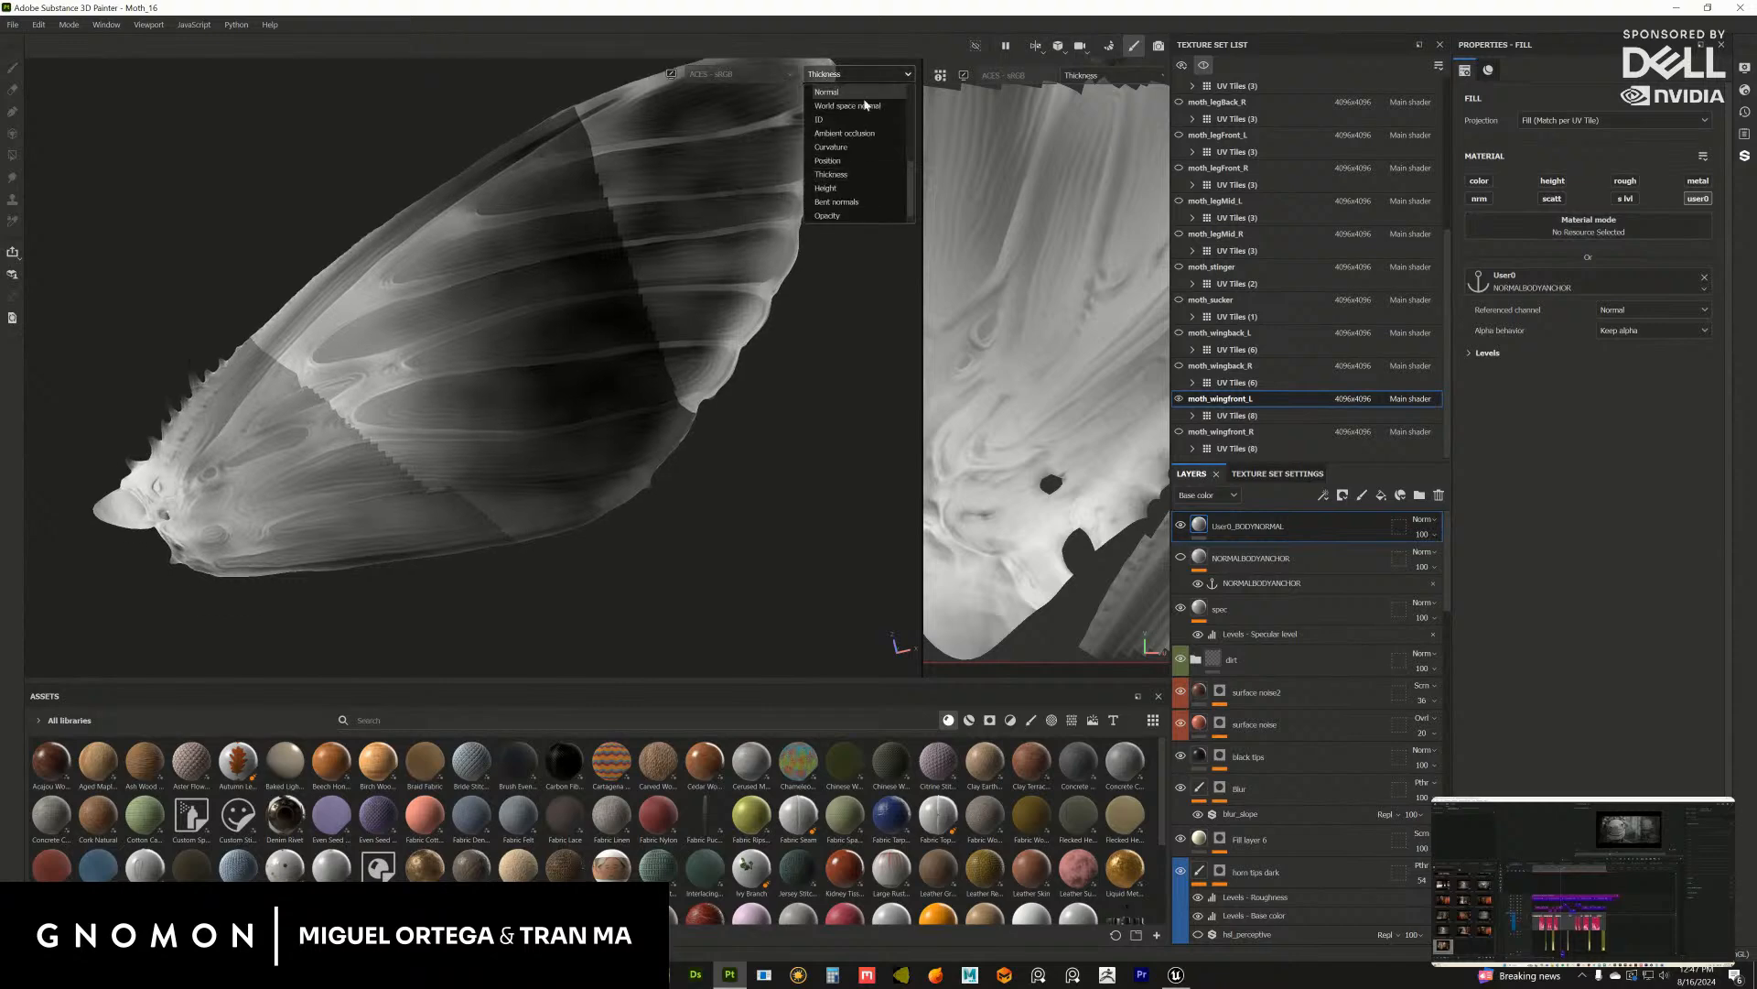
{"action": "left_click", "coordinate": [831, 161]}
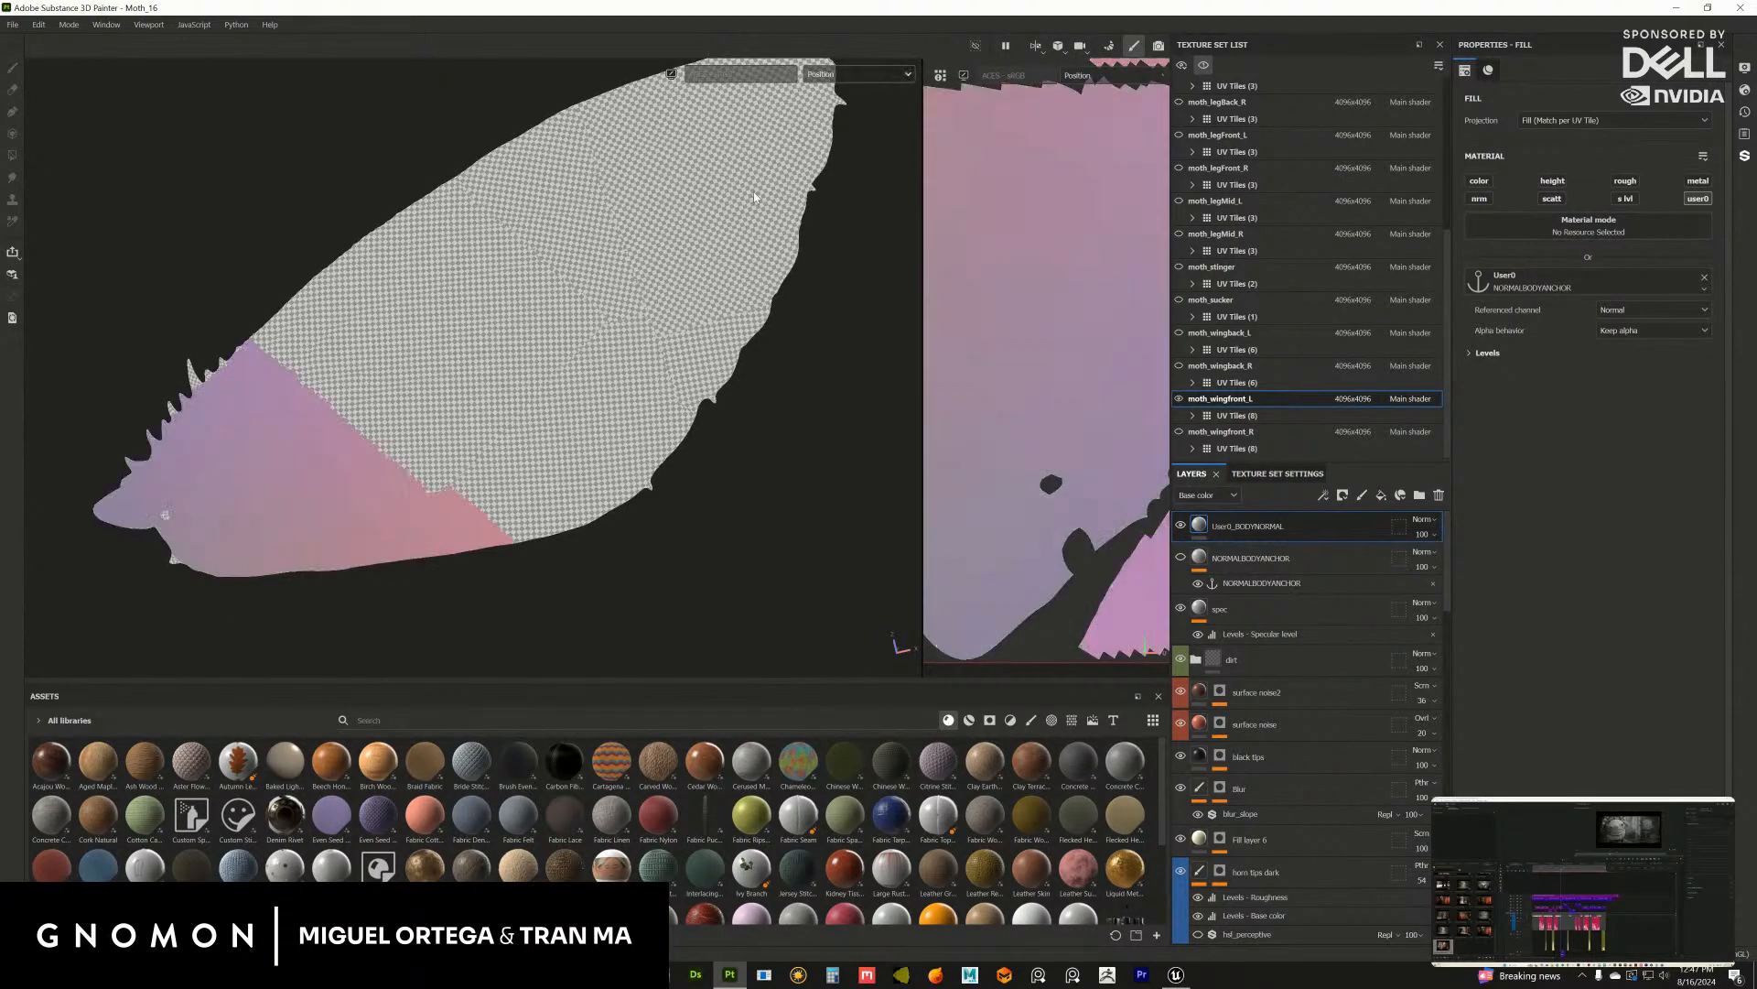
{"action": "left_click", "coordinate": [843, 75]}
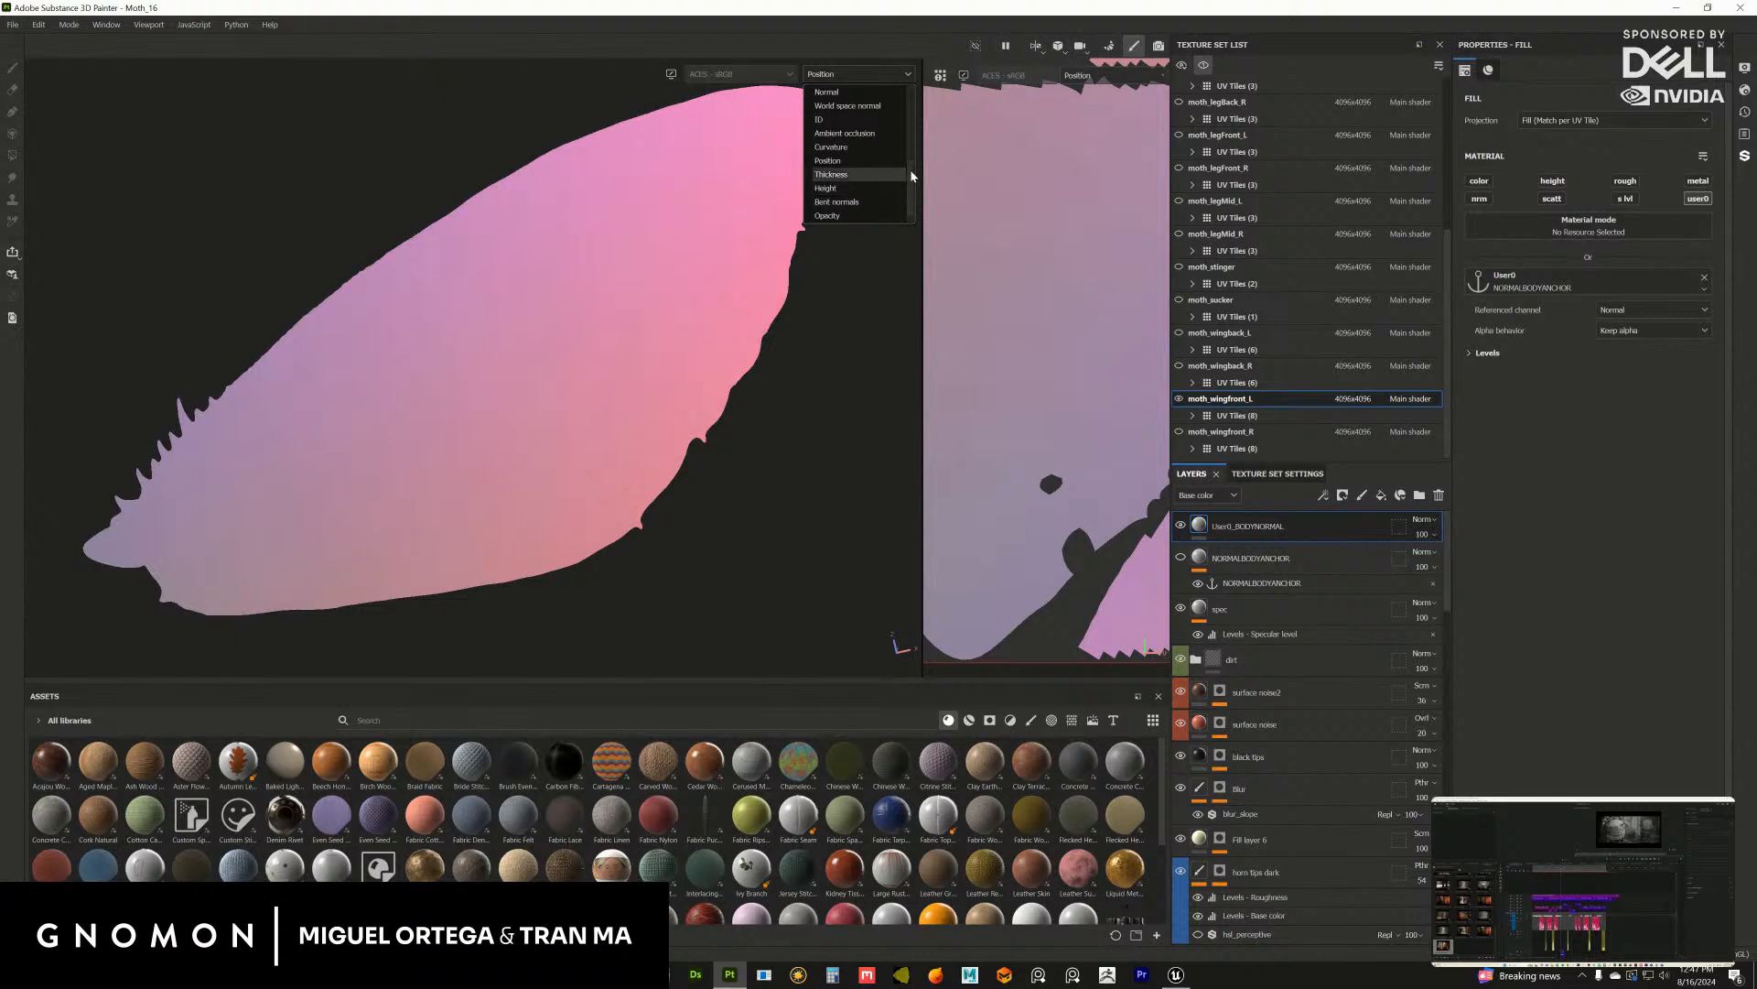
{"action": "left_click", "coordinate": [828, 215]}
{"action": "left_click", "coordinate": [857, 74]}
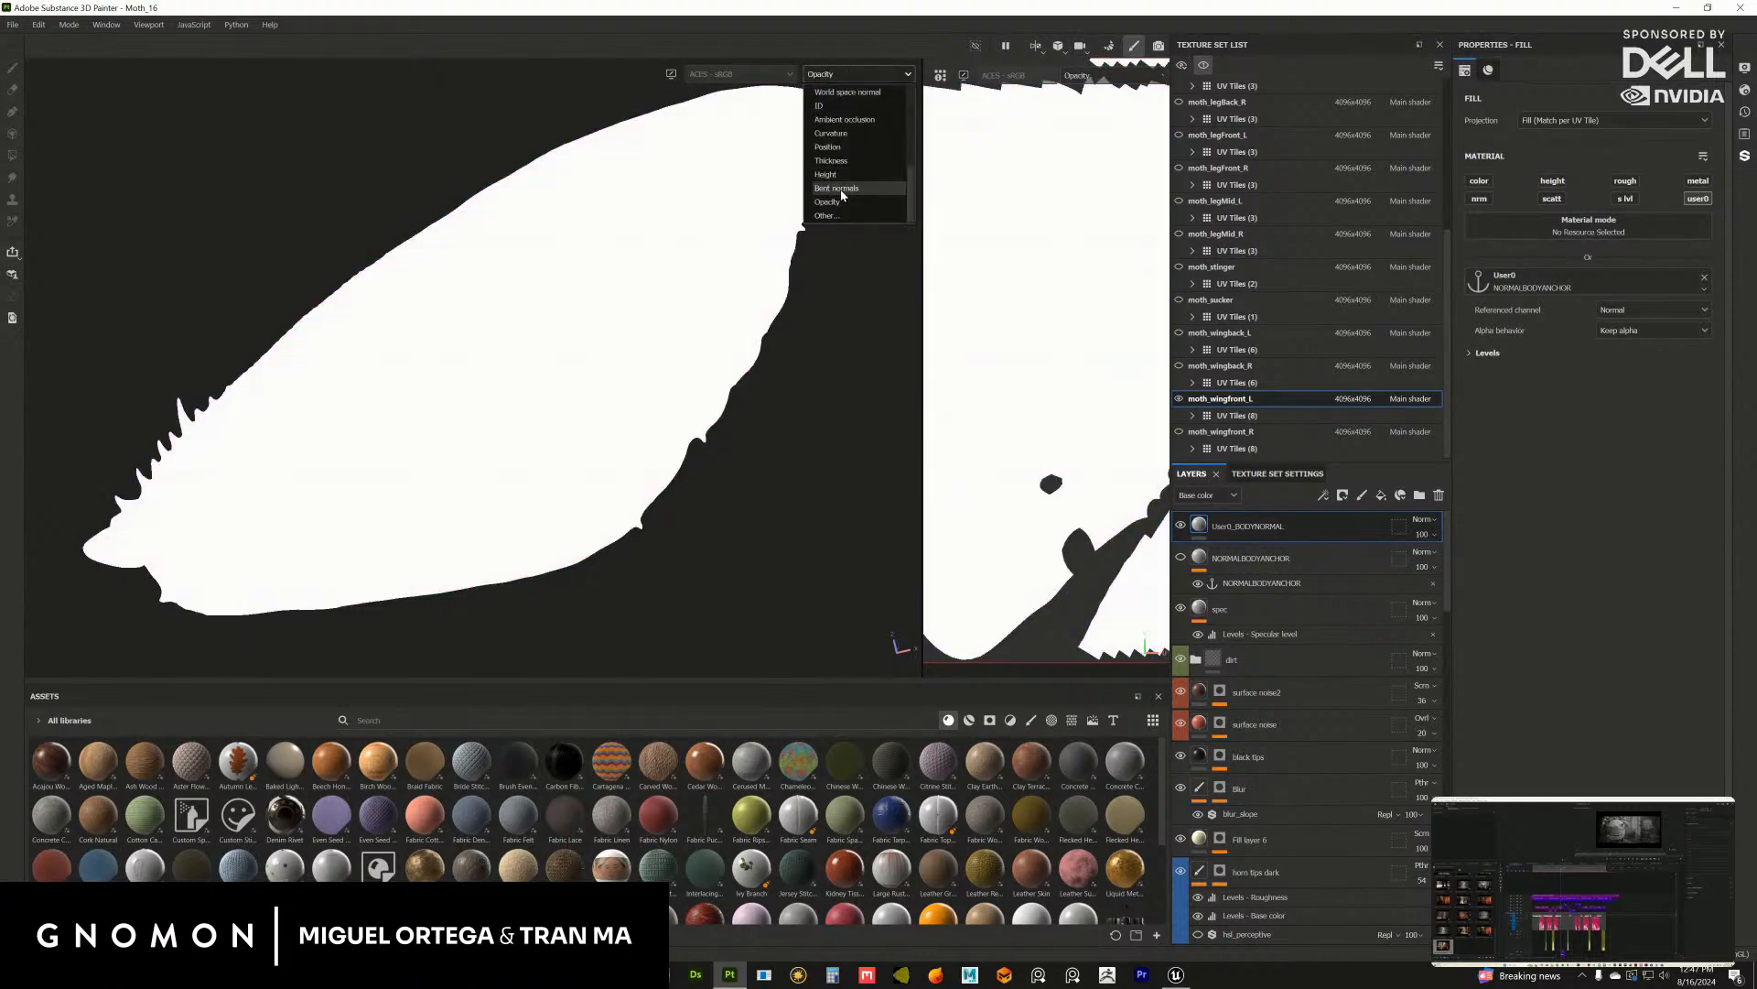
{"action": "left_click", "coordinate": [836, 187]}
{"action": "left_click", "coordinate": [857, 74]}
{"action": "left_click", "coordinate": [826, 174]}
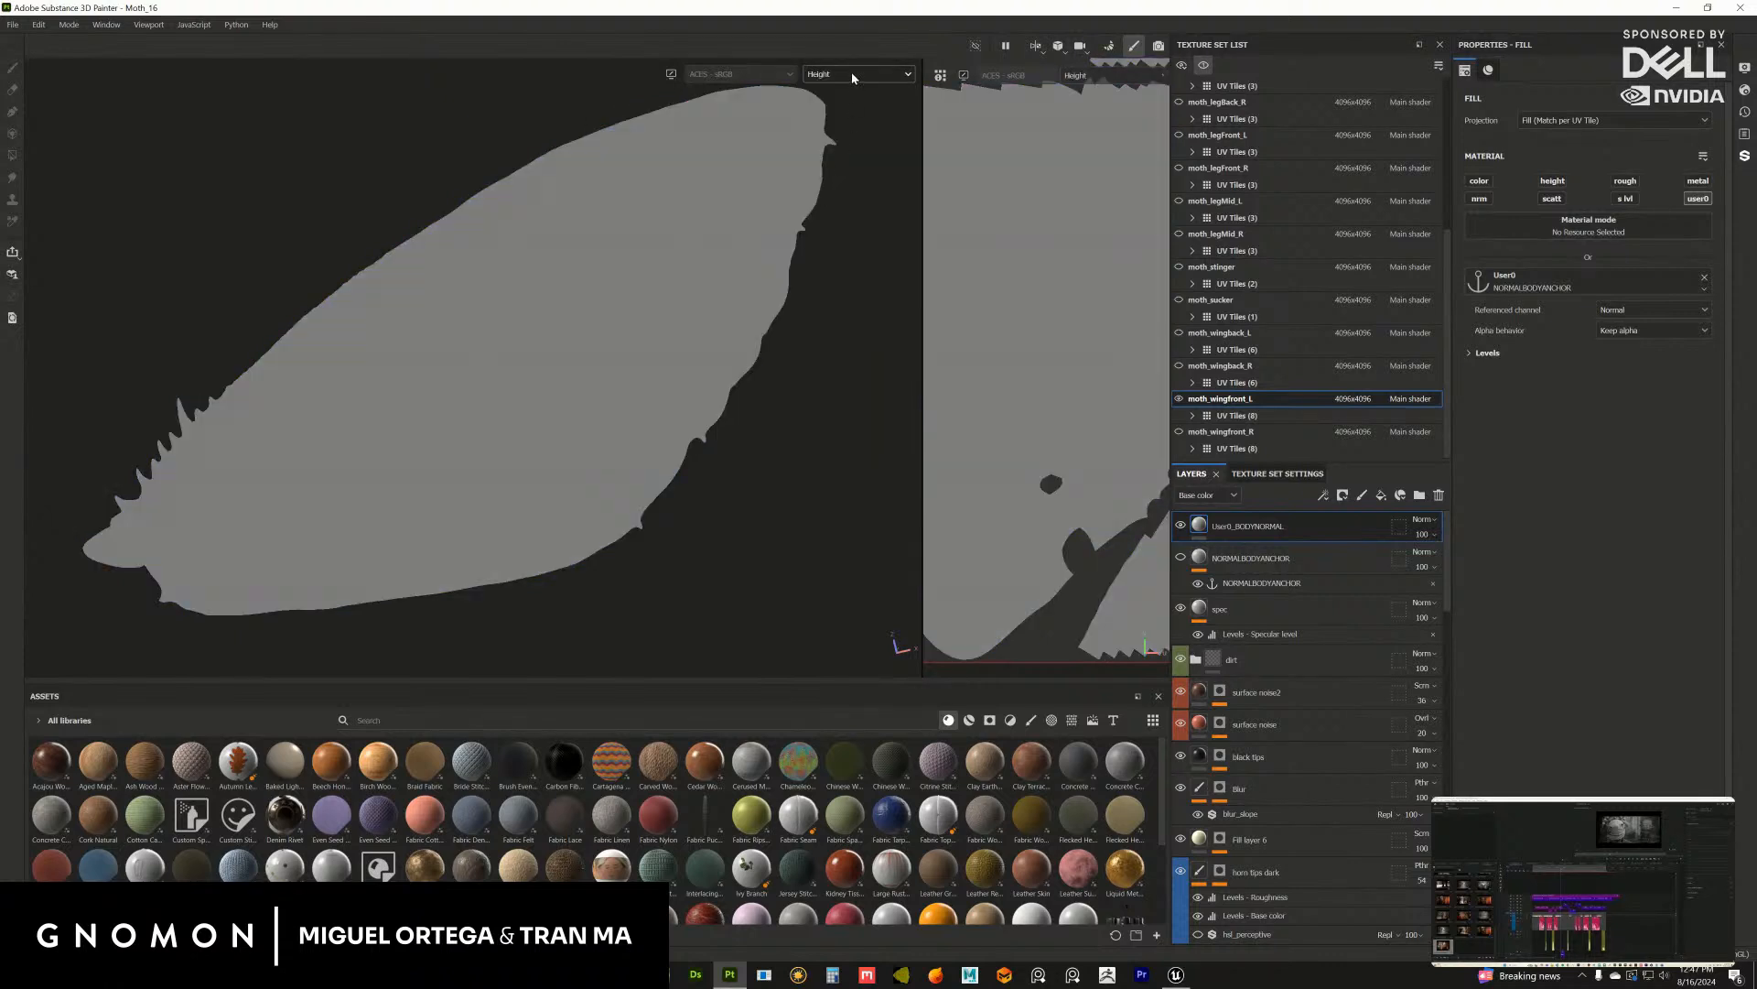
Step: Go back through the Thickness map to the Ambient occlusion map and inspect the wing with it
{"action": "left_click", "coordinate": [851, 75]}
{"action": "left_click", "coordinate": [845, 143]}
{"action": "left_click", "coordinate": [853, 76]}
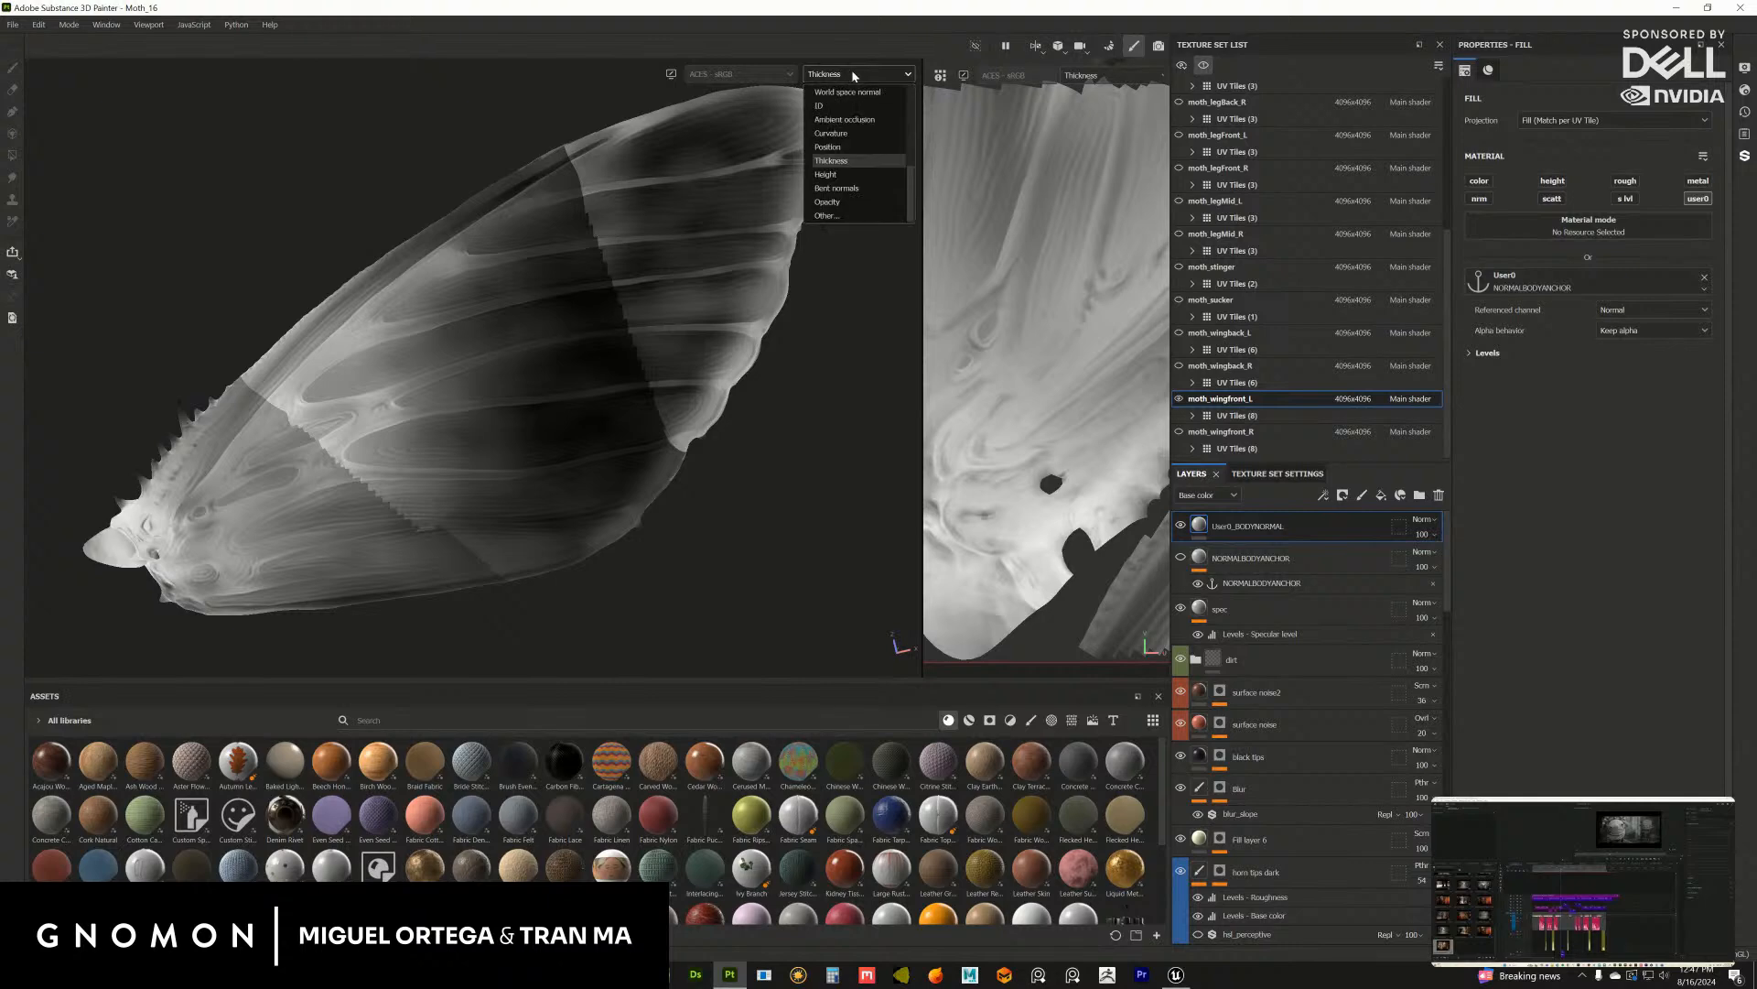
{"action": "left_click", "coordinate": [847, 120]}
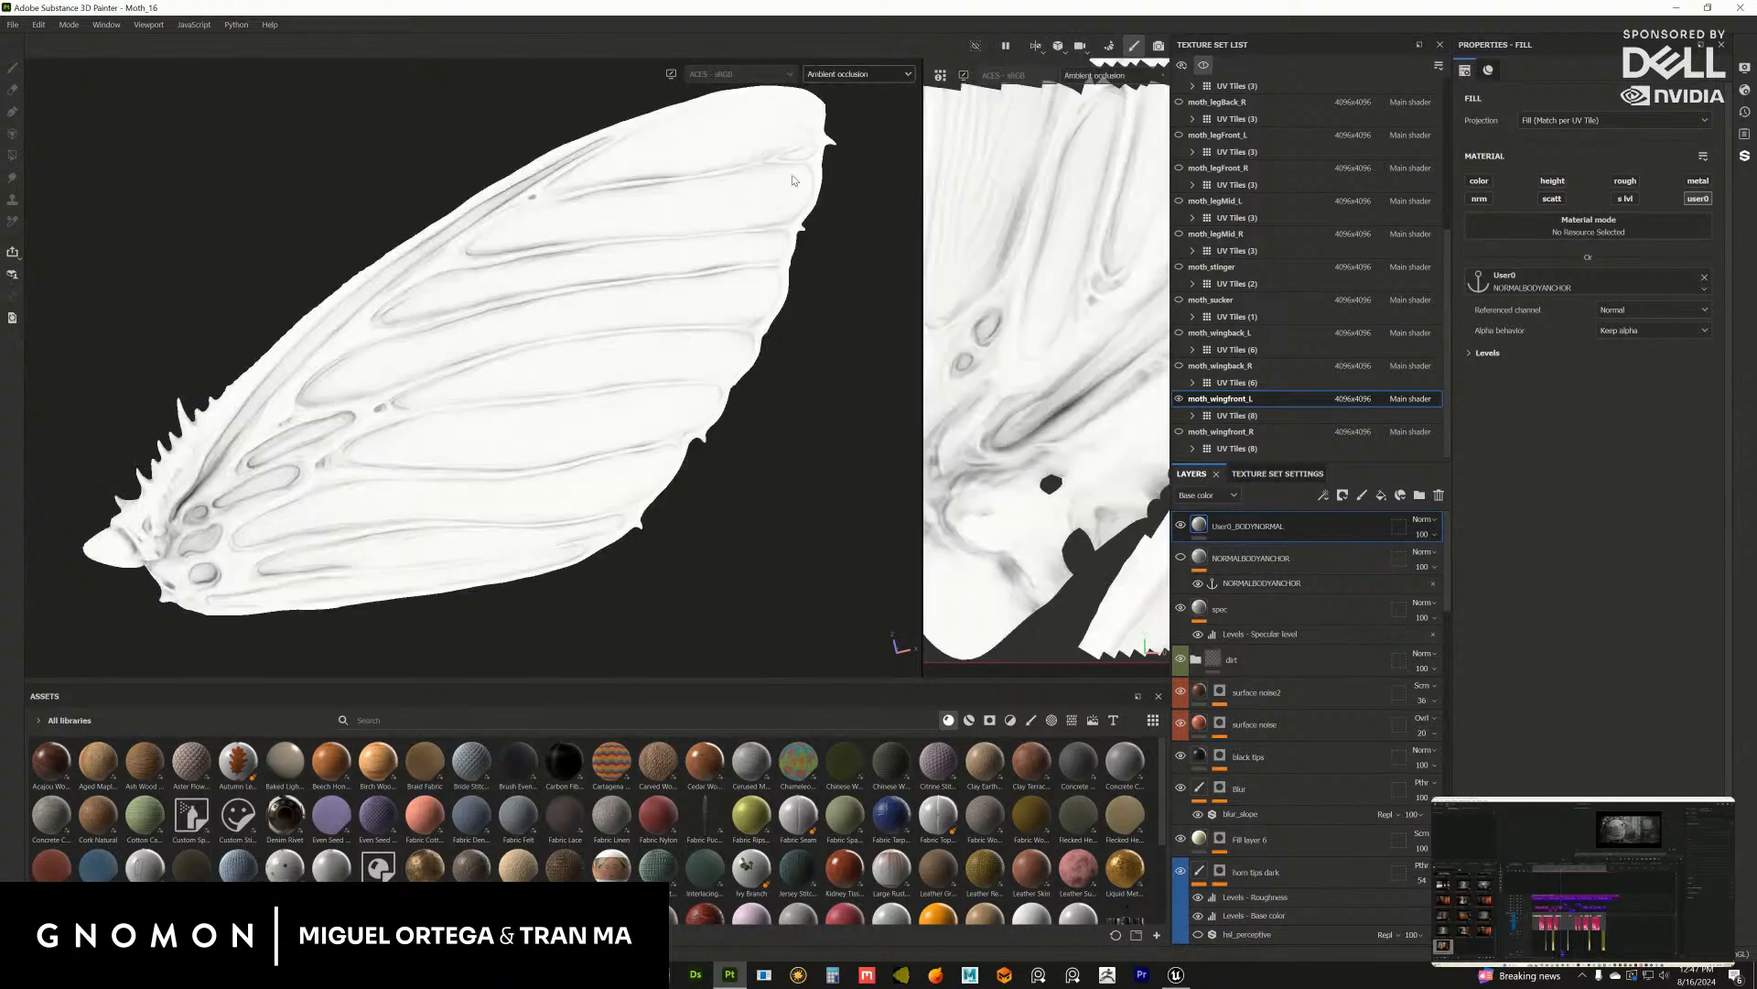
{"action": "middle_click_drag", "start_coordinate": [677, 291], "coordinate": [735, 302]}
{"action": "left_click_drag", "start_coordinate": [732, 263], "coordinate": [735, 260], "text": "alt"}
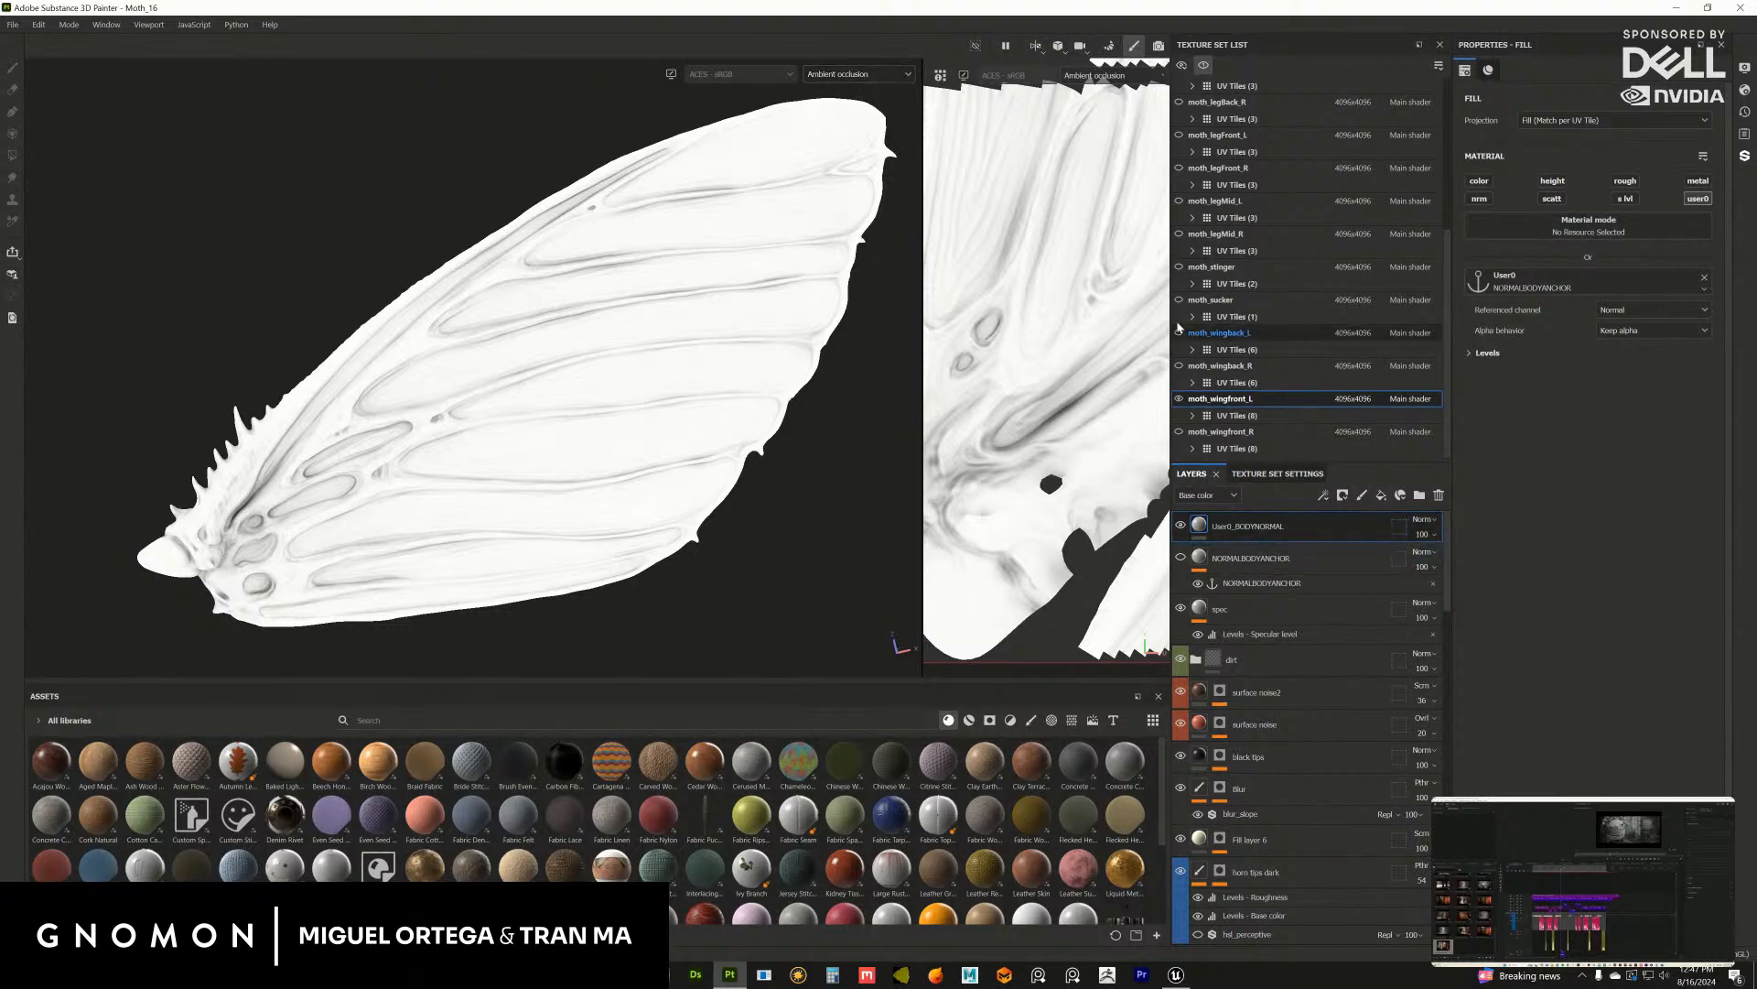
Step: Display the wing's Position mesh map, followed by its Thickness mesh map
{"action": "left_click", "coordinate": [842, 77]}
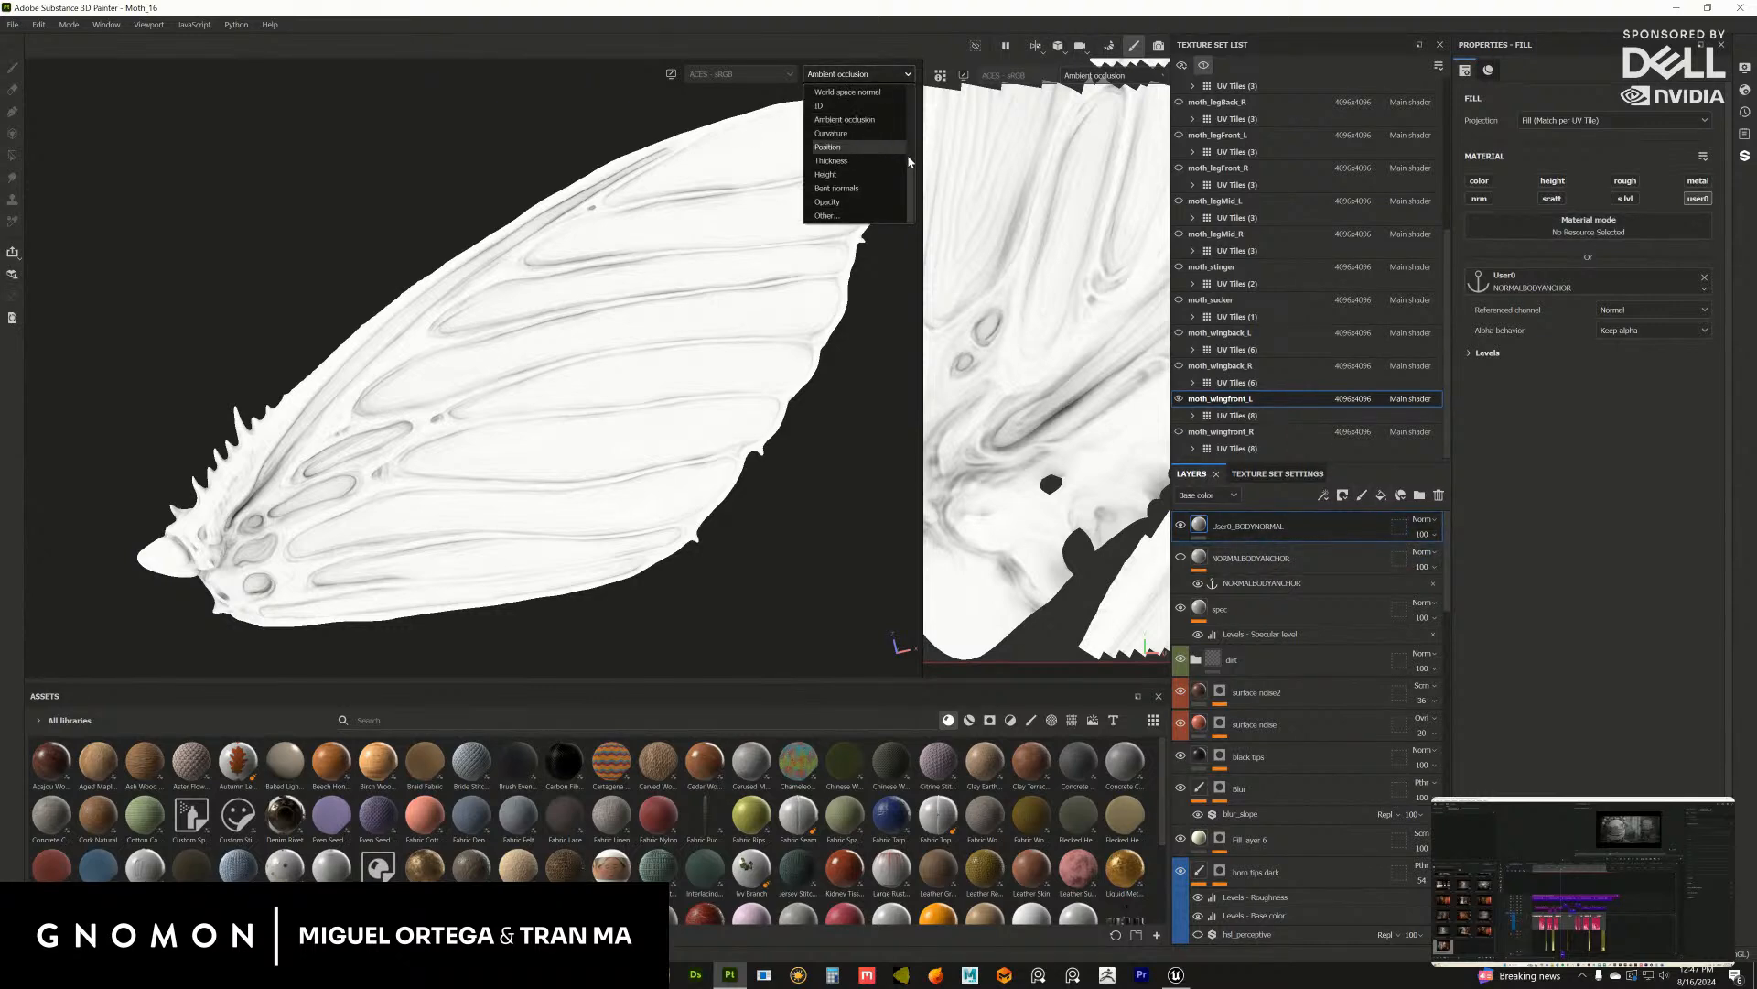
{"action": "scroll", "coordinate": [909, 181], "scroll_direction": "up", "scroll_amount": 2}
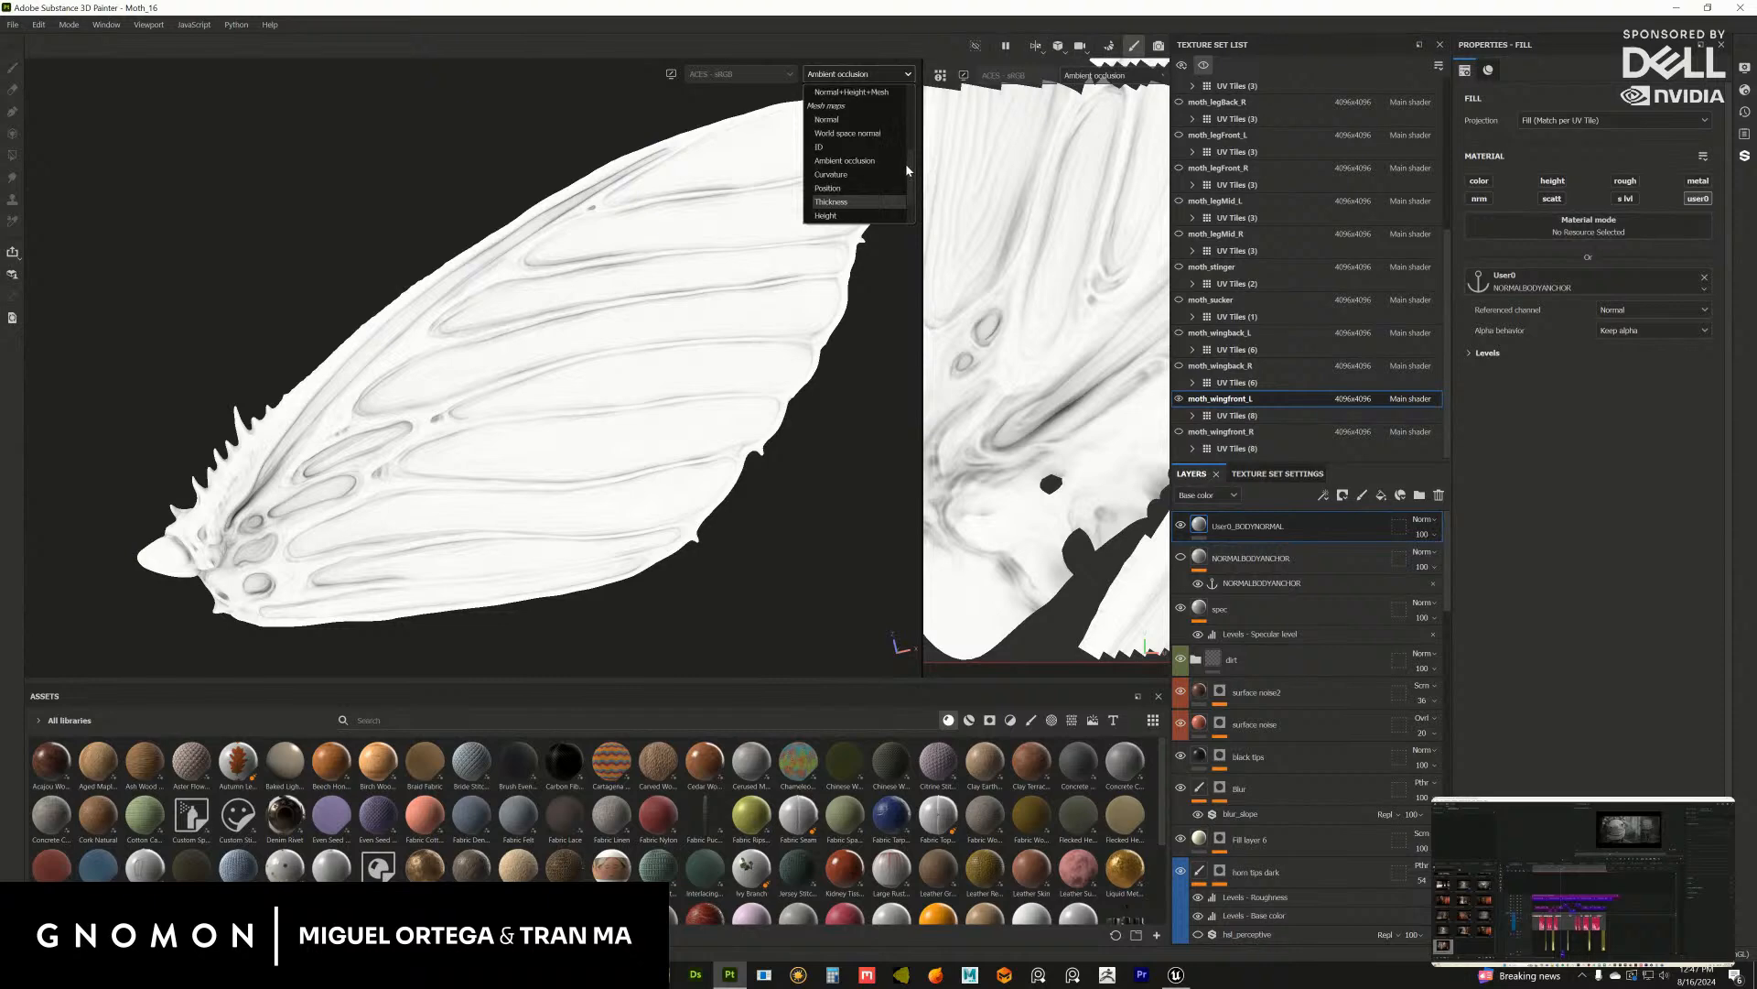
{"action": "scroll", "coordinate": [906, 163], "scroll_direction": "up", "scroll_amount": 3}
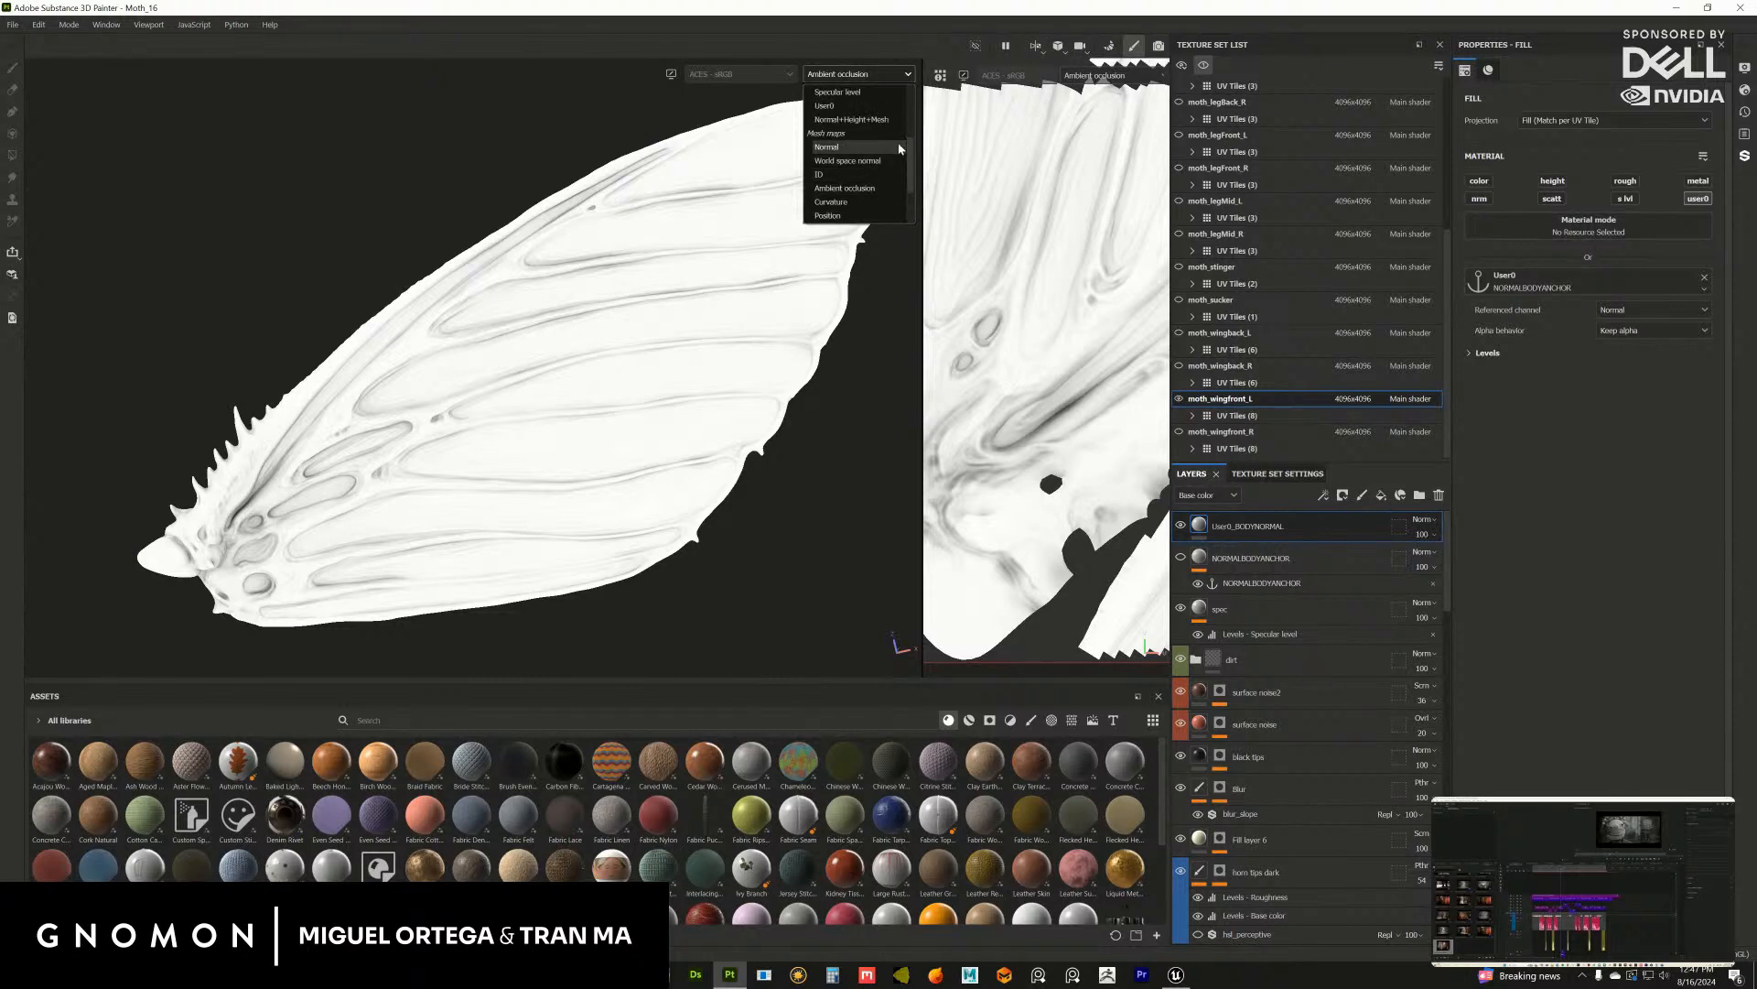
{"action": "scroll", "coordinate": [879, 165], "scroll_direction": "down", "scroll_amount": 3}
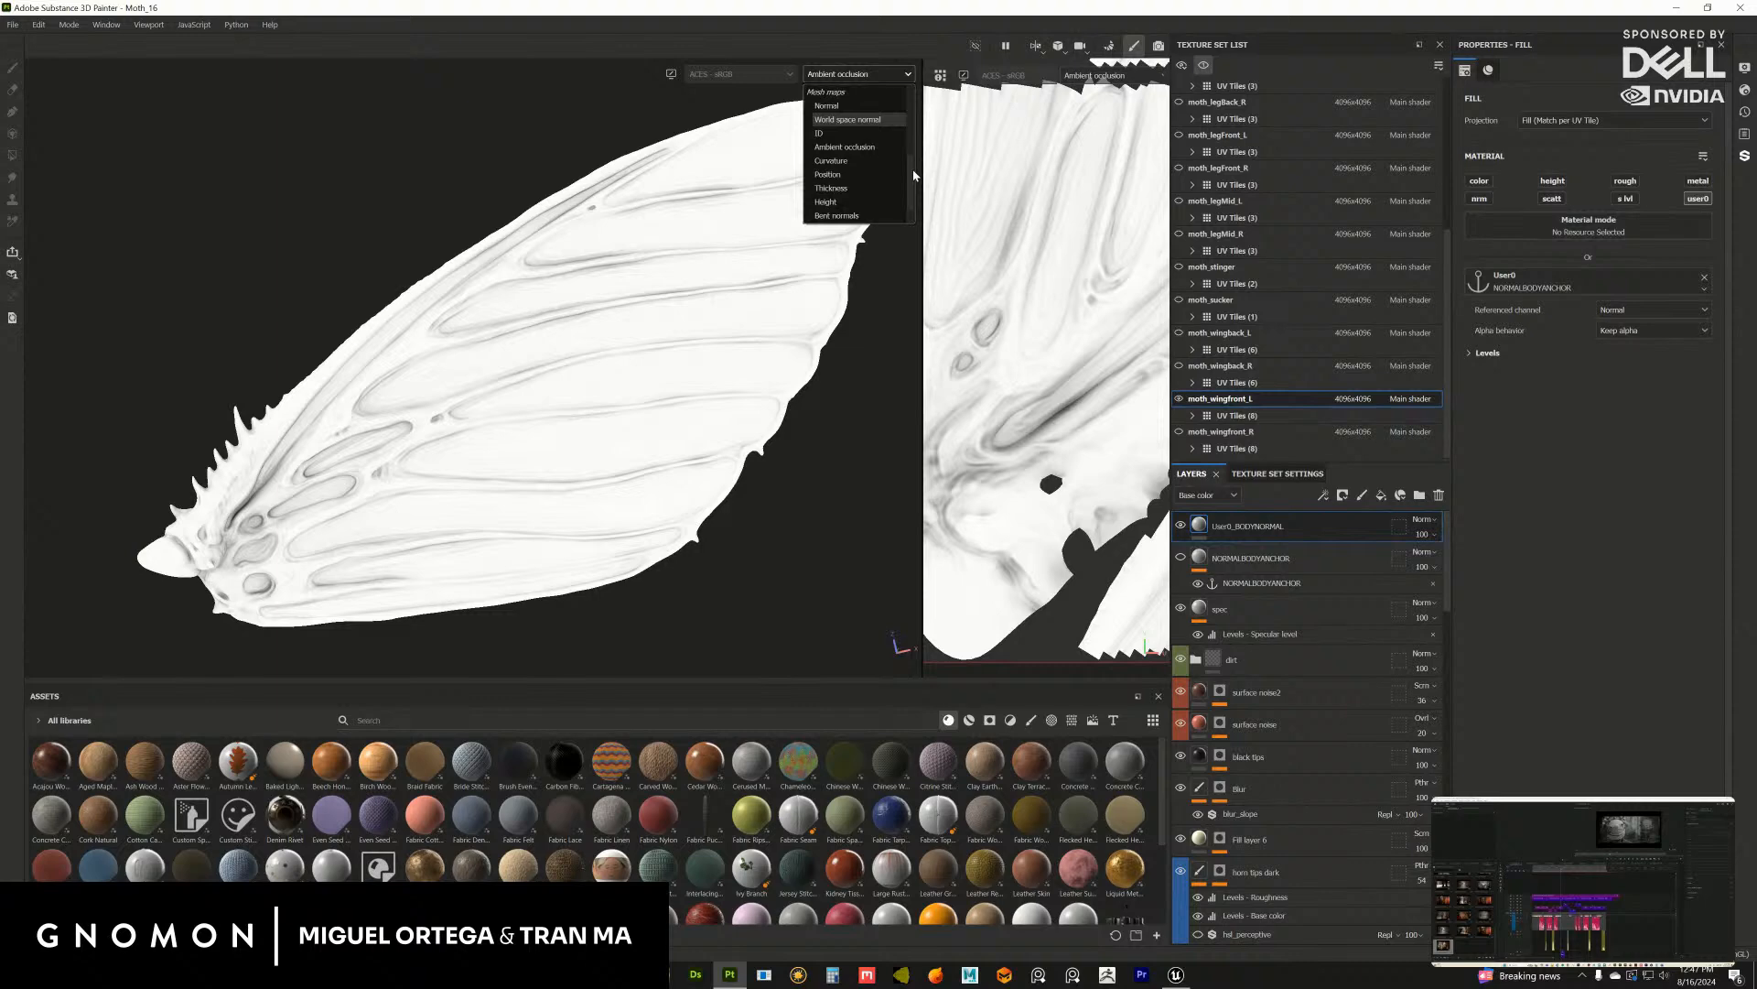
{"action": "left_click", "coordinate": [832, 178]}
{"action": "left_click", "coordinate": [858, 80]}
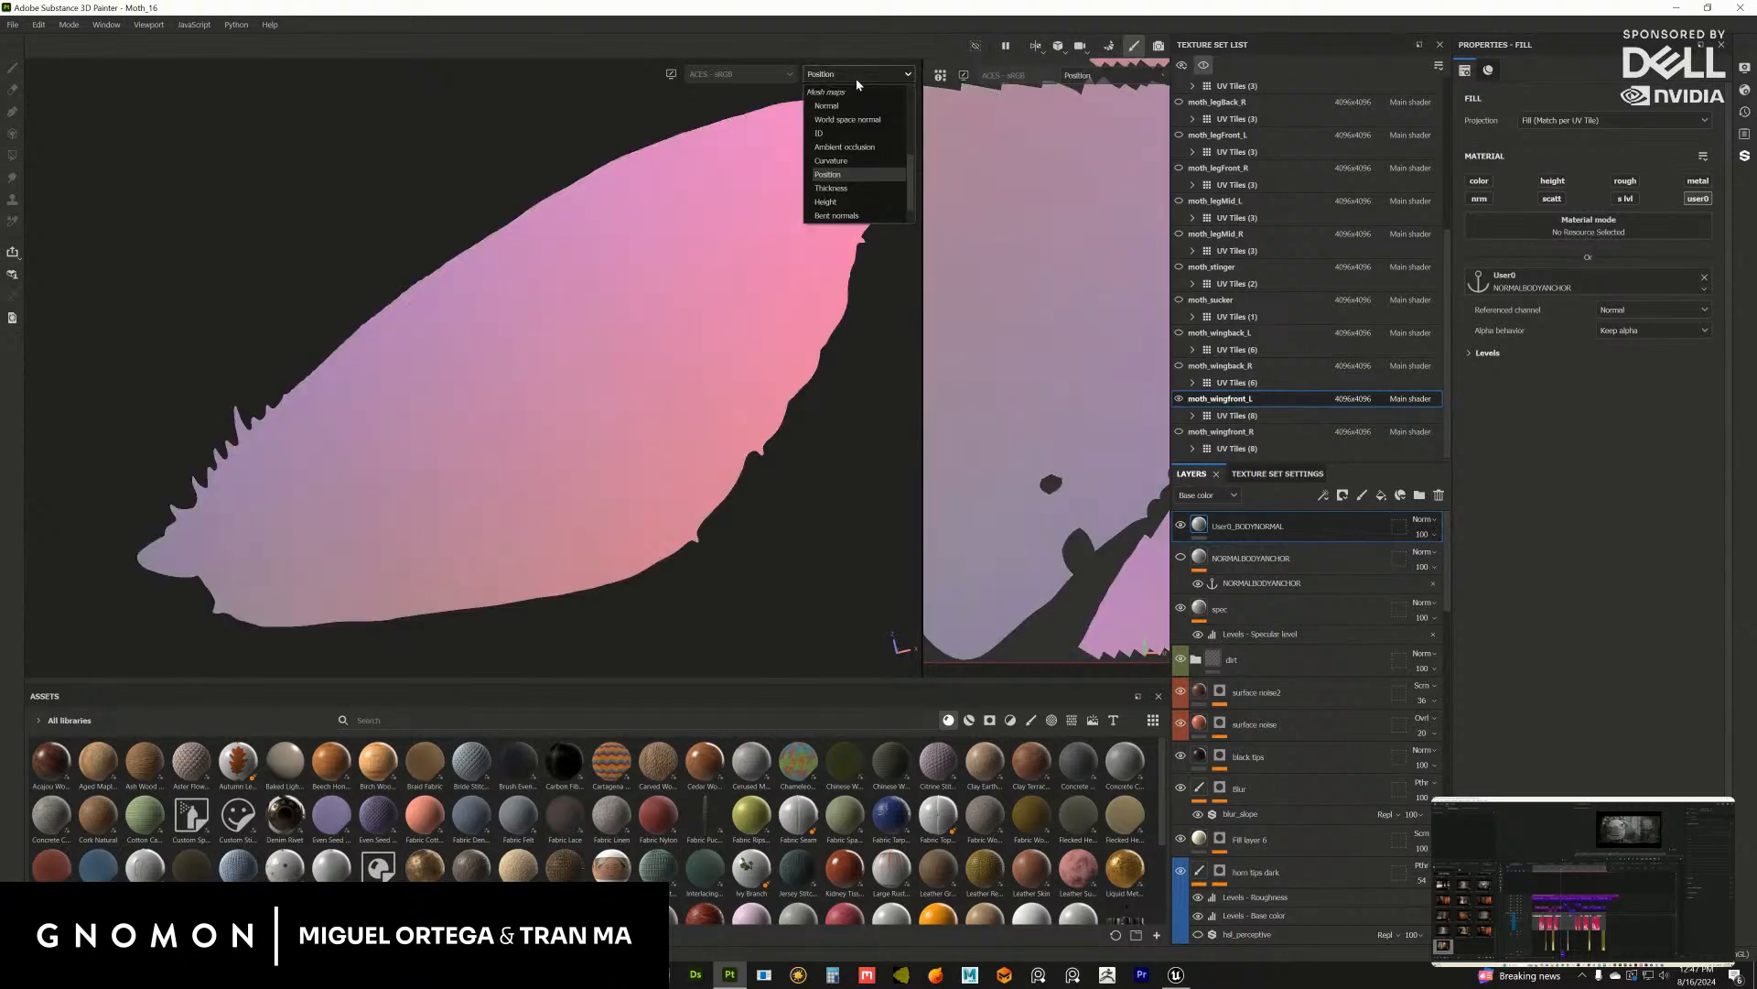
{"action": "left_click", "coordinate": [834, 189]}
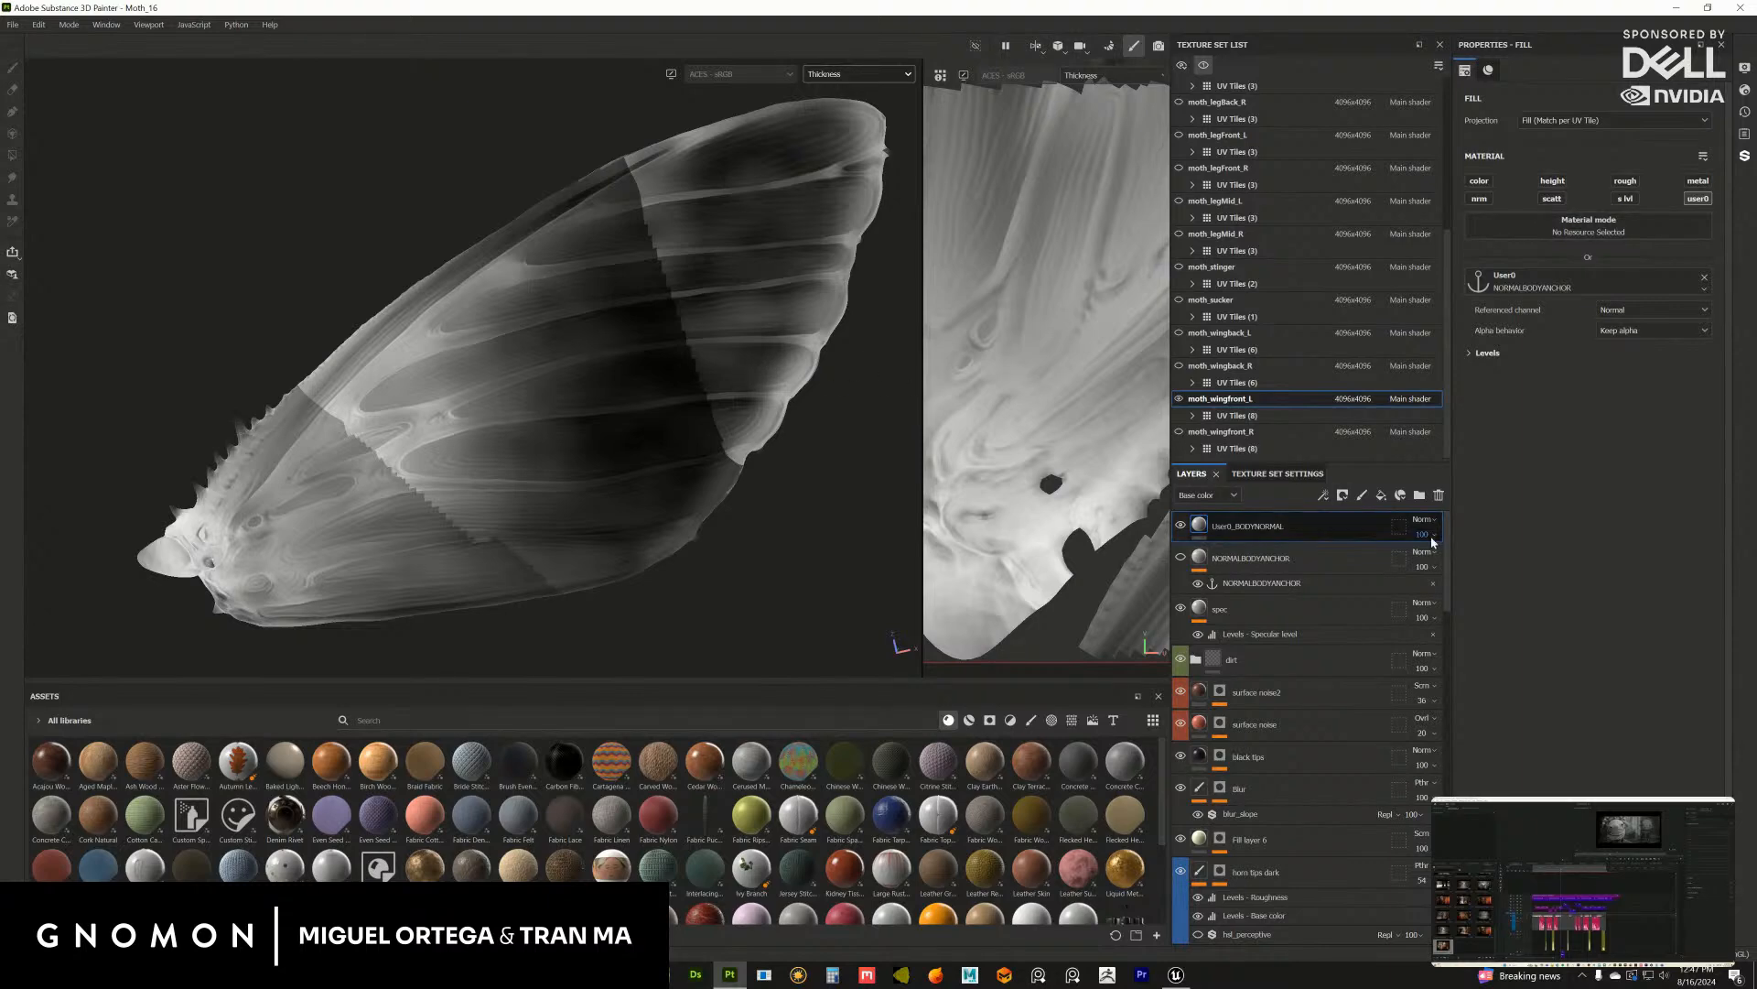
Step: Add one fill layer at the top of the wing's layer stack with only the color channel enabled, and give it a black mask
{"action": "left_click", "coordinate": [1381, 496]}
{"action": "left_click", "coordinate": [1381, 495]}
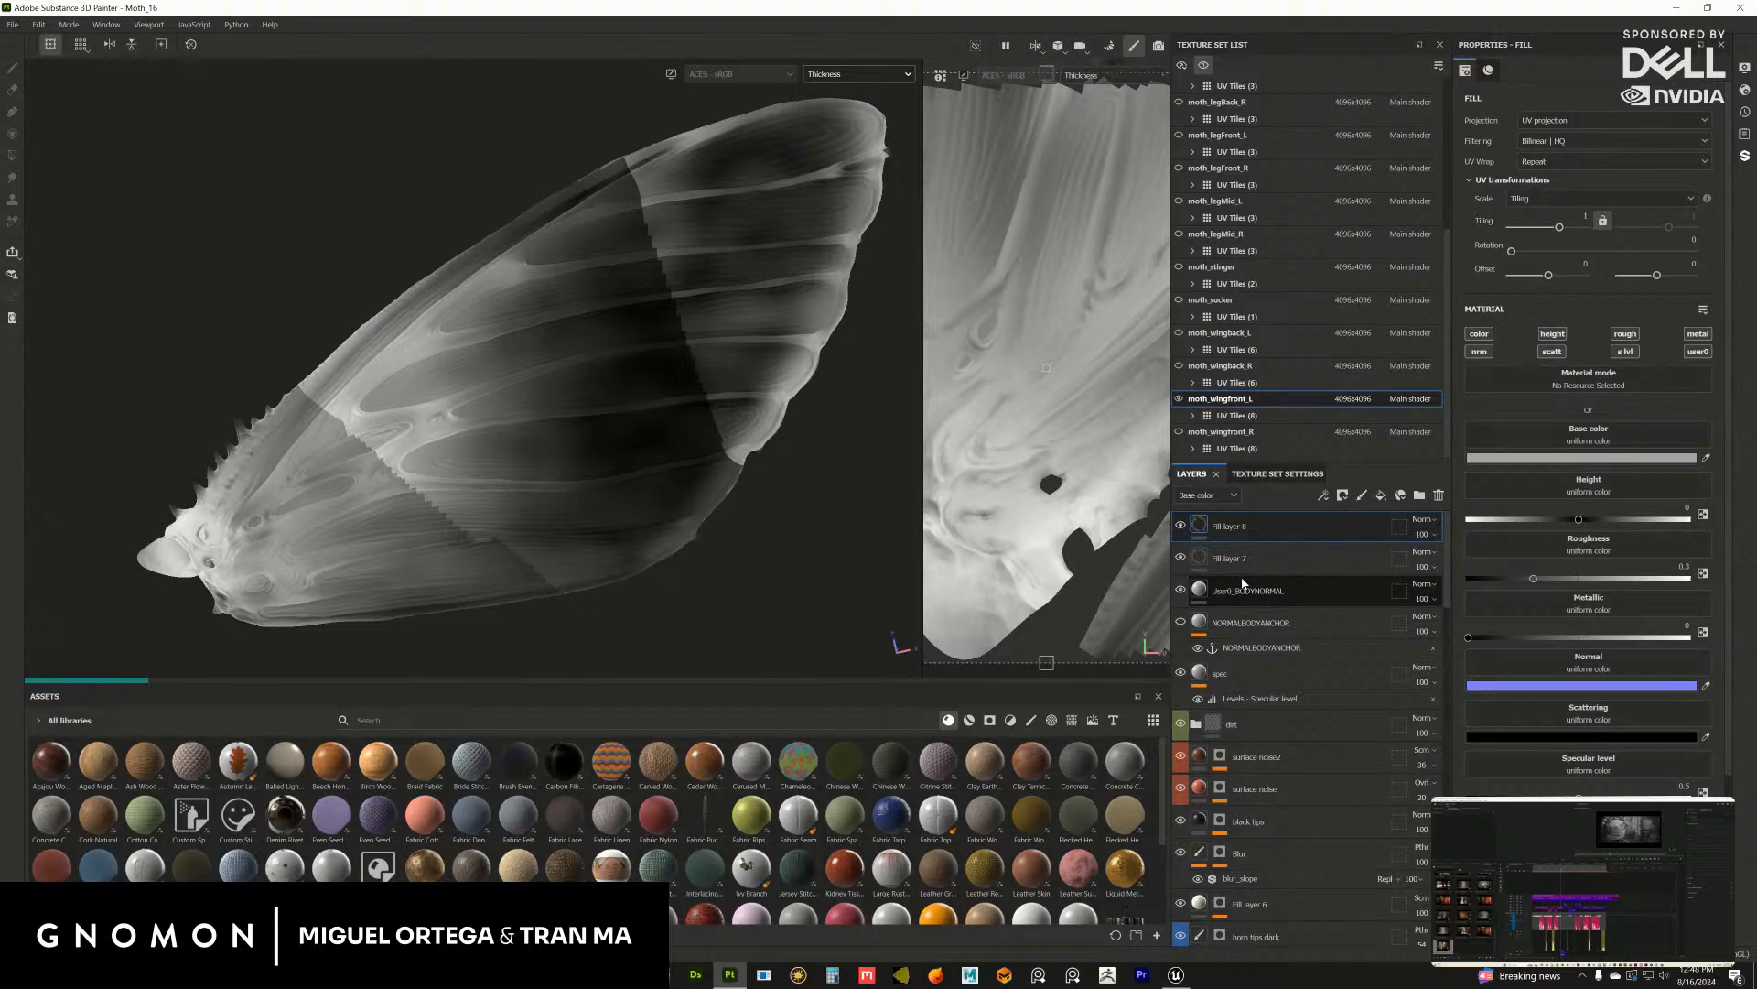
{"action": "left_click", "coordinate": [1439, 495]}
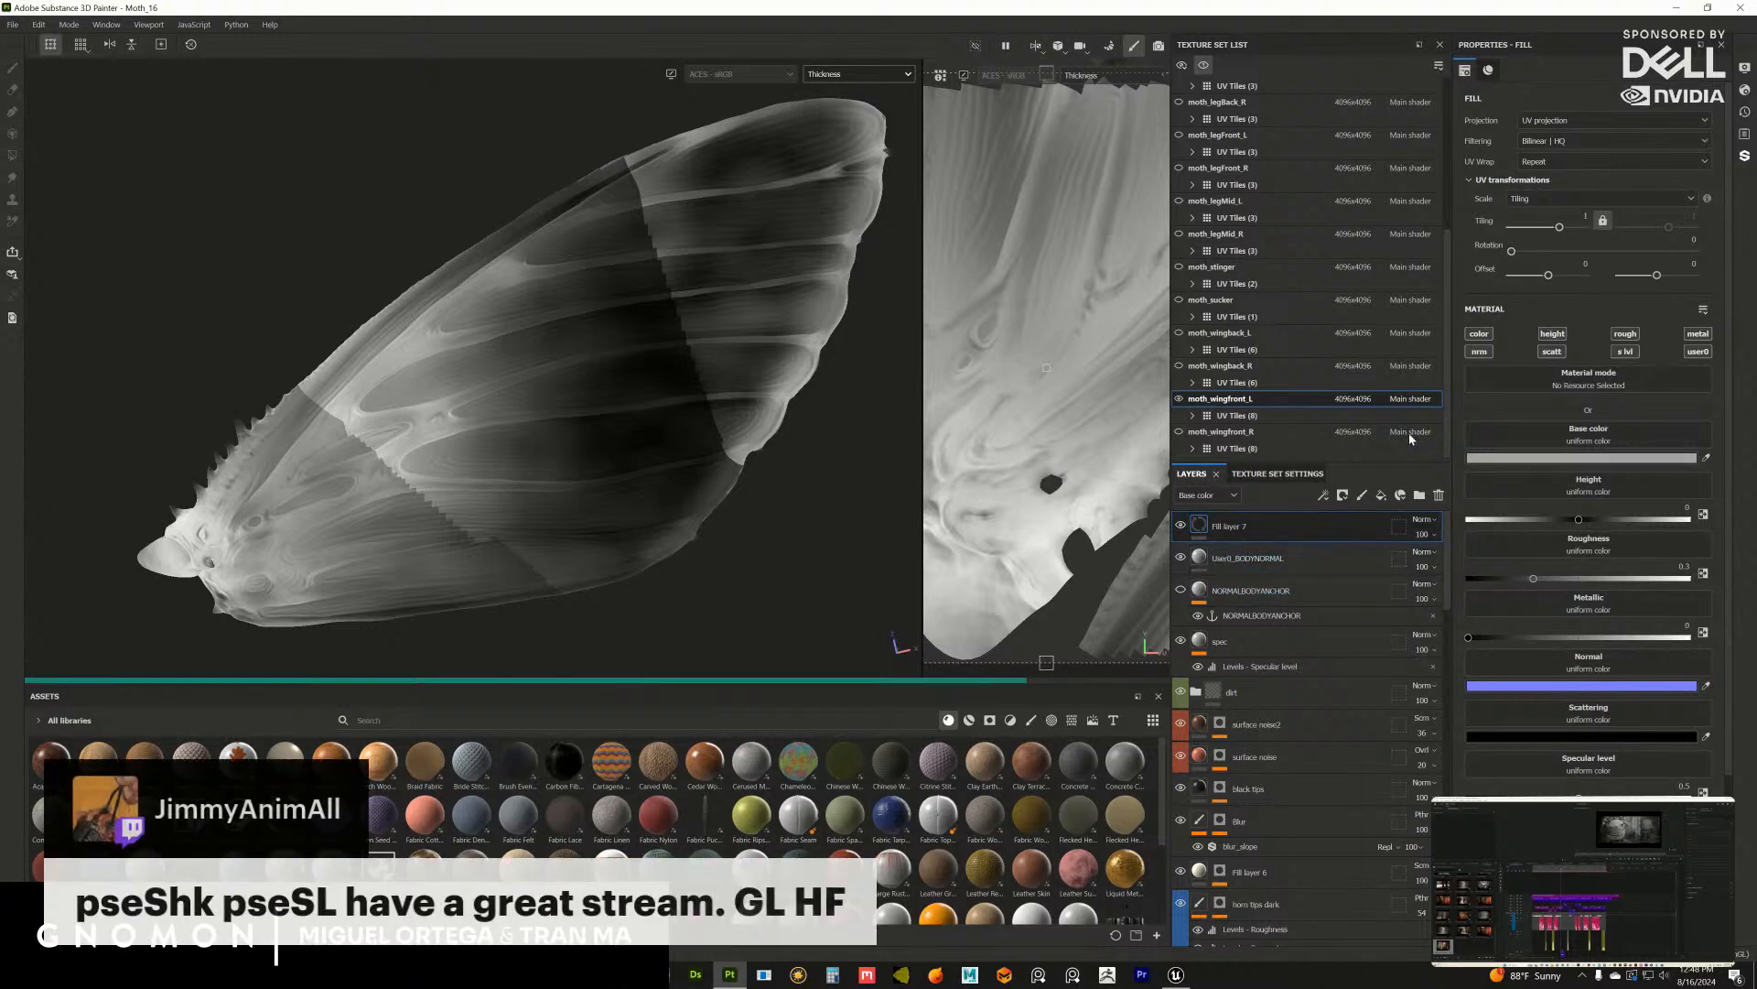
{"action": "left_click", "coordinate": [1479, 334]}
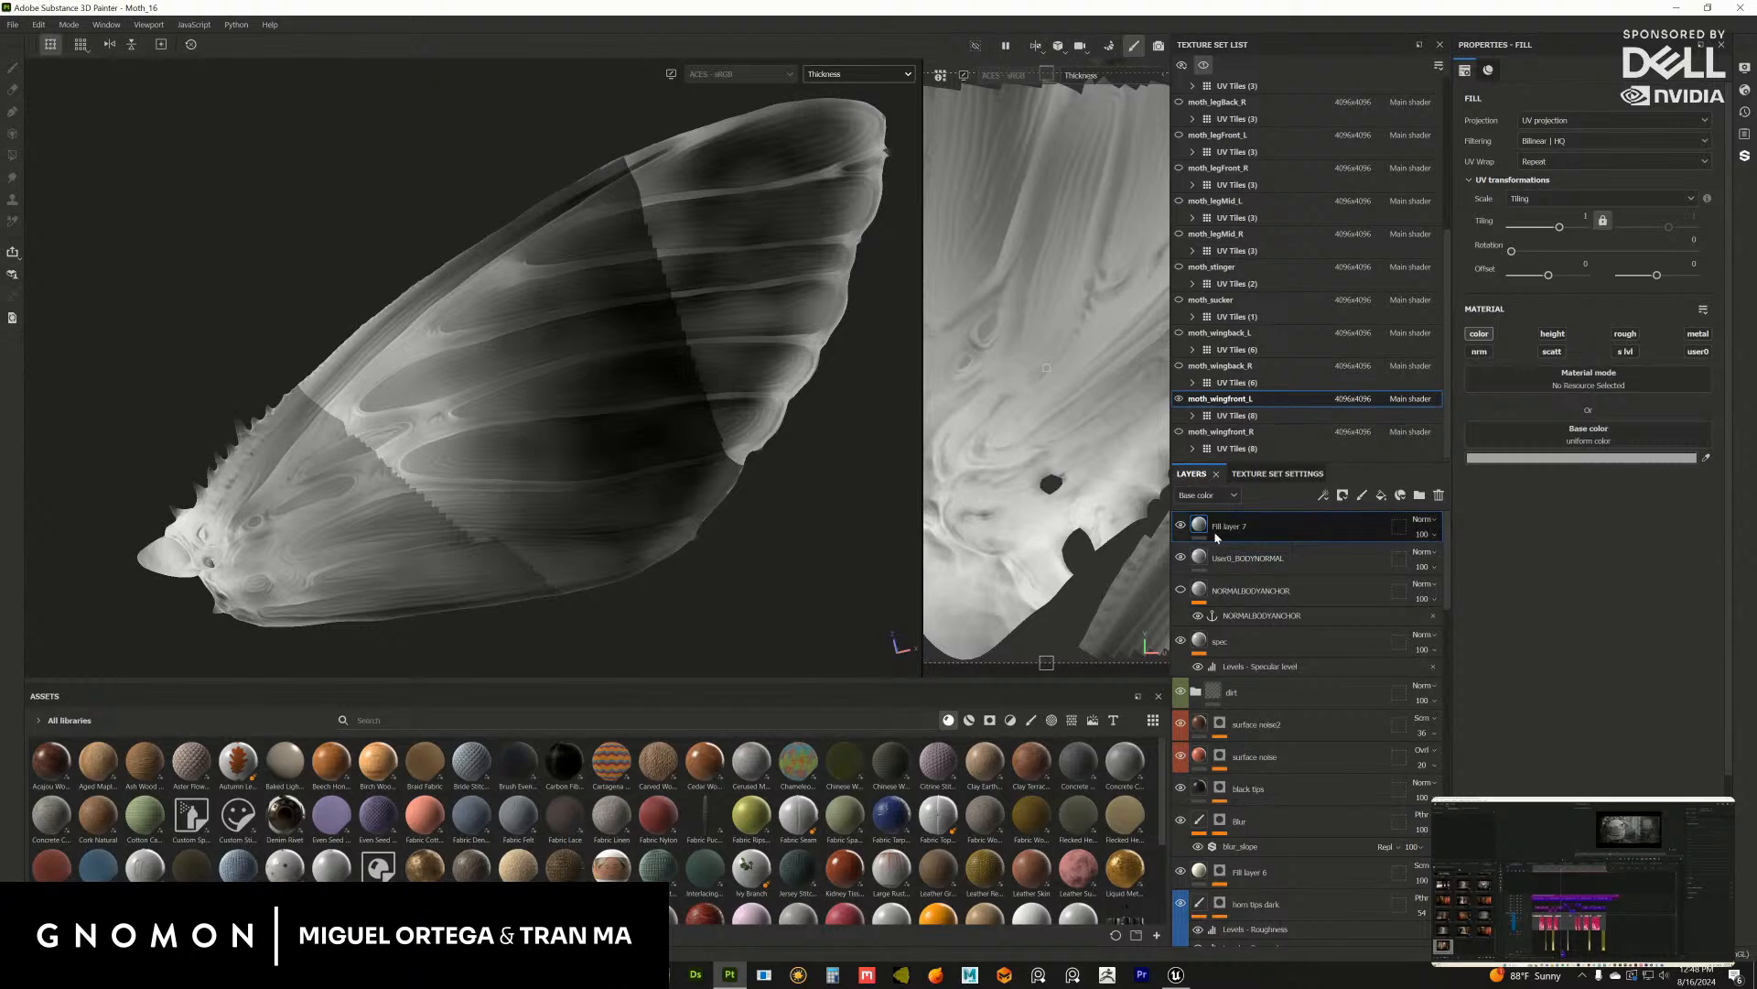
{"action": "left_click", "coordinate": [1343, 495]}
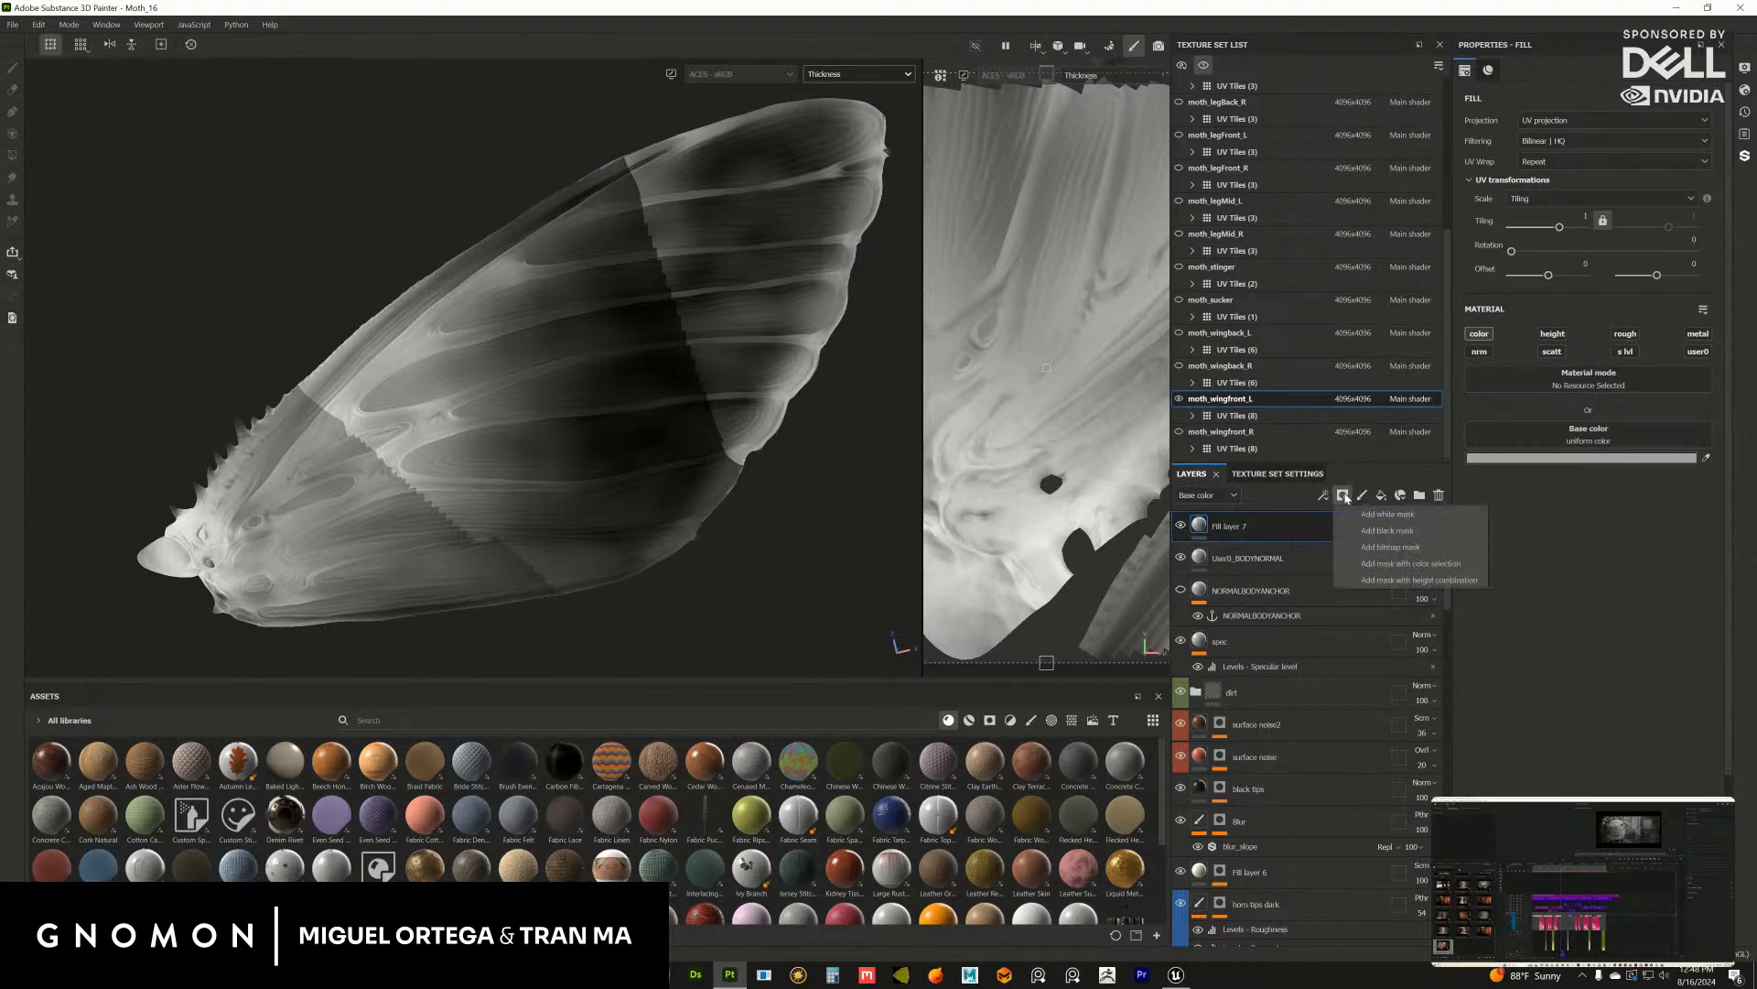
{"action": "left_click", "coordinate": [1387, 531]}
Step: Add a Mask Editor generator to the new fill layer's mask
{"action": "left_click", "coordinate": [1322, 495]}
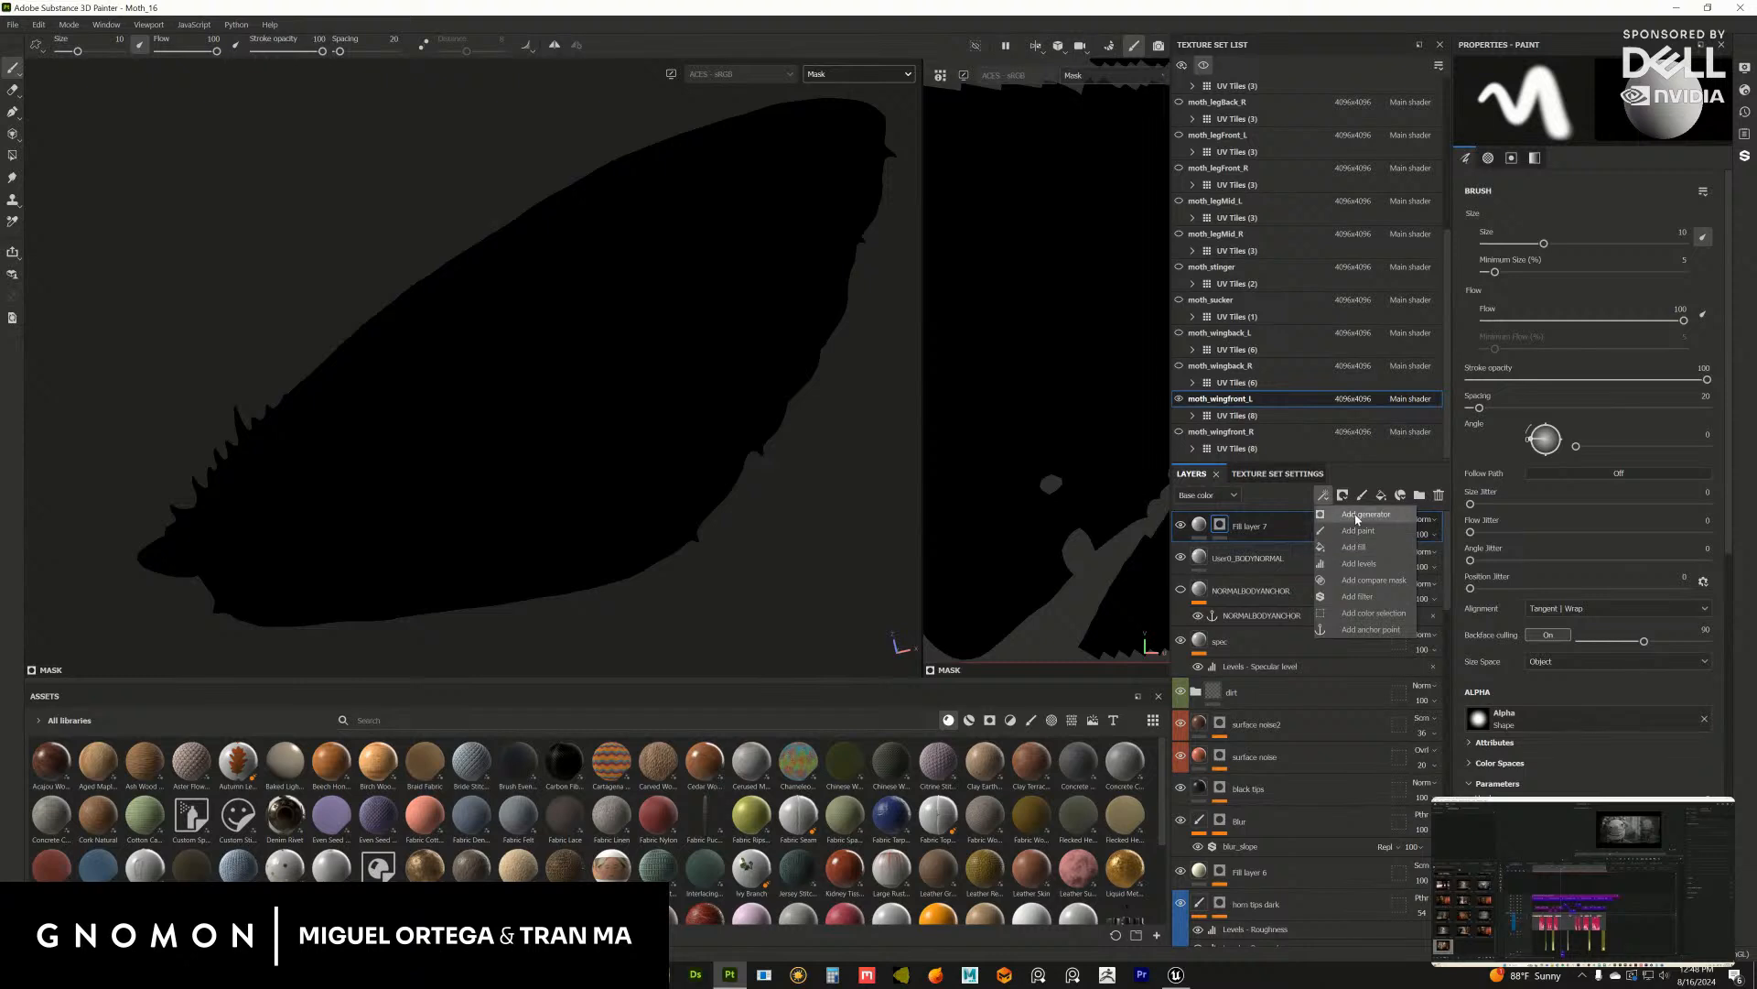
{"action": "left_click", "coordinate": [1359, 516]}
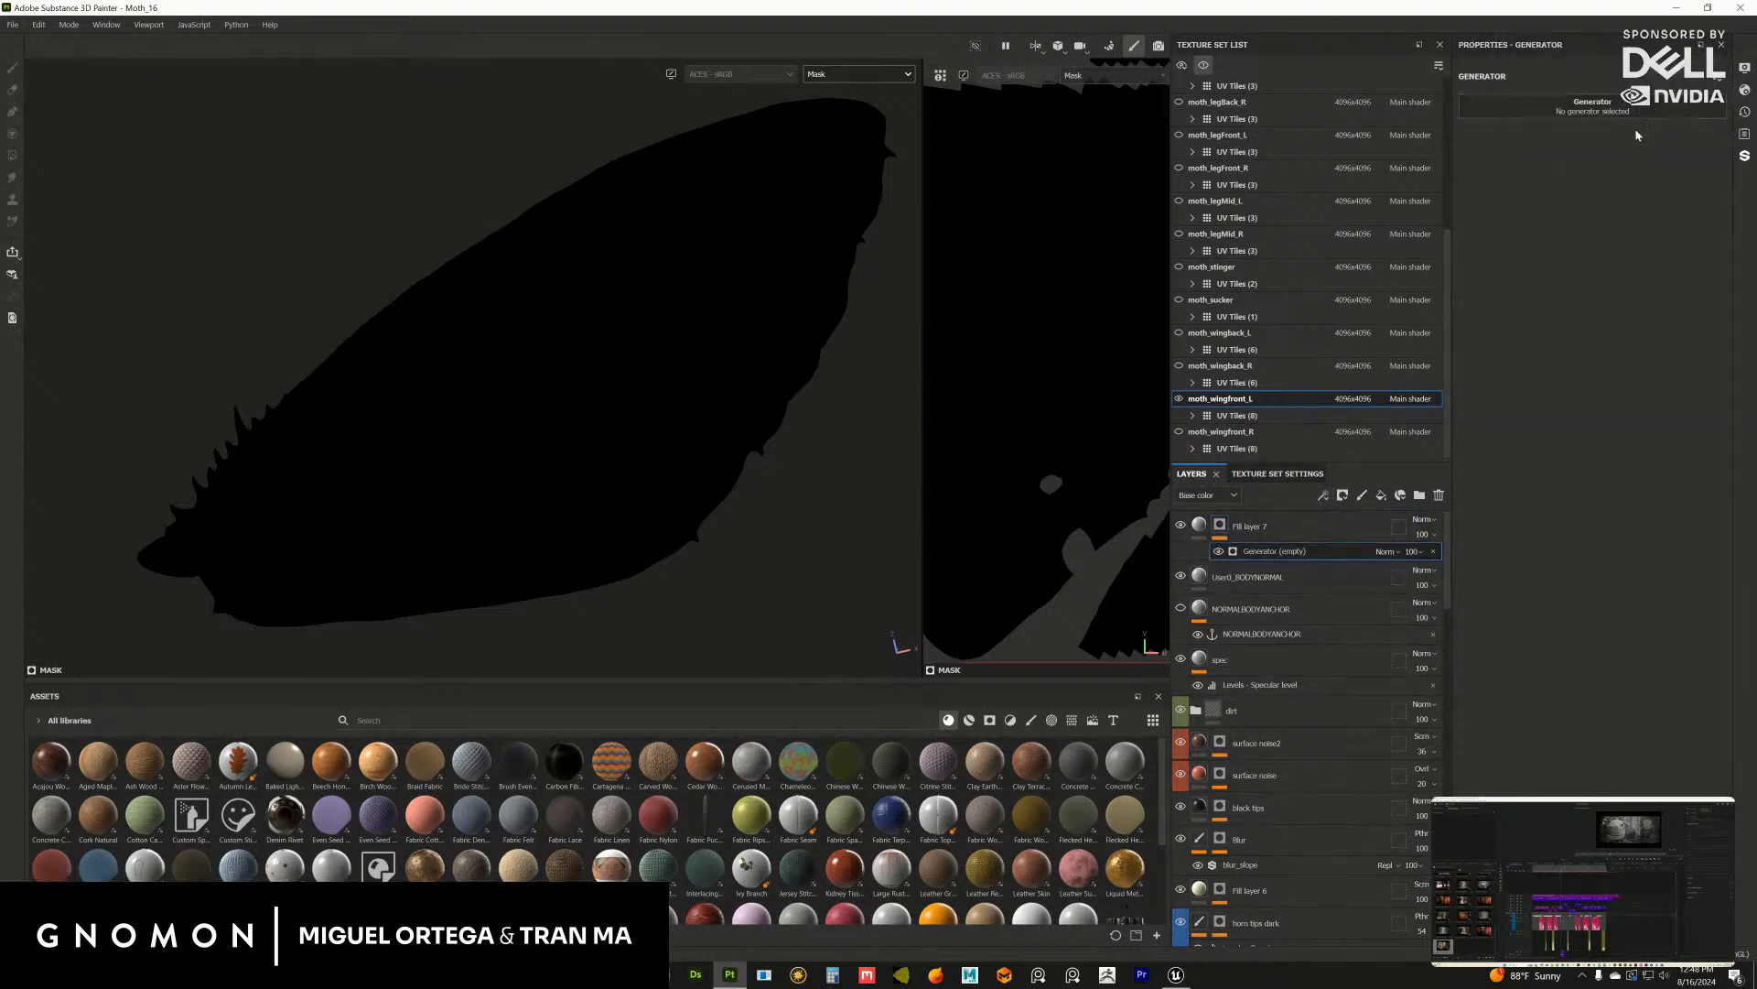
{"action": "left_click", "coordinate": [1598, 106]}
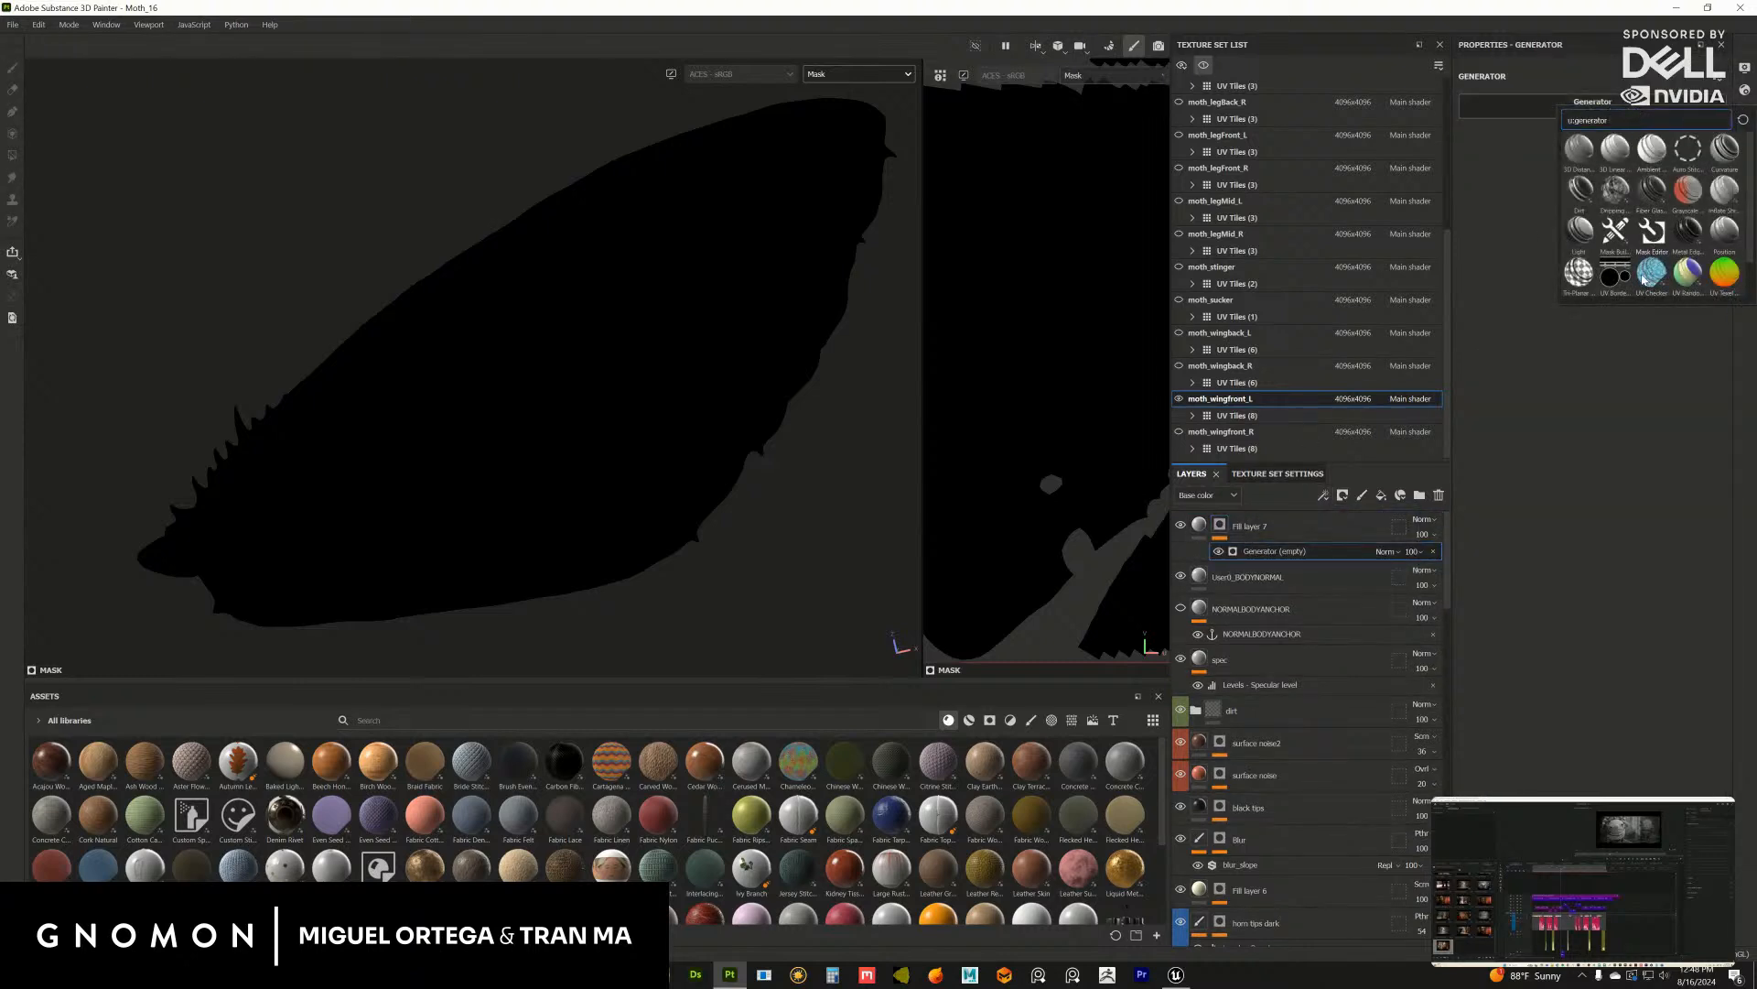
{"action": "left_click", "coordinate": [1650, 237]}
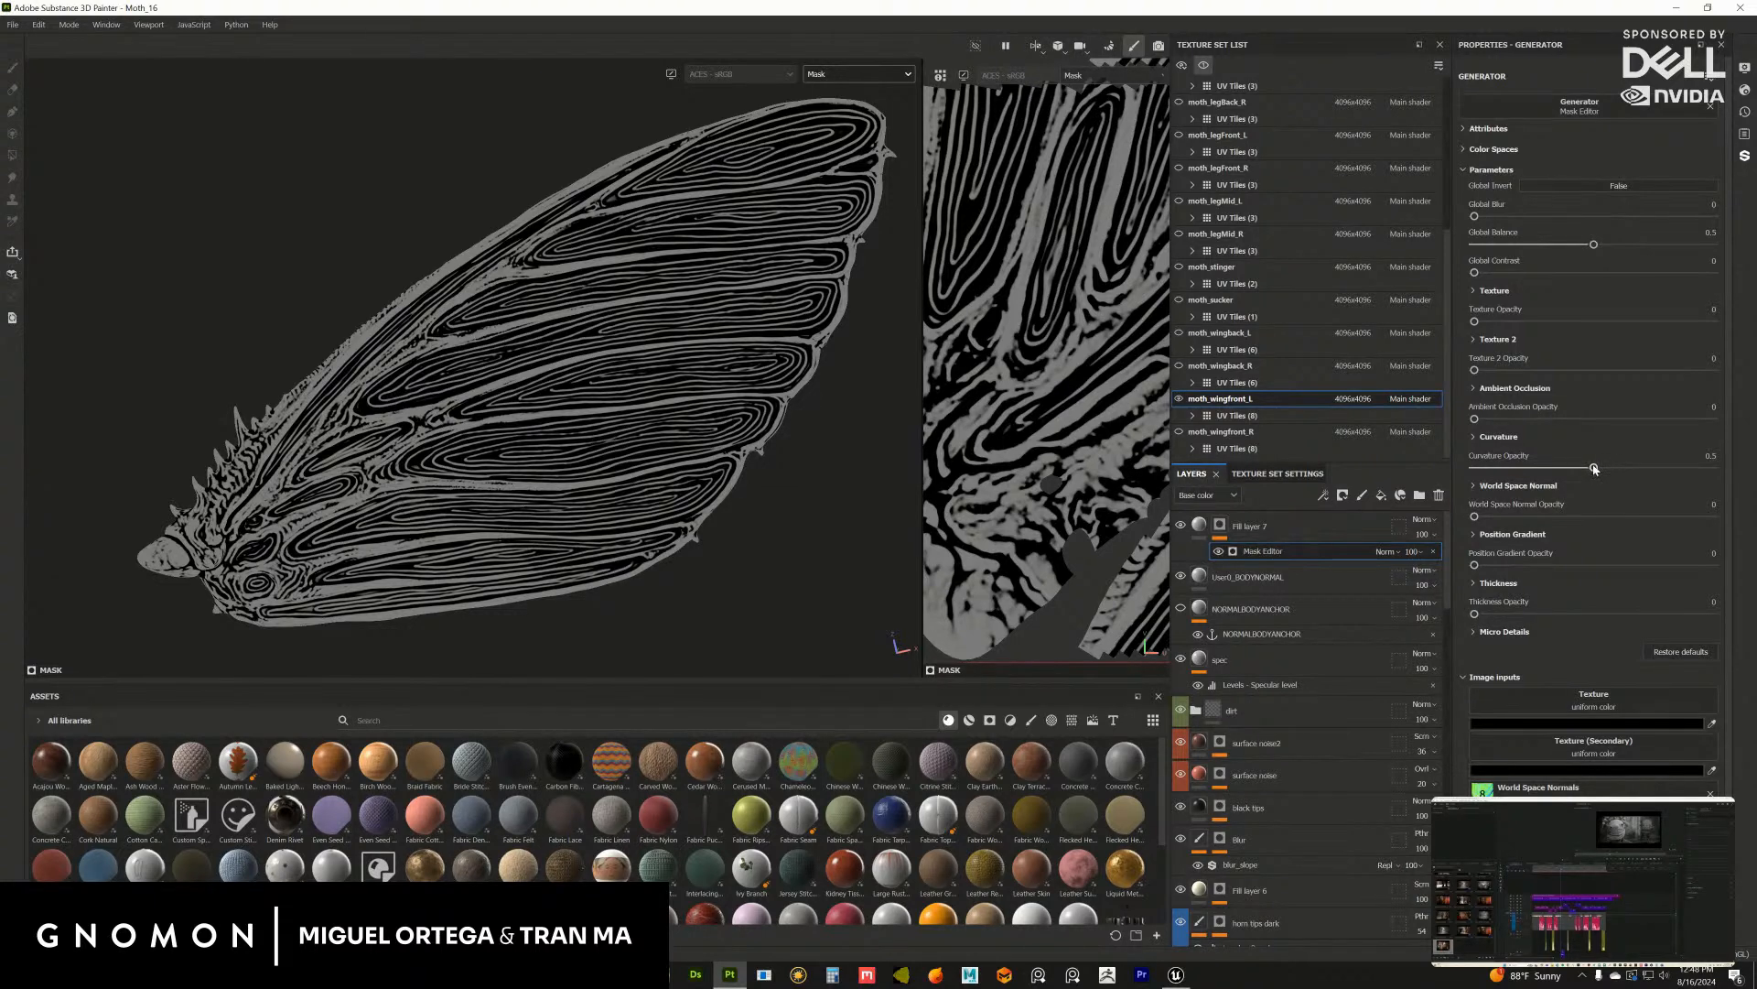
Step: Try driving the mask by thickness only, with Curvature Opacity at 0 and Thickness Opacity at 1
{"action": "left_click", "coordinate": [1473, 468]}
{"action": "left_click_drag", "start_coordinate": [1545, 615], "coordinate": [1713, 614]}
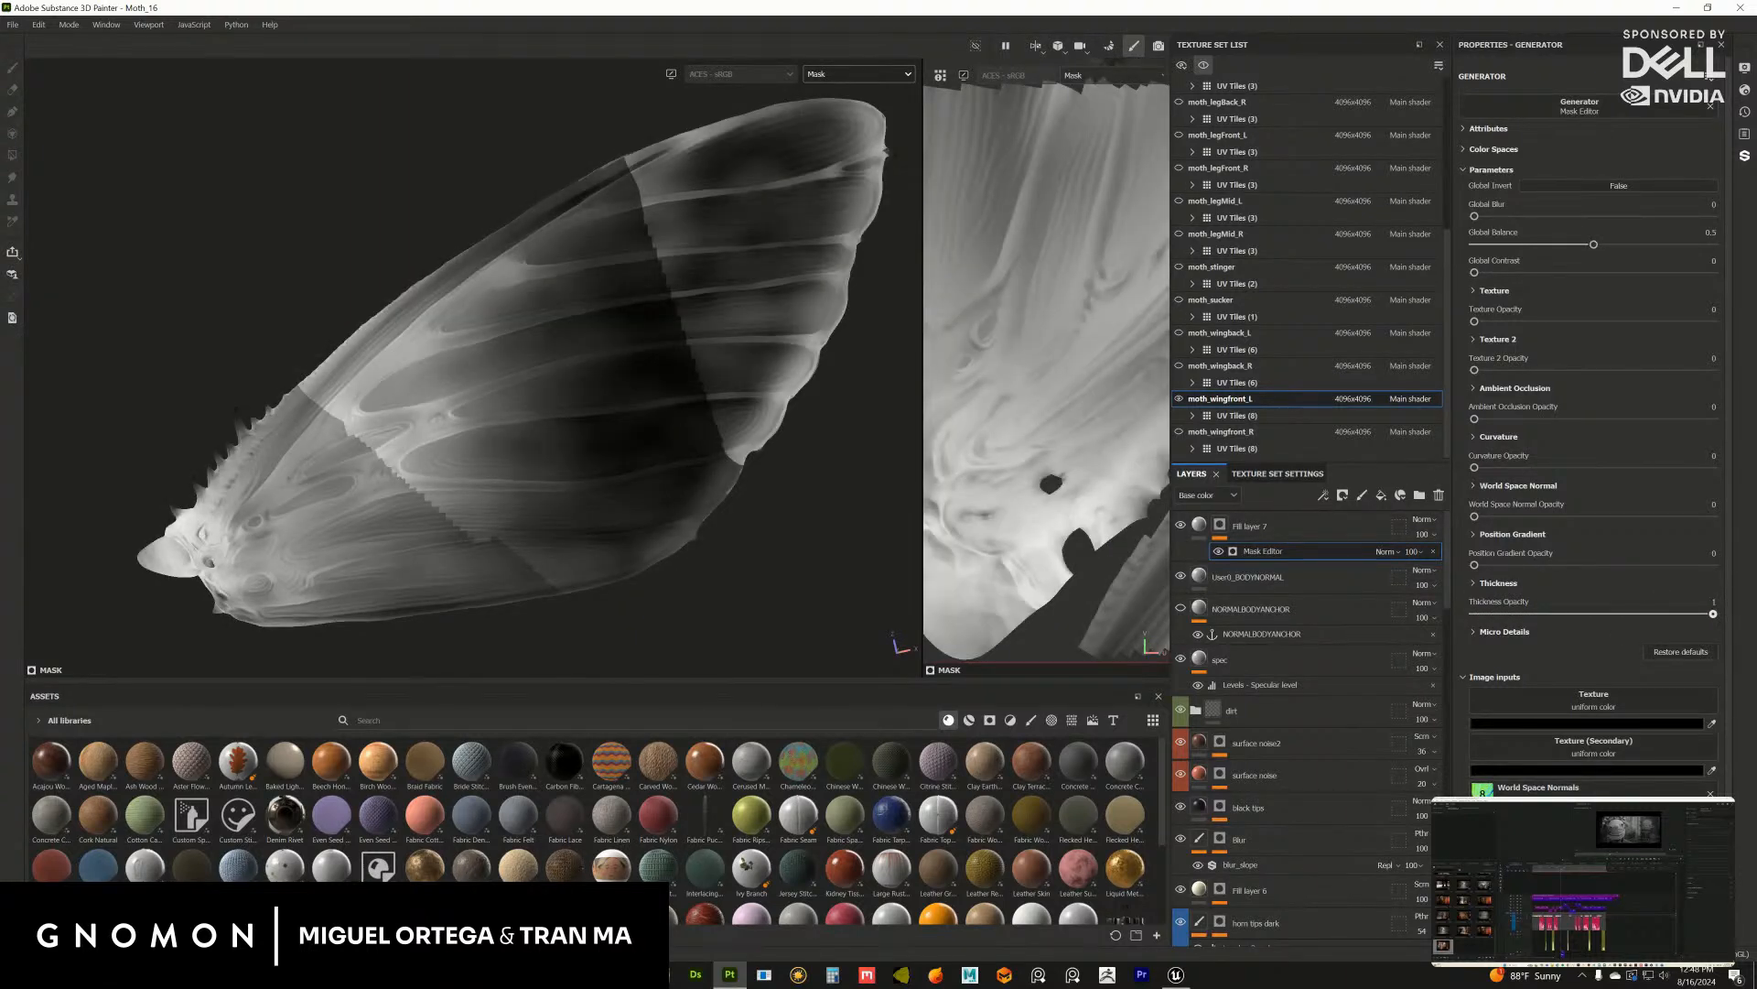
{"action": "left_click_drag", "start_coordinate": [1649, 616], "coordinate": [1749, 616]}
{"action": "left_click_drag", "start_coordinate": [1627, 617], "coordinate": [1754, 622]}
{"action": "left_click_drag", "start_coordinate": [1673, 620], "coordinate": [1750, 602]}
{"action": "left_click_drag", "start_coordinate": [783, 402], "coordinate": [694, 367], "text": "alt"}
Step: Set the Mask Editor's Thickness Opacity to 0 and Curvature Opacity to 1, and check the mask on the wing
{"action": "left_click_drag", "start_coordinate": [1574, 615], "coordinate": [1343, 610]}
{"action": "left_click_drag", "start_coordinate": [1496, 461], "coordinate": [1634, 473]}
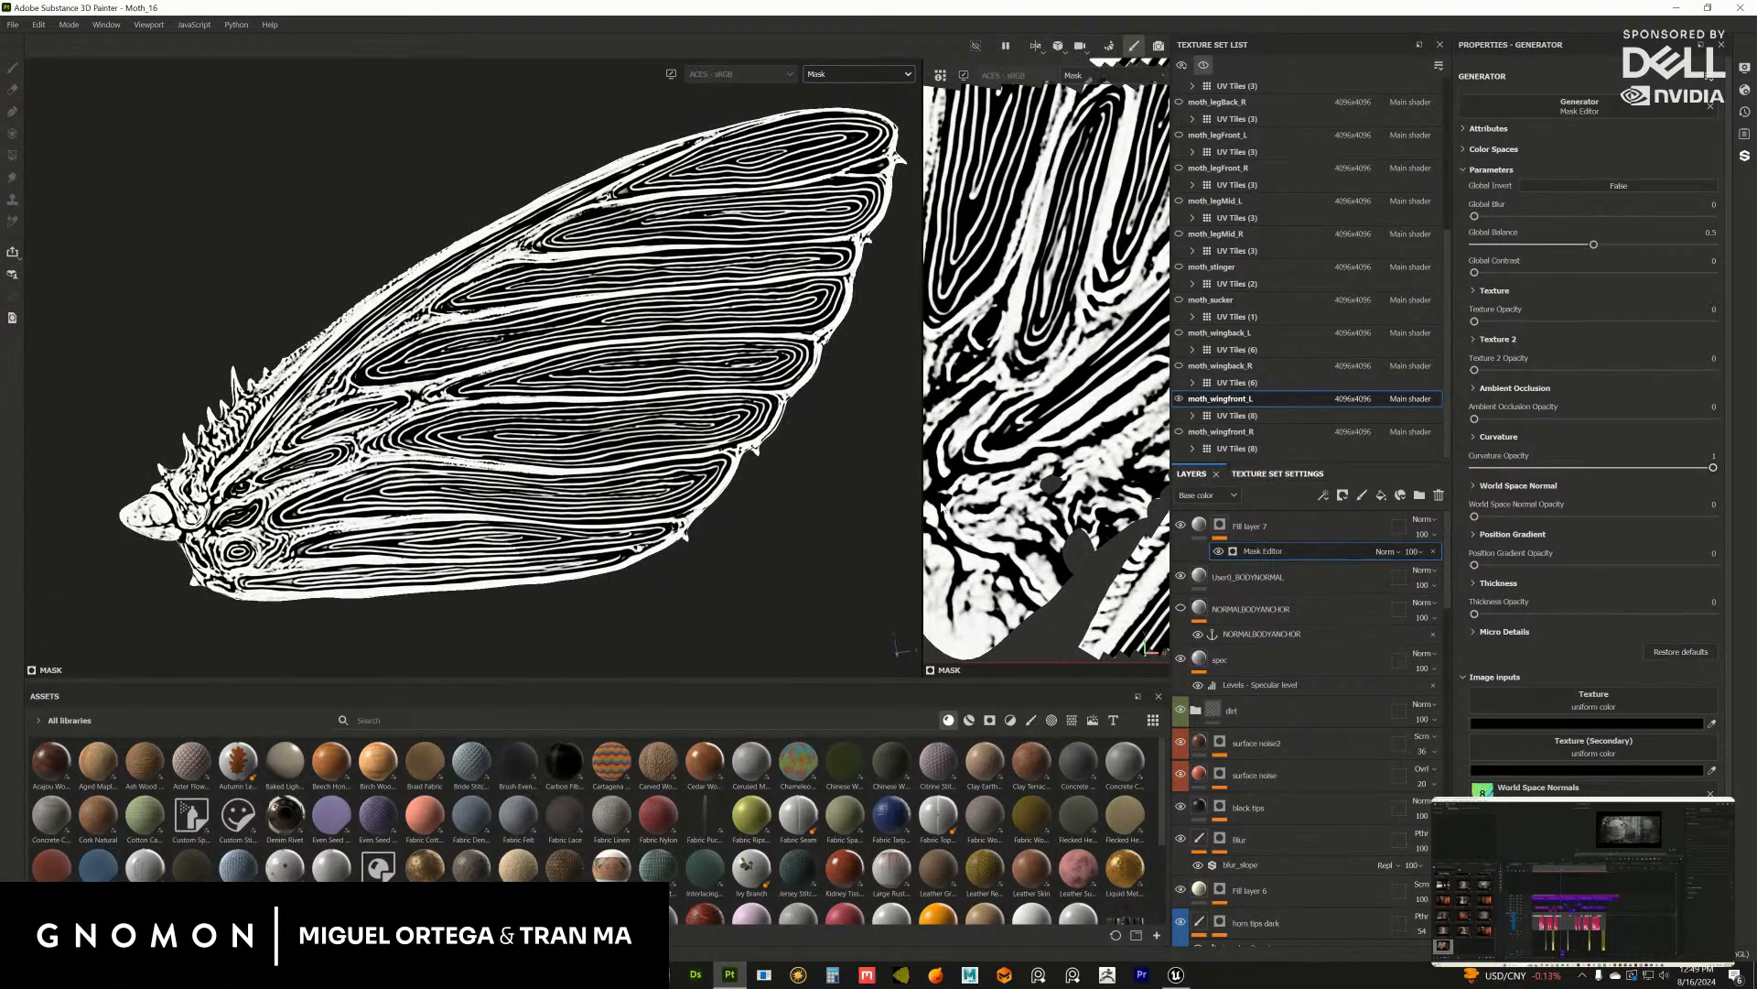
{"action": "middle_click_drag", "start_coordinate": [677, 440], "coordinate": [707, 465], "text": "alt"}
{"action": "right_click_drag", "start_coordinate": [706, 464], "coordinate": [835, 565], "text": "alt"}
{"action": "left_click_drag", "start_coordinate": [829, 553], "coordinate": [907, 443], "text": "alt"}
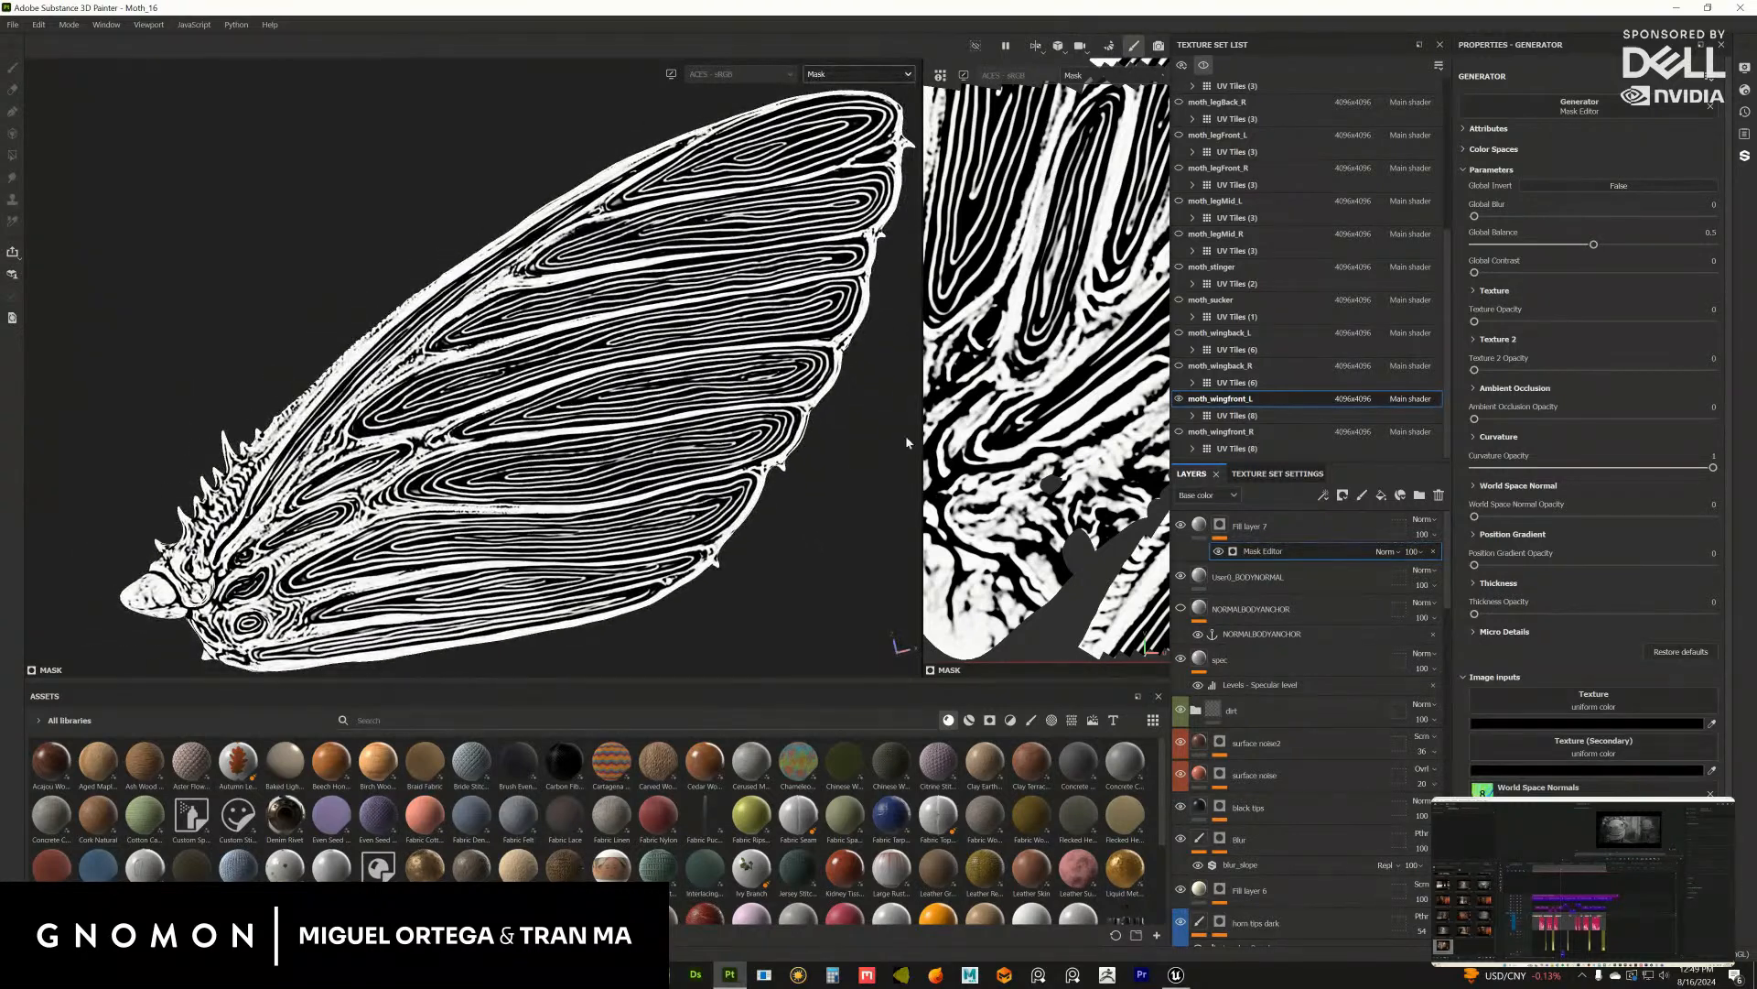
Step: Expand the Mask Editor's Curvature settings and set every detail level from Sharp to Huge to 0
{"action": "left_click", "coordinate": [1476, 438]}
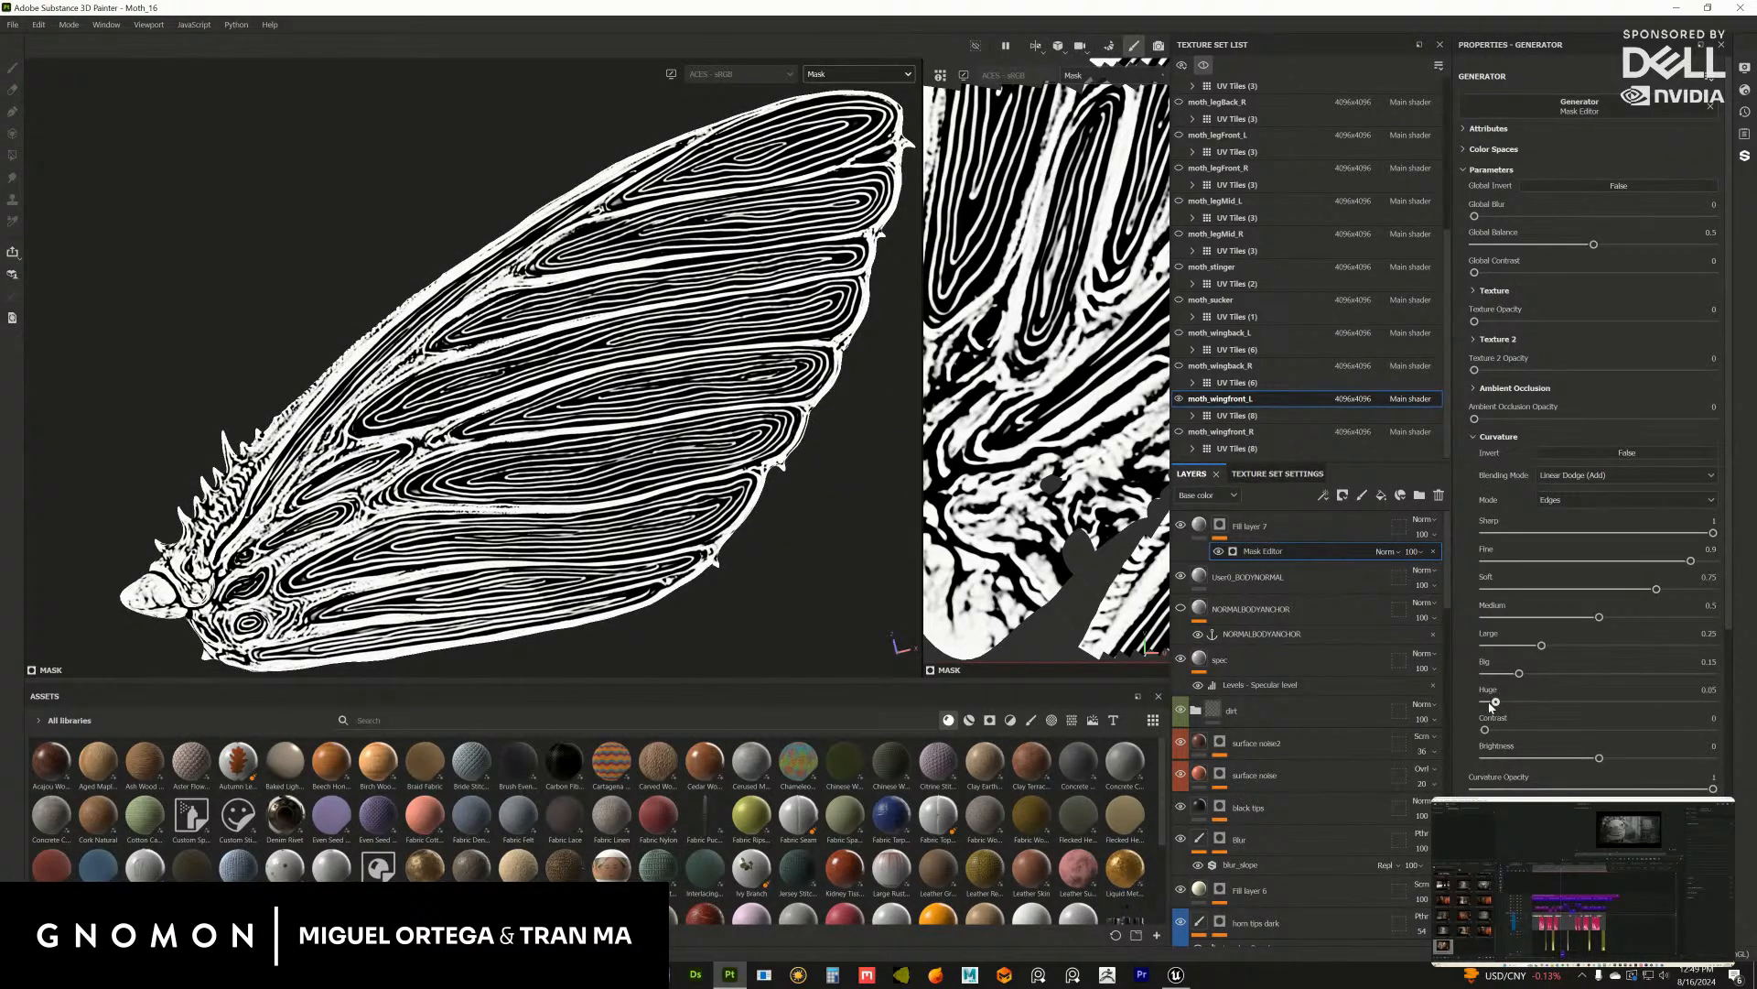
{"action": "left_click_drag", "start_coordinate": [1494, 702], "coordinate": [1380, 645]}
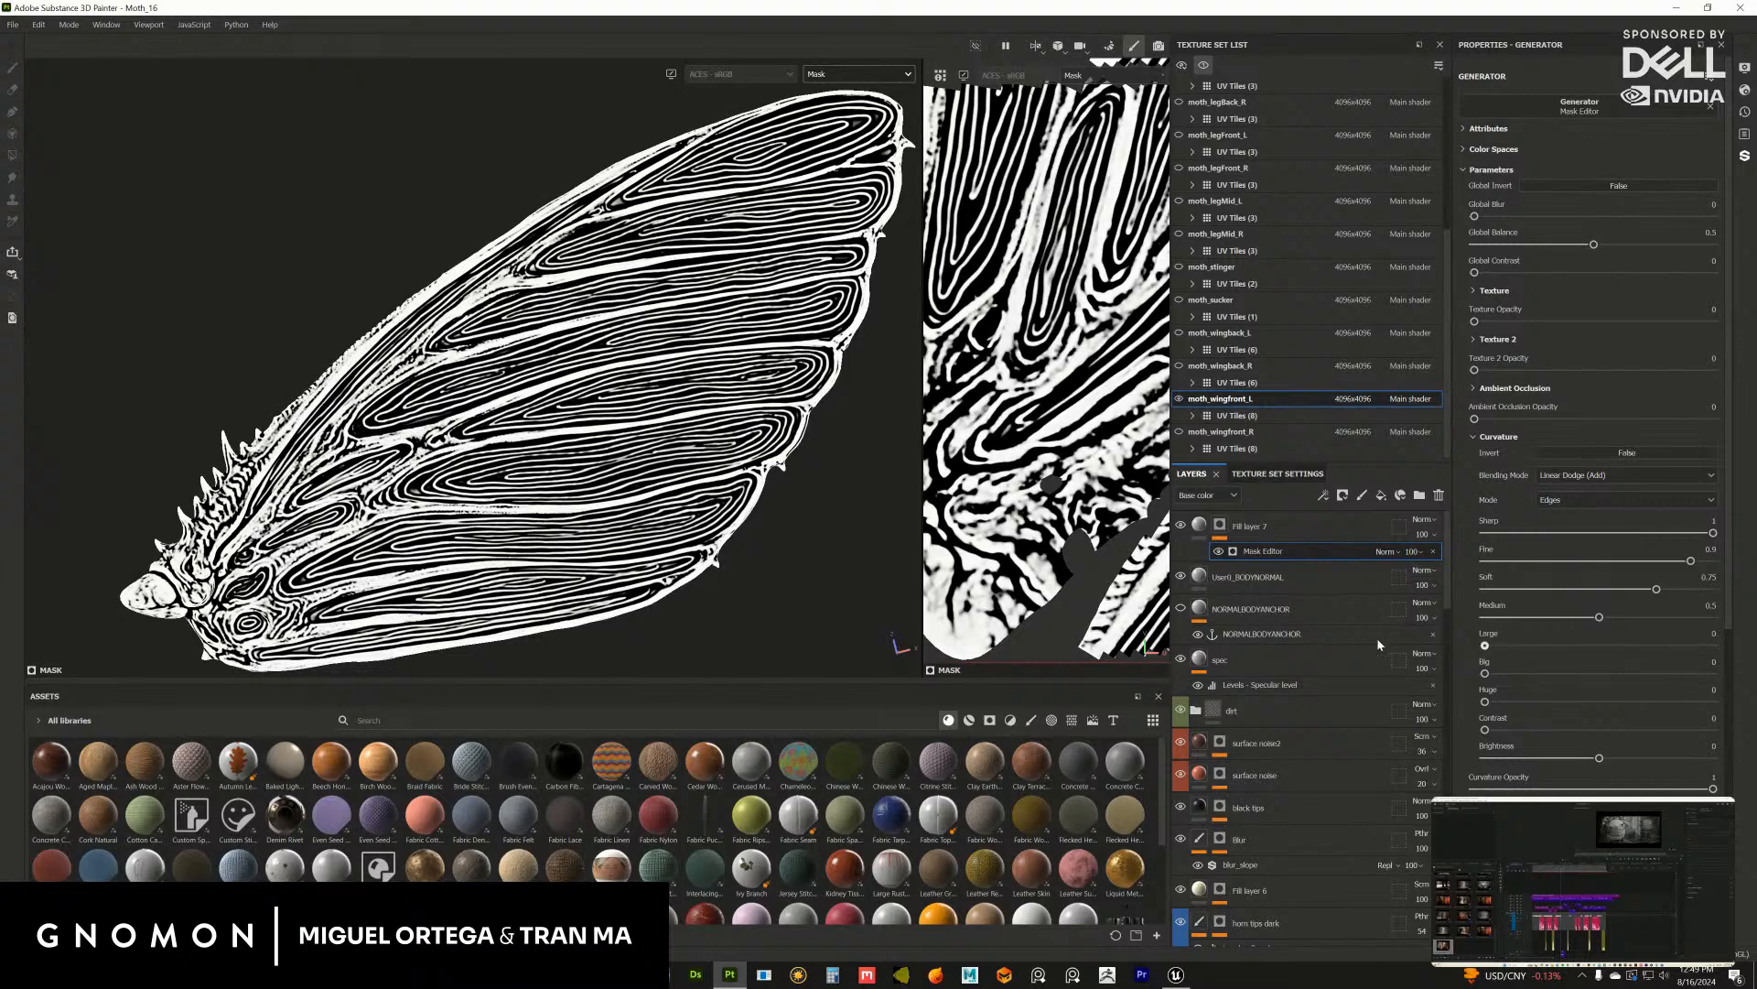
{"action": "left_click_drag", "start_coordinate": [1528, 621], "coordinate": [1420, 596]}
{"action": "left_click_drag", "start_coordinate": [1576, 585], "coordinate": [1469, 535]}
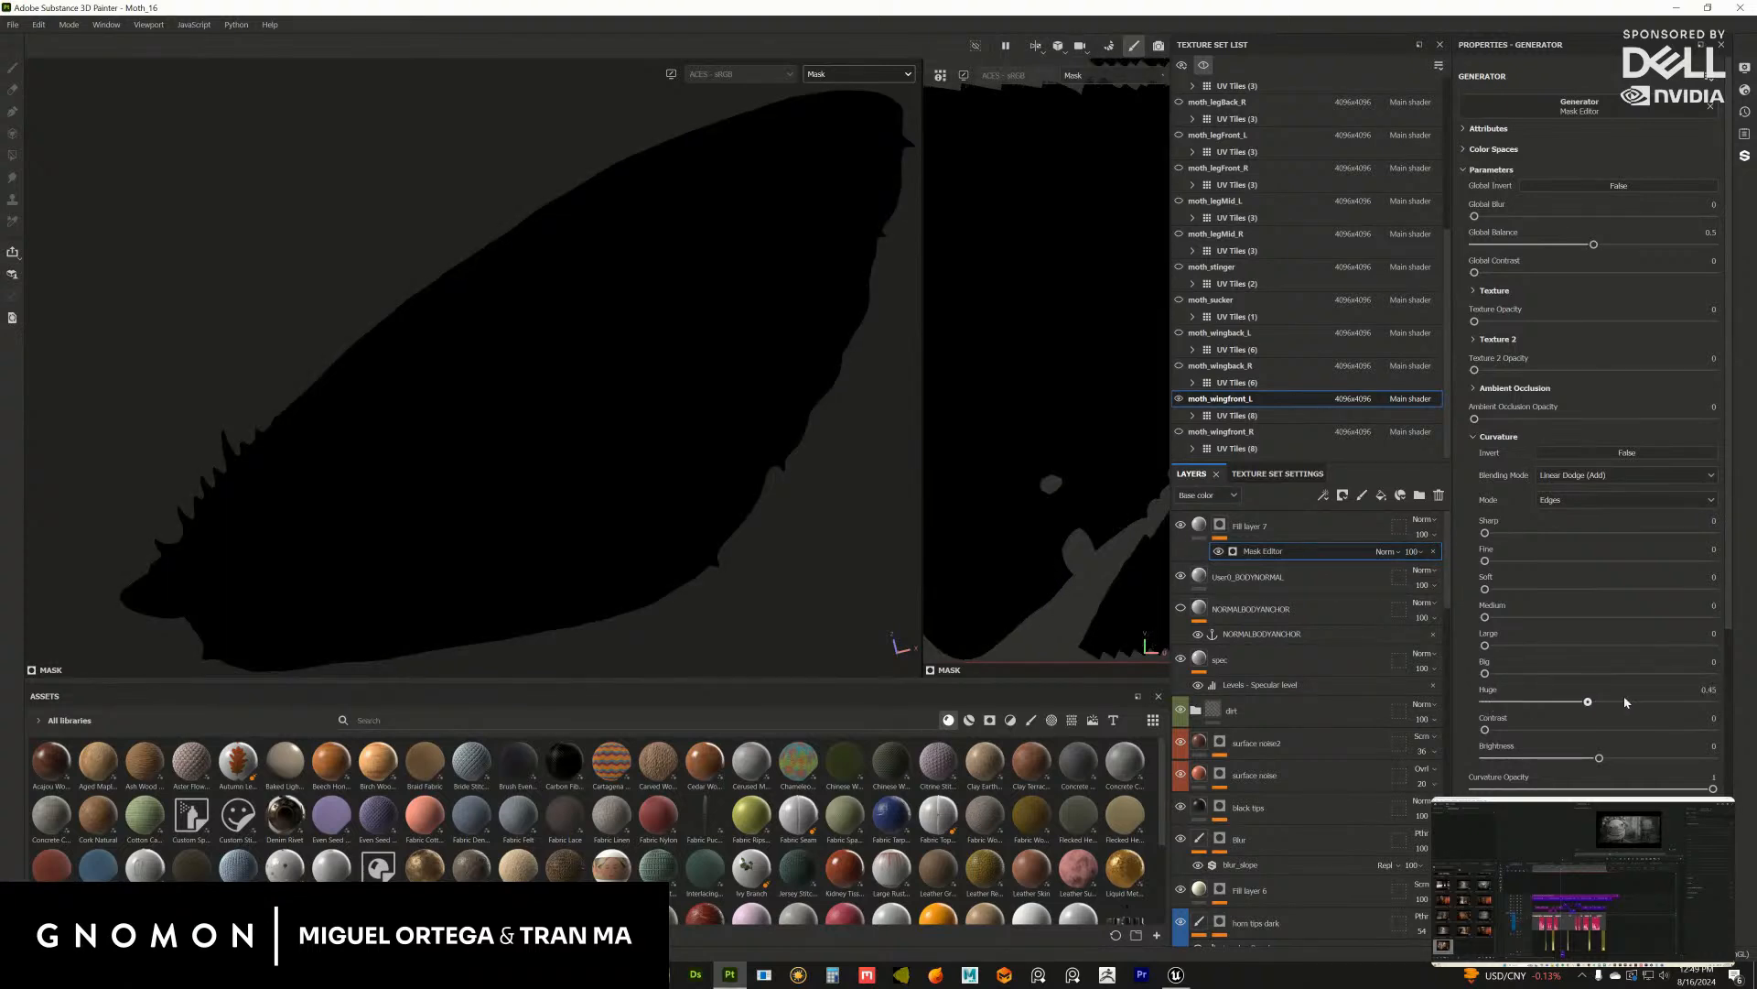
Step: Try the curvature detail levels on the wing and set Medium to 1, keeping the other levels at 0
{"action": "left_click_drag", "start_coordinate": [1626, 702], "coordinate": [1619, 614]}
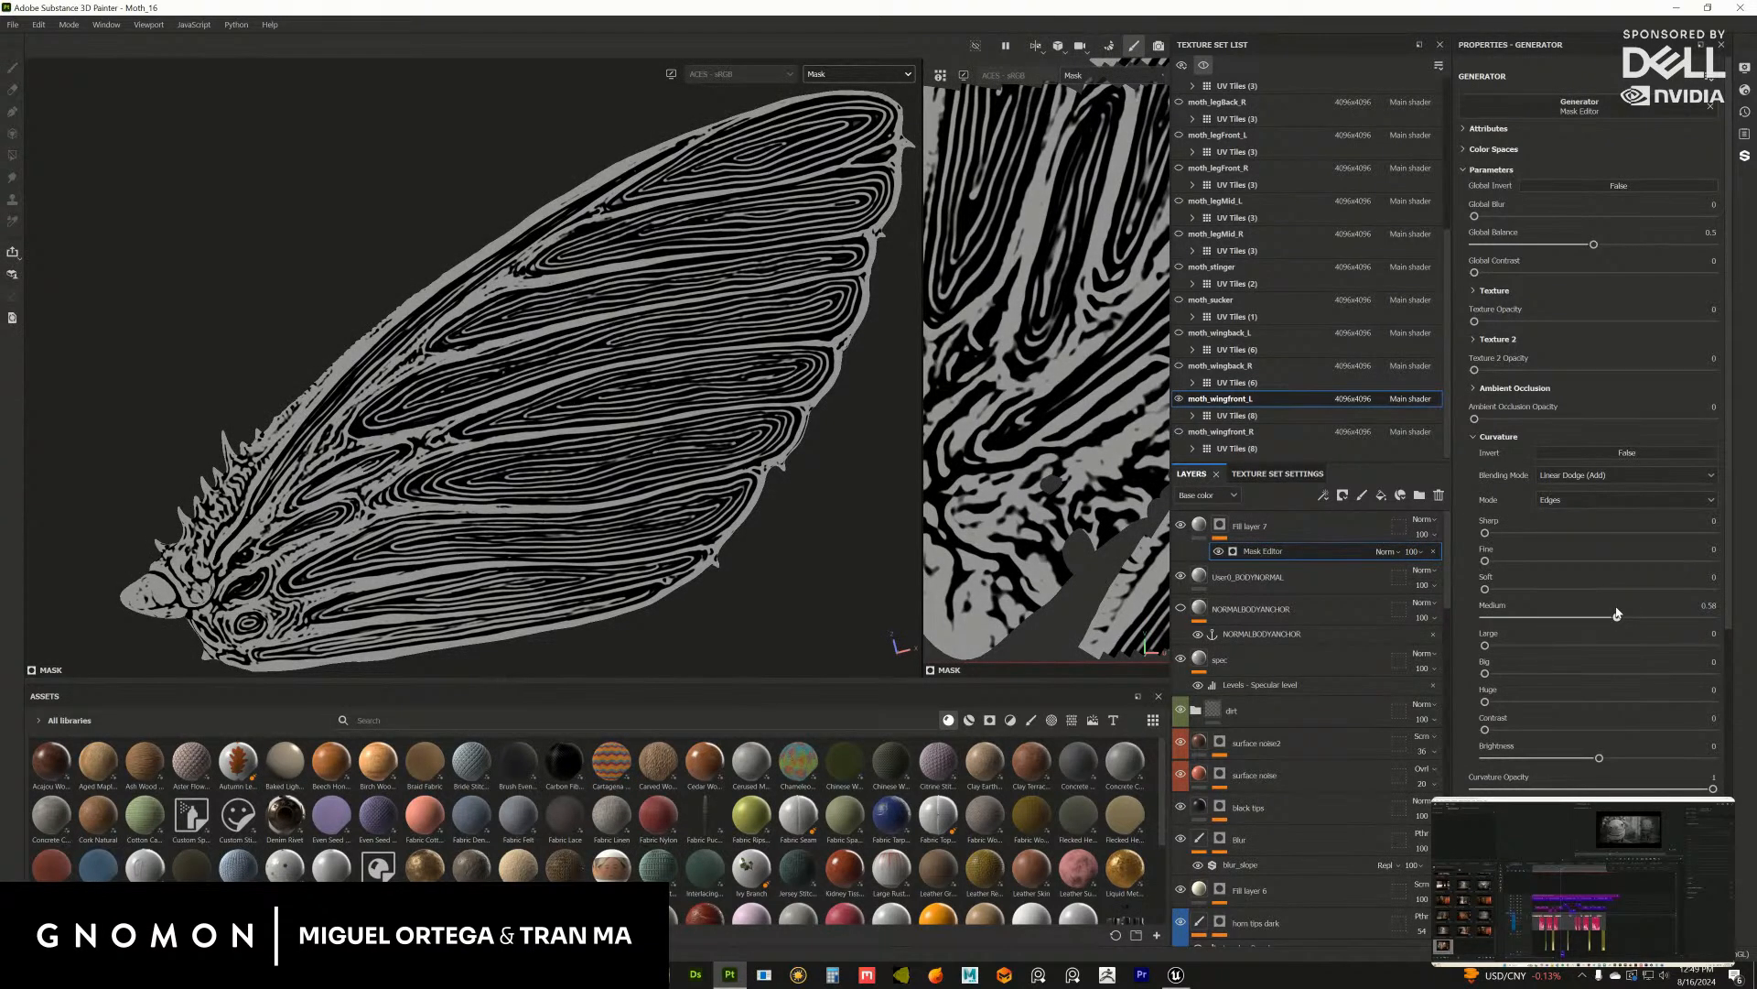
{"action": "scroll", "coordinate": [697, 451], "scroll_direction": "up", "scroll_amount": 3}
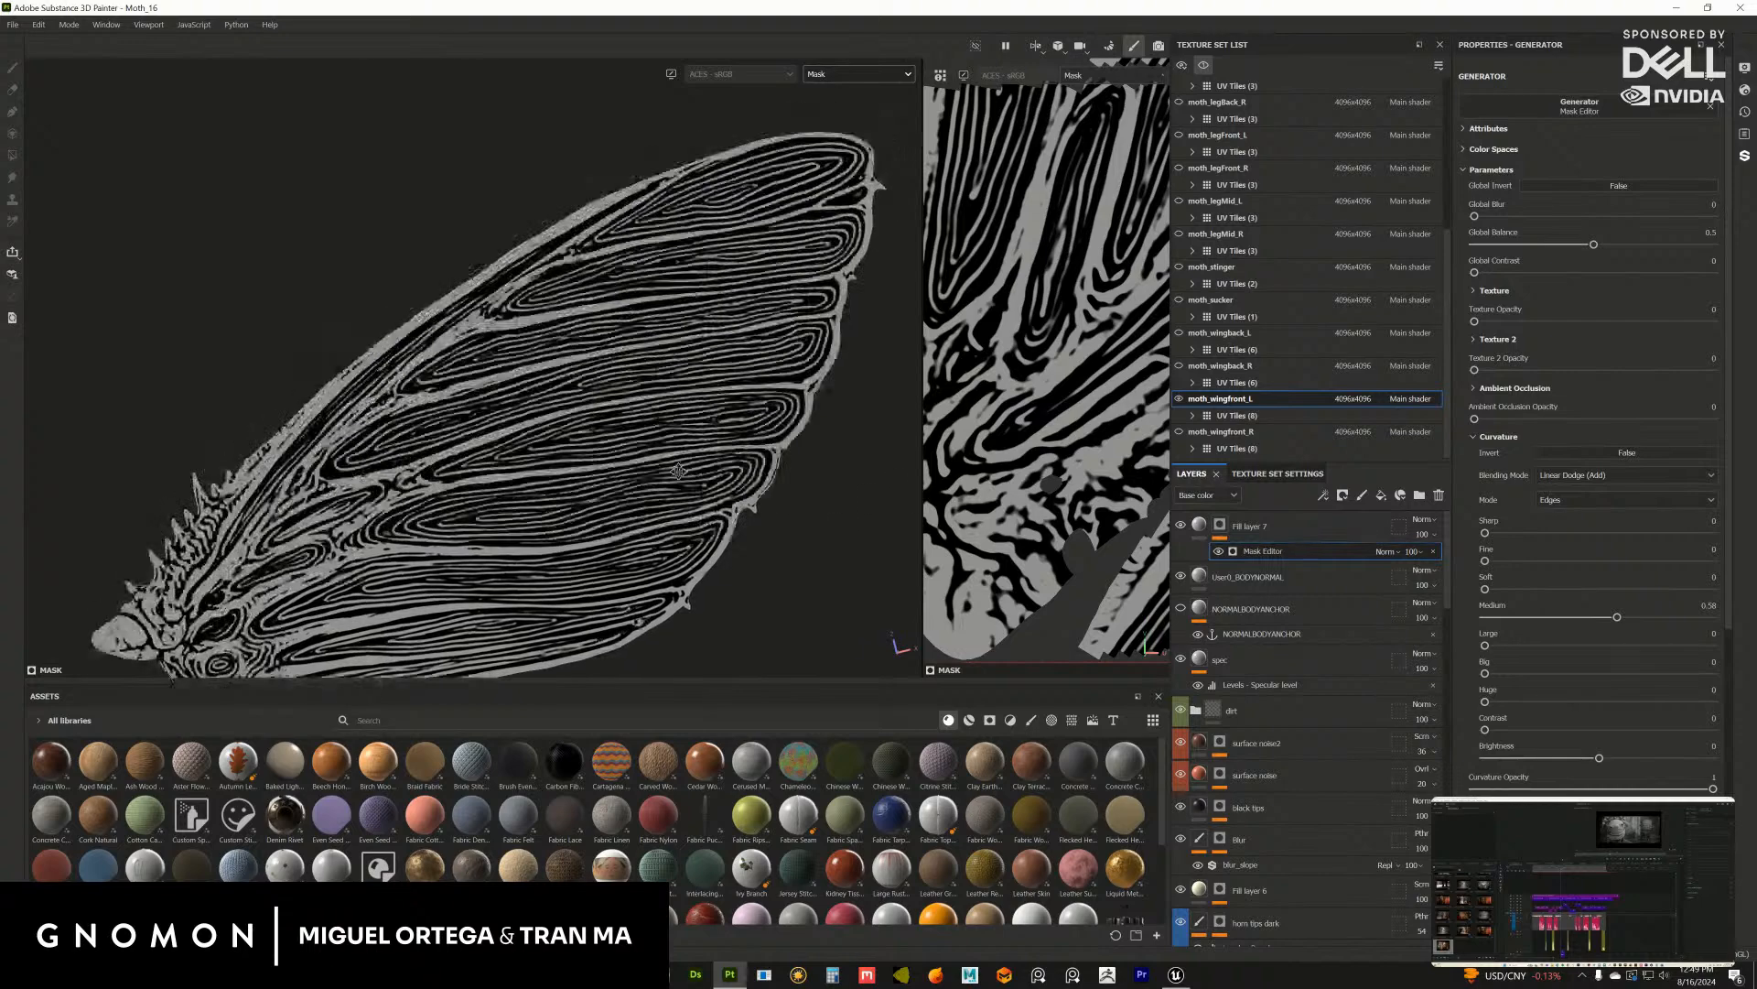
{"action": "left_click_drag", "start_coordinate": [698, 451], "coordinate": [935, 467], "text": "alt"}
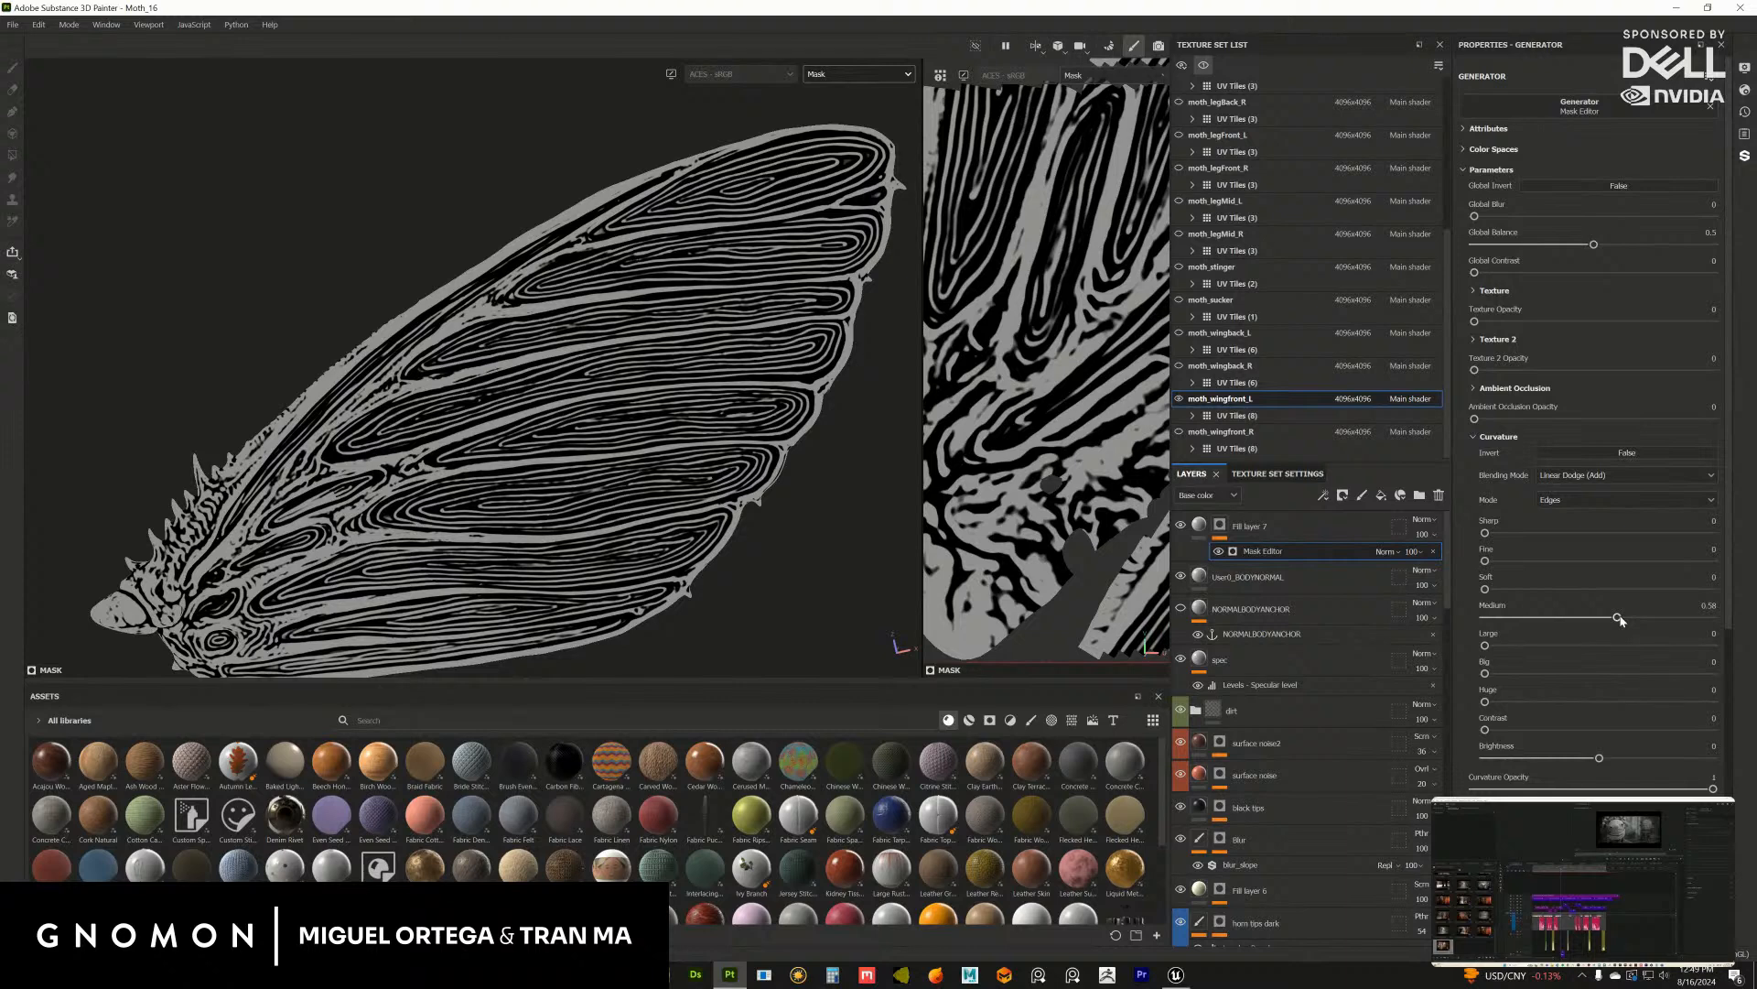
{"action": "left_click_drag", "start_coordinate": [1617, 618], "coordinate": [1713, 618]}
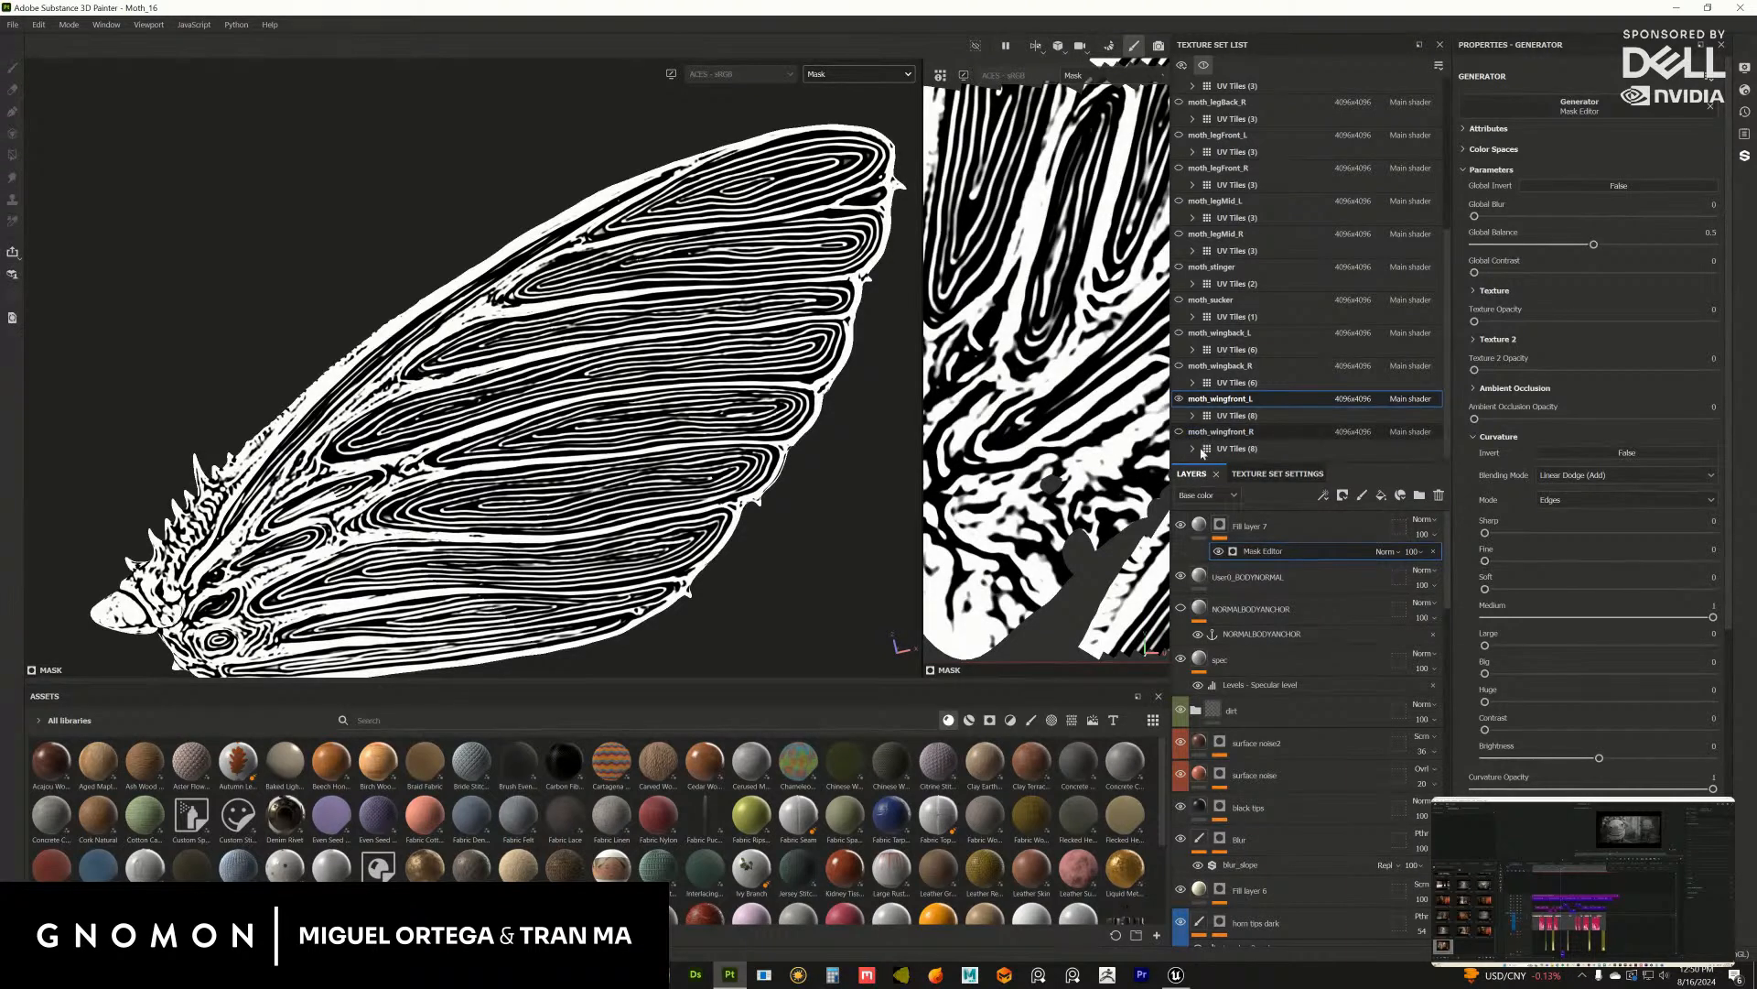
Step: Add a paint effect above the Mask Editor in the fill layer's mask and enlarge the 2D view around the wing's vein cells
{"action": "left_click", "coordinate": [1323, 499]}
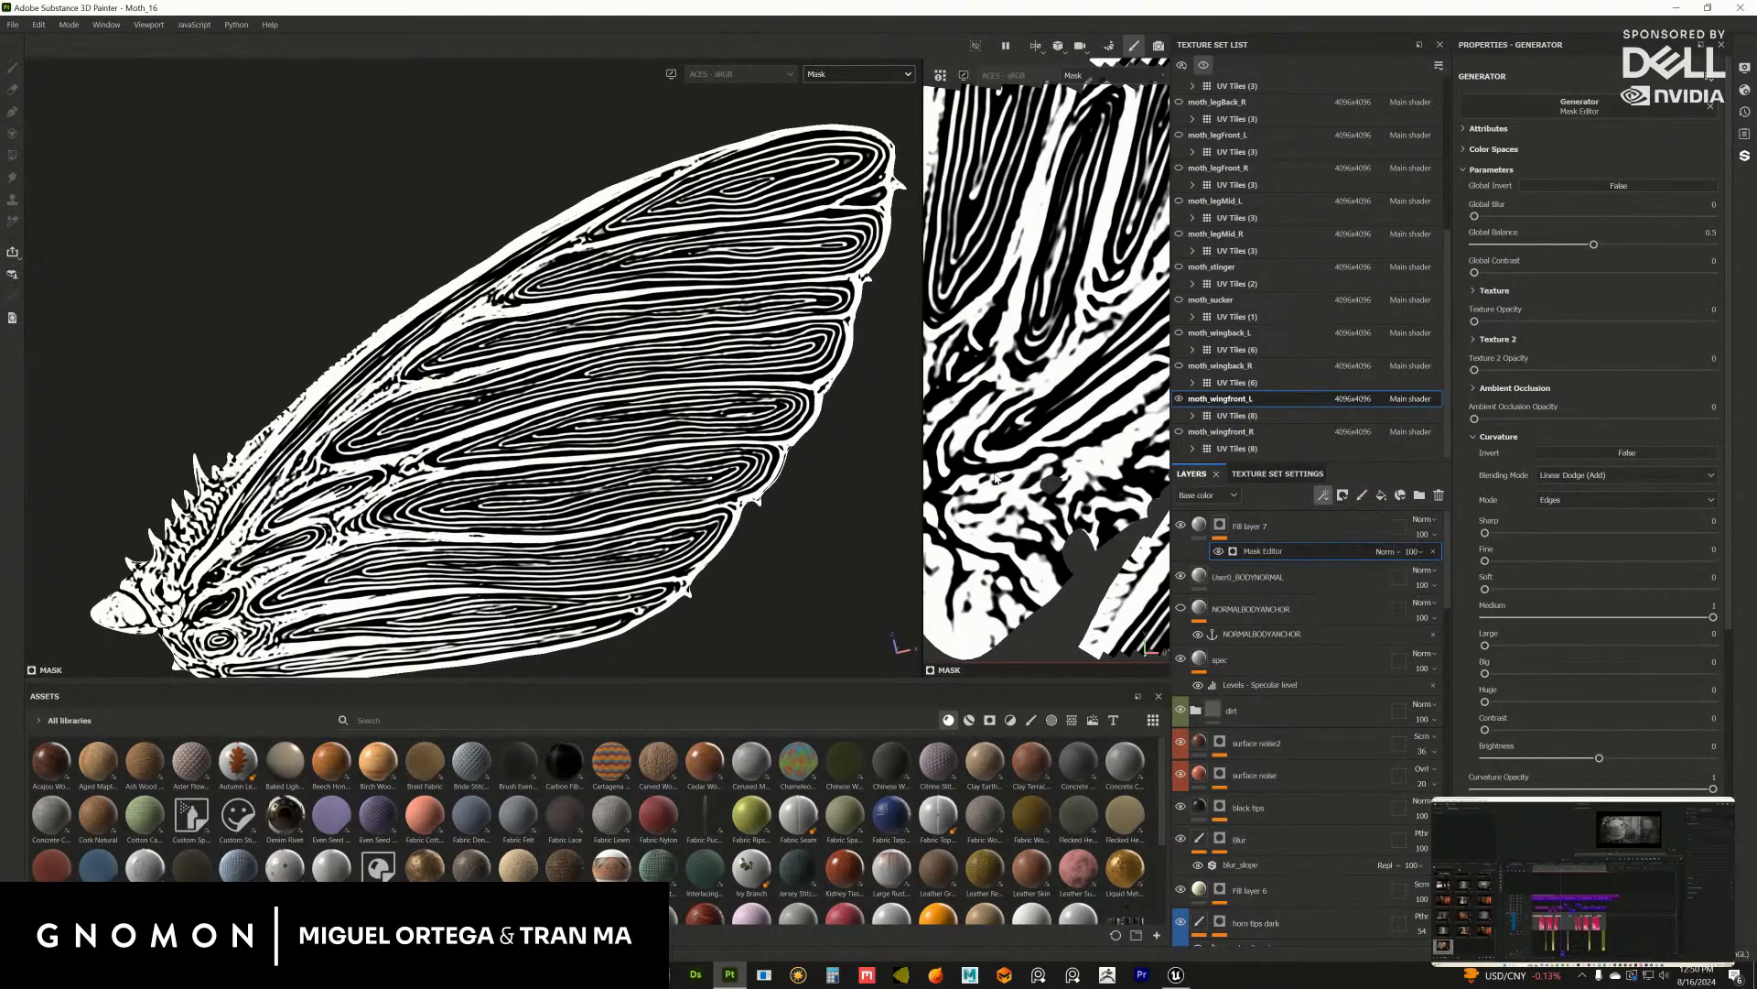
{"action": "left_click", "coordinate": [1344, 532]}
{"action": "left_click_drag", "start_coordinate": [922, 471], "coordinate": [465, 476]}
{"action": "right_click_drag", "start_coordinate": [984, 481], "coordinate": [748, 336], "text": "alt"}
{"action": "middle_click_drag", "start_coordinate": [751, 336], "coordinate": [626, 475], "text": "alt"}
{"action": "mouse_move", "coordinate": [1022, 404]}
{"action": "right_mouse_down", "text": "ctrl"}
{"action": "mouse_move", "coordinate": [972, 405]}
{"action": "mouse_move", "coordinate": [1052, 274]}
{"action": "right_mouse_up", "text": "ctrl"}
{"action": "mouse_move", "coordinate": [1053, 268]}
{"action": "middle_mouse_down", "text": "alt"}
{"action": "mouse_move", "coordinate": [937, 338]}
{"action": "mouse_move", "coordinate": [940, 355]}
{"action": "middle_mouse_up", "text": "alt"}
{"action": "right_click_drag", "start_coordinate": [961, 352], "coordinate": [1043, 320], "text": "alt"}
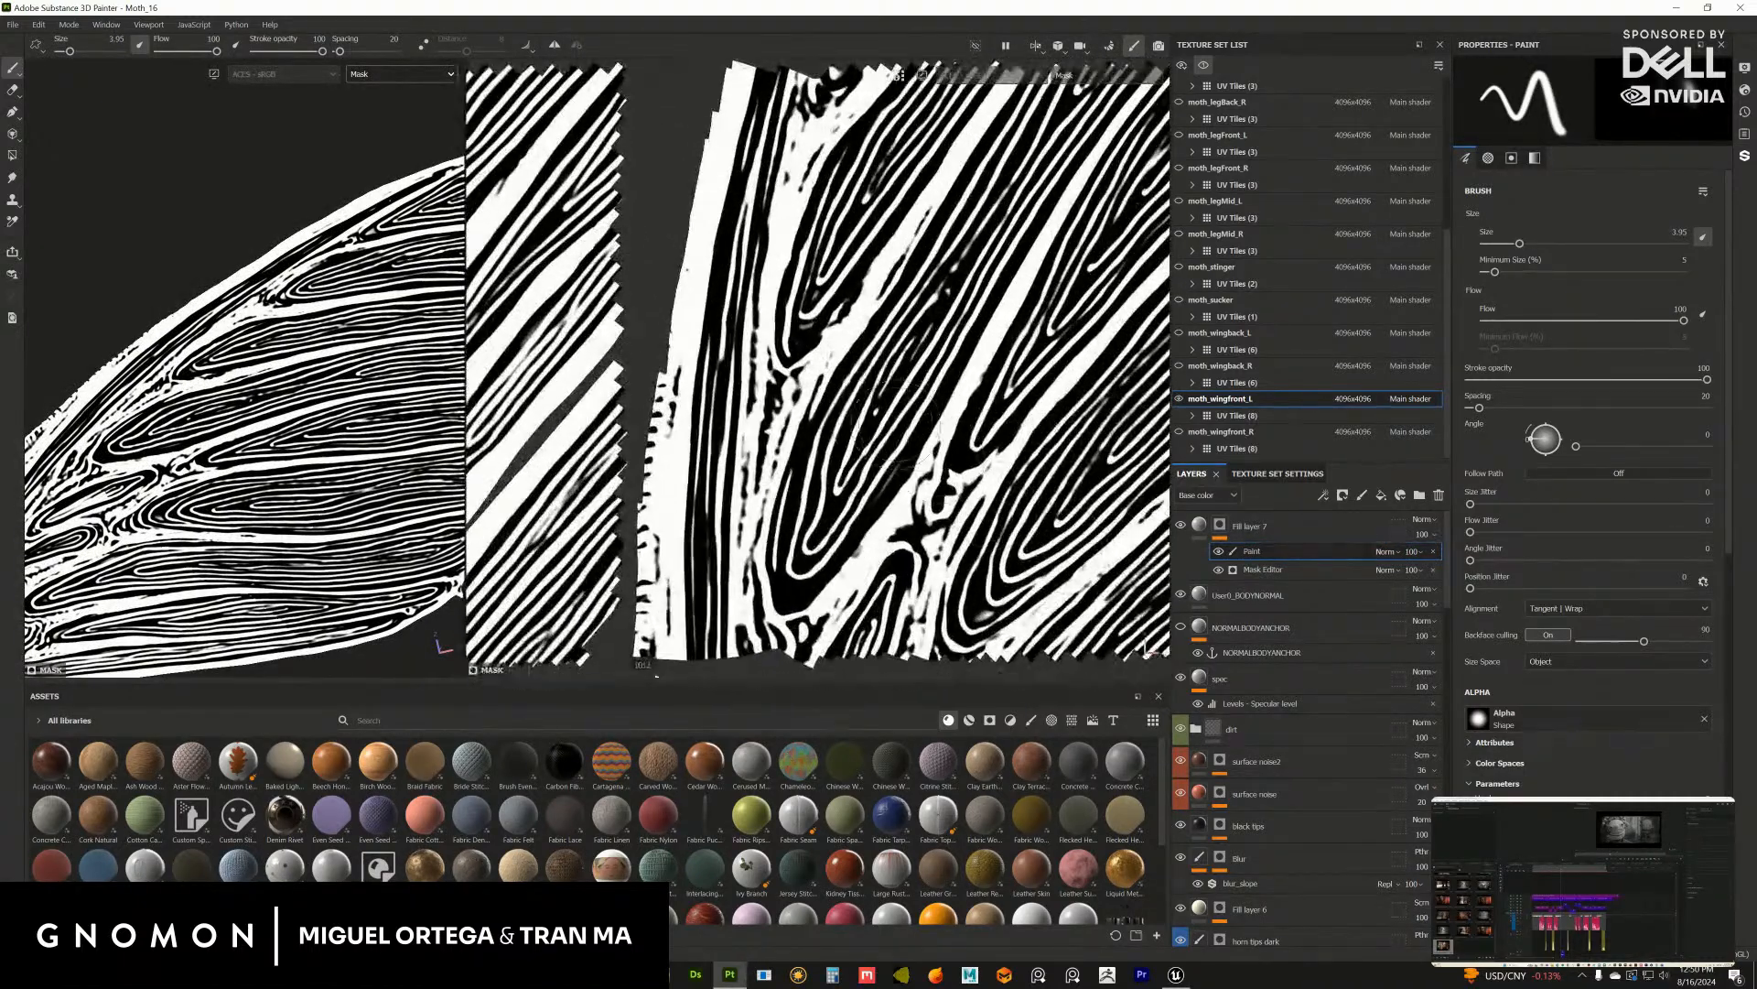
Step: Paint black over the contour lines at the narrow inner end of the wing's elongated vein cell, using a brush of about size 1.4
{"action": "right_click_drag", "start_coordinate": [893, 418], "coordinate": [876, 415], "text": "ctrl"}
{"action": "mouse_move", "coordinate": [876, 410]}
{"action": "left_mouse_down"}
{"action": "mouse_move", "coordinate": [858, 461]}
{"action": "mouse_move", "coordinate": [877, 458]}
{"action": "mouse_move", "coordinate": [859, 459]}
{"action": "left_mouse_up"}
{"action": "middle_click_drag", "start_coordinate": [846, 480], "coordinate": [847, 413], "text": "alt"}
{"action": "right_click_drag", "start_coordinate": [847, 413], "coordinate": [836, 413], "text": "ctrl"}
{"action": "mouse_move", "coordinate": [834, 409]}
{"action": "left_mouse_down"}
{"action": "mouse_move", "coordinate": [807, 473]}
{"action": "mouse_move", "coordinate": [808, 457]}
{"action": "left_mouse_up"}
{"action": "right_click_drag", "start_coordinate": [852, 433], "coordinate": [842, 465], "text": "alt"}
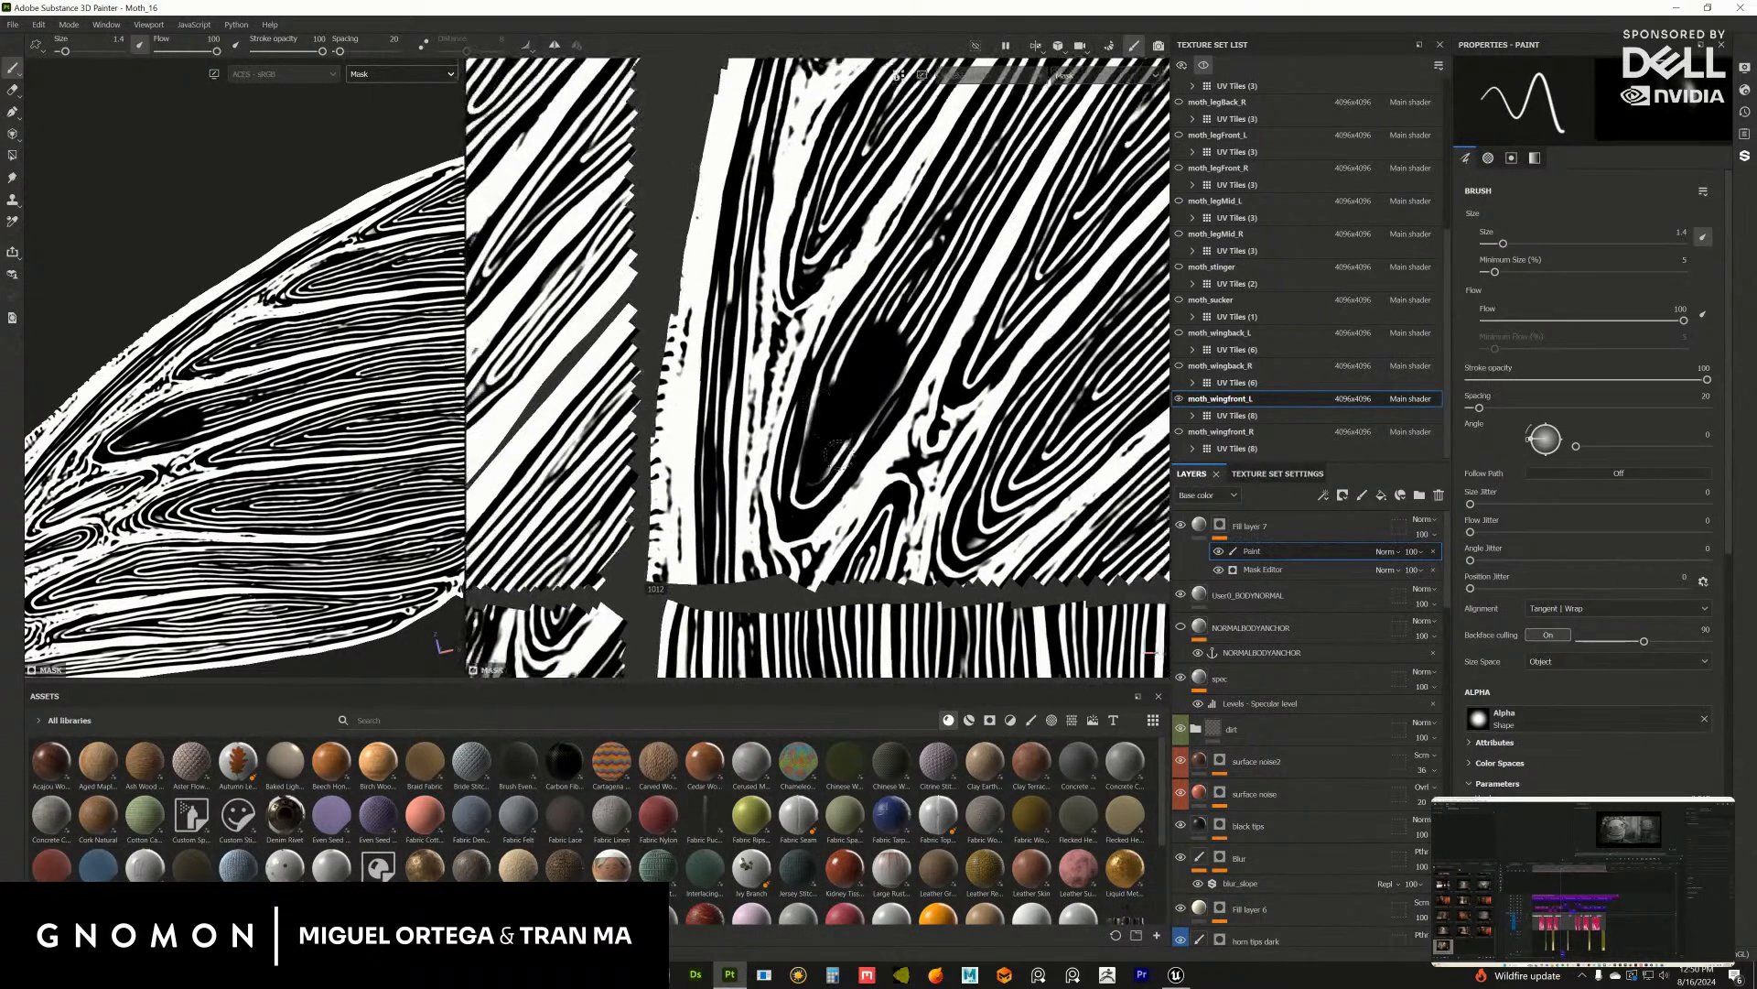
{"action": "mouse_move", "coordinate": [818, 428]}
{"action": "left_mouse_down"}
{"action": "mouse_move", "coordinate": [799, 504]}
{"action": "mouse_move", "coordinate": [888, 404]}
{"action": "left_mouse_up"}
Step: Clean the remaining lines along the vein at the cell's edge with black, using a brush of about size 1.13
{"action": "right_click_drag", "start_coordinate": [824, 391], "coordinate": [1025, 586], "text": "alt"}
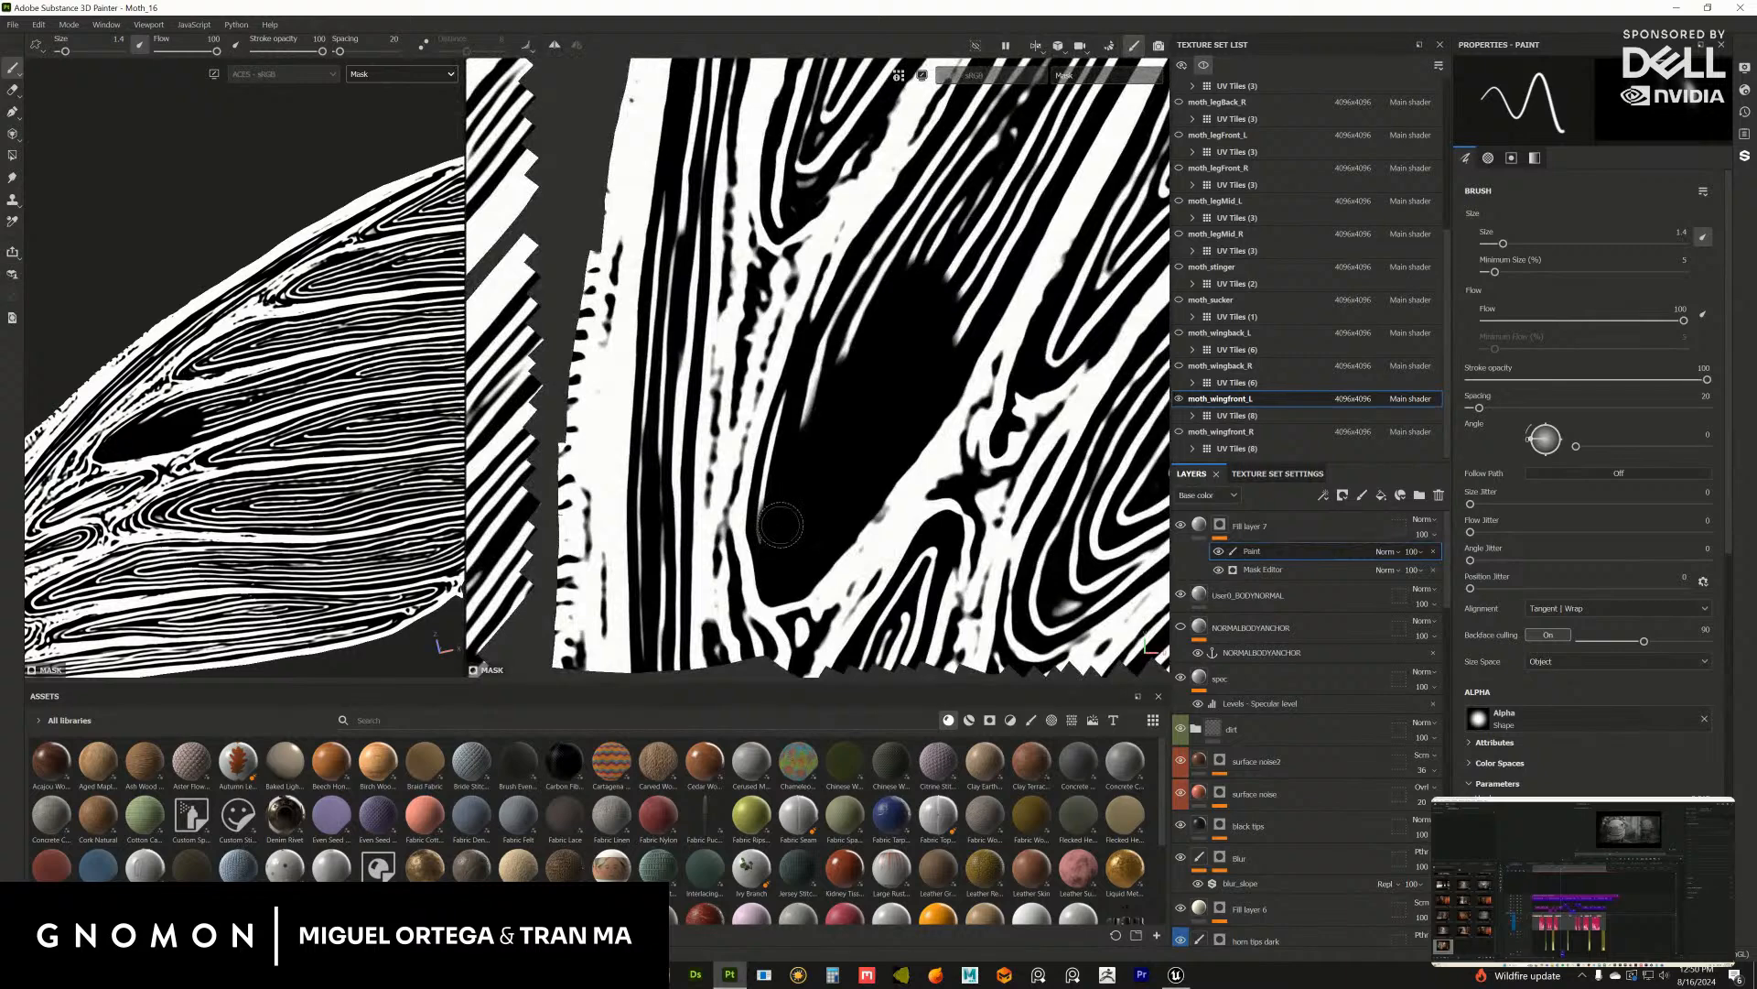
{"action": "right_click_drag", "start_coordinate": [808, 503], "coordinate": [778, 506], "text": "ctrl"}
{"action": "mouse_move", "coordinate": [759, 534]}
{"action": "left_mouse_down"}
{"action": "mouse_move", "coordinate": [785, 401]}
{"action": "mouse_move", "coordinate": [823, 356]}
{"action": "left_mouse_up"}
{"action": "middle_click_drag", "start_coordinate": [833, 371], "coordinate": [798, 489], "text": "alt"}
{"action": "right_click_drag", "start_coordinate": [817, 456], "coordinate": [833, 456], "text": "ctrl"}
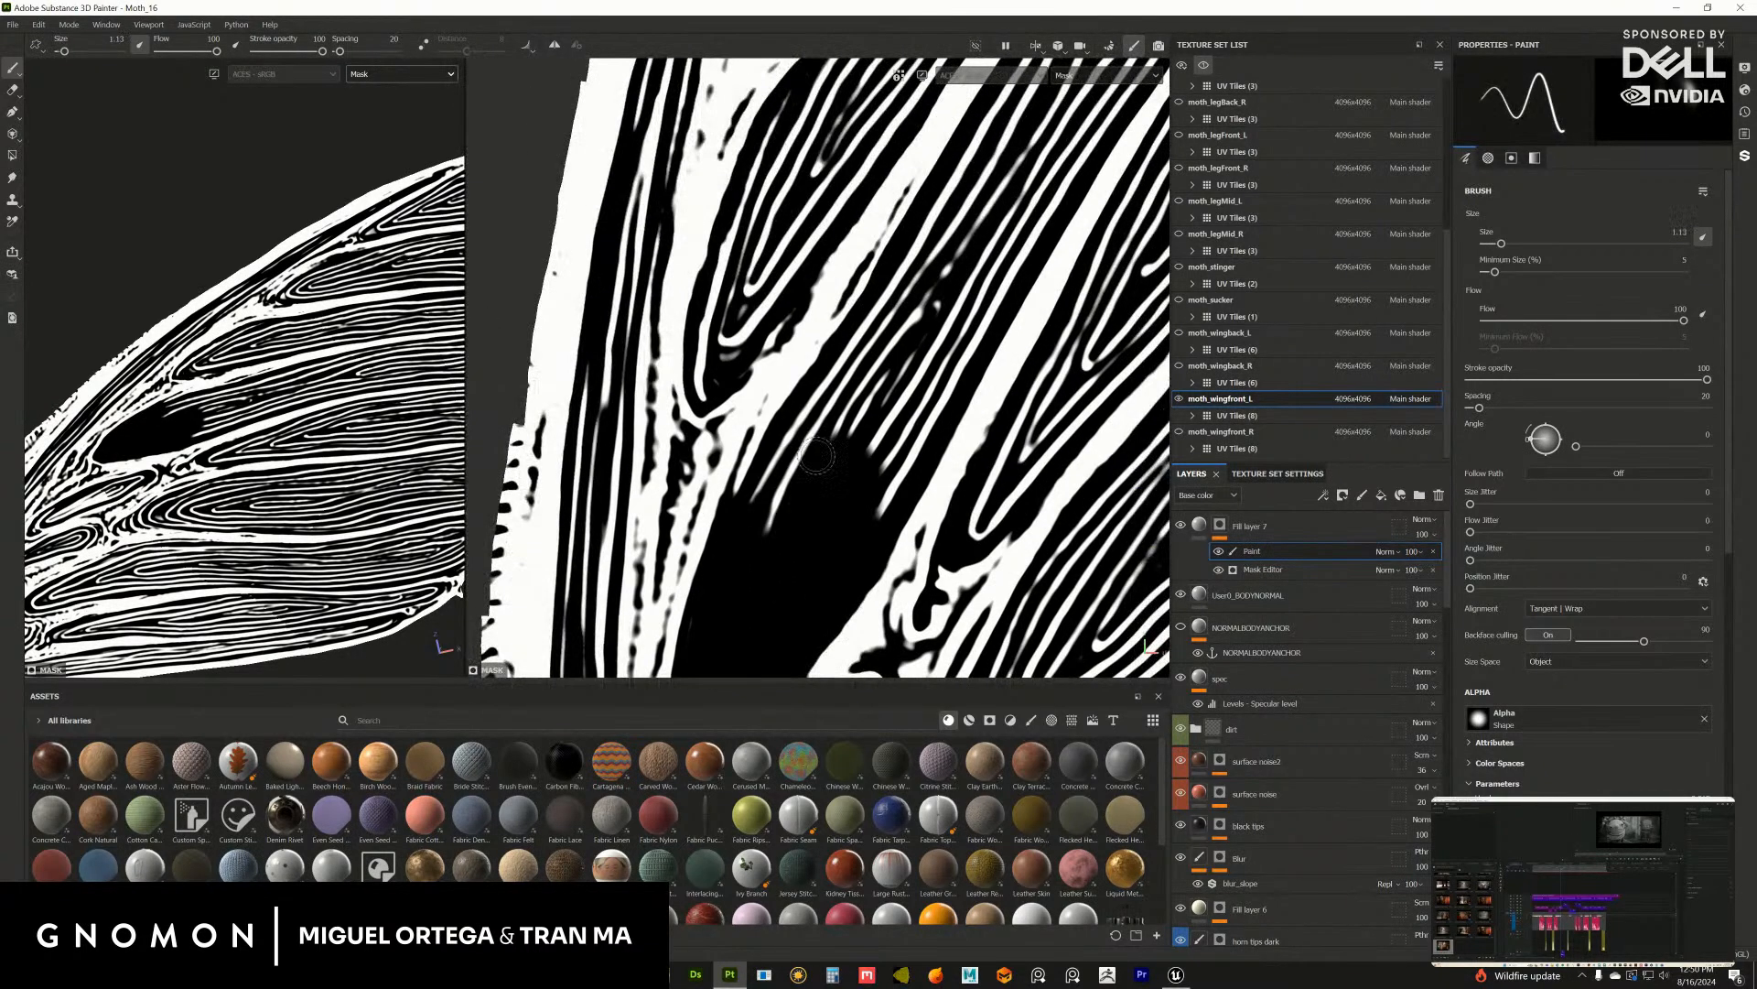
{"action": "left_click_drag", "start_coordinate": [789, 489], "coordinate": [787, 479]}
Step: Continue painting out the contour lines between the two veins up to the UV tile's jagged border
{"action": "middle_click_drag", "start_coordinate": [881, 381], "coordinate": [756, 469]}
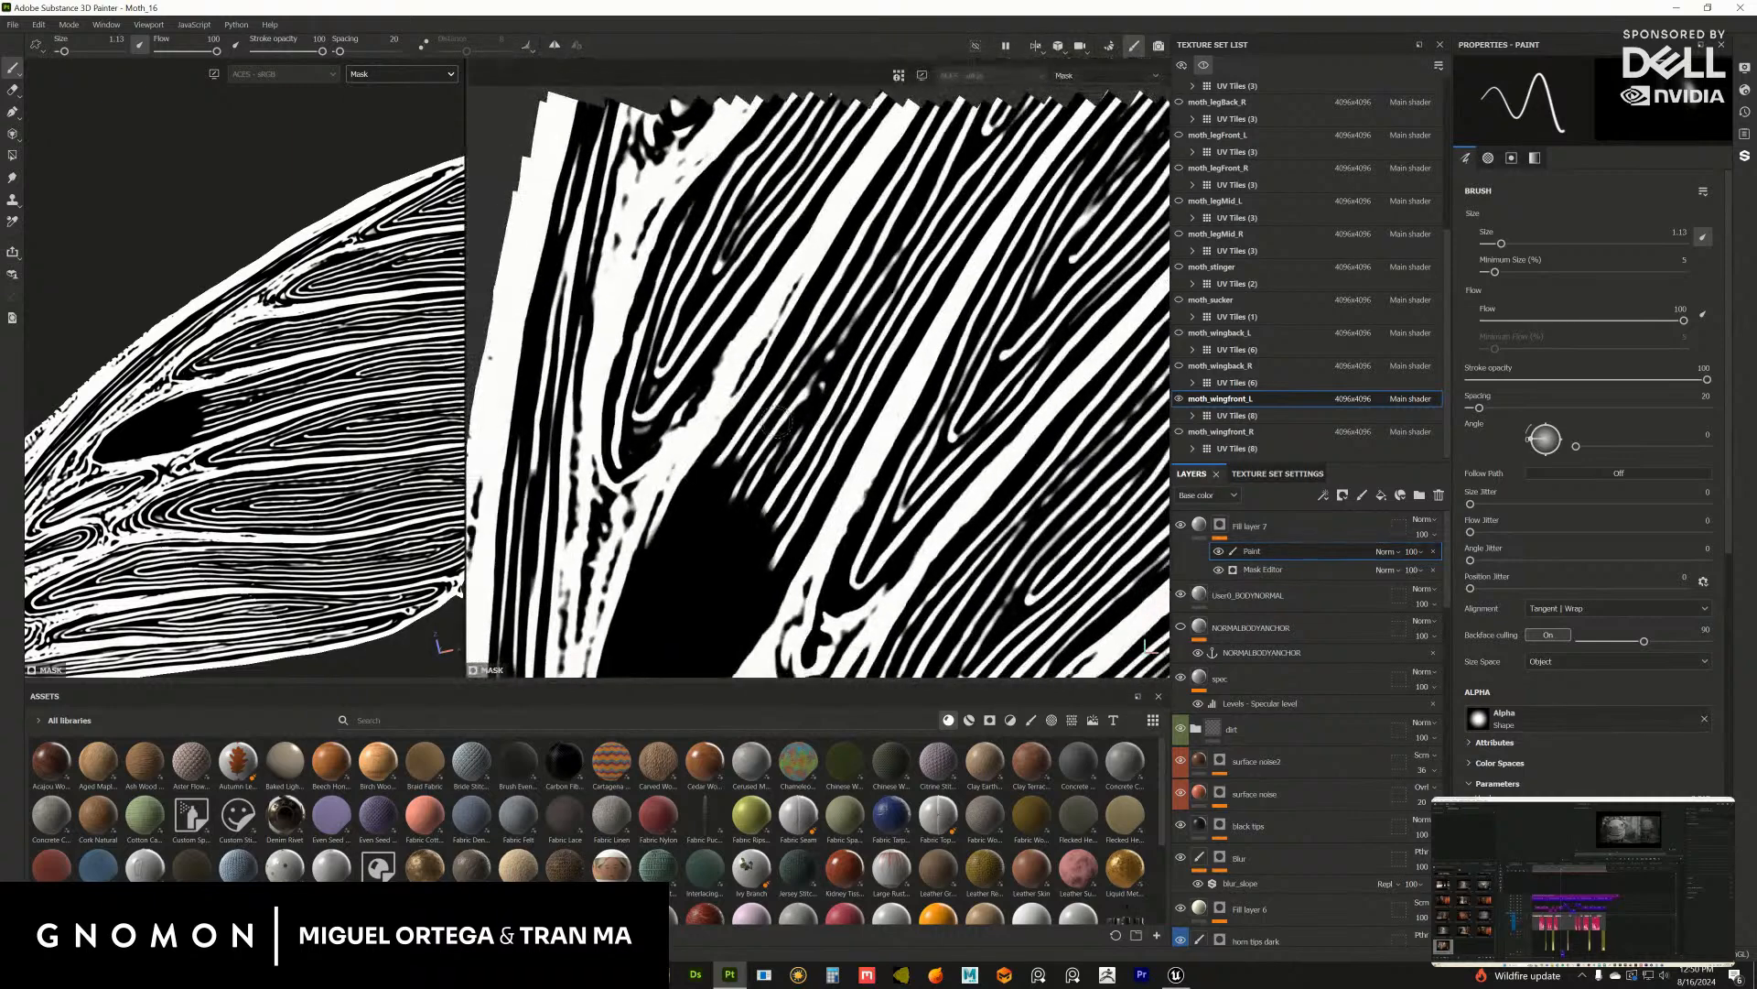
{"action": "left_click_drag", "start_coordinate": [781, 410], "coordinate": [770, 562]}
{"action": "left_click_drag", "start_coordinate": [788, 398], "coordinate": [755, 443]}
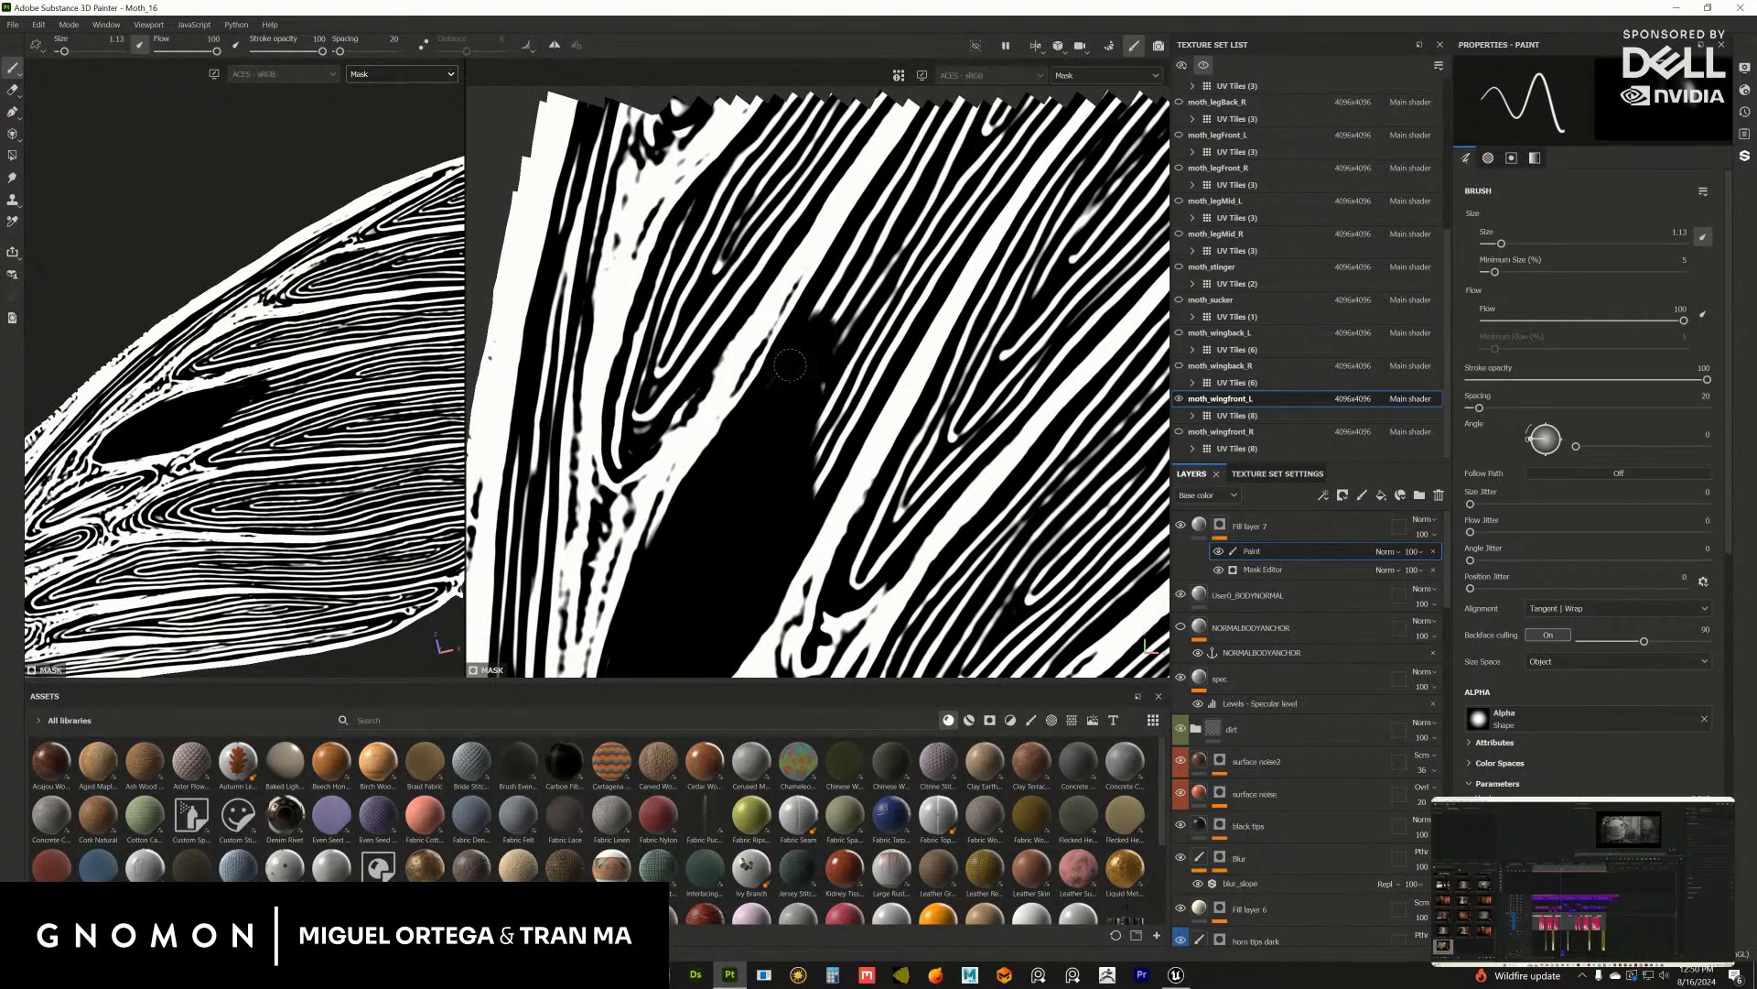
{"action": "middle_click_drag", "start_coordinate": [790, 365], "coordinate": [700, 462]}
{"action": "mouse_move", "coordinate": [700, 462]}
{"action": "left_mouse_down"}
{"action": "mouse_move", "coordinate": [682, 549]}
{"action": "mouse_move", "coordinate": [782, 366]}
{"action": "mouse_move", "coordinate": [741, 349]}
{"action": "left_mouse_up"}
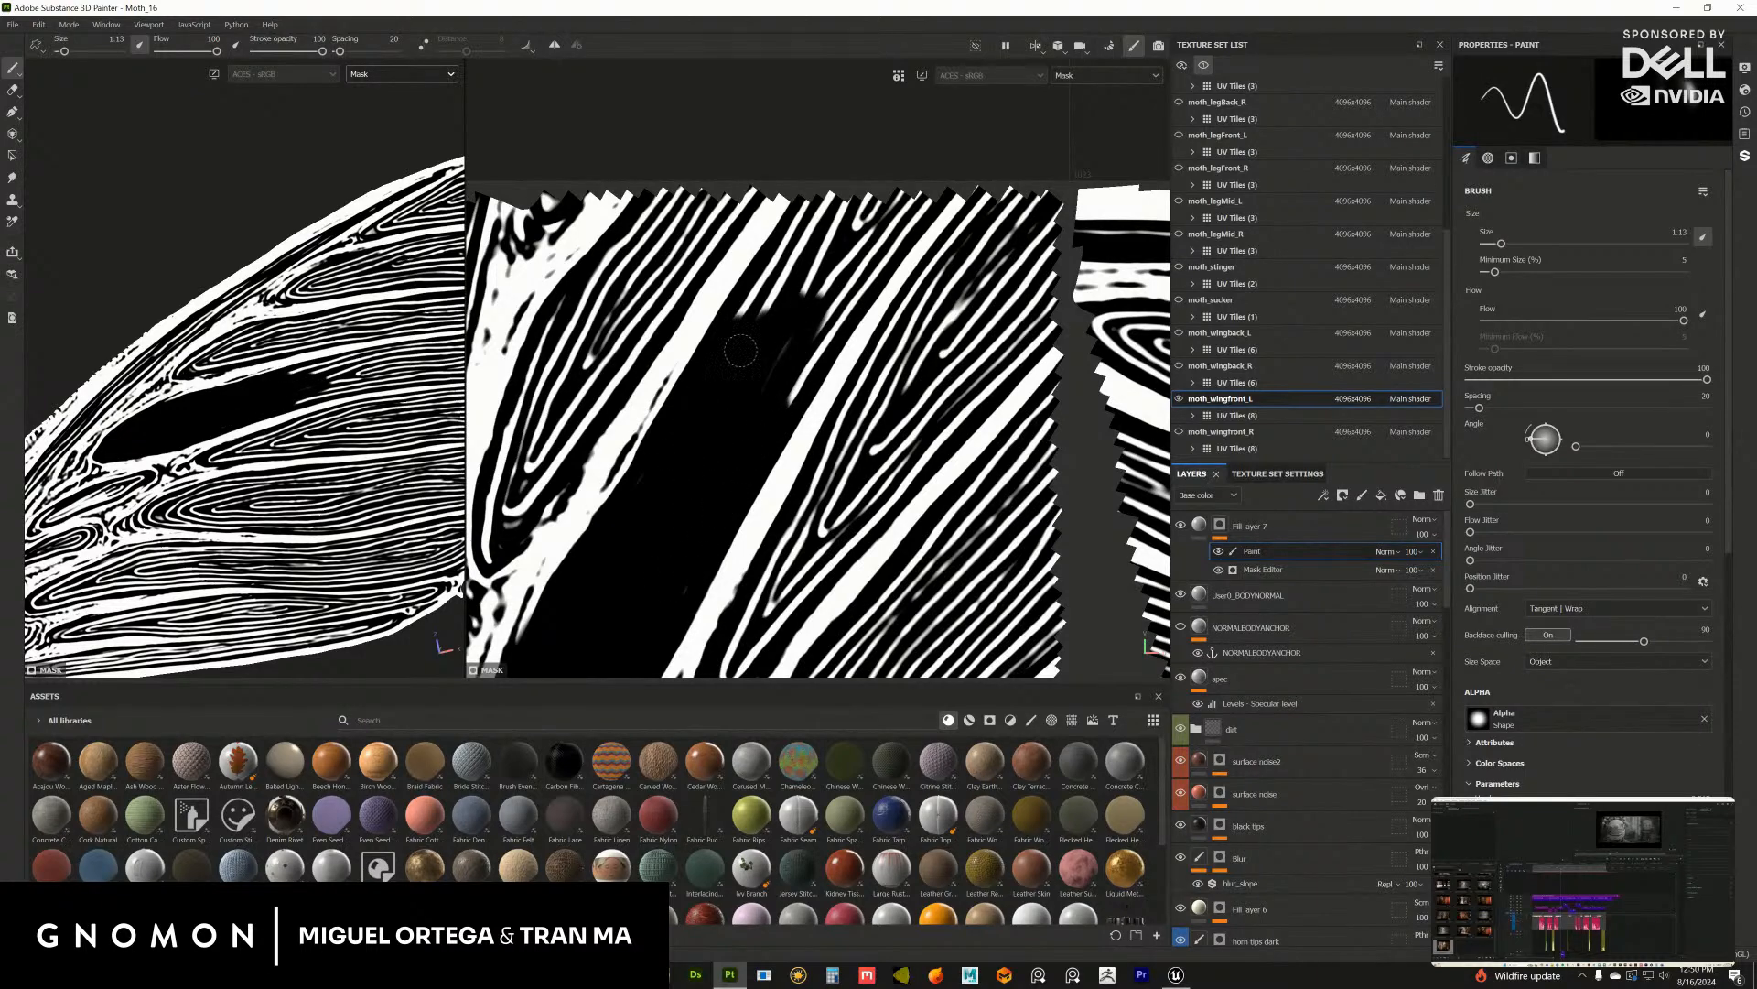
{"action": "middle_click_drag", "start_coordinate": [728, 377], "coordinate": [679, 457]}
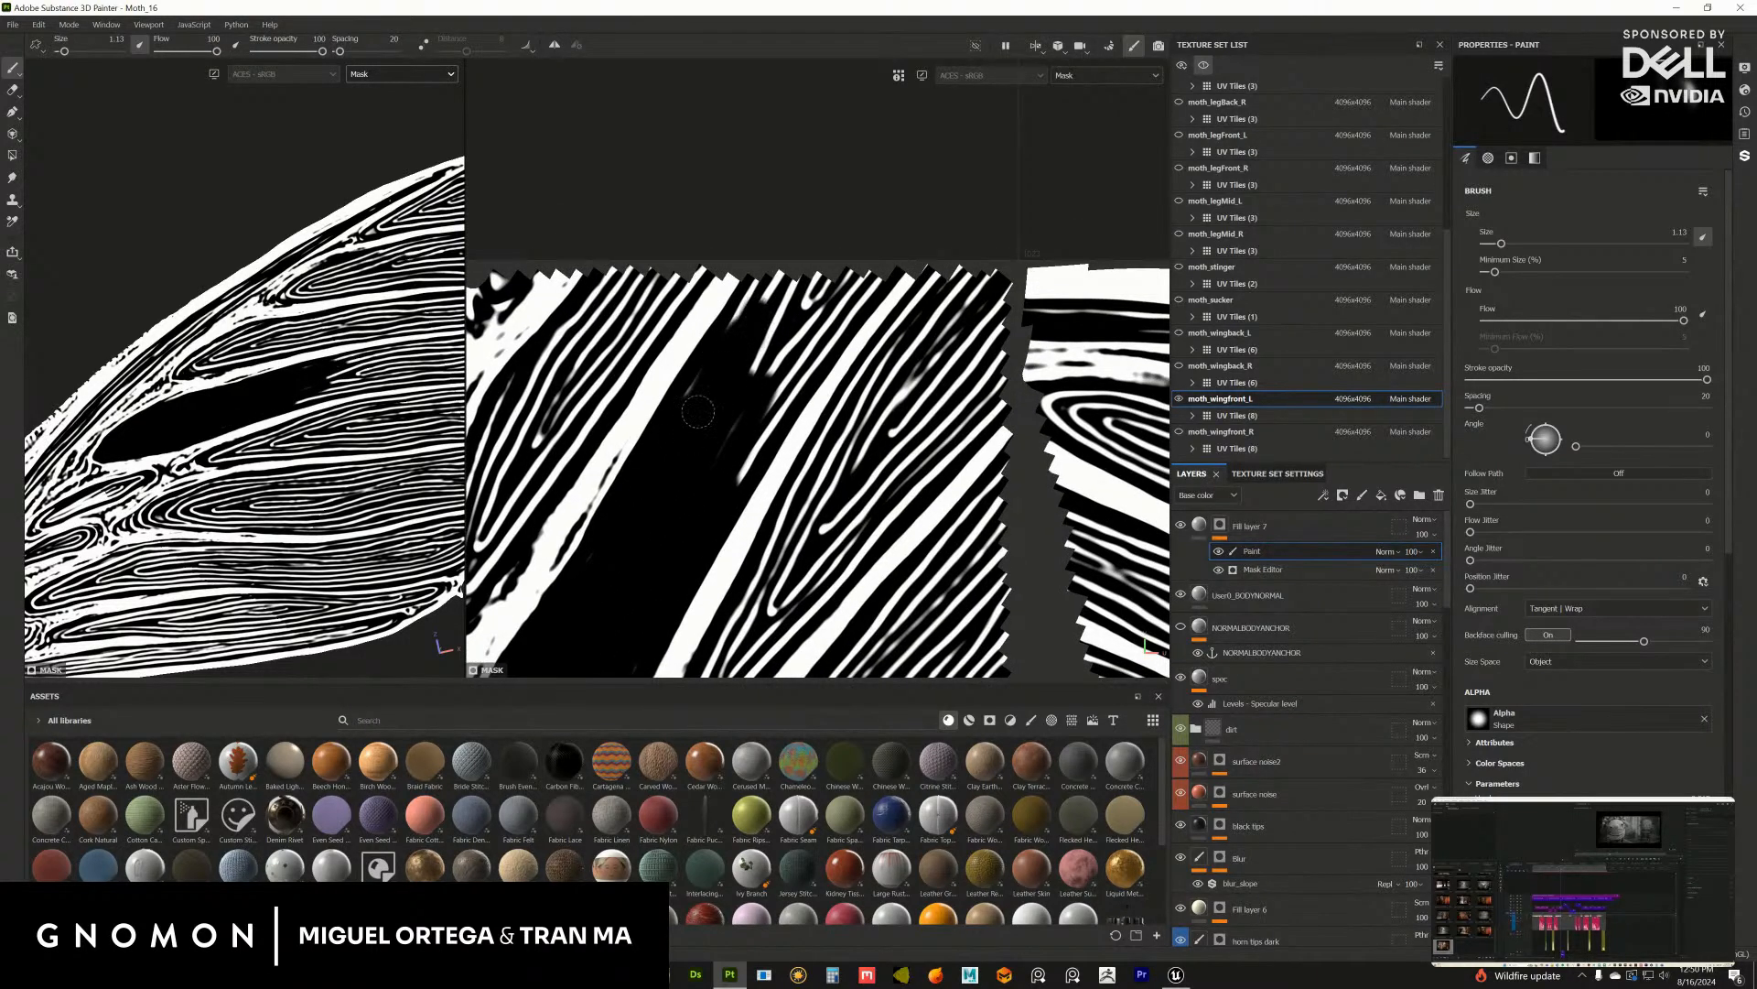
{"action": "mouse_move", "coordinate": [774, 297]}
{"action": "left_mouse_down"}
{"action": "mouse_move", "coordinate": [755, 366]}
{"action": "mouse_move", "coordinate": [810, 293]}
{"action": "mouse_move", "coordinate": [865, 284]}
{"action": "mouse_move", "coordinate": [791, 364]}
{"action": "left_mouse_up"}
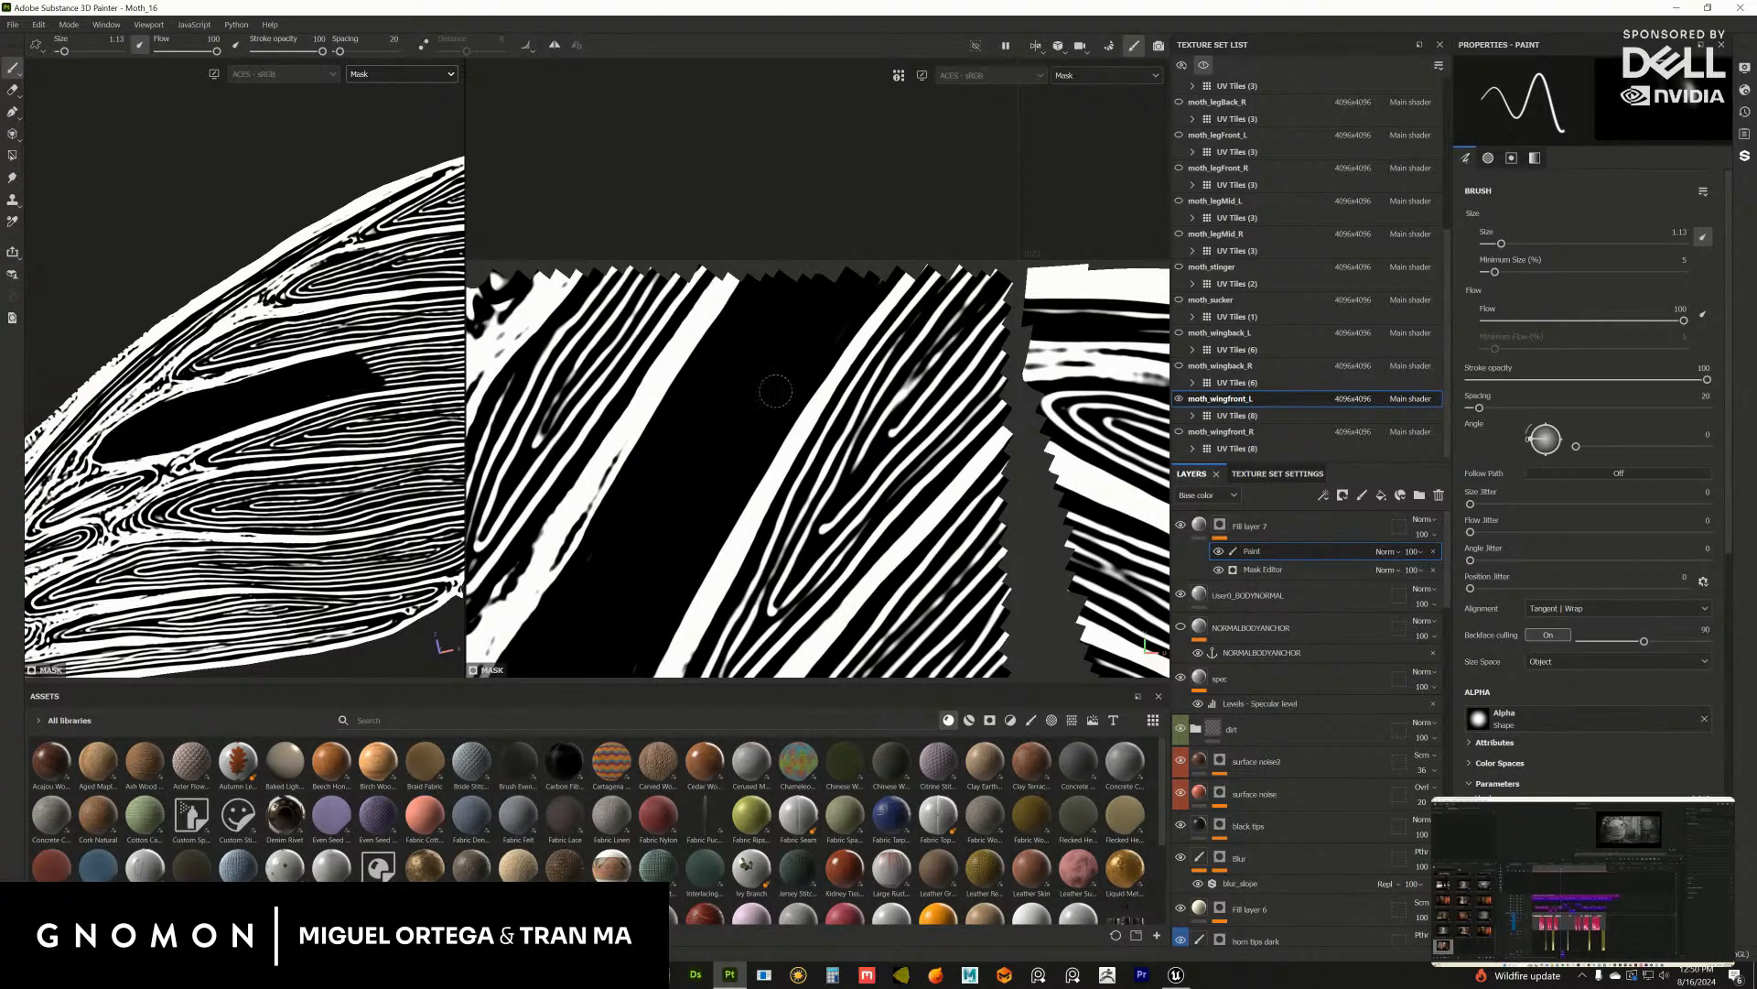
Step: Paint black over the contour lines in the adjacent vein cell, from the UV tile's jagged border to its narrow inner end
{"action": "middle_click_drag", "start_coordinate": [775, 392], "coordinate": [717, 323]}
{"action": "mouse_move", "coordinate": [805, 376]}
{"action": "left_mouse_down"}
{"action": "mouse_move", "coordinate": [860, 266]}
{"action": "mouse_move", "coordinate": [921, 327]}
{"action": "mouse_move", "coordinate": [833, 430]}
{"action": "mouse_move", "coordinate": [851, 274]}
{"action": "mouse_move", "coordinate": [787, 351]}
{"action": "mouse_move", "coordinate": [793, 300]}
{"action": "mouse_move", "coordinate": [840, 252]}
{"action": "mouse_move", "coordinate": [774, 454]}
{"action": "mouse_move", "coordinate": [759, 430]}
{"action": "mouse_move", "coordinate": [876, 292]}
{"action": "mouse_move", "coordinate": [811, 368]}
{"action": "left_mouse_up"}
{"action": "scroll", "coordinate": [773, 453], "scroll_direction": "up", "scroll_amount": 3}
{"action": "middle_click_drag", "start_coordinate": [314, 357], "coordinate": [207, 439]}
{"action": "left_click_drag", "start_coordinate": [736, 450], "coordinate": [763, 376]}
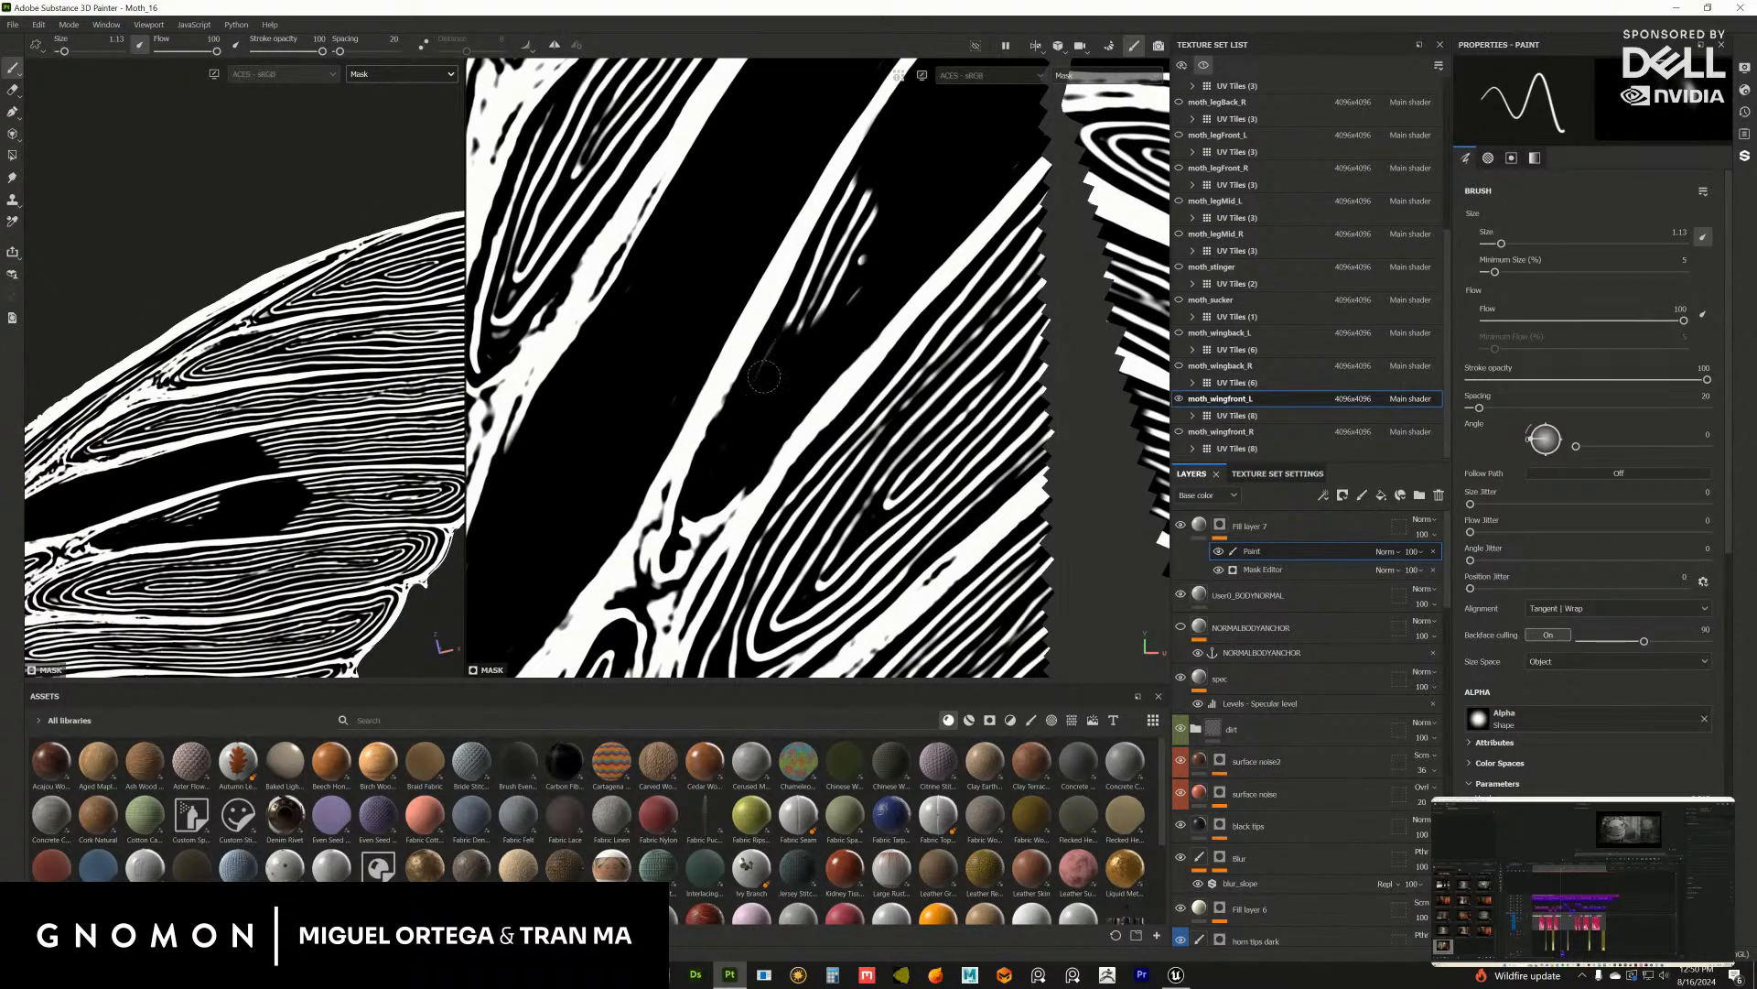
{"action": "middle_click_drag", "start_coordinate": [806, 322], "coordinate": [761, 376]}
{"action": "left_click_drag", "start_coordinate": [761, 376], "coordinate": [771, 365]}
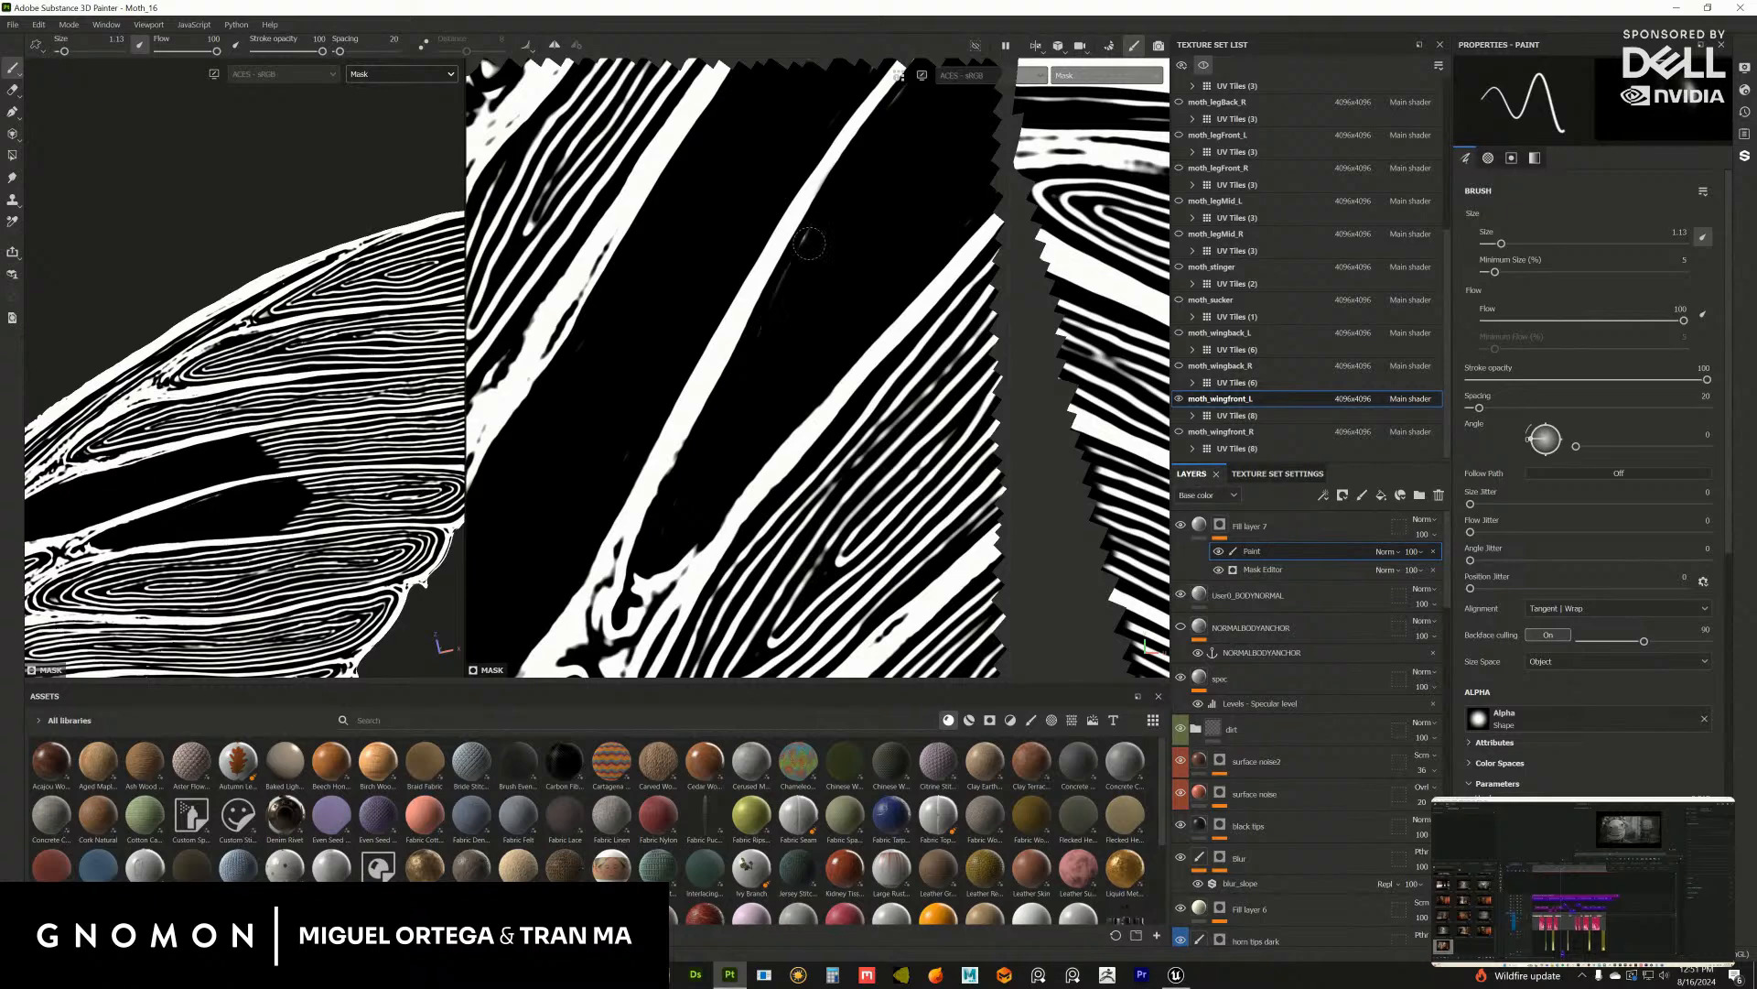
{"action": "middle_click_drag", "start_coordinate": [825, 250], "coordinate": [729, 349]}
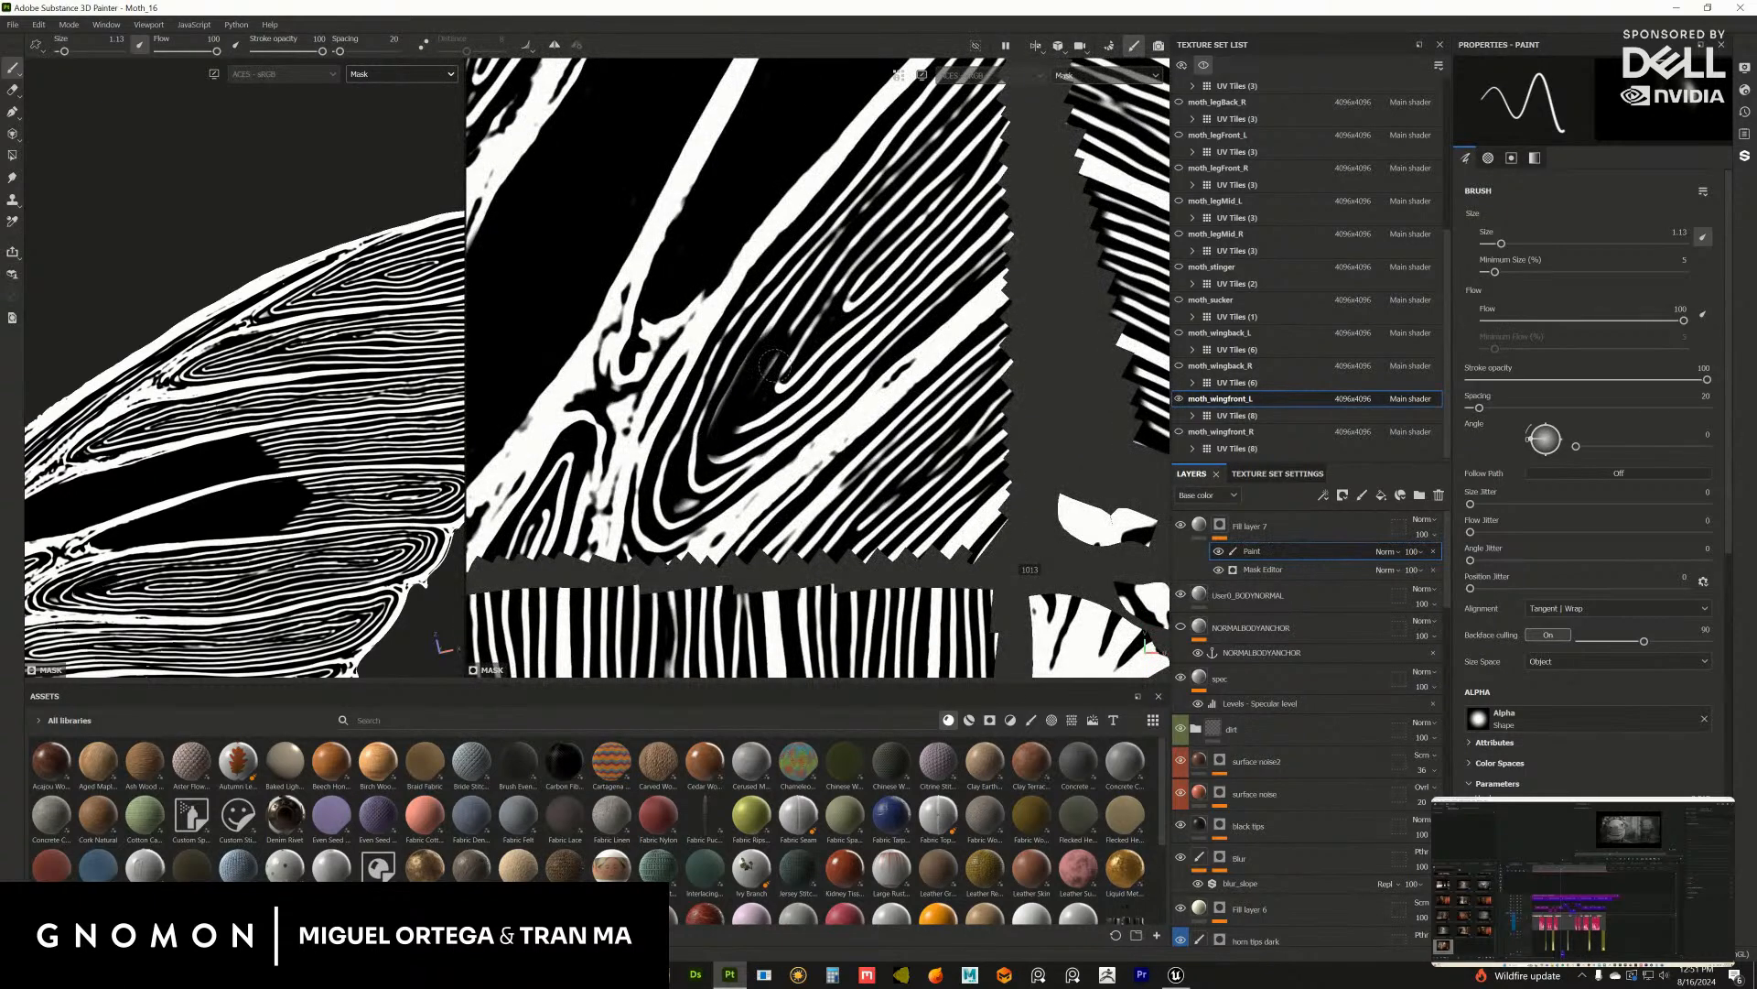
Step: Paint out the contour lines at the rounded inner end of the next vein cell below and along its lower vein
{"action": "left_click_drag", "start_coordinate": [733, 349], "coordinate": [708, 364]}
{"action": "middle_click_drag", "start_coordinate": [700, 376], "coordinate": [705, 382]}
{"action": "left_click_drag", "start_coordinate": [705, 382], "coordinate": [678, 424]}
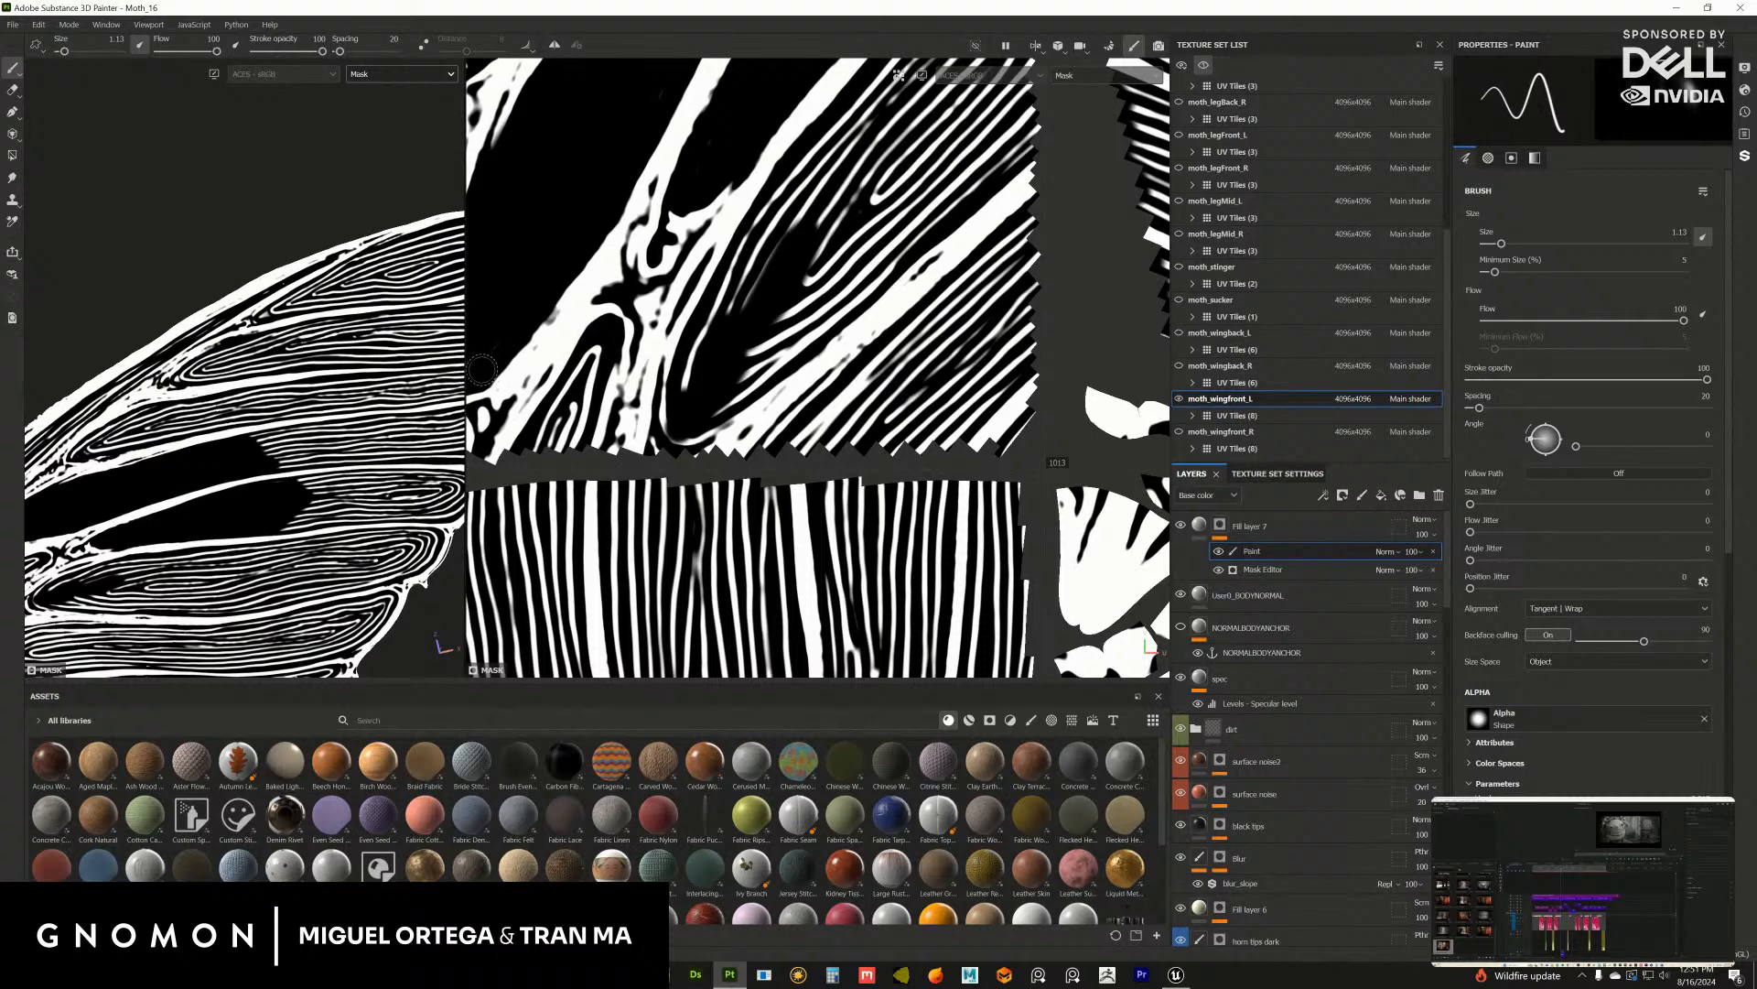
{"action": "middle_click_drag", "start_coordinate": [618, 297], "coordinate": [506, 430]}
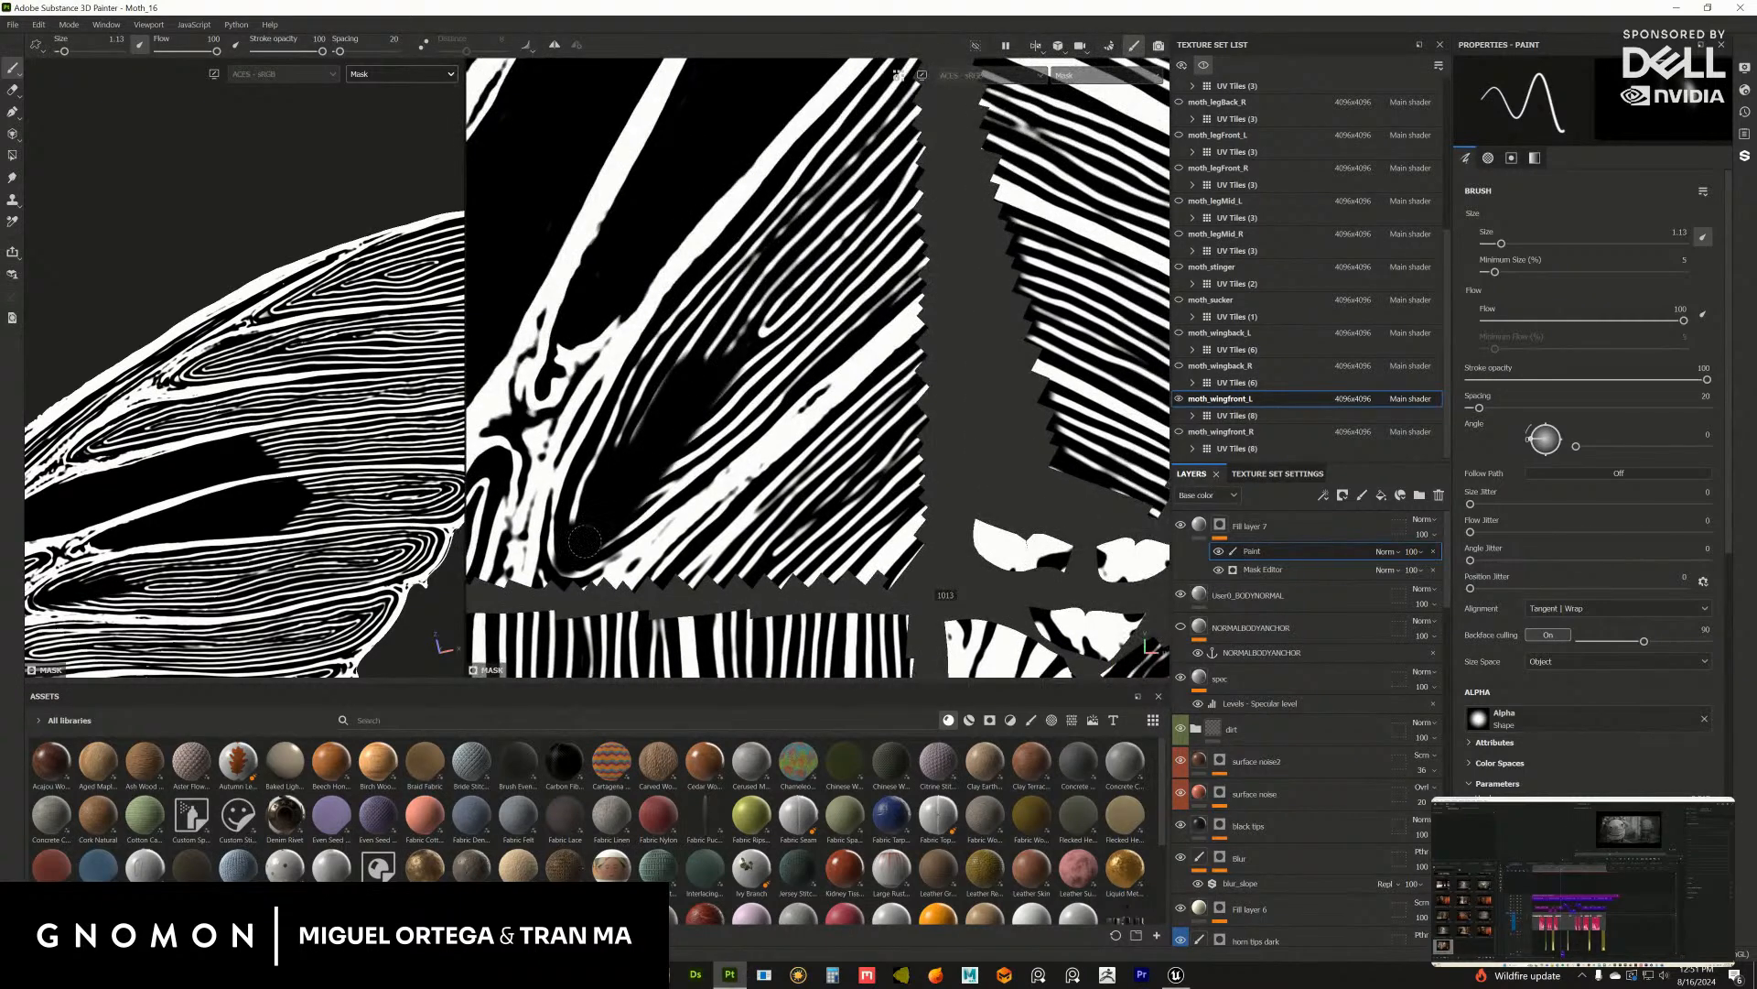
{"action": "mouse_move", "coordinate": [613, 524]}
{"action": "left_mouse_down"}
{"action": "mouse_move", "coordinate": [737, 426]}
{"action": "mouse_move", "coordinate": [741, 371]}
{"action": "left_mouse_up"}
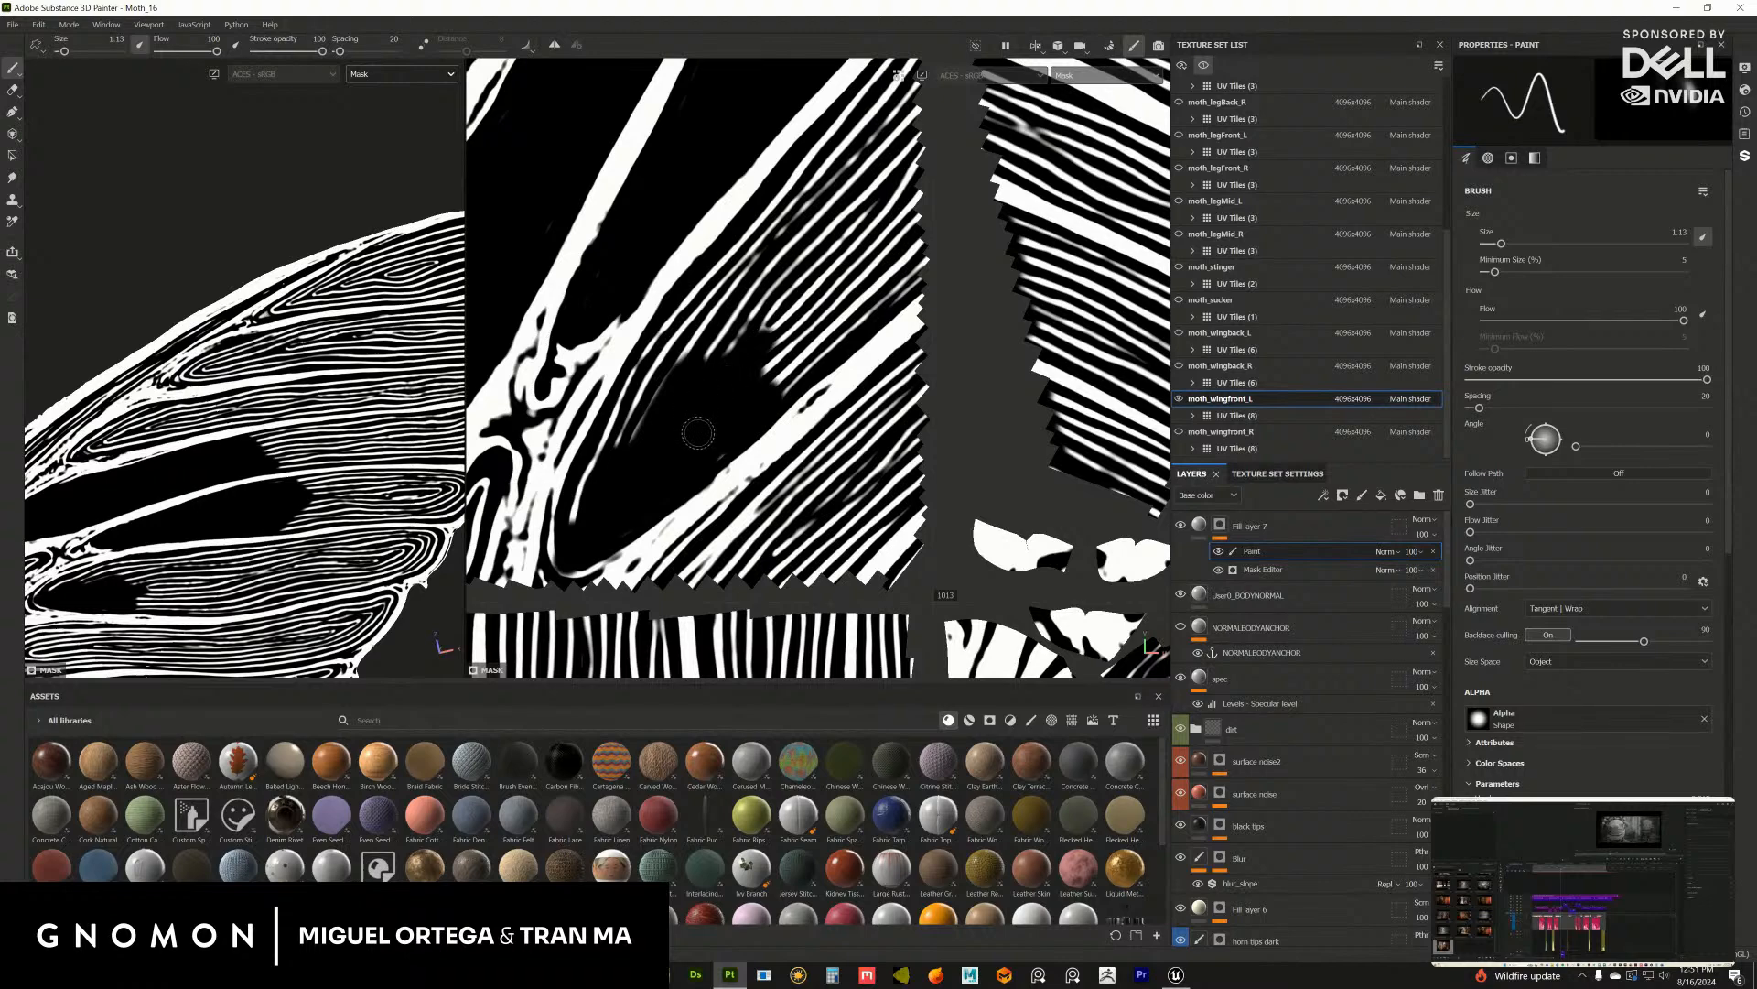
{"action": "middle_click_drag", "start_coordinate": [730, 376], "coordinate": [672, 472]}
{"action": "mouse_move", "coordinate": [671, 472]}
{"action": "left_mouse_down"}
{"action": "mouse_move", "coordinate": [736, 426]}
{"action": "mouse_move", "coordinate": [755, 467]}
{"action": "mouse_move", "coordinate": [794, 399]}
{"action": "mouse_move", "coordinate": [763, 454]}
{"action": "left_mouse_up"}
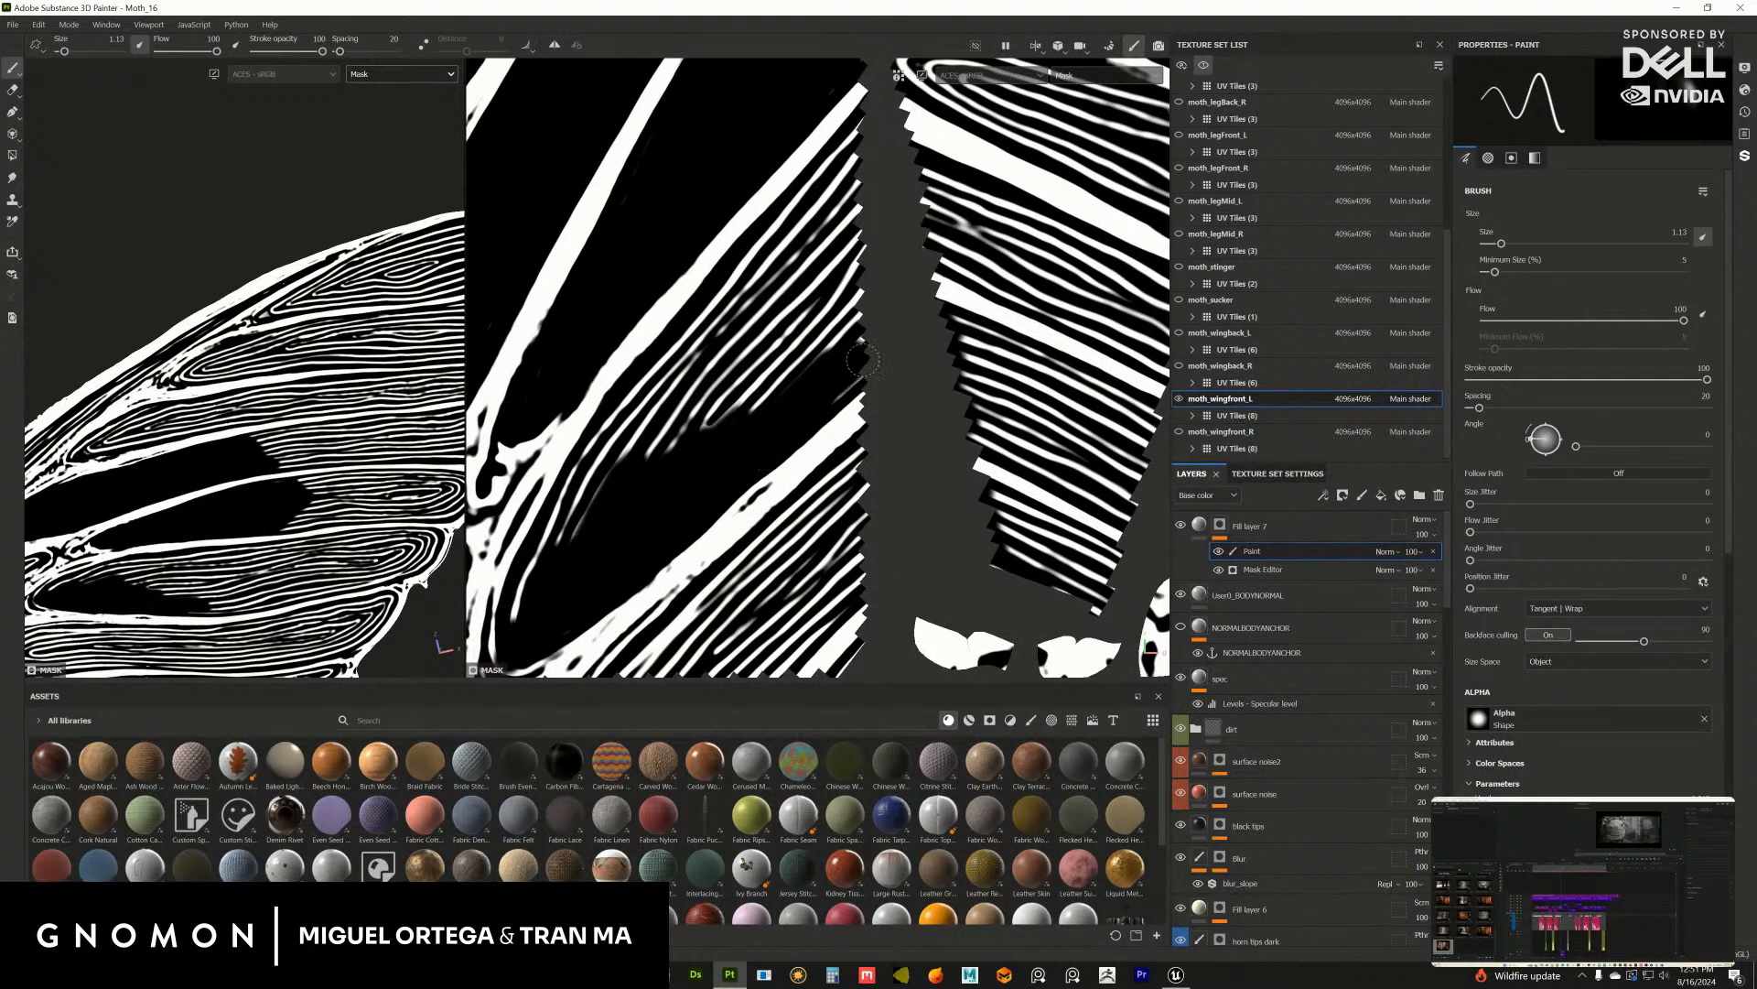
Step: Clear the remaining lines in that lower vein cell along its upper vein and up to the UV tile's jagged border
{"action": "middle_click_drag", "start_coordinate": [837, 384], "coordinate": [832, 423]}
{"action": "mouse_move", "coordinate": [769, 395]}
{"action": "left_mouse_down"}
{"action": "mouse_move", "coordinate": [677, 481]}
{"action": "mouse_move", "coordinate": [604, 499]}
{"action": "mouse_move", "coordinate": [665, 403]}
{"action": "left_mouse_up"}
{"action": "middle_click_drag", "start_coordinate": [665, 404], "coordinate": [641, 449]}
{"action": "mouse_move", "coordinate": [641, 448]}
{"action": "left_mouse_down"}
{"action": "mouse_move", "coordinate": [822, 217]}
{"action": "mouse_move", "coordinate": [737, 380]}
{"action": "mouse_move", "coordinate": [691, 421]}
{"action": "left_mouse_up"}
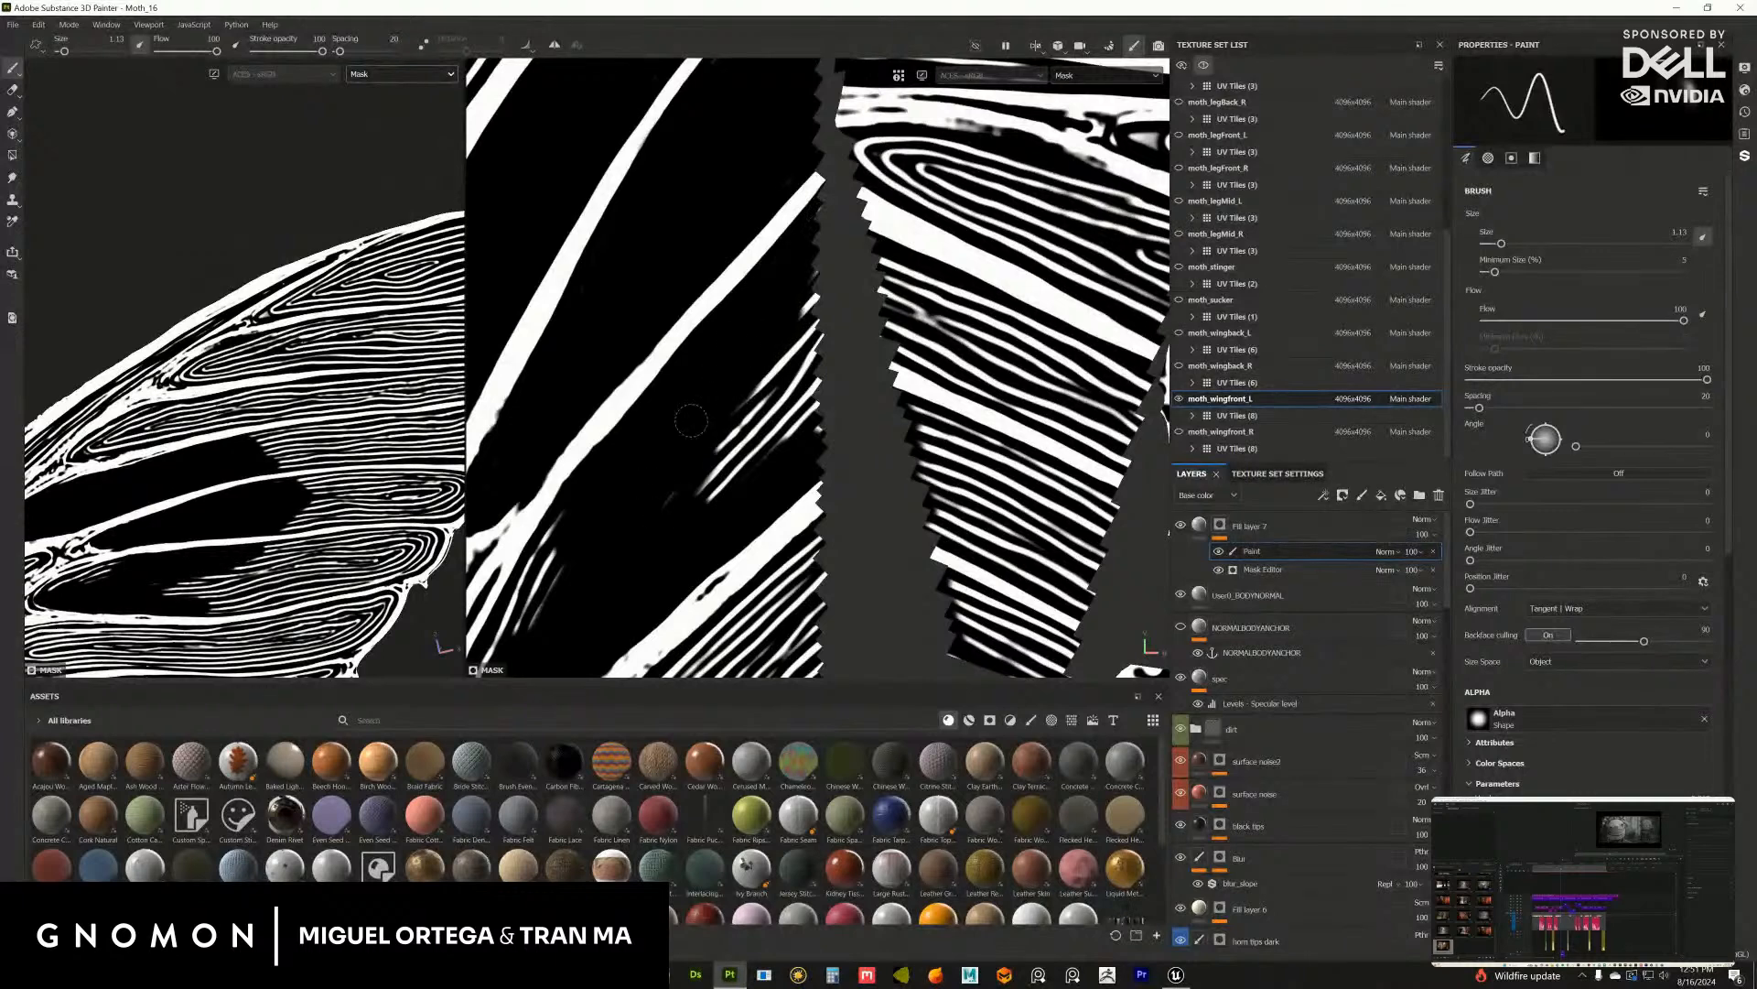
{"action": "left_click_drag", "start_coordinate": [794, 291], "coordinate": [816, 432]}
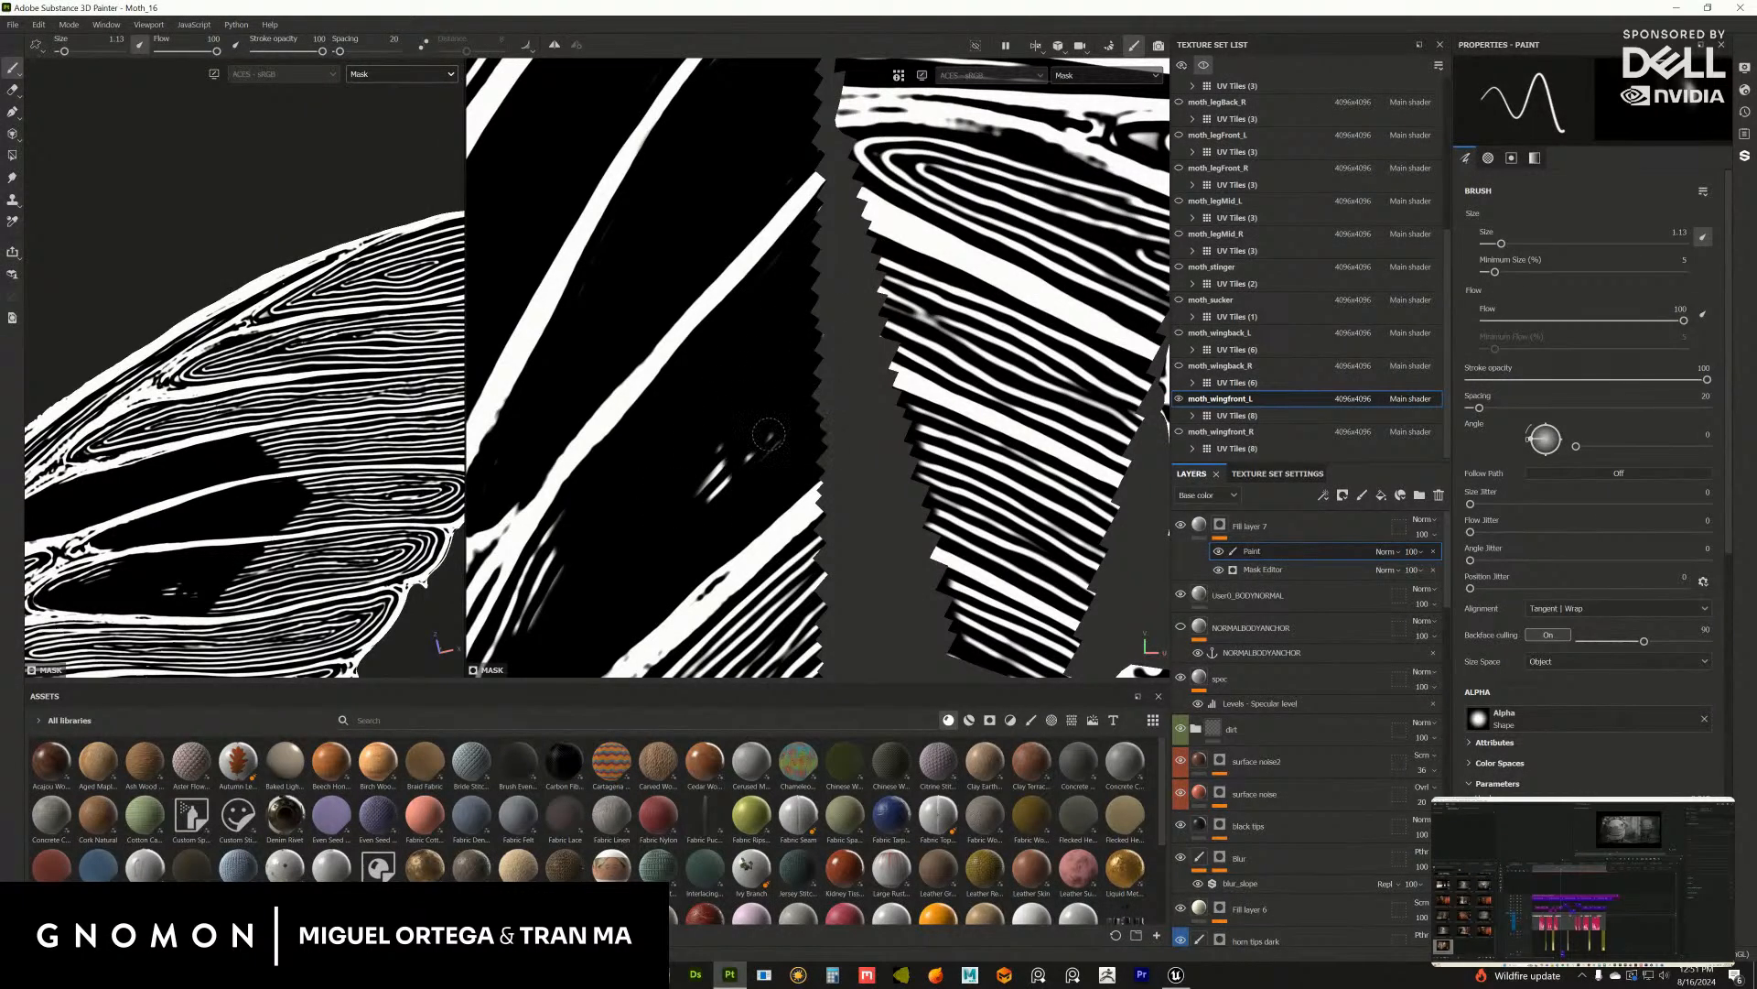
{"action": "middle_click_drag", "start_coordinate": [766, 316], "coordinate": [818, 330]}
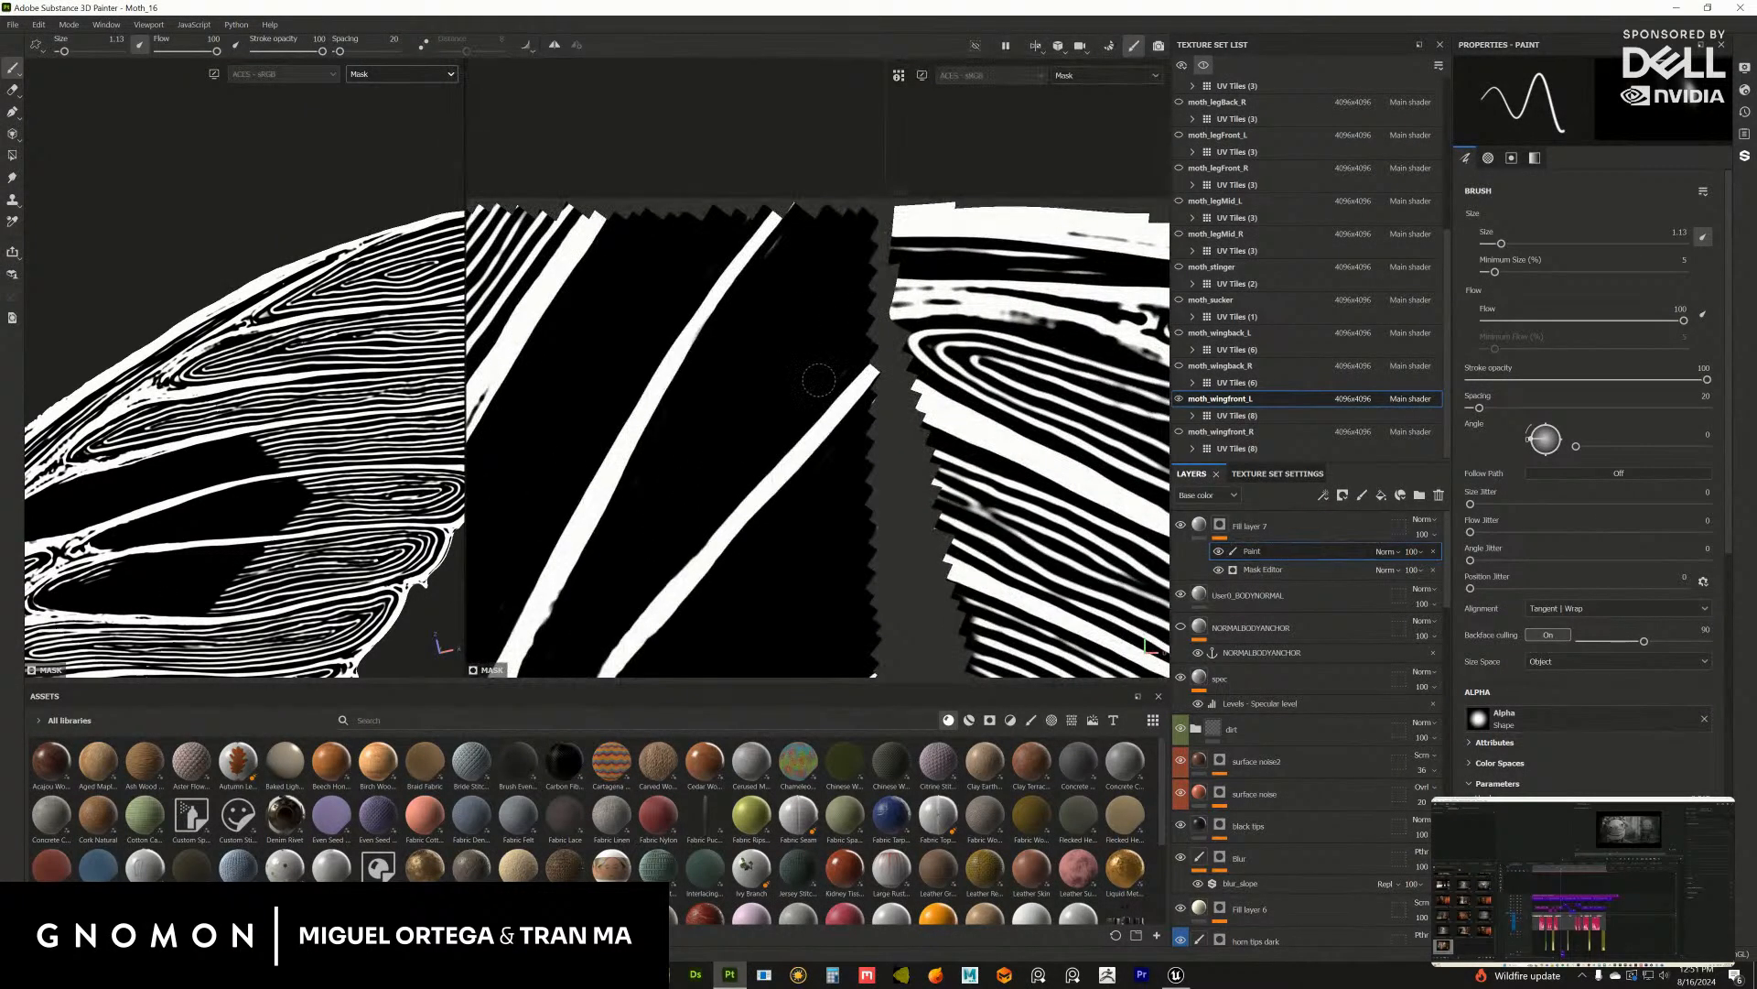
Step: Black out the contour lines in the UV tile's lower corner, beneath the last cleared cell's vein
{"action": "middle_click_drag", "start_coordinate": [698, 506], "coordinate": [749, 326], "text": "alt"}
{"action": "mouse_move", "coordinate": [649, 645]}
{"action": "middle_mouse_down", "text": "alt"}
{"action": "mouse_move", "coordinate": [805, 316]}
{"action": "mouse_move", "coordinate": [826, 327]}
{"action": "middle_mouse_up", "text": "alt"}
{"action": "mouse_move", "coordinate": [785, 365]}
{"action": "left_mouse_down"}
{"action": "mouse_move", "coordinate": [828, 257]}
{"action": "mouse_move", "coordinate": [799, 351]}
{"action": "left_mouse_up"}
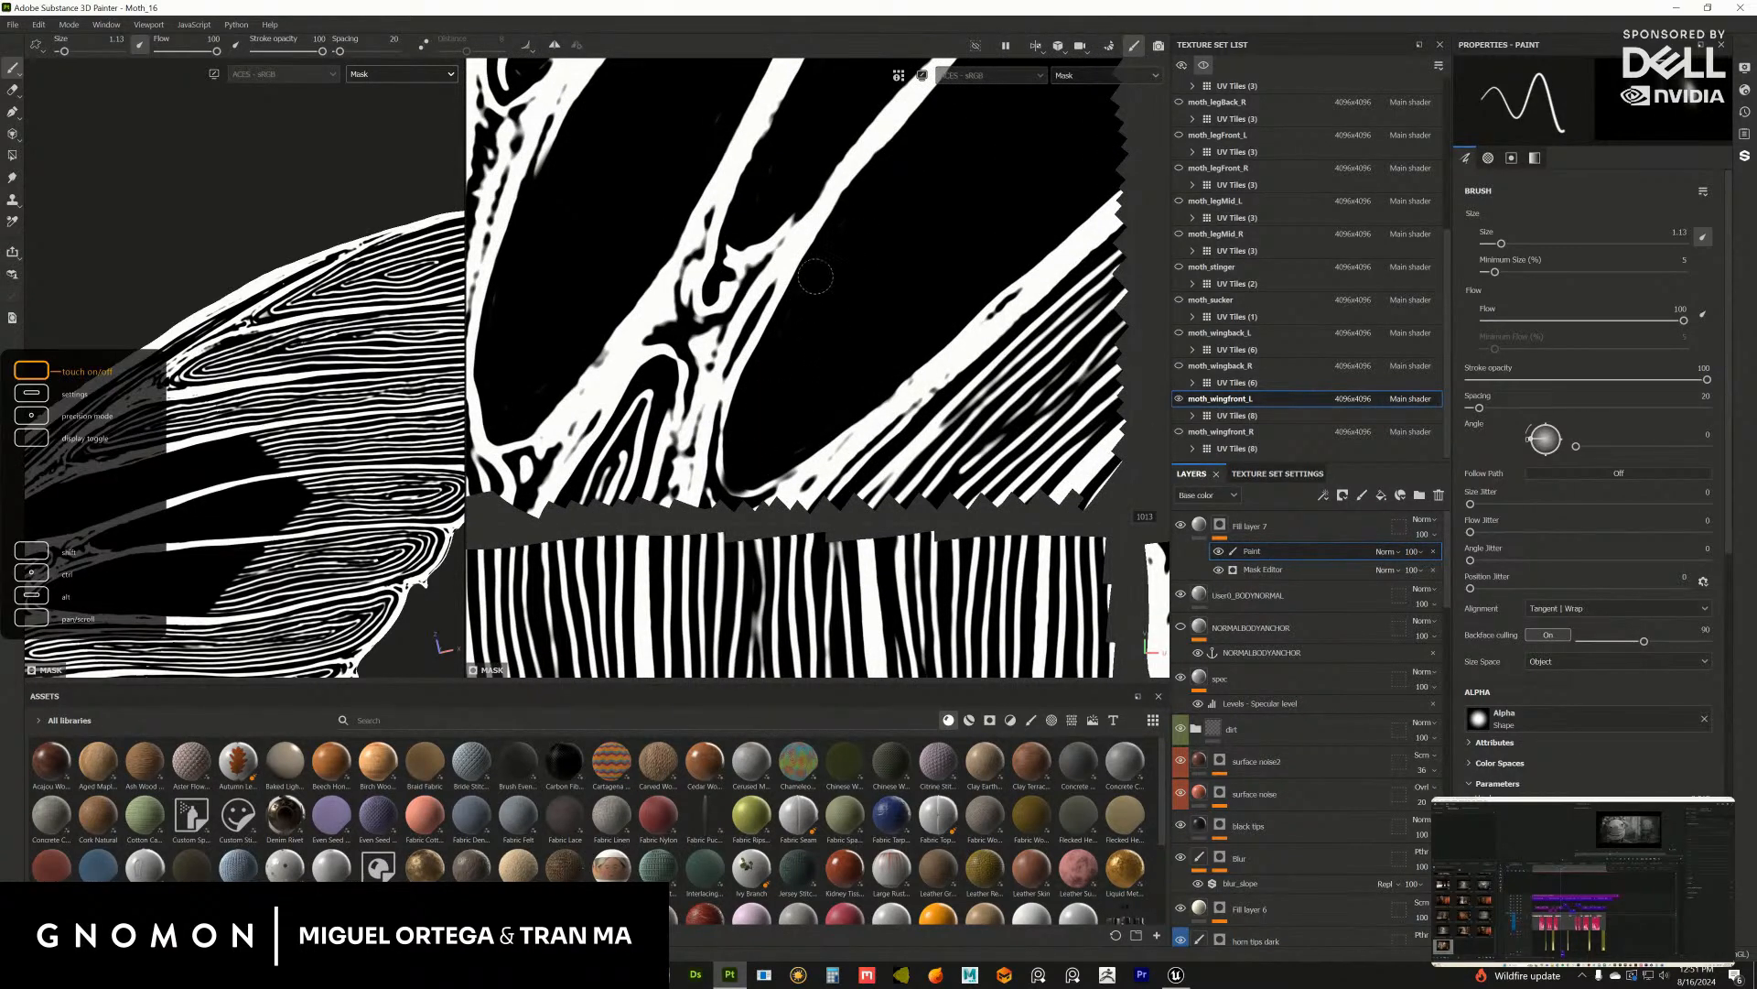
{"action": "middle_click_drag", "start_coordinate": [825, 352], "coordinate": [574, 290], "text": "alt"}
{"action": "mouse_move", "coordinate": [789, 333]}
{"action": "left_mouse_down"}
{"action": "mouse_move", "coordinate": [719, 399]}
{"action": "mouse_move", "coordinate": [622, 428]}
{"action": "mouse_move", "coordinate": [858, 216]}
{"action": "mouse_move", "coordinate": [810, 382]}
{"action": "left_mouse_up"}
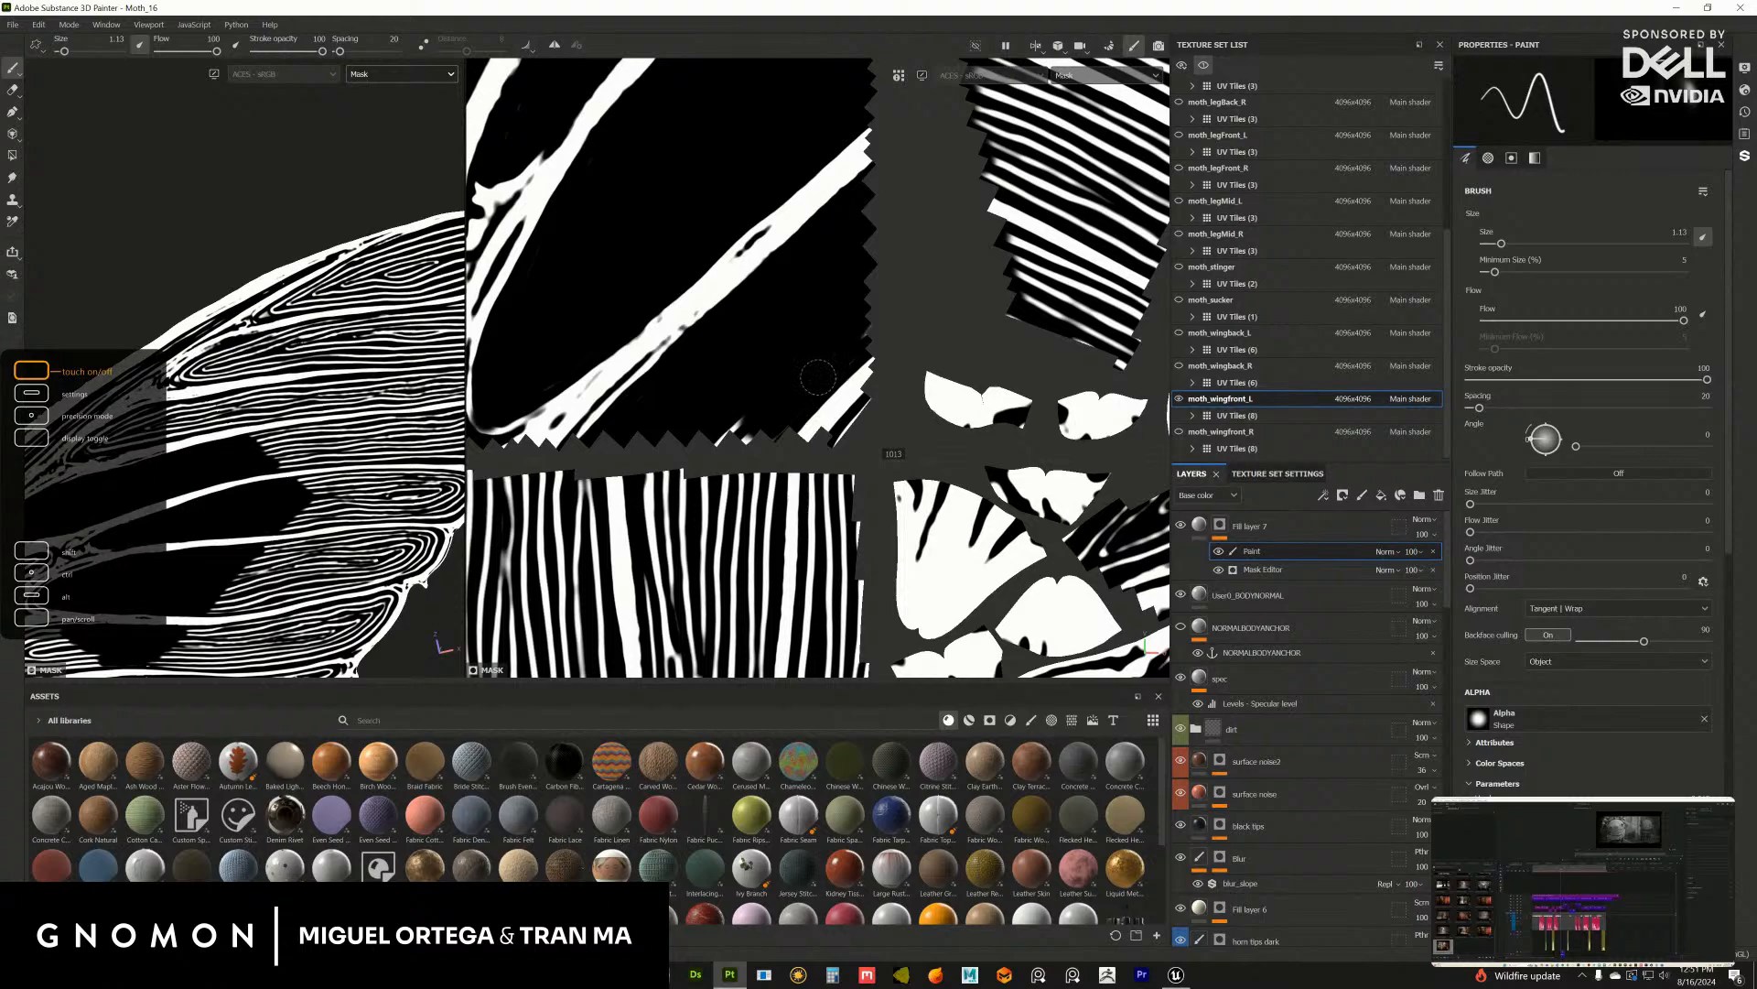
Step: Paint out the lines at the narrow end of the tapered wing tile and widen the 3D view around the wing's outer edge
{"action": "mouse_move", "coordinate": [384, 385]}
{"action": "left_mouse_down", "text": "alt"}
{"action": "mouse_move", "coordinate": [455, 343]}
{"action": "mouse_move", "coordinate": [555, 339]}
{"action": "left_mouse_up", "text": "alt"}
{"action": "mouse_move", "coordinate": [929, 265]}
{"action": "middle_mouse_down", "text": "alt"}
{"action": "mouse_move", "coordinate": [662, 314]}
{"action": "mouse_move", "coordinate": [674, 351]}
{"action": "middle_mouse_up", "text": "alt"}
{"action": "right_click_drag", "start_coordinate": [674, 350], "coordinate": [807, 448], "text": "alt"}
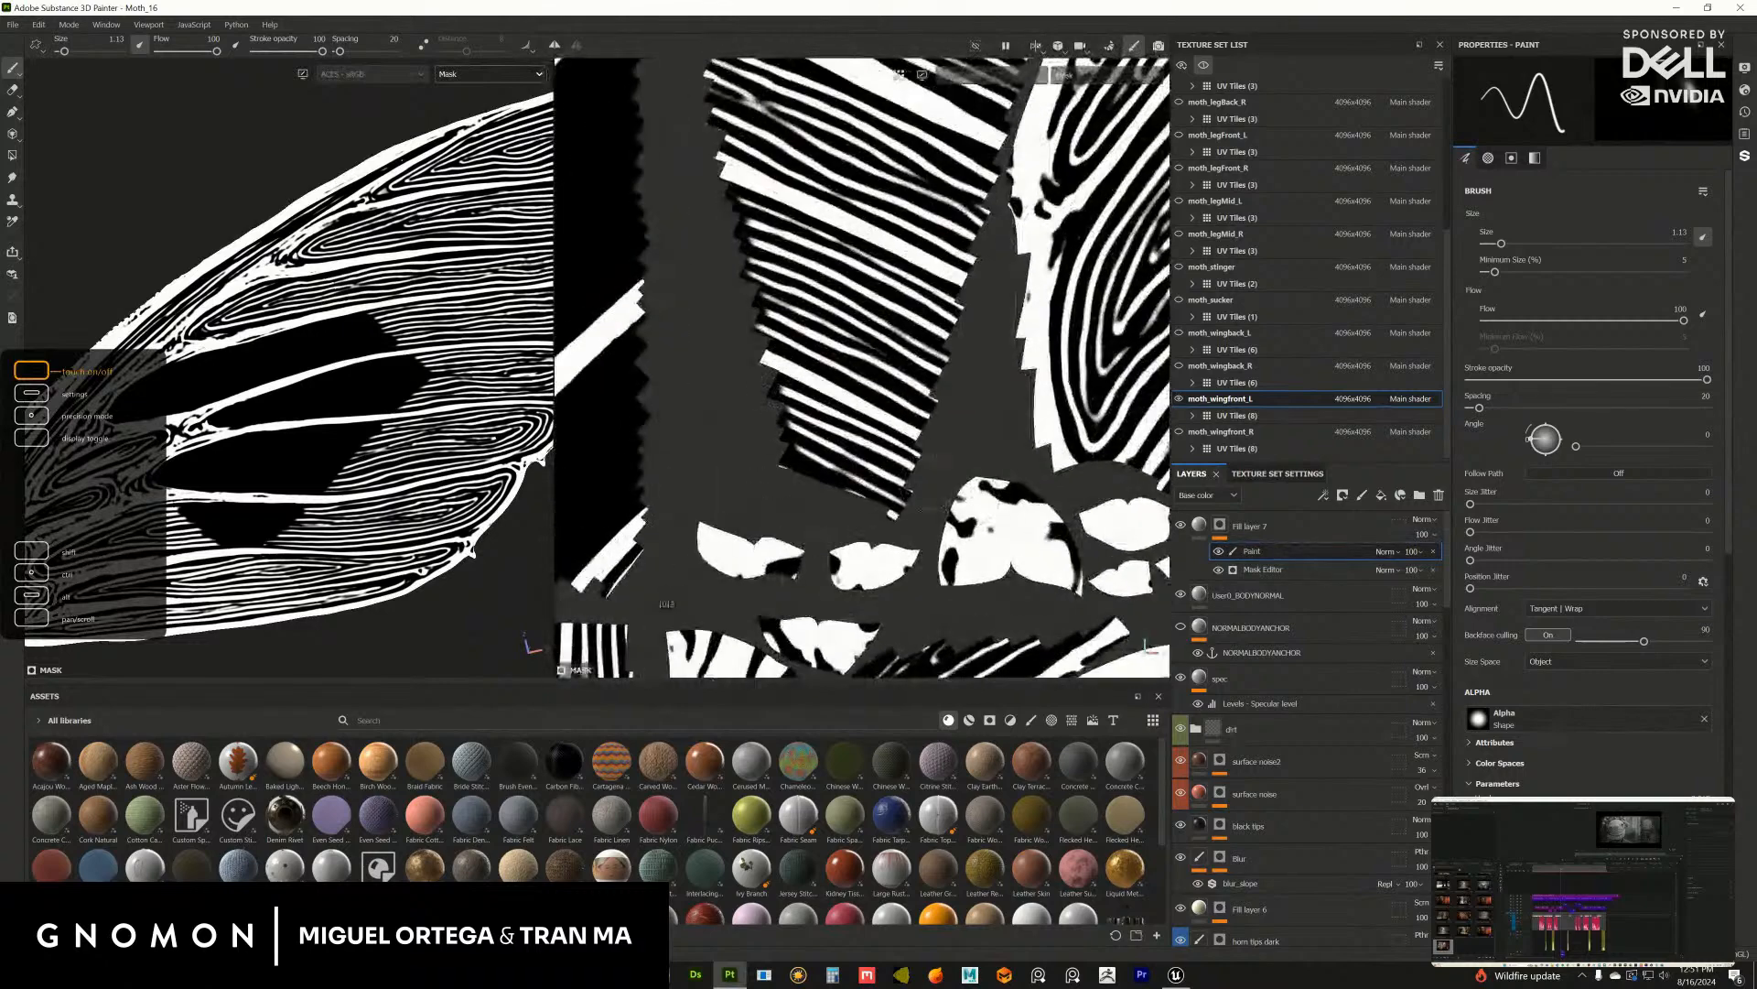
{"action": "left_click_drag", "start_coordinate": [804, 443], "coordinate": [796, 443]}
{"action": "middle_click_drag", "start_coordinate": [476, 431], "coordinate": [311, 441], "text": "alt"}
{"action": "right_click_drag", "start_coordinate": [311, 441], "coordinate": [513, 531], "text": "alt"}
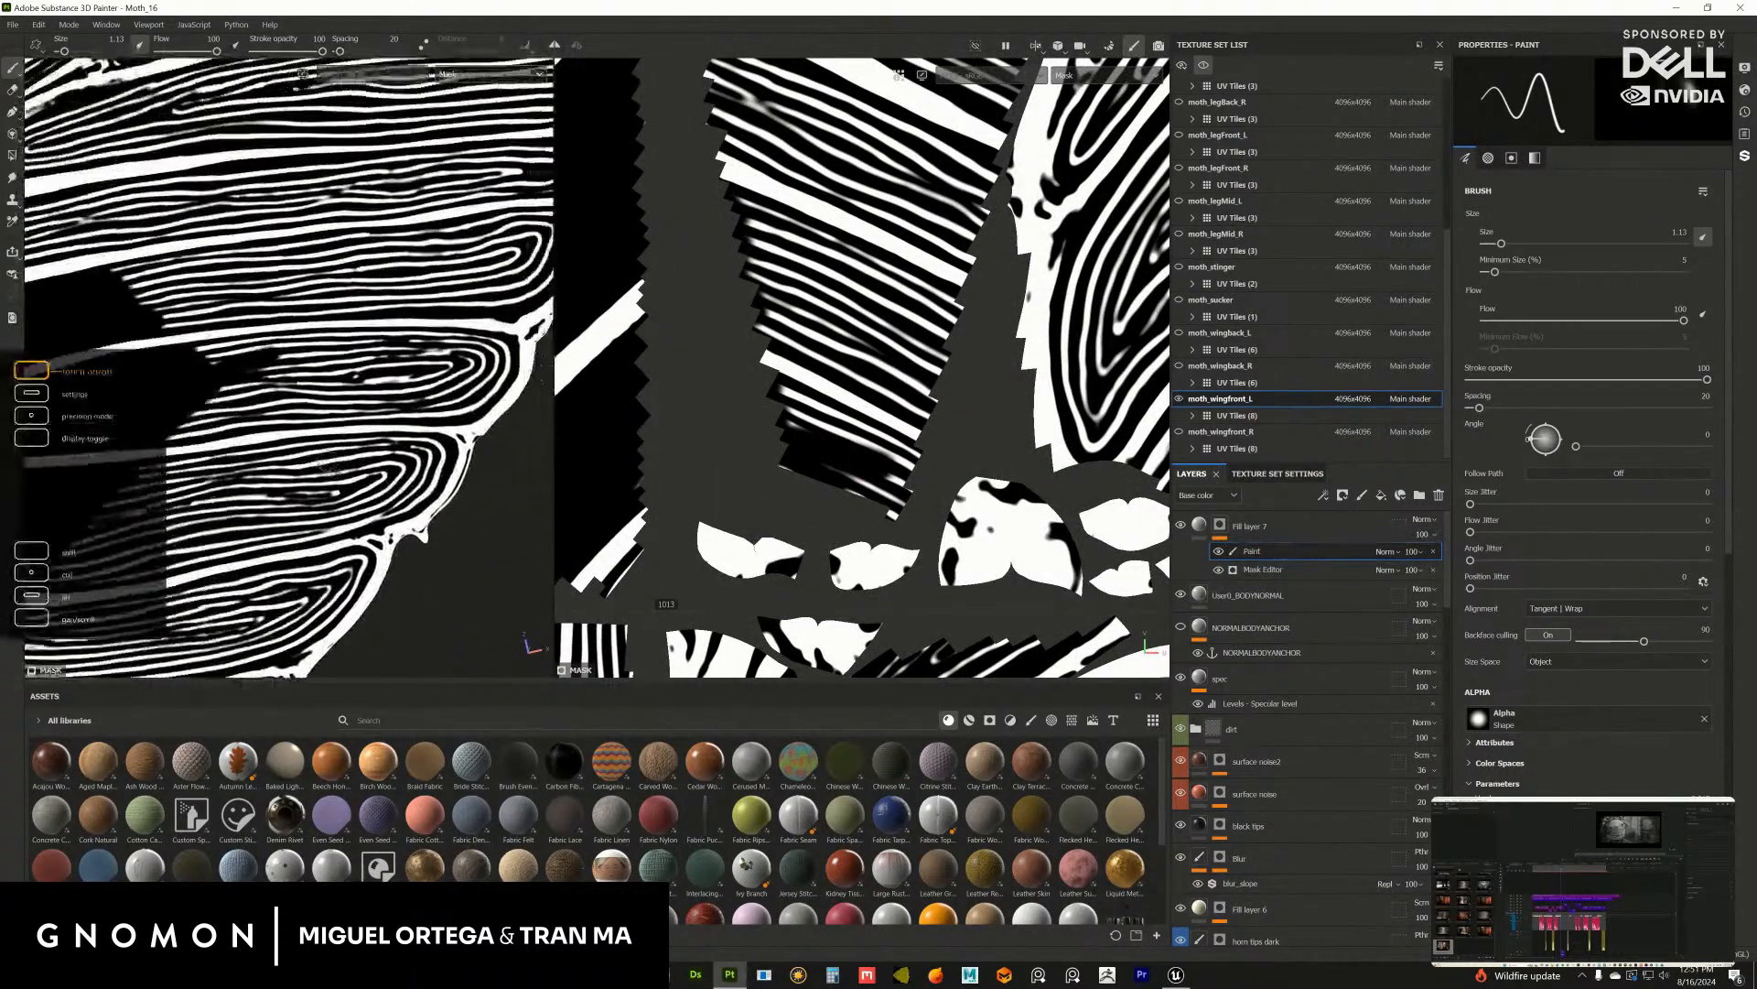
{"action": "middle_click_drag", "start_coordinate": [457, 311], "coordinate": [517, 289], "text": "alt"}
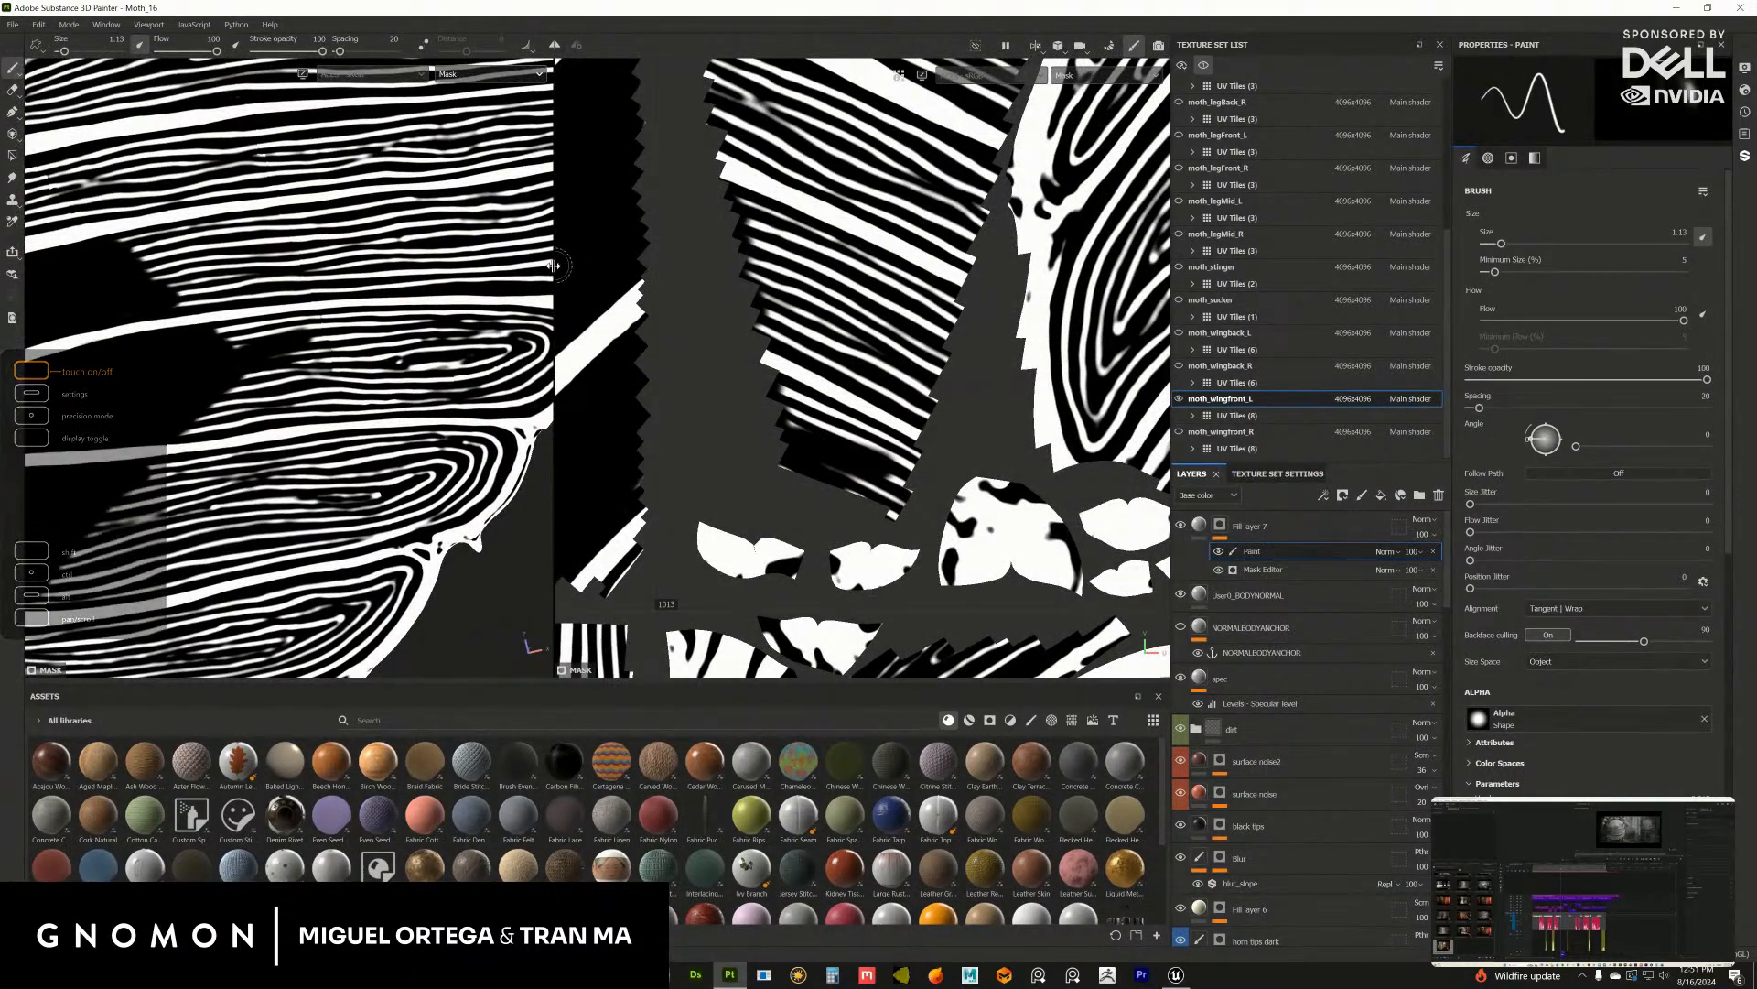
{"action": "left_click_drag", "start_coordinate": [555, 267], "coordinate": [1069, 235]}
{"action": "middle_click_drag", "start_coordinate": [540, 352], "coordinate": [538, 366], "text": "alt"}
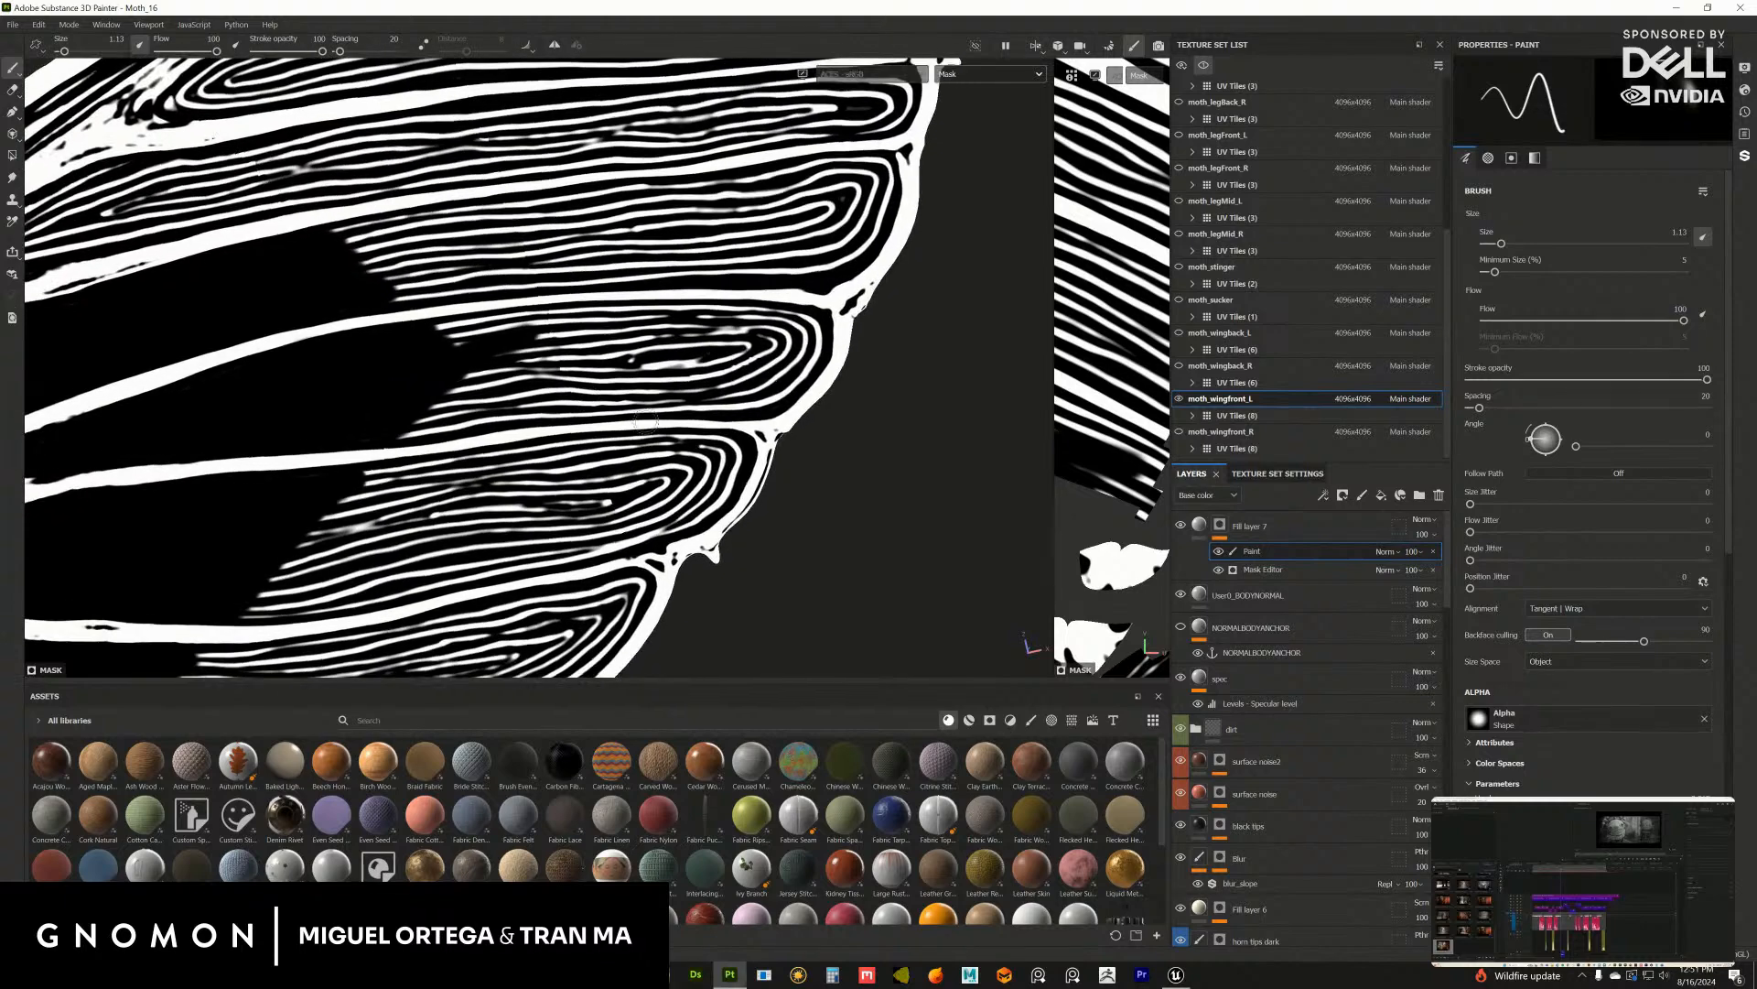
Step: Paint black on the 3D wing over the lines extending outward from the middle cleared cell, following its lower vein
{"action": "right_click_drag", "start_coordinate": [513, 357], "coordinate": [586, 394], "text": "alt"}
{"action": "mouse_move", "coordinate": [557, 361]}
{"action": "left_mouse_down"}
{"action": "mouse_move", "coordinate": [586, 374]}
{"action": "mouse_move", "coordinate": [509, 387]}
{"action": "left_mouse_up"}
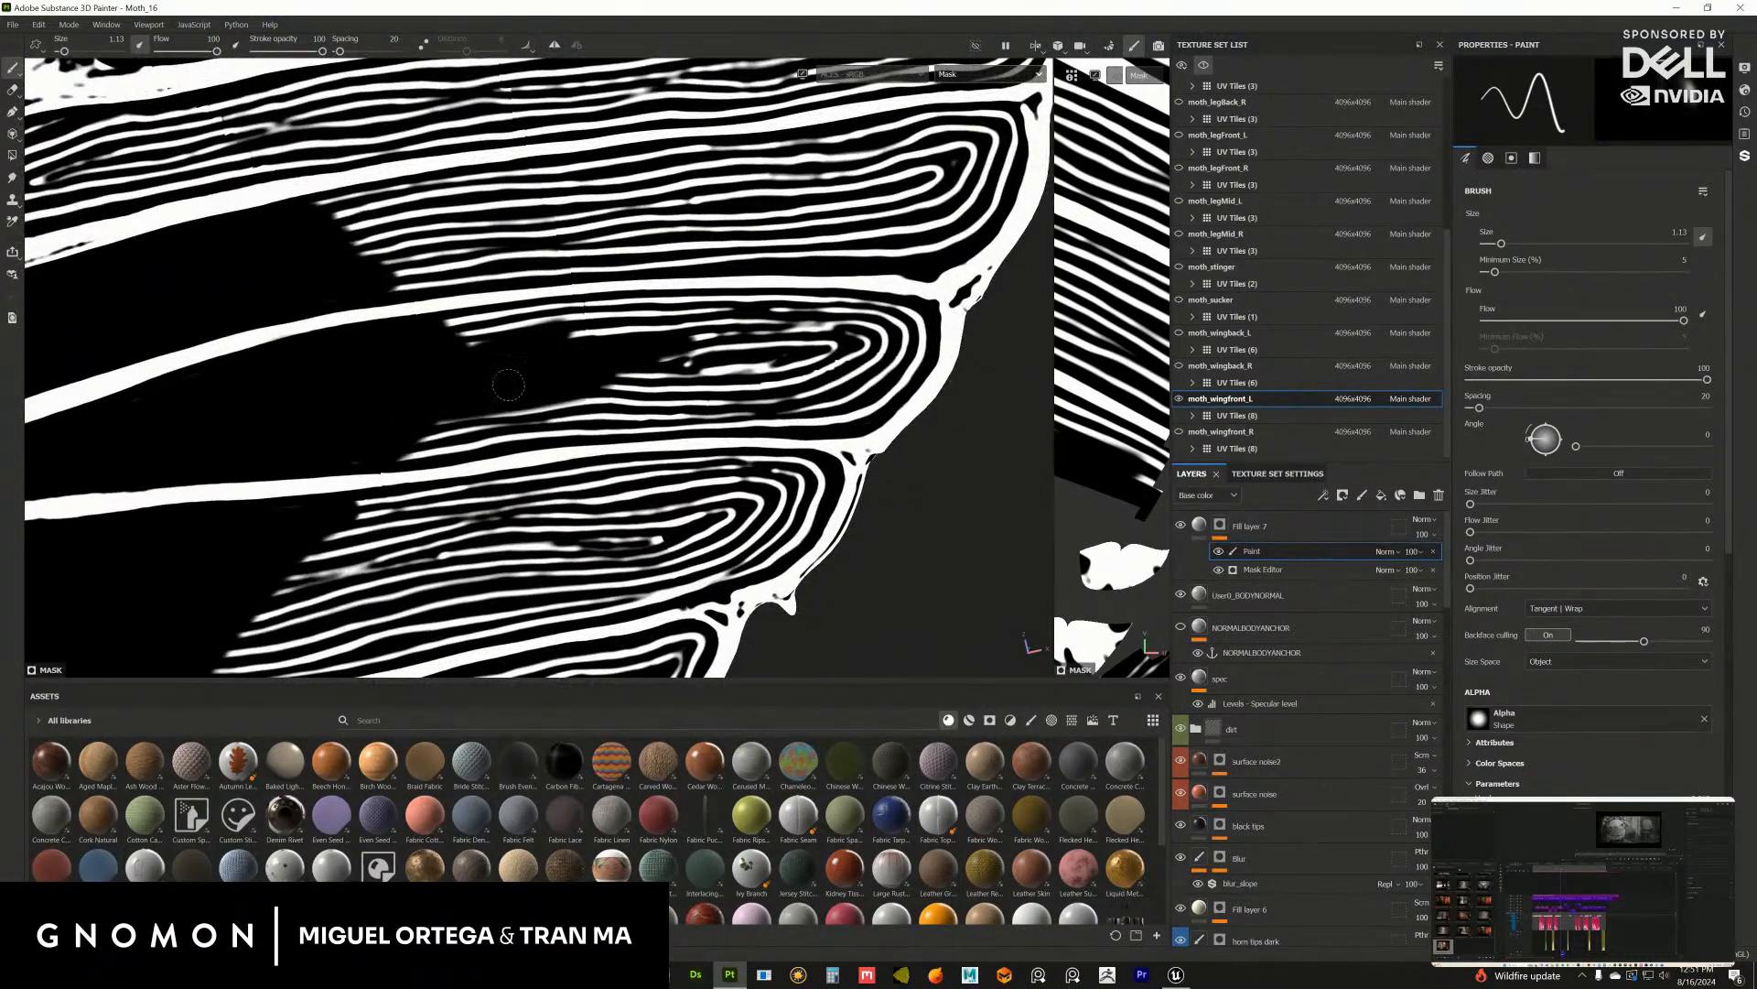
{"action": "middle_click_drag", "start_coordinate": [510, 386], "coordinate": [485, 377], "text": "alt"}
{"action": "right_click_drag", "start_coordinate": [485, 377], "coordinate": [610, 406], "text": "alt"}
{"action": "left_click_drag", "start_coordinate": [483, 406], "coordinate": [410, 428]}
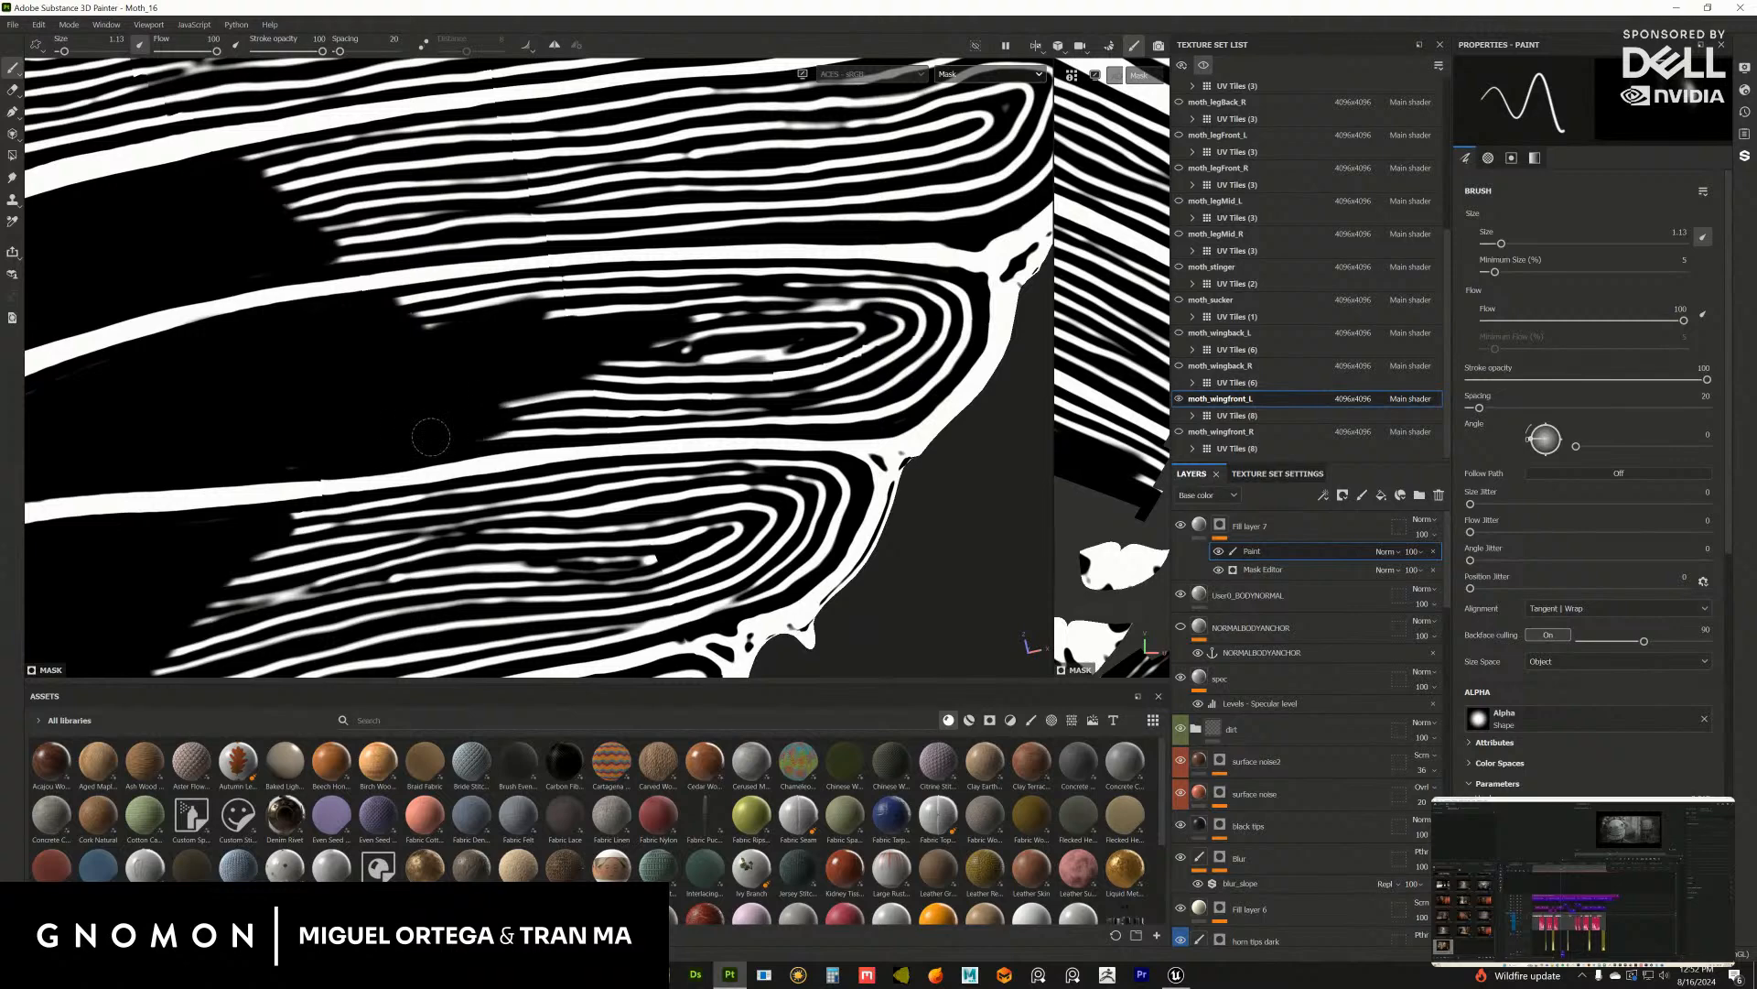
{"action": "left_click_drag", "start_coordinate": [431, 436], "coordinate": [675, 405]}
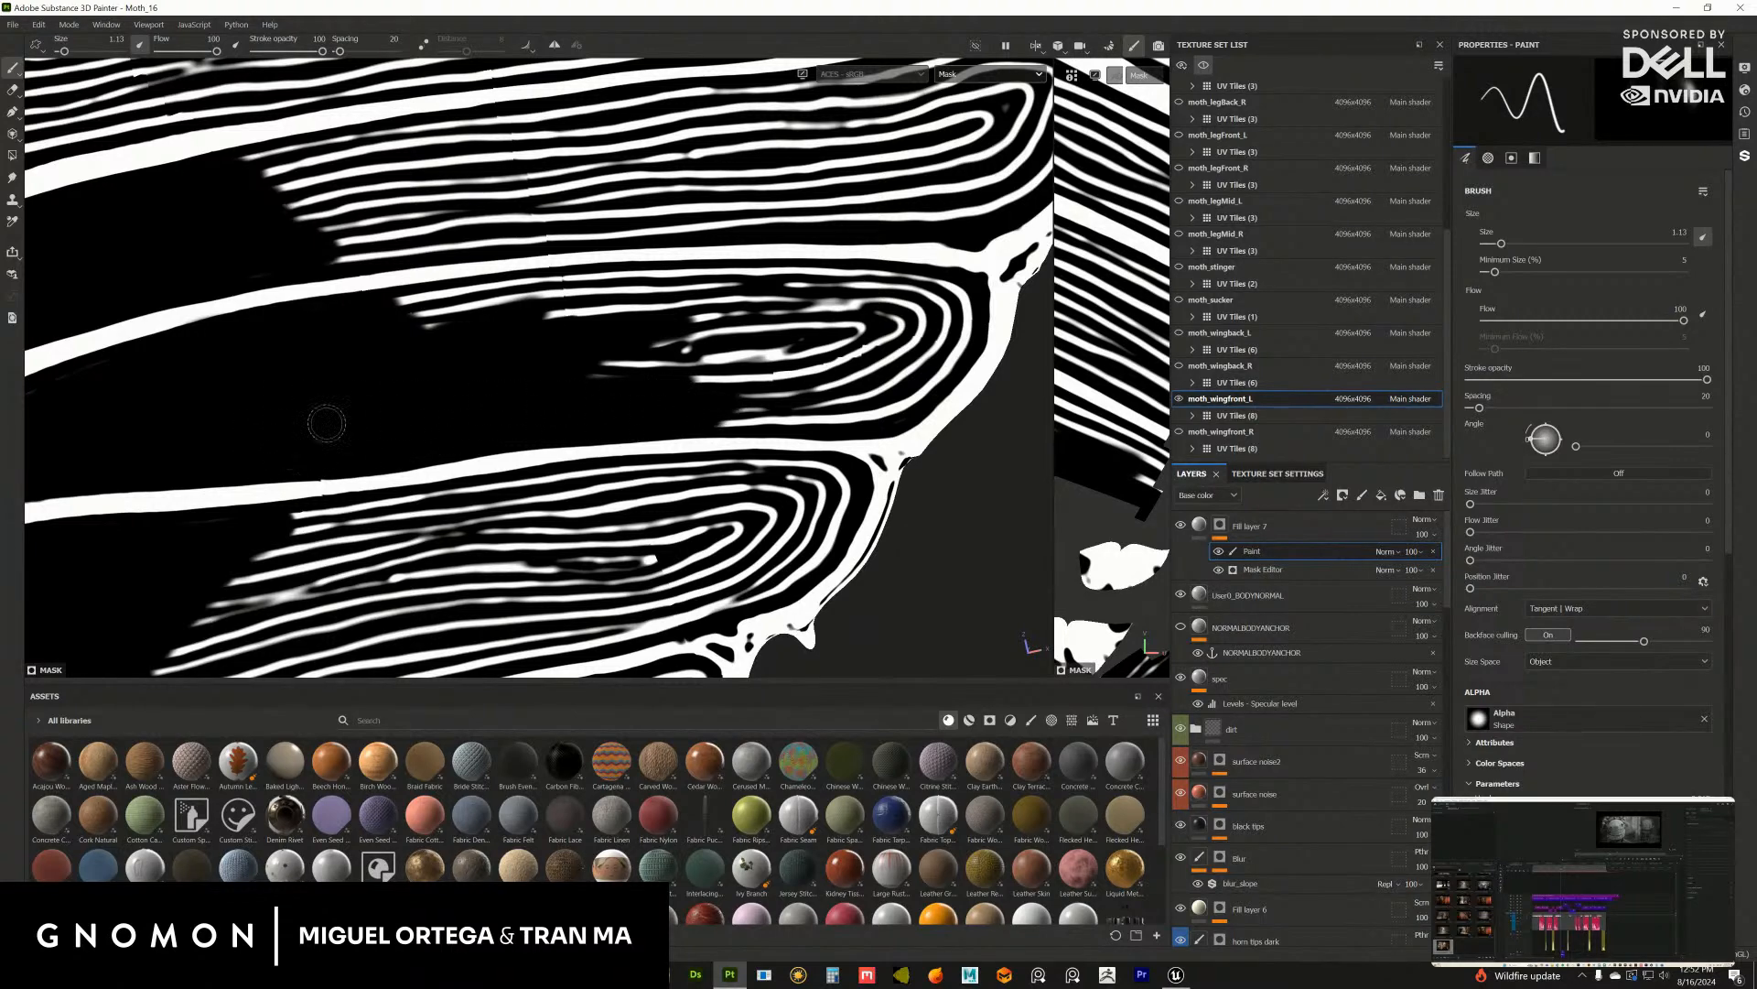
Step: Finish clearing the middle vein cell's contour lines out to the wing's outer rim, including the strip below its upper vein
{"action": "middle_click_drag", "start_coordinate": [327, 423], "coordinate": [221, 489], "text": "alt"}
{"action": "mouse_move", "coordinate": [328, 386]}
{"action": "left_mouse_down"}
{"action": "mouse_move", "coordinate": [281, 383]}
{"action": "mouse_move", "coordinate": [517, 361]}
{"action": "mouse_move", "coordinate": [467, 369]}
{"action": "left_mouse_up"}
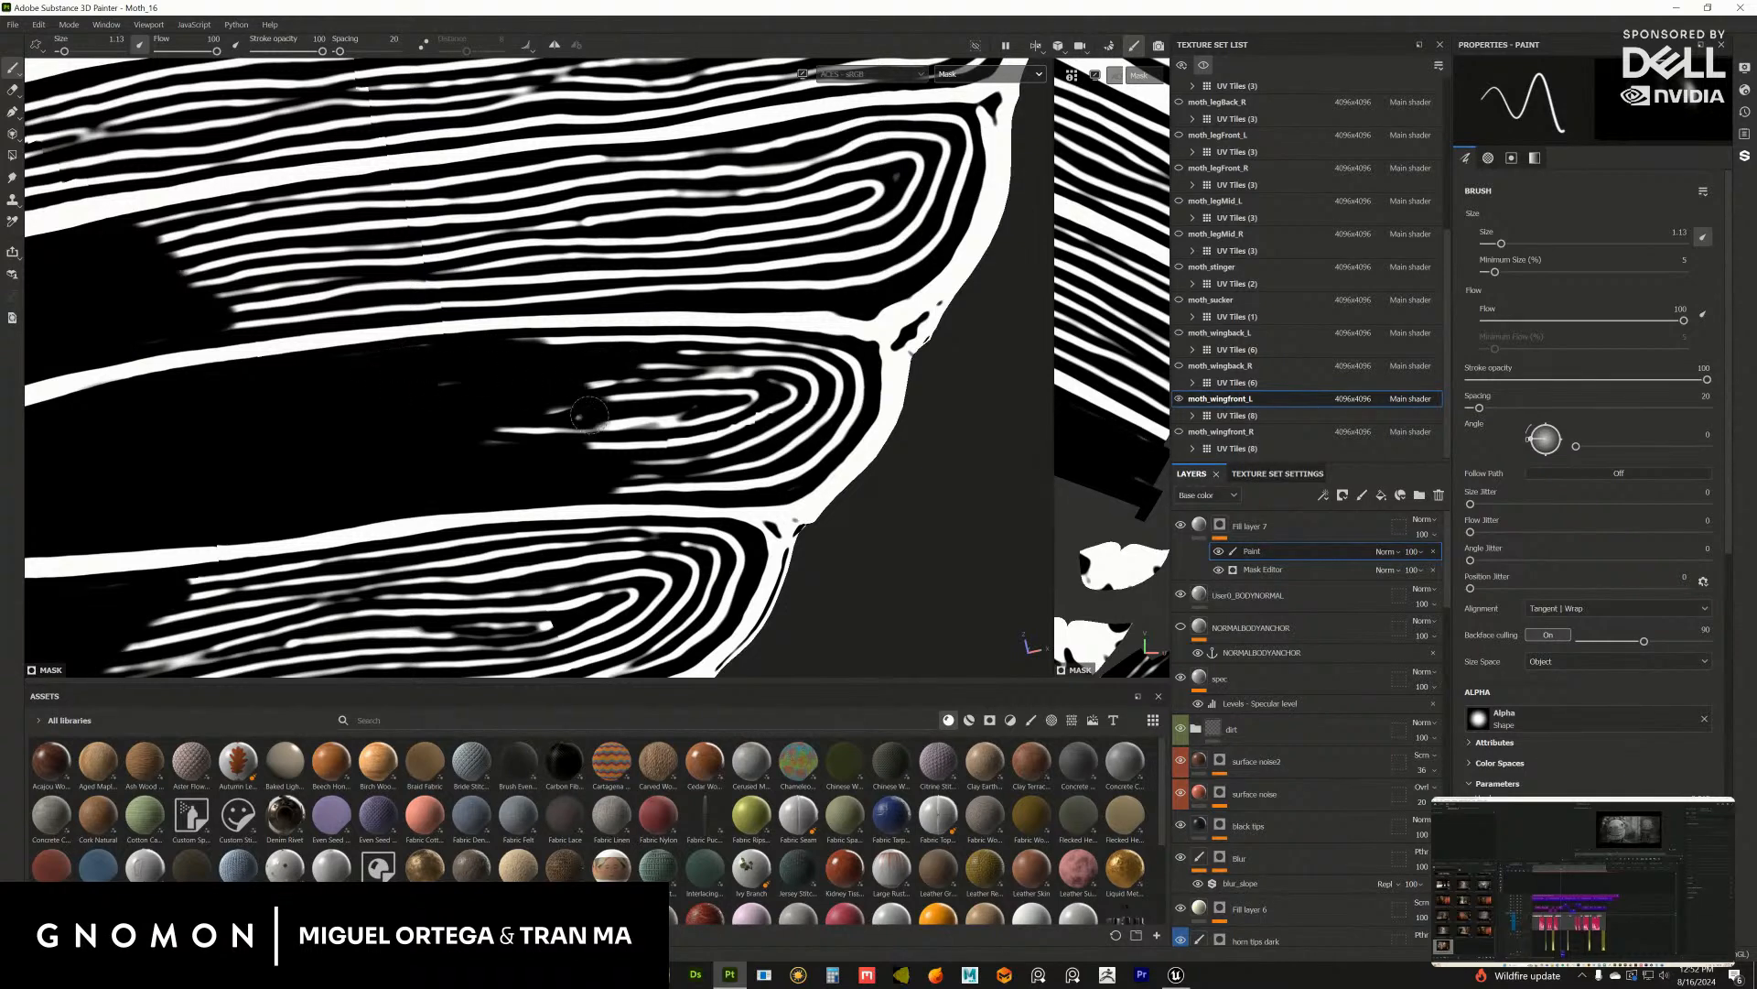
{"action": "left_click_drag", "start_coordinate": [590, 413], "coordinate": [551, 438]}
{"action": "middle_click_drag", "start_coordinate": [588, 389], "coordinate": [451, 382], "text": "alt"}
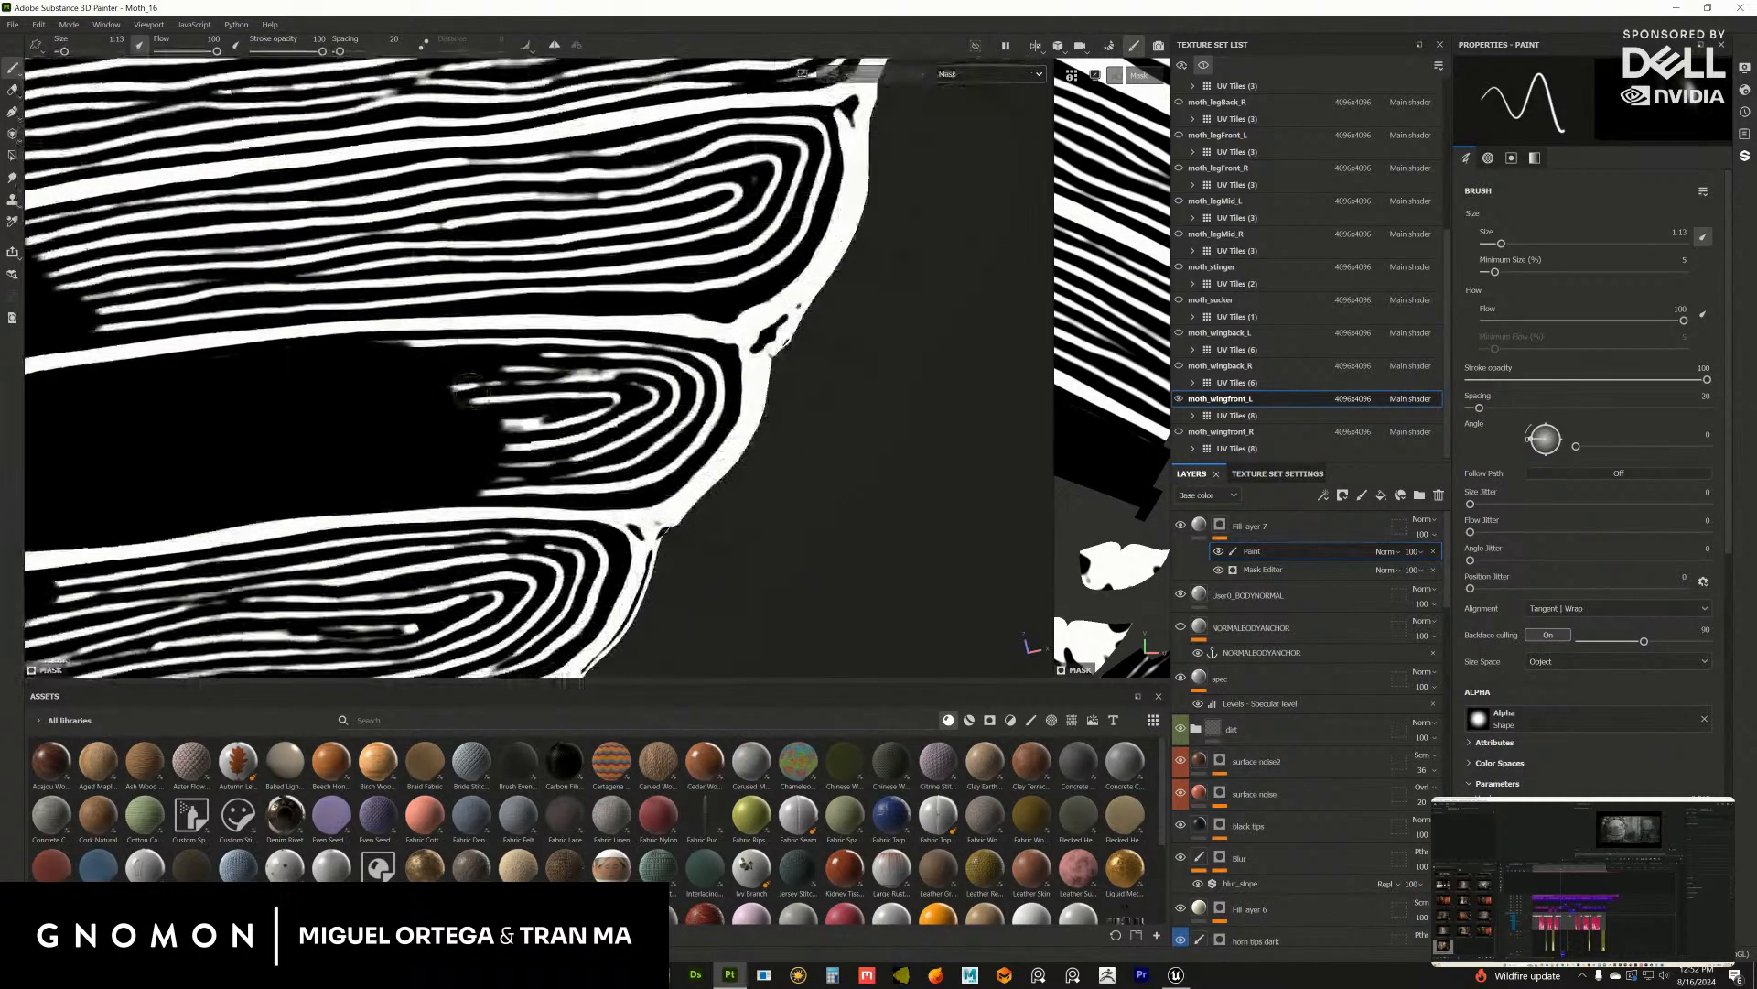
{"action": "right_click_drag", "start_coordinate": [451, 383], "coordinate": [490, 371], "text": "alt"}
{"action": "mouse_move", "coordinate": [412, 348]}
{"action": "left_mouse_down"}
{"action": "mouse_move", "coordinate": [700, 355]}
{"action": "mouse_move", "coordinate": [750, 384]}
{"action": "mouse_move", "coordinate": [722, 443]}
{"action": "mouse_move", "coordinate": [559, 491]}
{"action": "mouse_move", "coordinate": [470, 493]}
{"action": "mouse_move", "coordinate": [677, 485]}
{"action": "mouse_move", "coordinate": [531, 428]}
{"action": "mouse_move", "coordinate": [579, 384]}
{"action": "mouse_move", "coordinate": [675, 424]}
{"action": "mouse_move", "coordinate": [463, 443]}
{"action": "mouse_move", "coordinate": [582, 473]}
{"action": "left_mouse_up"}
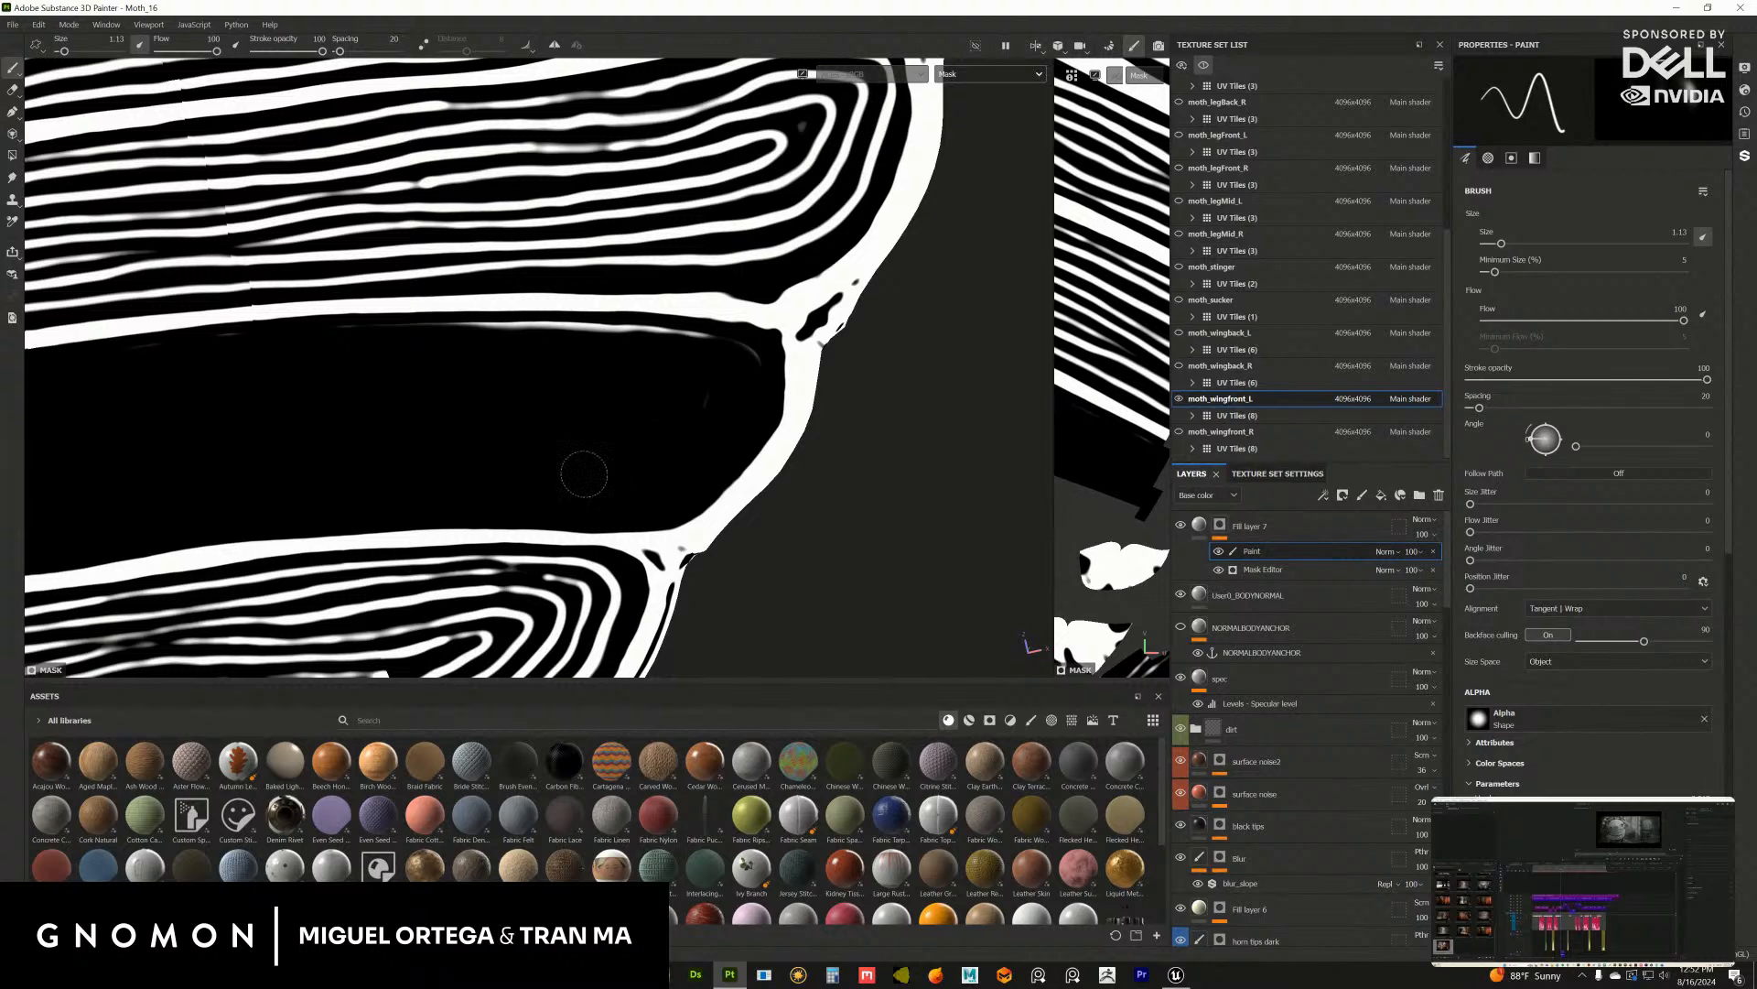
{"action": "middle_click_drag", "start_coordinate": [582, 472], "coordinate": [639, 522], "text": "alt"}
{"action": "left_click_drag", "start_coordinate": [514, 396], "coordinate": [662, 388]}
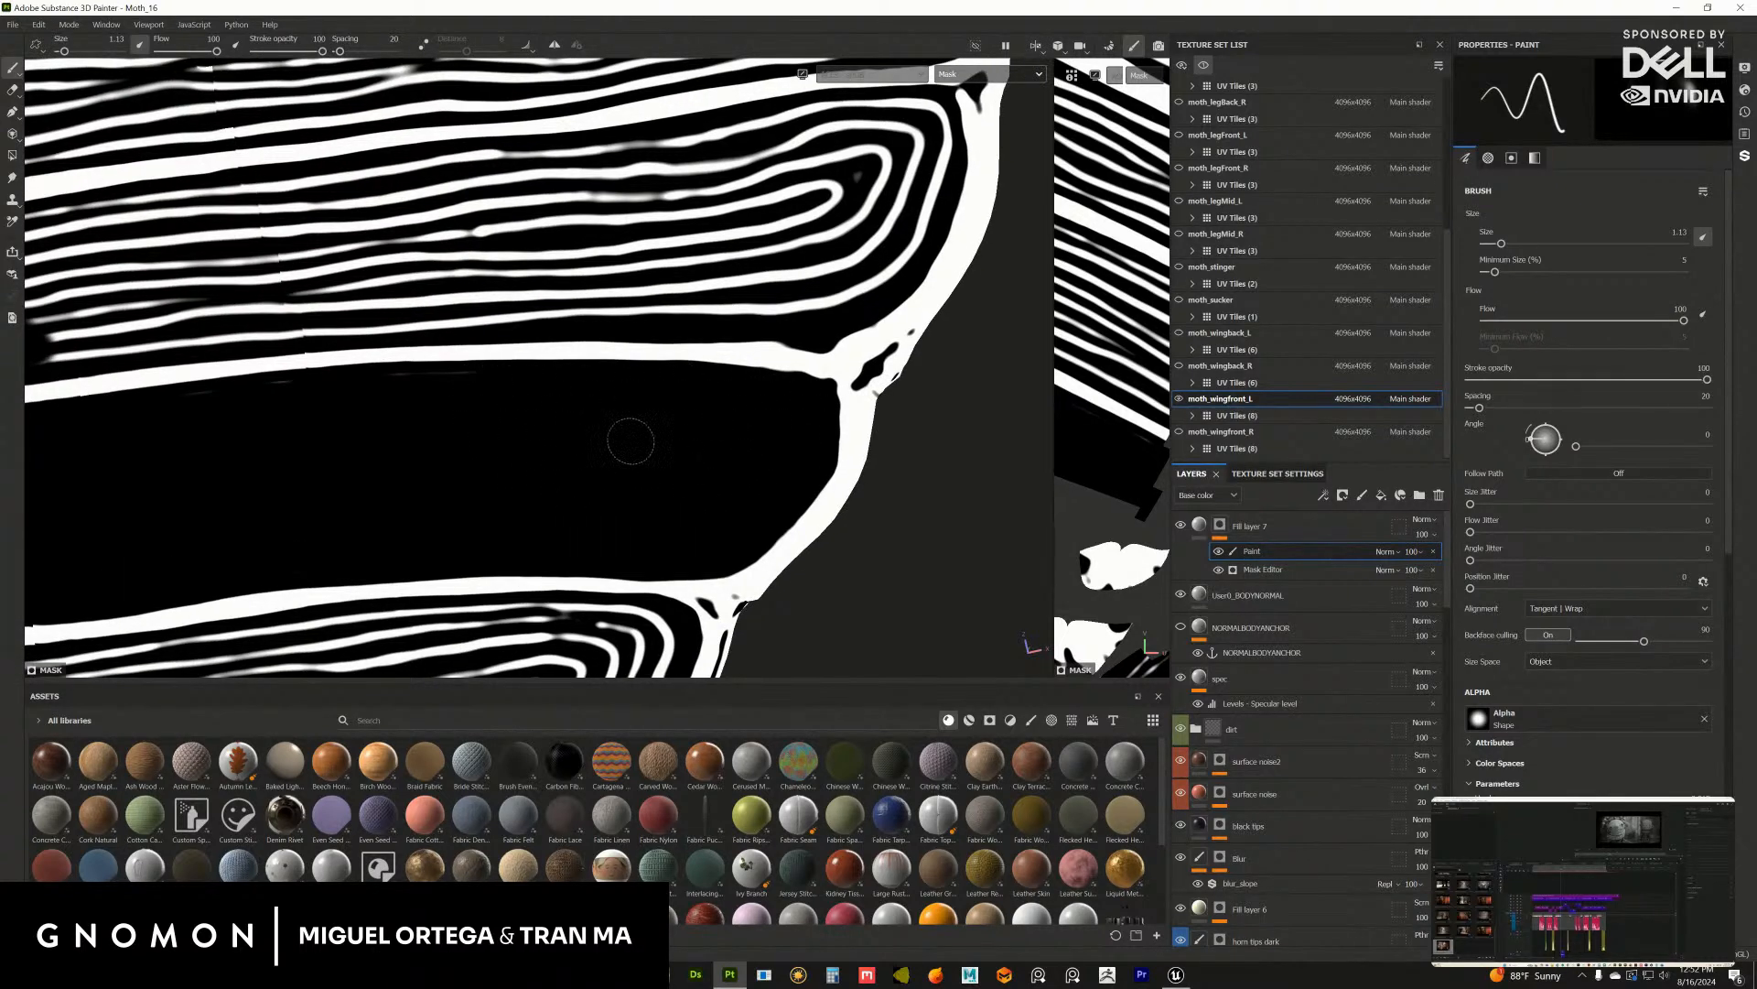
Step: Paint out the lines along the lower vein and outer rim of the vein cell directly above the cleared one
{"action": "middle_click_drag", "start_coordinate": [457, 378], "coordinate": [653, 419], "text": "alt"}
{"action": "middle_click_drag", "start_coordinate": [449, 438], "coordinate": [452, 487], "text": "alt"}
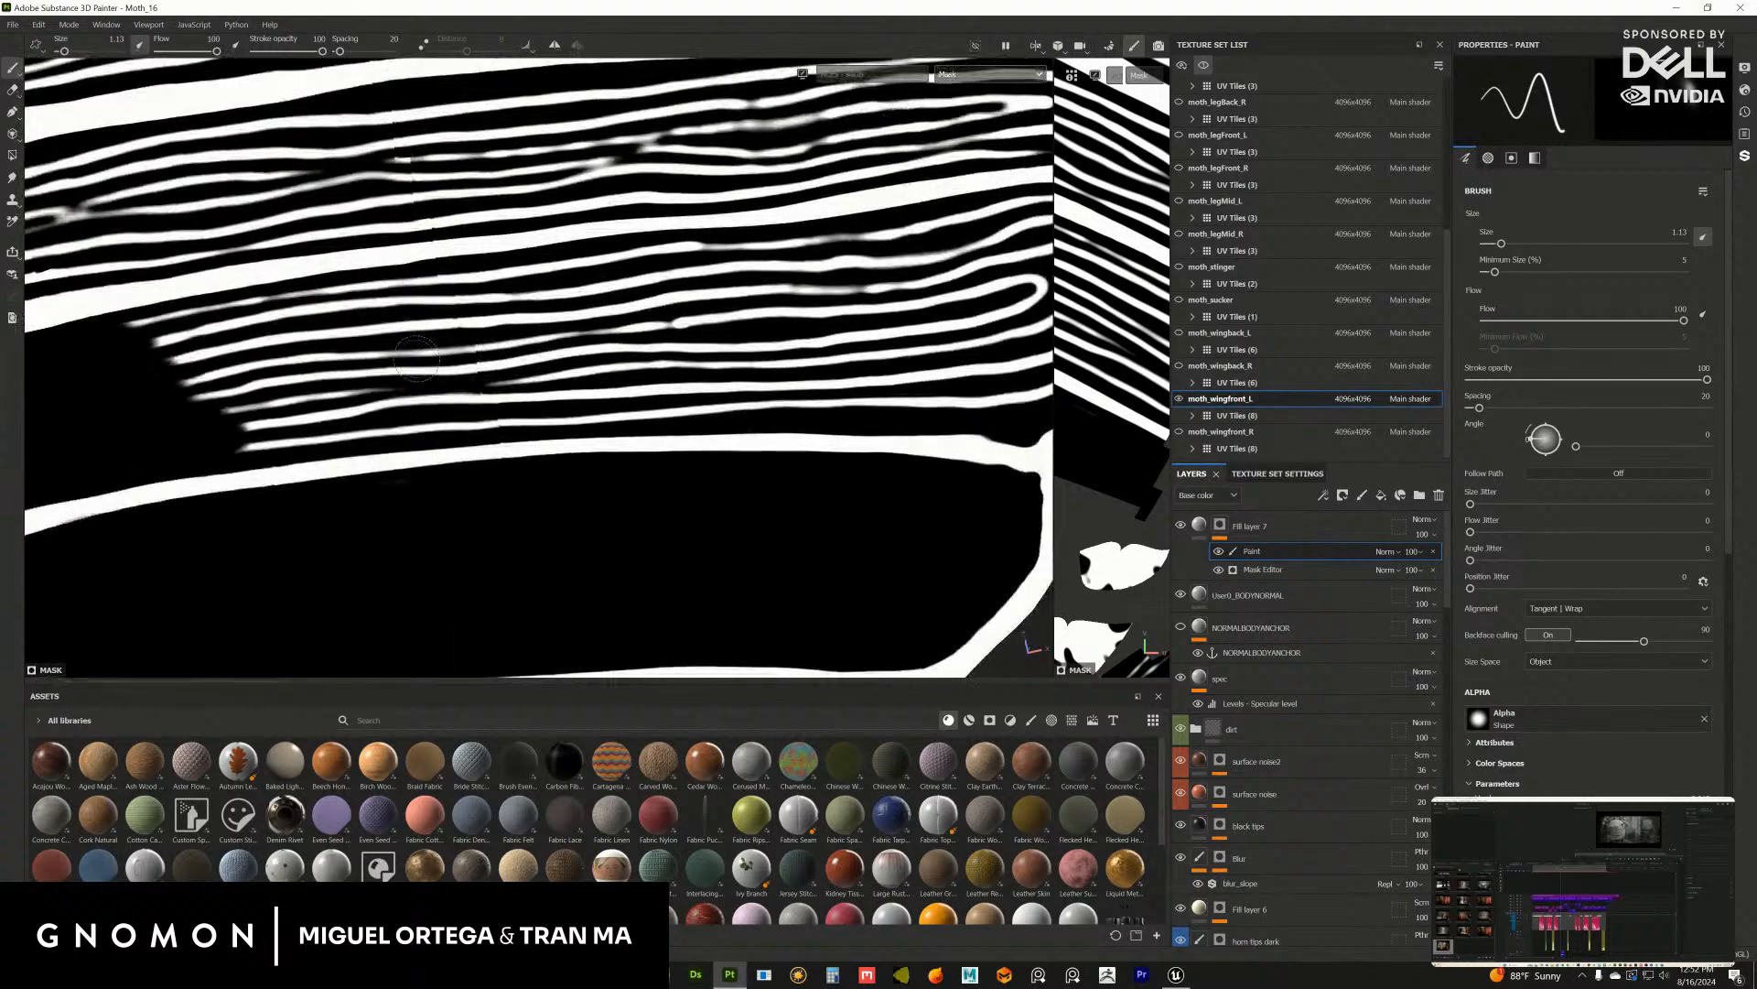
{"action": "mouse_move", "coordinate": [209, 431]}
{"action": "left_mouse_down"}
{"action": "mouse_move", "coordinate": [256, 446]}
{"action": "mouse_move", "coordinate": [556, 406]}
{"action": "mouse_move", "coordinate": [228, 395]}
{"action": "mouse_move", "coordinate": [767, 401]}
{"action": "mouse_move", "coordinate": [796, 383]}
{"action": "left_mouse_up"}
{"action": "middle_click_drag", "start_coordinate": [796, 375], "coordinate": [628, 465], "text": "alt"}
{"action": "mouse_move", "coordinate": [631, 450]}
{"action": "left_mouse_down"}
{"action": "mouse_move", "coordinate": [564, 469]}
{"action": "mouse_move", "coordinate": [915, 469]}
{"action": "left_mouse_up"}
{"action": "middle_click_drag", "start_coordinate": [802, 411], "coordinate": [704, 424], "text": "alt"}
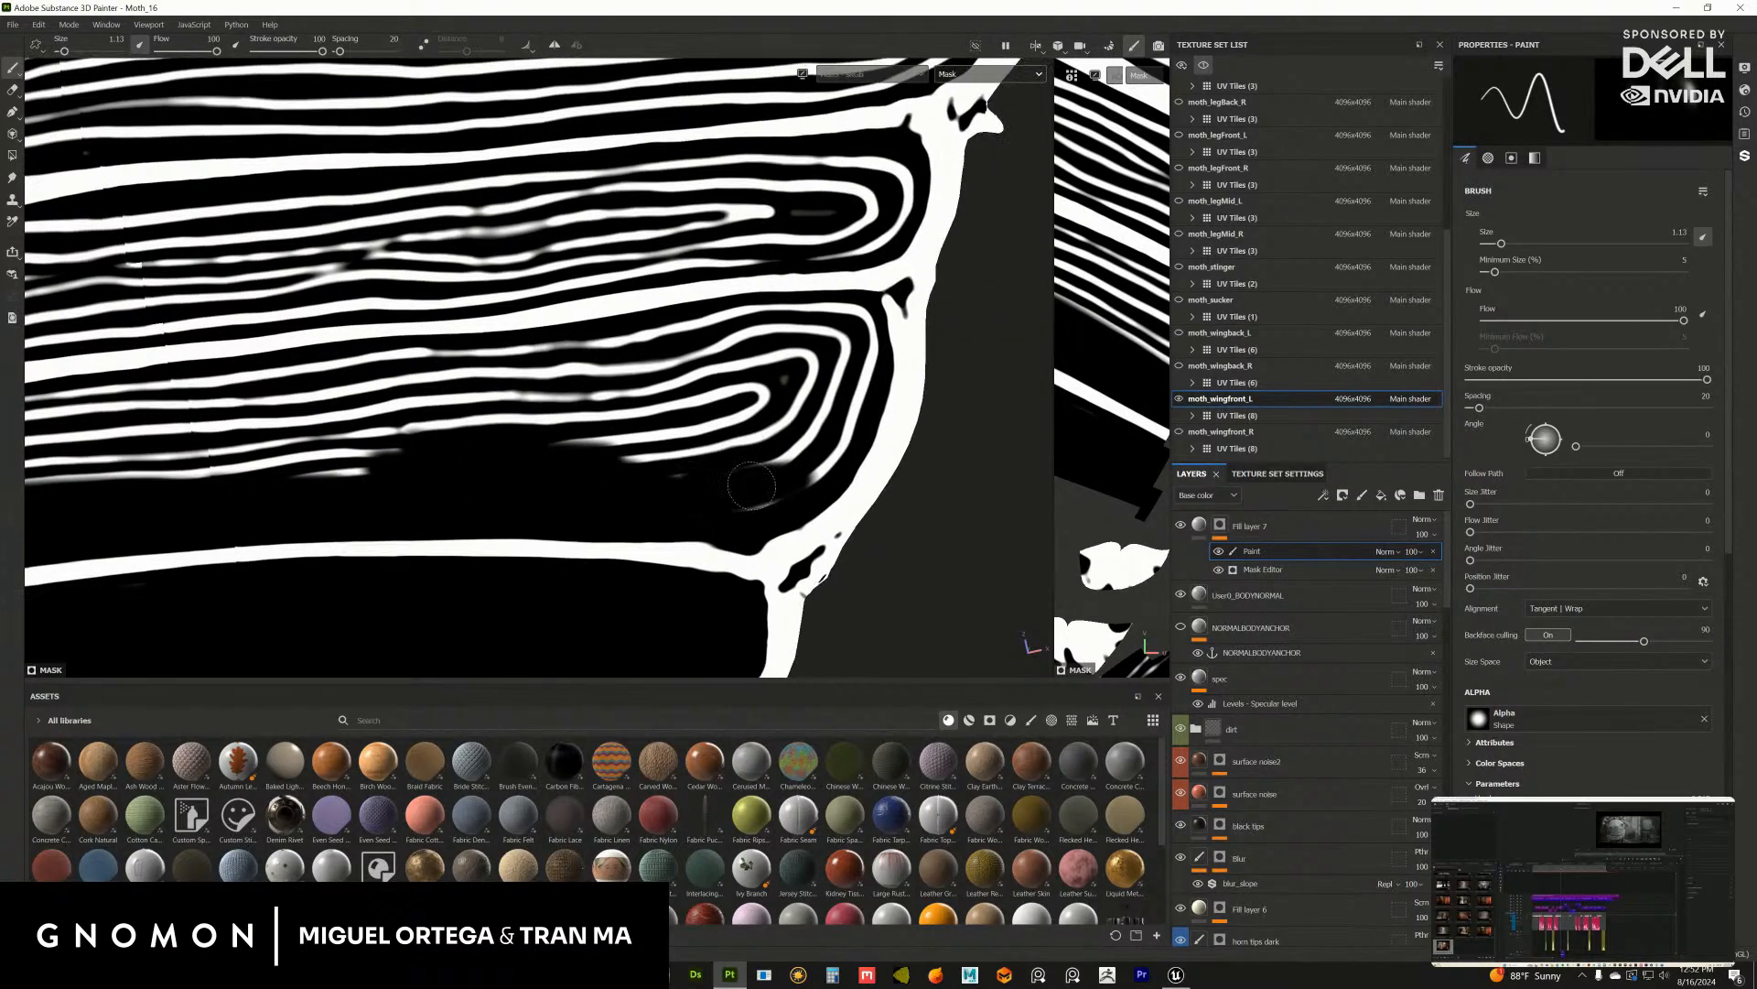
{"action": "mouse_move", "coordinate": [752, 485]}
{"action": "left_mouse_down"}
{"action": "mouse_move", "coordinate": [811, 455]}
{"action": "mouse_move", "coordinate": [864, 341]}
{"action": "left_mouse_up"}
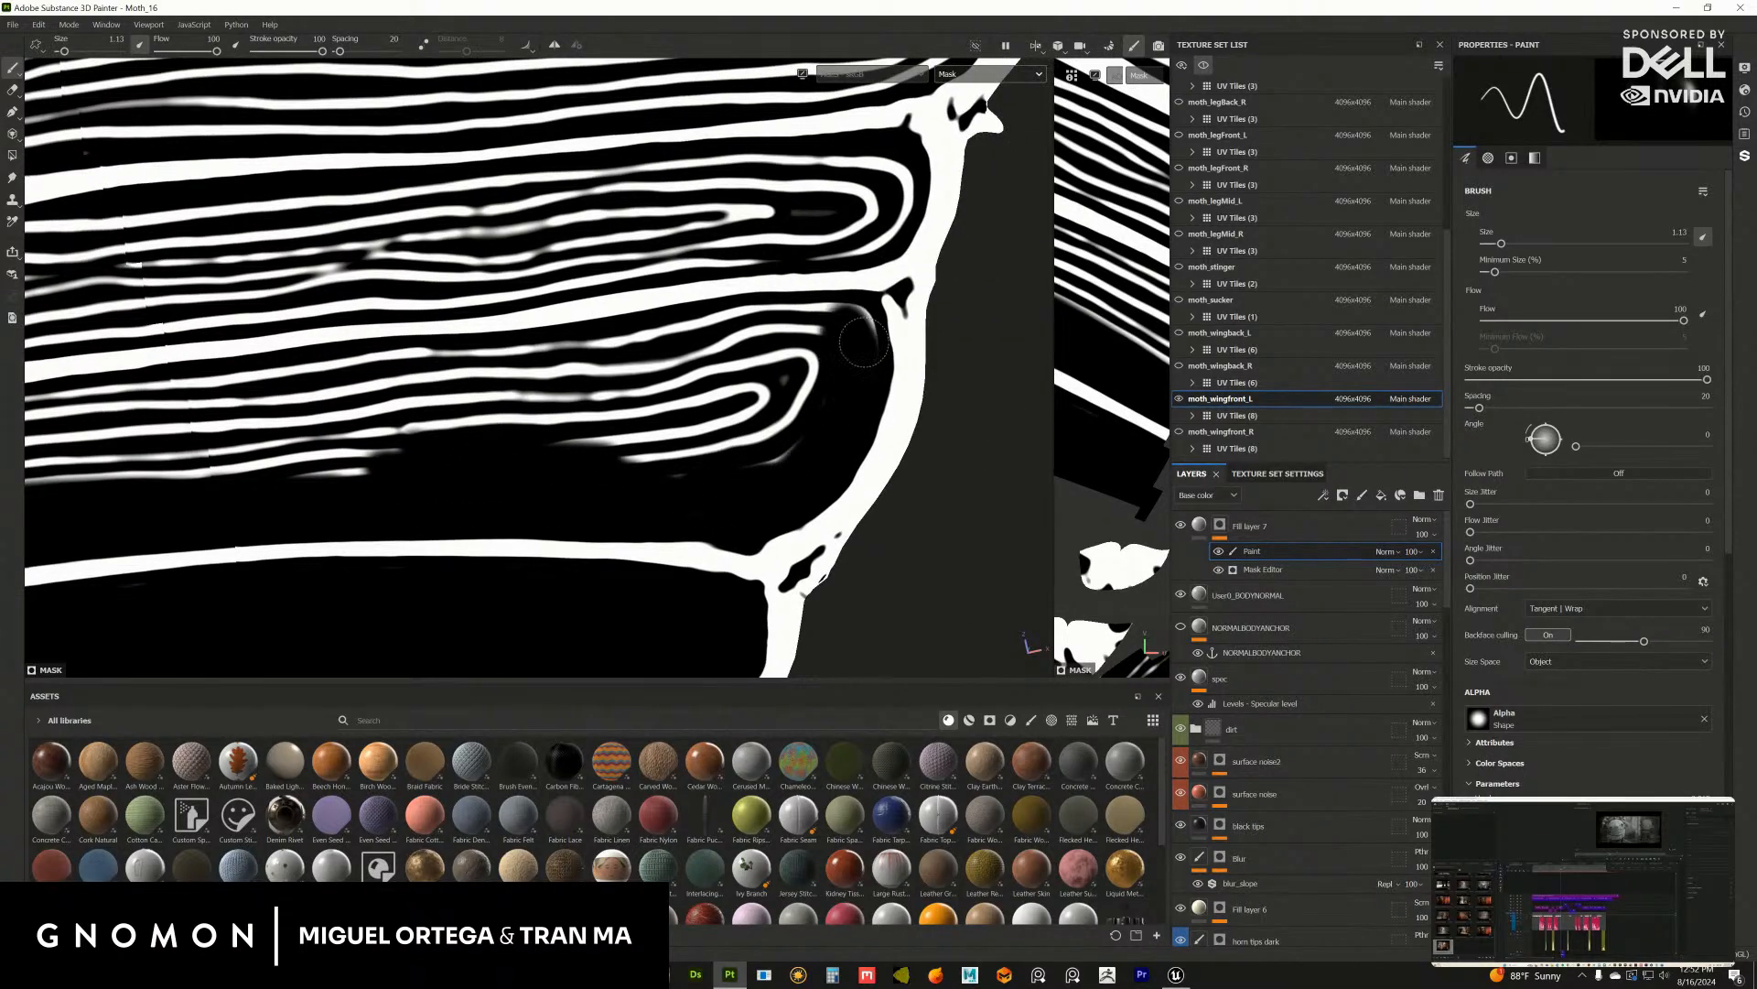
{"action": "left_click_drag", "start_coordinate": [807, 399], "coordinate": [675, 448]}
Step: Remove the remaining contour lines inside this upper cell so only its bordering veins stay white
{"action": "middle_click_drag", "start_coordinate": [675, 447], "coordinate": [826, 472], "text": "alt"}
{"action": "mouse_move", "coordinate": [733, 484]}
{"action": "left_mouse_down"}
{"action": "mouse_move", "coordinate": [896, 488]}
{"action": "mouse_move", "coordinate": [538, 470]}
{"action": "mouse_move", "coordinate": [514, 494]}
{"action": "mouse_move", "coordinate": [393, 498]}
{"action": "left_mouse_up"}
{"action": "middle_click_drag", "start_coordinate": [313, 504], "coordinate": [359, 507], "text": "alt"}
{"action": "mouse_move", "coordinate": [360, 506]}
{"action": "left_mouse_down"}
{"action": "mouse_move", "coordinate": [302, 522]}
{"action": "mouse_move", "coordinate": [183, 502]}
{"action": "mouse_move", "coordinate": [322, 489]}
{"action": "left_mouse_up"}
{"action": "scroll", "coordinate": [325, 495], "scroll_direction": "down", "scroll_amount": 1}
{"action": "mouse_move", "coordinate": [111, 490]}
{"action": "left_mouse_down"}
{"action": "mouse_move", "coordinate": [61, 474]}
{"action": "mouse_move", "coordinate": [291, 429]}
{"action": "mouse_move", "coordinate": [439, 432]}
{"action": "mouse_move", "coordinate": [302, 470]}
{"action": "mouse_move", "coordinate": [568, 458]}
{"action": "mouse_move", "coordinate": [458, 419]}
{"action": "left_mouse_up"}
{"action": "middle_click_drag", "start_coordinate": [613, 433], "coordinate": [453, 469], "text": "alt"}
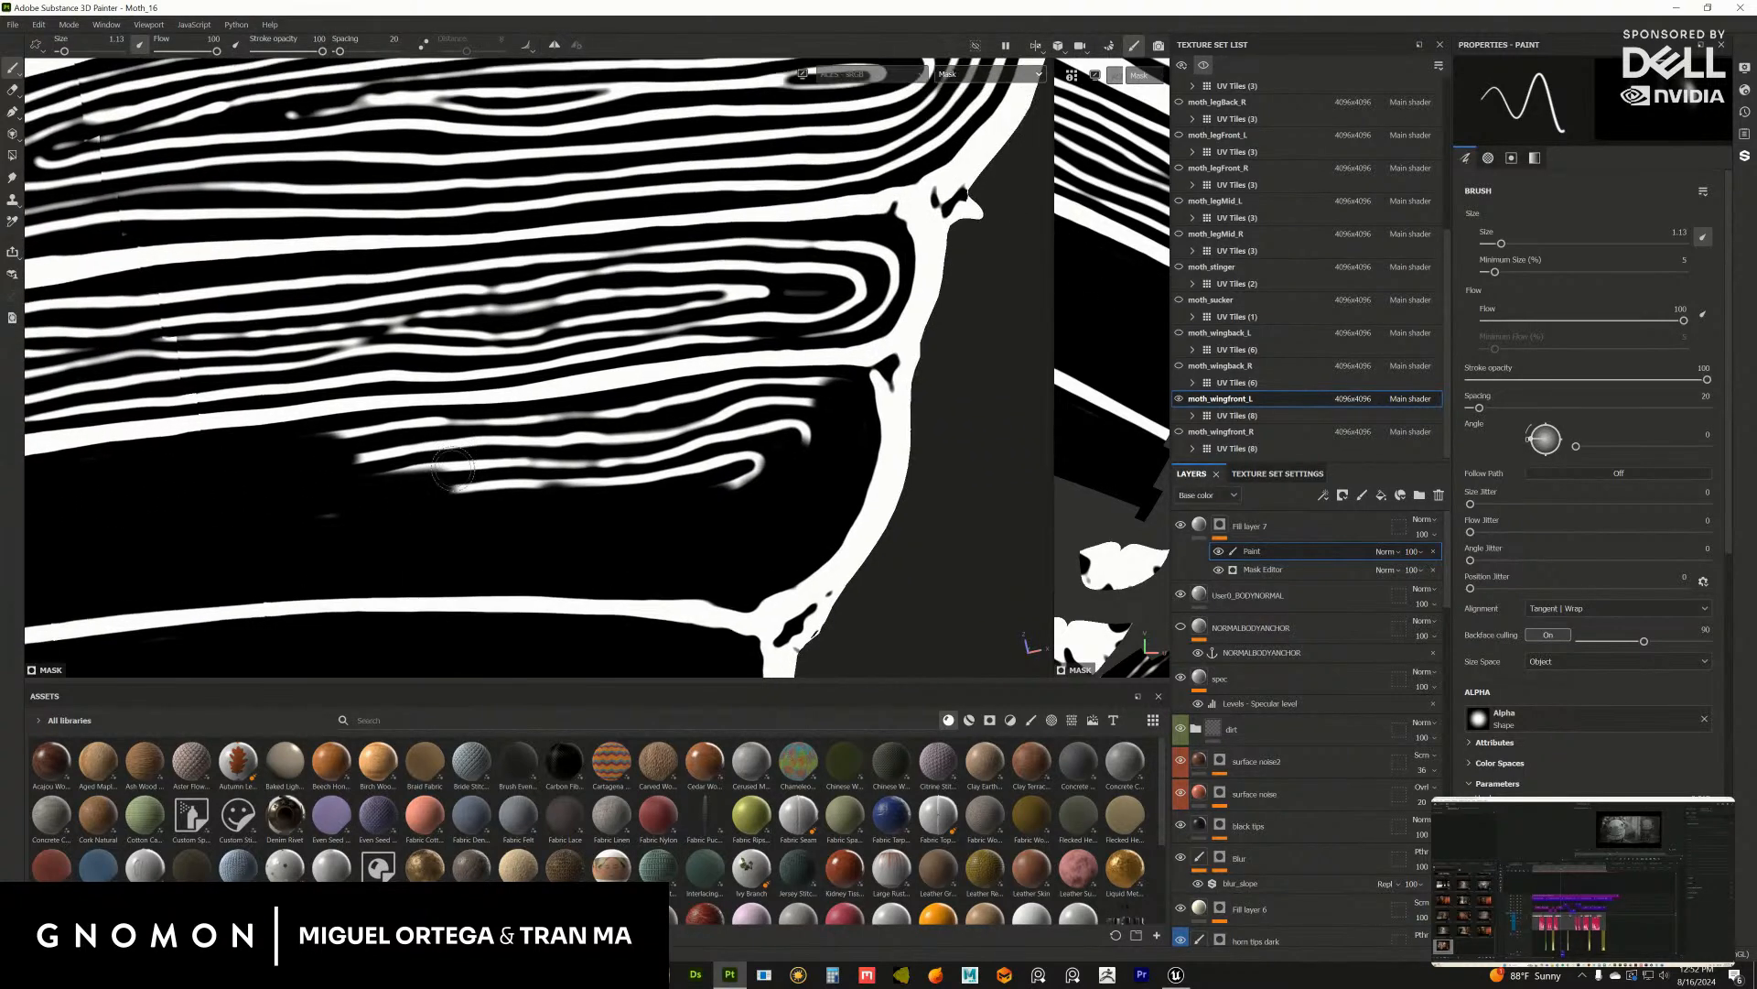
{"action": "mouse_move", "coordinate": [357, 516]}
{"action": "left_mouse_down"}
{"action": "mouse_move", "coordinate": [494, 426]}
{"action": "mouse_move", "coordinate": [600, 453]}
{"action": "mouse_move", "coordinate": [624, 479]}
{"action": "mouse_move", "coordinate": [549, 426]}
{"action": "mouse_move", "coordinate": [806, 403]}
{"action": "mouse_move", "coordinate": [724, 453]}
{"action": "mouse_move", "coordinate": [748, 439]}
{"action": "left_mouse_up"}
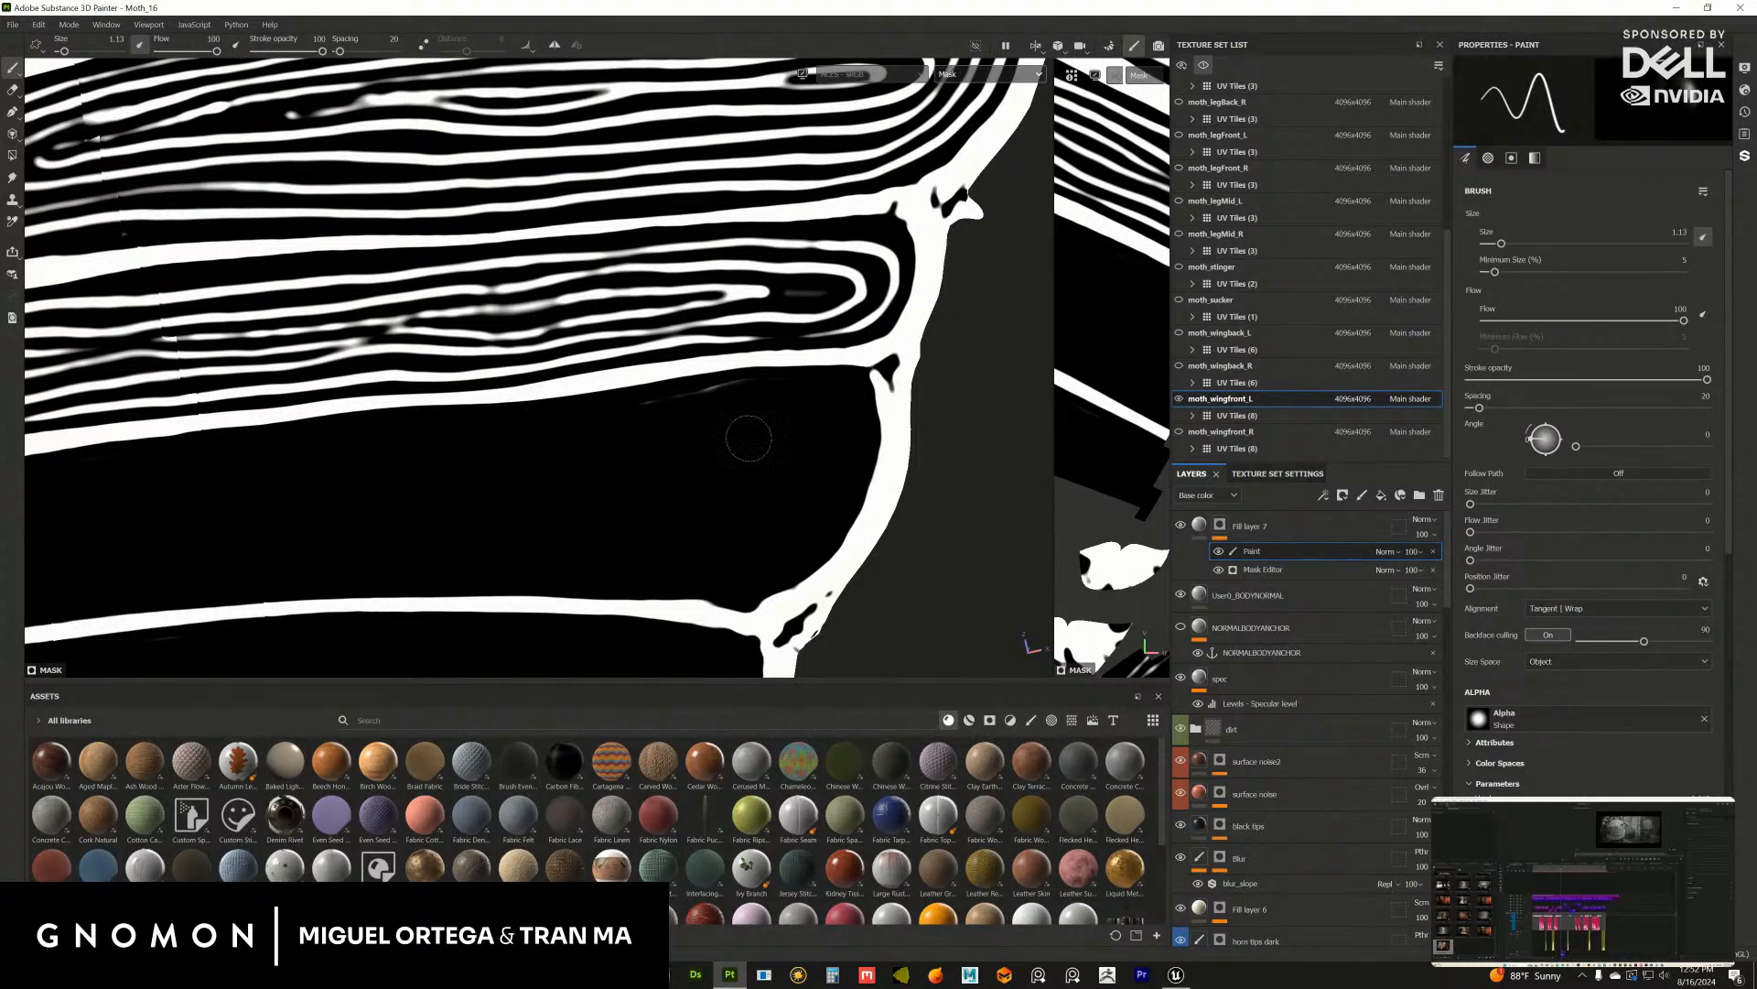
Step: Paint black over the inner ends of the contour lines in the vein cell below the cleared pair, working along its lower vein
{"action": "right_click_drag", "start_coordinate": [700, 442], "coordinate": [394, 525], "text": "alt"}
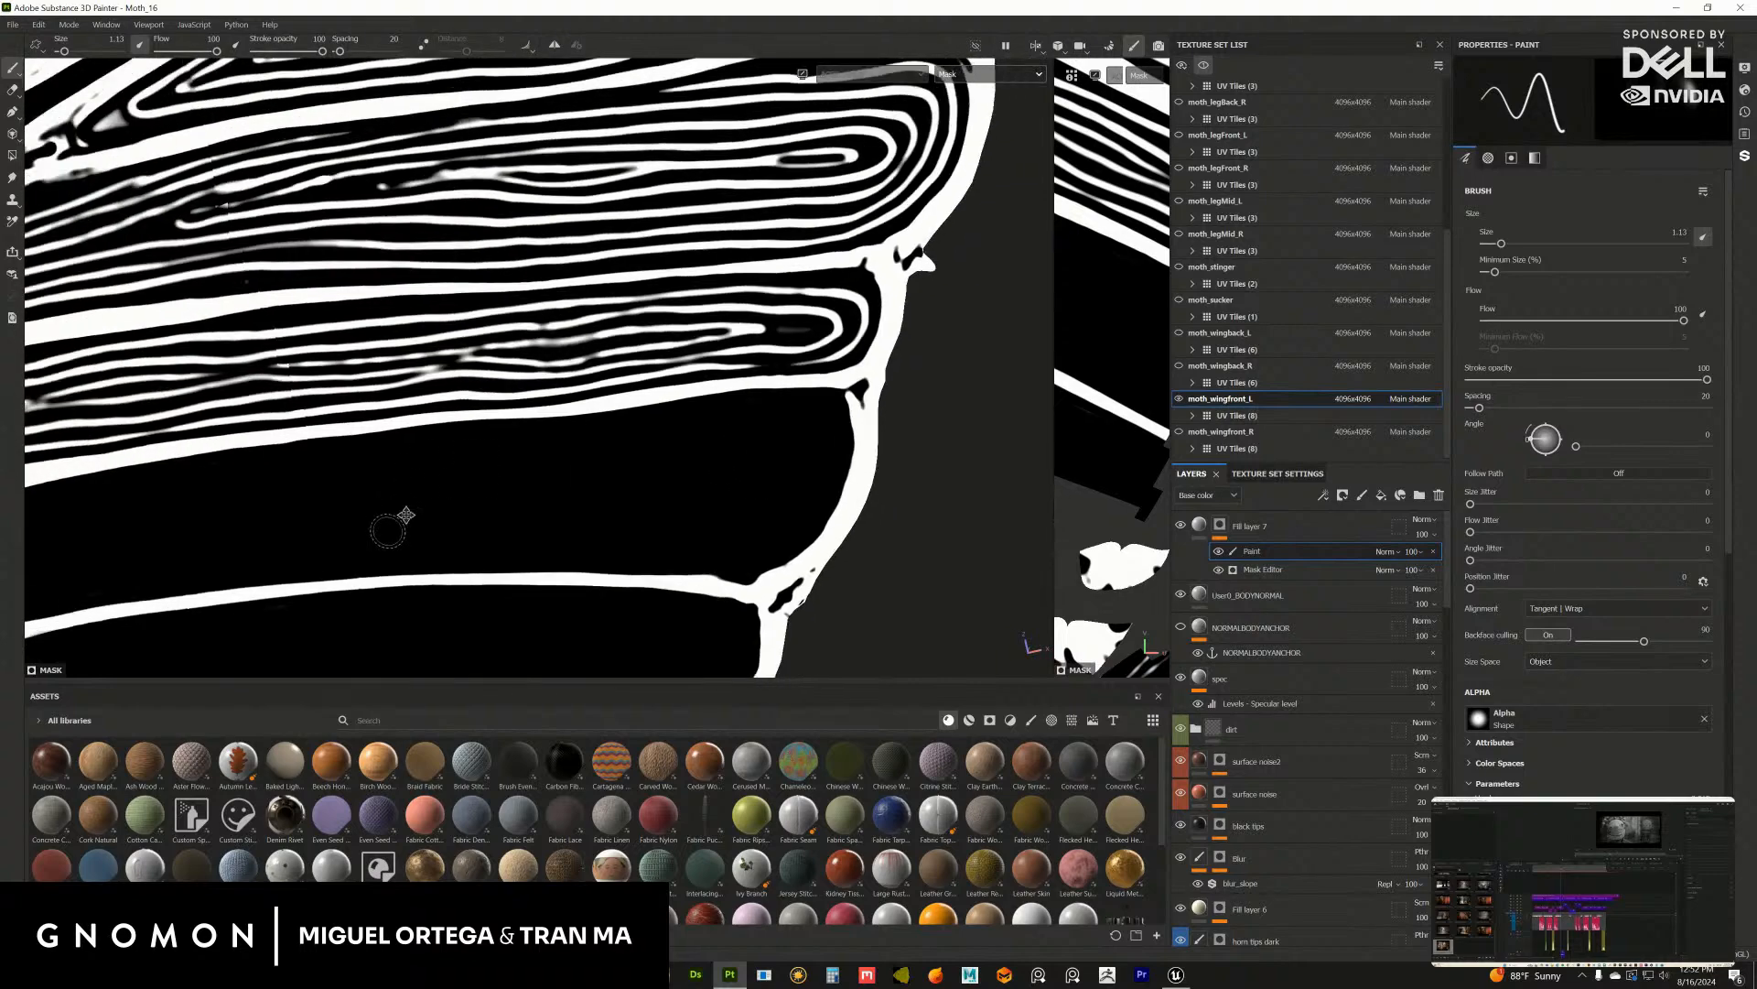
{"action": "middle_click_drag", "start_coordinate": [476, 156], "coordinate": [407, 409], "text": "alt"}
{"action": "right_click_drag", "start_coordinate": [495, 357], "coordinate": [517, 359], "text": "alt"}
{"action": "middle_click_drag", "start_coordinate": [517, 359], "coordinate": [493, 321], "text": "alt"}
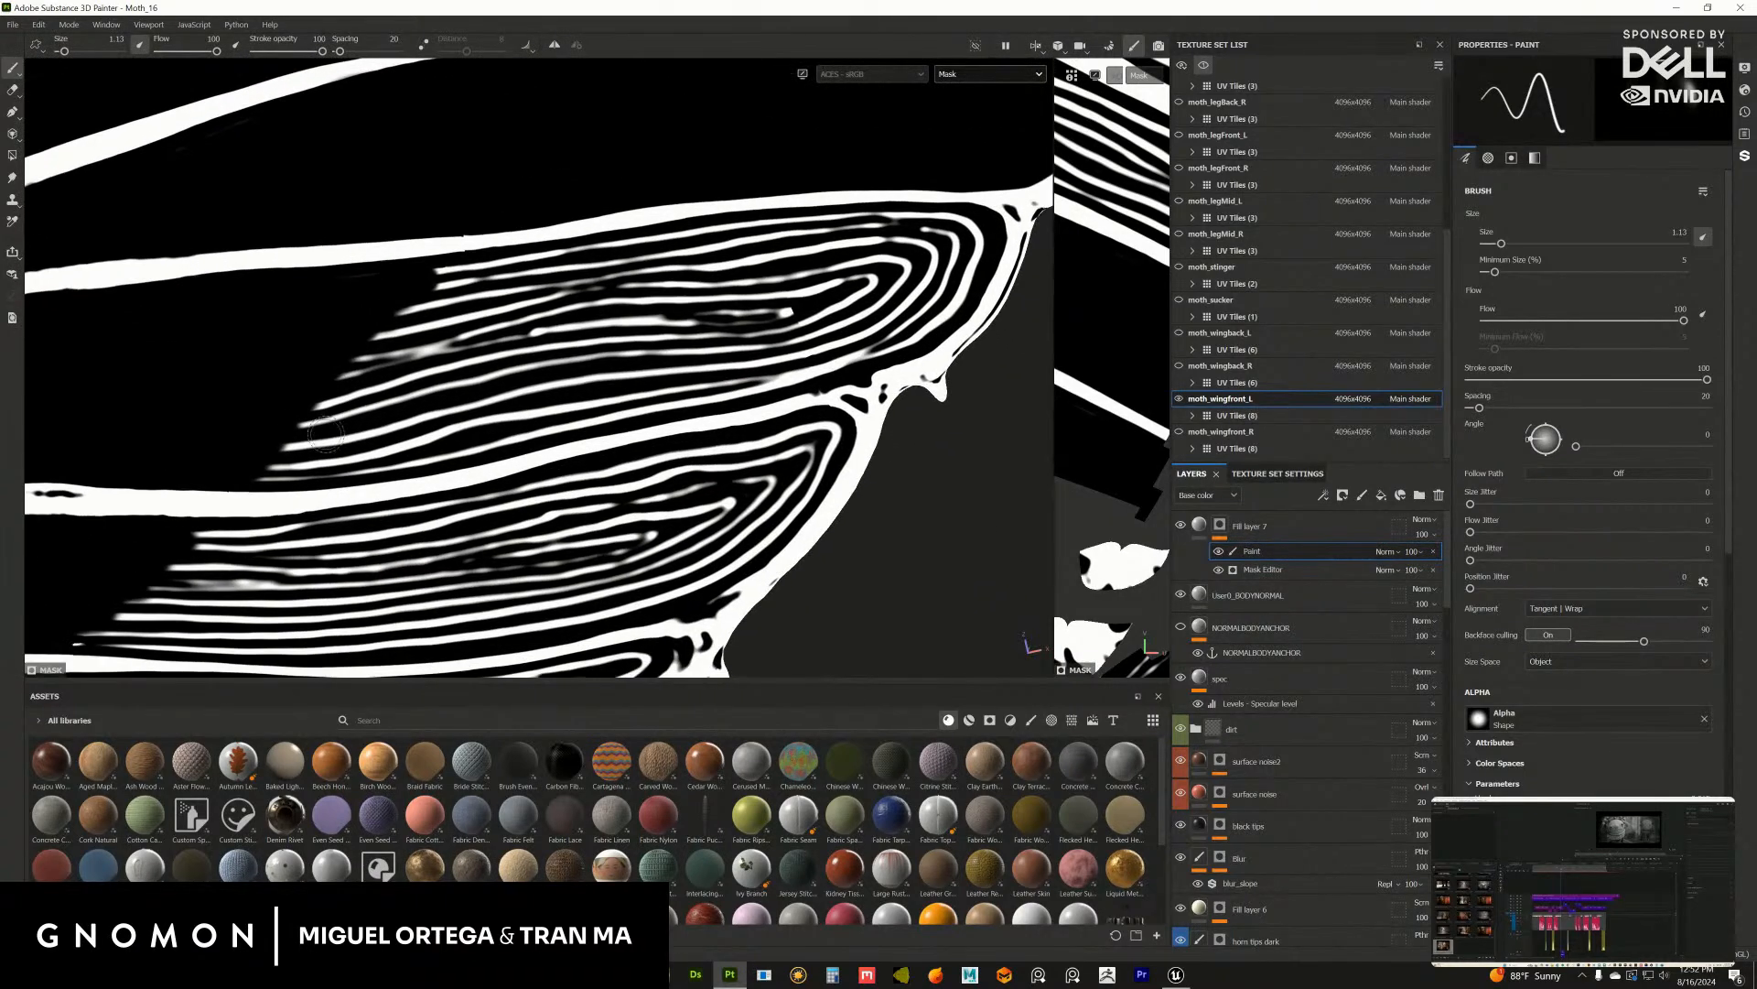
{"action": "left_click_drag", "start_coordinate": [276, 437], "coordinate": [352, 458]}
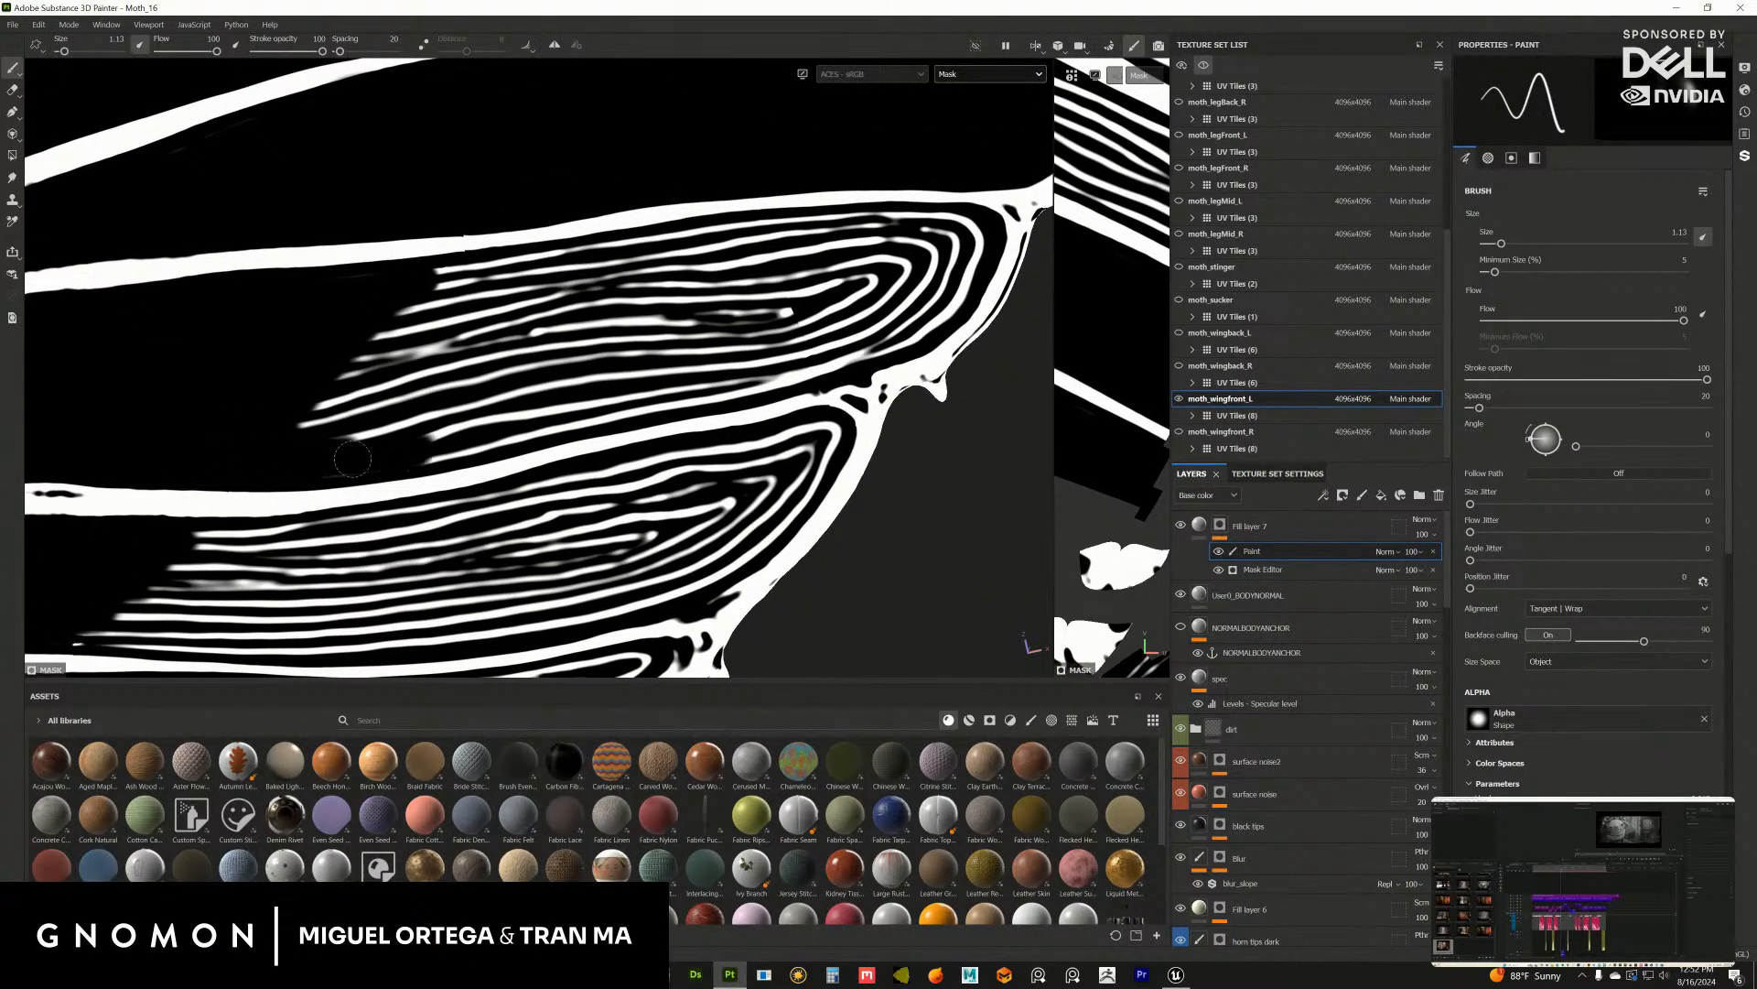
{"action": "mouse_move", "coordinate": [494, 443]}
{"action": "left_mouse_down"}
{"action": "mouse_move", "coordinate": [636, 398]}
{"action": "mouse_move", "coordinate": [458, 422]}
{"action": "mouse_move", "coordinate": [305, 412]}
{"action": "mouse_move", "coordinate": [485, 375]}
{"action": "mouse_move", "coordinate": [464, 358]}
{"action": "left_mouse_up"}
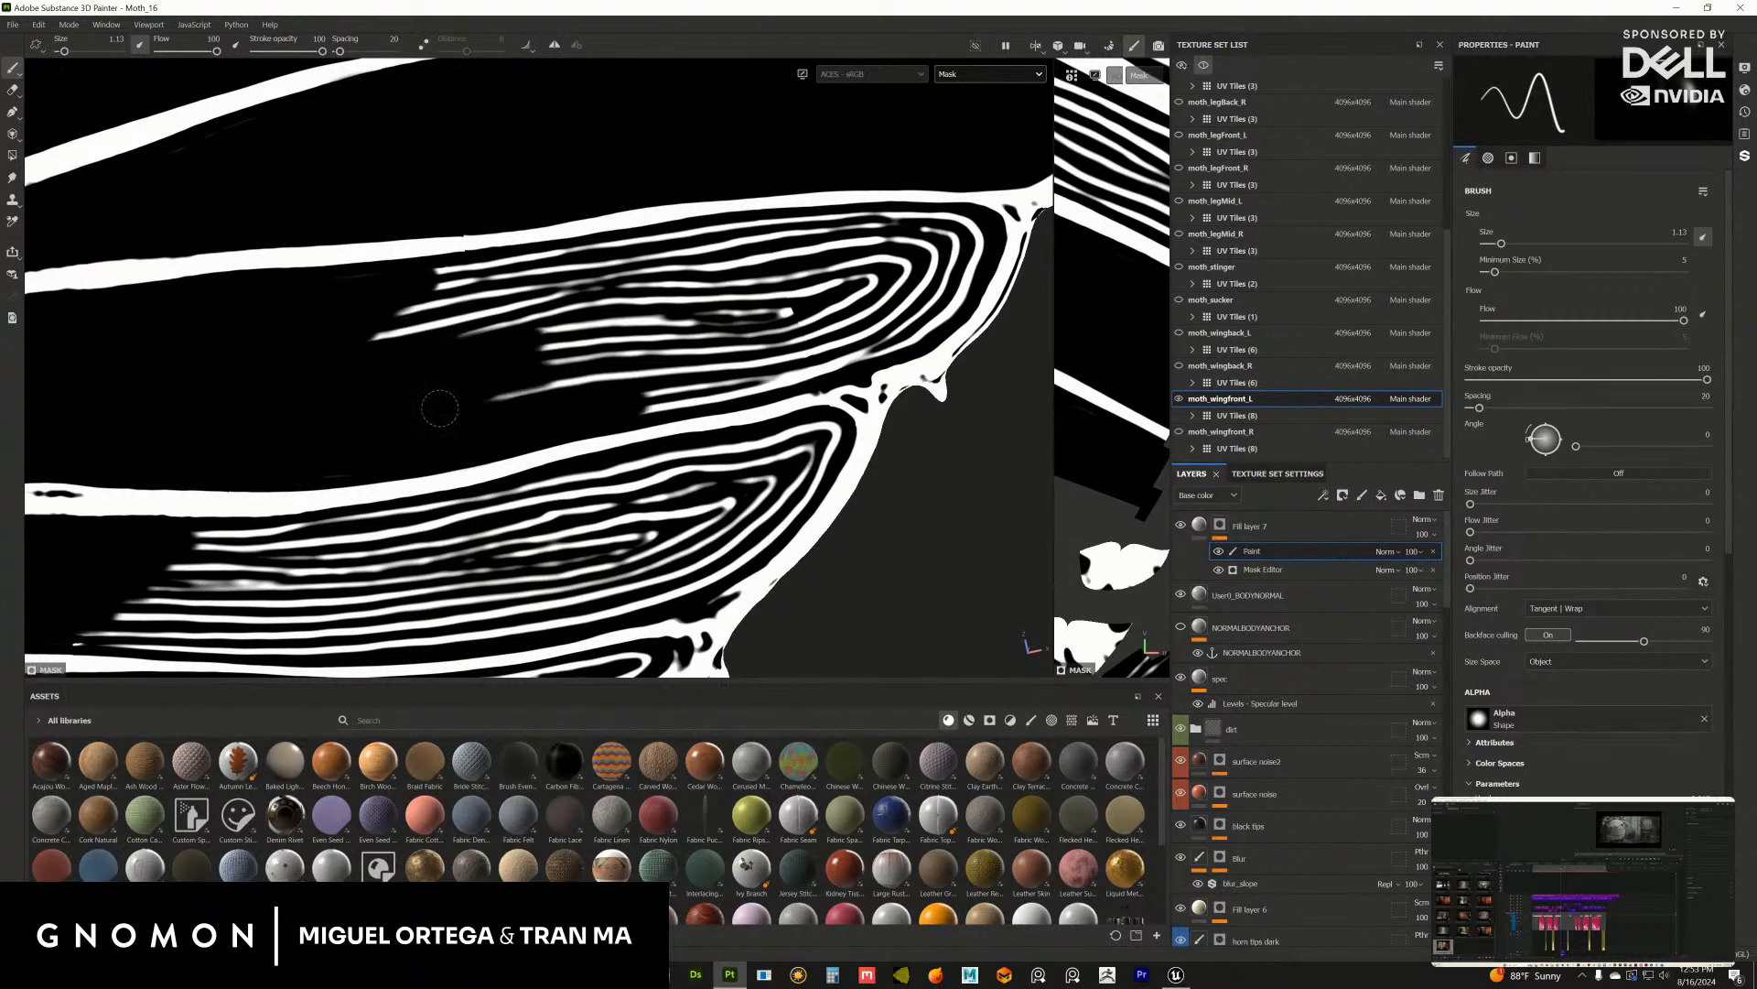
Step: Clear the rest of that lower cell's contour lines out to the wing's rim and up to its upper vein
{"action": "middle_click_drag", "start_coordinate": [507, 373], "coordinate": [388, 409], "text": "alt"}
{"action": "scroll", "coordinate": [383, 406], "scroll_direction": "up", "scroll_amount": 1}
{"action": "mouse_move", "coordinate": [381, 404]}
{"action": "left_mouse_down"}
{"action": "mouse_move", "coordinate": [570, 413]}
{"action": "mouse_move", "coordinate": [604, 435]}
{"action": "mouse_move", "coordinate": [545, 446]}
{"action": "mouse_move", "coordinate": [737, 403]}
{"action": "mouse_move", "coordinate": [916, 310]}
{"action": "mouse_move", "coordinate": [864, 240]}
{"action": "mouse_move", "coordinate": [895, 251]}
{"action": "left_mouse_up"}
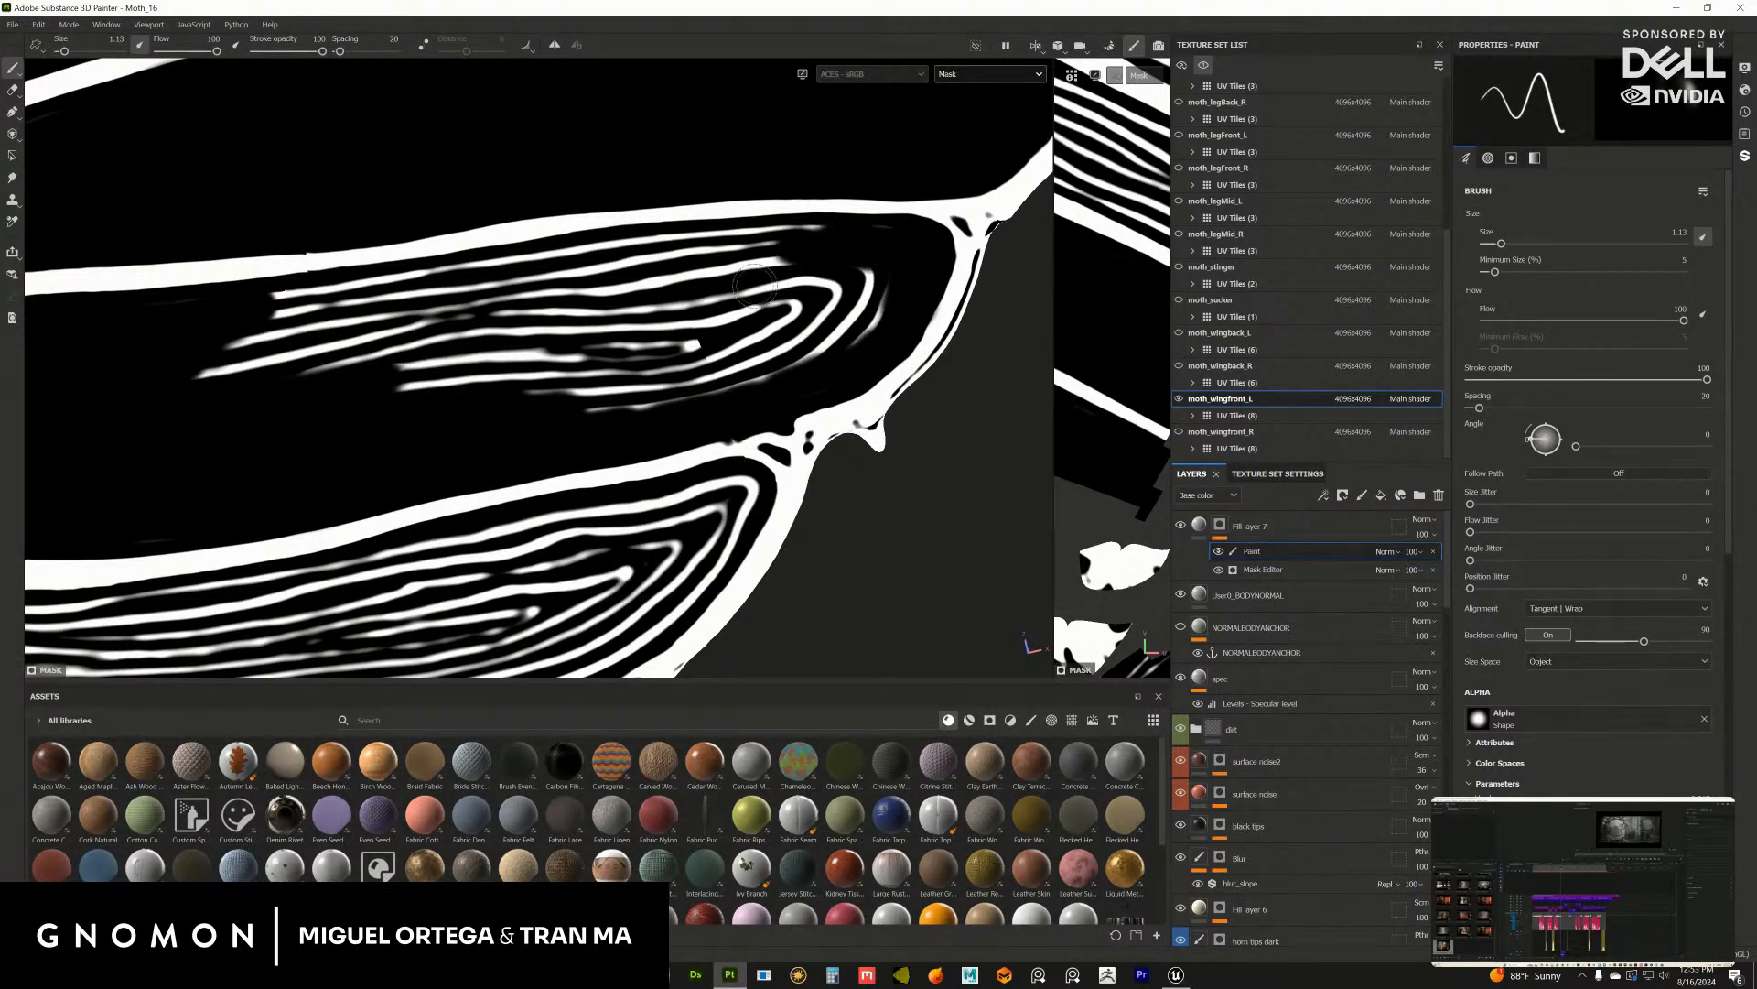
{"action": "middle_click_drag", "start_coordinate": [755, 286], "coordinate": [752, 363], "text": "alt"}
{"action": "mouse_move", "coordinate": [261, 375]}
{"action": "left_mouse_down"}
{"action": "mouse_move", "coordinate": [305, 379]}
{"action": "mouse_move", "coordinate": [165, 452]}
{"action": "mouse_move", "coordinate": [207, 420]}
{"action": "mouse_move", "coordinate": [529, 482]}
{"action": "mouse_move", "coordinate": [714, 462]}
{"action": "mouse_move", "coordinate": [838, 376]}
{"action": "mouse_move", "coordinate": [848, 420]}
{"action": "mouse_move", "coordinate": [586, 410]}
{"action": "mouse_move", "coordinate": [778, 380]}
{"action": "mouse_move", "coordinate": [850, 316]}
{"action": "mouse_move", "coordinate": [553, 340]}
{"action": "mouse_move", "coordinate": [608, 372]}
{"action": "mouse_move", "coordinate": [393, 393]}
{"action": "mouse_move", "coordinate": [411, 372]}
{"action": "left_mouse_up"}
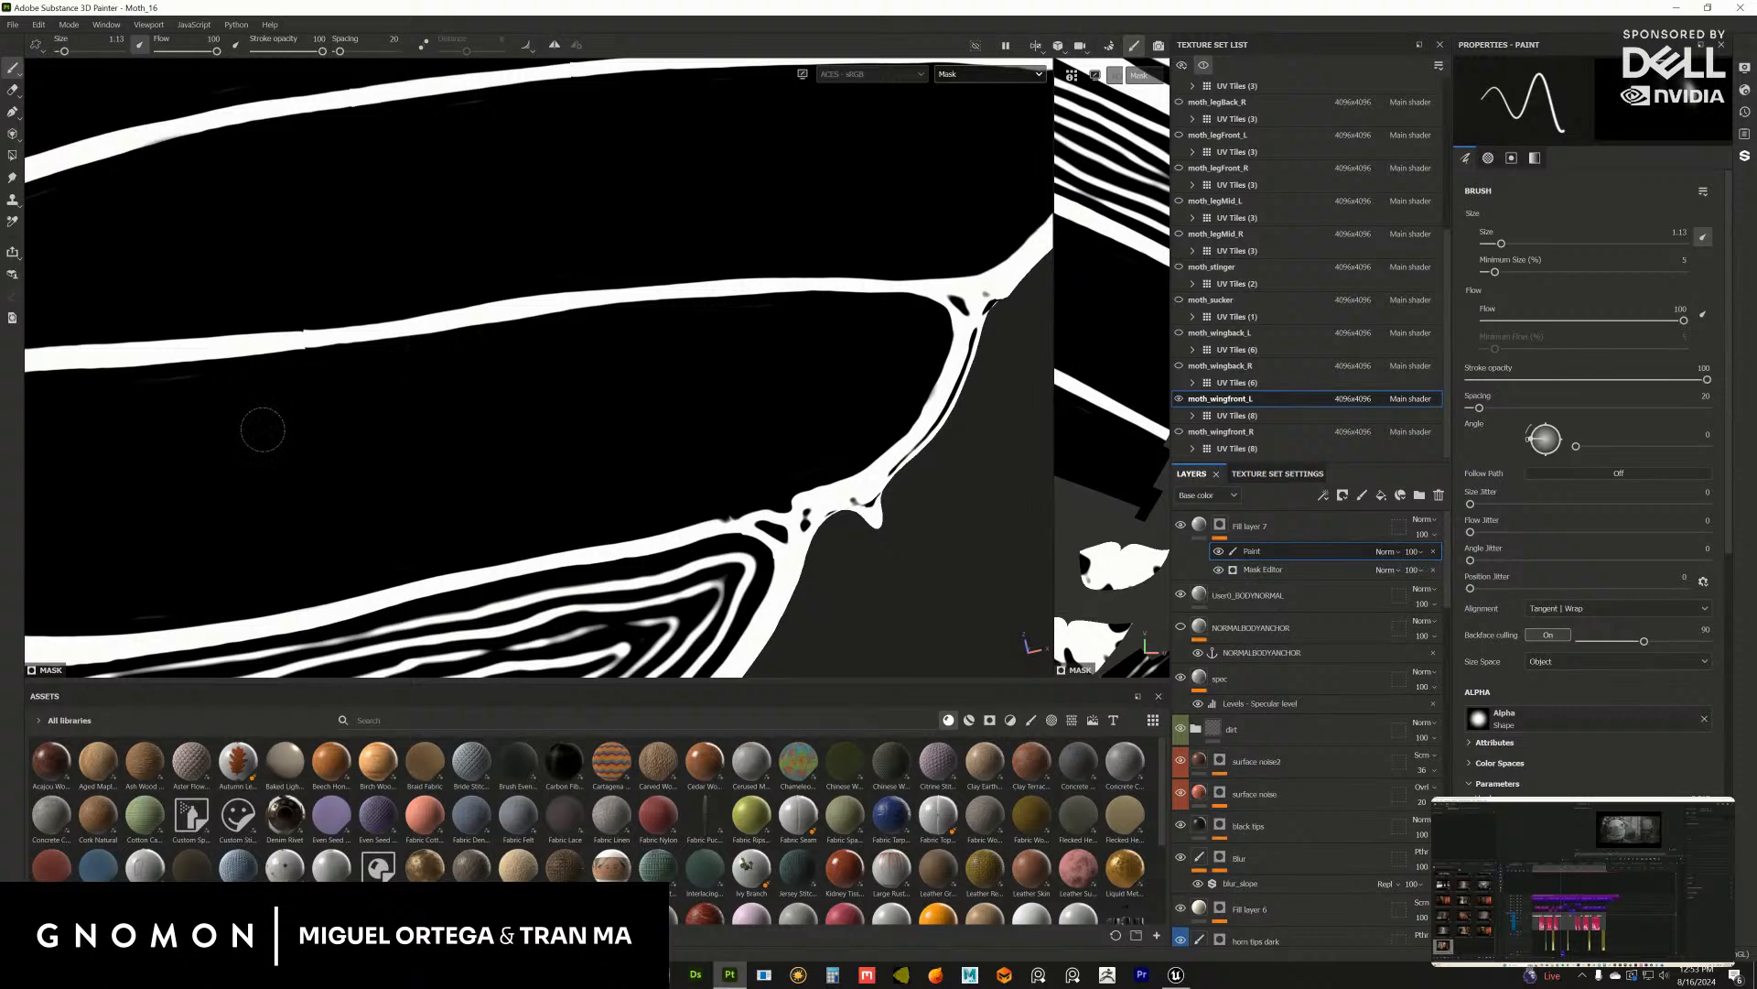
{"action": "right_click_drag", "start_coordinate": [682, 433], "coordinate": [612, 396], "text": "alt"}
{"action": "middle_click_drag", "start_coordinate": [522, 396], "coordinate": [632, 482], "text": "alt"}
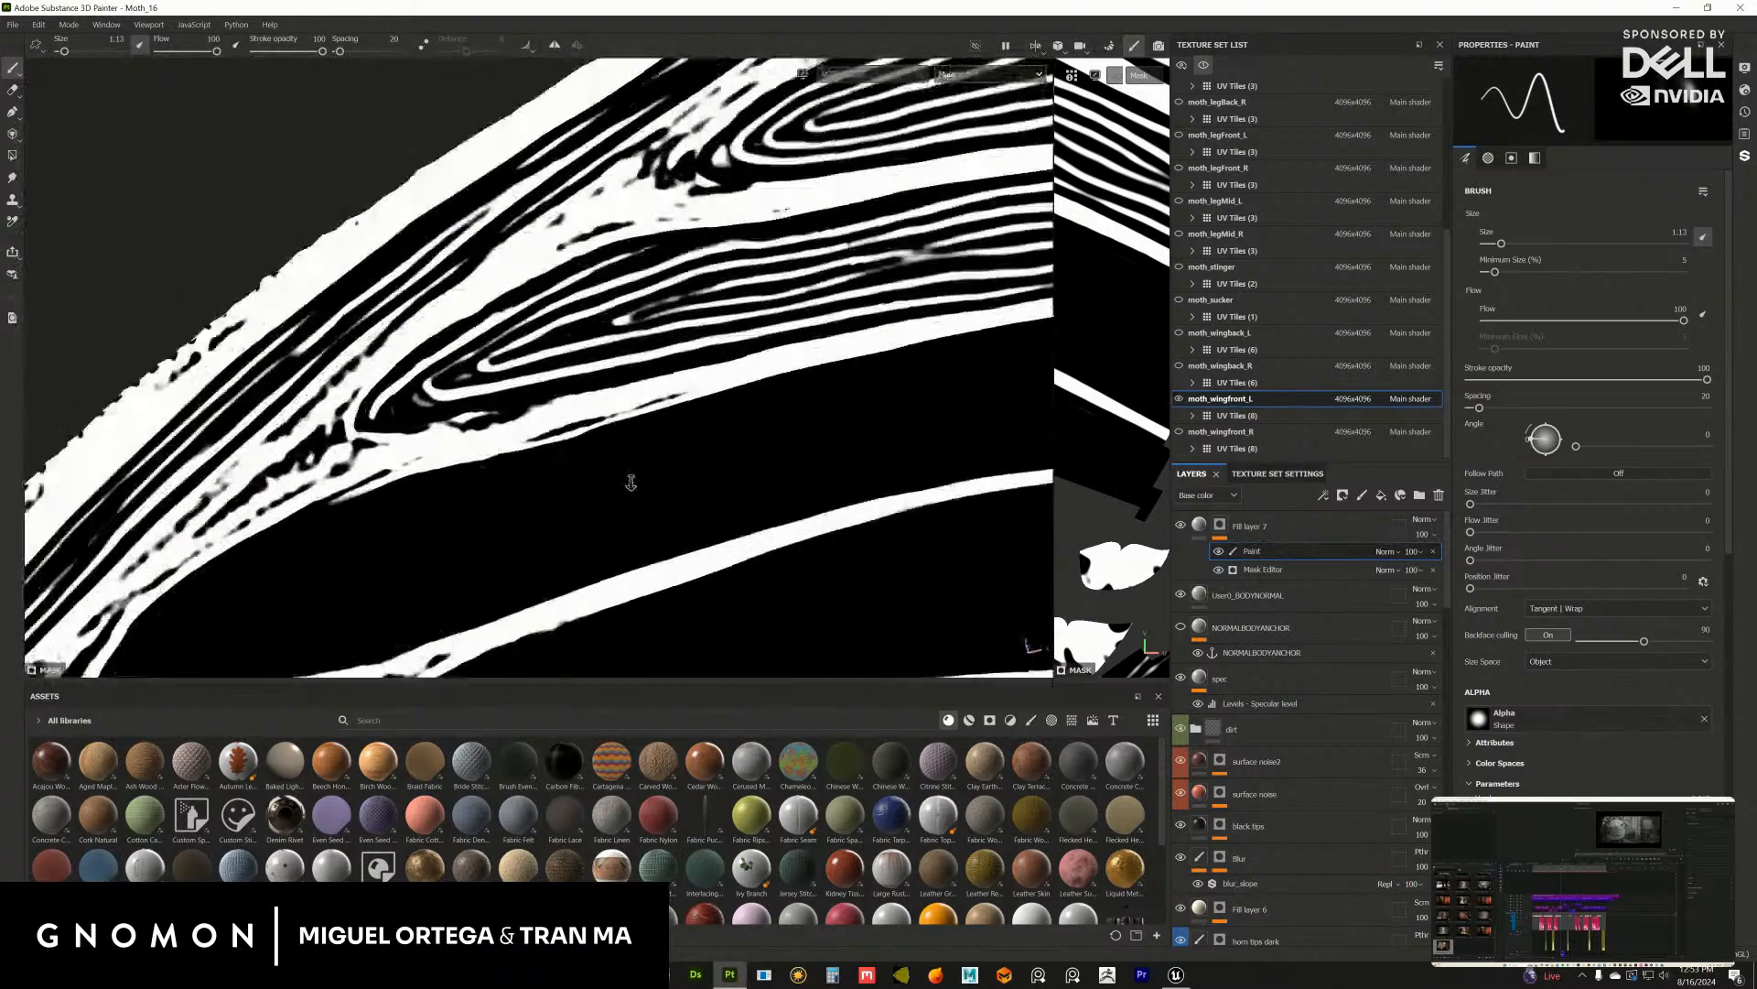
Step: Paint black over the inner ends of the contour lines in the vein cell directly above the cleared area
{"action": "right_click_drag", "start_coordinate": [631, 482], "coordinate": [654, 499], "text": "alt"}
{"action": "mouse_move", "coordinate": [415, 395]}
{"action": "left_mouse_down"}
{"action": "mouse_move", "coordinate": [517, 423]}
{"action": "mouse_move", "coordinate": [582, 340]}
{"action": "mouse_move", "coordinate": [640, 337]}
{"action": "left_mouse_up"}
{"action": "middle_click_drag", "start_coordinate": [640, 337], "coordinate": [321, 435], "text": "alt"}
{"action": "mouse_move", "coordinate": [320, 436]}
{"action": "left_mouse_down"}
{"action": "mouse_move", "coordinate": [416, 437]}
{"action": "mouse_move", "coordinate": [549, 389]}
{"action": "mouse_move", "coordinate": [497, 353]}
{"action": "mouse_move", "coordinate": [385, 362]}
{"action": "mouse_move", "coordinate": [523, 329]}
{"action": "left_mouse_up"}
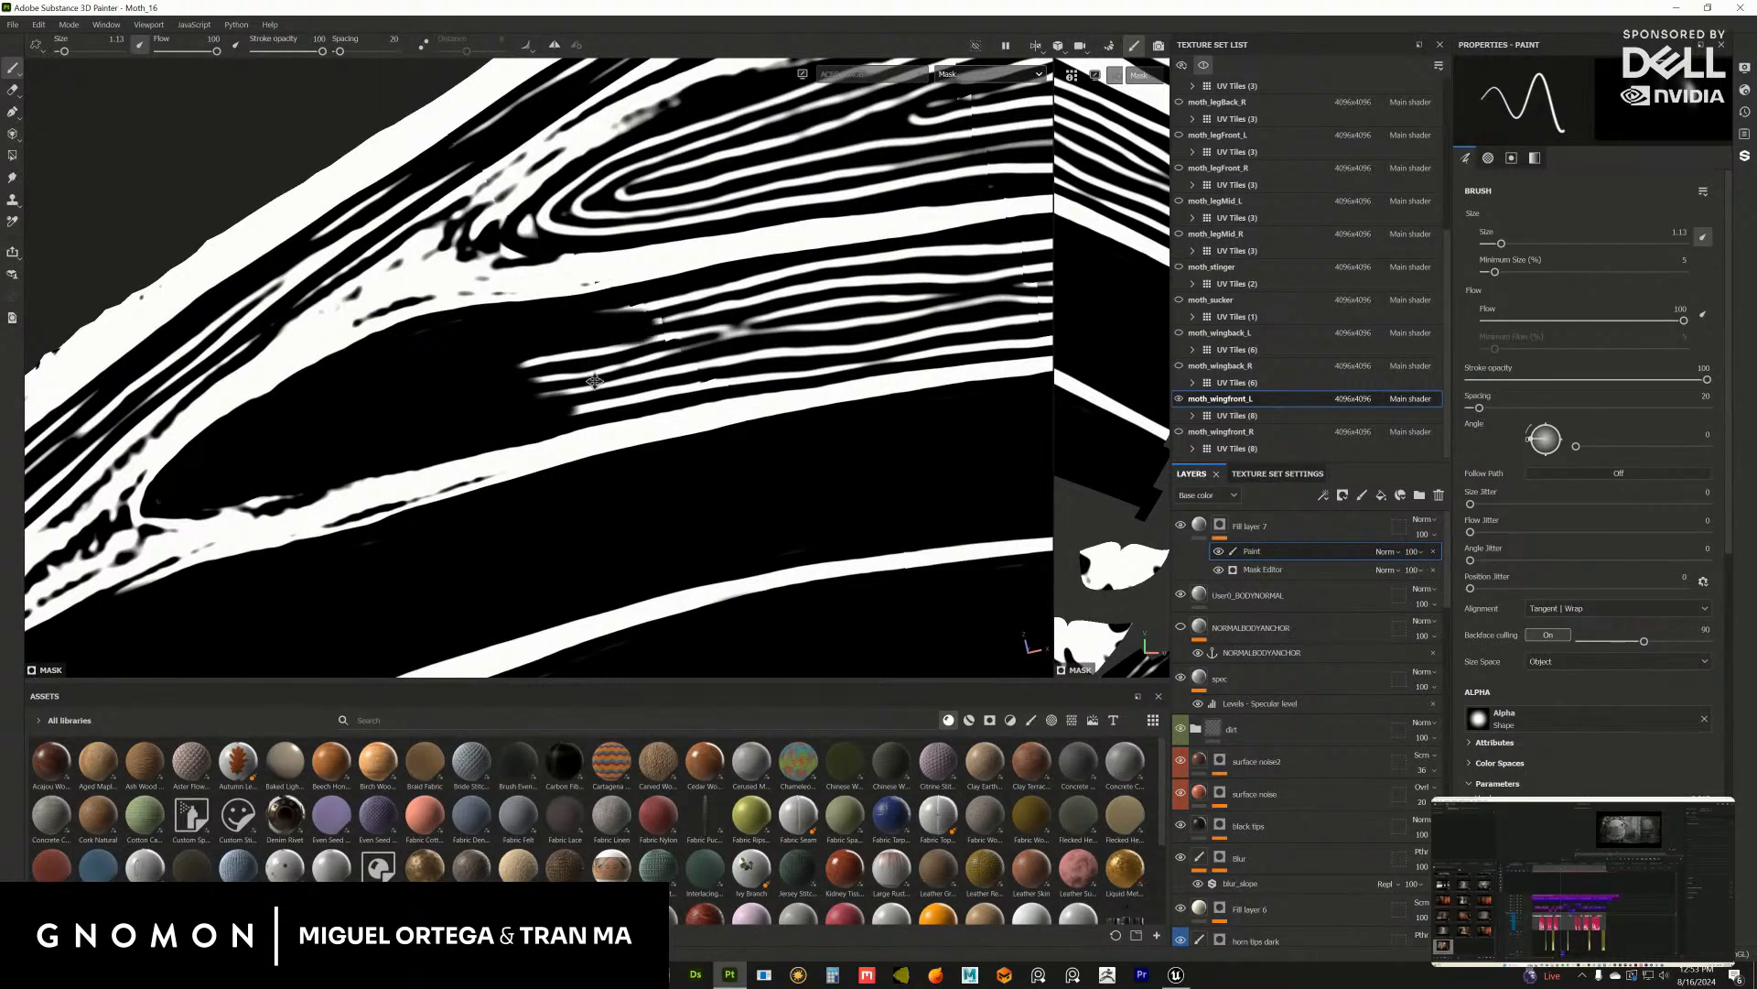
{"action": "middle_click_drag", "start_coordinate": [594, 381], "coordinate": [510, 376], "text": "alt"}
{"action": "mouse_move", "coordinate": [527, 339]}
{"action": "left_mouse_down"}
{"action": "mouse_move", "coordinate": [361, 412]}
{"action": "mouse_move", "coordinate": [471, 385]}
{"action": "mouse_move", "coordinate": [314, 432]}
{"action": "mouse_move", "coordinate": [581, 400]}
{"action": "mouse_move", "coordinate": [525, 345]}
{"action": "left_mouse_up"}
{"action": "middle_click_drag", "start_coordinate": [526, 345], "coordinate": [412, 393]}
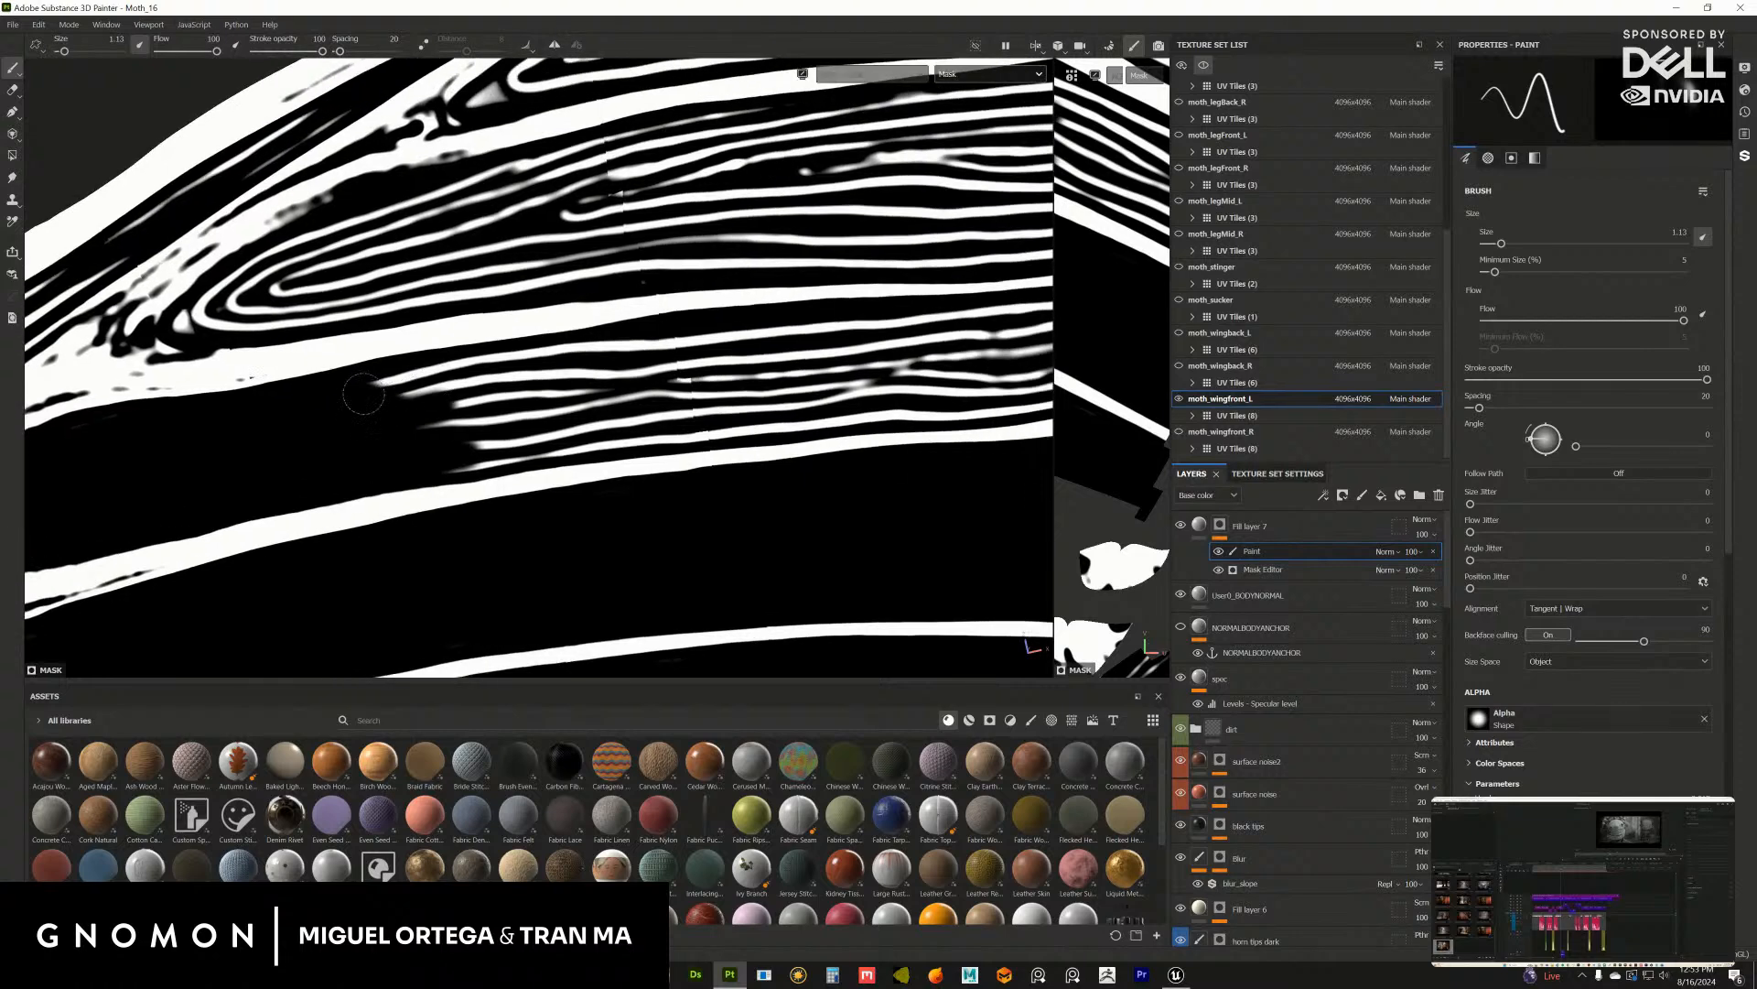
Step: Paint out the contour lines through the middle of this cell, working outward along its upper vein
{"action": "left_click_drag", "start_coordinate": [412, 394], "coordinate": [652, 353]}
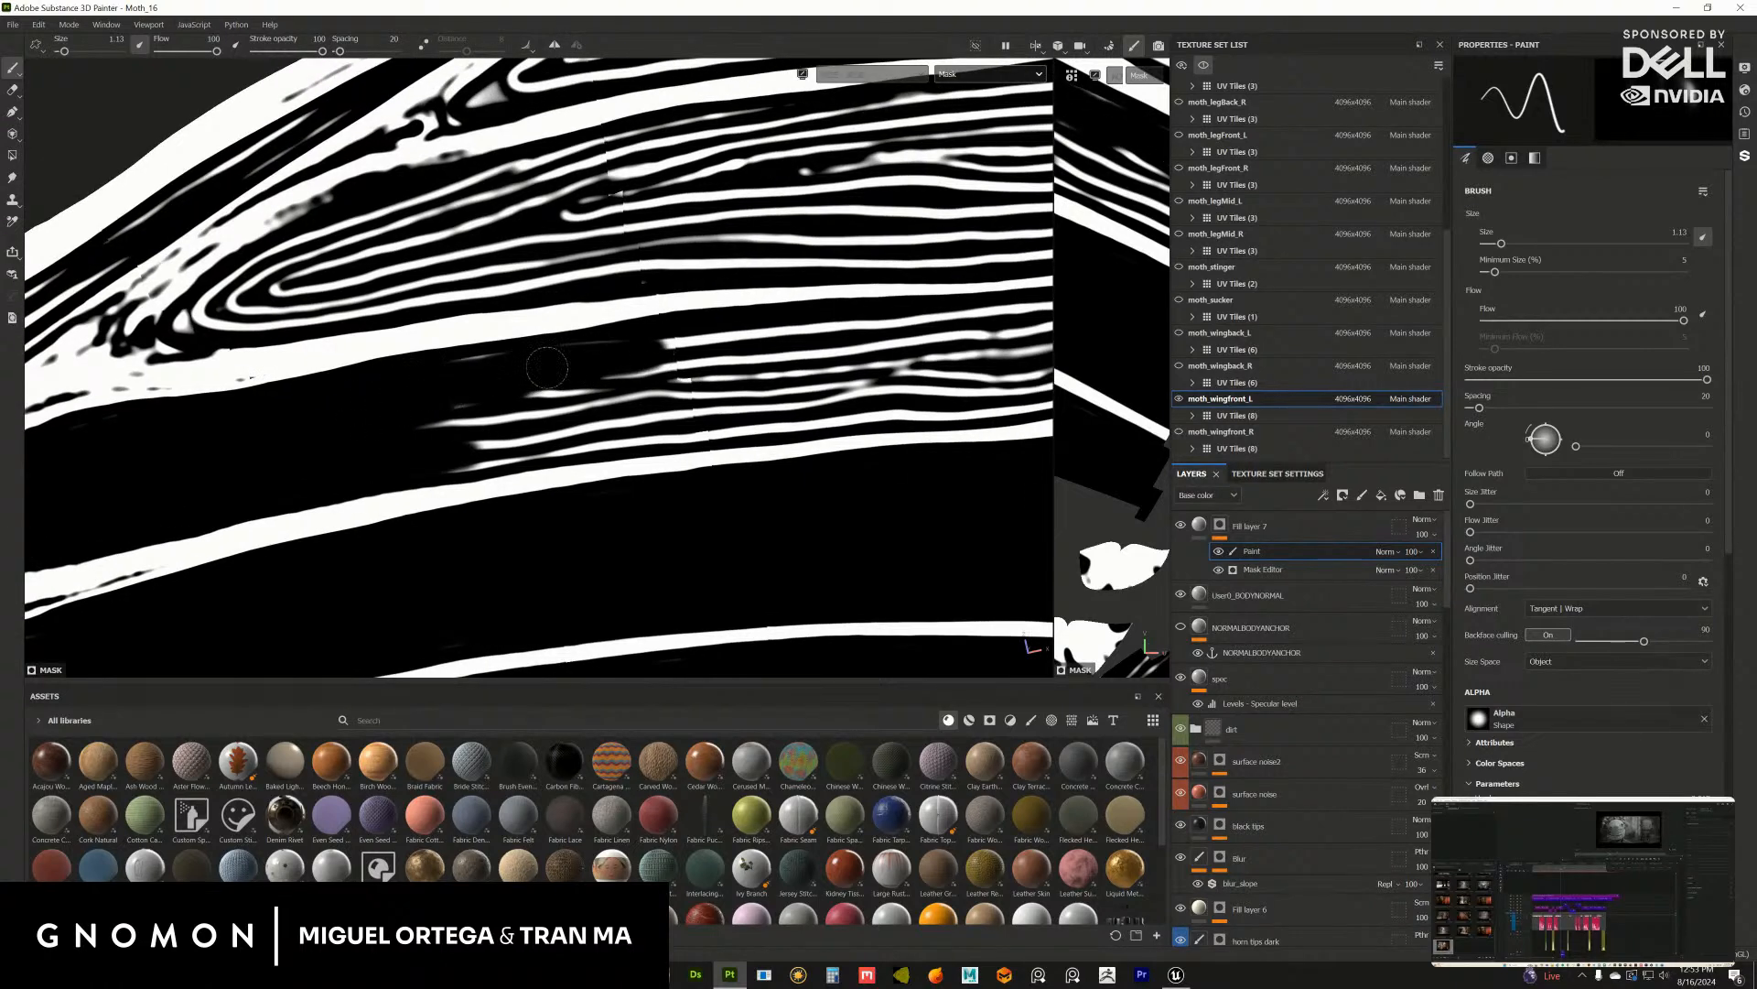
{"action": "mouse_move", "coordinate": [548, 368]}
{"action": "middle_mouse_down"}
{"action": "mouse_move", "coordinate": [499, 334]}
{"action": "mouse_move", "coordinate": [549, 322]}
{"action": "middle_mouse_up"}
{"action": "left_click_drag", "start_coordinate": [549, 322], "coordinate": [645, 305]}
{"action": "middle_click_drag", "start_coordinate": [645, 305], "coordinate": [512, 348]}
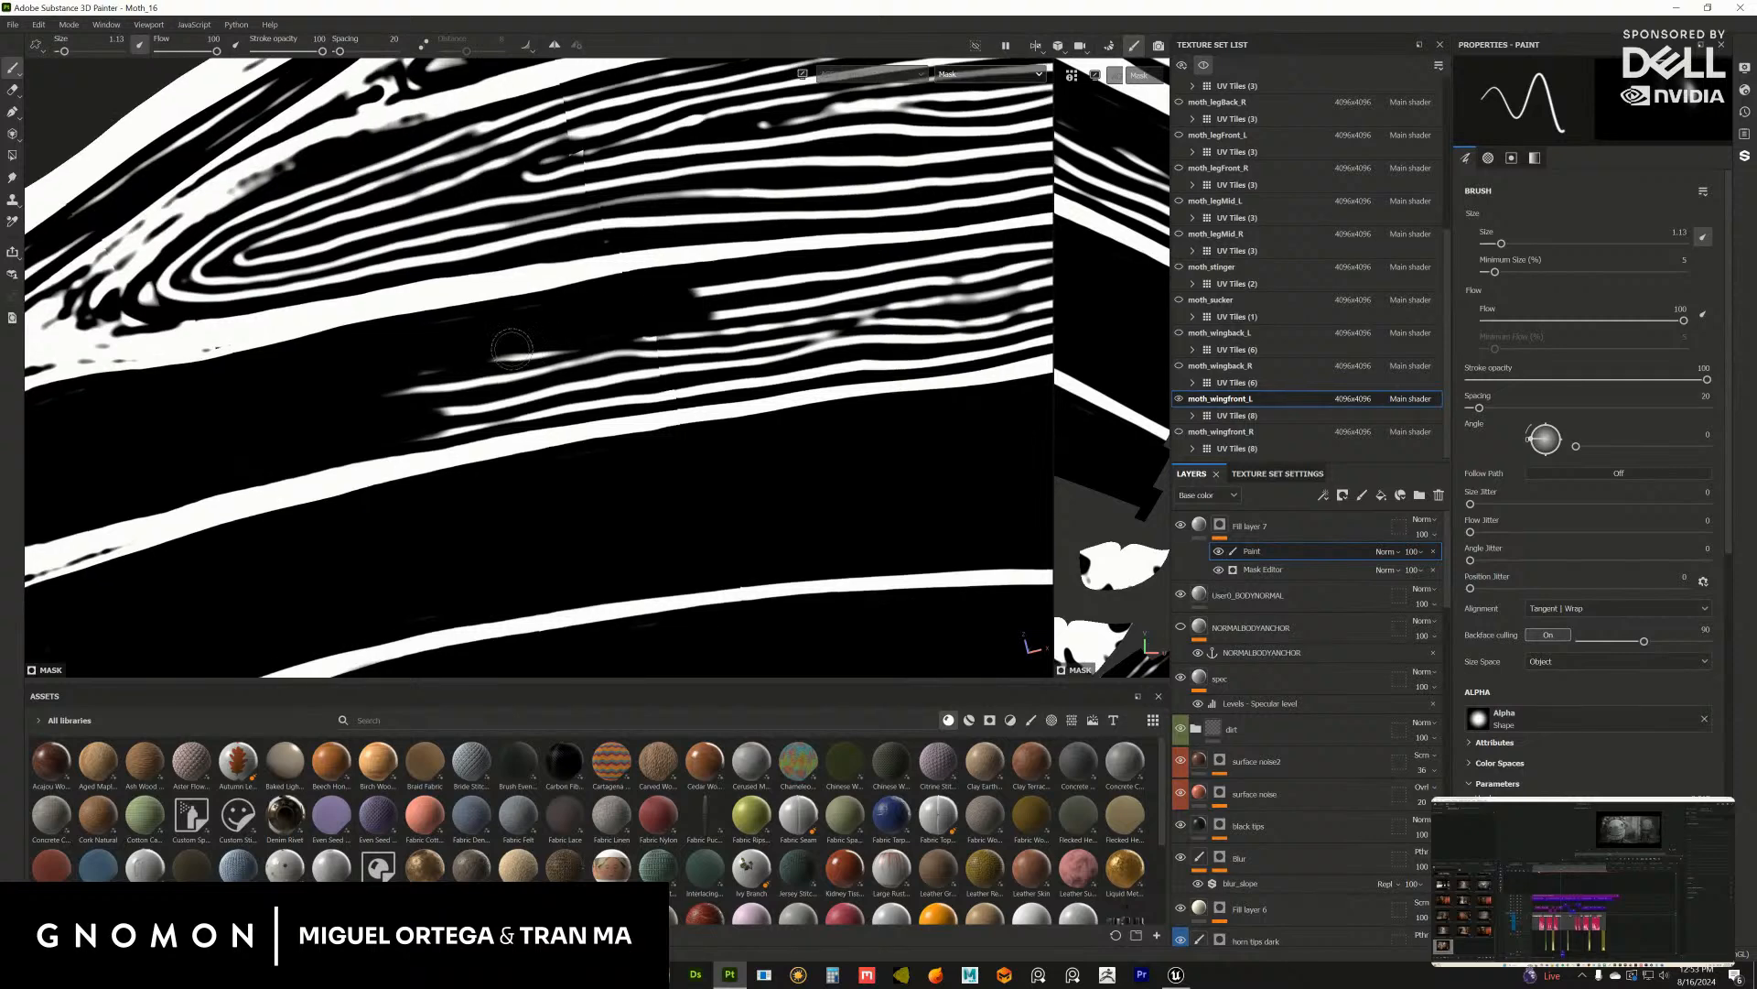
{"action": "mouse_move", "coordinate": [512, 348]}
{"action": "left_mouse_down"}
{"action": "mouse_move", "coordinate": [462, 341]}
{"action": "mouse_move", "coordinate": [531, 362]}
{"action": "mouse_move", "coordinate": [435, 426]}
{"action": "left_mouse_up"}
{"action": "mouse_move", "coordinate": [538, 395]}
{"action": "left_mouse_down"}
{"action": "mouse_move", "coordinate": [632, 384]}
{"action": "mouse_move", "coordinate": [640, 364]}
{"action": "mouse_move", "coordinate": [616, 349]}
{"action": "mouse_move", "coordinate": [598, 370]}
{"action": "left_mouse_up"}
{"action": "middle_click_drag", "start_coordinate": [598, 370], "coordinate": [412, 354]}
Step: Clear the cell's remaining contour lines out to the wing's rim, keeping the bordering veins white
{"action": "scroll", "coordinate": [475, 338], "scroll_direction": "down", "scroll_amount": 3}
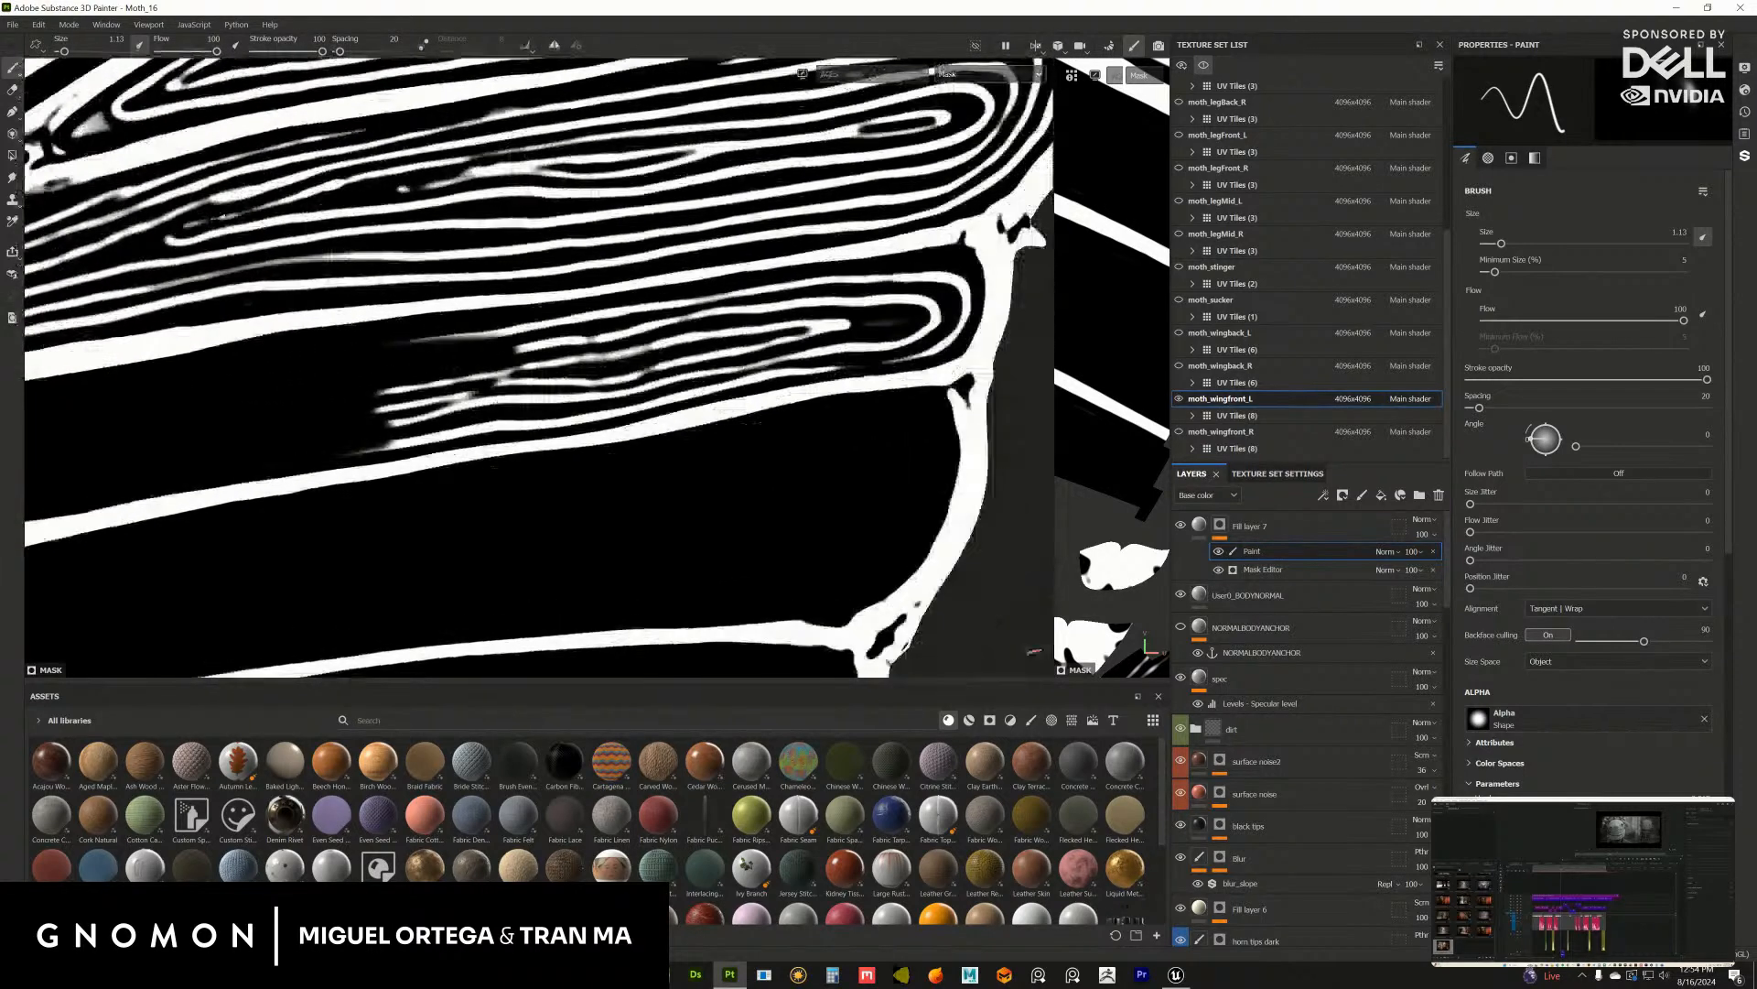
{"action": "mouse_move", "coordinate": [426, 398]}
{"action": "left_mouse_down"}
{"action": "mouse_move", "coordinate": [320, 426]}
{"action": "mouse_move", "coordinate": [364, 439]}
{"action": "mouse_move", "coordinate": [604, 404]}
{"action": "mouse_move", "coordinate": [681, 362]}
{"action": "left_mouse_up"}
{"action": "middle_click_drag", "start_coordinate": [511, 359], "coordinate": [396, 375]}
{"action": "mouse_move", "coordinate": [395, 375]}
{"action": "left_mouse_down"}
{"action": "mouse_move", "coordinate": [333, 366]}
{"action": "mouse_move", "coordinate": [316, 392]}
{"action": "mouse_move", "coordinate": [357, 404]}
{"action": "mouse_move", "coordinate": [453, 348]}
{"action": "mouse_move", "coordinate": [576, 343]}
{"action": "mouse_move", "coordinate": [722, 303]}
{"action": "mouse_move", "coordinate": [833, 357]}
{"action": "mouse_move", "coordinate": [653, 370]}
{"action": "mouse_move", "coordinate": [524, 410]}
{"action": "mouse_move", "coordinate": [761, 362]}
{"action": "left_mouse_up"}
{"action": "mouse_move", "coordinate": [569, 342]}
{"action": "left_mouse_down", "text": "alt"}
{"action": "mouse_move", "coordinate": [652, 197]}
{"action": "mouse_move", "coordinate": [559, 377]}
{"action": "mouse_move", "coordinate": [247, 215]}
{"action": "mouse_move", "coordinate": [302, 256]}
{"action": "mouse_move", "coordinate": [457, 240]}
{"action": "mouse_move", "coordinate": [448, 221]}
{"action": "mouse_move", "coordinate": [961, 435]}
{"action": "left_mouse_up", "text": "alt"}
{"action": "mouse_move", "coordinate": [916, 421]}
{"action": "left_mouse_down", "text": "alt"}
{"action": "mouse_move", "coordinate": [700, 322]}
{"action": "mouse_move", "coordinate": [906, 416]}
{"action": "left_mouse_up", "text": "alt"}
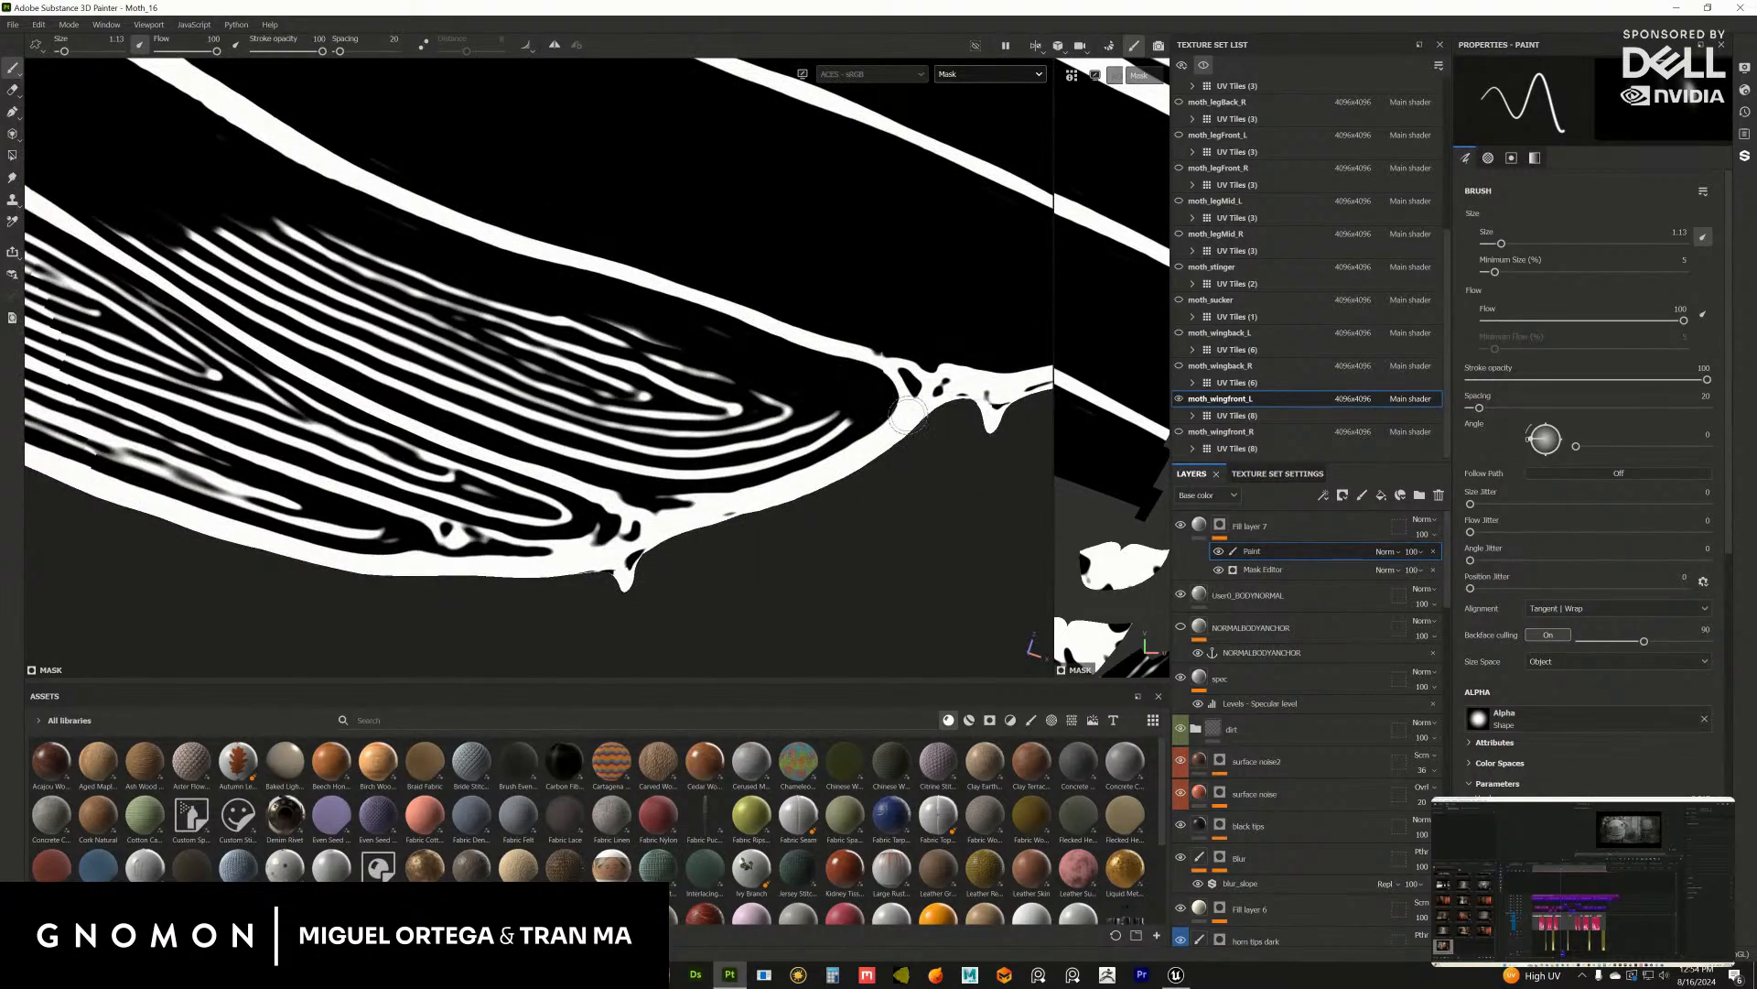
Step: Switch to the Unreal Engine desert scene and select the flying moth's moth_attack_BP actor
{"action": "left_click", "coordinate": [1675, 8]}
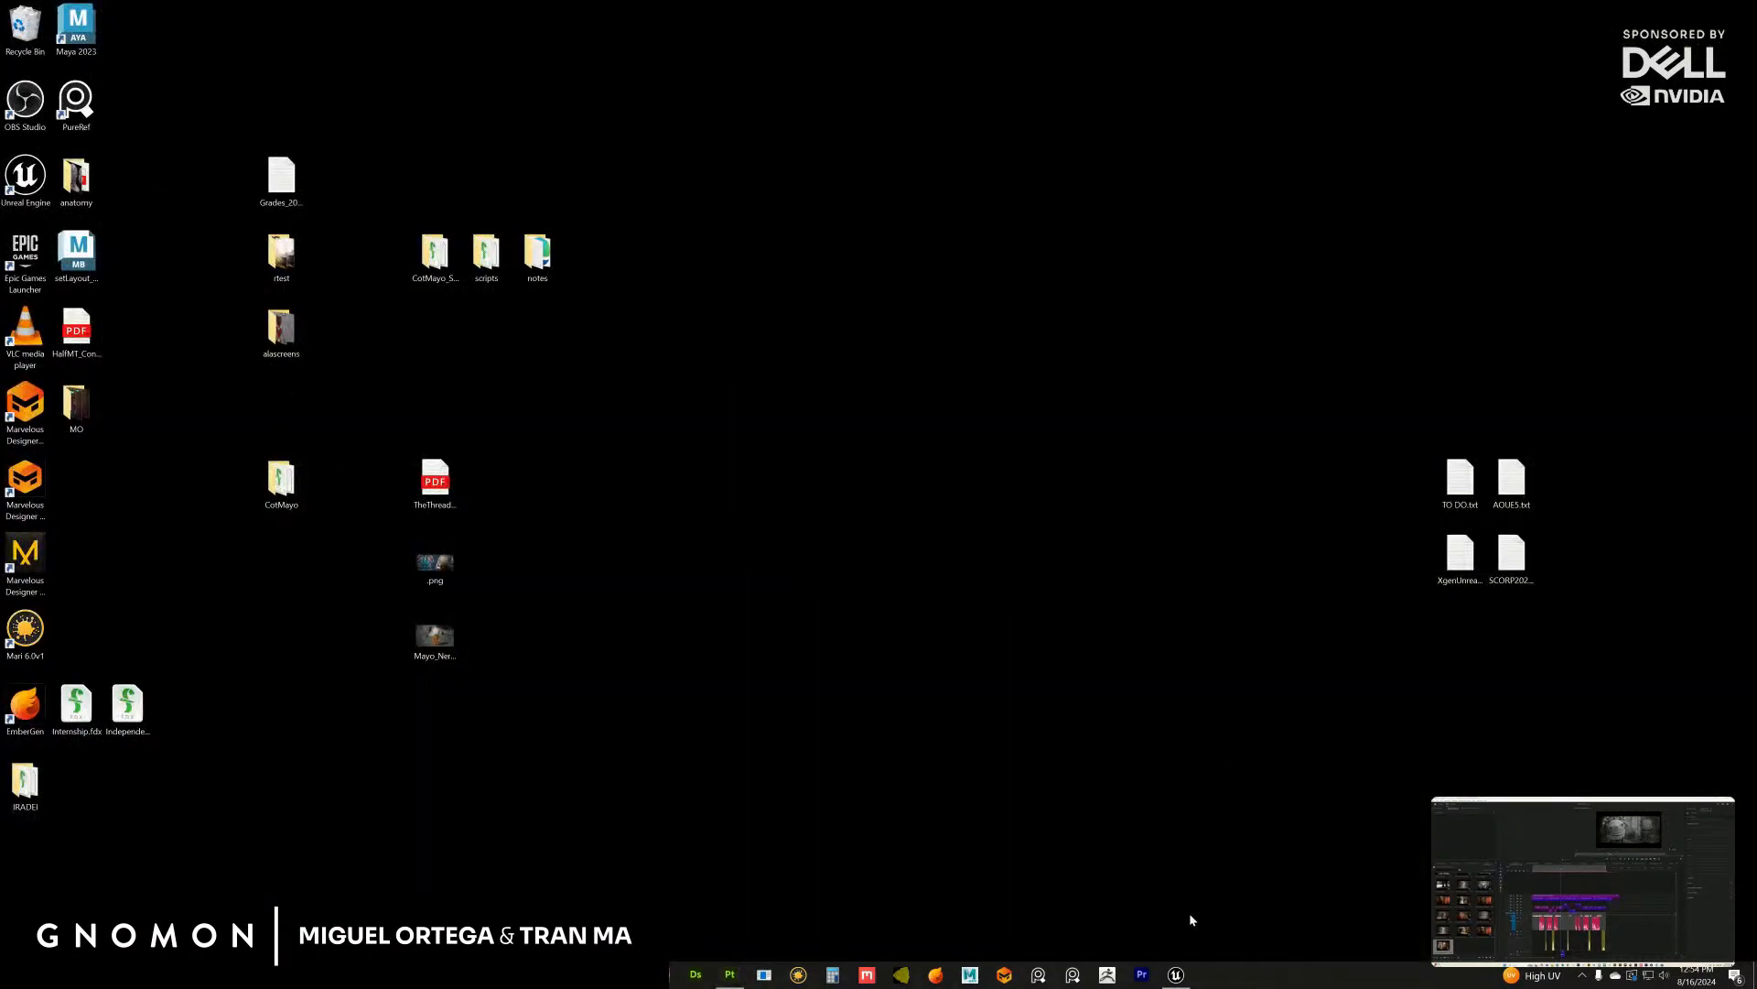
{"action": "left_click", "coordinate": [1174, 975]}
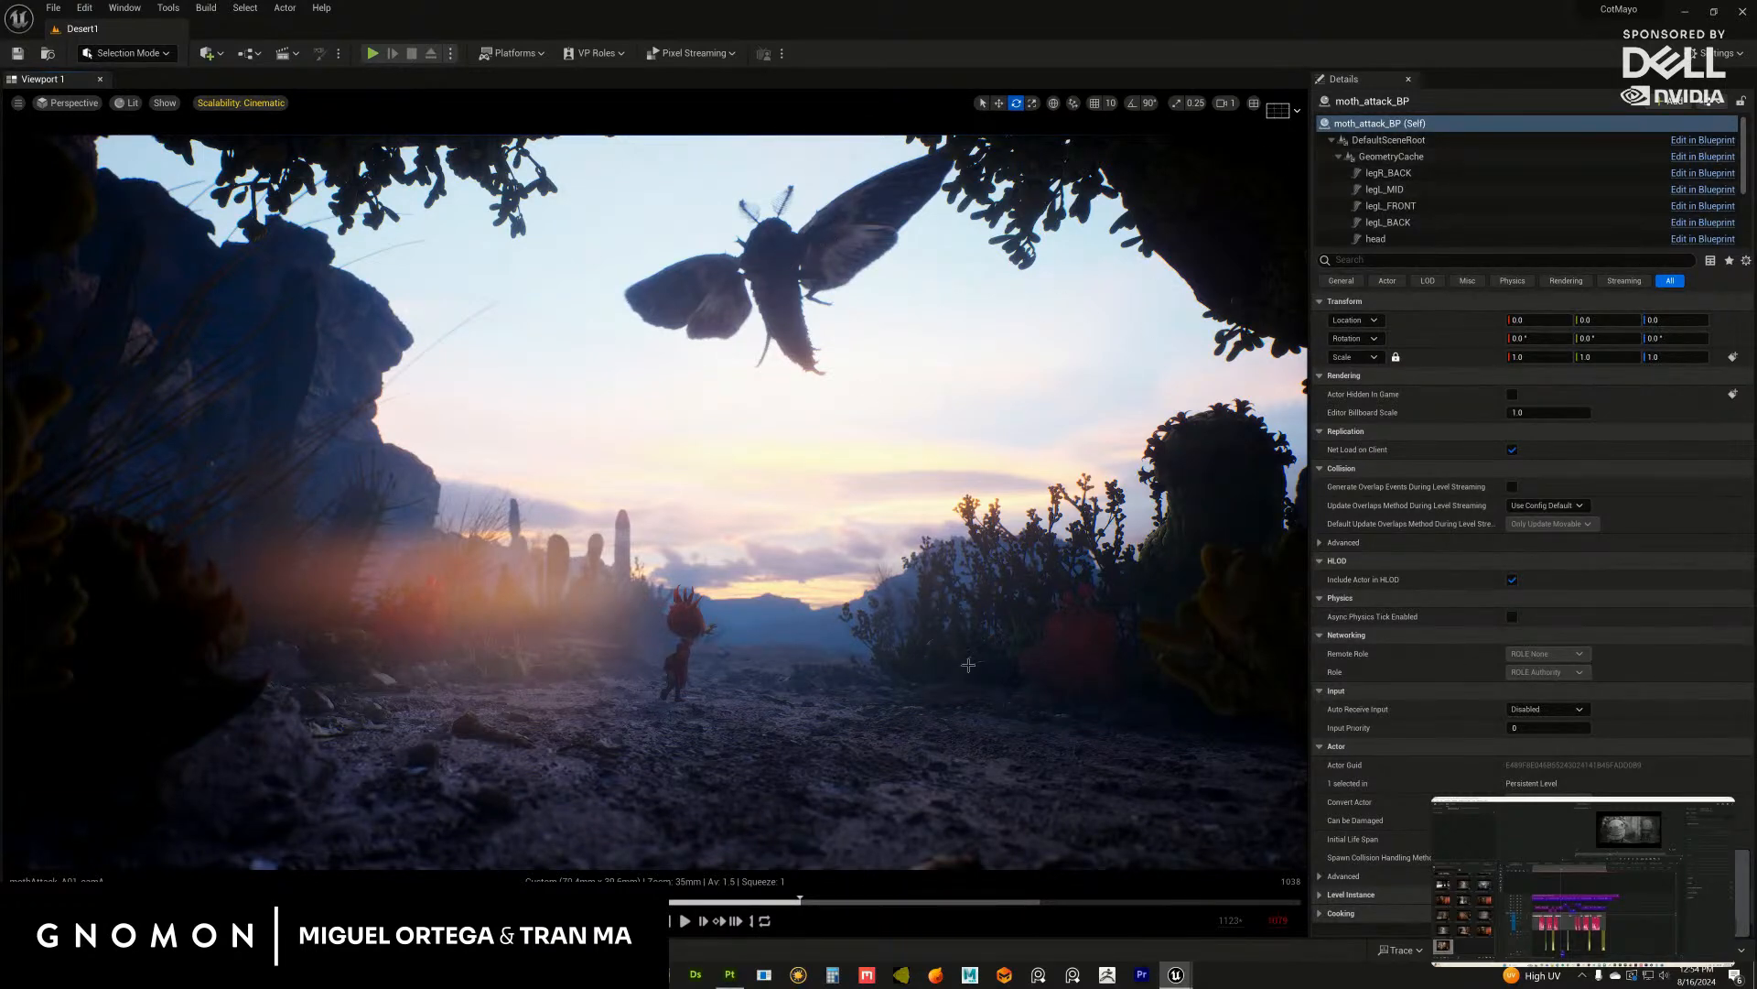
{"action": "left_click", "coordinate": [1038, 773]}
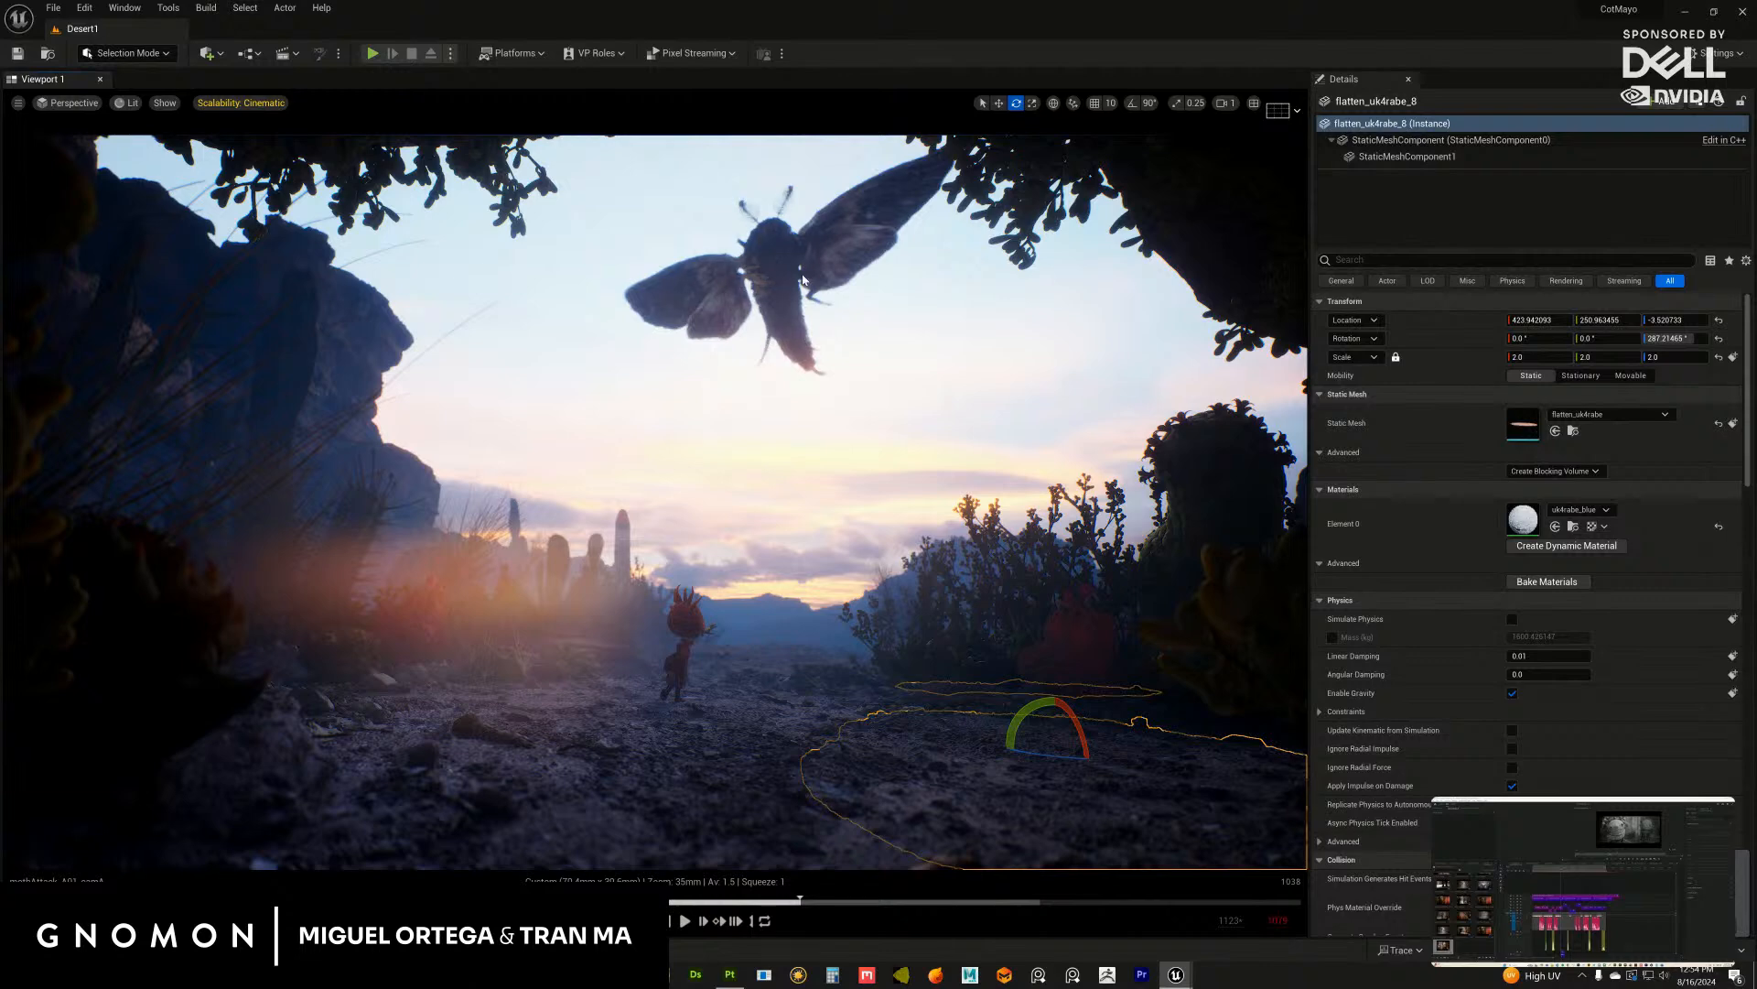
{"action": "left_click", "coordinate": [787, 264]}
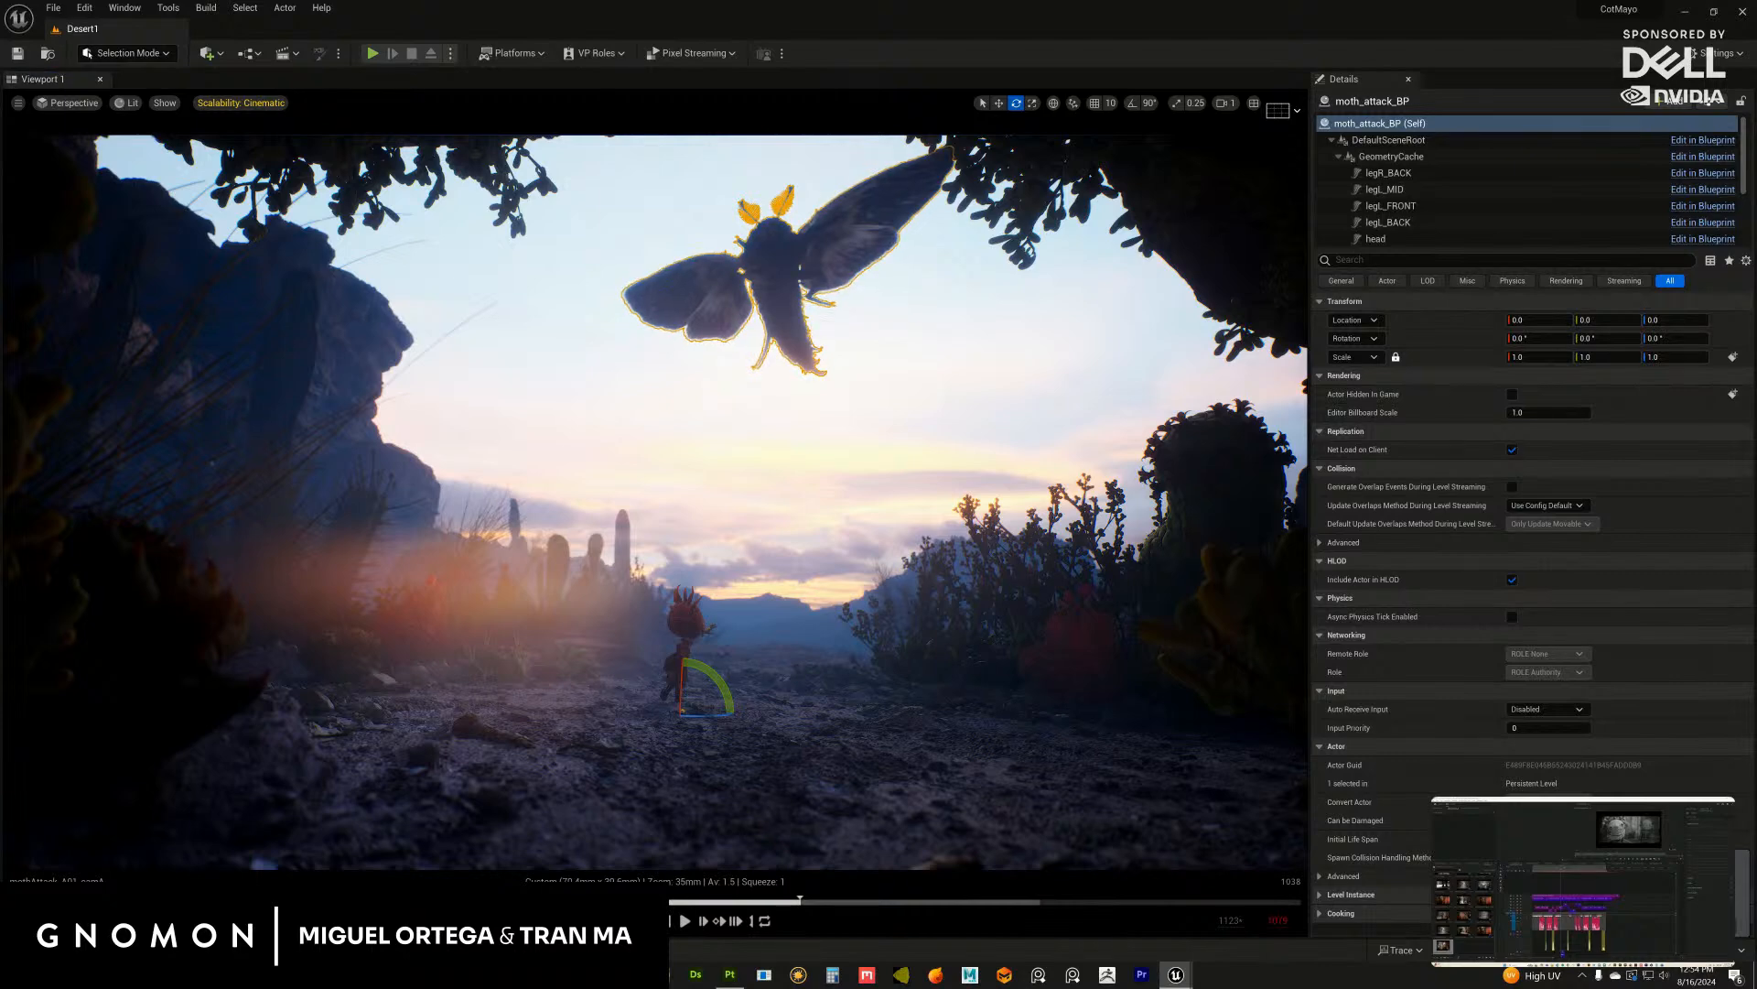
Step: Hide the moth blueprint actor, bring back the hidden moth, and select the moth_attack geometry cache
{"action": "key", "text": "h"}
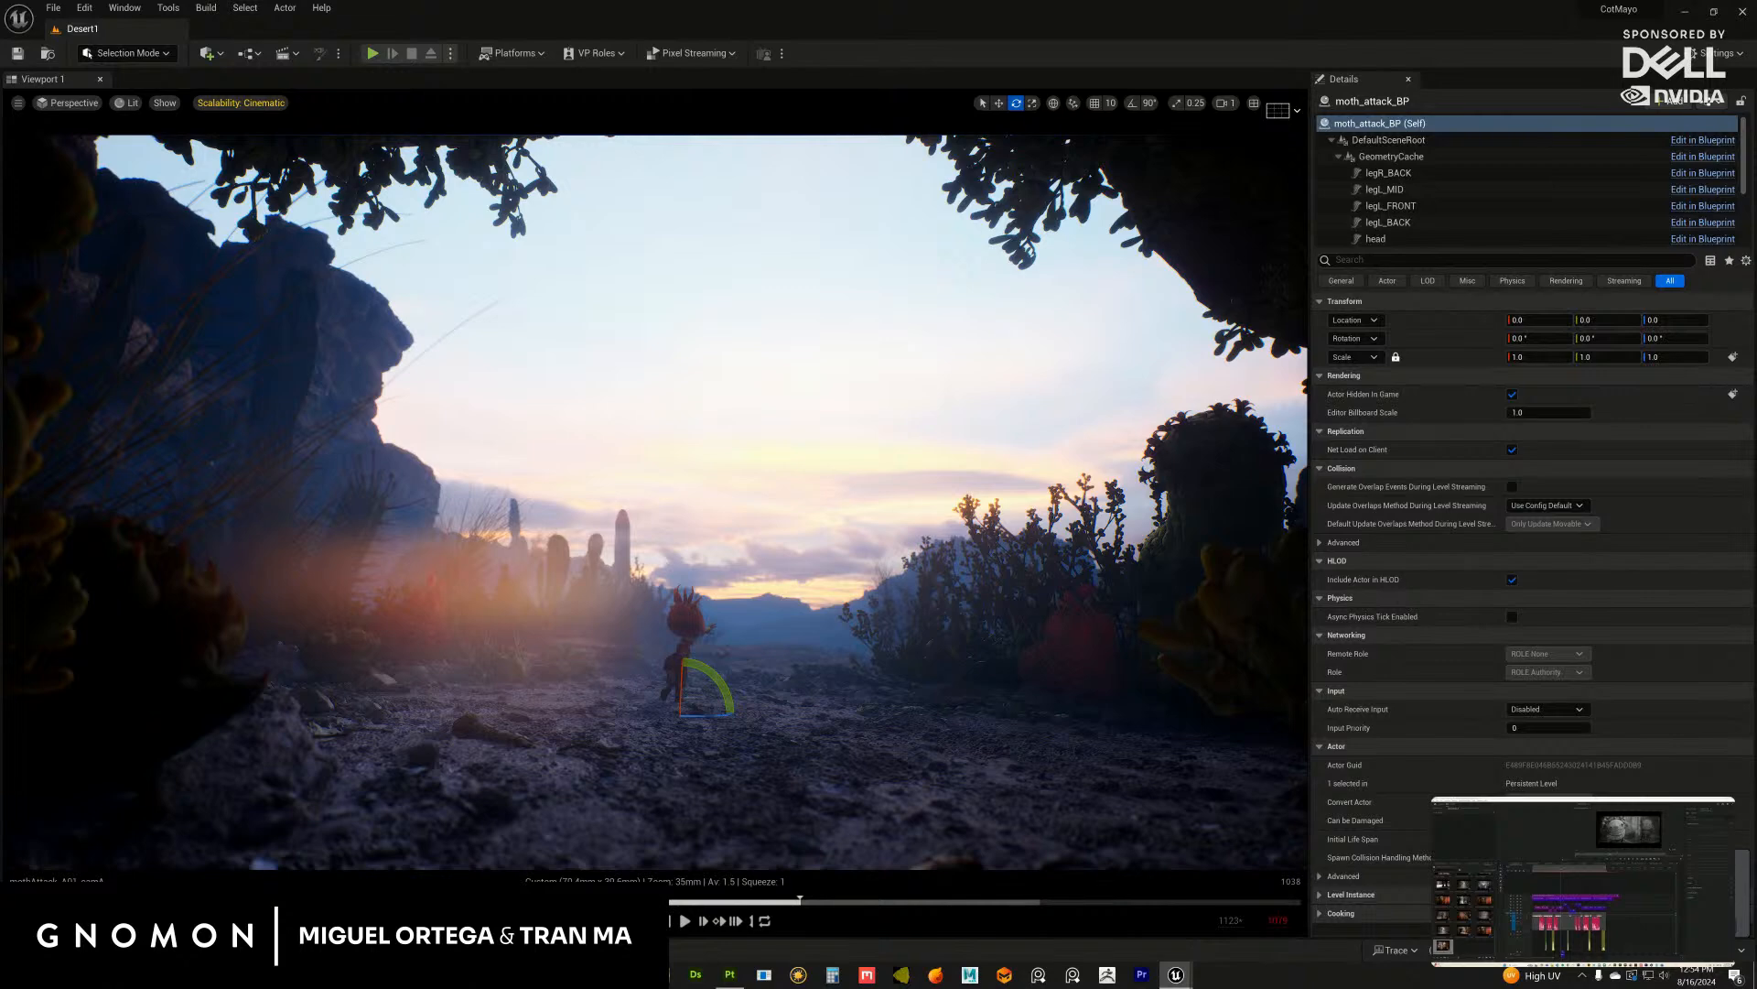
{"action": "key", "text": "ctrl+h"}
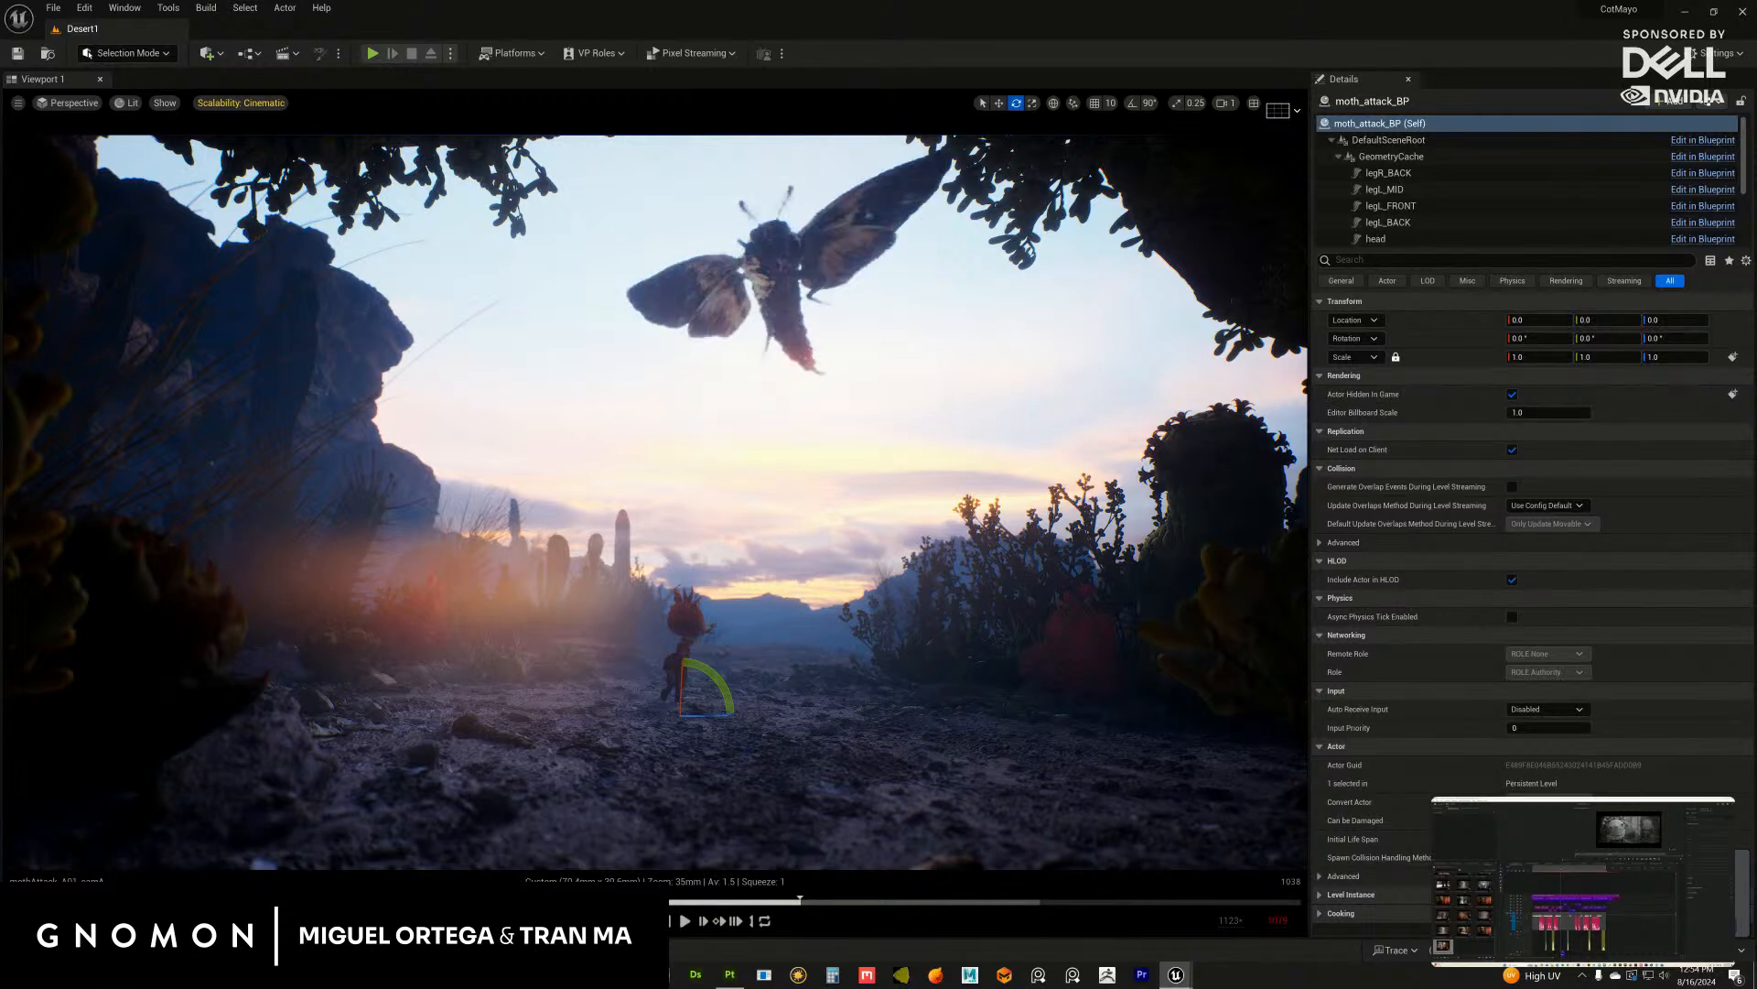
{"action": "left_click", "coordinate": [805, 285]}
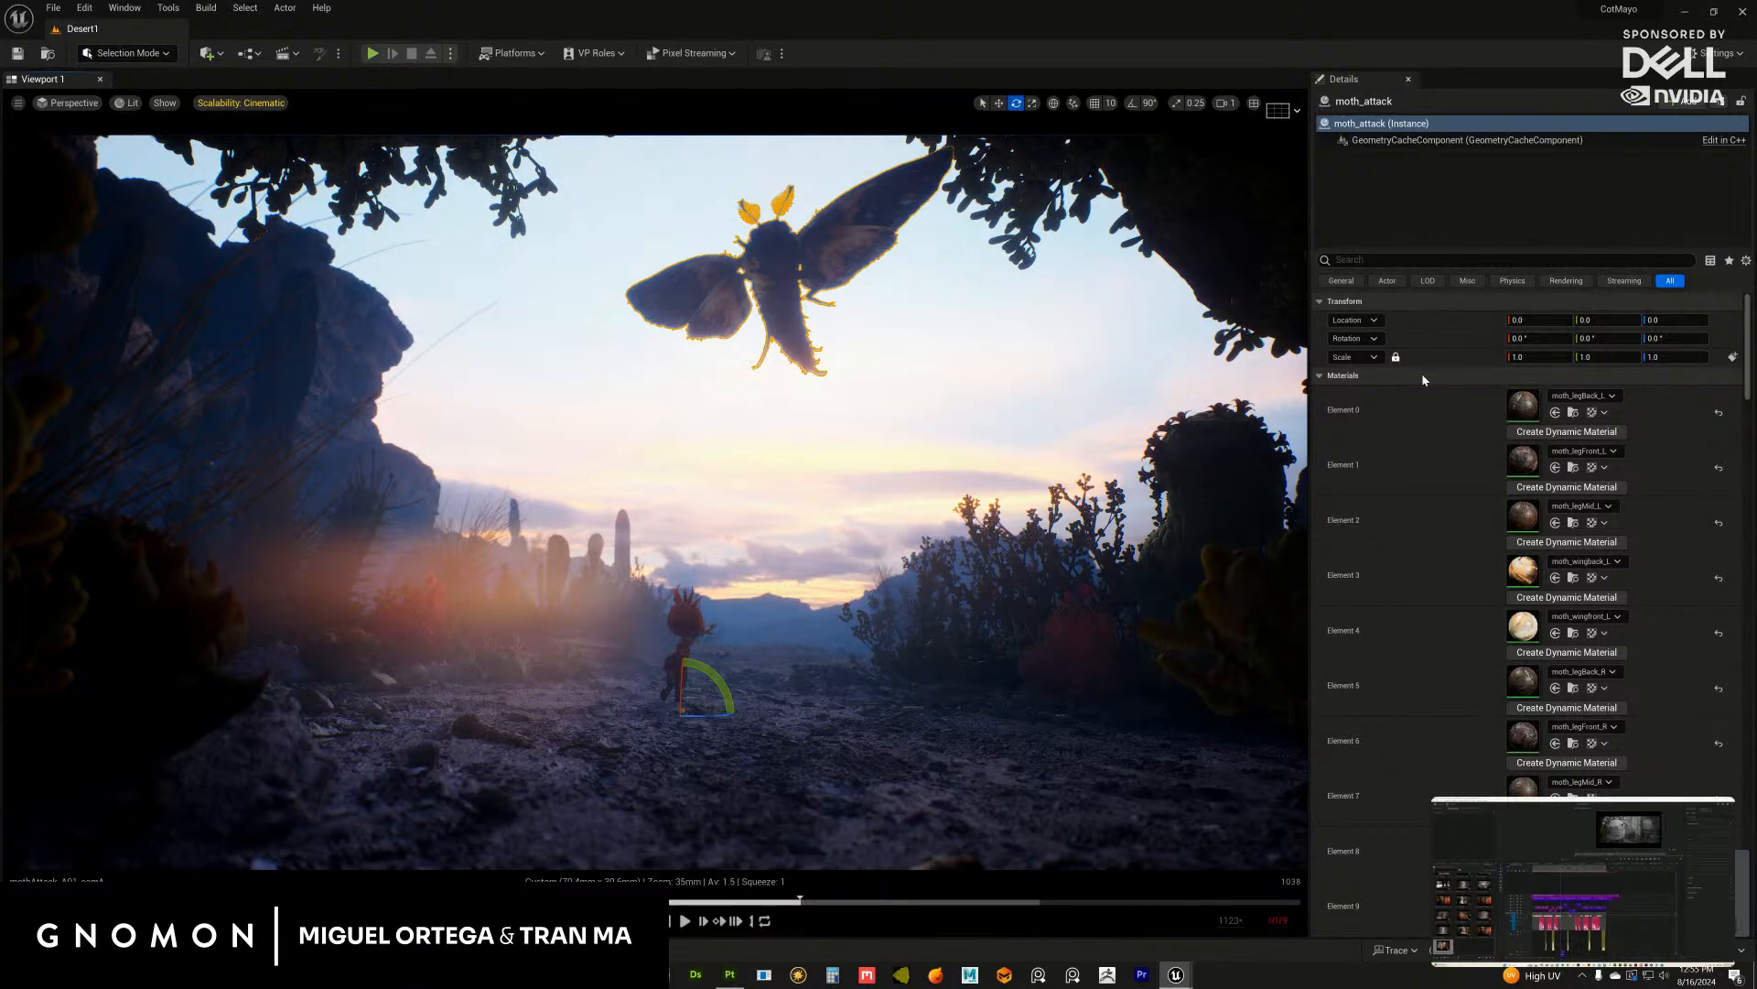
Step: Look through the material elements assigned to the moth_attack geometry cache
{"action": "left_click_drag", "start_coordinate": [1748, 357], "coordinate": [1753, 424]}
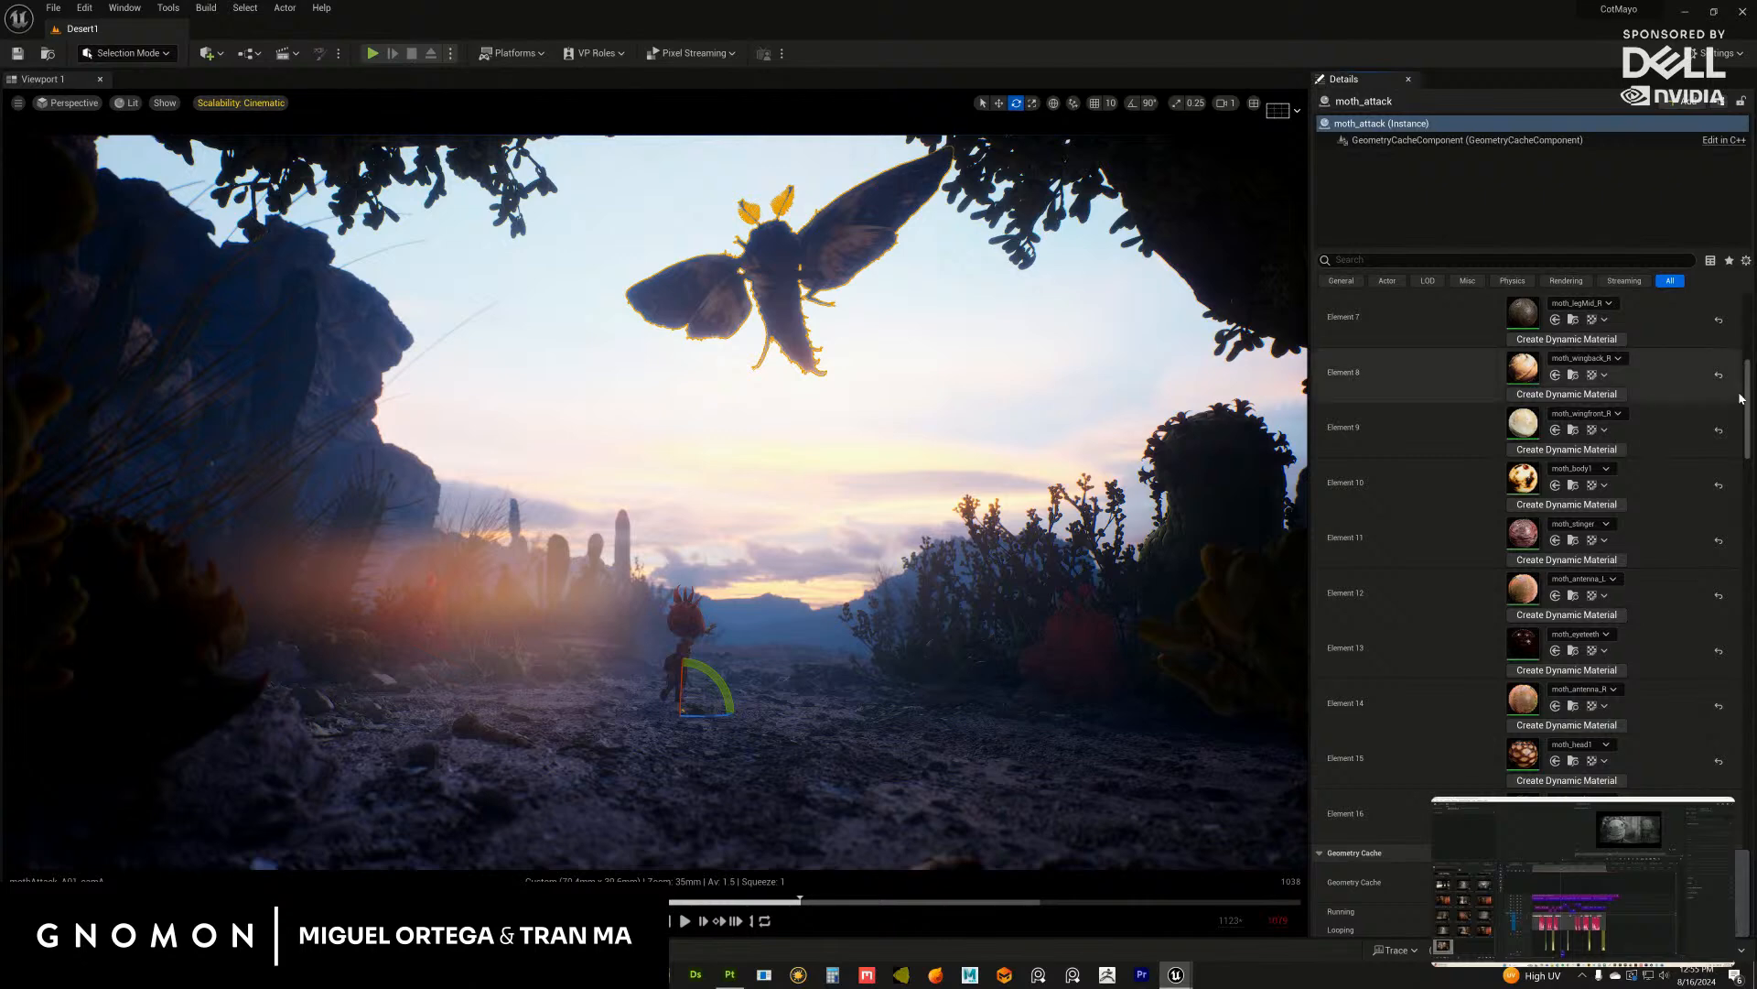
{"action": "mouse_move", "coordinate": [1746, 389]}
{"action": "left_mouse_down"}
{"action": "mouse_move", "coordinate": [1745, 340]}
{"action": "mouse_move", "coordinate": [1745, 434]}
{"action": "mouse_move", "coordinate": [1742, 365]}
{"action": "left_mouse_up"}
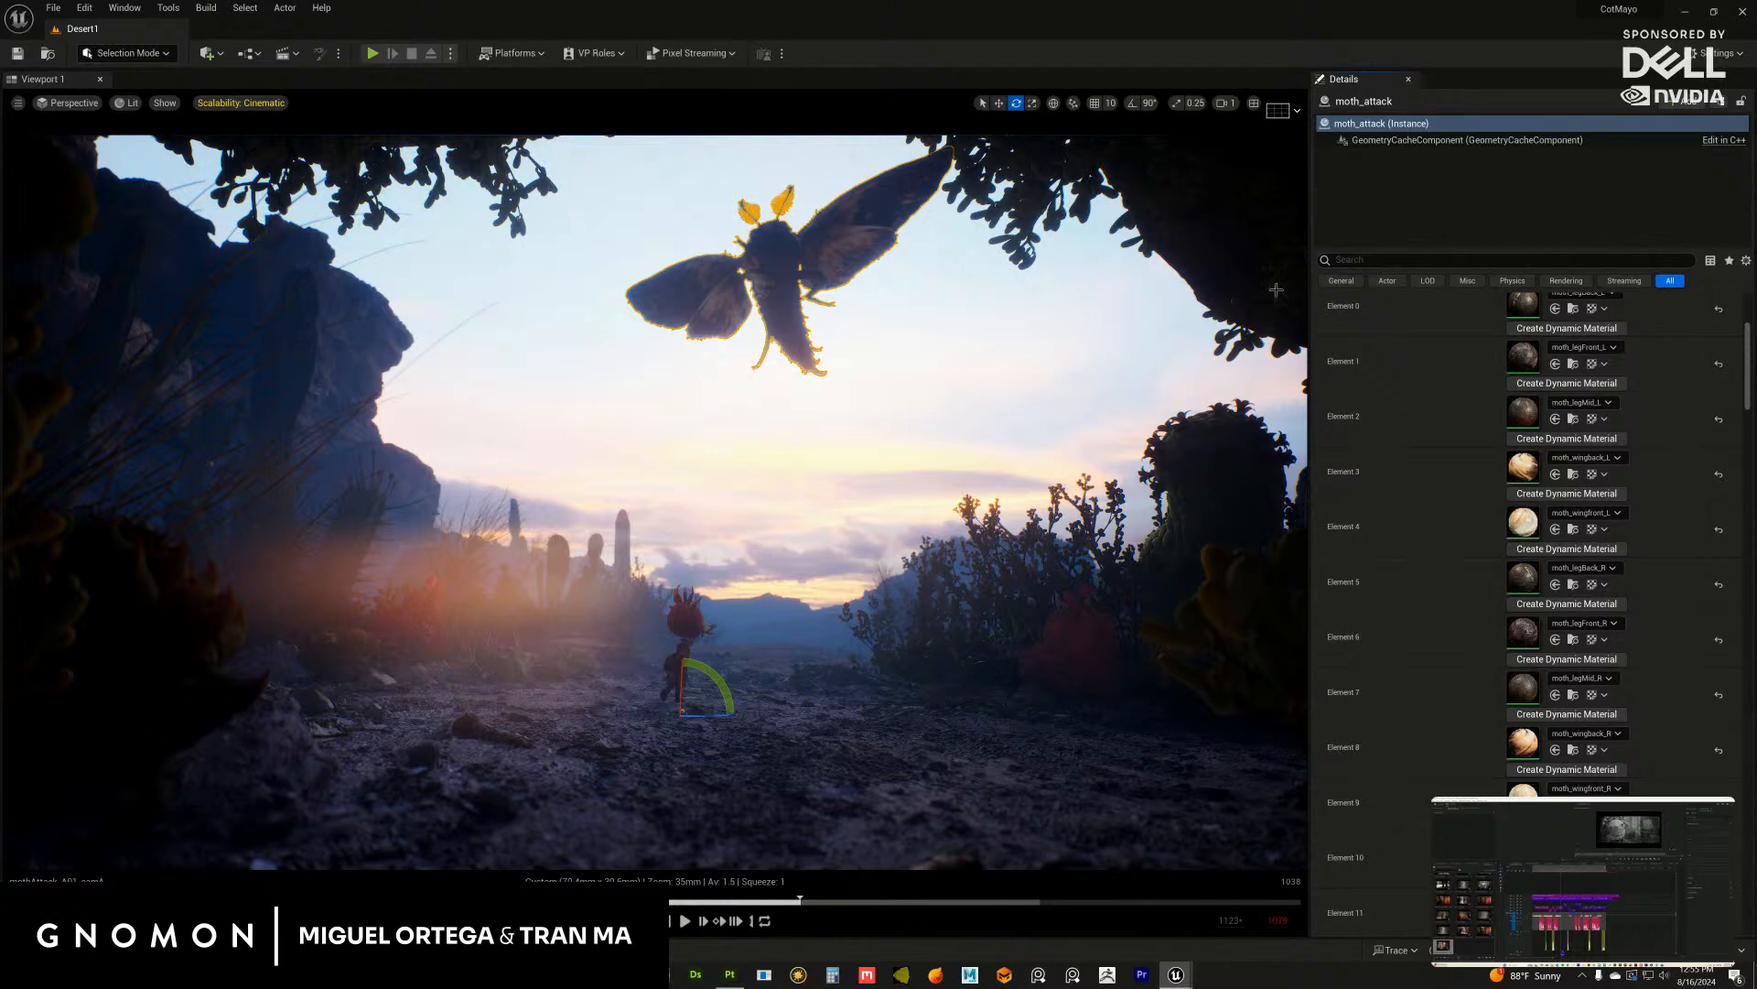
{"action": "scroll", "coordinate": [1464, 421], "scroll_direction": "up", "scroll_amount": 2}
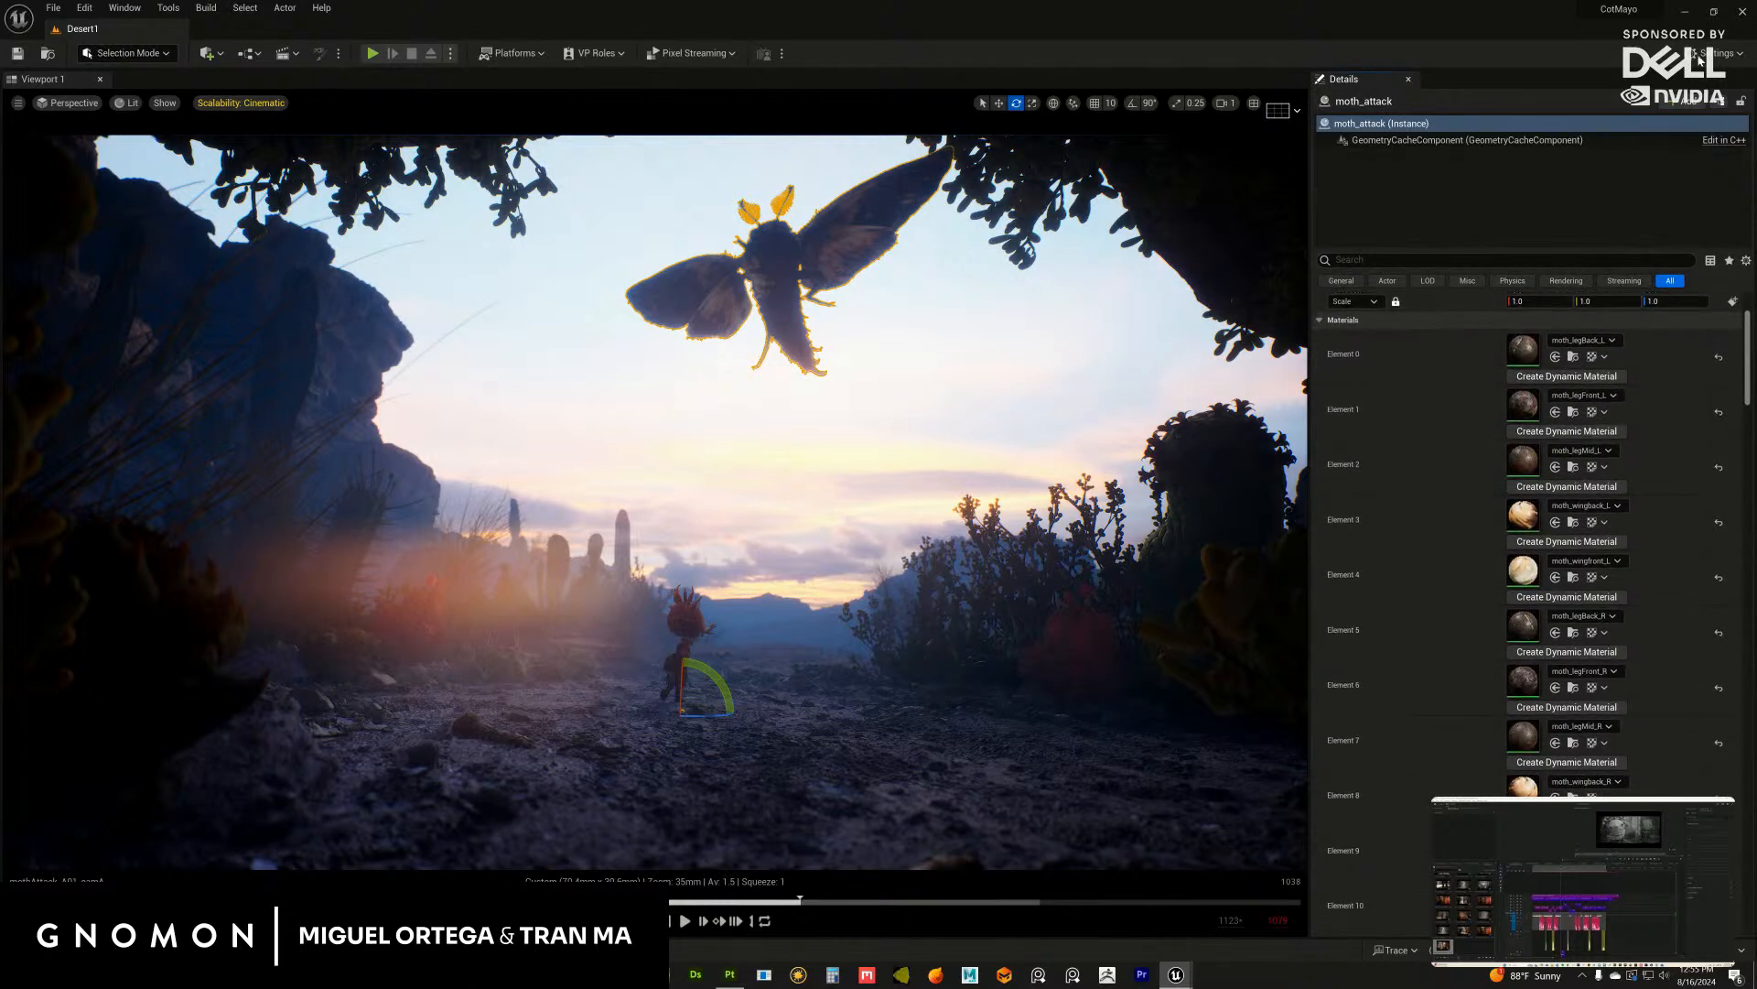
Step: Switch to Substance 3D Painter and paint out the fine ridge lines near the moth_wingfront_L wing's edge in the top fill layer's mask
{"action": "left_click", "coordinate": [1687, 13]}
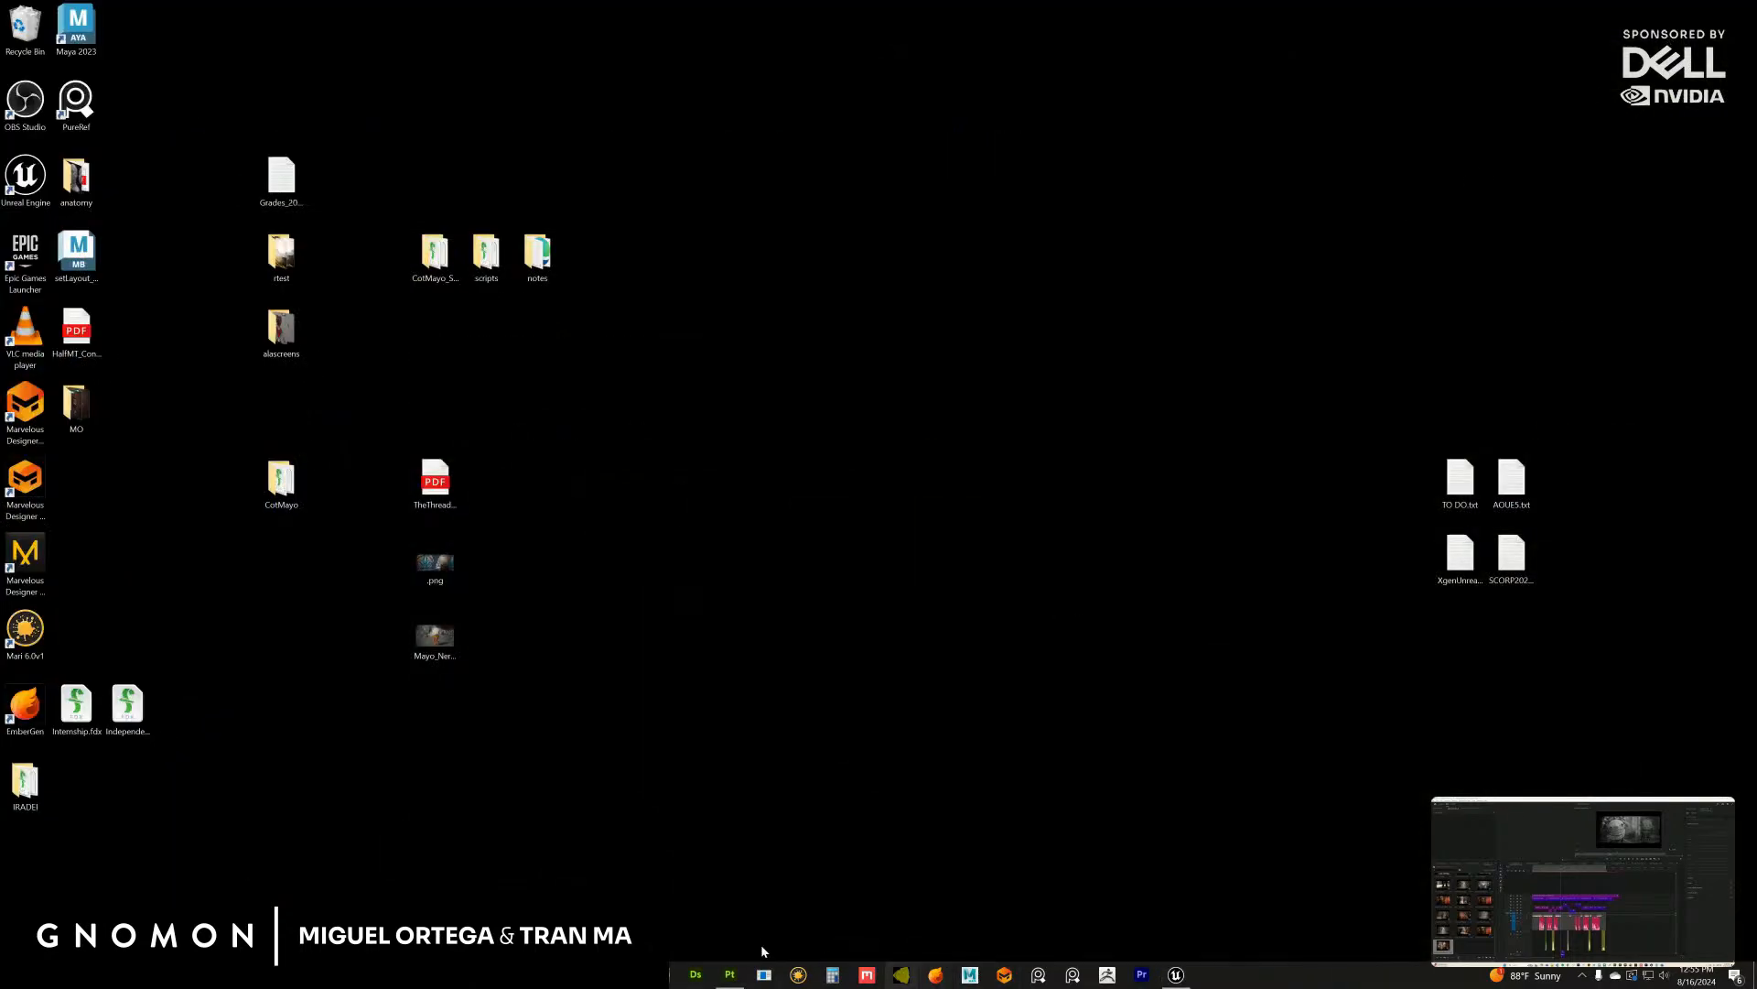
{"action": "left_click", "coordinate": [731, 975]}
{"action": "scroll", "coordinate": [787, 412], "scroll_direction": "up", "scroll_amount": 2}
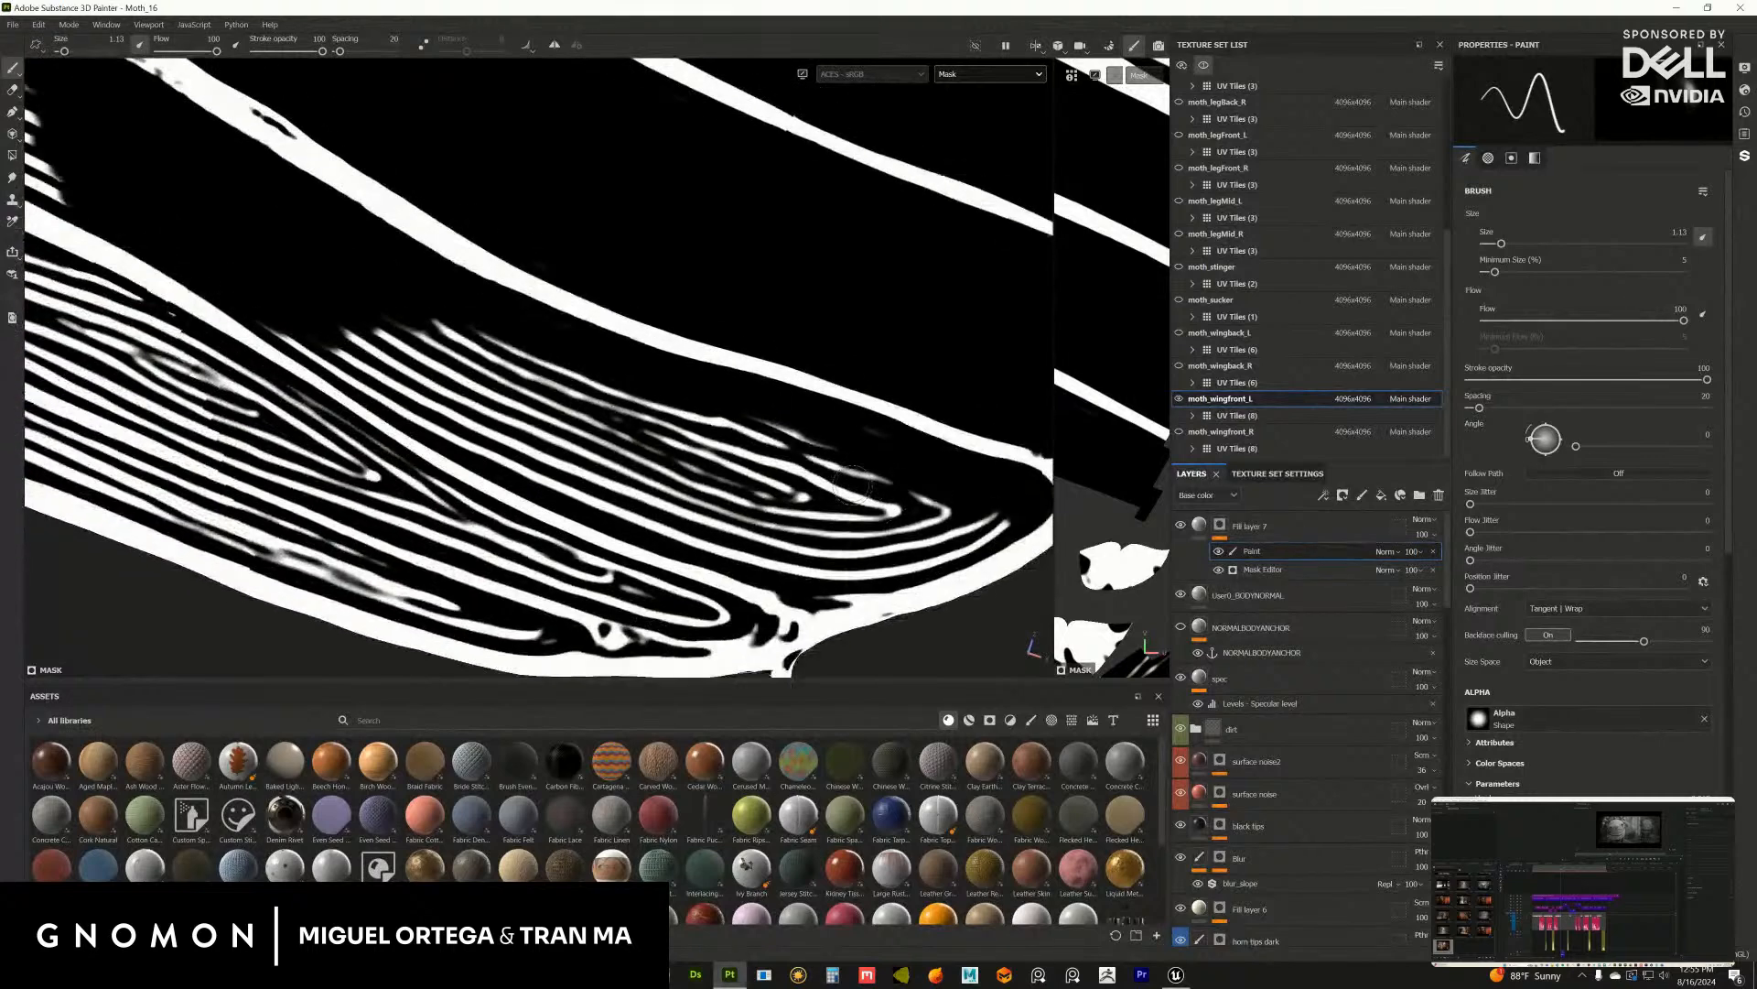
{"action": "middle_click_drag", "start_coordinate": [902, 488], "coordinate": [875, 491], "text": "alt"}
{"action": "left_click_drag", "start_coordinate": [798, 462], "coordinate": [819, 452]}
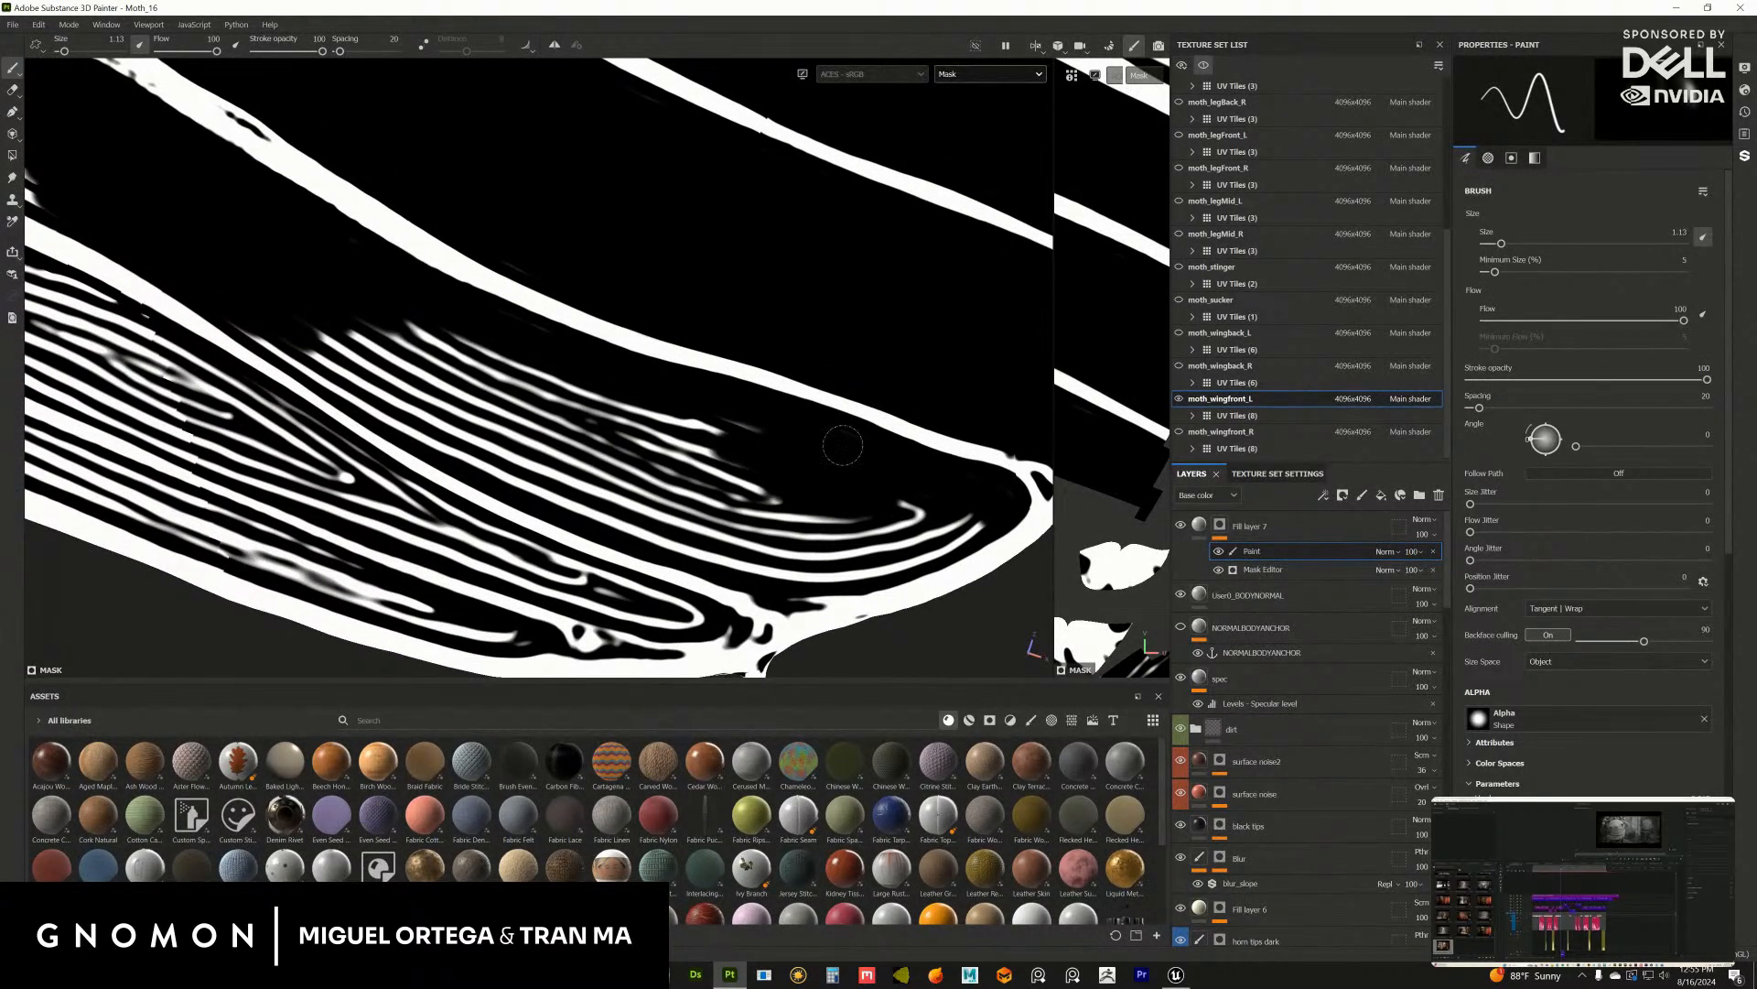
{"action": "mouse_move", "coordinate": [911, 483]}
{"action": "left_mouse_down"}
{"action": "mouse_move", "coordinate": [948, 526]}
{"action": "mouse_move", "coordinate": [915, 541]}
{"action": "mouse_move", "coordinate": [966, 517]}
{"action": "mouse_move", "coordinate": [902, 555]}
{"action": "mouse_move", "coordinate": [797, 563]}
{"action": "mouse_move", "coordinate": [847, 572]}
{"action": "mouse_move", "coordinate": [696, 485]}
{"action": "mouse_move", "coordinate": [739, 436]}
{"action": "left_mouse_up"}
{"action": "middle_click_drag", "start_coordinate": [721, 437], "coordinate": [794, 477], "text": "alt"}
{"action": "mouse_move", "coordinate": [764, 527]}
{"action": "left_mouse_down"}
{"action": "mouse_move", "coordinate": [640, 489]}
{"action": "mouse_move", "coordinate": [854, 590]}
{"action": "mouse_move", "coordinate": [597, 443]}
{"action": "mouse_move", "coordinate": [723, 454]}
{"action": "left_mouse_up"}
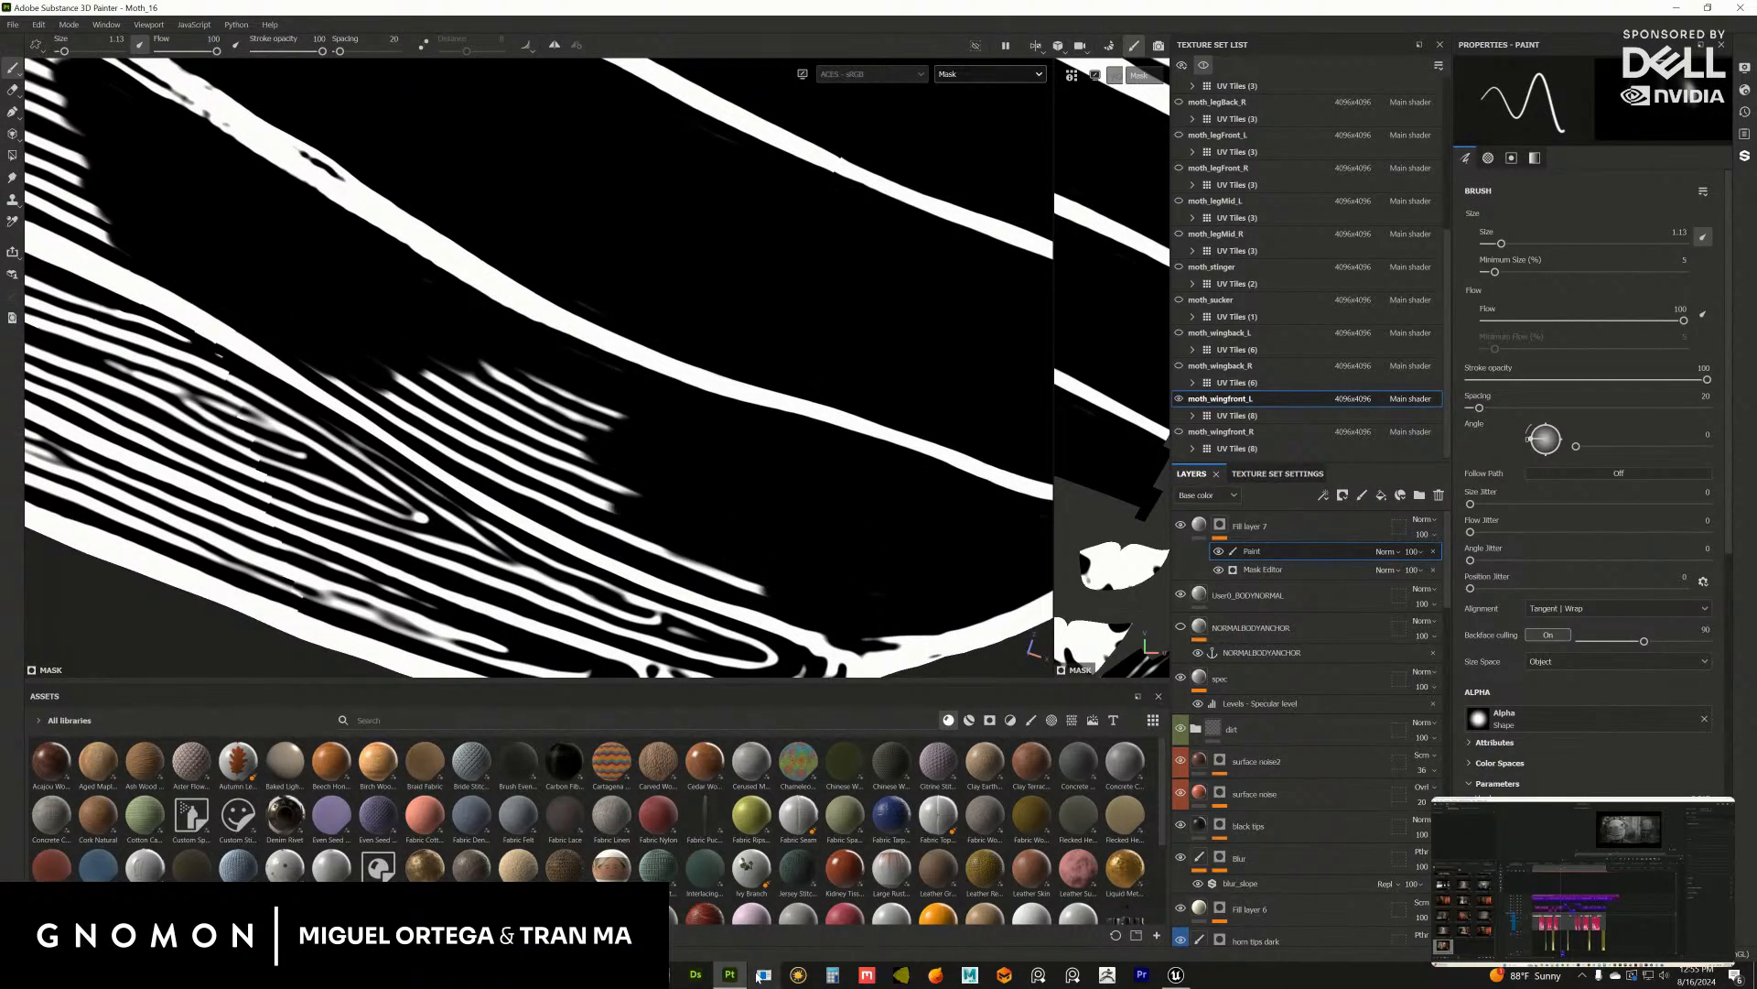
Step: Launch Maya and close the Unreal Editor
{"action": "left_click", "coordinate": [971, 978]}
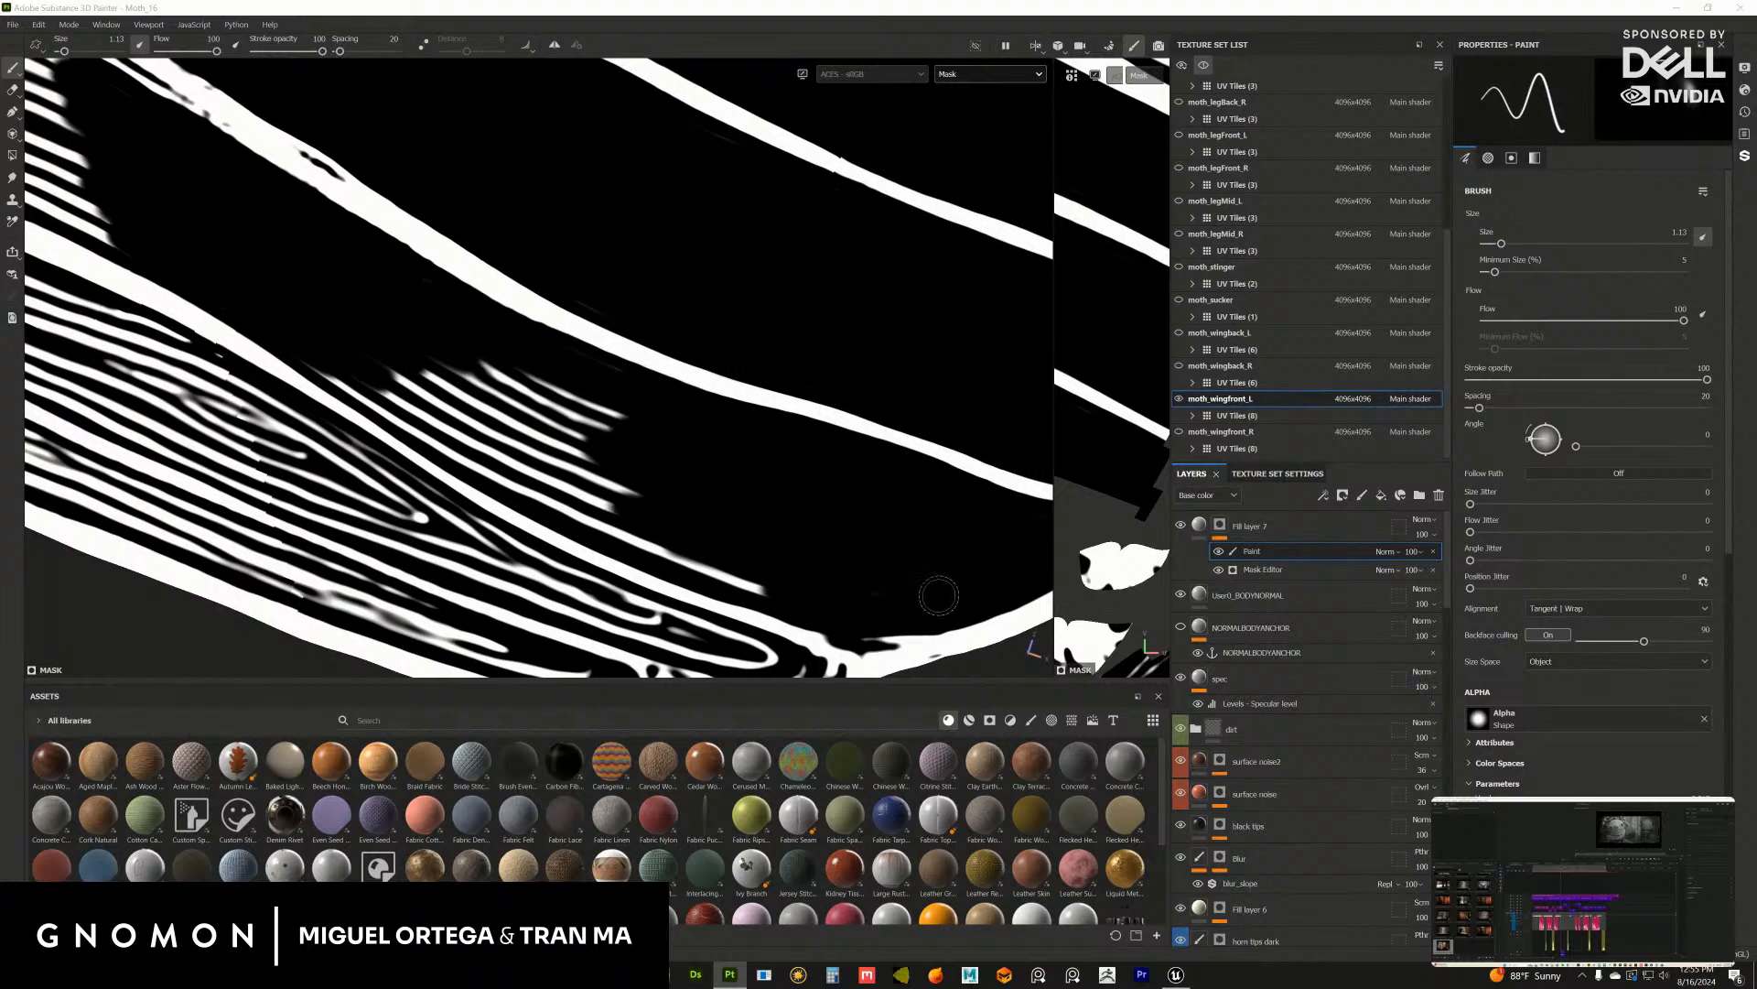
{"action": "left_click", "coordinate": [1176, 977]}
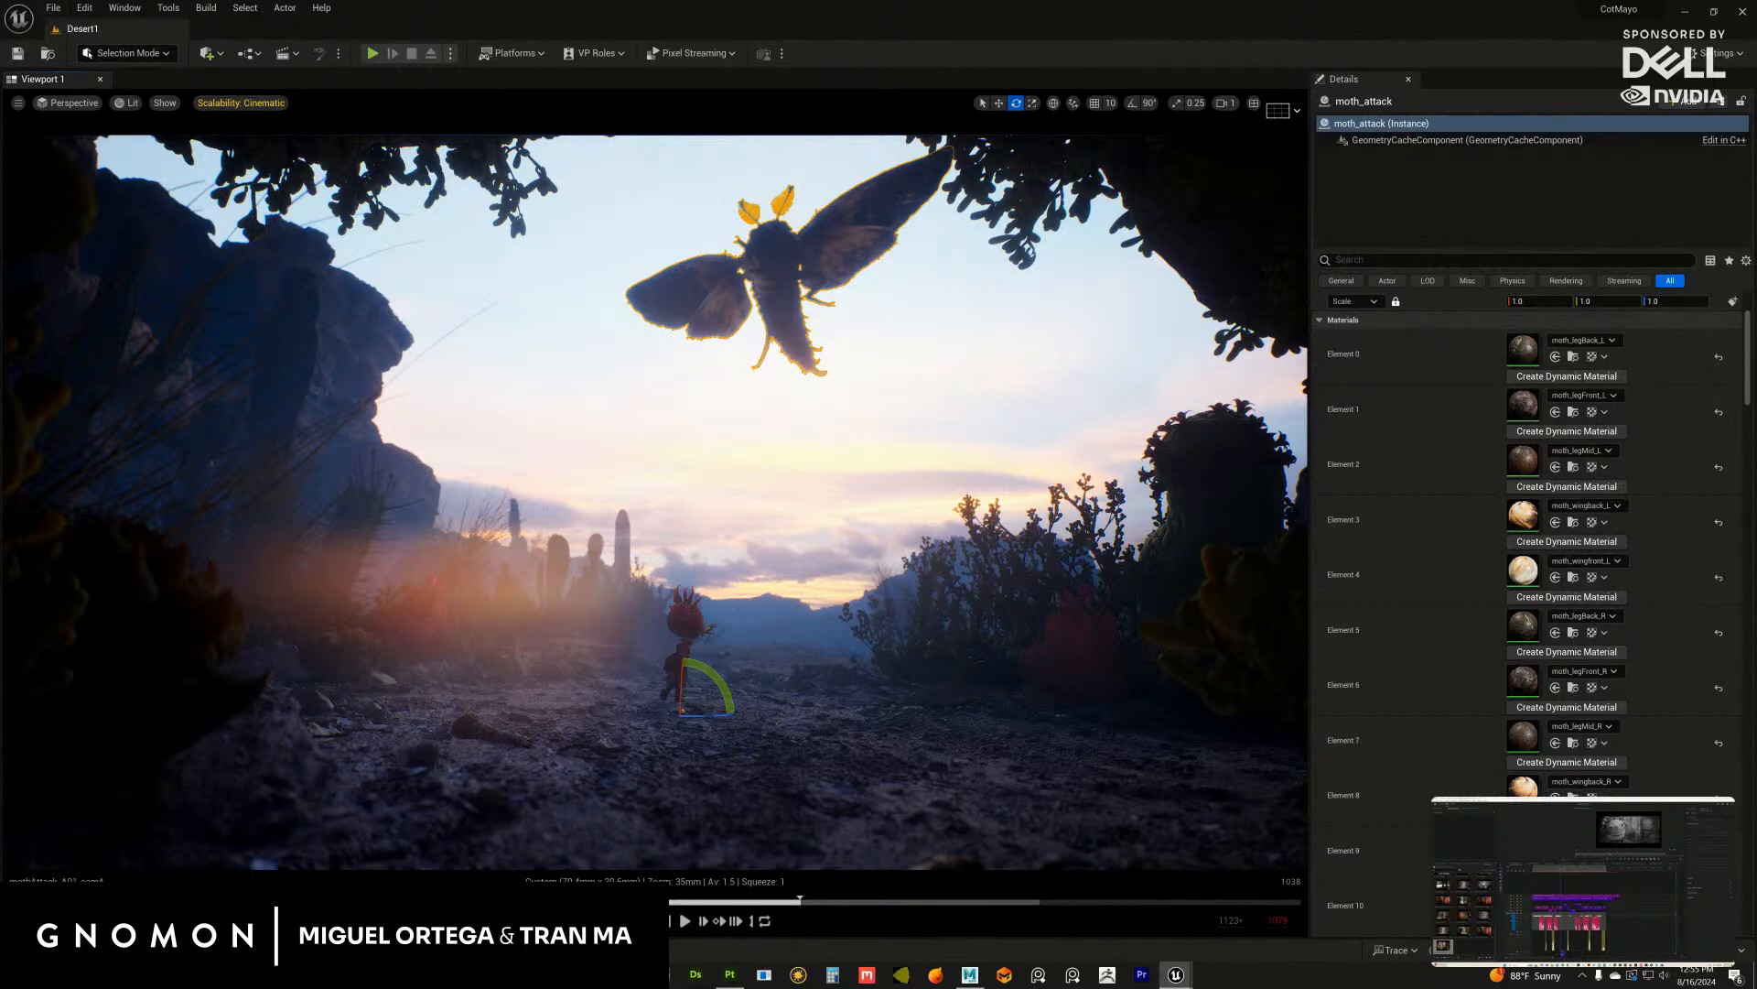
{"action": "left_click", "coordinate": [1742, 13]}
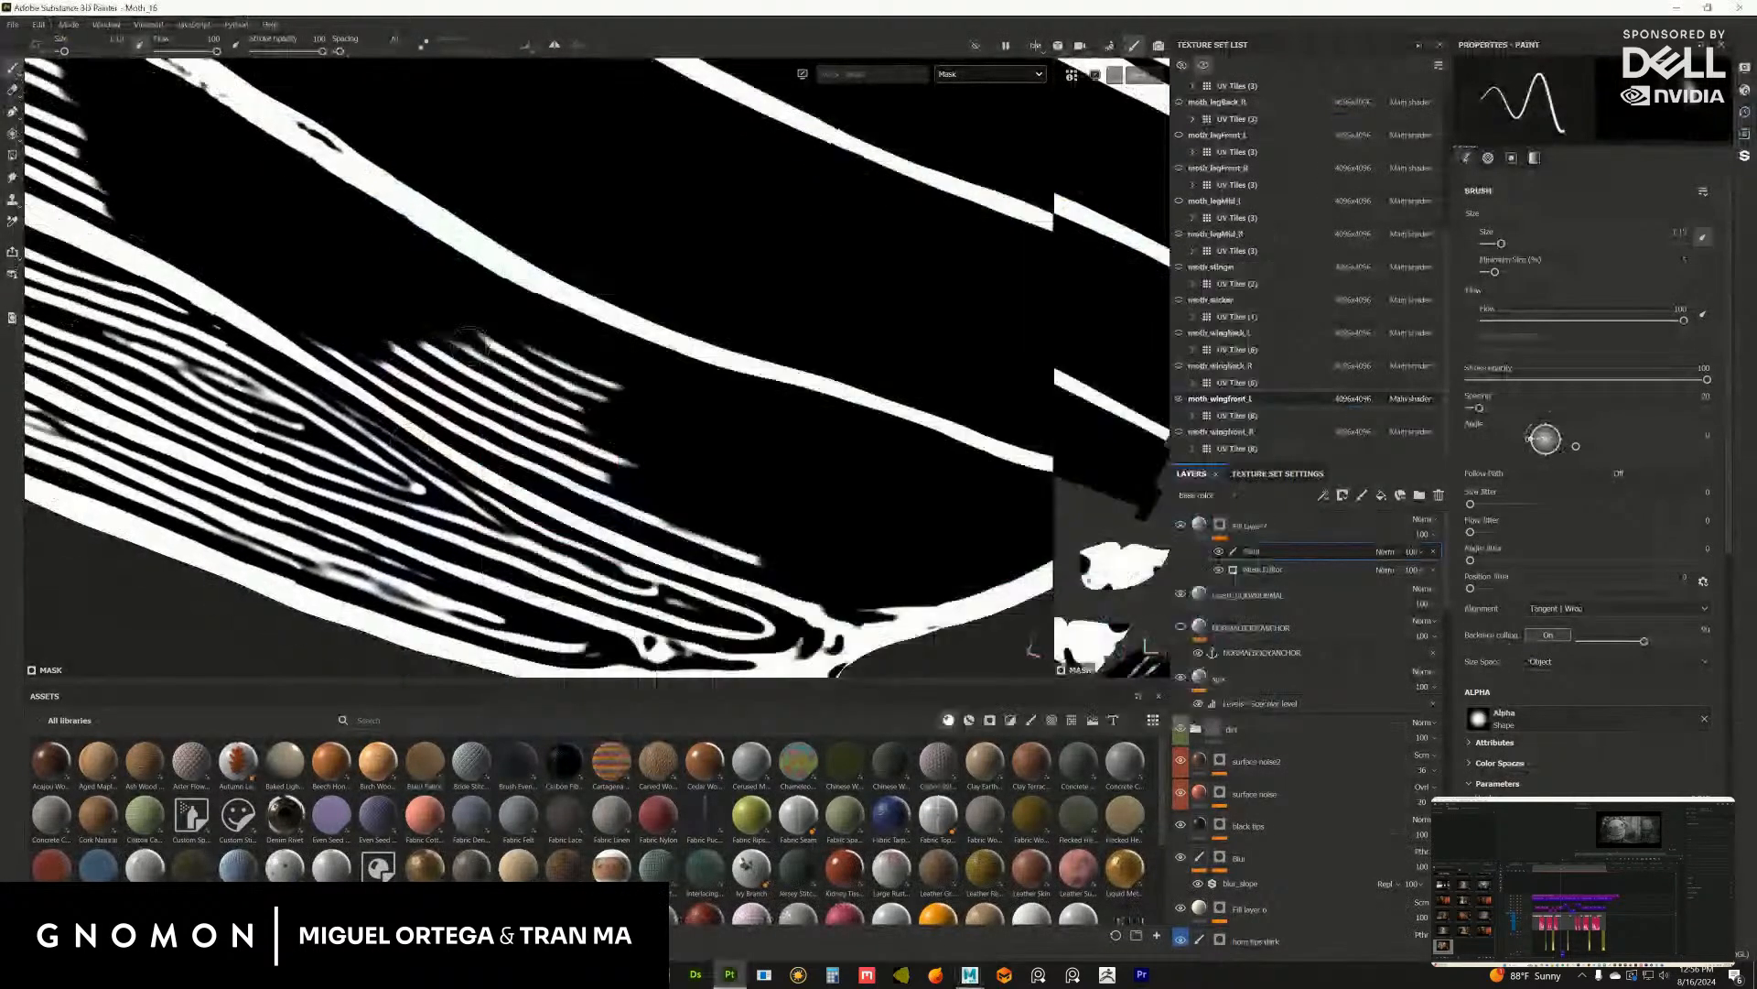
Step: Paint out the remaining fine lines inside the long wing cell, up to the wing's base, in the moth_wingfront_L mask
{"action": "left_click_drag", "start_coordinate": [472, 346], "coordinate": [600, 395]}
{"action": "mouse_move", "coordinate": [550, 392]}
{"action": "middle_mouse_down", "text": "alt"}
{"action": "mouse_move", "coordinate": [698, 416]}
{"action": "mouse_move", "coordinate": [714, 380]}
{"action": "middle_mouse_up", "text": "alt"}
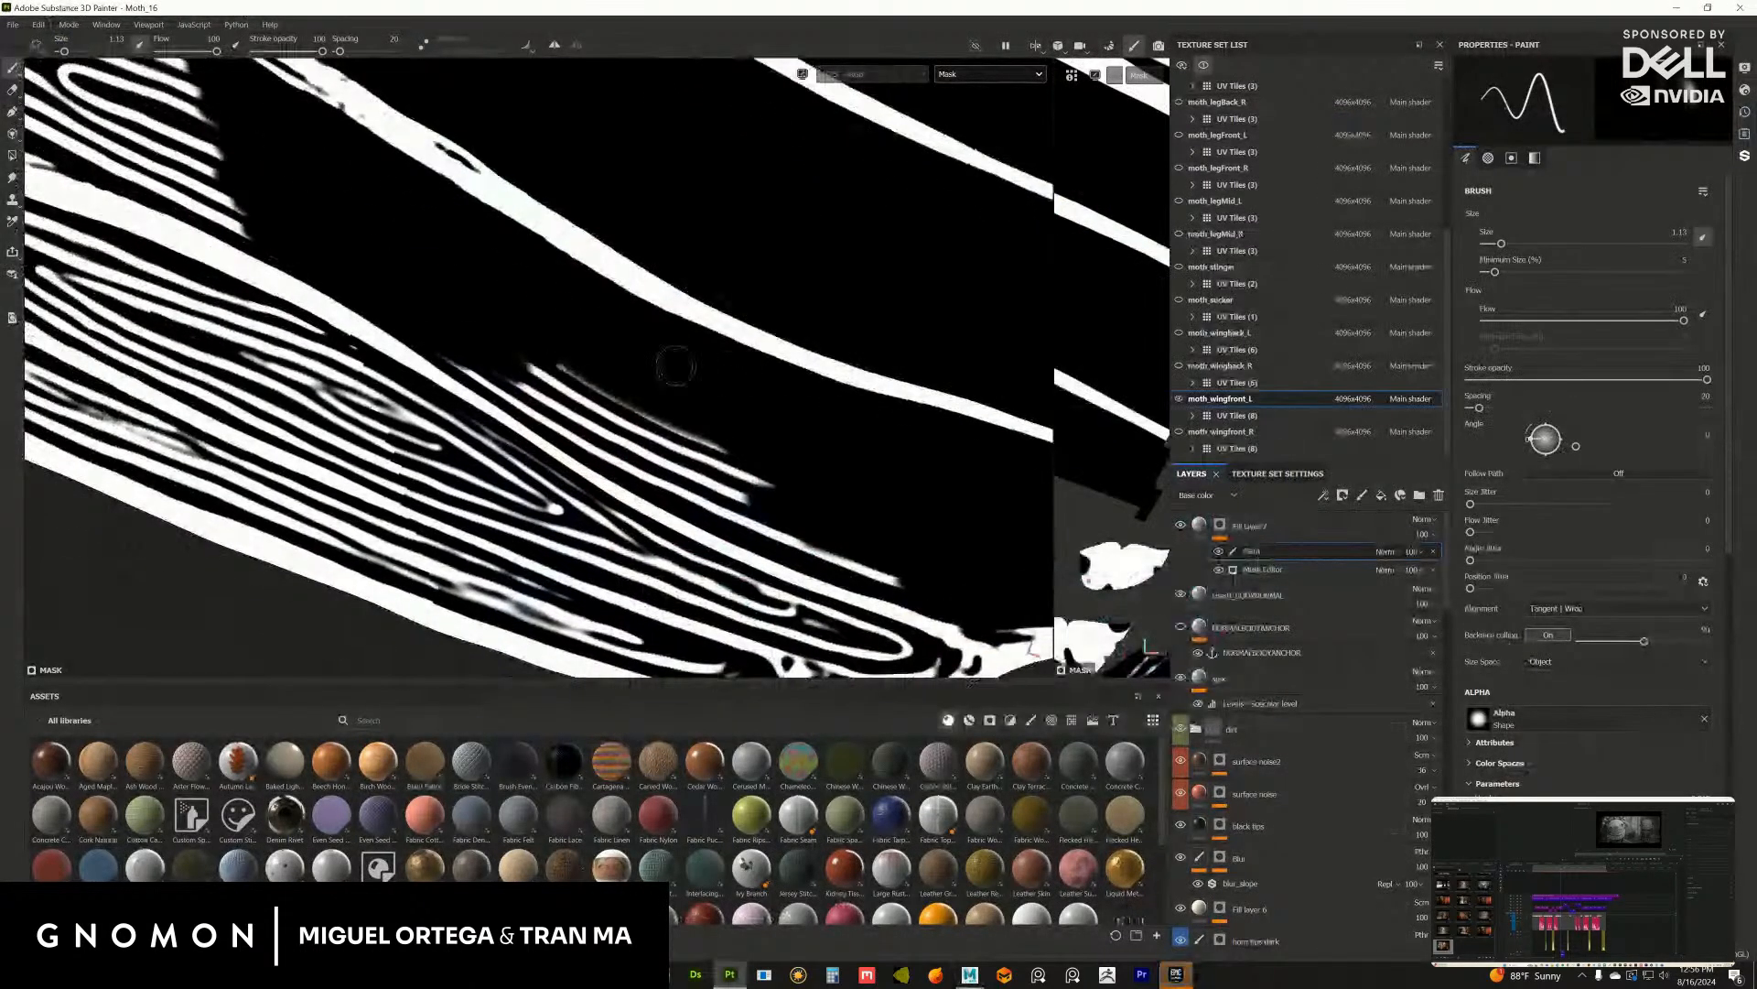
{"action": "mouse_move", "coordinate": [678, 369]}
{"action": "left_mouse_down"}
{"action": "mouse_move", "coordinate": [499, 352]}
{"action": "mouse_move", "coordinate": [705, 439]}
{"action": "mouse_move", "coordinate": [743, 423]}
{"action": "mouse_move", "coordinate": [692, 454]}
{"action": "mouse_move", "coordinate": [949, 556]}
{"action": "left_mouse_up"}
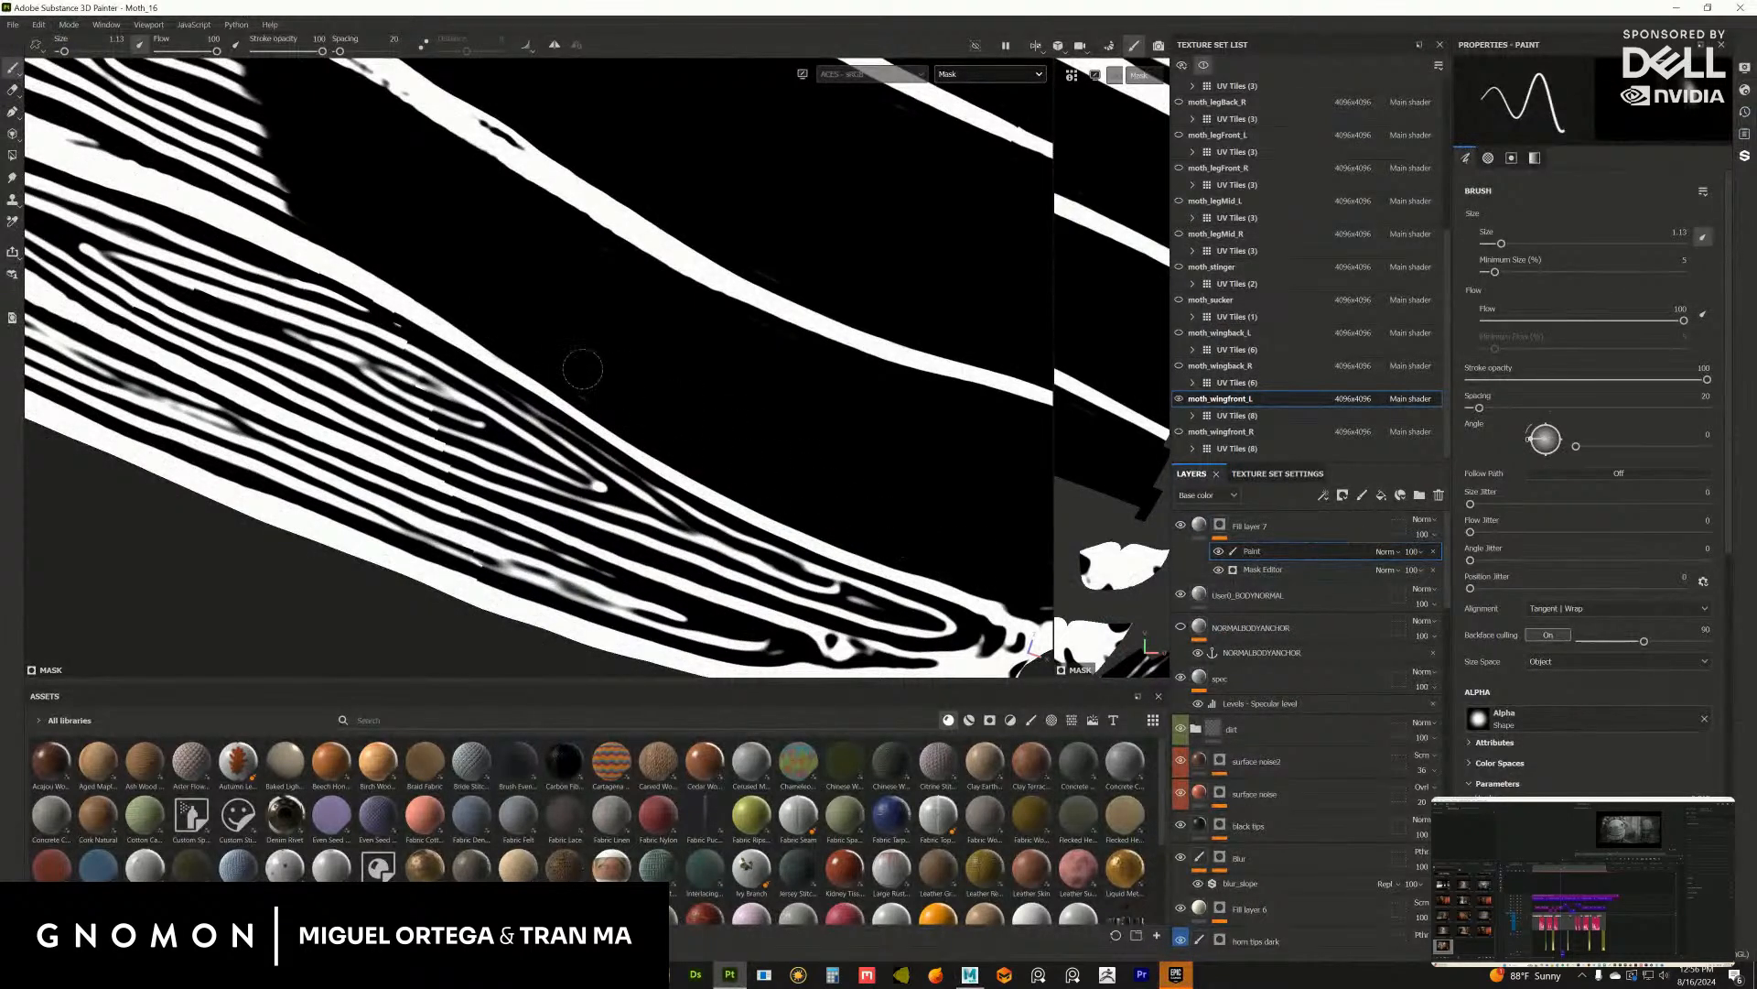
{"action": "mouse_move", "coordinate": [600, 388]}
{"action": "middle_mouse_down", "text": "alt"}
{"action": "mouse_move", "coordinate": [394, 366]}
{"action": "mouse_move", "coordinate": [723, 530]}
{"action": "mouse_move", "coordinate": [1323, 663]}
{"action": "middle_mouse_up", "text": "alt"}
{"action": "mouse_move", "coordinate": [652, 444]}
{"action": "left_mouse_down"}
{"action": "mouse_move", "coordinate": [754, 480]}
{"action": "mouse_move", "coordinate": [393, 378]}
{"action": "mouse_move", "coordinate": [586, 449]}
{"action": "mouse_move", "coordinate": [402, 363]}
{"action": "mouse_move", "coordinate": [742, 392]}
{"action": "mouse_move", "coordinate": [870, 440]}
{"action": "mouse_move", "coordinate": [828, 413]}
{"action": "mouse_move", "coordinate": [619, 380]}
{"action": "mouse_move", "coordinate": [719, 379]}
{"action": "mouse_move", "coordinate": [835, 415]}
{"action": "mouse_move", "coordinate": [529, 365]}
{"action": "left_mouse_up"}
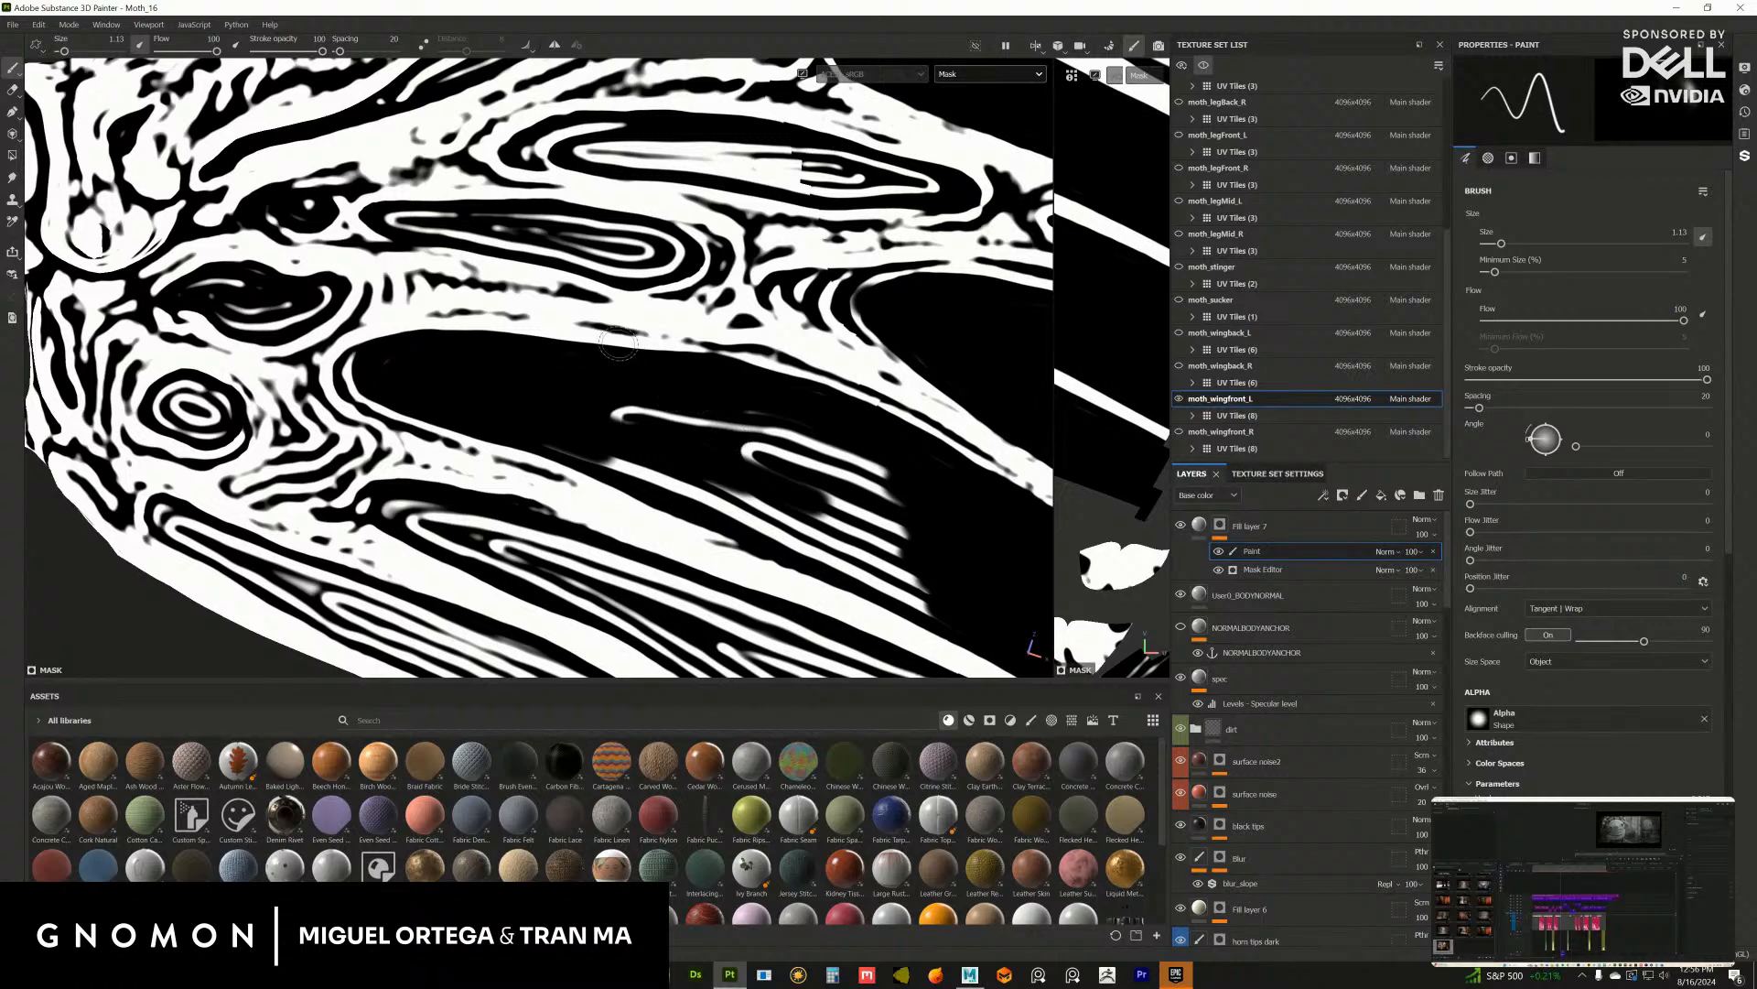
{"action": "middle_click_drag", "start_coordinate": [621, 383], "coordinate": [541, 273], "text": "alt"}
{"action": "mouse_move", "coordinate": [547, 311]}
{"action": "left_mouse_down"}
{"action": "mouse_move", "coordinate": [829, 388]}
{"action": "mouse_move", "coordinate": [791, 363]}
{"action": "mouse_move", "coordinate": [481, 325]}
{"action": "mouse_move", "coordinate": [811, 440]}
{"action": "mouse_move", "coordinate": [695, 383]}
{"action": "mouse_move", "coordinate": [797, 458]}
{"action": "mouse_move", "coordinate": [851, 471]}
{"action": "left_mouse_up"}
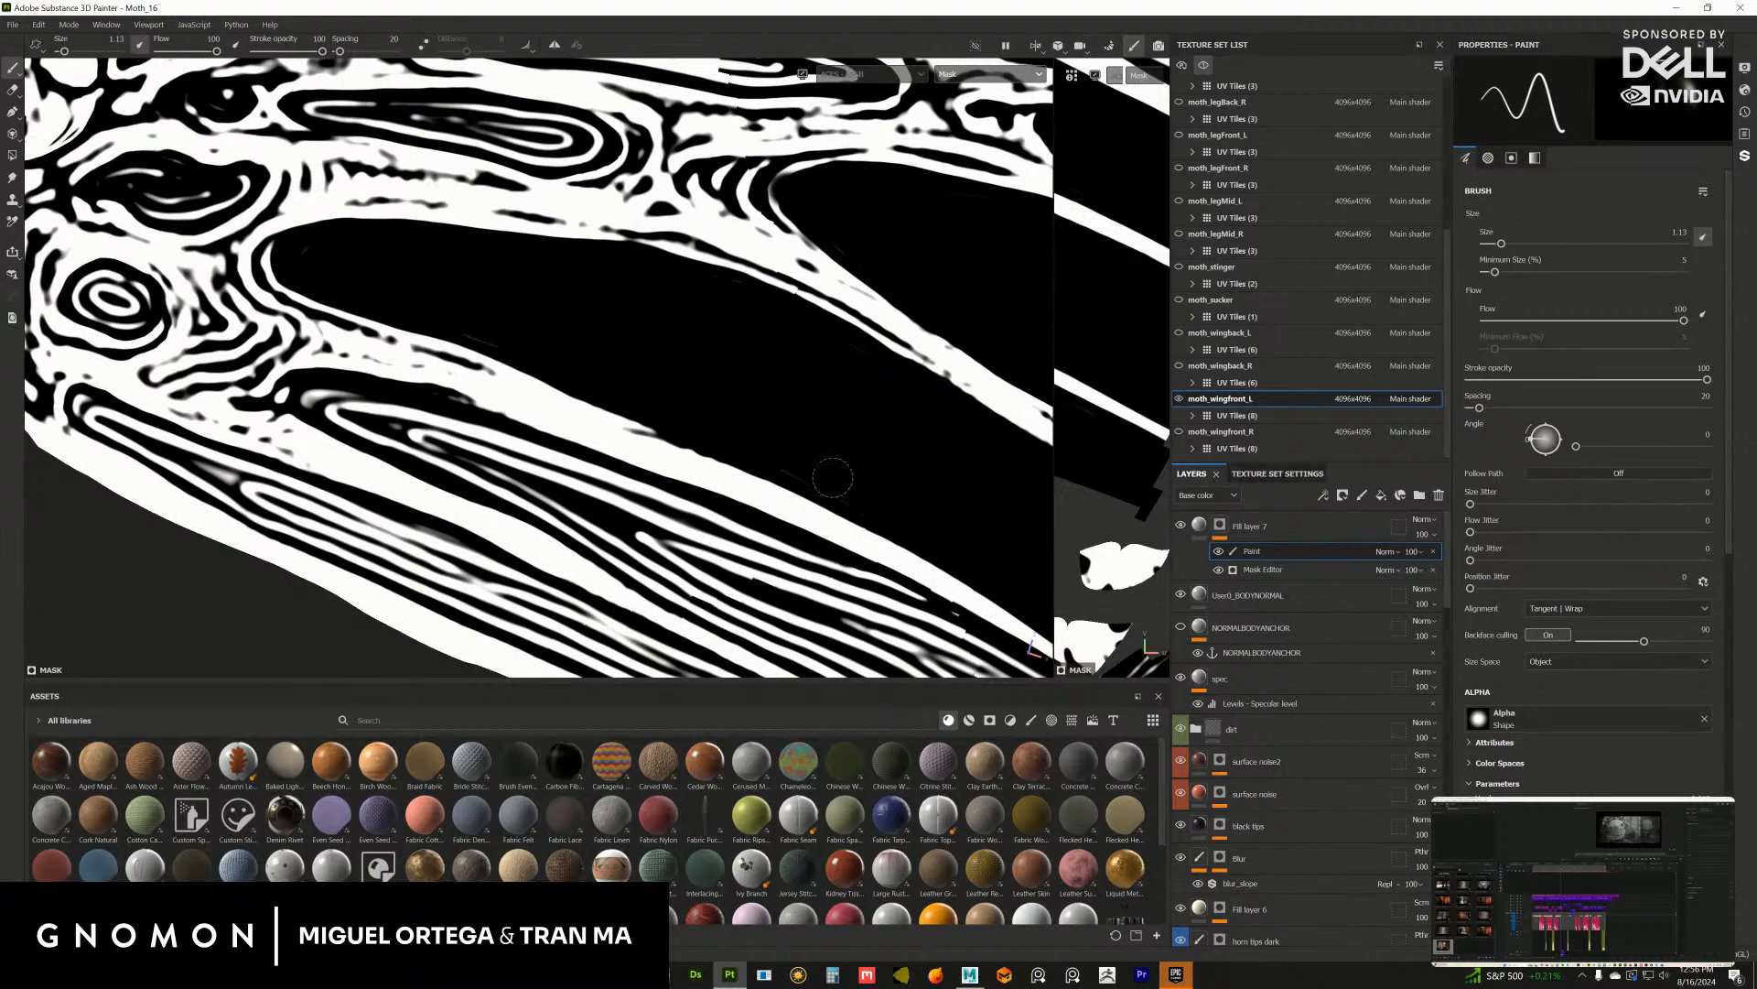
{"action": "right_click_drag", "start_coordinate": [848, 442], "coordinate": [1020, 559], "text": "alt"}
{"action": "middle_click_drag", "start_coordinate": [1020, 558], "coordinate": [611, 411], "text": "alt"}
Step: Switch to Maya, enter the main workspace and bring up the Set Project folder selection
{"action": "left_click", "coordinate": [970, 974]}
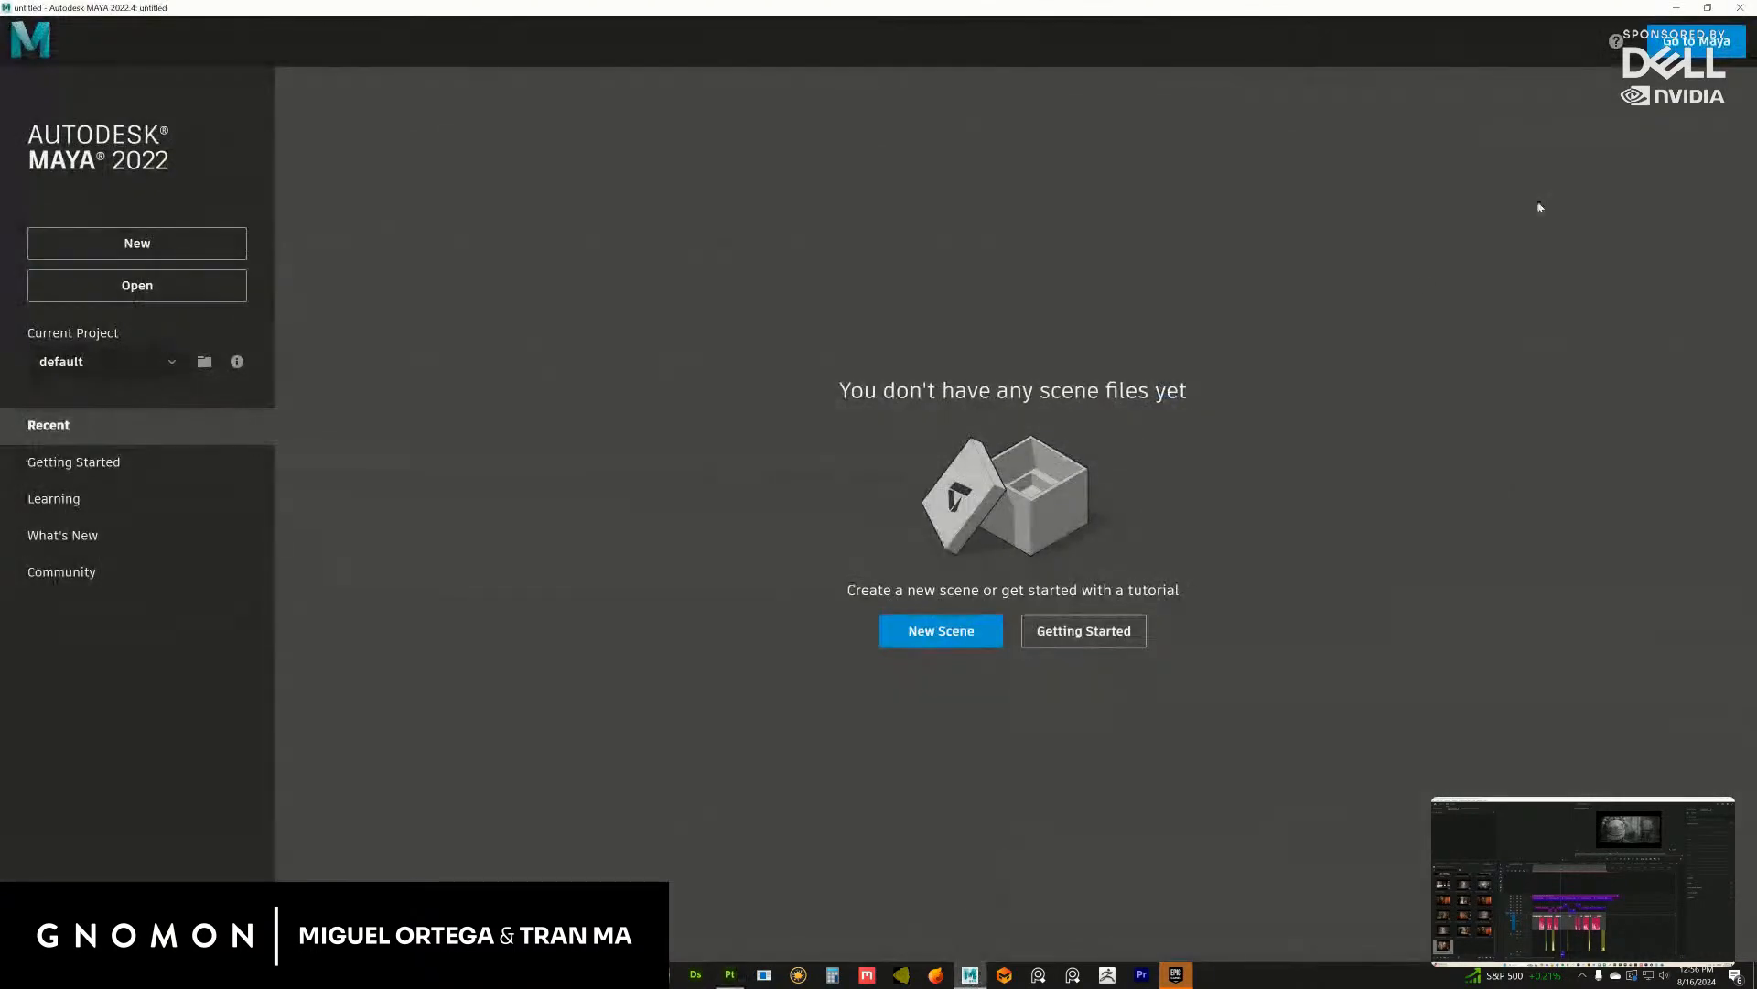
{"action": "left_click", "coordinate": [1718, 46]}
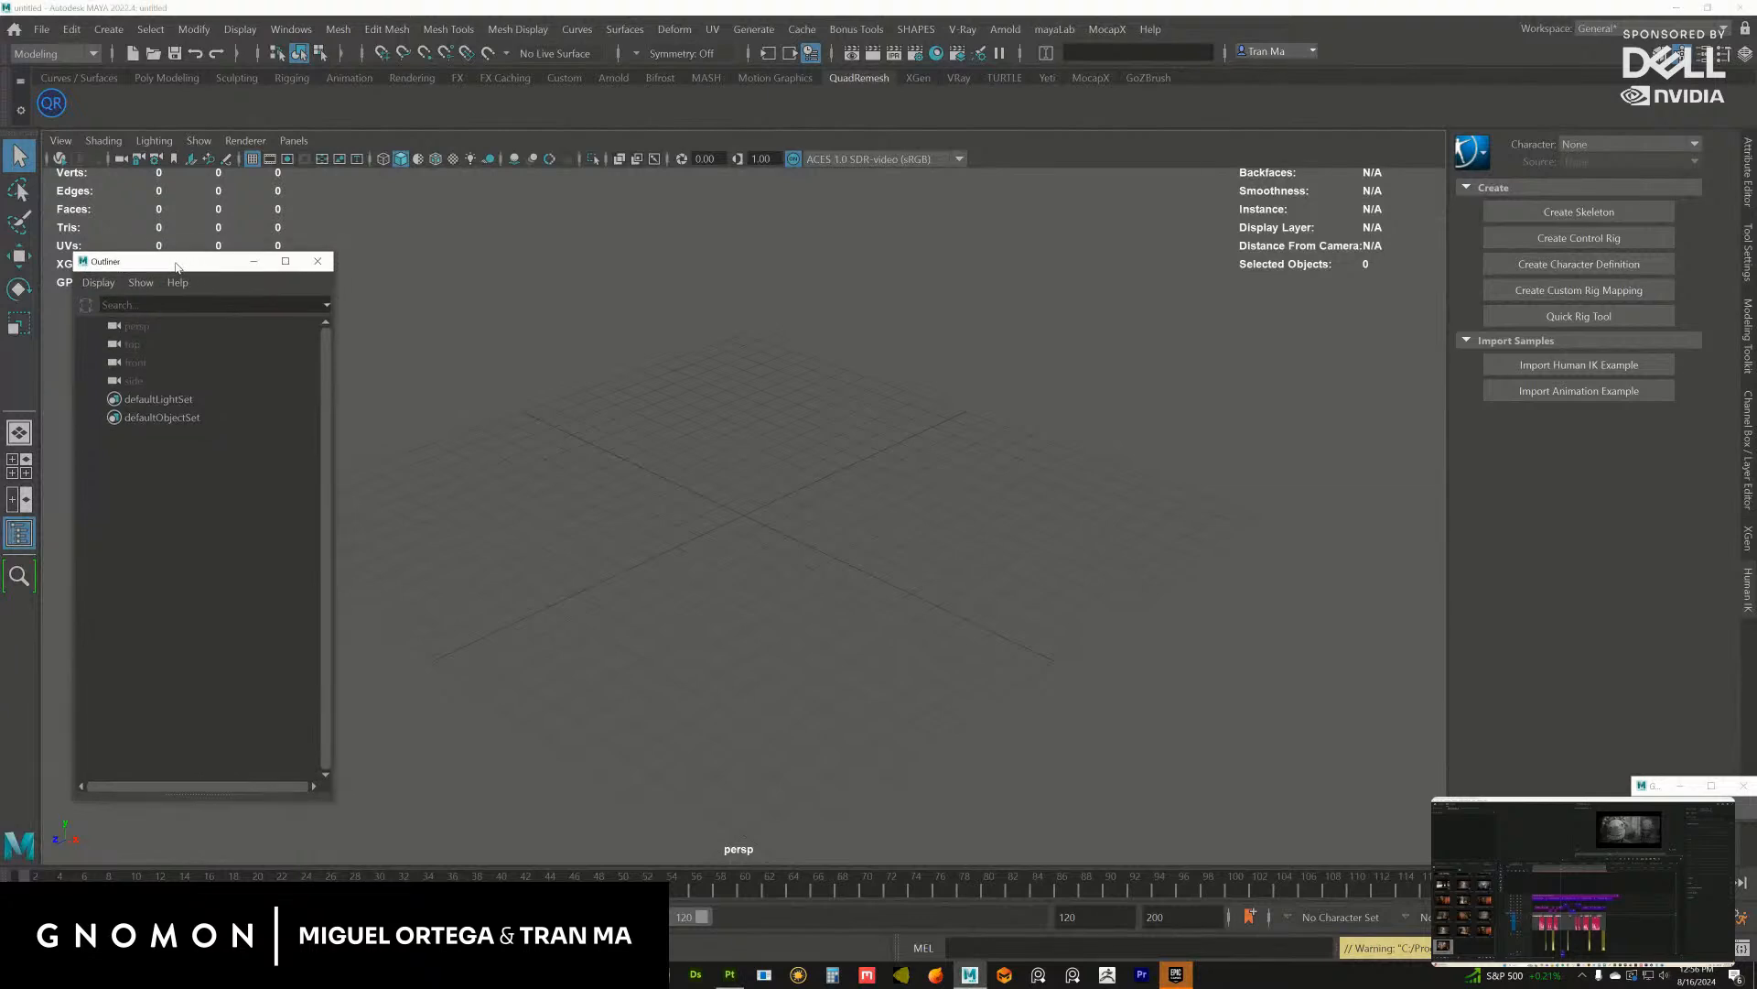
{"action": "left_click", "coordinate": [41, 28]}
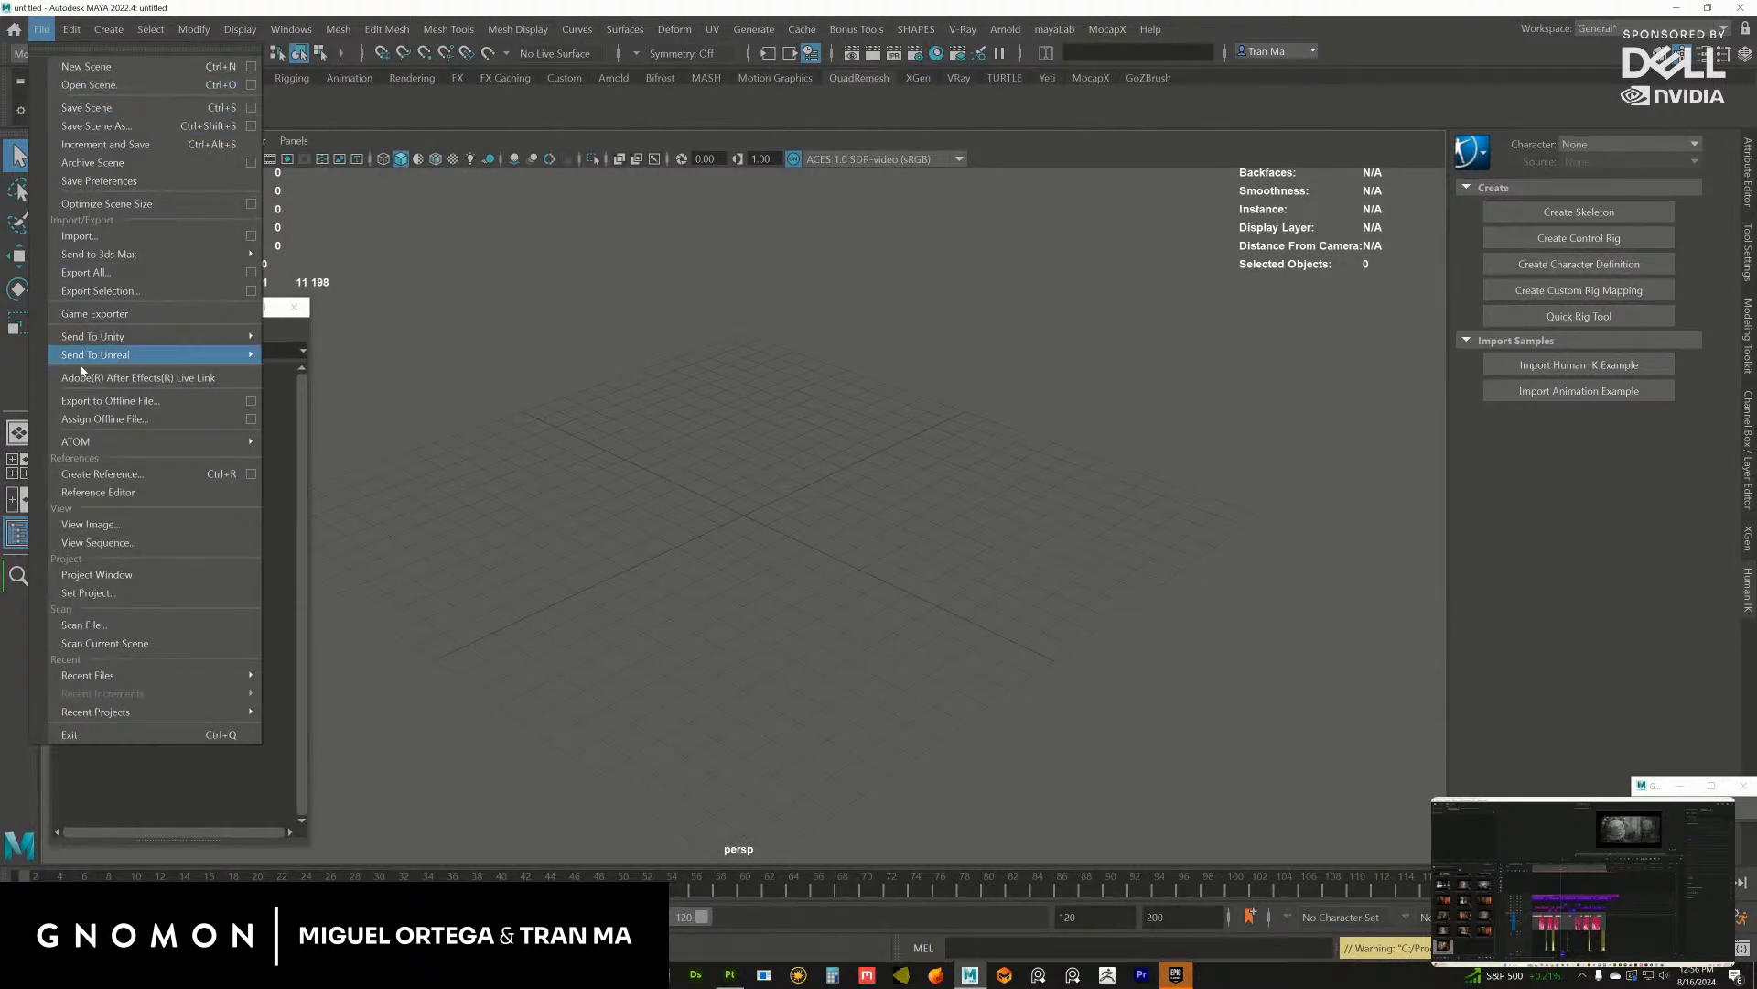
{"action": "left_click", "coordinate": [101, 593]}
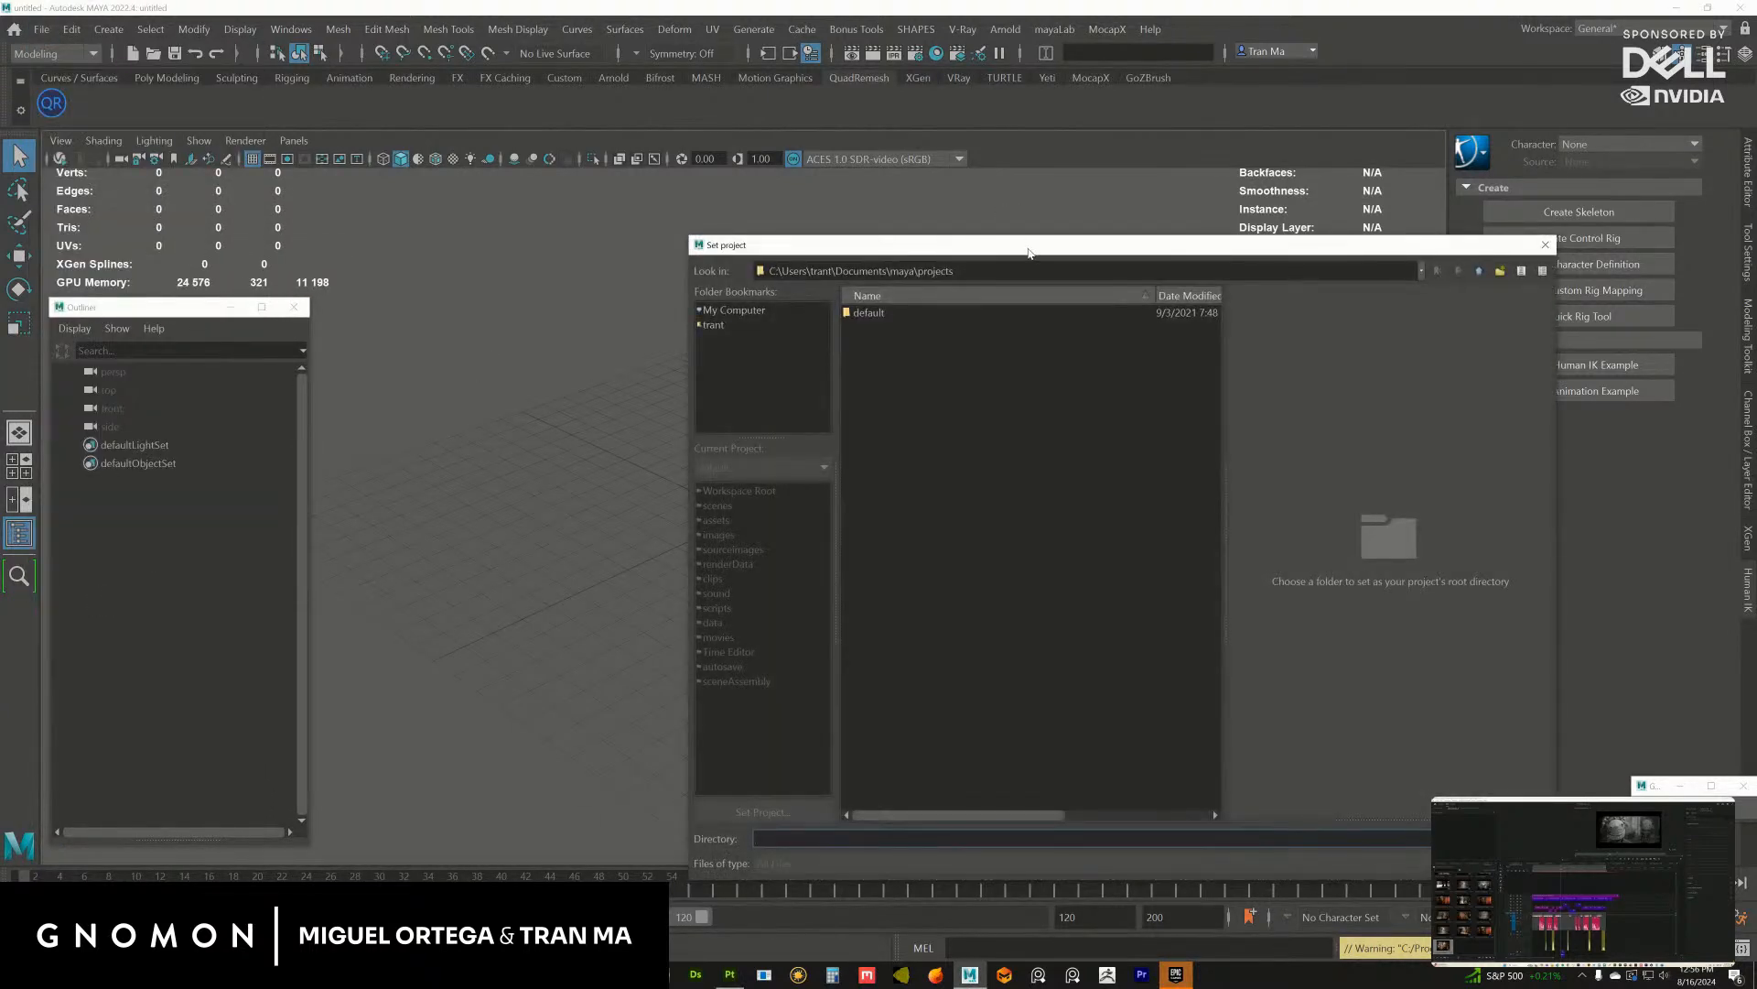
{"action": "left_click_drag", "start_coordinate": [1028, 254], "coordinate": [1756, 211]}
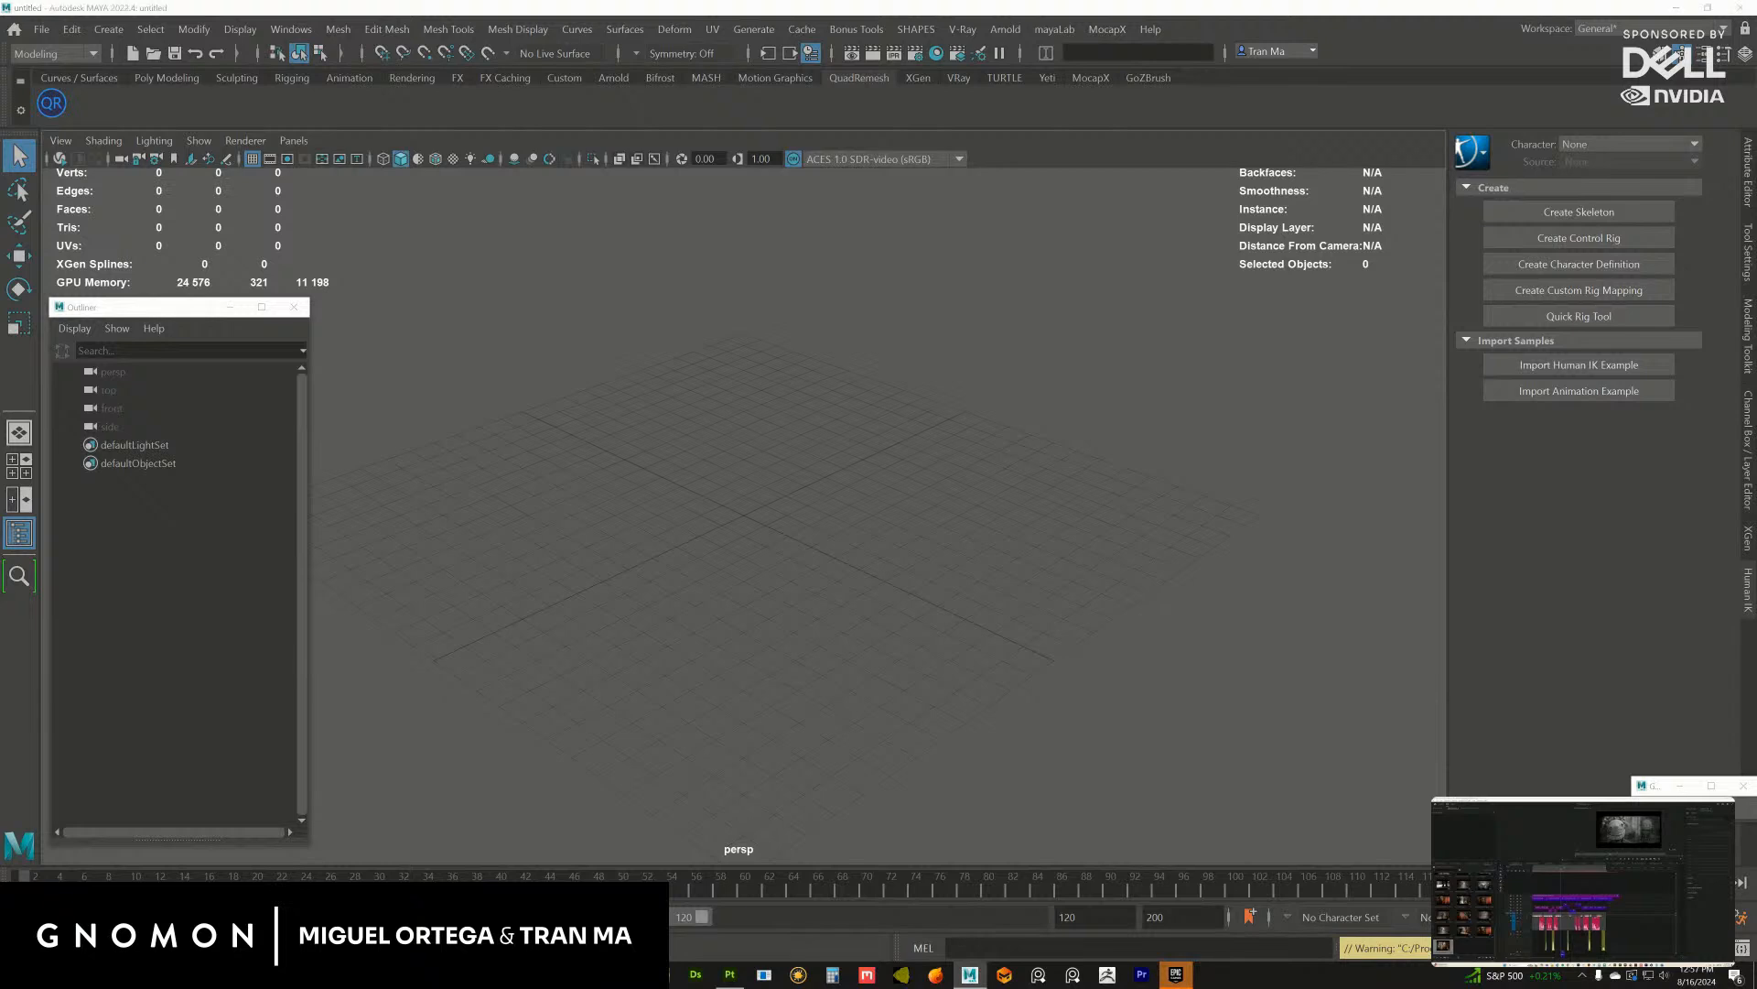
Step: Open the moth_xgen_29.mb scene and view the whole moth
{"action": "left_click", "coordinate": [43, 31]}
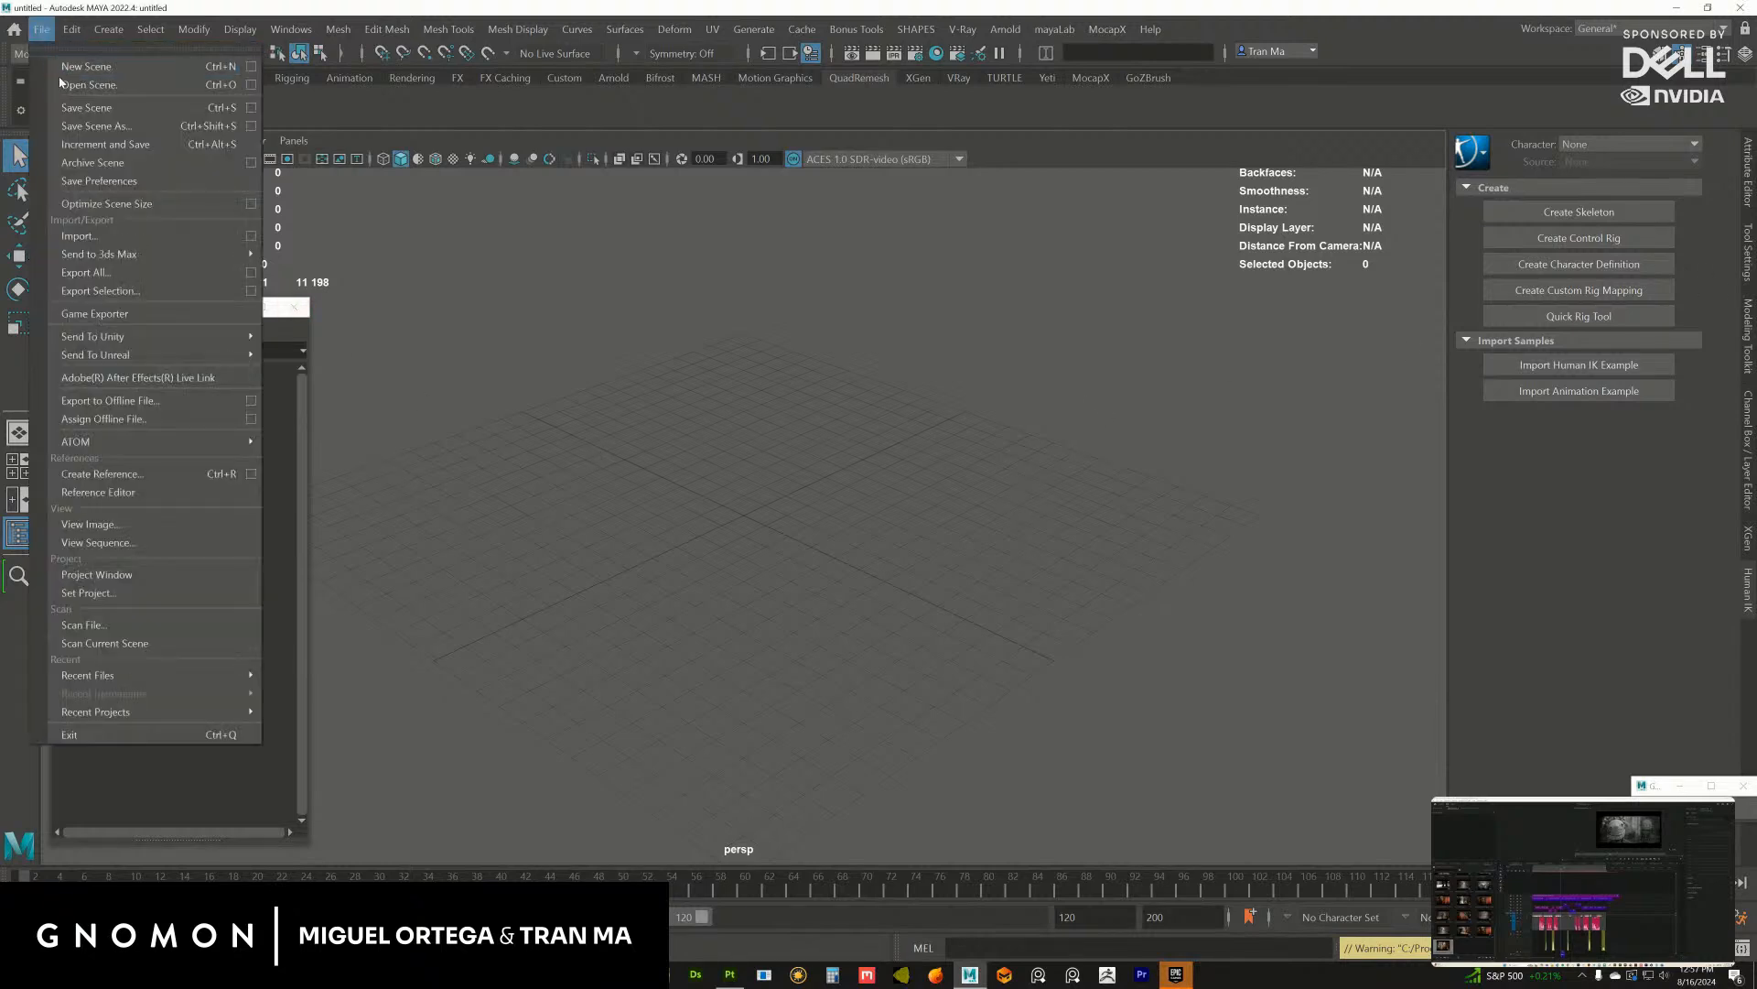
{"action": "left_click", "coordinate": [92, 84]}
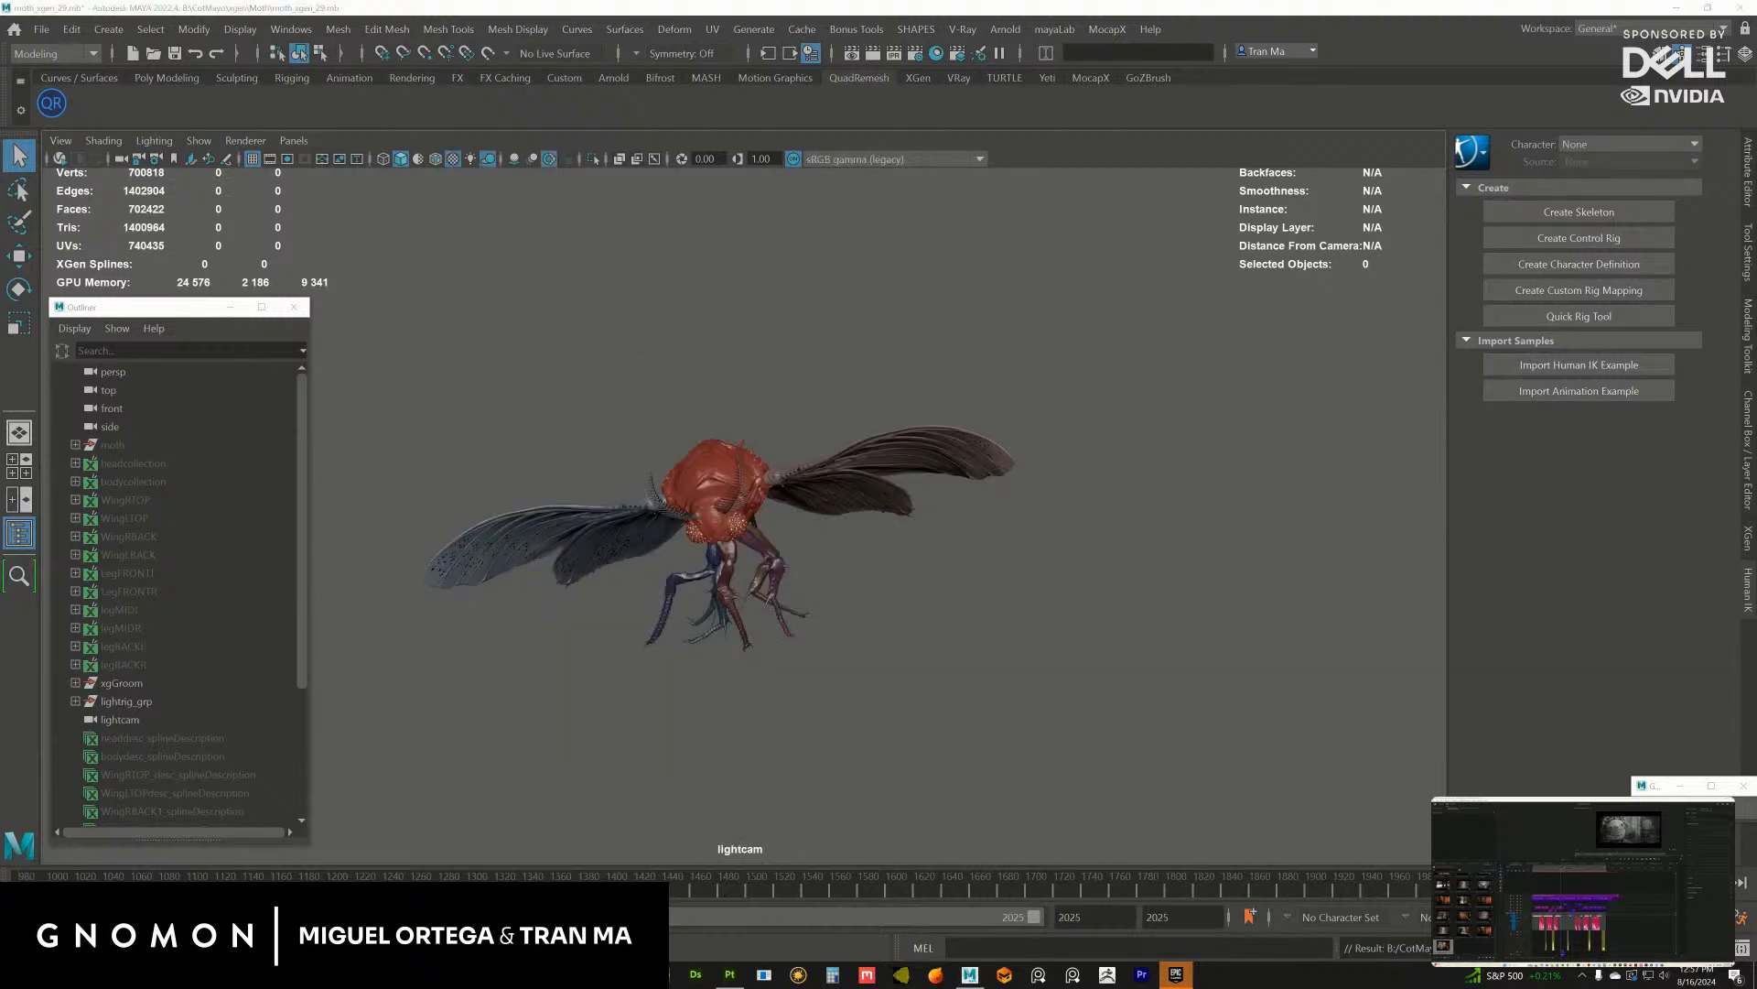
{"action": "middle_click_drag", "start_coordinate": [613, 525], "coordinate": [787, 455], "text": "alt"}
{"action": "right_click_drag", "start_coordinate": [787, 455], "coordinate": [513, 486], "text": "alt"}
{"action": "middle_click_drag", "start_coordinate": [724, 505], "coordinate": [729, 371], "text": "alt"}
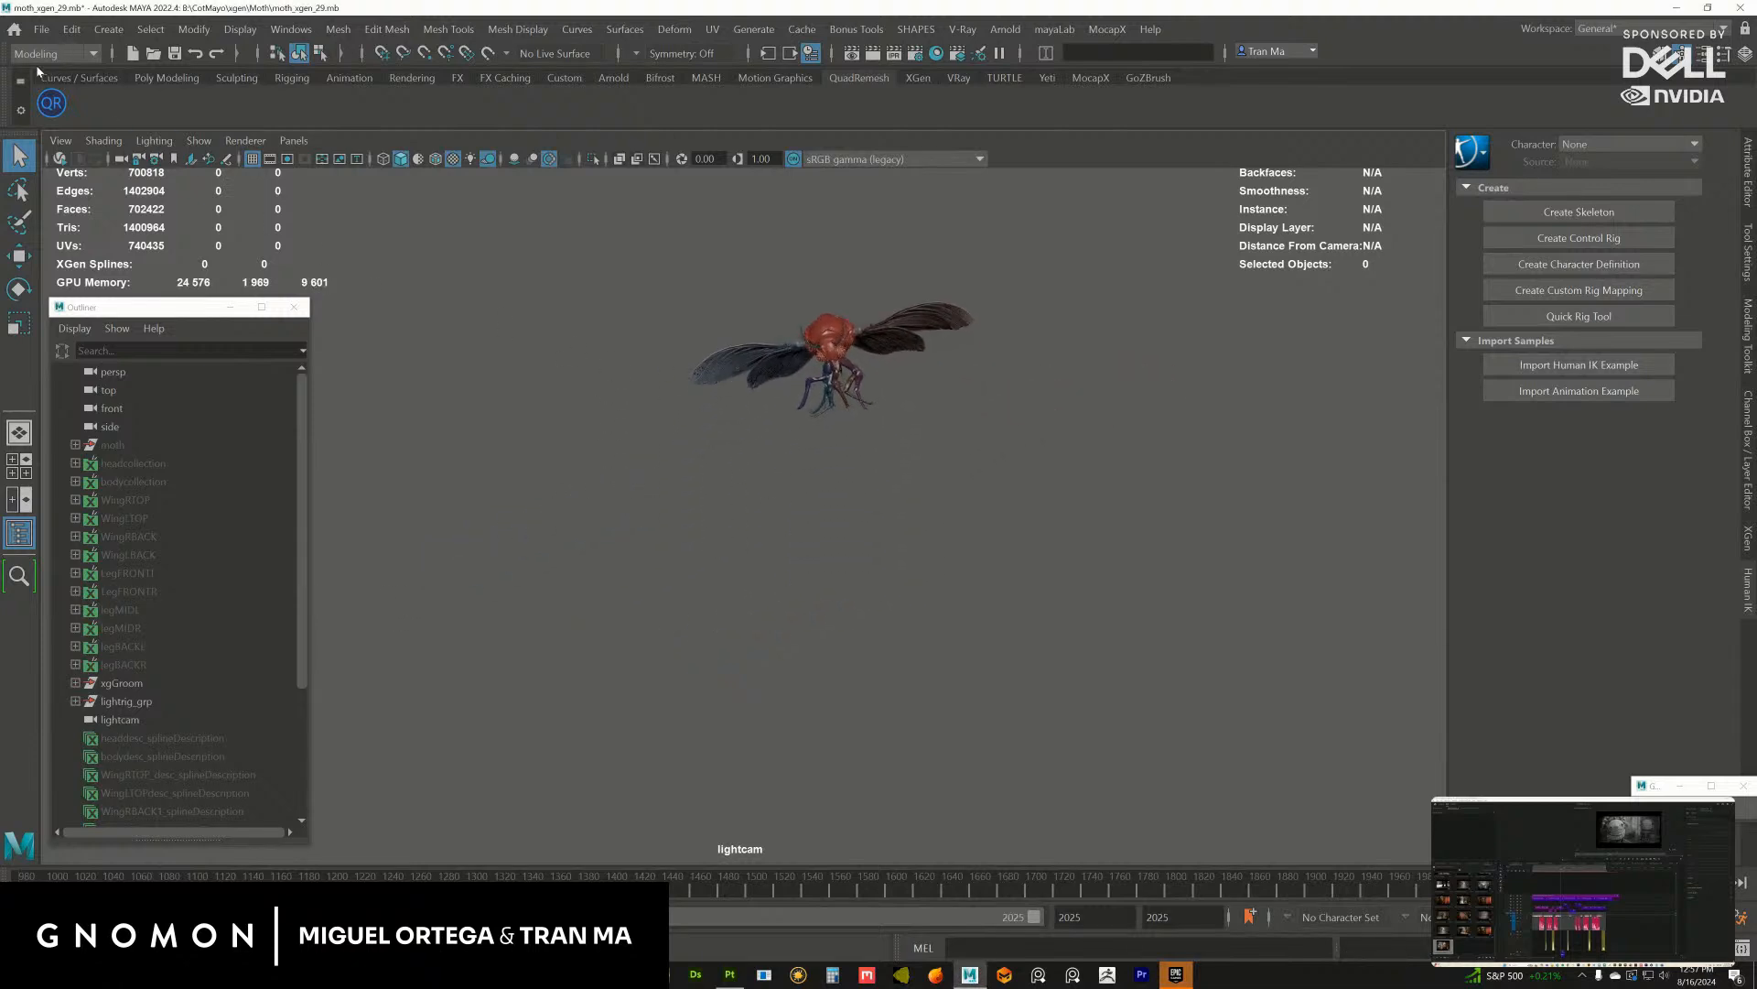
Step: Open the moth_xgen_27.mb scene and unhide the headcollection XGen collection
{"action": "left_click", "coordinate": [40, 31]}
{"action": "left_click", "coordinate": [91, 92]}
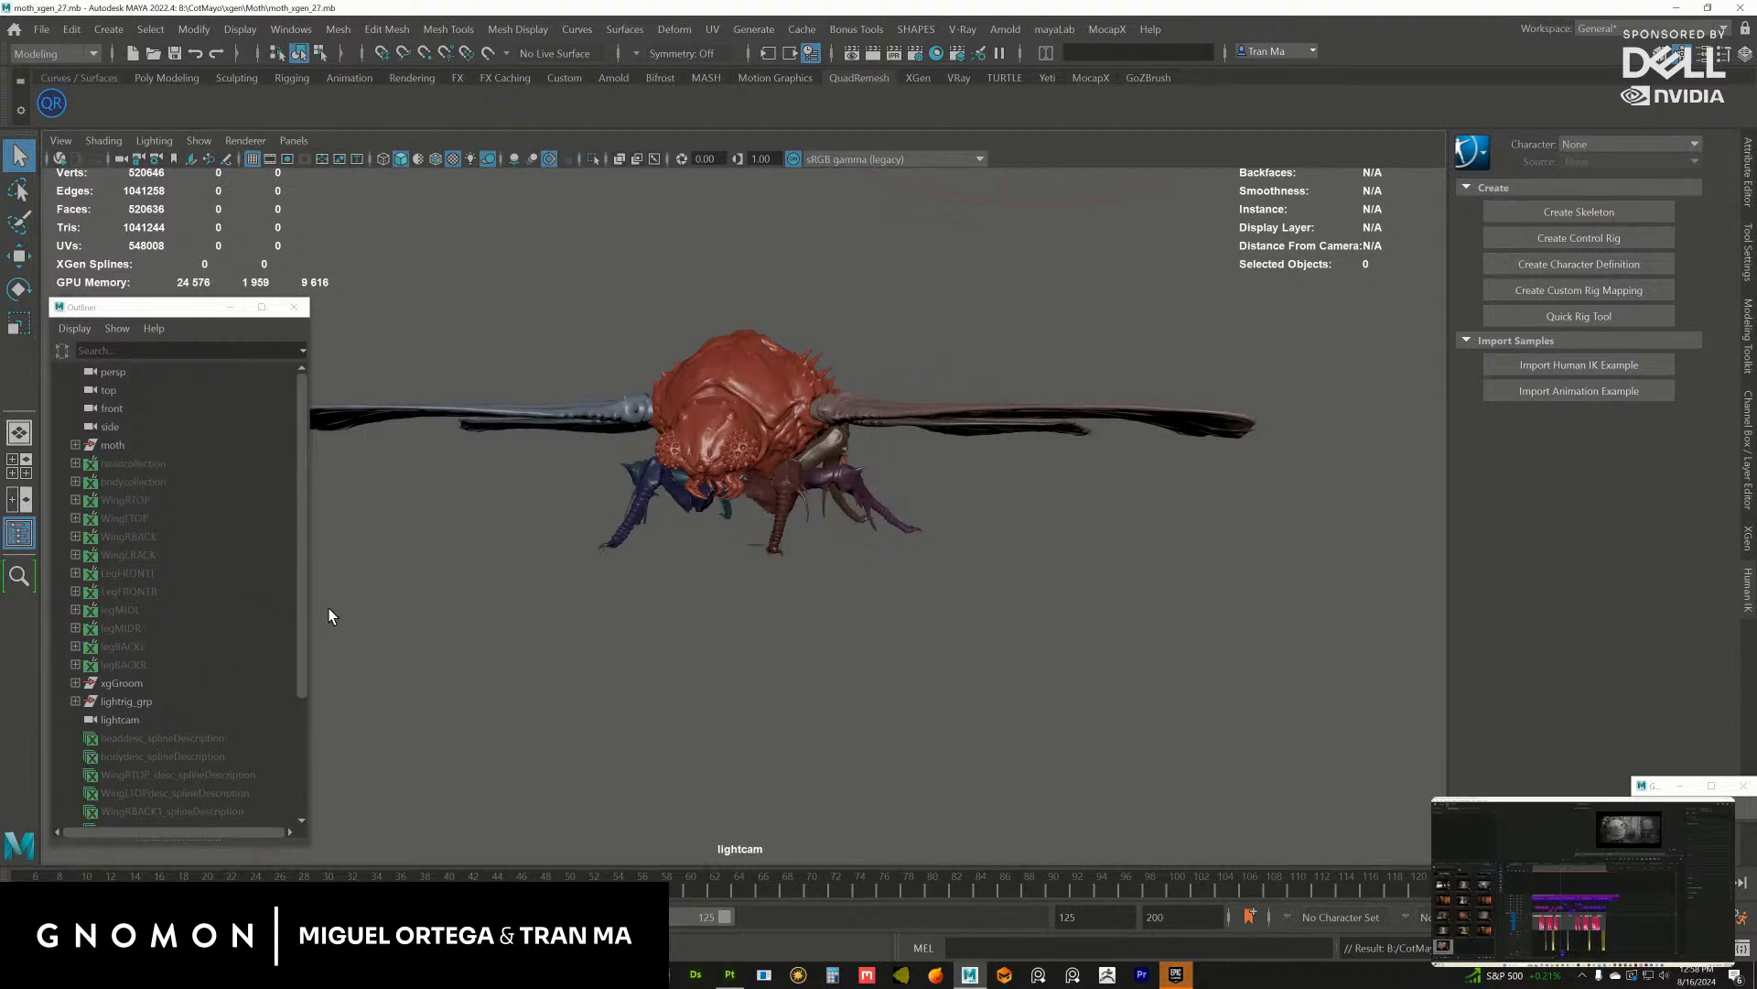
{"action": "left_click", "coordinate": [301, 598]}
{"action": "scroll", "coordinate": [301, 598], "scroll_direction": "down", "scroll_amount": 2}
{"action": "left_click", "coordinate": [150, 426]}
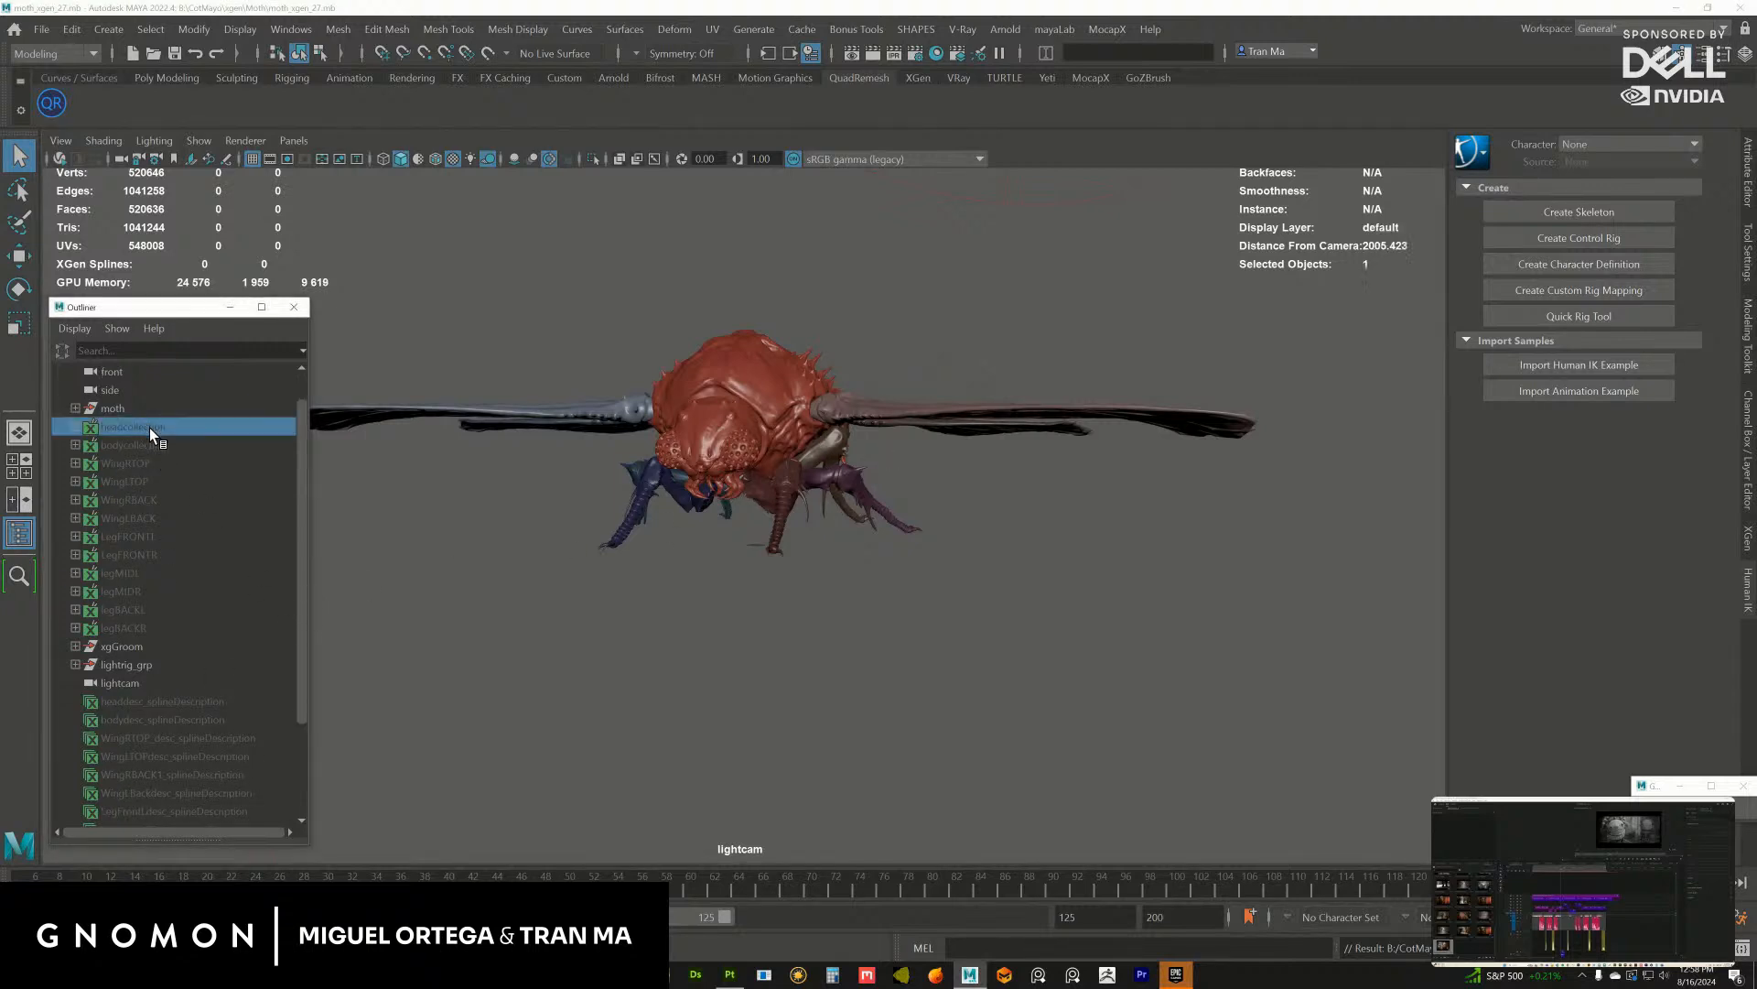
{"action": "left_click_drag", "start_coordinate": [831, 484], "coordinate": [848, 538], "text": "alt"}
{"action": "key", "text": "shift+h"}
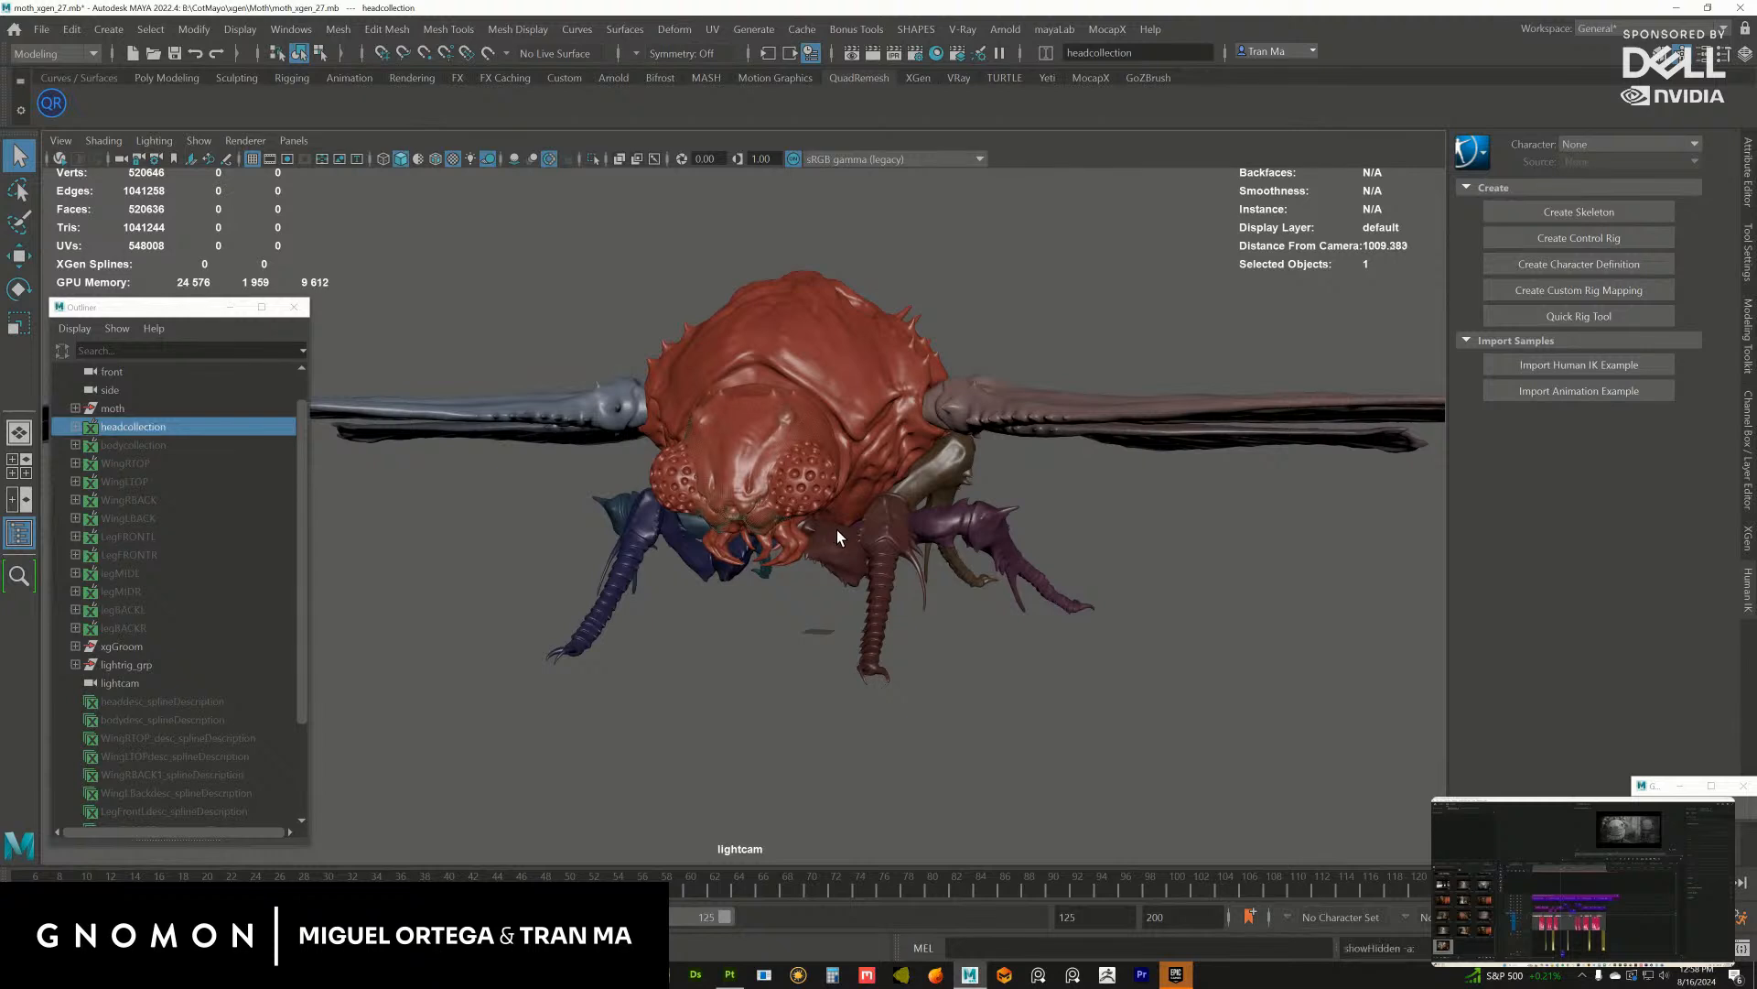
{"action": "right_click_drag", "start_coordinate": [763, 470], "coordinate": [1073, 476], "text": "alt"}
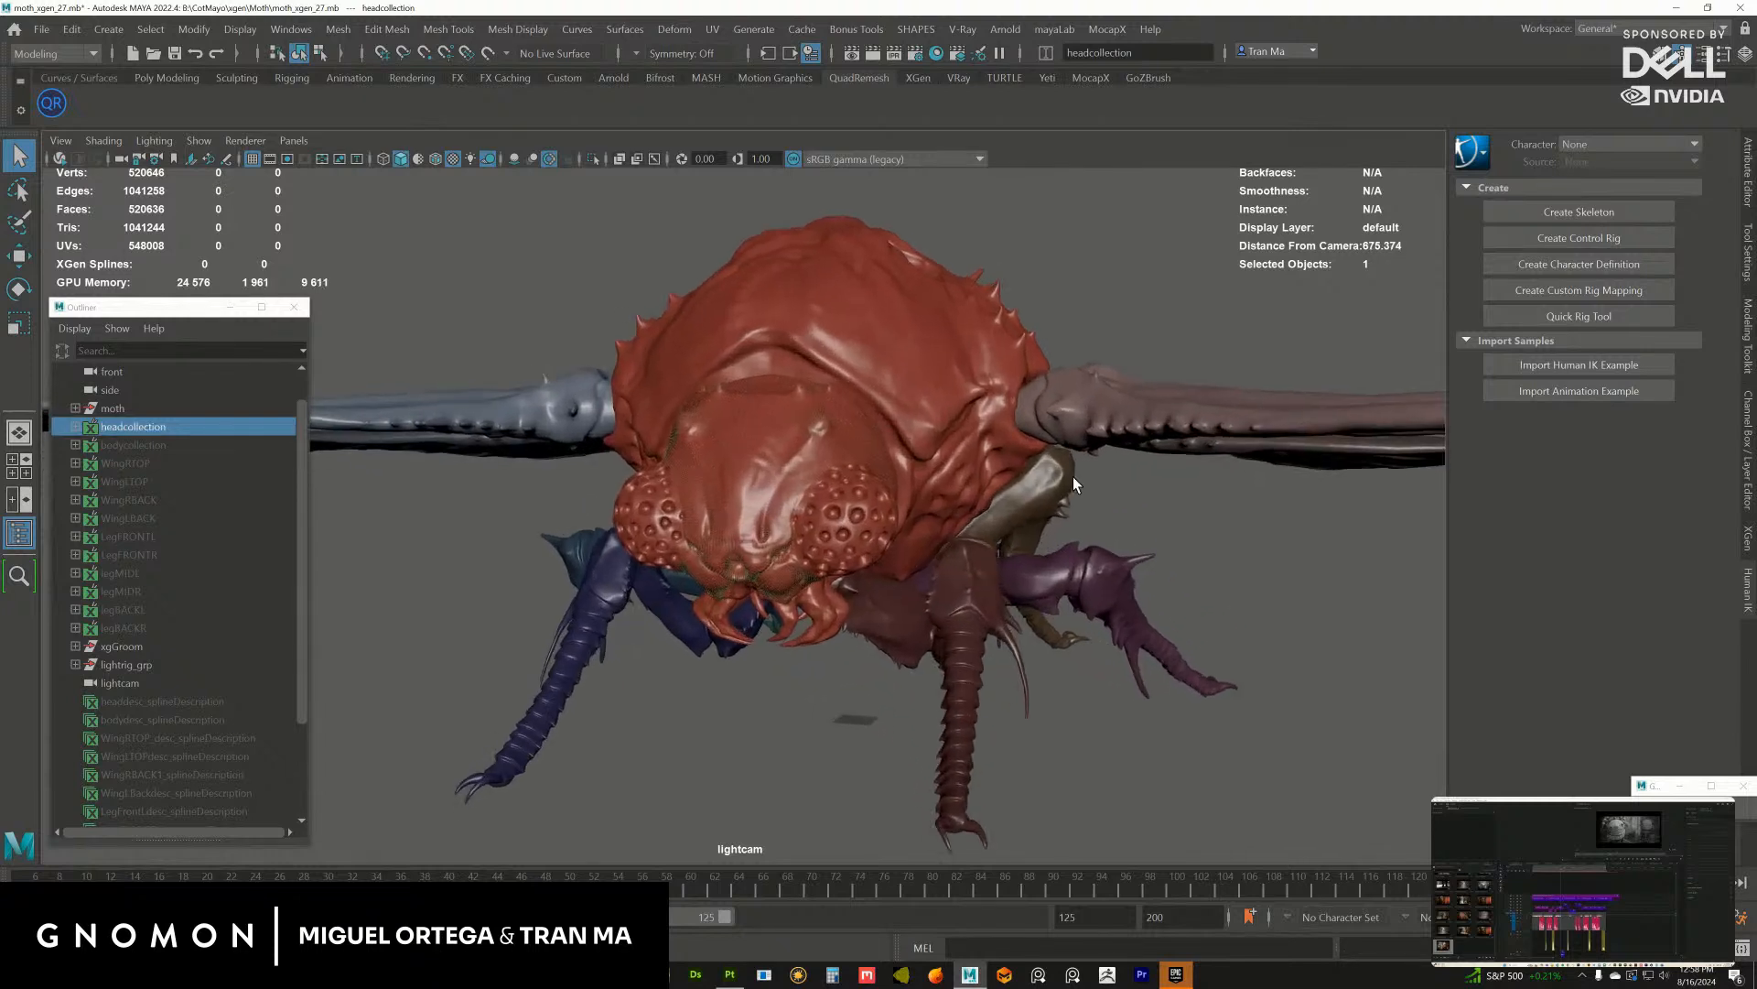
Step: Choose headcollection in XGen, generate its fur preview on the moth's head, and expand and enlarge the XGen log
{"action": "left_click", "coordinate": [1748, 537]}
{"action": "left_click", "coordinate": [1377, 166]}
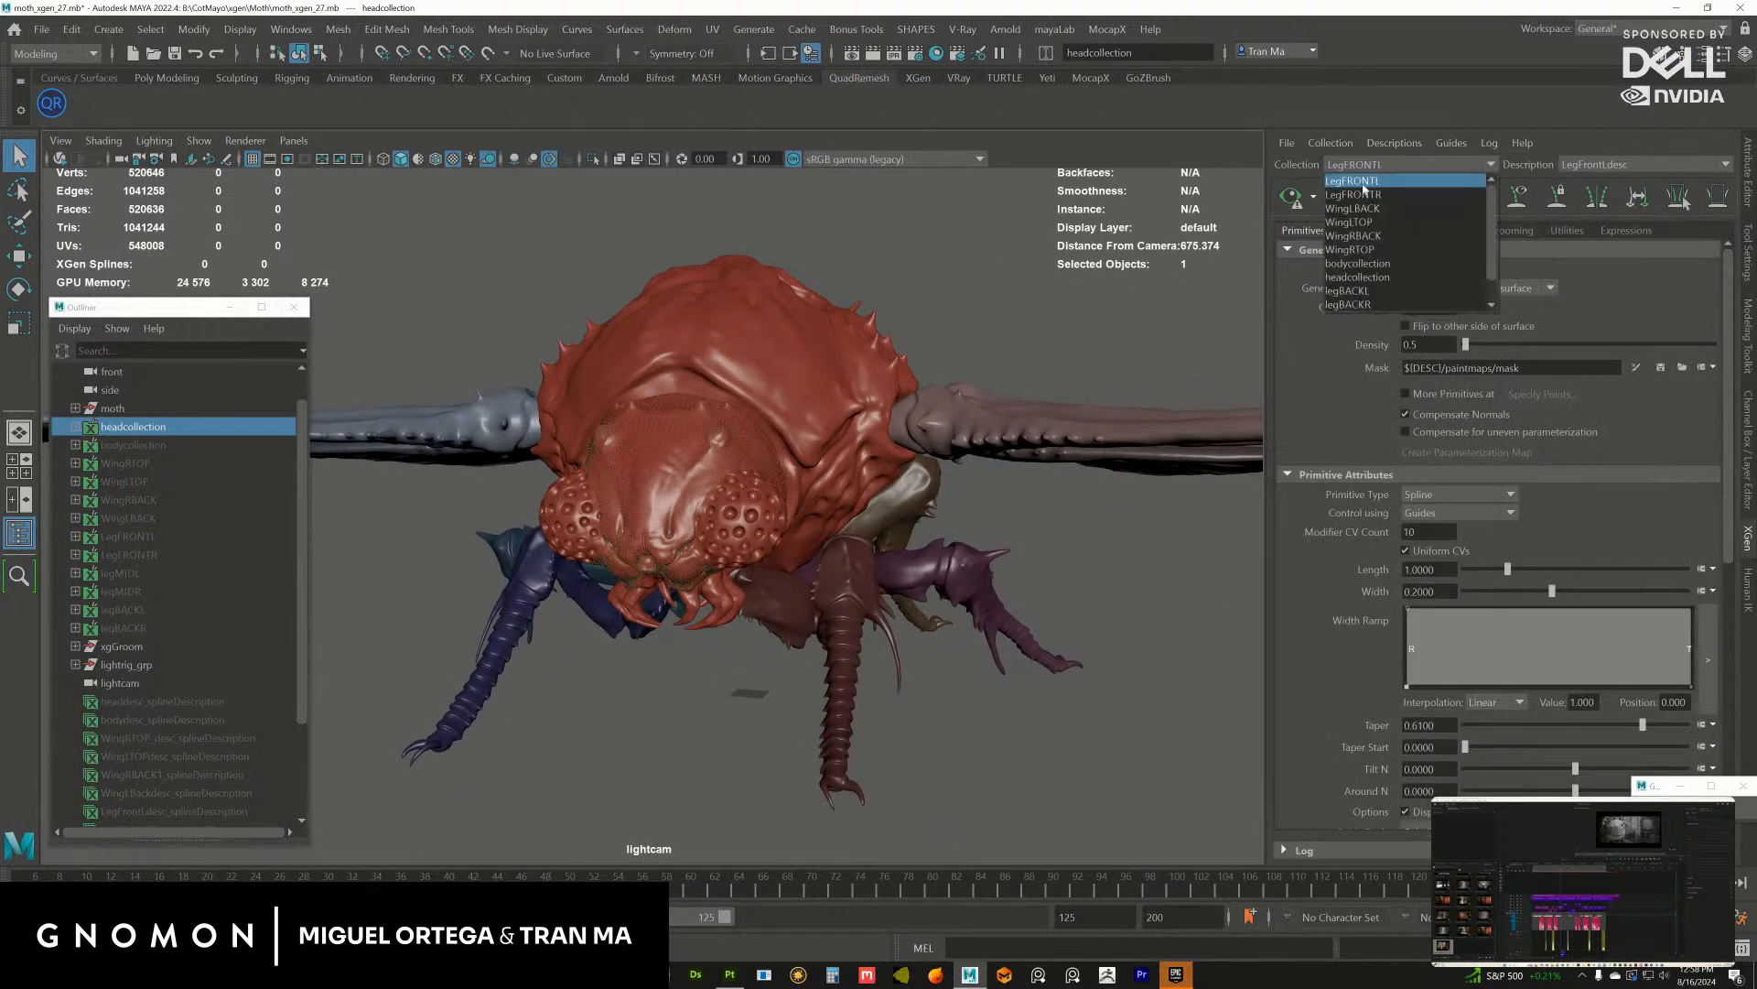
{"action": "left_click", "coordinate": [1400, 276]}
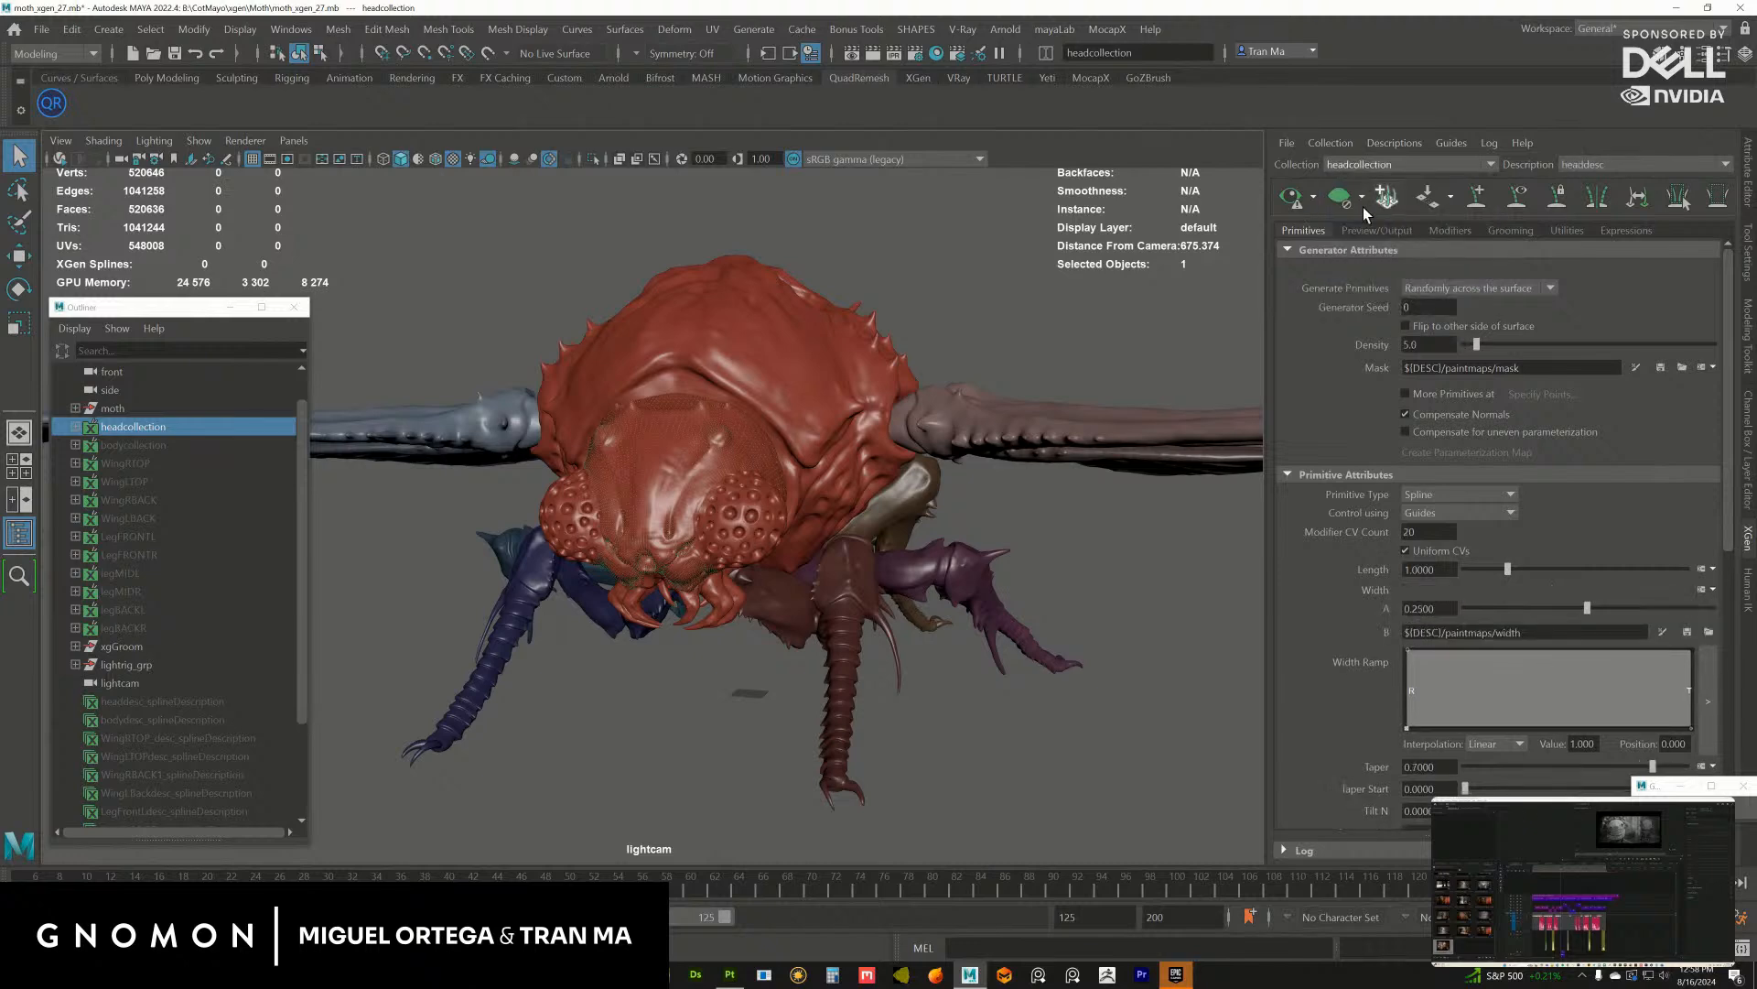
{"action": "left_click", "coordinate": [1292, 198]}
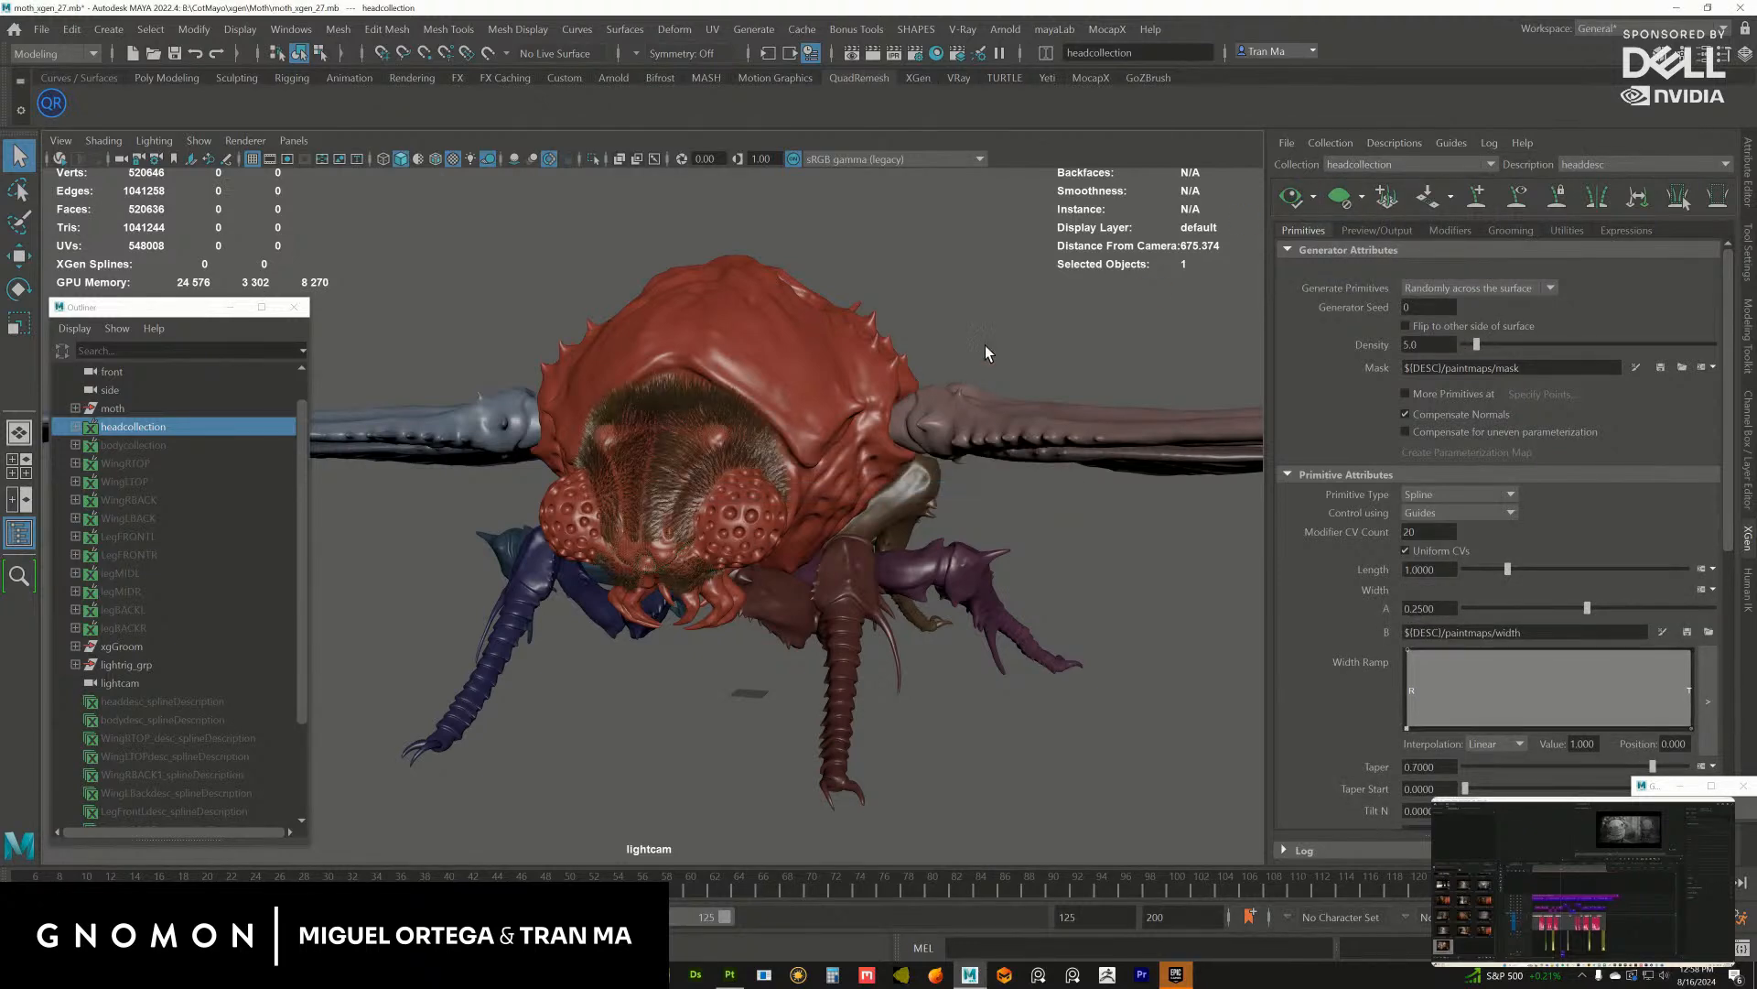
{"action": "left_click", "coordinate": [985, 344]}
{"action": "left_click_drag", "start_coordinate": [928, 425], "coordinate": [1034, 457], "text": "alt"}
{"action": "right_click_drag", "start_coordinate": [1034, 458], "coordinate": [1169, 575], "text": "alt"}
{"action": "left_click_drag", "start_coordinate": [1169, 575], "coordinate": [1276, 777], "text": "alt"}
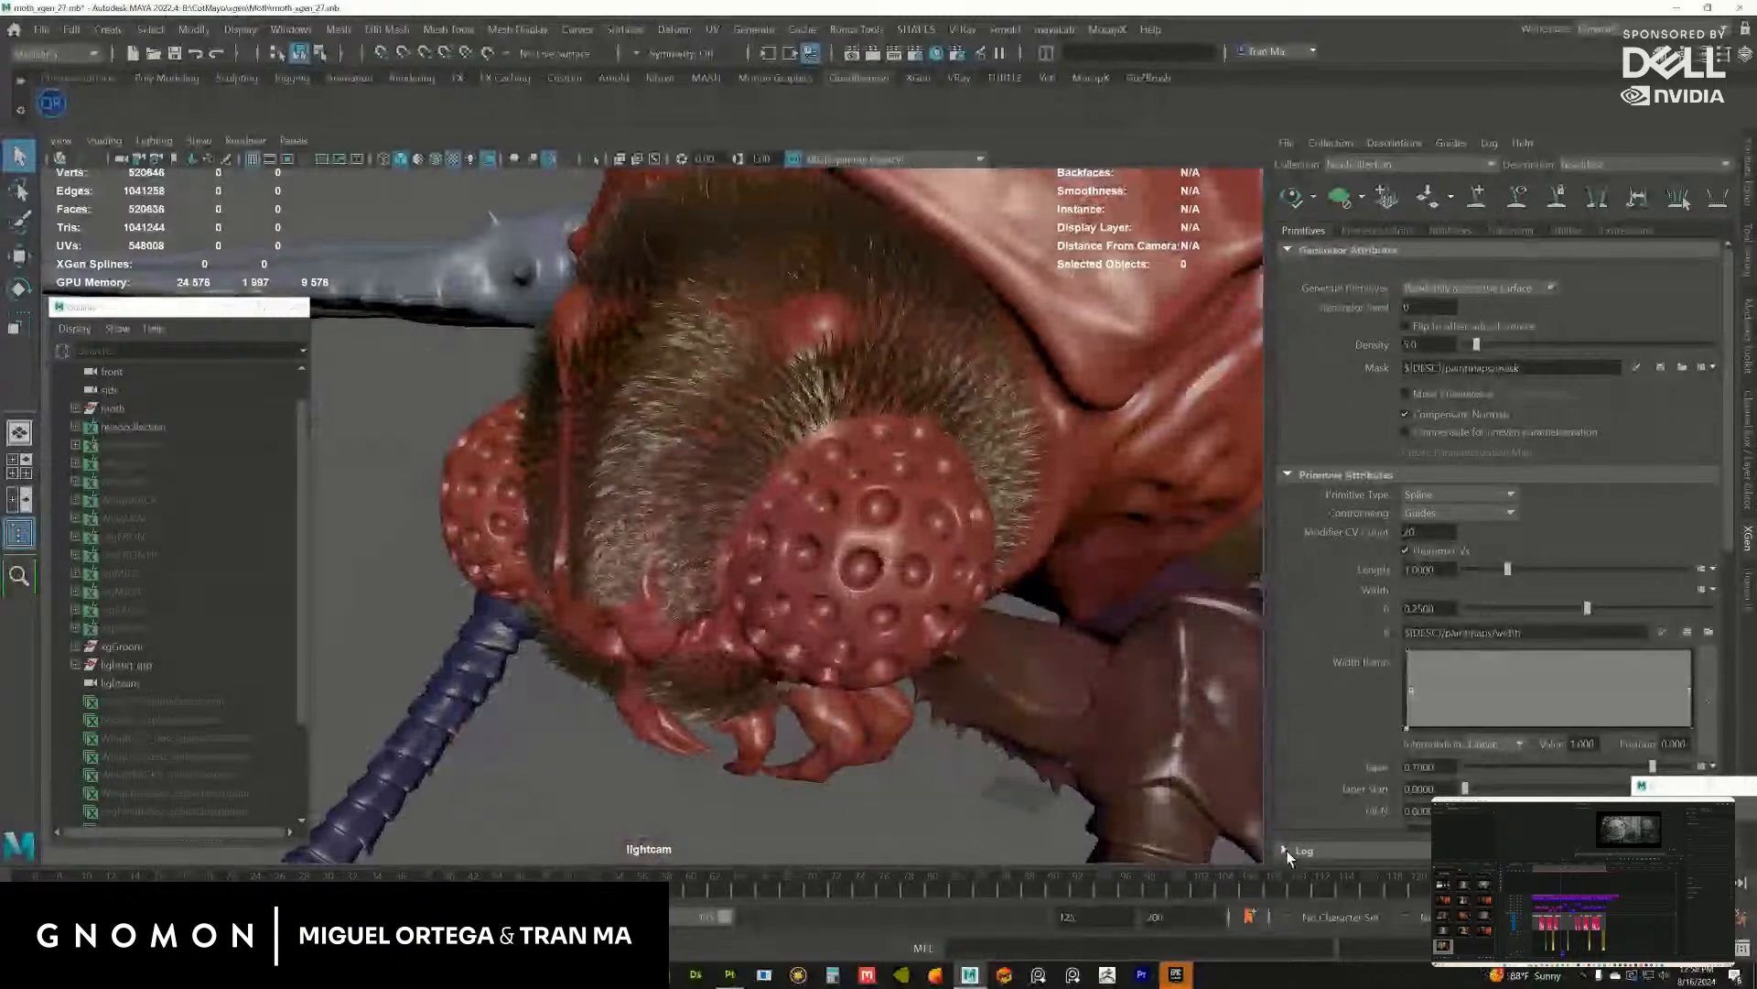
{"action": "left_click", "coordinate": [1331, 853]}
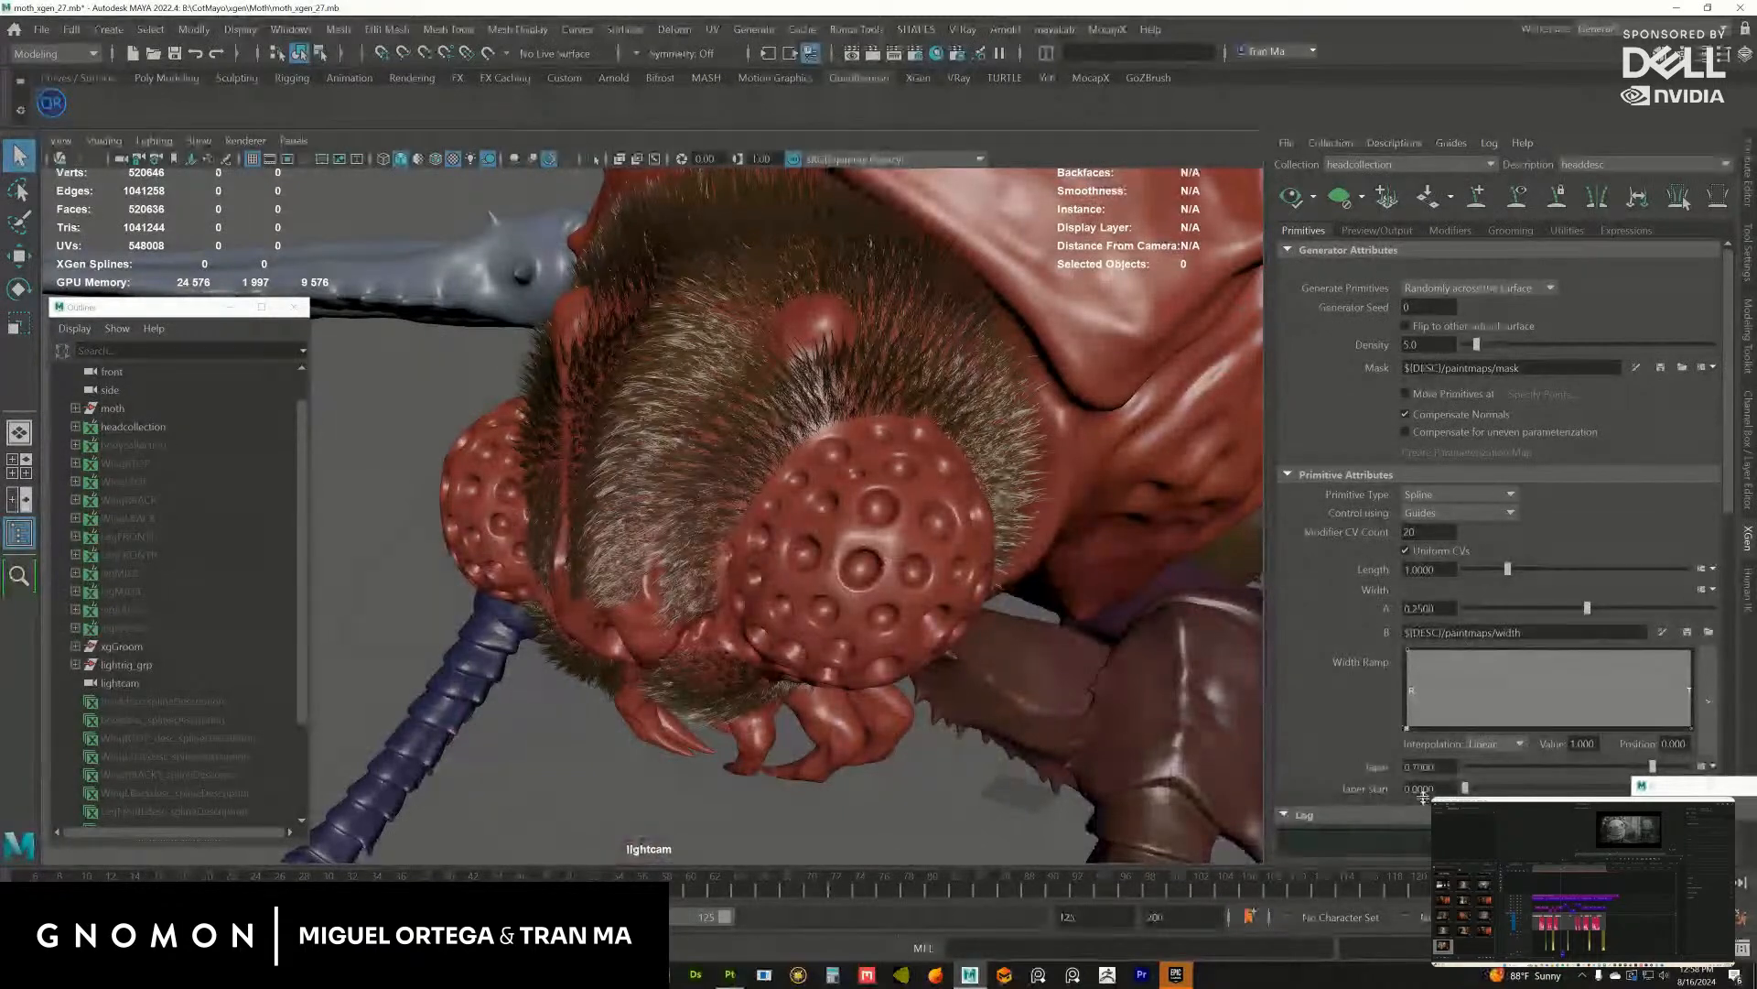
{"action": "left_click_drag", "start_coordinate": [1417, 750], "coordinate": [1418, 682]}
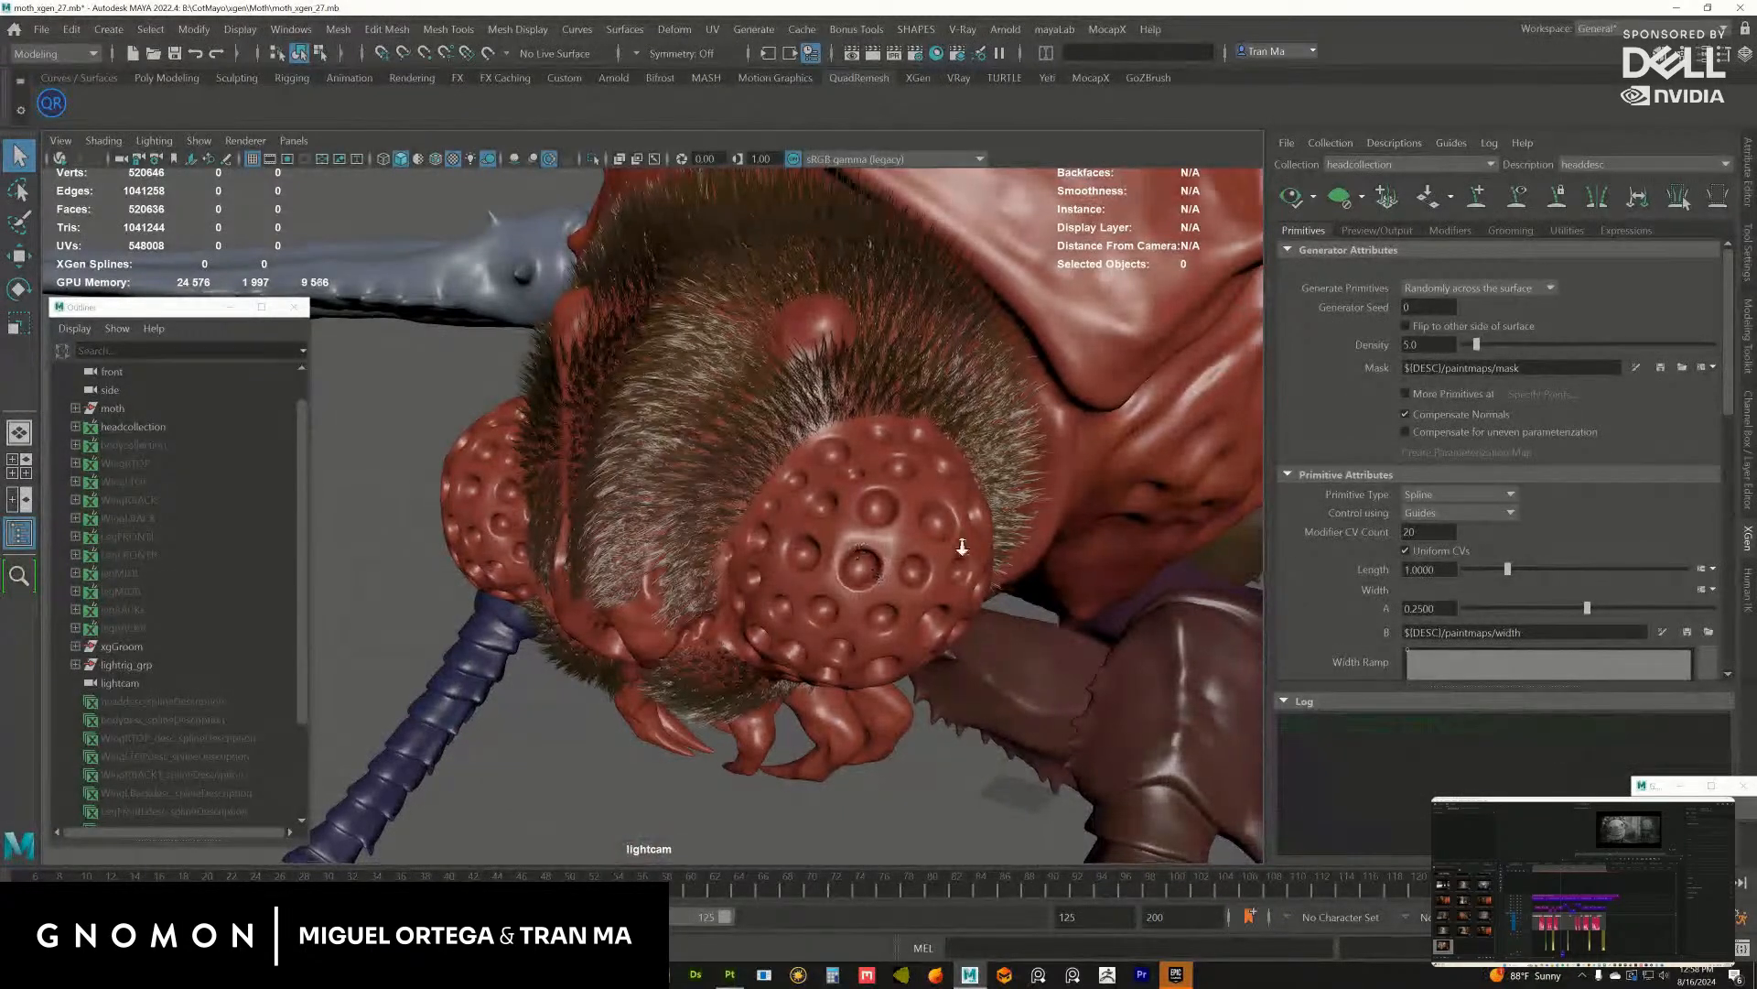
Step: Light the viewport with all scene lights and inspect the moth's head fur from both sides
{"action": "left_click_drag", "start_coordinate": [813, 394], "coordinate": [914, 509], "text": "alt"}
{"action": "right_click_drag", "start_coordinate": [912, 498], "coordinate": [970, 542], "text": "alt"}
{"action": "key", "text": "7"}
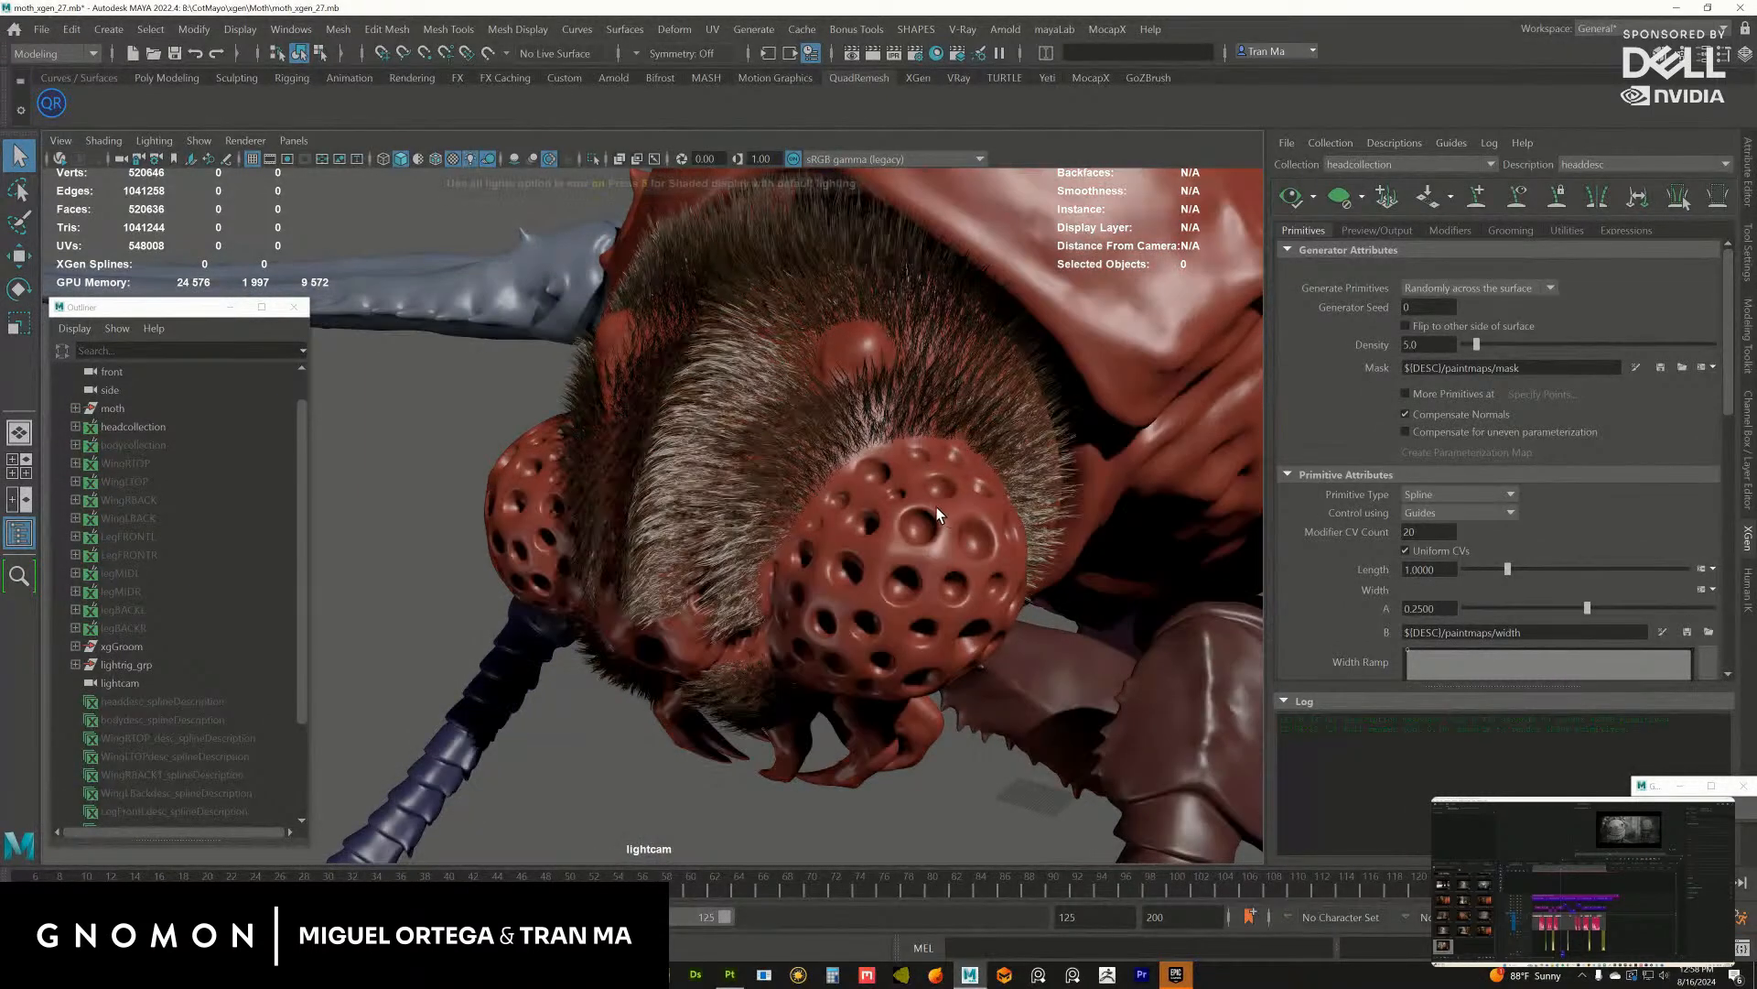
{"action": "right_click_drag", "start_coordinate": [1049, 595], "coordinate": [930, 518], "text": "alt"}
{"action": "left_click_drag", "start_coordinate": [930, 518], "coordinate": [1059, 458], "text": "alt"}
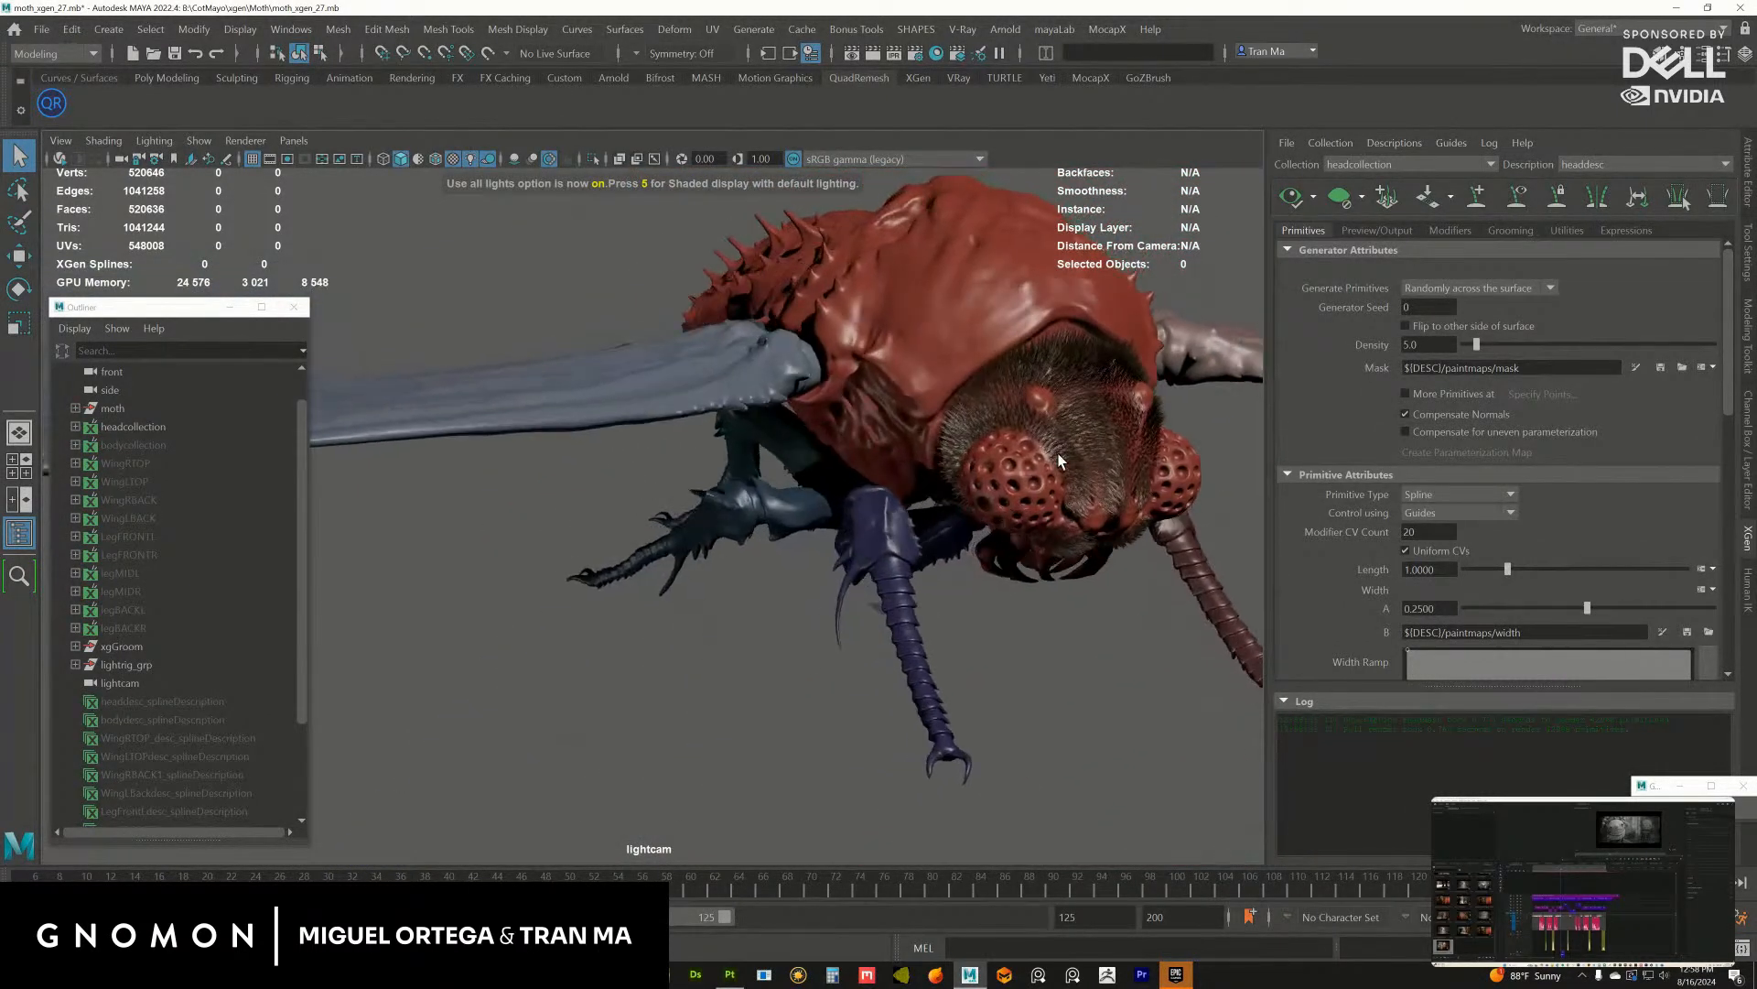
{"action": "middle_click_drag", "start_coordinate": [1059, 459], "coordinate": [879, 485], "text": "alt"}
{"action": "right_click_drag", "start_coordinate": [998, 549], "coordinate": [1101, 597], "text": "alt"}
{"action": "left_click_drag", "start_coordinate": [1100, 597], "coordinate": [1038, 486], "text": "alt"}
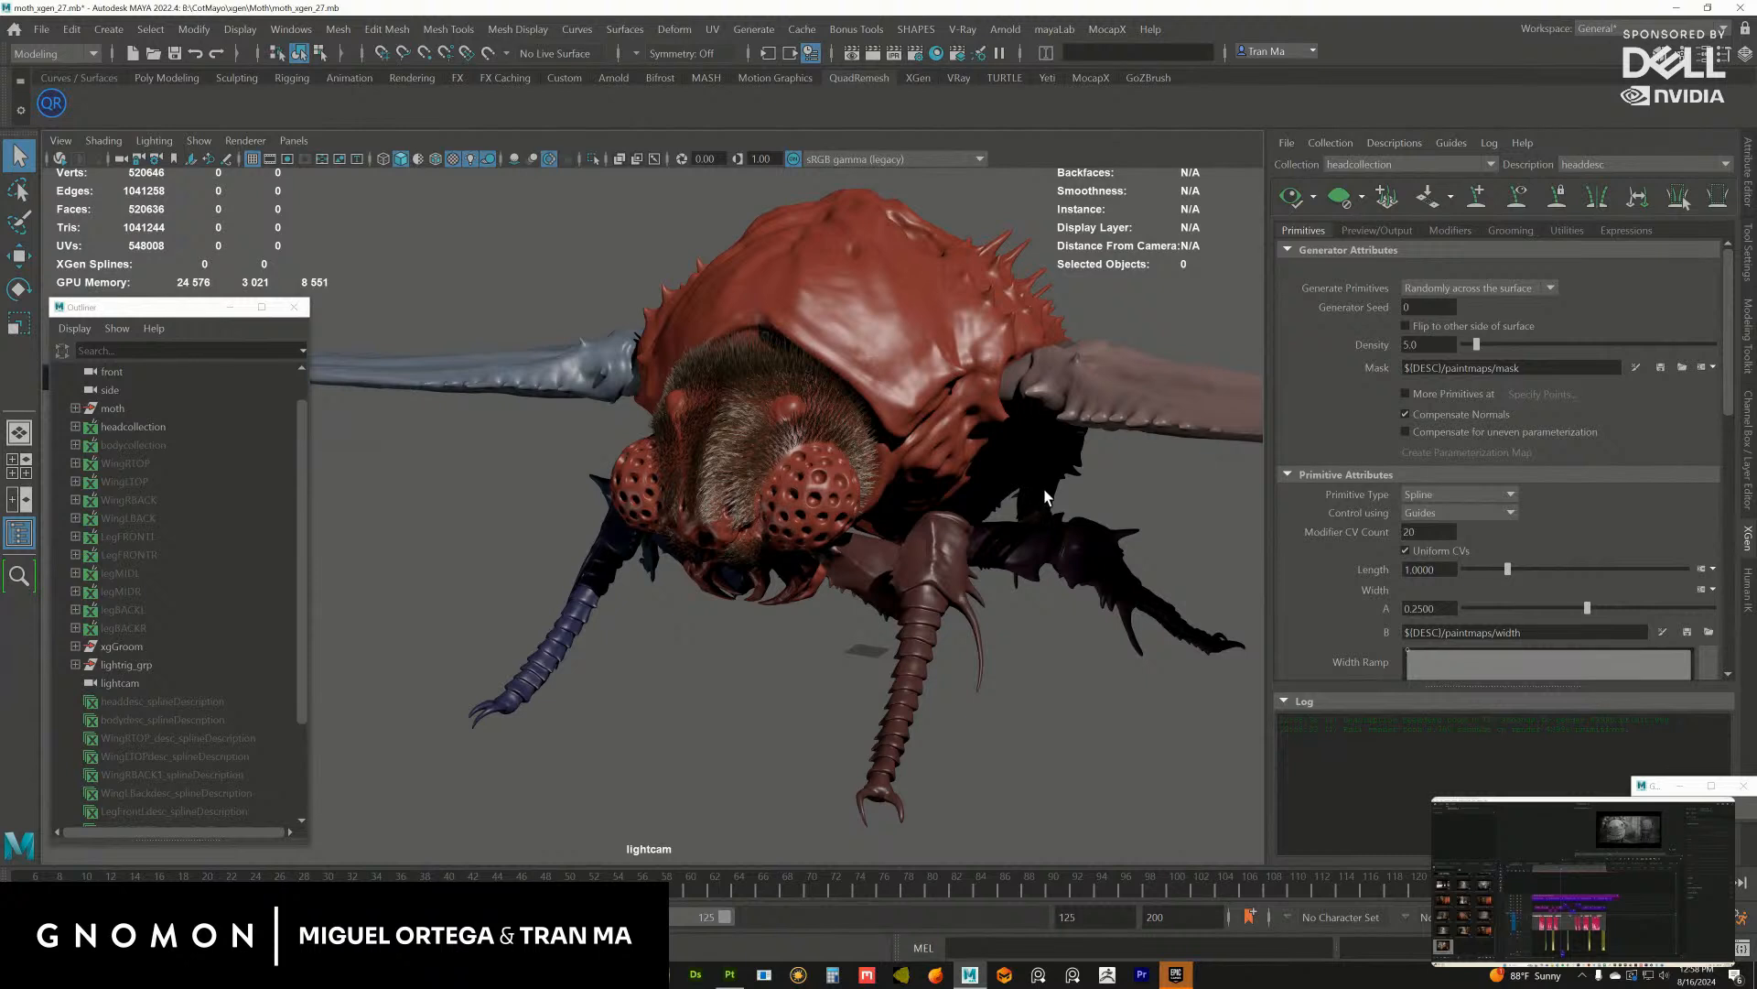
Step: Unhide the bodycollection XGen collection, choose it in XGen and generate its fur preview on the moth's body
{"action": "left_click", "coordinate": [146, 447]}
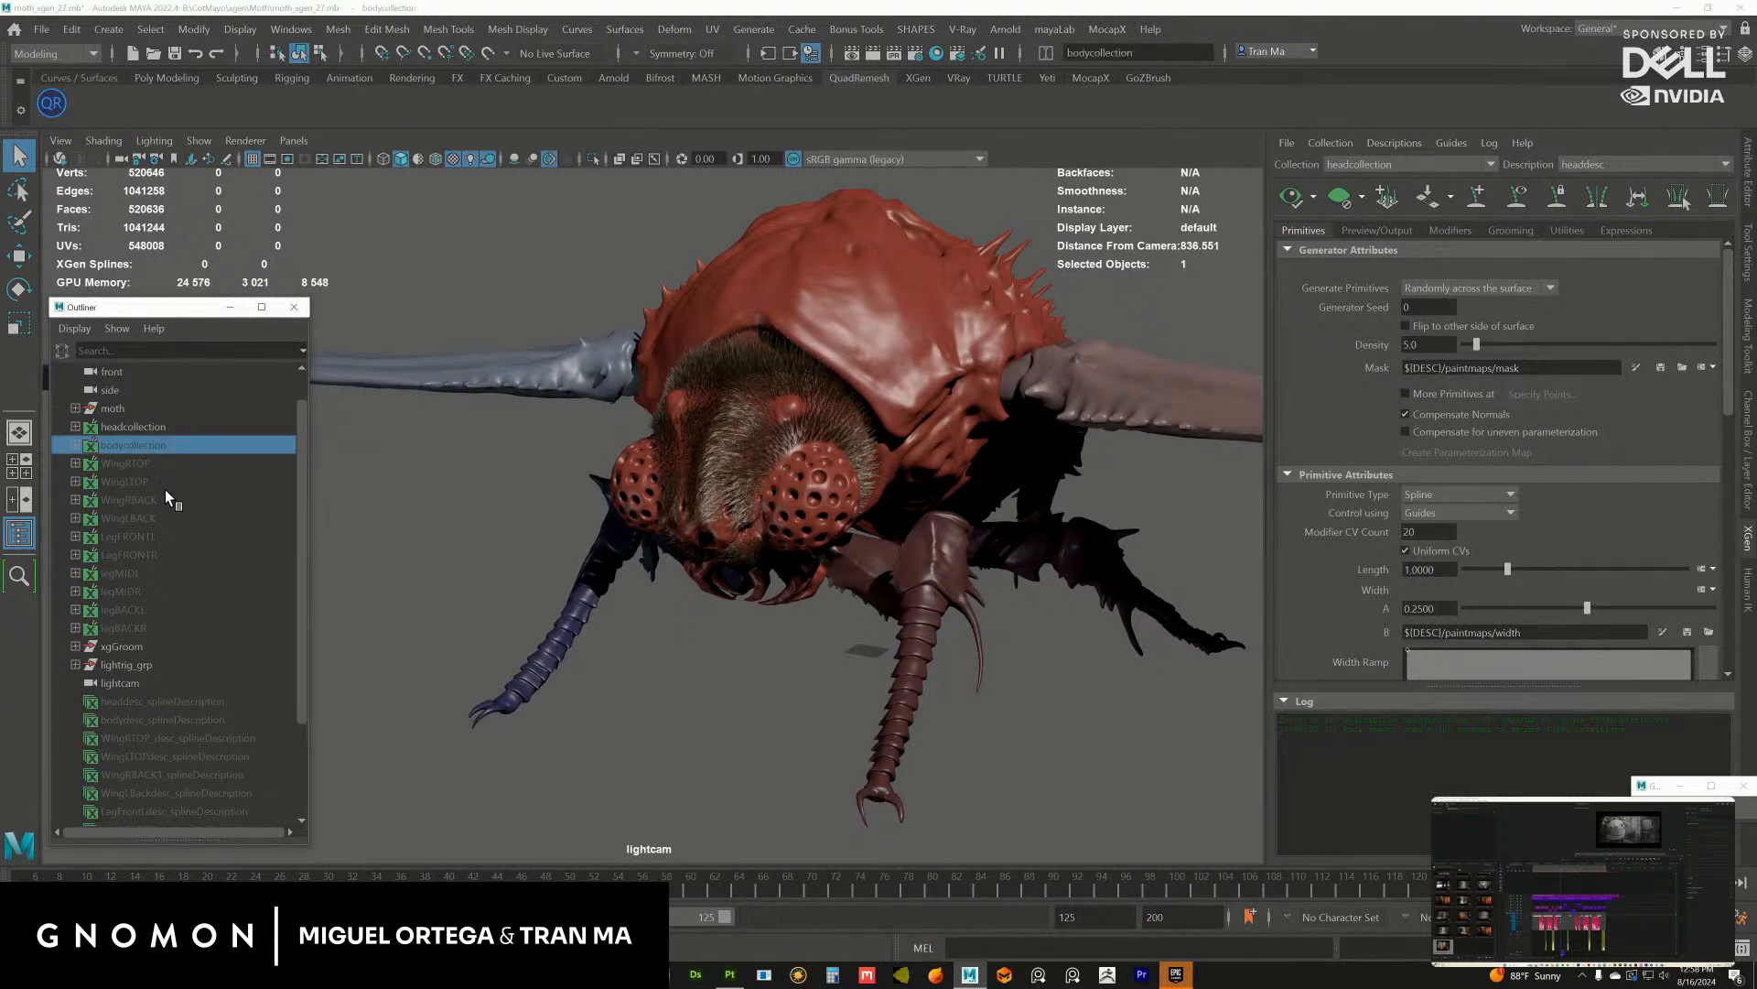
{"action": "key", "text": "shift+h"}
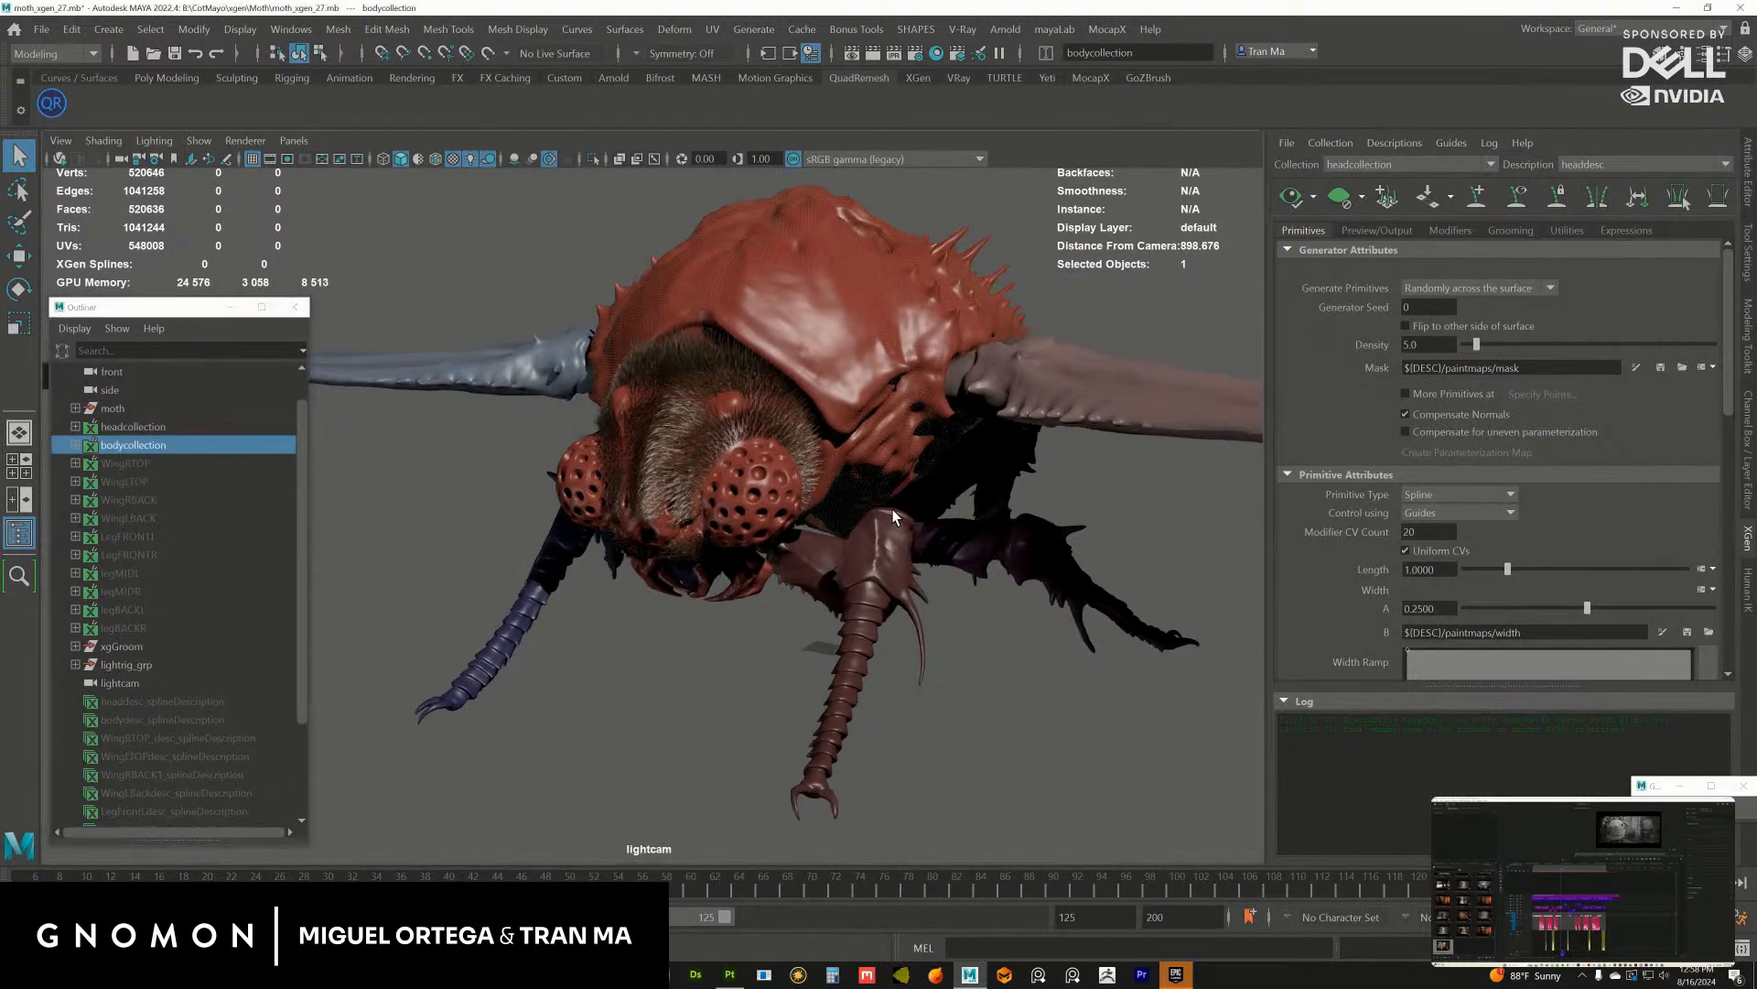
{"action": "left_click", "coordinate": [1370, 165]}
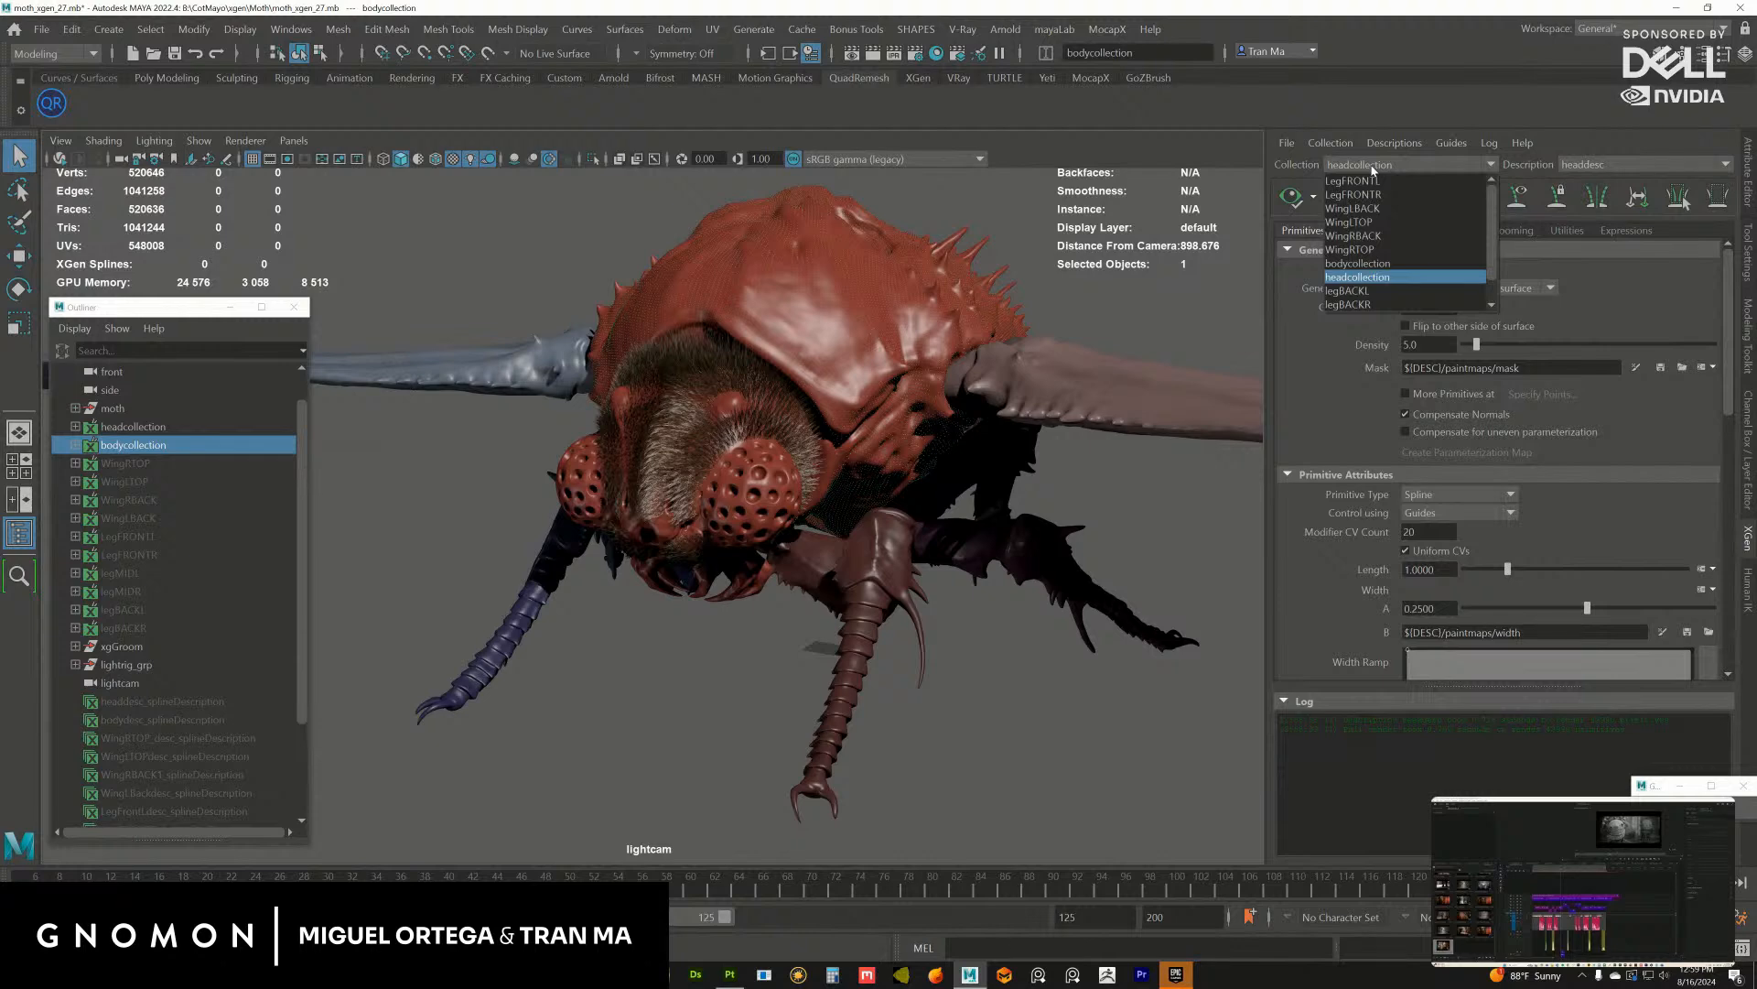
{"action": "left_click", "coordinate": [1376, 173]}
{"action": "left_click", "coordinate": [1407, 166]}
{"action": "left_click", "coordinate": [1365, 271]}
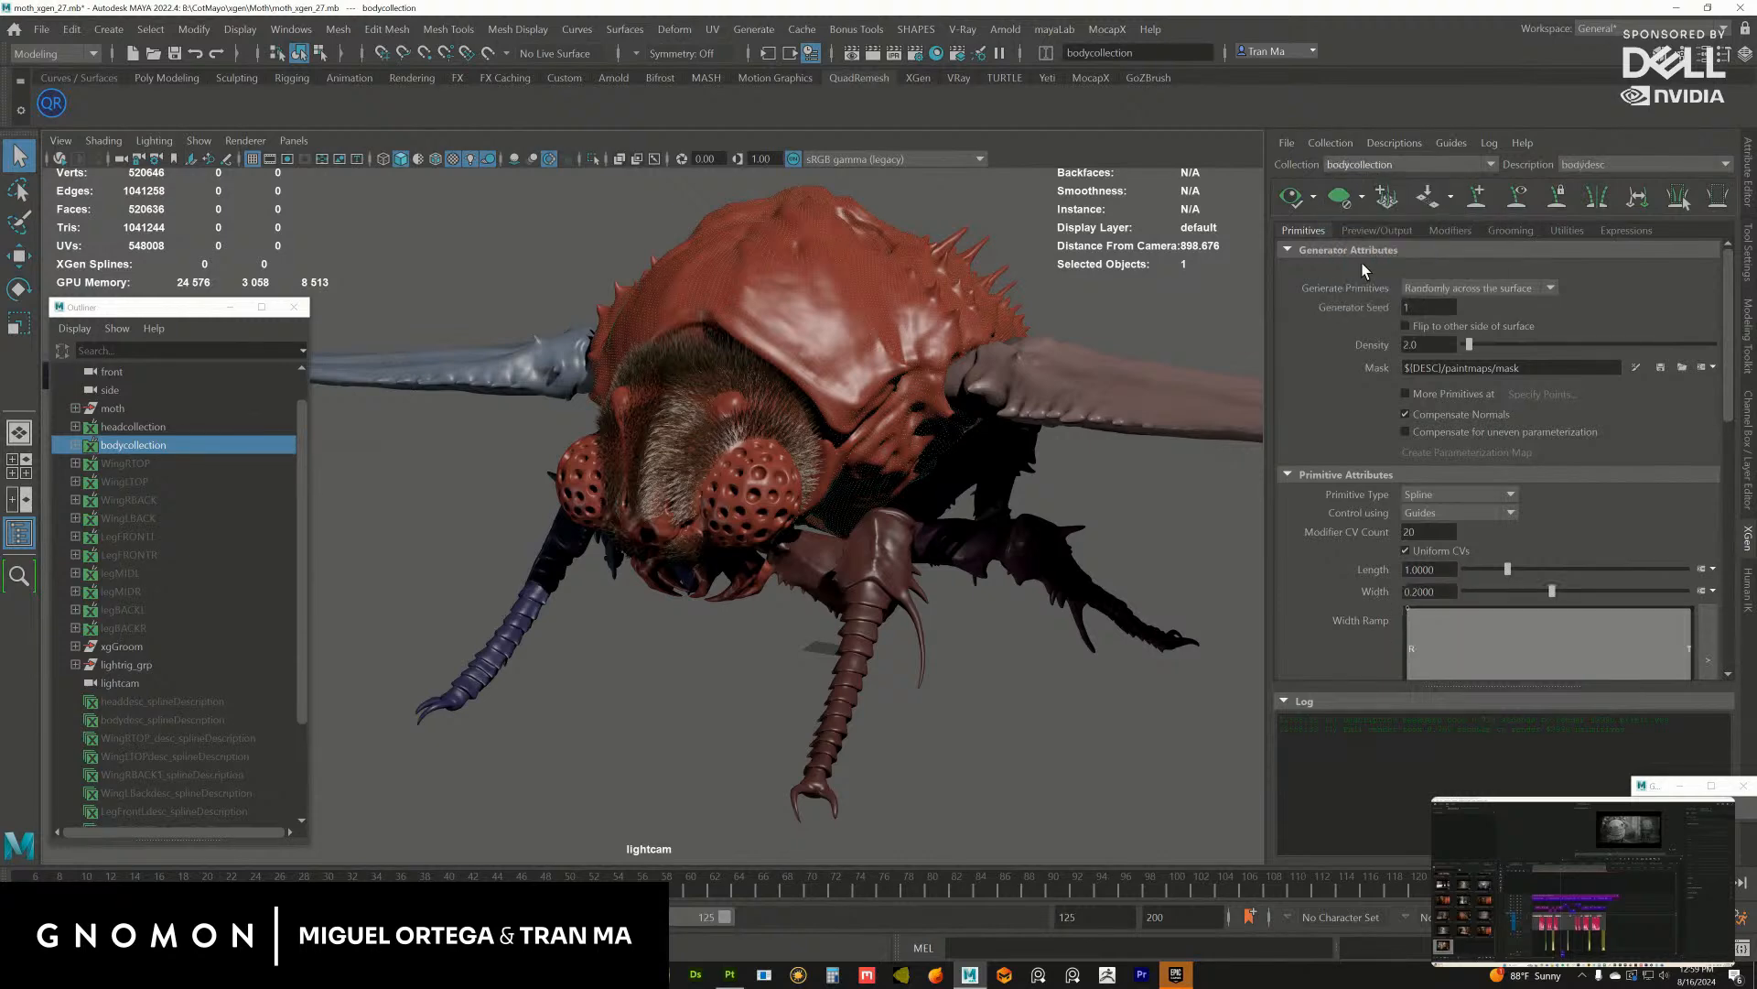
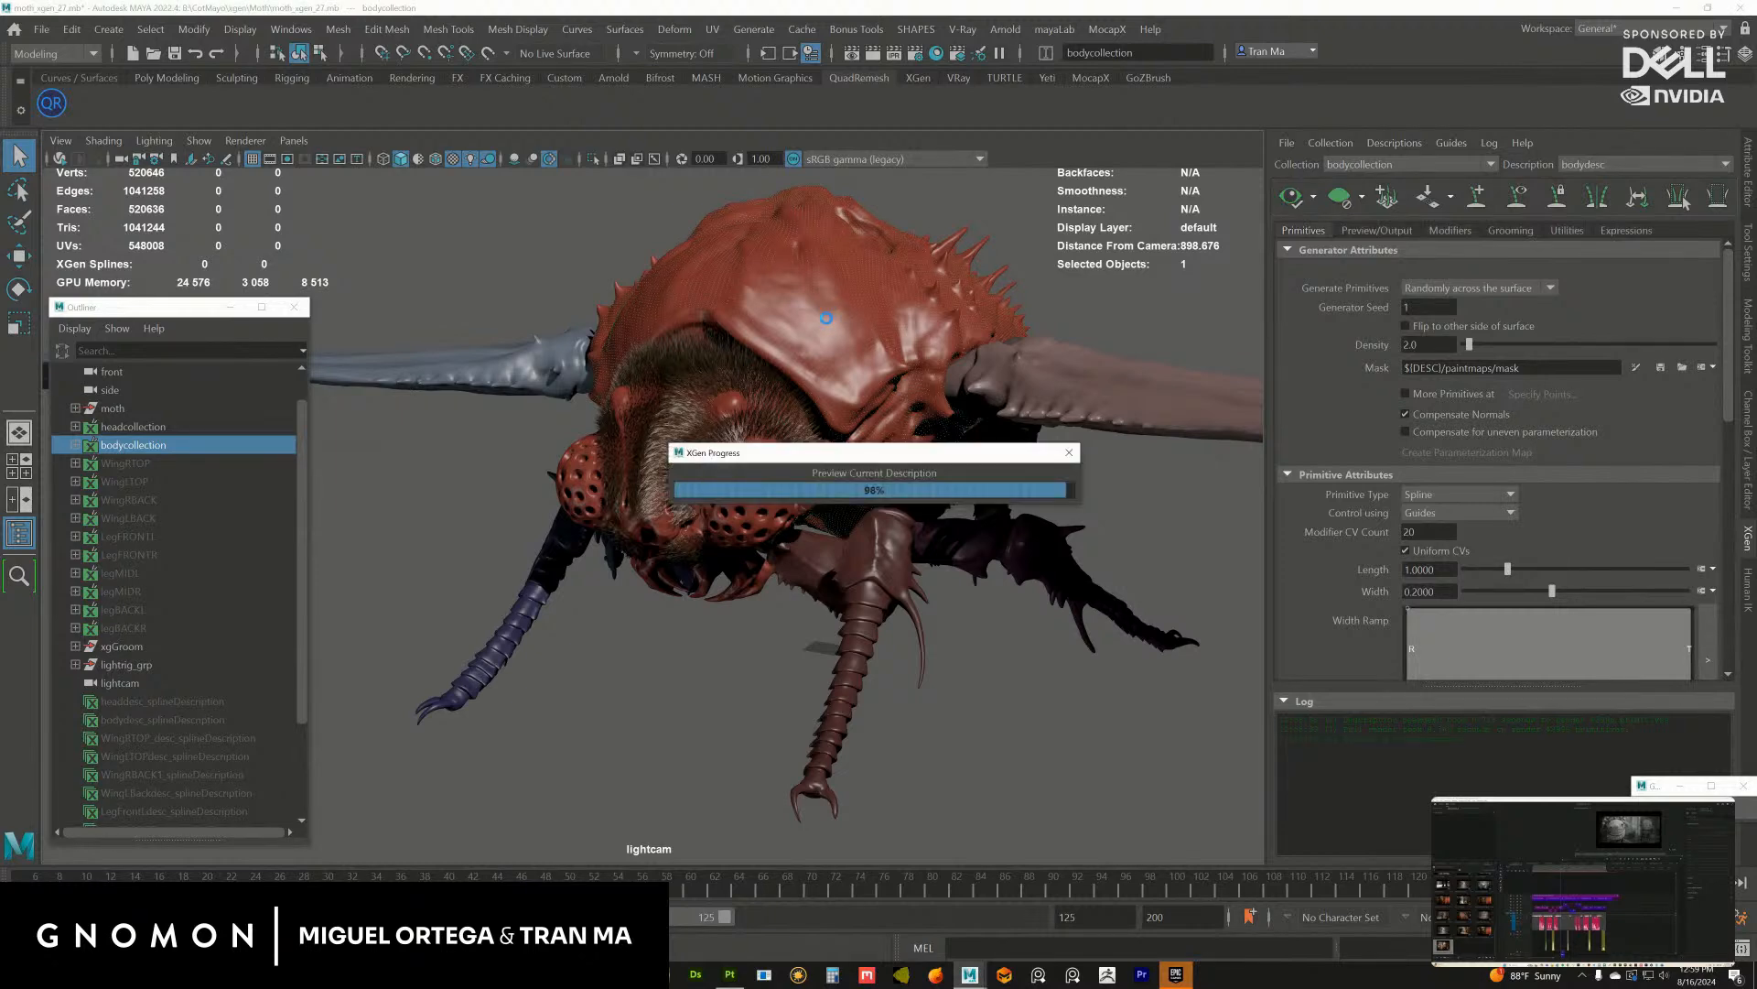
Step: Examine the fur on the moth's thorax, abdomen and head from the side, front and above
{"action": "left_click_drag", "start_coordinate": [940, 291], "coordinate": [1057, 384], "text": "alt"}
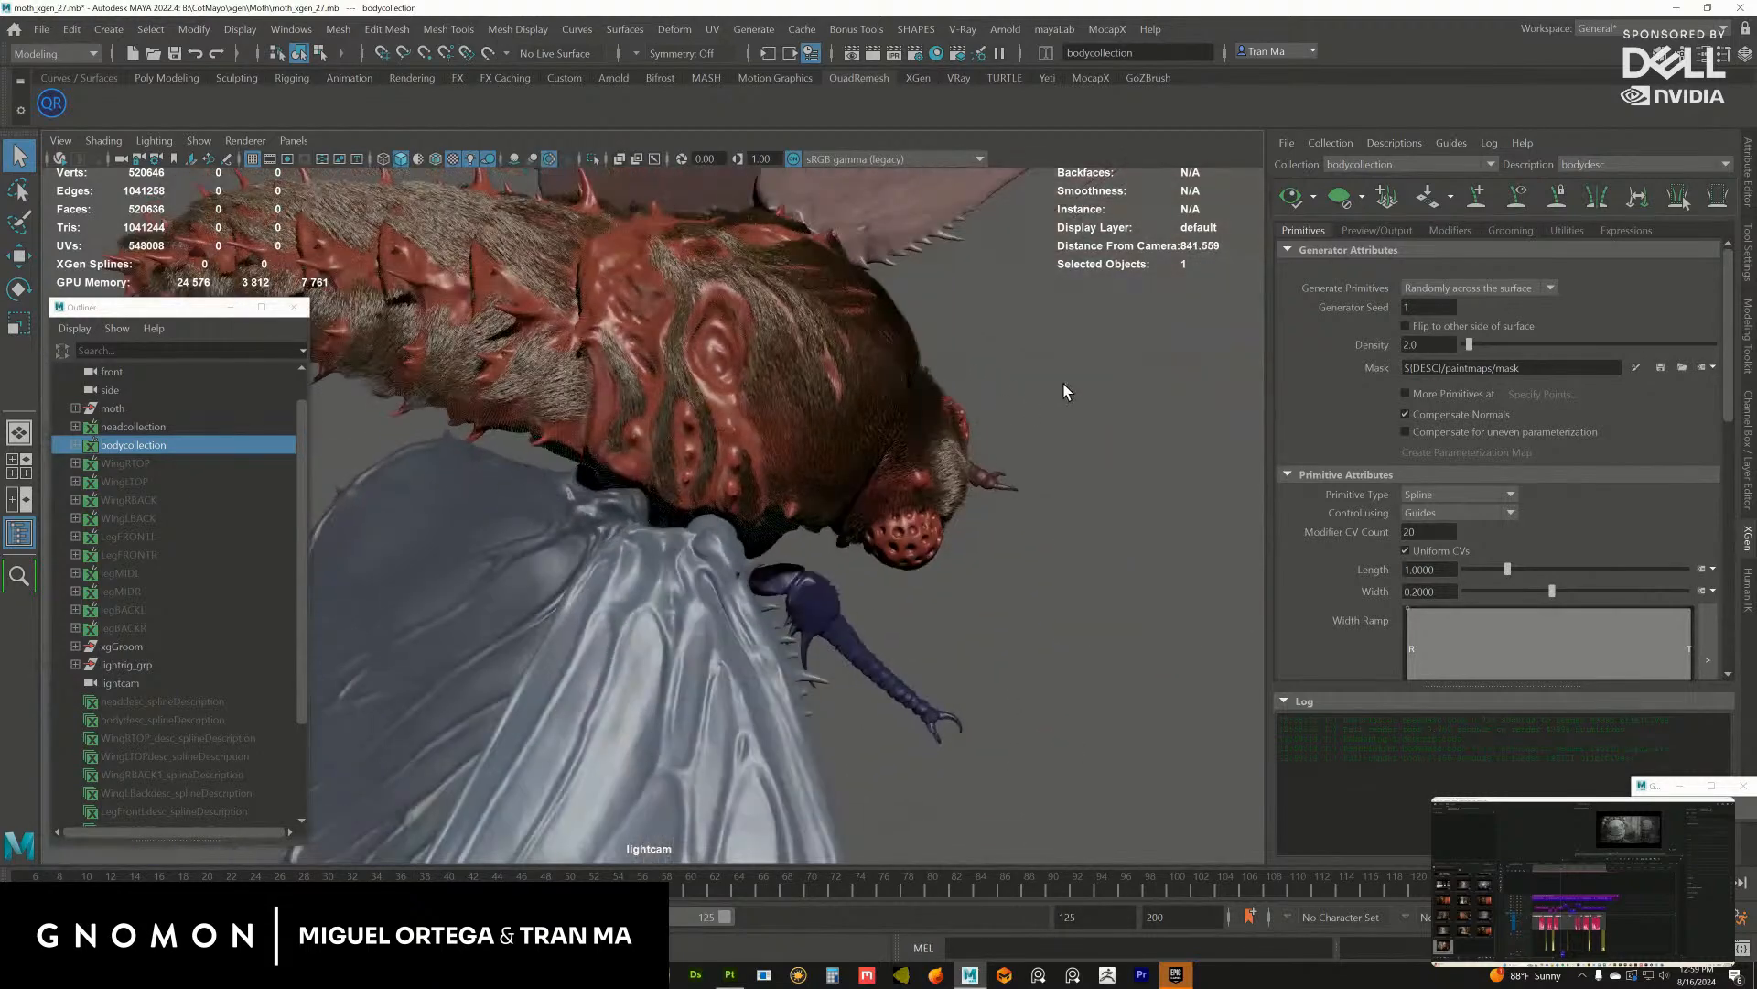
{"action": "left_click", "coordinate": [1064, 382]}
{"action": "scroll", "coordinate": [974, 481], "scroll_direction": "up", "scroll_amount": 6}
{"action": "left_click_drag", "start_coordinate": [957, 354], "coordinate": [948, 439], "text": "alt"}
{"action": "middle_click_drag", "start_coordinate": [947, 439], "coordinate": [726, 561], "text": "alt"}
{"action": "left_click_drag", "start_coordinate": [725, 561], "coordinate": [714, 567], "text": "alt"}
{"action": "left_click_drag", "start_coordinate": [1135, 549], "coordinate": [940, 561], "text": "alt"}
{"action": "right_click_drag", "start_coordinate": [941, 561], "coordinate": [721, 406], "text": "alt"}
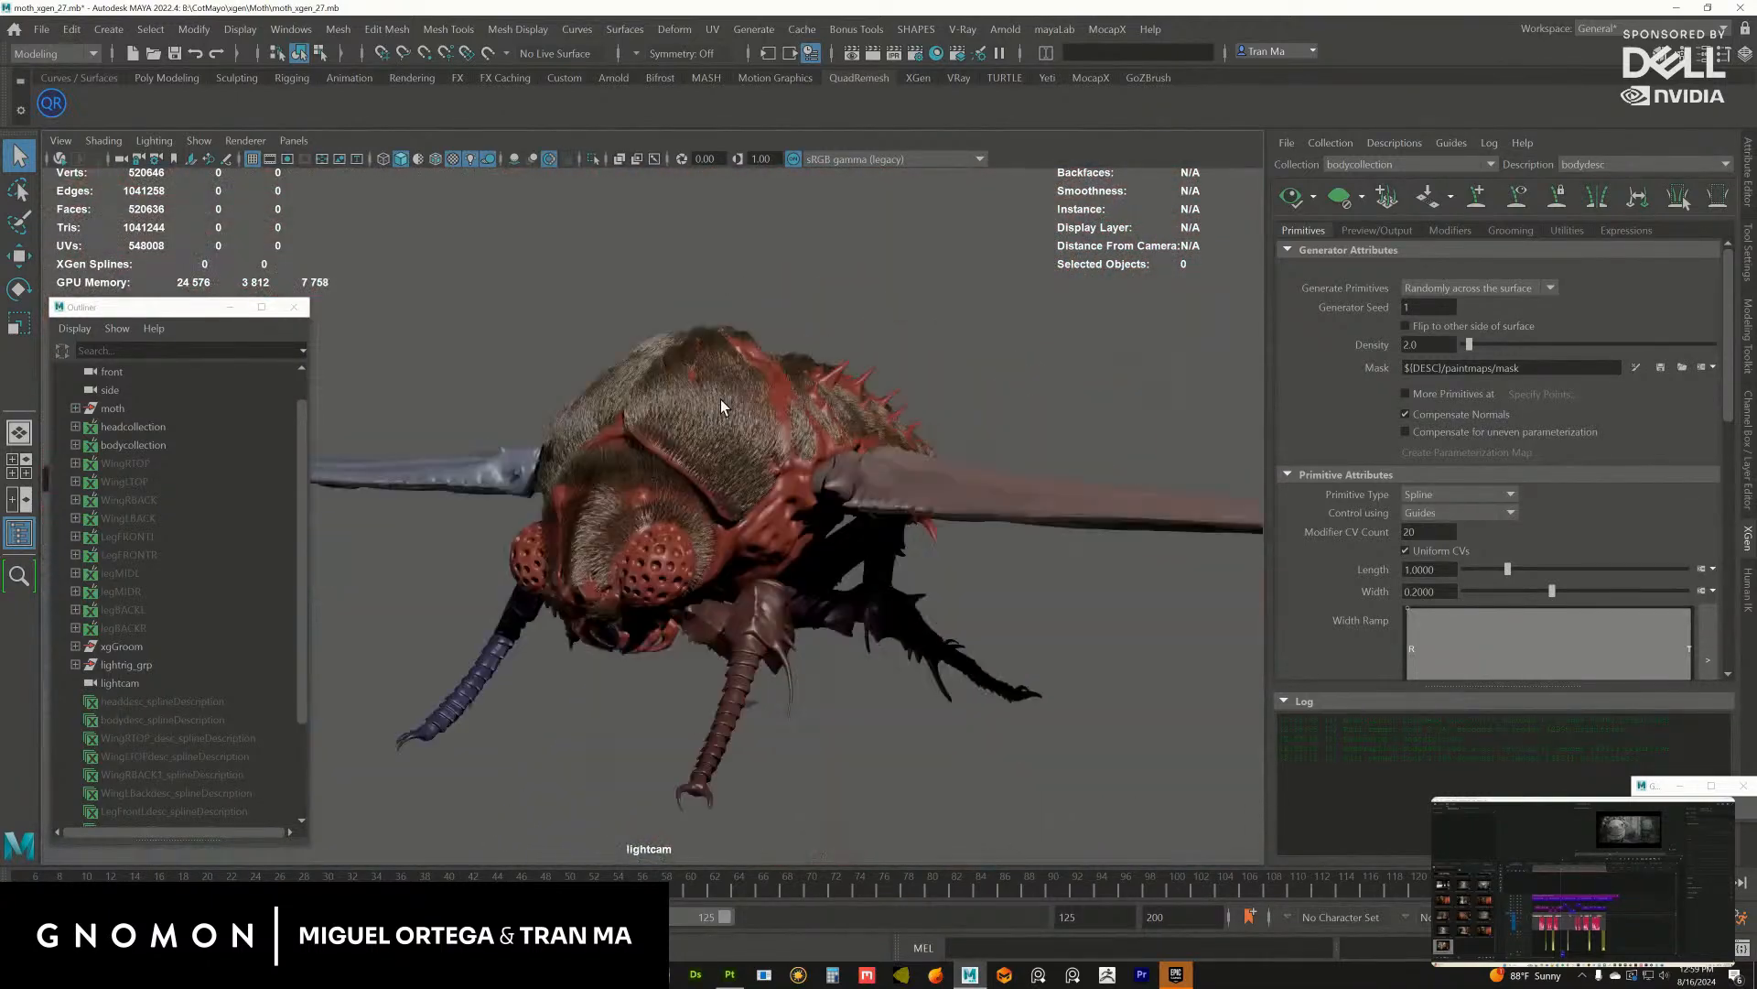
{"action": "left_click_drag", "start_coordinate": [721, 399], "coordinate": [783, 374], "text": "alt"}
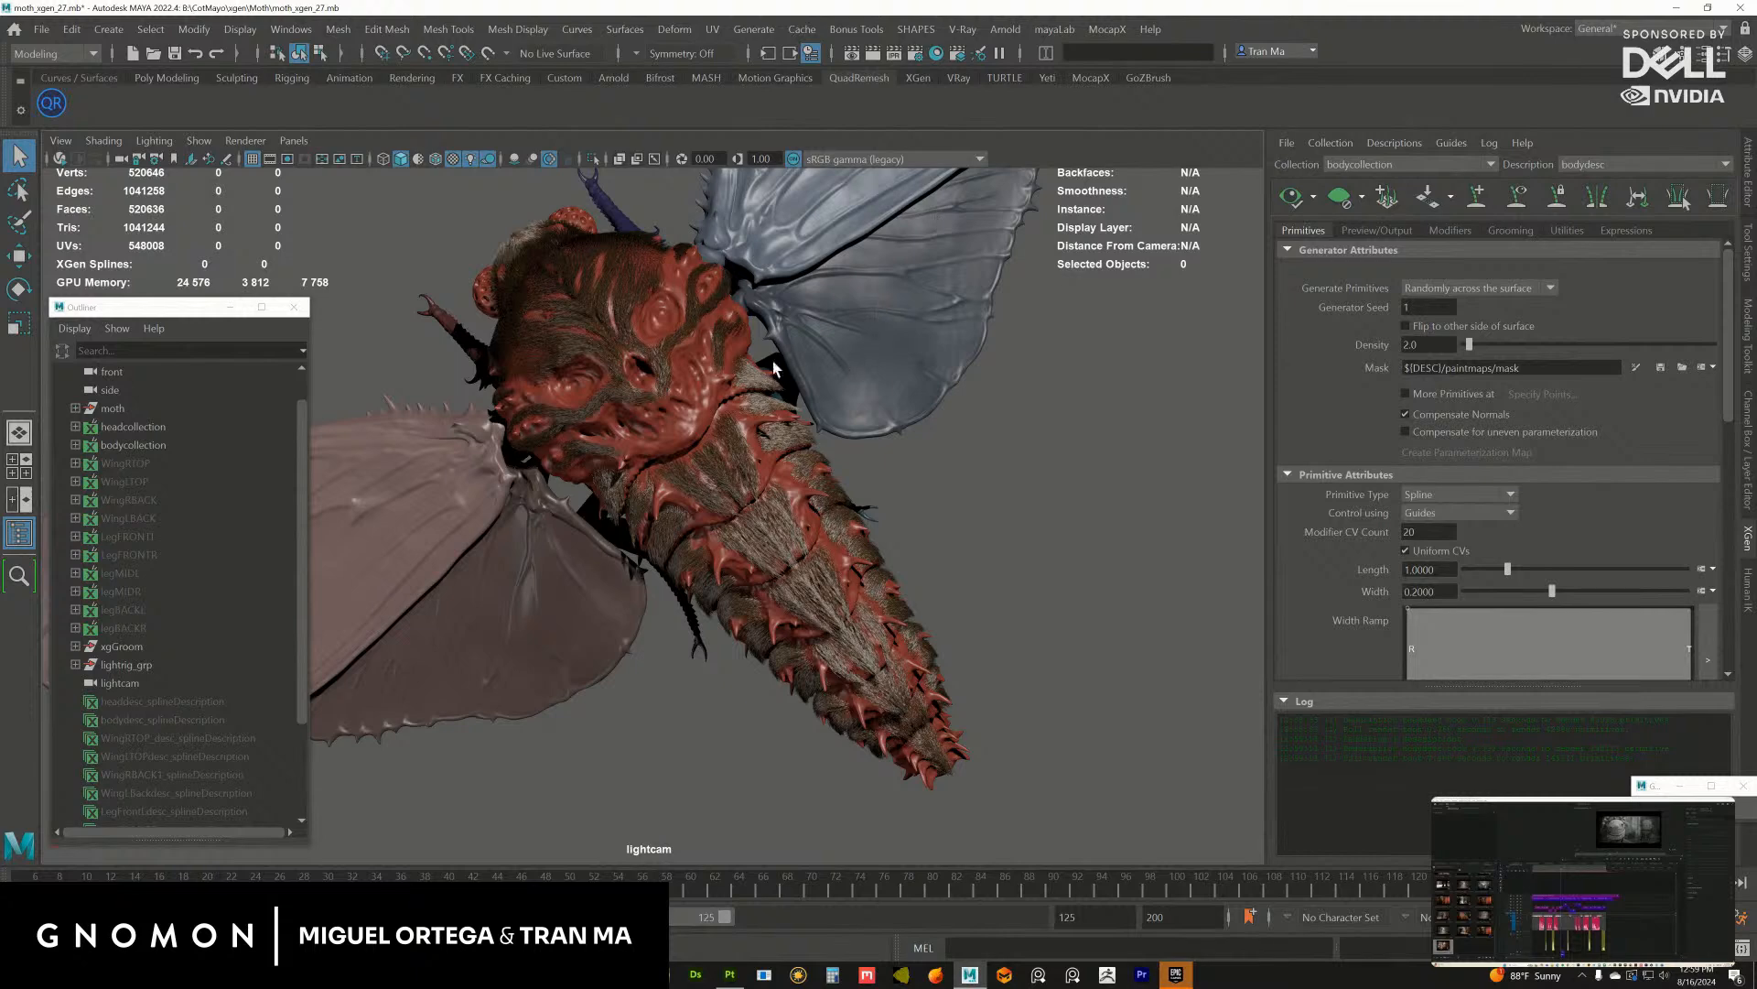
{"action": "left_click_drag", "start_coordinate": [720, 337], "coordinate": [886, 395], "text": "alt"}
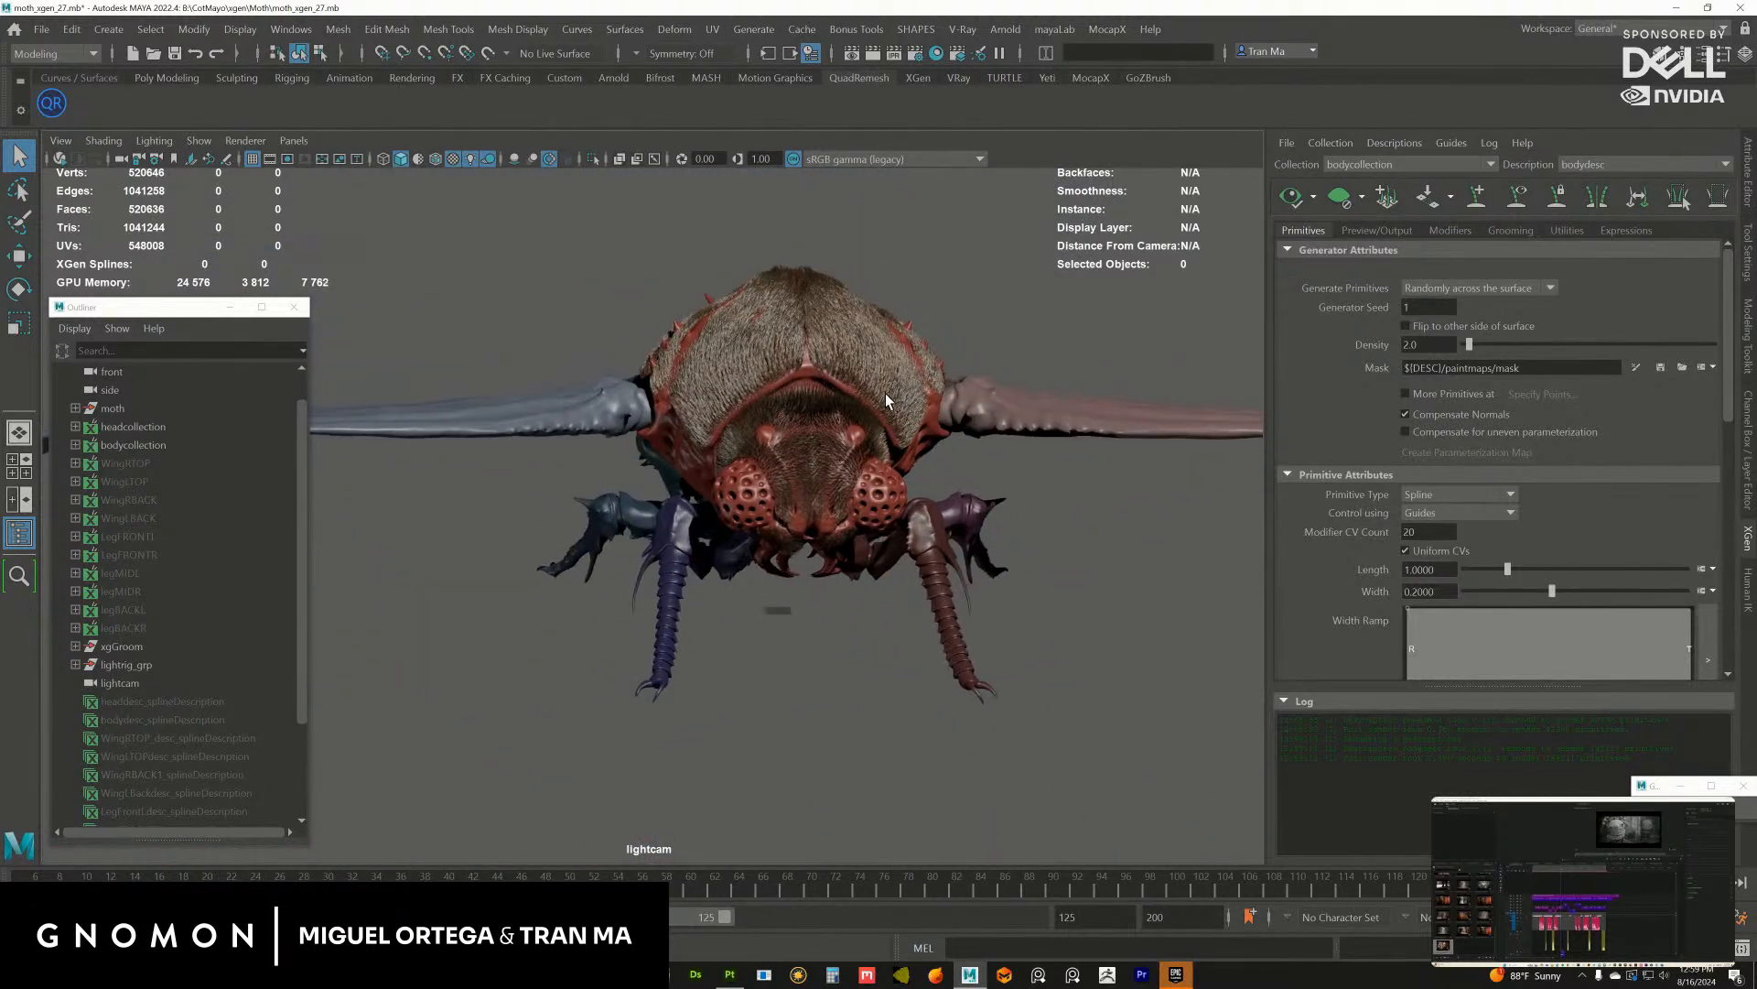
Step: Unhide the WingRTOP XGen collection, choose it in XGen and generate its fur preview on the wing
{"action": "left_click", "coordinate": [133, 465]}
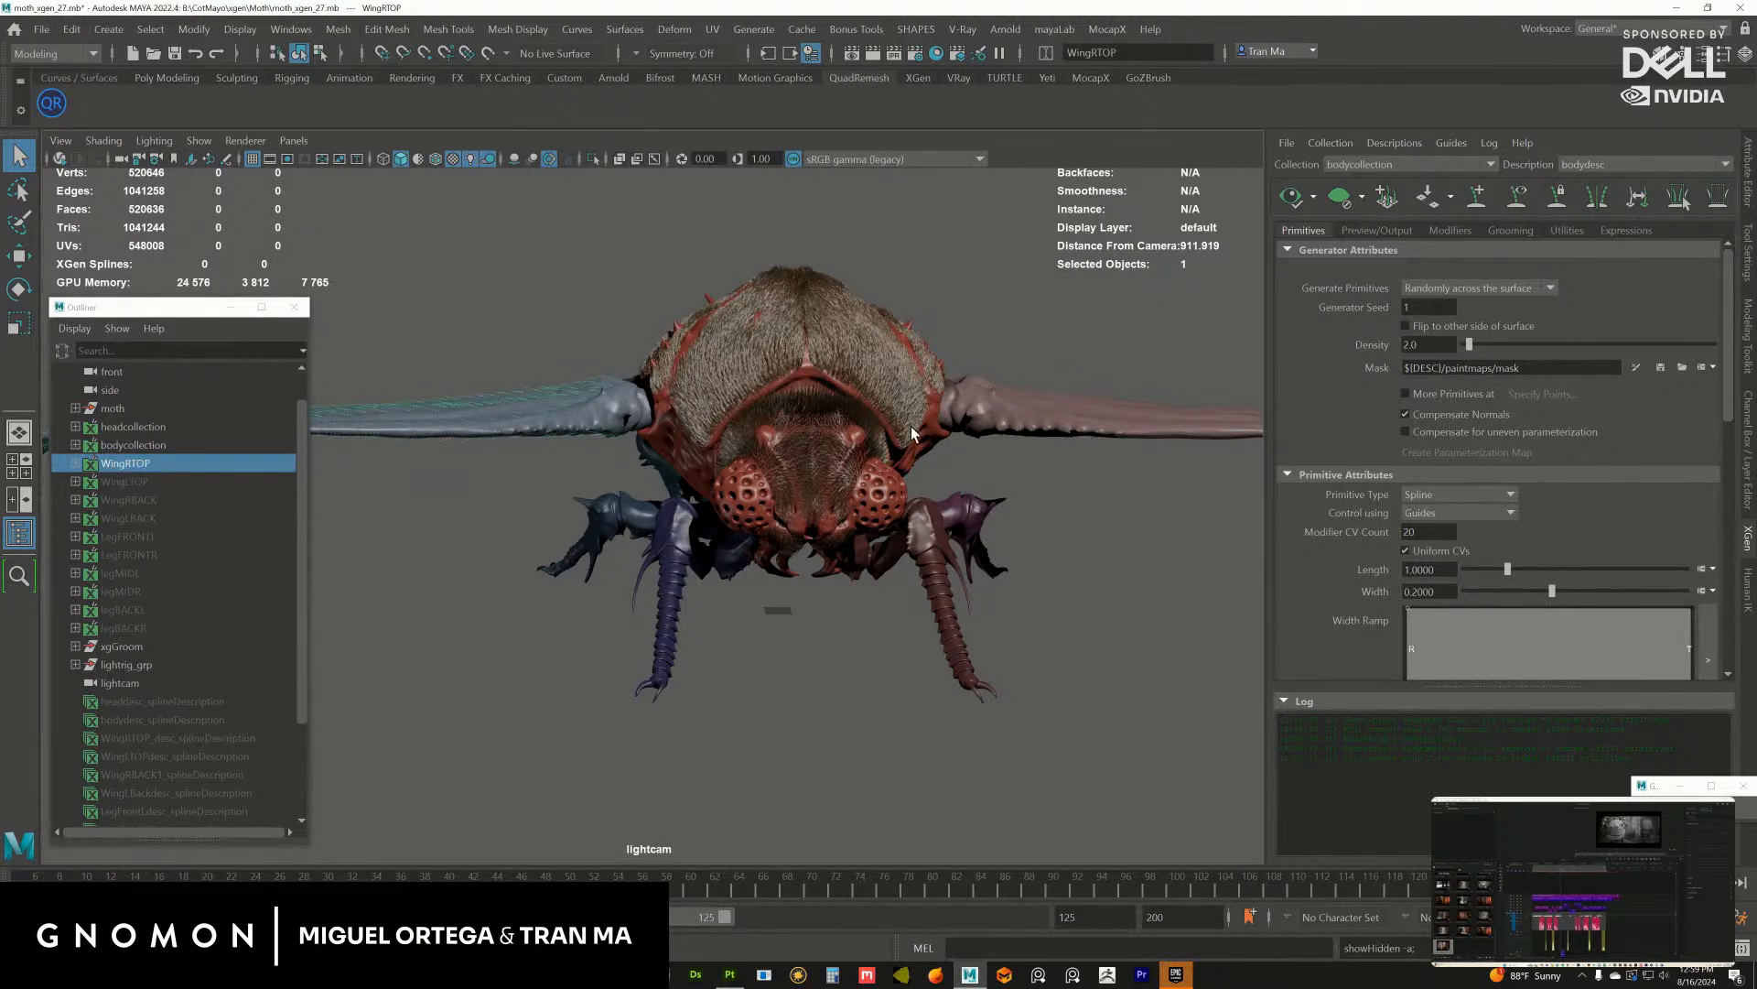
{"action": "left_click", "coordinate": [1460, 169]}
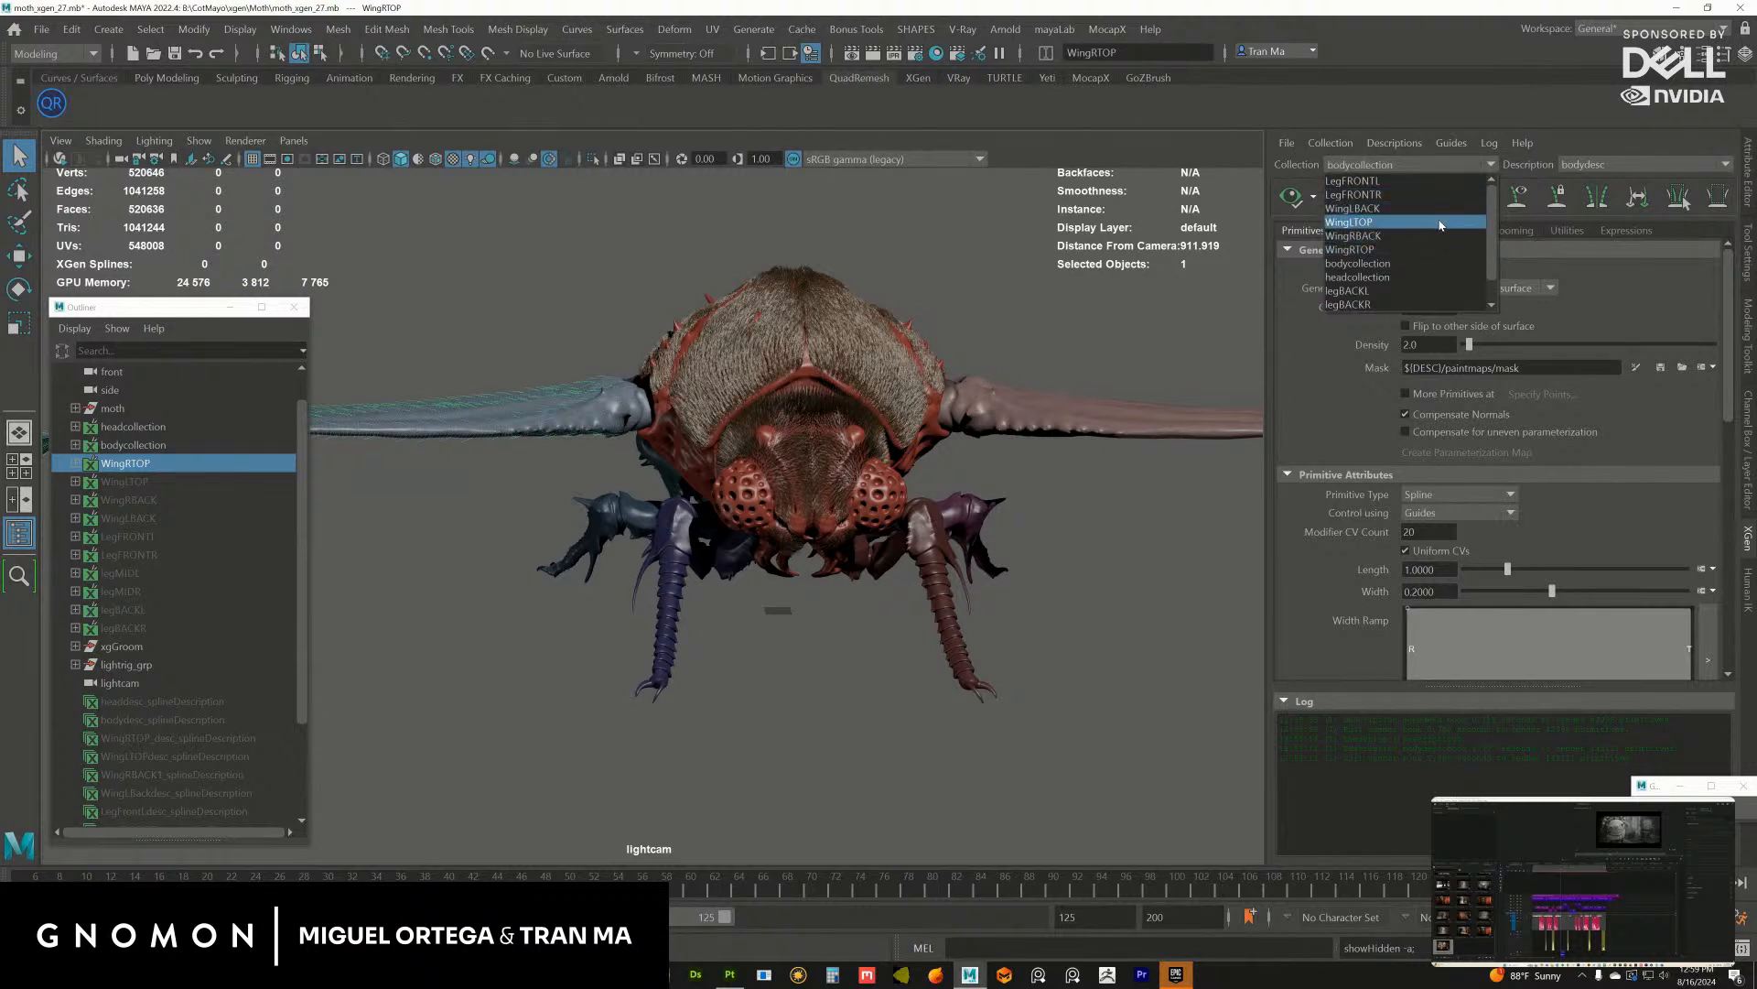
{"action": "left_click", "coordinate": [1400, 250]}
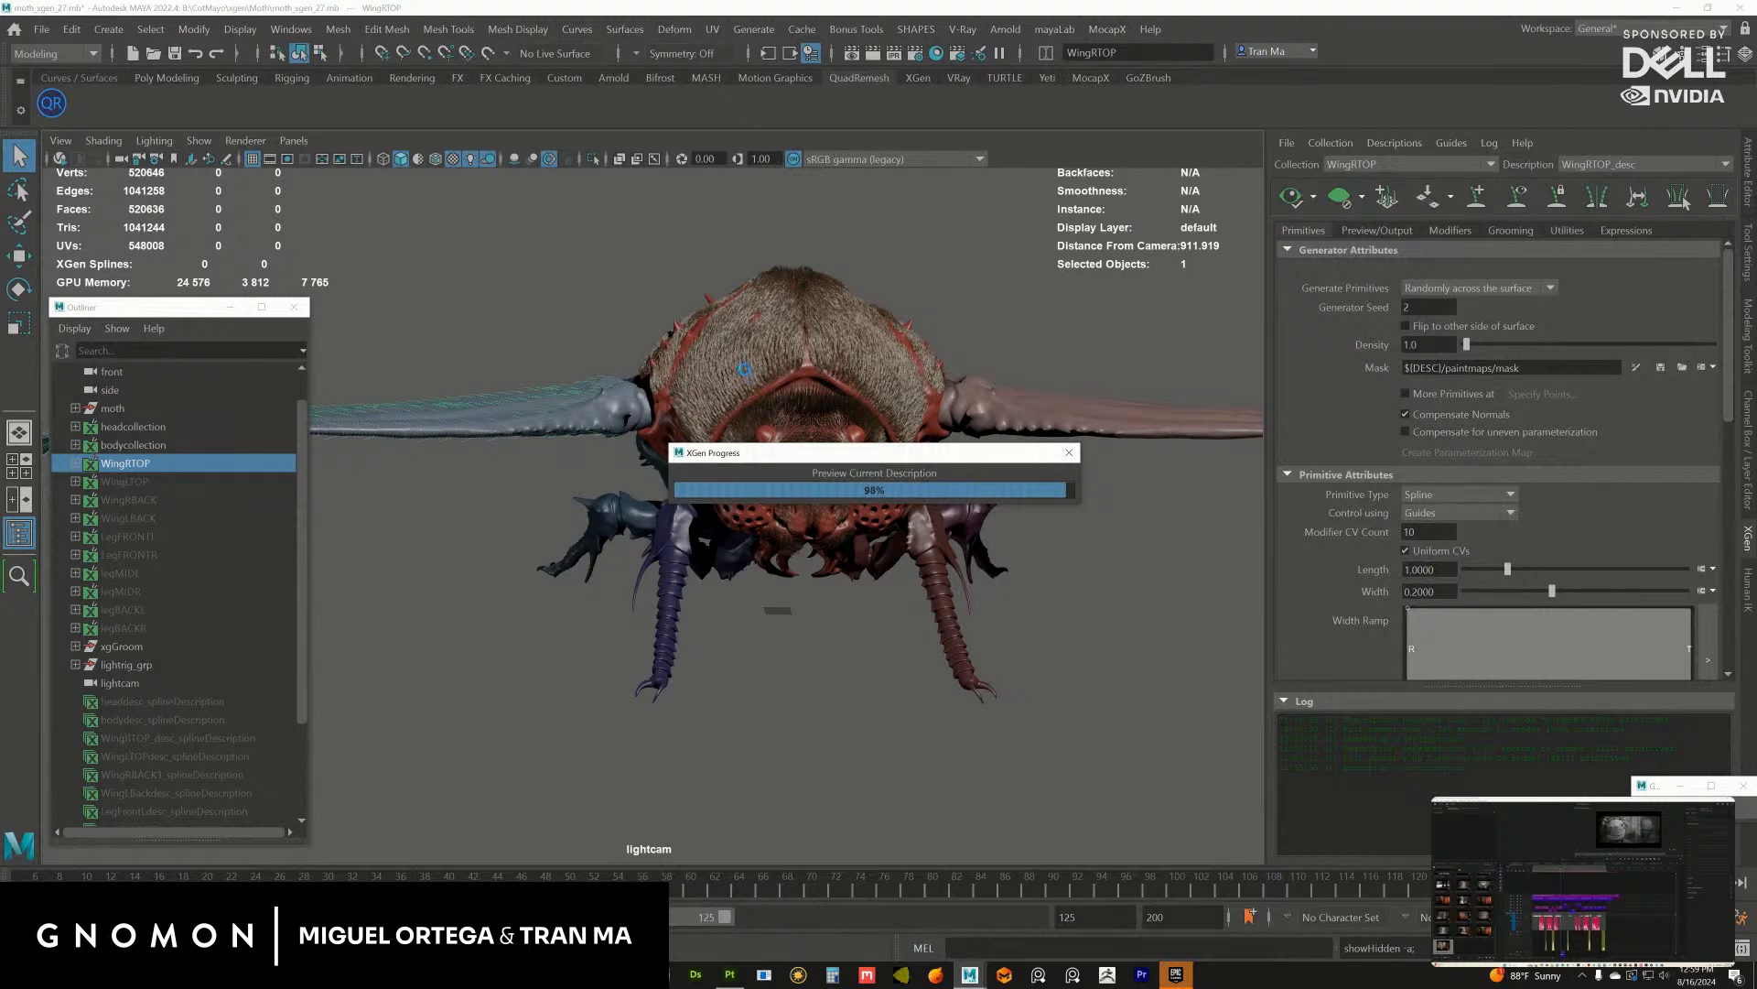
Step: Clear the selection and examine the wing's fur from above and alongside the furred body
{"action": "left_click", "coordinate": [636, 257]}
{"action": "left_click_drag", "start_coordinate": [637, 256], "coordinate": [914, 397], "text": "alt"}
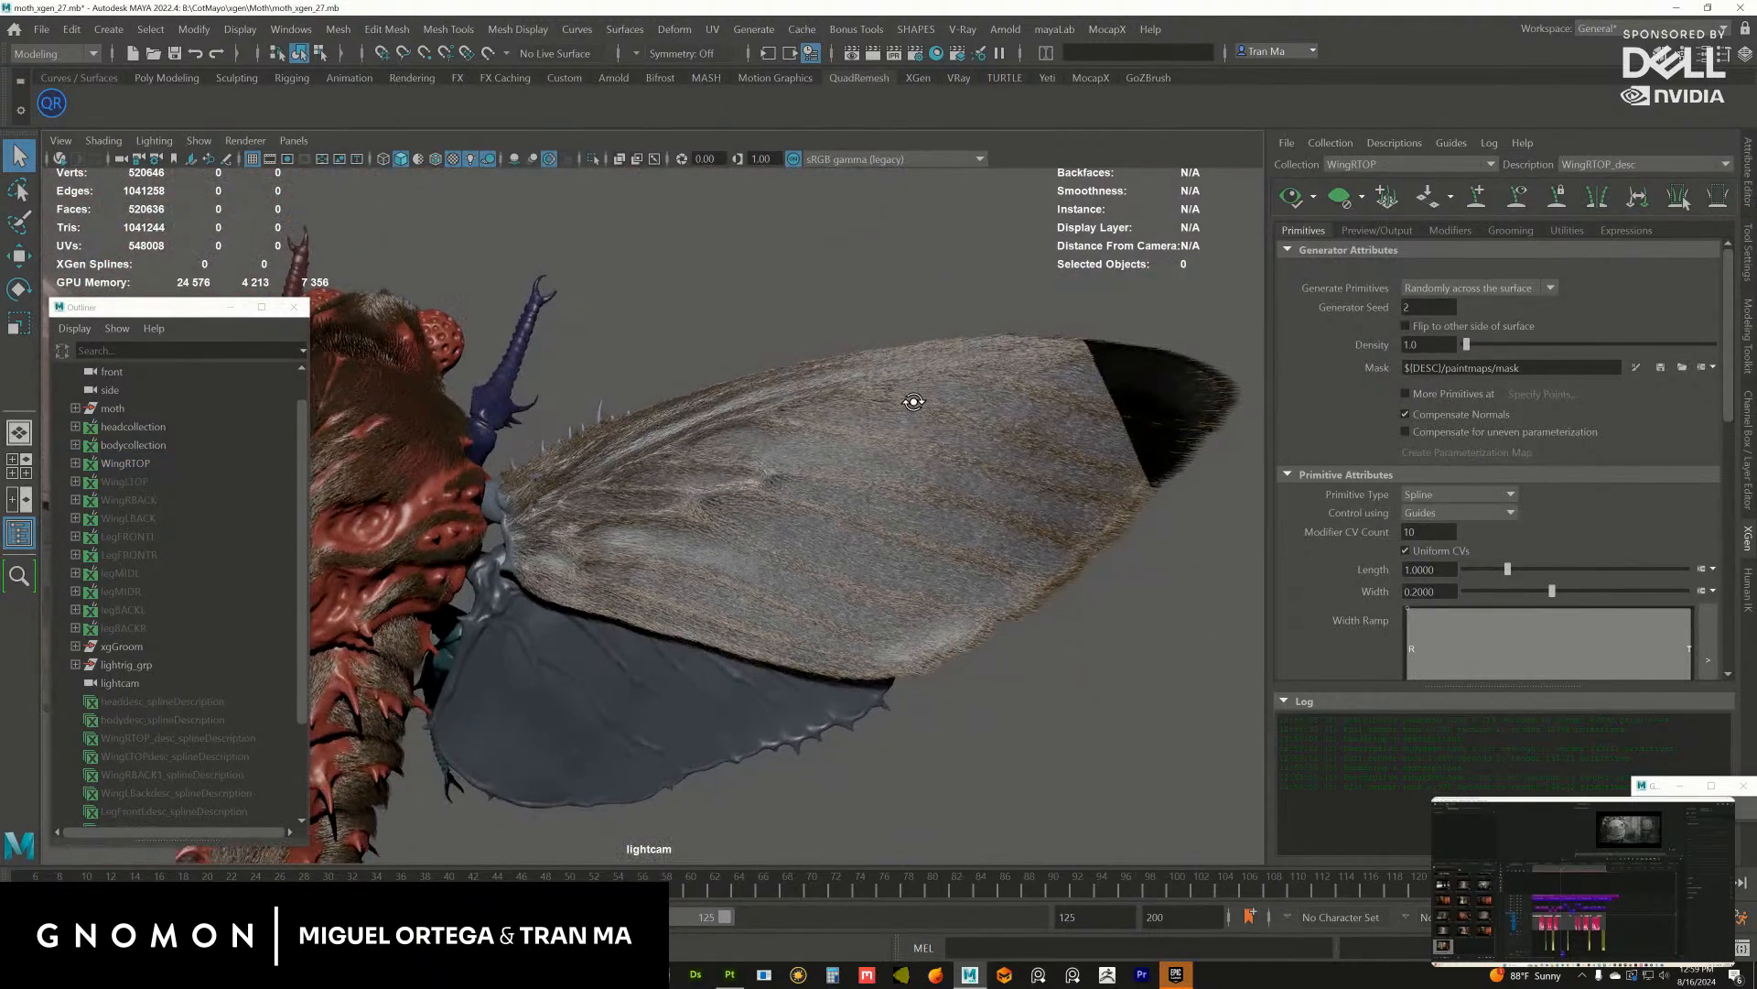
{"action": "middle_click_drag", "start_coordinate": [888, 412], "coordinate": [804, 381], "text": "alt"}
{"action": "left_click_drag", "start_coordinate": [804, 381], "coordinate": [647, 326], "text": "alt"}
{"action": "middle_click_drag", "start_coordinate": [647, 326], "coordinate": [785, 358], "text": "alt"}
{"action": "right_click_drag", "start_coordinate": [786, 358], "coordinate": [895, 447], "text": "alt"}
{"action": "left_click_drag", "start_coordinate": [895, 448], "coordinate": [922, 382], "text": "alt"}
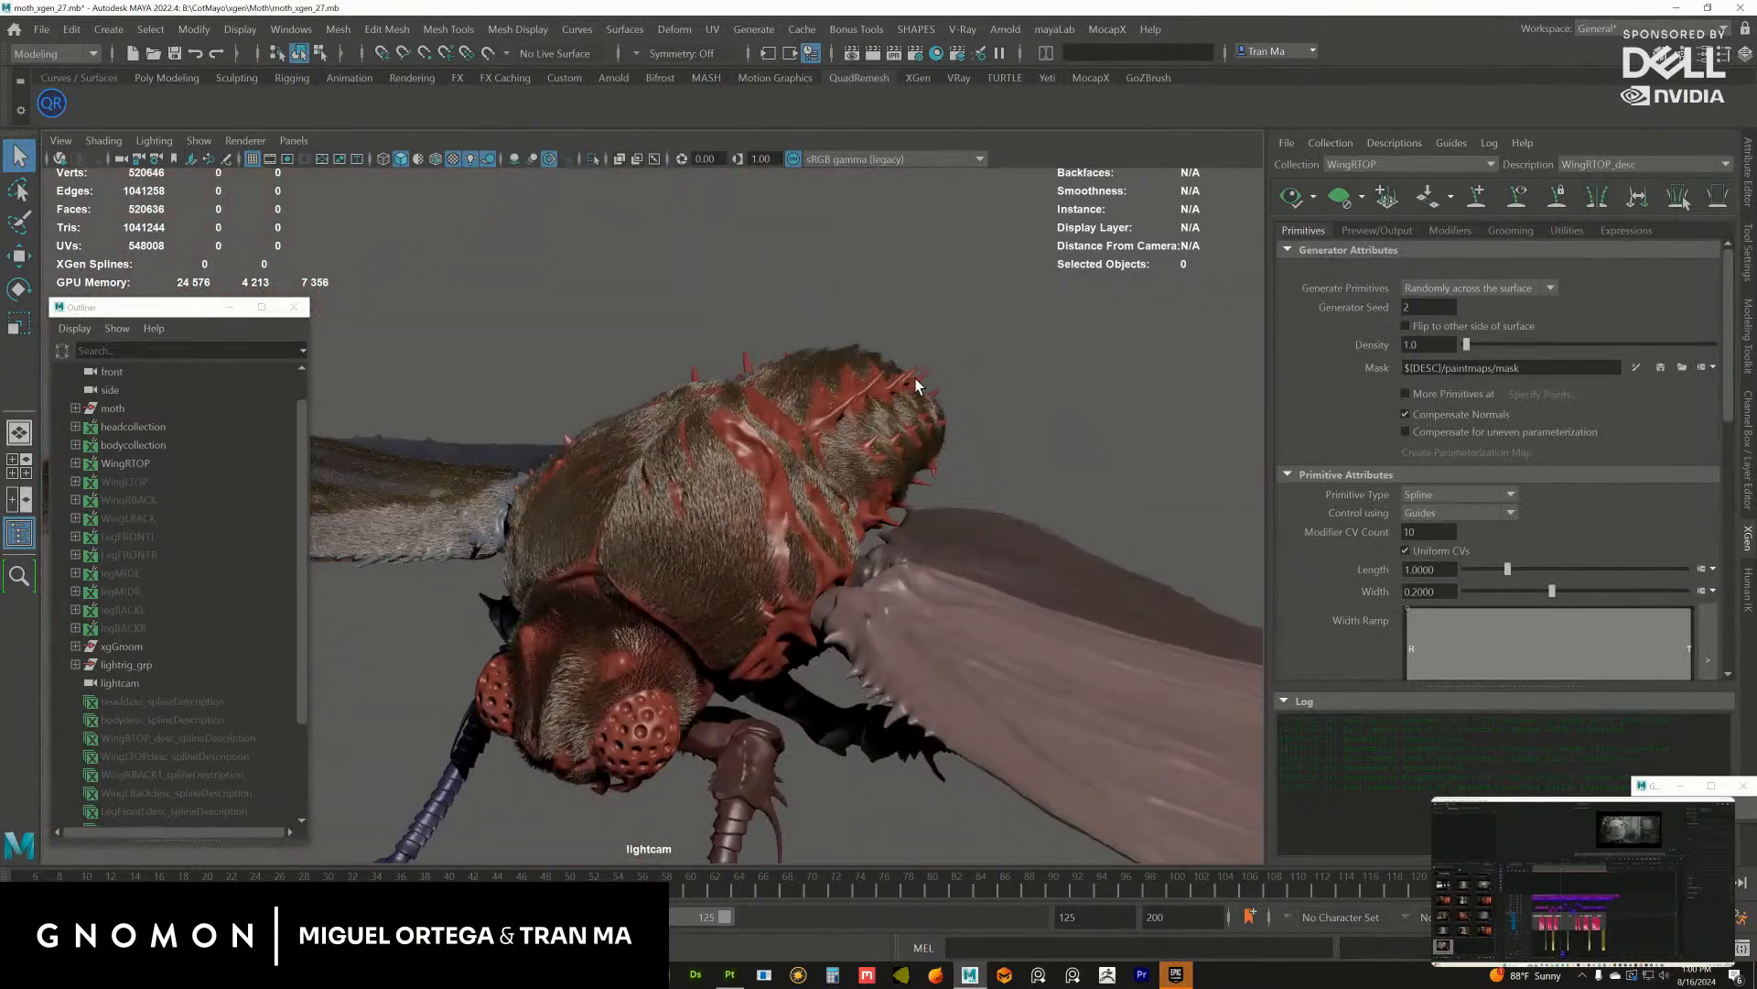
Step: Leave Maya for Substance 3D Painter and start painting out the line pattern inside the moth_wingfront_L mask's lower wing cell in black
{"action": "left_click", "coordinate": [1743, 10]}
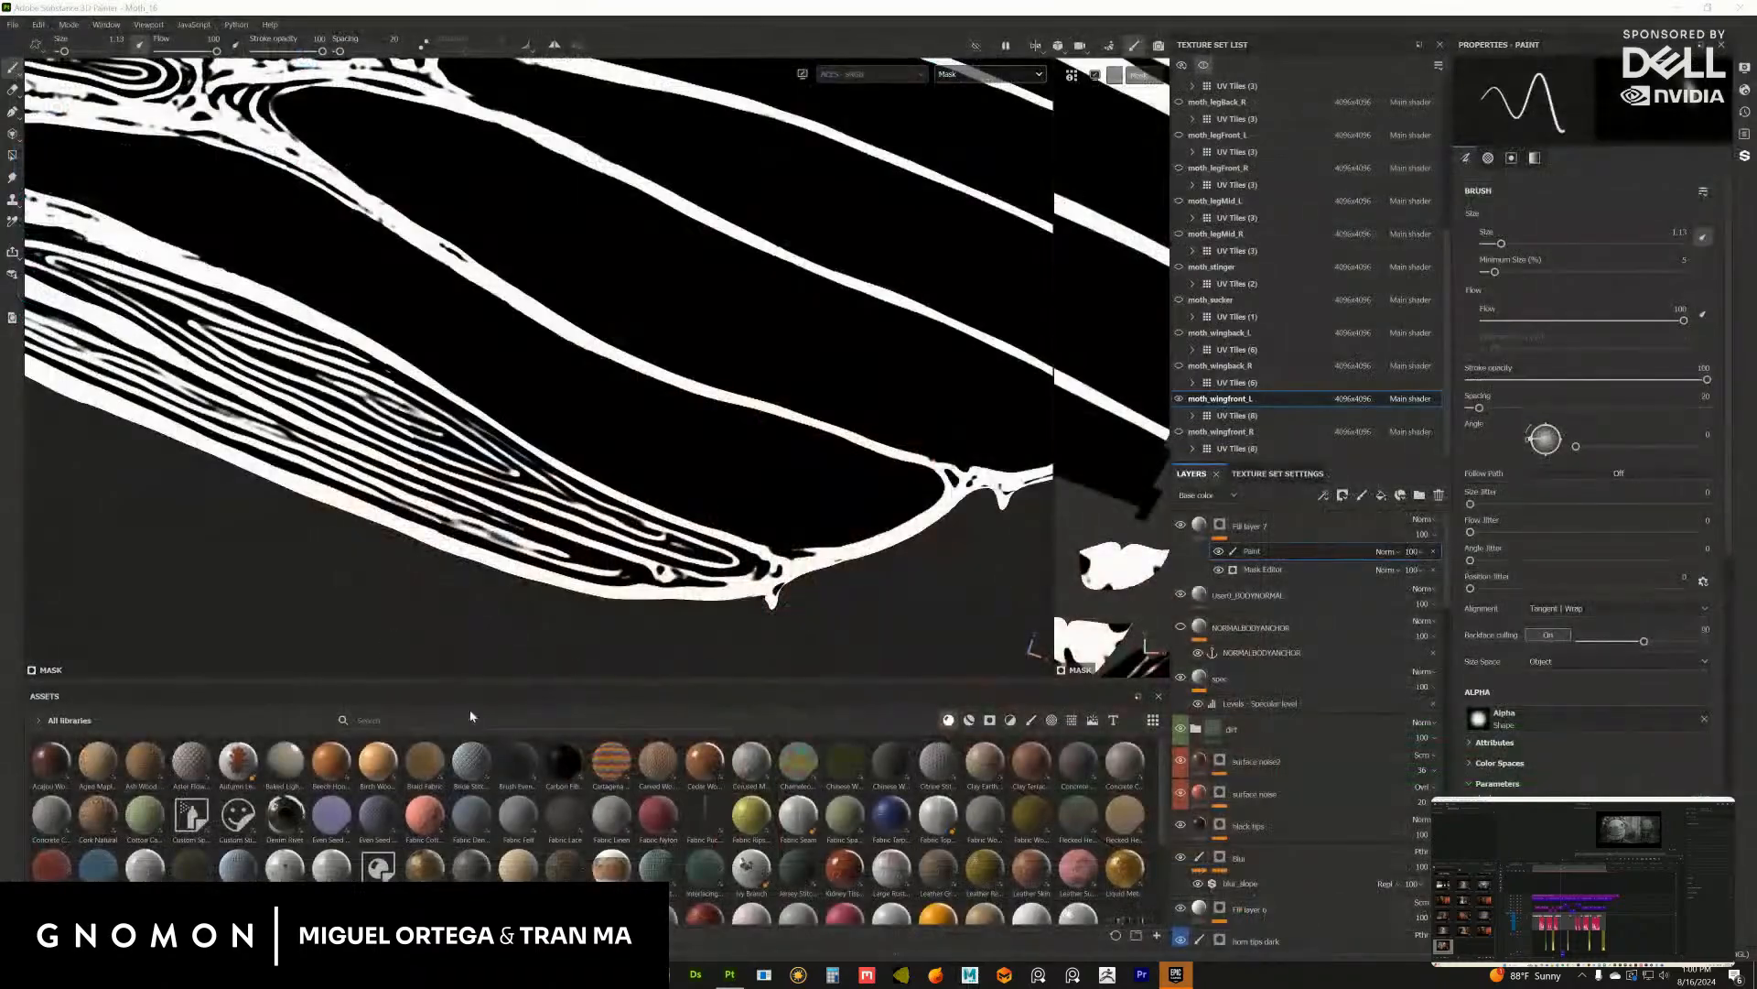
{"action": "middle_click_drag", "start_coordinate": [627, 425], "coordinate": [805, 454], "text": "alt"}
{"action": "right_click_drag", "start_coordinate": [632, 449], "coordinate": [677, 444], "text": "alt"}
{"action": "mouse_move", "coordinate": [677, 444]}
{"action": "middle_mouse_down", "text": "alt"}
{"action": "mouse_move", "coordinate": [732, 441]}
{"action": "mouse_move", "coordinate": [707, 396]}
{"action": "middle_mouse_up", "text": "alt"}
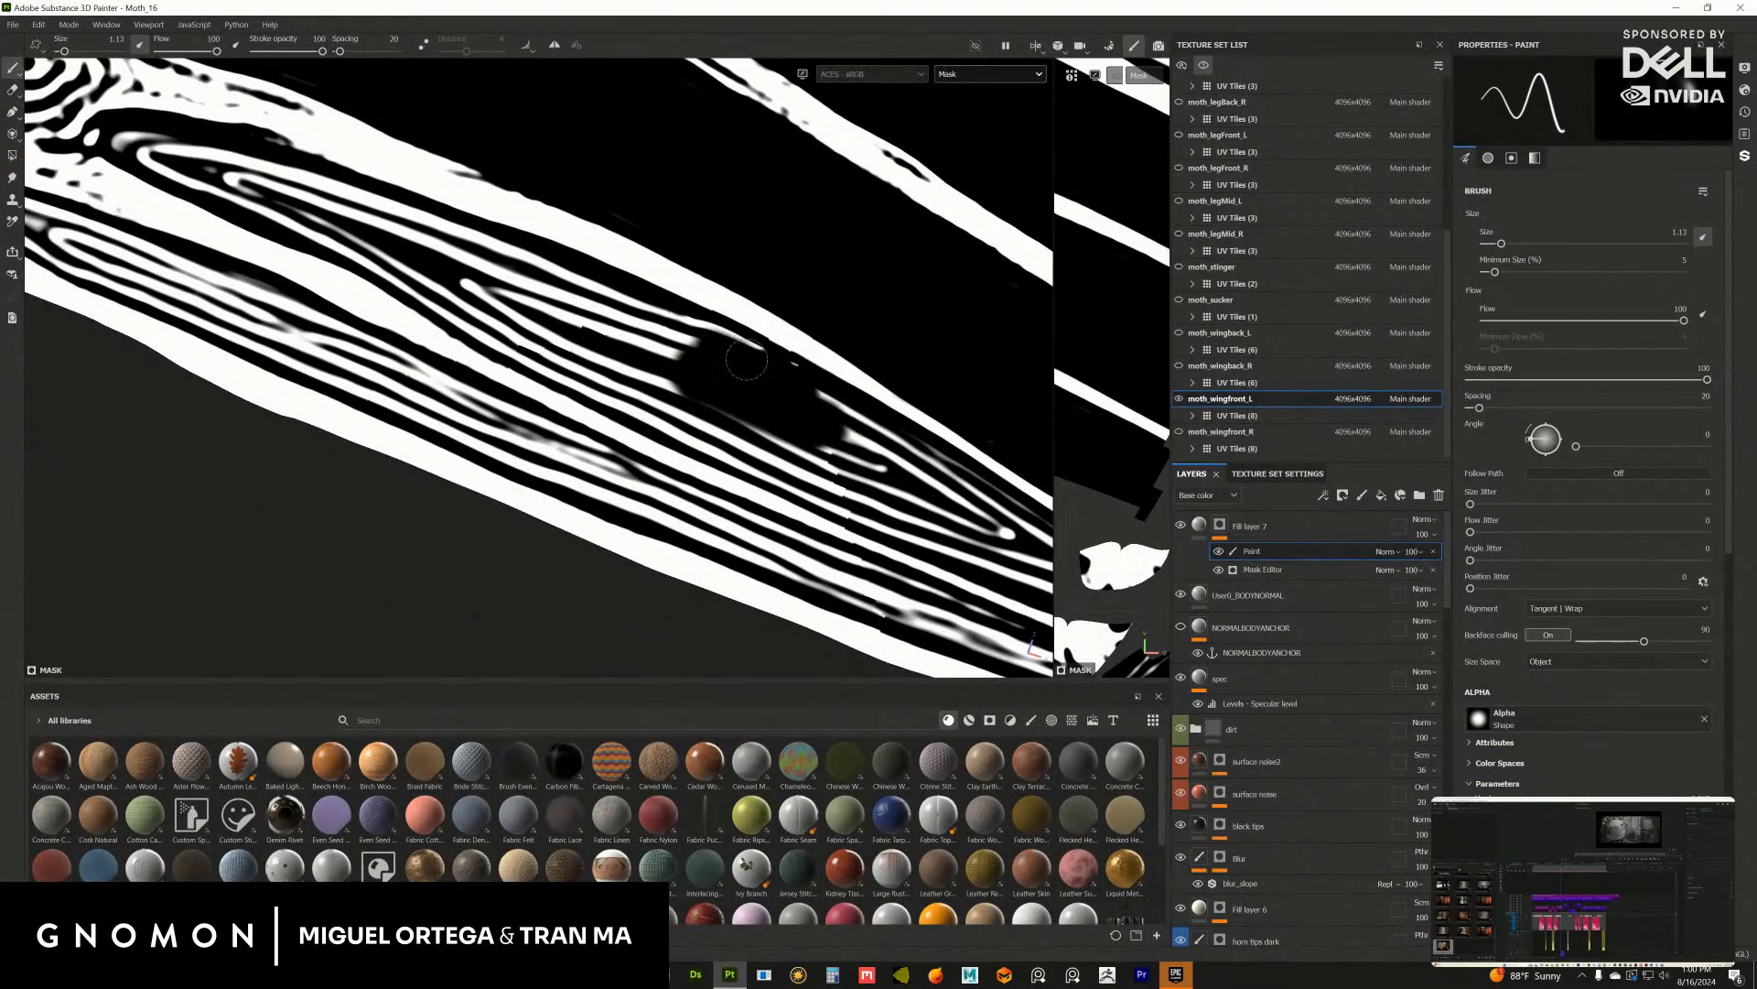
{"action": "left_click_drag", "start_coordinate": [747, 360], "coordinate": [902, 455]}
{"action": "middle_click_drag", "start_coordinate": [645, 353], "coordinate": [898, 474], "text": "alt"}
{"action": "mouse_move", "coordinate": [869, 458]}
{"action": "left_mouse_down"}
{"action": "mouse_move", "coordinate": [792, 416]}
{"action": "mouse_move", "coordinate": [920, 451]}
{"action": "left_mouse_up"}
{"action": "middle_click_drag", "start_coordinate": [925, 451], "coordinate": [993, 487], "text": "alt"}
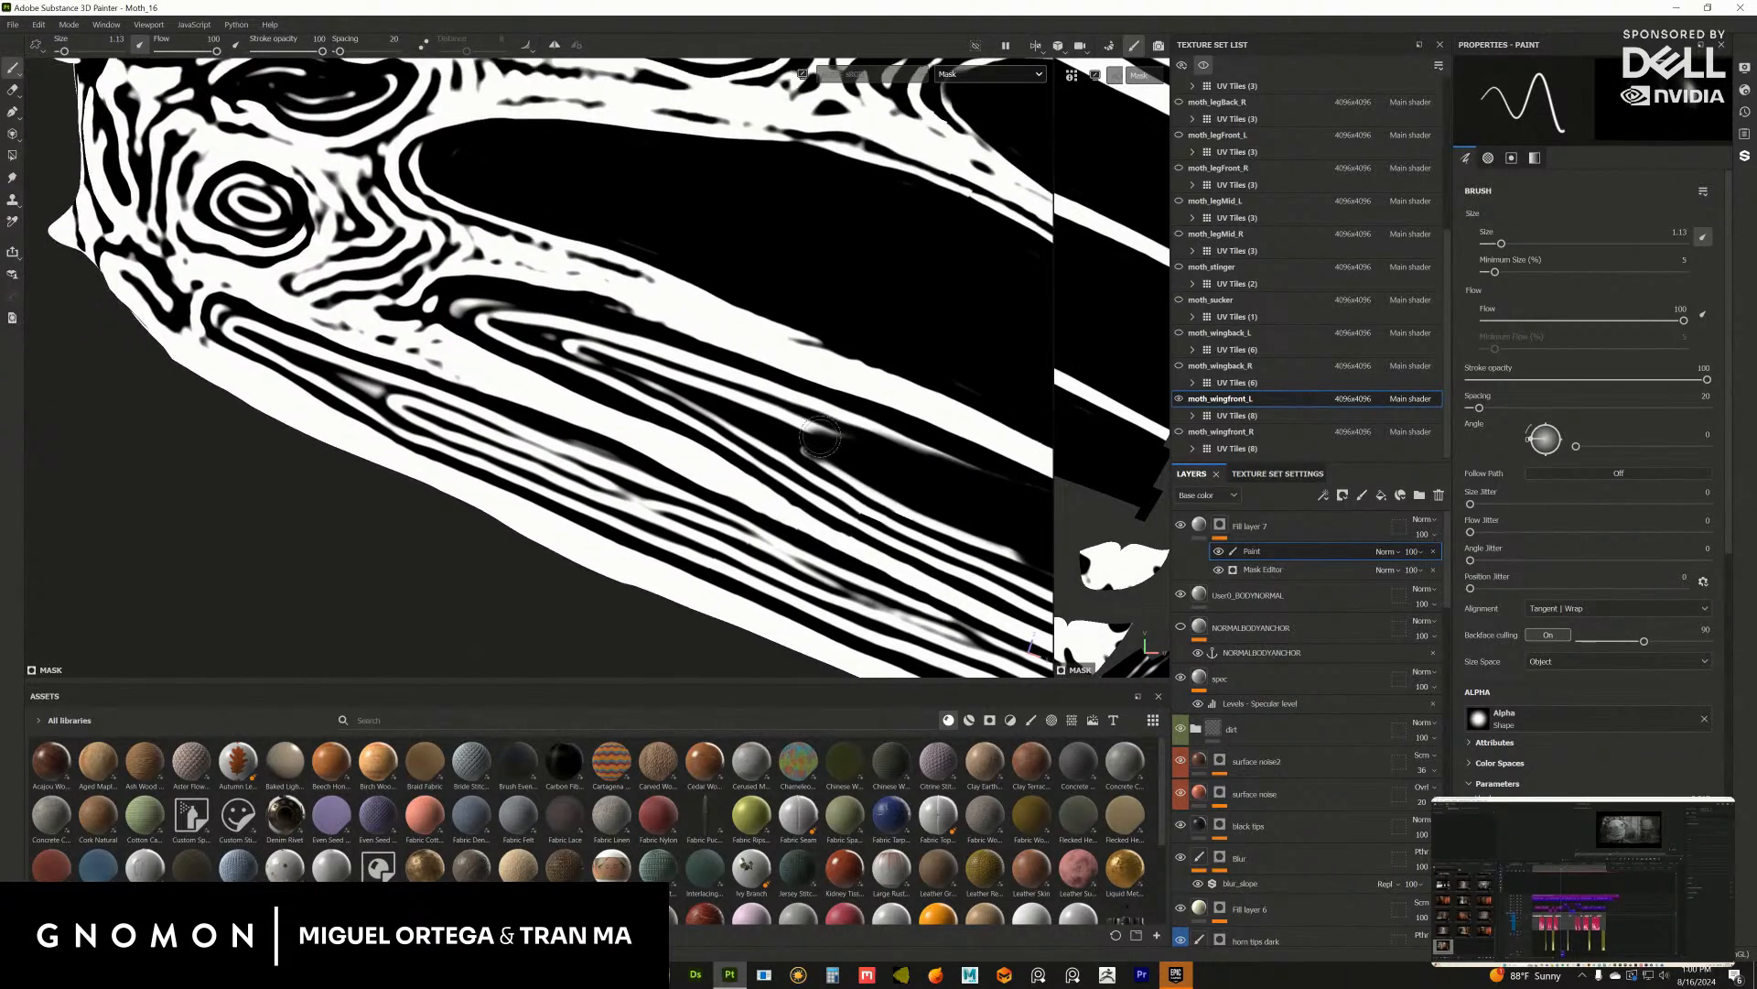
Step: Paint the remaining lines between the two veins of that wing cell black, working outward toward the wing tip
{"action": "scroll", "coordinate": [712, 438], "scroll_direction": "up", "scroll_amount": 2}
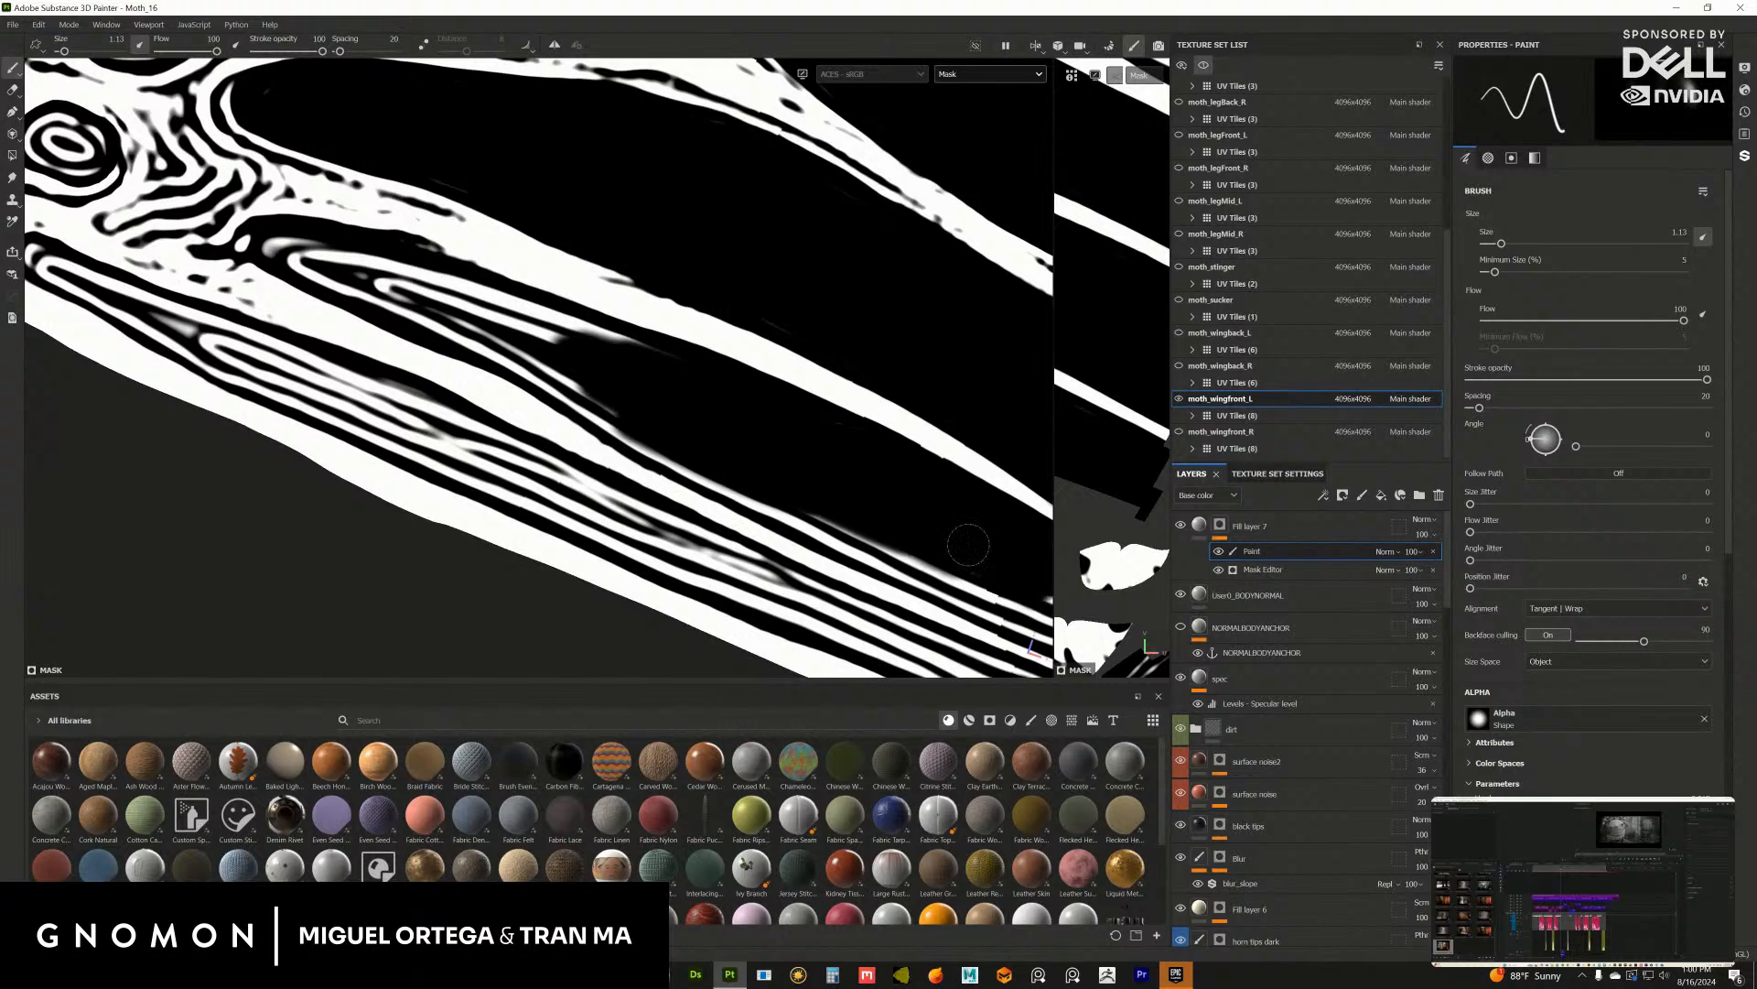
{"action": "left_click_drag", "start_coordinate": [954, 550], "coordinate": [776, 448], "text": "alt"}
{"action": "middle_click_drag", "start_coordinate": [776, 449], "coordinate": [870, 514], "text": "alt"}
{"action": "left_click_drag", "start_coordinate": [588, 355], "coordinate": [584, 372]}
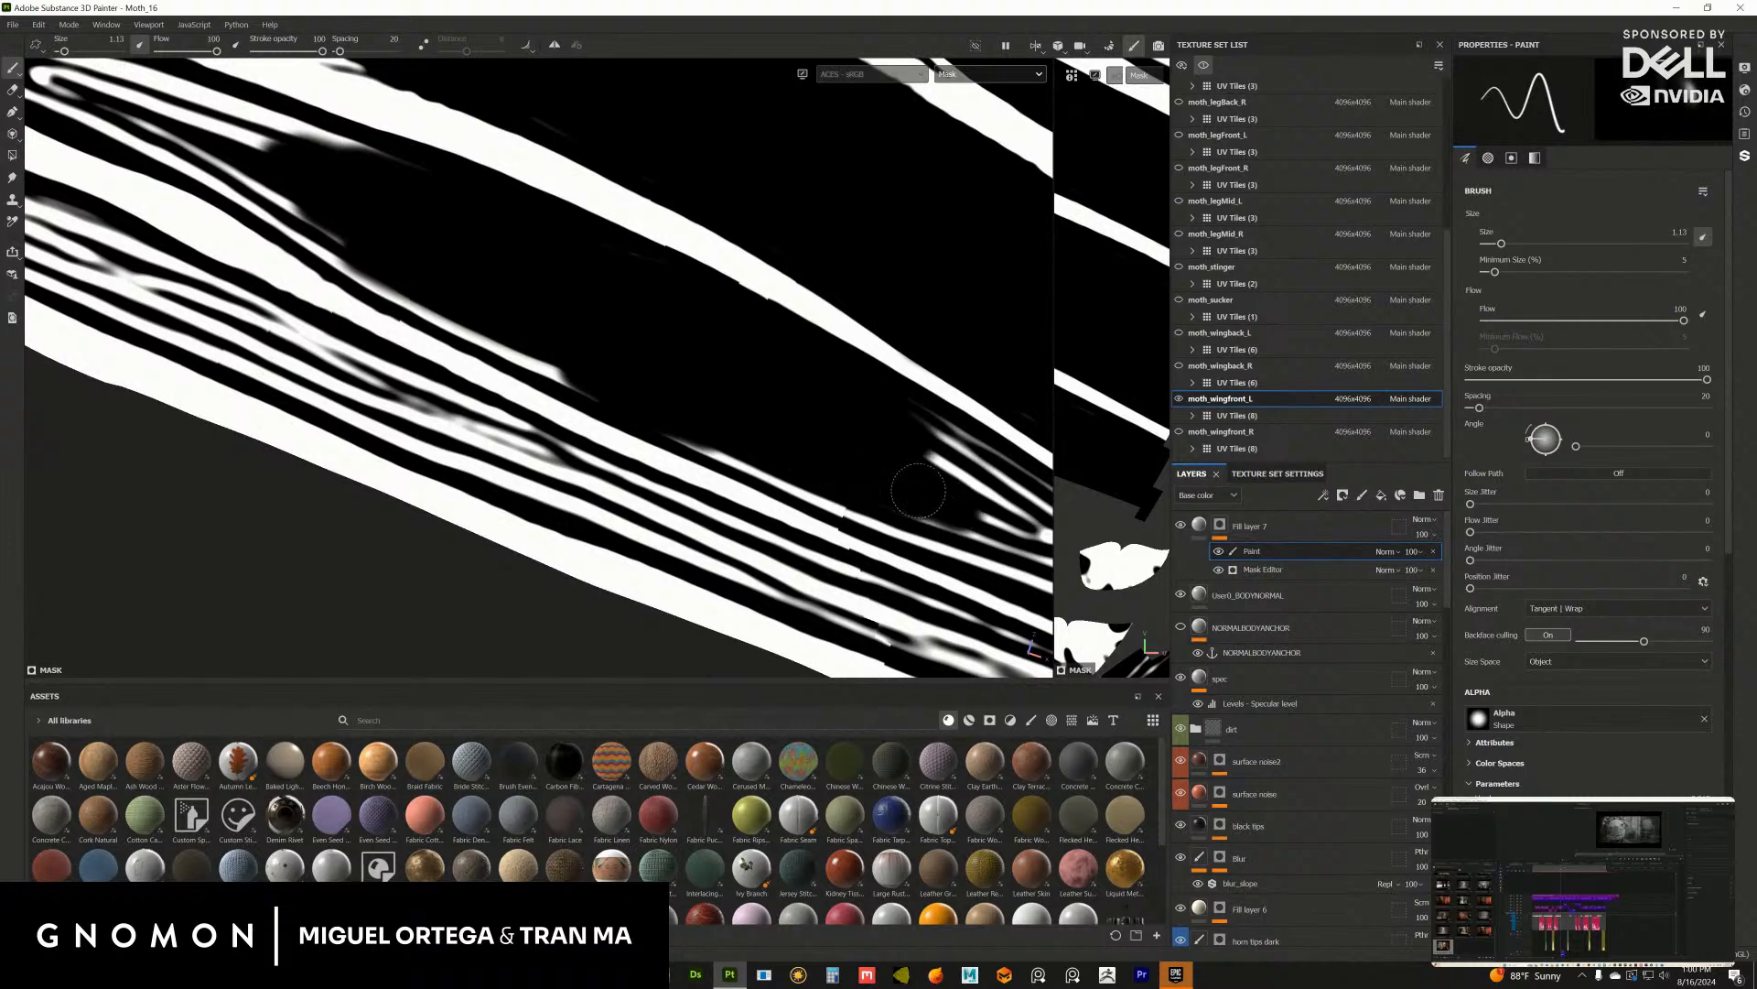
{"action": "left_click_drag", "start_coordinate": [844, 473], "coordinate": [658, 375], "text": "alt"}
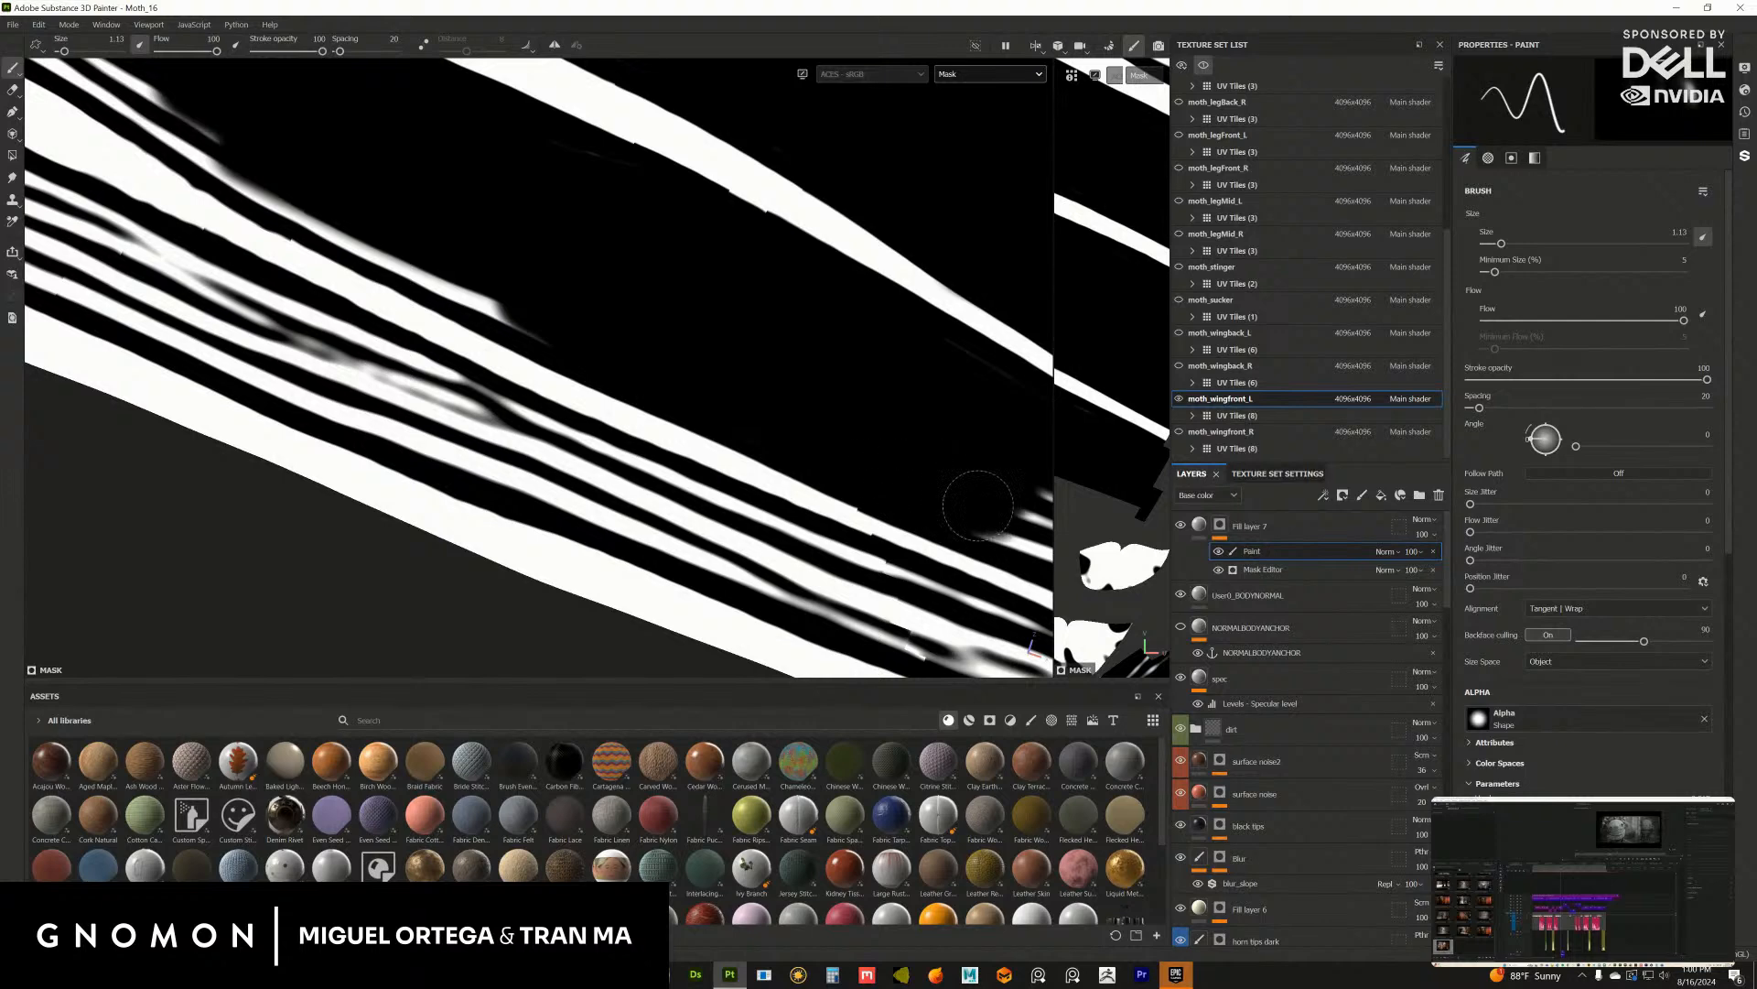
{"action": "mouse_move", "coordinate": [973, 503]}
{"action": "left_mouse_down", "text": "alt"}
{"action": "mouse_move", "coordinate": [824, 431]}
{"action": "mouse_move", "coordinate": [793, 446]}
{"action": "mouse_move", "coordinate": [835, 498]}
{"action": "mouse_move", "coordinate": [799, 451]}
{"action": "left_mouse_up", "text": "alt"}
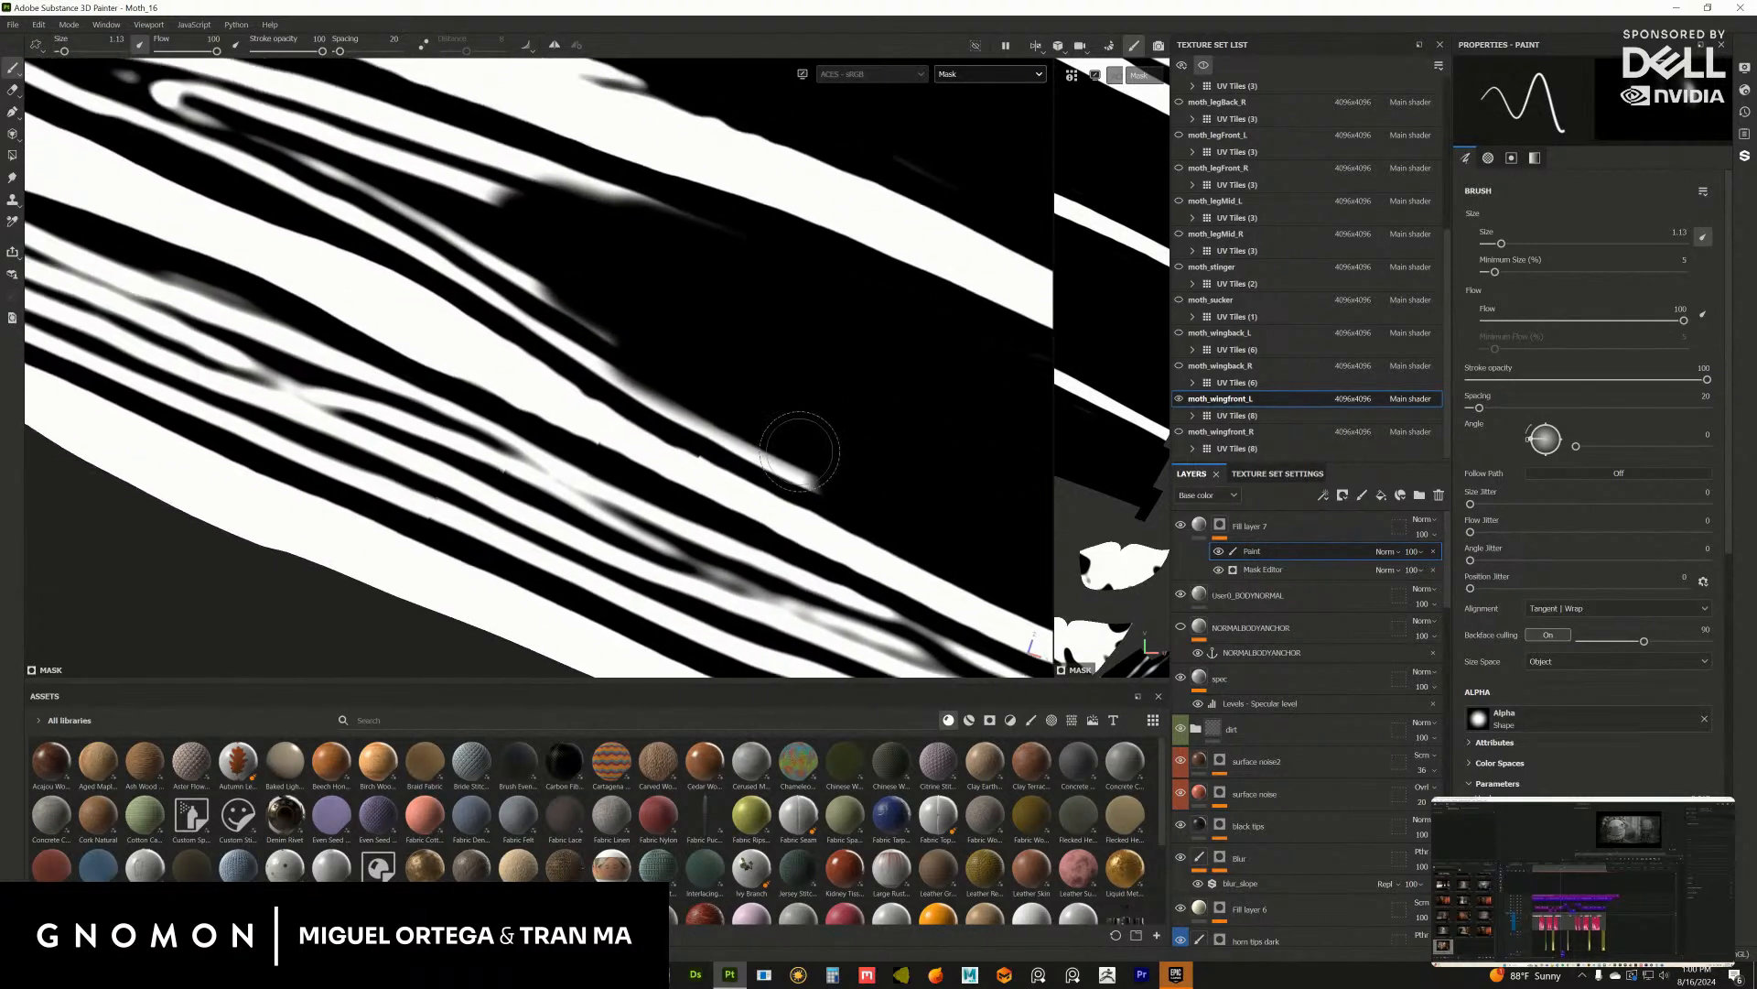
Step: Reduce the brush size to 0.74 and paint out the leftover lines and soft streaks along the cell's vein edges near the wing root
{"action": "key", "text": "bracketleft"}
{"action": "key", "text": "bracketleft"}
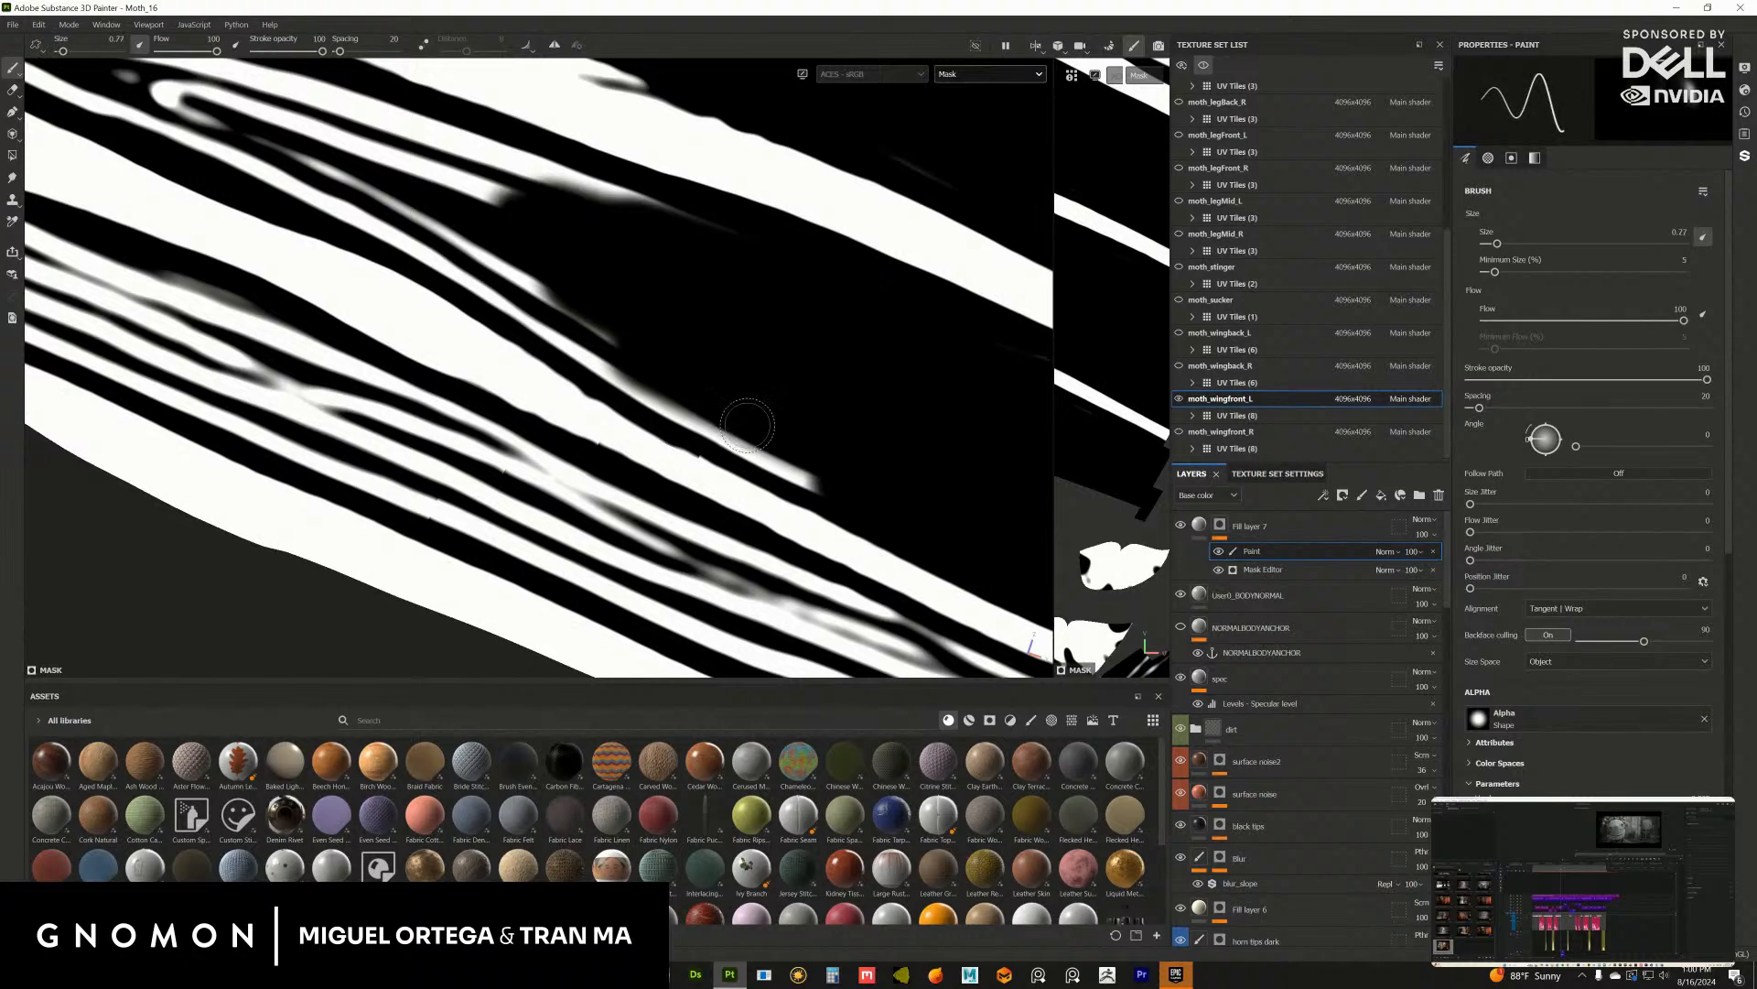
{"action": "mouse_move", "coordinate": [616, 378]}
{"action": "left_mouse_down"}
{"action": "mouse_move", "coordinate": [848, 490]}
{"action": "mouse_move", "coordinate": [728, 389]}
{"action": "mouse_move", "coordinate": [851, 365]}
{"action": "left_mouse_up"}
{"action": "mouse_move", "coordinate": [851, 492]}
{"action": "left_mouse_down"}
{"action": "mouse_move", "coordinate": [640, 366]}
{"action": "mouse_move", "coordinate": [804, 450]}
{"action": "mouse_move", "coordinate": [453, 302]}
{"action": "mouse_move", "coordinate": [500, 288]}
{"action": "mouse_move", "coordinate": [797, 389]}
{"action": "mouse_move", "coordinate": [631, 366]}
{"action": "mouse_move", "coordinate": [837, 421]}
{"action": "mouse_move", "coordinate": [631, 391]}
{"action": "left_mouse_up"}
{"action": "scroll", "coordinate": [644, 385], "scroll_direction": "up", "scroll_amount": 2}
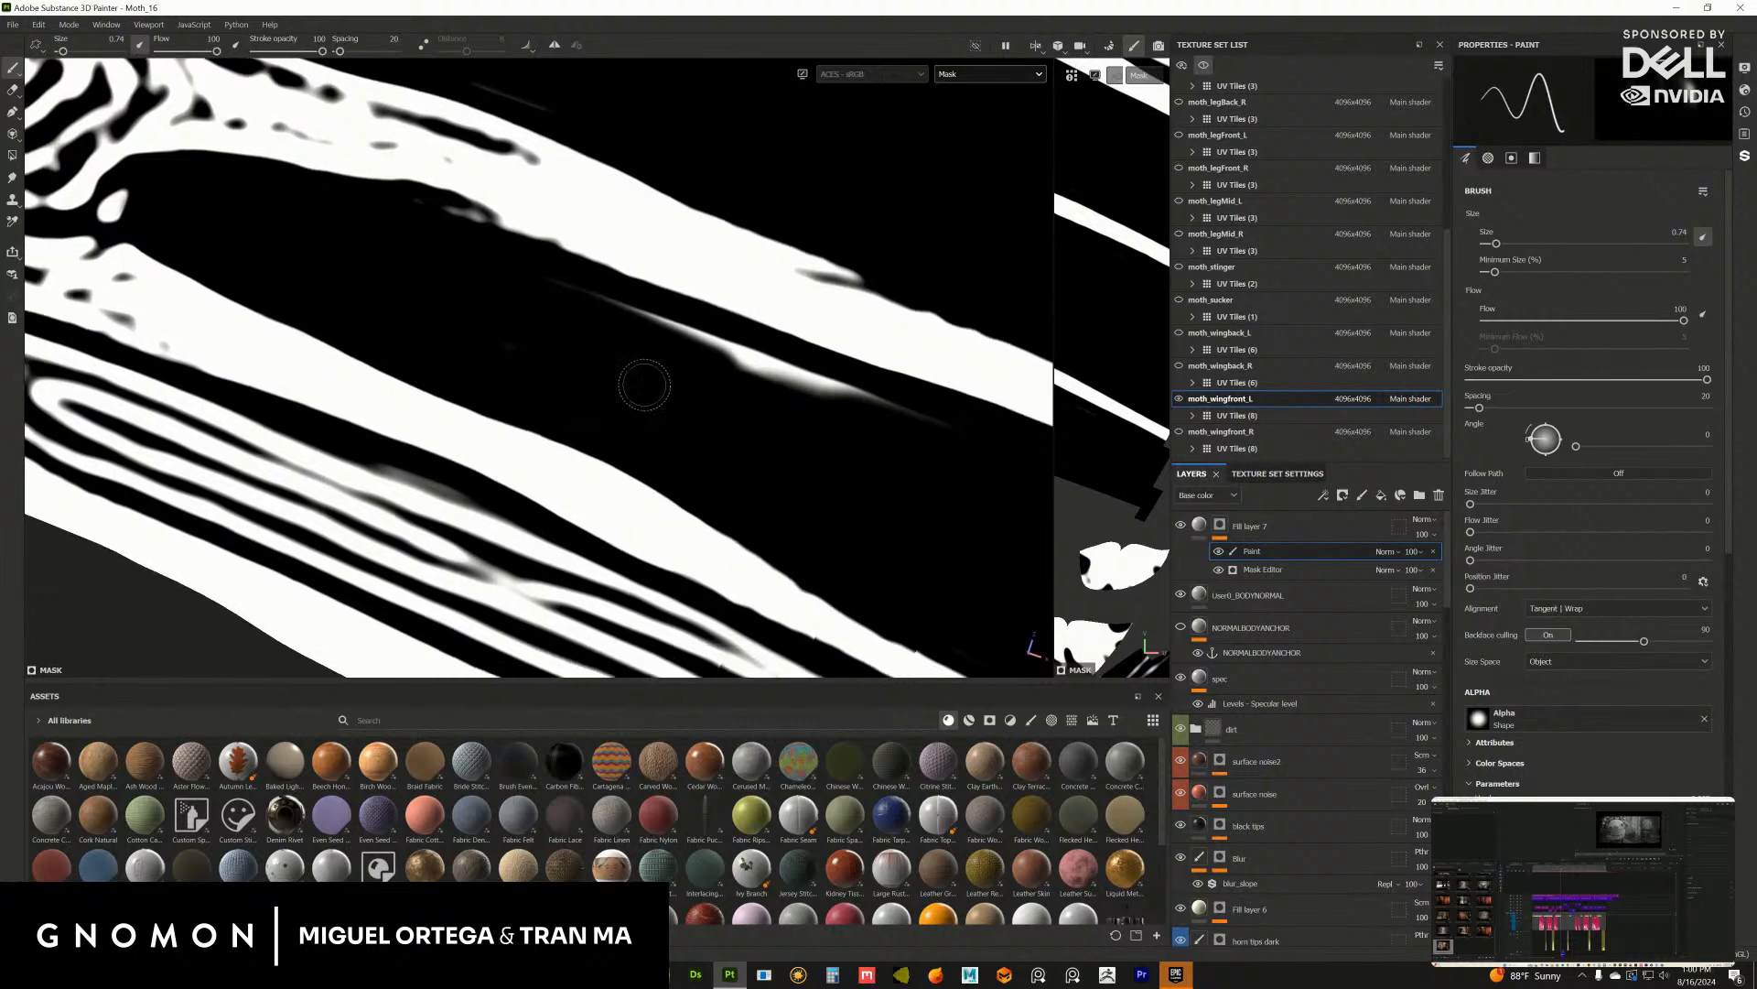
{"action": "left_click_drag", "start_coordinate": [512, 309], "coordinate": [900, 418]}
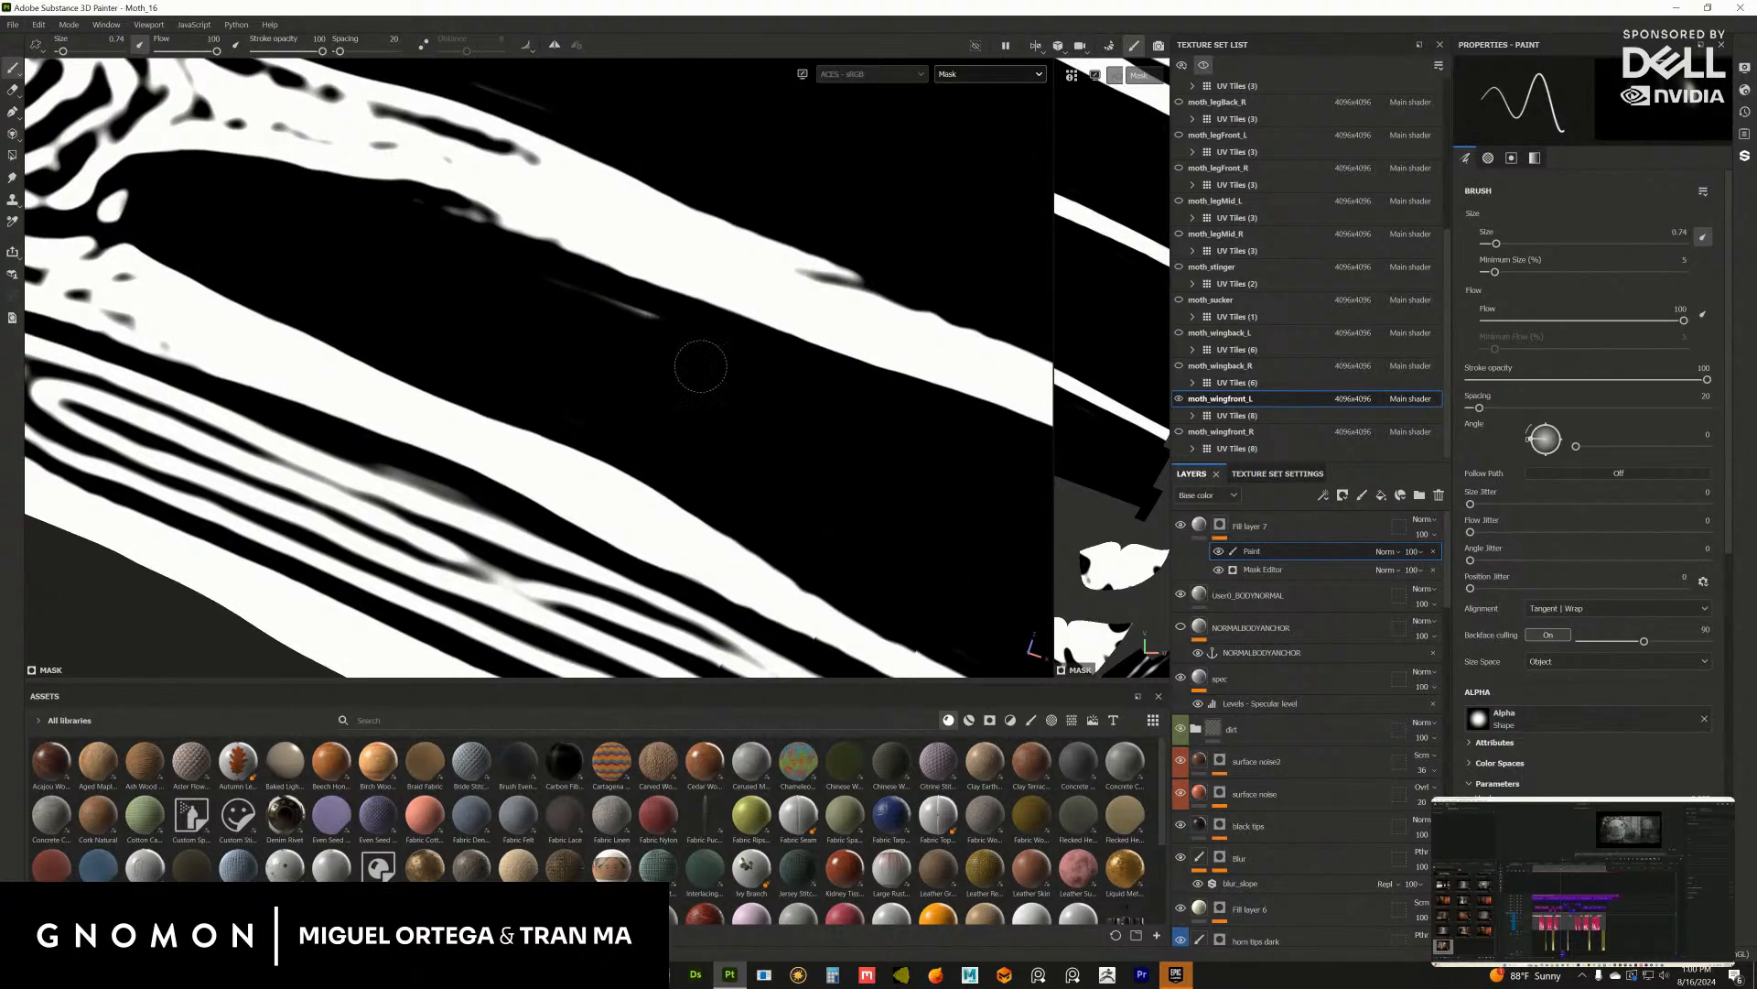
{"action": "left_click_drag", "start_coordinate": [585, 306], "coordinate": [699, 346]}
{"action": "mouse_move", "coordinate": [505, 291]}
{"action": "left_mouse_down", "text": "alt"}
{"action": "mouse_move", "coordinate": [705, 424]}
{"action": "mouse_move", "coordinate": [396, 255]}
{"action": "mouse_move", "coordinate": [623, 395]}
{"action": "mouse_move", "coordinate": [513, 366]}
{"action": "mouse_move", "coordinate": [650, 384]}
{"action": "mouse_move", "coordinate": [567, 265]}
{"action": "left_mouse_up", "text": "alt"}
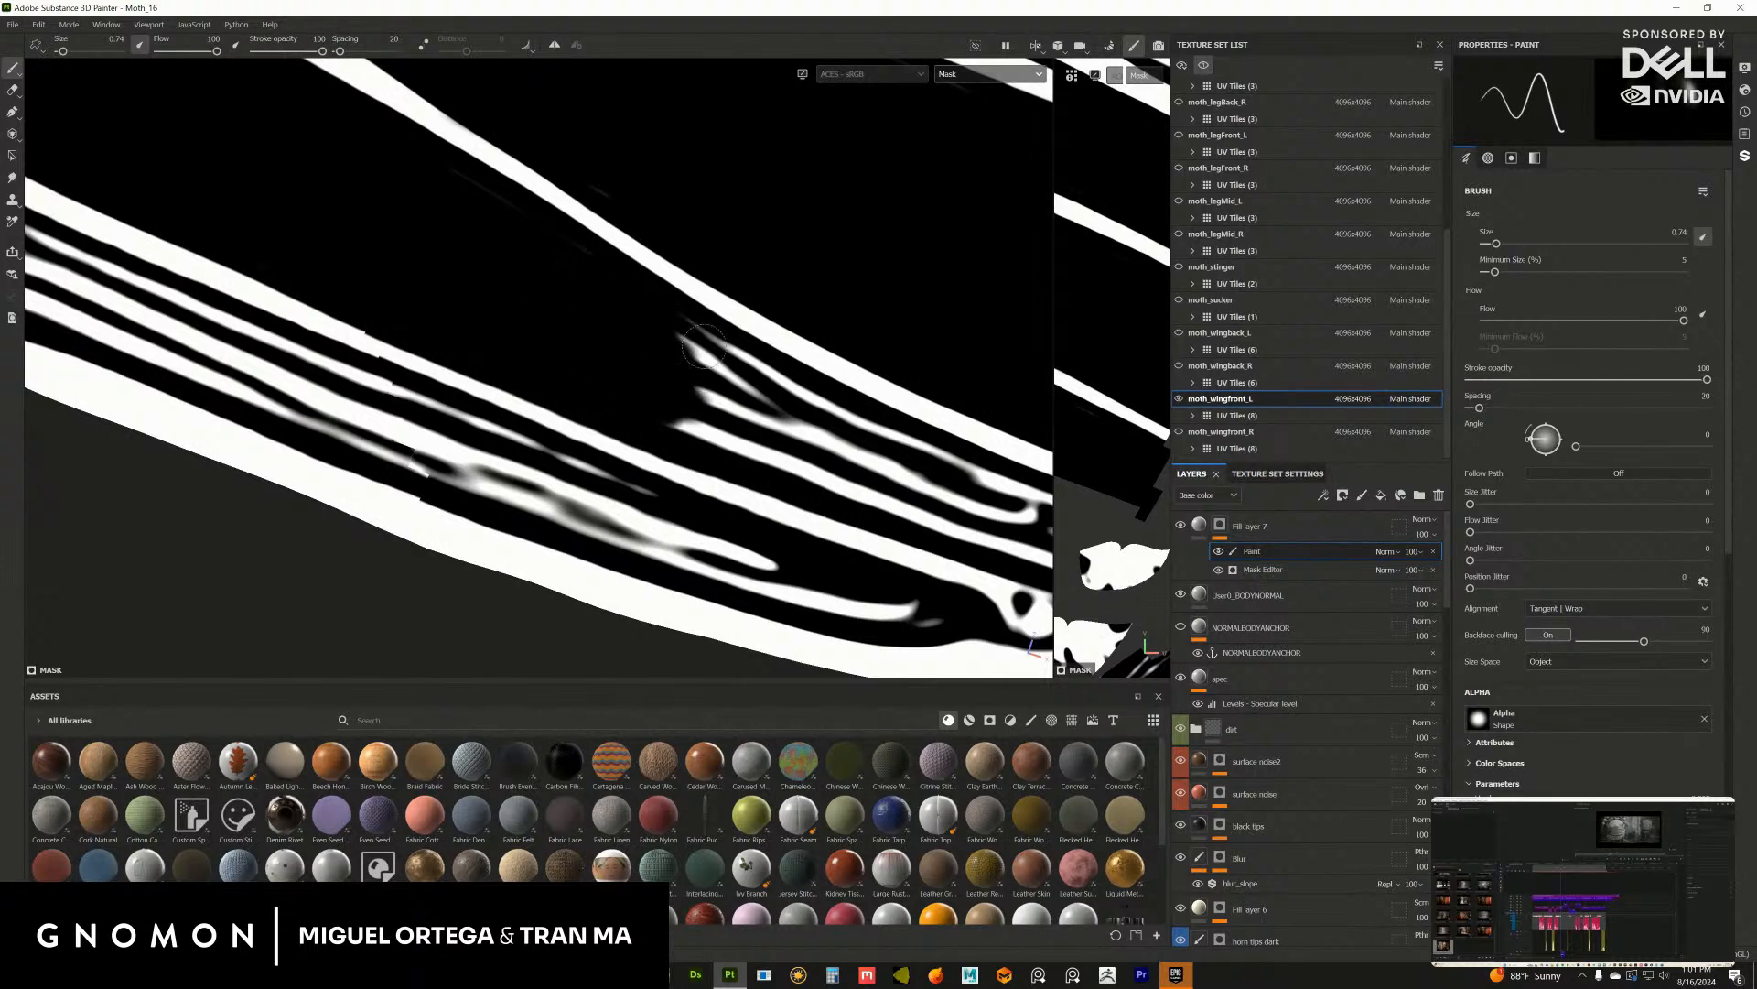
Step: Paint out the lines at the cell's narrow tip end and in the adjoining band along the wing's outer edge
{"action": "mouse_move", "coordinate": [703, 346]}
{"action": "left_mouse_down"}
{"action": "mouse_move", "coordinate": [824, 416]}
{"action": "mouse_move", "coordinate": [751, 463]}
{"action": "mouse_move", "coordinate": [803, 463]}
{"action": "mouse_move", "coordinate": [823, 485]}
{"action": "left_mouse_up"}
{"action": "mouse_move", "coordinate": [823, 485]}
{"action": "left_mouse_down", "text": "alt"}
{"action": "mouse_move", "coordinate": [594, 403]}
{"action": "mouse_move", "coordinate": [695, 411]}
{"action": "mouse_move", "coordinate": [920, 504]}
{"action": "mouse_move", "coordinate": [856, 517]}
{"action": "mouse_move", "coordinate": [718, 476]}
{"action": "mouse_move", "coordinate": [640, 416]}
{"action": "left_mouse_up", "text": "alt"}
{"action": "mouse_move", "coordinate": [827, 479]}
{"action": "left_mouse_down", "text": "alt"}
{"action": "mouse_move", "coordinate": [769, 439]}
{"action": "mouse_move", "coordinate": [567, 403]}
{"action": "mouse_move", "coordinate": [961, 536]}
{"action": "mouse_move", "coordinate": [786, 478]}
{"action": "left_mouse_up", "text": "alt"}
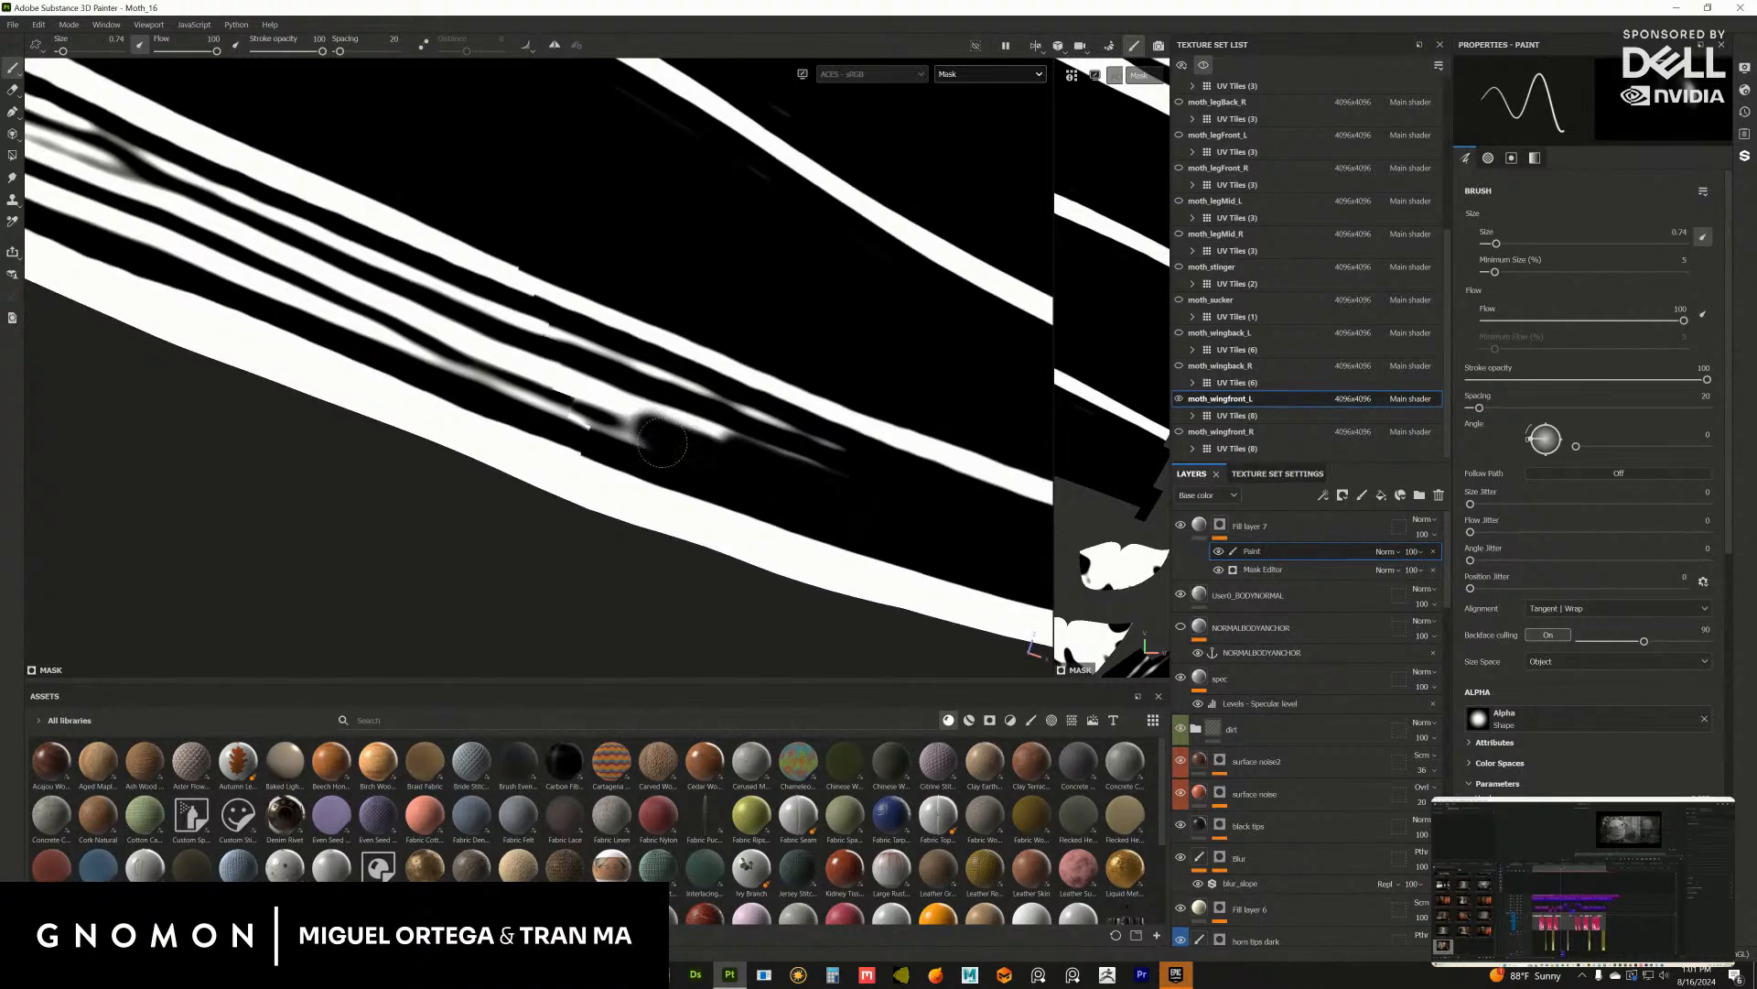
{"action": "mouse_move", "coordinate": [661, 444]}
{"action": "left_mouse_down"}
{"action": "mouse_move", "coordinate": [791, 446]}
{"action": "mouse_move", "coordinate": [791, 478]}
{"action": "mouse_move", "coordinate": [859, 523]}
{"action": "left_mouse_up"}
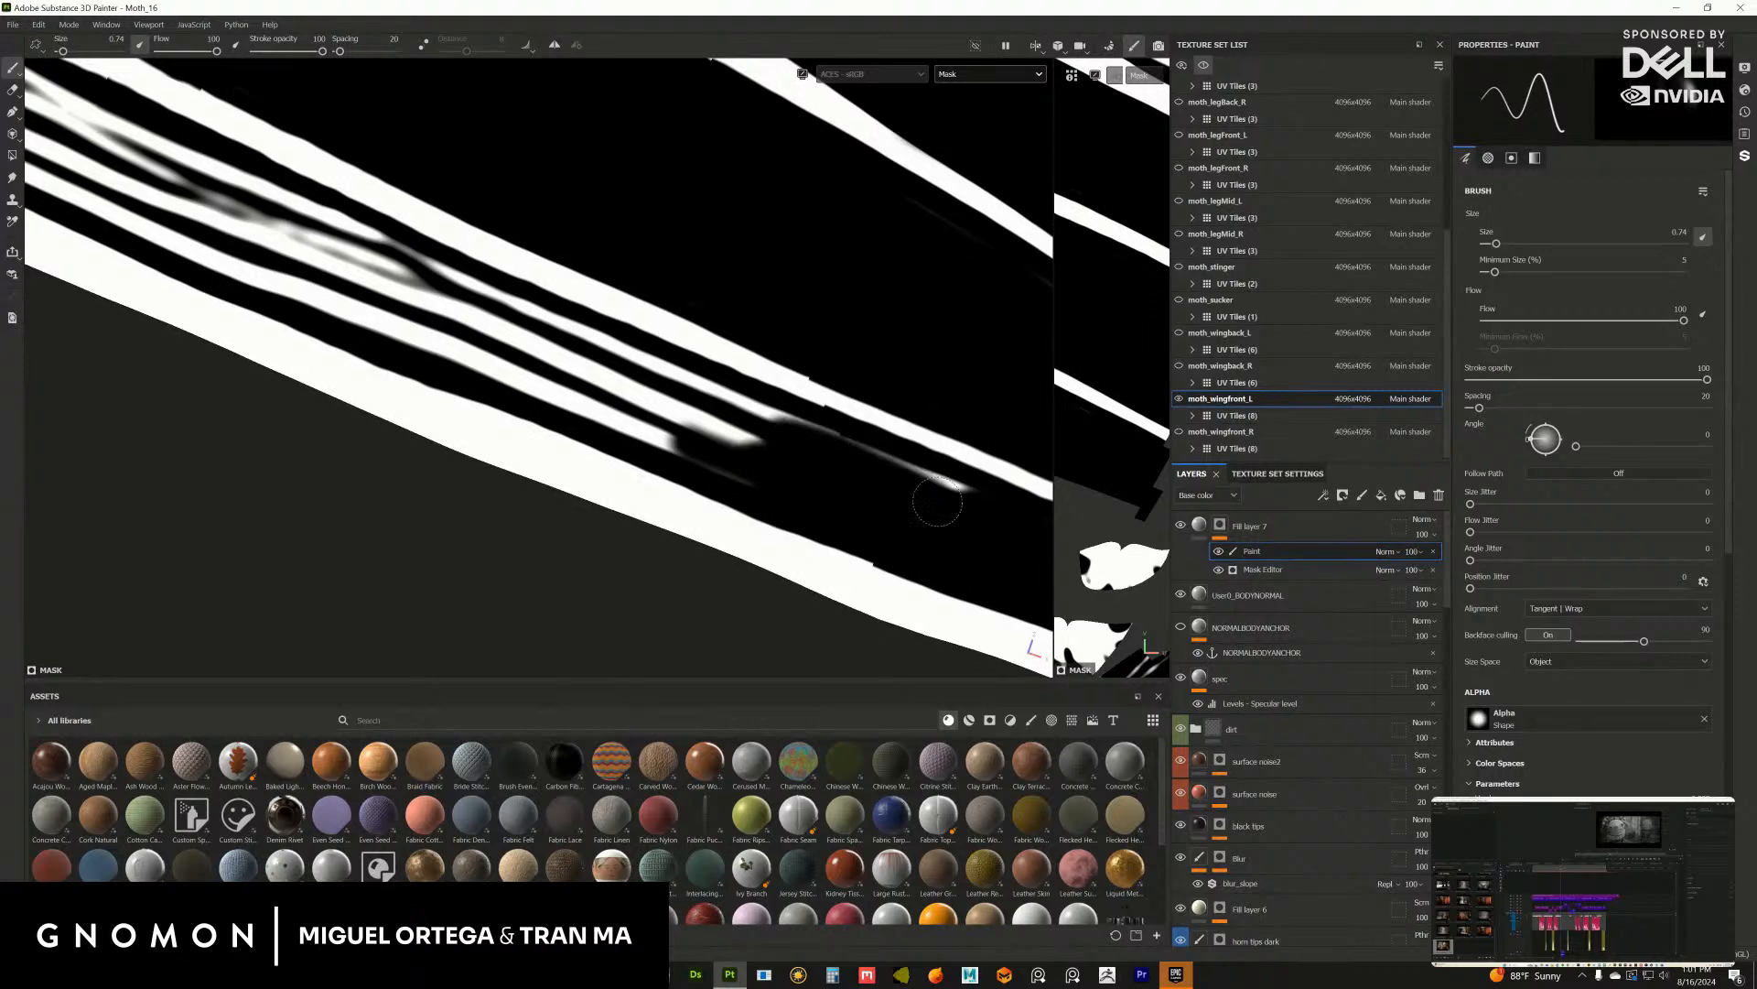
Step: Paint out the parallel lines in the band along the wing's outer lower edge in black, working toward the wing root
{"action": "left_click_drag", "start_coordinate": [694, 436], "coordinate": [809, 491], "text": "alt"}
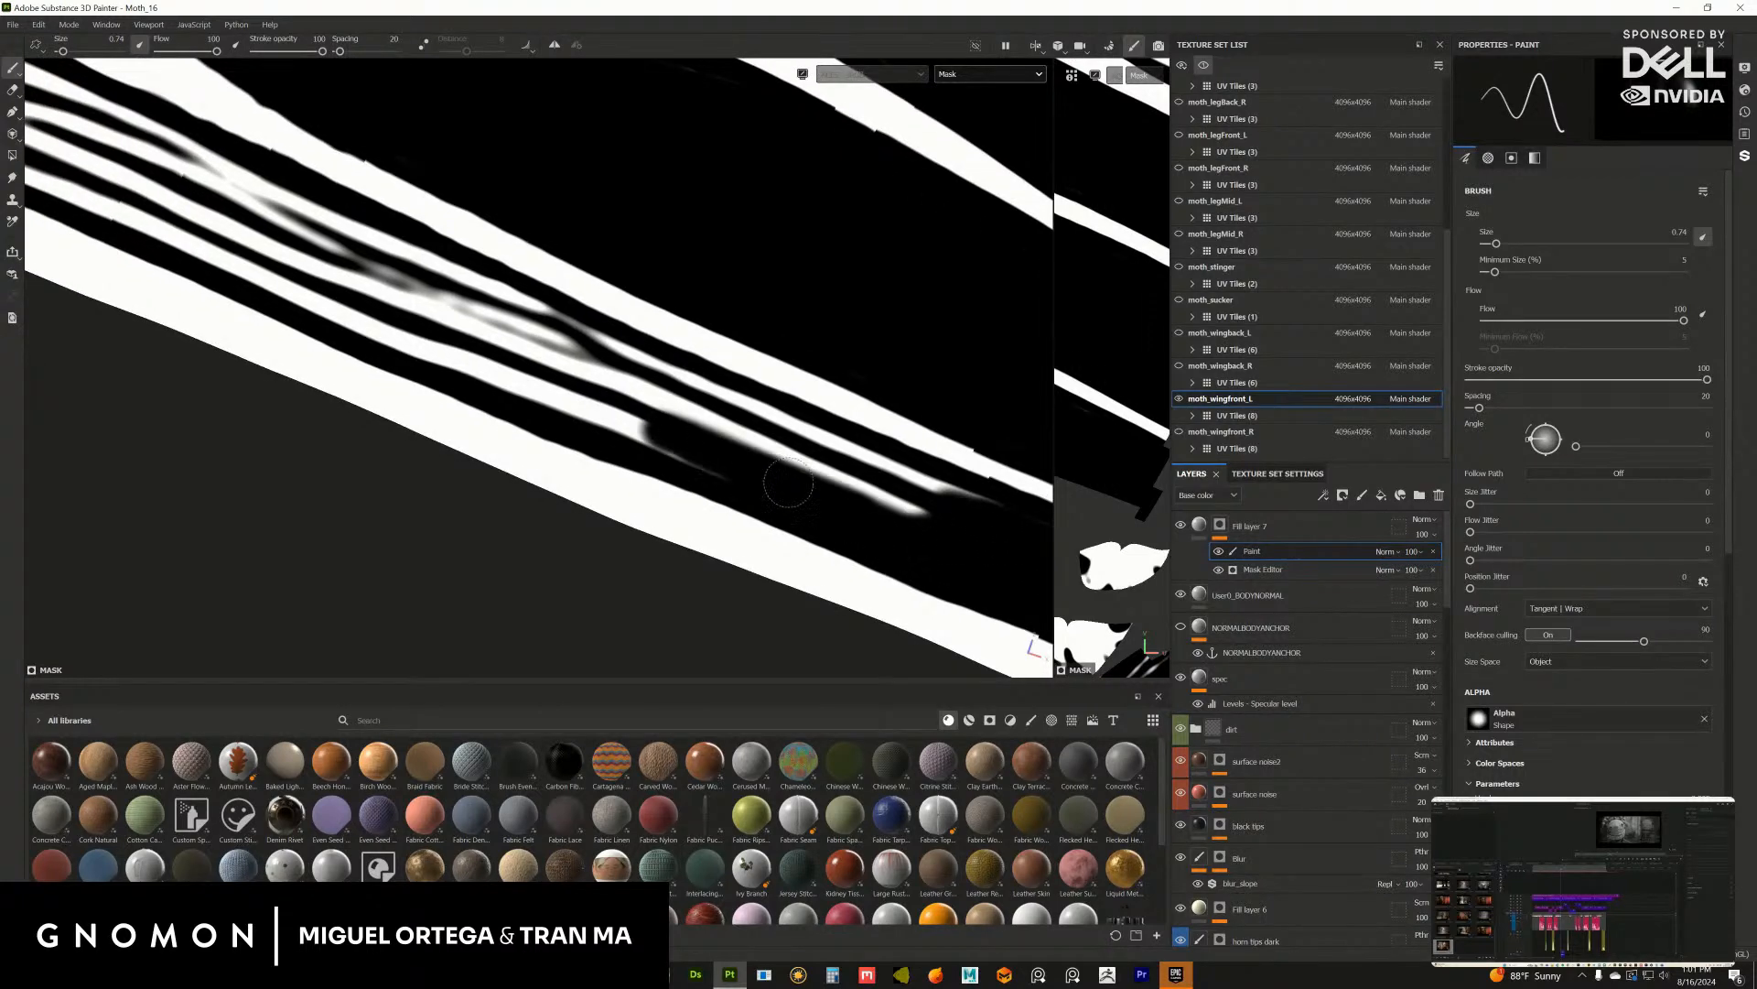
{"action": "left_click_drag", "start_coordinate": [991, 515], "coordinate": [776, 469], "text": "alt"}
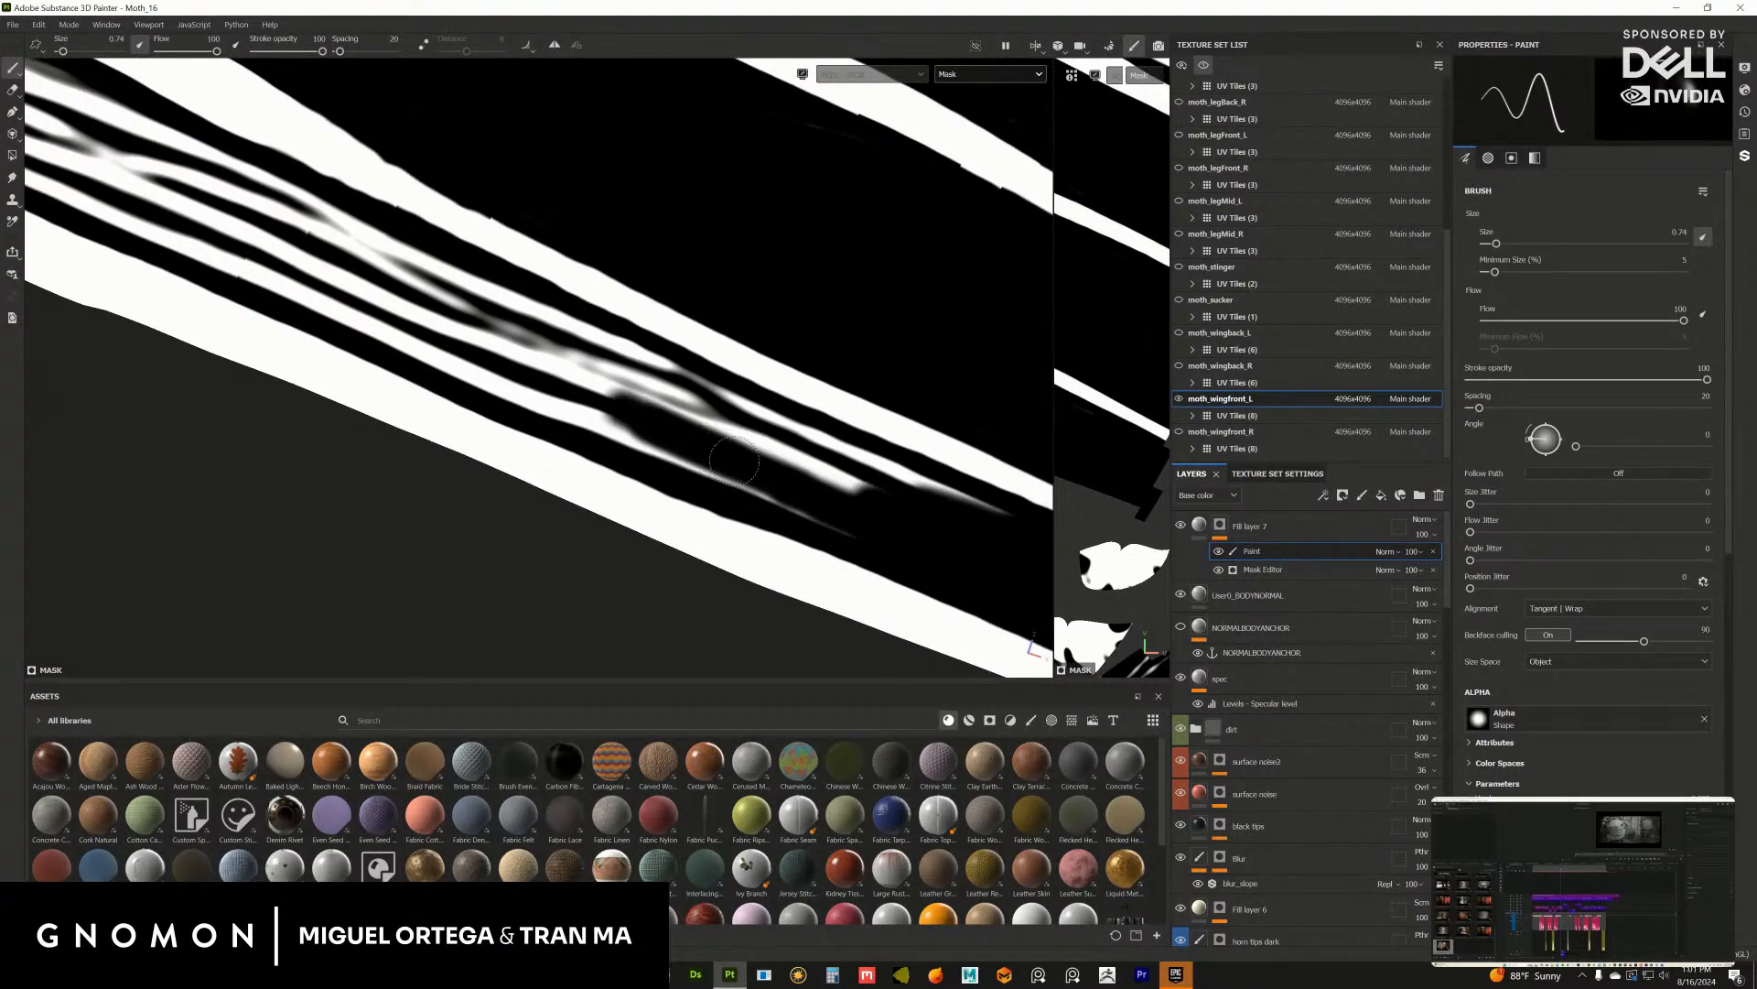
{"action": "mouse_move", "coordinate": [926, 495]}
{"action": "left_mouse_down", "text": "alt"}
{"action": "mouse_move", "coordinate": [726, 463]}
{"action": "mouse_move", "coordinate": [783, 498]}
{"action": "left_mouse_up", "text": "alt"}
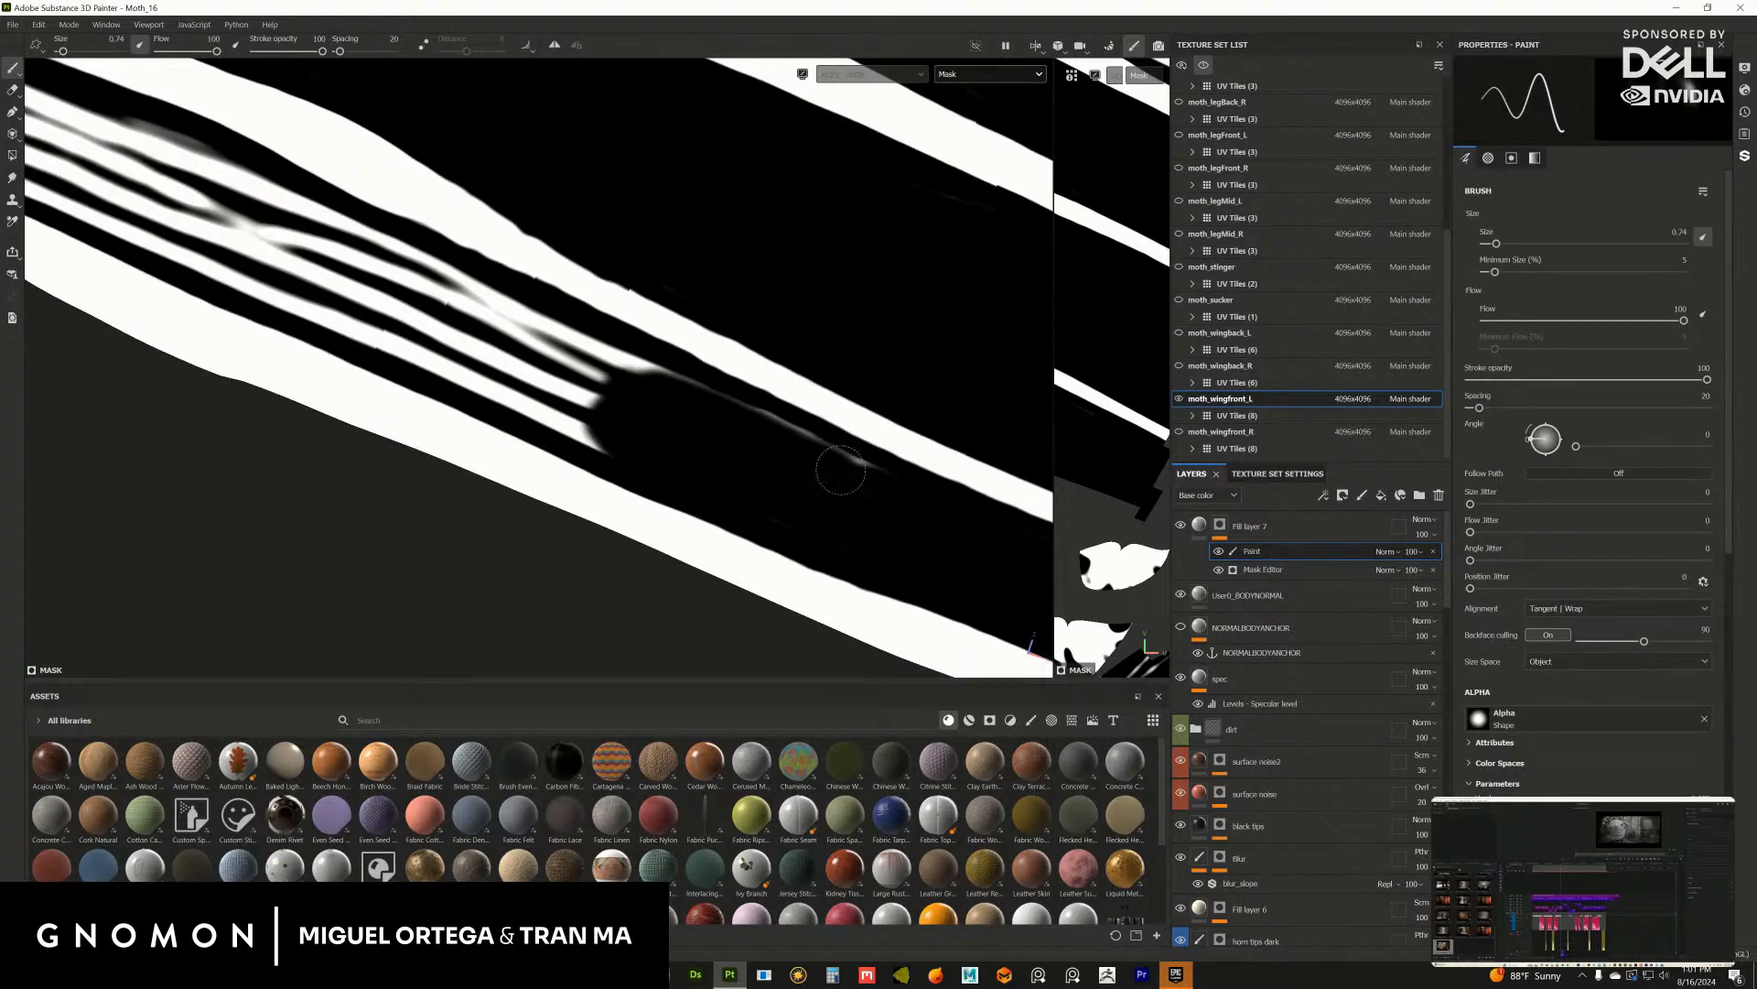
{"action": "left_click_drag", "start_coordinate": [593, 387], "coordinate": [627, 384], "text": "alt"}
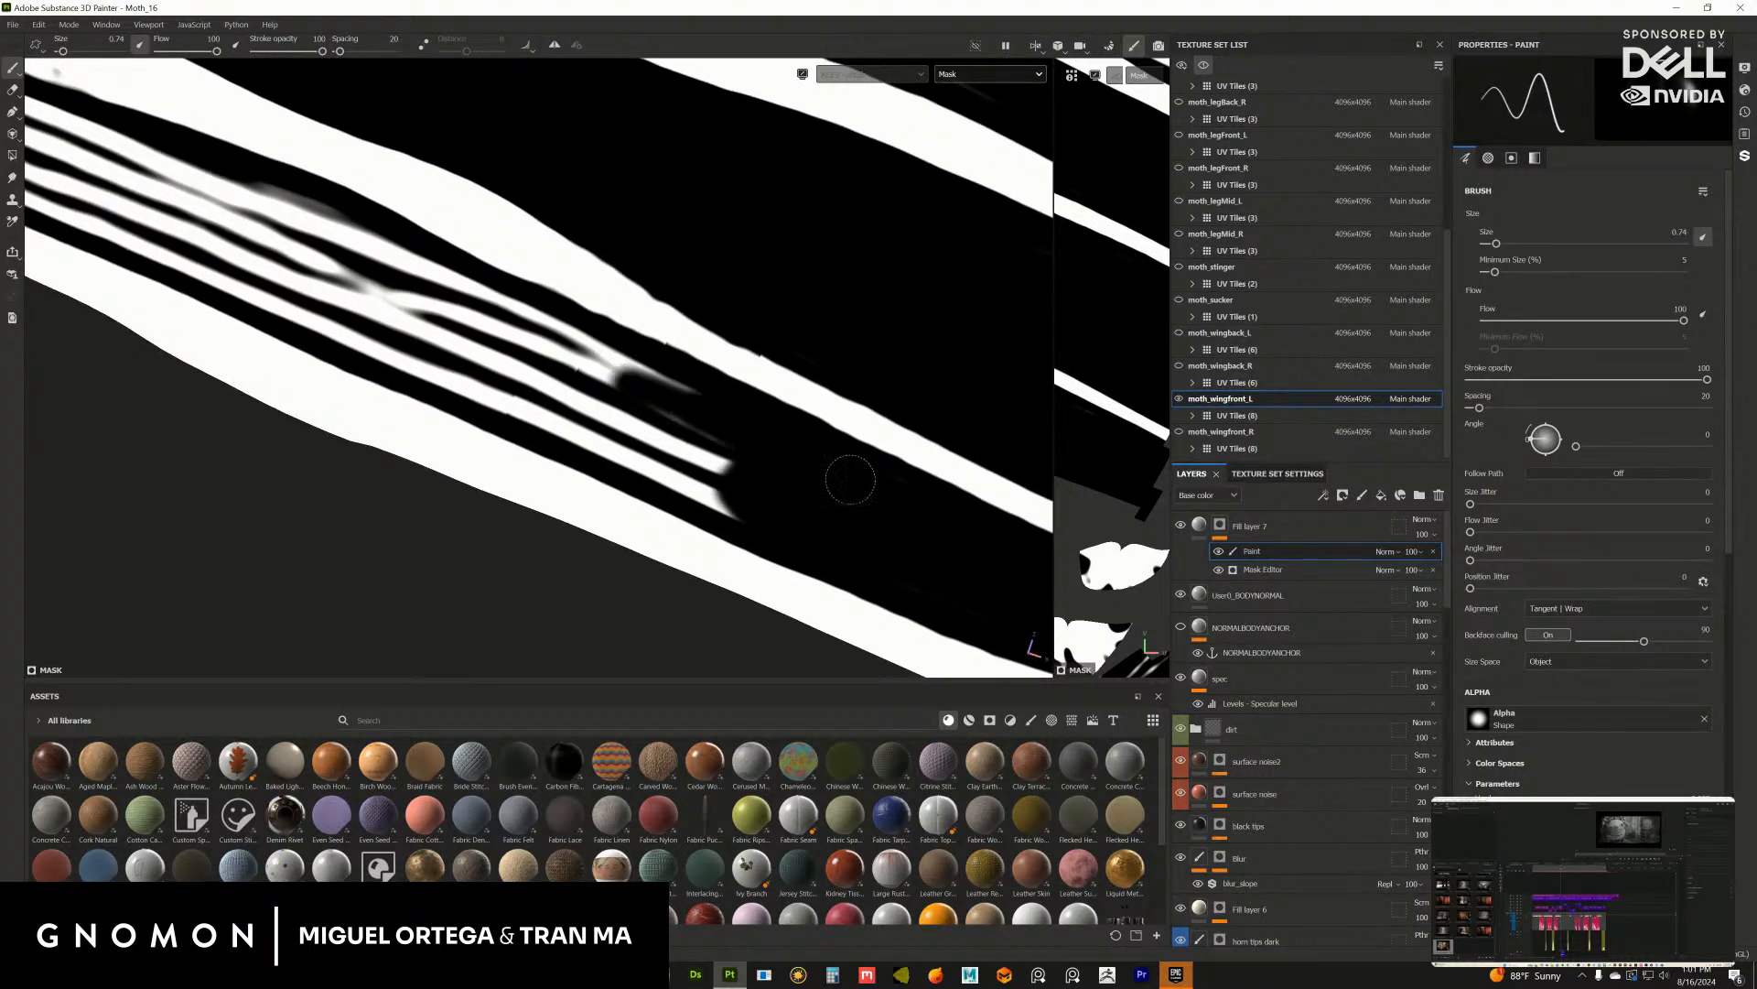
{"action": "left_click_drag", "start_coordinate": [850, 479], "coordinate": [805, 483], "text": "alt"}
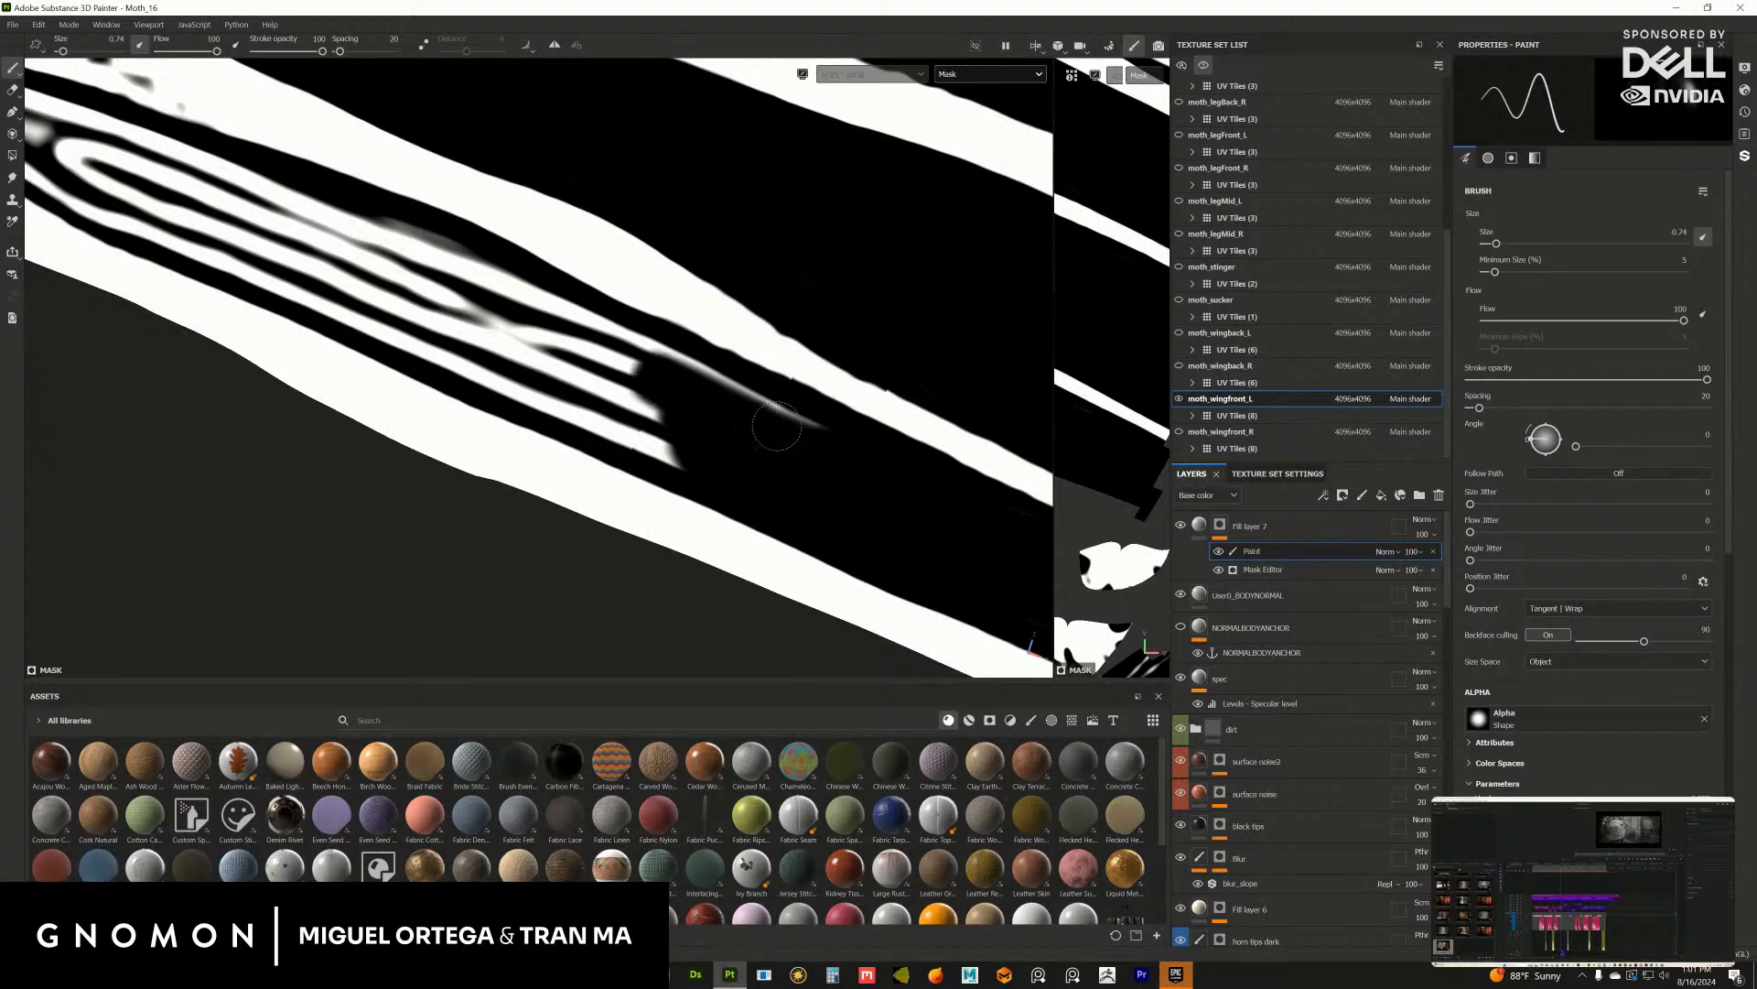
Step: Black out the band's remaining looped lines and soft streaks up to its rounded end near the wing root
{"action": "left_click_drag", "start_coordinate": [733, 395], "coordinate": [615, 422], "text": "alt"}
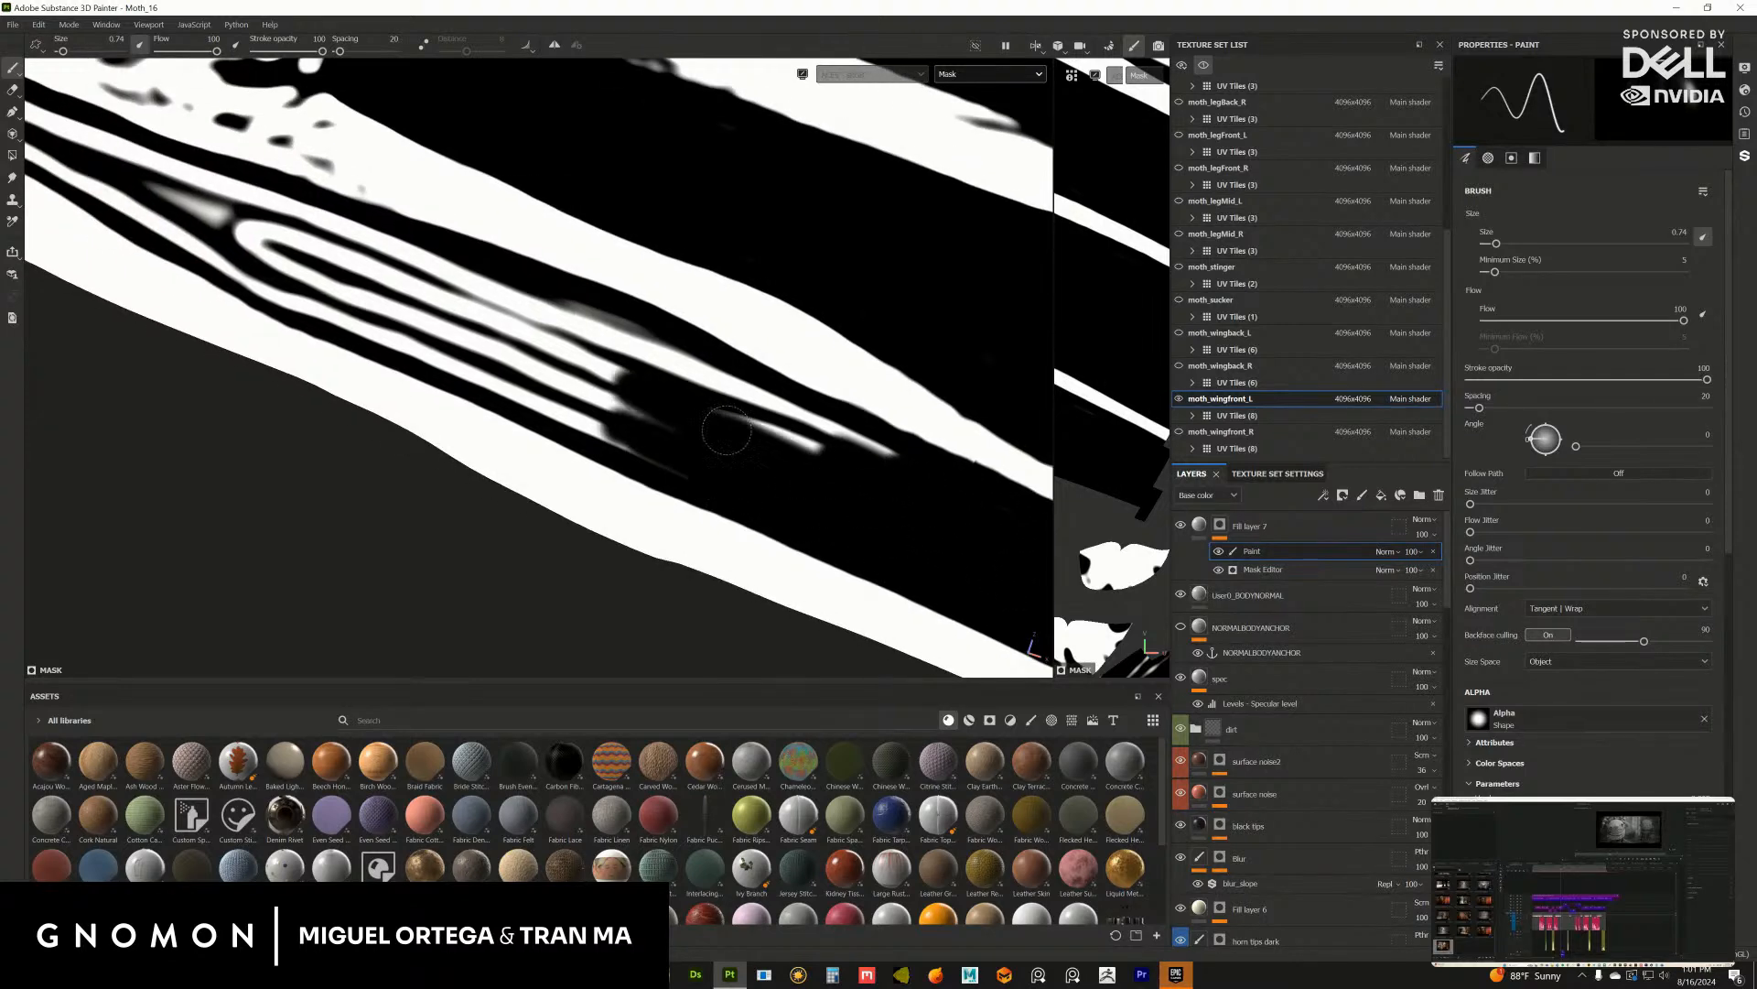
{"action": "left_click_drag", "start_coordinate": [740, 397], "coordinate": [835, 534], "text": "alt"}
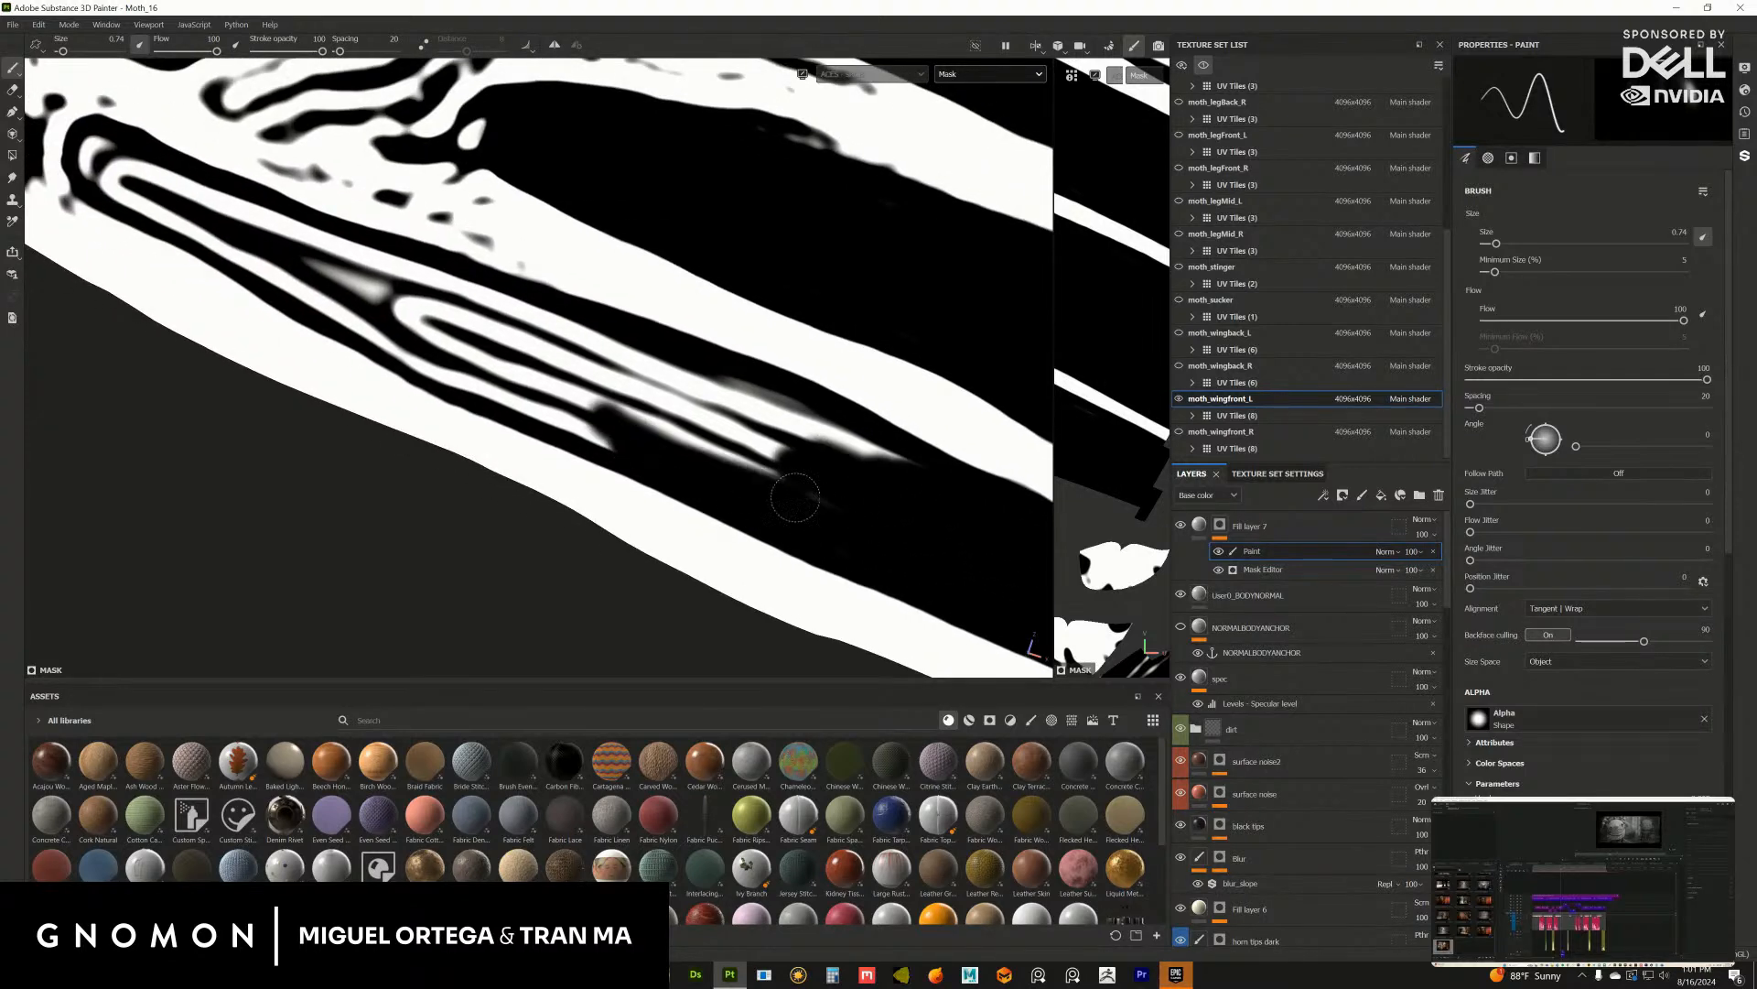
{"action": "left_click_drag", "start_coordinate": [812, 441], "coordinate": [778, 482], "text": "alt"}
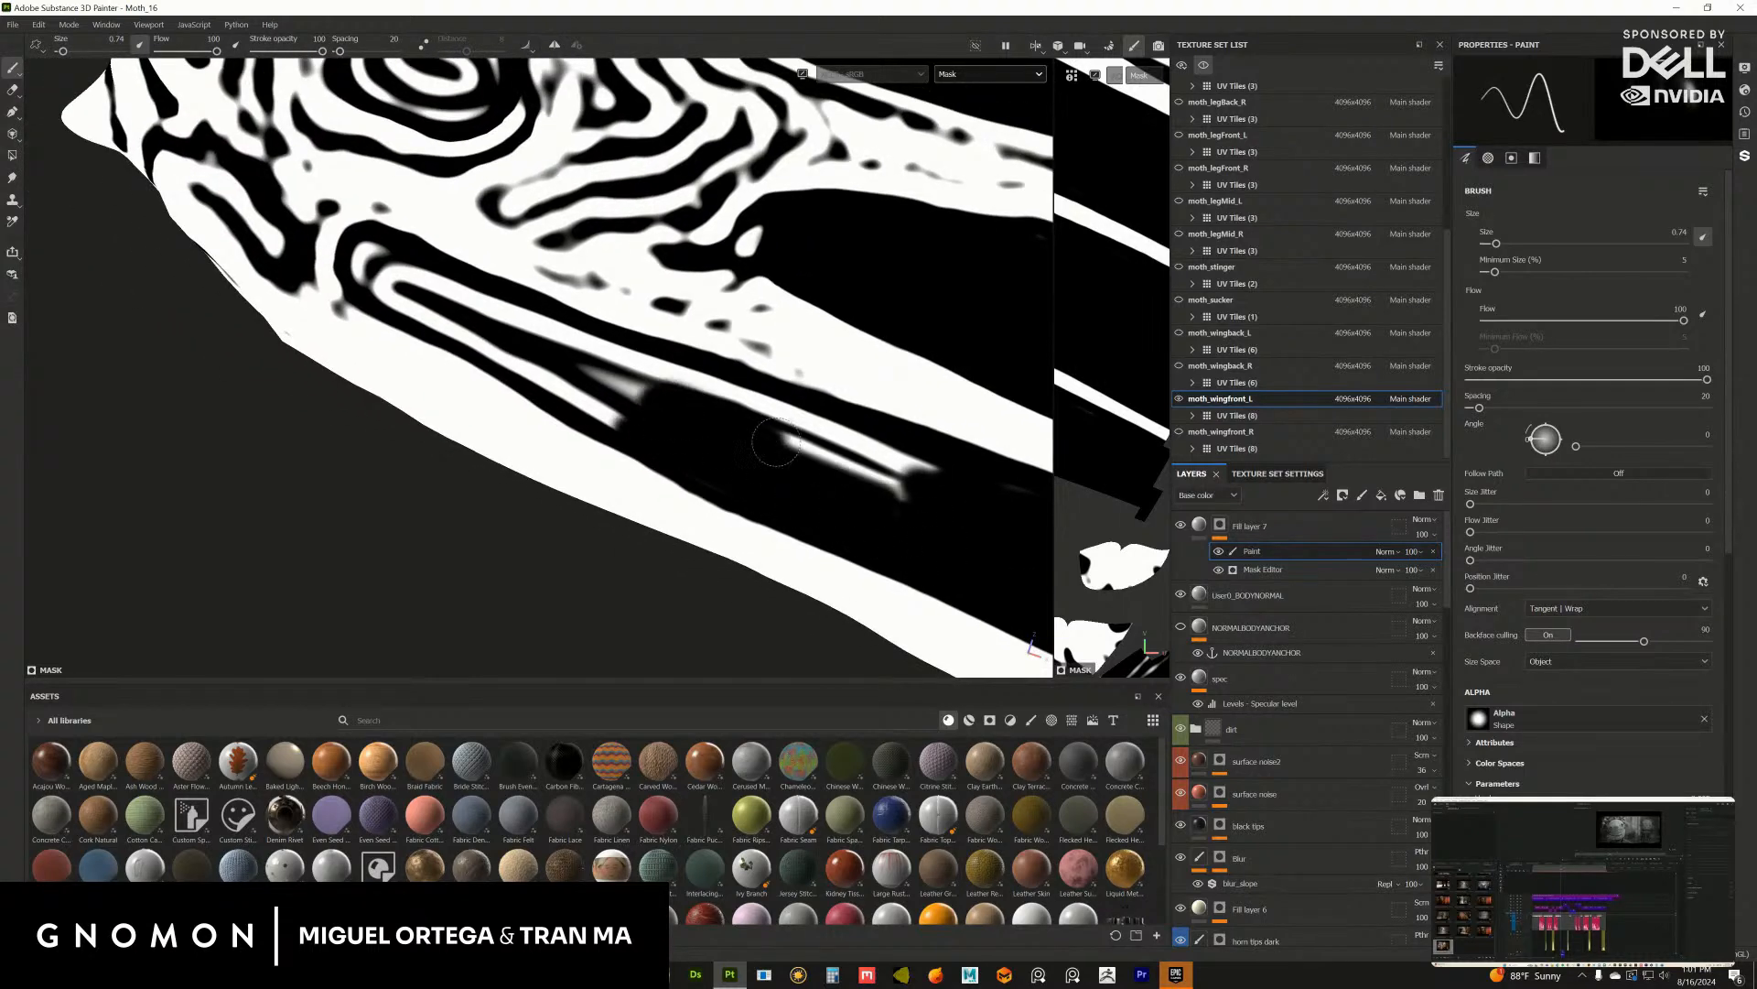
{"action": "middle_click_drag", "start_coordinate": [518, 349], "coordinate": [734, 439], "text": "alt"}
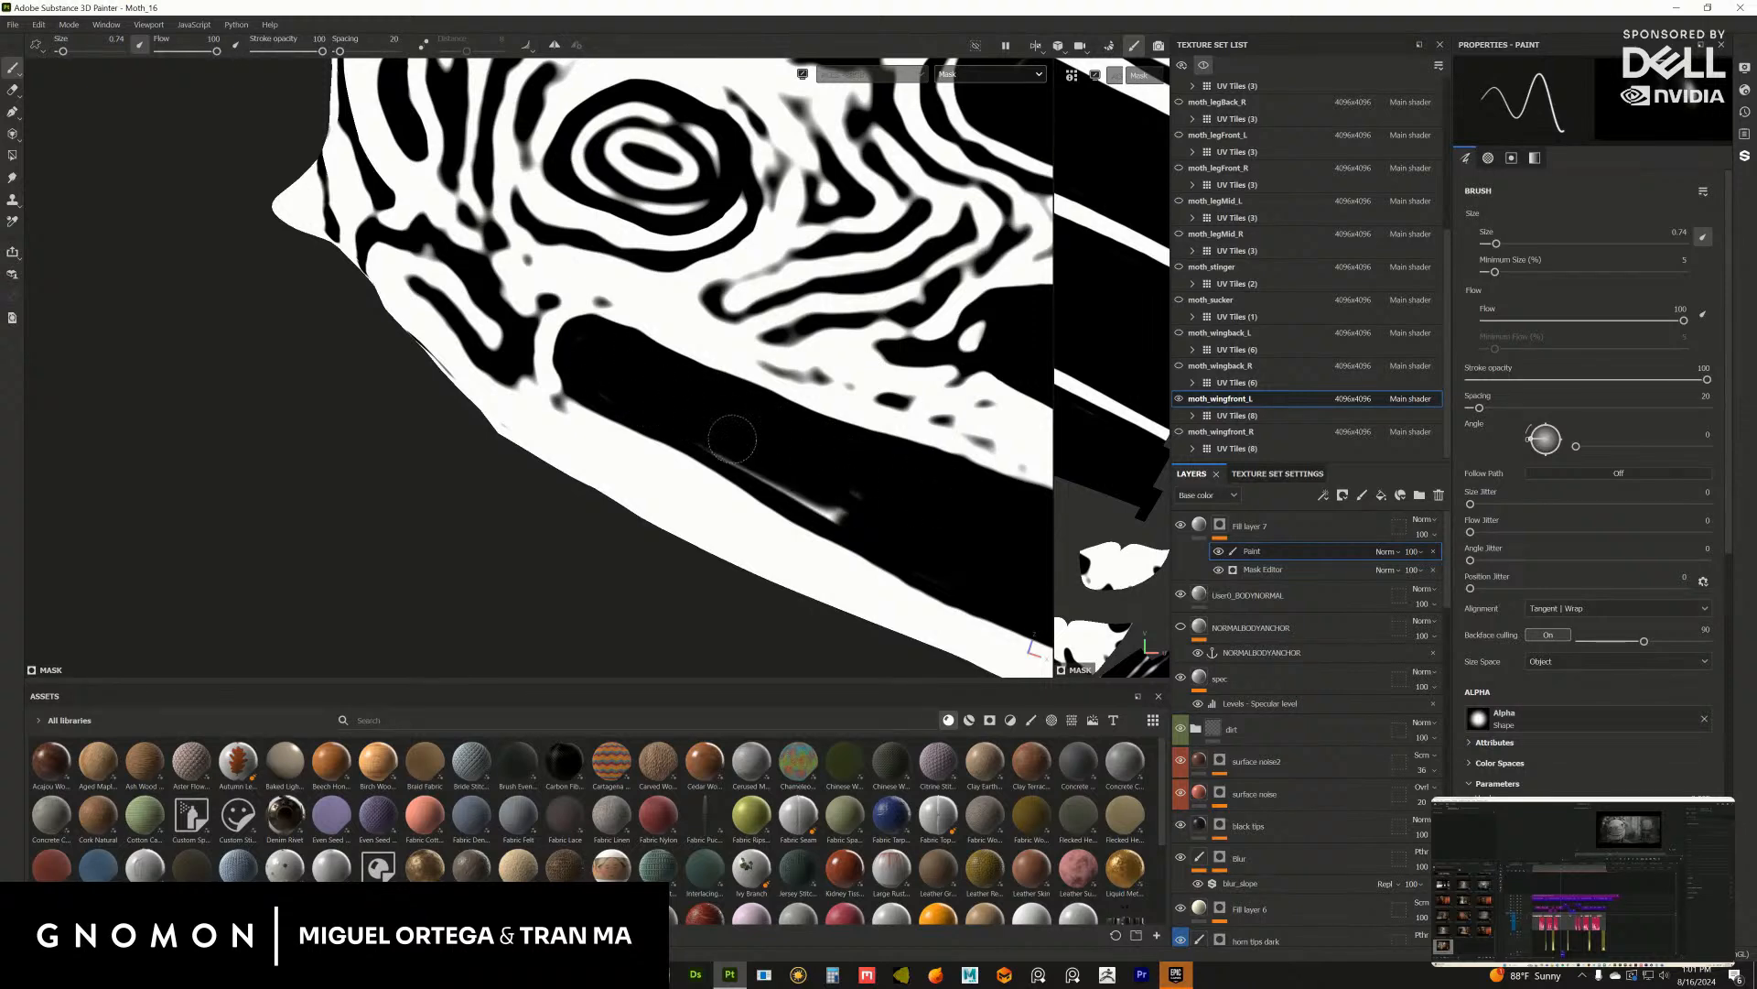
Step: Examine the line patterns still left in the mask across the wing's middle cells, leading edge and root
{"action": "right_click_drag", "start_coordinate": [810, 466], "coordinate": [416, 371], "text": "alt"}
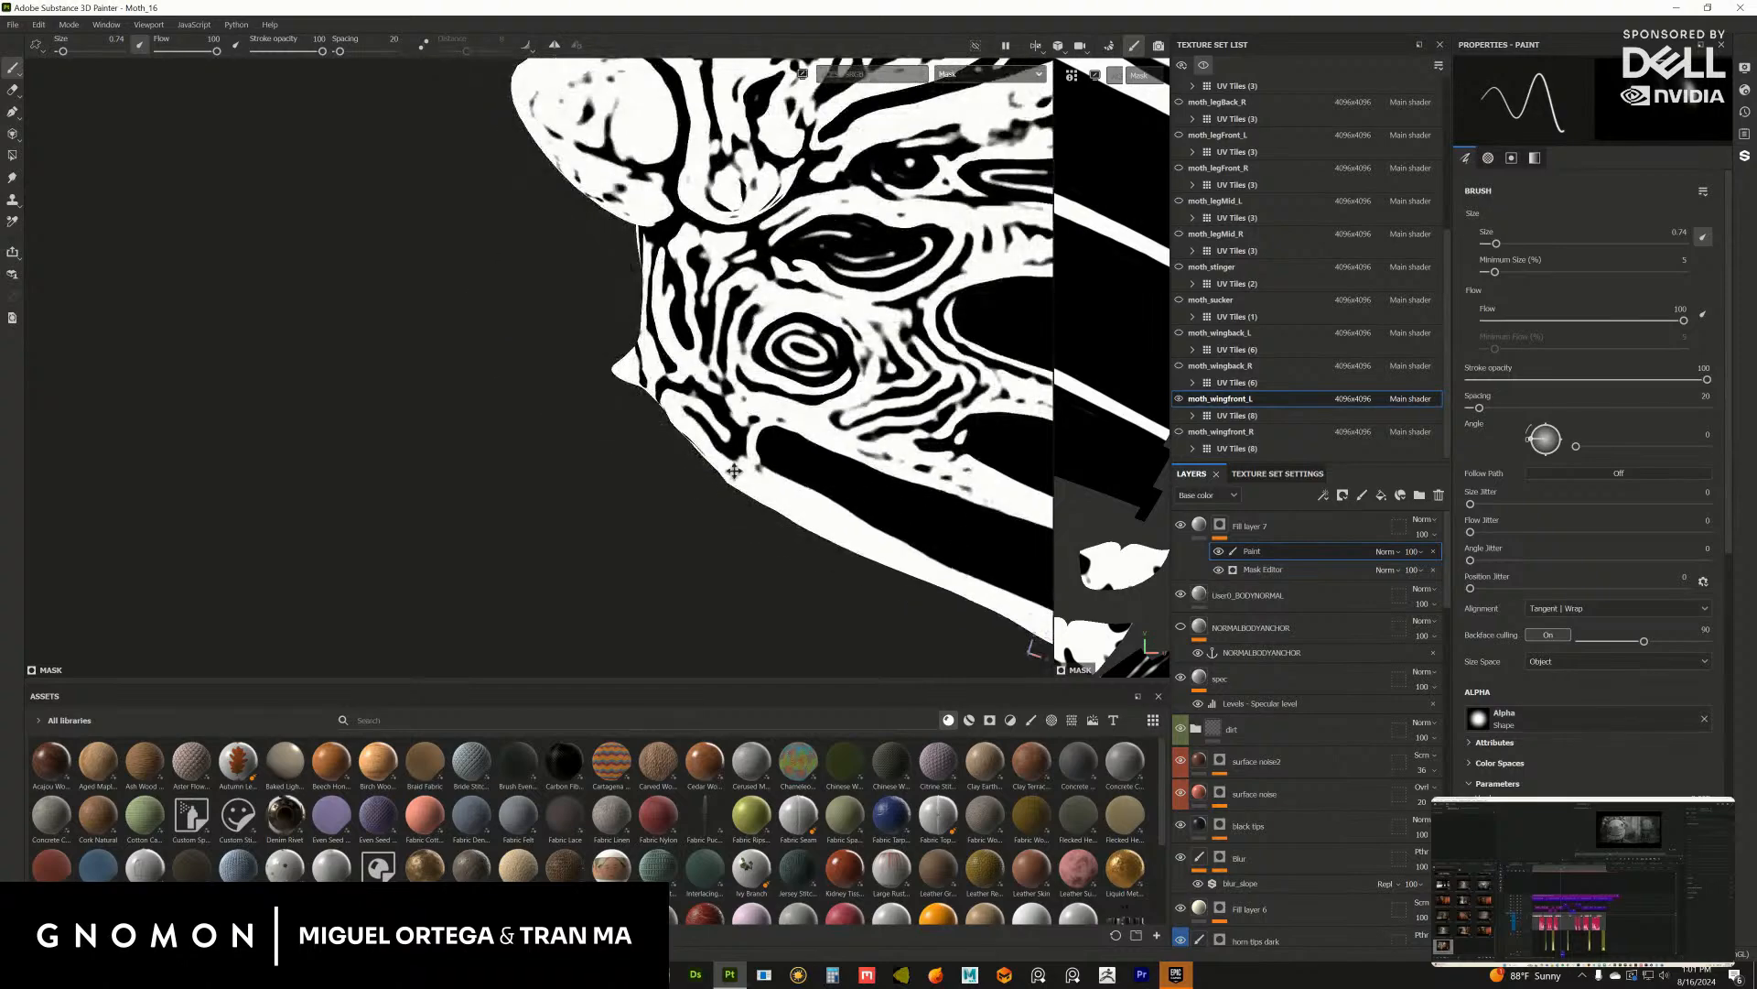
{"action": "middle_click_drag", "start_coordinate": [998, 568], "coordinate": [697, 431], "text": "alt"}
{"action": "right_click_drag", "start_coordinate": [697, 431], "coordinate": [567, 403], "text": "alt"}
{"action": "middle_click_drag", "start_coordinate": [311, 302], "coordinate": [470, 388], "text": "alt"}
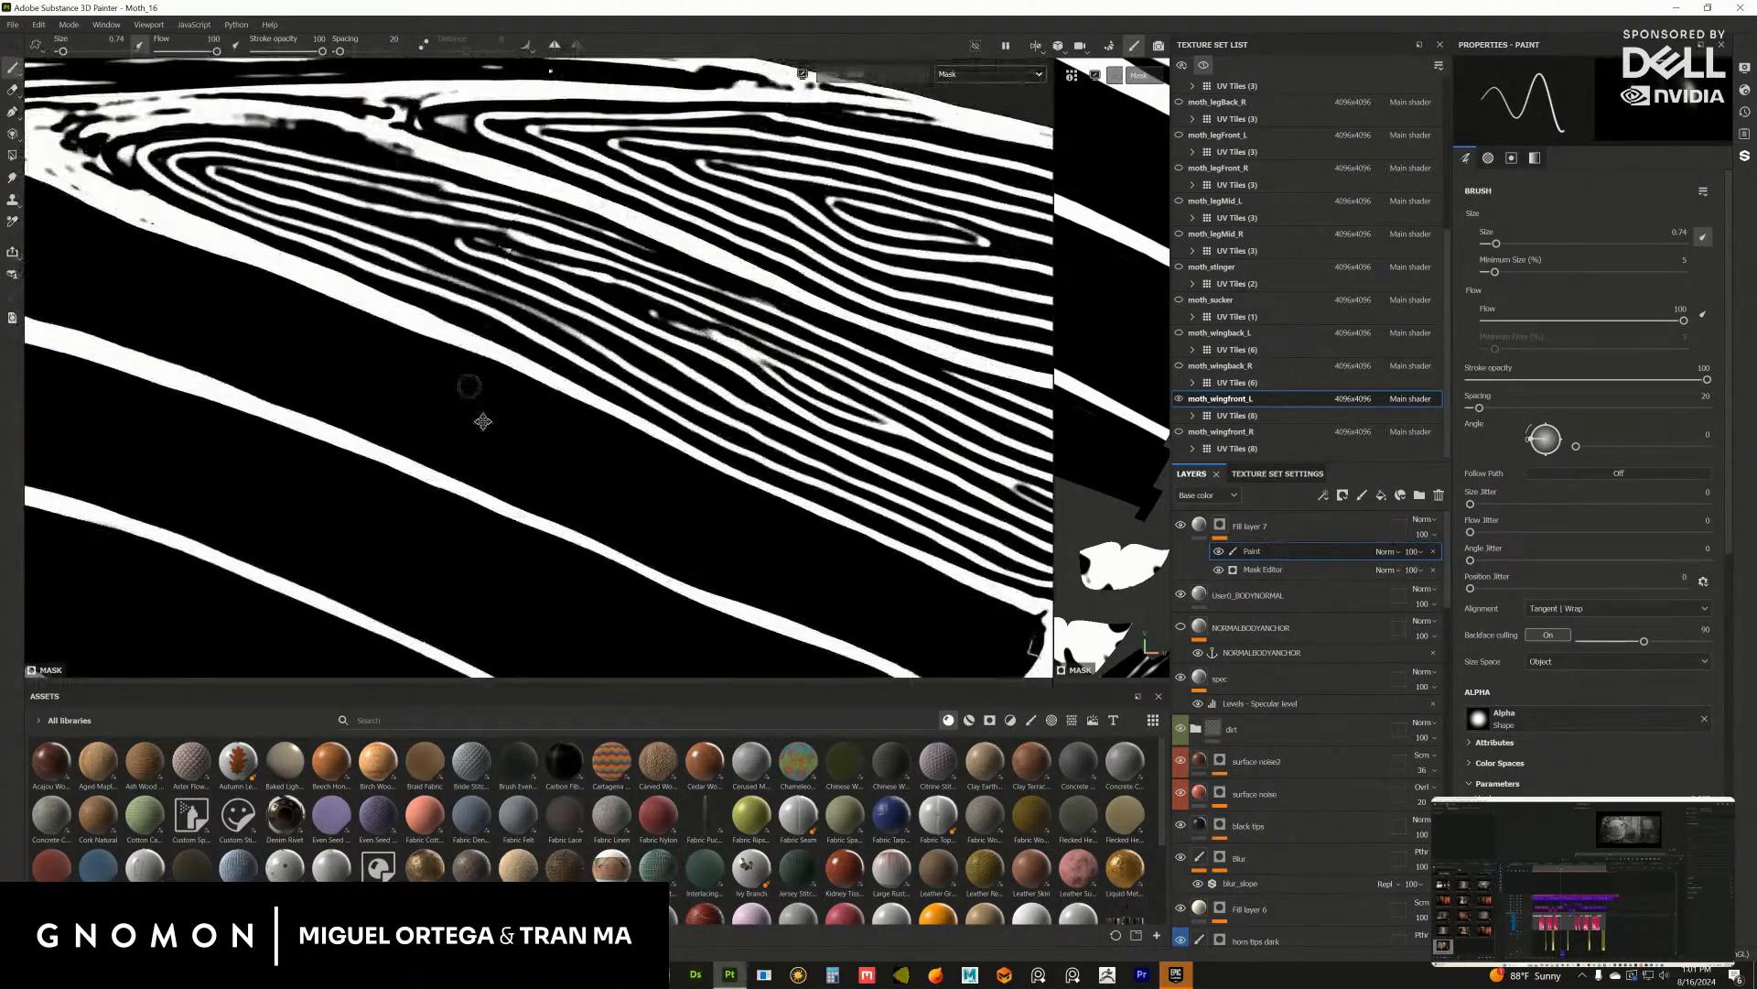
{"action": "left_click_drag", "start_coordinate": [470, 388], "coordinate": [549, 403], "text": "alt"}
{"action": "middle_click_drag", "start_coordinate": [402, 403], "coordinate": [732, 366], "text": "alt"}
{"action": "right_click_drag", "start_coordinate": [476, 385], "coordinate": [585, 412], "text": "alt"}
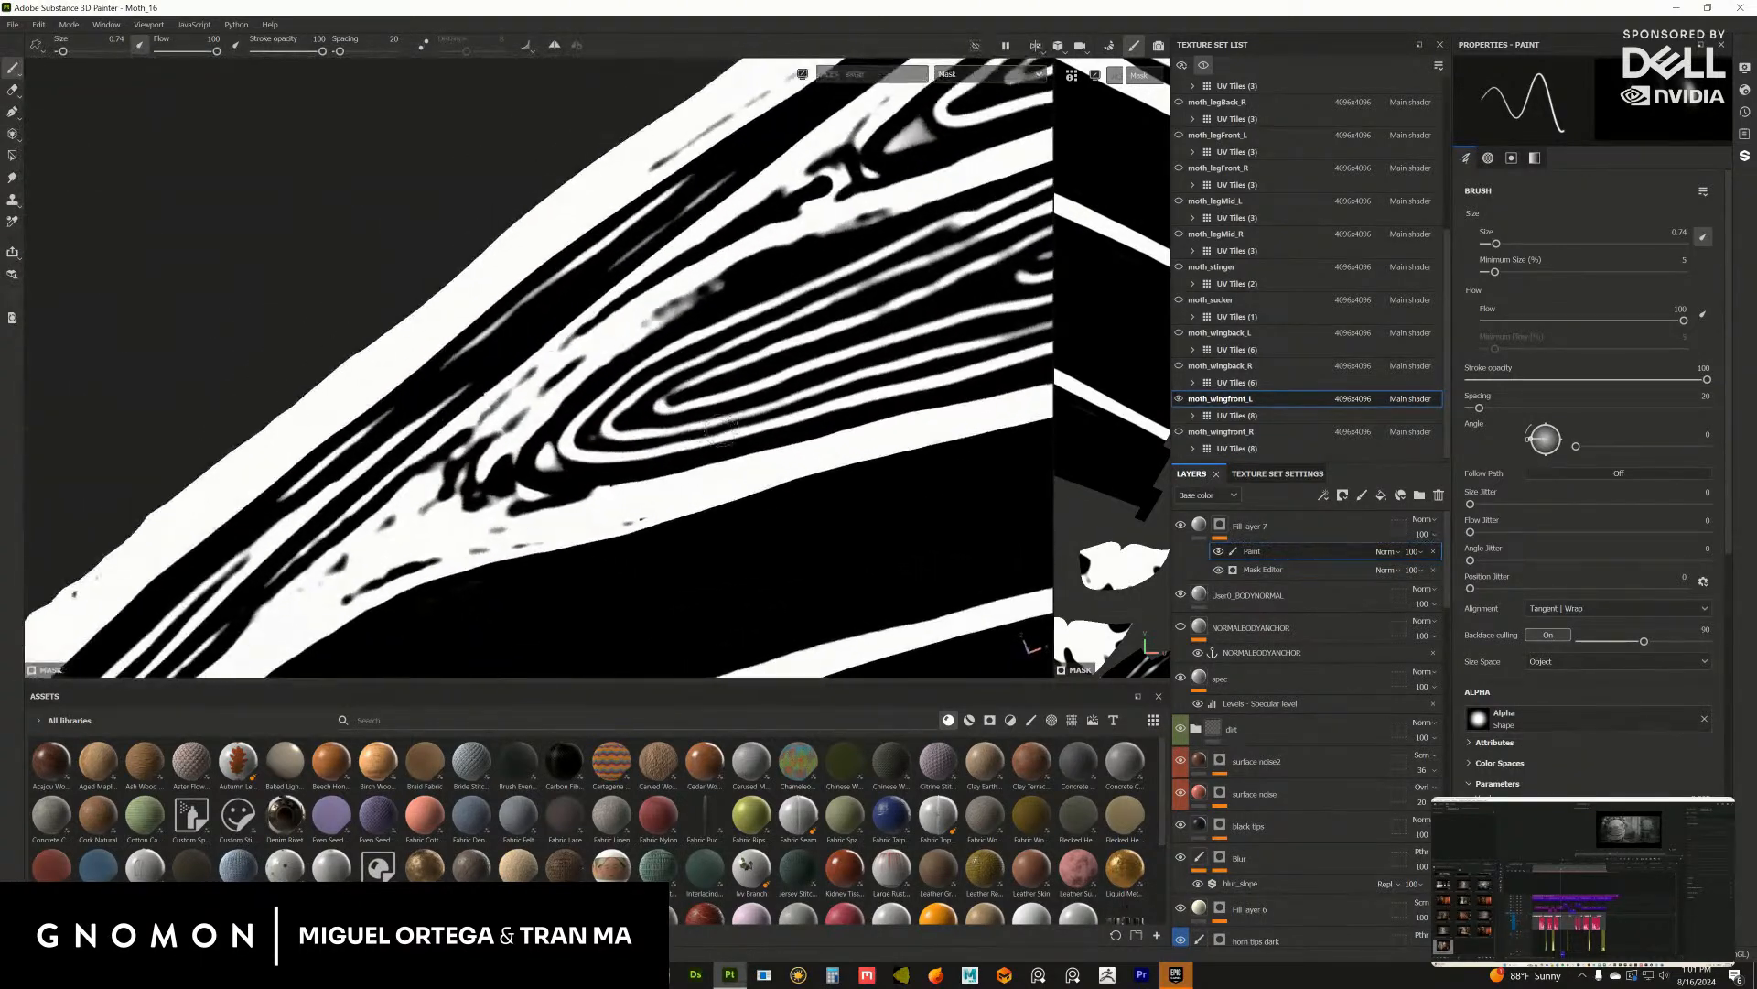
{"action": "middle_click_drag", "start_coordinate": [457, 411], "coordinate": [613, 380], "text": "alt"}
{"action": "left_click_drag", "start_coordinate": [494, 376], "coordinate": [659, 357], "text": "alt"}
{"action": "middle_click_drag", "start_coordinate": [458, 494], "coordinate": [755, 266], "text": "alt"}
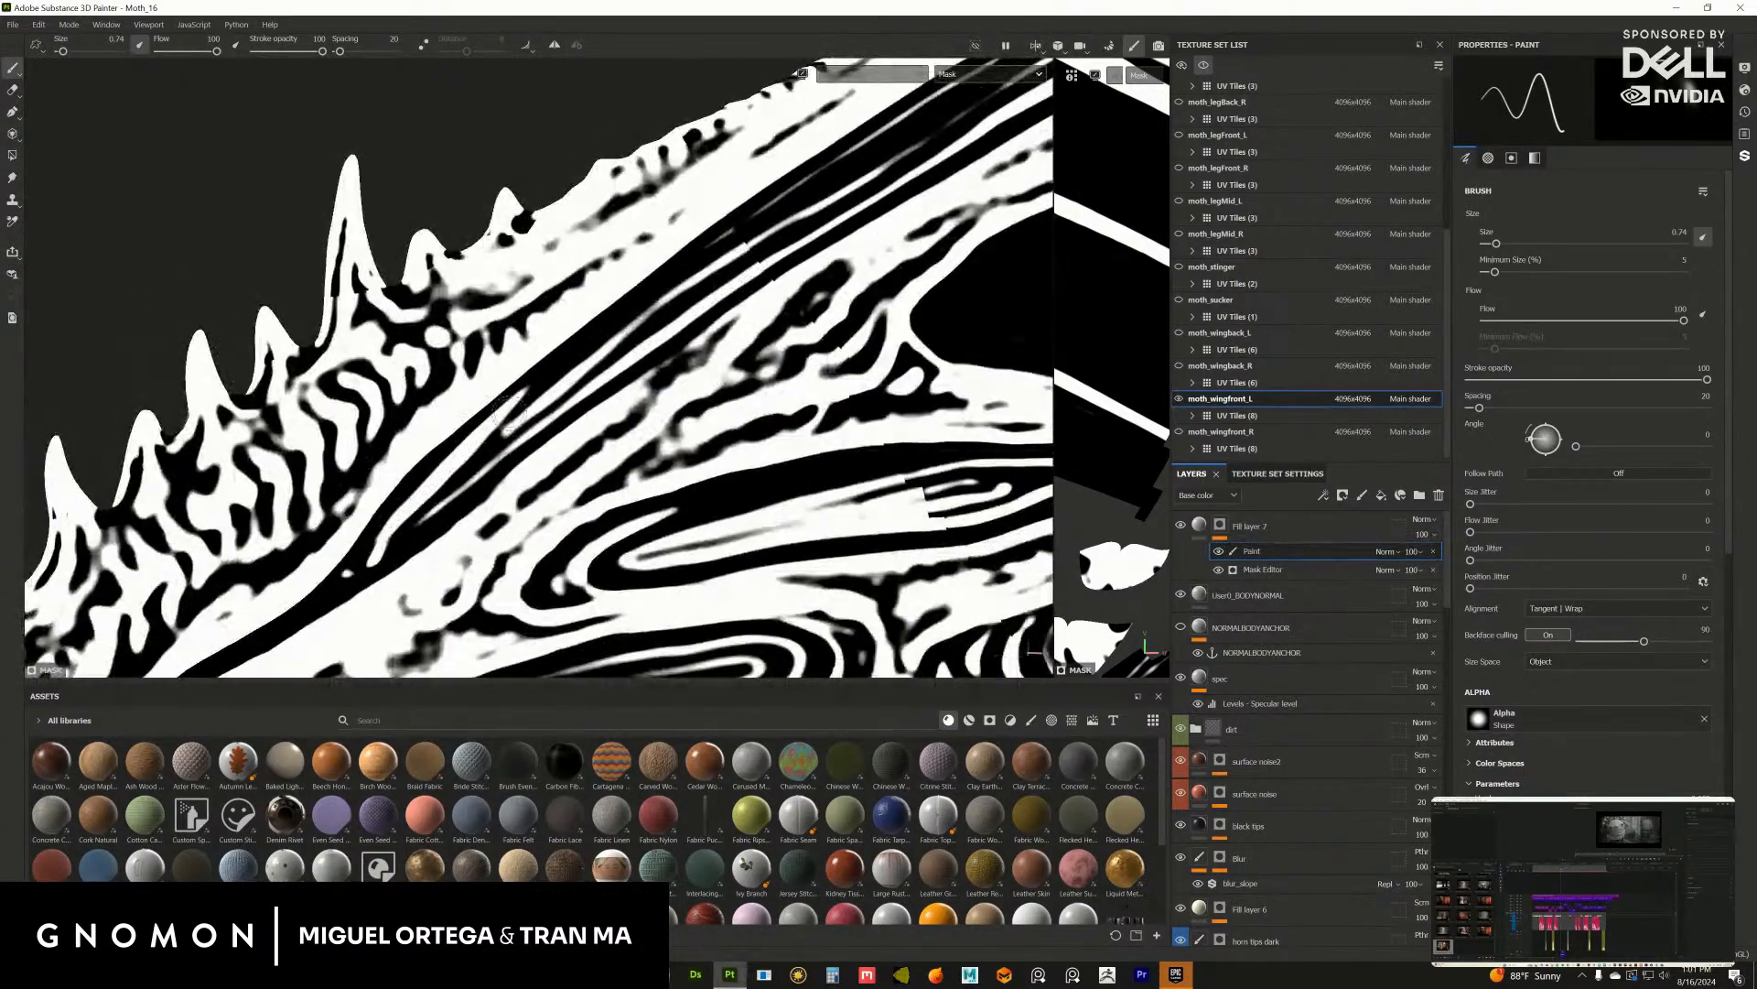
Step: Paint the pattern inside the upper elongated oval cell near the wing root solid black
{"action": "mouse_move", "coordinate": [568, 521]}
{"action": "middle_mouse_down", "text": "alt"}
{"action": "mouse_move", "coordinate": [613, 467]}
{"action": "mouse_move", "coordinate": [545, 396]}
{"action": "middle_mouse_up", "text": "alt"}
{"action": "scroll", "coordinate": [542, 395], "scroll_direction": "down", "scroll_amount": 10}
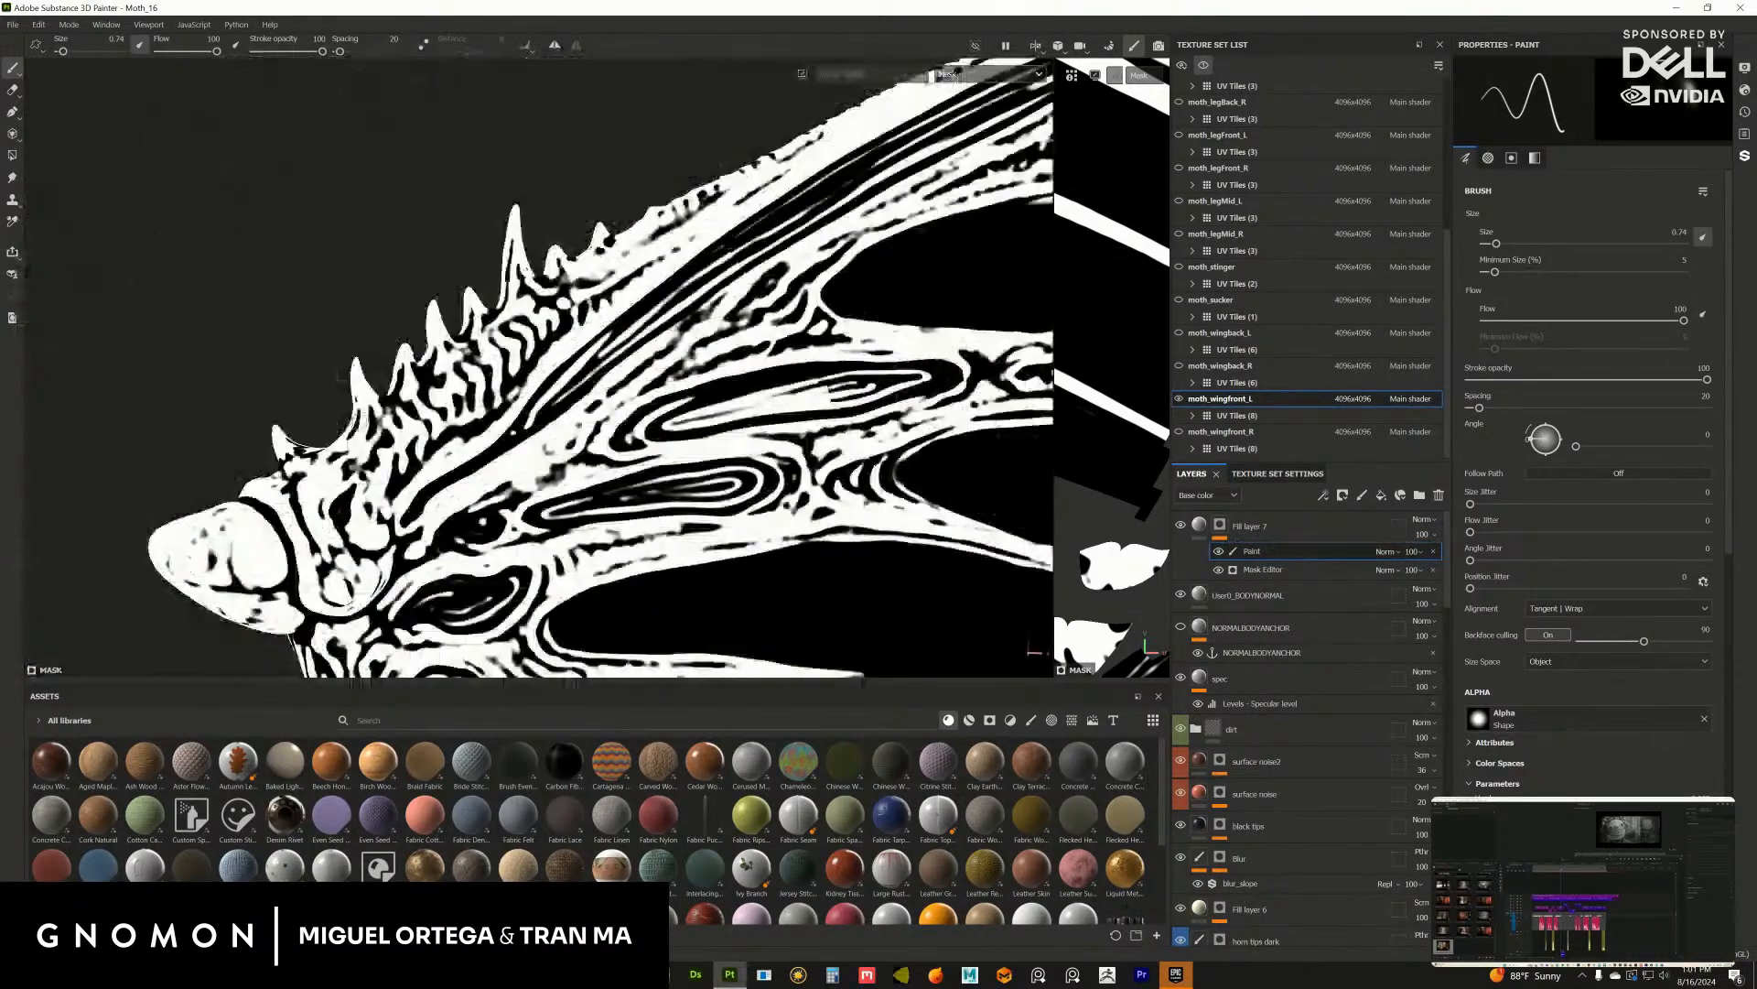
{"action": "scroll", "coordinate": [696, 393], "scroll_direction": "up", "scroll_amount": 10}
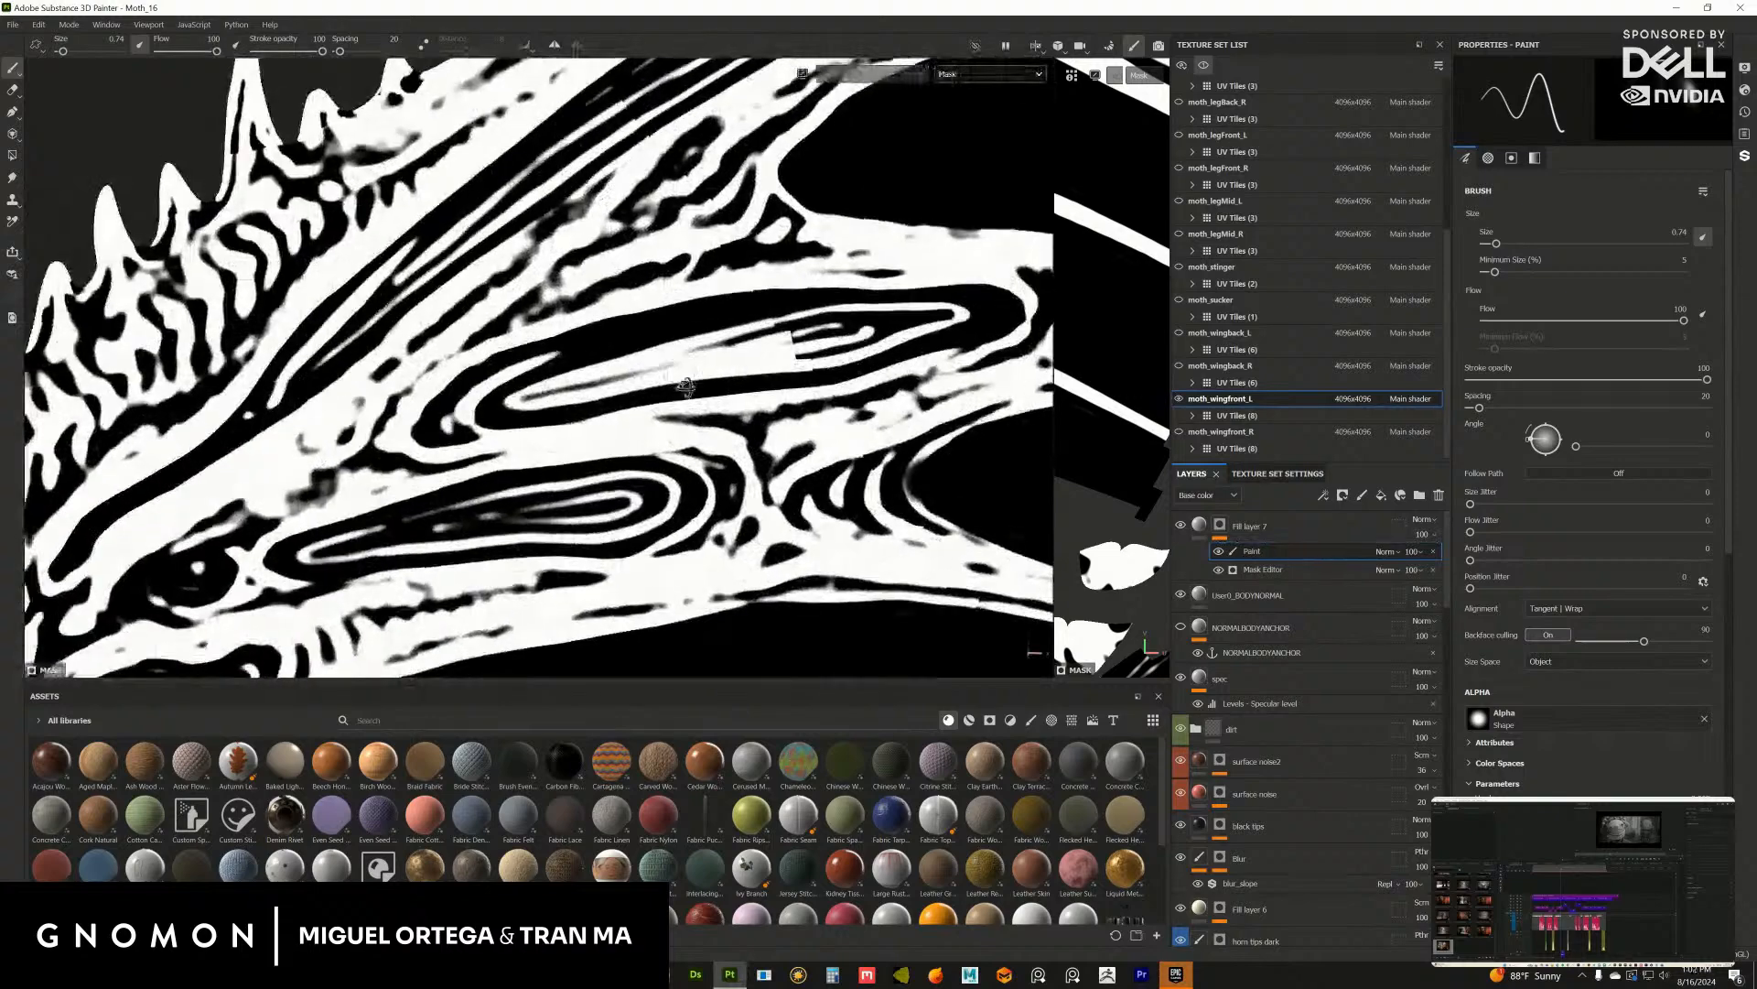
{"action": "left_click_drag", "start_coordinate": [696, 393], "coordinate": [762, 389], "text": "alt"}
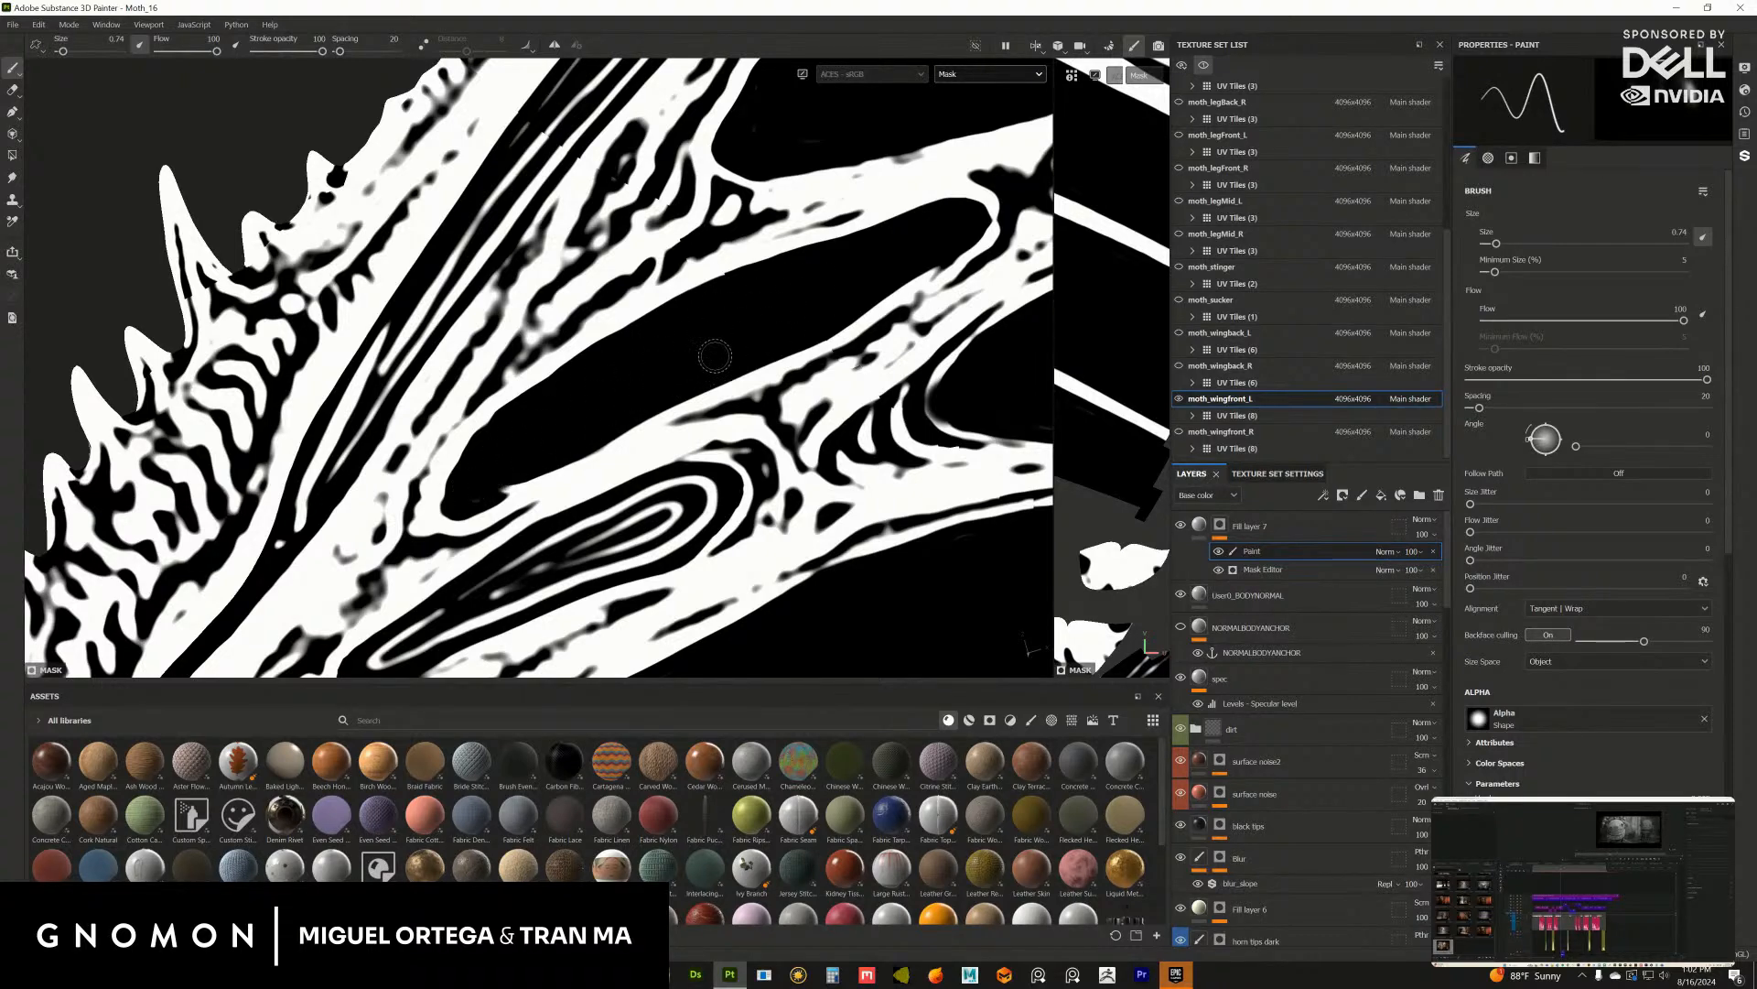
Step: Paint out the nested loops in the smaller elongated cell just below the one already cleared near the wing root
{"action": "middle_click_drag", "start_coordinate": [715, 356], "coordinate": [742, 311], "text": "alt"}
{"action": "right_click_drag", "start_coordinate": [549, 393], "coordinate": [595, 440], "text": "alt"}
{"action": "middle_click_drag", "start_coordinate": [449, 444], "coordinate": [526, 460], "text": "alt"}
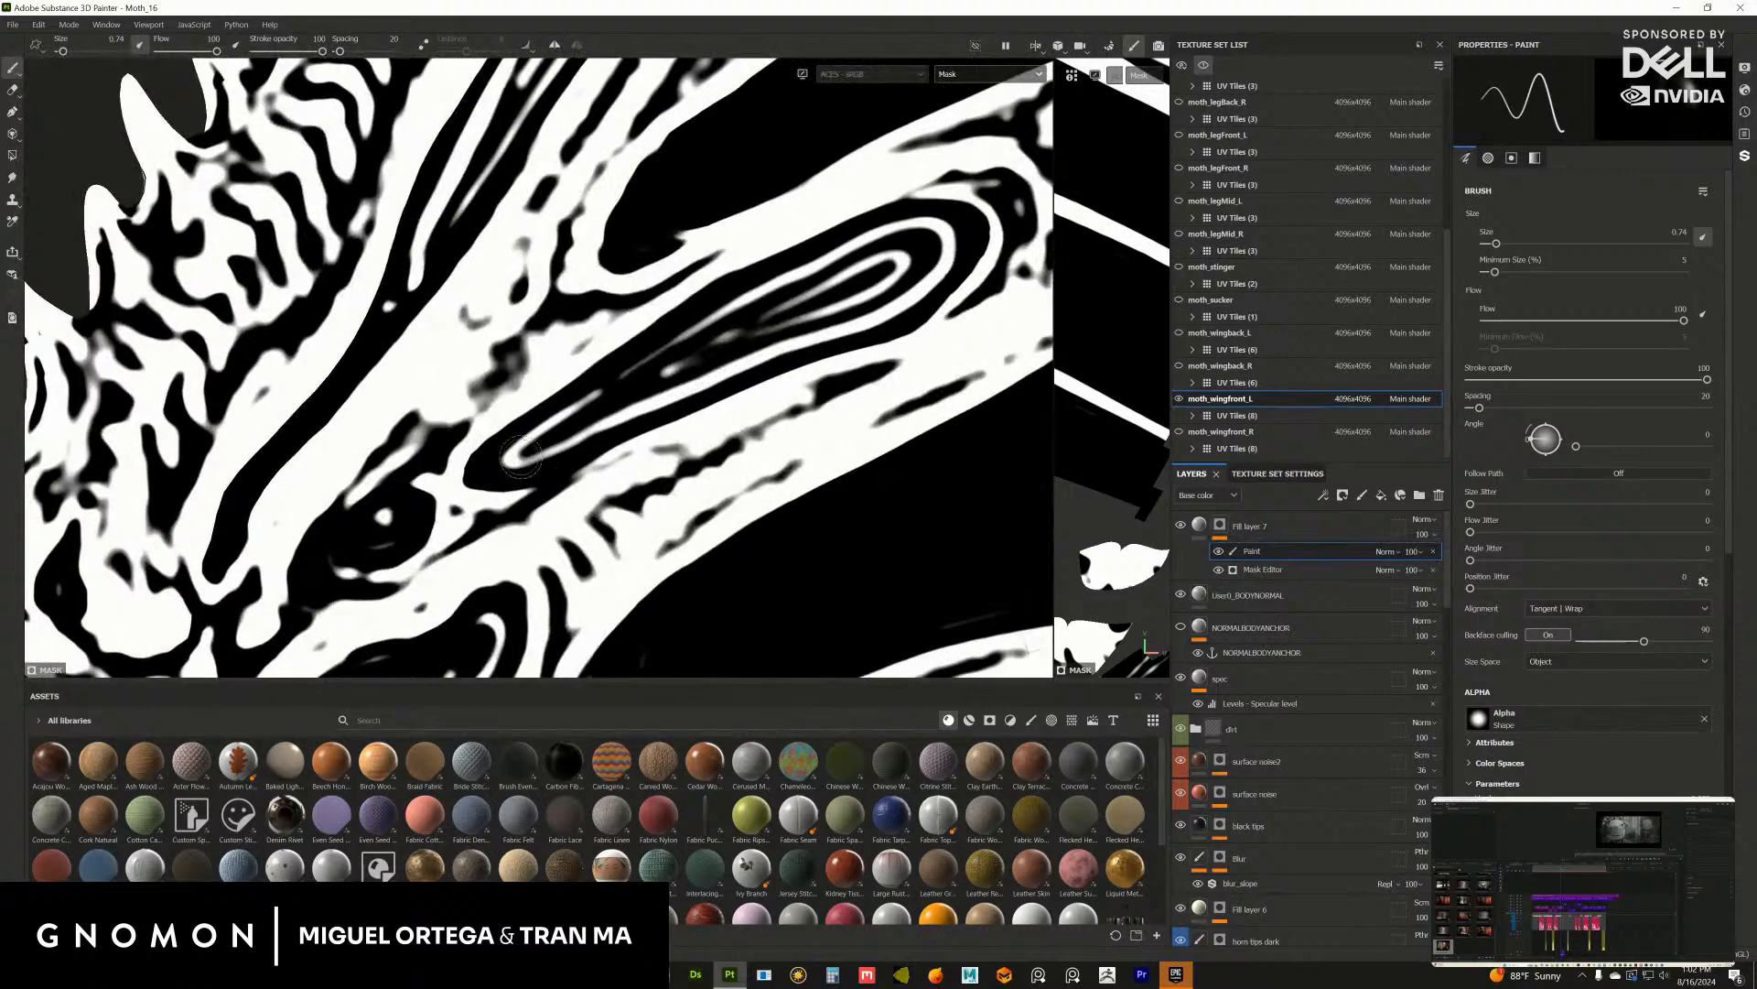
{"action": "left_click_drag", "start_coordinate": [521, 455], "coordinate": [646, 376]}
{"action": "mouse_move", "coordinate": [545, 438]}
{"action": "left_mouse_down"}
{"action": "mouse_move", "coordinate": [928, 275]}
{"action": "mouse_move", "coordinate": [943, 234]}
{"action": "mouse_move", "coordinate": [806, 280]}
{"action": "mouse_move", "coordinate": [925, 262]}
{"action": "mouse_move", "coordinate": [749, 315]}
{"action": "mouse_move", "coordinate": [694, 353]}
{"action": "left_mouse_up"}
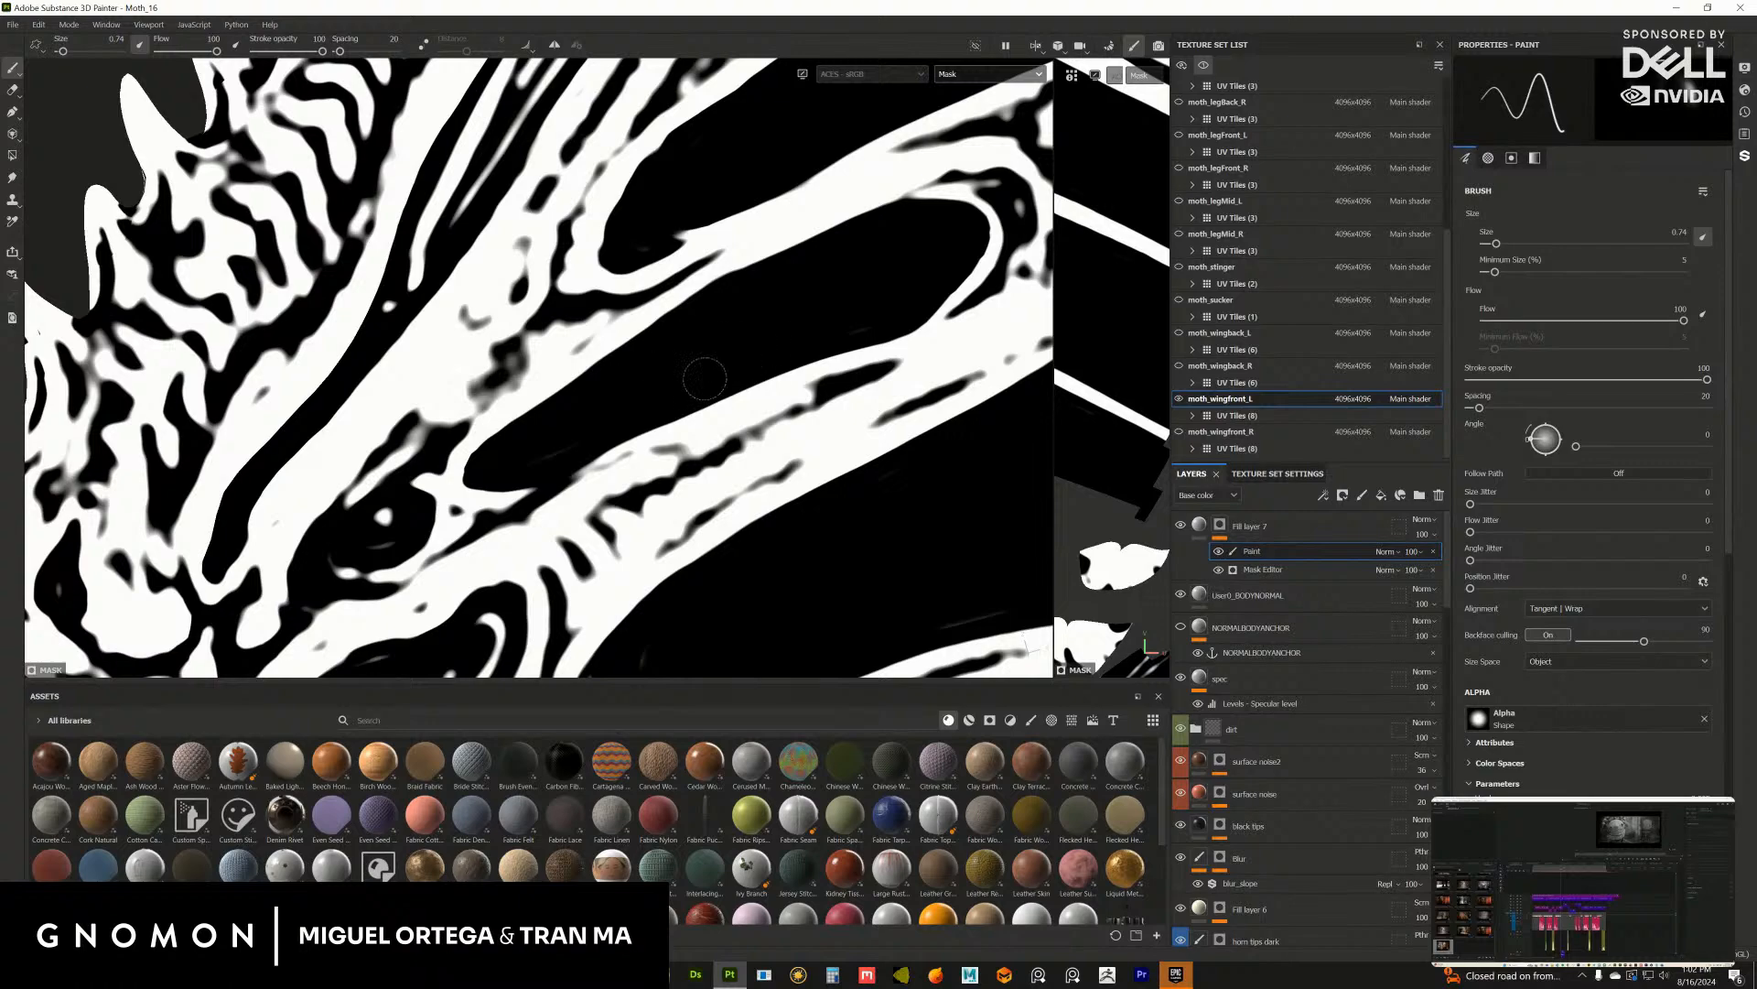
Step: Black out the line patterns in the small teardrop cell and the round ring-patterned cell at the wing root
{"action": "mouse_move", "coordinate": [494, 604]}
{"action": "middle_mouse_down", "text": "alt"}
{"action": "mouse_move", "coordinate": [623, 485]}
{"action": "mouse_move", "coordinate": [661, 389]}
{"action": "mouse_move", "coordinate": [565, 465]}
{"action": "middle_mouse_up", "text": "alt"}
{"action": "mouse_move", "coordinate": [604, 398]}
{"action": "left_mouse_down"}
{"action": "mouse_move", "coordinate": [694, 378]}
{"action": "mouse_move", "coordinate": [725, 320]}
{"action": "mouse_move", "coordinate": [646, 422]}
{"action": "left_mouse_up"}
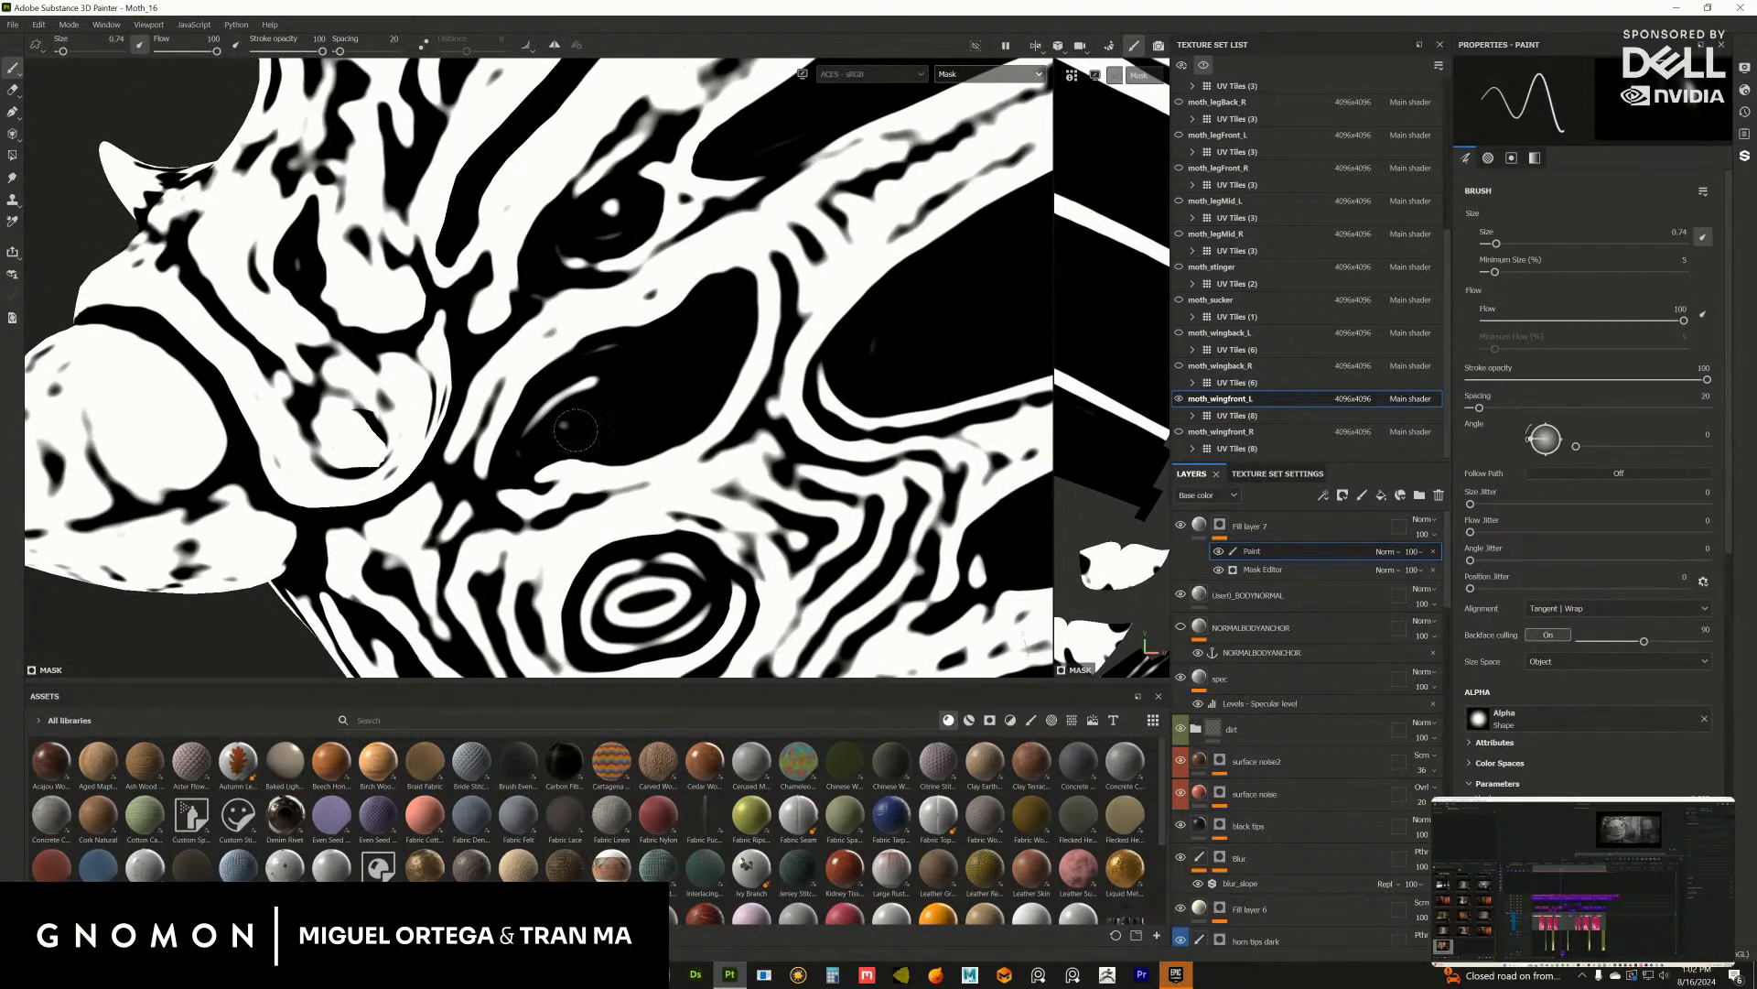
{"action": "middle_click_drag", "start_coordinate": [648, 593], "coordinate": [651, 364], "text": "alt"}
{"action": "mouse_move", "coordinate": [633, 389]}
{"action": "left_mouse_down"}
{"action": "mouse_move", "coordinate": [676, 379]}
{"action": "mouse_move", "coordinate": [593, 412]}
{"action": "left_mouse_up"}
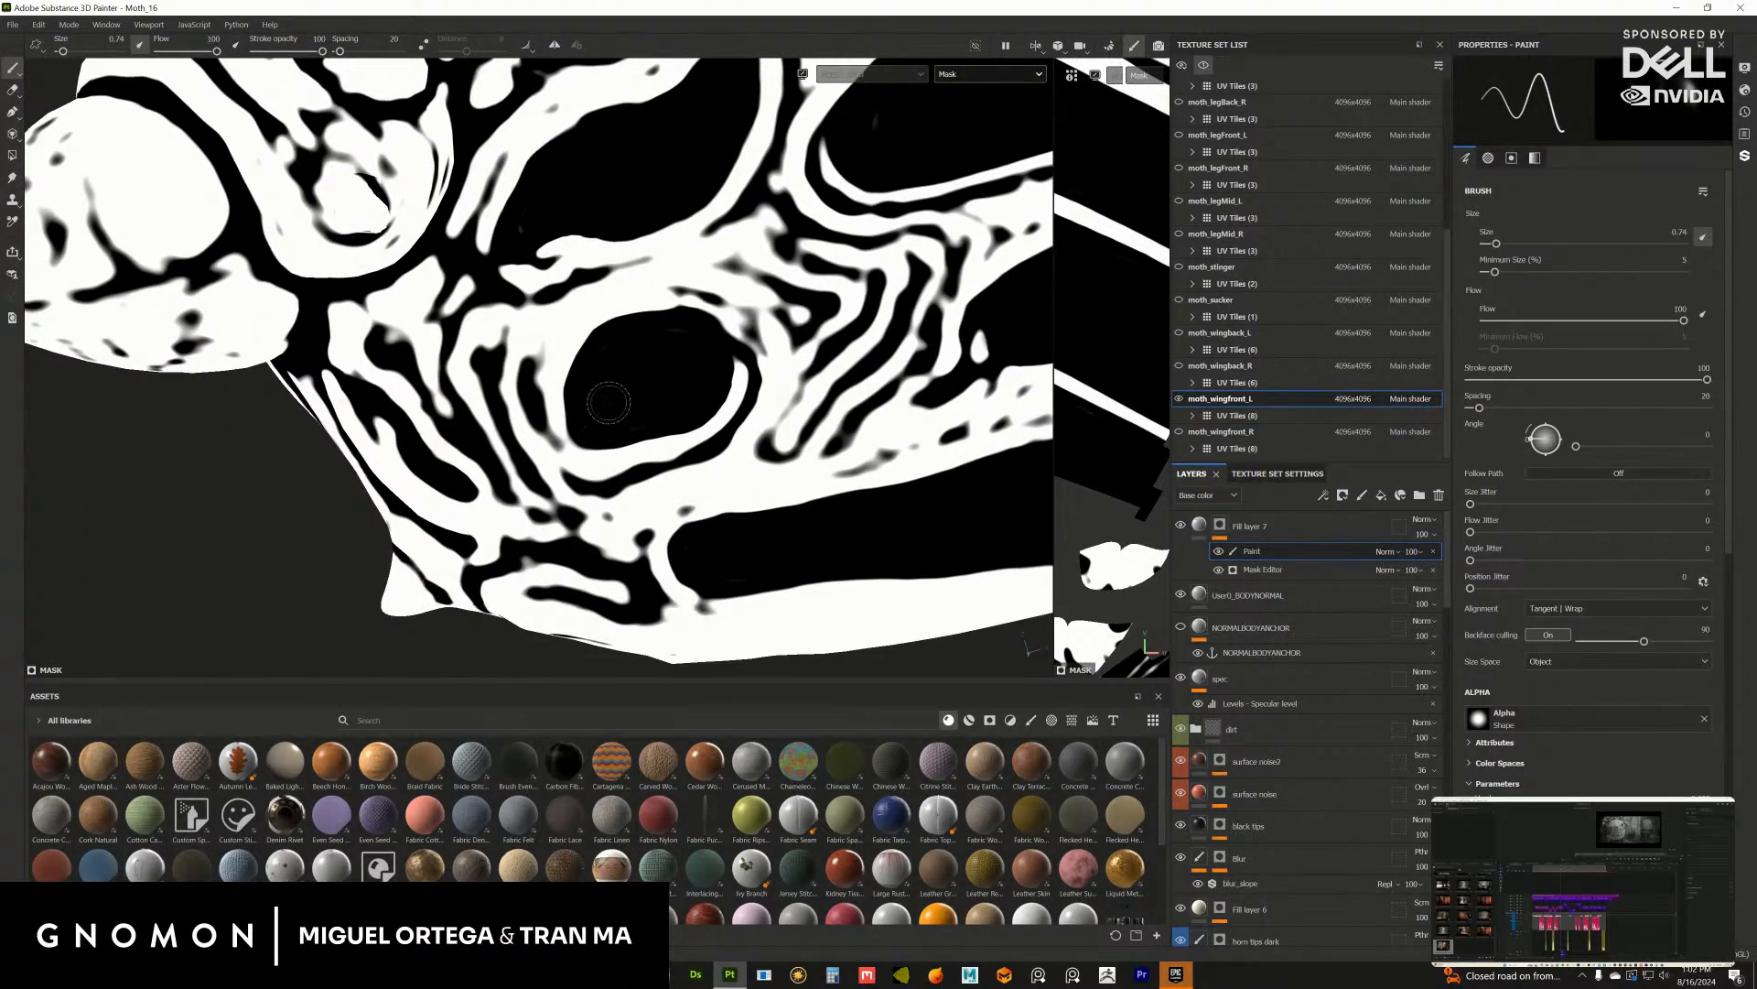
Step: Paint out the streaks in the long band behind the wing's spiky leading edge, starting from the root
{"action": "middle_click_drag", "start_coordinate": [662, 226], "coordinate": [667, 560], "text": "alt"}
{"action": "mouse_move", "coordinate": [666, 385]}
{"action": "left_mouse_down", "text": "alt"}
{"action": "mouse_move", "coordinate": [502, 455]}
{"action": "mouse_move", "coordinate": [479, 516]}
{"action": "left_mouse_up", "text": "alt"}
{"action": "middle_click_drag", "start_coordinate": [479, 516], "coordinate": [462, 412], "text": "alt"}
{"action": "mouse_move", "coordinate": [552, 389]}
{"action": "left_mouse_down"}
{"action": "mouse_move", "coordinate": [523, 385]}
{"action": "mouse_move", "coordinate": [382, 462]}
{"action": "mouse_move", "coordinate": [576, 336]}
{"action": "mouse_move", "coordinate": [631, 329]}
{"action": "mouse_move", "coordinate": [600, 347]}
{"action": "mouse_move", "coordinate": [822, 244]}
{"action": "mouse_move", "coordinate": [789, 270]}
{"action": "left_mouse_up"}
{"action": "middle_click_drag", "start_coordinate": [805, 266], "coordinate": [537, 352], "text": "alt"}
{"action": "left_click_drag", "start_coordinate": [442, 387], "coordinate": [766, 217]}
Step: Continue blacking out the leading-edge band's streaks past the root cells toward mid-wing
{"action": "middle_click_drag", "start_coordinate": [894, 200], "coordinate": [588, 328], "text": "alt"}
{"action": "mouse_move", "coordinate": [437, 373]}
{"action": "left_mouse_down"}
{"action": "mouse_move", "coordinate": [403, 393]}
{"action": "mouse_move", "coordinate": [645, 315]}
{"action": "mouse_move", "coordinate": [631, 295]}
{"action": "mouse_move", "coordinate": [763, 277]}
{"action": "left_mouse_up"}
{"action": "middle_click_drag", "start_coordinate": [694, 321], "coordinate": [640, 357], "text": "alt"}
{"action": "left_click_drag", "start_coordinate": [665, 311], "coordinate": [897, 242]}
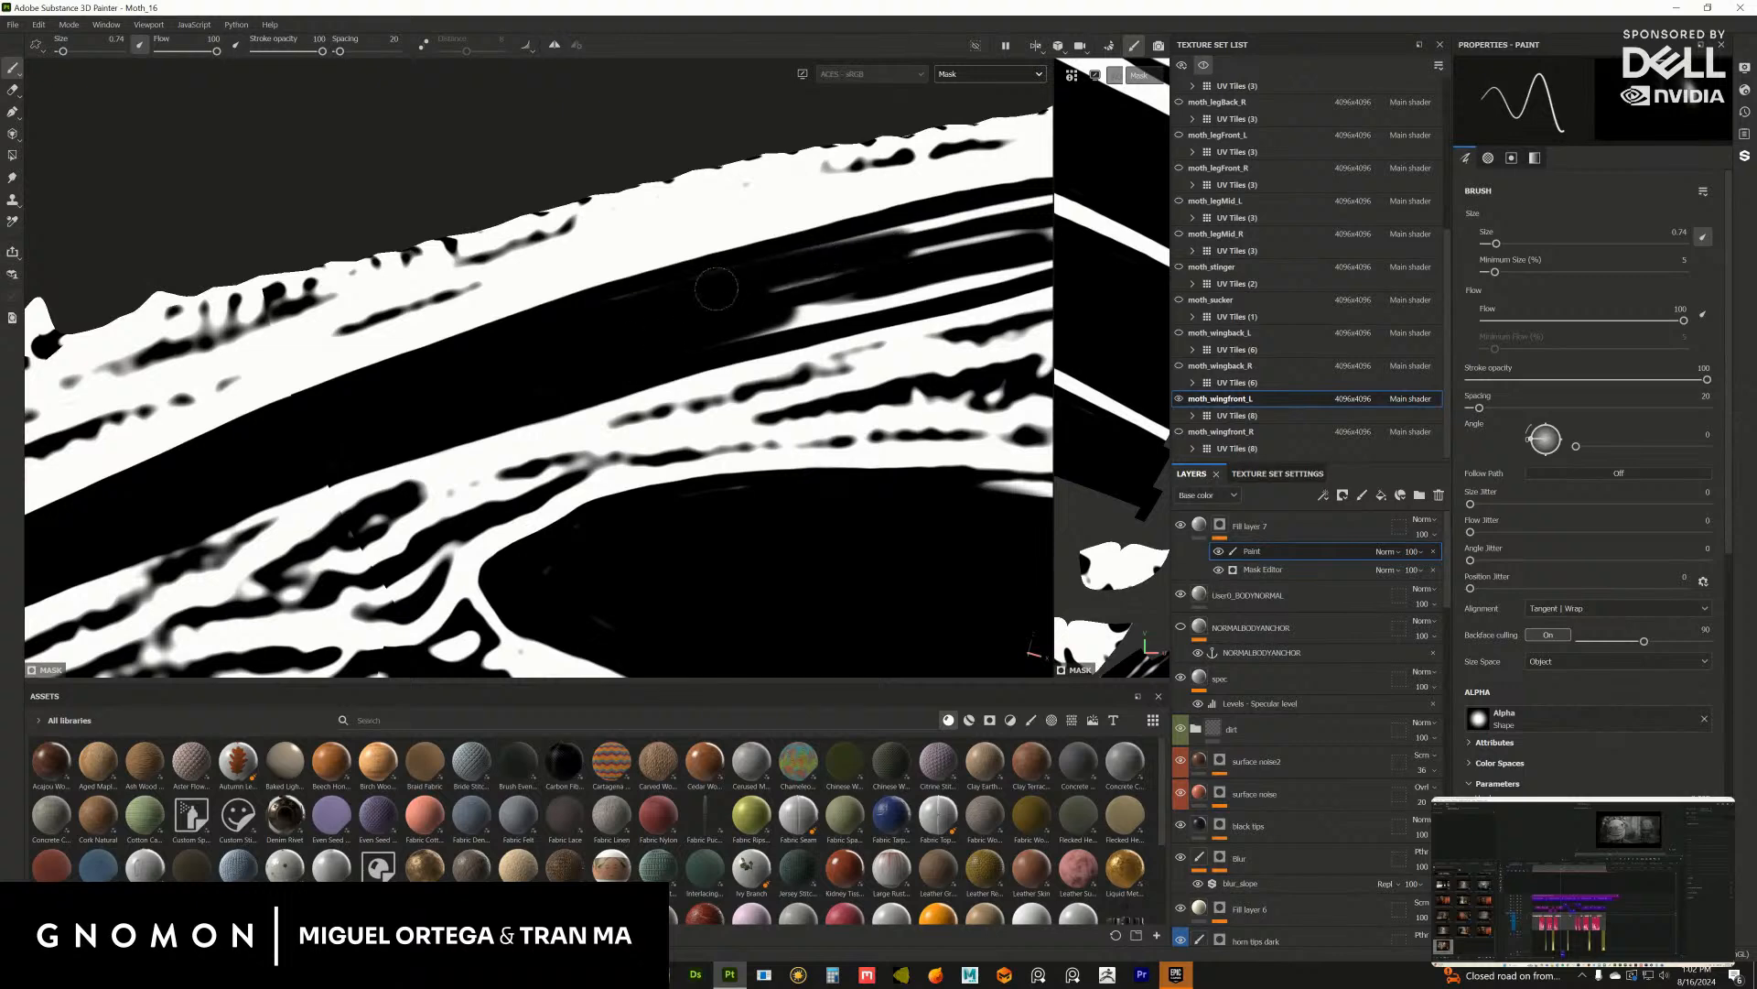
{"action": "left_click_drag", "start_coordinate": [714, 287], "coordinate": [900, 239]}
{"action": "middle_click_drag", "start_coordinate": [944, 295], "coordinate": [555, 362], "text": "alt"}
{"action": "mouse_move", "coordinate": [441, 369]}
{"action": "left_mouse_down"}
{"action": "mouse_move", "coordinate": [430, 379]}
{"action": "mouse_move", "coordinate": [751, 279]}
{"action": "mouse_move", "coordinate": [524, 303]}
{"action": "left_mouse_up"}
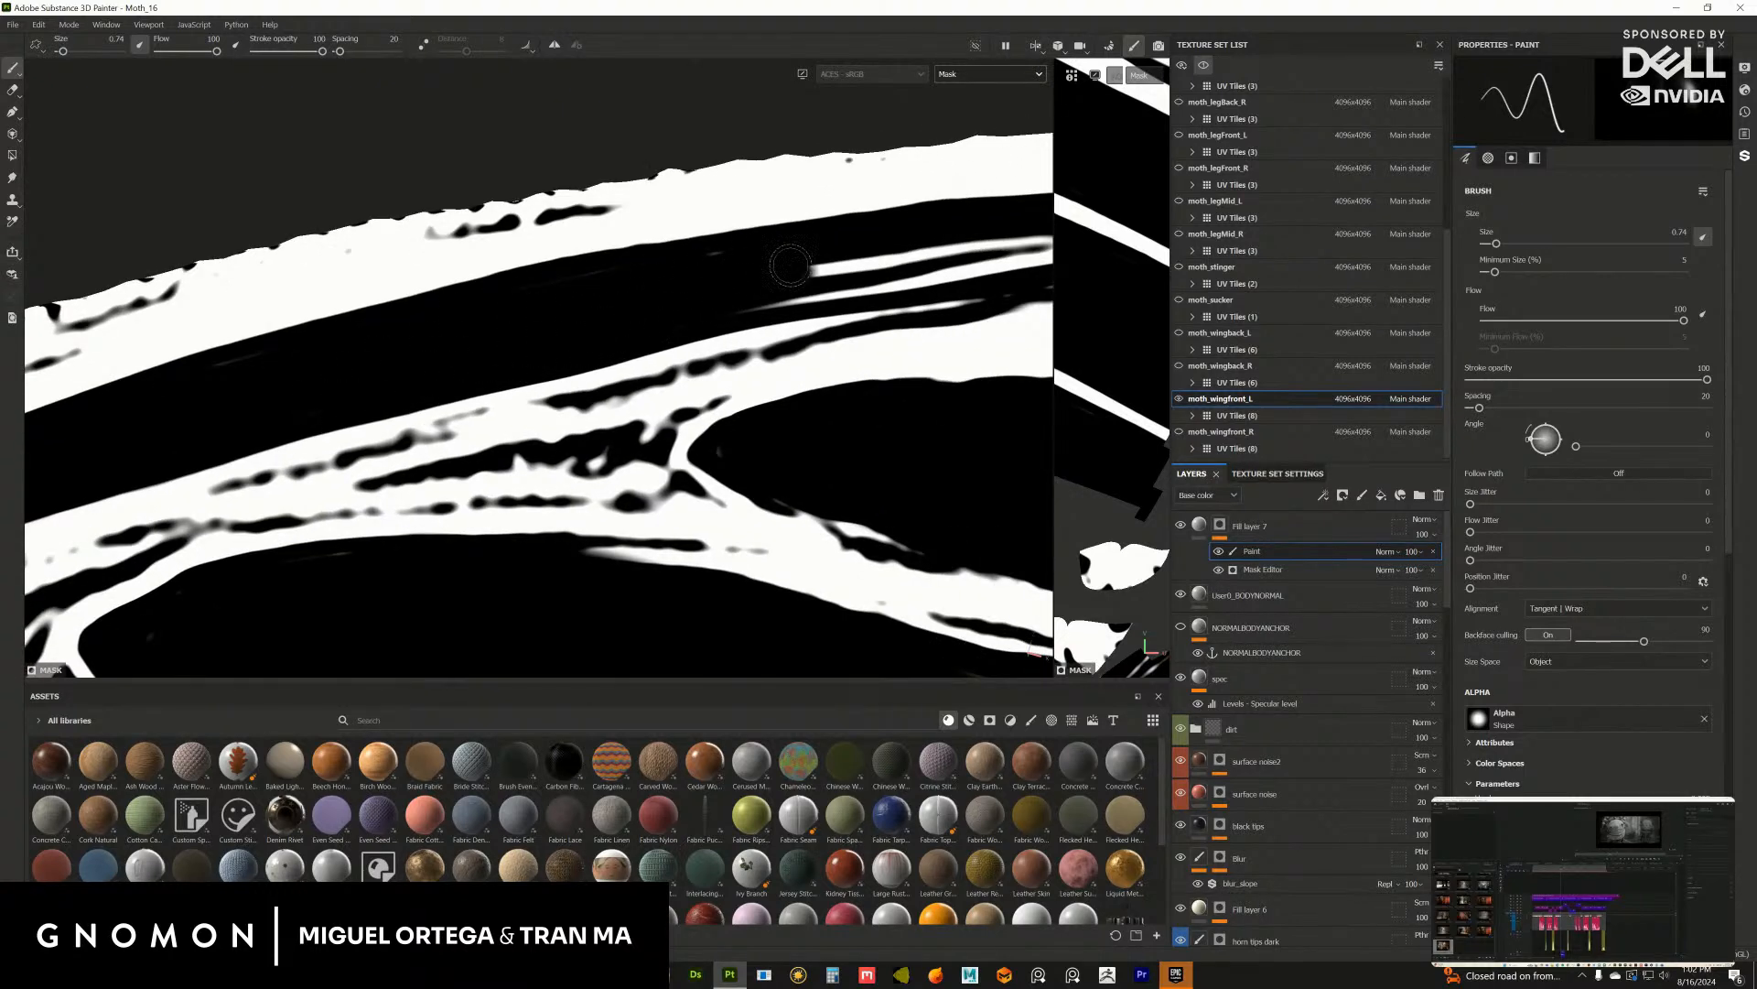
Step: Paint out the thin white streaks in the leading-edge band's stretch beyond mid-wing, heading toward the tip
{"action": "middle_click_drag", "start_coordinate": [790, 265], "coordinate": [549, 357], "text": "alt"}
{"action": "mouse_move", "coordinate": [550, 357]}
{"action": "left_mouse_down"}
{"action": "mouse_move", "coordinate": [485, 343]}
{"action": "mouse_move", "coordinate": [421, 380]}
{"action": "mouse_move", "coordinate": [856, 316]}
{"action": "mouse_move", "coordinate": [834, 323]}
{"action": "left_mouse_up"}
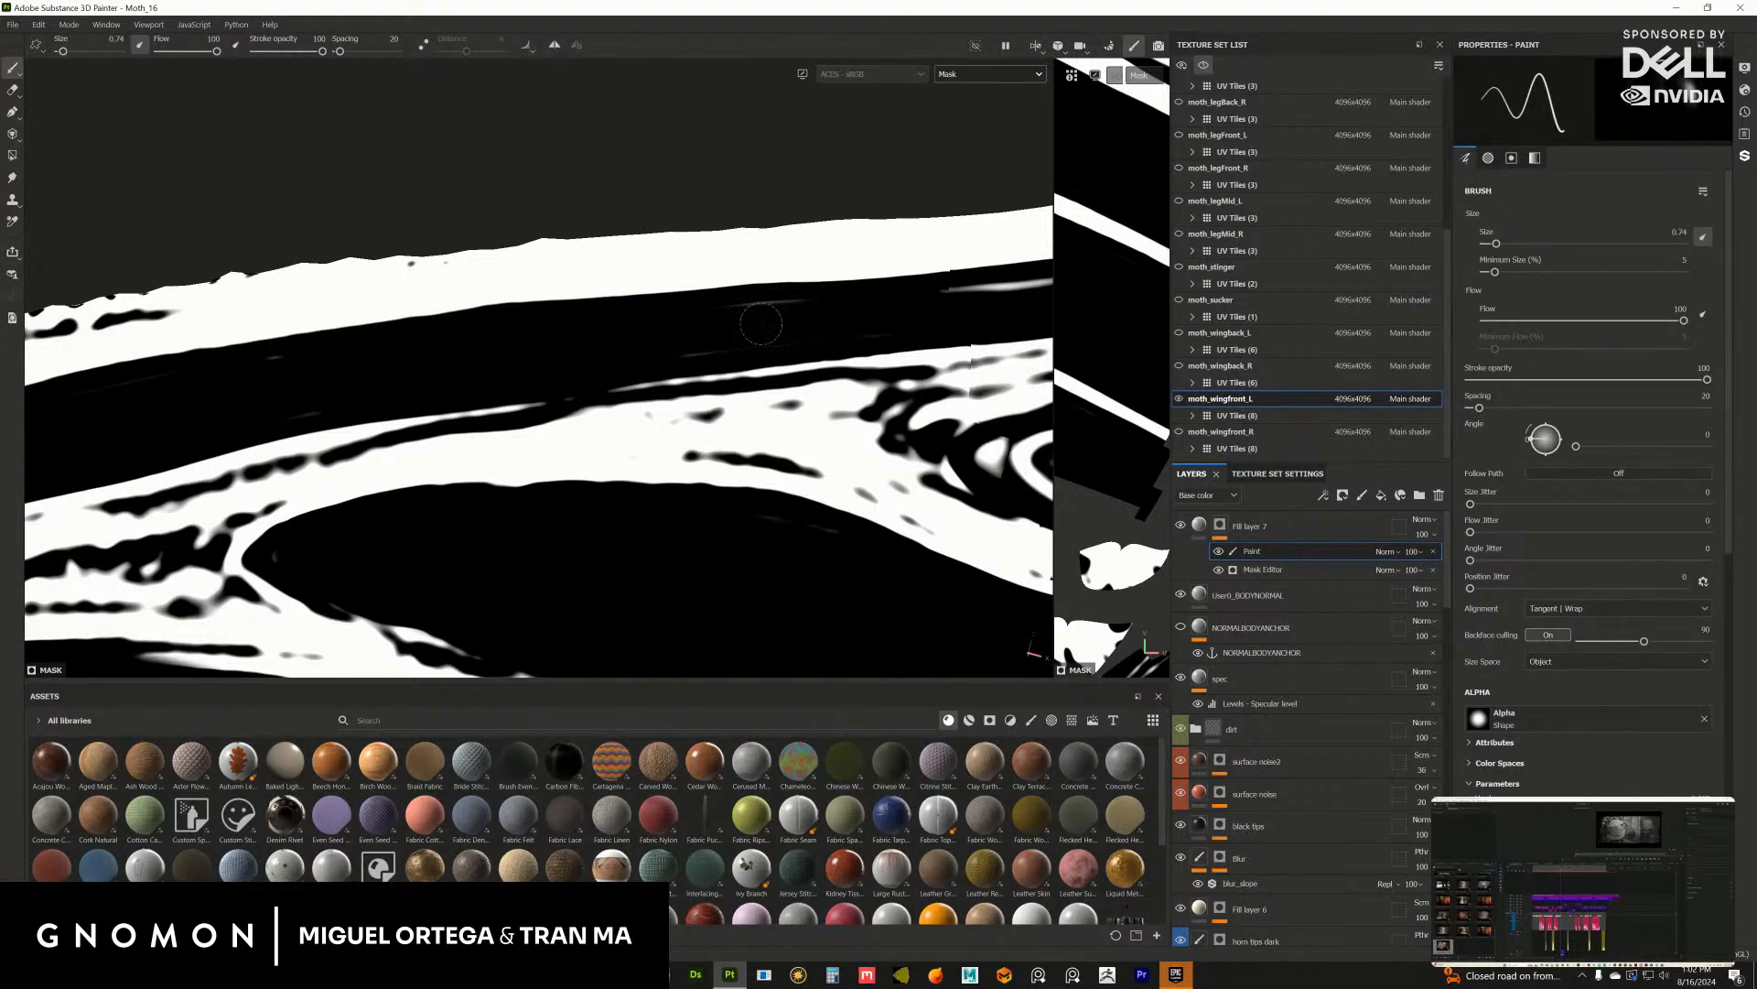
{"action": "middle_click_drag", "start_coordinate": [820, 318], "coordinate": [566, 383], "text": "alt"}
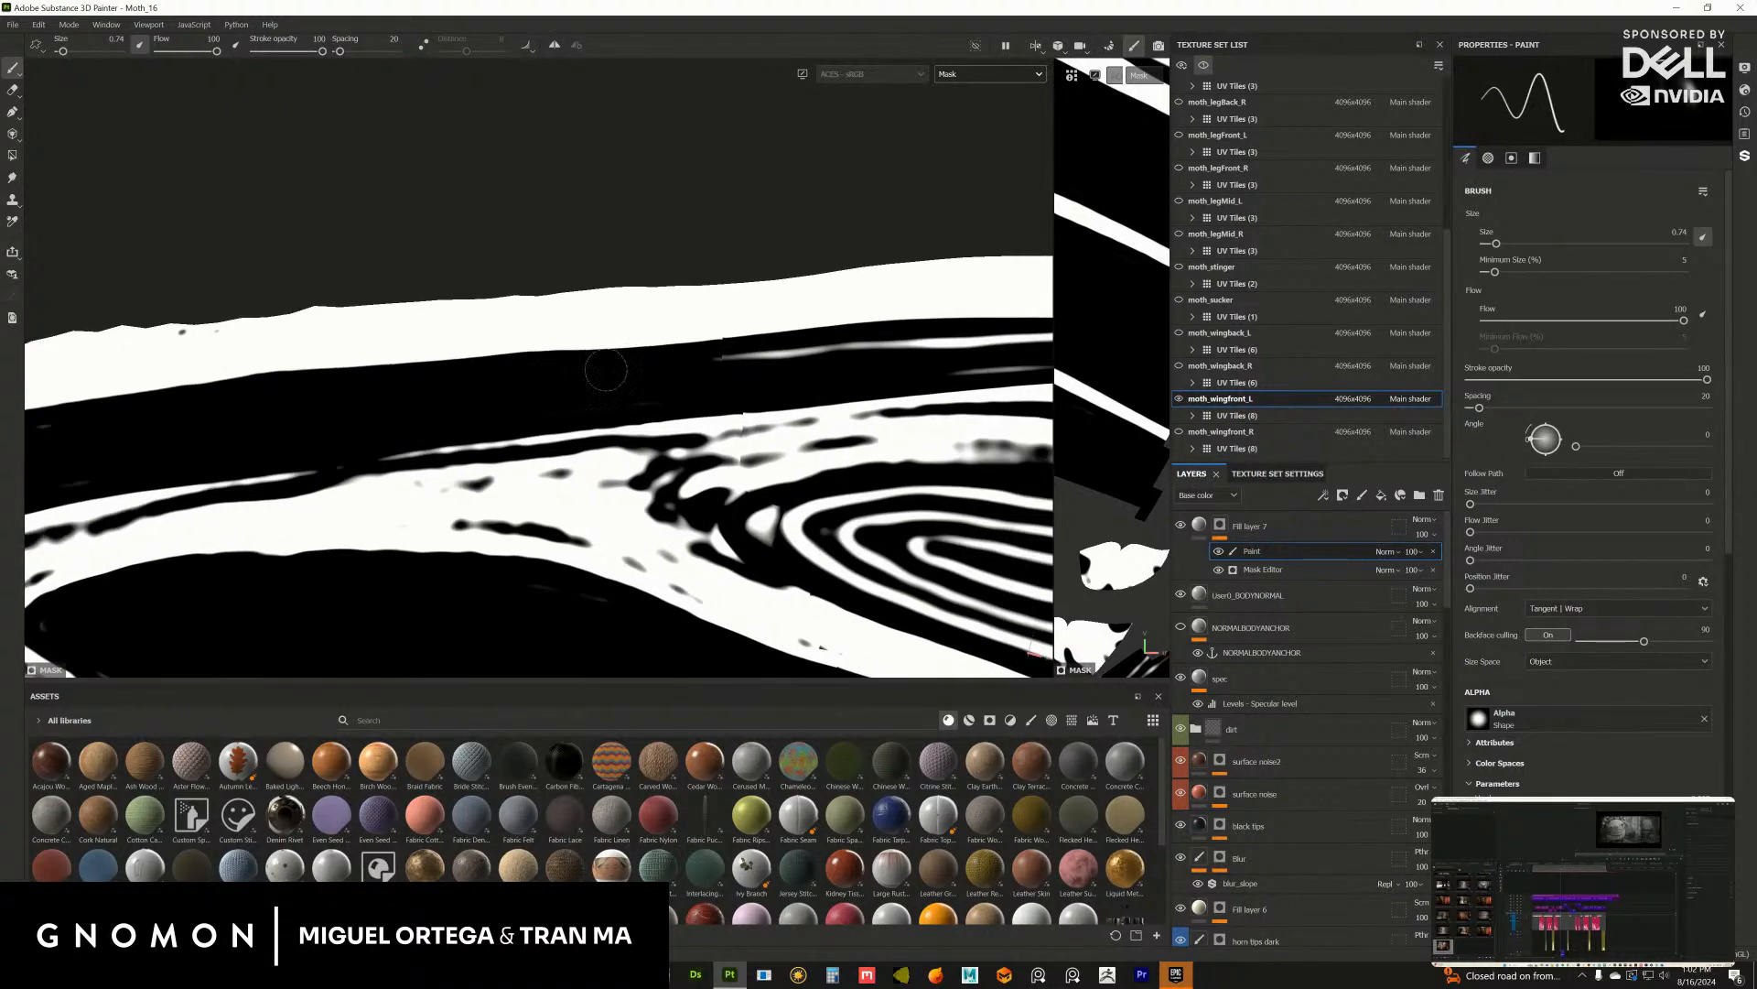
{"action": "mouse_move", "coordinate": [728, 353]}
{"action": "middle_mouse_down", "text": "alt"}
{"action": "mouse_move", "coordinate": [526, 388]}
{"action": "mouse_move", "coordinate": [433, 364]}
{"action": "middle_mouse_up", "text": "alt"}
{"action": "left_click_drag", "start_coordinate": [400, 376], "coordinate": [688, 372]}
Step: Paint the root end of the large concentric-lined cell below the leading-edge band black, extending toward mid-cell
{"action": "middle_click_drag", "start_coordinate": [701, 342], "coordinate": [525, 326], "text": "alt"}
{"action": "middle_click_drag", "start_coordinate": [1007, 359], "coordinate": [578, 334], "text": "alt"}
{"action": "right_click_drag", "start_coordinate": [577, 334], "coordinate": [512, 376], "text": "alt"}
{"action": "mouse_move", "coordinate": [167, 541]}
{"action": "middle_mouse_down", "text": "alt"}
{"action": "mouse_move", "coordinate": [601, 361]}
{"action": "mouse_move", "coordinate": [710, 435]}
{"action": "middle_mouse_up", "text": "alt"}
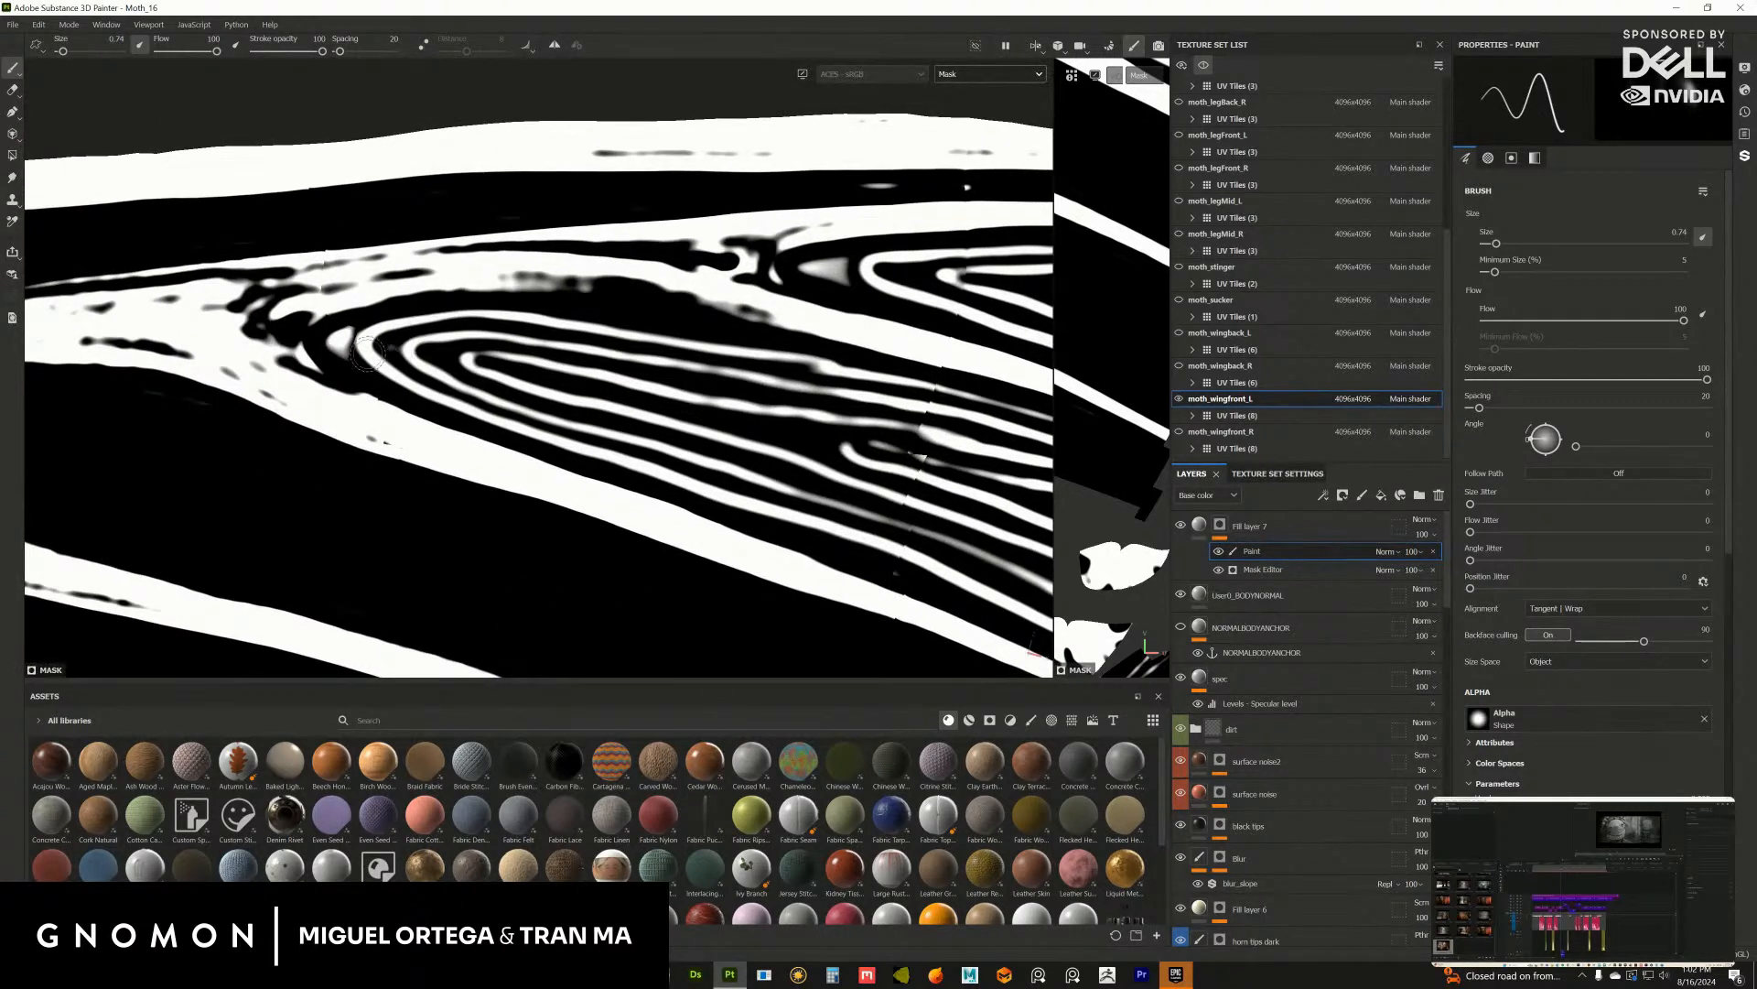
{"action": "mouse_move", "coordinate": [368, 355]}
{"action": "left_mouse_down"}
{"action": "mouse_move", "coordinate": [641, 332]}
{"action": "mouse_move", "coordinate": [358, 341]}
{"action": "mouse_move", "coordinate": [687, 457]}
{"action": "mouse_move", "coordinate": [549, 351]}
{"action": "mouse_move", "coordinate": [796, 403]}
{"action": "mouse_move", "coordinate": [886, 382]}
{"action": "left_mouse_up"}
{"action": "mouse_move", "coordinate": [904, 455]}
{"action": "middle_mouse_down", "text": "alt"}
{"action": "mouse_move", "coordinate": [805, 409]}
{"action": "mouse_move", "coordinate": [552, 343]}
{"action": "middle_mouse_up", "text": "alt"}
{"action": "mouse_move", "coordinate": [363, 285]}
{"action": "left_mouse_down"}
{"action": "mouse_move", "coordinate": [308, 290]}
{"action": "mouse_move", "coordinate": [396, 323]}
{"action": "mouse_move", "coordinate": [641, 362]}
{"action": "mouse_move", "coordinate": [723, 335]}
{"action": "mouse_move", "coordinate": [577, 242]}
{"action": "mouse_move", "coordinate": [779, 316]}
{"action": "mouse_move", "coordinate": [806, 353]}
{"action": "mouse_move", "coordinate": [658, 409]}
{"action": "mouse_move", "coordinate": [541, 378]}
{"action": "left_mouse_up"}
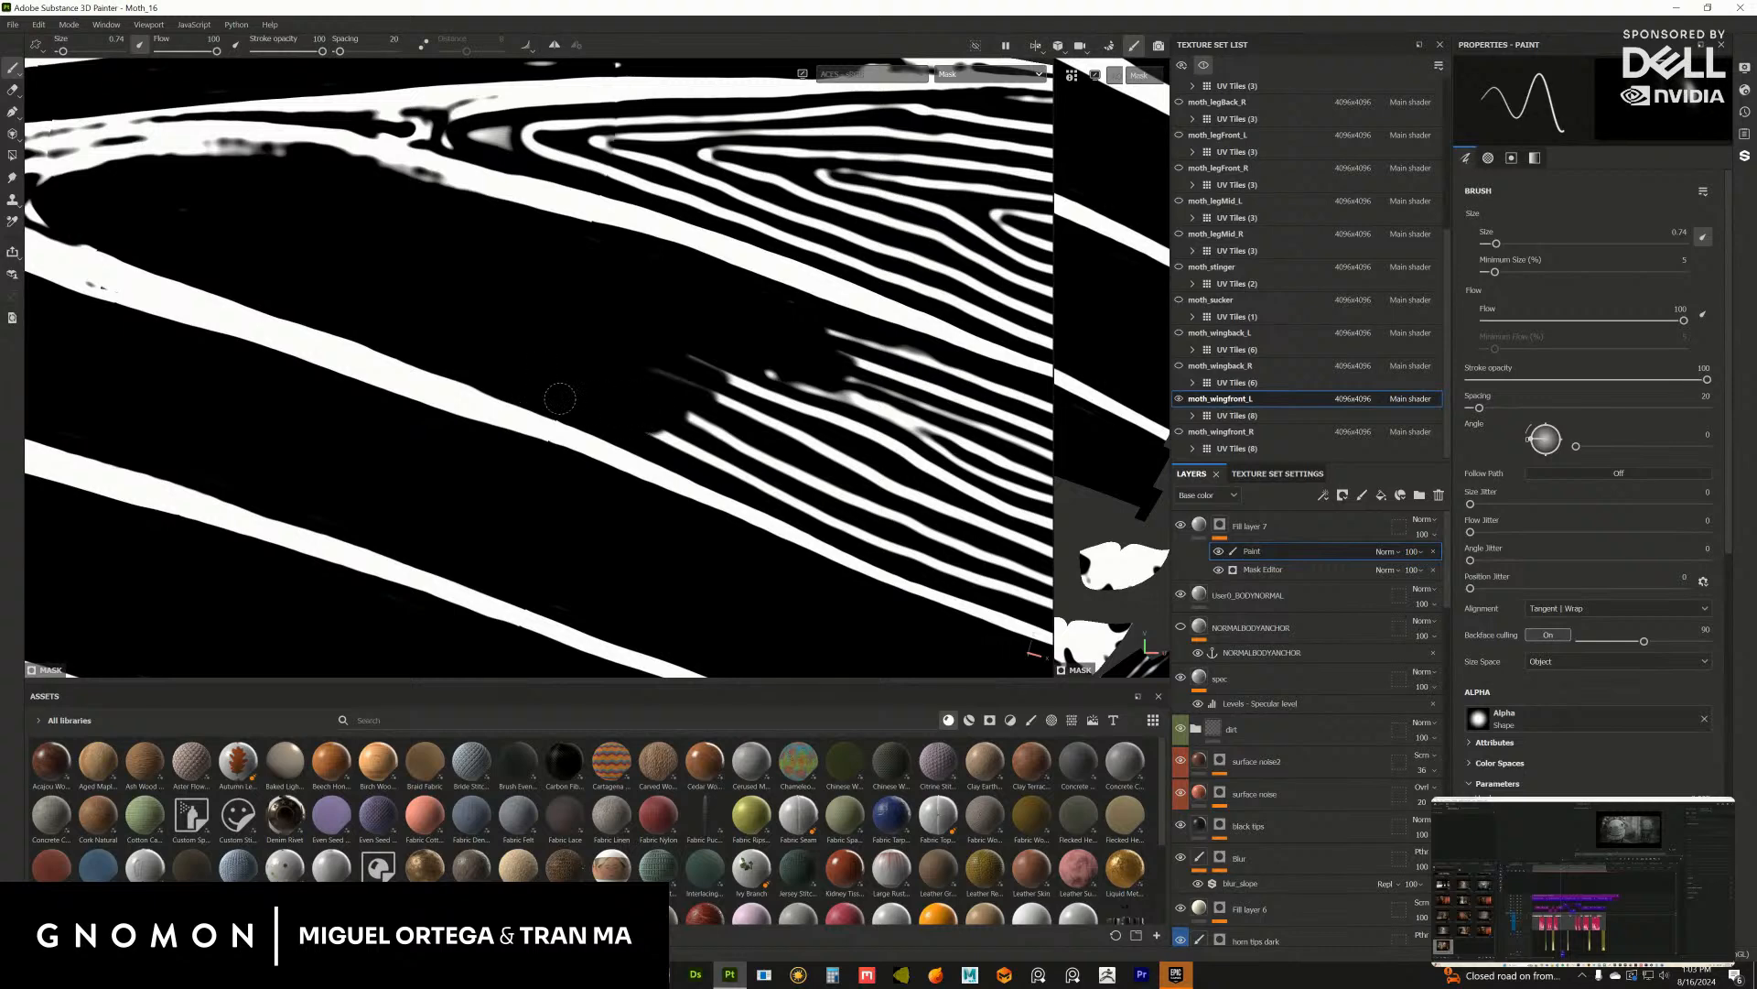
Step: Black out more of that cell's parallel lines between its two veins, working toward the wing's outer edge
{"action": "middle_click_drag", "start_coordinate": [447, 344], "coordinate": [148, 266], "text": "alt"}
{"action": "mouse_move", "coordinate": [572, 355]}
{"action": "left_mouse_down"}
{"action": "mouse_move", "coordinate": [381, 287]}
{"action": "mouse_move", "coordinate": [553, 318]}
{"action": "mouse_move", "coordinate": [526, 286]}
{"action": "mouse_move", "coordinate": [701, 316]}
{"action": "mouse_move", "coordinate": [544, 262]}
{"action": "mouse_move", "coordinate": [805, 357]}
{"action": "mouse_move", "coordinate": [739, 332]}
{"action": "mouse_move", "coordinate": [608, 385]}
{"action": "mouse_move", "coordinate": [400, 345]}
{"action": "mouse_move", "coordinate": [409, 377]}
{"action": "left_mouse_up"}
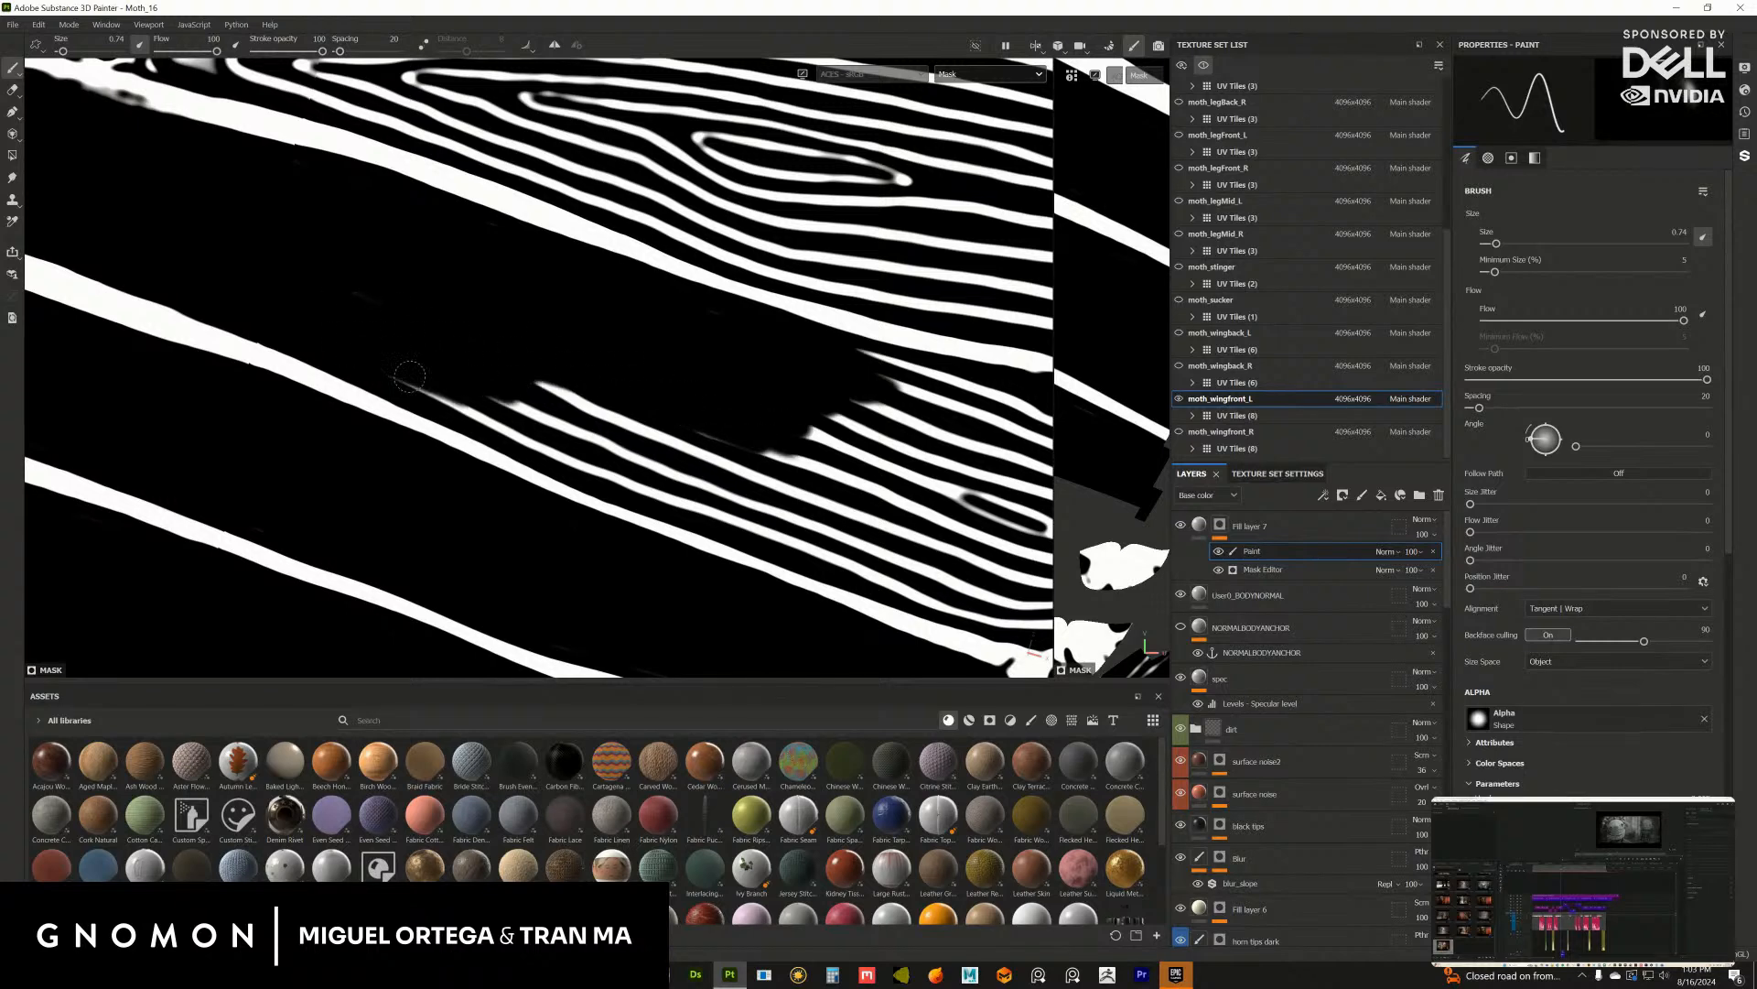
{"action": "mouse_move", "coordinate": [746, 448]}
{"action": "left_mouse_down"}
{"action": "mouse_move", "coordinate": [448, 384]}
{"action": "mouse_move", "coordinate": [512, 485]}
{"action": "mouse_move", "coordinate": [609, 451]}
{"action": "mouse_move", "coordinate": [773, 475]}
{"action": "left_mouse_up"}
{"action": "middle_click_drag", "start_coordinate": [692, 432], "coordinate": [548, 379], "text": "alt"}
{"action": "left_click_drag", "start_coordinate": [409, 341], "coordinate": [633, 497]}
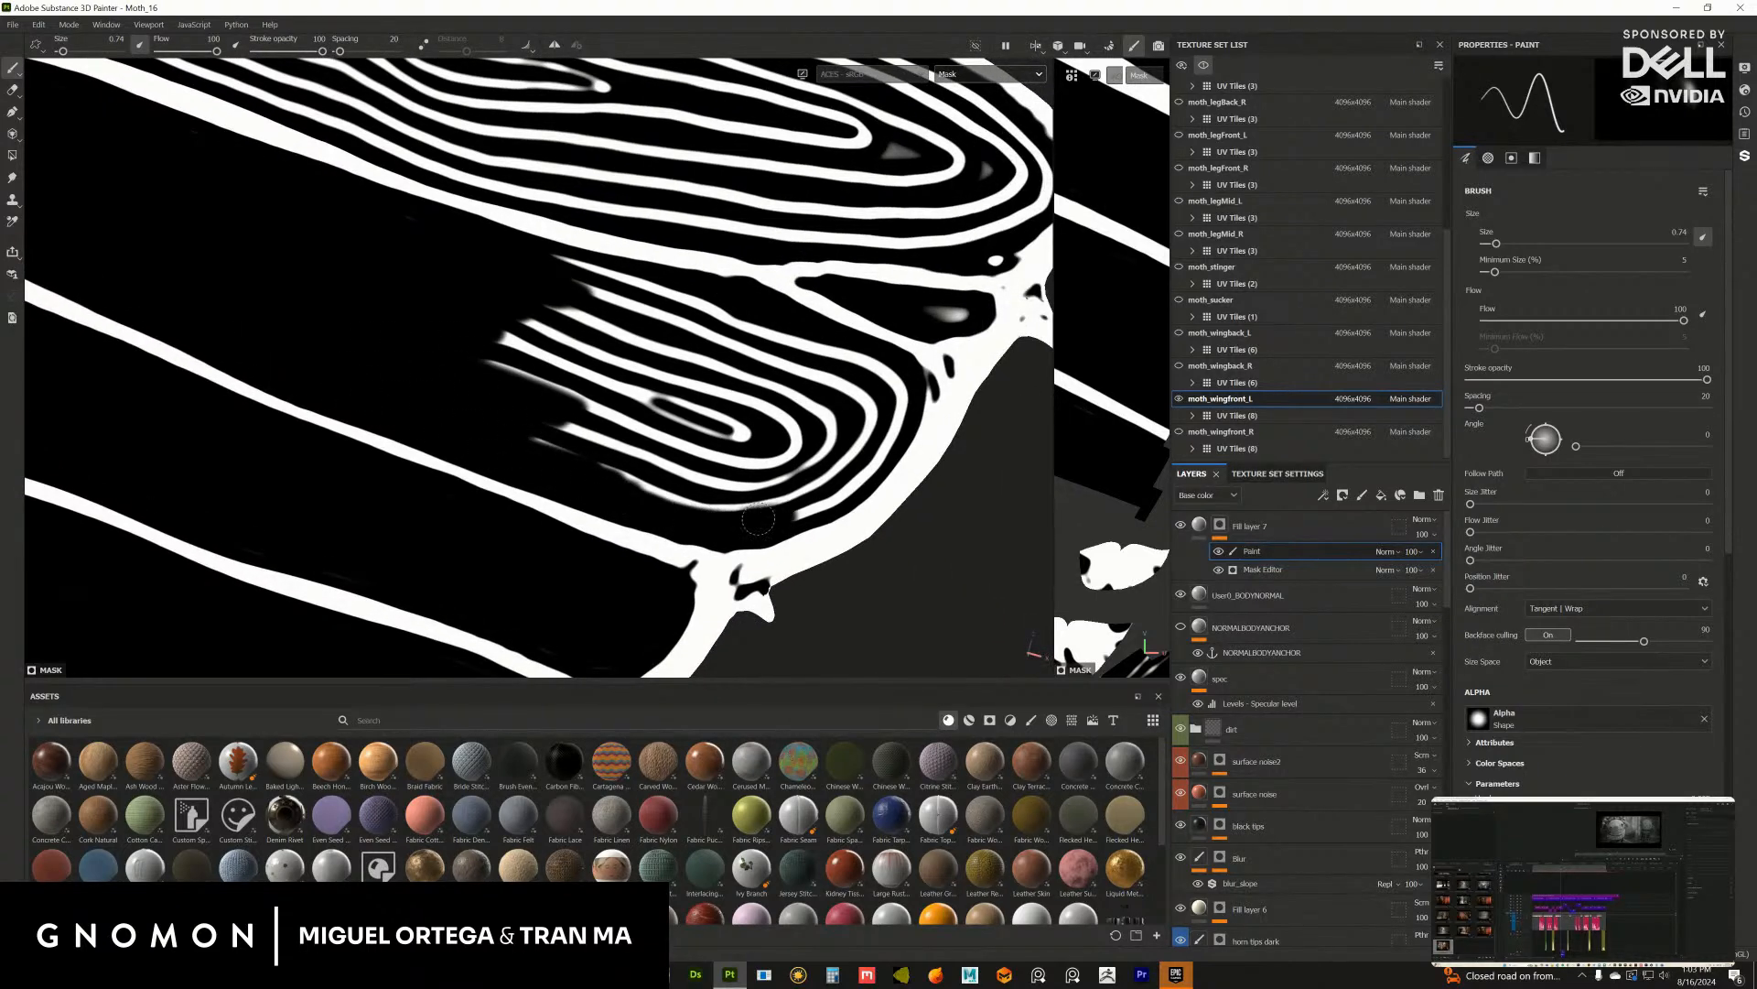
Step: Paint out the last curved lines and inner loops at the cell's rounded end by the wing's outer edge
{"action": "mouse_move", "coordinate": [872, 467]}
{"action": "left_mouse_down"}
{"action": "mouse_move", "coordinate": [801, 348]}
{"action": "mouse_move", "coordinate": [898, 419]}
{"action": "left_mouse_up"}
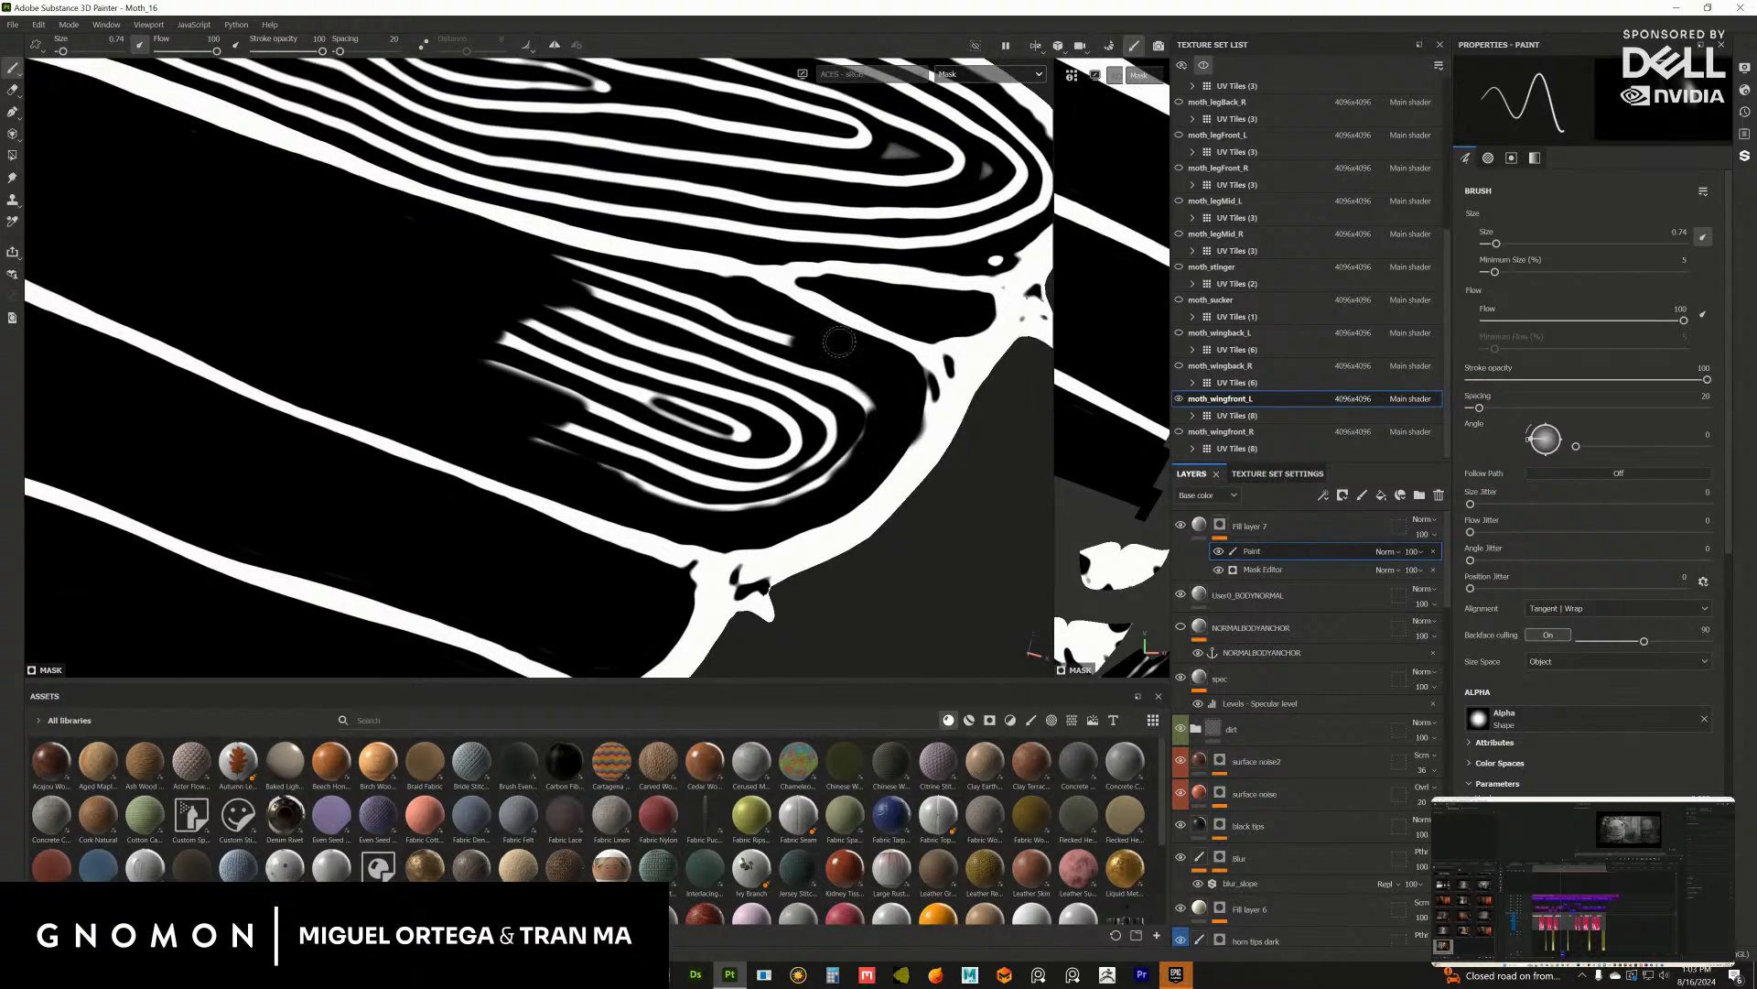
{"action": "middle_click_drag", "start_coordinate": [839, 341], "coordinate": [738, 400], "text": "alt"}
{"action": "middle_click_drag", "start_coordinate": [604, 440], "coordinate": [703, 412], "text": "alt"}
{"action": "right_click_drag", "start_coordinate": [703, 412], "coordinate": [668, 414], "text": "alt"}
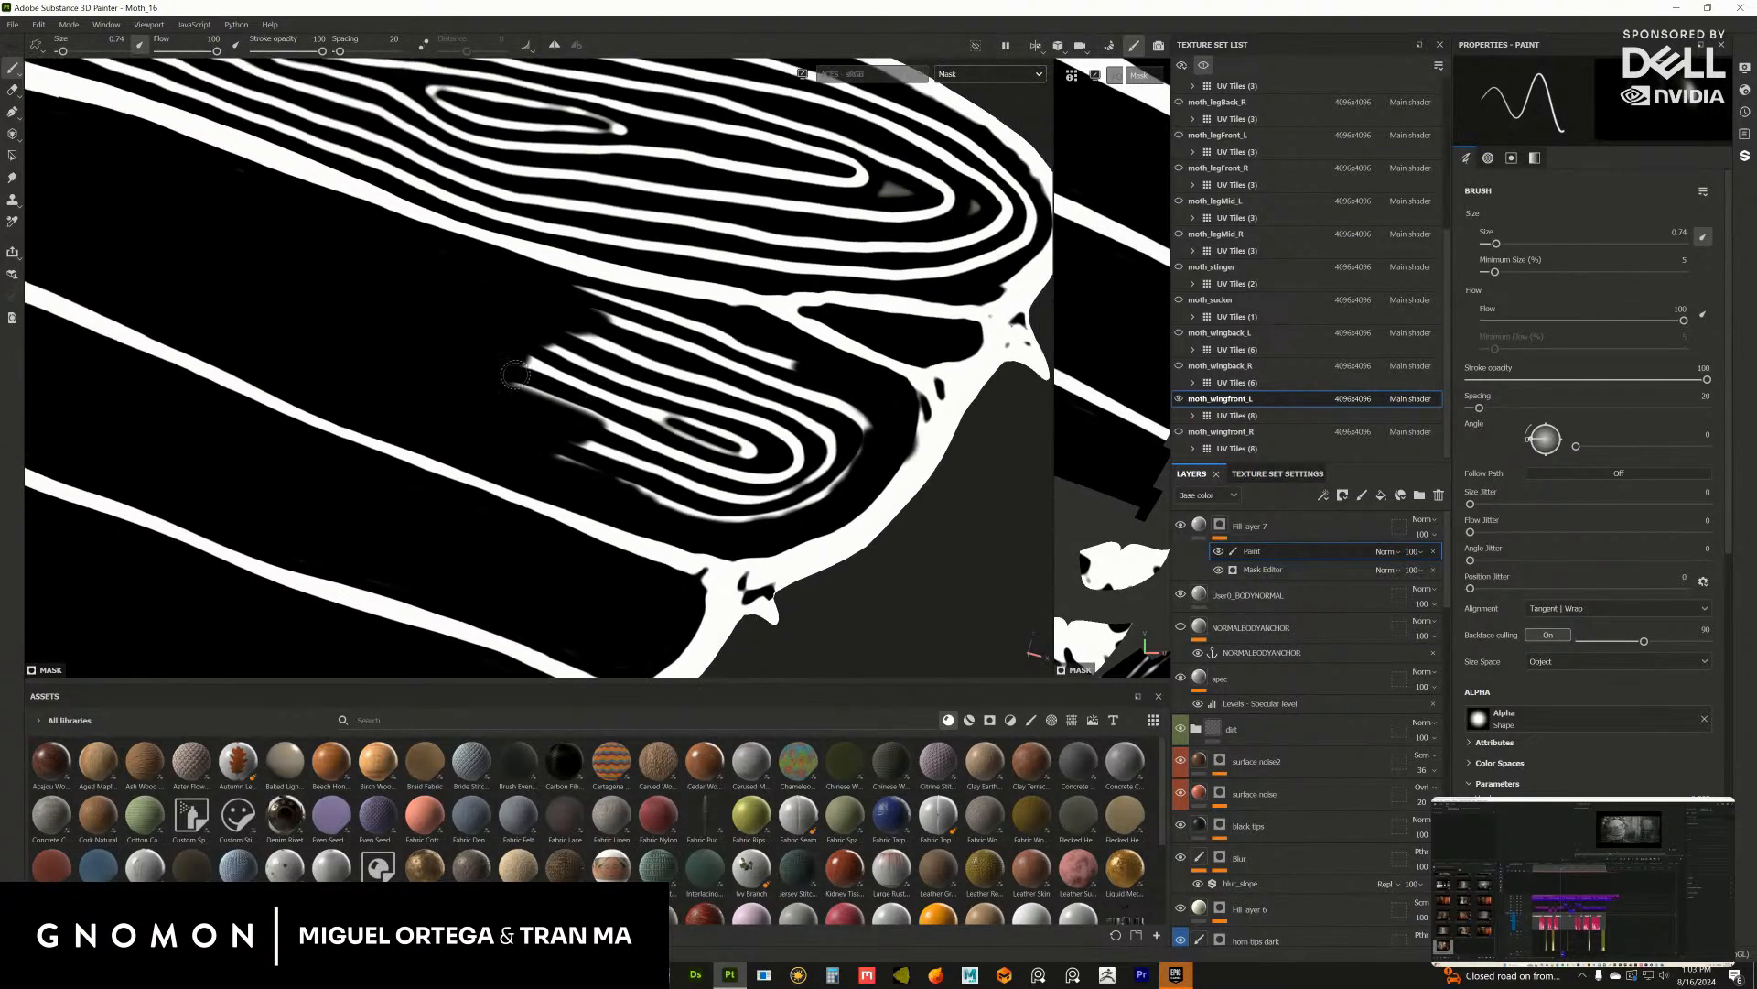
{"action": "mouse_move", "coordinate": [646, 405]}
{"action": "left_mouse_down"}
{"action": "mouse_move", "coordinate": [483, 341]}
{"action": "mouse_move", "coordinate": [617, 345]}
{"action": "mouse_move", "coordinate": [615, 317]}
{"action": "mouse_move", "coordinate": [782, 371]}
{"action": "mouse_move", "coordinate": [850, 424]}
{"action": "mouse_move", "coordinate": [558, 417]}
{"action": "mouse_move", "coordinate": [549, 447]}
{"action": "mouse_move", "coordinate": [674, 498]}
{"action": "mouse_move", "coordinate": [824, 469]}
{"action": "left_mouse_up"}
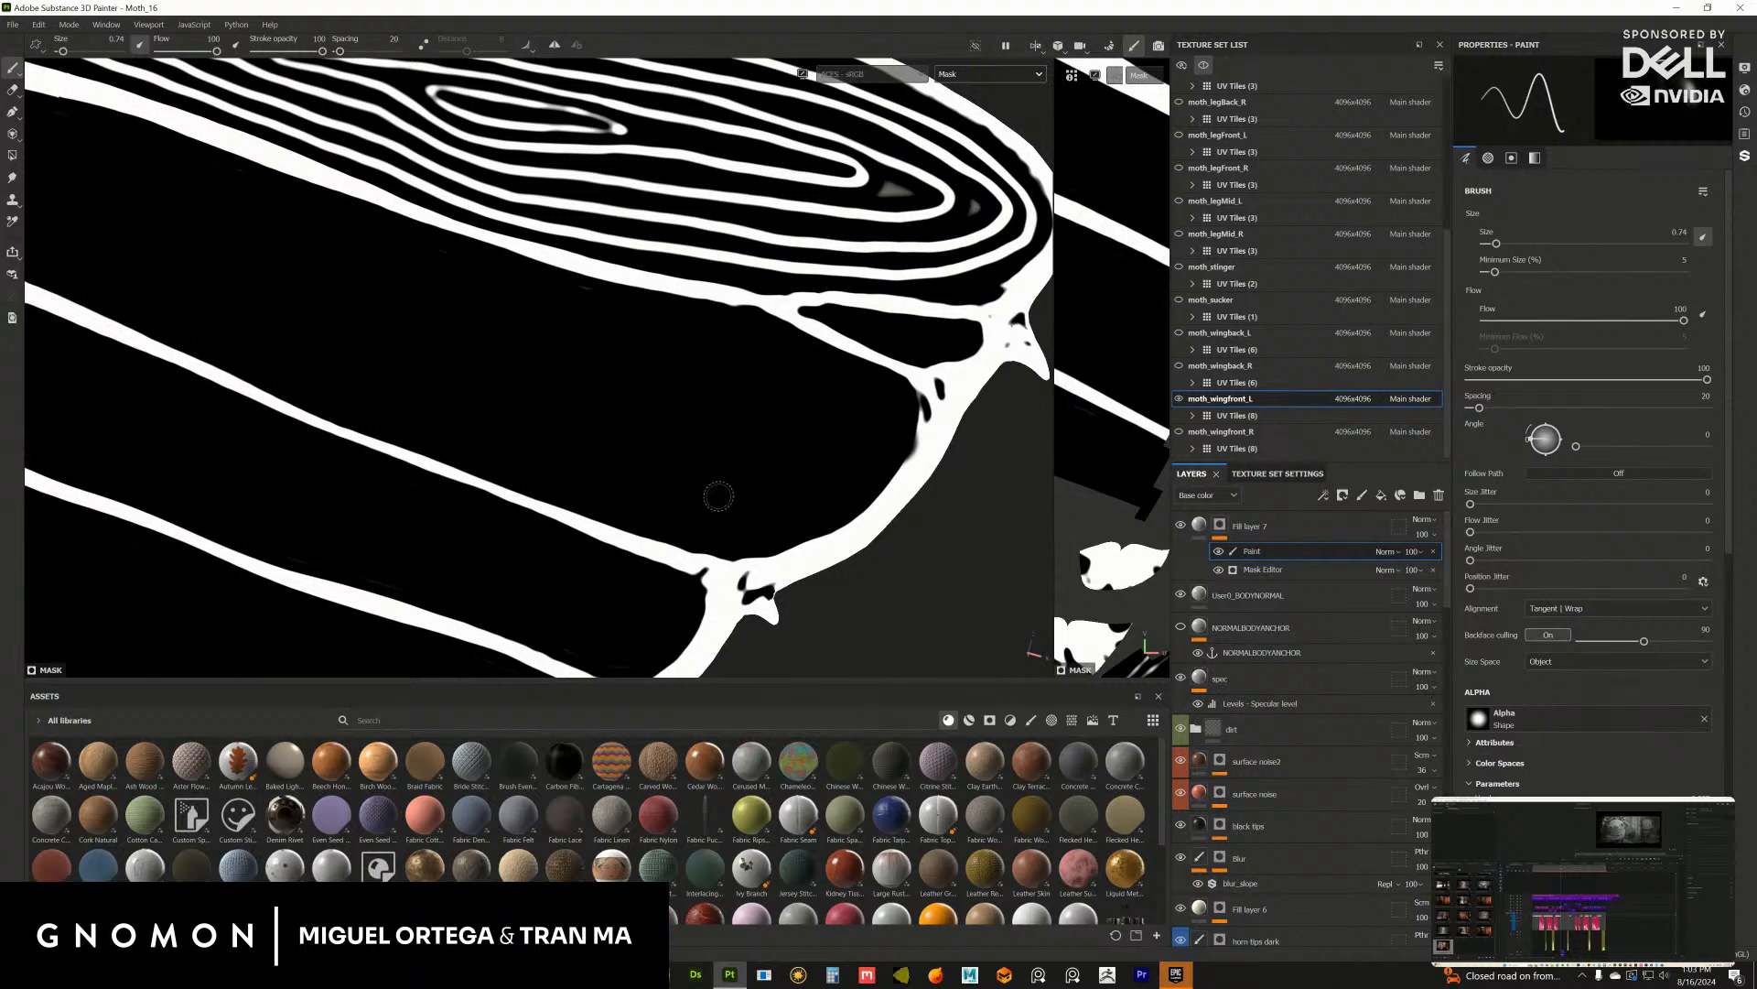
Step: Paint out the outer loops of the wing tip's uppermost cell along its lower vein and around its rounded end
{"action": "middle_click_drag", "start_coordinate": [628, 220], "coordinate": [643, 488], "text": "alt"}
{"action": "mouse_move", "coordinate": [416, 443]}
{"action": "left_mouse_down"}
{"action": "mouse_move", "coordinate": [824, 533]}
{"action": "mouse_move", "coordinate": [791, 503]}
{"action": "left_mouse_up"}
{"action": "middle_click_drag", "start_coordinate": [856, 500], "coordinate": [637, 486], "text": "alt"}
{"action": "left_click_drag", "start_coordinate": [534, 491], "coordinate": [502, 492]}
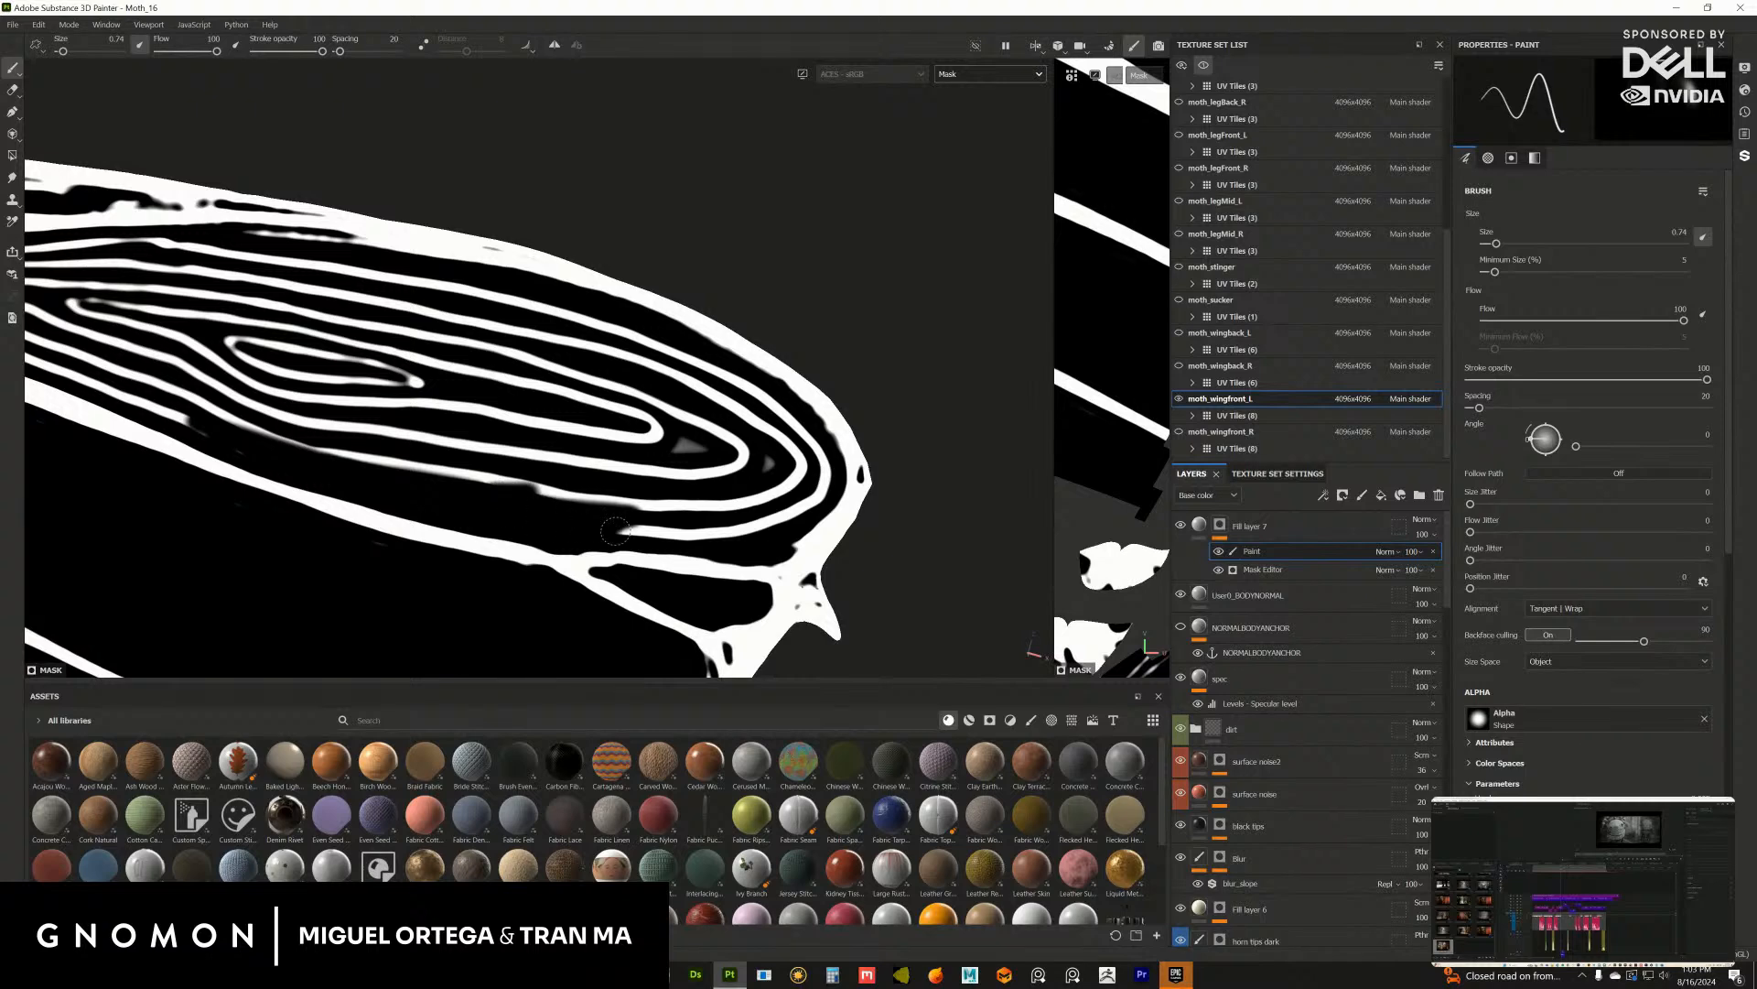
{"action": "mouse_move", "coordinate": [615, 531]}
{"action": "left_mouse_down"}
{"action": "mouse_move", "coordinate": [783, 517]}
{"action": "mouse_move", "coordinate": [821, 469]}
{"action": "mouse_move", "coordinate": [705, 380]}
{"action": "mouse_move", "coordinate": [787, 416]}
{"action": "mouse_move", "coordinate": [814, 482]}
{"action": "mouse_move", "coordinate": [795, 485]}
{"action": "left_mouse_up"}
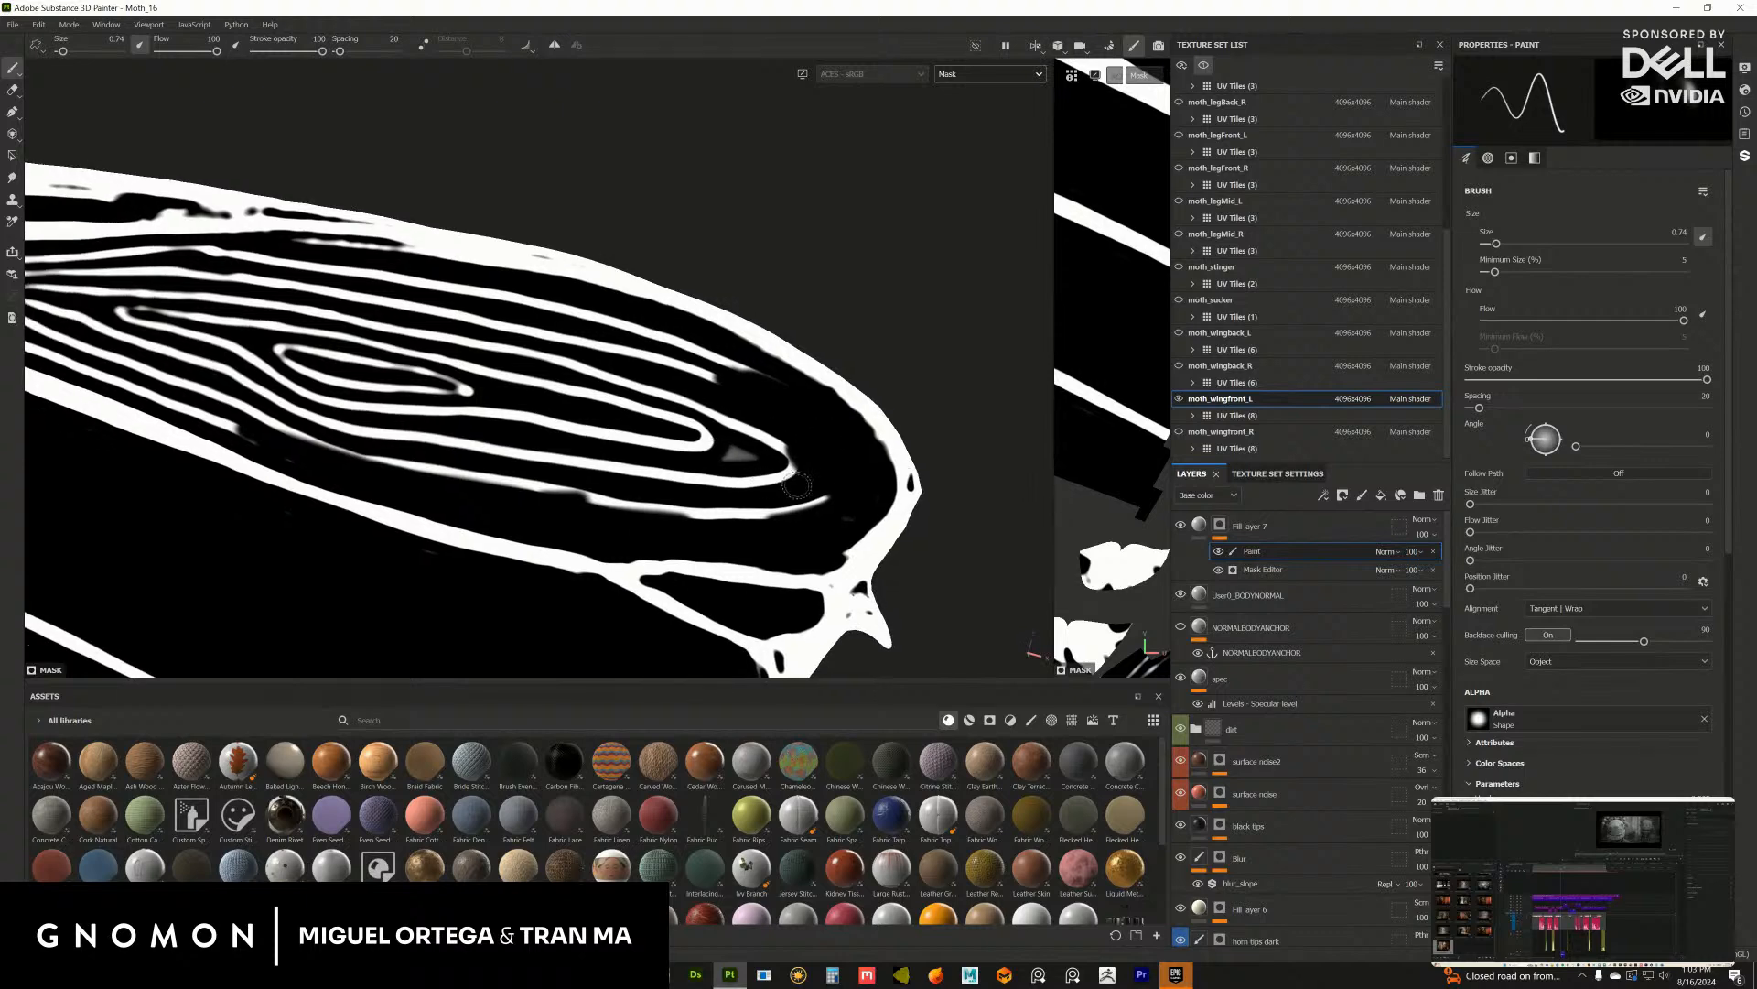
Step: Black out the uppermost cell's inner loops, working from the wing tip back toward the root
{"action": "middle_click_drag", "start_coordinate": [784, 502], "coordinate": [822, 530], "text": "alt"}
{"action": "mouse_move", "coordinate": [540, 483]}
{"action": "left_mouse_down"}
{"action": "mouse_move", "coordinate": [518, 485]}
{"action": "mouse_move", "coordinate": [689, 532]}
{"action": "mouse_move", "coordinate": [838, 531]}
{"action": "mouse_move", "coordinate": [682, 435]}
{"action": "mouse_move", "coordinate": [750, 403]}
{"action": "mouse_move", "coordinate": [586, 329]}
{"action": "left_mouse_up"}
{"action": "middle_click_drag", "start_coordinate": [630, 394], "coordinate": [723, 431], "text": "alt"}
{"action": "mouse_move", "coordinate": [394, 463]}
{"action": "left_mouse_down"}
{"action": "mouse_move", "coordinate": [549, 531]}
{"action": "mouse_move", "coordinate": [384, 467]}
{"action": "mouse_move", "coordinate": [540, 526]}
{"action": "mouse_move", "coordinate": [728, 565]}
{"action": "mouse_move", "coordinate": [897, 572]}
{"action": "mouse_move", "coordinate": [774, 521]}
{"action": "mouse_move", "coordinate": [952, 535]}
{"action": "mouse_move", "coordinate": [957, 502]}
{"action": "mouse_move", "coordinate": [848, 452]}
{"action": "left_mouse_up"}
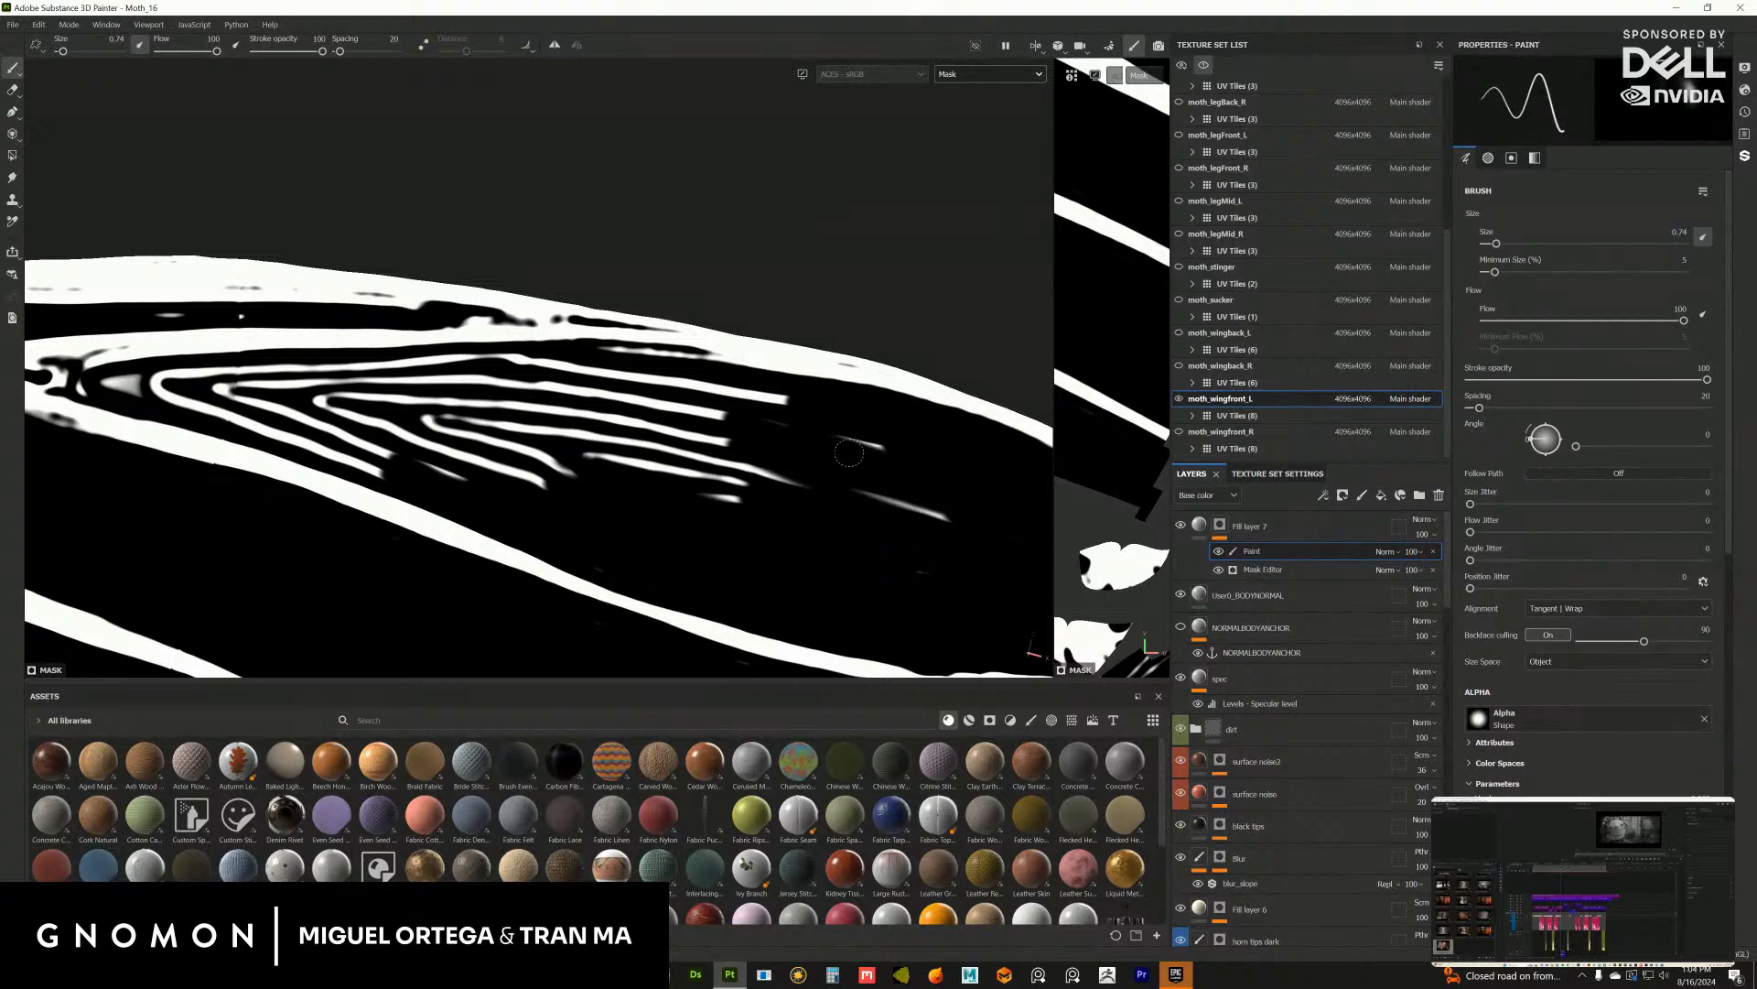
{"action": "right_click", "coordinate": [824, 480]}
{"action": "left_click", "coordinate": [723, 451]}
{"action": "key", "text": "super"}
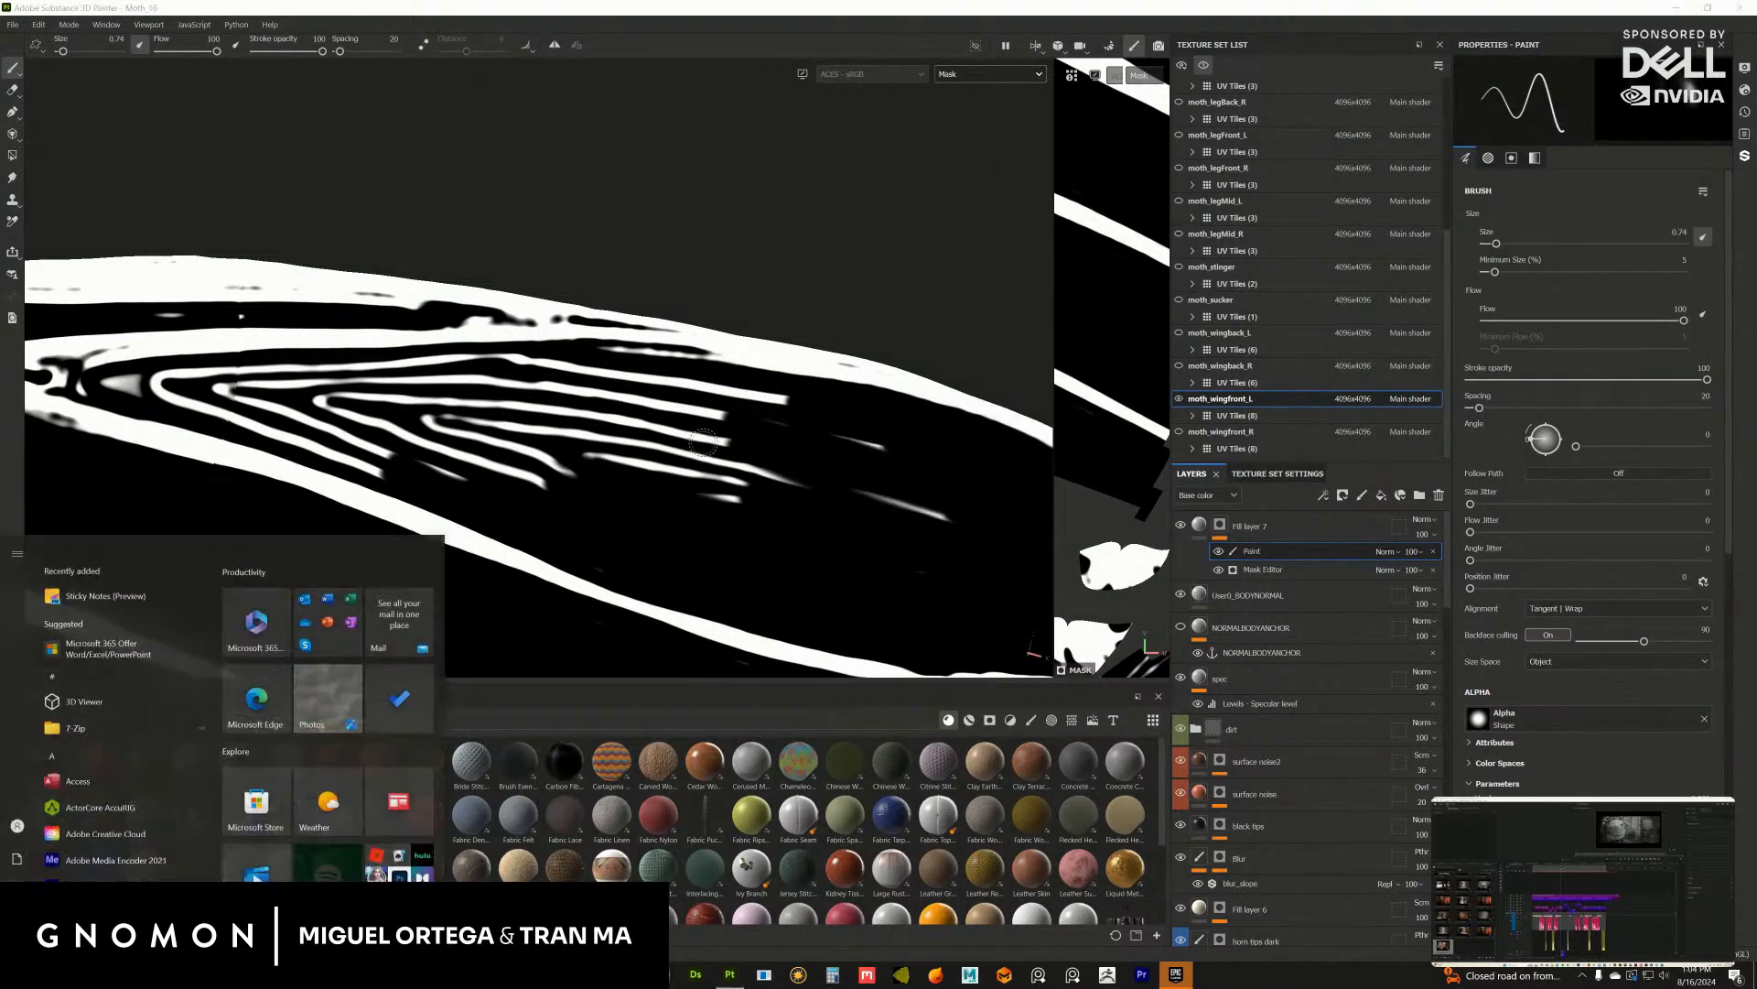
Step: Black out the uppermost cell's remaining inner loops toward its root-side point, using brush sizes around 1.71 and 0.84
{"action": "right_click_drag", "start_coordinate": [720, 452], "coordinate": [752, 452], "text": "ctrl"}
{"action": "mouse_move", "coordinate": [720, 451]}
{"action": "left_mouse_down"}
{"action": "mouse_move", "coordinate": [860, 512]}
{"action": "mouse_move", "coordinate": [882, 463]}
{"action": "mouse_move", "coordinate": [851, 430]}
{"action": "mouse_move", "coordinate": [766, 490]}
{"action": "mouse_move", "coordinate": [667, 458]}
{"action": "mouse_move", "coordinate": [709, 554]}
{"action": "mouse_move", "coordinate": [568, 451]}
{"action": "mouse_move", "coordinate": [829, 426]}
{"action": "mouse_move", "coordinate": [876, 504]}
{"action": "mouse_move", "coordinate": [706, 314]}
{"action": "mouse_move", "coordinate": [638, 488]}
{"action": "left_mouse_up"}
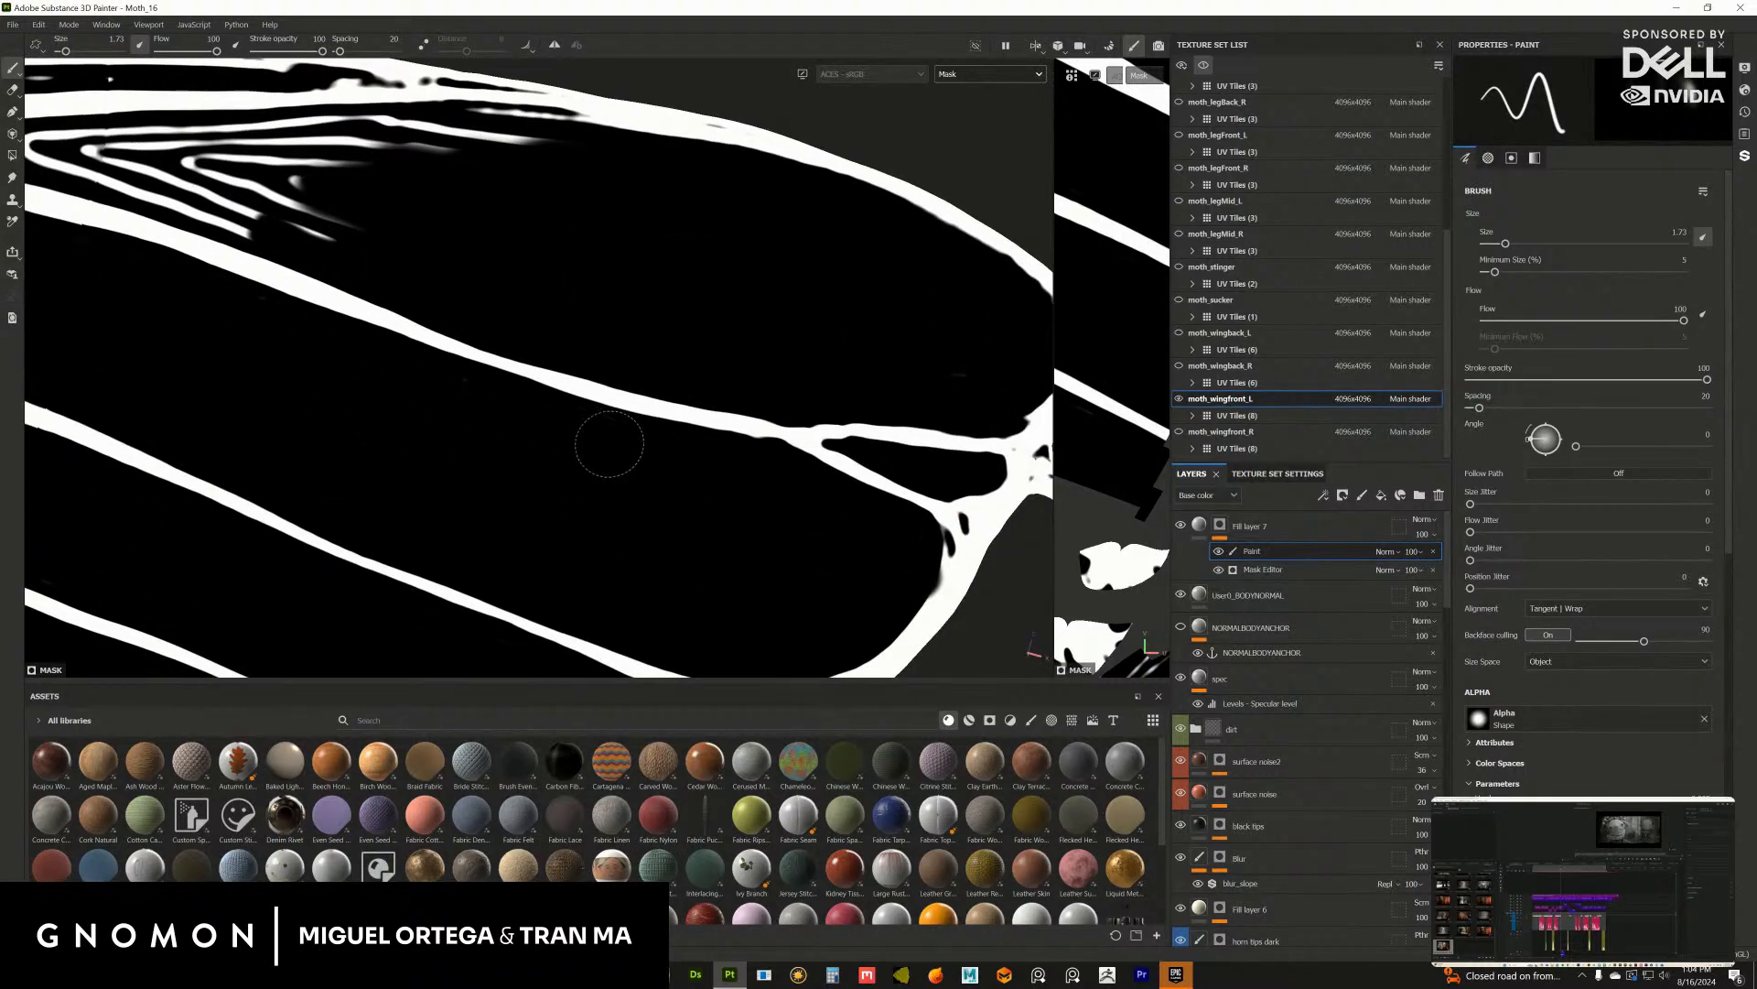
{"action": "mouse_move", "coordinate": [521, 467]}
{"action": "left_mouse_down", "text": "alt"}
{"action": "mouse_move", "coordinate": [675, 525]}
{"action": "mouse_move", "coordinate": [647, 475]}
{"action": "mouse_move", "coordinate": [450, 411]}
{"action": "mouse_move", "coordinate": [531, 431]}
{"action": "mouse_move", "coordinate": [650, 394]}
{"action": "left_mouse_up", "text": "alt"}
{"action": "right_click_drag", "start_coordinate": [650, 393], "coordinate": [626, 380], "text": "ctrl"}
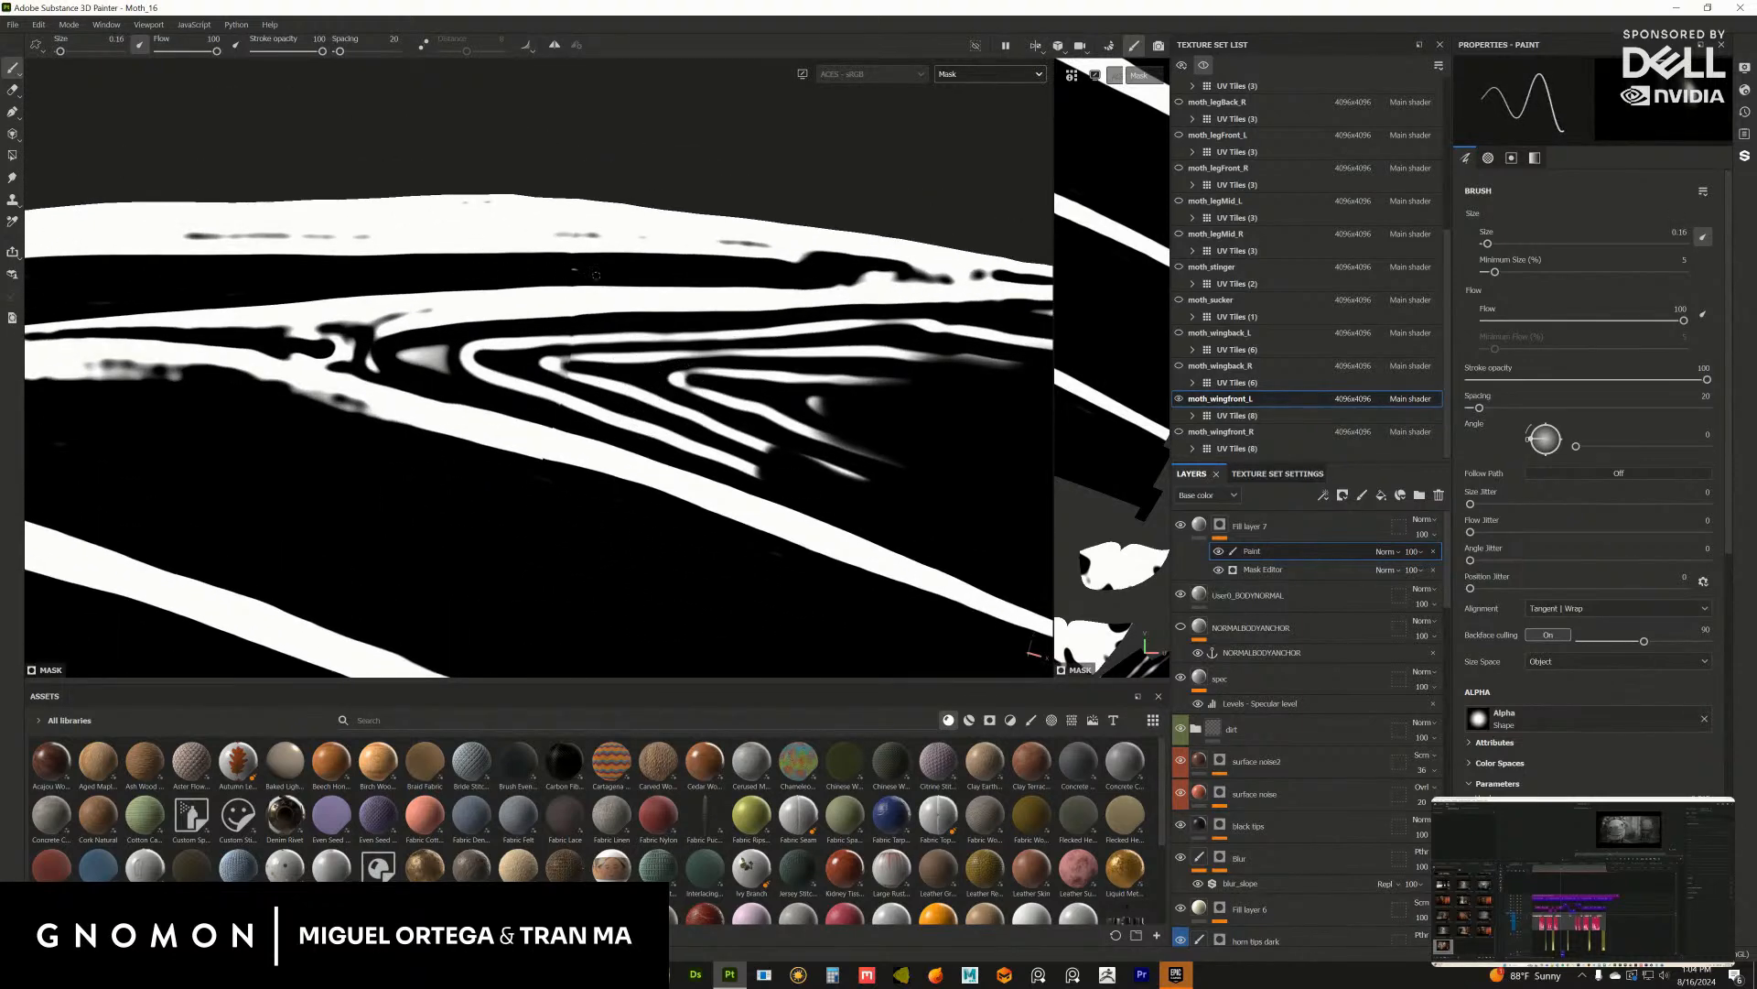
{"action": "right_click_drag", "start_coordinate": [438, 349], "coordinate": [454, 357], "text": "ctrl"}
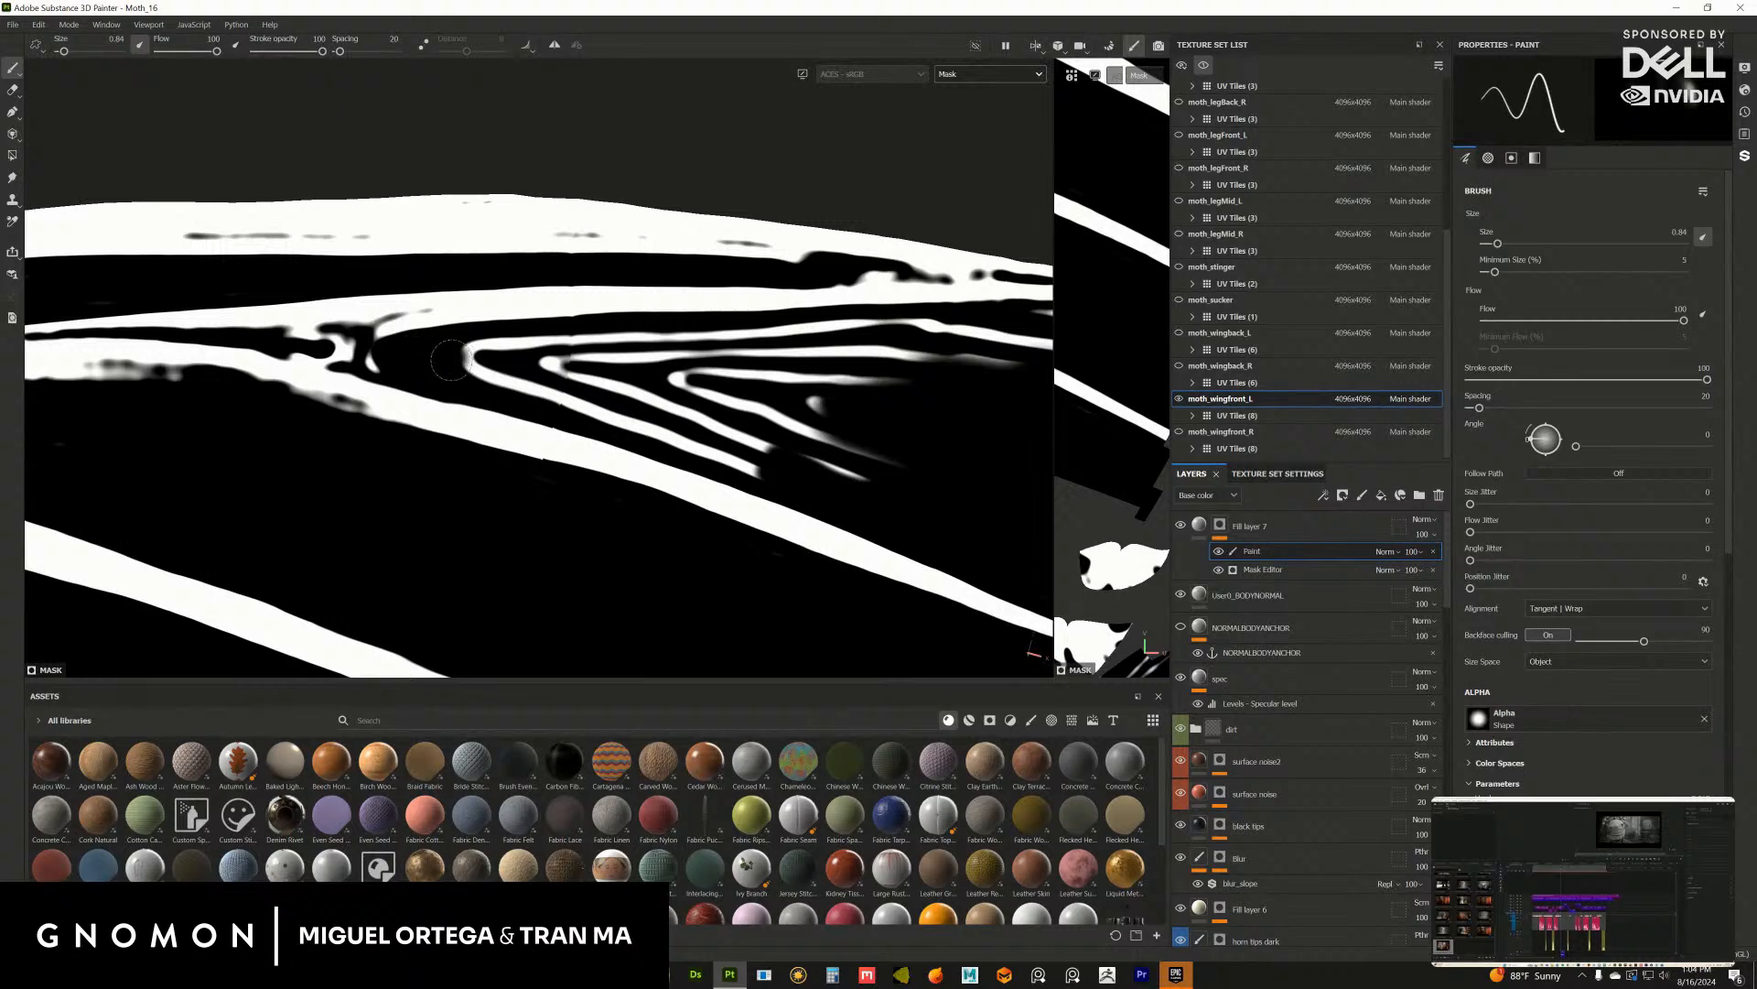
{"action": "mouse_move", "coordinate": [450, 362]}
{"action": "left_mouse_down"}
{"action": "mouse_move", "coordinate": [782, 480]}
{"action": "mouse_move", "coordinate": [538, 365]}
{"action": "mouse_move", "coordinate": [475, 357]}
{"action": "mouse_move", "coordinate": [730, 367]}
{"action": "mouse_move", "coordinate": [458, 361]}
{"action": "mouse_move", "coordinate": [412, 352]}
{"action": "mouse_move", "coordinate": [463, 361]}
{"action": "mouse_move", "coordinate": [457, 318]}
{"action": "mouse_move", "coordinate": [383, 316]}
{"action": "mouse_move", "coordinate": [622, 307]}
{"action": "mouse_move", "coordinate": [790, 328]}
{"action": "left_mouse_up"}
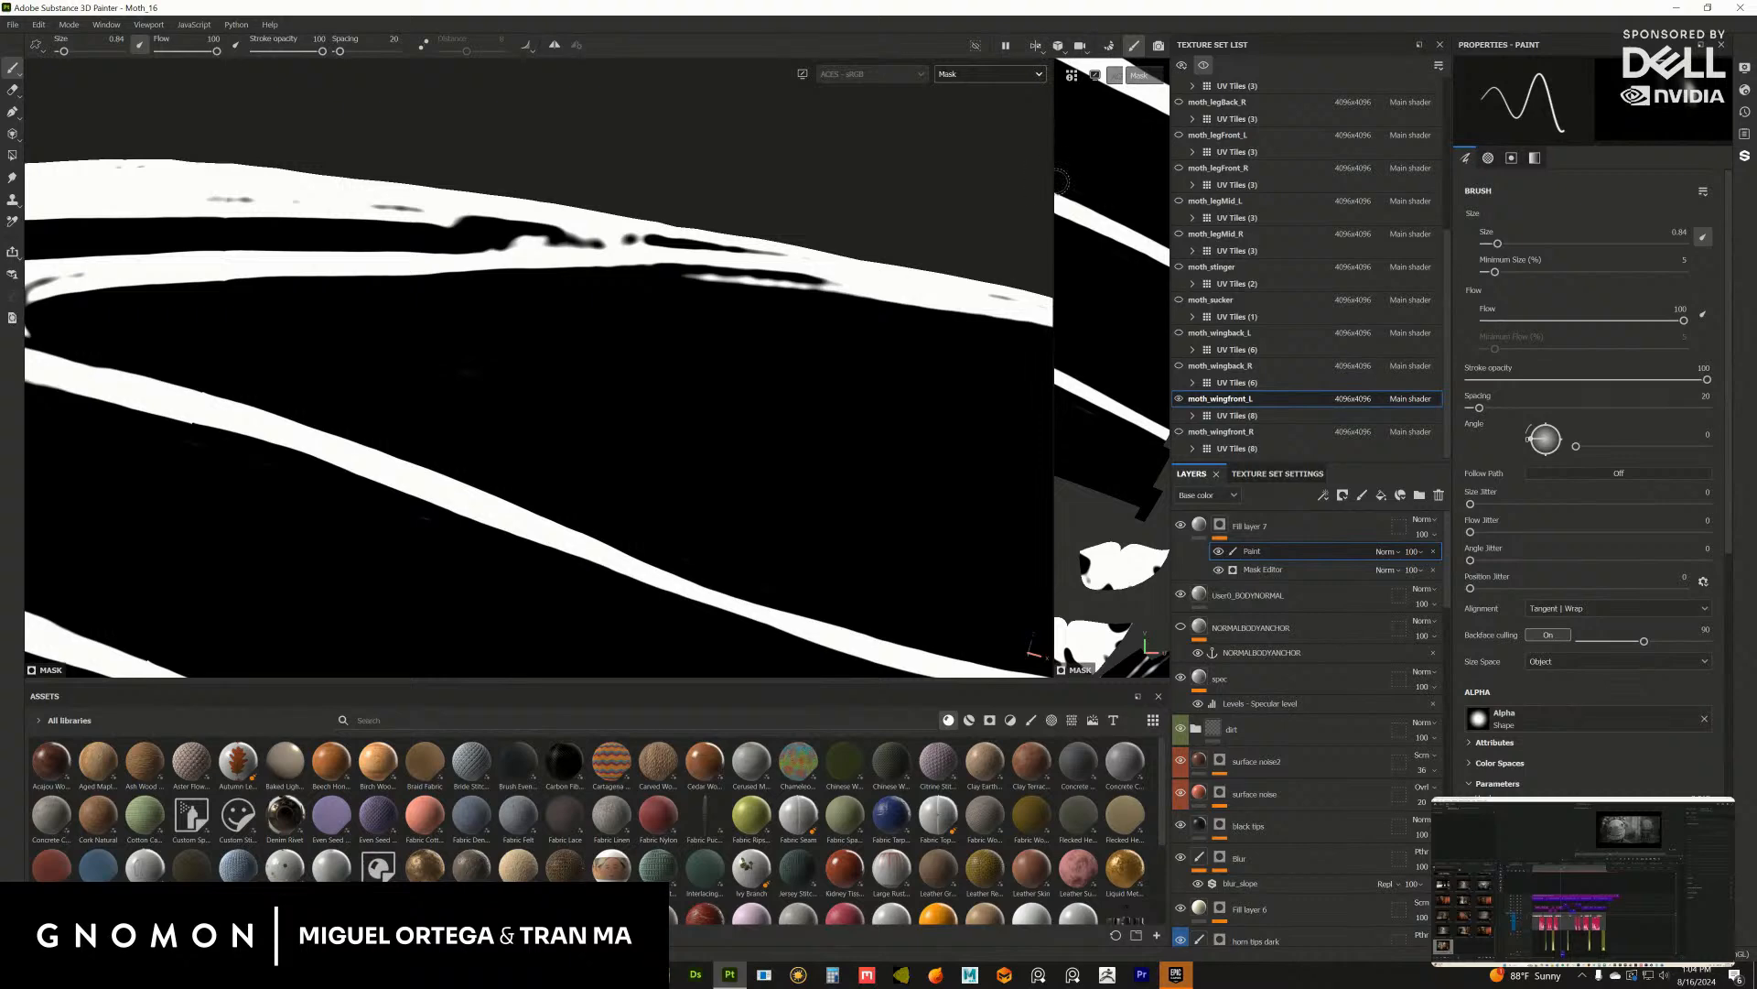
Step: Enlarge the 2D UV view and frame the top of the front left wing's root UV tile
{"action": "left_click_drag", "start_coordinate": [1054, 181], "coordinate": [787, 184]}
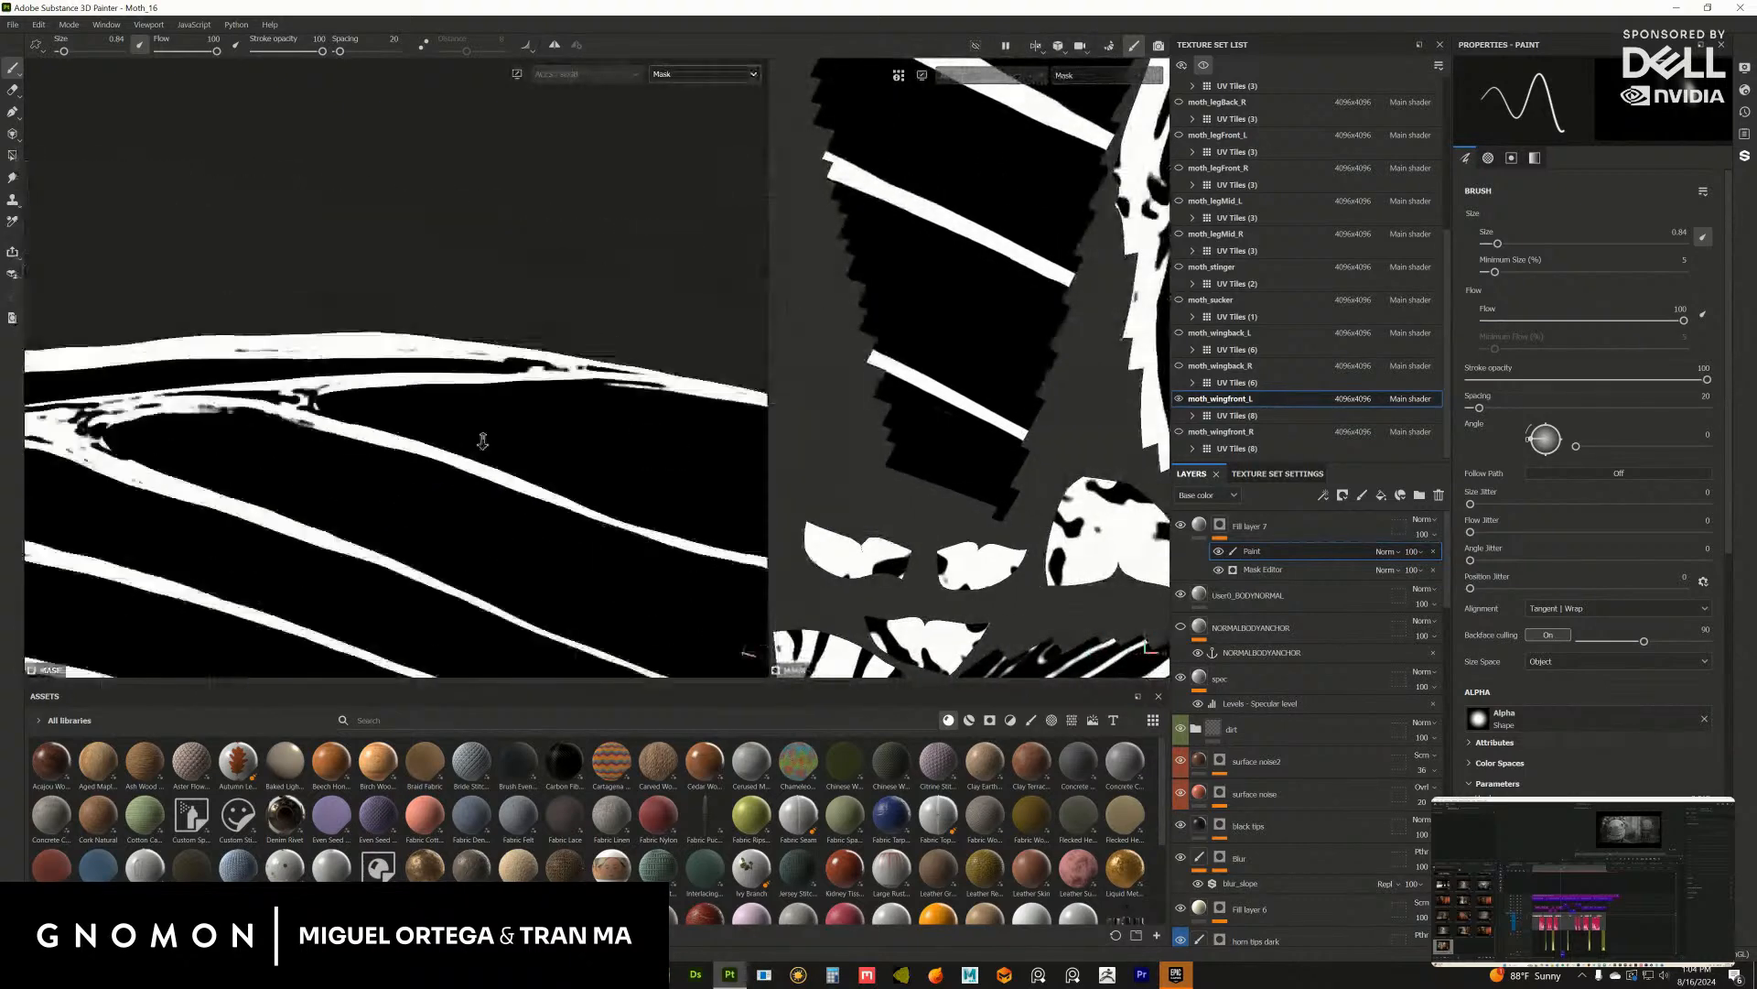
{"action": "key", "text": "f"}
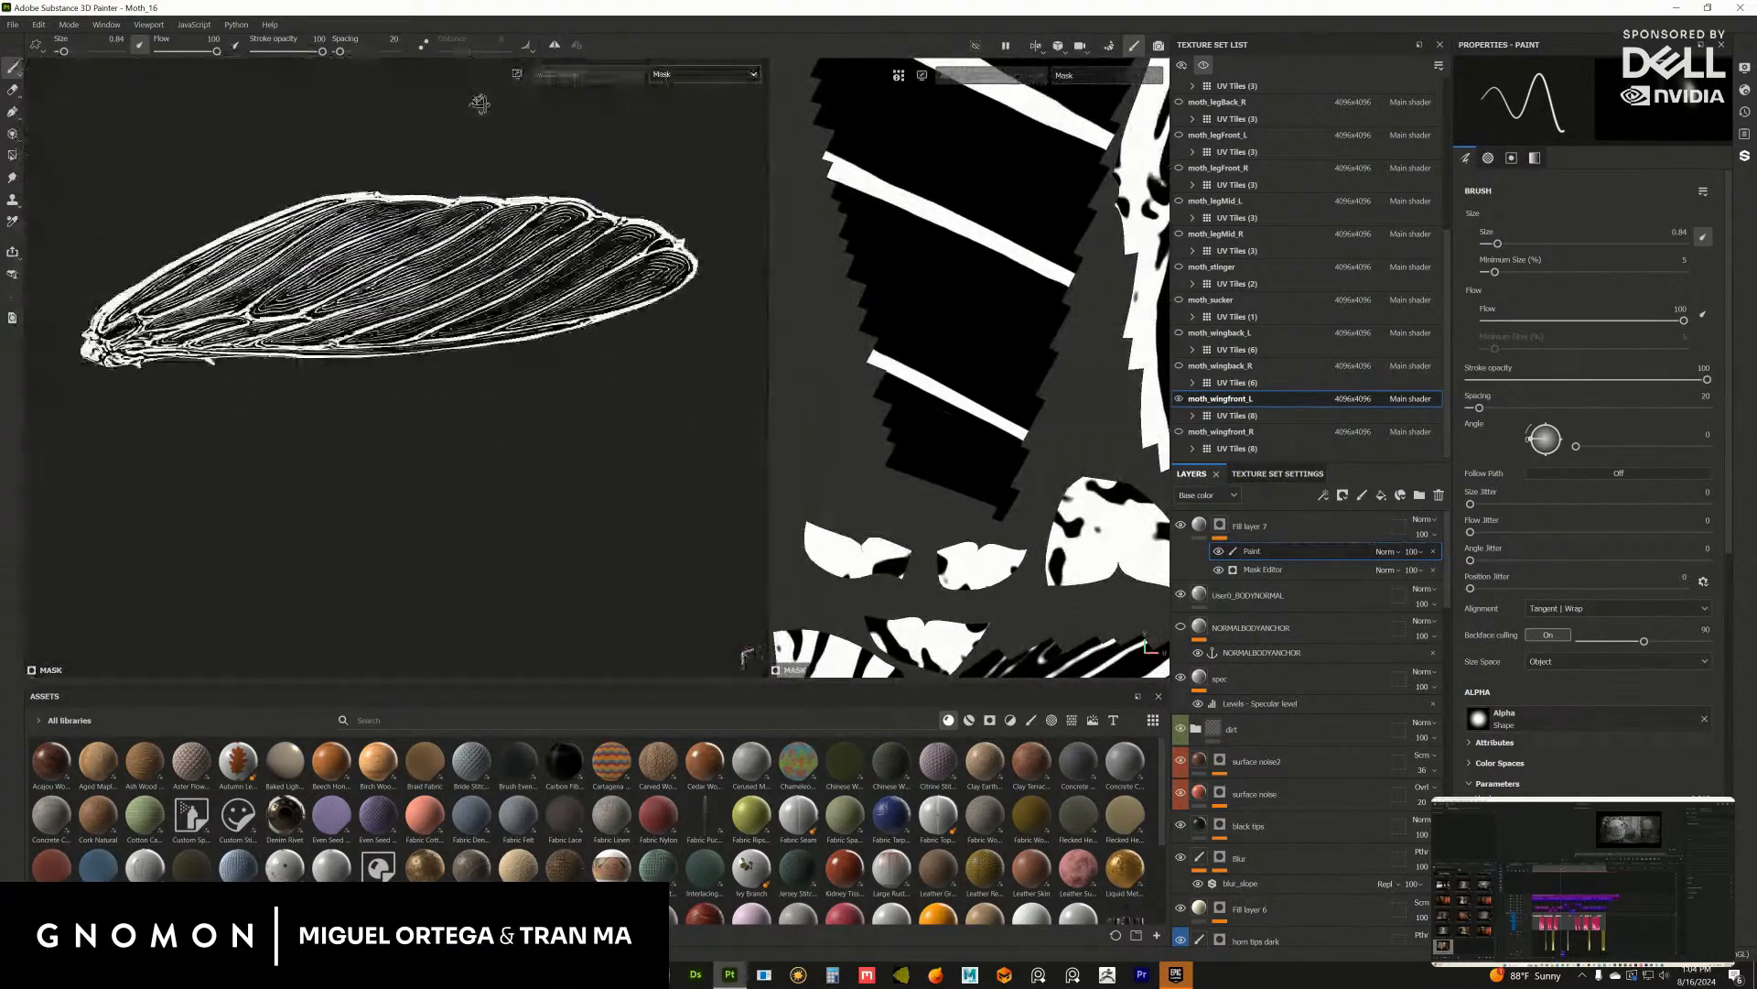
{"action": "left_click_drag", "start_coordinate": [773, 262], "coordinate": [247, 302]}
{"action": "key", "text": "f"}
{"action": "middle_click_drag", "start_coordinate": [795, 400], "coordinate": [696, 269]}
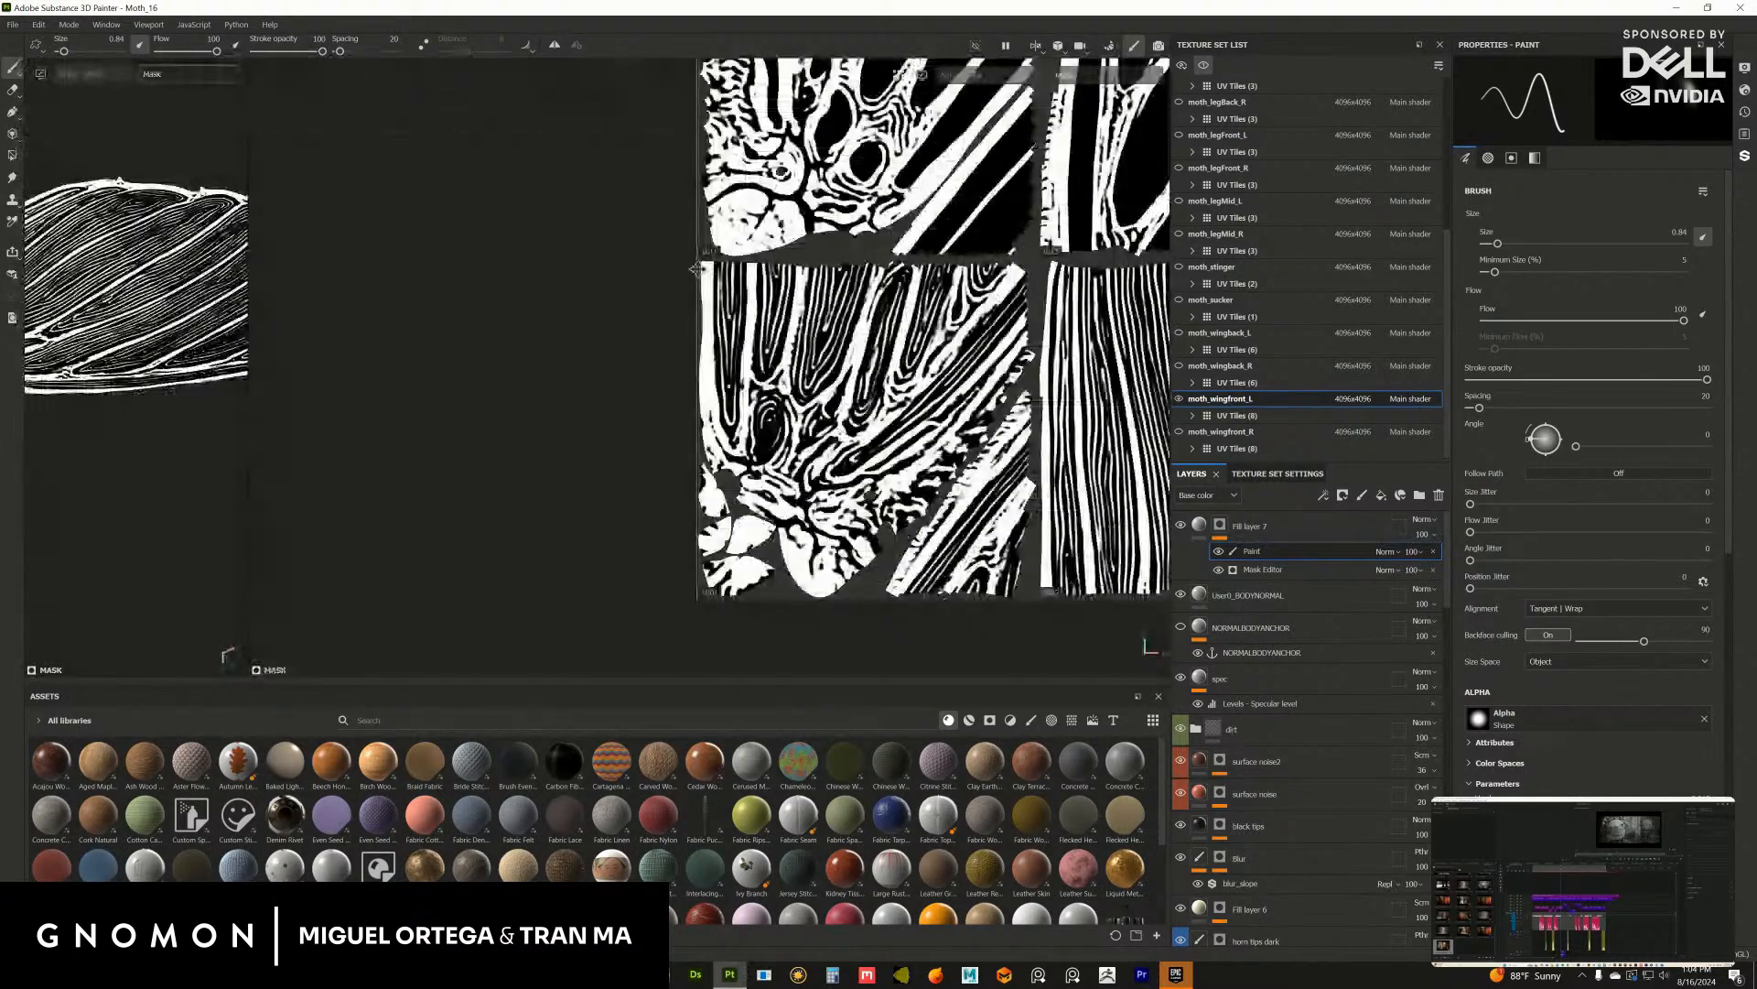
{"action": "scroll", "coordinate": [695, 269], "scroll_direction": "up", "scroll_amount": 2}
{"action": "scroll", "coordinate": [1144, 646], "scroll_direction": "up", "scroll_amount": 1}
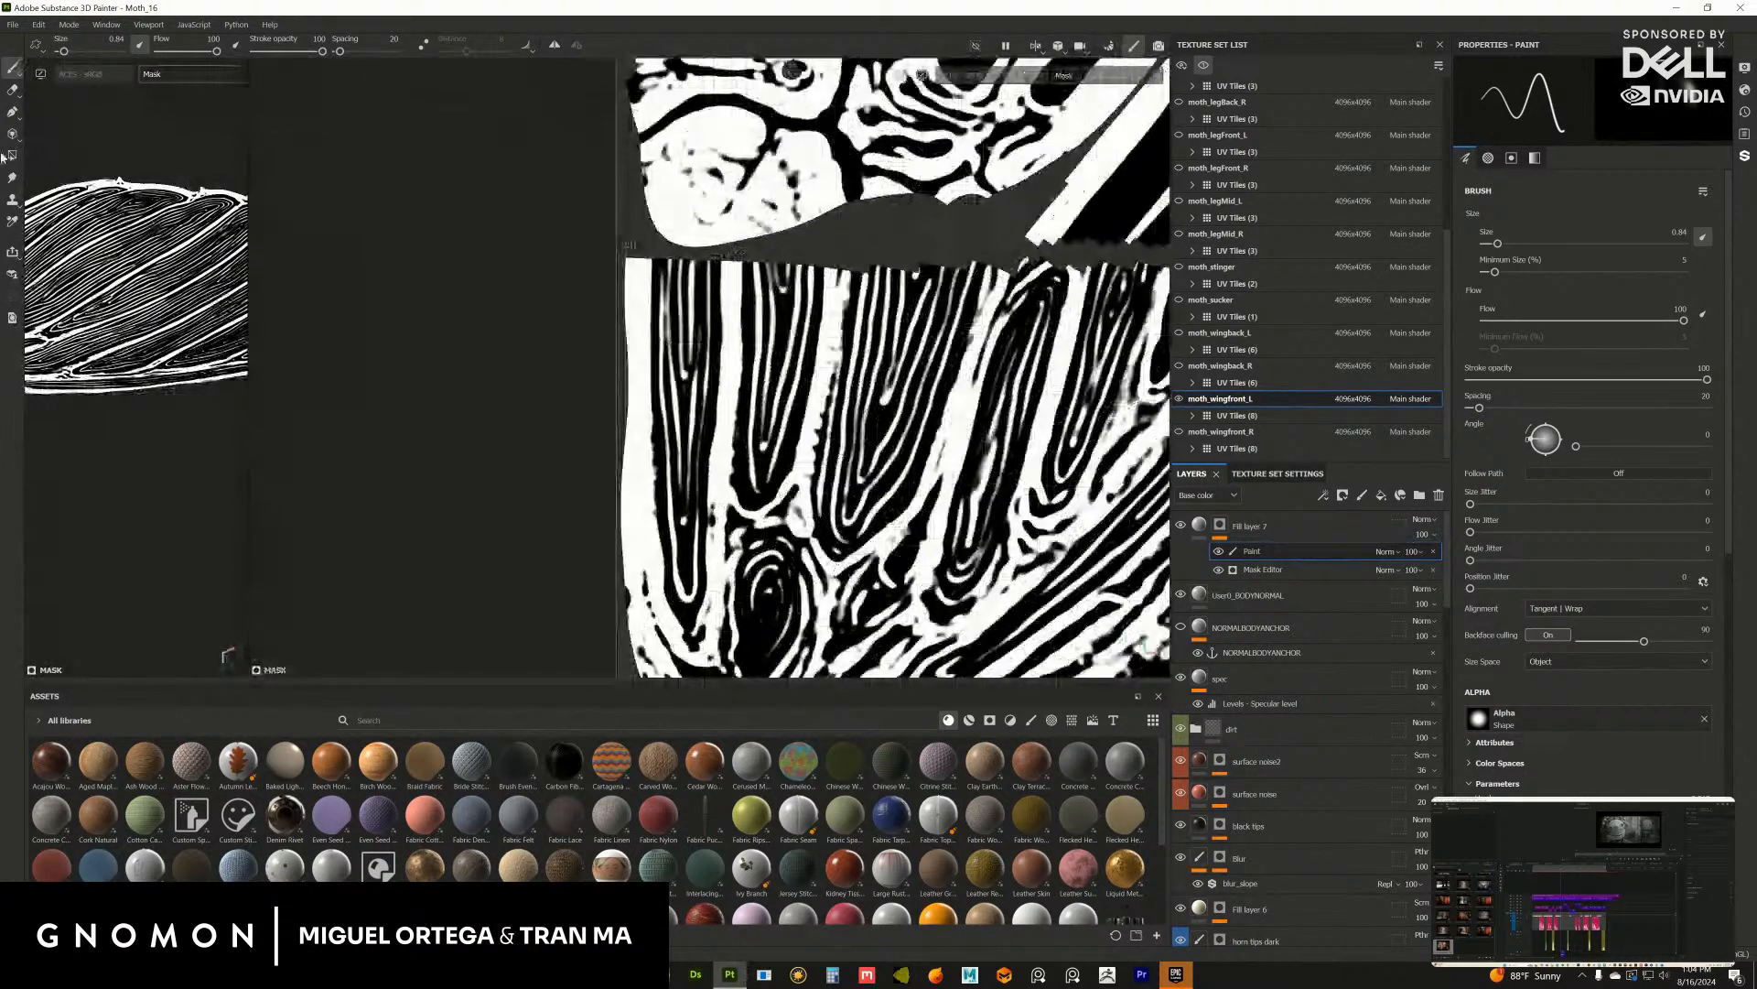
Step: Use Polygon Fill with black to fill the lines inside the root tile's outermost narrow cell
{"action": "left_click", "coordinate": [13, 155]}
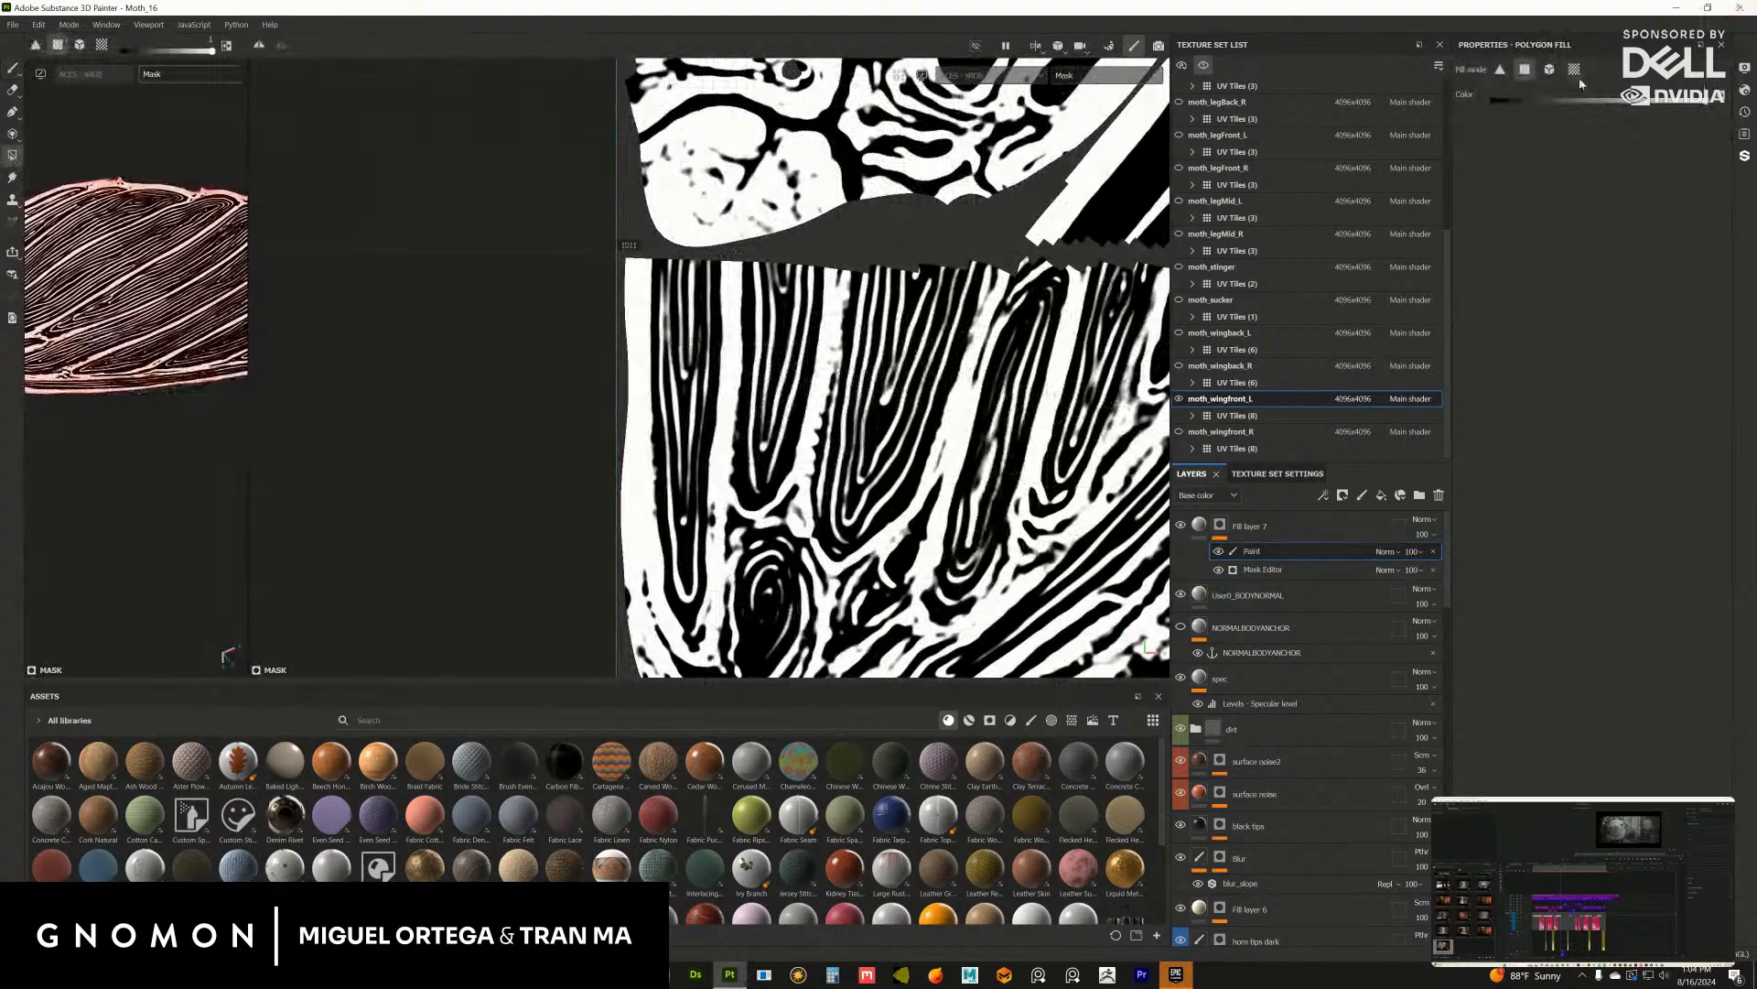
{"action": "scroll", "coordinate": [849, 341], "scroll_direction": "up", "scroll_amount": 2}
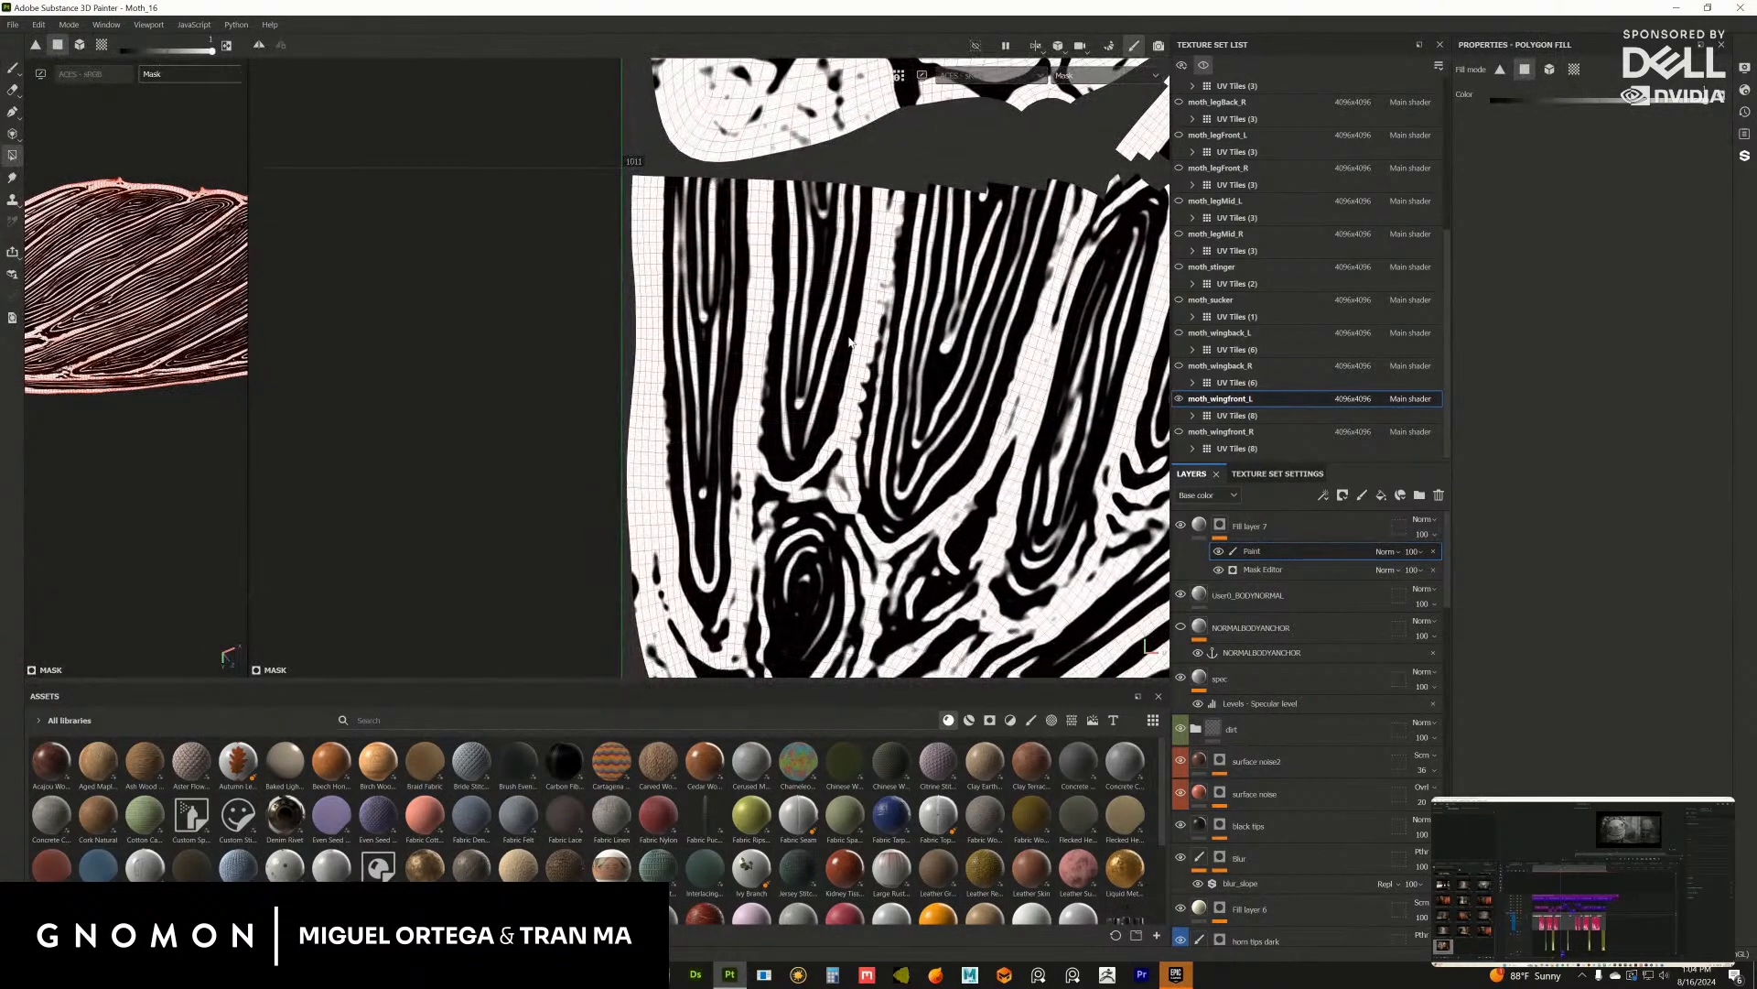
{"action": "middle_click_drag", "start_coordinate": [779, 309], "coordinate": [886, 312]}
{"action": "left_click_drag", "start_coordinate": [809, 179], "coordinate": [841, 423]}
{"action": "middle_click_drag", "start_coordinate": [834, 366], "coordinate": [848, 273], "text": "alt"}
{"action": "left_click_drag", "start_coordinate": [832, 185], "coordinate": [851, 537]}
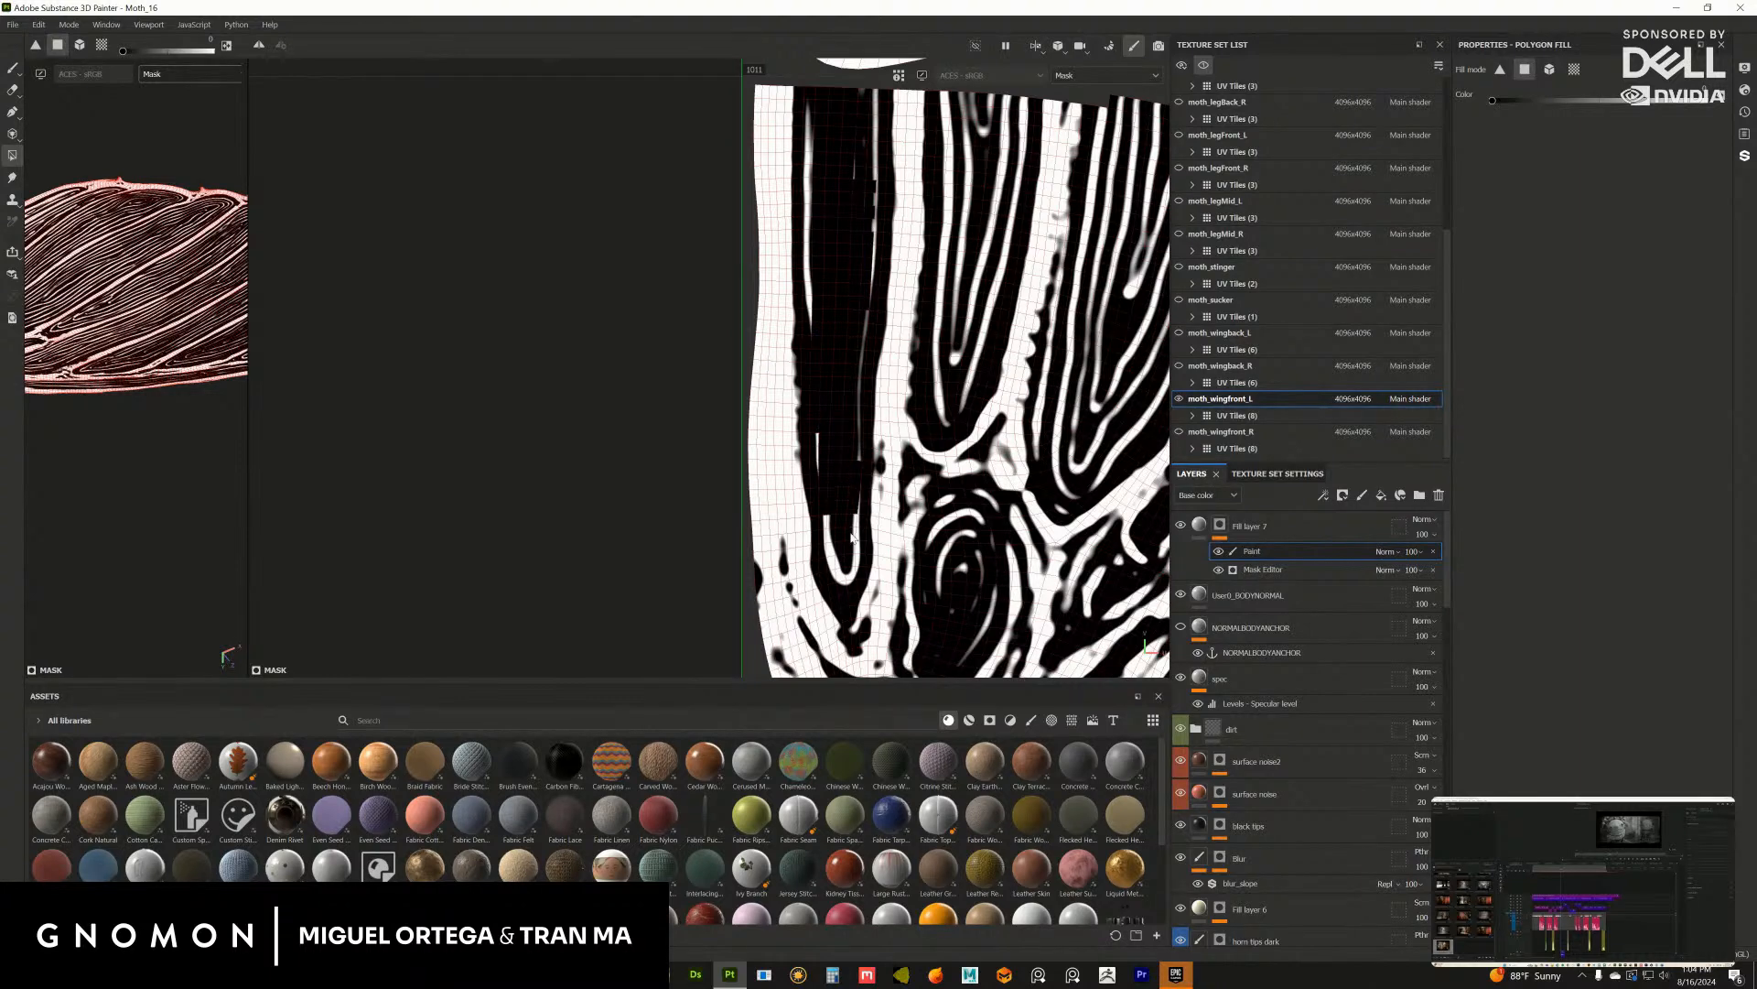
Step: Fill the line pattern inside the second cell of the root UV tile with black polygons
{"action": "middle_click_drag", "start_coordinate": [949, 323], "coordinate": [796, 426]}
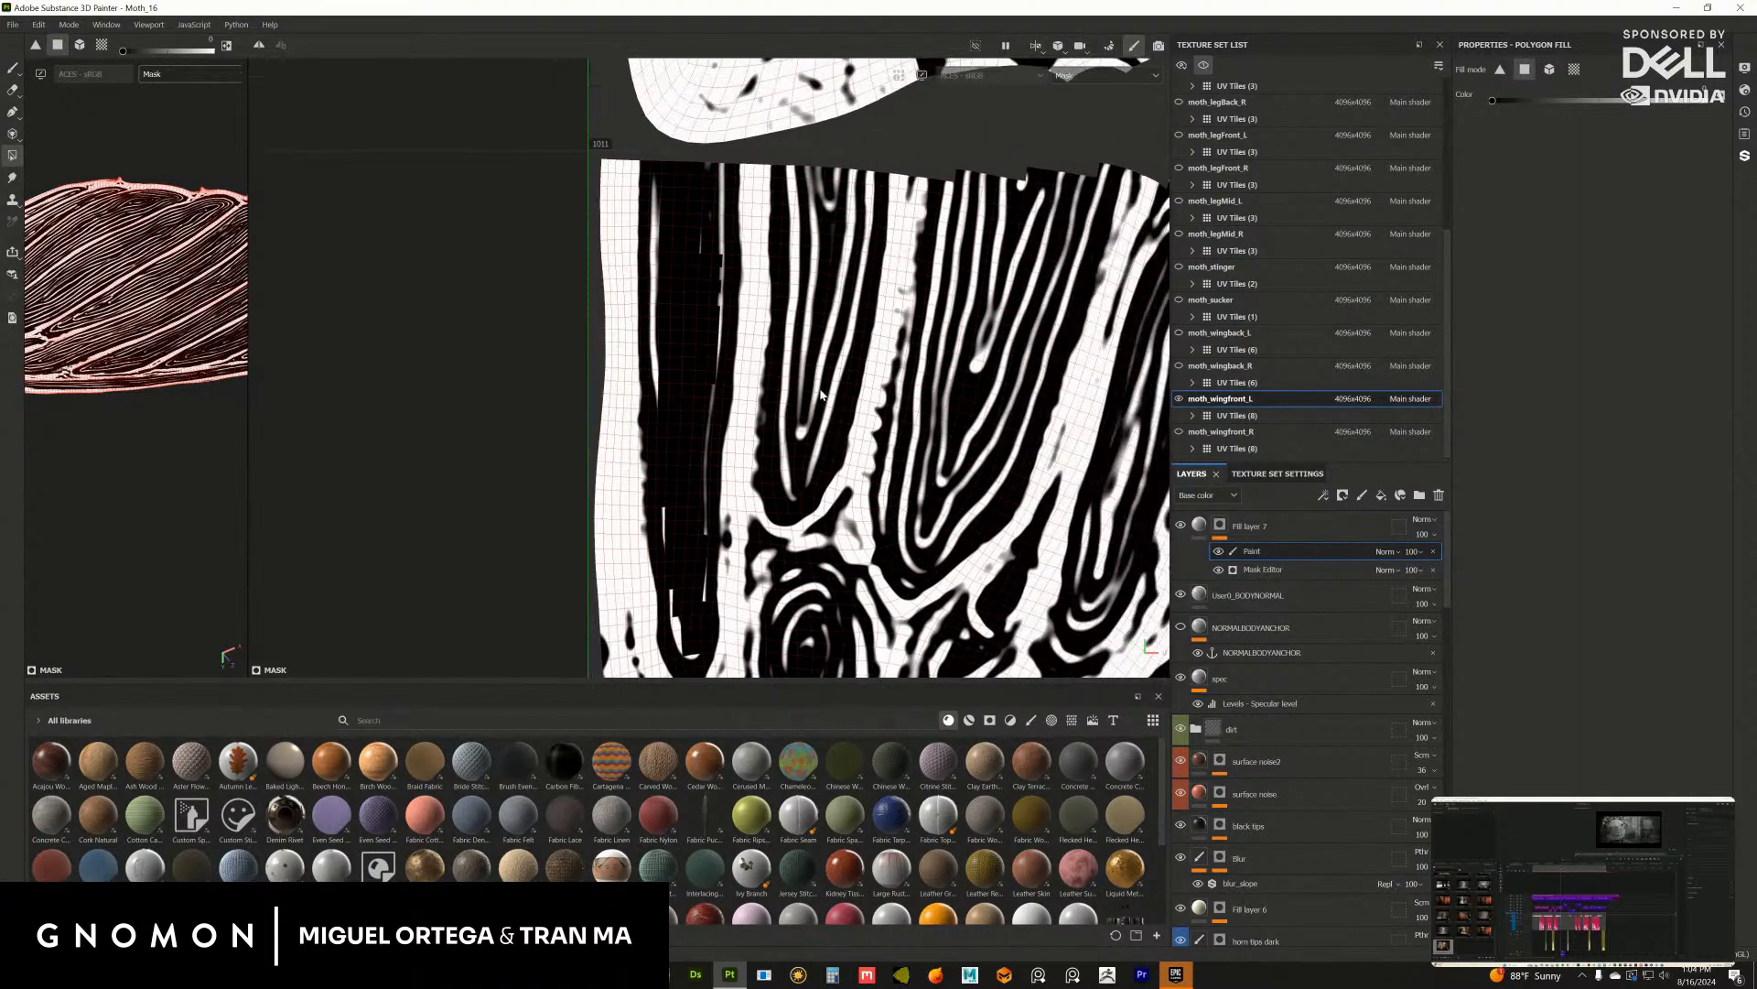
{"action": "left_click_drag", "start_coordinate": [785, 375], "coordinate": [821, 447]}
{"action": "left_click_drag", "start_coordinate": [815, 290], "coordinate": [842, 388]}
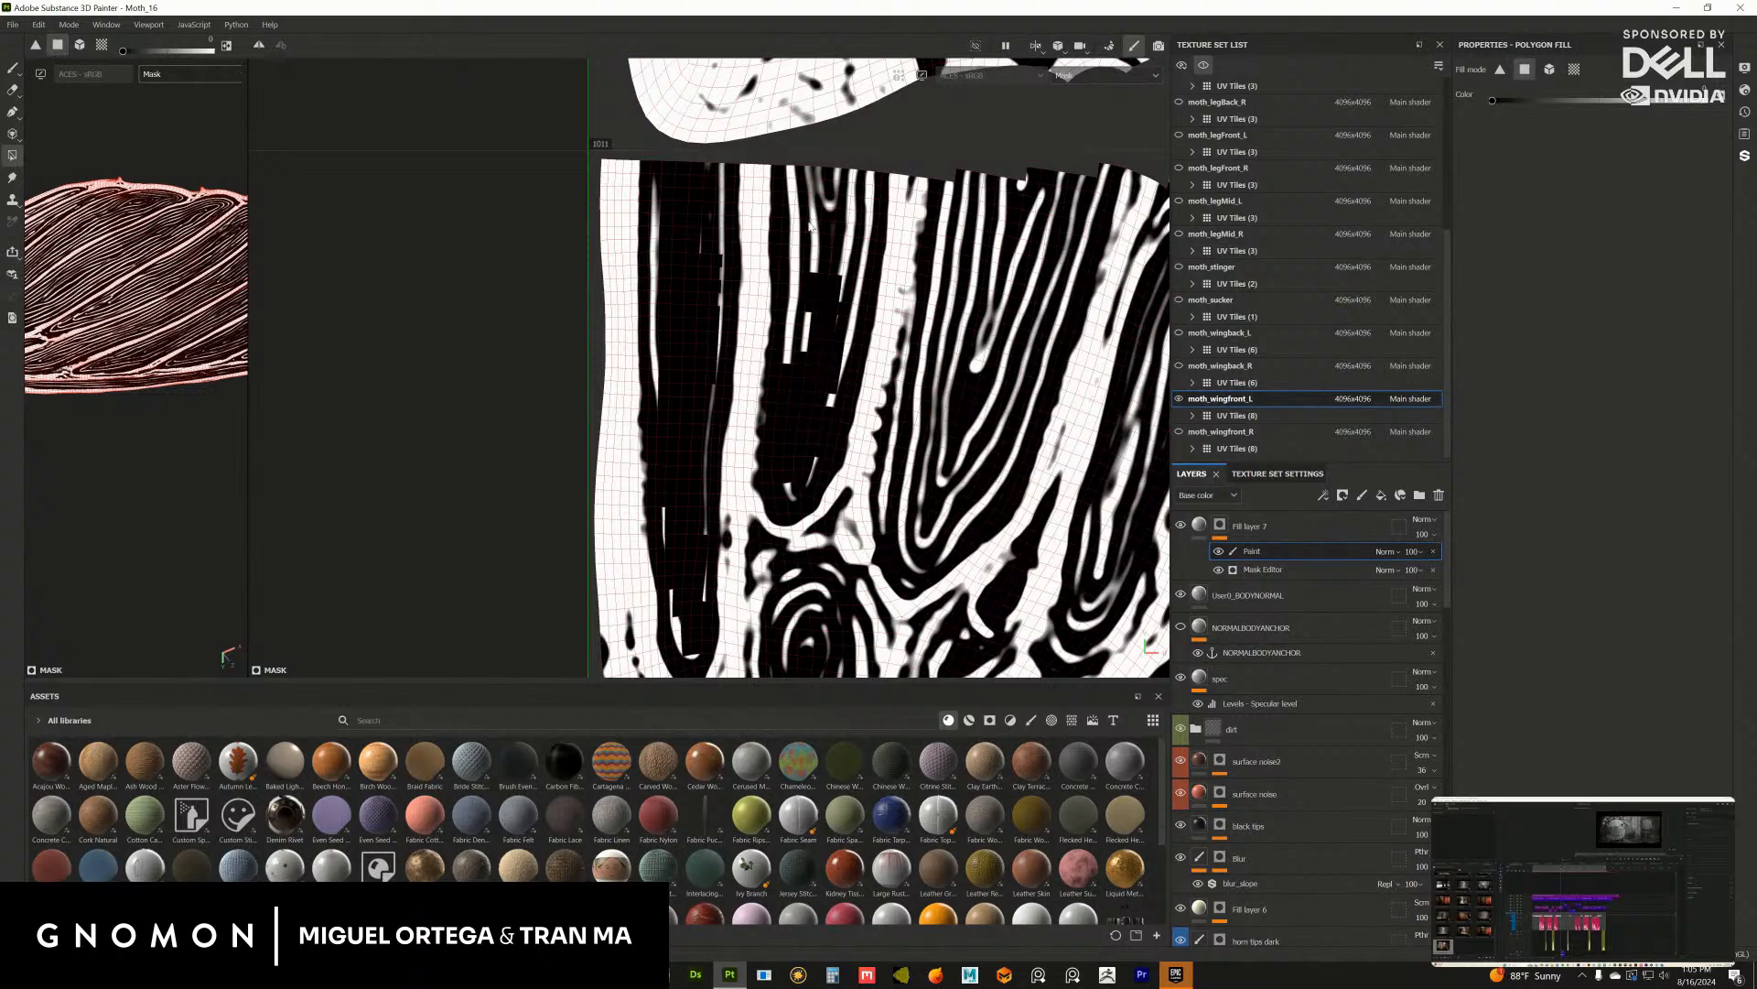
{"action": "left_click_drag", "start_coordinate": [804, 205], "coordinate": [851, 300]}
{"action": "left_click_drag", "start_coordinate": [809, 164], "coordinate": [858, 241]}
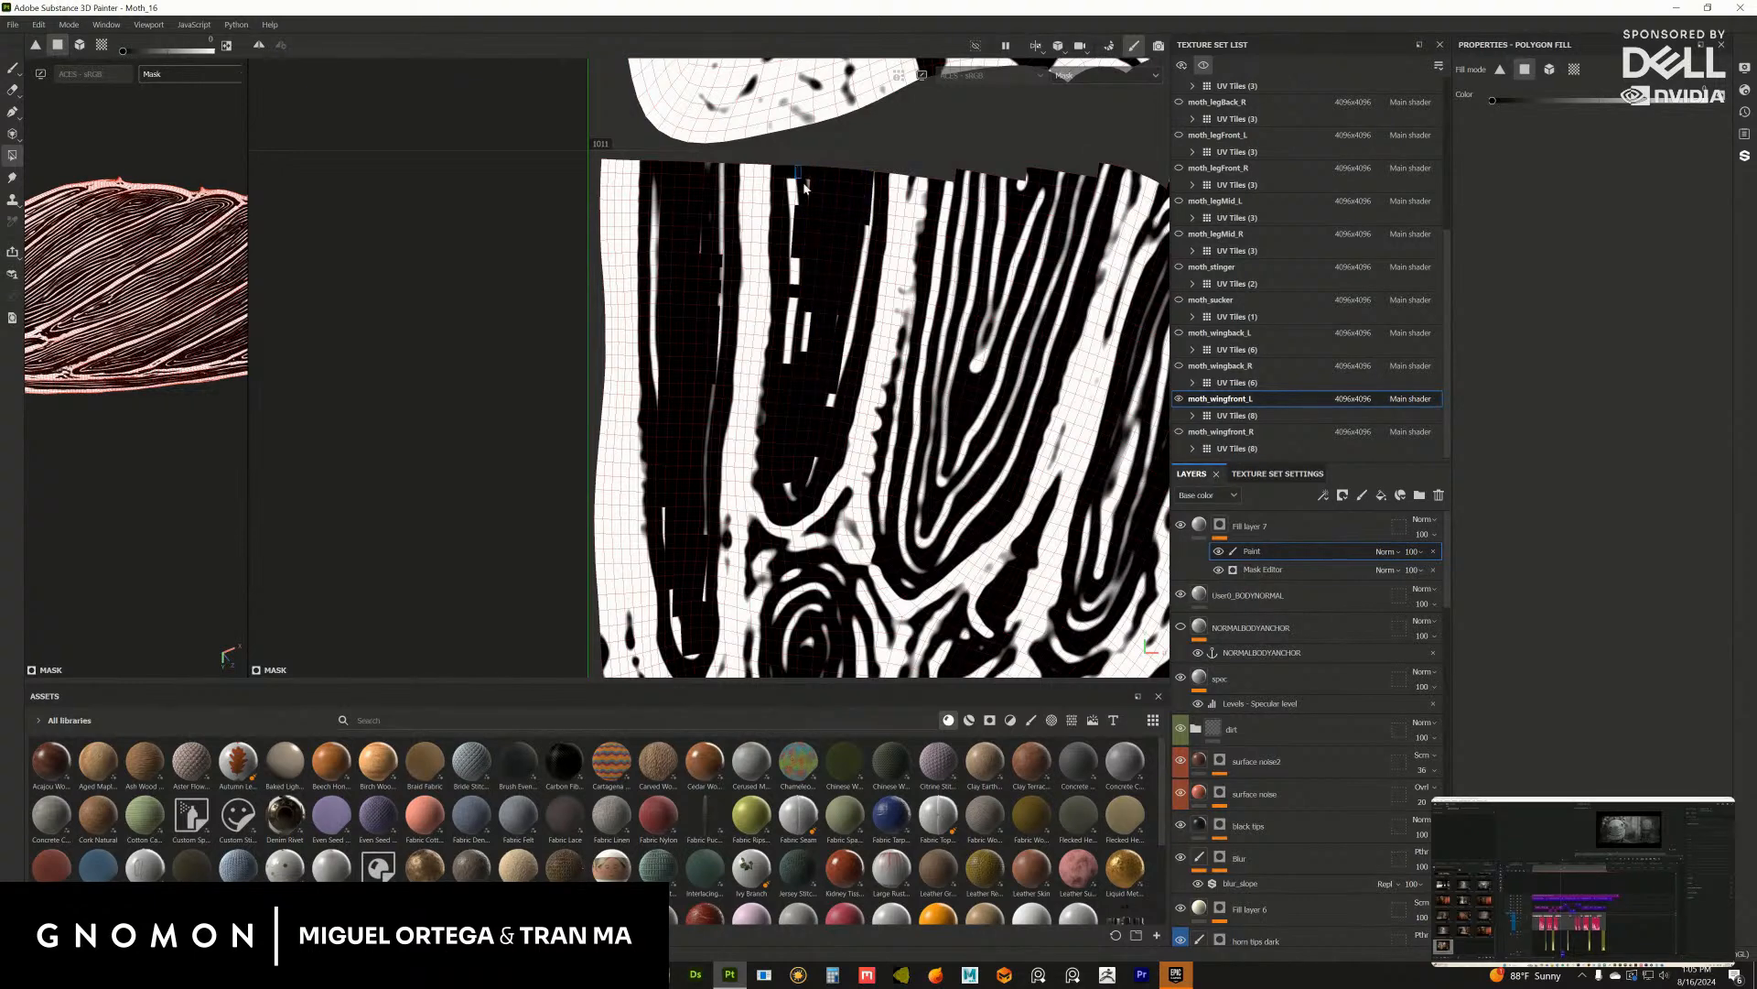
{"action": "left_click_drag", "start_coordinate": [805, 187], "coordinate": [802, 200]}
Step: Fill the parallel lines in the root tile's wider third cell black, from its pointed end to the tile edge
{"action": "middle_click_drag", "start_coordinate": [983, 376], "coordinate": [806, 328], "text": "alt"}
{"action": "left_click_drag", "start_coordinate": [776, 308], "coordinate": [729, 500]}
{"action": "middle_click_drag", "start_coordinate": [801, 244], "coordinate": [748, 327], "text": "alt"}
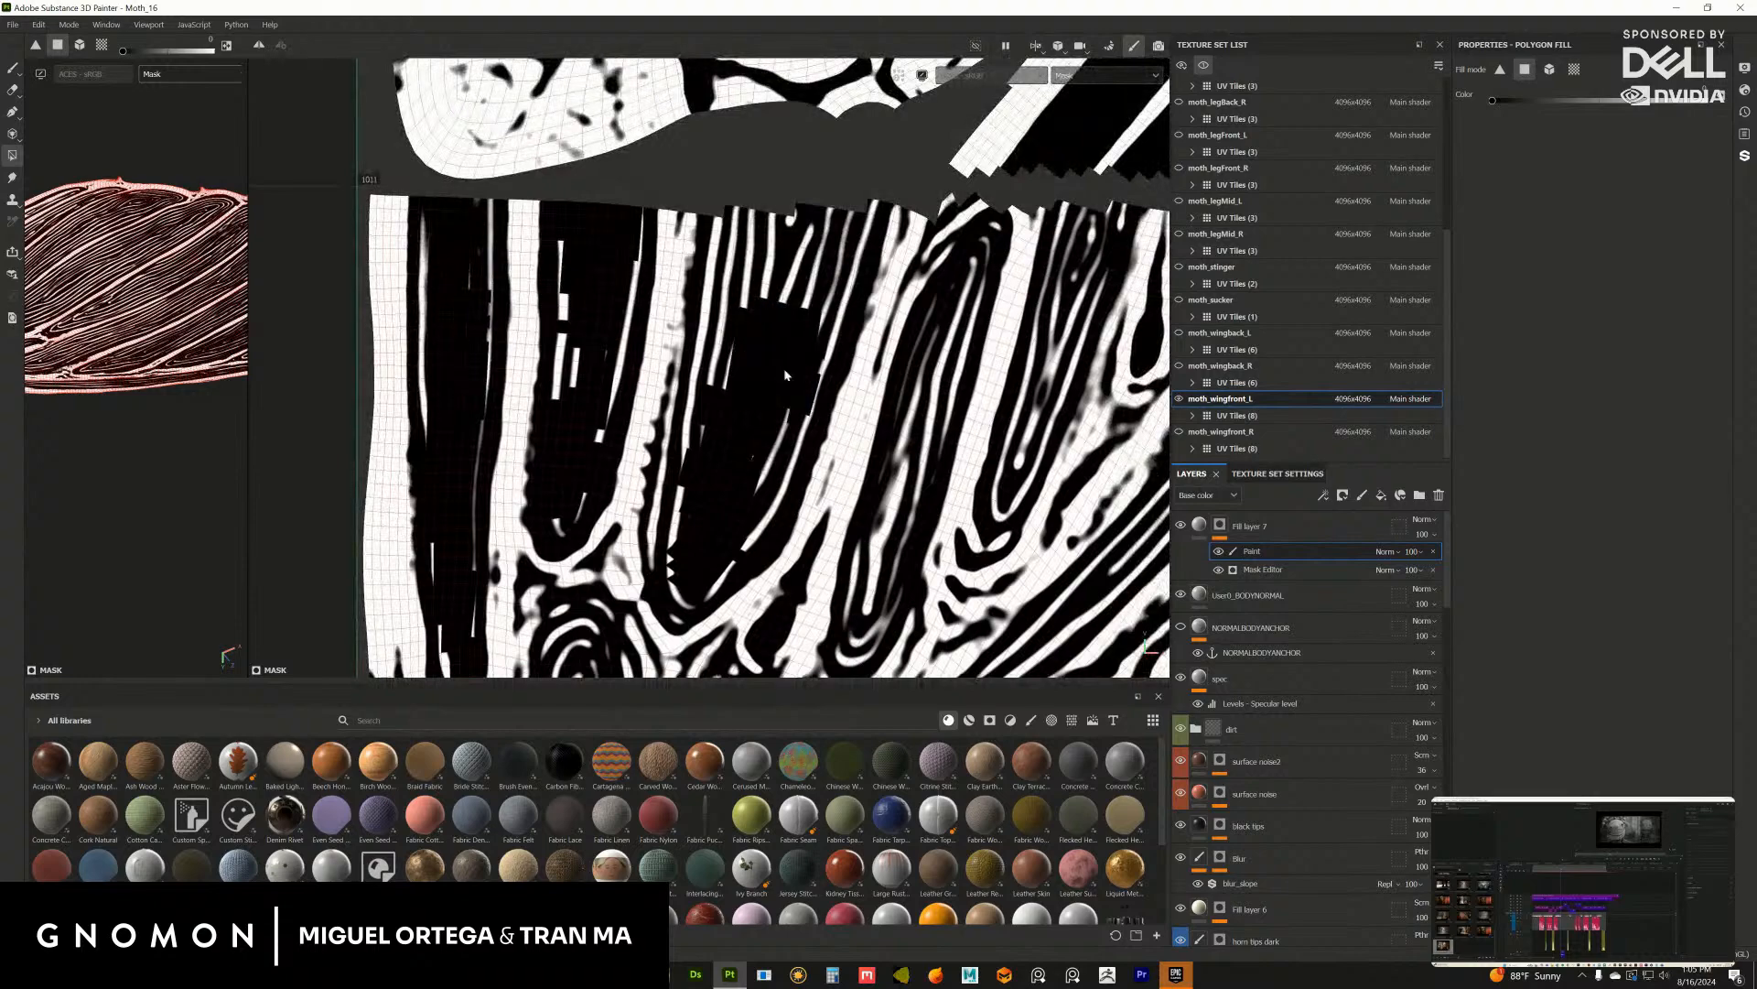
Step: Fill the inner lines of the root tile's fourth and fifth narrow cells with black polygons
{"action": "middle_click_drag", "start_coordinate": [939, 226], "coordinate": [837, 215], "text": "alt"}
{"action": "middle_click_drag", "start_coordinate": [843, 317], "coordinate": [843, 193], "text": "alt"}
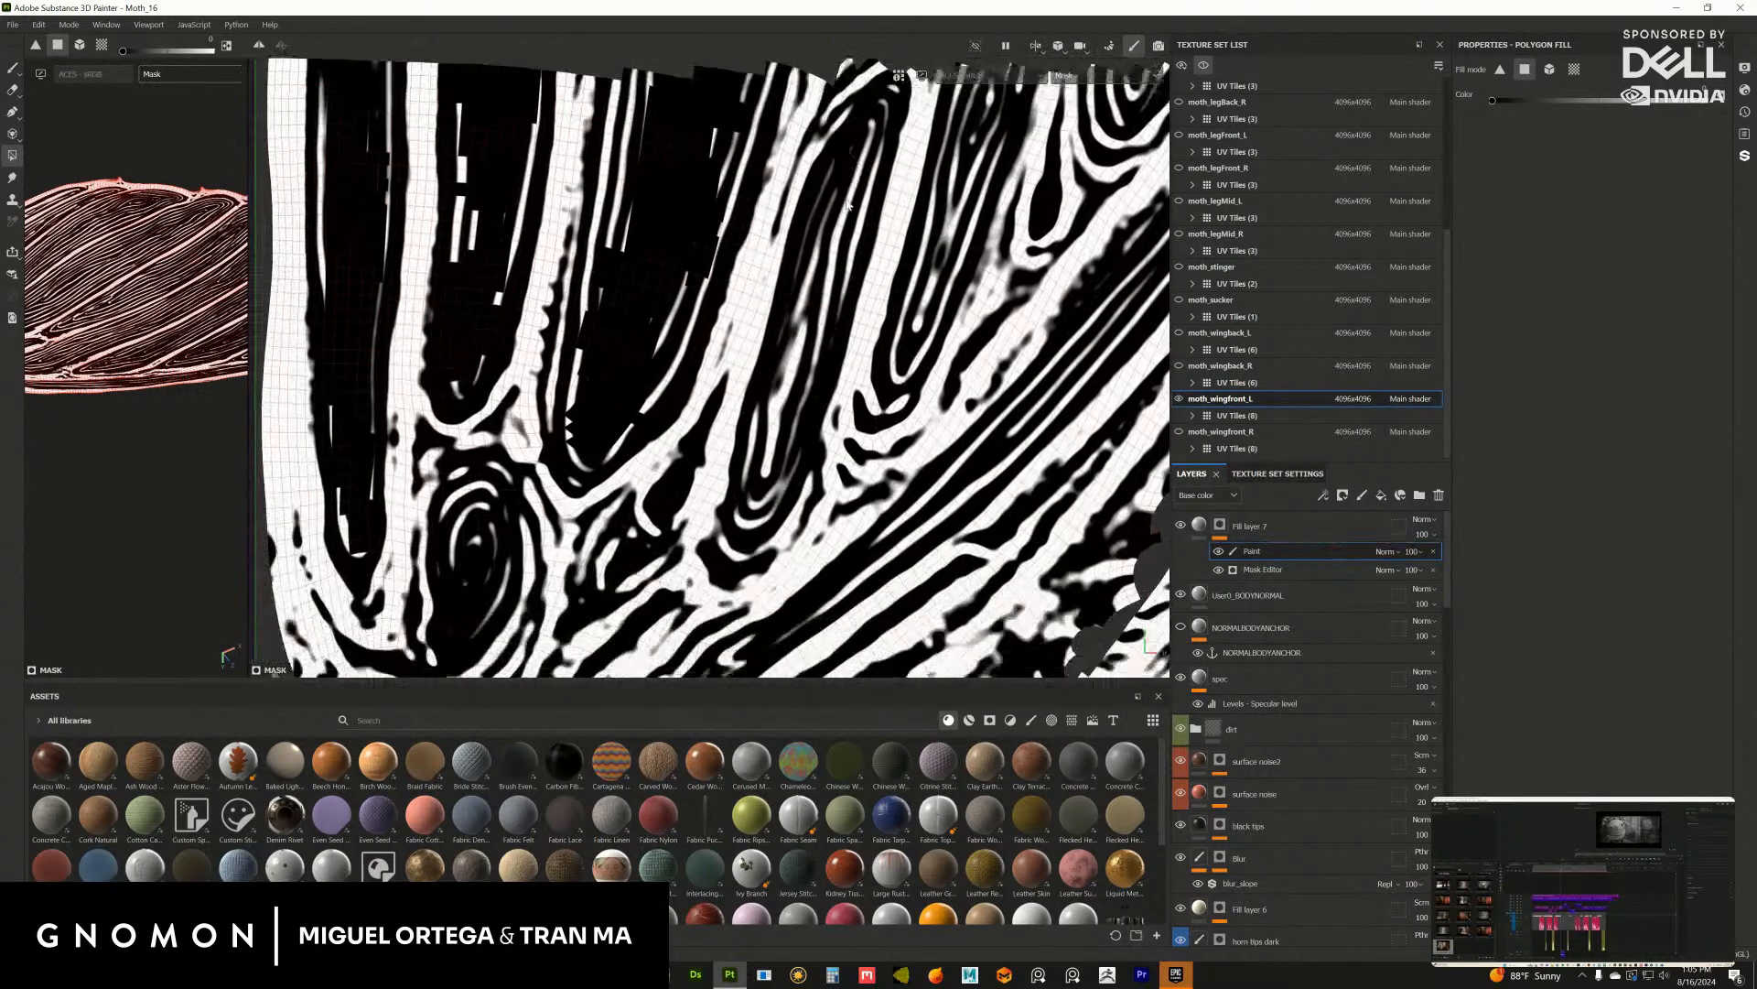
{"action": "left_click_drag", "start_coordinate": [831, 265], "coordinate": [798, 326]}
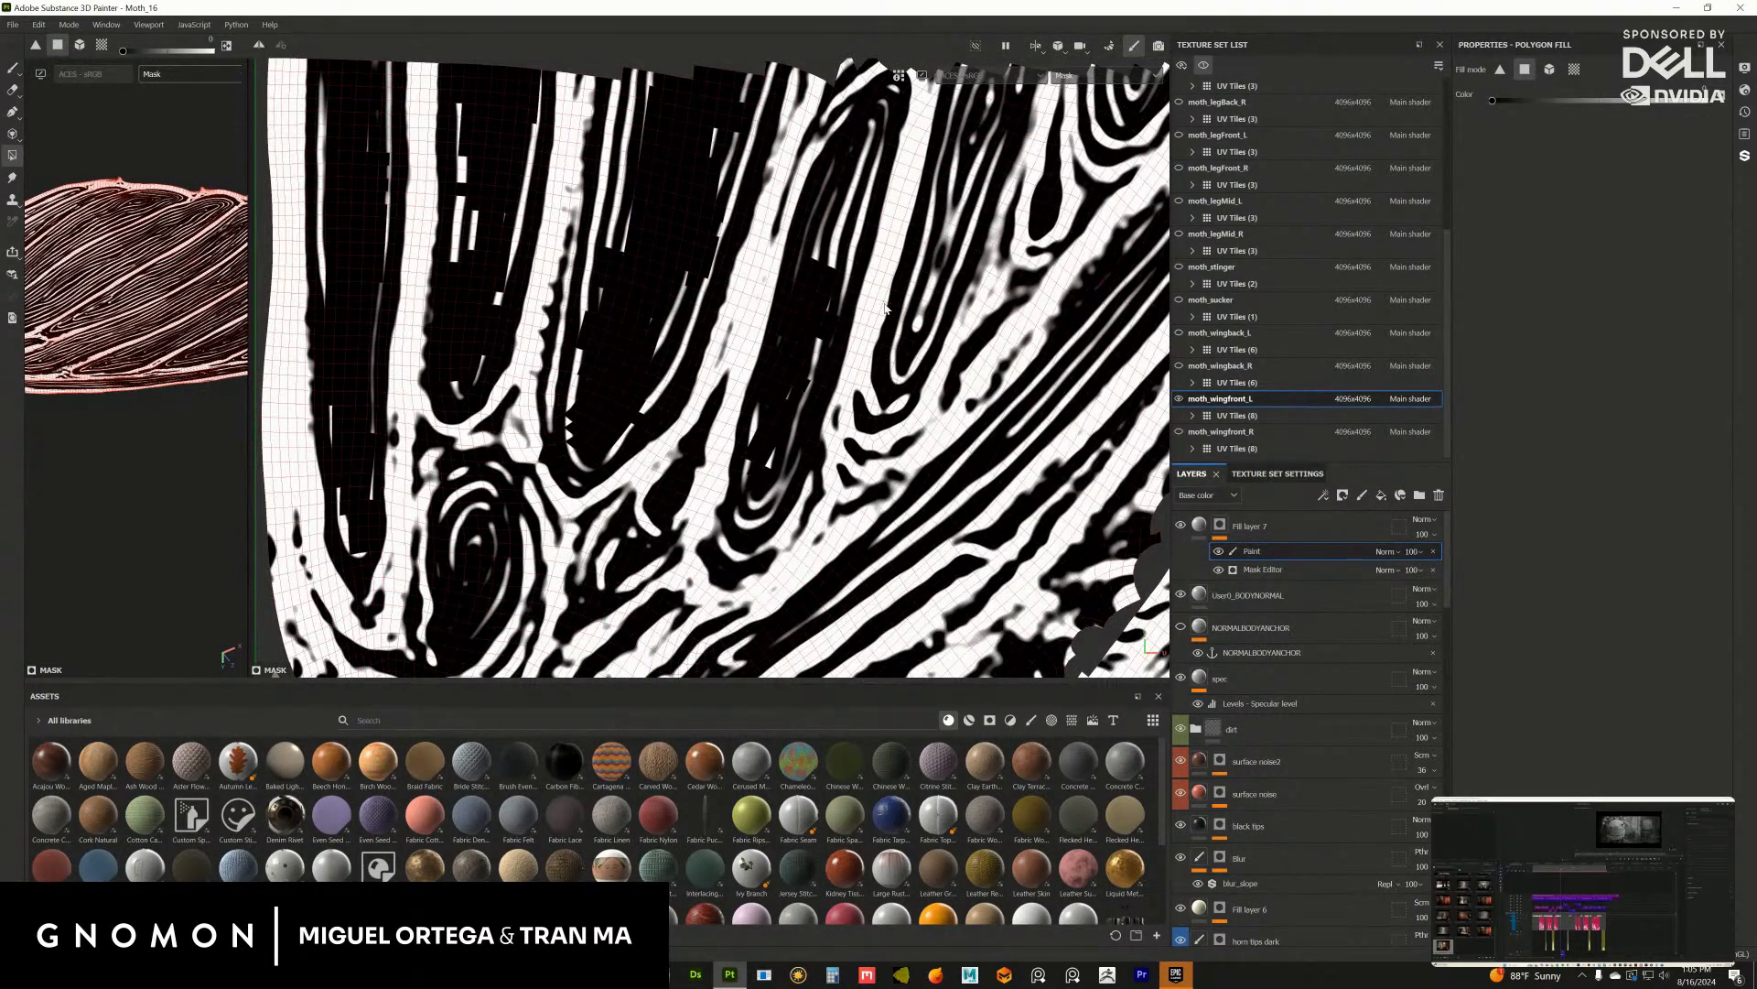
{"action": "middle_click_drag", "start_coordinate": [885, 310], "coordinate": [778, 327], "text": "alt"}
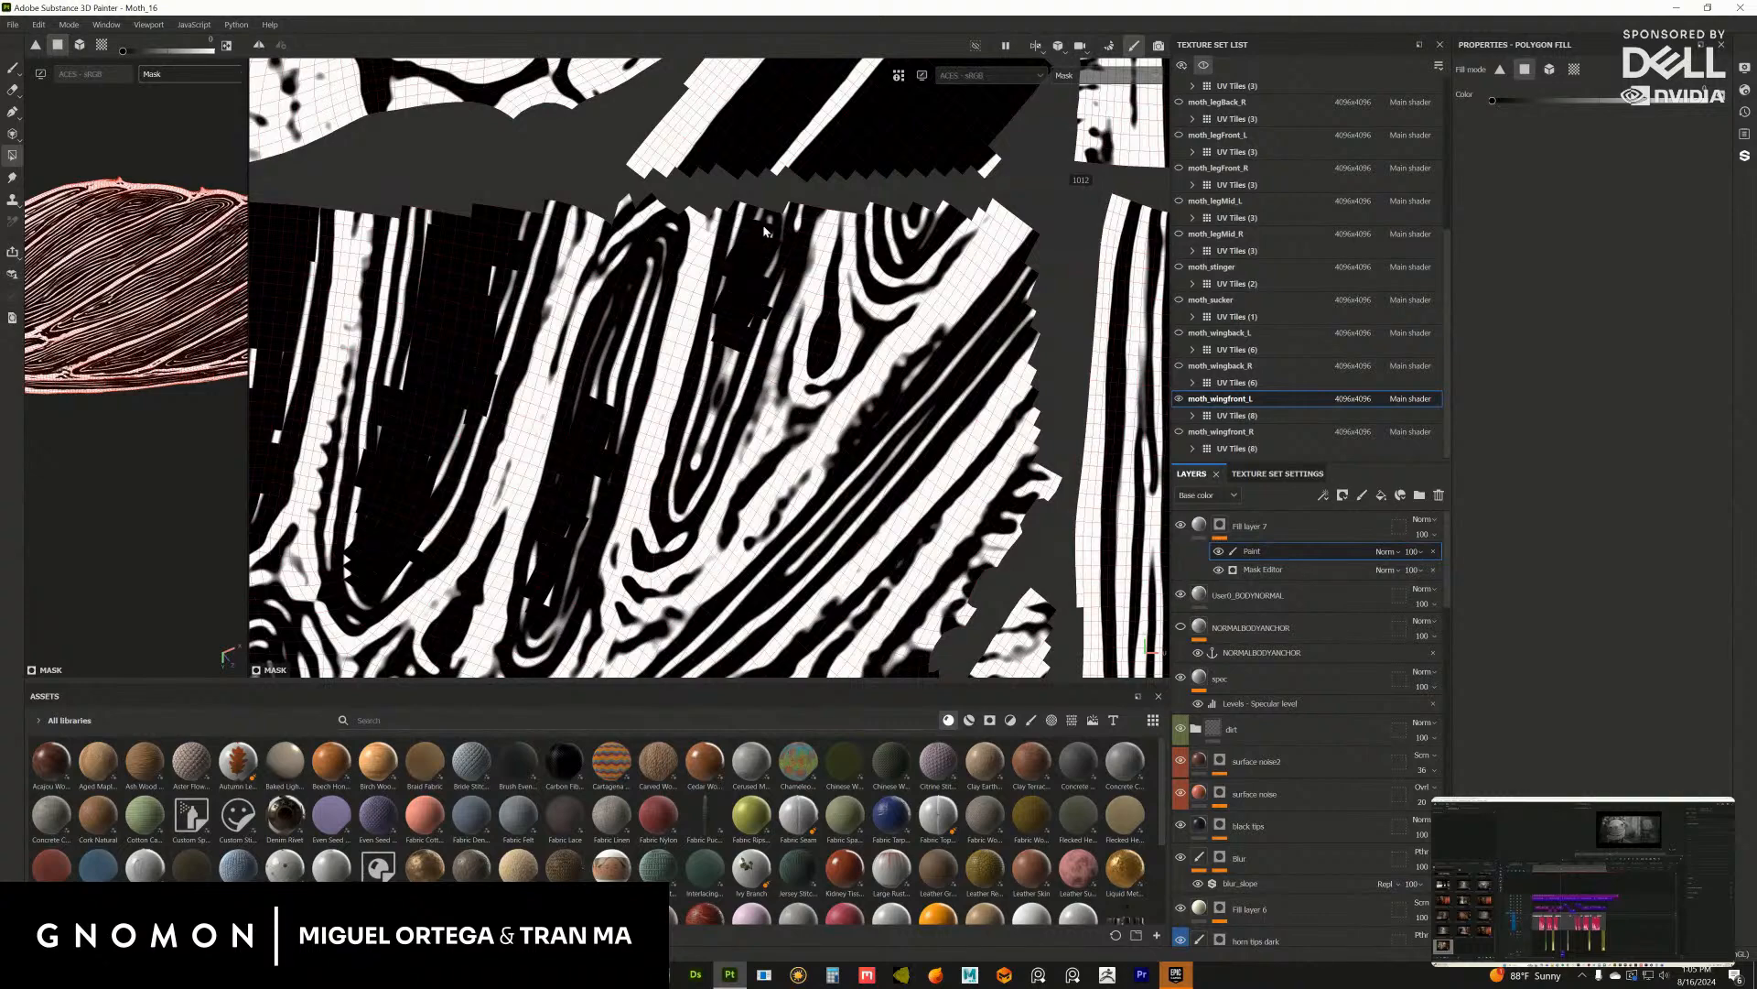
{"action": "left_click_drag", "start_coordinate": [763, 227], "coordinate": [780, 218]}
{"action": "middle_click_drag", "start_coordinate": [709, 398], "coordinate": [740, 331], "text": "alt"}
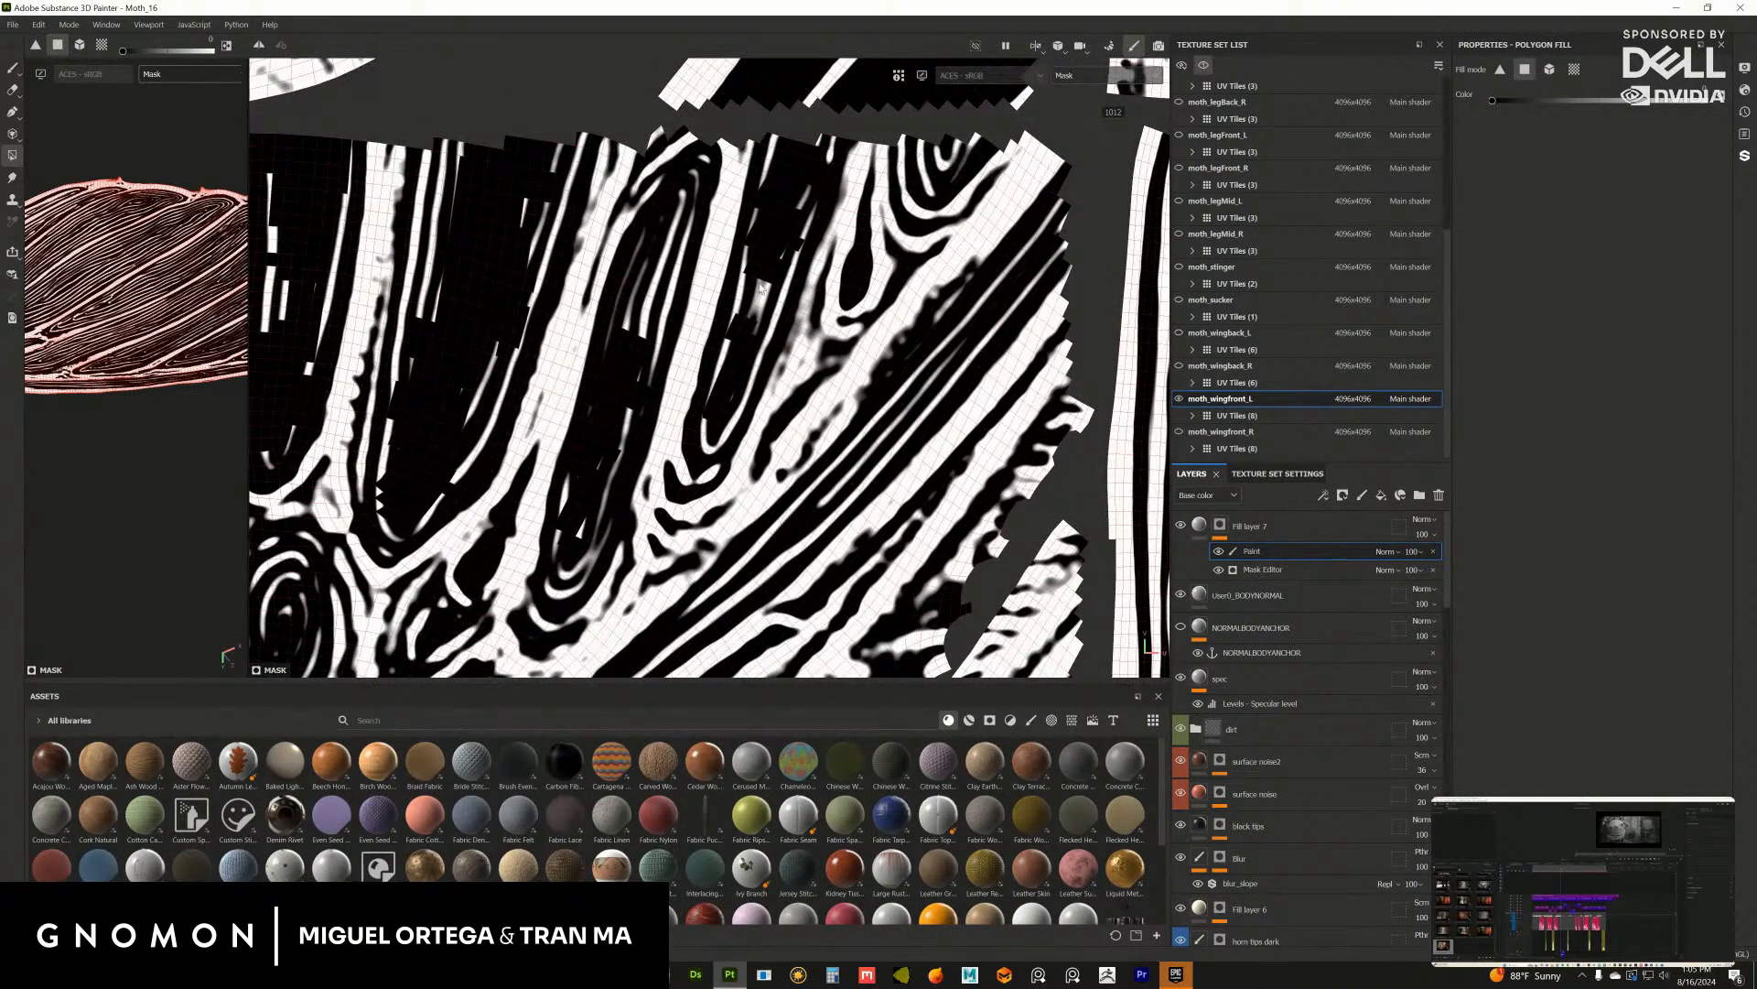
Step: Fill the wide V-shaped cell in the adjacent mid-wing UV tile black down to its pointed end
{"action": "right_click_drag", "start_coordinate": [863, 397], "coordinate": [764, 352], "text": "alt"}
{"action": "middle_click_drag", "start_coordinate": [930, 365], "coordinate": [655, 244], "text": "alt"}
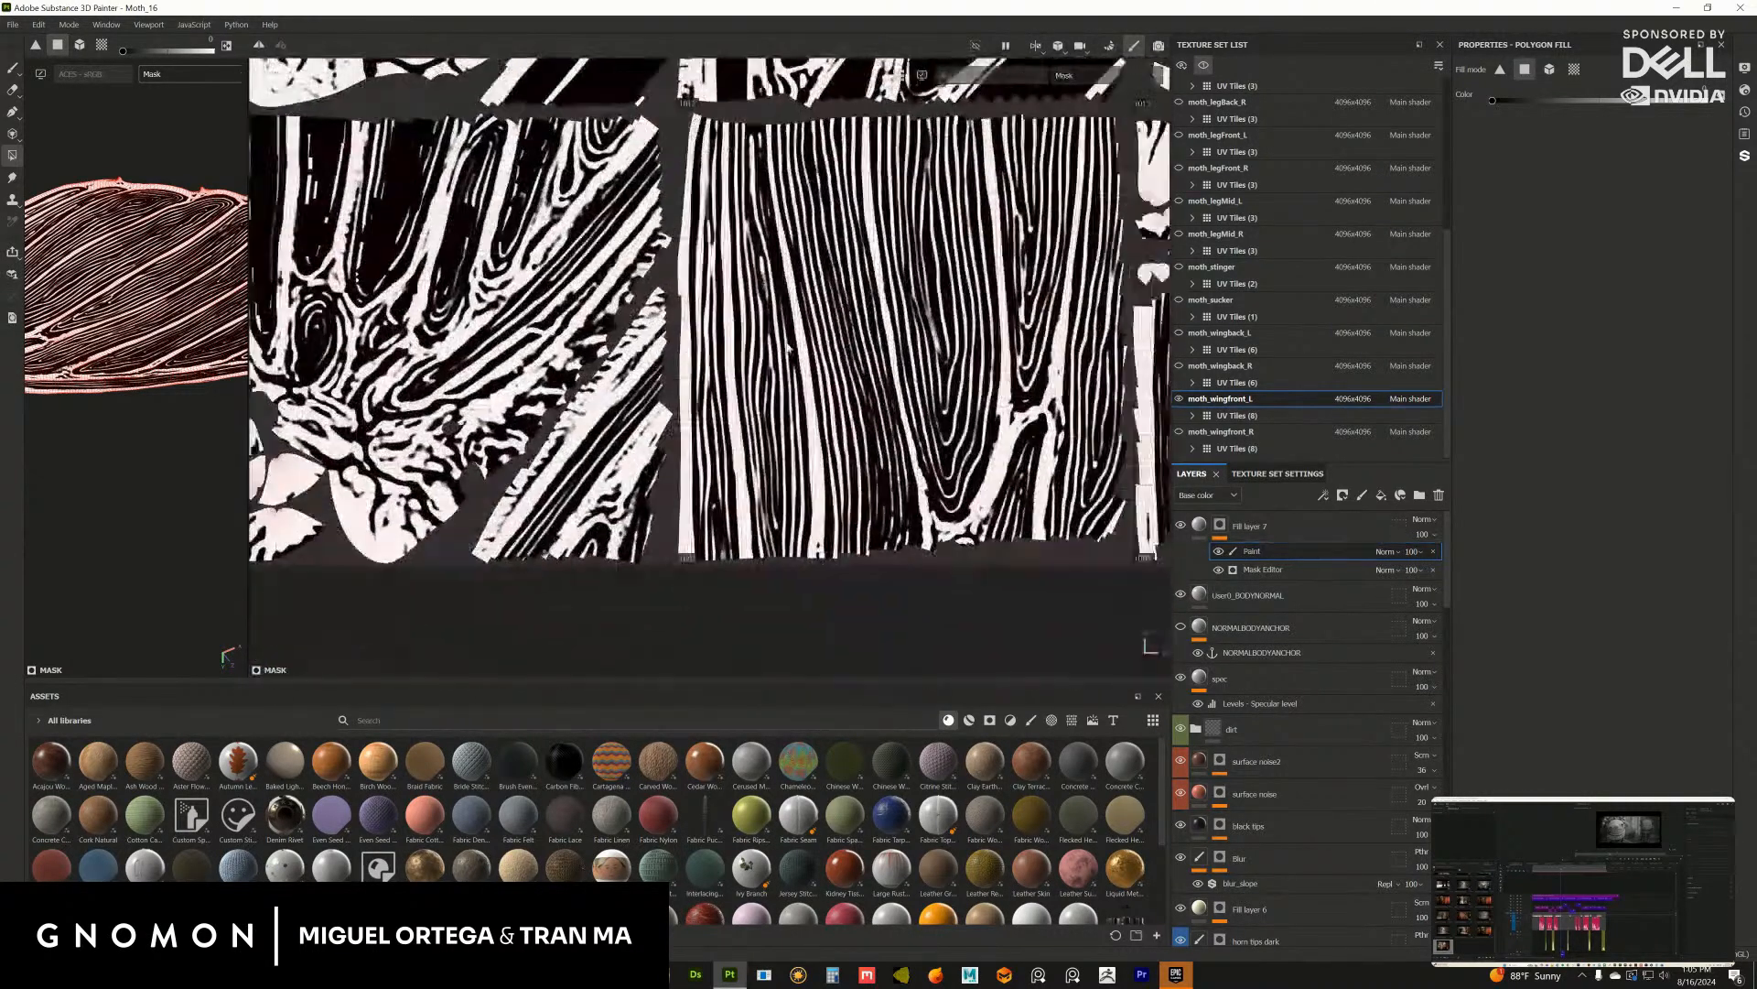
{"action": "middle_click_drag", "start_coordinate": [989, 218], "coordinate": [843, 273], "text": "alt"}
{"action": "left_click_drag", "start_coordinate": [797, 192], "coordinate": [843, 567]}
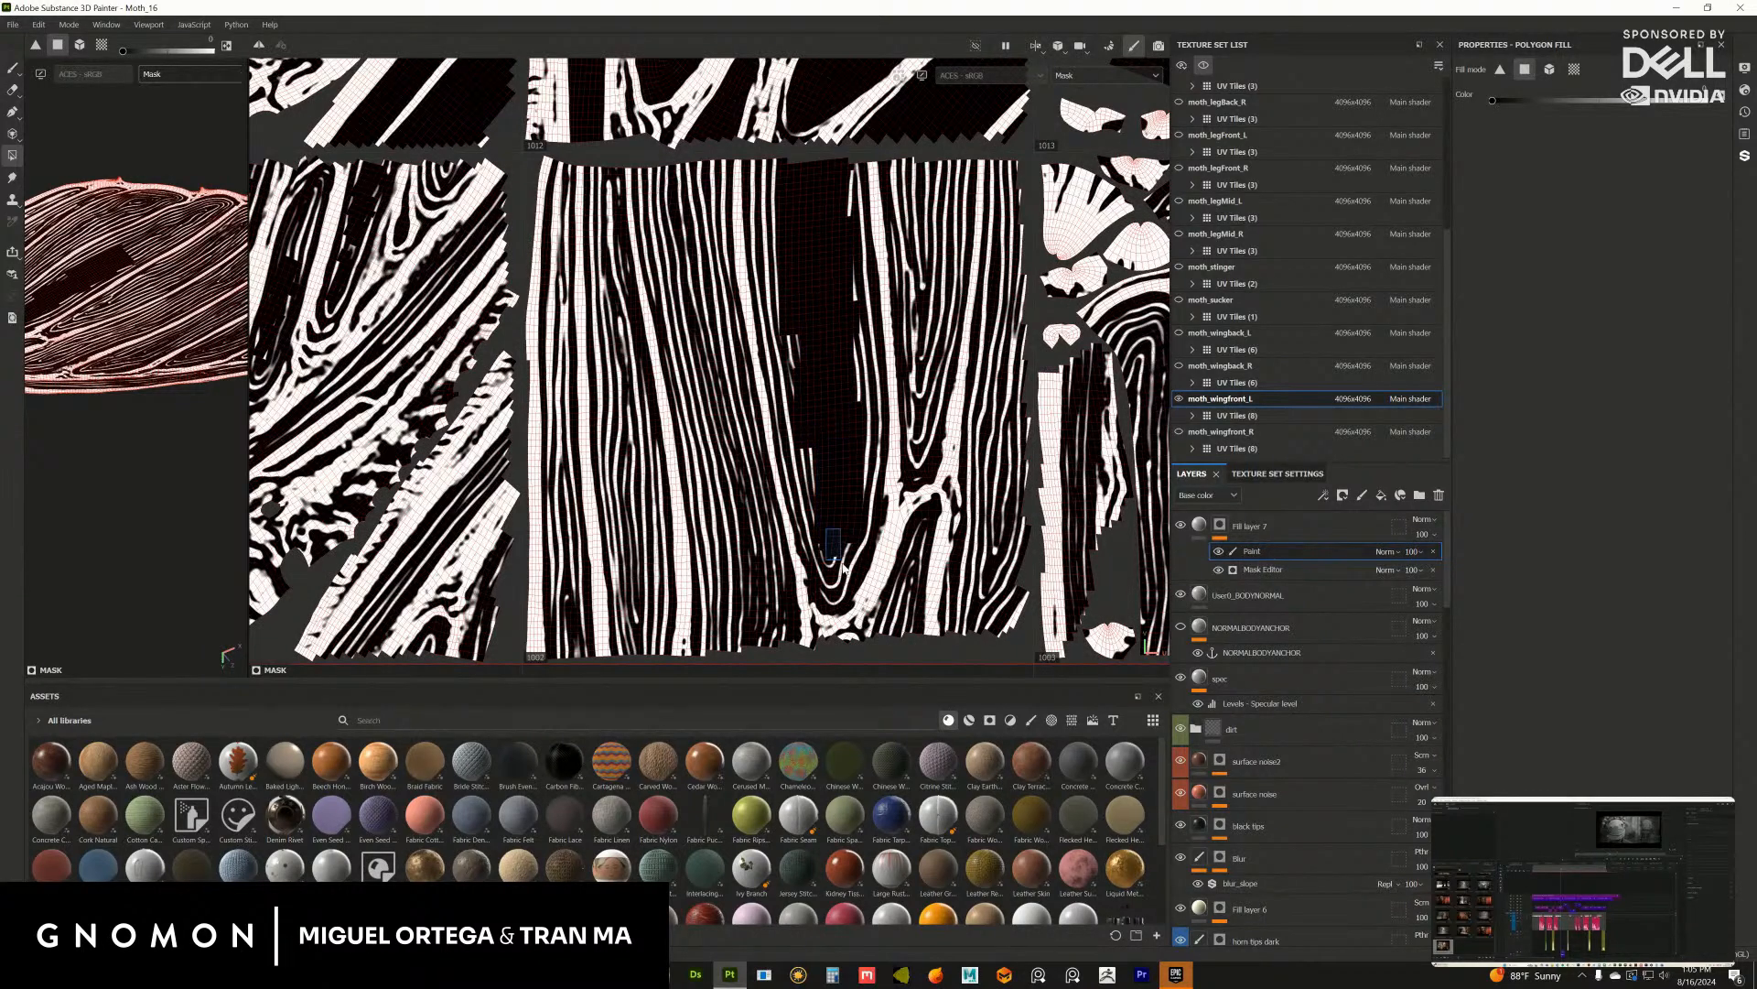
Step: Fill the lines black in the neighbouring narrow V-shaped cell and along the mid-wing tile's far edge
{"action": "mouse_move", "coordinate": [930, 158]}
{"action": "left_mouse_down"}
{"action": "mouse_move", "coordinate": [946, 302]}
{"action": "mouse_move", "coordinate": [915, 371]}
{"action": "left_mouse_up"}
{"action": "left_click_drag", "start_coordinate": [1000, 170], "coordinate": [1014, 480]}
{"action": "middle_click_drag", "start_coordinate": [1014, 482], "coordinate": [952, 316], "text": "alt"}
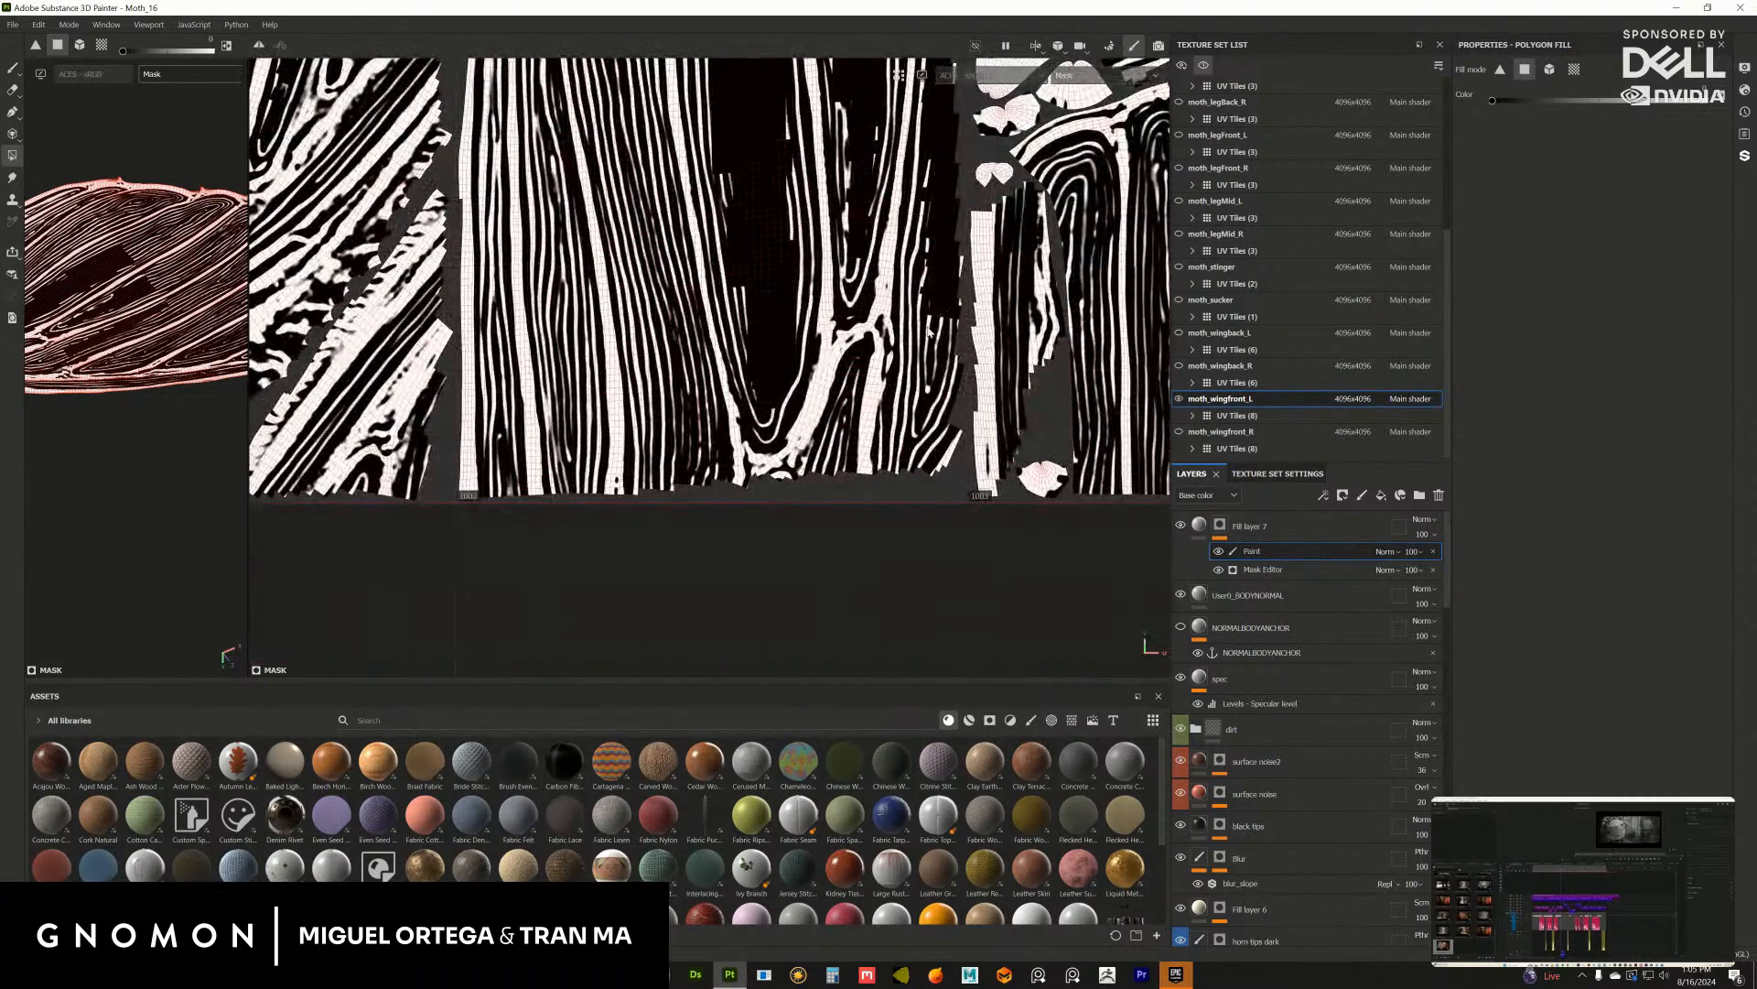
{"action": "left_click_drag", "start_coordinate": [926, 322], "coordinate": [946, 417]}
Step: Fill the lines black in the long cell on the root side of the mid-wing tile's wide V-shaped cell
{"action": "middle_click_drag", "start_coordinate": [634, 230], "coordinate": [897, 347], "text": "alt"}
{"action": "mouse_move", "coordinate": [896, 347]}
{"action": "left_mouse_down"}
{"action": "mouse_move", "coordinate": [935, 416]}
{"action": "mouse_move", "coordinate": [964, 602]}
{"action": "left_mouse_up"}
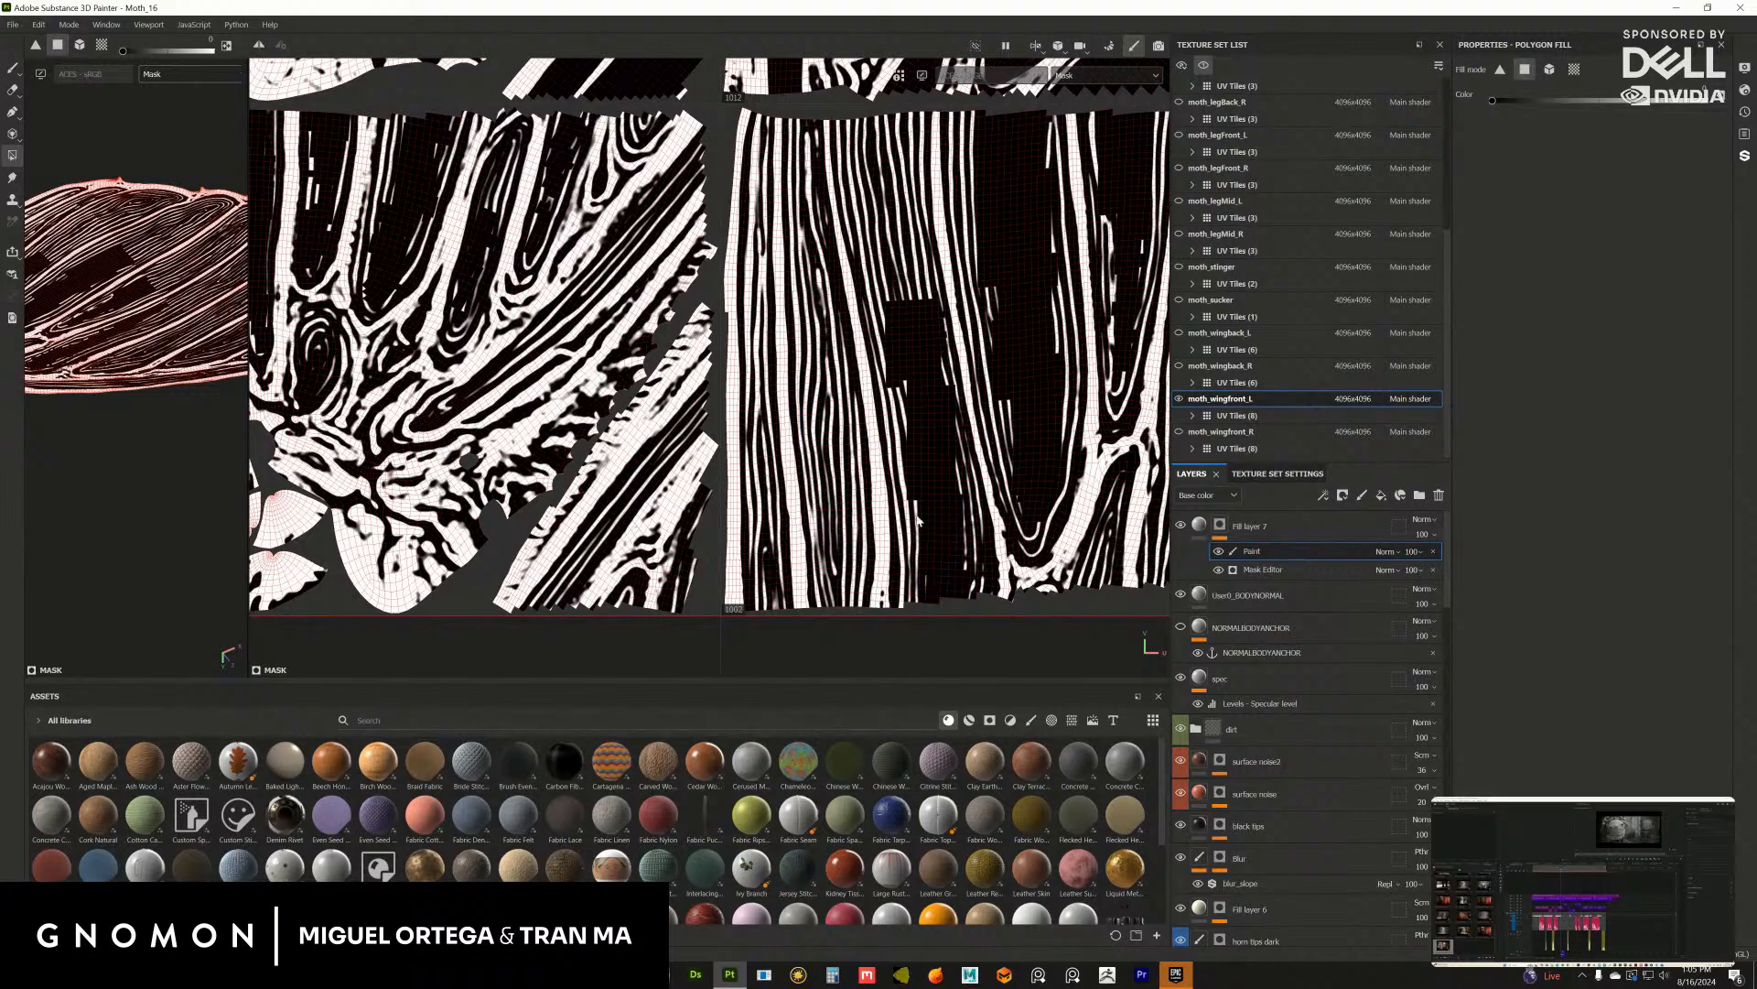
{"action": "middle_click_drag", "start_coordinate": [933, 439], "coordinate": [950, 533], "text": "alt"}
{"action": "left_click_drag", "start_coordinate": [878, 286], "coordinate": [943, 403]}
{"action": "left_click_drag", "start_coordinate": [868, 216], "coordinate": [919, 228]}
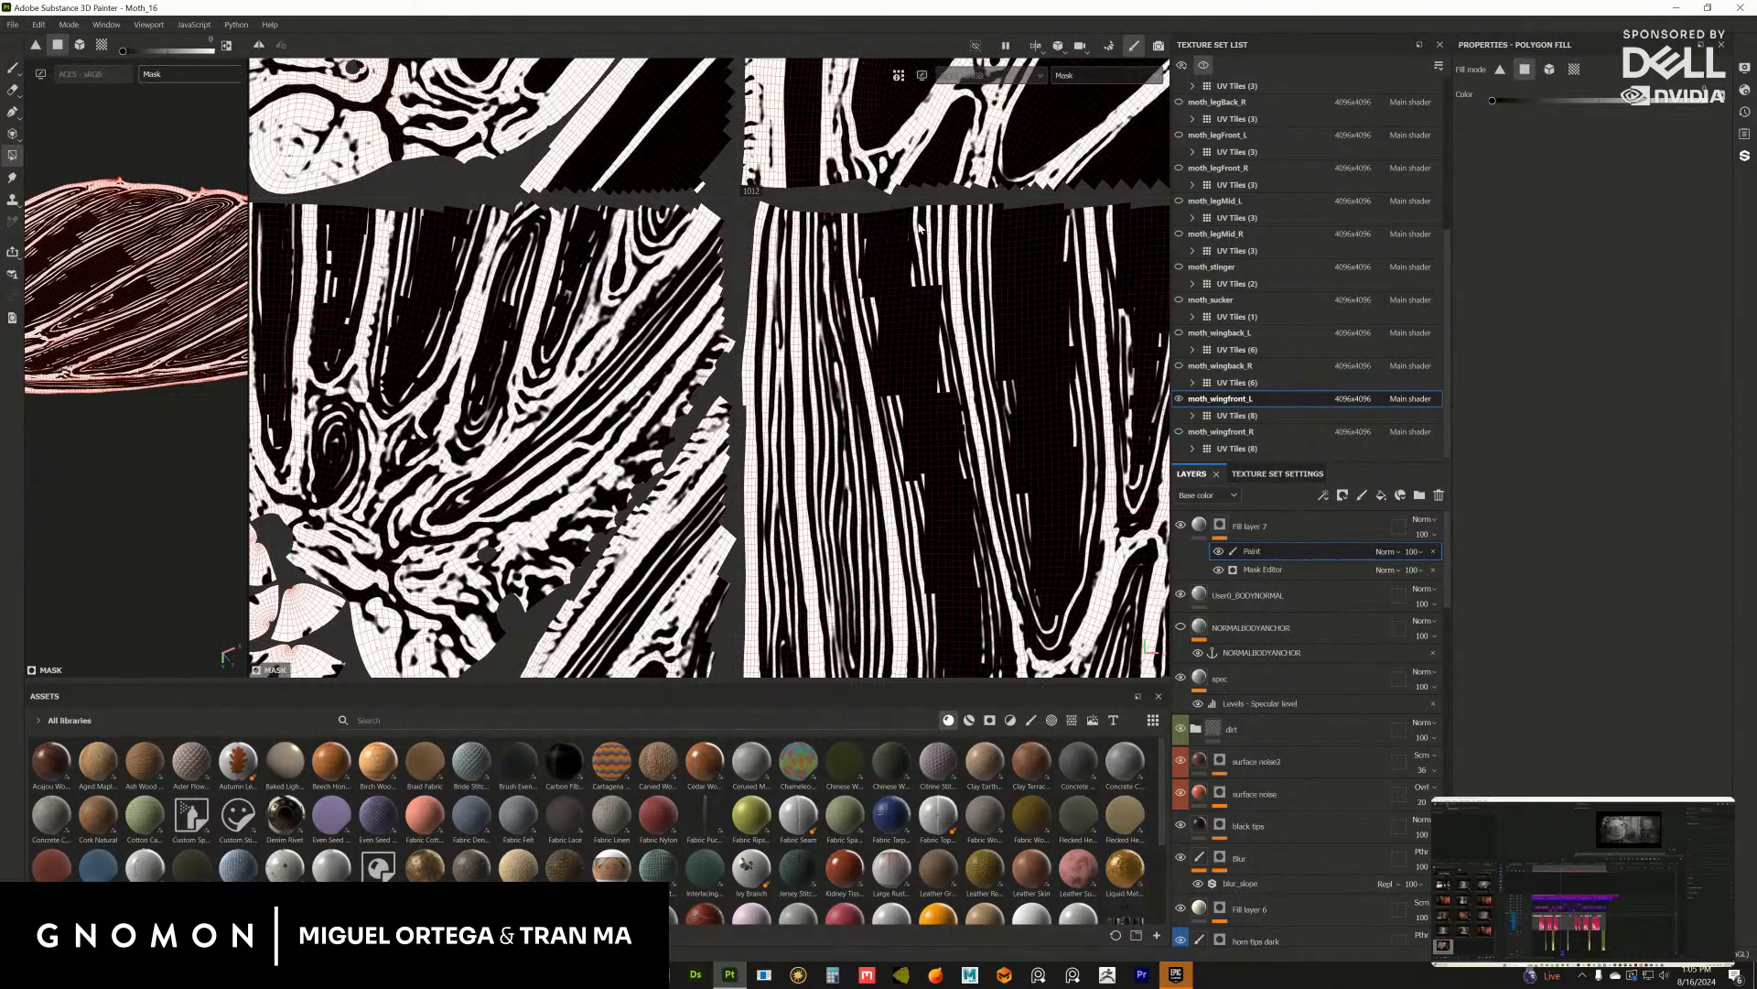
Step: Fill more line patterns black in the mid-wing tile's remaining long cells toward the edge facing the root tile
{"action": "middle_click_drag", "start_coordinate": [800, 269], "coordinate": [887, 202], "text": "alt"}
{"action": "left_click_drag", "start_coordinate": [910, 272], "coordinate": [931, 337]}
{"action": "middle_click_drag", "start_coordinate": [950, 369], "coordinate": [915, 247], "text": "alt"}
{"action": "left_click_drag", "start_coordinate": [898, 271], "coordinate": [918, 388]}
{"action": "left_click_drag", "start_coordinate": [888, 367], "coordinate": [930, 504]}
{"action": "middle_click_drag", "start_coordinate": [849, 405], "coordinate": [847, 505], "text": "alt"}
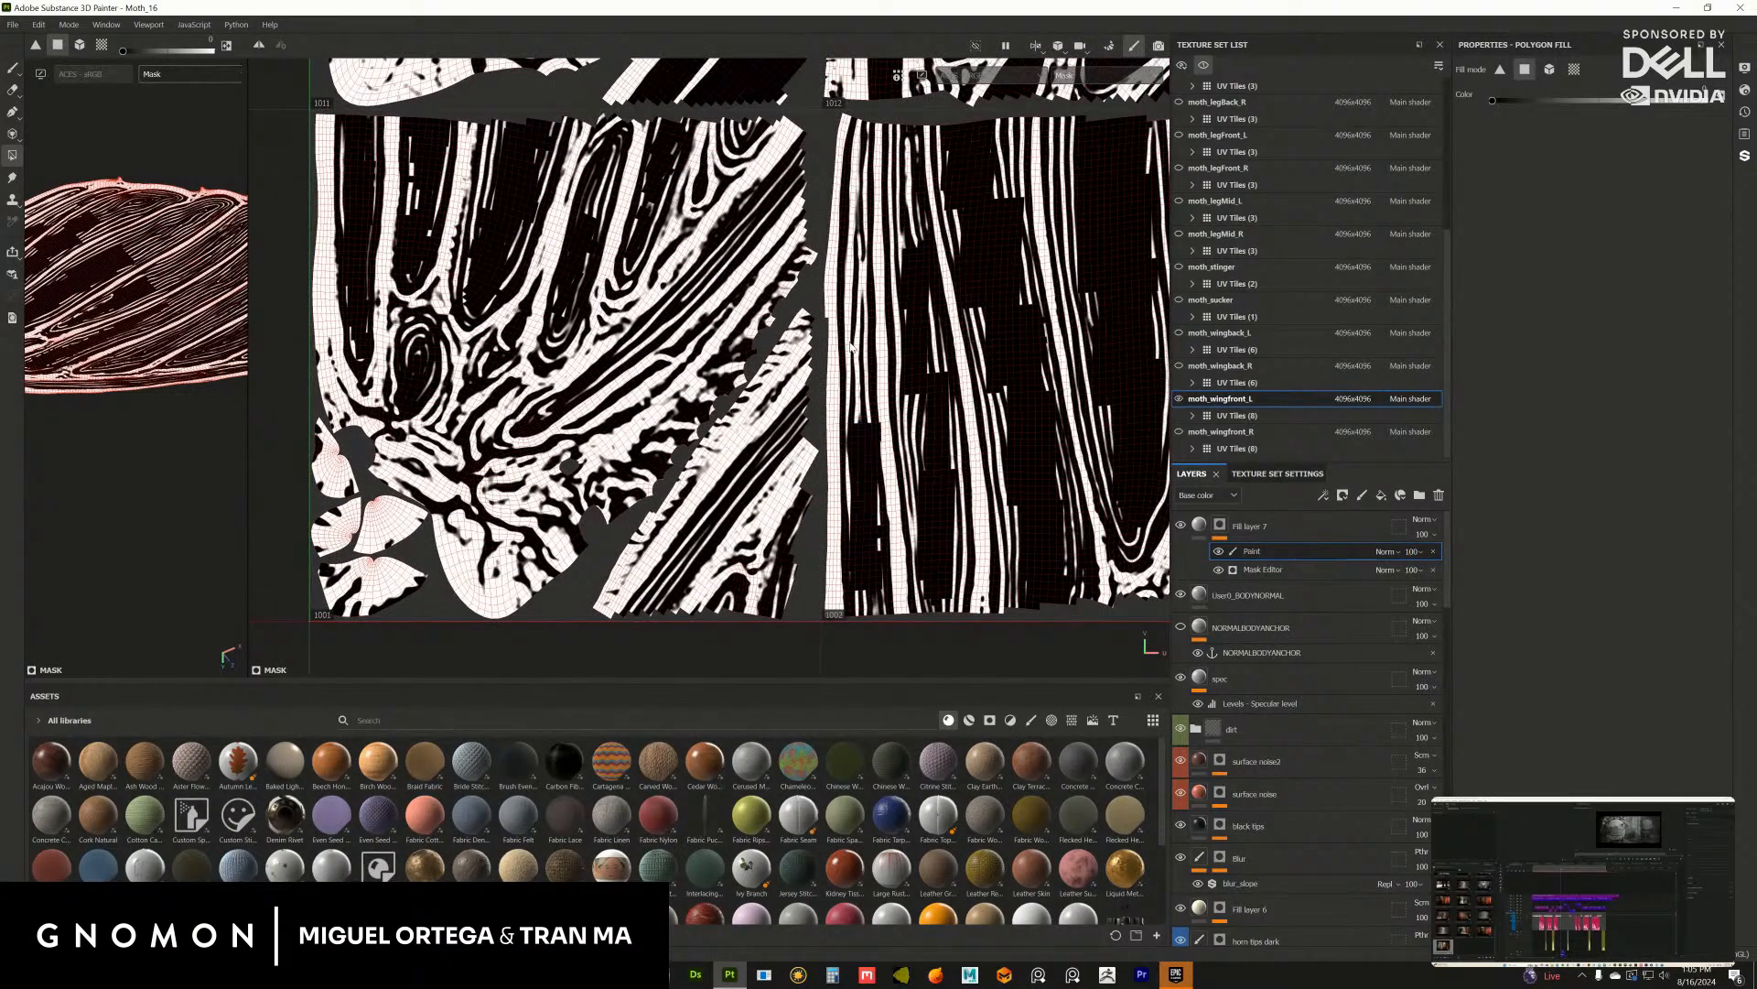
Step: Undo the last two polygon fills and refill a small spot in the mid-wing tile's narrow cell
{"action": "key", "text": "ctrl+z"}
{"action": "key", "text": "ctrl+z"}
{"action": "left_click_drag", "start_coordinate": [862, 389], "coordinate": [864, 394]}
Step: Fill the central lines black in the far rounded cell of the third UV tile in the bottom row
{"action": "middle_click_drag", "start_coordinate": [879, 376], "coordinate": [575, 386], "text": "alt"}
{"action": "middle_click_drag", "start_coordinate": [1007, 342], "coordinate": [566, 375], "text": "alt"}
{"action": "middle_click_drag", "start_coordinate": [993, 285], "coordinate": [893, 297], "text": "alt"}
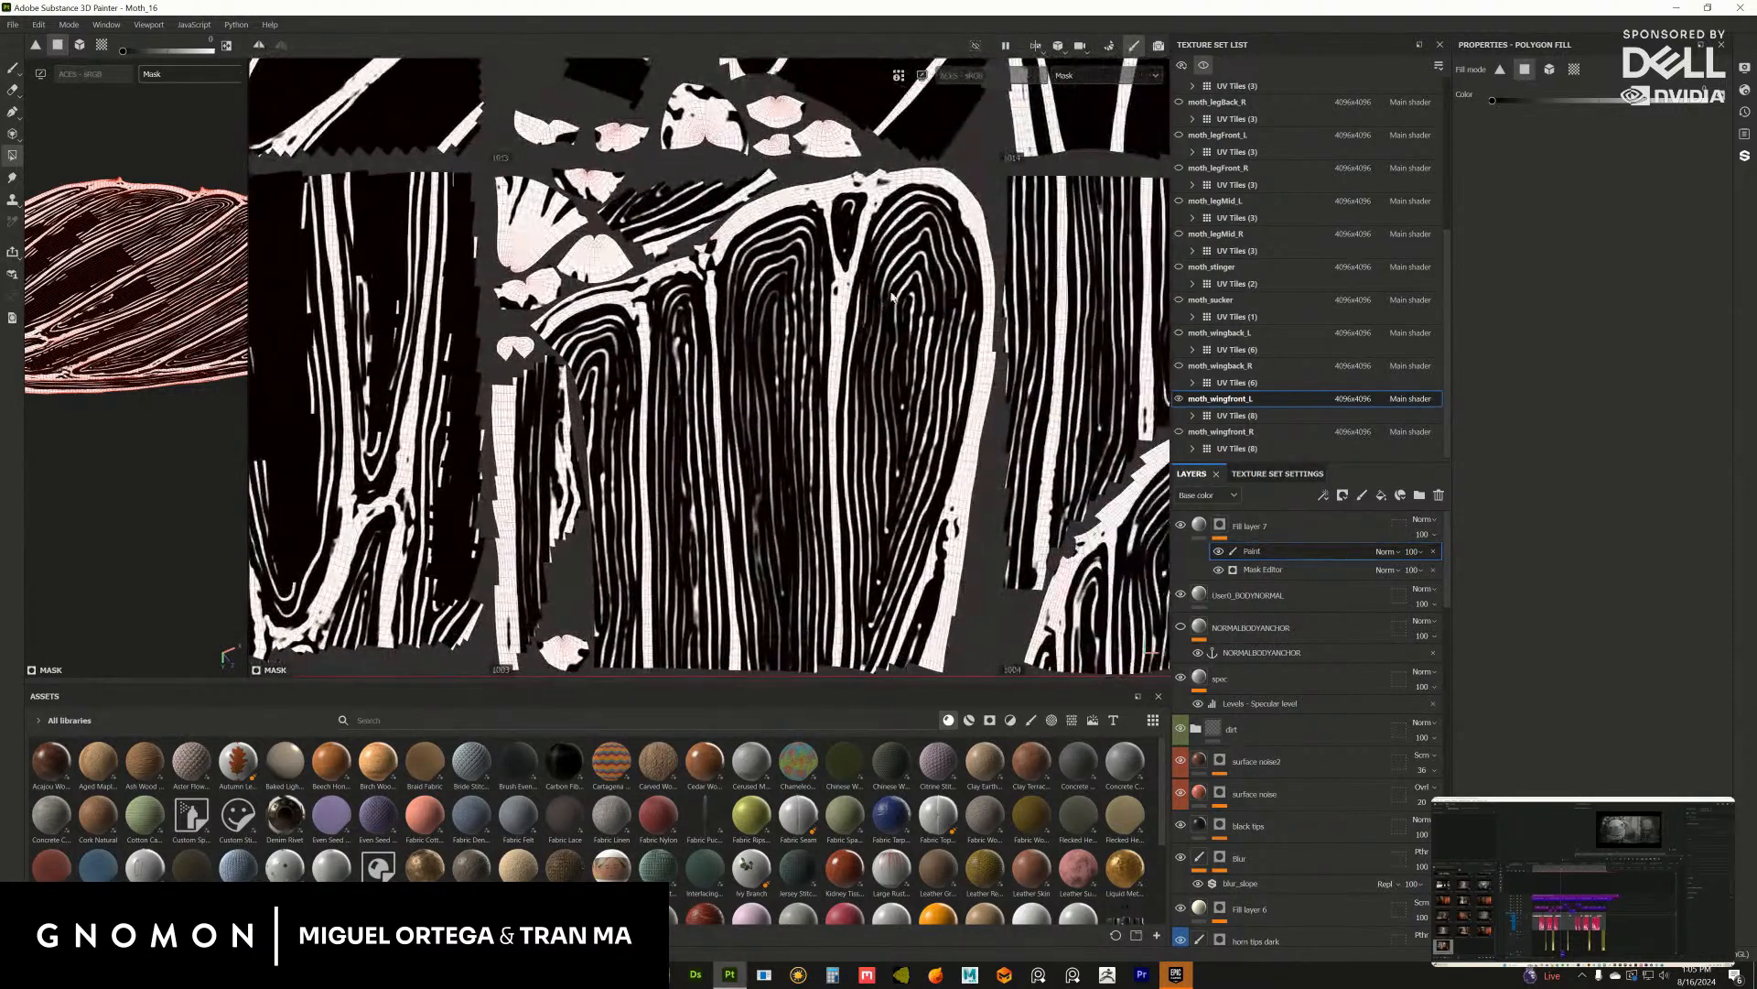
{"action": "left_click_drag", "start_coordinate": [892, 296], "coordinate": [895, 490]}
{"action": "middle_click_drag", "start_coordinate": [903, 504], "coordinate": [804, 427], "text": "alt"}
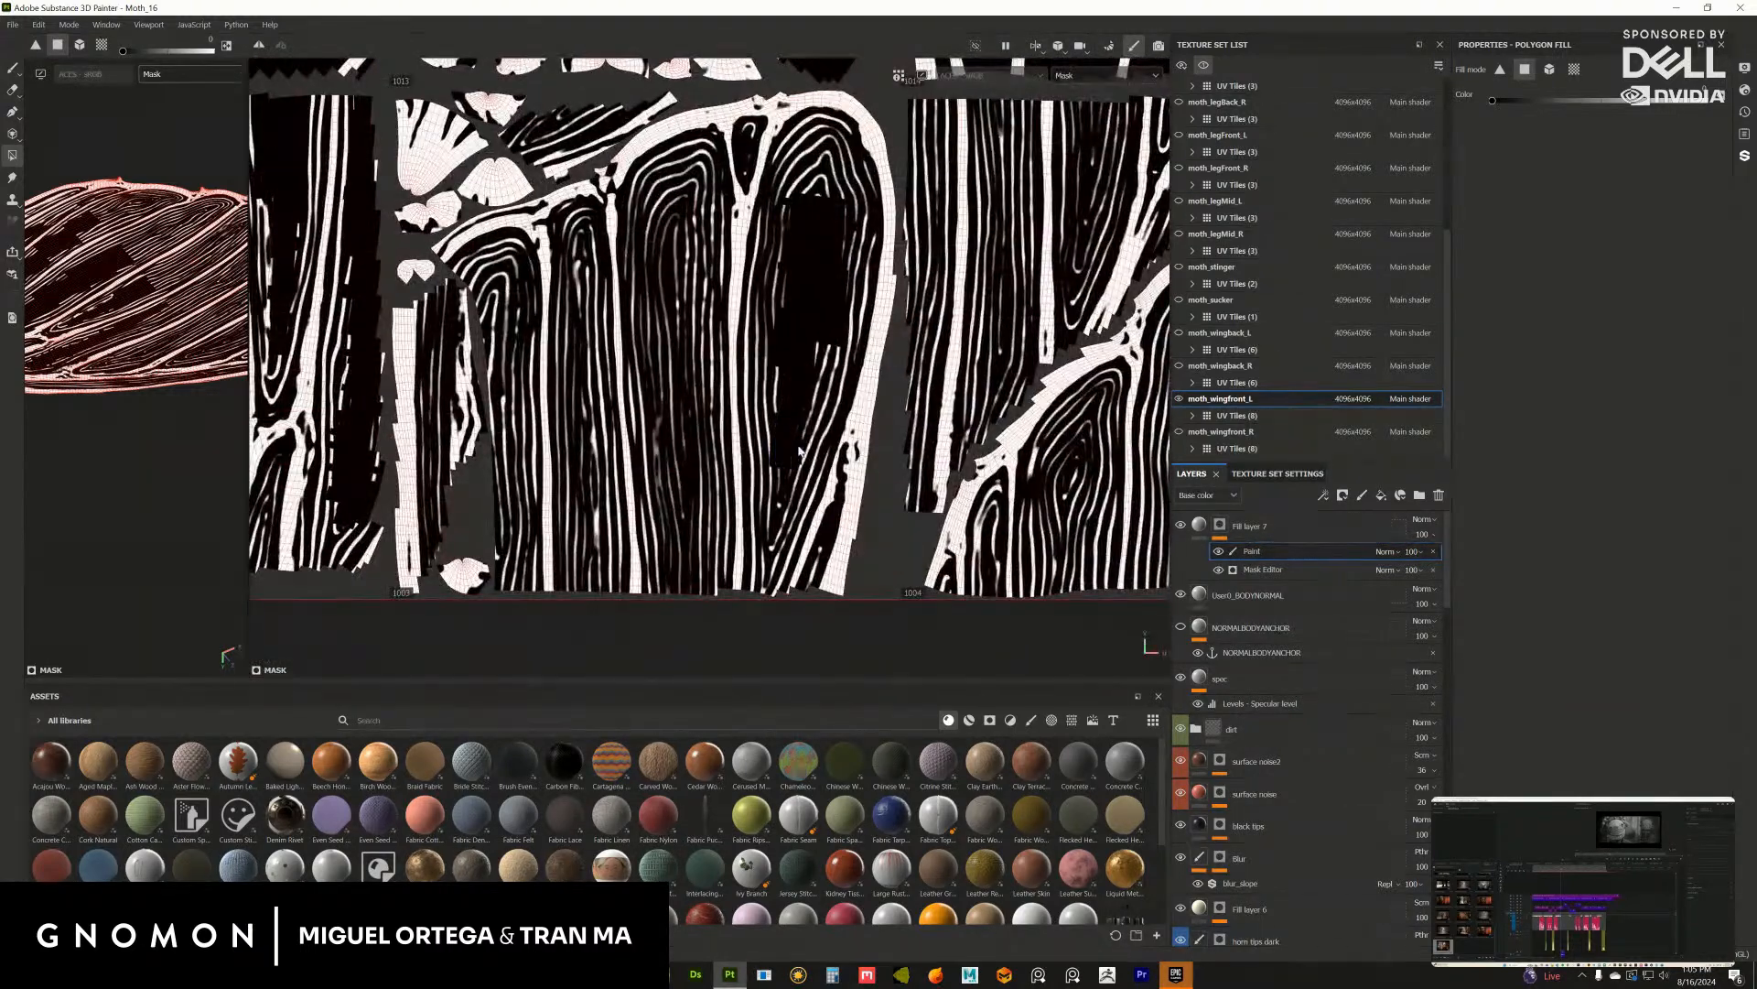
Step: Fill the central lines of two adjacent rounded cells in the fourth bottom-row UV tile with black
{"action": "middle_click_drag", "start_coordinate": [1049, 417], "coordinate": [783, 406], "text": "alt"}
{"action": "left_click_drag", "start_coordinate": [935, 464], "coordinate": [925, 577]}
{"action": "middle_click_drag", "start_coordinate": [980, 373], "coordinate": [835, 405], "text": "alt"}
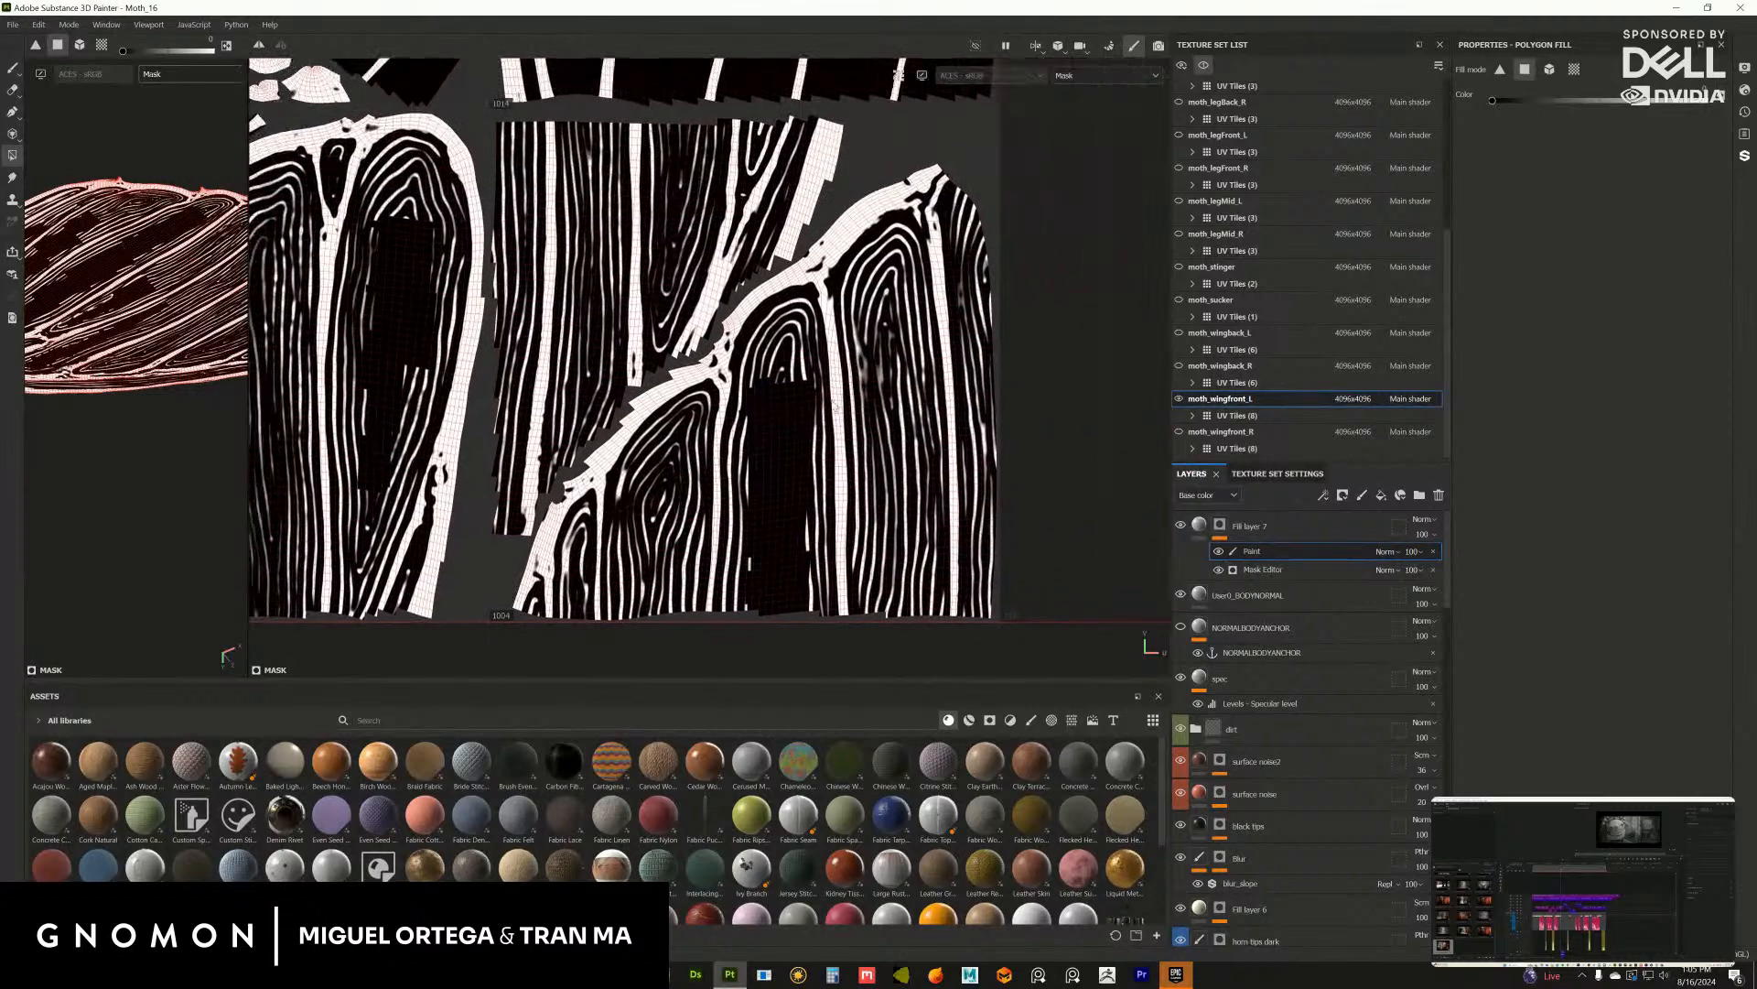
{"action": "left_click_drag", "start_coordinate": [894, 399], "coordinate": [936, 606]}
Step: Switch back to the Paint brush and enlarge the 3D view around the wing's outer half
{"action": "middle_click_drag", "start_coordinate": [579, 227], "coordinate": [945, 297], "text": "alt"}
{"action": "middle_click_drag", "start_coordinate": [342, 252], "coordinate": [547, 271], "text": "alt"}
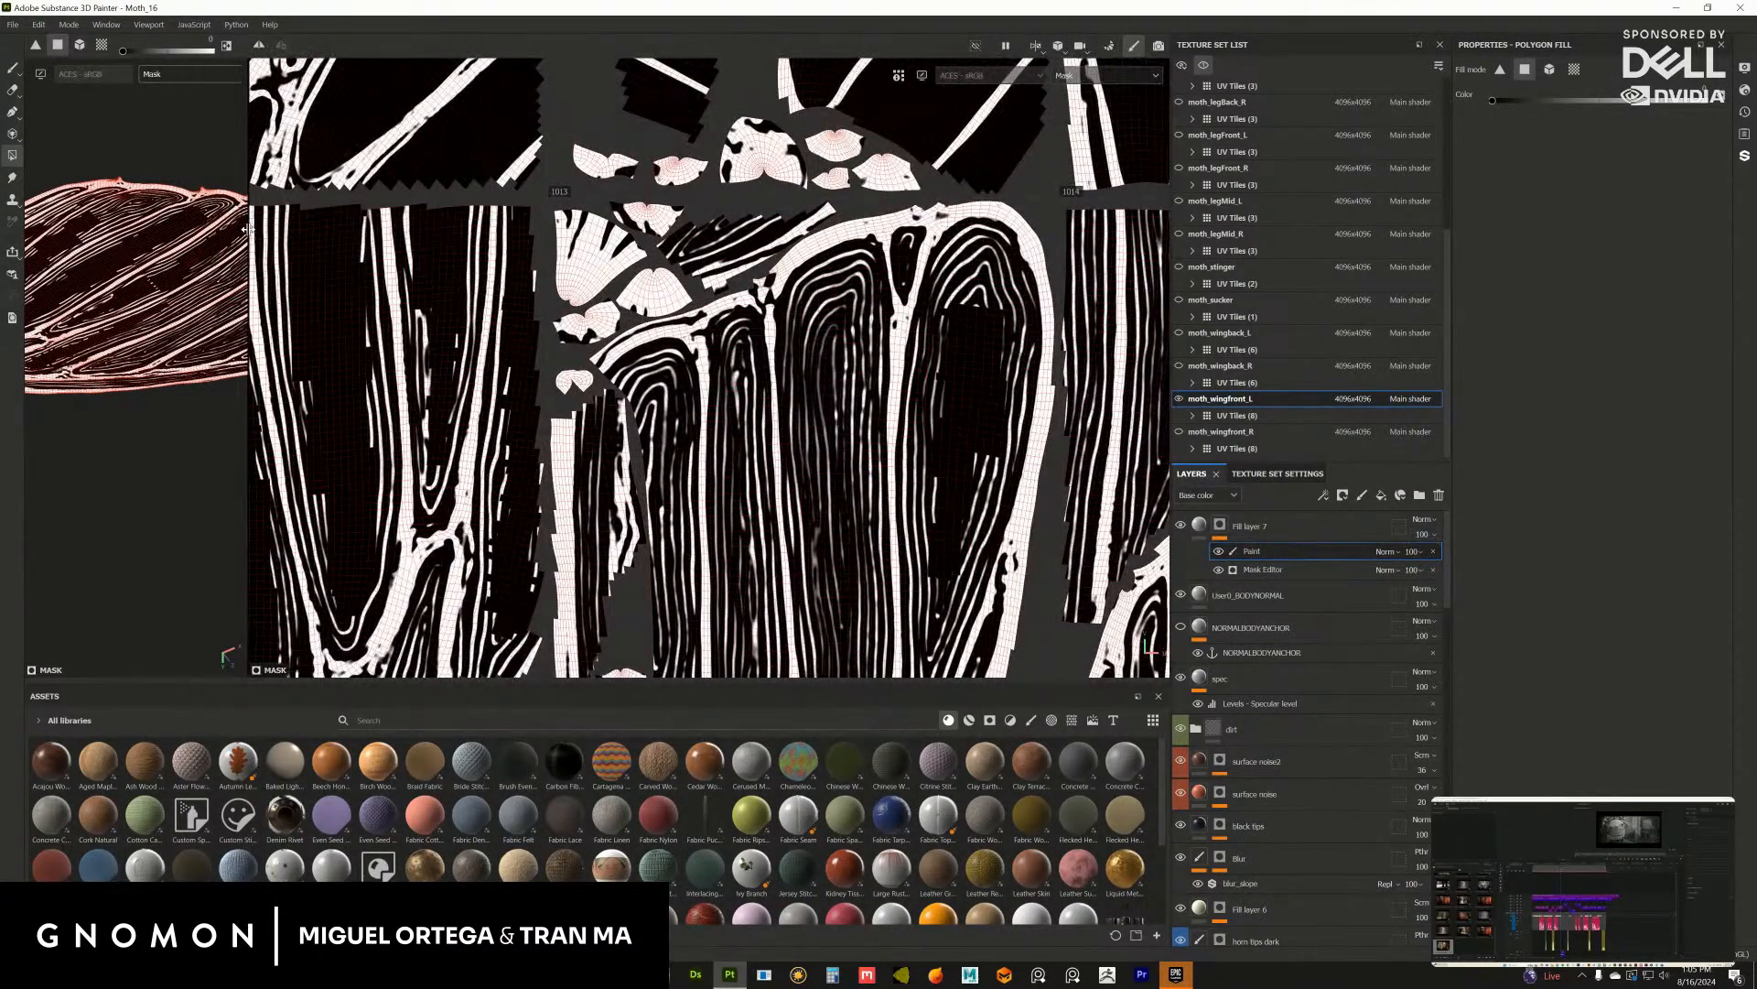
{"action": "left_click_drag", "start_coordinate": [248, 228], "coordinate": [340, 229]}
{"action": "left_click", "coordinate": [14, 69]}
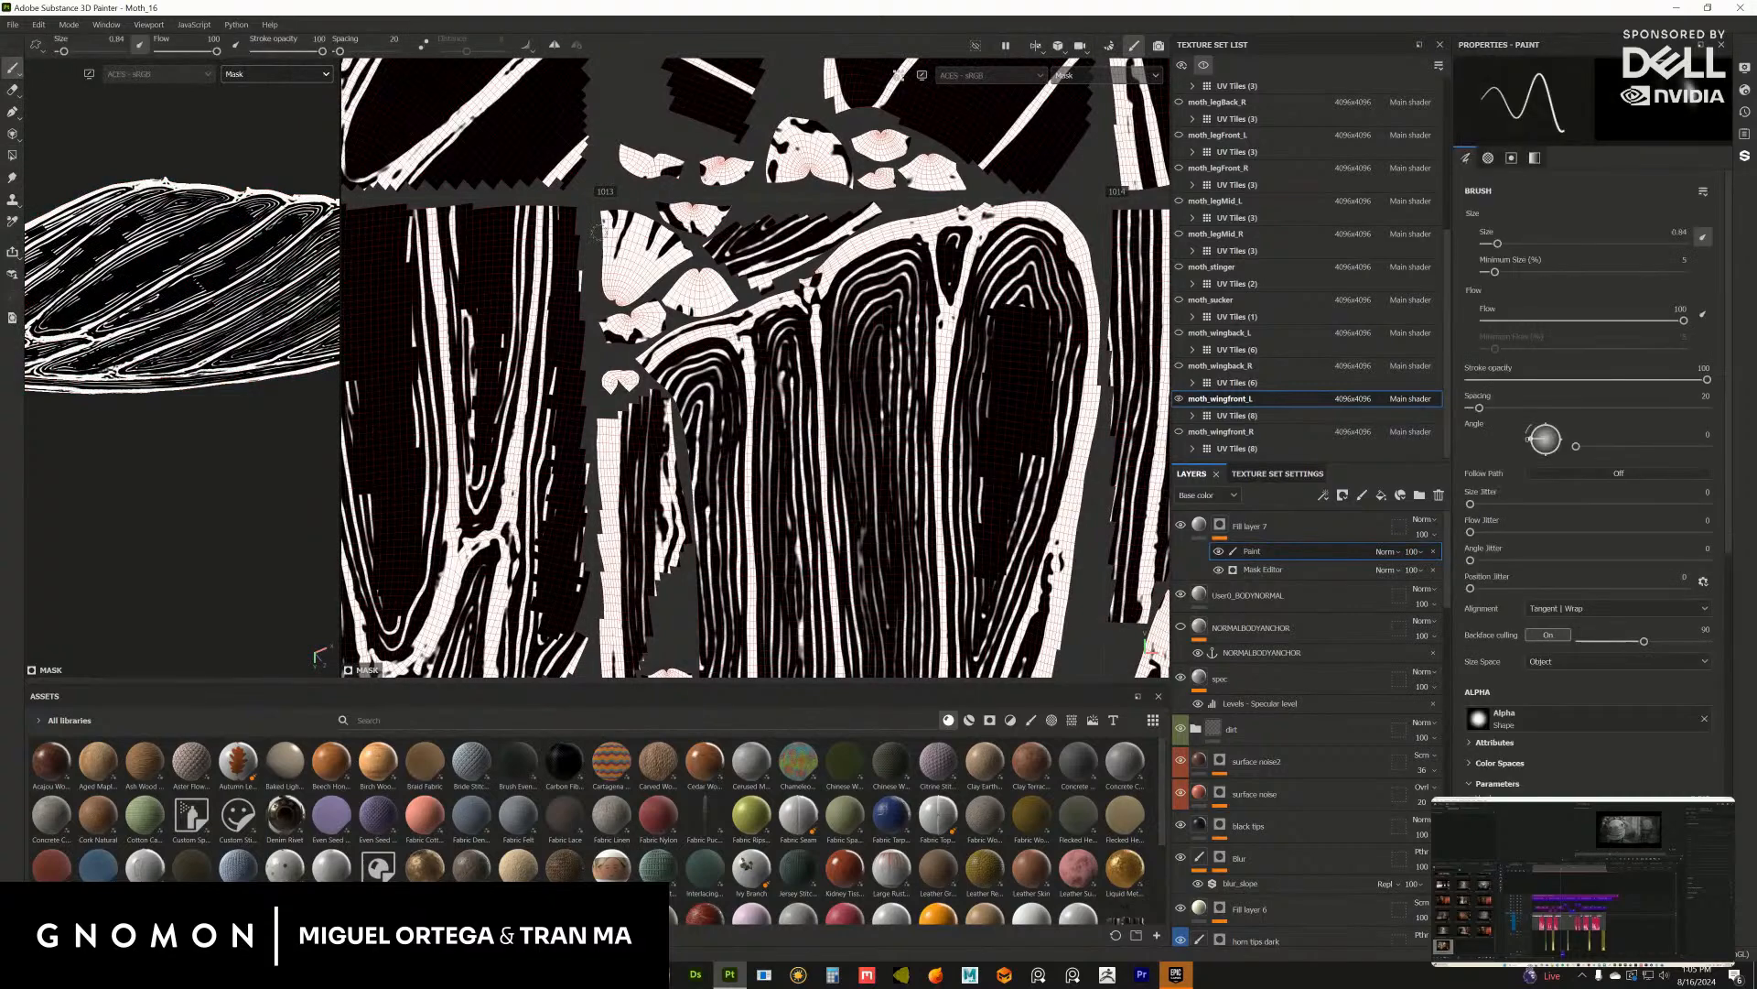
{"action": "scroll", "coordinate": [705, 329], "scroll_direction": "up", "scroll_amount": 5}
{"action": "scroll", "coordinate": [704, 329], "scroll_direction": "up", "scroll_amount": 1}
{"action": "middle_click_drag", "start_coordinate": [705, 329], "coordinate": [969, 348], "text": "alt"}
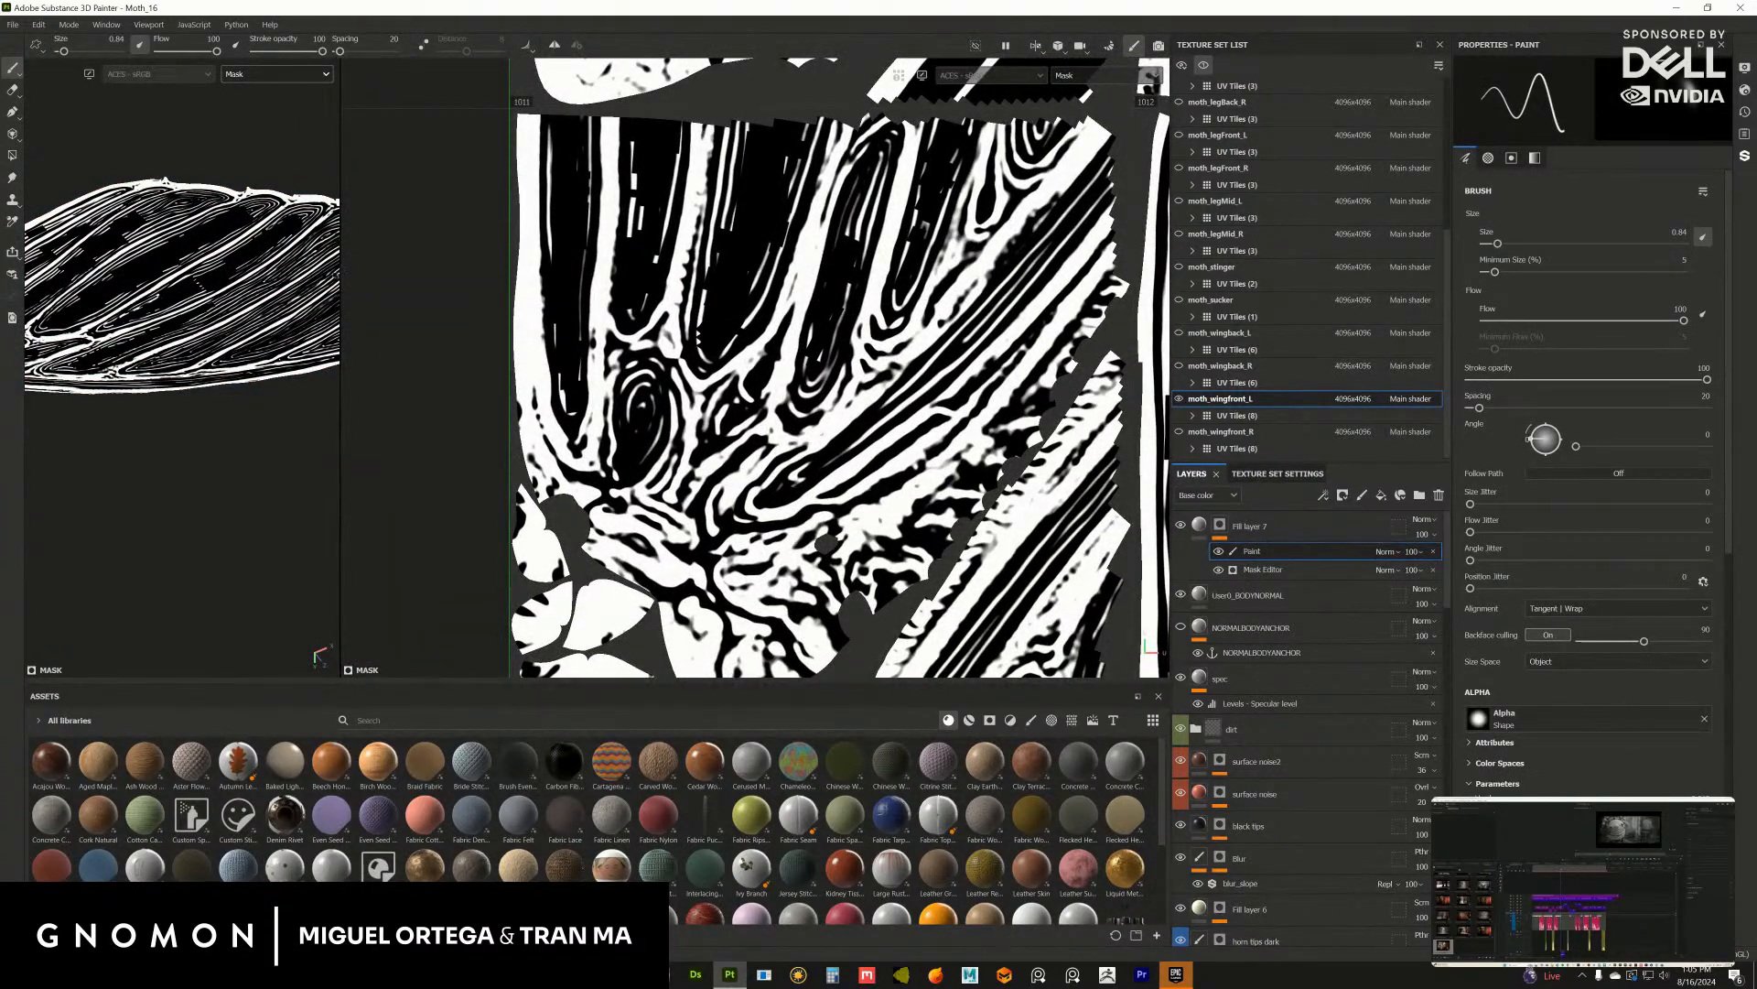
{"action": "left_click_drag", "start_coordinate": [340, 275], "coordinate": [879, 275]}
{"action": "scroll", "coordinate": [438, 330], "scroll_direction": "up", "scroll_amount": 3}
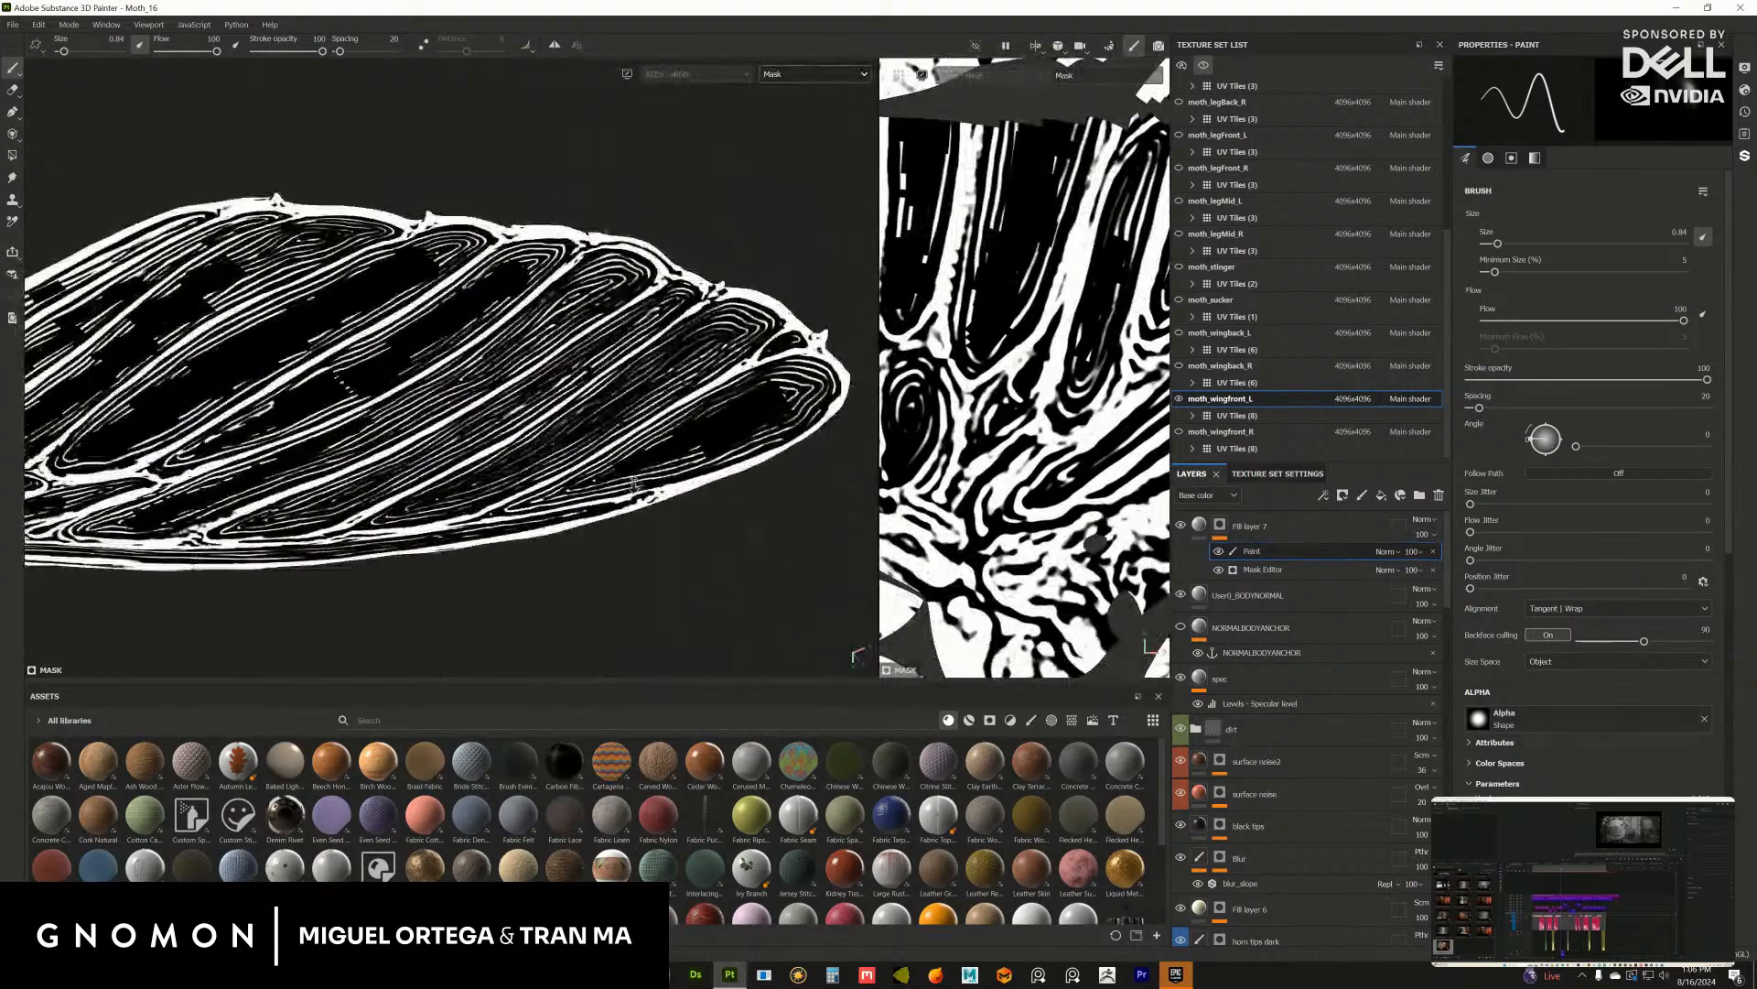
Step: Paint black over the curved lines in the rounded outer end of the wing cell just below the wing-edge spike
{"action": "middle_click_drag", "start_coordinate": [375, 307], "coordinate": [524, 380], "text": "alt"}
{"action": "left_click_drag", "start_coordinate": [523, 380], "coordinate": [560, 403], "text": "alt"}
{"action": "middle_click_drag", "start_coordinate": [560, 403], "coordinate": [560, 297], "text": "alt"}
{"action": "left_click_drag", "start_coordinate": [560, 297], "coordinate": [527, 458], "text": "alt"}
{"action": "right_click_drag", "start_coordinate": [366, 366], "coordinate": [421, 361], "text": "alt"}
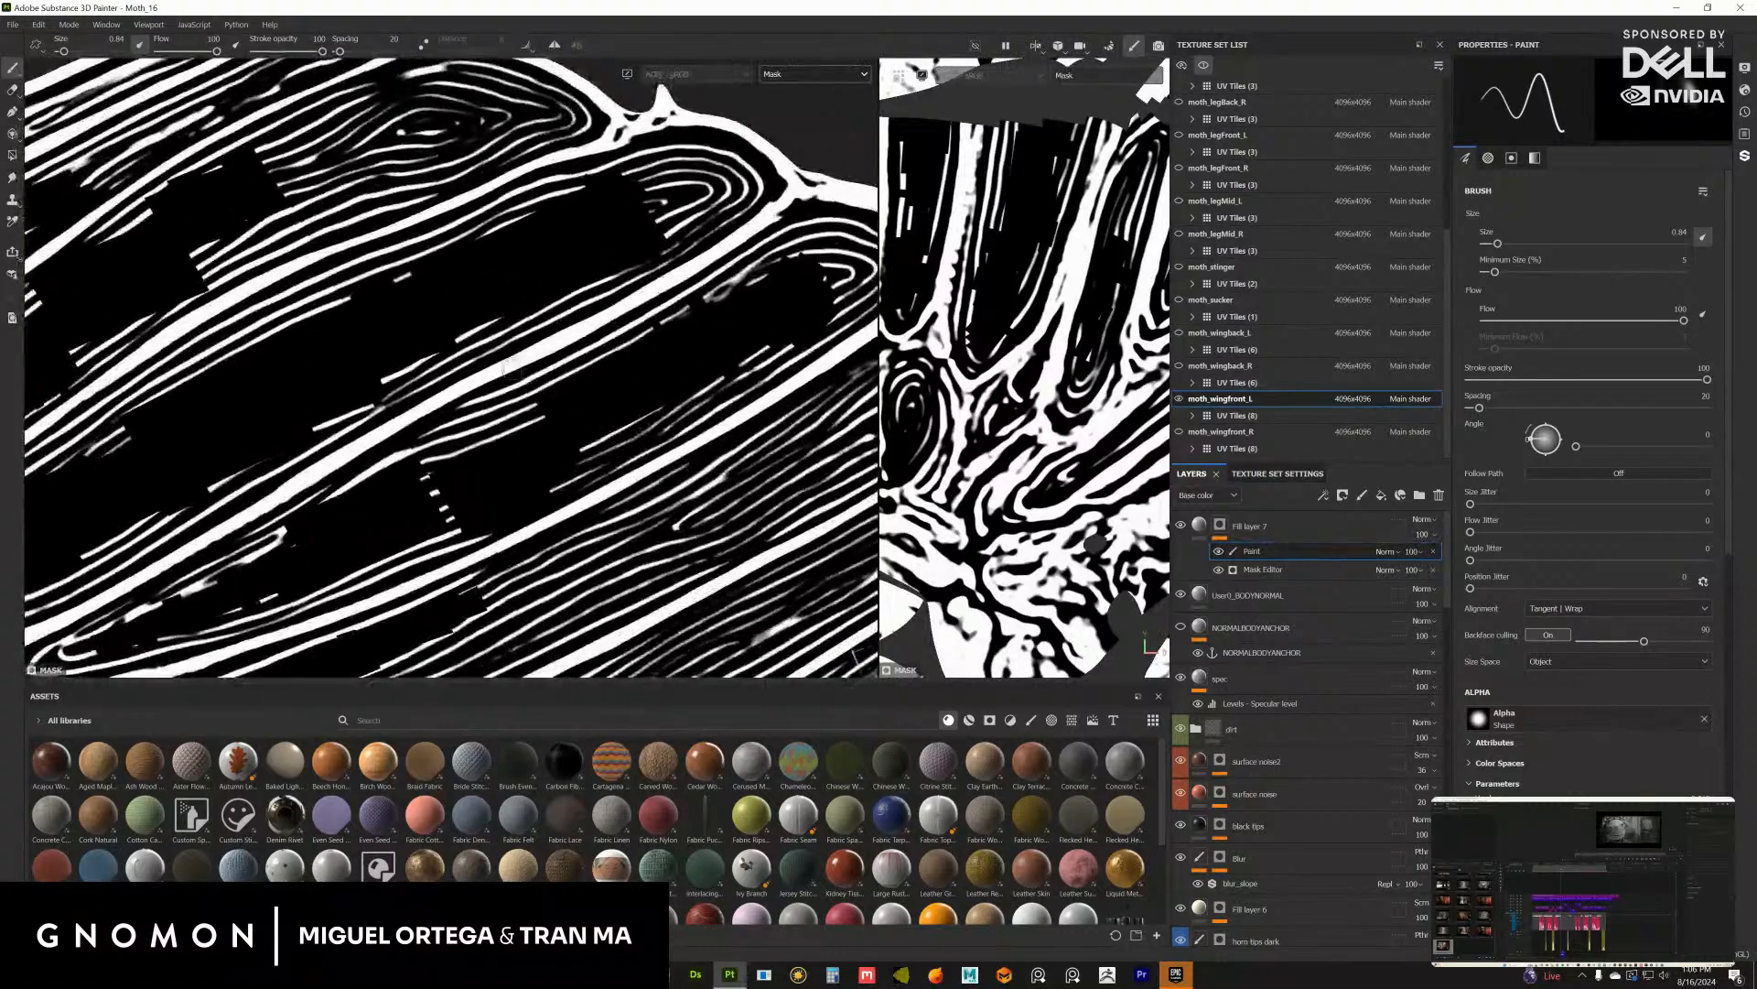
{"action": "middle_click_drag", "start_coordinate": [396, 356], "coordinate": [382, 395], "text": "alt"}
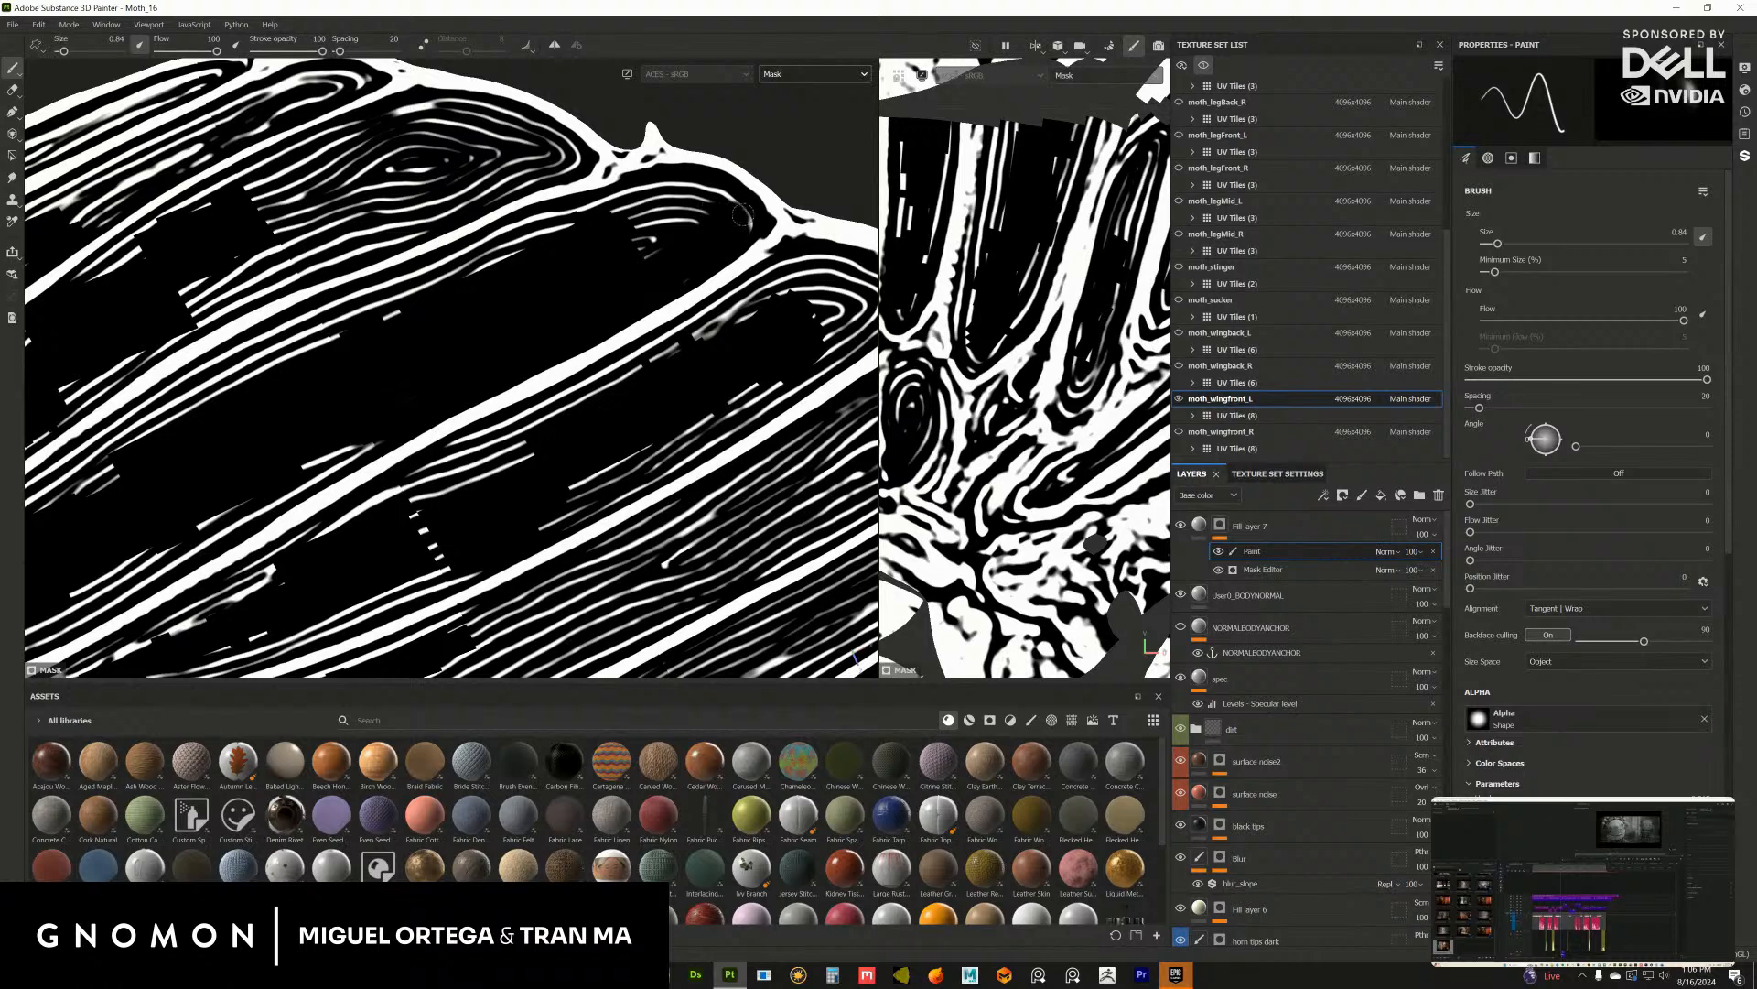
{"action": "middle_click_drag", "start_coordinate": [674, 261], "coordinate": [618, 362], "text": "alt"}
{"action": "right_click_drag", "start_coordinate": [619, 362], "coordinate": [771, 460], "text": "alt"}
{"action": "left_click_drag", "start_coordinate": [596, 298], "coordinate": [645, 281]}
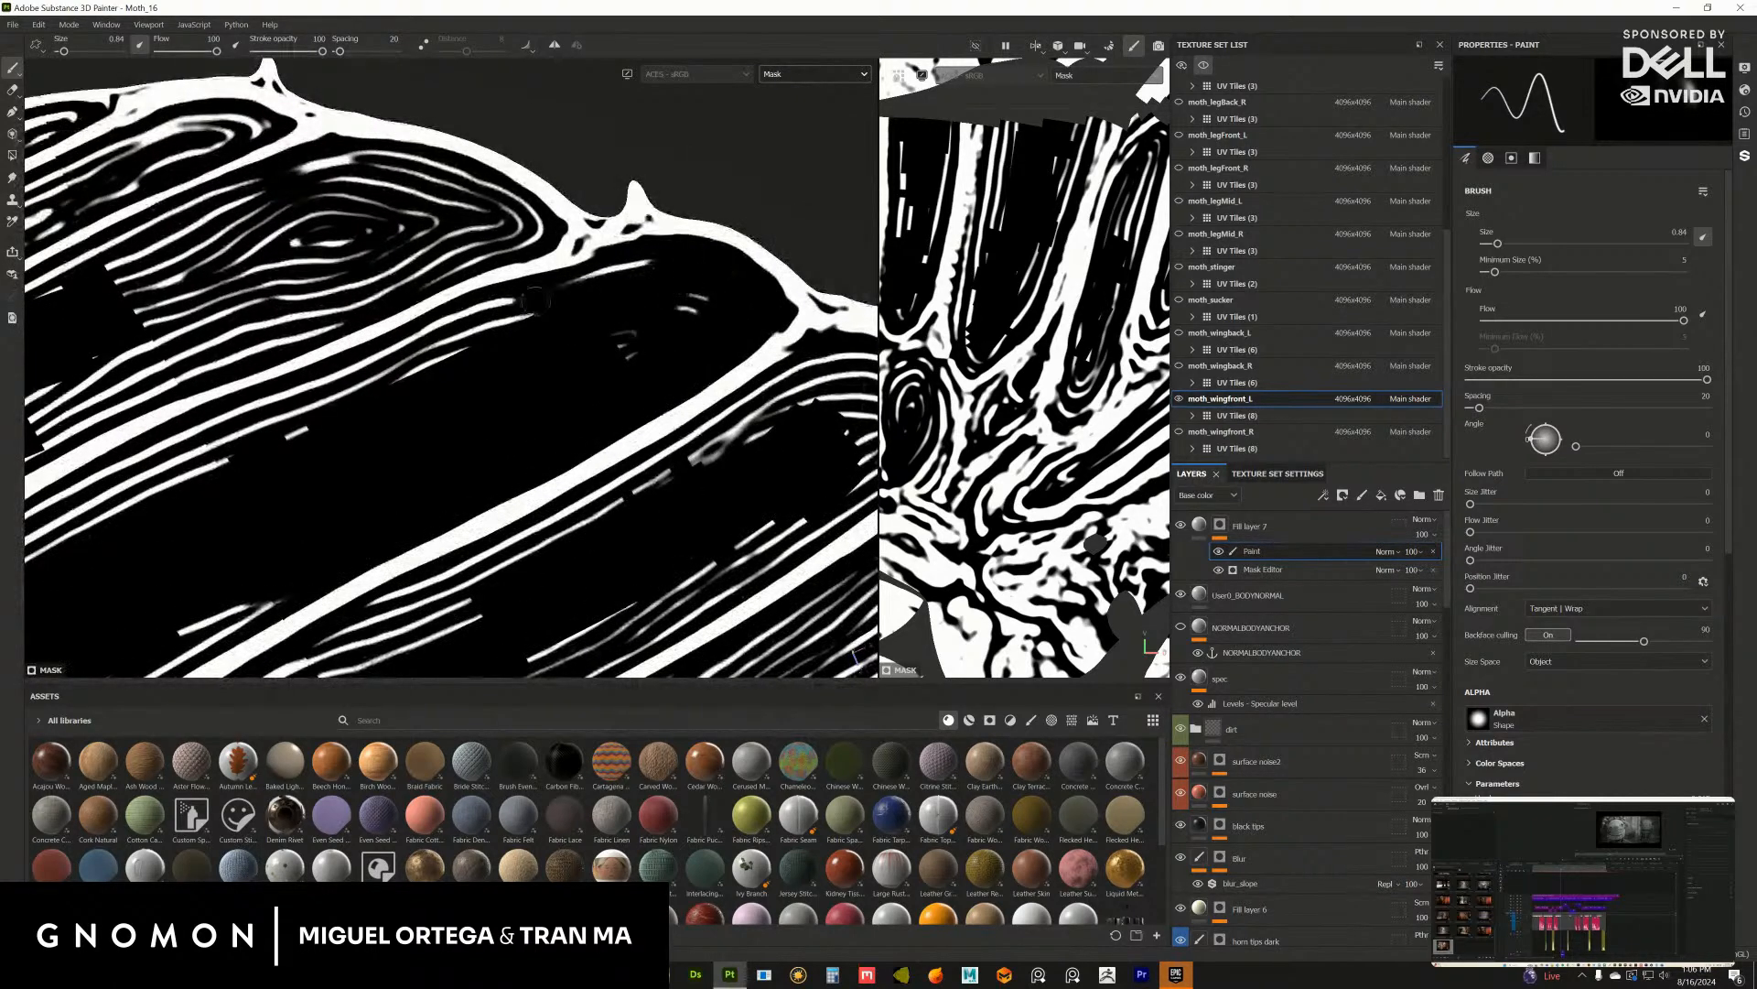
{"action": "left_click_drag", "start_coordinate": [536, 299], "coordinate": [638, 271]}
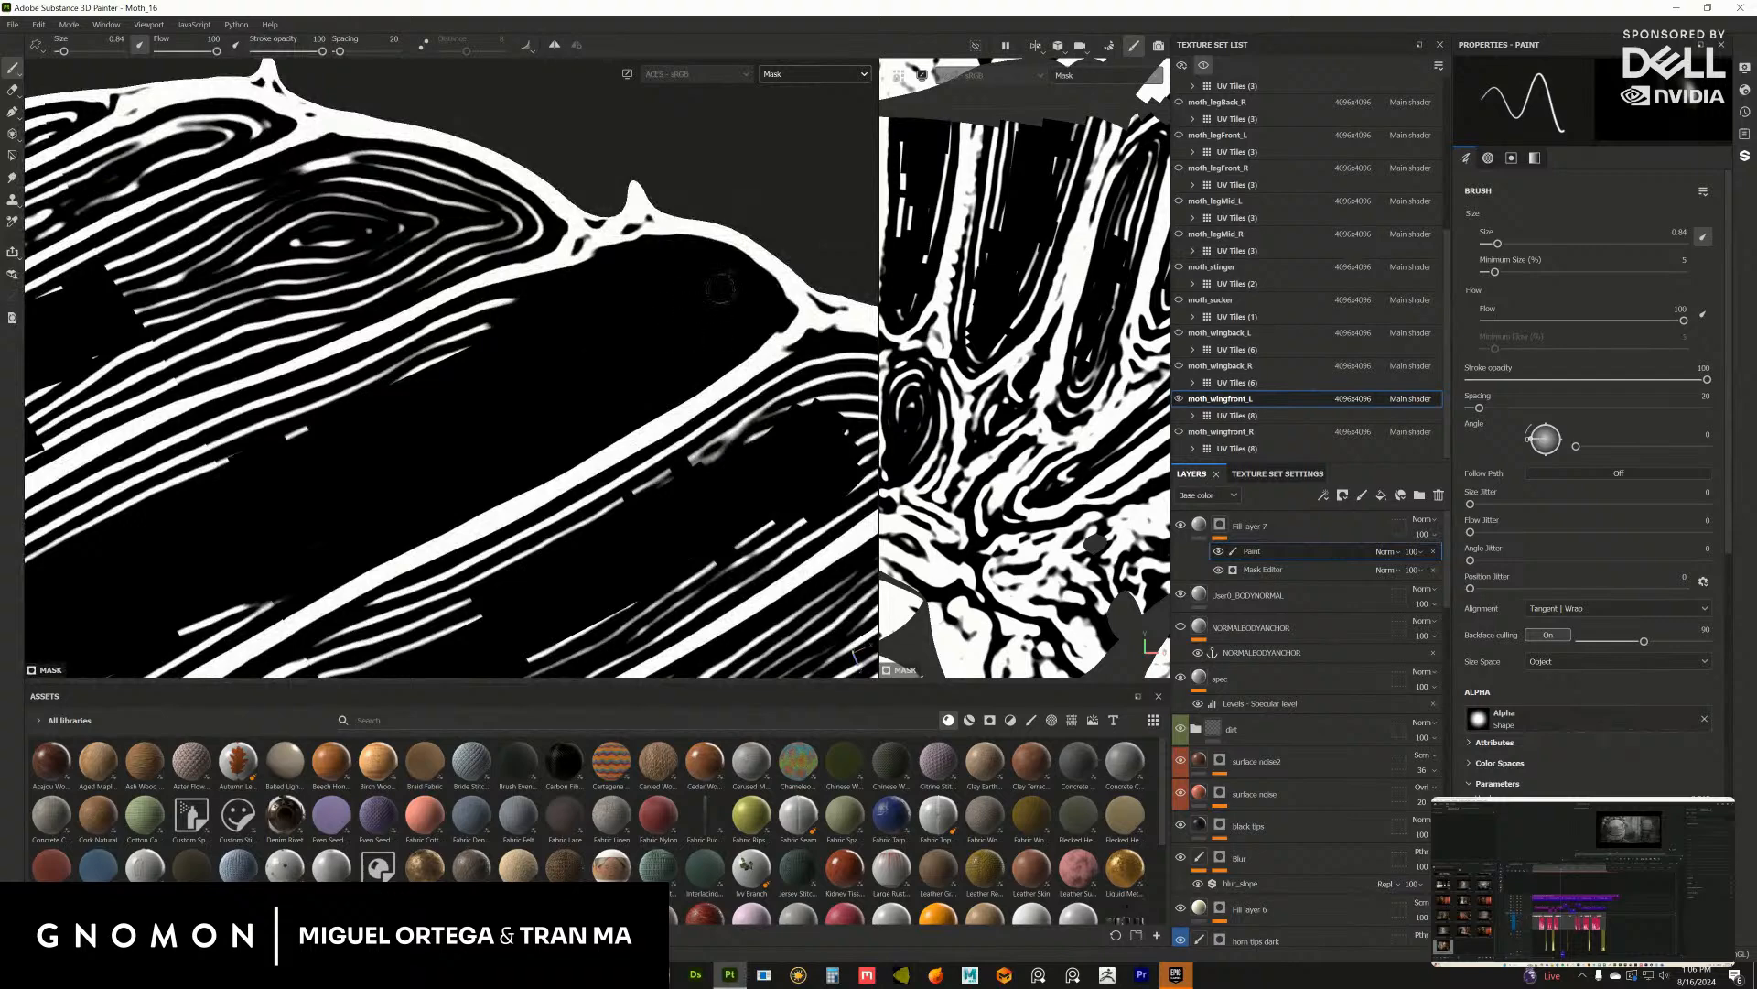
Step: Black out the leftover lines along the upper vein in the outer half of the same cell
{"action": "middle_click_drag", "start_coordinate": [555, 334], "coordinate": [645, 291], "text": "alt"}
{"action": "mouse_move", "coordinate": [805, 275]}
{"action": "middle_mouse_down", "text": "alt"}
{"action": "mouse_move", "coordinate": [694, 271]}
{"action": "mouse_move", "coordinate": [695, 288]}
{"action": "mouse_move", "coordinate": [745, 293]}
{"action": "middle_mouse_up", "text": "alt"}
{"action": "right_click_drag", "start_coordinate": [745, 293], "coordinate": [769, 306], "text": "alt"}
{"action": "left_click_drag", "start_coordinate": [494, 368], "coordinate": [631, 276]}
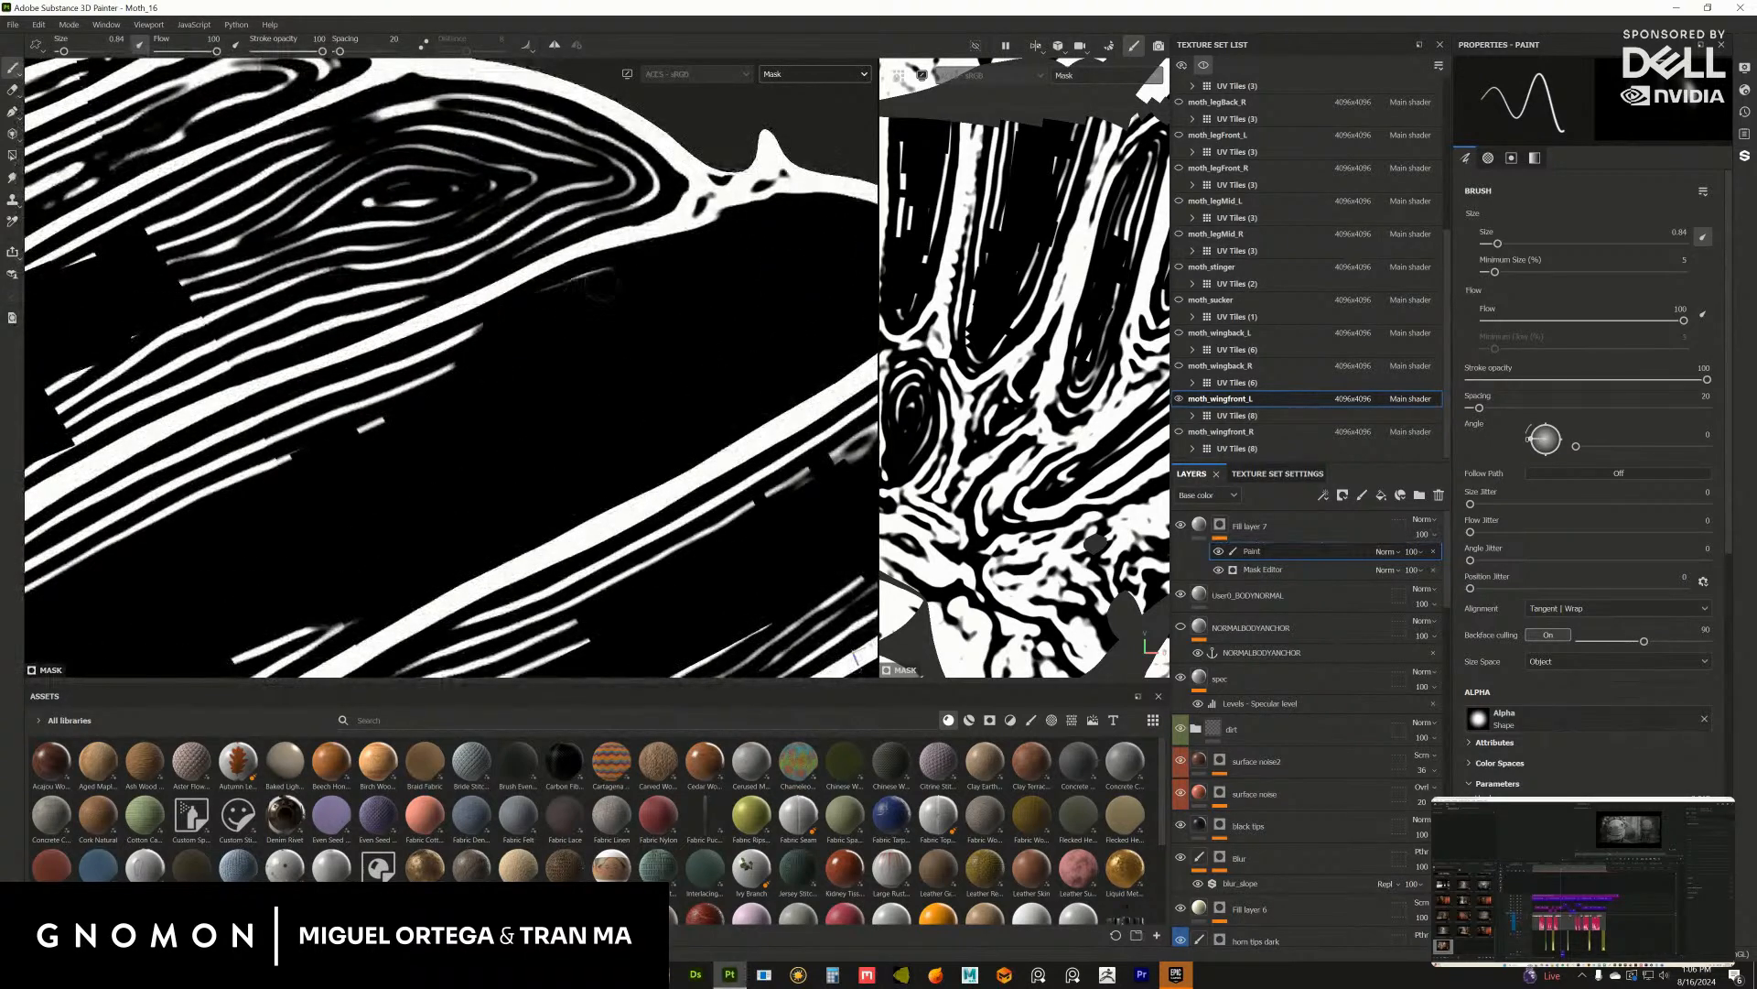
{"action": "middle_click_drag", "start_coordinate": [527, 329], "coordinate": [726, 262], "text": "alt"}
{"action": "mouse_move", "coordinate": [661, 297]}
{"action": "left_mouse_down"}
{"action": "mouse_move", "coordinate": [531, 349]}
{"action": "mouse_move", "coordinate": [572, 308]}
{"action": "mouse_move", "coordinate": [388, 394]}
{"action": "mouse_move", "coordinate": [581, 317]}
{"action": "left_mouse_up"}
{"action": "middle_click_drag", "start_coordinate": [496, 398], "coordinate": [792, 209], "text": "alt"}
{"action": "left_click_drag", "start_coordinate": [688, 216], "coordinate": [572, 298]}
{"action": "left_click_drag", "start_coordinate": [767, 209], "coordinate": [637, 265]}
Step: Paint out the thin strips beside the lower vein in the middle stretch of the cell
{"action": "mouse_move", "coordinate": [684, 256]}
{"action": "middle_mouse_down", "text": "alt"}
{"action": "mouse_move", "coordinate": [573, 306]}
{"action": "mouse_move", "coordinate": [525, 404]}
{"action": "mouse_move", "coordinate": [558, 376]}
{"action": "middle_mouse_up", "text": "alt"}
{"action": "left_click_drag", "start_coordinate": [525, 402], "coordinate": [636, 355]}
{"action": "left_click_drag", "start_coordinate": [508, 419], "coordinate": [596, 390]}
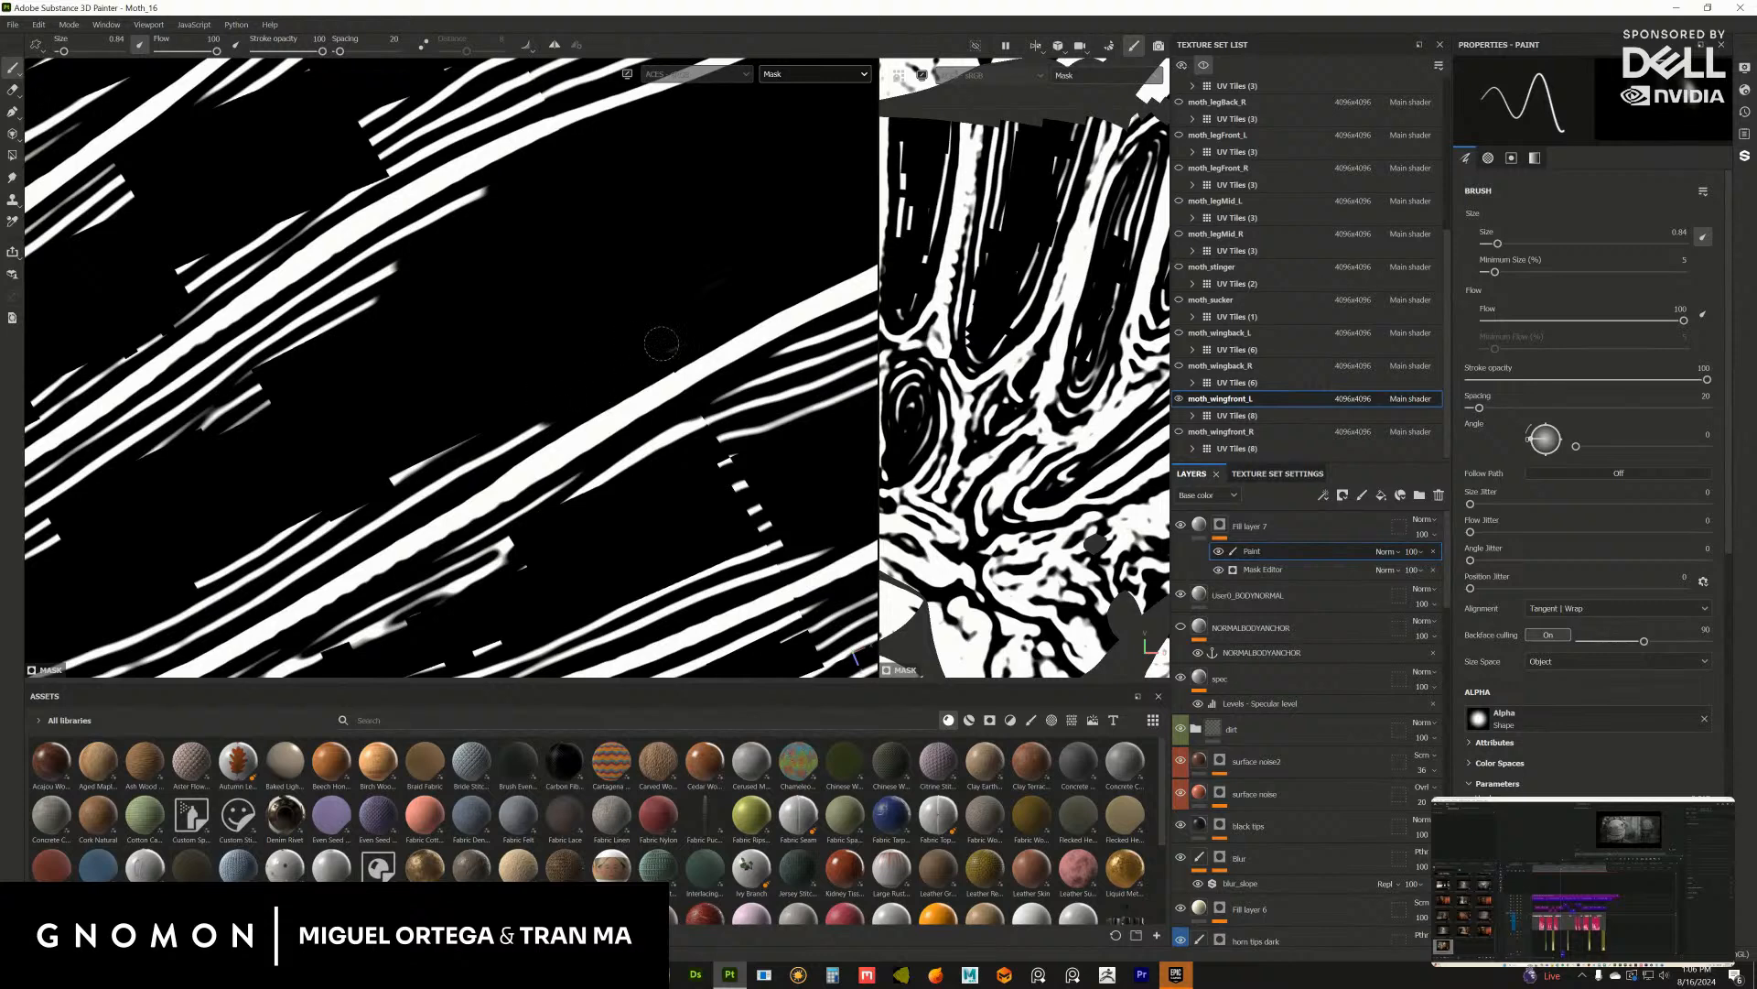
{"action": "left_click_drag", "start_coordinate": [388, 475], "coordinate": [513, 426]}
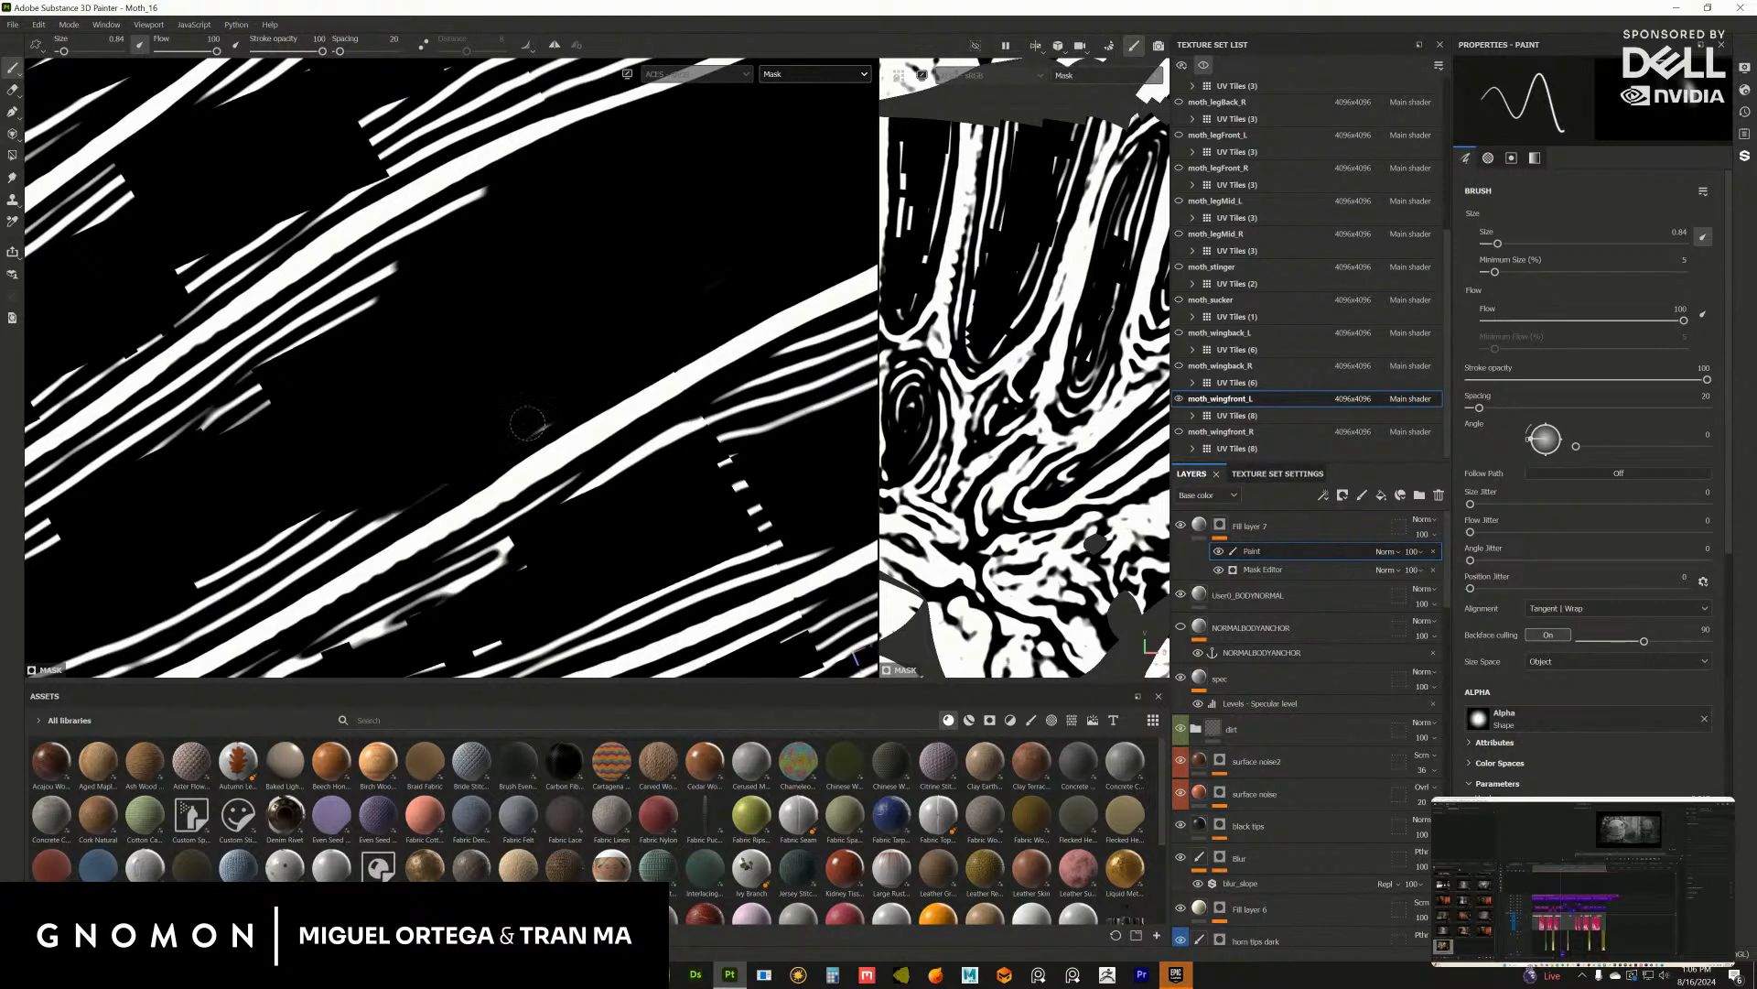
Step: Black out the remaining streaks beside both bordering veins as the cell continues towards the wing base
{"action": "middle_click_drag", "start_coordinate": [490, 339], "coordinate": [560, 423], "text": "alt"}
{"action": "mouse_move", "coordinate": [366, 422]}
{"action": "left_mouse_down"}
{"action": "mouse_move", "coordinate": [540, 295]}
{"action": "mouse_move", "coordinate": [318, 424]}
{"action": "mouse_move", "coordinate": [502, 339]}
{"action": "left_mouse_up"}
{"action": "middle_click_drag", "start_coordinate": [391, 448], "coordinate": [529, 248], "text": "alt"}
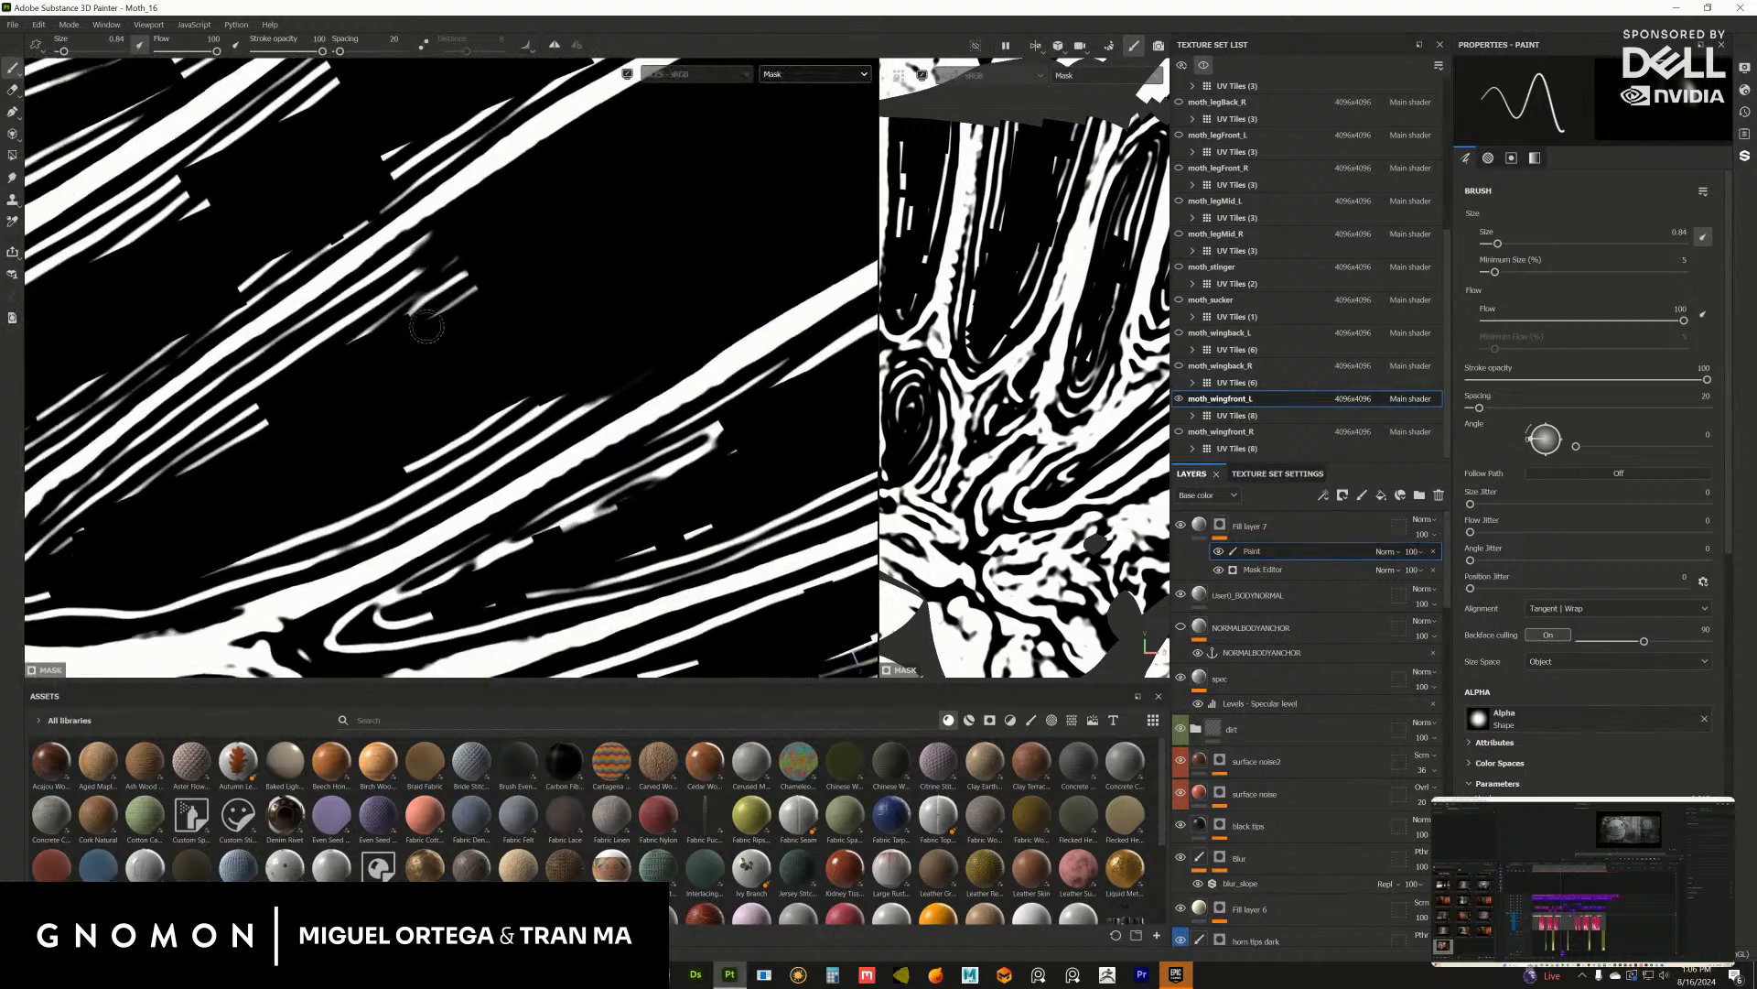
{"action": "mouse_move", "coordinate": [434, 326]}
{"action": "left_mouse_down"}
{"action": "mouse_move", "coordinate": [328, 331]}
{"action": "mouse_move", "coordinate": [484, 254]}
{"action": "left_mouse_up"}
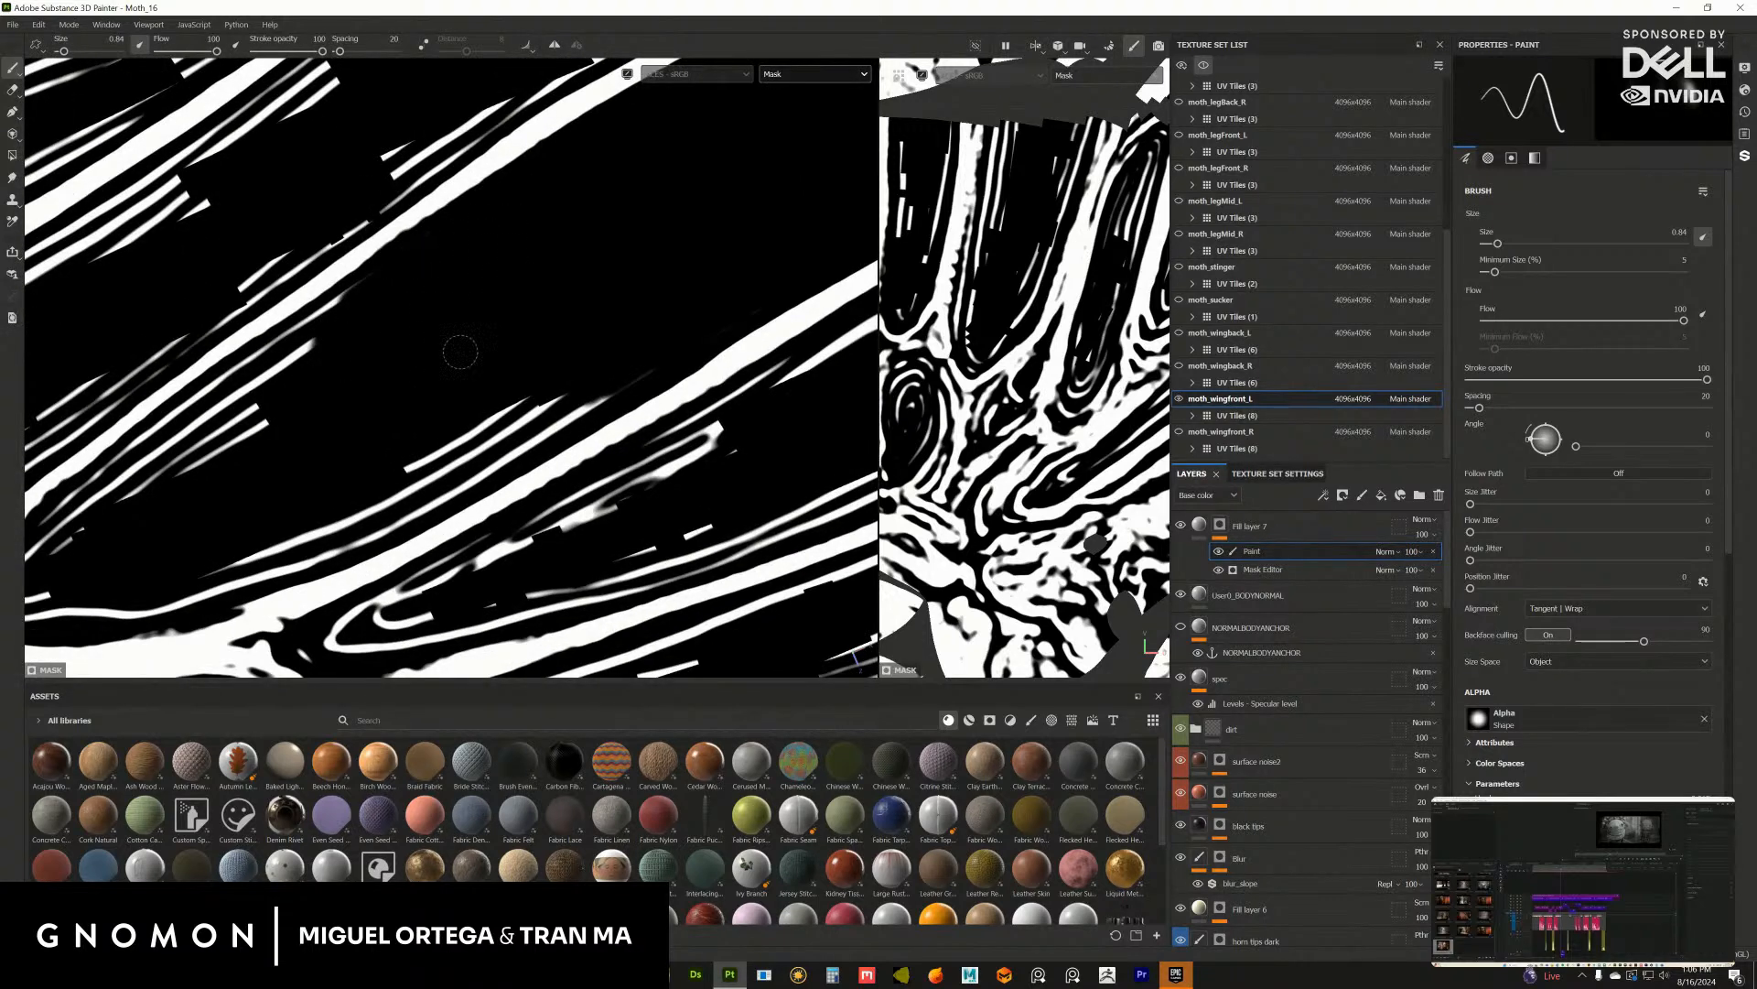
{"action": "mouse_move", "coordinate": [376, 468]}
{"action": "left_mouse_down"}
{"action": "mouse_move", "coordinate": [595, 385]}
{"action": "mouse_move", "coordinate": [556, 421]}
{"action": "left_mouse_up"}
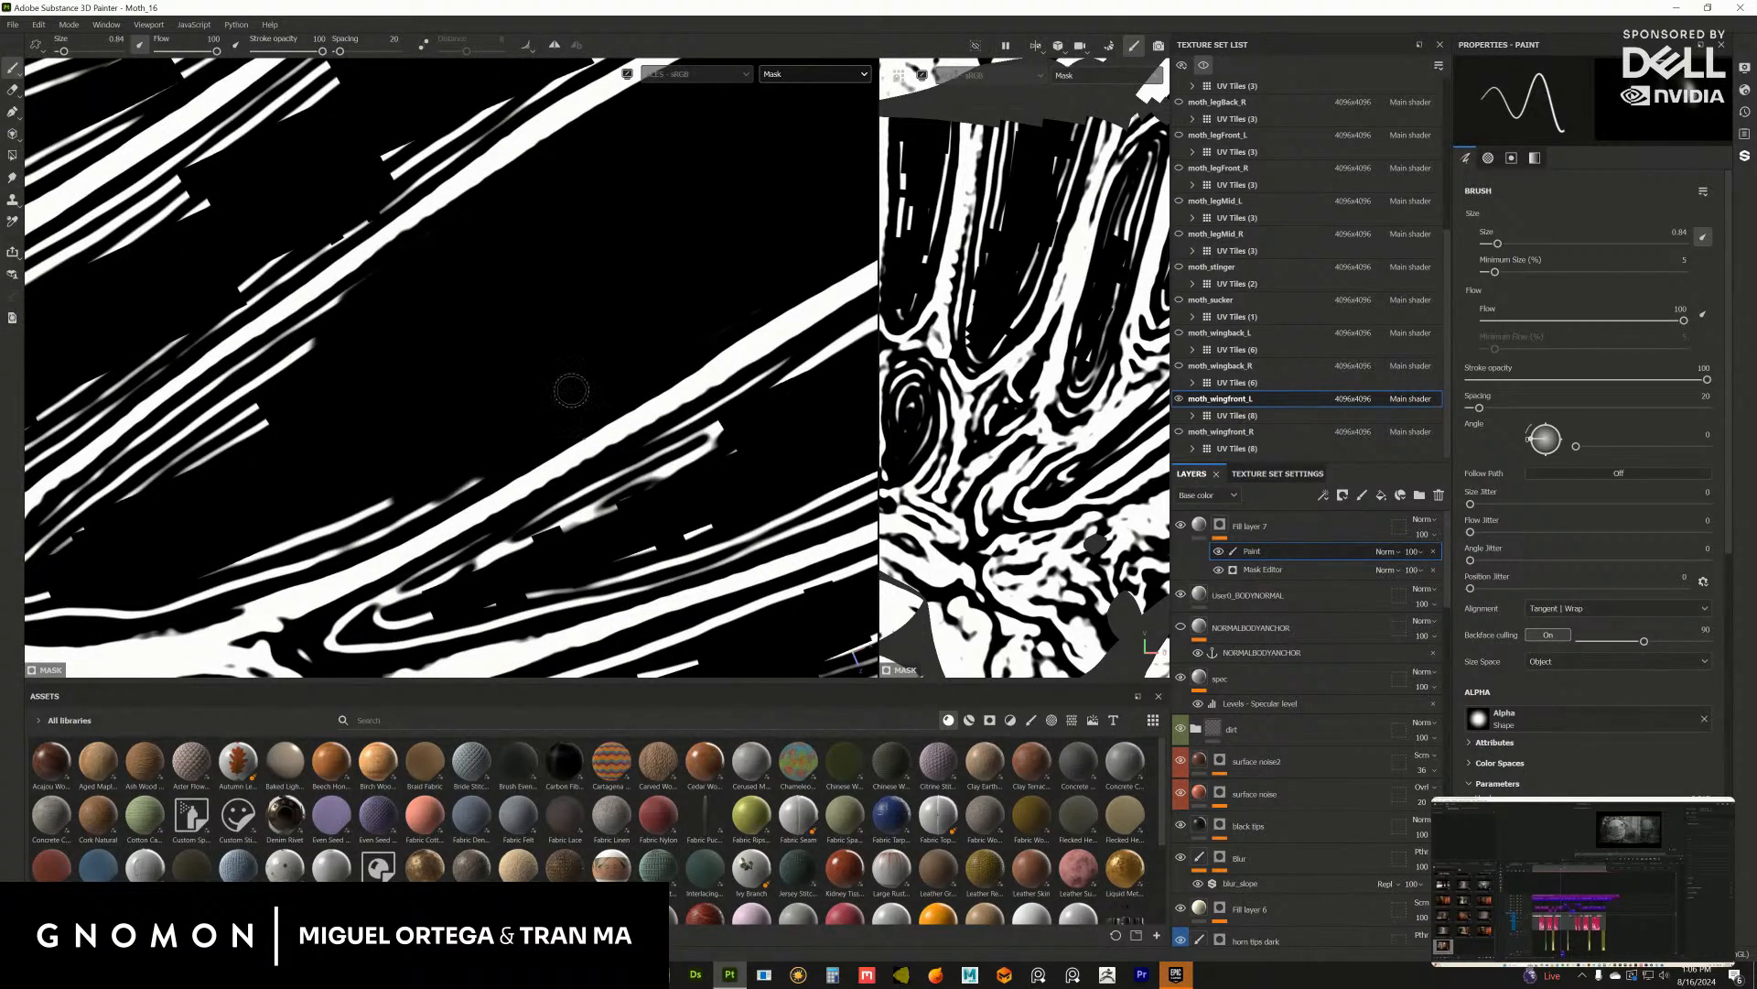
Step: Black out the lines in the cell's rounded inner end and along the upper vein leading out of it
{"action": "middle_click_drag", "start_coordinate": [352, 545], "coordinate": [543, 430], "text": "alt"}
{"action": "right_click_drag", "start_coordinate": [513, 439], "coordinate": [538, 435], "text": "alt"}
{"action": "mouse_move", "coordinate": [464, 428]}
{"action": "left_mouse_down"}
{"action": "mouse_move", "coordinate": [540, 434]}
{"action": "mouse_move", "coordinate": [444, 478]}
{"action": "mouse_move", "coordinate": [537, 416]}
{"action": "mouse_move", "coordinate": [679, 374]}
{"action": "left_mouse_up"}
{"action": "middle_click_drag", "start_coordinate": [374, 455], "coordinate": [545, 426], "text": "alt"}
{"action": "mouse_move", "coordinate": [540, 476]}
{"action": "left_mouse_down"}
{"action": "mouse_move", "coordinate": [480, 465]}
{"action": "mouse_move", "coordinate": [561, 486]}
{"action": "mouse_move", "coordinate": [348, 497]}
{"action": "mouse_move", "coordinate": [339, 470]}
{"action": "left_mouse_up"}
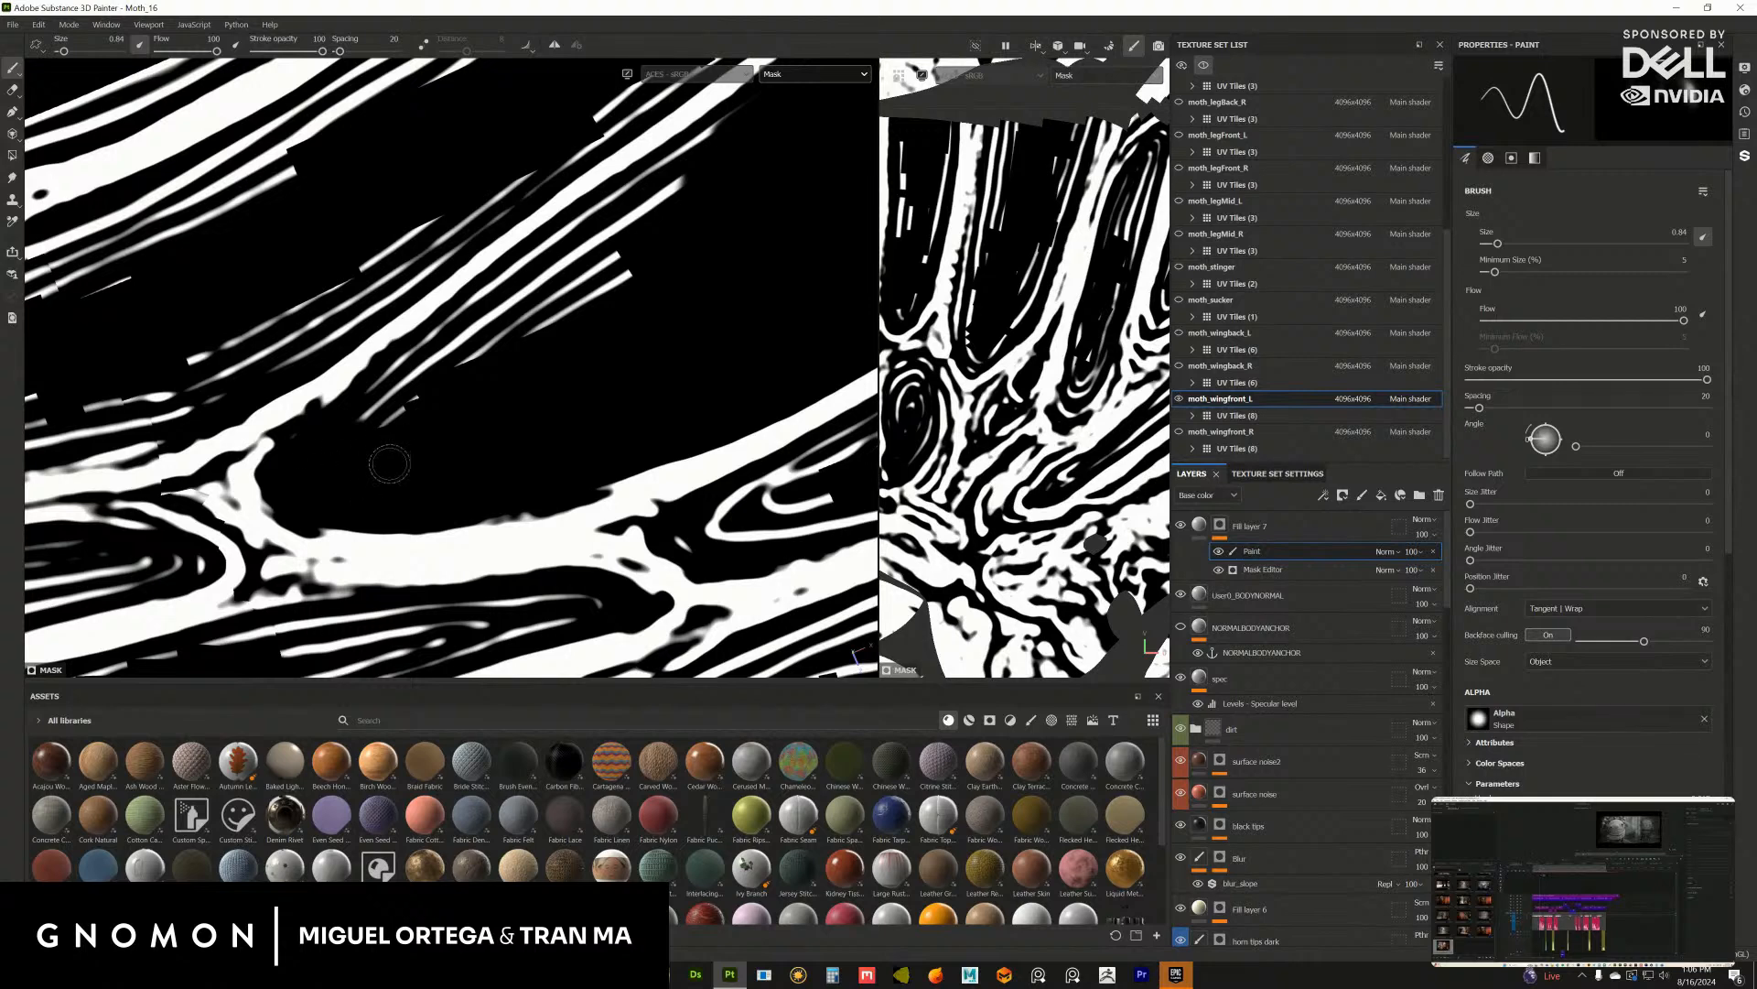
{"action": "middle_click_drag", "start_coordinate": [390, 464], "coordinate": [363, 509], "text": "alt"}
{"action": "mouse_move", "coordinate": [341, 476]}
{"action": "left_mouse_down"}
{"action": "mouse_move", "coordinate": [459, 358]}
{"action": "mouse_move", "coordinate": [486, 384]}
{"action": "mouse_move", "coordinate": [667, 271]}
{"action": "left_mouse_up"}
{"action": "mouse_move", "coordinate": [618, 243]}
{"action": "middle_mouse_down", "text": "alt"}
{"action": "mouse_move", "coordinate": [502, 381]}
{"action": "mouse_move", "coordinate": [483, 369]}
{"action": "middle_mouse_up", "text": "alt"}
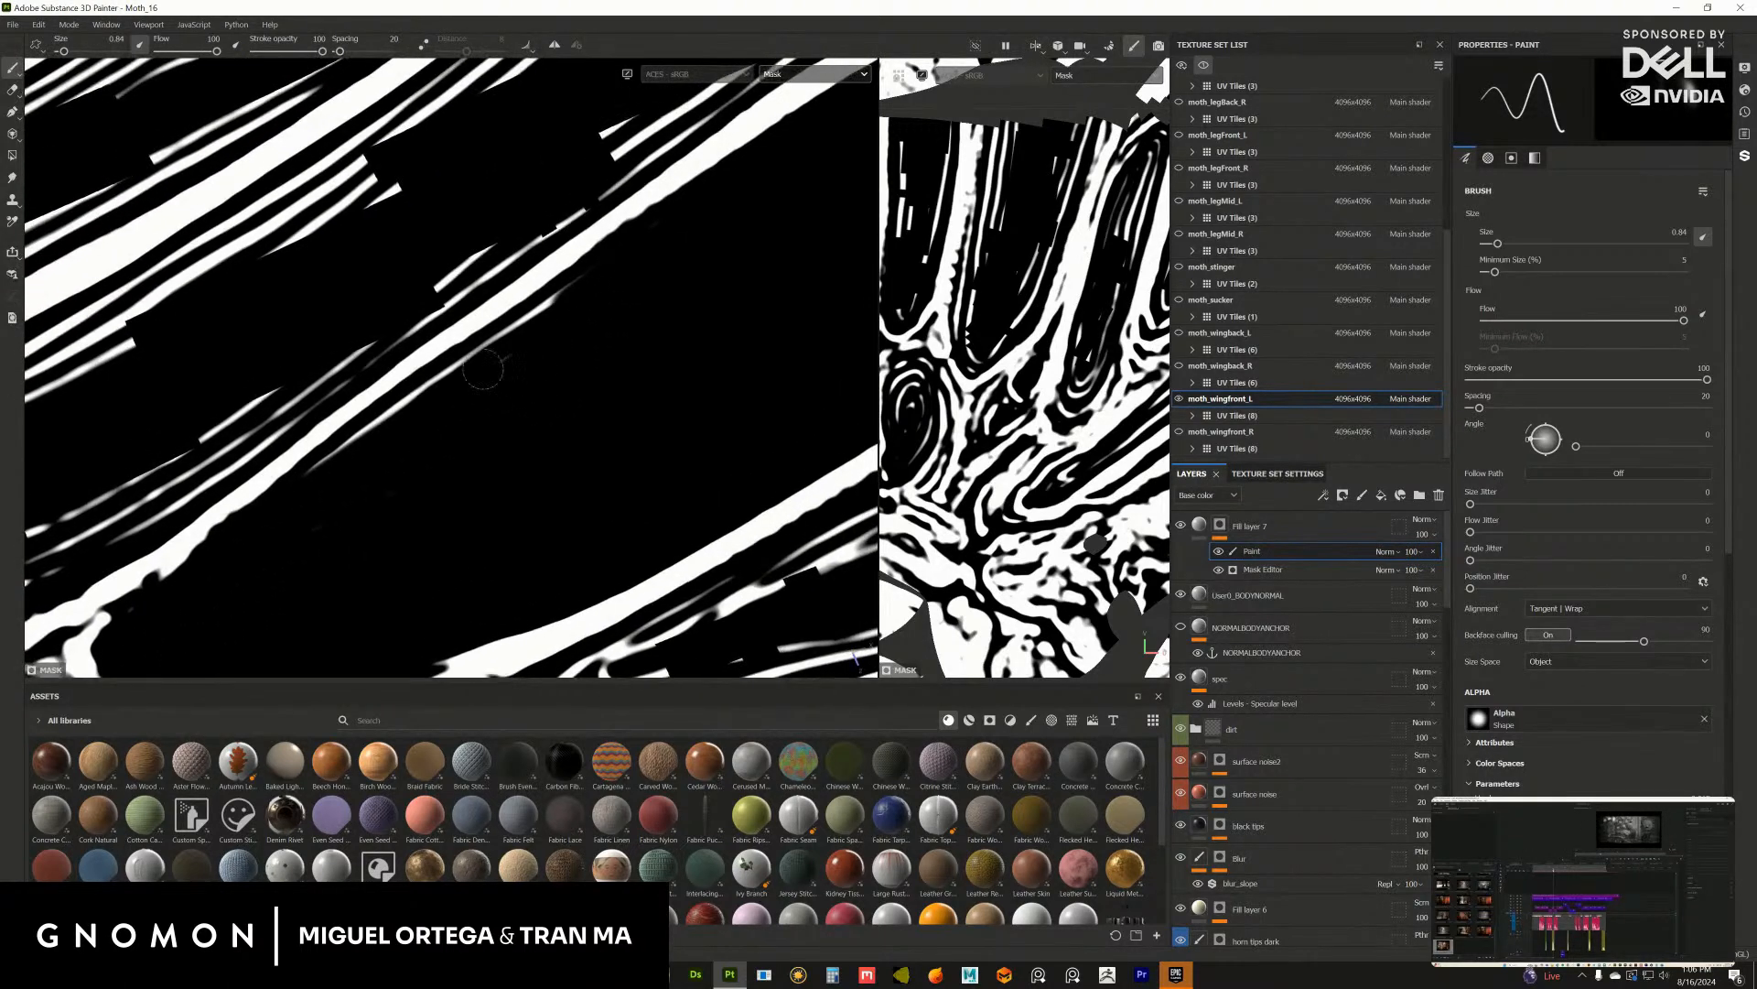
{"action": "mouse_move", "coordinate": [372, 478]}
{"action": "left_mouse_down"}
{"action": "mouse_move", "coordinate": [412, 402]}
{"action": "mouse_move", "coordinate": [580, 296]}
{"action": "left_mouse_up"}
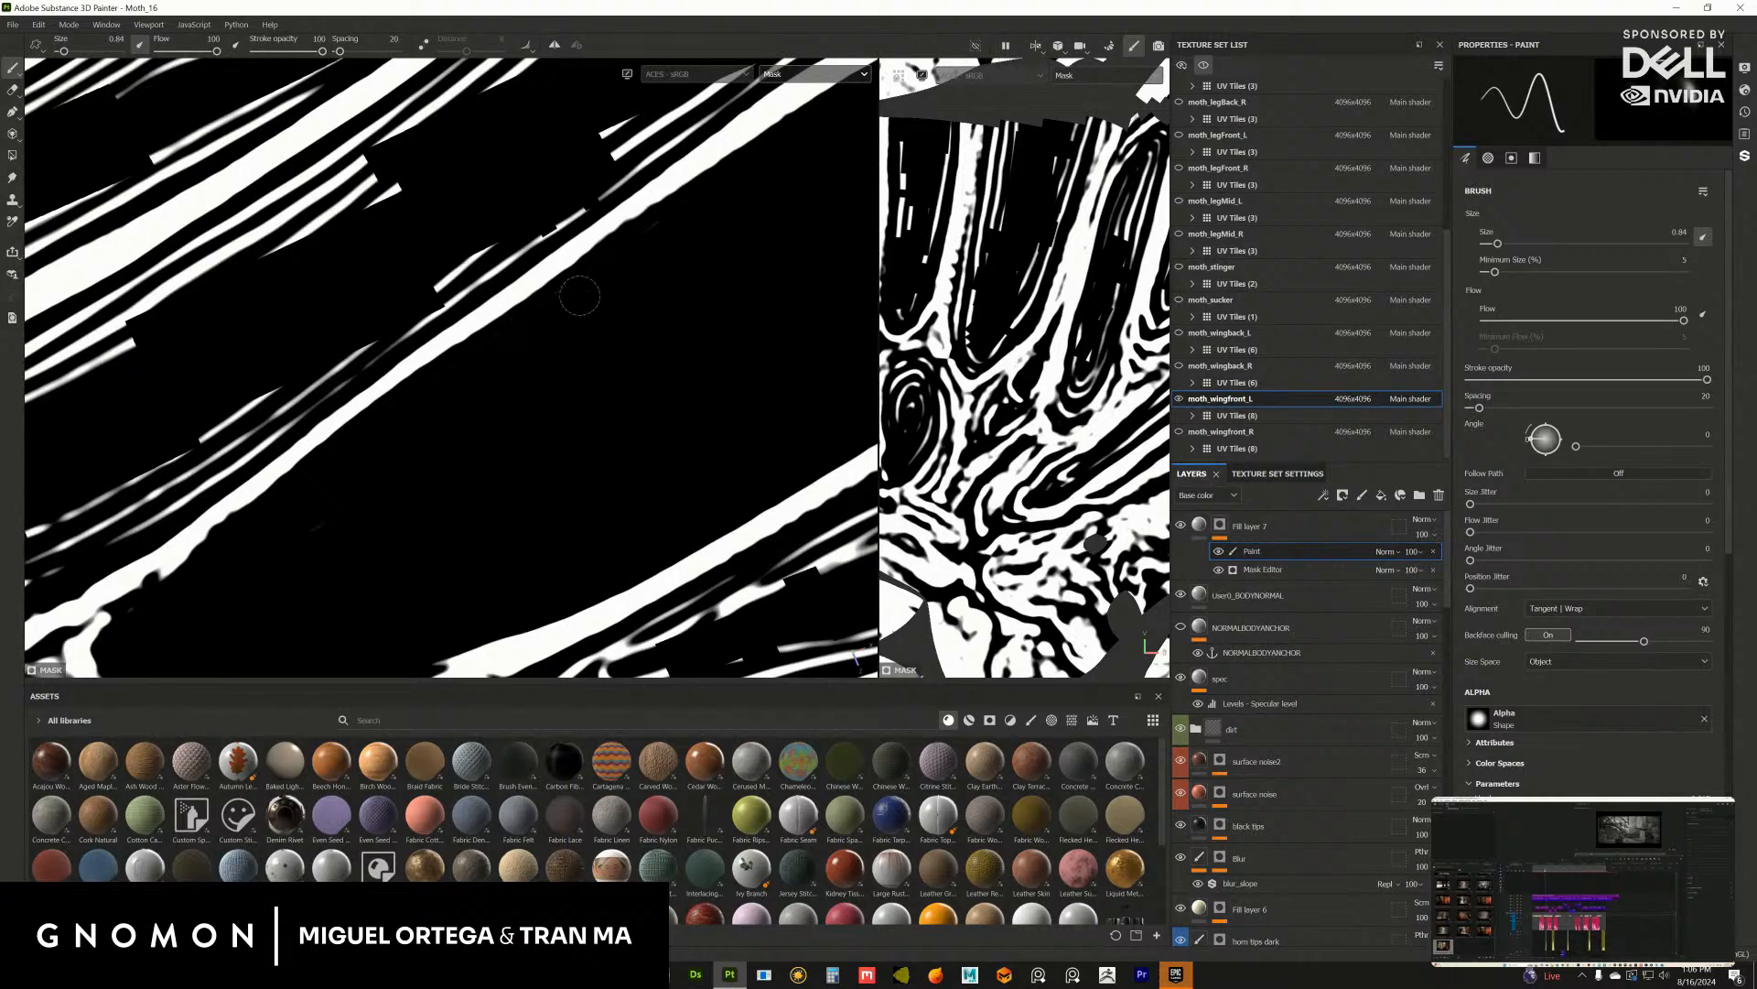
Step: Paint out the lines beside the veins in the middle stretch of the neighbouring cell above
{"action": "right_click_drag", "start_coordinate": [657, 393], "coordinate": [559, 293], "text": "alt"}
{"action": "middle_click_drag", "start_coordinate": [514, 169], "coordinate": [335, 416], "text": "alt"}
{"action": "mouse_move", "coordinate": [396, 439]}
{"action": "left_mouse_down"}
{"action": "mouse_move", "coordinate": [390, 462]}
{"action": "mouse_move", "coordinate": [480, 416]}
{"action": "mouse_move", "coordinate": [646, 277]}
{"action": "mouse_move", "coordinate": [619, 302]}
{"action": "left_mouse_up"}
{"action": "middle_click_drag", "start_coordinate": [610, 232], "coordinate": [472, 354], "text": "alt"}
{"action": "left_click_drag", "start_coordinate": [319, 403], "coordinate": [341, 359]}
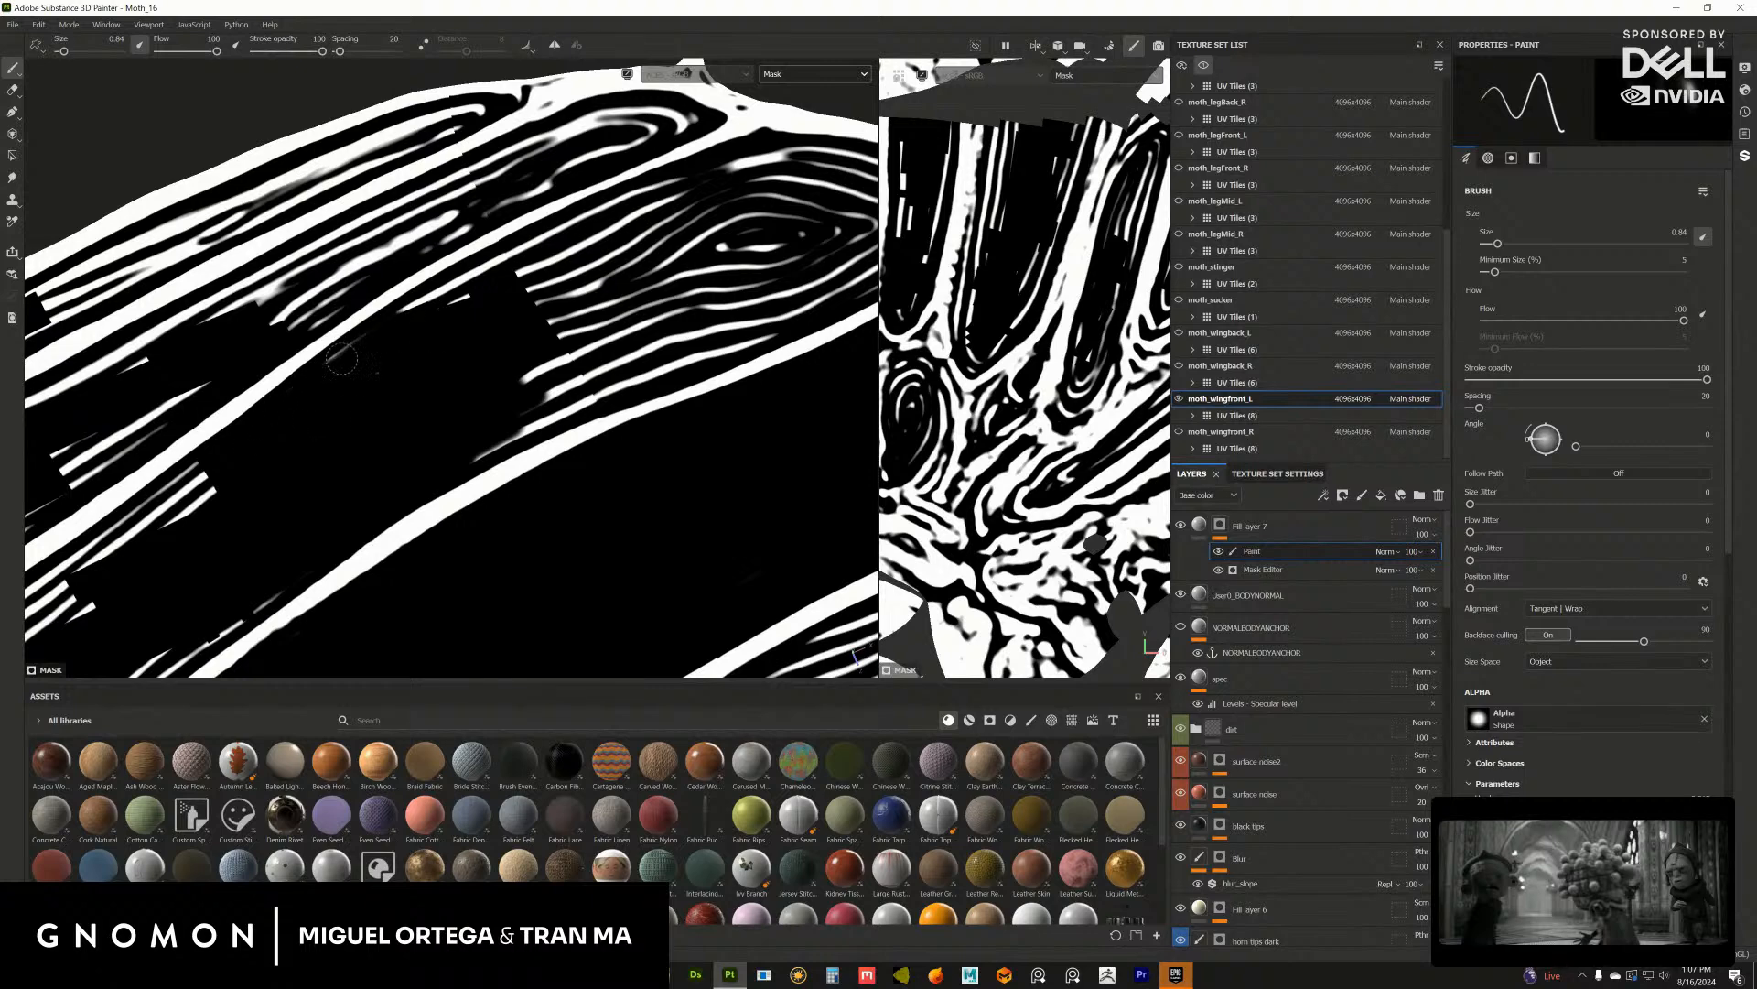
{"action": "left_click_drag", "start_coordinate": [465, 289], "coordinate": [377, 348]}
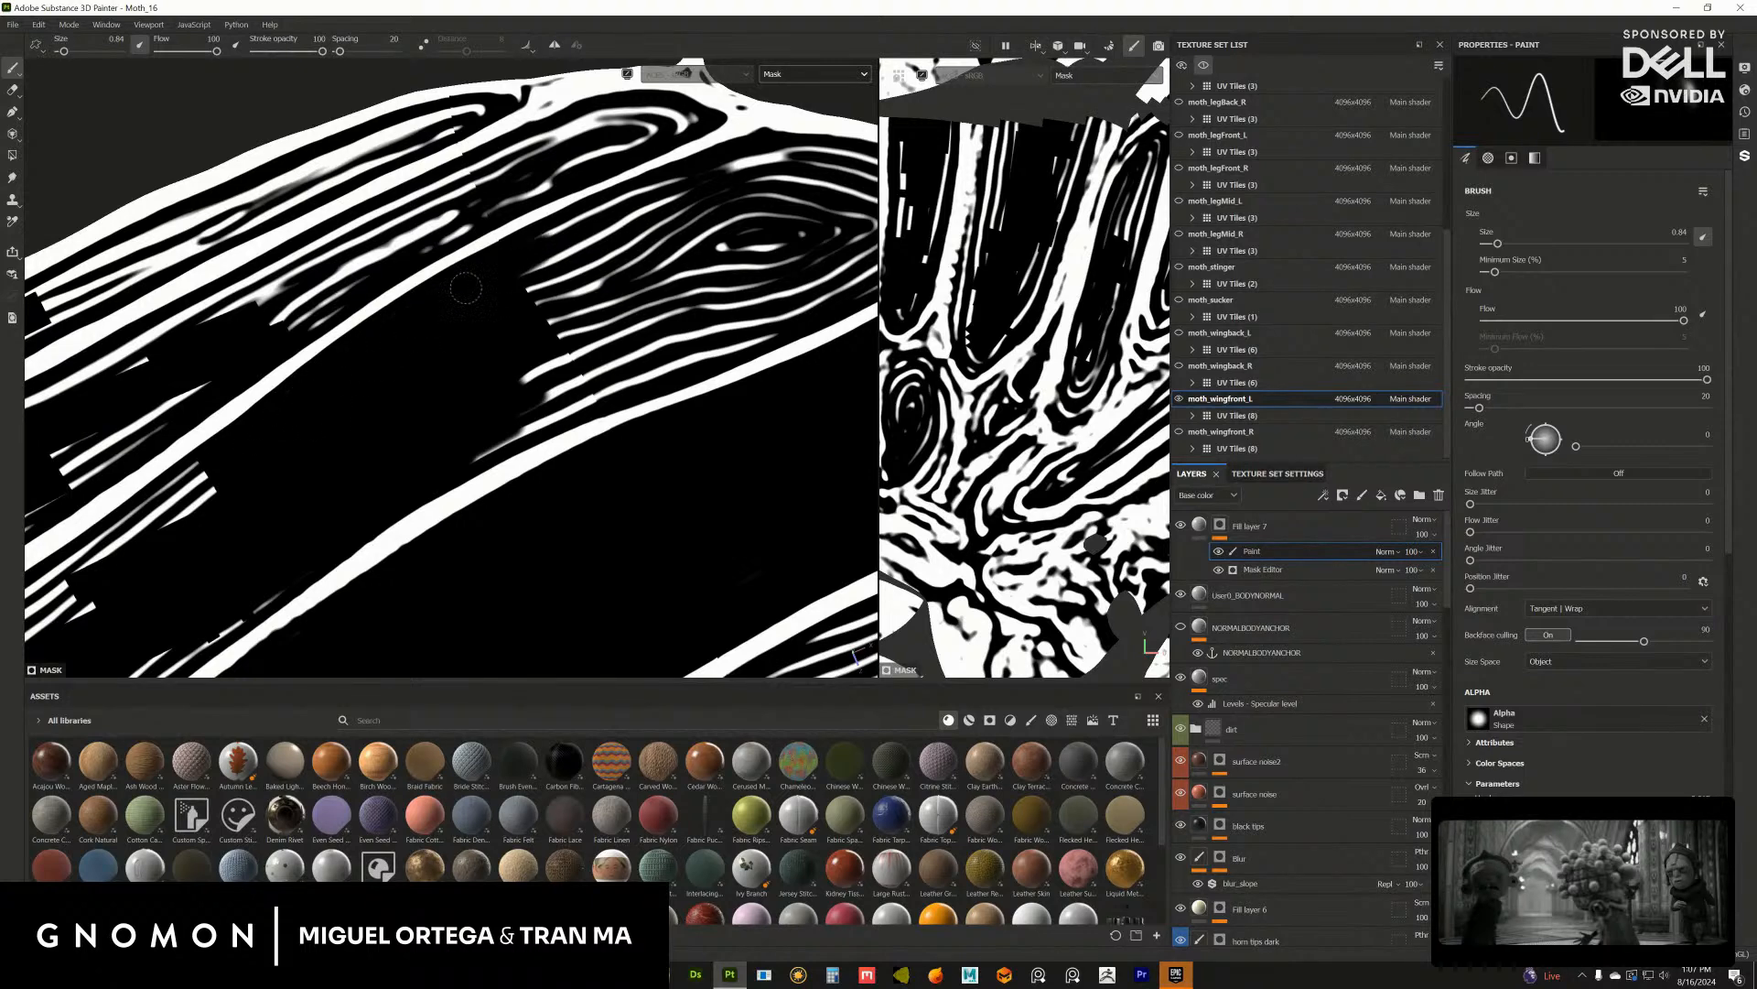
{"action": "middle_click_drag", "start_coordinate": [507, 300], "coordinate": [429, 326], "text": "alt"}
{"action": "left_click_drag", "start_coordinate": [455, 285], "coordinate": [571, 239]}
Step: Paint black over all the concentric lines in that cell's rounded outer end beneath the wing edge
{"action": "middle_click_drag", "start_coordinate": [698, 234], "coordinate": [513, 298], "text": "alt"}
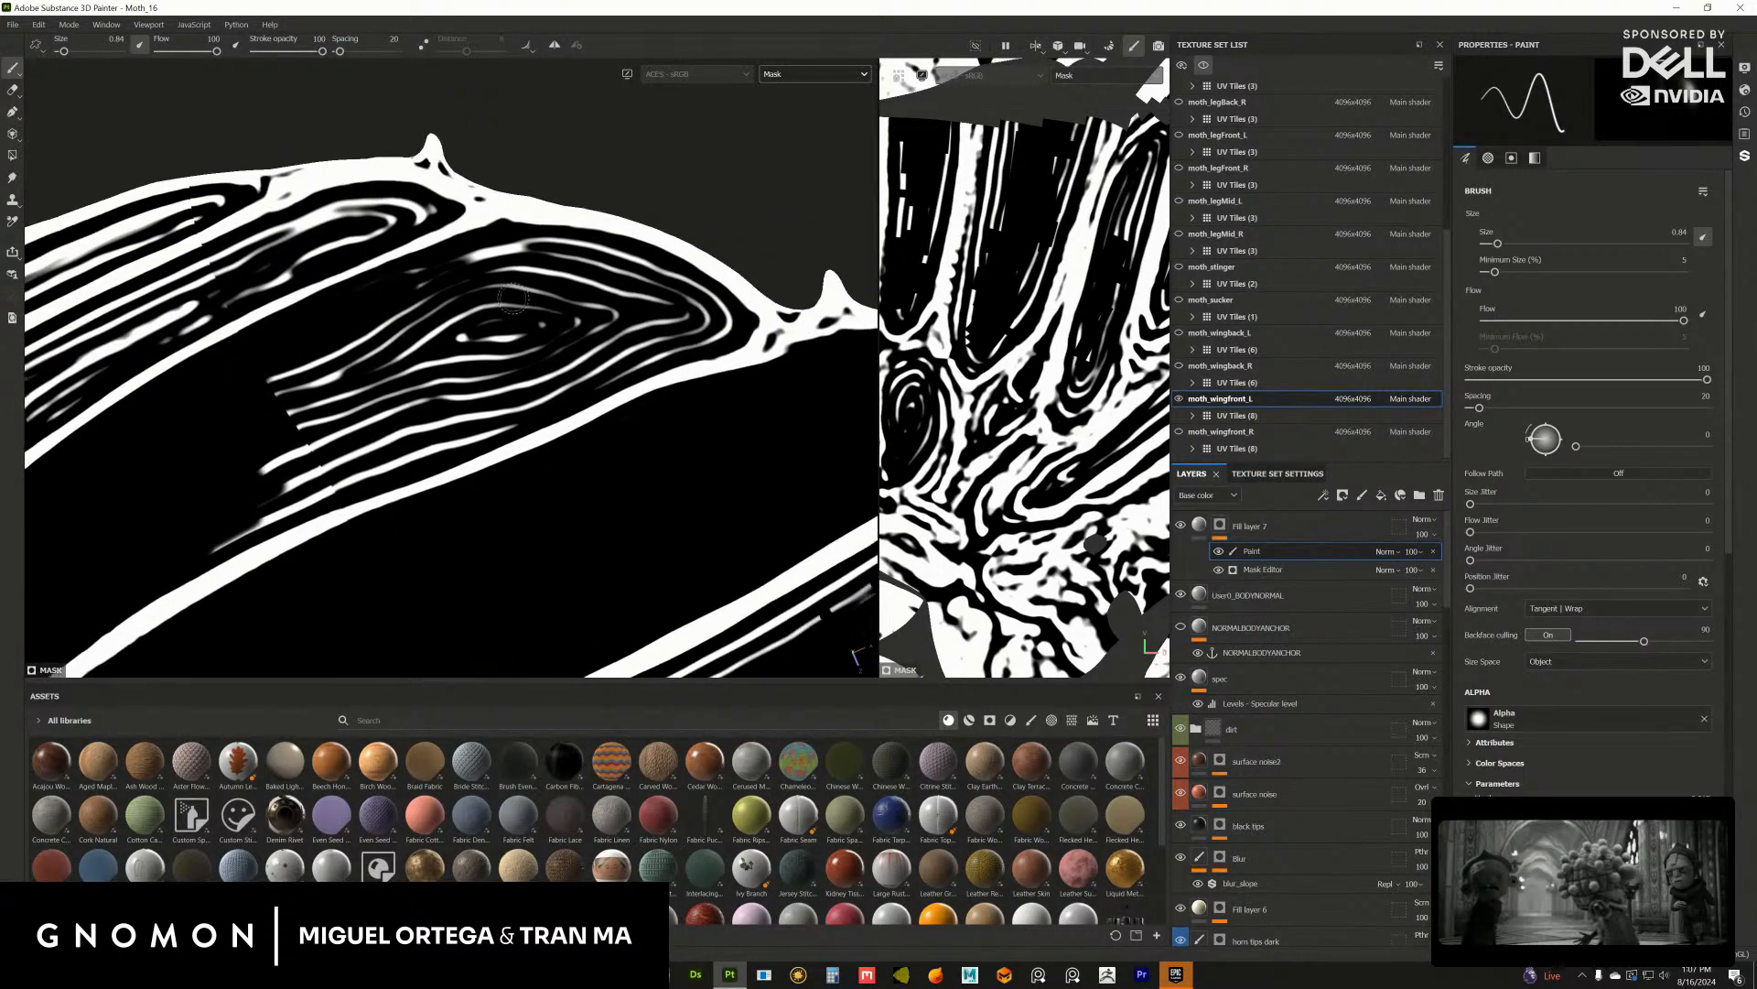
{"action": "left_click_drag", "start_coordinate": [538, 249], "coordinate": [422, 294]}
{"action": "mouse_move", "coordinate": [564, 258]}
{"action": "left_mouse_down"}
{"action": "mouse_move", "coordinate": [658, 273]}
{"action": "mouse_move", "coordinate": [699, 305]}
{"action": "left_mouse_up"}
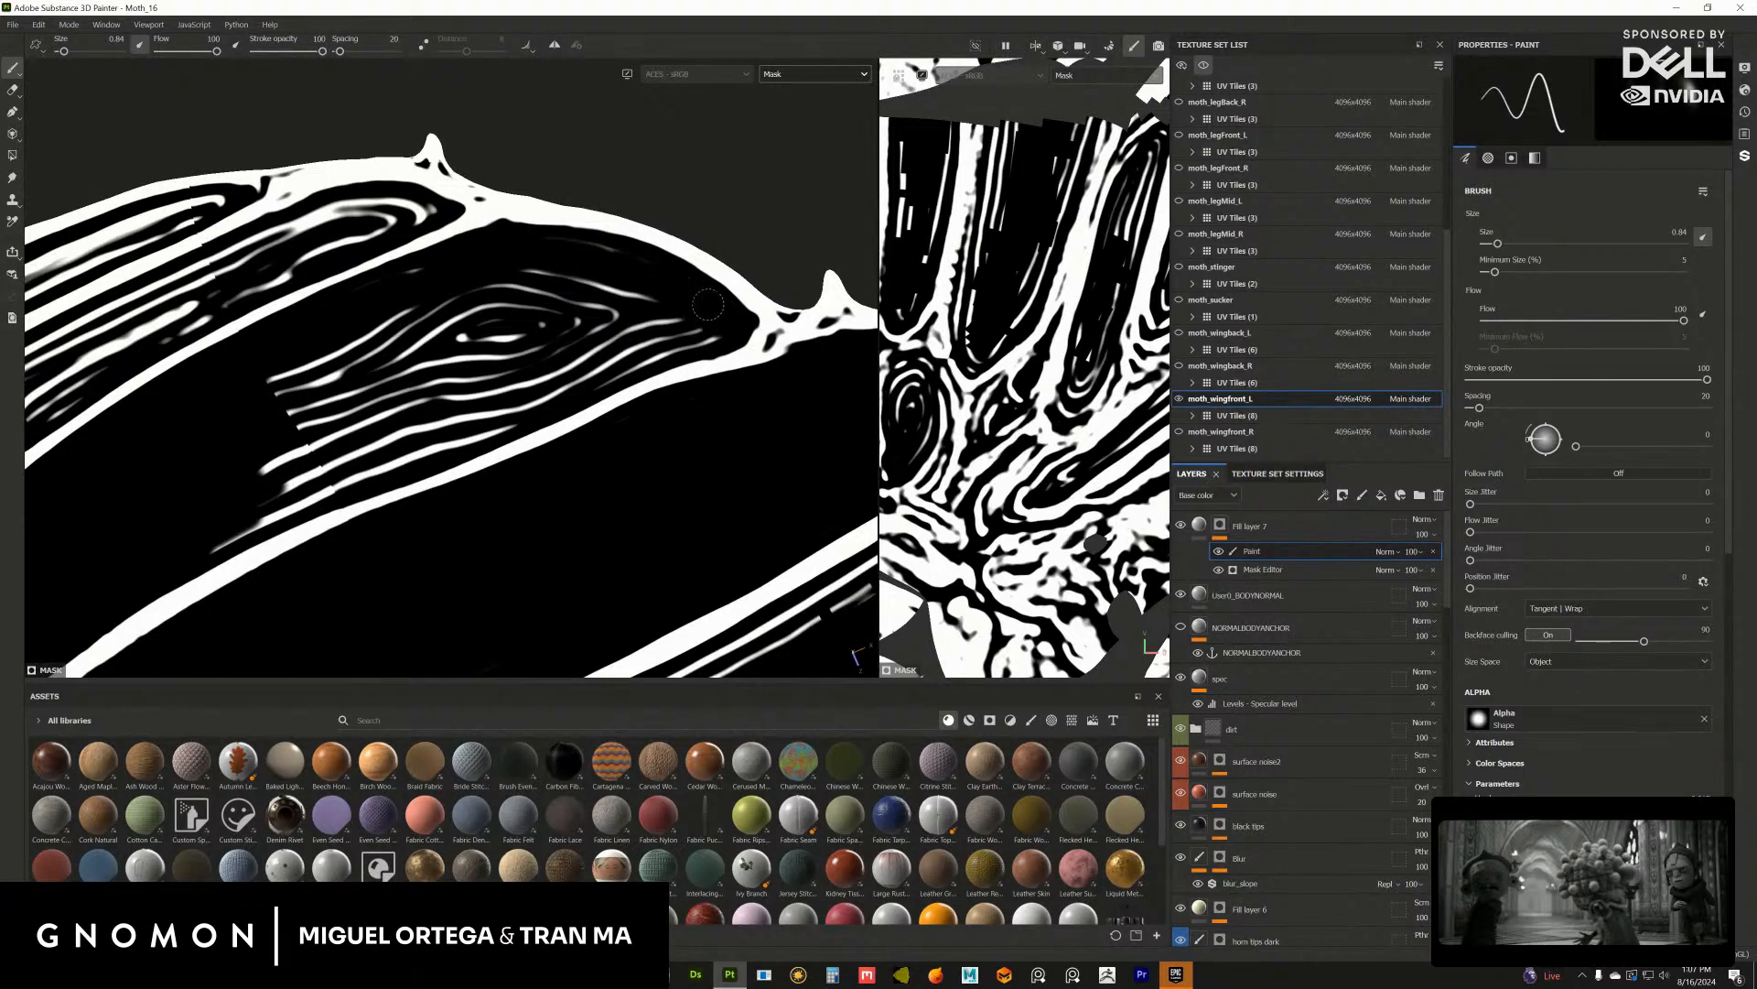
{"action": "mouse_move", "coordinate": [443, 288]}
{"action": "left_mouse_down"}
{"action": "mouse_move", "coordinate": [293, 376]}
{"action": "mouse_move", "coordinate": [266, 457]}
{"action": "mouse_move", "coordinate": [203, 543]}
{"action": "mouse_move", "coordinate": [466, 432]}
{"action": "left_mouse_up"}
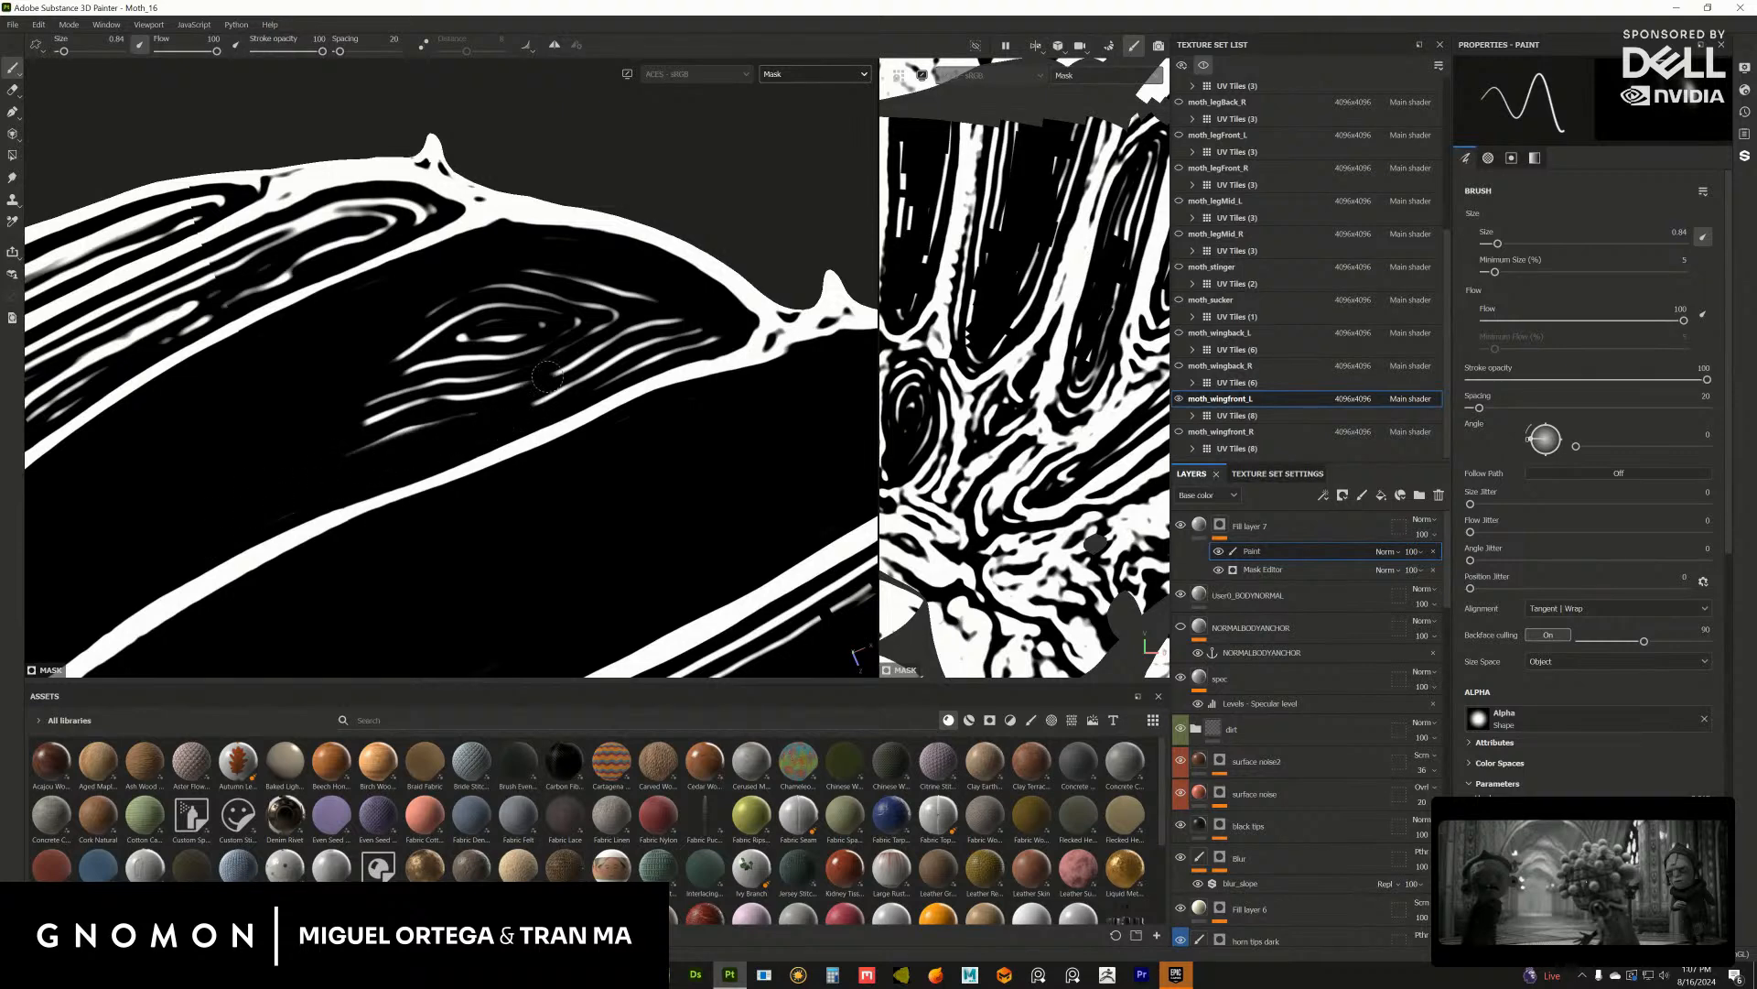
{"action": "mouse_move", "coordinate": [547, 376]}
{"action": "left_mouse_down"}
{"action": "mouse_move", "coordinate": [364, 397]}
{"action": "mouse_move", "coordinate": [504, 320]}
{"action": "mouse_move", "coordinate": [520, 353]}
{"action": "left_mouse_up"}
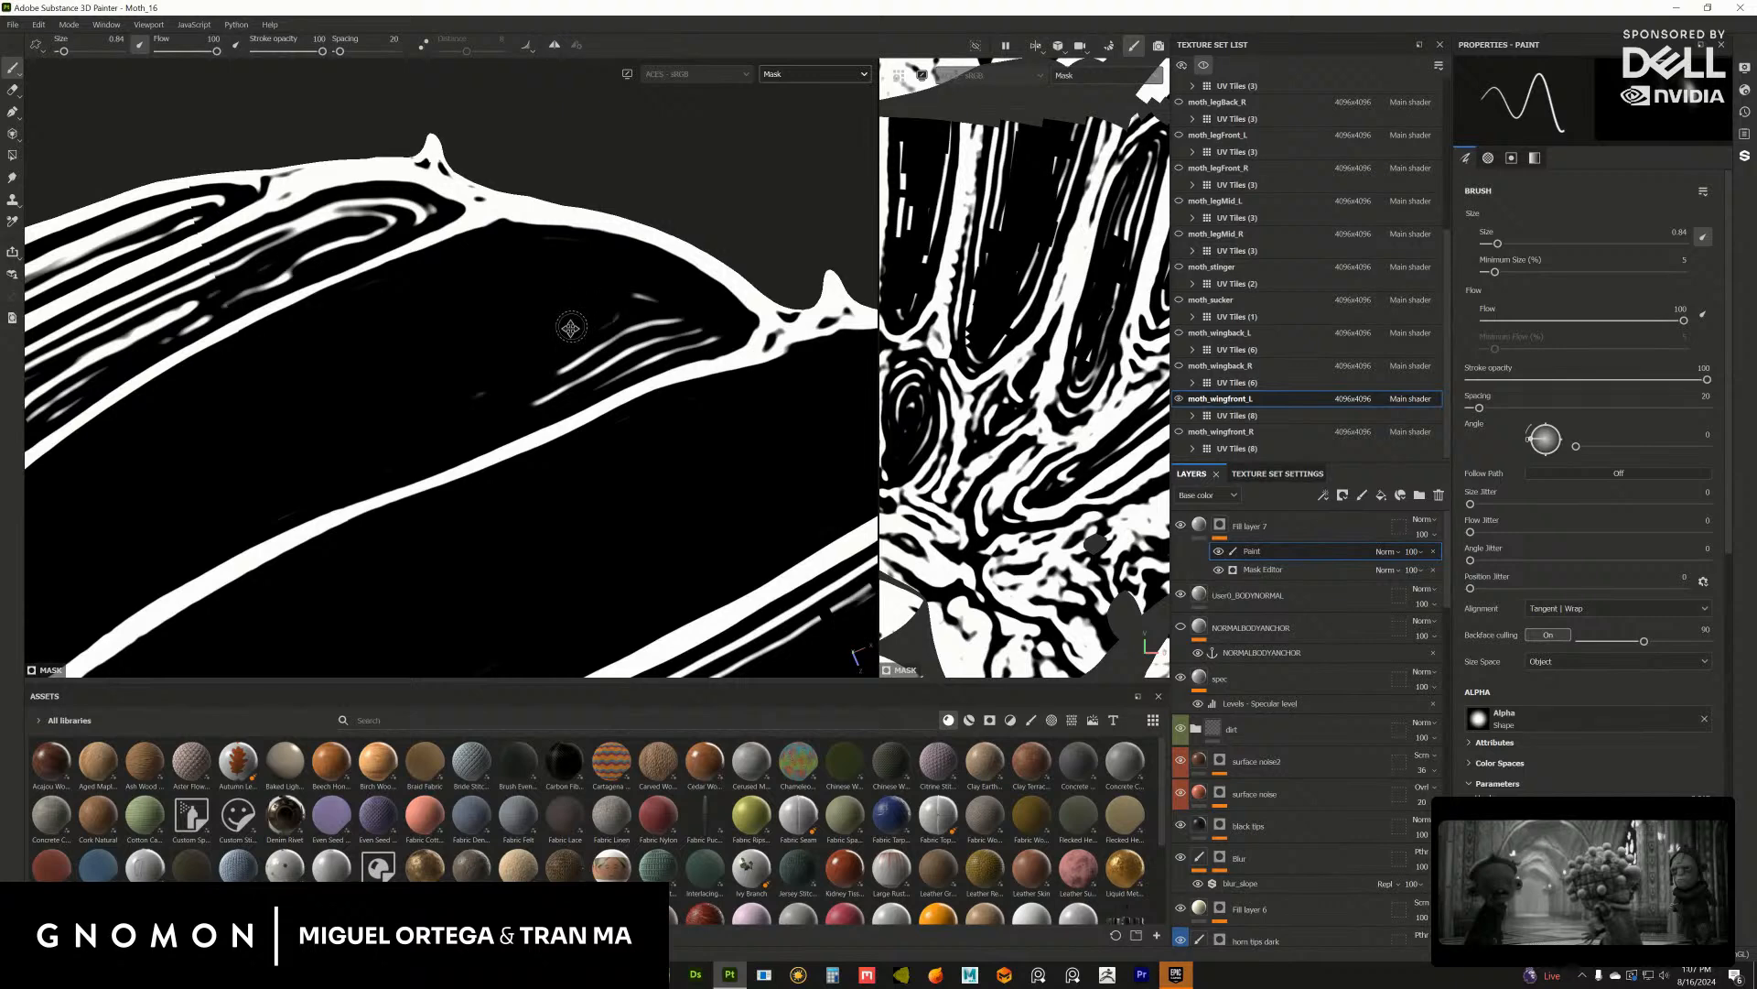
{"action": "middle_click_drag", "start_coordinate": [570, 328], "coordinate": [621, 329]}
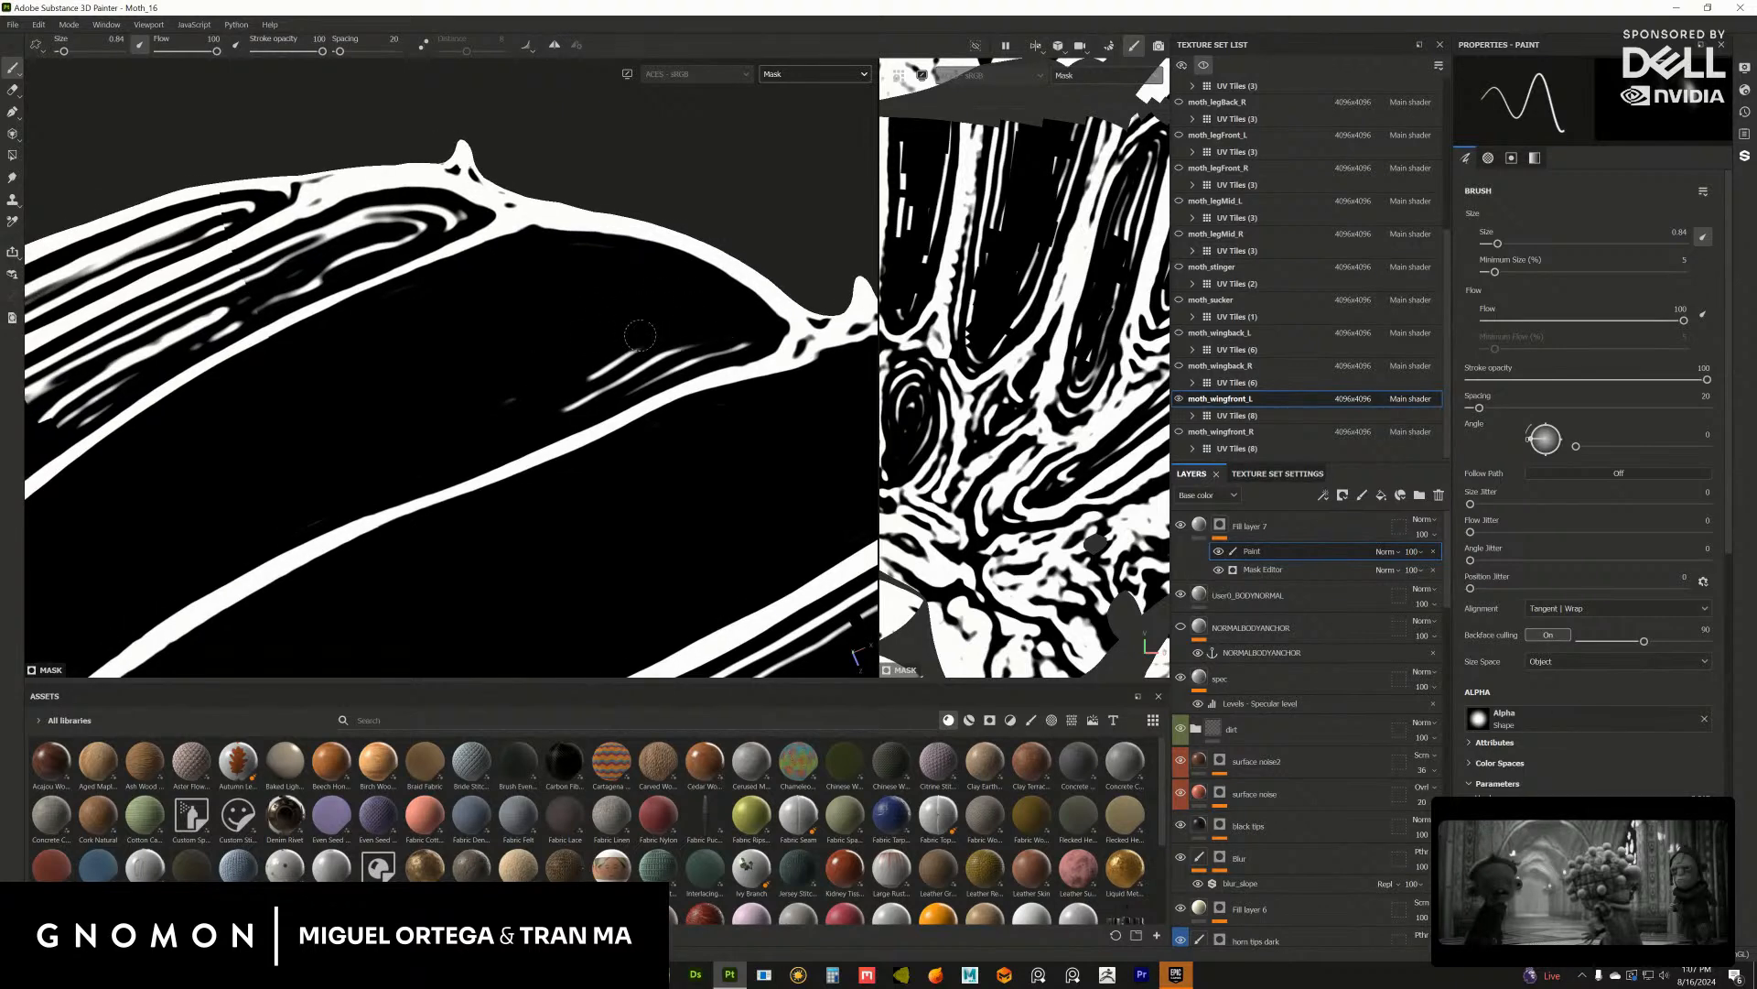
{"action": "left_click_drag", "start_coordinate": [640, 335], "coordinate": [727, 345]}
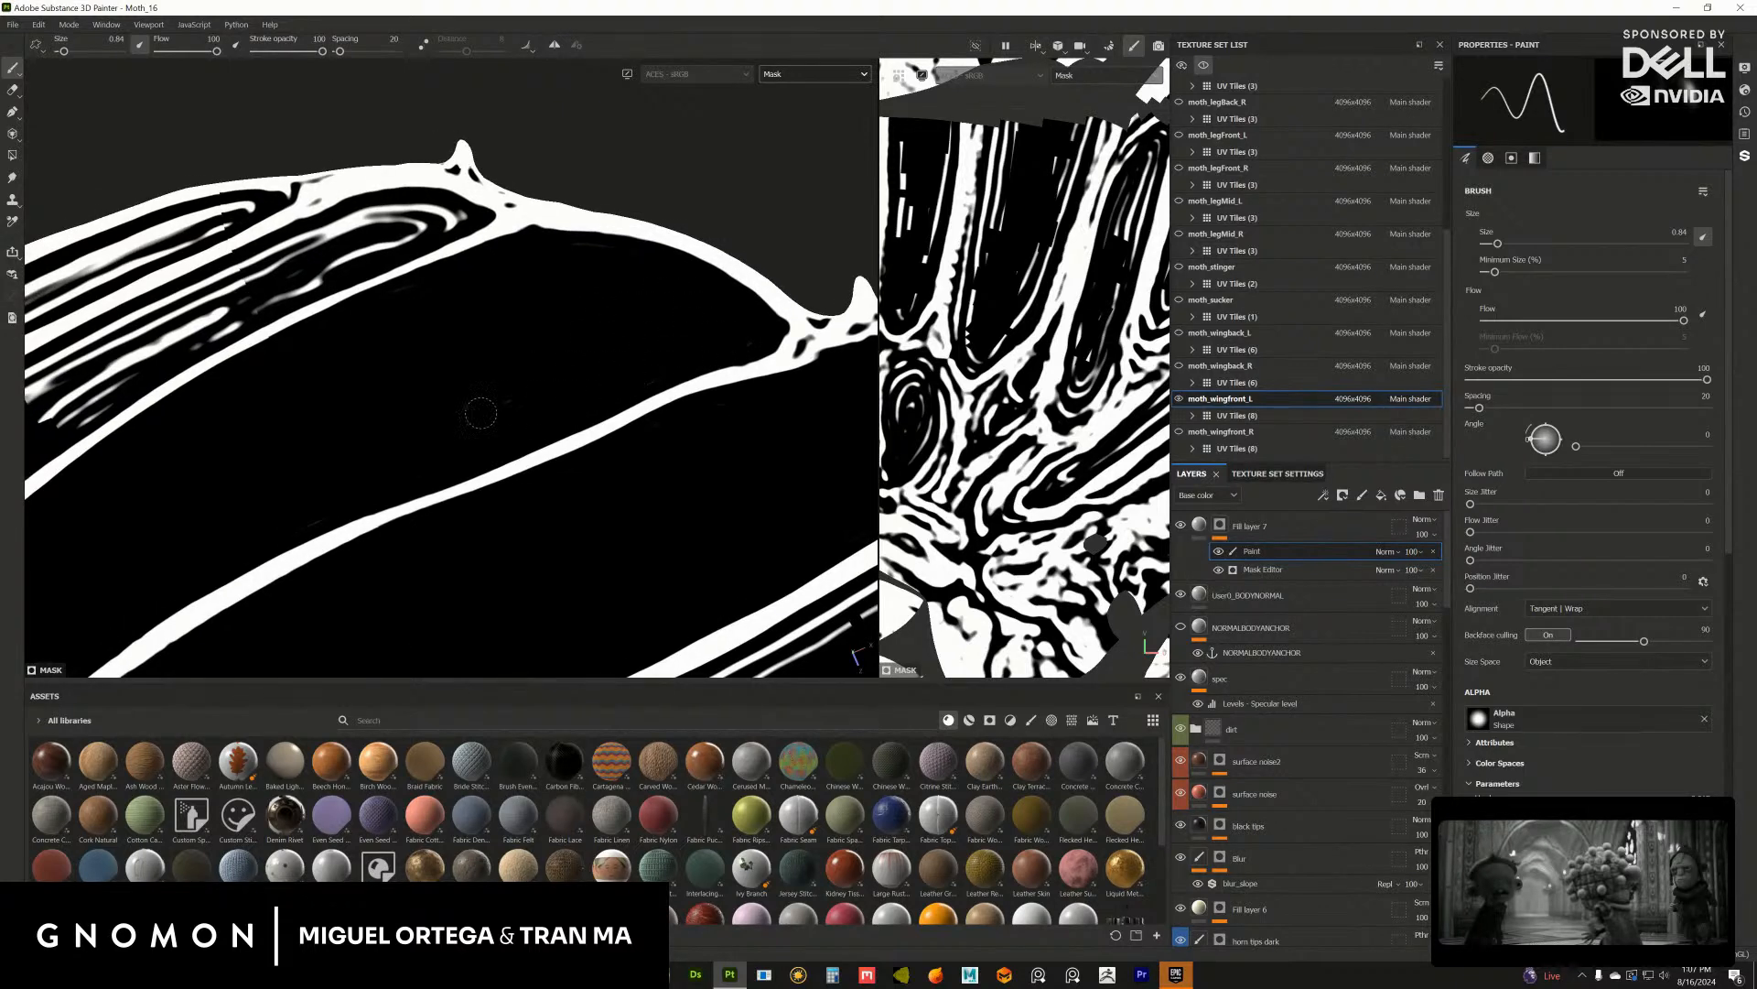
Step: Black out the lines in the rounded inner end and along the lower edge of the narrow cell nearer the leading edge
{"action": "mouse_move", "coordinate": [496, 319]}
{"action": "left_mouse_down", "text": "alt"}
{"action": "mouse_move", "coordinate": [502, 266]}
{"action": "mouse_move", "coordinate": [562, 400]}
{"action": "mouse_move", "coordinate": [283, 387]}
{"action": "mouse_move", "coordinate": [449, 307]}
{"action": "mouse_move", "coordinate": [576, 275]}
{"action": "mouse_move", "coordinate": [445, 315]}
{"action": "mouse_move", "coordinate": [640, 224]}
{"action": "mouse_move", "coordinate": [732, 229]}
{"action": "mouse_move", "coordinate": [376, 361]}
{"action": "left_mouse_up", "text": "alt"}
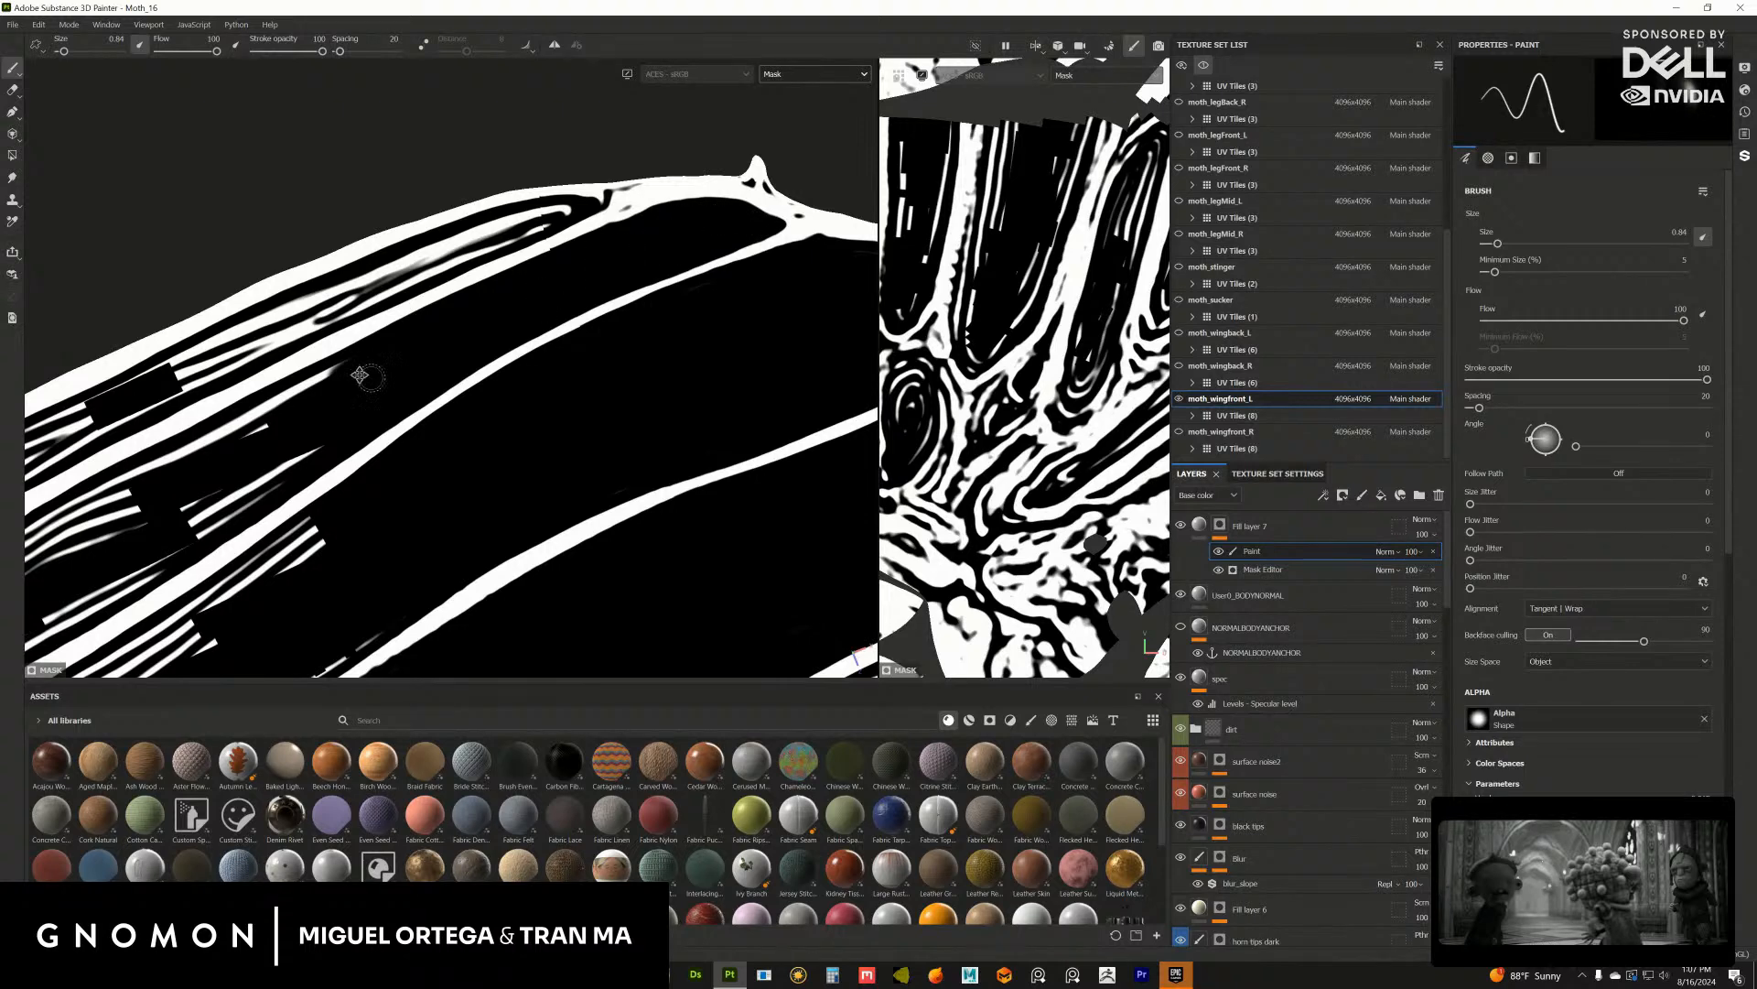
{"action": "mouse_move", "coordinate": [360, 375]}
{"action": "left_mouse_down", "text": "alt"}
{"action": "mouse_move", "coordinate": [495, 311]}
{"action": "mouse_move", "coordinate": [555, 360]}
{"action": "mouse_move", "coordinate": [421, 410]}
{"action": "left_mouse_up", "text": "alt"}
{"action": "mouse_move", "coordinate": [421, 410]}
{"action": "middle_mouse_down", "text": "alt"}
{"action": "mouse_move", "coordinate": [498, 338]}
{"action": "mouse_move", "coordinate": [575, 332]}
{"action": "middle_mouse_up", "text": "alt"}
{"action": "mouse_move", "coordinate": [413, 396]}
{"action": "left_mouse_down"}
{"action": "mouse_move", "coordinate": [393, 377]}
{"action": "mouse_move", "coordinate": [448, 352]}
{"action": "left_mouse_up"}
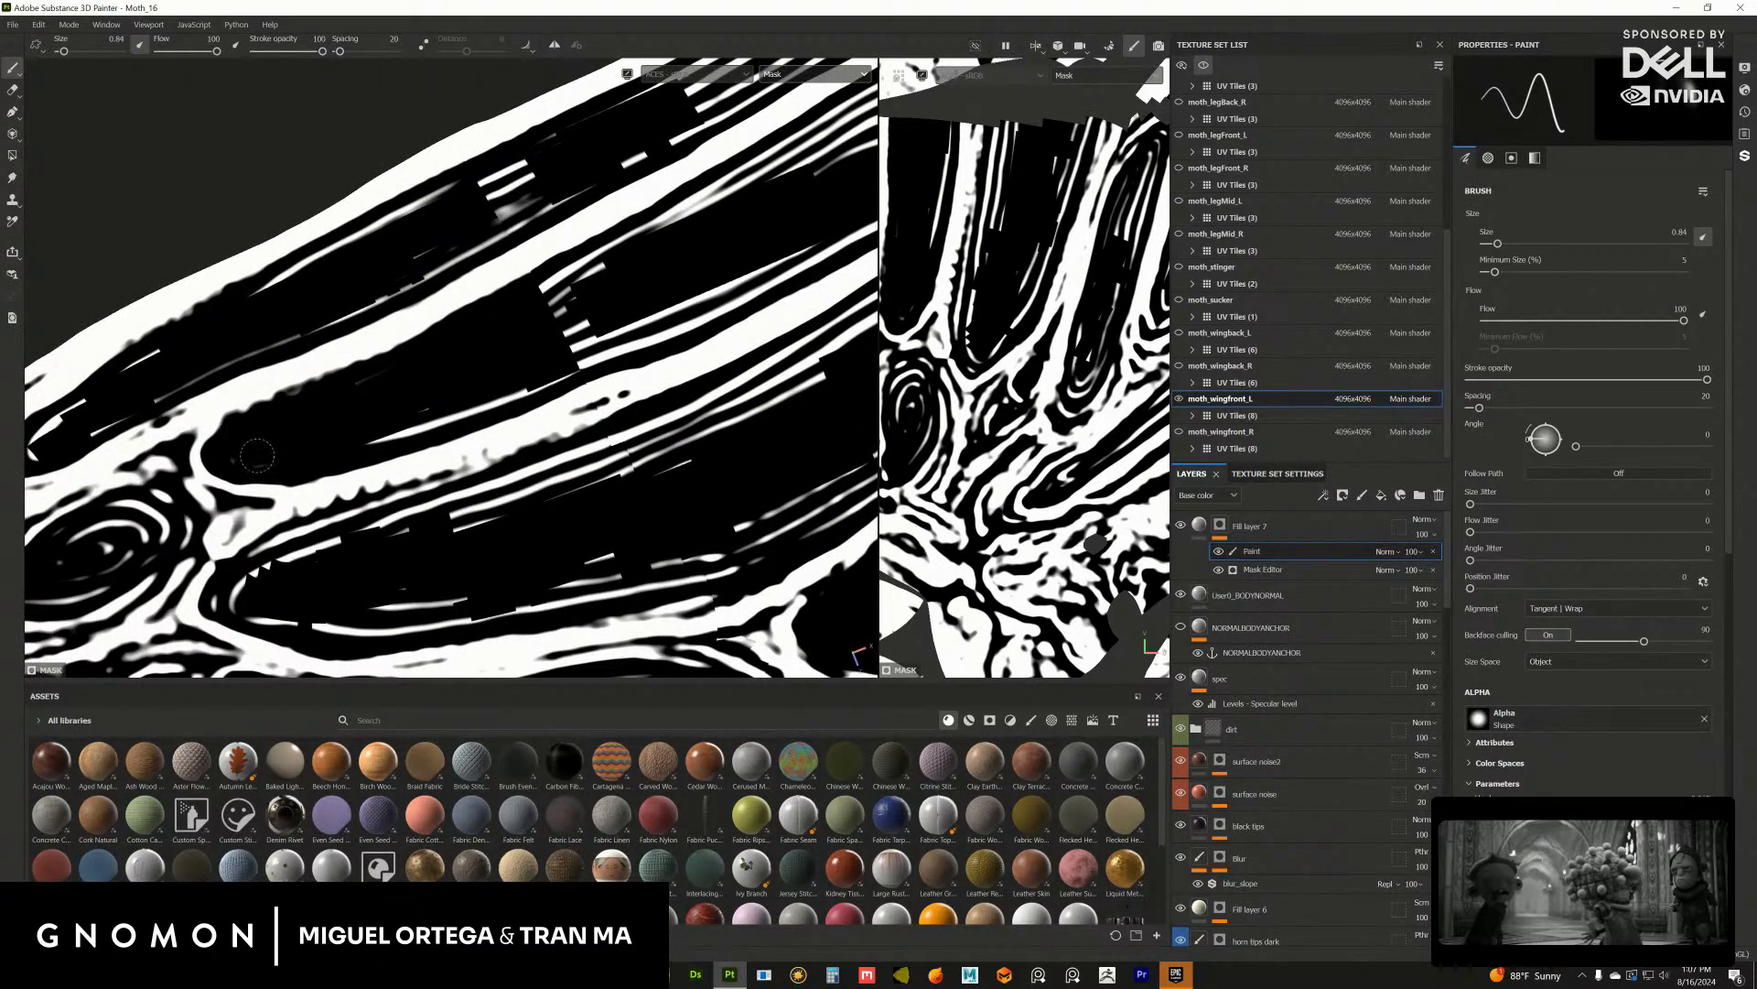
{"action": "left_click_drag", "start_coordinate": [344, 447], "coordinate": [659, 320]}
{"action": "middle_click_drag", "start_coordinate": [659, 320], "coordinate": [454, 341], "text": "alt"}
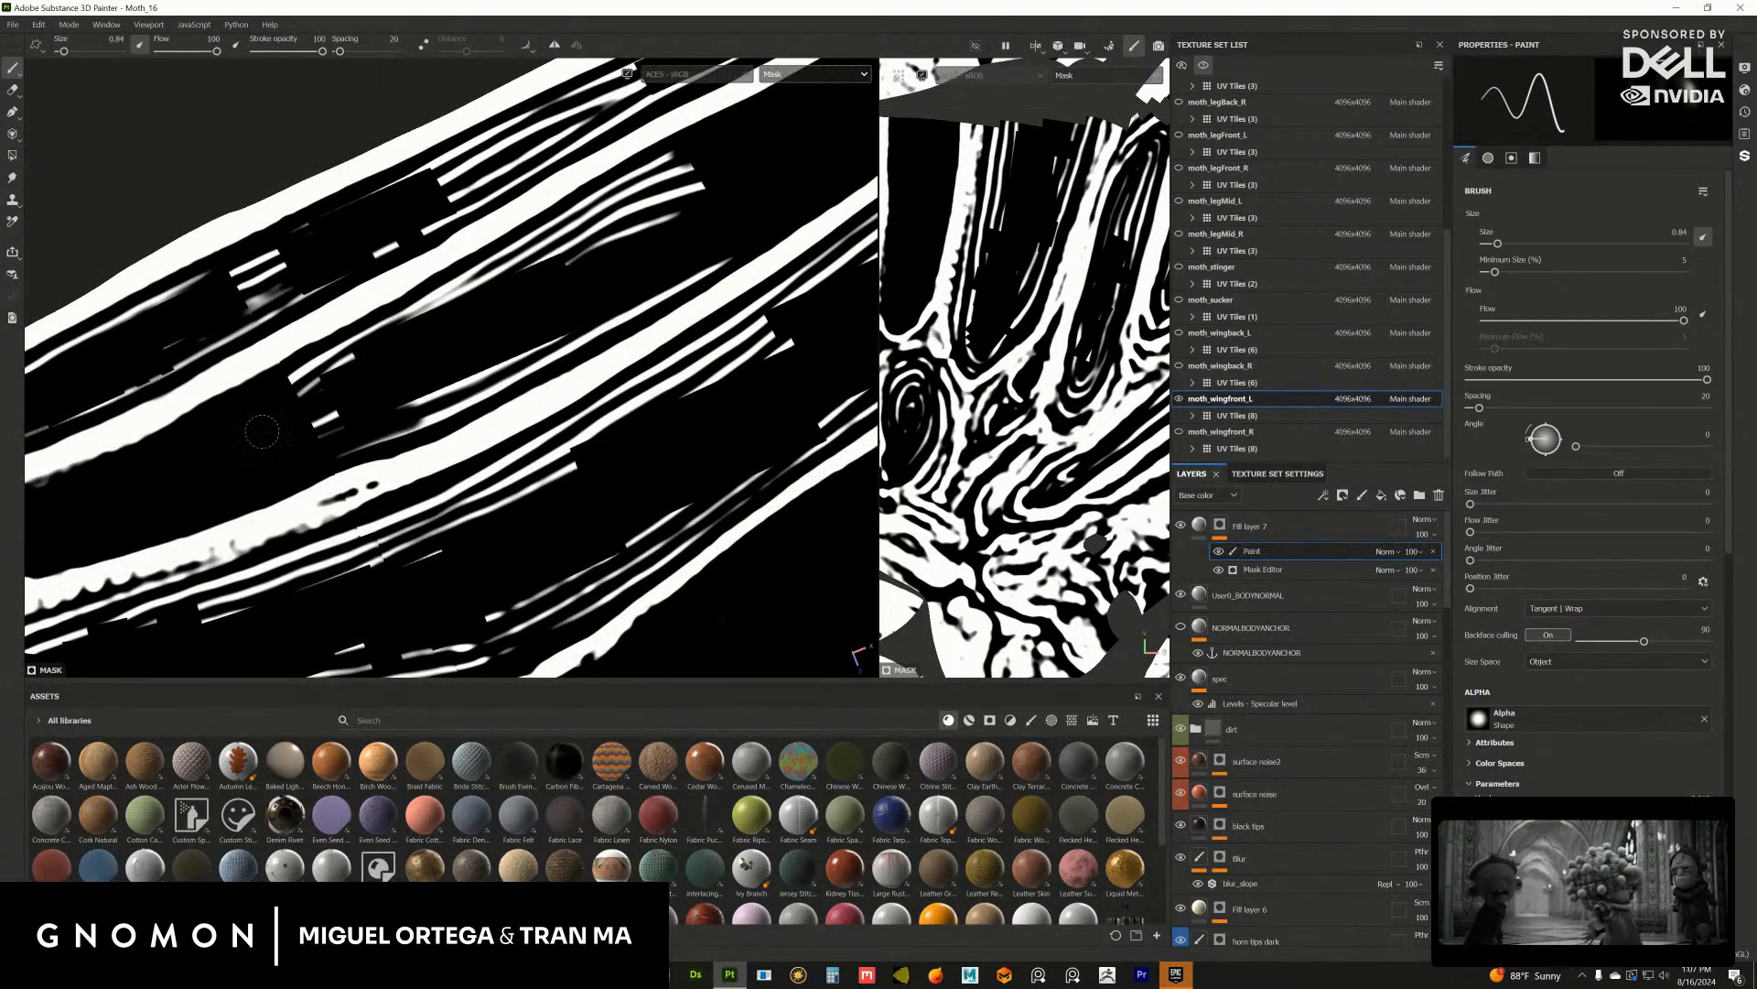
Step: Paint out the leftover dashes and edge lines along the middle stretch of this narrow cell
{"action": "left_click_drag", "start_coordinate": [262, 431], "coordinate": [303, 374]}
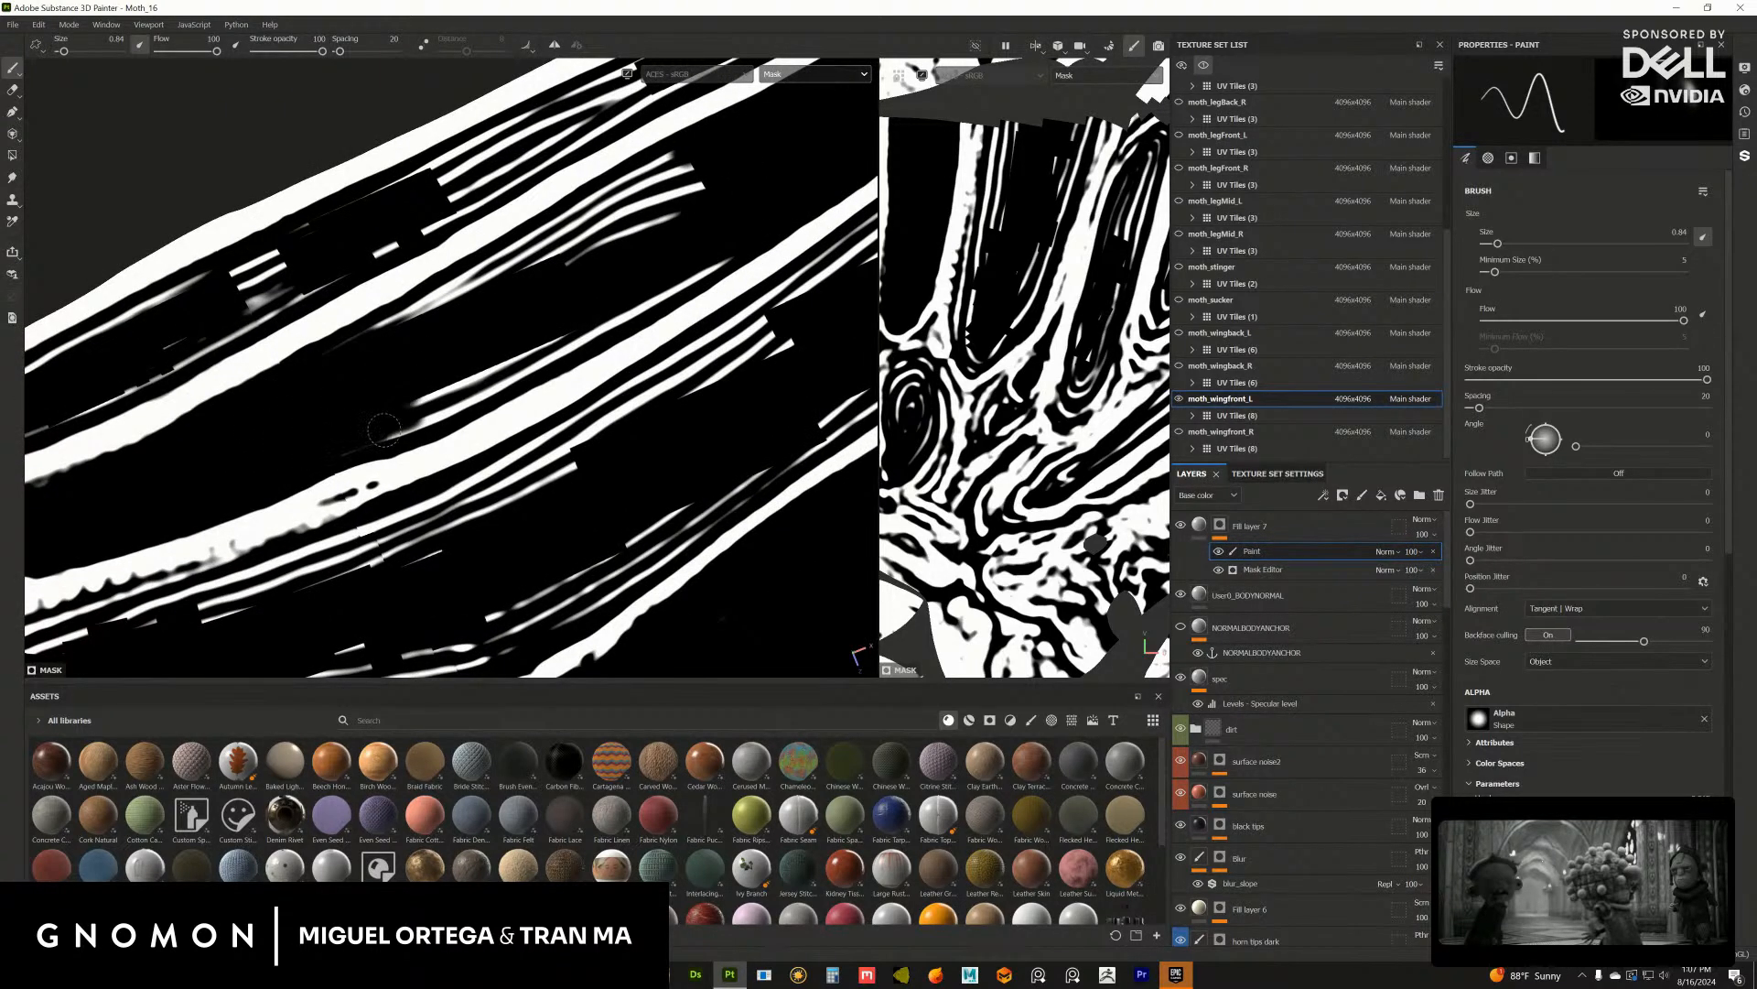
{"action": "left_click_drag", "start_coordinate": [384, 430], "coordinate": [618, 311]}
{"action": "middle_click_drag", "start_coordinate": [720, 255], "coordinate": [295, 463]}
{"action": "mouse_move", "coordinate": [233, 472]}
{"action": "left_mouse_down"}
{"action": "mouse_move", "coordinate": [393, 367]}
{"action": "mouse_move", "coordinate": [541, 302]}
{"action": "mouse_move", "coordinate": [512, 312]}
{"action": "left_mouse_up"}
{"action": "middle_click_drag", "start_coordinate": [512, 311], "coordinate": [509, 344]}
{"action": "mouse_move", "coordinate": [509, 344]}
{"action": "left_mouse_down"}
{"action": "mouse_move", "coordinate": [595, 302]}
{"action": "mouse_move", "coordinate": [495, 403]}
{"action": "left_mouse_up"}
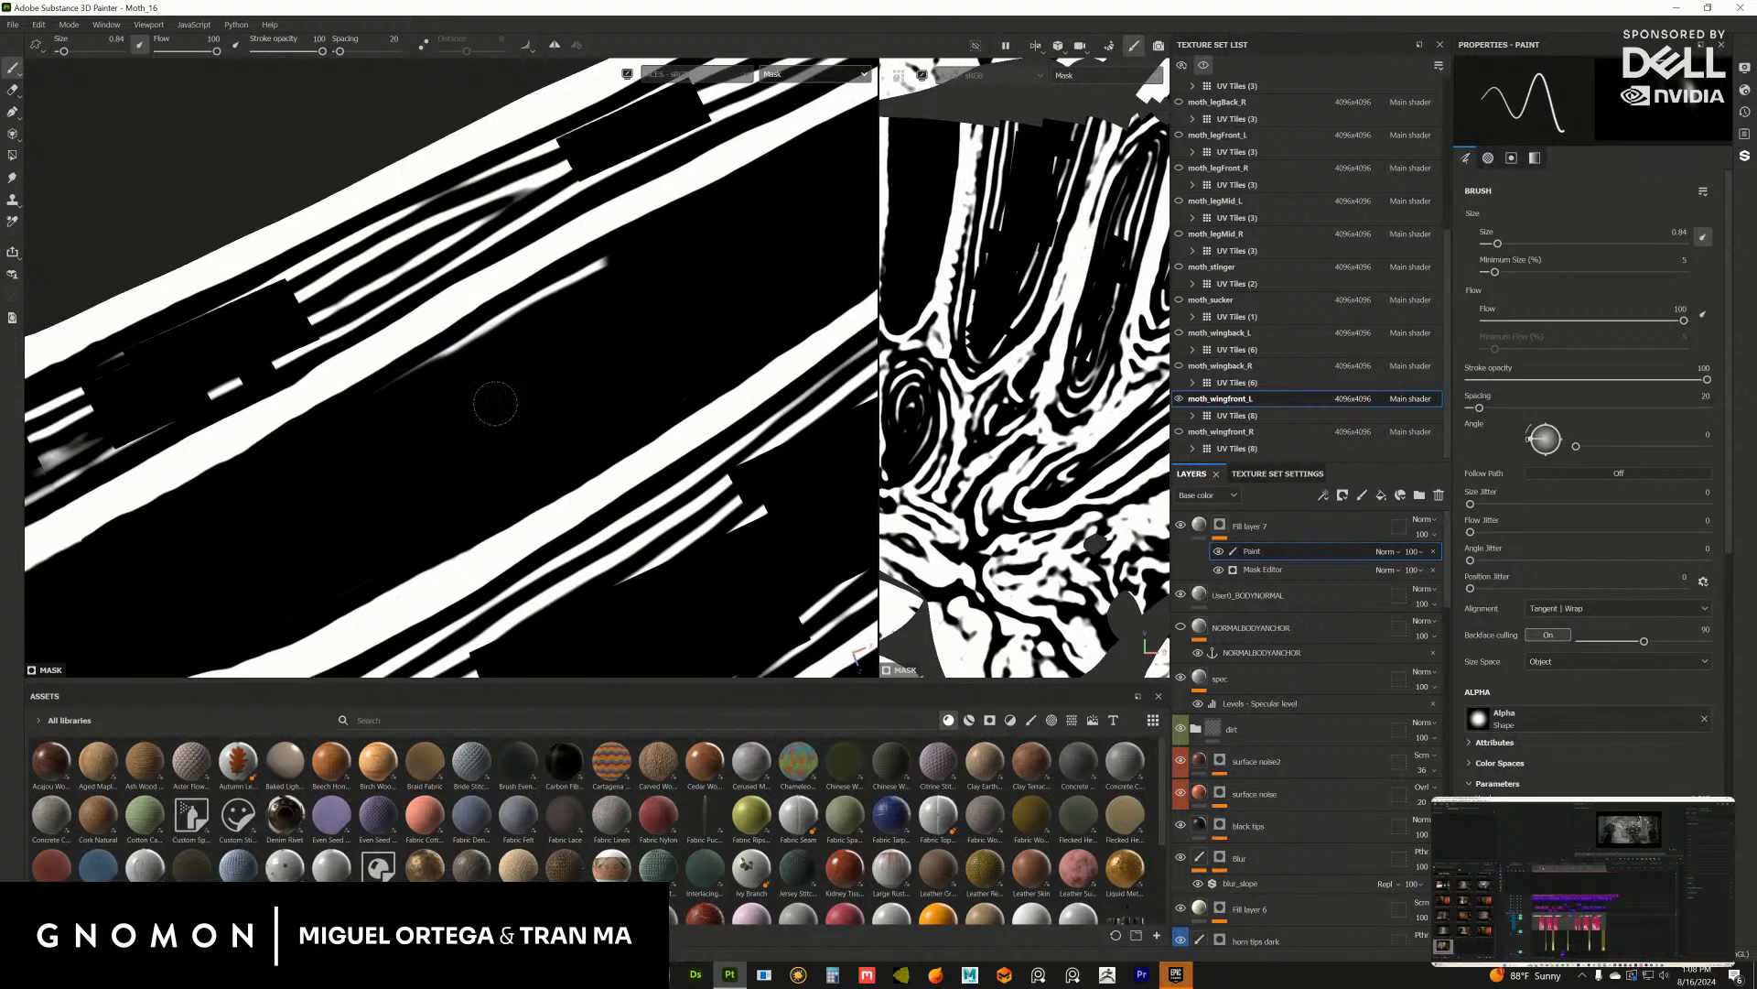
{"action": "mouse_move", "coordinate": [531, 330]}
{"action": "left_mouse_down"}
{"action": "mouse_move", "coordinate": [613, 265]}
{"action": "mouse_move", "coordinate": [577, 290]}
{"action": "left_mouse_up"}
{"action": "mouse_move", "coordinate": [577, 290]}
{"action": "middle_mouse_down"}
{"action": "mouse_move", "coordinate": [486, 415]}
{"action": "mouse_move", "coordinate": [541, 298]}
{"action": "mouse_move", "coordinate": [601, 283]}
{"action": "middle_mouse_up"}
Step: Black out the lines and jagged fill remnants in the rounded inner end of the cell below
{"action": "left_click_drag", "start_coordinate": [601, 283], "coordinate": [360, 439]}
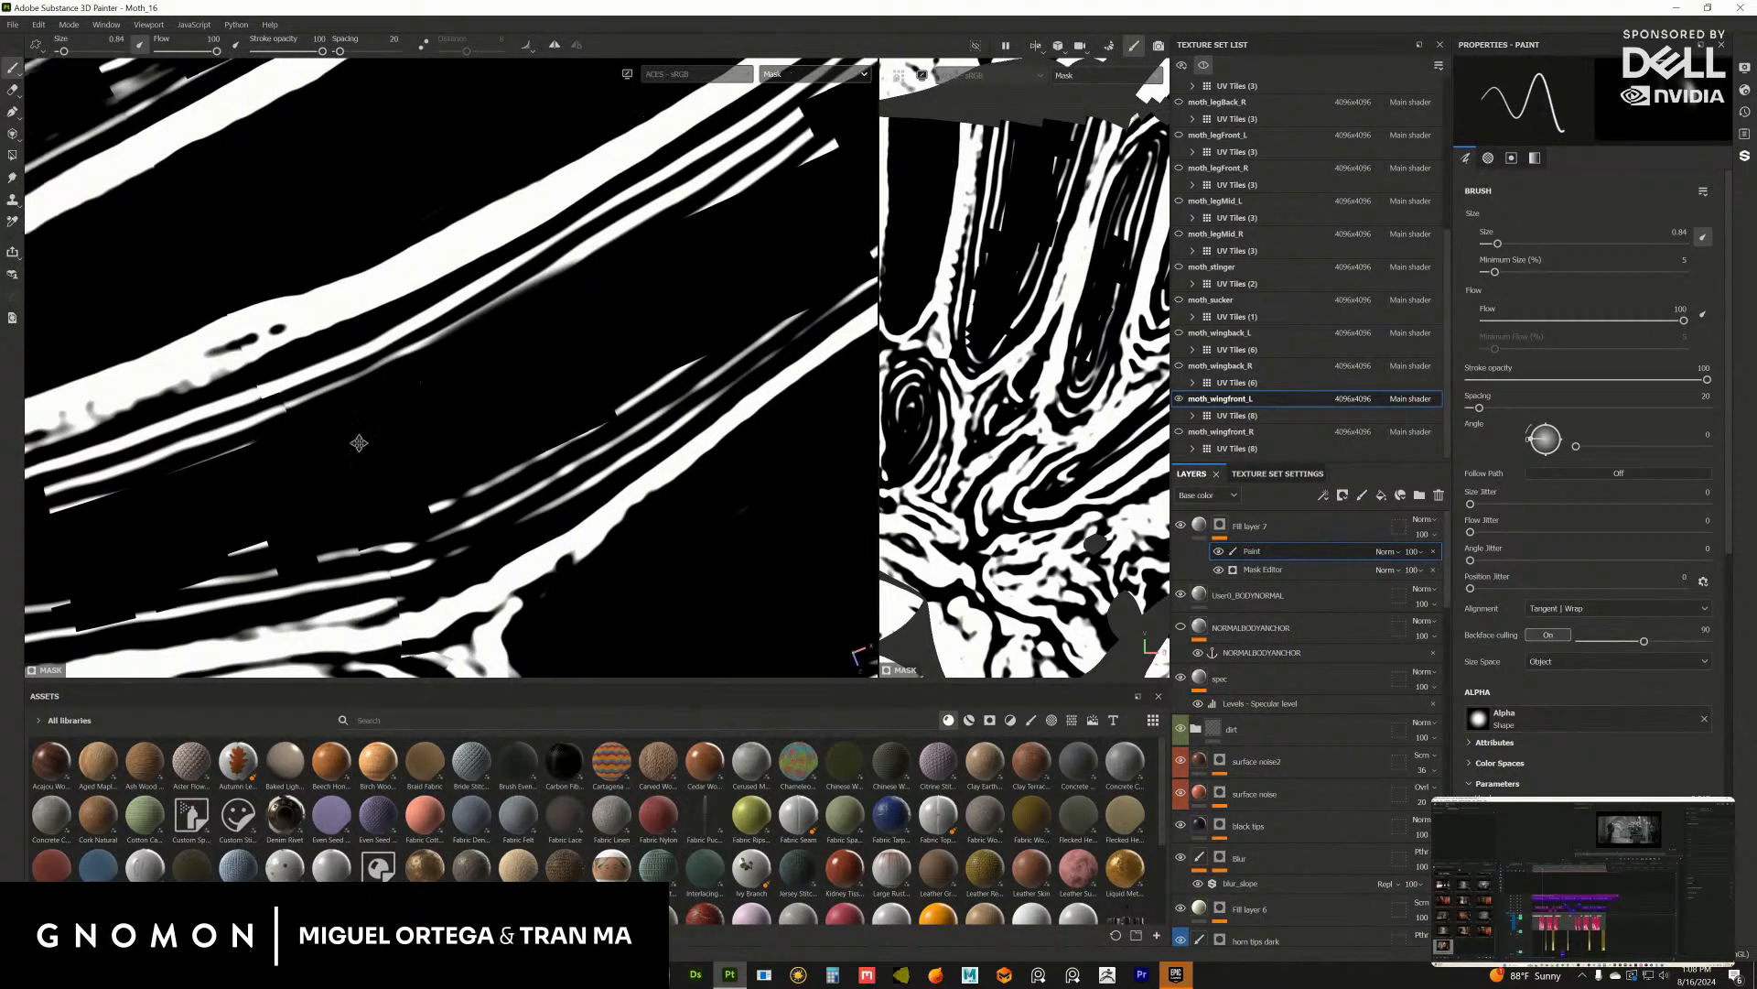
{"action": "middle_click_drag", "start_coordinate": [361, 439], "coordinate": [425, 351]}
{"action": "mouse_move", "coordinate": [425, 350]}
{"action": "left_mouse_down"}
{"action": "mouse_move", "coordinate": [457, 330]}
{"action": "mouse_move", "coordinate": [380, 393]}
{"action": "left_mouse_up"}
{"action": "middle_click_drag", "start_coordinate": [381, 393], "coordinate": [482, 337]}
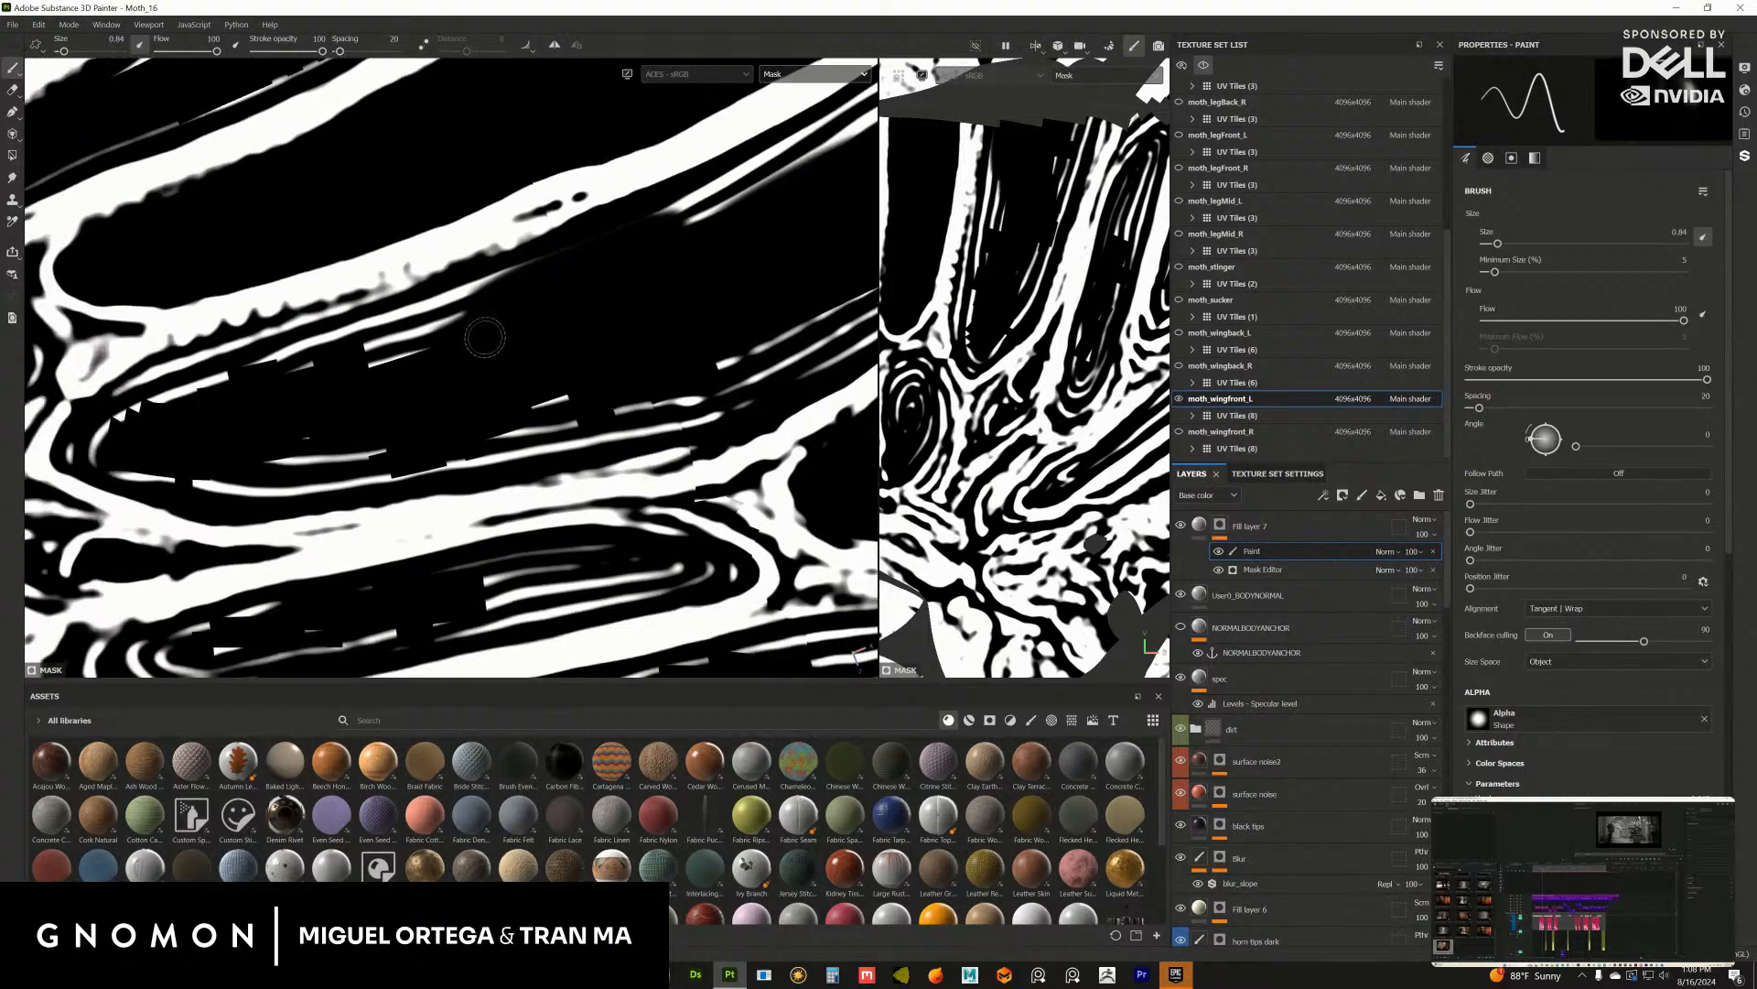
{"action": "mouse_move", "coordinate": [483, 338]}
{"action": "left_mouse_down"}
{"action": "mouse_move", "coordinate": [549, 279]}
{"action": "mouse_move", "coordinate": [264, 372]}
{"action": "left_mouse_up"}
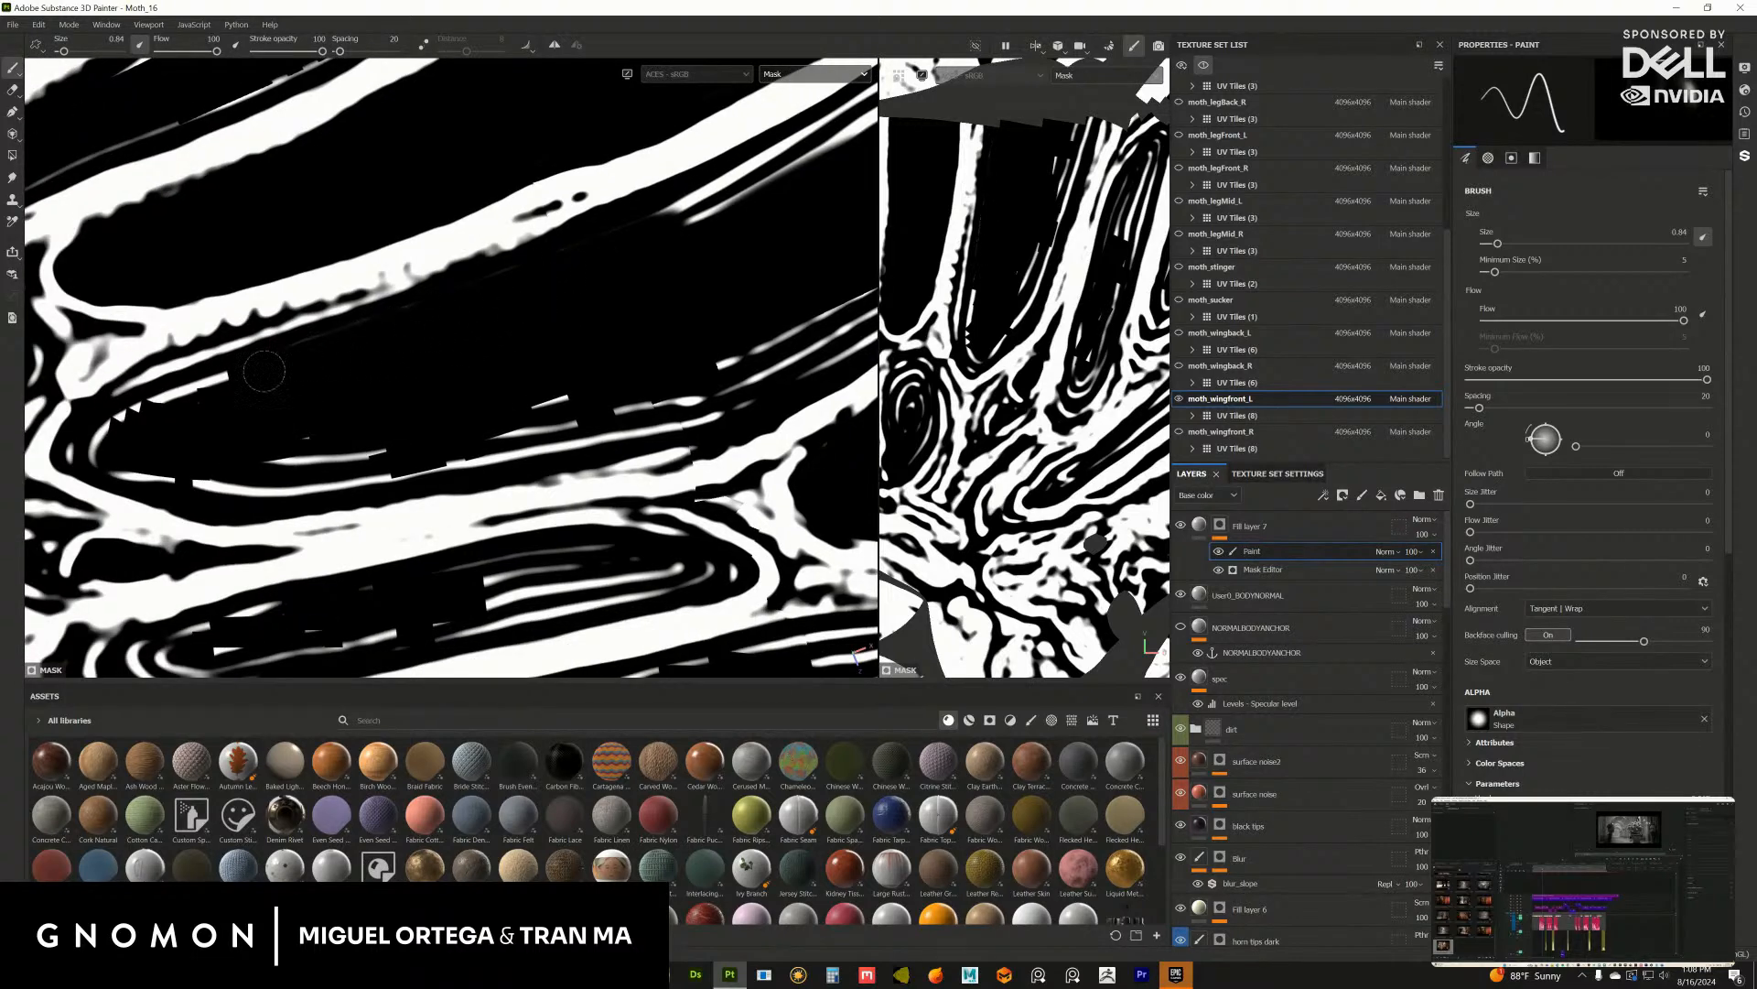
{"action": "mouse_move", "coordinate": [174, 417]}
{"action": "left_mouse_down"}
{"action": "mouse_move", "coordinate": [258, 376]}
{"action": "mouse_move", "coordinate": [92, 432]}
{"action": "mouse_move", "coordinate": [93, 448]}
{"action": "mouse_move", "coordinate": [256, 471]}
{"action": "mouse_move", "coordinate": [510, 444]}
{"action": "mouse_move", "coordinate": [545, 408]}
{"action": "mouse_move", "coordinate": [624, 422]}
{"action": "left_mouse_up"}
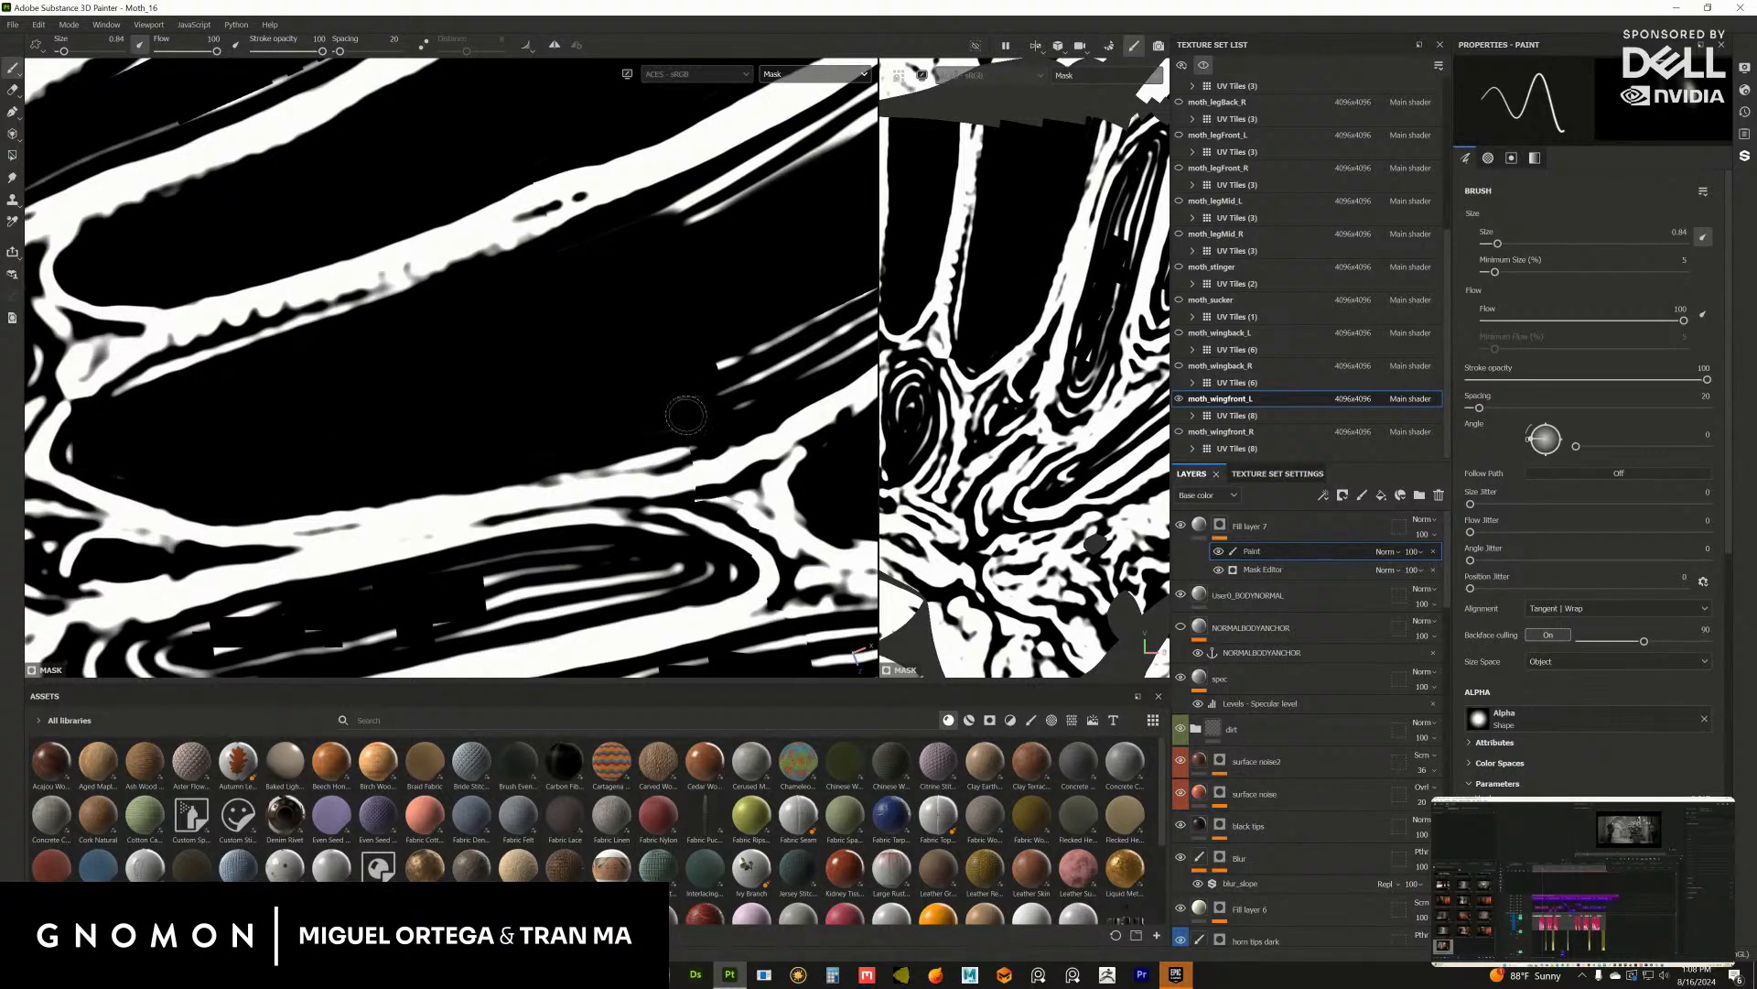
Step: Paint out the streaks along this cell's lower vein from the inner end towards the outer wing
{"action": "mouse_move", "coordinate": [685, 414]}
{"action": "middle_mouse_down"}
{"action": "mouse_move", "coordinate": [404, 353]}
{"action": "mouse_move", "coordinate": [393, 463]}
{"action": "middle_mouse_up"}
{"action": "mouse_move", "coordinate": [394, 463]}
{"action": "left_mouse_down"}
{"action": "mouse_move", "coordinate": [472, 426]}
{"action": "mouse_move", "coordinate": [501, 441]}
{"action": "left_mouse_up"}
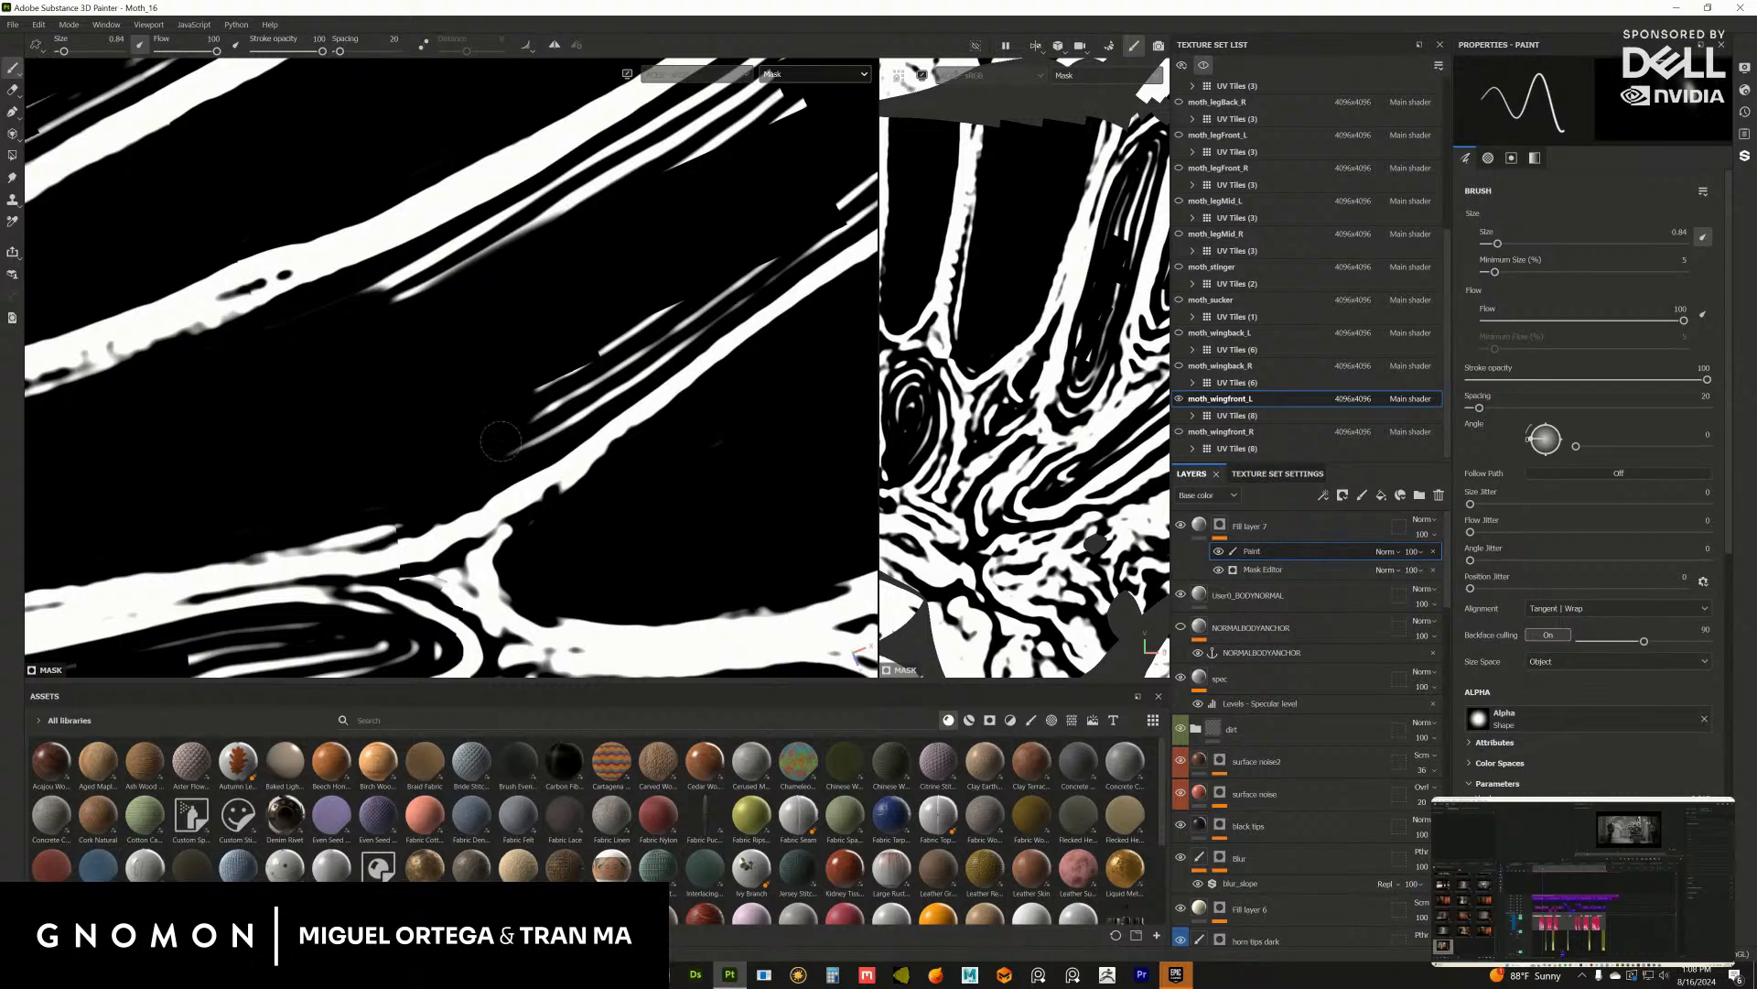
{"action": "mouse_move", "coordinate": [501, 442]}
{"action": "middle_mouse_down"}
{"action": "mouse_move", "coordinate": [379, 491]}
{"action": "mouse_move", "coordinate": [441, 400]}
{"action": "mouse_move", "coordinate": [352, 396]}
{"action": "mouse_move", "coordinate": [320, 336]}
{"action": "middle_mouse_up"}
{"action": "mouse_move", "coordinate": [254, 447]}
{"action": "left_mouse_down"}
{"action": "mouse_move", "coordinate": [223, 472]}
{"action": "mouse_move", "coordinate": [301, 436]}
{"action": "left_mouse_up"}
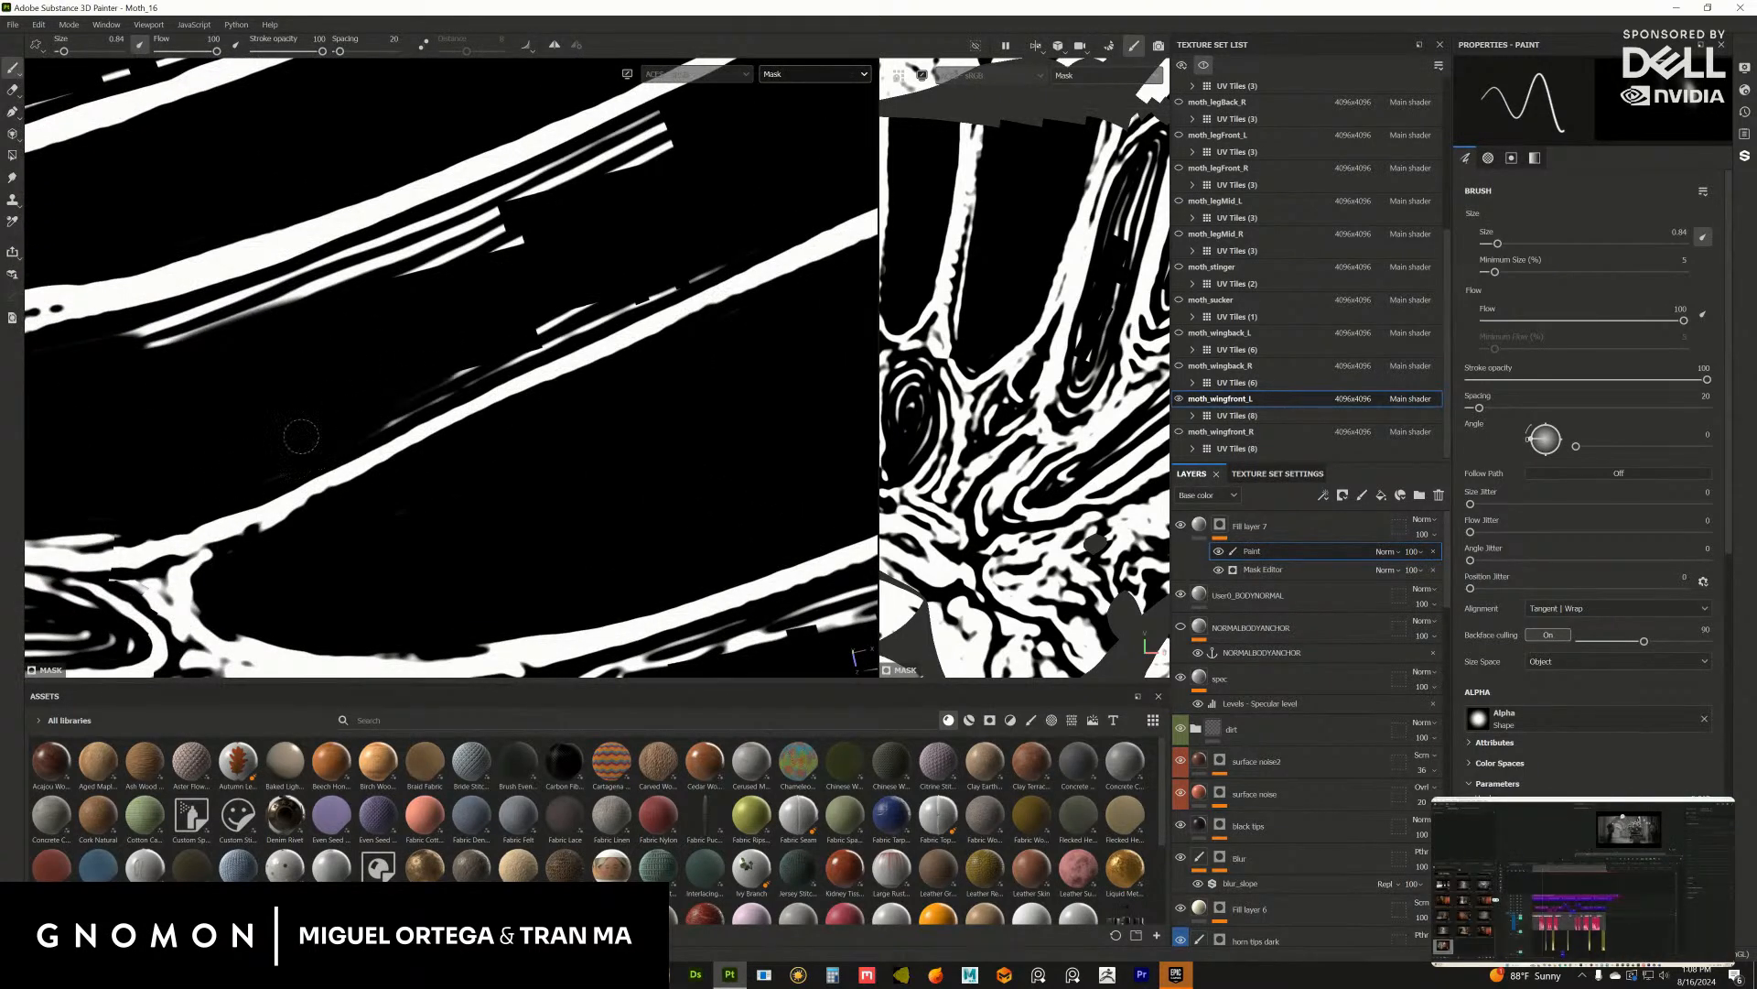
{"action": "mouse_move", "coordinate": [310, 441]}
{"action": "middle_mouse_down"}
{"action": "mouse_move", "coordinate": [412, 365]}
{"action": "mouse_move", "coordinate": [333, 409]}
{"action": "middle_mouse_up"}
{"action": "mouse_move", "coordinate": [333, 408]}
{"action": "left_mouse_down"}
{"action": "mouse_move", "coordinate": [403, 412]}
{"action": "mouse_move", "coordinate": [524, 358]}
{"action": "left_mouse_up"}
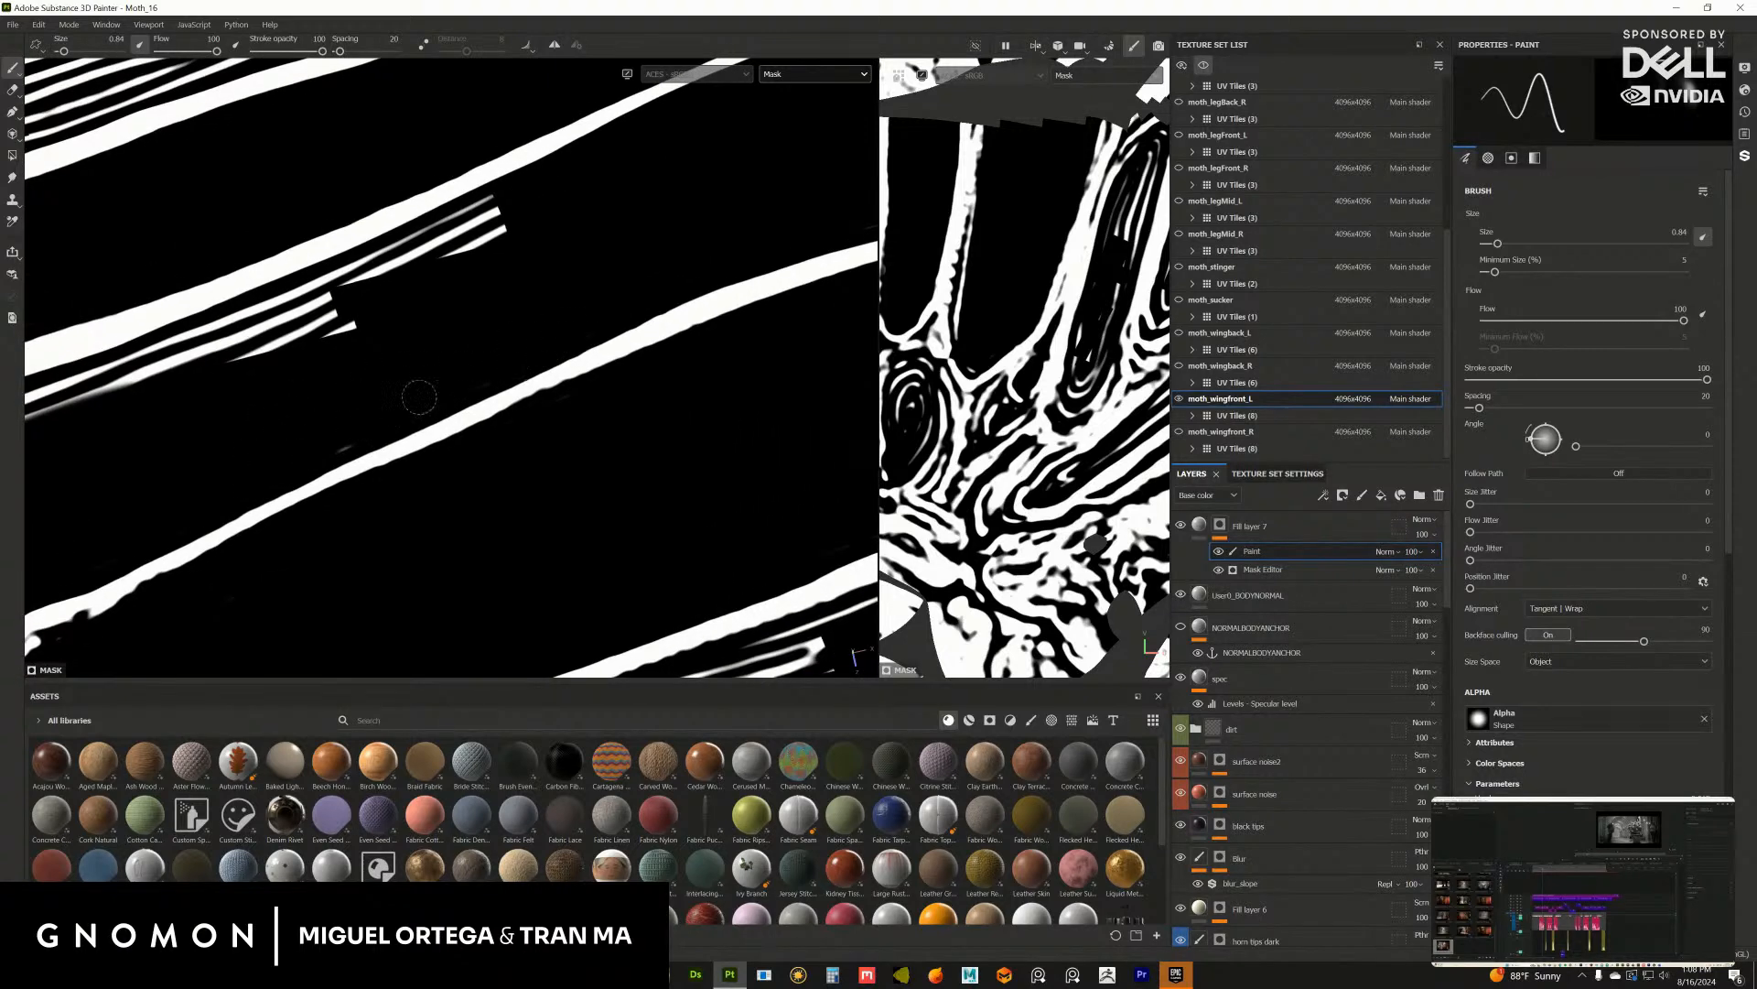
Step: Black out the remaining strips along the same cell's upper vein in its middle stretch
{"action": "middle_click_drag", "start_coordinate": [297, 397], "coordinate": [527, 415]}
{"action": "mouse_move", "coordinate": [192, 462]}
{"action": "left_mouse_down"}
{"action": "mouse_move", "coordinate": [493, 342]}
{"action": "mouse_move", "coordinate": [380, 384]}
{"action": "mouse_move", "coordinate": [461, 383]}
{"action": "left_mouse_up"}
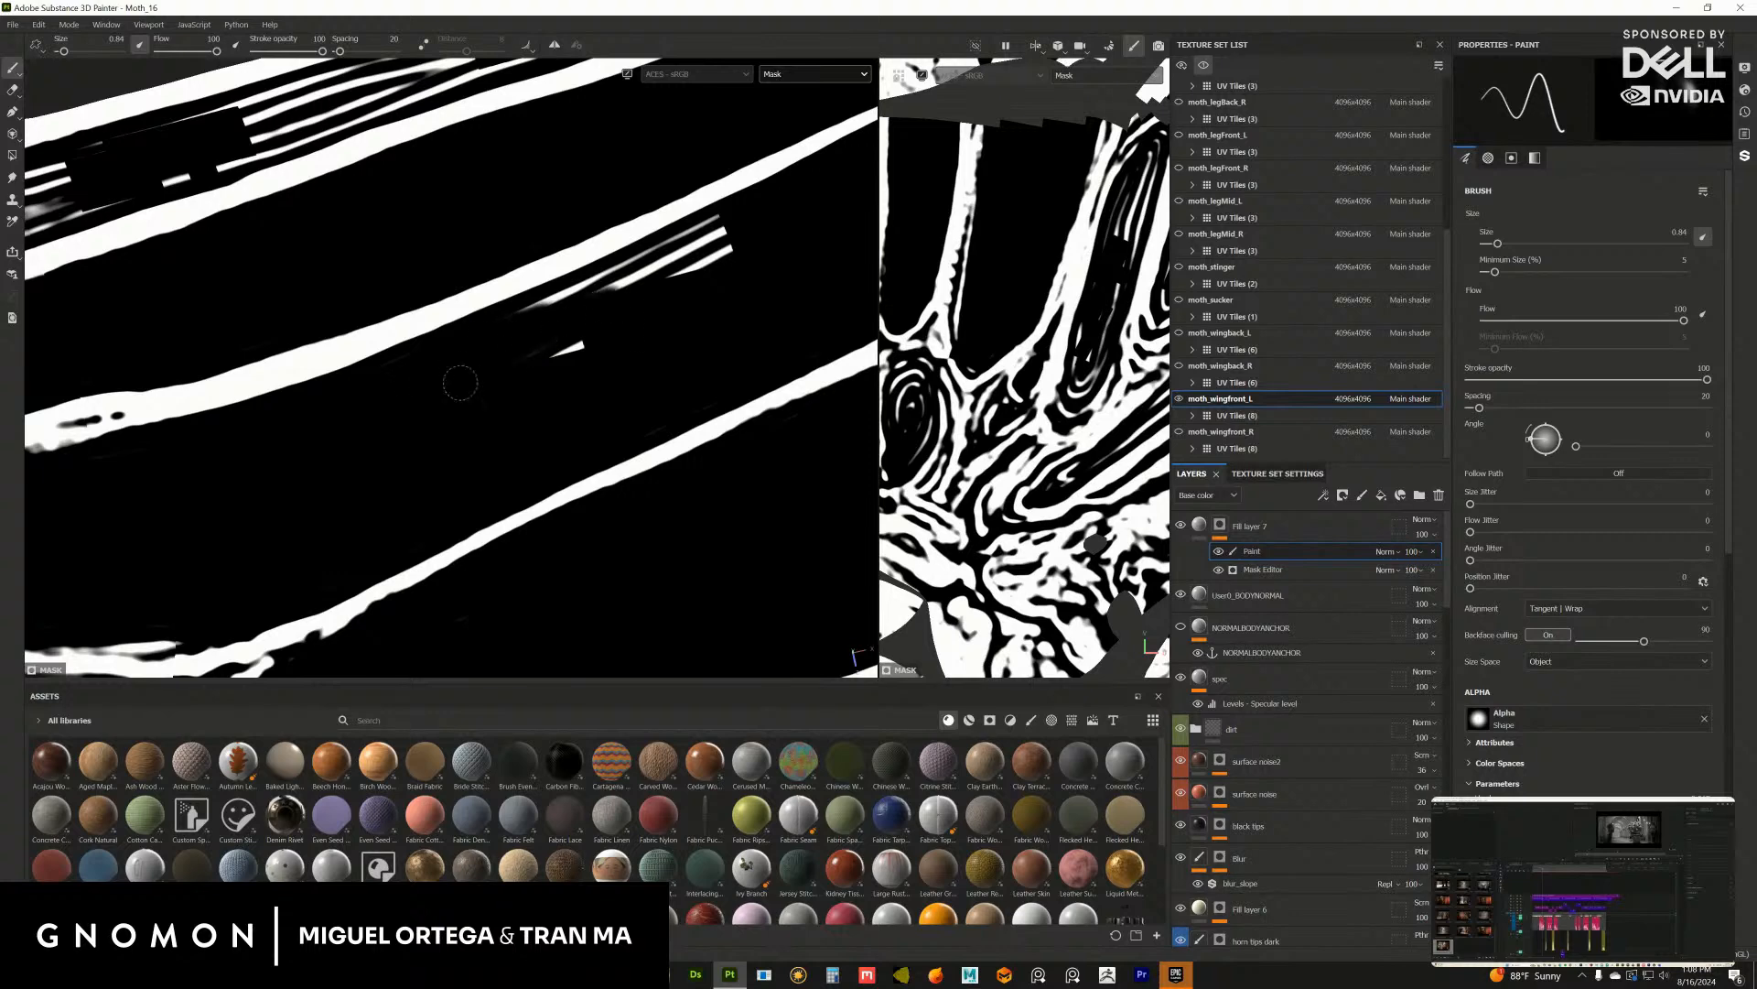
{"action": "middle_click_drag", "start_coordinate": [568, 352], "coordinate": [346, 404]}
{"action": "mouse_move", "coordinate": [346, 403]}
{"action": "left_mouse_down"}
{"action": "mouse_move", "coordinate": [540, 312]}
{"action": "mouse_move", "coordinate": [462, 359]}
{"action": "left_mouse_up"}
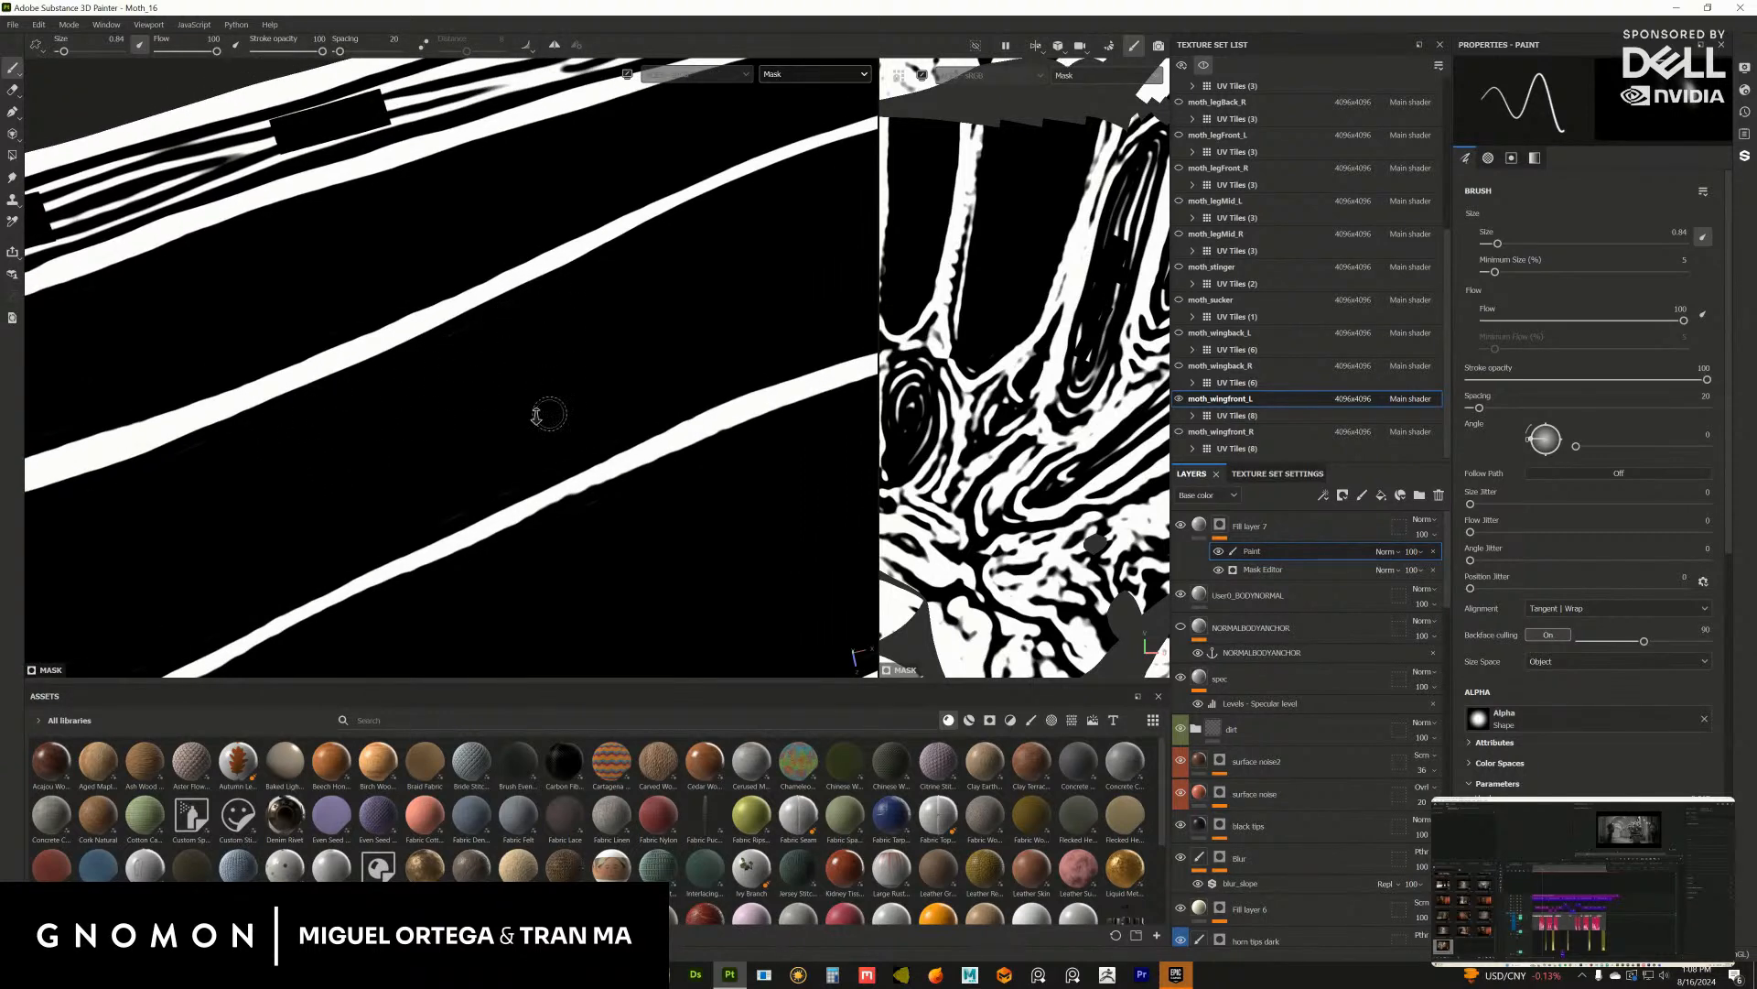
Step: Paint out the streaks and dashes along the lower vein in the outer stretch of the next wing cell
{"action": "scroll", "coordinate": [538, 415], "scroll_direction": "down", "scroll_amount": 10}
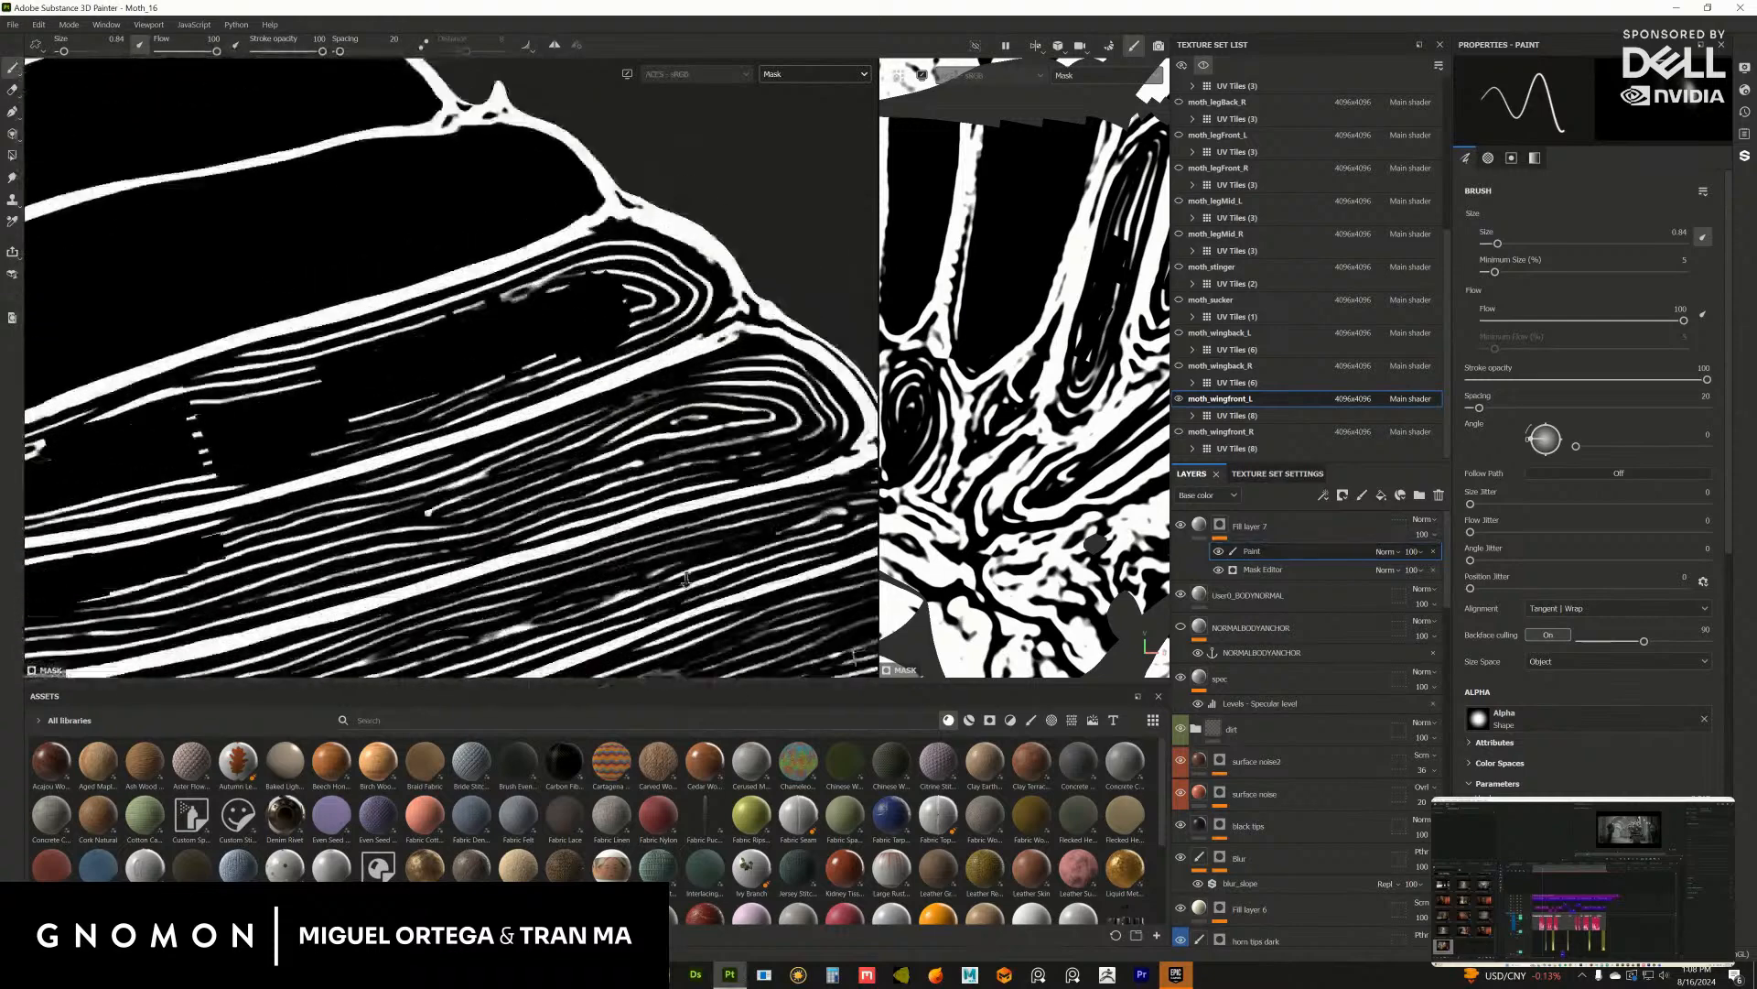
{"action": "scroll", "coordinate": [349, 412], "scroll_direction": "up", "scroll_amount": 5}
{"action": "left_click_drag", "start_coordinate": [305, 444], "coordinate": [189, 499]}
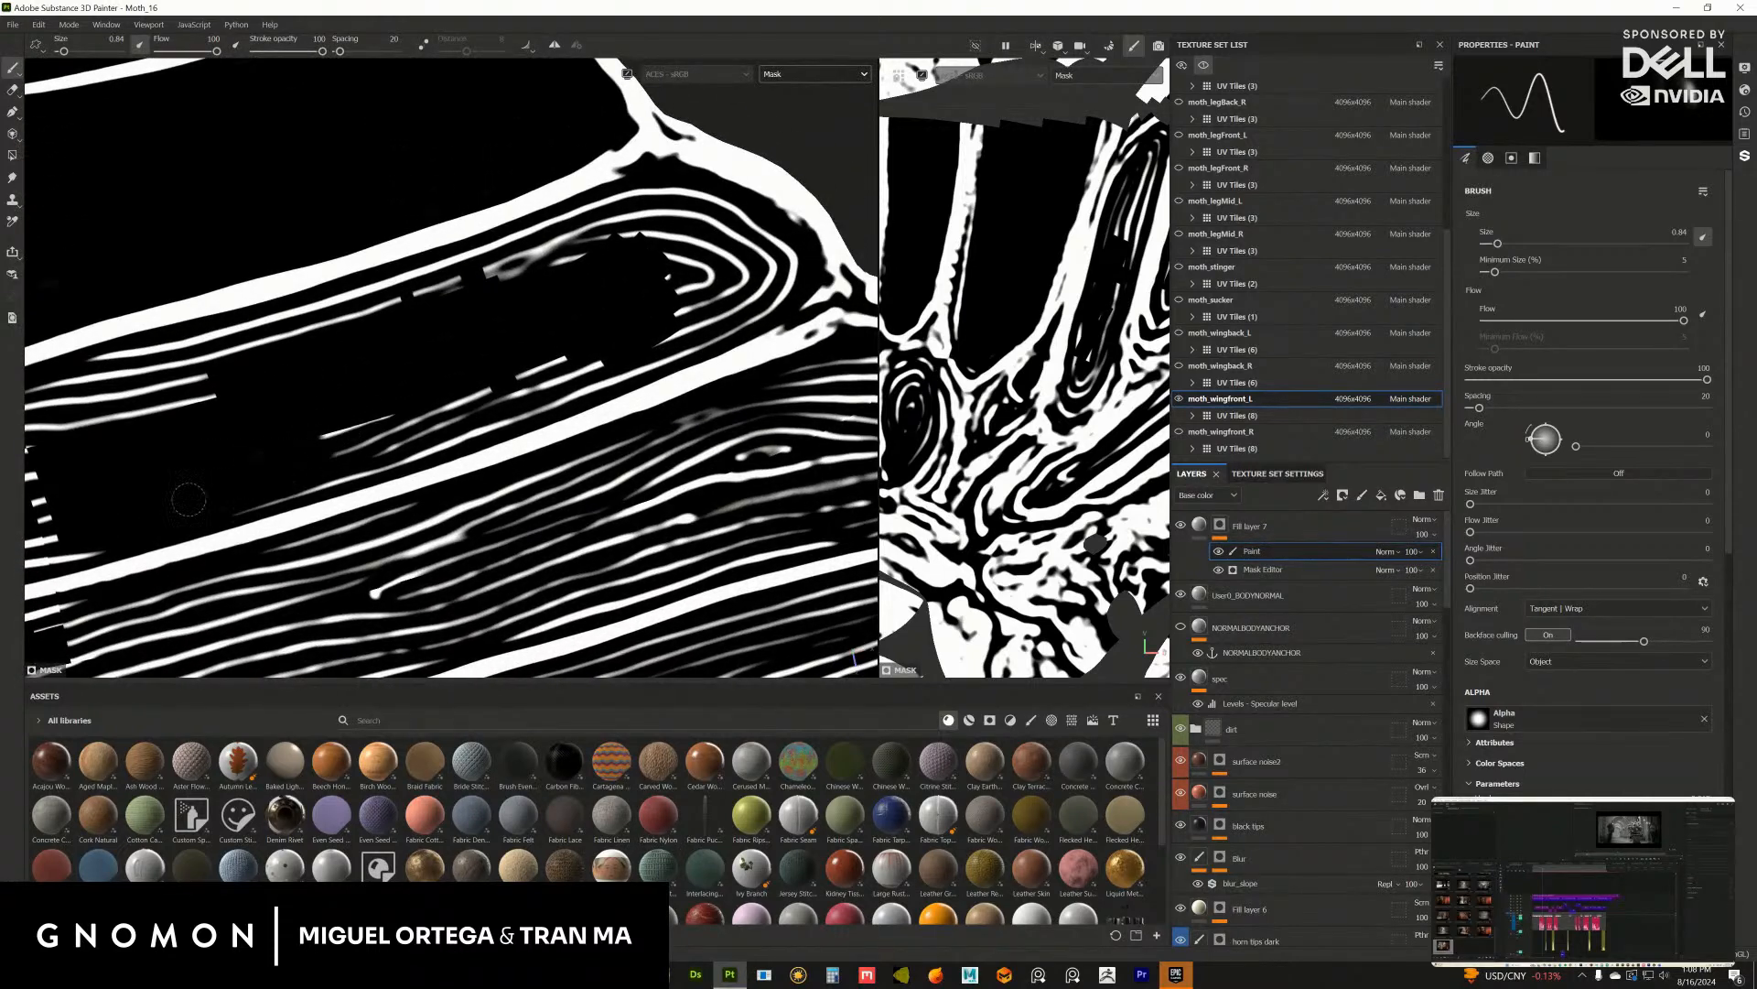
{"action": "mouse_move", "coordinate": [371, 465]}
{"action": "left_mouse_down"}
{"action": "mouse_move", "coordinate": [393, 438]}
{"action": "mouse_move", "coordinate": [324, 446]}
{"action": "mouse_move", "coordinate": [442, 411]}
{"action": "left_mouse_up"}
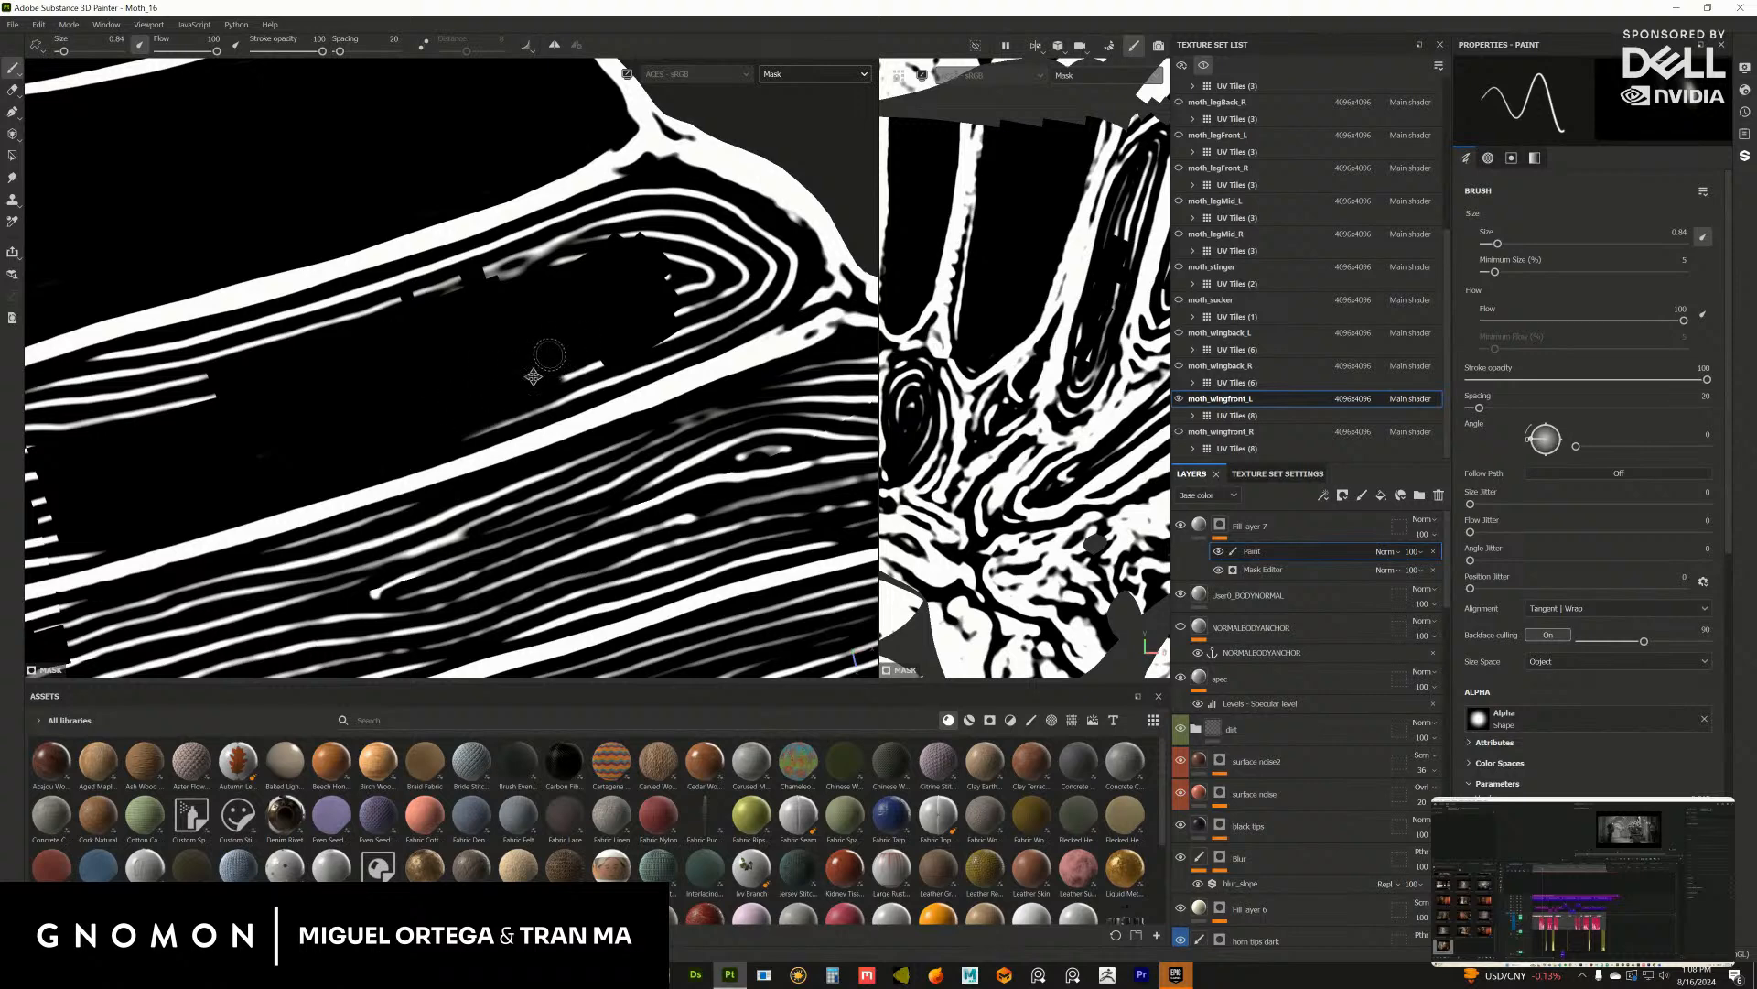
{"action": "middle_click_drag", "start_coordinate": [532, 376], "coordinate": [370, 413], "text": "alt"}
{"action": "scroll", "coordinate": [357, 430], "scroll_direction": "up", "scroll_amount": 1}
{"action": "left_click_drag", "start_coordinate": [348, 447], "coordinate": [263, 494]}
{"action": "left_click_drag", "start_coordinate": [476, 425], "coordinate": [392, 419]}
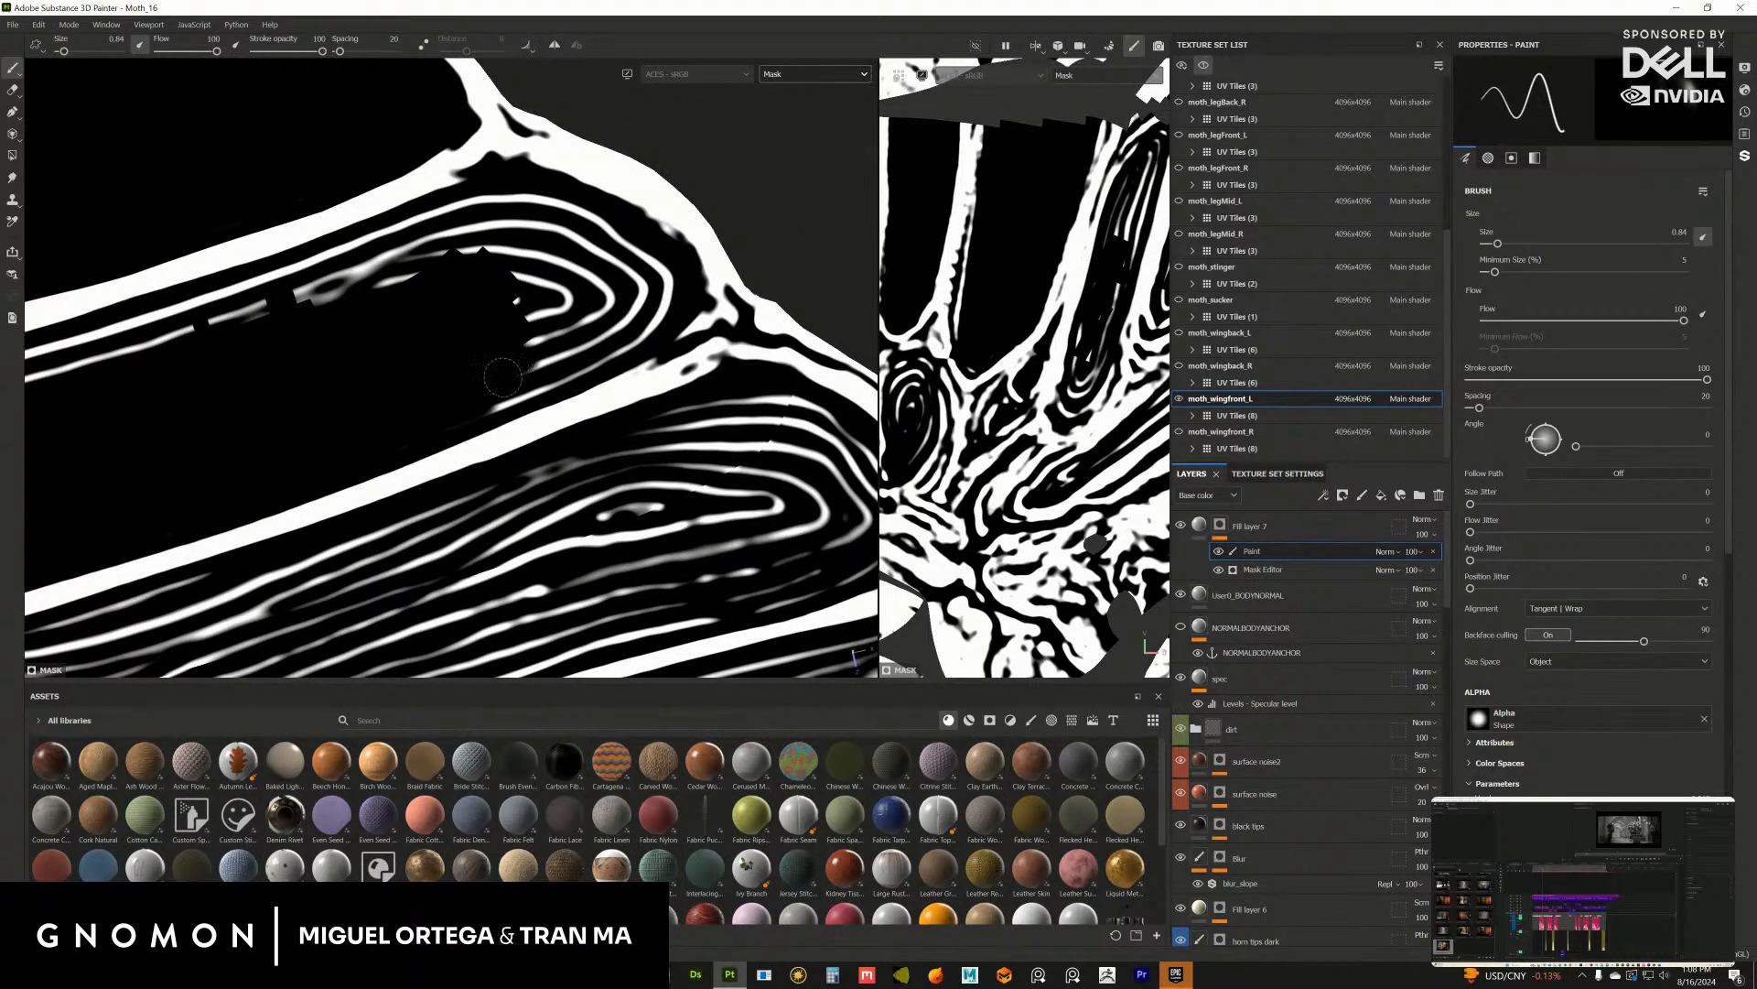
Step: Black out the concentric line loops in this cell's rounded outer end near the wing margin
{"action": "mouse_move", "coordinate": [503, 376]}
{"action": "left_mouse_down"}
{"action": "mouse_move", "coordinate": [634, 321]}
{"action": "mouse_move", "coordinate": [646, 271]}
{"action": "left_mouse_up"}
{"action": "middle_click_drag", "start_coordinate": [578, 294], "coordinate": [560, 371], "text": "alt"}
{"action": "scroll", "coordinate": [560, 371], "scroll_direction": "up", "scroll_amount": 1}
{"action": "left_click_drag", "start_coordinate": [535, 399], "coordinate": [490, 325]}
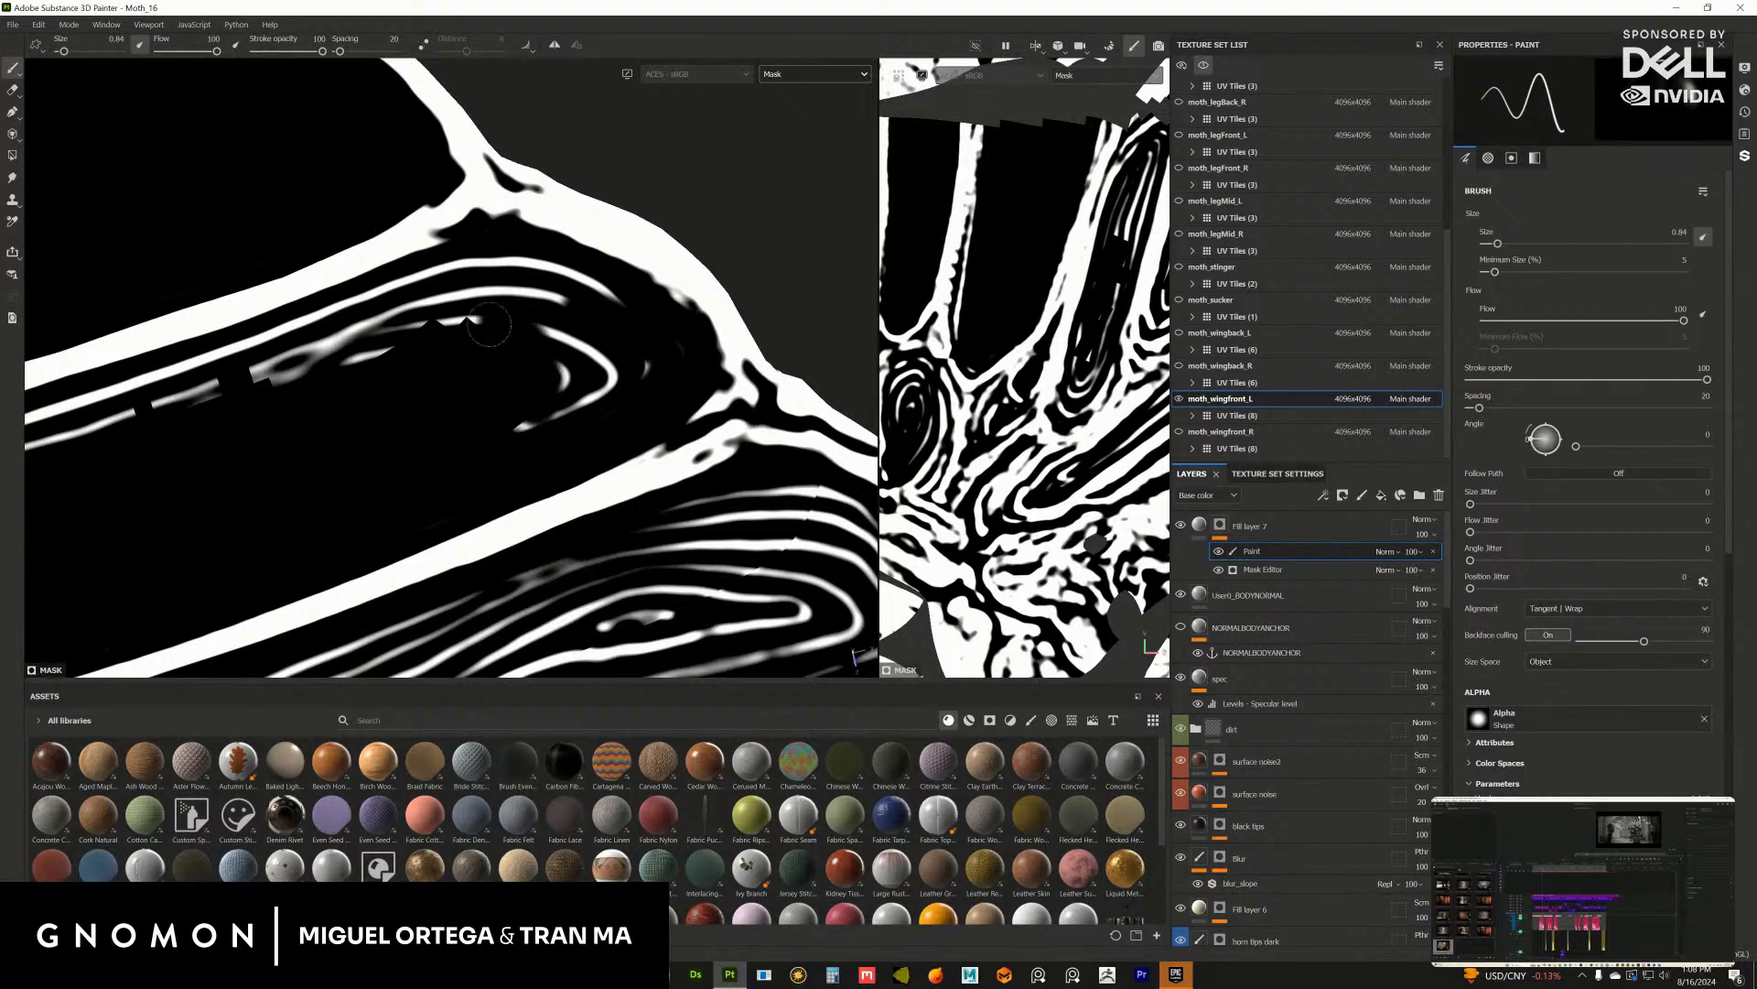
{"action": "mouse_move", "coordinate": [592, 384]}
{"action": "left_mouse_down"}
{"action": "mouse_move", "coordinate": [550, 320]}
{"action": "mouse_move", "coordinate": [627, 321]}
{"action": "left_mouse_up"}
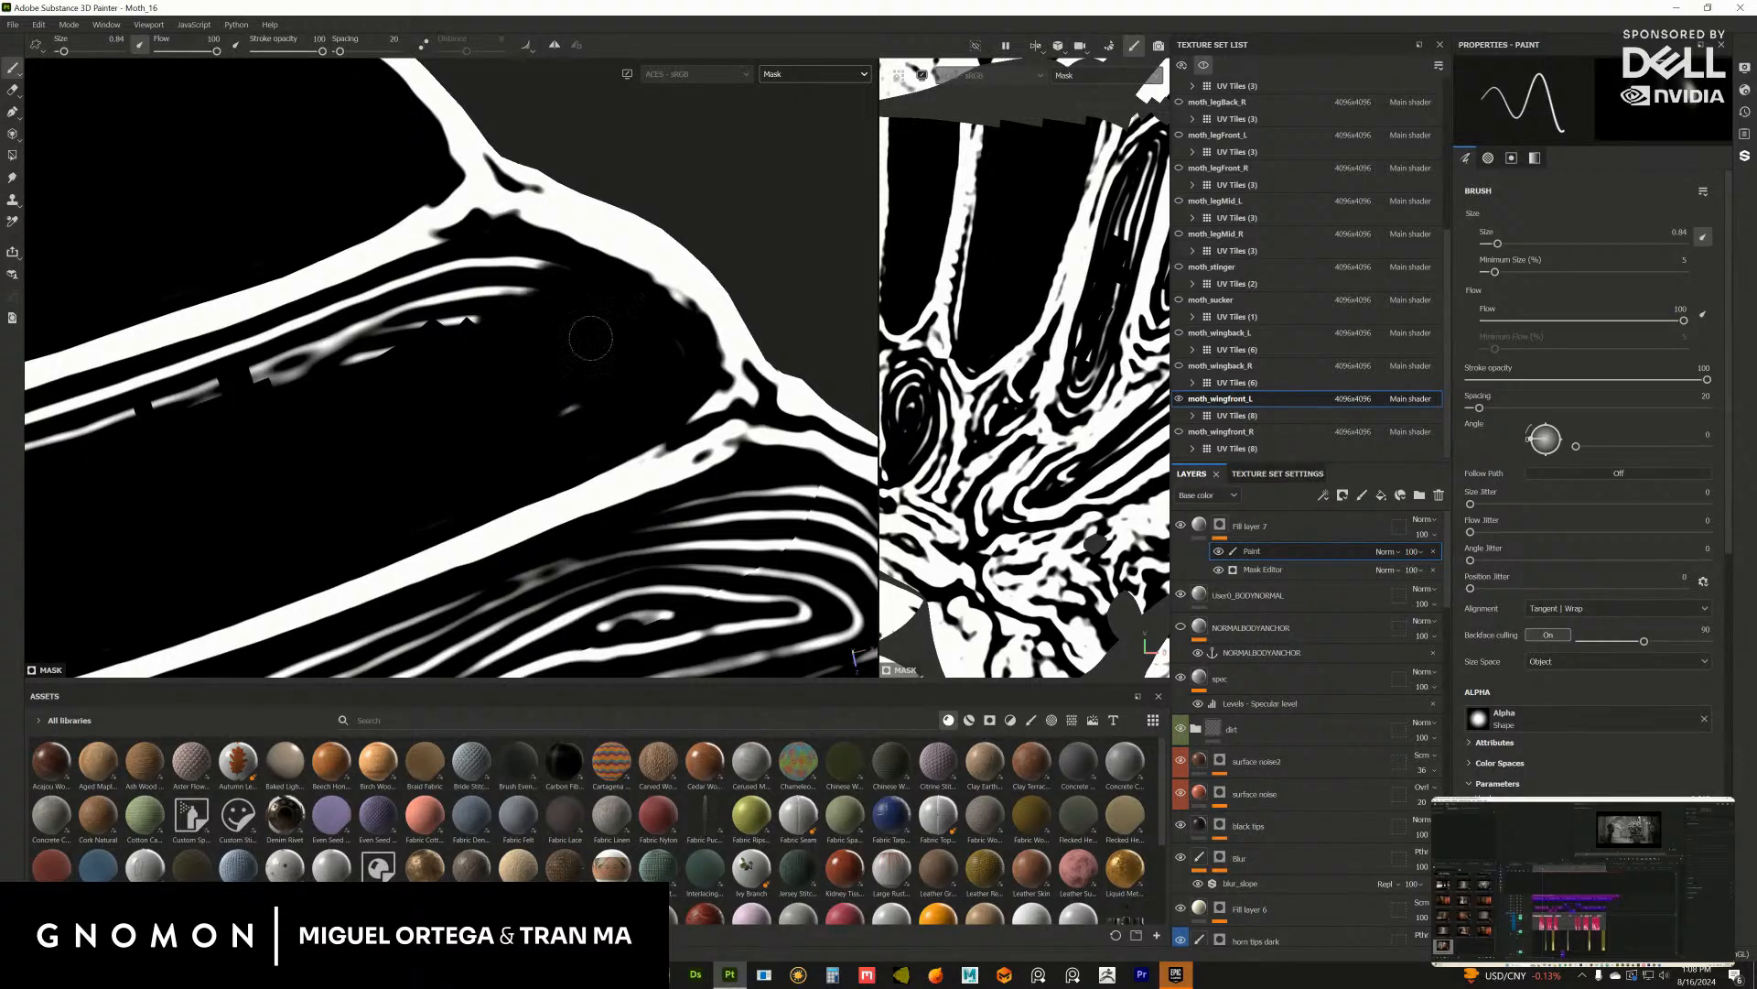
Step: Paint out the leftover streaks below this cell's upper vein near its outer end
{"action": "middle_click_drag", "start_coordinate": [515, 383], "coordinate": [647, 394], "text": "alt"}
{"action": "mouse_move", "coordinate": [436, 377]}
{"action": "left_mouse_down"}
{"action": "mouse_move", "coordinate": [402, 380]}
{"action": "mouse_move", "coordinate": [561, 298]}
{"action": "mouse_move", "coordinate": [638, 282]}
{"action": "mouse_move", "coordinate": [464, 362]}
{"action": "left_mouse_up"}
{"action": "mouse_move", "coordinate": [549, 335]}
{"action": "middle_mouse_down", "text": "alt"}
{"action": "mouse_move", "coordinate": [521, 360]}
{"action": "mouse_move", "coordinate": [568, 339]}
{"action": "middle_mouse_up", "text": "alt"}
{"action": "mouse_move", "coordinate": [568, 338]}
{"action": "left_mouse_down"}
{"action": "mouse_move", "coordinate": [668, 290]}
{"action": "mouse_move", "coordinate": [555, 358]}
{"action": "left_mouse_up"}
{"action": "middle_click_drag", "start_coordinate": [555, 358], "coordinate": [720, 328], "text": "alt"}
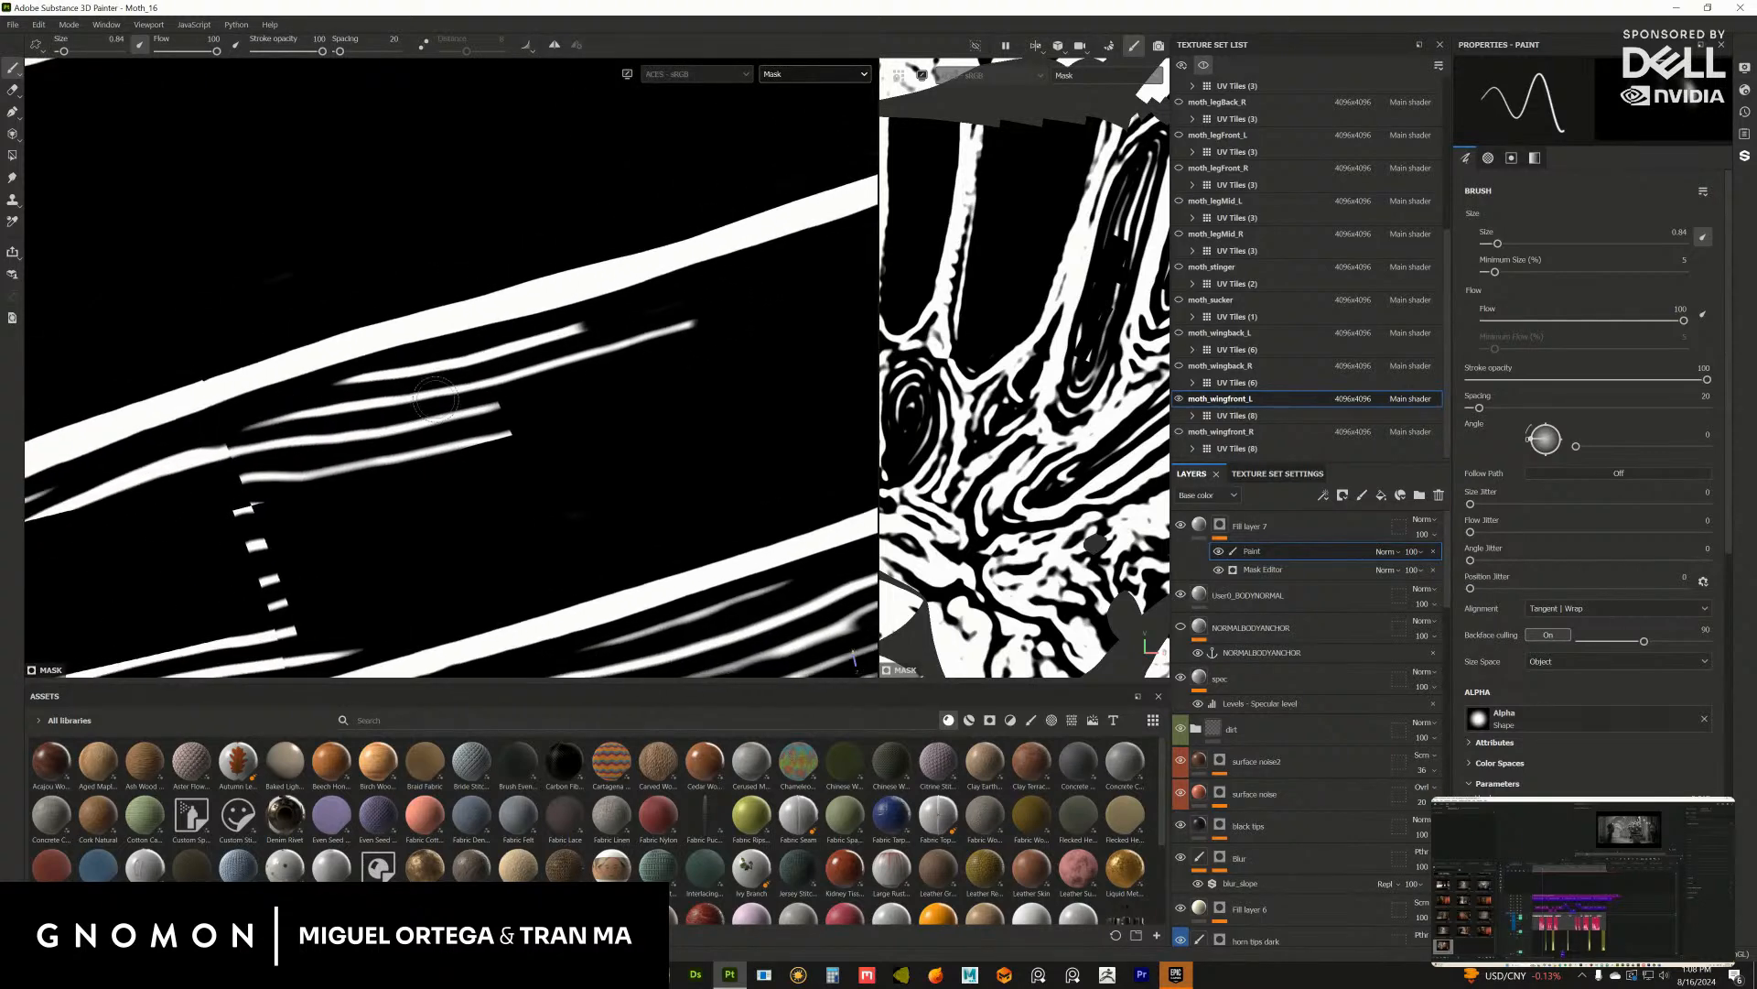
Step: Black out the parallel strips and the column of short dashes across the middle stretch of this cell
{"action": "mouse_move", "coordinate": [434, 387]}
{"action": "left_mouse_down"}
{"action": "mouse_move", "coordinate": [620, 345]}
{"action": "mouse_move", "coordinate": [464, 384]}
{"action": "left_mouse_up"}
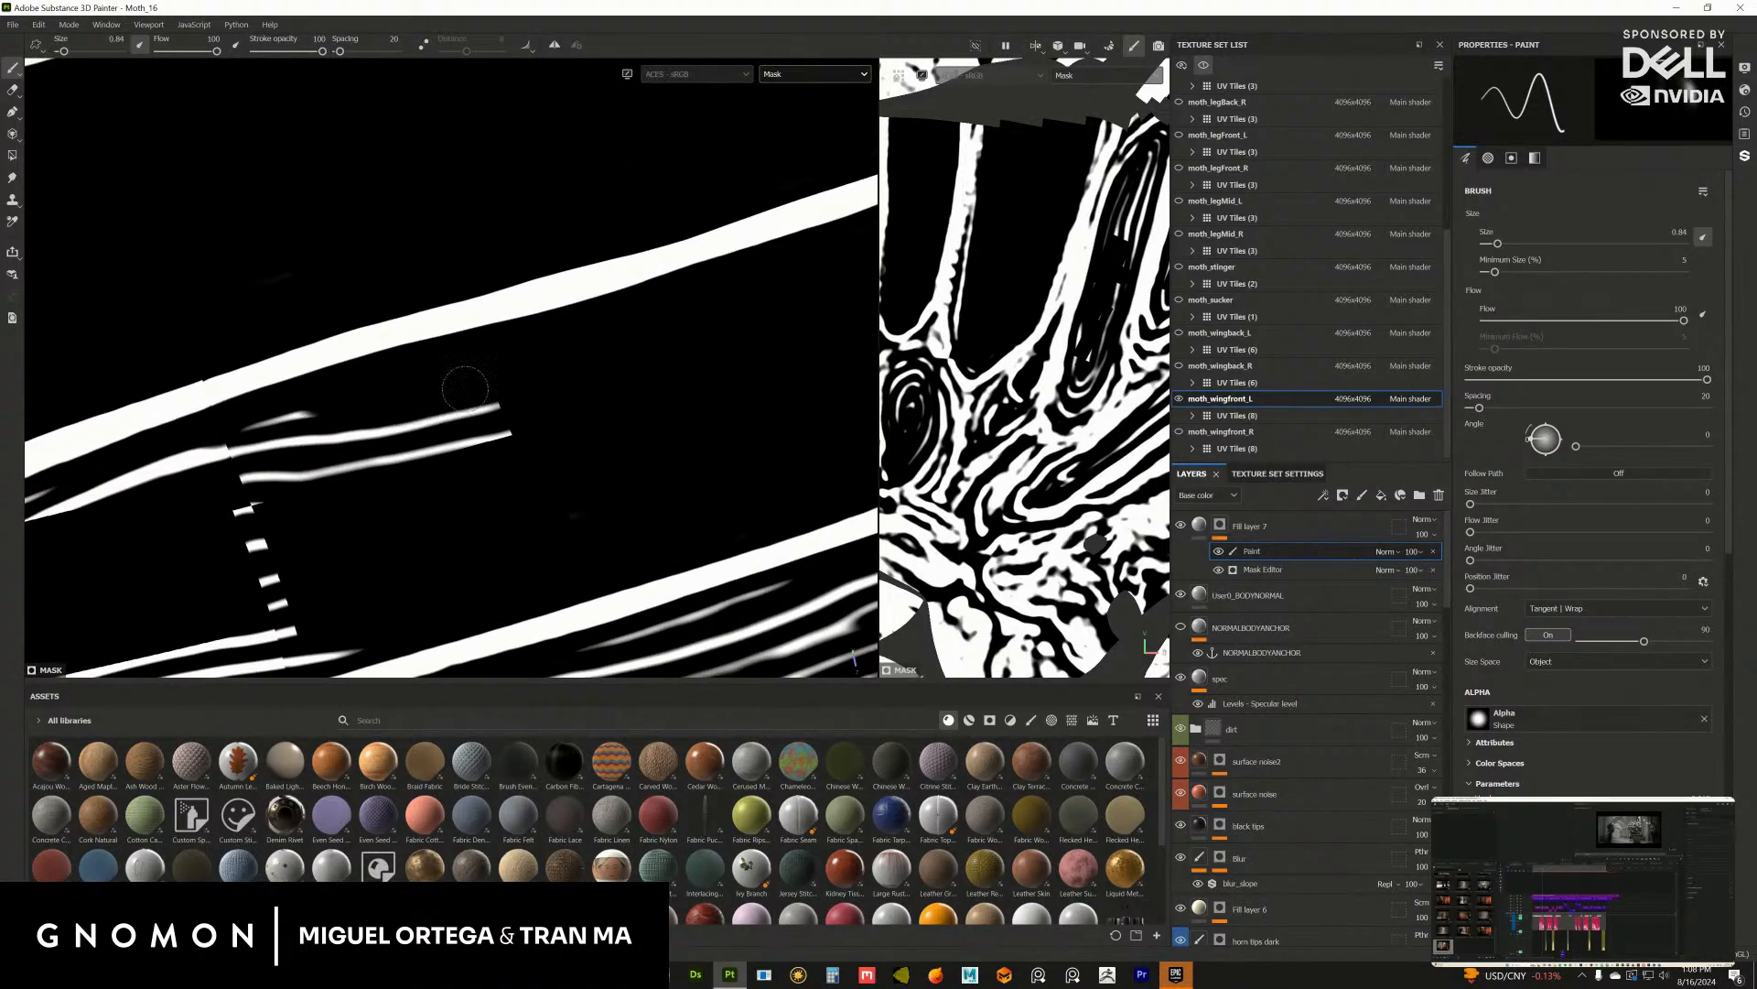
{"action": "middle_click_drag", "start_coordinate": [463, 384], "coordinate": [599, 279], "text": "alt"}
{"action": "mouse_move", "coordinate": [462, 335]}
{"action": "left_mouse_down"}
{"action": "mouse_move", "coordinate": [341, 354]}
{"action": "mouse_move", "coordinate": [609, 334]}
{"action": "mouse_move", "coordinate": [627, 306]}
{"action": "left_mouse_up"}
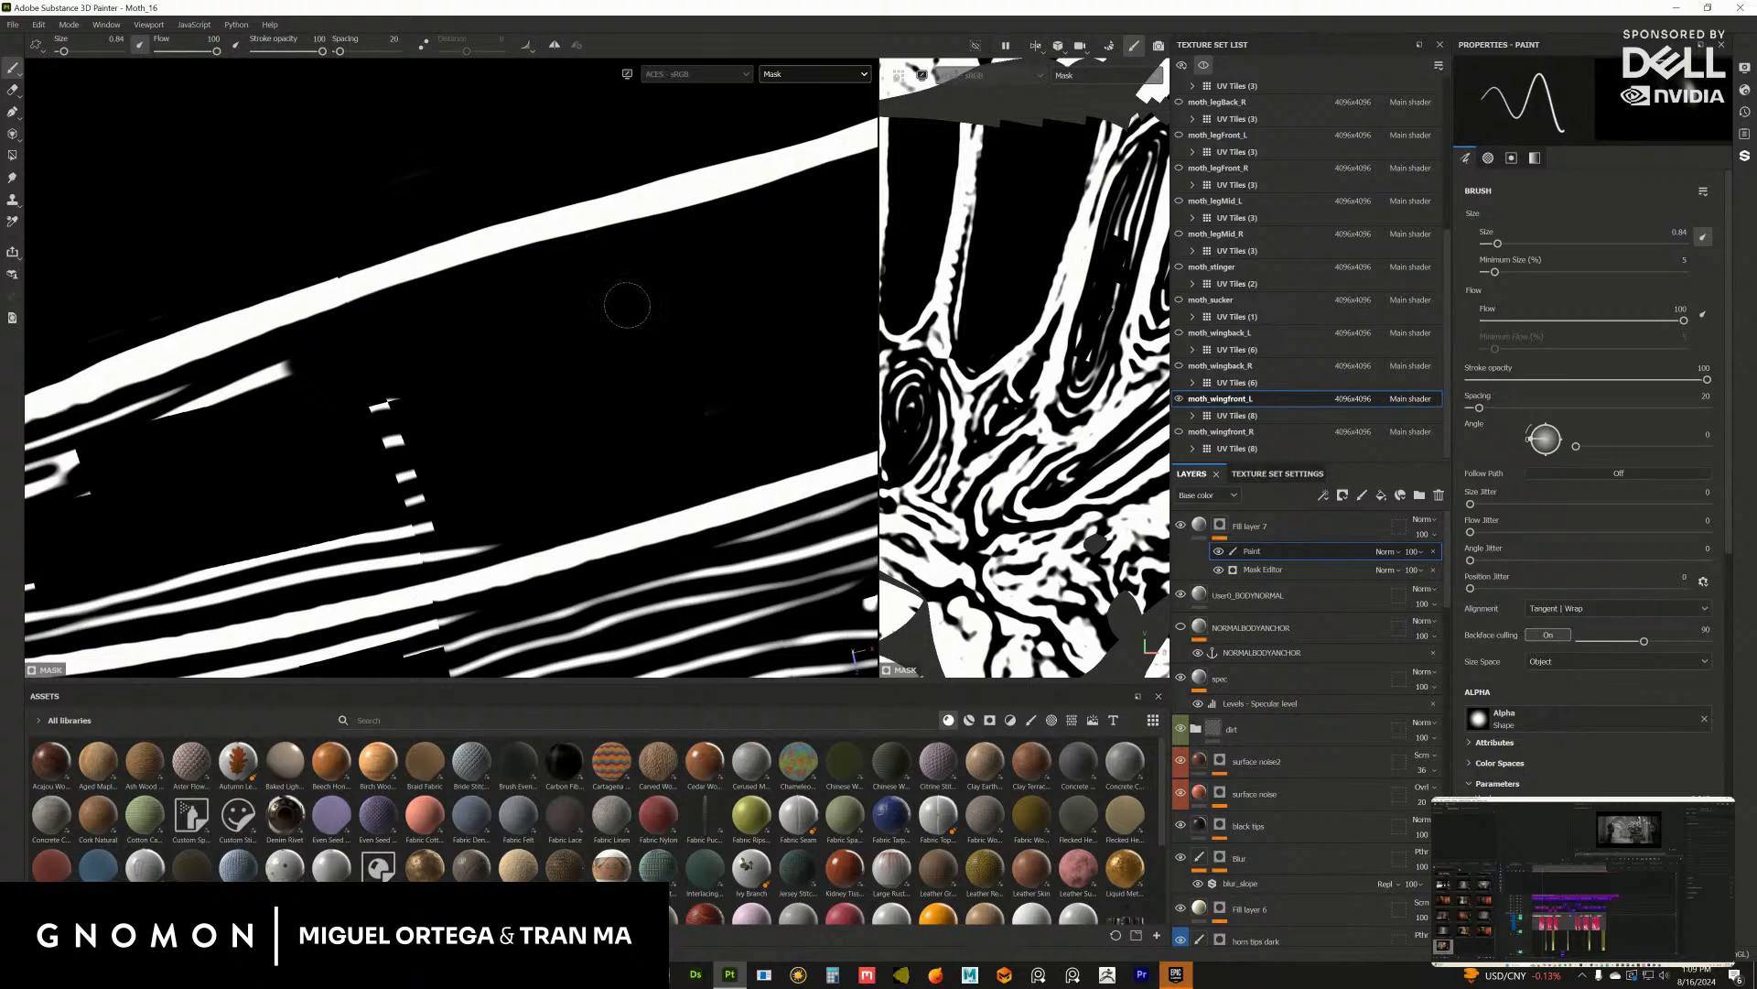
{"action": "middle_click_drag", "start_coordinate": [445, 376], "coordinate": [660, 291], "text": "alt"}
{"action": "left_click_drag", "start_coordinate": [452, 318], "coordinate": [348, 353]}
{"action": "mouse_move", "coordinate": [590, 335]}
{"action": "left_mouse_down"}
{"action": "mouse_move", "coordinate": [604, 306]}
{"action": "mouse_move", "coordinate": [634, 389]}
{"action": "left_mouse_up"}
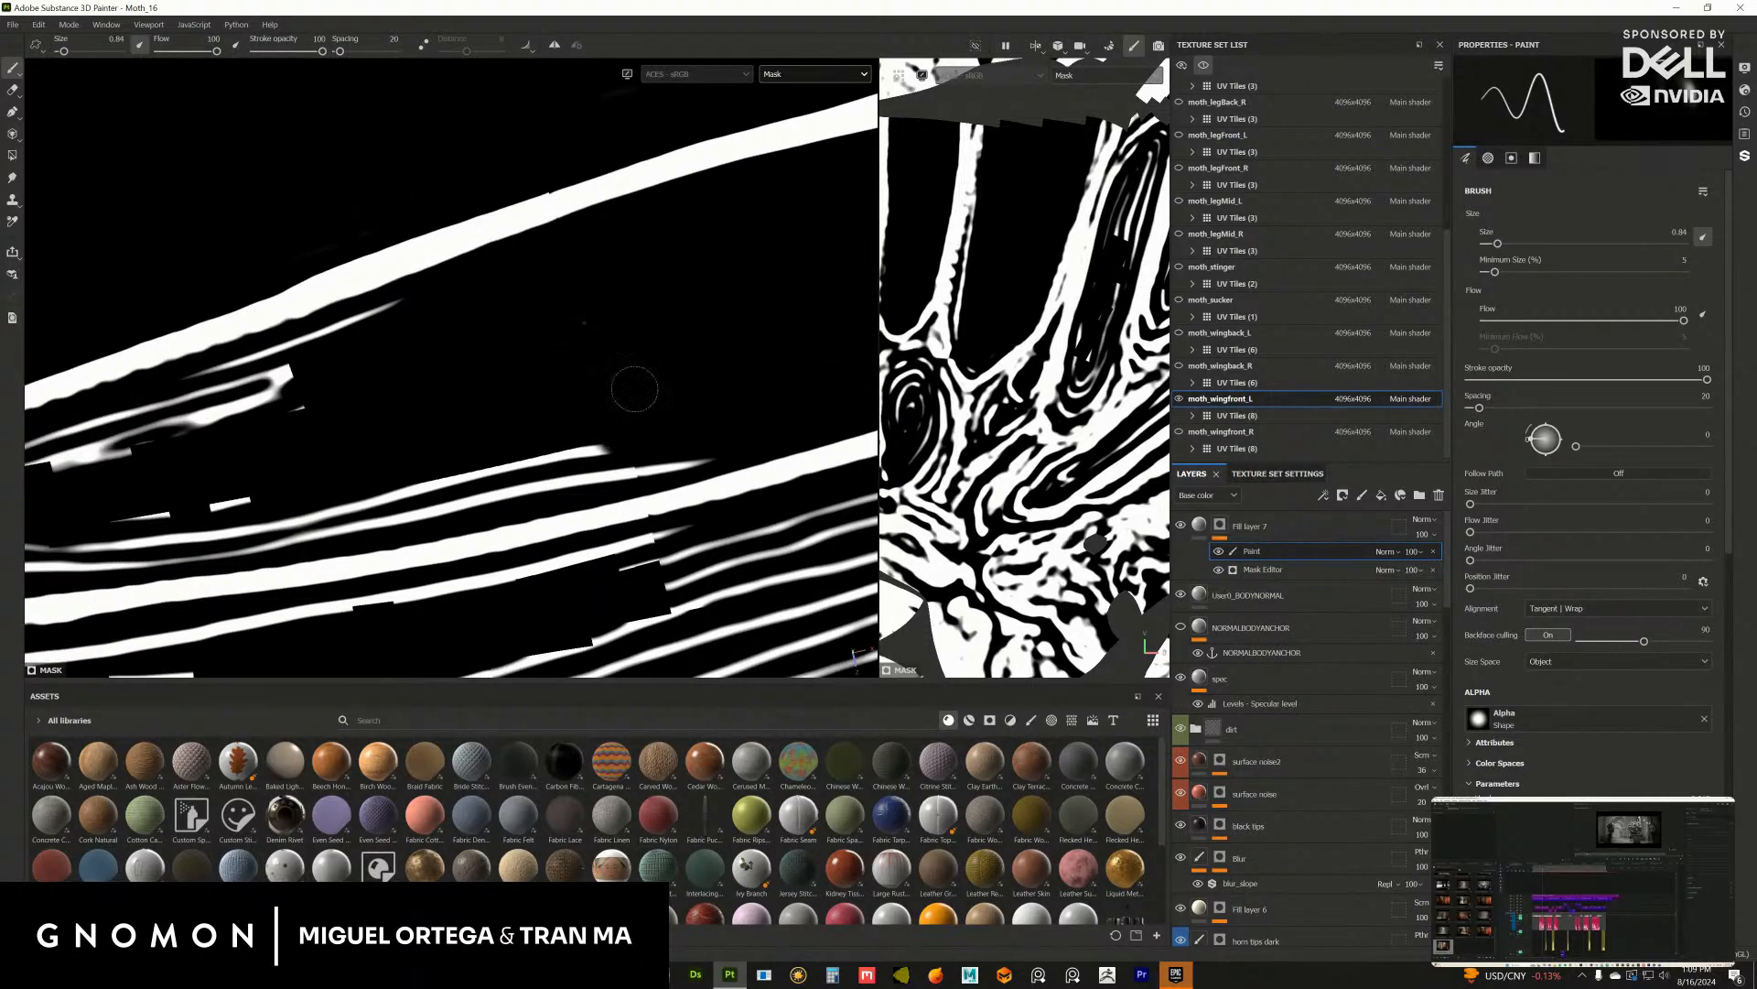
Step: Paint out the streaks under this cell's upper vein towards its inner end, including the curved line at the tip
{"action": "middle_click_drag", "start_coordinate": [364, 366], "coordinate": [576, 292], "text": "alt"}
{"action": "mouse_move", "coordinate": [377, 359]}
{"action": "left_mouse_down"}
{"action": "mouse_move", "coordinate": [553, 272]}
{"action": "mouse_move", "coordinate": [507, 297]}
{"action": "left_mouse_up"}
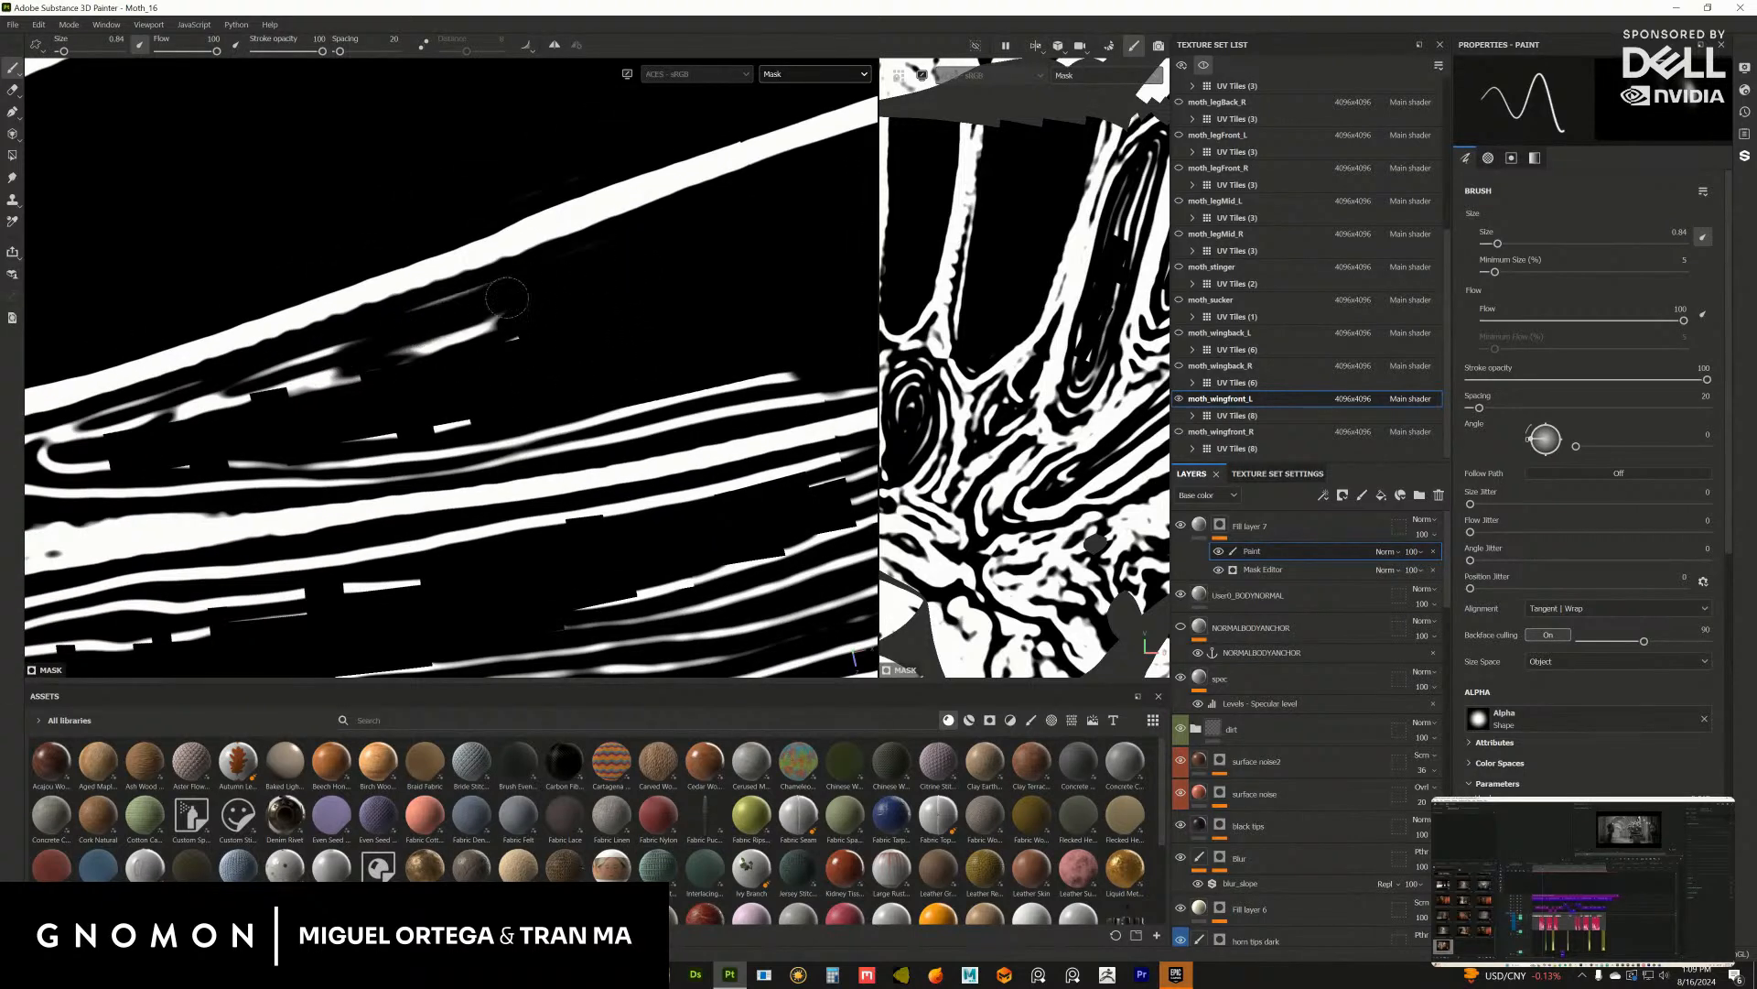
{"action": "mouse_move", "coordinate": [345, 342]}
{"action": "left_mouse_down"}
{"action": "mouse_move", "coordinate": [443, 348]}
{"action": "mouse_move", "coordinate": [275, 375]}
{"action": "left_mouse_up"}
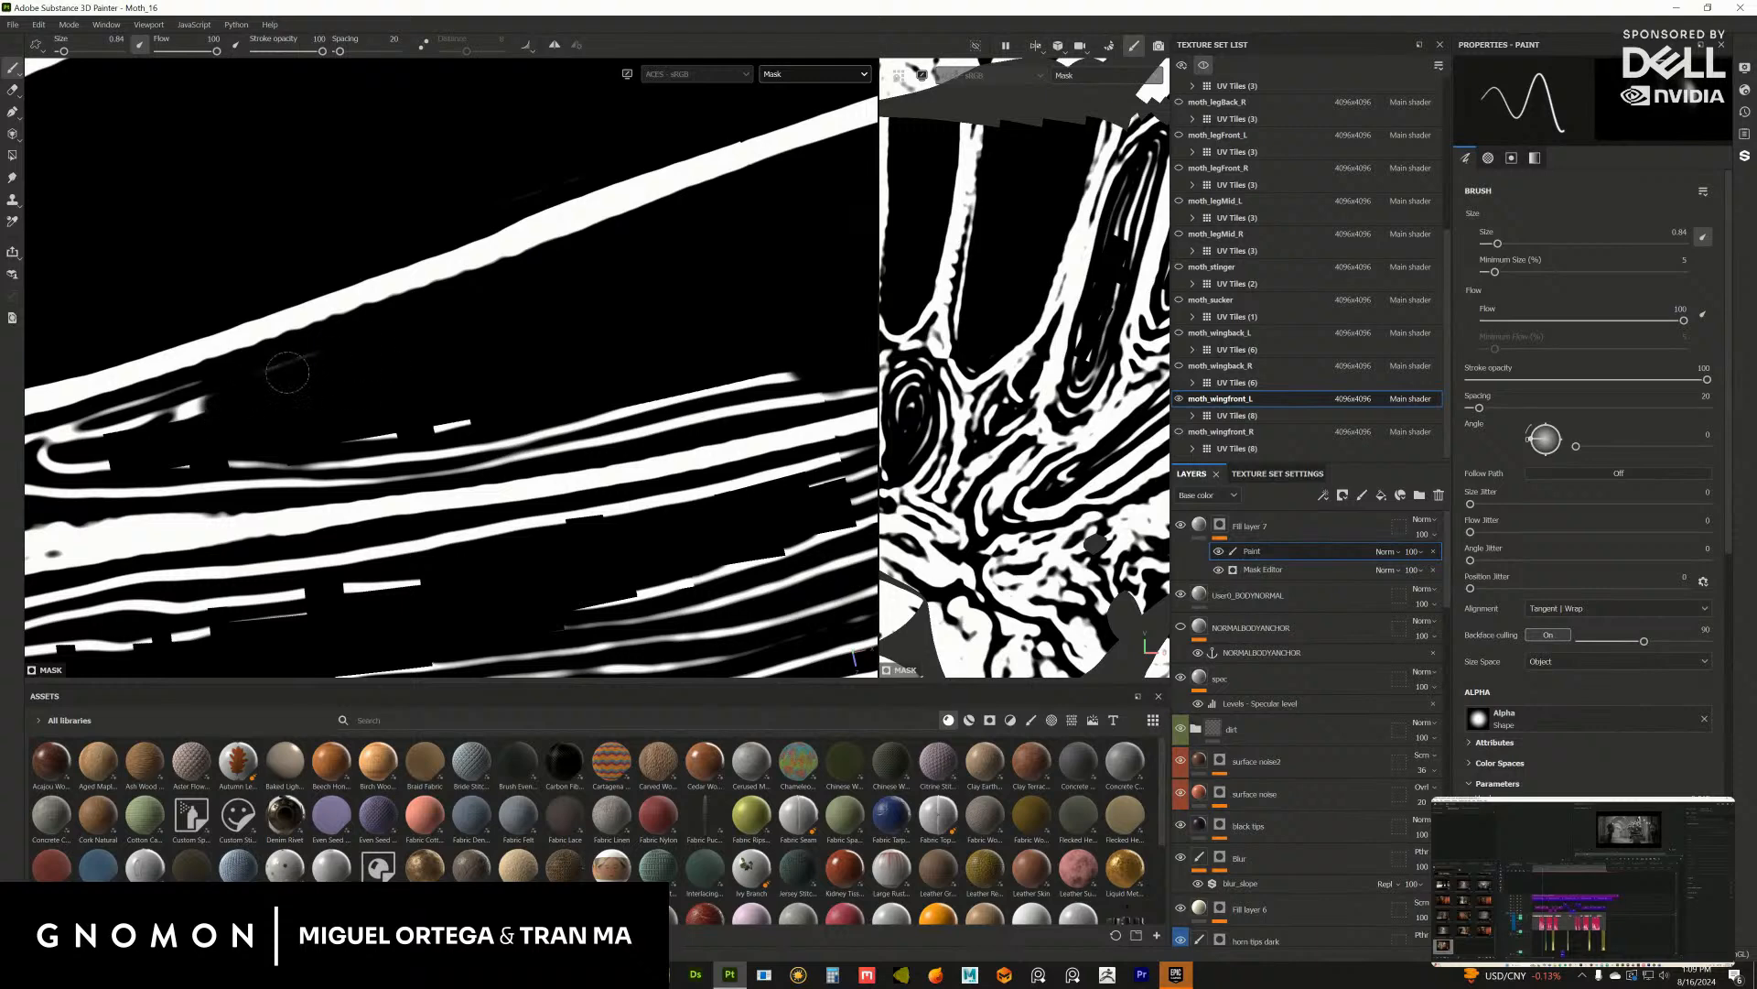
{"action": "middle_click_drag", "start_coordinate": [322, 396], "coordinate": [766, 291], "text": "alt"}
{"action": "left_click_drag", "start_coordinate": [644, 304], "coordinate": [650, 296]}
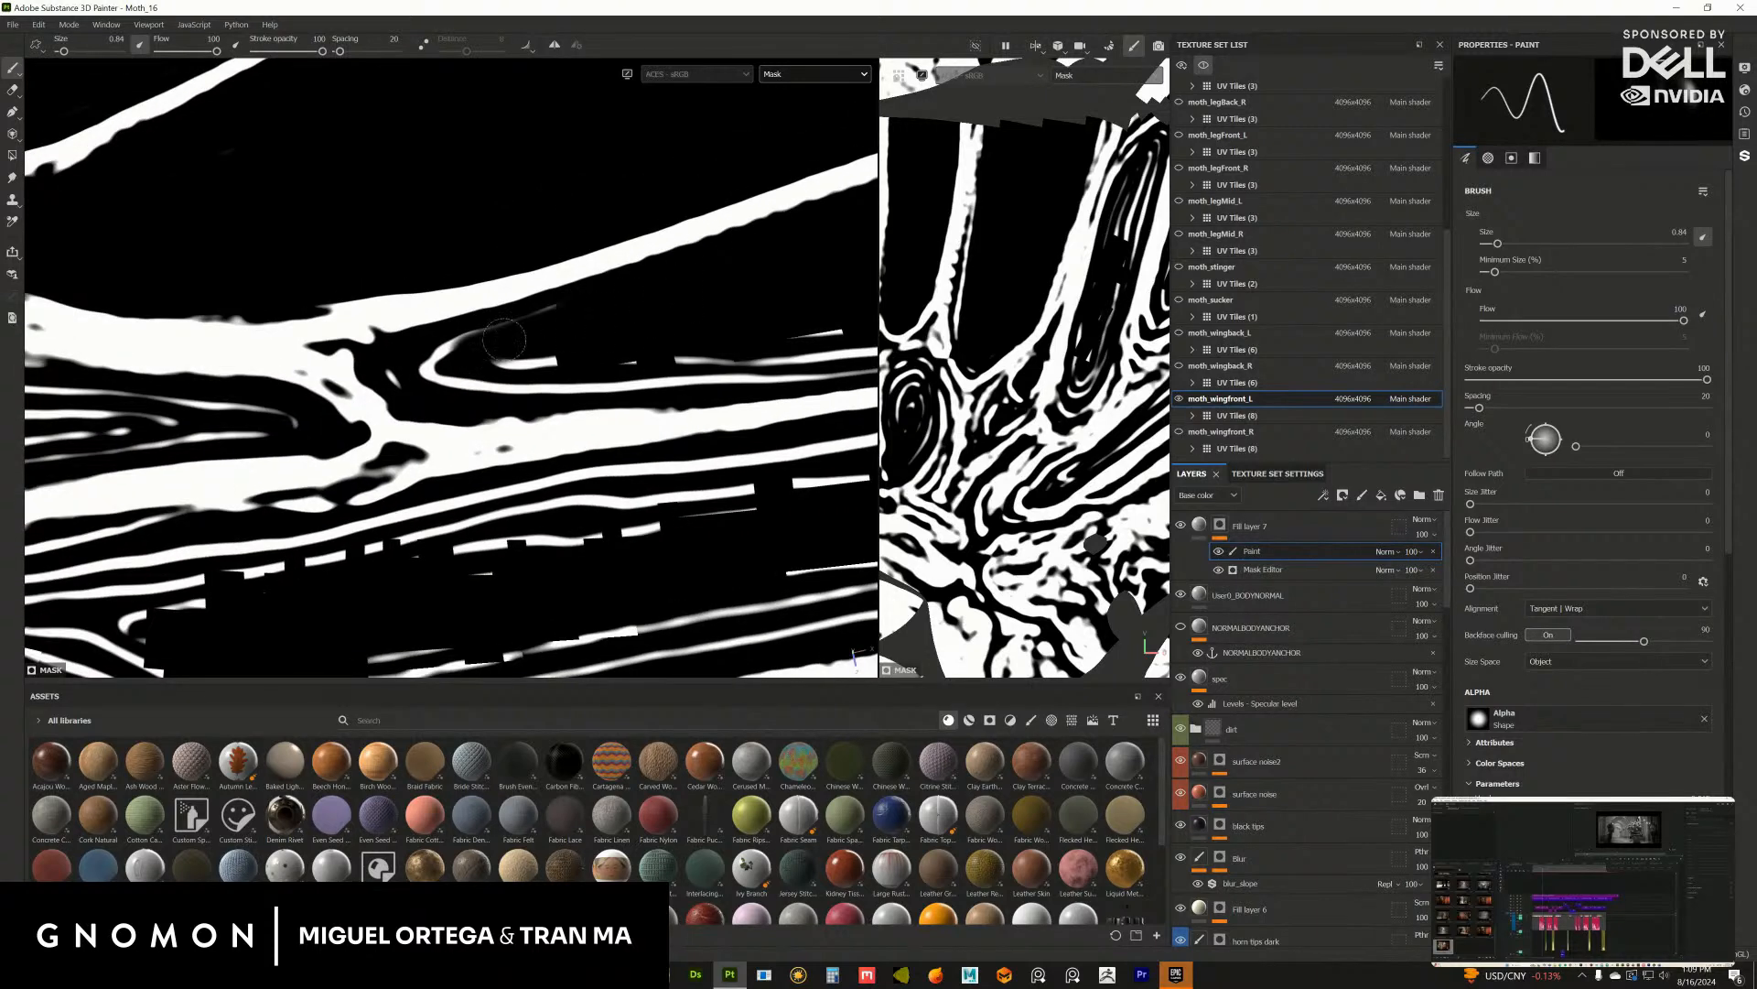
{"action": "mouse_move", "coordinate": [505, 341]}
{"action": "left_mouse_down"}
{"action": "mouse_move", "coordinate": [464, 344]}
{"action": "mouse_move", "coordinate": [538, 317]}
{"action": "mouse_move", "coordinate": [549, 380]}
{"action": "mouse_move", "coordinate": [522, 375]}
{"action": "mouse_move", "coordinate": [647, 382]}
{"action": "left_mouse_up"}
Step: Clear the remaining lines along this cell's lower vein and black out the middle stretch of the cell below
{"action": "middle_click_drag", "start_coordinate": [779, 341], "coordinate": [394, 431], "text": "alt"}
{"action": "mouse_move", "coordinate": [275, 440]}
{"action": "left_mouse_down"}
{"action": "mouse_move", "coordinate": [421, 460]}
{"action": "mouse_move", "coordinate": [571, 403]}
{"action": "left_mouse_up"}
{"action": "middle_click_drag", "start_coordinate": [574, 419], "coordinate": [392, 430], "text": "alt"}
{"action": "mouse_move", "coordinate": [306, 448]}
{"action": "left_mouse_down"}
{"action": "mouse_move", "coordinate": [664, 382]}
{"action": "mouse_move", "coordinate": [580, 400]}
{"action": "mouse_move", "coordinate": [502, 336]}
{"action": "mouse_move", "coordinate": [543, 311]}
{"action": "mouse_move", "coordinate": [504, 313]}
{"action": "mouse_move", "coordinate": [659, 311]}
{"action": "mouse_move", "coordinate": [384, 389]}
{"action": "mouse_move", "coordinate": [549, 445]}
{"action": "mouse_move", "coordinate": [736, 388]}
{"action": "mouse_move", "coordinate": [661, 385]}
{"action": "left_mouse_up"}
{"action": "left_click_drag", "start_coordinate": [661, 385], "coordinate": [357, 403], "text": "alt"}
{"action": "mouse_move", "coordinate": [266, 412]}
{"action": "left_mouse_down"}
{"action": "mouse_move", "coordinate": [478, 342]}
{"action": "mouse_move", "coordinate": [317, 386]}
{"action": "mouse_move", "coordinate": [384, 362]}
{"action": "mouse_move", "coordinate": [261, 447]}
{"action": "mouse_move", "coordinate": [513, 419]}
{"action": "mouse_move", "coordinate": [607, 389]}
{"action": "left_mouse_up"}
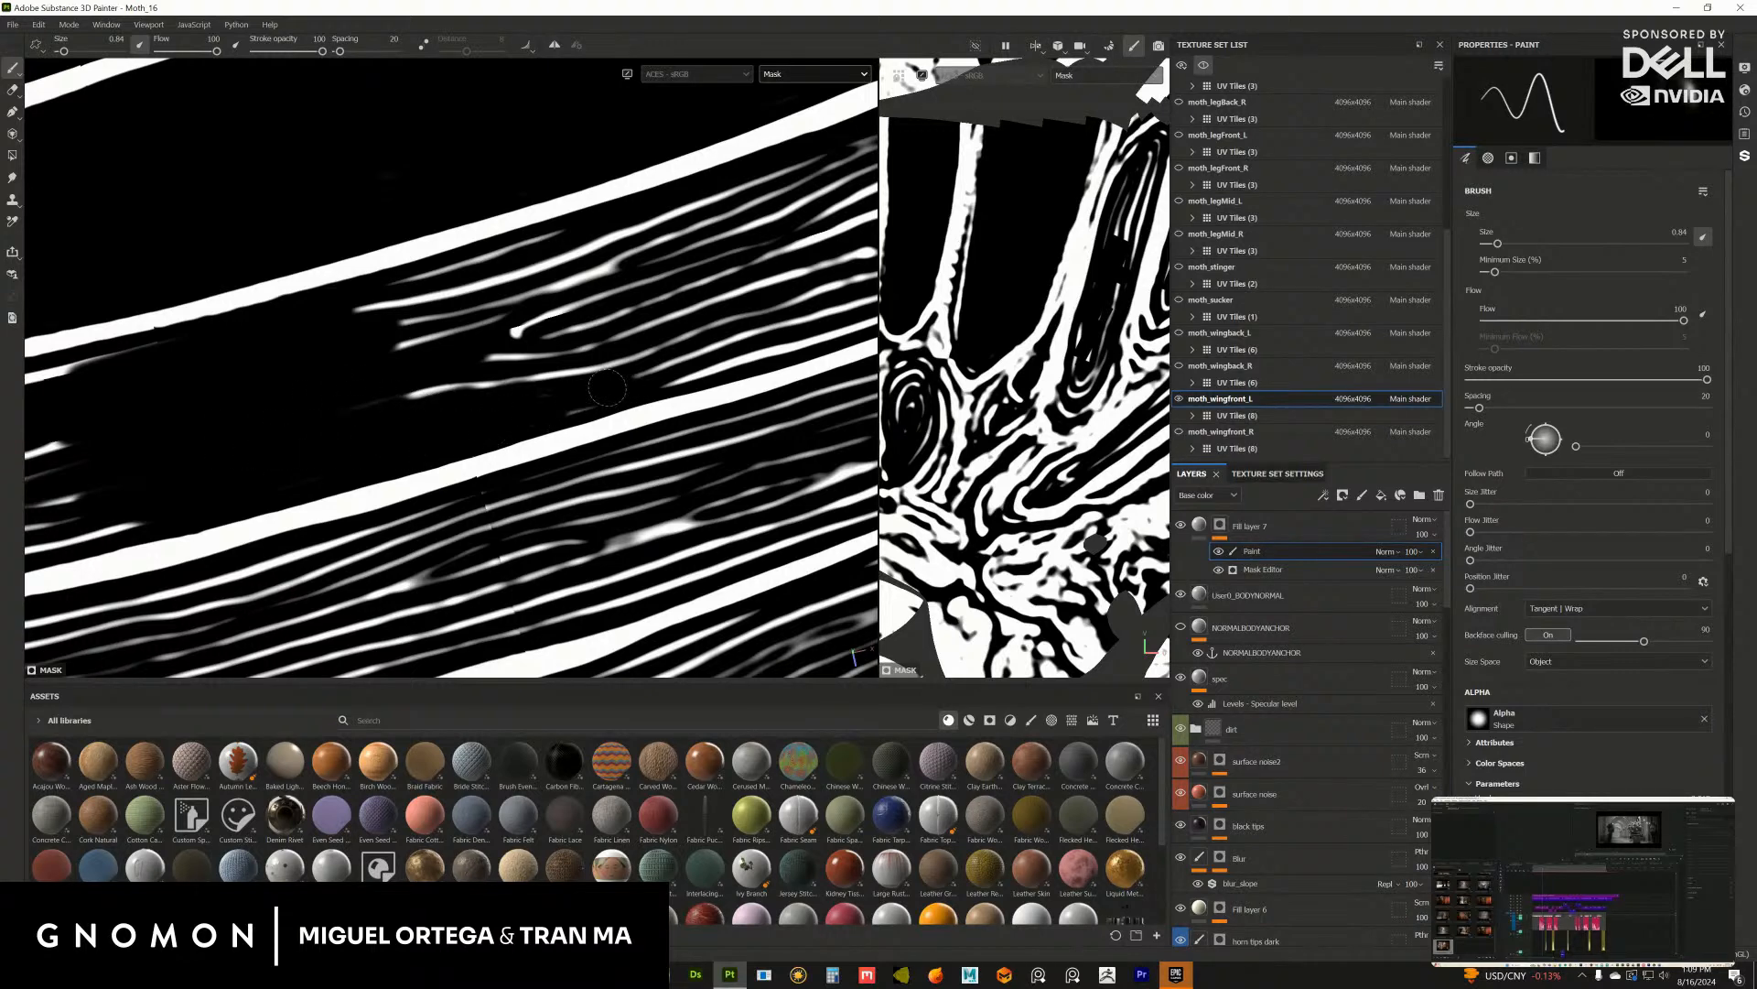
{"action": "mouse_move", "coordinate": [491, 407]}
{"action": "left_mouse_down"}
{"action": "mouse_move", "coordinate": [279, 407]}
{"action": "mouse_move", "coordinate": [549, 311]}
{"action": "mouse_move", "coordinate": [421, 275]}
{"action": "mouse_move", "coordinate": [557, 242]}
{"action": "mouse_move", "coordinate": [476, 324]}
{"action": "mouse_move", "coordinate": [586, 306]}
{"action": "left_mouse_up"}
Step: Black out the long parallel streaks leading into the outer end of this lower cell
{"action": "middle_click_drag", "start_coordinate": [595, 298], "coordinate": [223, 416], "text": "alt"}
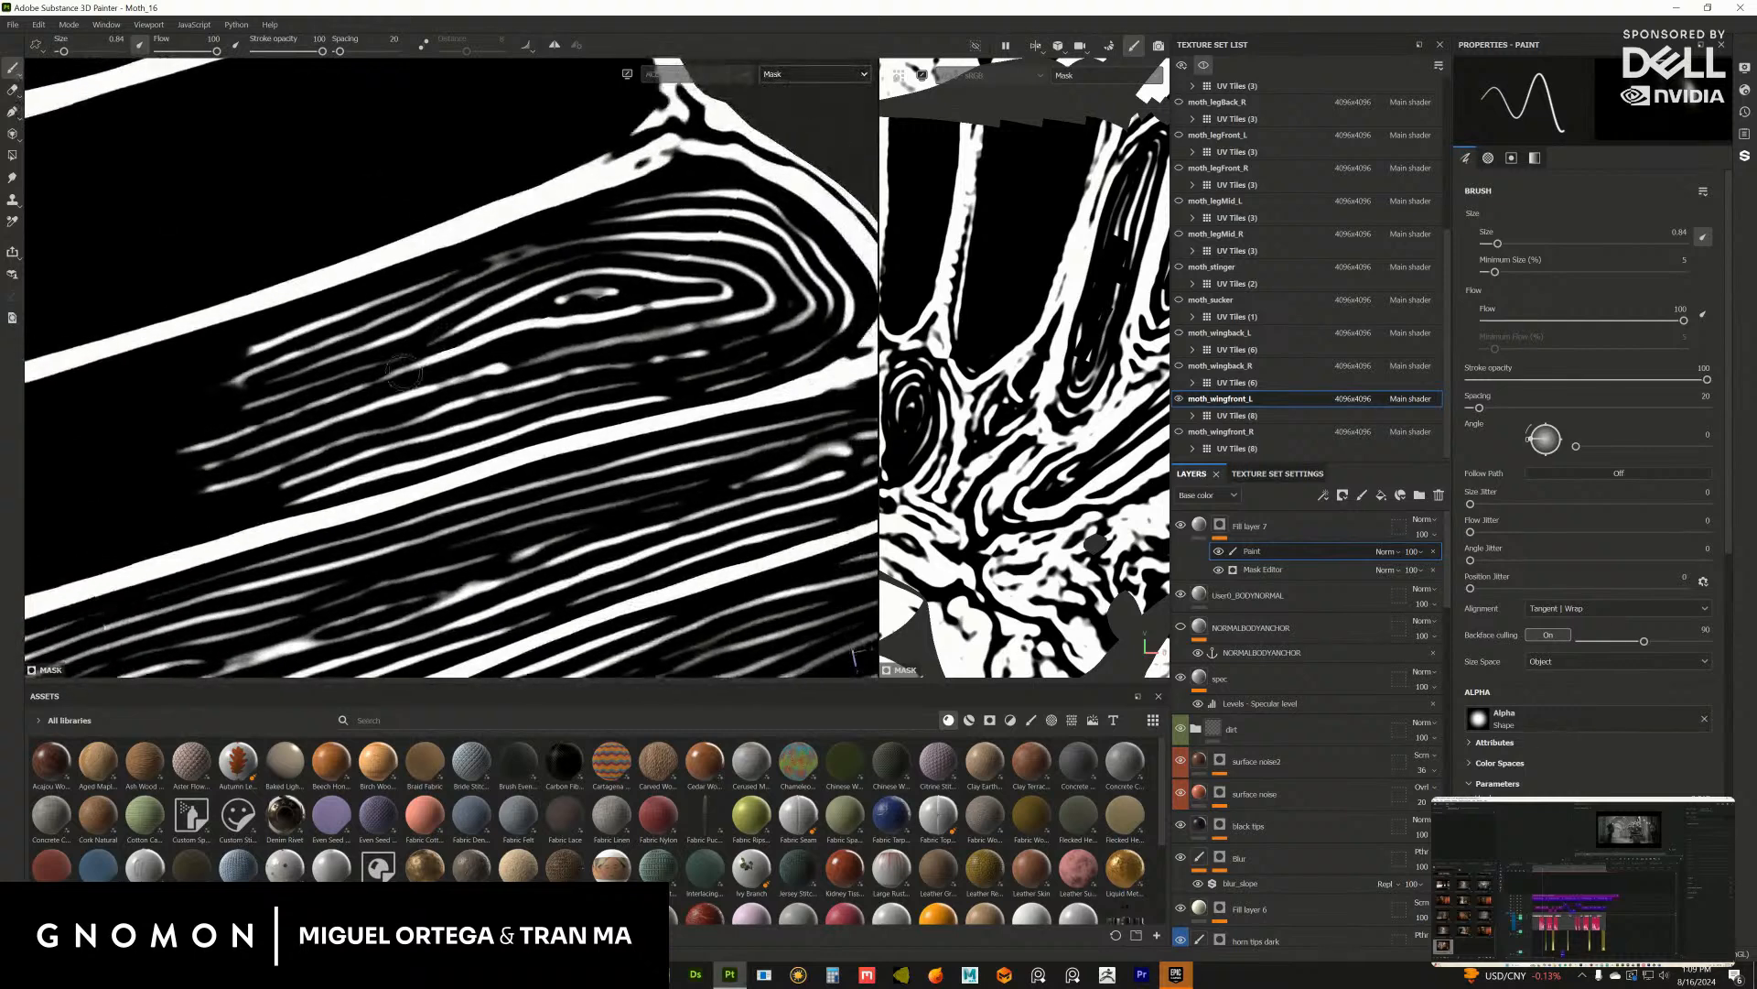
{"action": "mouse_move", "coordinate": [481, 308]}
{"action": "left_mouse_down"}
{"action": "mouse_move", "coordinate": [411, 307]}
{"action": "mouse_move", "coordinate": [495, 274]}
{"action": "mouse_move", "coordinate": [248, 382]}
{"action": "mouse_move", "coordinate": [238, 430]}
{"action": "mouse_move", "coordinate": [320, 405]}
{"action": "mouse_move", "coordinate": [364, 460]}
{"action": "mouse_move", "coordinate": [575, 406]}
{"action": "left_mouse_up"}
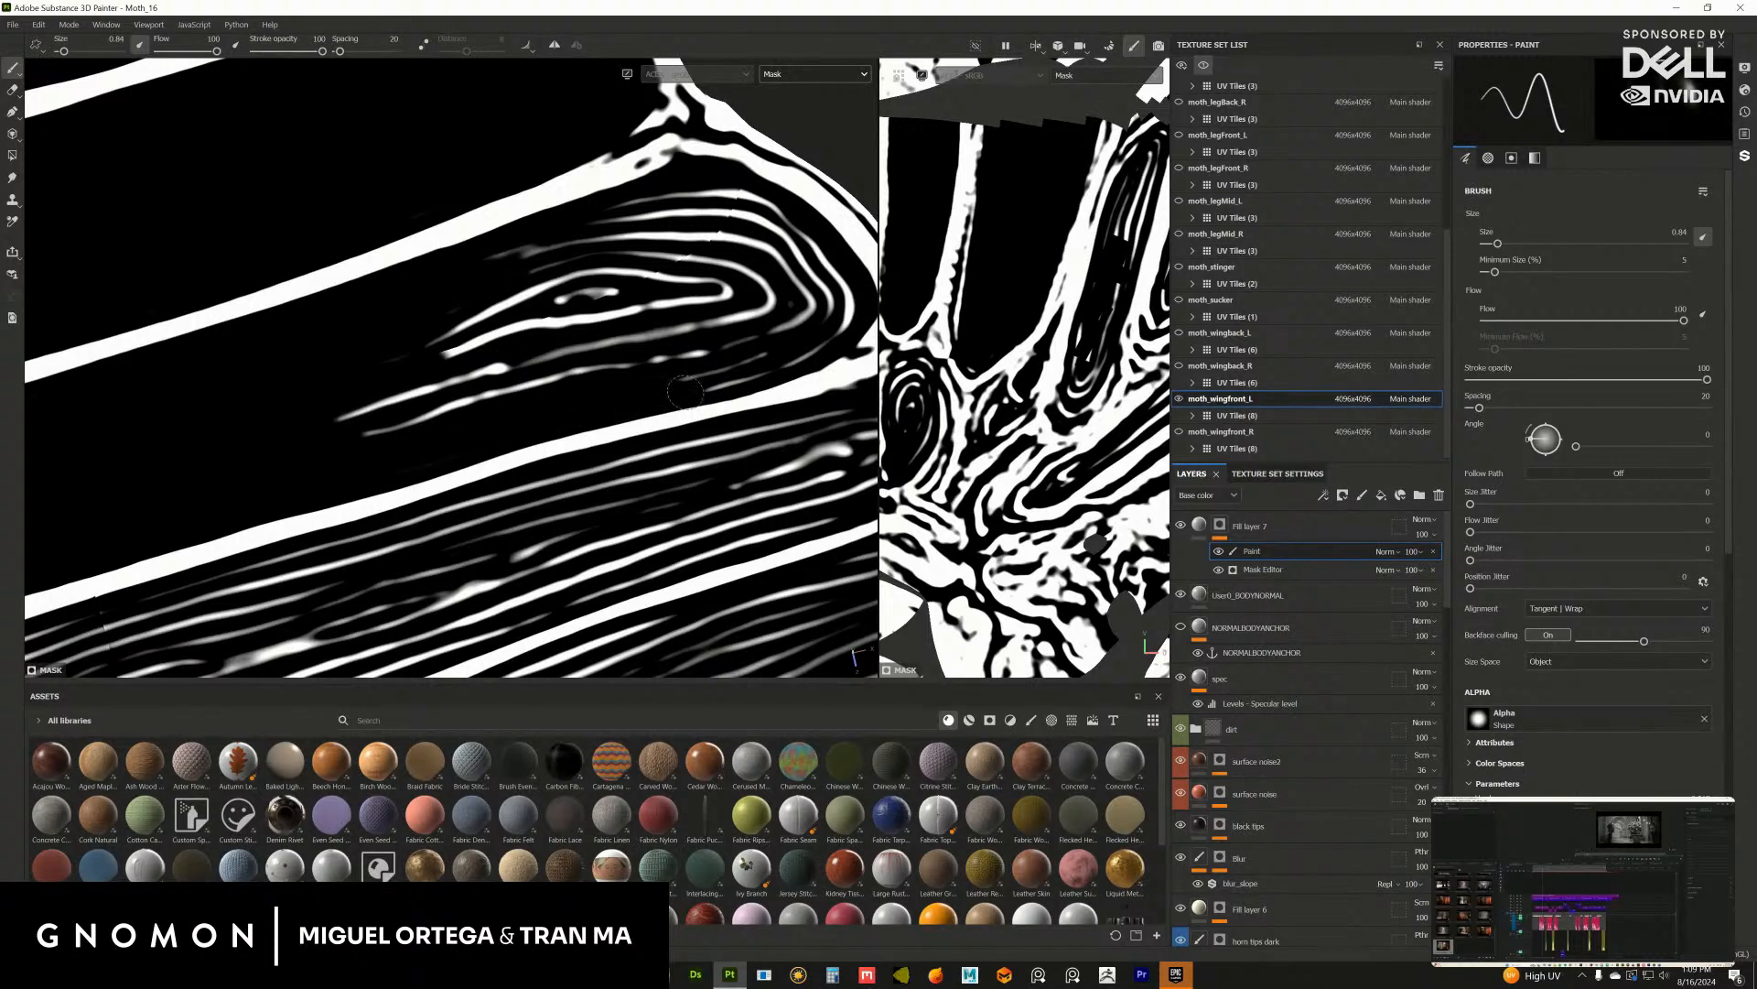
{"action": "mouse_move", "coordinate": [685, 392]}
{"action": "left_mouse_down"}
{"action": "mouse_move", "coordinate": [439, 385]}
{"action": "mouse_move", "coordinate": [439, 338]}
{"action": "mouse_move", "coordinate": [577, 265]}
{"action": "mouse_move", "coordinate": [474, 281]}
{"action": "left_mouse_up"}
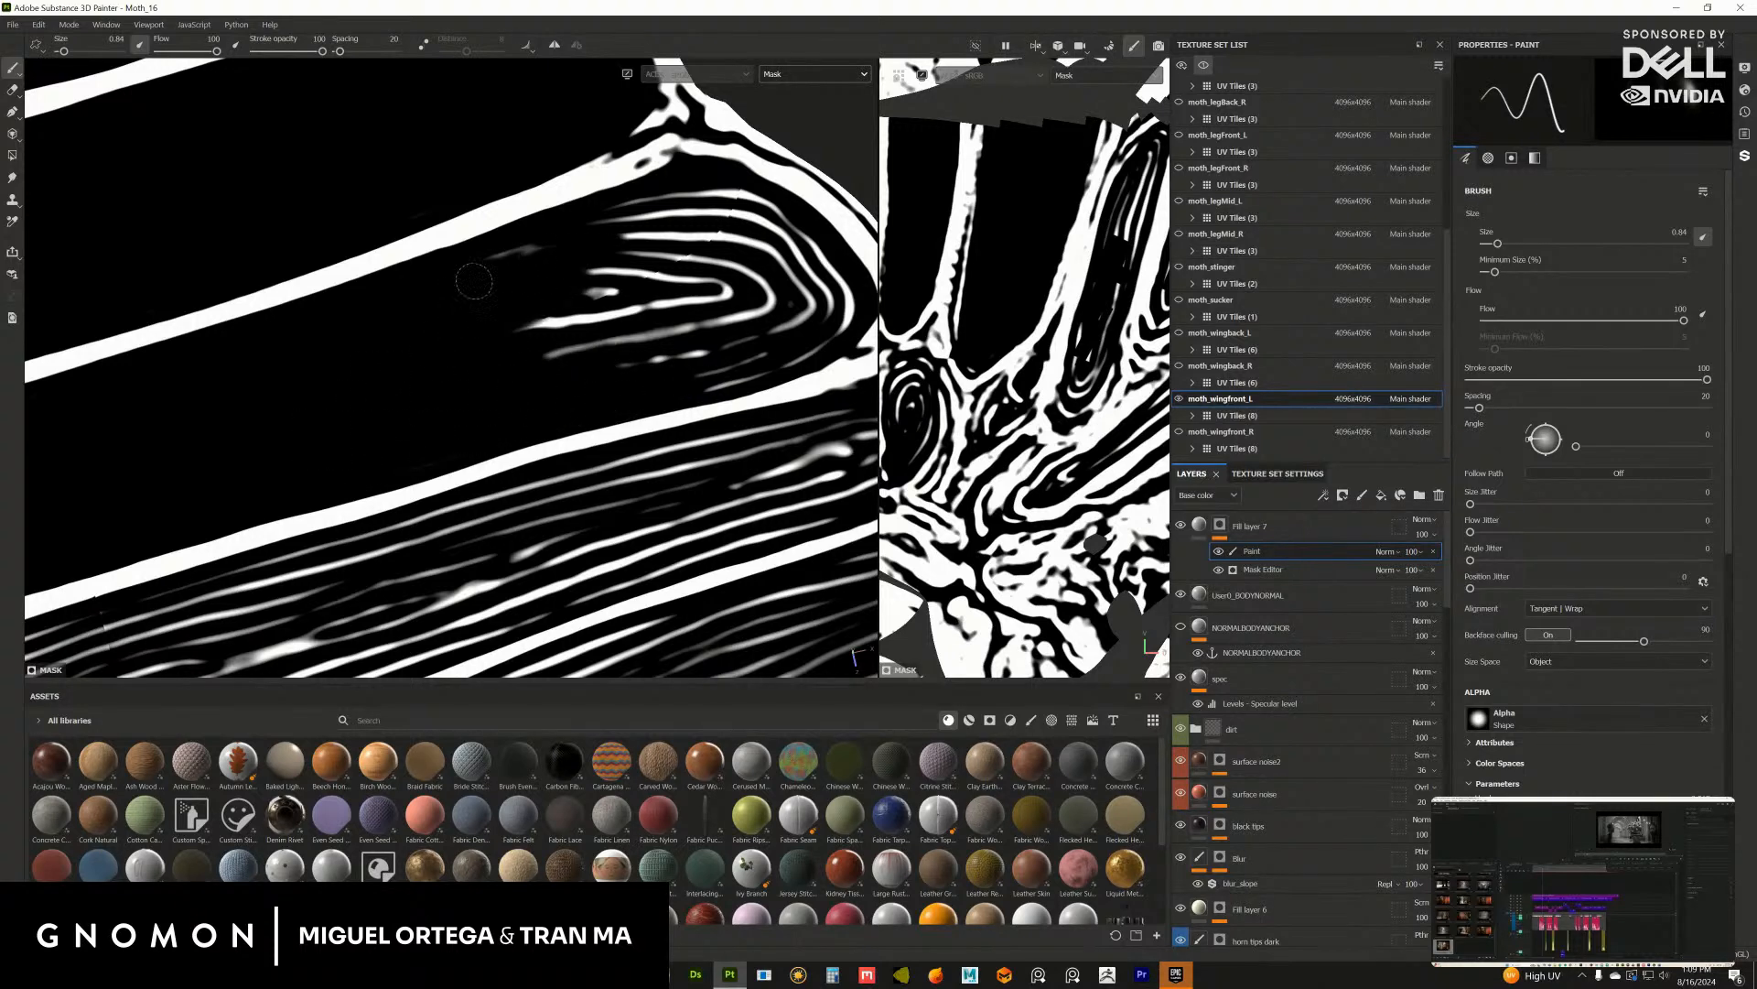
Step: Paint out the nested line loops filling this cell's rounded outer end at the wing margin
{"action": "left_click_drag", "start_coordinate": [638, 215], "coordinate": [729, 196]}
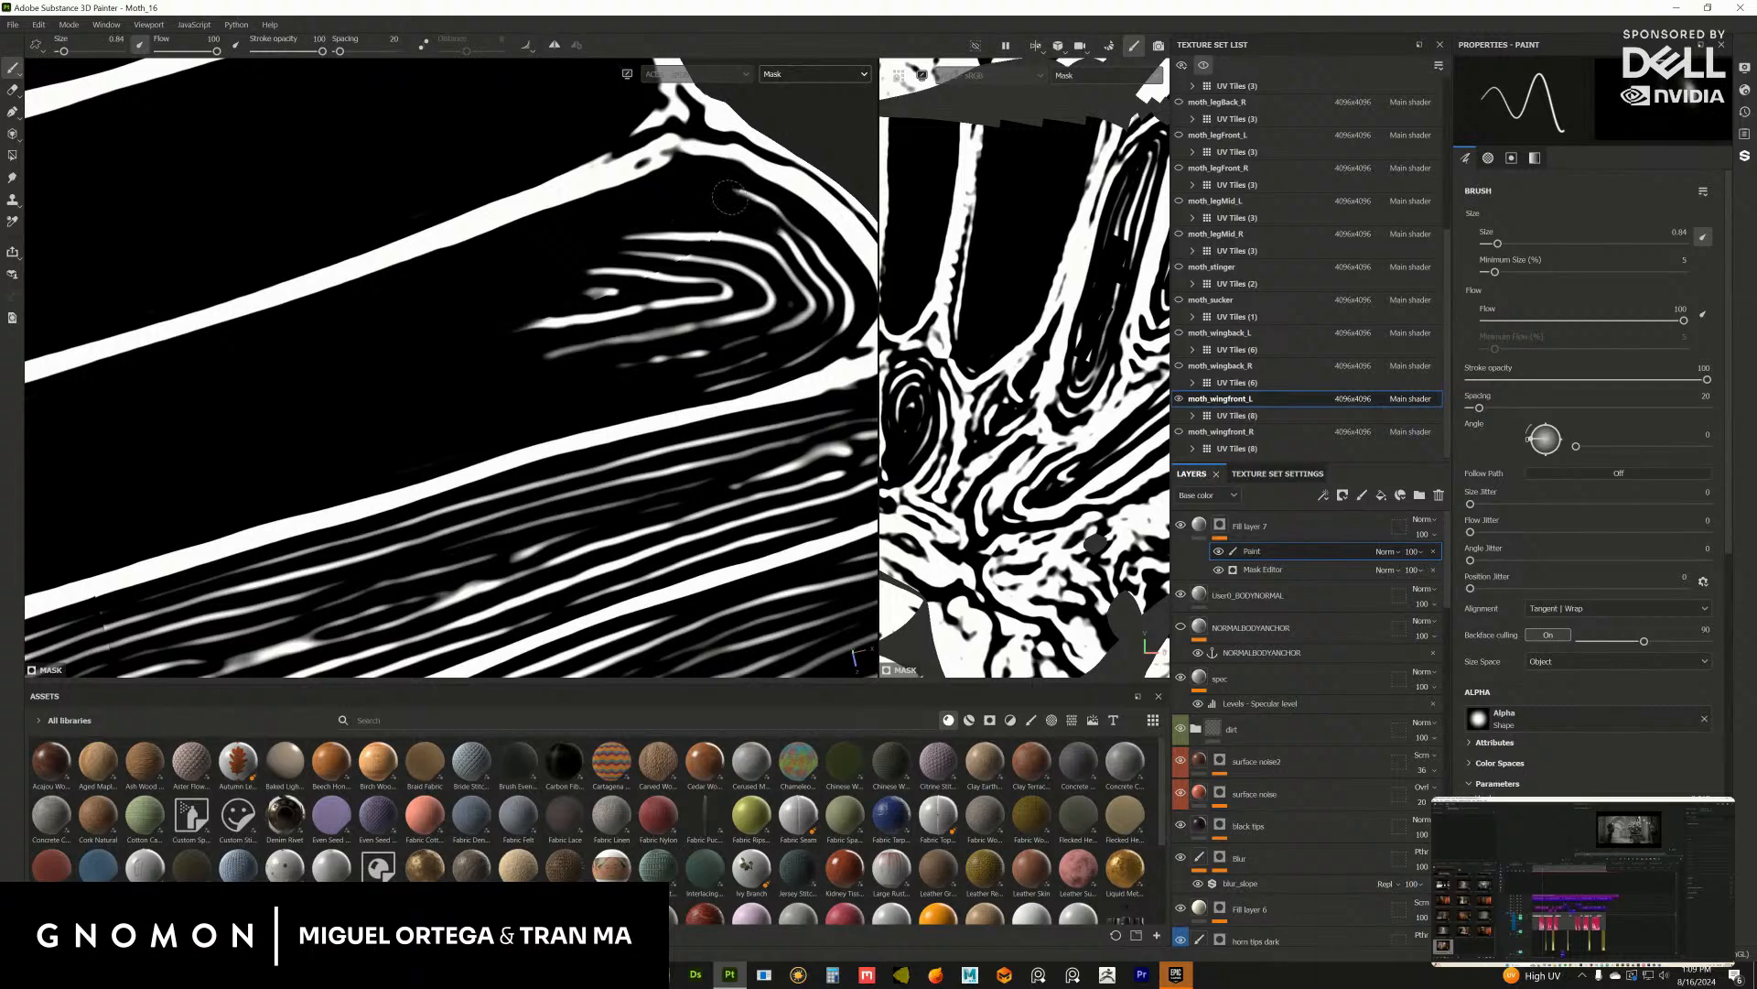
{"action": "middle_click_drag", "start_coordinate": [752, 247], "coordinate": [616, 245]}
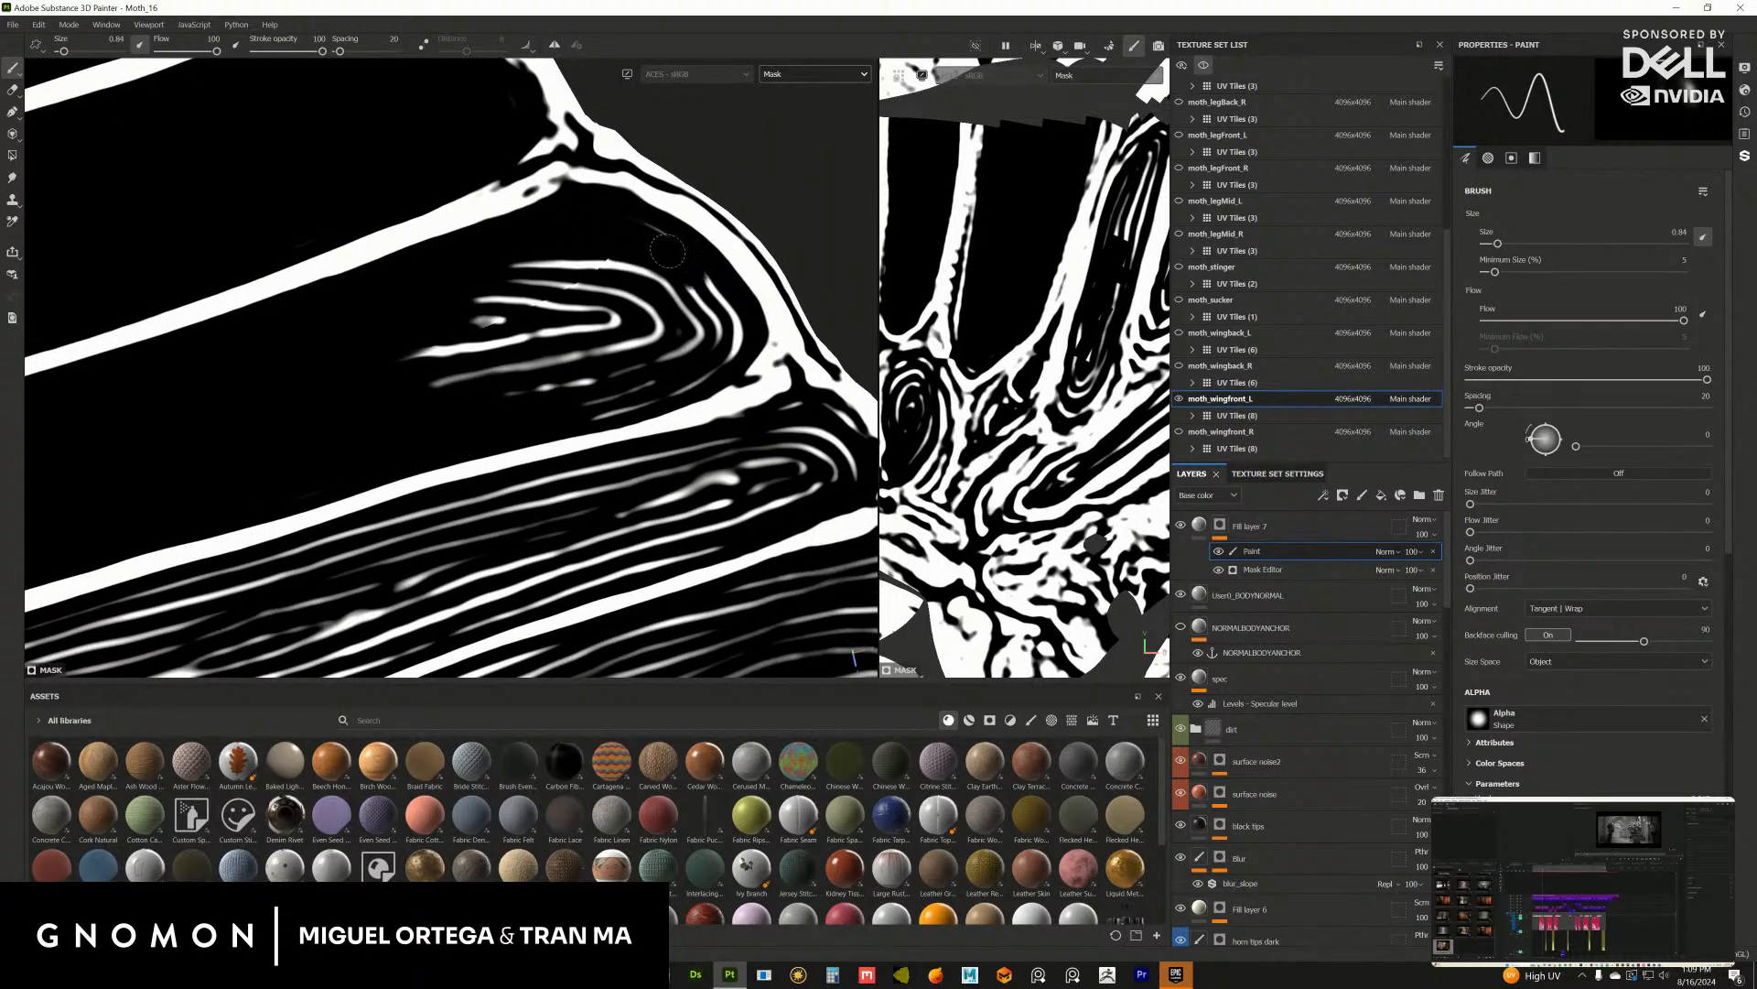
{"action": "mouse_move", "coordinate": [702, 277]}
{"action": "left_mouse_down"}
{"action": "mouse_move", "coordinate": [715, 340]}
{"action": "mouse_move", "coordinate": [637, 333]}
{"action": "mouse_move", "coordinate": [634, 277]}
{"action": "left_mouse_up"}
{"action": "mouse_move", "coordinate": [514, 270]}
{"action": "left_mouse_down"}
{"action": "mouse_move", "coordinate": [567, 322]}
{"action": "mouse_move", "coordinate": [528, 310]}
{"action": "mouse_move", "coordinate": [645, 360]}
{"action": "left_mouse_up"}
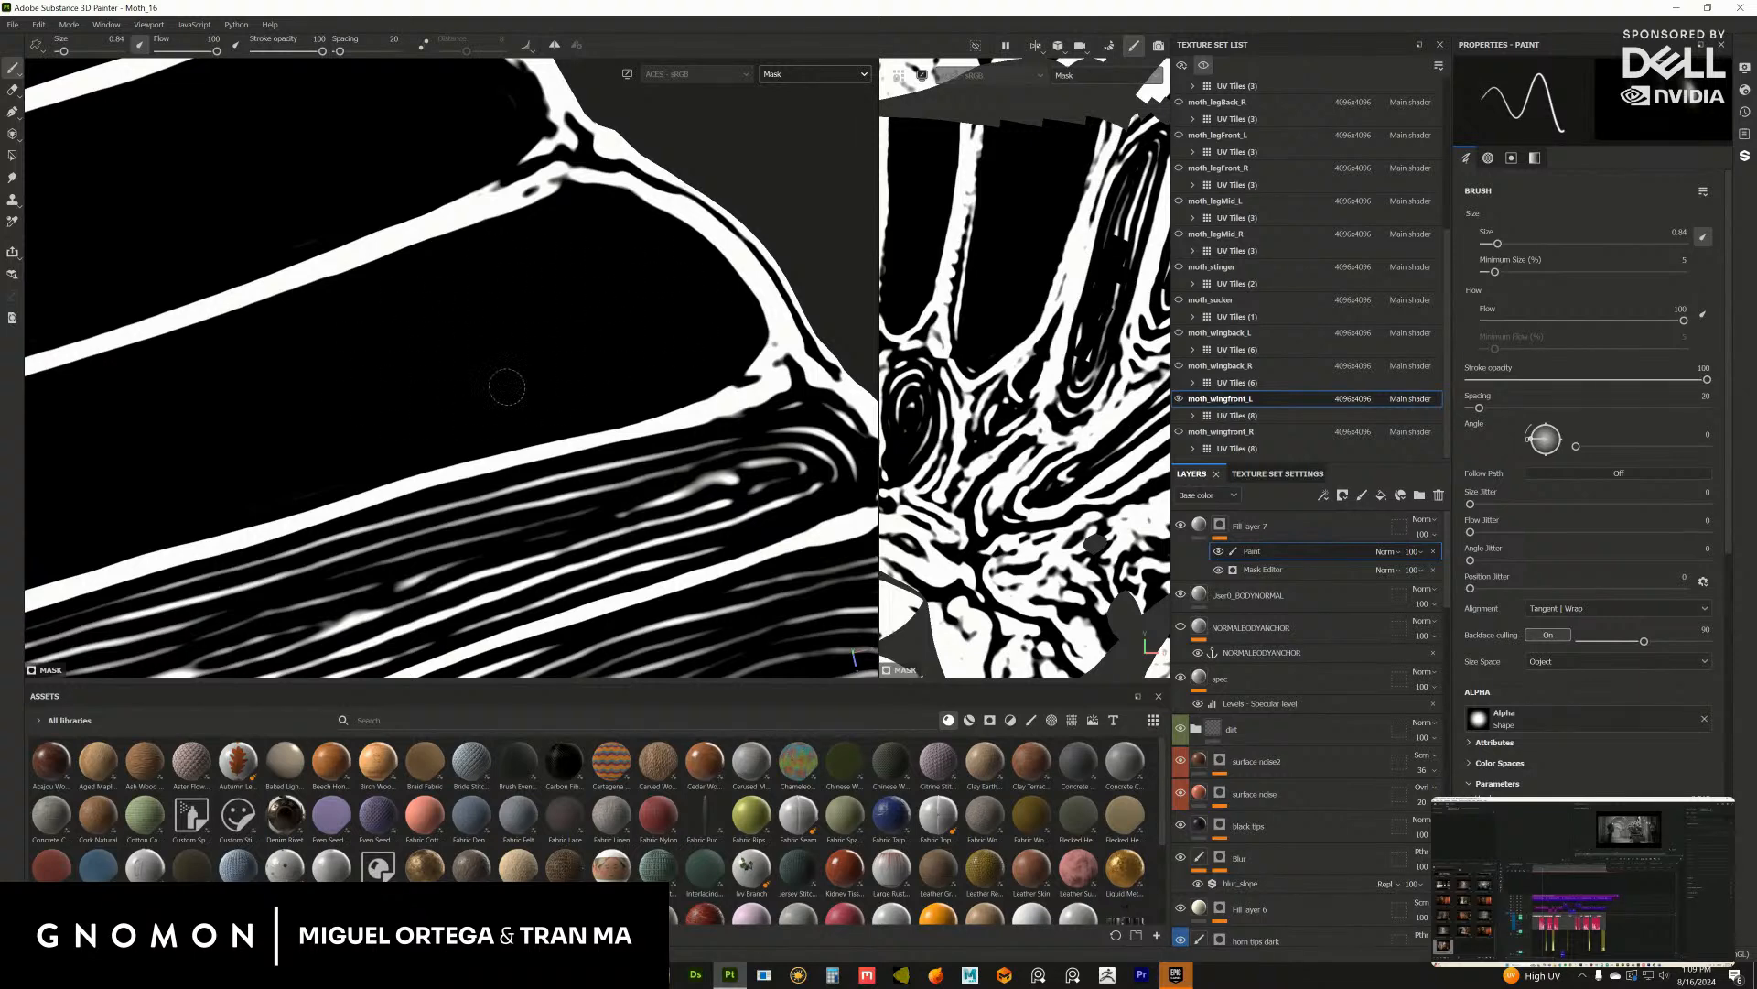
Step: Paint out the line running beneath the upper vein in the inner half of the same cell
{"action": "mouse_move", "coordinate": [283, 406]}
{"action": "middle_mouse_down", "text": "alt"}
{"action": "mouse_move", "coordinate": [491, 333]}
{"action": "mouse_move", "coordinate": [695, 333]}
{"action": "middle_mouse_up", "text": "alt"}
{"action": "middle_click_drag", "start_coordinate": [311, 366], "coordinate": [565, 328], "text": "alt"}
{"action": "left_click_drag", "start_coordinate": [640, 321], "coordinate": [597, 346]}
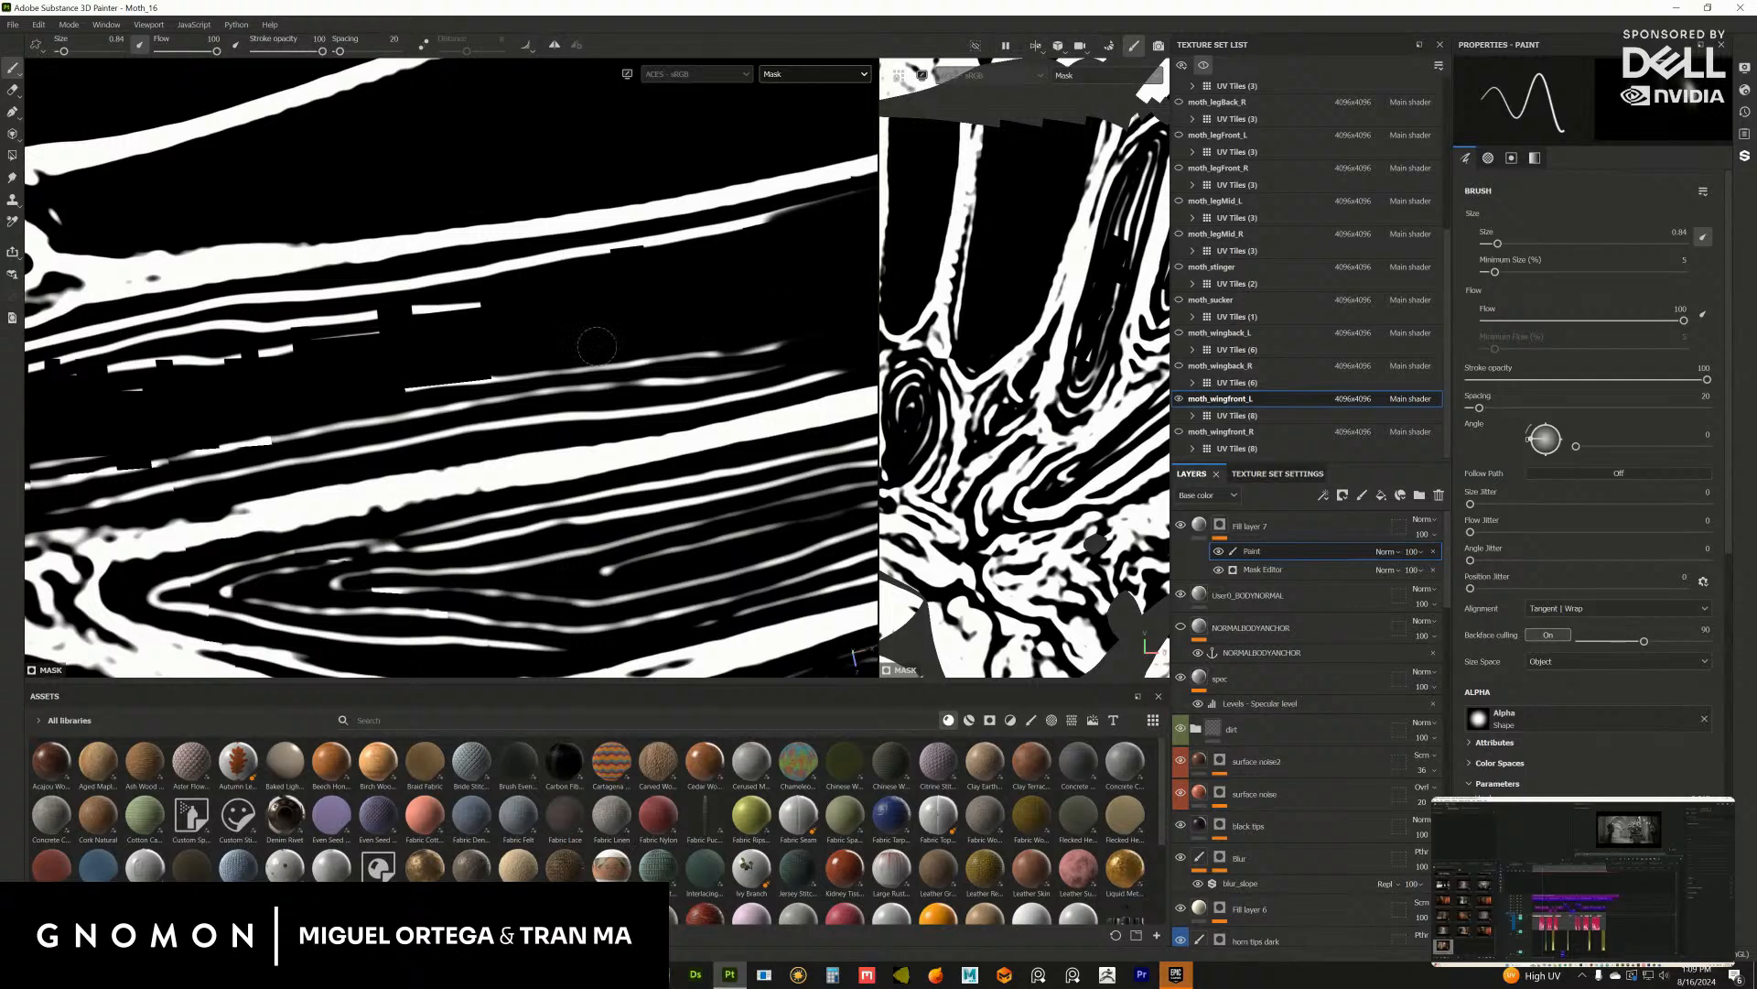
{"action": "right_click_drag", "start_coordinate": [596, 346], "coordinate": [475, 341], "text": "alt"}
{"action": "middle_click_drag", "start_coordinate": [475, 341], "coordinate": [412, 343], "text": "alt"}
{"action": "left_click_drag", "start_coordinate": [417, 332], "coordinate": [718, 238]}
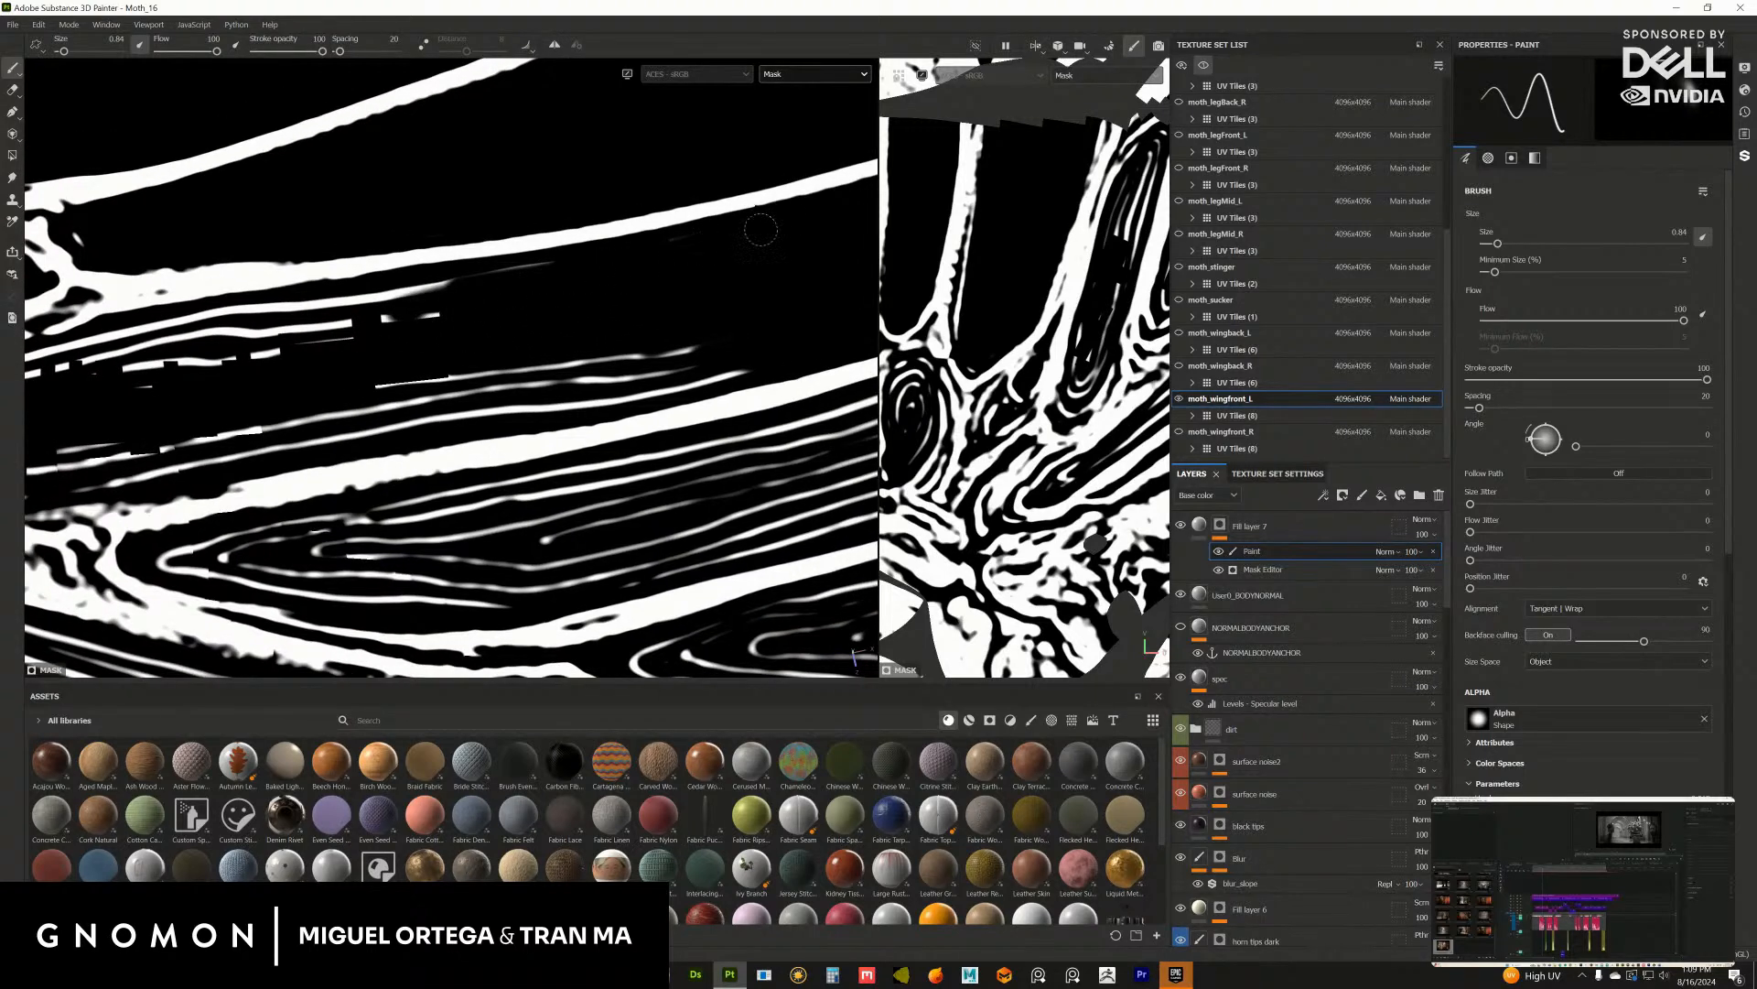
Step: Black out the dashes and the wavy streaks above the lower vein in this cell's inner half
{"action": "left_click_drag", "start_coordinate": [555, 267], "coordinate": [383, 327]}
{"action": "mouse_move", "coordinate": [473, 374]}
{"action": "left_mouse_down"}
{"action": "mouse_move", "coordinate": [726, 346]}
{"action": "mouse_move", "coordinate": [640, 364]}
{"action": "mouse_move", "coordinate": [679, 379]}
{"action": "mouse_move", "coordinate": [530, 404]}
{"action": "left_mouse_up"}
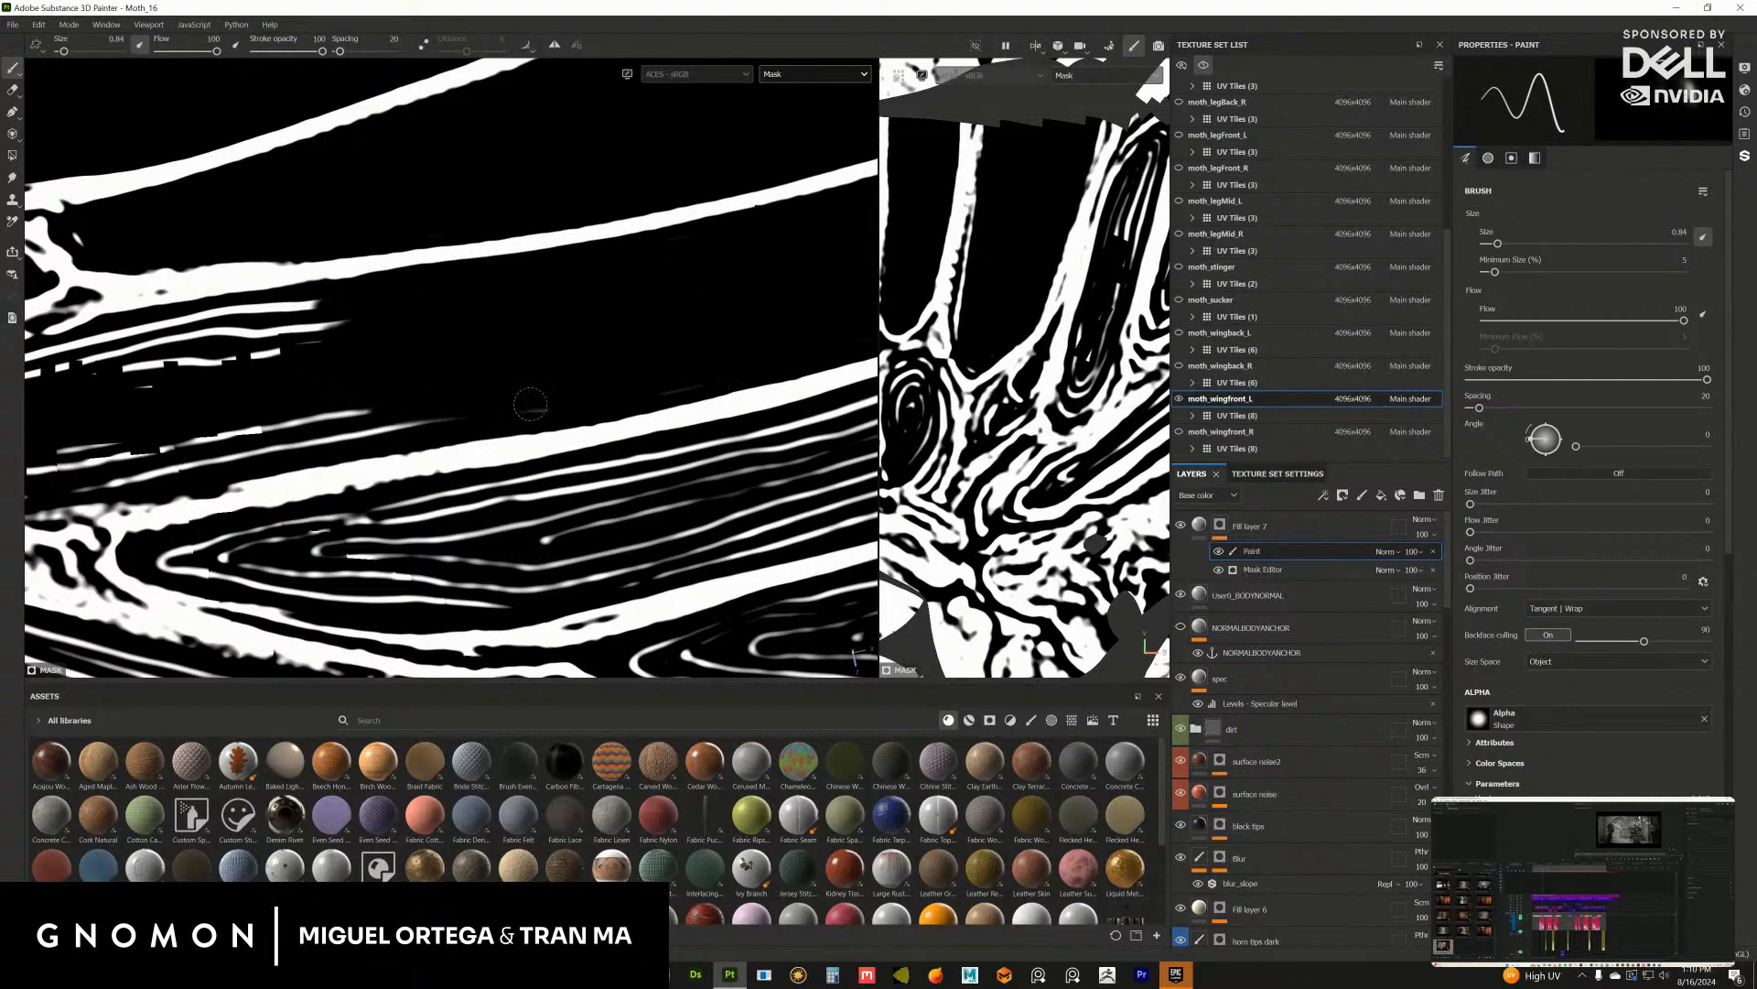
{"action": "middle_click_drag", "start_coordinate": [491, 369], "coordinate": [787, 329], "text": "alt"}
{"action": "mouse_move", "coordinate": [491, 393]}
{"action": "left_mouse_down"}
{"action": "mouse_move", "coordinate": [726, 376]}
{"action": "mouse_move", "coordinate": [394, 430]}
{"action": "mouse_move", "coordinate": [455, 405]}
{"action": "left_mouse_up"}
Step: Black out the curved lines at the inner tip of this cell, beside the existing black fill
{"action": "middle_click_drag", "start_coordinate": [304, 427], "coordinate": [479, 431], "text": "alt"}
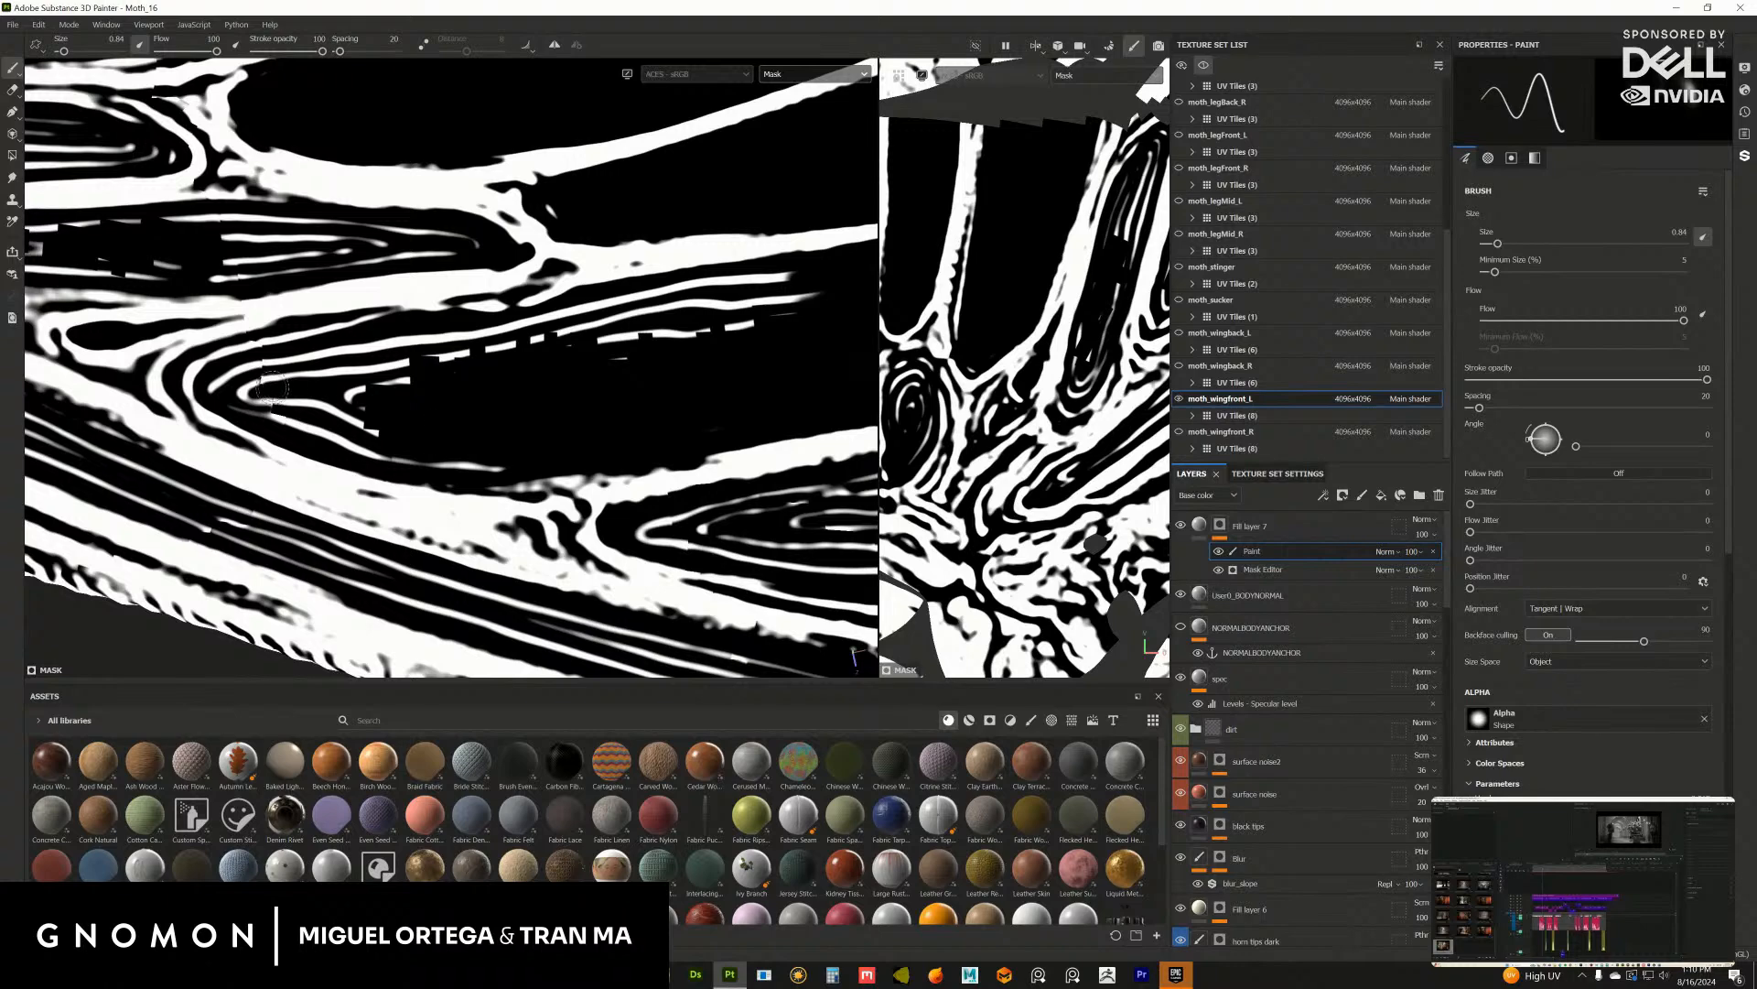
{"action": "mouse_move", "coordinate": [271, 386]}
{"action": "left_mouse_down"}
{"action": "mouse_move", "coordinate": [253, 401]}
{"action": "mouse_move", "coordinate": [236, 379]}
{"action": "left_mouse_up"}
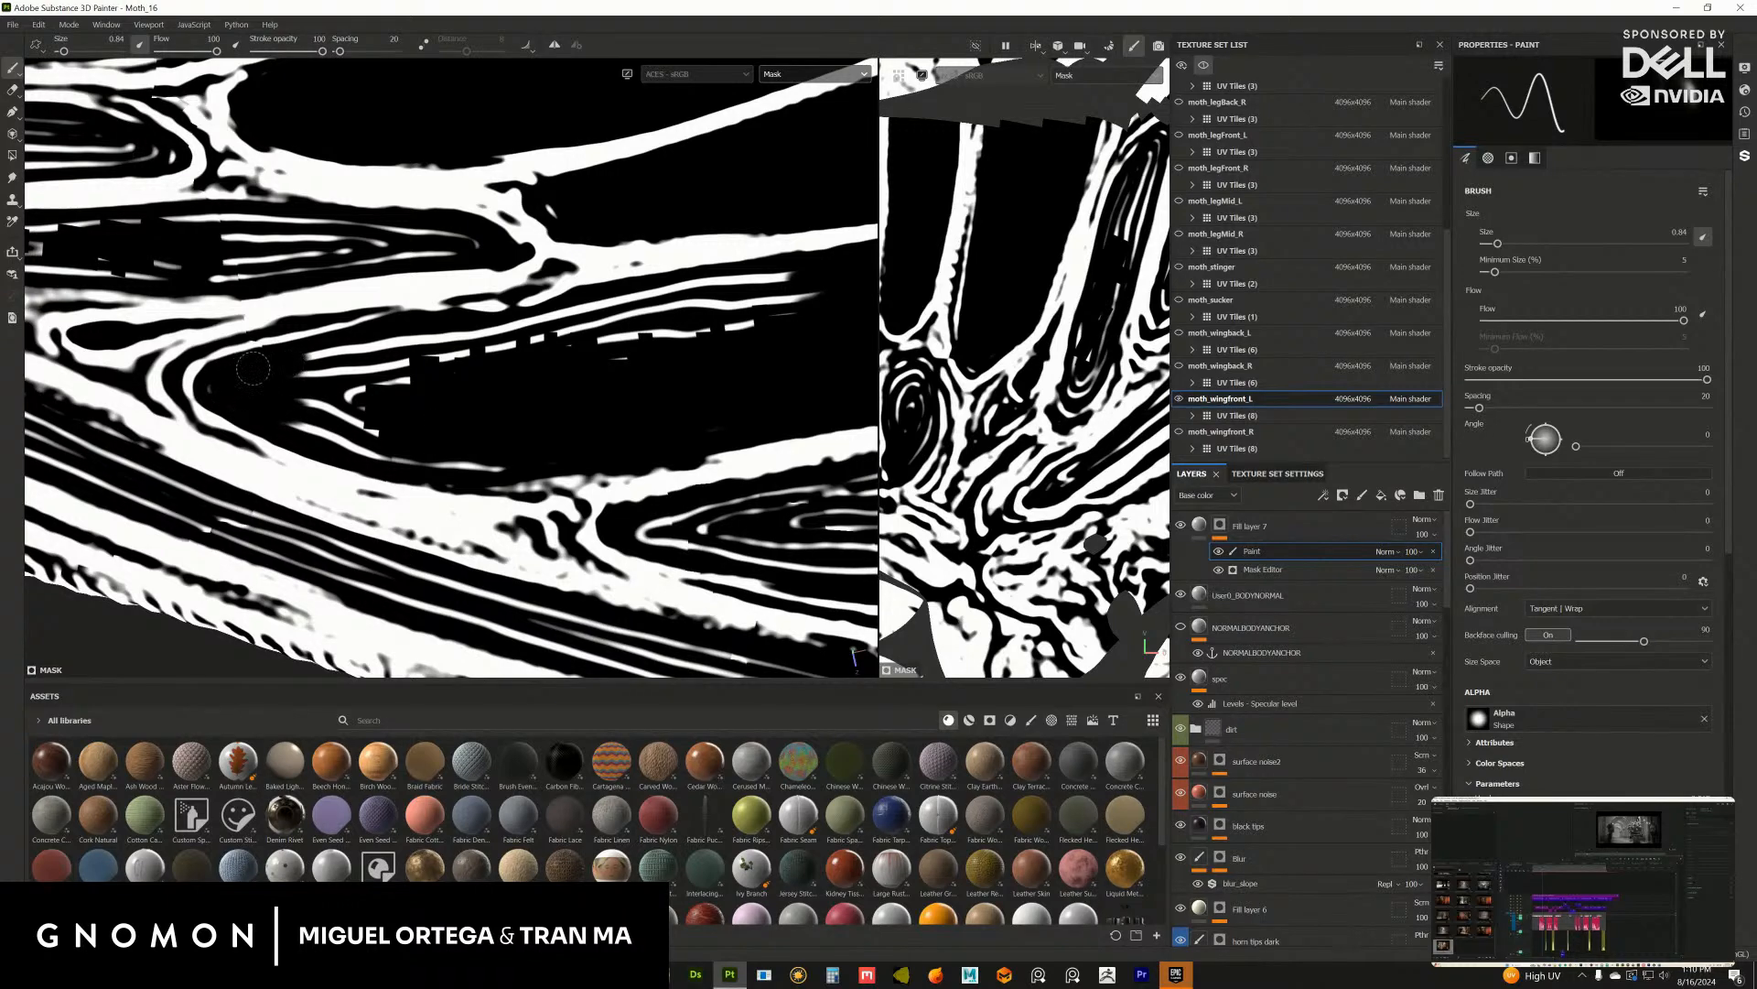
{"action": "right_click_drag", "start_coordinate": [397, 422], "coordinate": [313, 381], "text": "alt"}
{"action": "middle_click_drag", "start_coordinate": [314, 380], "coordinate": [428, 411], "text": "alt"}
{"action": "right_click_drag", "start_coordinate": [483, 344], "coordinate": [616, 503], "text": "alt"}
{"action": "middle_click_drag", "start_coordinate": [616, 502], "coordinate": [588, 472], "text": "alt"}
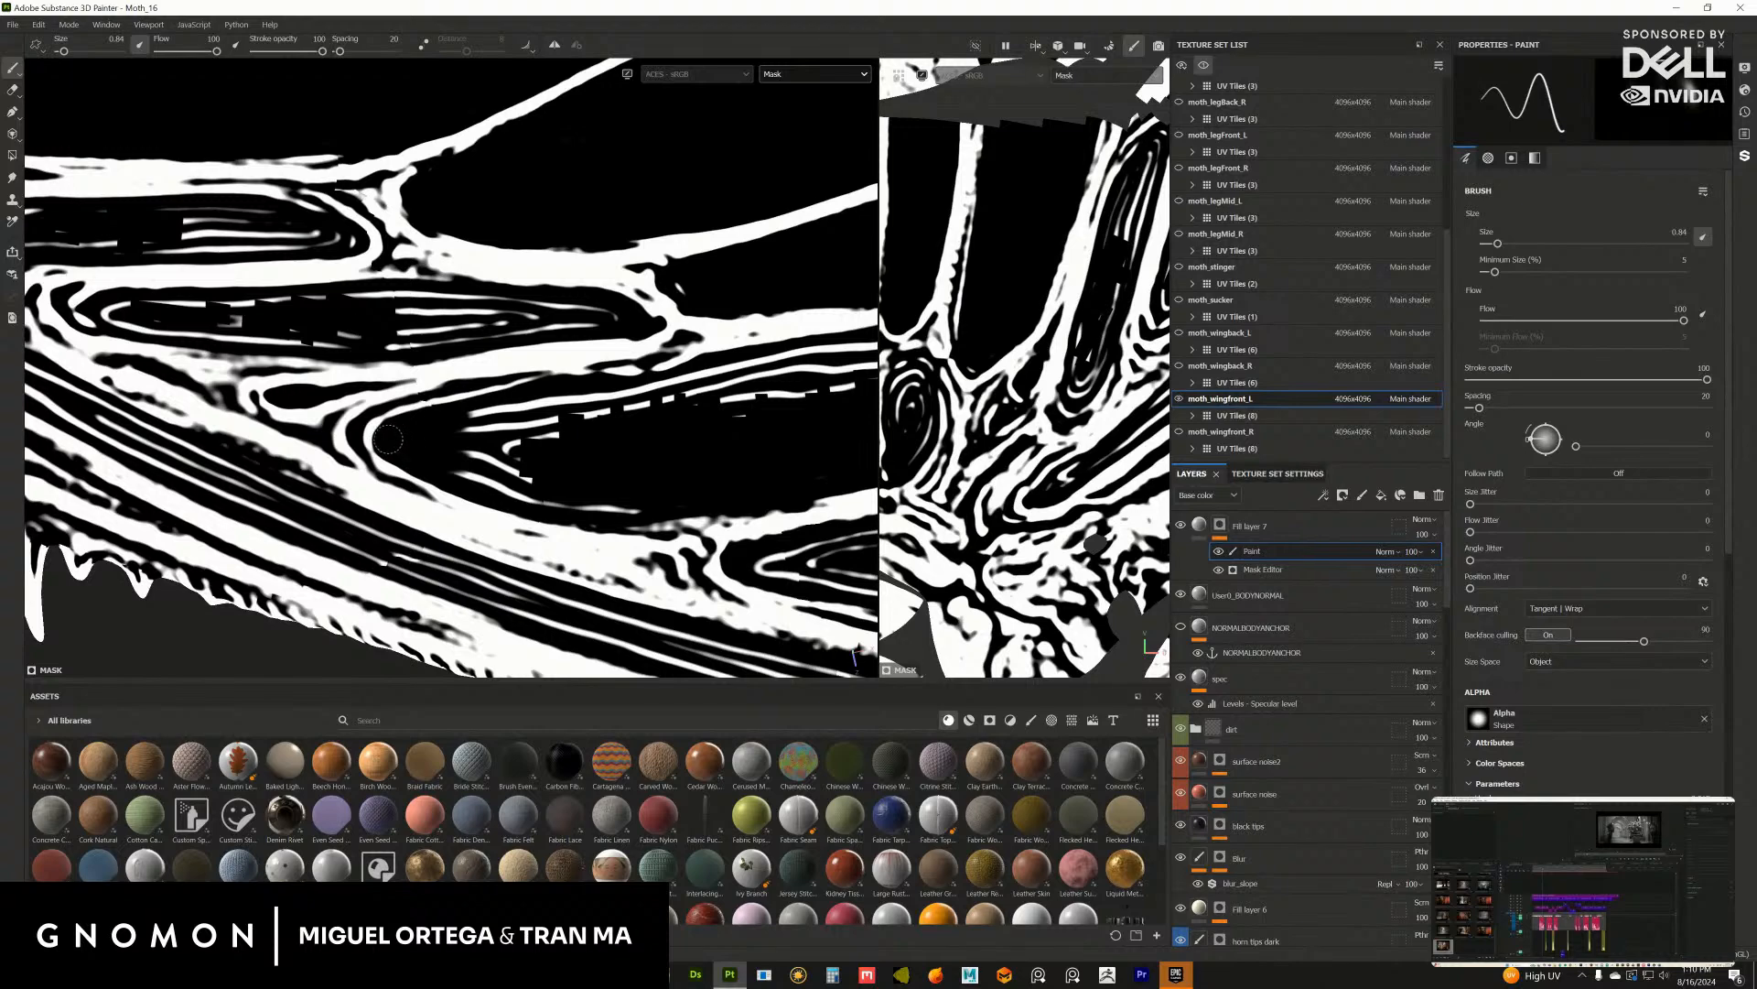
{"action": "middle_click_drag", "start_coordinate": [426, 444], "coordinate": [327, 403], "text": "alt"}
{"action": "right_click_drag", "start_coordinate": [327, 404], "coordinate": [392, 437], "text": "alt"}
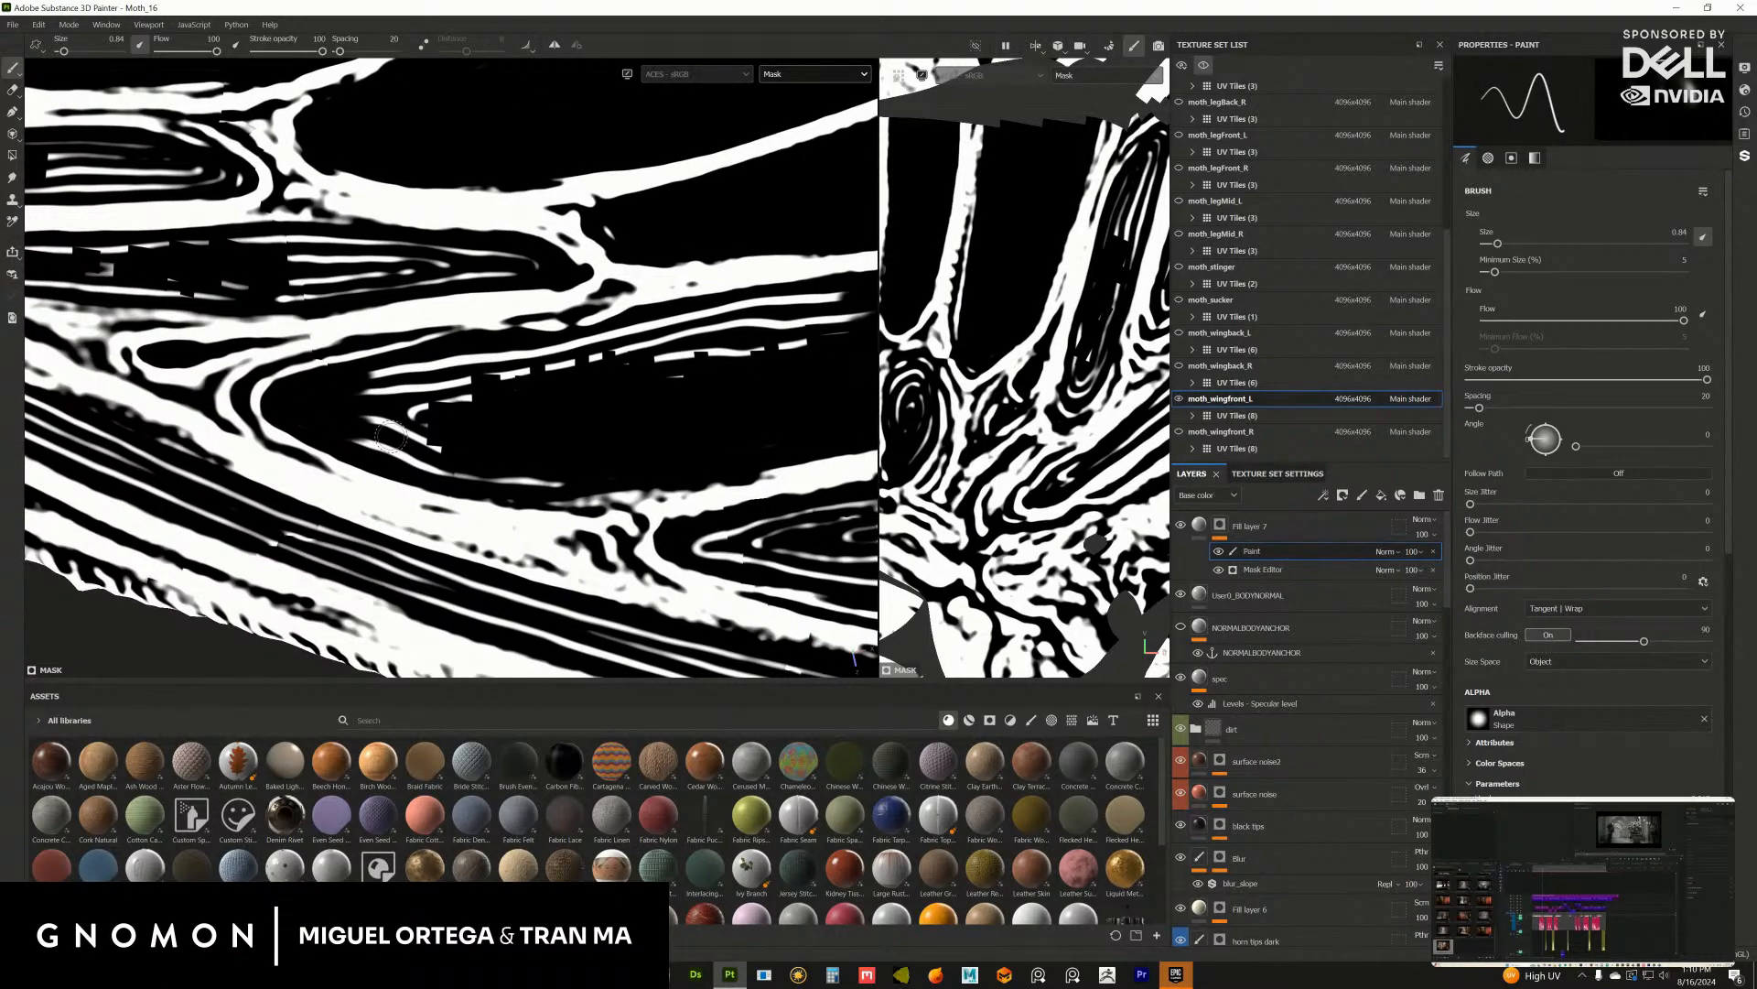
Step: Paint out the jagged fill remnants and remaining strips beneath the upper vein near this cell's inner end
{"action": "mouse_move", "coordinate": [391, 436]}
{"action": "left_mouse_down"}
{"action": "mouse_move", "coordinate": [425, 435]}
{"action": "mouse_move", "coordinate": [412, 395]}
{"action": "mouse_move", "coordinate": [444, 380]}
{"action": "mouse_move", "coordinate": [567, 351]}
{"action": "left_mouse_up"}
{"action": "middle_click_drag", "start_coordinate": [577, 377], "coordinate": [400, 438], "text": "alt"}
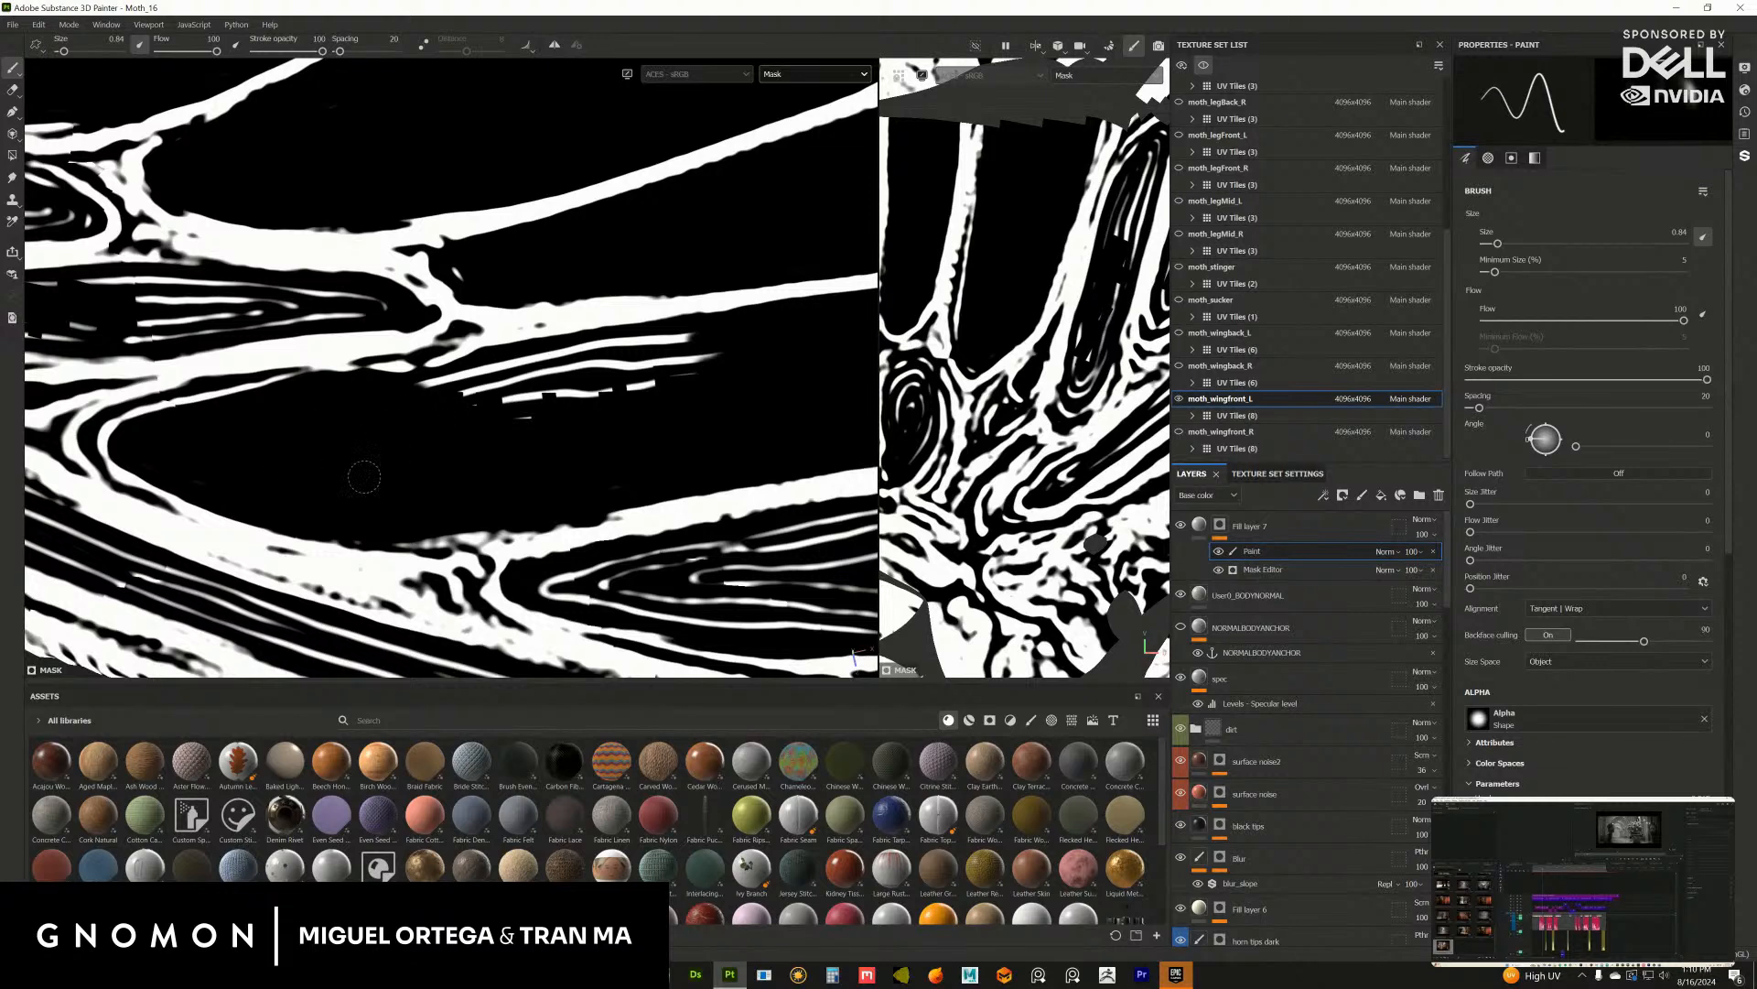
{"action": "mouse_move", "coordinate": [408, 419]}
{"action": "left_mouse_down"}
{"action": "mouse_move", "coordinate": [580, 350]}
{"action": "mouse_move", "coordinate": [680, 347]}
{"action": "left_mouse_up"}
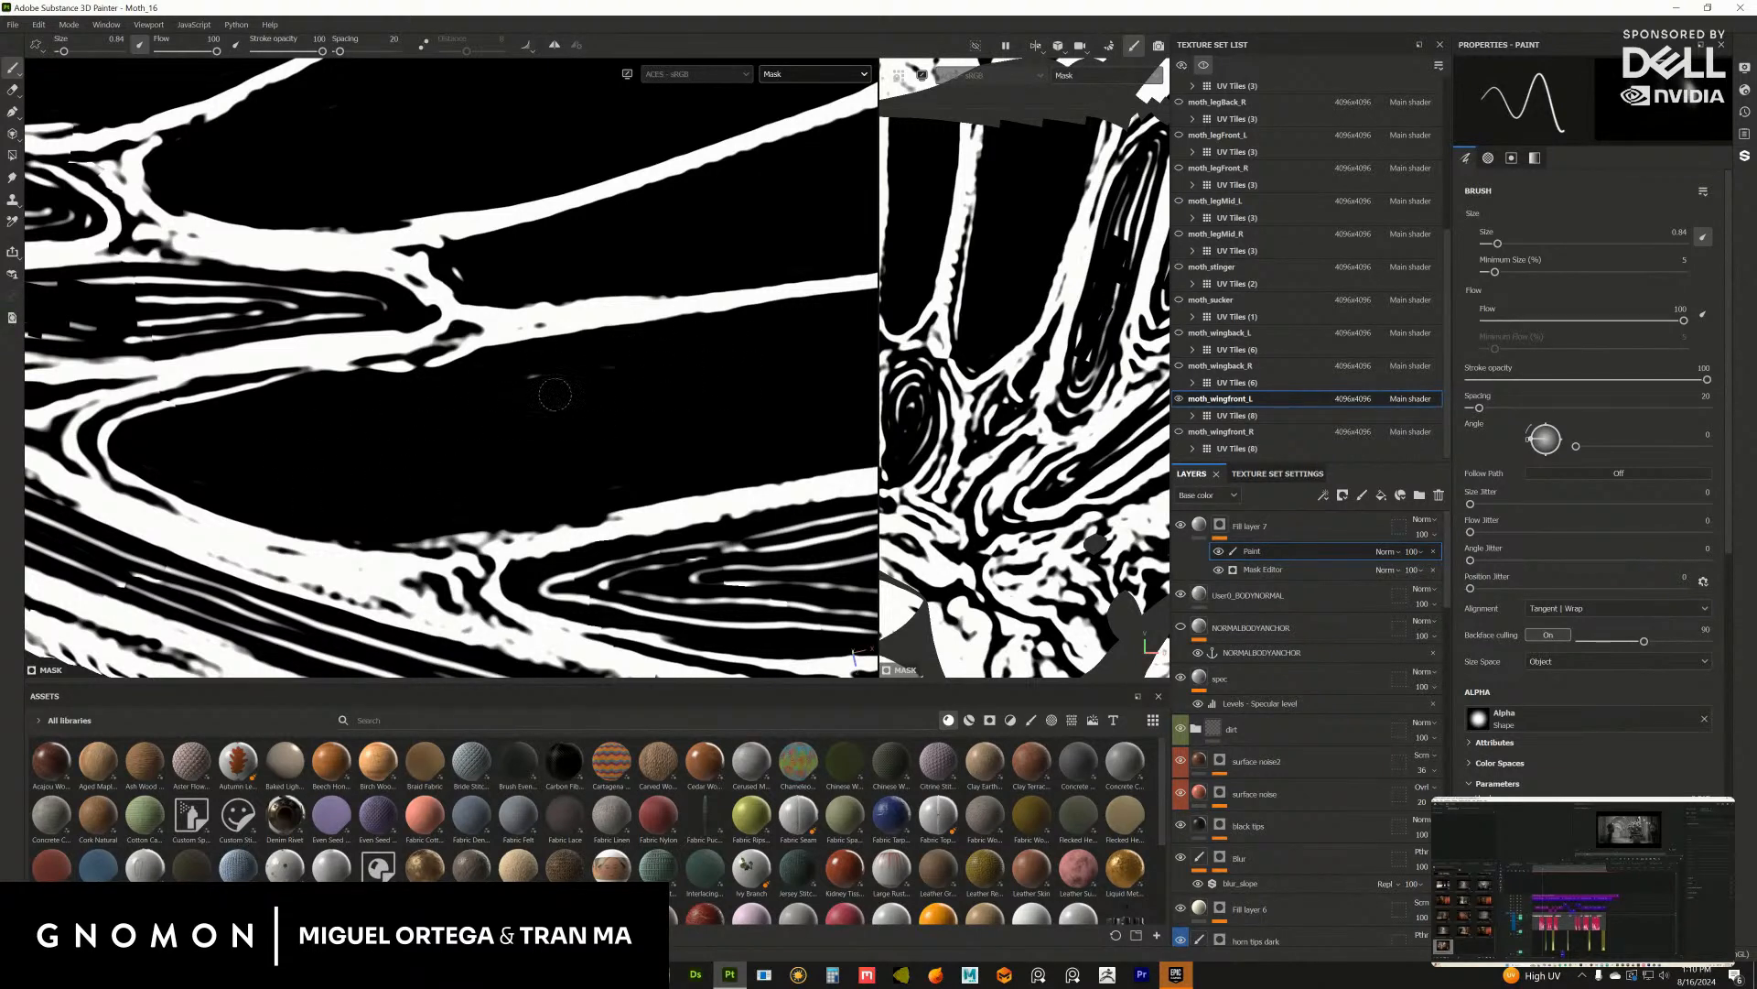
Step: Black out the line loops and leftover dashes inside the small narrow cells near the wing base
{"action": "right_click_drag", "start_coordinate": [357, 484], "coordinate": [436, 479], "text": "alt"}
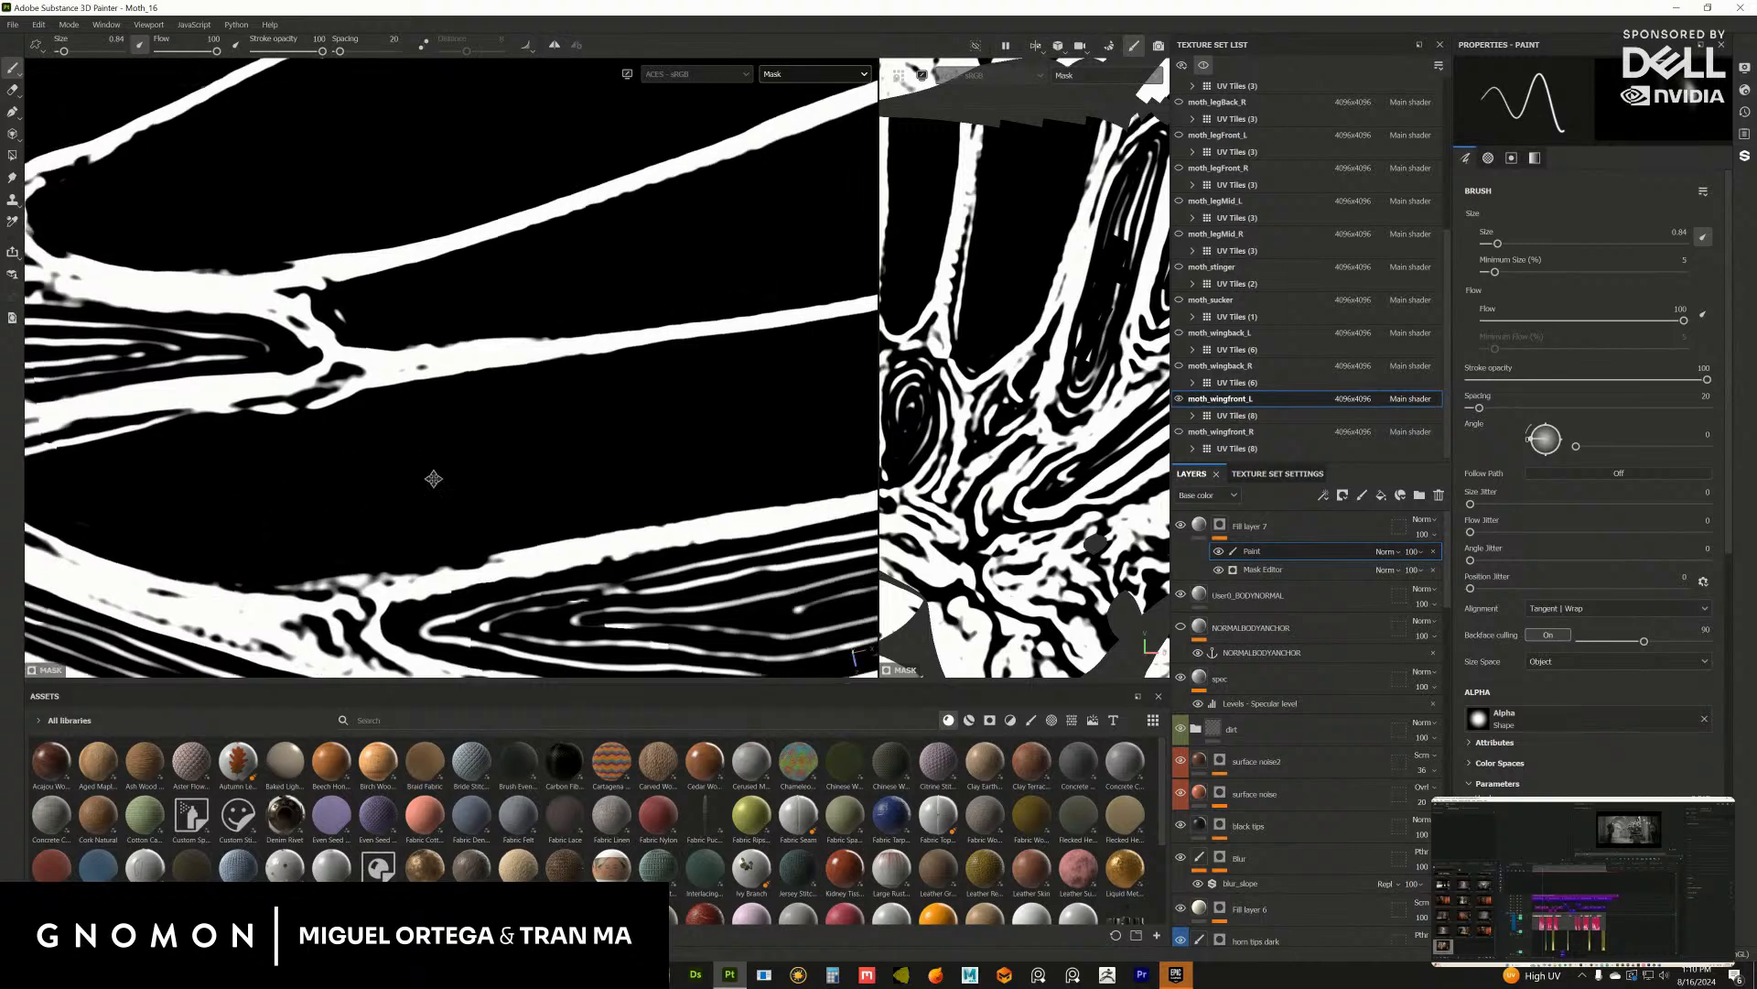
{"action": "middle_click_drag", "start_coordinate": [470, 452], "coordinate": [431, 470], "text": "alt"}
{"action": "middle_click_drag", "start_coordinate": [275, 458], "coordinate": [558, 486], "text": "alt"}
{"action": "right_click_drag", "start_coordinate": [558, 485], "coordinate": [624, 495], "text": "alt"}
{"action": "middle_click_drag", "start_coordinate": [624, 495], "coordinate": [510, 398], "text": "alt"}
{"action": "left_click_drag", "start_coordinate": [354, 380], "coordinate": [501, 376]}
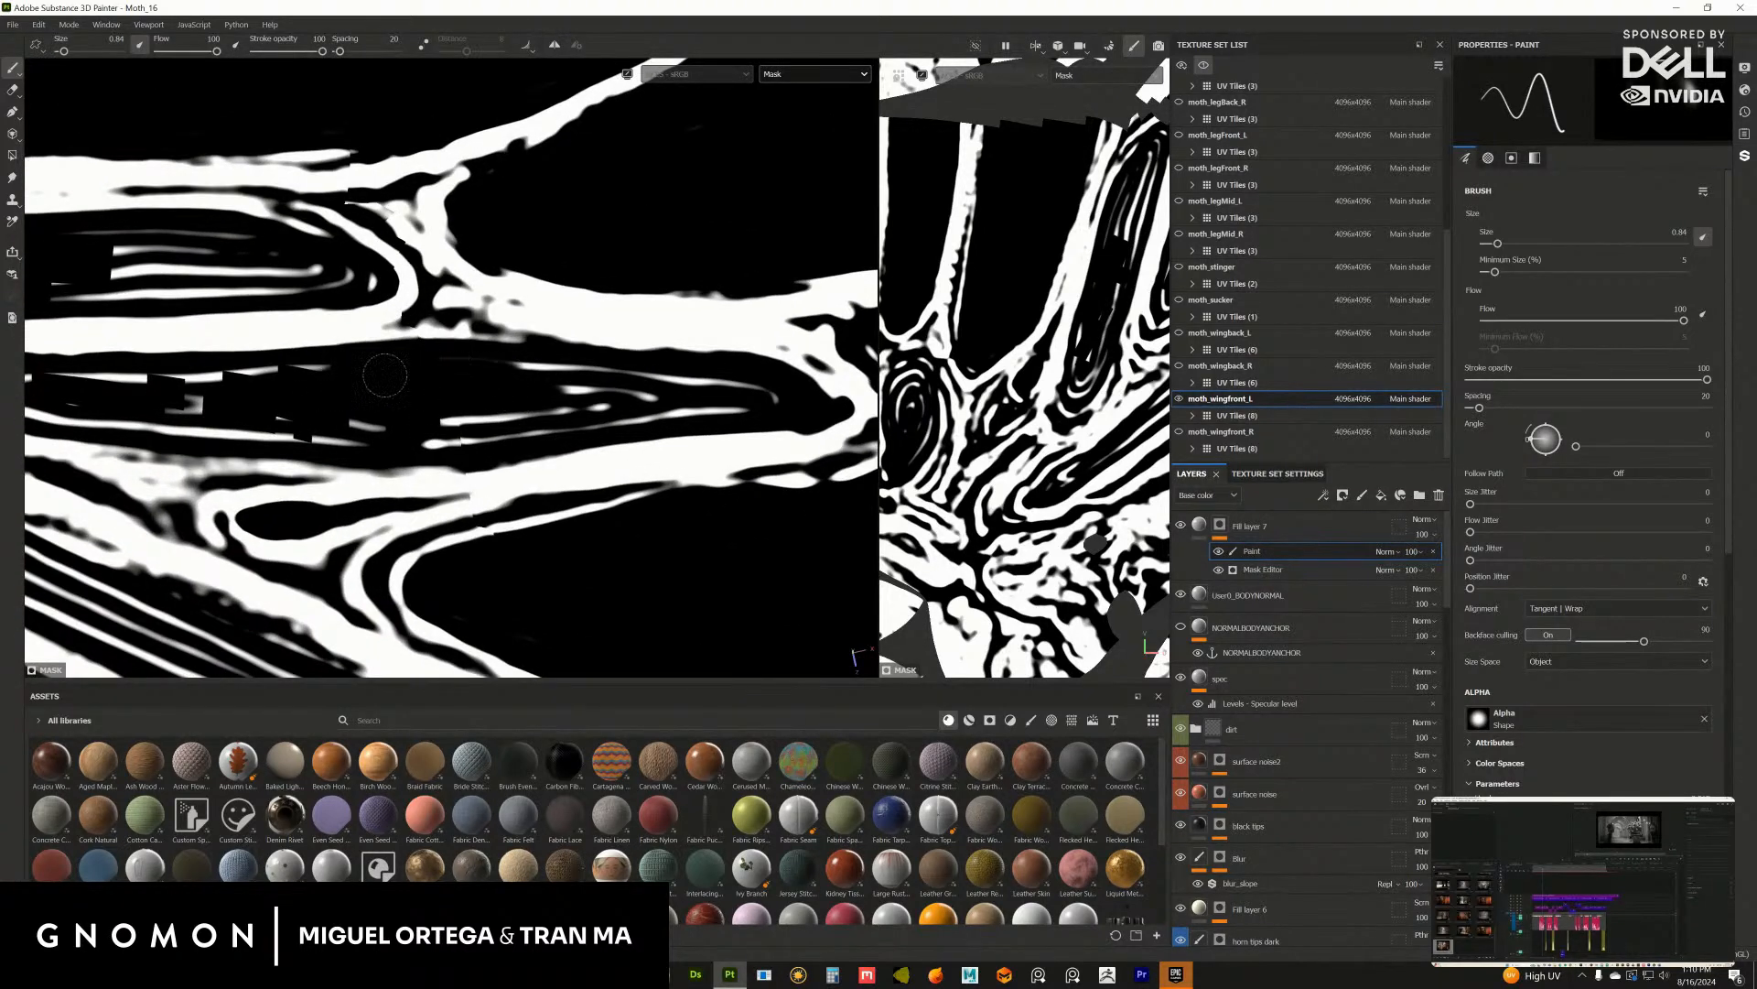
{"action": "mouse_move", "coordinate": [384, 375]}
{"action": "left_mouse_down"}
{"action": "mouse_move", "coordinate": [769, 398]}
{"action": "mouse_move", "coordinate": [459, 433]}
{"action": "mouse_move", "coordinate": [580, 417]}
{"action": "mouse_move", "coordinate": [513, 453]}
{"action": "mouse_move", "coordinate": [526, 462]}
{"action": "mouse_move", "coordinate": [279, 423]}
{"action": "mouse_move", "coordinate": [607, 403]}
{"action": "left_mouse_up"}
{"action": "scroll", "coordinate": [563, 423], "scroll_direction": "up", "scroll_amount": 2}
{"action": "left_click_drag", "start_coordinate": [422, 445], "coordinate": [511, 460]}
{"action": "middle_click_drag", "start_coordinate": [429, 389], "coordinate": [615, 499], "text": "alt"}
{"action": "mouse_move", "coordinate": [222, 414]}
{"action": "left_mouse_down"}
{"action": "mouse_move", "coordinate": [292, 412]}
{"action": "mouse_move", "coordinate": [343, 380]}
{"action": "mouse_move", "coordinate": [368, 432]}
{"action": "mouse_move", "coordinate": [586, 407]}
{"action": "mouse_move", "coordinate": [594, 381]}
{"action": "mouse_move", "coordinate": [813, 417]}
{"action": "mouse_move", "coordinate": [546, 410]}
{"action": "mouse_move", "coordinate": [563, 429]}
{"action": "mouse_move", "coordinate": [719, 421]}
{"action": "left_mouse_up"}
Step: Black out the streaks and dashes in the inner part of the leading-edge cell, near the wing base
{"action": "right_click_drag", "start_coordinate": [583, 392], "coordinate": [499, 372], "text": "alt"}
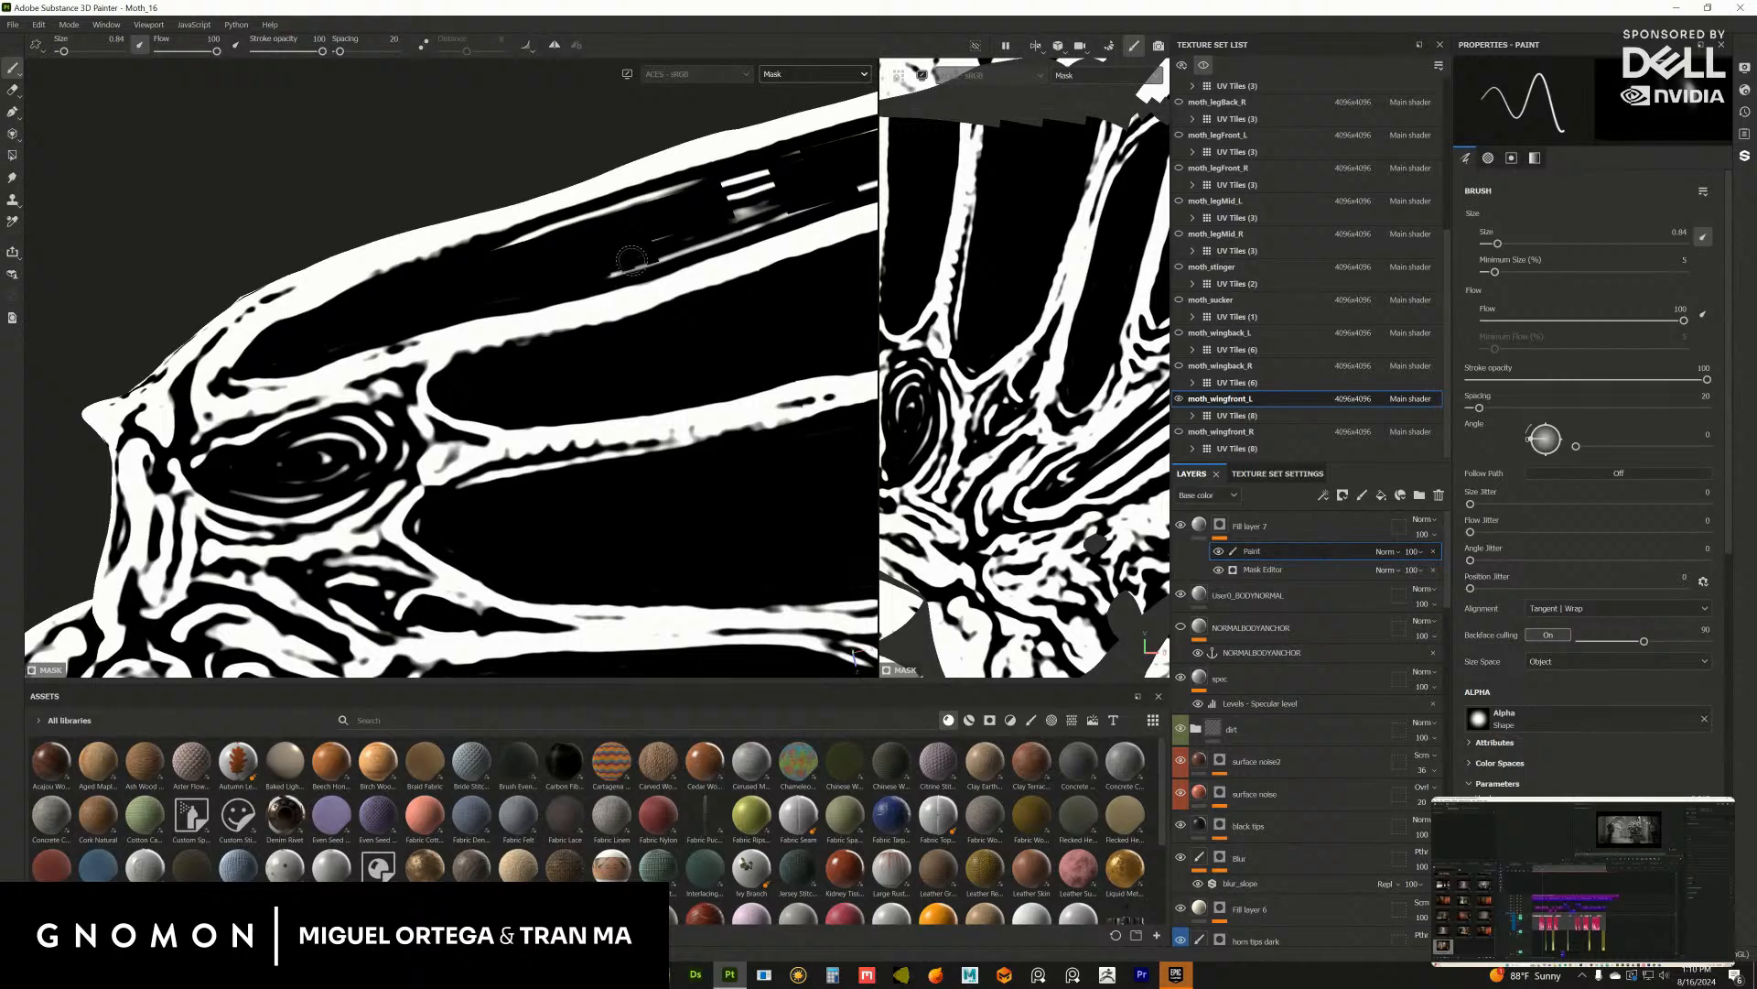
{"action": "scroll", "coordinate": [432, 319], "scroll_direction": "up", "scroll_amount": 3}
{"action": "left_click_drag", "start_coordinate": [347, 350], "coordinate": [311, 364]}
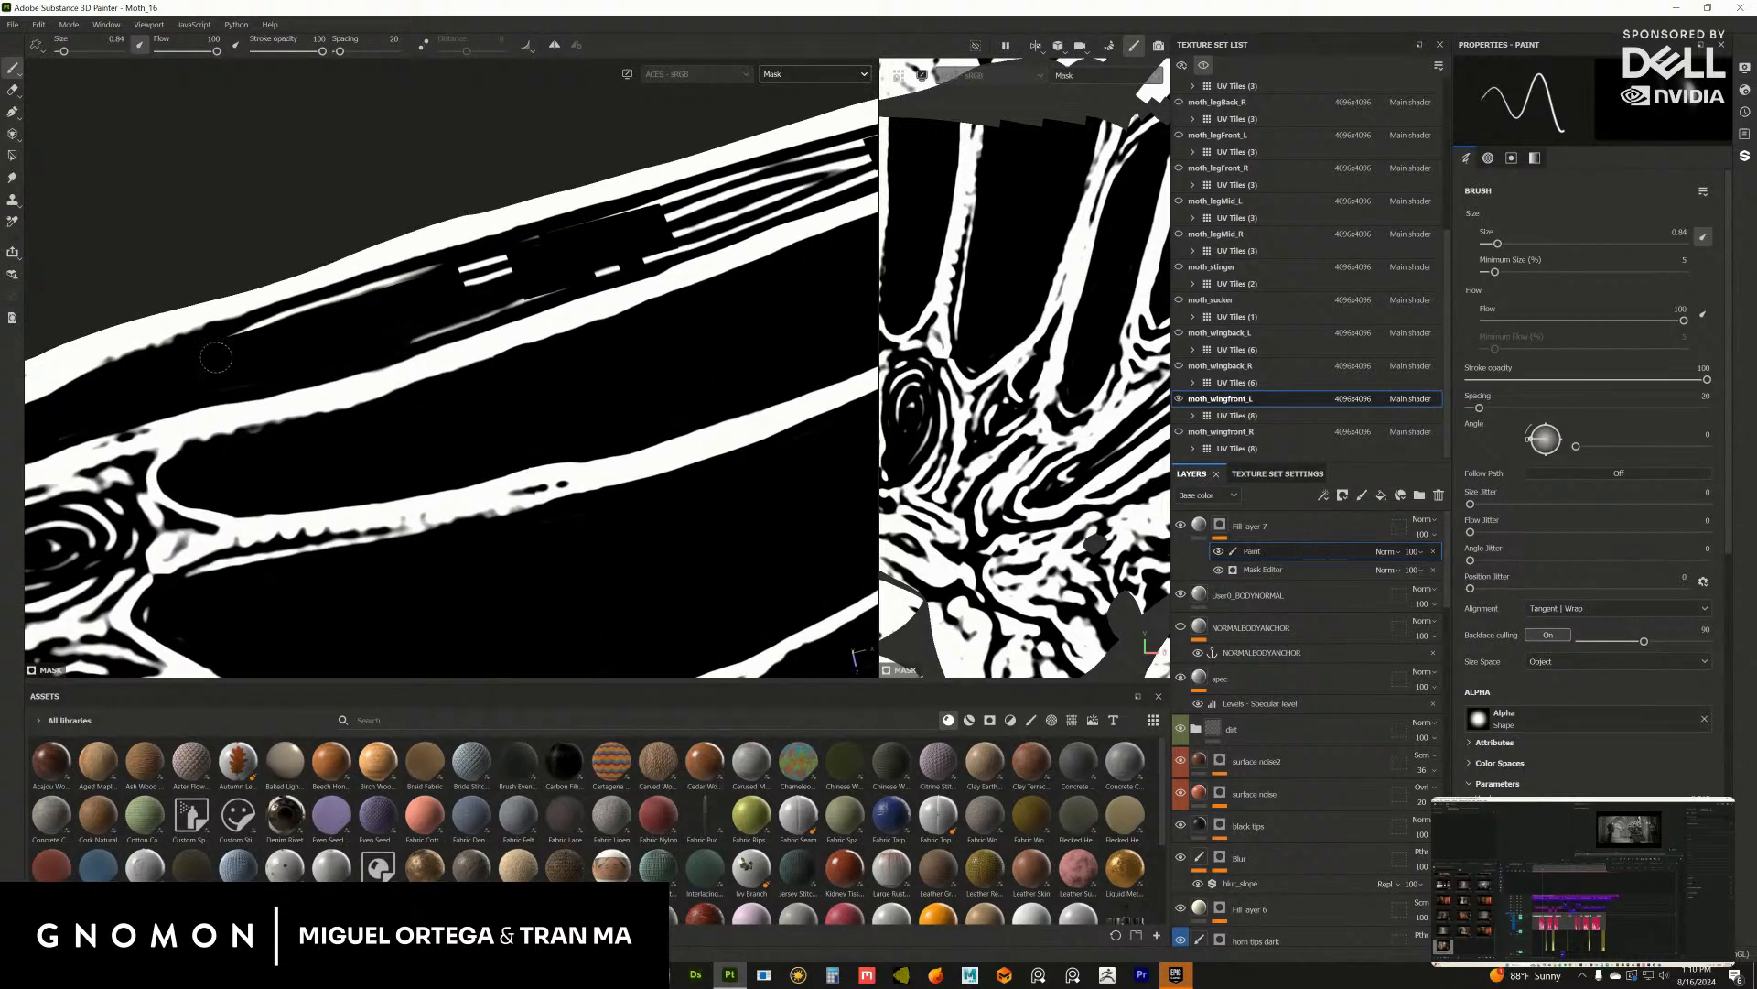
{"action": "mouse_move", "coordinate": [448, 277]}
{"action": "left_mouse_down"}
{"action": "mouse_move", "coordinate": [398, 291]}
{"action": "mouse_move", "coordinate": [568, 284]}
{"action": "mouse_move", "coordinate": [446, 292]}
{"action": "left_mouse_up"}
{"action": "middle_click_drag", "start_coordinate": [615, 240], "coordinate": [400, 315], "text": "alt"}
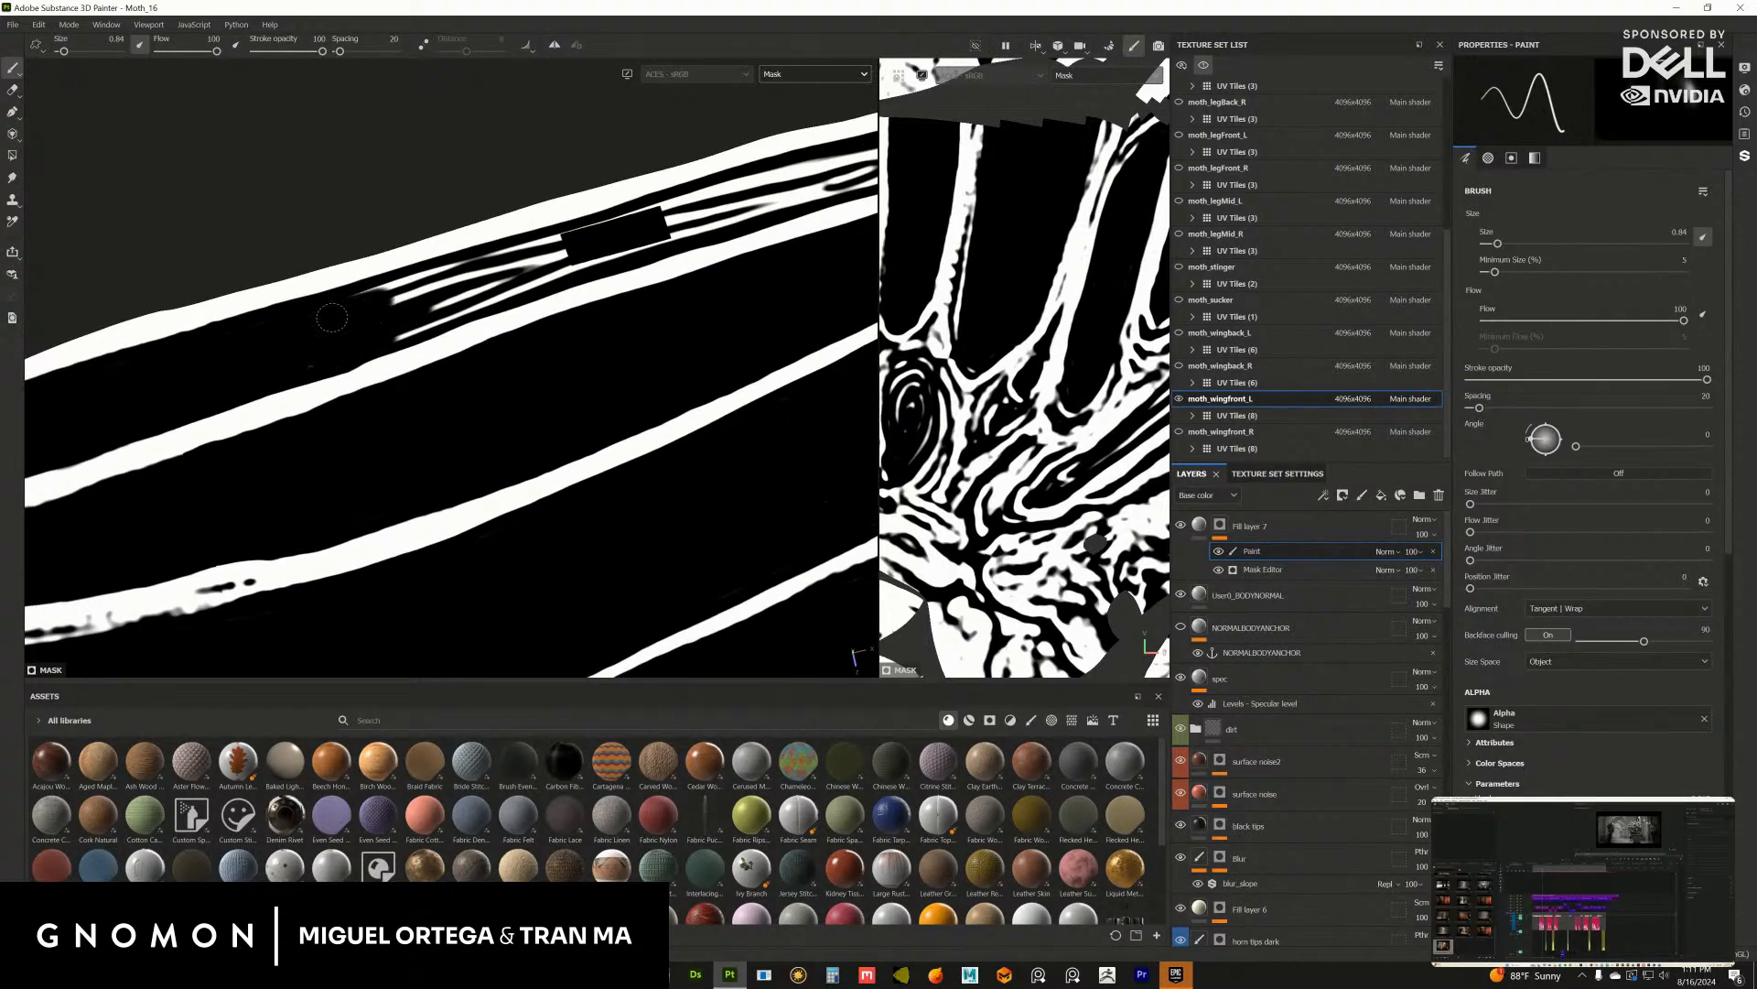
Step: Paint out the parallel lines on the base side of the rectangular black fill in the middle of the leading-edge cell
{"action": "middle_click_drag", "start_coordinate": [308, 359], "coordinate": [268, 350], "text": "alt"}
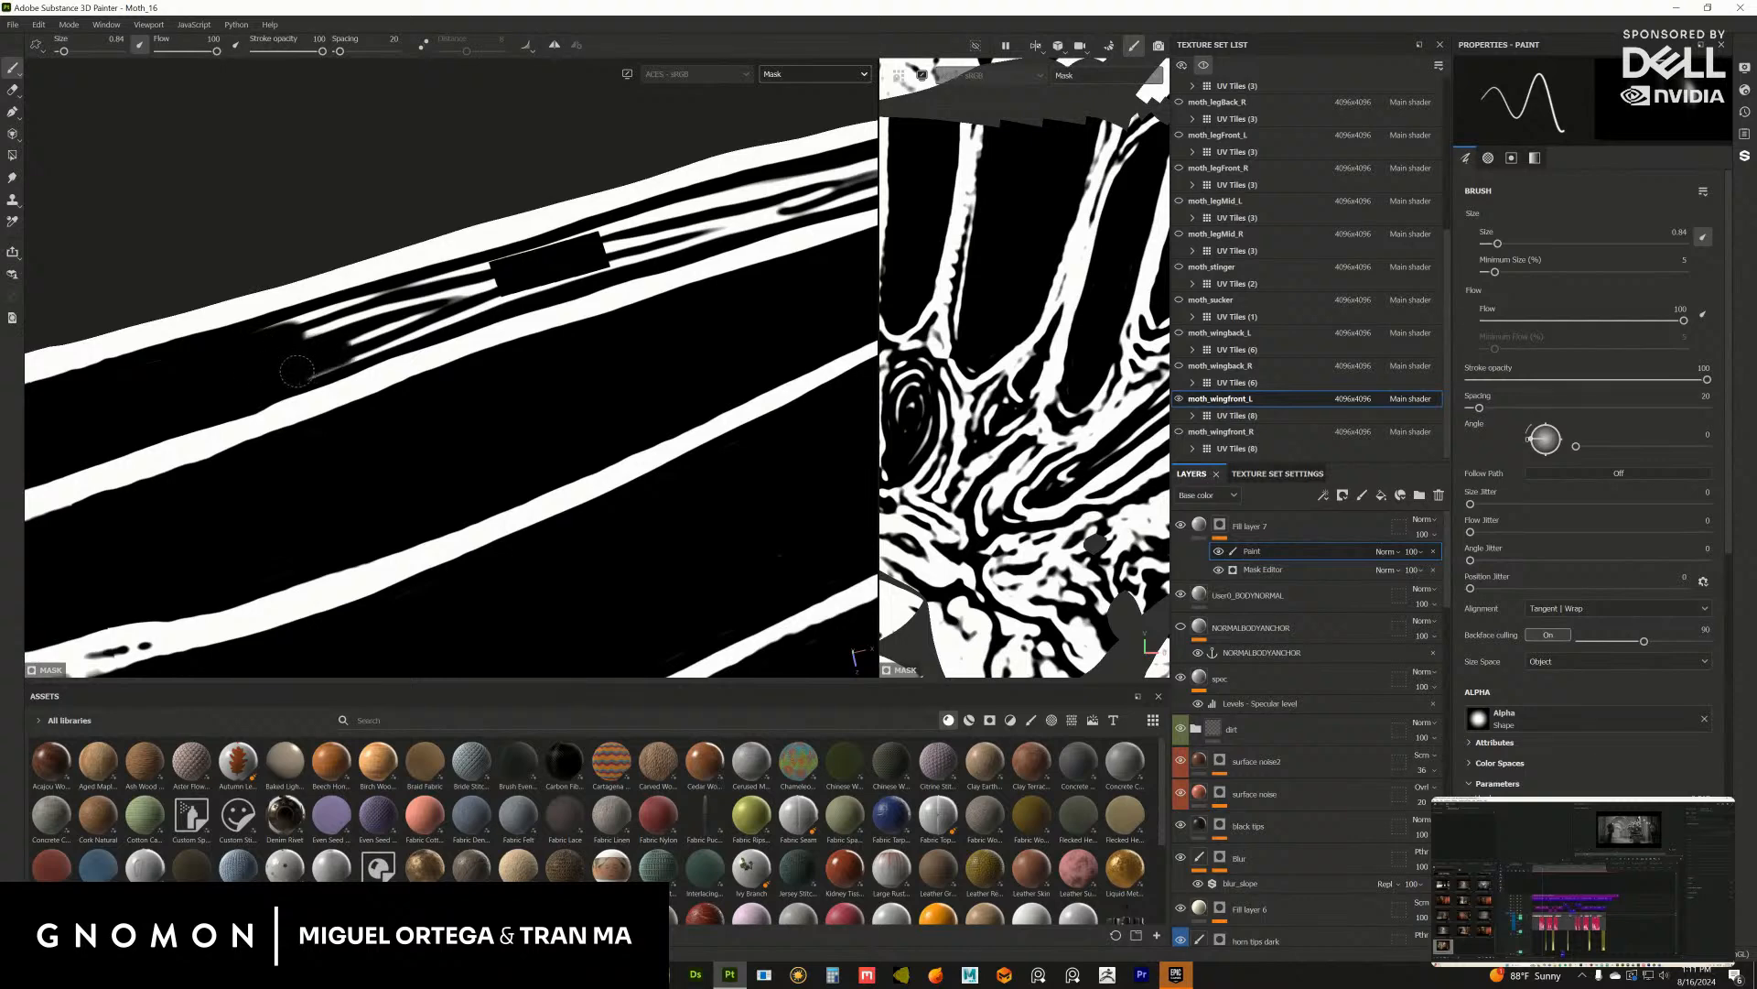
{"action": "mouse_move", "coordinate": [296, 370]}
{"action": "left_mouse_down"}
{"action": "mouse_move", "coordinate": [489, 295]}
{"action": "mouse_move", "coordinate": [517, 264]}
{"action": "left_mouse_up"}
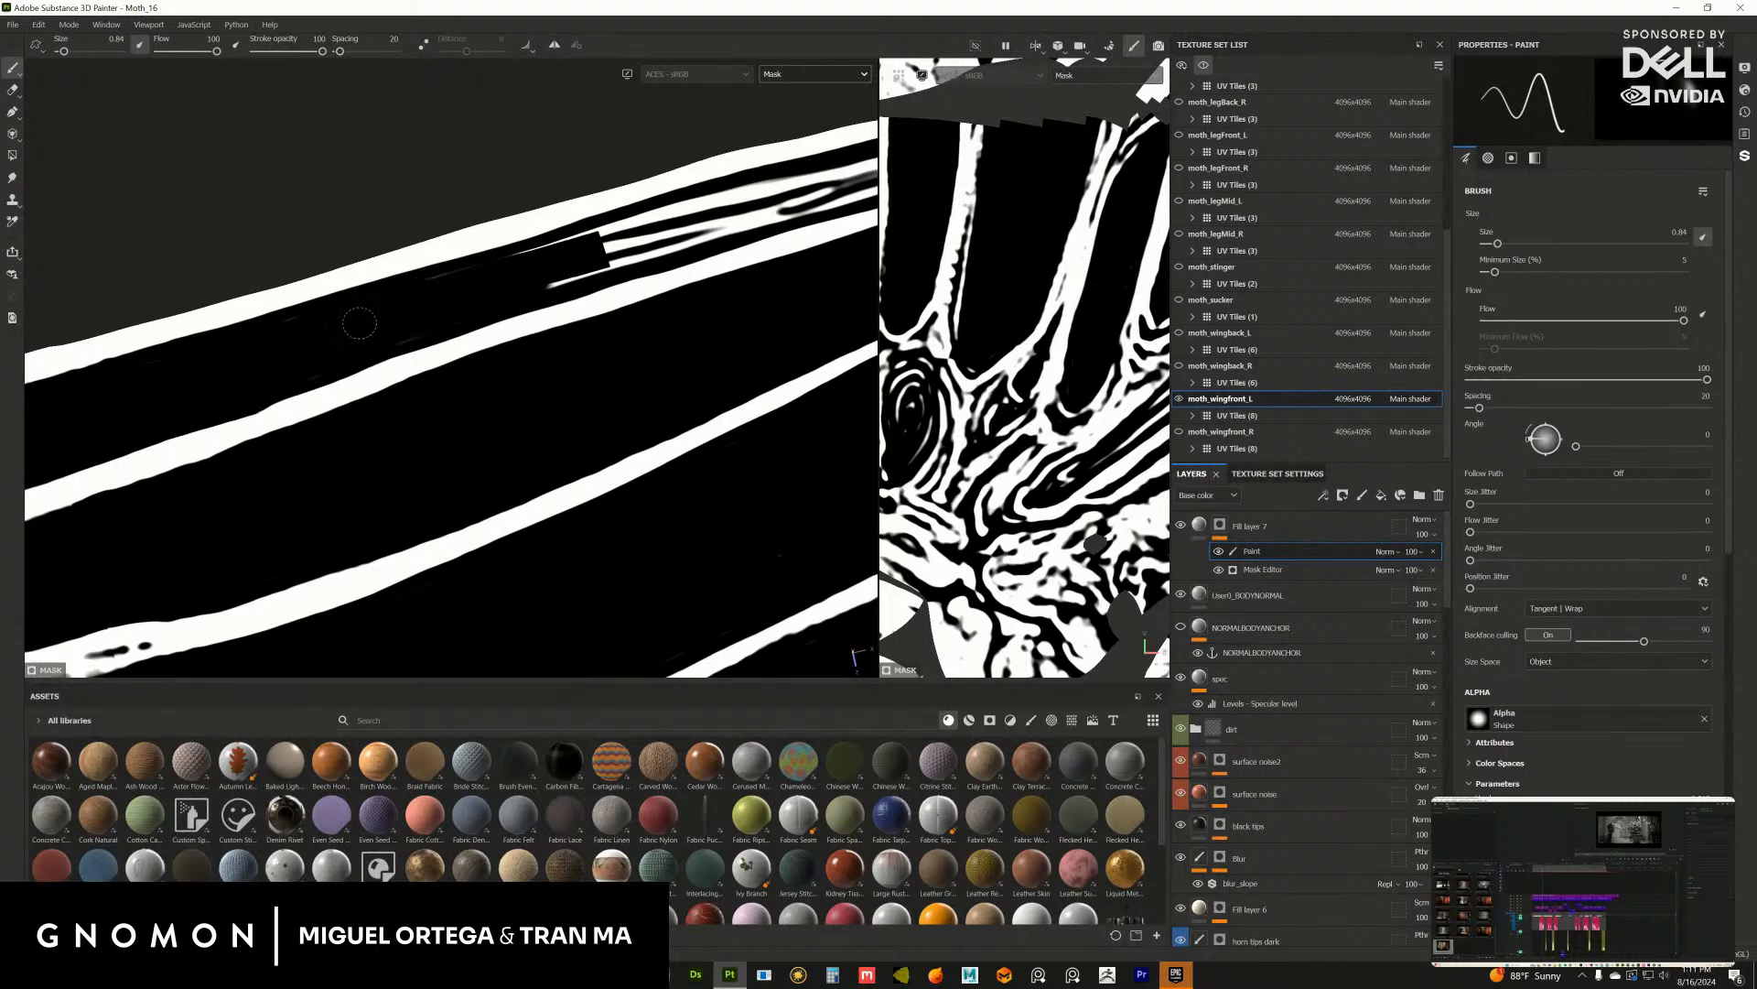
{"action": "middle_click_drag", "start_coordinate": [235, 404], "coordinate": [423, 319], "text": "alt"}
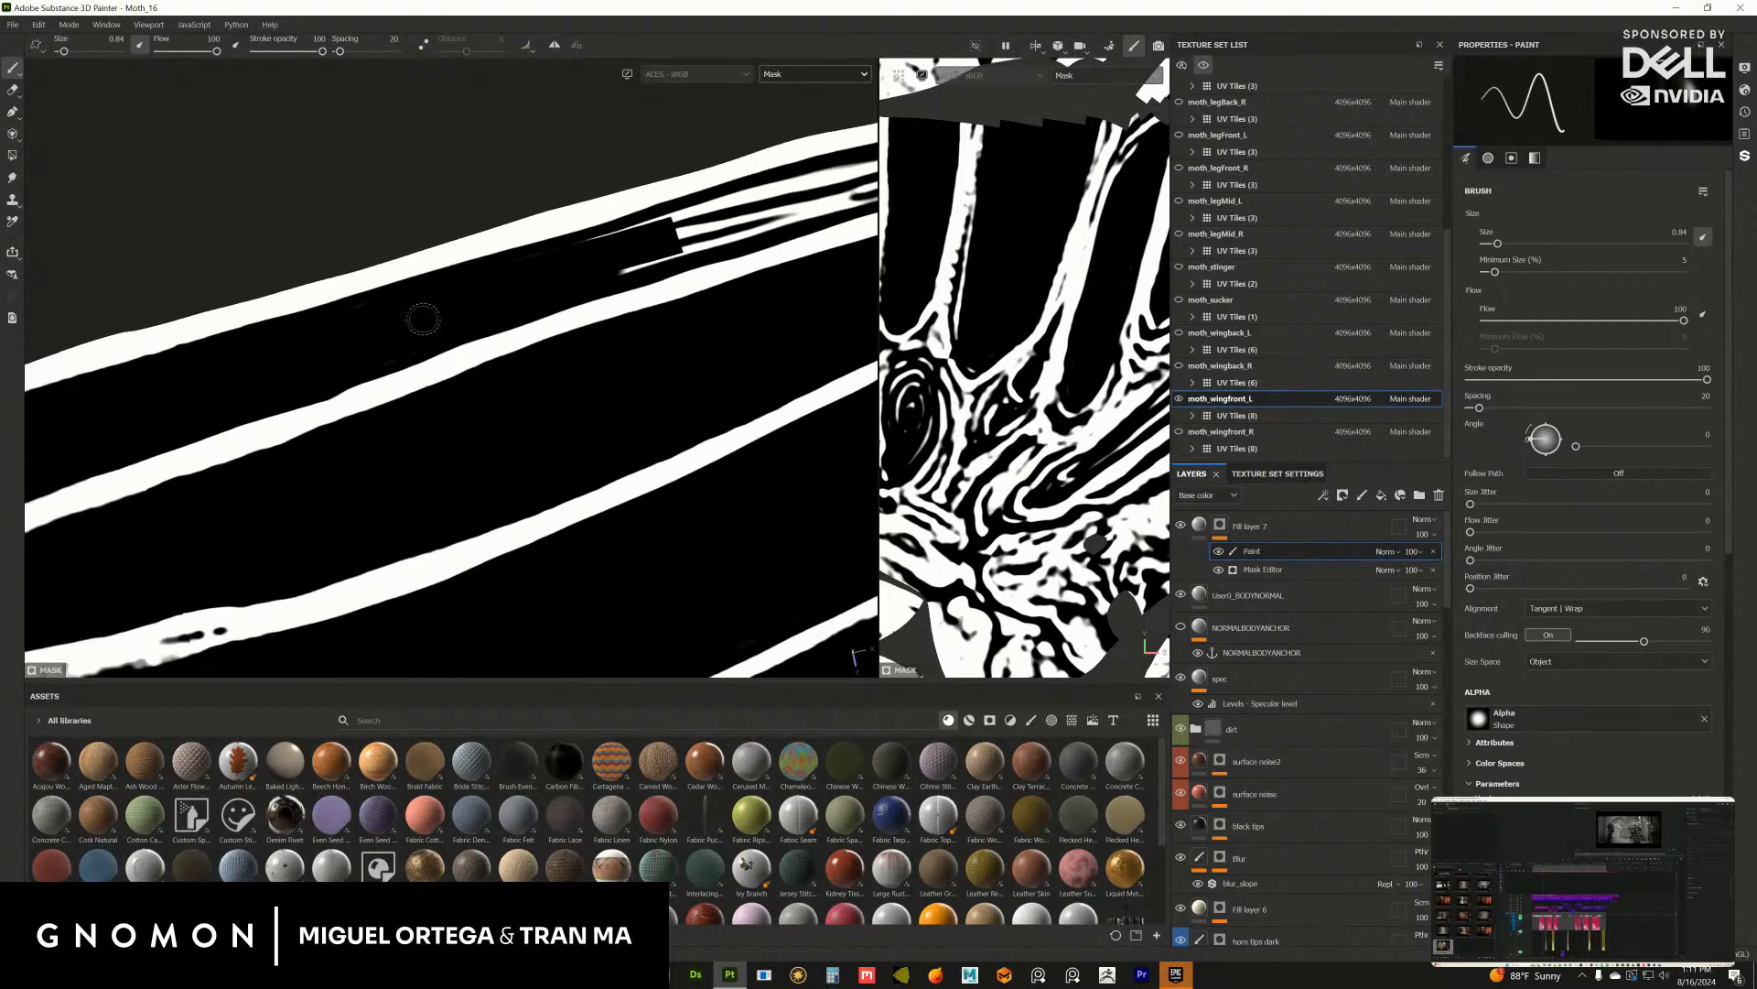
{"action": "mouse_move", "coordinate": [355, 344]}
{"action": "left_mouse_down", "text": "alt"}
{"action": "mouse_move", "coordinate": [491, 392]}
{"action": "mouse_move", "coordinate": [302, 370]}
{"action": "left_mouse_up", "text": "alt"}
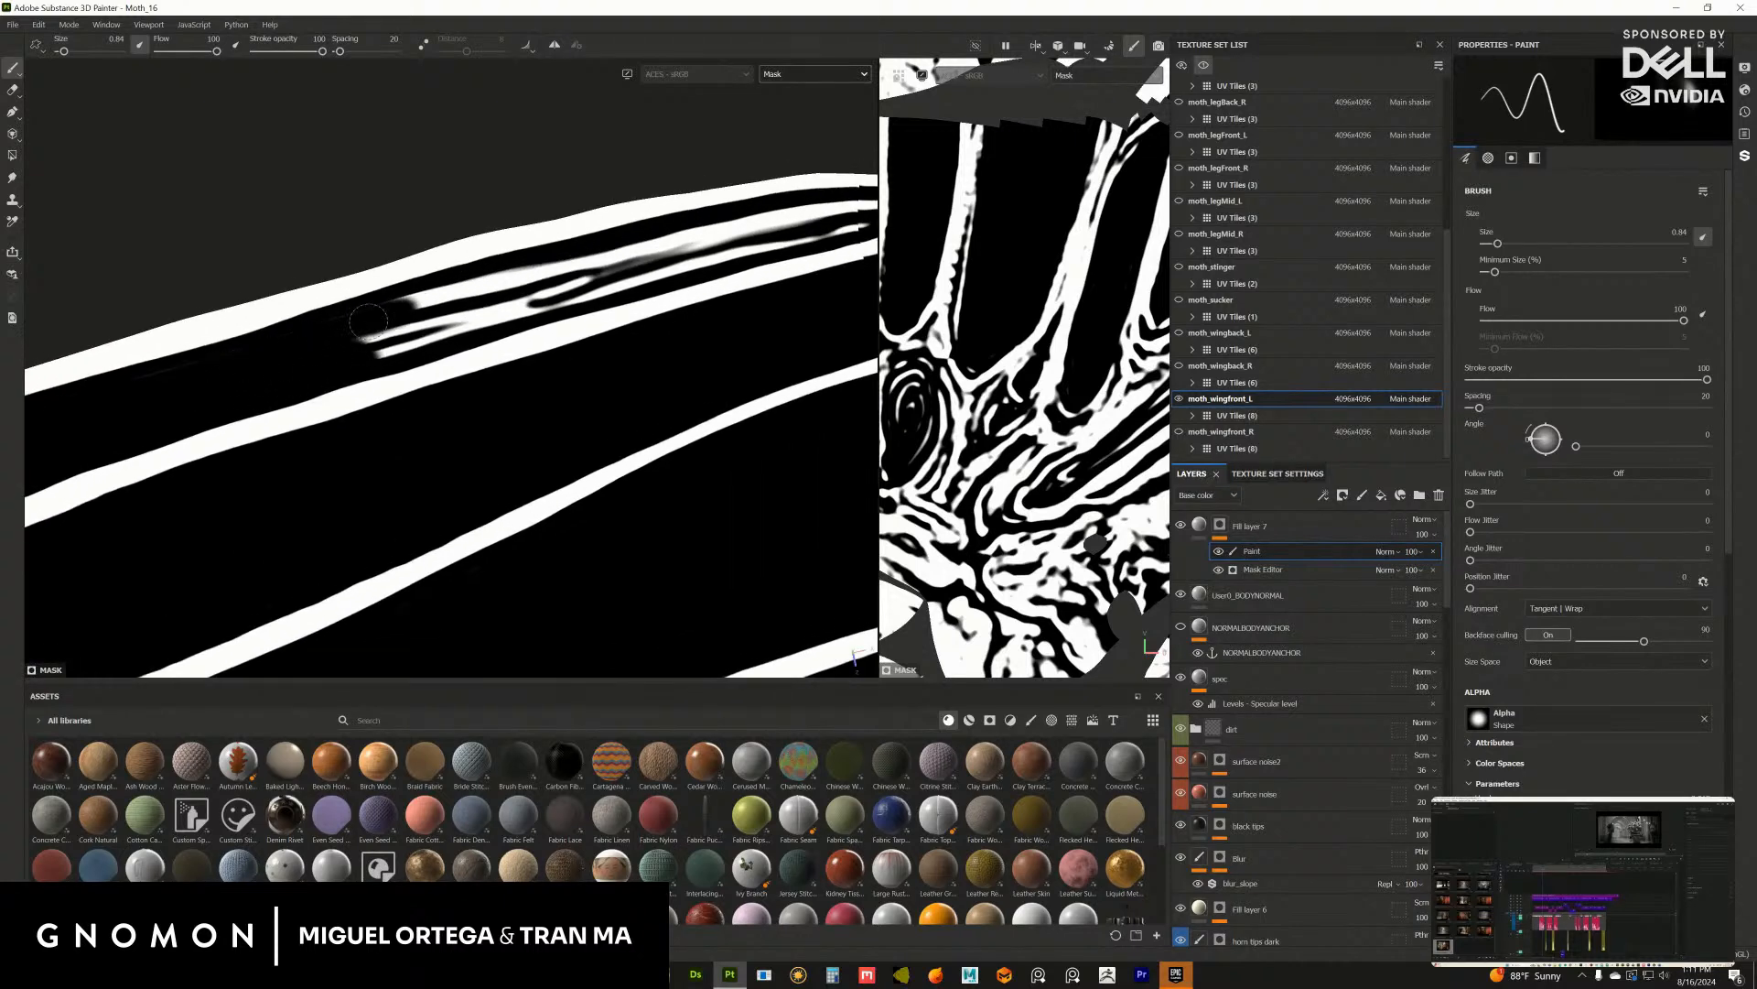
Step: Black out the remaining long streaks through to the outer tip of the leading-edge cell
{"action": "mouse_move", "coordinate": [368, 320]}
{"action": "left_mouse_down"}
{"action": "mouse_move", "coordinate": [558, 284]}
{"action": "mouse_move", "coordinate": [412, 325]}
{"action": "mouse_move", "coordinate": [473, 325]}
{"action": "mouse_move", "coordinate": [407, 357]}
{"action": "mouse_move", "coordinate": [423, 340]}
{"action": "left_mouse_up"}
{"action": "mouse_move", "coordinate": [423, 341]}
{"action": "left_mouse_down"}
{"action": "mouse_move", "coordinate": [581, 293]}
{"action": "mouse_move", "coordinate": [403, 337]}
{"action": "mouse_move", "coordinate": [630, 289]}
{"action": "mouse_move", "coordinate": [474, 337]}
{"action": "left_mouse_up"}
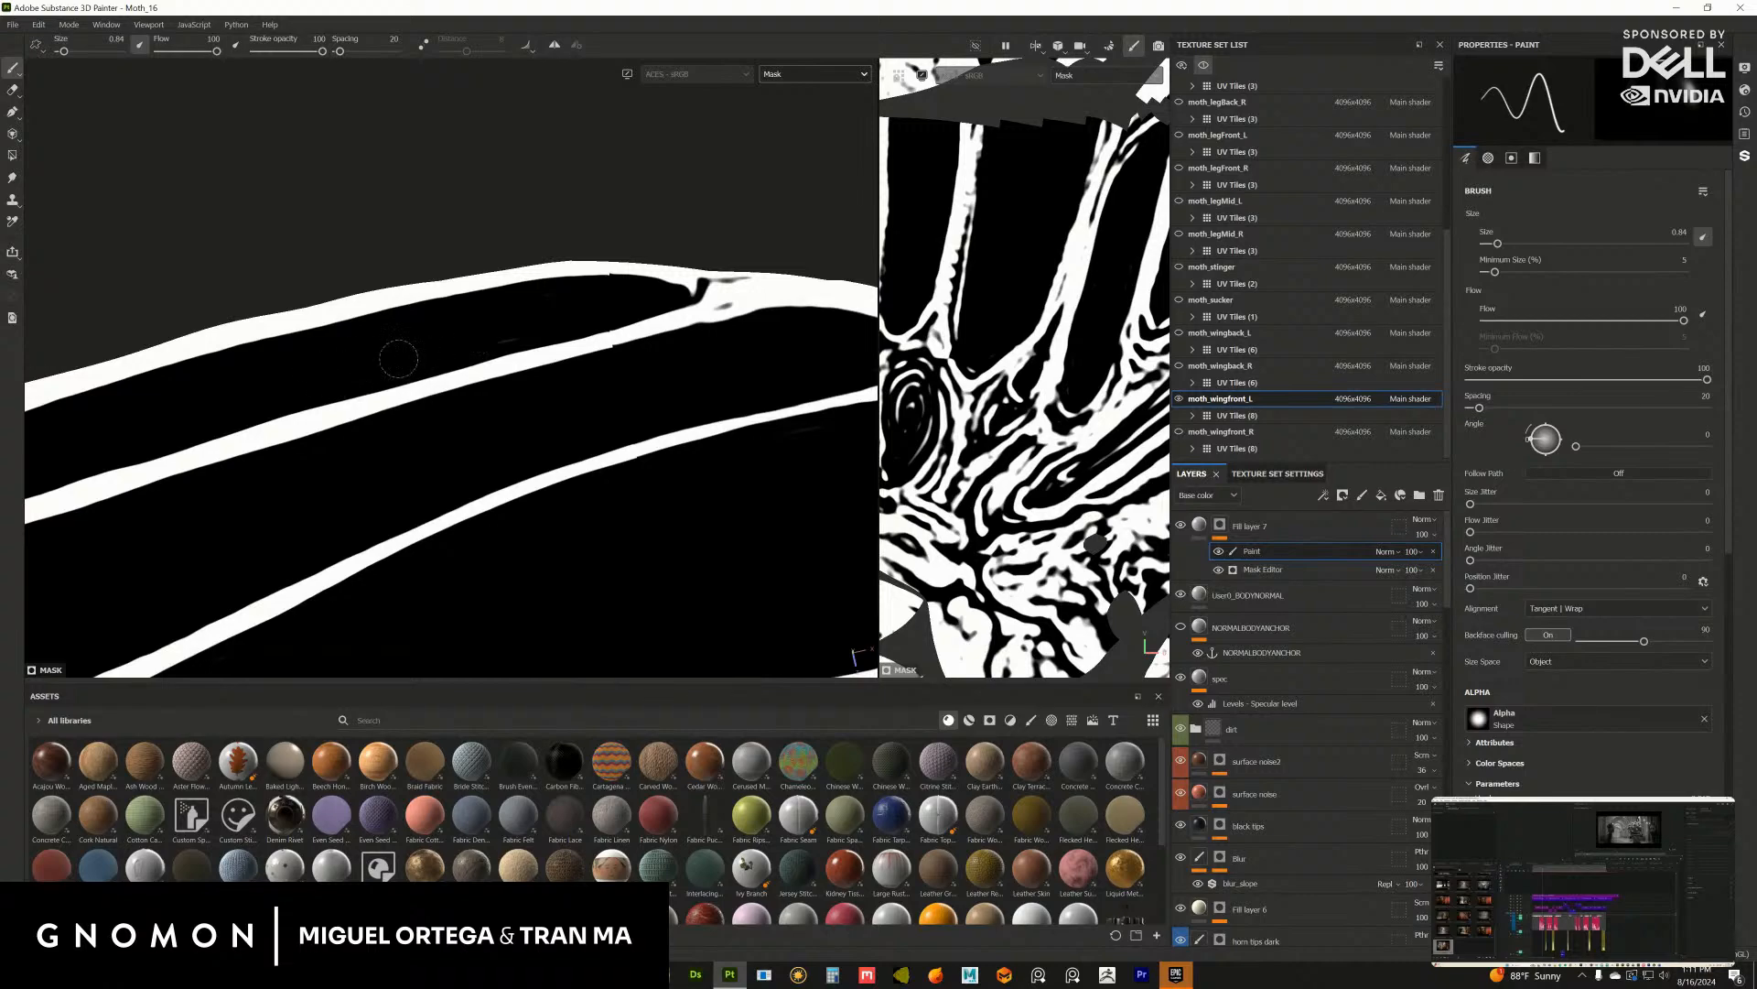
{"action": "mouse_move", "coordinate": [502, 329]}
{"action": "middle_mouse_down", "text": "alt"}
{"action": "mouse_move", "coordinate": [338, 353]}
{"action": "mouse_move", "coordinate": [283, 305]}
{"action": "mouse_move", "coordinate": [262, 250]}
{"action": "mouse_move", "coordinate": [519, 350]}
{"action": "middle_mouse_up", "text": "alt"}
{"action": "mouse_move", "coordinate": [519, 351]}
{"action": "left_mouse_down"}
{"action": "mouse_move", "coordinate": [530, 312]}
{"action": "mouse_move", "coordinate": [739, 305]}
{"action": "mouse_move", "coordinate": [795, 321]}
{"action": "mouse_move", "coordinate": [815, 354]}
{"action": "left_mouse_up"}
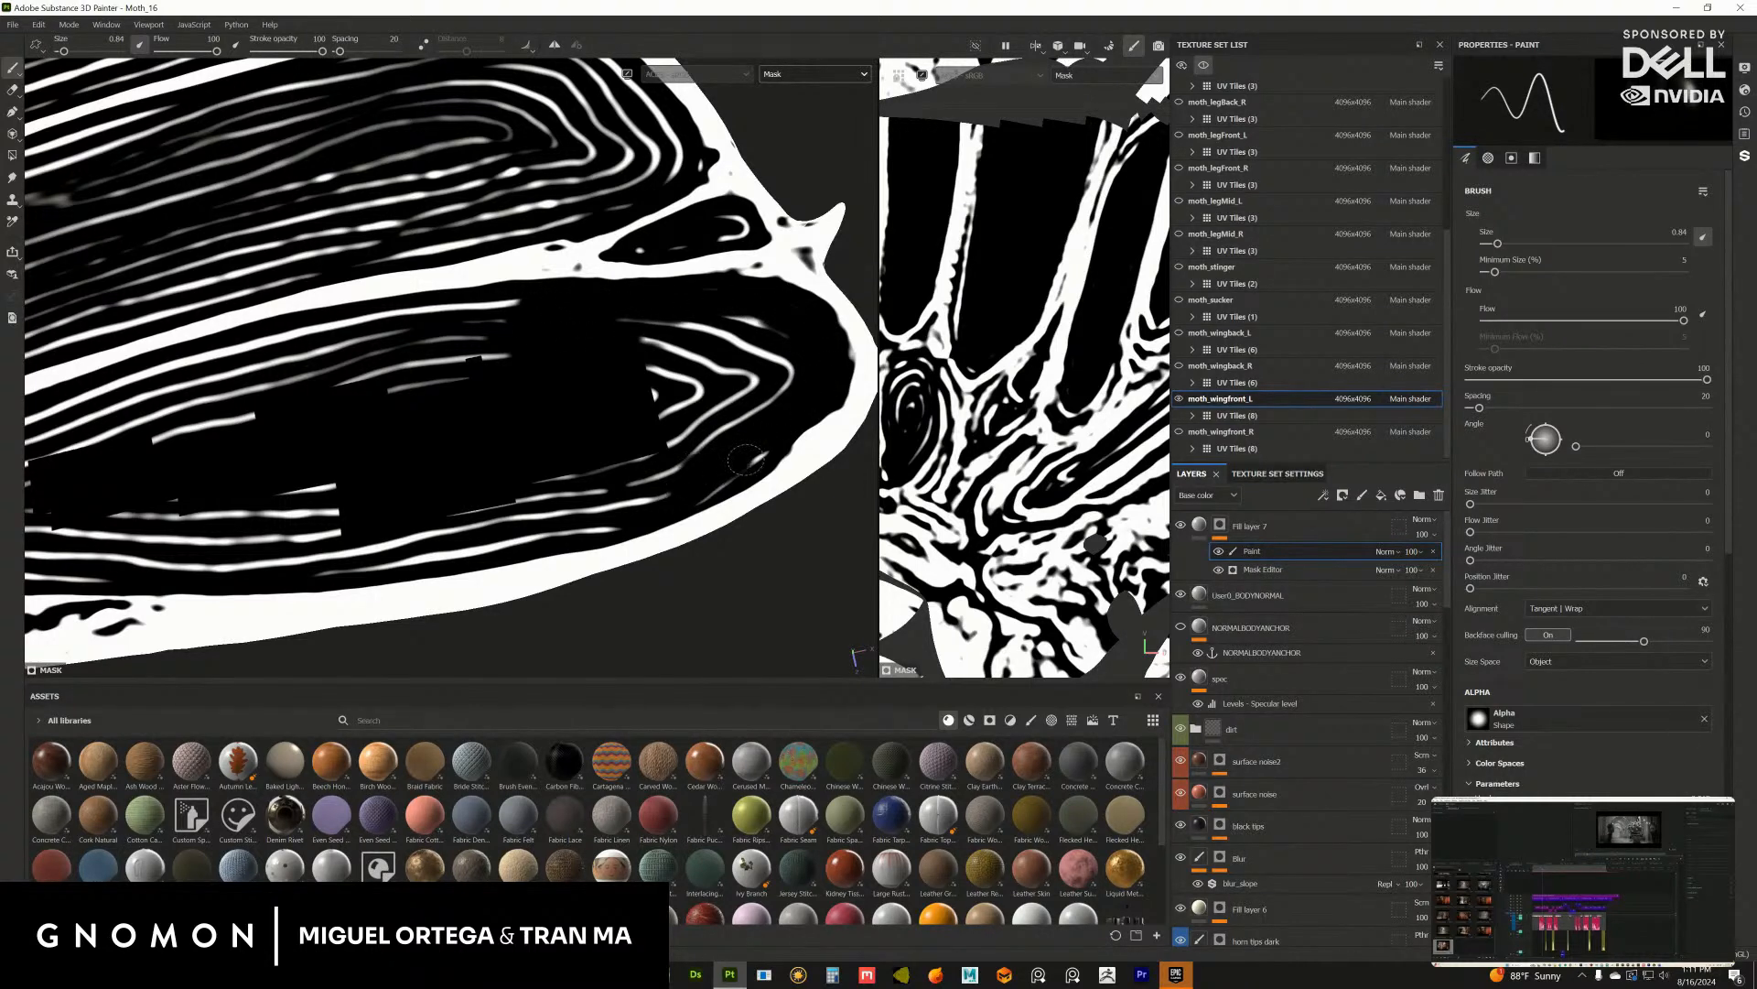
Step: Black out the curved lines at the lowest cell's rounded outer end and the loop in the small triangular cell above it
{"action": "mouse_move", "coordinate": [669, 499]}
{"action": "left_mouse_down"}
{"action": "mouse_move", "coordinate": [659, 458]}
{"action": "mouse_move", "coordinate": [713, 439]}
{"action": "mouse_move", "coordinate": [601, 353]}
{"action": "left_mouse_up"}
{"action": "middle_click_drag", "start_coordinate": [625, 379], "coordinate": [604, 403], "text": "alt"}
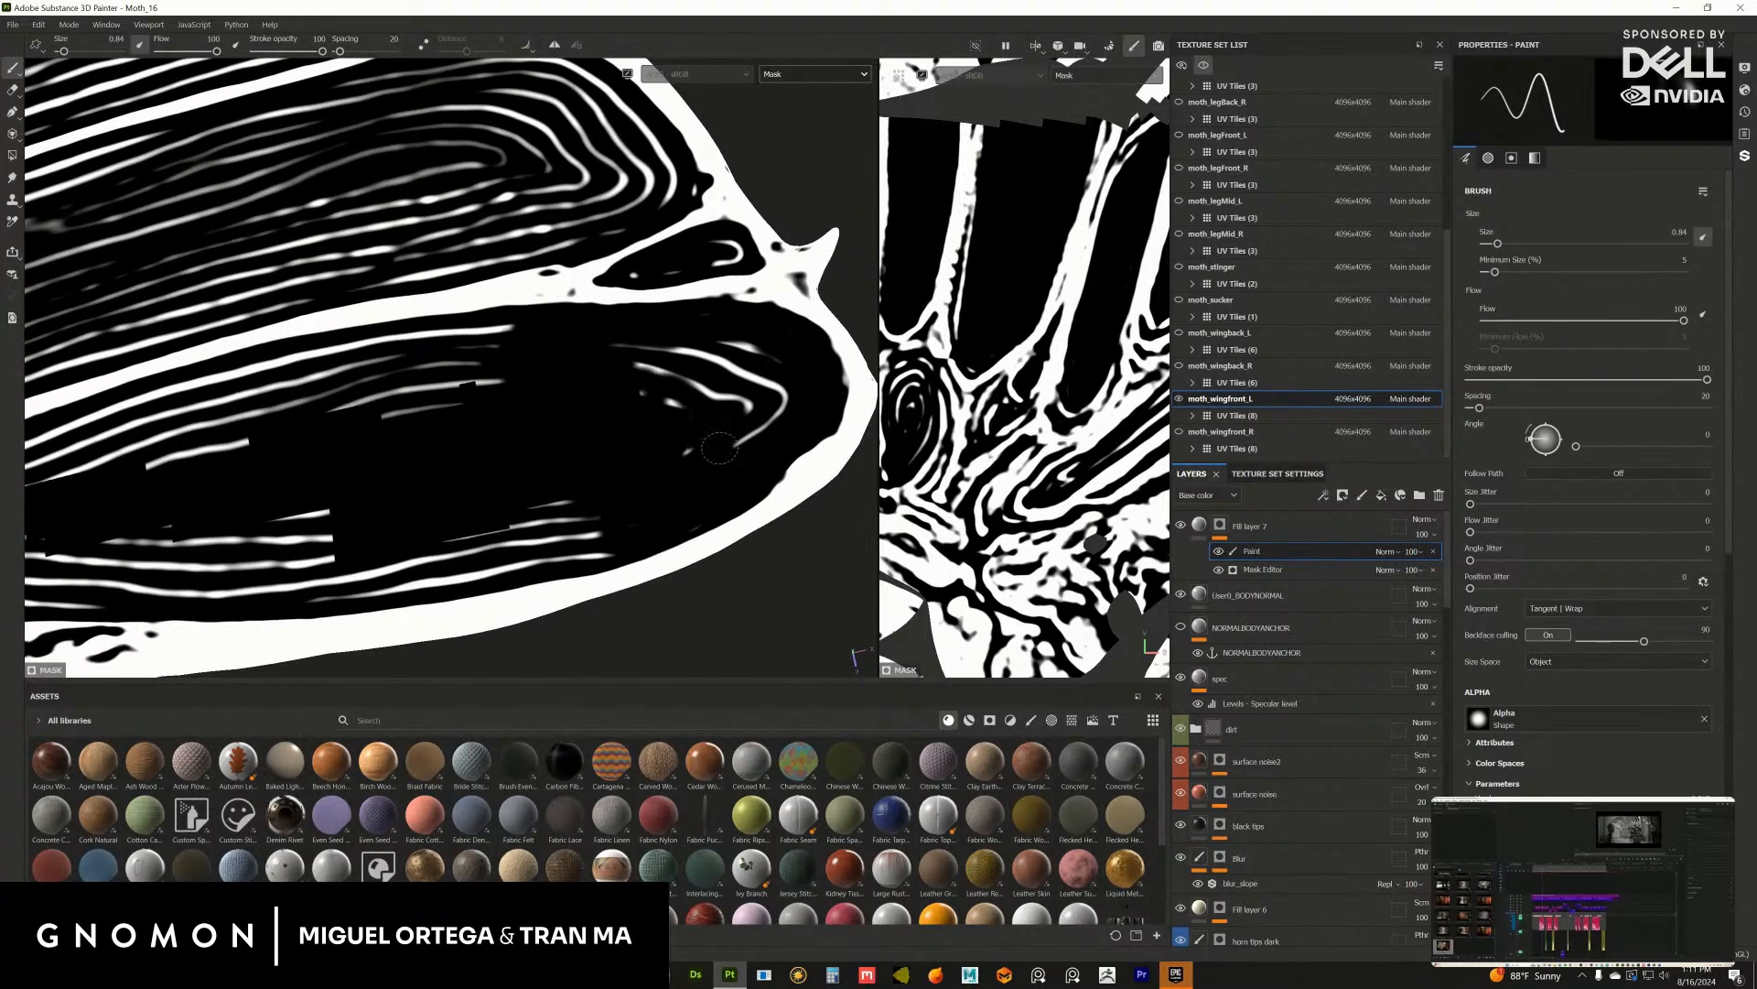
{"action": "mouse_move", "coordinate": [719, 448]}
{"action": "left_mouse_down"}
{"action": "mouse_move", "coordinate": [604, 353]}
{"action": "mouse_move", "coordinate": [768, 352]}
{"action": "mouse_move", "coordinate": [730, 431]}
{"action": "left_mouse_up"}
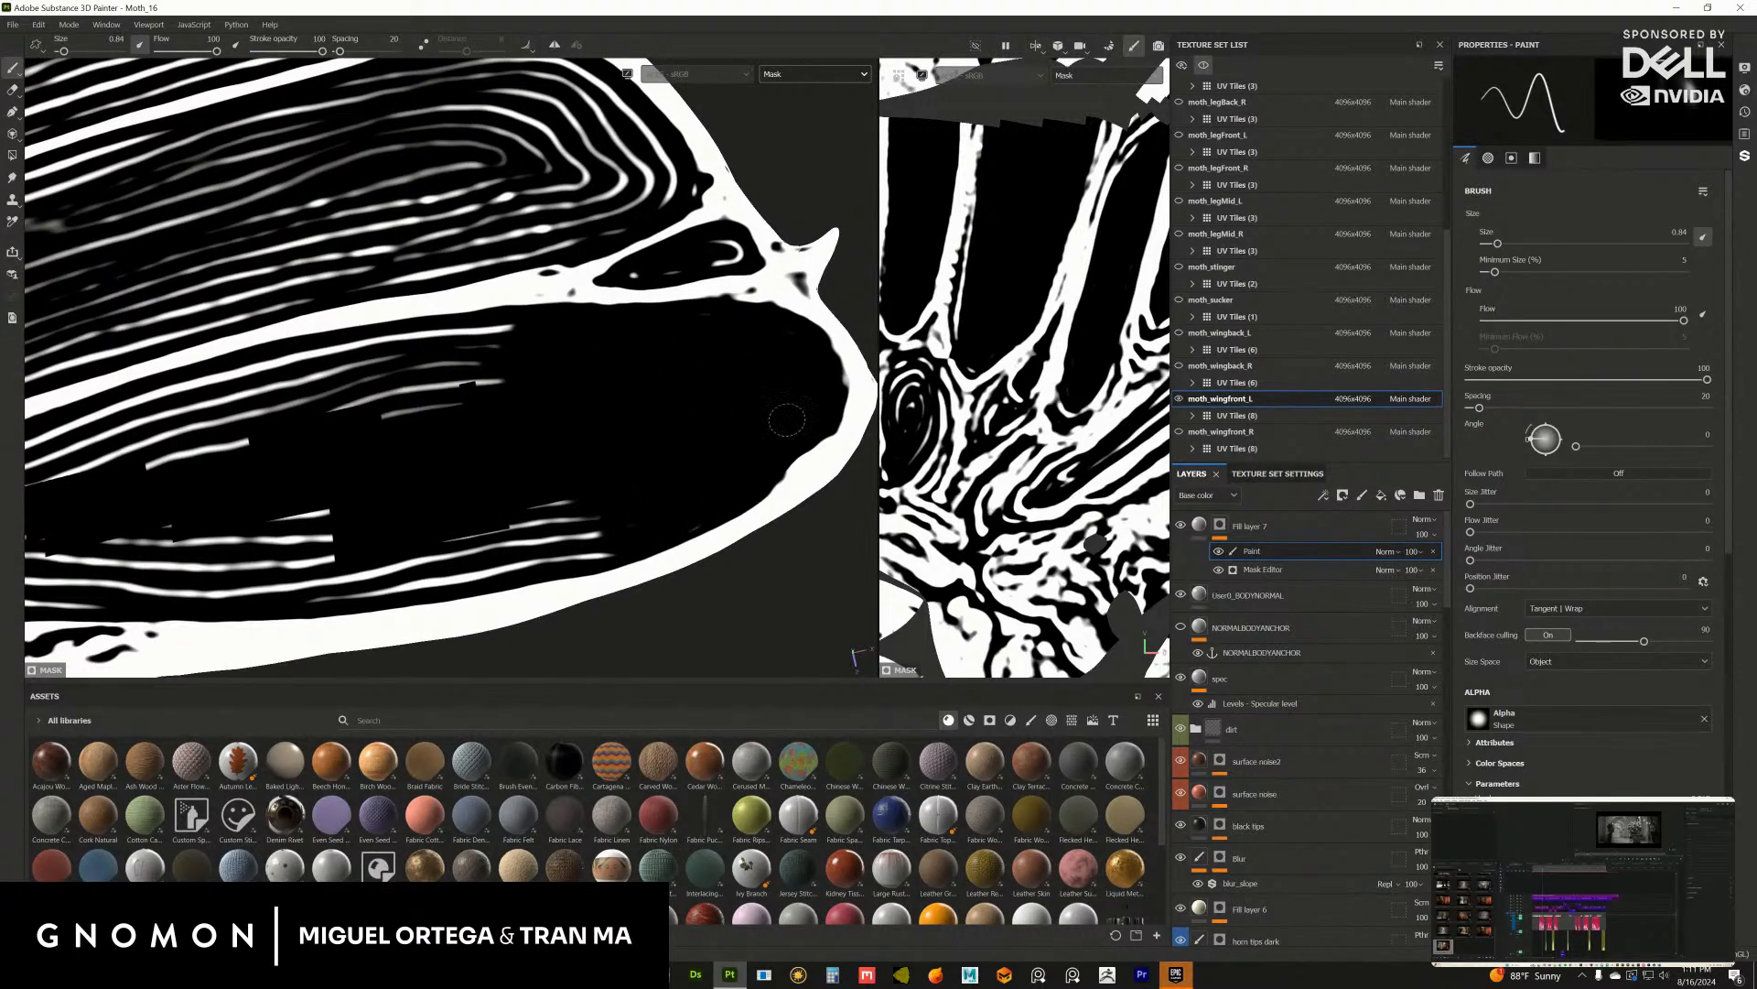
{"action": "mouse_move", "coordinate": [702, 512]}
{"action": "middle_mouse_down", "text": "alt"}
{"action": "mouse_move", "coordinate": [683, 584]}
{"action": "mouse_move", "coordinate": [696, 568]}
{"action": "middle_mouse_up", "text": "alt"}
{"action": "left_click_drag", "start_coordinate": [723, 315], "coordinate": [670, 334]}
Step: Paint out the streaks beneath the upper vein and along the lower edge in the outer half of the lowest cell
{"action": "middle_click_drag", "start_coordinate": [522, 412], "coordinate": [550, 366], "text": "alt"}
{"action": "mouse_move", "coordinate": [550, 366]}
{"action": "left_mouse_down"}
{"action": "mouse_move", "coordinate": [604, 344]}
{"action": "mouse_move", "coordinate": [673, 384]}
{"action": "mouse_move", "coordinate": [550, 430]}
{"action": "left_mouse_up"}
{"action": "middle_click_drag", "start_coordinate": [549, 430], "coordinate": [622, 352], "text": "alt"}
{"action": "mouse_move", "coordinate": [623, 352]}
{"action": "left_mouse_down"}
{"action": "mouse_move", "coordinate": [540, 341]}
{"action": "mouse_move", "coordinate": [458, 366]}
{"action": "mouse_move", "coordinate": [560, 343]}
{"action": "mouse_move", "coordinate": [412, 361]}
{"action": "mouse_move", "coordinate": [439, 366]}
{"action": "left_mouse_up"}
{"action": "middle_click_drag", "start_coordinate": [549, 423], "coordinate": [556, 382], "text": "alt"}
{"action": "left_click_drag", "start_coordinate": [694, 424], "coordinate": [694, 436]}
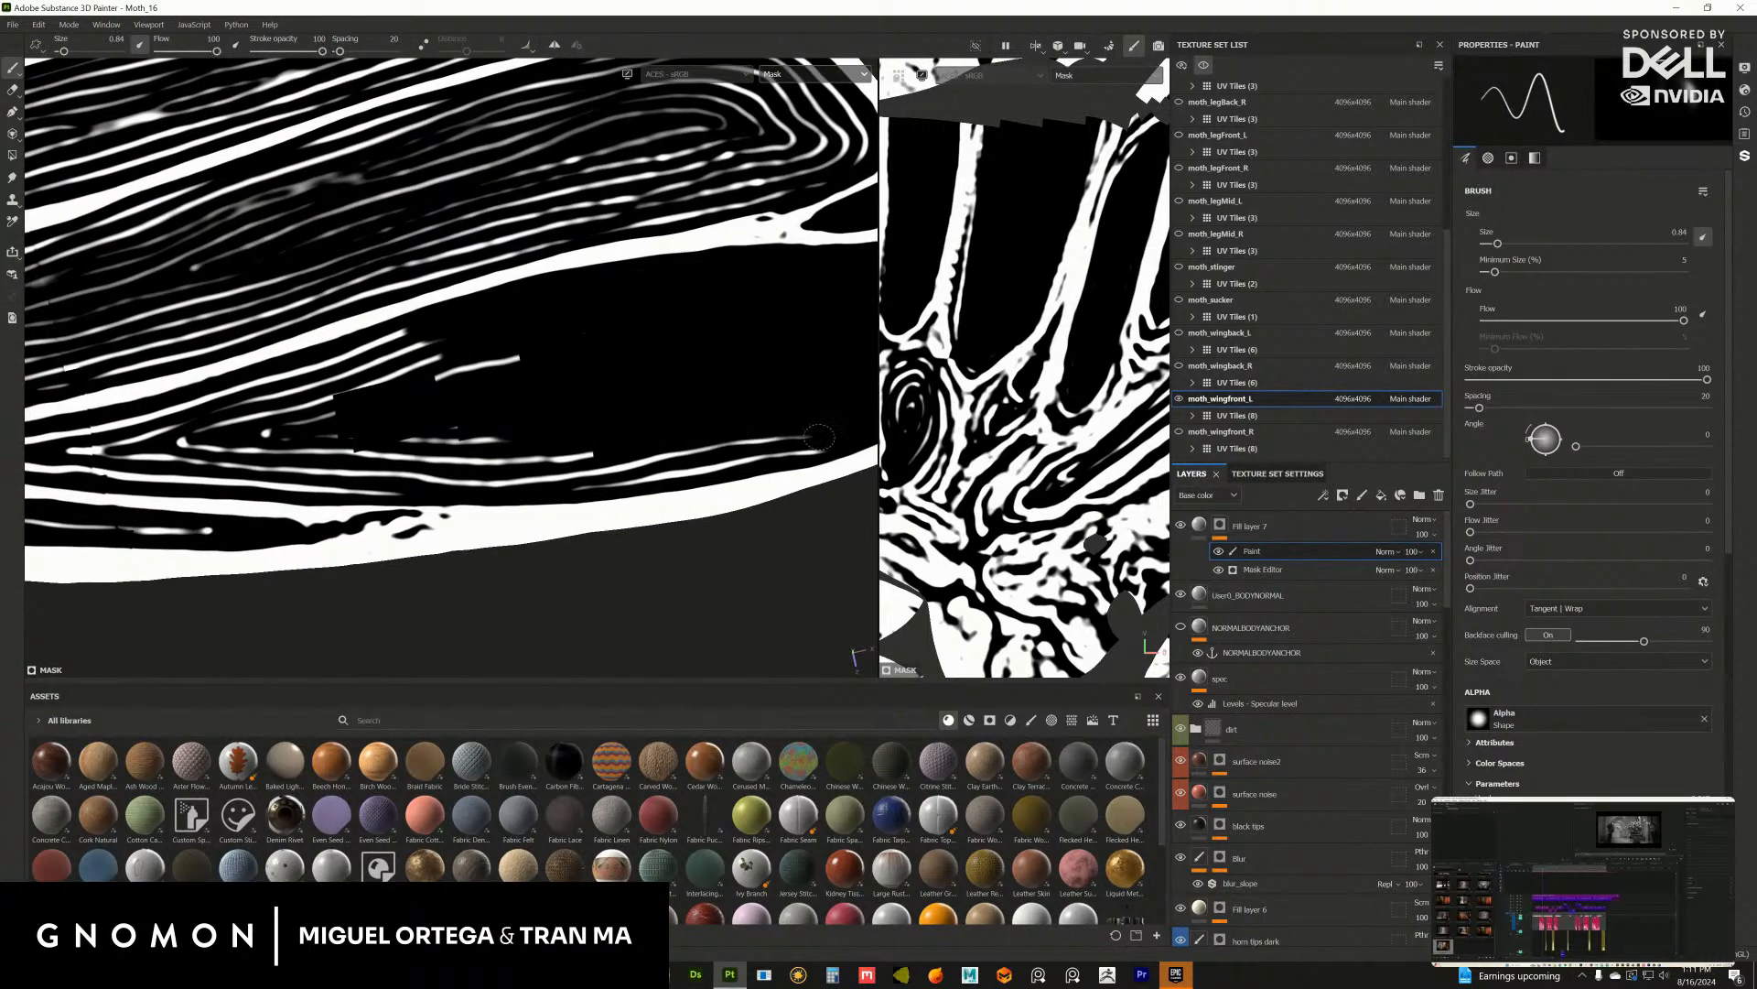
{"action": "mouse_move", "coordinate": [819, 436]}
{"action": "left_mouse_down"}
{"action": "mouse_move", "coordinate": [796, 453]}
{"action": "mouse_move", "coordinate": [604, 457]}
{"action": "mouse_move", "coordinate": [671, 474]}
{"action": "mouse_move", "coordinate": [705, 429]}
{"action": "mouse_move", "coordinate": [647, 418]}
{"action": "left_mouse_up"}
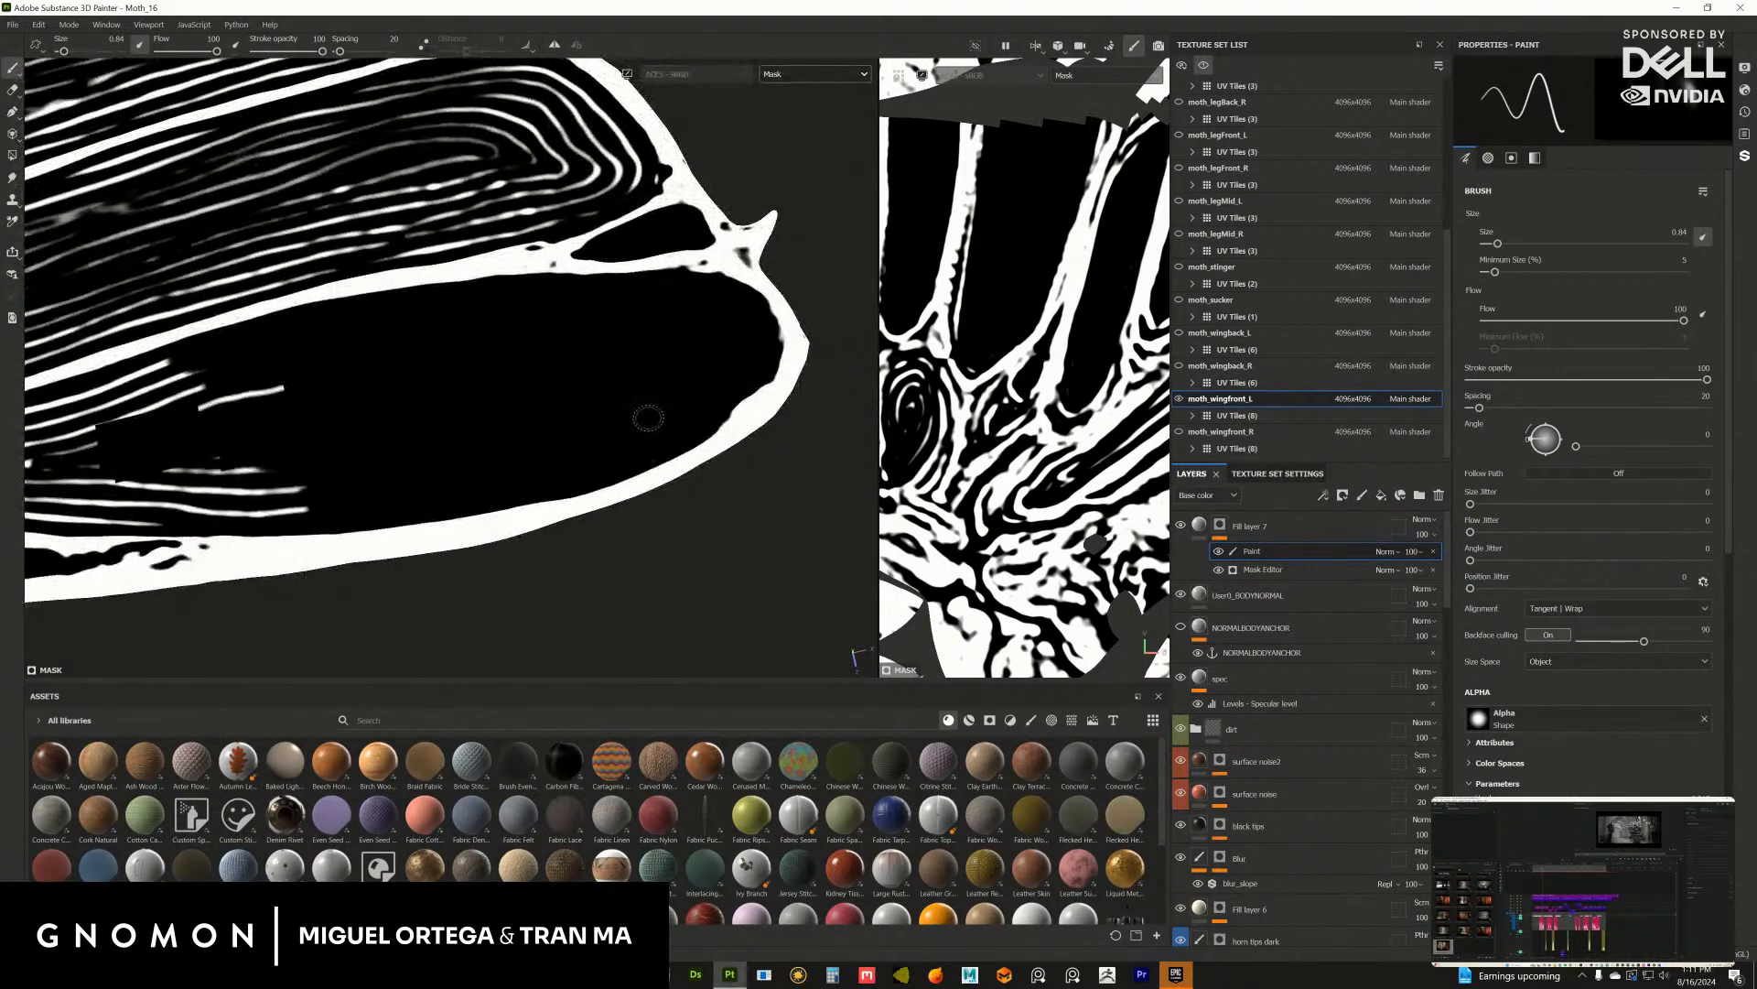
Step: Black out the nested V-shaped lines in the lowest cell's pointed inner end, undoing the last strokes
{"action": "middle_click_drag", "start_coordinate": [315, 389], "coordinate": [618, 398], "text": "alt"}
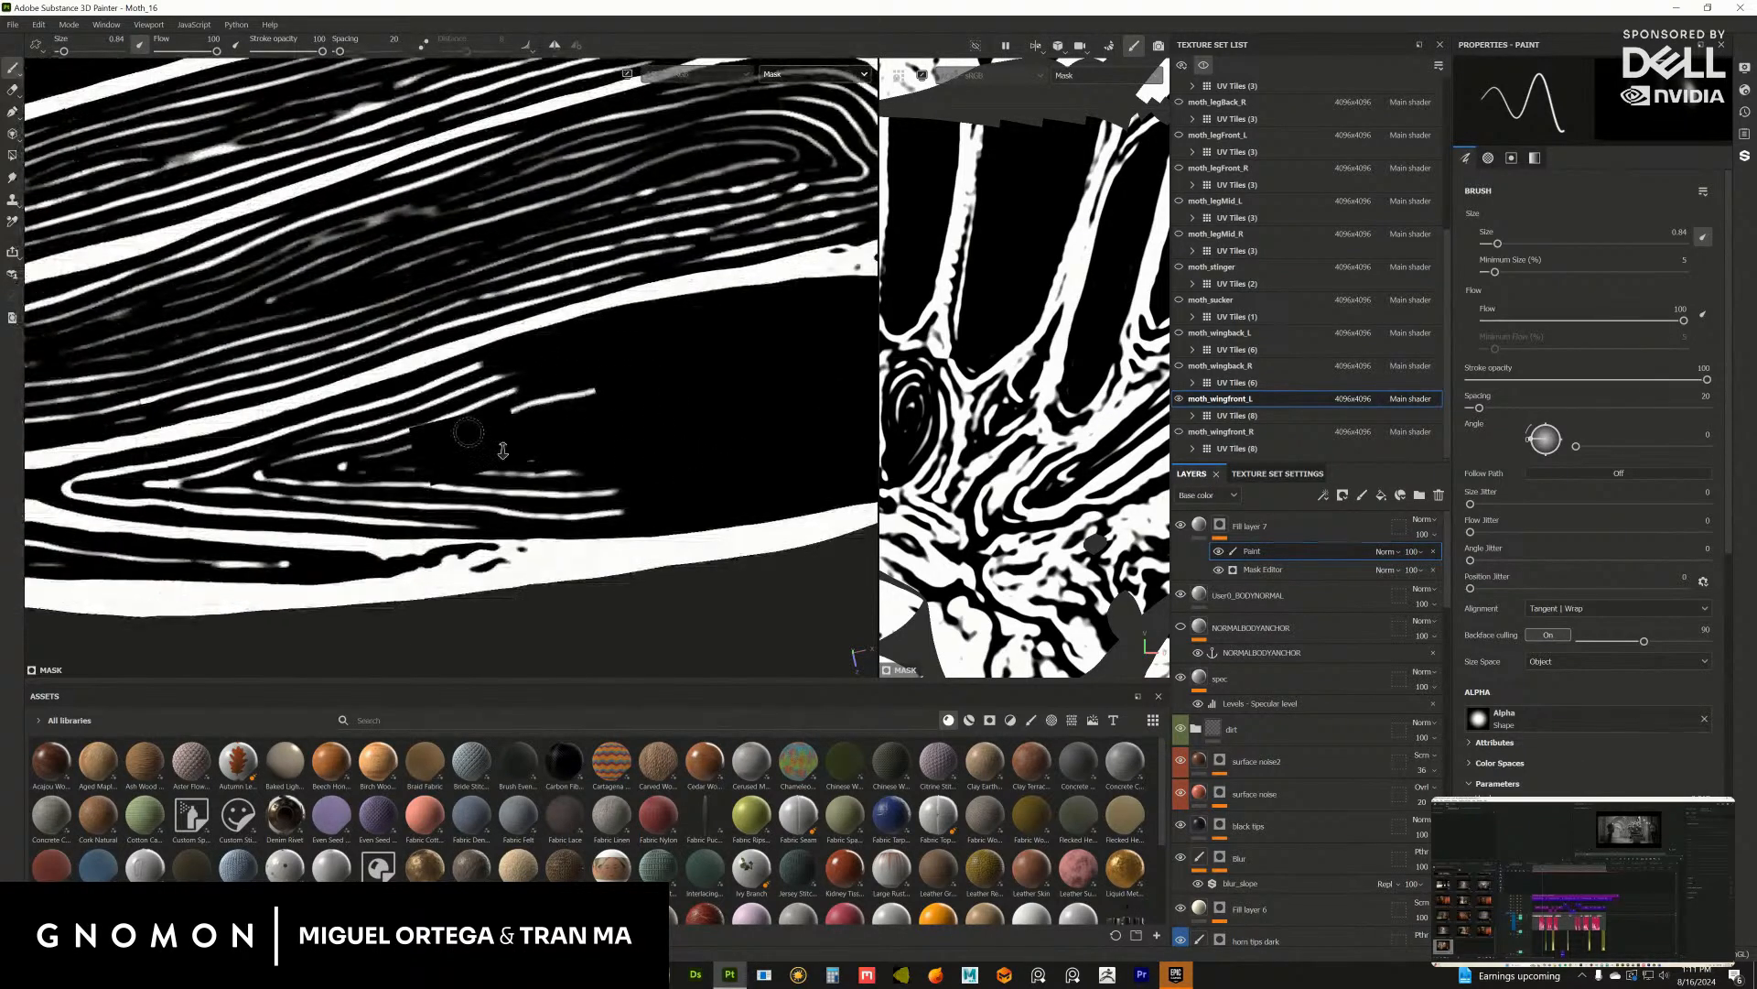
{"action": "scroll", "coordinate": [485, 458], "scroll_direction": "up", "scroll_amount": 2}
{"action": "mouse_move", "coordinate": [346, 495]}
{"action": "left_mouse_down"}
{"action": "mouse_move", "coordinate": [544, 528]}
{"action": "mouse_move", "coordinate": [368, 539]}
{"action": "mouse_move", "coordinate": [572, 538]}
{"action": "mouse_move", "coordinate": [699, 503]}
{"action": "mouse_move", "coordinate": [616, 447]}
{"action": "mouse_move", "coordinate": [441, 402]}
{"action": "mouse_move", "coordinate": [406, 431]}
{"action": "left_mouse_up"}
{"action": "mouse_move", "coordinate": [407, 435]}
{"action": "middle_mouse_down", "text": "alt"}
{"action": "mouse_move", "coordinate": [486, 439]}
{"action": "mouse_move", "coordinate": [673, 393]}
{"action": "middle_mouse_up", "text": "alt"}
{"action": "mouse_move", "coordinate": [198, 458]}
{"action": "left_mouse_down"}
{"action": "mouse_move", "coordinate": [641, 494]}
{"action": "mouse_move", "coordinate": [209, 438]}
{"action": "mouse_move", "coordinate": [623, 499]}
{"action": "mouse_move", "coordinate": [266, 439]}
{"action": "mouse_move", "coordinate": [439, 416]}
{"action": "mouse_move", "coordinate": [773, 311]}
{"action": "mouse_move", "coordinate": [567, 385]}
{"action": "mouse_move", "coordinate": [594, 435]}
{"action": "mouse_move", "coordinate": [595, 415]}
{"action": "left_mouse_up"}
{"action": "key", "text": "ctrl+z"}
{"action": "key", "text": "ctrl+z"}
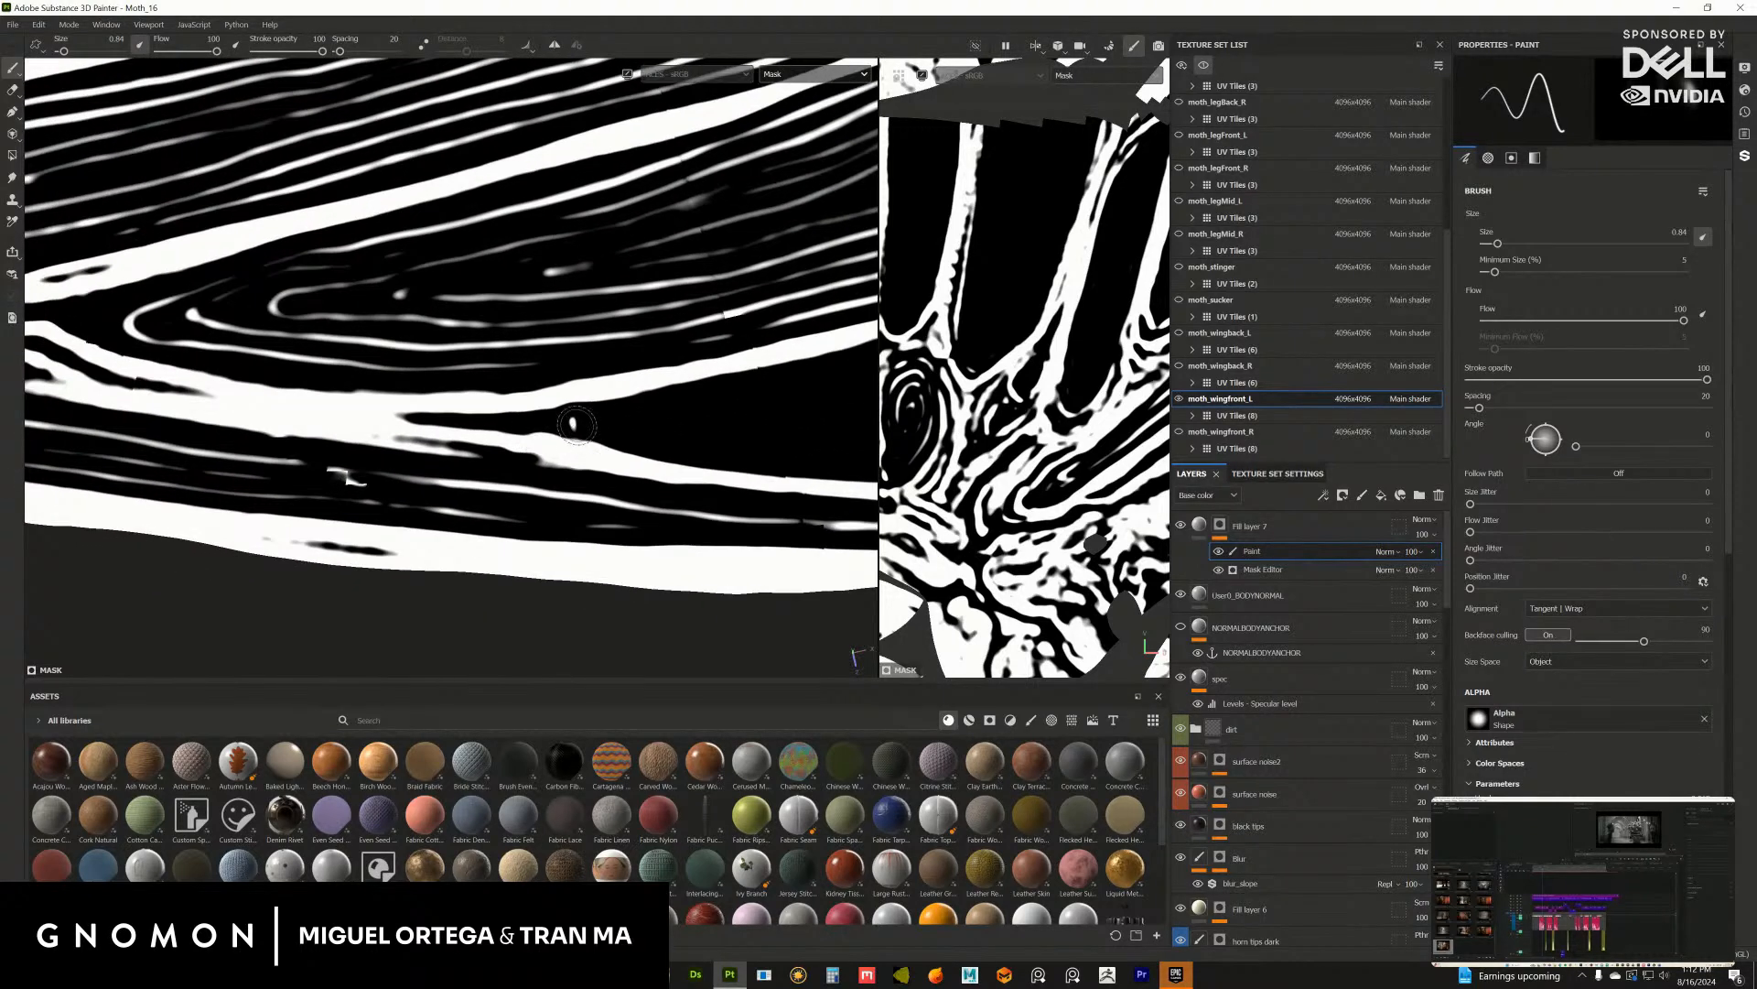
Step: Reduce the brush size to 0.69 and black out the streaks in the narrow trailing-edge band below the lowest cell's inner point
{"action": "right_click_drag", "start_coordinate": [580, 421], "coordinate": [589, 429], "text": "ctrl"}
{"action": "middle_click_drag", "start_coordinate": [586, 429], "coordinate": [432, 369], "text": "alt"}
{"action": "left_click_drag", "start_coordinate": [487, 447], "coordinate": [750, 469]}
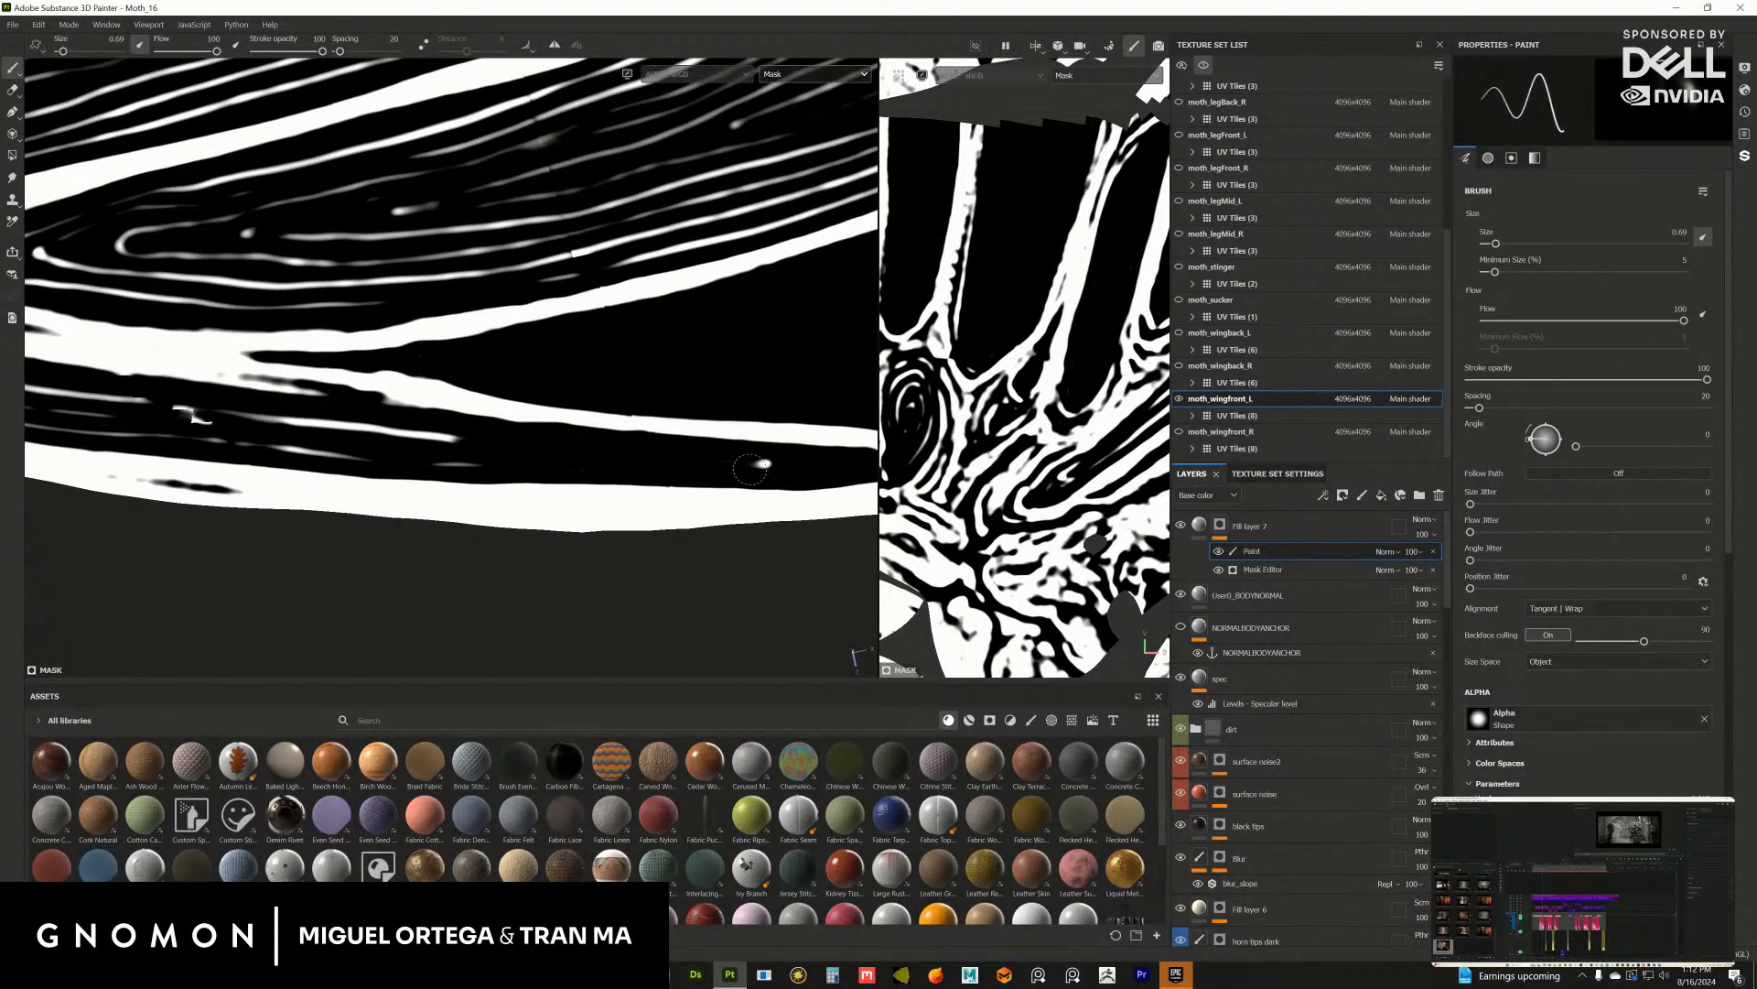
{"action": "middle_click_drag", "start_coordinate": [402, 442], "coordinate": [574, 467], "text": "alt"}
{"action": "left_click_drag", "start_coordinate": [463, 445], "coordinate": [607, 470]}
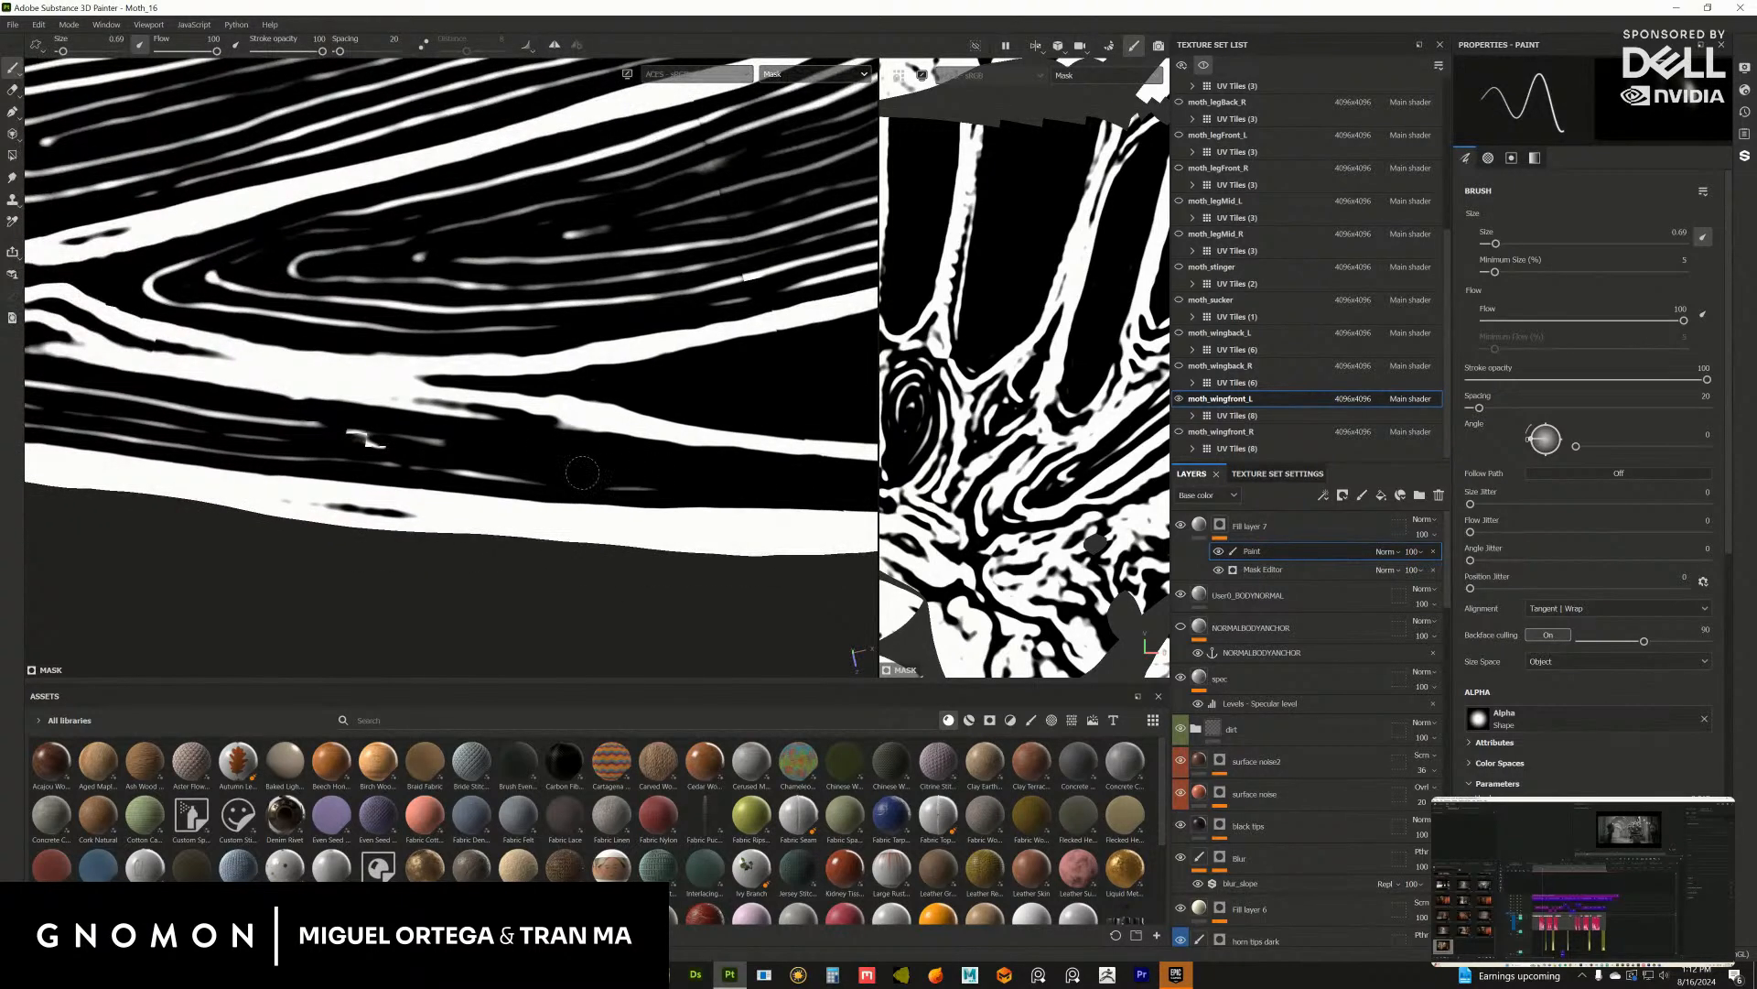
{"action": "left_click_drag", "start_coordinate": [492, 462], "coordinate": [522, 471]}
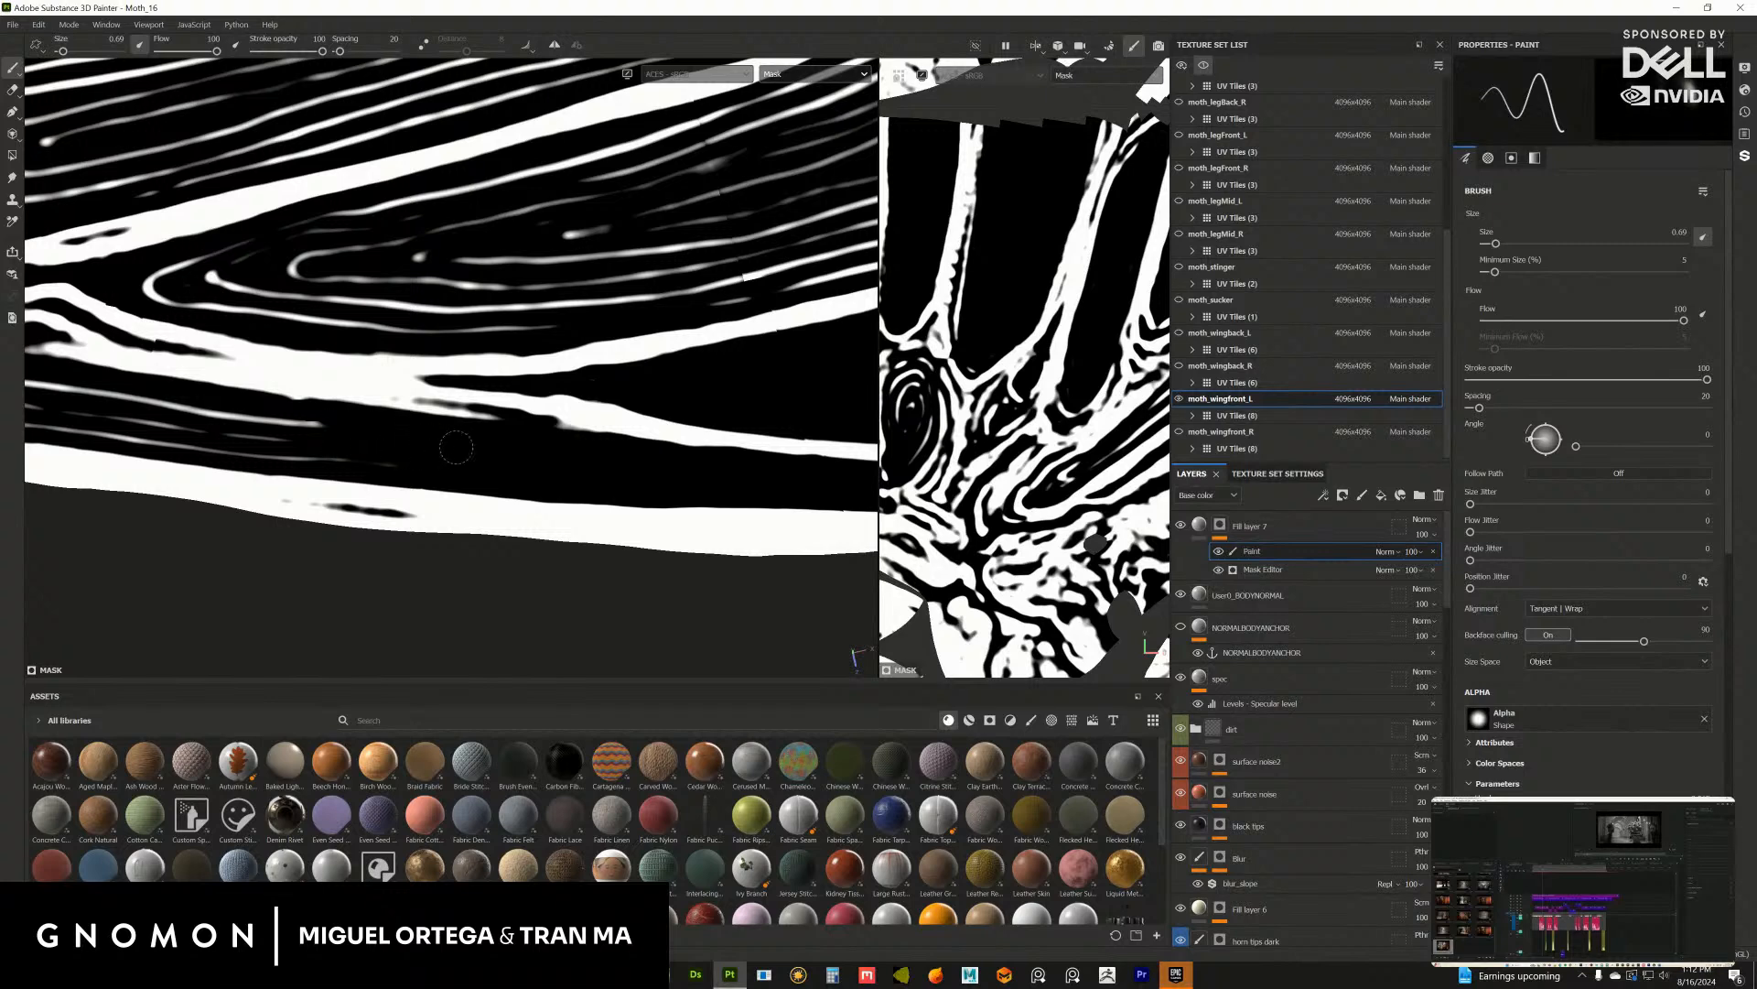
Step: Extend the black fill of the trailing-edge band toward the wing base, below the neighbouring cell's pointed inner end
{"action": "middle_click_drag", "start_coordinate": [415, 451], "coordinate": [606, 459], "text": "alt"}
{"action": "left_click_drag", "start_coordinate": [441, 455], "coordinate": [572, 473]}
{"action": "left_click_drag", "start_coordinate": [440, 443], "coordinate": [499, 451]}
{"action": "middle_click_drag", "start_coordinate": [407, 441], "coordinate": [624, 478], "text": "alt"}
{"action": "mouse_move", "coordinate": [445, 443]}
{"action": "left_mouse_down"}
{"action": "mouse_move", "coordinate": [632, 464]}
{"action": "mouse_move", "coordinate": [586, 464]}
{"action": "mouse_move", "coordinate": [682, 490]}
{"action": "left_mouse_up"}
{"action": "left_click_drag", "start_coordinate": [509, 461], "coordinate": [556, 472]}
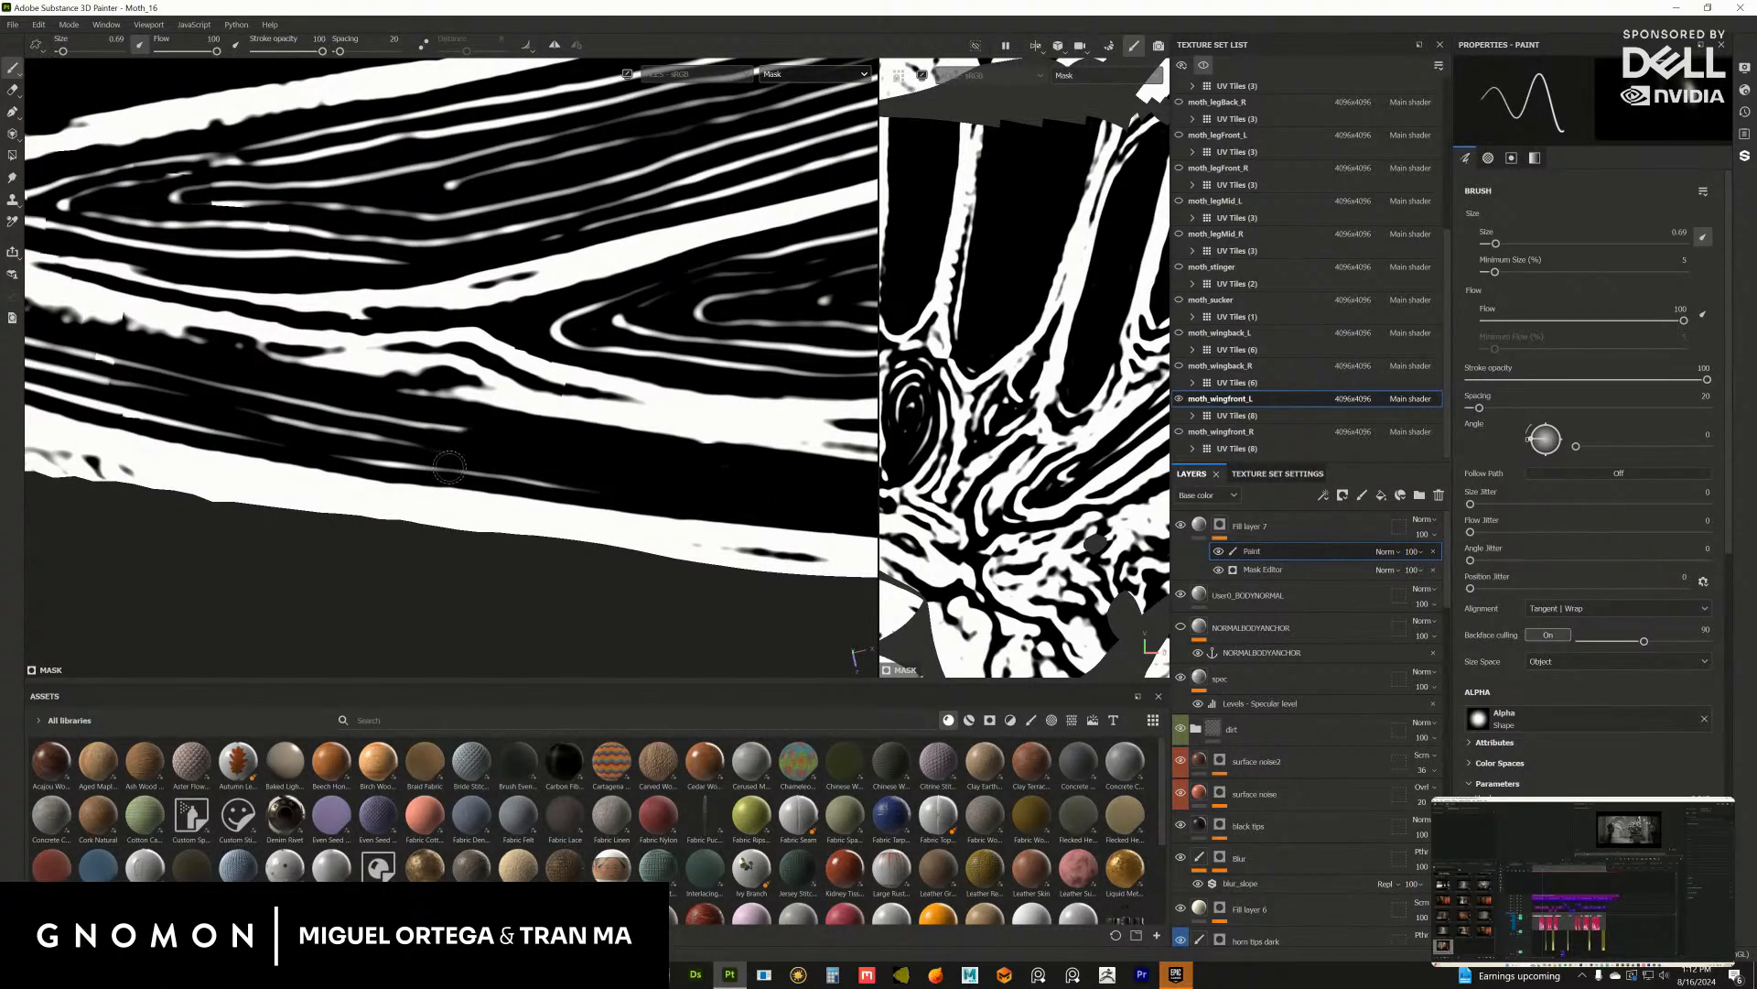
Step: Paint out the thin lines in the trailing-edge band beneath the vein fork, continuing toward the wing base
{"action": "middle_click_drag", "start_coordinate": [449, 467], "coordinate": [672, 527], "text": "alt"}
{"action": "left_click_drag", "start_coordinate": [463, 469], "coordinate": [640, 504]}
{"action": "mouse_move", "coordinate": [494, 462]}
{"action": "left_mouse_down"}
{"action": "mouse_move", "coordinate": [674, 496]}
{"action": "mouse_move", "coordinate": [553, 508]}
{"action": "left_mouse_up"}
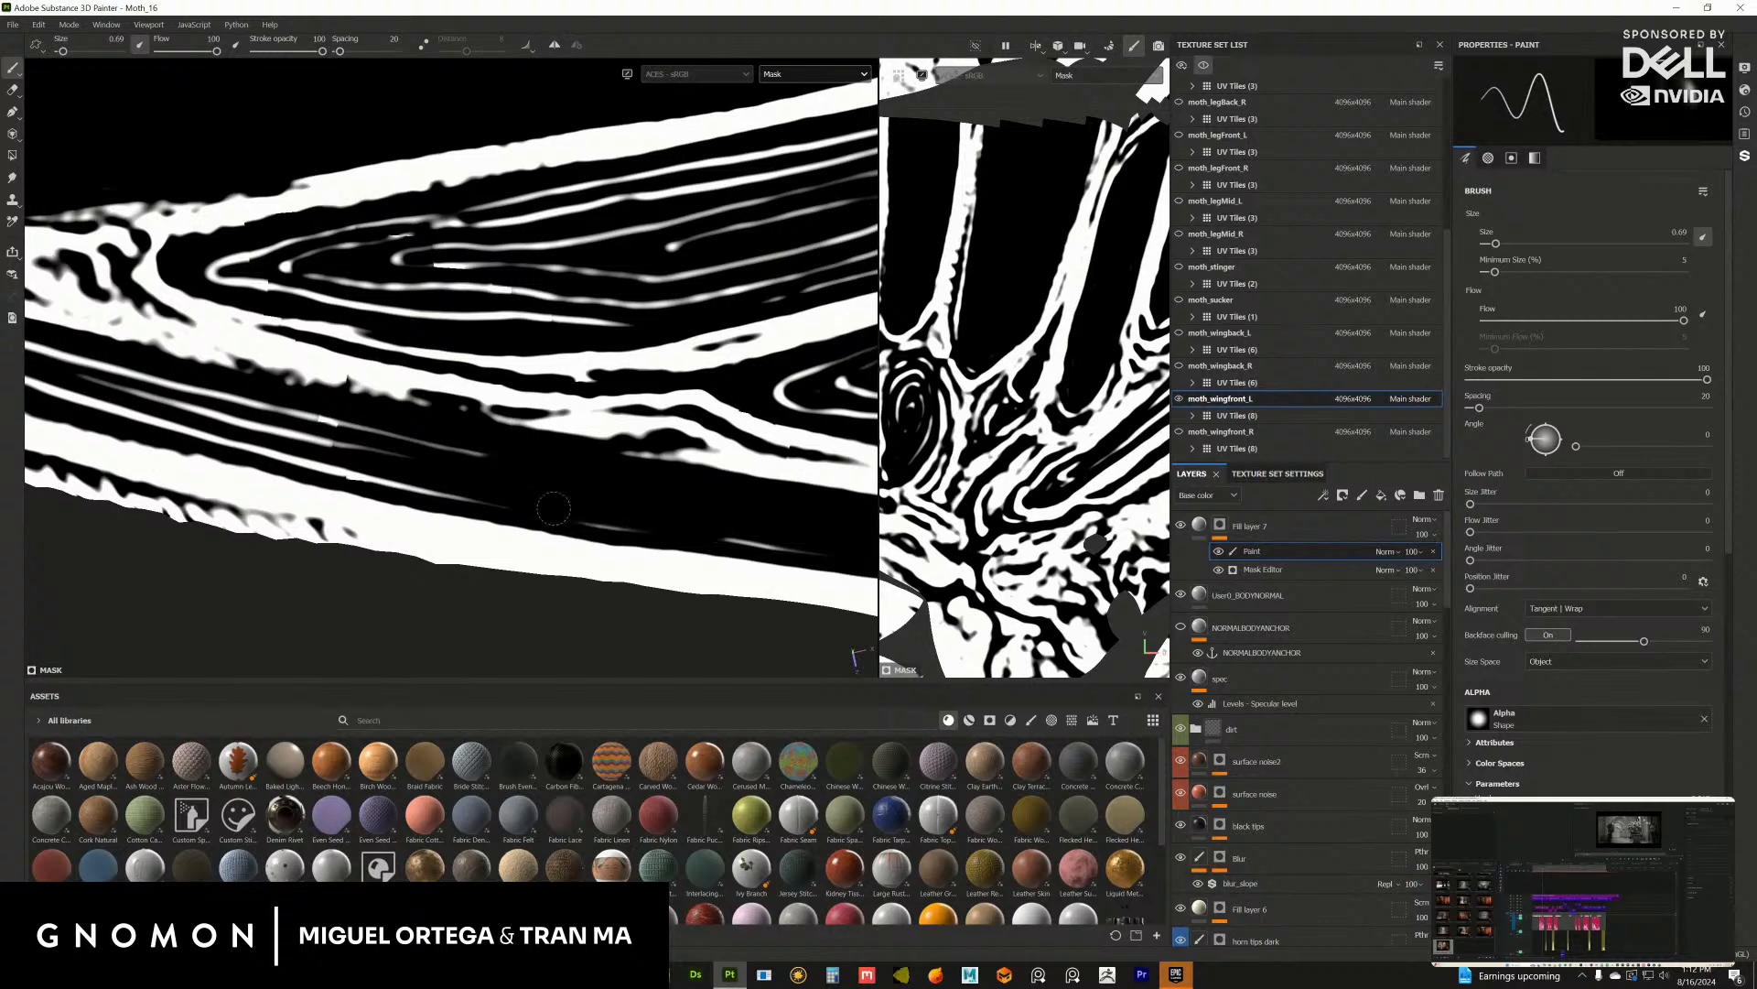
{"action": "middle_click_drag", "start_coordinate": [439, 483], "coordinate": [583, 526], "text": "alt"}
{"action": "left_click_drag", "start_coordinate": [384, 465], "coordinate": [600, 531]}
{"action": "left_click_drag", "start_coordinate": [450, 465], "coordinate": [615, 496]}
Step: Black out the long lines in the trailing-edge band below the wavy vein junction, redoing one stroke
{"action": "middle_click_drag", "start_coordinate": [425, 482], "coordinate": [700, 552], "text": "alt"}
{"action": "left_click_drag", "start_coordinate": [364, 450], "coordinate": [560, 503]}
{"action": "left_click_drag", "start_coordinate": [561, 519], "coordinate": [402, 472]}
{"action": "left_click_drag", "start_coordinate": [500, 518], "coordinate": [663, 547]}
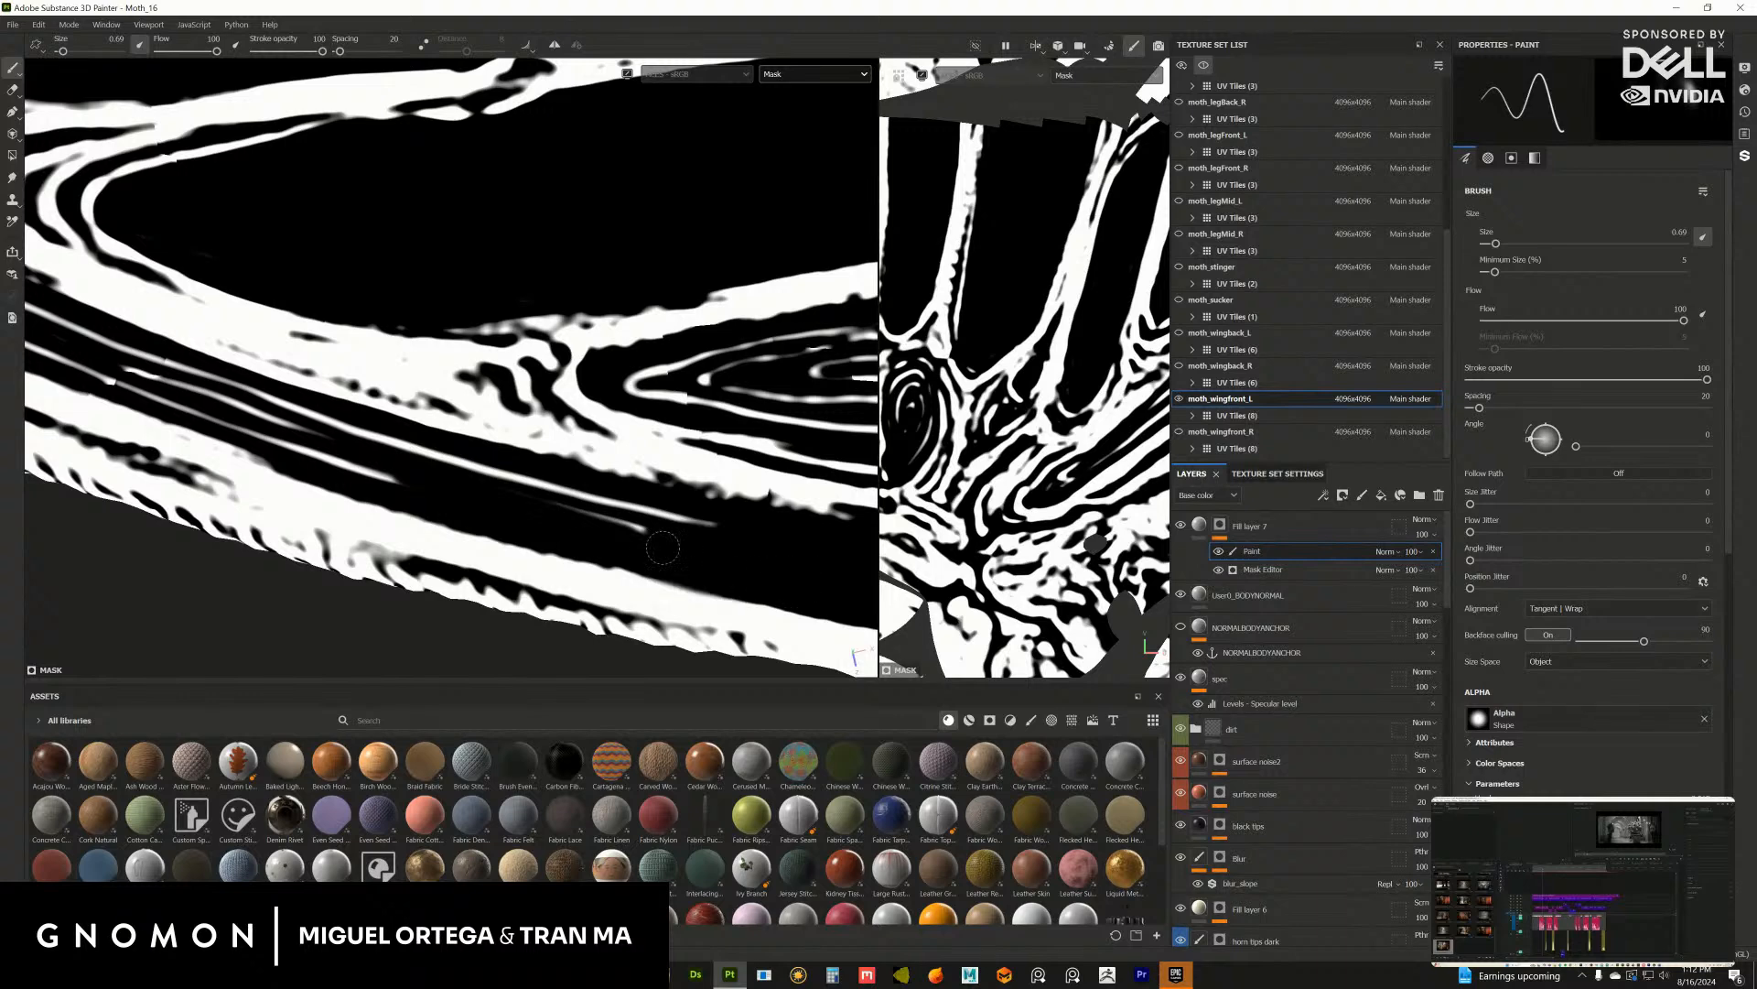
{"action": "key", "text": "ctrl+z"}
{"action": "left_click_drag", "start_coordinate": [414, 488], "coordinate": [655, 551]}
{"action": "mouse_move", "coordinate": [539, 517]}
{"action": "left_mouse_down"}
{"action": "mouse_move", "coordinate": [726, 568]}
{"action": "mouse_move", "coordinate": [703, 524]}
{"action": "left_mouse_up"}
Step: Cover the diagonal lines in the trailing-edge band with black from the wavy junction toward the wing base's jagged fringe
{"action": "middle_click_drag", "start_coordinate": [432, 493], "coordinate": [626, 550], "text": "alt"}
{"action": "mouse_move", "coordinate": [555, 519]}
{"action": "left_mouse_down"}
{"action": "mouse_move", "coordinate": [487, 499]}
{"action": "mouse_move", "coordinate": [694, 561]}
{"action": "mouse_move", "coordinate": [687, 547]}
{"action": "left_mouse_up"}
{"action": "left_click_drag", "start_coordinate": [517, 487], "coordinate": [724, 549]}
{"action": "middle_click_drag", "start_coordinate": [439, 476], "coordinate": [666, 509], "text": "alt"}
{"action": "left_click_drag", "start_coordinate": [473, 451], "coordinate": [658, 502]}
{"action": "mouse_move", "coordinate": [515, 474]}
{"action": "left_mouse_down"}
{"action": "mouse_move", "coordinate": [672, 504]}
{"action": "mouse_move", "coordinate": [743, 540]}
{"action": "left_mouse_up"}
{"action": "left_click_drag", "start_coordinate": [537, 446], "coordinate": [757, 522]}
Step: Black out the diagonal lines in the part of the band above the wing base's jagged fringe
{"action": "middle_click_drag", "start_coordinate": [375, 402], "coordinate": [684, 512], "text": "alt"}
{"action": "left_click_drag", "start_coordinate": [525, 443], "coordinate": [732, 527]}
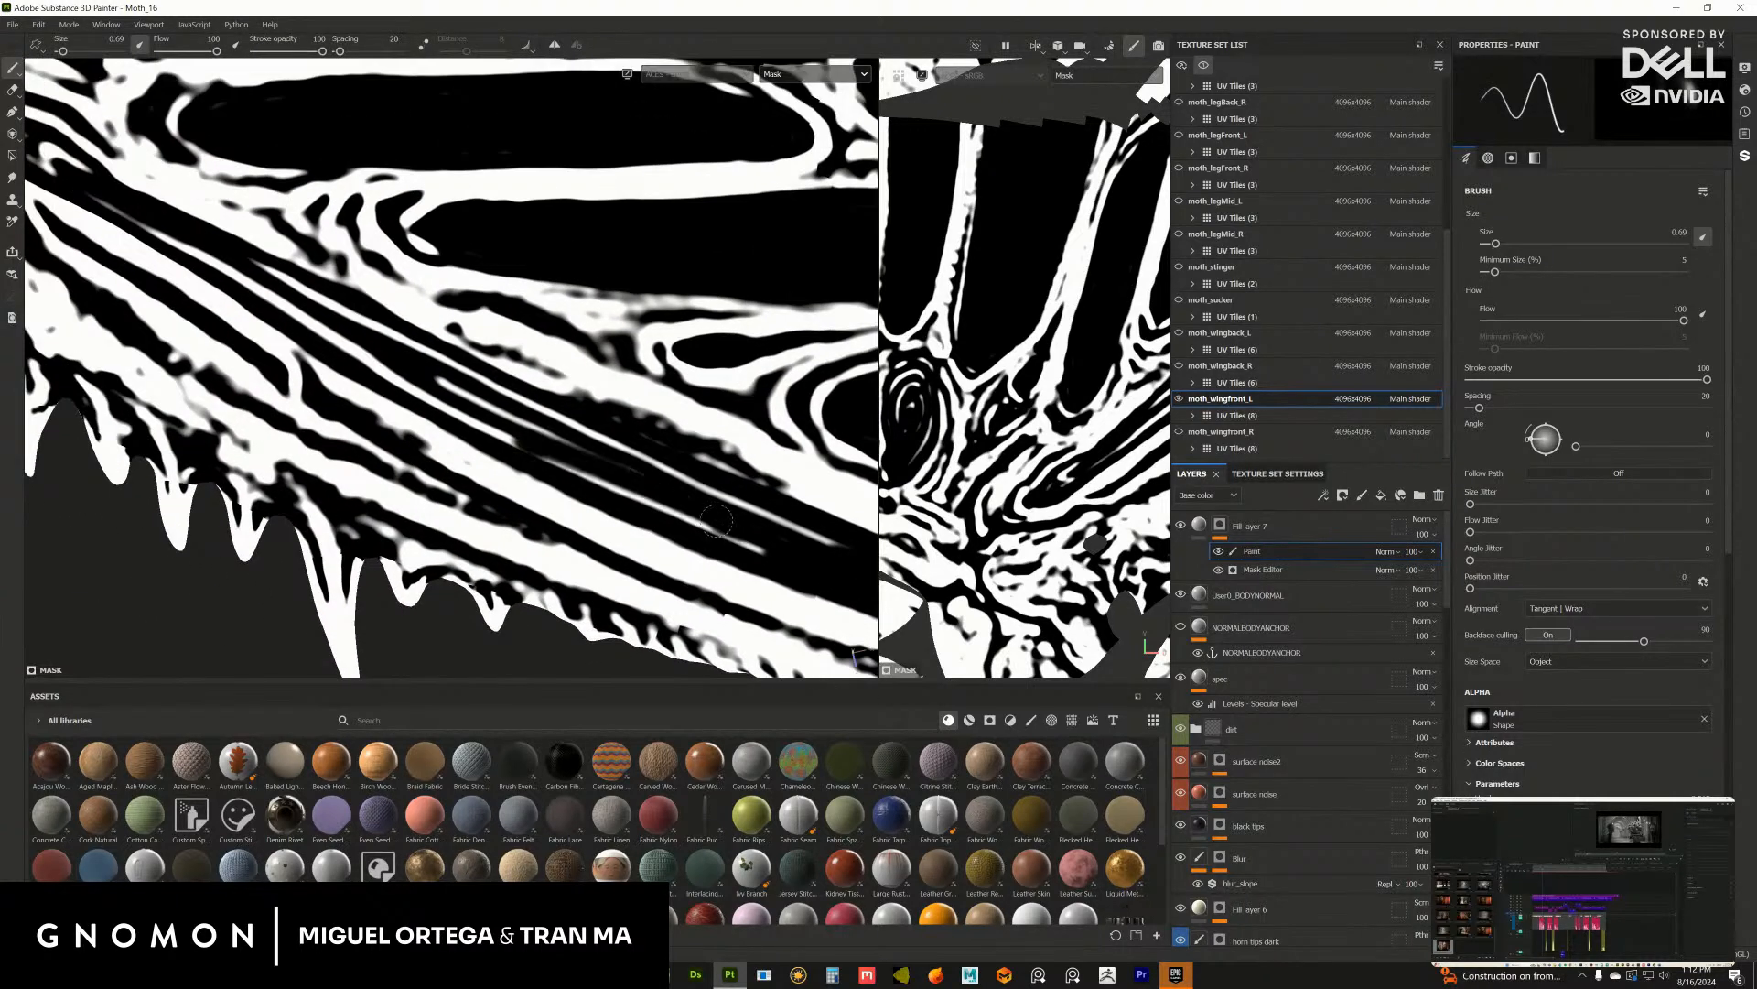
{"action": "left_click_drag", "start_coordinate": [584, 480], "coordinate": [758, 539]}
{"action": "left_click_drag", "start_coordinate": [654, 469], "coordinate": [805, 529]}
{"action": "left_click_drag", "start_coordinate": [705, 496], "coordinate": [843, 551]}
Step: Paint out the leftover diagonal streaks in the band just below the small narrow cells at the wing base
{"action": "middle_click_drag", "start_coordinate": [506, 407], "coordinate": [652, 476], "text": "alt"}
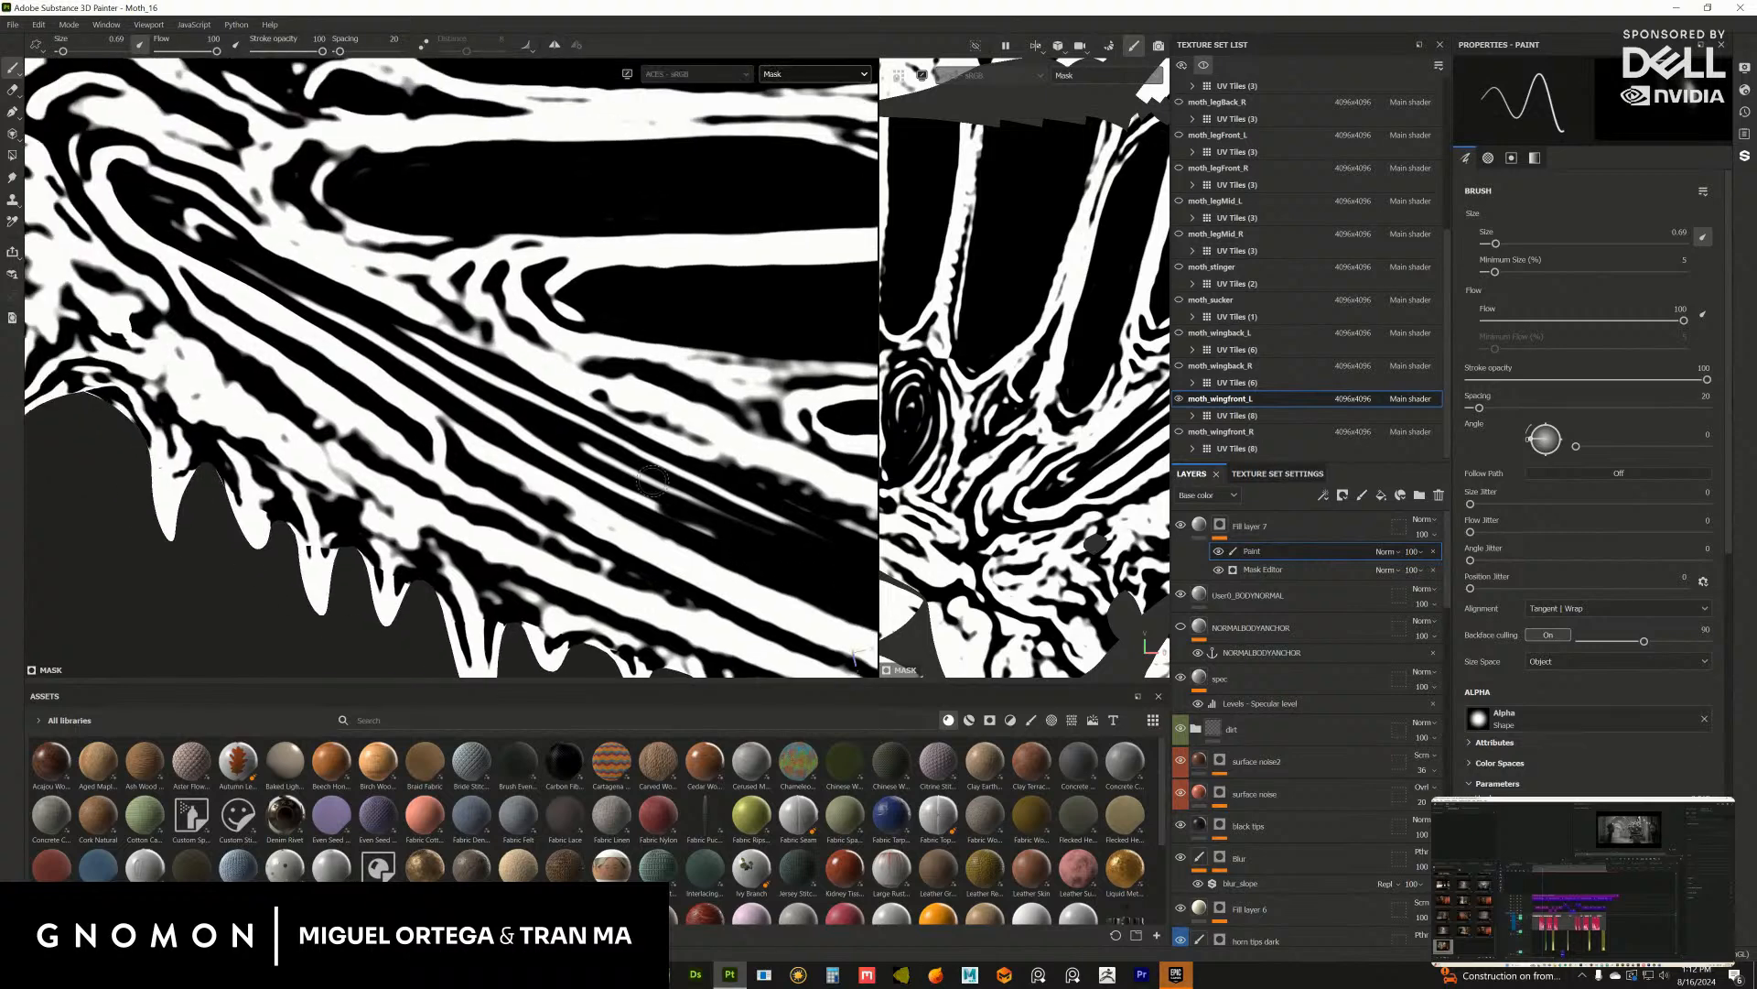
{"action": "left_click_drag", "start_coordinate": [545, 432], "coordinate": [700, 494]}
{"action": "left_click_drag", "start_coordinate": [561, 463], "coordinate": [743, 535]}
{"action": "left_click_drag", "start_coordinate": [611, 487], "coordinate": [697, 518]}
{"action": "middle_click_drag", "start_coordinate": [719, 499], "coordinate": [565, 448], "text": "alt"}
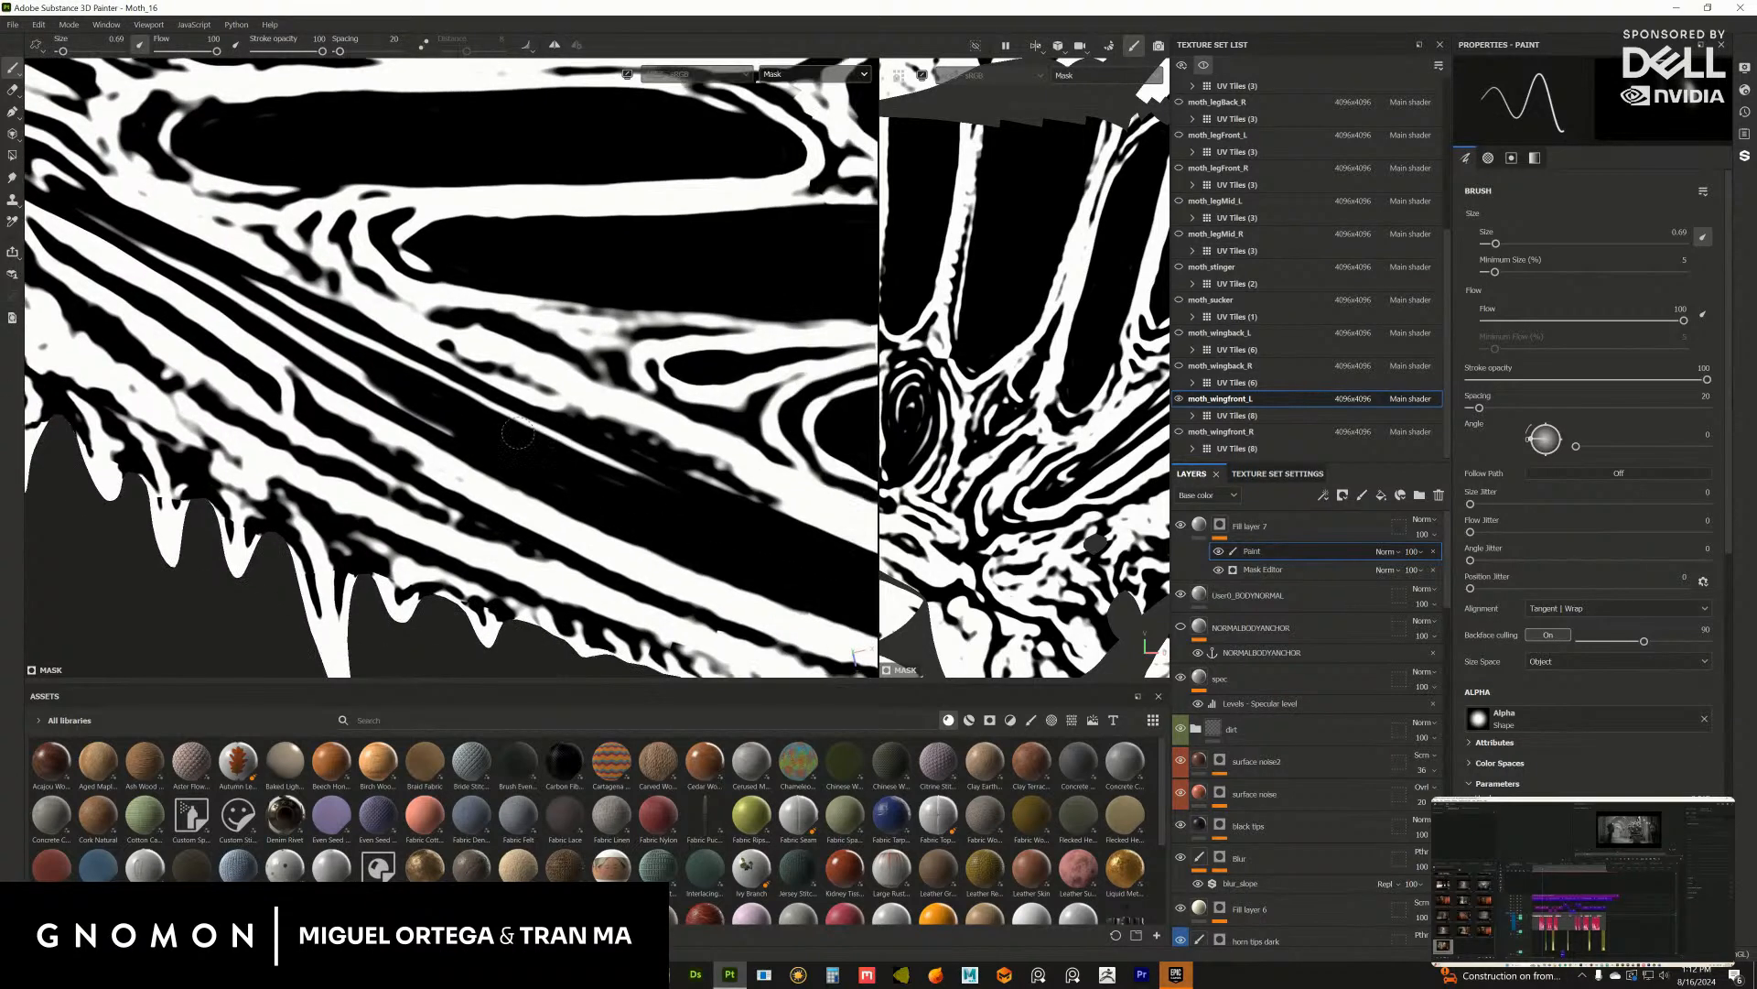
{"action": "left_click_drag", "start_coordinate": [518, 432], "coordinate": [646, 469]}
{"action": "left_click_drag", "start_coordinate": [554, 443], "coordinate": [618, 471]}
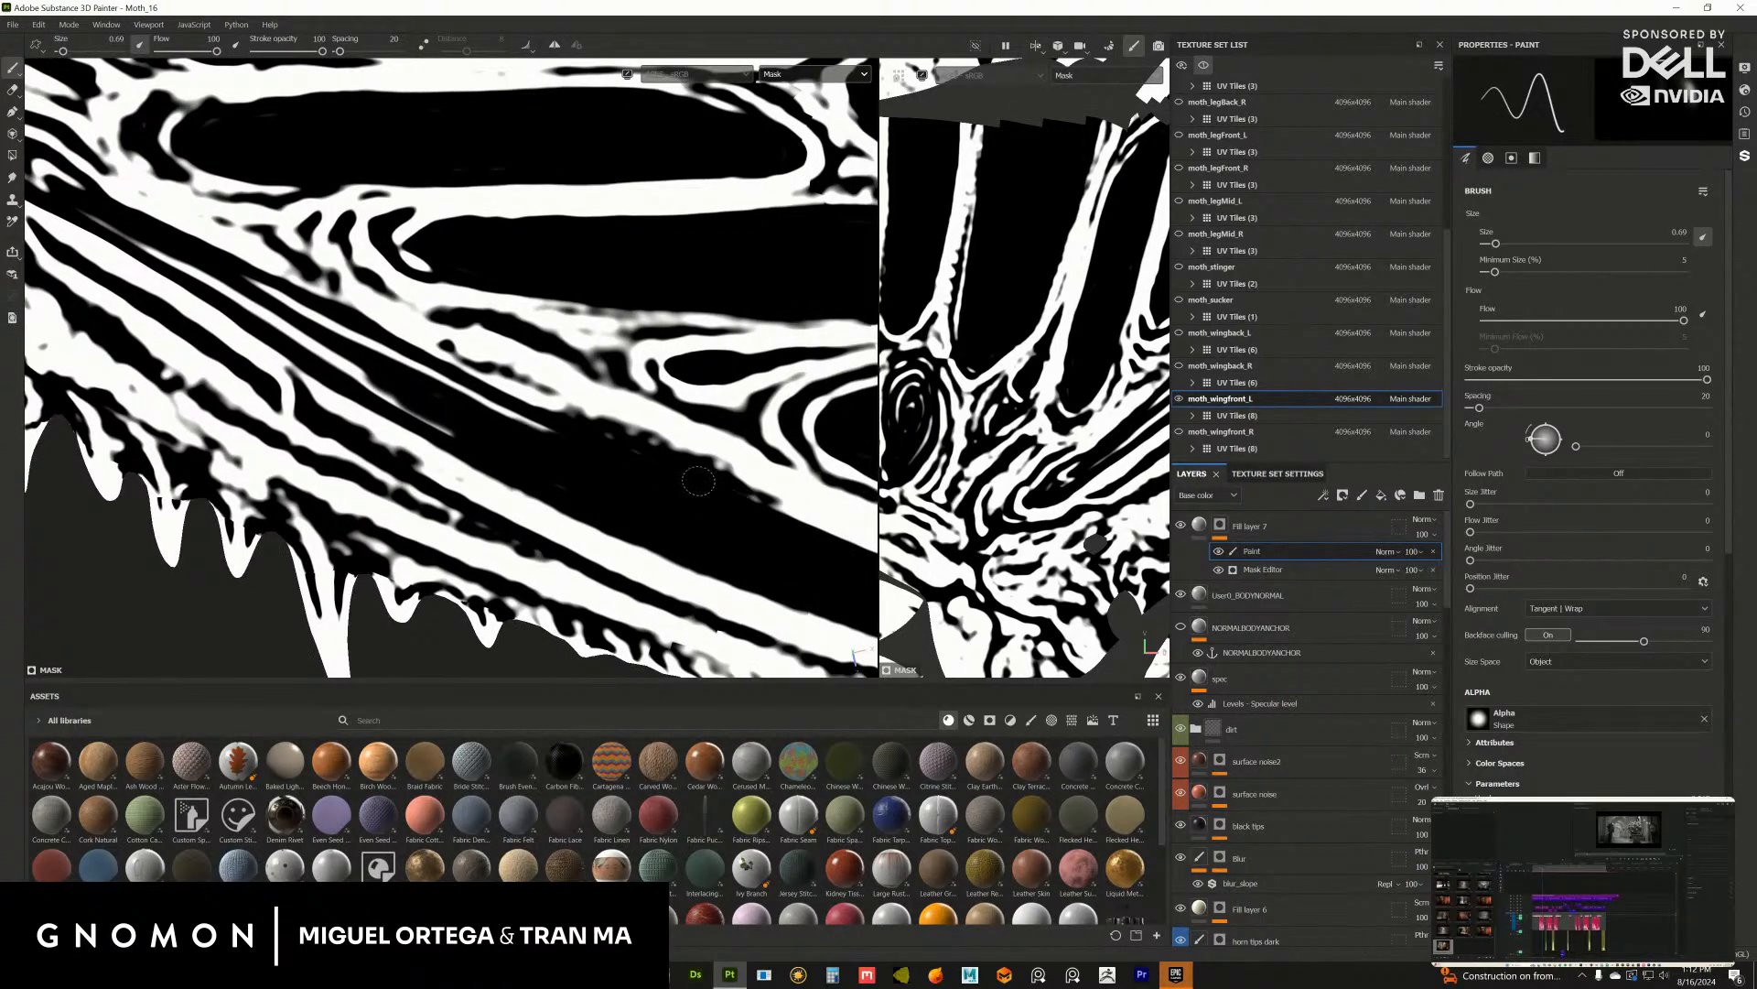
Step: Black out the remaining streaks in the band's innermost stretch, up to its rounded tip at the wing base
{"action": "middle_click_drag", "start_coordinate": [525, 456], "coordinate": [650, 495], "text": "alt"}
{"action": "left_click_drag", "start_coordinate": [605, 454], "coordinate": [677, 474]}
{"action": "mouse_move", "coordinate": [533, 412]}
{"action": "left_mouse_down"}
{"action": "mouse_move", "coordinate": [607, 460]}
{"action": "mouse_move", "coordinate": [590, 470]}
{"action": "left_mouse_up"}
{"action": "left_click_drag", "start_coordinate": [456, 389], "coordinate": [481, 398]}
{"action": "middle_click_drag", "start_coordinate": [480, 399], "coordinate": [525, 424], "text": "alt"}
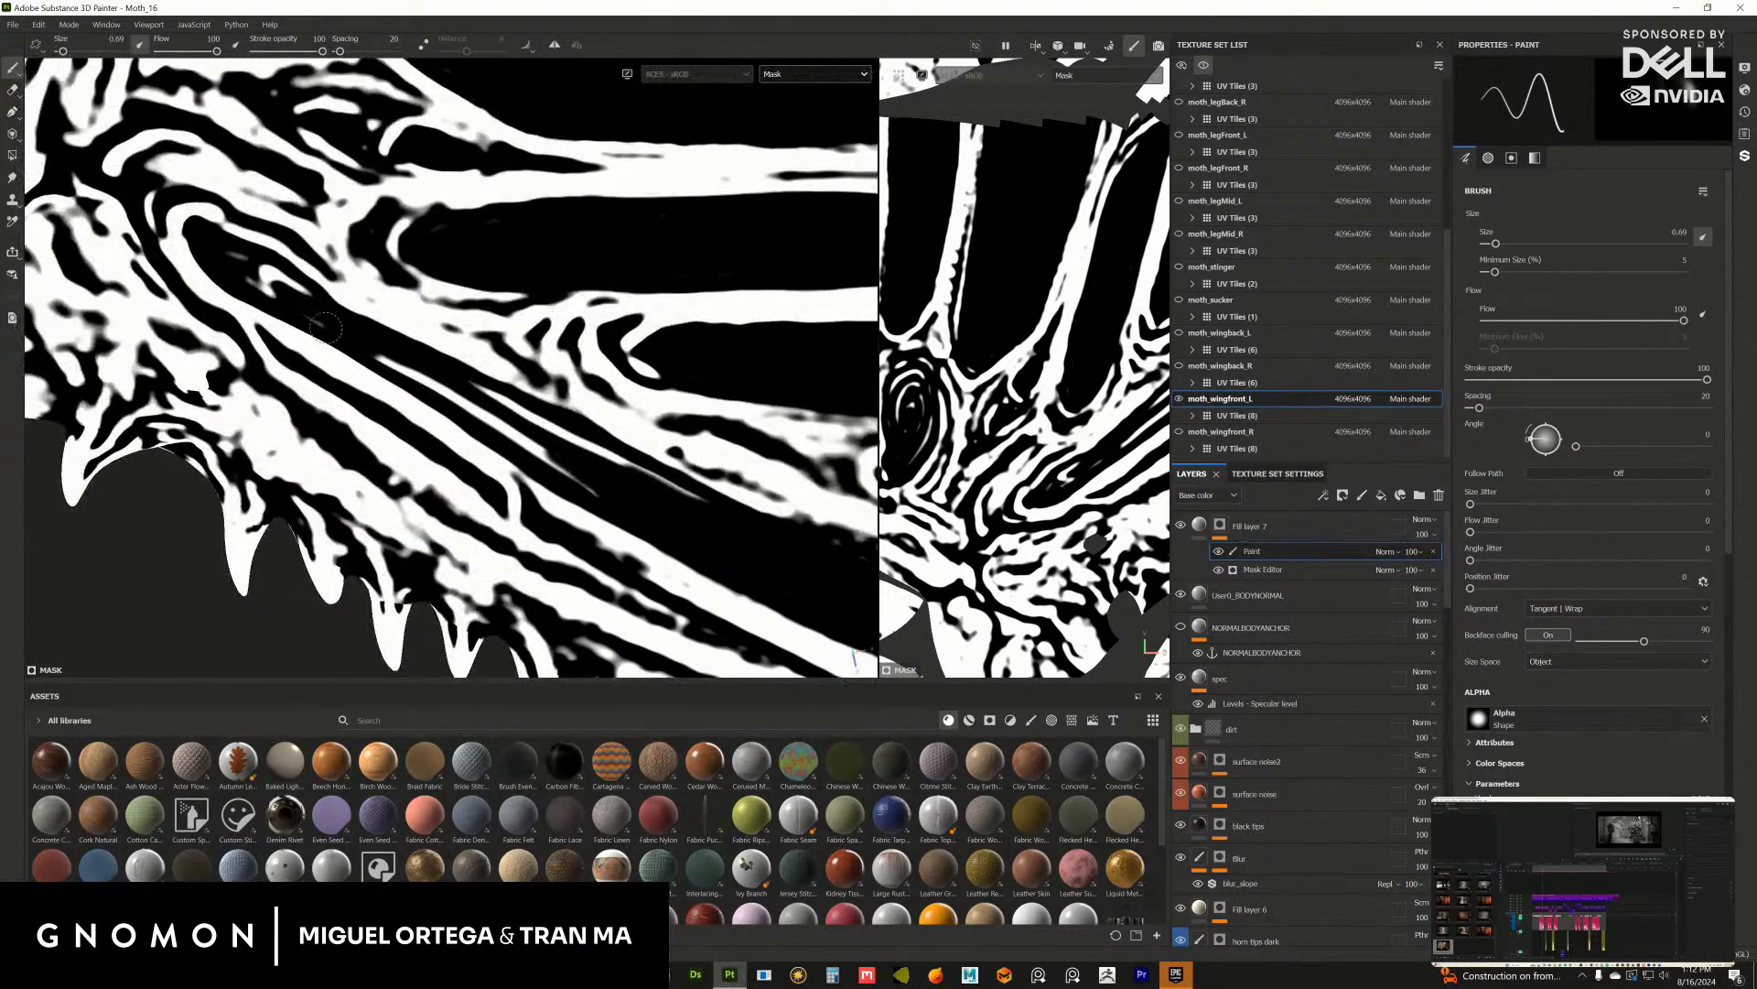
{"action": "left_click_drag", "start_coordinate": [325, 328], "coordinate": [266, 282]}
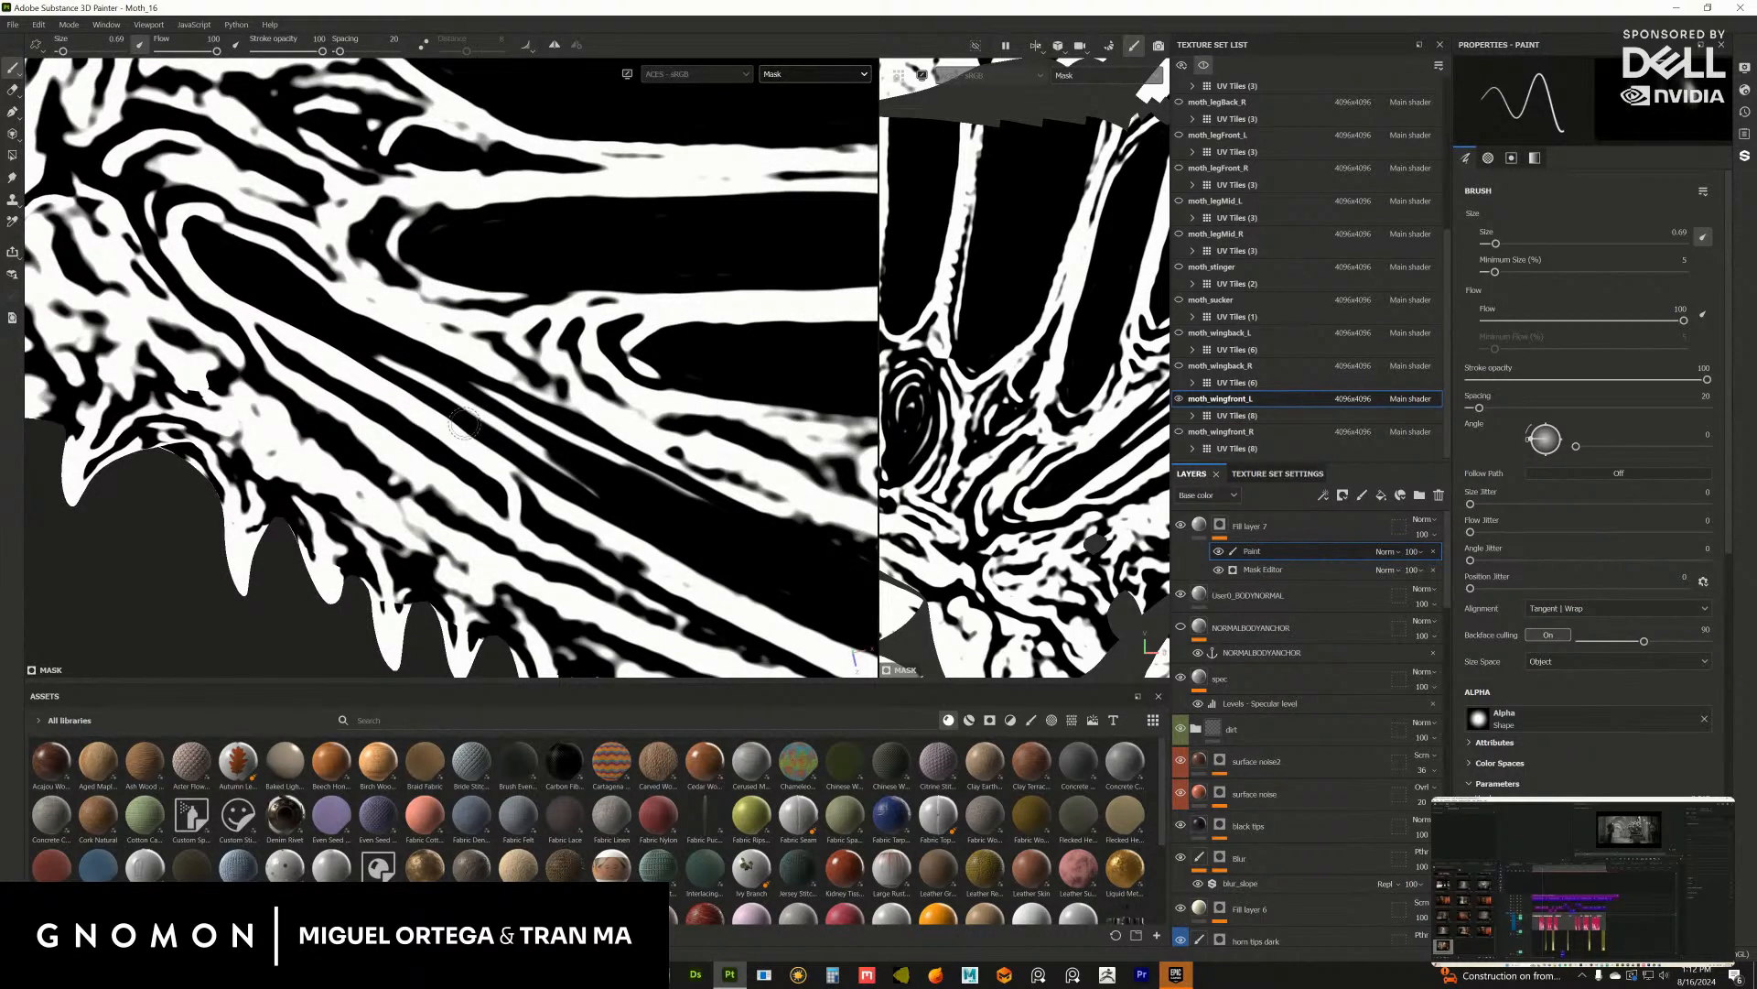
{"action": "mouse_move", "coordinate": [398, 364]}
{"action": "left_mouse_down"}
{"action": "mouse_move", "coordinate": [582, 468]}
{"action": "mouse_move", "coordinate": [611, 461]}
{"action": "left_mouse_up"}
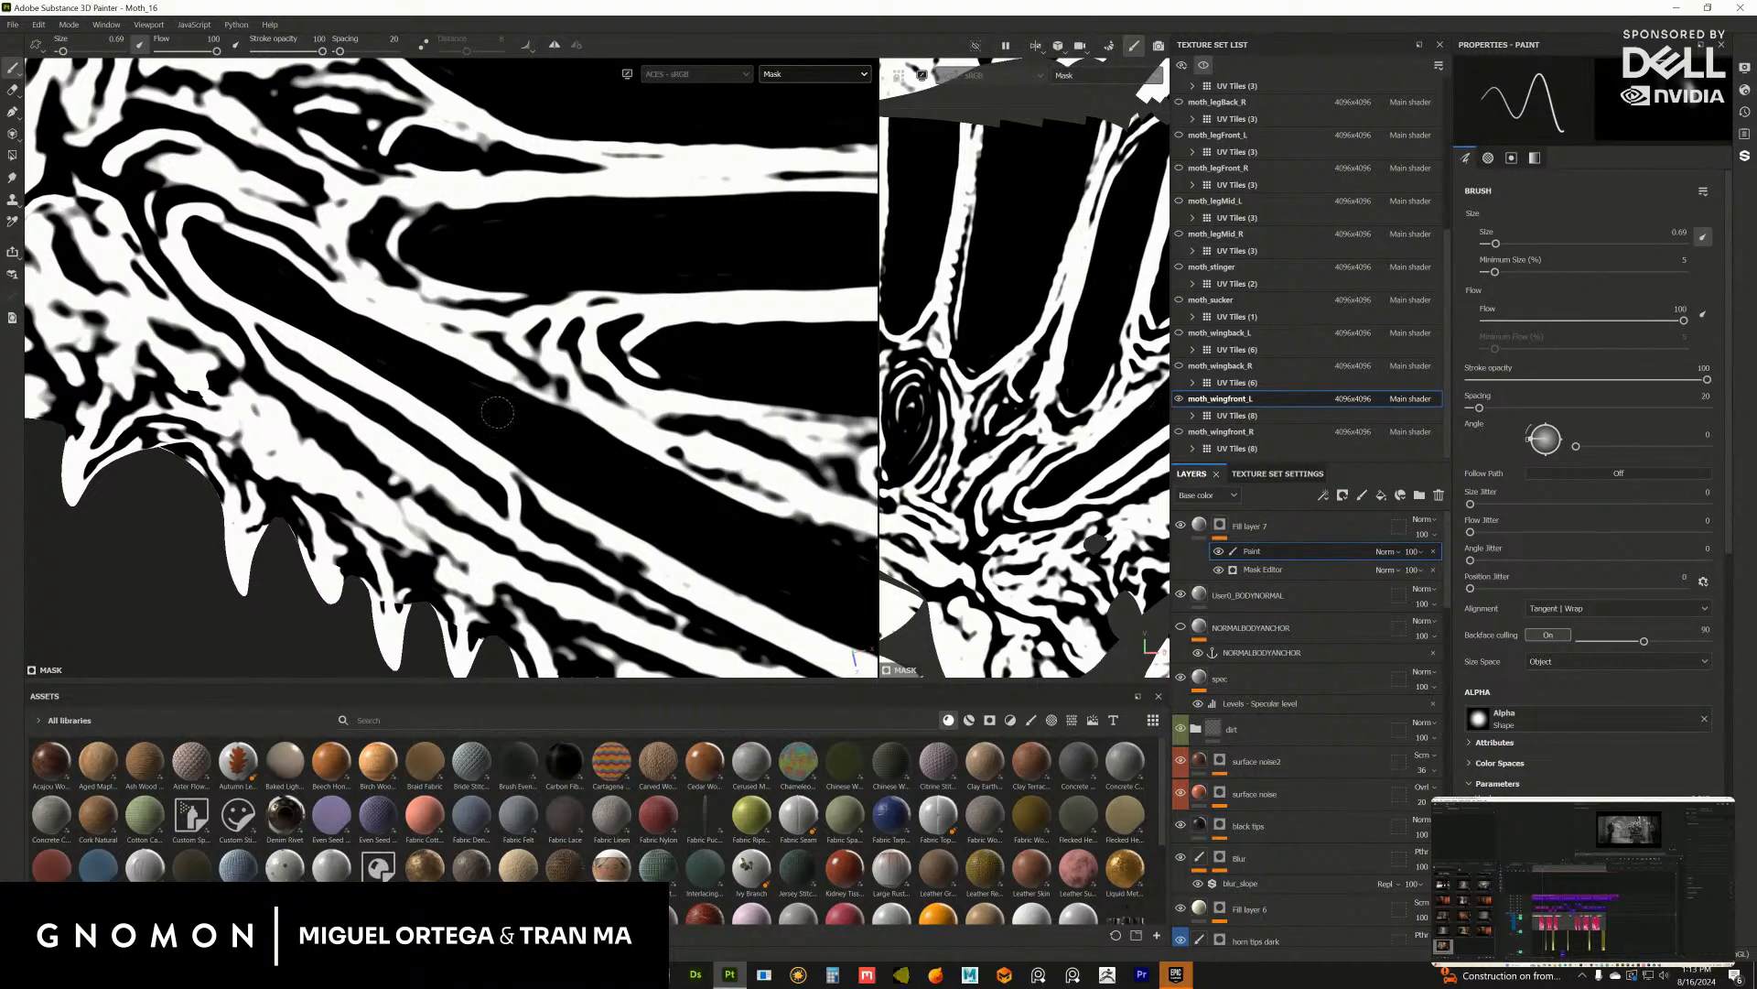
Step: Black out the lower side of the outermost loop in the pointed inner end of the next lined cell above the trailing-edge band
{"action": "right_click_drag", "start_coordinate": [536, 418], "coordinate": [393, 412], "text": "alt"}
{"action": "middle_click_drag", "start_coordinate": [695, 412], "coordinate": [400, 407], "text": "alt"}
{"action": "mouse_move", "coordinate": [778, 403]}
{"action": "middle_mouse_down", "text": "alt"}
{"action": "mouse_move", "coordinate": [464, 400]}
{"action": "mouse_move", "coordinate": [247, 325]}
{"action": "middle_mouse_up", "text": "alt"}
{"action": "left_click_drag", "start_coordinate": [393, 366], "coordinate": [576, 347], "text": "alt"}
{"action": "right_click_drag", "start_coordinate": [576, 348], "coordinate": [677, 314], "text": "alt"}
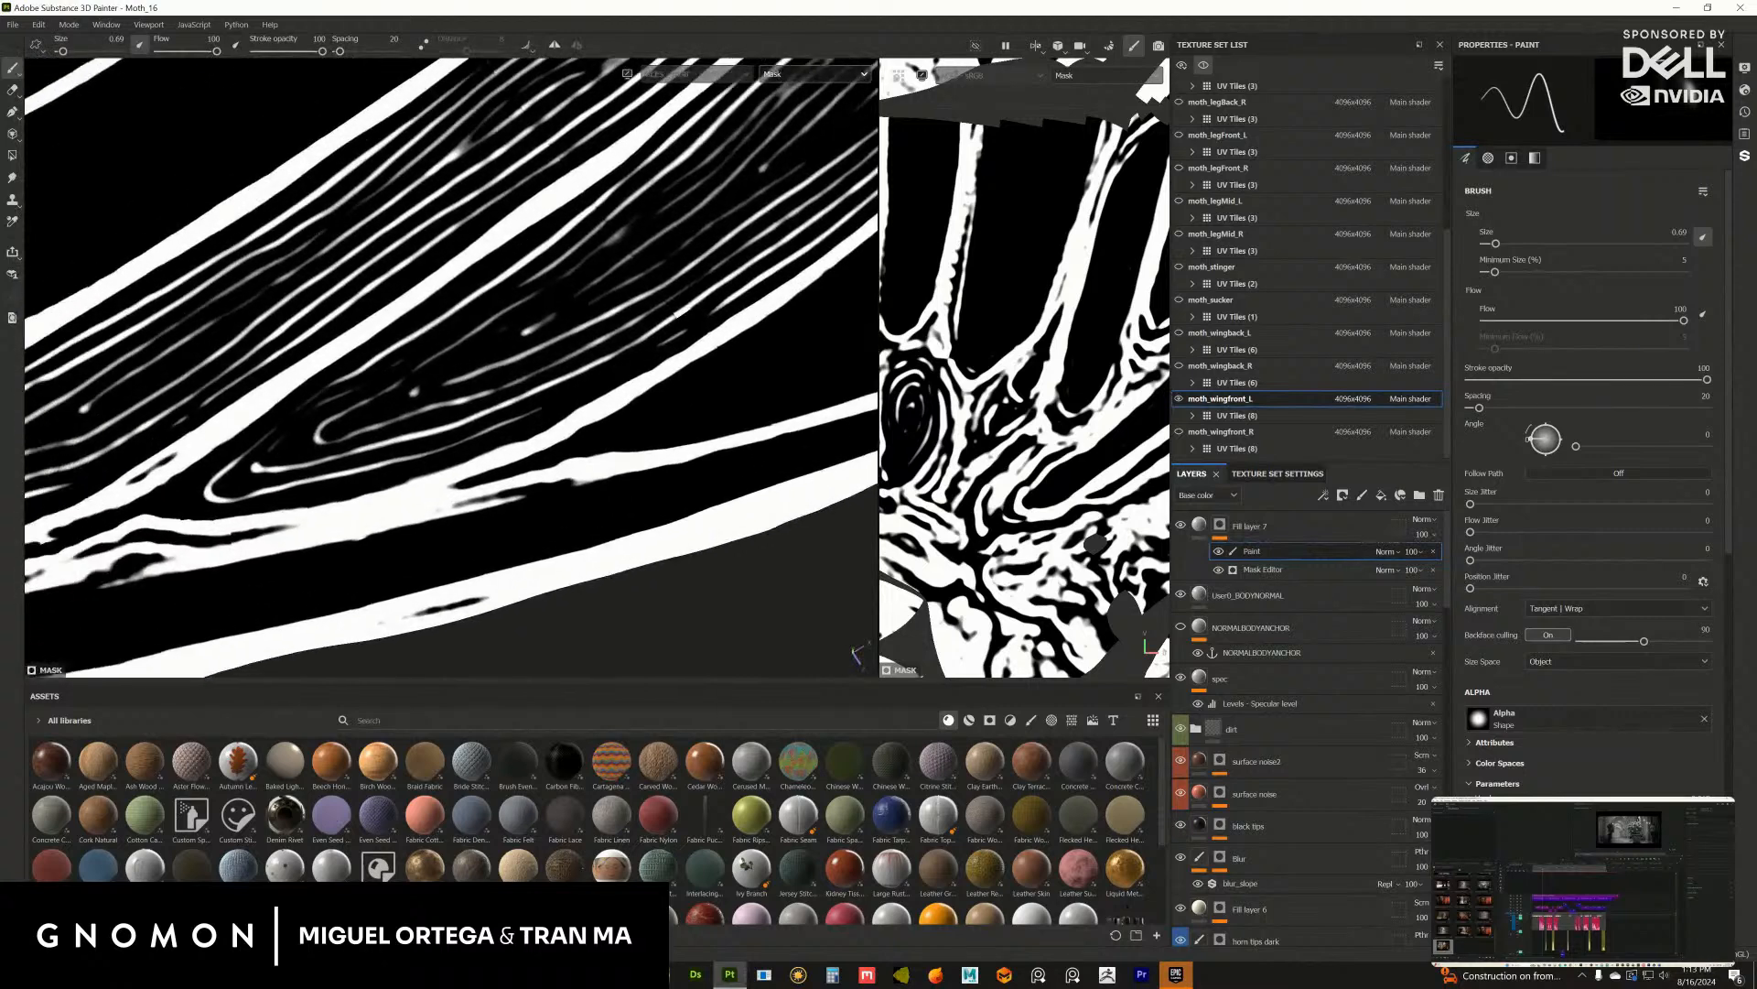
{"action": "left_click_drag", "start_coordinate": [471, 397], "coordinate": [564, 384], "text": "alt"}
{"action": "left_click_drag", "start_coordinate": [480, 433], "coordinate": [477, 443]}
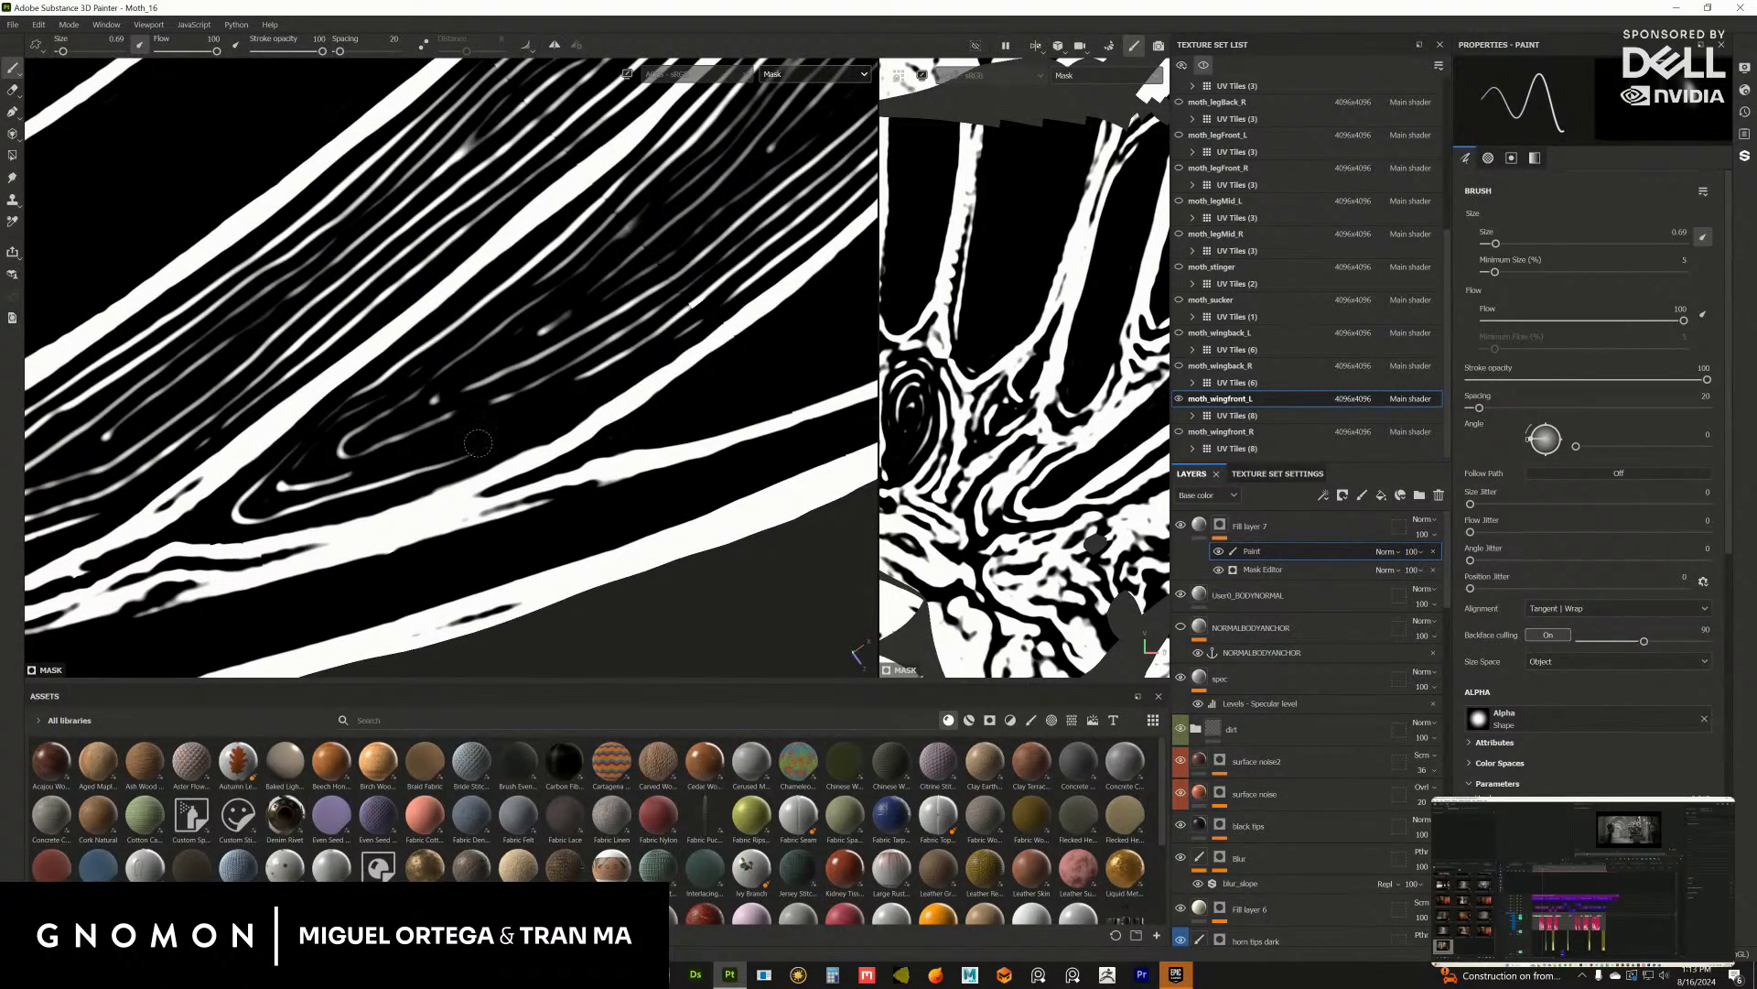
{"action": "left_click_drag", "start_coordinate": [344, 485], "coordinate": [329, 497]}
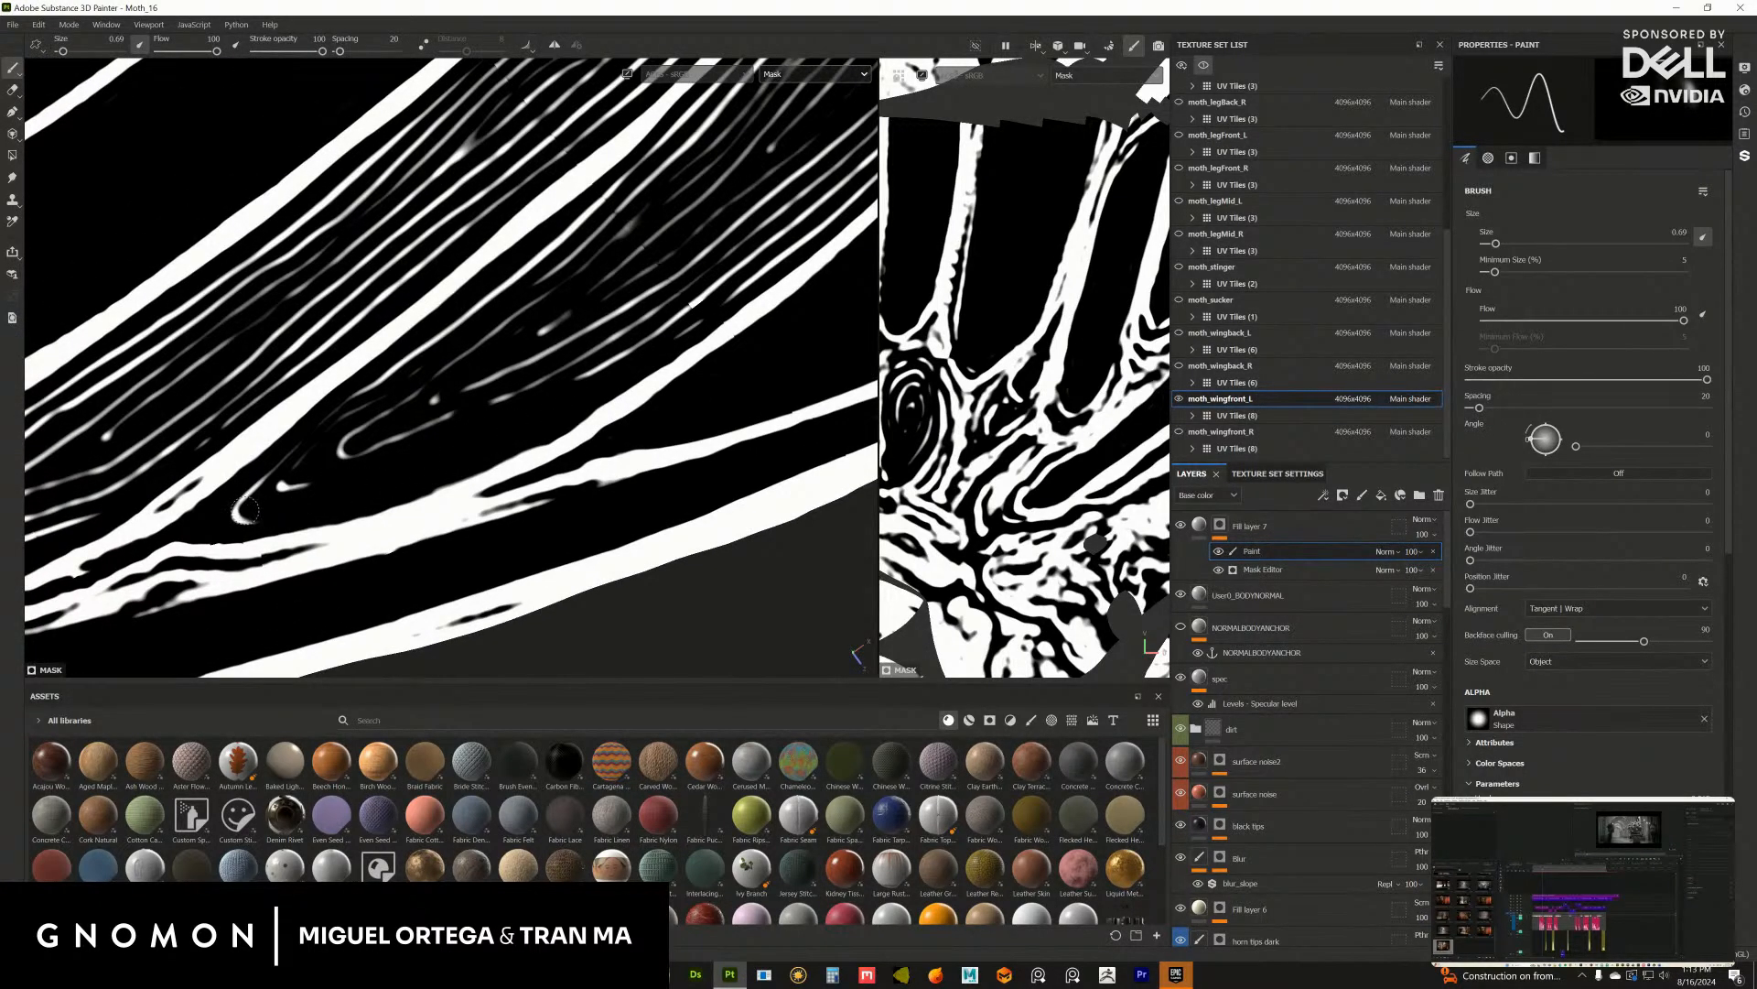
Step: Paint out the rest of the nested loops and line ends inside this cell's pointed inner end
{"action": "mouse_move", "coordinate": [302, 461]}
{"action": "left_mouse_down"}
{"action": "mouse_move", "coordinate": [412, 366]}
{"action": "mouse_move", "coordinate": [399, 377]}
{"action": "left_mouse_up"}
{"action": "left_click_drag", "start_coordinate": [341, 449], "coordinate": [515, 391]}
{"action": "middle_click_drag", "start_coordinate": [480, 409], "coordinate": [262, 551], "text": "alt"}
{"action": "mouse_move", "coordinate": [428, 424]}
{"action": "left_mouse_down"}
{"action": "mouse_move", "coordinate": [263, 538]}
{"action": "mouse_move", "coordinate": [366, 503]}
{"action": "mouse_move", "coordinate": [274, 439]}
{"action": "mouse_move", "coordinate": [366, 375]}
{"action": "mouse_move", "coordinate": [332, 394]}
{"action": "left_mouse_up"}
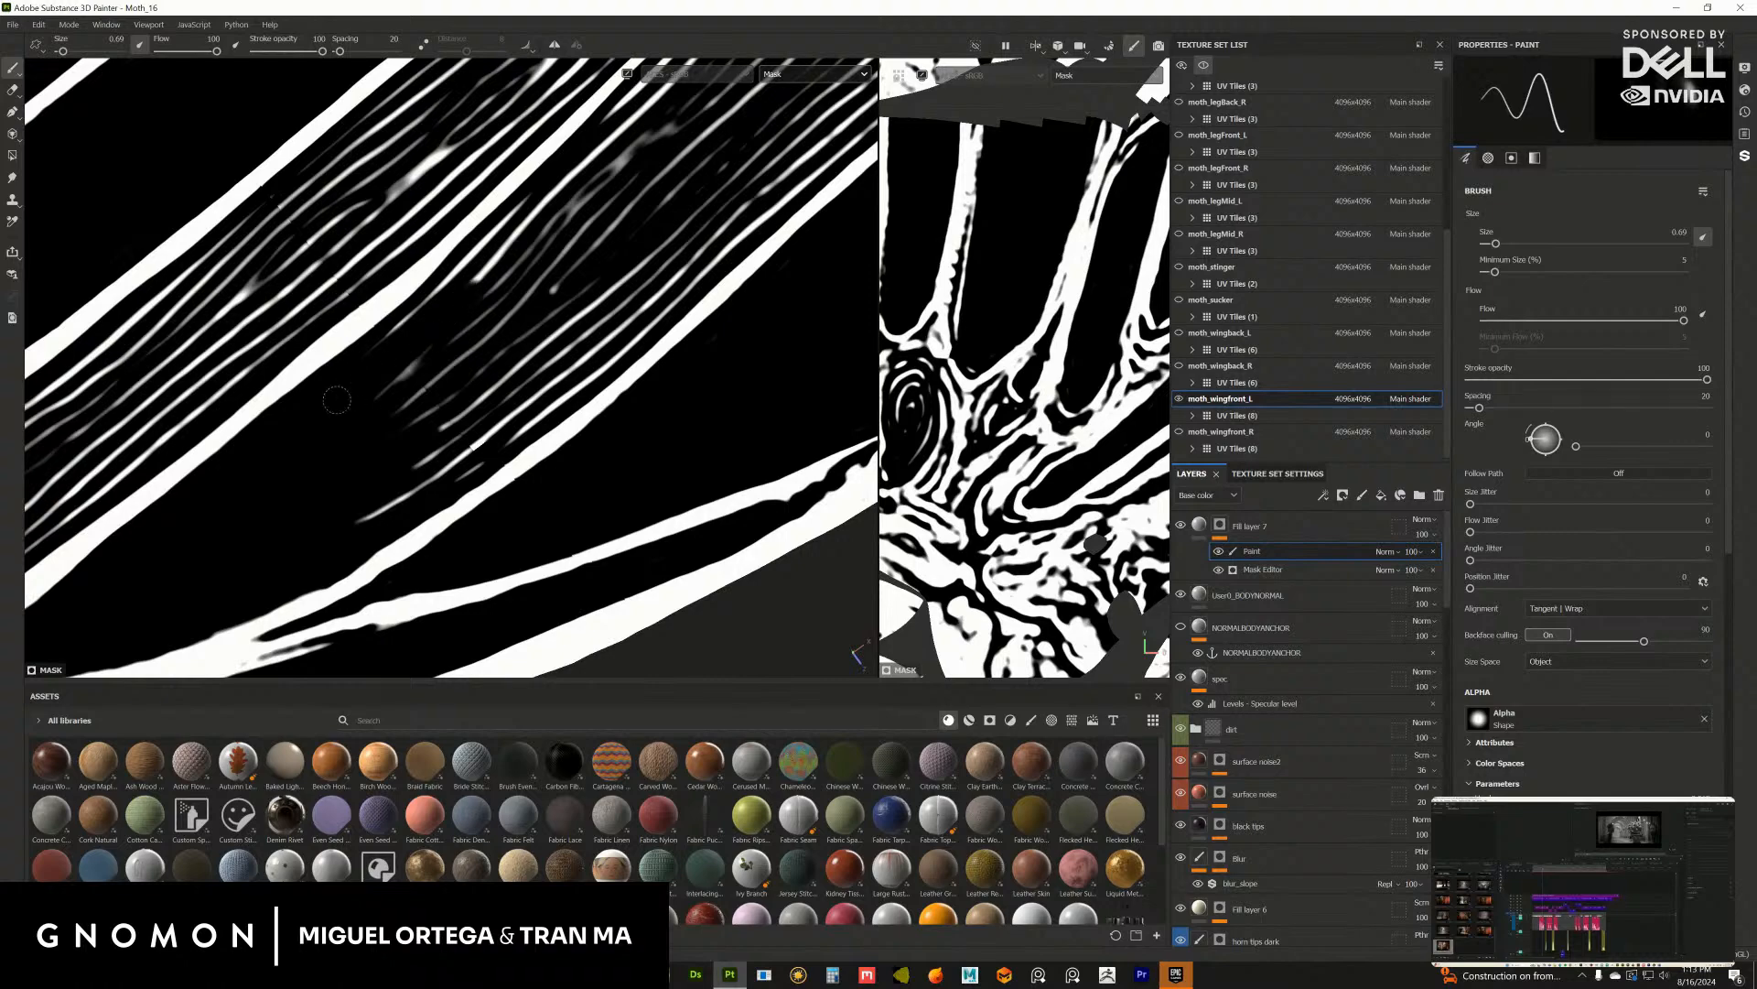
Step: Extend the black fill outward across this cell, covering the line ends between its upper and lower veins
{"action": "mouse_move", "coordinate": [422, 317]}
{"action": "left_mouse_down"}
{"action": "mouse_move", "coordinate": [426, 407]}
{"action": "mouse_move", "coordinate": [464, 450]}
{"action": "mouse_move", "coordinate": [489, 376]}
{"action": "mouse_move", "coordinate": [409, 478]}
{"action": "left_mouse_up"}
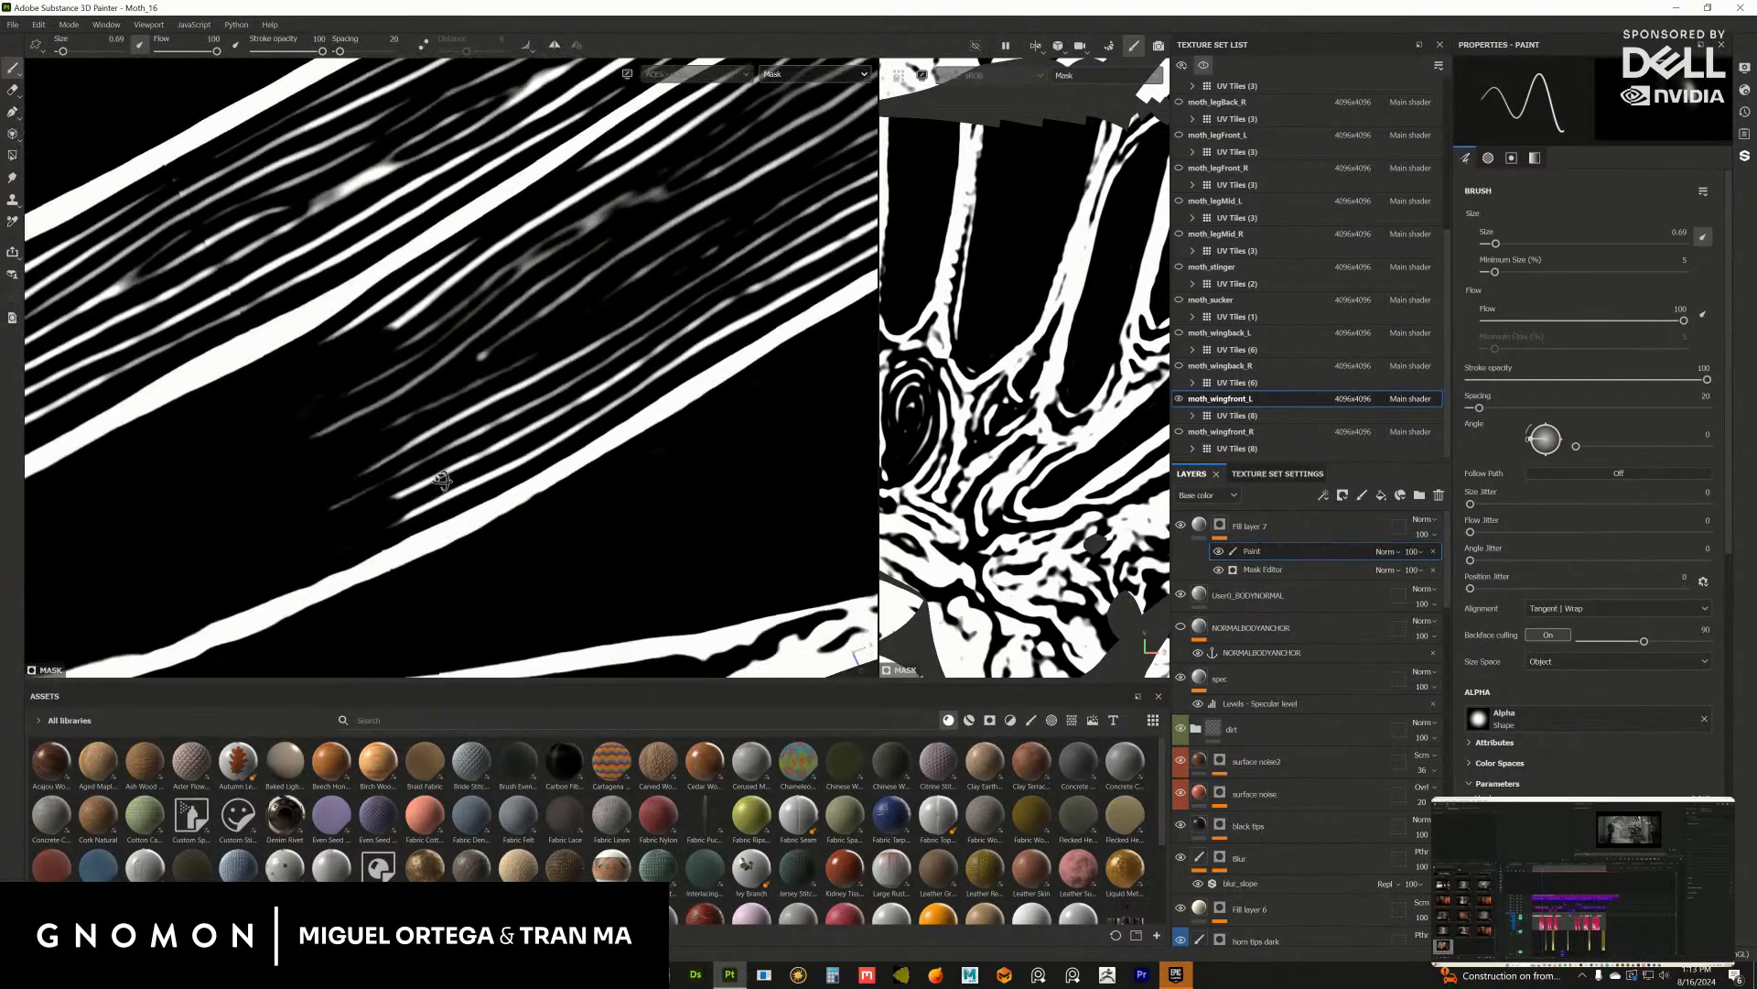
{"action": "middle_click_drag", "start_coordinate": [409, 479], "coordinate": [376, 435], "text": "alt"}
{"action": "mouse_move", "coordinate": [331, 449]}
{"action": "left_mouse_down"}
{"action": "mouse_move", "coordinate": [359, 454]}
{"action": "mouse_move", "coordinate": [403, 402]}
{"action": "mouse_move", "coordinate": [365, 477]}
{"action": "left_mouse_up"}
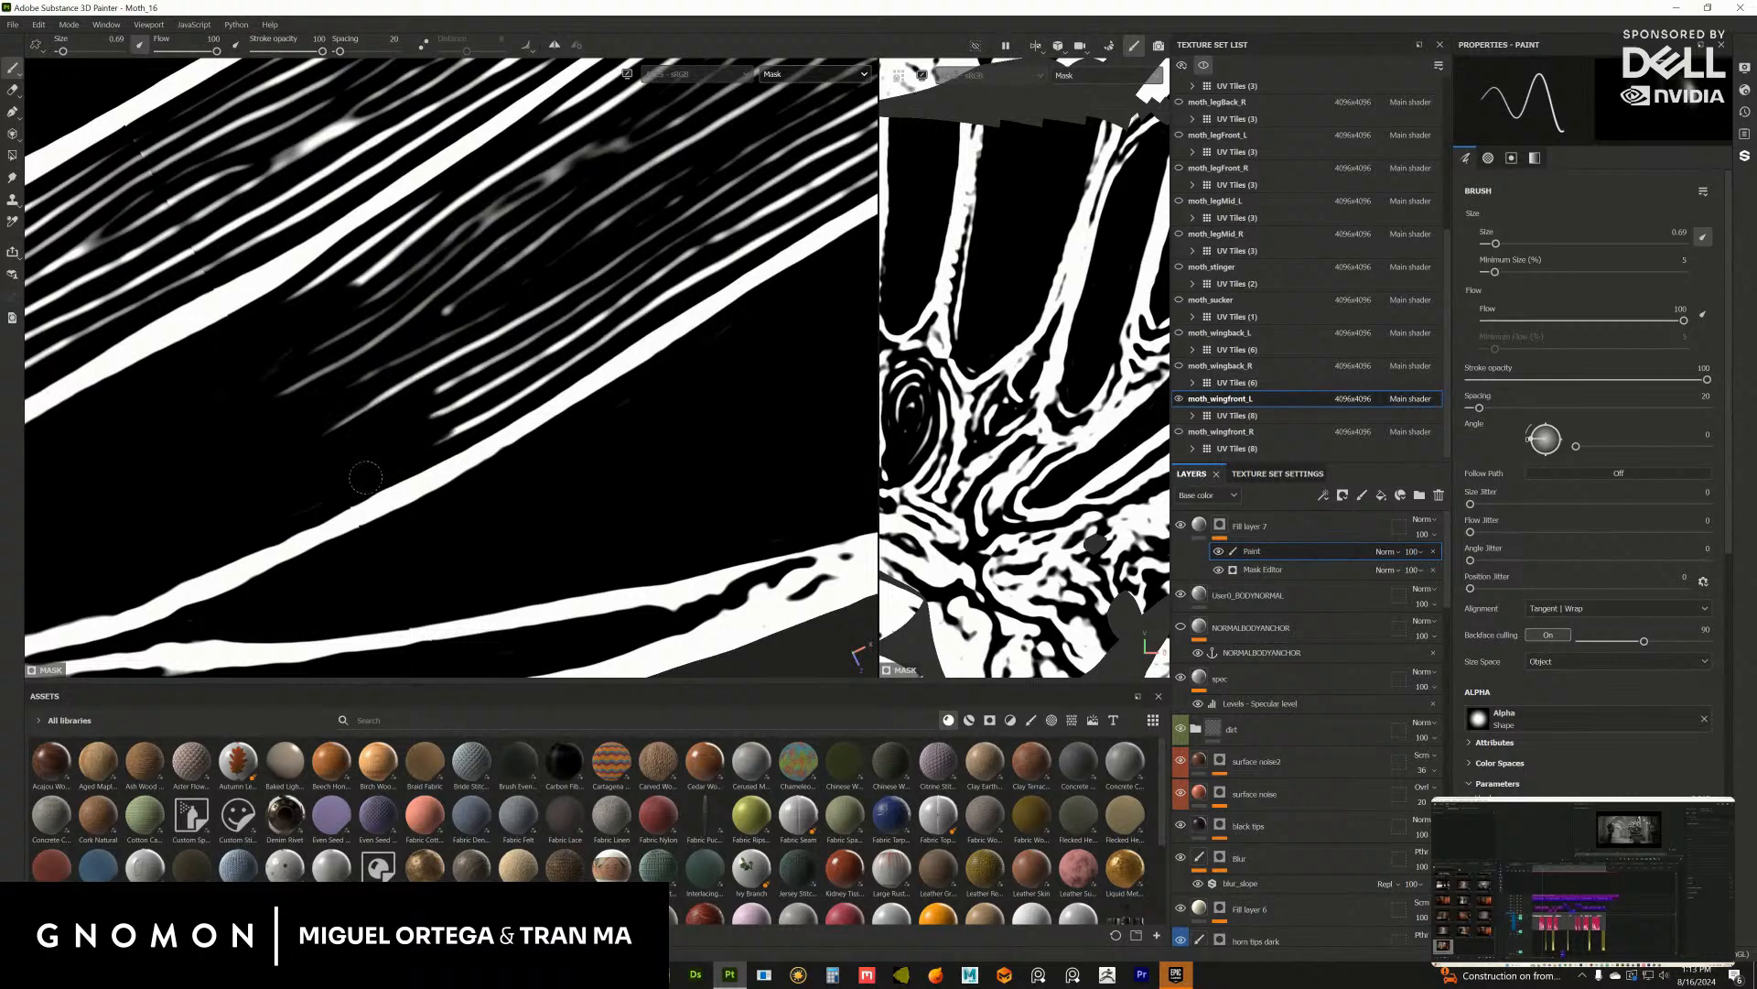
{"action": "mouse_move", "coordinate": [450, 426]}
{"action": "left_mouse_down"}
{"action": "mouse_move", "coordinate": [549, 361]}
{"action": "mouse_move", "coordinate": [284, 459]}
{"action": "mouse_move", "coordinate": [317, 392]}
{"action": "mouse_move", "coordinate": [430, 293]}
{"action": "mouse_move", "coordinate": [403, 265]}
{"action": "mouse_move", "coordinate": [330, 302]}
{"action": "mouse_move", "coordinate": [452, 196]}
{"action": "left_mouse_up"}
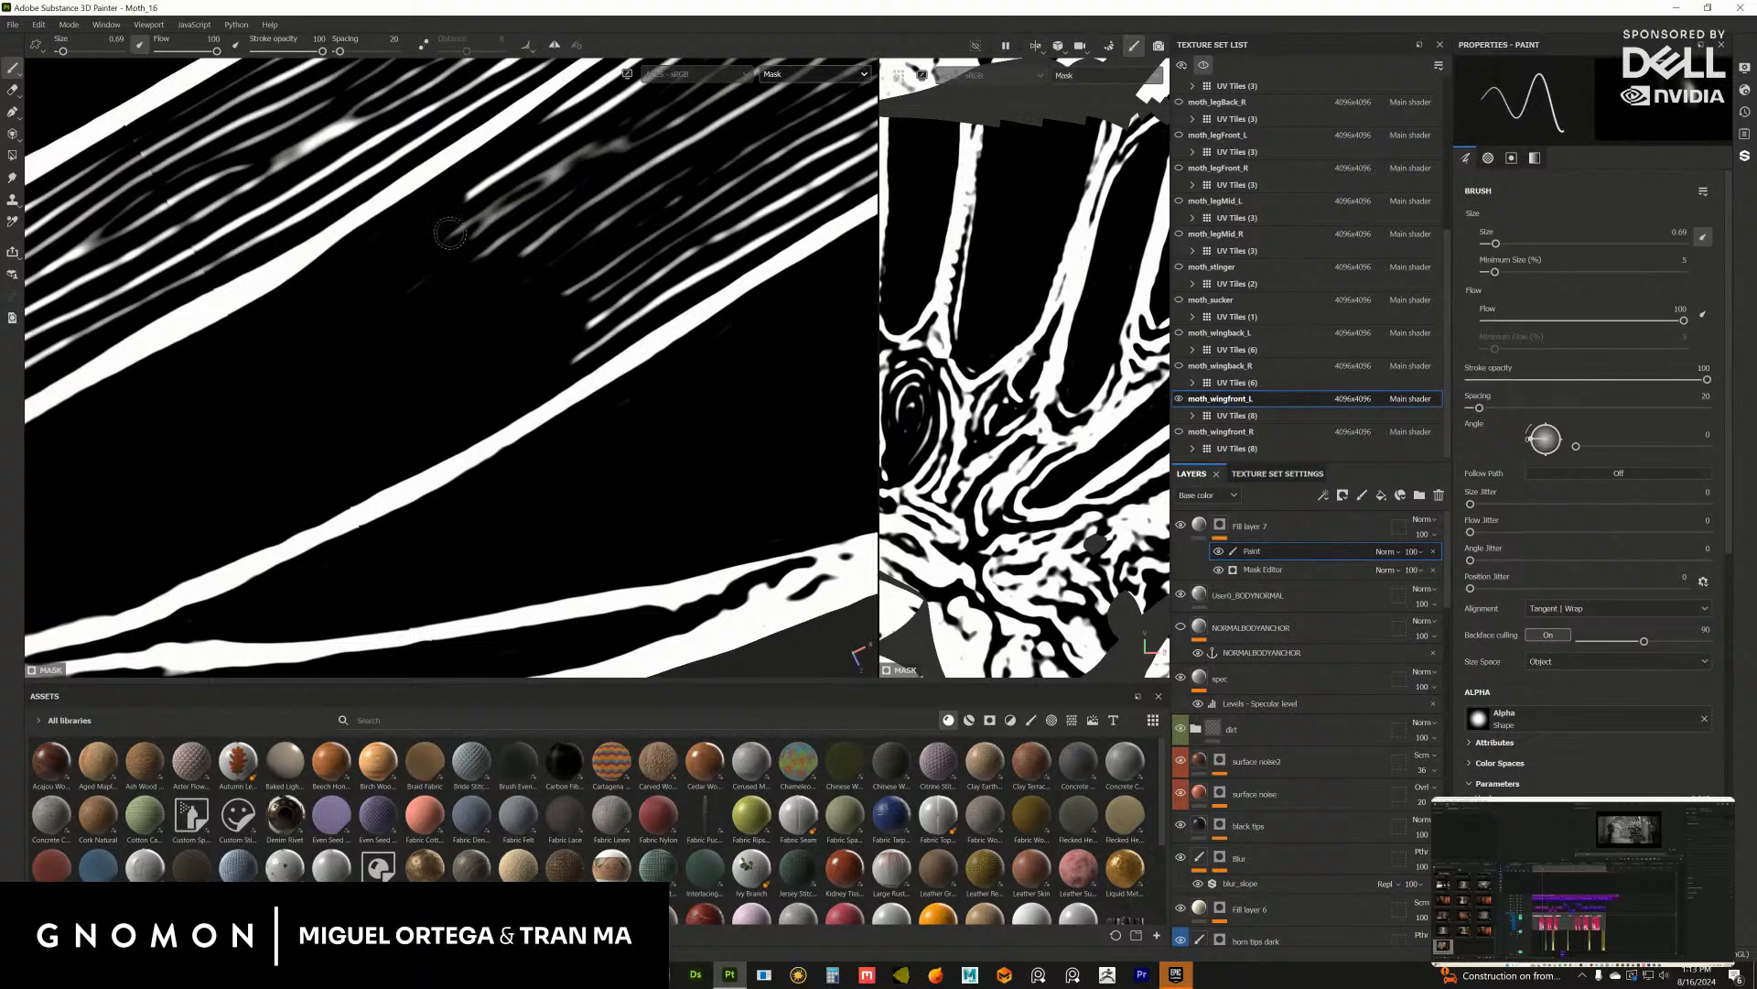
Step: Enlarge the brush to a size of 0.89 and extend the black fill outward over the line ends in this cell
{"action": "middle_click_drag", "start_coordinate": [451, 232], "coordinate": [200, 381], "text": "alt"}
{"action": "mouse_move", "coordinate": [326, 428]}
{"action": "left_mouse_down"}
{"action": "mouse_move", "coordinate": [397, 386]}
{"action": "mouse_move", "coordinate": [352, 460]}
{"action": "mouse_move", "coordinate": [372, 466]}
{"action": "mouse_move", "coordinate": [518, 366]}
{"action": "mouse_move", "coordinate": [275, 400]}
{"action": "mouse_move", "coordinate": [421, 239]}
{"action": "mouse_move", "coordinate": [189, 388]}
{"action": "mouse_move", "coordinate": [196, 372]}
{"action": "left_mouse_up"}
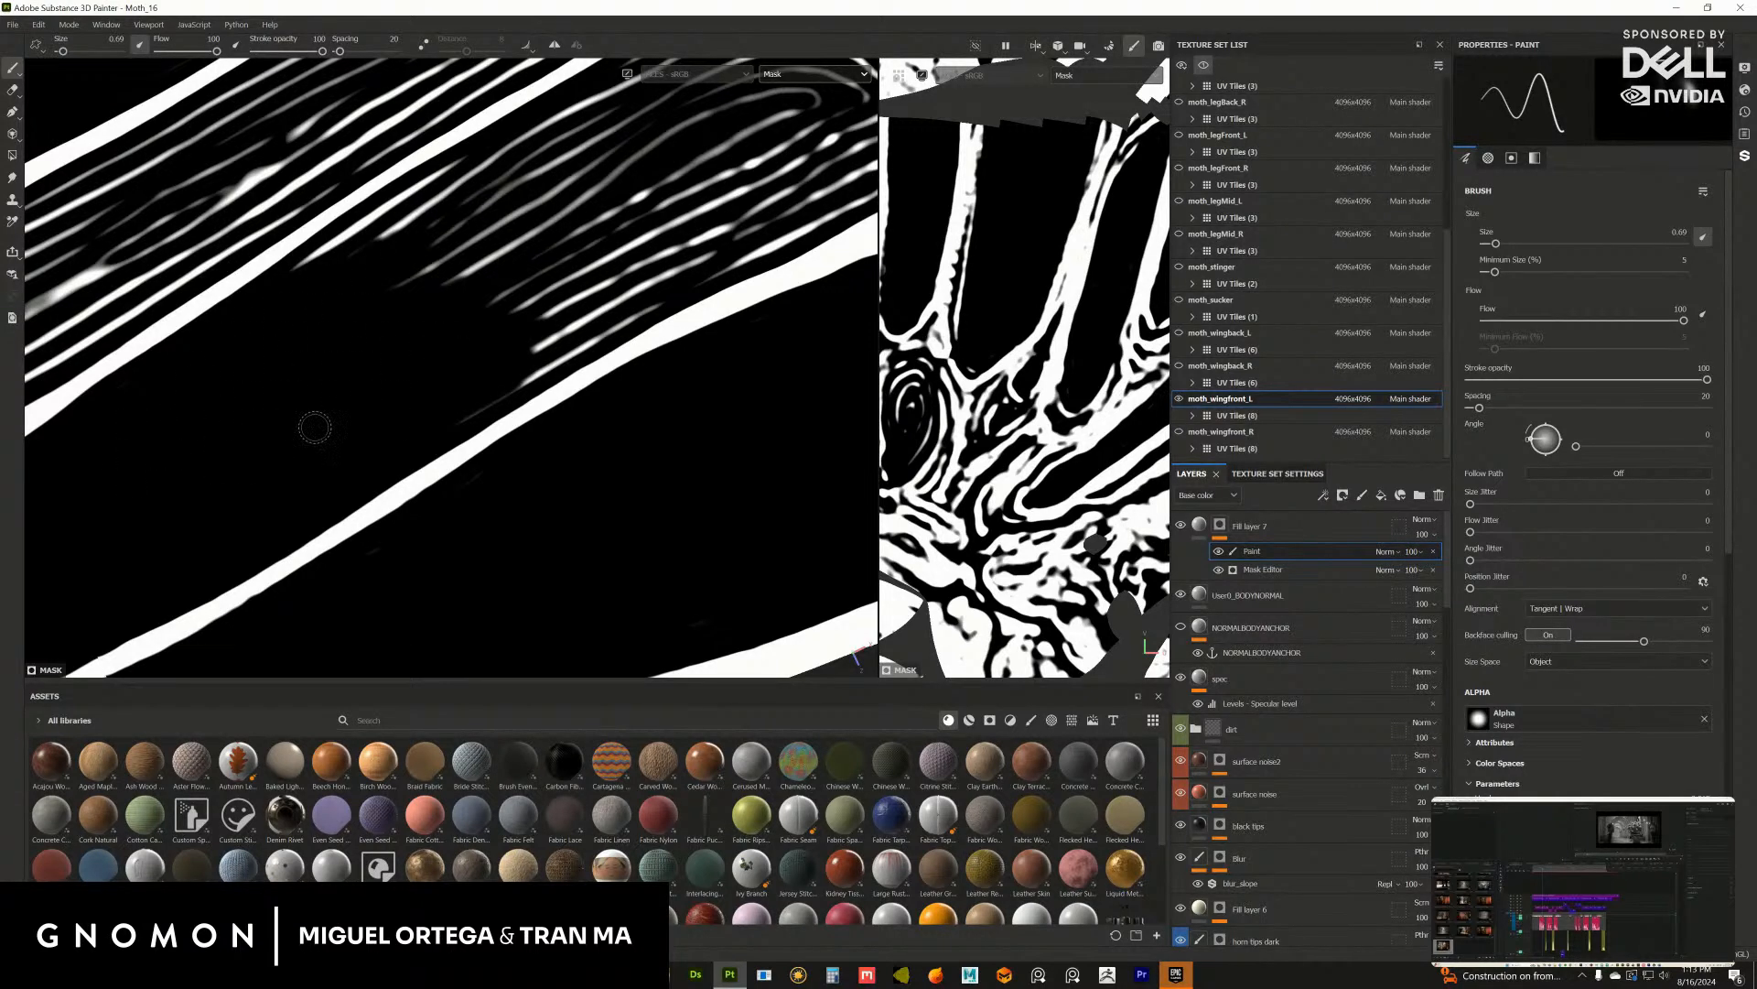
{"action": "right_click_drag", "start_coordinate": [438, 377], "coordinate": [451, 376], "text": "ctrl"}
{"action": "middle_click_drag", "start_coordinate": [473, 327], "coordinate": [384, 419], "text": "alt"}
{"action": "mouse_move", "coordinate": [390, 435]}
{"action": "left_mouse_down"}
{"action": "mouse_move", "coordinate": [443, 442]}
{"action": "mouse_move", "coordinate": [409, 465]}
{"action": "mouse_move", "coordinate": [492, 389]}
{"action": "left_mouse_up"}
{"action": "right_click_drag", "start_coordinate": [486, 360], "coordinate": [472, 362], "text": "ctrl"}
{"action": "mouse_move", "coordinate": [413, 375]}
{"action": "left_mouse_down"}
{"action": "mouse_move", "coordinate": [384, 394]}
{"action": "mouse_move", "coordinate": [567, 366]}
{"action": "mouse_move", "coordinate": [457, 458]}
{"action": "mouse_move", "coordinate": [627, 352]}
{"action": "mouse_move", "coordinate": [709, 270]}
{"action": "mouse_move", "coordinate": [732, 280]}
{"action": "mouse_move", "coordinate": [698, 293]}
{"action": "mouse_move", "coordinate": [665, 243]}
{"action": "mouse_move", "coordinate": [701, 255]}
{"action": "left_mouse_up"}
Step: Black out the remaining nested loops in this cell's wide outer end, up to the wing's outer margin
{"action": "scroll", "coordinate": [432, 423], "scroll_direction": "down", "scroll_amount": 3}
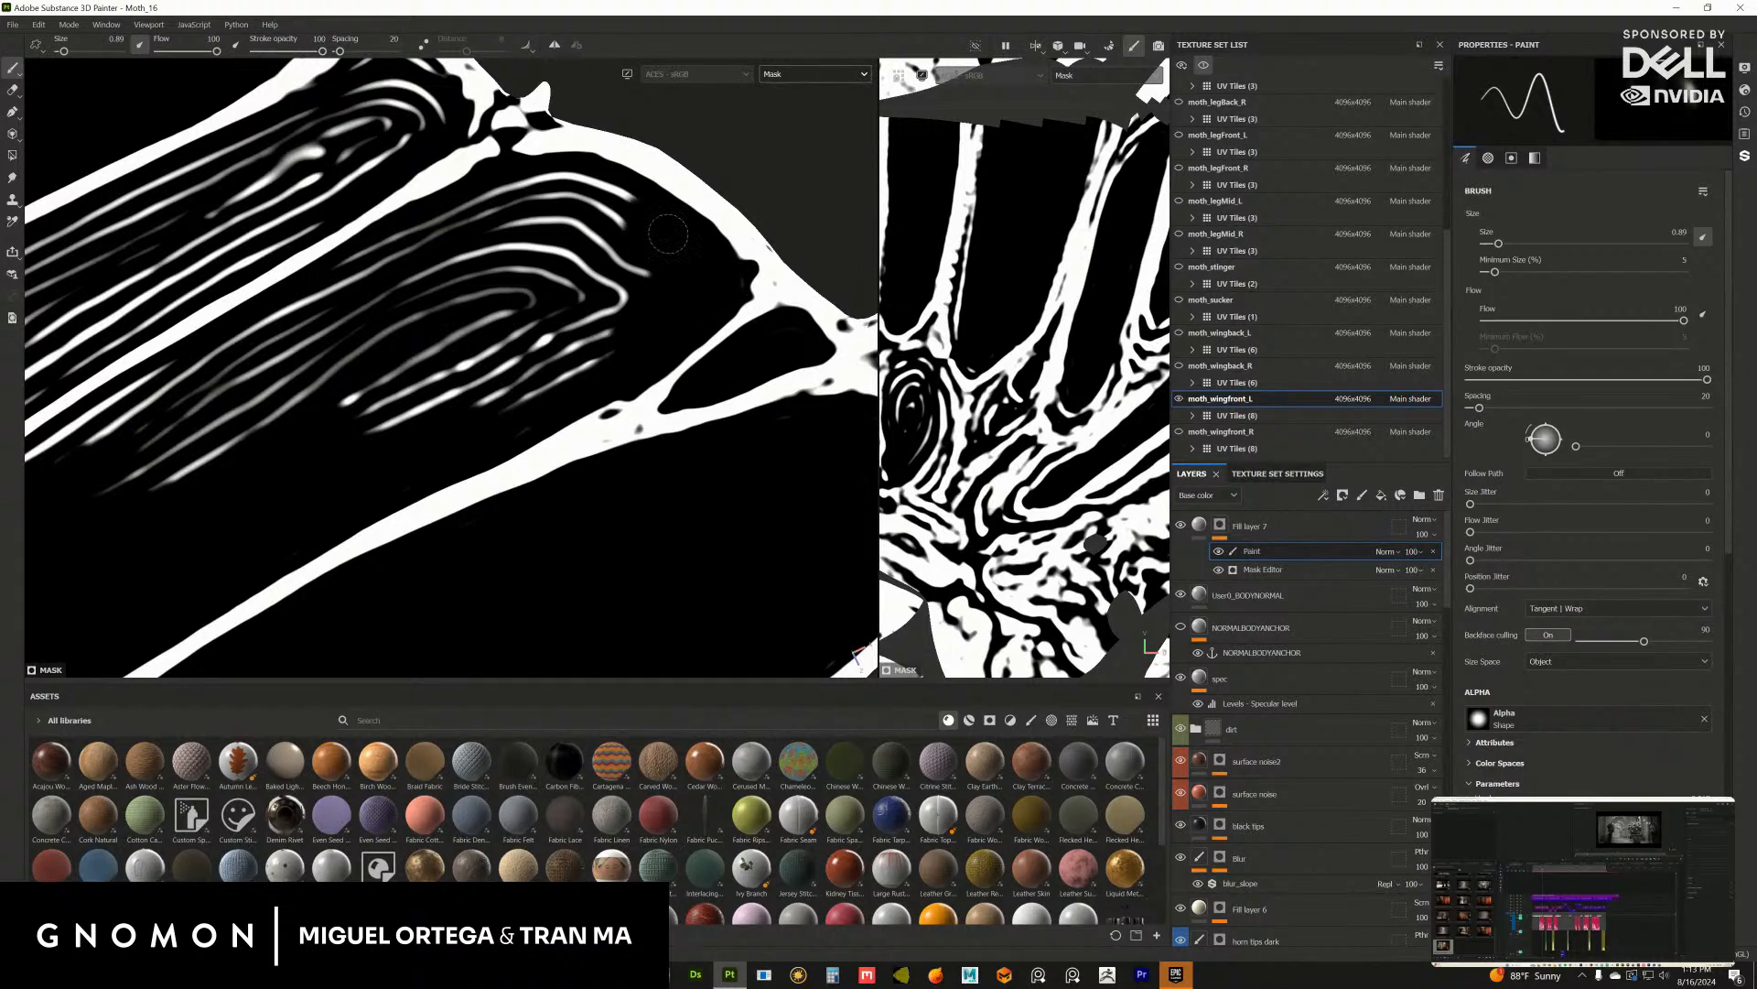
{"action": "middle_click_drag", "start_coordinate": [623, 258], "coordinate": [721, 282], "text": "alt"}
{"action": "mouse_move", "coordinate": [434, 333]}
{"action": "left_mouse_down"}
{"action": "mouse_move", "coordinate": [485, 302]}
{"action": "mouse_move", "coordinate": [328, 362]}
{"action": "left_mouse_up"}
{"action": "mouse_move", "coordinate": [192, 471]}
{"action": "left_mouse_down"}
{"action": "mouse_move", "coordinate": [298, 389]}
{"action": "mouse_move", "coordinate": [119, 504]}
{"action": "mouse_move", "coordinate": [181, 453]}
{"action": "mouse_move", "coordinate": [329, 394]}
{"action": "mouse_move", "coordinate": [265, 403]}
{"action": "left_mouse_up"}
{"action": "mouse_move", "coordinate": [558, 280]}
{"action": "left_mouse_down"}
{"action": "mouse_move", "coordinate": [639, 235]}
{"action": "mouse_move", "coordinate": [540, 247]}
{"action": "mouse_move", "coordinate": [677, 200]}
{"action": "mouse_move", "coordinate": [718, 220]}
{"action": "mouse_move", "coordinate": [651, 216]}
{"action": "mouse_move", "coordinate": [760, 306]}
{"action": "mouse_move", "coordinate": [673, 264]}
{"action": "mouse_move", "coordinate": [811, 303]}
{"action": "mouse_move", "coordinate": [673, 217]}
{"action": "mouse_move", "coordinate": [695, 302]}
{"action": "mouse_move", "coordinate": [659, 393]}
{"action": "mouse_move", "coordinate": [568, 421]}
{"action": "mouse_move", "coordinate": [746, 366]}
{"action": "mouse_move", "coordinate": [595, 449]}
{"action": "mouse_move", "coordinate": [521, 394]}
{"action": "mouse_move", "coordinate": [430, 366]}
{"action": "mouse_move", "coordinate": [332, 405]}
{"action": "mouse_move", "coordinate": [205, 524]}
{"action": "mouse_move", "coordinate": [609, 275]}
{"action": "mouse_move", "coordinate": [458, 452]}
{"action": "mouse_move", "coordinate": [625, 369]}
{"action": "mouse_move", "coordinate": [228, 510]}
{"action": "left_mouse_up"}
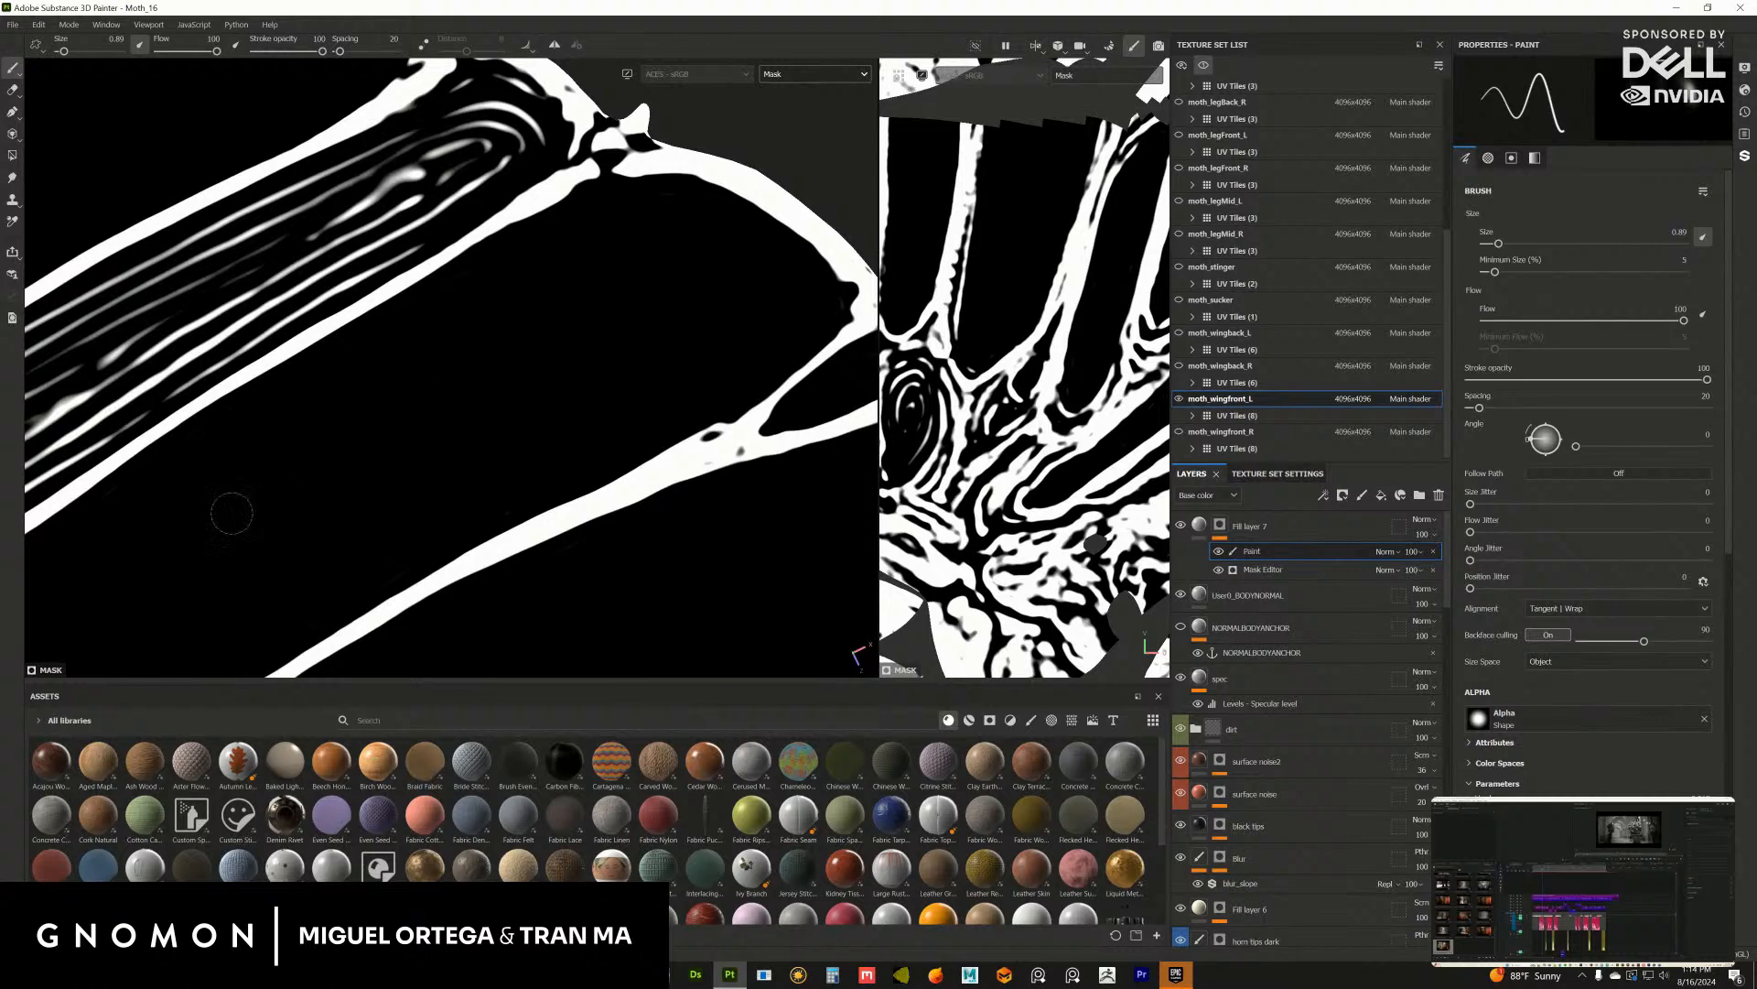
Step: Paint black over the nested loops at the outer end of the next lined cell toward the leading edge
{"action": "mouse_move", "coordinate": [334, 365]}
{"action": "left_mouse_down", "text": "alt"}
{"action": "mouse_move", "coordinate": [473, 408]}
{"action": "mouse_move", "coordinate": [595, 353]}
{"action": "left_mouse_up", "text": "alt"}
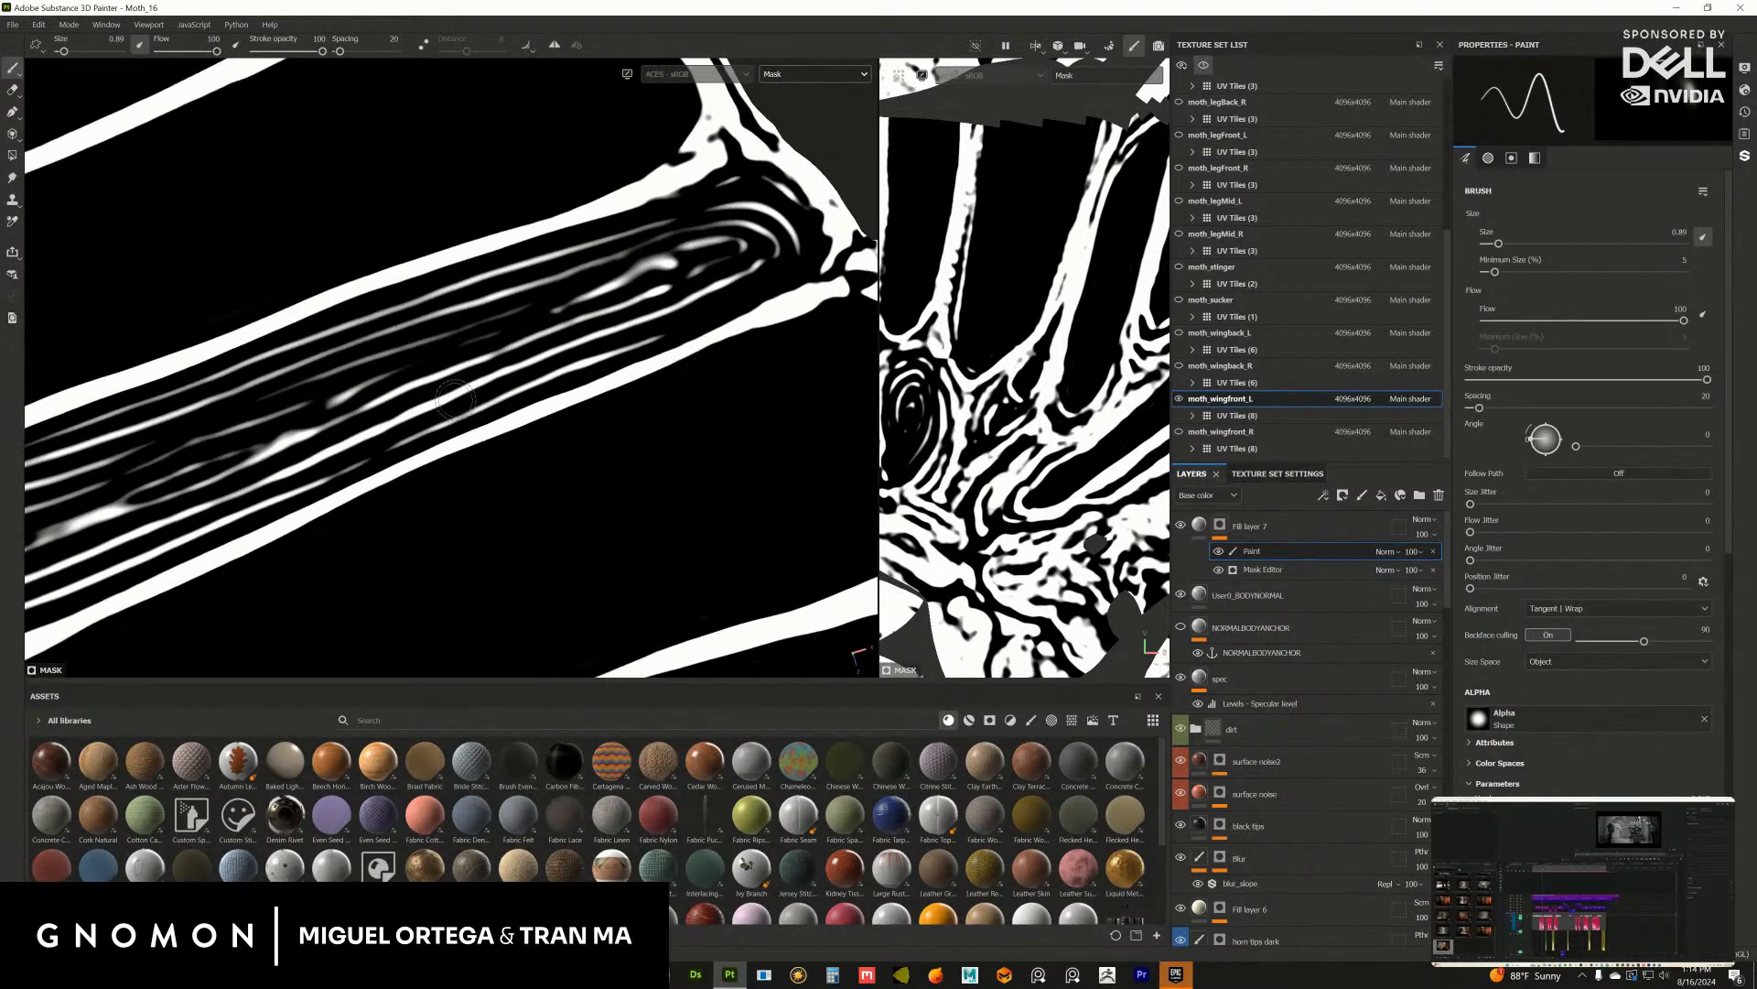
{"action": "mouse_move", "coordinate": [387, 422]}
{"action": "left_mouse_down"}
{"action": "mouse_move", "coordinate": [678, 311]}
{"action": "mouse_move", "coordinate": [743, 203]}
{"action": "mouse_move", "coordinate": [774, 202]}
{"action": "mouse_move", "coordinate": [741, 266]}
{"action": "mouse_move", "coordinate": [760, 243]}
{"action": "mouse_move", "coordinate": [723, 202]}
{"action": "mouse_move", "coordinate": [491, 357]}
{"action": "left_mouse_up"}
{"action": "mouse_move", "coordinate": [526, 353]}
{"action": "middle_mouse_down", "text": "alt"}
{"action": "mouse_move", "coordinate": [641, 332]}
{"action": "mouse_move", "coordinate": [560, 347]}
{"action": "middle_mouse_up", "text": "alt"}
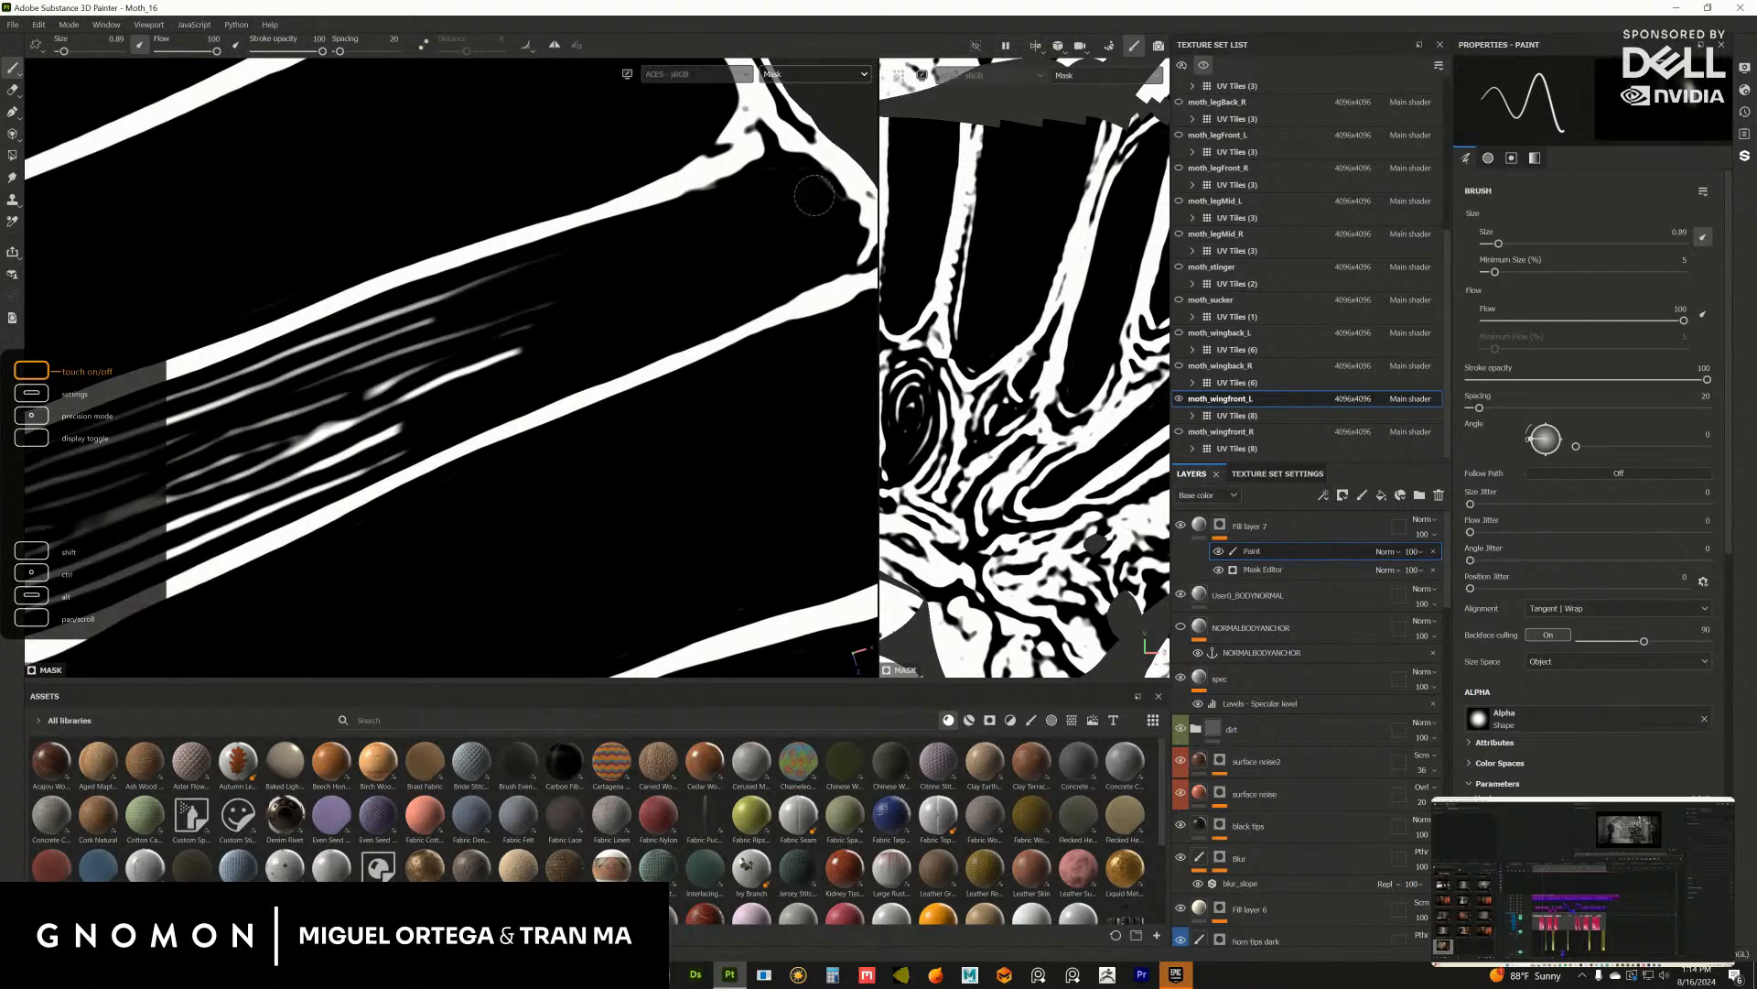
Step: Extend the black fill from that outer end inward over the parallel lines in the cell's middle stretch
{"action": "middle_click_drag", "start_coordinate": [420, 357], "coordinate": [674, 305], "text": "alt"}
{"action": "mouse_move", "coordinate": [673, 298]}
{"action": "left_mouse_down"}
{"action": "mouse_move", "coordinate": [556, 320]}
{"action": "mouse_move", "coordinate": [738, 236]}
{"action": "mouse_move", "coordinate": [699, 298]}
{"action": "mouse_move", "coordinate": [596, 286]}
{"action": "mouse_move", "coordinate": [466, 370]}
{"action": "left_mouse_up"}
{"action": "middle_click_drag", "start_coordinate": [465, 371], "coordinate": [672, 266], "text": "alt"}
{"action": "left_click_drag", "start_coordinate": [631, 269], "coordinate": [352, 369]}
{"action": "middle_click_drag", "start_coordinate": [561, 359], "coordinate": [481, 357], "text": "alt"}
{"action": "mouse_move", "coordinate": [481, 357]}
{"action": "left_mouse_down"}
{"action": "mouse_move", "coordinate": [330, 421]}
{"action": "mouse_move", "coordinate": [439, 439]}
{"action": "mouse_move", "coordinate": [376, 462]}
{"action": "mouse_move", "coordinate": [796, 265]}
{"action": "mouse_move", "coordinate": [695, 317]}
{"action": "mouse_move", "coordinate": [622, 311]}
{"action": "mouse_move", "coordinate": [425, 371]}
{"action": "mouse_move", "coordinate": [513, 285]}
{"action": "mouse_move", "coordinate": [548, 347]}
{"action": "left_mouse_up"}
Step: Black out the remaining streaks along the cell's inner stretch, down to its narrow end toward the wing base
{"action": "middle_click_drag", "start_coordinate": [408, 423], "coordinate": [848, 273], "text": "alt"}
{"action": "mouse_move", "coordinate": [600, 348]}
{"action": "left_mouse_down"}
{"action": "mouse_move", "coordinate": [513, 407]}
{"action": "mouse_move", "coordinate": [678, 344]}
{"action": "mouse_move", "coordinate": [733, 275]}
{"action": "mouse_move", "coordinate": [675, 236]}
{"action": "mouse_move", "coordinate": [452, 311]}
{"action": "mouse_move", "coordinate": [409, 357]}
{"action": "mouse_move", "coordinate": [550, 325]}
{"action": "left_mouse_up"}
{"action": "middle_click_drag", "start_coordinate": [357, 412], "coordinate": [619, 339], "text": "alt"}
{"action": "mouse_move", "coordinate": [522, 388]}
{"action": "left_mouse_down"}
{"action": "mouse_move", "coordinate": [648, 358]}
{"action": "mouse_move", "coordinate": [549, 407]}
{"action": "mouse_move", "coordinate": [723, 362]}
{"action": "mouse_move", "coordinate": [413, 428]}
{"action": "left_mouse_up"}
{"action": "middle_click_drag", "start_coordinate": [412, 428], "coordinate": [494, 428], "text": "alt"}
{"action": "mouse_move", "coordinate": [367, 434]}
{"action": "left_mouse_down"}
{"action": "mouse_move", "coordinate": [553, 439]}
{"action": "mouse_move", "coordinate": [482, 443]}
{"action": "left_mouse_up"}
{"action": "middle_click_drag", "start_coordinate": [387, 425], "coordinate": [510, 428], "text": "alt"}
{"action": "mouse_move", "coordinate": [439, 428]}
{"action": "left_mouse_down"}
{"action": "mouse_move", "coordinate": [602, 453]}
{"action": "mouse_move", "coordinate": [449, 462]}
{"action": "mouse_move", "coordinate": [213, 427]}
{"action": "mouse_move", "coordinate": [476, 375]}
{"action": "mouse_move", "coordinate": [357, 430]}
{"action": "mouse_move", "coordinate": [498, 410]}
{"action": "left_mouse_up"}
{"action": "middle_click_drag", "start_coordinate": [460, 422], "coordinate": [289, 465], "text": "alt"}
{"action": "mouse_move", "coordinate": [328, 382]}
{"action": "left_mouse_down"}
{"action": "mouse_move", "coordinate": [784, 274]}
{"action": "mouse_move", "coordinate": [512, 402]}
{"action": "mouse_move", "coordinate": [360, 434]}
{"action": "left_mouse_up"}
Step: Check the cleaned vein mask over the whole wing and save the project as a new version, Moth_17
{"action": "right_click_drag", "start_coordinate": [696, 390], "coordinate": [357, 320], "text": "alt"}
{"action": "middle_click_drag", "start_coordinate": [689, 418], "coordinate": [394, 384], "text": "alt"}
{"action": "left_click_drag", "start_coordinate": [456, 323], "coordinate": [475, 534], "text": "alt"}
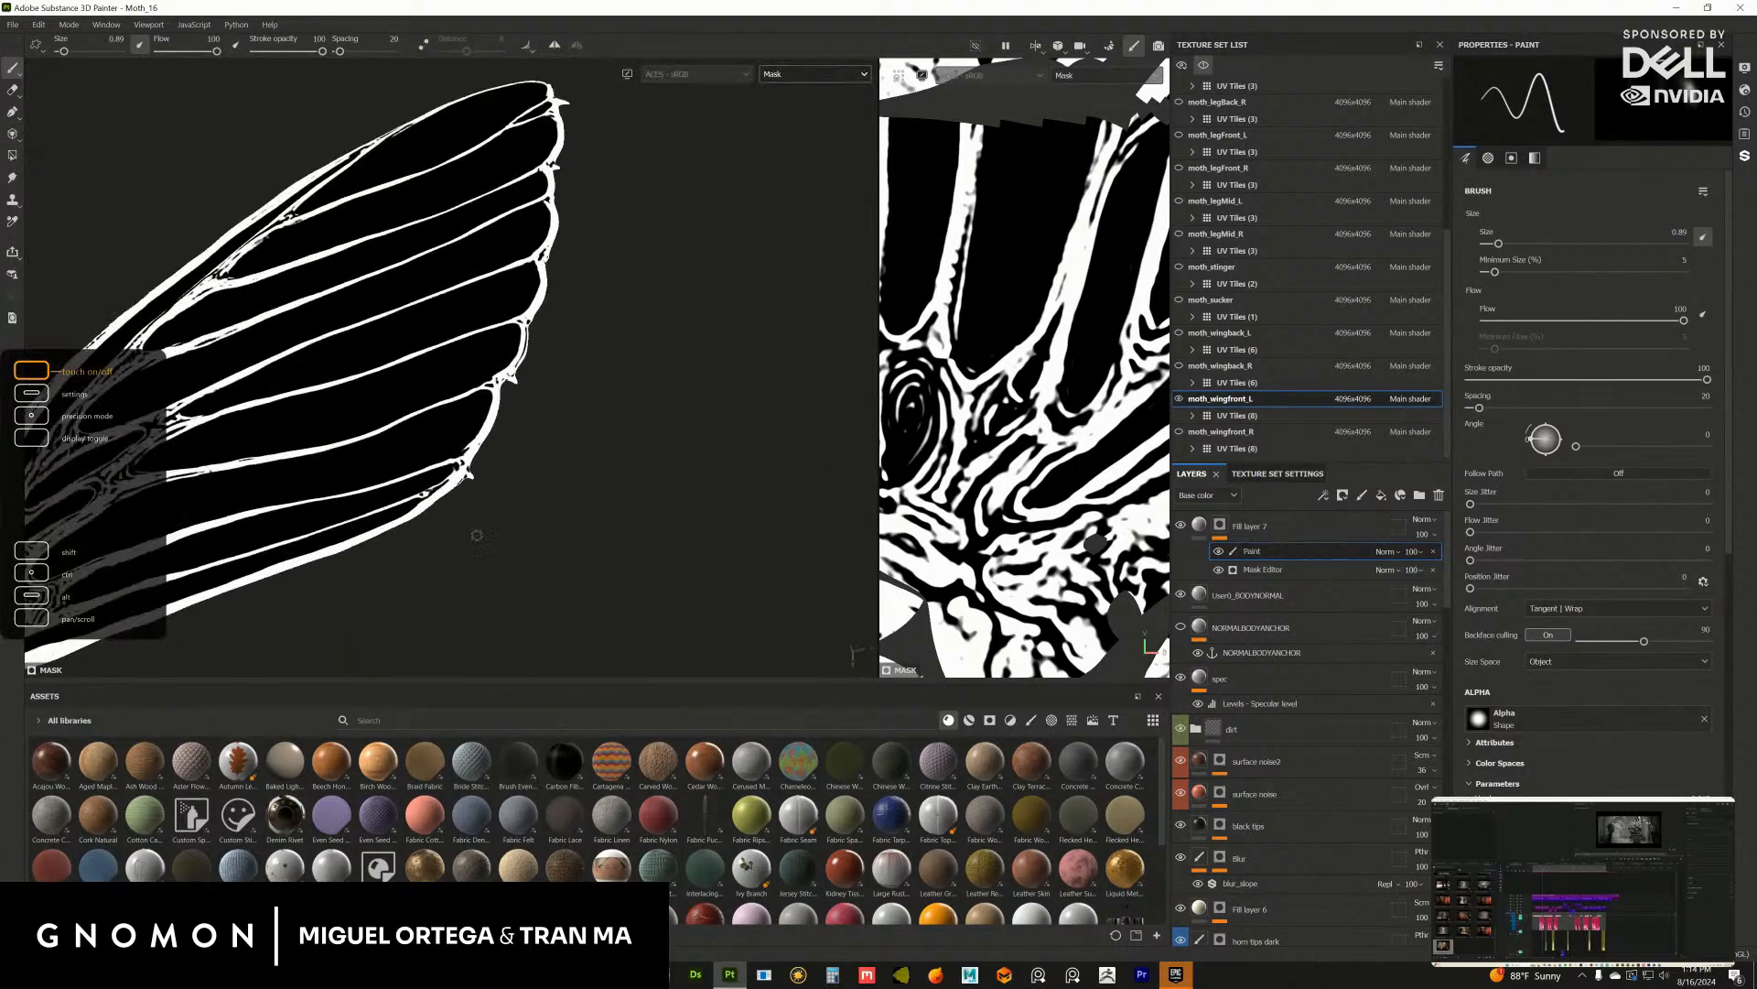
{"action": "middle_click_drag", "start_coordinate": [475, 533], "coordinate": [746, 540], "text": "alt"}
{"action": "left_click_drag", "start_coordinate": [567, 385], "coordinate": [412, 313], "text": "alt"}
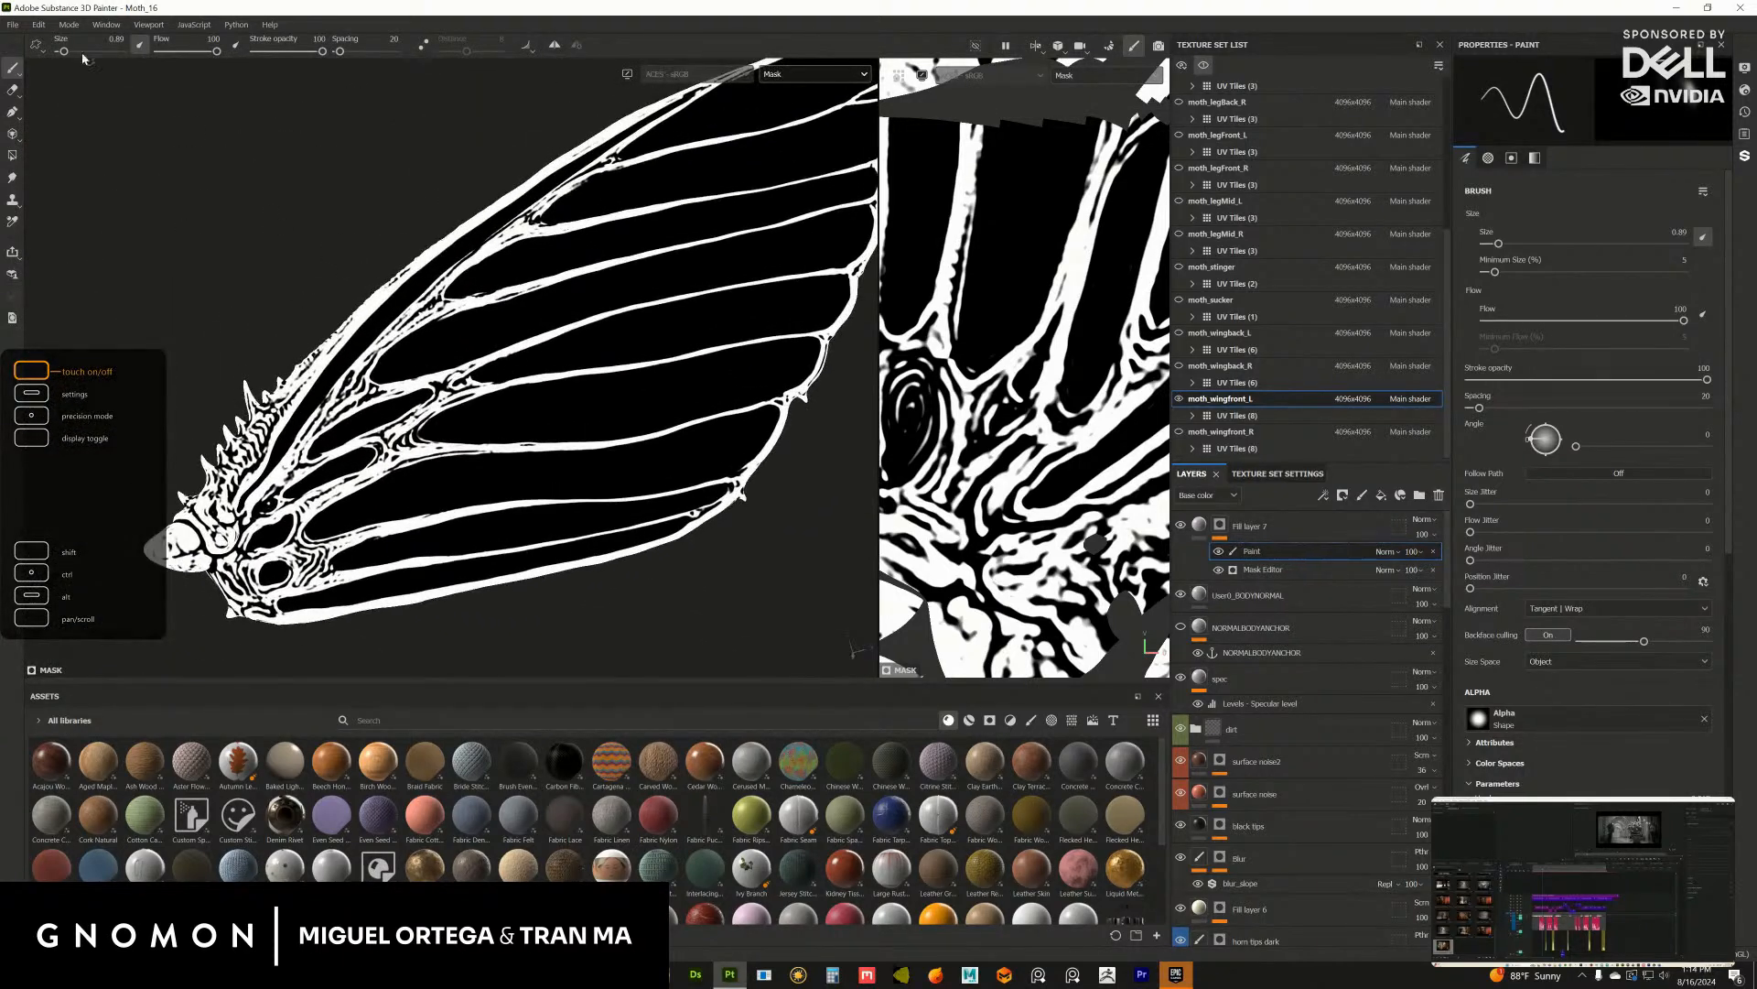
{"action": "left_click", "coordinate": [13, 25]}
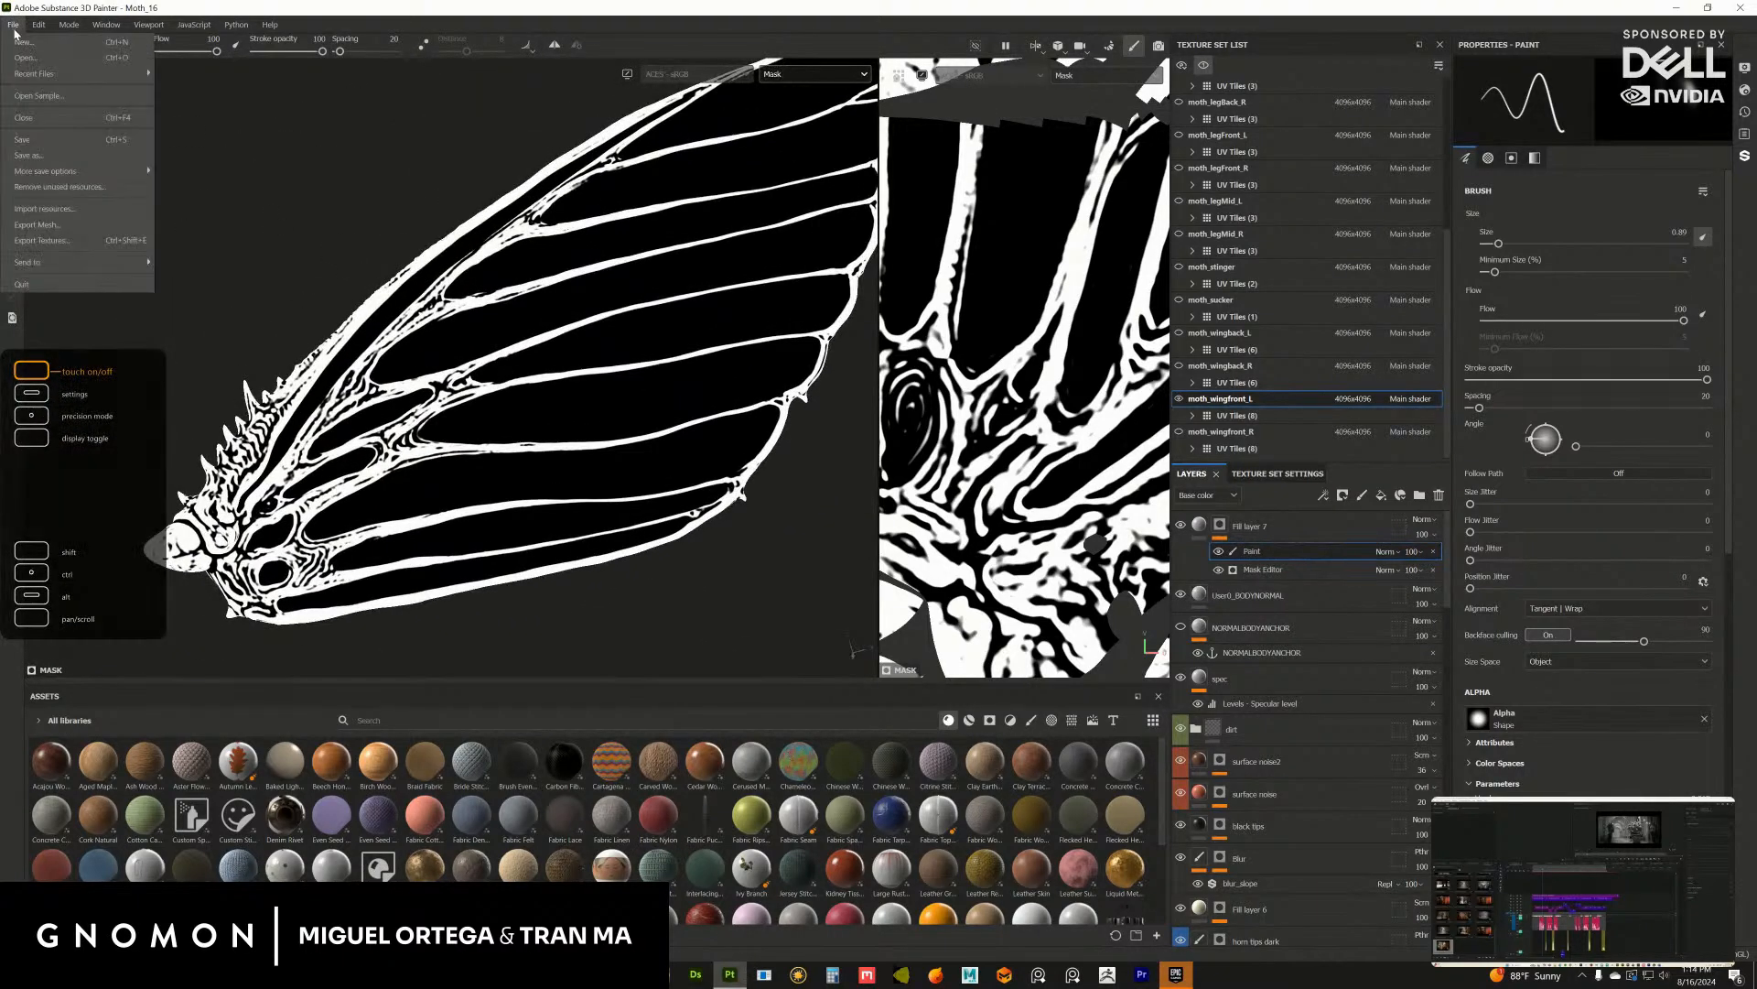
{"action": "left_click", "coordinate": [39, 154]}
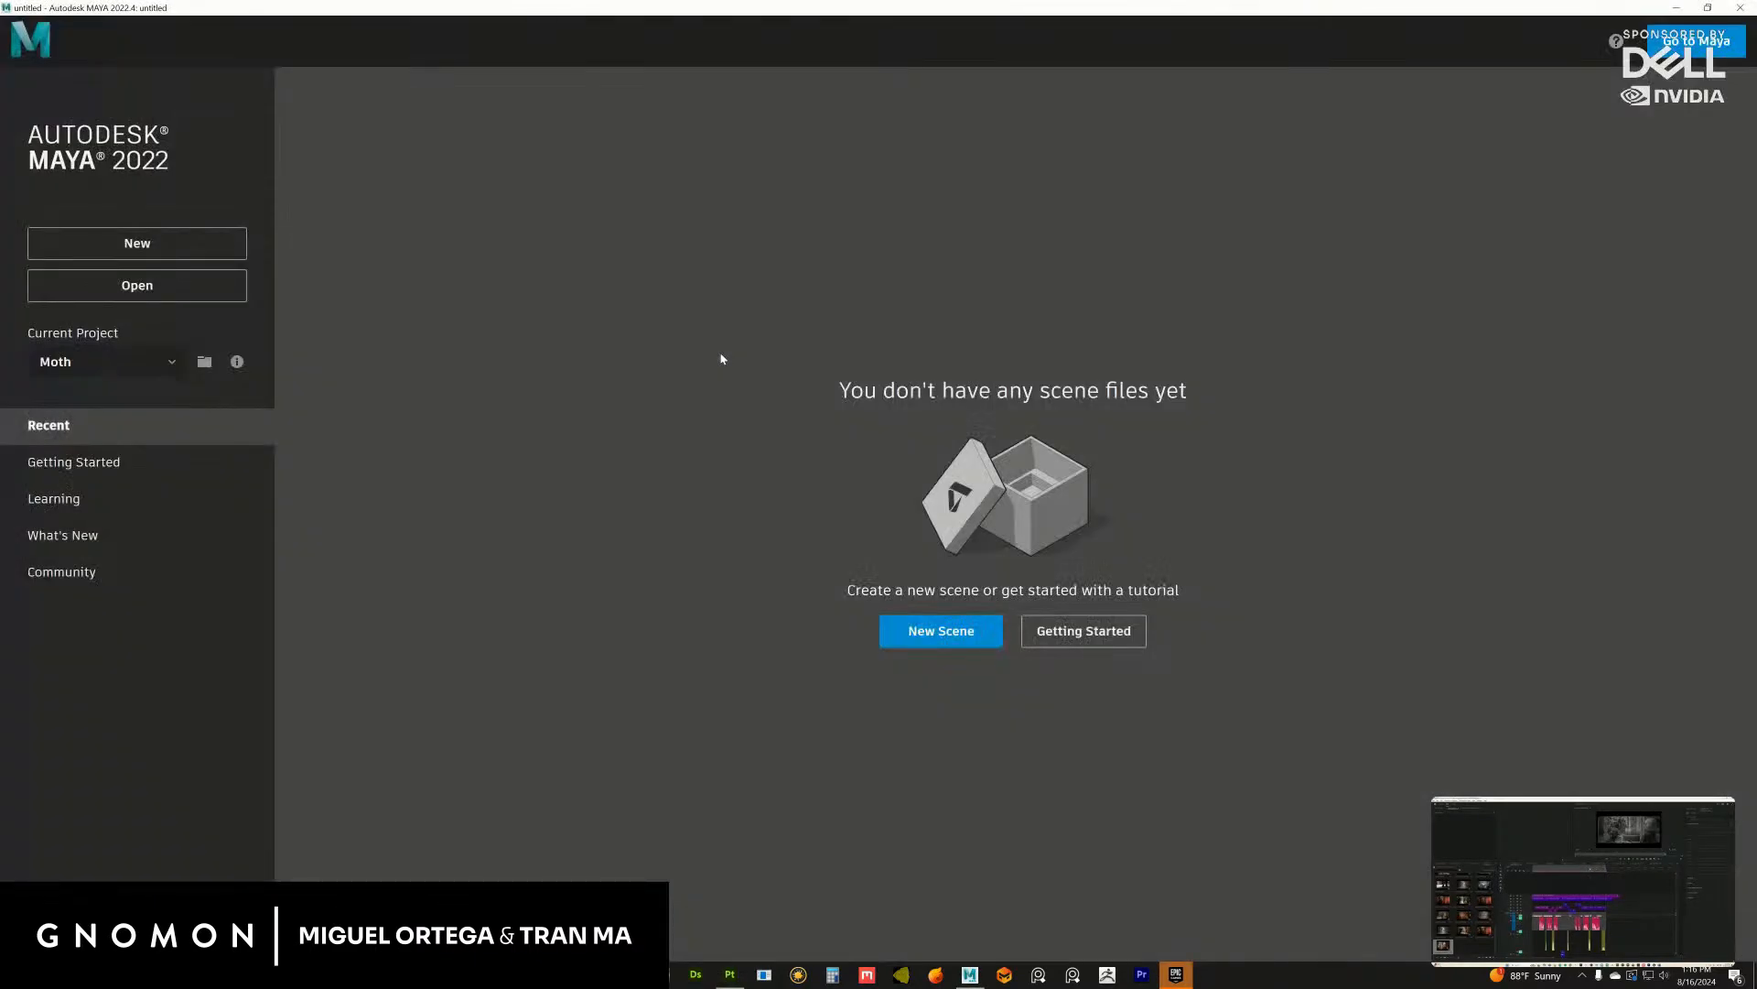
Step: Enter the Maya workspace from its home screen, and minimize Maya to return to the texturing project
{"action": "left_click", "coordinate": [1689, 41]}
{"action": "left_click", "coordinate": [1679, 9]}
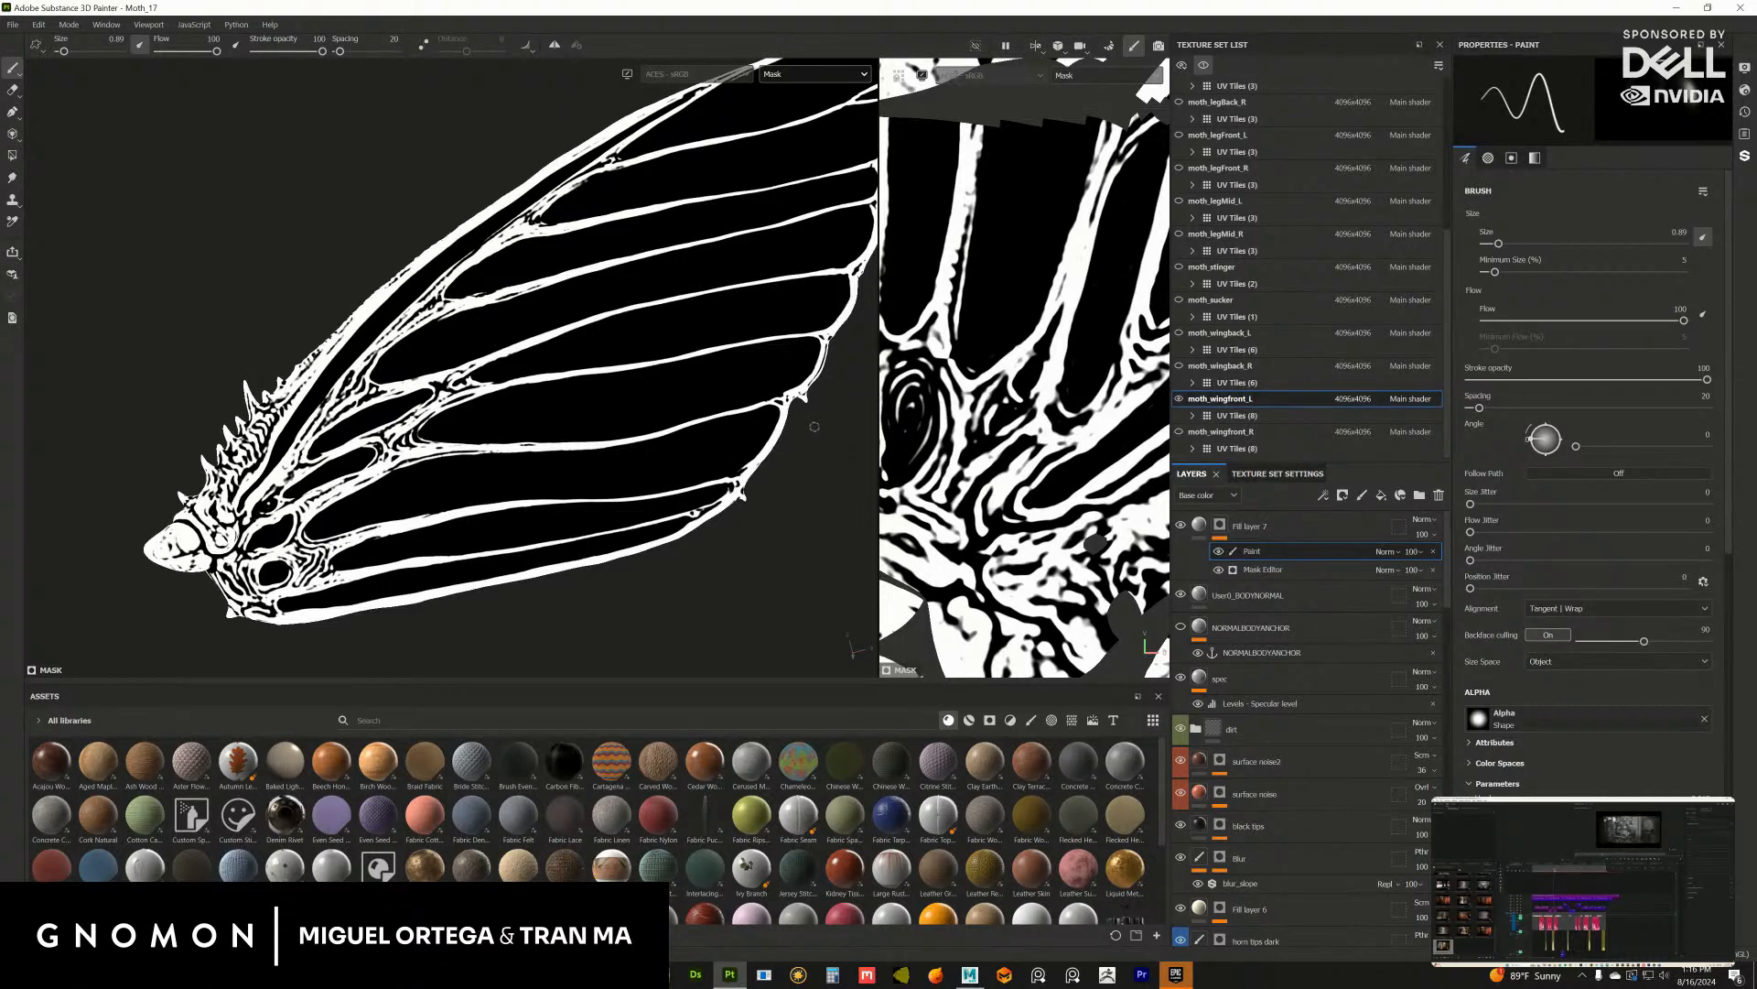
Step: Leave the mask view of Fill layer 7 and display only the Base color channel on the wing
{"action": "scroll", "coordinate": [806, 425], "scroll_direction": "down", "scroll_amount": 4}
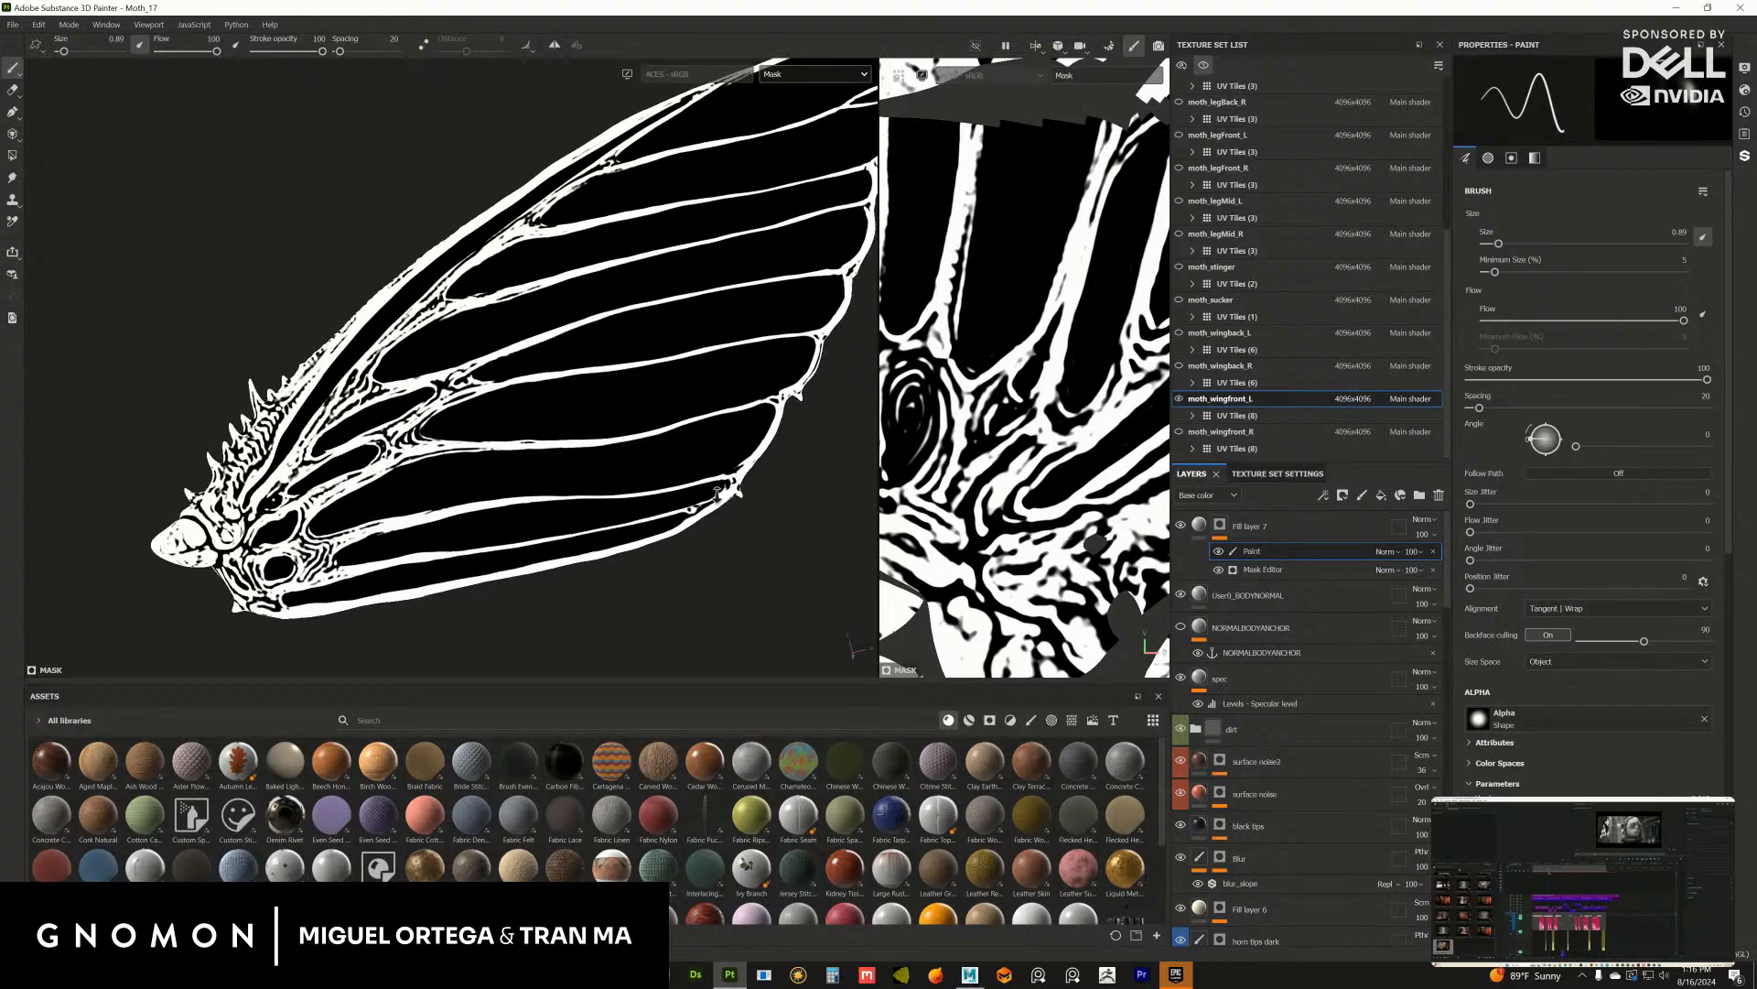
{"action": "left_click_drag", "start_coordinate": [549, 604], "coordinate": [631, 298], "text": "alt"}
{"action": "middle_click_drag", "start_coordinate": [686, 512], "coordinate": [650, 389], "text": "alt"}
{"action": "right_click_drag", "start_coordinate": [650, 389], "coordinate": [703, 456], "text": "alt"}
{"action": "left_click", "coordinate": [1199, 524]}
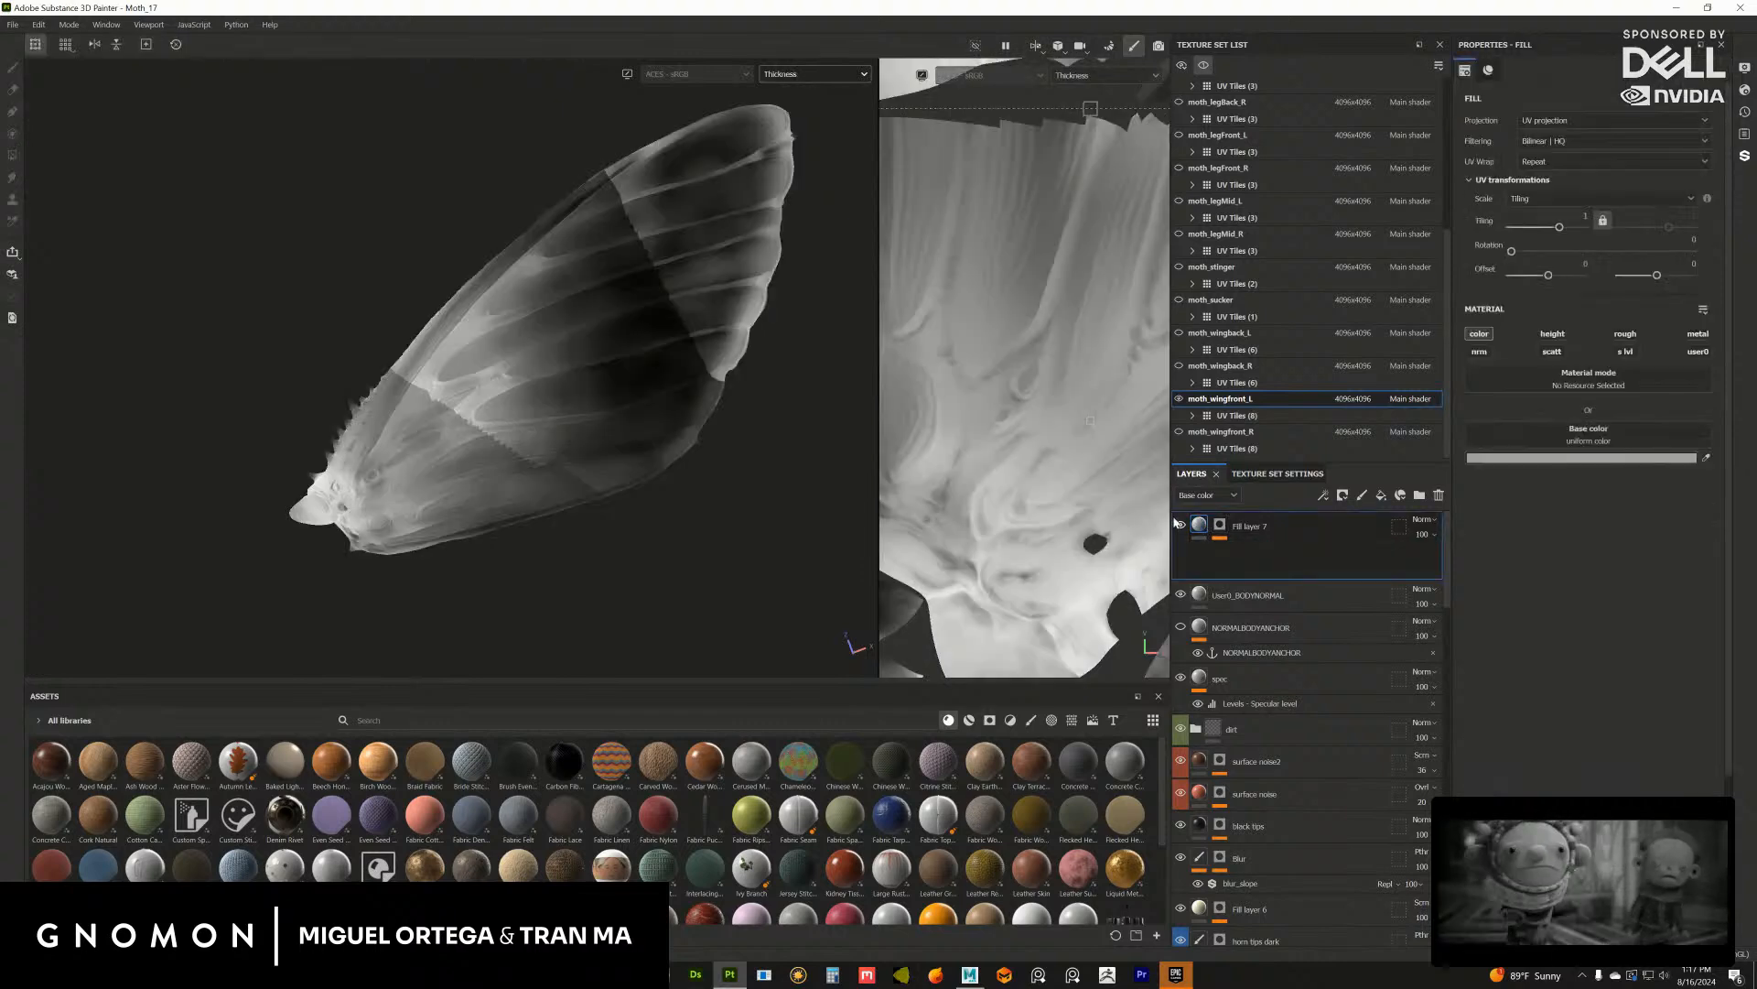
{"action": "middle_click_drag", "start_coordinate": [720, 415], "coordinate": [703, 422], "text": "alt"}
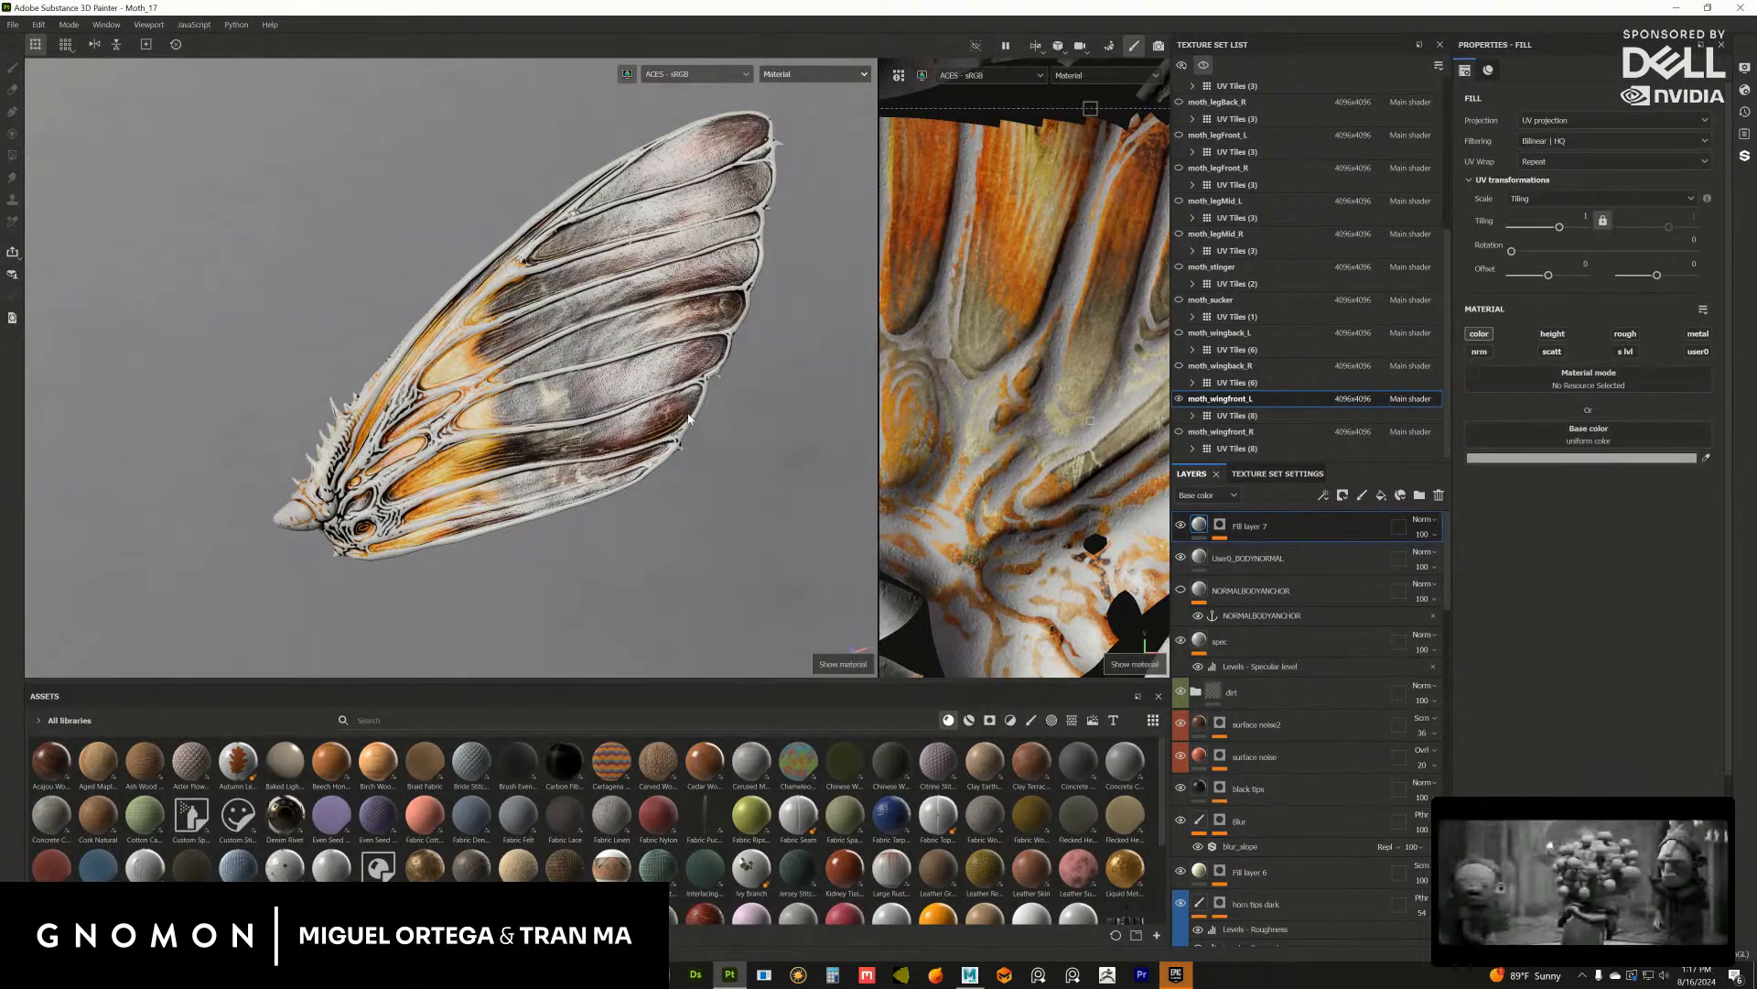
{"action": "left_click_drag", "start_coordinate": [694, 414], "coordinate": [721, 438], "text": "alt"}
{"action": "left_click", "coordinate": [824, 74]}
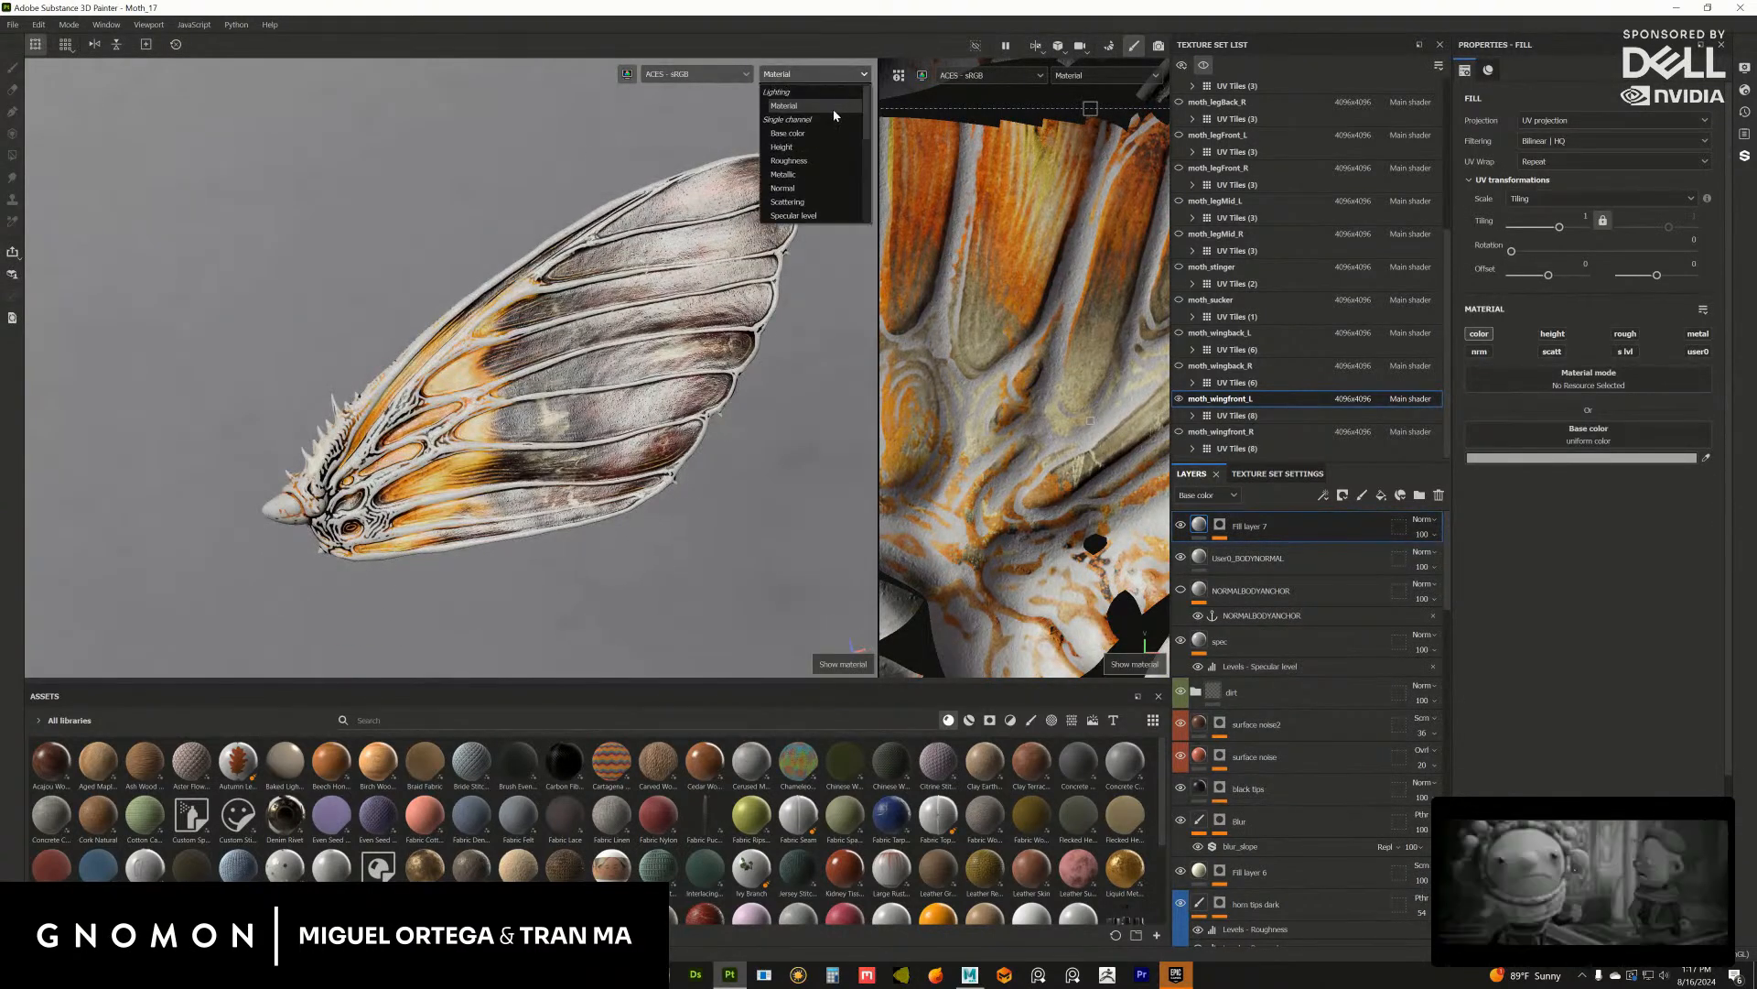
{"action": "left_click", "coordinate": [792, 137]}
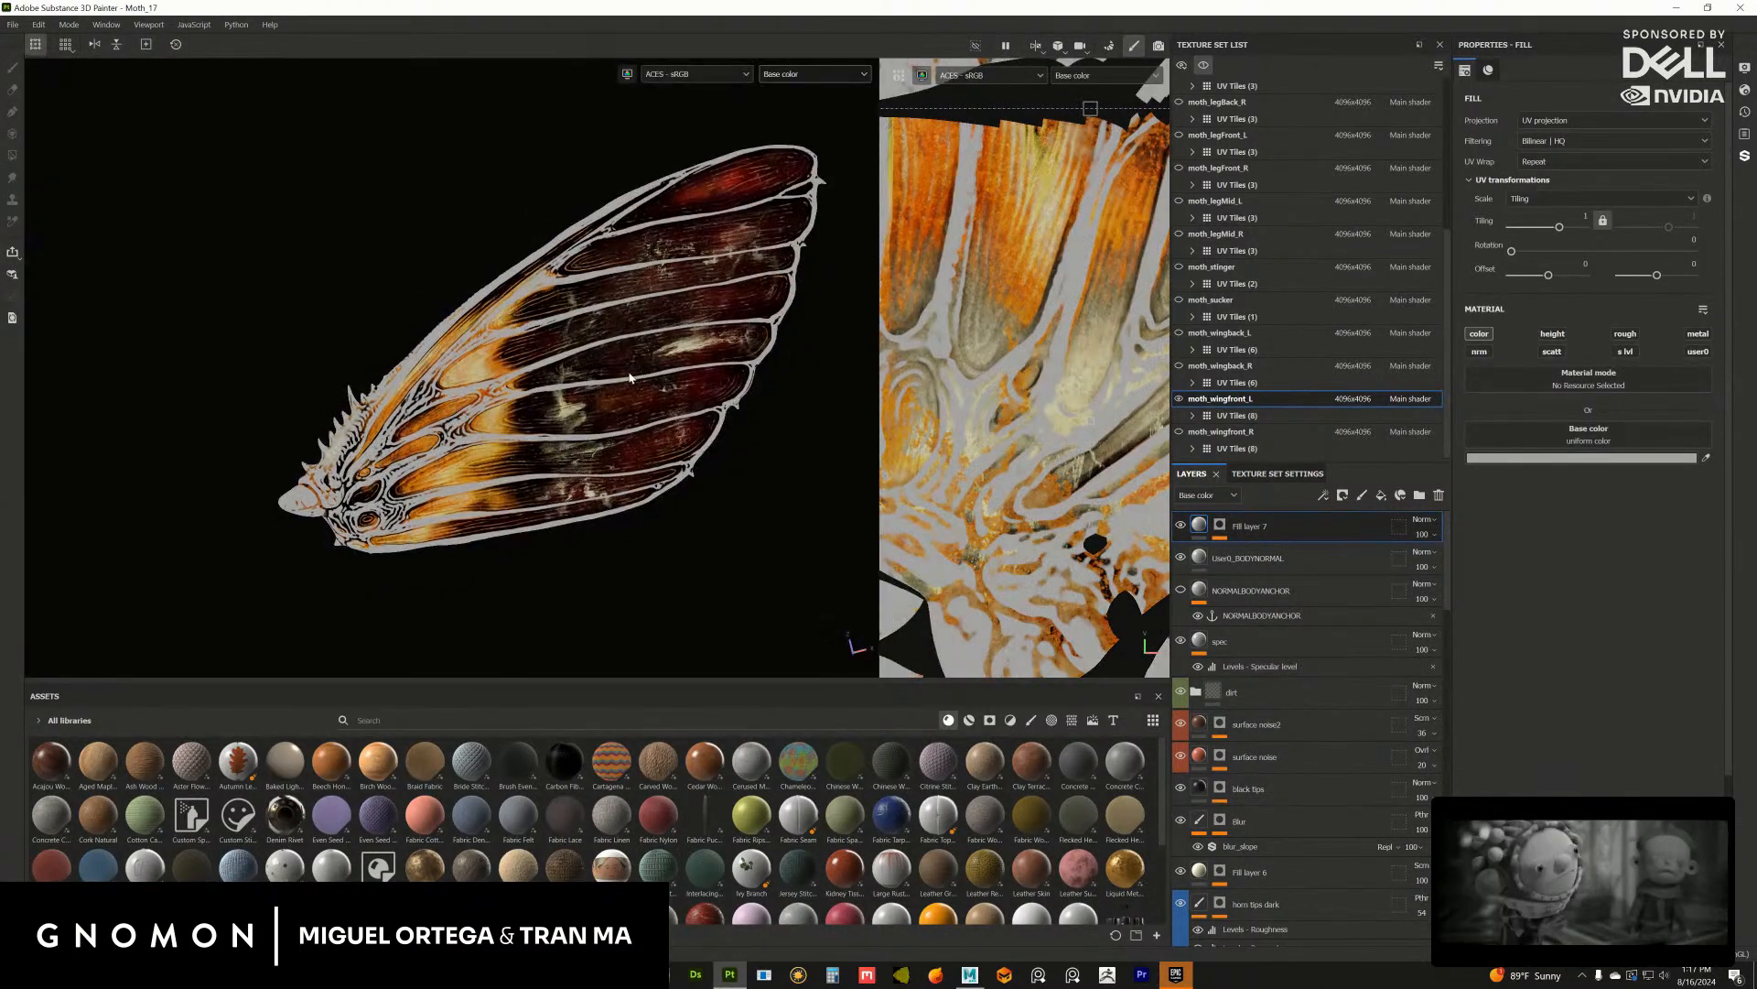
Step: Hide Fill layer 7 and inspect the wing's underlying base color pattern without the vein fill
{"action": "left_click", "coordinate": [1181, 525]}
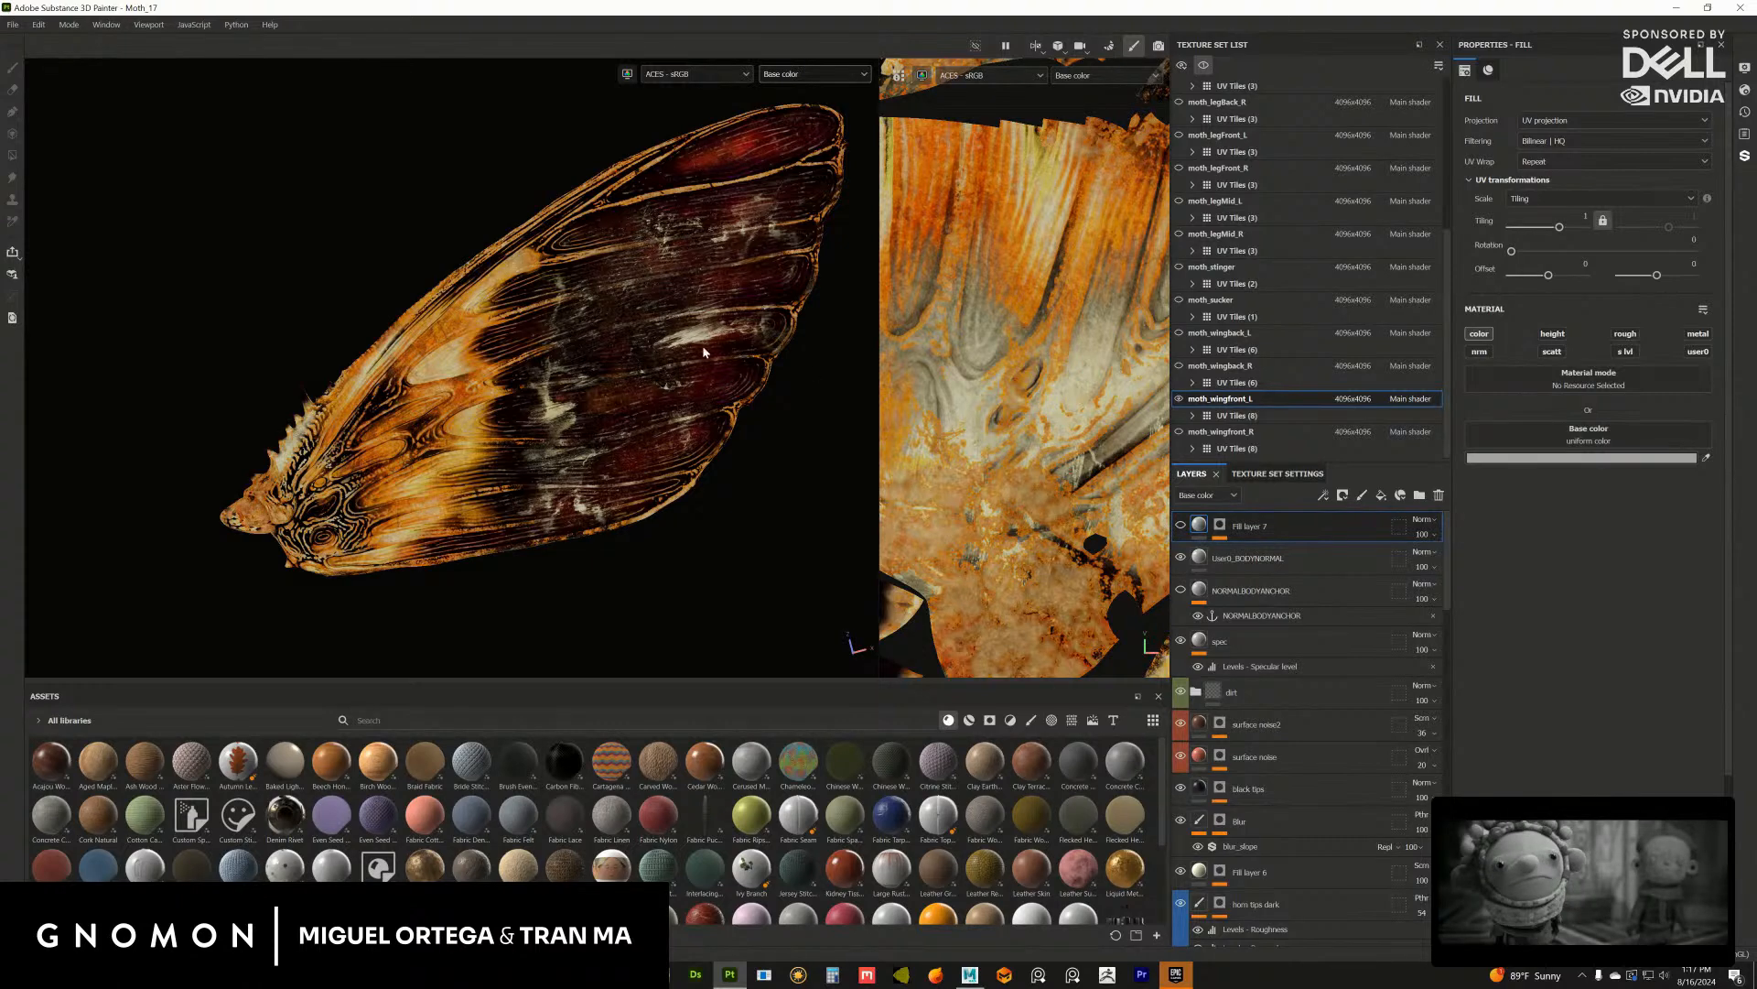
{"action": "scroll", "coordinate": [703, 352], "scroll_direction": "up", "scroll_amount": 5}
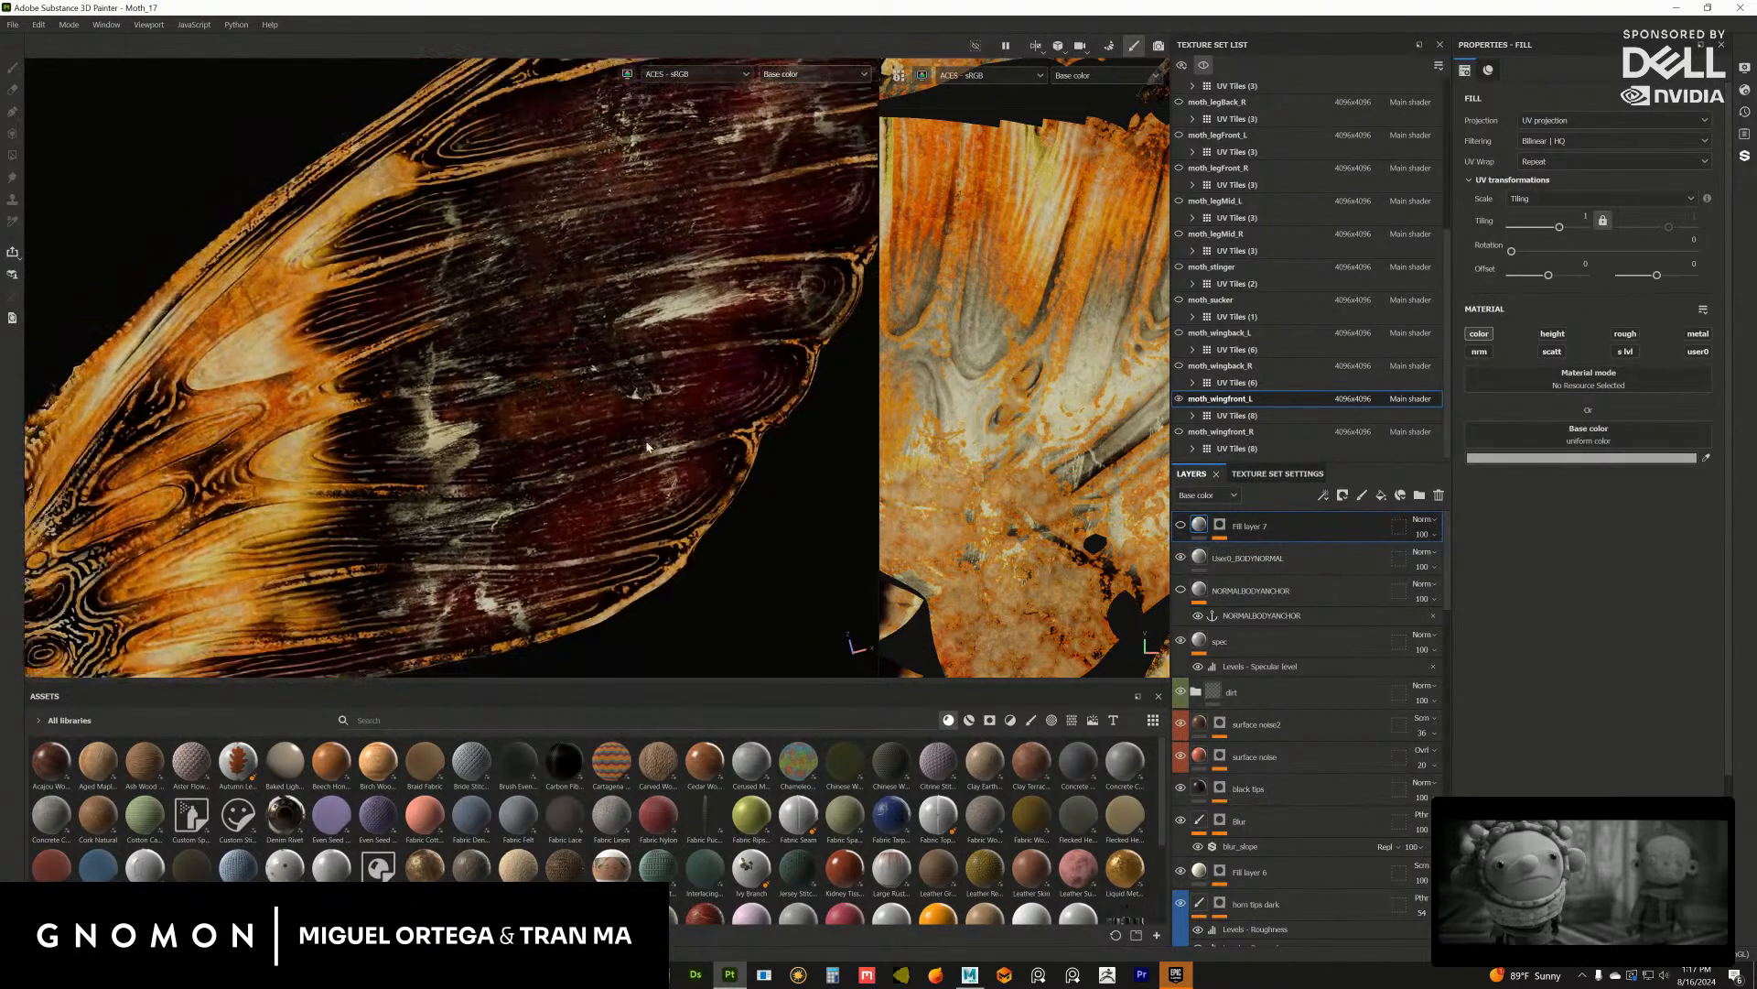
{"action": "scroll", "coordinate": [647, 446], "scroll_direction": "down", "scroll_amount": 5}
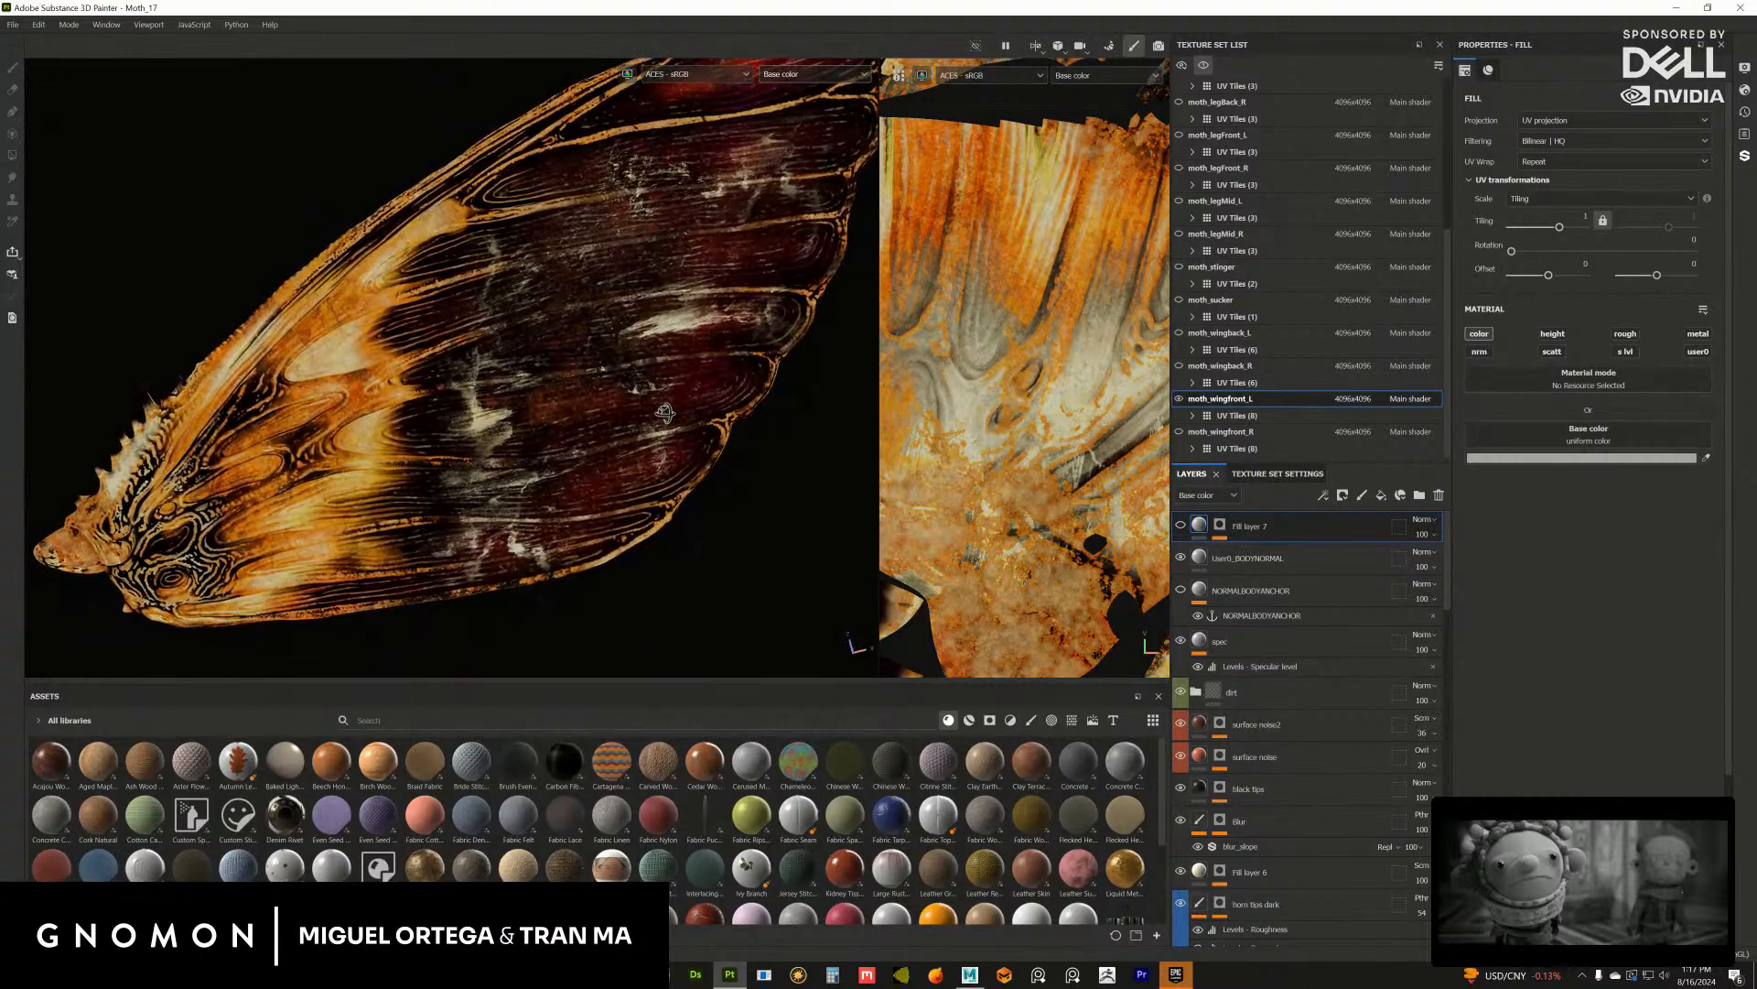
{"action": "left_click_drag", "start_coordinate": [664, 412], "coordinate": [695, 342], "text": "alt"}
{"action": "scroll", "coordinate": [644, 332], "scroll_direction": "down", "scroll_amount": 3}
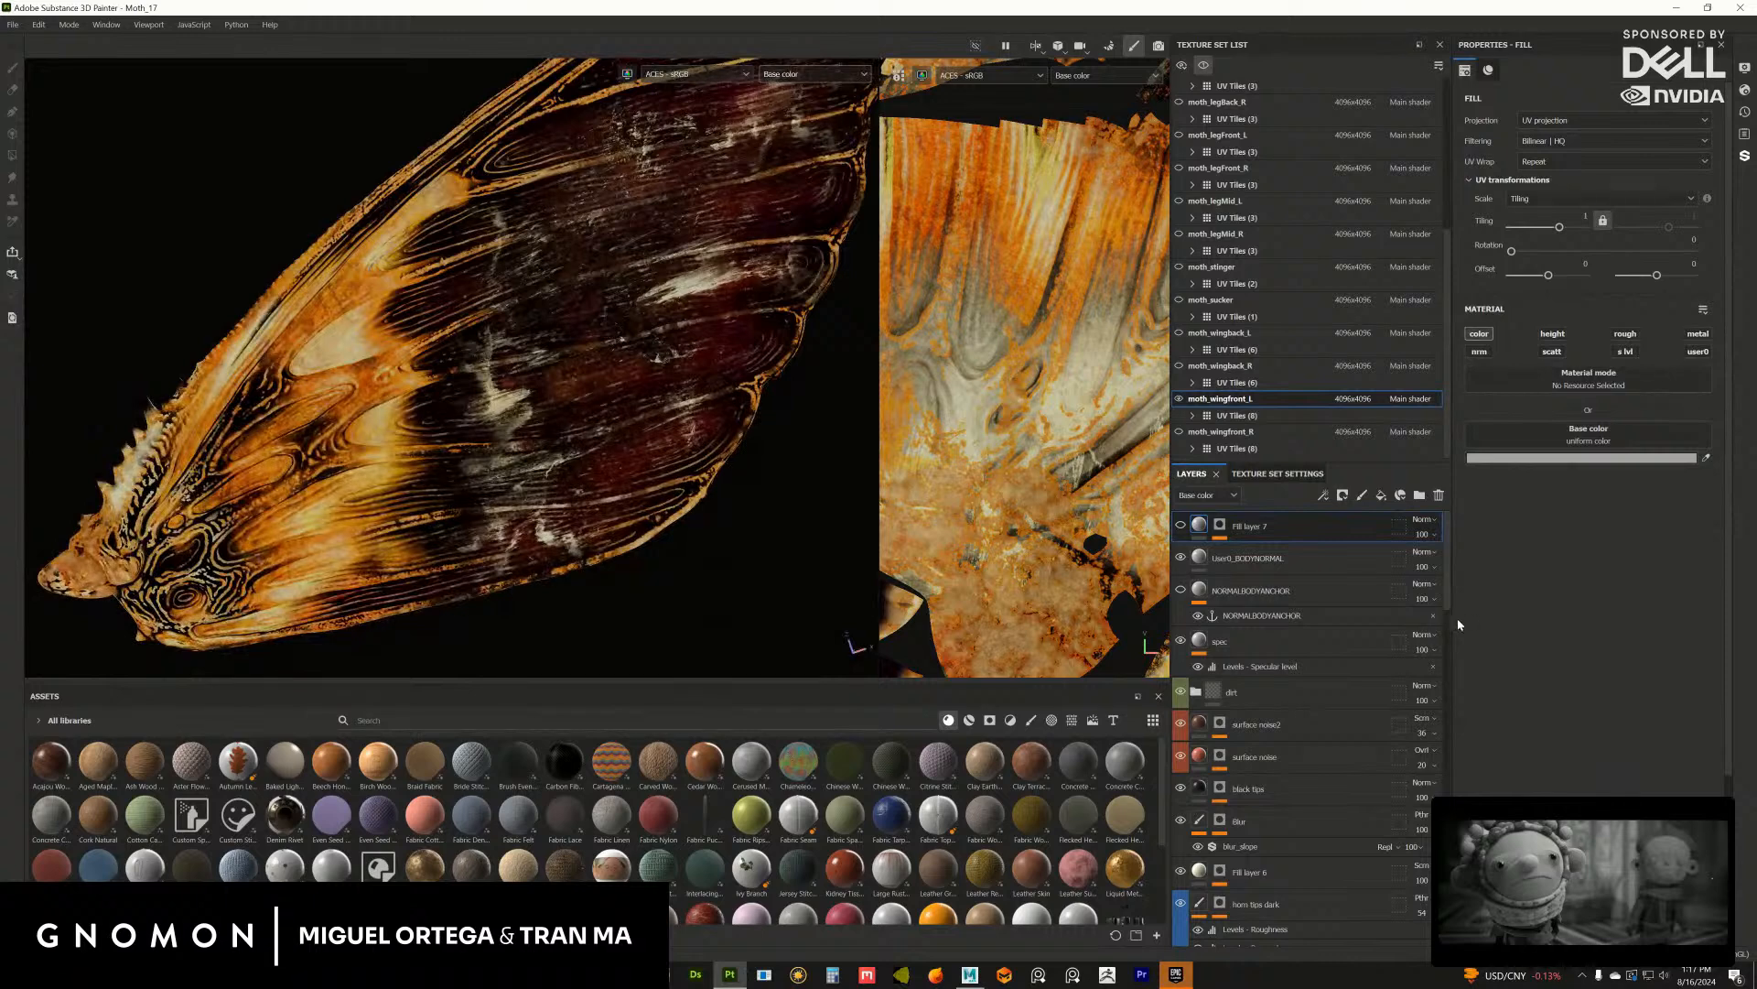
Step: Look through the layer stack for the white layers and examine the mask of the uppermost one
{"action": "scroll", "coordinate": [1448, 604], "scroll_direction": "down", "scroll_amount": 5}
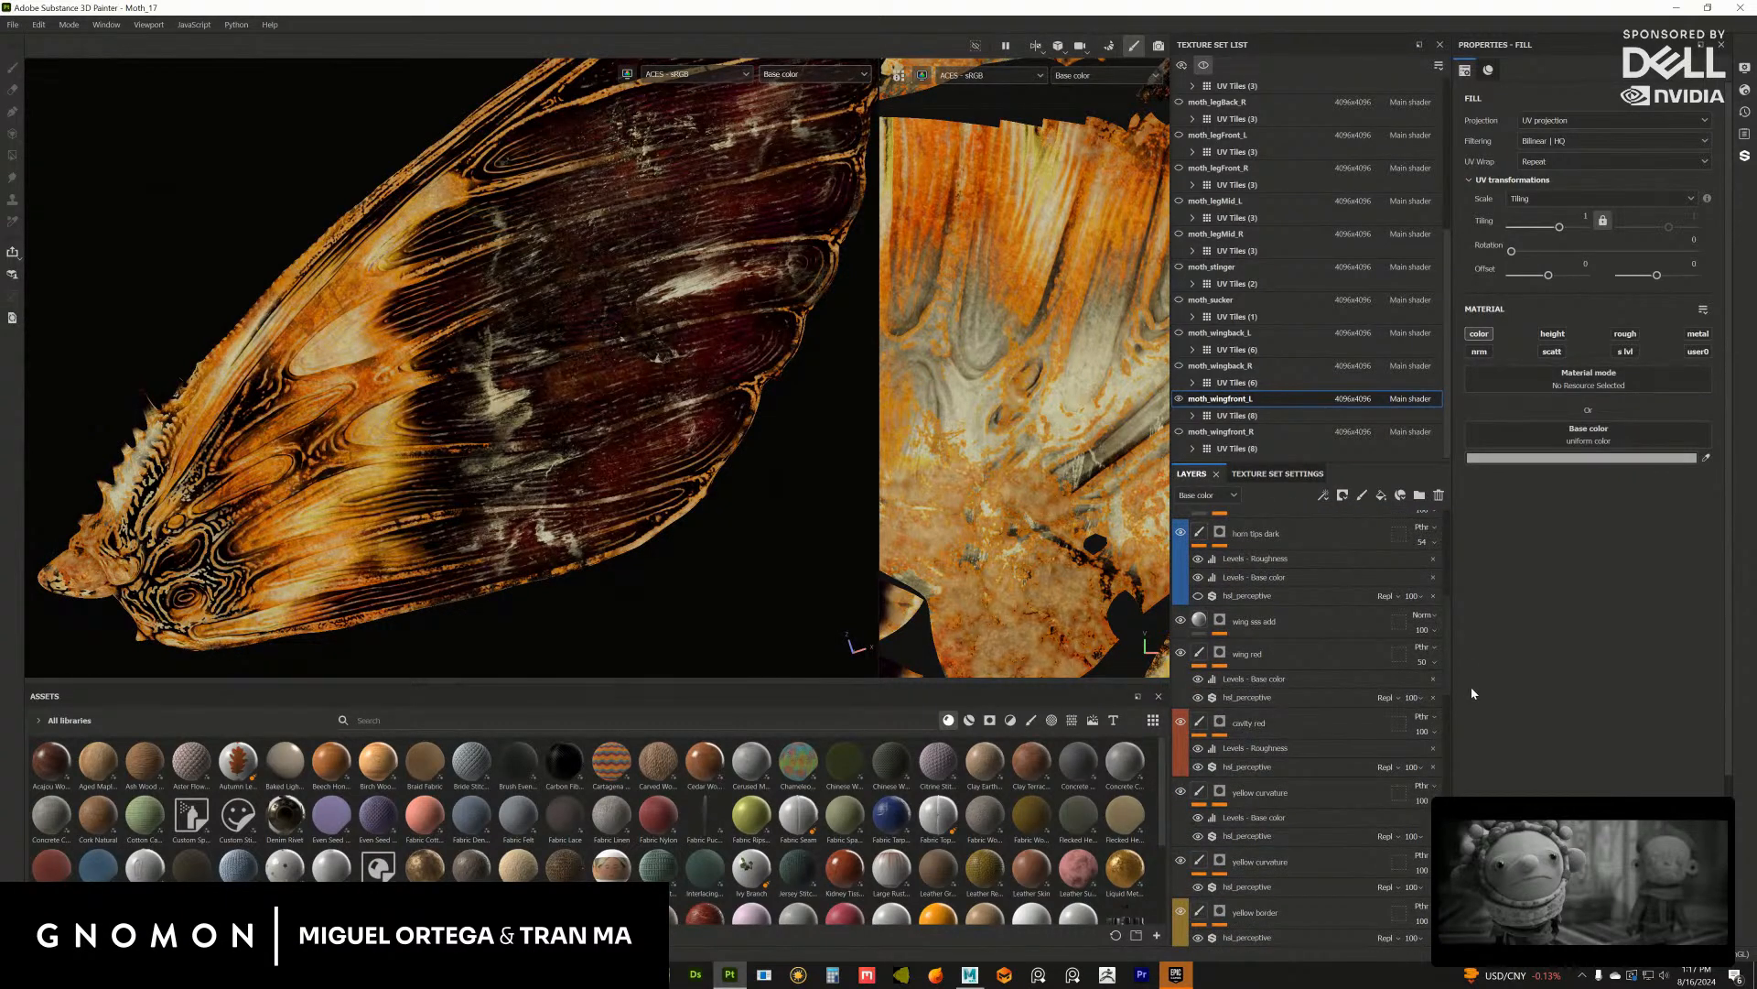
{"action": "scroll", "coordinate": [1445, 714], "scroll_direction": "down", "scroll_amount": 5}
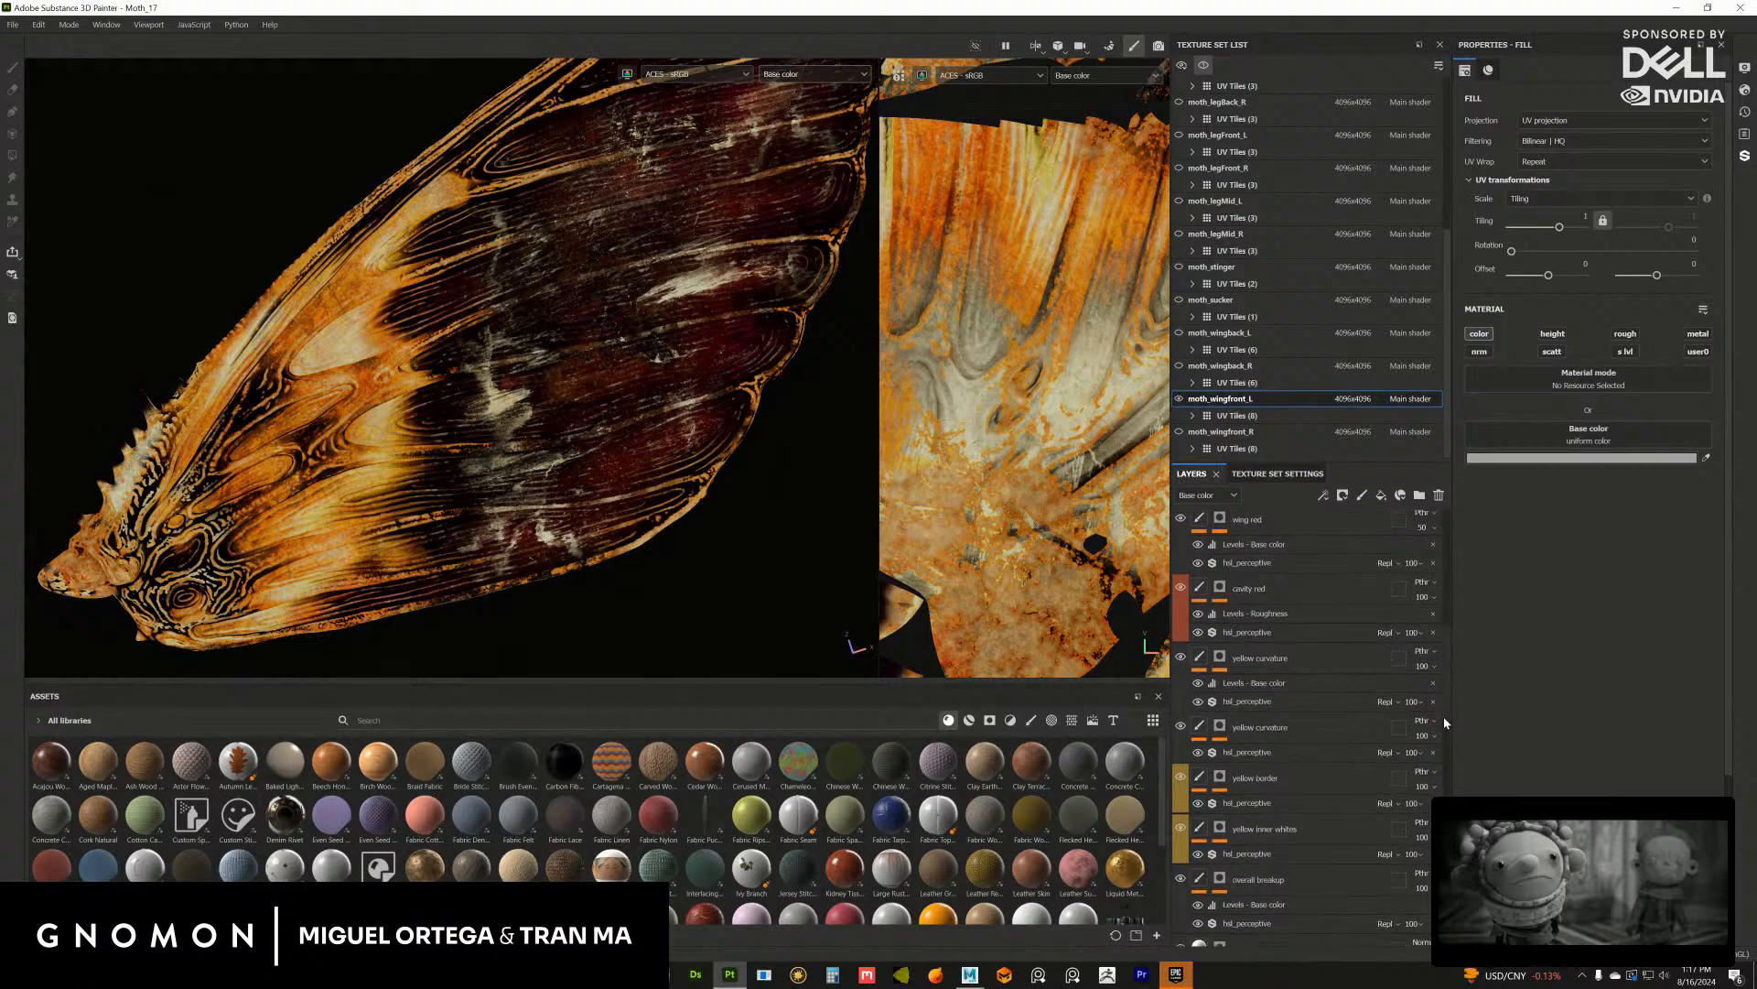
{"action": "scroll", "coordinate": [1453, 732], "scroll_direction": "down", "scroll_amount": 10}
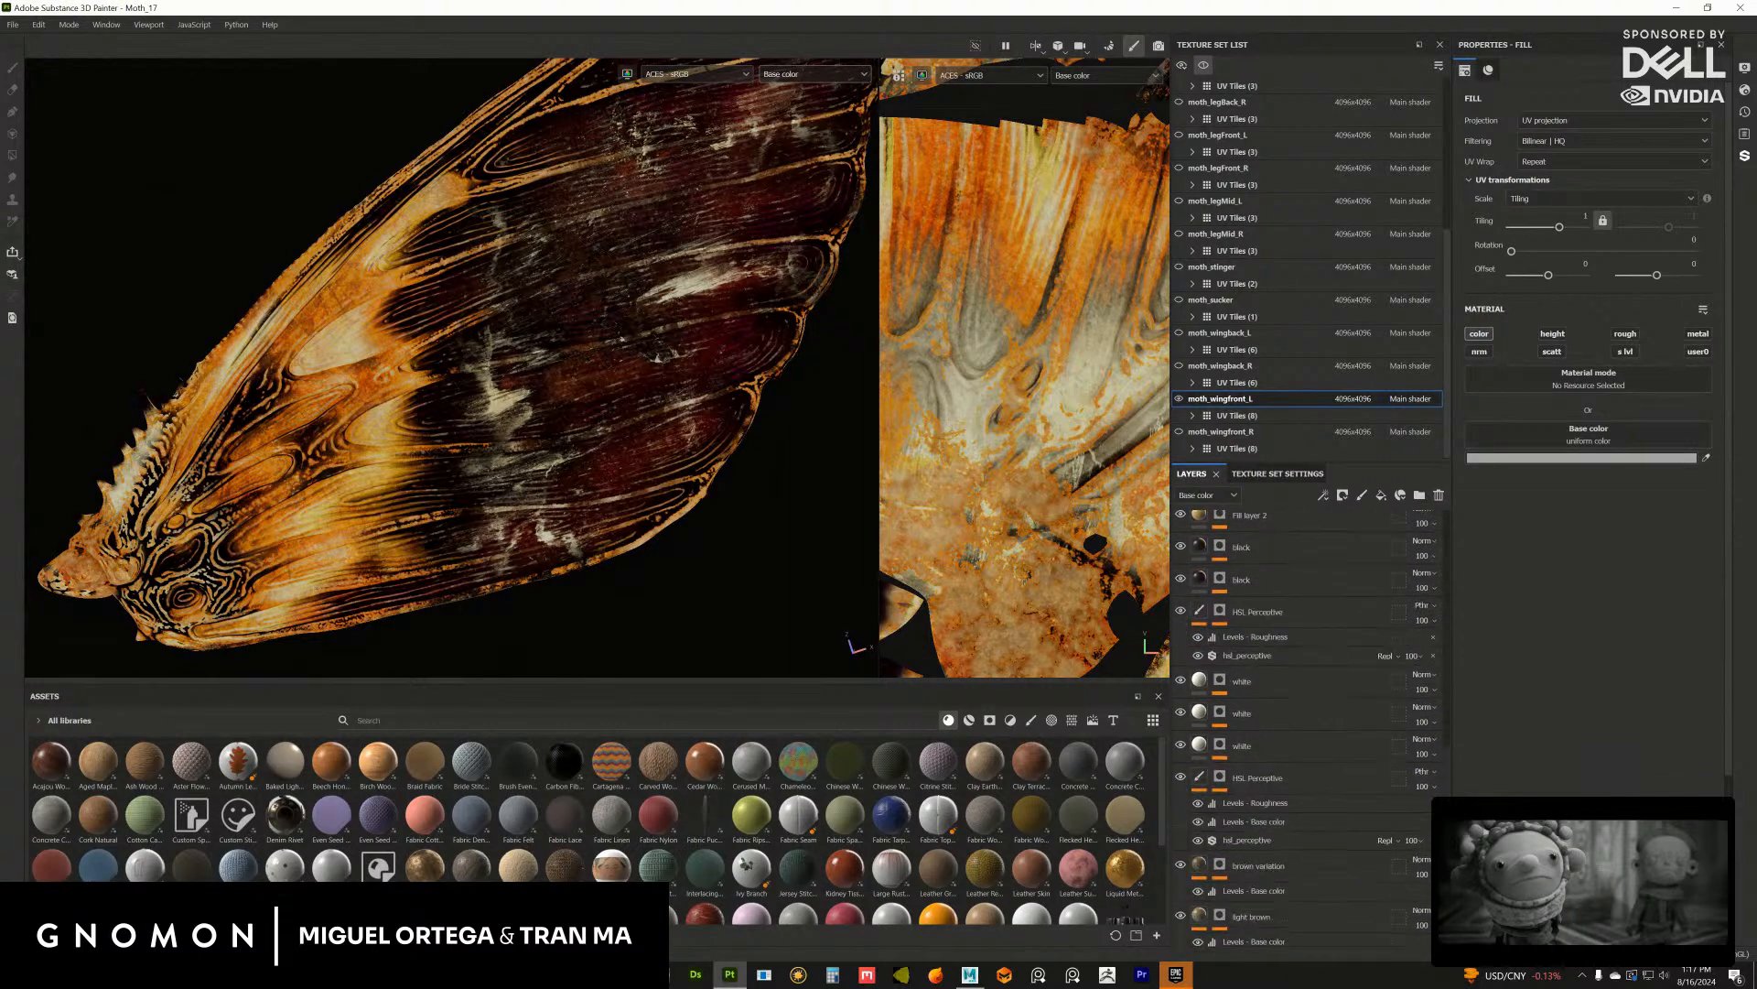
{"action": "scroll", "coordinate": [1309, 723], "scroll_direction": "down", "scroll_amount": 10}
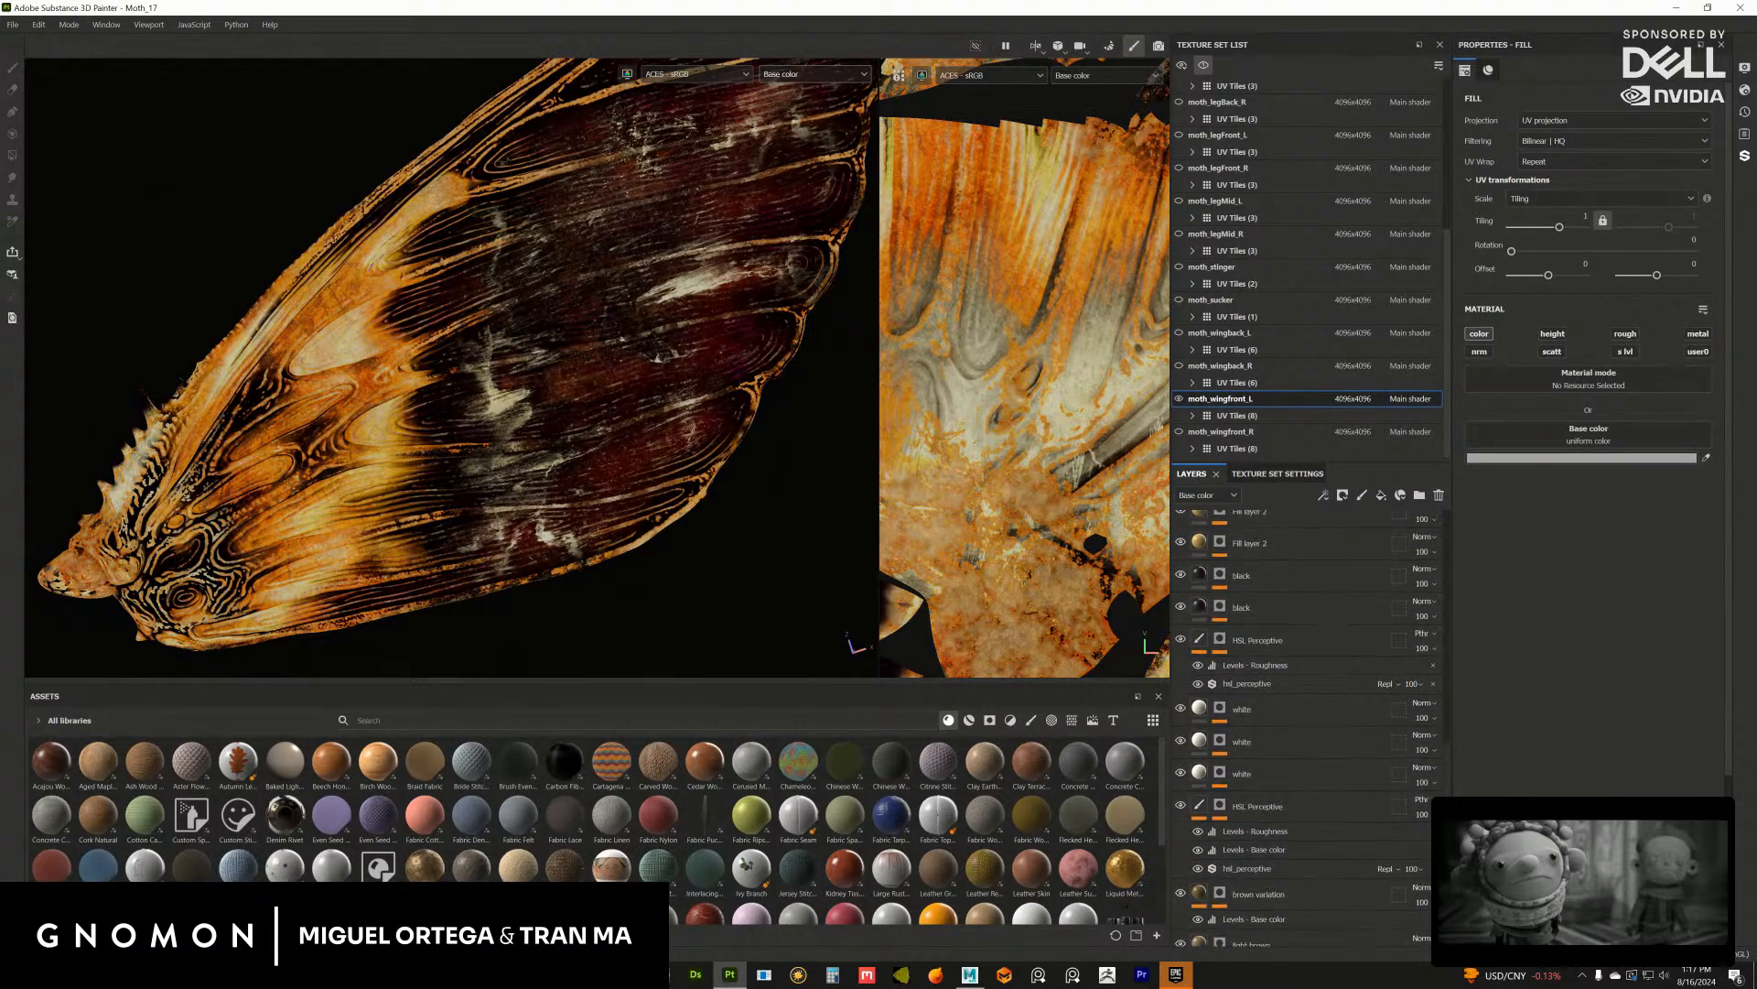
{"action": "scroll", "coordinate": [1309, 723], "scroll_direction": "up", "scroll_amount": 15}
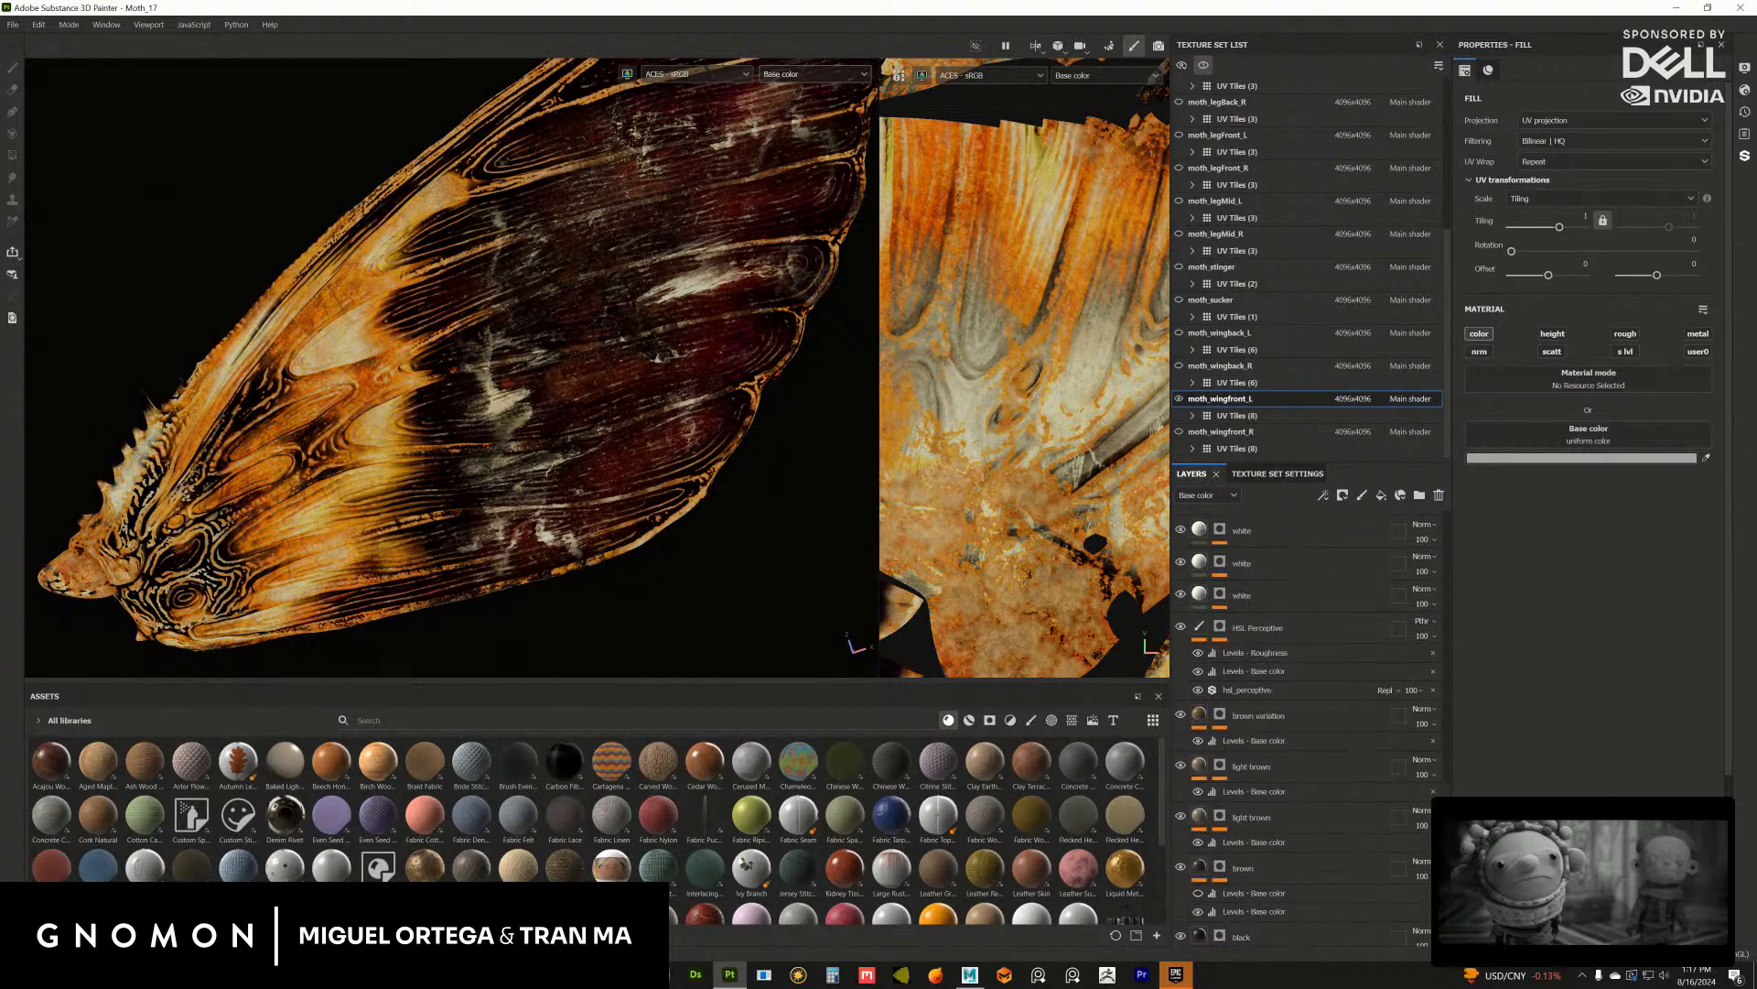
{"action": "scroll", "coordinate": [1282, 732], "scroll_direction": "down", "scroll_amount": 1}
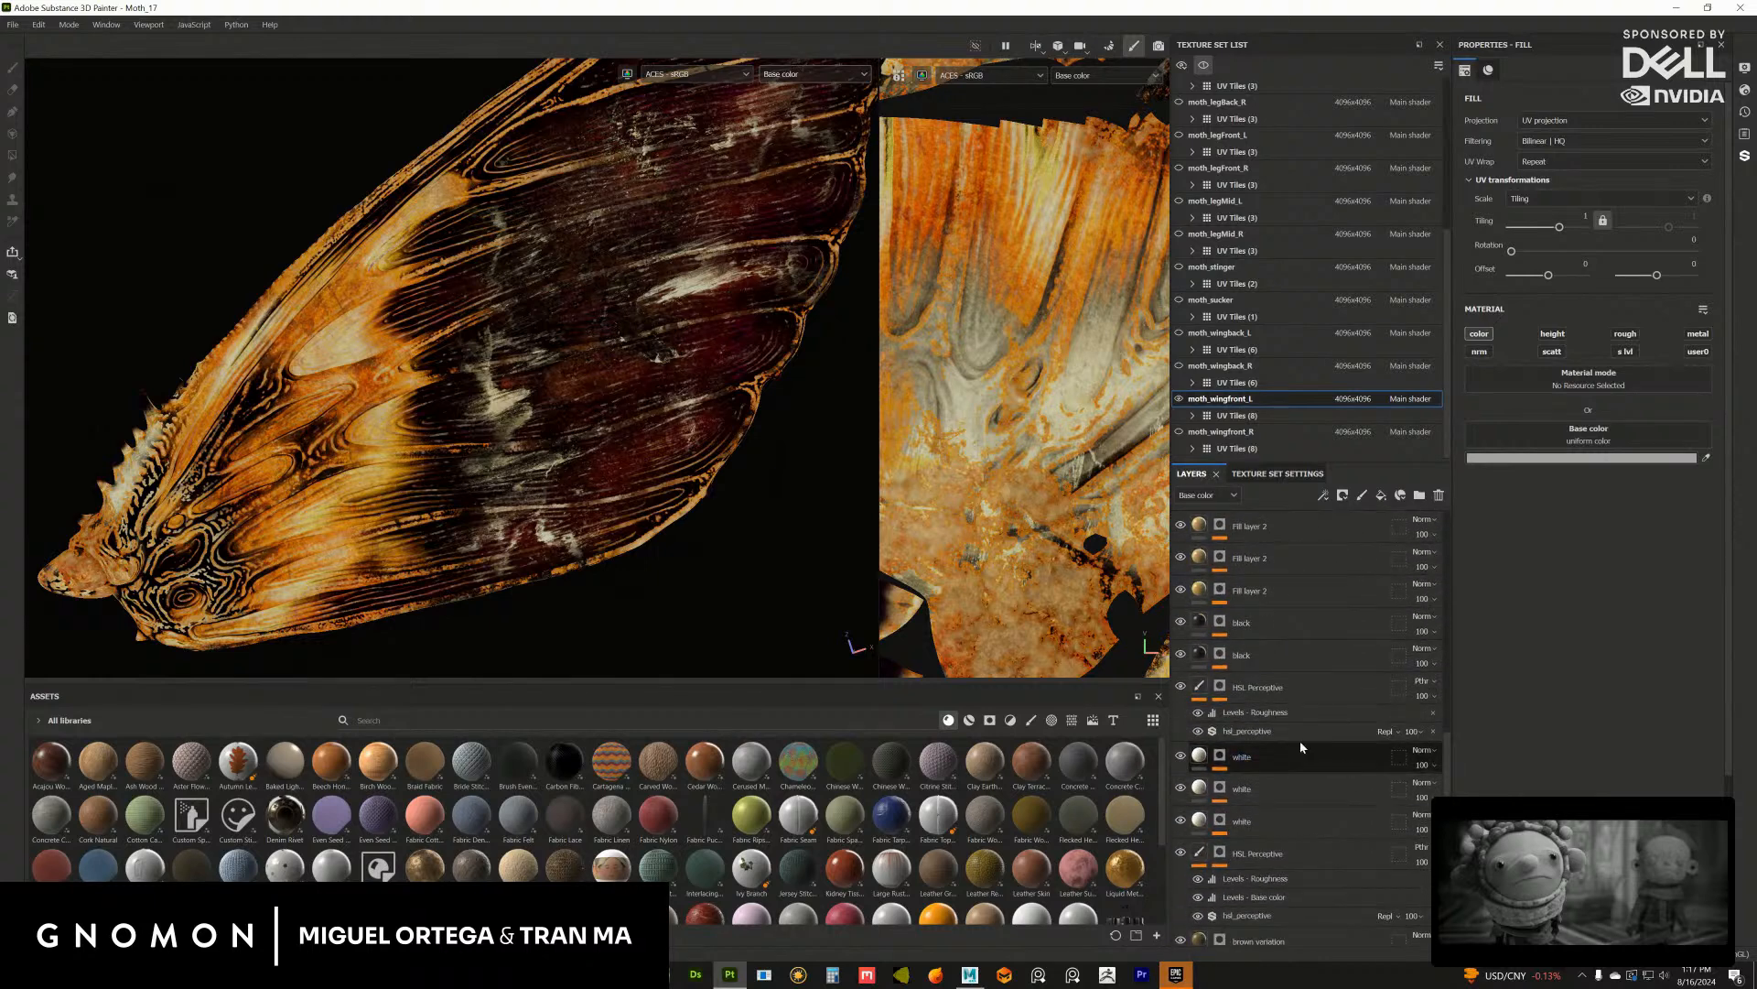
{"action": "left_click", "coordinate": [1220, 757], "text": "alt"}
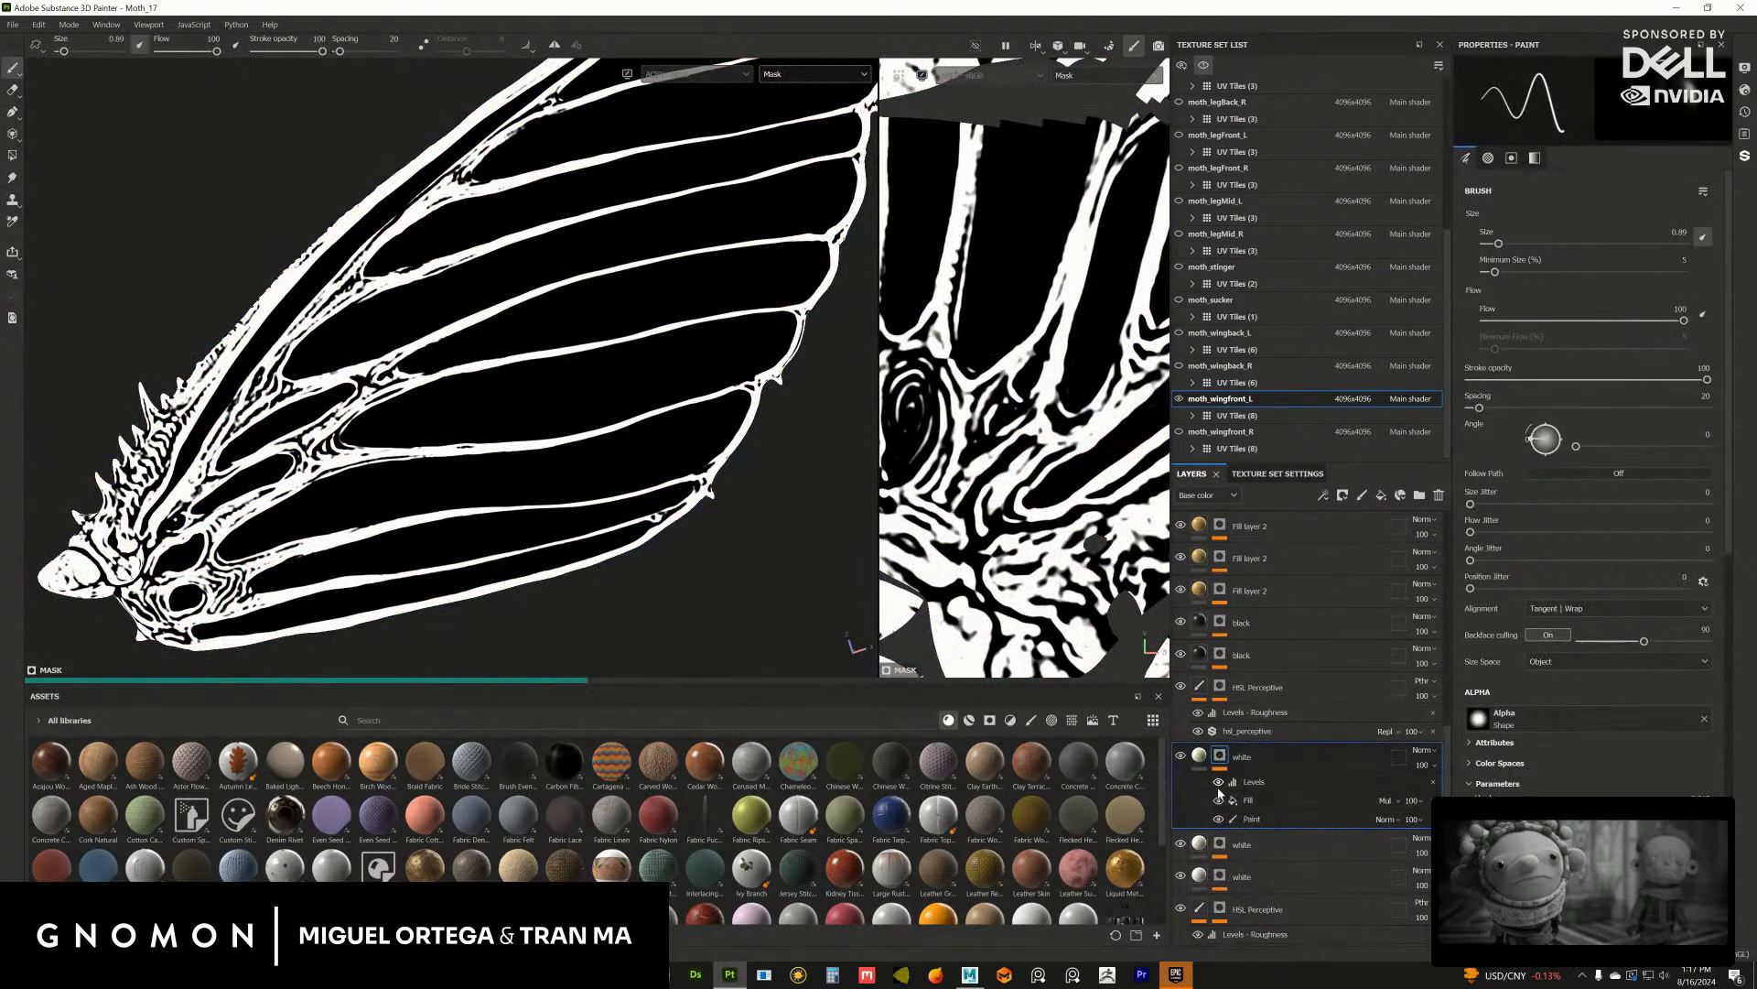
{"action": "left_click", "coordinate": [1200, 758]}
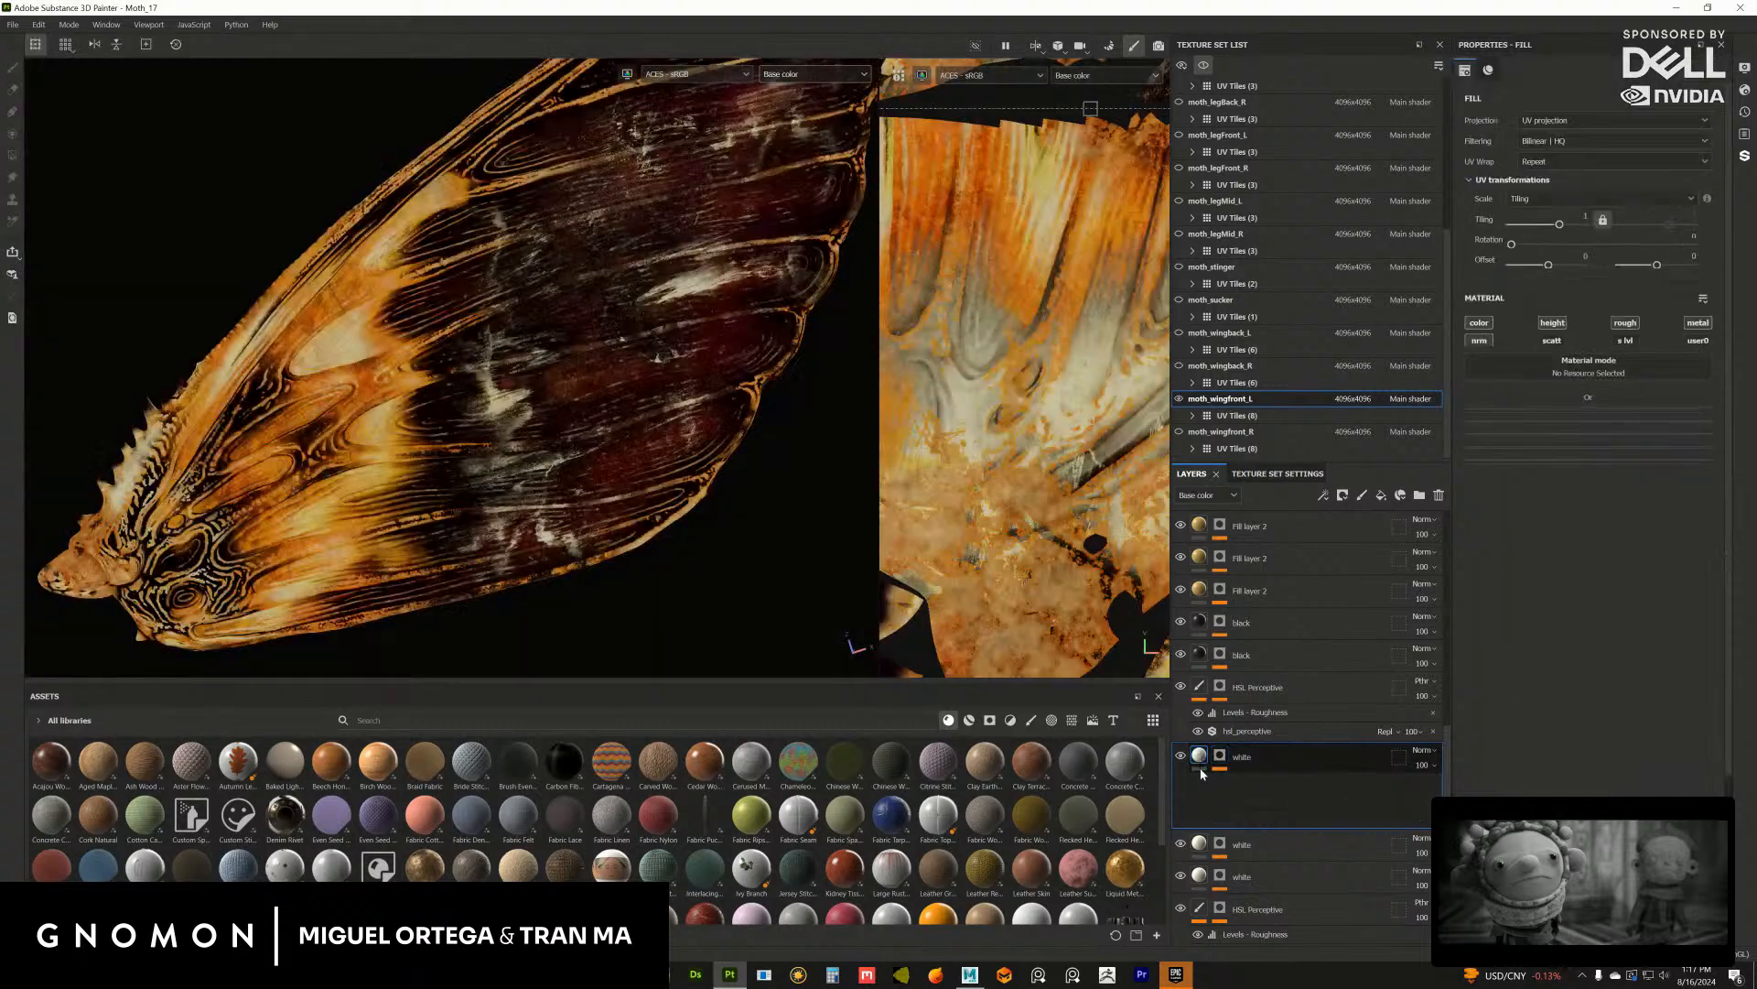
Step: Examine the masks of the two lower white layers to see which wing areas each one covers
{"action": "left_click", "coordinate": [1219, 792]}
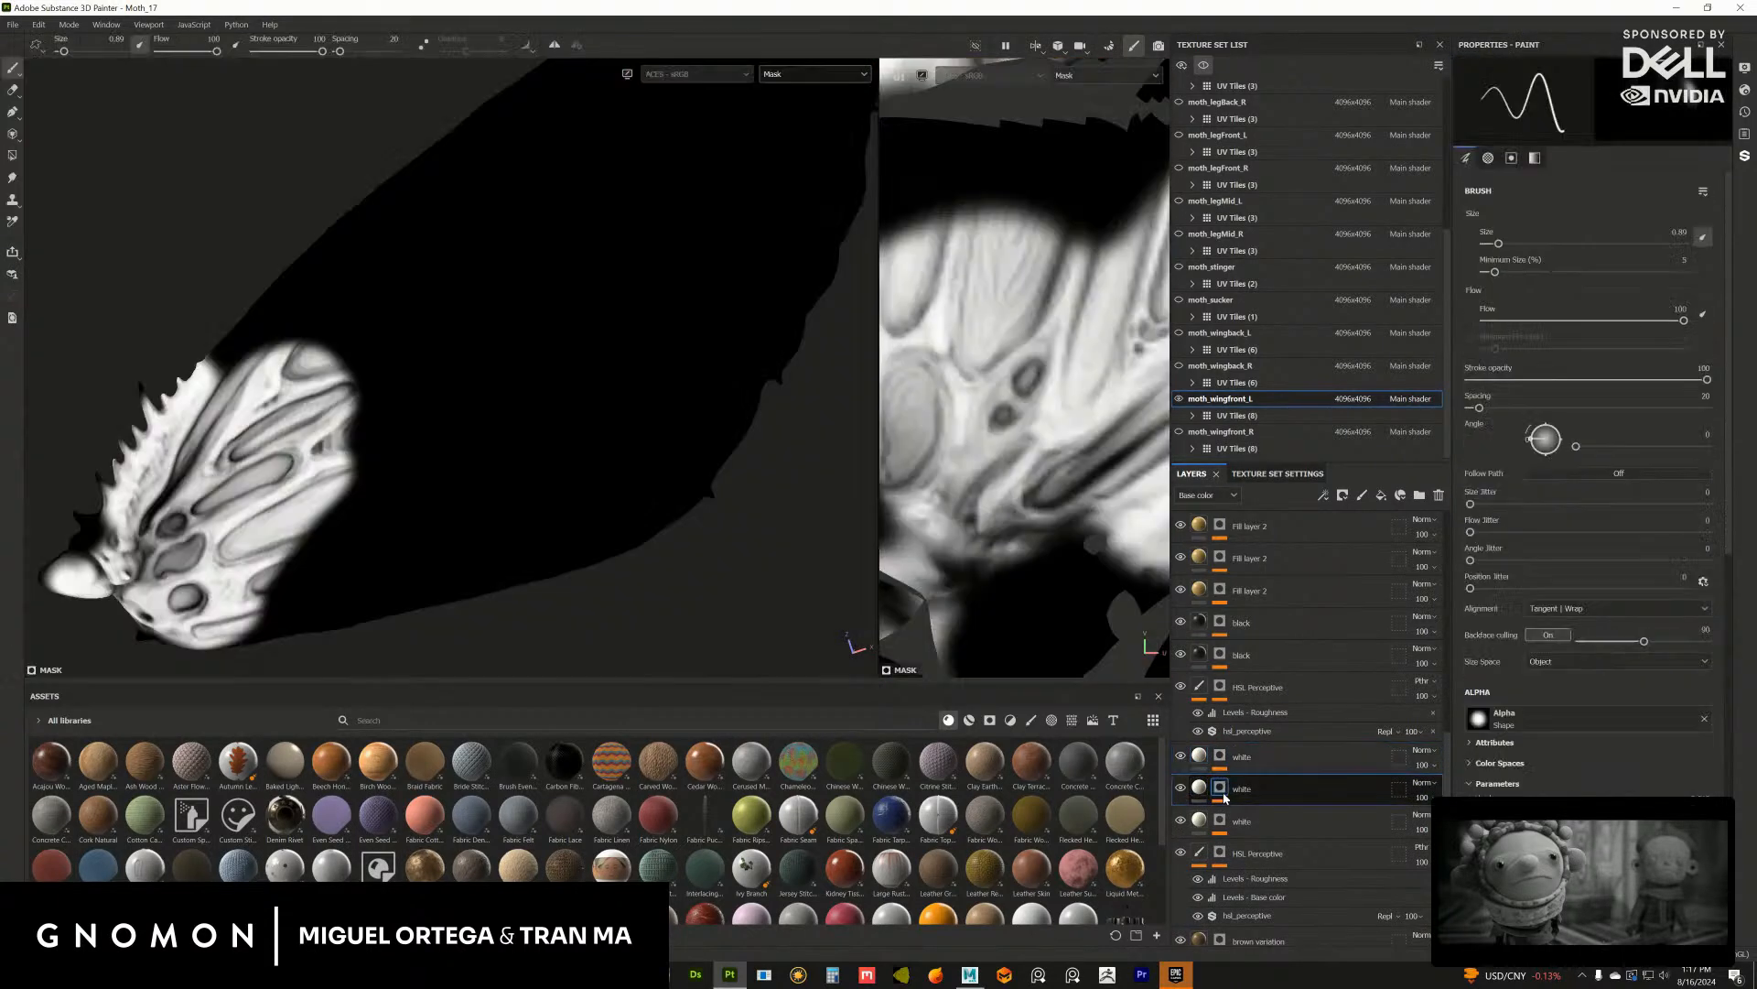
{"action": "left_click", "coordinate": [1201, 795]}
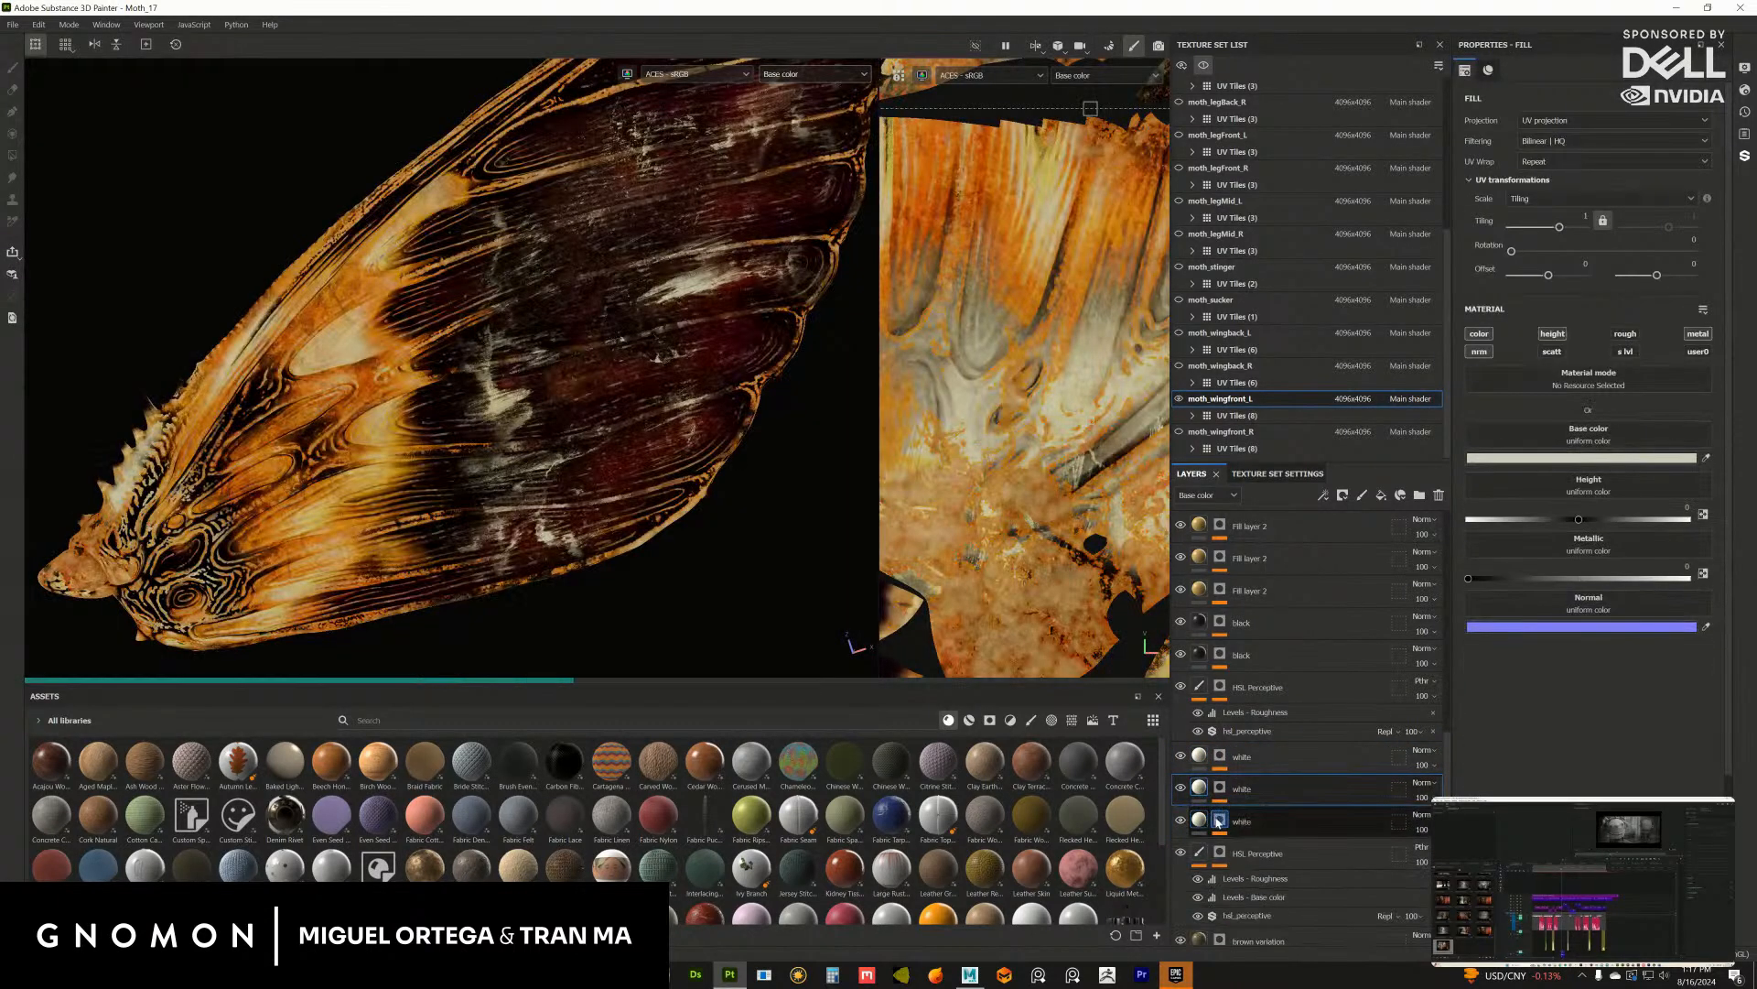
{"action": "left_click", "coordinate": [1213, 824]}
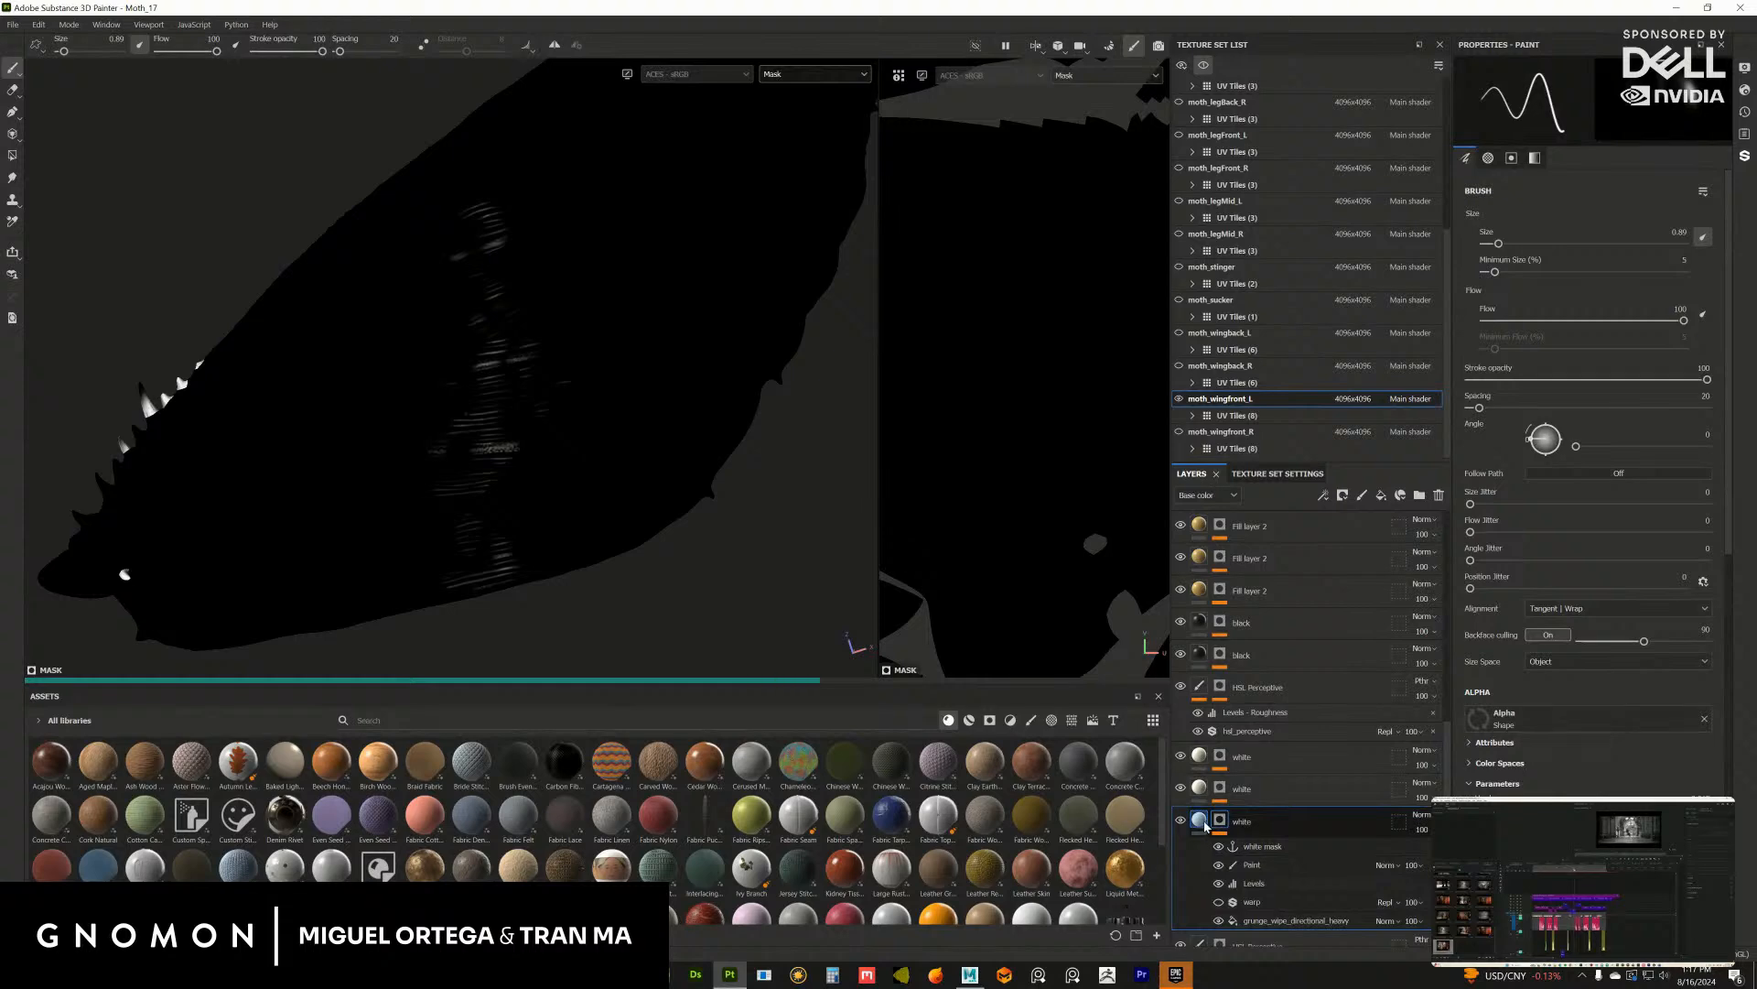
{"action": "left_click", "coordinate": [1218, 791]}
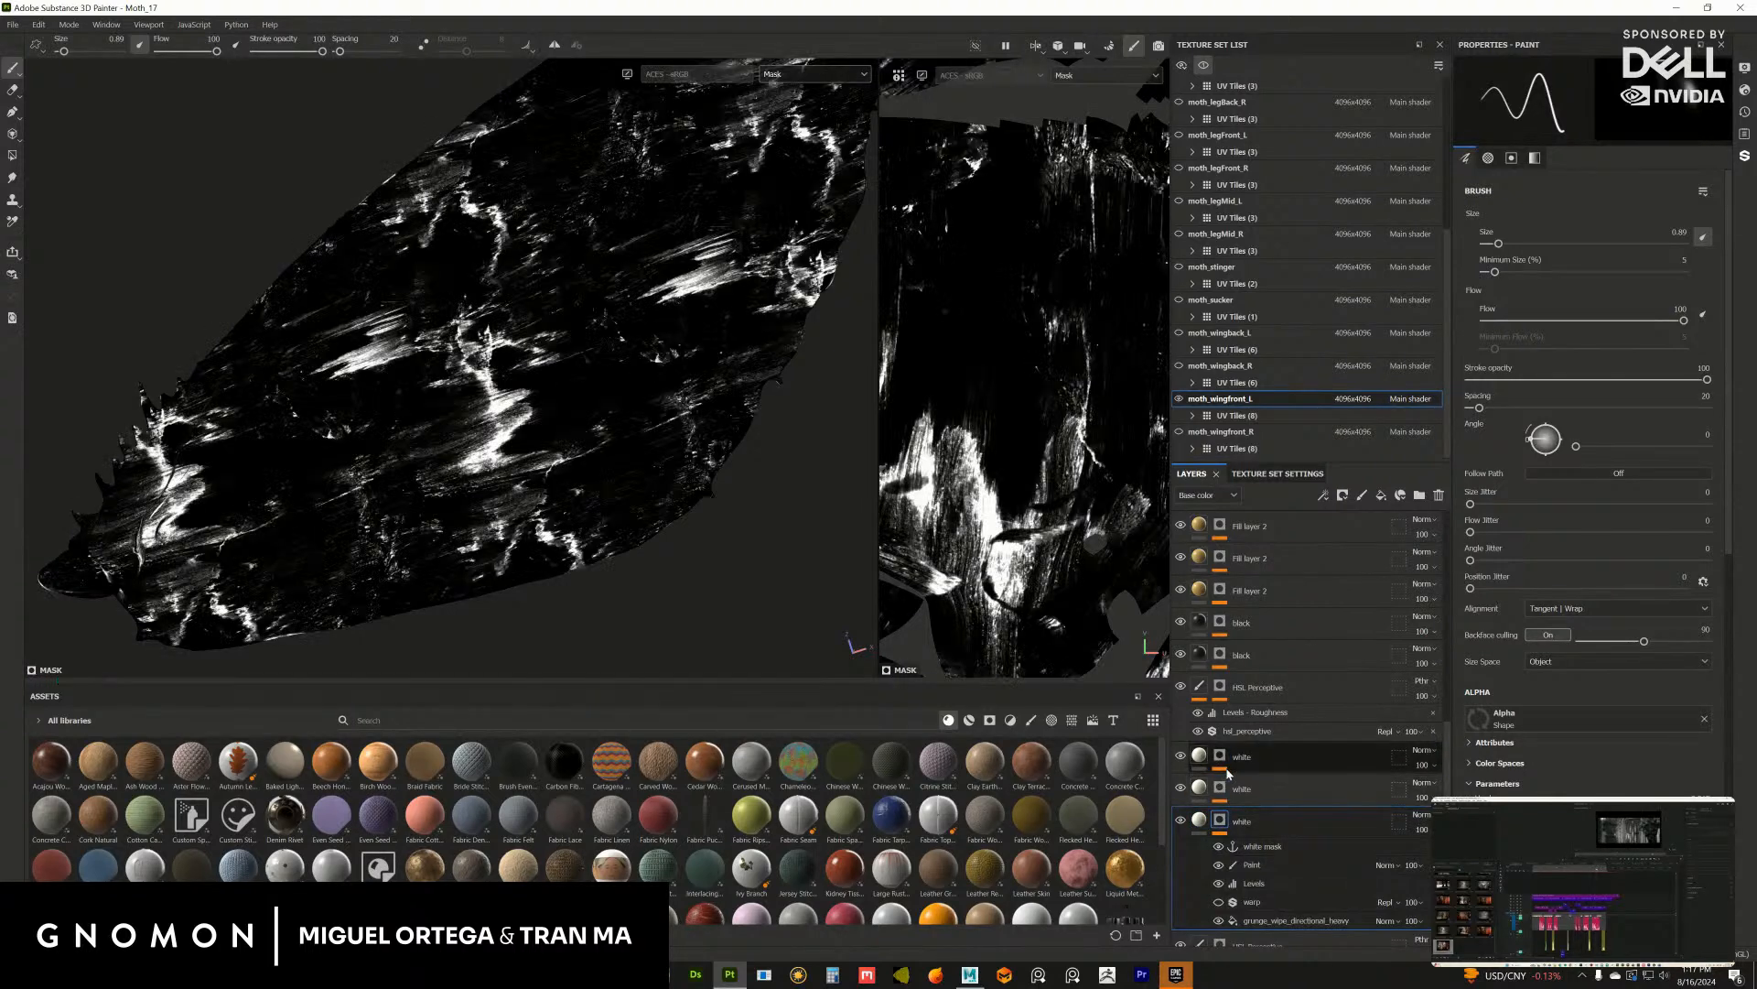
{"action": "left_click", "coordinate": [1200, 822]}
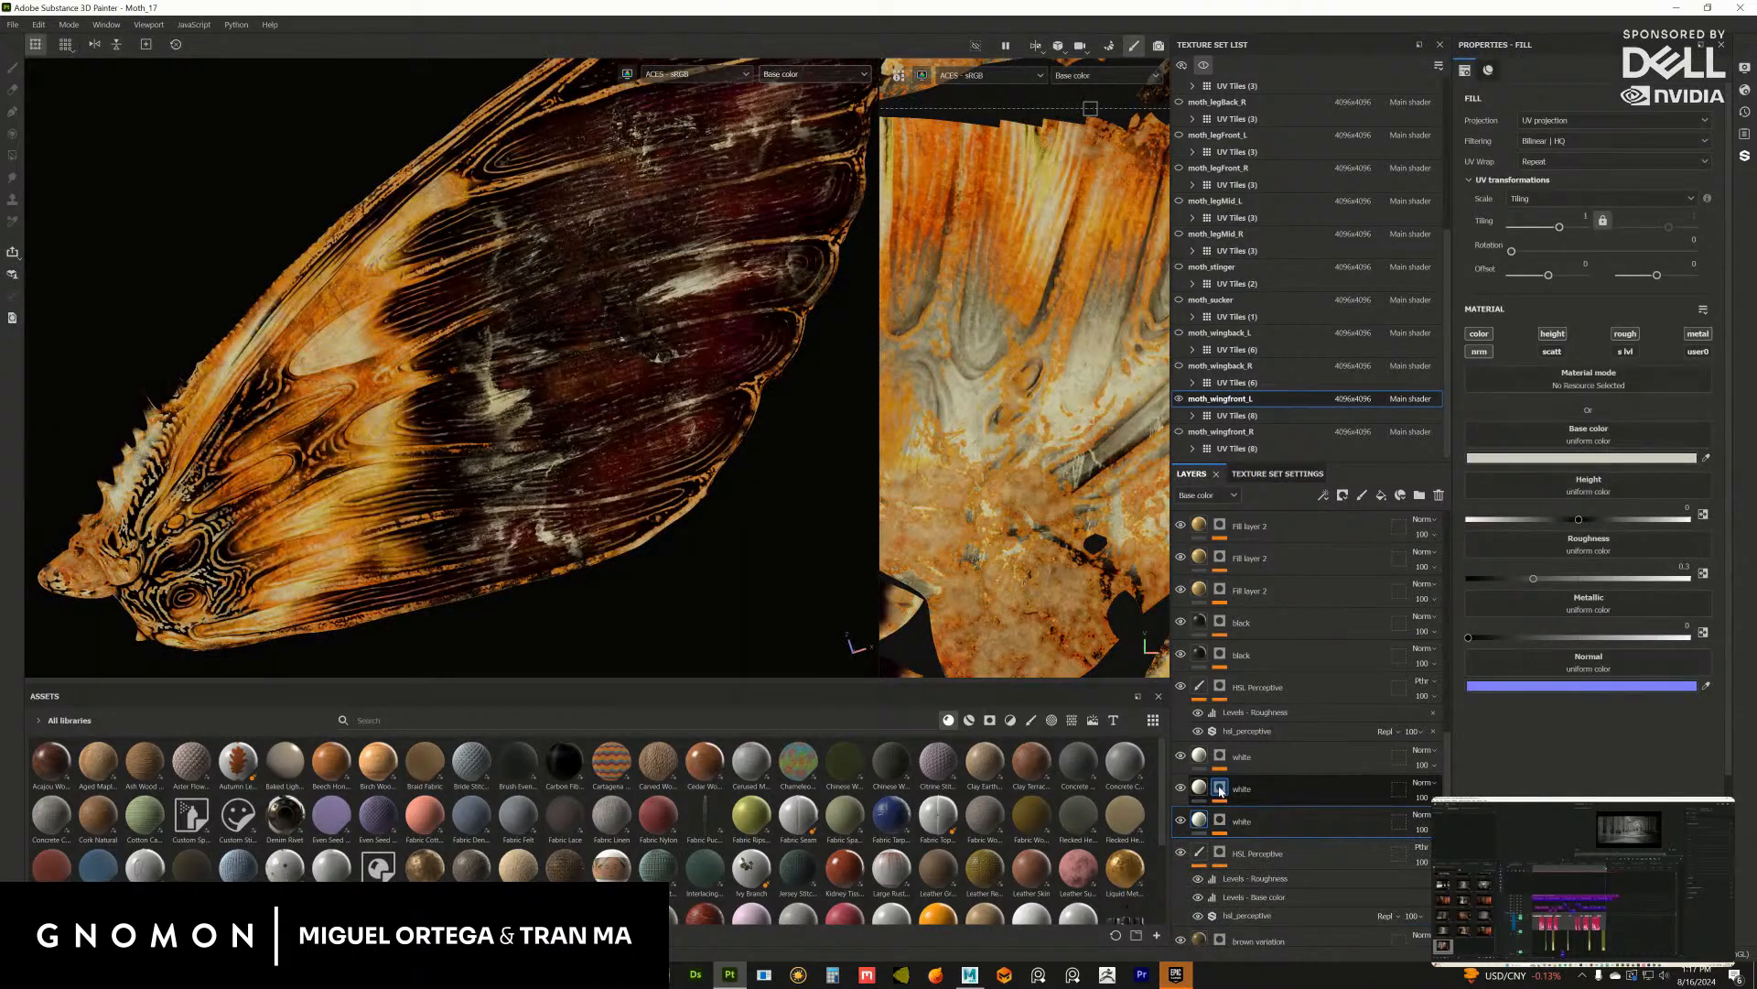
{"action": "left_click", "coordinate": [1220, 789]}
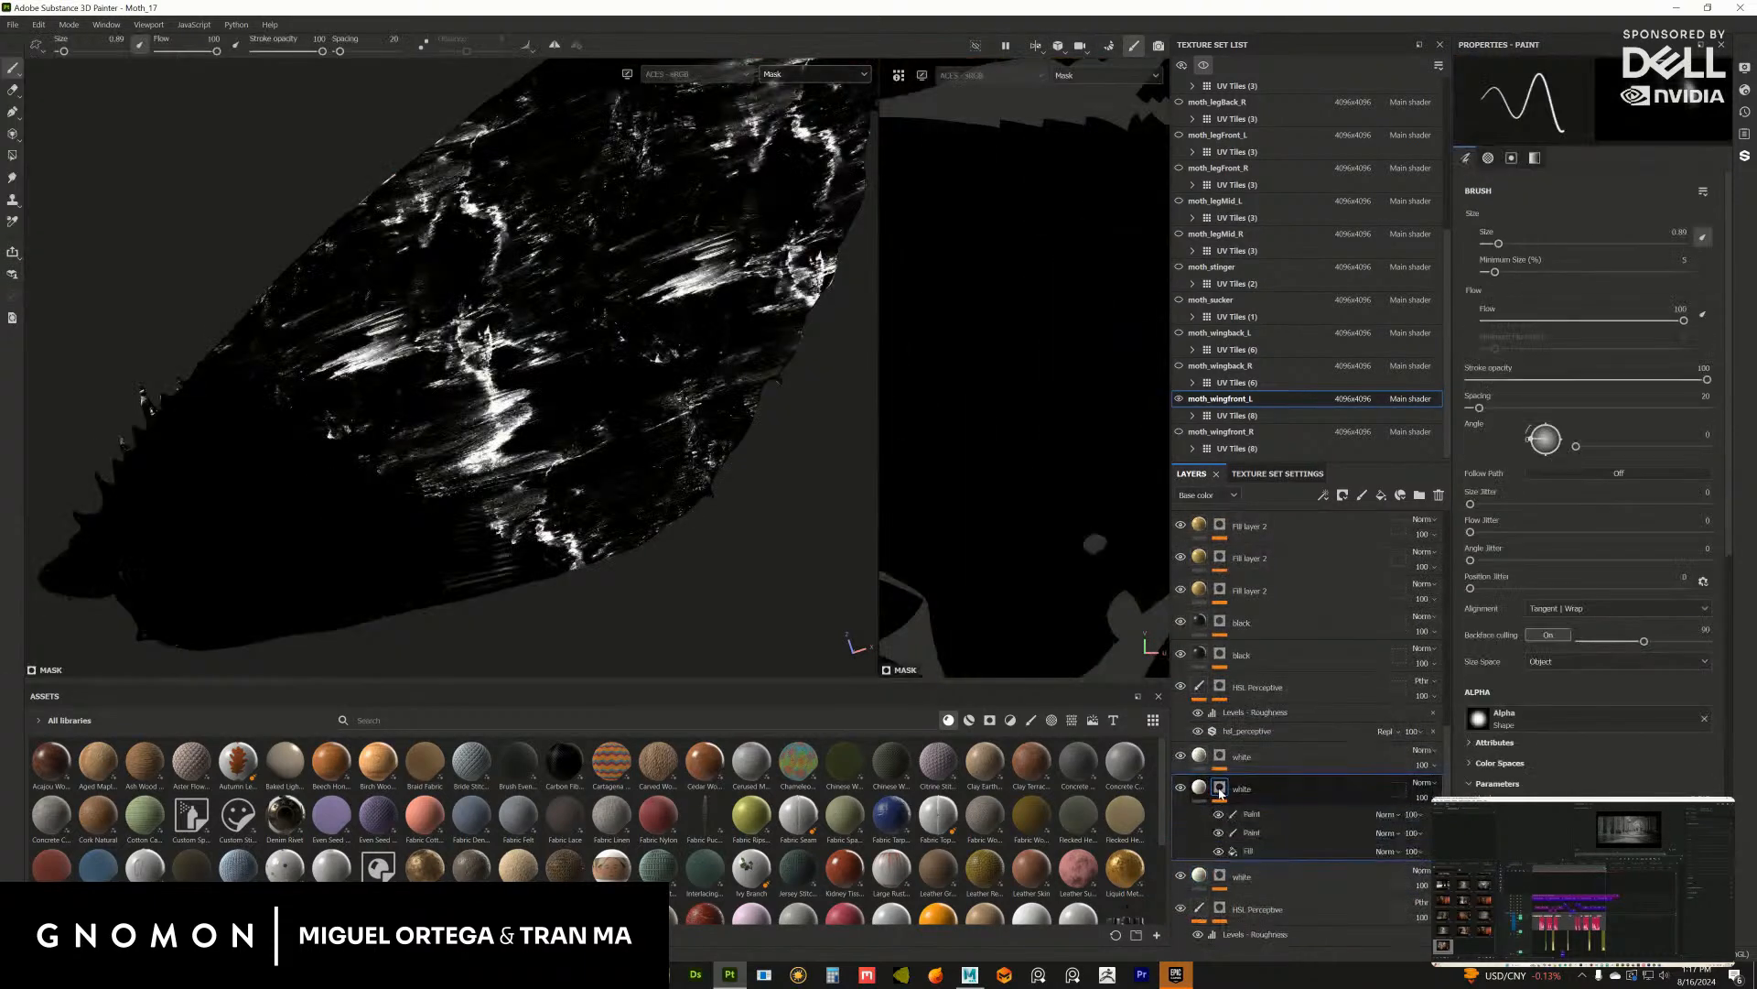
Step: Hide the white layers and view the base color of the whole wing without them
{"action": "left_click", "coordinate": [1199, 819]}
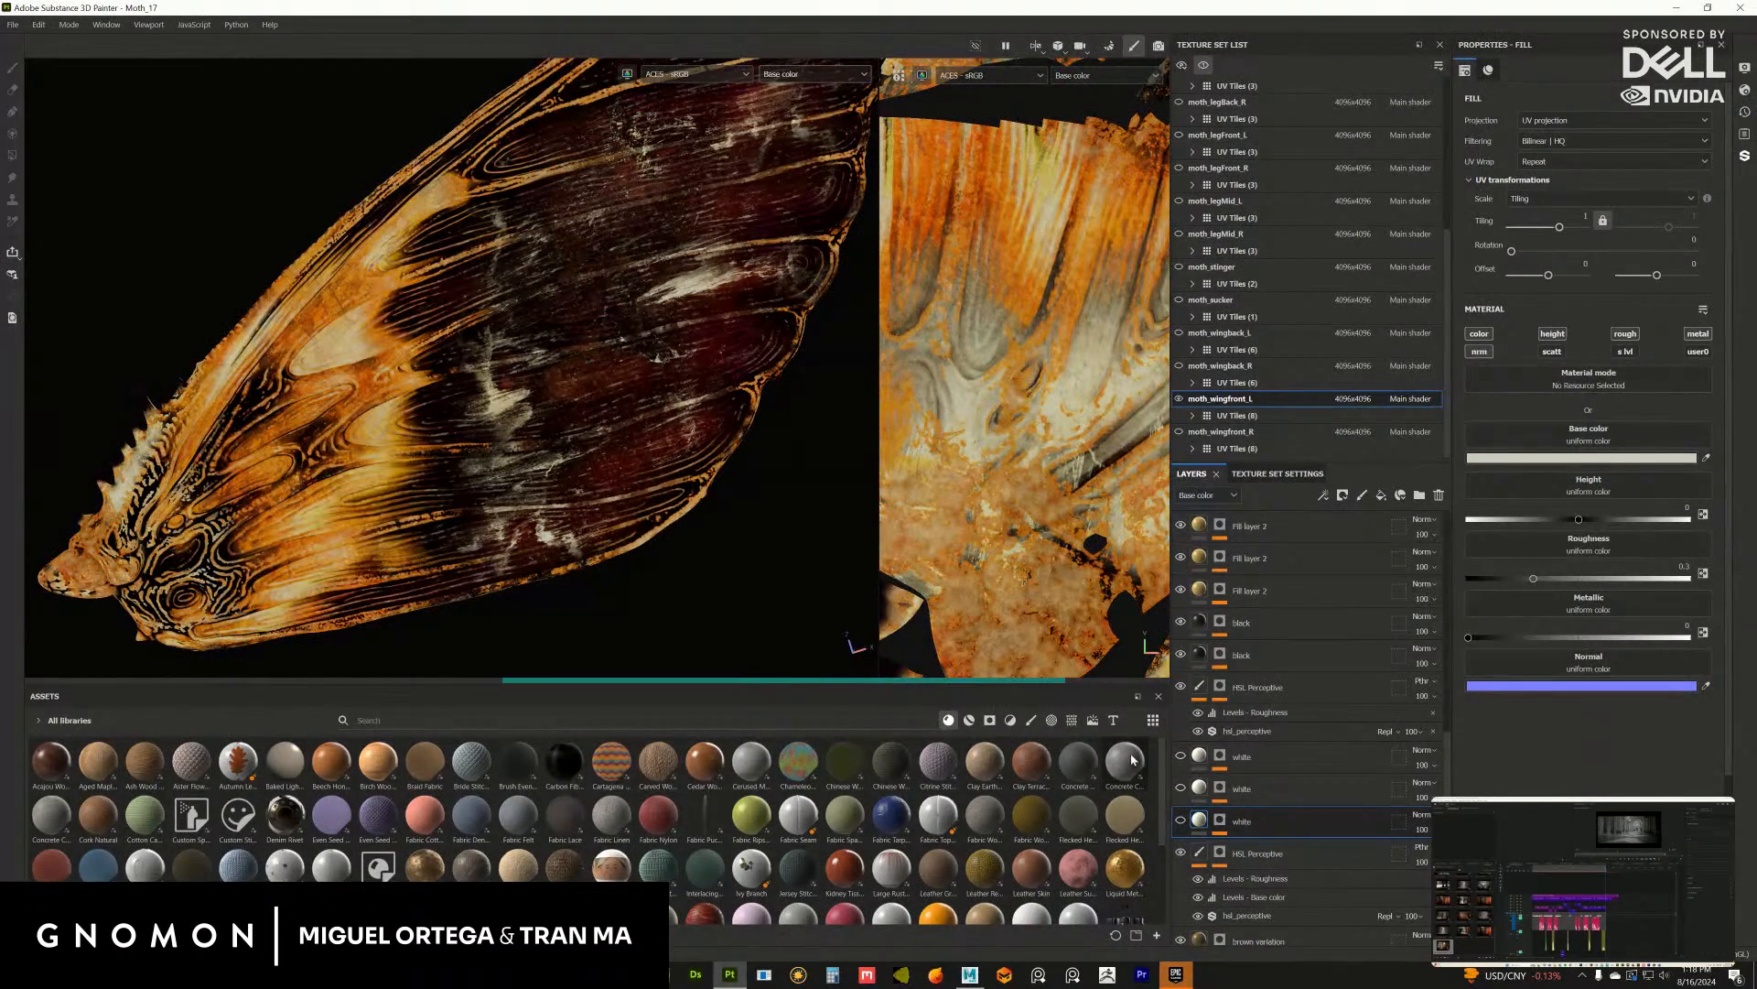
{"action": "scroll", "coordinate": [601, 430], "scroll_direction": "down", "scroll_amount": 3}
{"action": "middle_click_drag", "start_coordinate": [601, 430], "coordinate": [552, 449]}
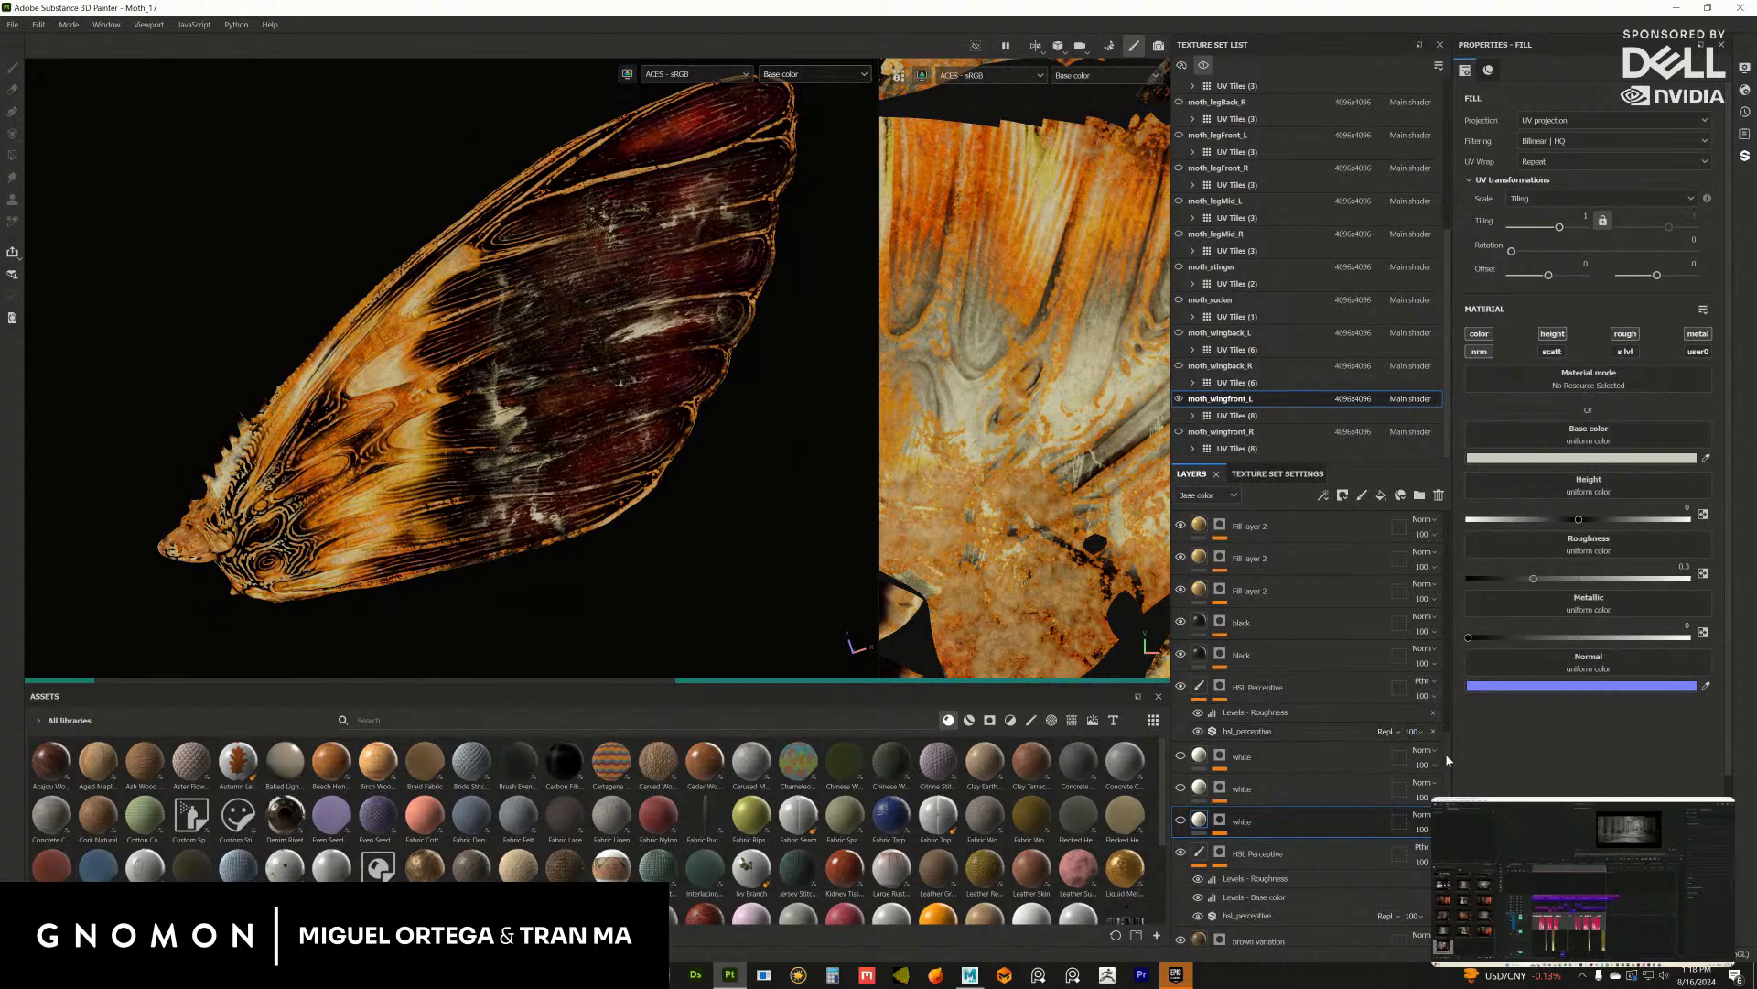
Step: Look through the layer stack between Fill layer 7 and the light brown layers to examine where the white layers sit
{"action": "scroll", "coordinate": [1446, 754], "scroll_direction": "down", "scroll_amount": 3}
{"action": "scroll", "coordinate": [1444, 770], "scroll_direction": "up", "scroll_amount": 10}
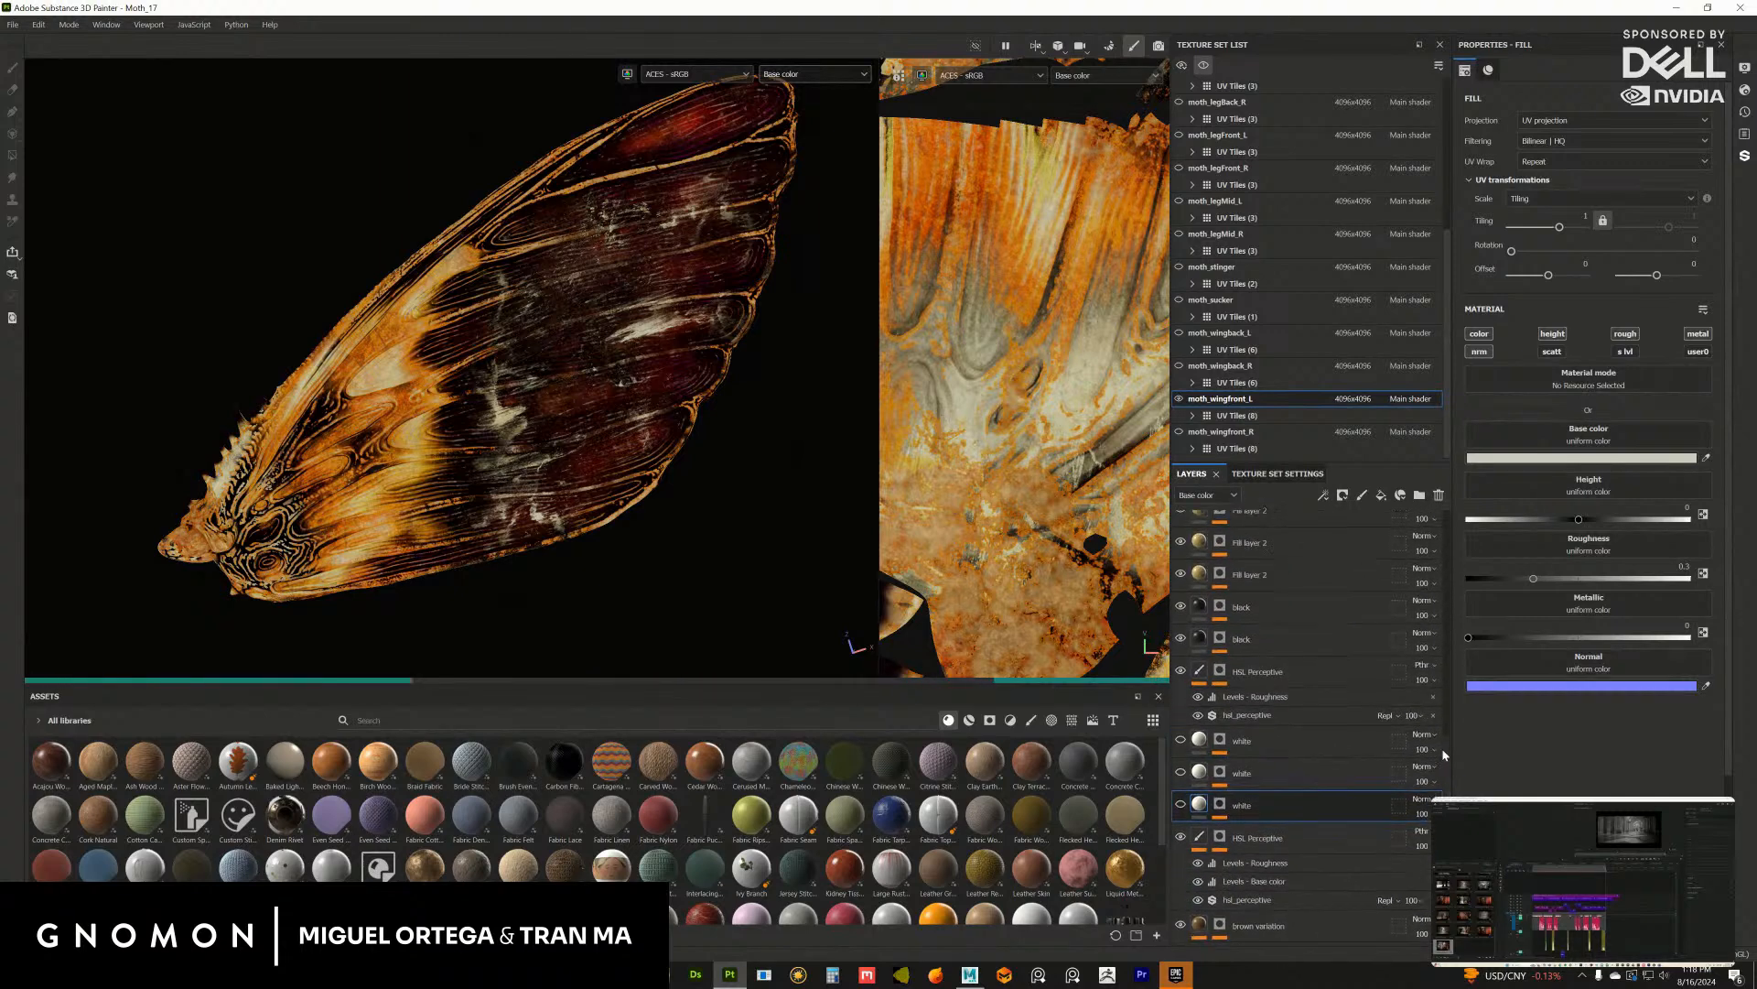
{"action": "scroll", "coordinate": [1437, 691], "scroll_direction": "up", "scroll_amount": 10}
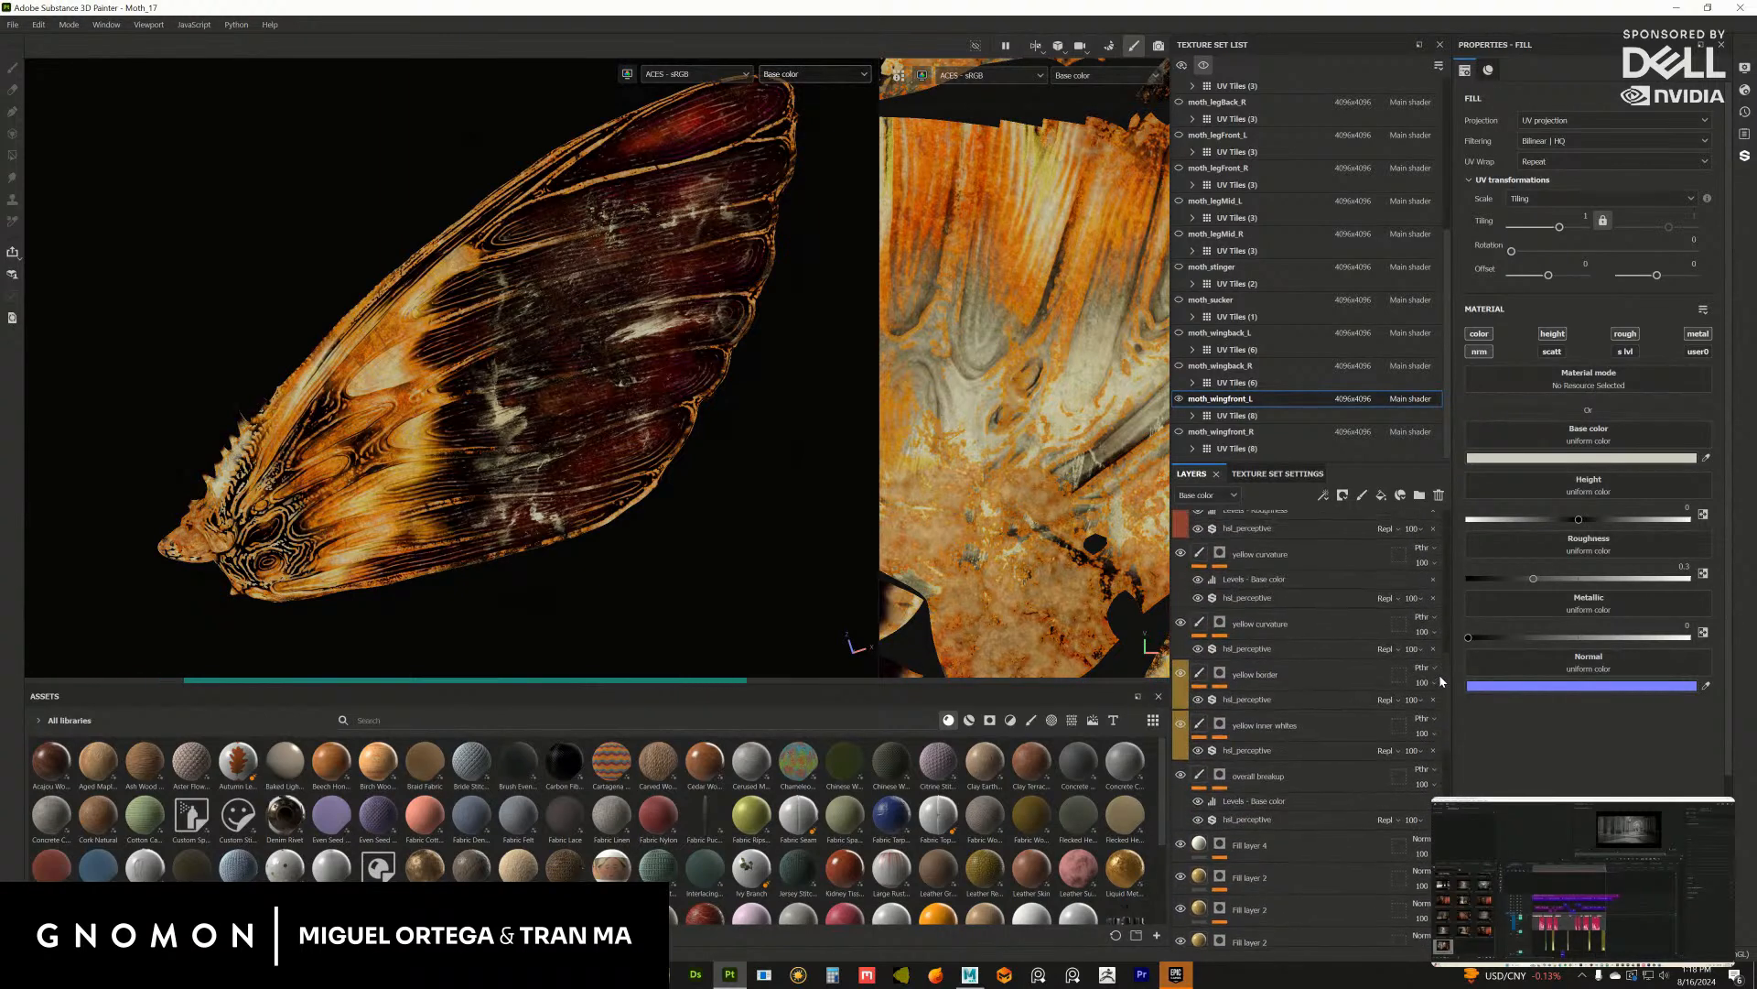
{"action": "scroll", "coordinate": [1437, 567], "scroll_direction": "up", "scroll_amount": 7}
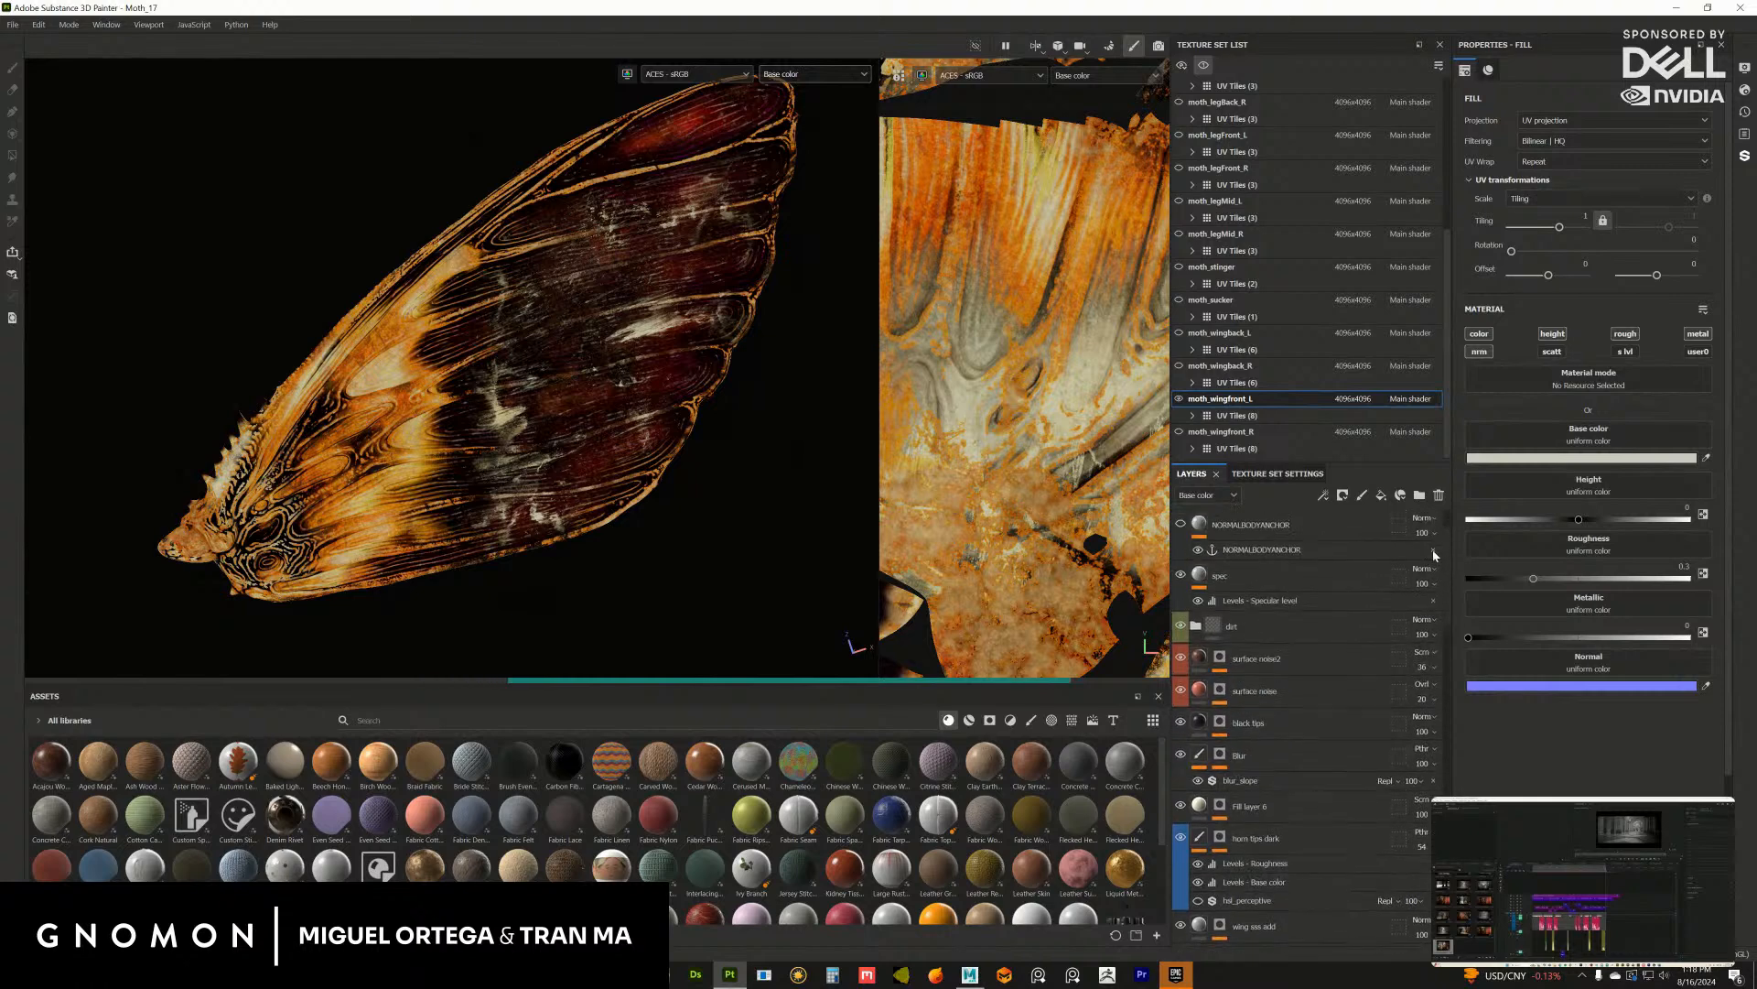
{"action": "scroll", "coordinate": [1431, 559], "scroll_direction": "down", "scroll_amount": 6}
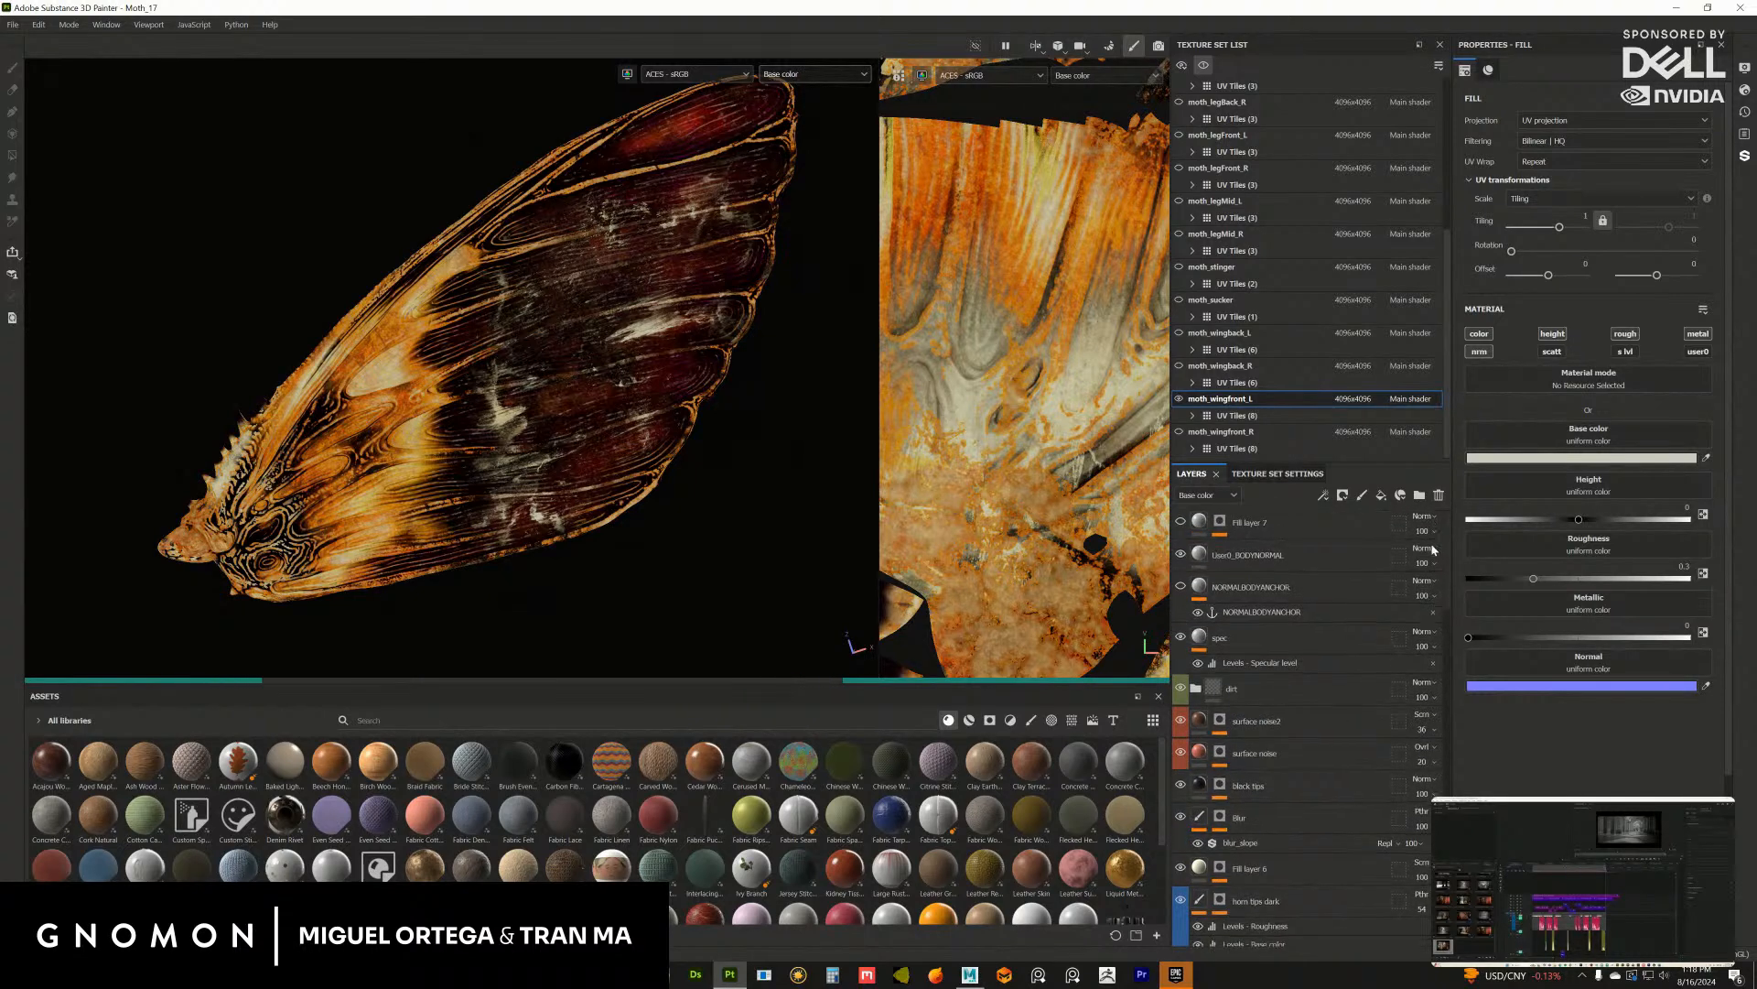
{"action": "scroll", "coordinate": [1427, 593], "scroll_direction": "down", "scroll_amount": 10}
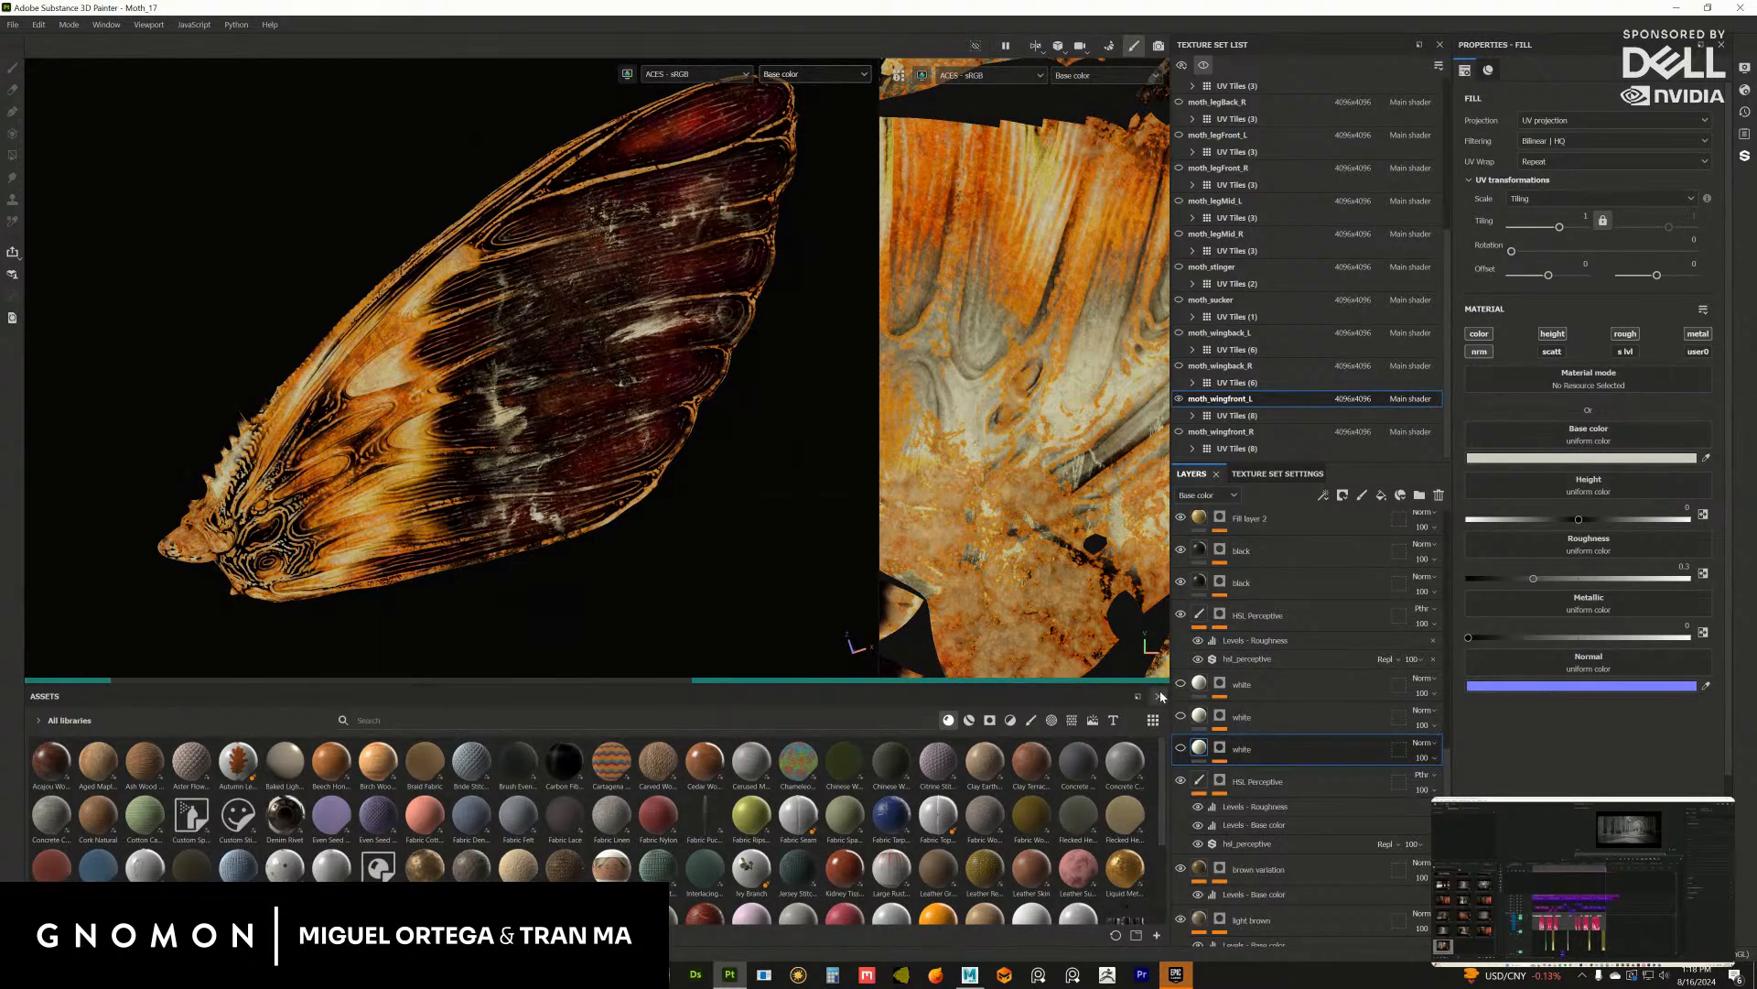
{"action": "scroll", "coordinate": [1446, 760], "scroll_direction": "down", "scroll_amount": 8}
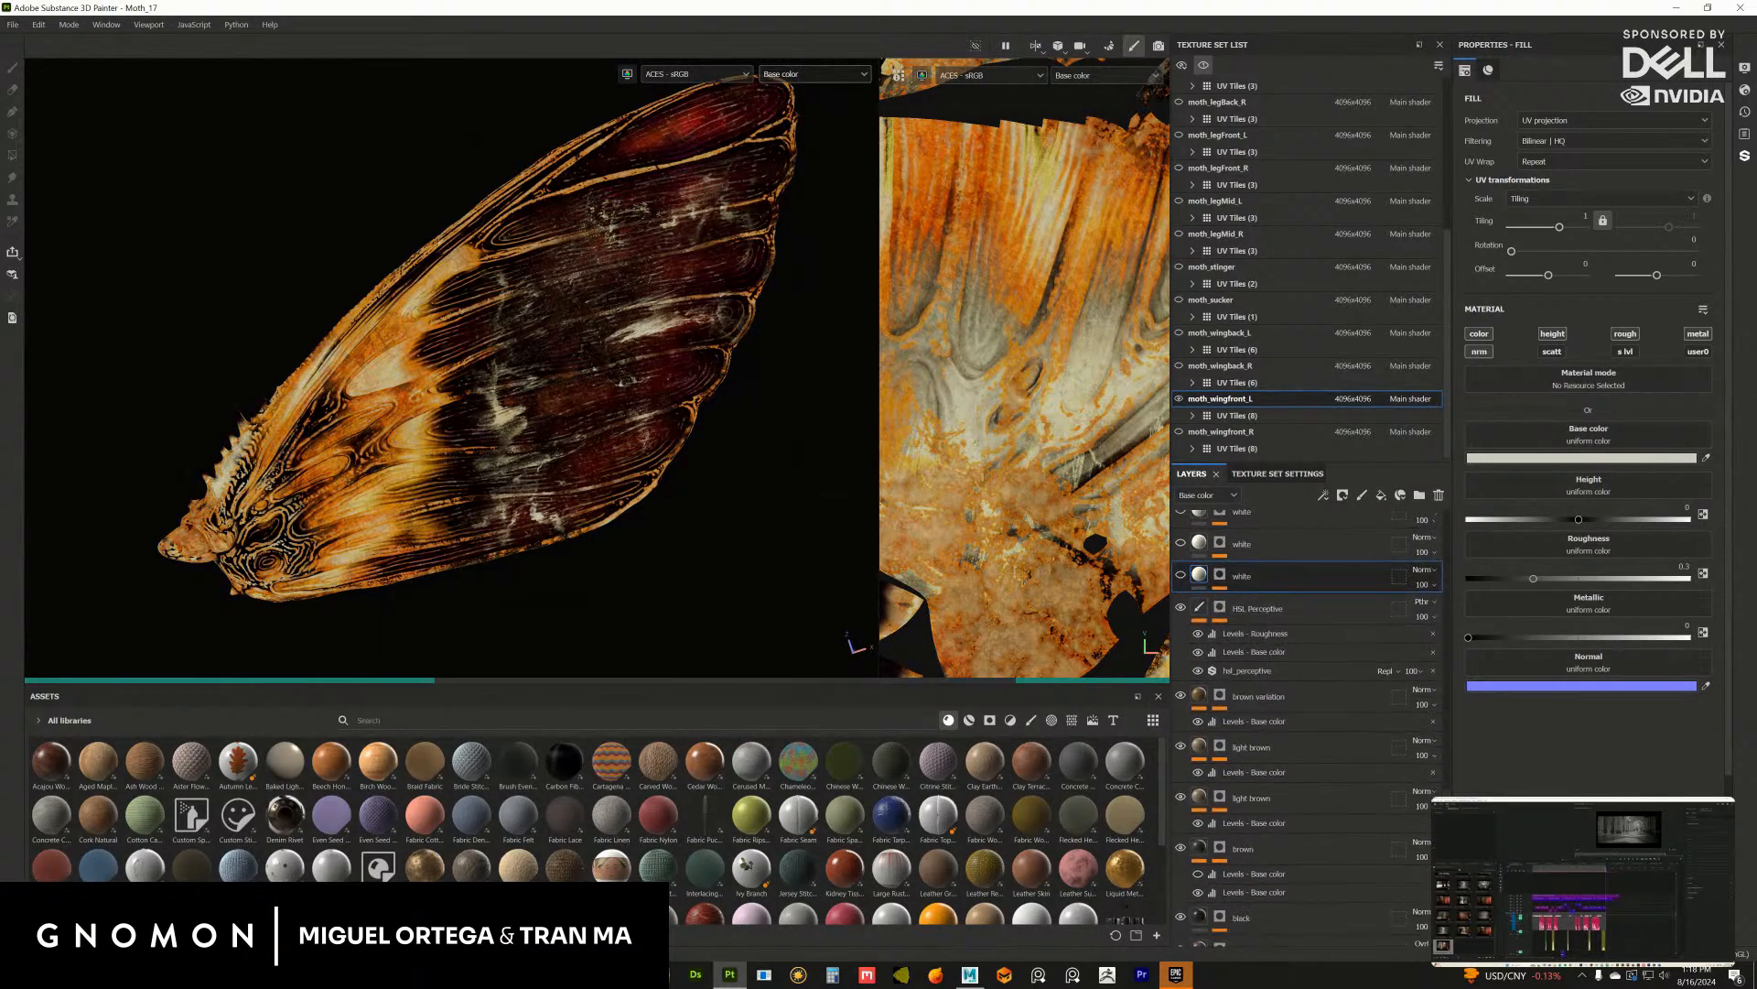
{"action": "scroll", "coordinate": [1453, 764], "scroll_direction": "down", "scroll_amount": 10}
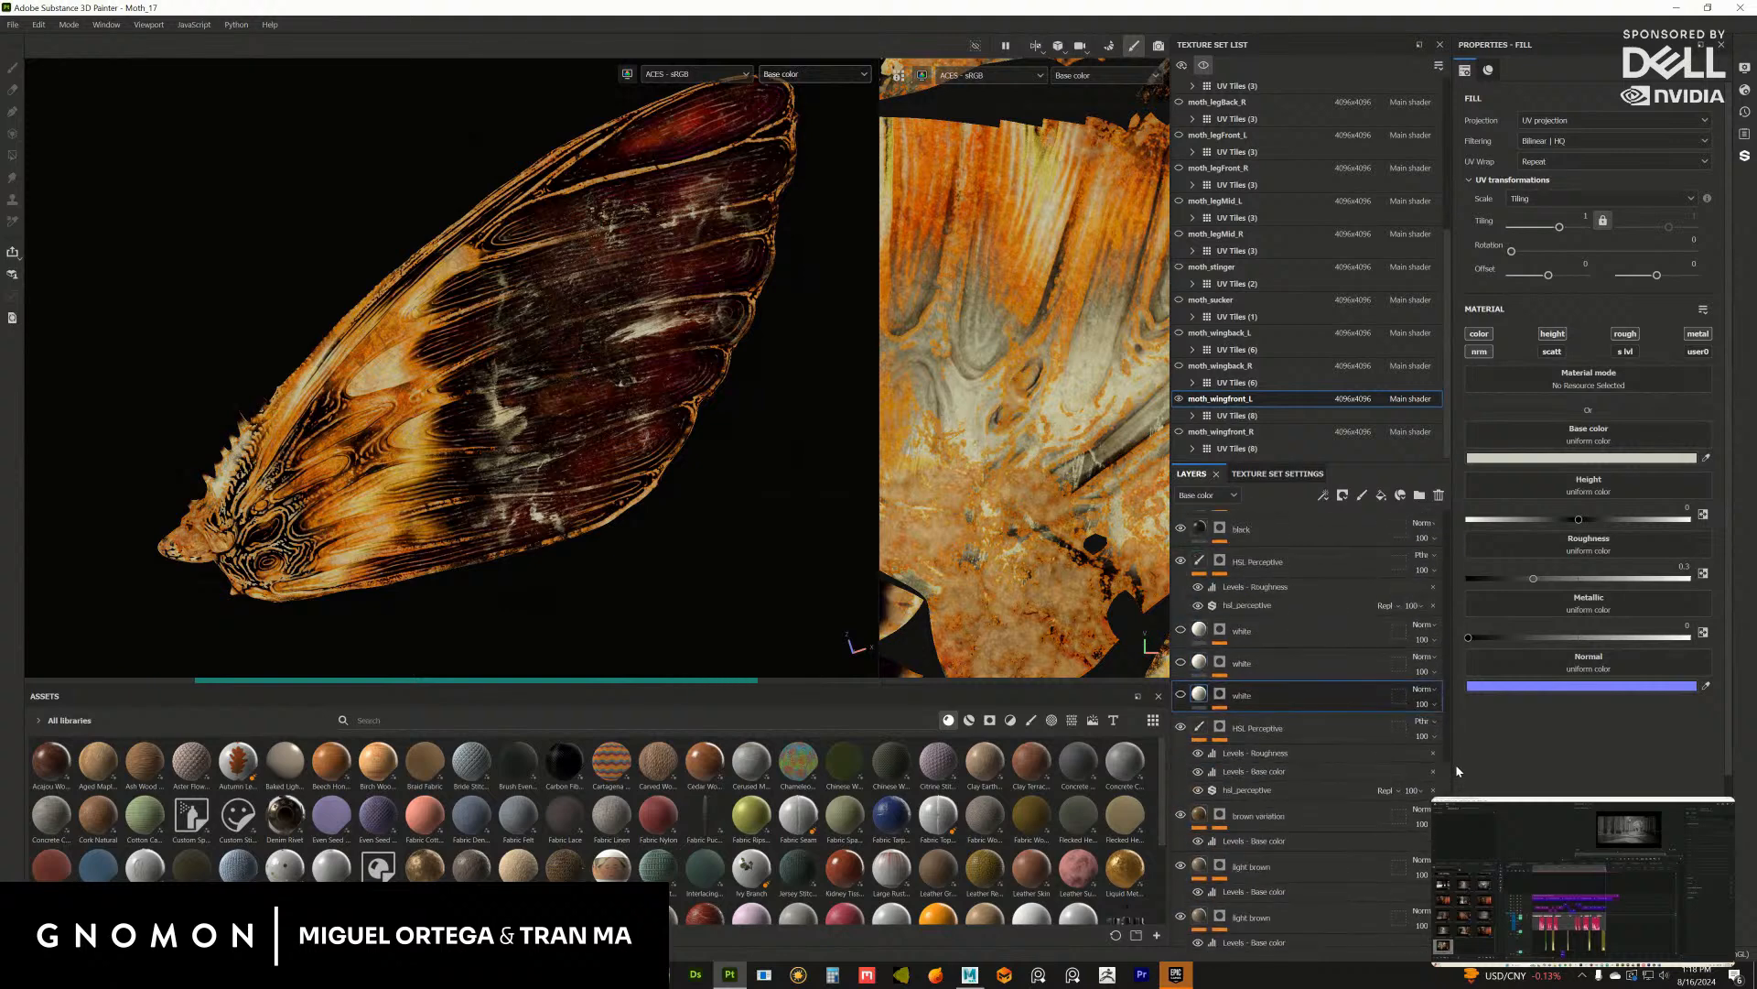
{"action": "scroll", "coordinate": [1437, 531], "scroll_direction": "up", "scroll_amount": 3}
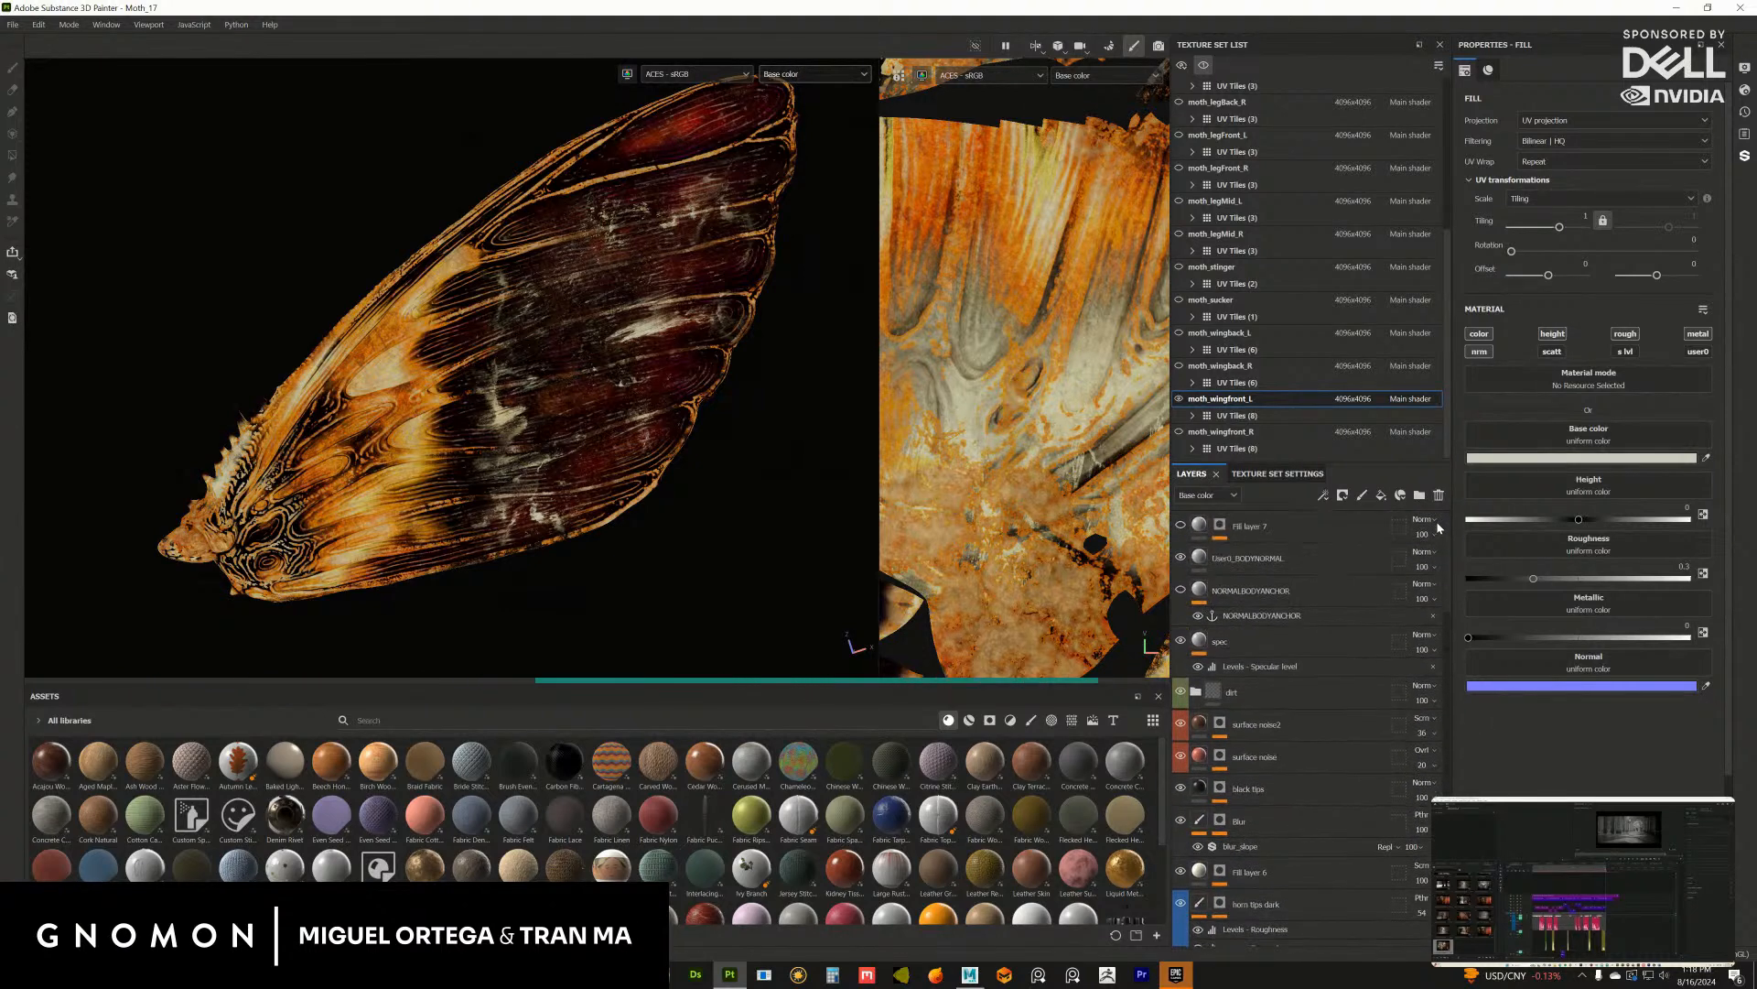
{"action": "scroll", "coordinate": [1437, 524], "scroll_direction": "down", "scroll_amount": 10}
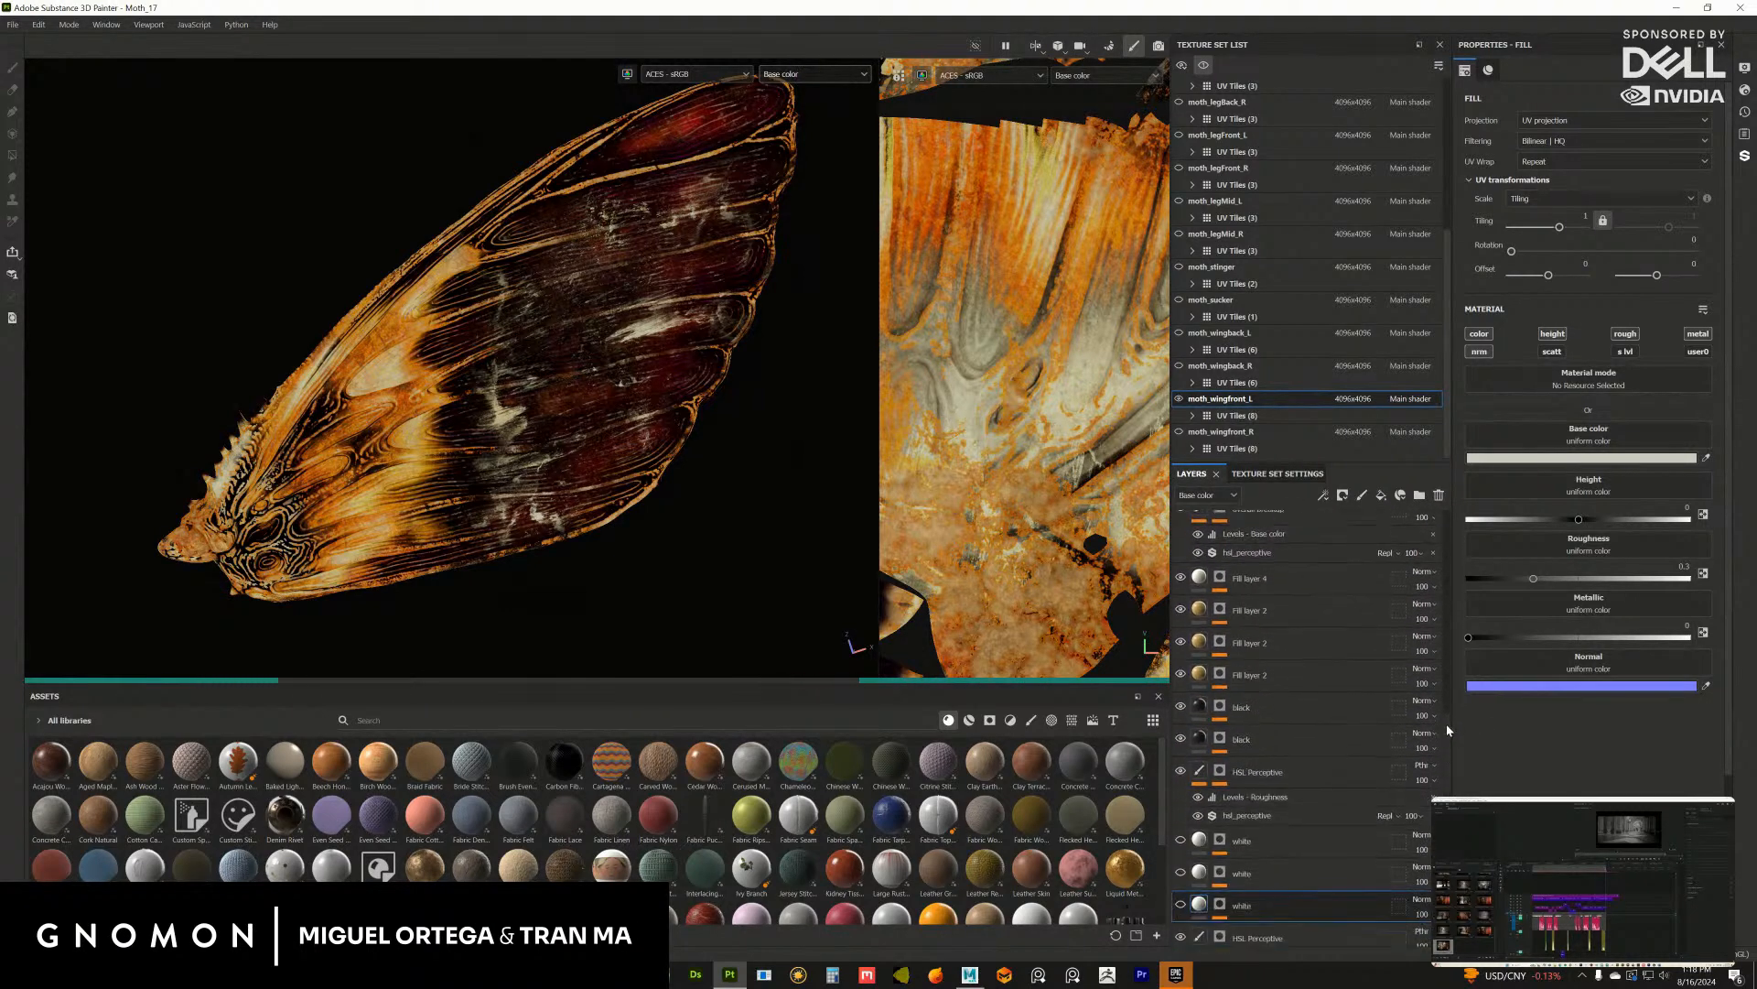
{"action": "scroll", "coordinate": [1391, 723], "scroll_direction": "down", "scroll_amount": 3}
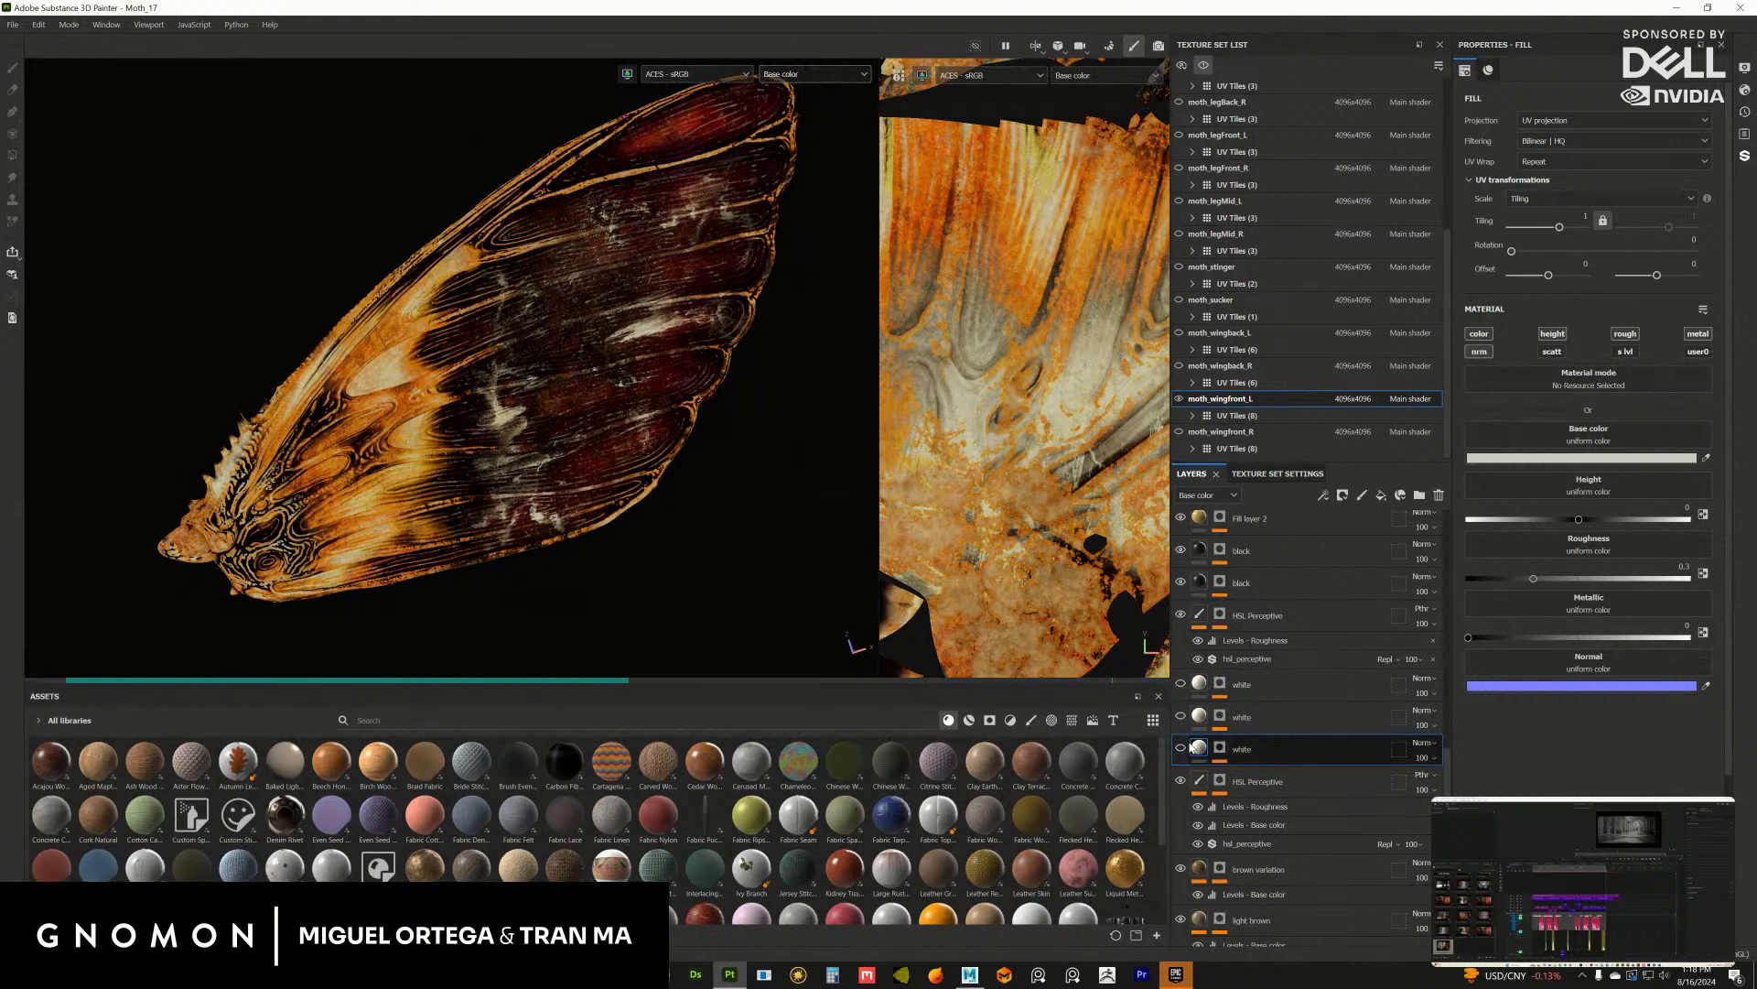
Step: Try moving the three white layers together above Fill layer 4 and then directly beneath cavity red
{"action": "left_click", "coordinate": [1316, 689], "text": "shift"}
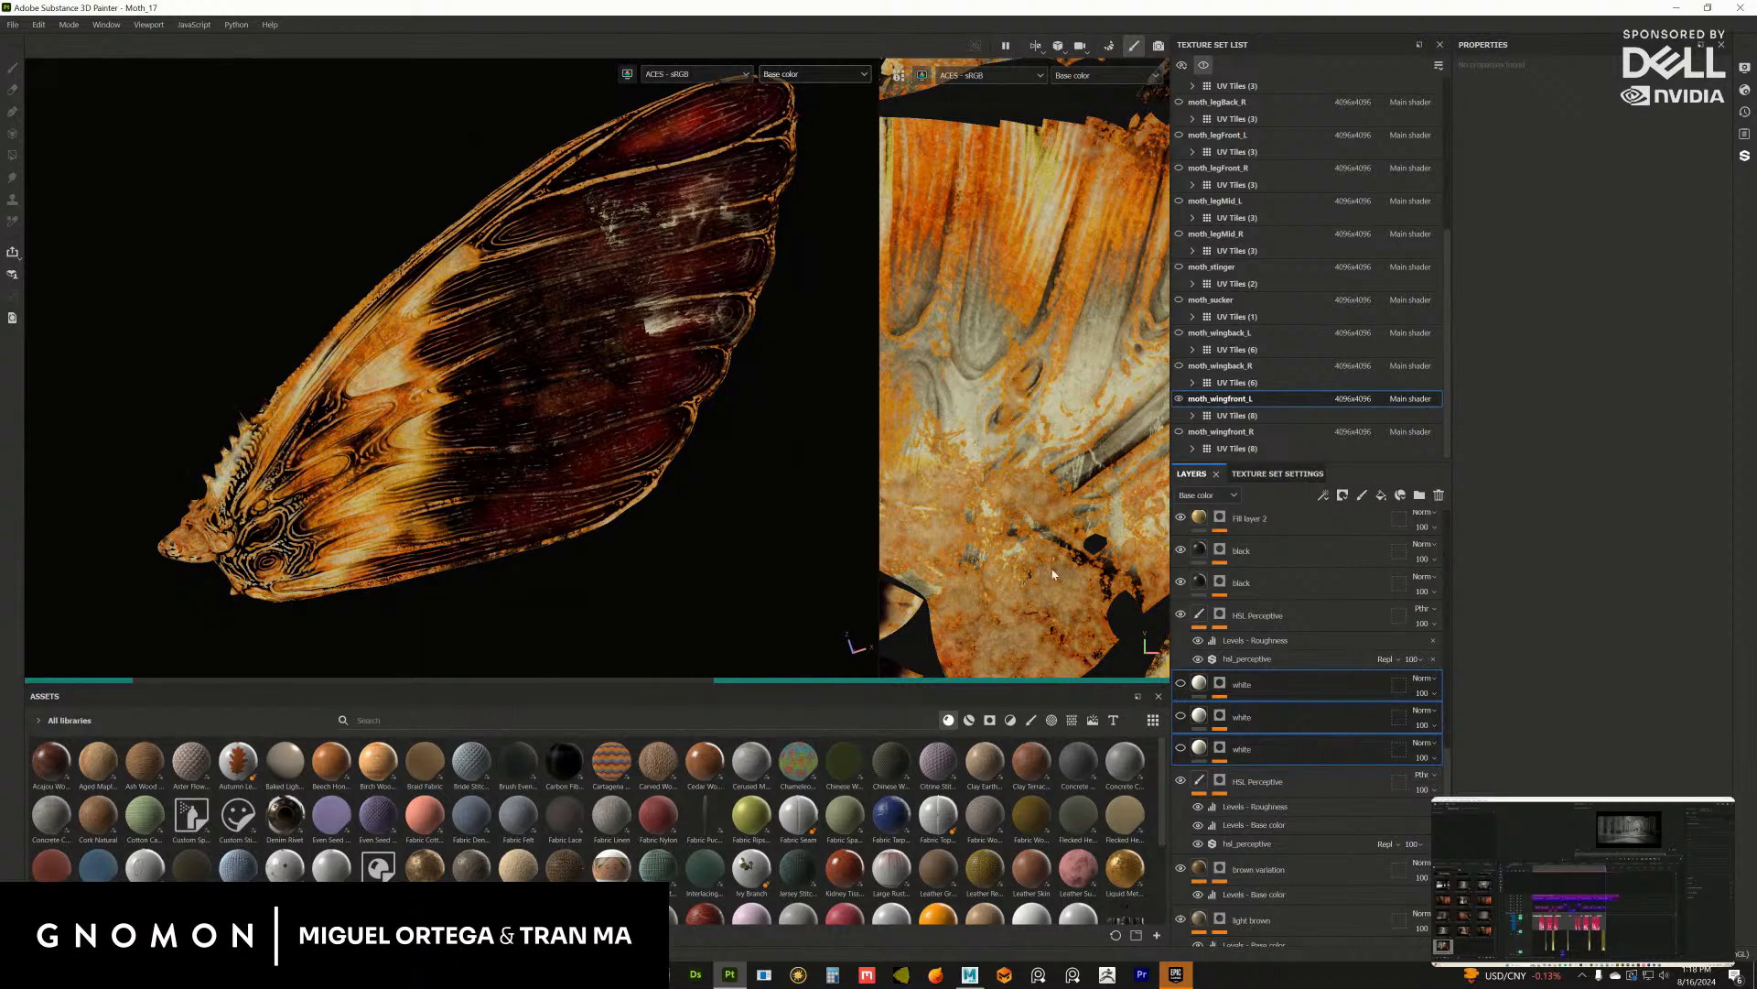
{"action": "mouse_move", "coordinate": [1446, 763]}
{"action": "left_mouse_down"}
{"action": "mouse_move", "coordinate": [1455, 548]}
{"action": "mouse_move", "coordinate": [1471, 756]}
{"action": "mouse_move", "coordinate": [1465, 734]}
{"action": "left_mouse_up"}
{"action": "left_click_drag", "start_coordinate": [1320, 801], "coordinate": [1364, 565]}
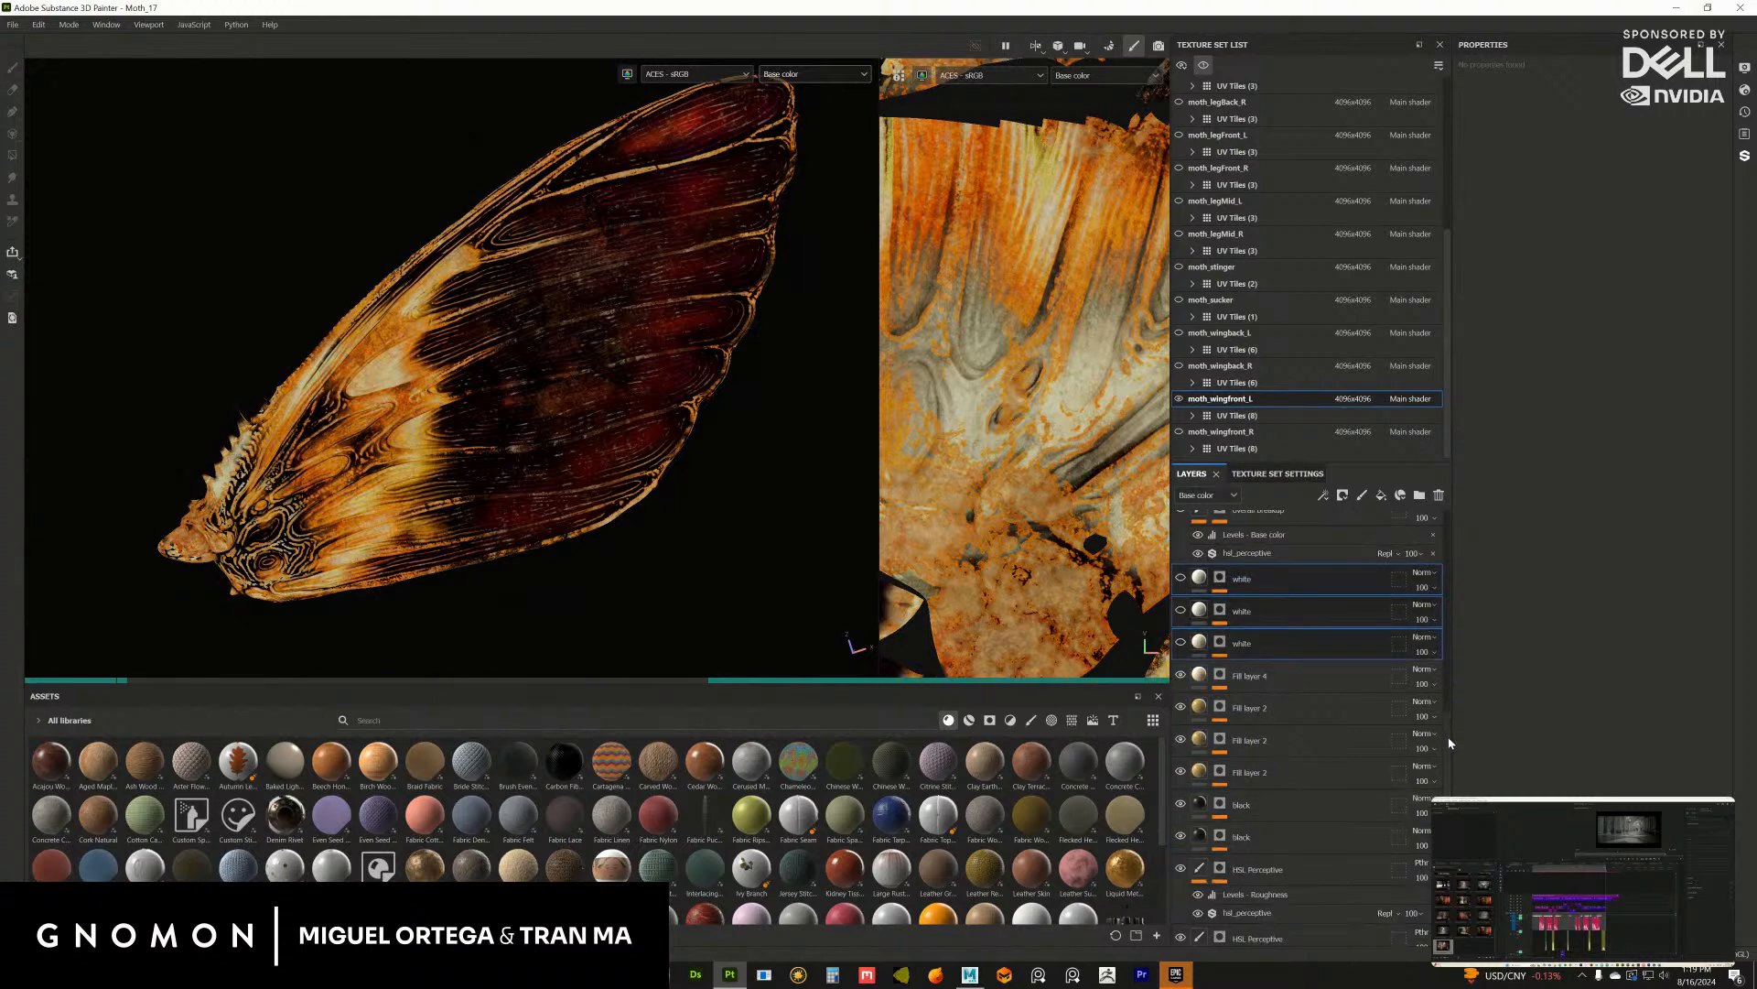
{"action": "left_click_drag", "start_coordinate": [1448, 736], "coordinate": [1435, 670]}
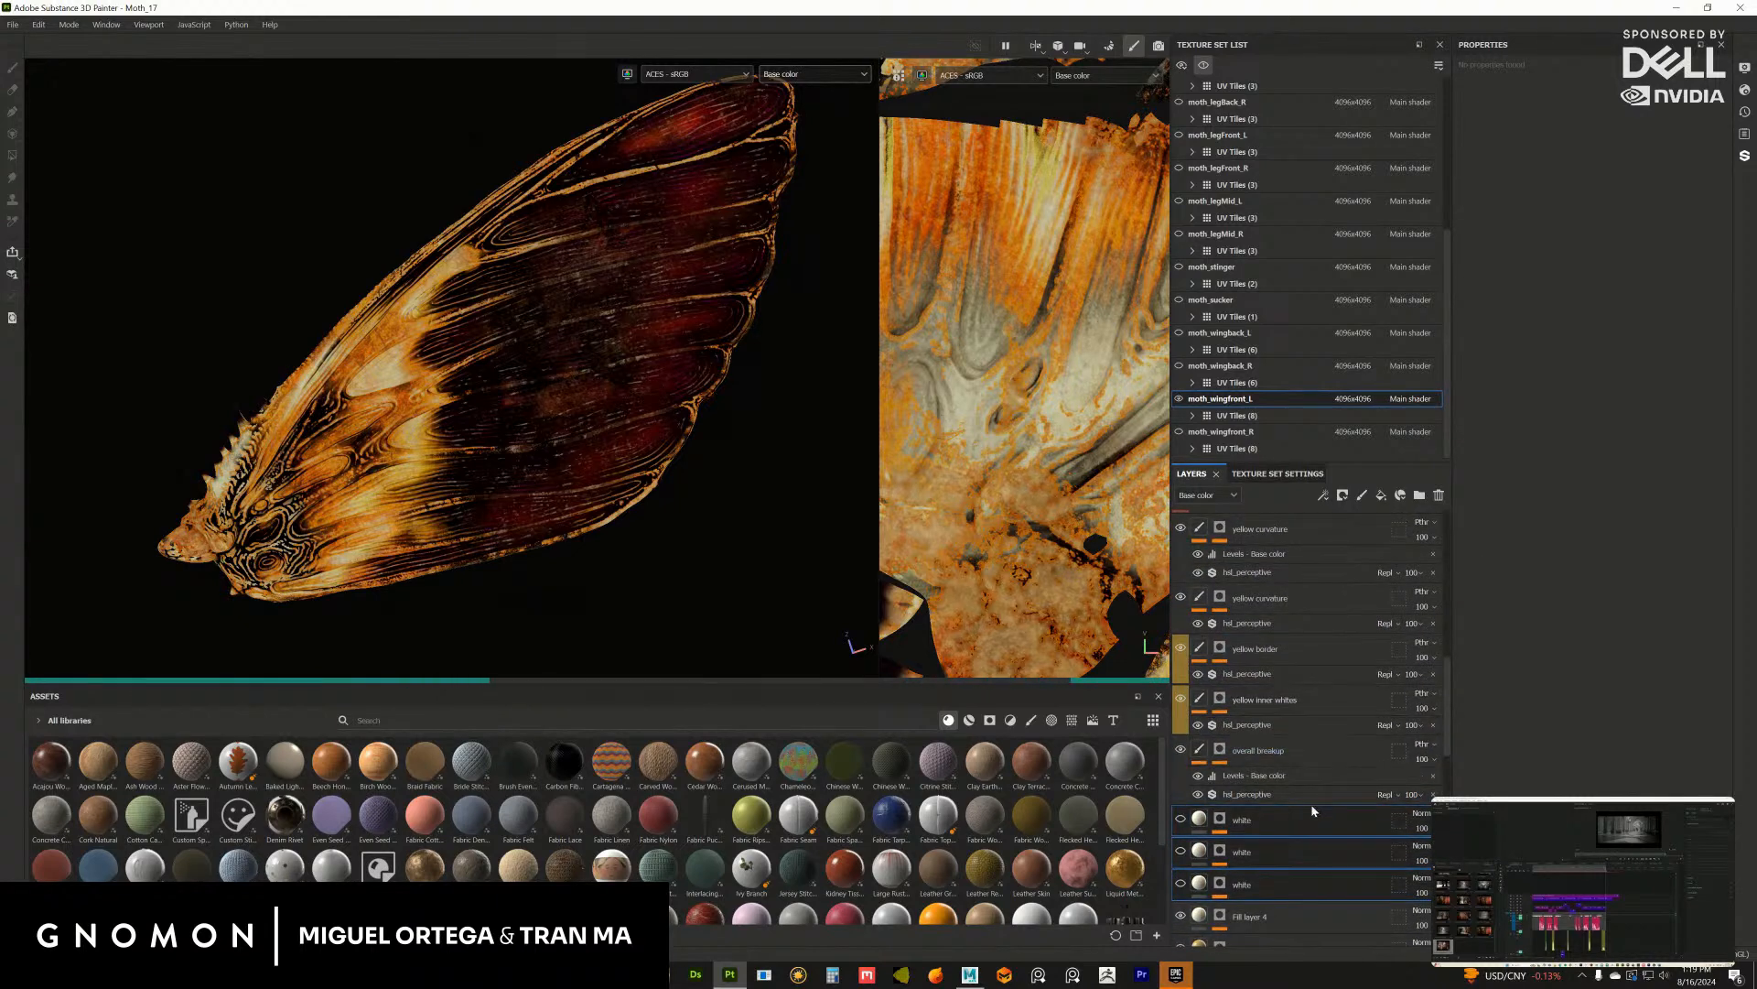
{"action": "left_click_drag", "start_coordinate": [1313, 811], "coordinate": [1352, 542]}
{"action": "left_click_drag", "start_coordinate": [1446, 671], "coordinate": [1438, 638]}
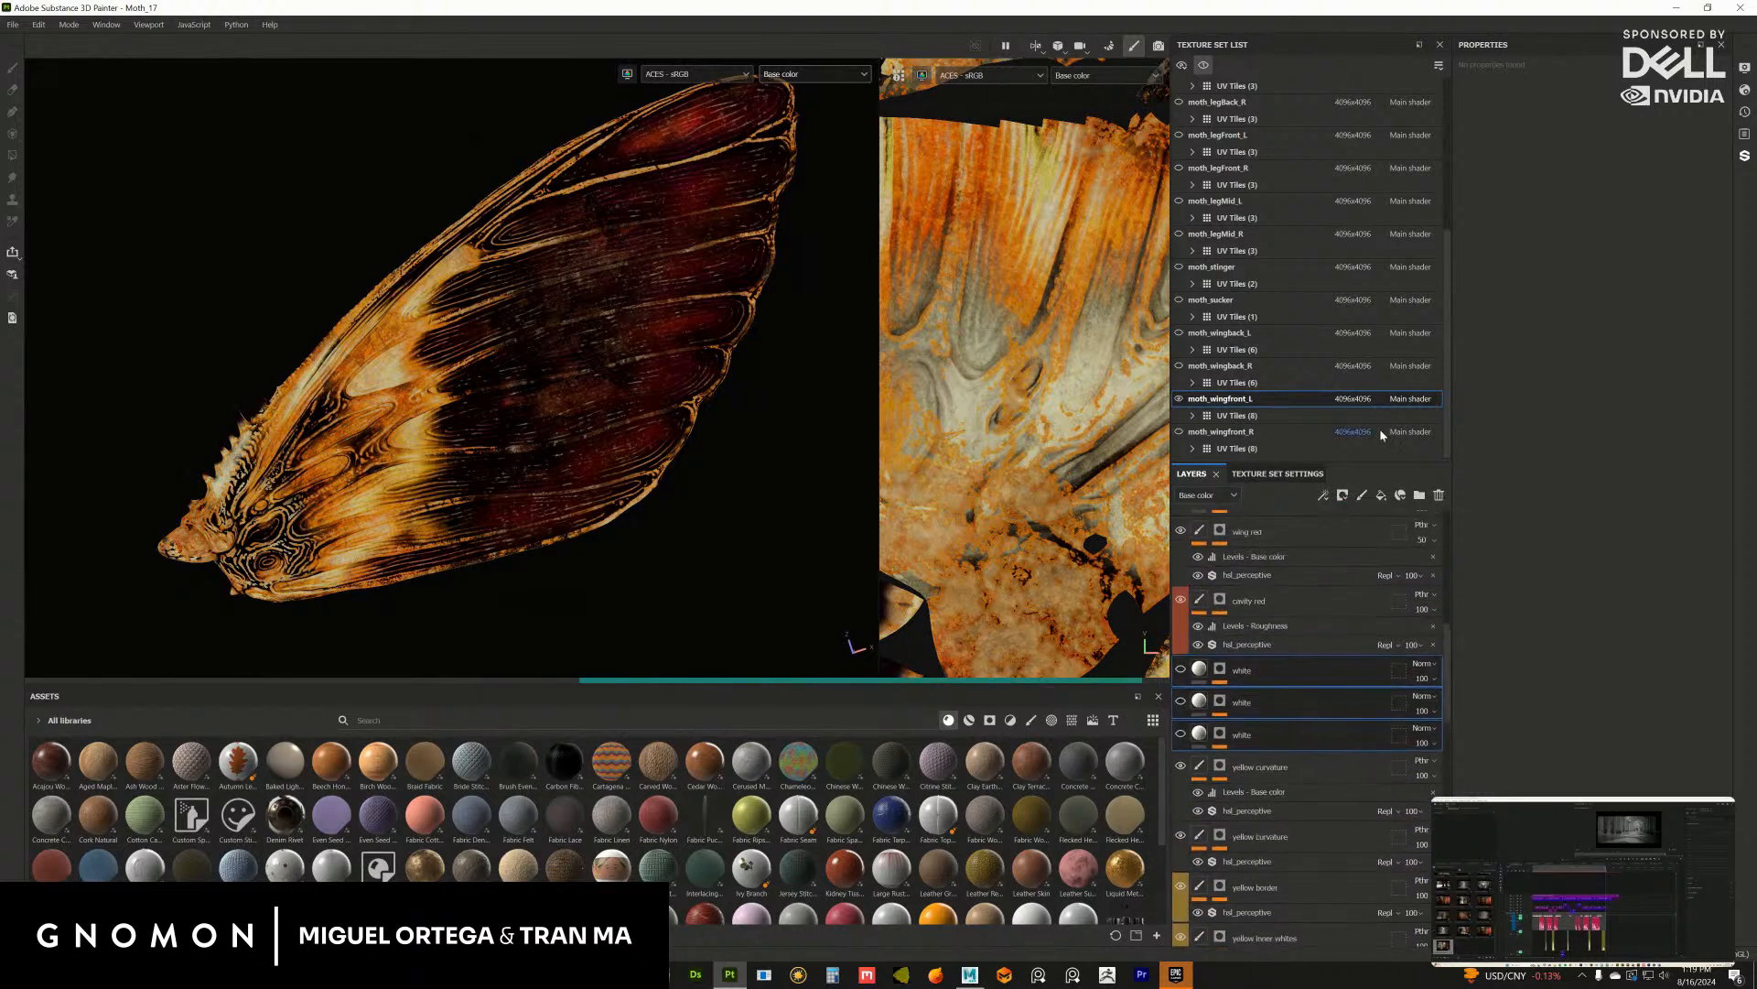
Step: Enlarge the layer list, try the three white layers above surface noise2, and show them to view the effect on the wing
{"action": "left_click_drag", "start_coordinate": [1354, 462], "coordinate": [1370, 255]}
{"action": "scroll", "coordinate": [1451, 366], "scroll_direction": "up", "scroll_amount": 5}
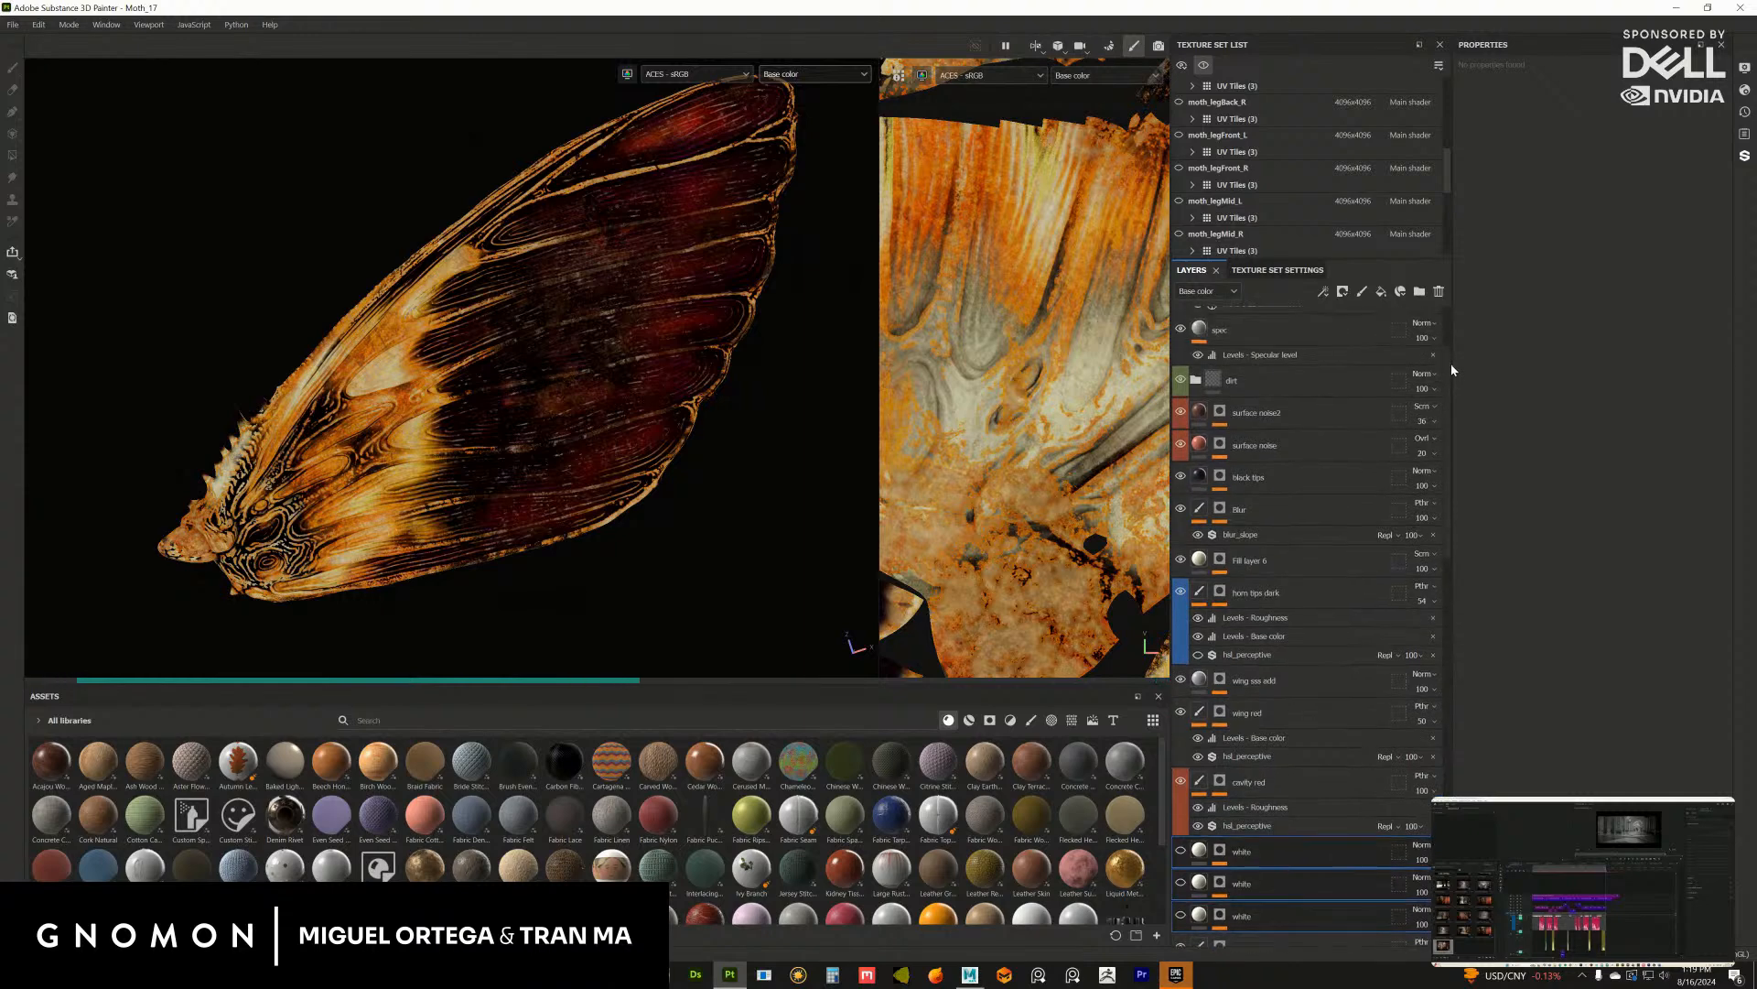
{"action": "left_click_drag", "start_coordinate": [1452, 365], "coordinate": [1452, 366]}
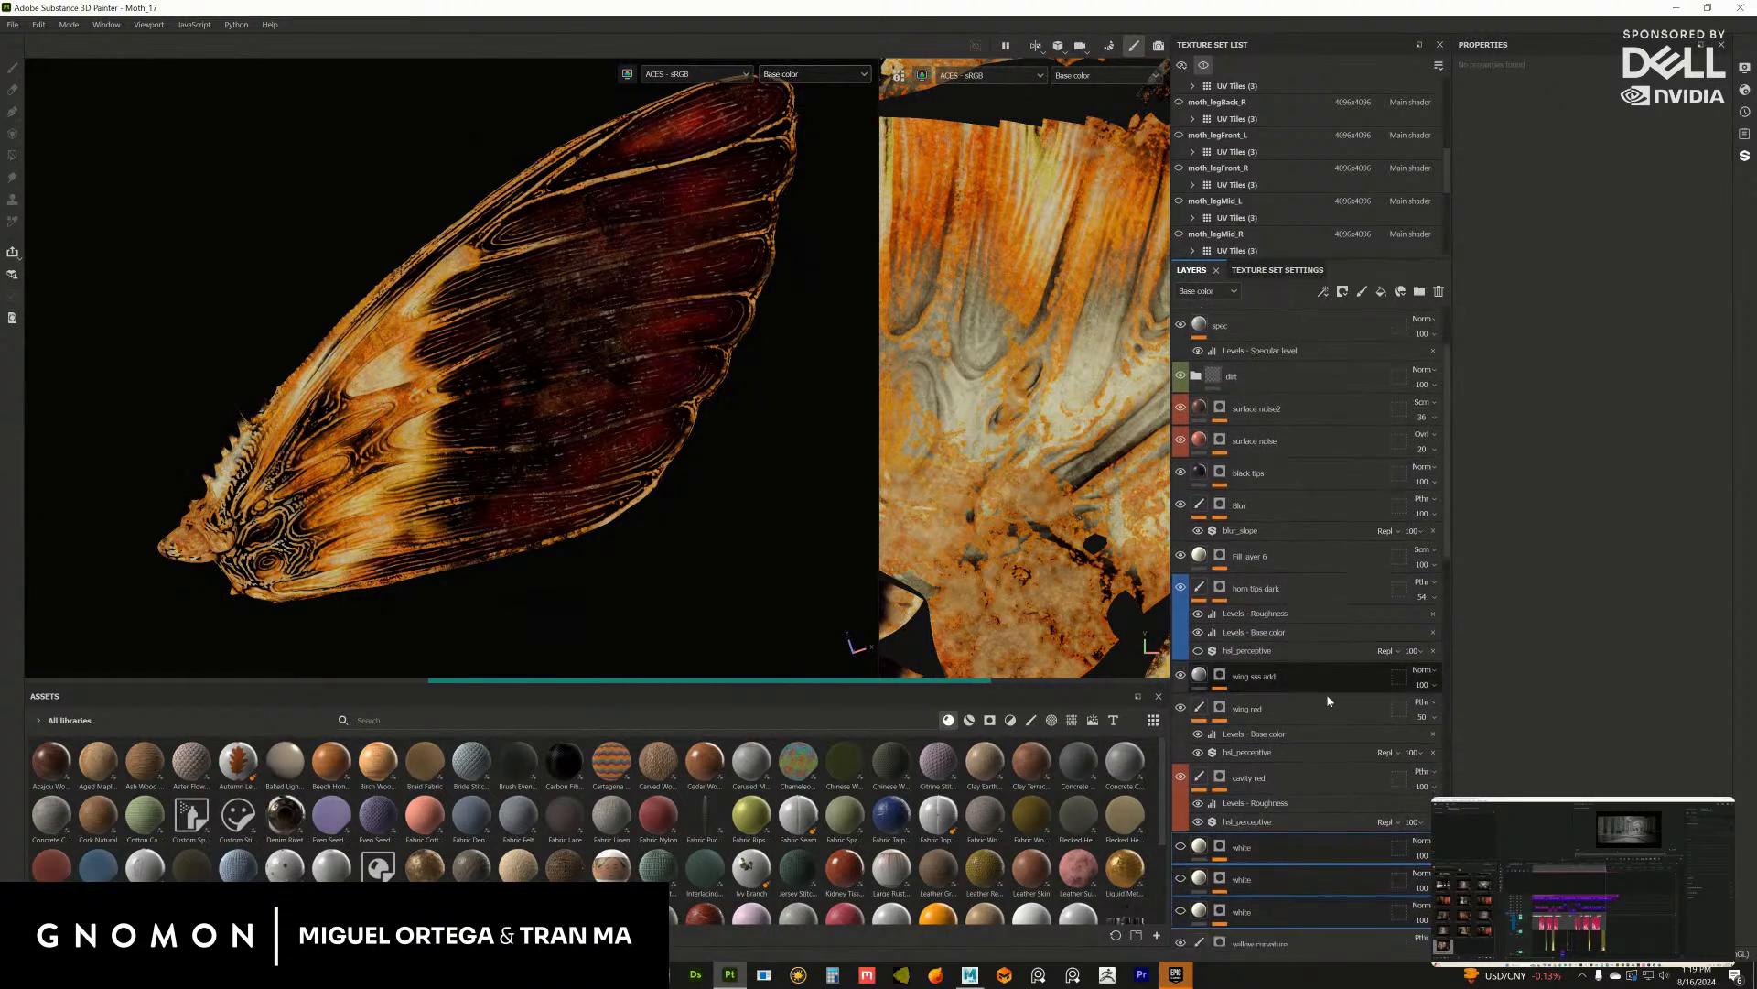
{"action": "left_click_drag", "start_coordinate": [1327, 847], "coordinate": [1320, 396]}
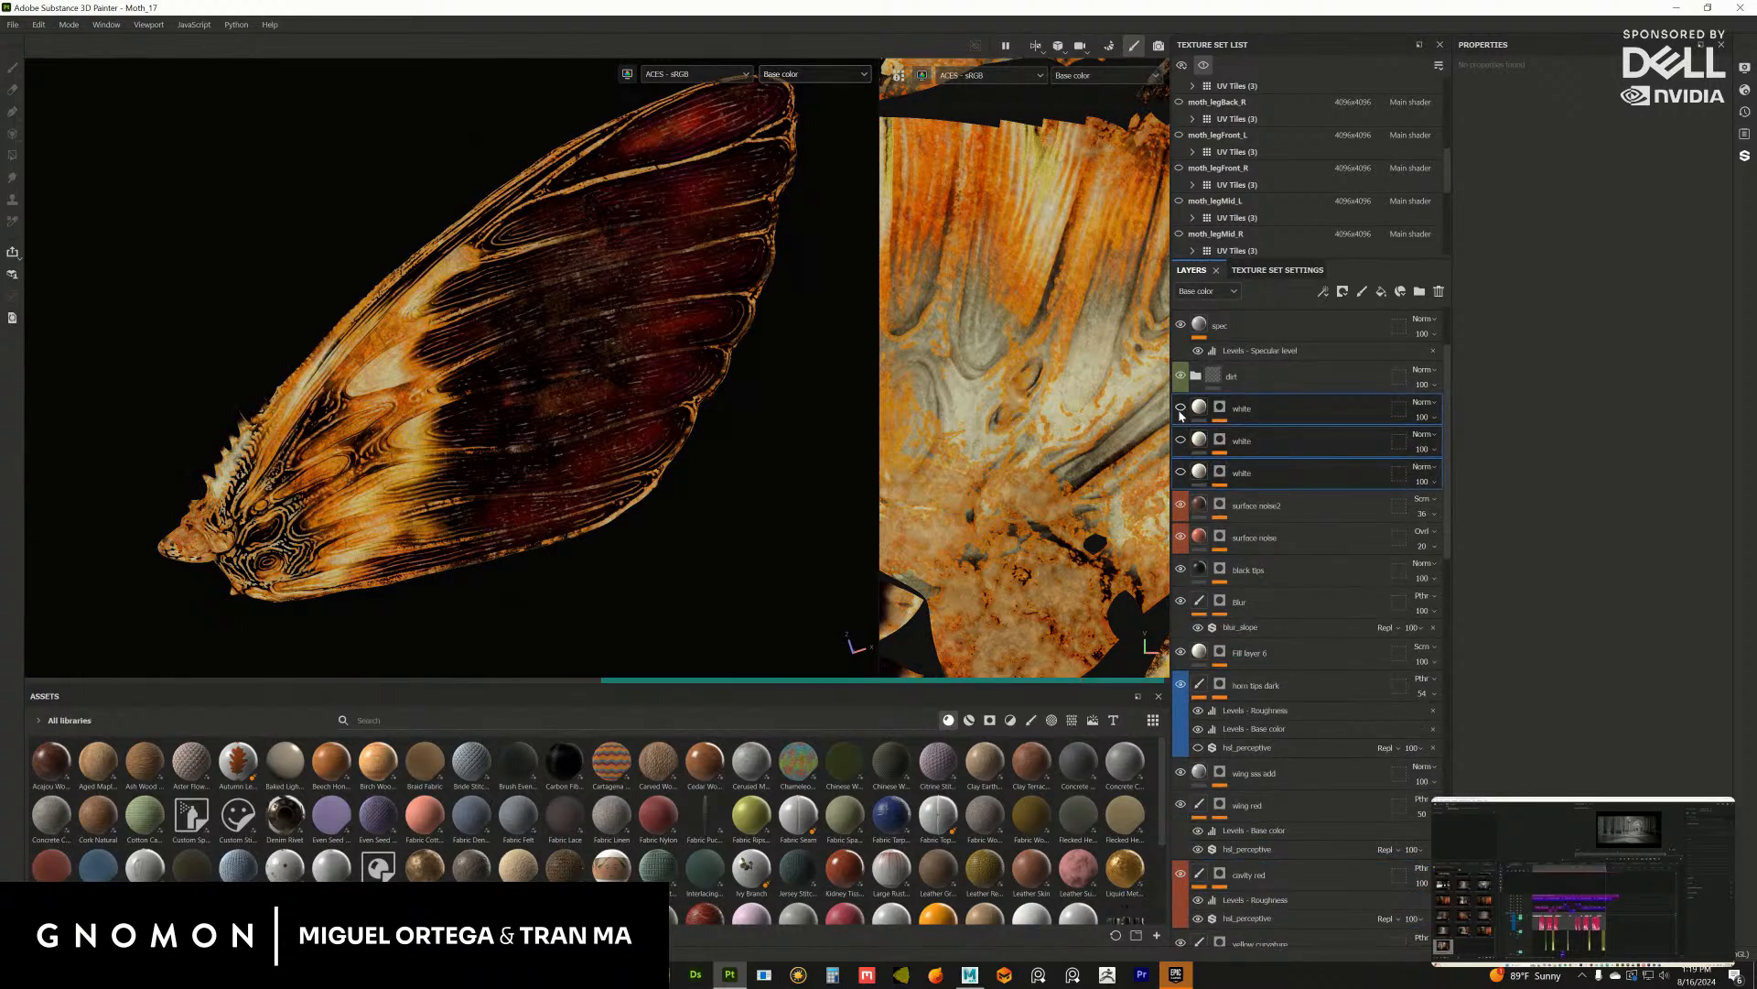
{"action": "left_click_drag", "start_coordinate": [702, 519], "coordinate": [708, 555], "text": "alt"}
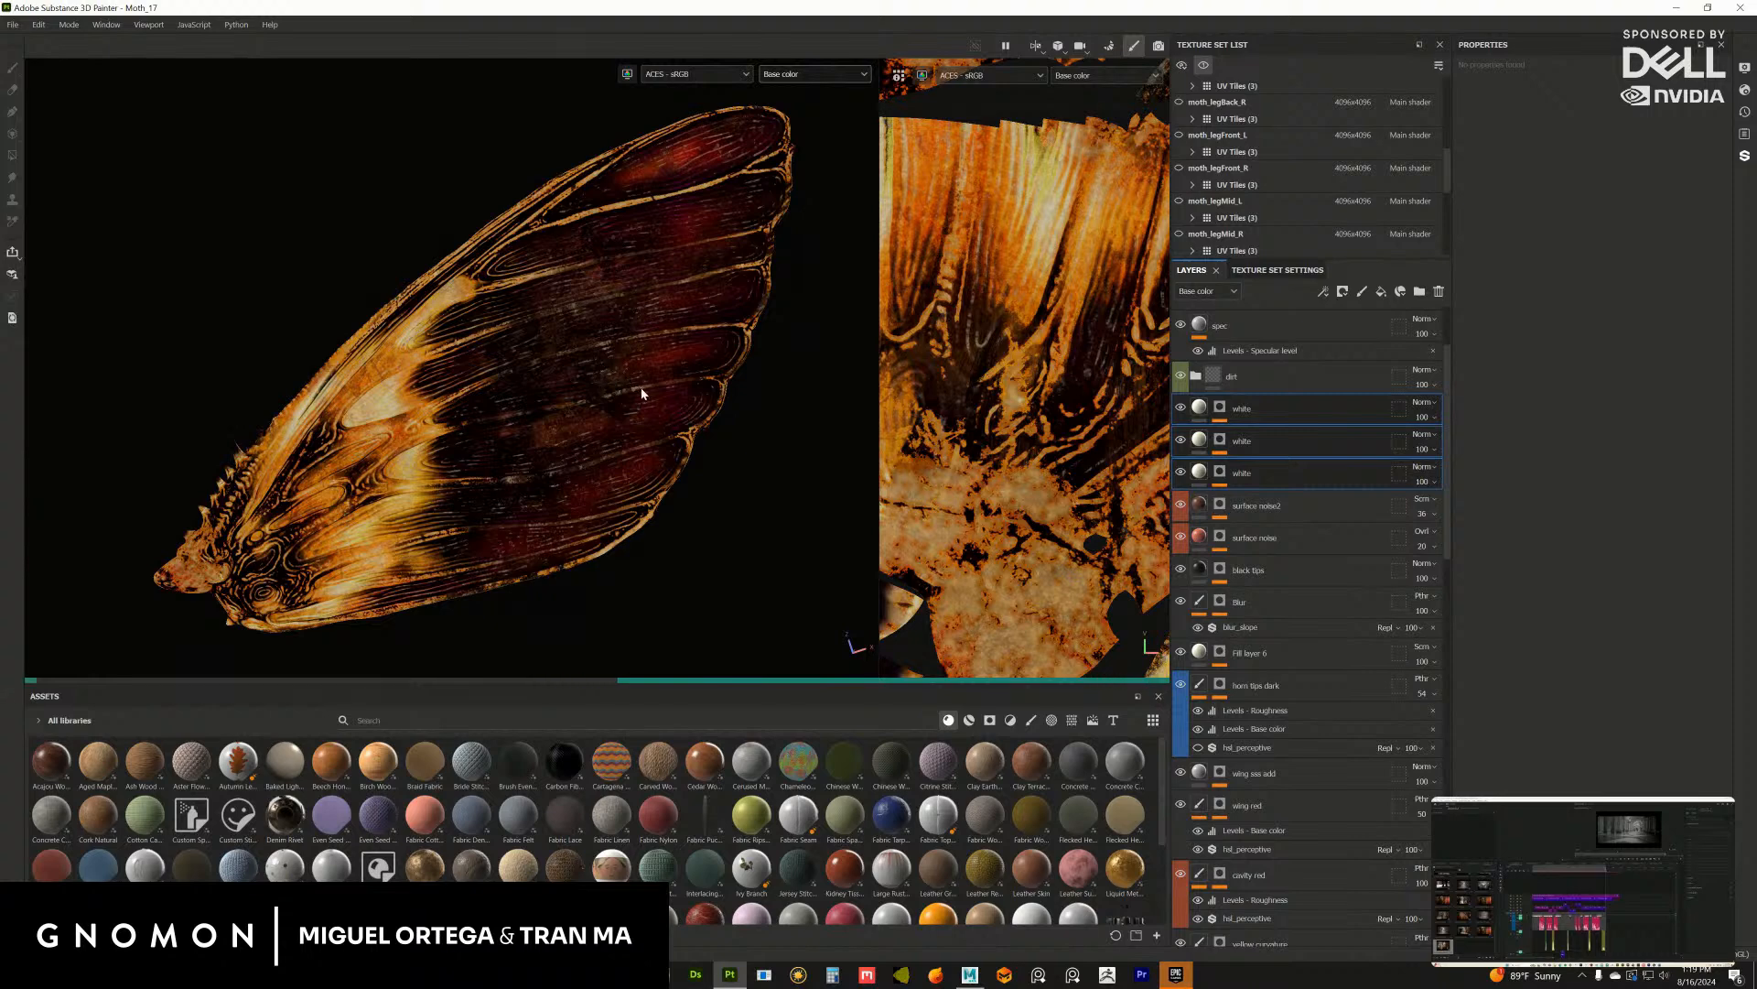
{"action": "middle_click_drag", "start_coordinate": [627, 418], "coordinate": [639, 442], "text": "alt"}
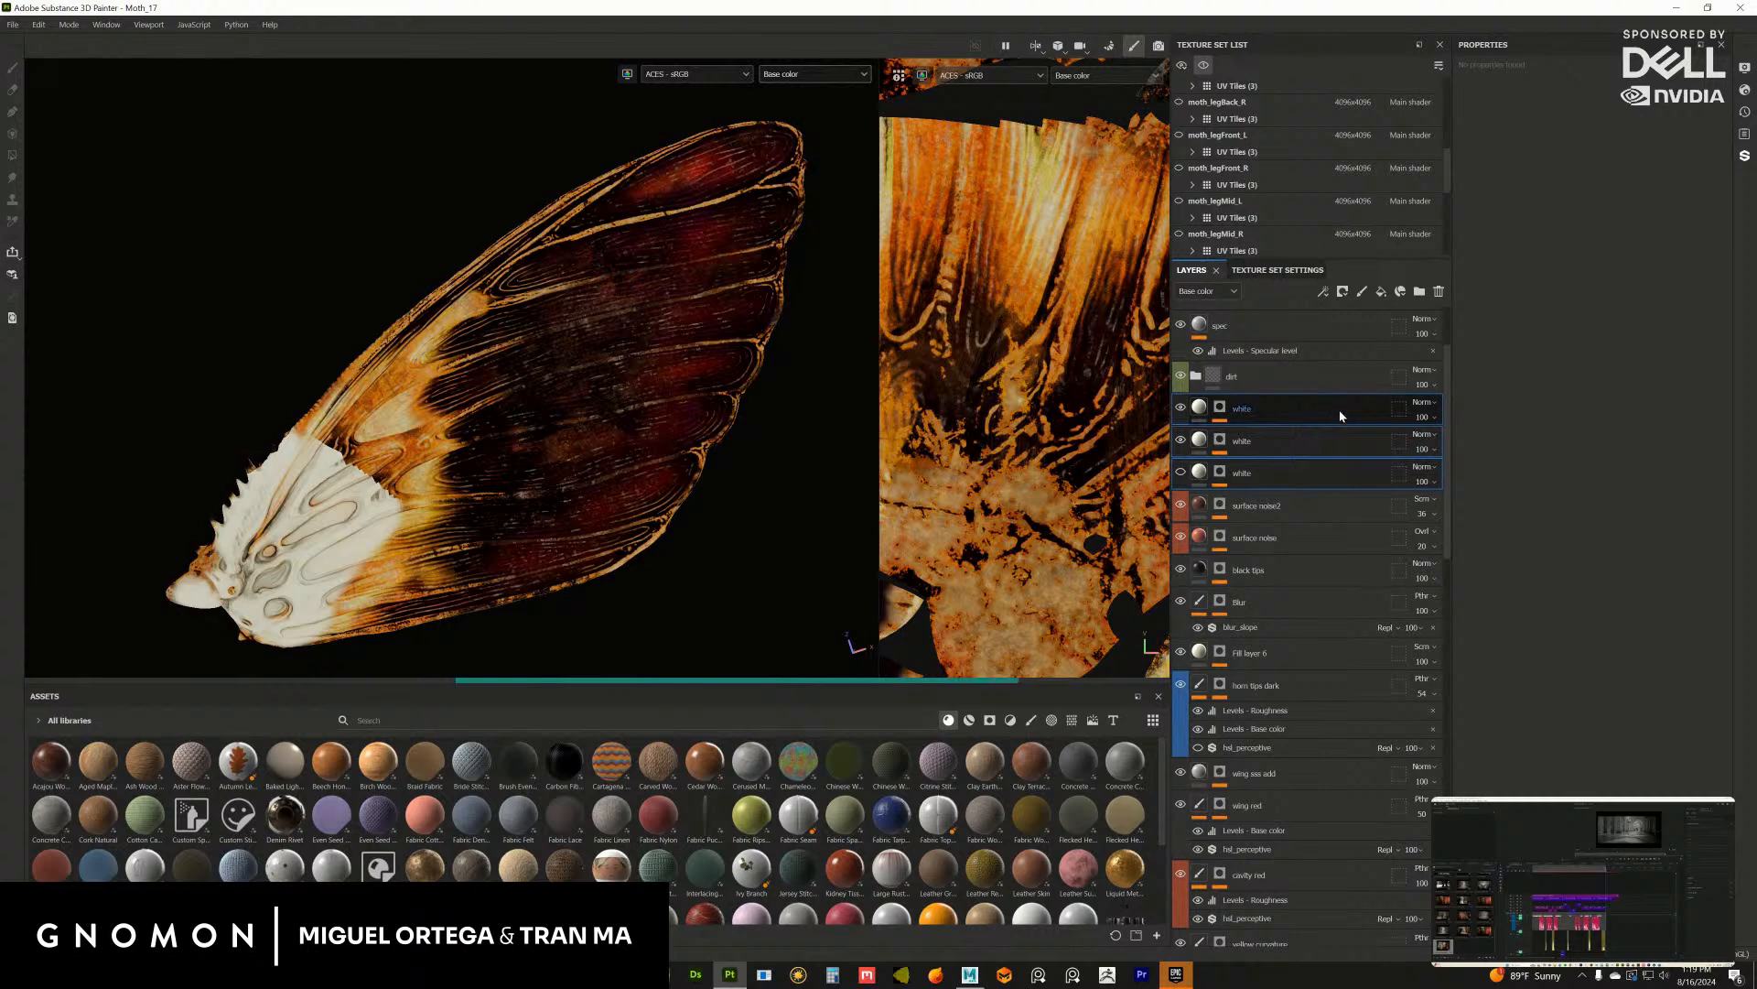
Step: Undo the visibility changes and moves of the three white layers, returning them beneath HSL Perceptive
{"action": "key", "text": "ctrl+z"}
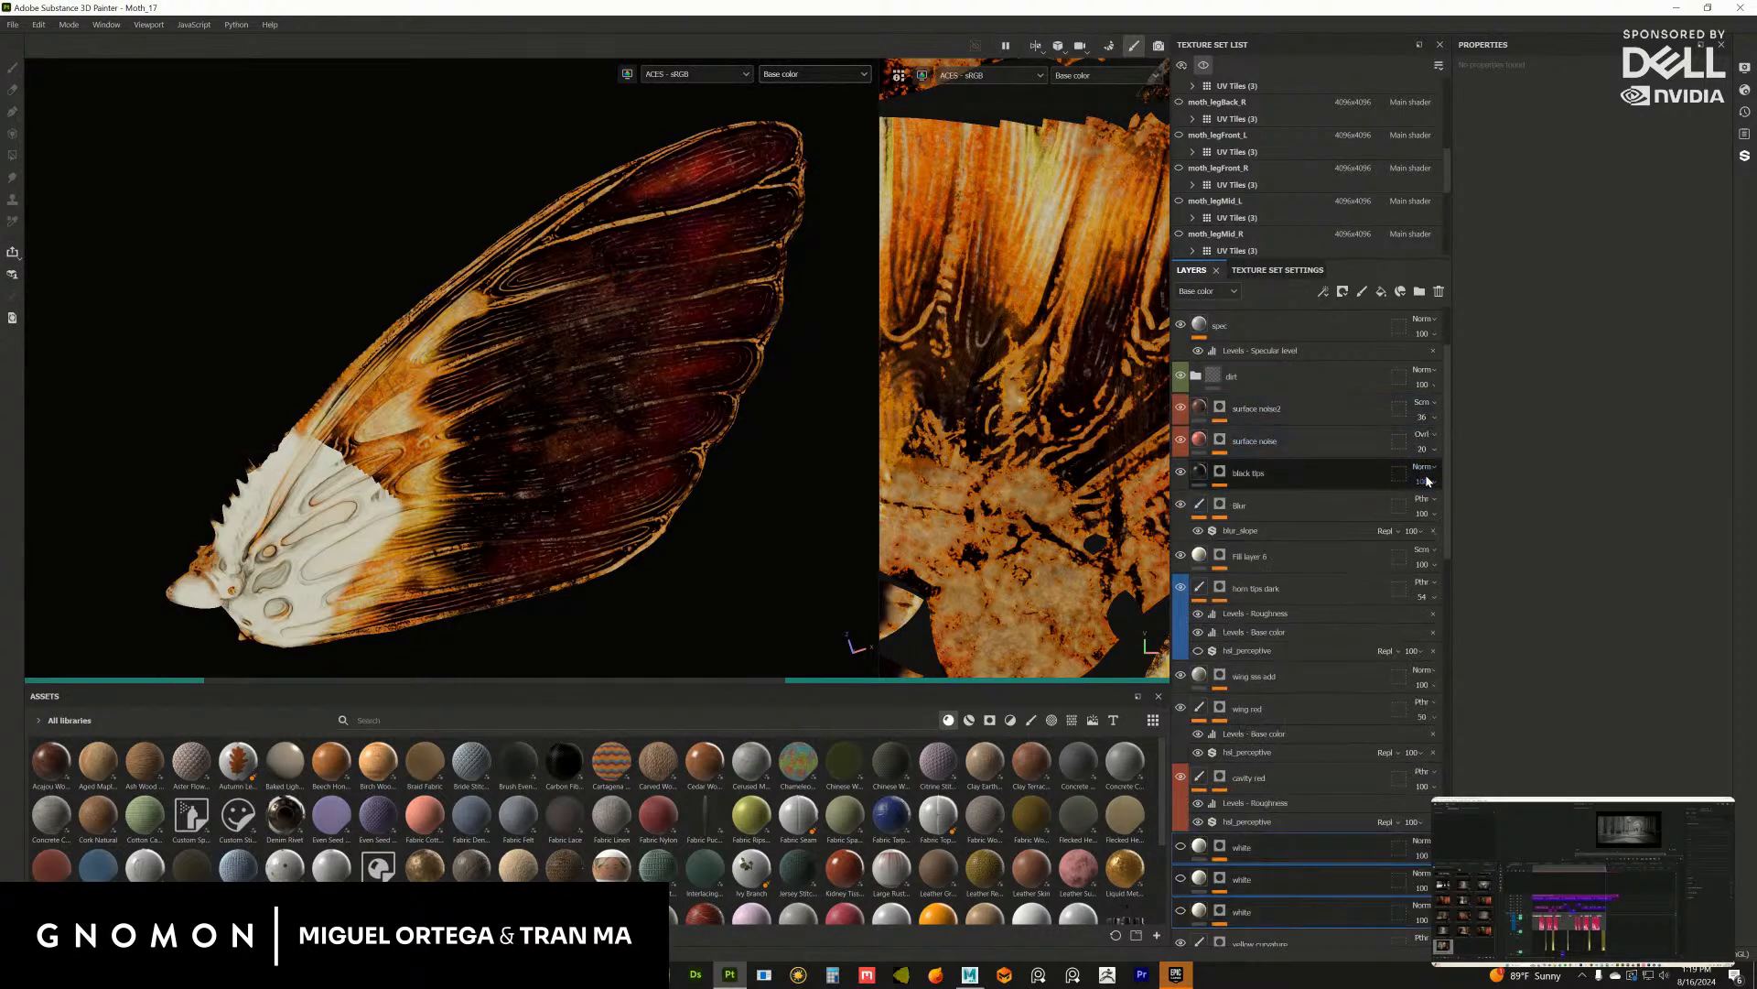
{"action": "left_click_drag", "start_coordinate": [1448, 526], "coordinate": [1458, 669]}
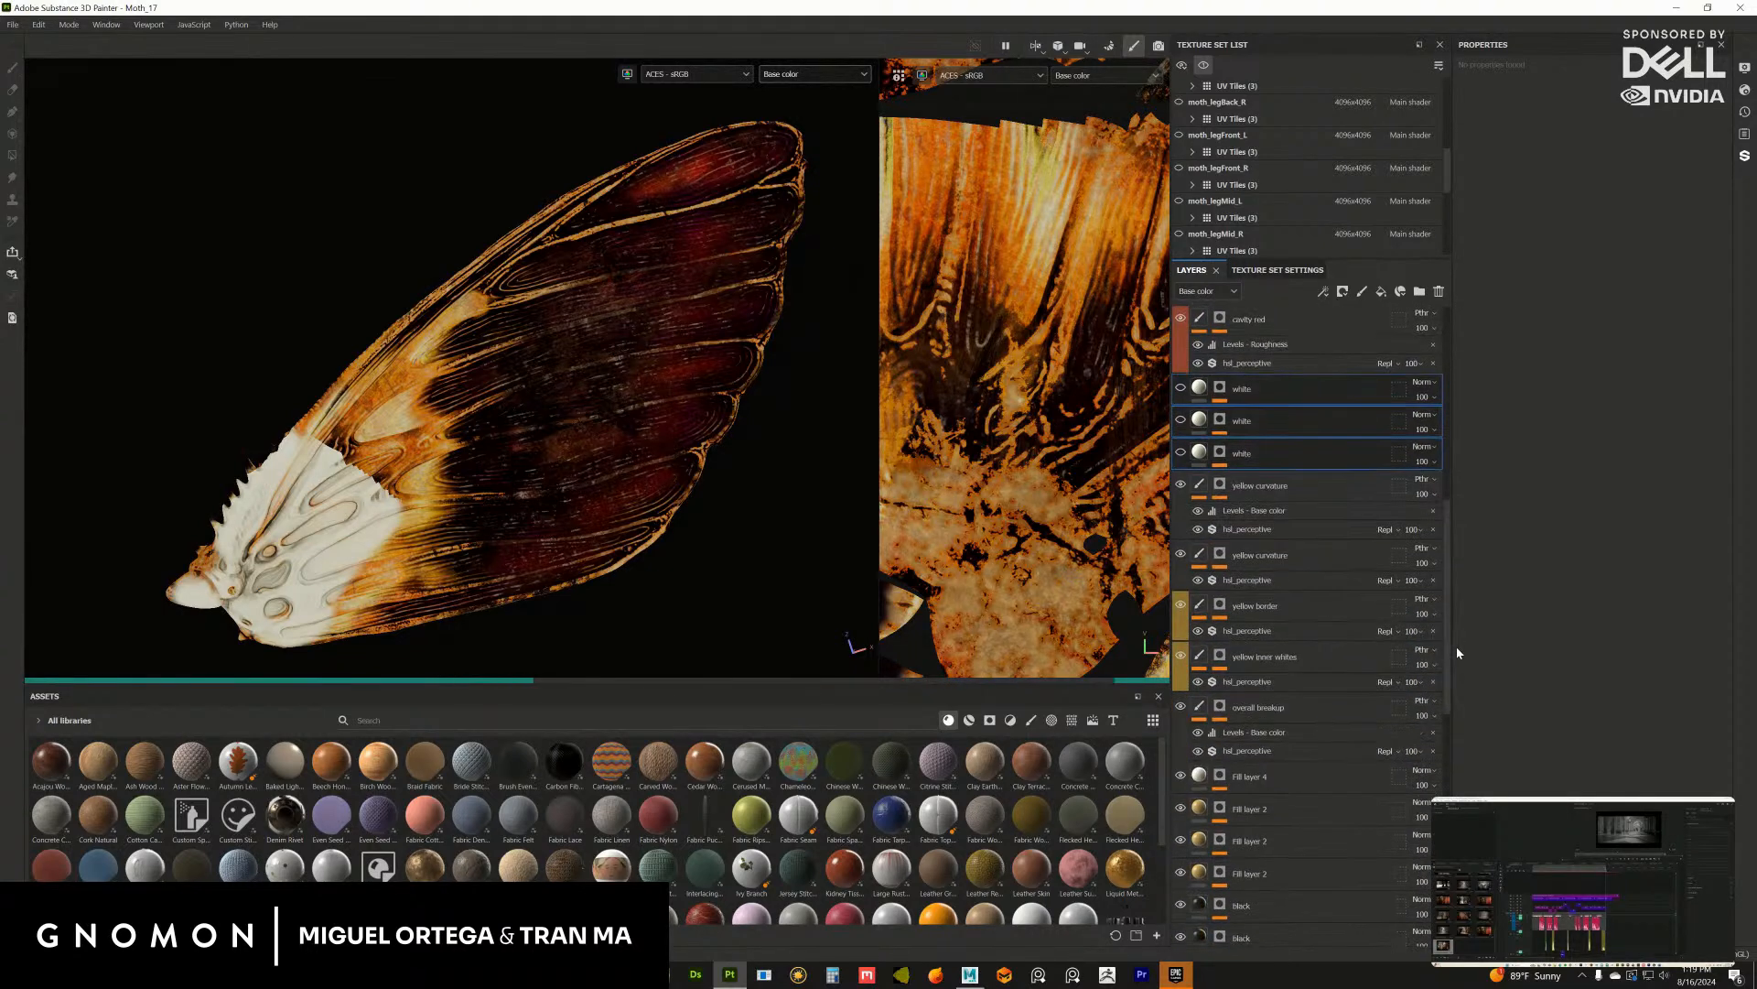
{"action": "key", "text": "ctrl+z"}
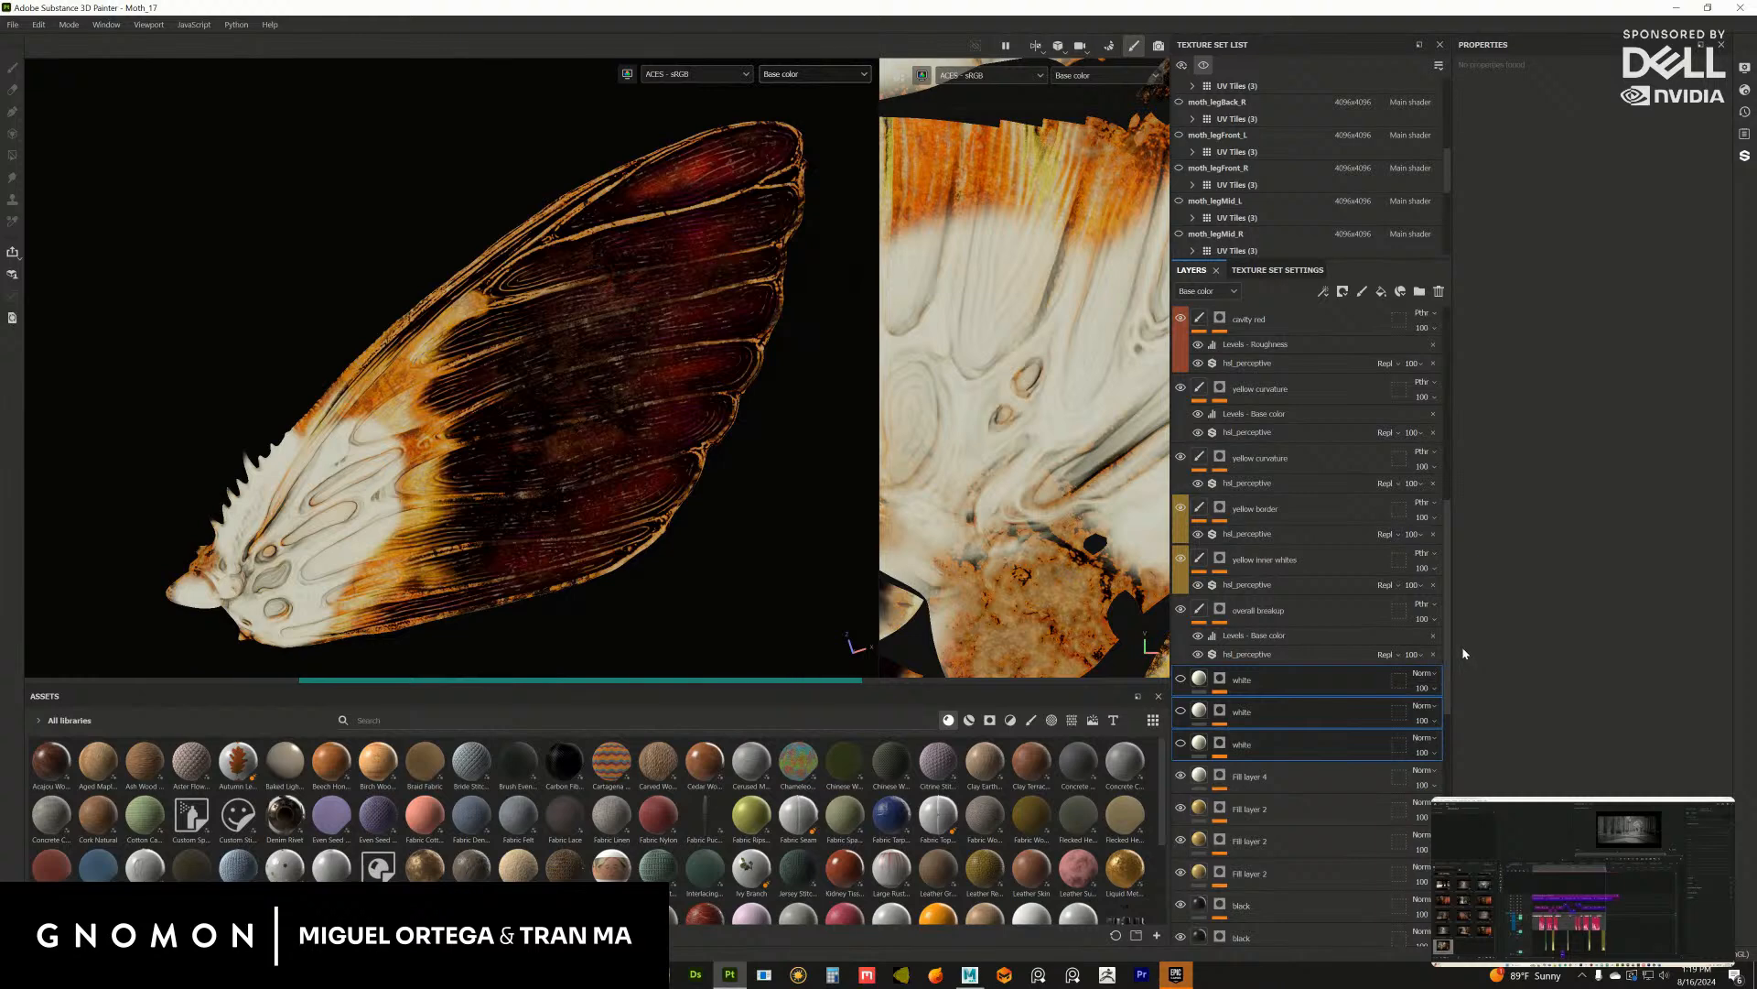
{"action": "key", "text": "ctrl+z"}
{"action": "left_click_drag", "start_coordinate": [1449, 610], "coordinate": [1430, 399]}
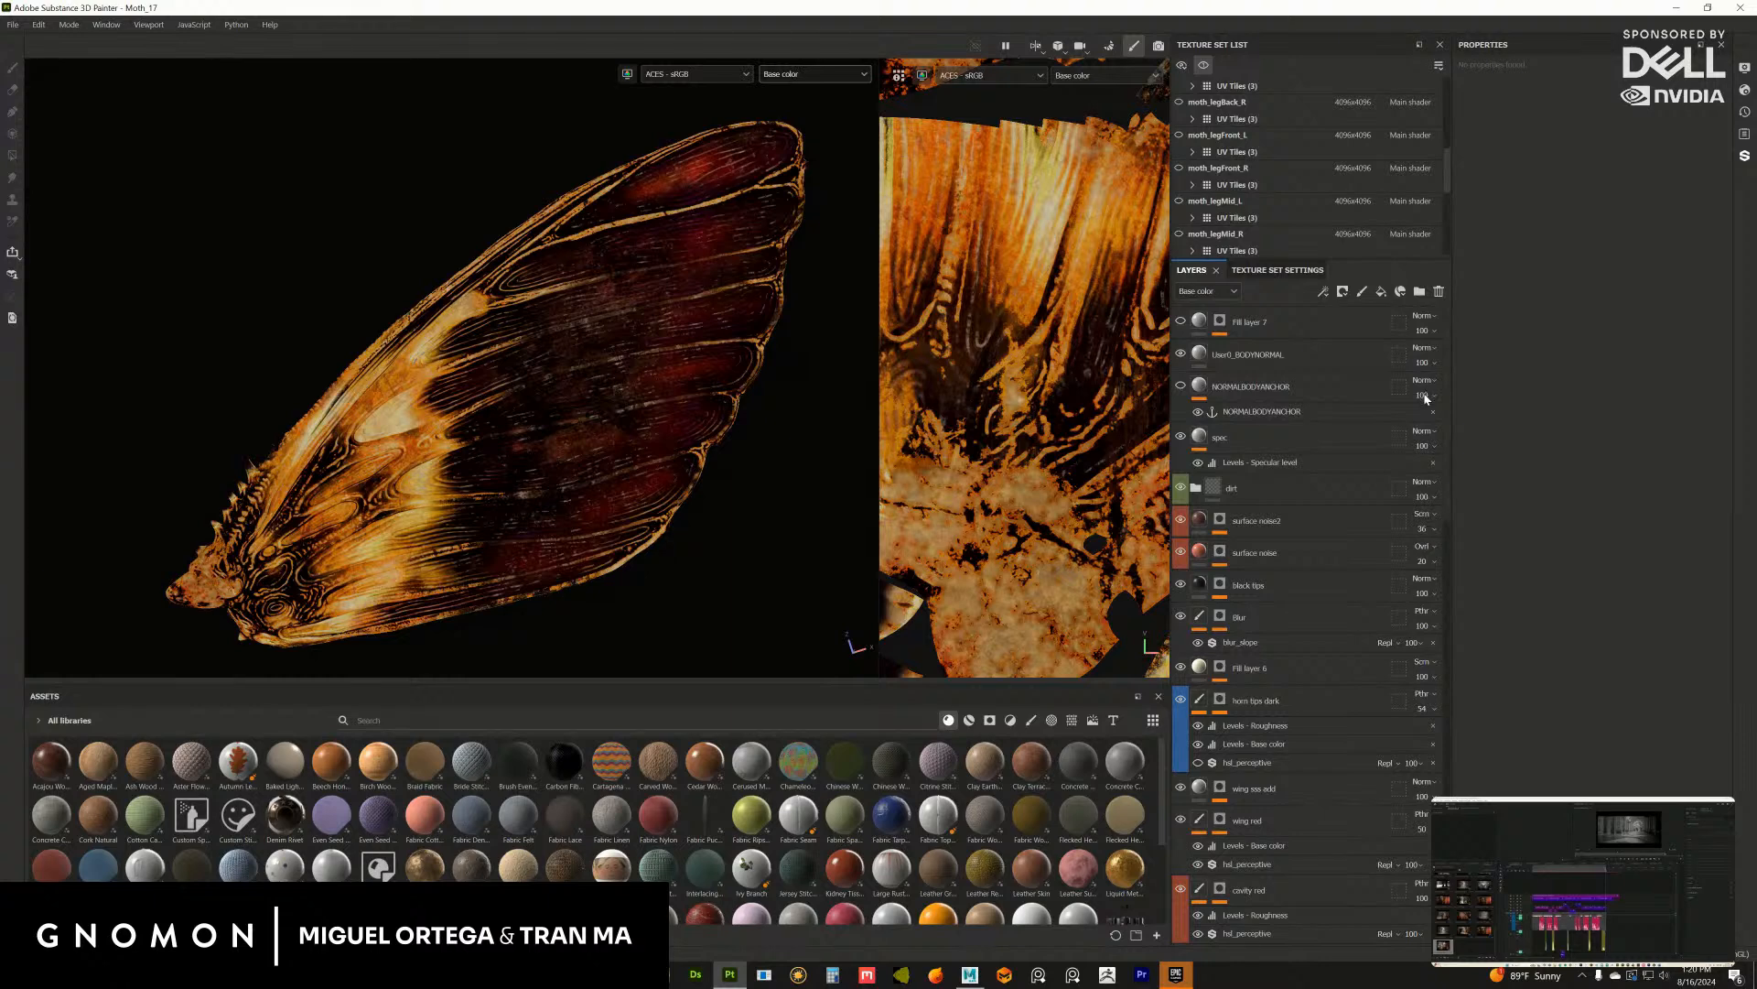
{"action": "scroll", "coordinate": [1447, 390], "scroll_direction": "down", "scroll_amount": 5}
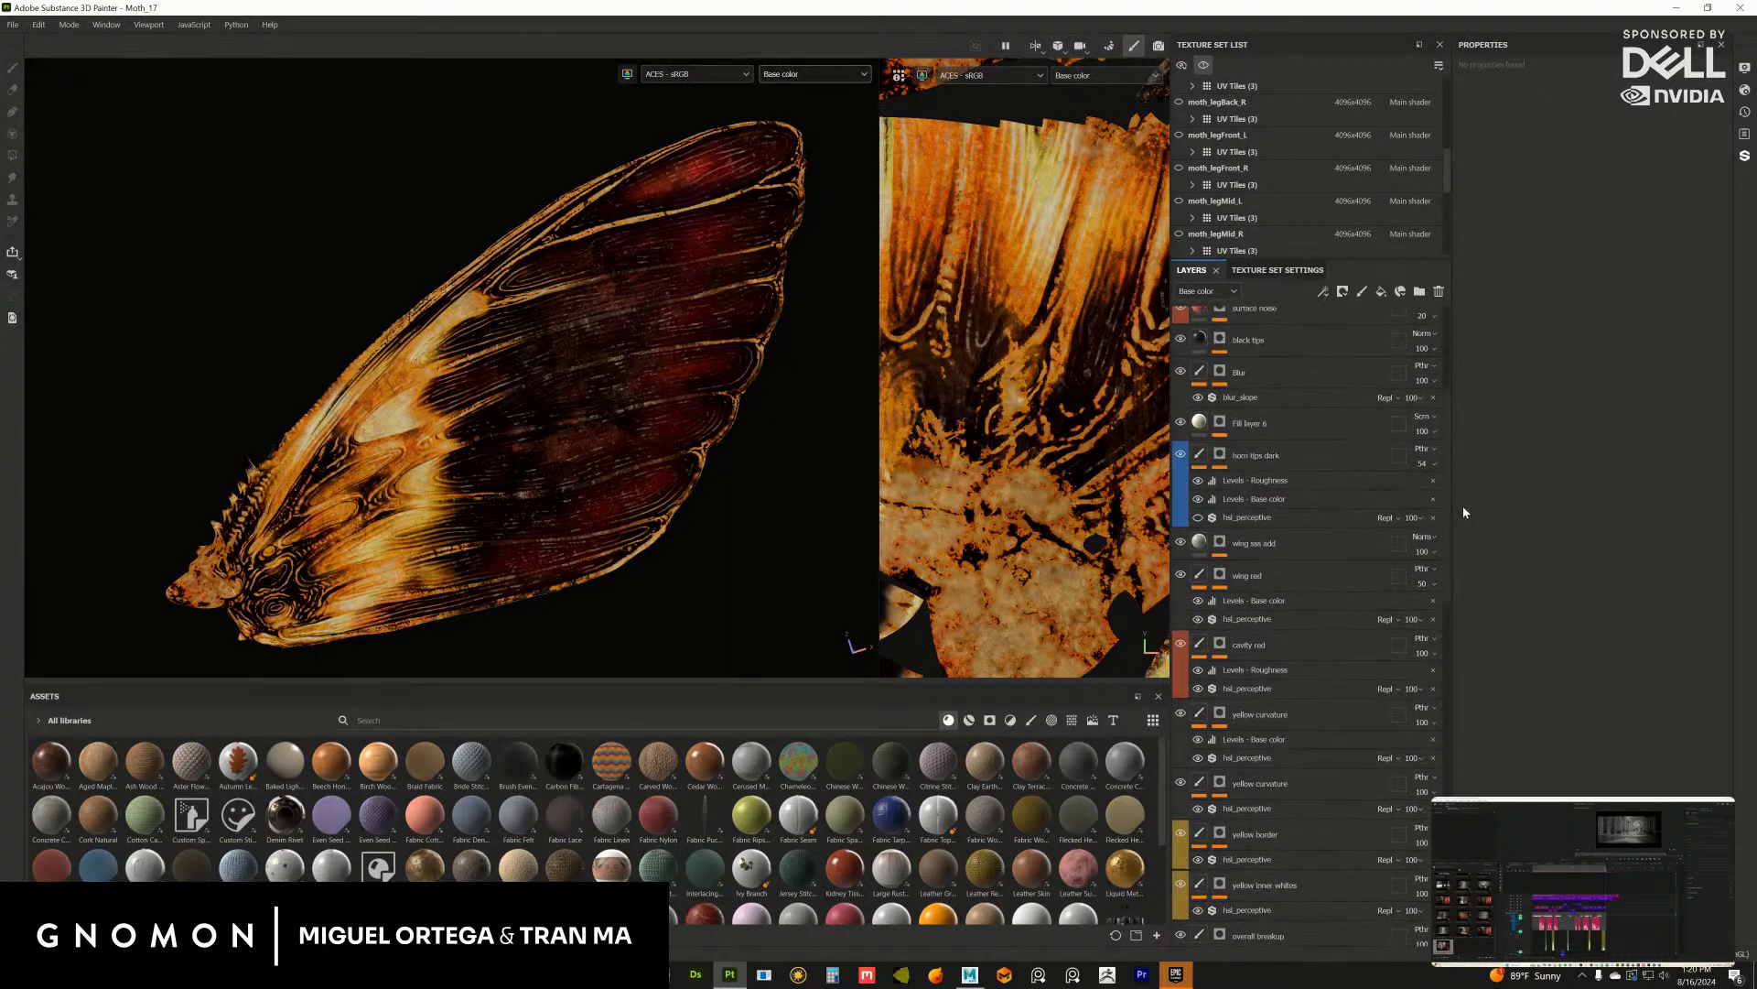
{"action": "left_click_drag", "start_coordinate": [1463, 505], "coordinate": [1472, 689]}
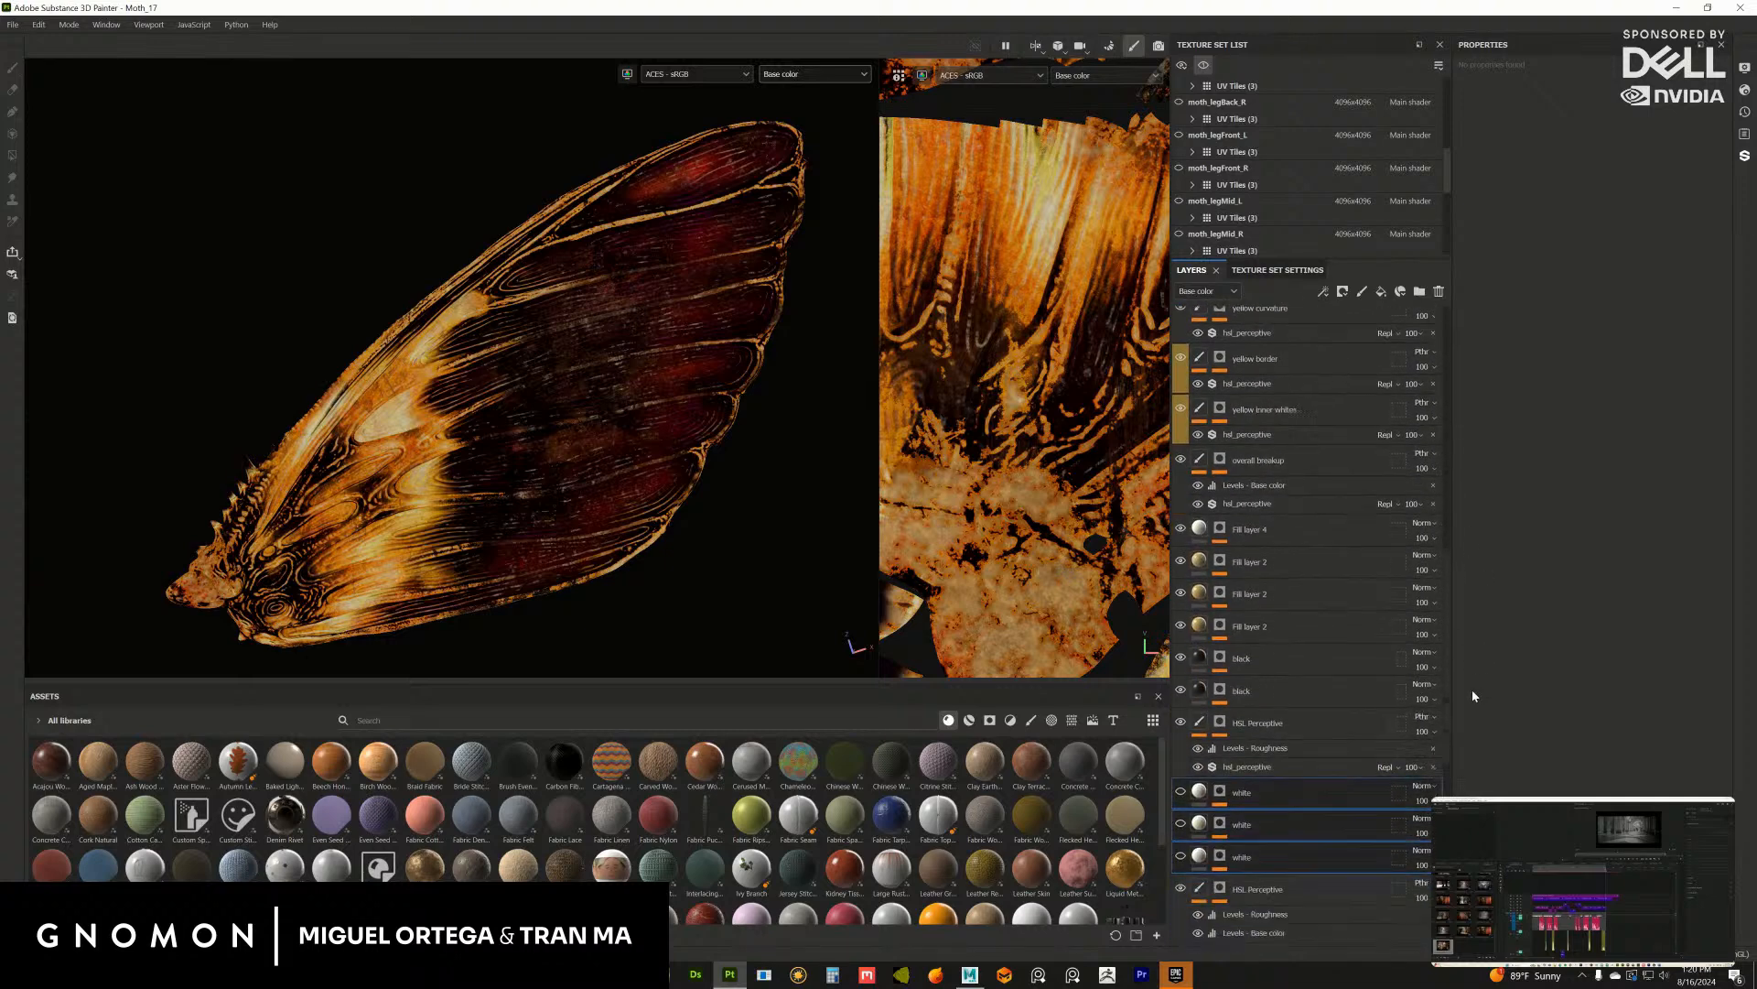
Step: Examine the uppermost white layer's mask and make that layer visible again in the base color view
{"action": "scroll", "coordinate": [1243, 697], "scroll_direction": "down", "scroll_amount": 2}
{"action": "left_click", "coordinate": [1223, 696], "text": "alt"}
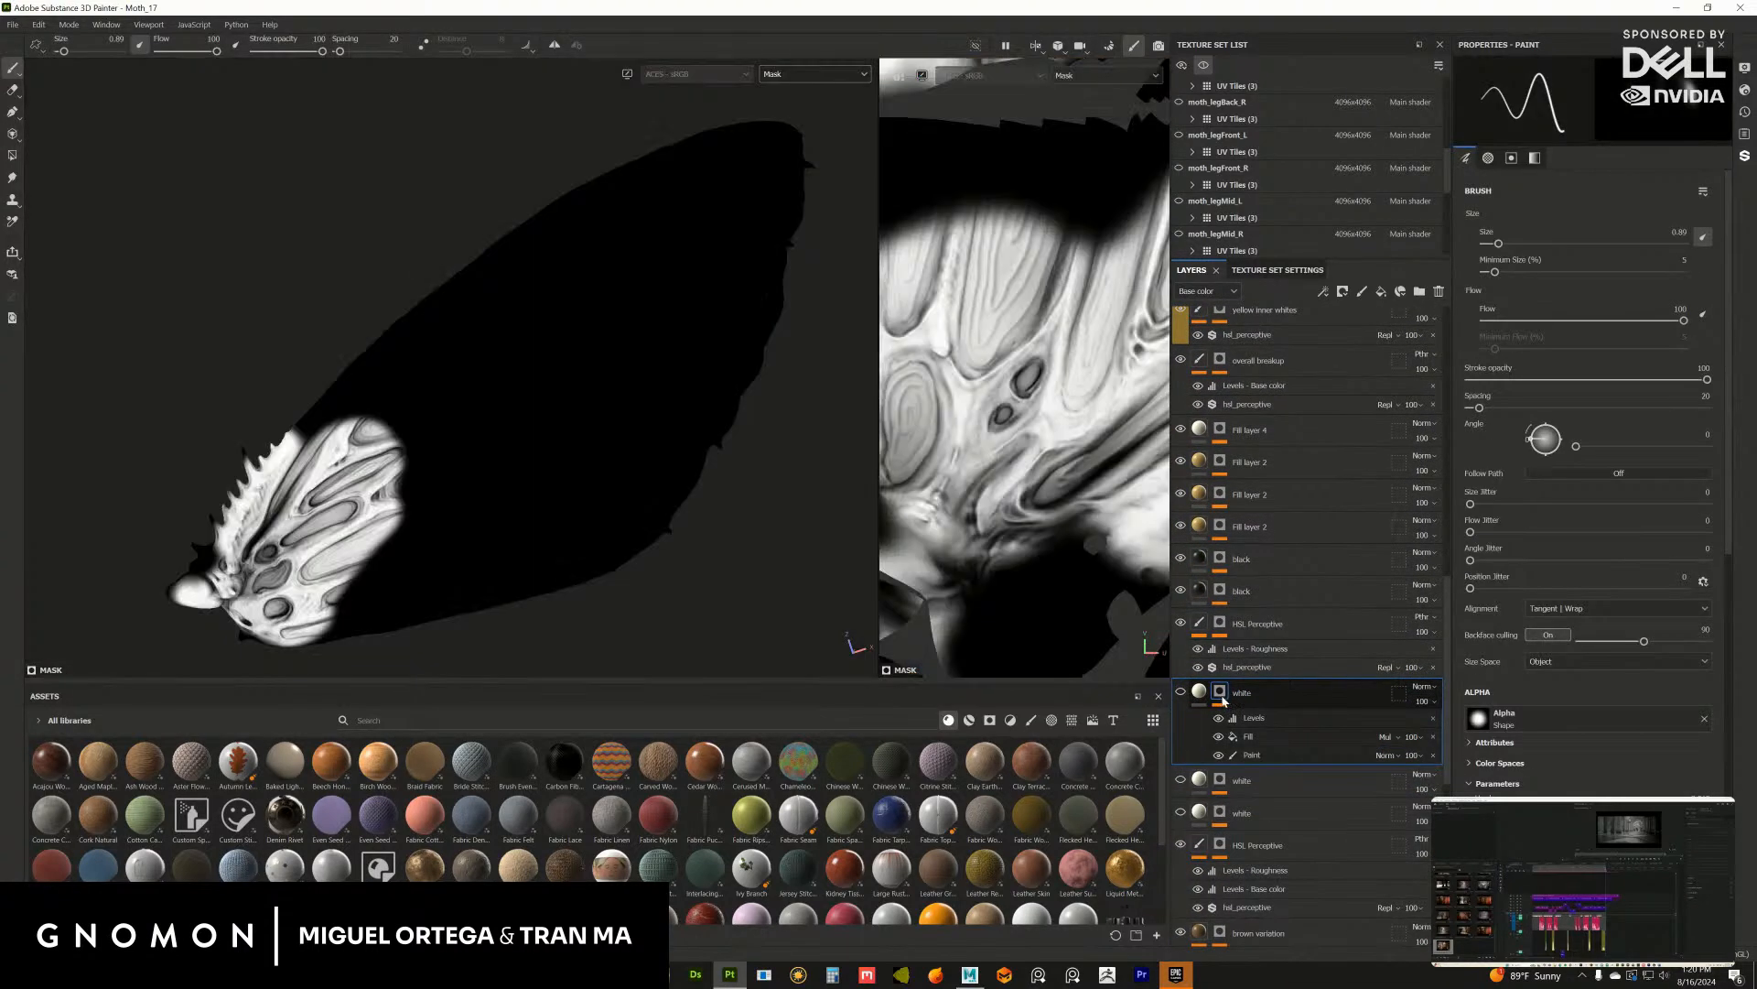
{"action": "left_click", "coordinate": [1199, 696]}
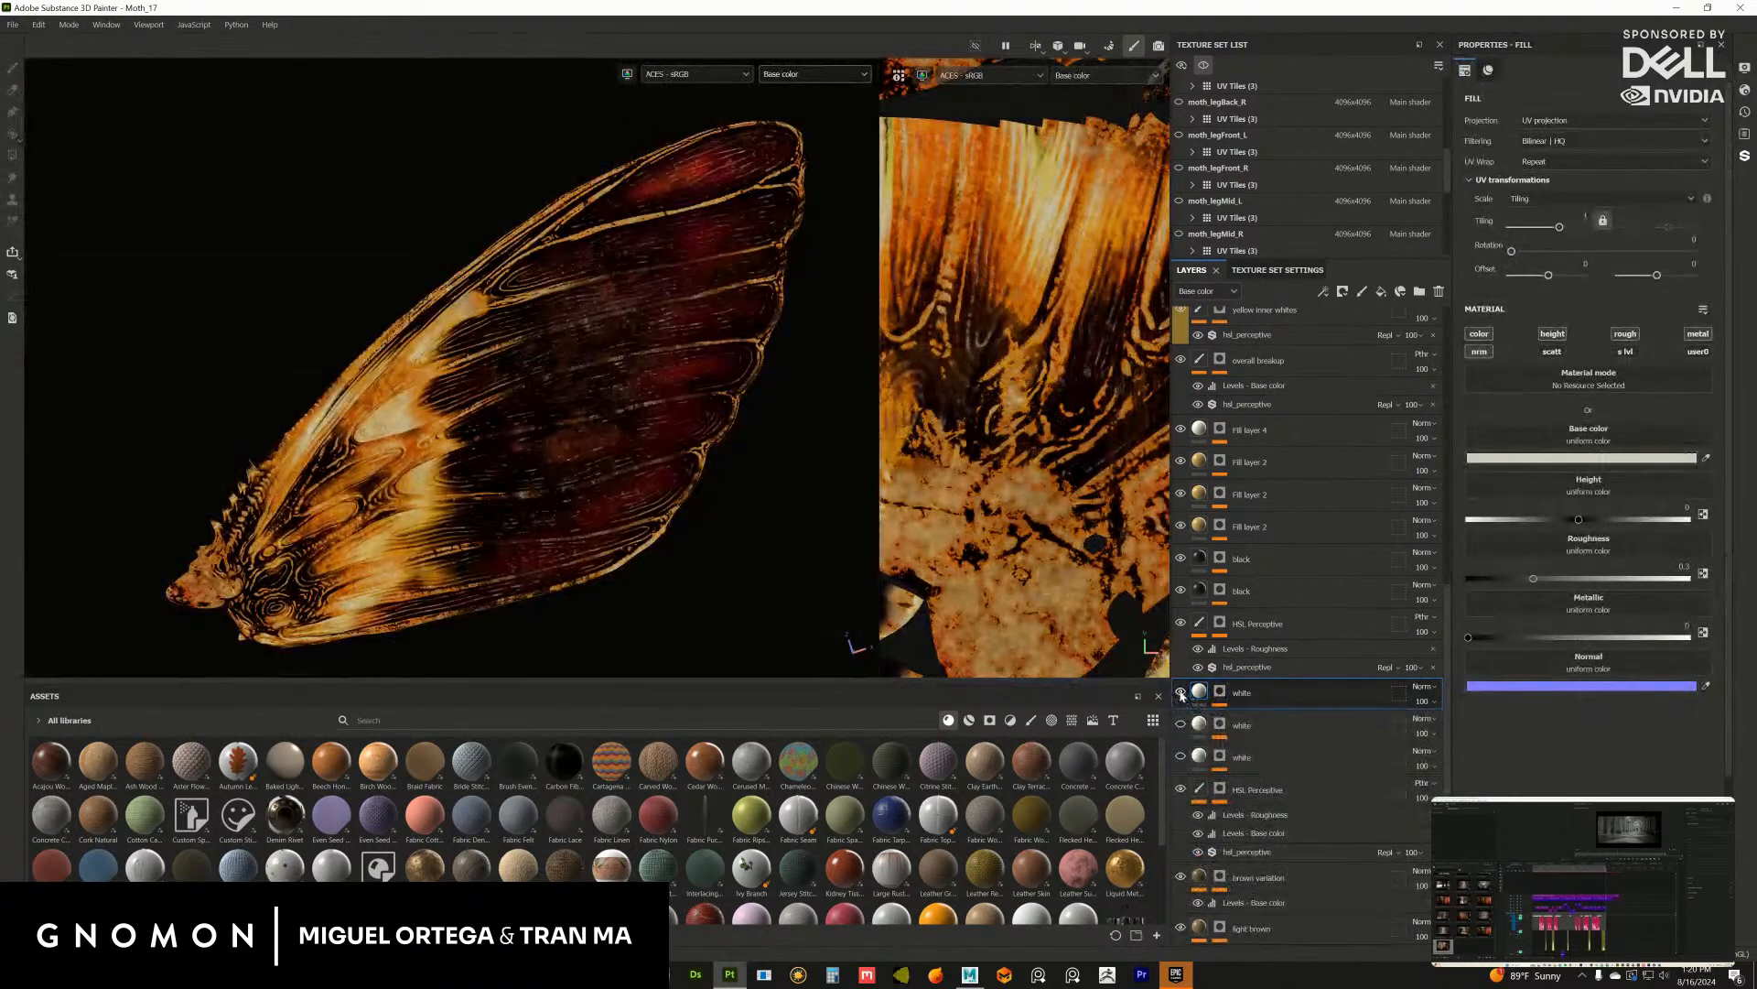
Step: Examine the middle white layer's mask, compare it with the wing's base color, and make that layer visible again
{"action": "left_click", "coordinate": [1224, 735]}
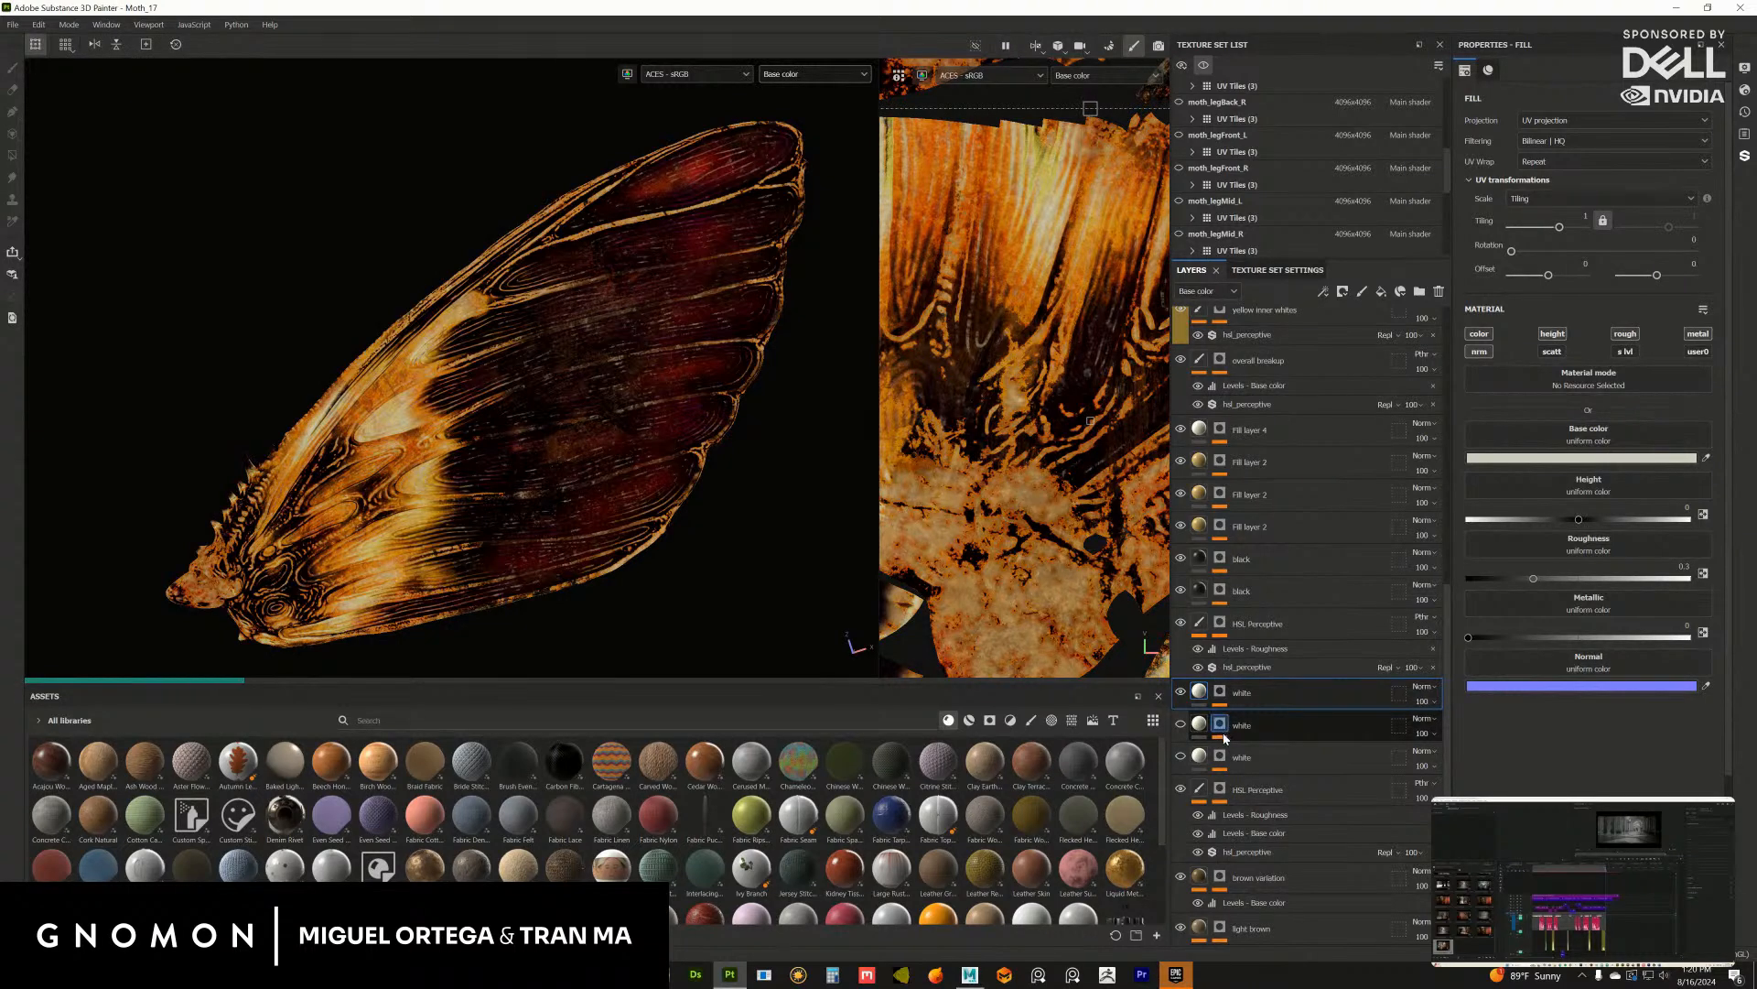
{"action": "left_click", "coordinate": [1225, 737], "text": "alt"}
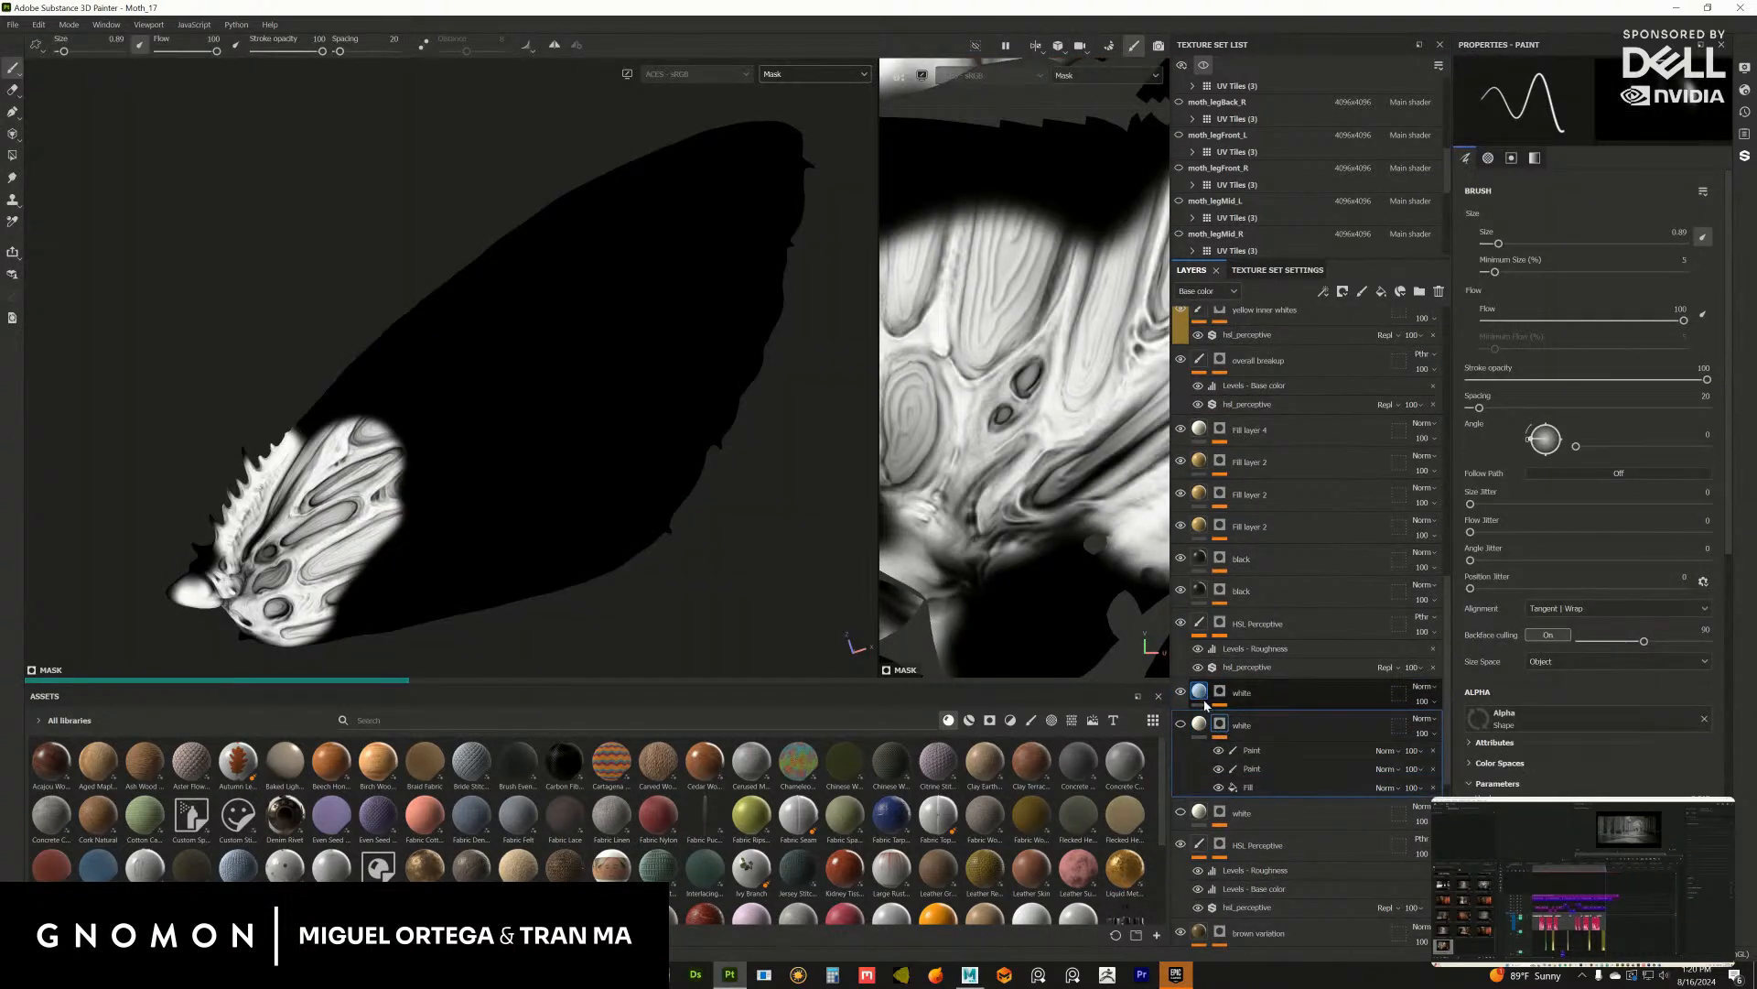
{"action": "left_click", "coordinate": [1201, 696]}
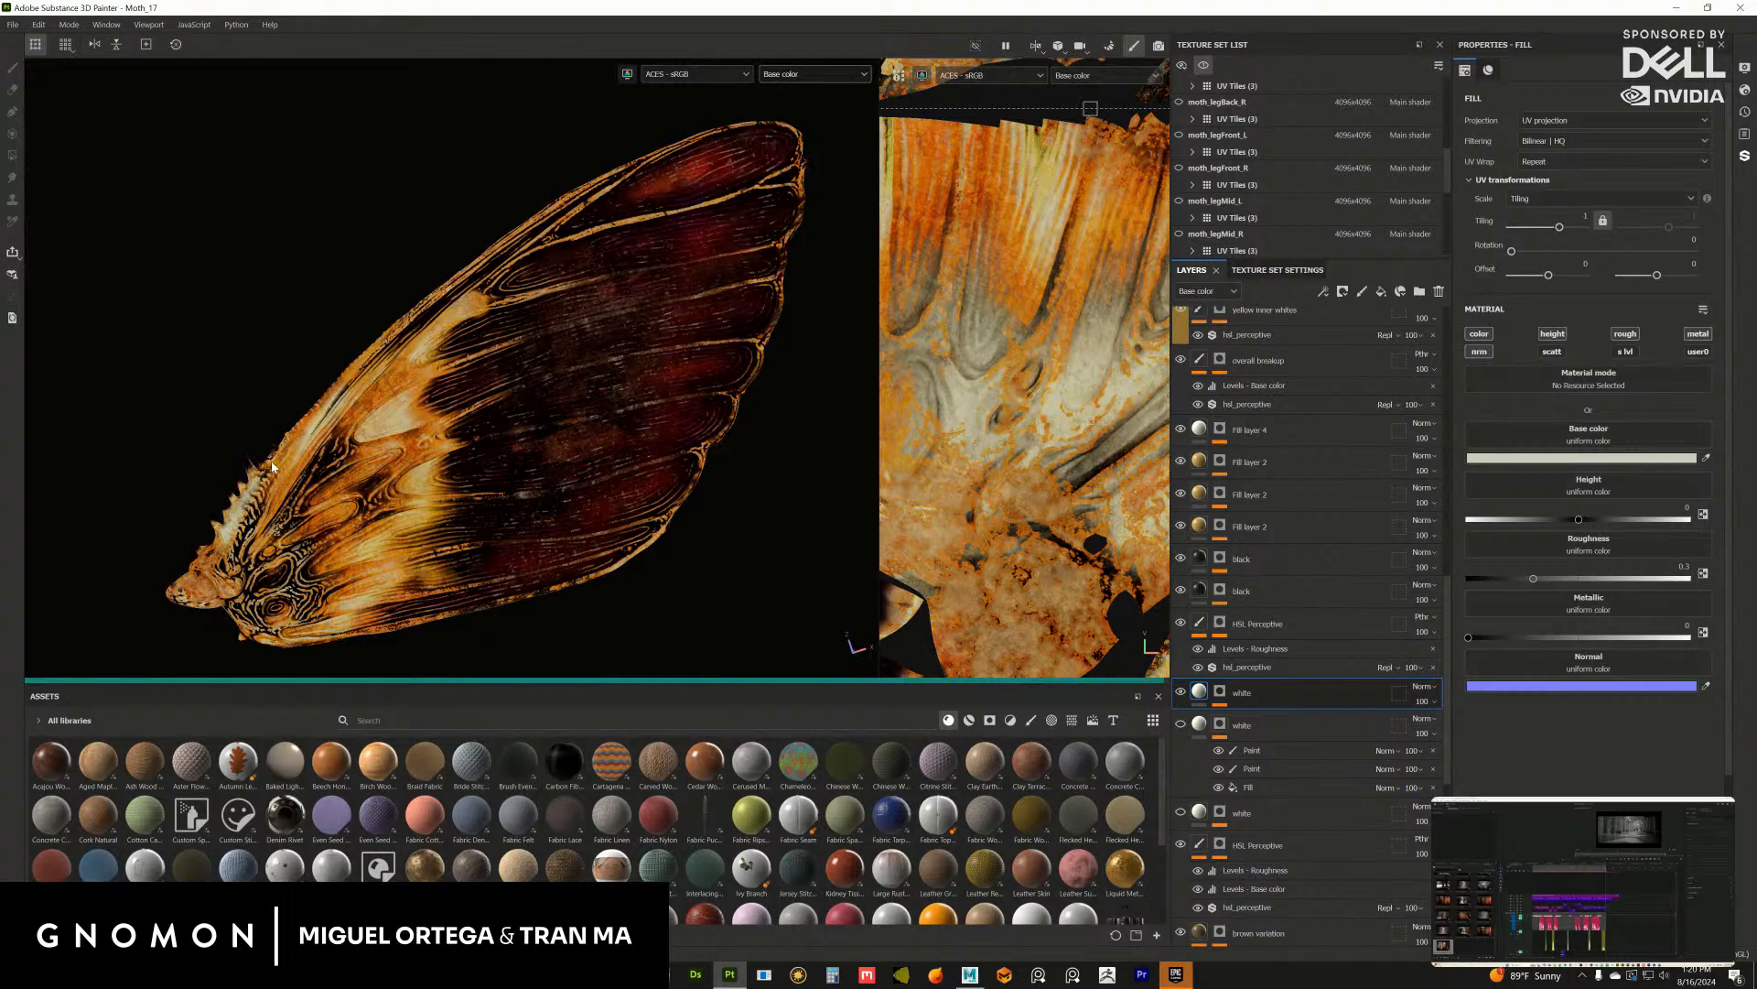
{"action": "middle_click_drag", "start_coordinate": [625, 424], "coordinate": [646, 409], "text": "alt"}
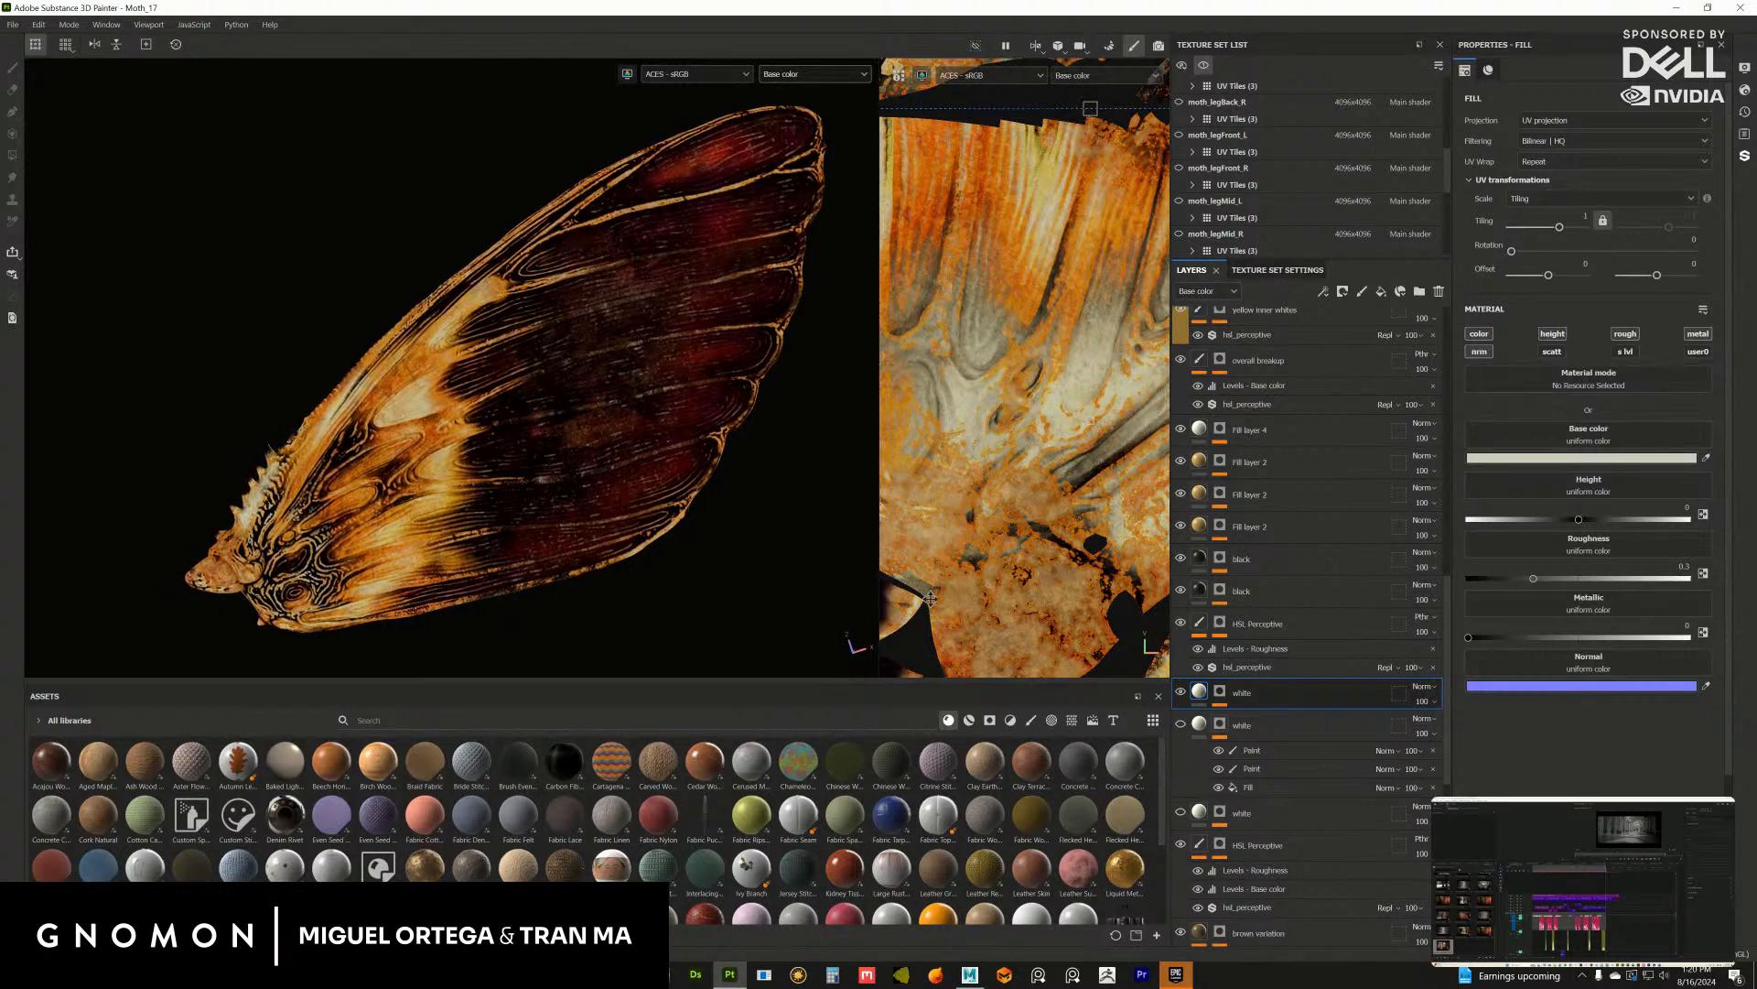
{"action": "left_click", "coordinate": [1226, 727], "text": "alt"}
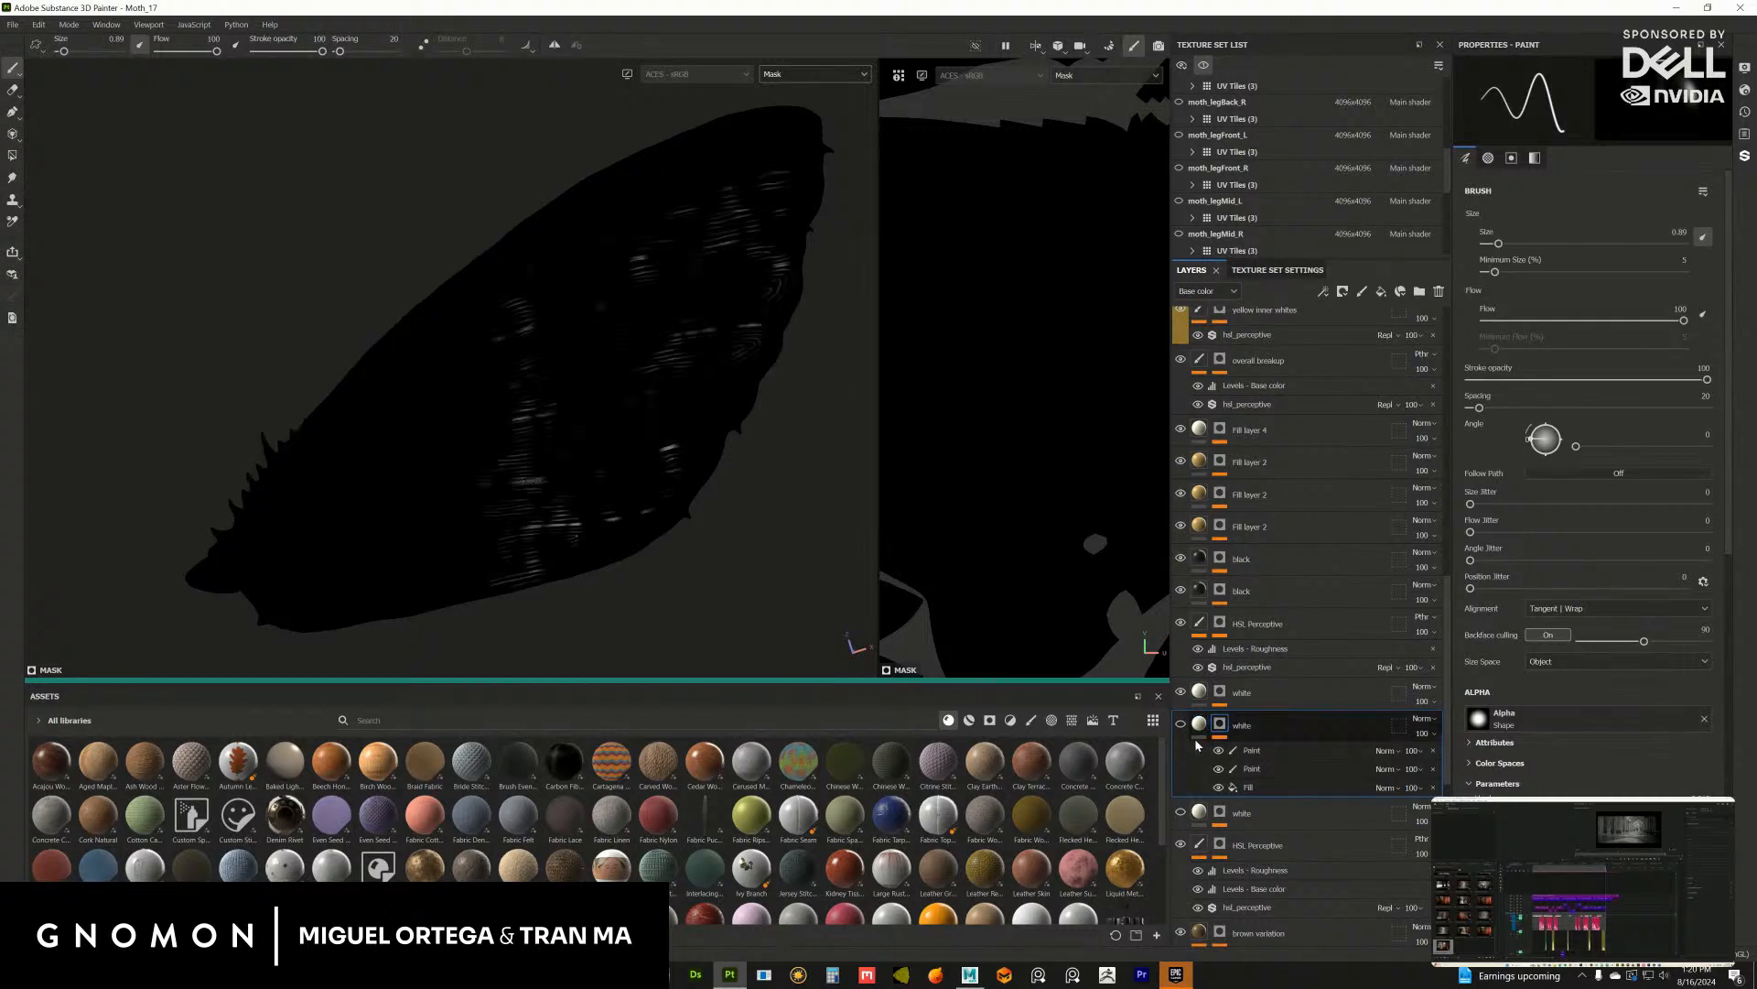
{"action": "left_click", "coordinate": [1195, 738]}
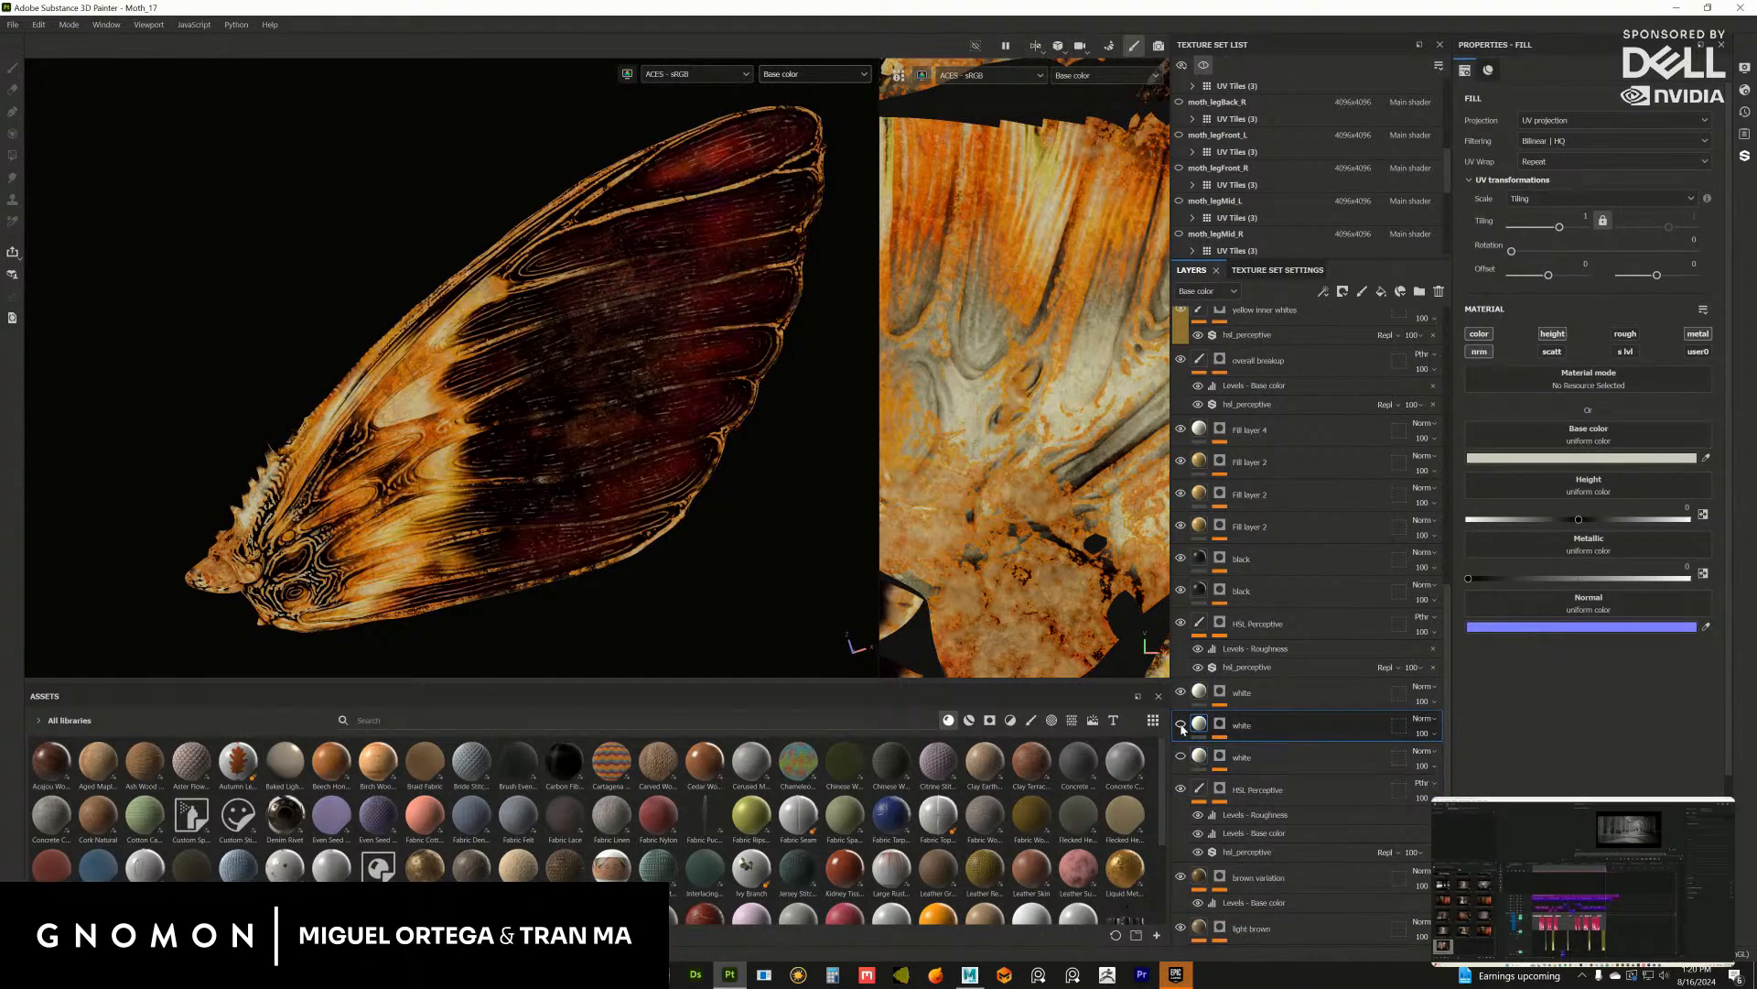
{"action": "left_click", "coordinate": [1181, 726]}
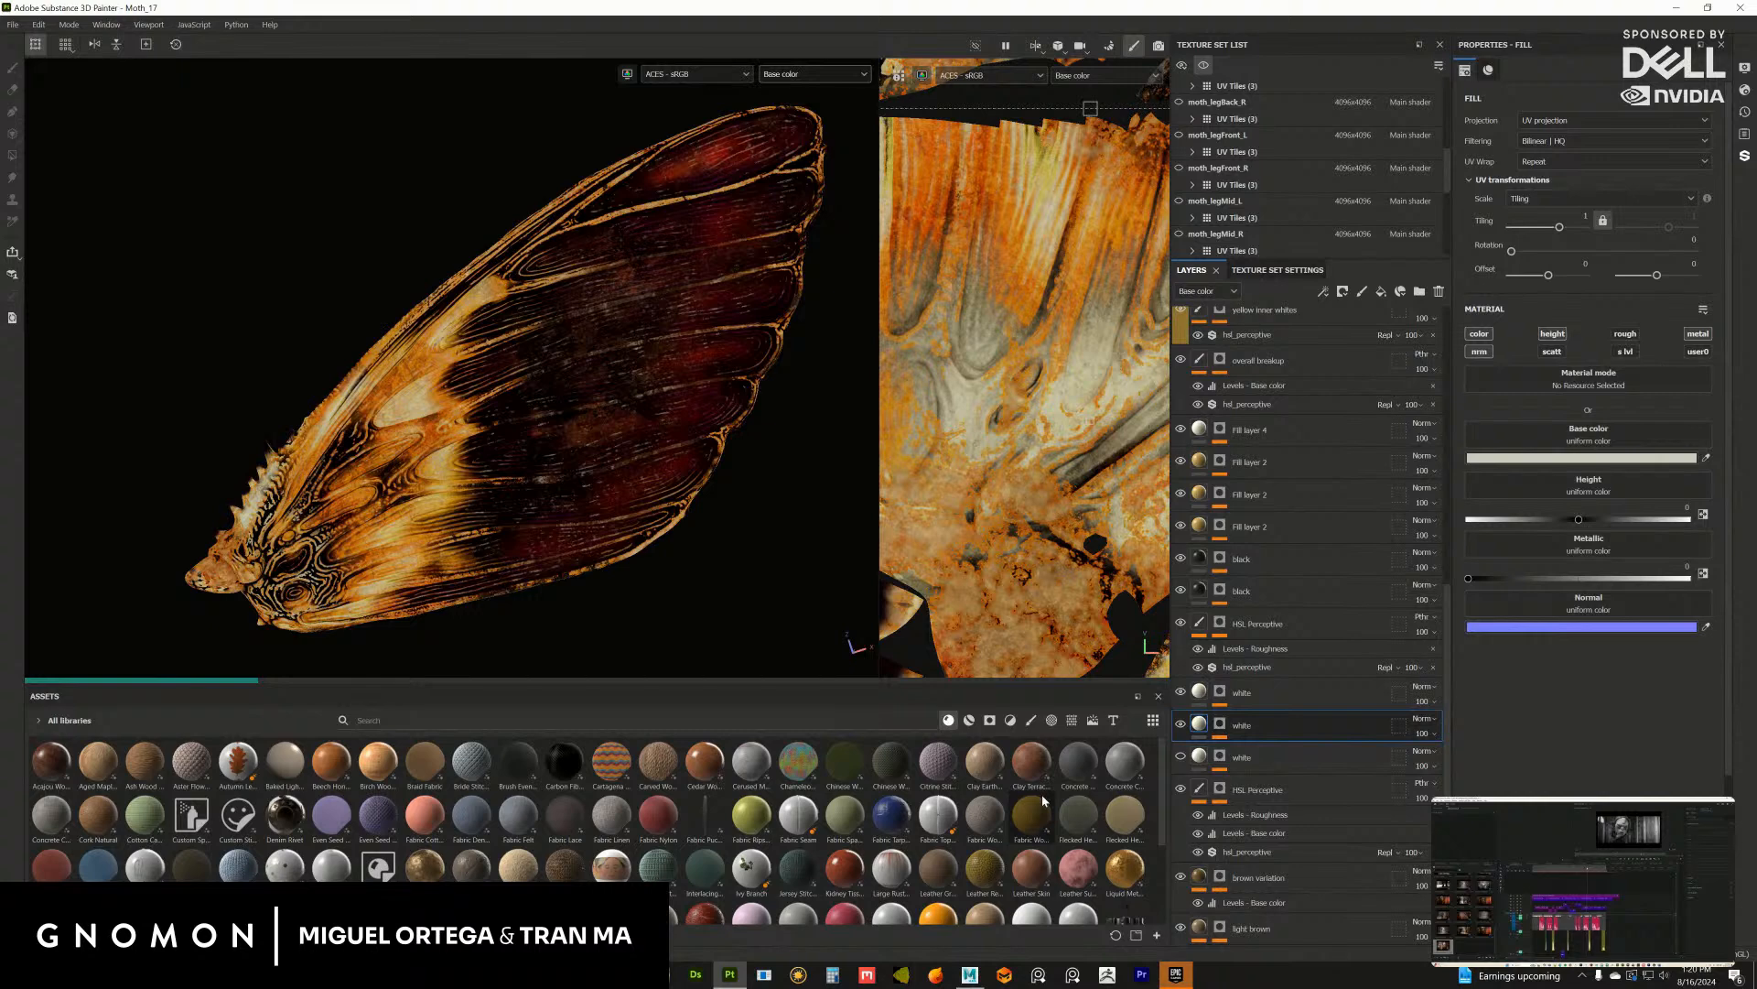
{"action": "mouse_move", "coordinate": [1043, 800]}
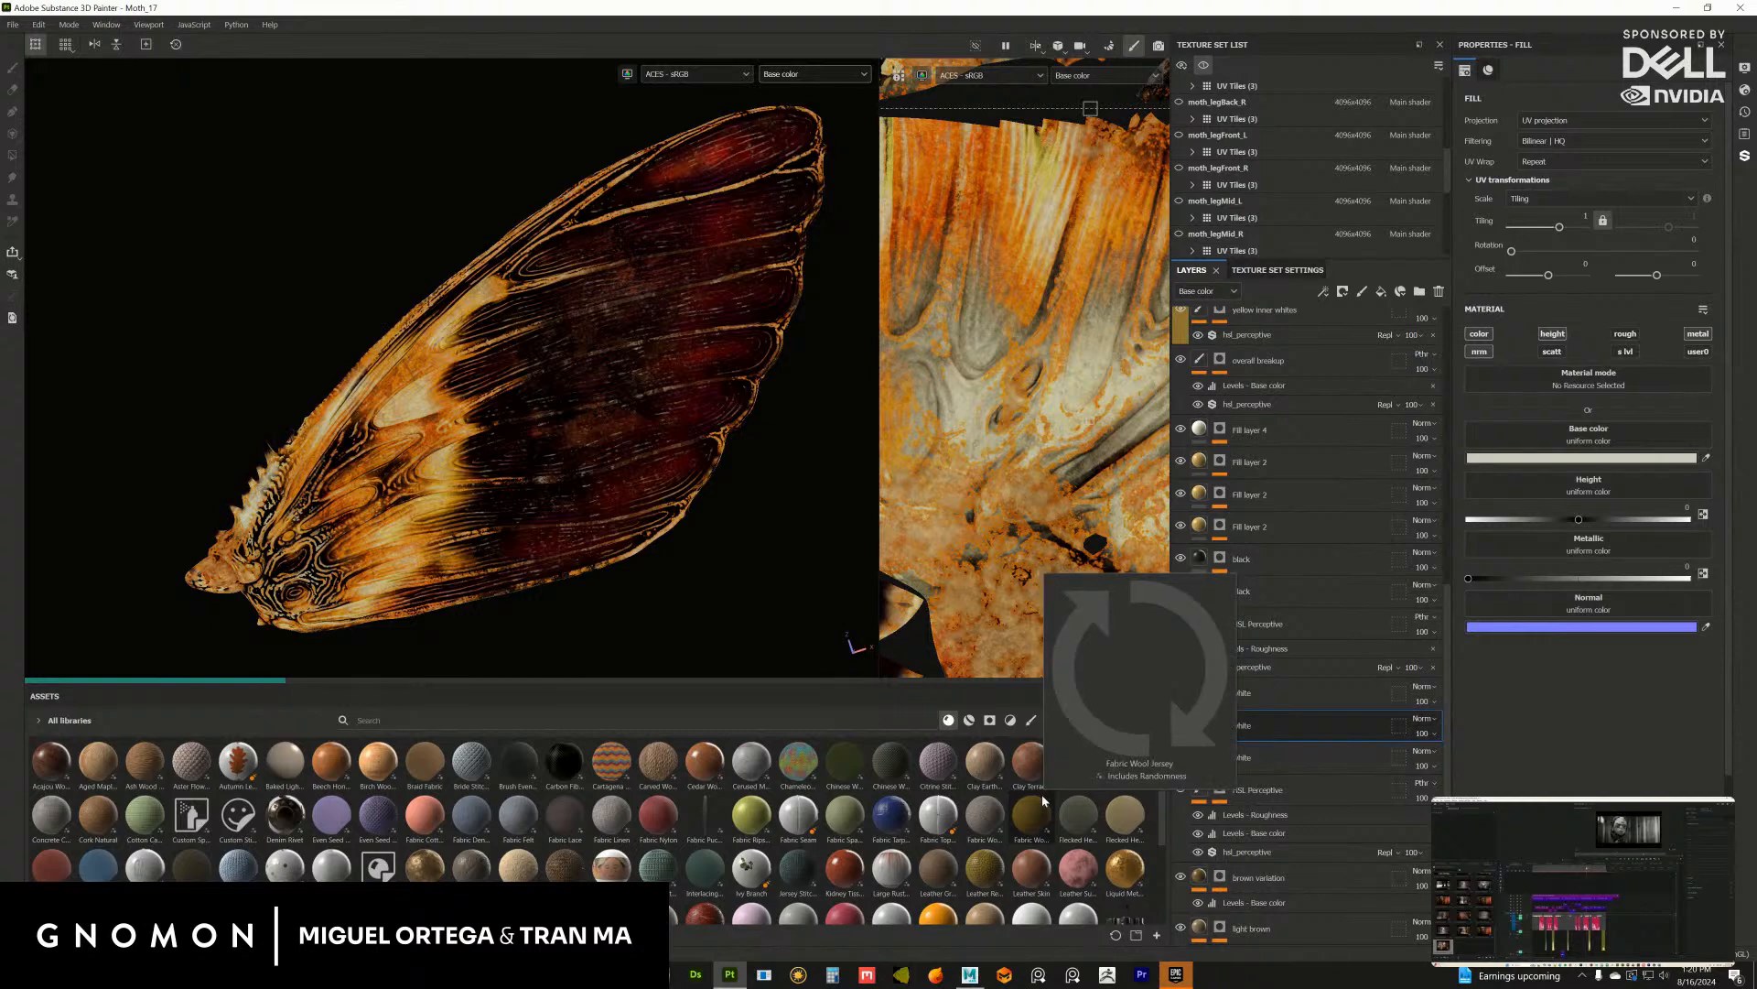
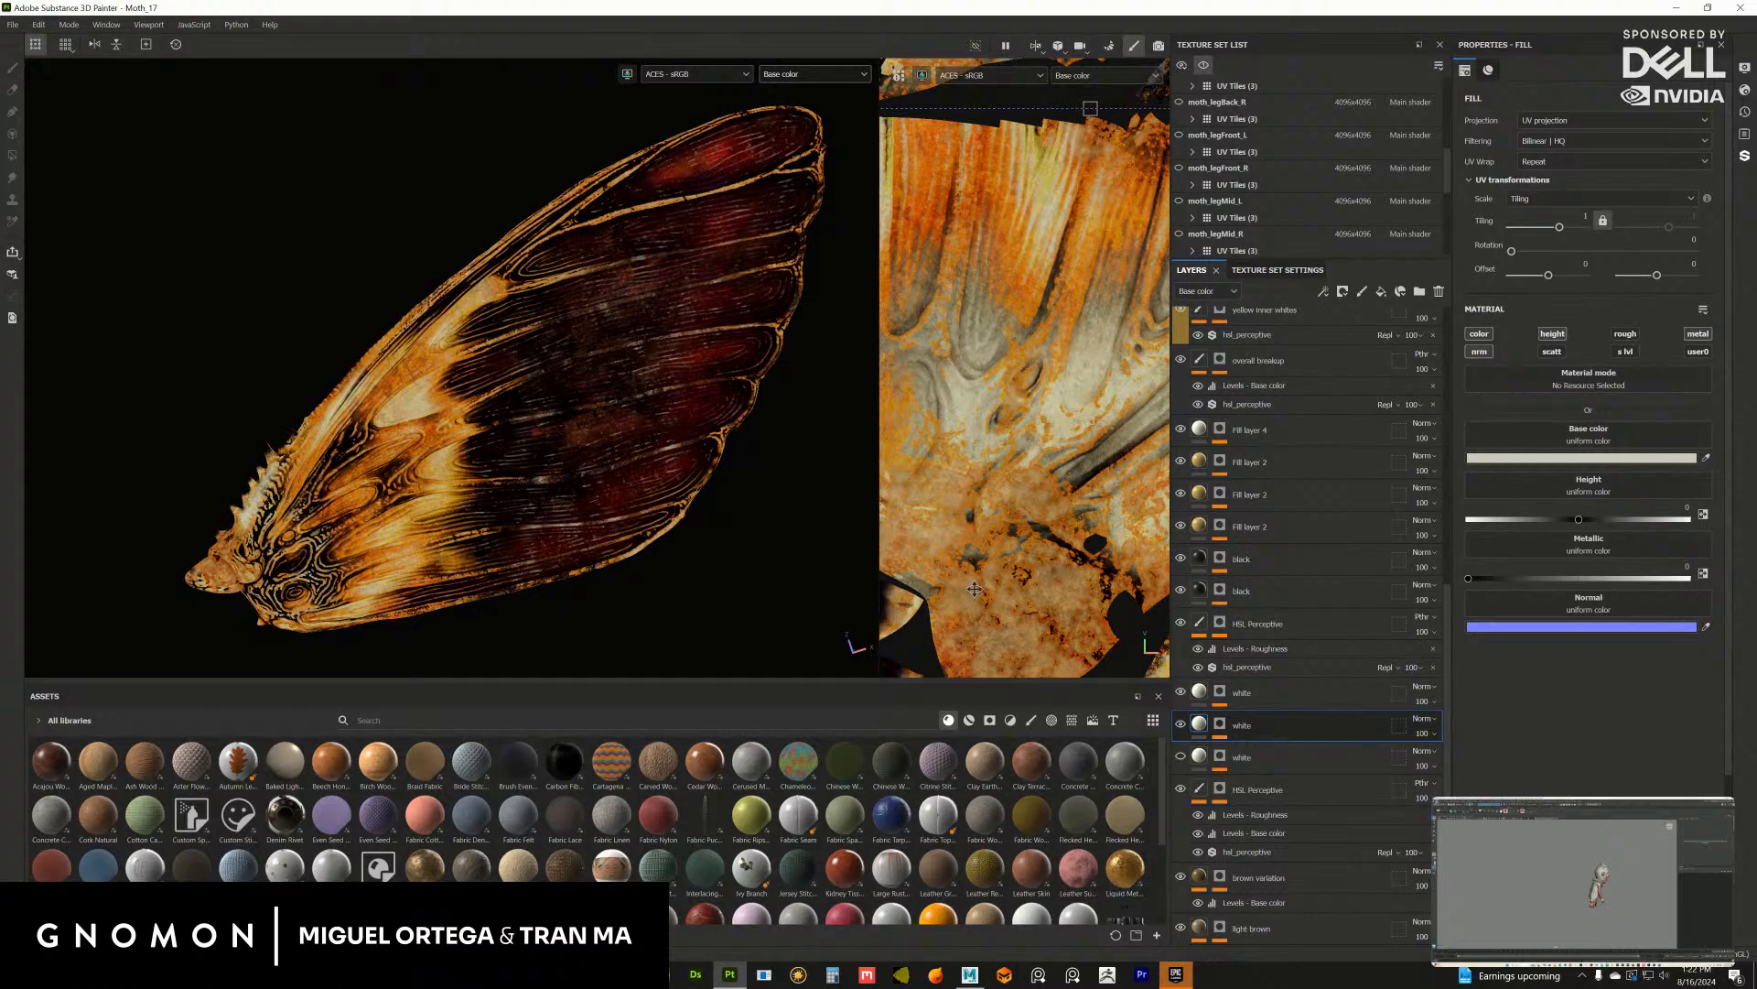
Step: Hide the middle white layer again and inspect the wing's base color from a new angle
{"action": "left_click", "coordinate": [1180, 725]}
{"action": "left_click", "coordinate": [1218, 694]}
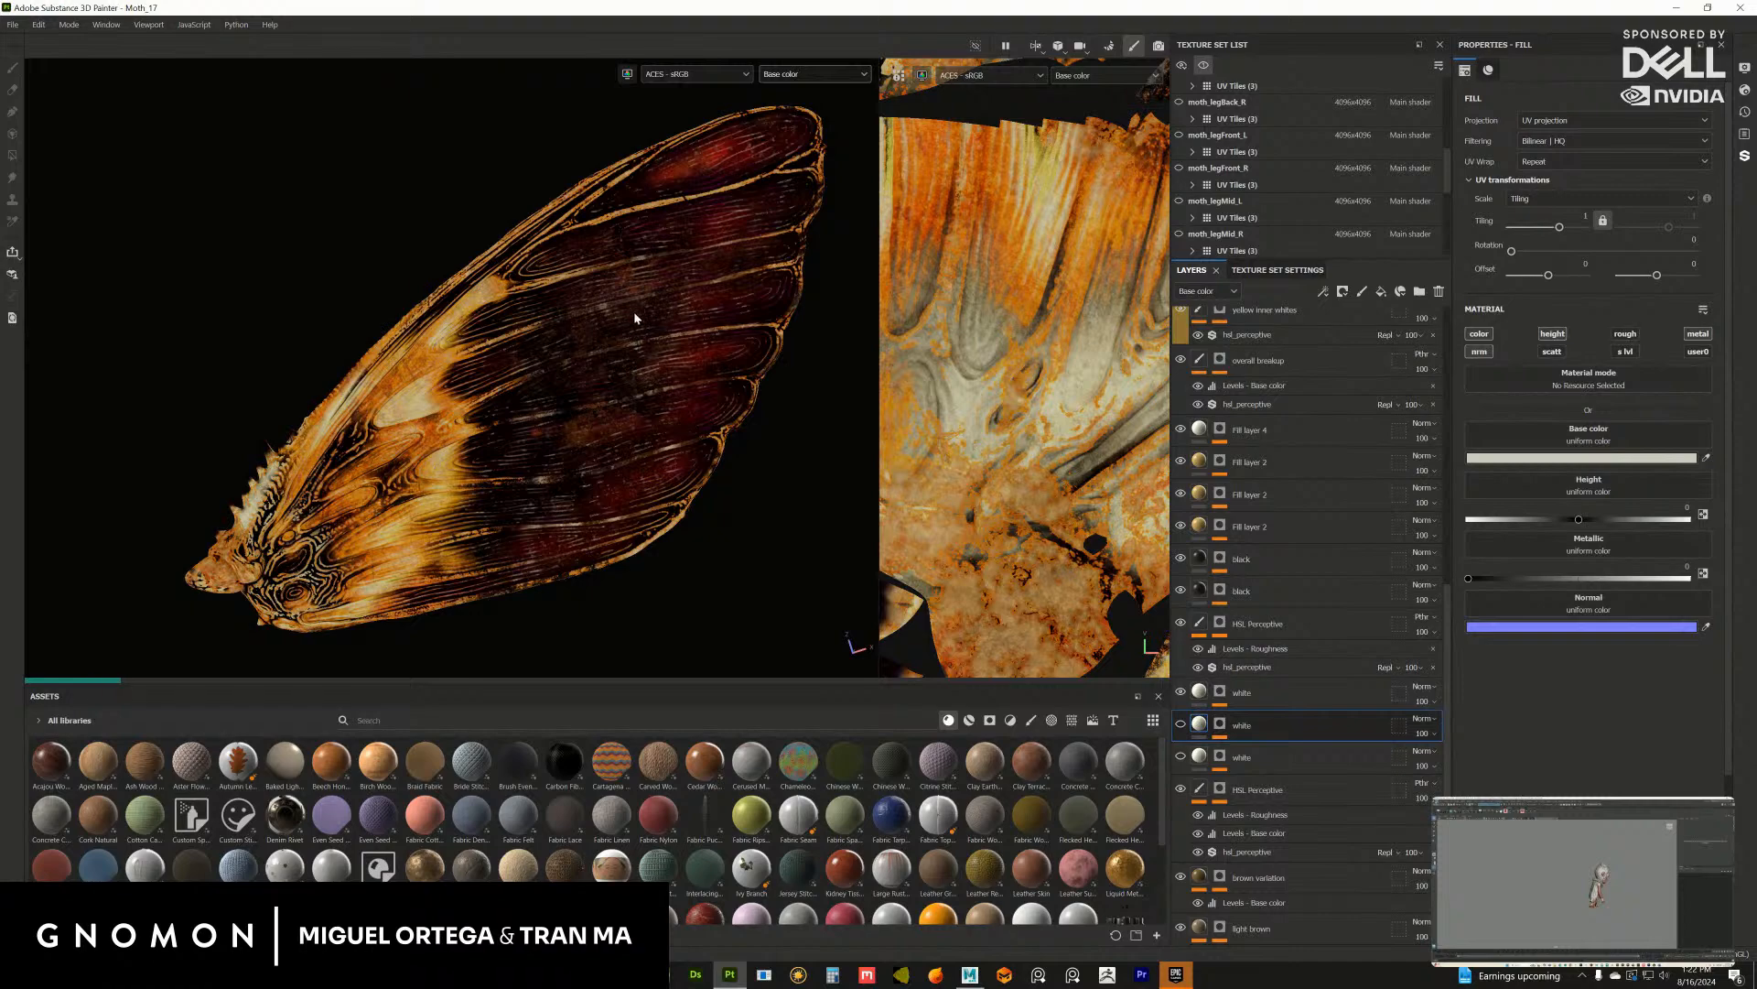
{"action": "left_click_drag", "start_coordinate": [634, 317], "coordinate": [542, 271], "text": "alt"}
{"action": "middle_click_drag", "start_coordinate": [581, 521], "coordinate": [531, 456], "text": "alt"}
{"action": "left_click_drag", "start_coordinate": [1448, 606], "coordinate": [1448, 315]}
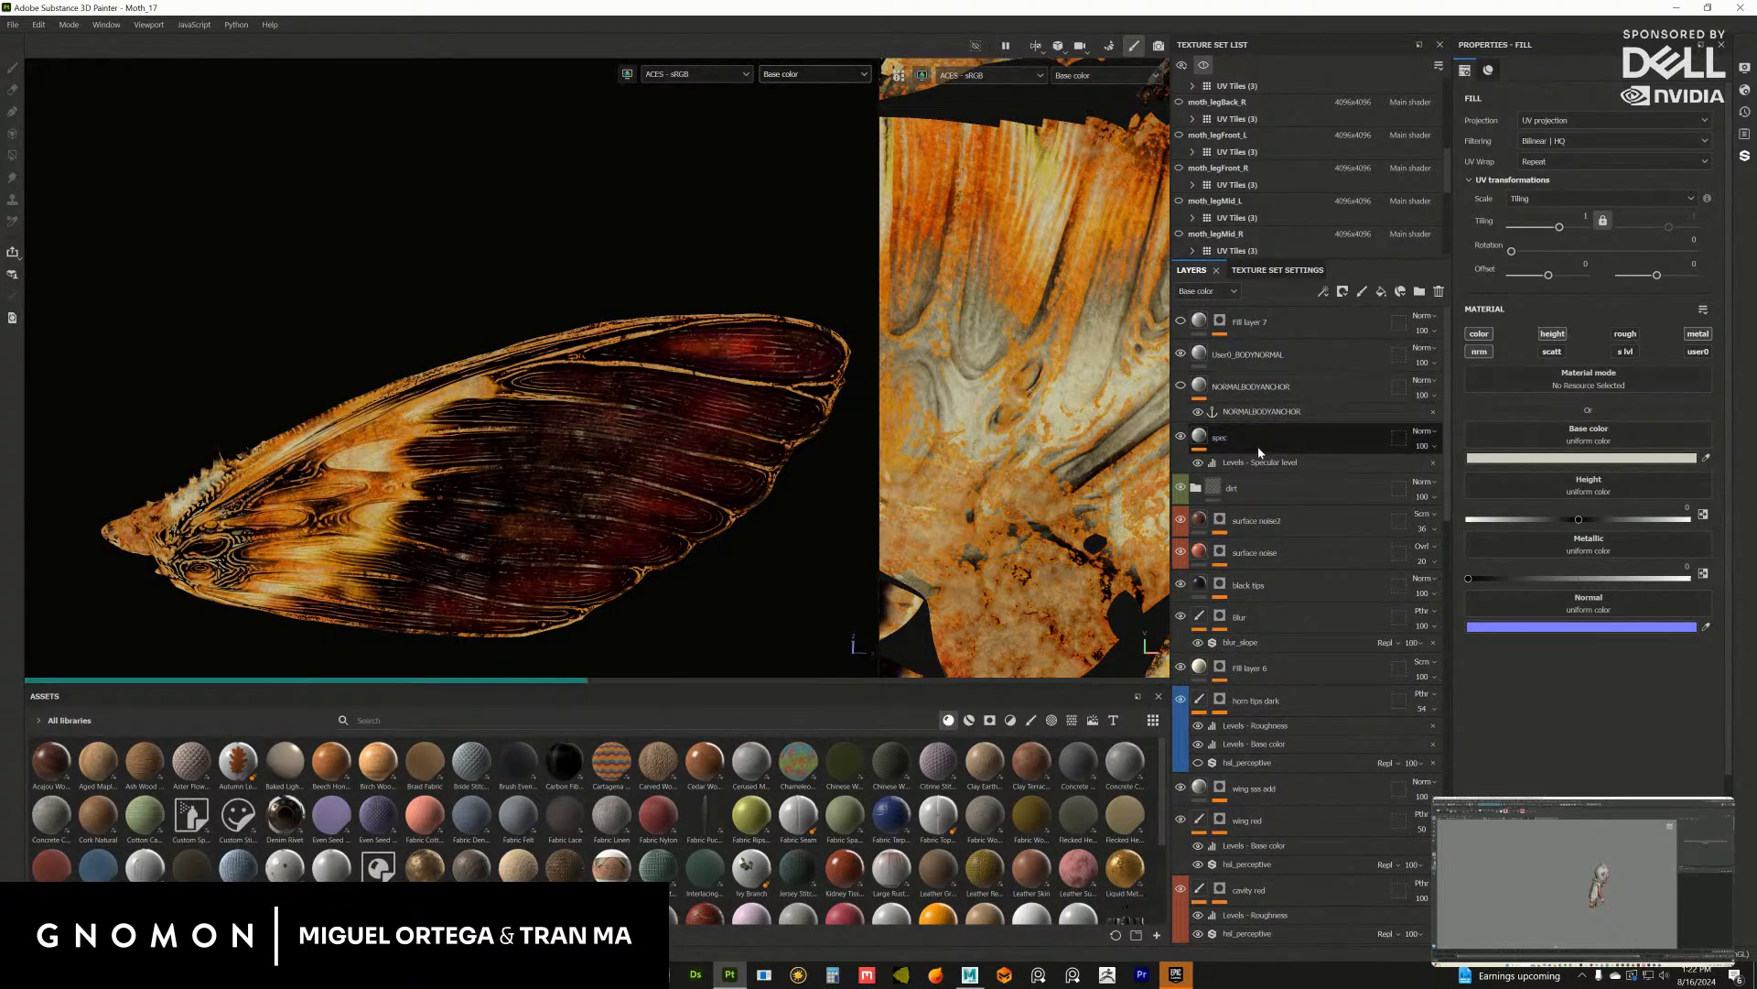
{"action": "left_click", "coordinate": [1248, 361]}
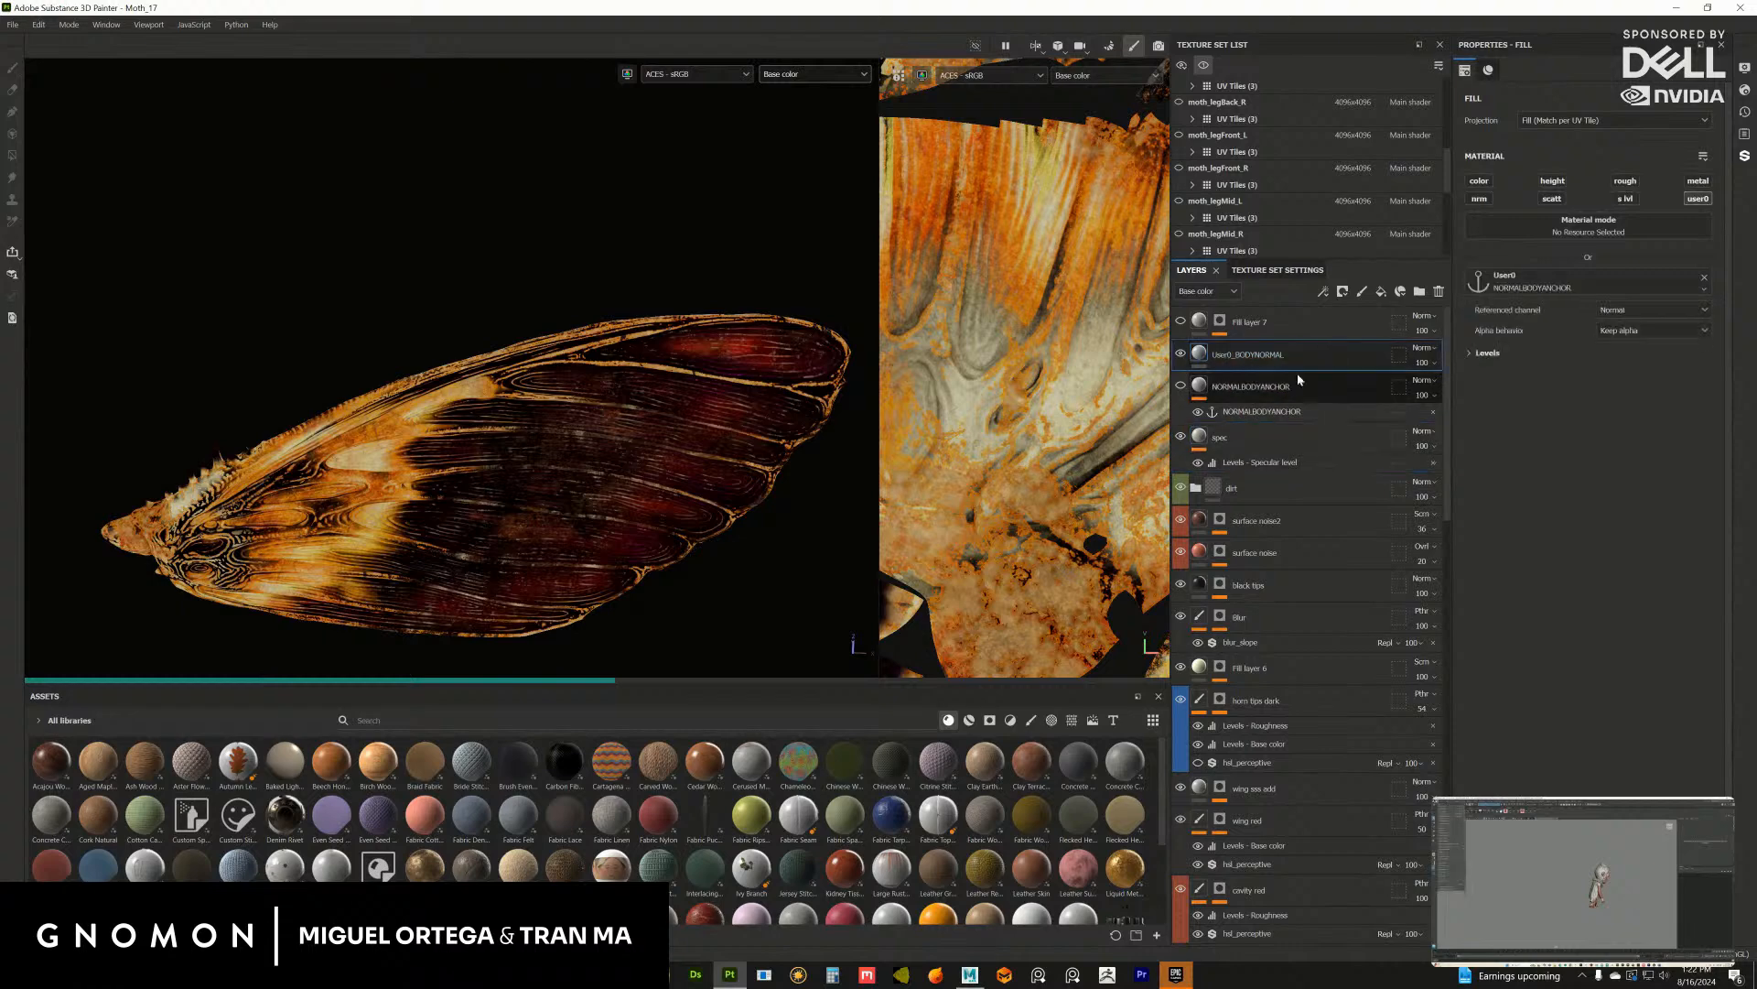
{"action": "left_click", "coordinate": [1381, 291]}
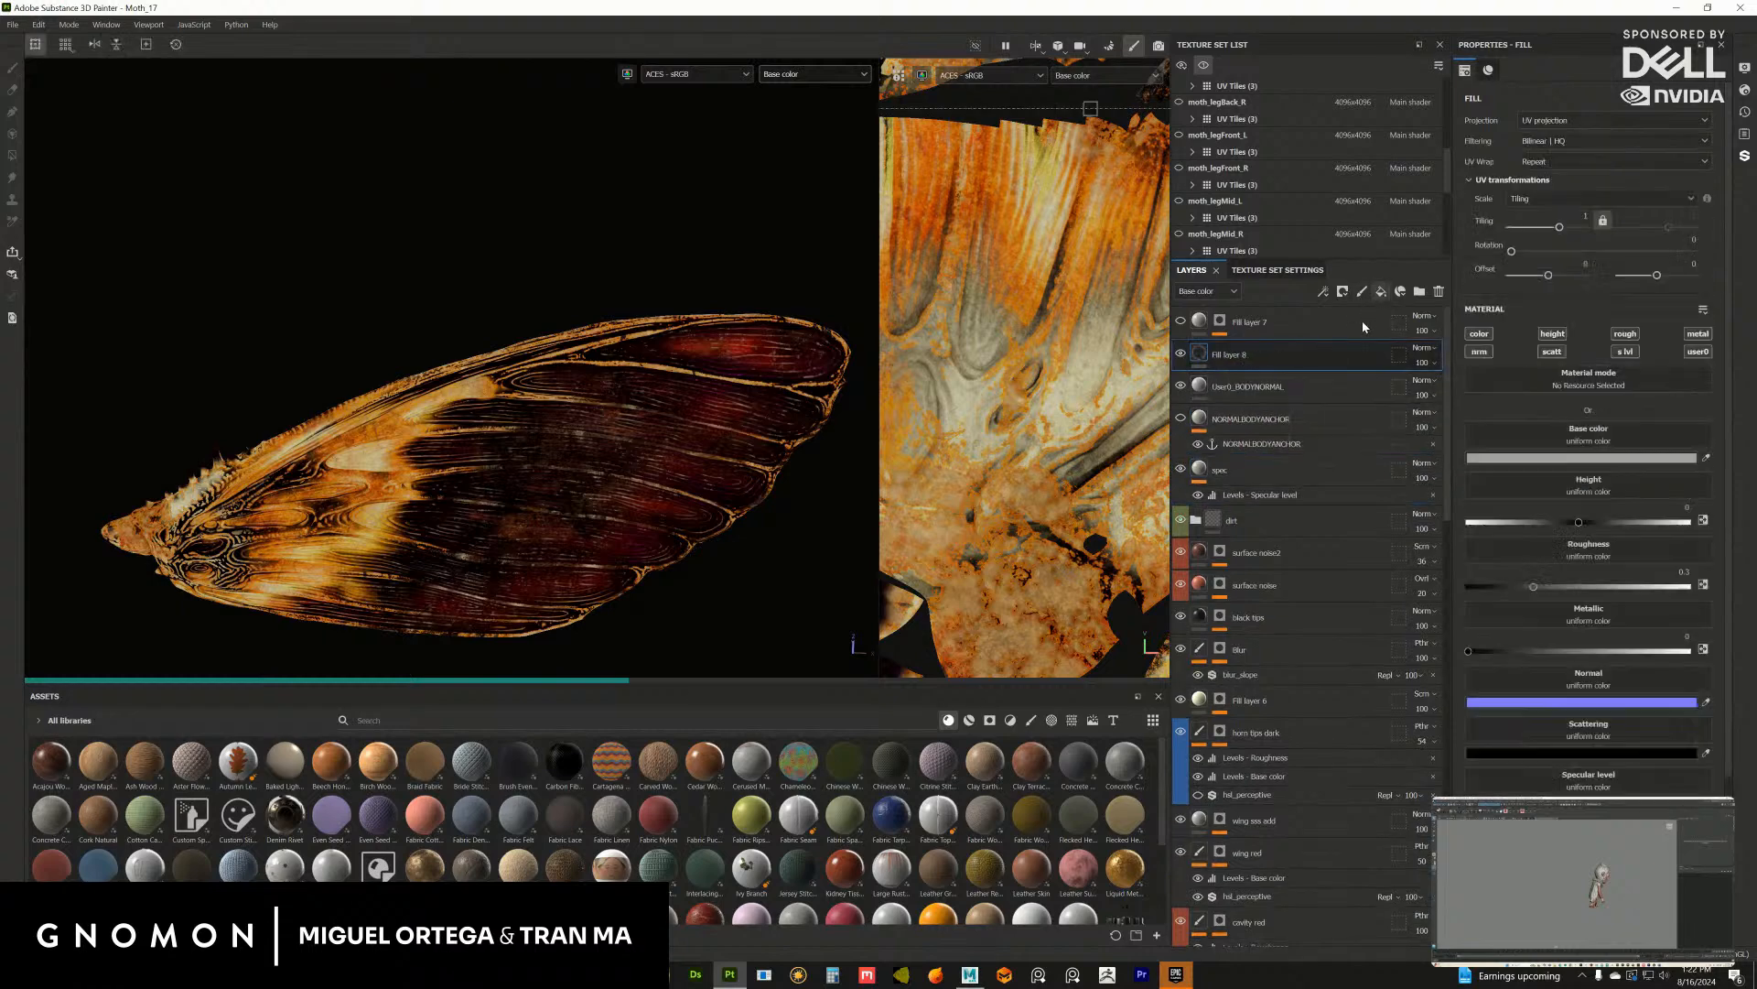
{"action": "left_click", "coordinate": [1487, 334], "text": "alt"}
{"action": "left_click", "coordinate": [1438, 292]}
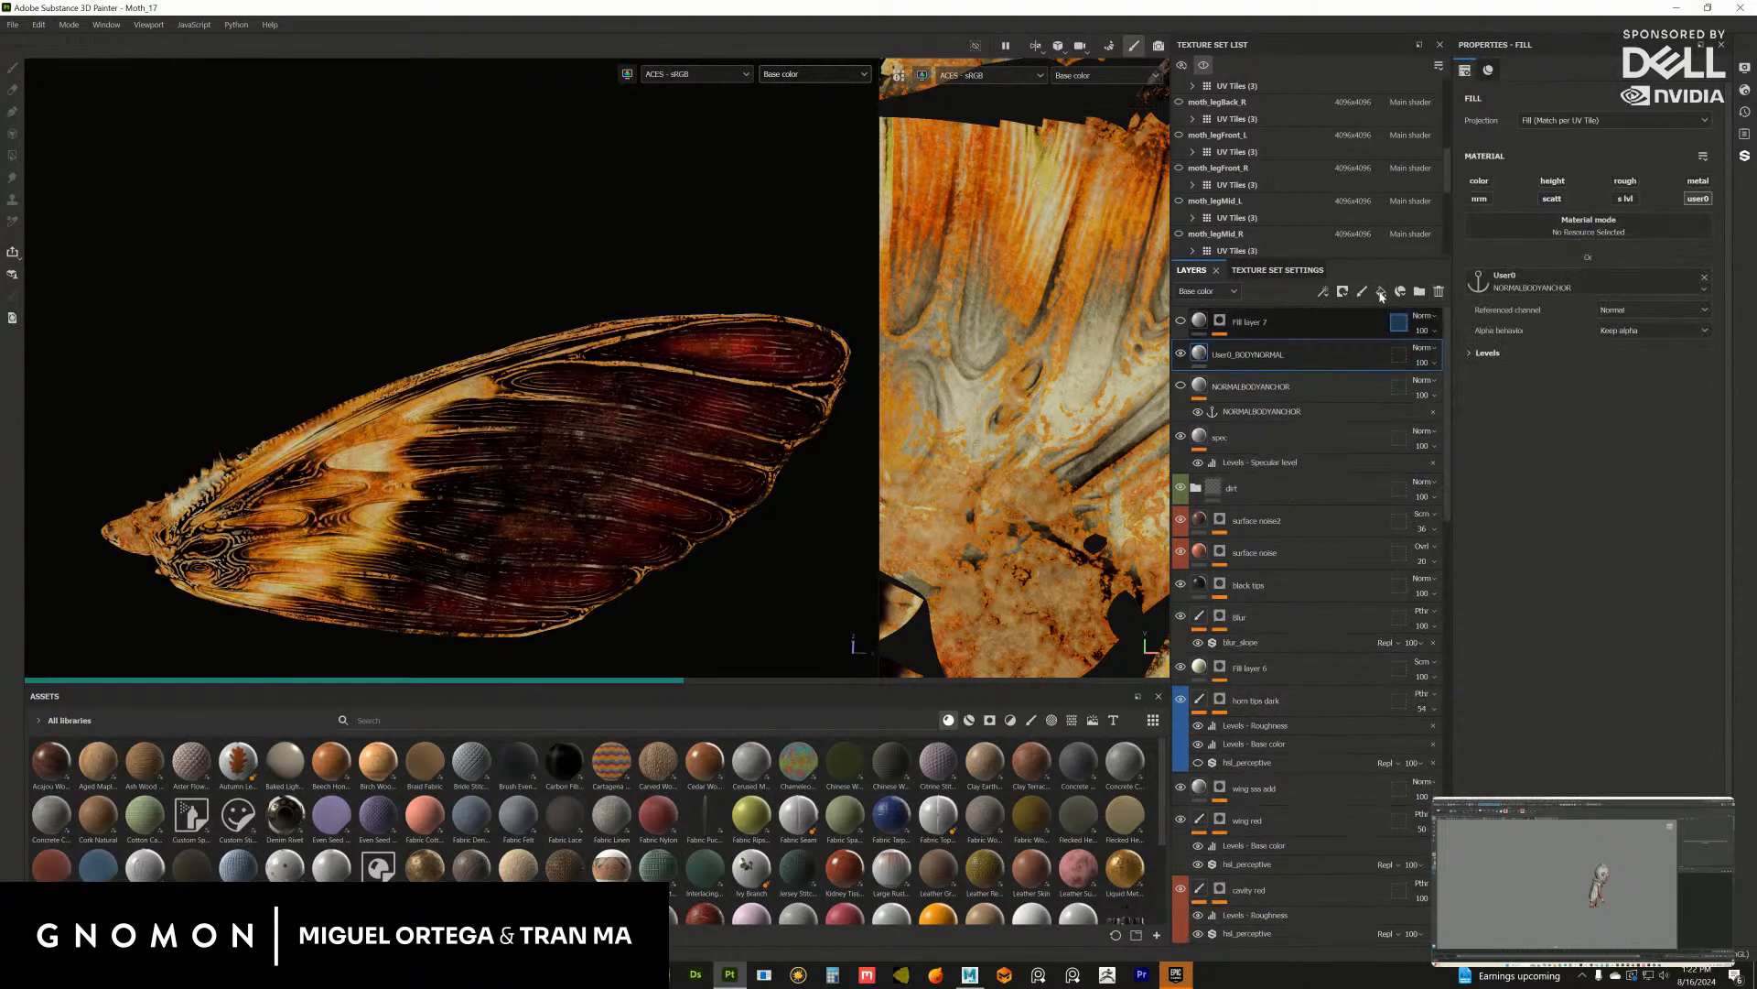
Step: Add a paint layer directly above User0_BODYNORMAL and name it ALBEDOCAPTURE
{"action": "left_click", "coordinate": [1362, 291]}
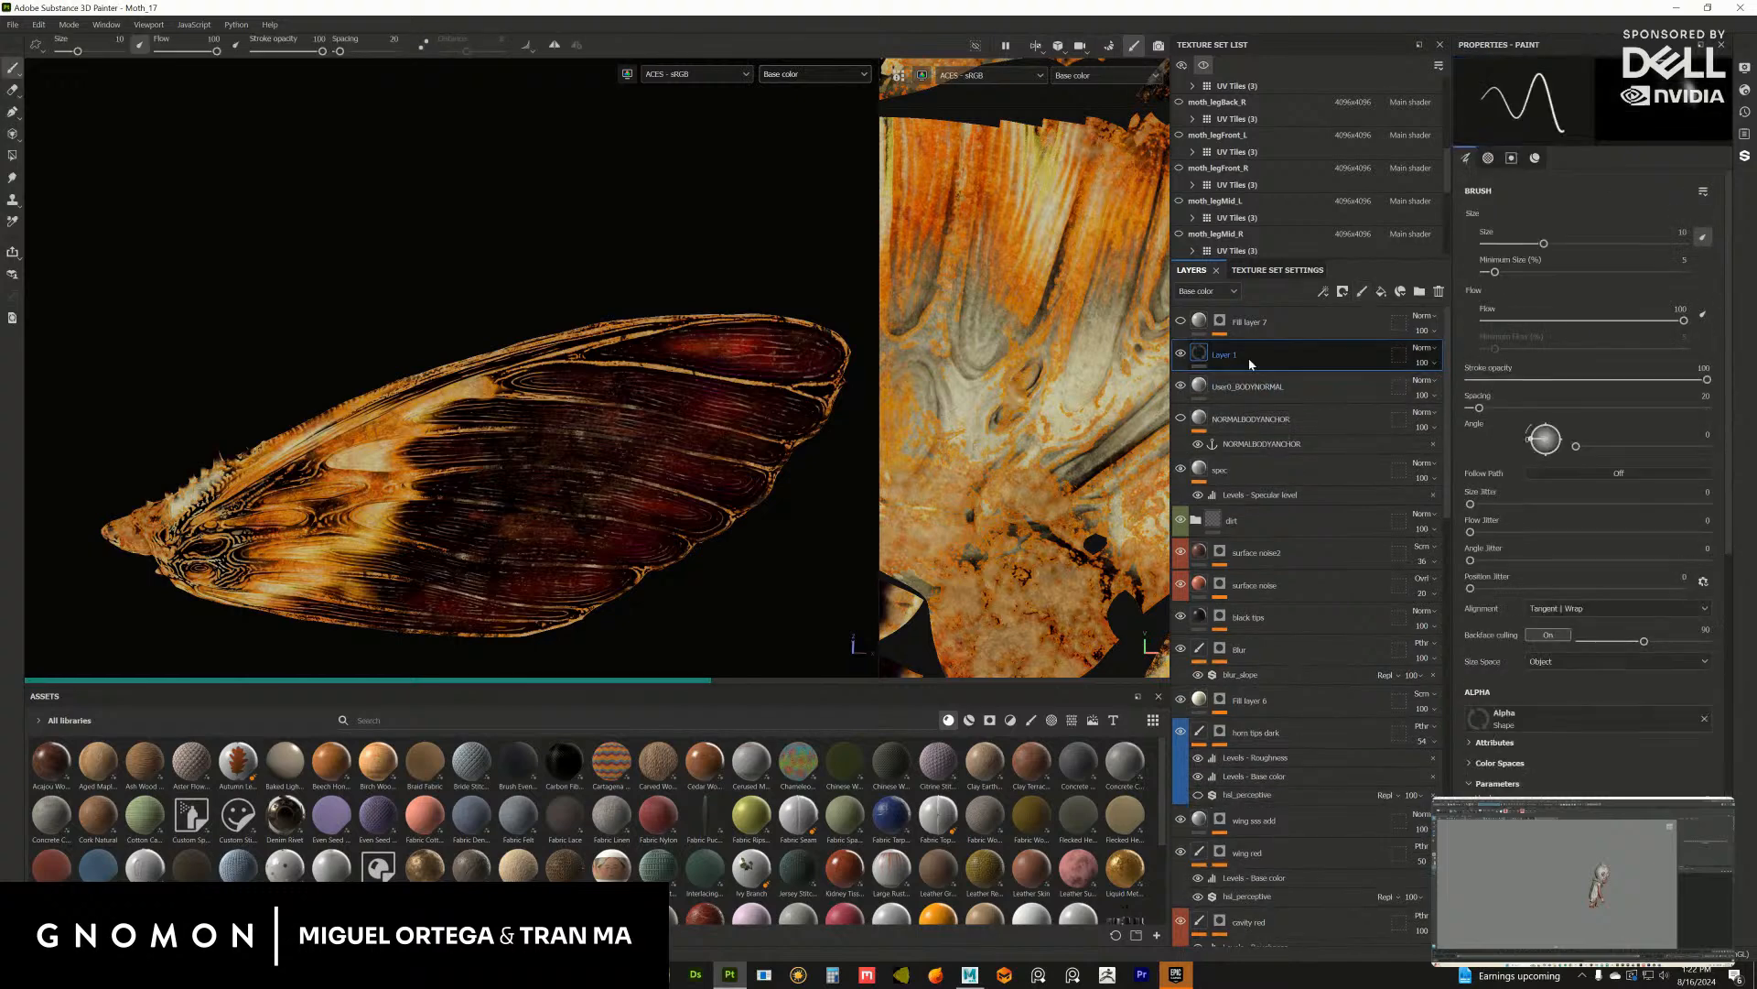
{"action": "double_click", "coordinate": [1246, 355]}
{"action": "type", "text": "d"}
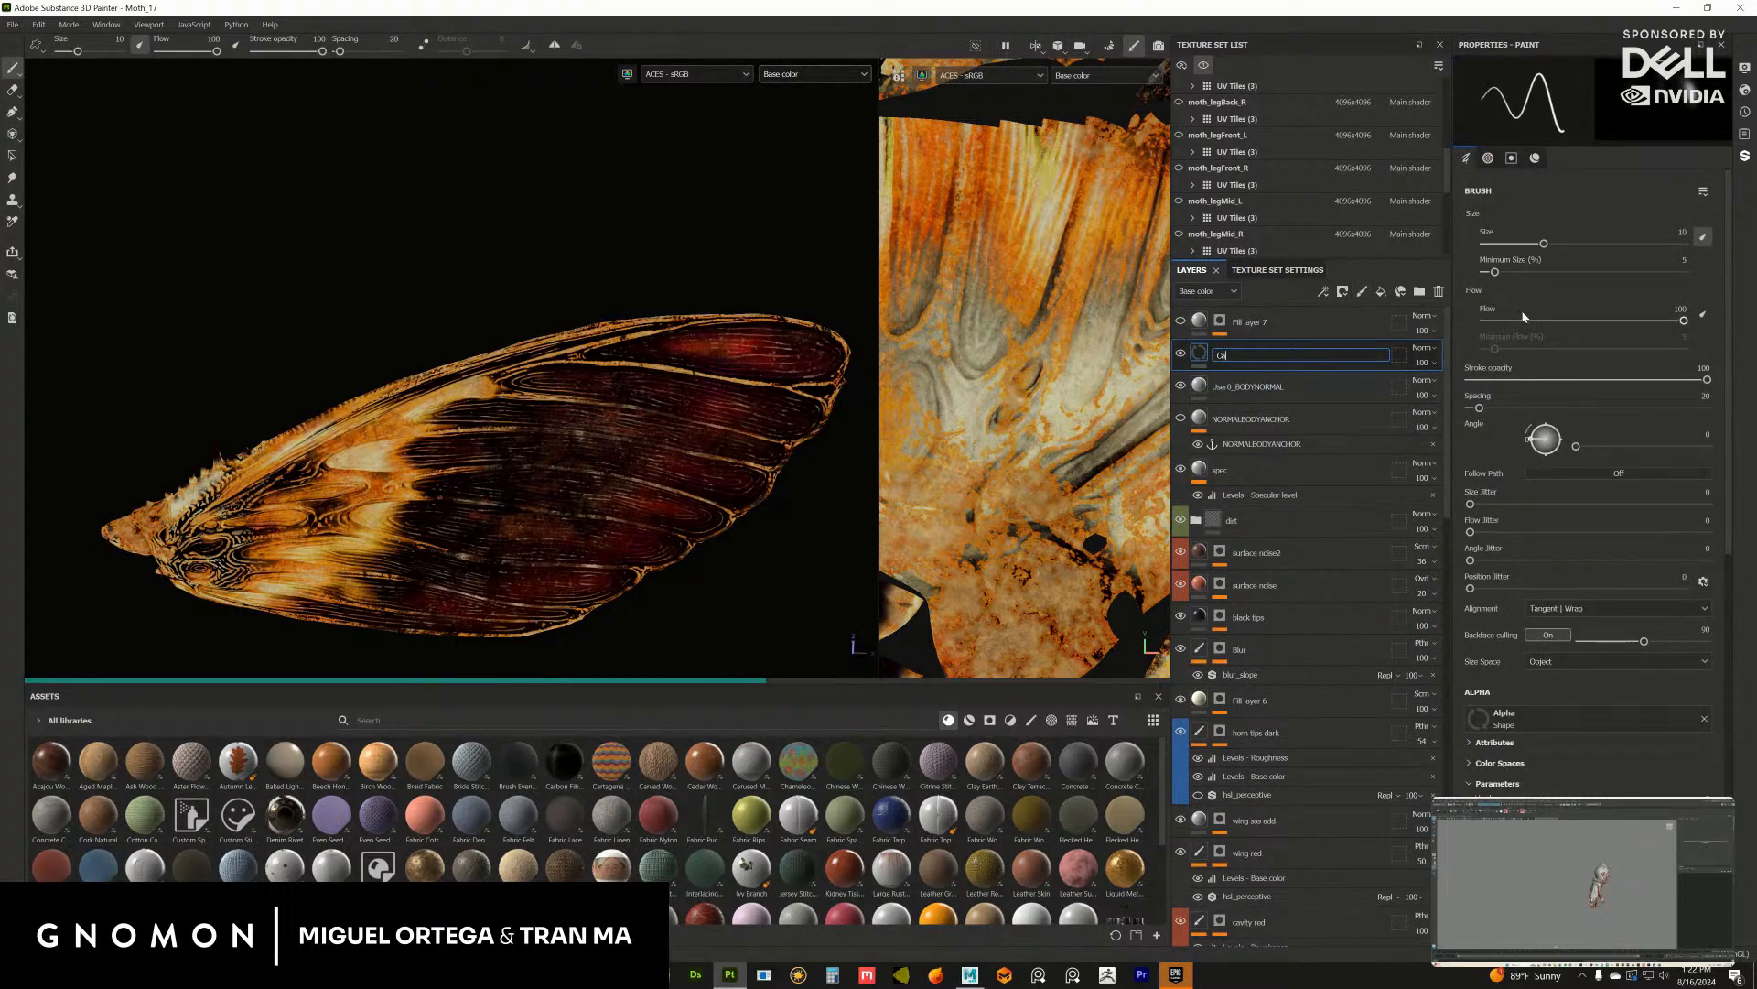
{"action": "type", "text": "LBEDOCAPTURE"}
{"action": "key", "text": "Return"}
Step: Add an anchor point to the ALBEDOCAPTURE layer and look through the layer's paint properties
{"action": "left_click", "coordinate": [1323, 291]}
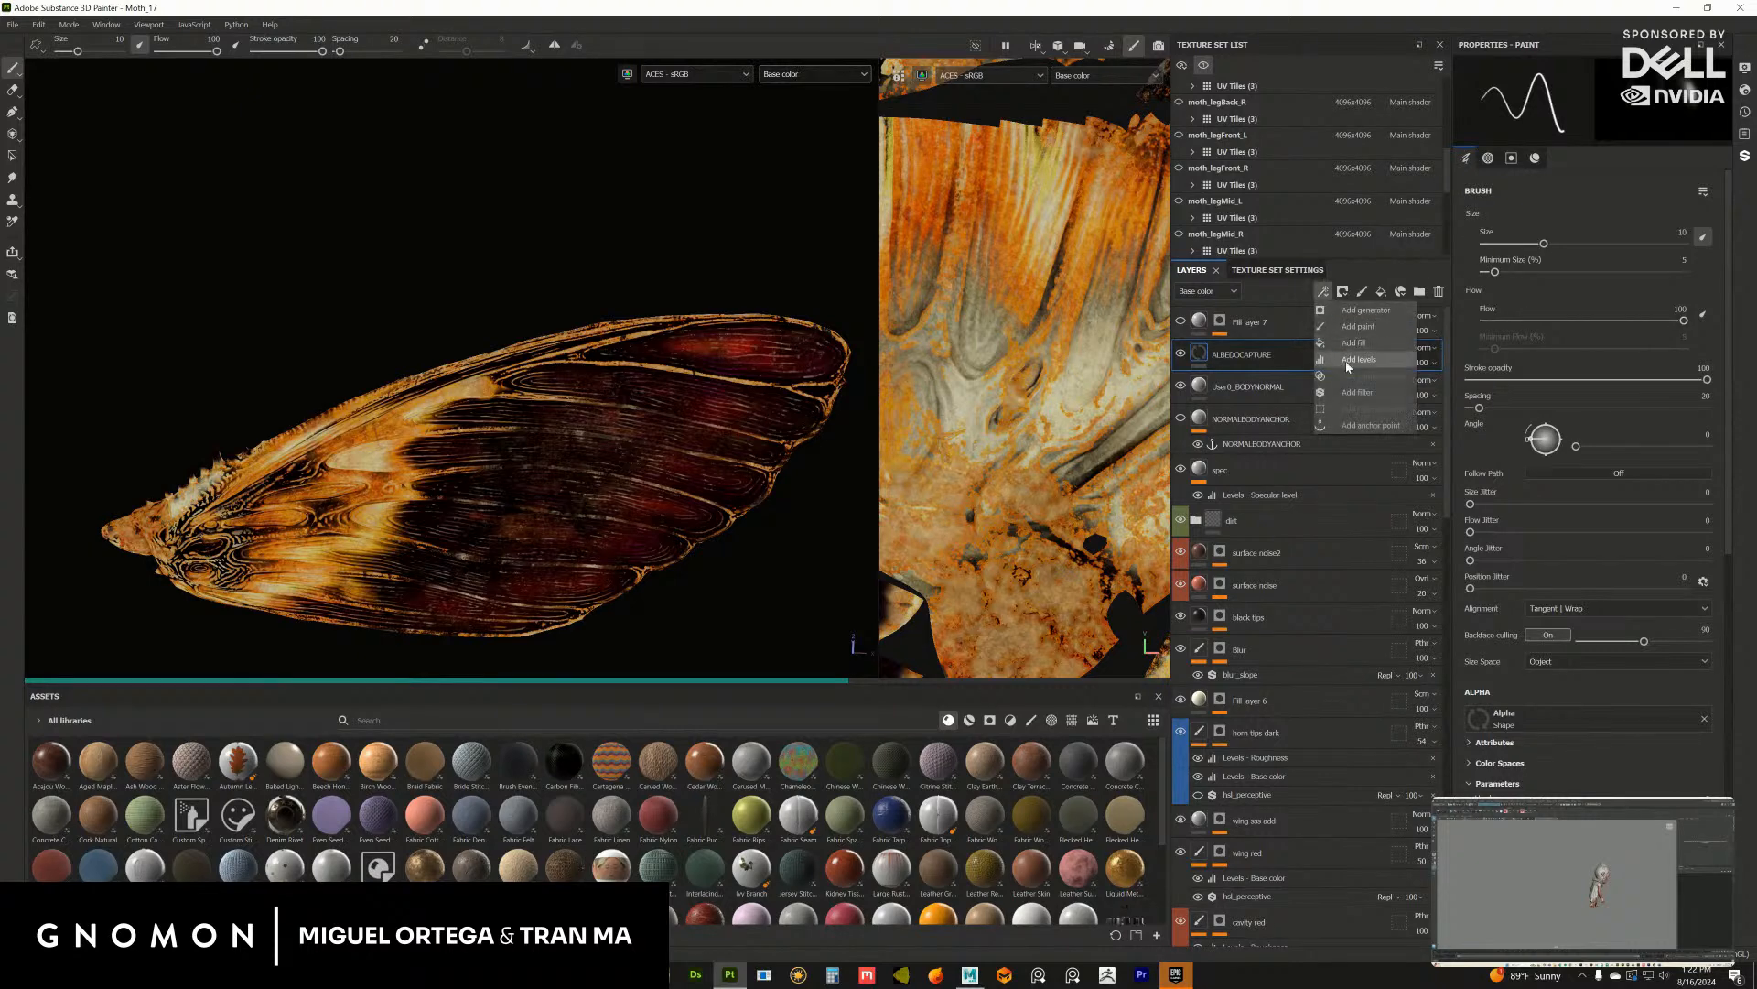
{"action": "left_click", "coordinate": [1354, 427]}
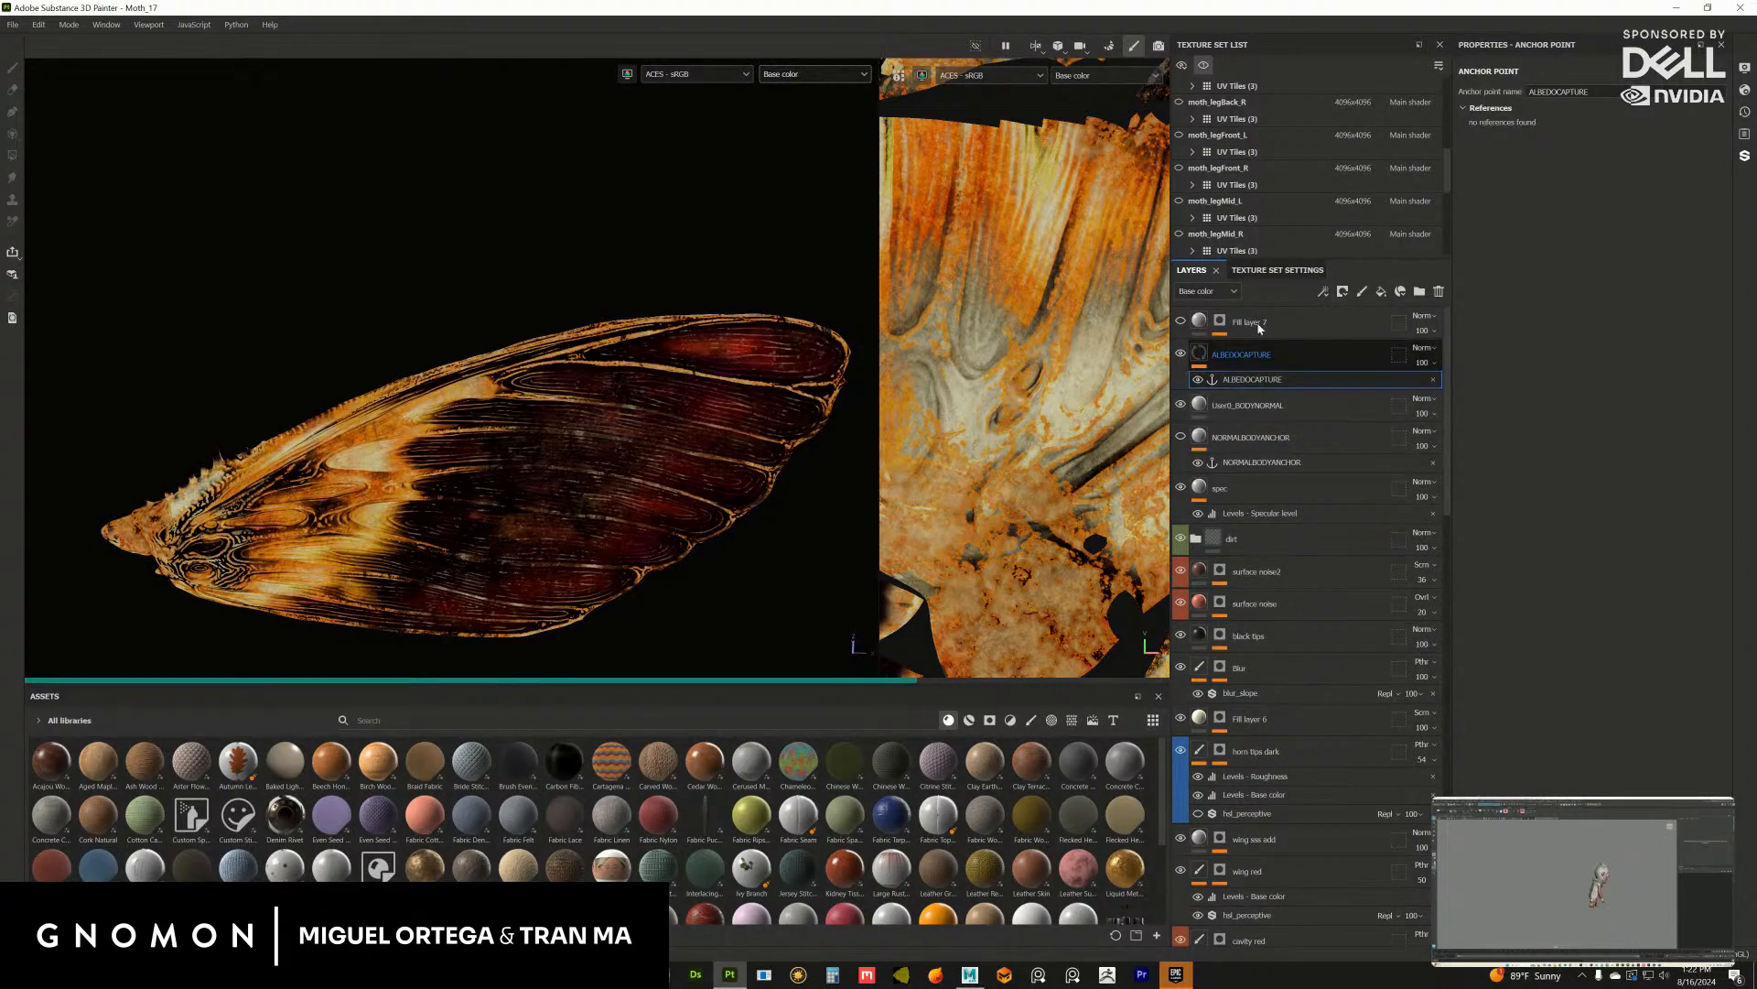
{"action": "left_click", "coordinate": [1245, 357]}
{"action": "scroll", "coordinate": [1724, 311], "scroll_direction": "down", "scroll_amount": 5}
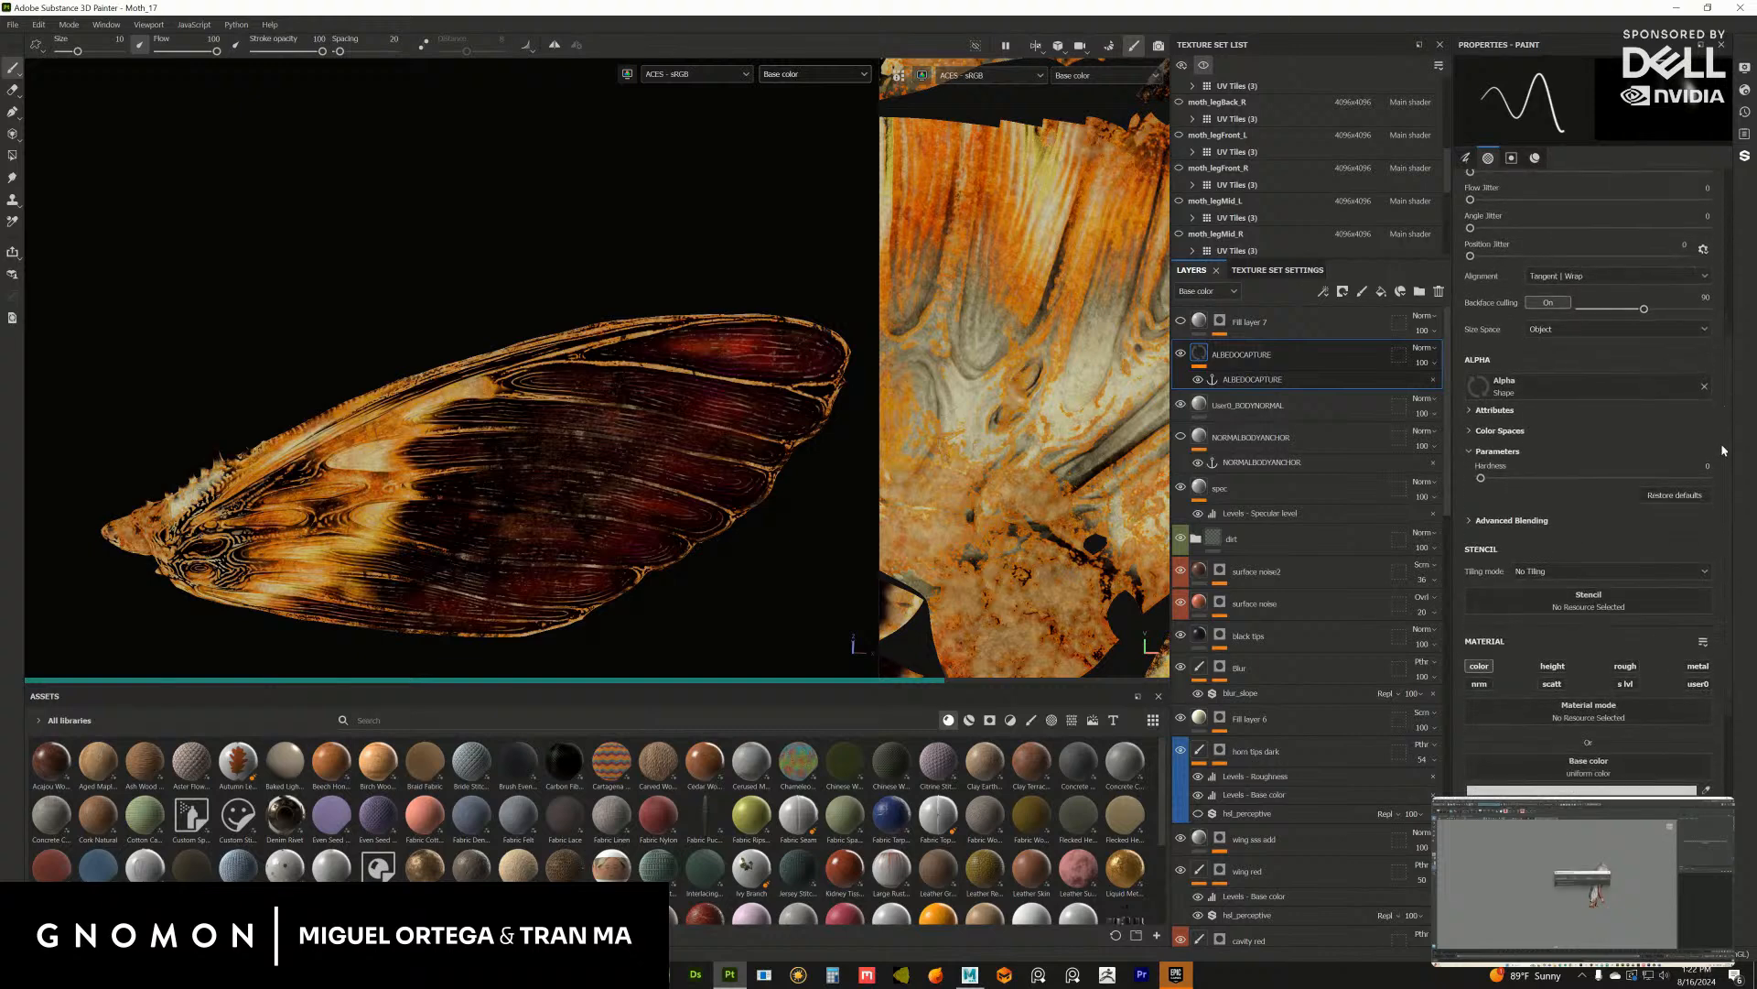
Step: Show the texture set's channel list, view the wing's User0 channel, and return the viewport to Base color
{"action": "left_click", "coordinate": [1266, 316]}
{"action": "left_click", "coordinate": [1278, 270]}
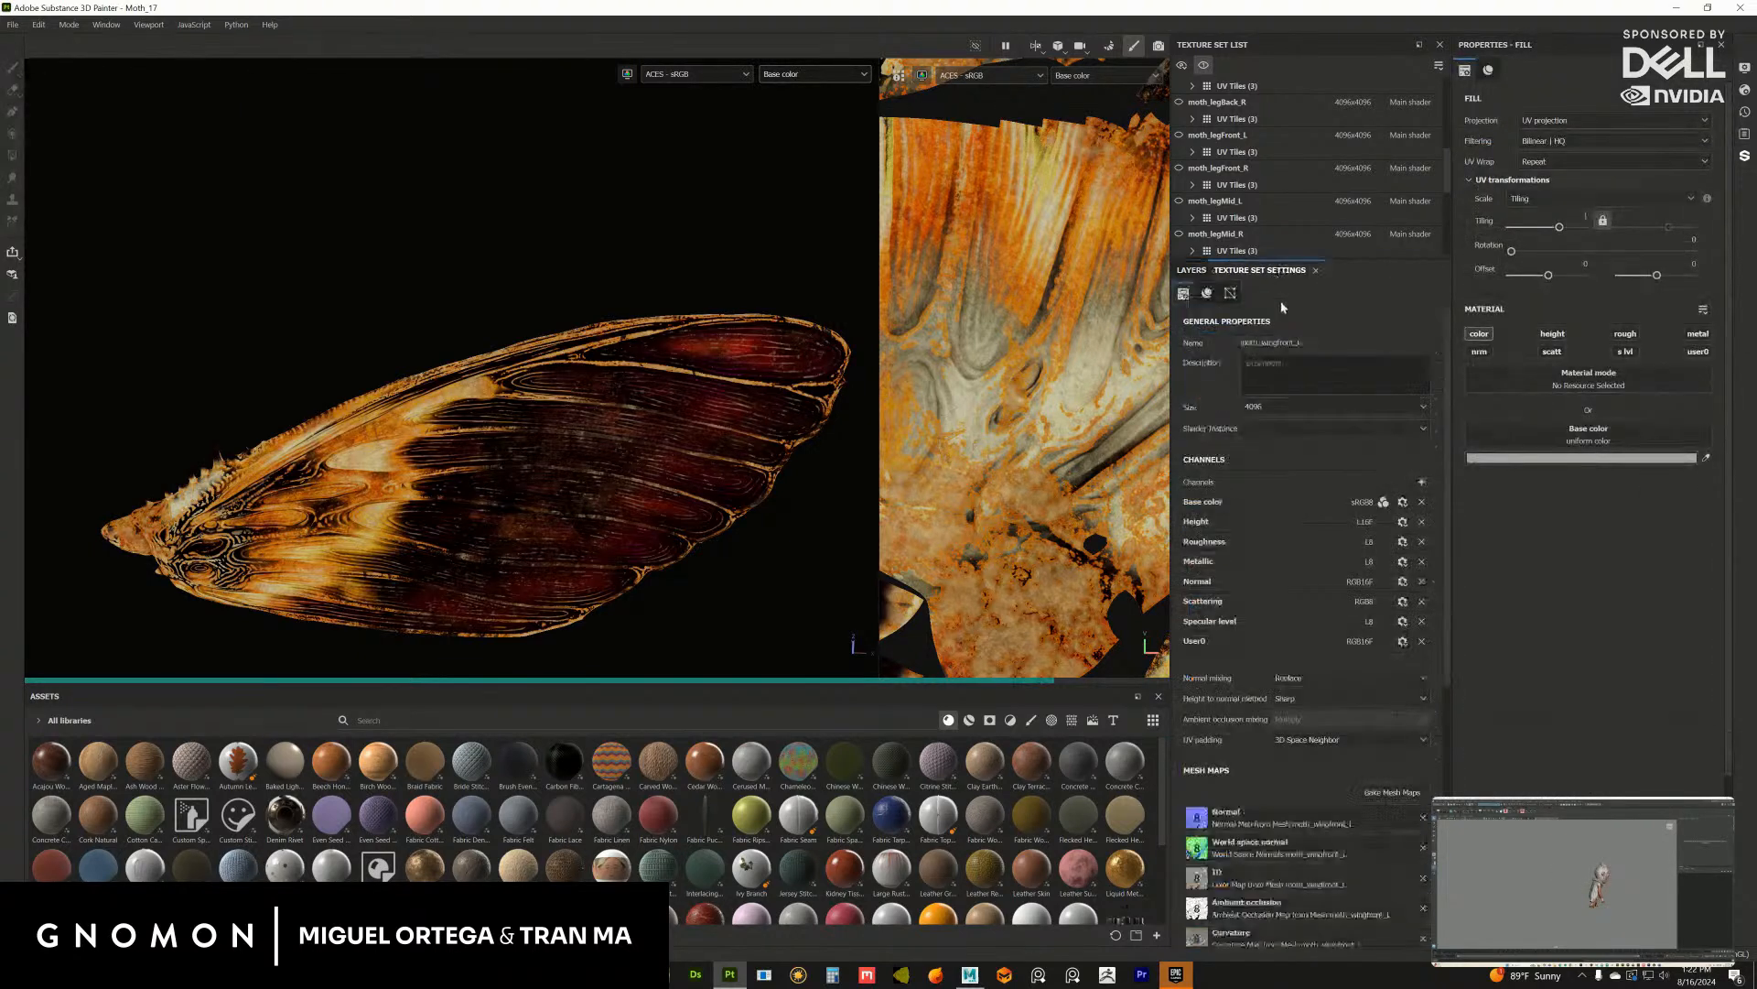
{"action": "scroll", "coordinate": [1447, 420], "scroll_direction": "down", "scroll_amount": 1}
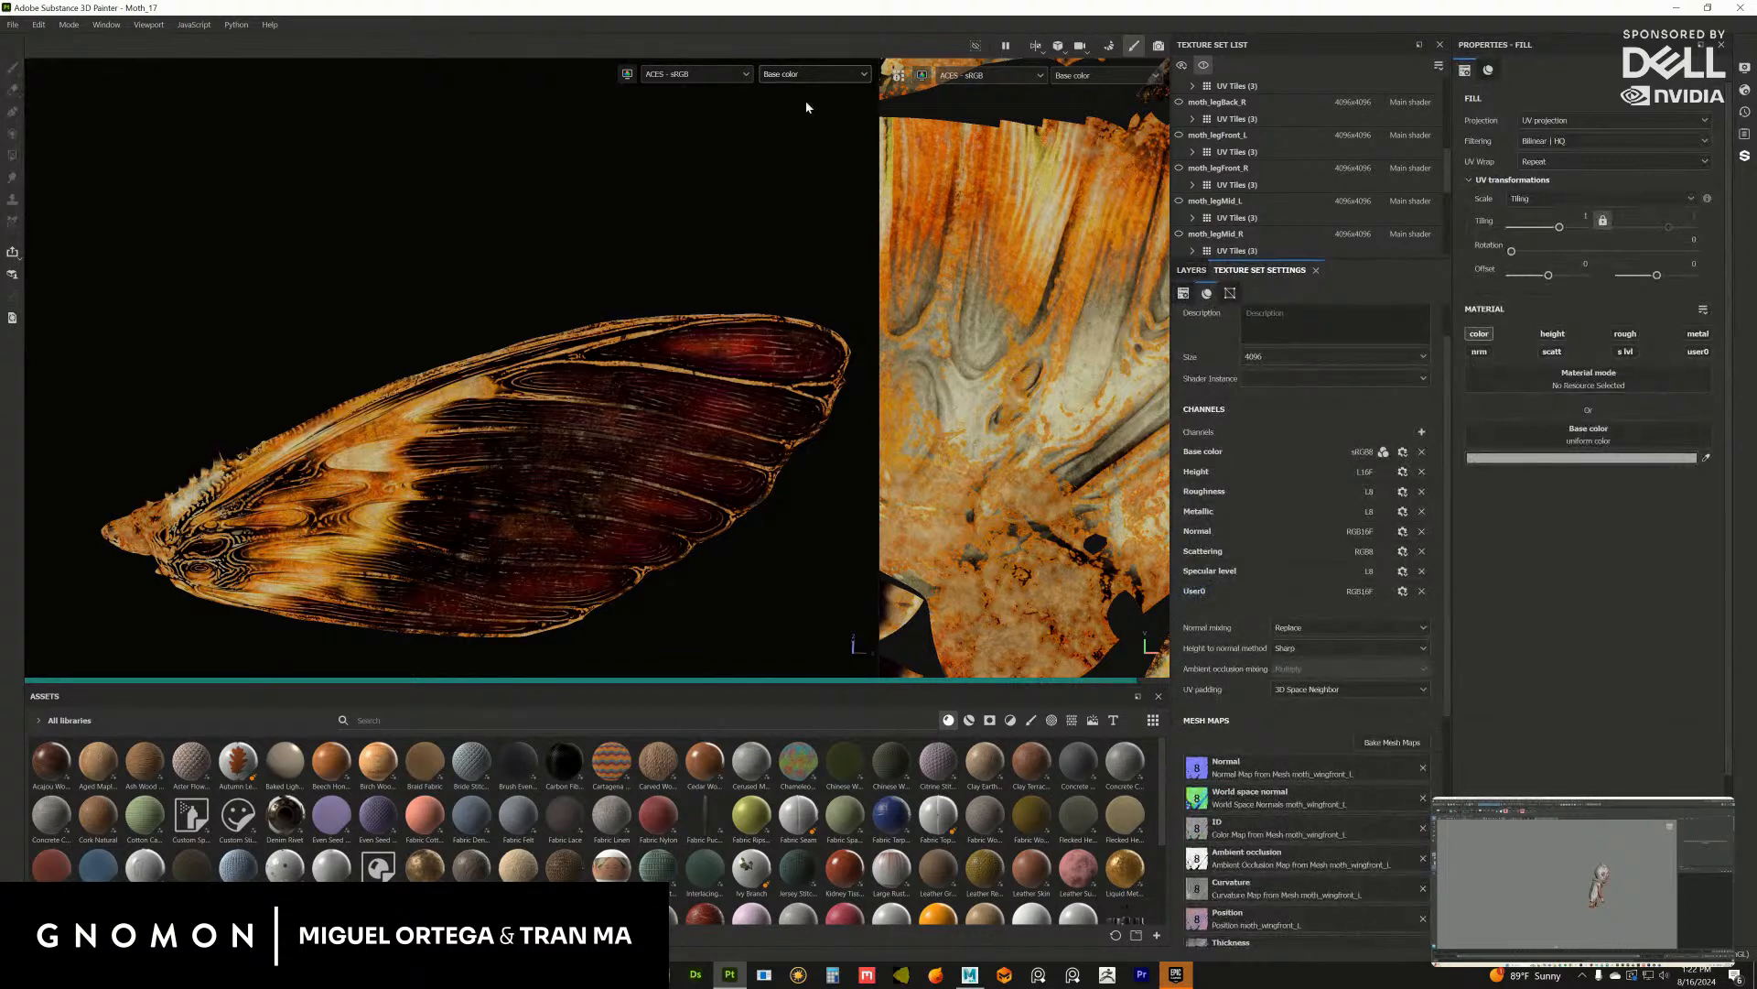
{"action": "left_click", "coordinate": [861, 81]}
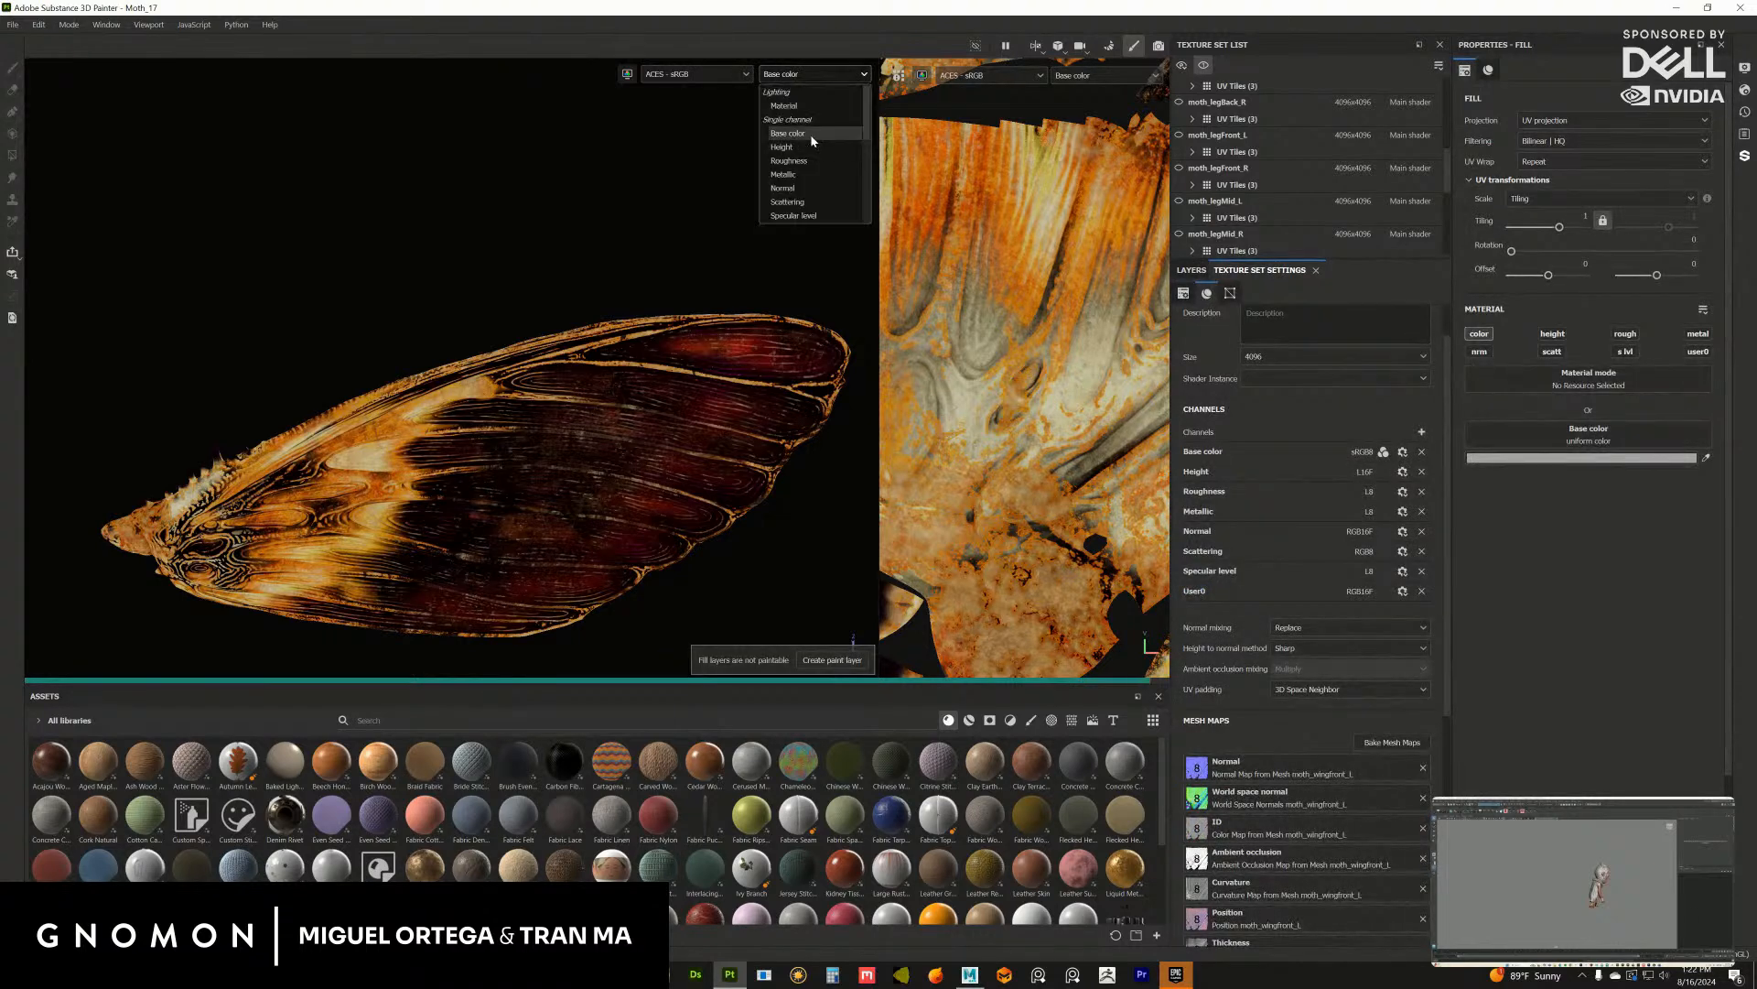
{"action": "scroll", "coordinate": [867, 147], "scroll_direction": "down", "scroll_amount": 3}
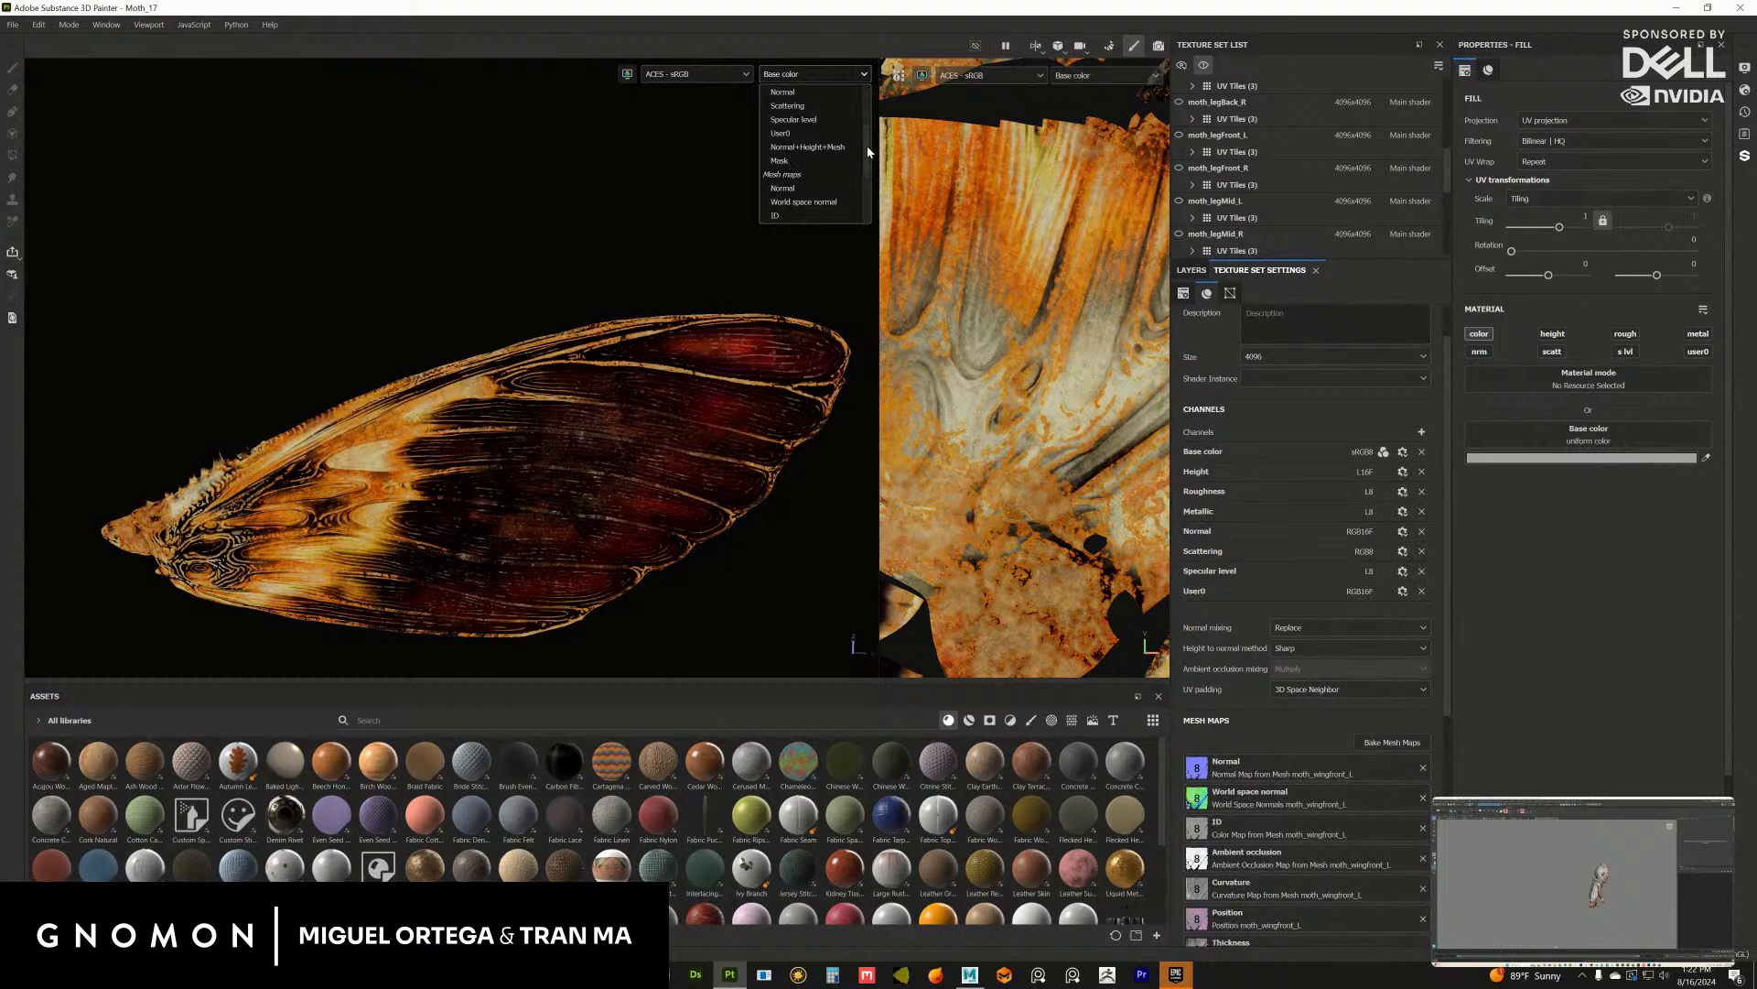
{"action": "left_click", "coordinate": [798, 134]}
{"action": "left_click", "coordinate": [809, 83]}
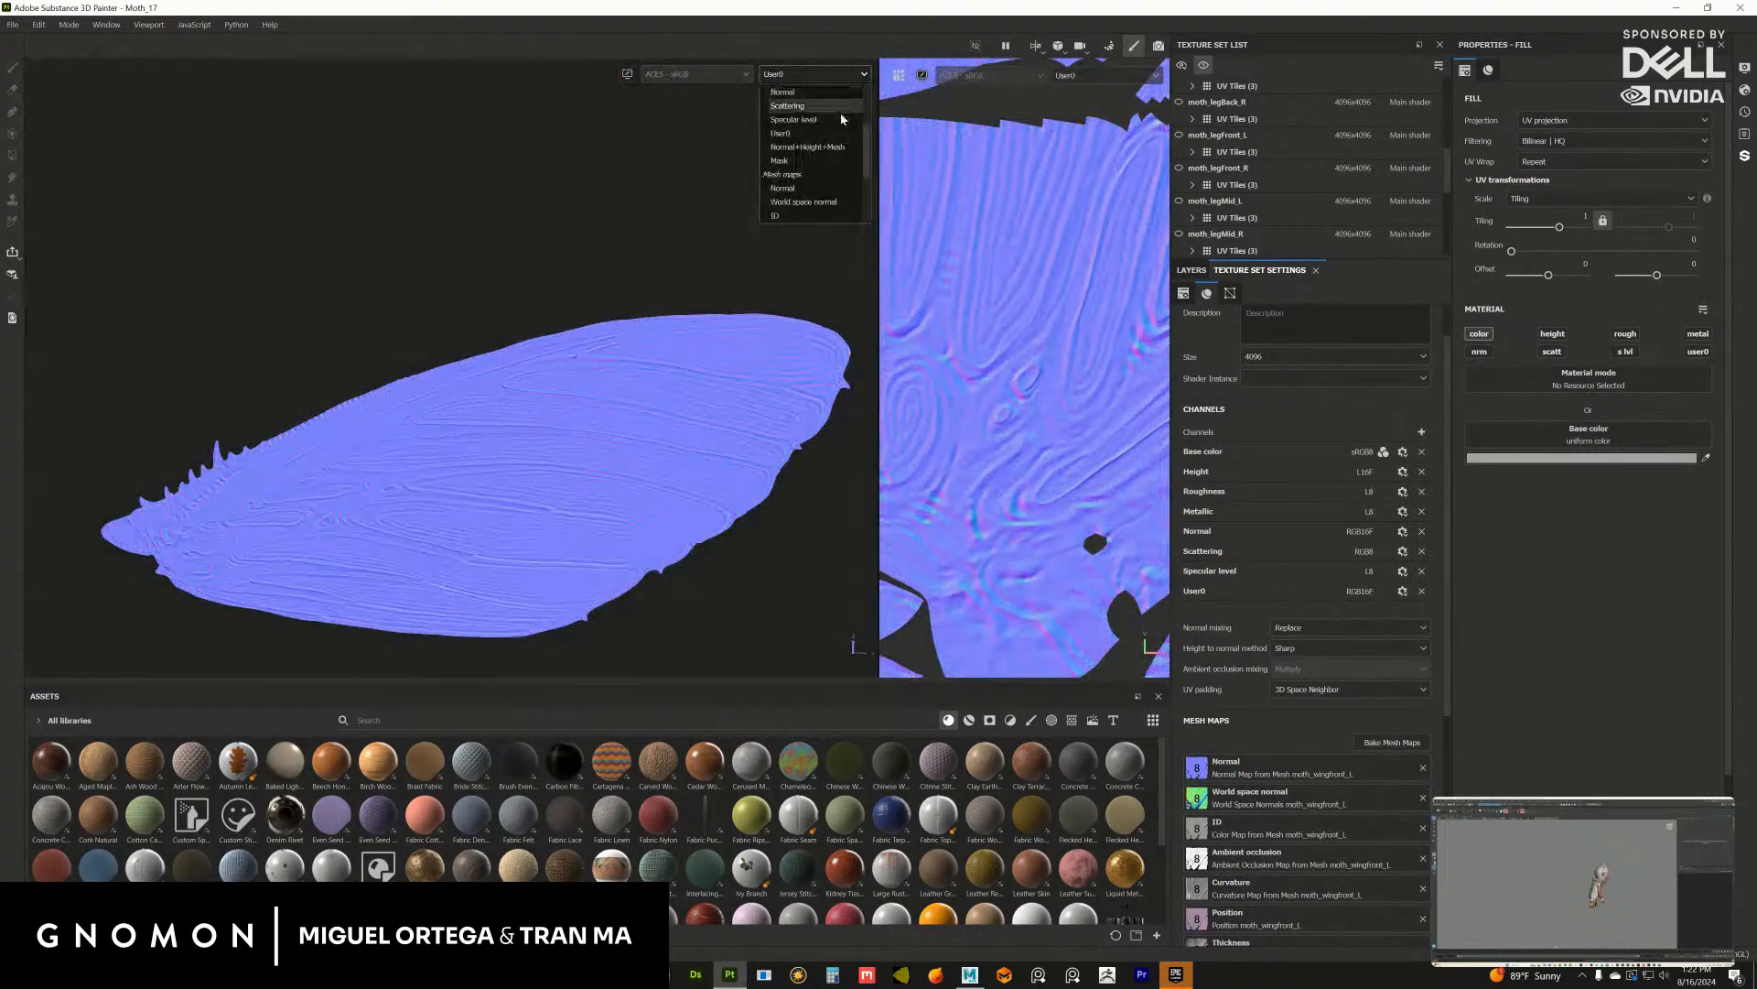
{"action": "scroll", "coordinate": [817, 101], "scroll_direction": "up", "scroll_amount": 3}
{"action": "left_click", "coordinate": [812, 106]}
{"action": "left_click", "coordinate": [804, 80]}
{"action": "left_click", "coordinate": [797, 133]}
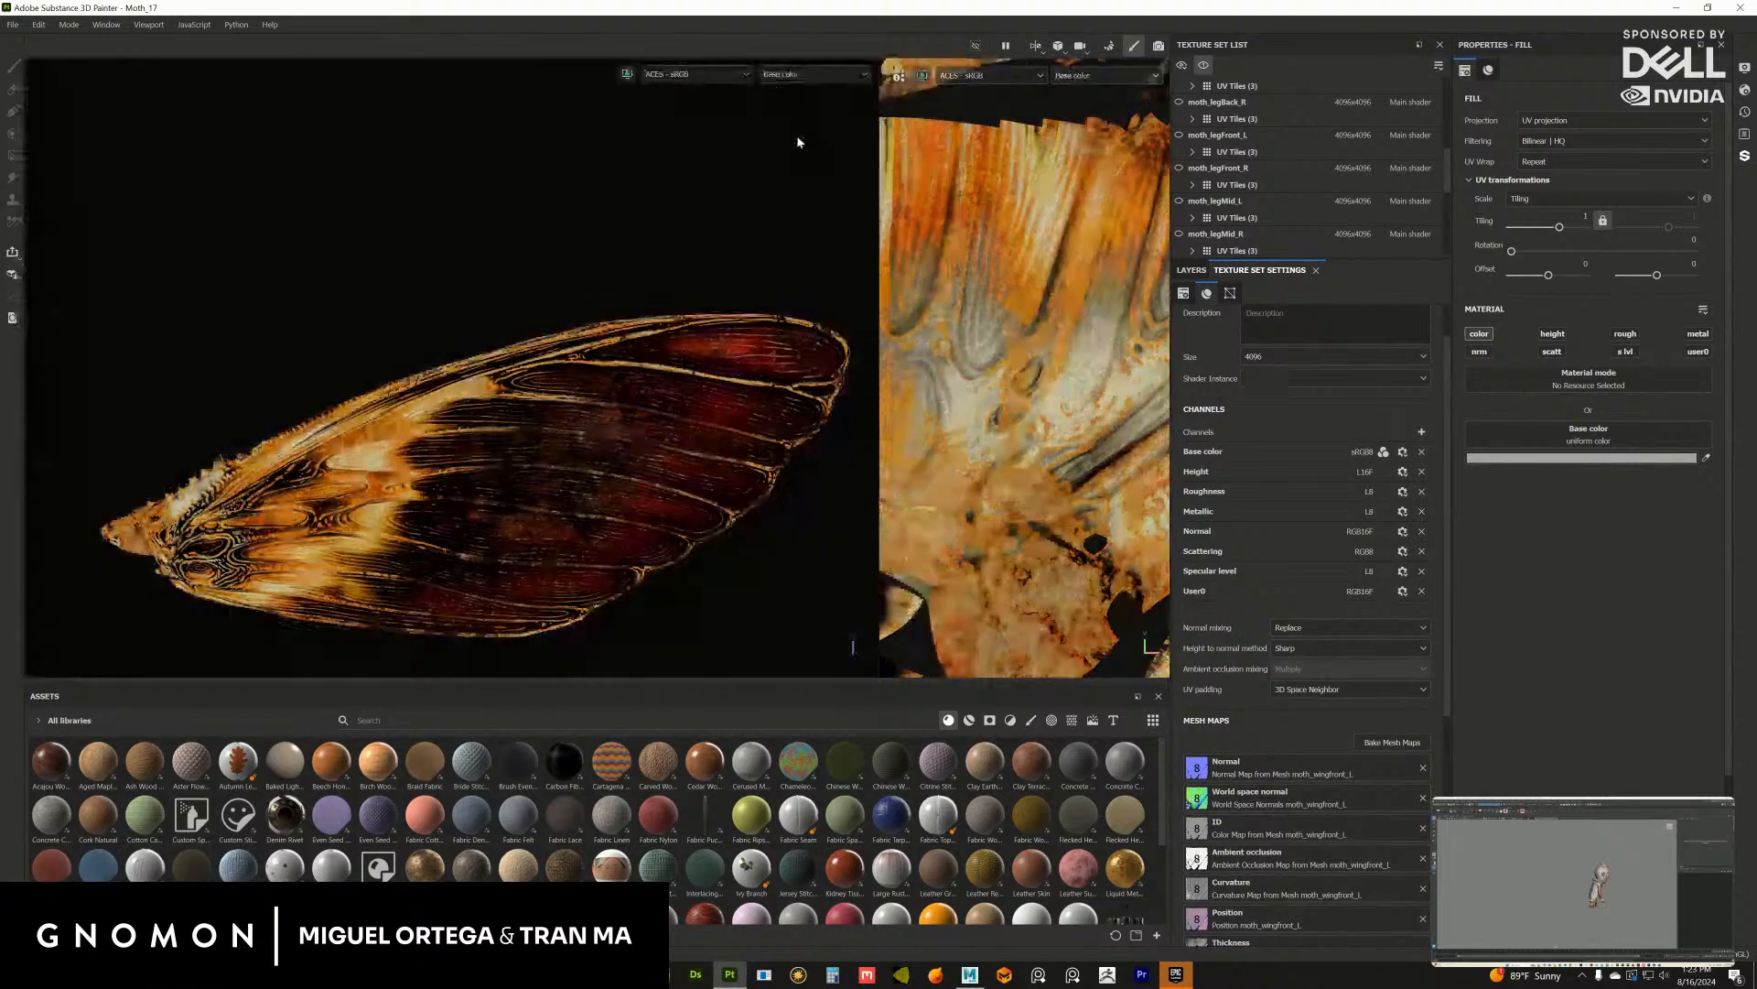
Step: Add a User1 channel to the front left wing's texture set and set its format to sRGB8
{"action": "left_click", "coordinate": [1421, 432]}
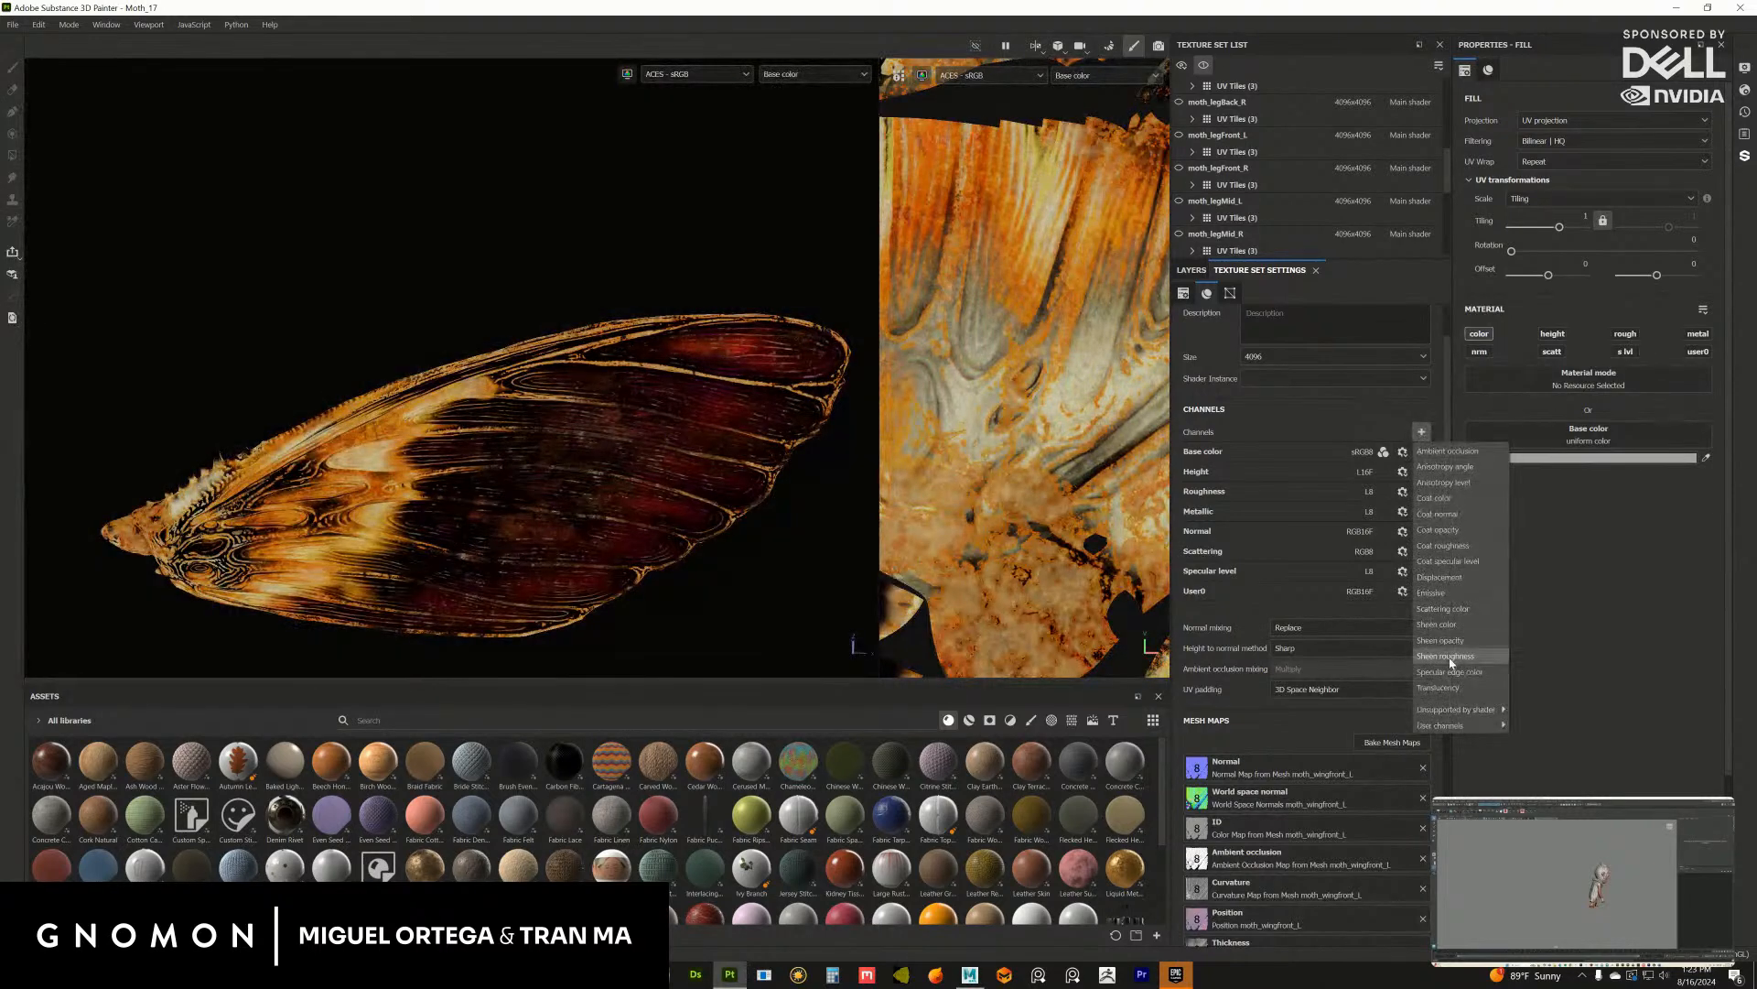
{"action": "mouse_move", "coordinate": [1464, 725]}
{"action": "left_click", "coordinate": [1531, 724]}
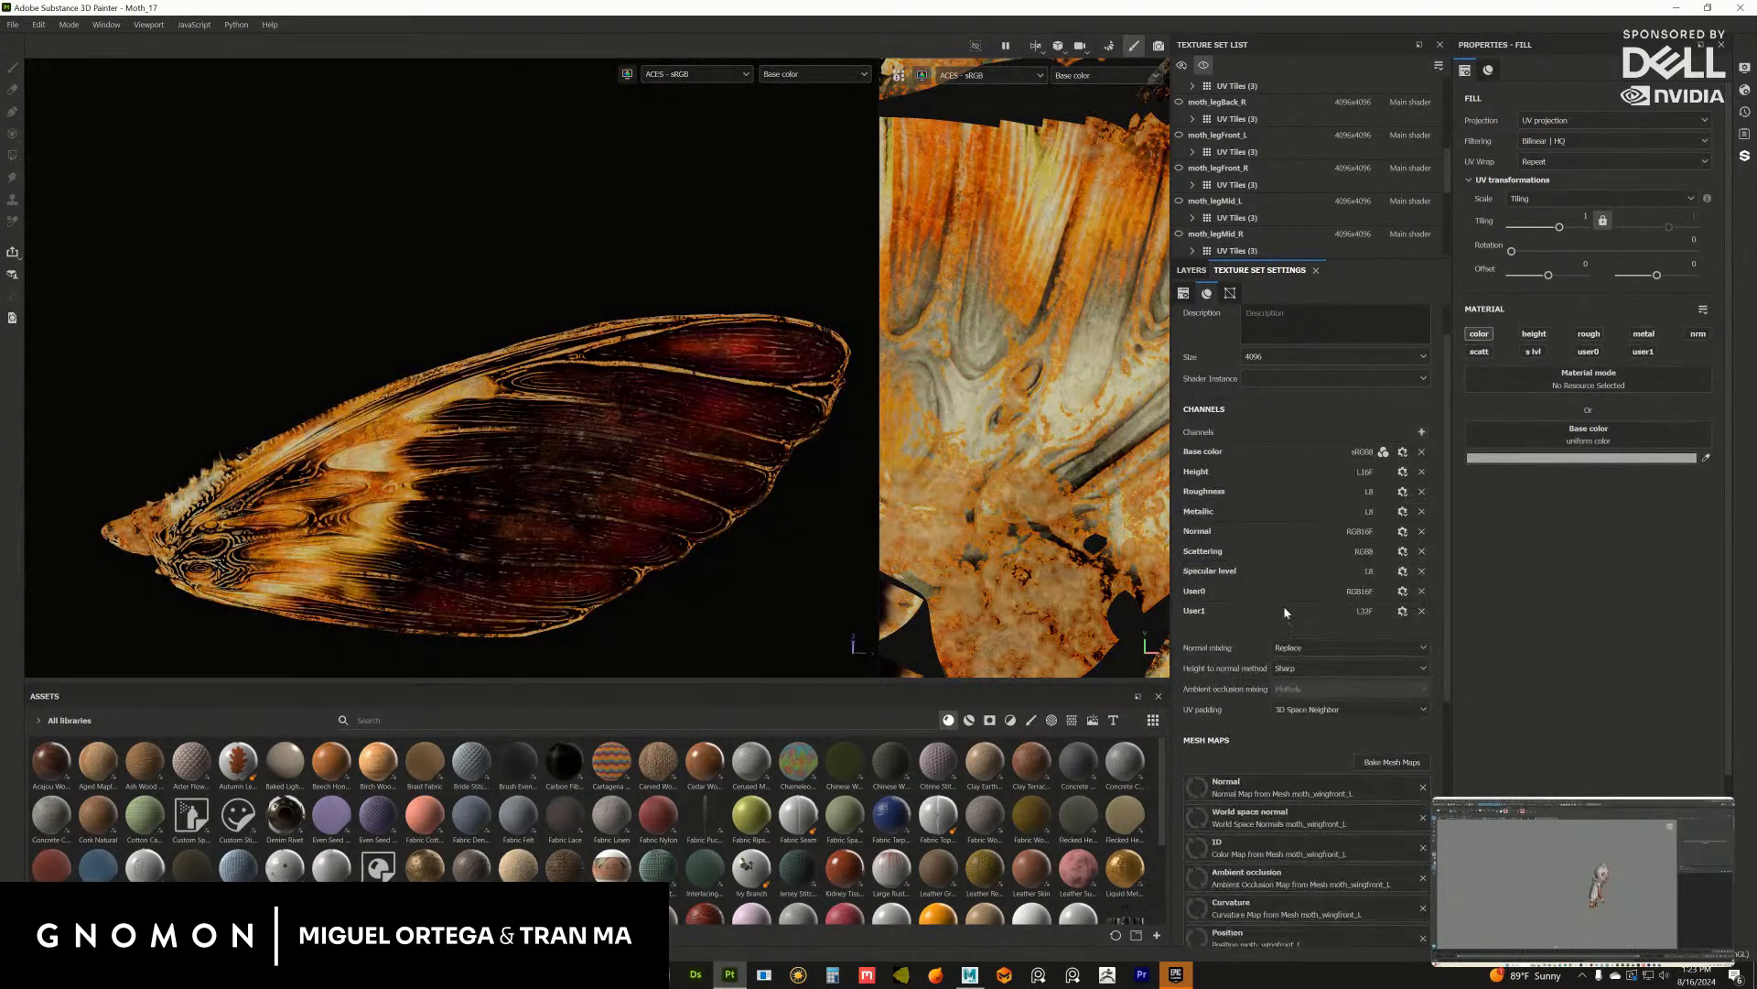
{"action": "left_click", "coordinate": [1402, 611]}
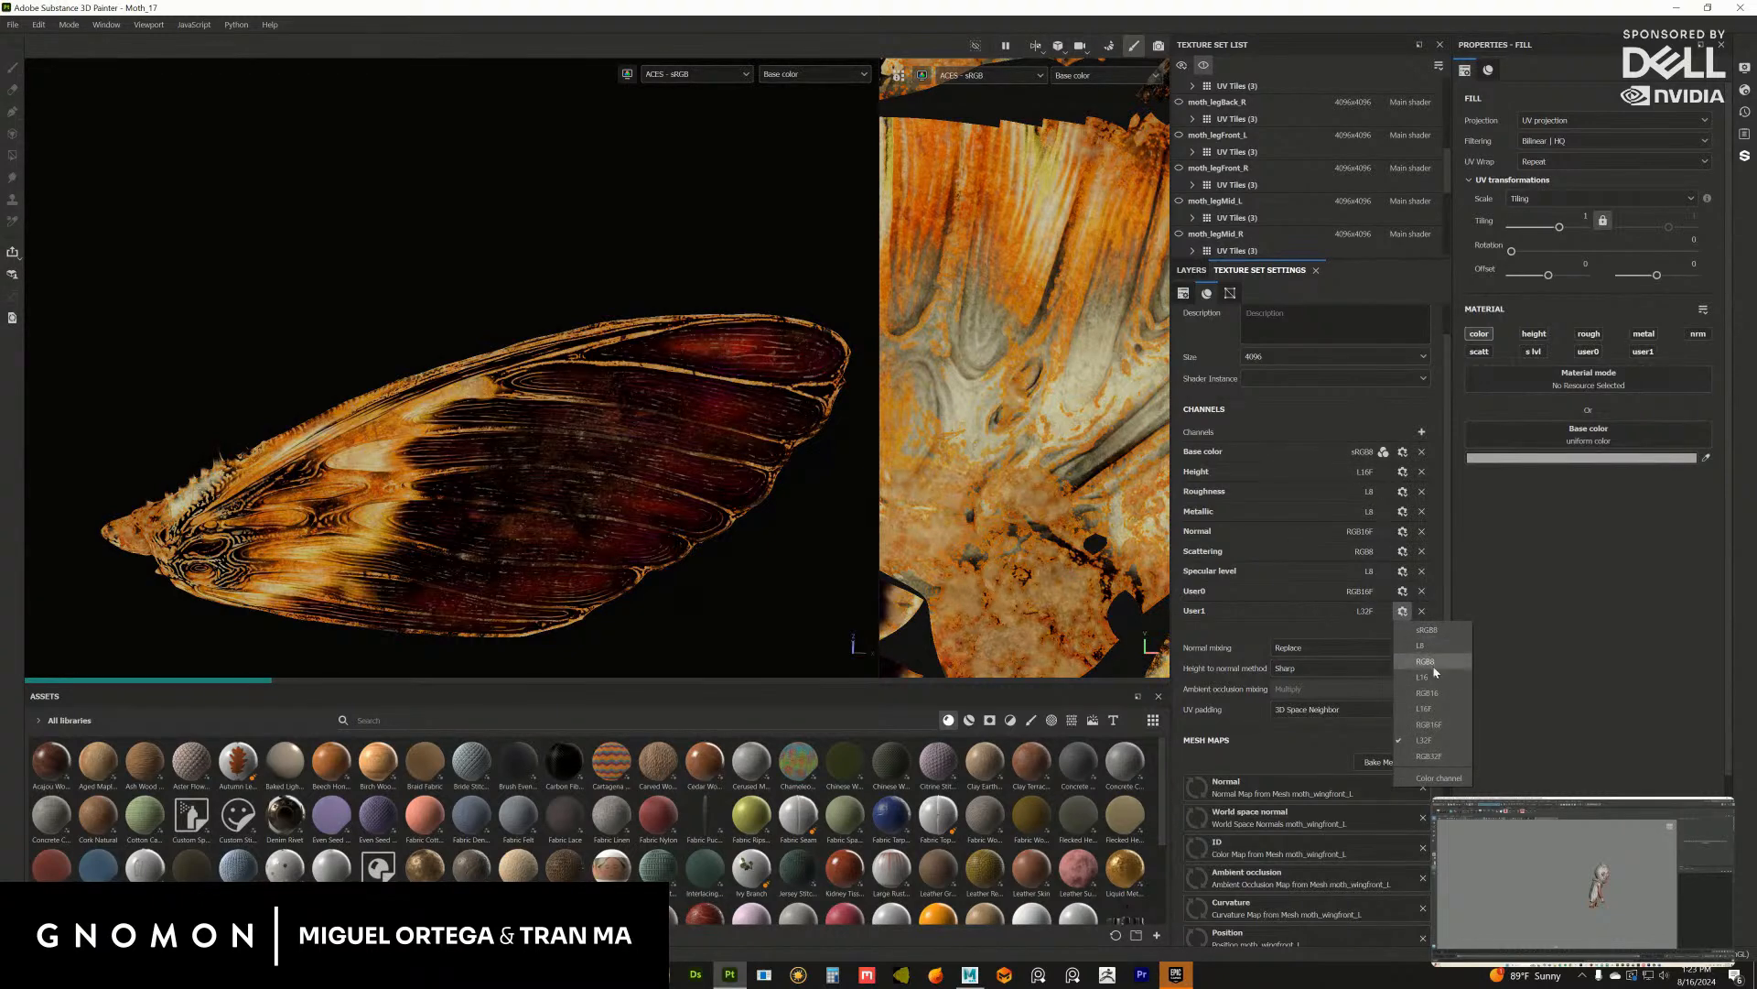
{"action": "left_click", "coordinate": [1443, 631]}
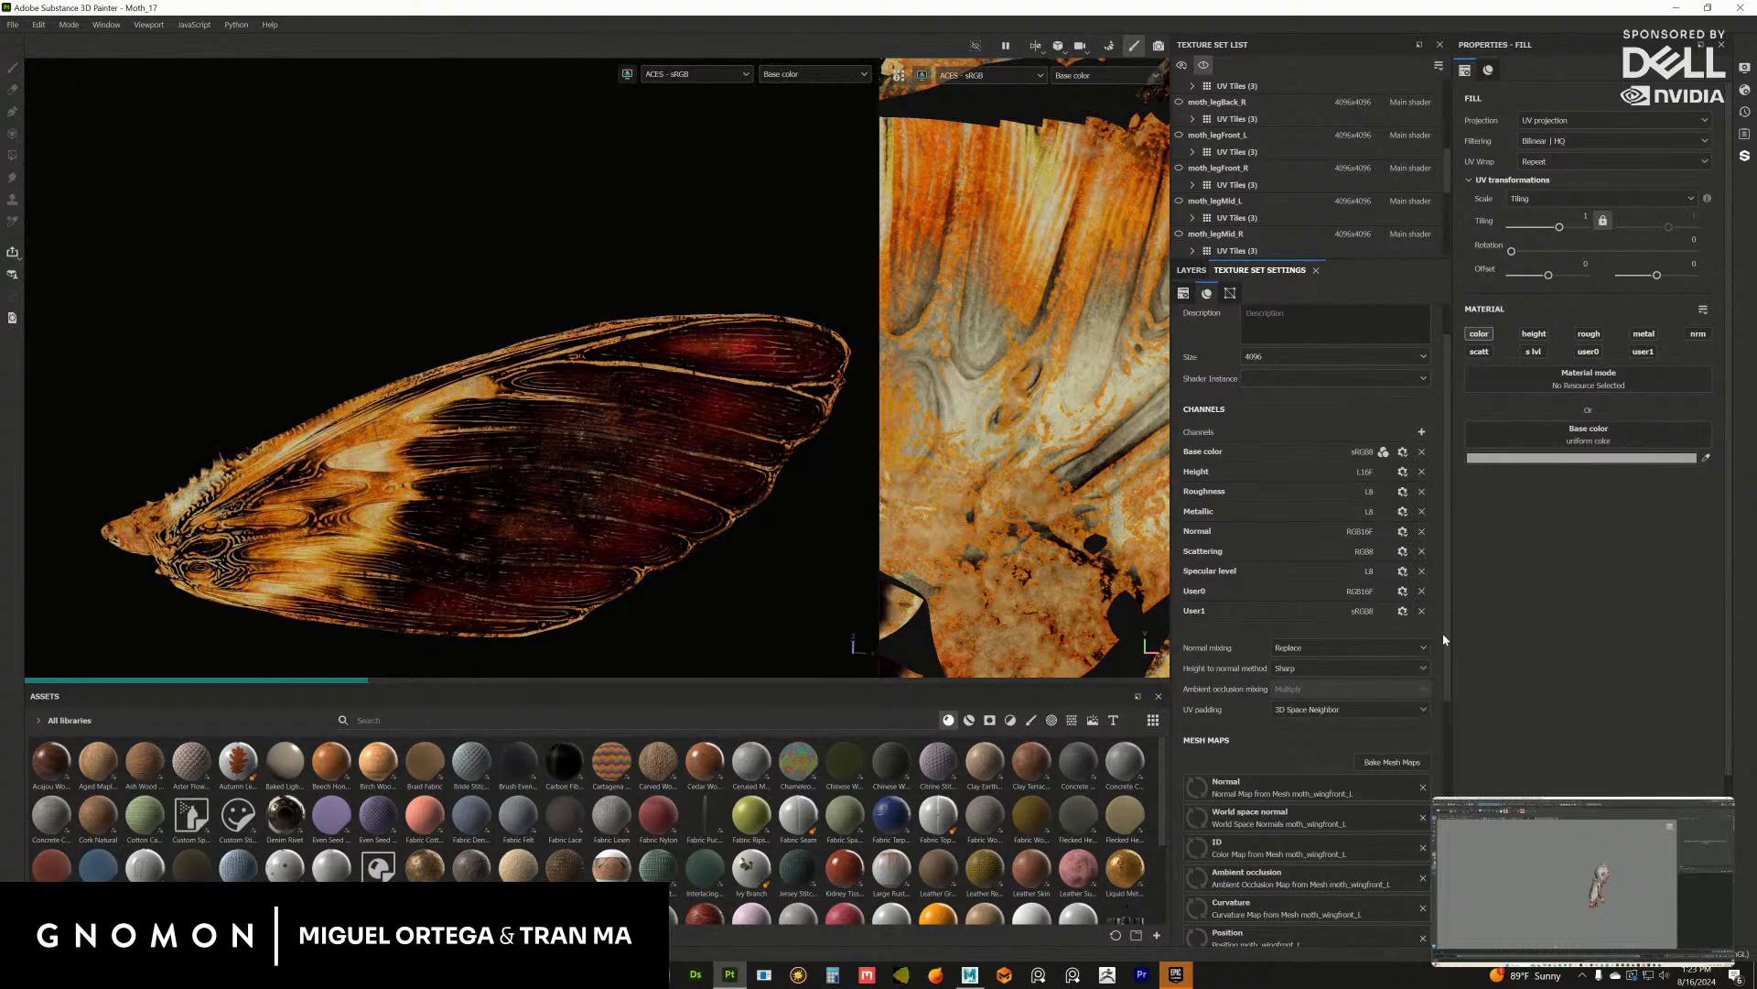
Step: Add a fill layer above ALBEDOCAPTURE with only the user1 channel enabled
{"action": "left_click", "coordinate": [1193, 270]}
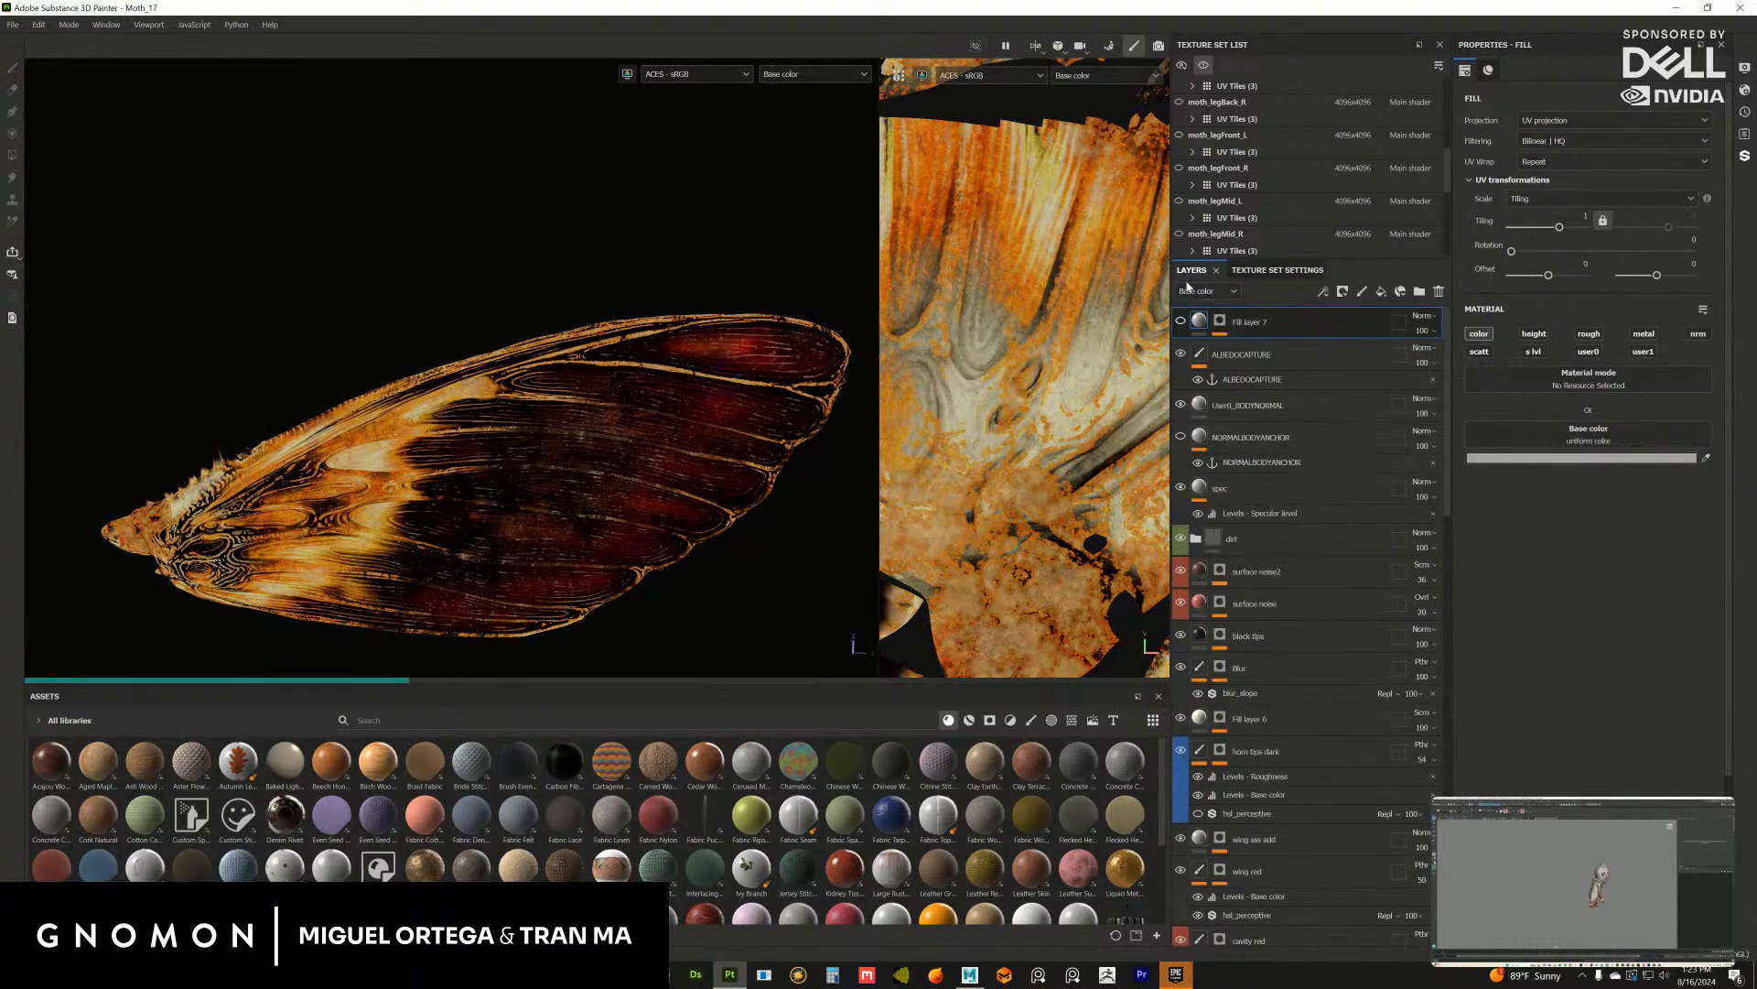
{"action": "left_click", "coordinate": [1259, 357]}
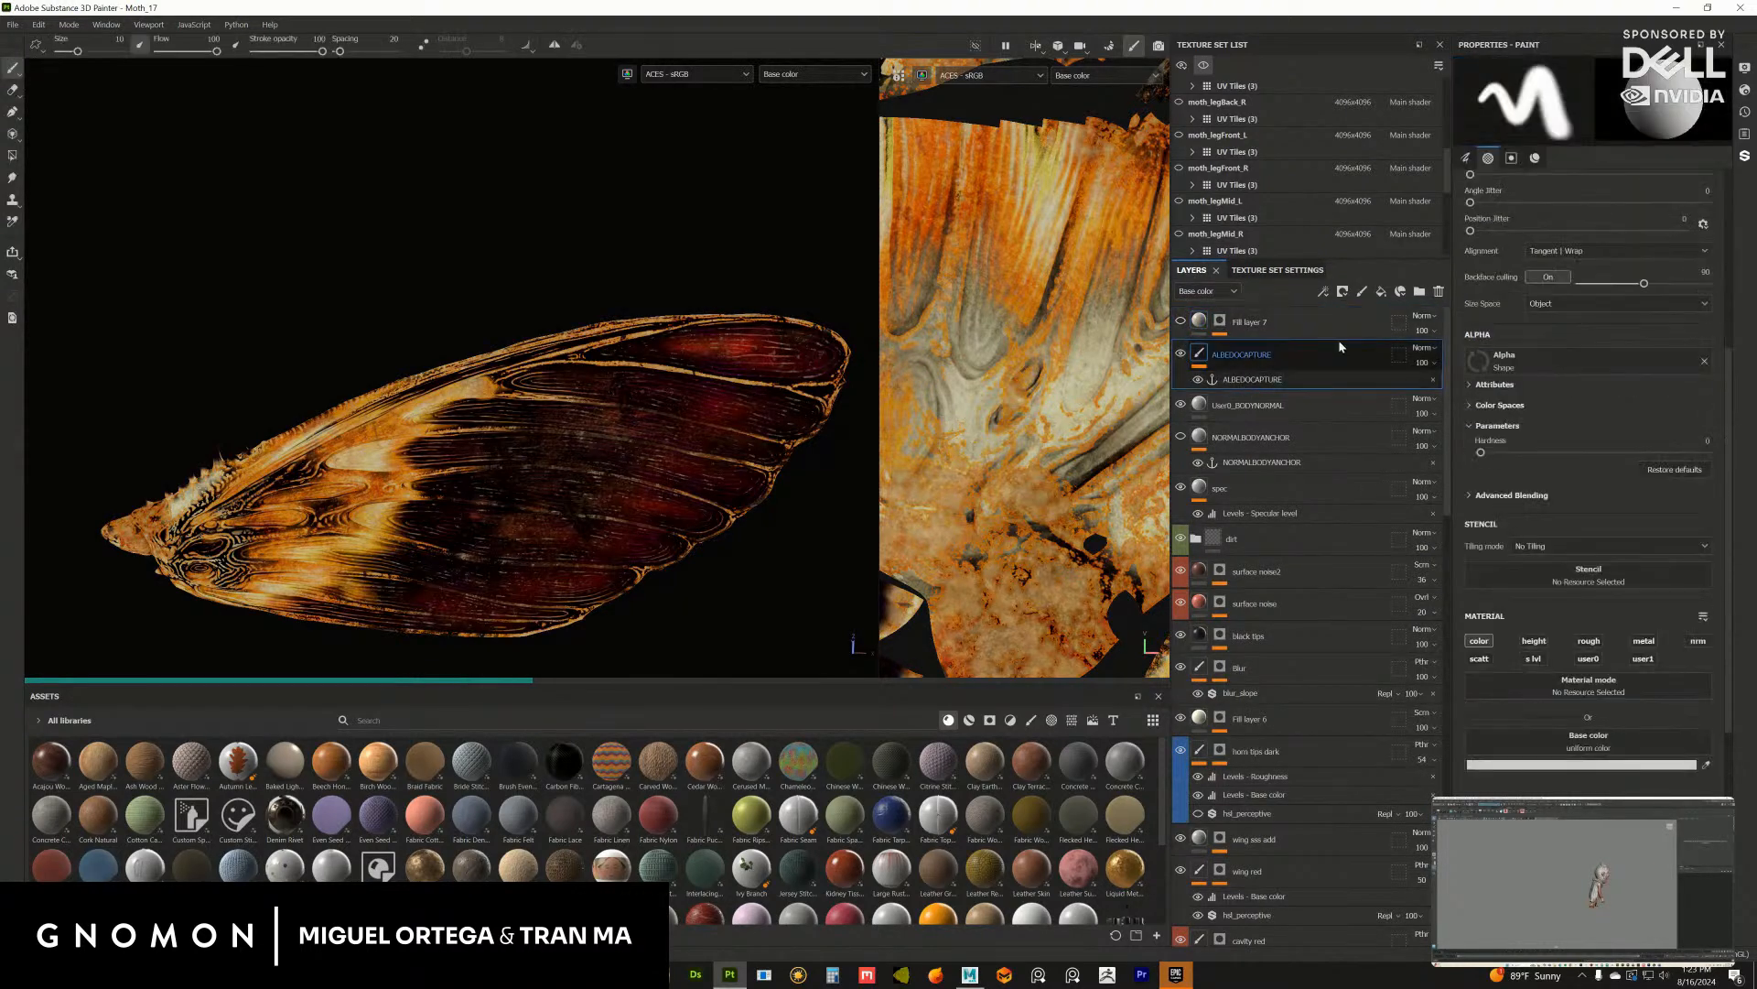
{"action": "left_click", "coordinate": [1381, 292]}
{"action": "left_click", "coordinate": [1647, 354], "text": "alt"}
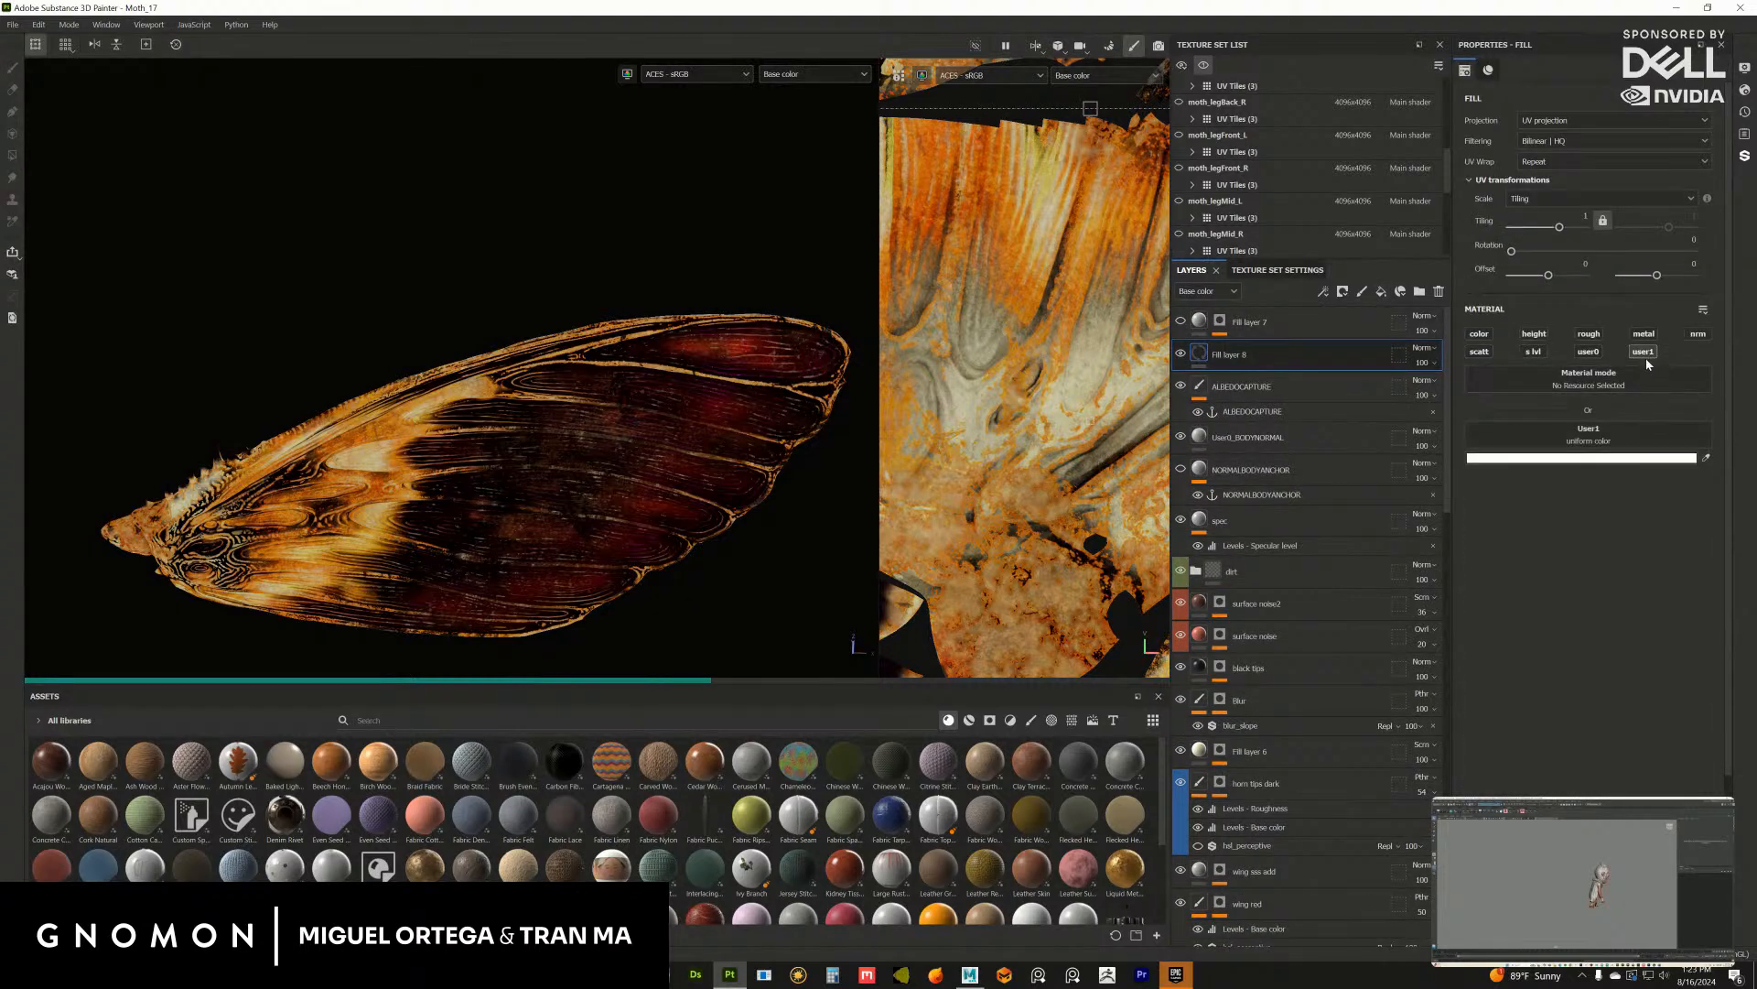
Step: Display the User1 channel in the viewports and examine it on the wing
{"action": "left_click", "coordinate": [826, 75]}
{"action": "left_click_drag", "start_coordinate": [867, 111], "coordinate": [865, 135]}
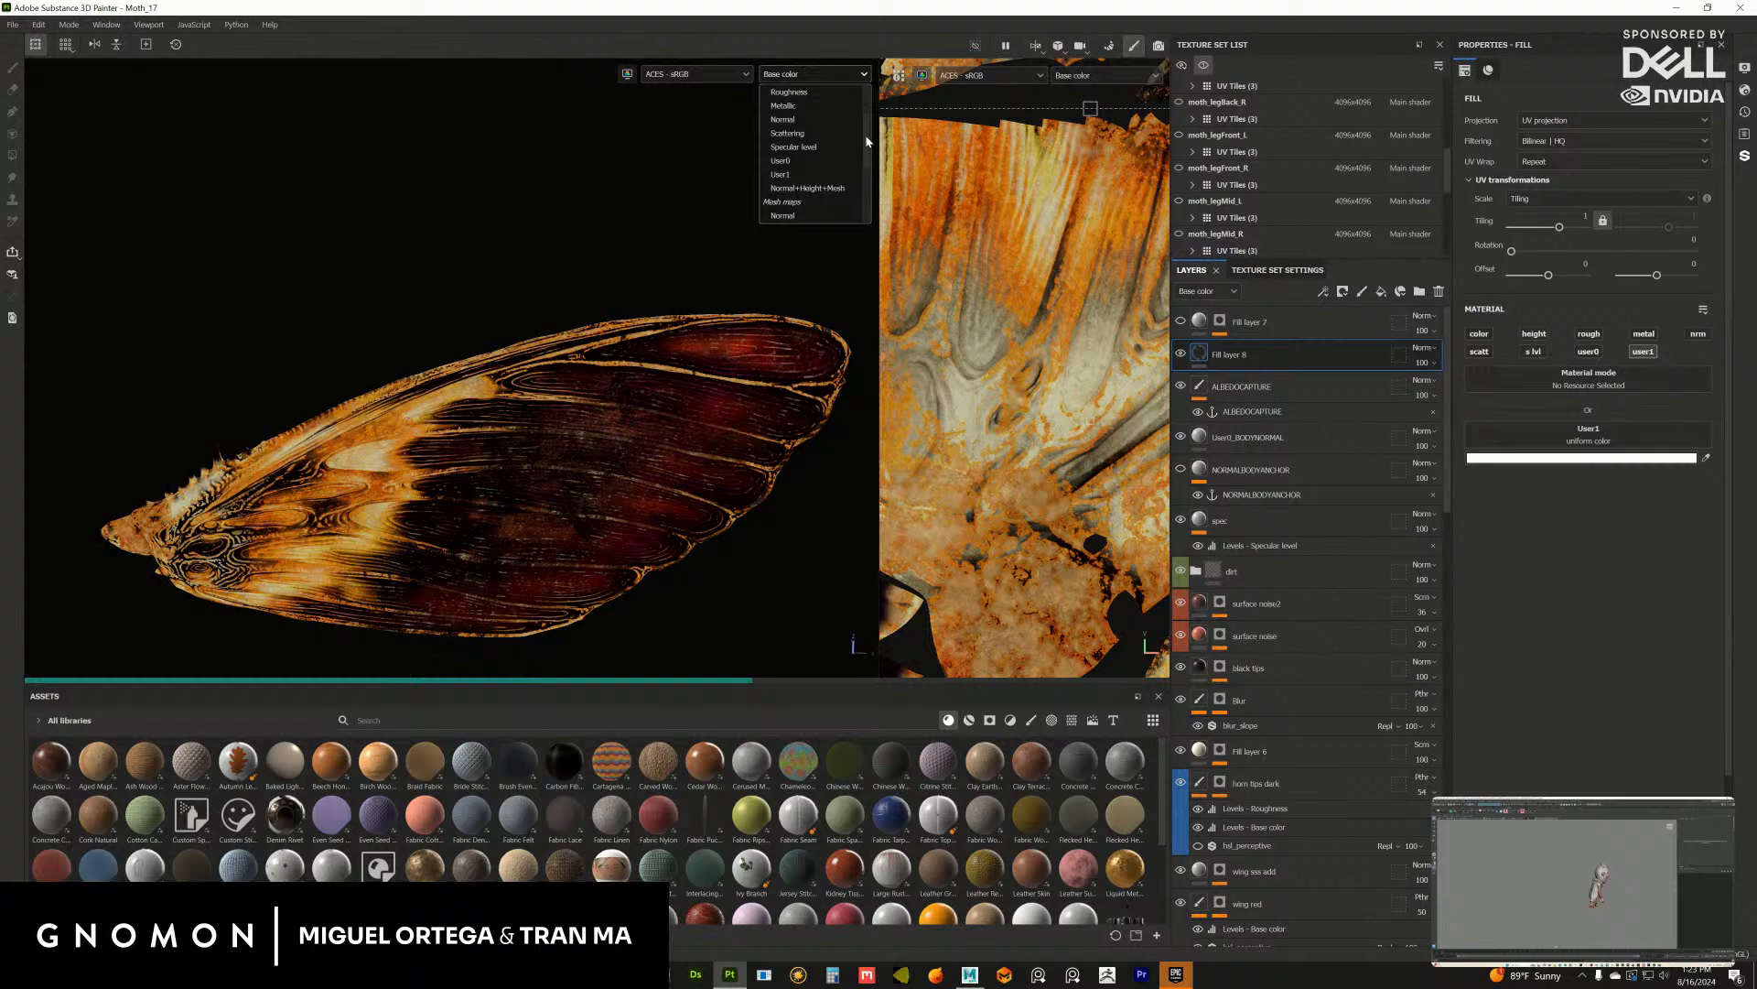
{"action": "left_click", "coordinate": [795, 181]}
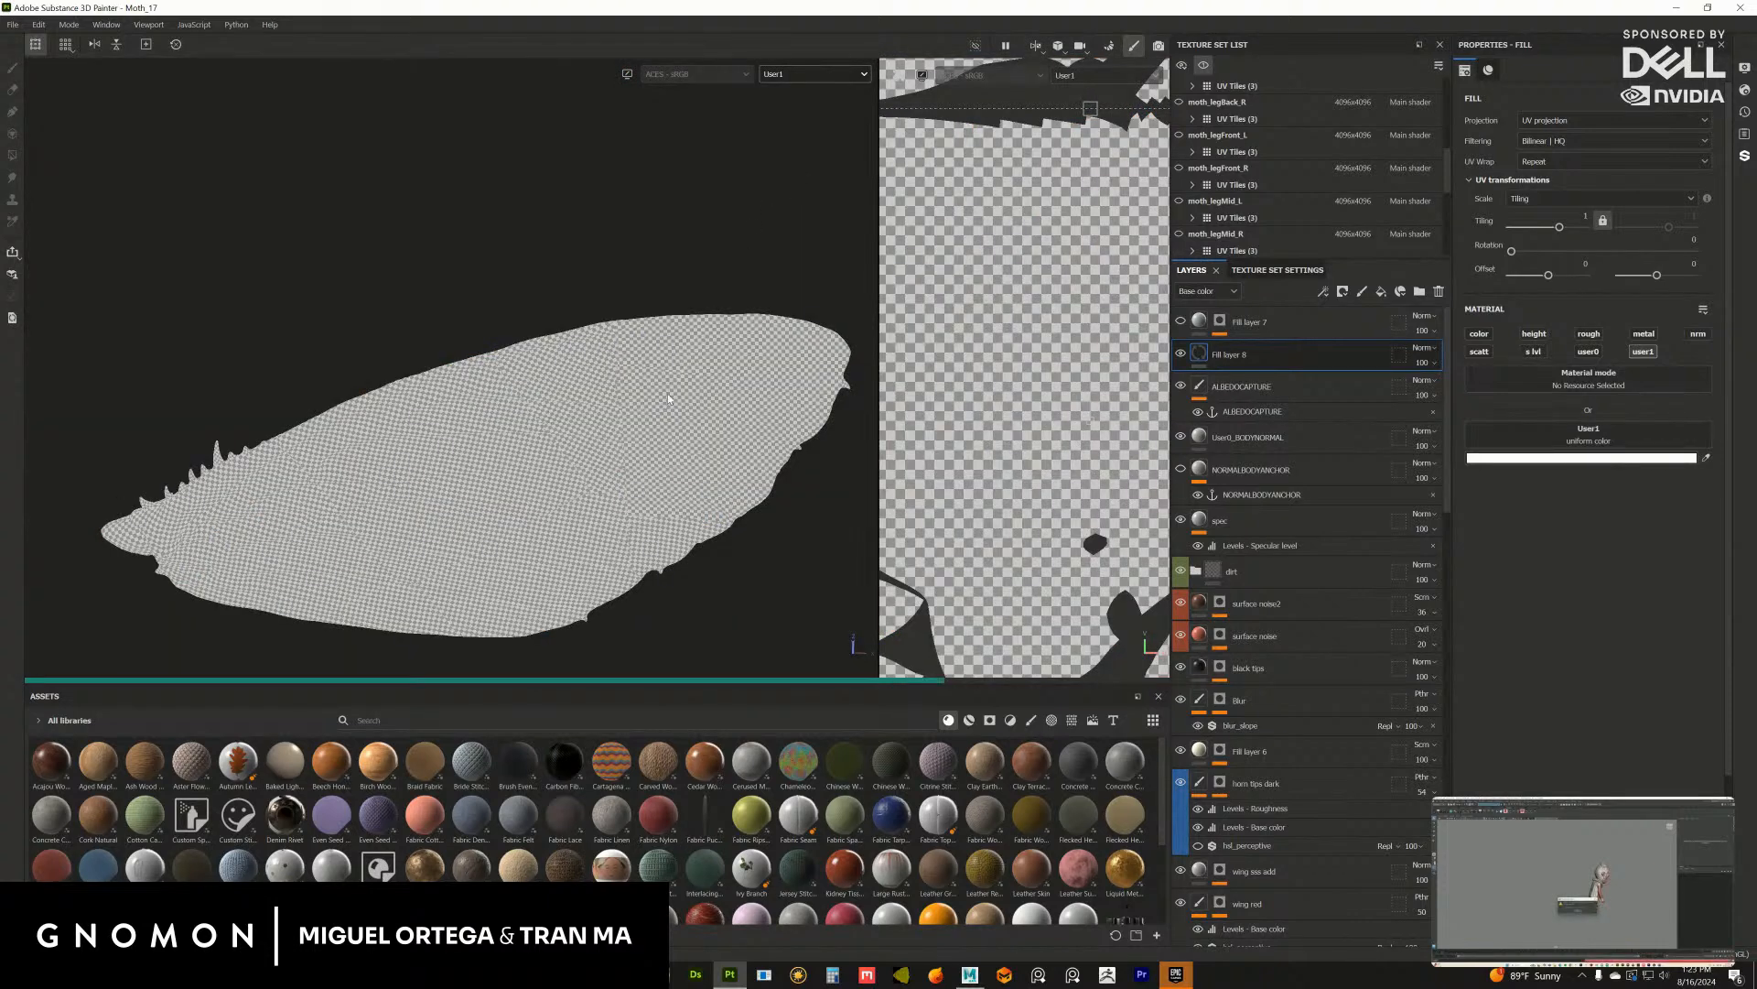
{"action": "left_click_drag", "start_coordinate": [632, 396], "coordinate": [619, 361], "text": "alt"}
{"action": "middle_click_drag", "start_coordinate": [611, 349], "coordinate": [602, 363], "text": "alt"}
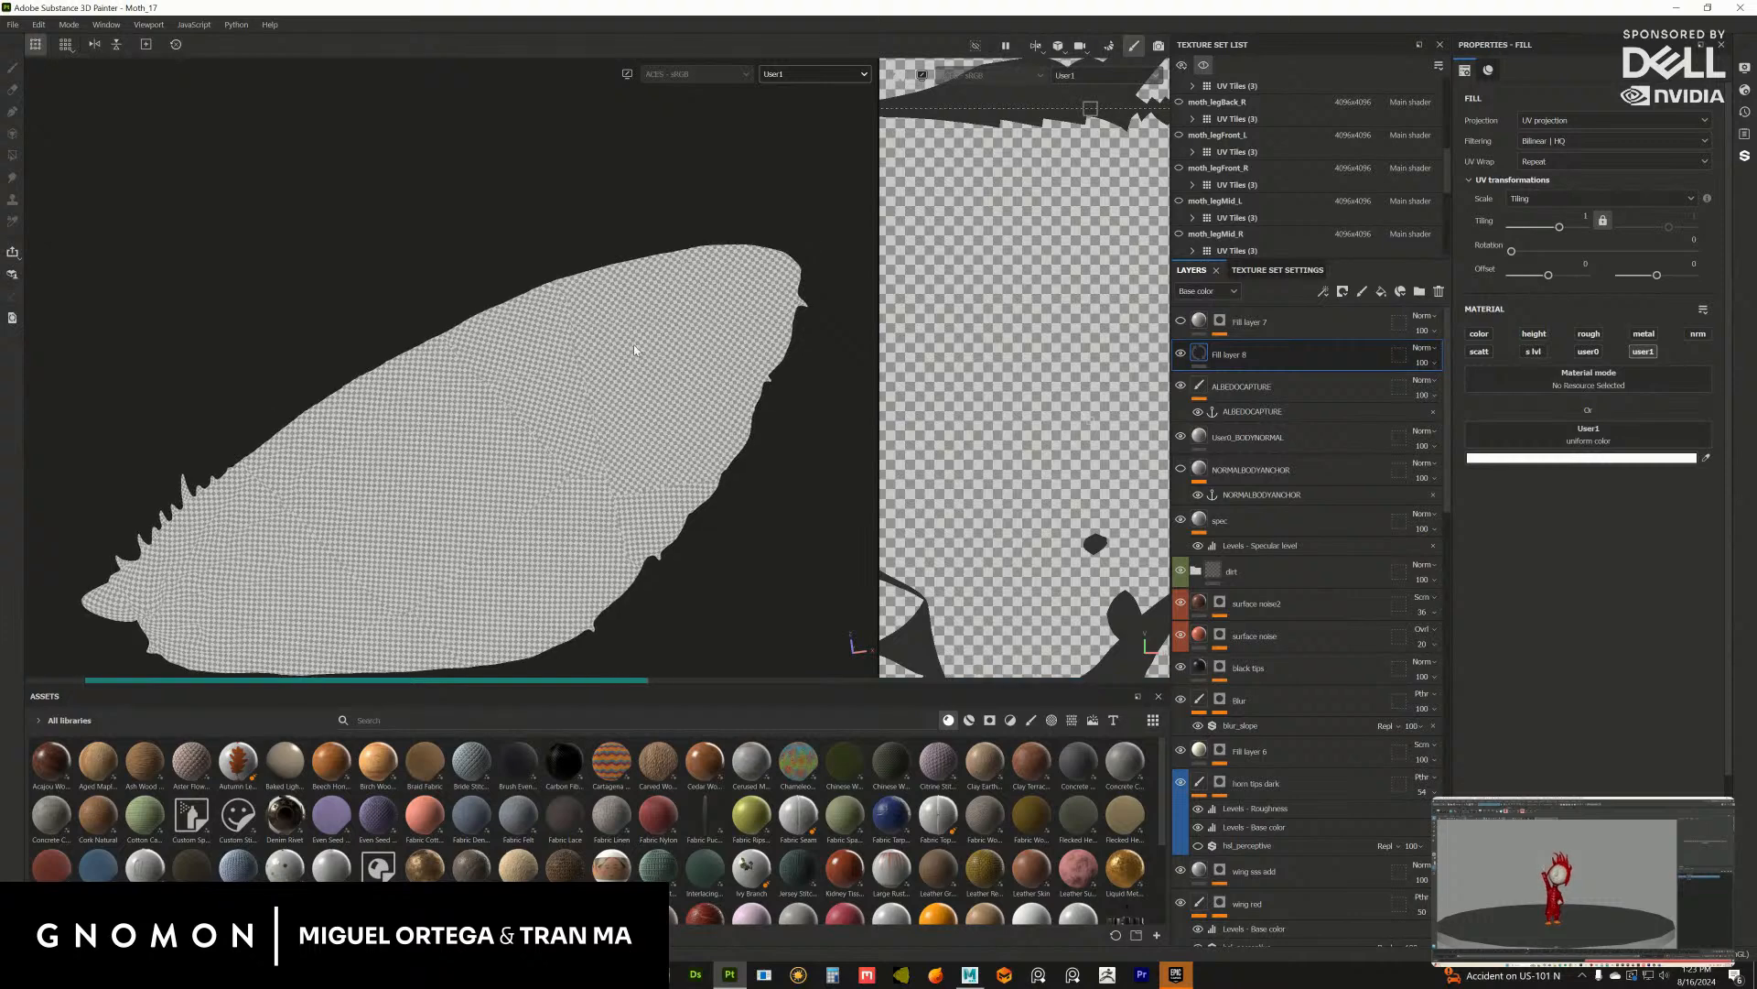
Step: Fill the new layer's User1 channel from the ALBEDOCAPTURE anchor point, with Base color as the referenced channel
{"action": "left_click", "coordinate": [1568, 440]}
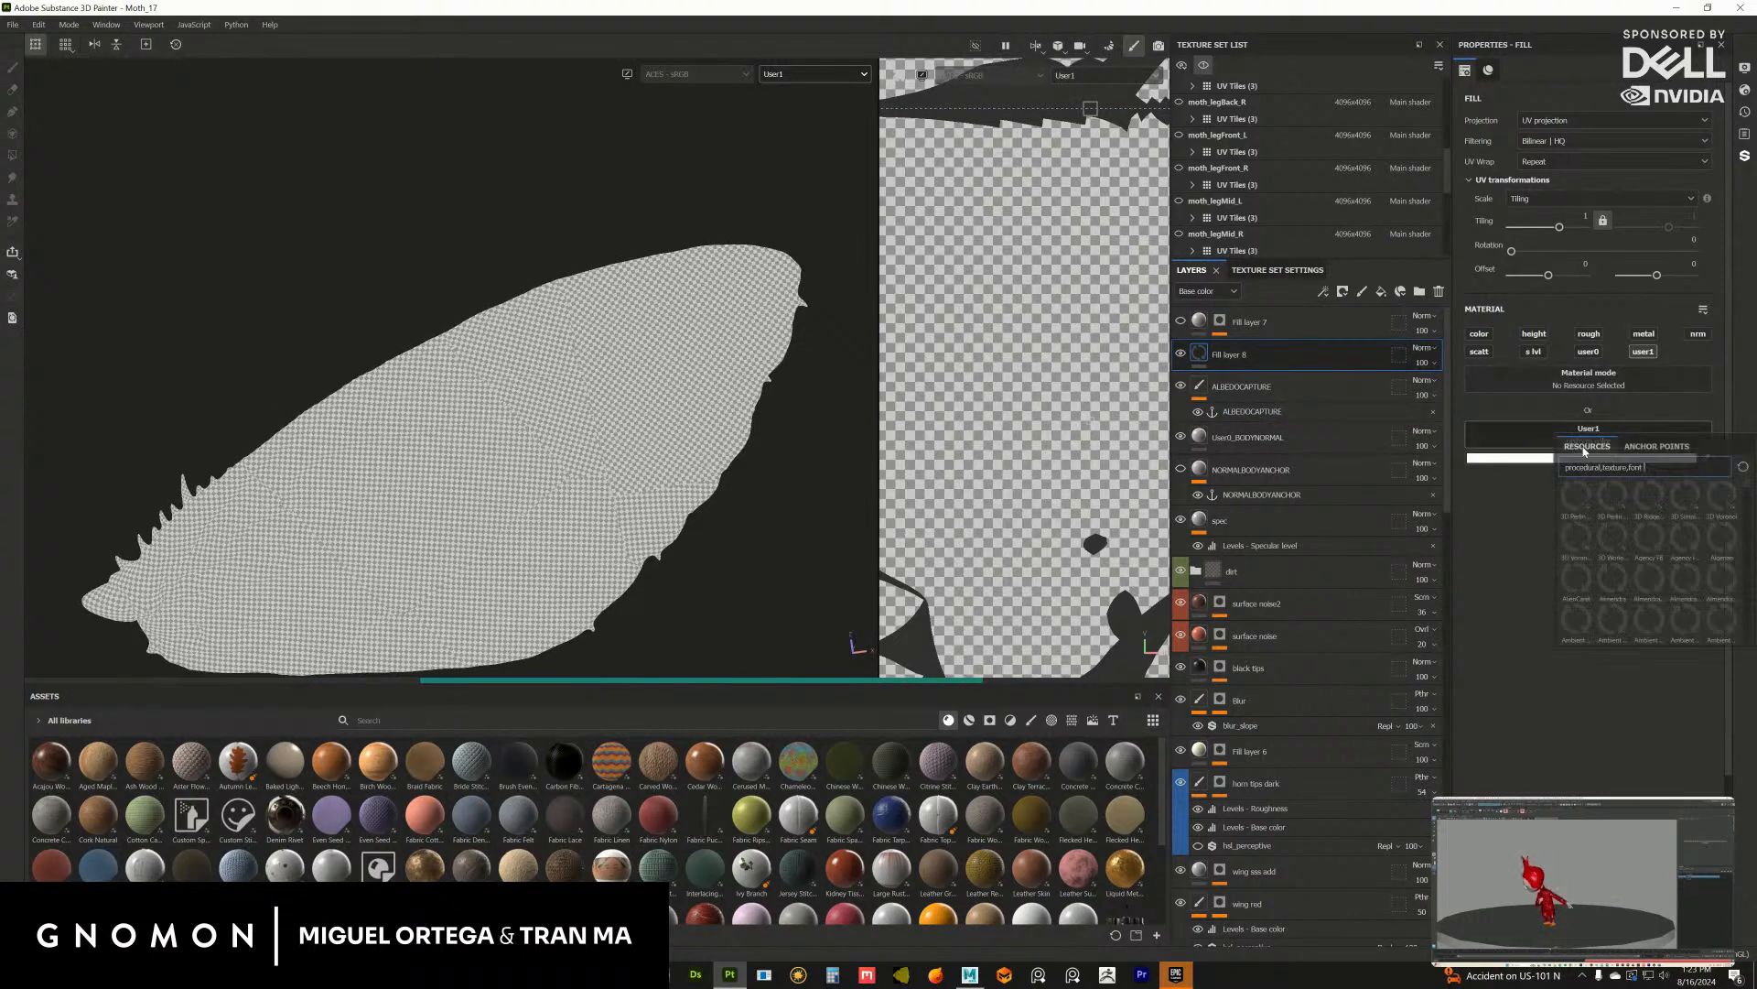
{"action": "left_click", "coordinate": [1657, 445]}
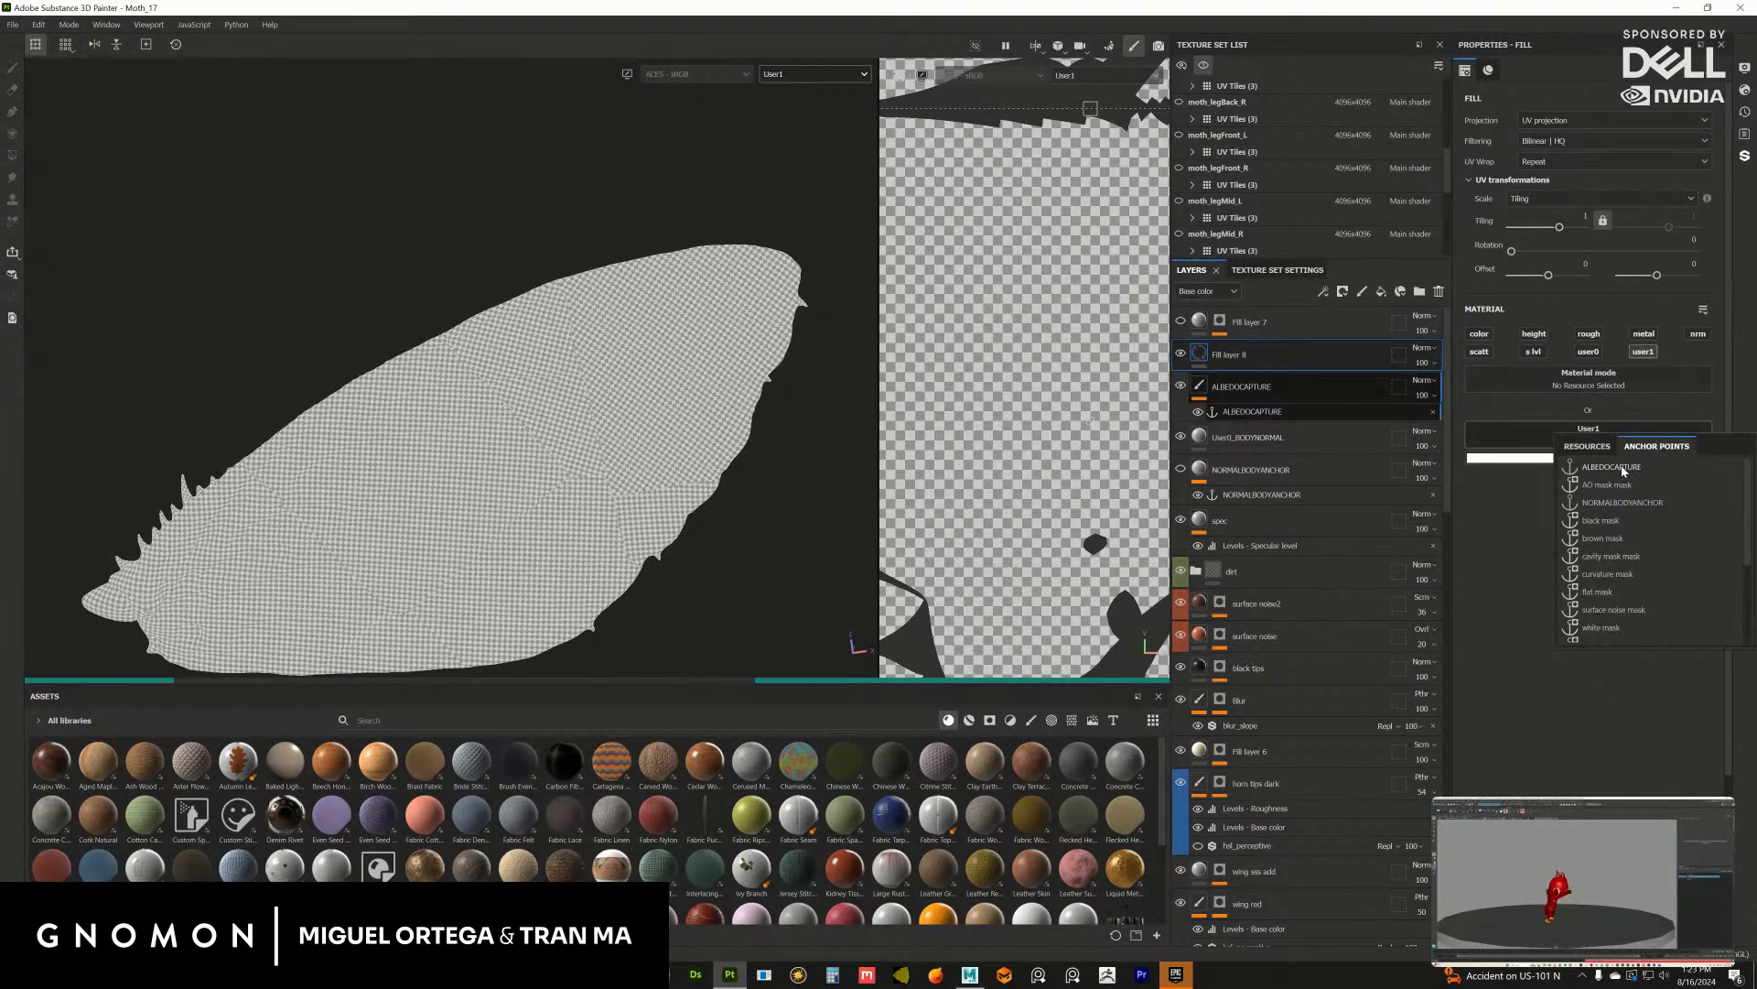
{"action": "left_click", "coordinate": [1616, 467]}
{"action": "left_click", "coordinate": [1629, 463]}
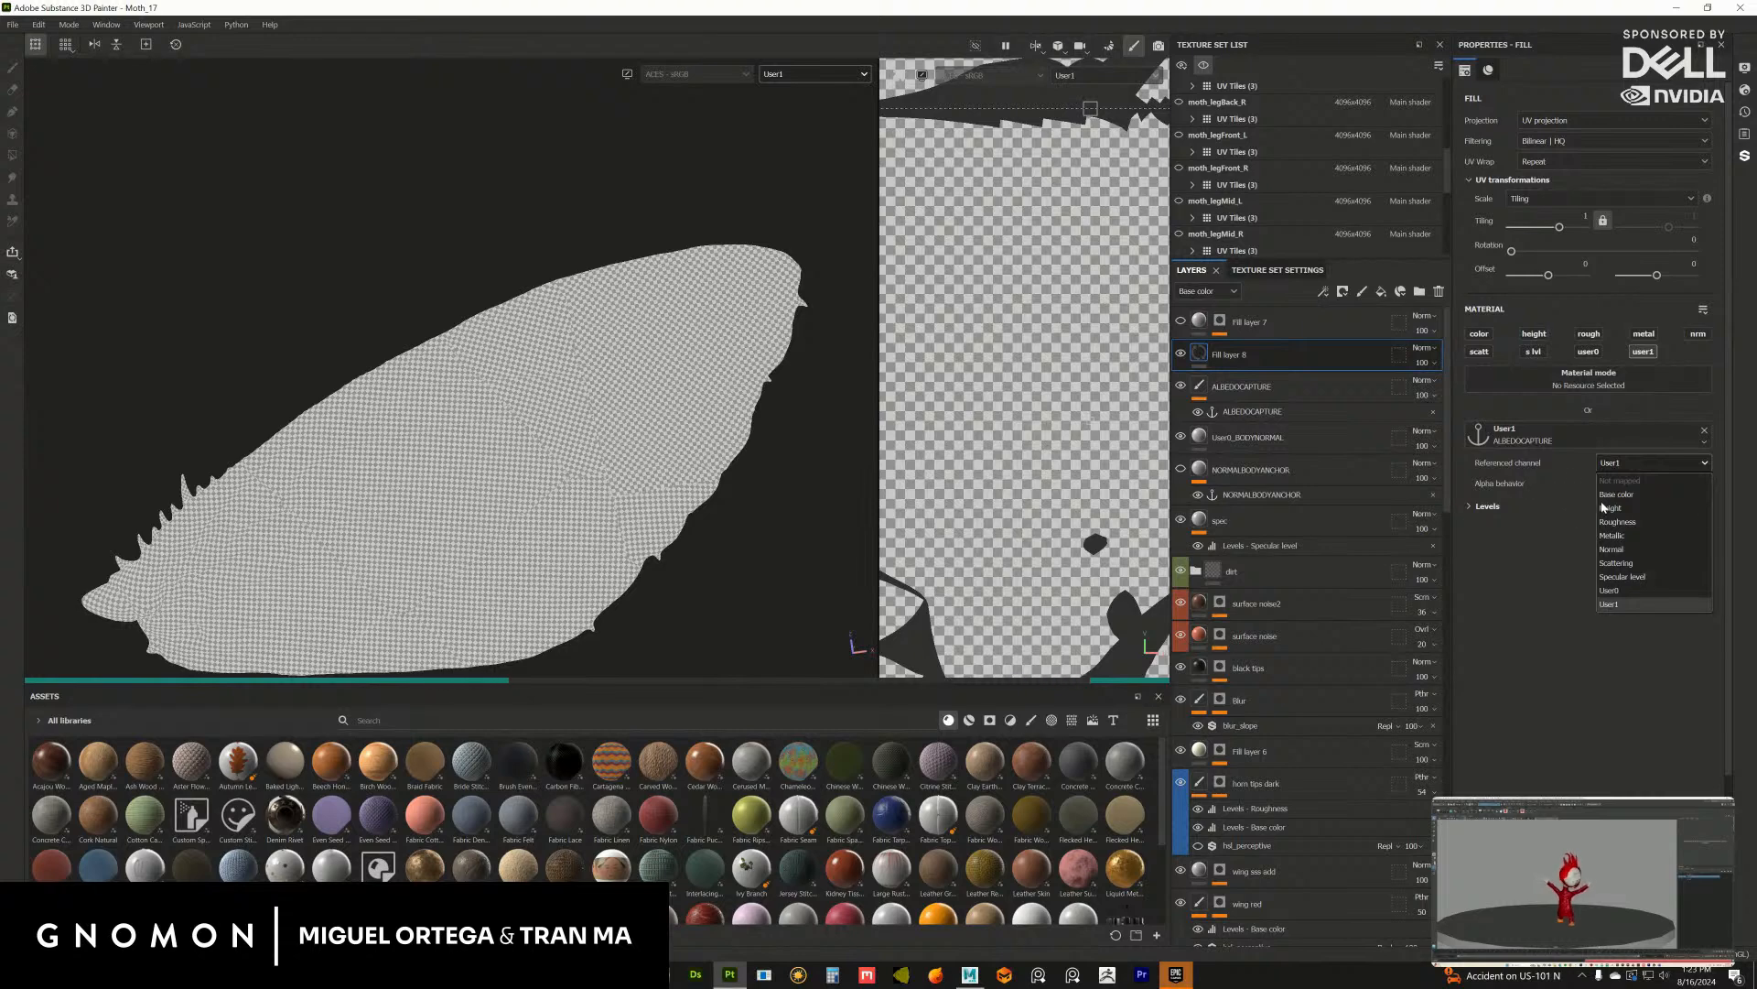
{"action": "left_click", "coordinate": [1620, 494]}
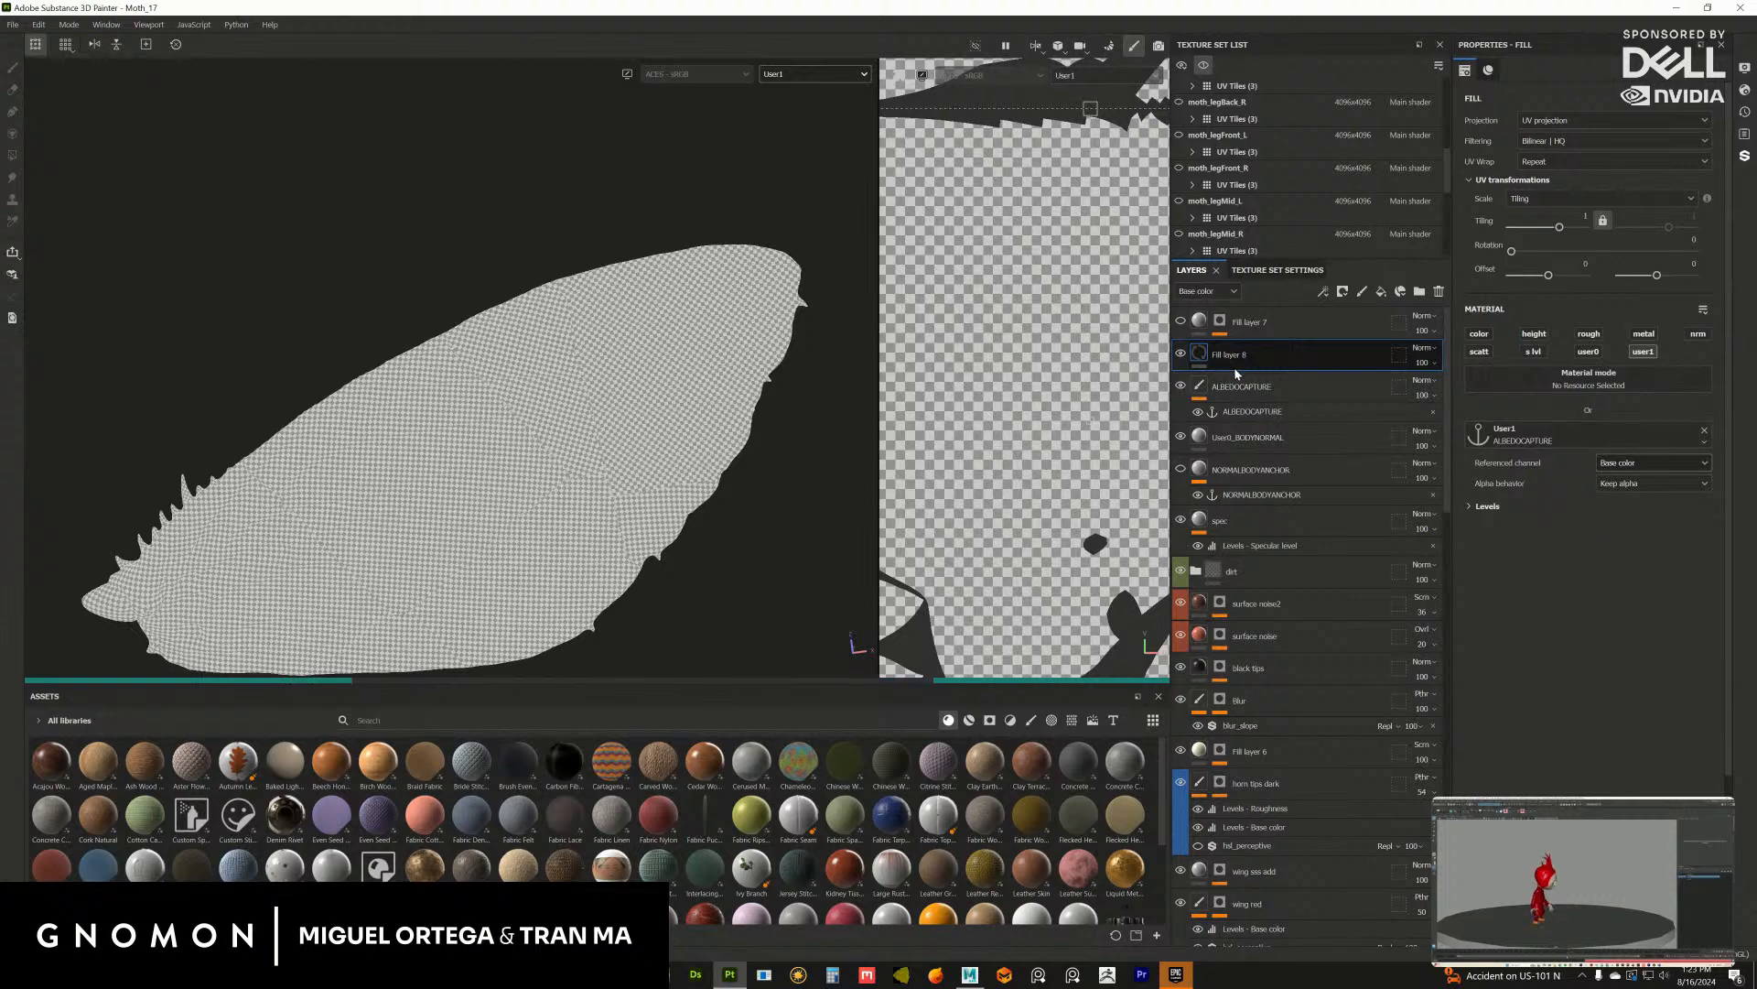
{"action": "left_click_drag", "start_coordinate": [1230, 353], "coordinate": [1450, 494]}
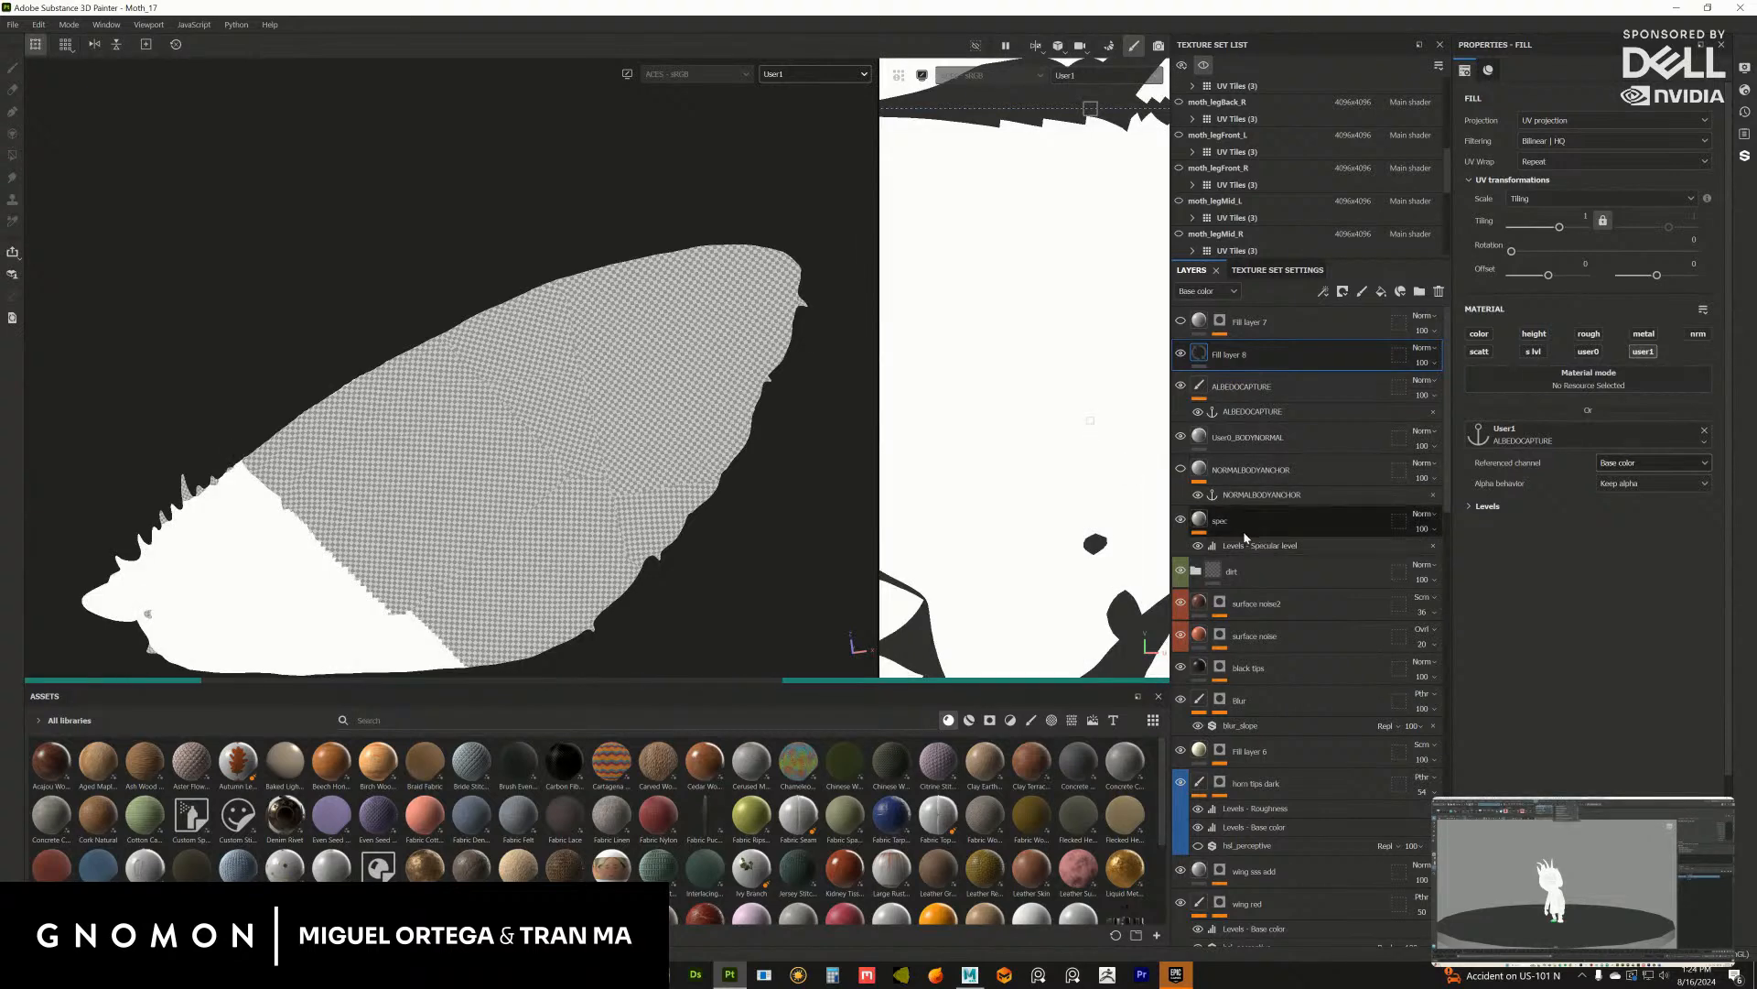
Step: Set the ALBEDOCAPTURE layer's base color blending mode to Passthrough and reselect the User1 fill layer above it
{"action": "left_click", "coordinate": [1234, 411]}
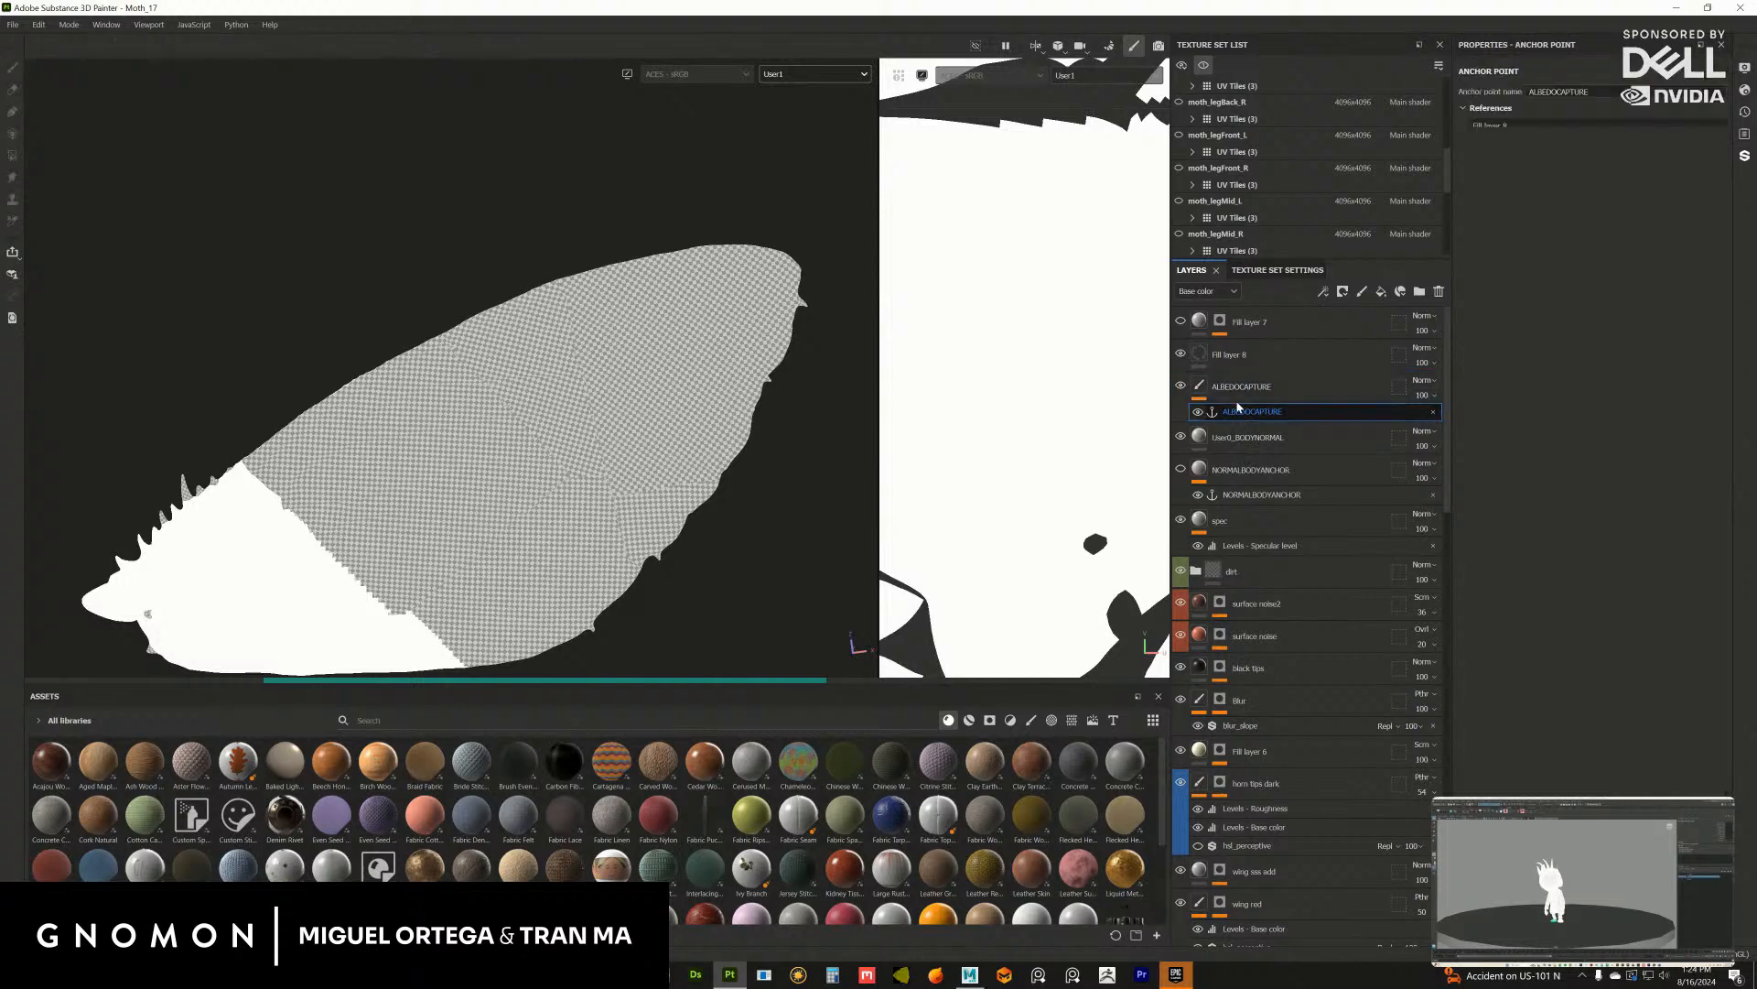
{"action": "left_click", "coordinate": [1238, 387]}
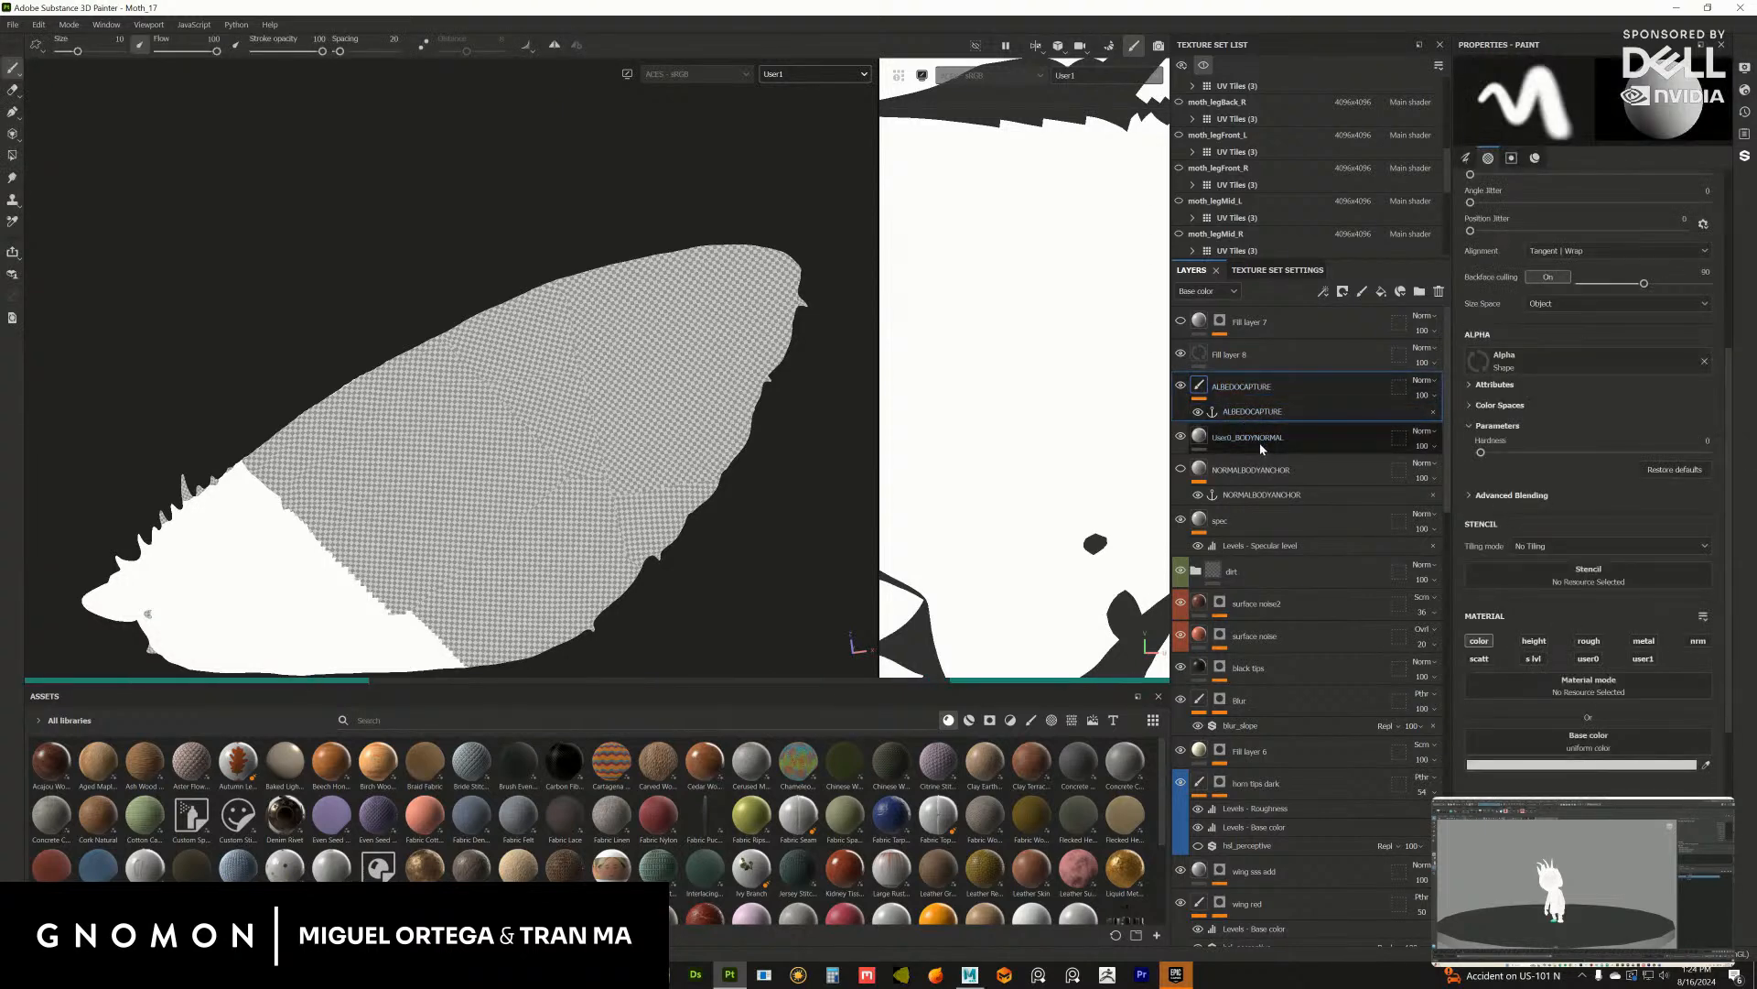
{"action": "left_click", "coordinate": [1421, 381]}
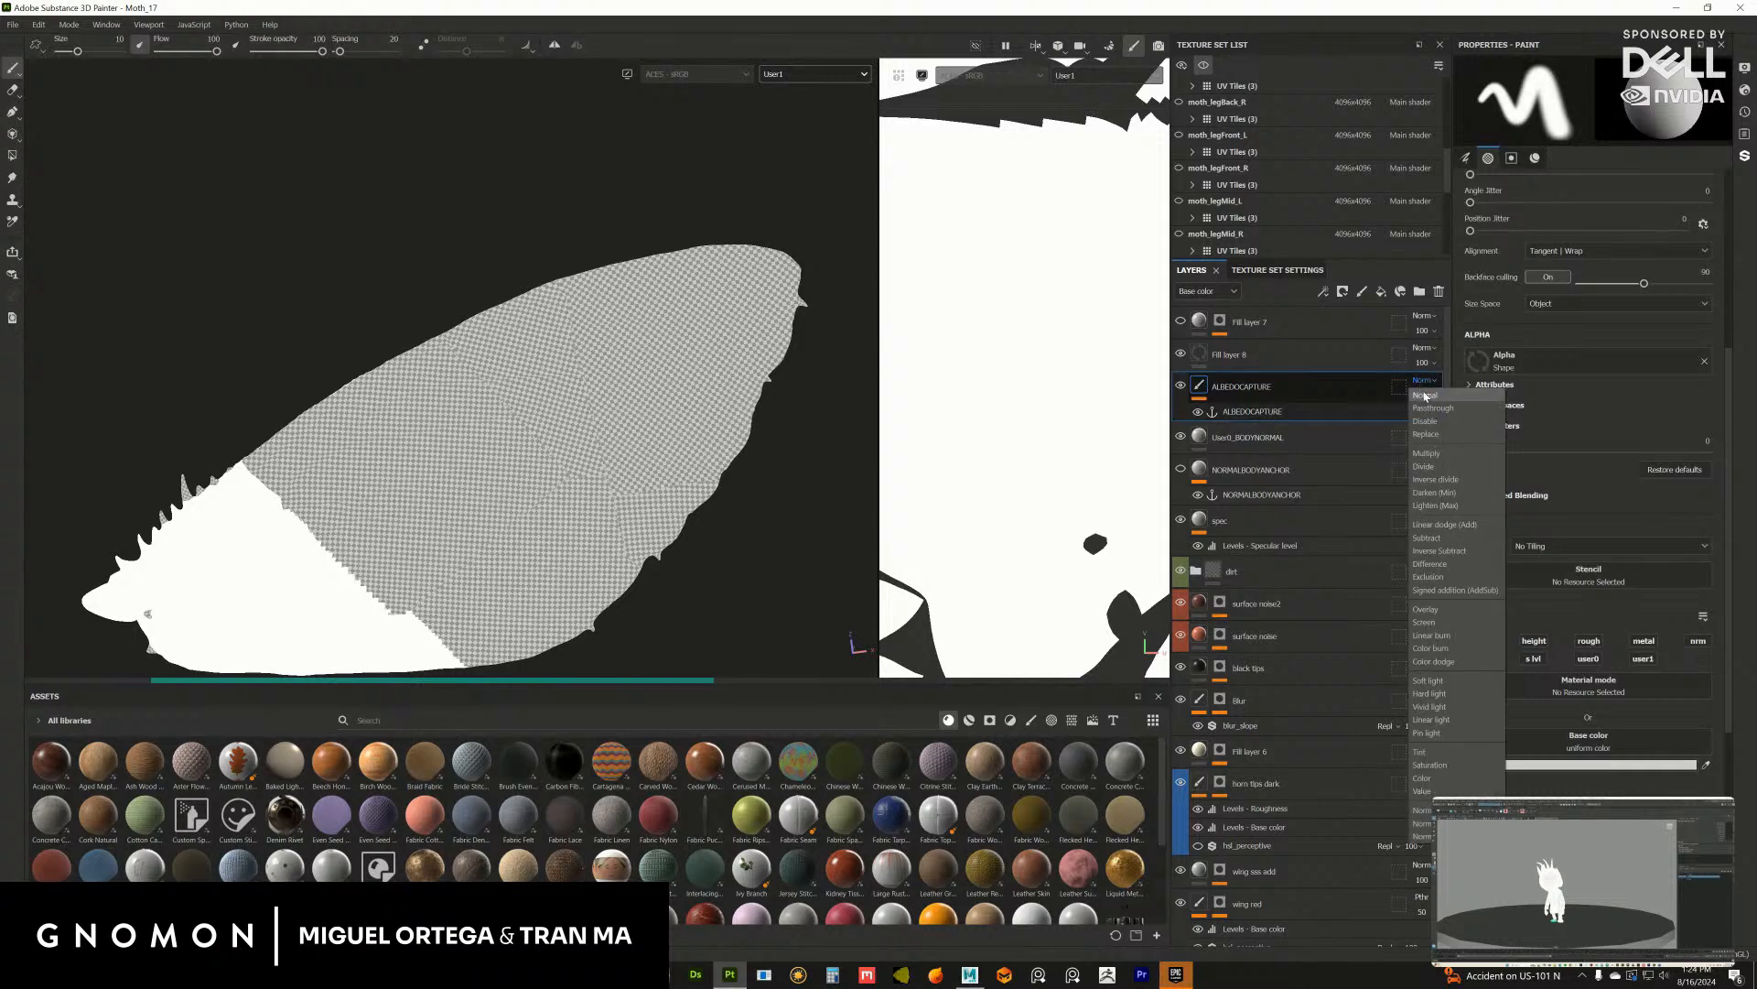
{"action": "left_click", "coordinate": [1425, 388]}
{"action": "left_click", "coordinate": [1203, 353]}
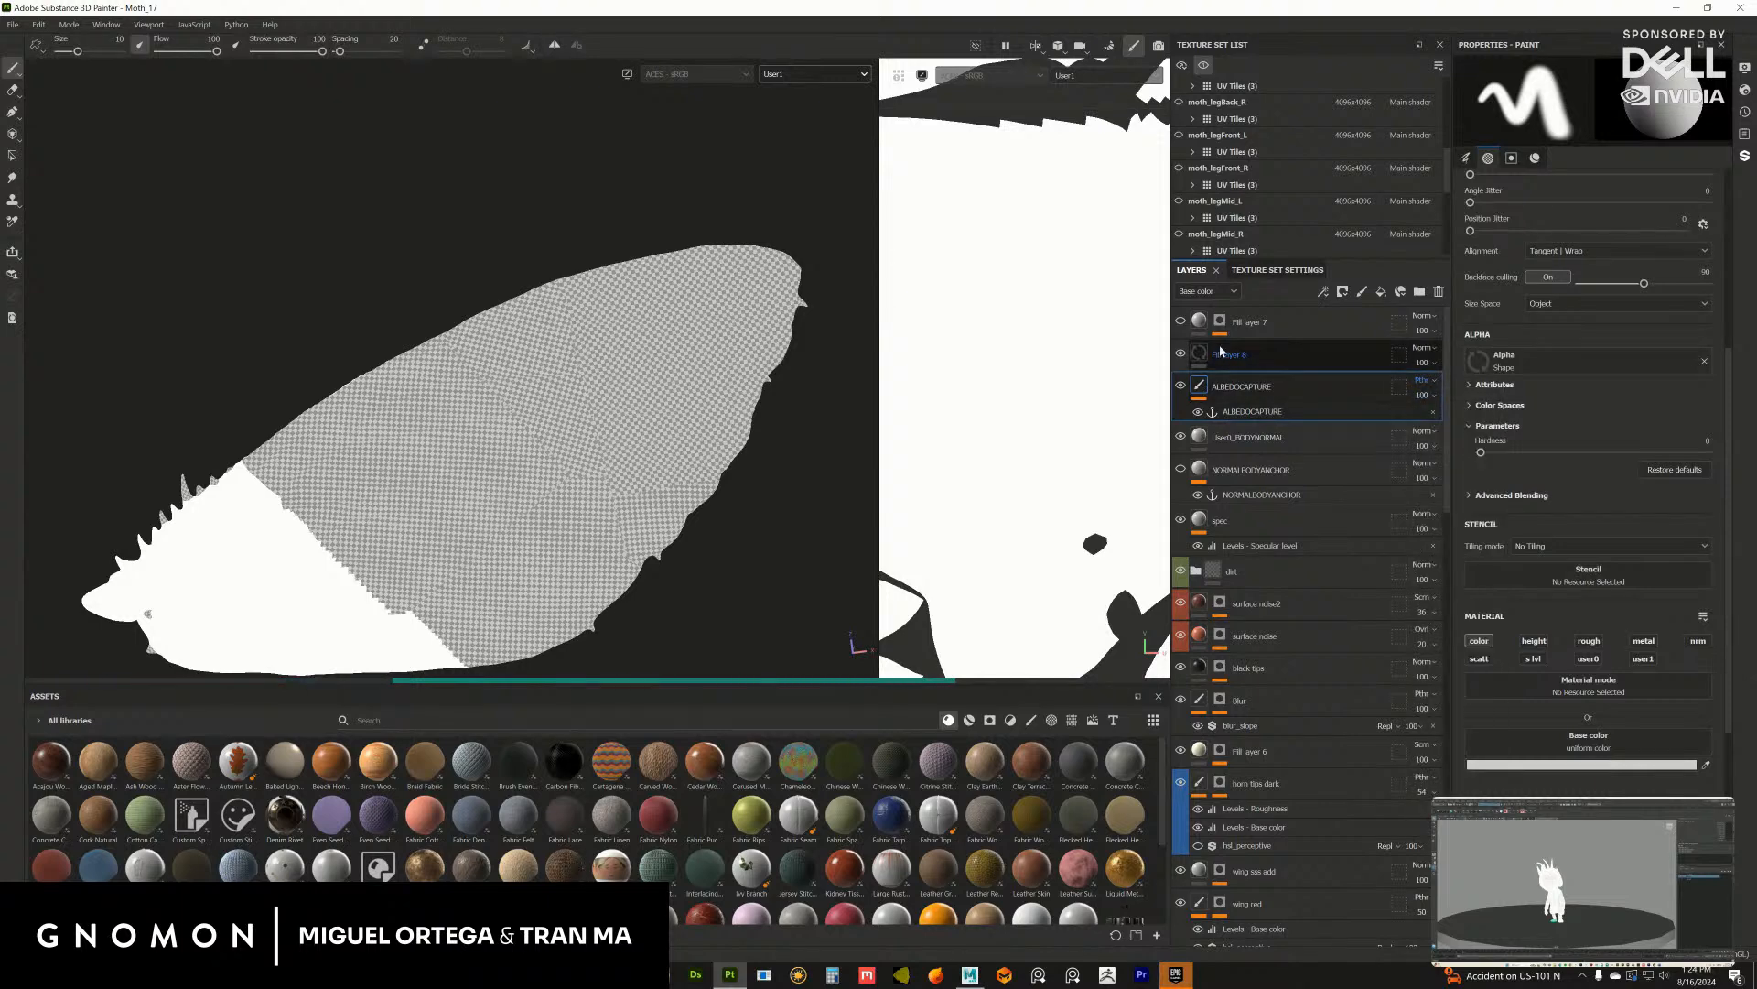
{"action": "left_click", "coordinate": [1232, 393]}
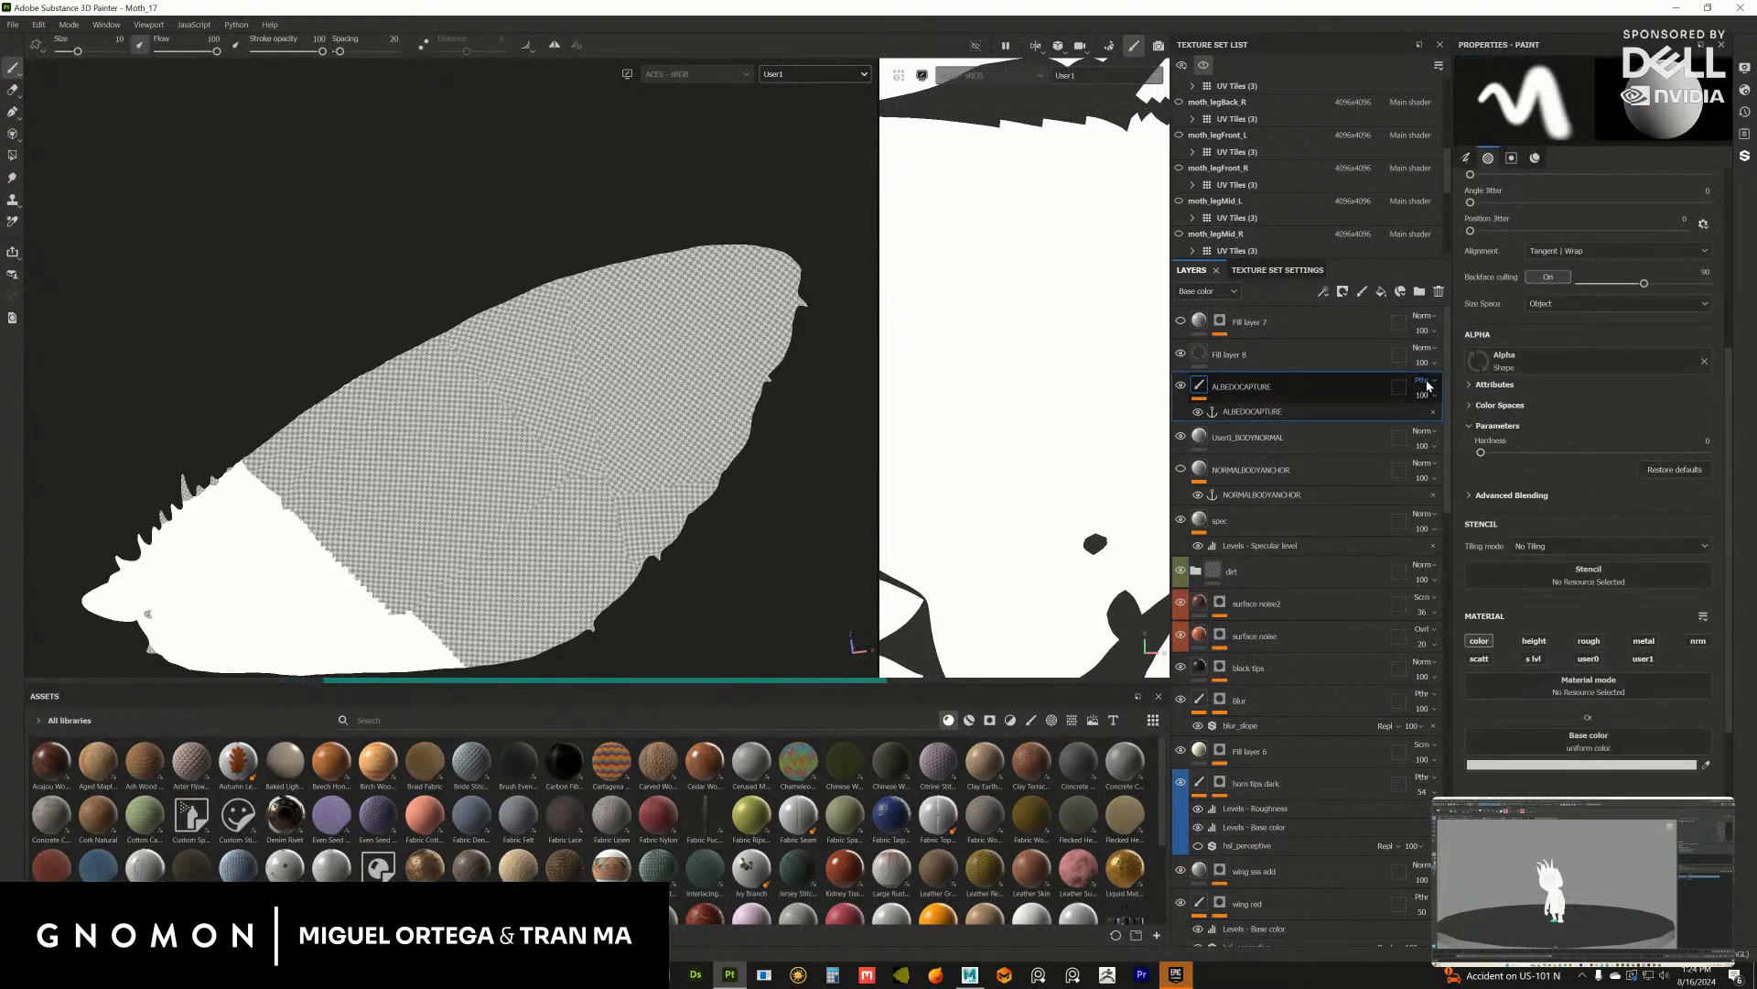
{"action": "left_click", "coordinate": [1265, 354]}
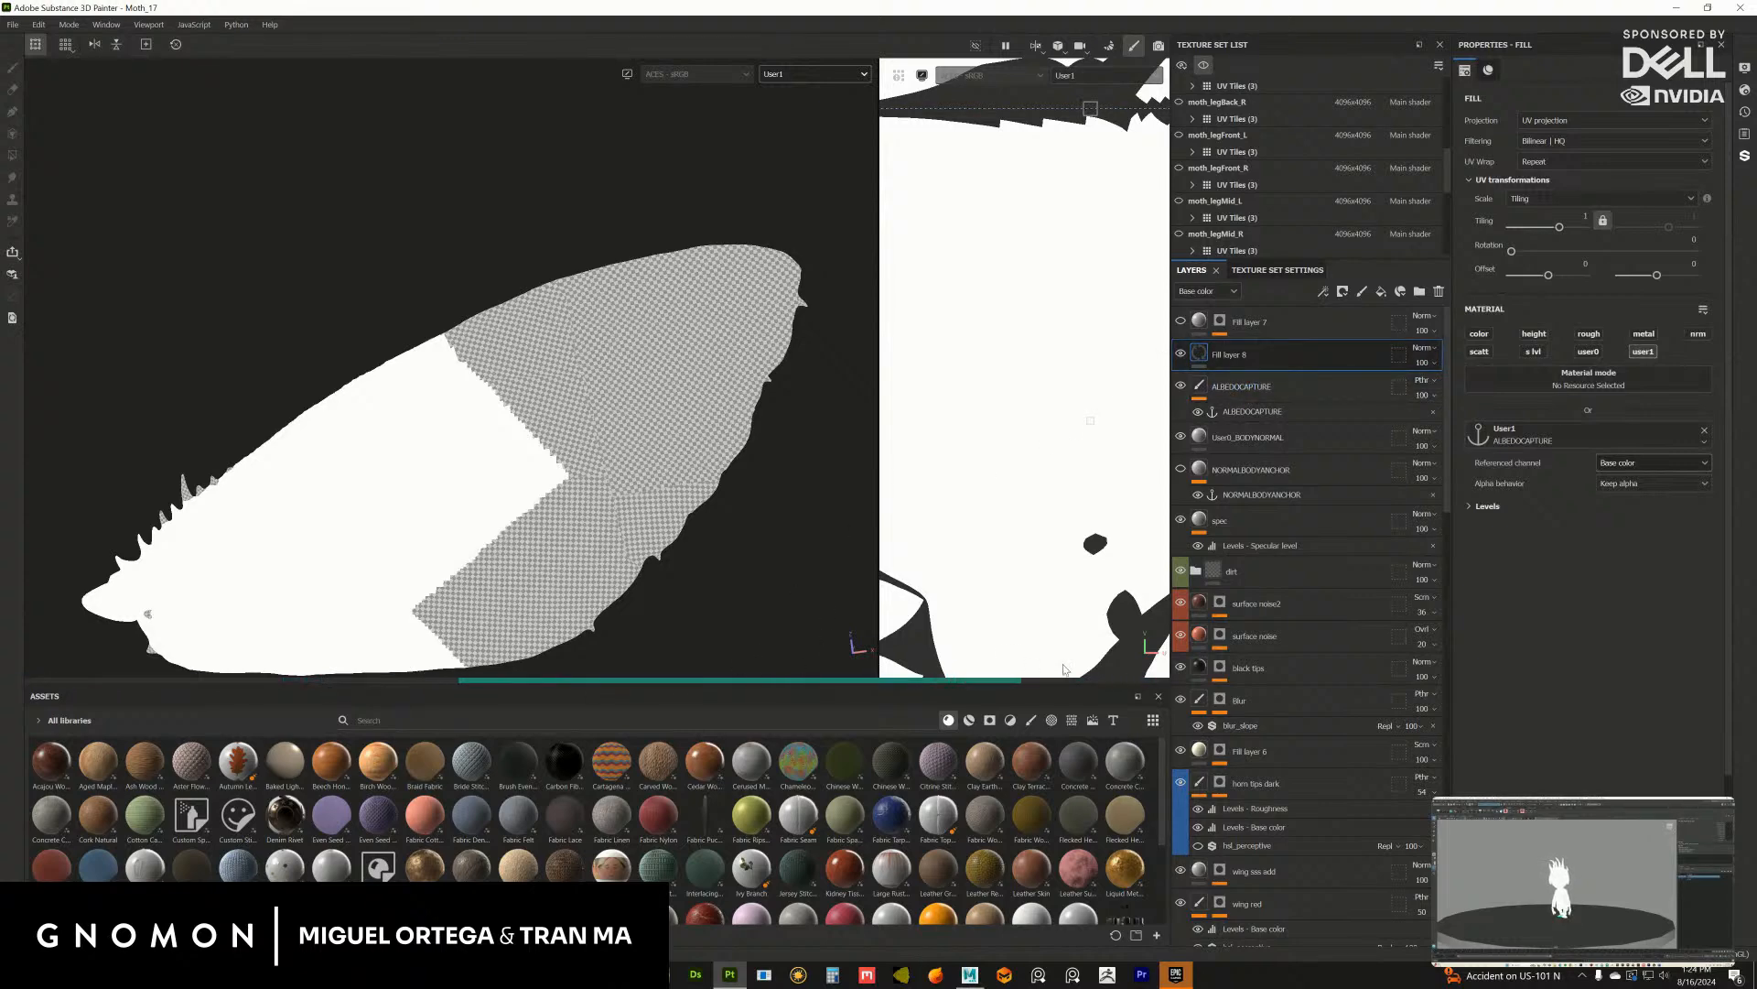
Step: Lower the front left wing texture set's size to 2048
{"action": "left_click", "coordinate": [1289, 272]}
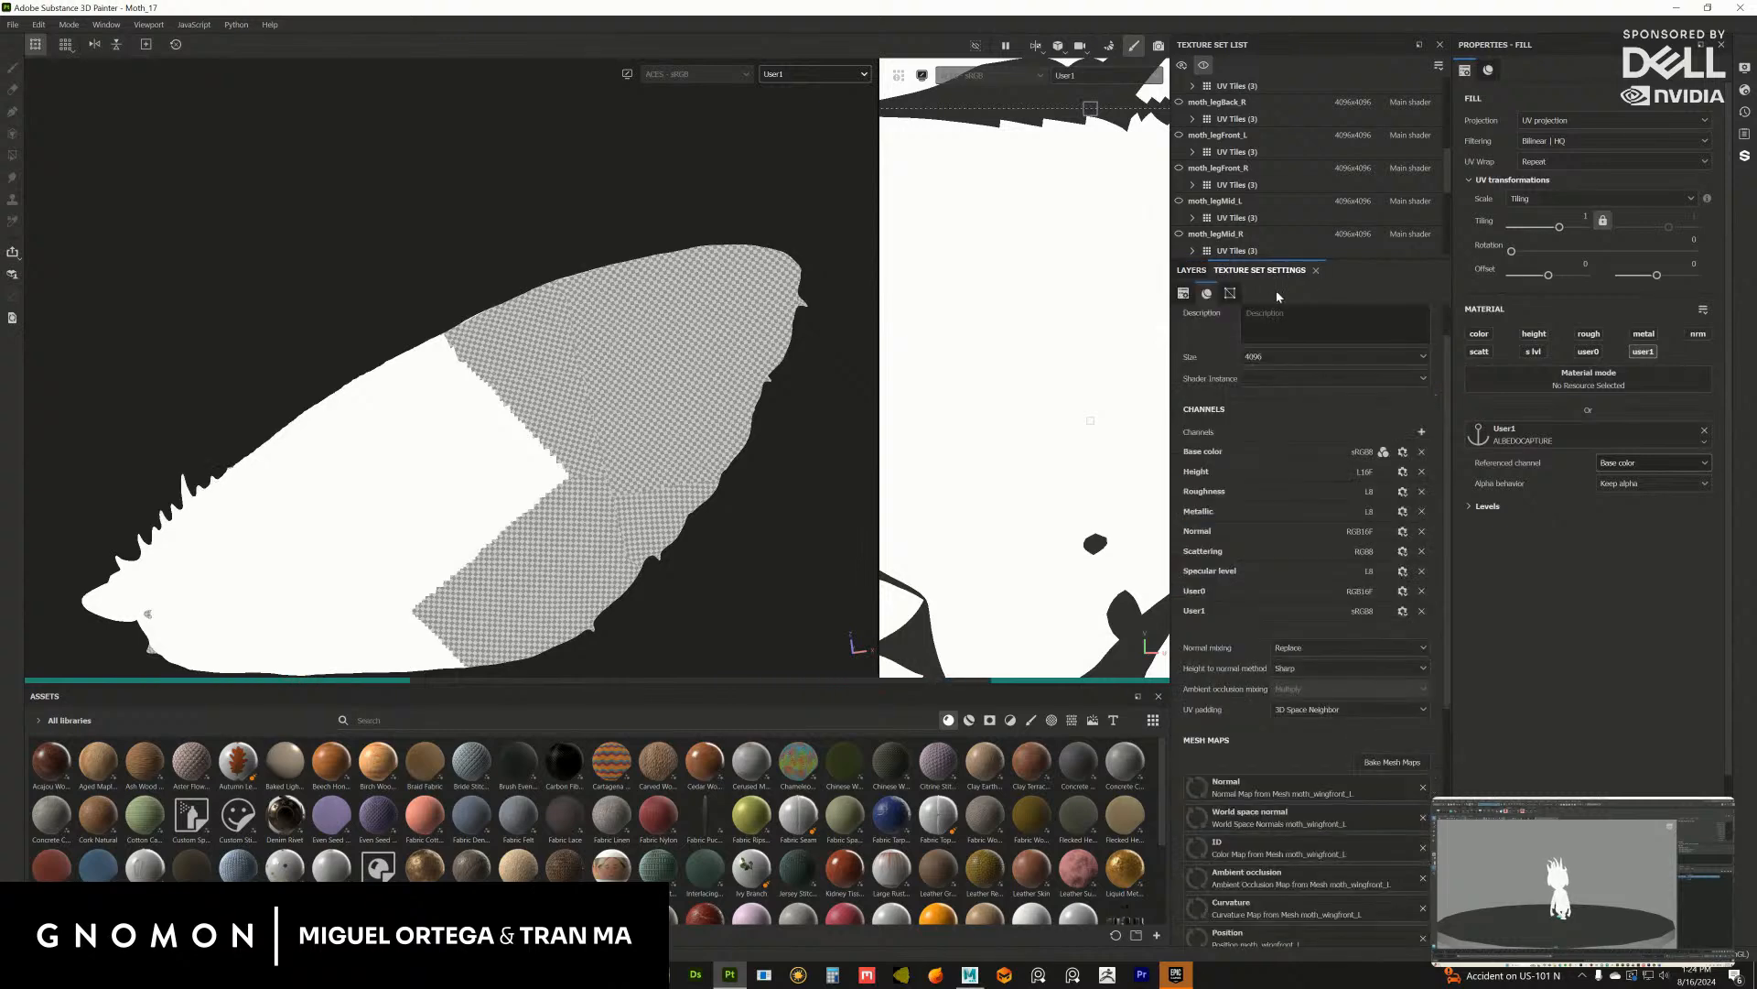
{"action": "left_click", "coordinate": [1278, 356]}
{"action": "left_click", "coordinate": [1266, 429]}
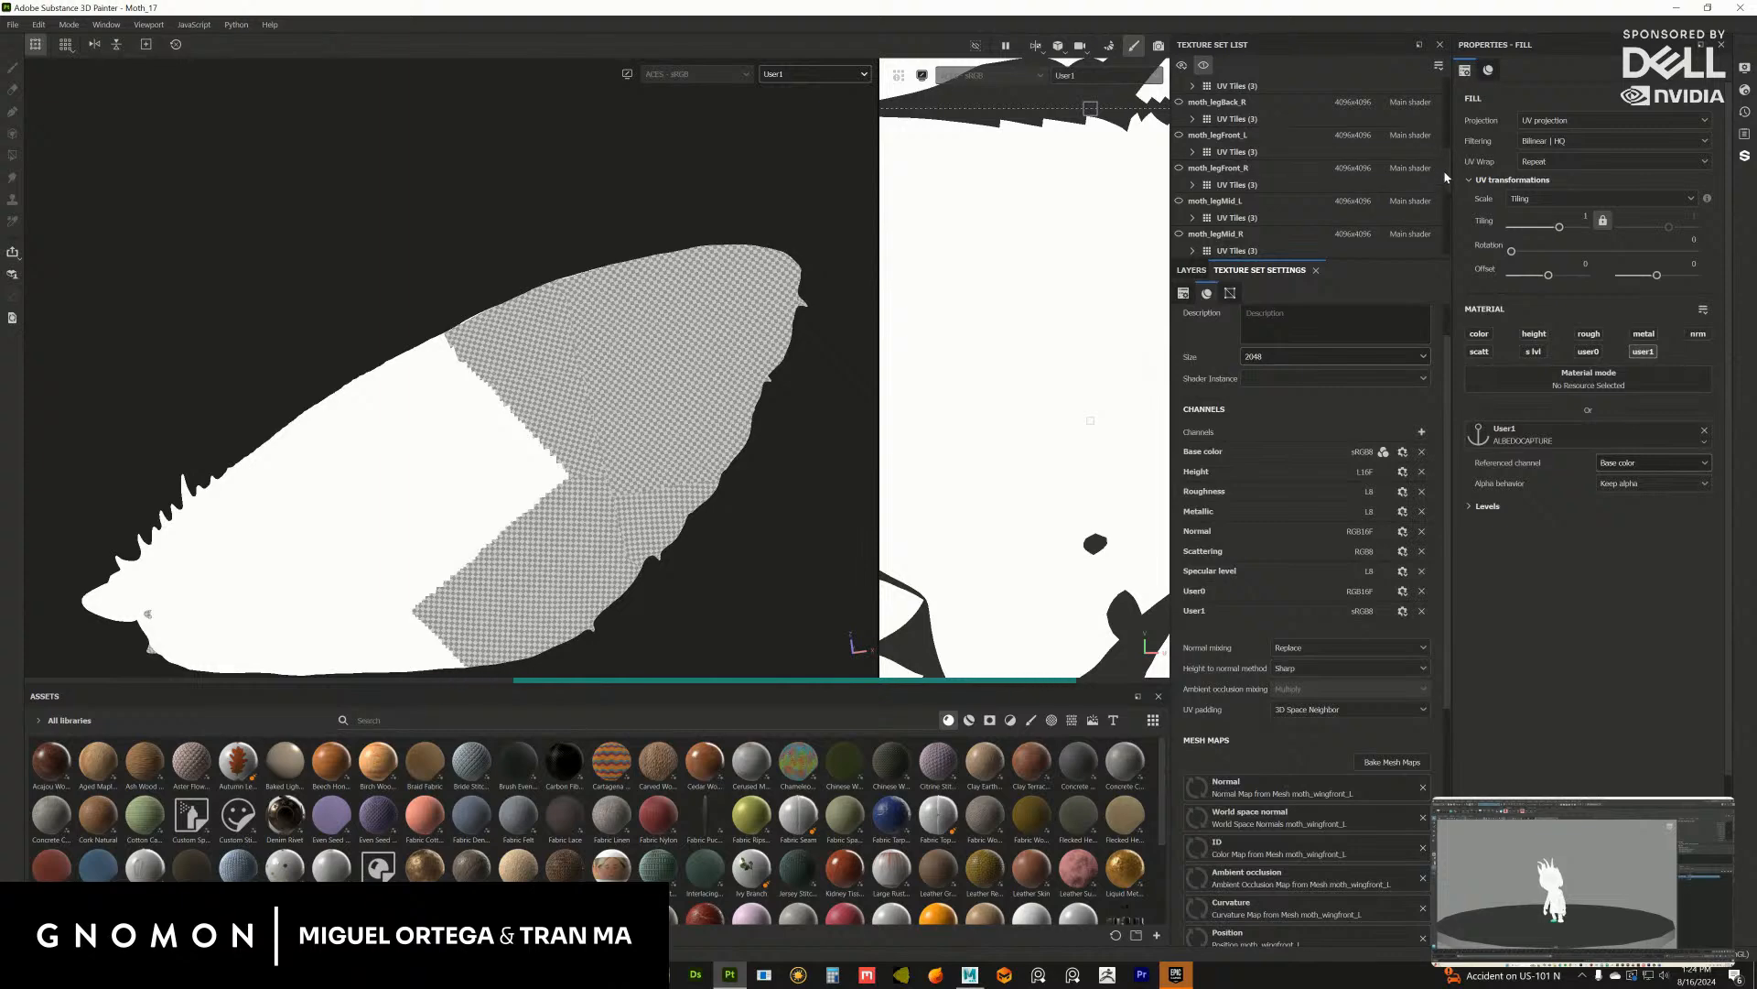
{"action": "scroll", "coordinate": [1446, 168], "scroll_direction": "down", "scroll_amount": 5}
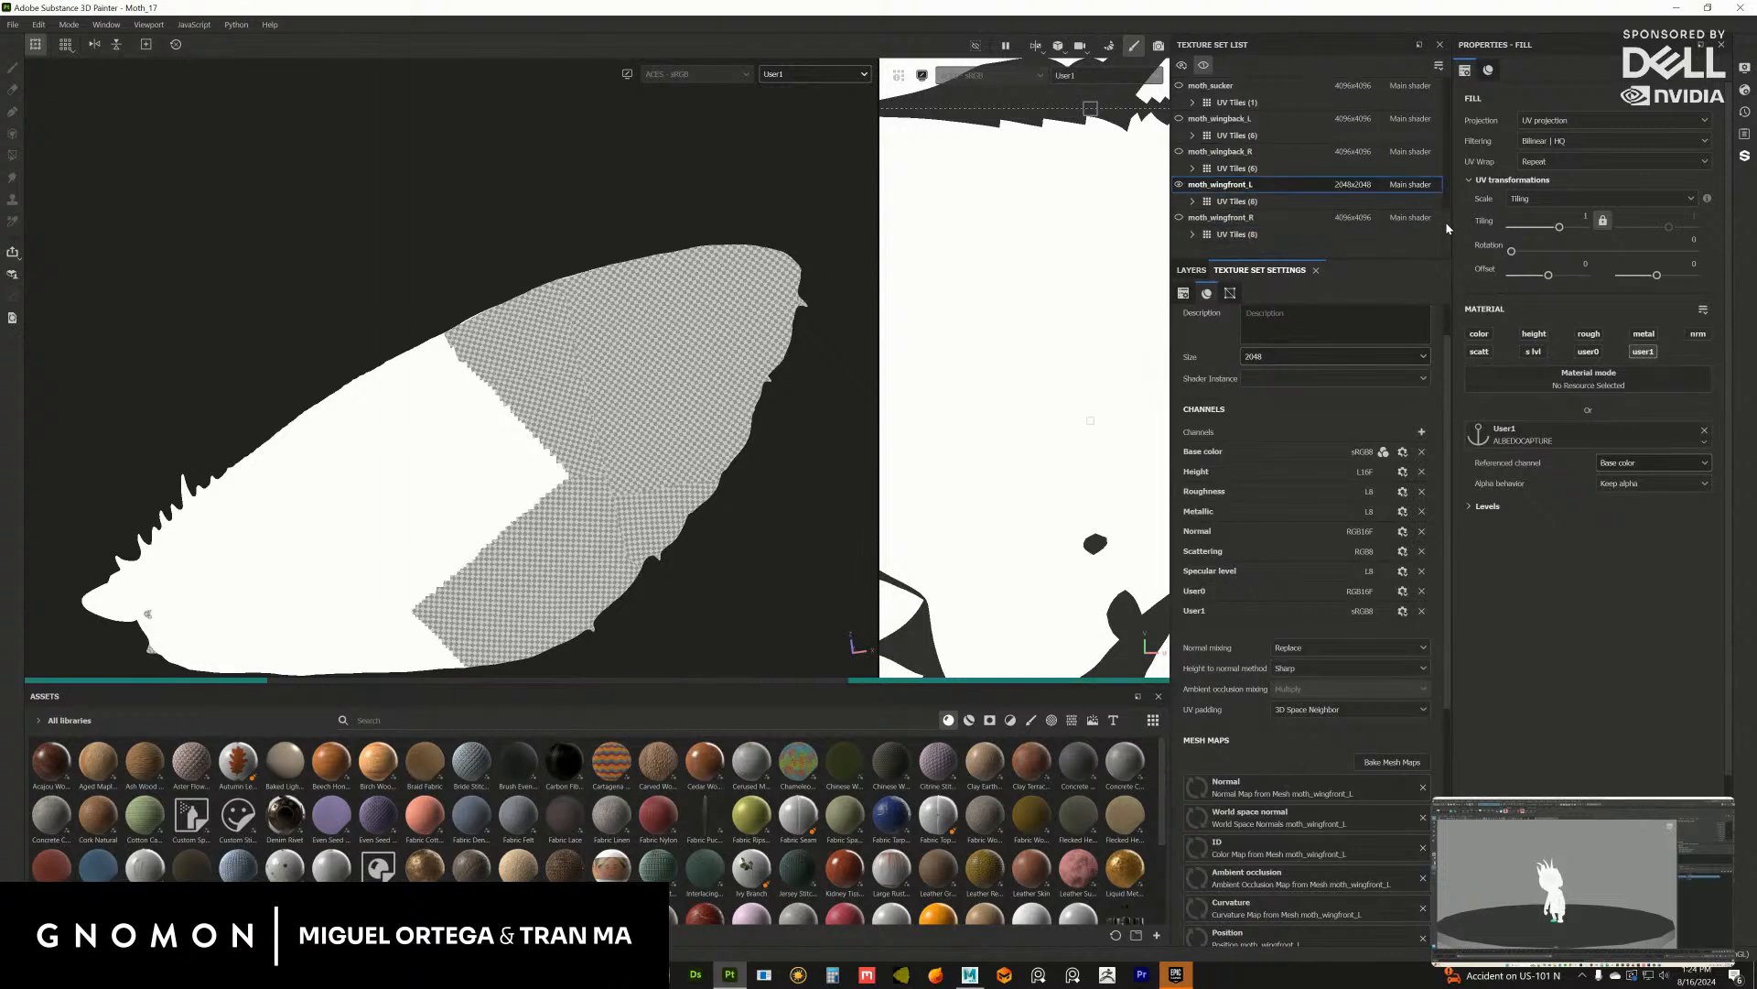
{"action": "scroll", "coordinate": [1448, 218], "scroll_direction": "down", "scroll_amount": 2}
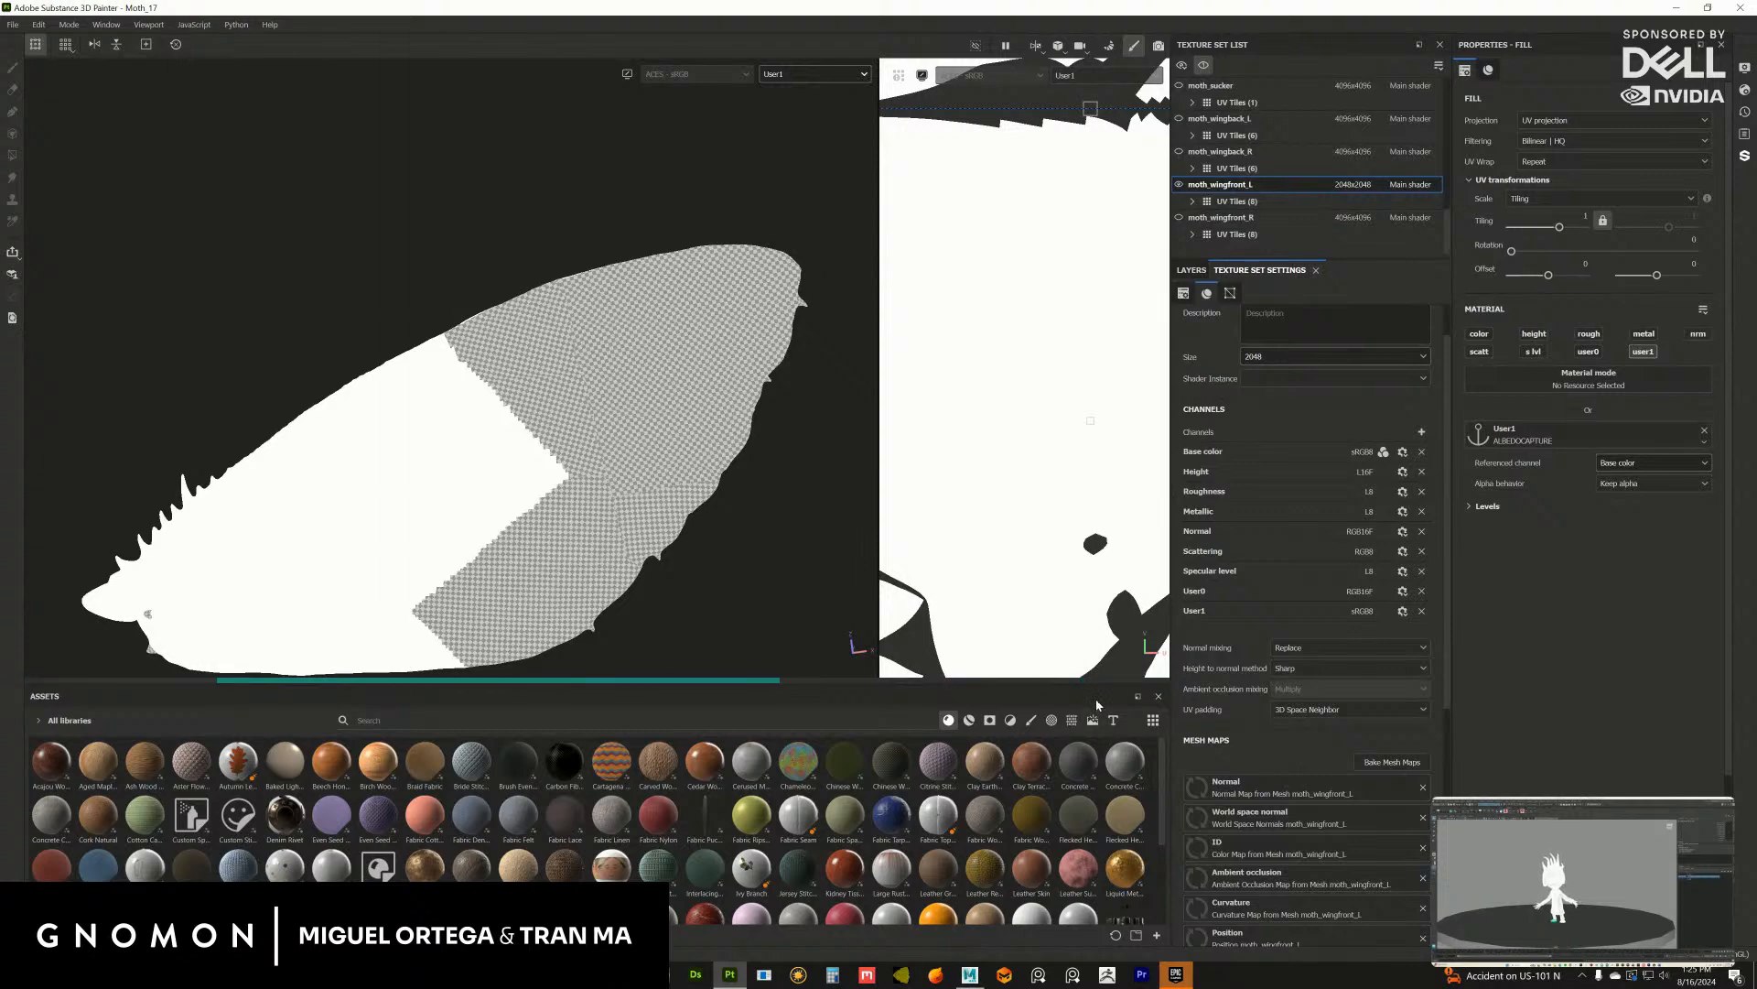
Step: Examine the User1 result on the whole front left wing and compare it with the Base color channel display
{"action": "mouse_move", "coordinate": [893, 762]}
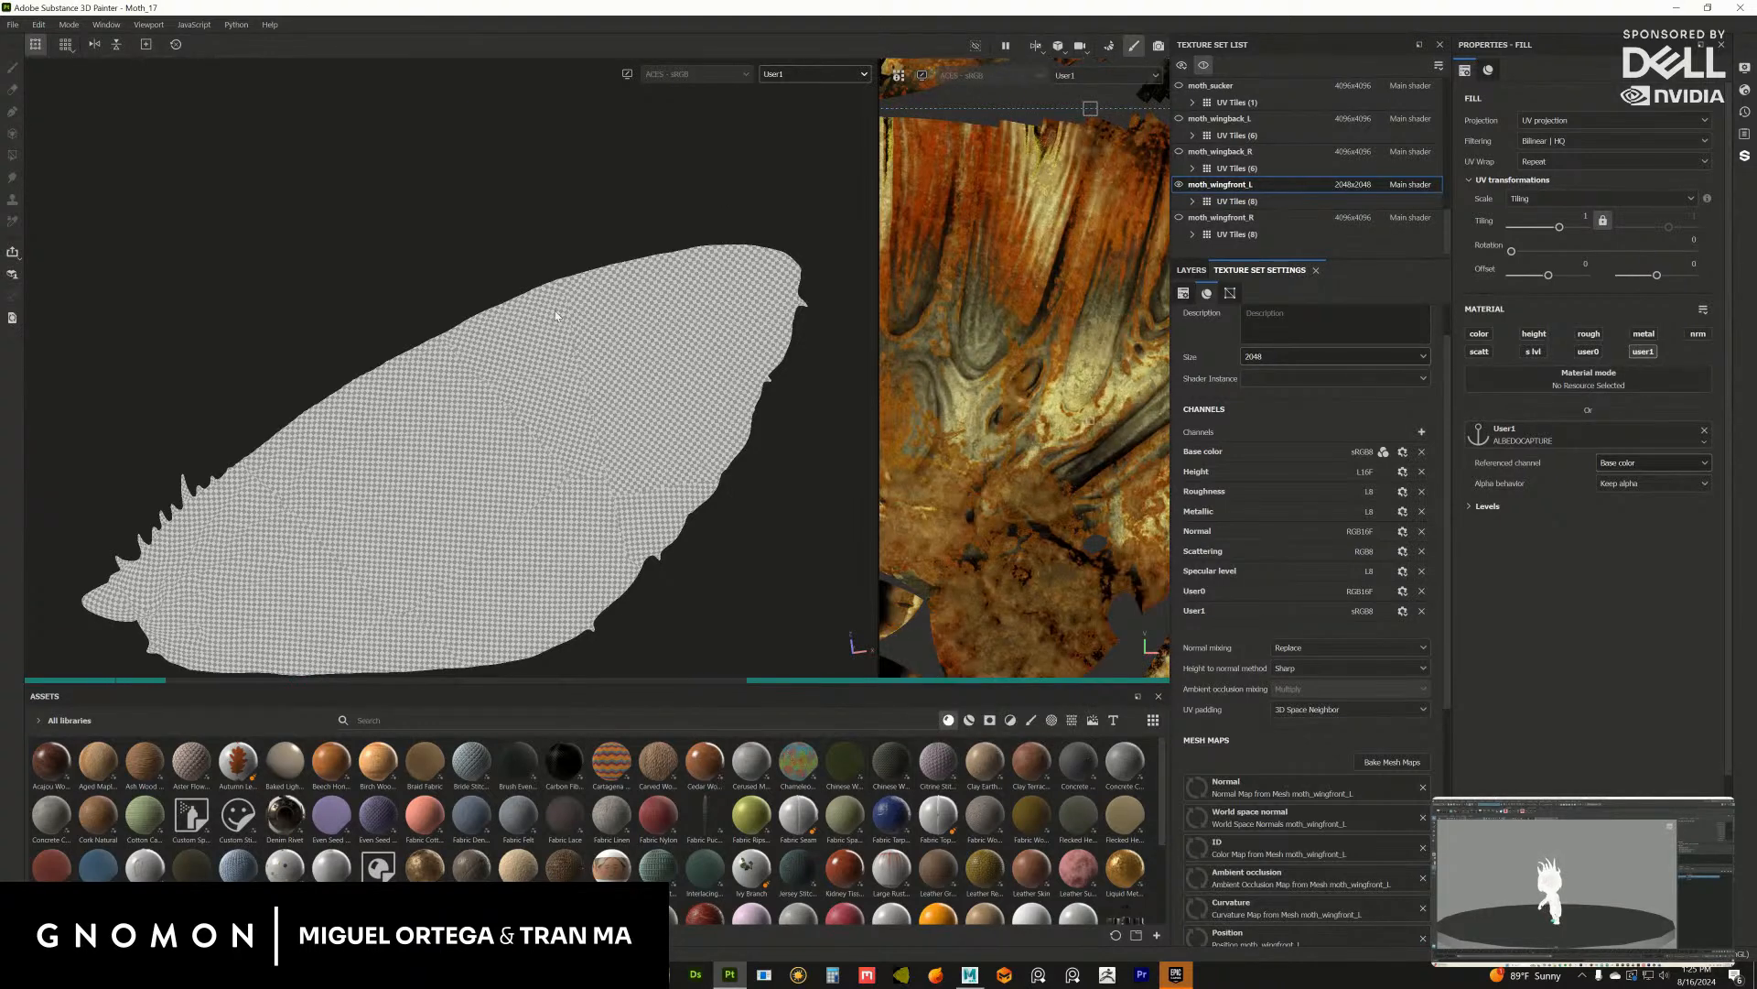
{"action": "right_click_drag", "start_coordinate": [693, 415], "coordinate": [635, 434], "text": "alt"}
{"action": "middle_click_drag", "start_coordinate": [636, 434], "coordinate": [661, 365], "text": "alt"}
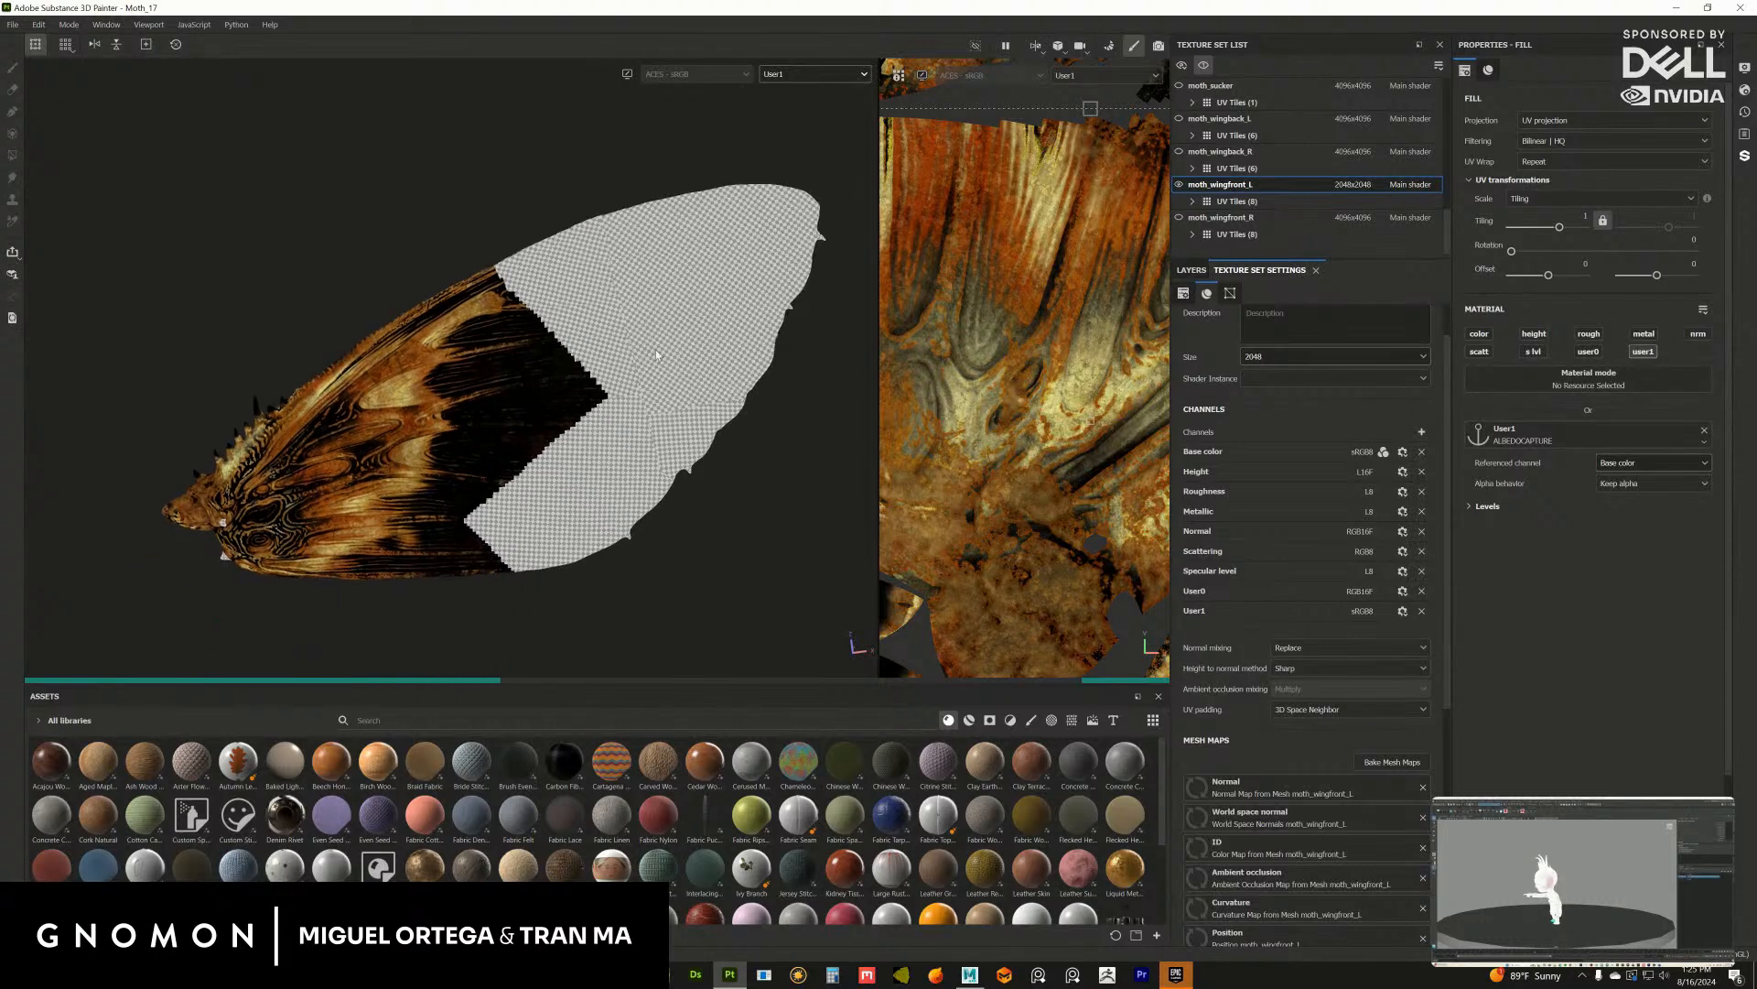
{"action": "right_click_drag", "start_coordinate": [661, 365], "coordinate": [762, 457], "text": "alt"}
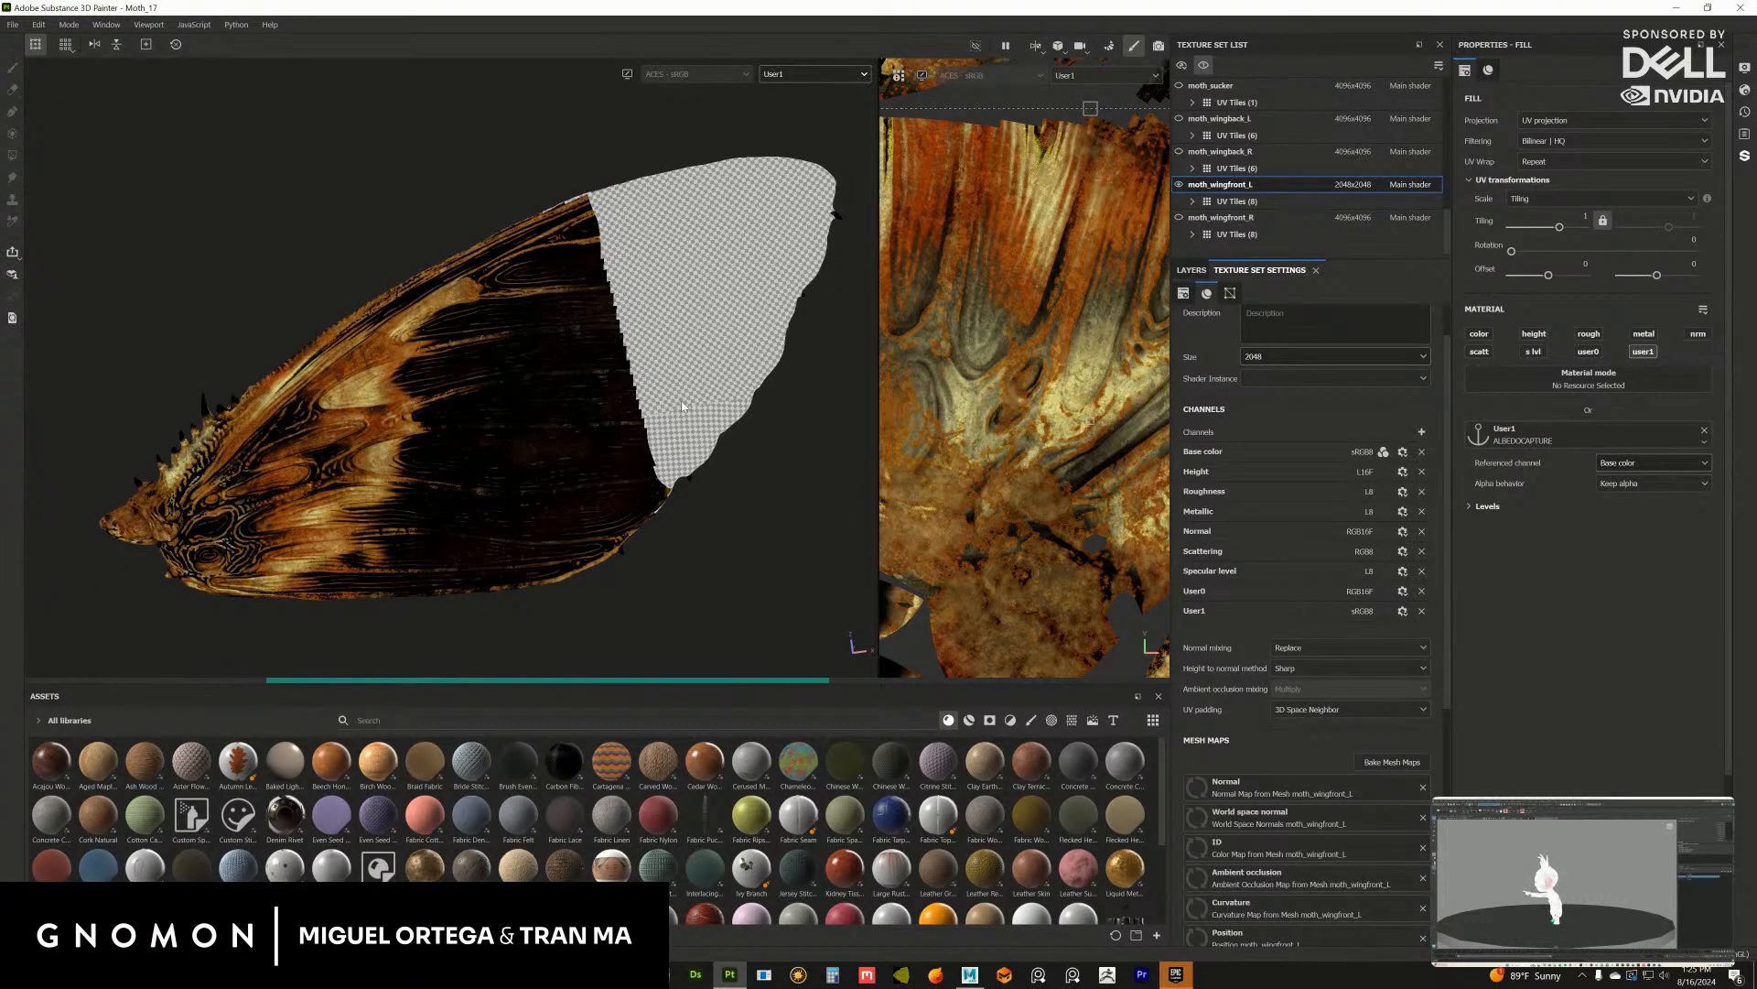
{"action": "left_click_drag", "start_coordinate": [616, 469], "coordinate": [595, 434], "text": "alt"}
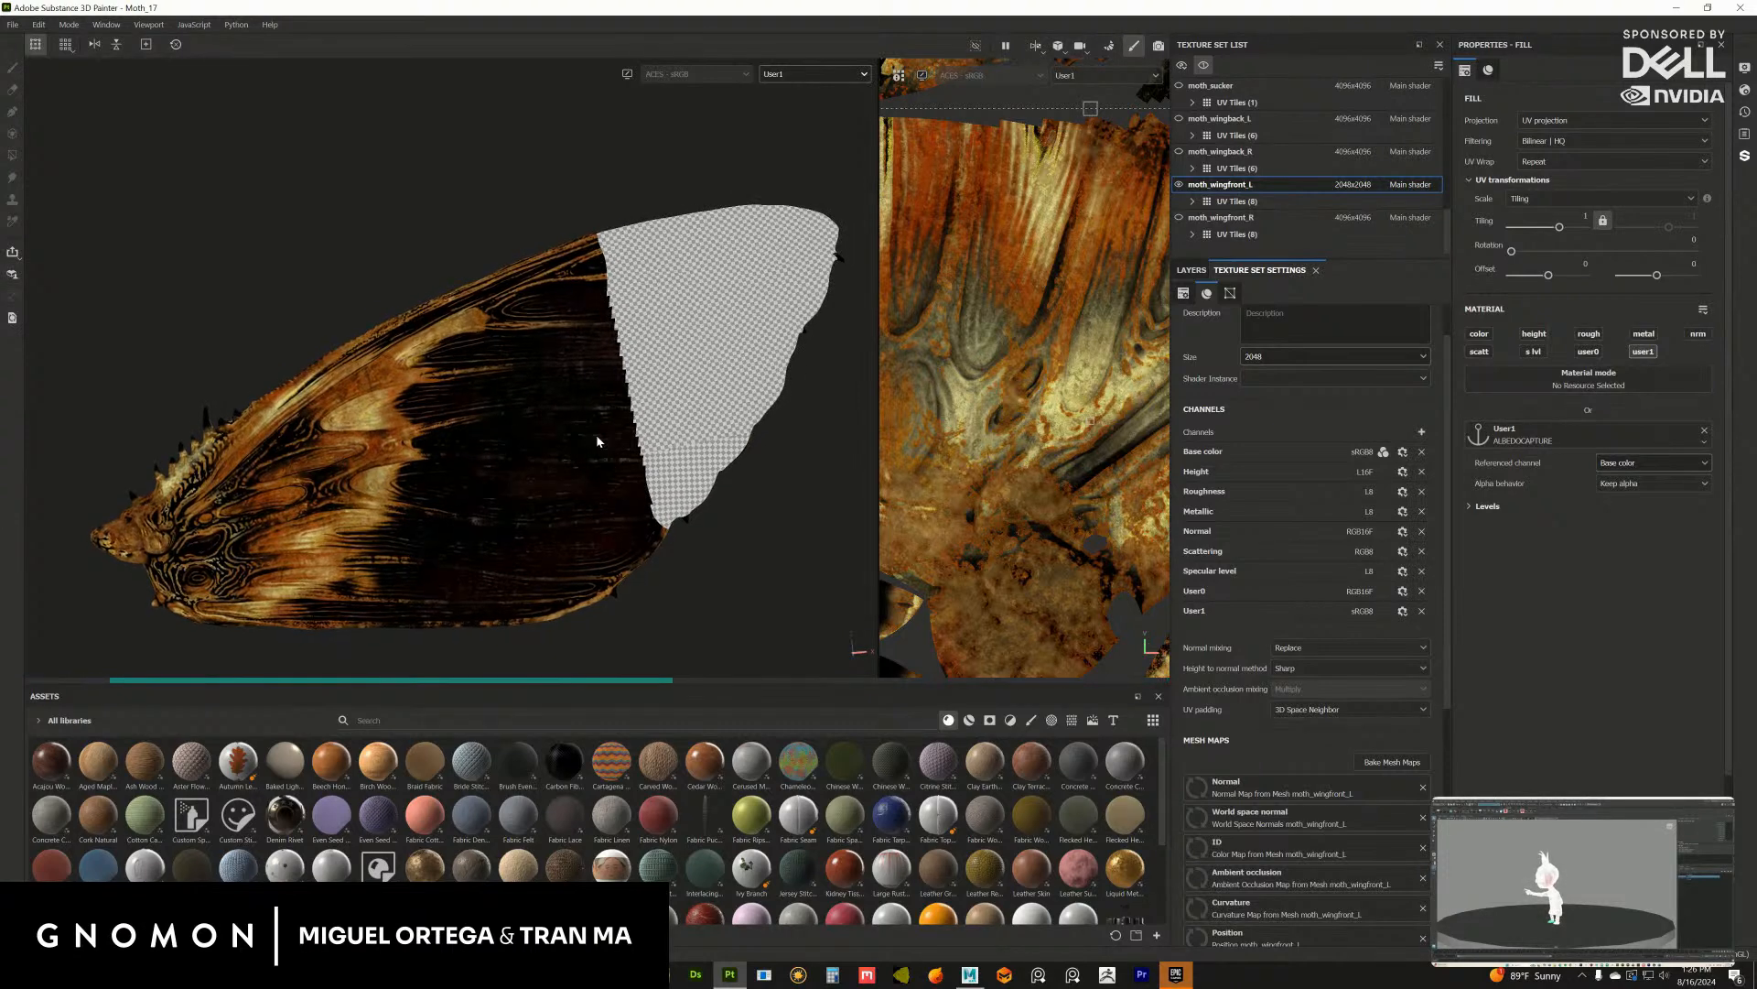
{"action": "left_click", "coordinate": [810, 74]}
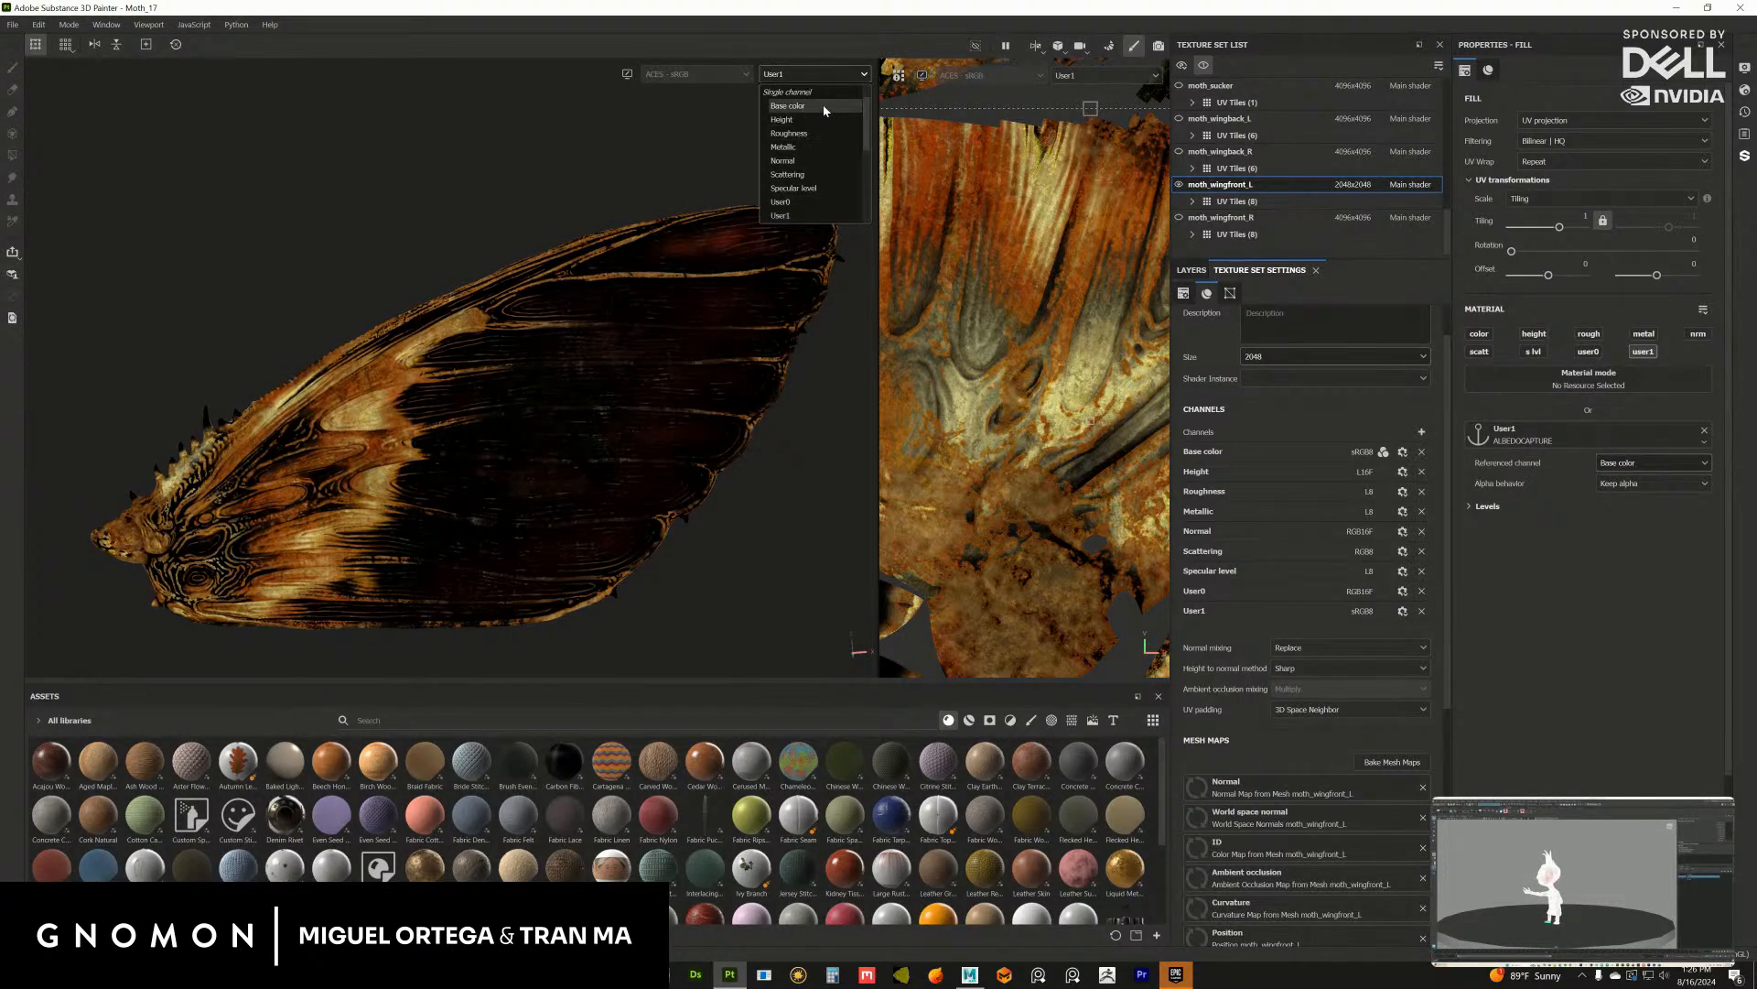
{"action": "left_click", "coordinate": [809, 106]}
{"action": "left_click", "coordinate": [809, 73]}
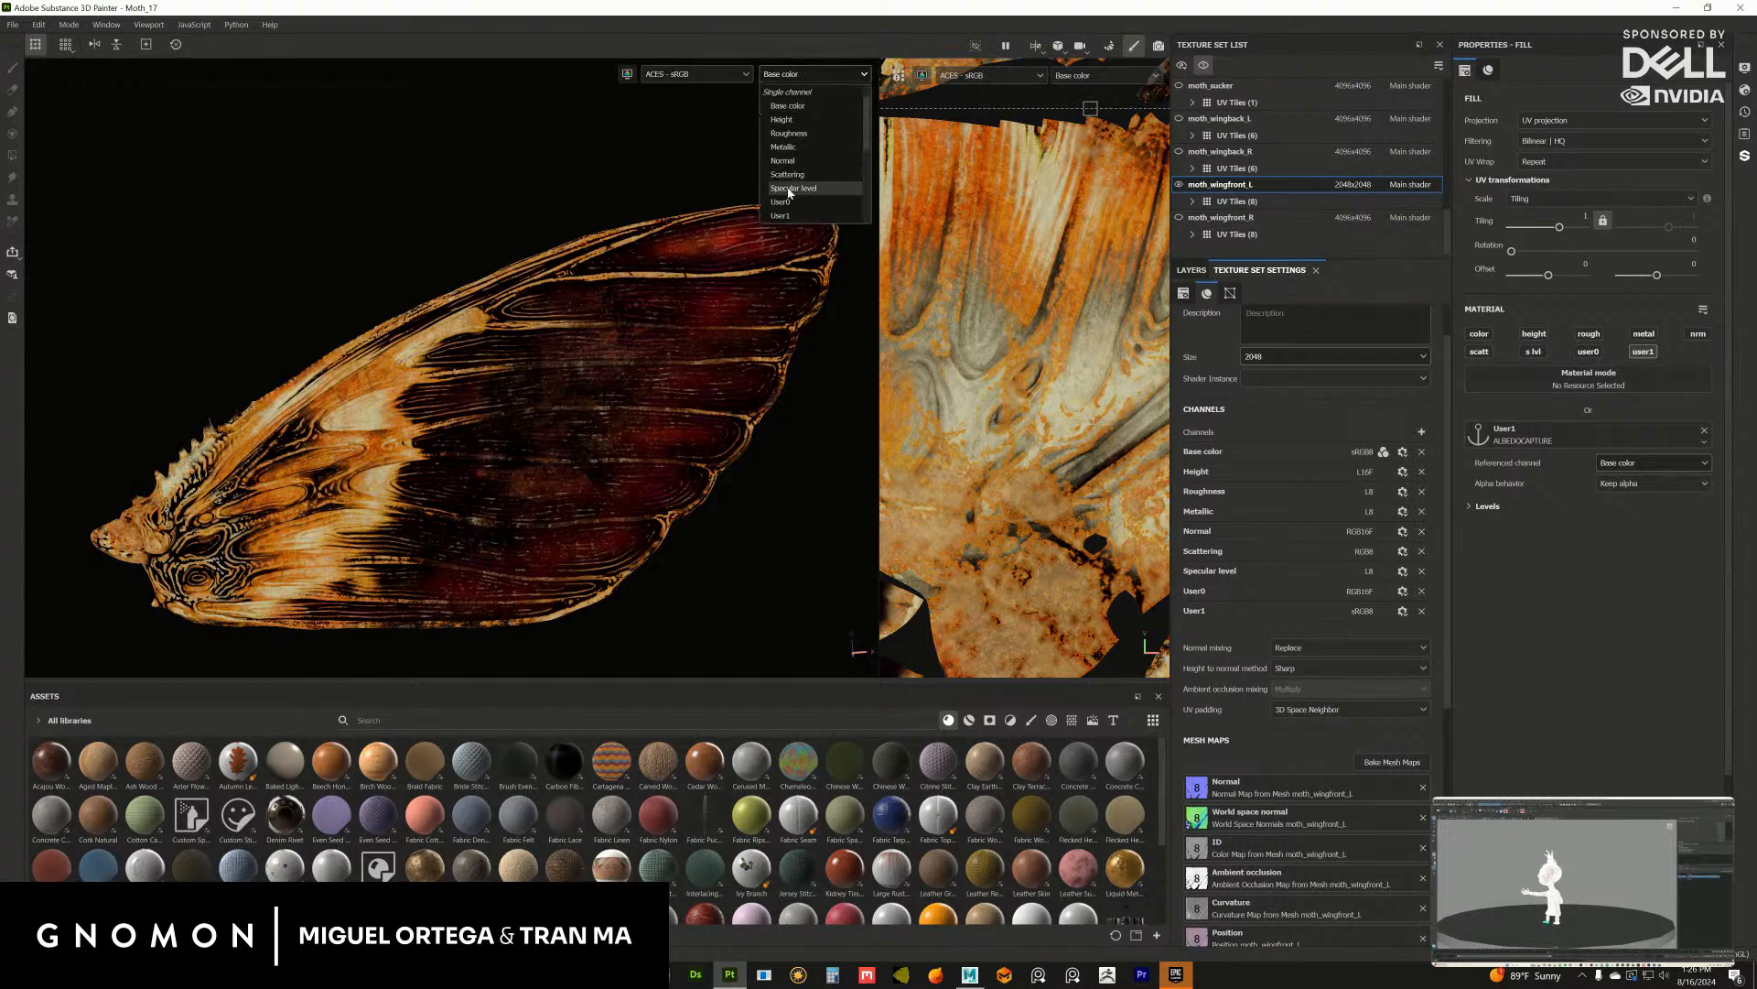
{"action": "left_click", "coordinate": [809, 217]}
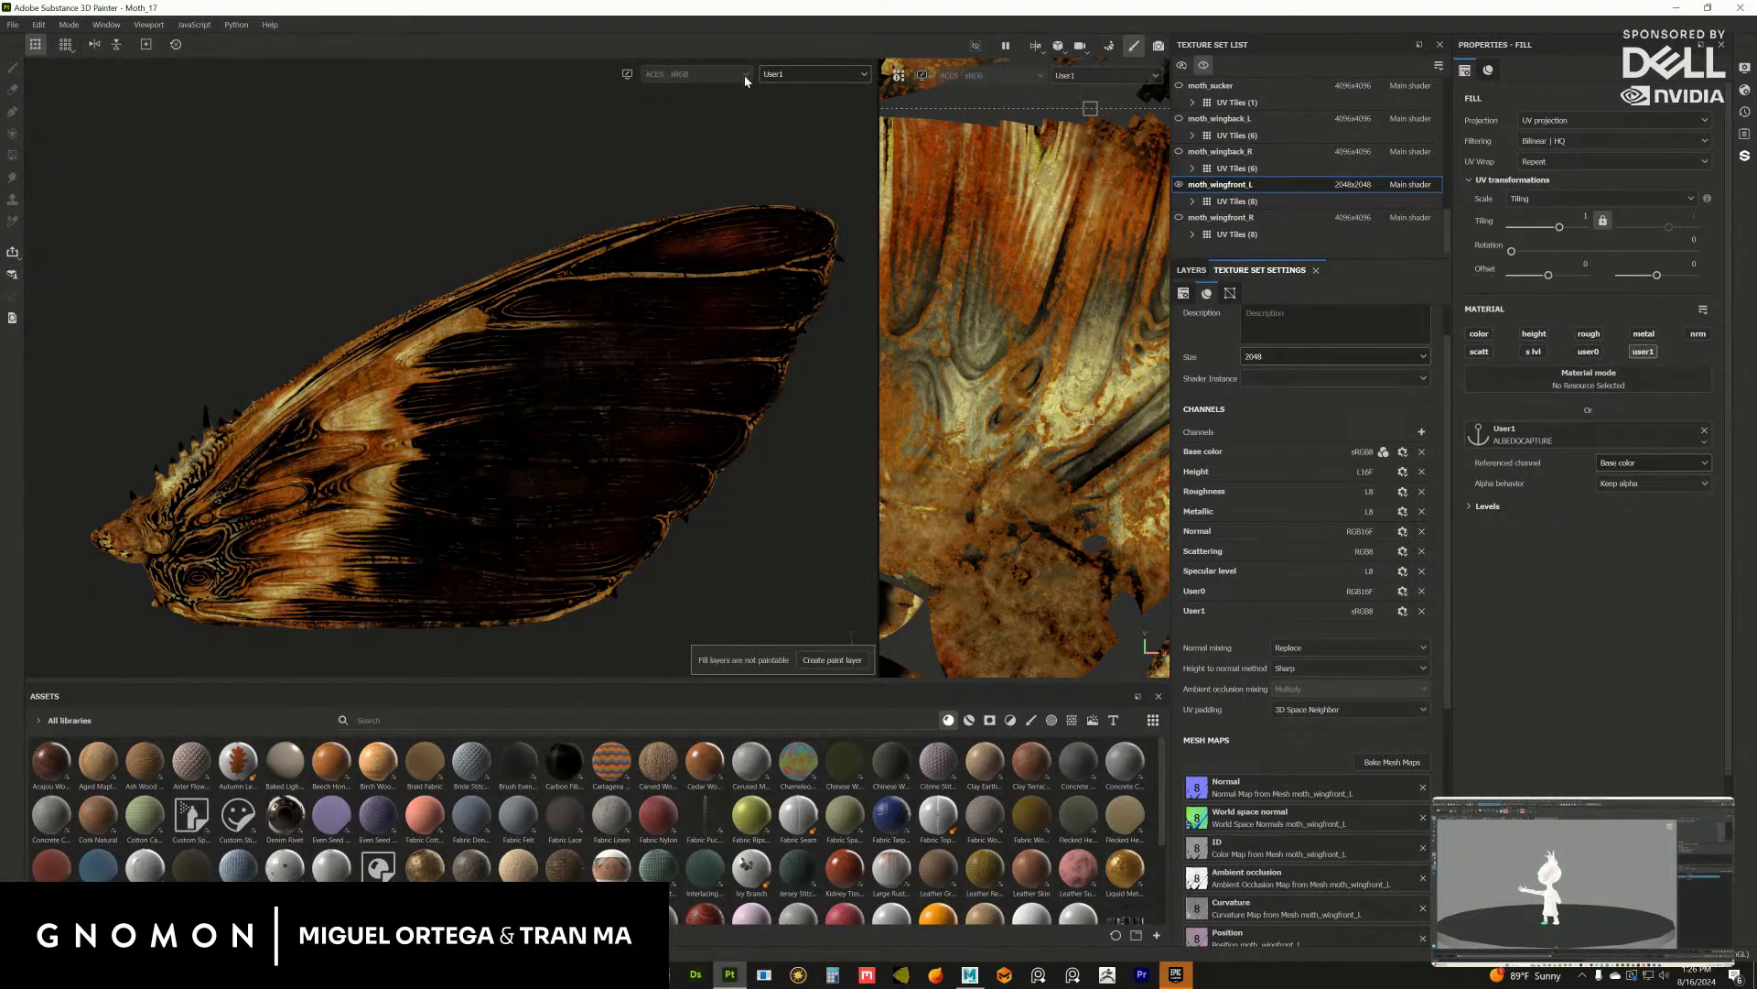
Step: Activate the viewport's color profile in the display settings and choose ACES_UE4_Log as the profile
{"action": "left_click", "coordinate": [1746, 68]}
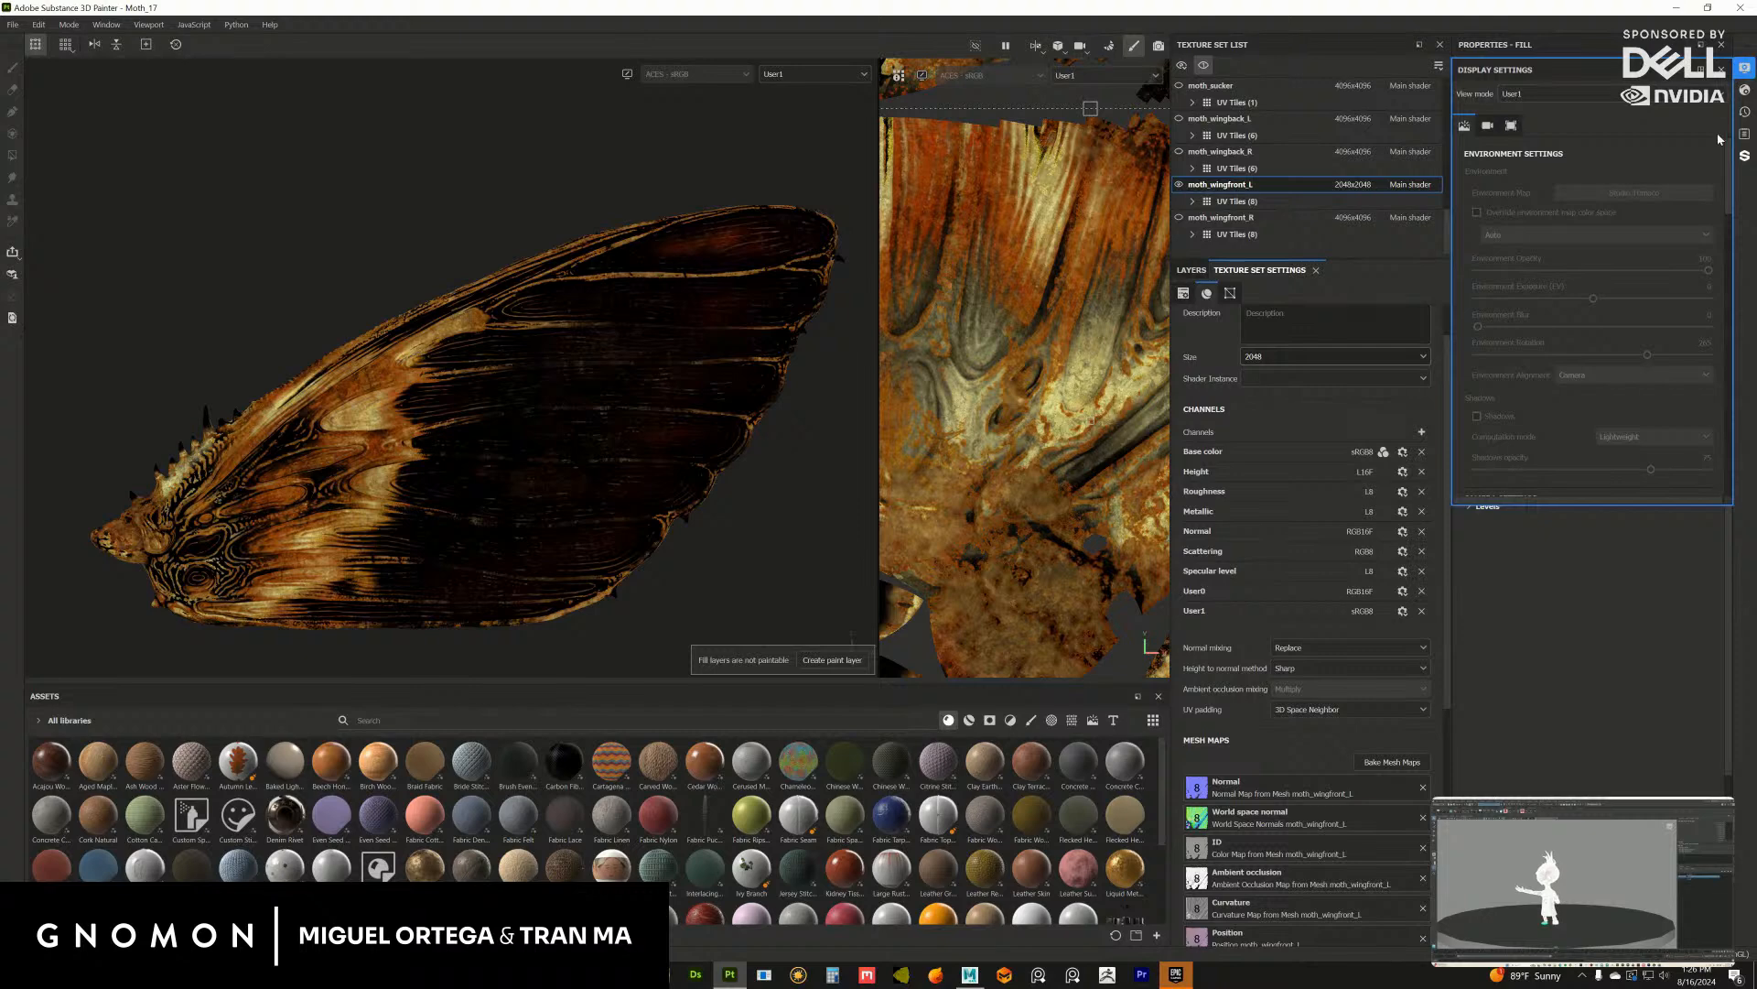
{"action": "left_click_drag", "start_coordinate": [1728, 160], "coordinate": [1725, 321]}
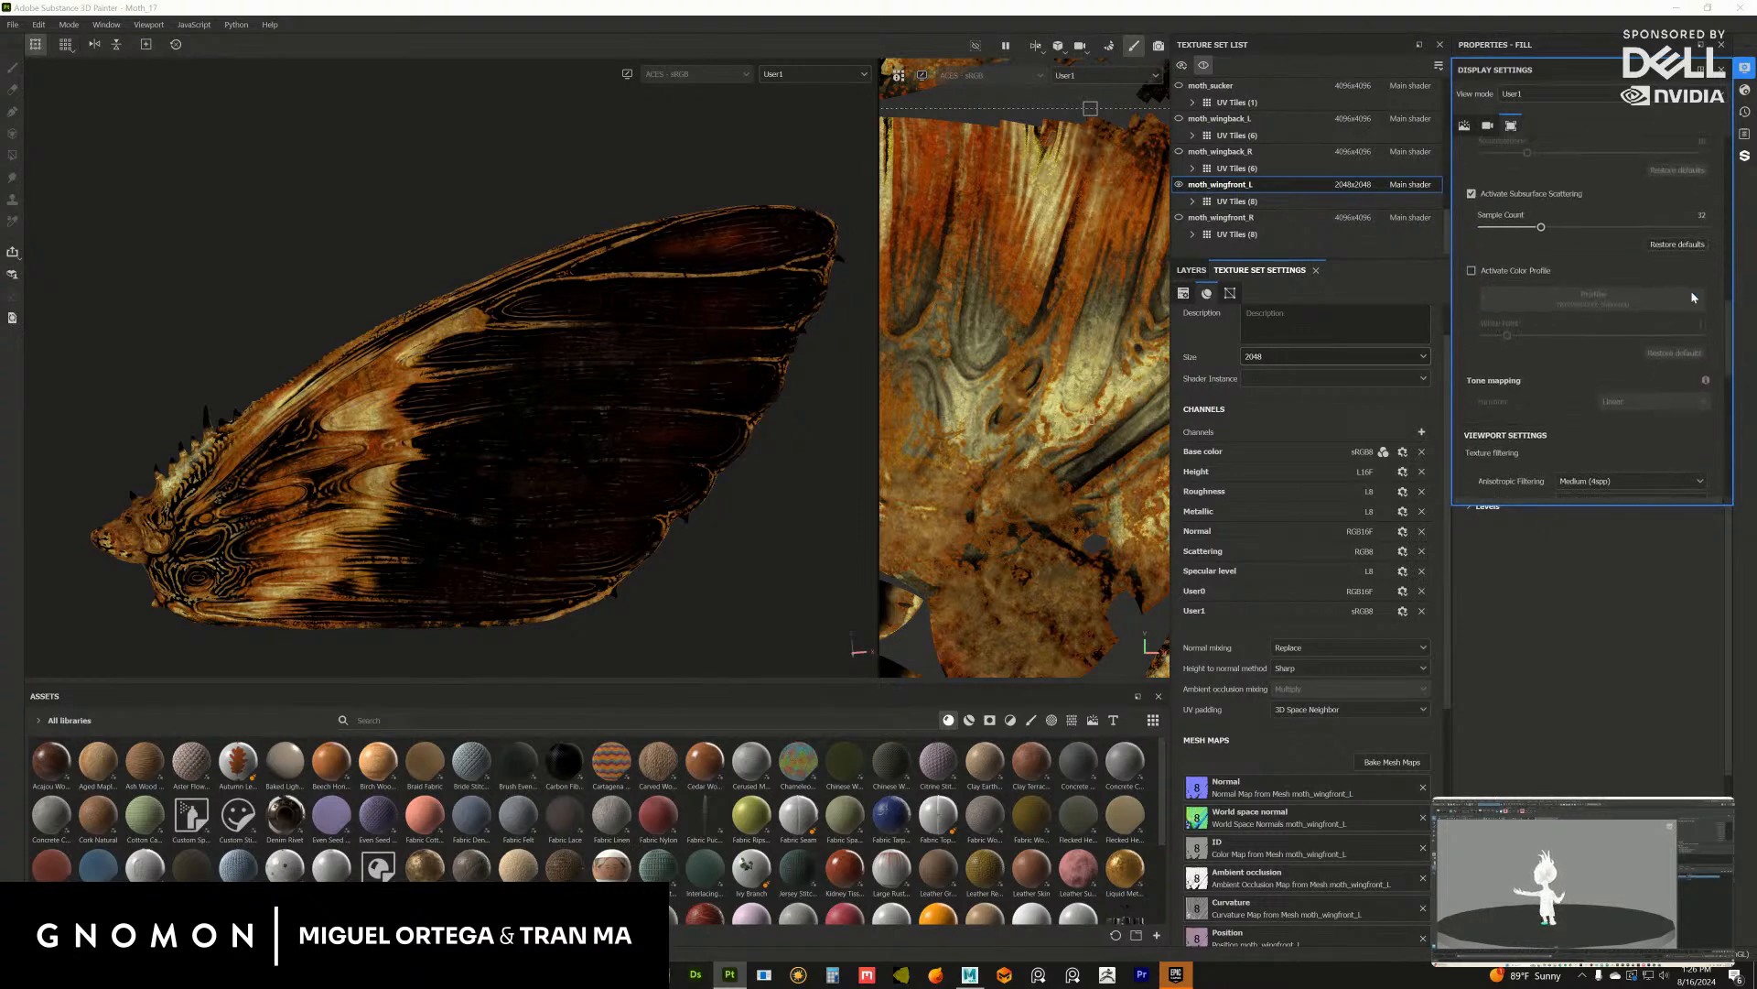
{"action": "left_click", "coordinate": [1472, 270]}
{"action": "left_click", "coordinate": [1541, 299]}
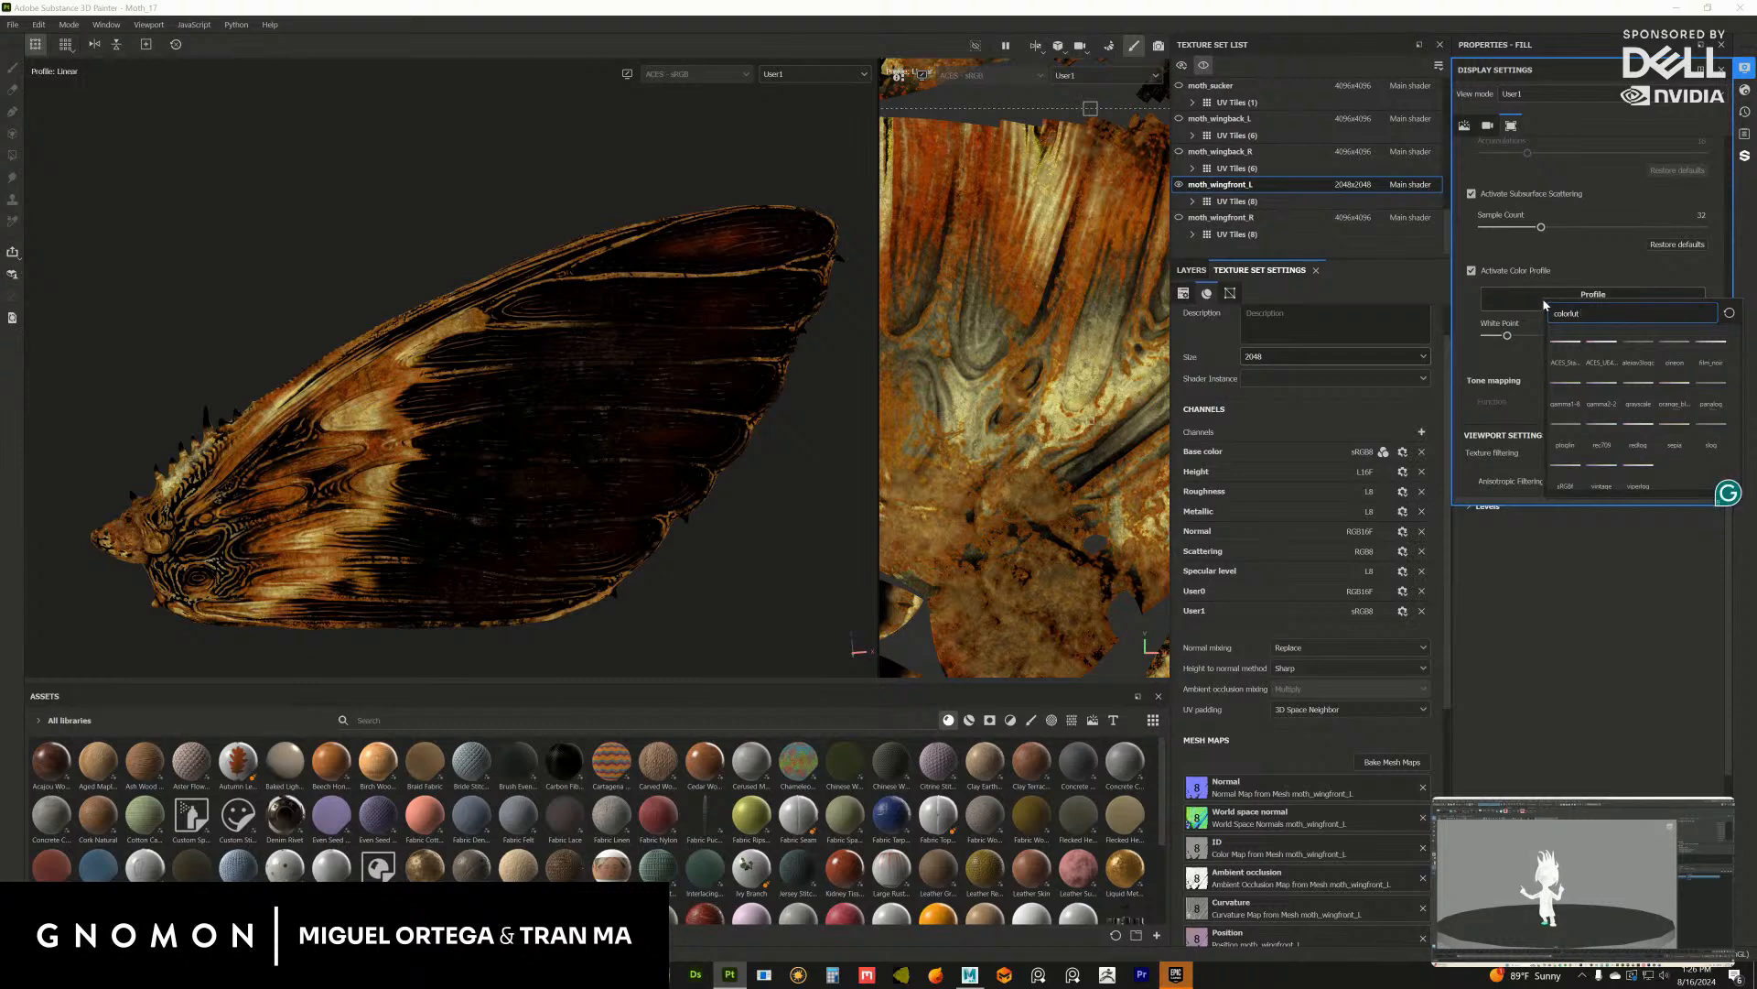
{"action": "left_click", "coordinate": [1601, 346]}
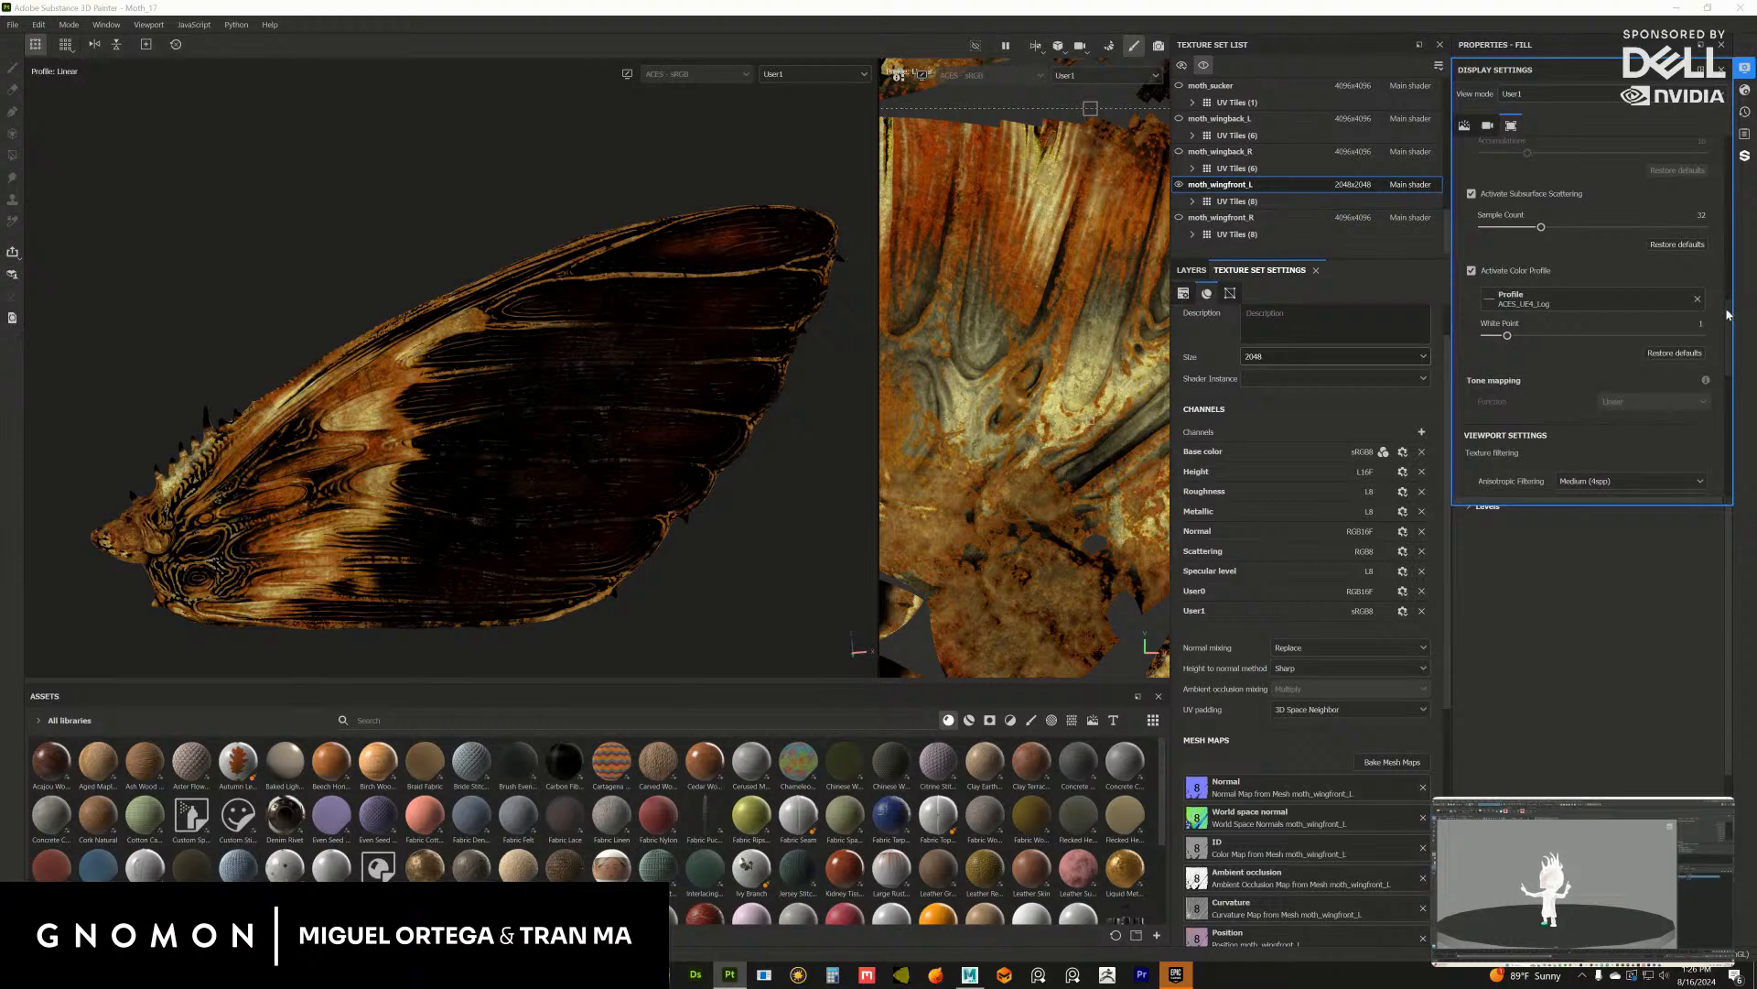
Step: Try activating the viewport's post effects with Tone Mapping enabled on the User1 display
{"action": "scroll", "coordinate": [1708, 463], "scroll_direction": "down", "scroll_amount": 5}
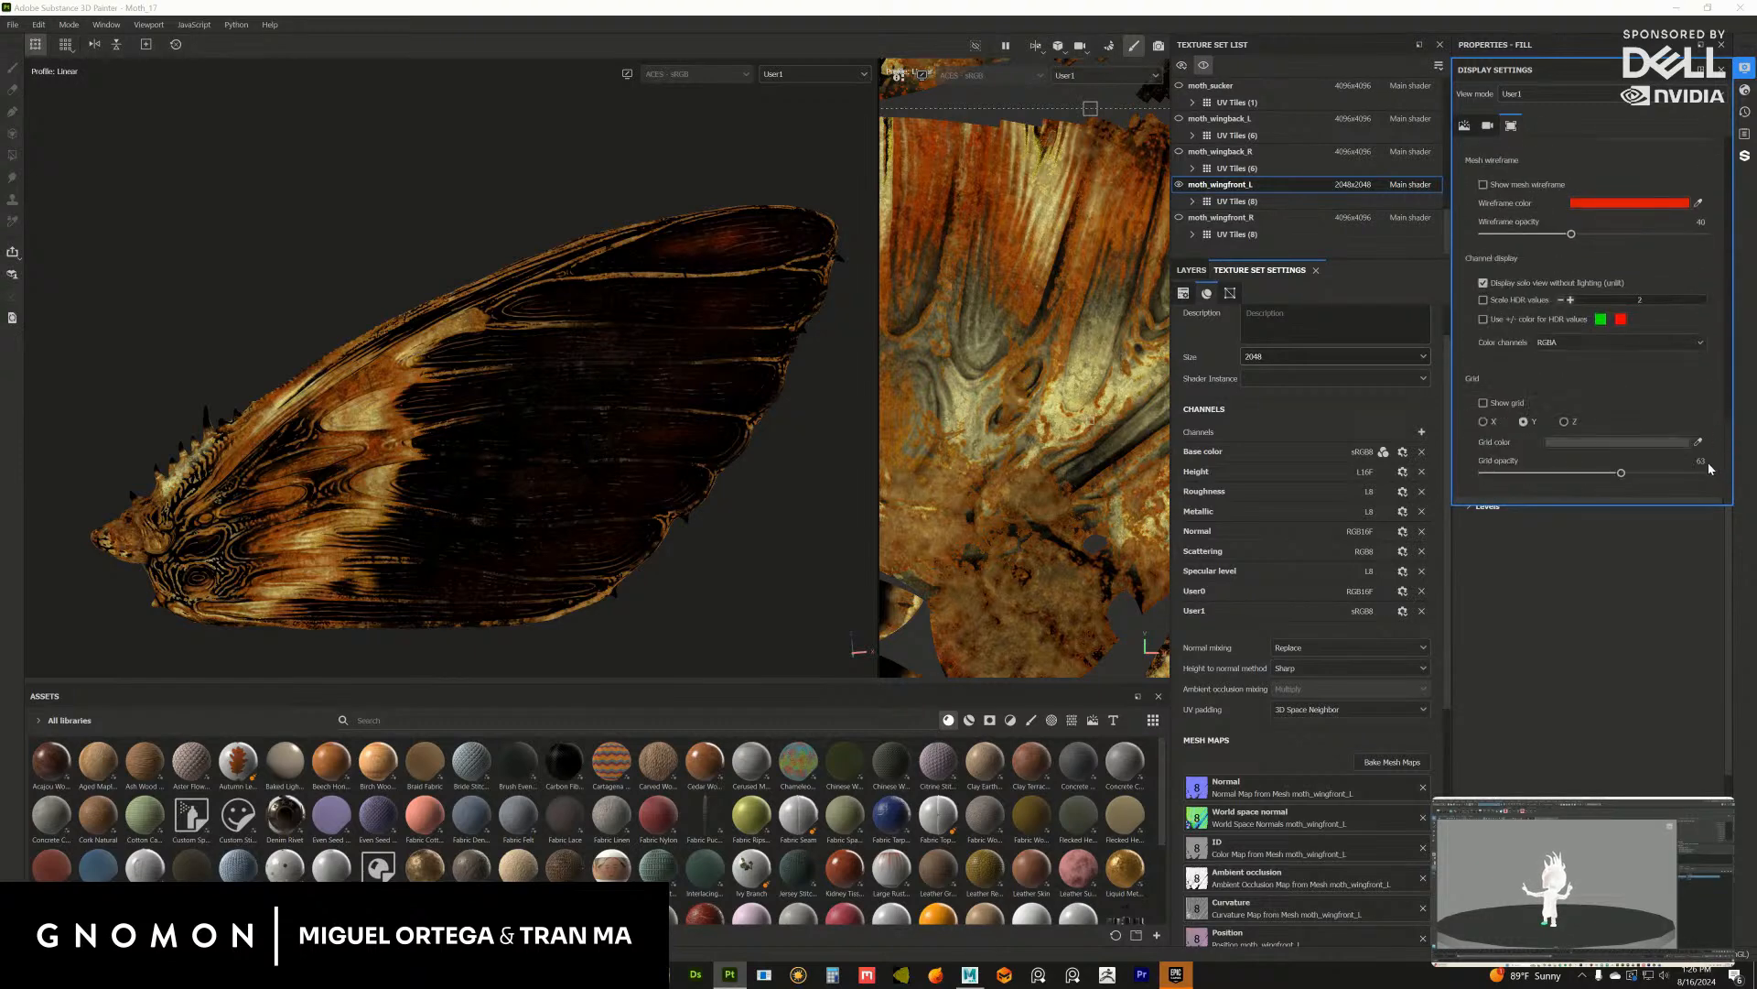
{"action": "scroll", "coordinate": [1720, 398], "scroll_direction": "up", "scroll_amount": 8}
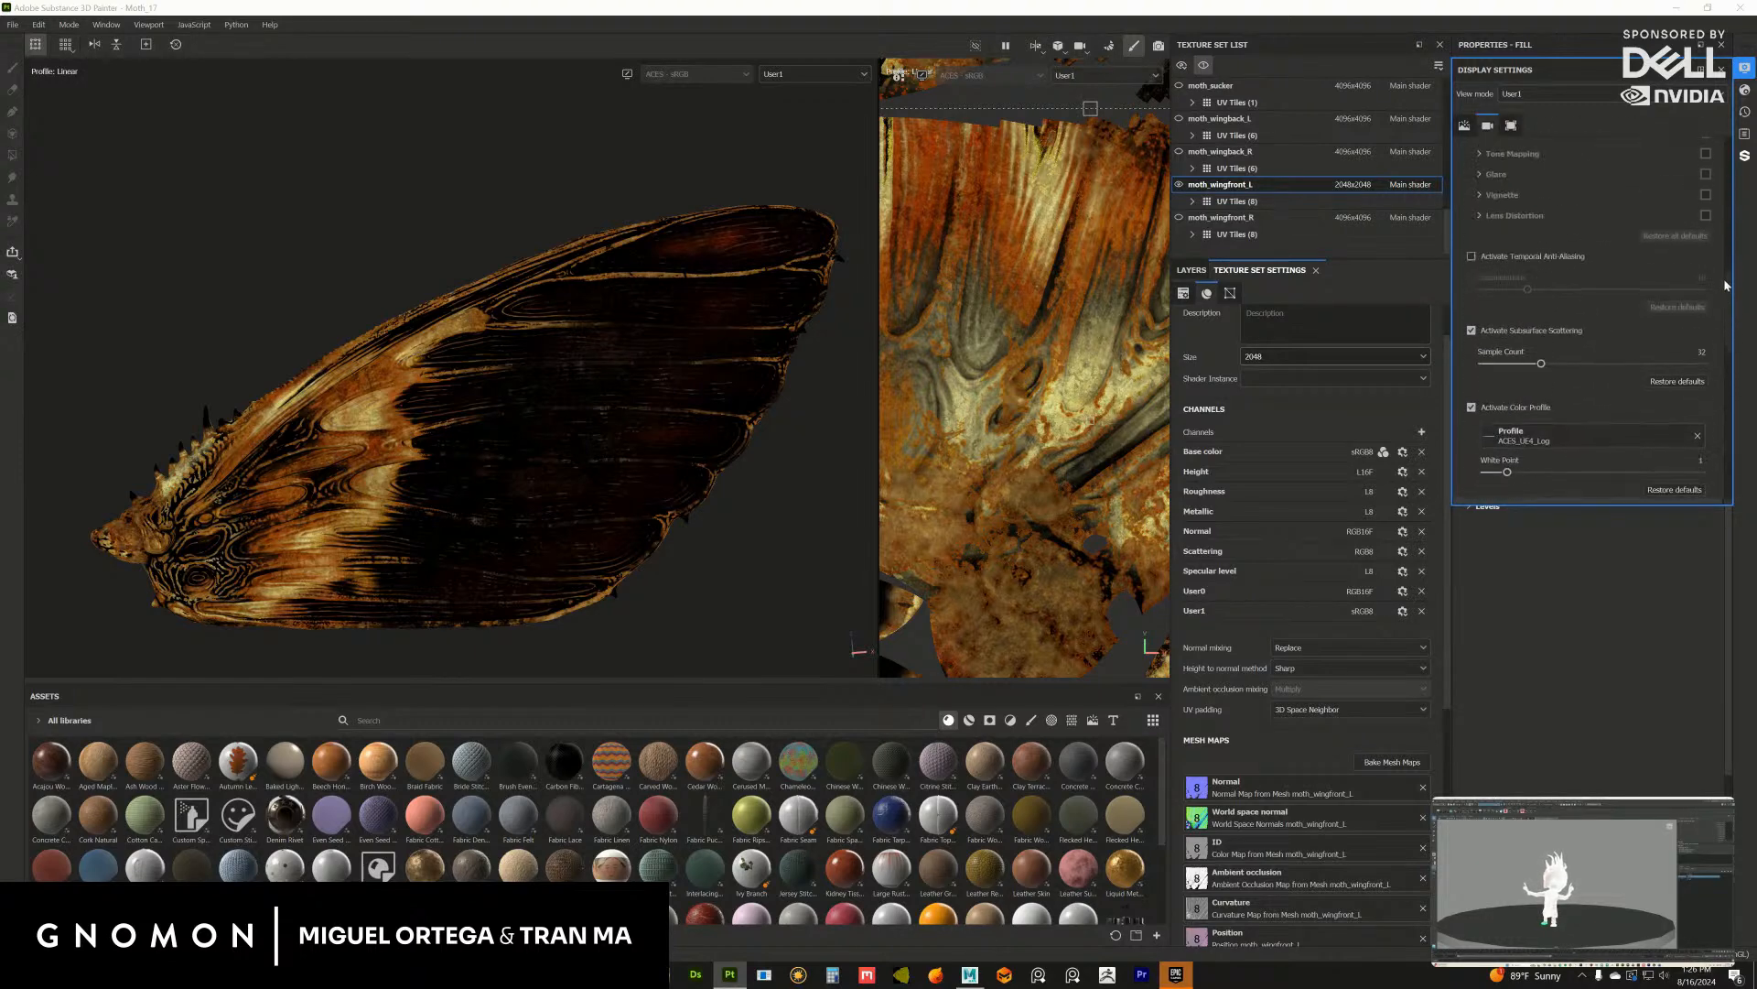
{"action": "scroll", "coordinate": [1721, 273], "scroll_direction": "up", "scroll_amount": 3}
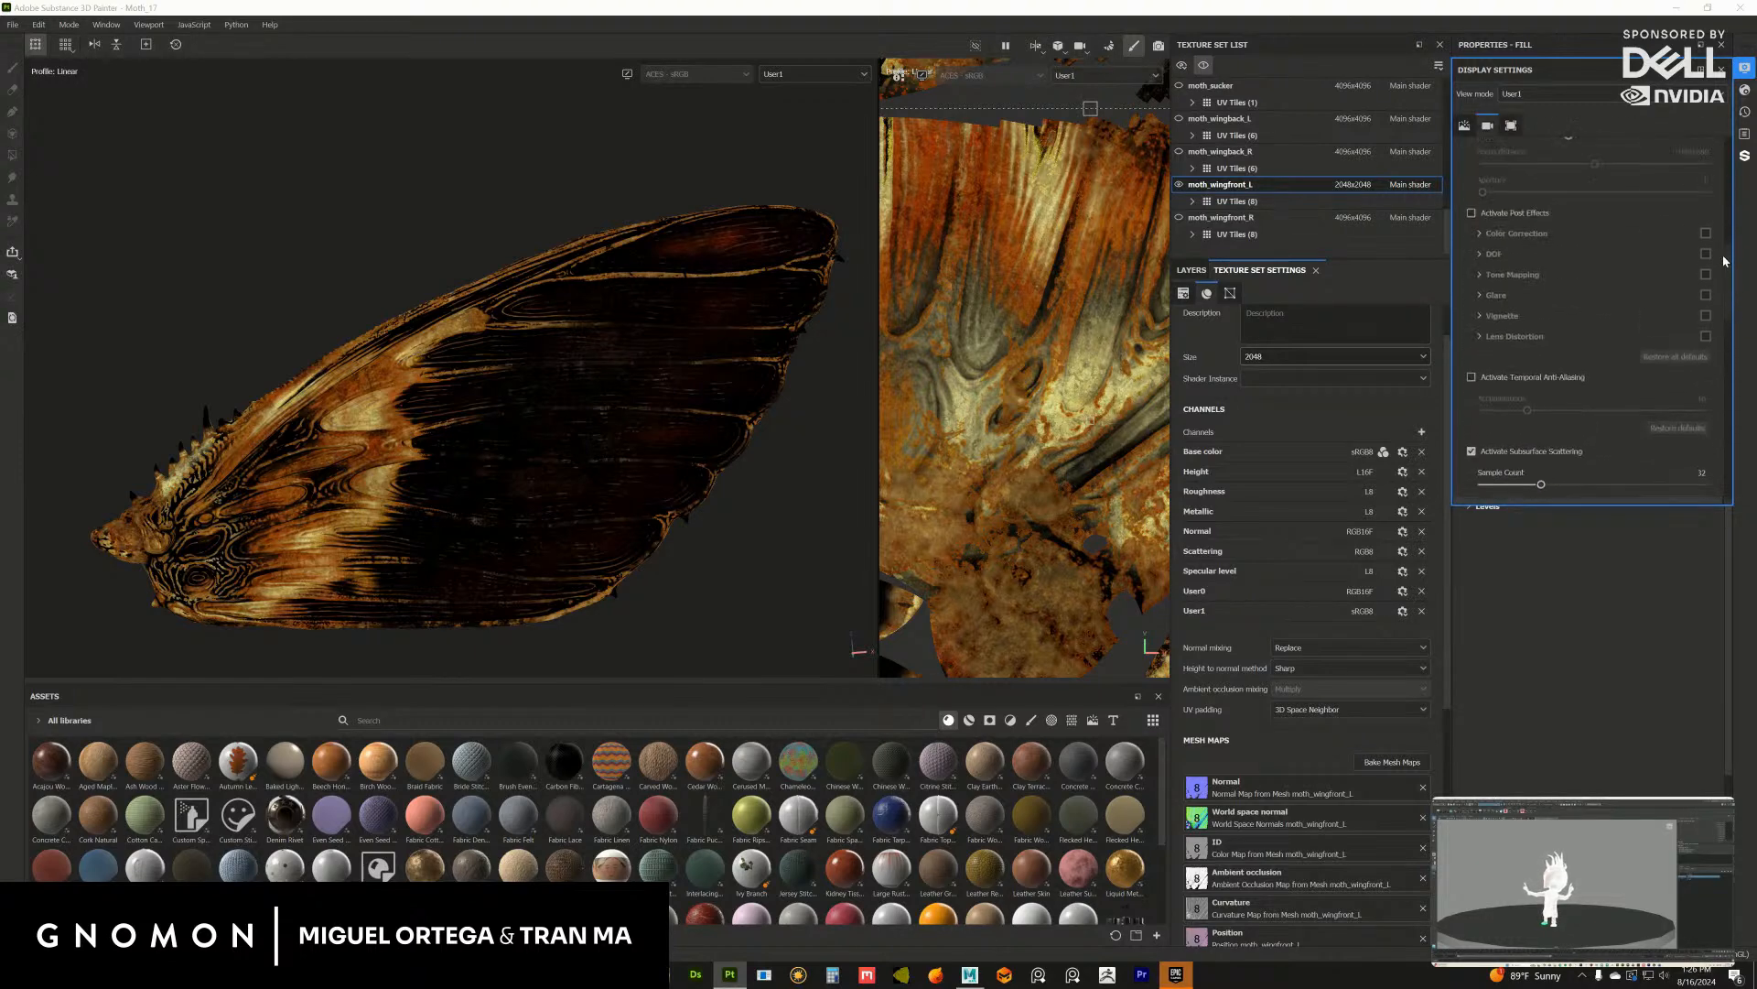
{"action": "left_click", "coordinate": [1472, 220]}
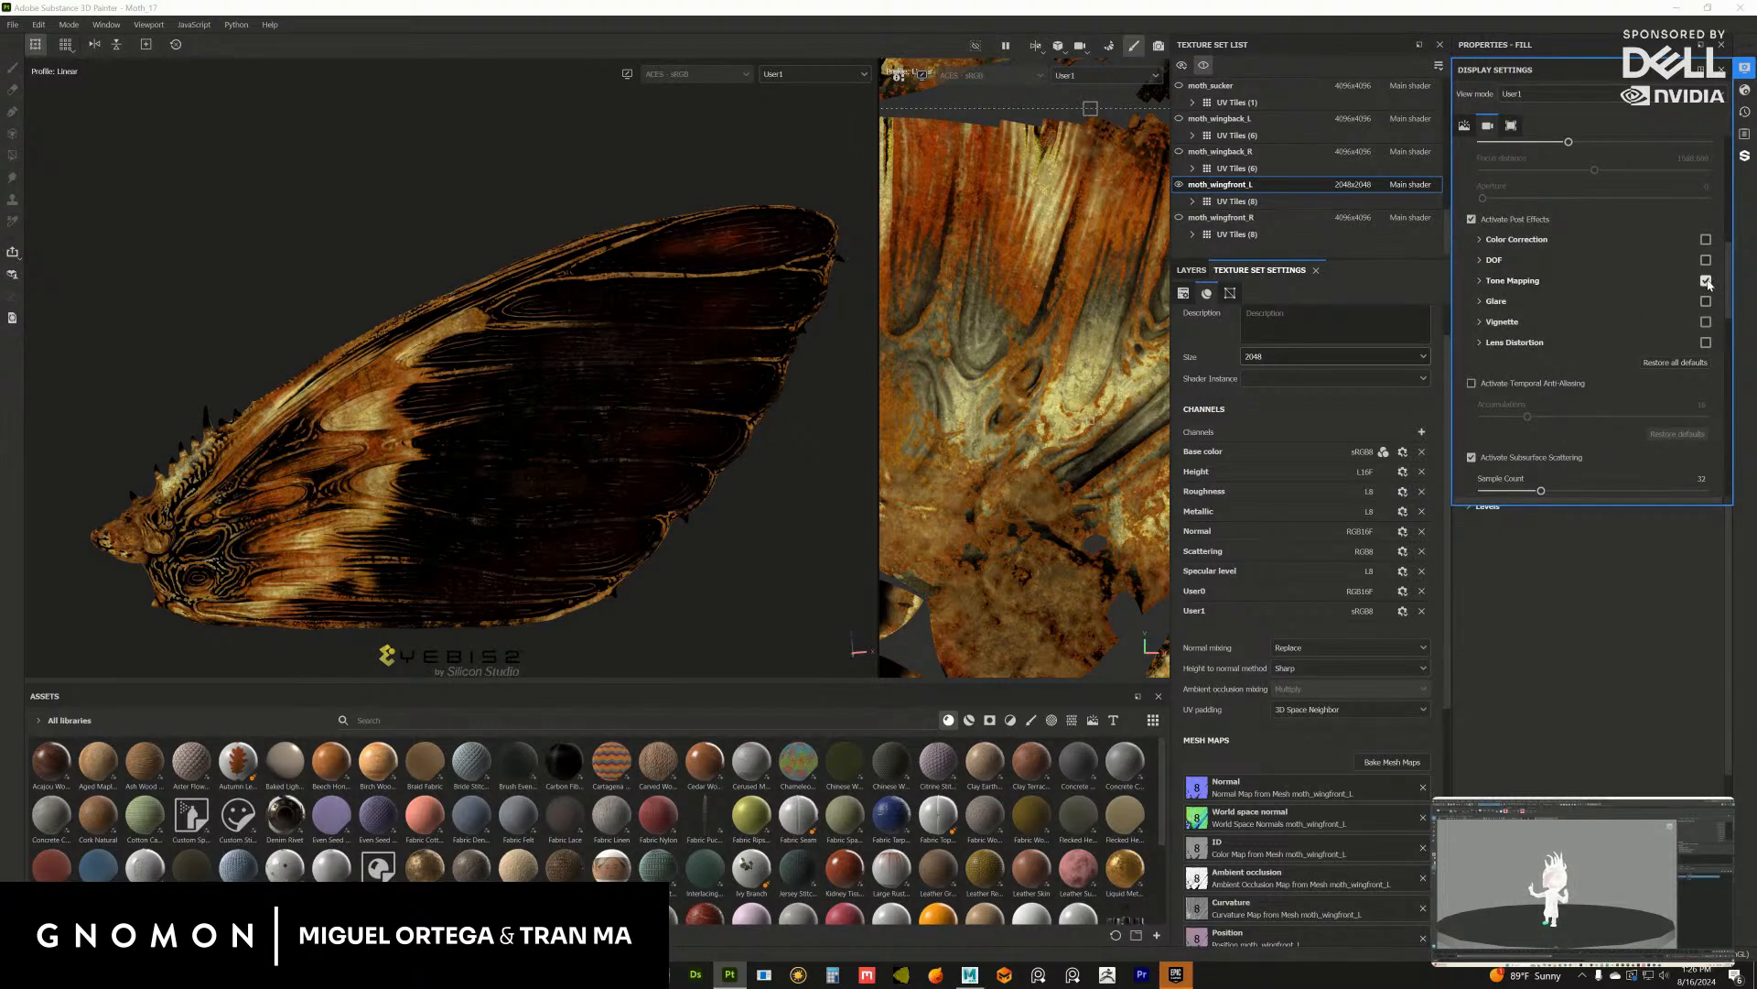
{"action": "scroll", "coordinate": [1739, 282], "scroll_direction": "down", "scroll_amount": 2}
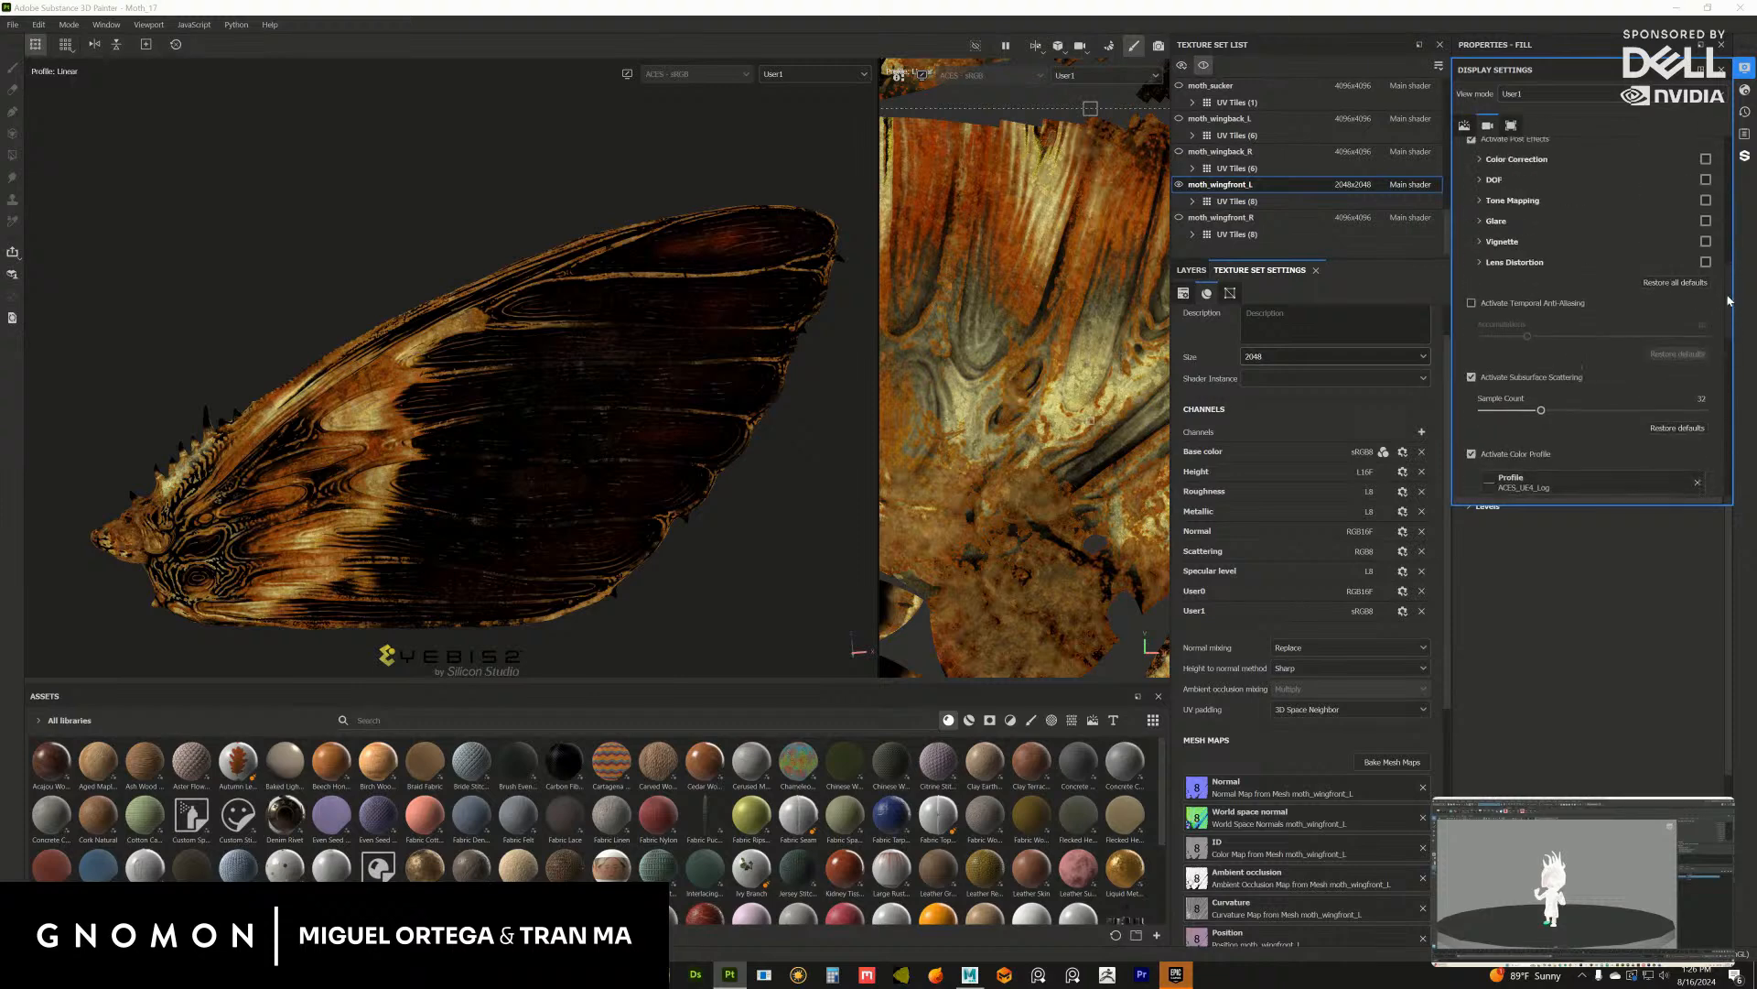
{"action": "left_click", "coordinate": [1471, 143]}
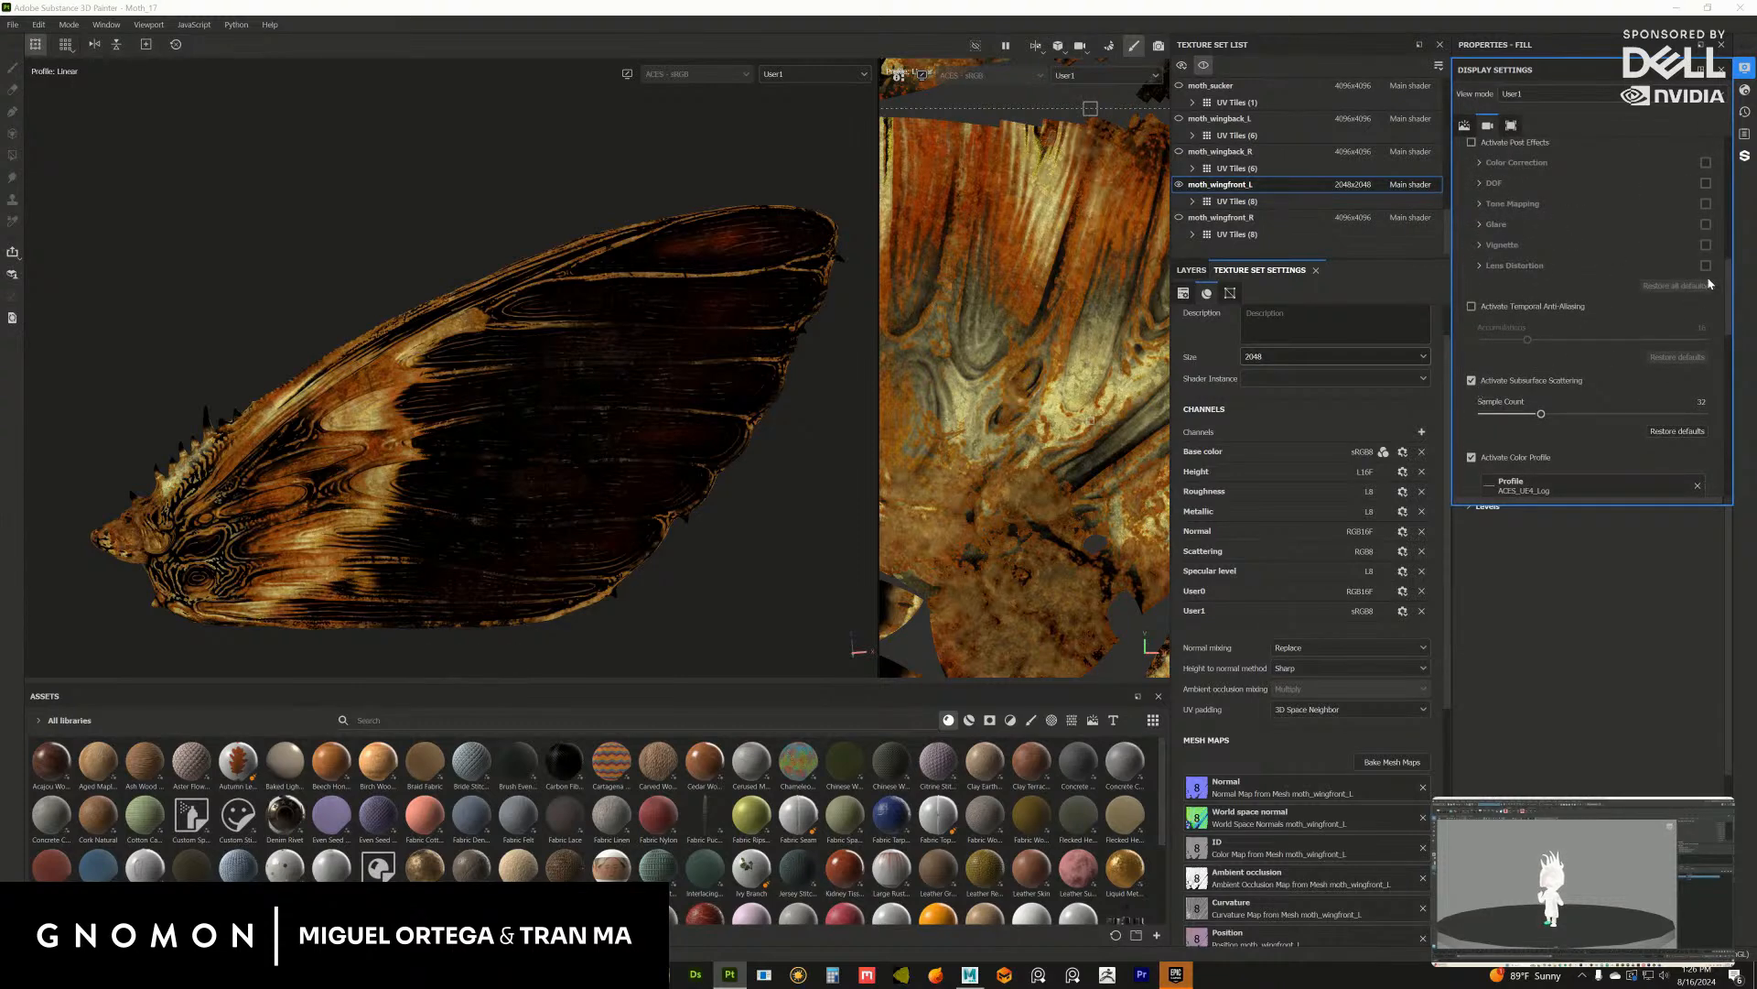
Step: Deactivate the viewport's color profile and subsurface scattering, and close the display settings
{"action": "scroll", "coordinate": [1708, 285], "scroll_direction": "down", "scroll_amount": 3}
{"action": "left_click", "coordinate": [1472, 324]}
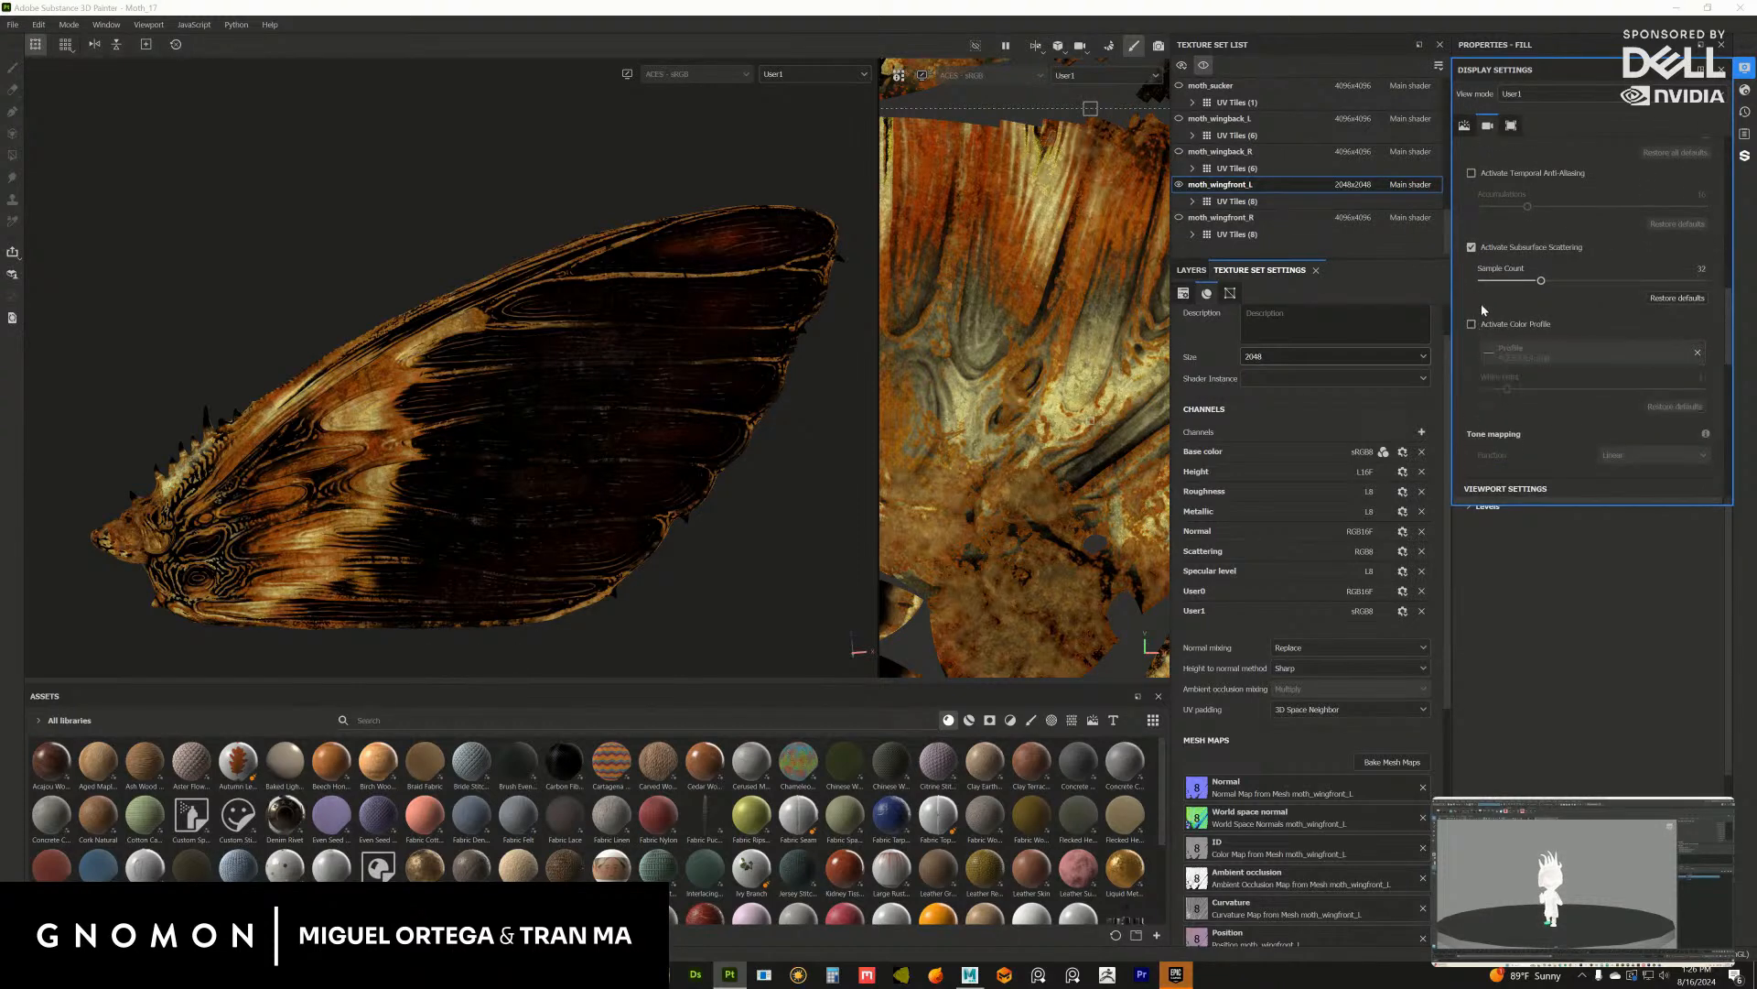
{"action": "left_click", "coordinate": [1472, 247]}
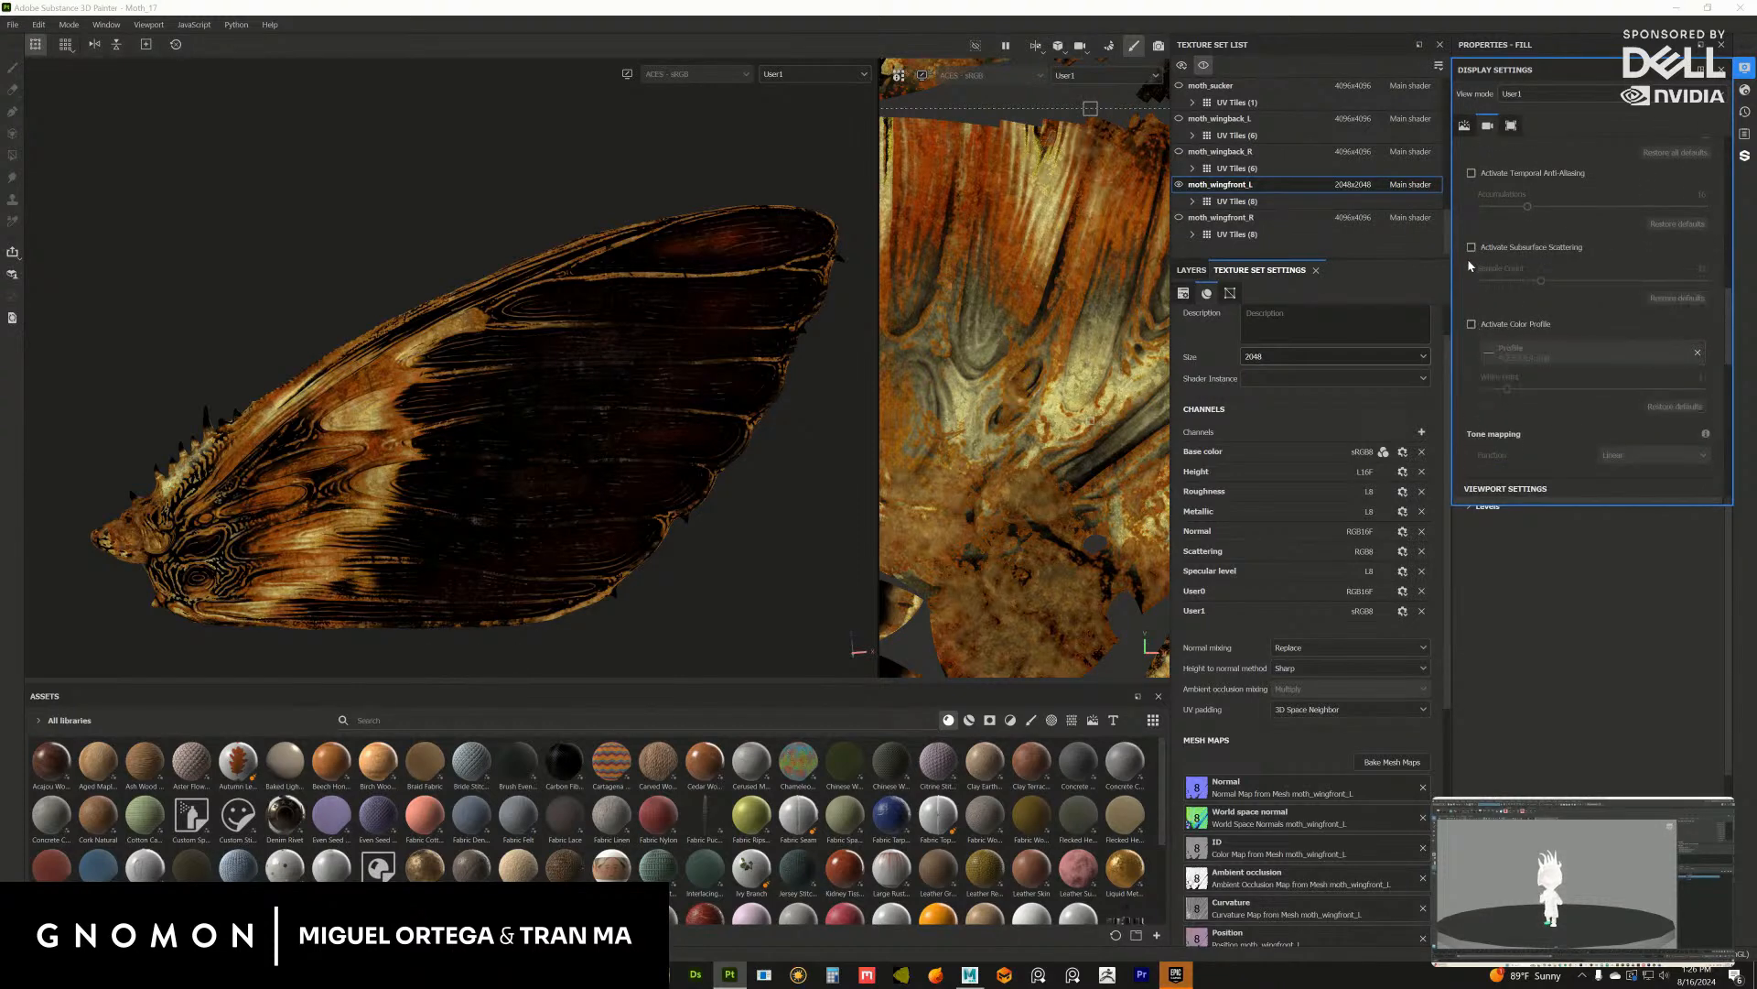
{"action": "left_click", "coordinate": [1252, 278]}
Step: Zoom in on the dark part of the wing and compare its Base color and User1 channel displays
{"action": "left_click", "coordinate": [1183, 270]}
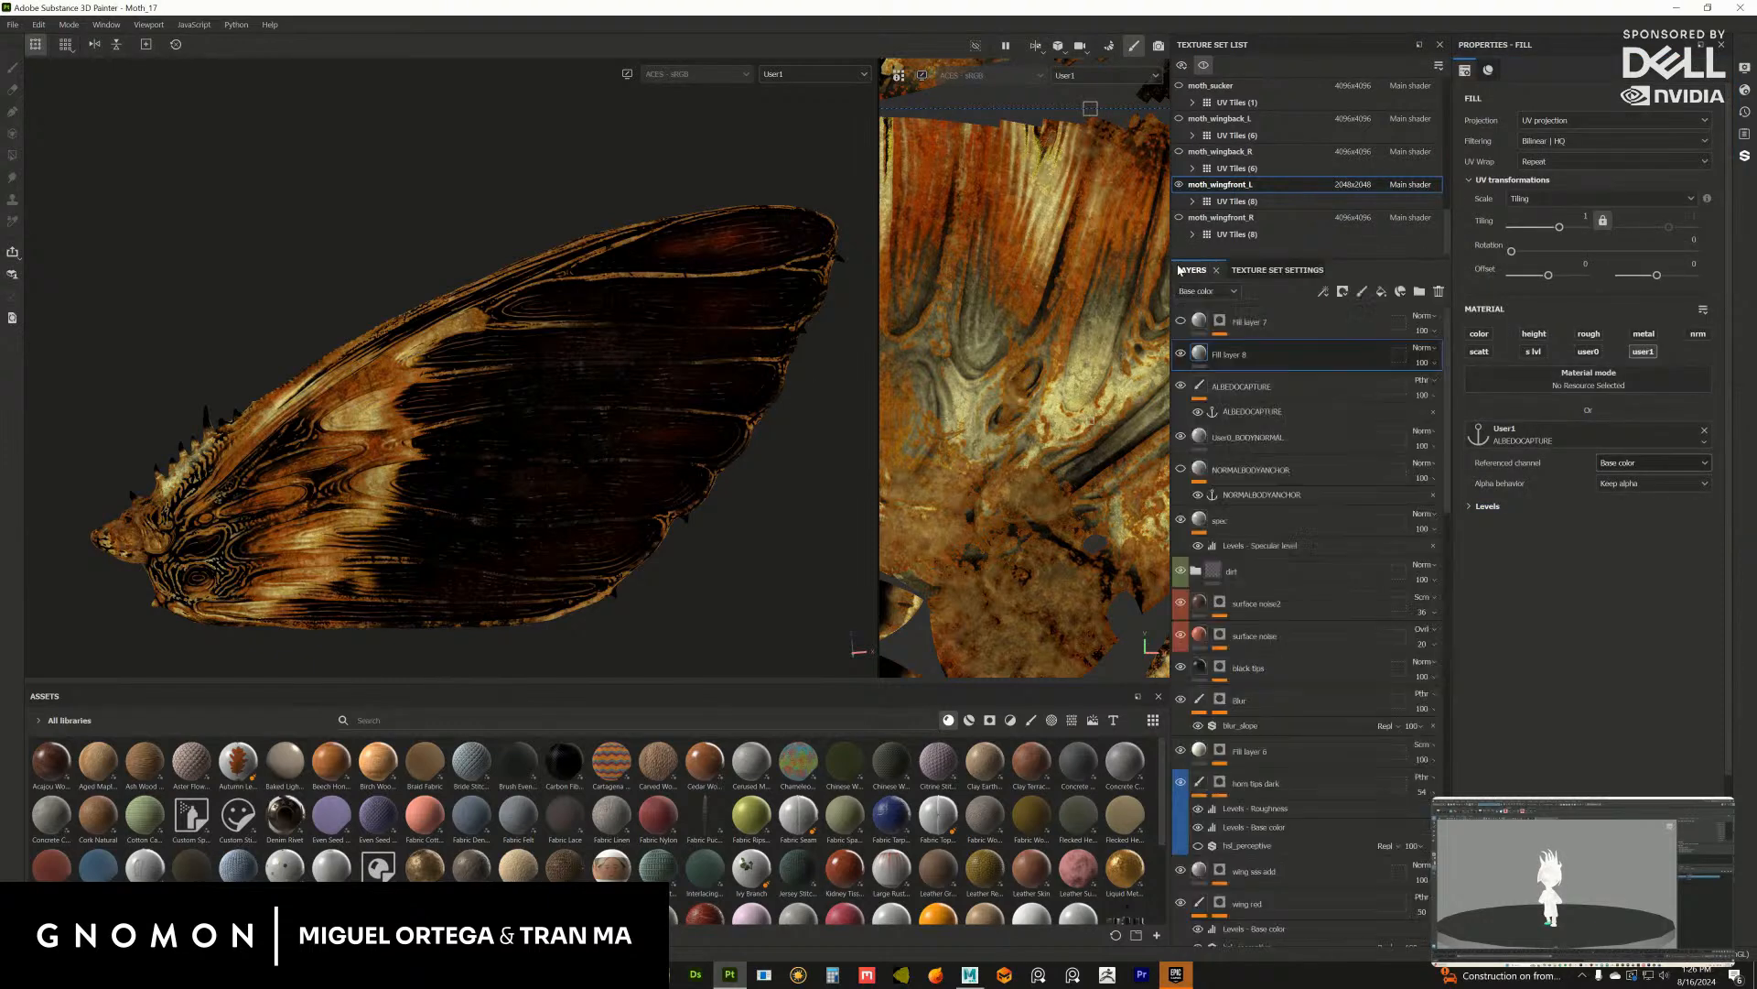
{"action": "scroll", "coordinate": [695, 448], "scroll_direction": "up", "scroll_amount": 8}
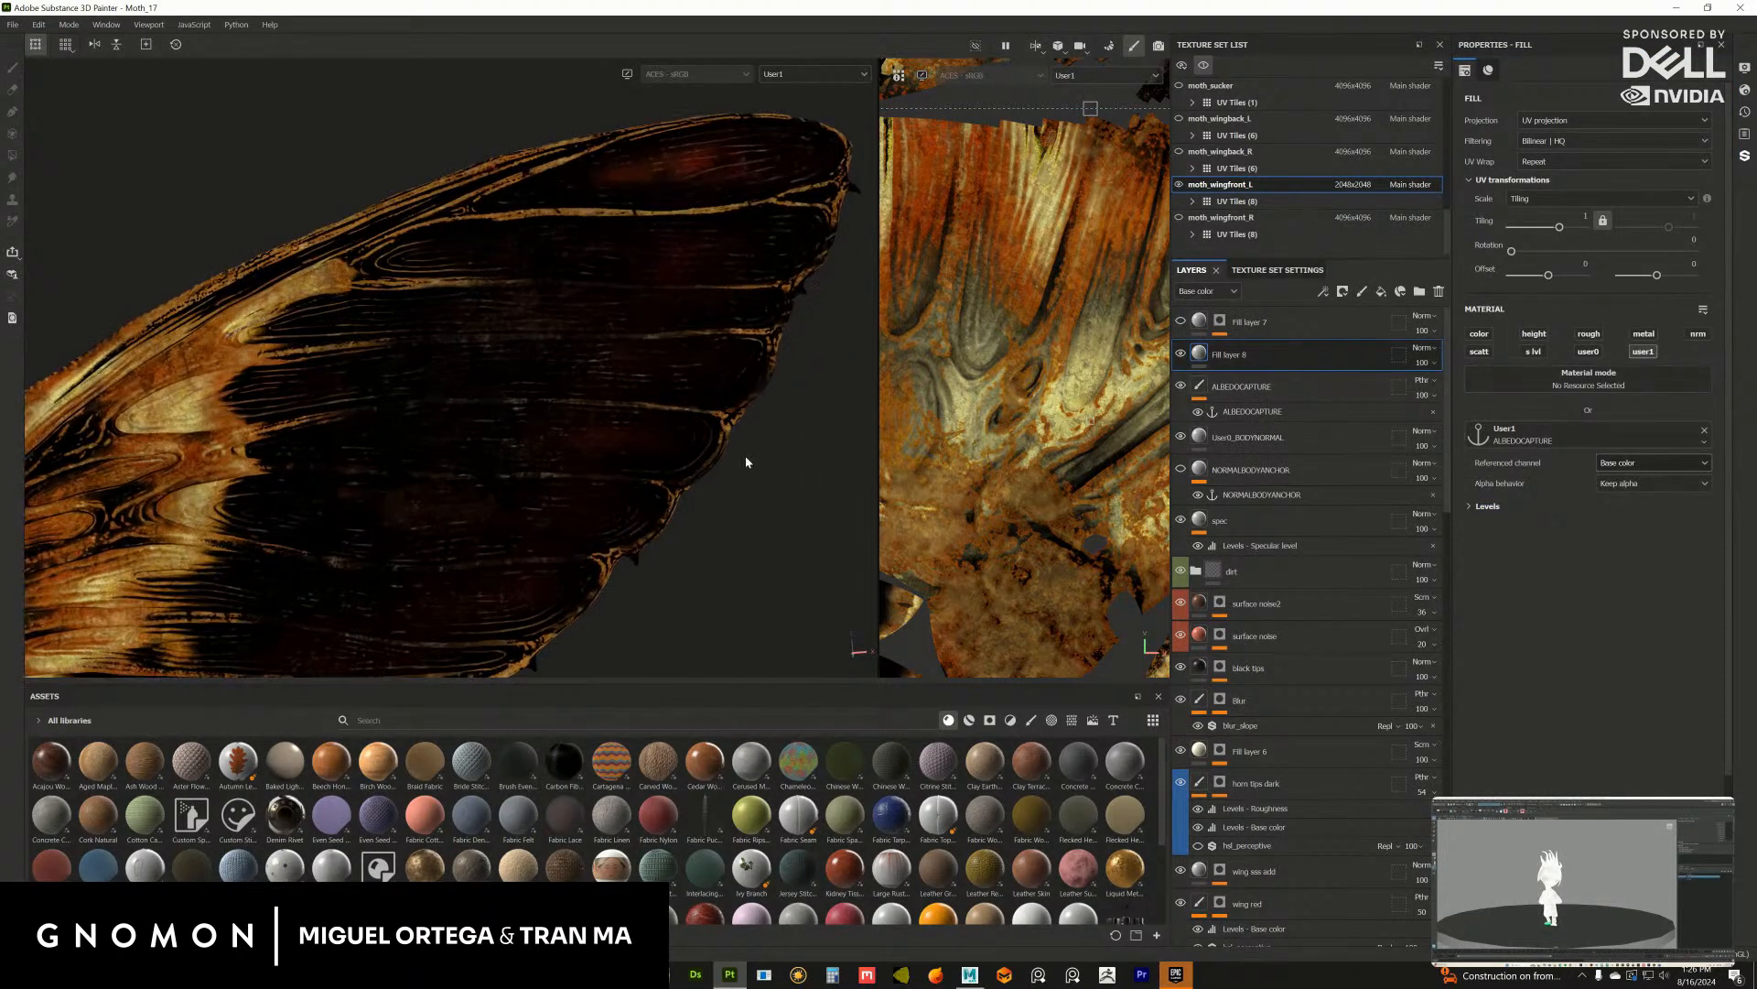
{"action": "right_click_drag", "start_coordinate": [746, 462], "coordinate": [586, 428], "text": "alt"}
{"action": "middle_click_drag", "start_coordinate": [582, 428], "coordinate": [699, 436], "text": "alt"}
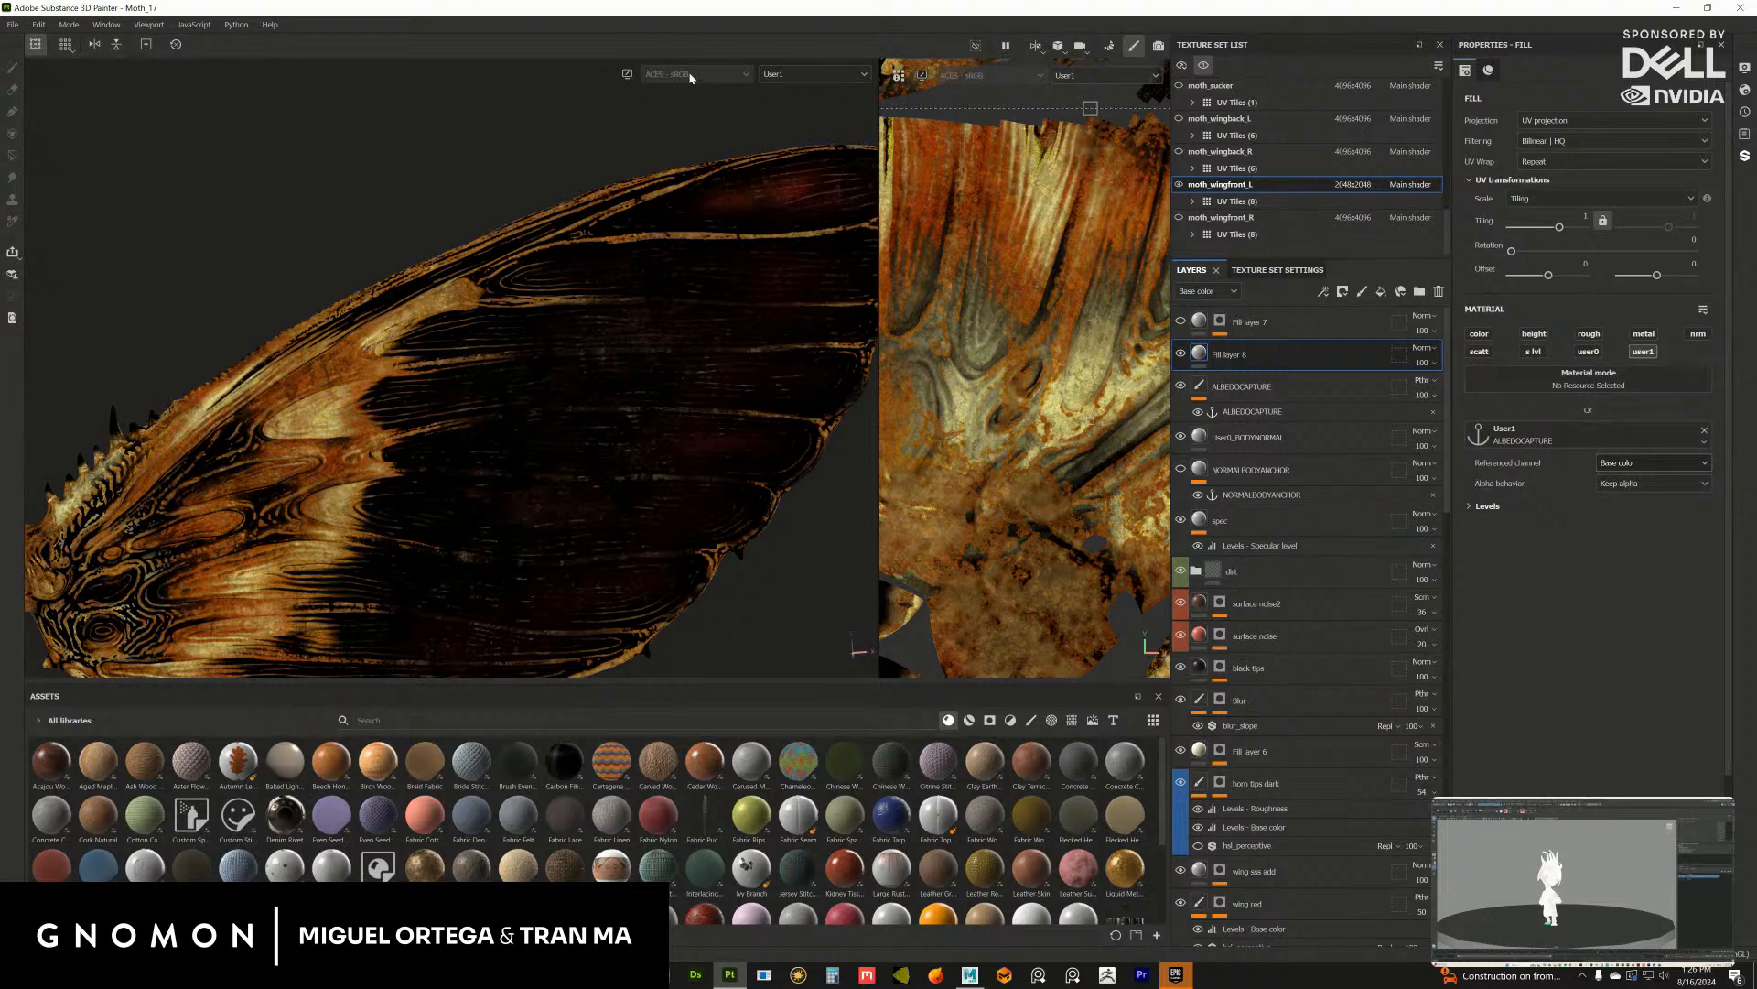
{"action": "left_click", "coordinate": [783, 75]}
{"action": "left_click", "coordinate": [823, 125]}
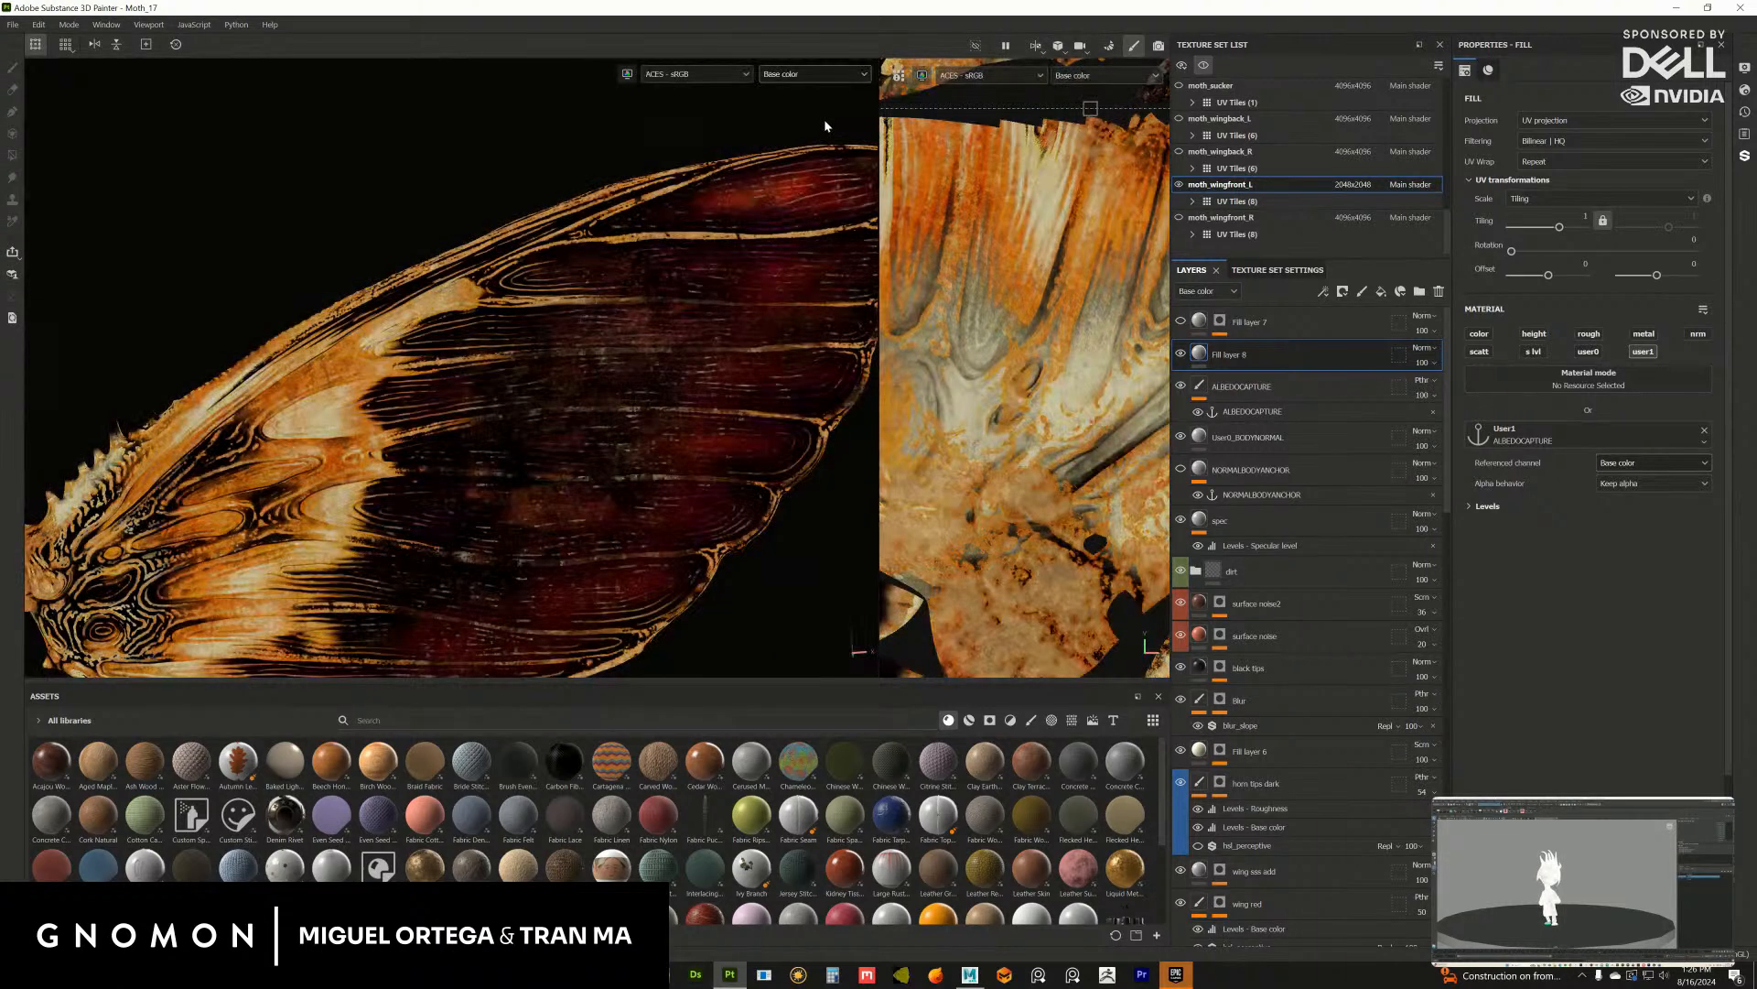
{"action": "left_click", "coordinate": [819, 79]}
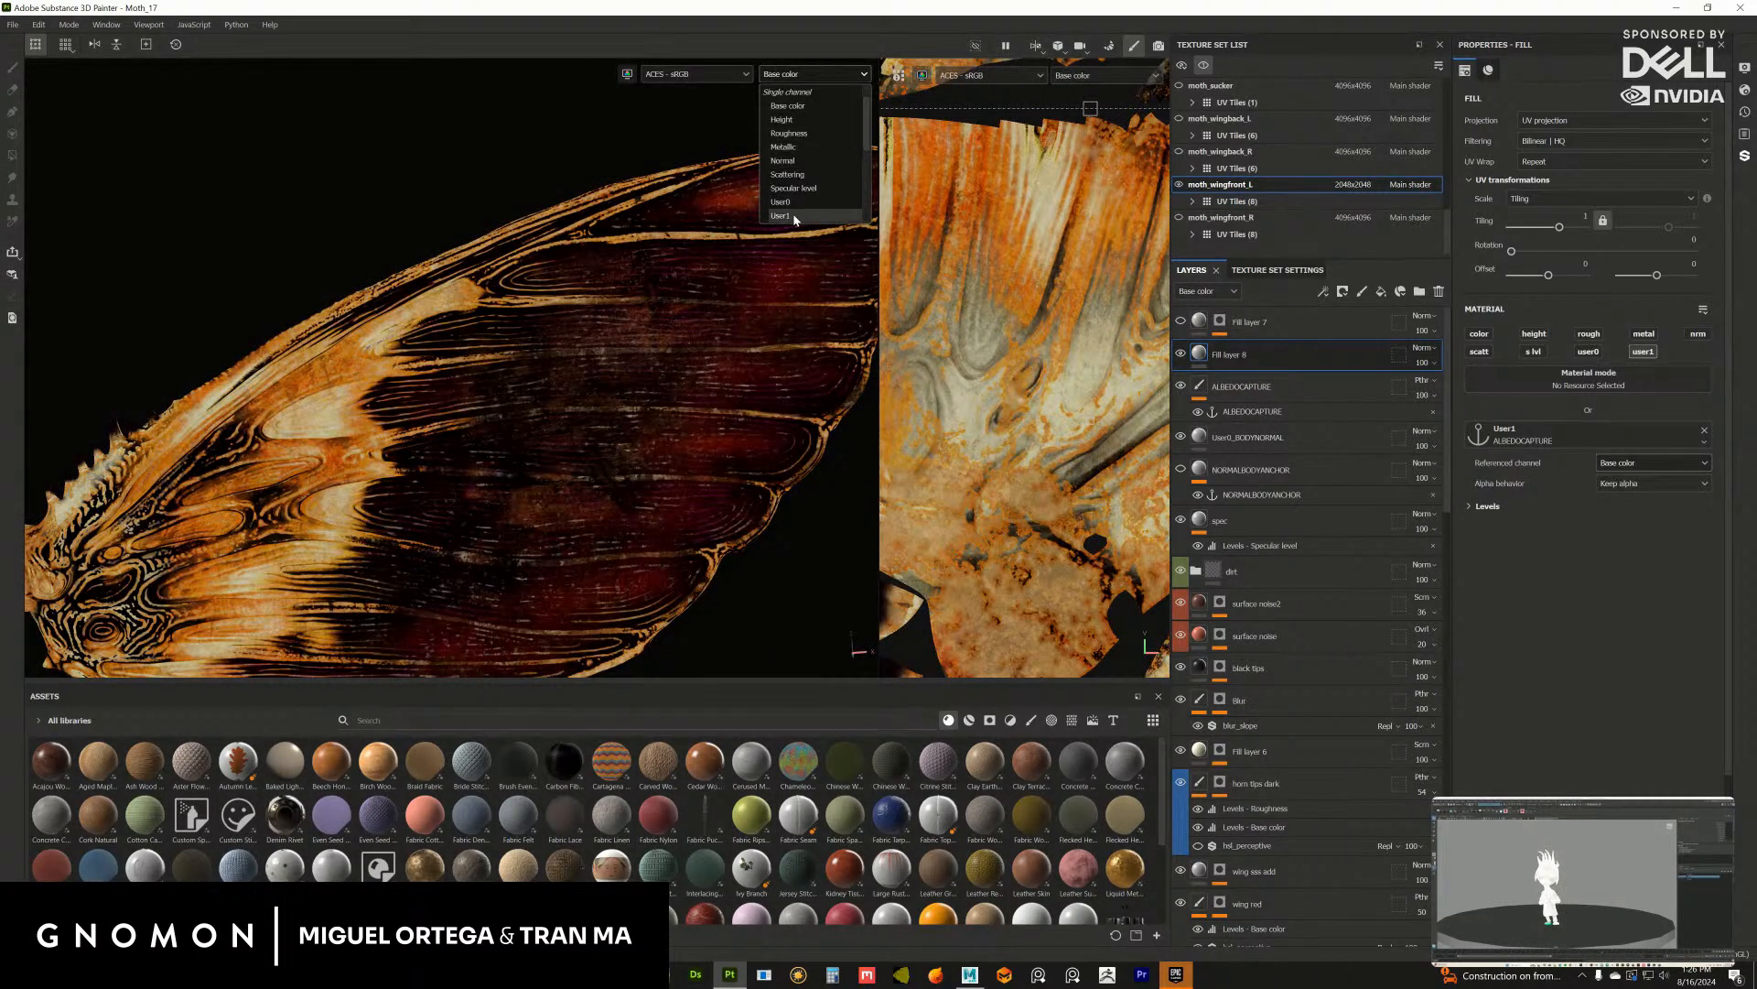
{"action": "left_click", "coordinate": [793, 216]}
Step: In the moth_wingfront_L texture set's channel settings, mark the User1 channel as a color channel and check the wing
{"action": "left_click", "coordinate": [1269, 271]}
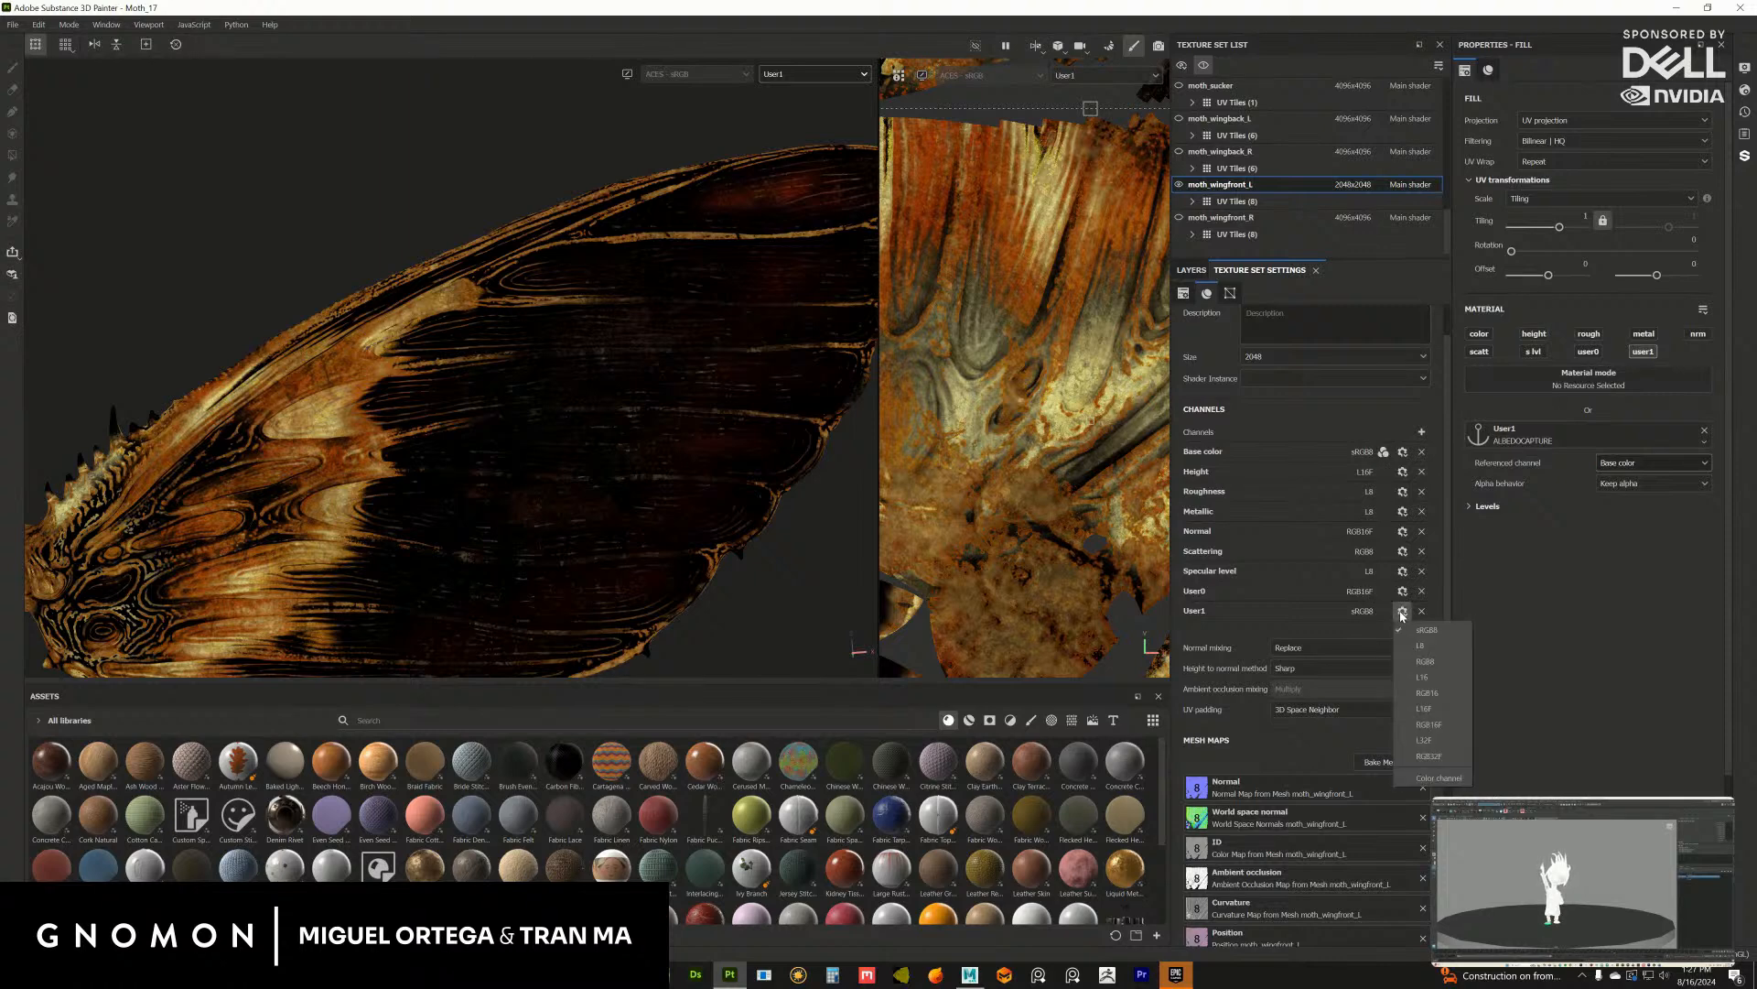
{"action": "left_click", "coordinate": [1443, 777]}
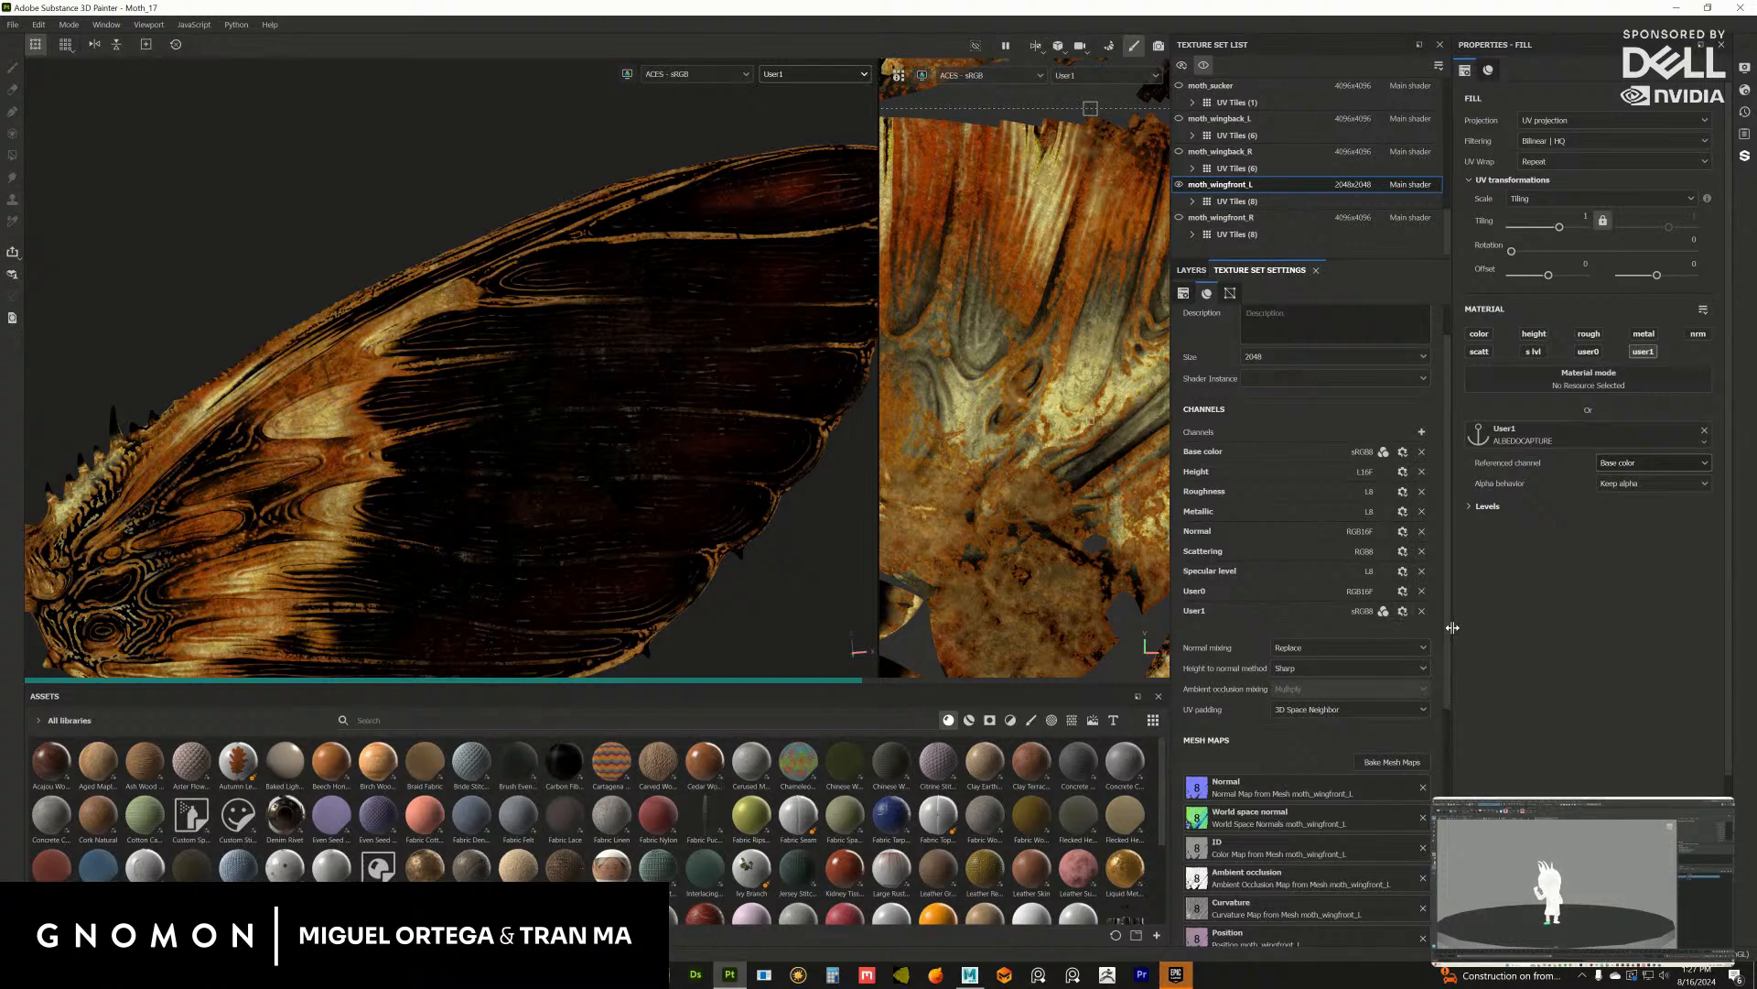
{"action": "scroll", "coordinate": [1446, 622], "scroll_direction": "down", "scroll_amount": 5}
{"action": "scroll", "coordinate": [1308, 549], "scroll_direction": "up", "scroll_amount": 5}
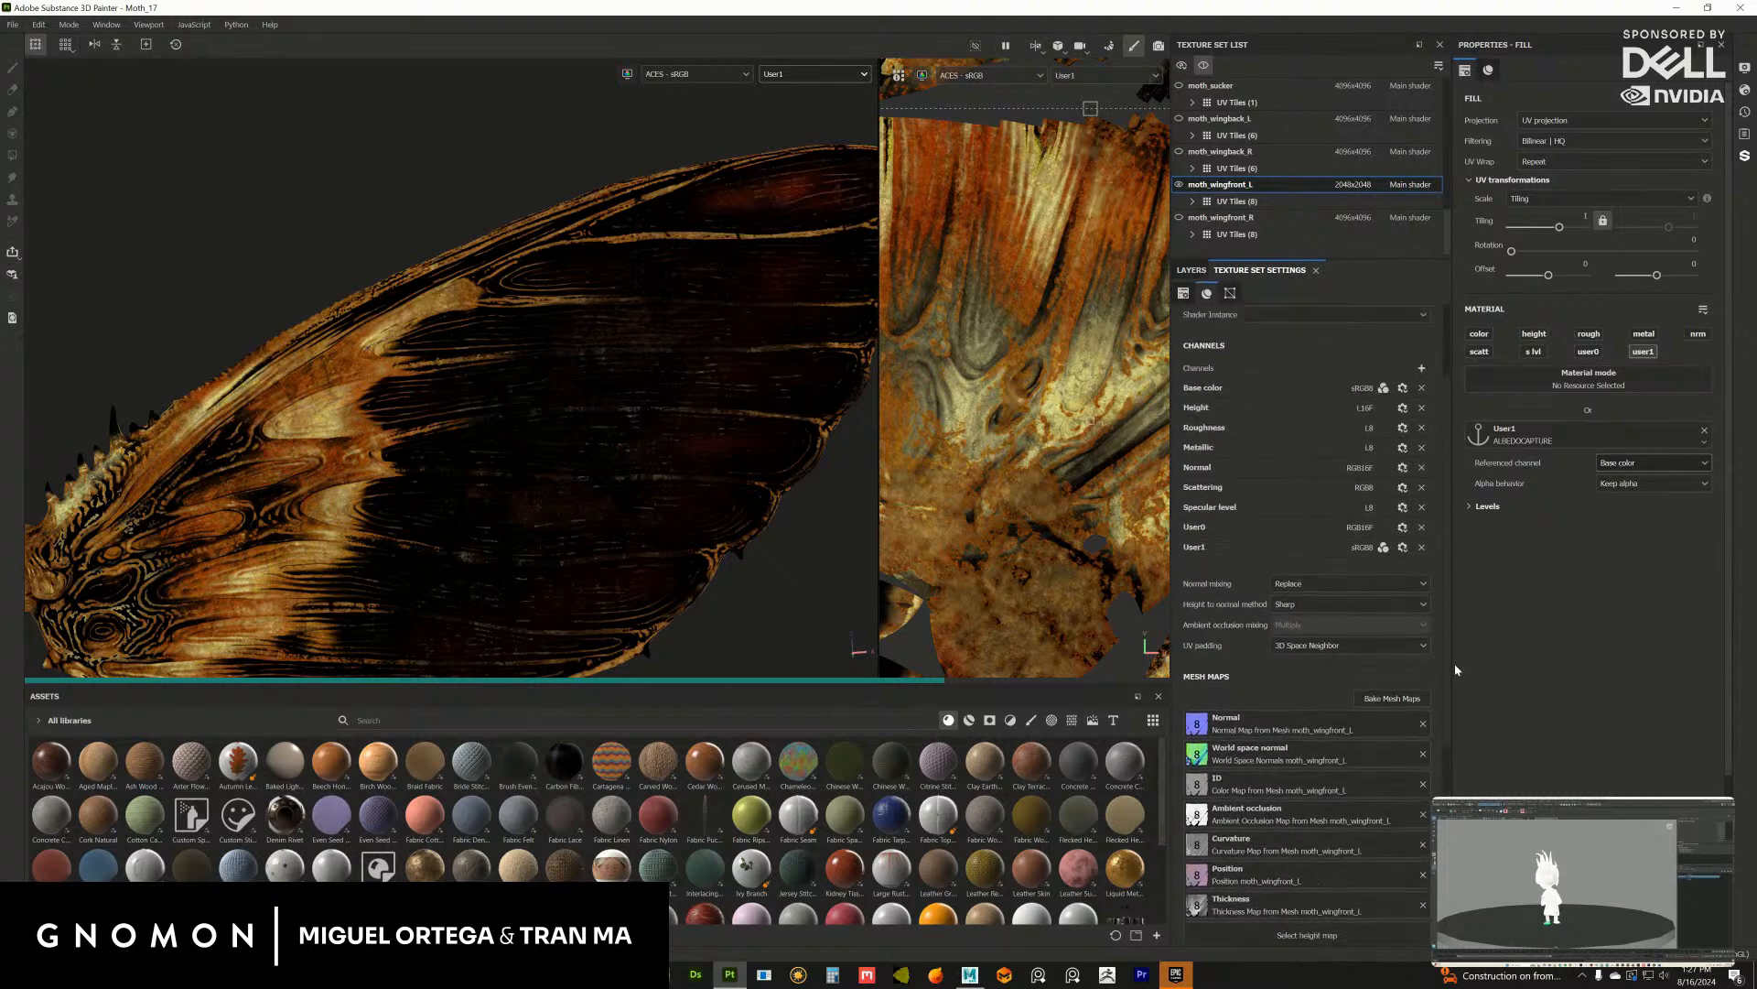
{"action": "scroll", "coordinate": [698, 458], "scroll_direction": "down", "scroll_amount": 4}
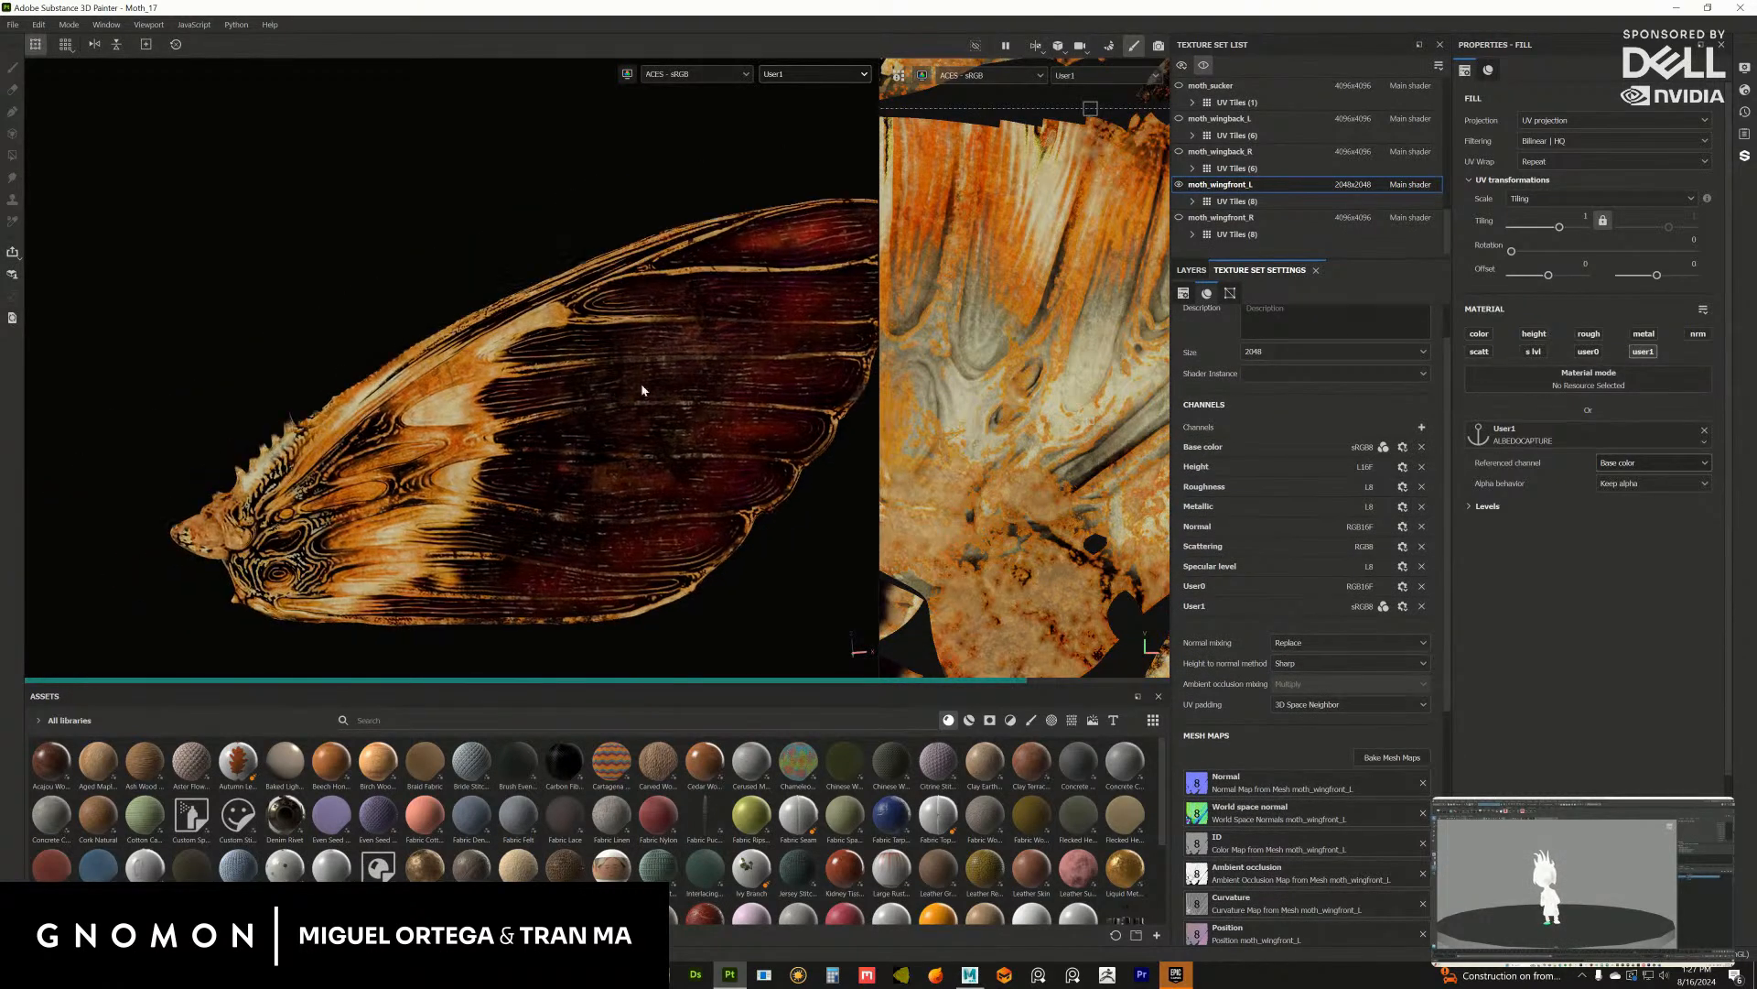
{"action": "scroll", "coordinate": [653, 429], "scroll_direction": "up", "scroll_amount": 2}
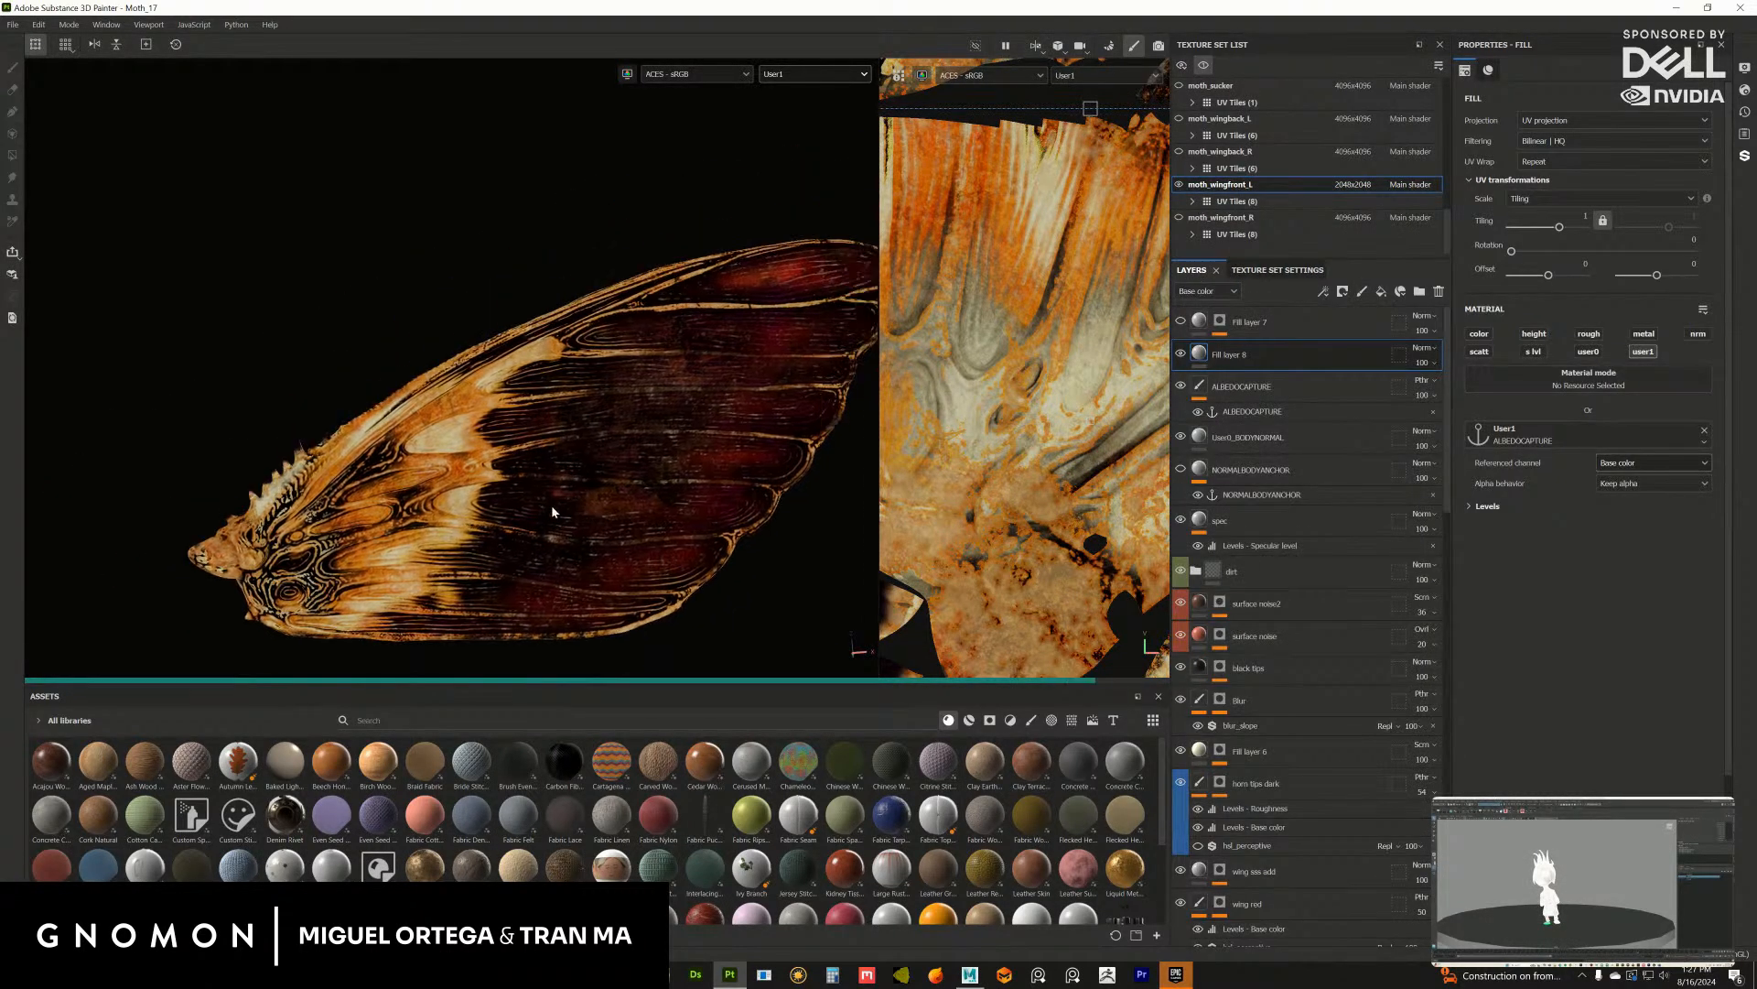
Step: Rename Fill layer 8, which carries the ALBEDOCAPTURE anchor reference, as EMISSIVE
{"action": "double_click", "coordinate": [1235, 355]}
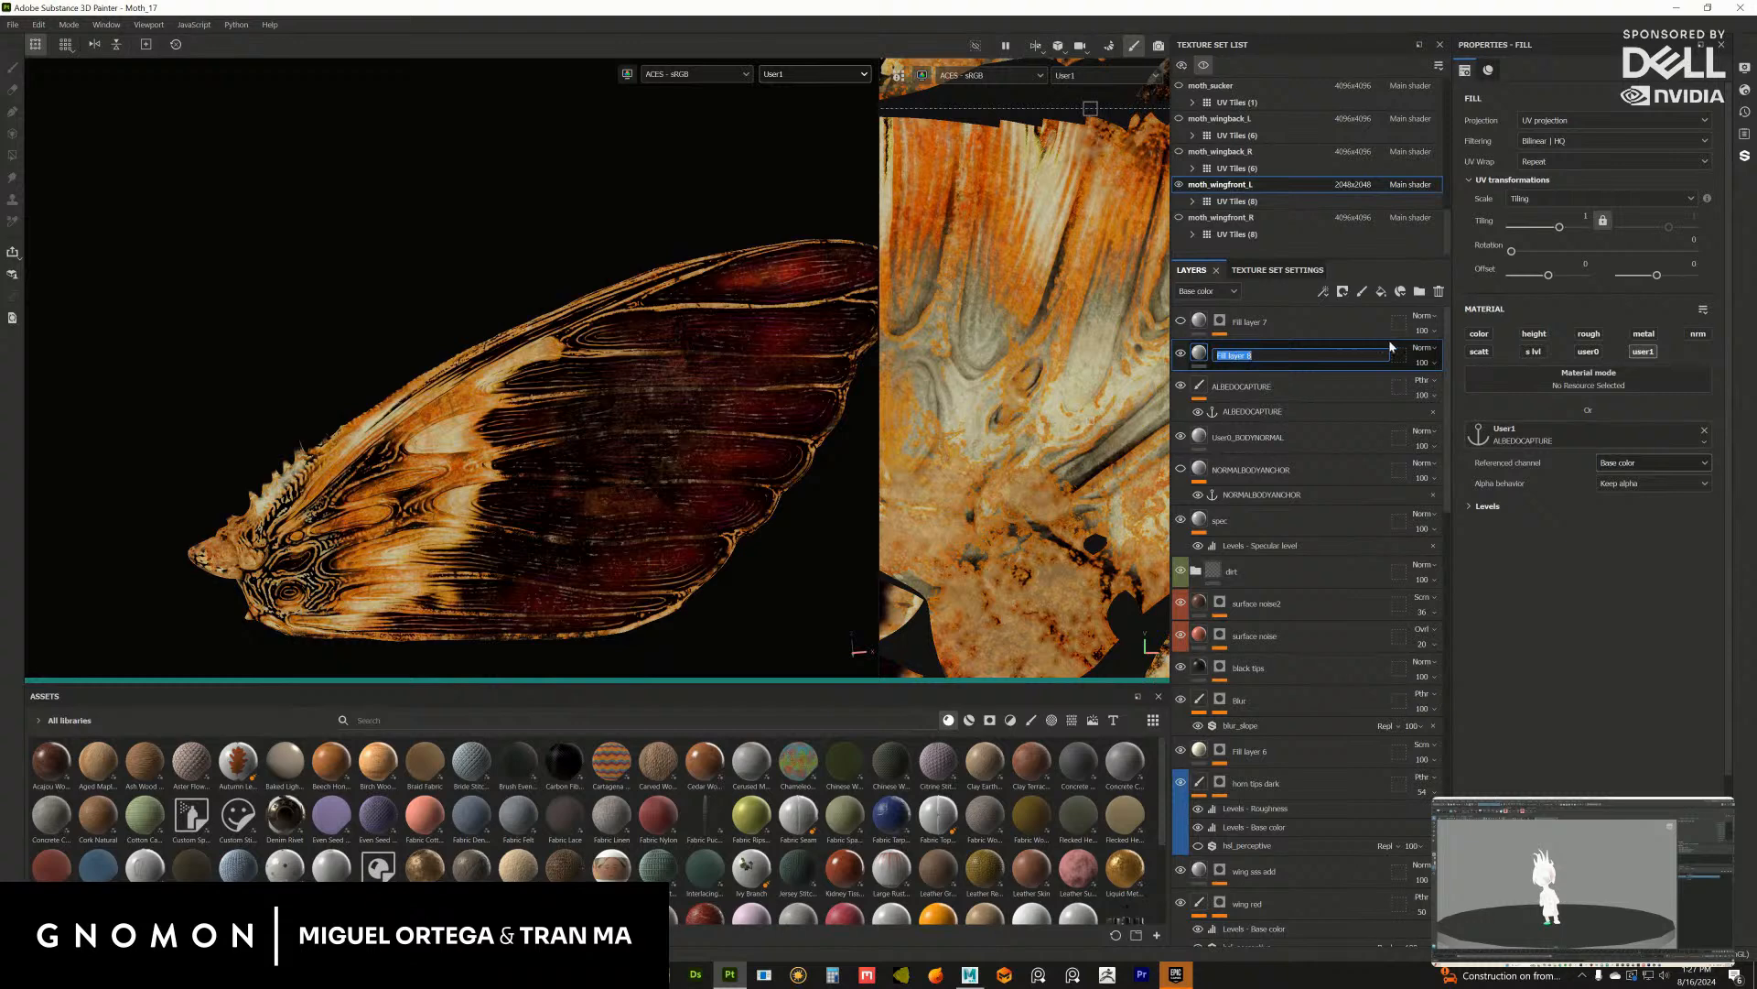
{"action": "type", "text": "EMISSIVE"}
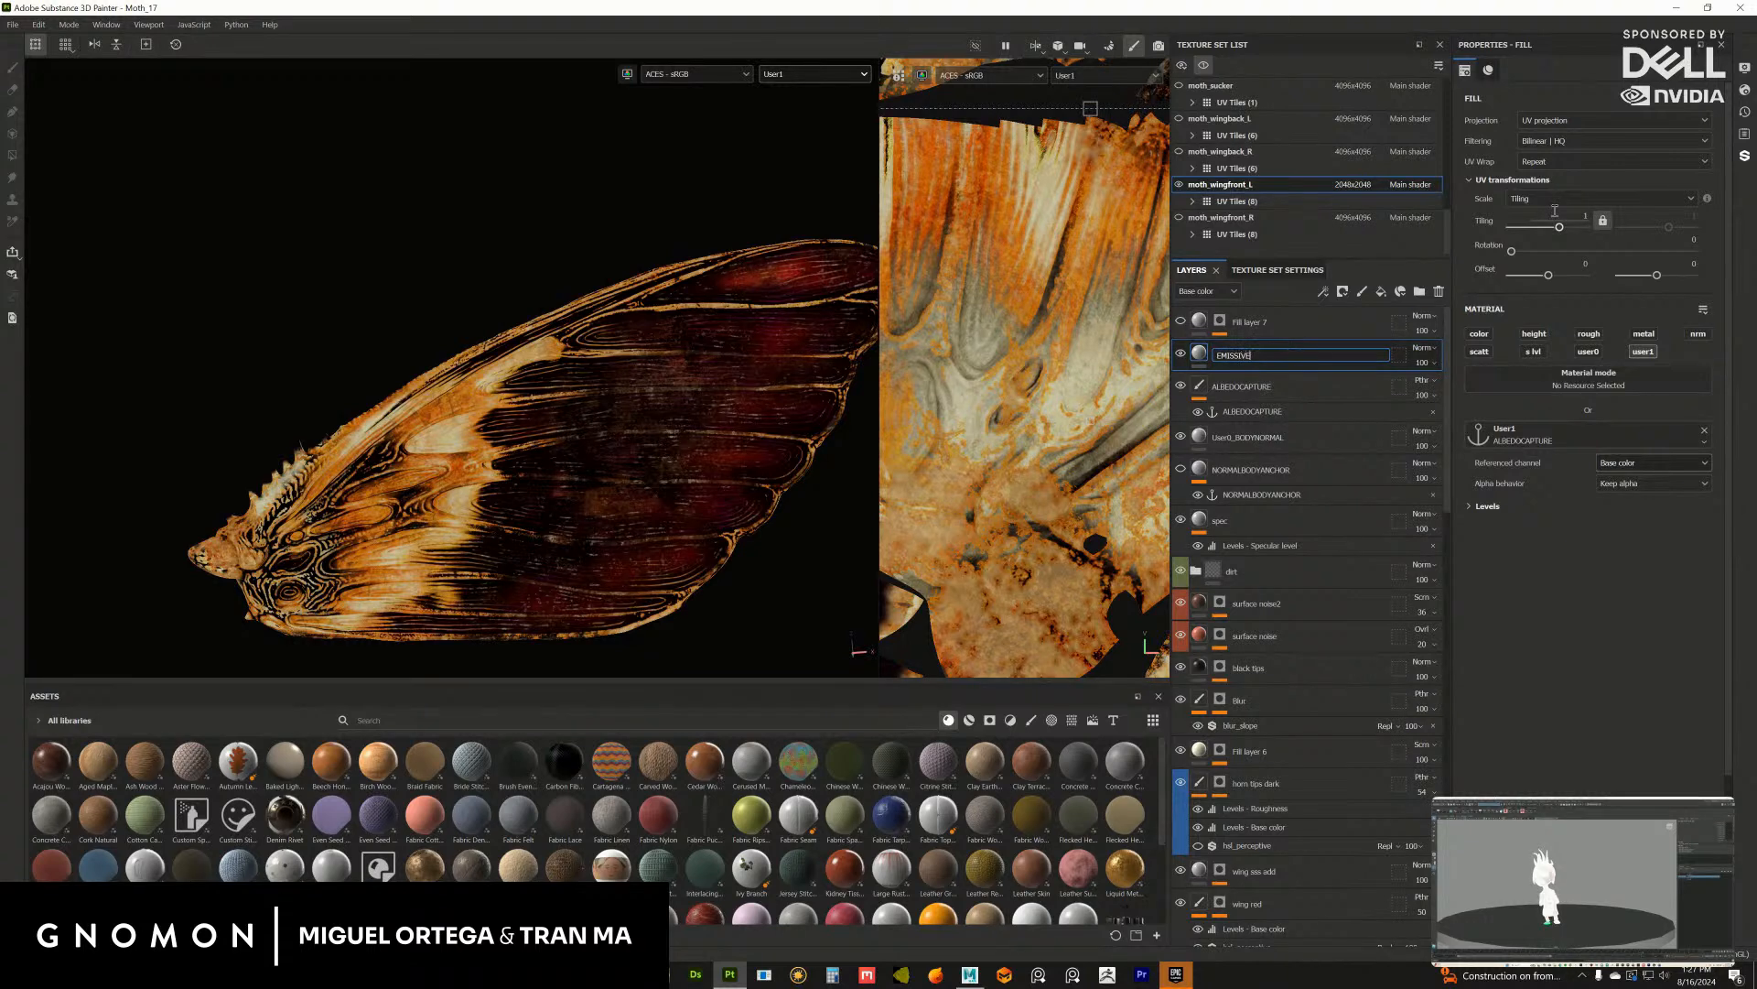
{"action": "key", "text": "Return"}
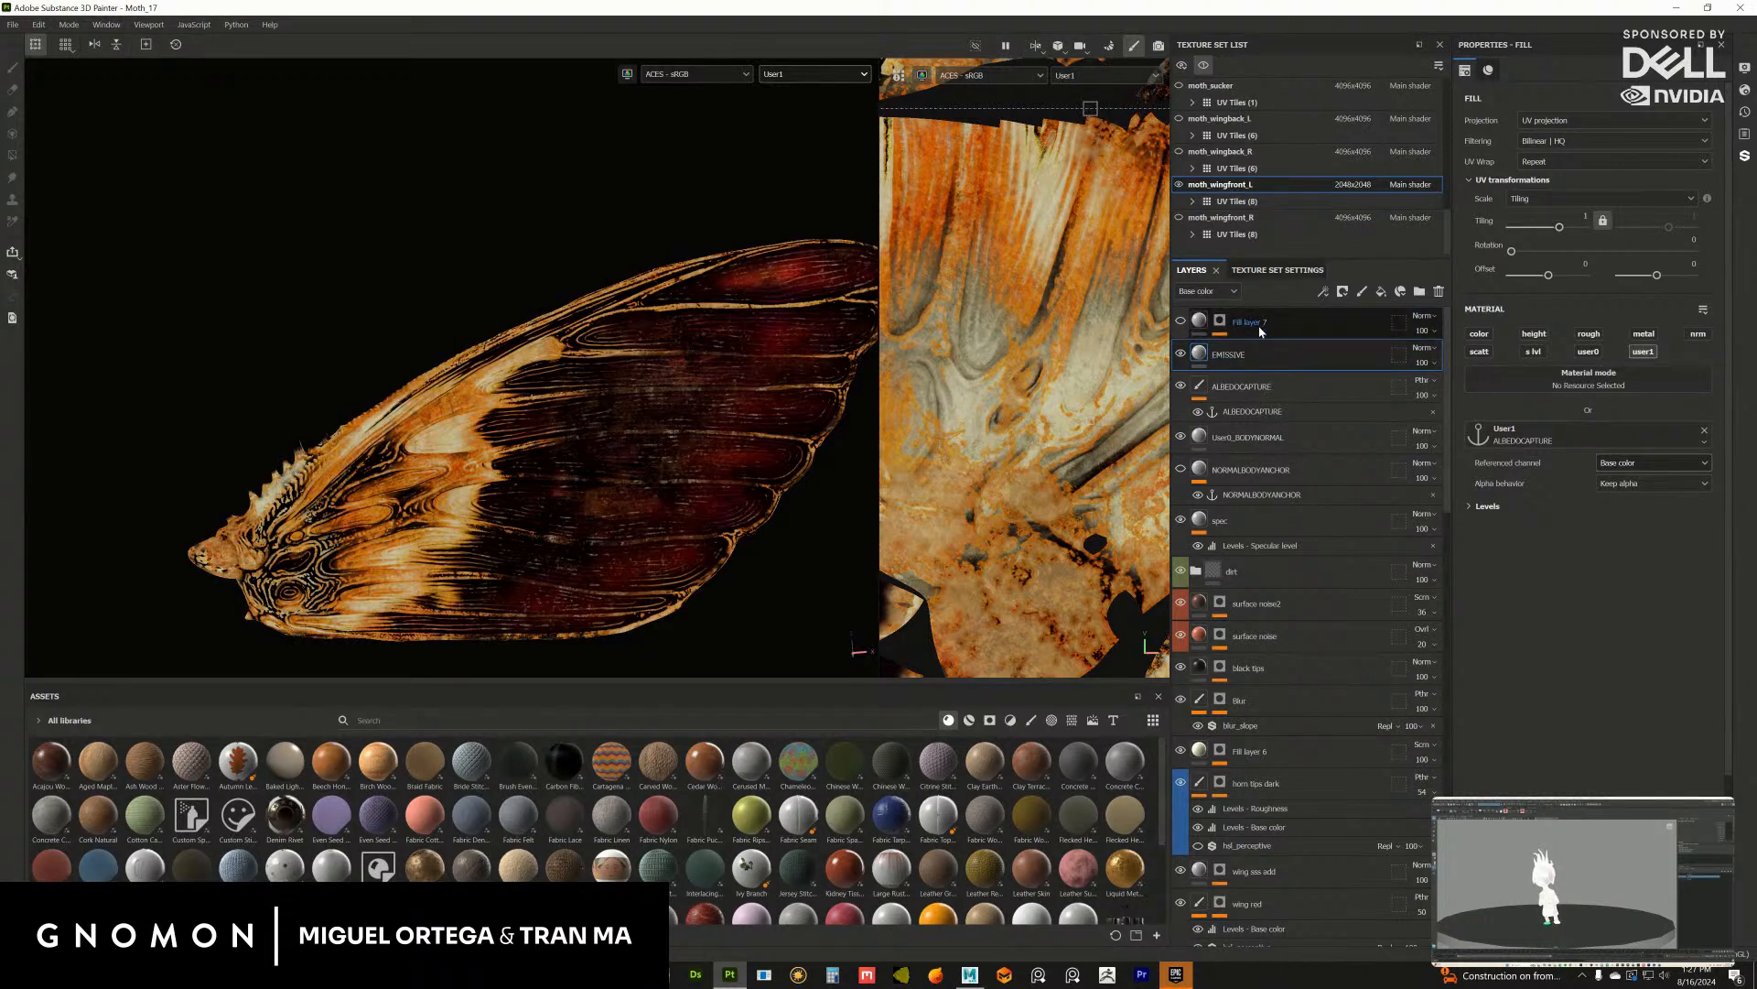
Step: Examine the front left wing's colors up close in the User1 channel display
{"action": "scroll", "coordinate": [609, 421], "scroll_direction": "up", "scroll_amount": 3}
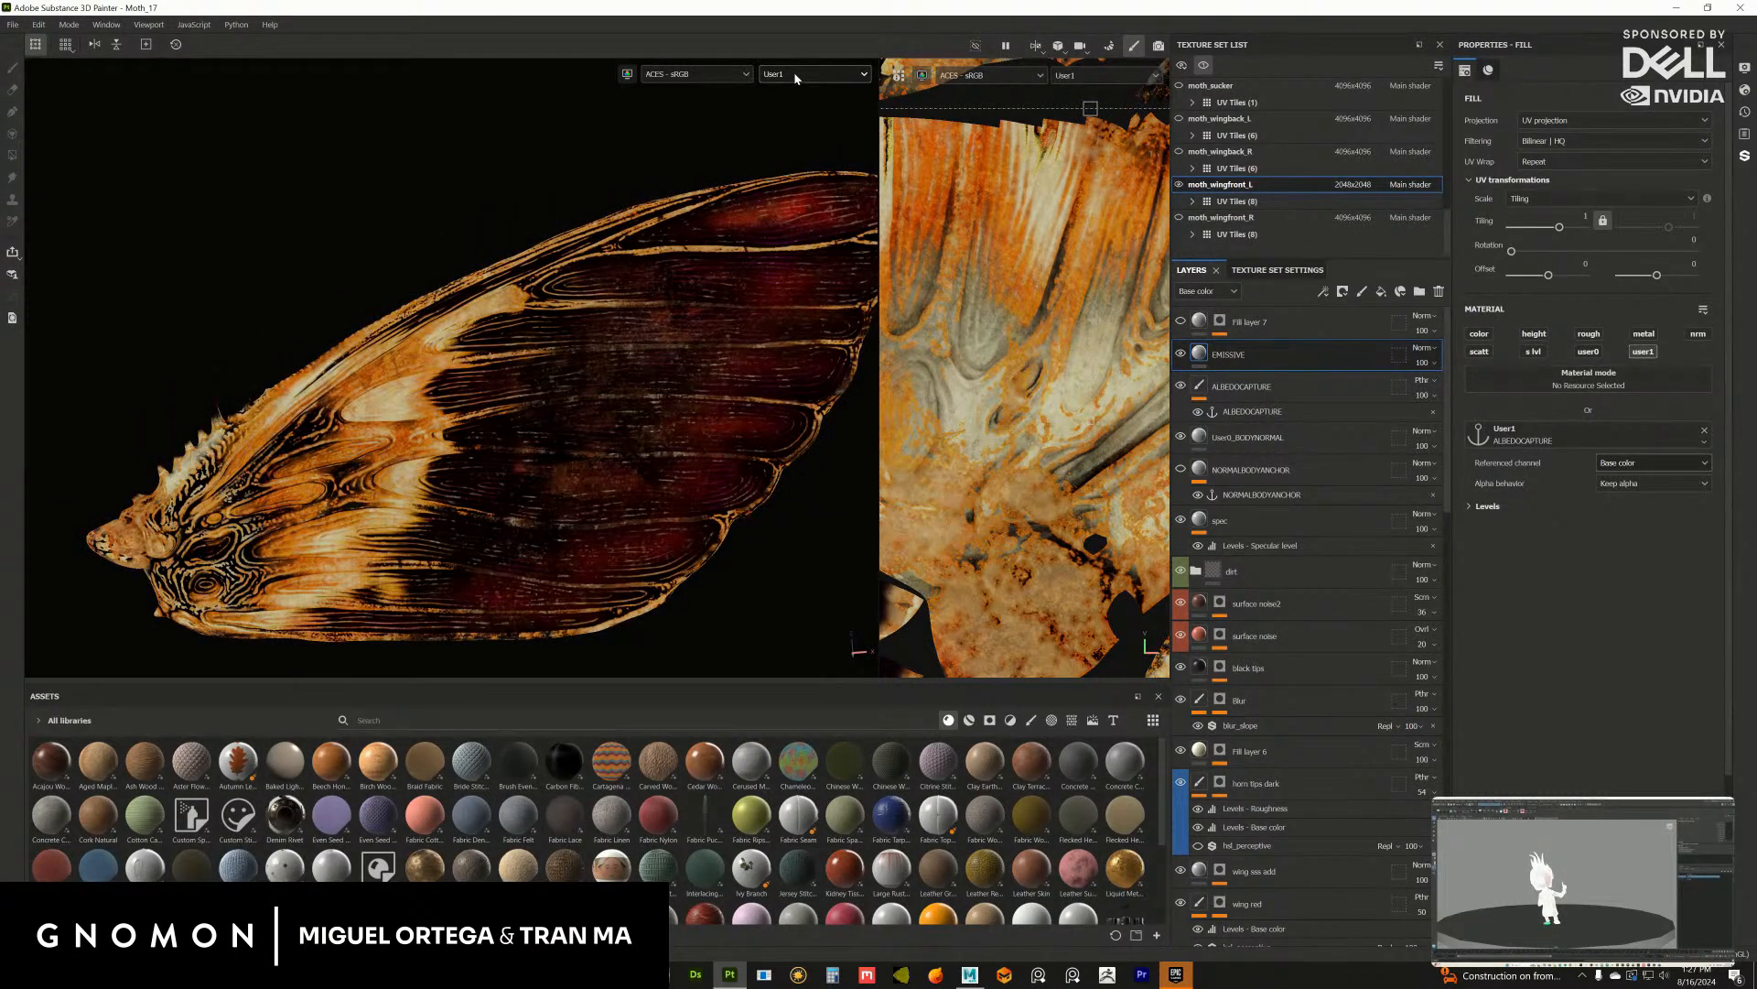
{"action": "scroll", "coordinate": [582, 453], "scroll_direction": "up", "scroll_amount": 1}
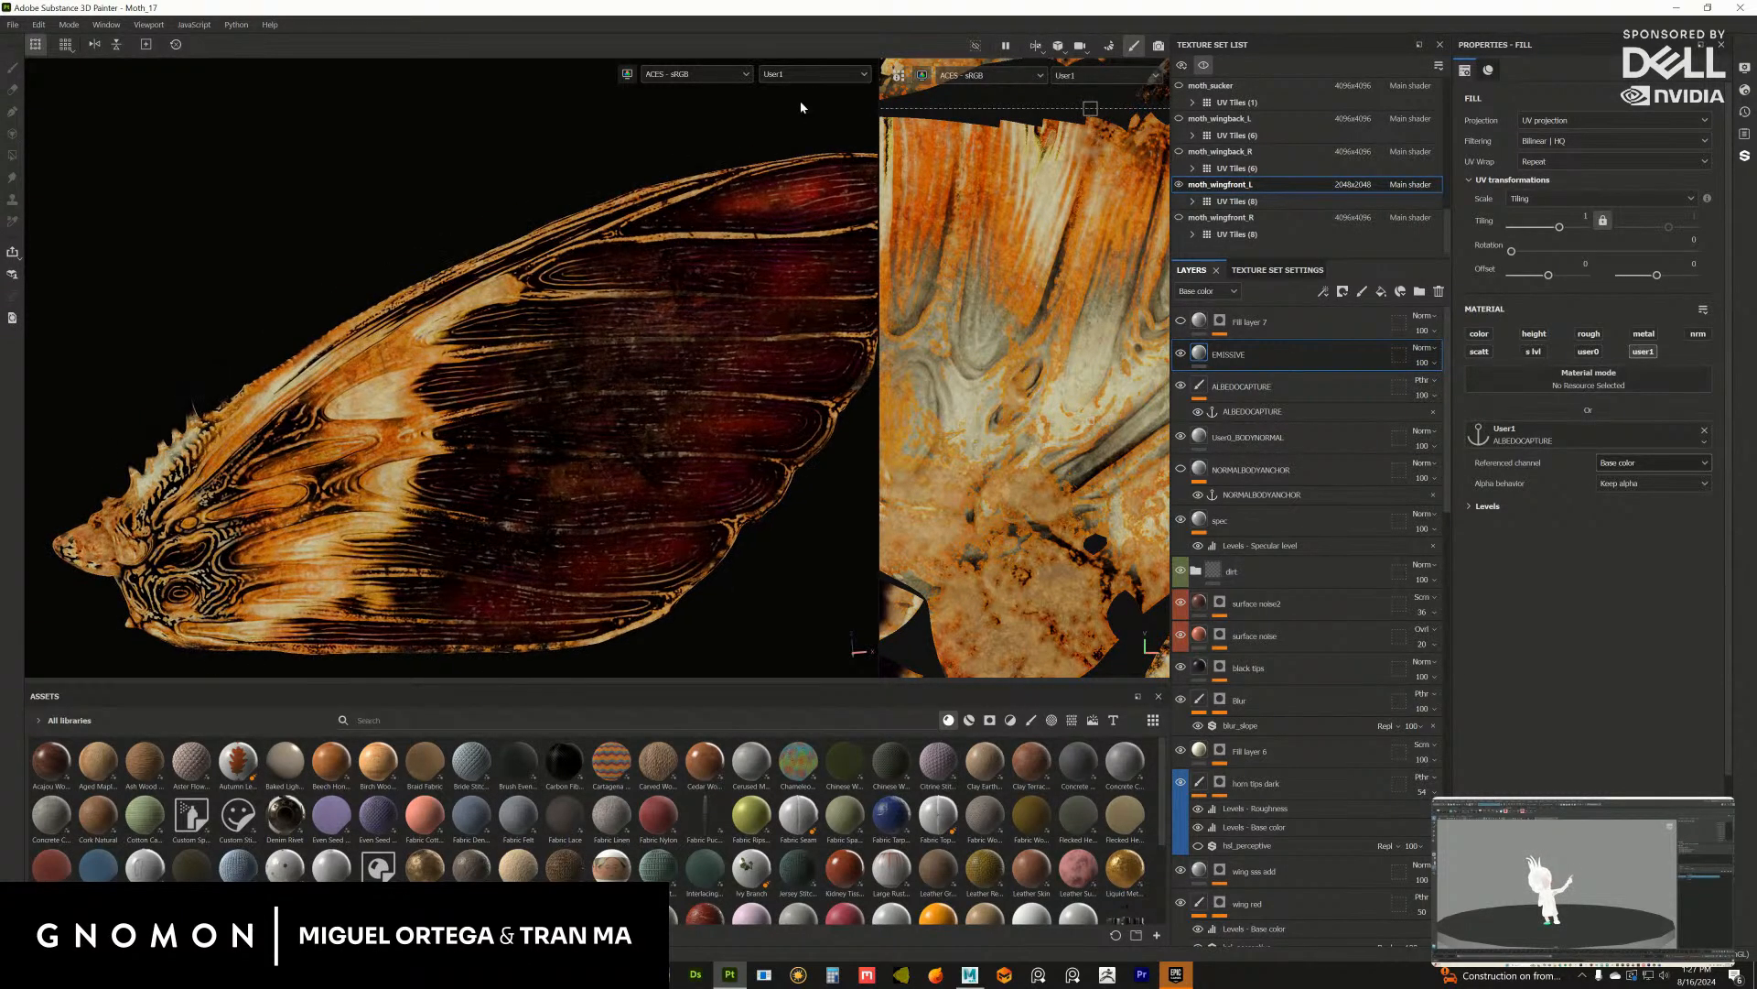
{"action": "left_click_drag", "start_coordinate": [655, 344], "coordinate": [621, 332], "text": "alt"}
{"action": "left_click_drag", "start_coordinate": [590, 265], "coordinate": [633, 217], "text": "alt"}
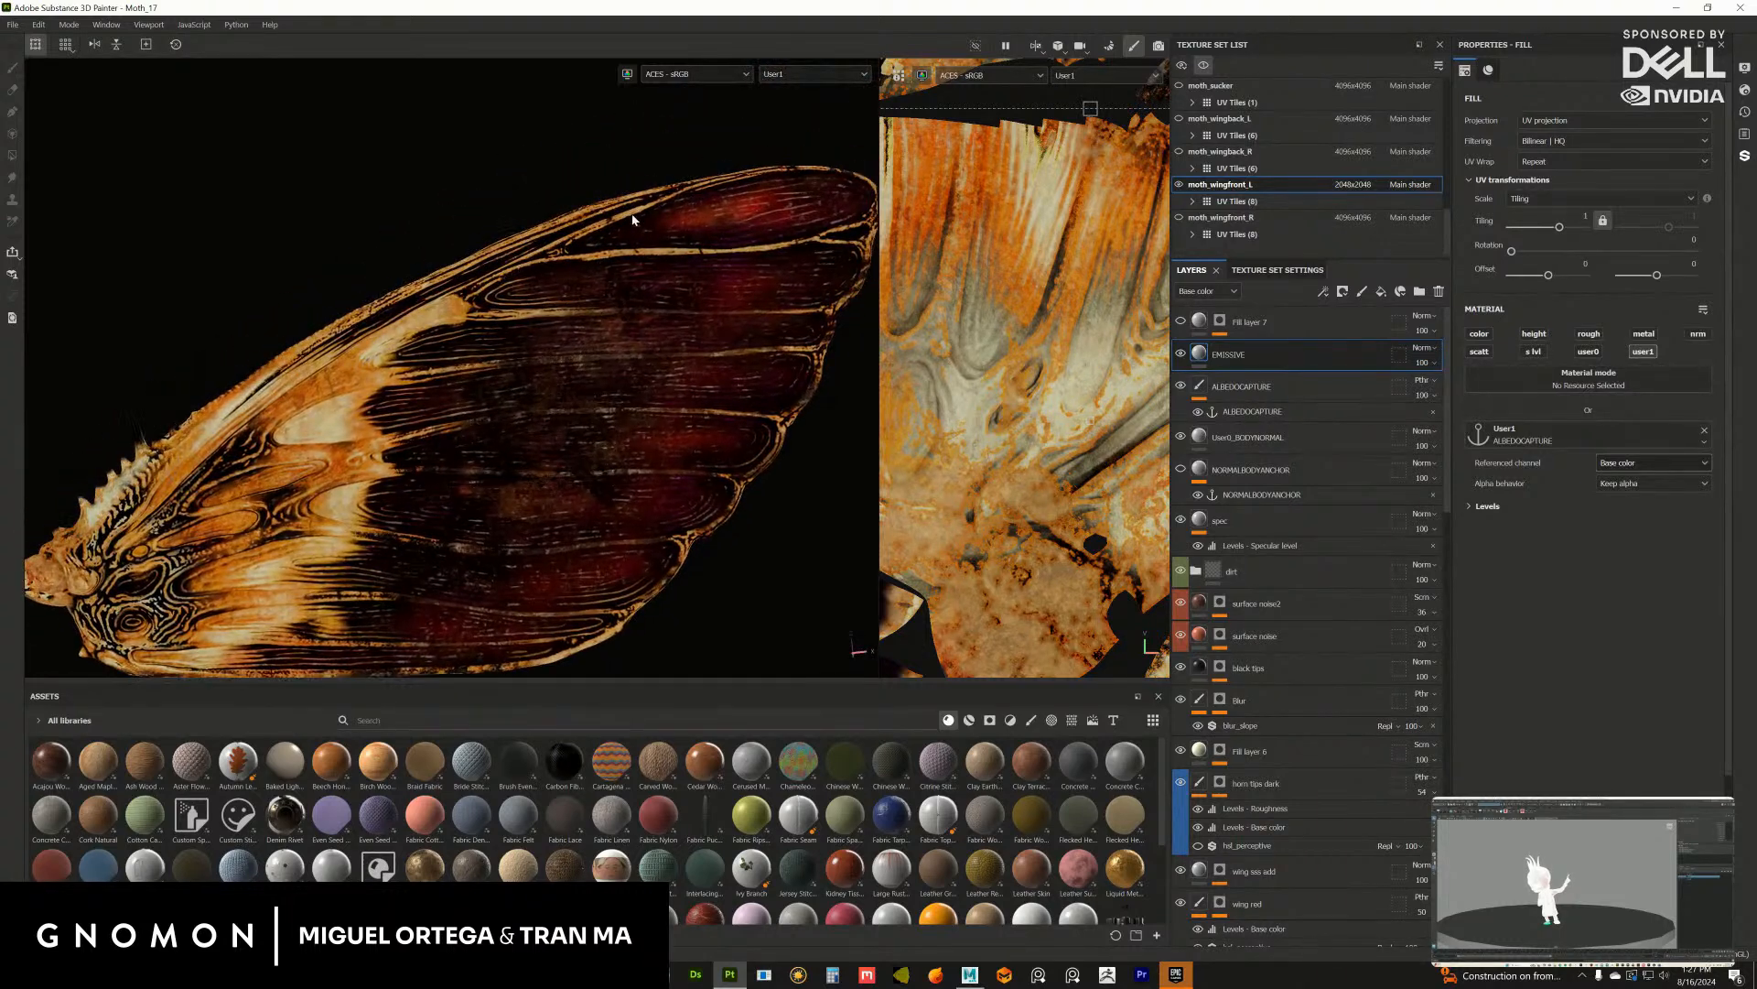
{"action": "left_click", "coordinate": [787, 79]}
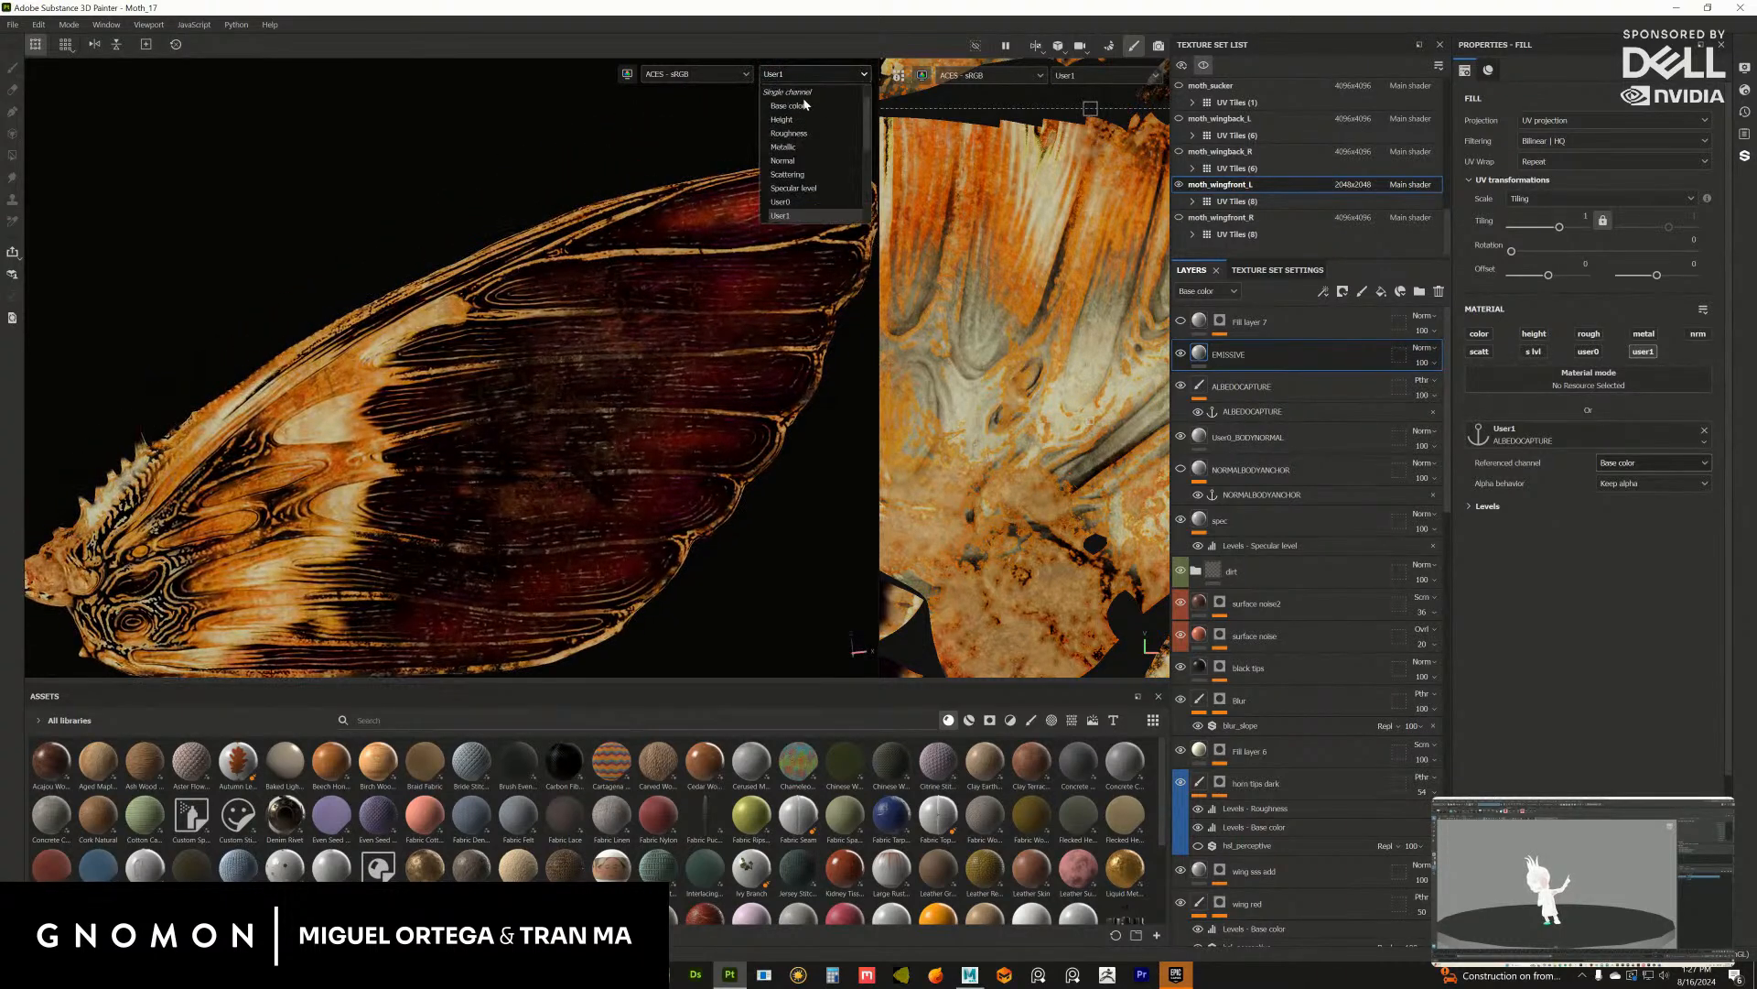
{"action": "left_click", "coordinate": [784, 217]}
{"action": "left_click_drag", "start_coordinate": [618, 339], "coordinate": [686, 325], "text": "alt"}
Step: Show Fill layer 7 and limit its material to the User1 channel instead of the base color
{"action": "left_click", "coordinate": [1295, 316]}
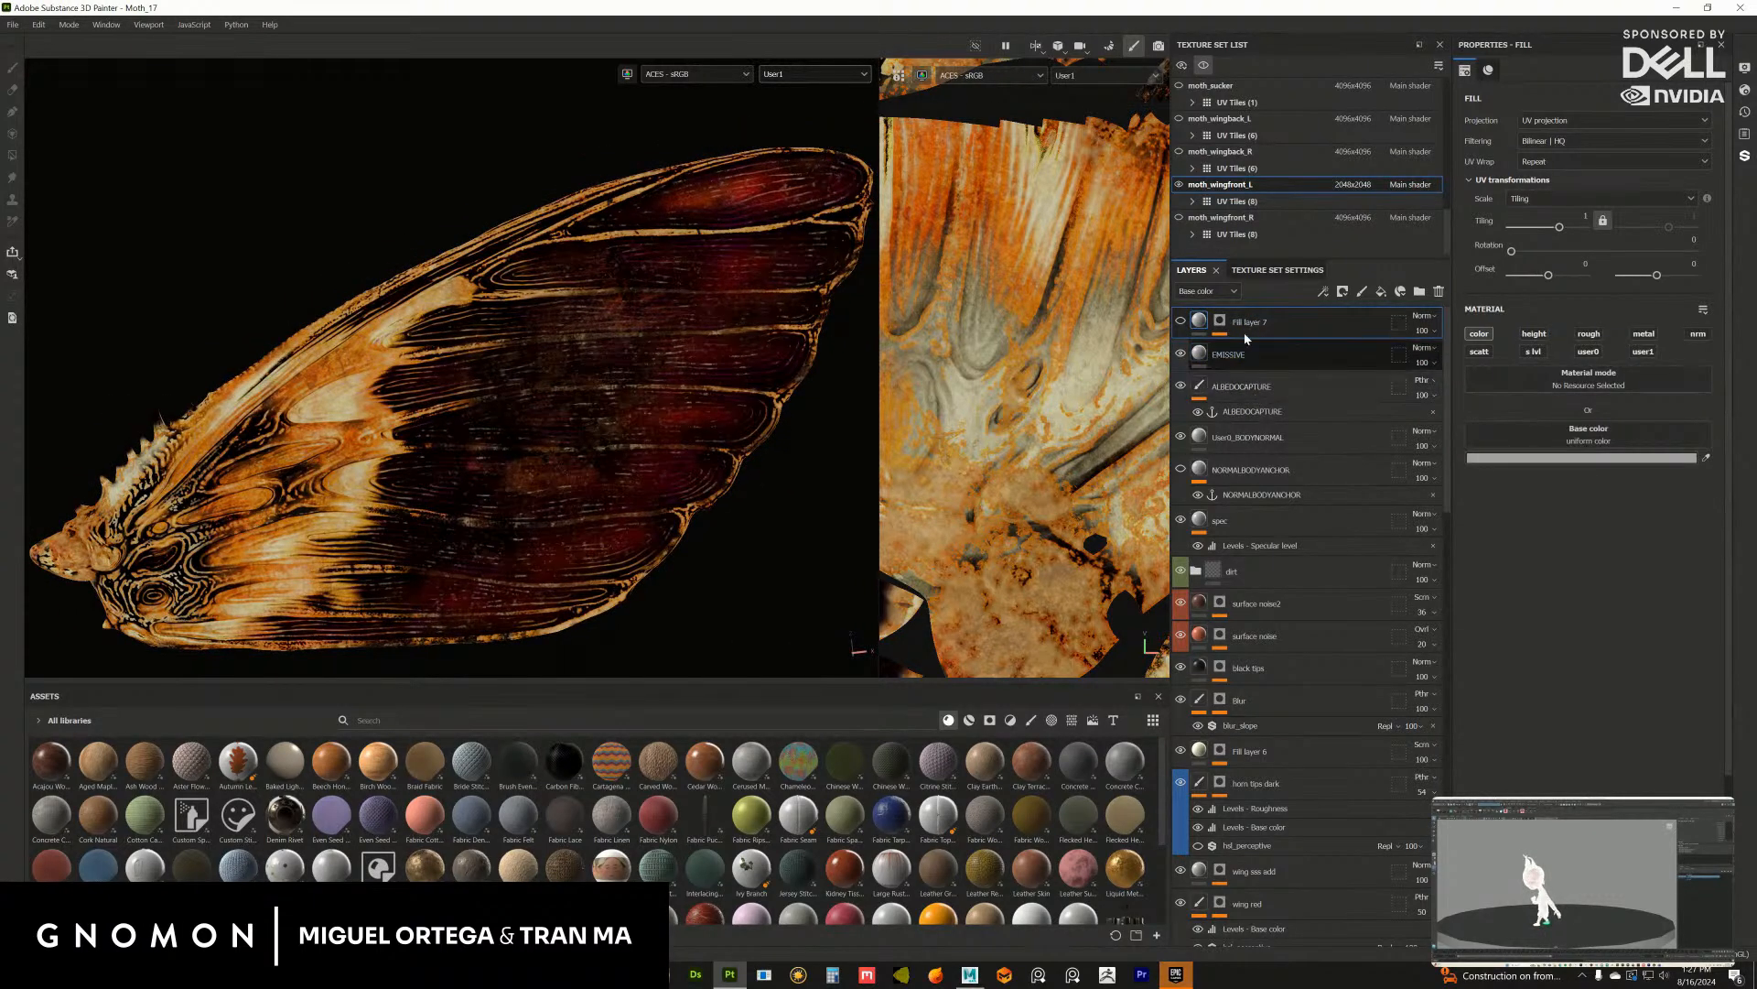
{"action": "left_click", "coordinate": [1181, 320]}
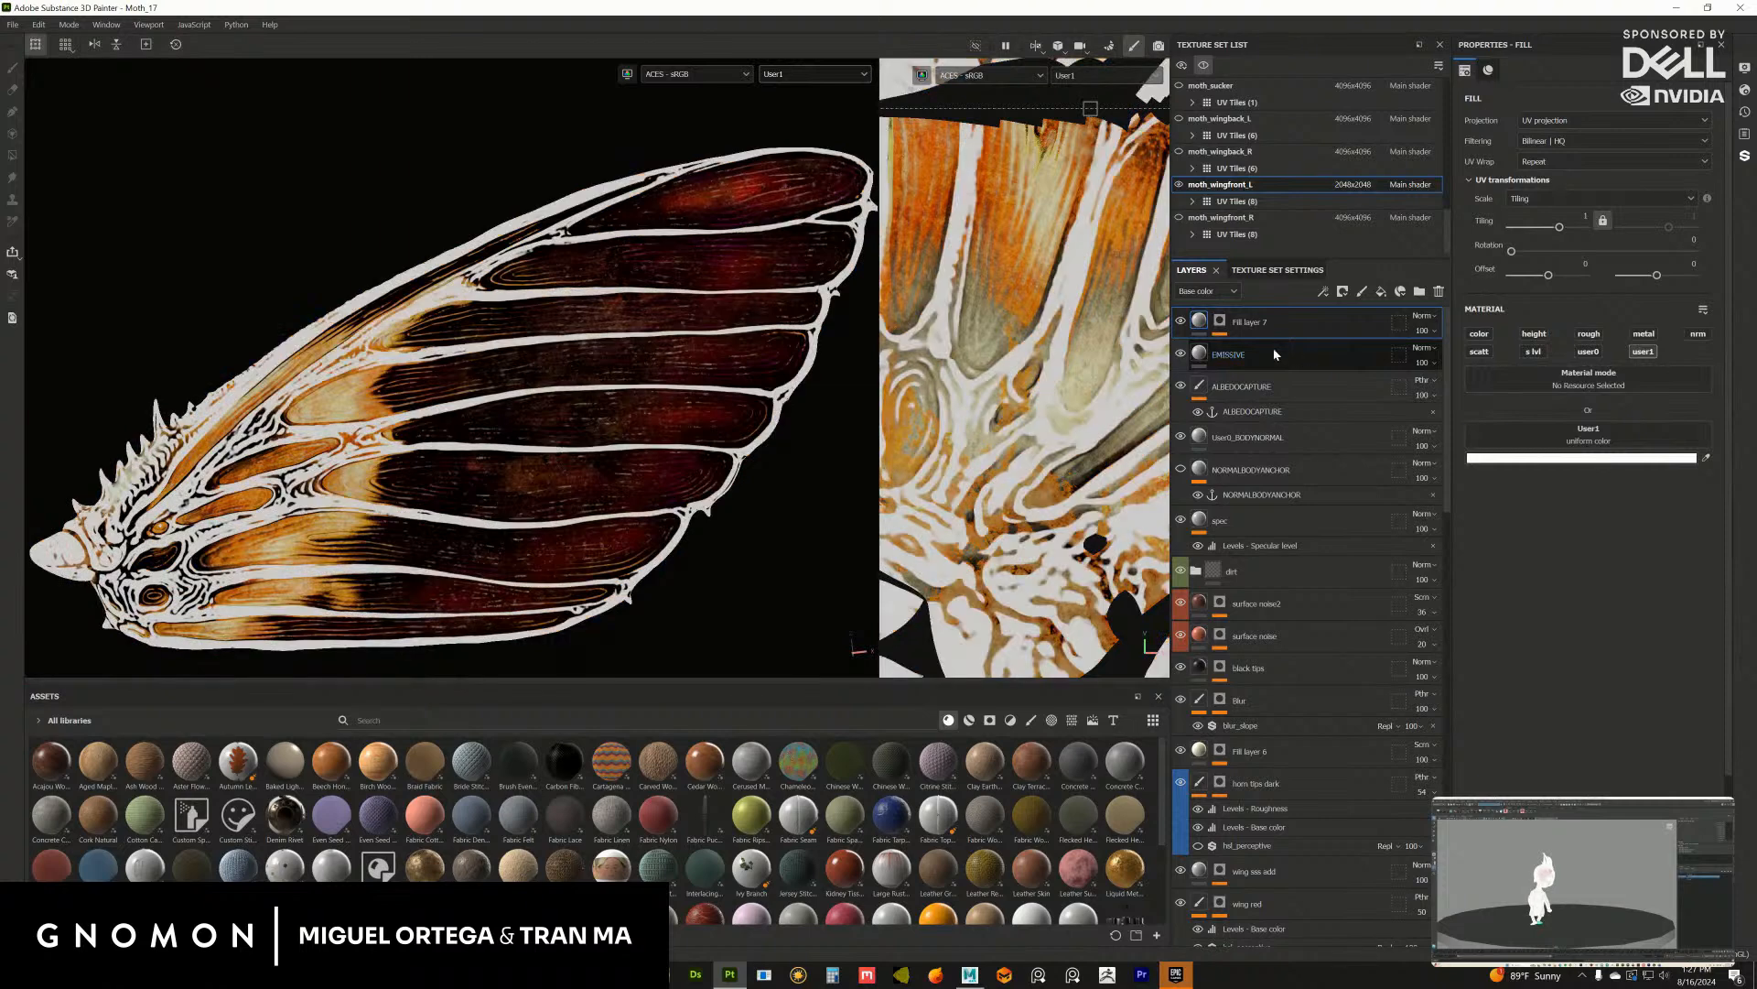
{"action": "middle_click_drag", "start_coordinate": [754, 465], "coordinate": [773, 460], "text": "alt"}
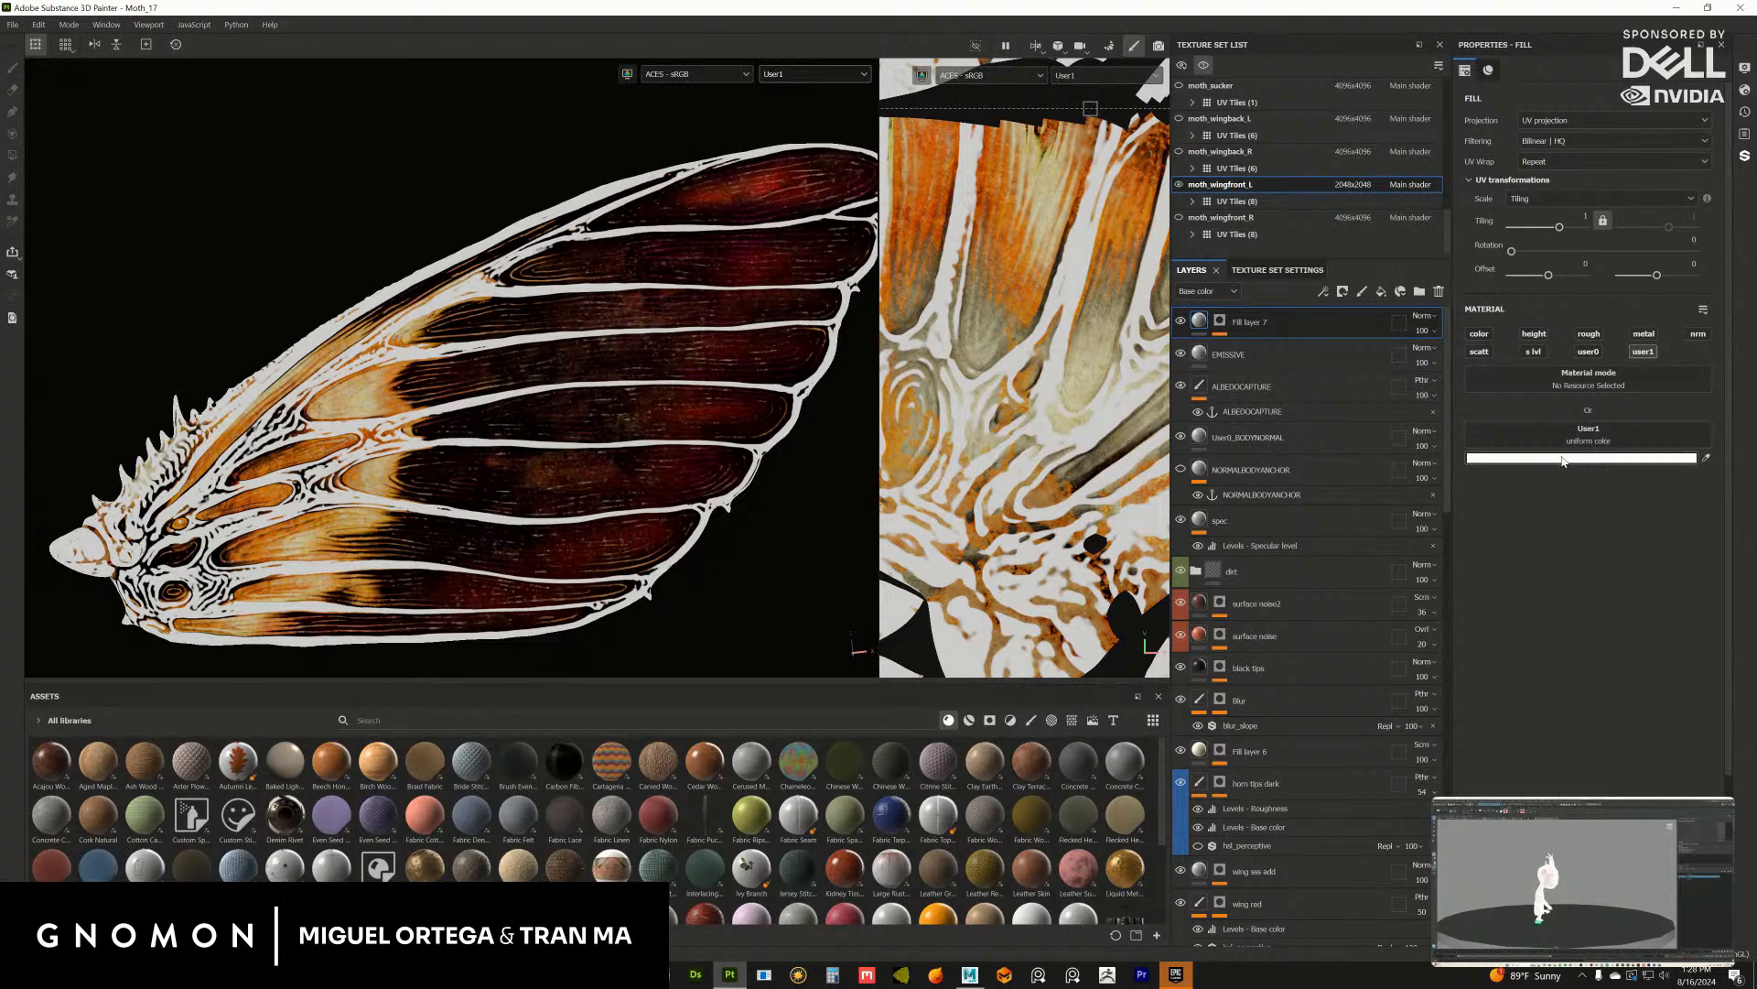
Step: Change Fill layer 7's uniform User1 color to a very dark red
{"action": "left_click", "coordinate": [1563, 459]}
{"action": "left_click", "coordinate": [1684, 612]}
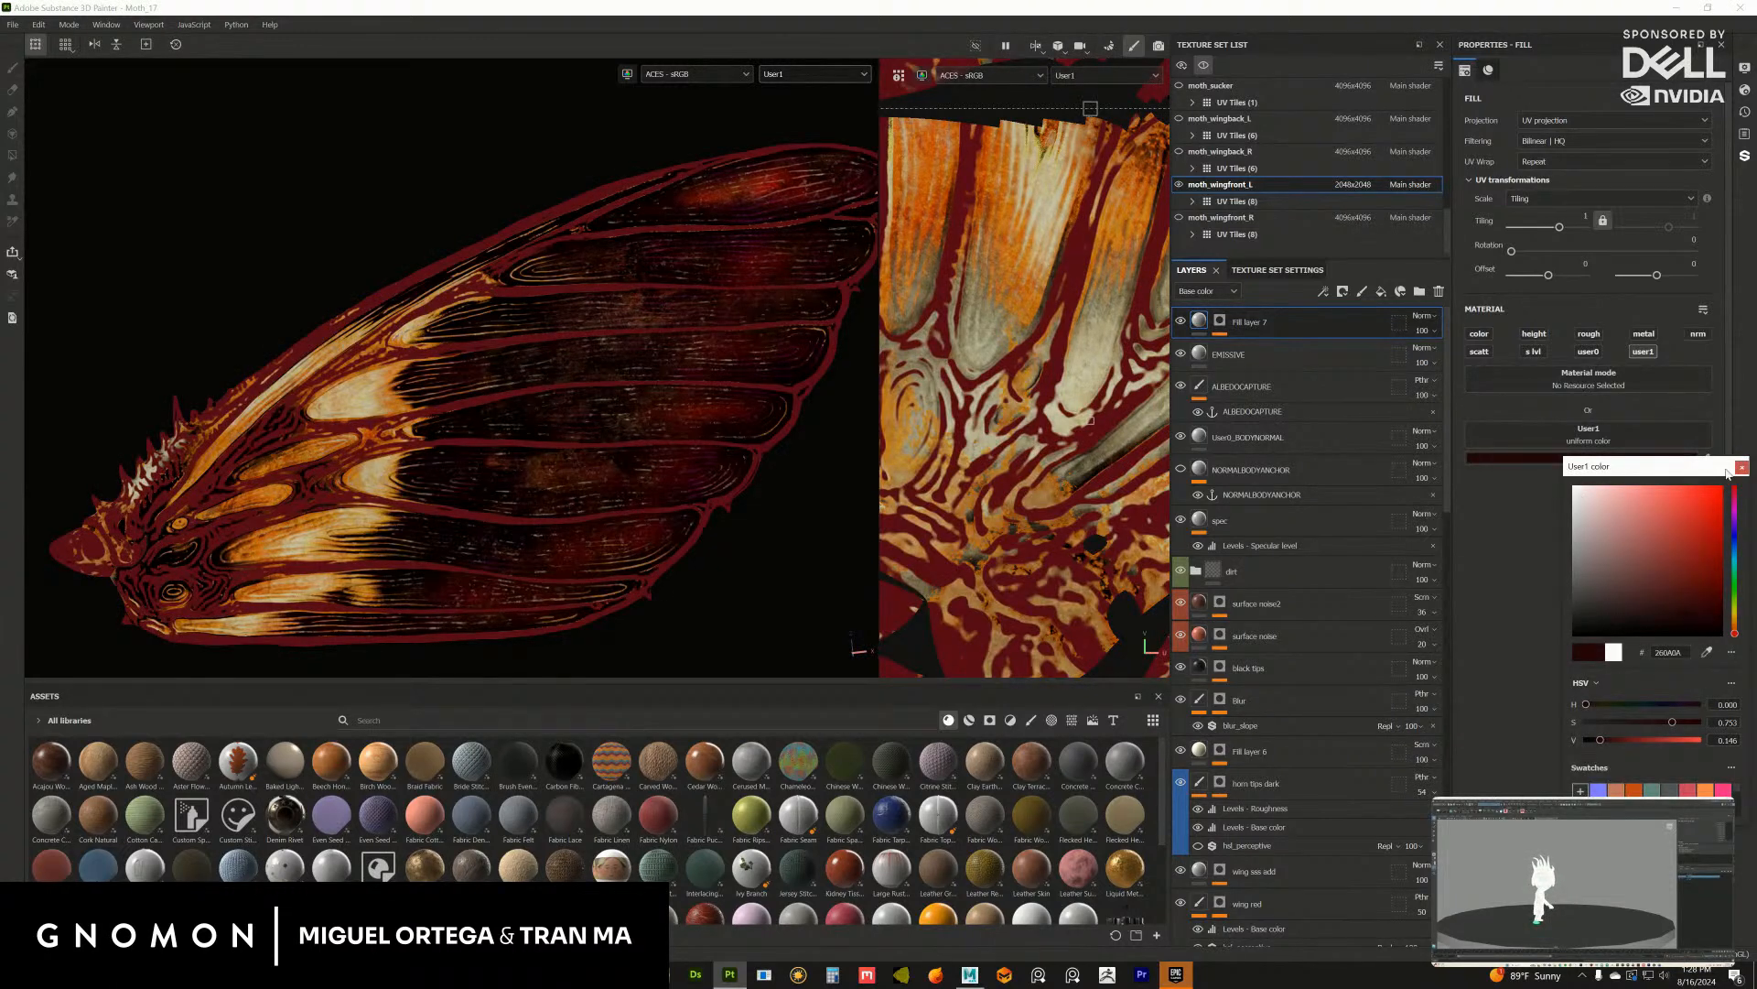
{"action": "left_click", "coordinate": [1682, 623]}
{"action": "left_click", "coordinate": [1741, 468]}
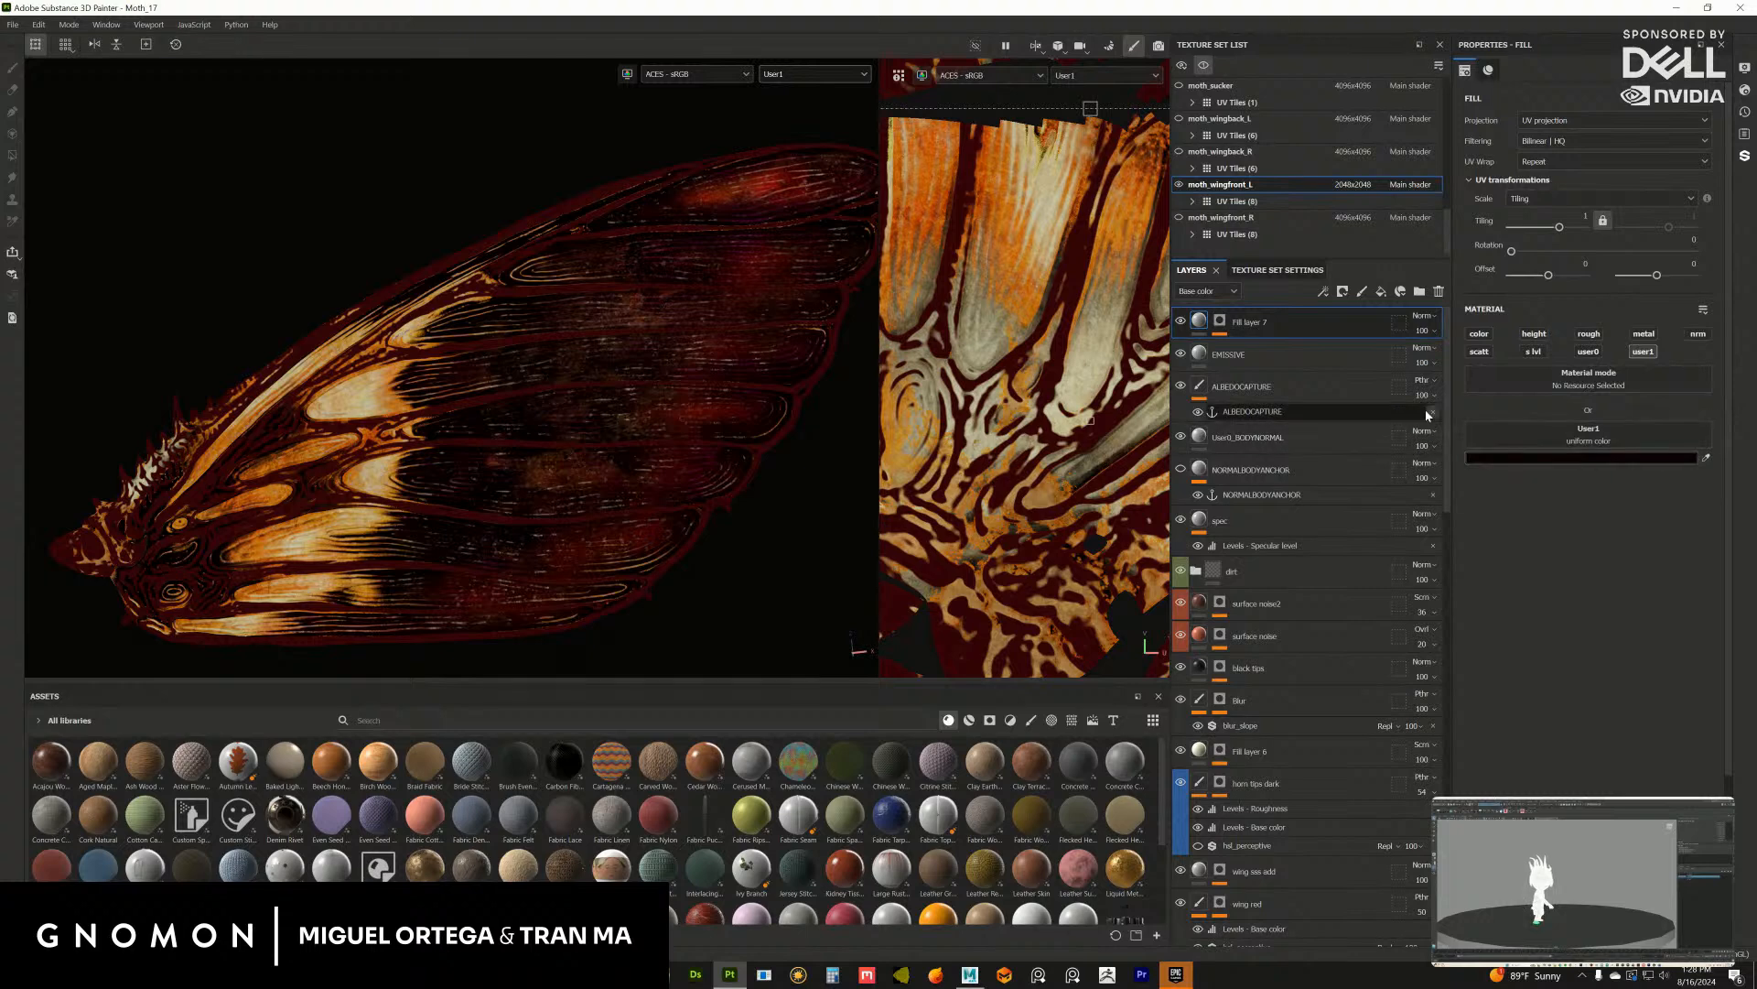
Step: Try the Multiply blend mode at 38 opacity on Fill layer 7 in the Base color channel
{"action": "left_click", "coordinate": [1424, 315]}
{"action": "left_click", "coordinate": [1426, 388]}
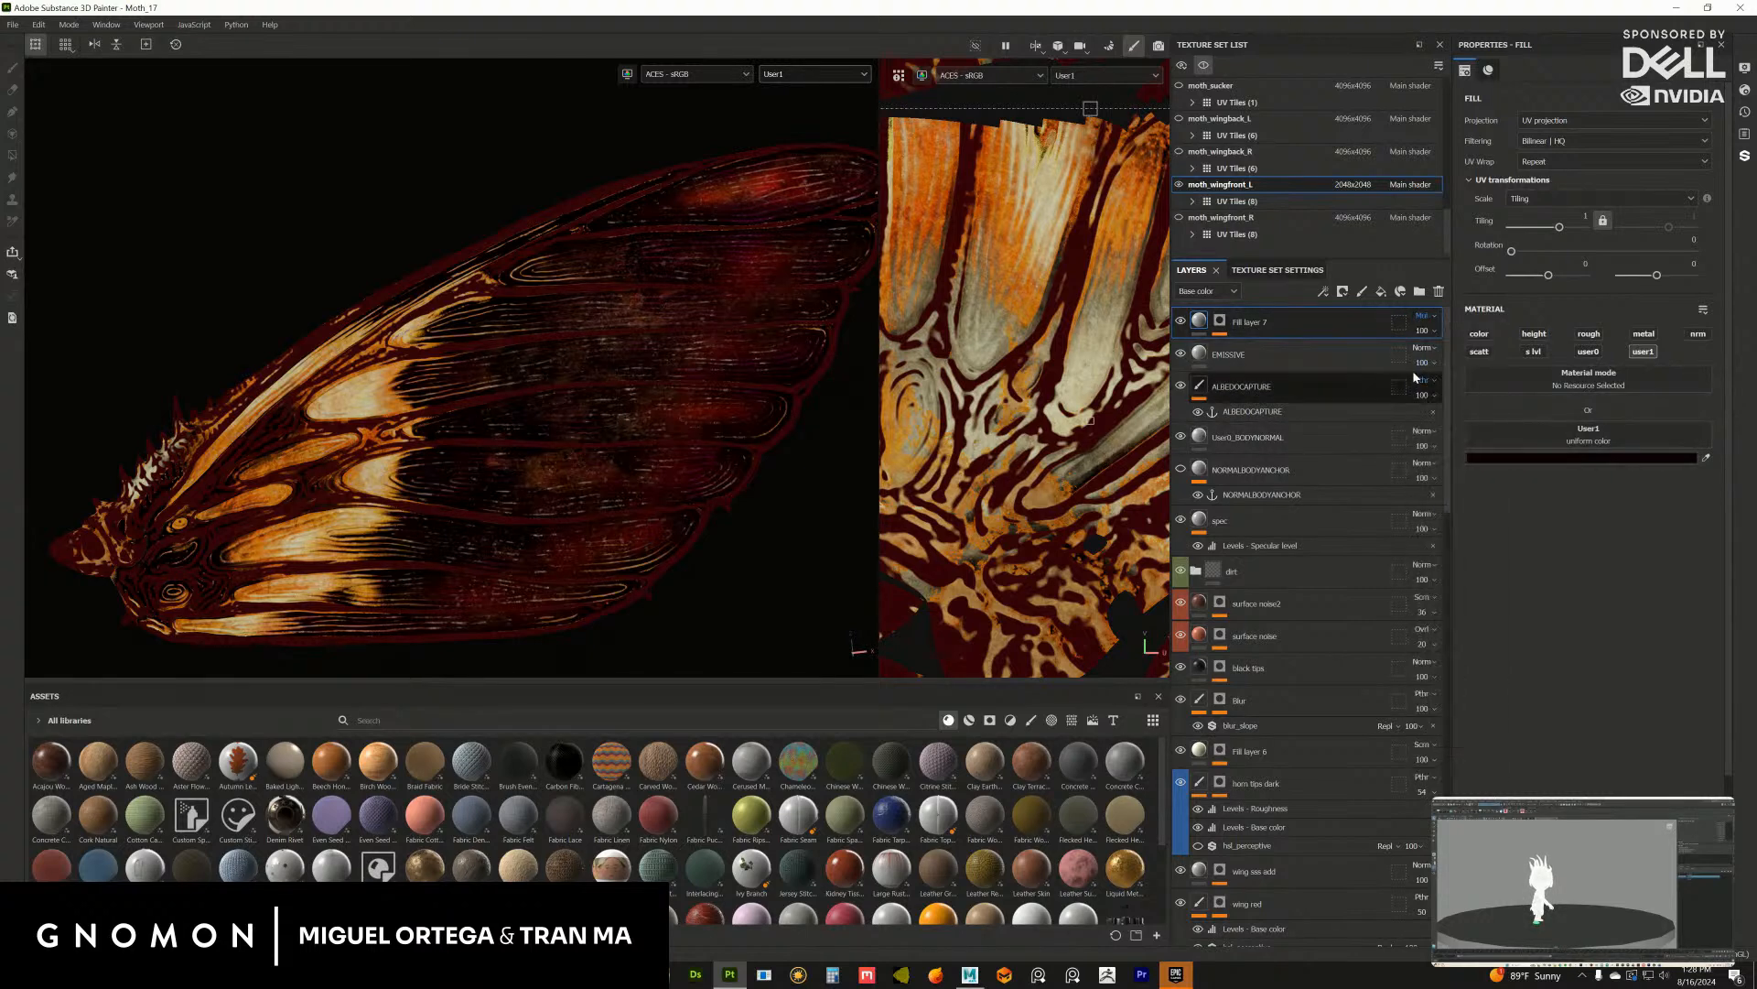
{"action": "left_click", "coordinate": [1433, 330]}
{"action": "left_click", "coordinate": [1435, 356]}
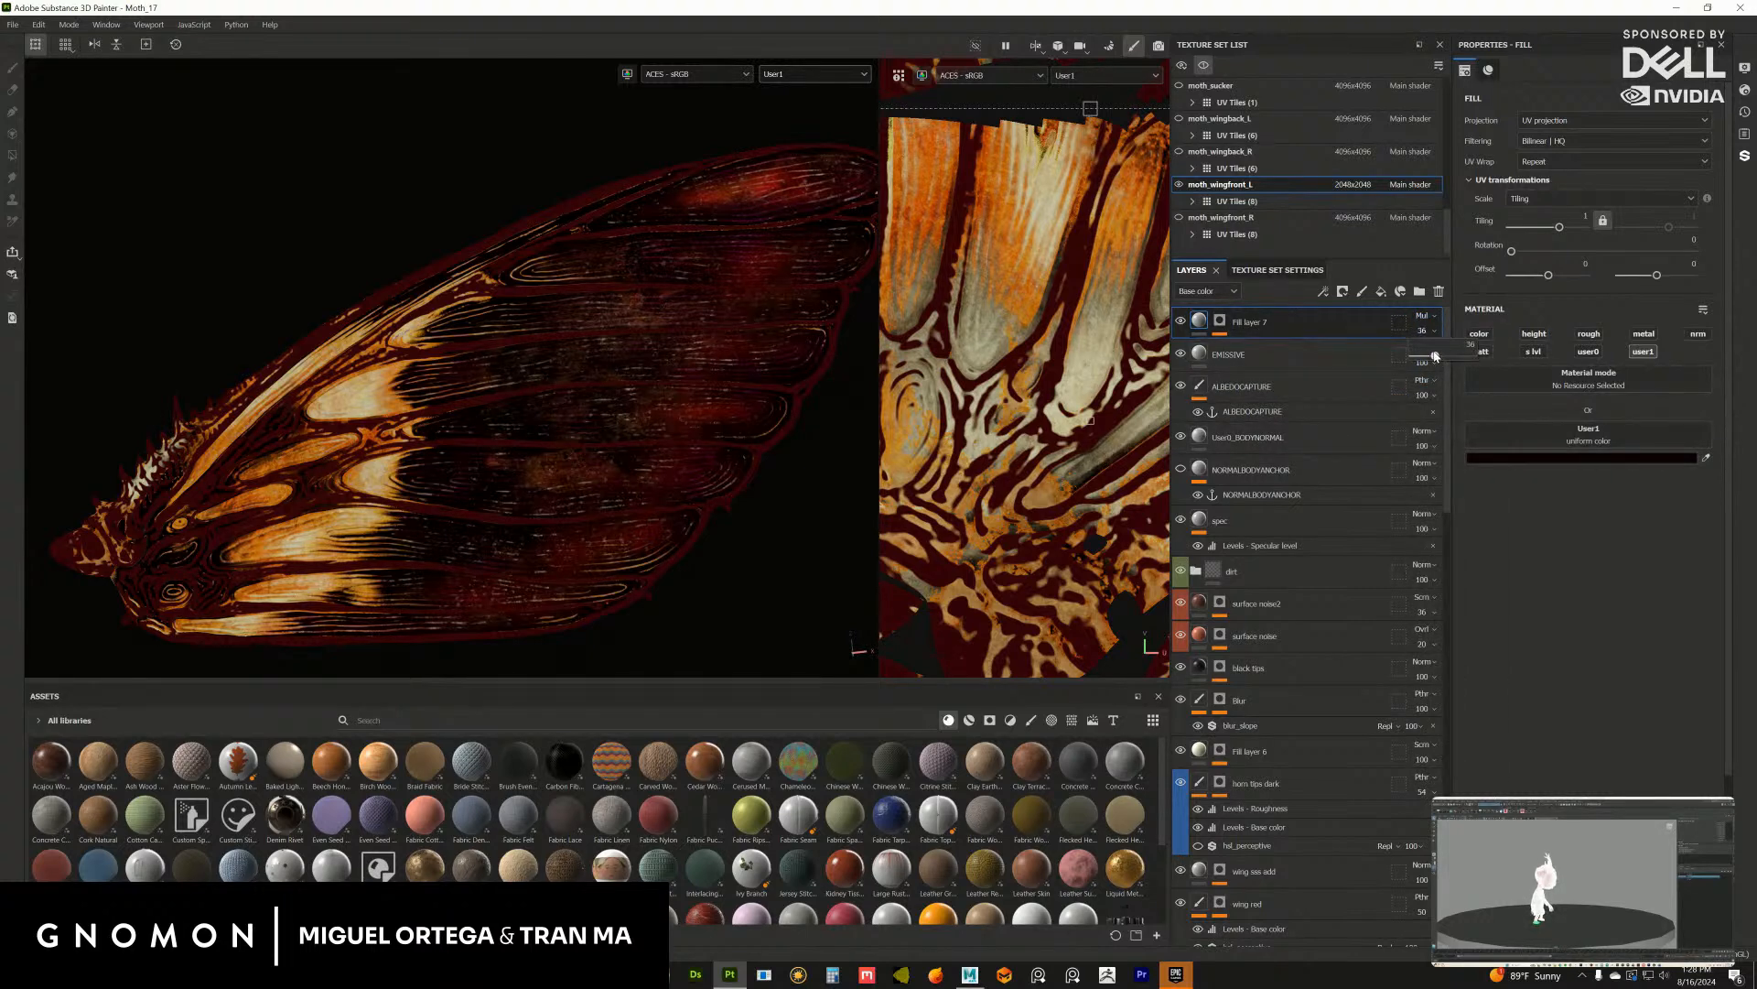
{"action": "left_click_drag", "start_coordinate": [1434, 356], "coordinate": [1437, 357]}
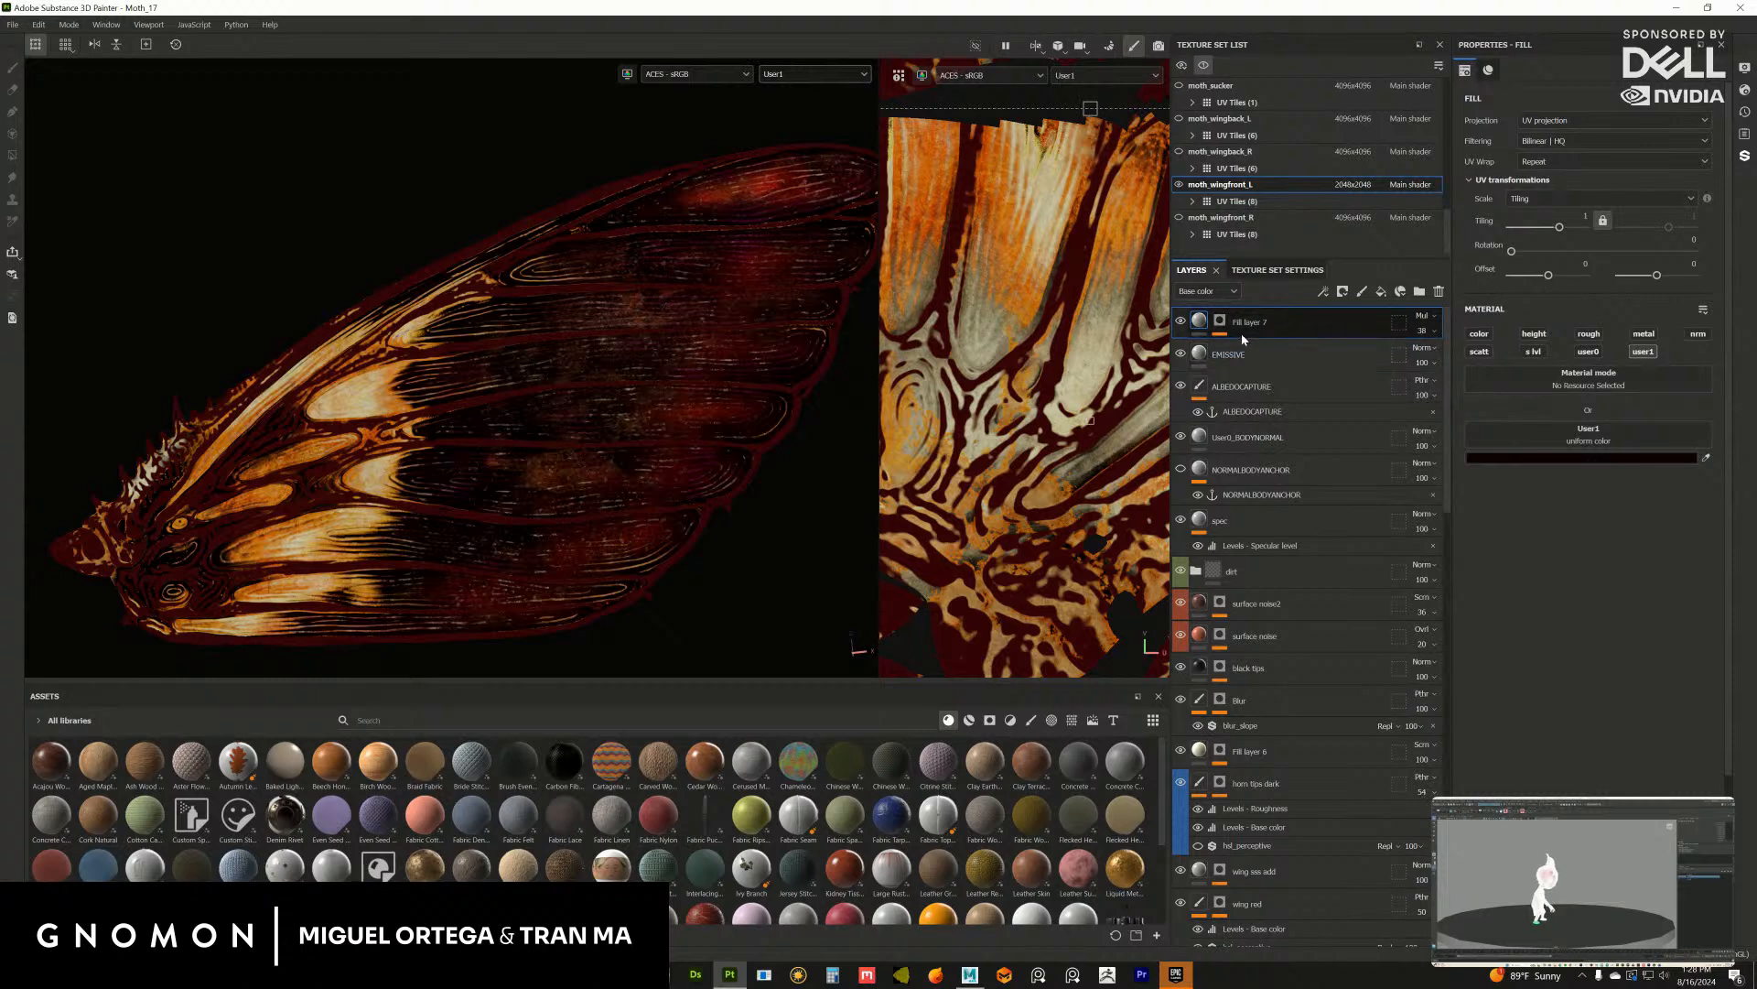
Step: Return Fill layer 7's blend mode in the Base color channel to Normal
{"action": "left_click", "coordinate": [1207, 292]}
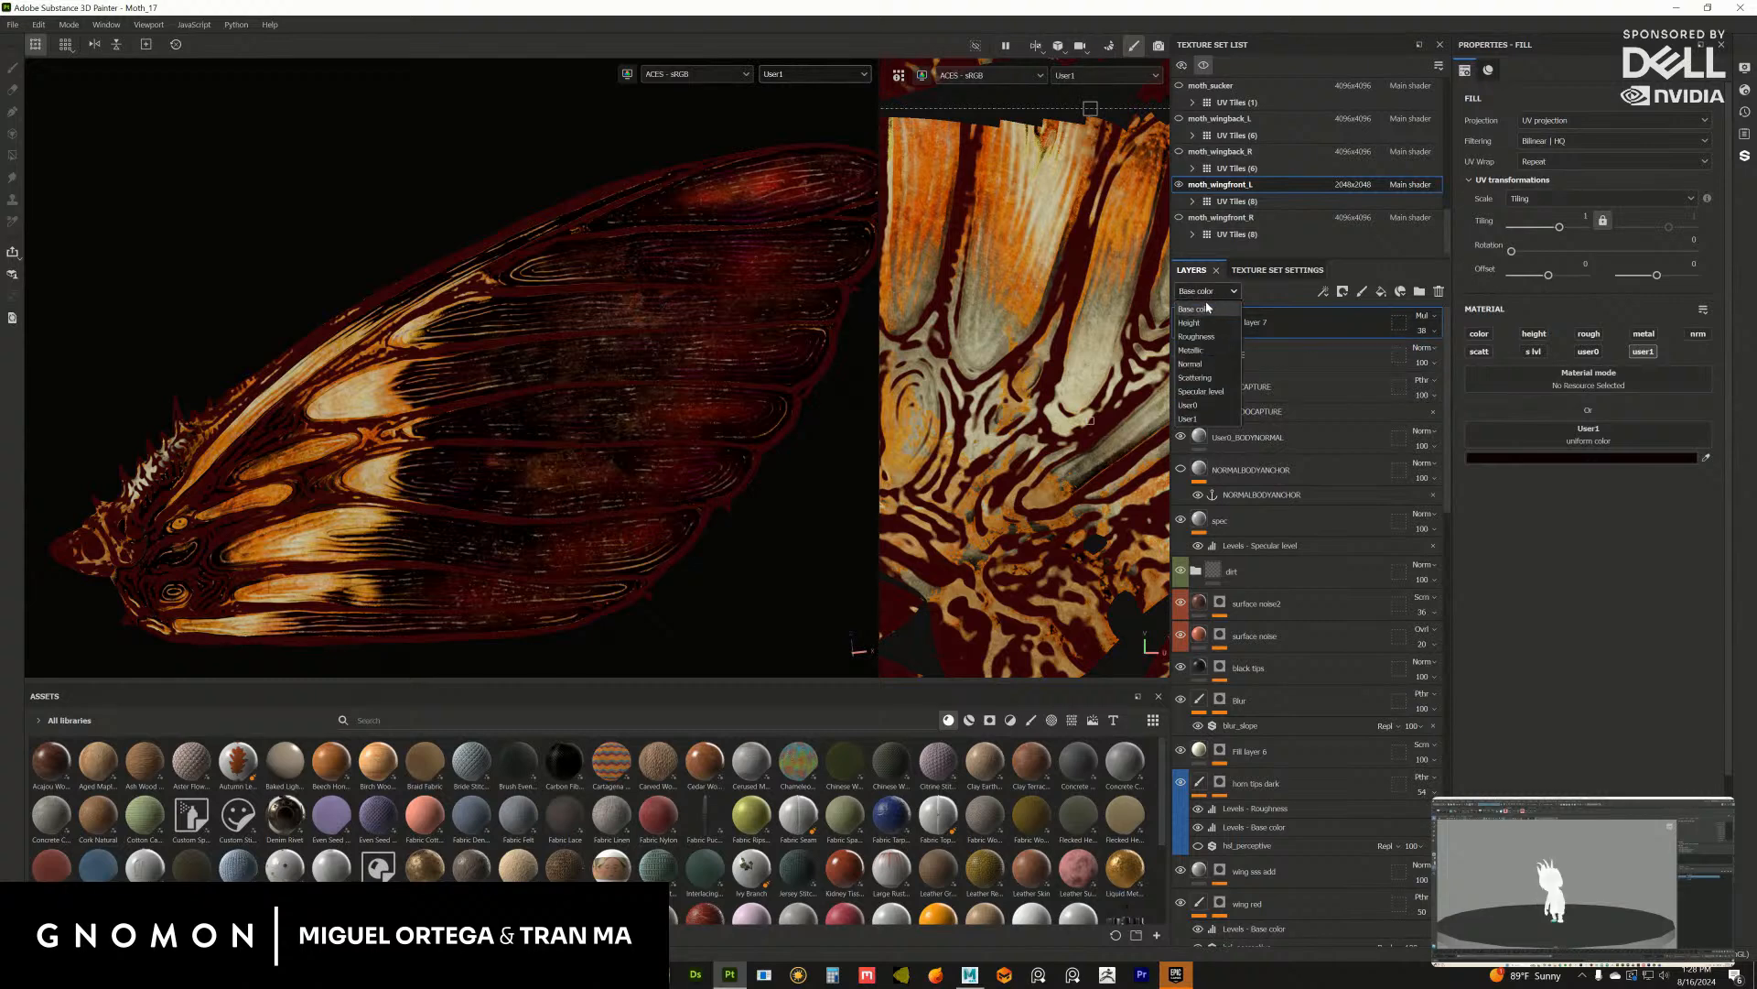
{"action": "left_click", "coordinate": [1423, 315]}
{"action": "left_click", "coordinate": [1435, 330]}
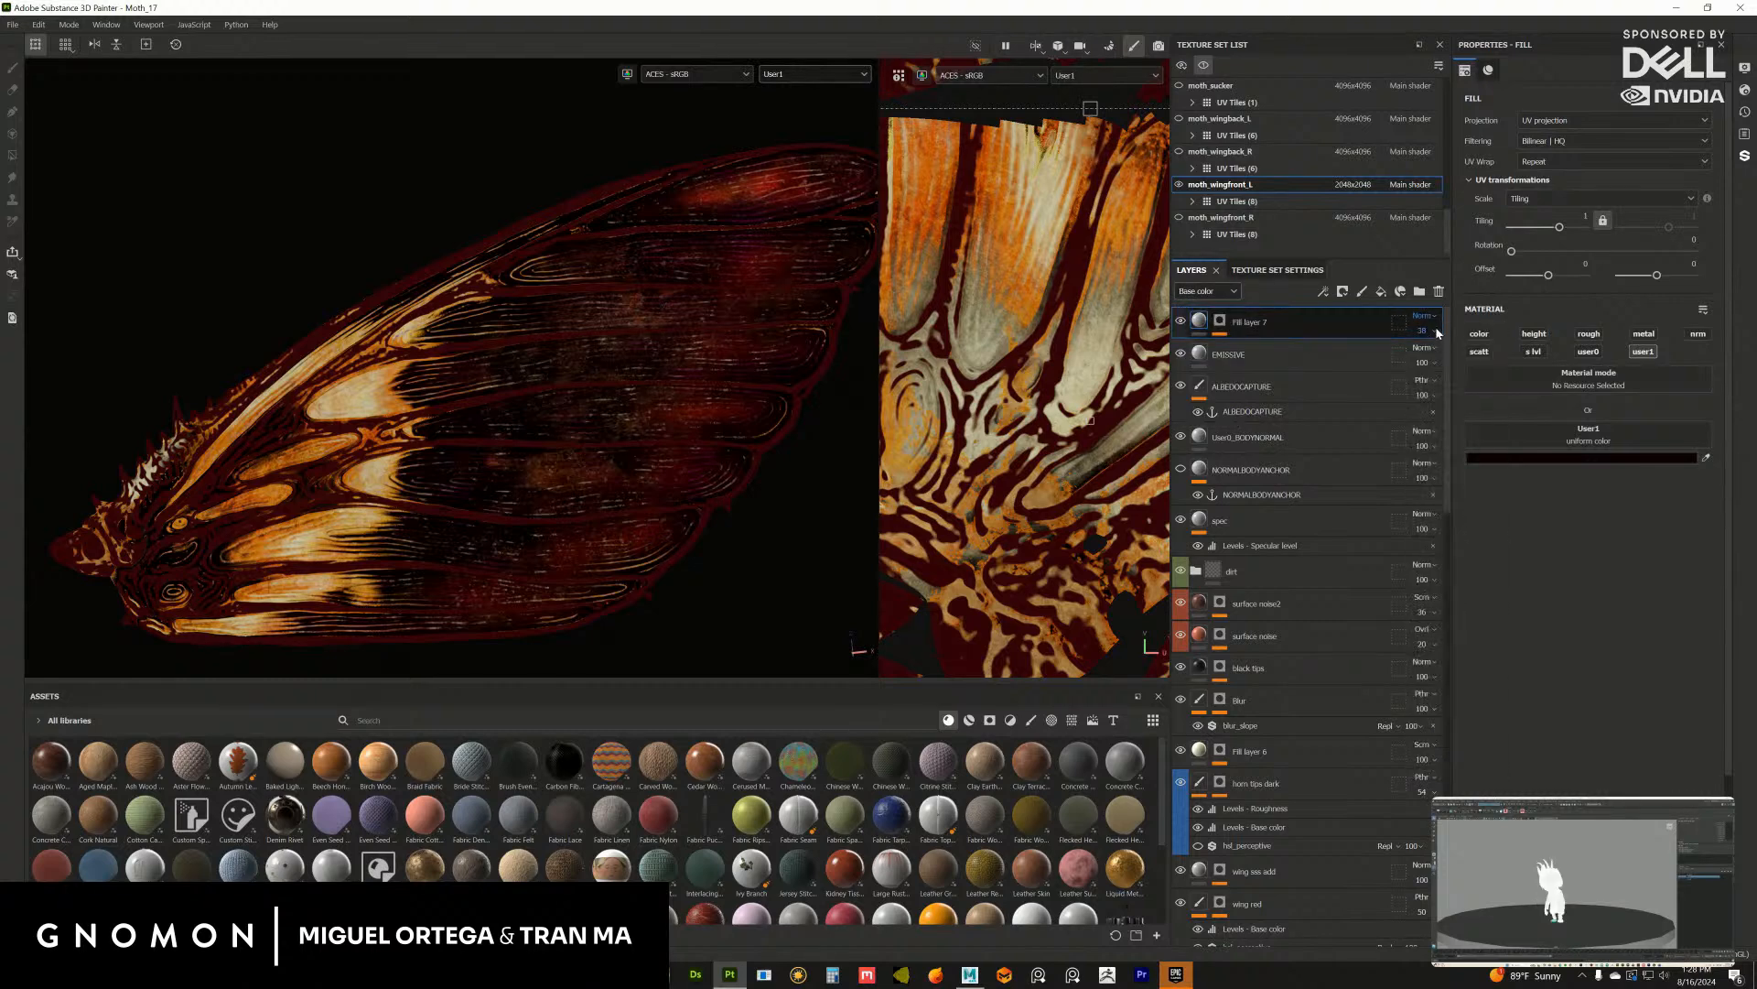
Step: Switch the layer stack to the User1 channel and open the blend mode choices for Fill layer 7
{"action": "left_click", "coordinate": [1207, 292]}
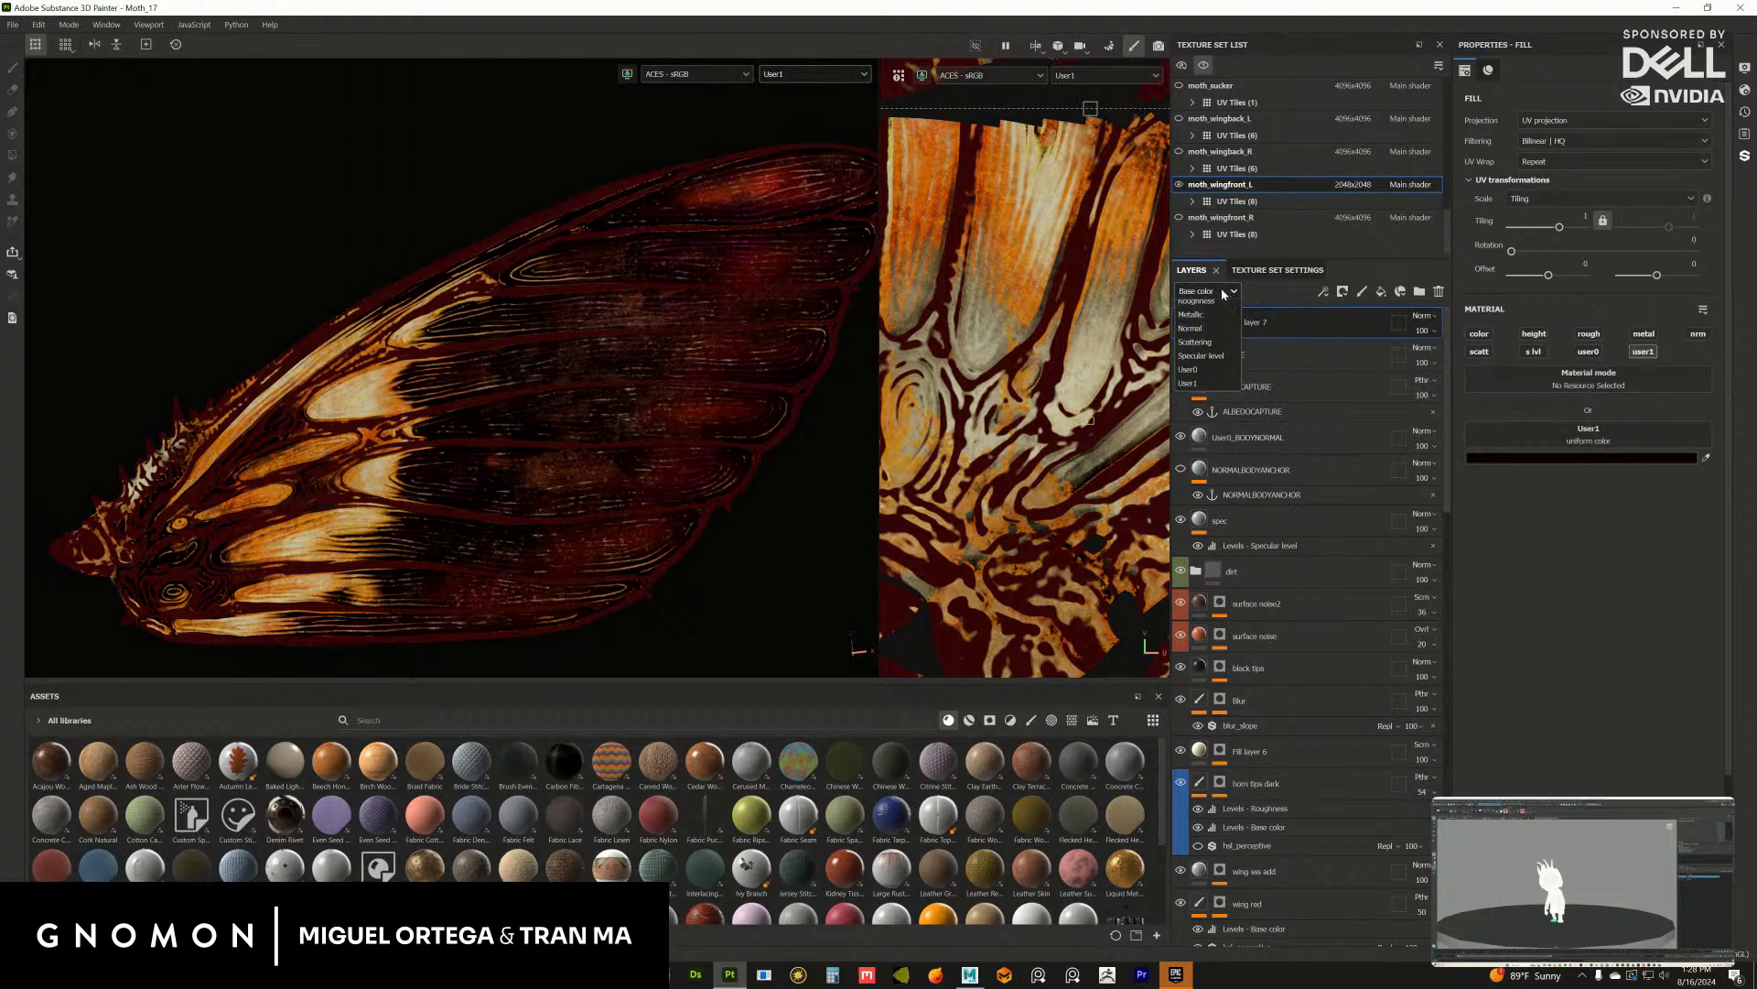
{"action": "left_click", "coordinate": [1193, 418]}
{"action": "left_click", "coordinate": [1423, 315]}
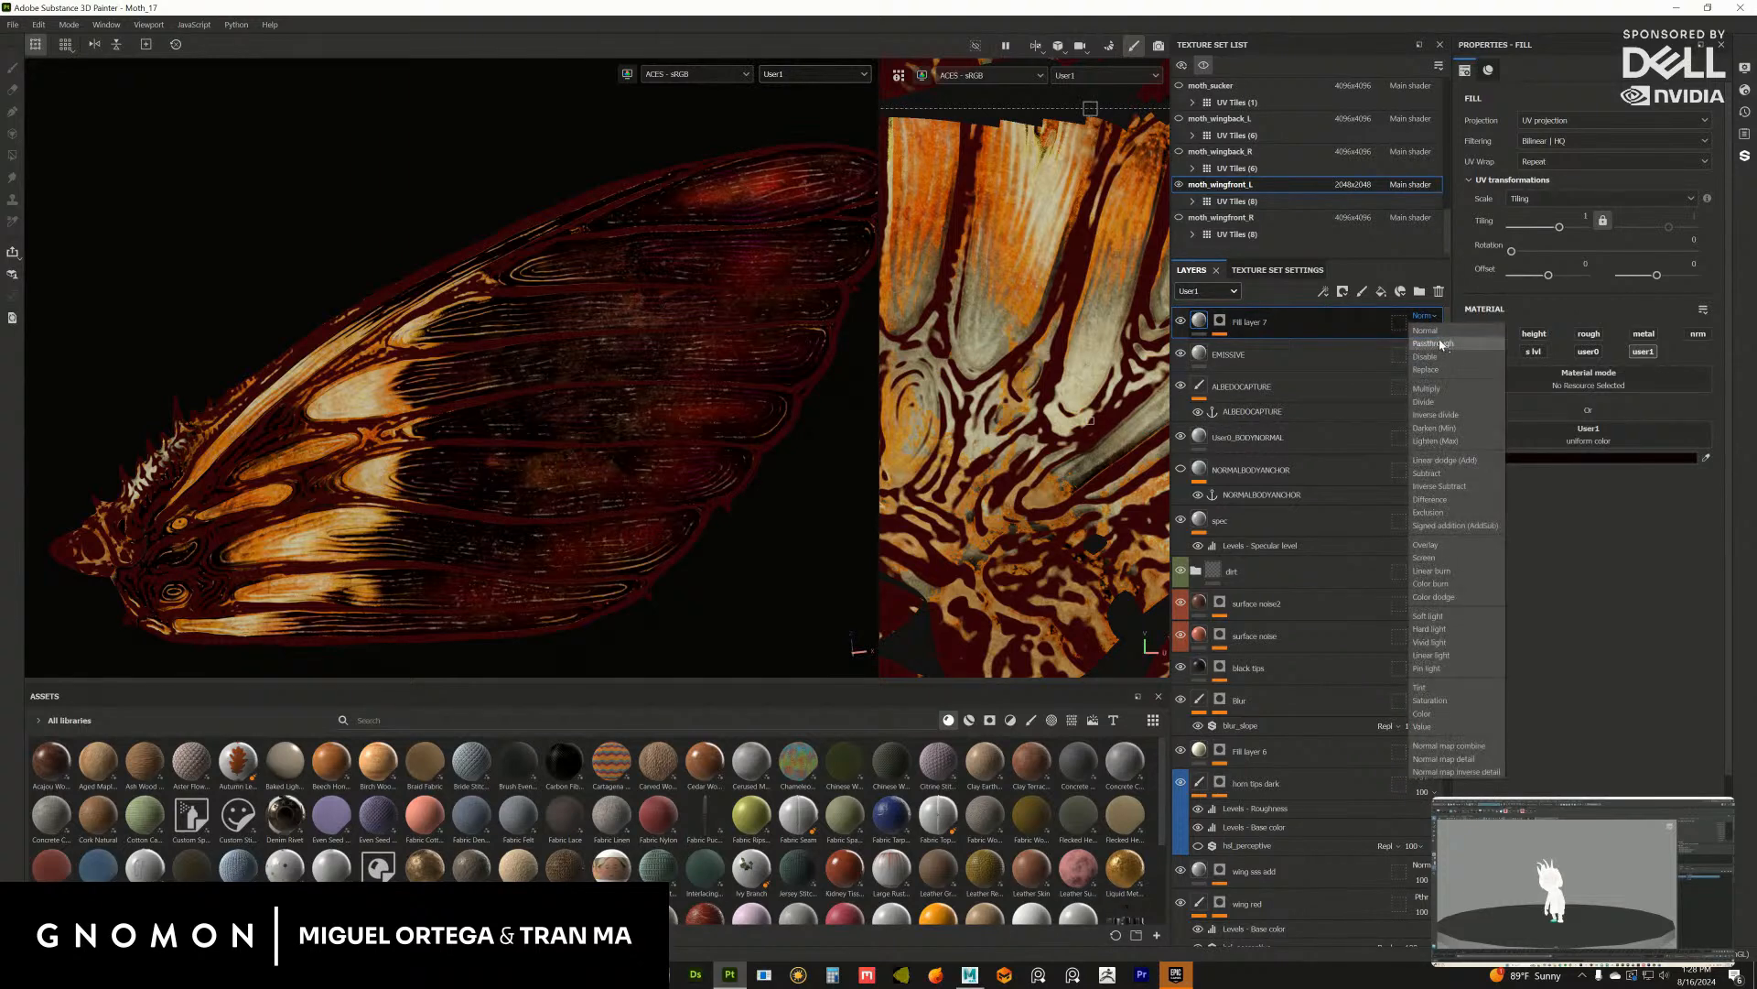
Step: Set the blending mode of Fill layer 7 to Multiply and its opacity to 94
{"action": "left_click", "coordinate": [1439, 389]}
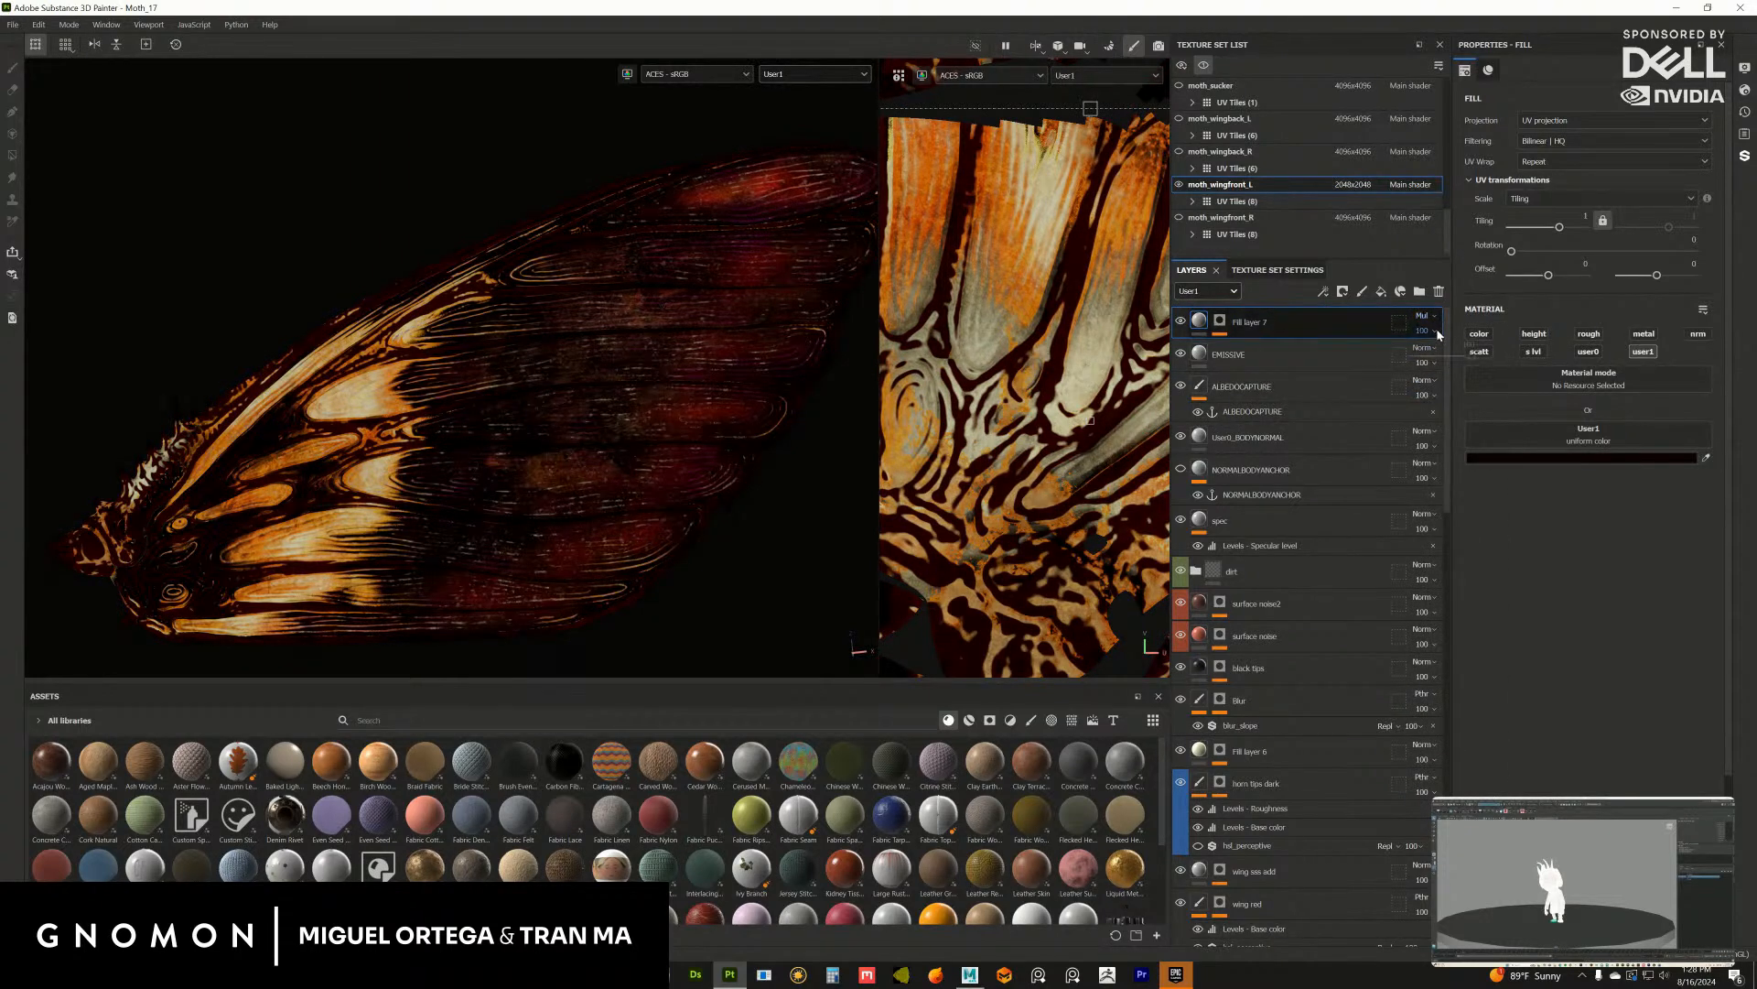
{"action": "left_click_drag", "start_coordinate": [1439, 358], "coordinate": [1470, 360]}
Step: Add a Blur filter above the Paint effect in the mask of Fill layer 7, with blur intensity 2.4
{"action": "left_click", "coordinate": [1220, 320], "text": "alt"}
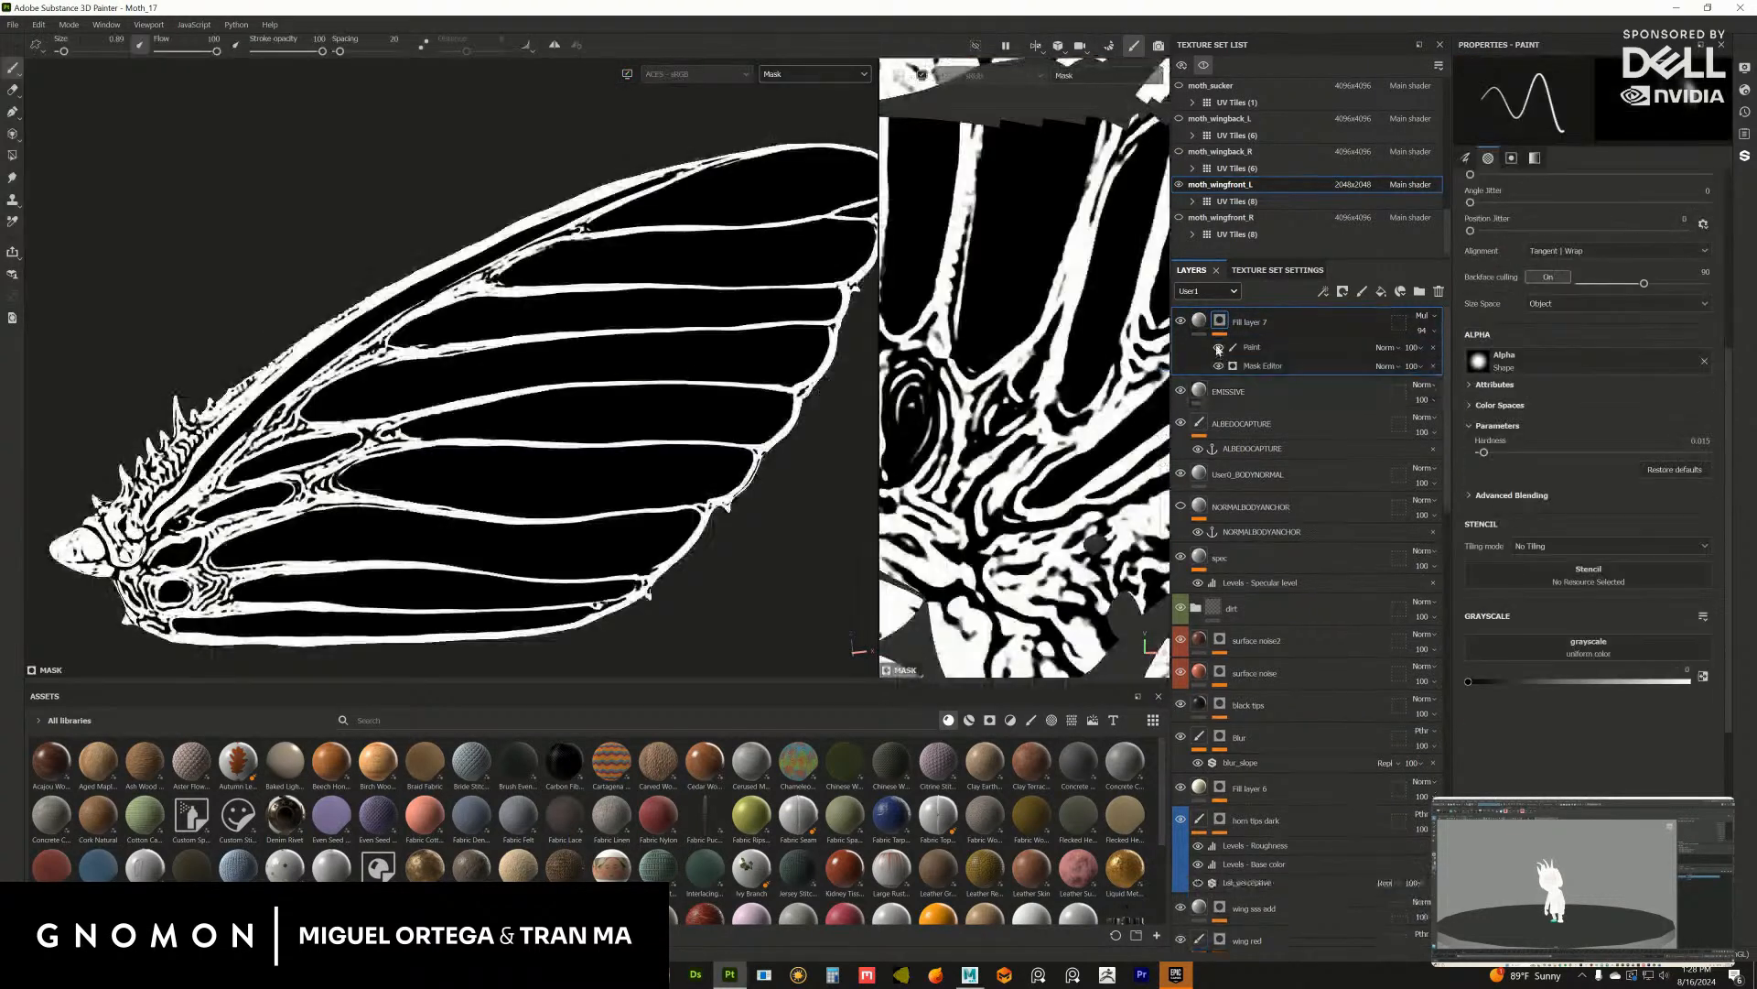
{"action": "left_click", "coordinate": [1267, 346]}
{"action": "left_click", "coordinate": [1324, 292]}
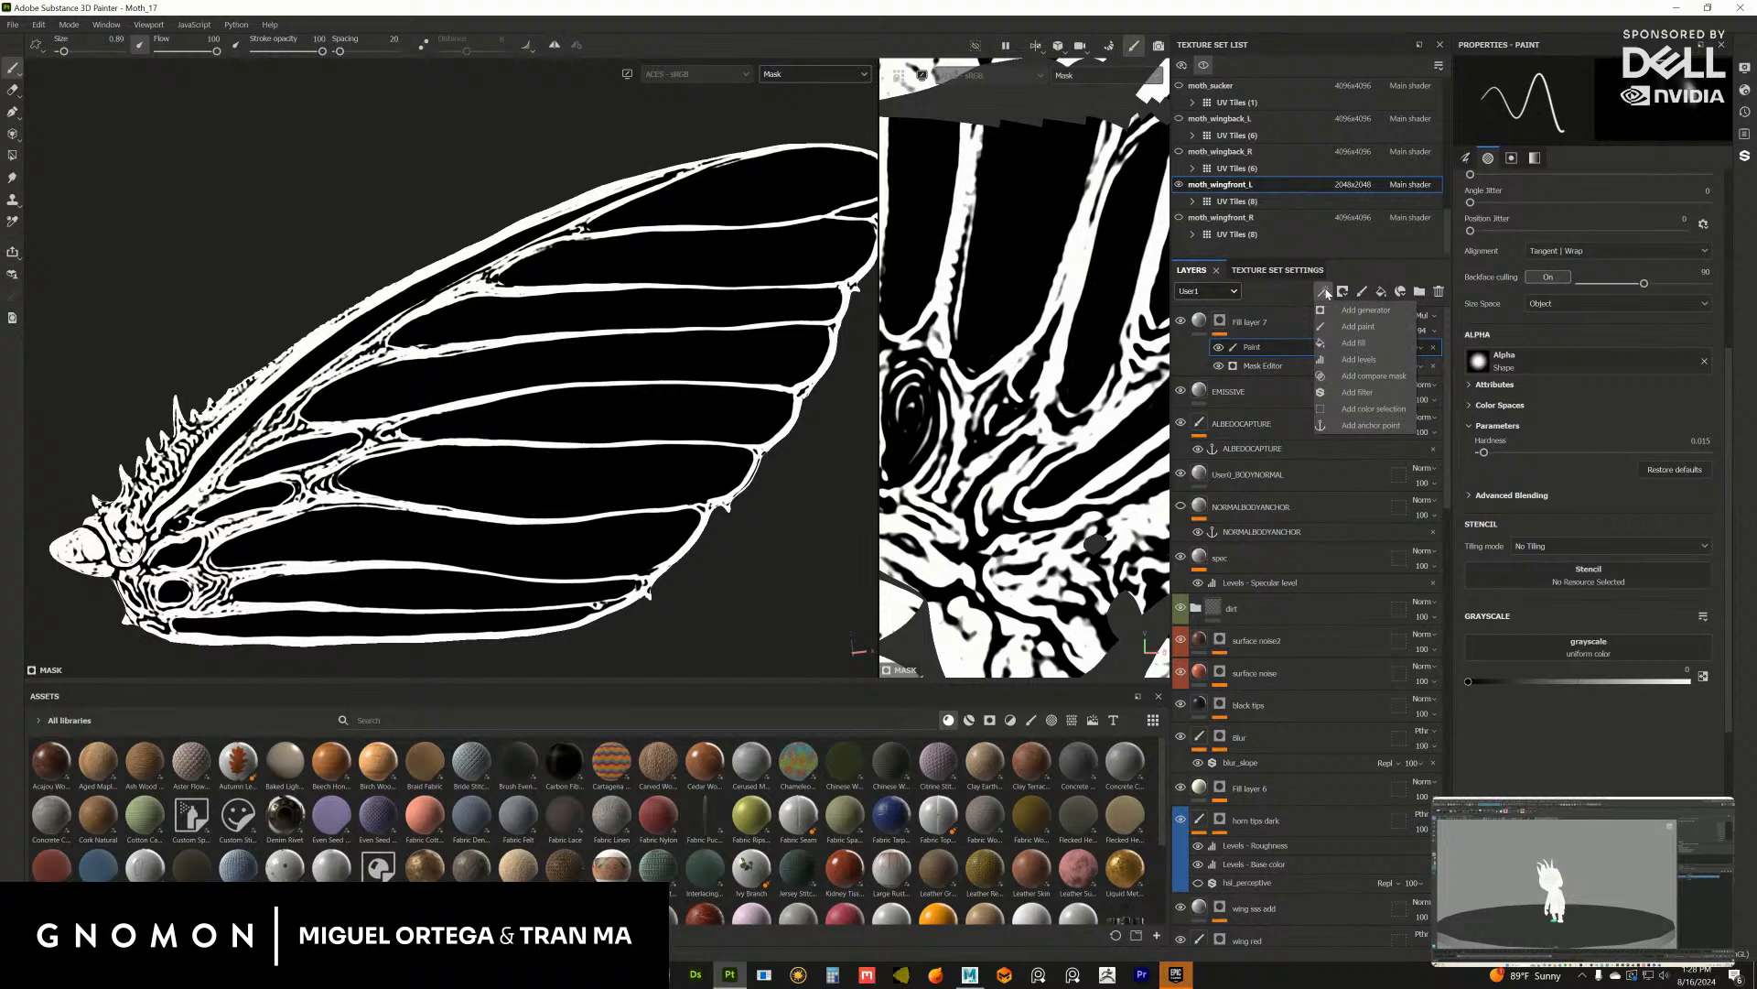
{"action": "left_click", "coordinate": [1367, 393]}
{"action": "left_click", "coordinate": [1593, 103]}
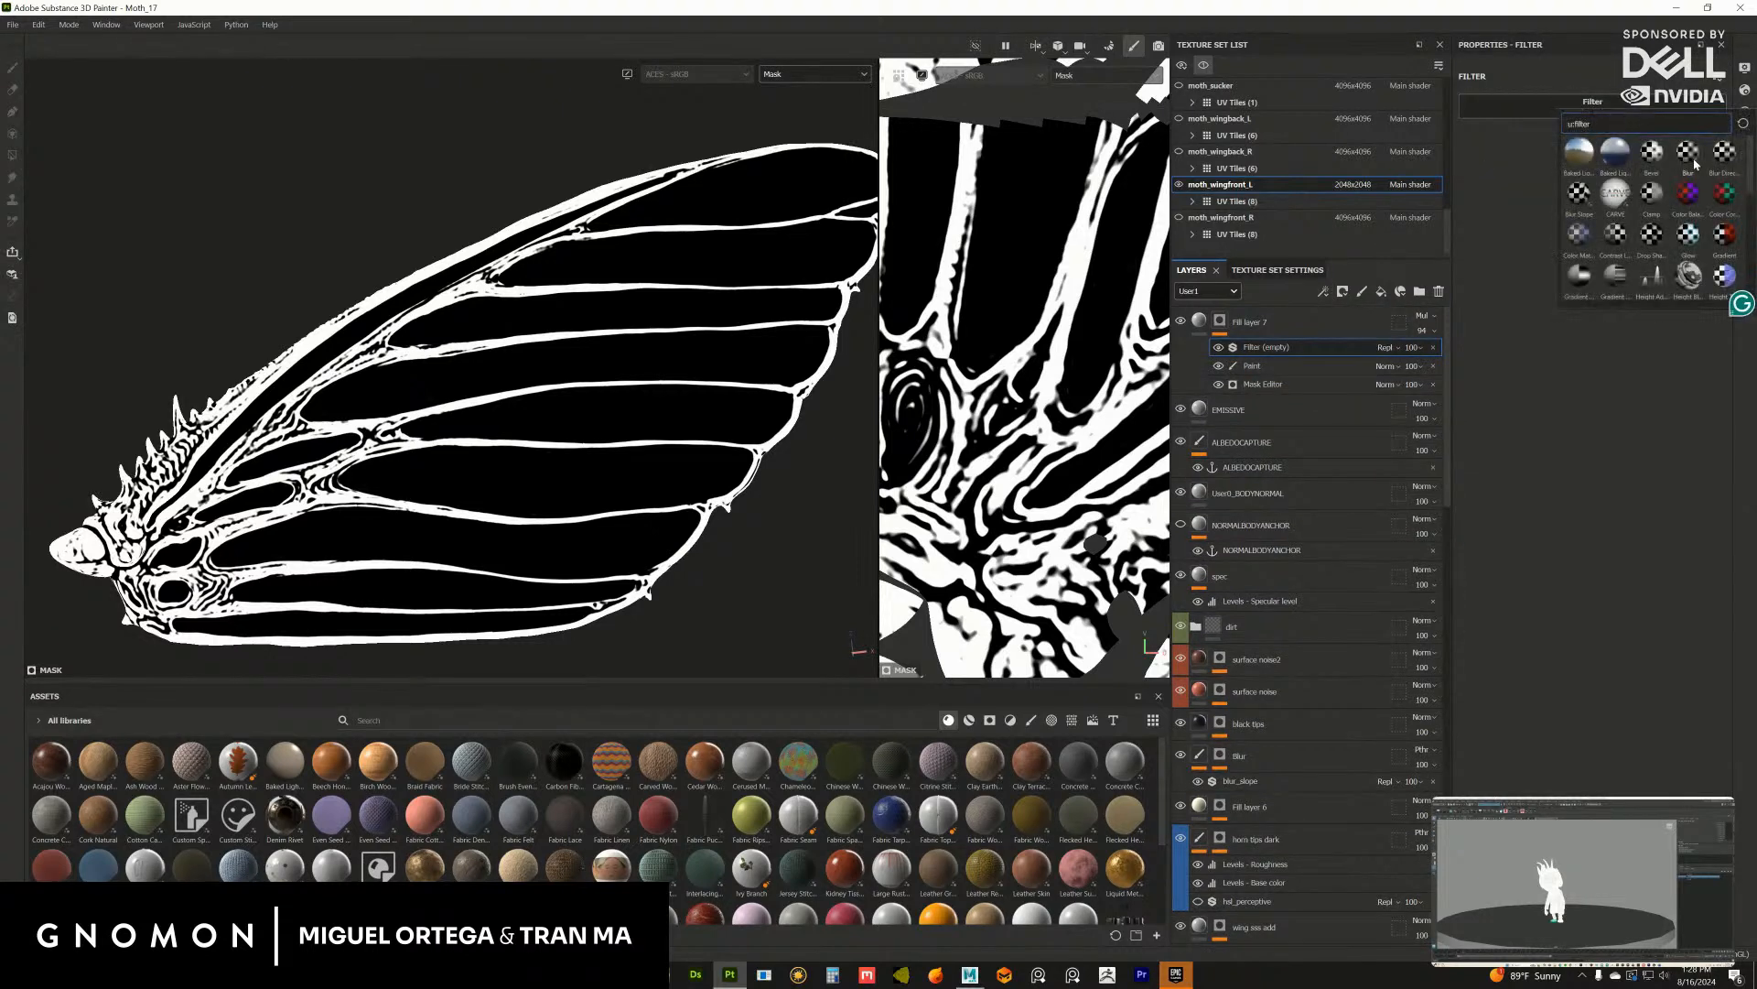
{"action": "left_click", "coordinate": [1692, 160]}
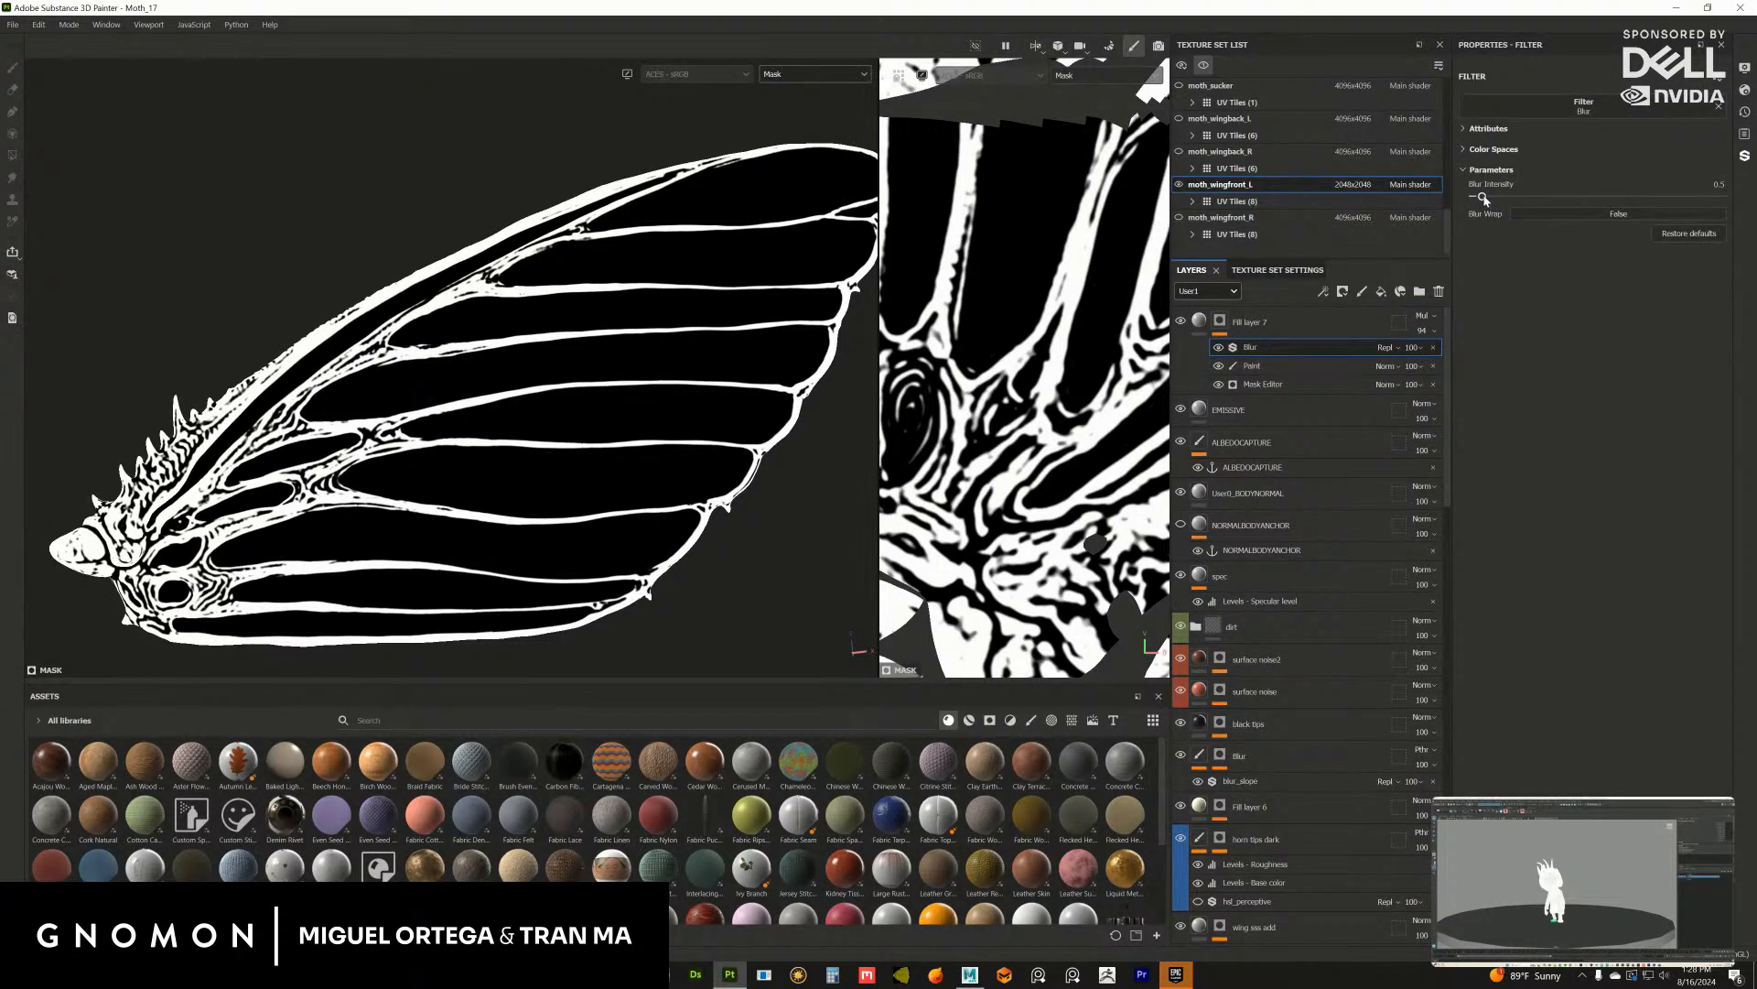
{"action": "left_click_drag", "start_coordinate": [1484, 198], "coordinate": [1513, 203]}
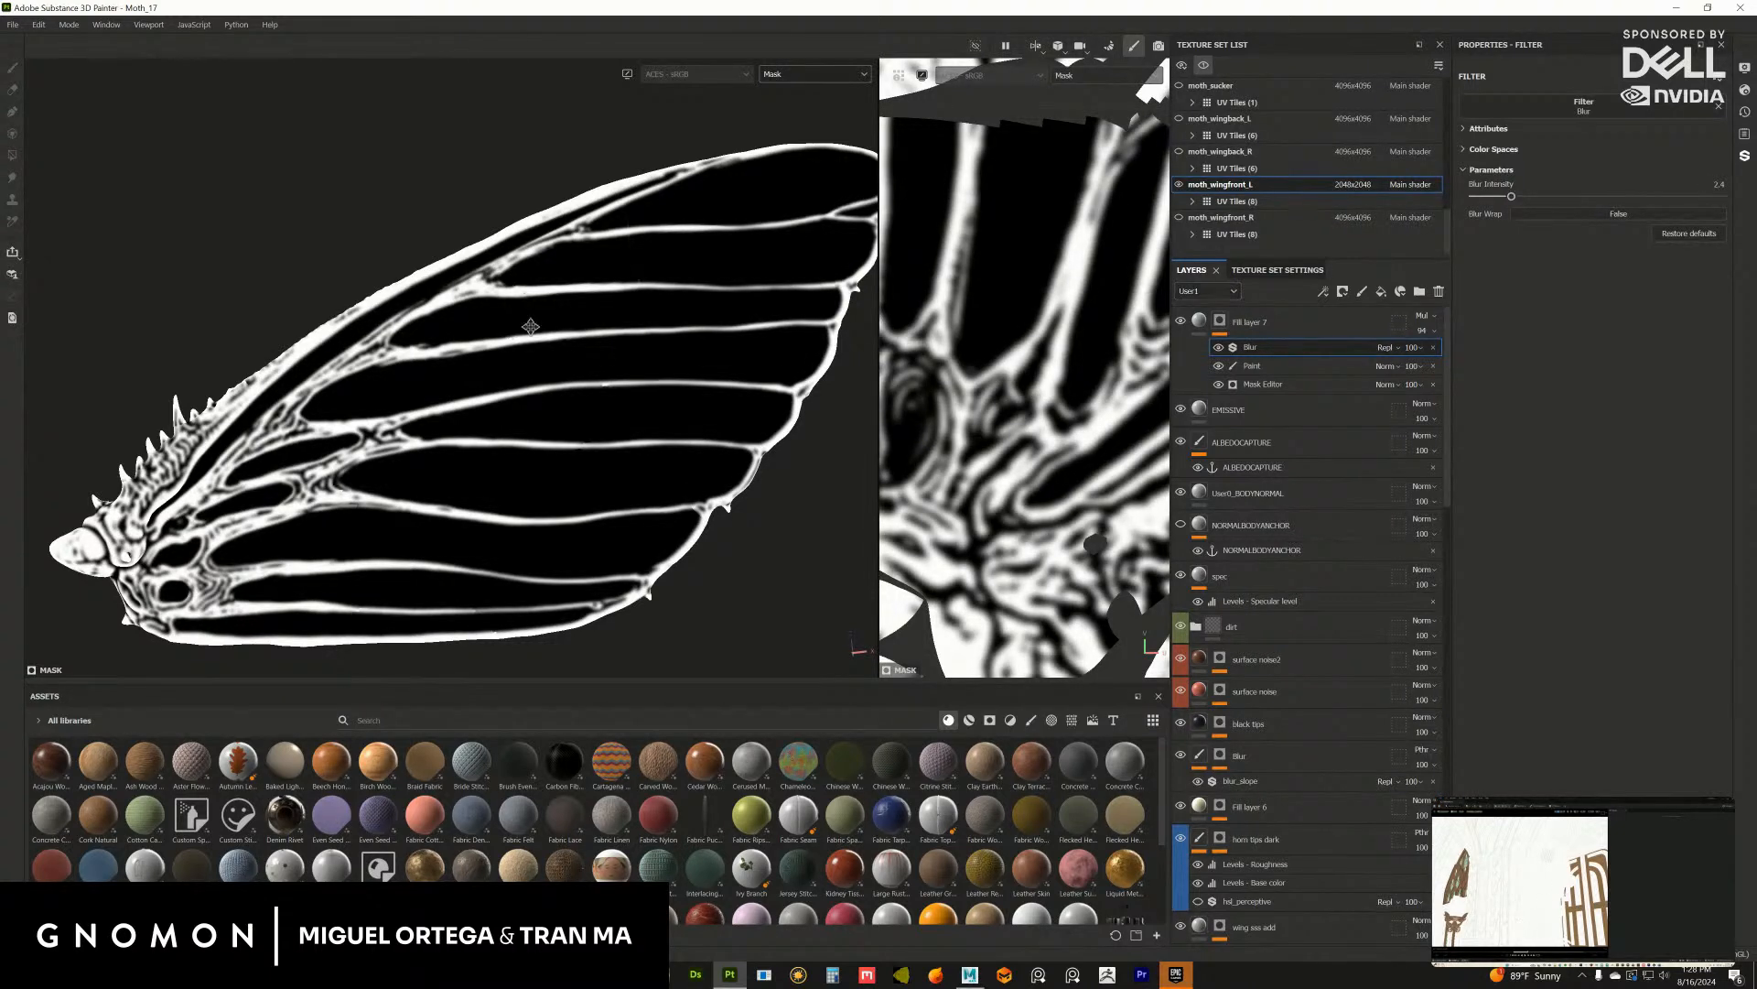
{"action": "left_click_drag", "start_coordinate": [528, 322], "coordinate": [669, 270], "text": "alt"}
{"action": "left_click", "coordinate": [1200, 320]}
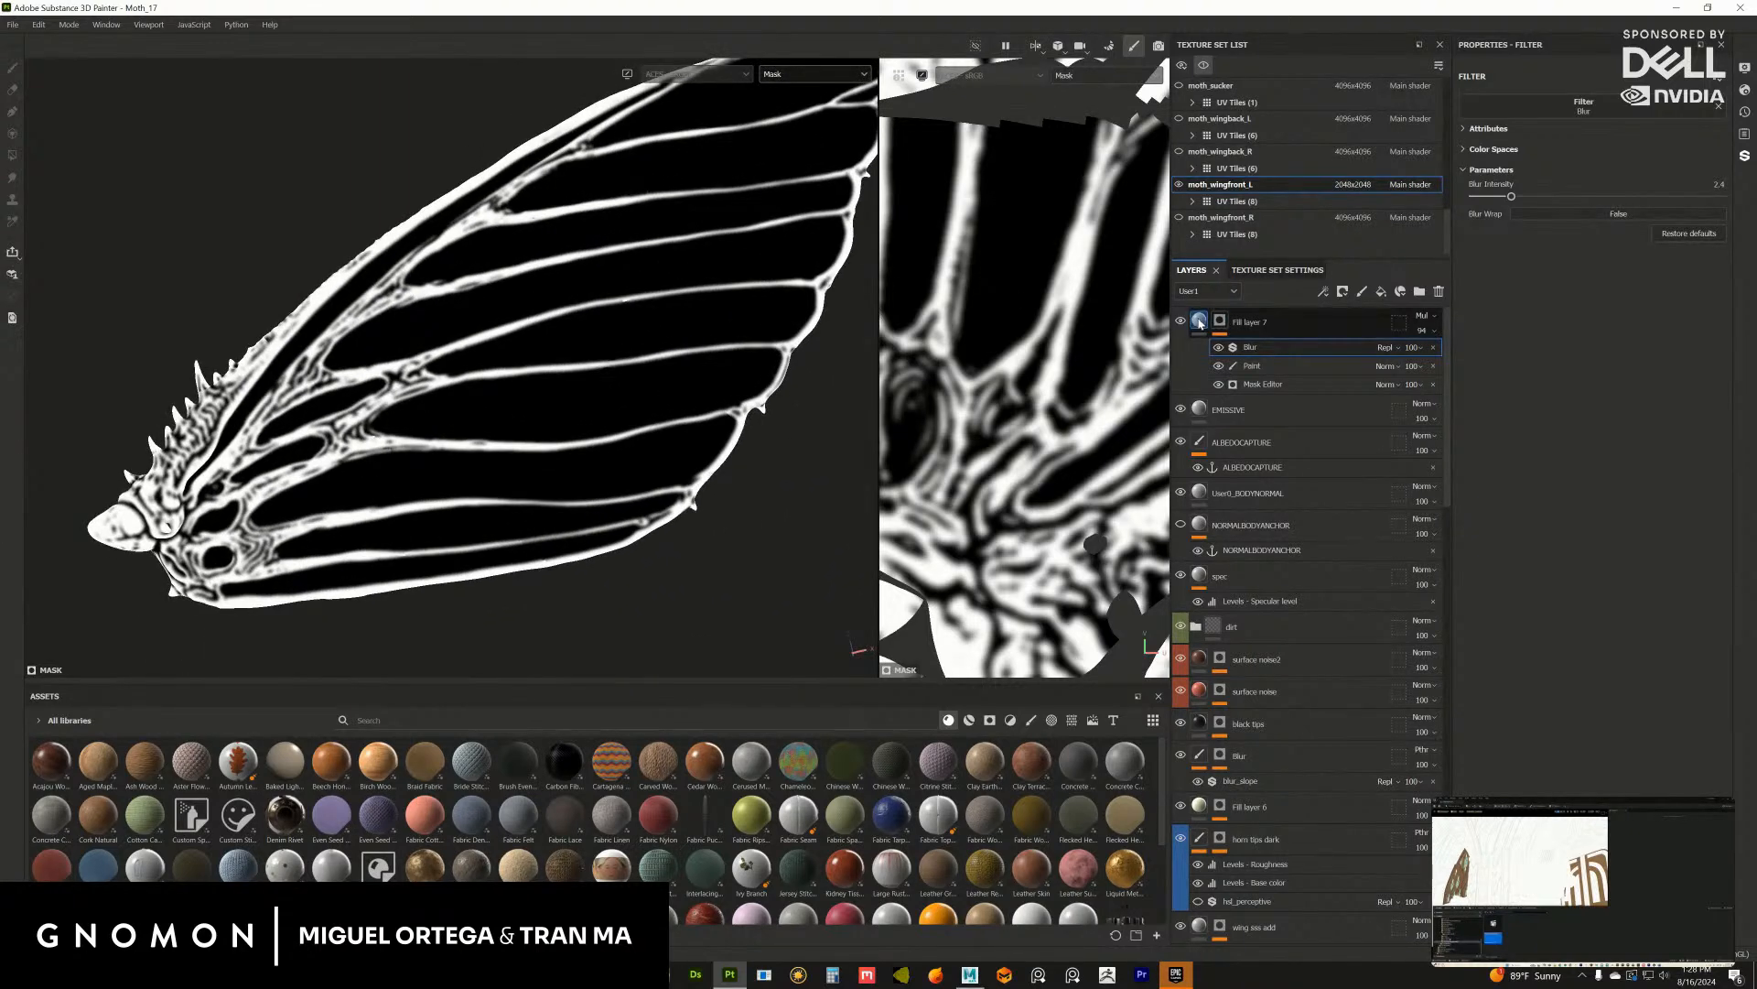
{"action": "left_click_drag", "start_coordinate": [679, 401], "coordinate": [682, 454], "text": "alt"}
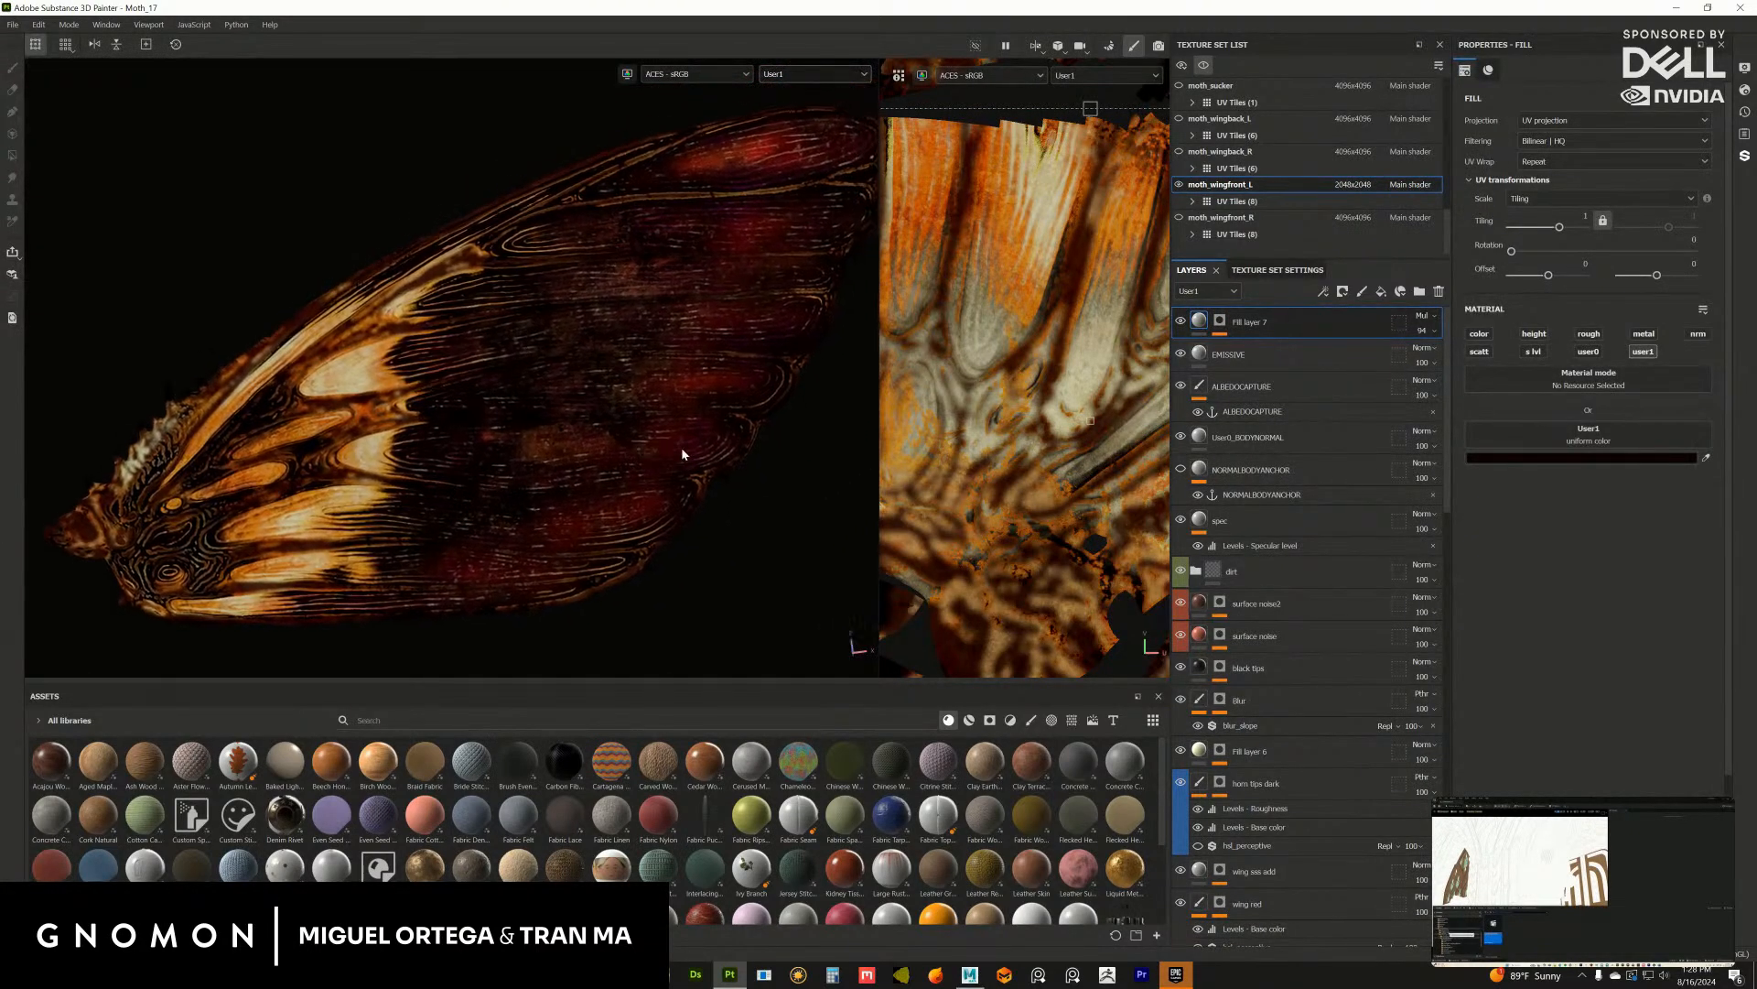
{"action": "left_click", "coordinate": [1220, 321]}
{"action": "left_click", "coordinate": [1260, 350]}
{"action": "left_click", "coordinate": [1324, 292]}
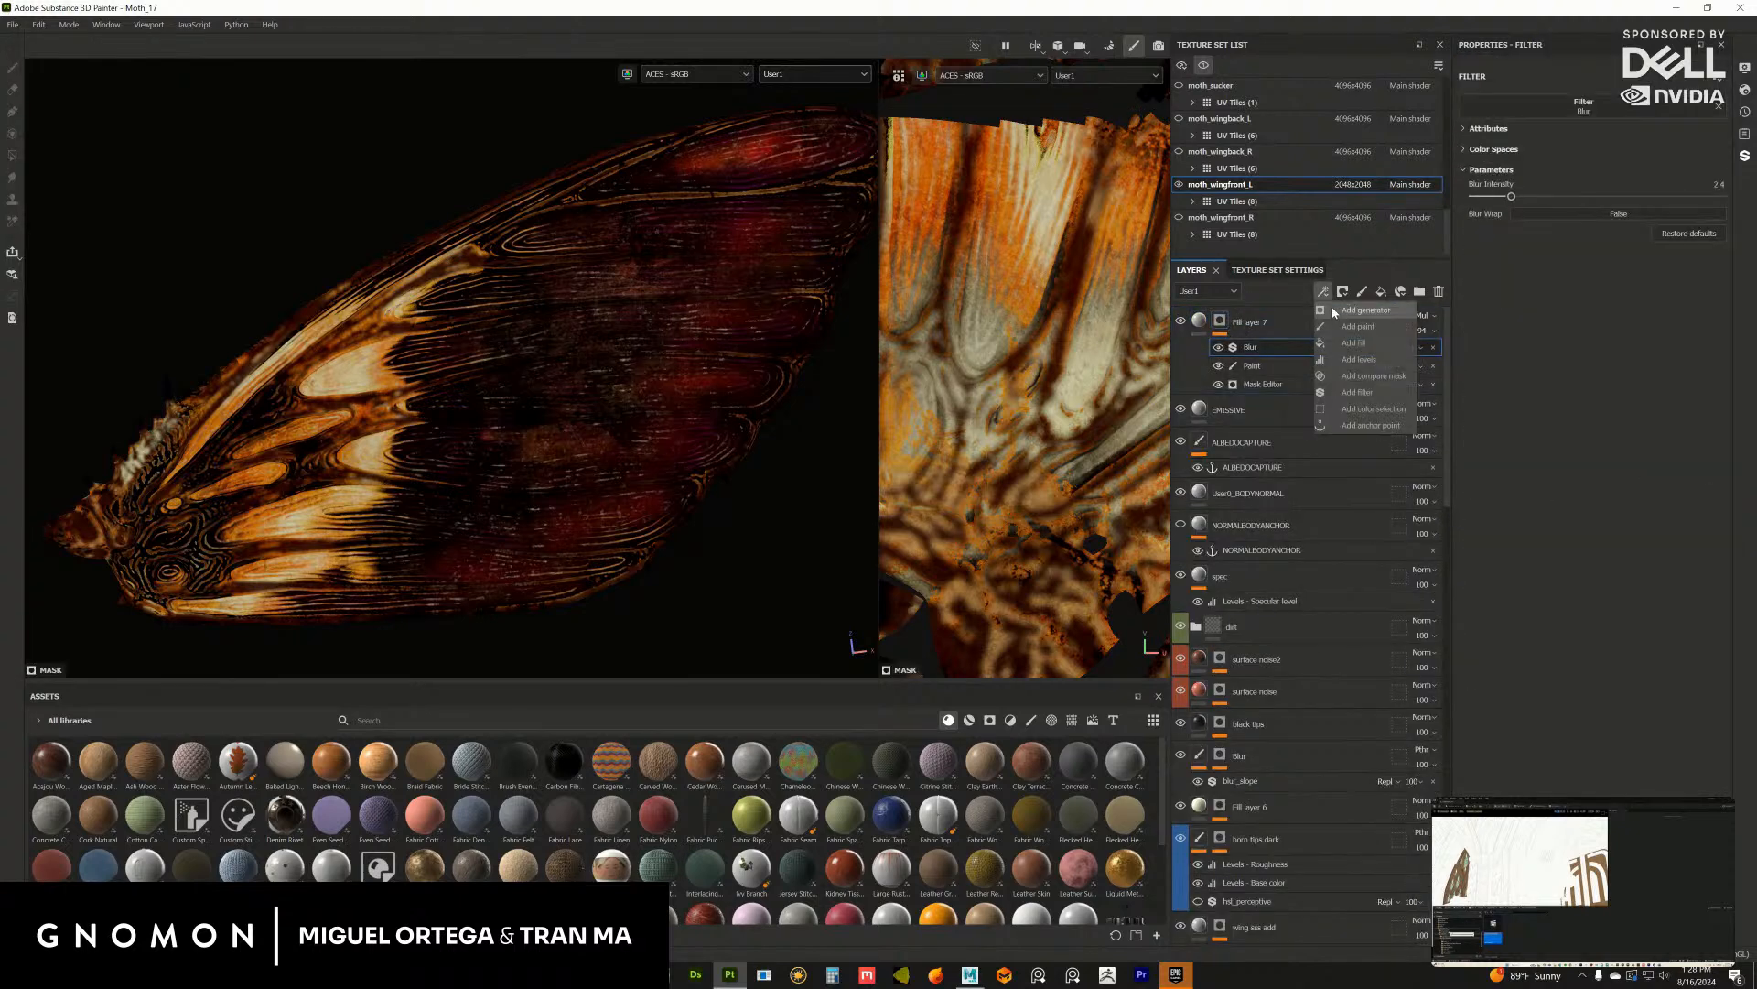
{"action": "left_click", "coordinate": [1358, 392]}
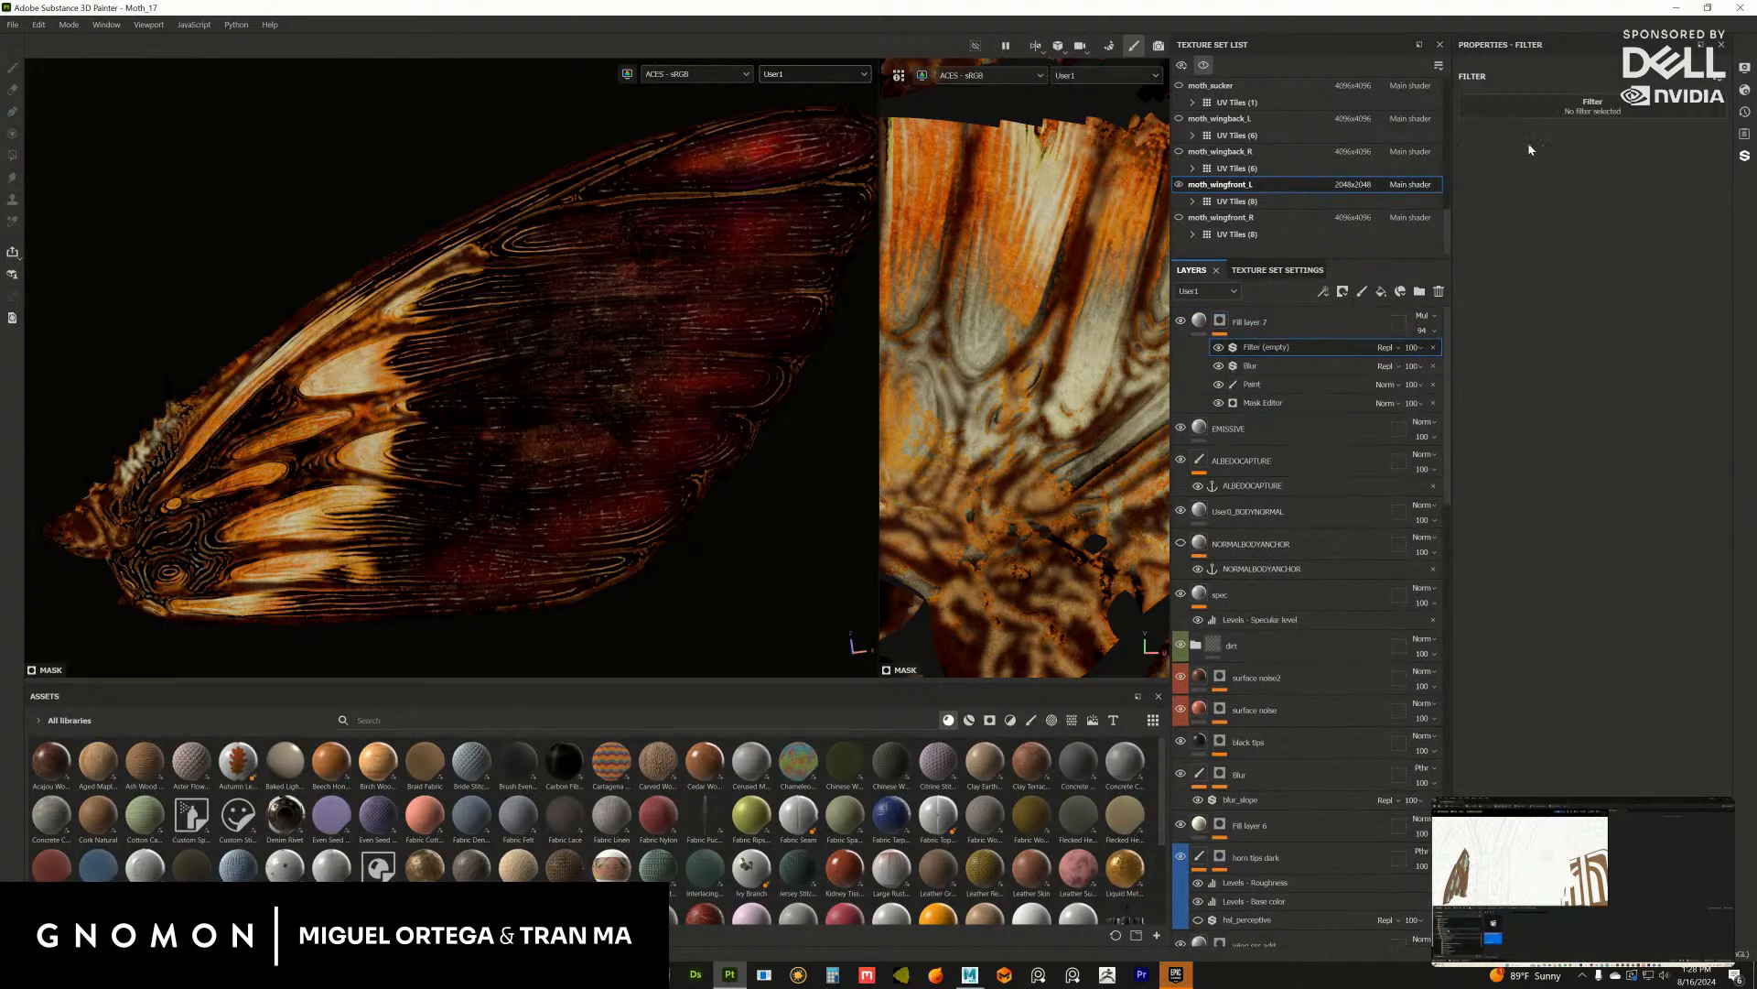
{"action": "left_click", "coordinate": [1433, 347]}
Step: Add a Levels effect above the Blur in the mask of Fill layer 7 and shift its midtone far toward black
{"action": "left_click", "coordinate": [1324, 292]}
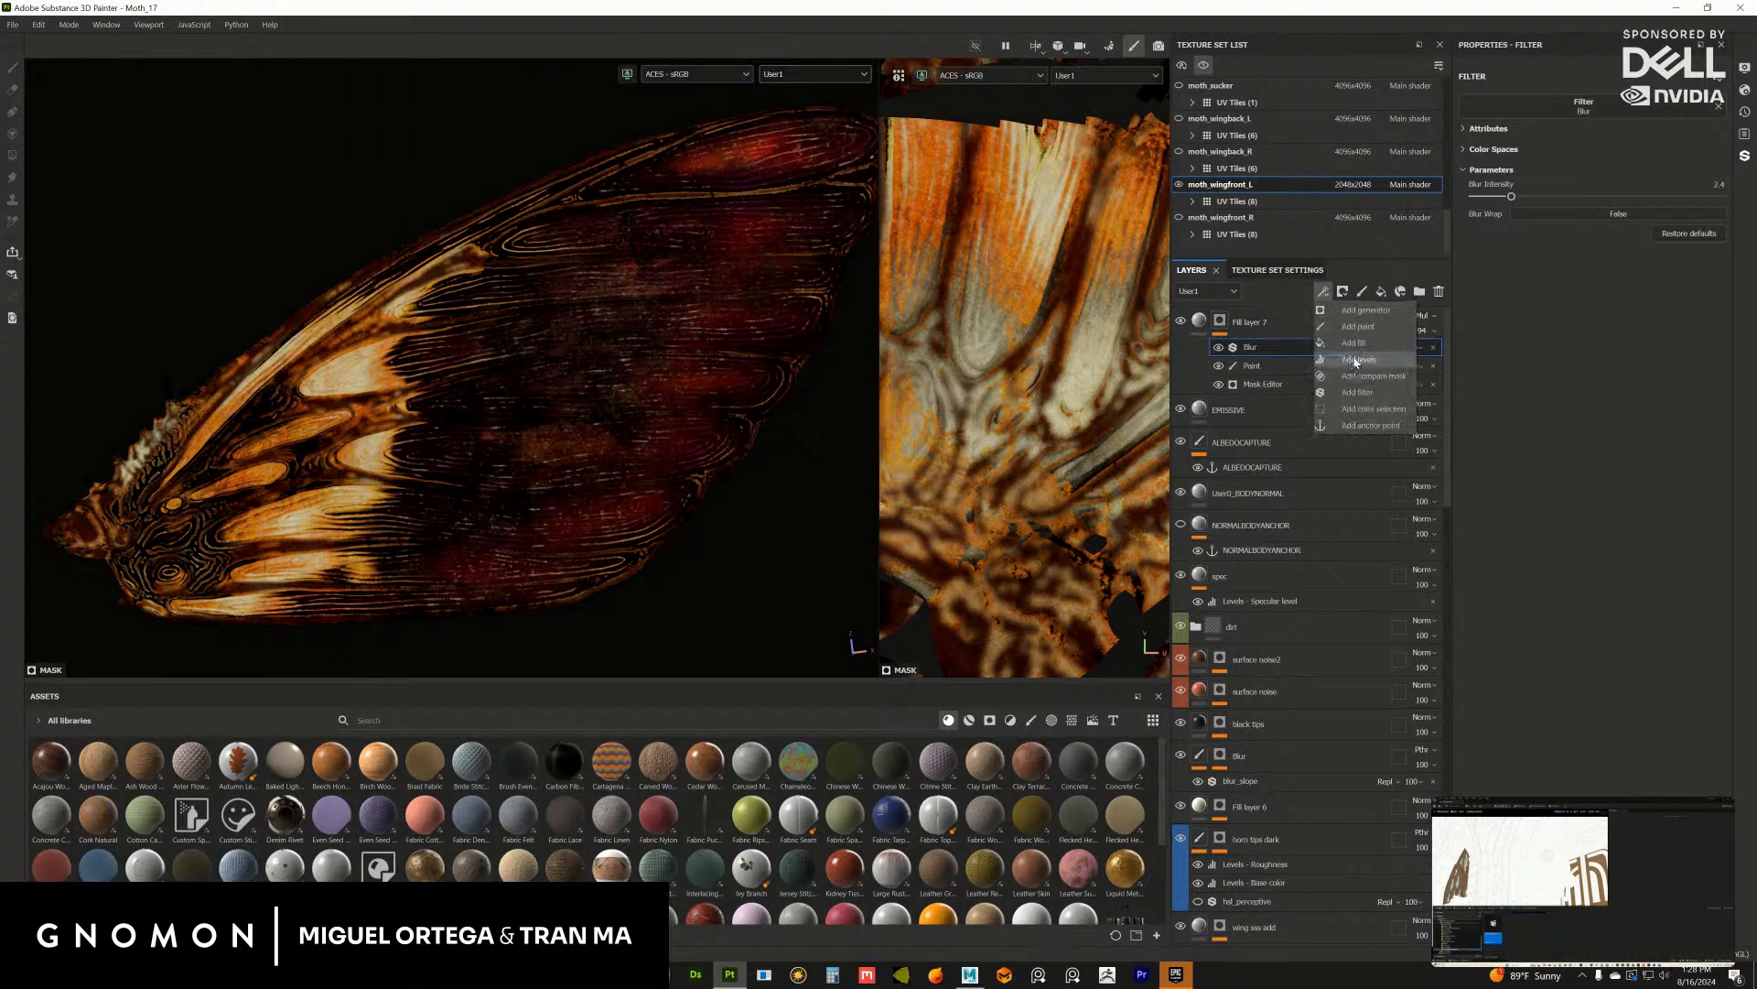
{"action": "left_click", "coordinate": [1358, 359]}
{"action": "left_click_drag", "start_coordinate": [1593, 103], "coordinate": [1478, 106]}
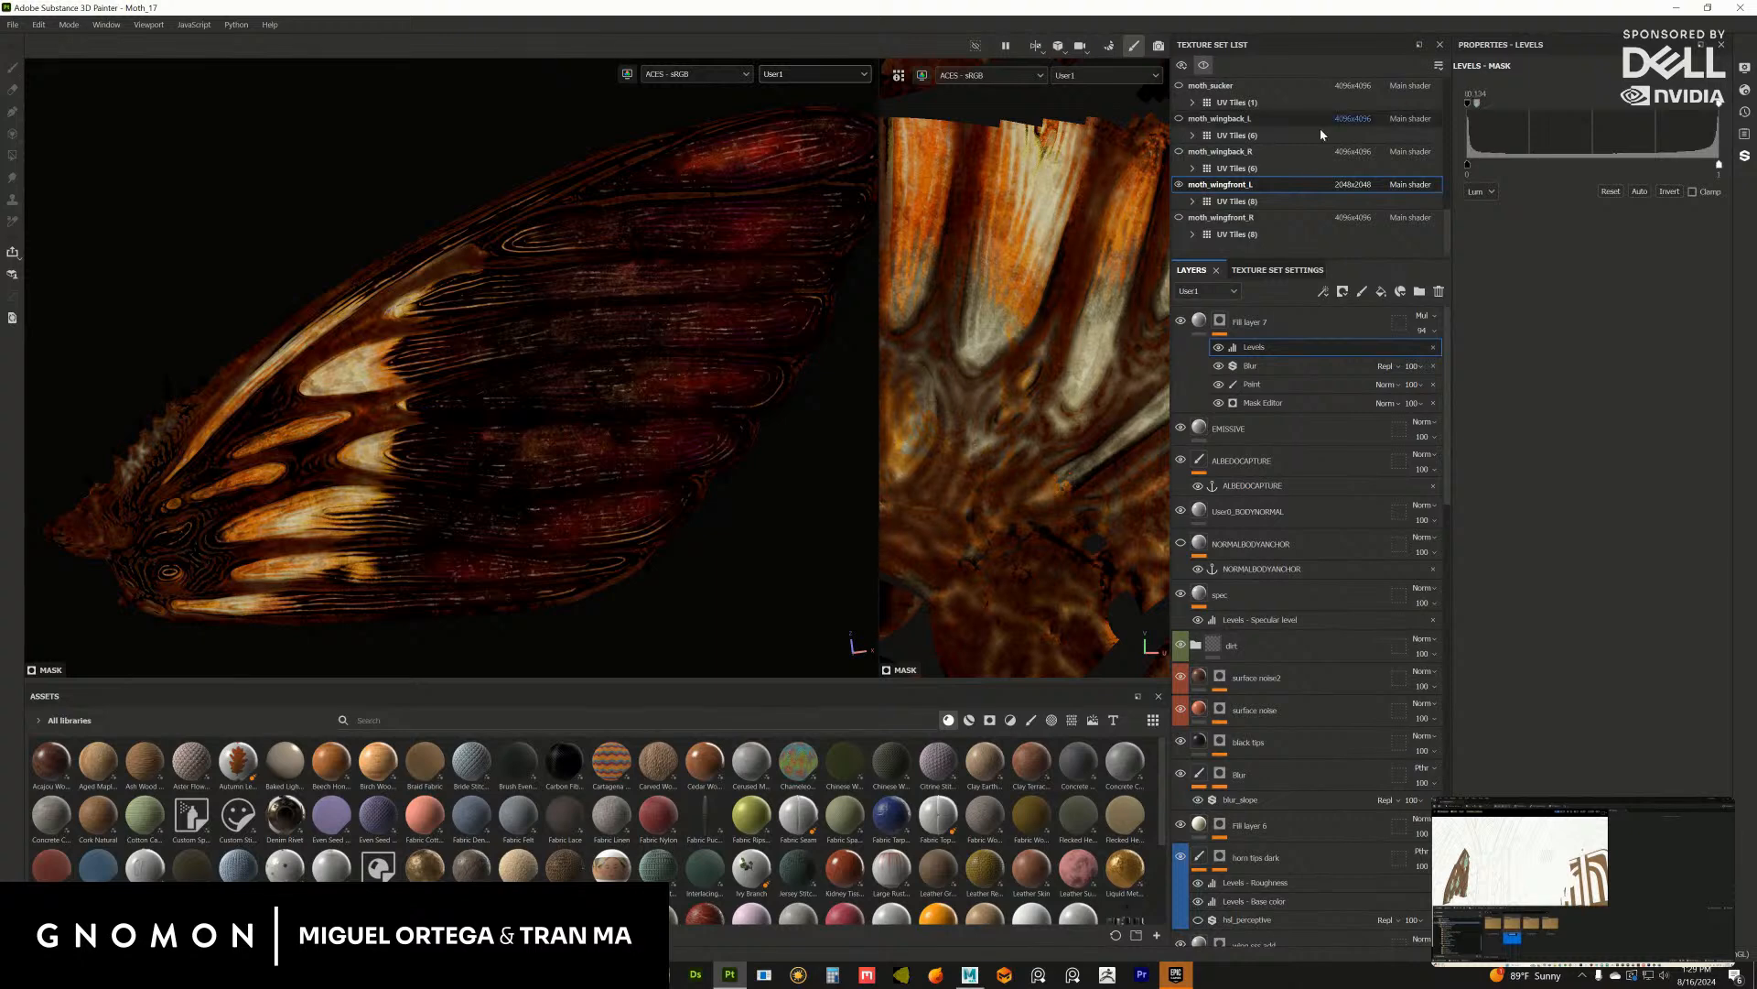
{"action": "middle_click_drag", "start_coordinate": [458, 439], "coordinate": [475, 400], "text": "alt"}
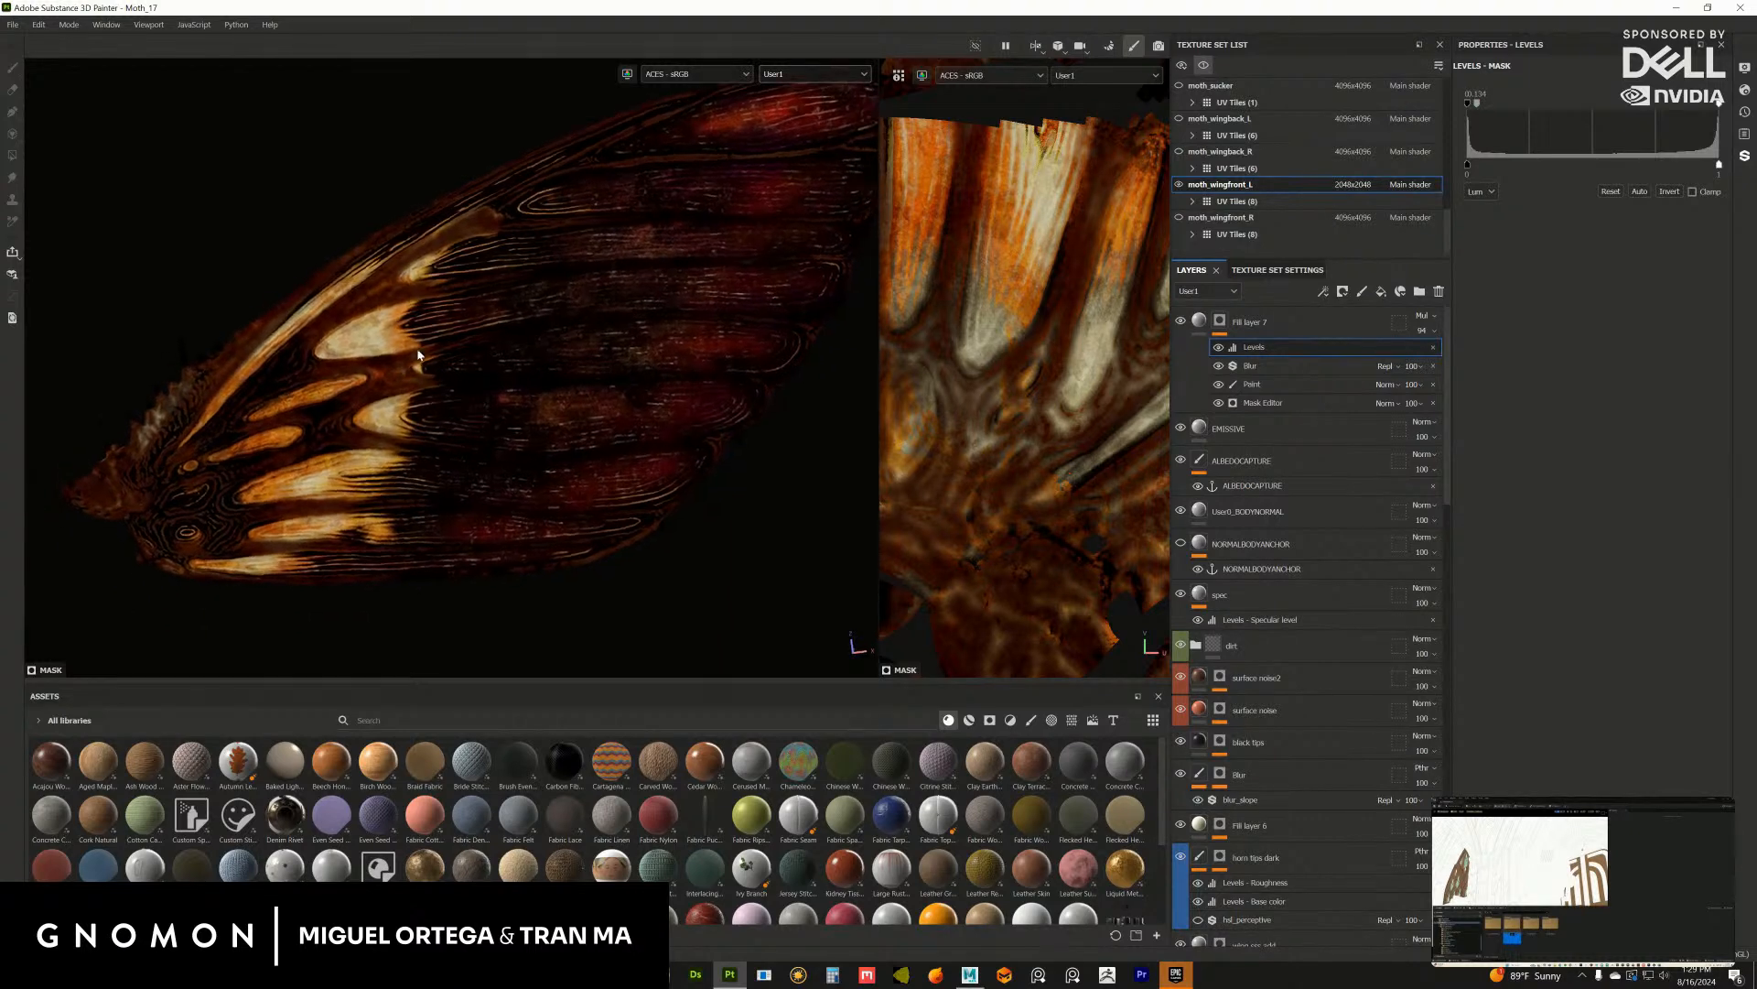
{"action": "left_click_drag", "start_coordinate": [342, 344], "coordinate": [540, 387], "text": "alt"}
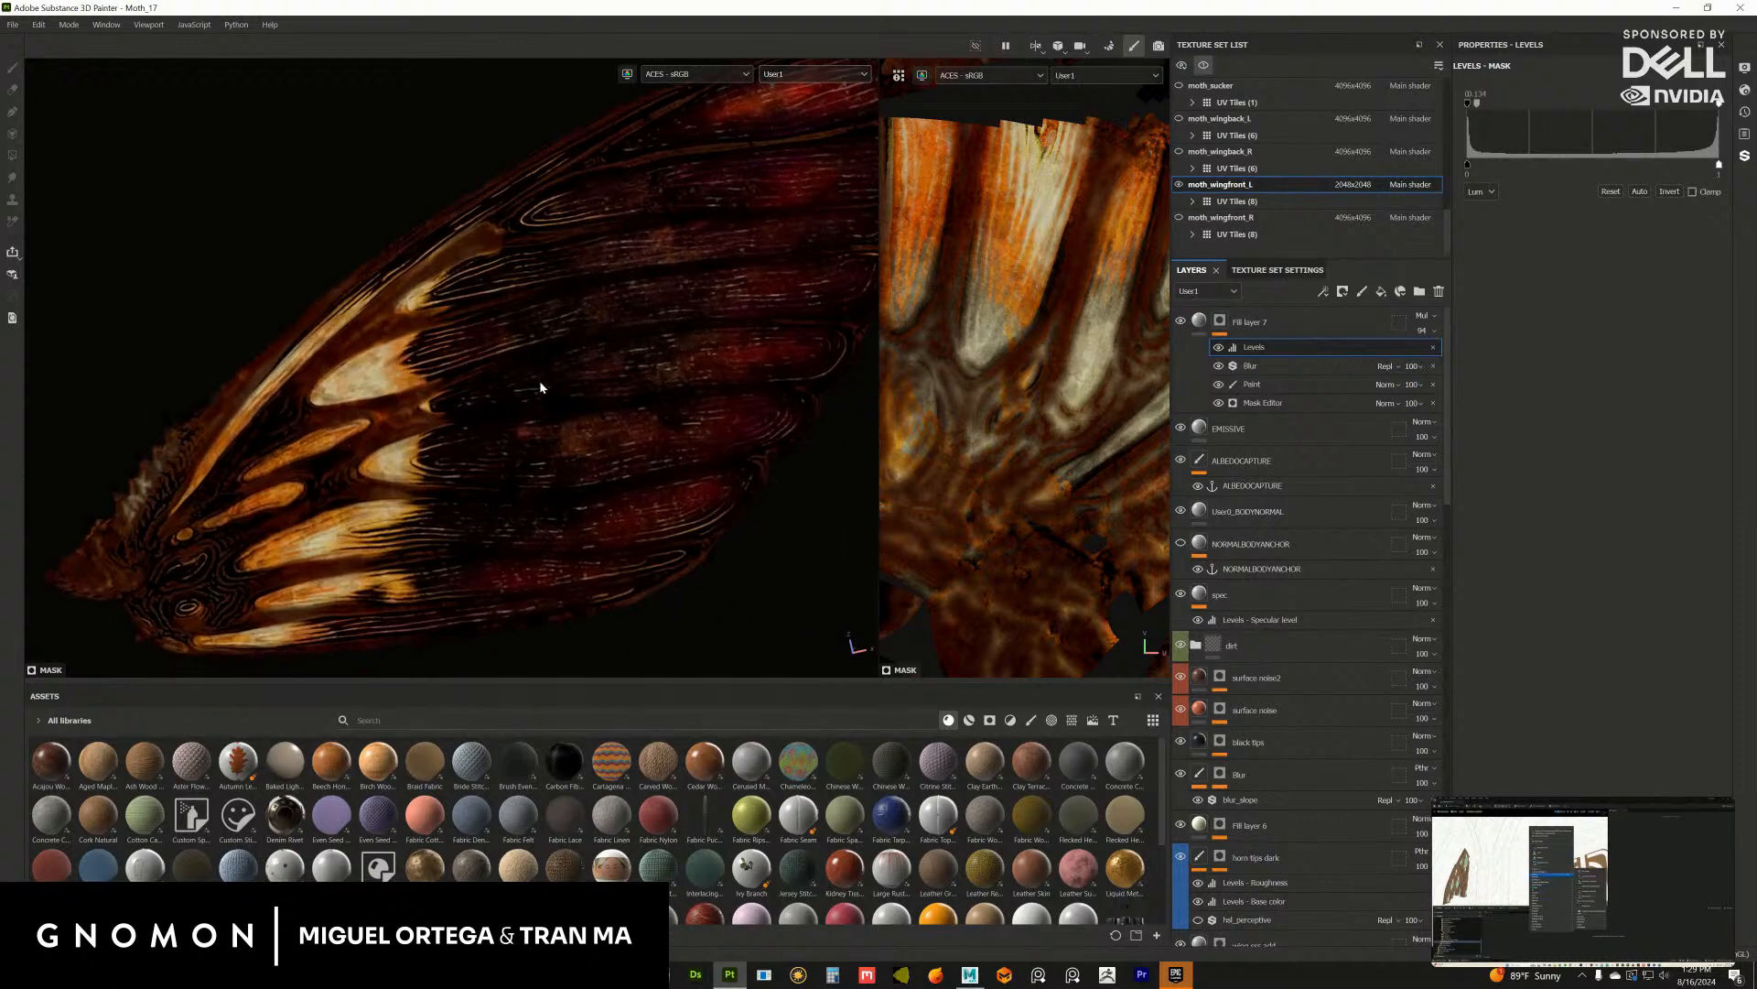
Step: Rename Fill layer 7 as emissive1
{"action": "double_click", "coordinate": [1251, 322]}
{"action": "type", "text": "emissive1"}
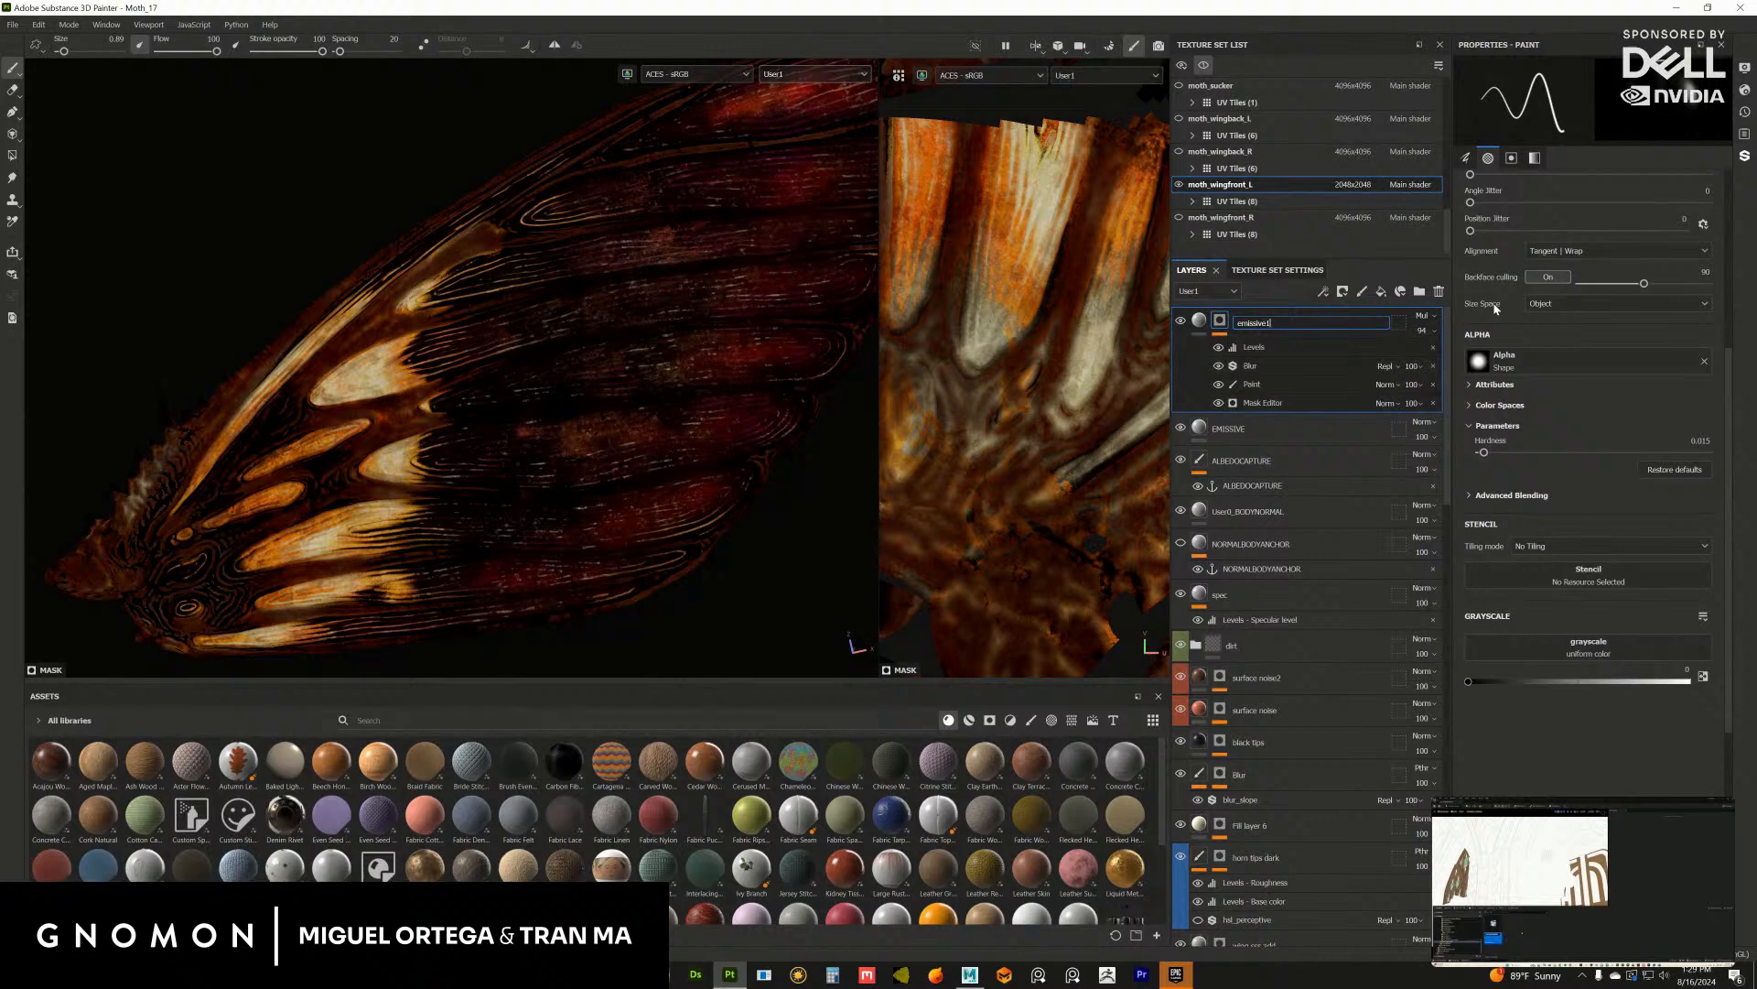
{"action": "key", "text": "Return"}
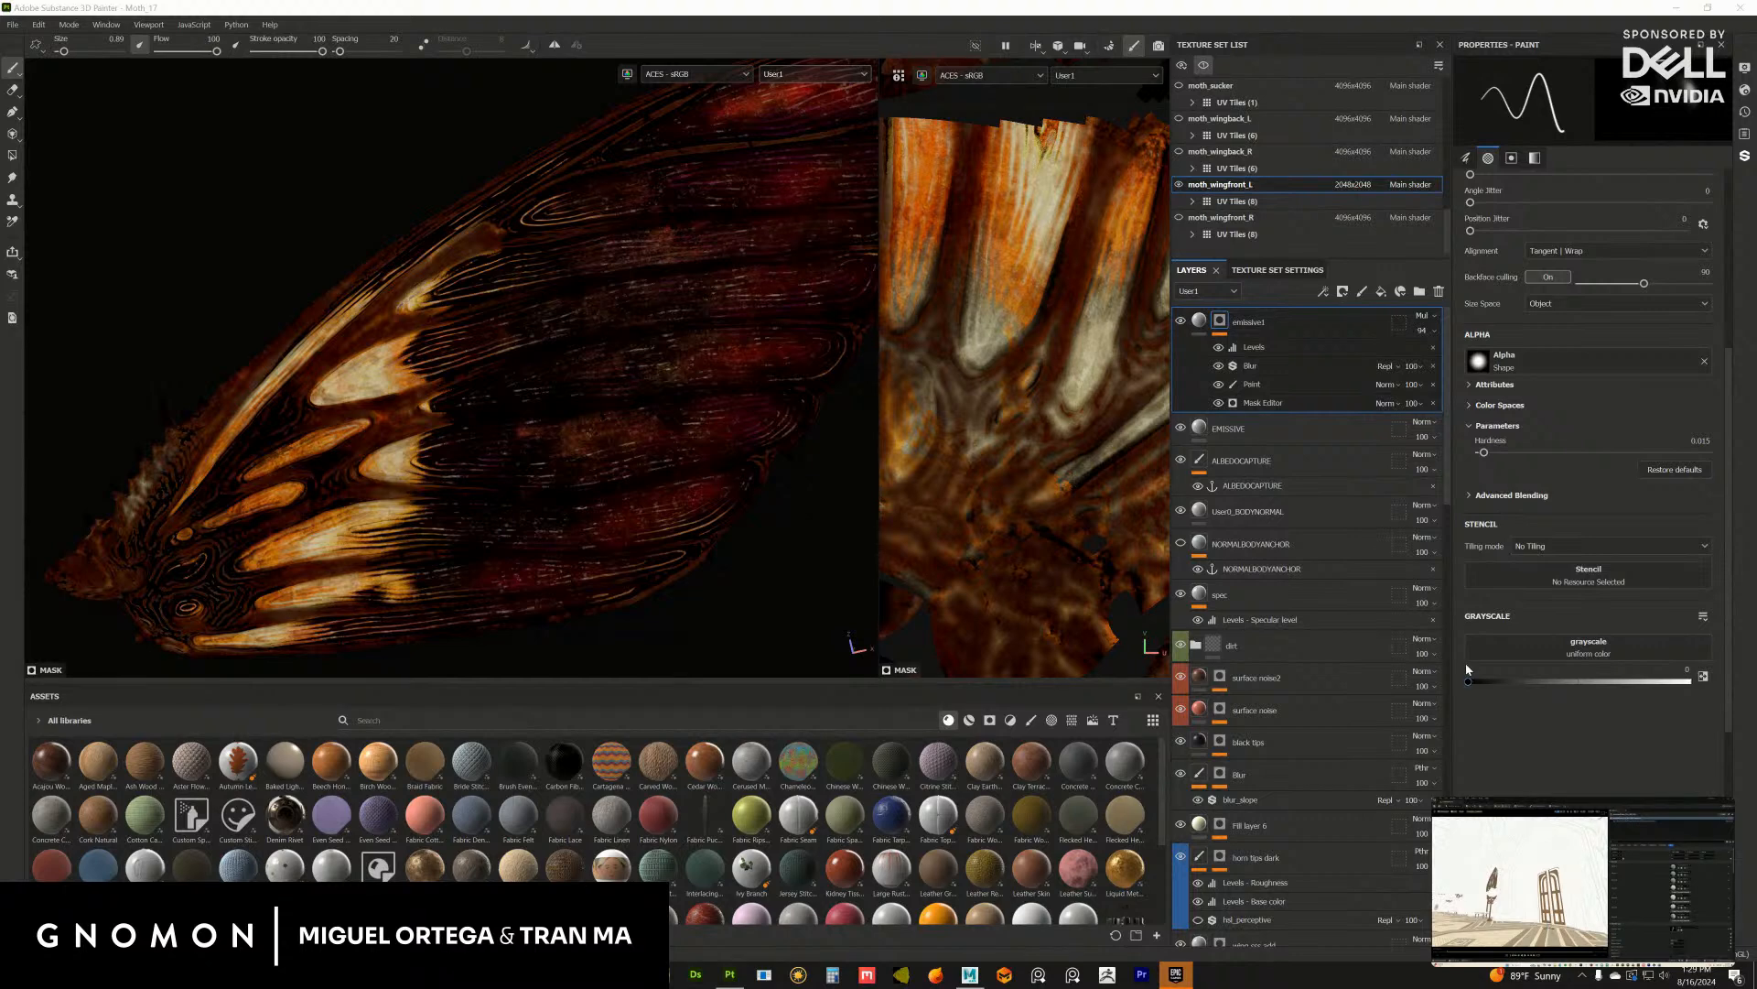
Step: Add a new paint layer above the emissive1 layer
{"action": "mouse_move", "coordinate": [651, 458]}
{"action": "right_mouse_down", "text": "alt"}
{"action": "mouse_move", "coordinate": [714, 514]}
{"action": "mouse_move", "coordinate": [621, 467]}
{"action": "right_mouse_up", "text": "alt"}
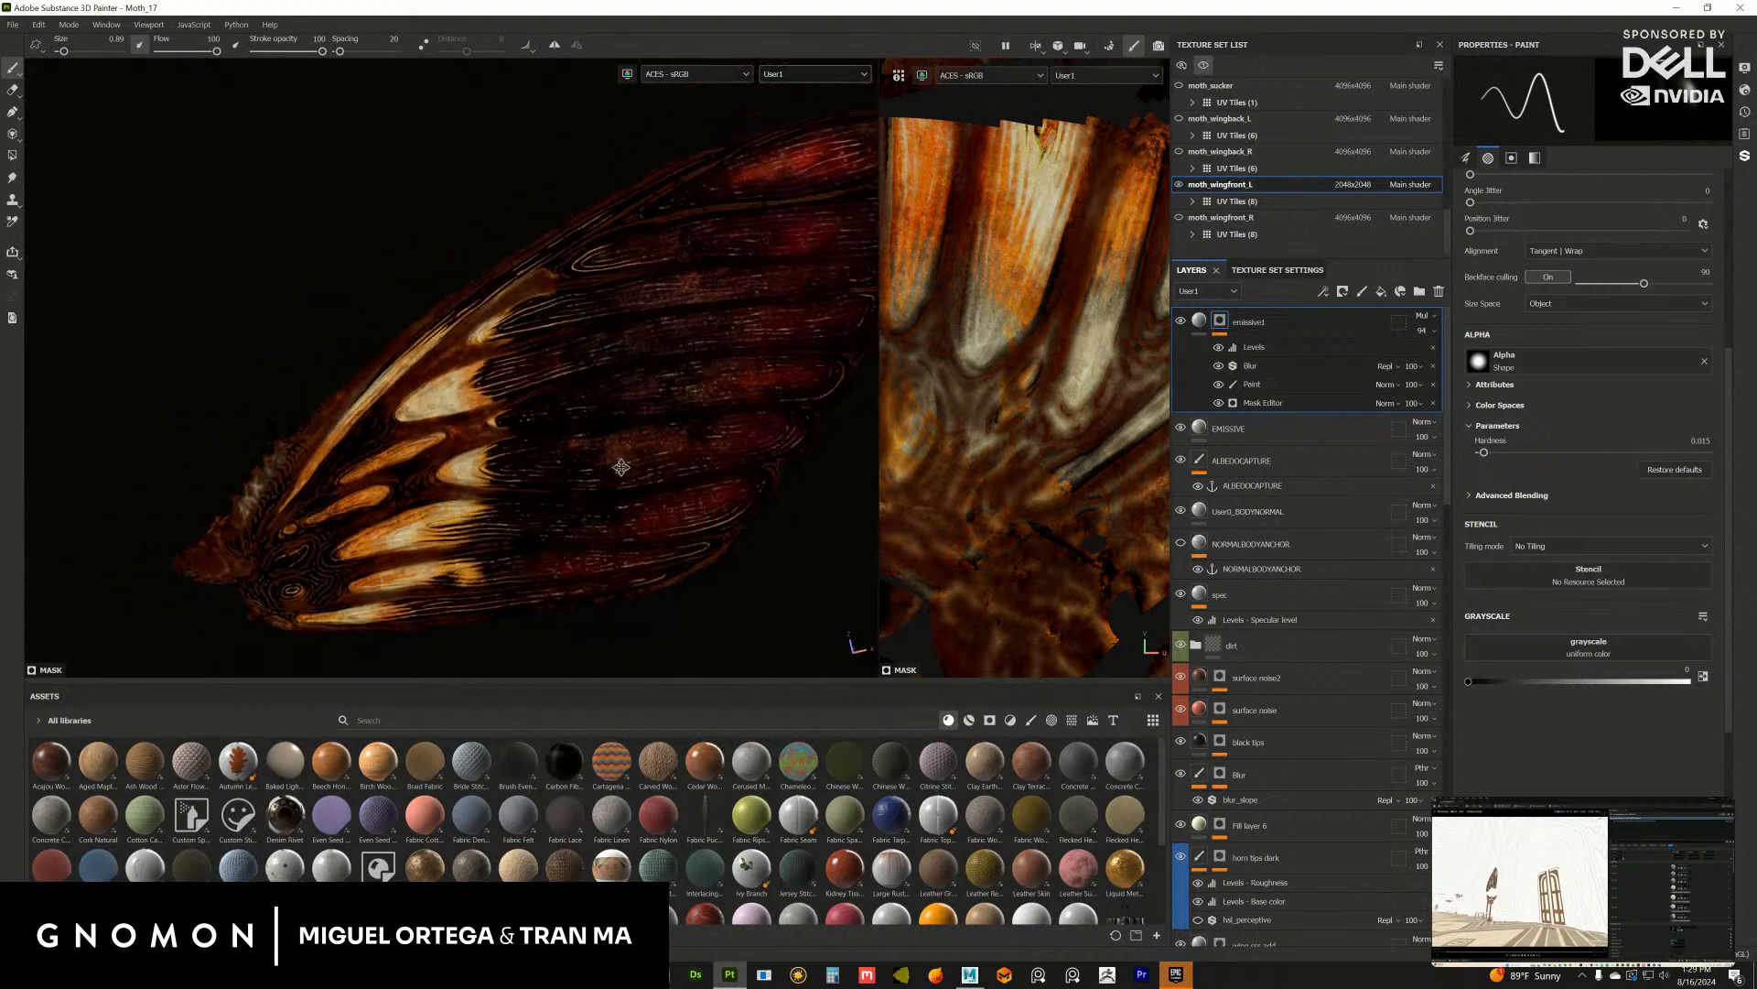
{"action": "left_click_drag", "start_coordinate": [621, 468], "coordinate": [753, 506], "text": "alt"}
{"action": "left_click", "coordinate": [1199, 324]}
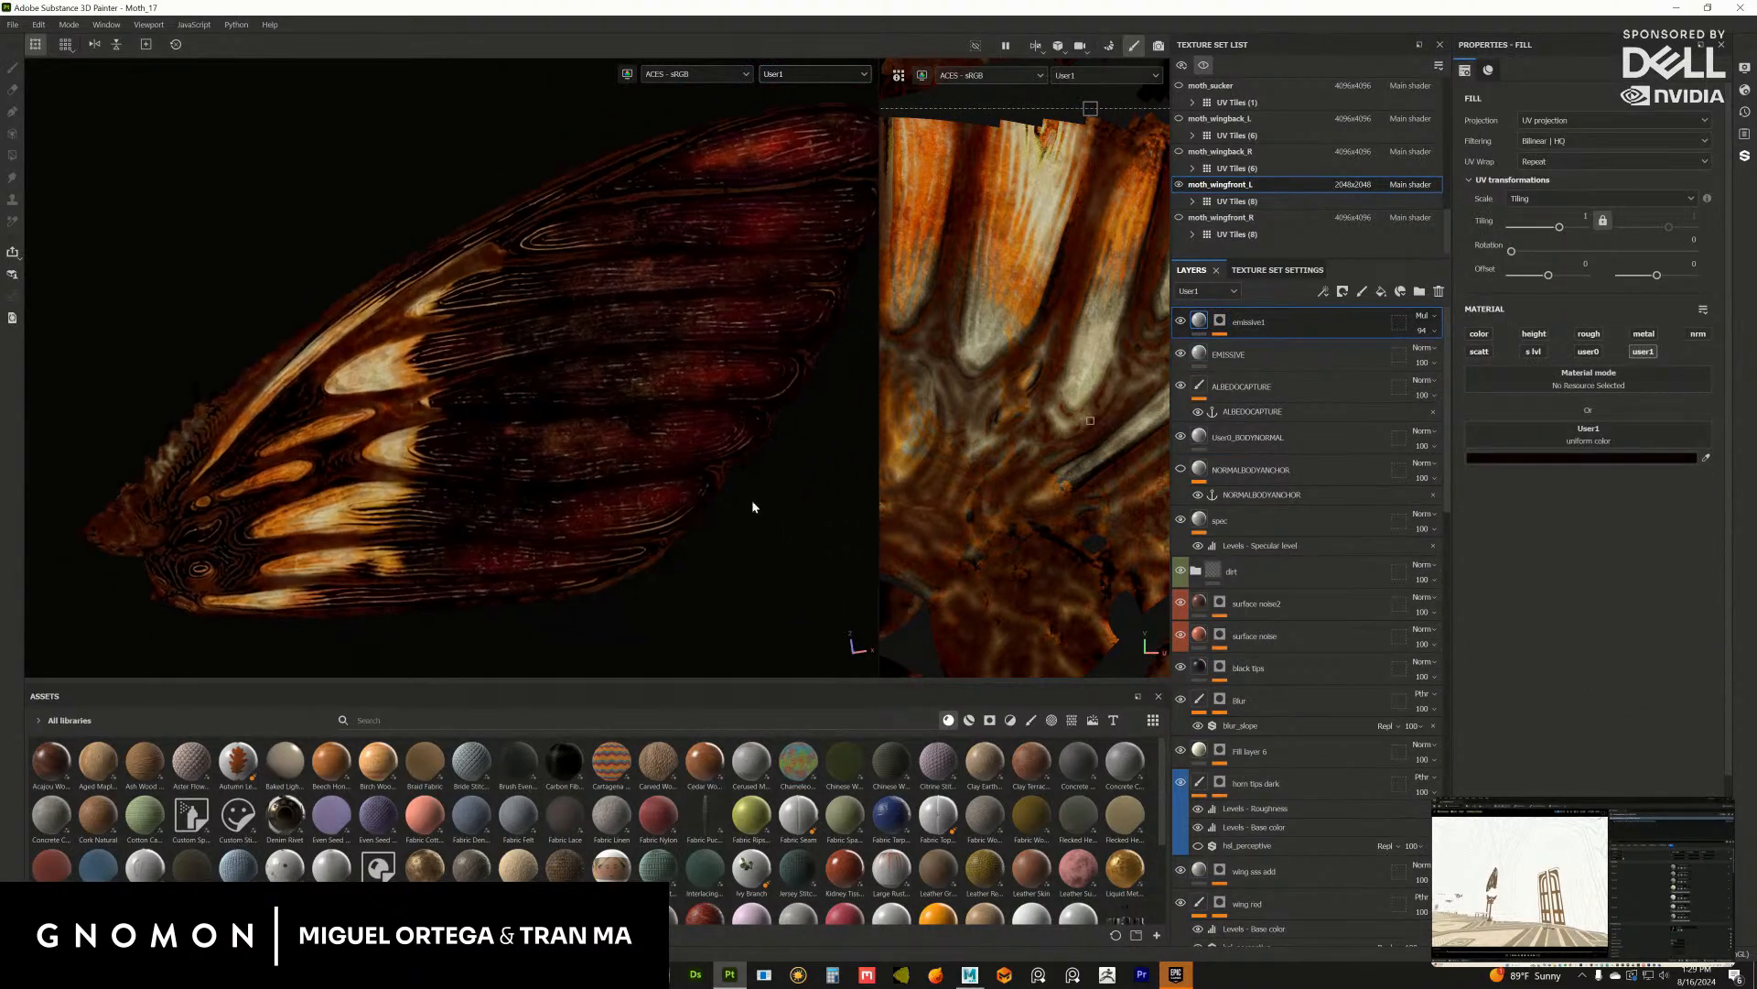
{"action": "left_click", "coordinate": [1361, 291]}
{"action": "left_click", "coordinate": [1425, 318]}
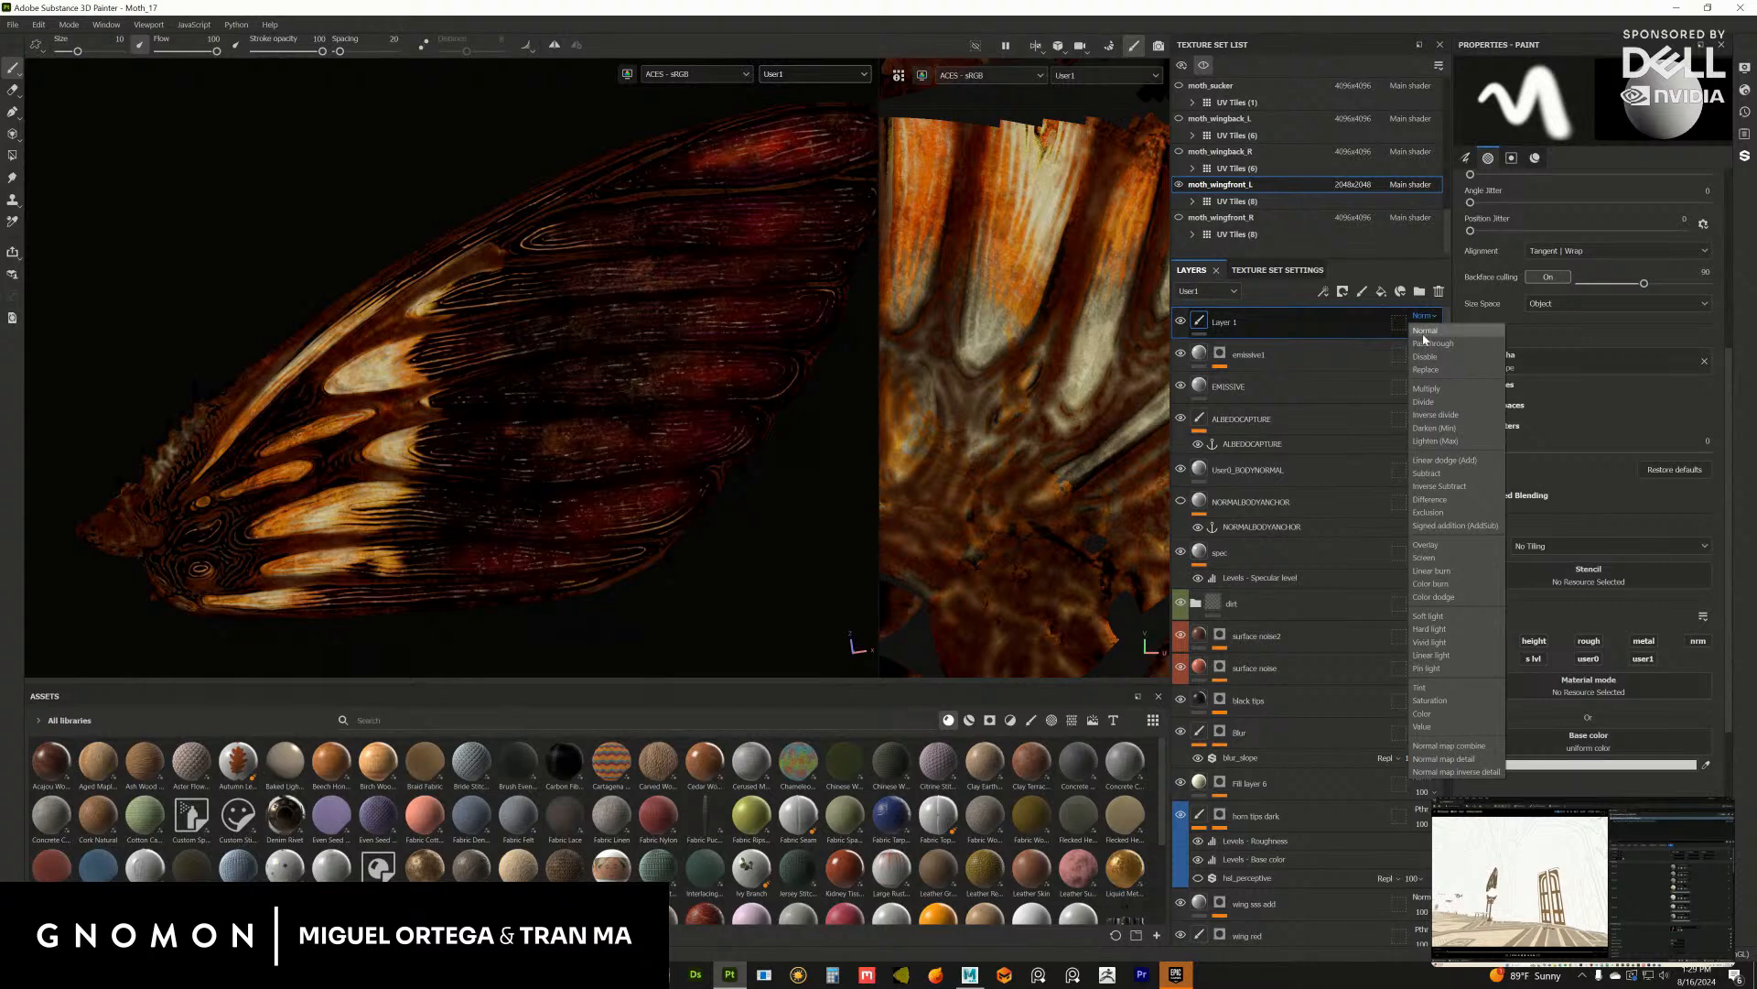
{"action": "left_click", "coordinate": [1220, 291]}
{"action": "left_click", "coordinate": [1424, 316]}
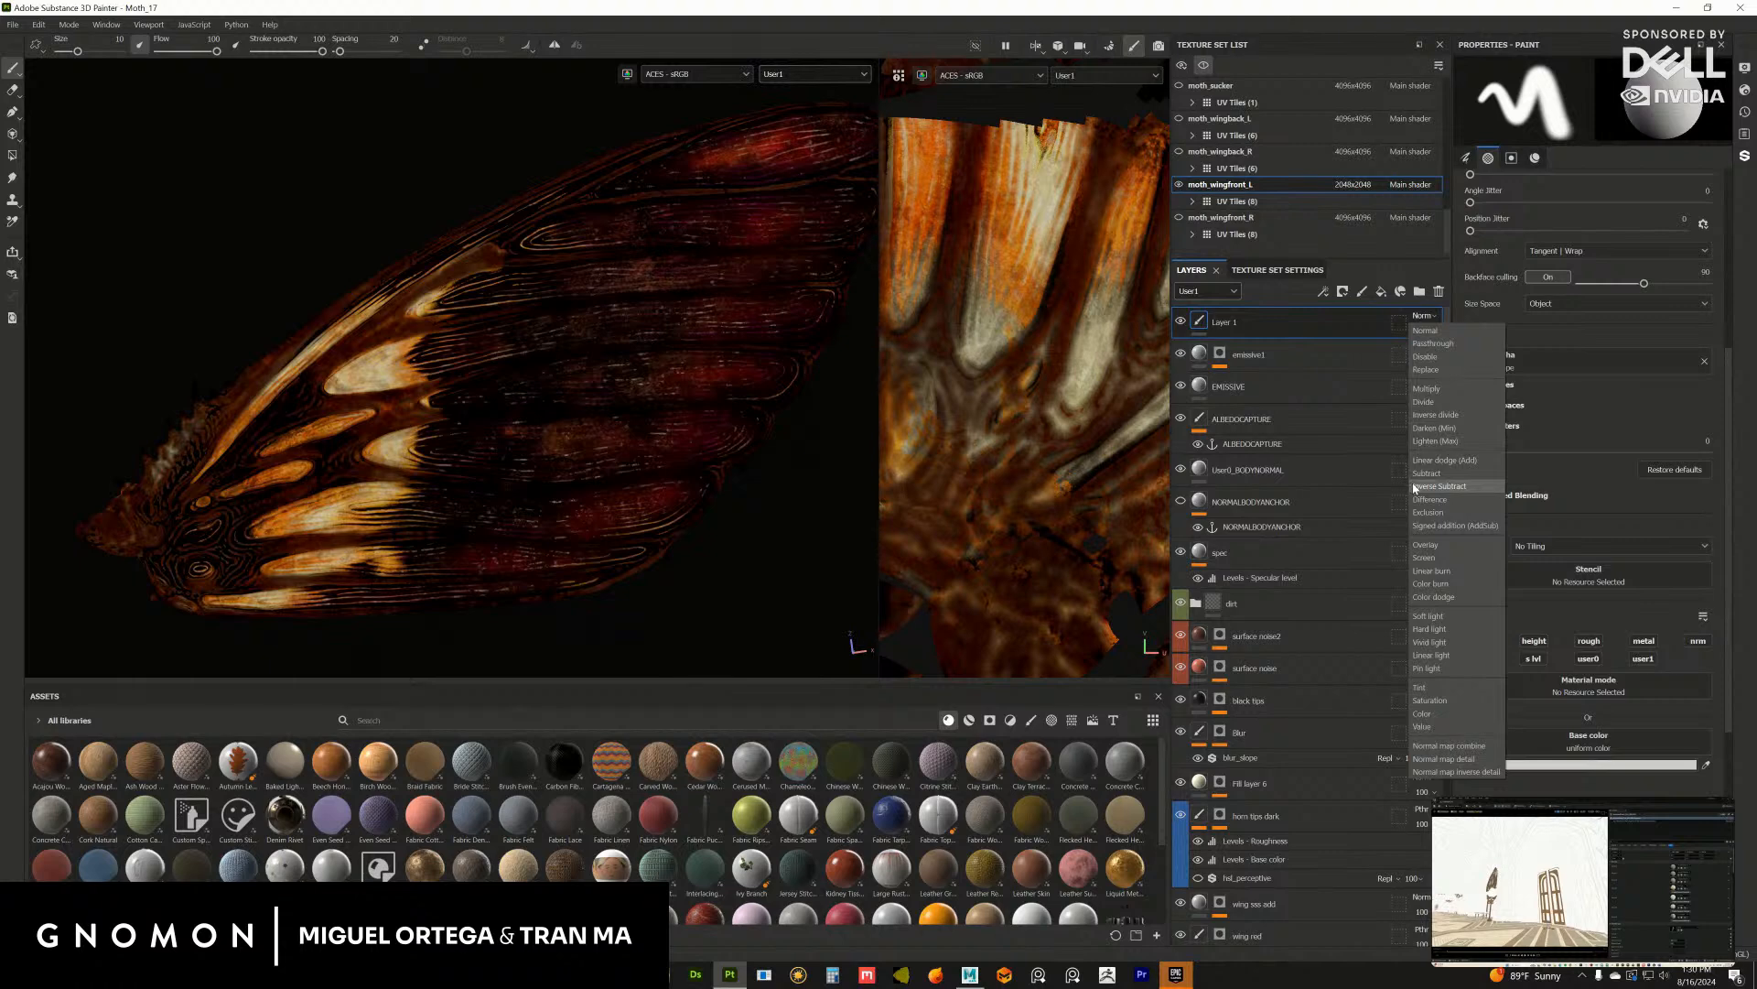
{"action": "left_click", "coordinate": [1278, 322]}
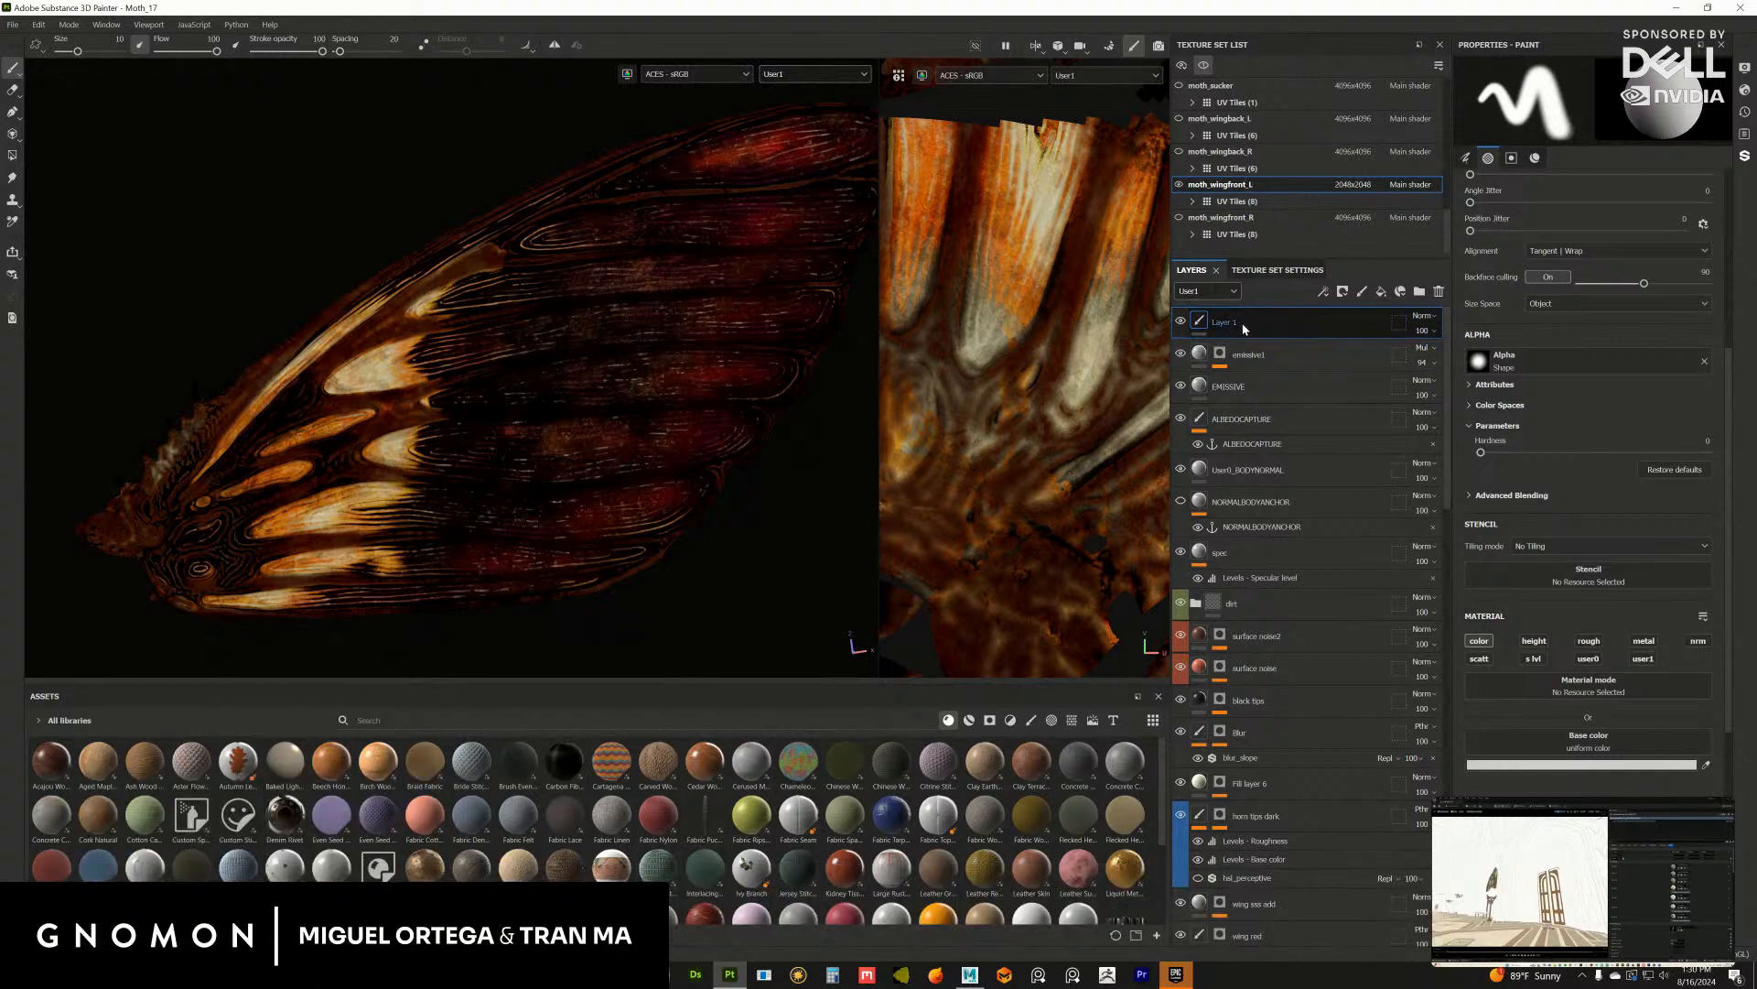
{"action": "left_click", "coordinate": [1417, 317]}
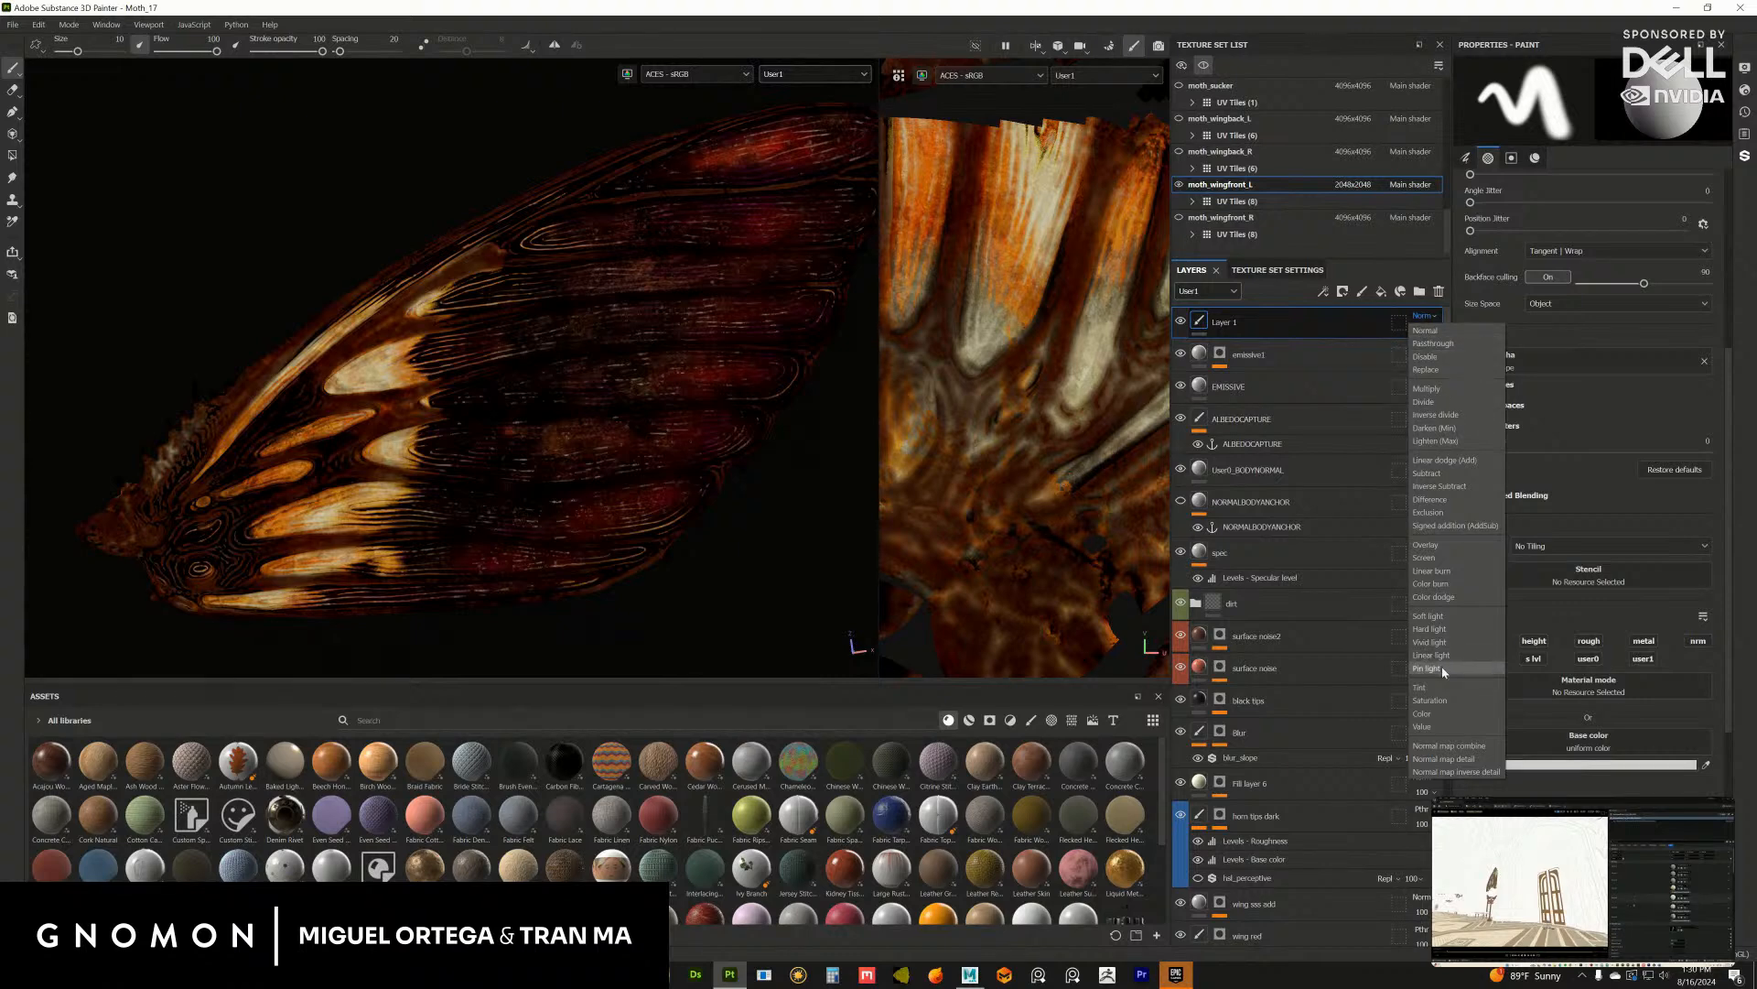
{"action": "left_click", "coordinate": [1337, 315]}
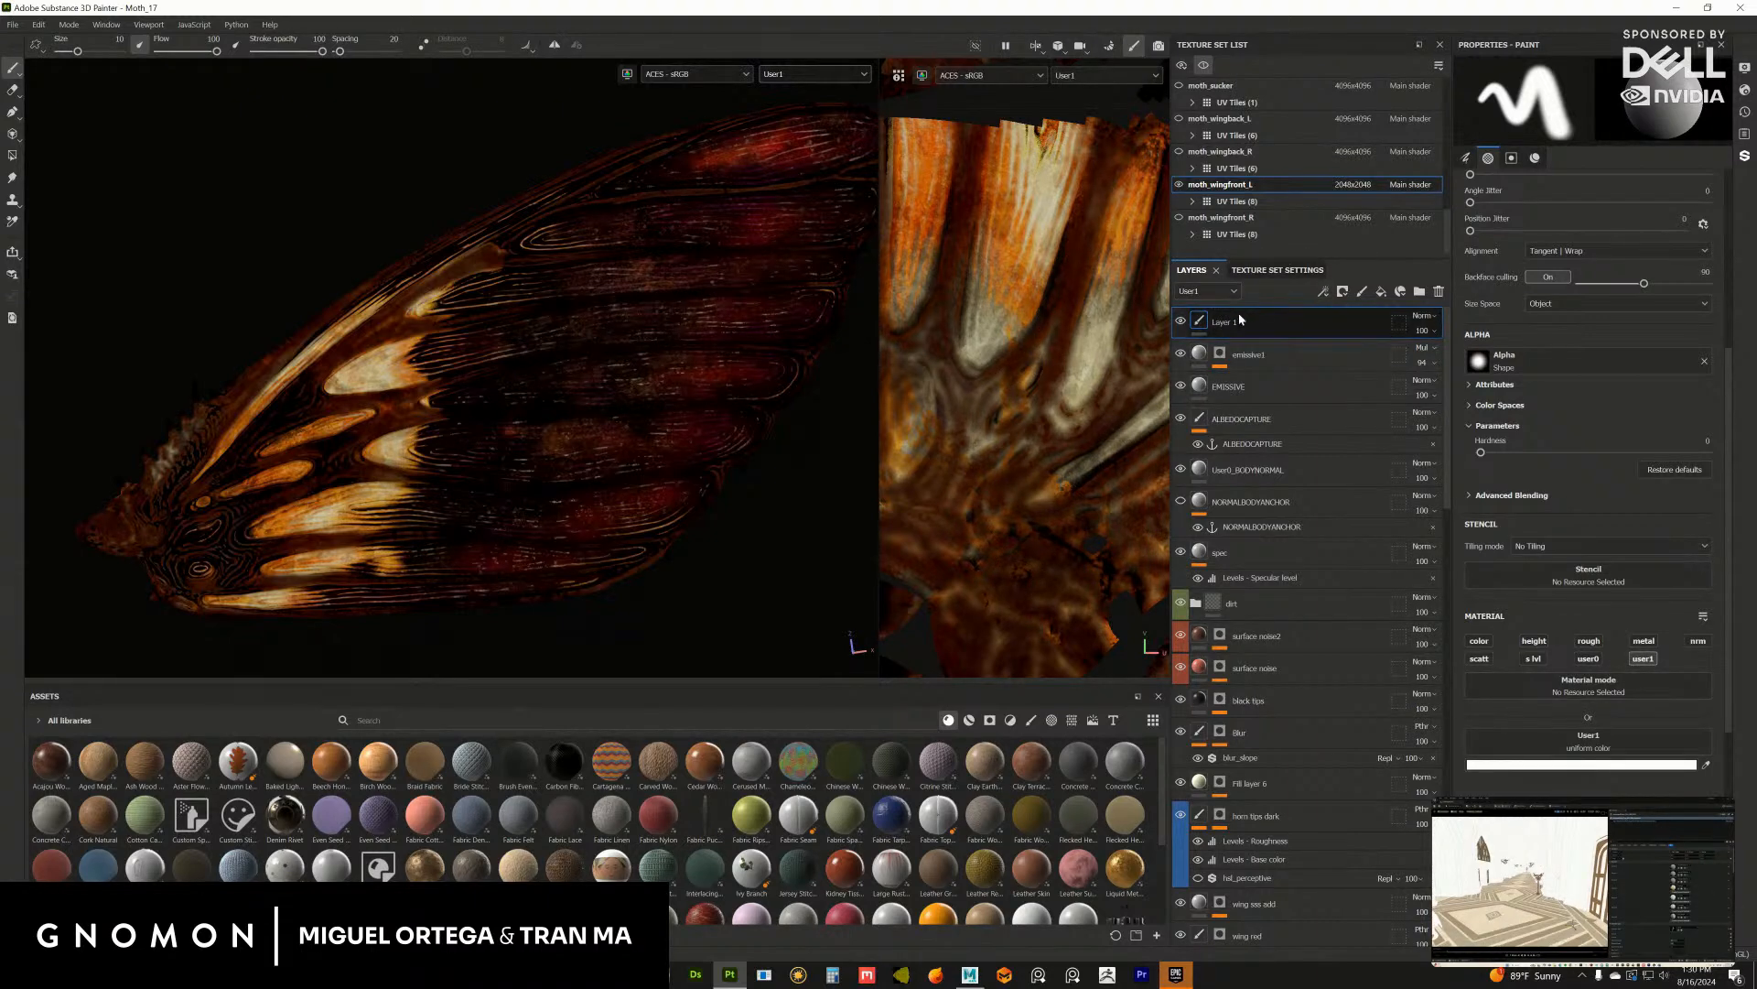
Step: Add a Levels effect to Layer 1 and set the layer's blending mode to Passthrough
{"action": "left_click", "coordinate": [1323, 291]}
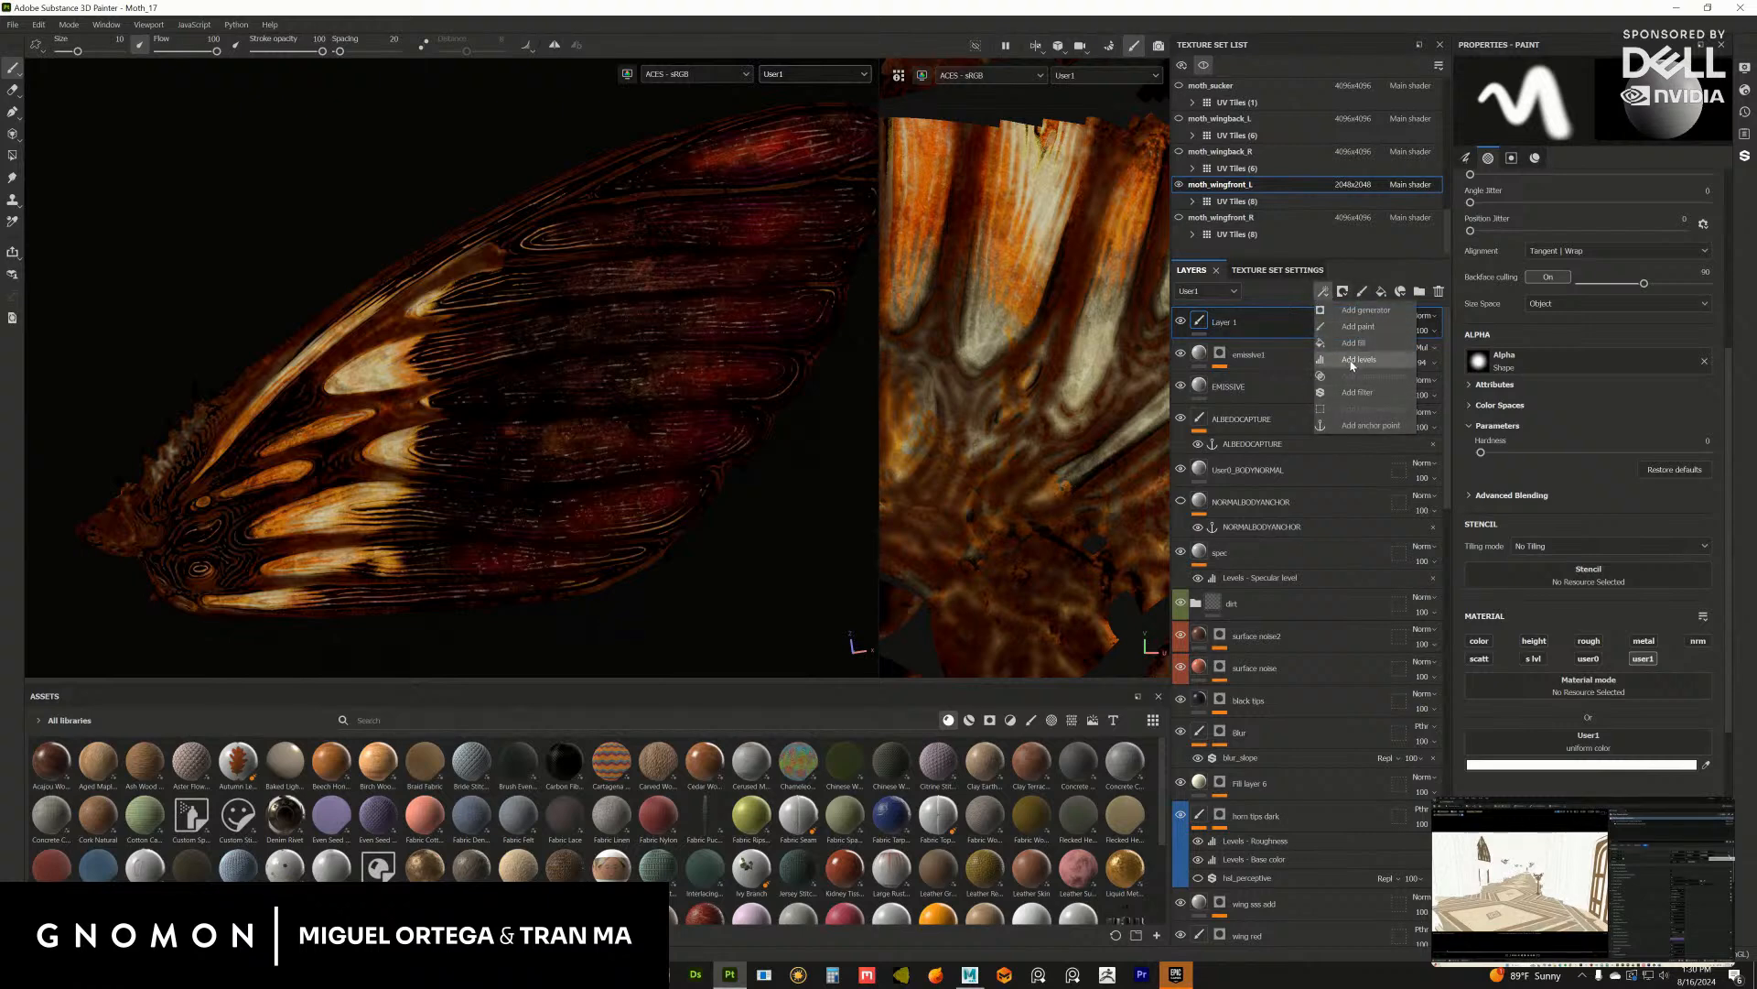
{"action": "left_click", "coordinate": [1351, 360]}
{"action": "left_click", "coordinate": [1423, 315]}
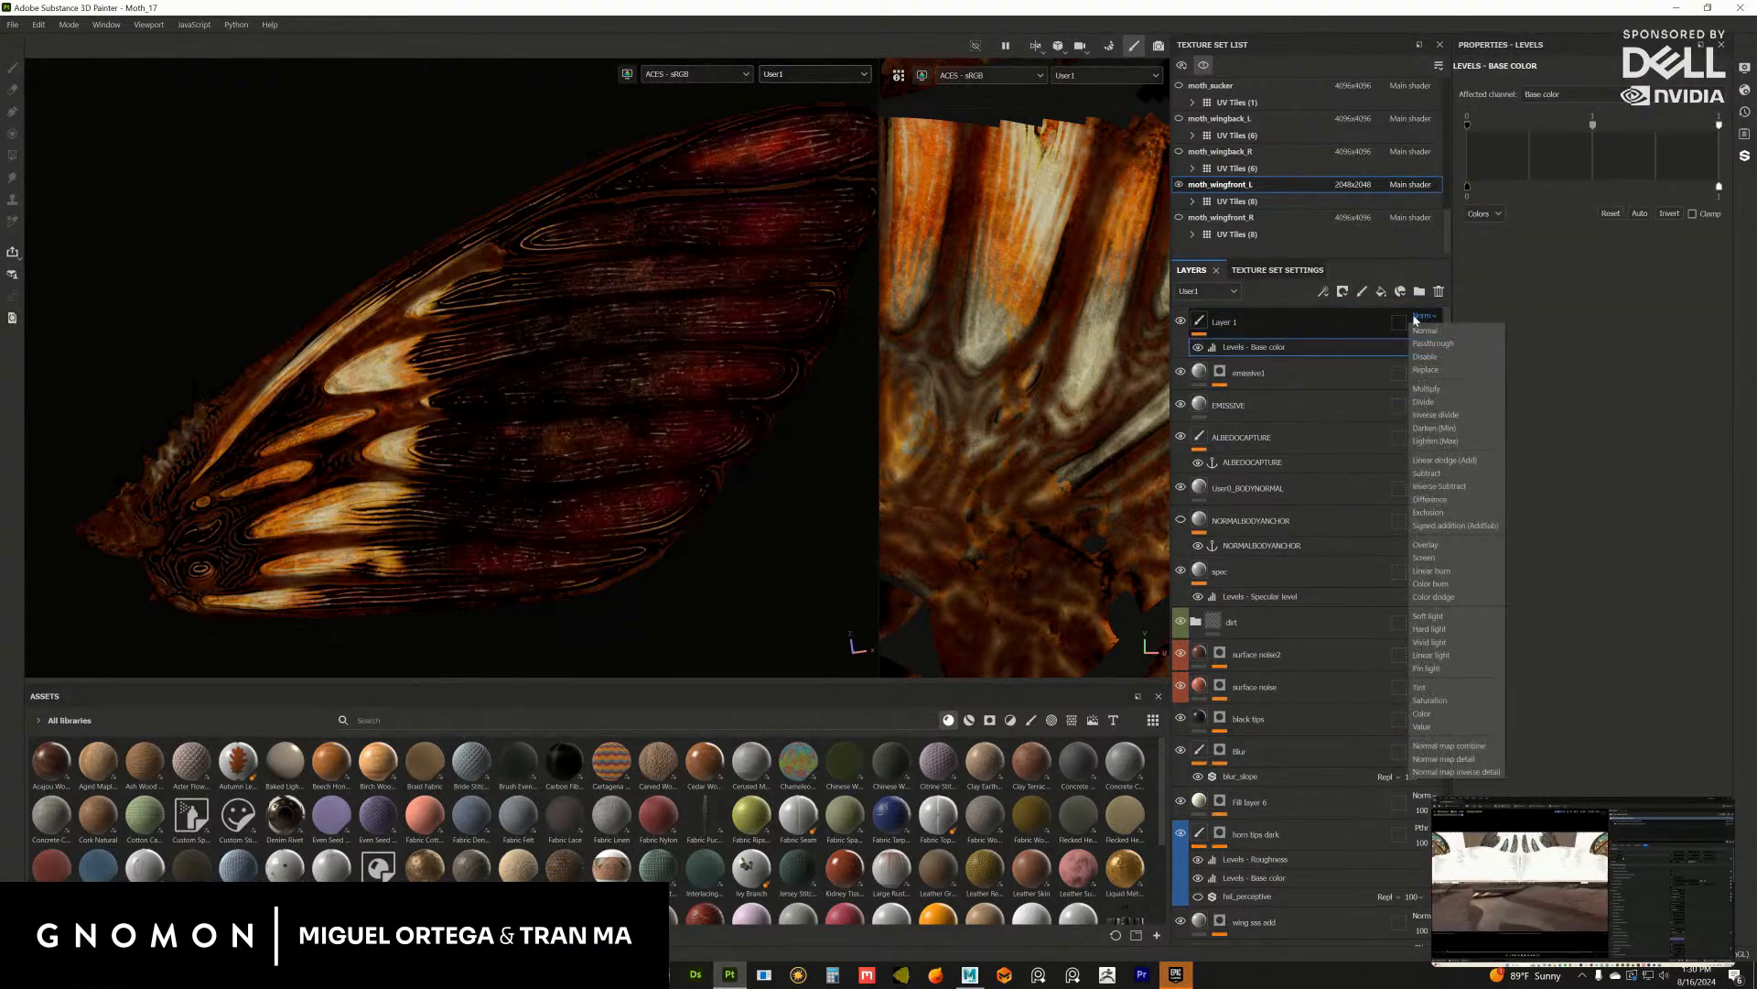
{"action": "left_click", "coordinate": [1432, 344]}
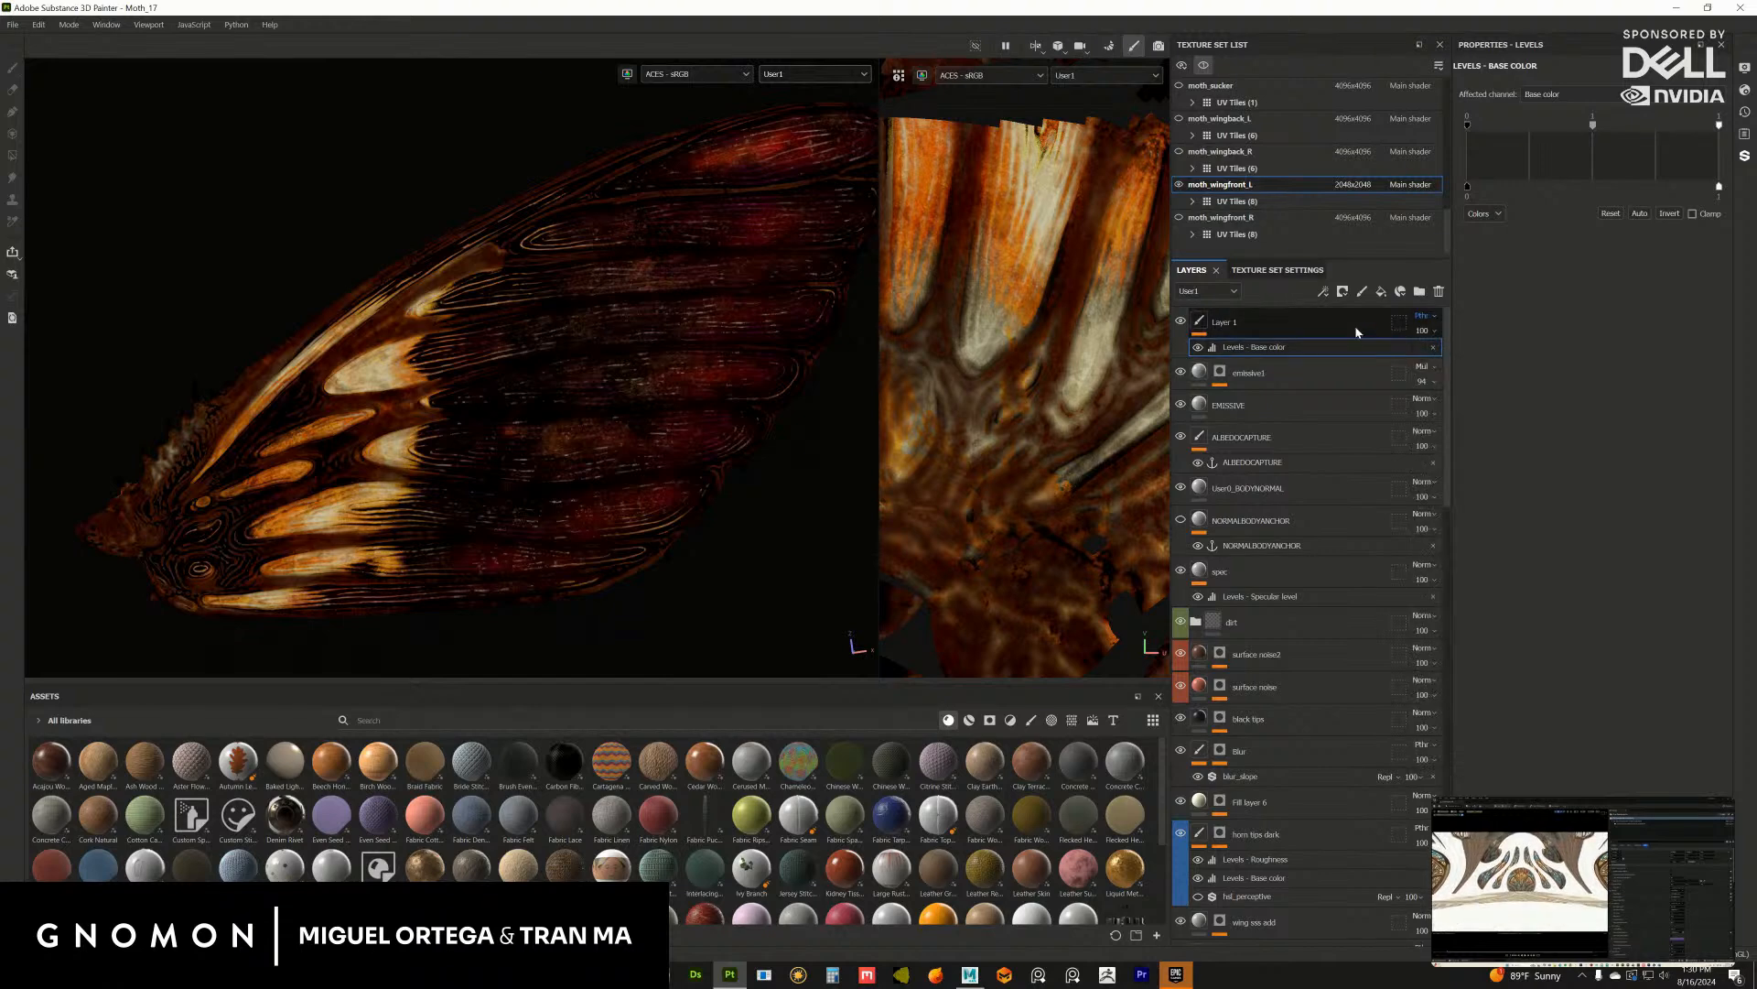
Step: Set the affected channel of the Levels effect on Layer 1 to User1
{"action": "left_click", "coordinate": [1300, 317]}
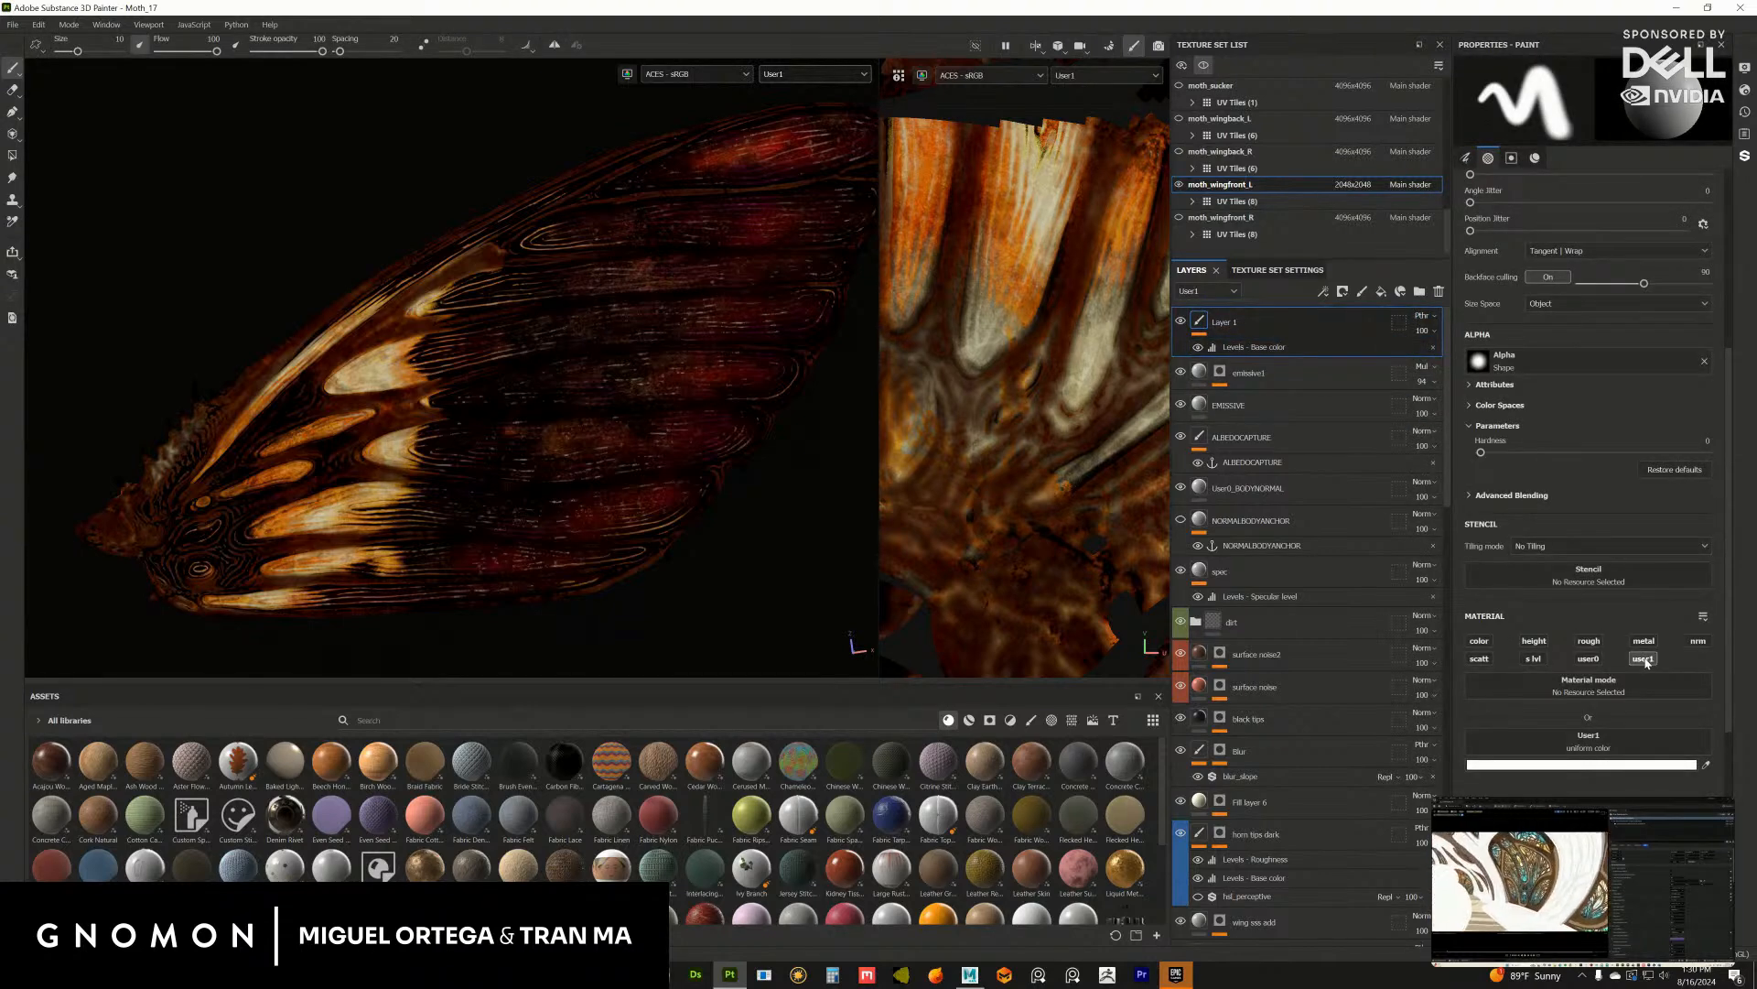
{"action": "left_click", "coordinate": [1281, 347]}
{"action": "left_click_drag", "start_coordinate": [1593, 124], "coordinate": [1571, 118]}
{"action": "left_click", "coordinate": [1565, 95]}
{"action": "left_click", "coordinate": [1535, 217]}
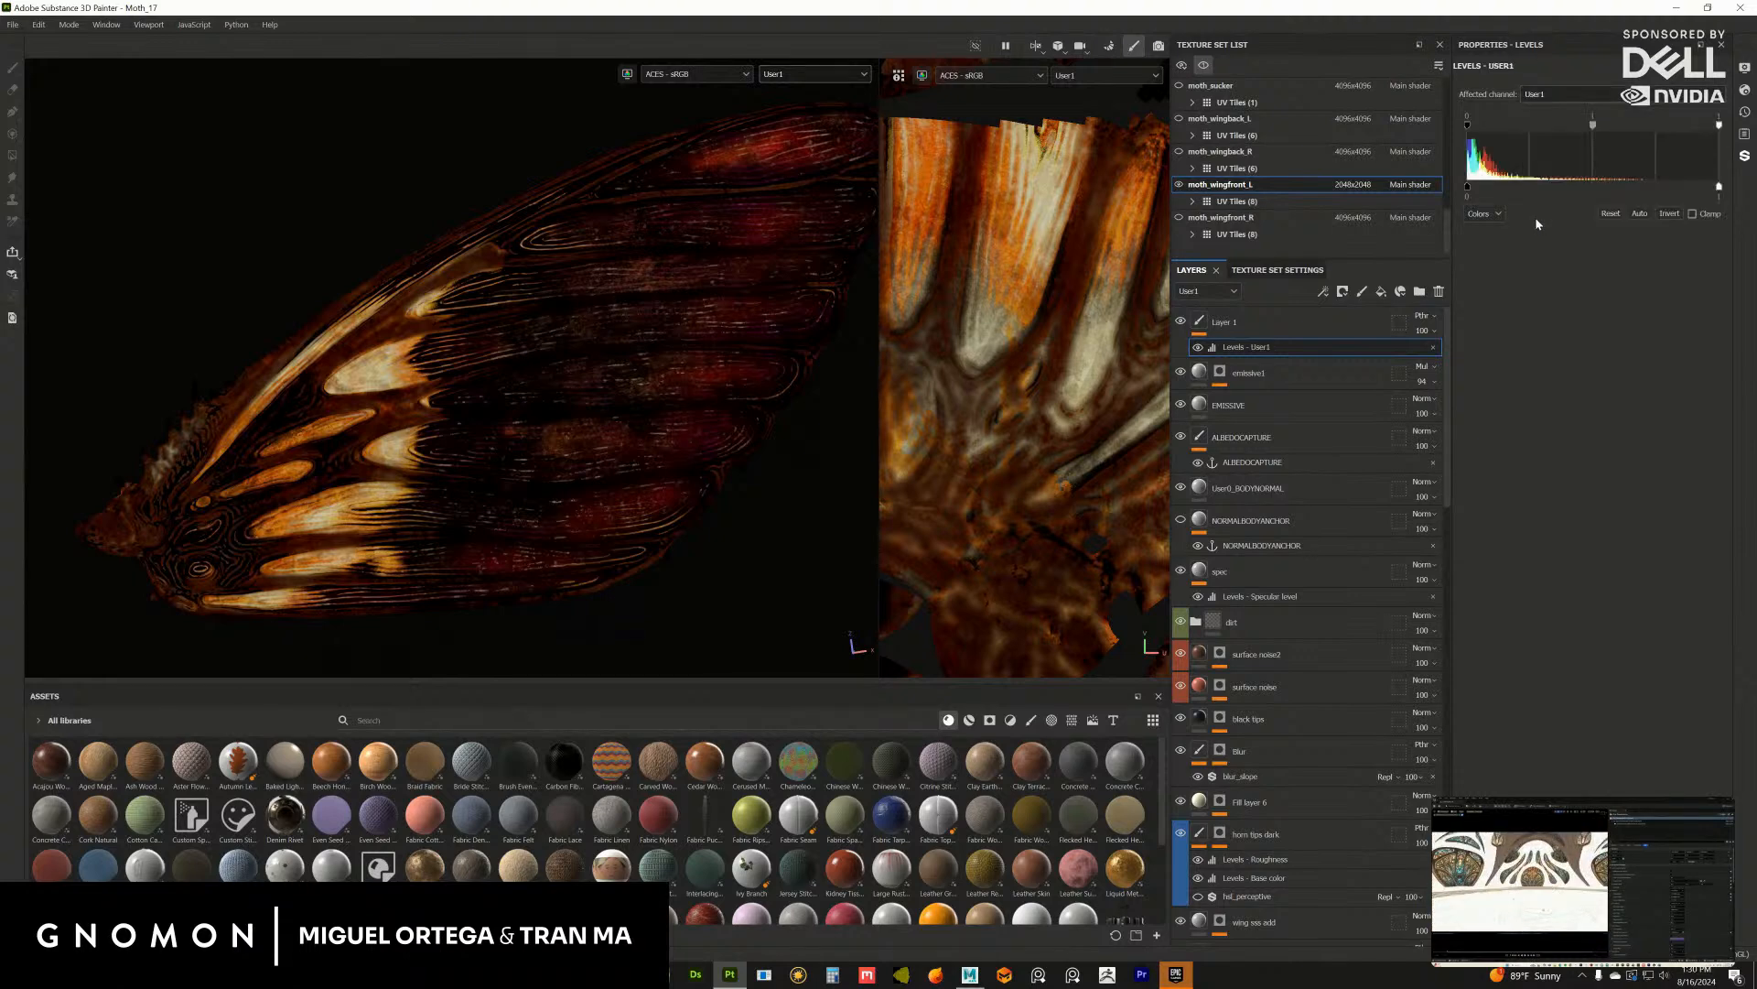
Step: Lower the Levels midtone on Layer 1 to about 0.79 and move the layer below emissive1
{"action": "left_click_drag", "start_coordinate": [1597, 135], "coordinate": [1567, 133]}
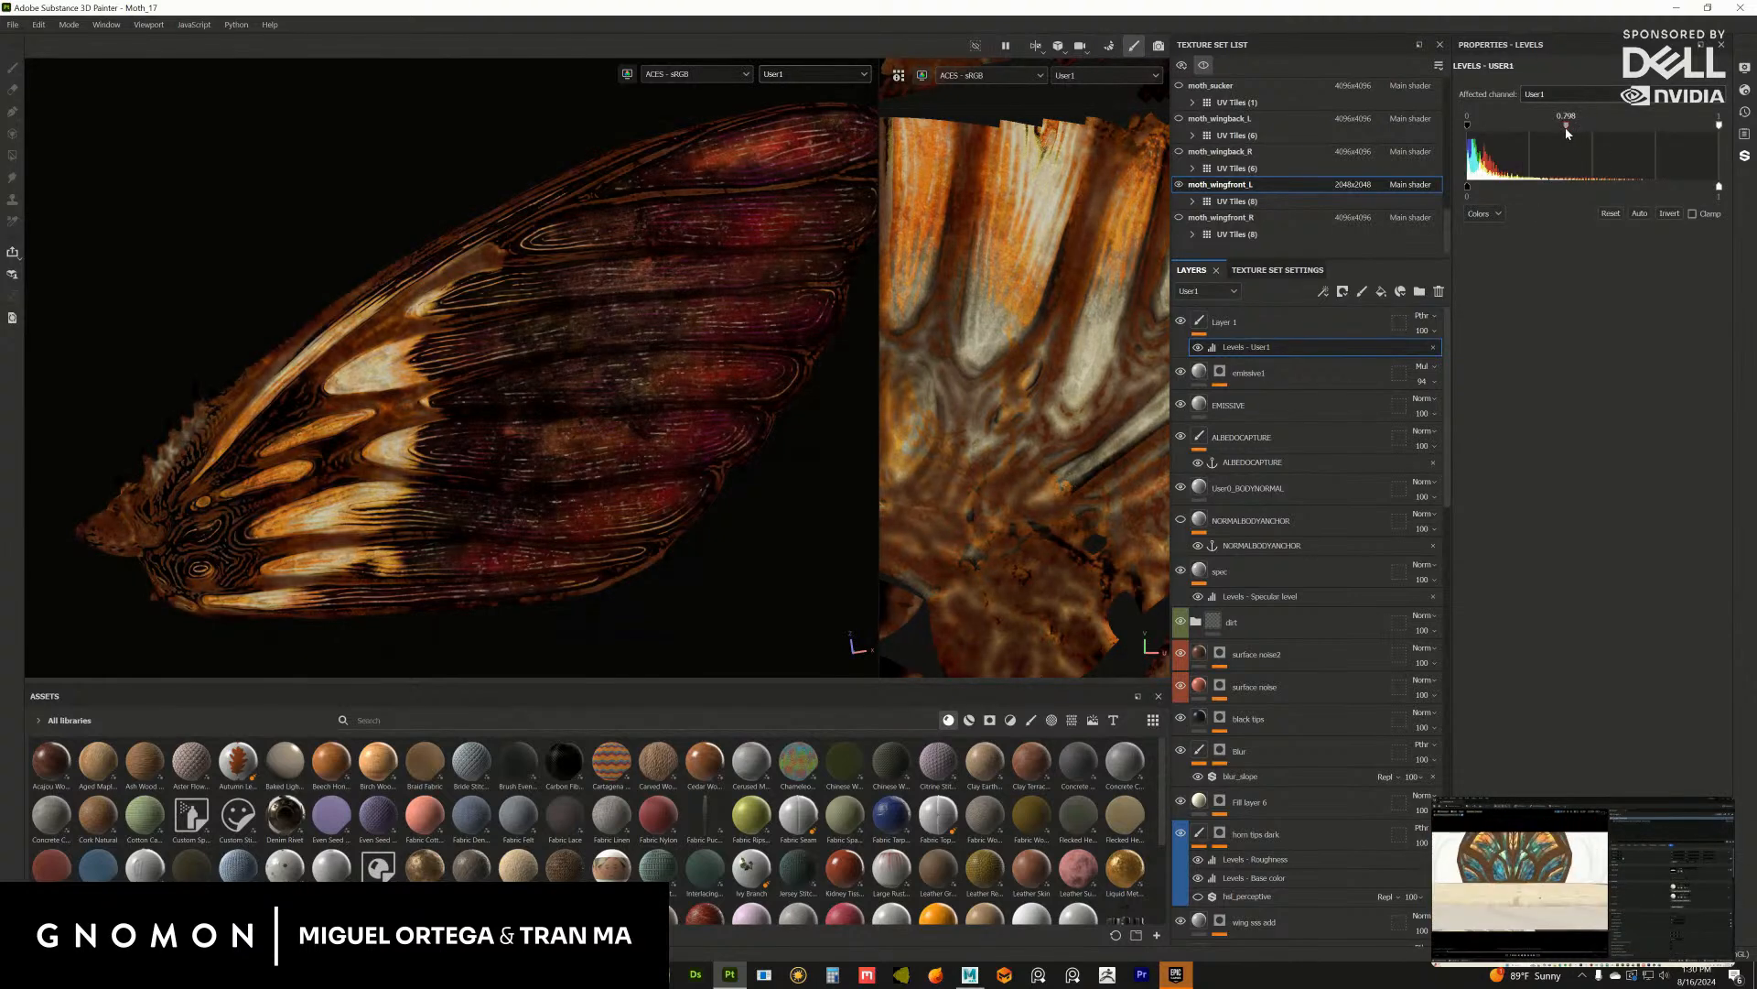
{"action": "left_click_drag", "start_coordinate": [1320, 313], "coordinate": [1328, 382]}
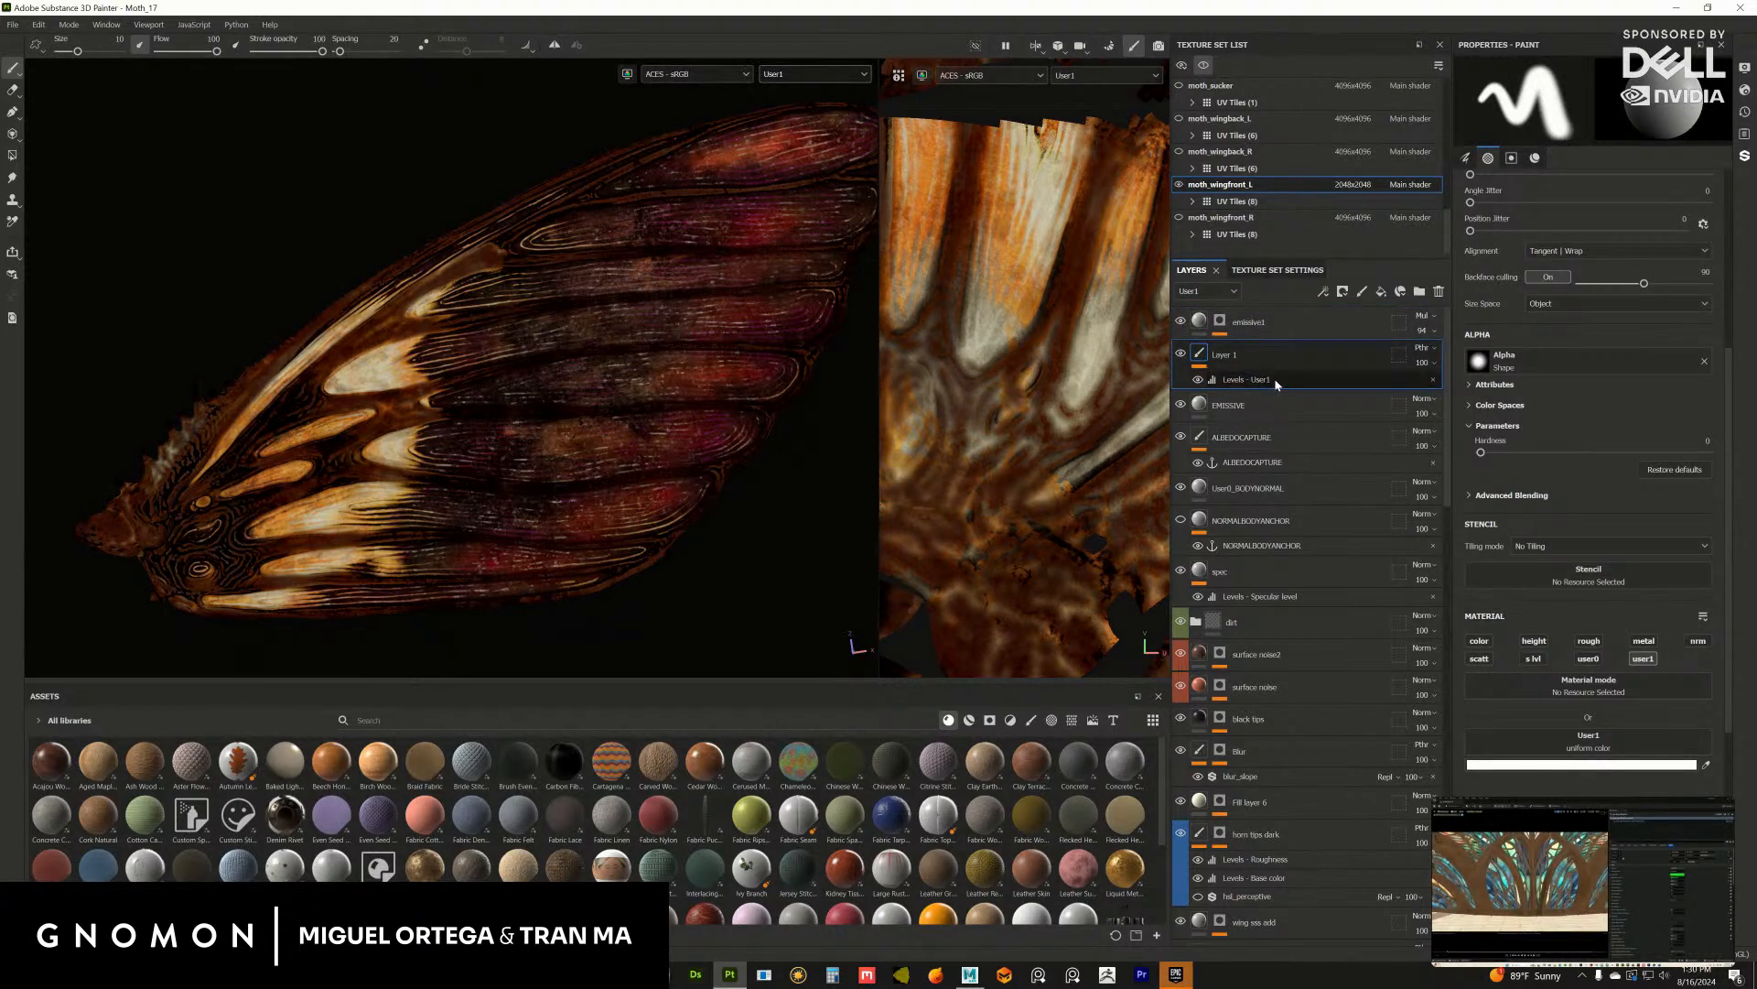
Step: Try a Levels midtone of about 0.609 on Layer 1 and reset the Levels to their defaults
{"action": "left_click", "coordinate": [1276, 381]}
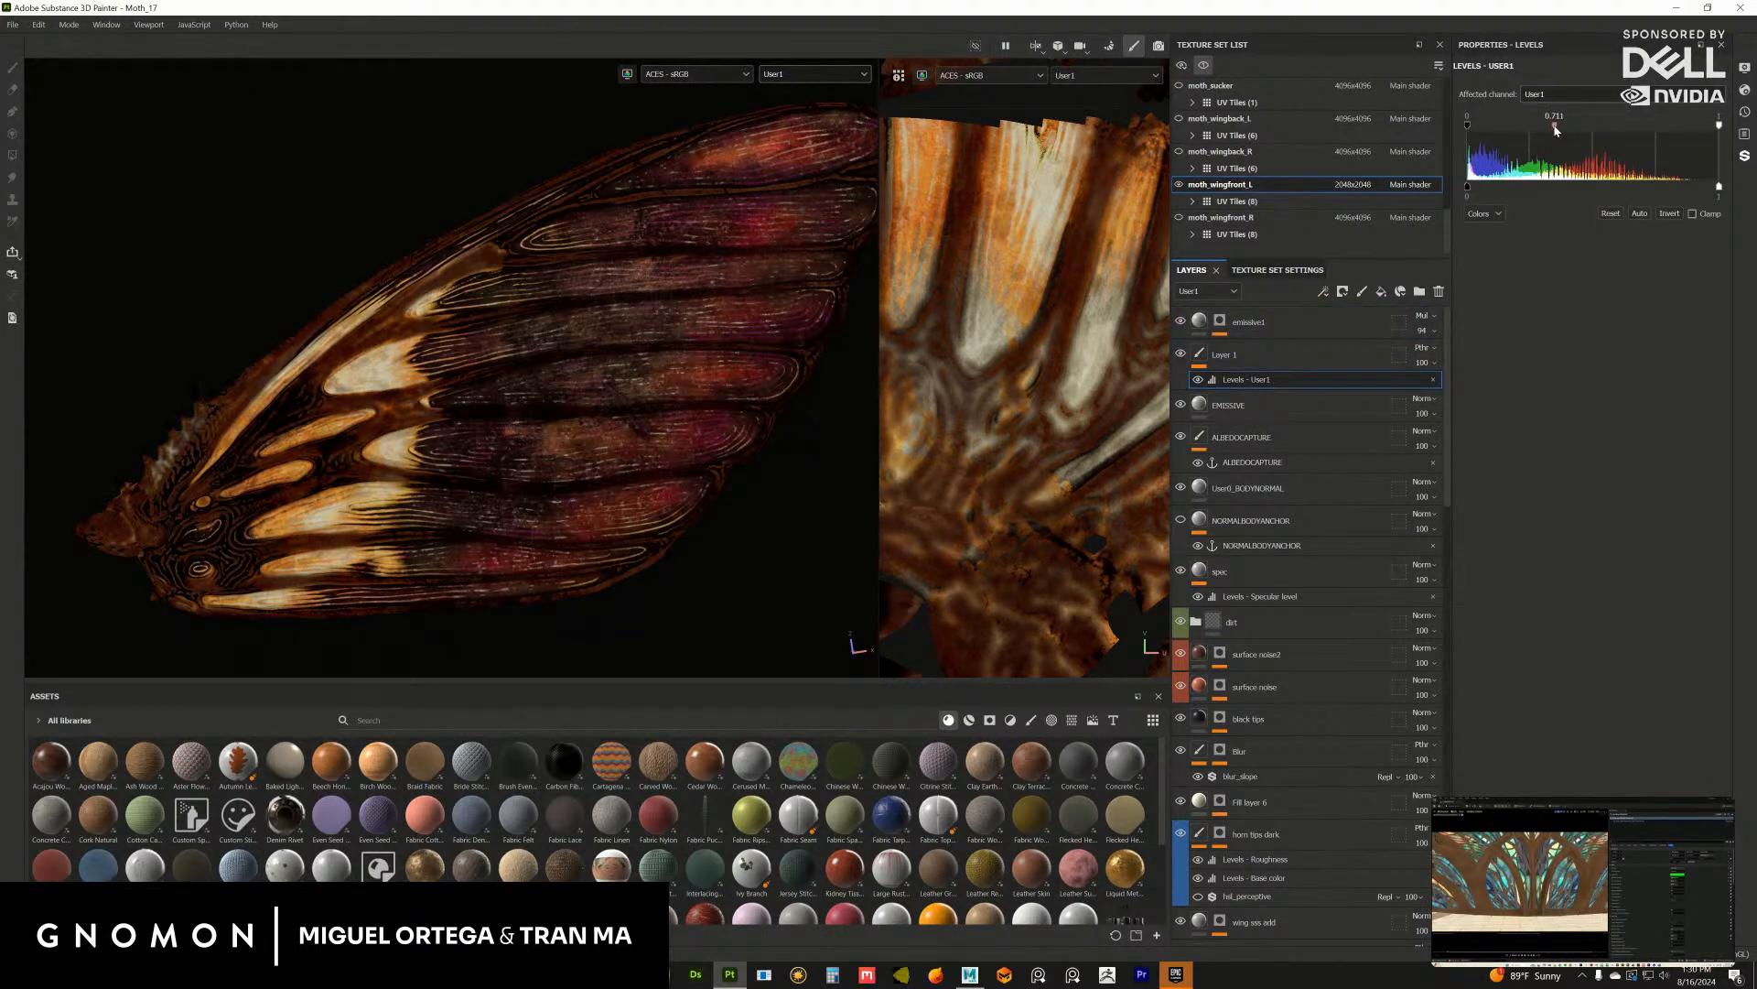
{"action": "left_click_drag", "start_coordinate": [1554, 129], "coordinate": [1546, 131]}
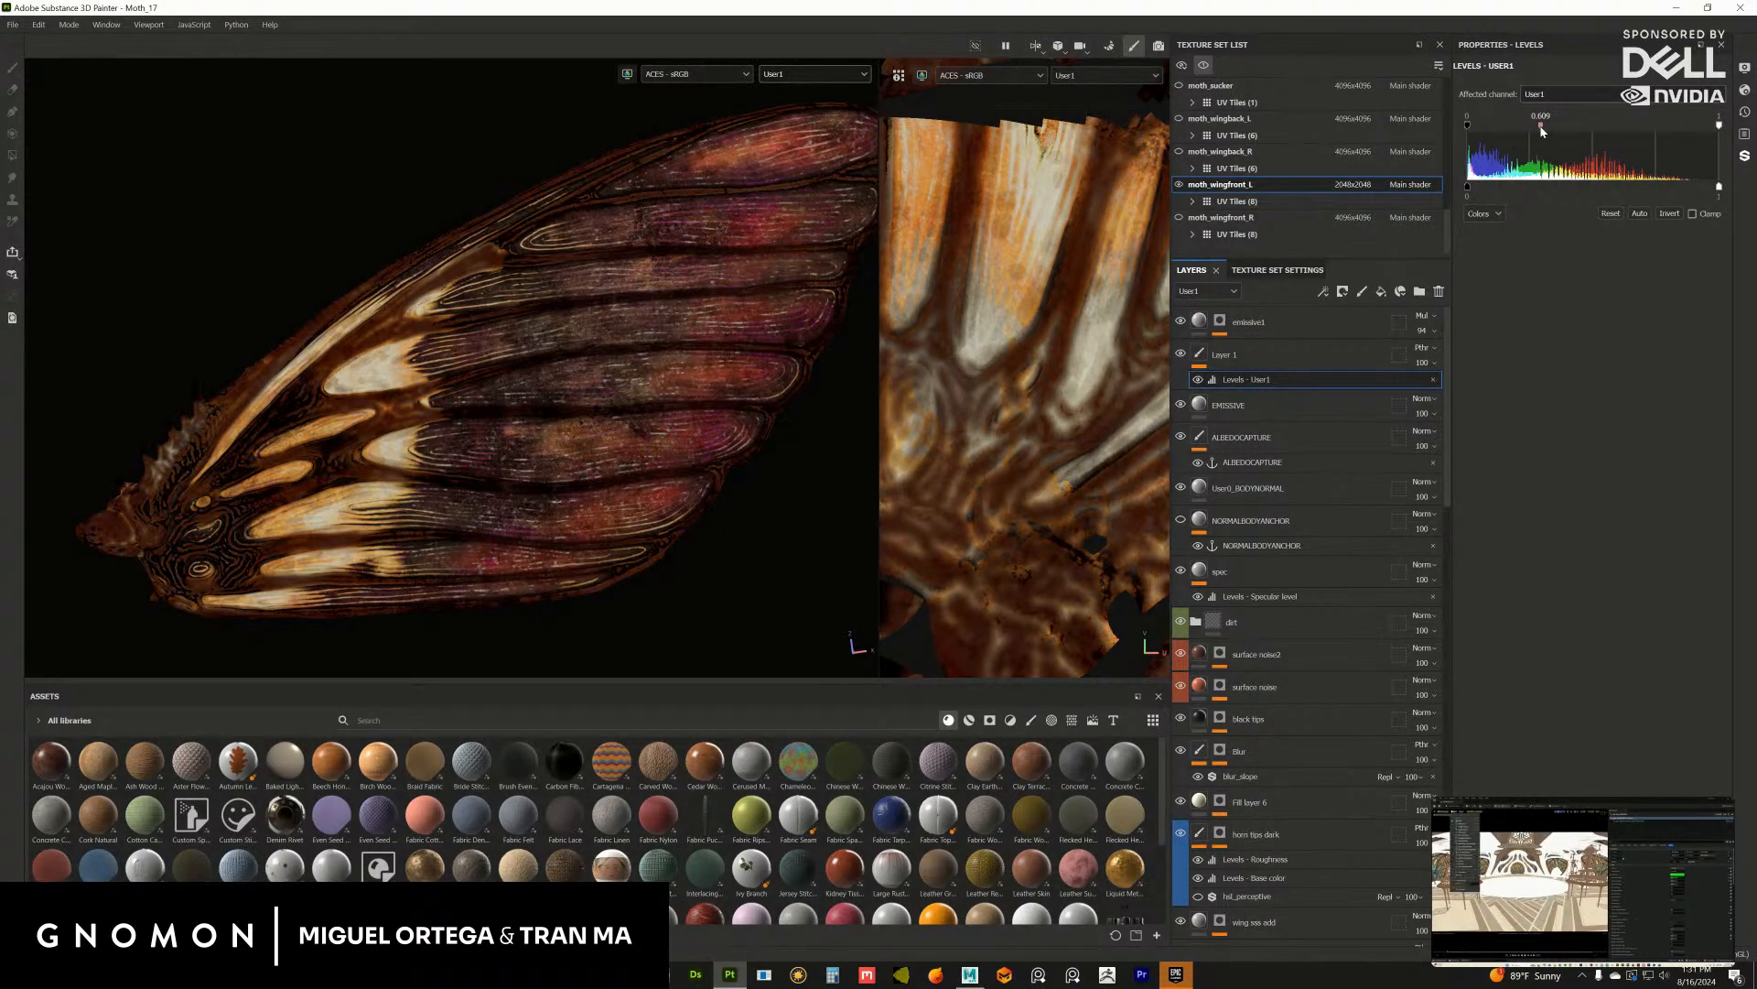
{"action": "left_click", "coordinate": [1611, 215]}
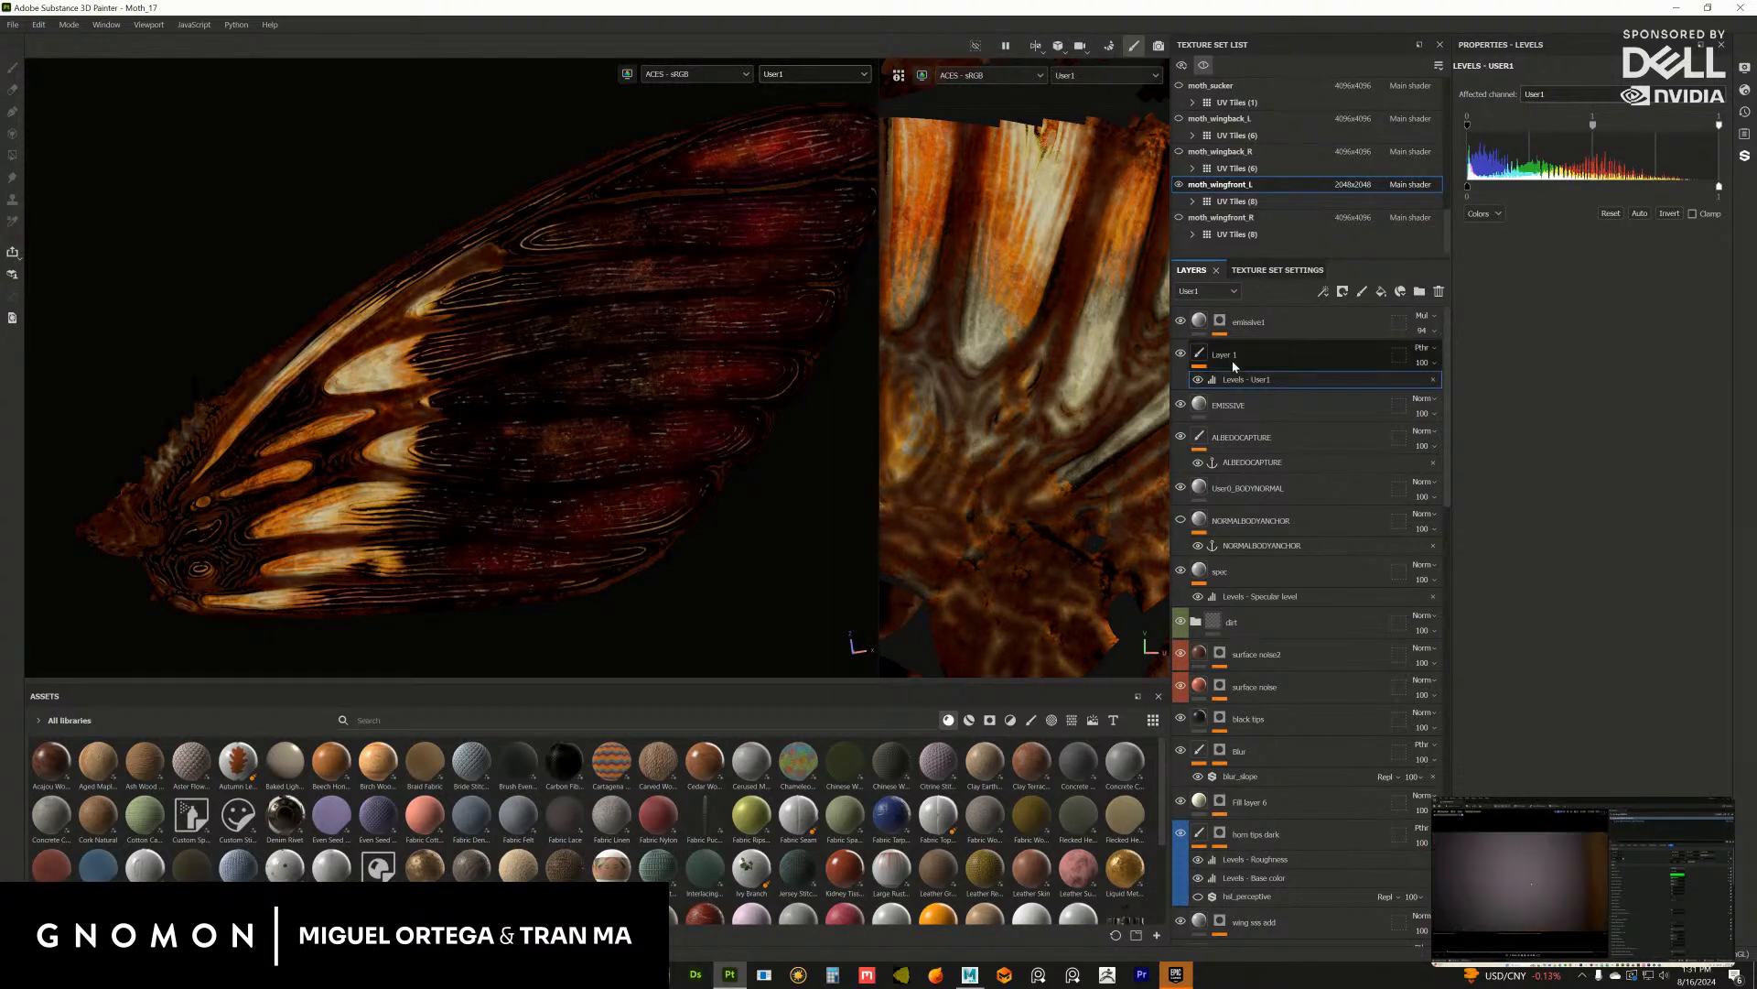
Step: Add an HSL Perceptive filter affecting User1 to Layer 1, place it beneath the Levels effect and set its lightness to about 0.514
{"action": "left_click", "coordinate": [1342, 291]}
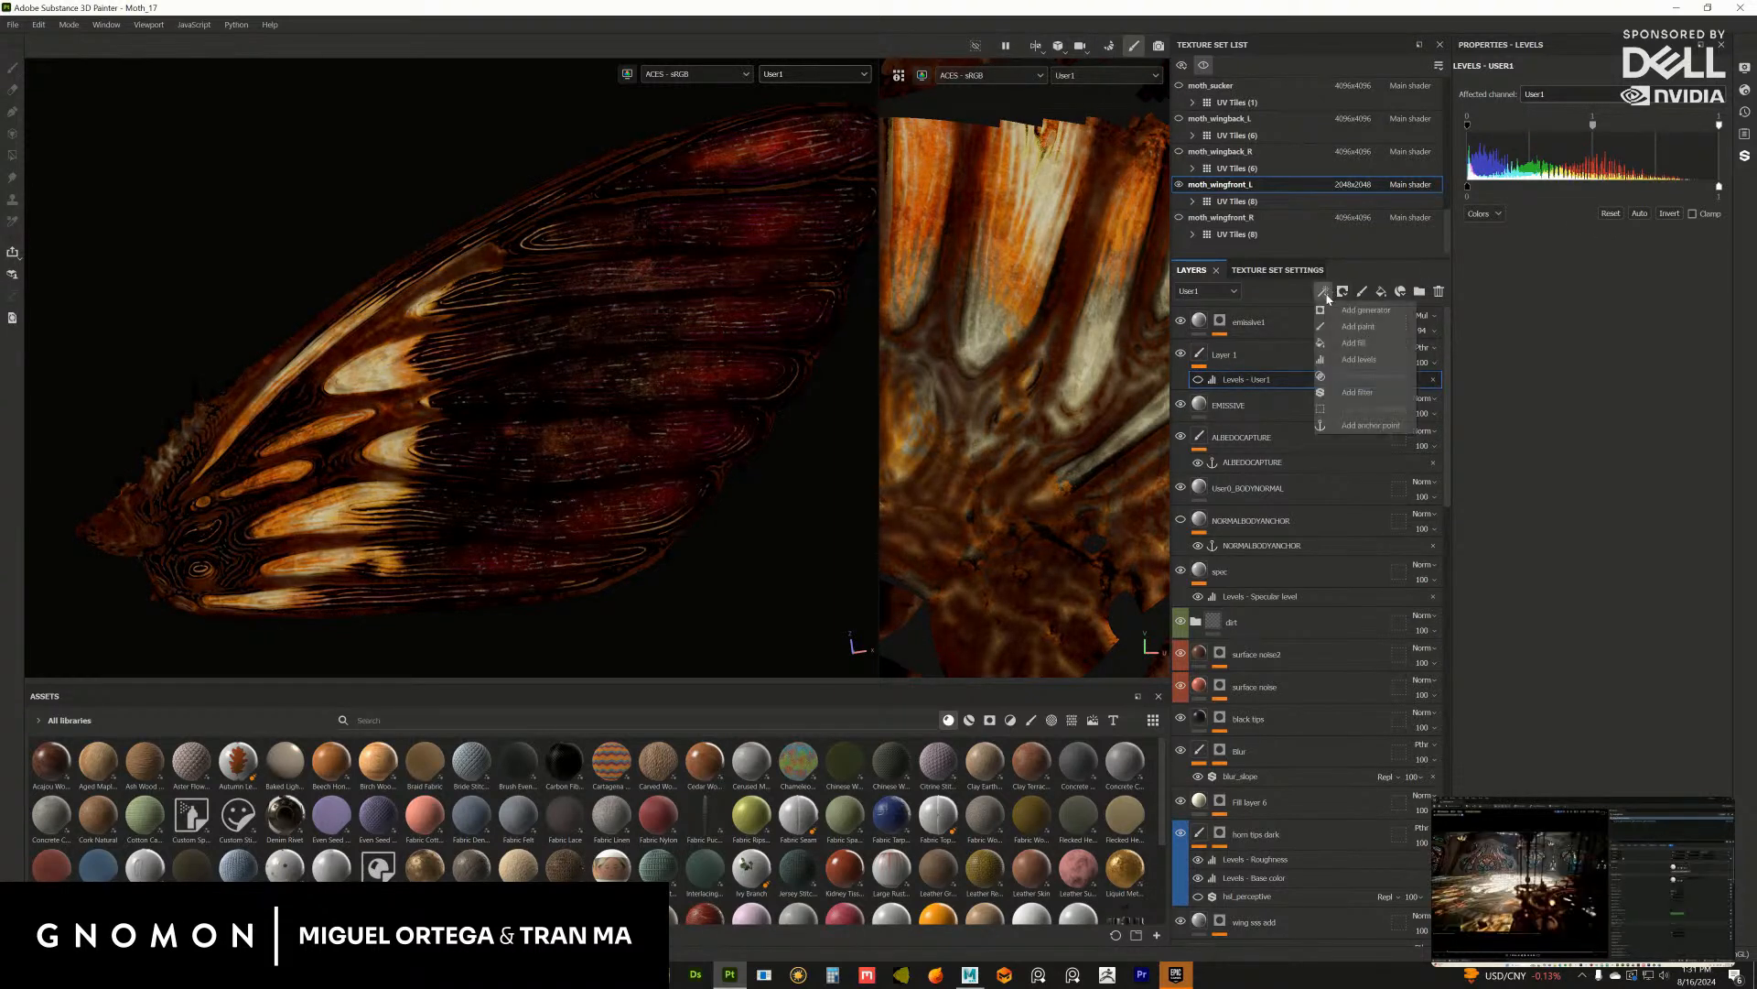
{"action": "left_click", "coordinate": [1355, 392]}
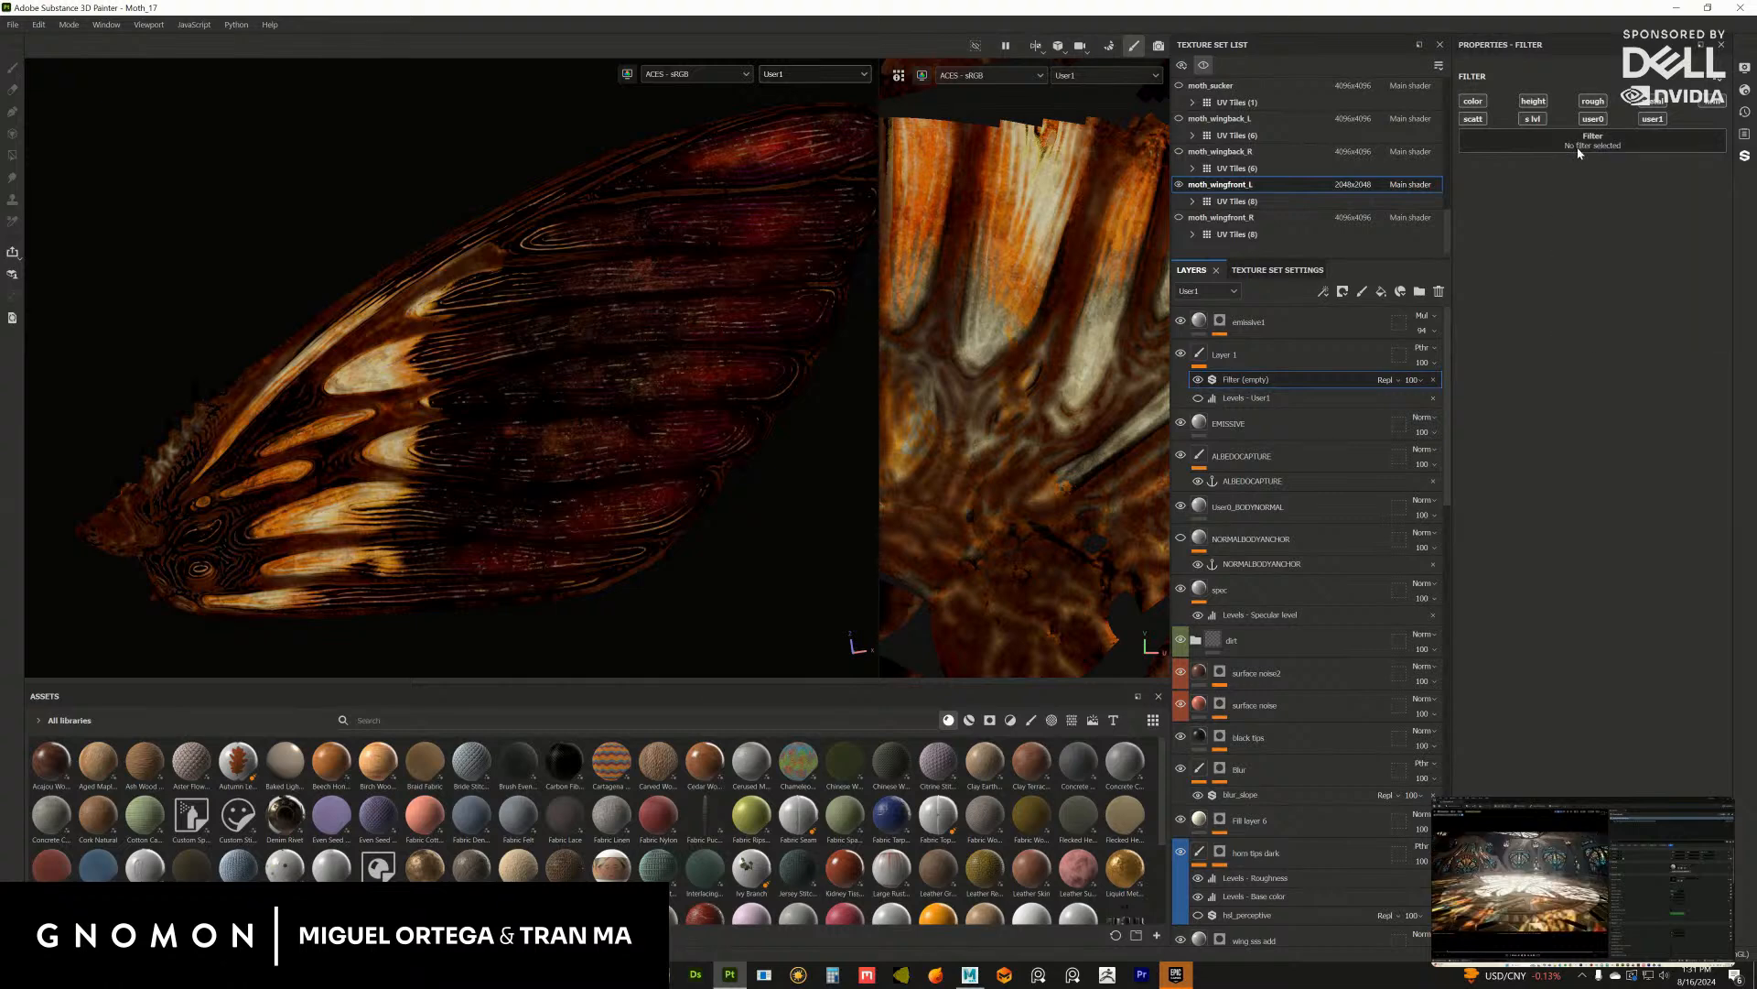
{"action": "left_click", "coordinate": [1640, 139]}
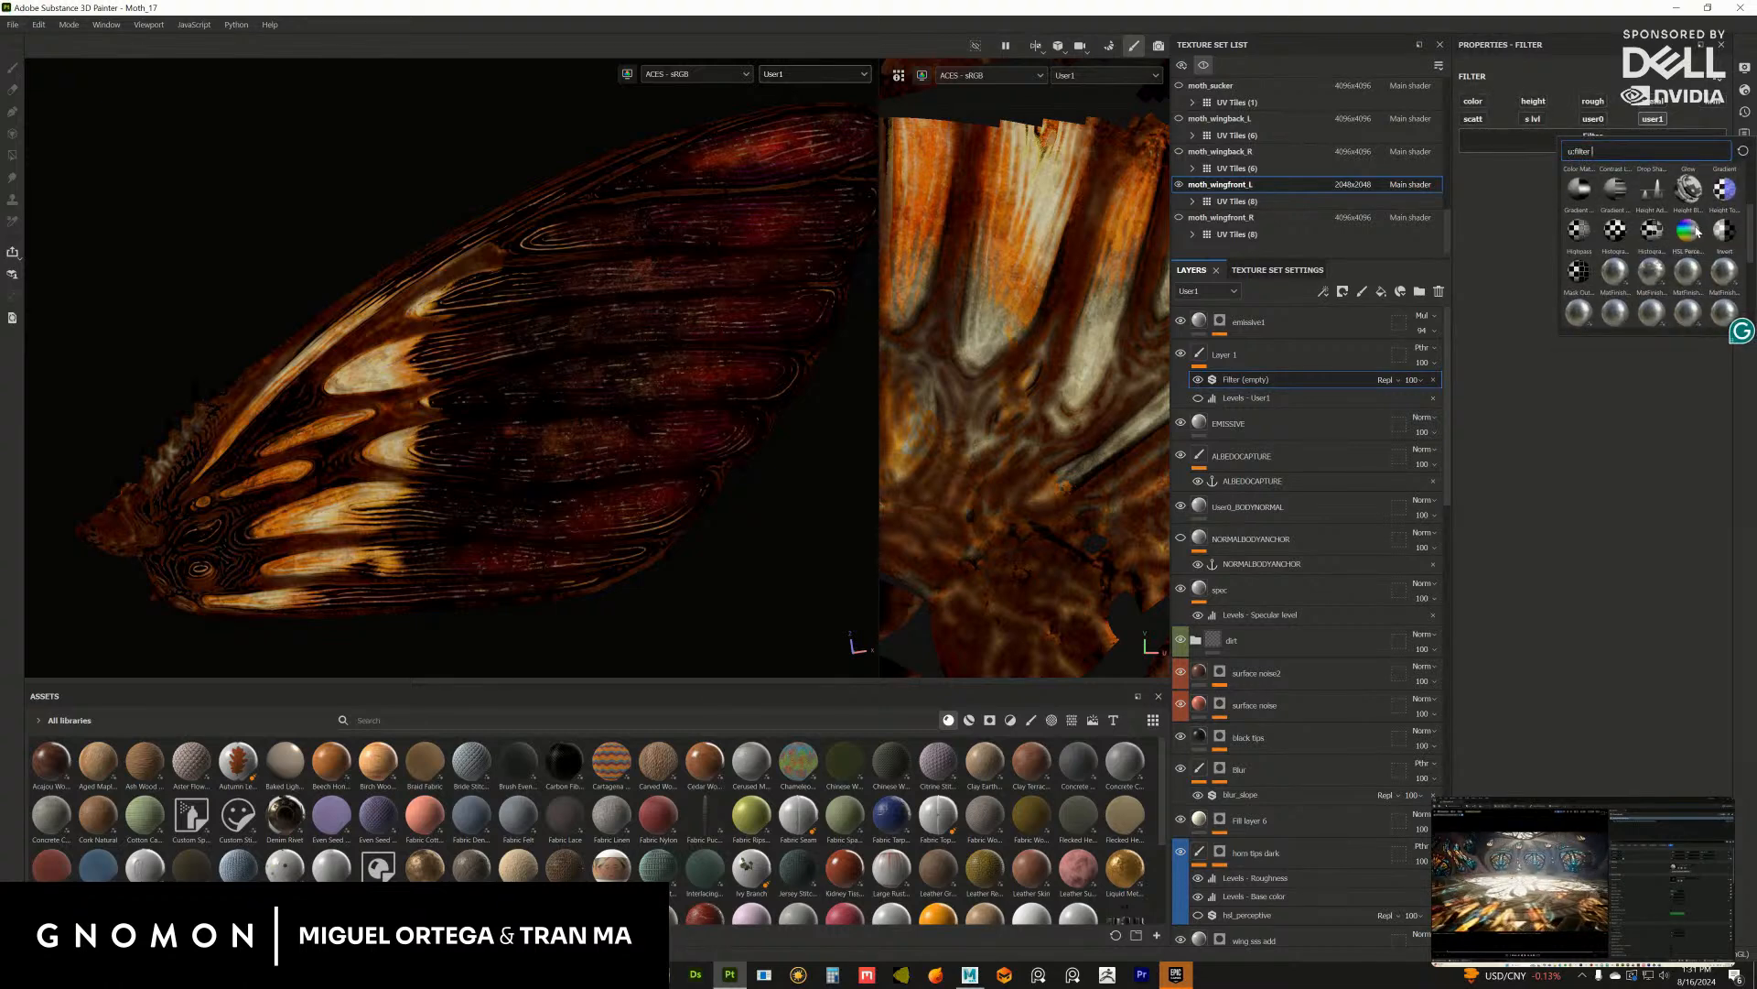
{"action": "left_click", "coordinate": [1697, 231]}
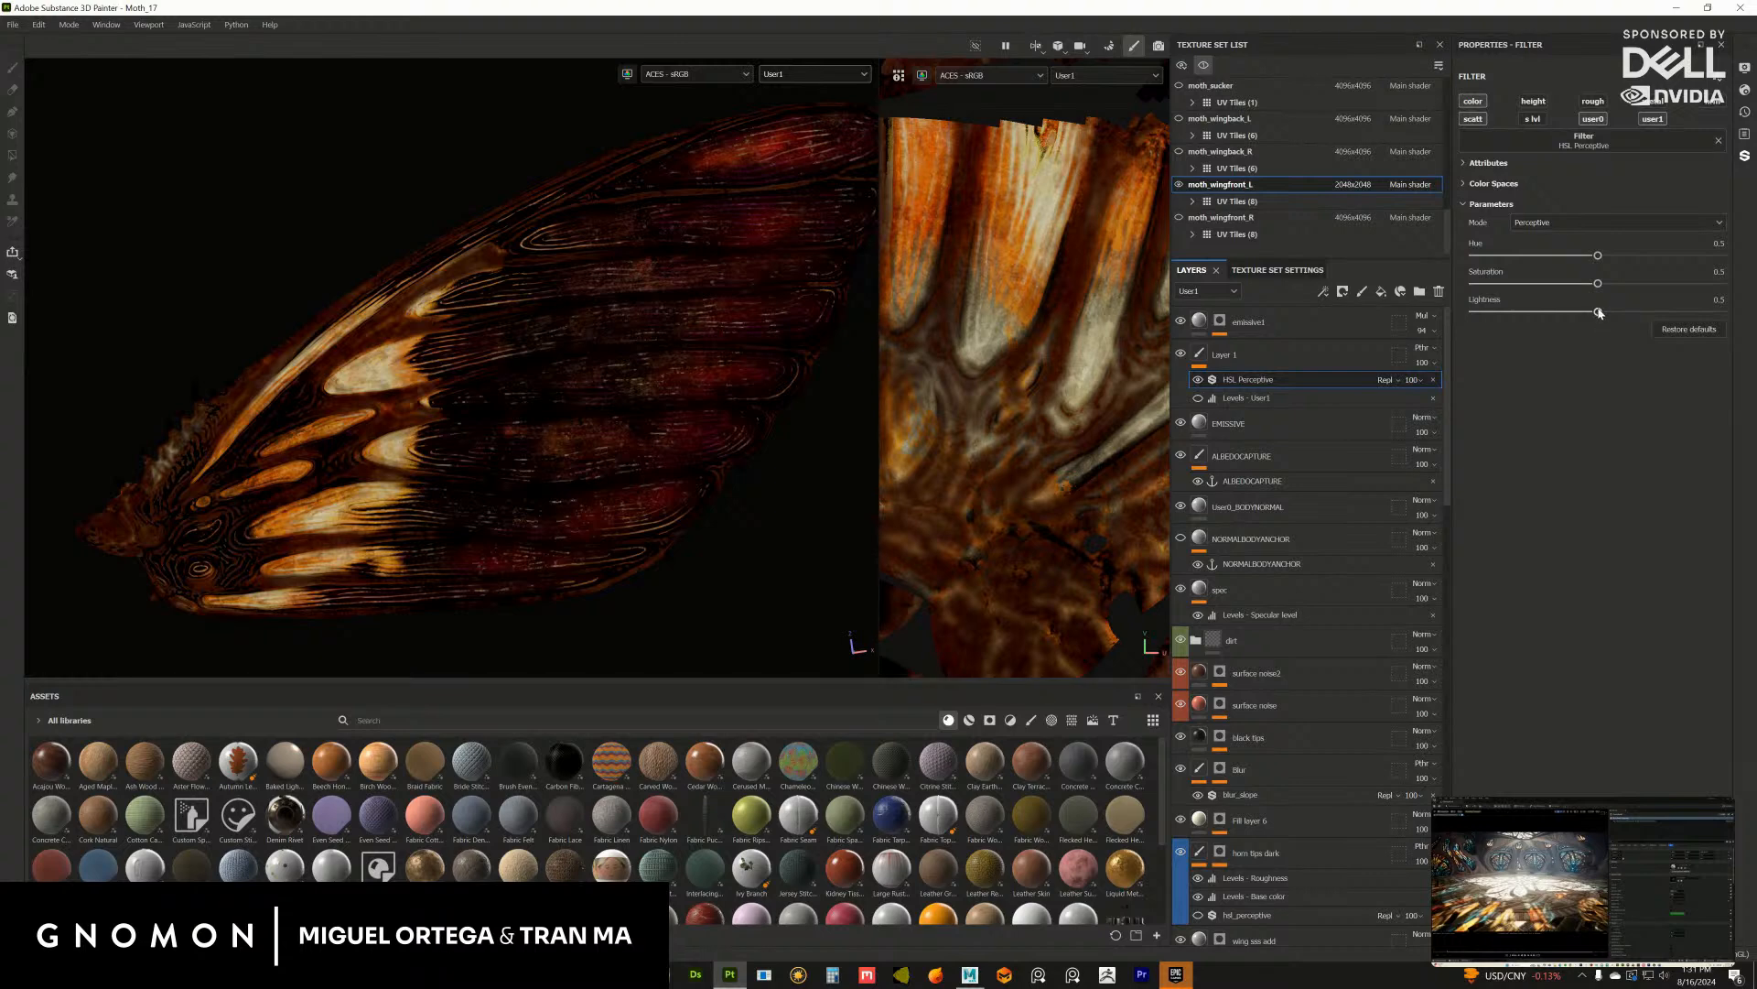
{"action": "mouse_move", "coordinate": [1598, 312]}
{"action": "left_mouse_down"}
{"action": "mouse_move", "coordinate": [1639, 313]}
{"action": "mouse_move", "coordinate": [1605, 315]}
{"action": "left_mouse_up"}
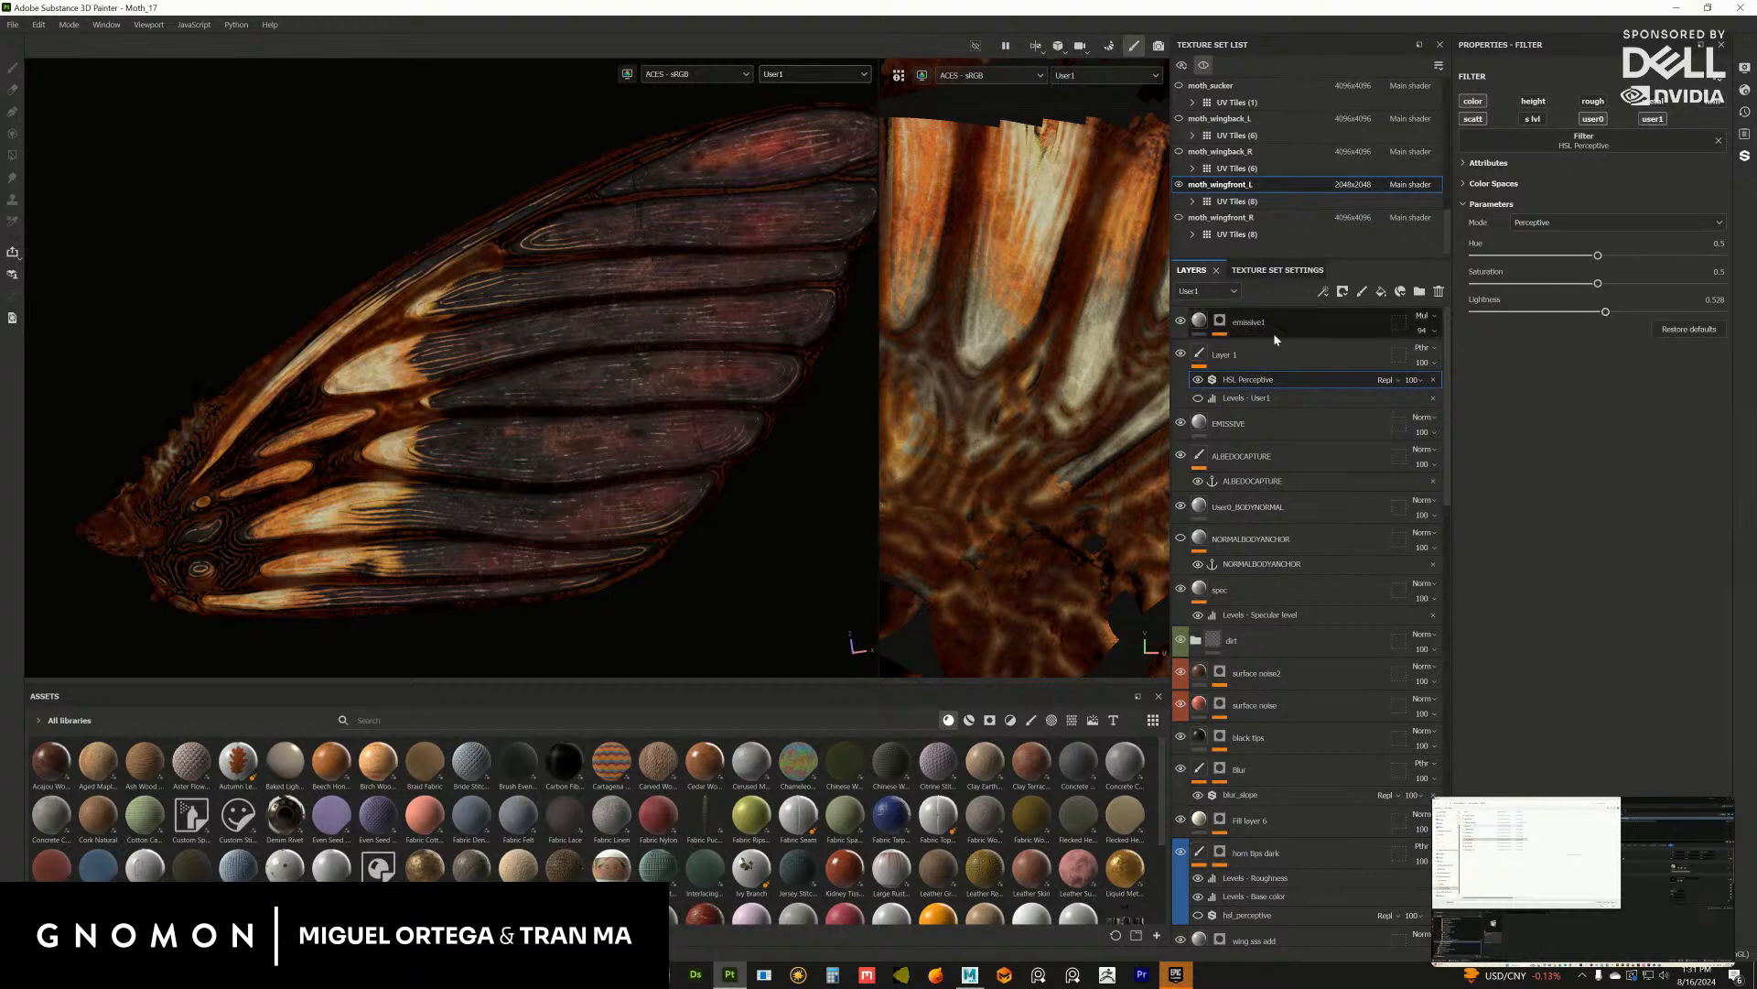
{"action": "left_click_drag", "start_coordinate": [1255, 379], "coordinate": [1256, 397]}
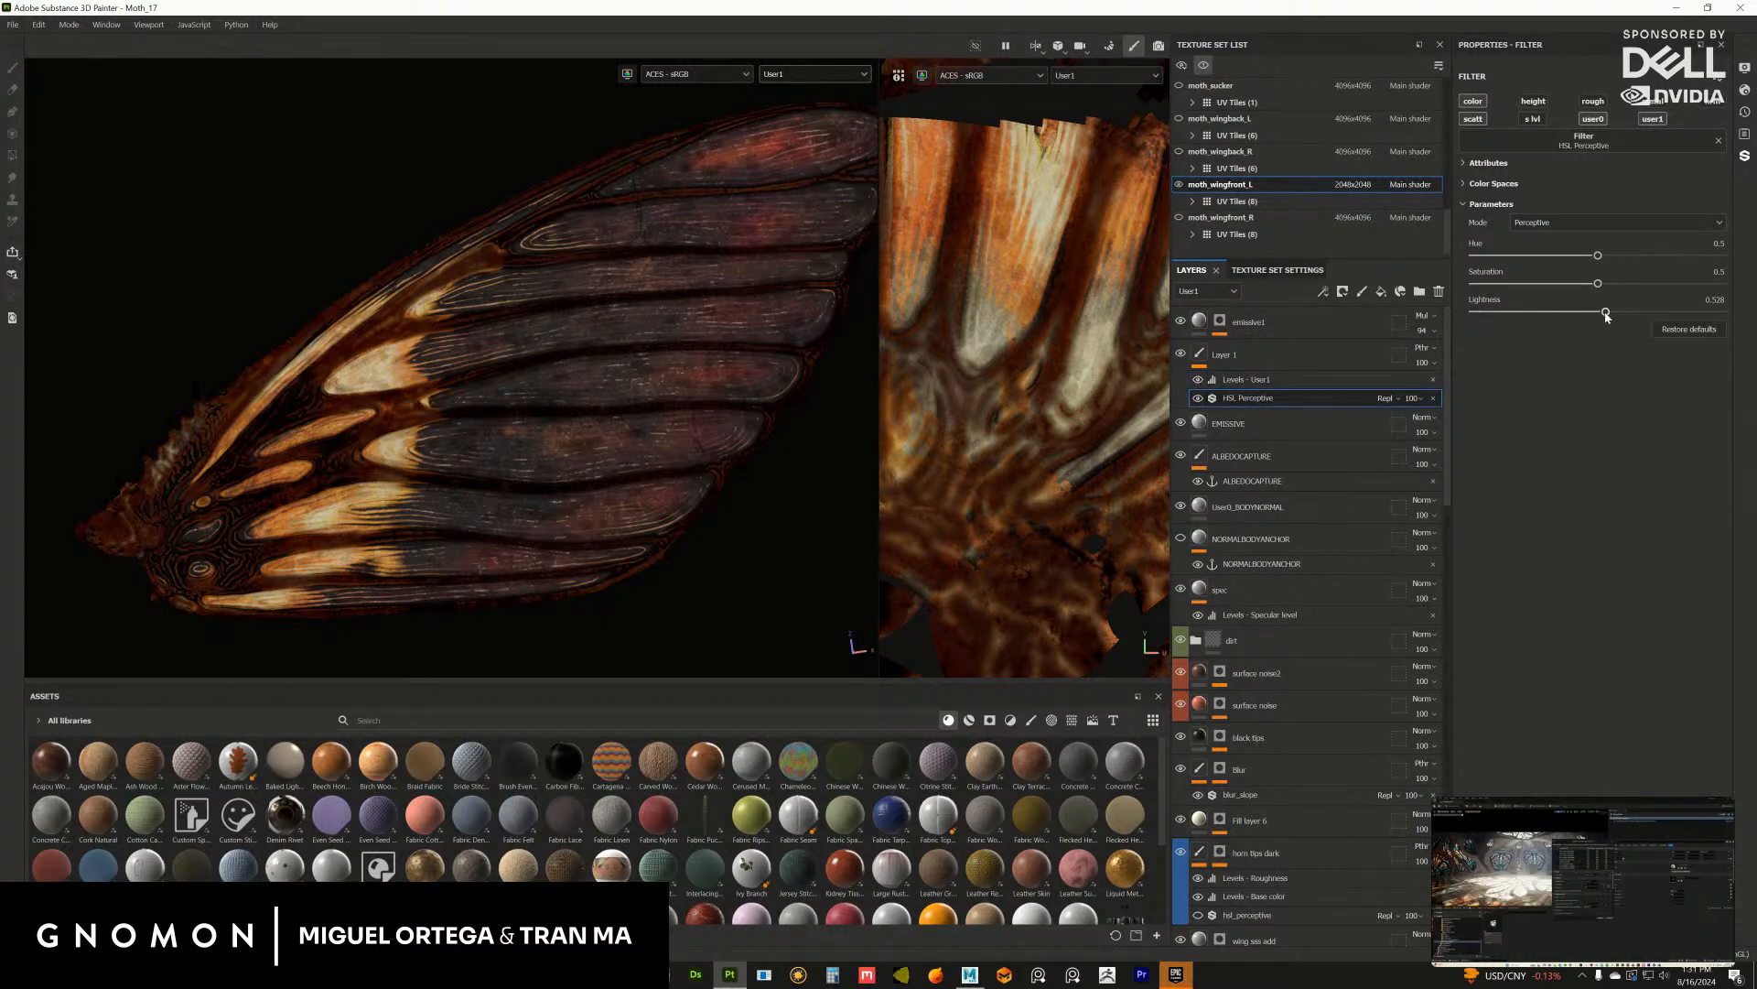
{"action": "left_click_drag", "start_coordinate": [1605, 314], "coordinate": [1600, 314]}
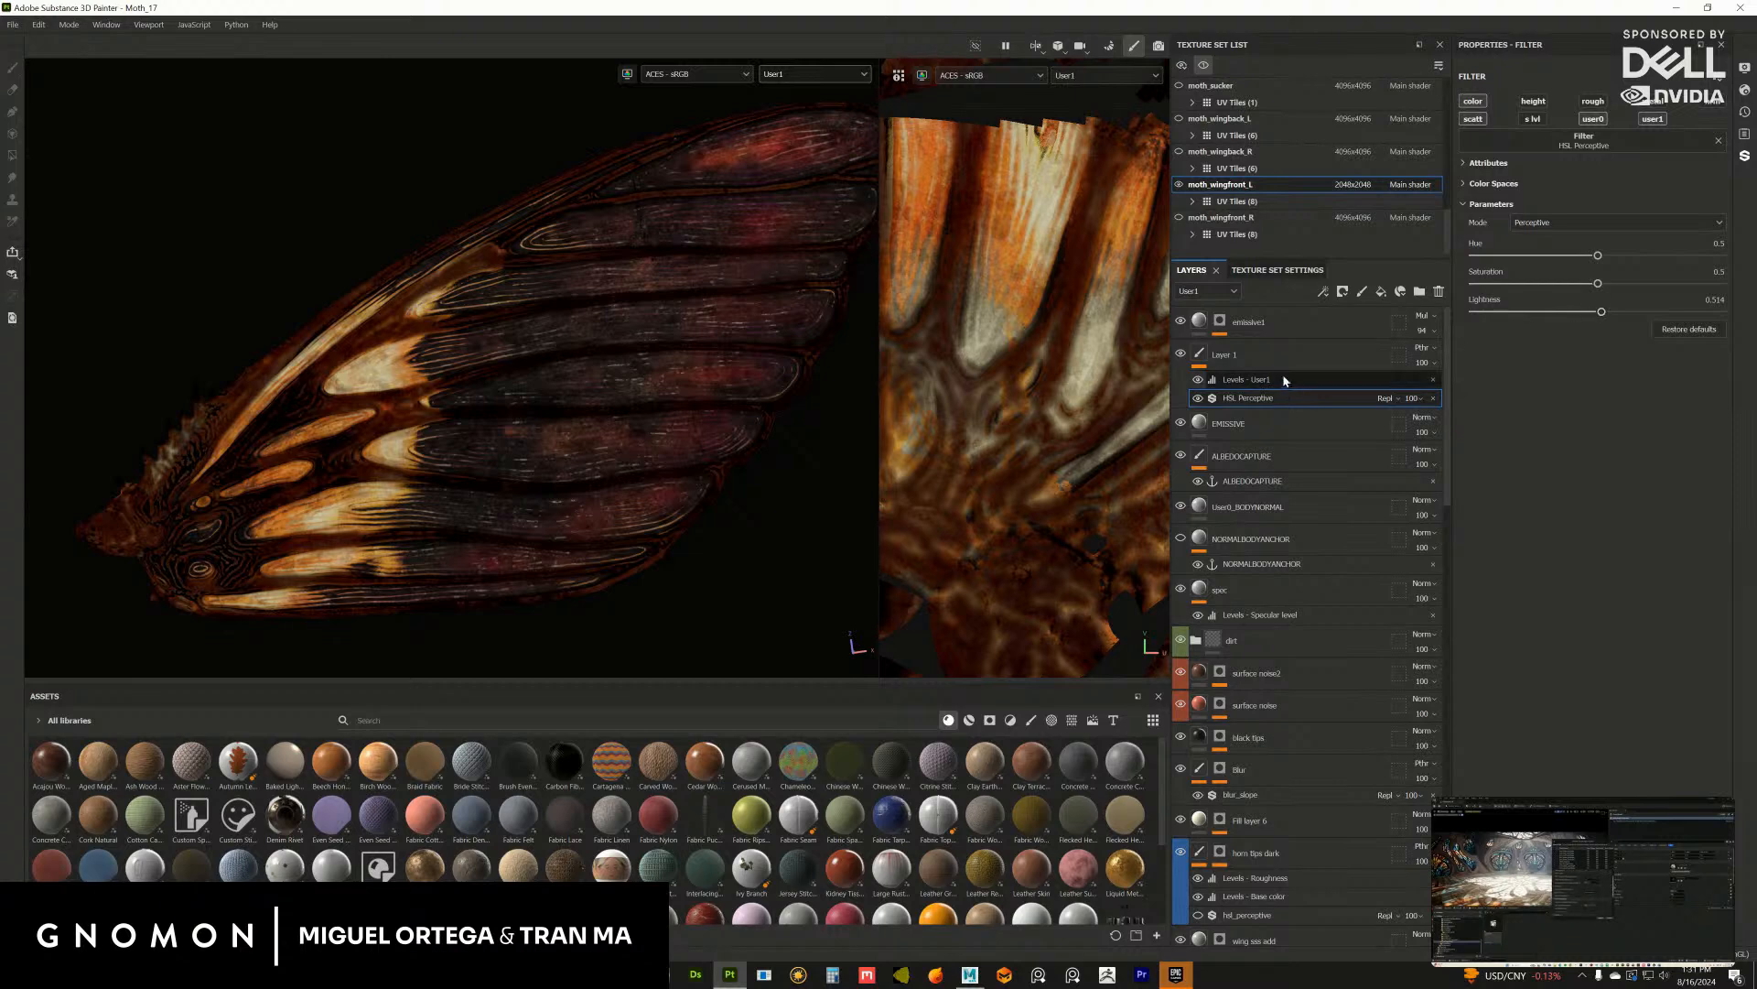
Step: Lower the Levels midtone on Layer 1 to about 0.716, with the HSL Perceptive filter hidden and moved above it
{"action": "left_click", "coordinate": [1309, 381]}
{"action": "left_click_drag", "start_coordinate": [1593, 125], "coordinate": [1567, 130]}
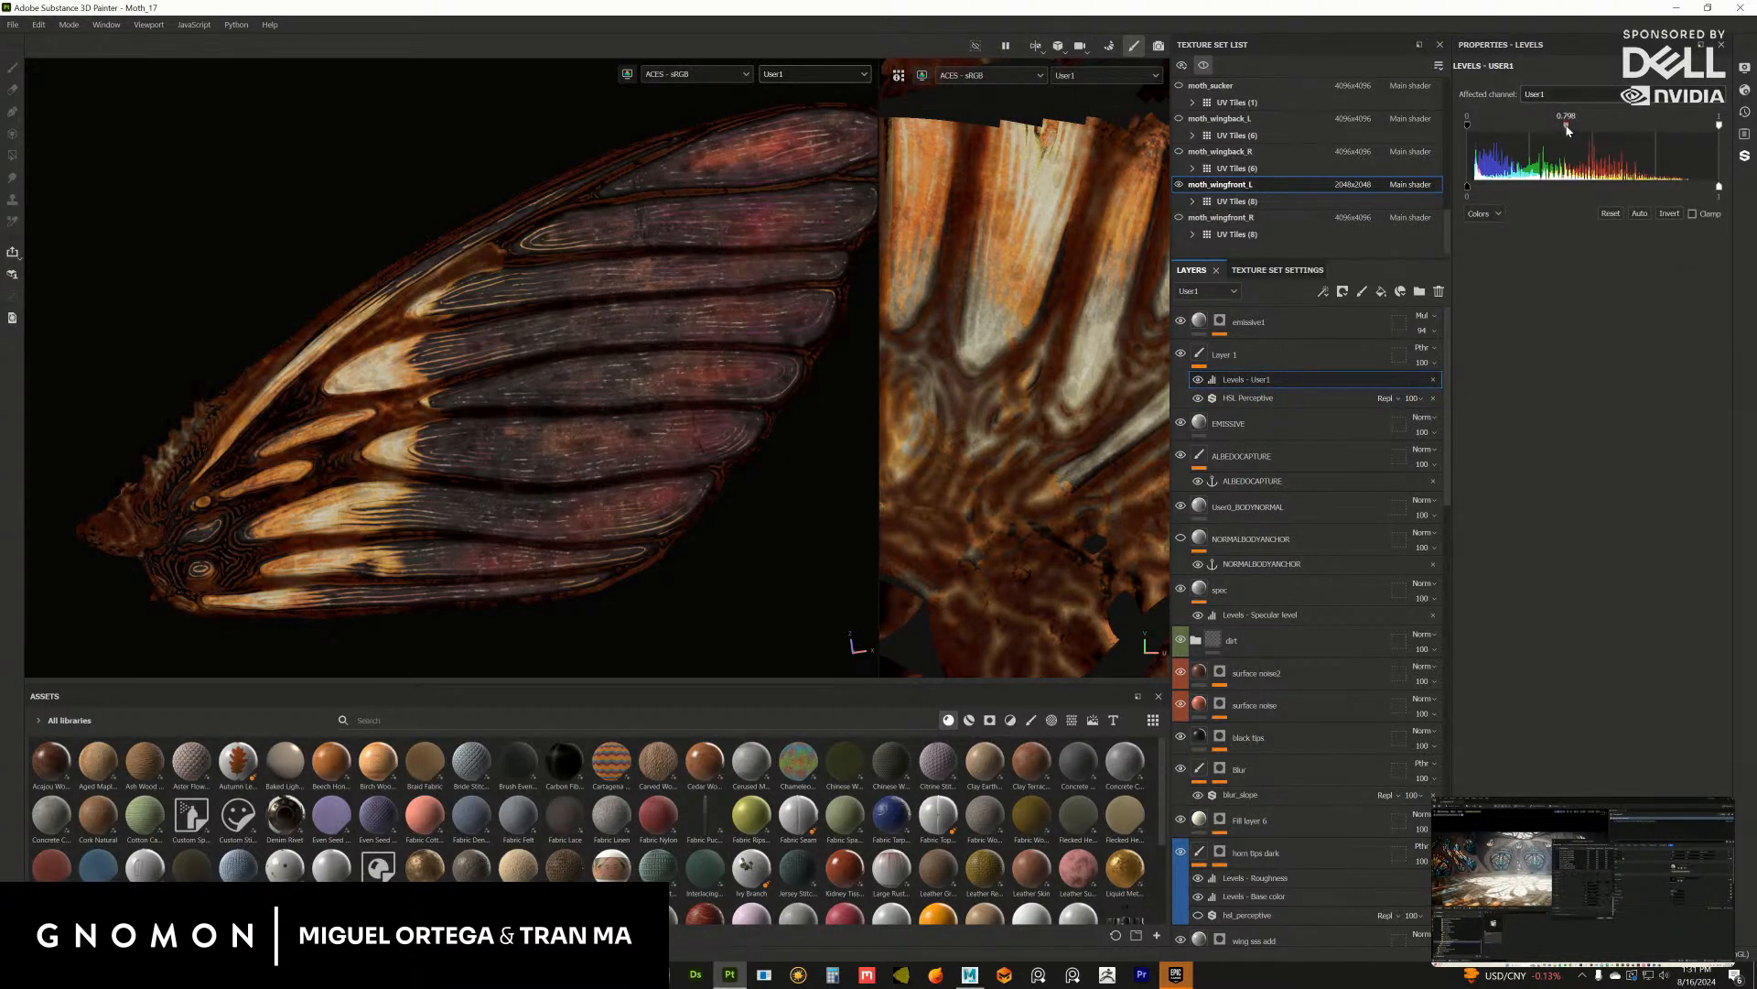
{"action": "scroll", "coordinate": [600, 517], "scroll_direction": "down", "scroll_amount": 2}
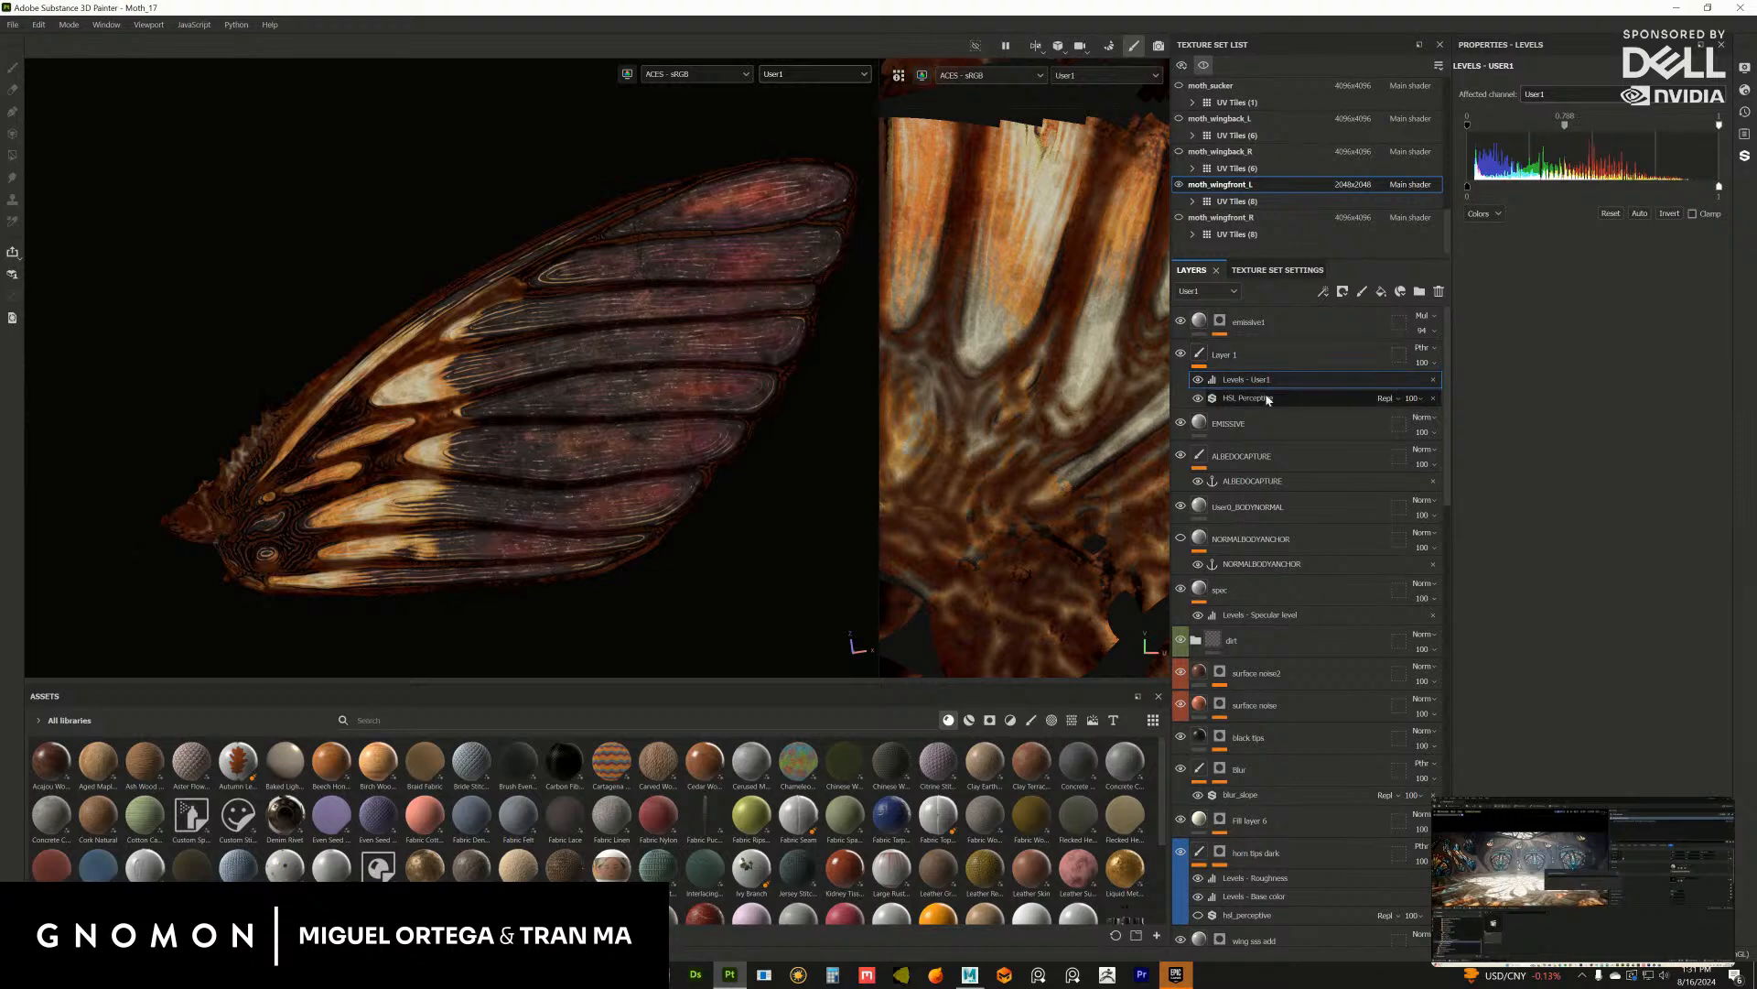
{"action": "left_click", "coordinate": [1197, 399]}
{"action": "left_click_drag", "start_coordinate": [1257, 399], "coordinate": [1268, 377]}
{"action": "left_click", "coordinate": [1300, 399]}
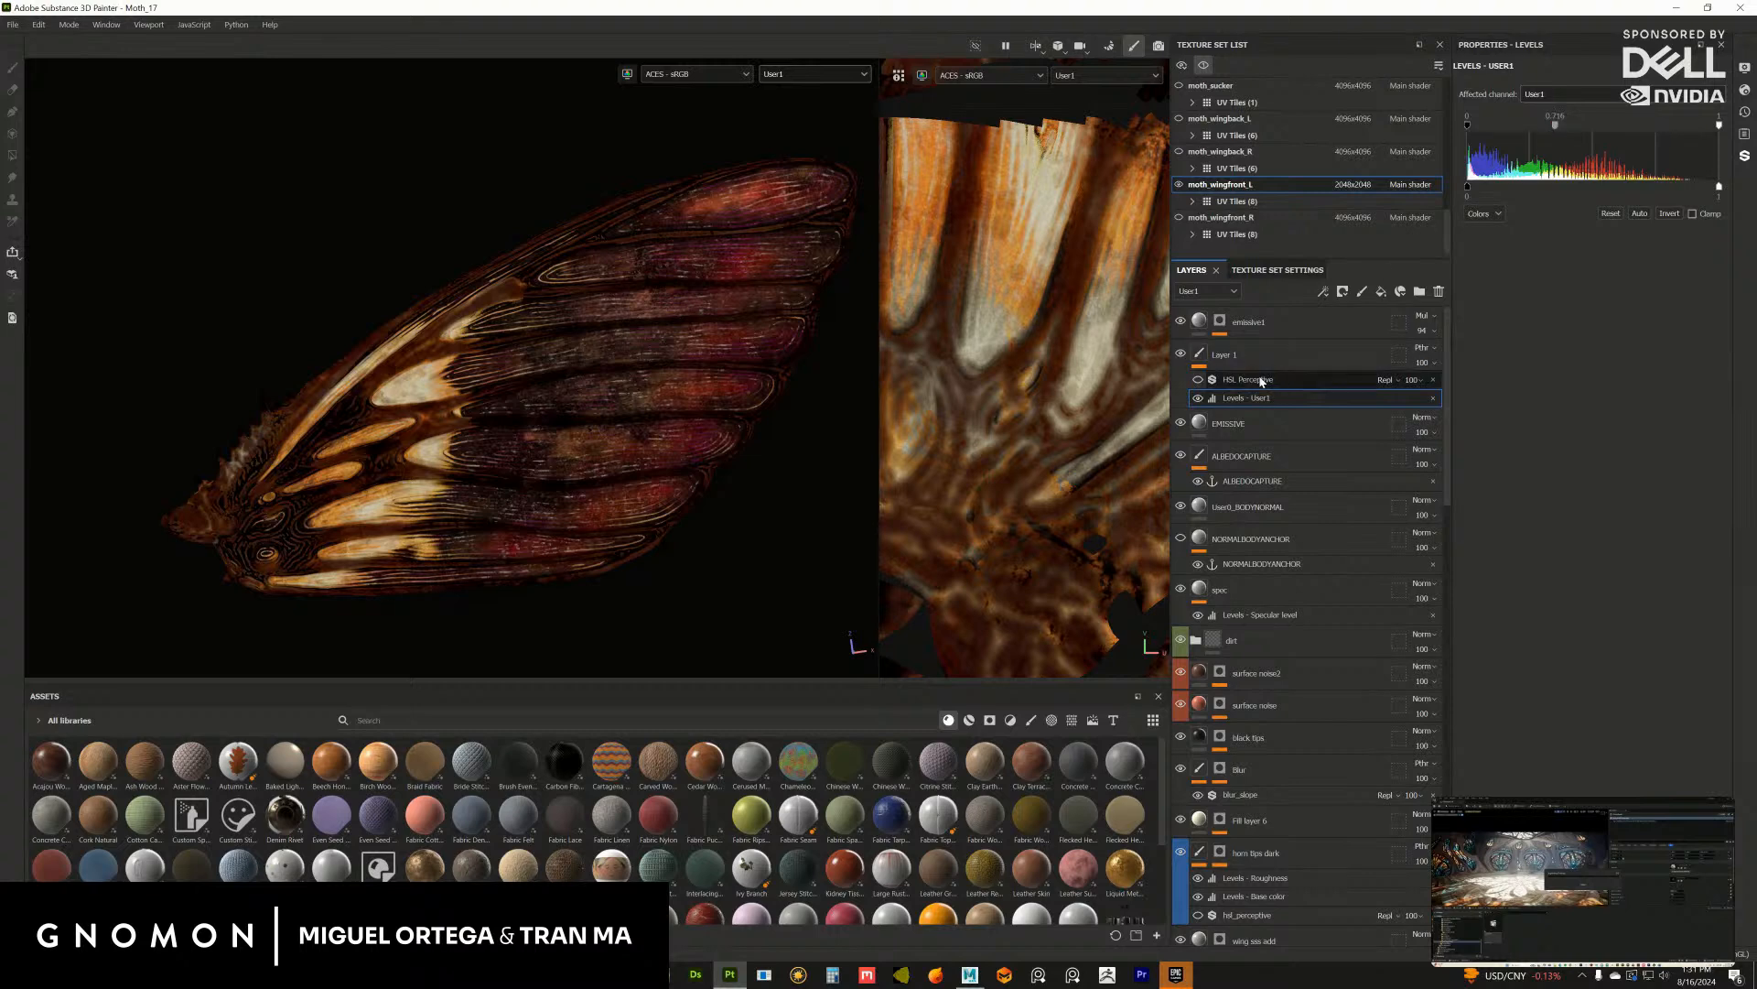
Step: Show the HSL Perceptive filter on Layer 1, reduce its saturation to about 0.372 and inspect the wing
{"action": "left_click", "coordinate": [1319, 379]}
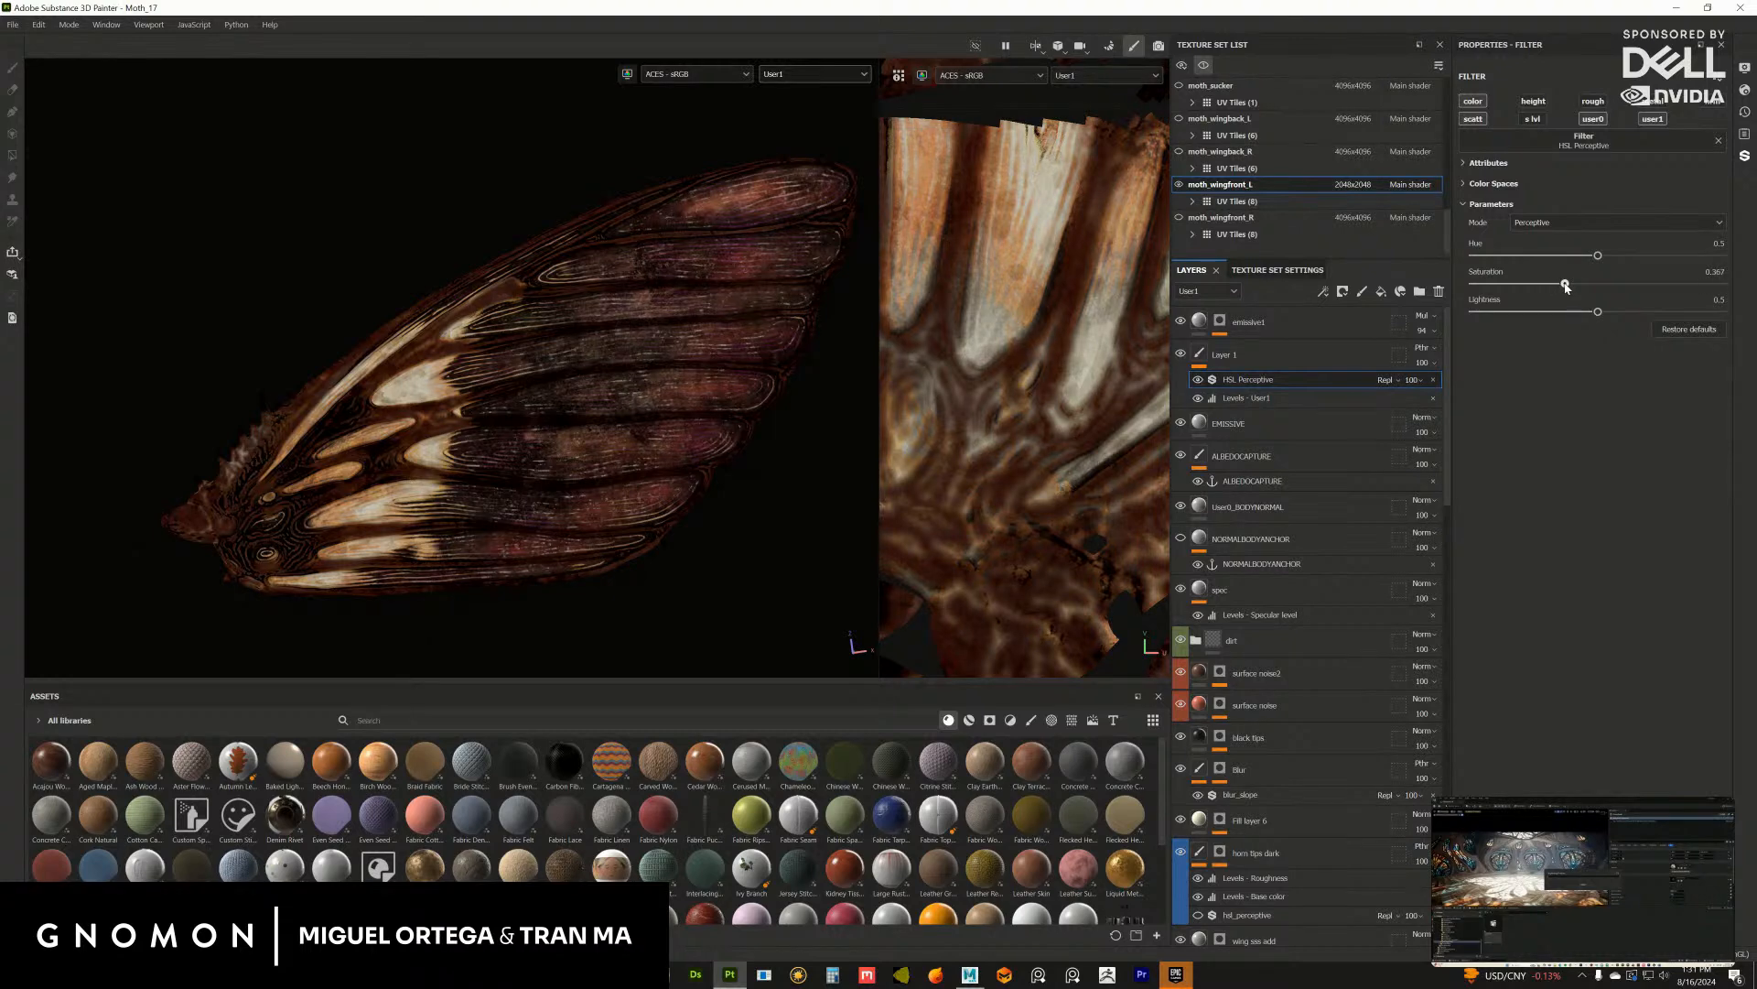
{"action": "scroll", "coordinate": [731, 412], "scroll_direction": "up", "scroll_amount": 10}
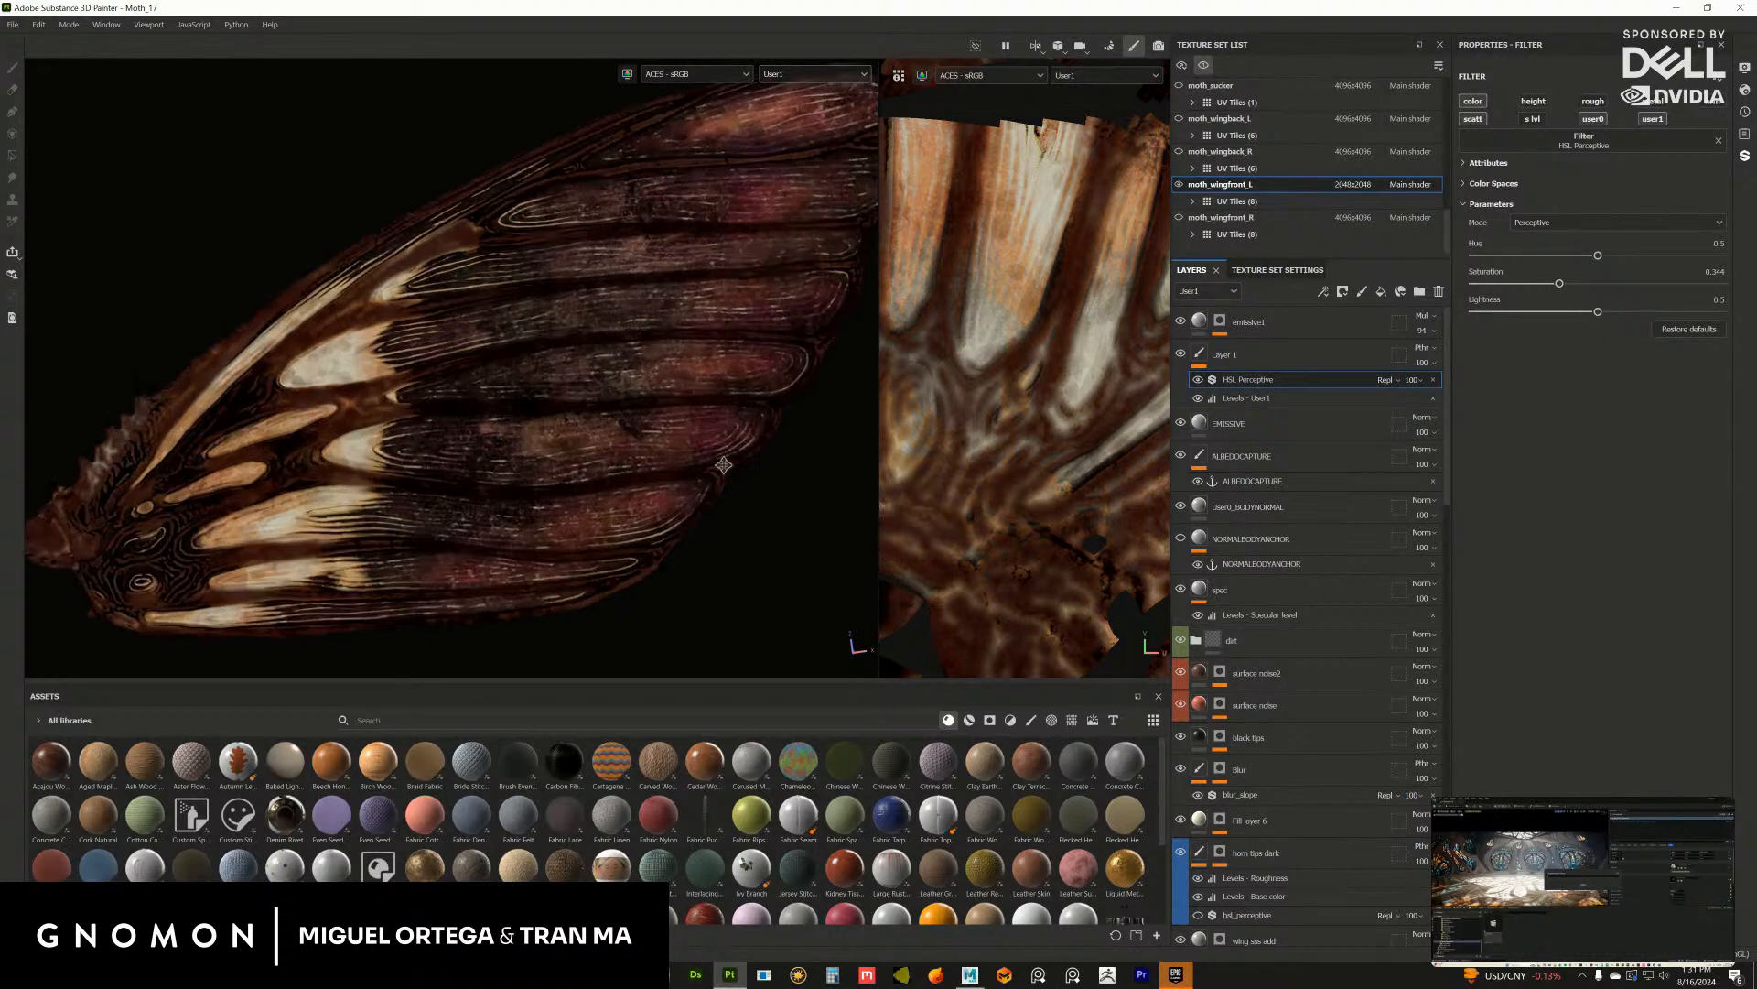
{"action": "scroll", "coordinate": [695, 472], "scroll_direction": "down", "scroll_amount": 6}
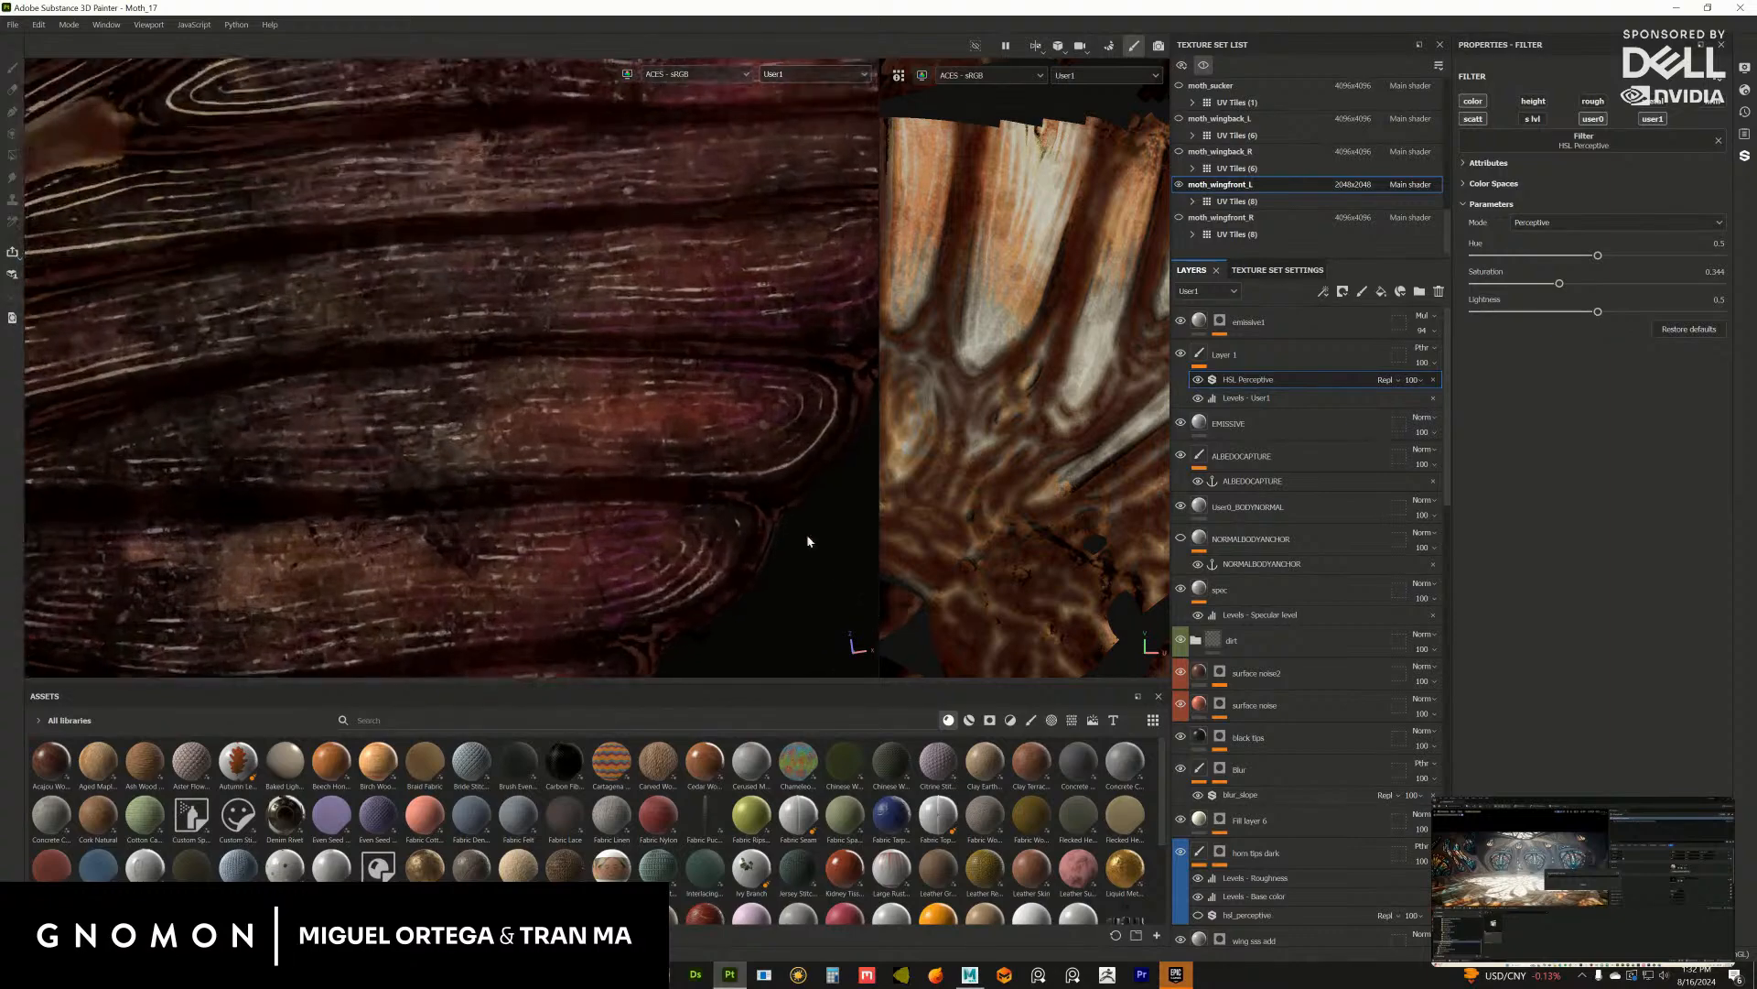
{"action": "scroll", "coordinate": [744, 466], "scroll_direction": "down", "scroll_amount": 8}
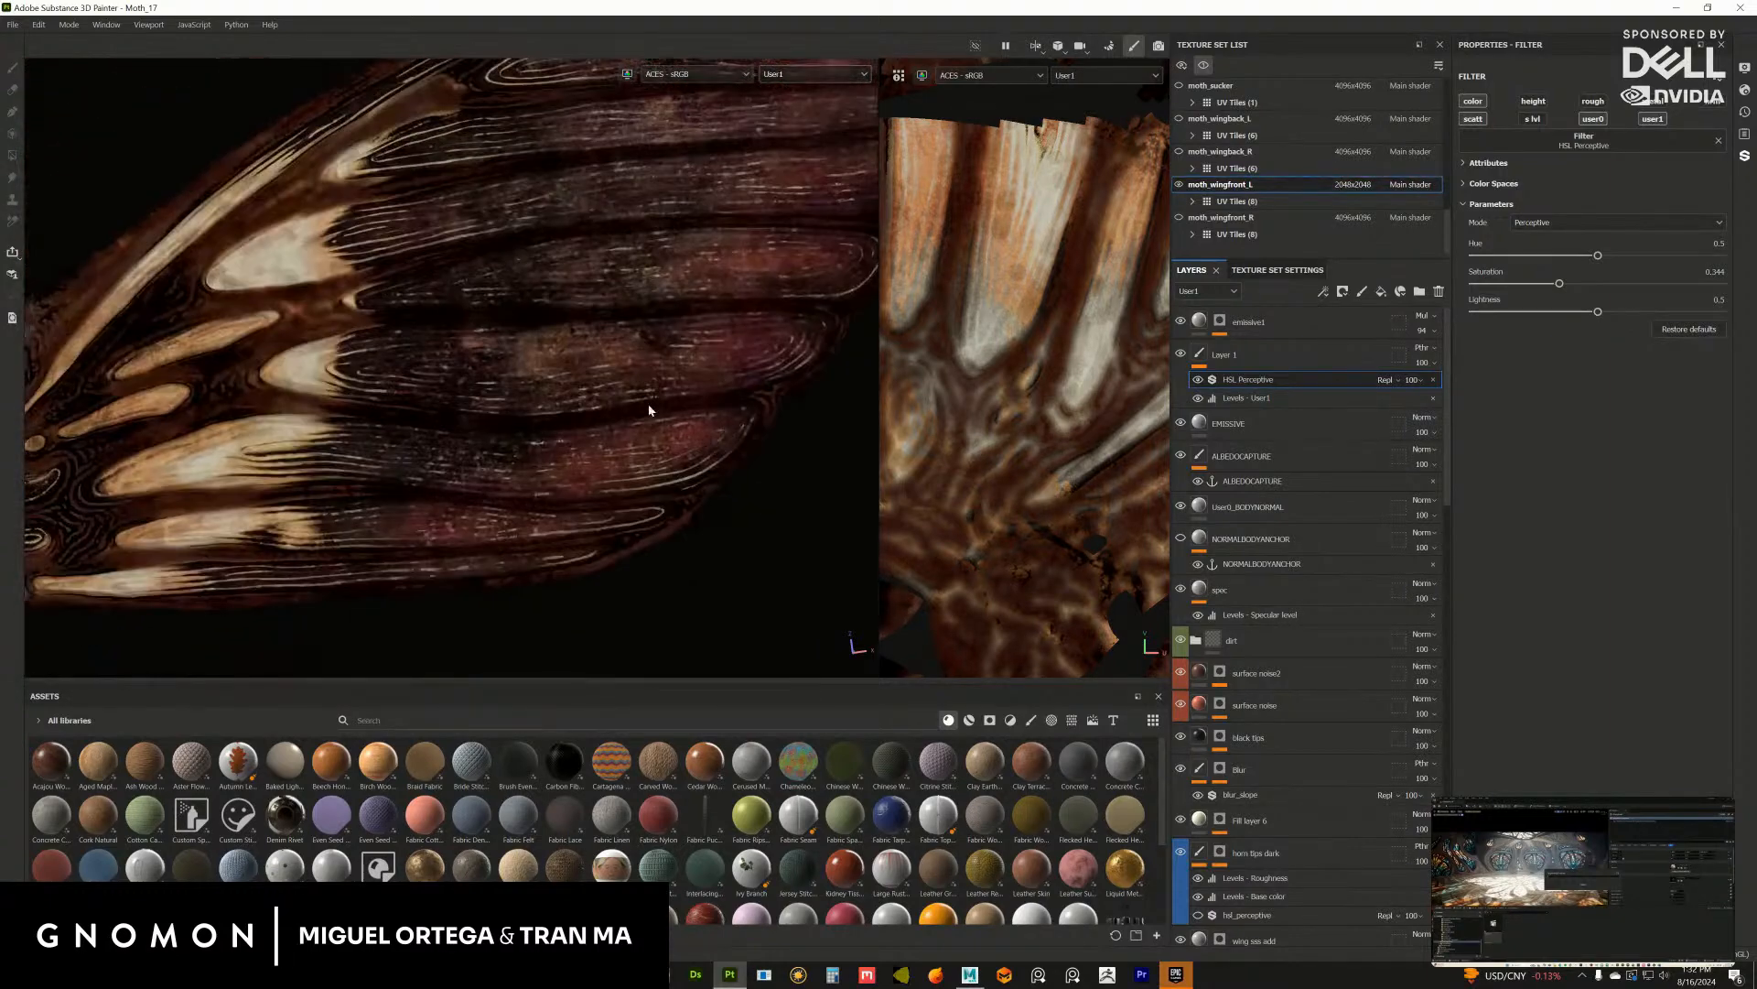
{"action": "scroll", "coordinate": [804, 512], "scroll_direction": "down", "scroll_amount": 1}
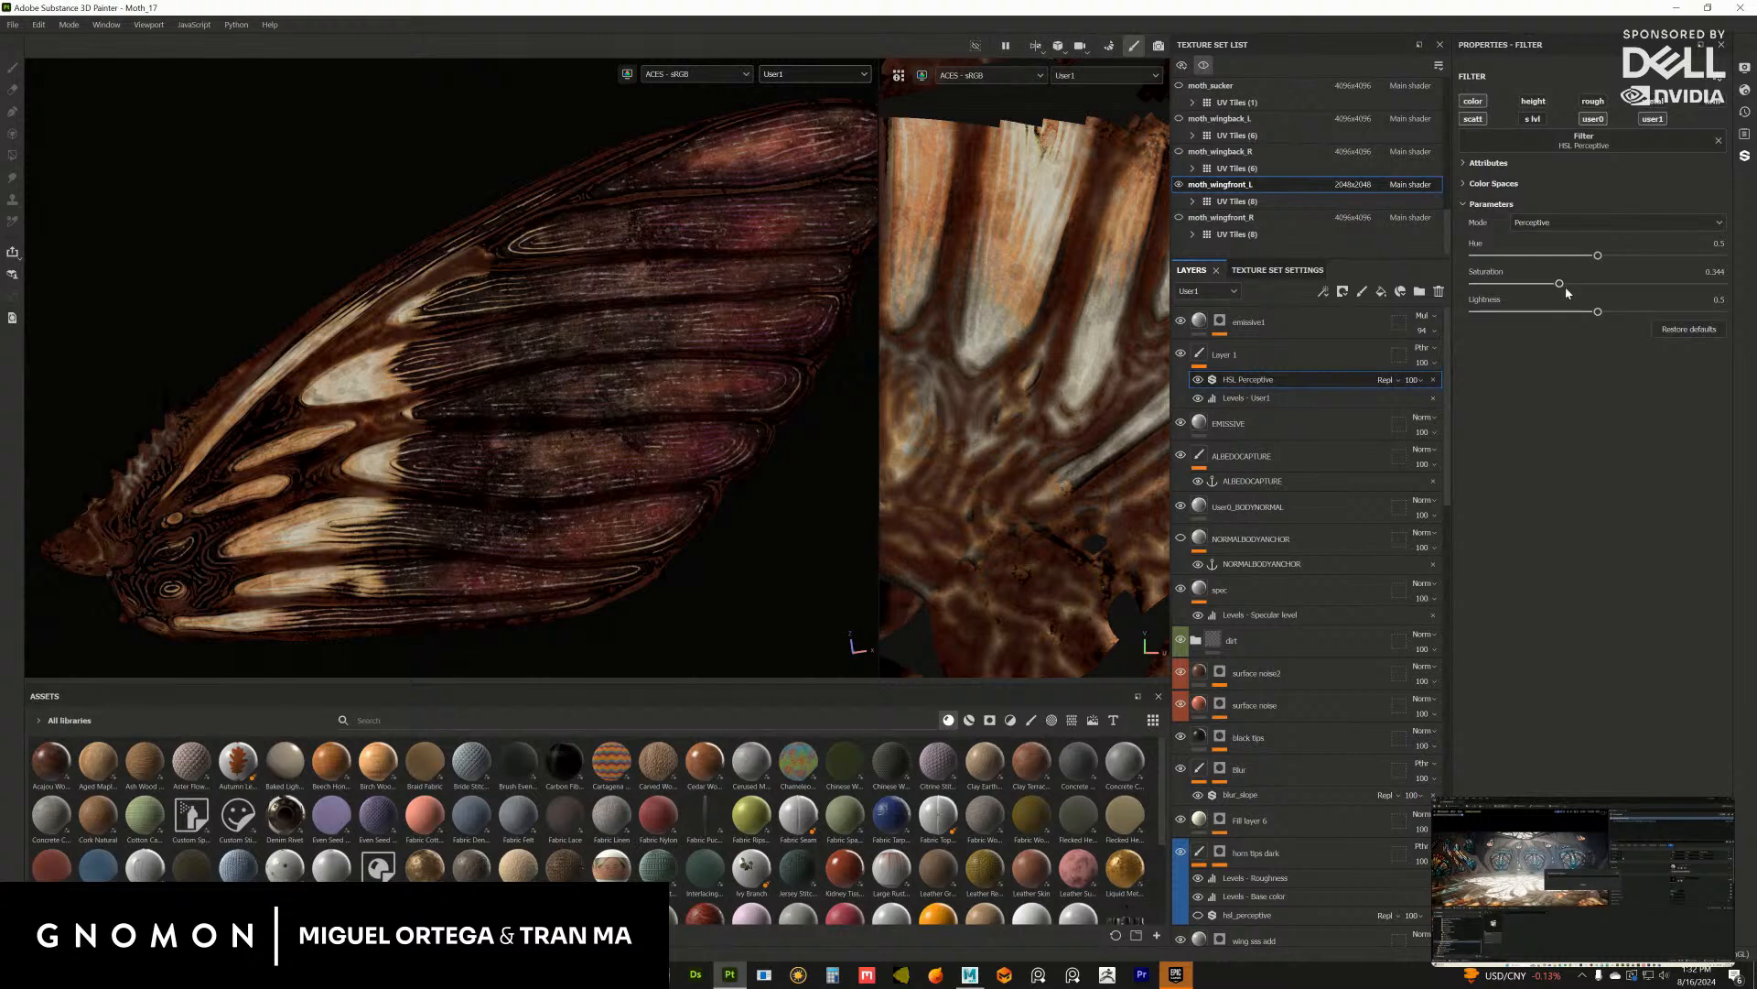
{"action": "left_click_drag", "start_coordinate": [1557, 287], "coordinate": [1556, 290]}
{"action": "middle_click_drag", "start_coordinate": [751, 476], "coordinate": [513, 559], "text": "alt"}
{"action": "right_click_drag", "start_coordinate": [274, 569], "coordinate": [415, 411], "text": "alt"}
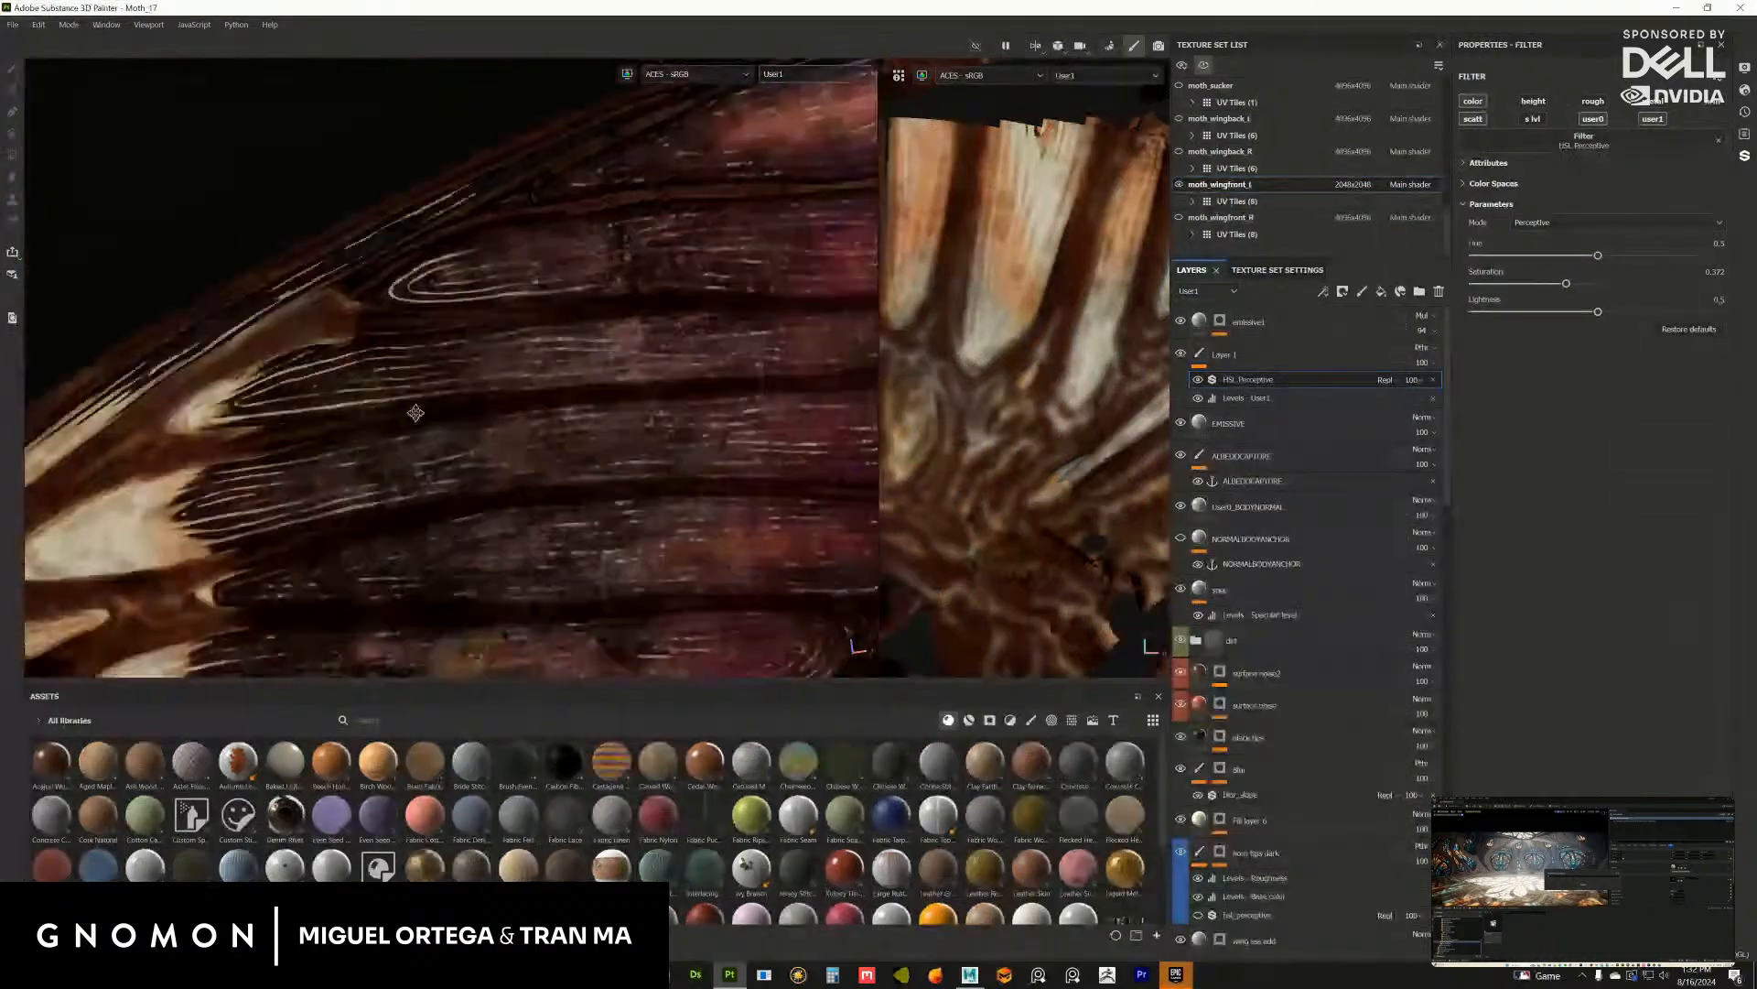
{"action": "middle_click_drag", "start_coordinate": [415, 412], "coordinate": [616, 502], "text": "alt"}
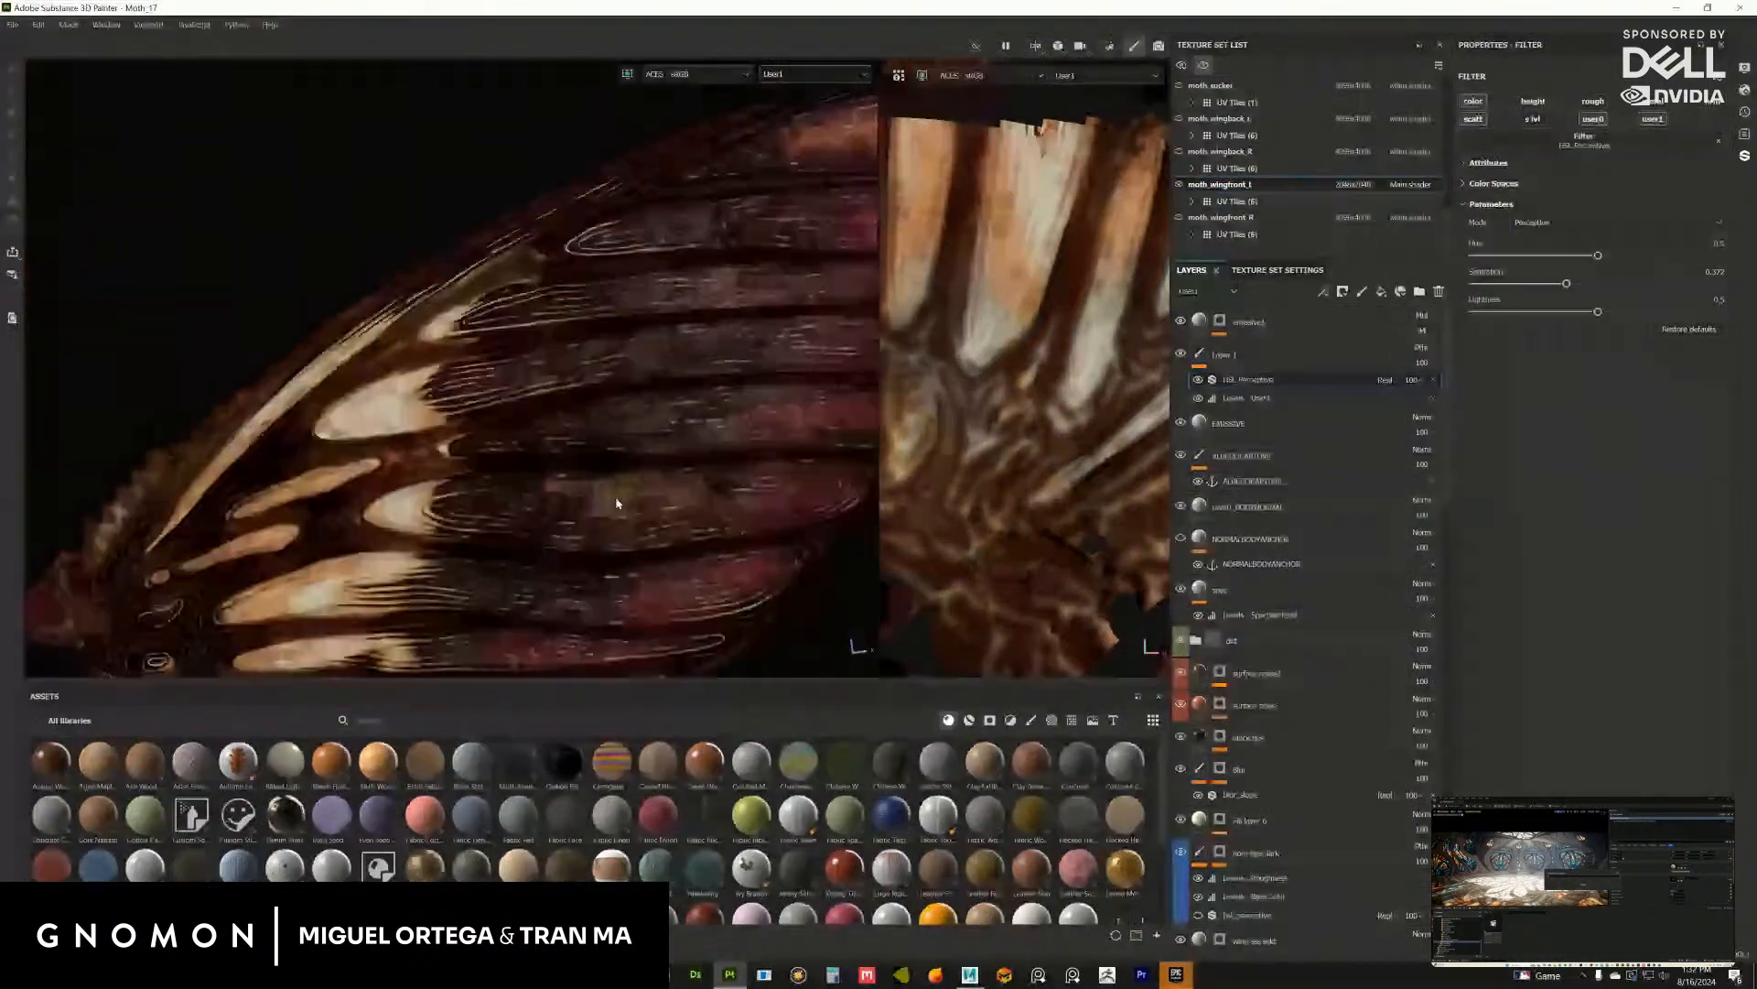
Step: Remove the HSL Perceptive filter from Layer 1 and compare the wing with the Levels effect off and on
{"action": "left_click", "coordinate": [1433, 380]}
{"action": "left_click_drag", "start_coordinate": [732, 499], "coordinate": [577, 483], "text": "alt"}
{"action": "middle_click_drag", "start_coordinate": [759, 529], "coordinate": [749, 476], "text": "alt"}
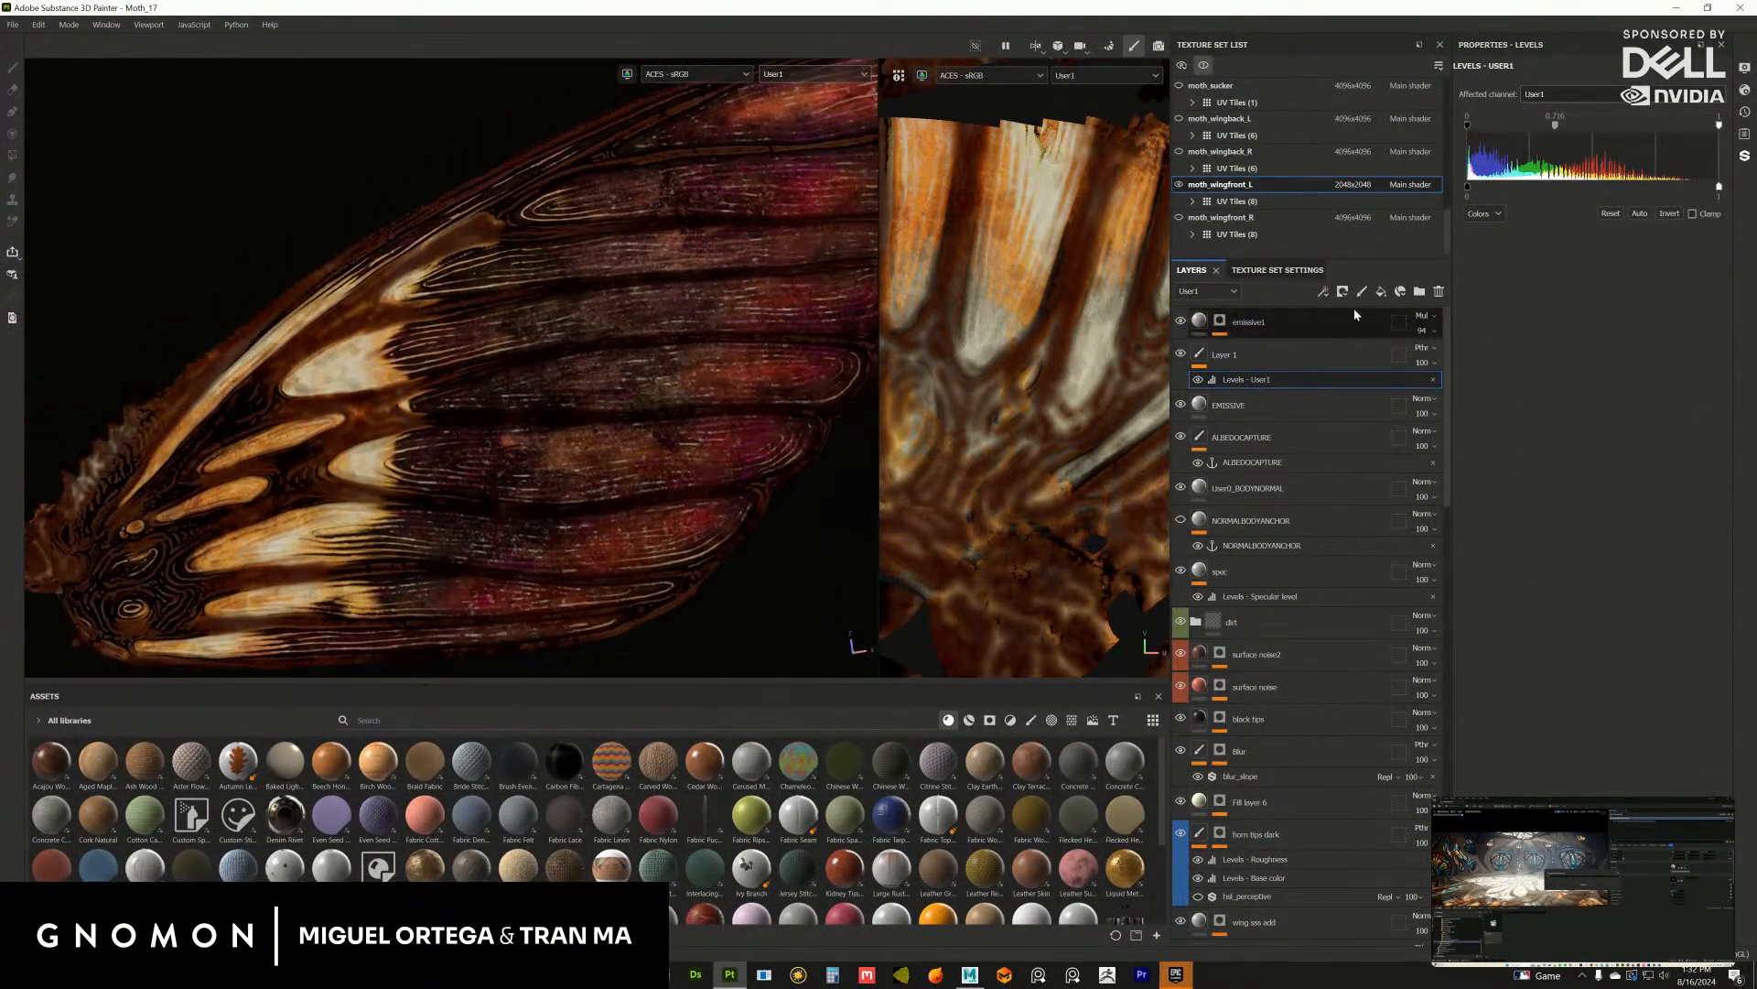
{"action": "left_click", "coordinate": [1198, 379]}
{"action": "left_click", "coordinate": [1197, 379]}
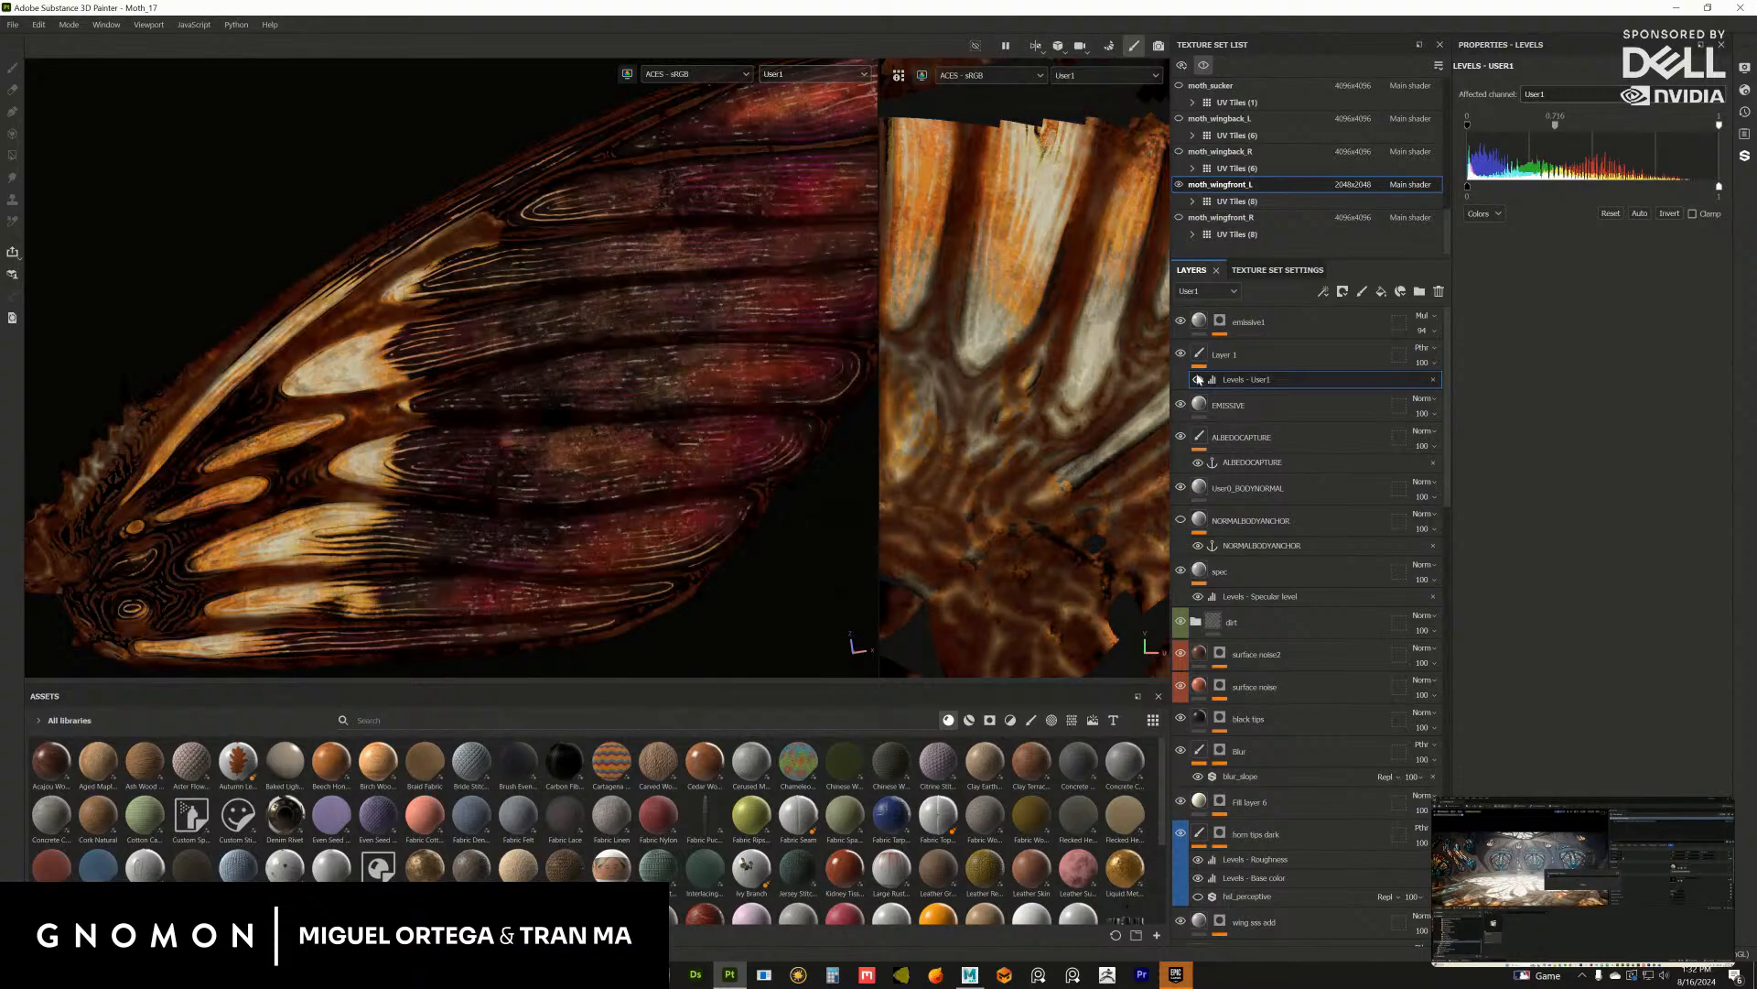
Step: Set the Levels midtone on Layer 1 to about 0.624 and raise its output black level to about 0.054
{"action": "scroll", "coordinate": [658, 499], "scroll_direction": "up", "scroll_amount": 5}
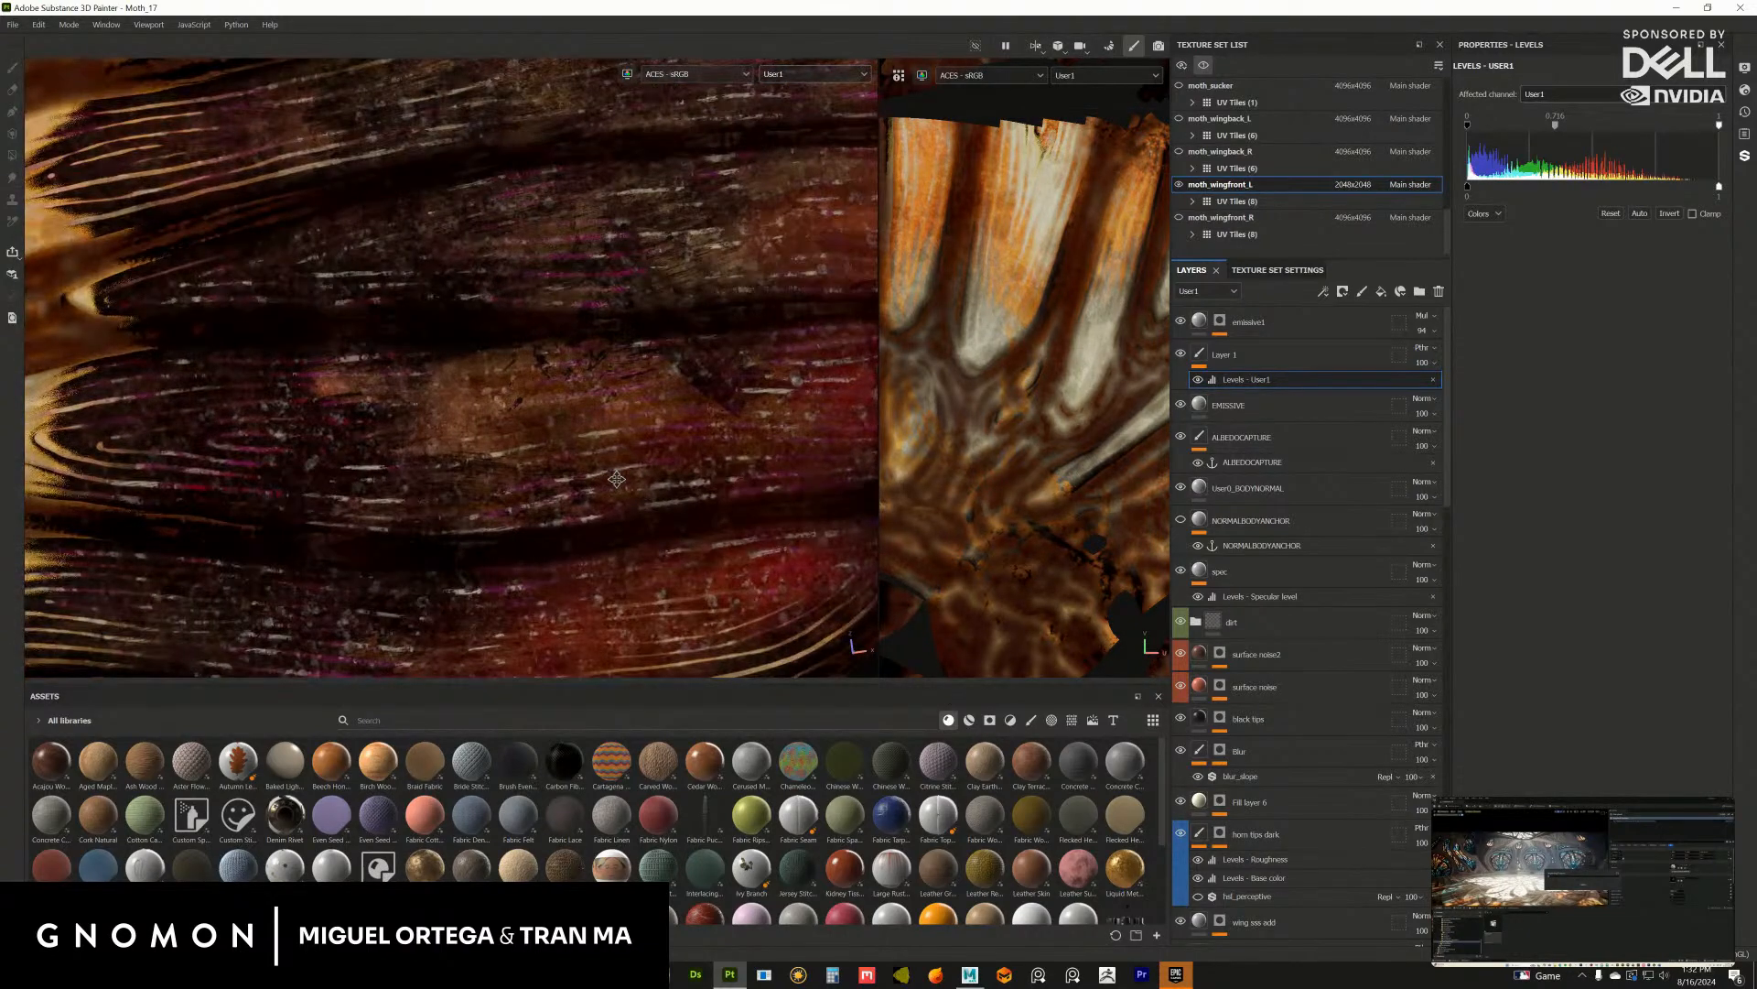
{"action": "scroll", "coordinate": [617, 479], "scroll_direction": "down", "scroll_amount": 10}
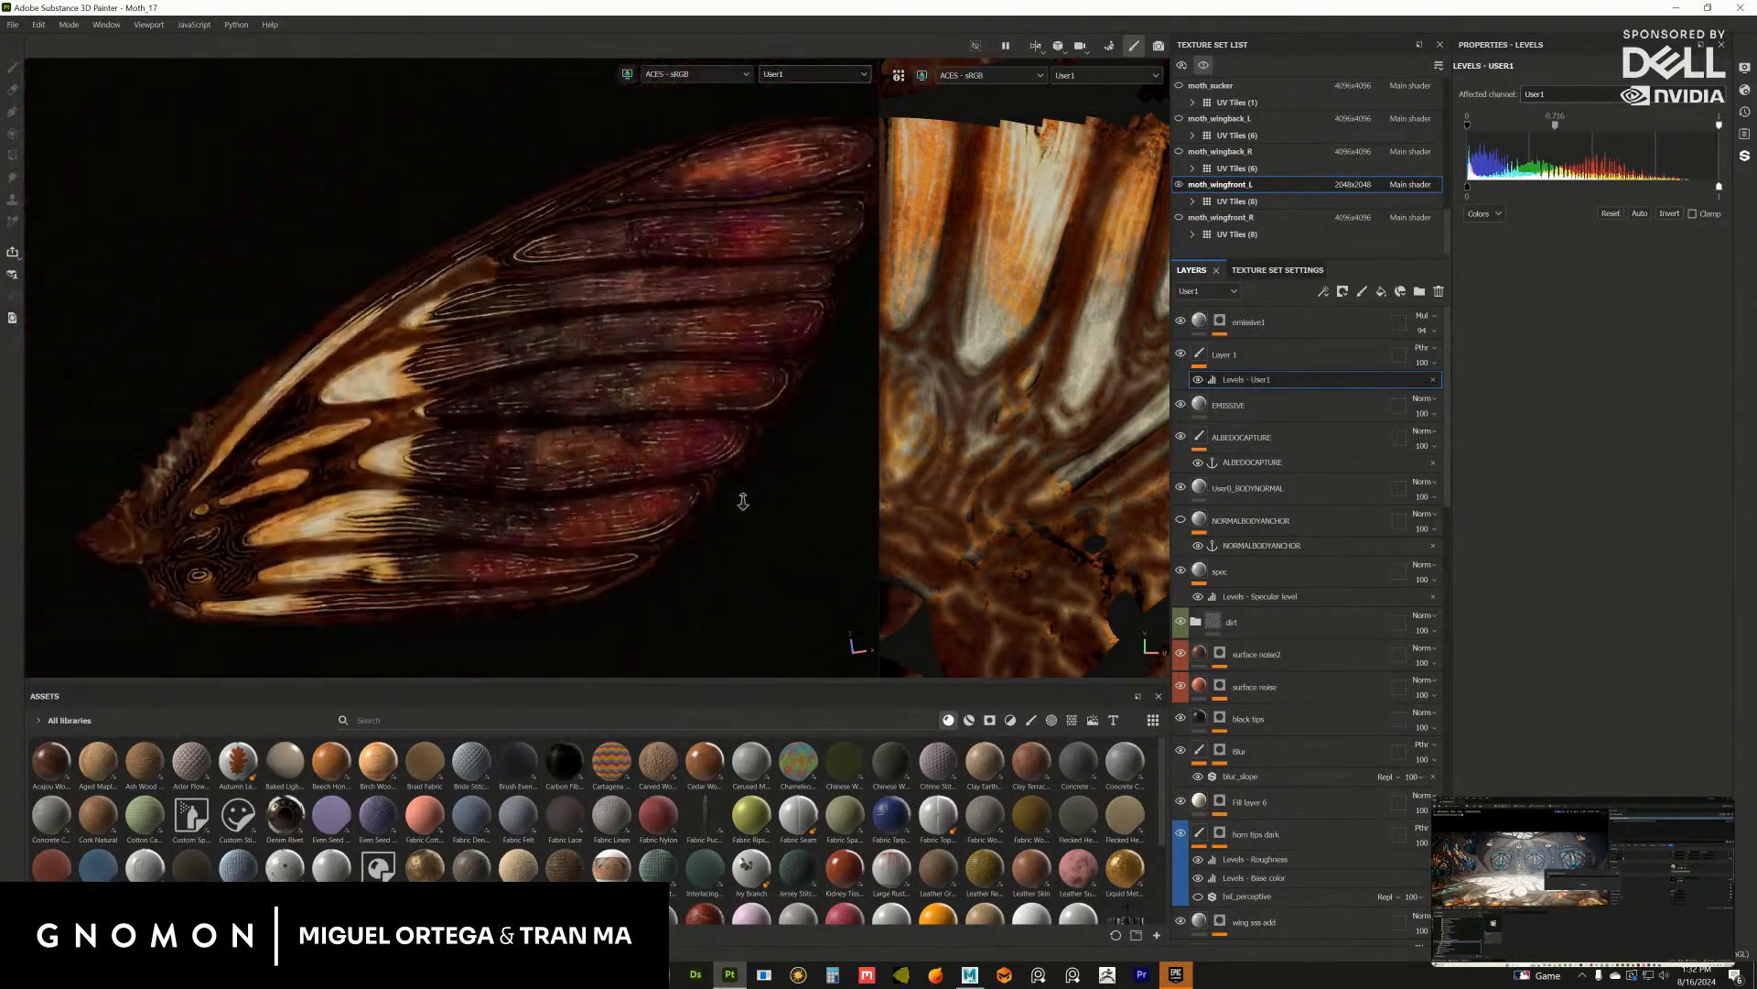
{"action": "scroll", "coordinate": [742, 500], "scroll_direction": "up", "scroll_amount": 4}
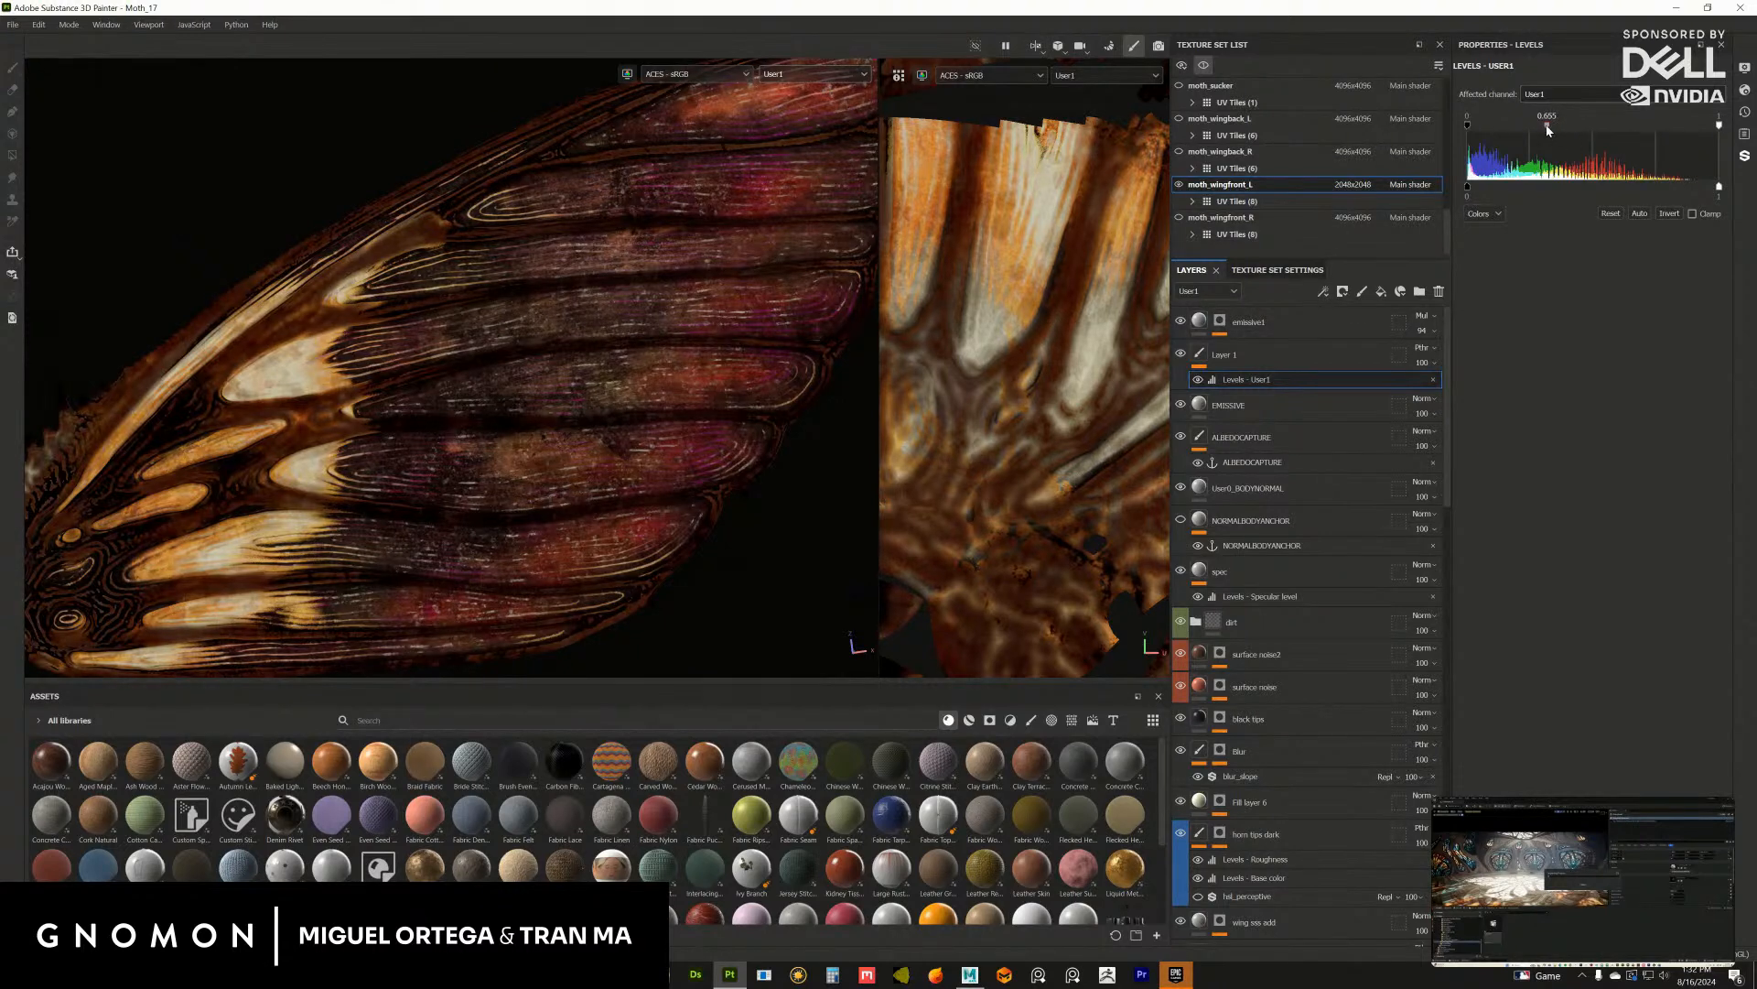
{"action": "left_click_drag", "start_coordinate": [1547, 129], "coordinate": [1540, 130]}
{"action": "left_click_drag", "start_coordinate": [1472, 190], "coordinate": [1474, 189]}
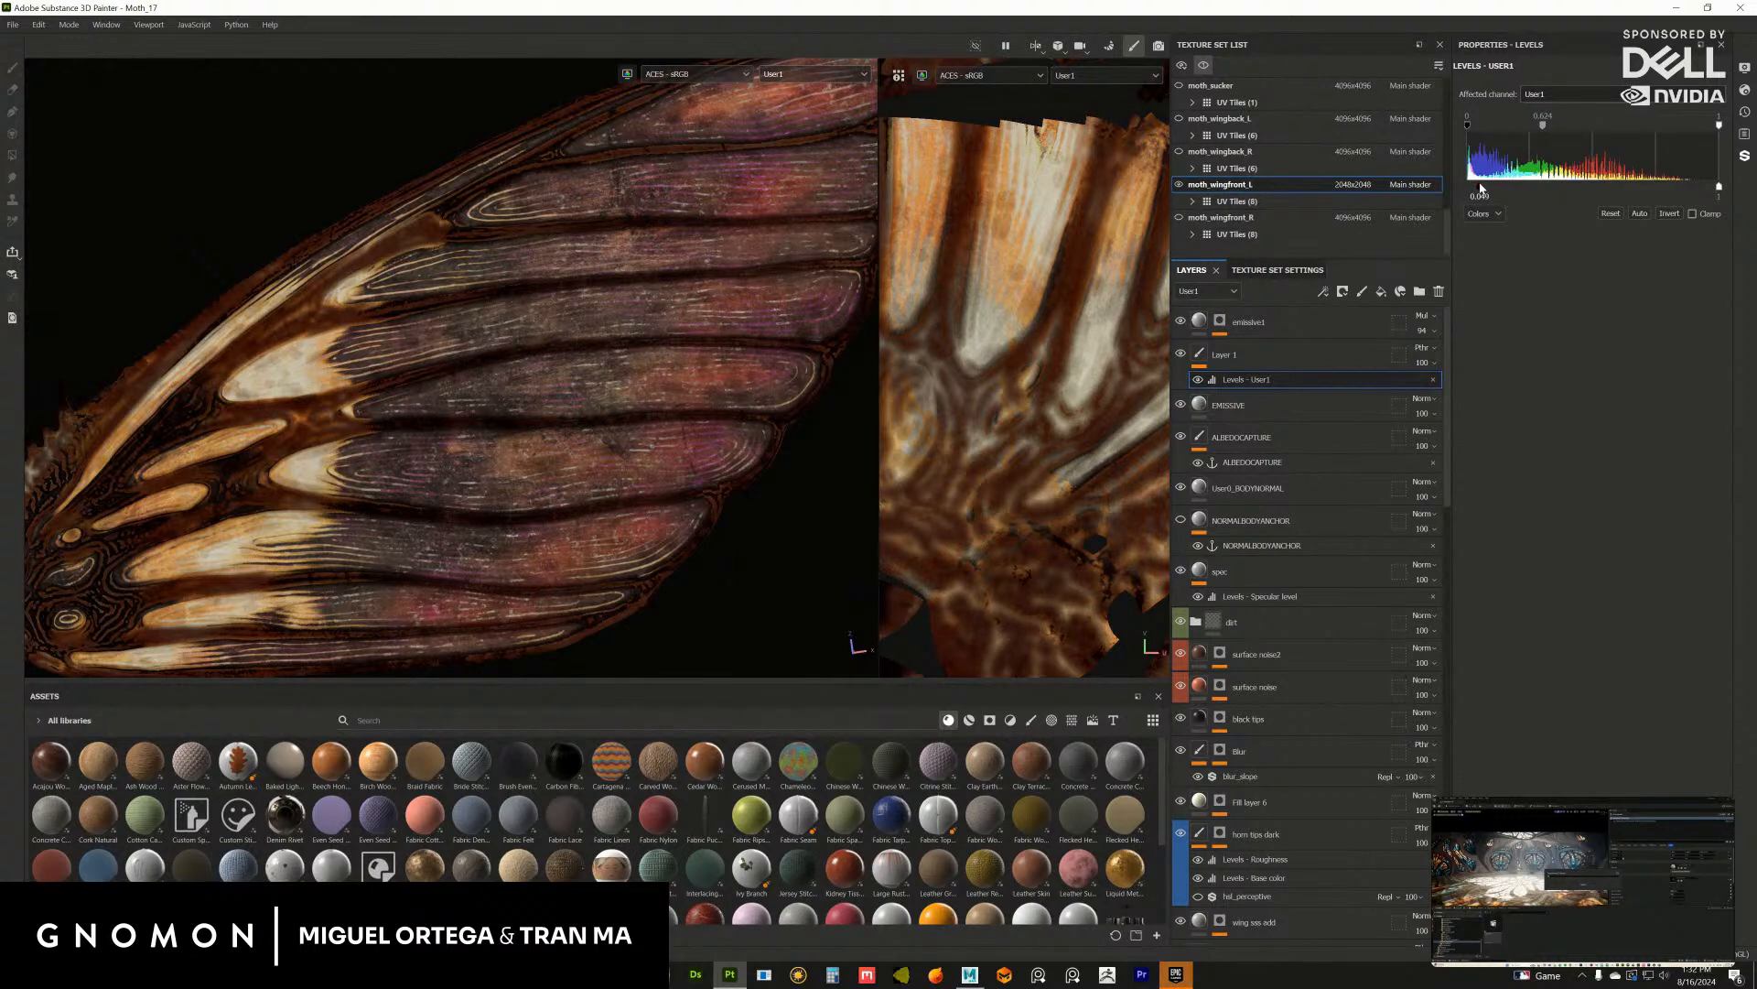
{"action": "right_click_drag", "start_coordinate": [762, 444], "coordinate": [675, 424], "text": "alt"}
{"action": "mouse_move", "coordinate": [676, 424]}
{"action": "left_mouse_down", "text": "alt"}
{"action": "mouse_move", "coordinate": [737, 480]}
{"action": "mouse_move", "coordinate": [695, 425]}
{"action": "left_mouse_up", "text": "alt"}
{"action": "middle_click_drag", "start_coordinate": [687, 429], "coordinate": [702, 336], "text": "alt"}
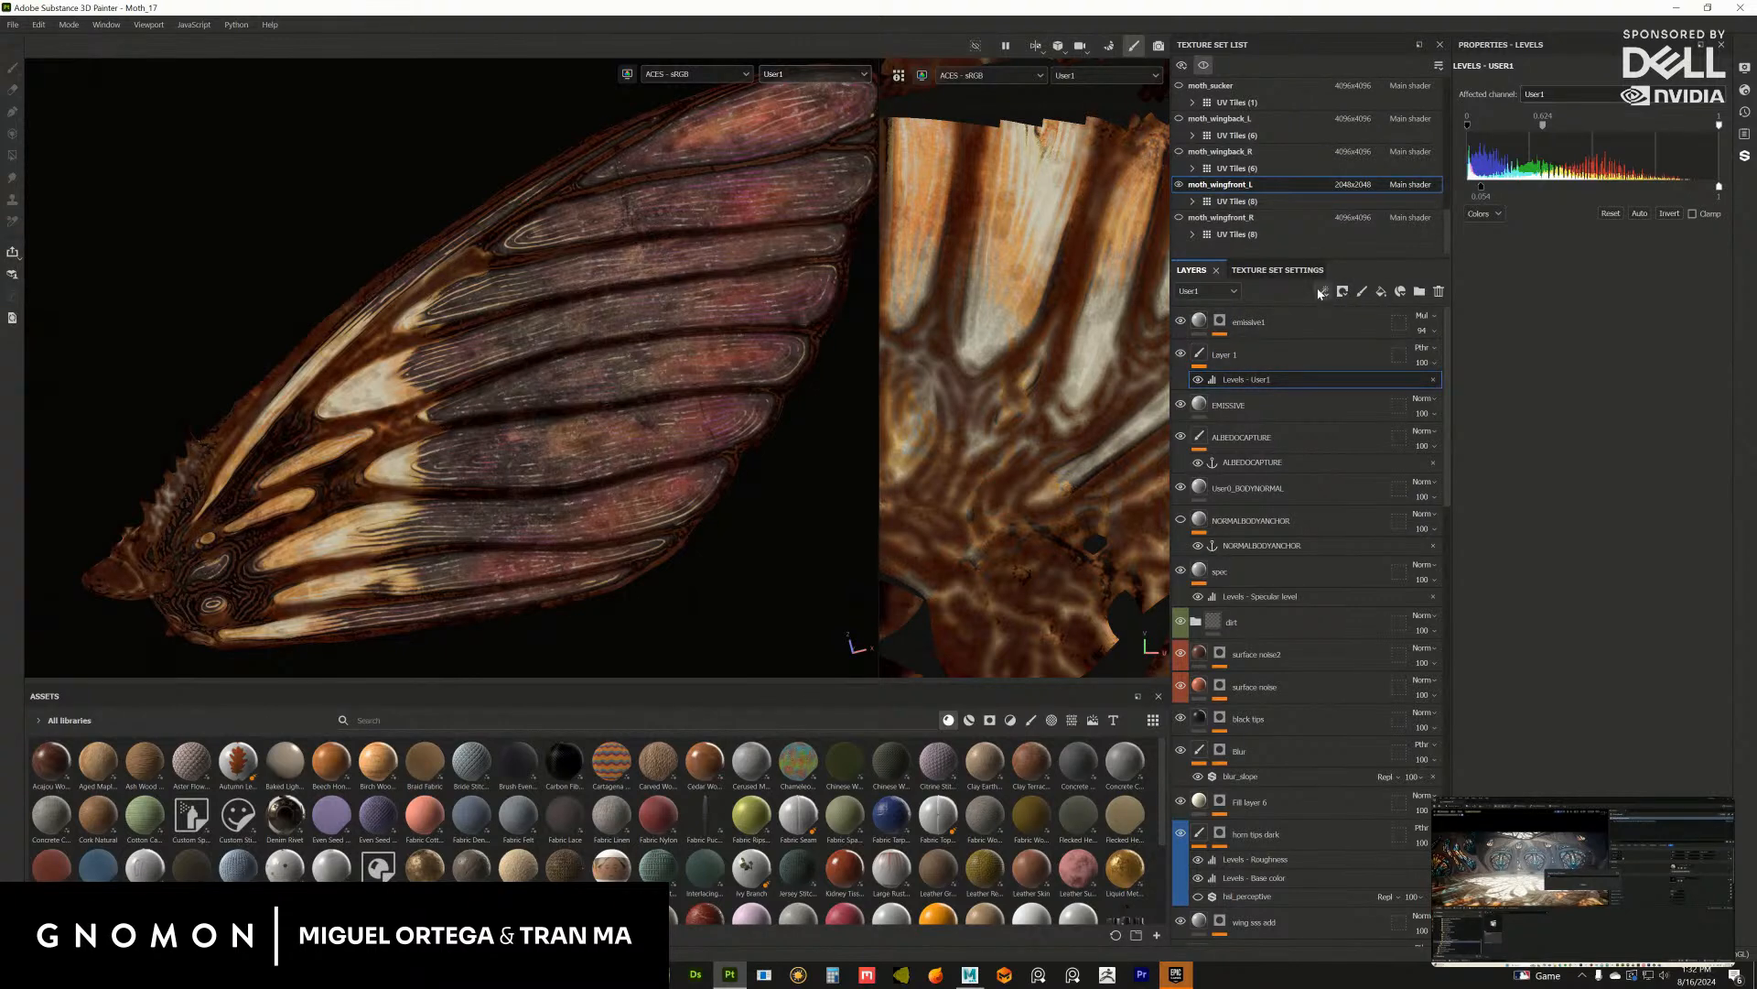
Step: Raise the output black level of Layer 1's Levels effect to about 0.082 and check the wing from several angles
{"action": "right_click_drag", "start_coordinate": [814, 412], "coordinate": [750, 473], "text": "alt"}
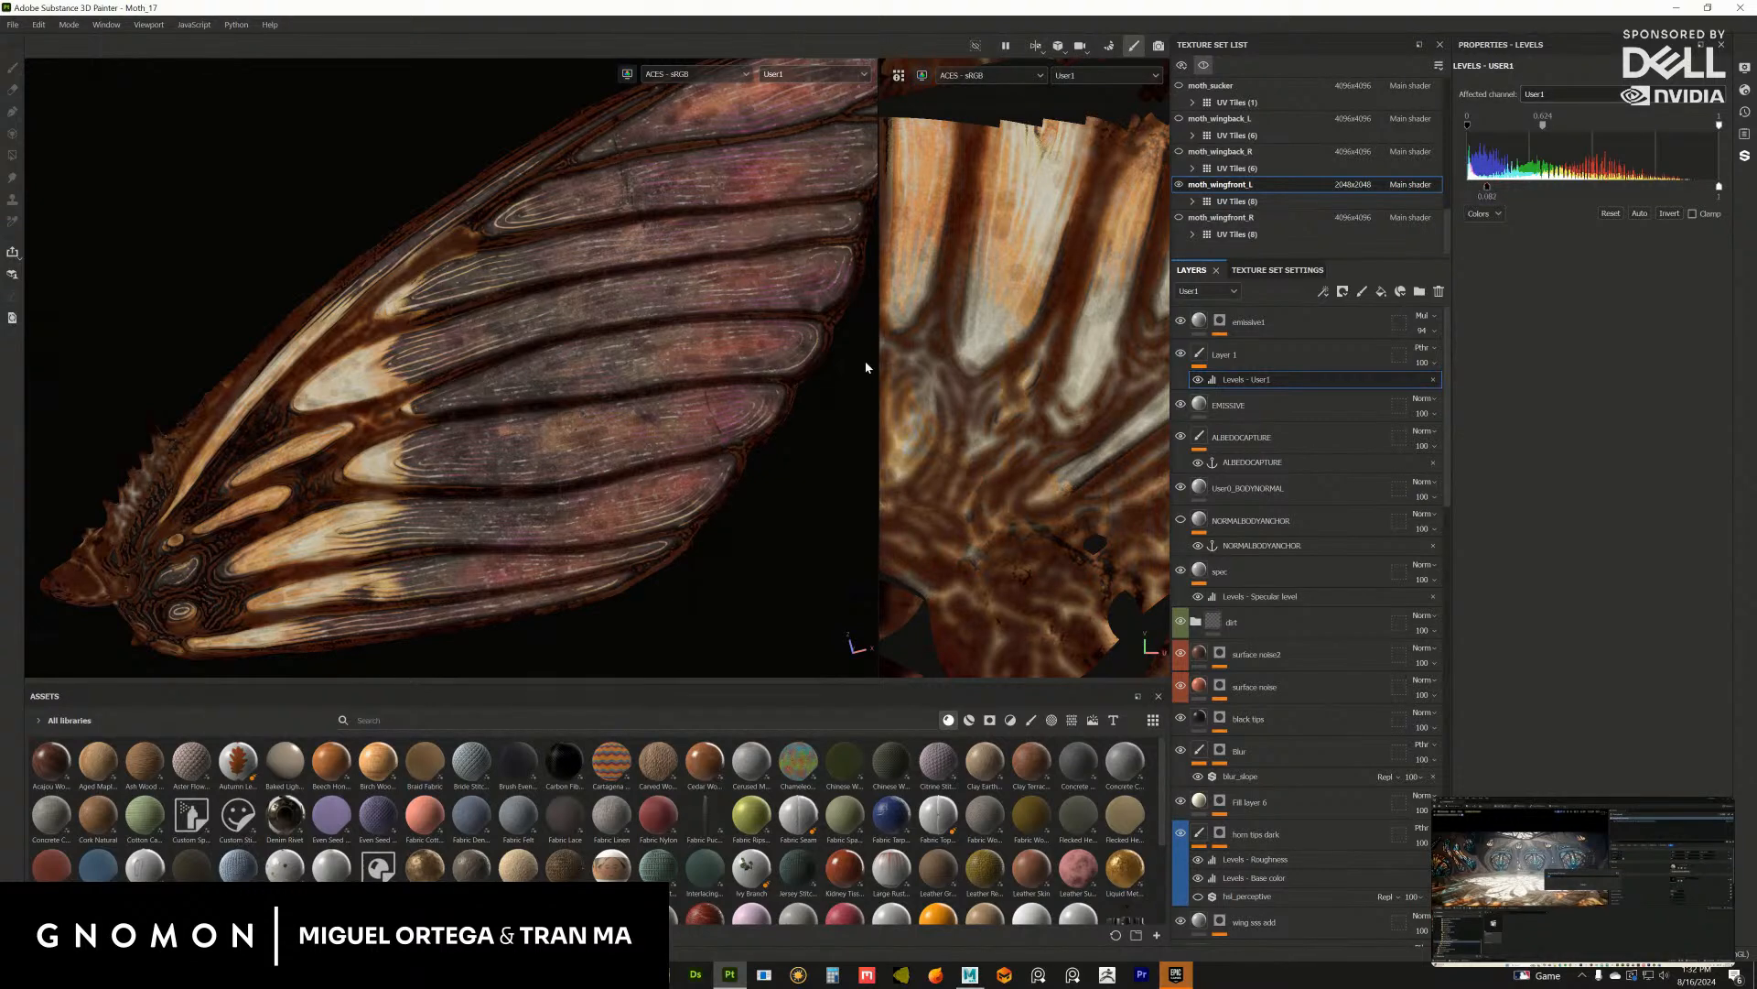
{"action": "right_click_drag", "start_coordinate": [866, 362], "coordinate": [716, 438], "text": "alt"}
{"action": "left_click_drag", "start_coordinate": [716, 437], "coordinate": [753, 395], "text": "alt"}
{"action": "right_click_drag", "start_coordinate": [752, 395], "coordinate": [771, 365], "text": "alt"}
{"action": "right_click_drag", "start_coordinate": [632, 410], "coordinate": [714, 425], "text": "alt"}
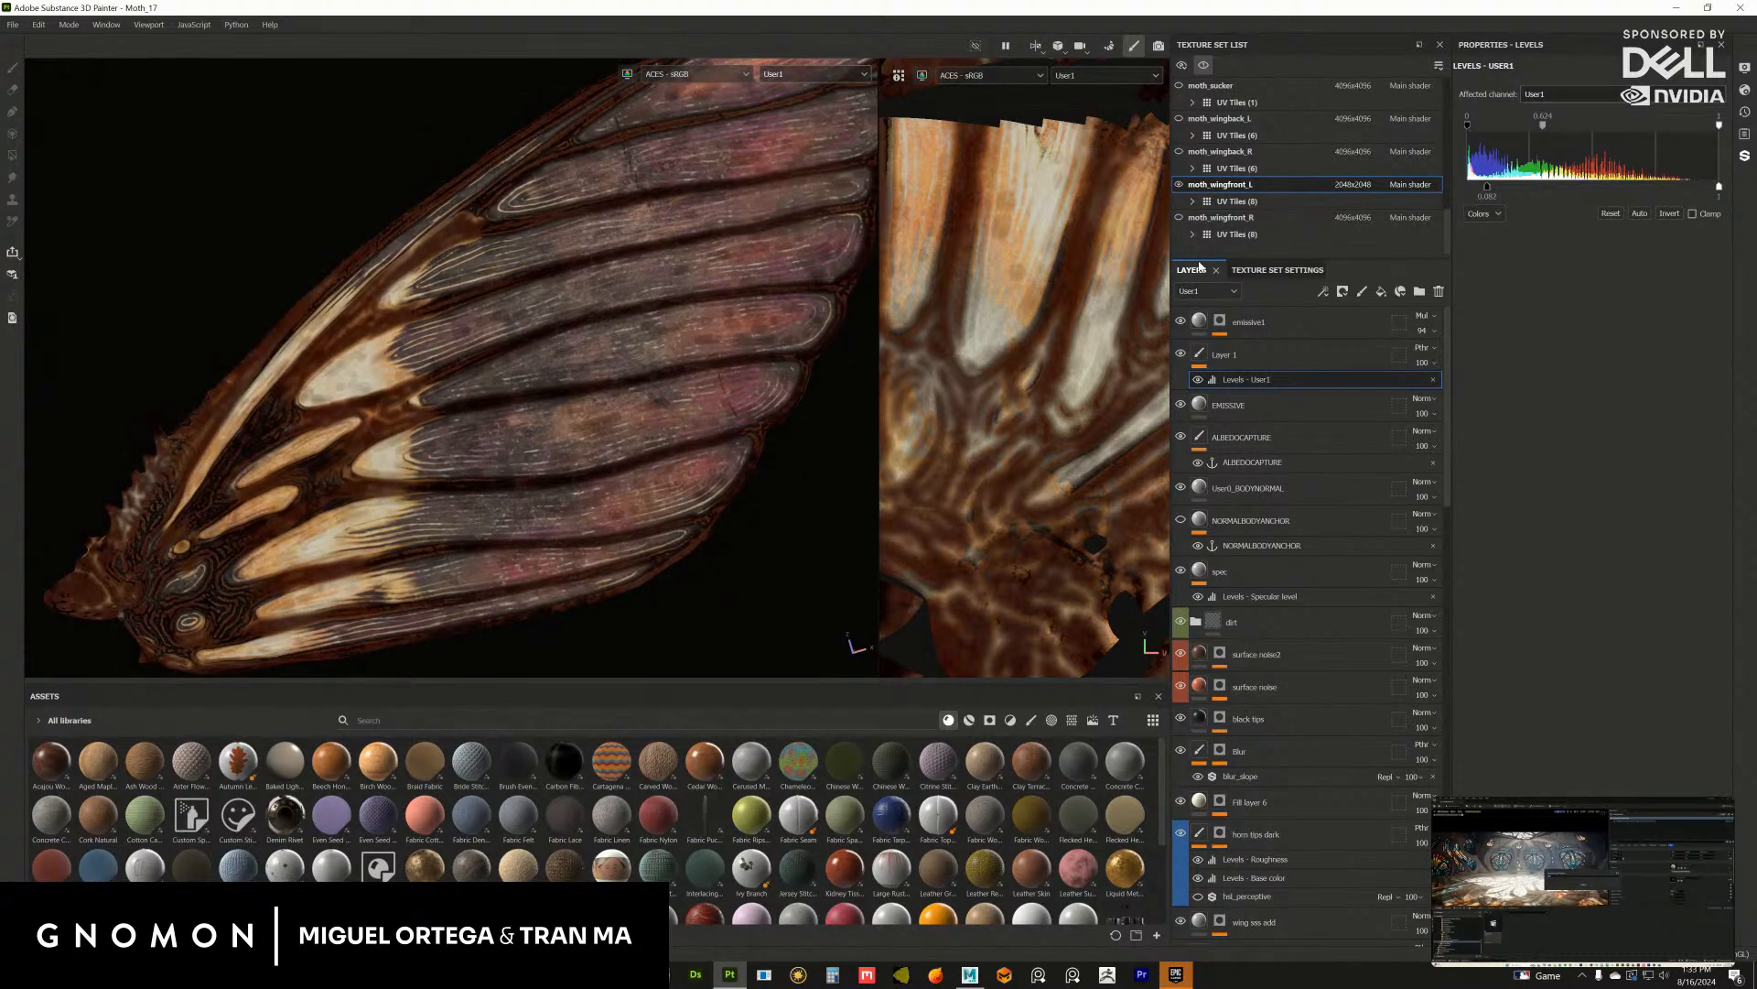
Step: Raise the opacity of the emissive1 layer to 100
{"action": "left_click", "coordinate": [1259, 350]}
{"action": "left_click", "coordinate": [1267, 328]}
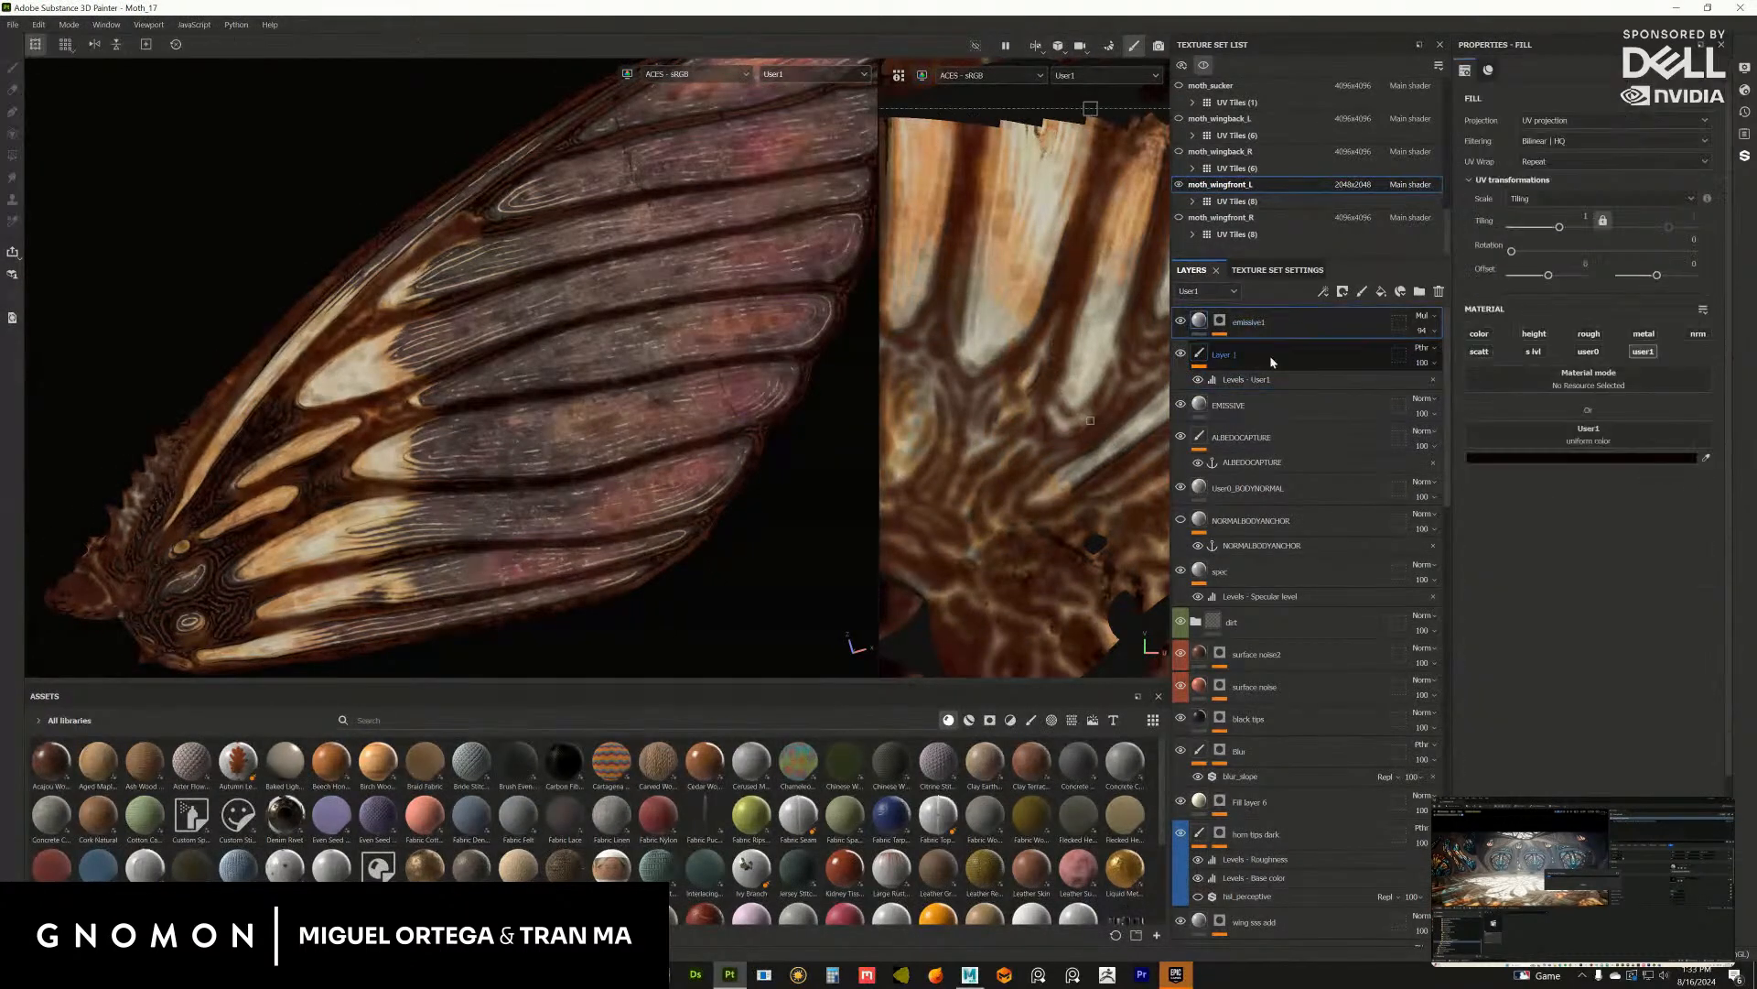
{"action": "left_click", "coordinate": [1436, 330]}
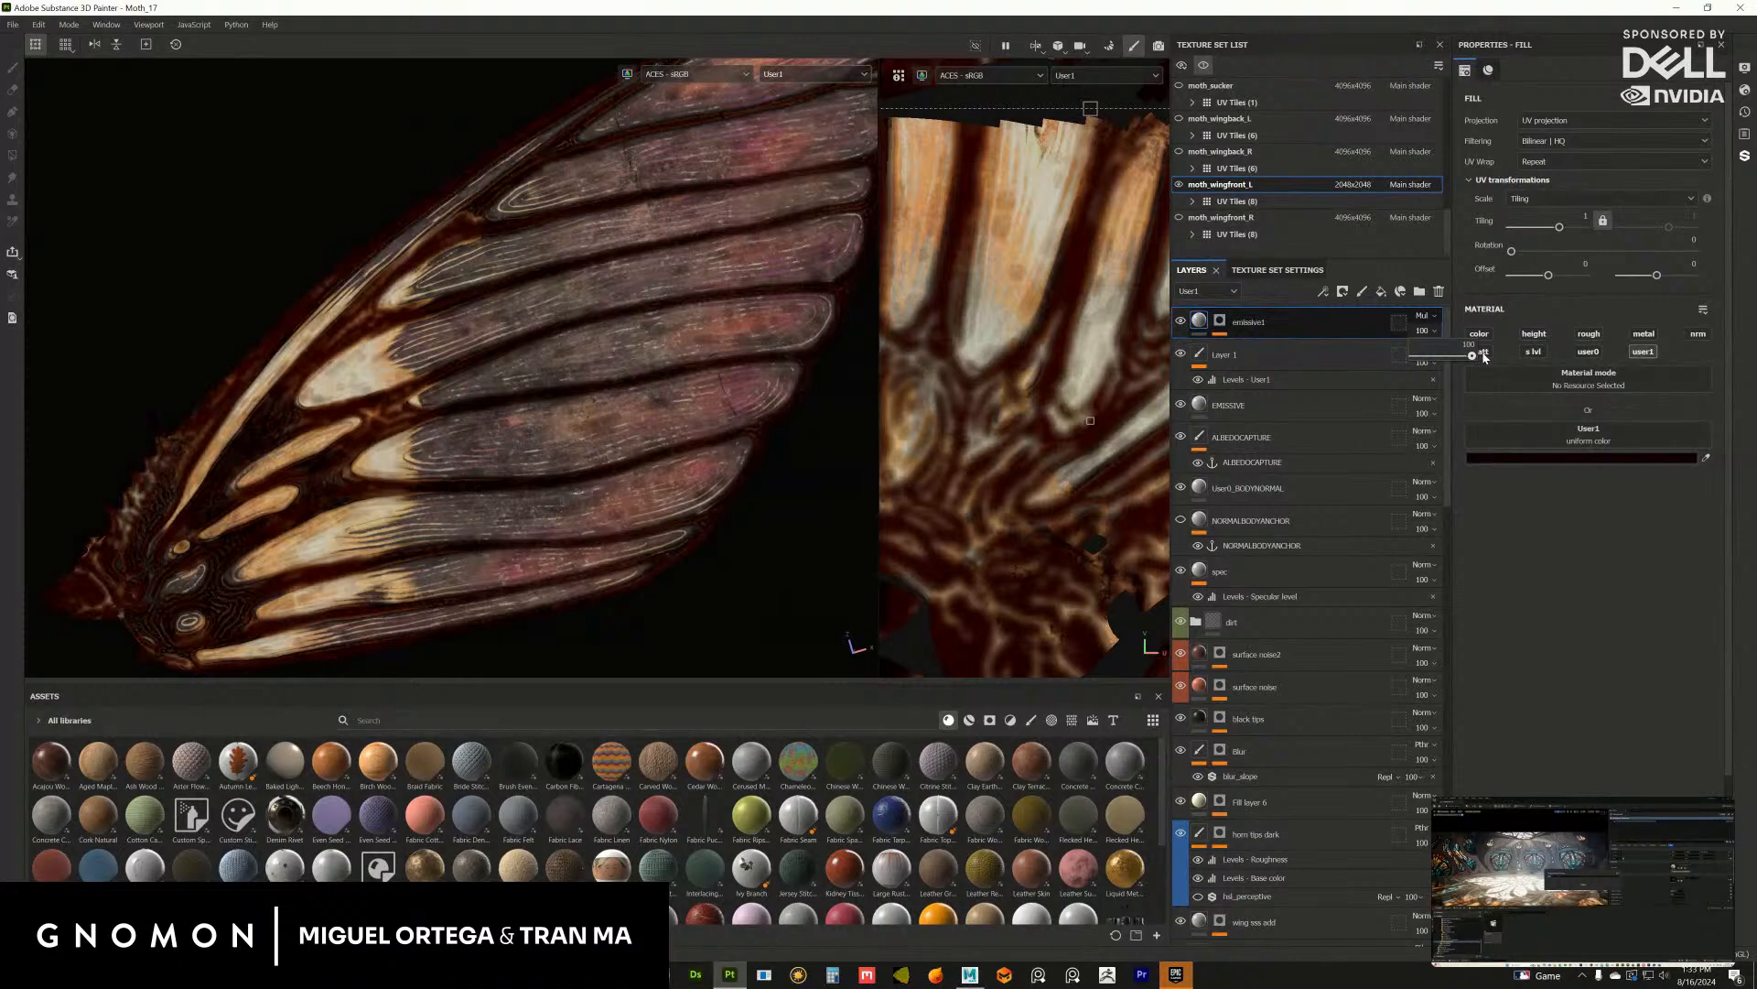
{"action": "right_click_drag", "start_coordinate": [765, 545], "coordinate": [772, 451], "text": "alt"}
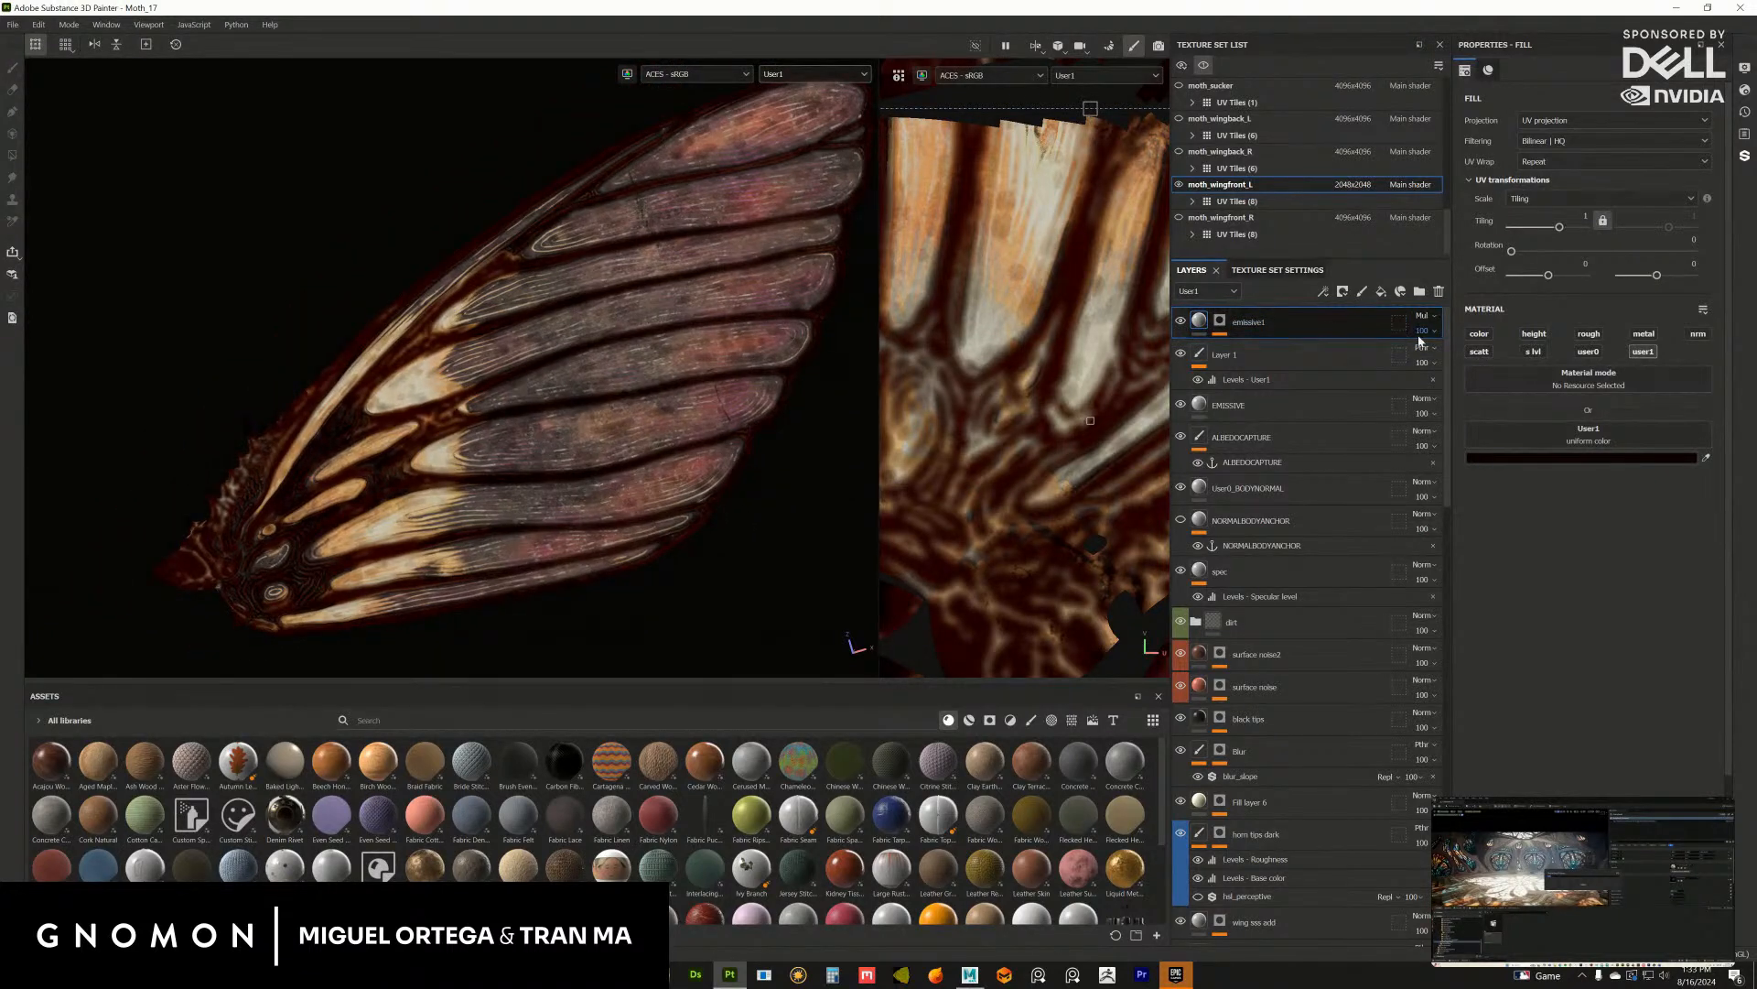
Step: Darken the User1 colour of the emissive1 fill layer to near black and inspect the wing's veins
{"action": "left_click", "coordinate": [1547, 458]}
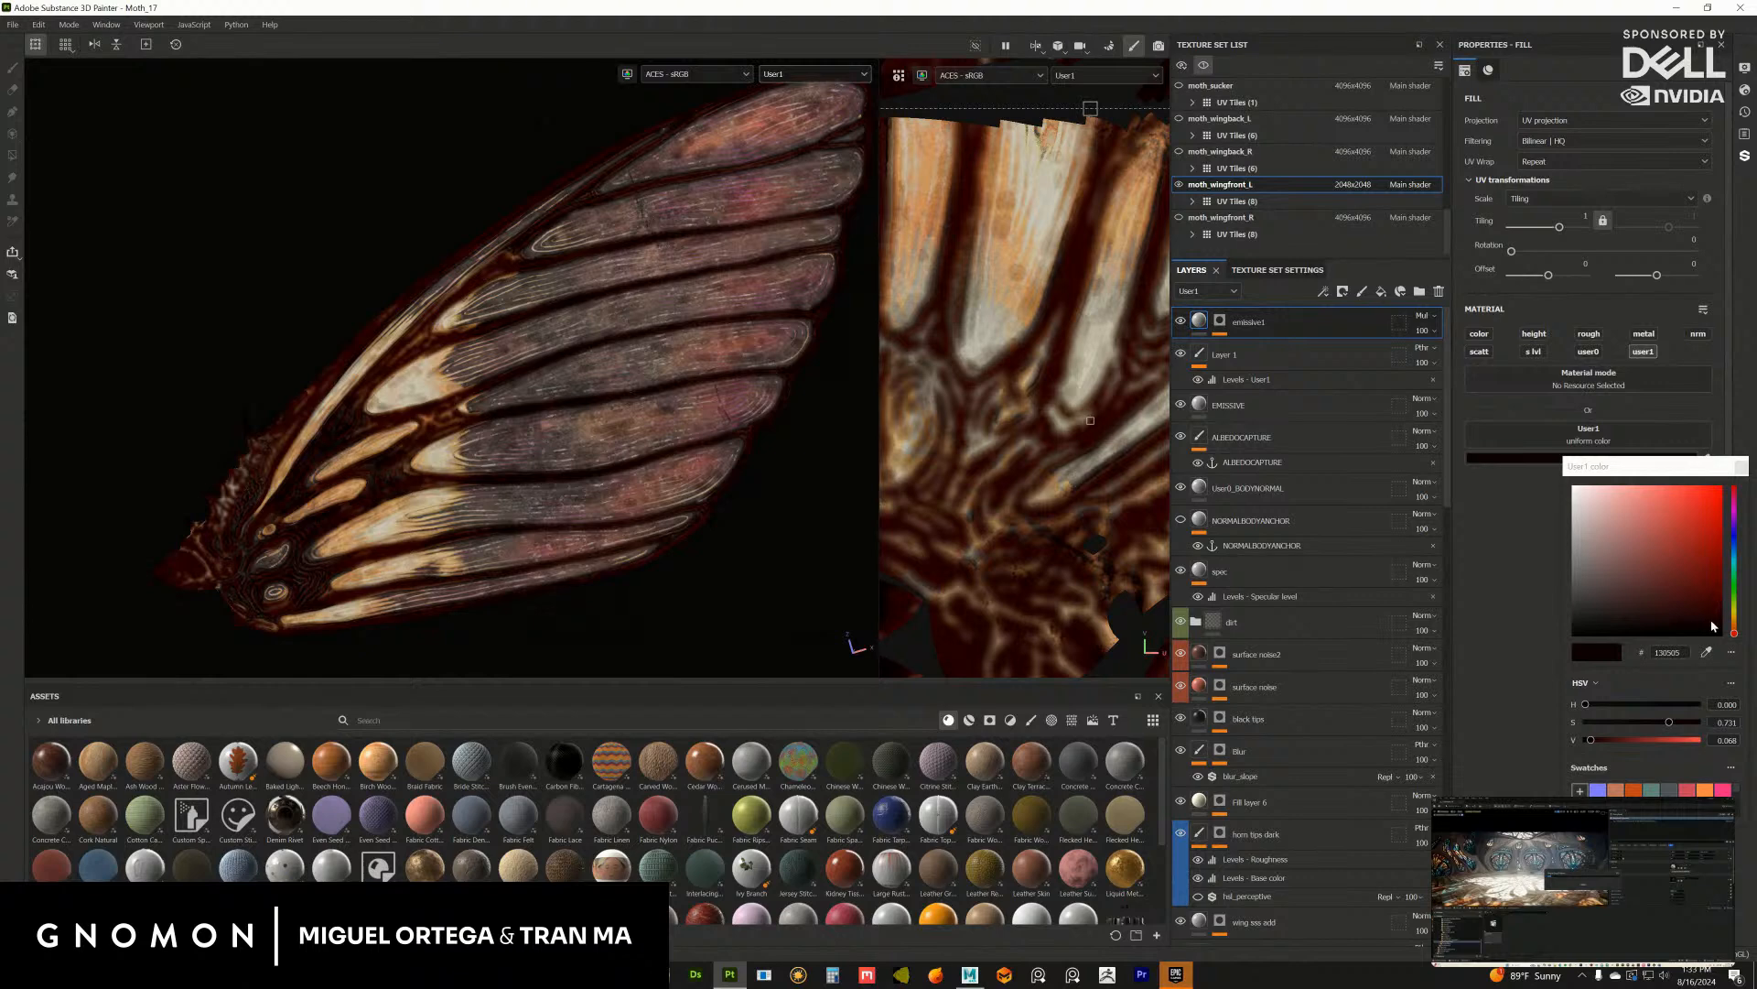
{"action": "left_click_drag", "start_coordinate": [1713, 626], "coordinate": [1718, 639]}
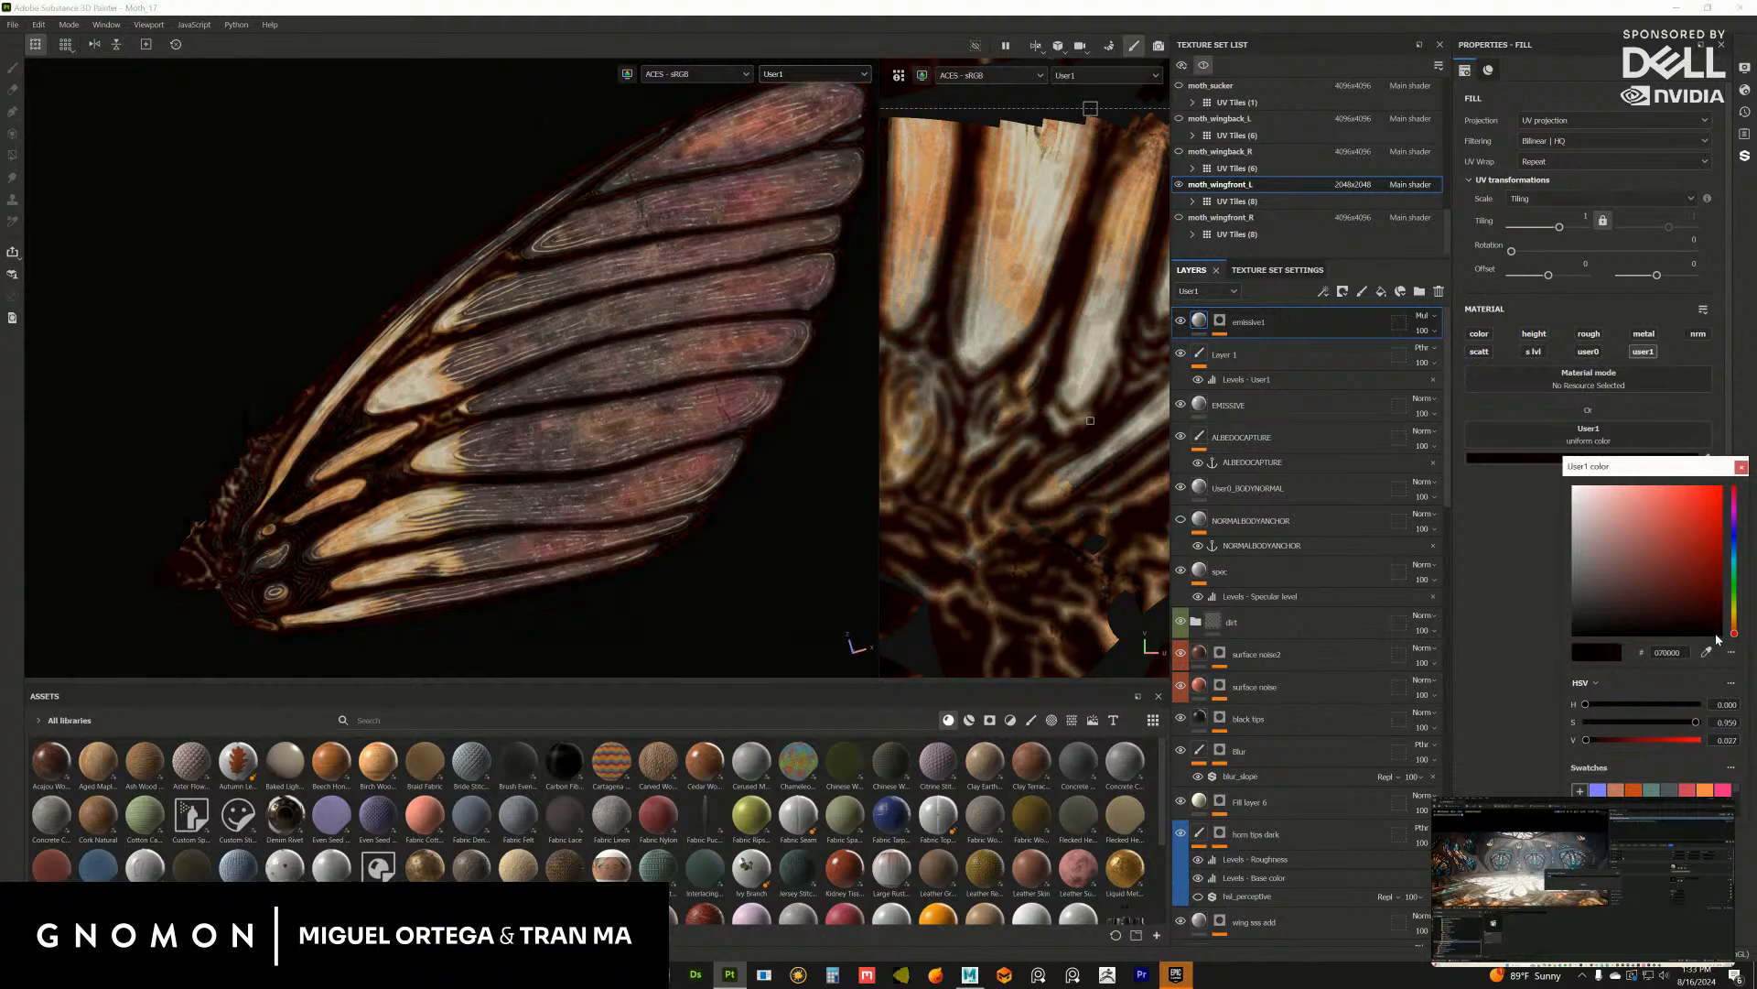
{"action": "left_click", "coordinate": [1742, 467]}
{"action": "left_click_drag", "start_coordinate": [682, 531], "coordinate": [632, 355], "text": "alt"}
{"action": "middle_click_drag", "start_coordinate": [618, 355], "coordinate": [698, 357], "text": "alt"}
{"action": "right_click_drag", "start_coordinate": [698, 357], "coordinate": [659, 353], "text": "alt"}
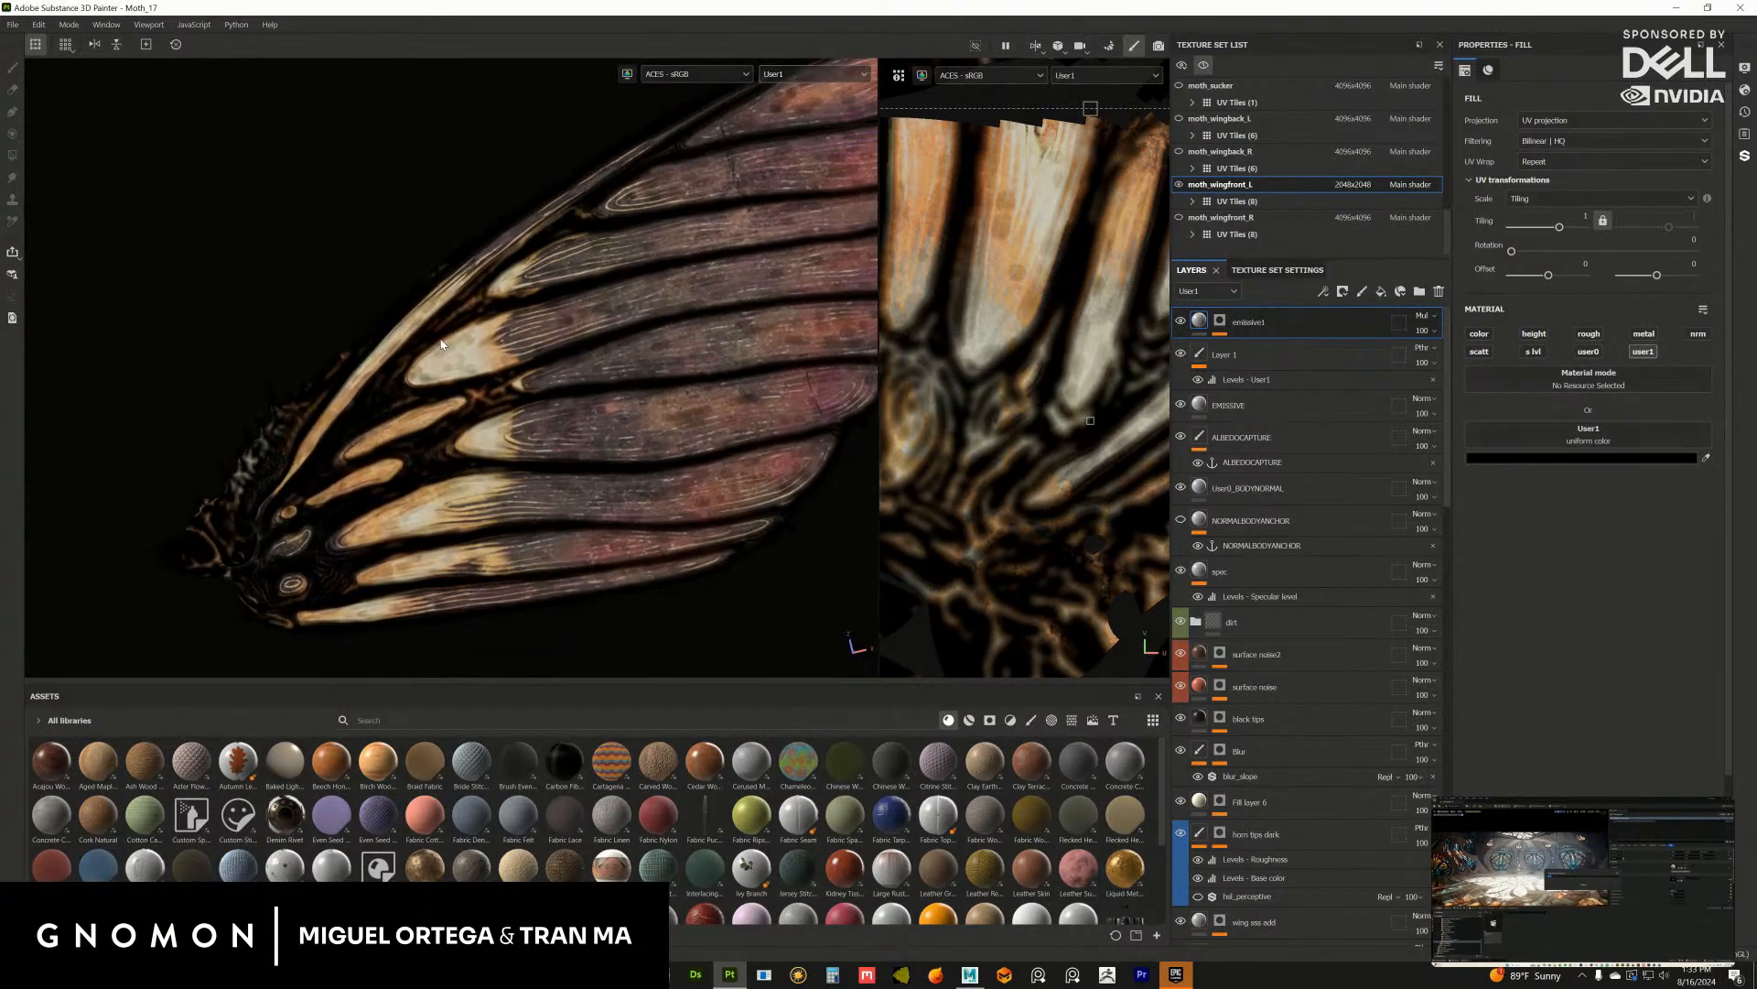
Step: Inspect the masks of the three Fill layer 2 layers further down the layer stack
{"action": "left_click_drag", "start_coordinate": [1453, 417], "coordinate": [1464, 701]}
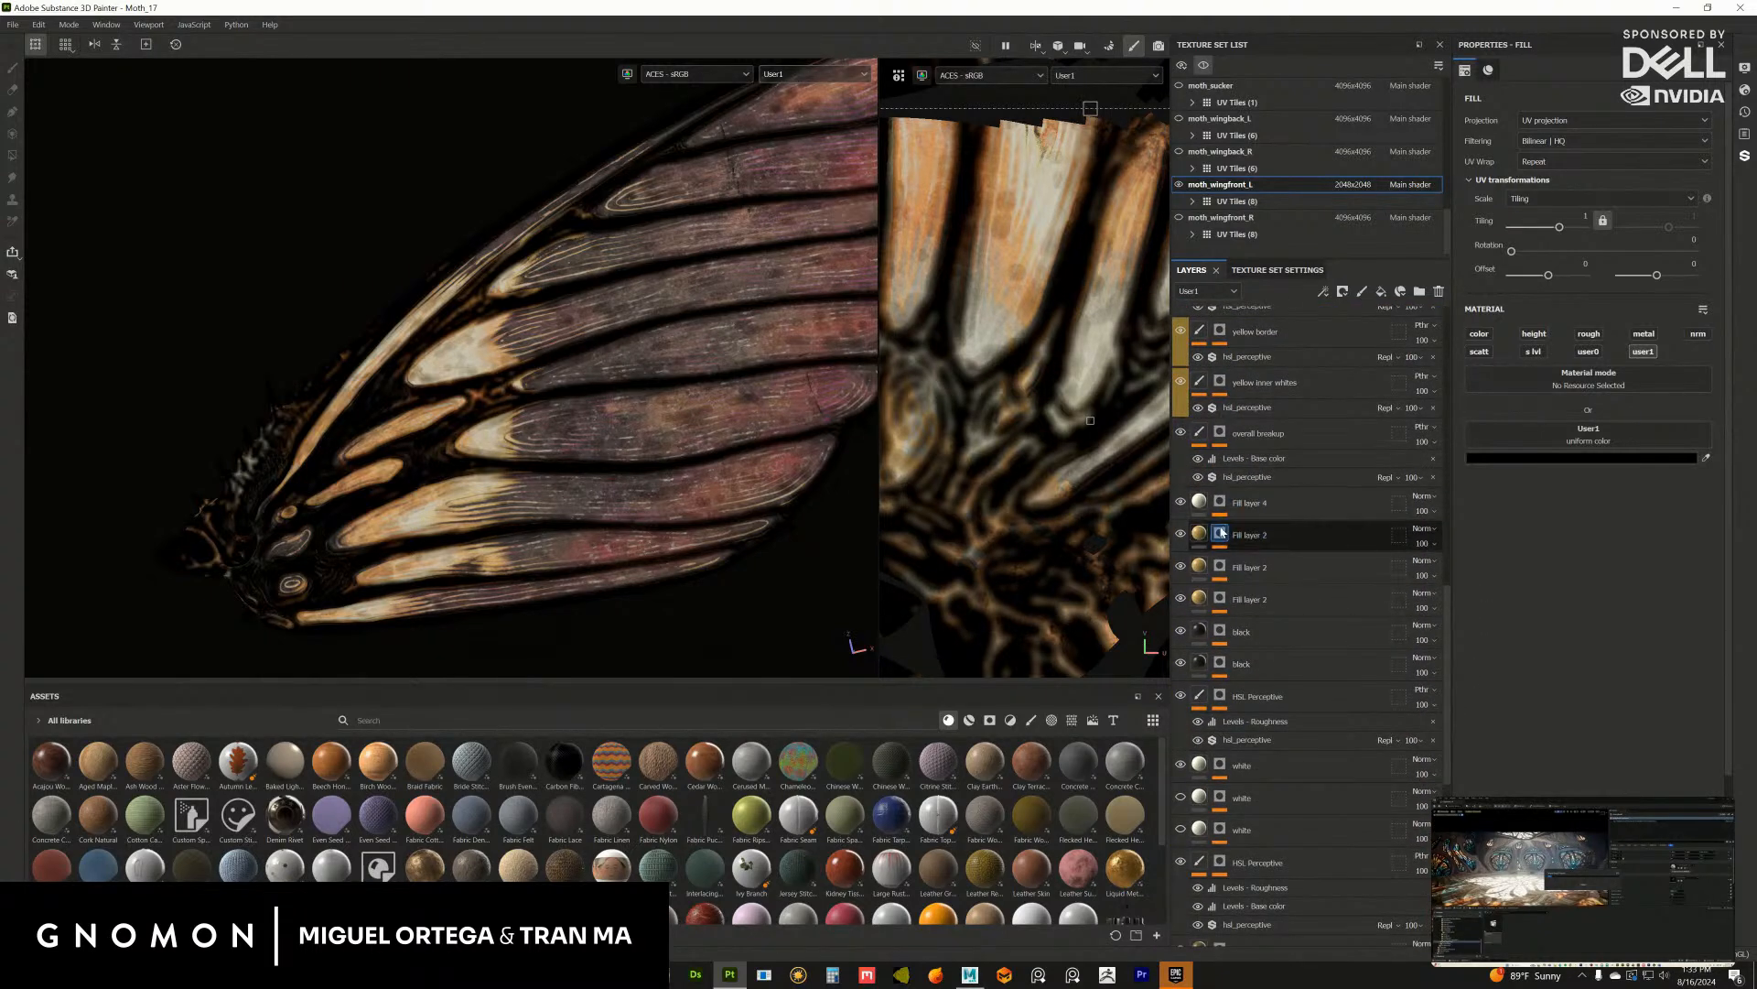
{"action": "left_click", "coordinate": [1221, 534]}
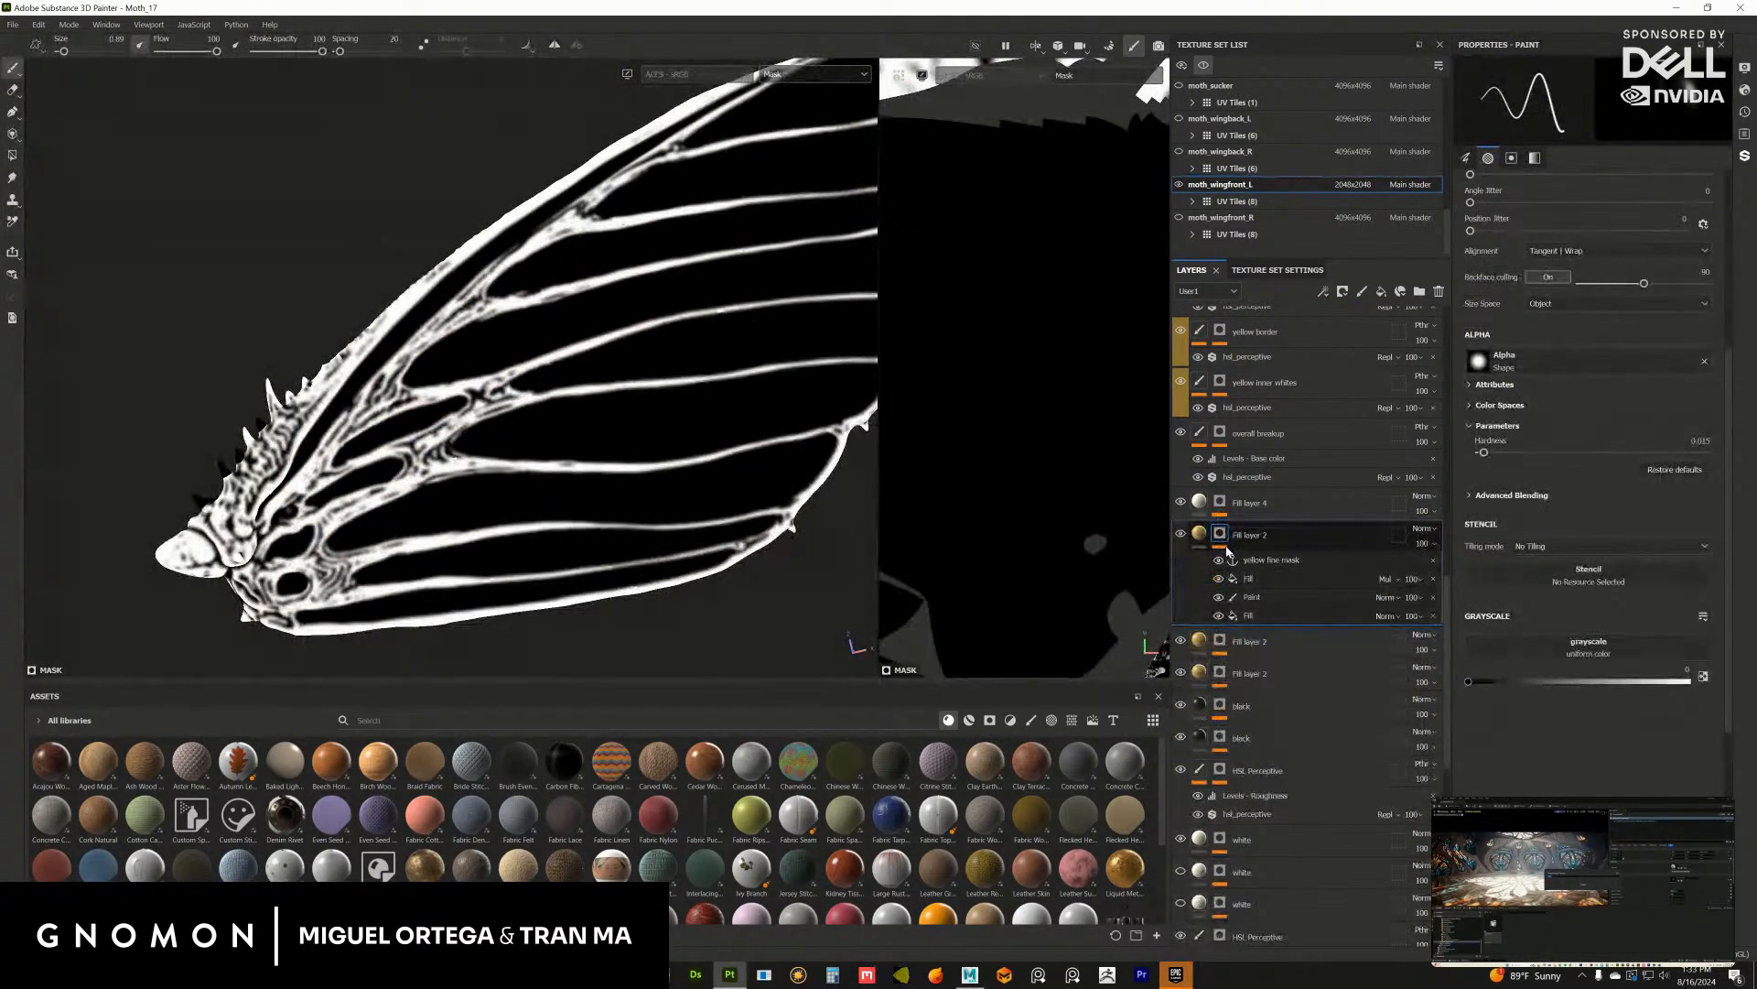
{"action": "left_click", "coordinate": [1220, 641]}
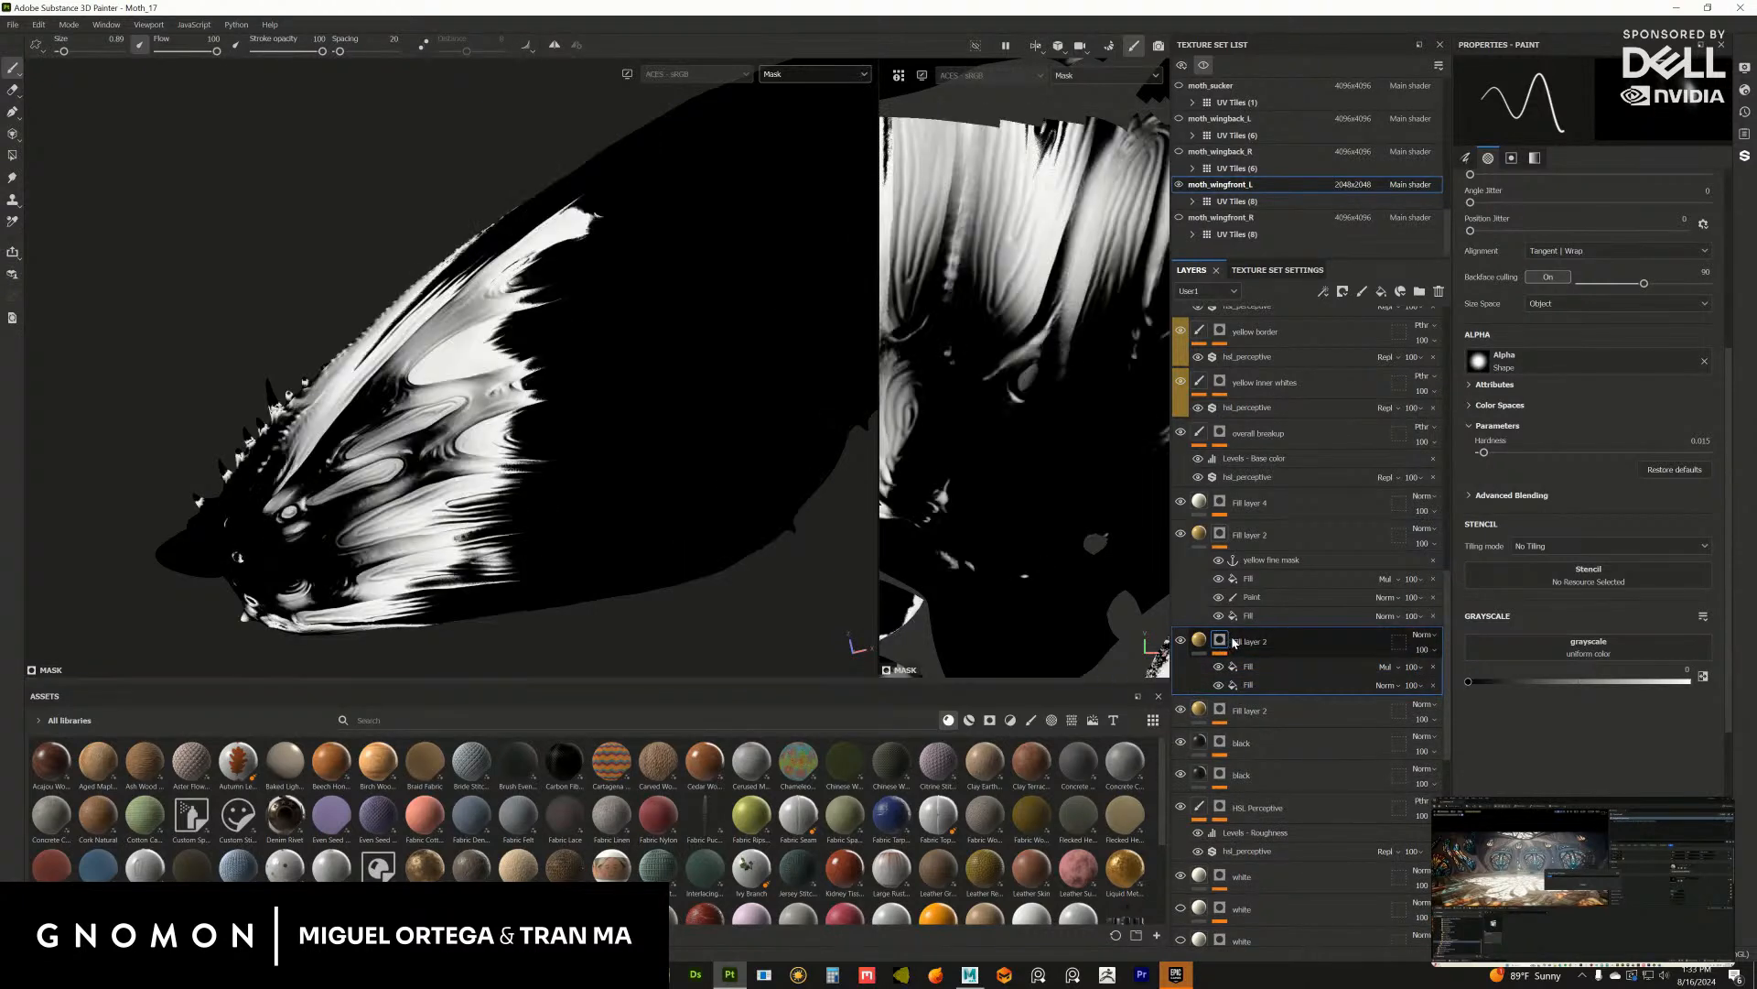
{"action": "left_click", "coordinate": [1220, 710]}
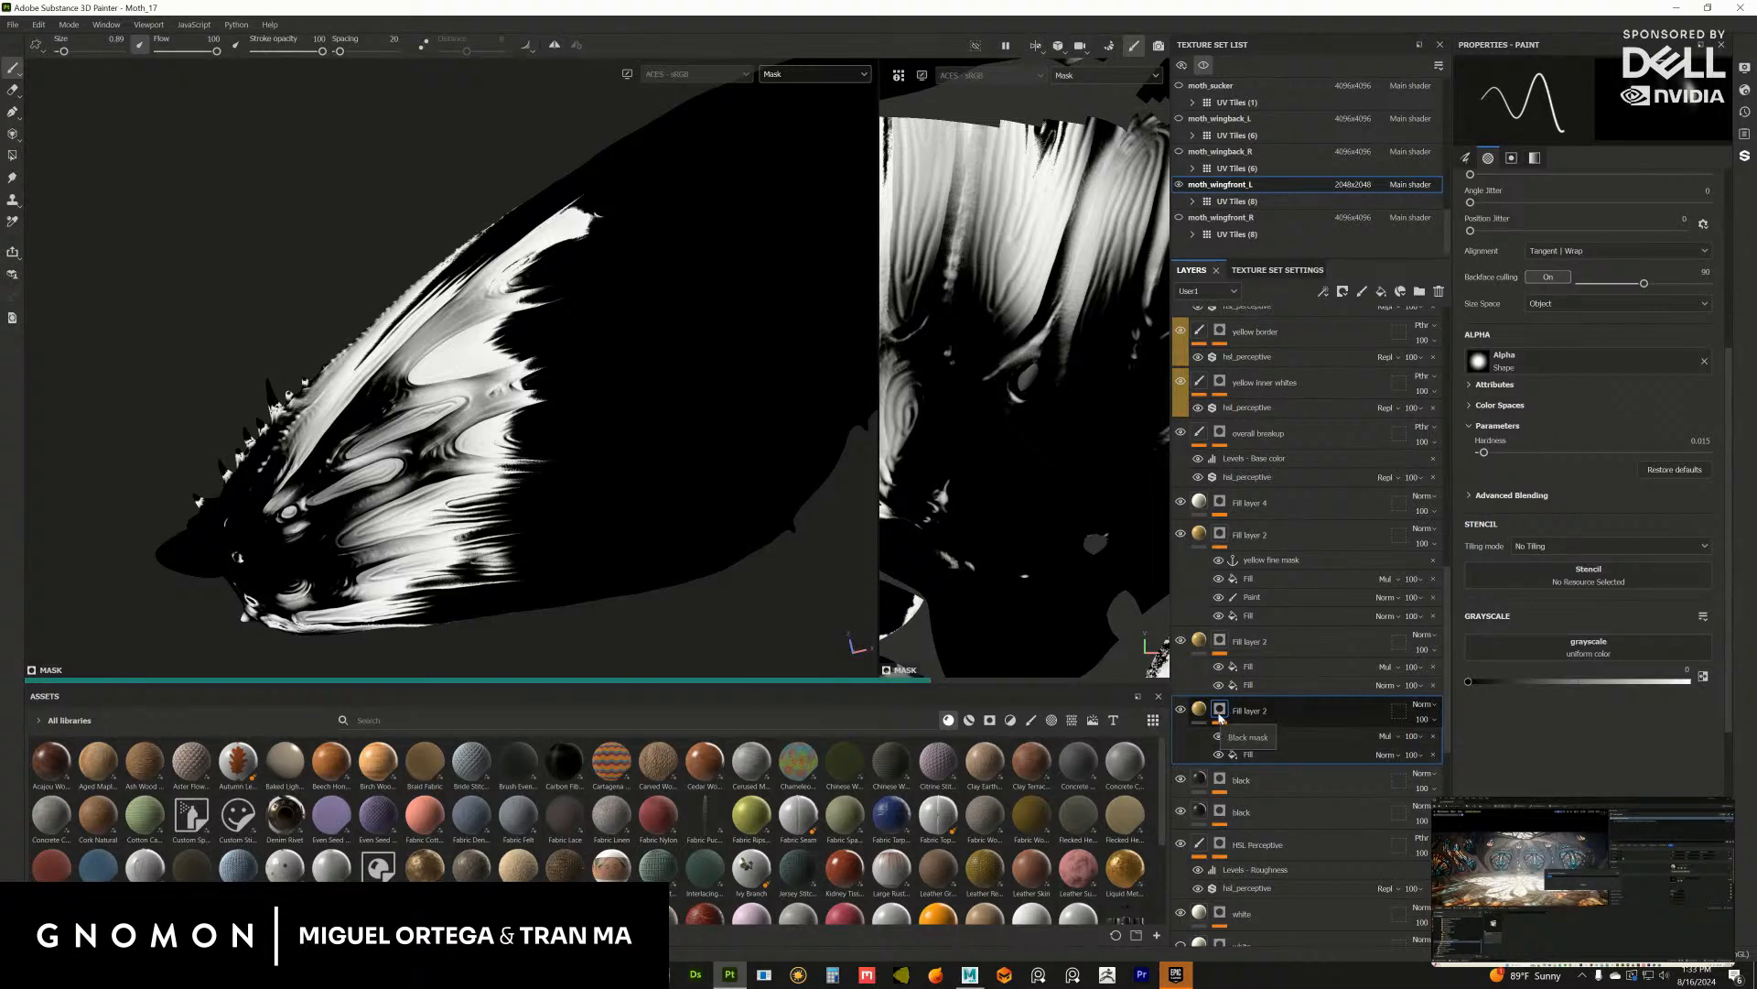
Step: Rename the three Fill layer 2 layers, from lowest to highest in the stack, as yellow1, yellow2 and yellow3
{"action": "left_click", "coordinate": [1221, 640]}
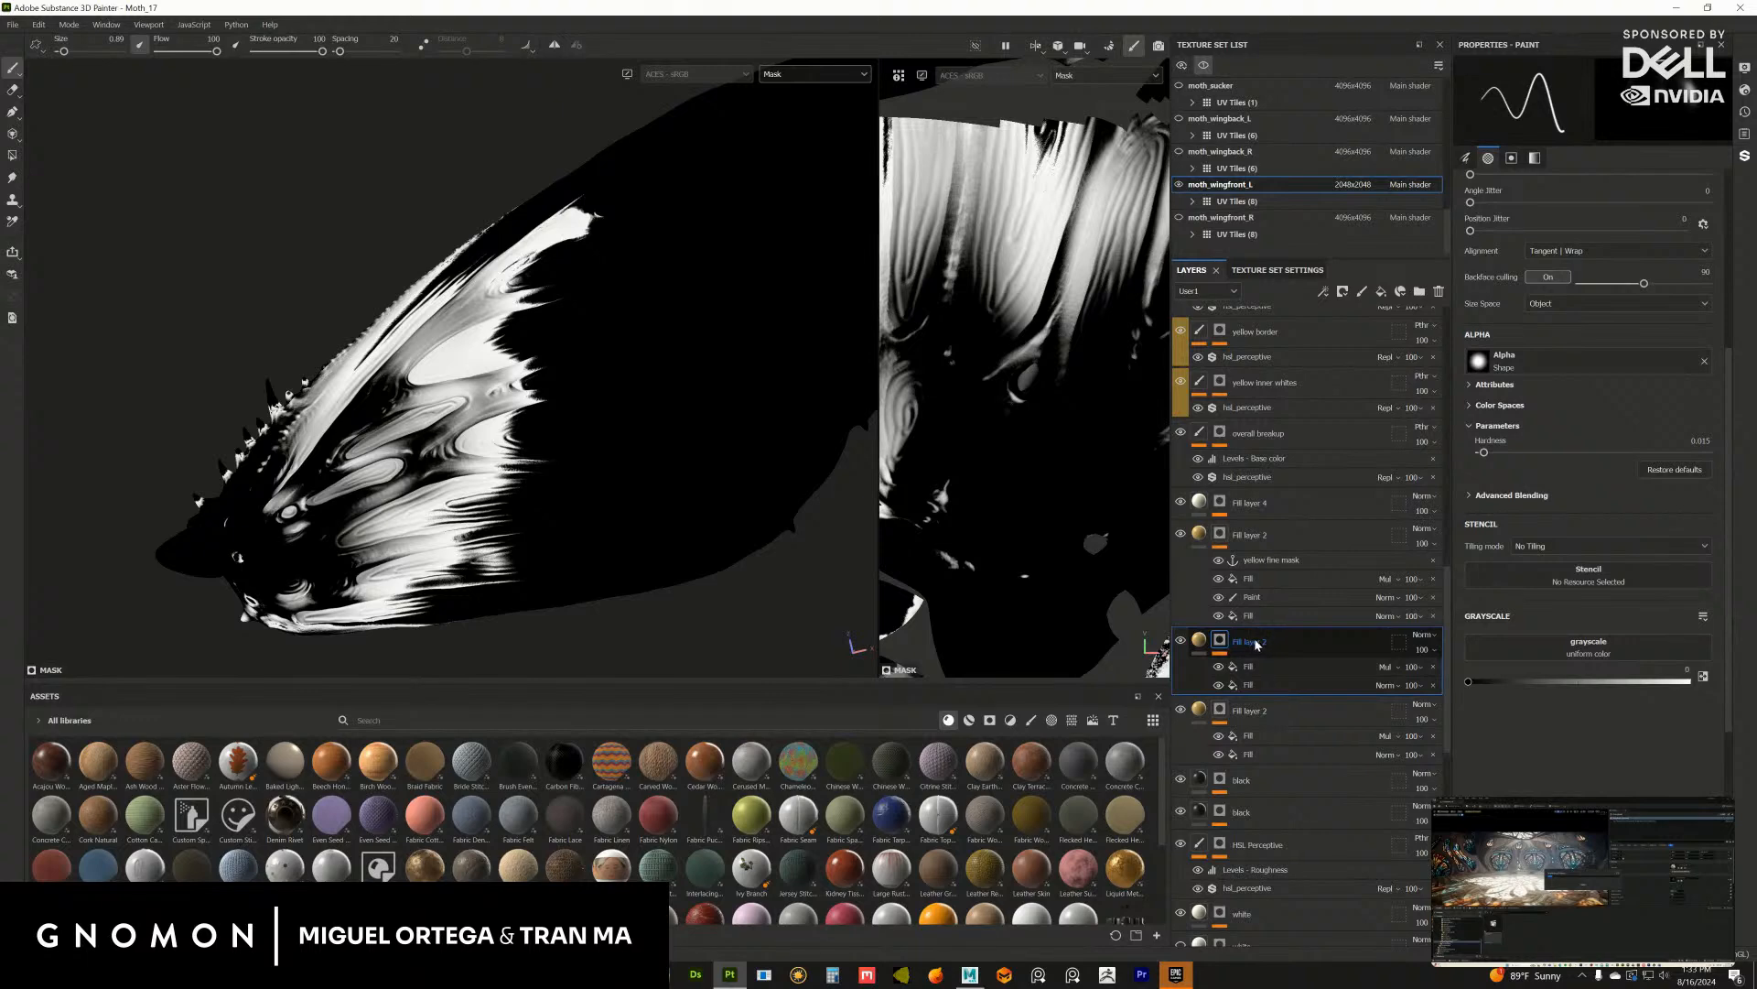
{"action": "double_click", "coordinate": [1257, 644]}
{"action": "type", "text": "yell"}
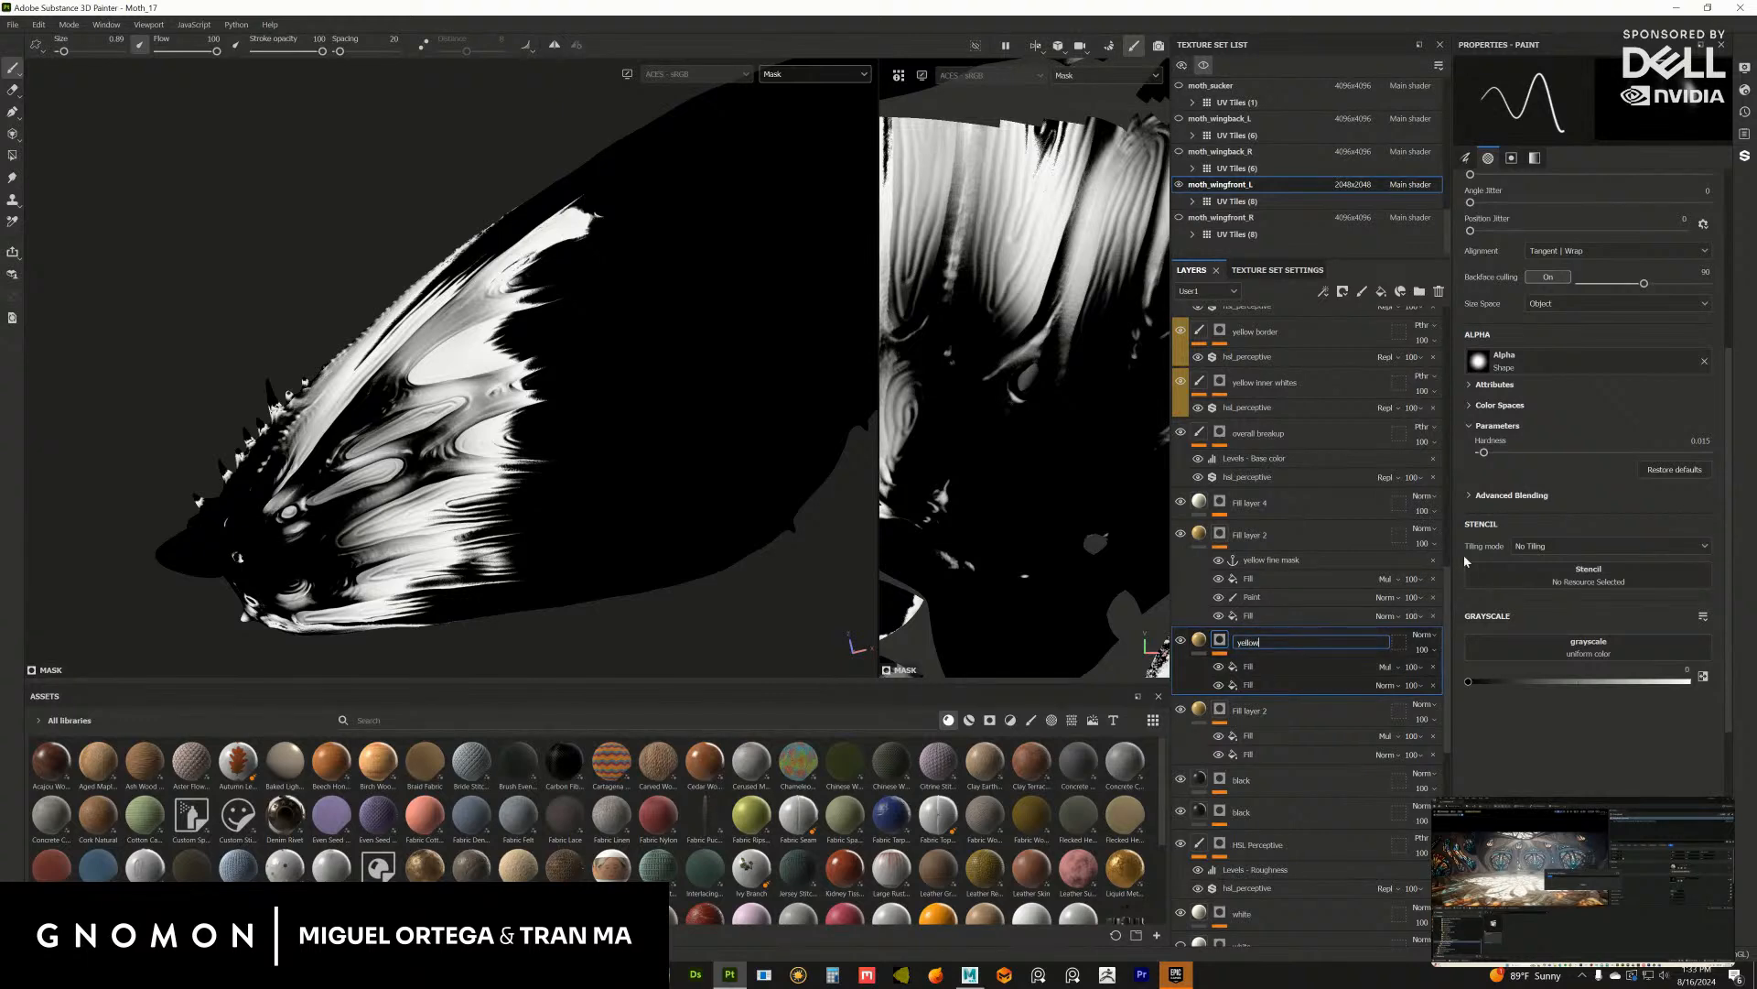
{"action": "type", "text": "ow2"}
{"action": "key", "text": "Return"}
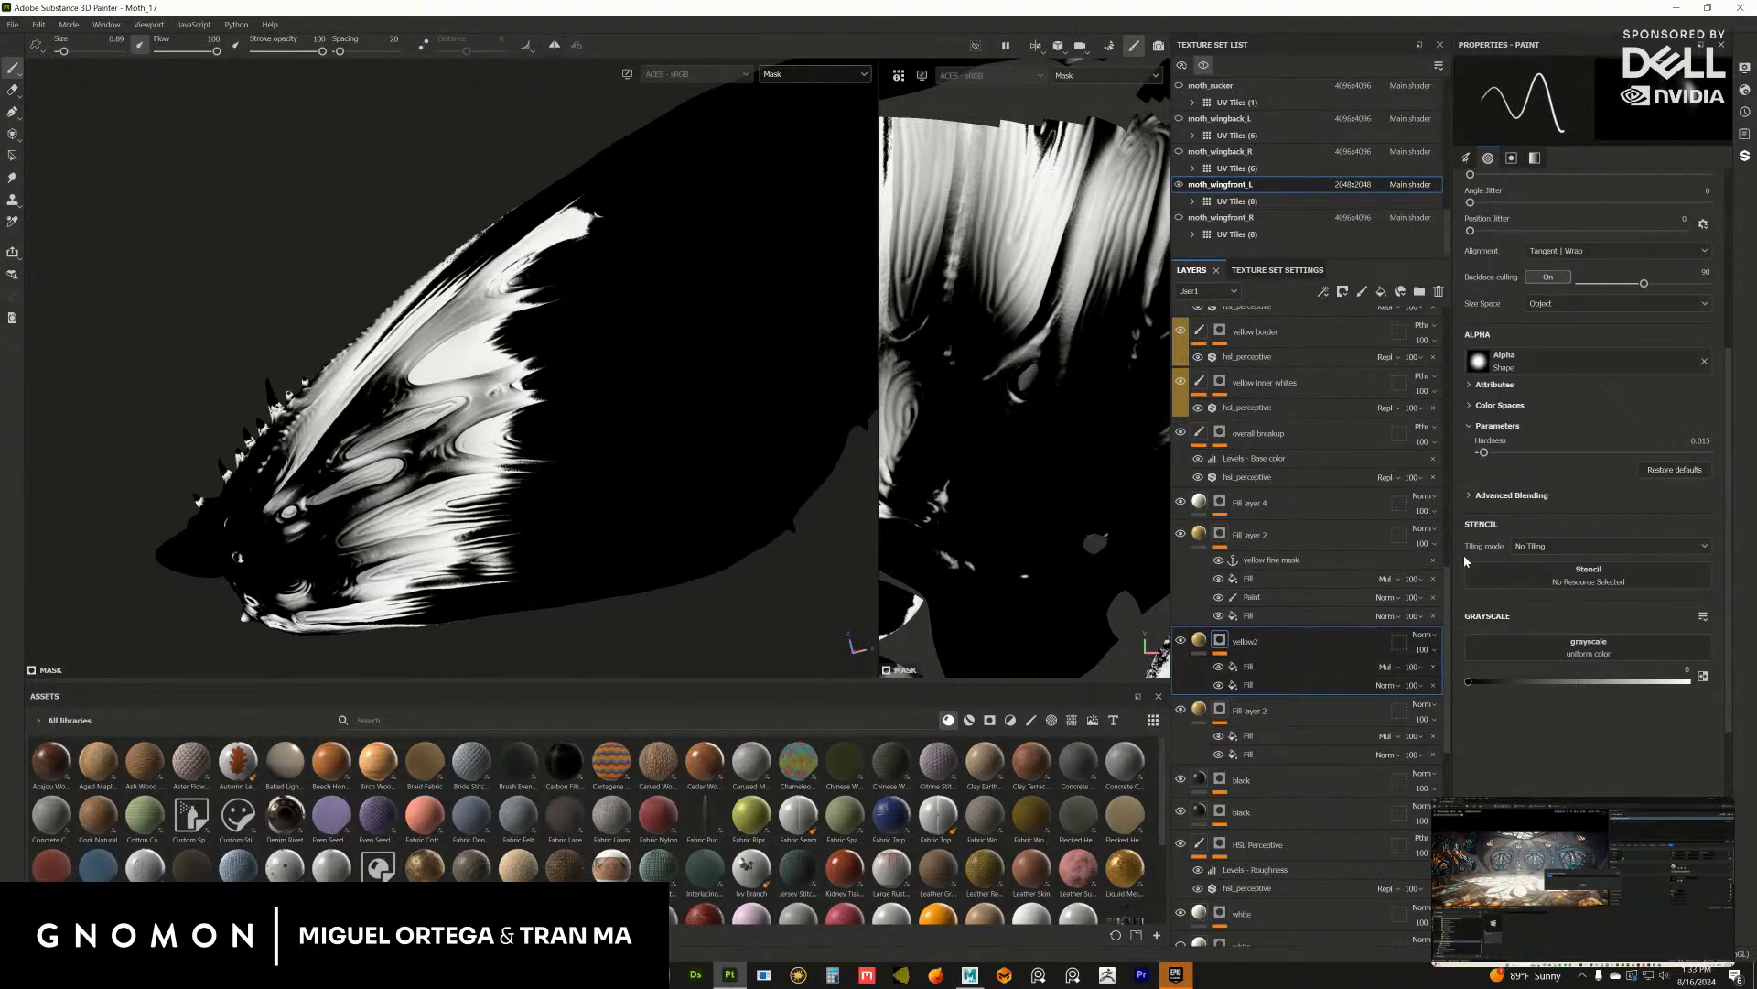
{"action": "double_click", "coordinate": [1257, 710]}
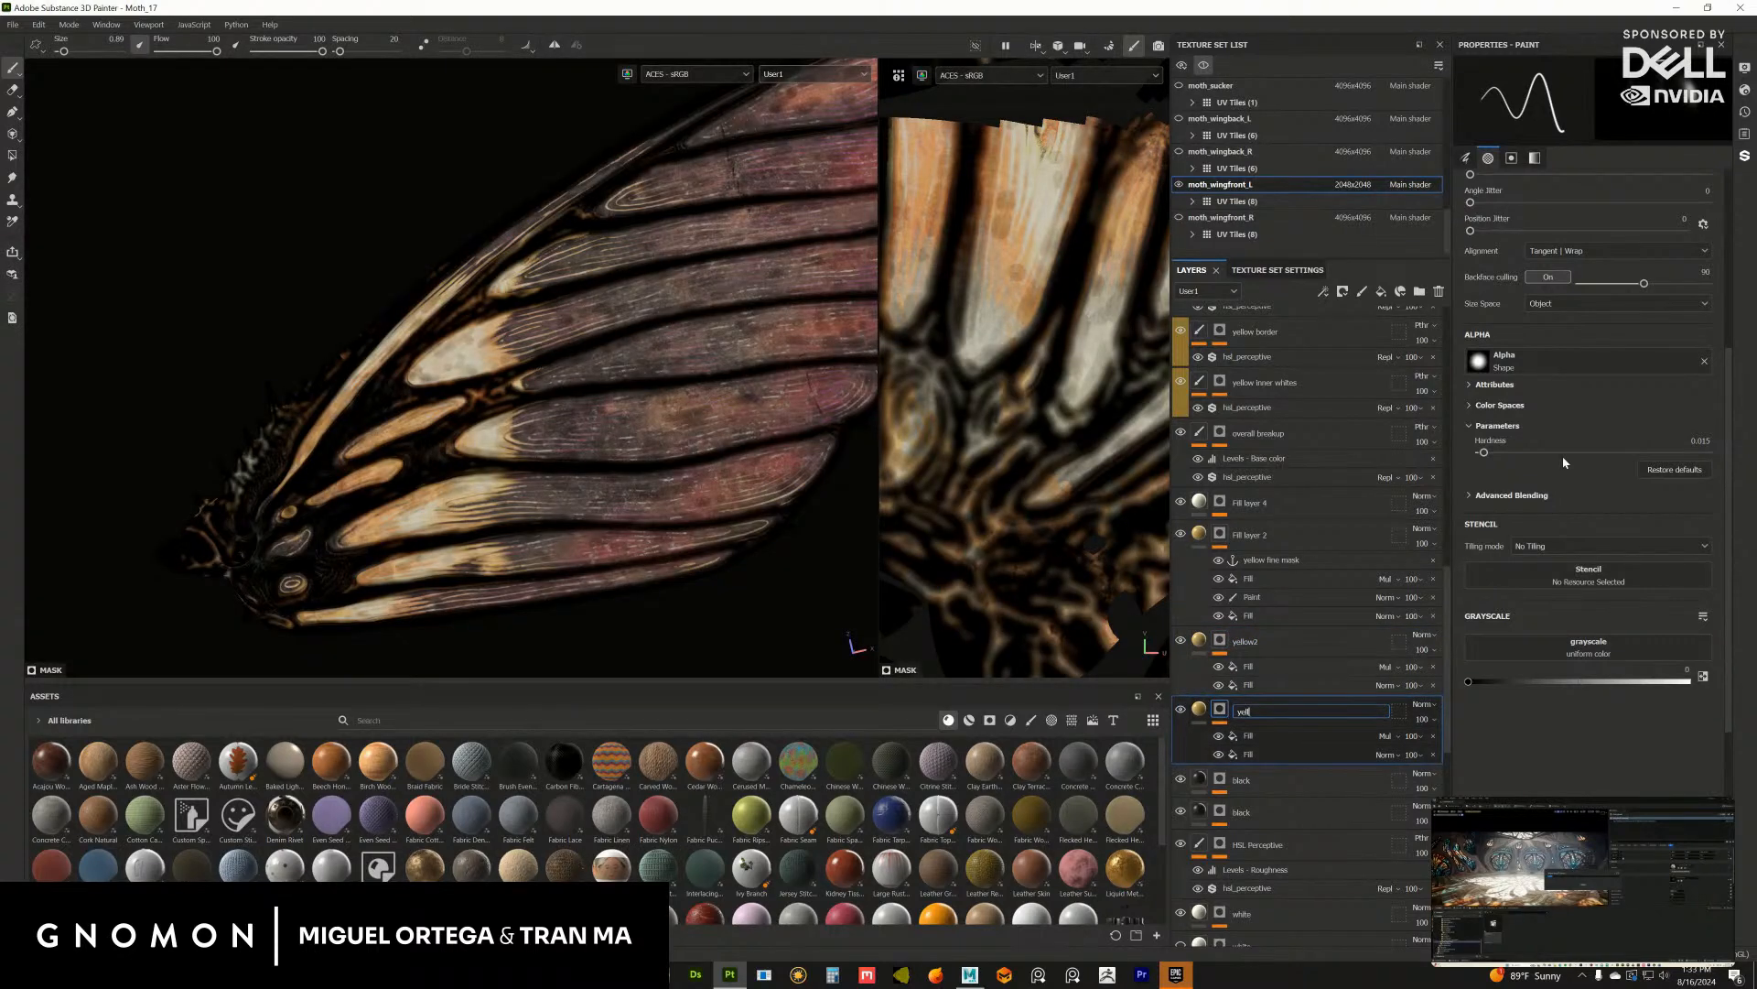
{"action": "key", "text": "Return"}
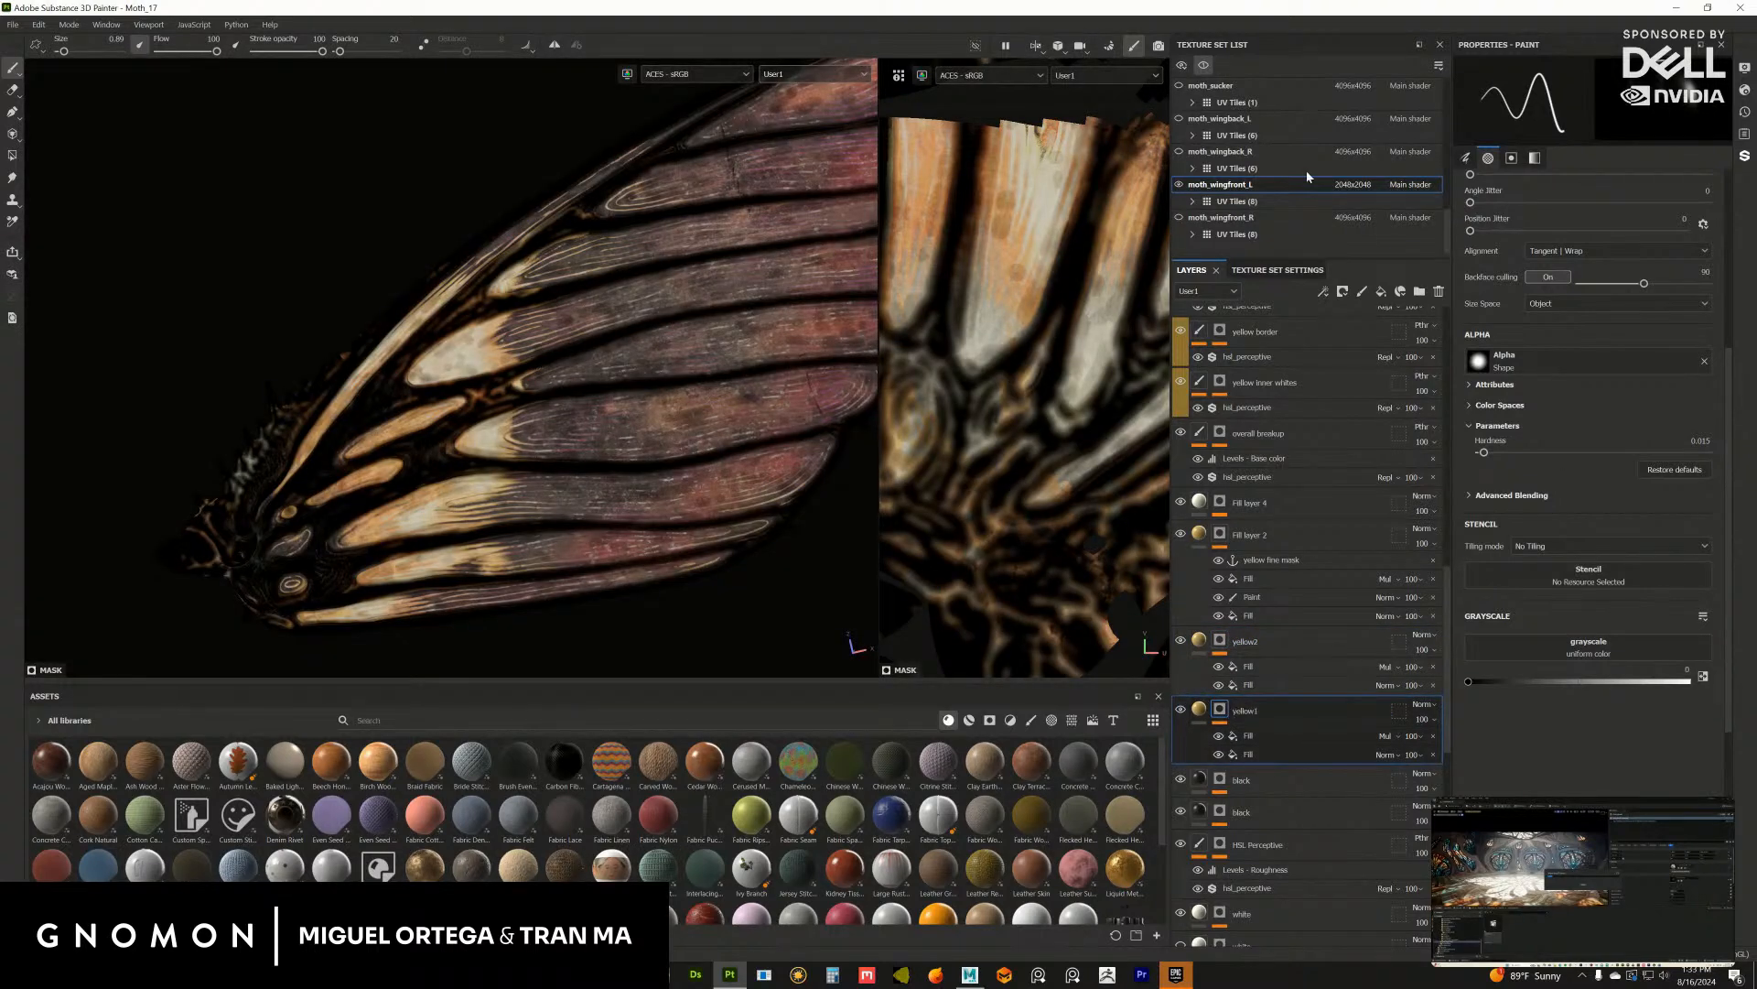
{"action": "double_click", "coordinate": [1257, 536]}
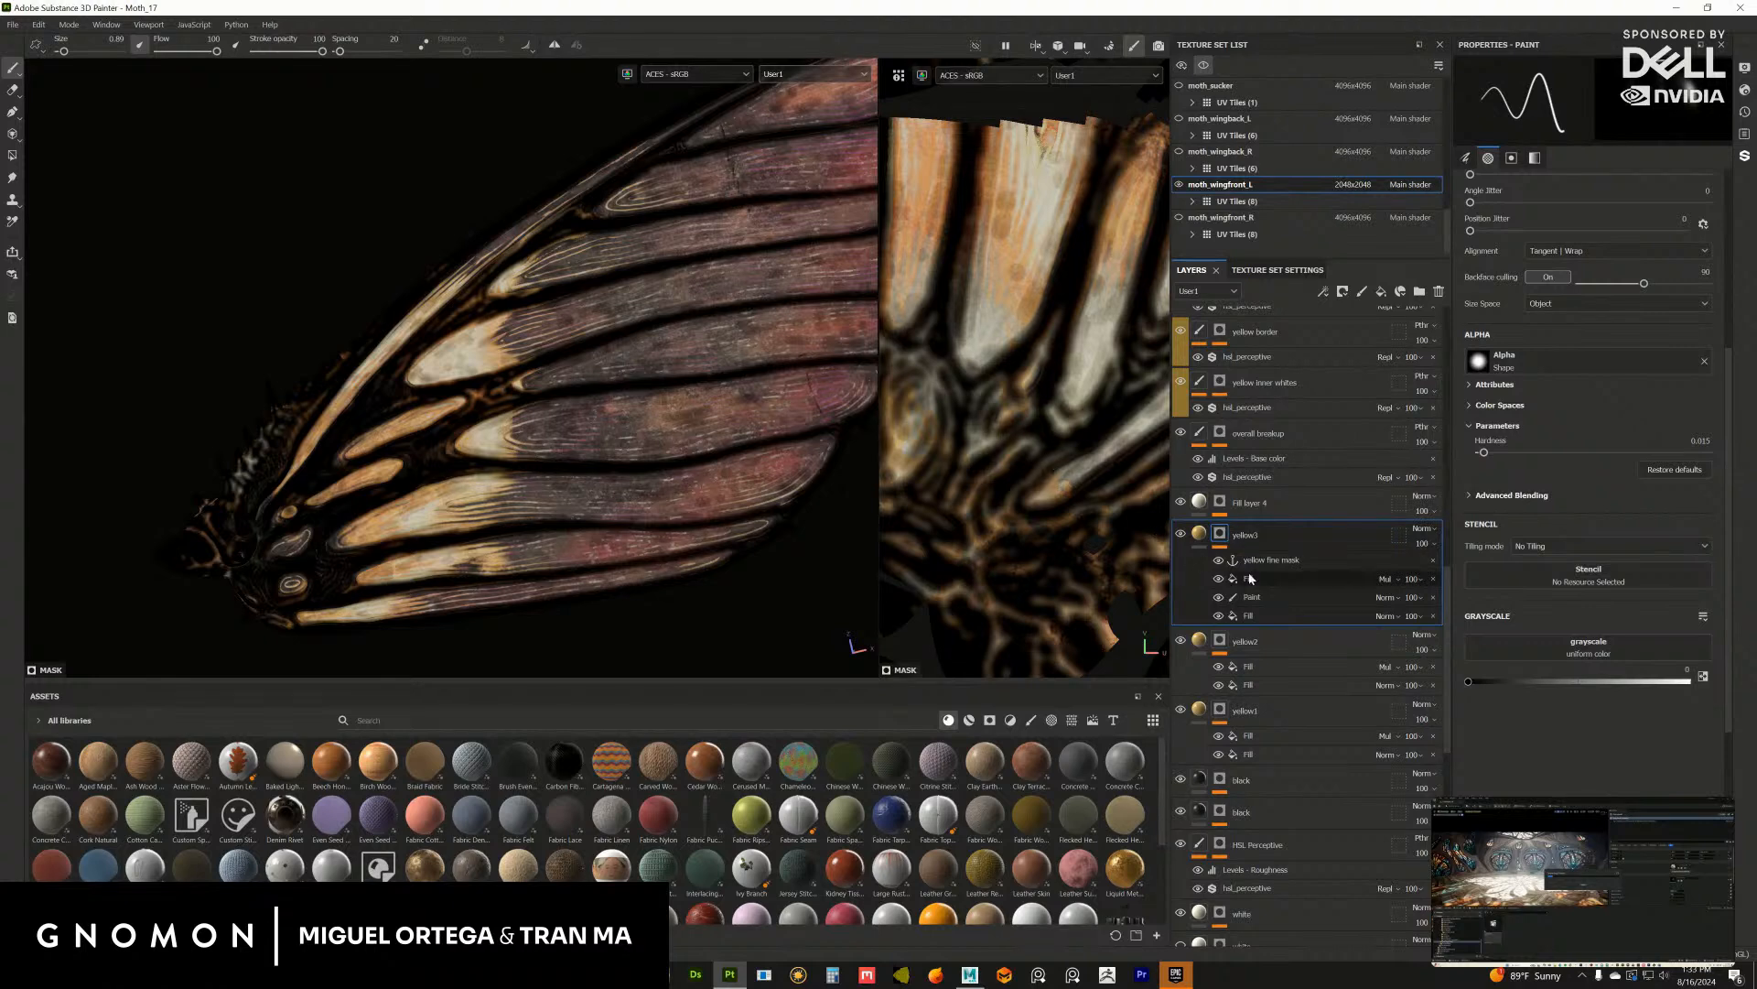
Step: Add an anchor point to the mask of the yellow2 layer
{"action": "left_click", "coordinate": [1220, 641]}
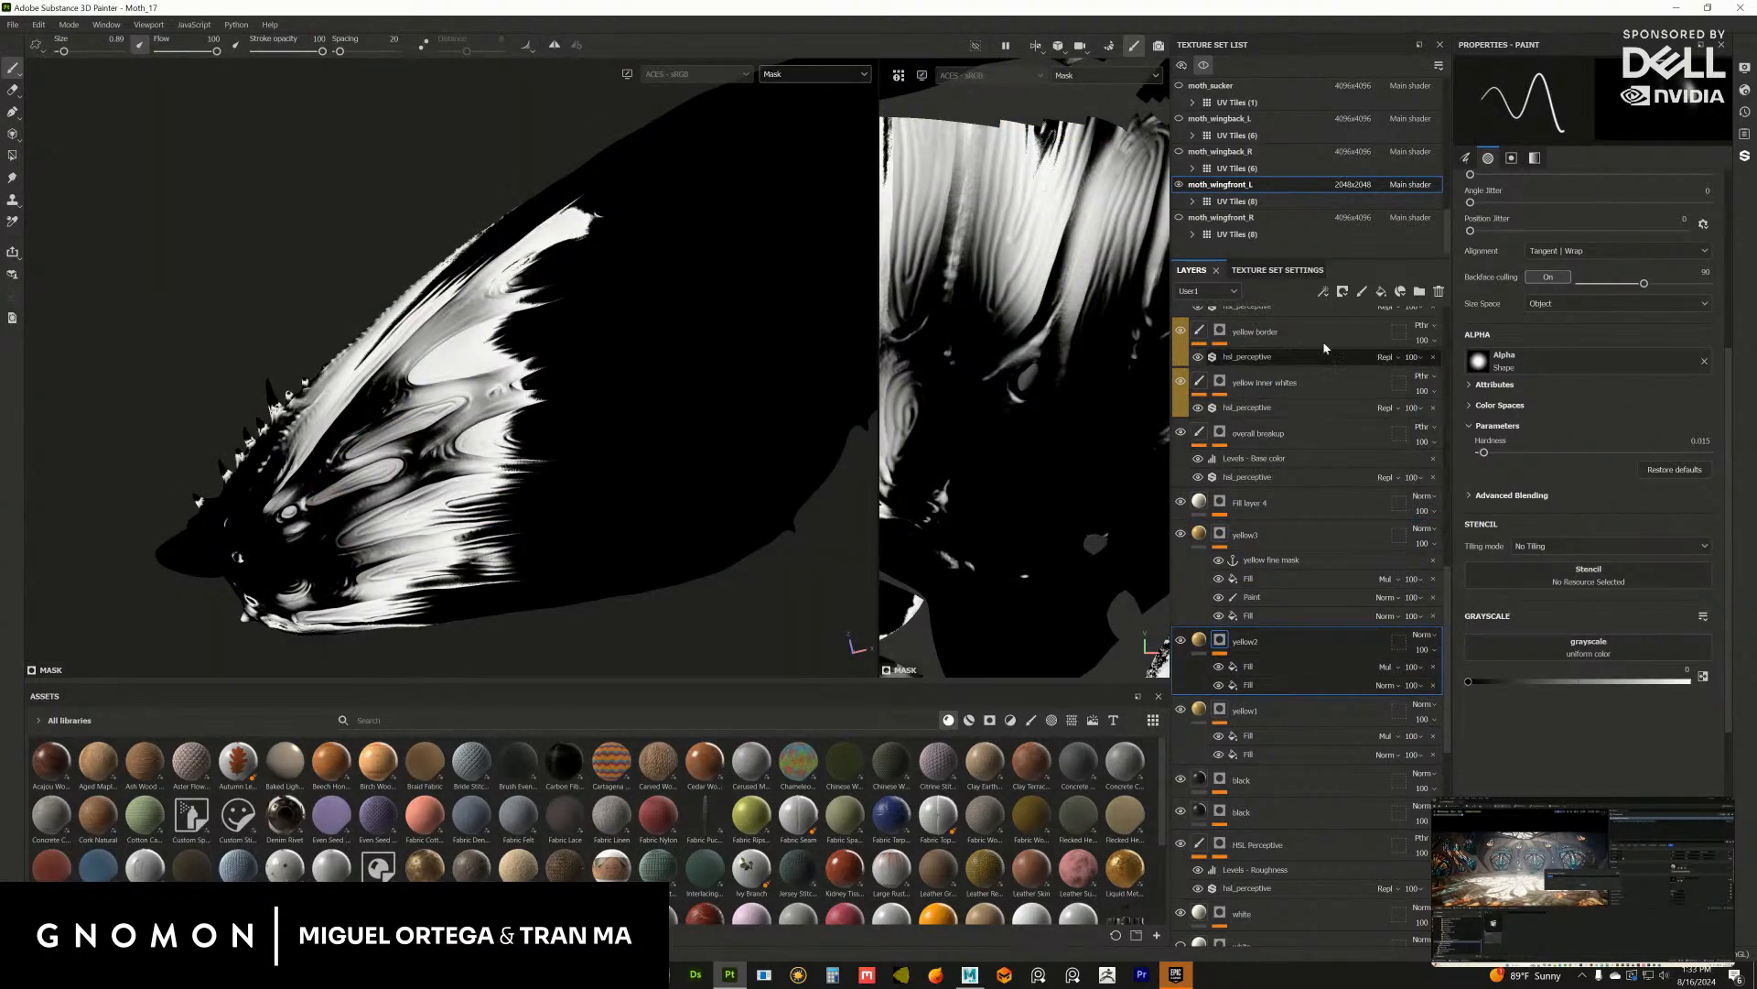
{"action": "left_click", "coordinate": [1324, 291]}
{"action": "left_click", "coordinate": [1366, 429]}
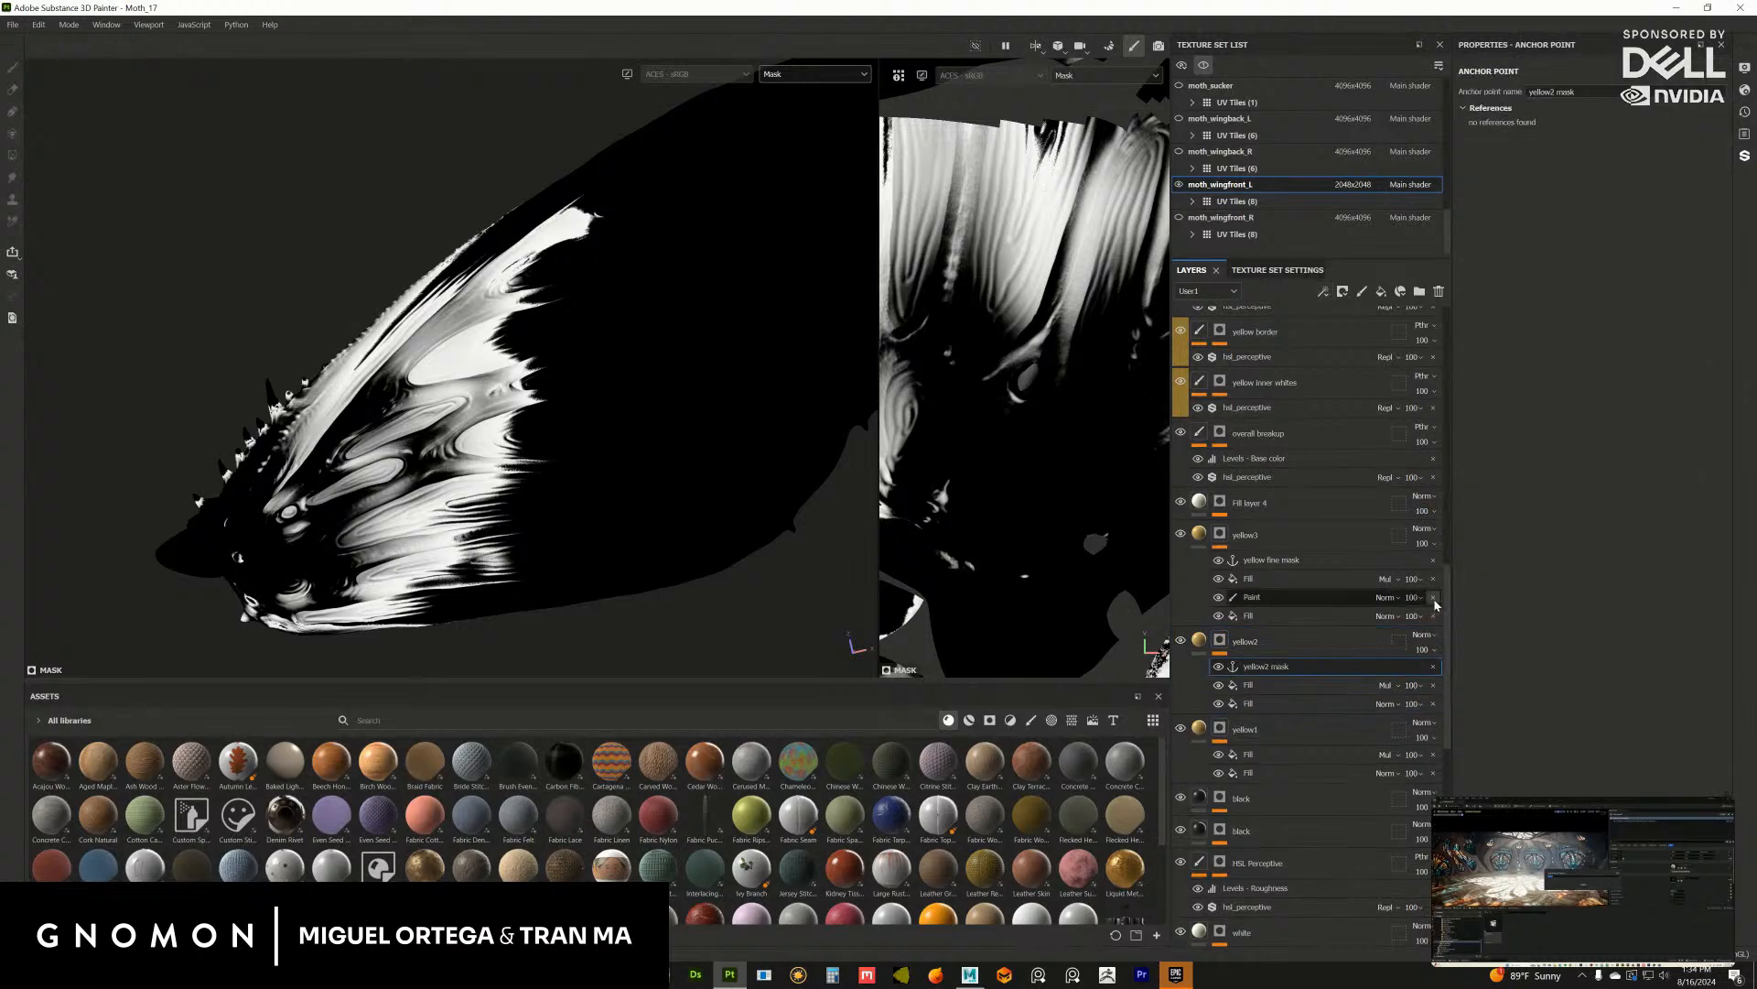
Step: Display the User1 channel and add a fill layer with a black mask directly above Layer 1
{"action": "scroll", "coordinate": [1327, 367], "scroll_direction": "up", "scroll_amount": 10}
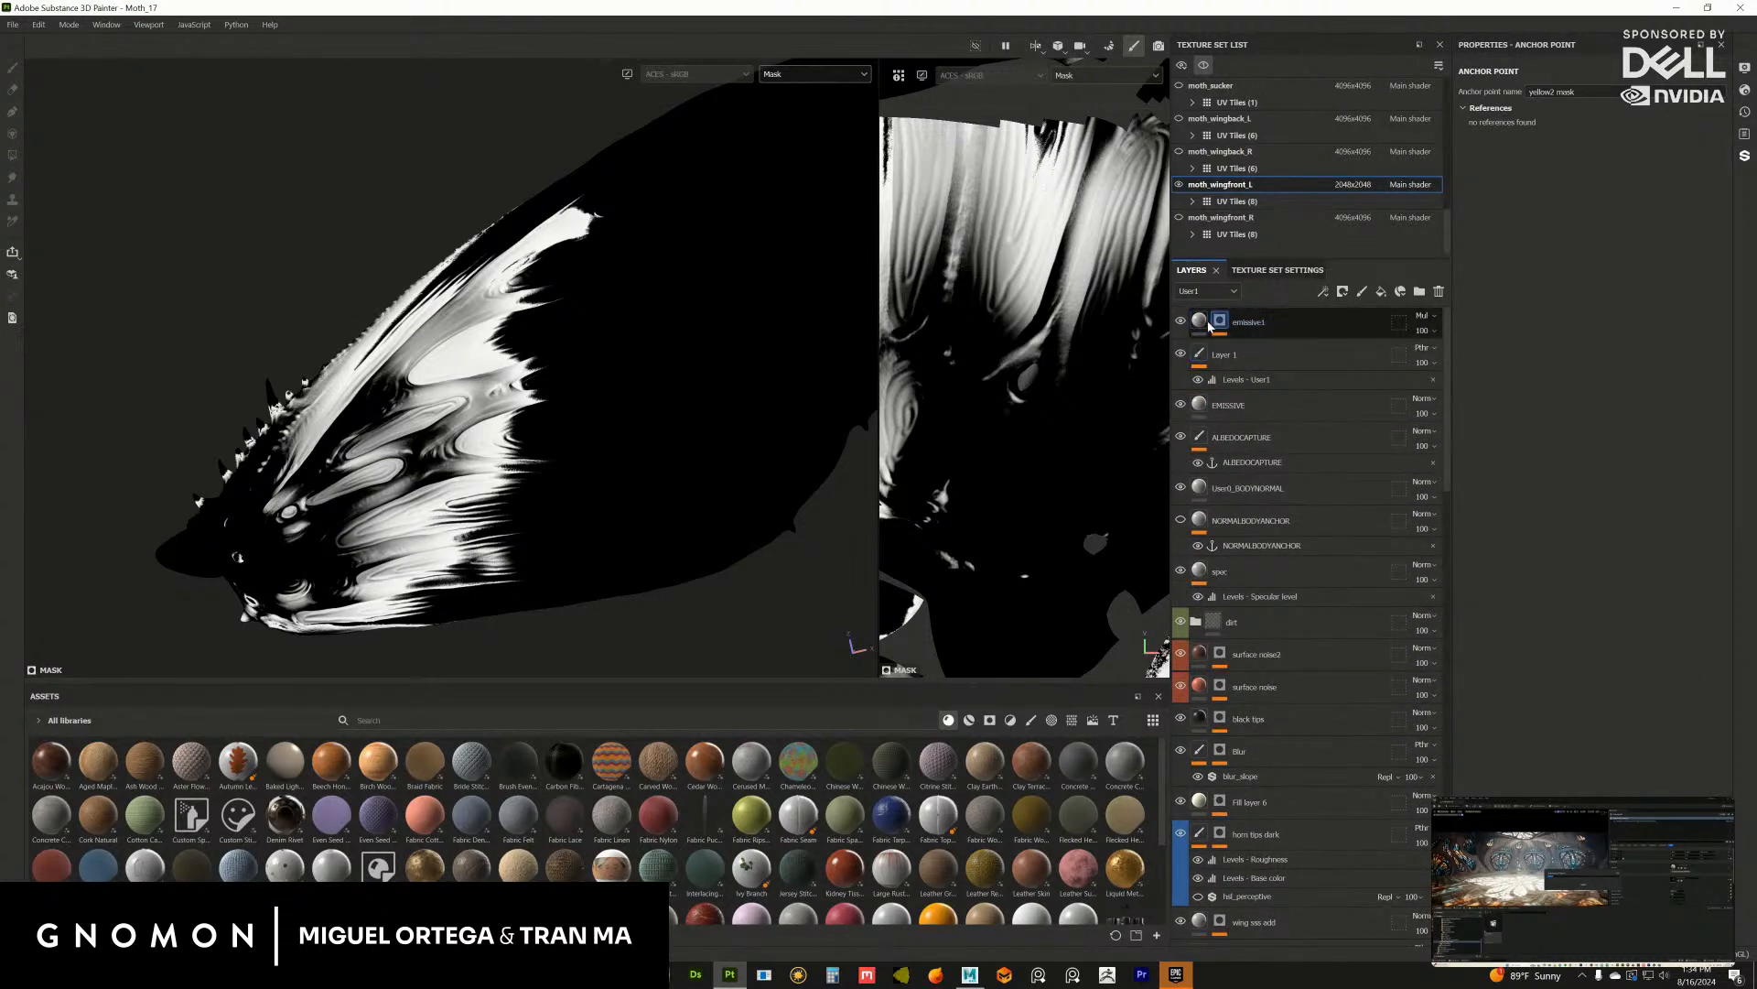
{"action": "left_click", "coordinate": [803, 77]}
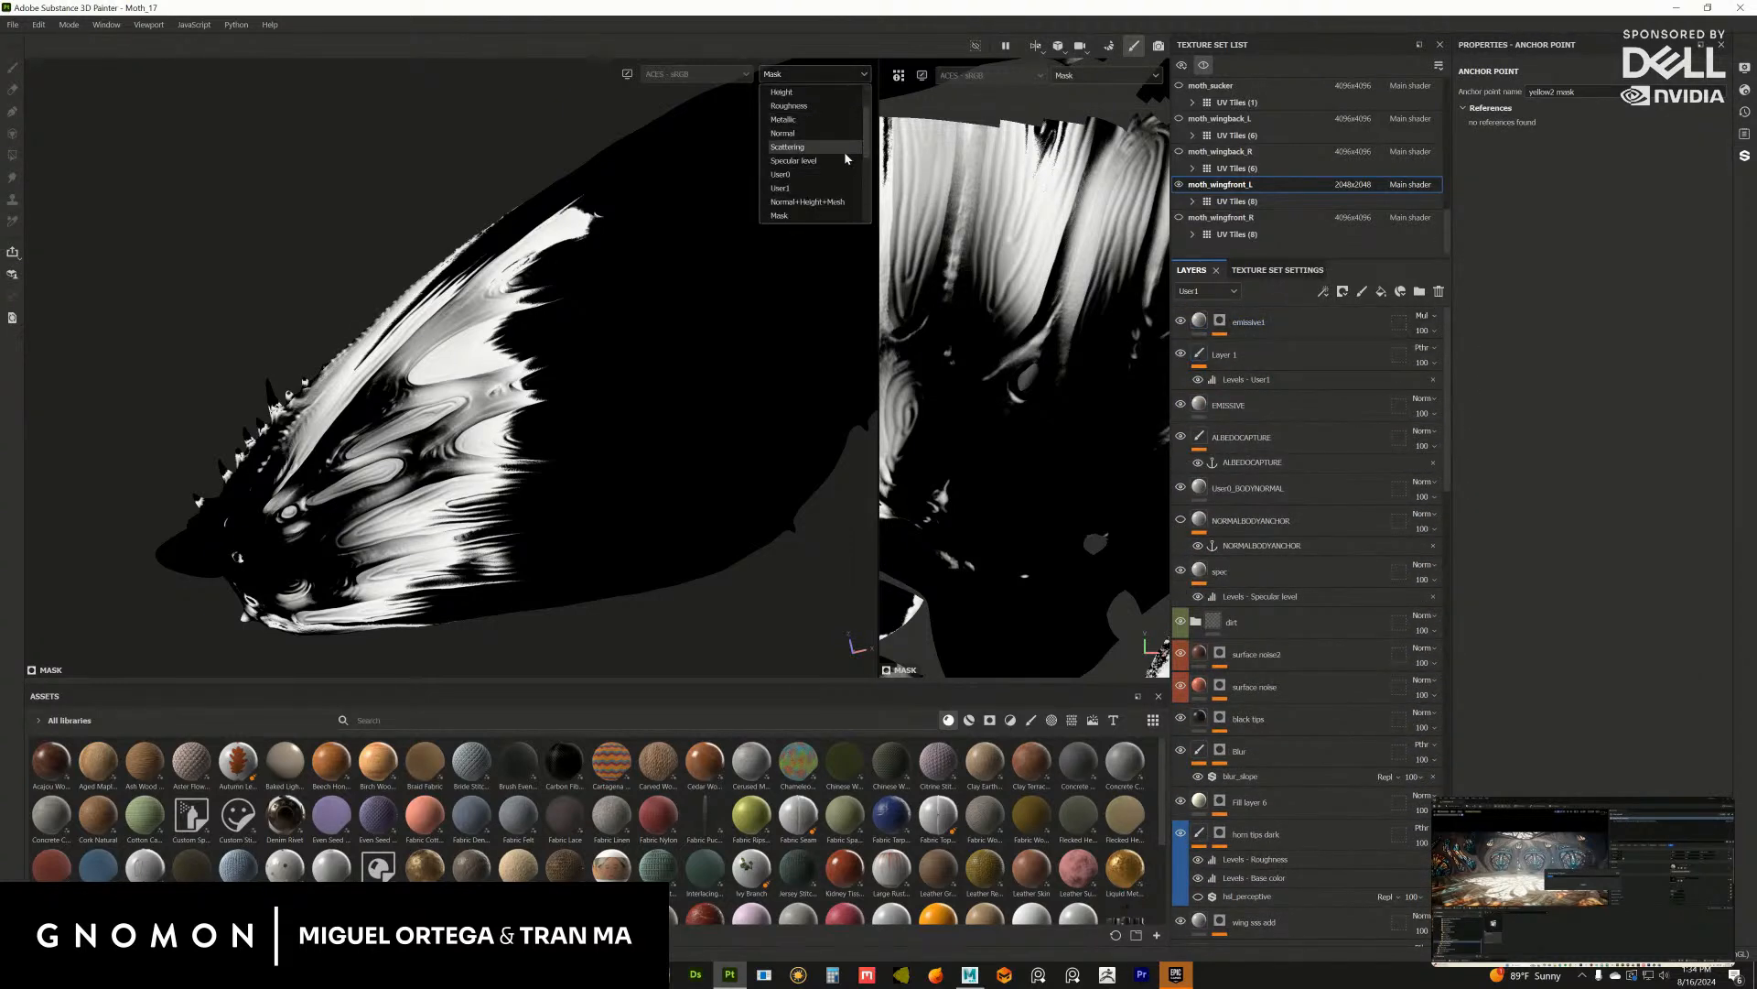
{"action": "left_click", "coordinate": [805, 192]}
{"action": "left_click", "coordinate": [1270, 355]}
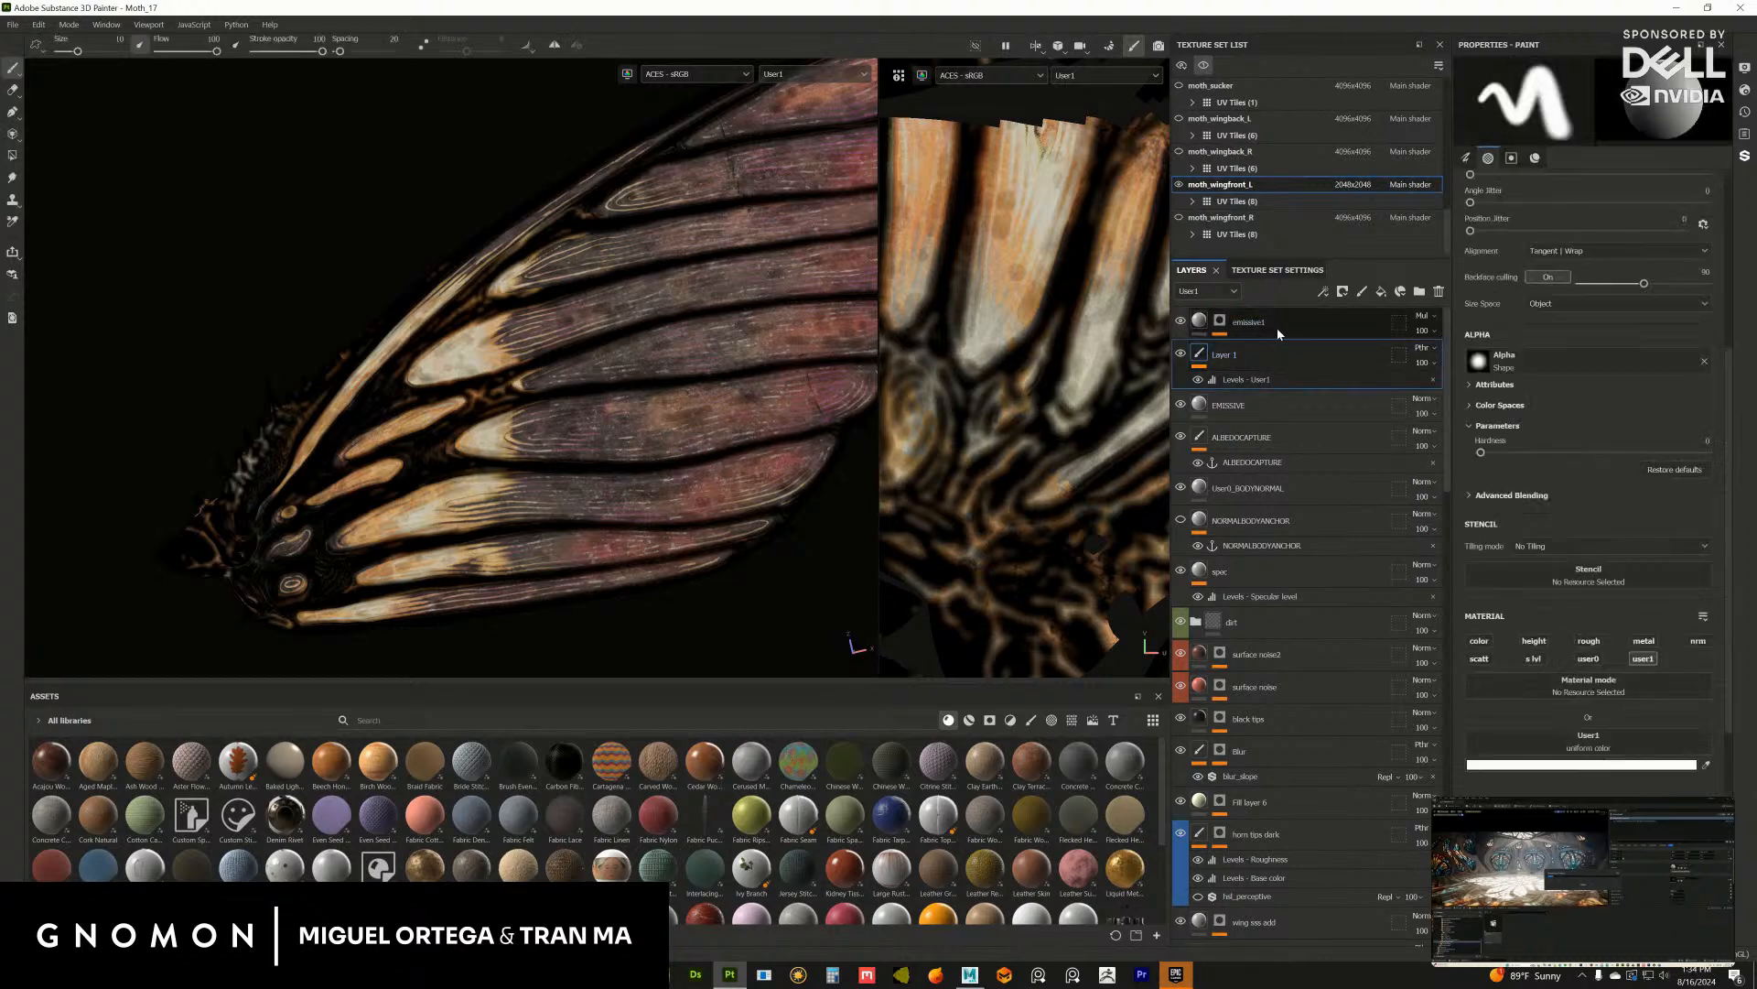
{"action": "left_click", "coordinate": [1381, 291]}
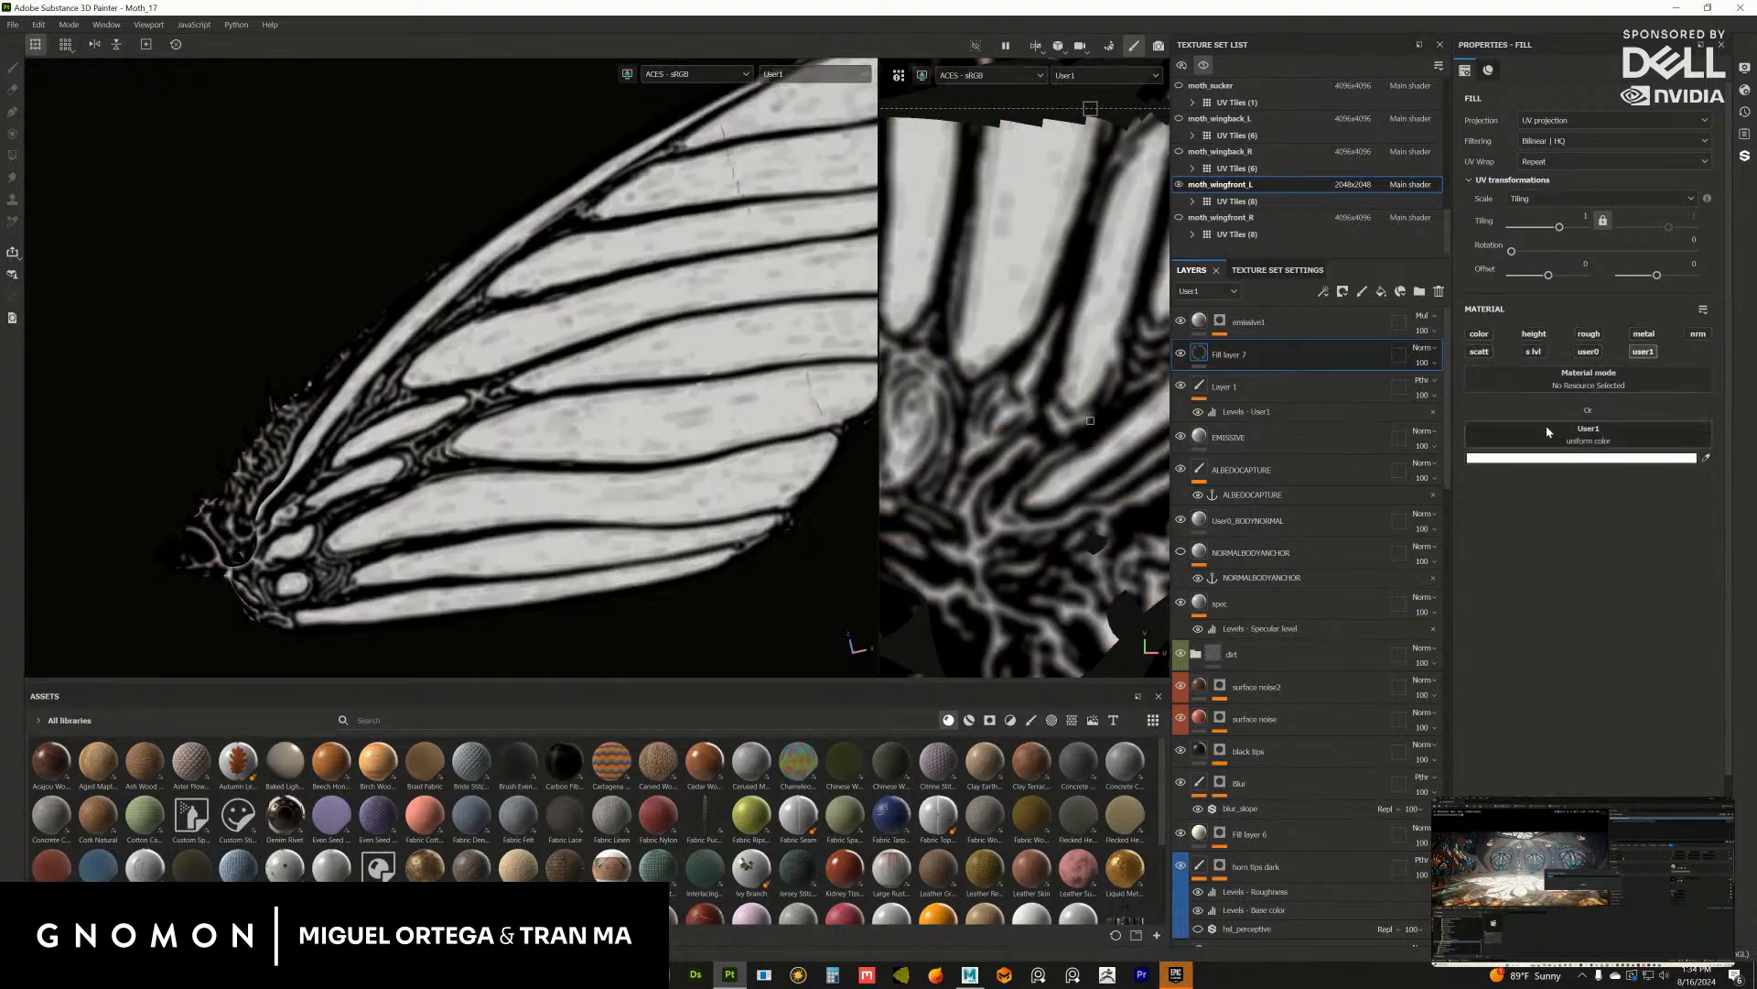
{"action": "left_click", "coordinate": [1342, 291]}
{"action": "left_click", "coordinate": [1373, 311]}
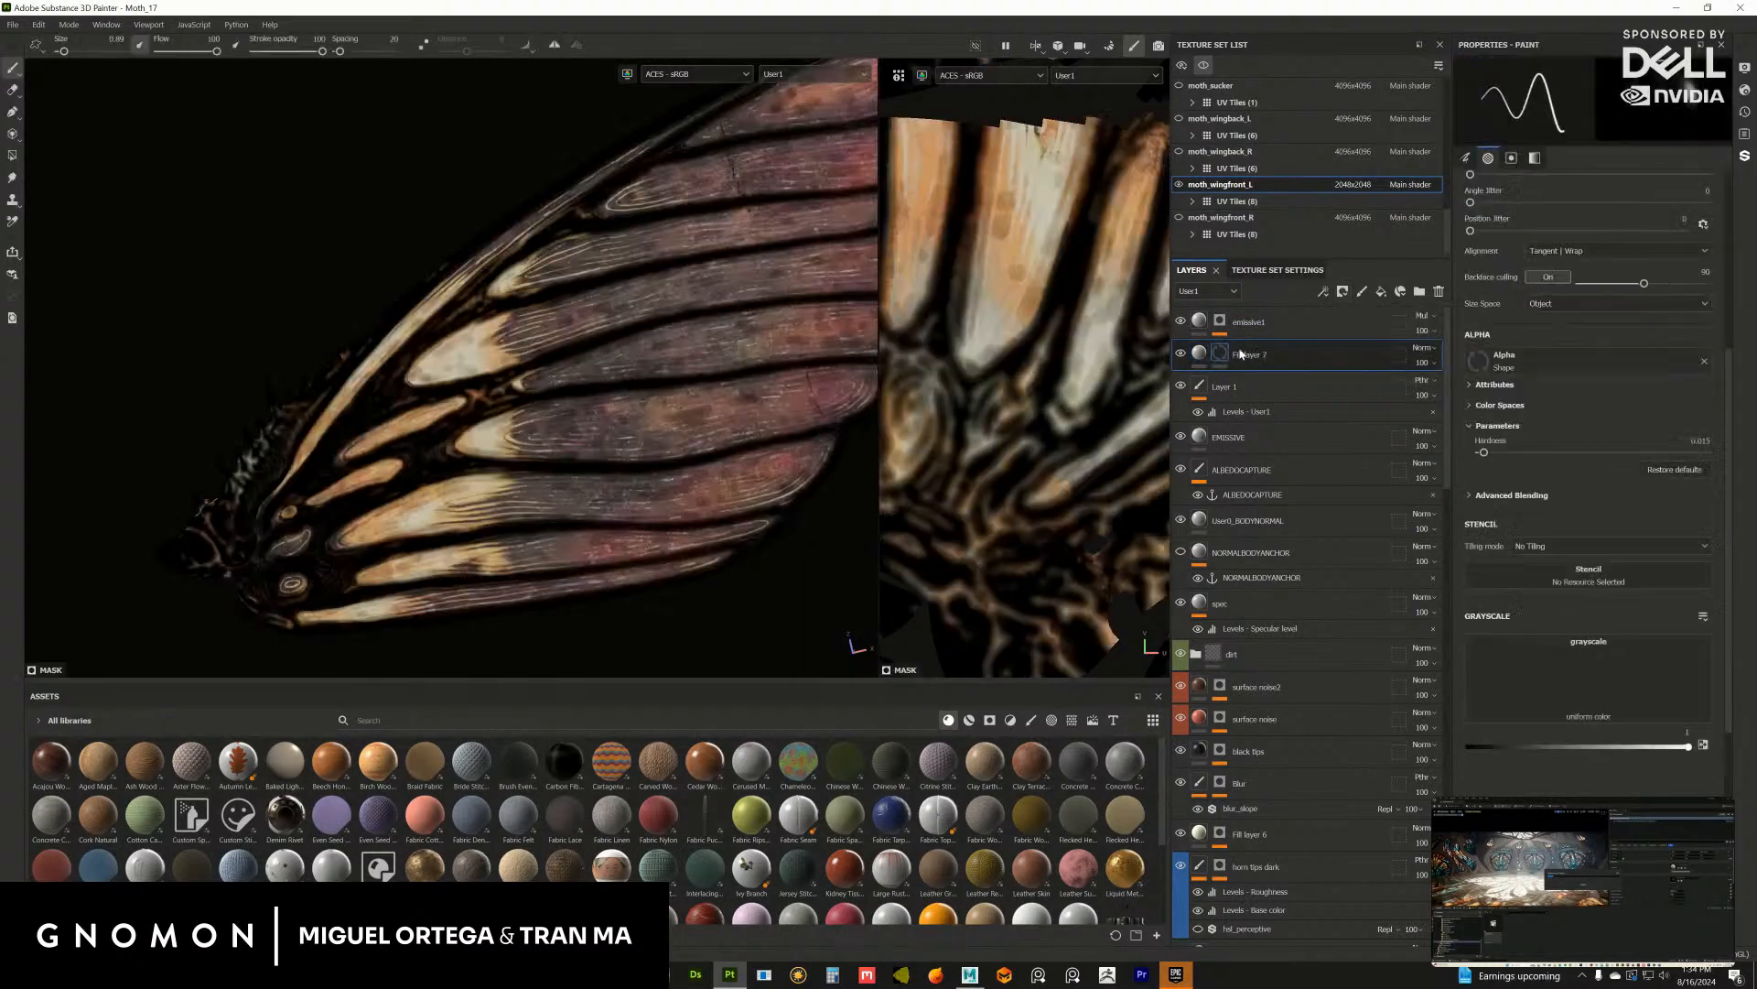
Step: Add a fill effect to Fill layer 7's mask and drive it with the yellow2 mask anchor point
{"action": "left_click", "coordinate": [1221, 354], "text": "alt"}
{"action": "left_click", "coordinate": [1322, 291]}
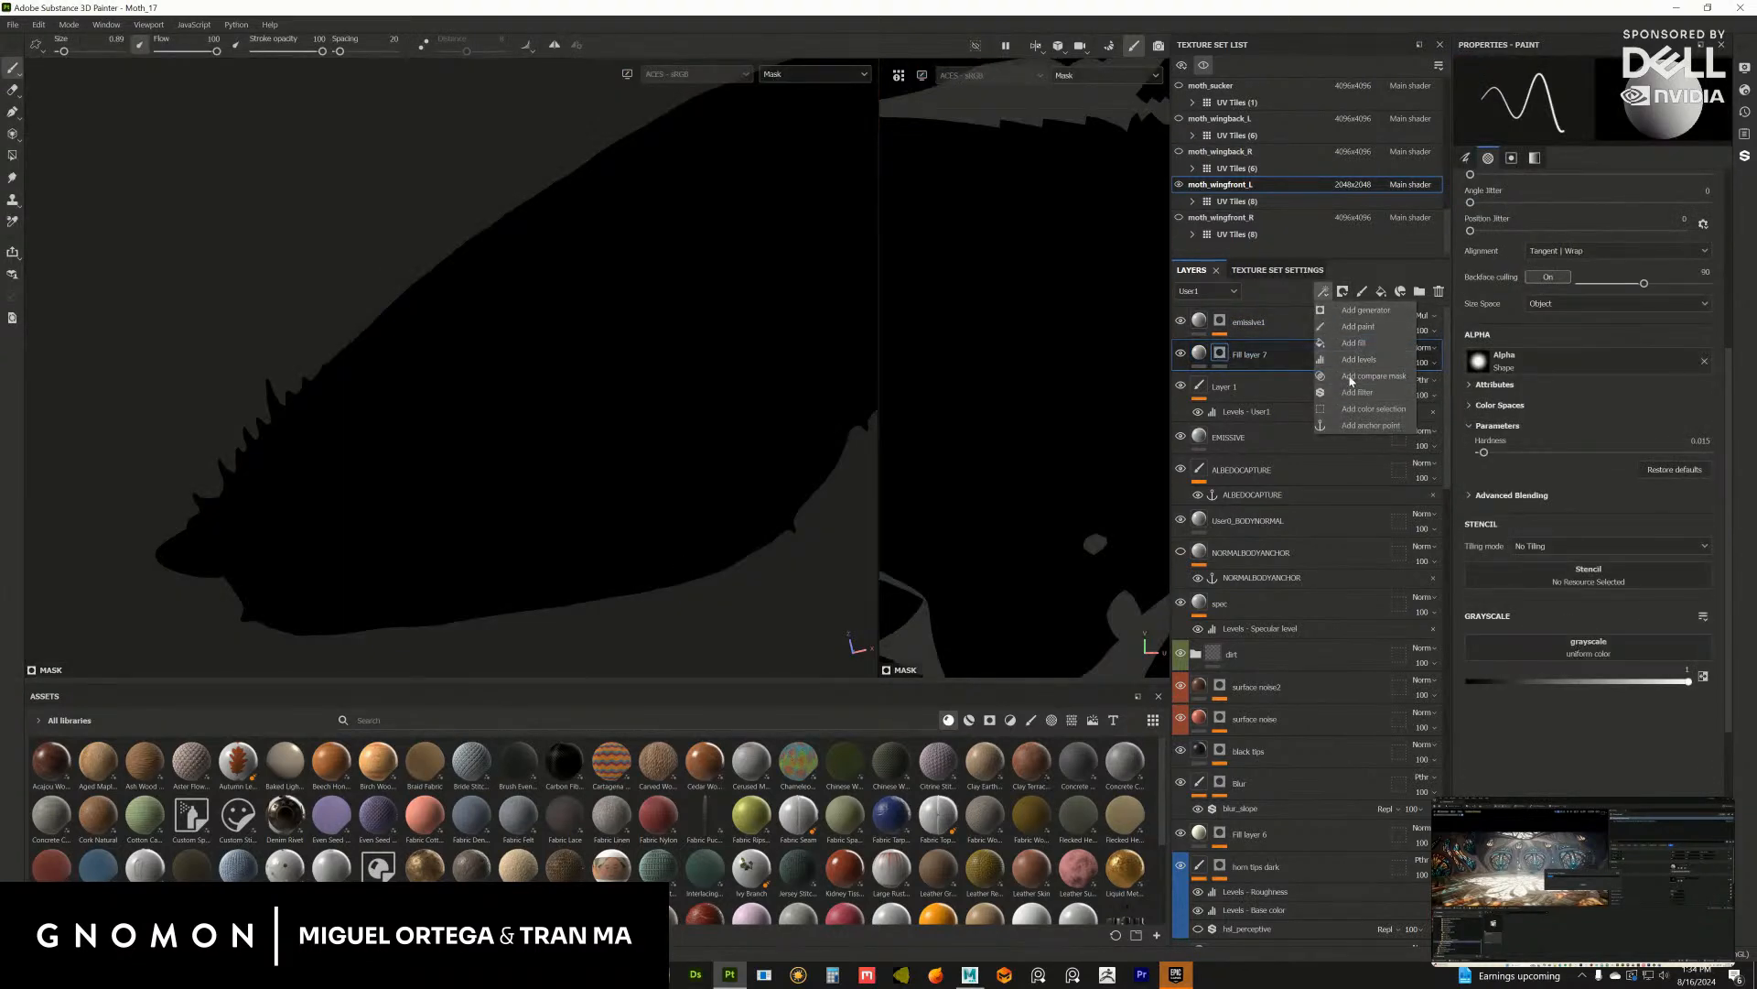
{"action": "left_click", "coordinate": [1354, 342]}
{"action": "left_click", "coordinate": [1588, 339]}
{"action": "left_click", "coordinate": [1656, 350]}
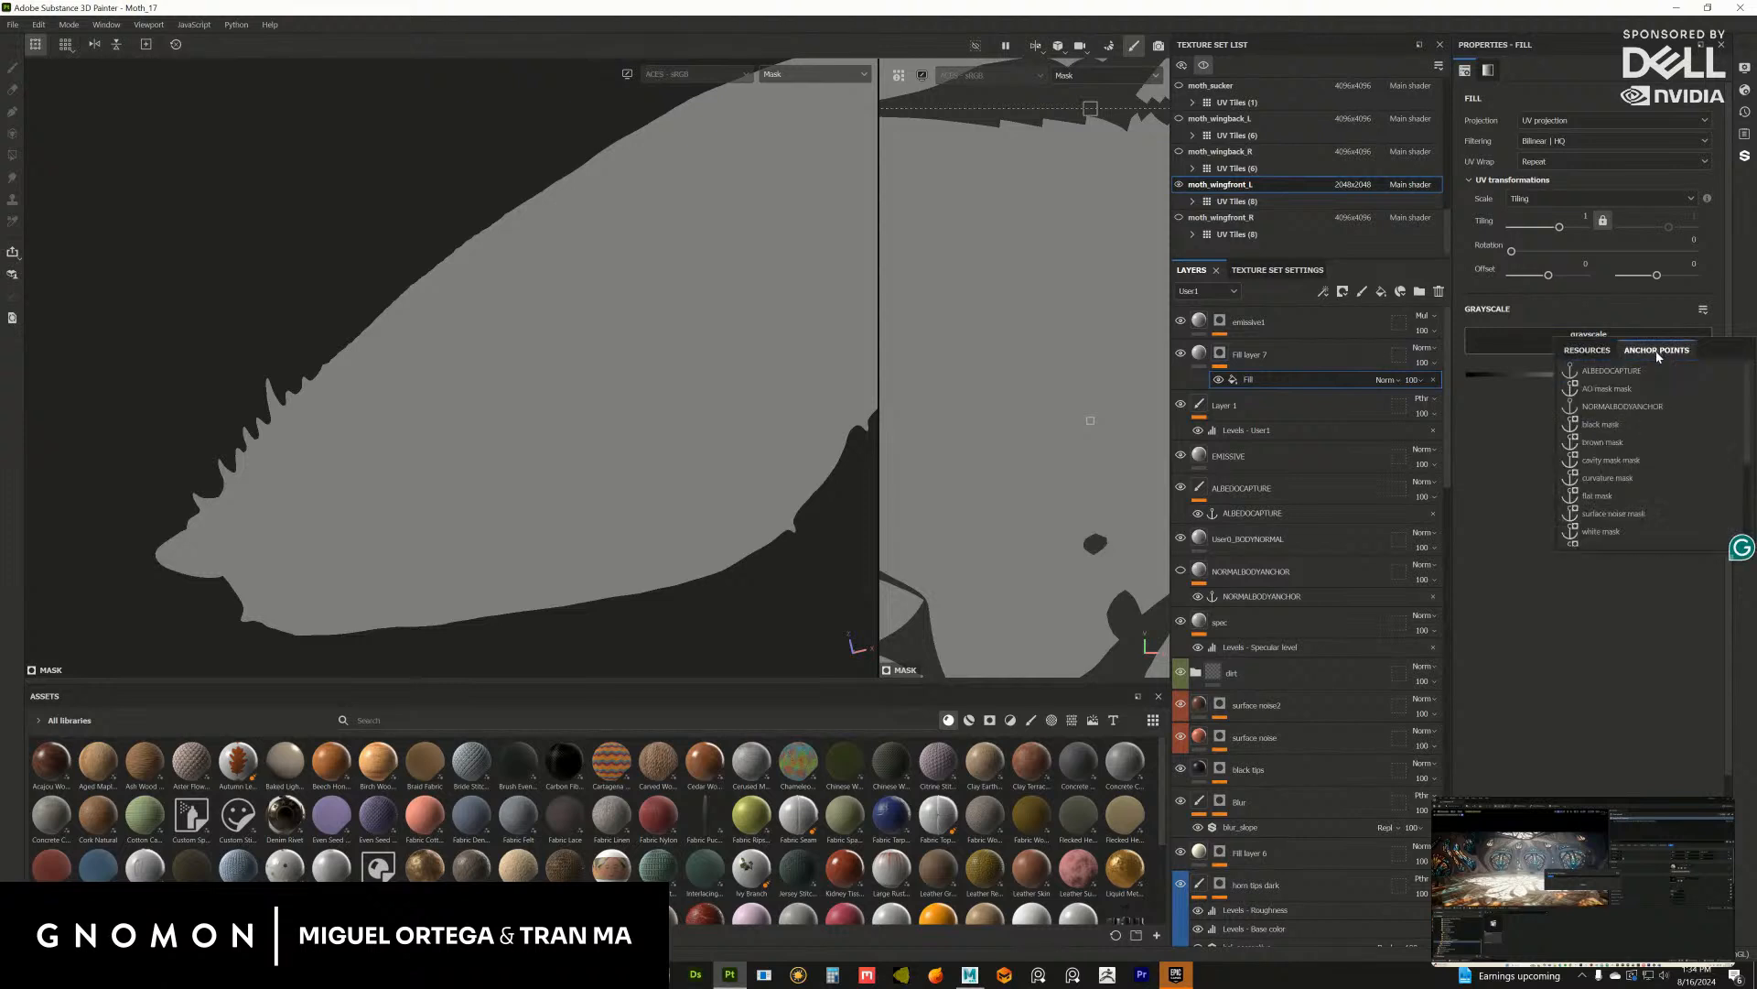
{"action": "scroll", "coordinate": [1750, 469], "scroll_direction": "down", "scroll_amount": 3}
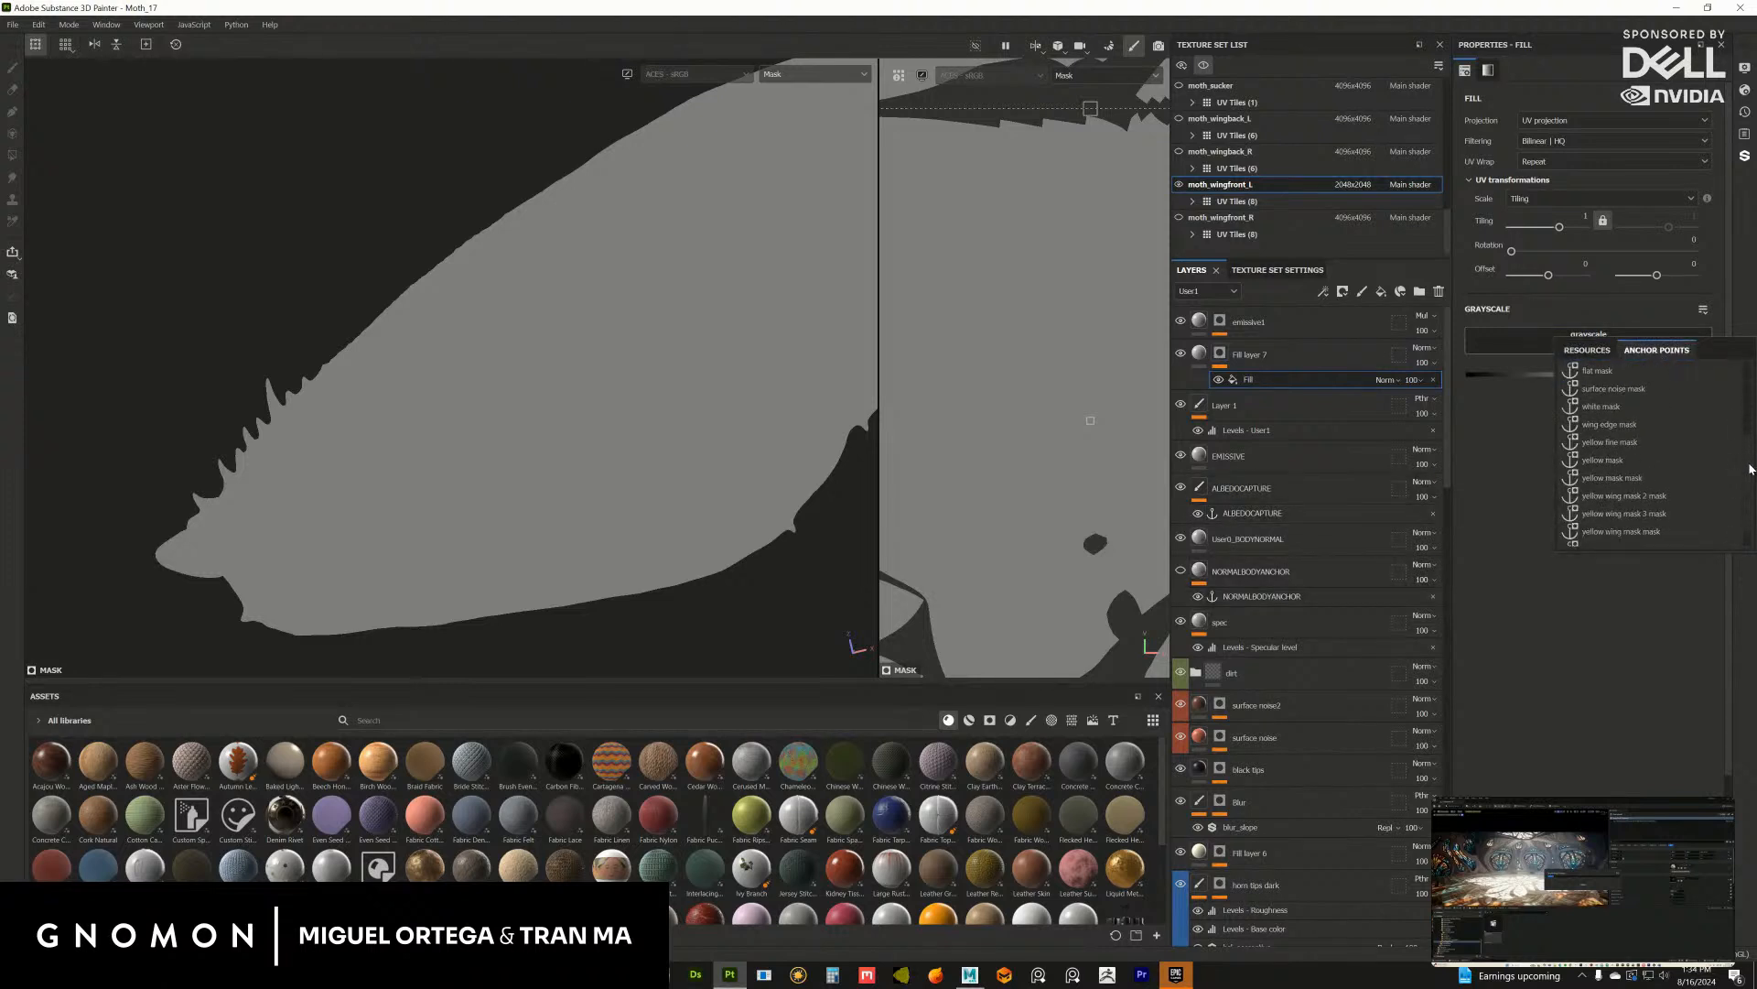
{"action": "scroll", "coordinate": [1750, 468], "scroll_direction": "down", "scroll_amount": 1}
{"action": "scroll", "coordinate": [1648, 525], "scroll_direction": "down", "scroll_amount": 1}
{"action": "left_click", "coordinate": [1618, 536]}
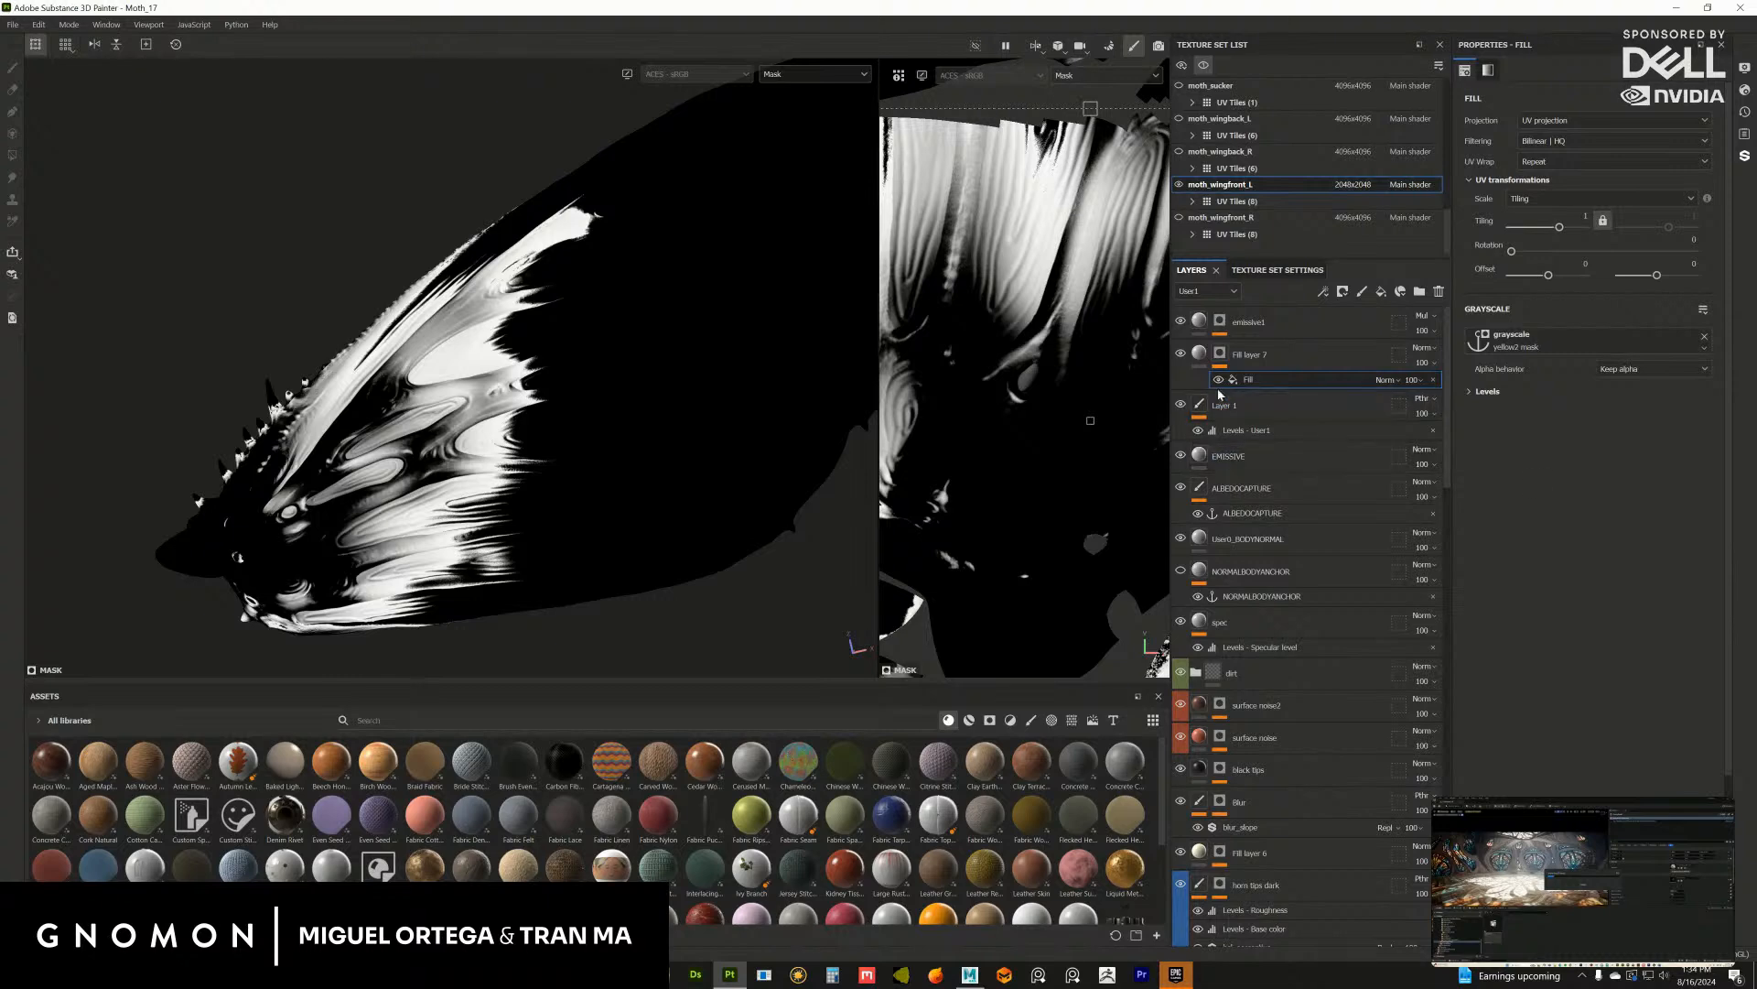
Step: Compare the wing with Fill layer 7 hidden and shown, and sample a reddish wing colour as its User1 colour
{"action": "left_click", "coordinate": [1200, 354]}
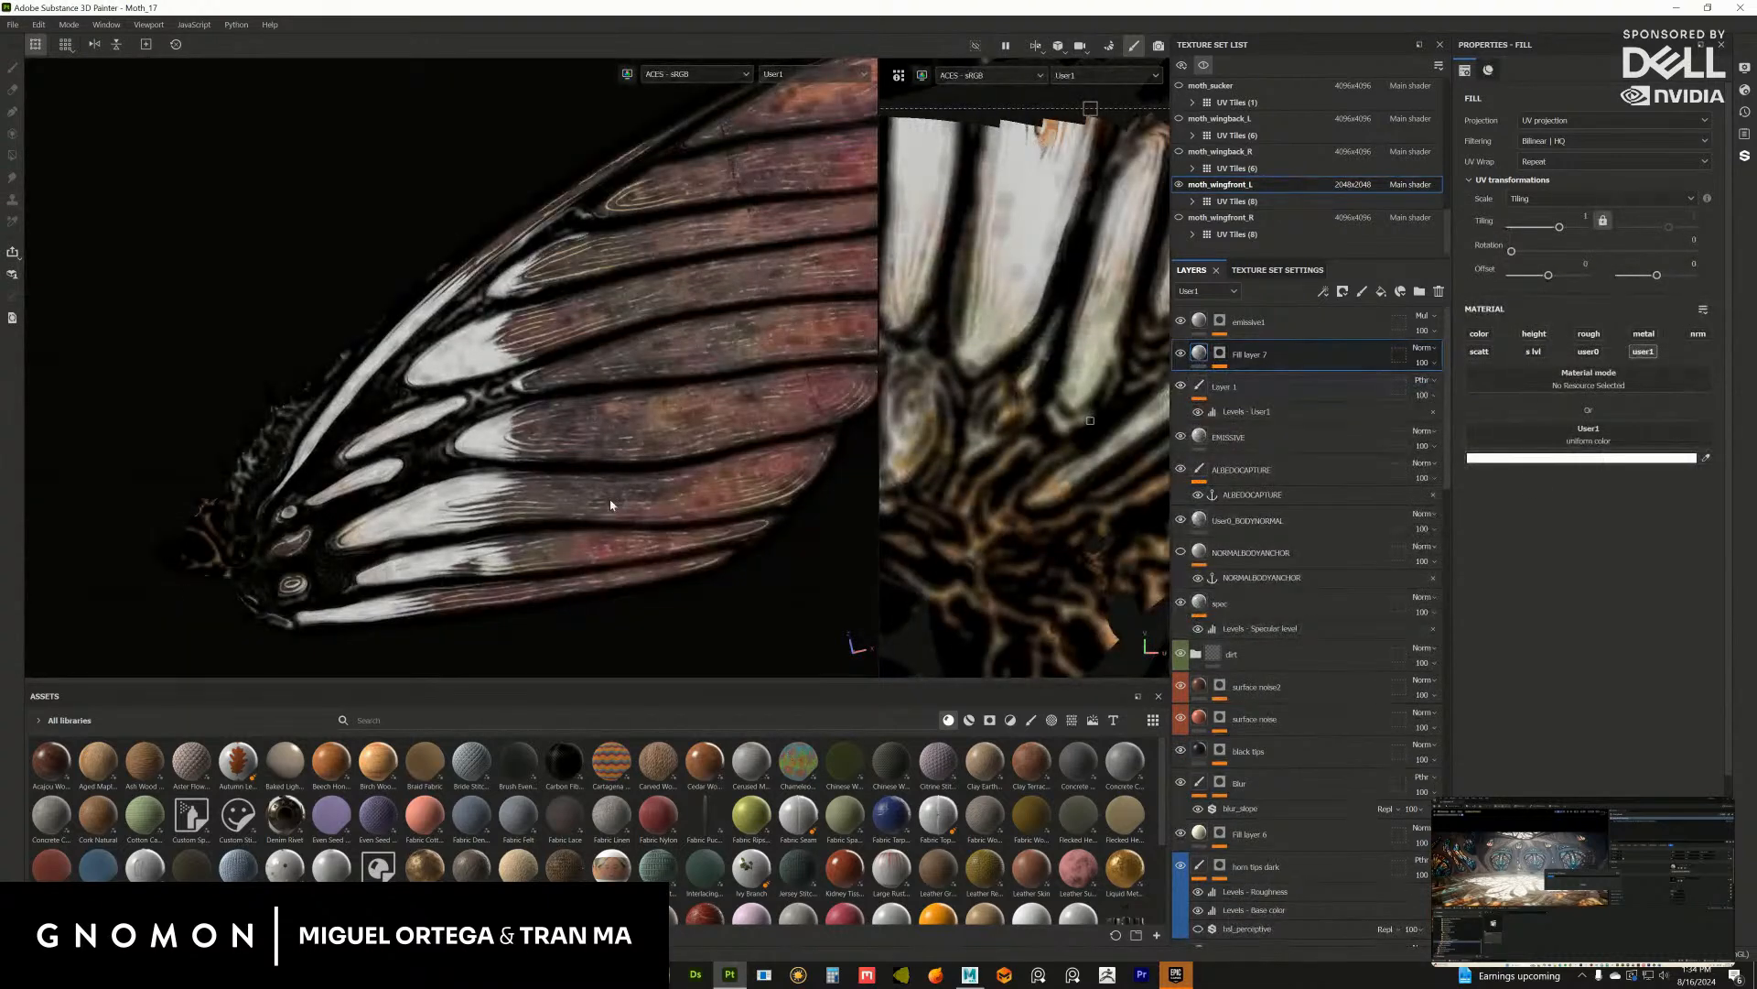
{"action": "left_click_drag", "start_coordinate": [682, 499], "coordinate": [663, 468], "text": "alt"}
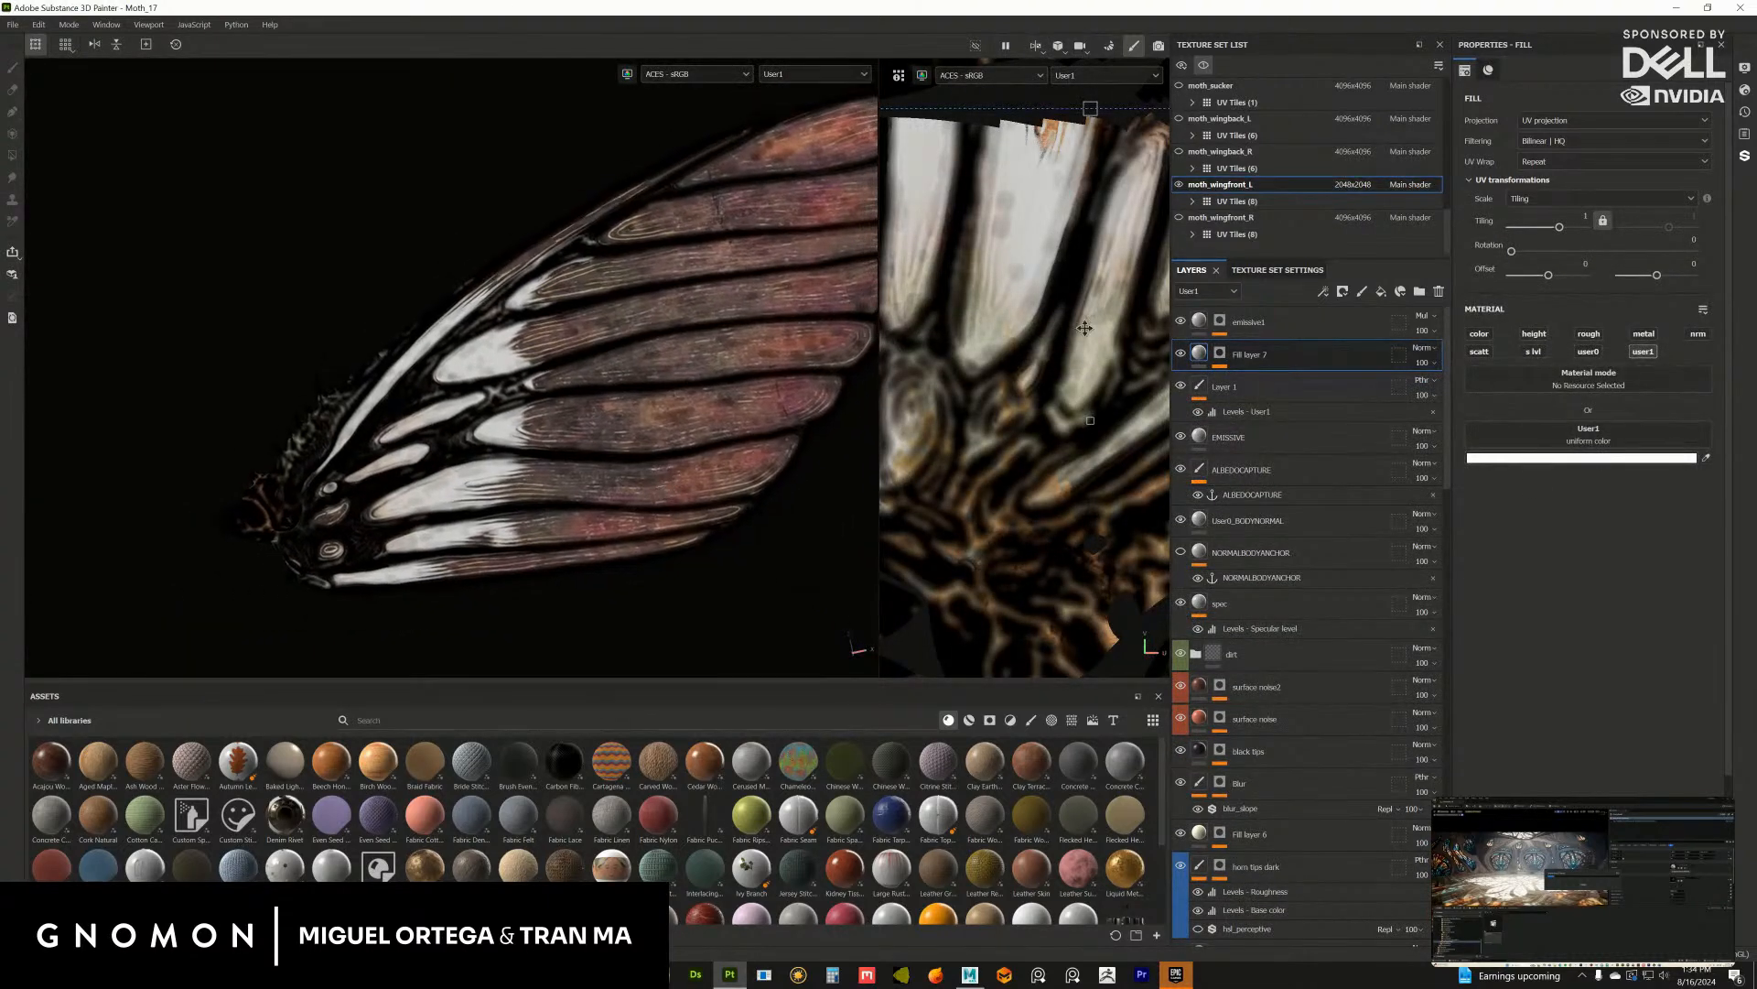
{"action": "left_click", "coordinate": [1180, 355]}
{"action": "left_click", "coordinate": [1180, 356]}
{"action": "left_click", "coordinate": [1703, 458]}
{"action": "left_click", "coordinate": [806, 377]}
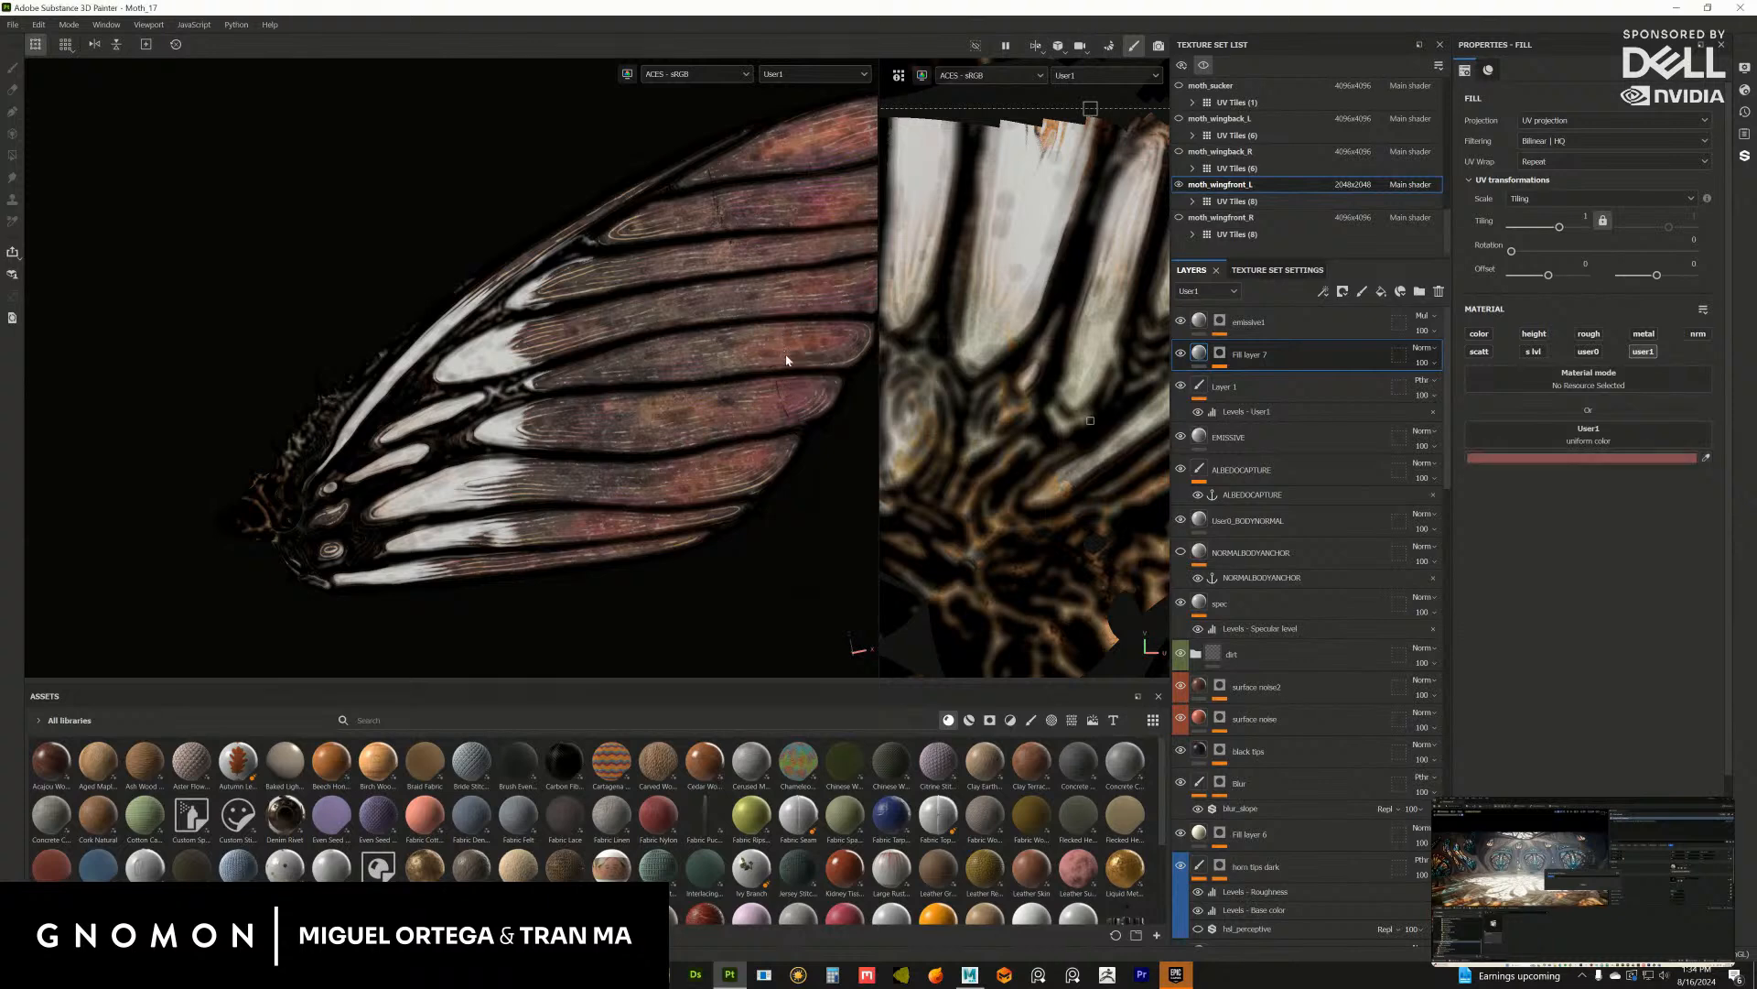
Step: Set Fill layer 7's User1 blending to Multiply and try a lower opacity of about 86
{"action": "left_click", "coordinate": [1424, 348]}
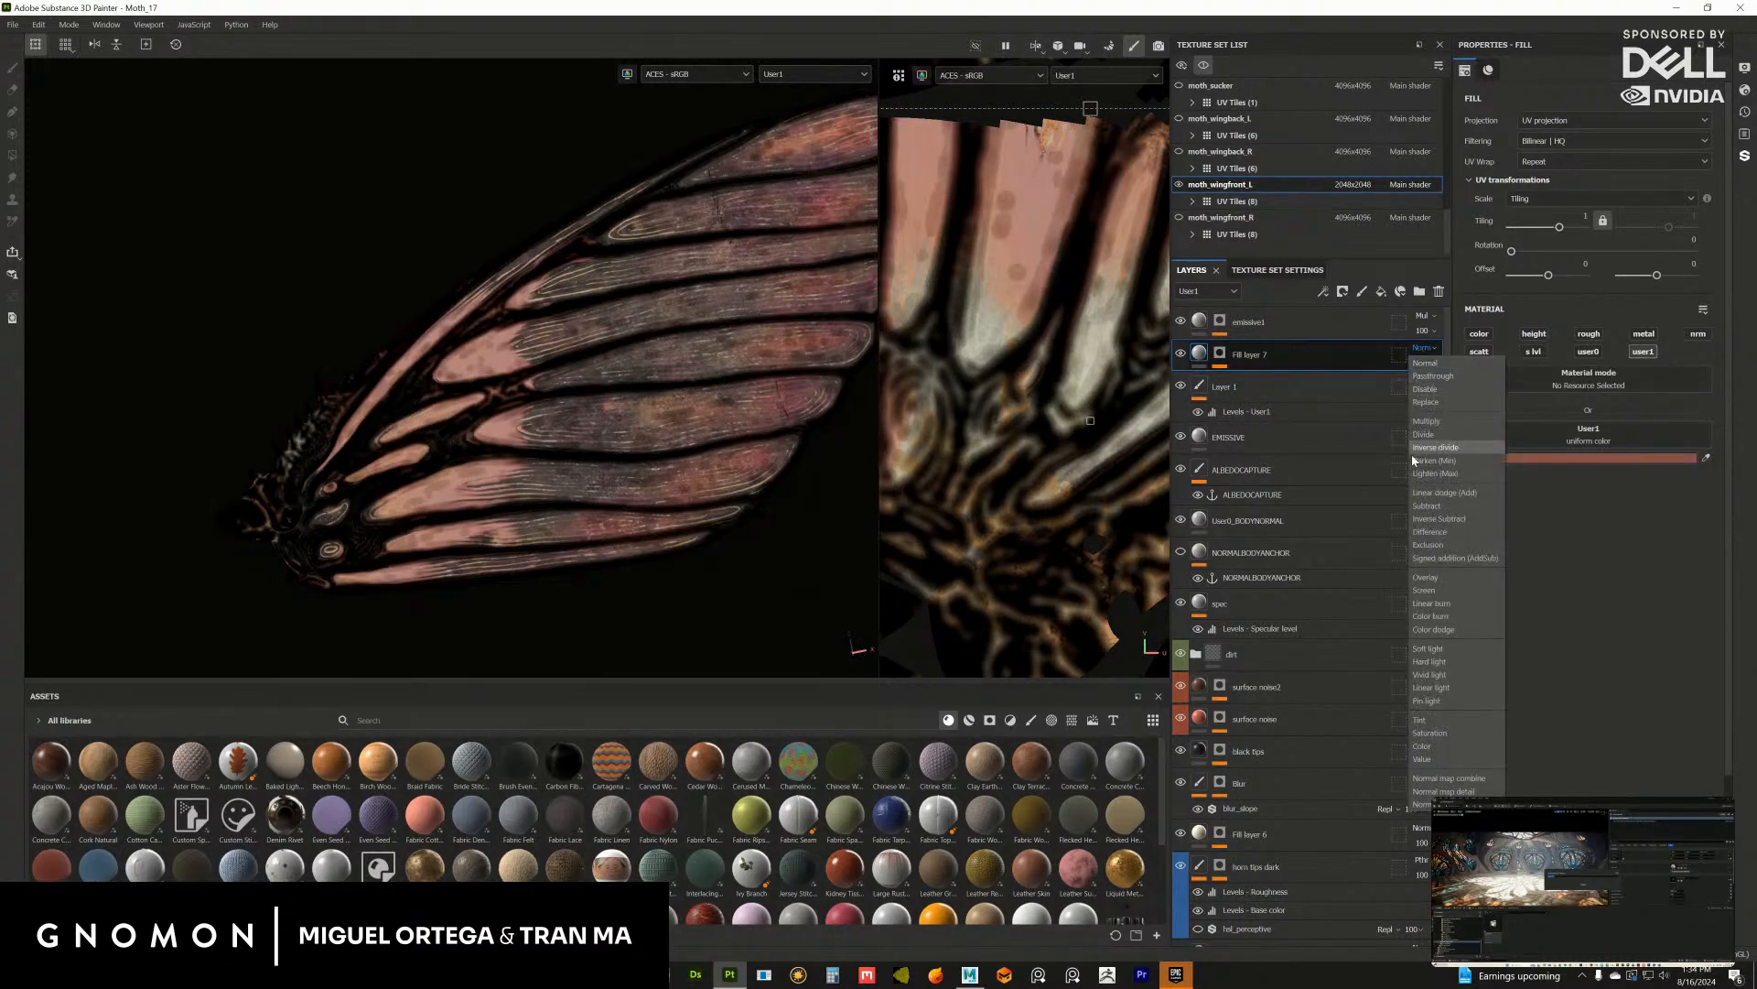
{"action": "left_click", "coordinate": [1428, 422]}
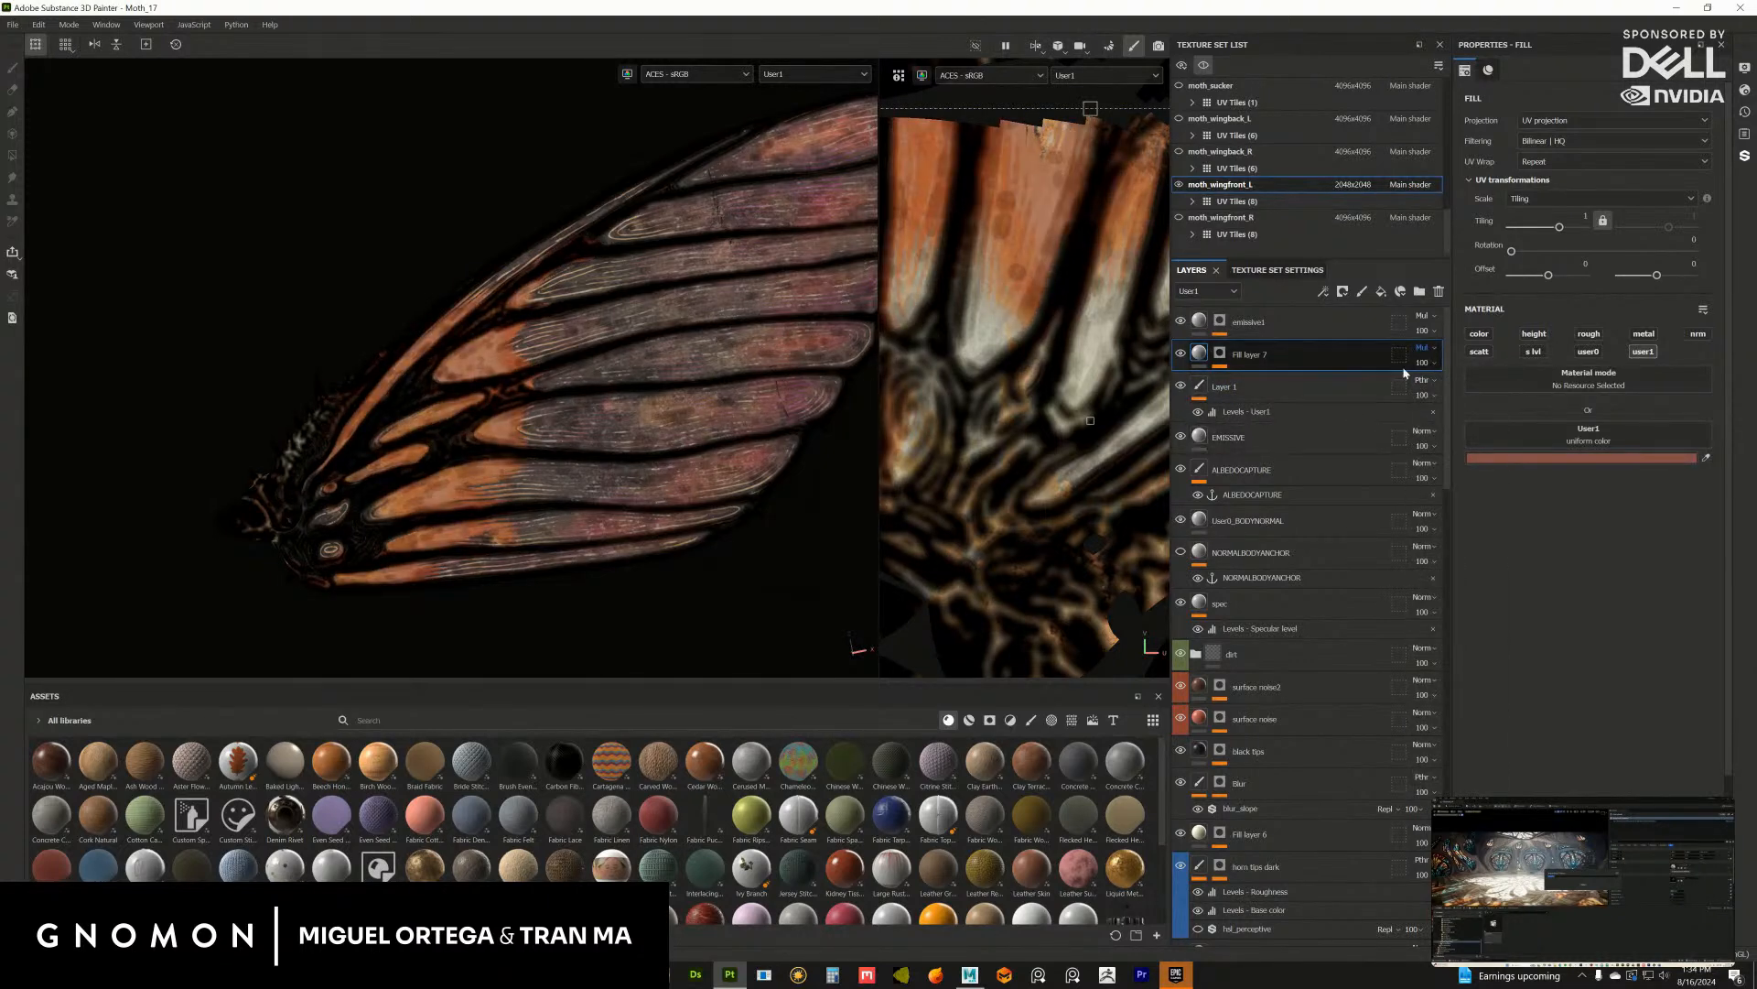
{"action": "left_click", "coordinate": [1434, 362]}
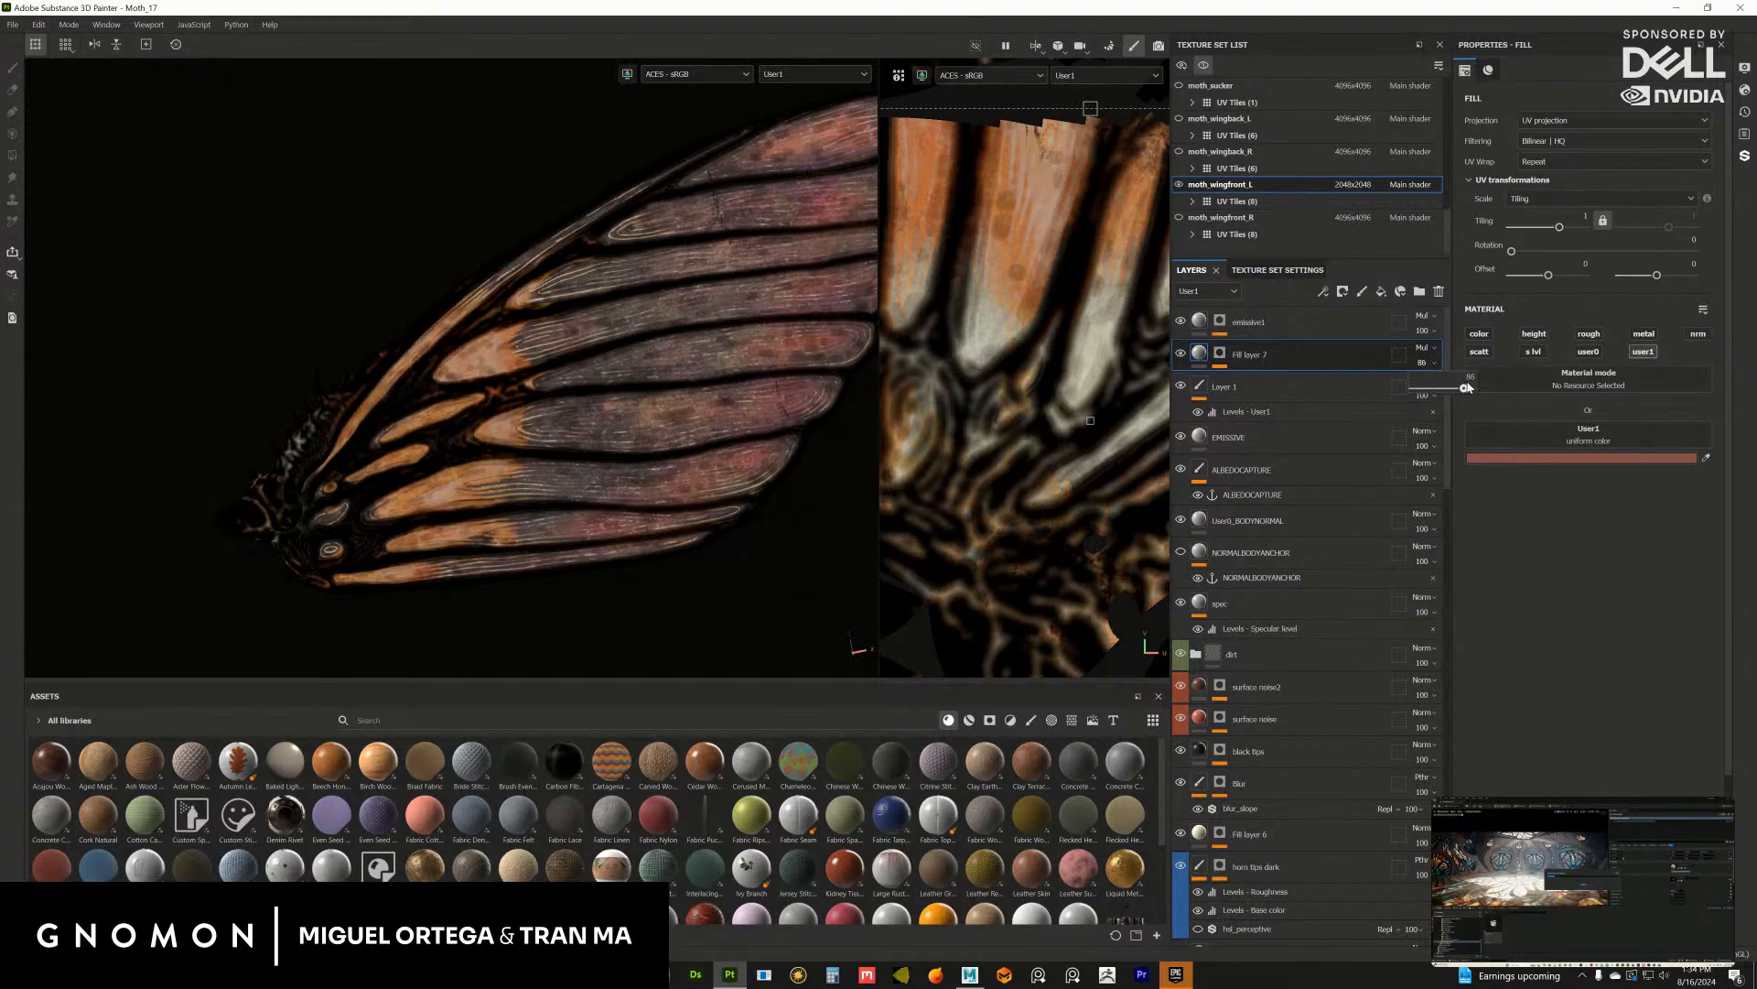
Step: Darken the User1 colour of Fill layer 7 to a deep reddish brown and inspect the whole wing
{"action": "left_click", "coordinate": [1574, 458]}
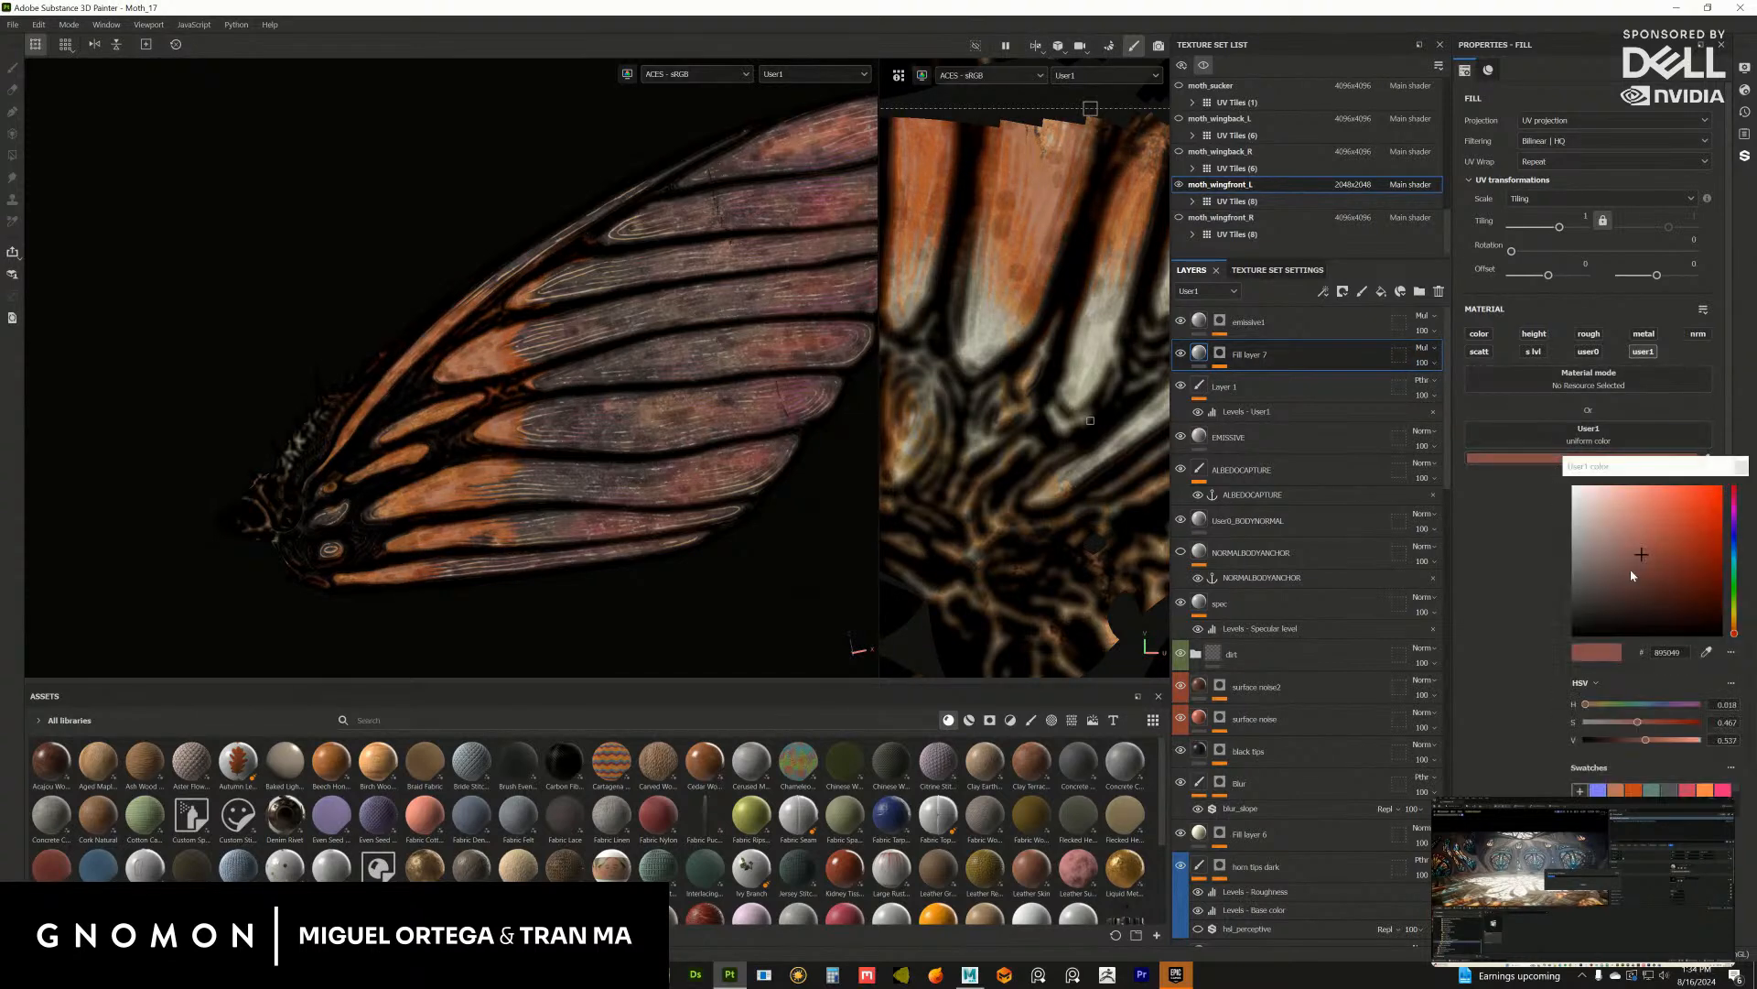
{"action": "mouse_move", "coordinate": [1639, 581]}
{"action": "left_mouse_down"}
{"action": "mouse_move", "coordinate": [1607, 588]}
{"action": "mouse_move", "coordinate": [1666, 571]}
{"action": "mouse_move", "coordinate": [1629, 589]}
{"action": "left_mouse_up"}
{"action": "left_click", "coordinate": [1741, 467]}
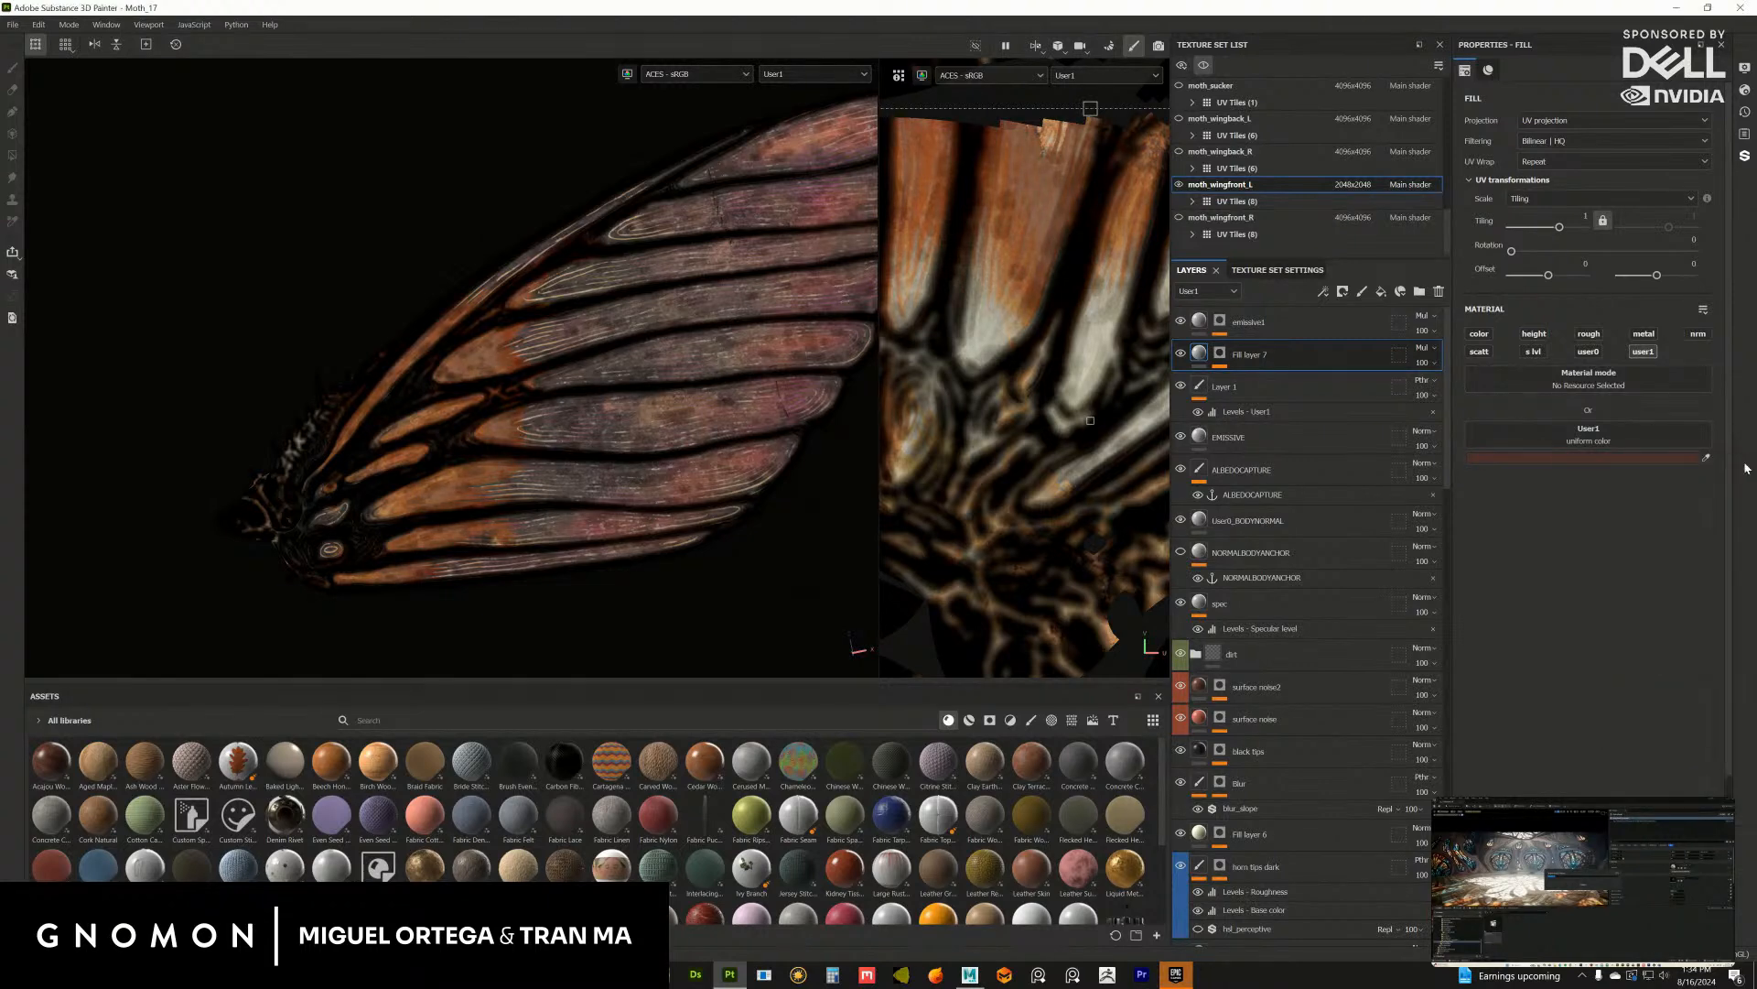
{"action": "left_click_drag", "start_coordinate": [462, 298], "coordinate": [636, 434], "text": "alt"}
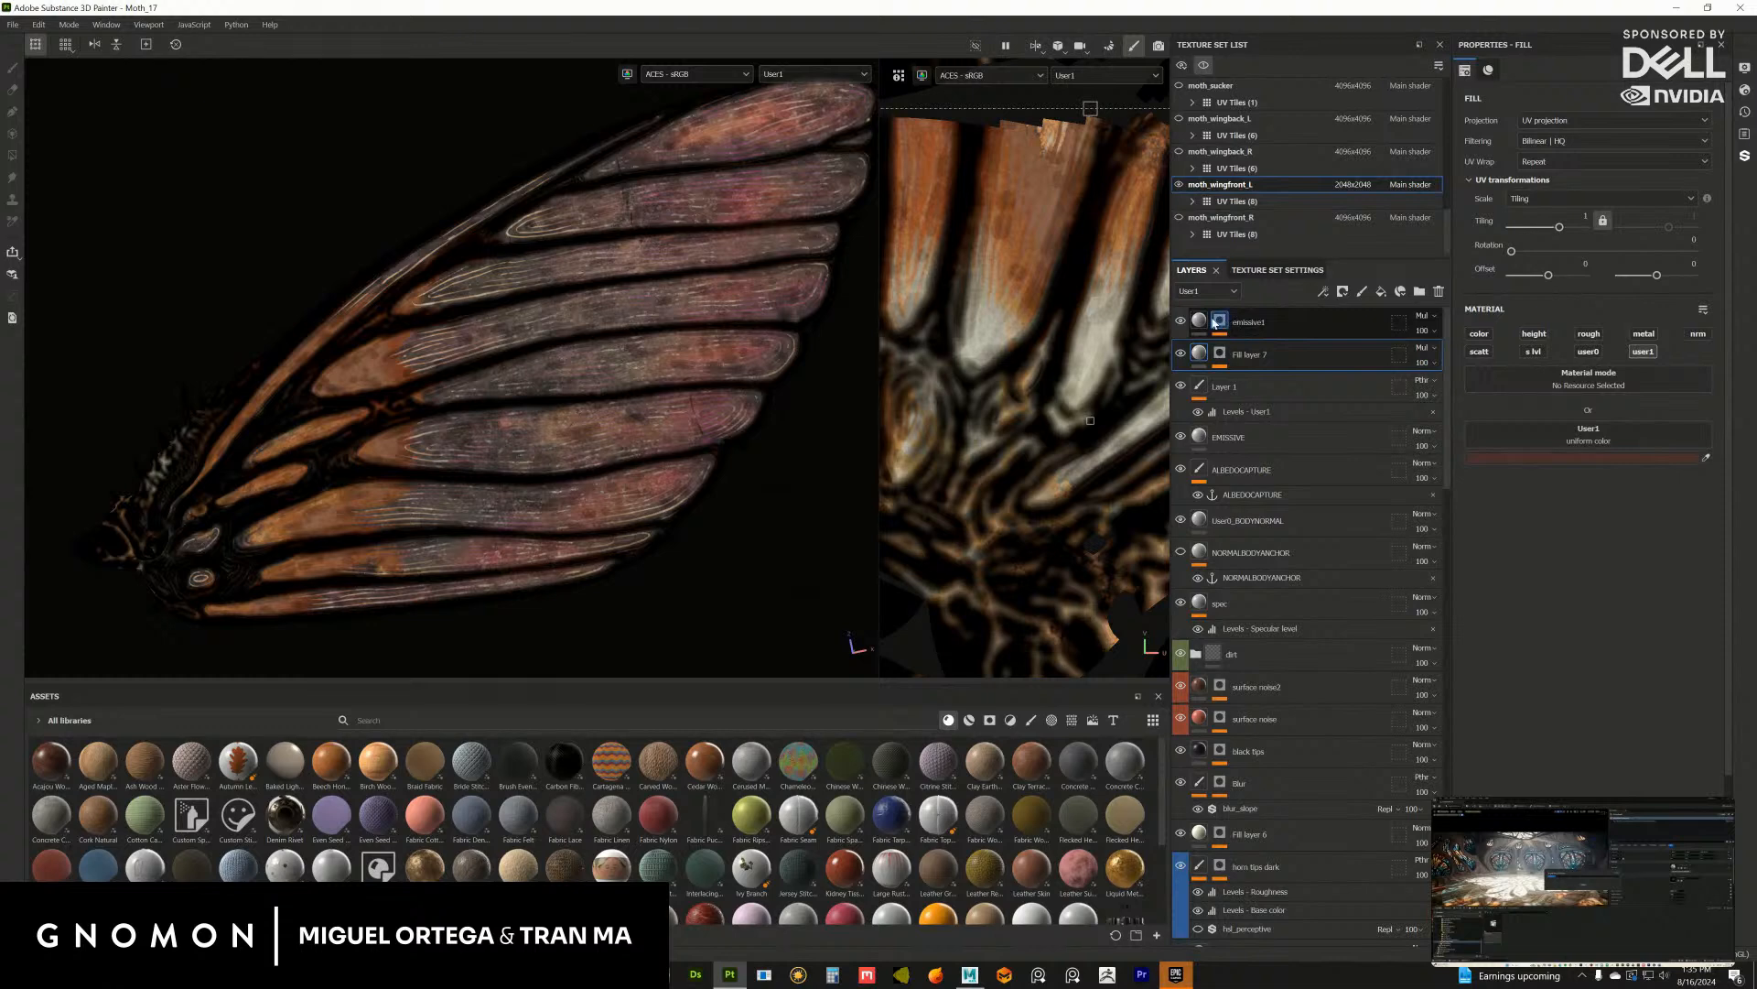
Step: Add another fill layer with a black mask above the emissive1 layer
{"action": "left_click", "coordinate": [1249, 324]}
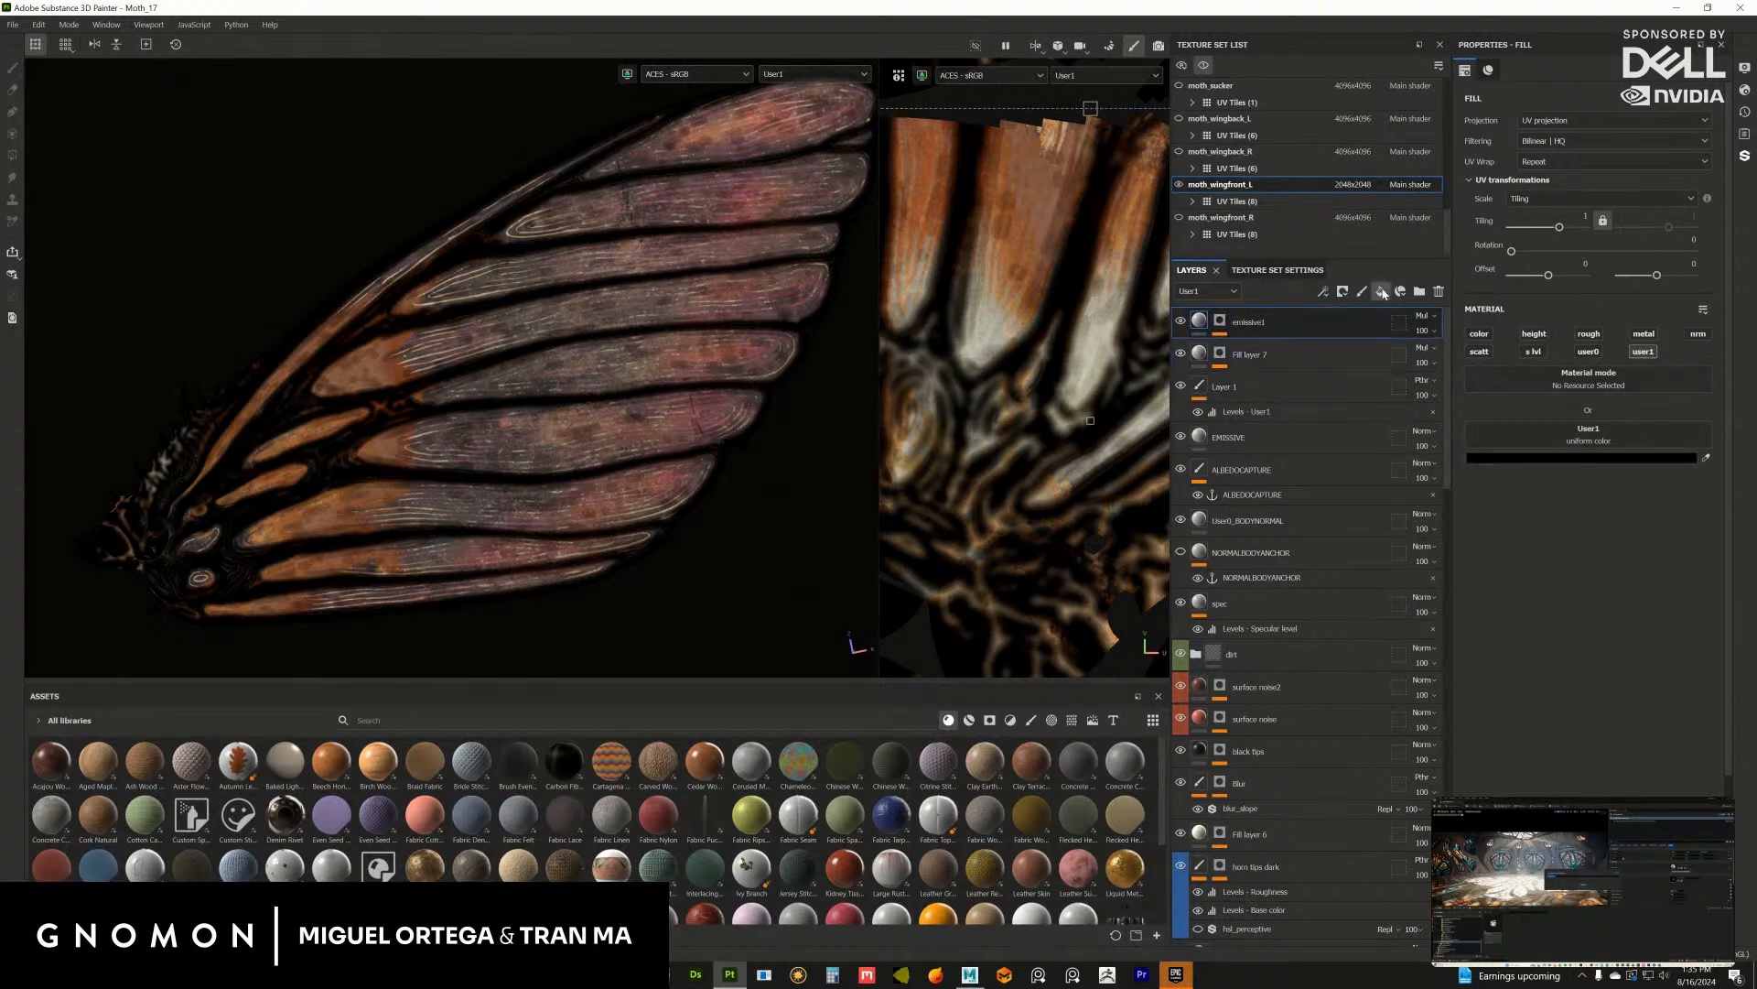
{"action": "left_click", "coordinate": [1382, 292]}
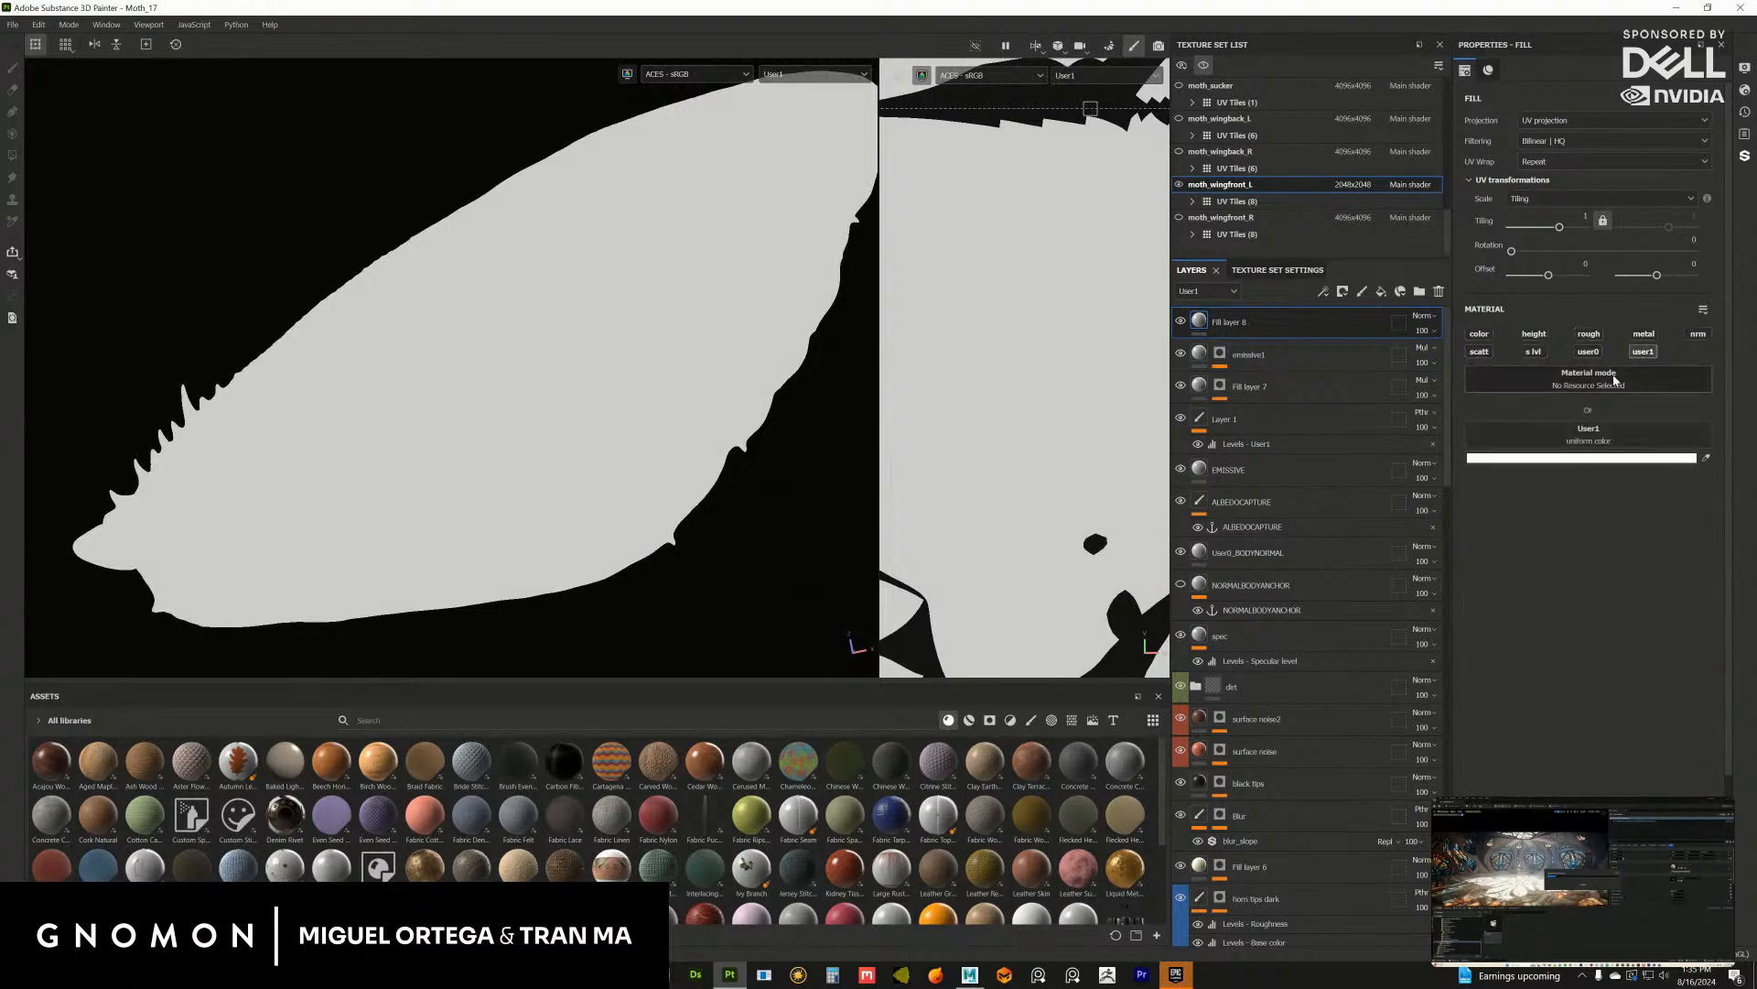
{"action": "left_click", "coordinate": [1343, 291]}
{"action": "left_click", "coordinate": [1364, 322]}
Step: Add a Mask Editor generator to Fill layer 8's black mask and view the mask on the wing
{"action": "left_click", "coordinate": [1220, 321], "text": "alt"}
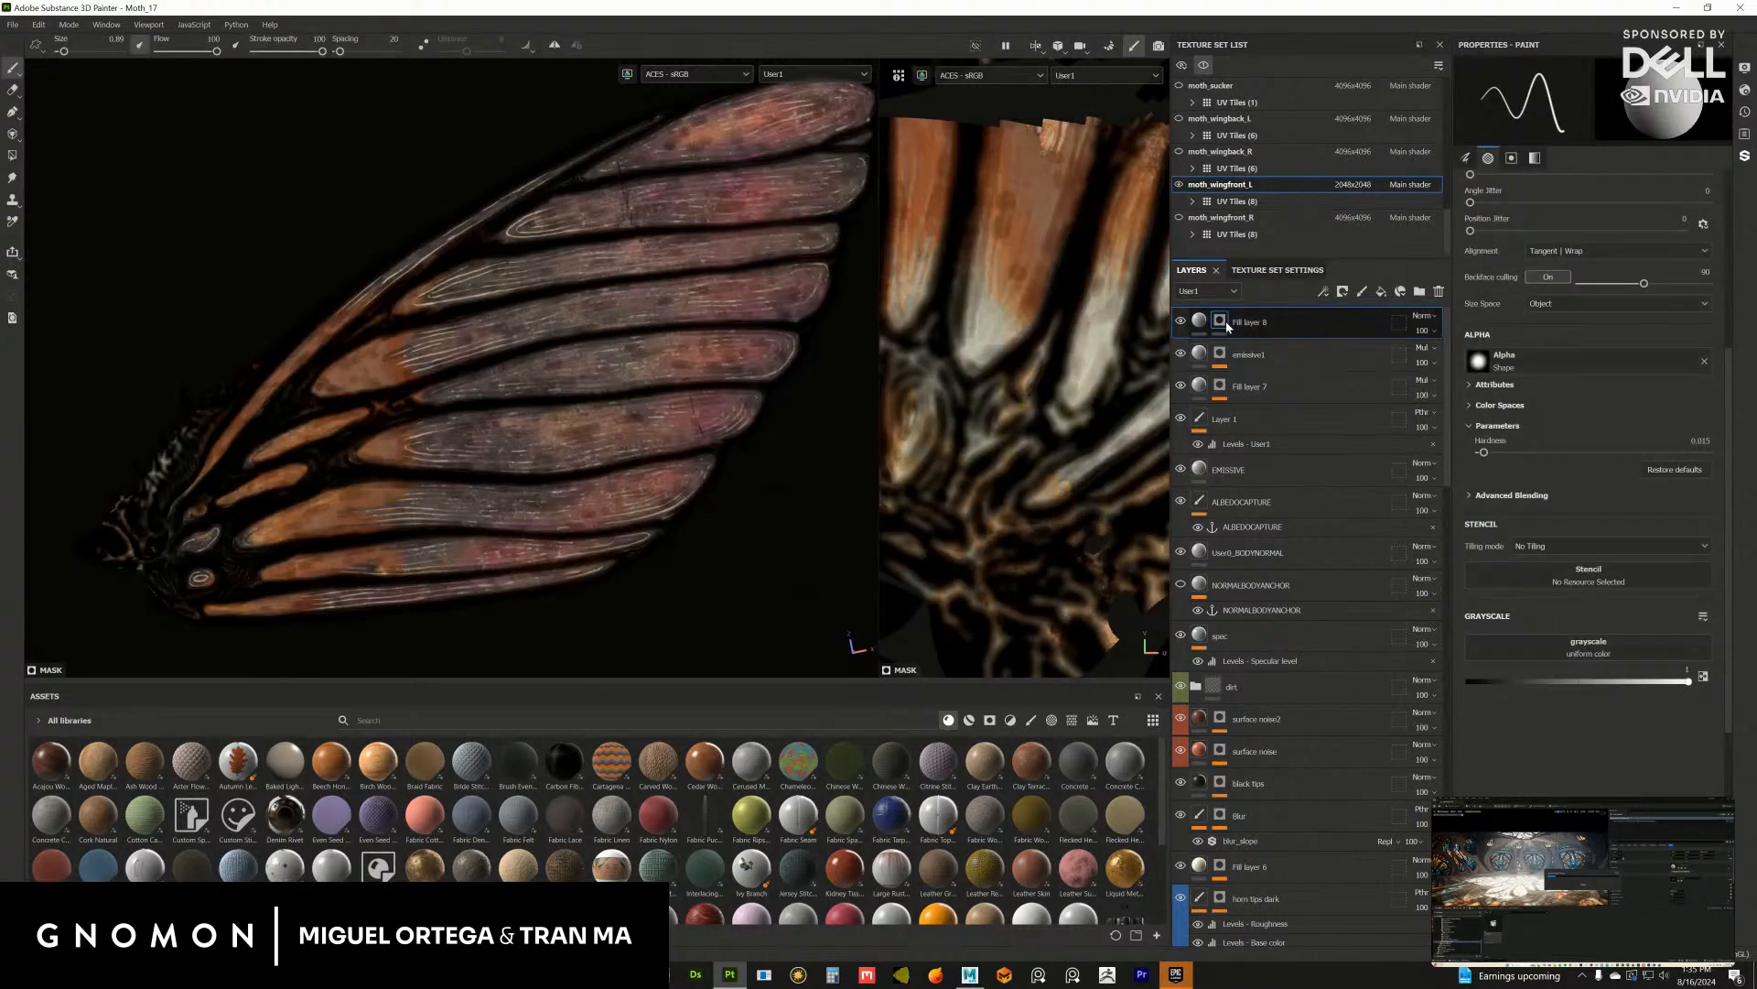
{"action": "left_click", "coordinate": [1323, 291]}
{"action": "left_click", "coordinate": [1367, 311]}
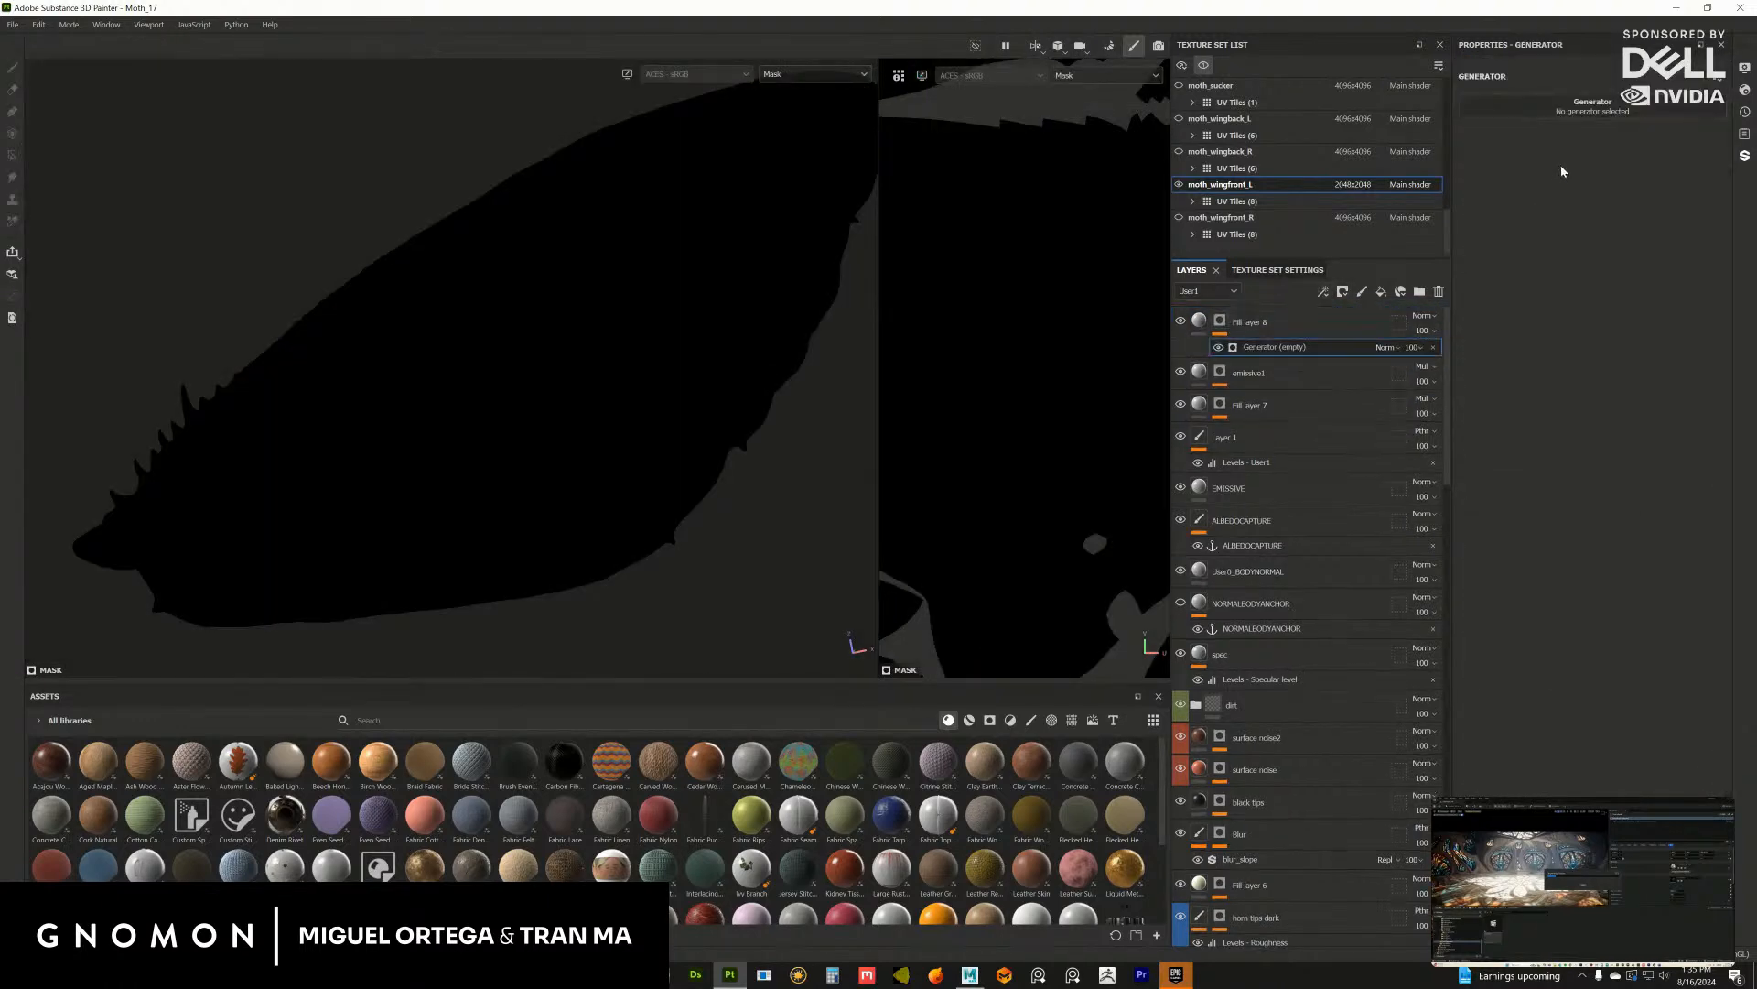
{"action": "left_click", "coordinate": [1567, 106]}
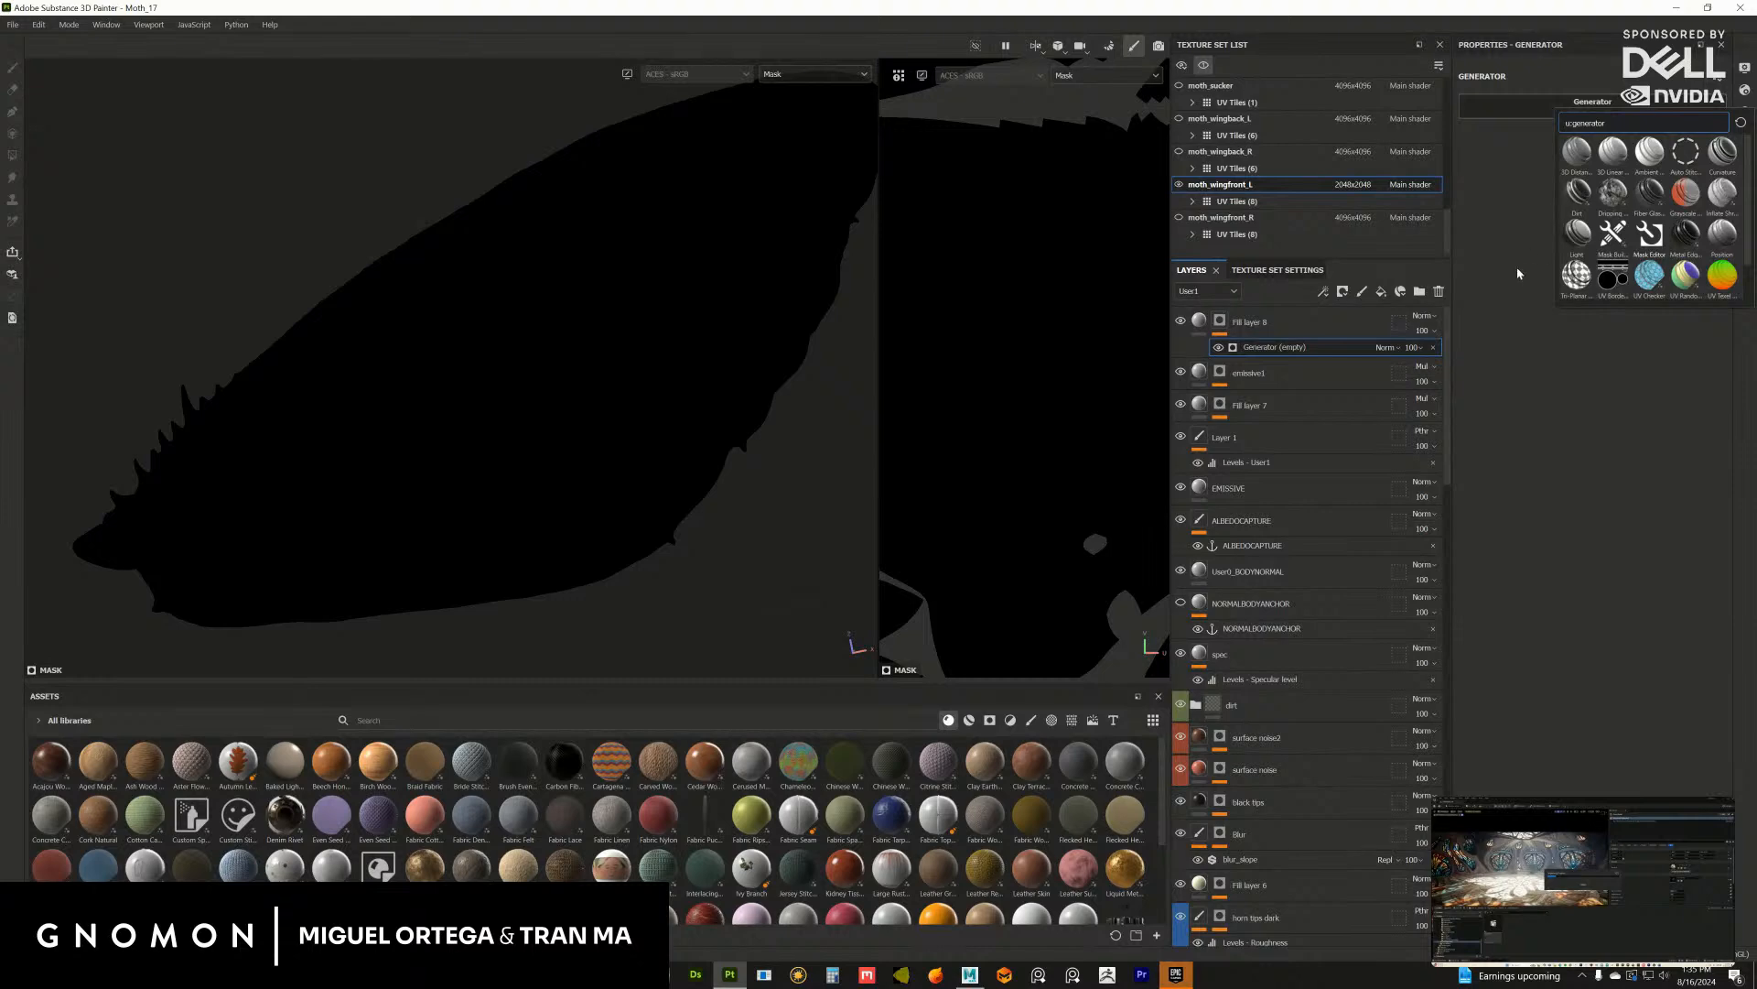
{"action": "left_click", "coordinate": [1649, 234]}
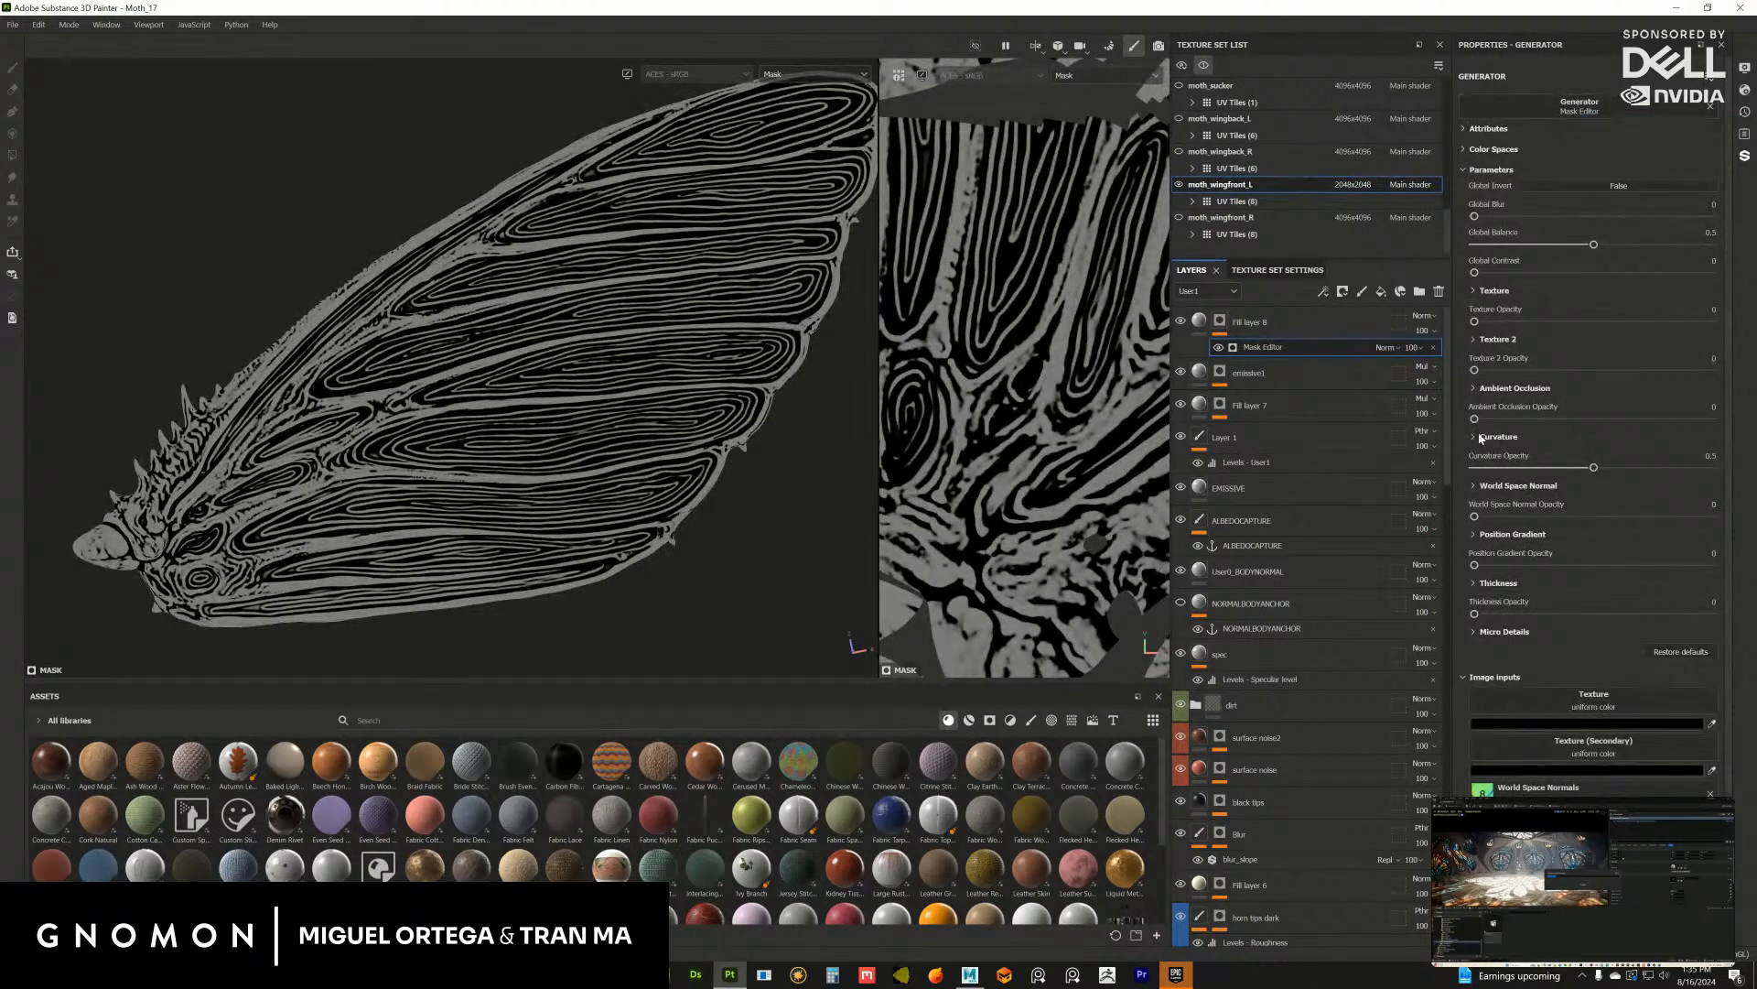
Step: Set the Mask Editor's curvature opacity, sharp and fine values to 1, and soft, medium, large, big and huge to 0
{"action": "left_click_drag", "start_coordinate": [1595, 467], "coordinate": [1713, 468]}
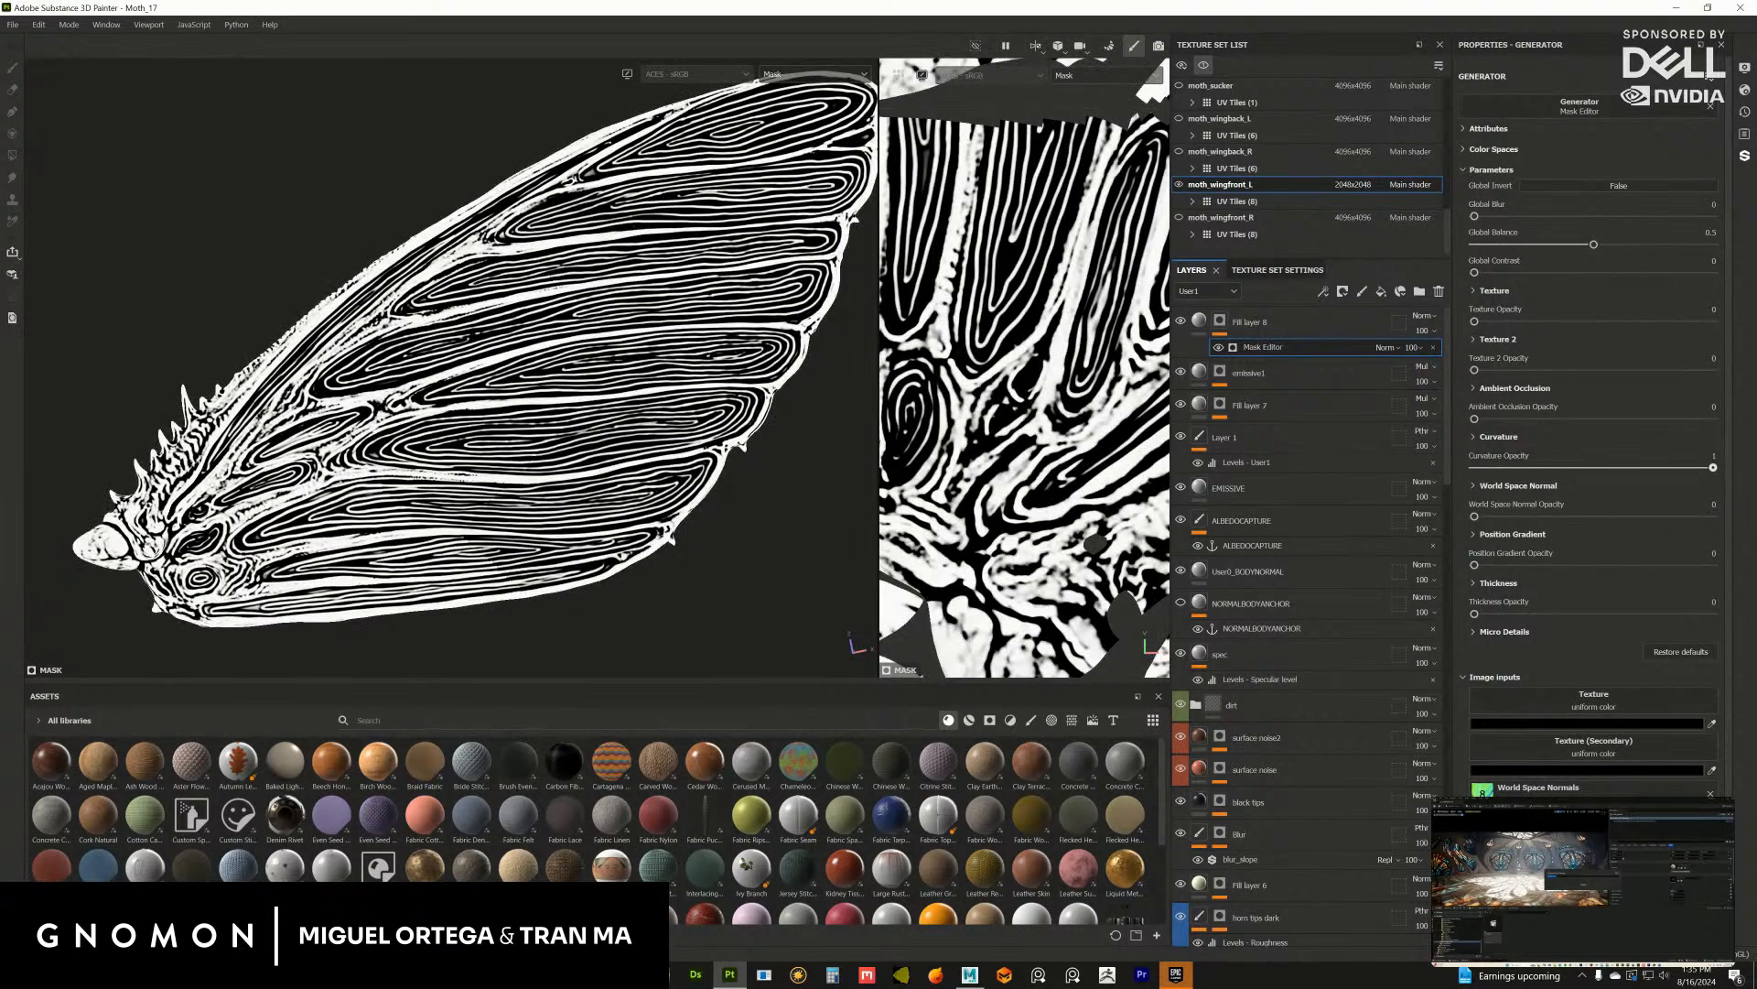
{"action": "left_click", "coordinate": [1474, 438]}
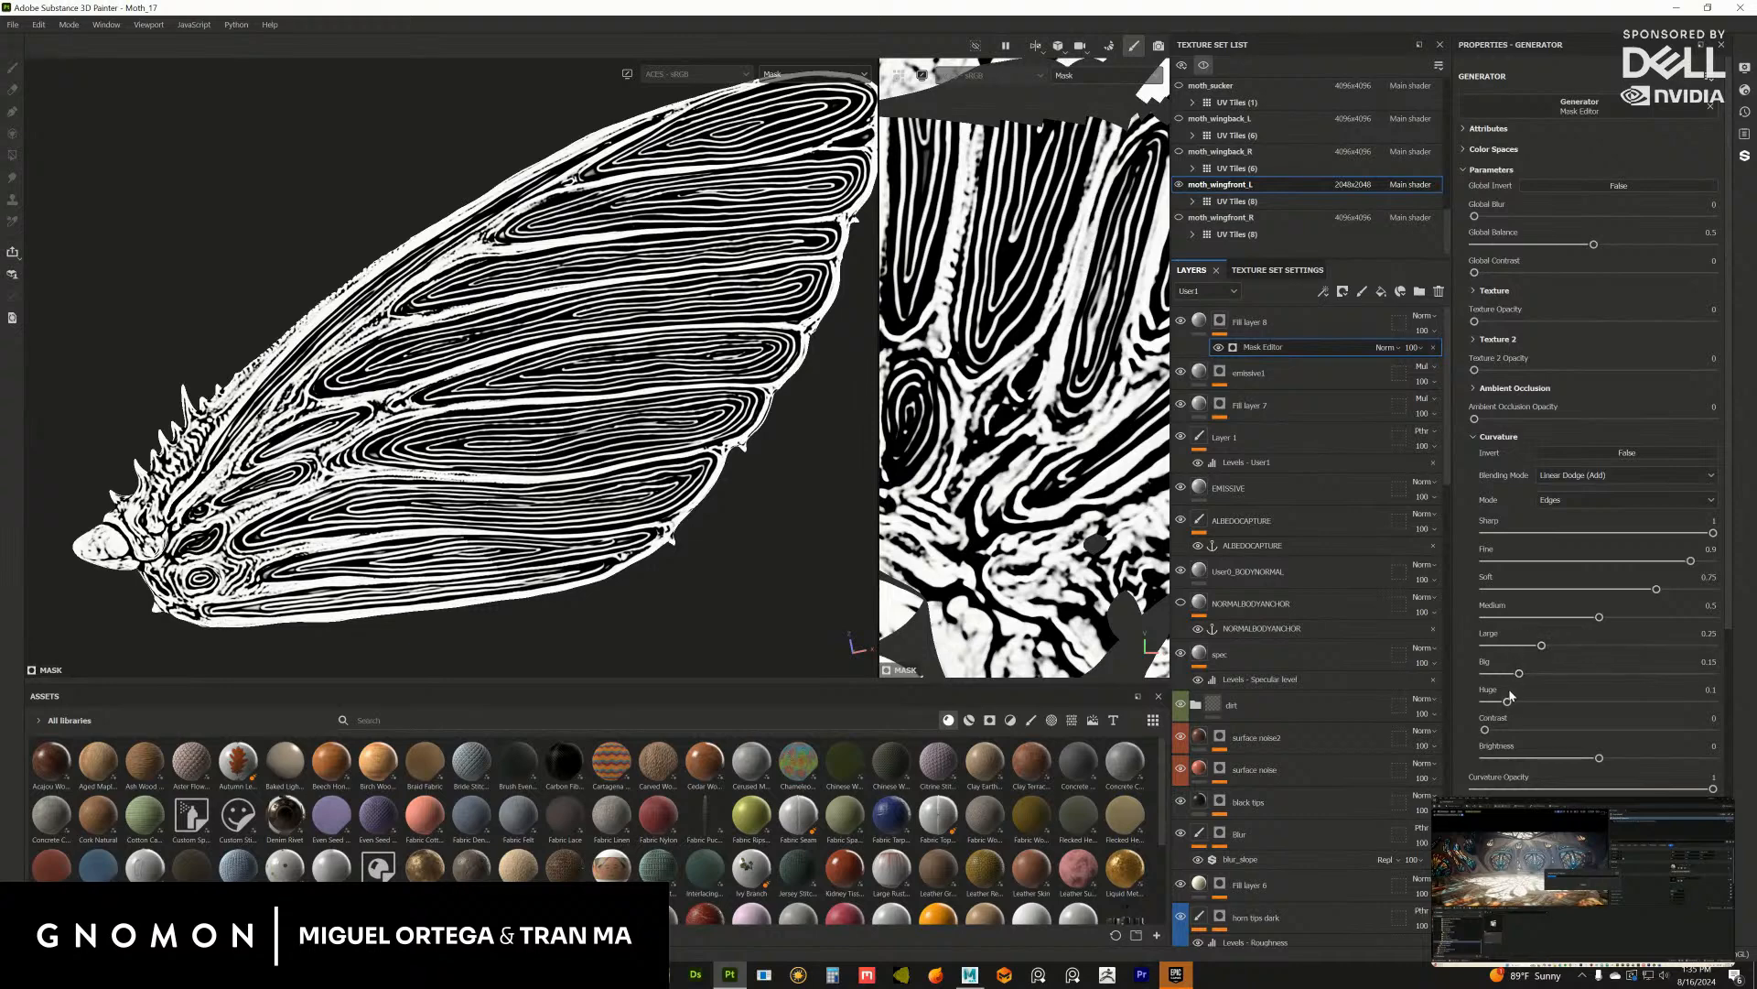
{"action": "left_click_drag", "start_coordinate": [1538, 645], "coordinate": [1431, 631]}
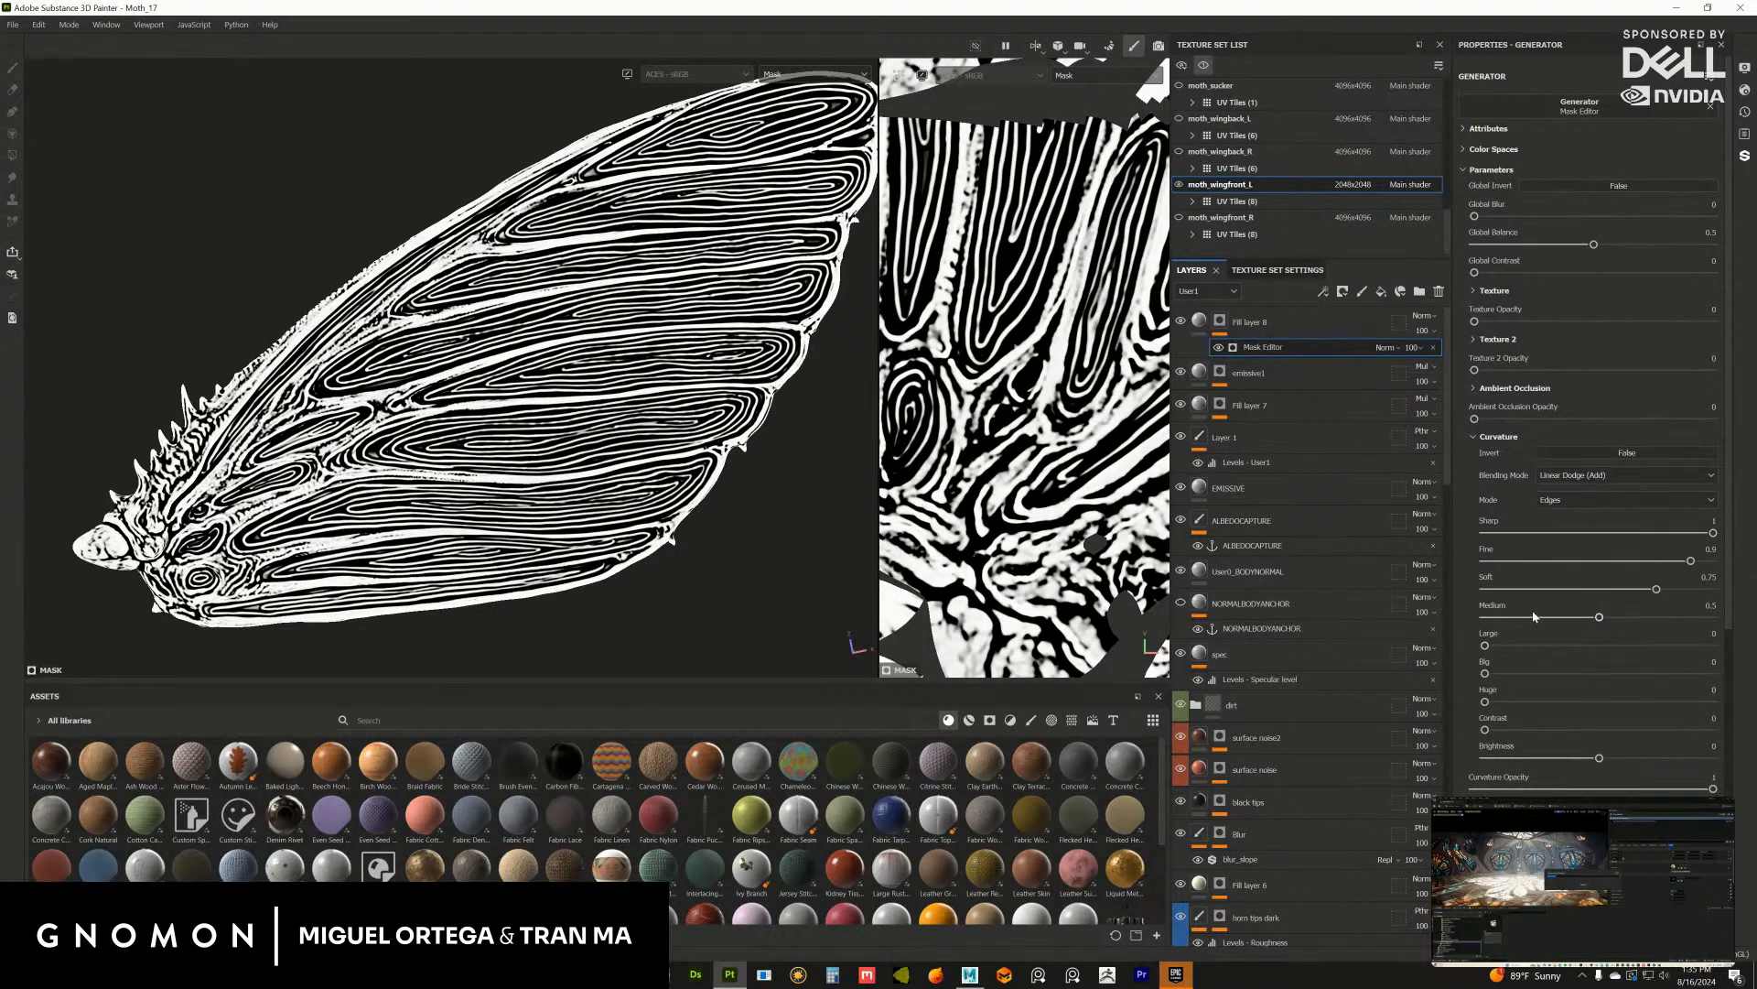
{"action": "left_click_drag", "start_coordinate": [1536, 617], "coordinate": [1464, 562]}
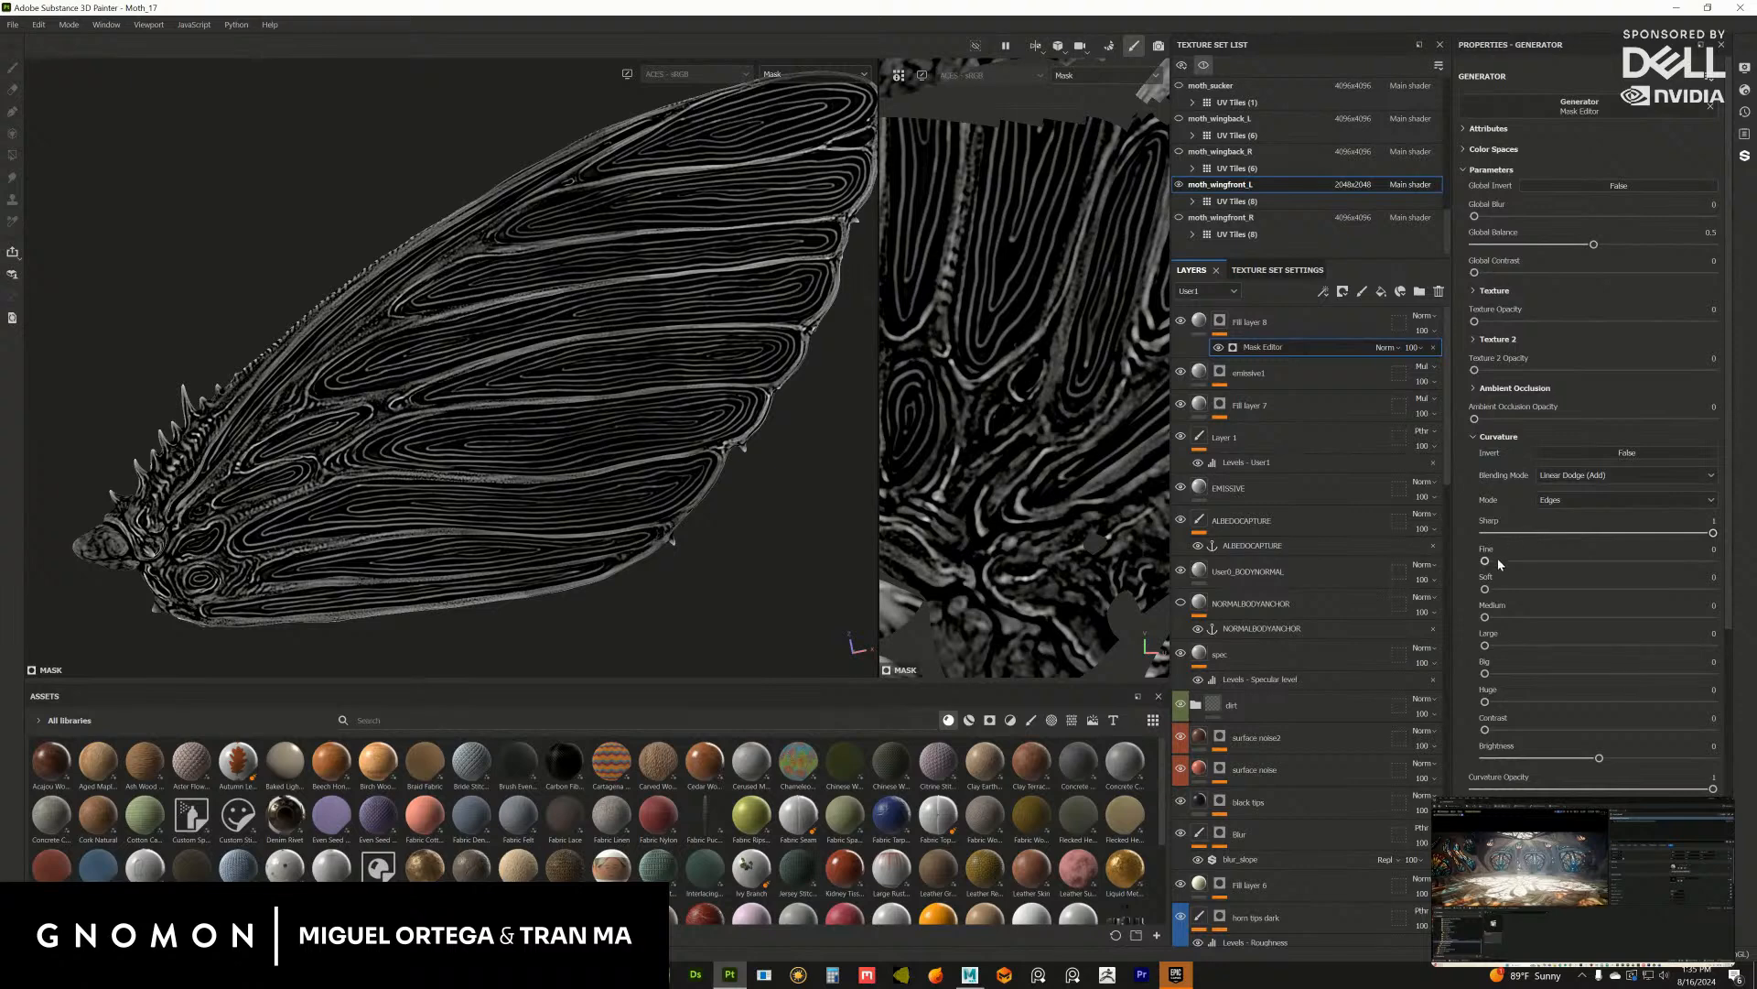
{"action": "left_click_drag", "start_coordinate": [1625, 560], "coordinate": [1746, 553]}
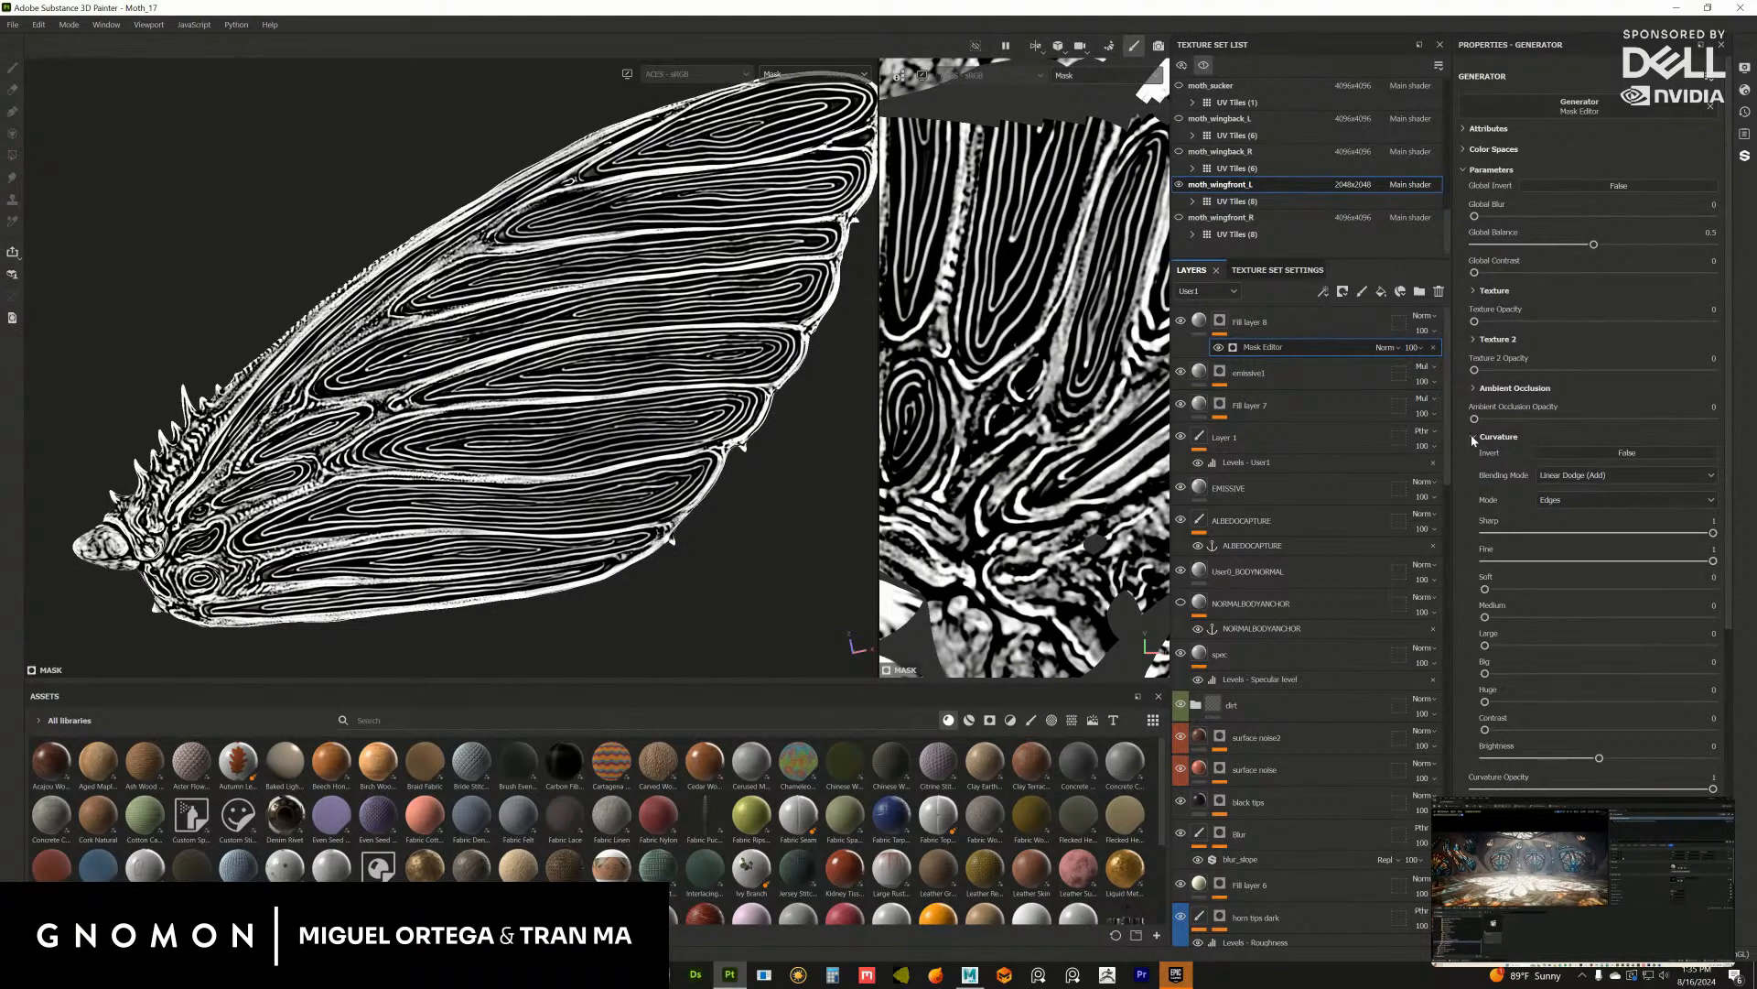
Step: Return the 3D view from Fill layer 8's mask to the User1 channel
{"action": "left_click", "coordinate": [1219, 320]}
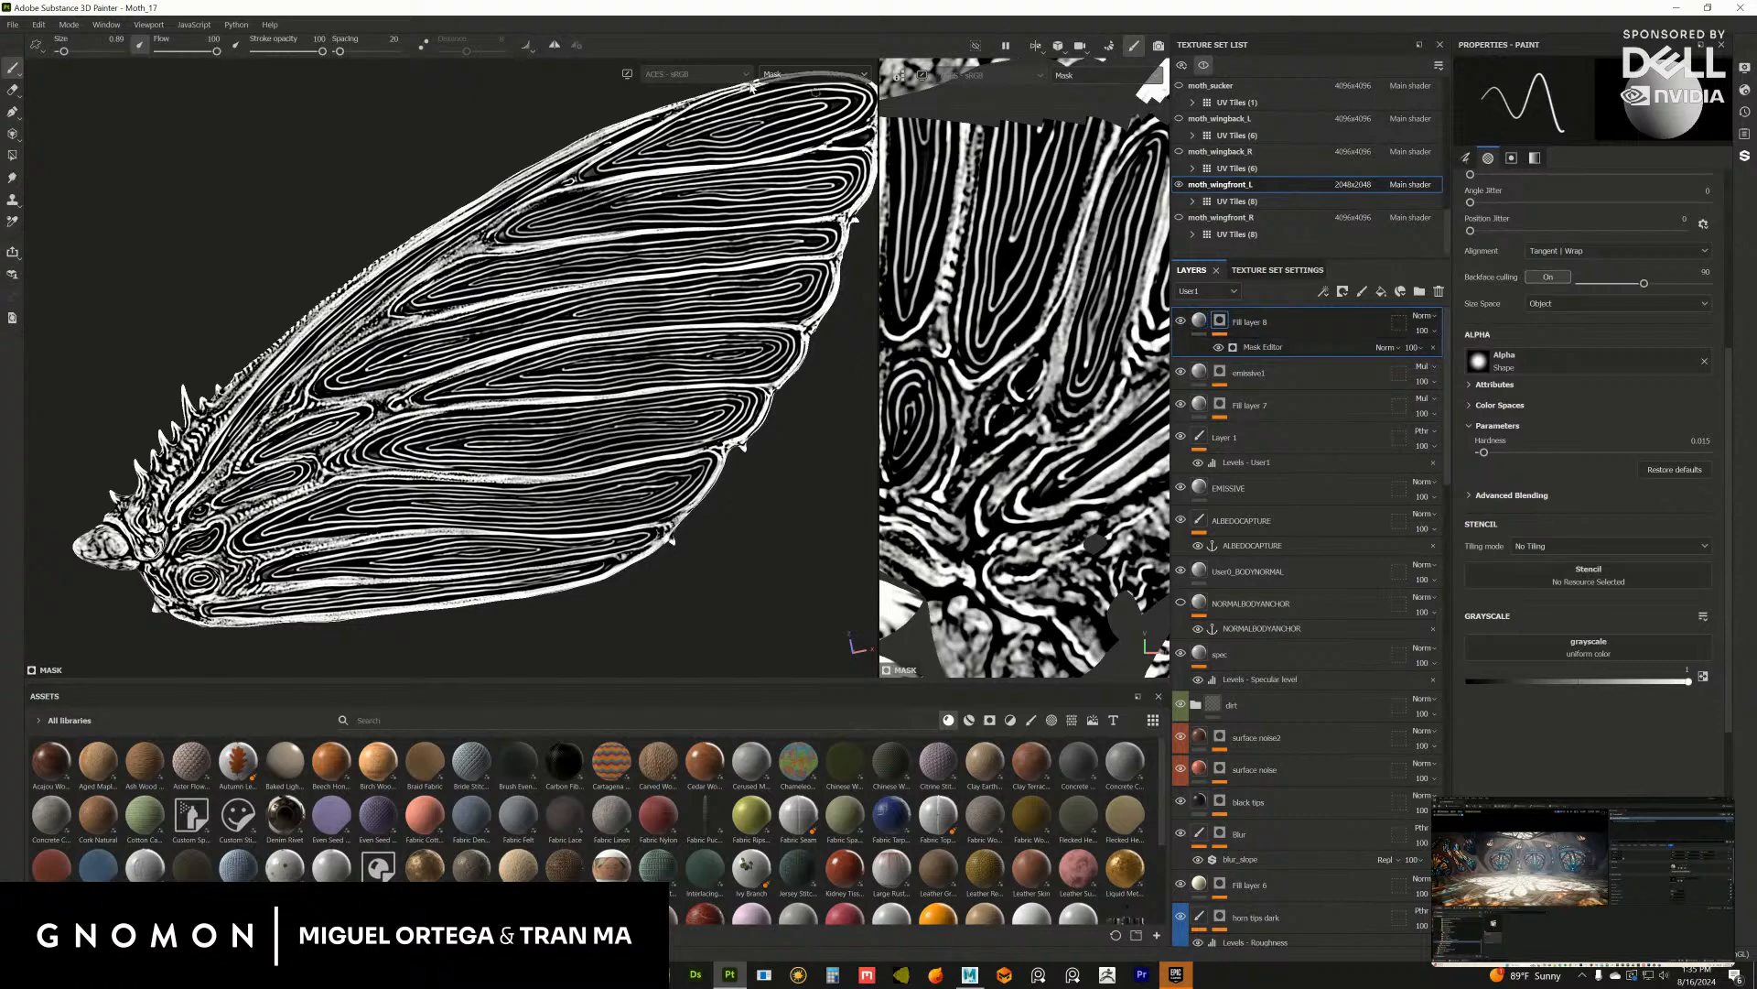
{"action": "left_click", "coordinate": [813, 74]}
{"action": "left_click", "coordinate": [810, 189]}
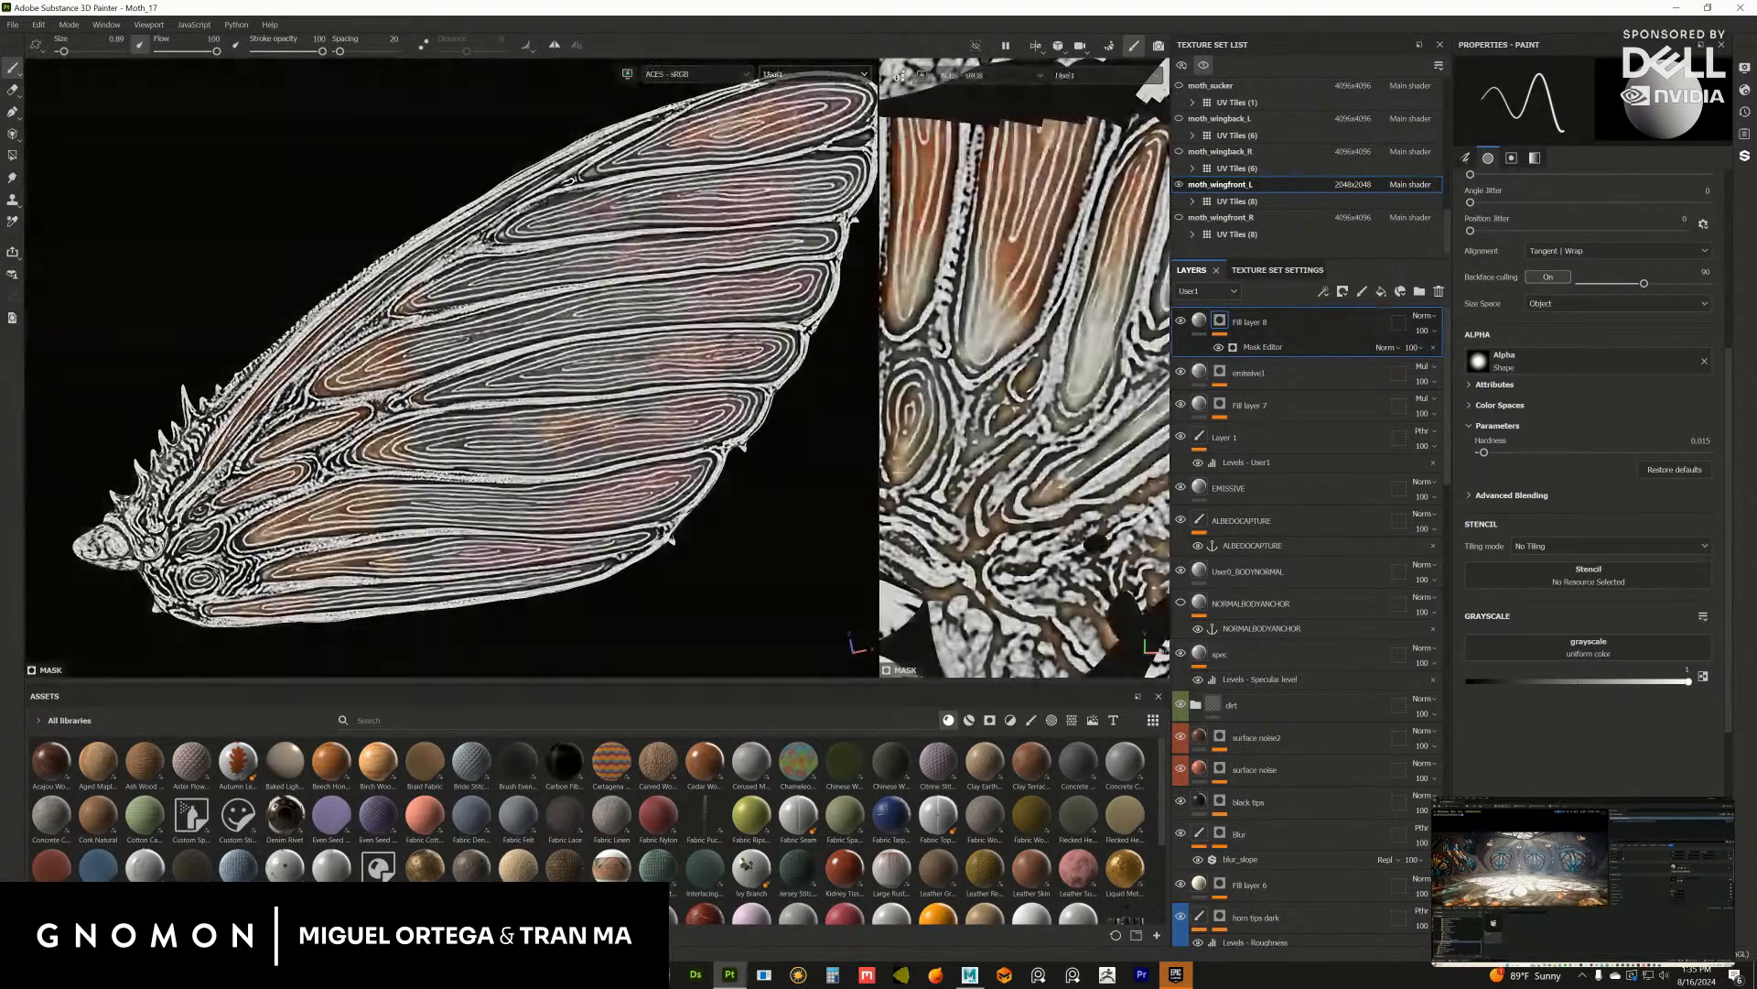
Step: Reorder Fill layer 8 to sit between emissive1 and Fill layer 7, and rename it lines
{"action": "left_click_drag", "start_coordinate": [1267, 322], "coordinate": [1295, 425]}
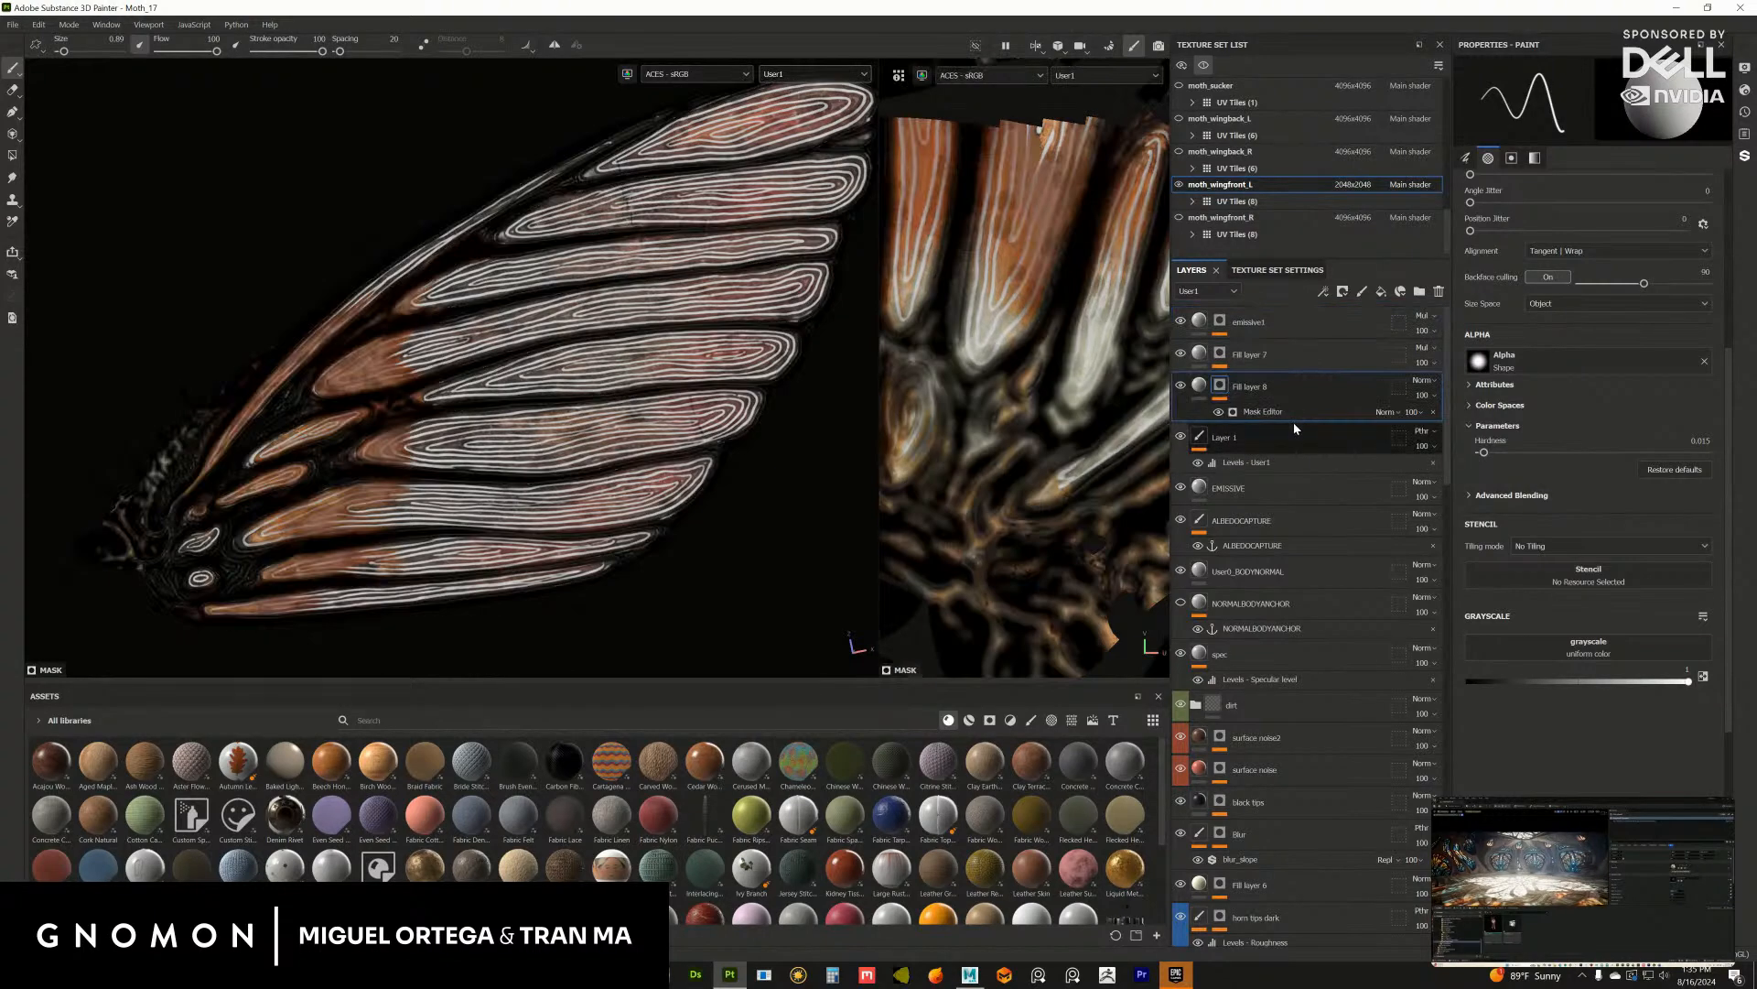
{"action": "scroll", "coordinate": [448, 366], "scroll_direction": "up", "scroll_amount": 3}
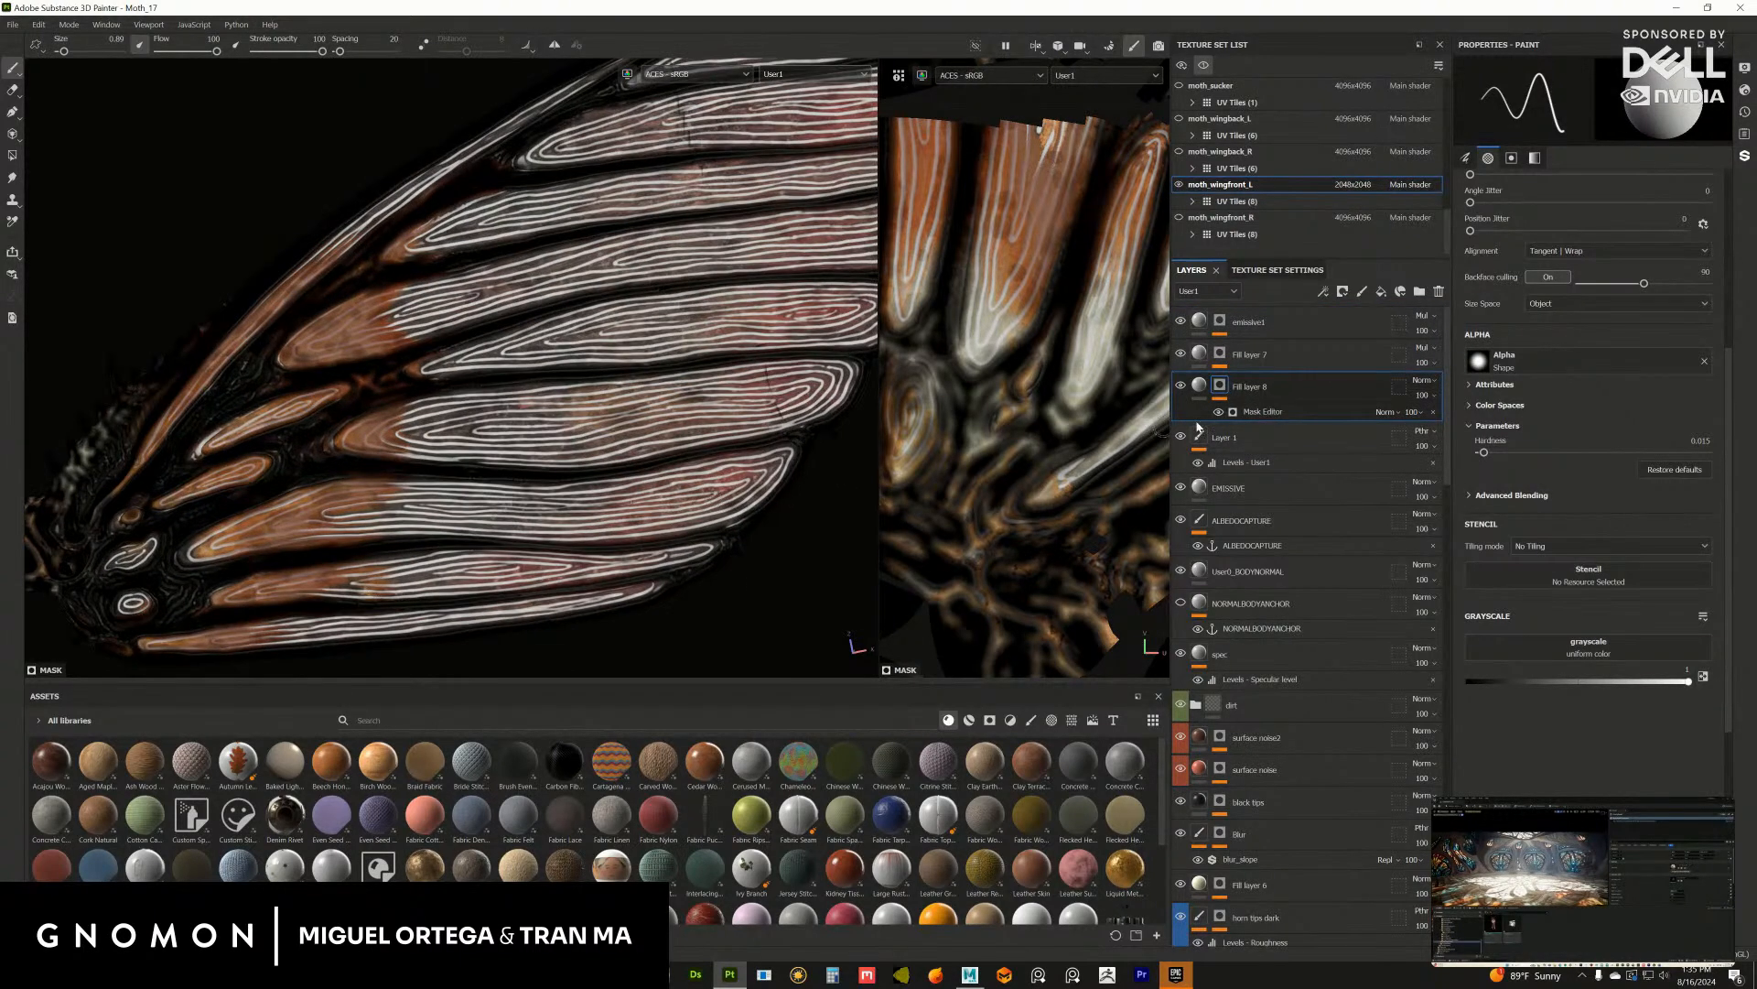
{"action": "mouse_move", "coordinate": [1282, 352]}
{"action": "left_mouse_down"}
{"action": "mouse_move", "coordinate": [1295, 436]}
{"action": "mouse_move", "coordinate": [1292, 392]}
{"action": "left_mouse_up"}
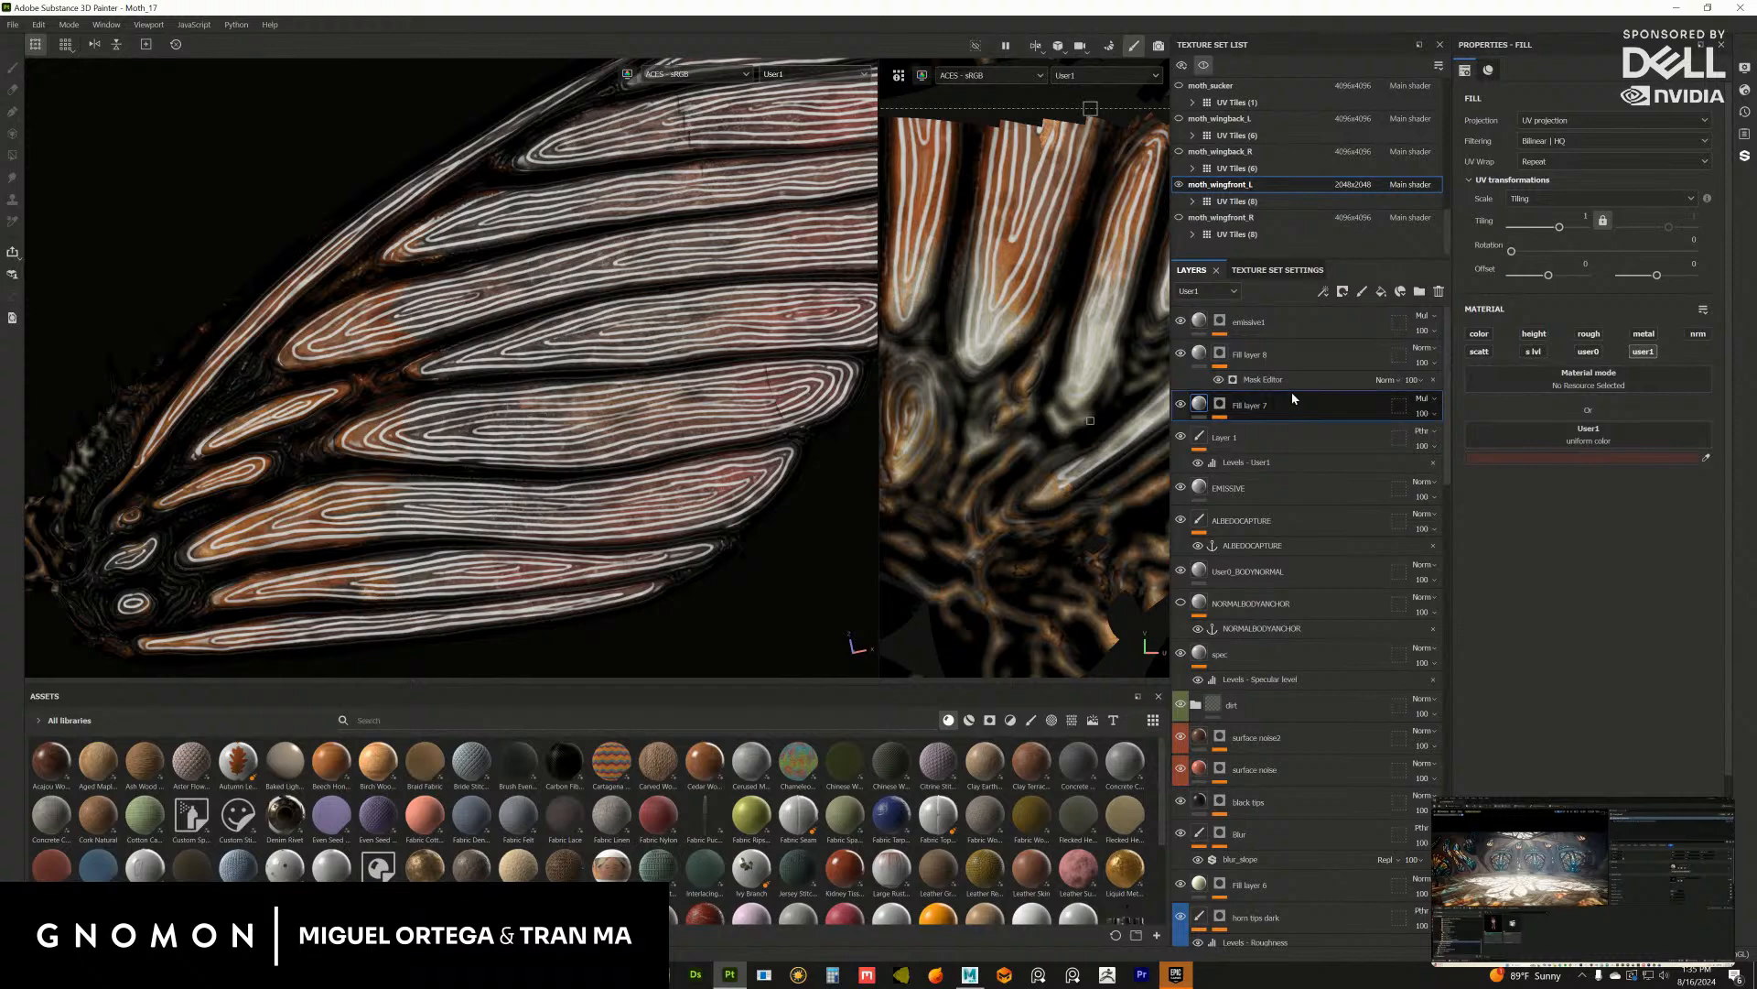
{"action": "double_click", "coordinate": [1269, 351]}
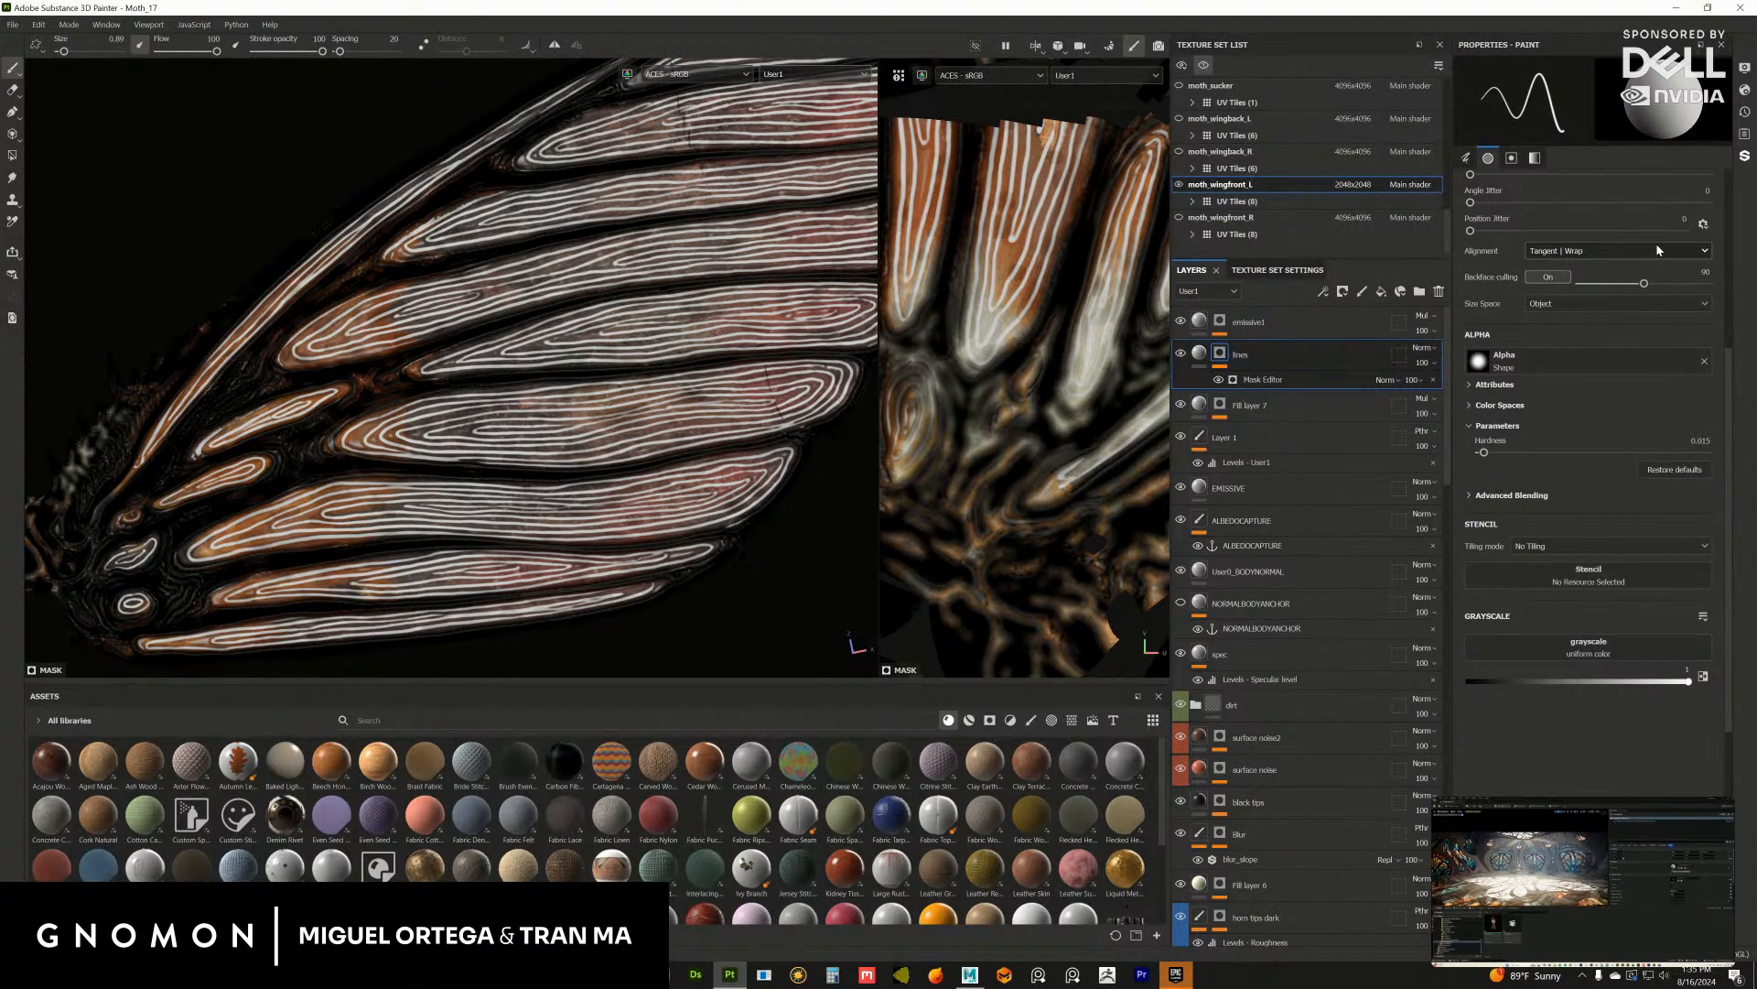
Step: Sample a muted reddish wing colour as the lines layer's User1 colour and set its User1 blending to Multiply
{"action": "middle_click_drag", "start_coordinate": [685, 415], "coordinate": [575, 409], "text": "alt"}
{"action": "middle_click_drag", "start_coordinate": [842, 595], "coordinate": [732, 616], "text": "alt"}
{"action": "right_click_drag", "start_coordinate": [733, 617], "coordinate": [632, 586], "text": "alt"}
{"action": "mouse_move", "coordinate": [632, 366]}
{"action": "middle_mouse_down", "text": "alt"}
{"action": "mouse_move", "coordinate": [685, 376]}
{"action": "mouse_move", "coordinate": [617, 363]}
{"action": "middle_mouse_up", "text": "alt"}
{"action": "left_click_drag", "start_coordinate": [604, 367], "coordinate": [671, 332], "text": "alt"}
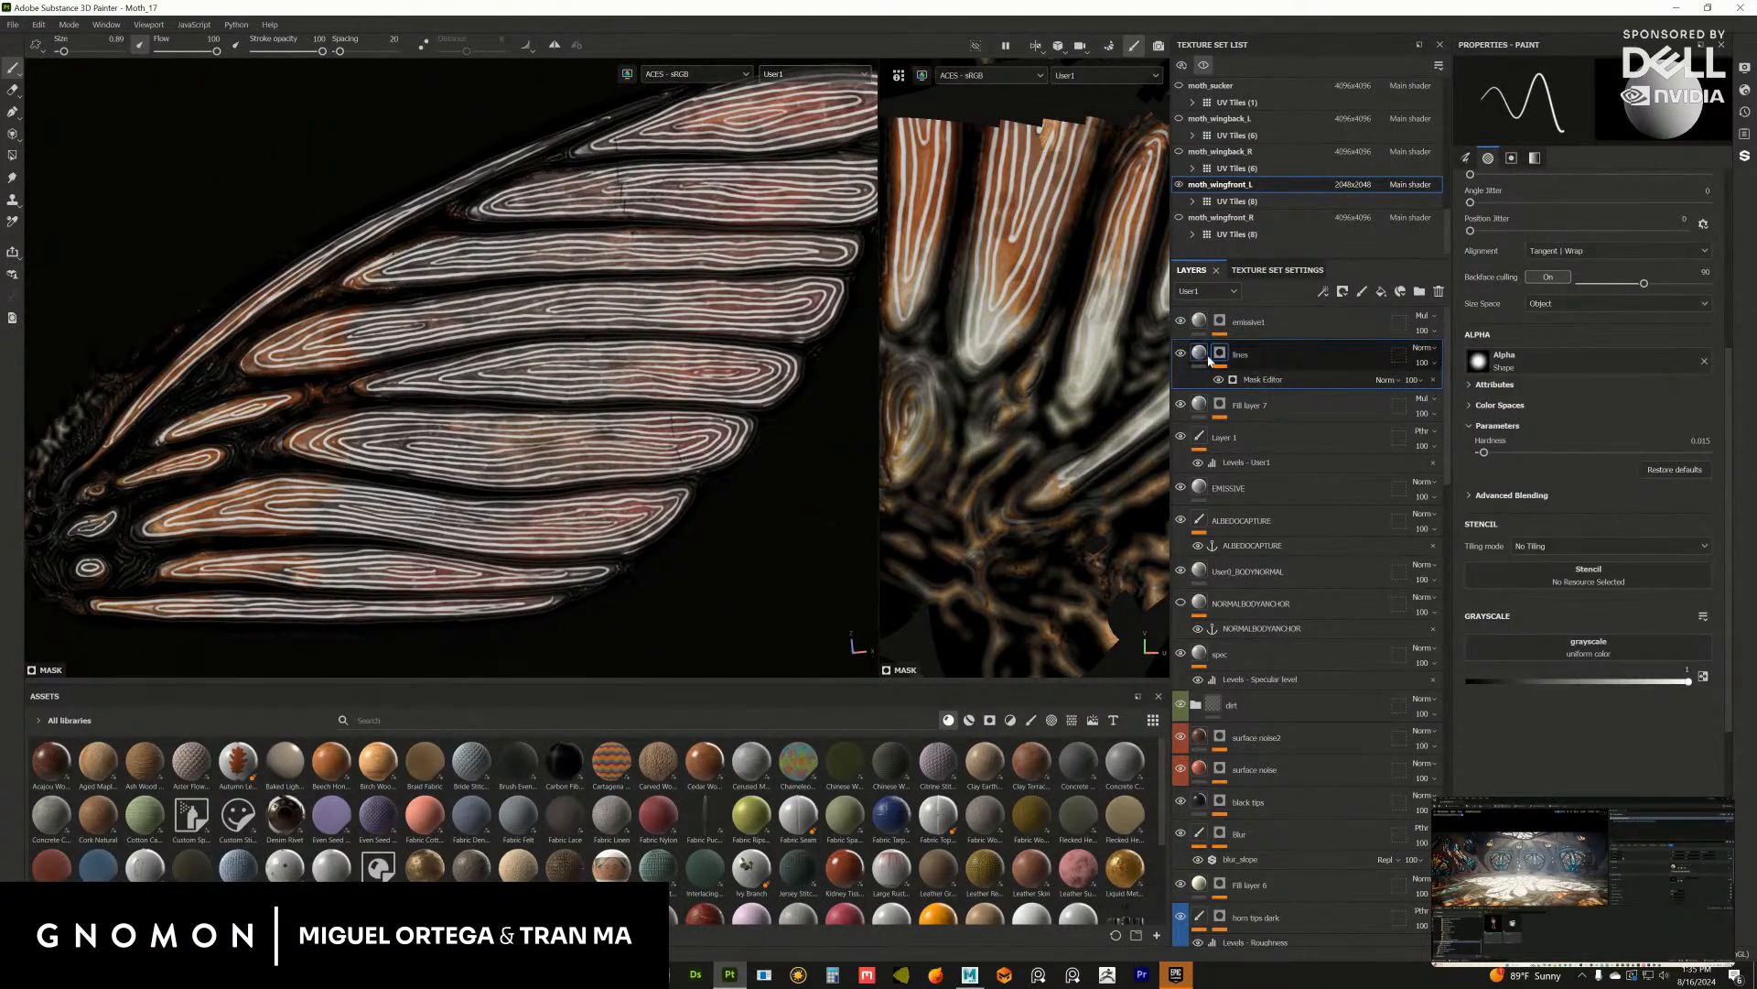
{"action": "left_click", "coordinate": [1194, 357]}
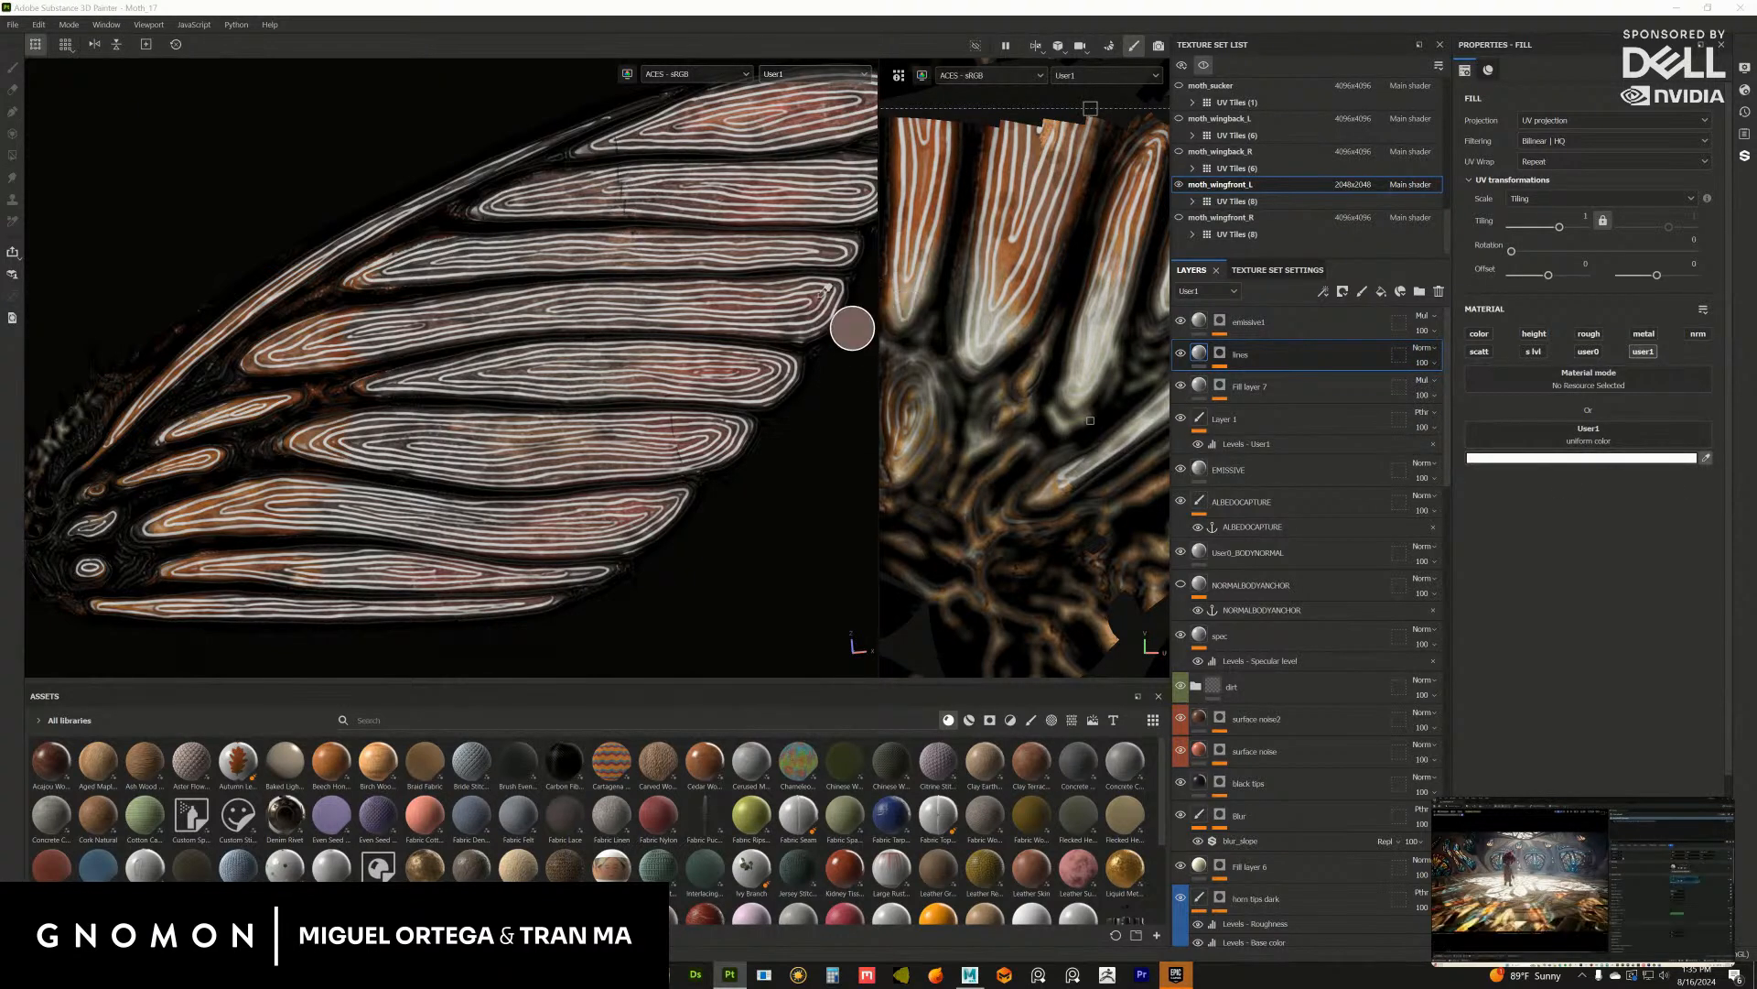
{"action": "left_click", "coordinate": [843, 329]}
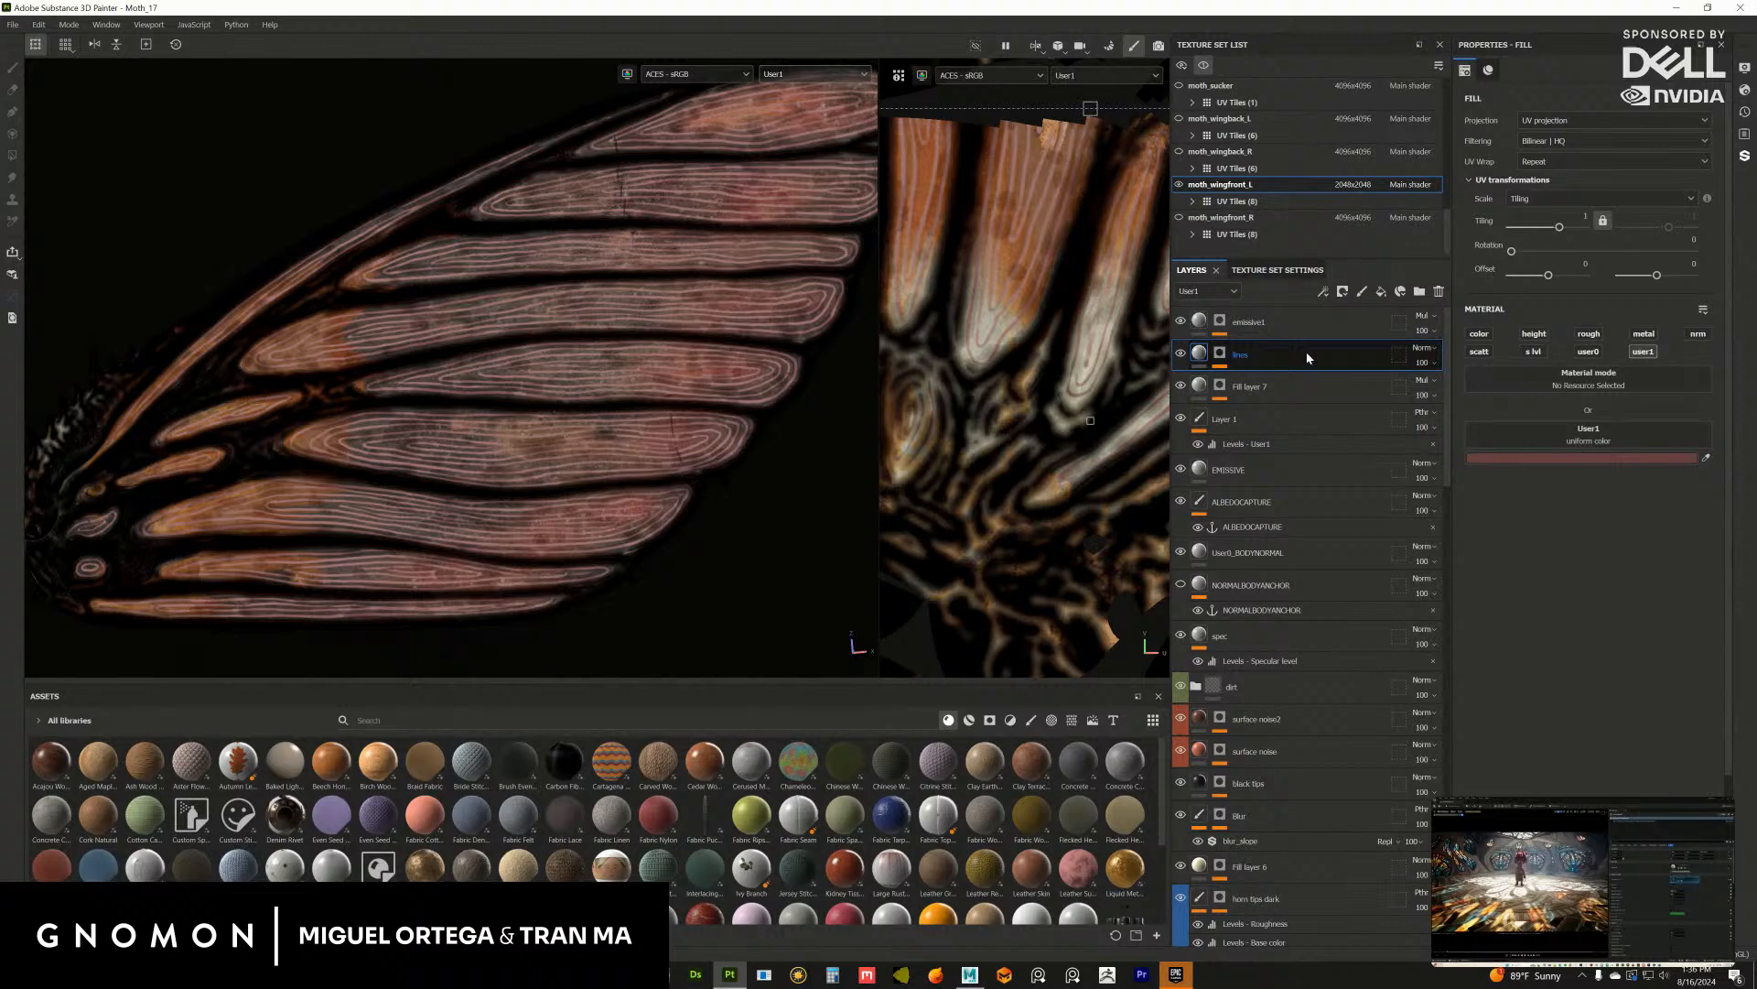
{"action": "left_click", "coordinate": [1426, 348]}
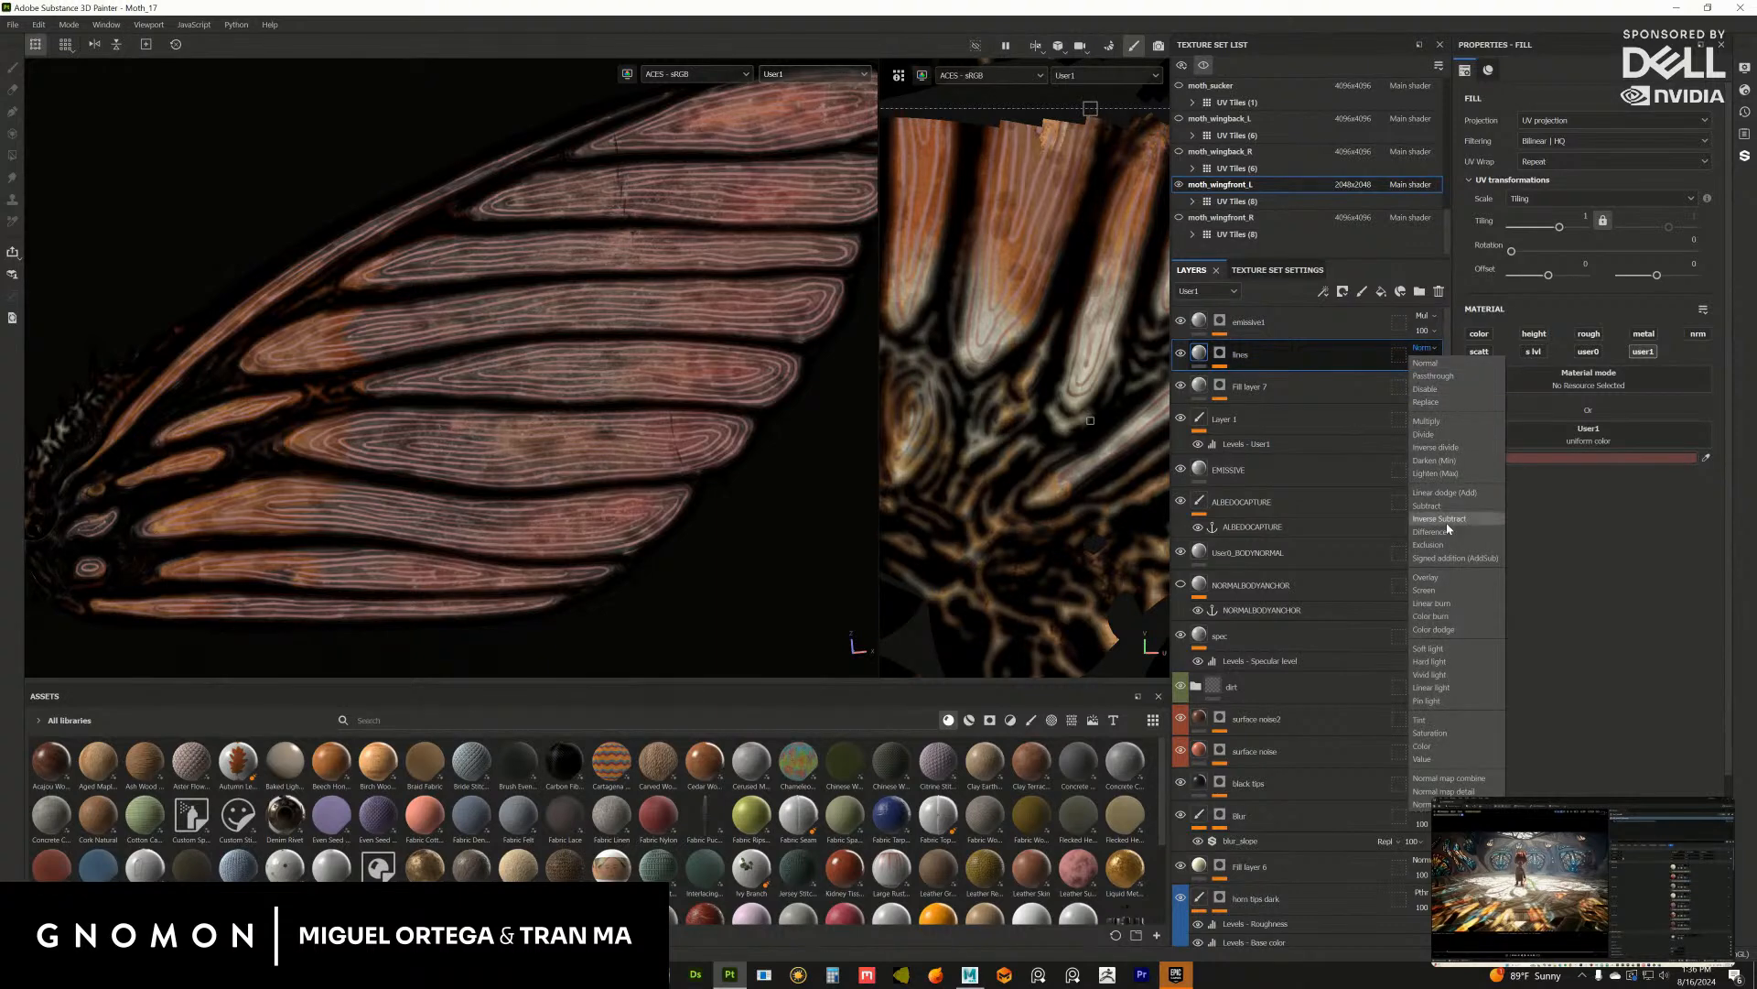
{"action": "left_click", "coordinate": [1427, 421]}
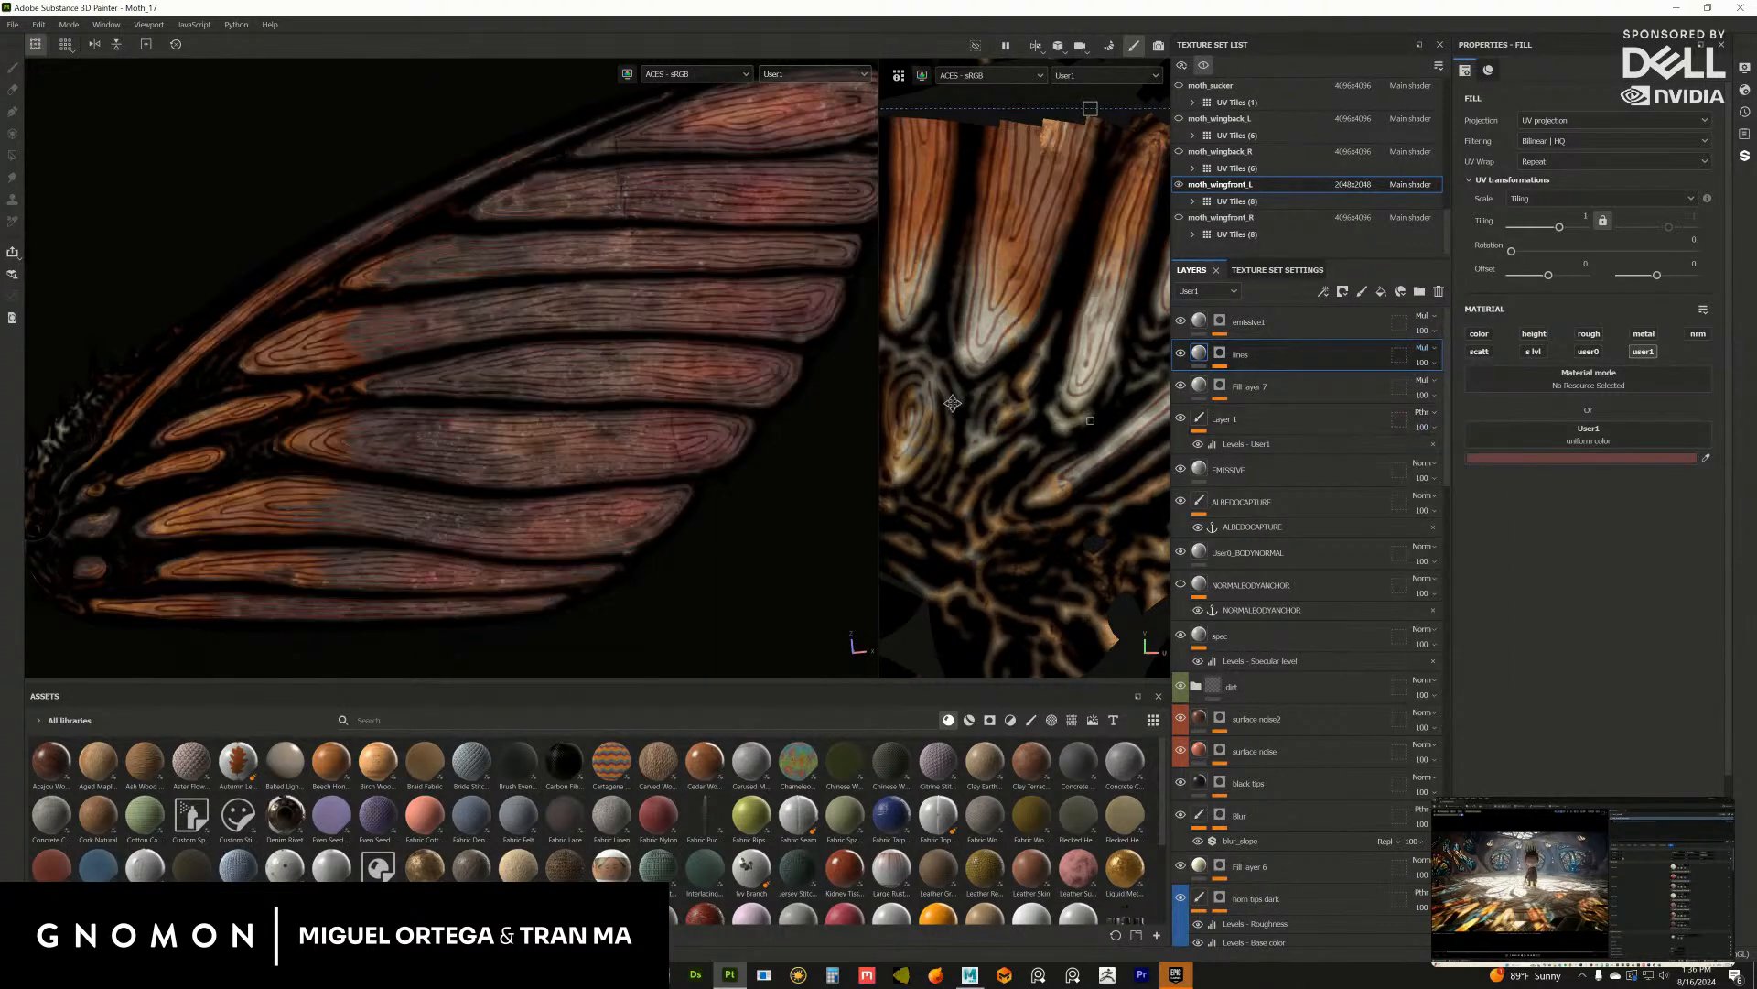
Step: Darken the lines layer's User1 colour to the deep reddish brown 452D2D
{"action": "right_click_drag", "start_coordinate": [823, 458], "coordinate": [741, 518], "text": "alt"}
{"action": "left_click_drag", "start_coordinate": [741, 519], "coordinate": [723, 499], "text": "alt"}
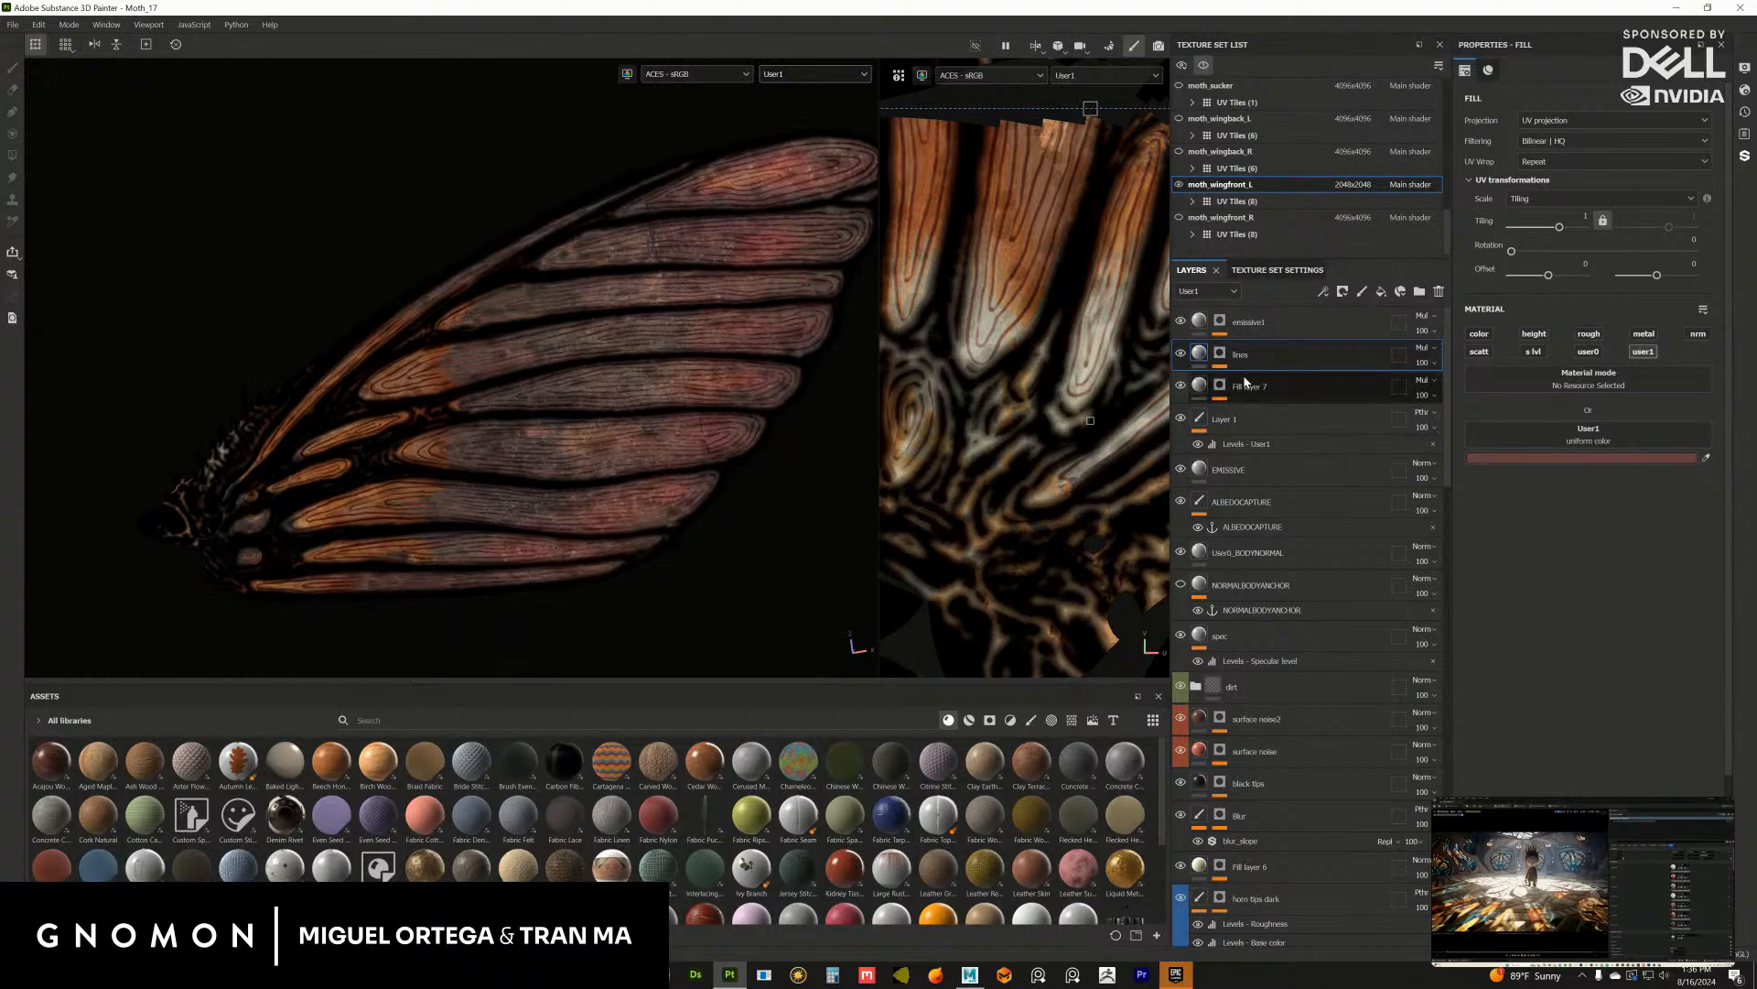
{"action": "left_click", "coordinate": [1546, 458]}
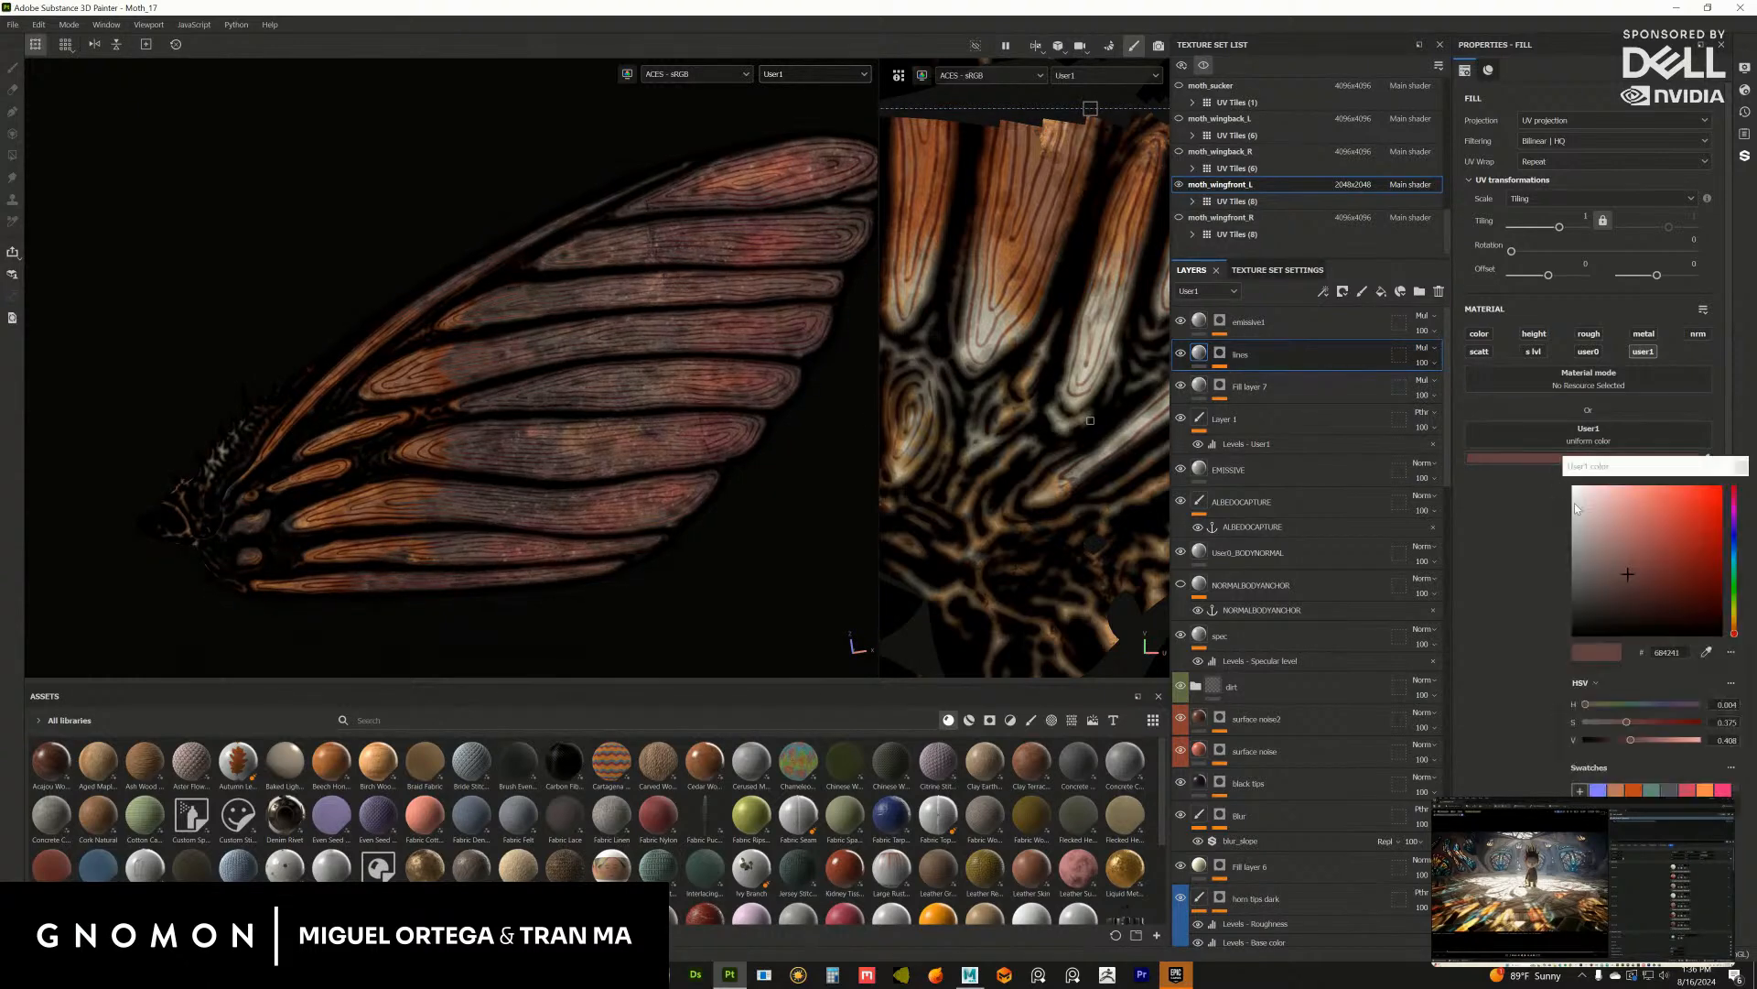
{"action": "left_click", "coordinate": [1625, 593]}
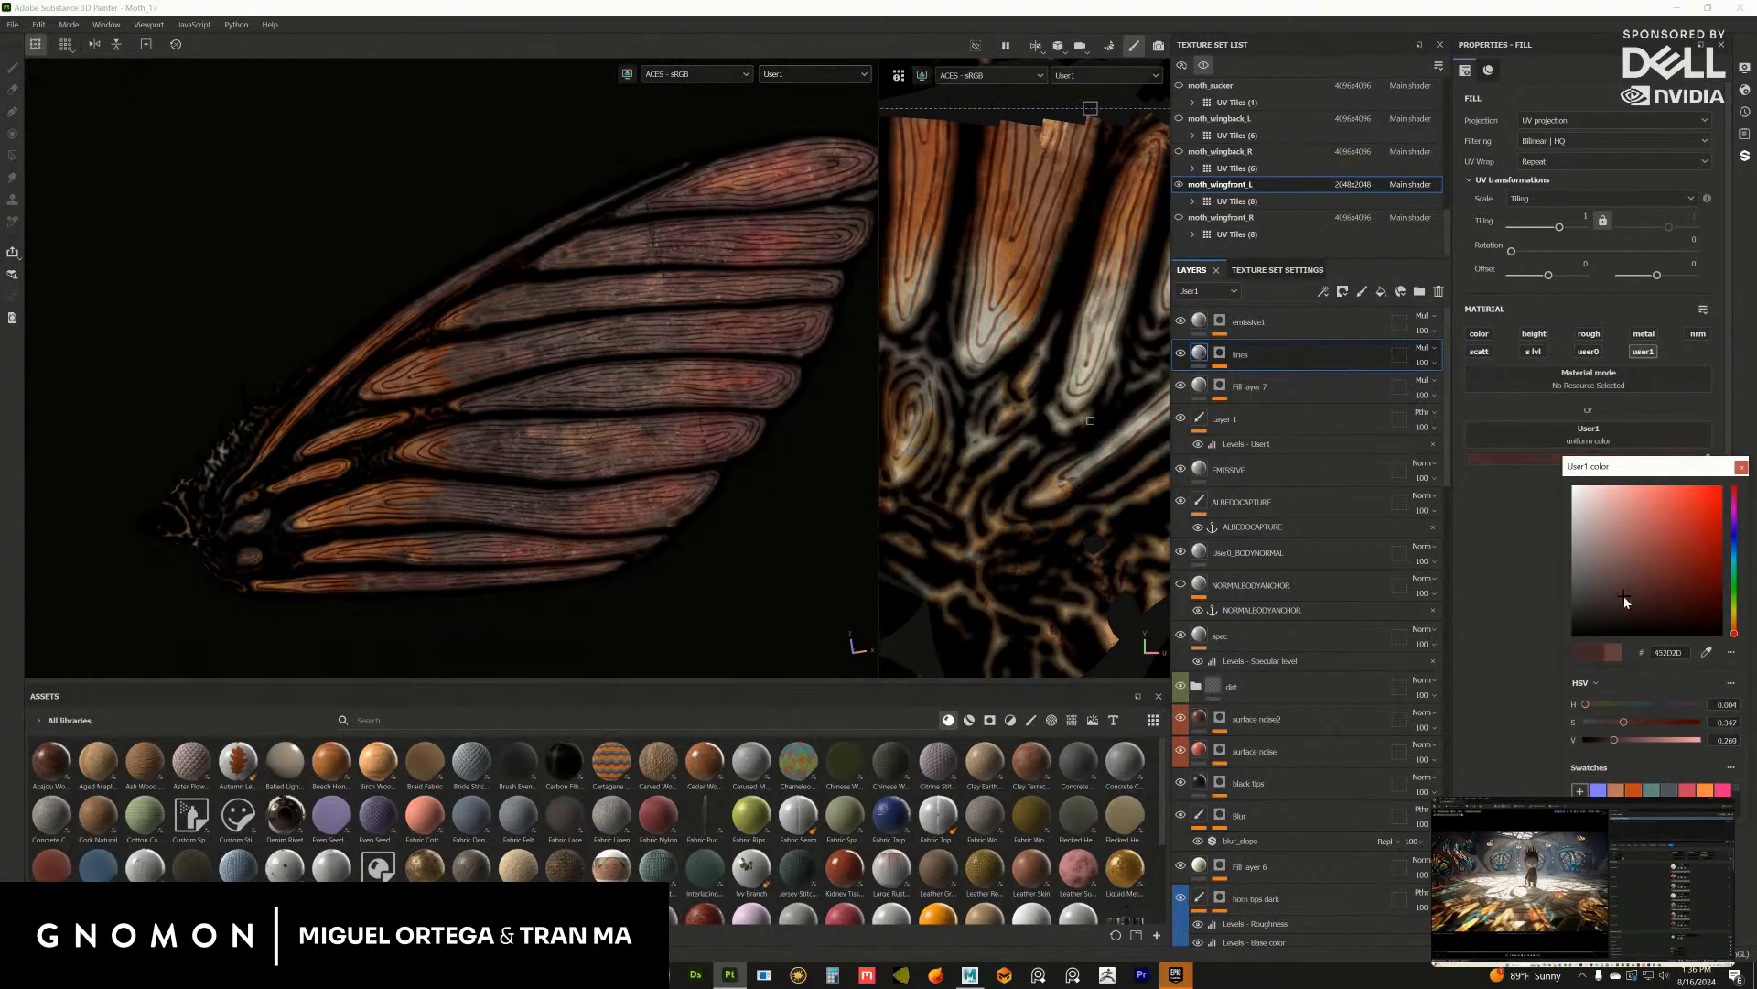
{"action": "left_click", "coordinate": [1741, 467]}
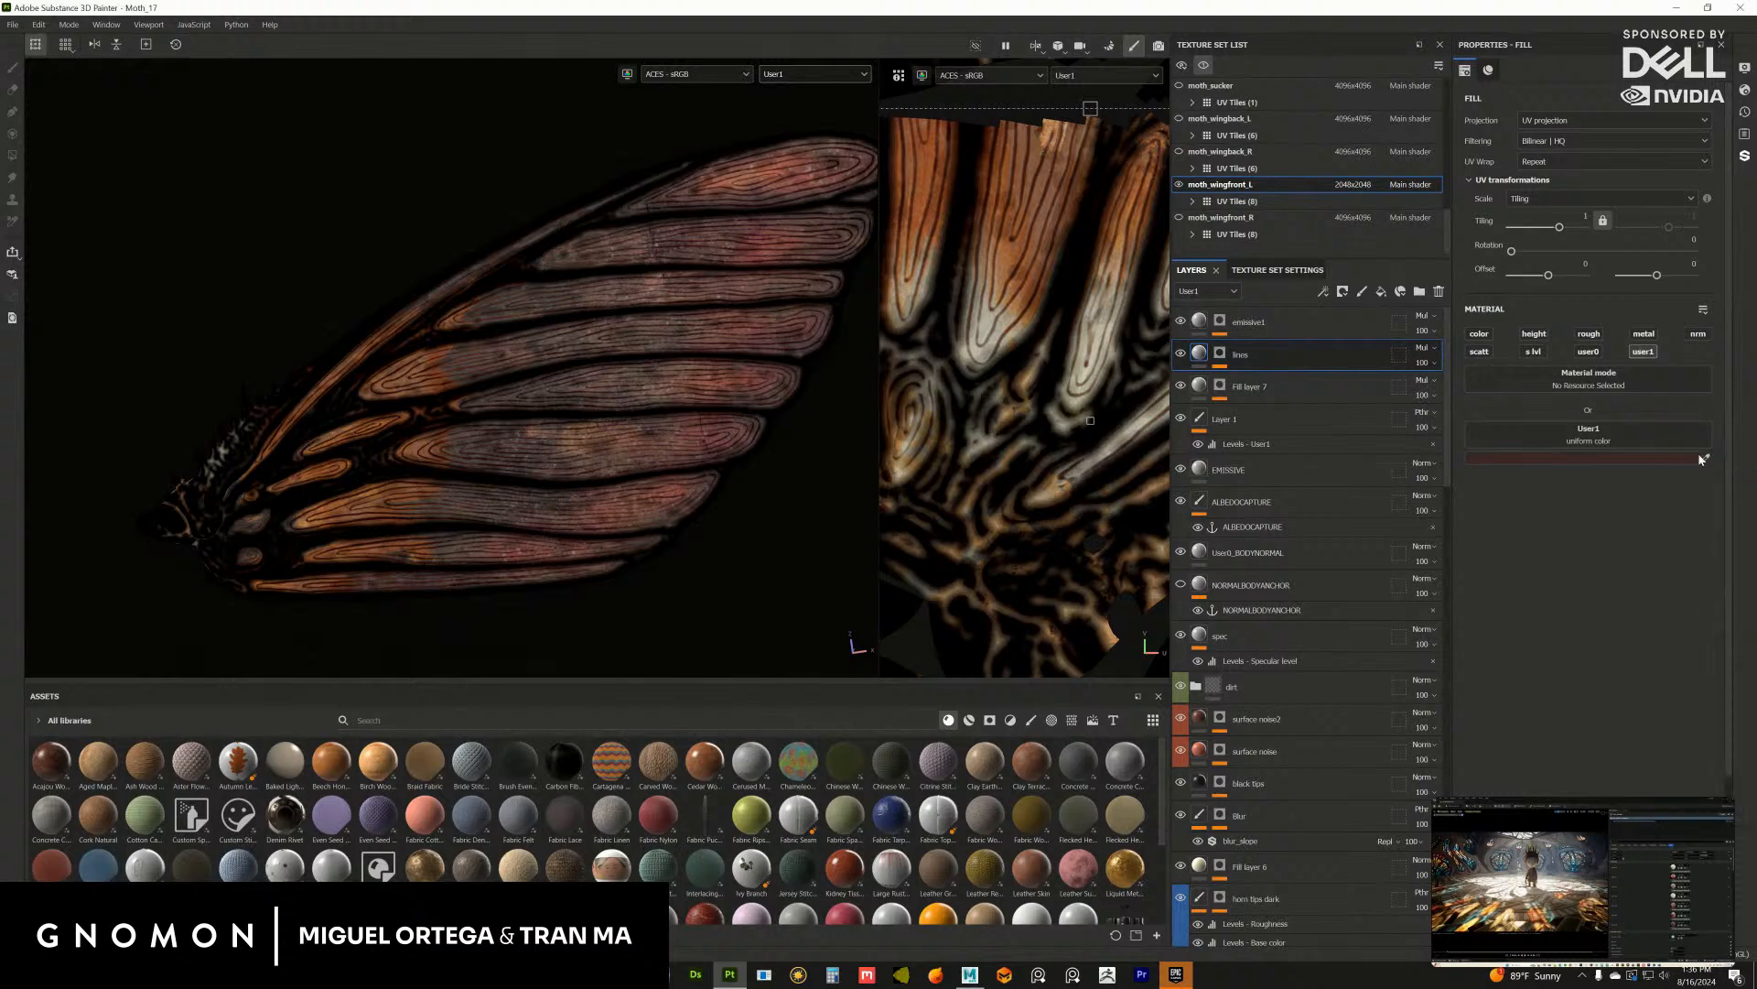
Step: Inspect the wing with the darkened lines and add a Paint effect above the Fill in Fill layer 7's mask
{"action": "right_click_drag", "start_coordinate": [704, 473], "coordinate": [689, 483], "text": "alt"}
{"action": "mouse_move", "coordinate": [688, 489]}
{"action": "left_mouse_down", "text": "alt"}
{"action": "mouse_move", "coordinate": [680, 456]}
{"action": "mouse_move", "coordinate": [693, 498]}
{"action": "mouse_move", "coordinate": [679, 553]}
{"action": "mouse_move", "coordinate": [659, 525]}
{"action": "mouse_move", "coordinate": [680, 482]}
{"action": "left_mouse_up", "text": "alt"}
{"action": "middle_click_drag", "start_coordinate": [680, 482], "coordinate": [812, 320], "text": "alt"}
{"action": "scroll", "coordinate": [889, 389], "scroll_direction": "up", "scroll_amount": 4}
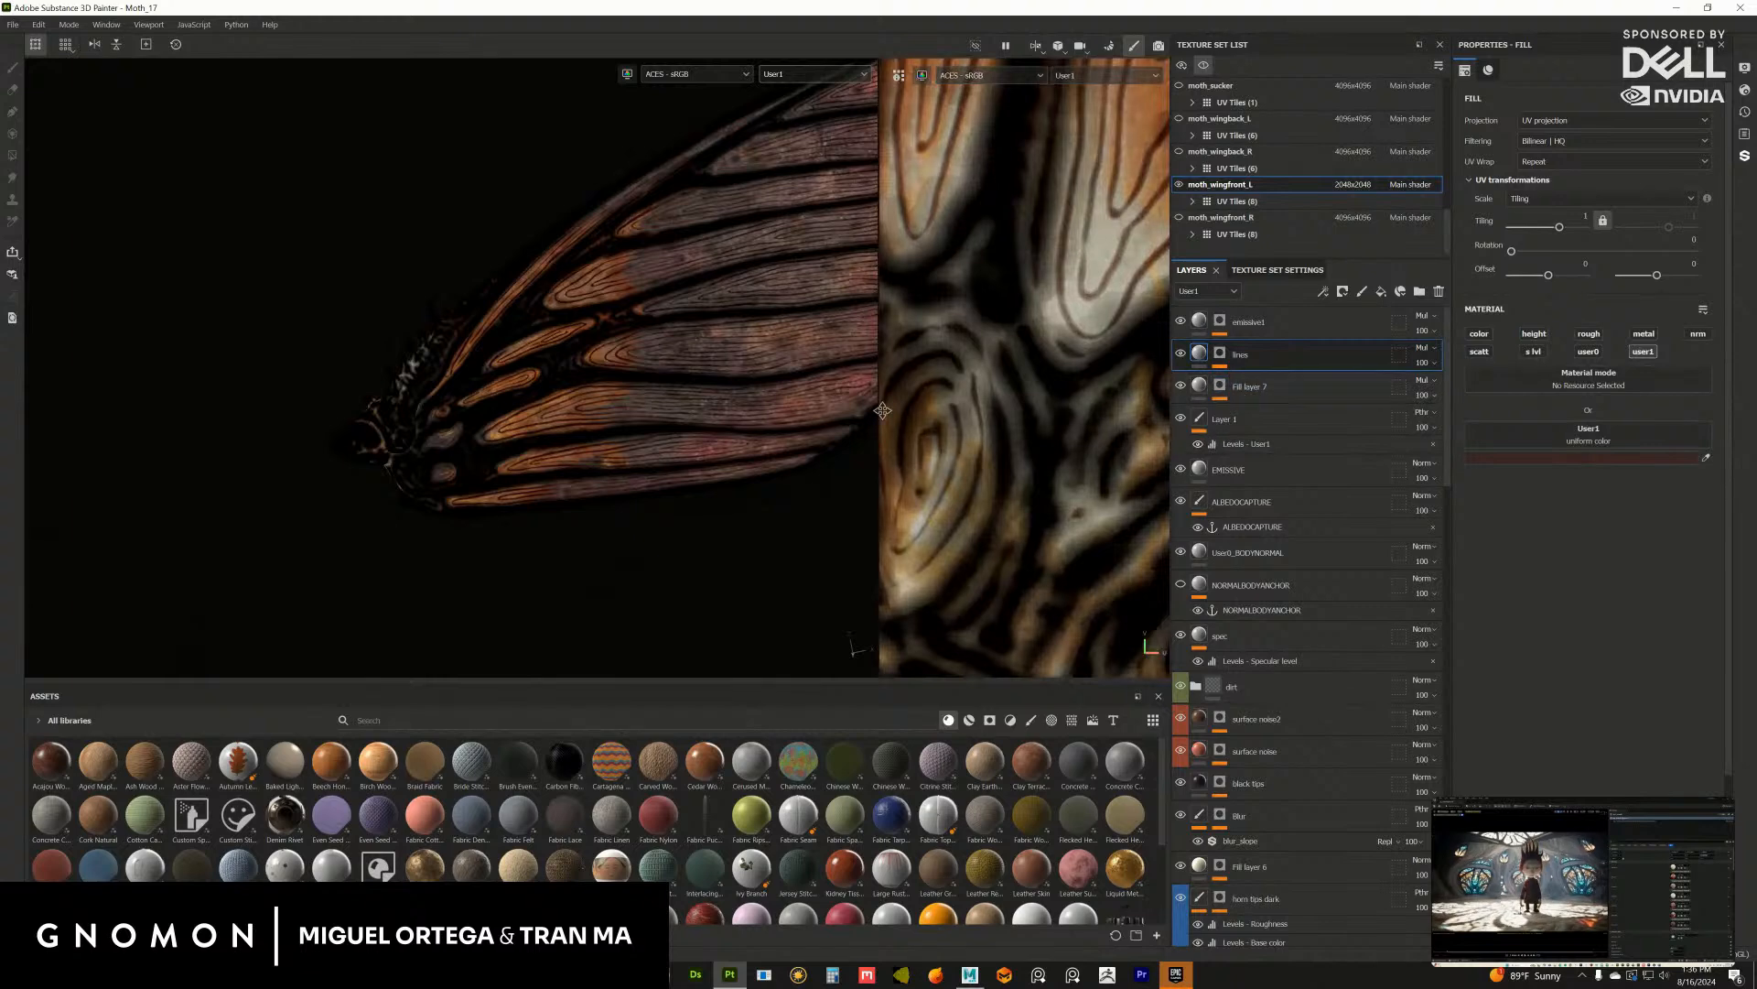
{"action": "middle_click_drag", "start_coordinate": [871, 408], "coordinate": [661, 451], "text": "alt"}
{"action": "left_click", "coordinate": [1225, 384]}
{"action": "left_click", "coordinate": [1275, 414]}
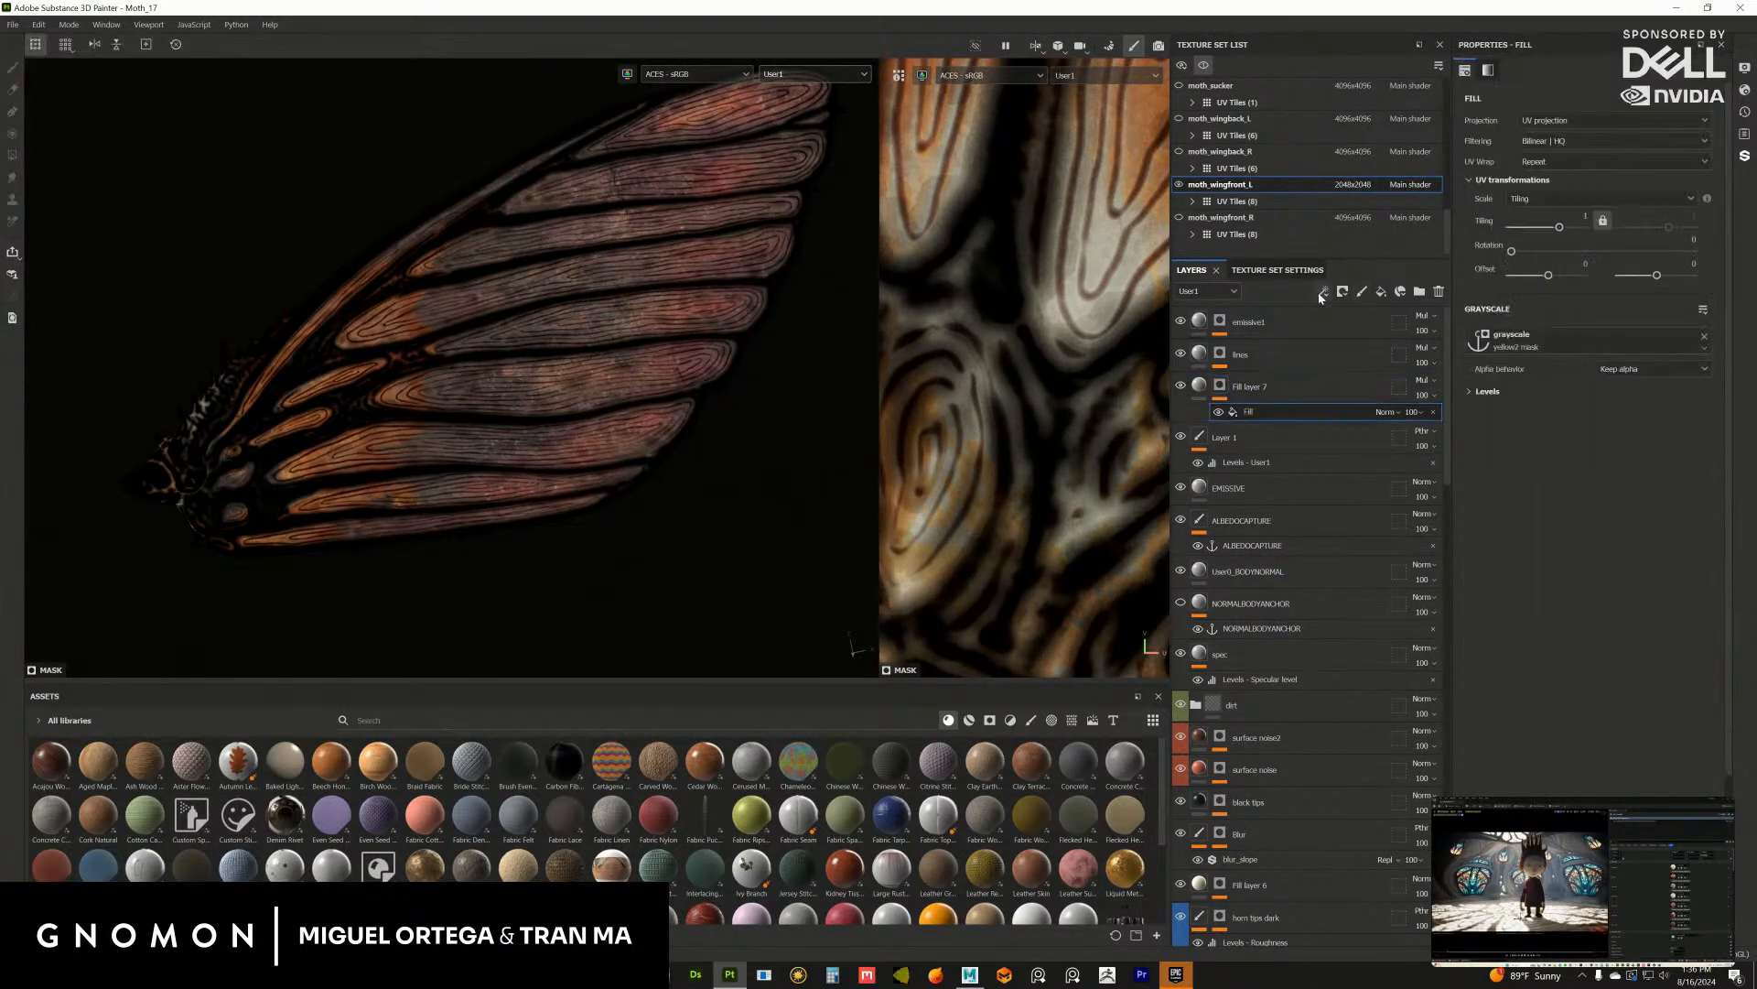
{"action": "left_click", "coordinate": [1324, 292]}
{"action": "left_click", "coordinate": [1362, 328]}
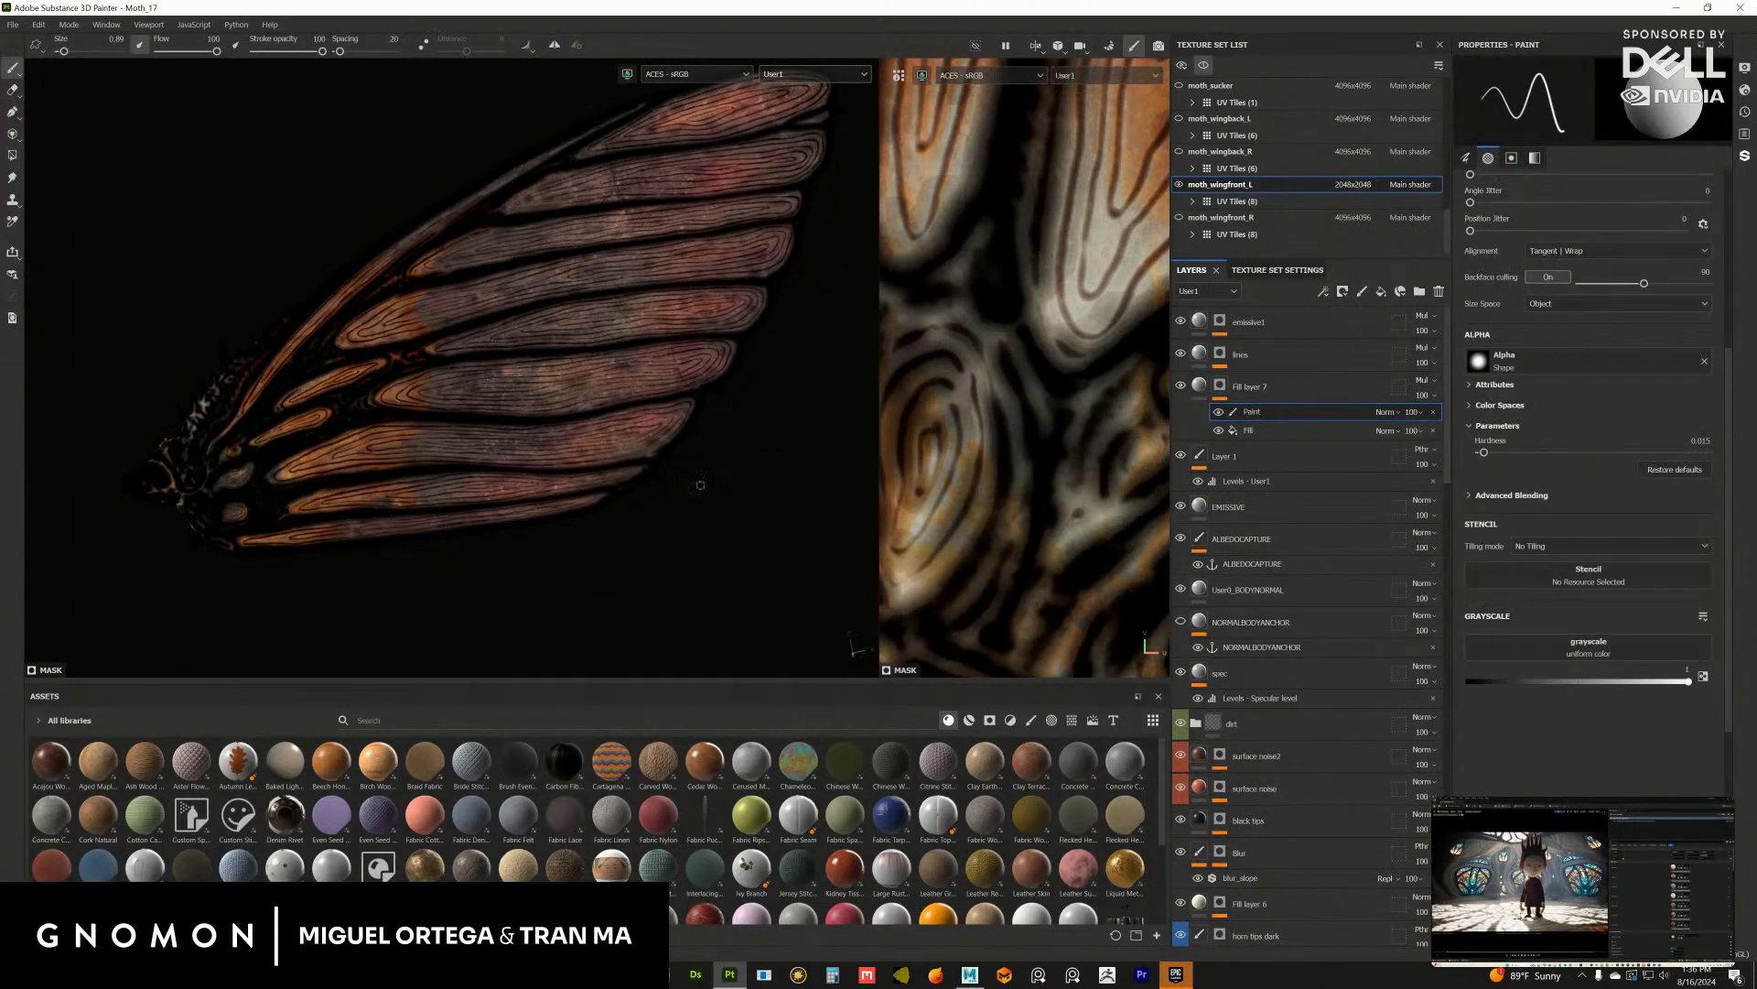
Step: Paint white into Fill layer 7's mask over the wing root and its spiny edge with a brush size of about 2.56
{"action": "middle_click_drag", "start_coordinate": [700, 485], "coordinate": [915, 404], "text": "alt"}
{"action": "right_click_drag", "start_coordinate": [915, 405], "coordinate": [627, 544], "text": "alt"}
{"action": "right_click_drag", "start_coordinate": [435, 407], "coordinate": [471, 407], "text": "ctrl"}
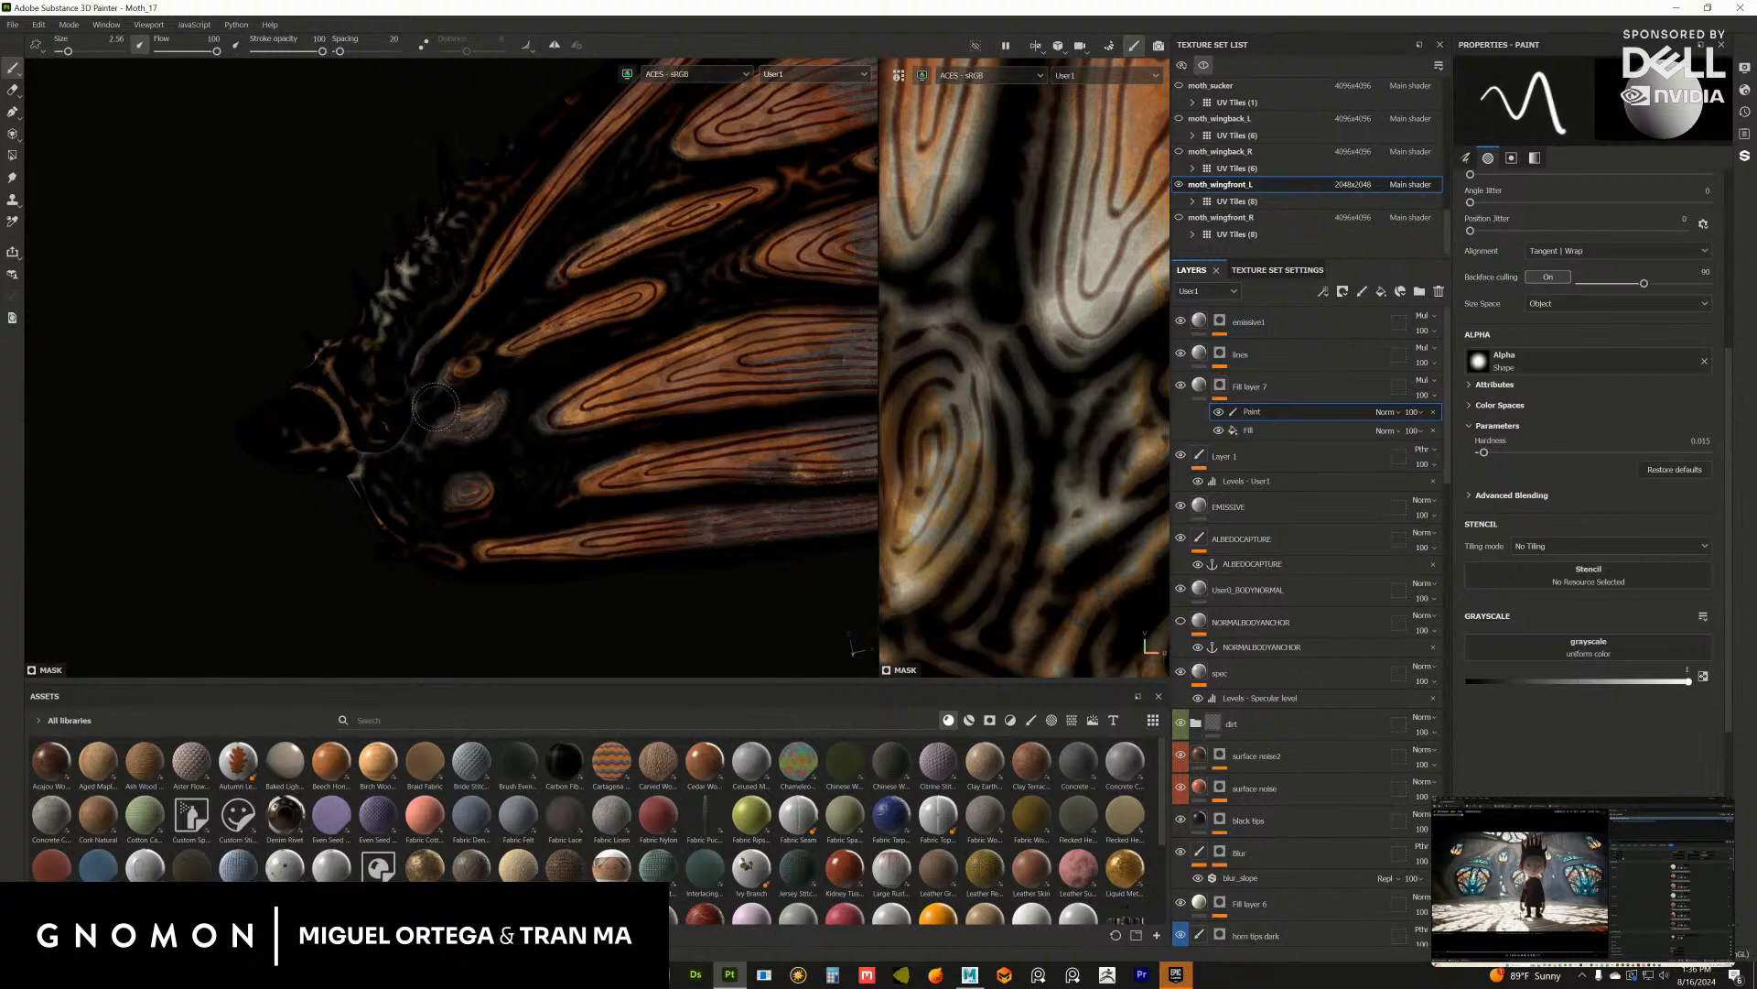
{"action": "left_click_drag", "start_coordinate": [436, 406], "coordinate": [447, 410], "text": "alt"}
{"action": "left_click_drag", "start_coordinate": [321, 393], "coordinate": [341, 461]}
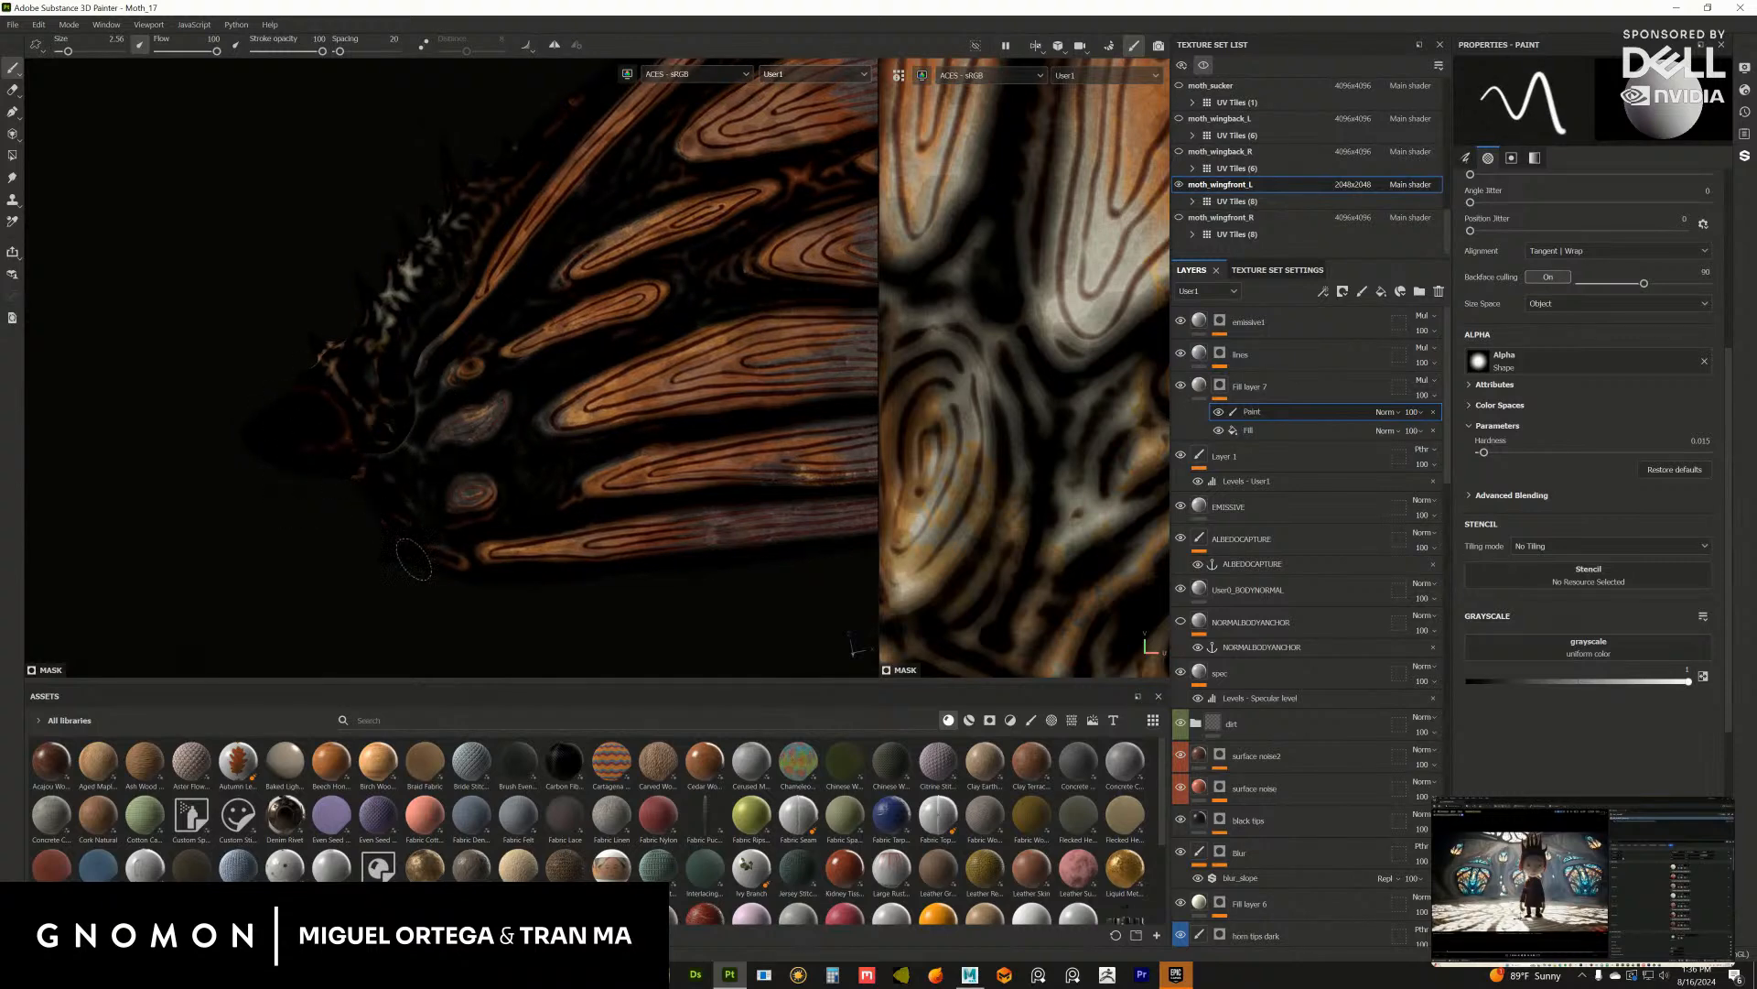
{"action": "left_click_drag", "start_coordinate": [389, 340], "coordinate": [431, 297], "text": "alt"}
{"action": "mouse_move", "coordinate": [443, 365]}
{"action": "left_mouse_down", "text": "alt"}
{"action": "mouse_move", "coordinate": [522, 412]}
{"action": "mouse_move", "coordinate": [594, 426]}
{"action": "left_mouse_up", "text": "alt"}
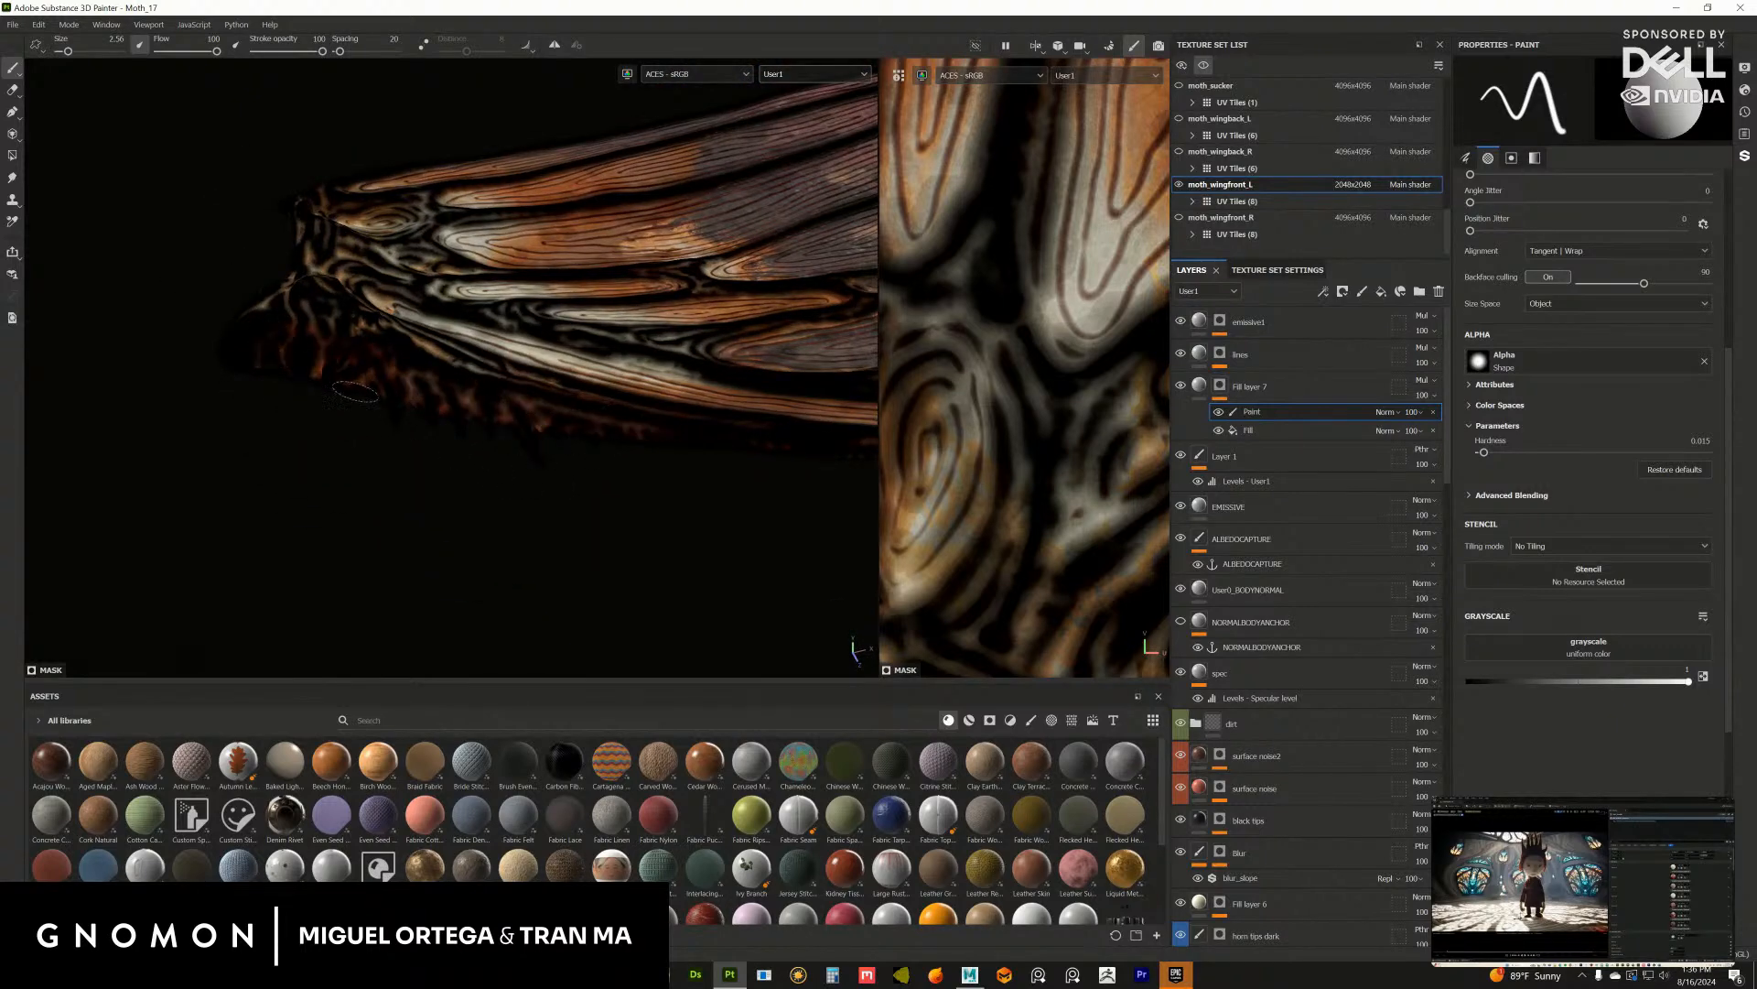
Step: Undo a trial mask stroke over the pale inner veins and paint near the spiny edge with a brush size of about 1.8
{"action": "mouse_move", "coordinate": [322, 309]}
{"action": "left_mouse_down", "text": "alt"}
{"action": "mouse_move", "coordinate": [346, 392]}
{"action": "mouse_move", "coordinate": [326, 393]}
{"action": "mouse_move", "coordinate": [381, 389]}
{"action": "mouse_move", "coordinate": [340, 416]}
{"action": "mouse_move", "coordinate": [323, 516]}
{"action": "mouse_move", "coordinate": [495, 510]}
{"action": "mouse_move", "coordinate": [471, 283]}
{"action": "mouse_move", "coordinate": [521, 186]}
{"action": "mouse_move", "coordinate": [471, 181]}
{"action": "mouse_move", "coordinate": [498, 479]}
{"action": "left_mouse_up", "text": "alt"}
{"action": "right_click_drag", "start_coordinate": [498, 478], "coordinate": [674, 547], "text": "alt"}
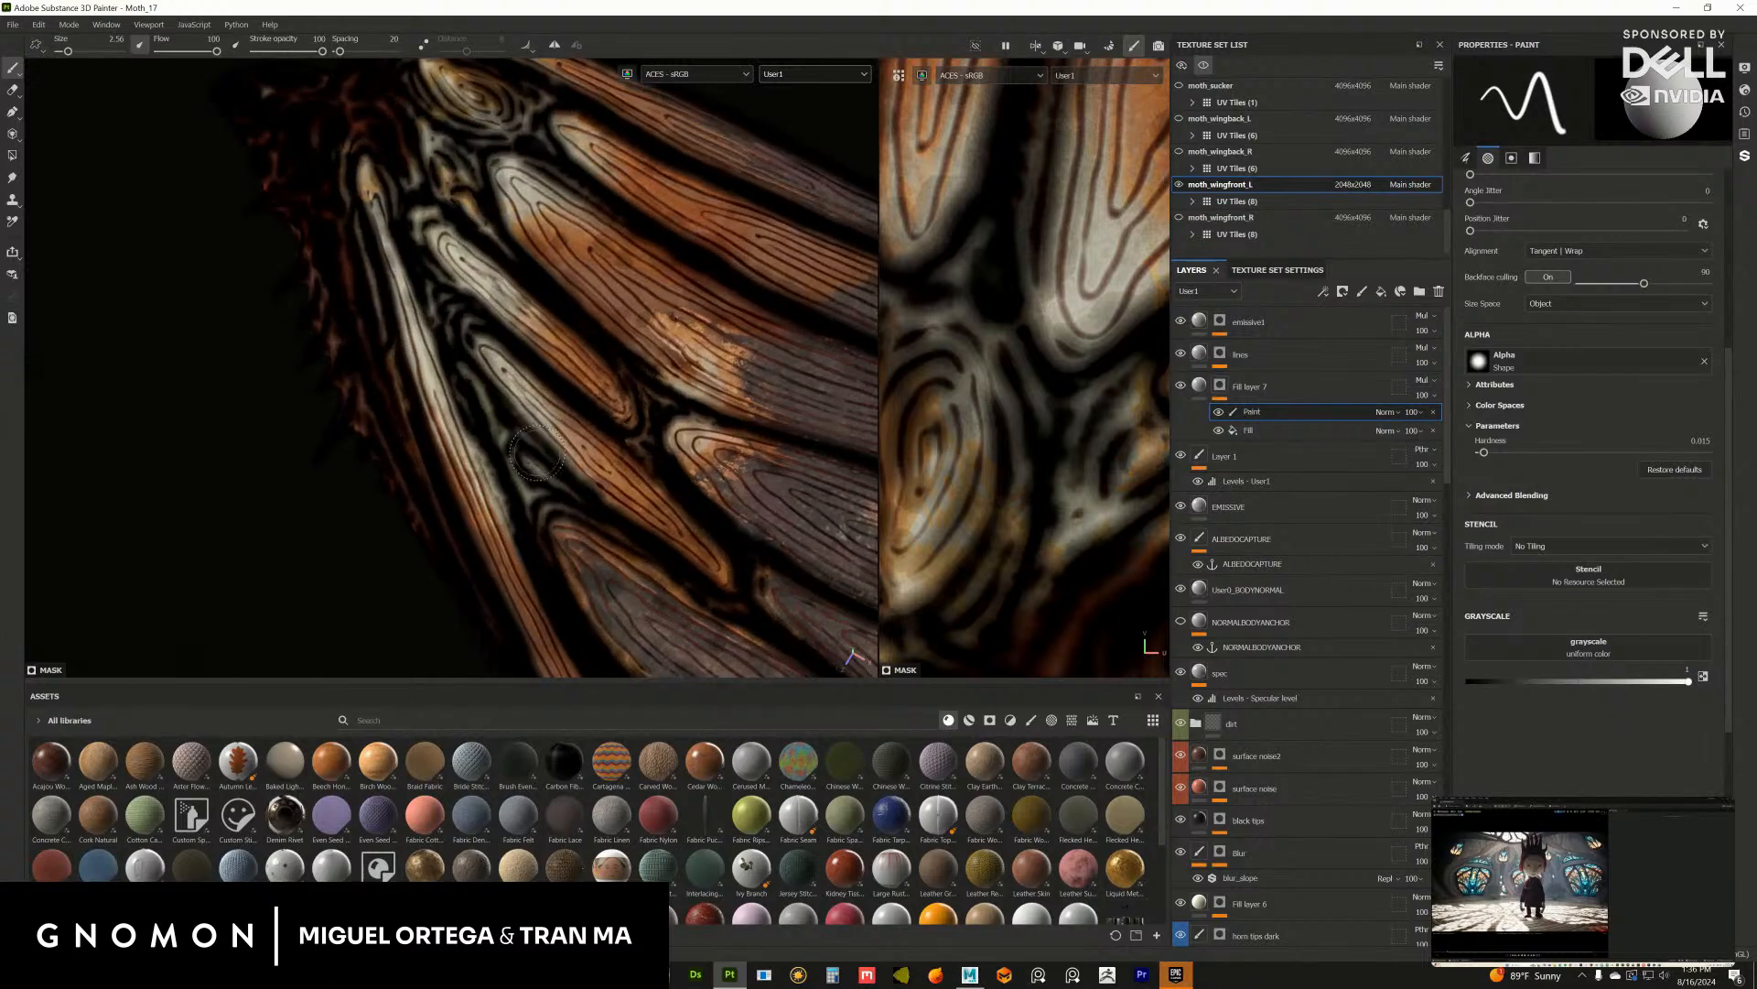
{"action": "mouse_move", "coordinate": [526, 454]}
{"action": "left_mouse_down"}
{"action": "mouse_move", "coordinate": [531, 489]}
{"action": "mouse_move", "coordinate": [462, 373]}
{"action": "mouse_move", "coordinate": [457, 317]}
{"action": "left_mouse_up"}
{"action": "mouse_move", "coordinate": [604, 447]}
{"action": "right_mouse_down", "text": "alt"}
{"action": "mouse_move", "coordinate": [614, 392]}
{"action": "mouse_move", "coordinate": [593, 374]}
{"action": "right_mouse_up", "text": "alt"}
{"action": "key", "text": "ctrl+z"}
{"action": "middle_click_drag", "start_coordinate": [483, 250], "coordinate": [535, 323], "text": "alt"}
{"action": "right_click_drag", "start_coordinate": [535, 324], "coordinate": [526, 322], "text": "ctrl"}
{"action": "mouse_move", "coordinate": [540, 318]}
{"action": "left_mouse_down"}
{"action": "mouse_move", "coordinate": [544, 272]}
{"action": "mouse_move", "coordinate": [389, 303]}
{"action": "mouse_move", "coordinate": [348, 216]}
{"action": "left_mouse_up"}
Step: Save the Moth_17 project and switch to Maya
{"action": "left_click", "coordinate": [13, 25]}
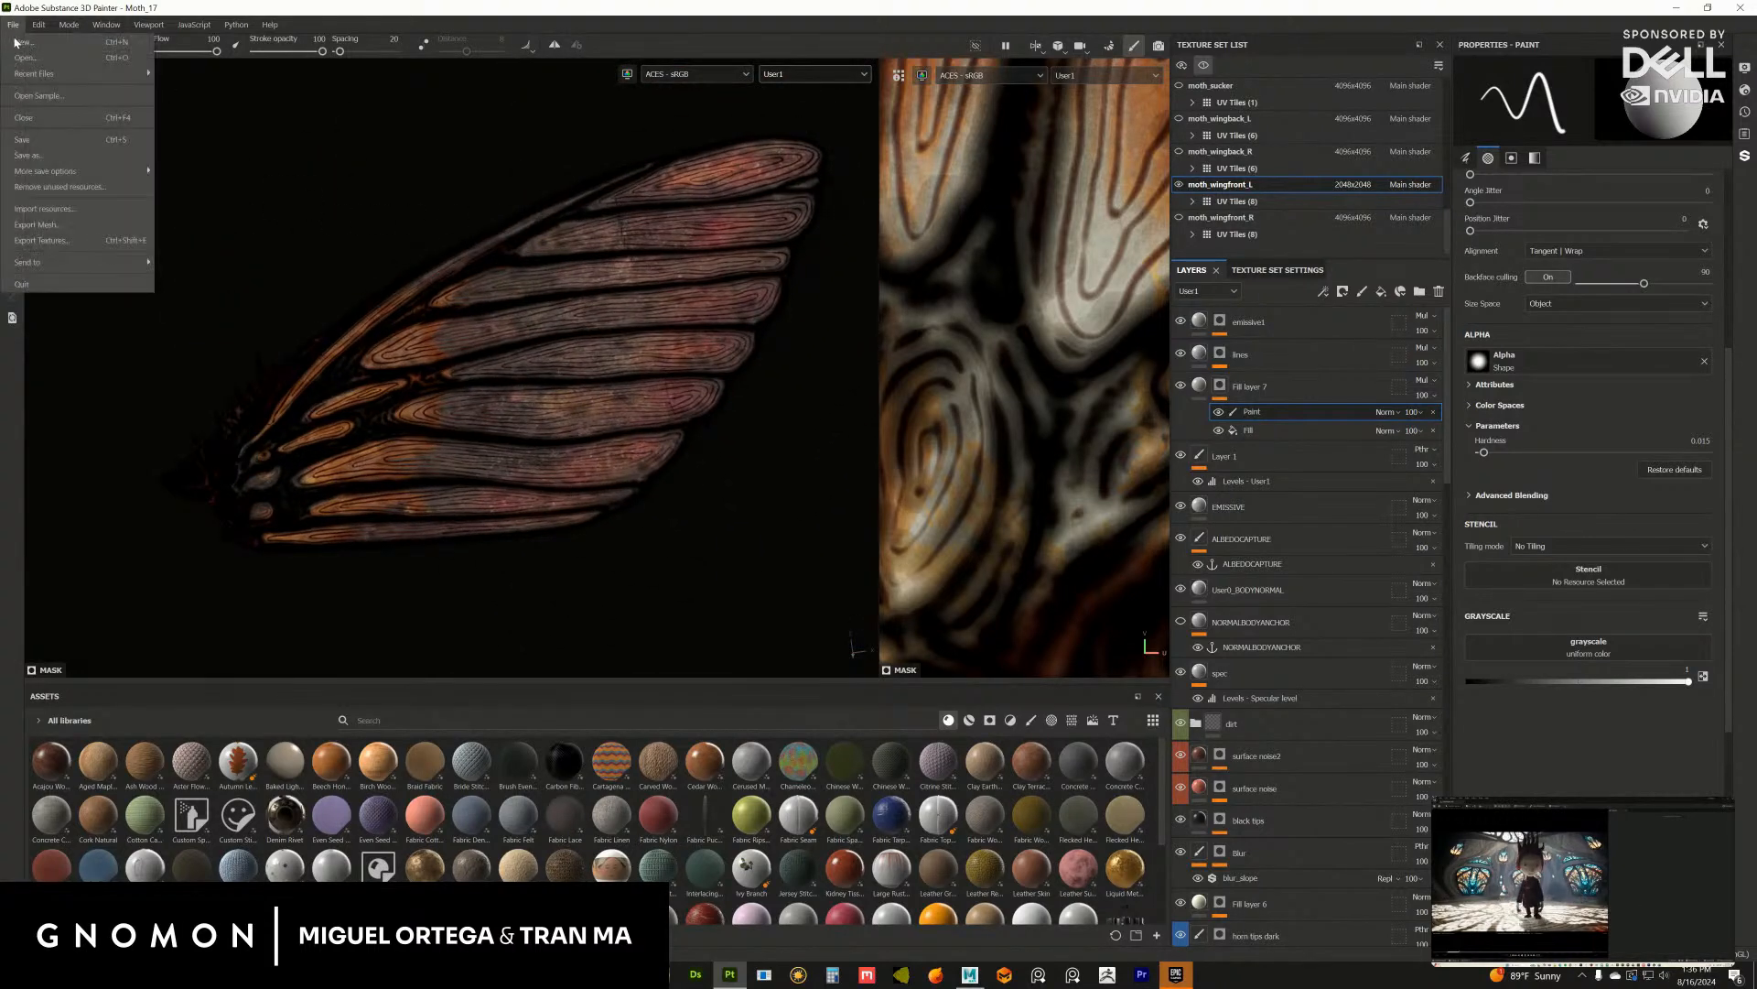
{"action": "left_click", "coordinate": [24, 143]}
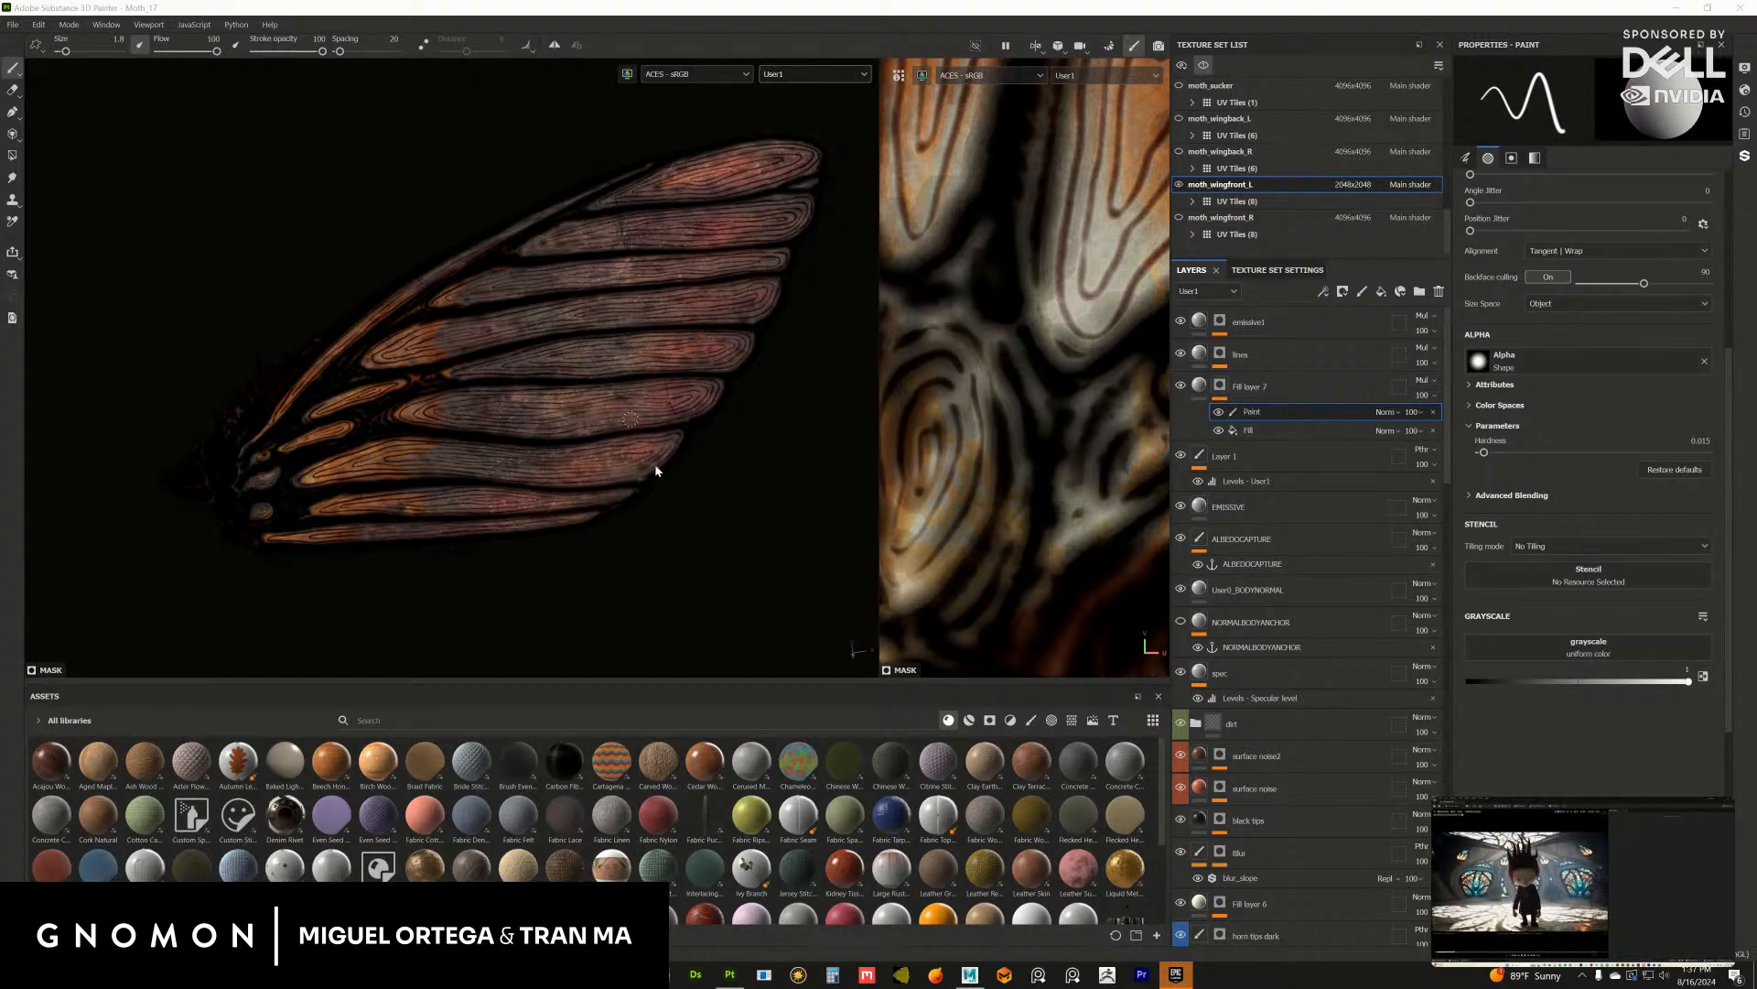
{"action": "left_click", "coordinate": [1176, 974]}
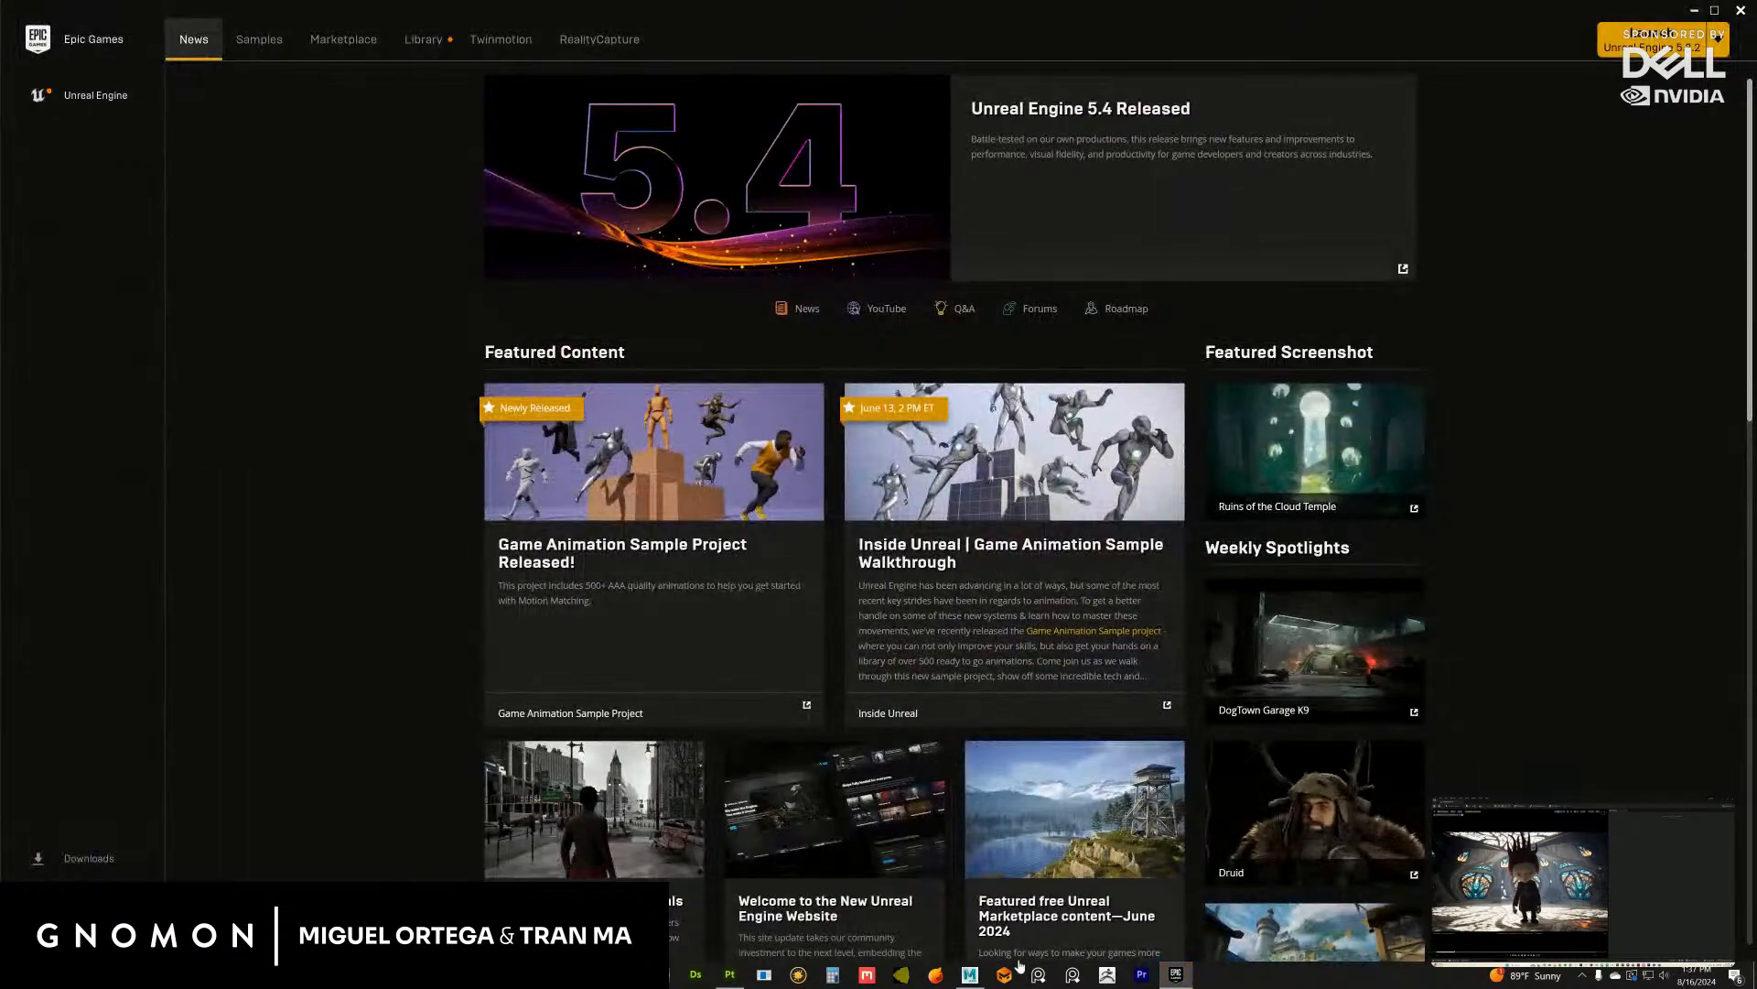
{"action": "left_click", "coordinate": [970, 973]}
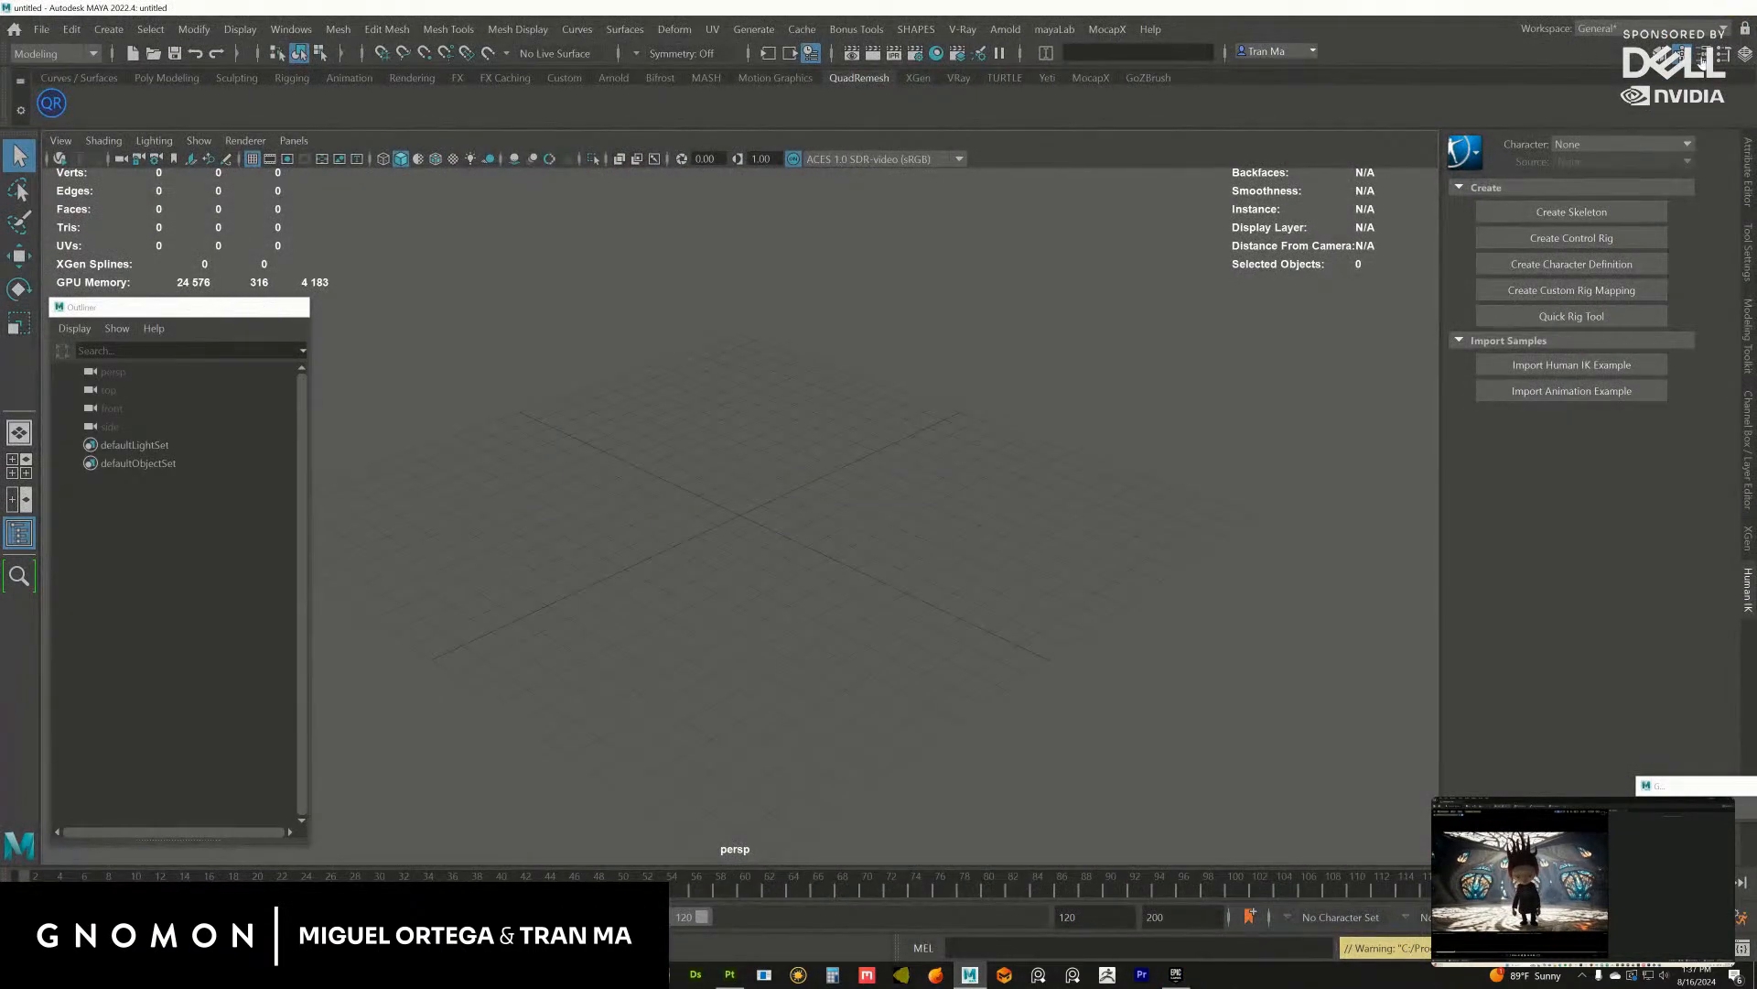
Step: Switch to the Epic Games Launcher and open the CotMayo project from the Unreal Engine library
{"action": "left_click", "coordinate": [1701, 7]}
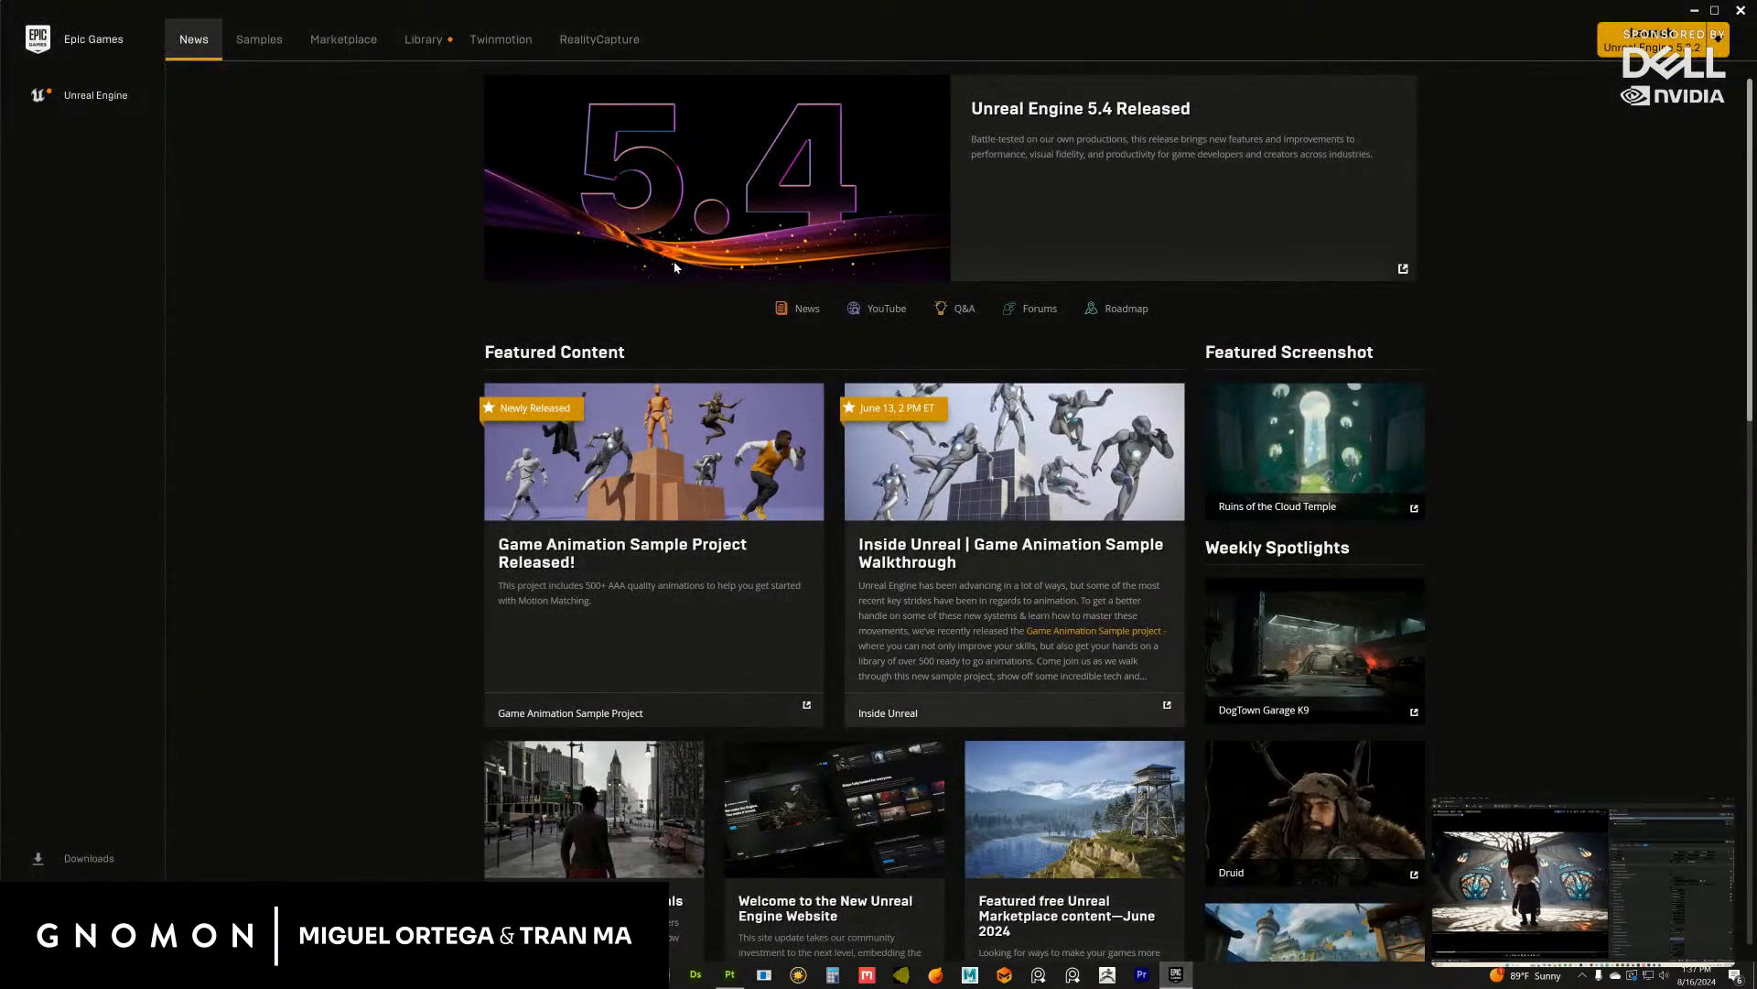
{"action": "left_click", "coordinate": [446, 45]}
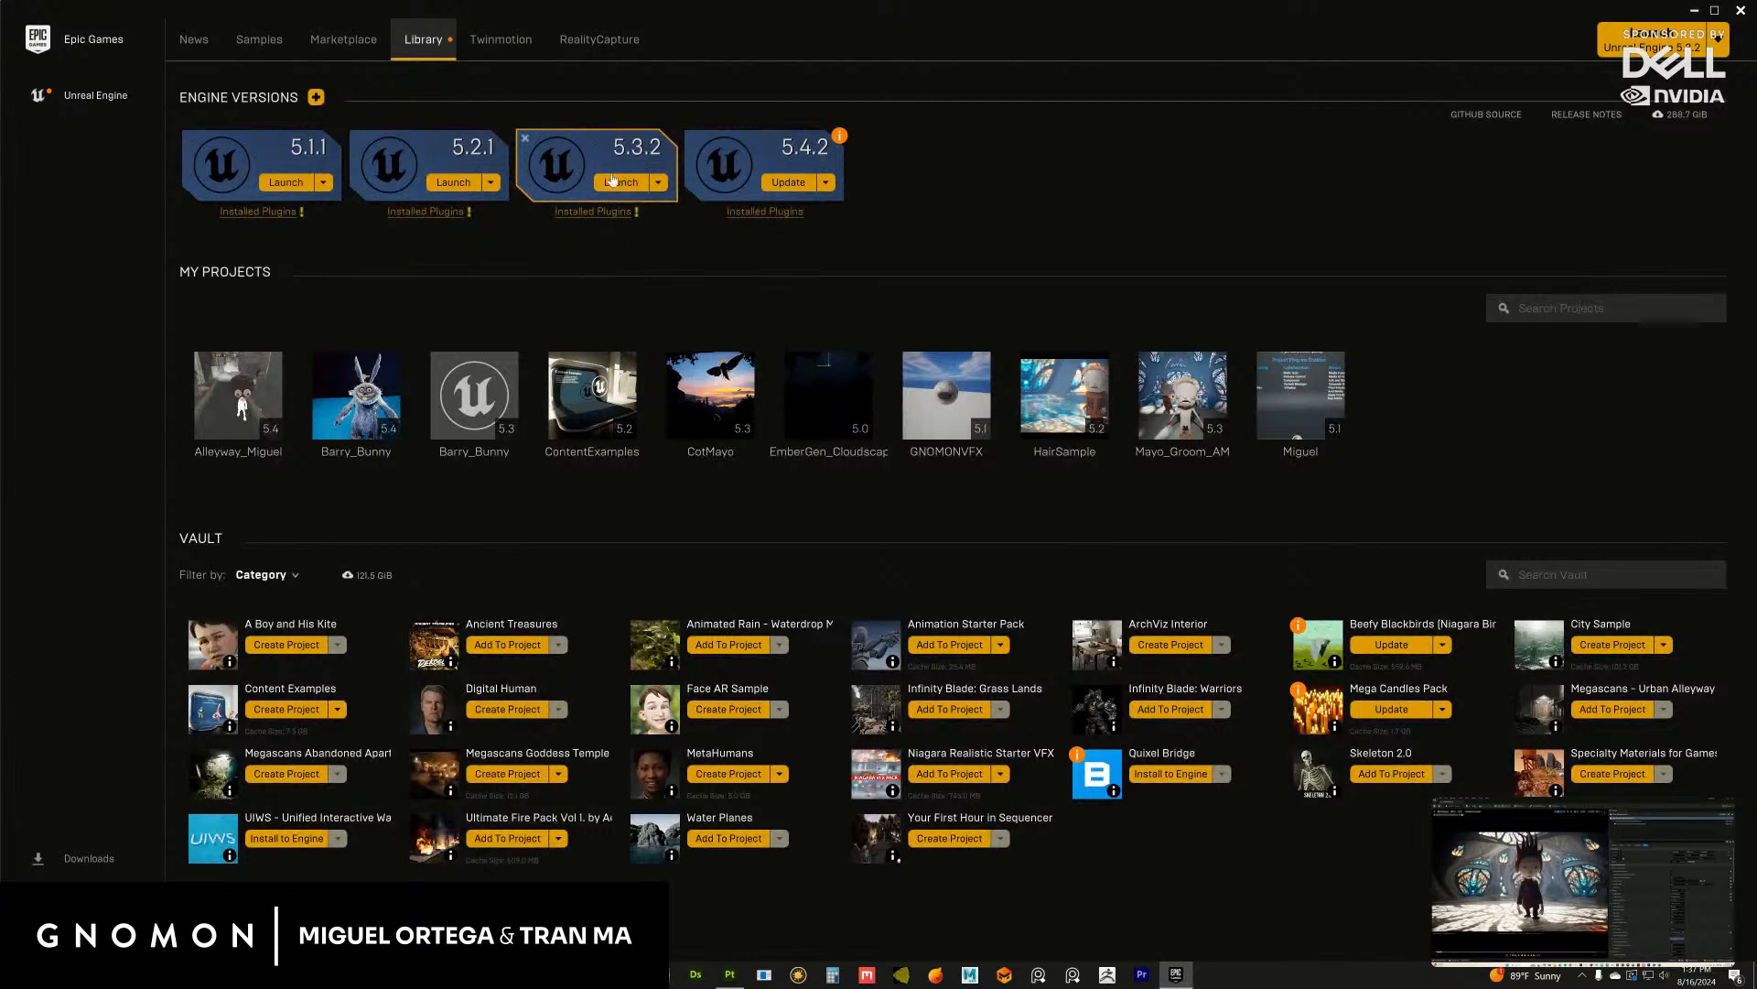
{"action": "double_click", "coordinate": [710, 403]}
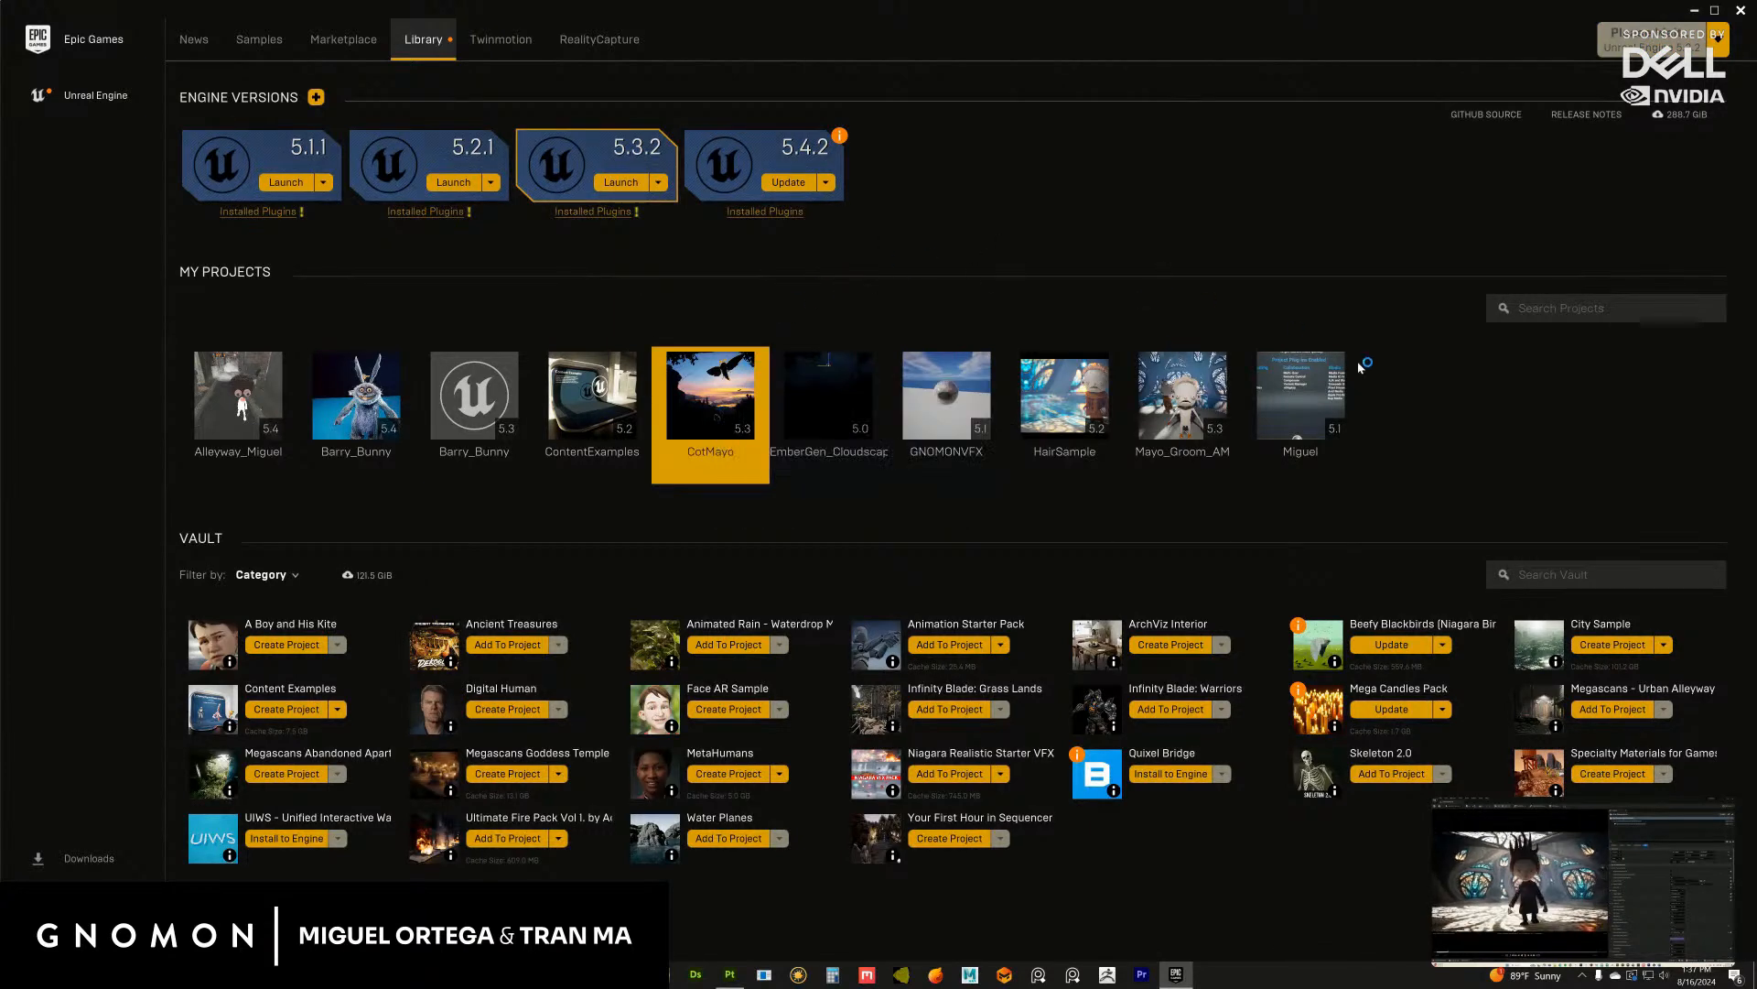
Step: Return to Substance 3D Painter, start a texture export and open the output template Vray Next (Metallic Roughness)_MOTH for editing
{"action": "left_click", "coordinate": [730, 974]}
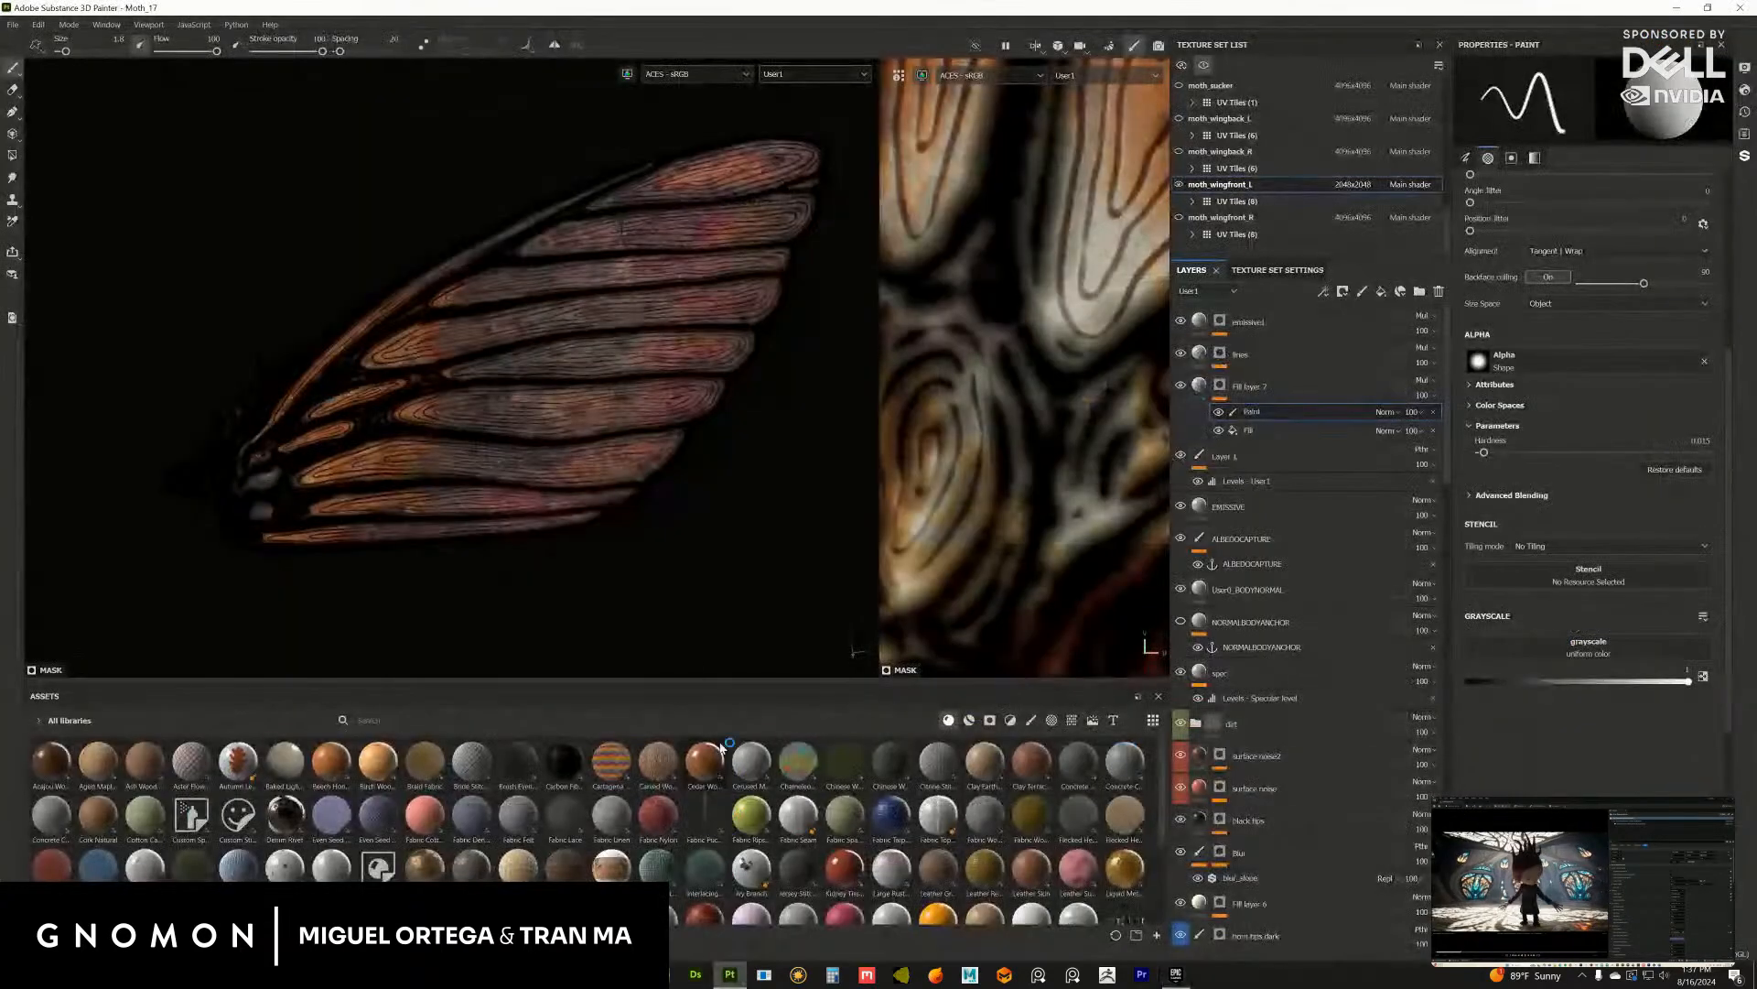
{"action": "left_click", "coordinate": [17, 27]}
{"action": "left_click", "coordinate": [65, 213]}
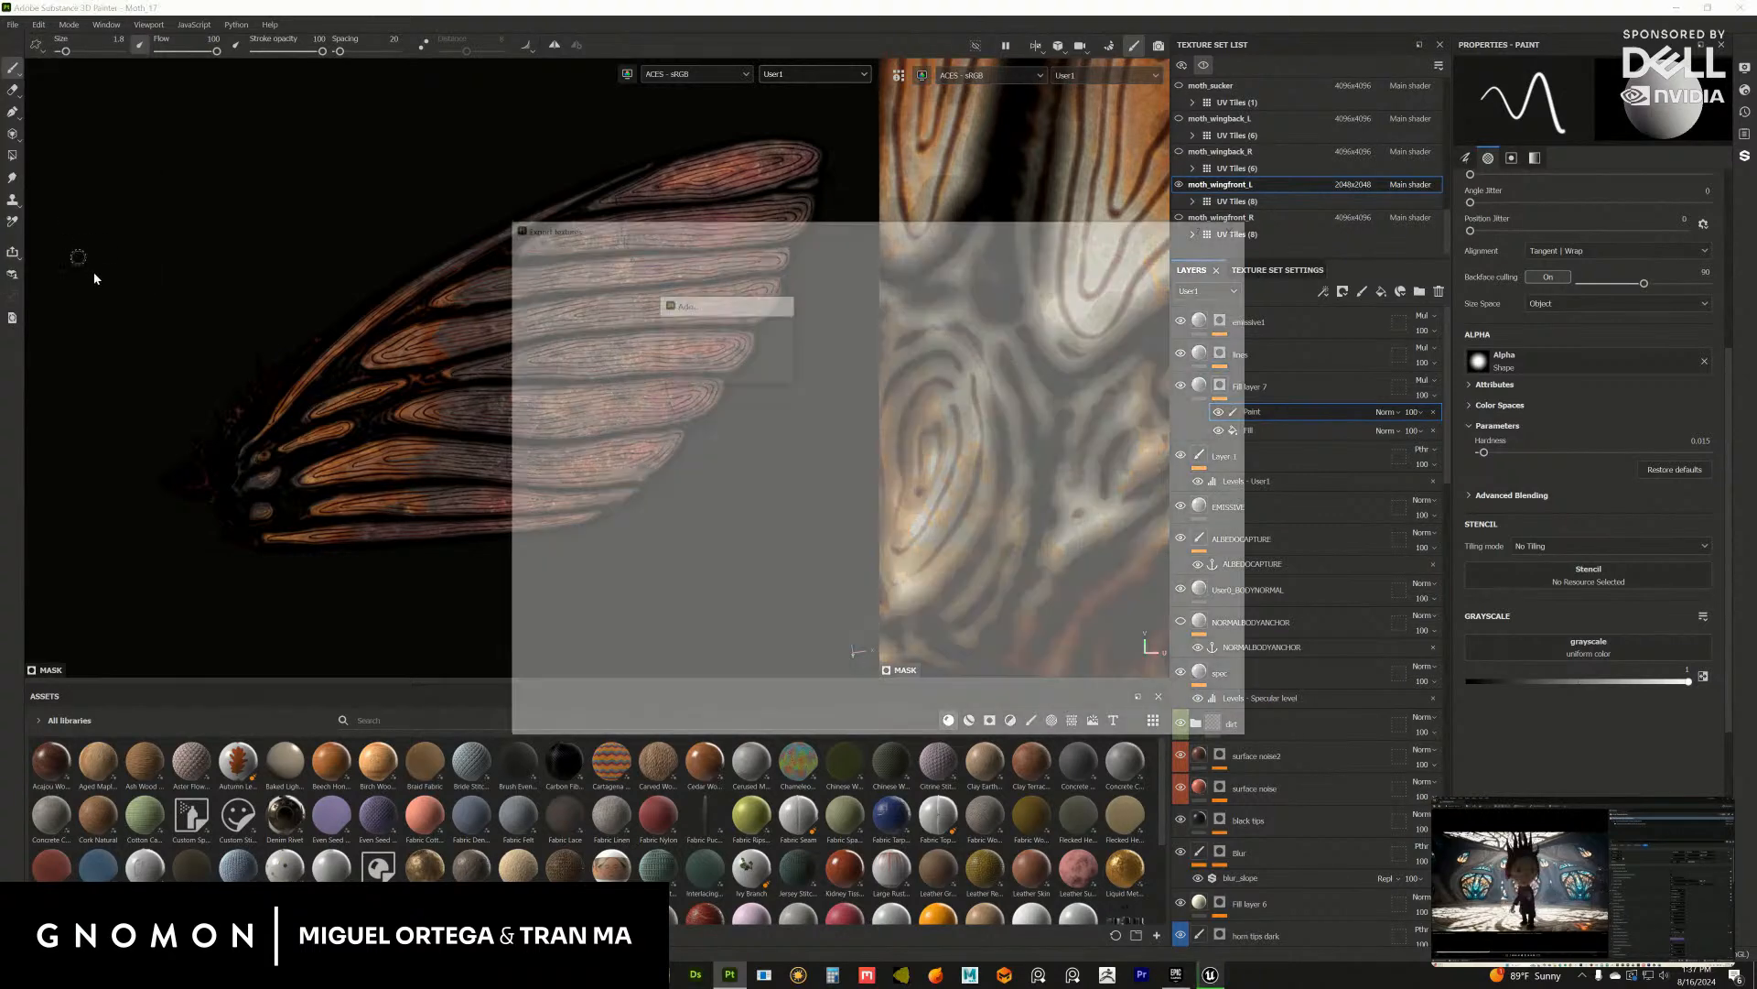
{"action": "left_click_drag", "start_coordinate": [675, 226], "coordinate": [834, 248]}
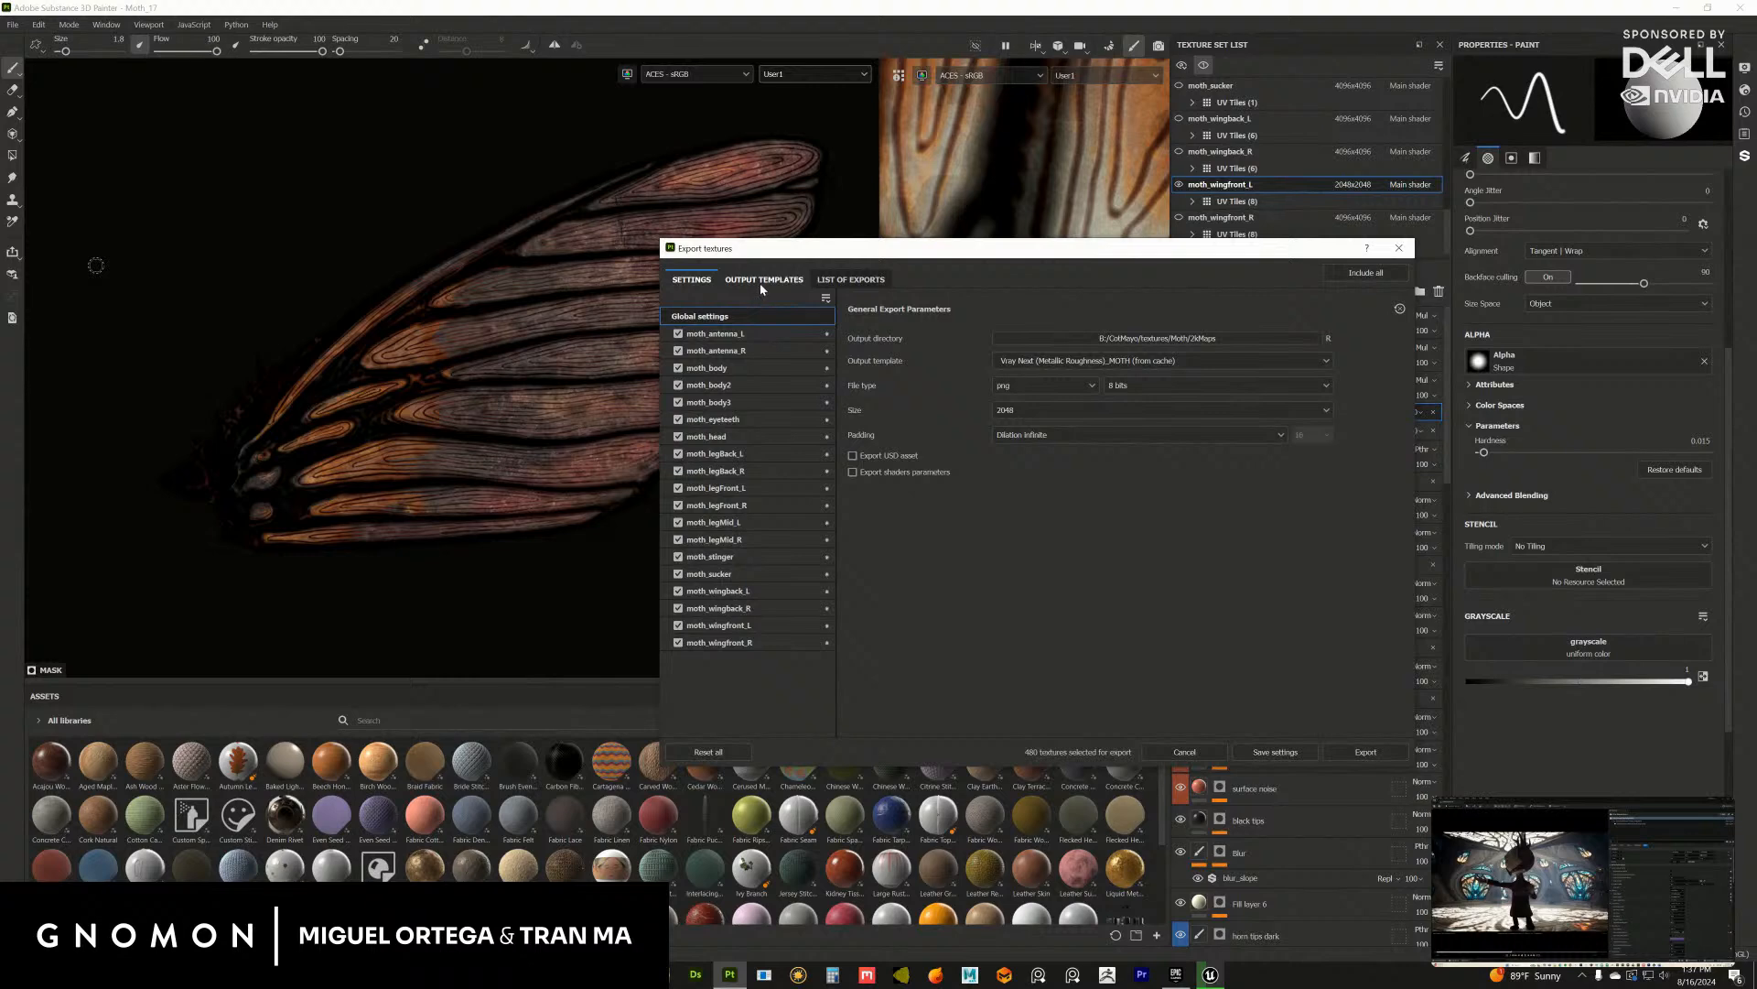
{"action": "left_click", "coordinate": [760, 281]}
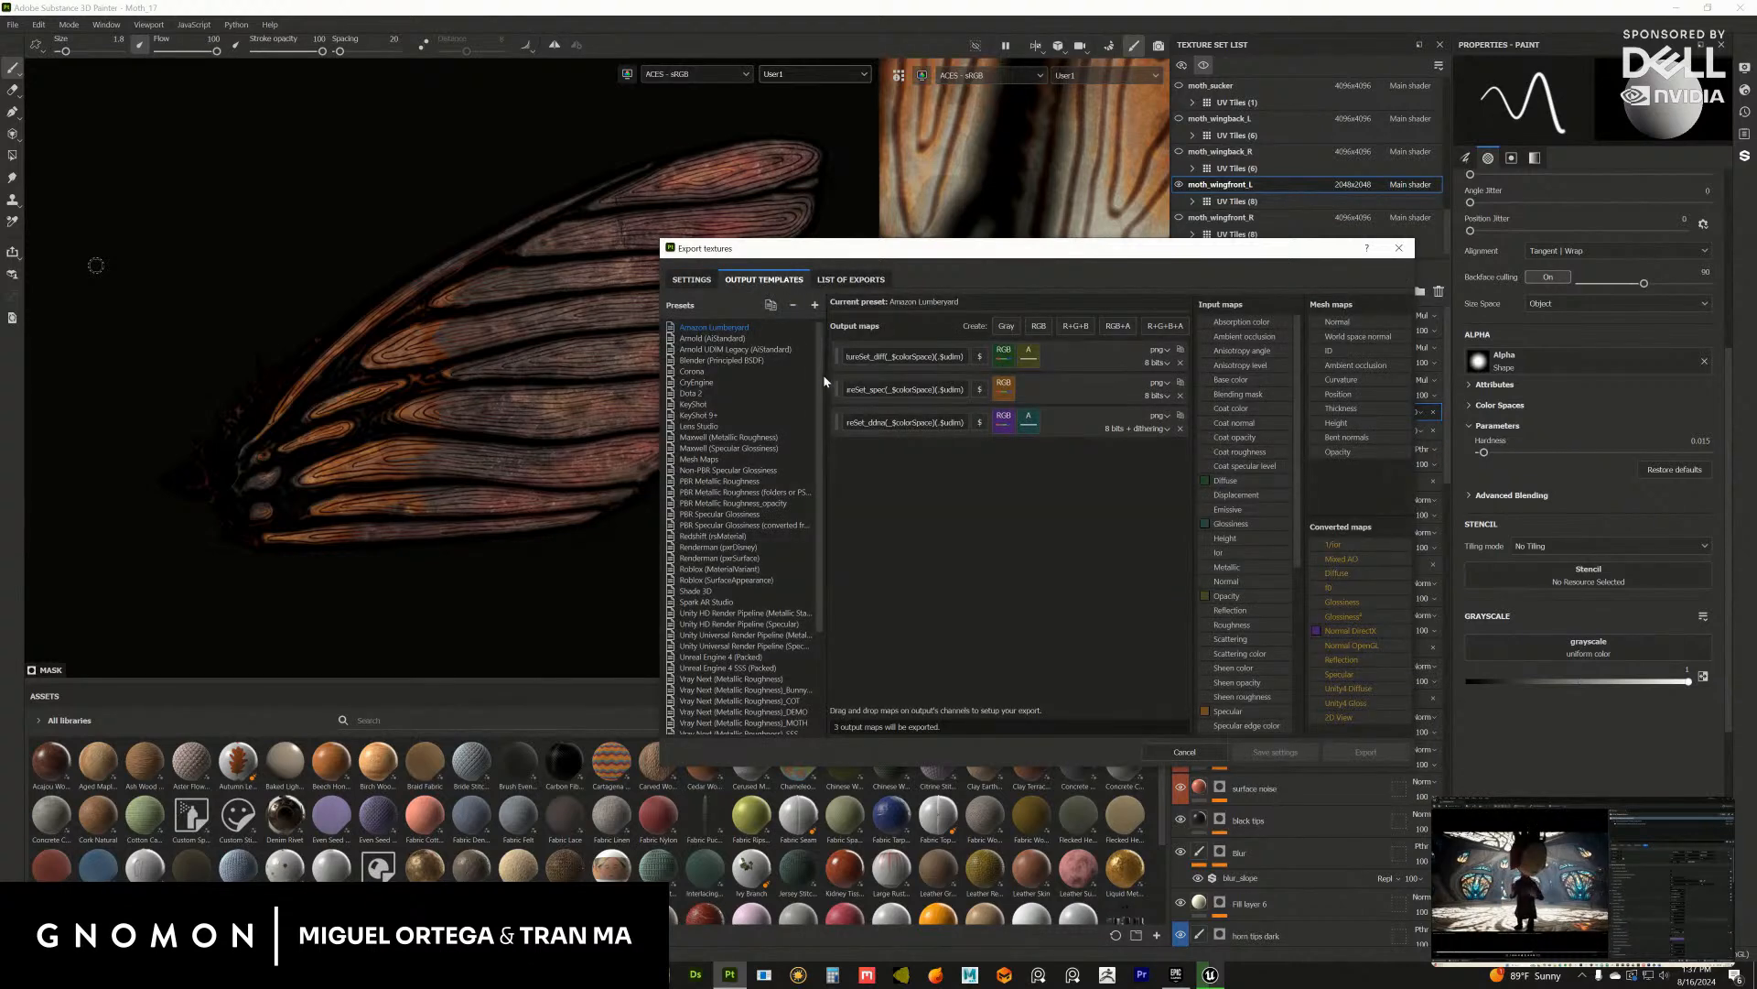
{"action": "scroll", "coordinate": [822, 393], "scroll_direction": "down", "scroll_amount": 4}
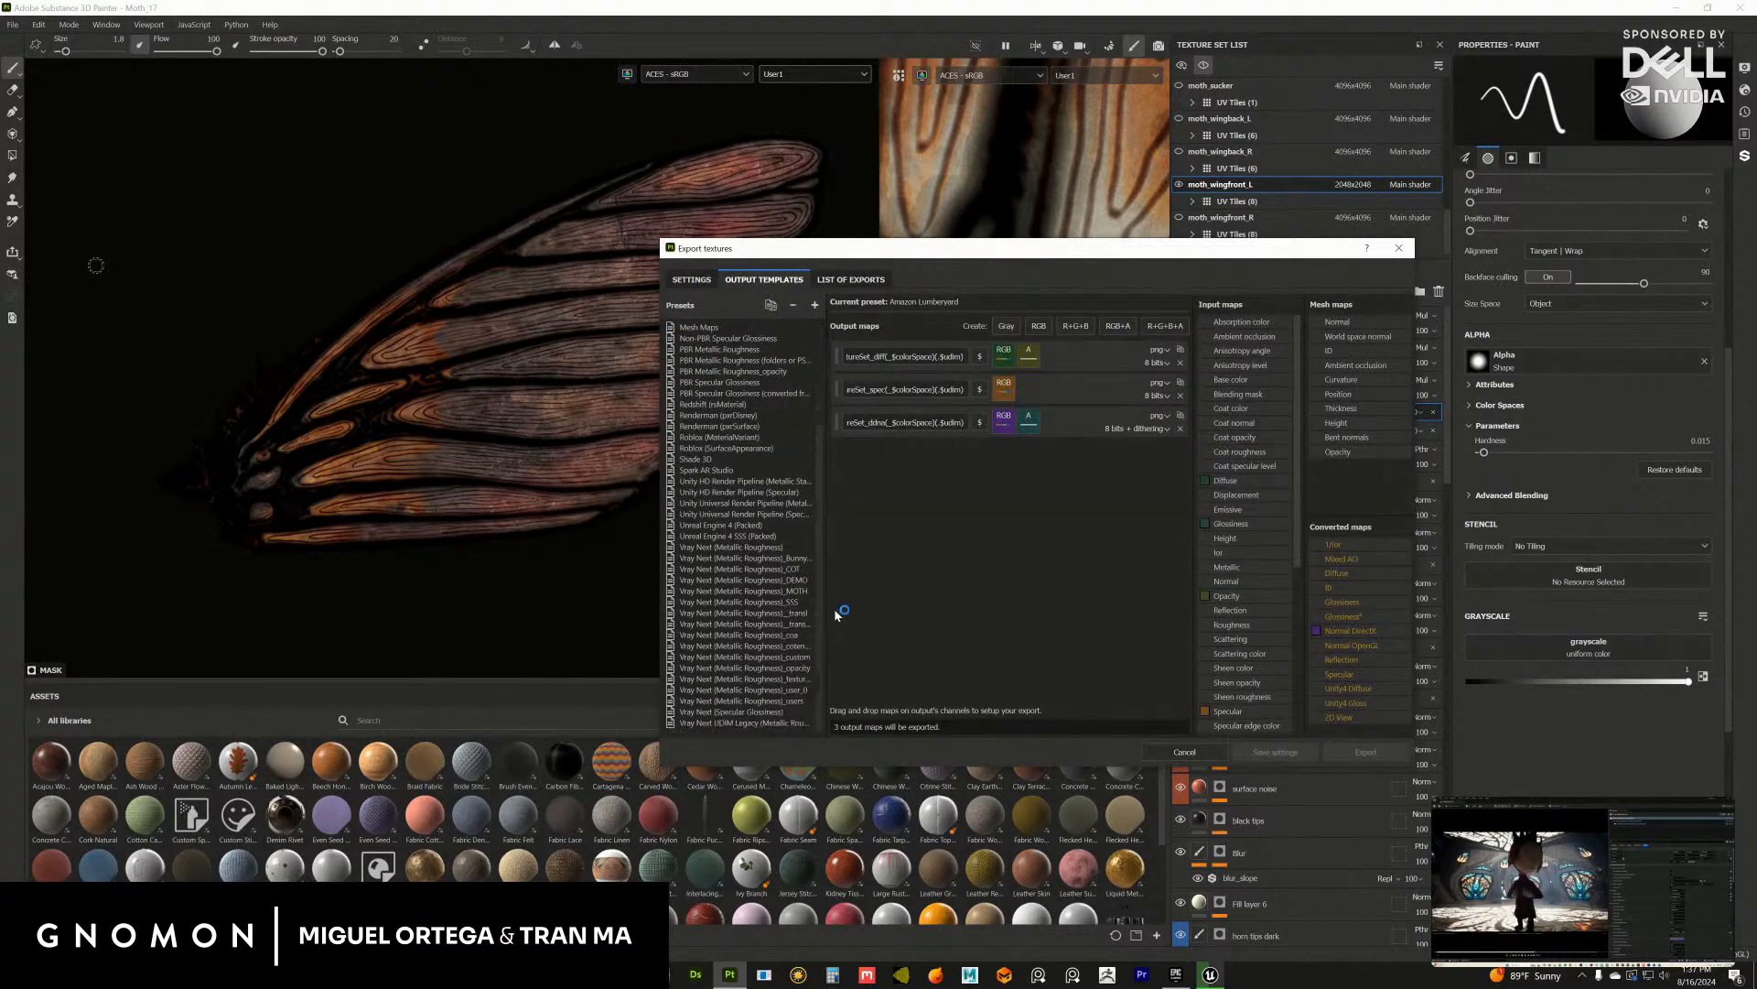
{"action": "left_click", "coordinate": [782, 593]}
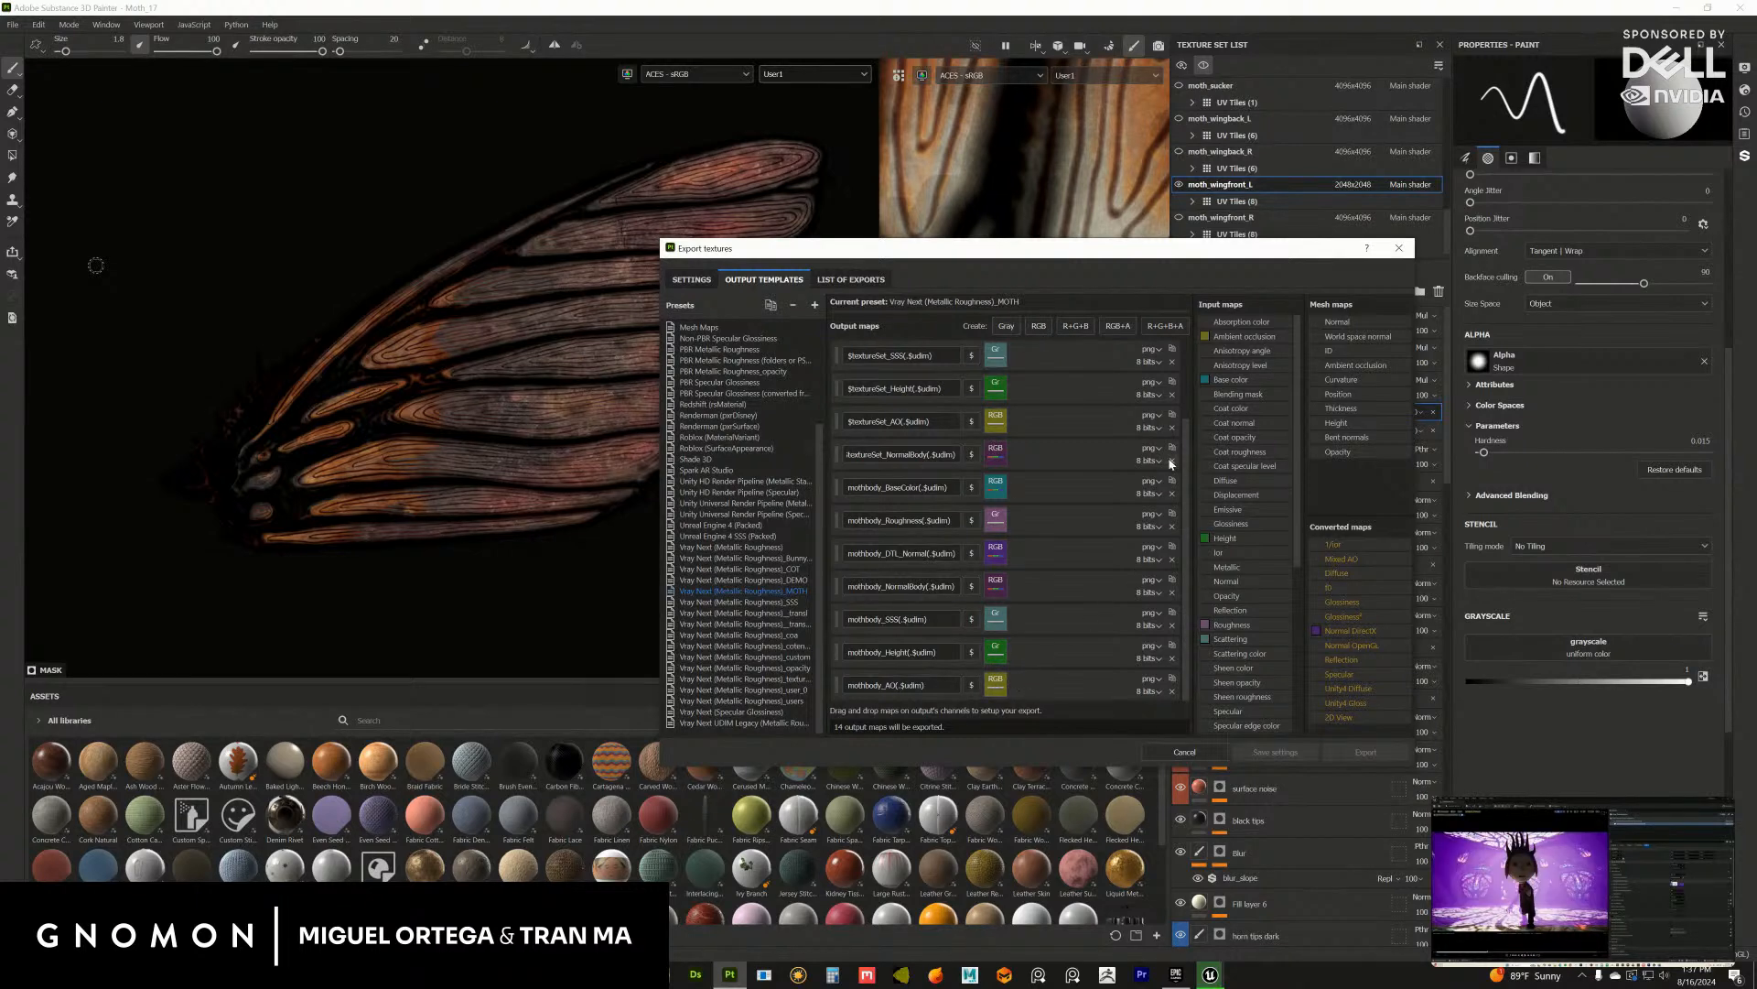
Step: Add an RGB output map to the MOTH template and name it $textureSet_Emissive(.$udim), reusing the BaseColor map's name pattern
{"action": "scroll", "coordinate": [1186, 432], "scroll_direction": "up", "scroll_amount": 1}
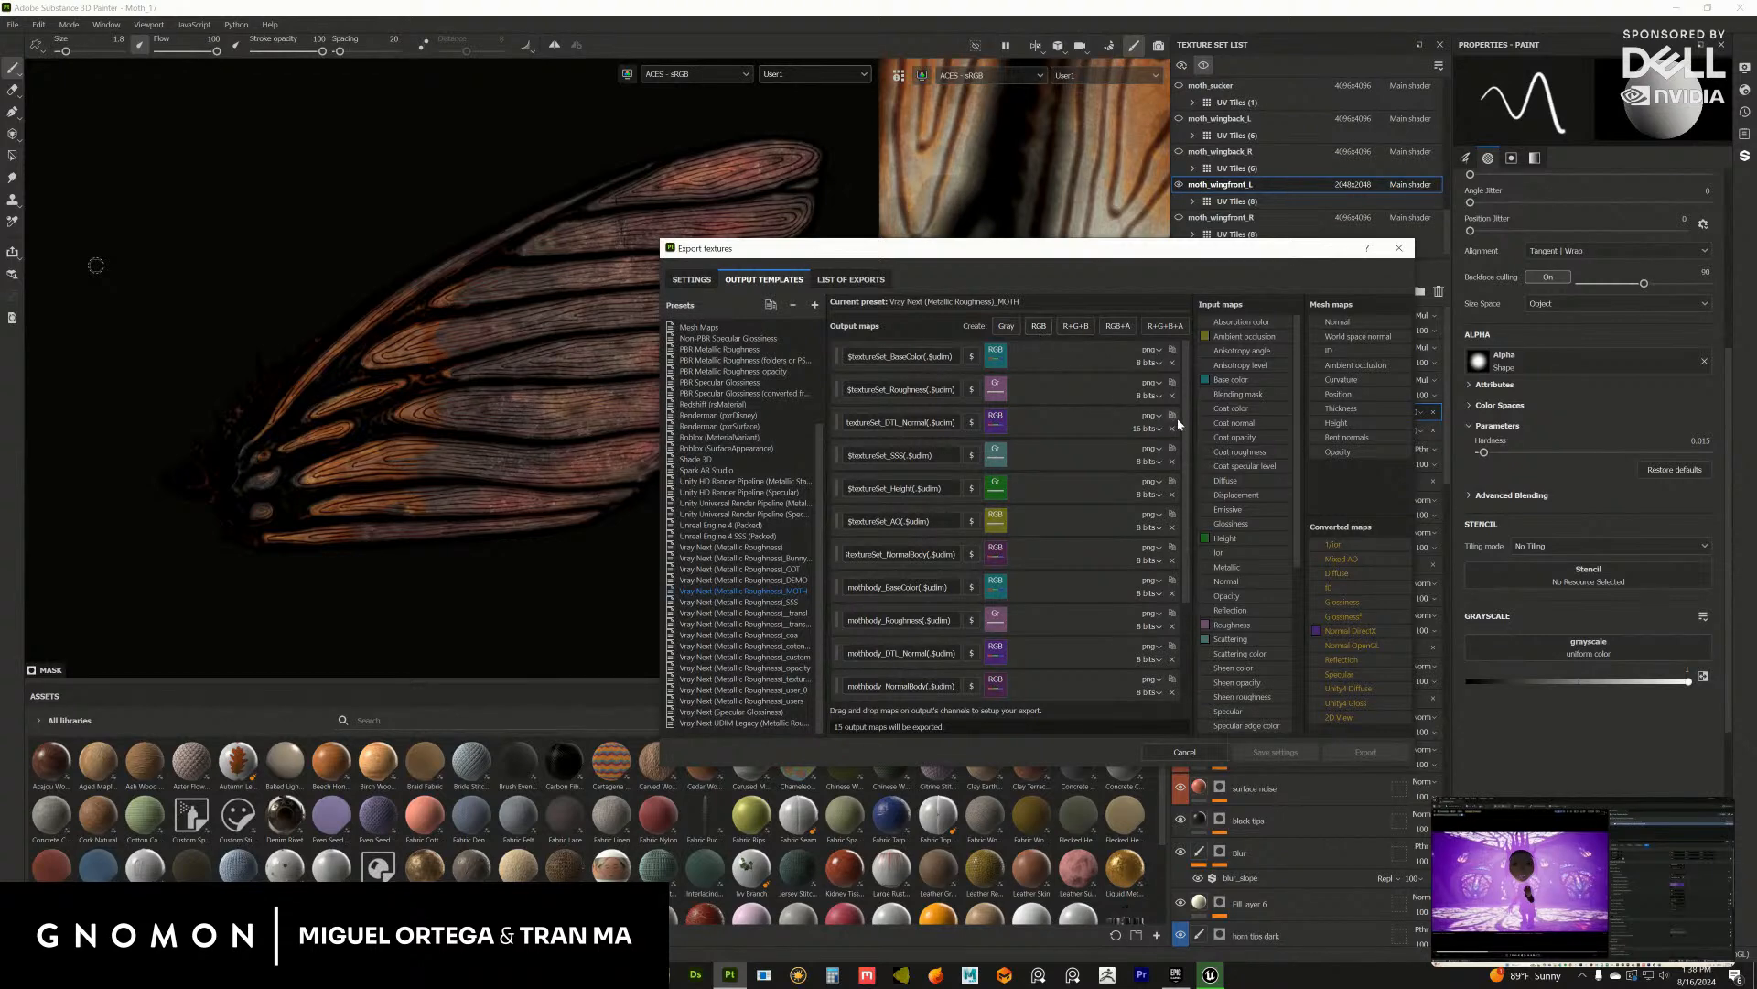
{"action": "scroll", "coordinate": [1180, 424], "scroll_direction": "down", "scroll_amount": 2}
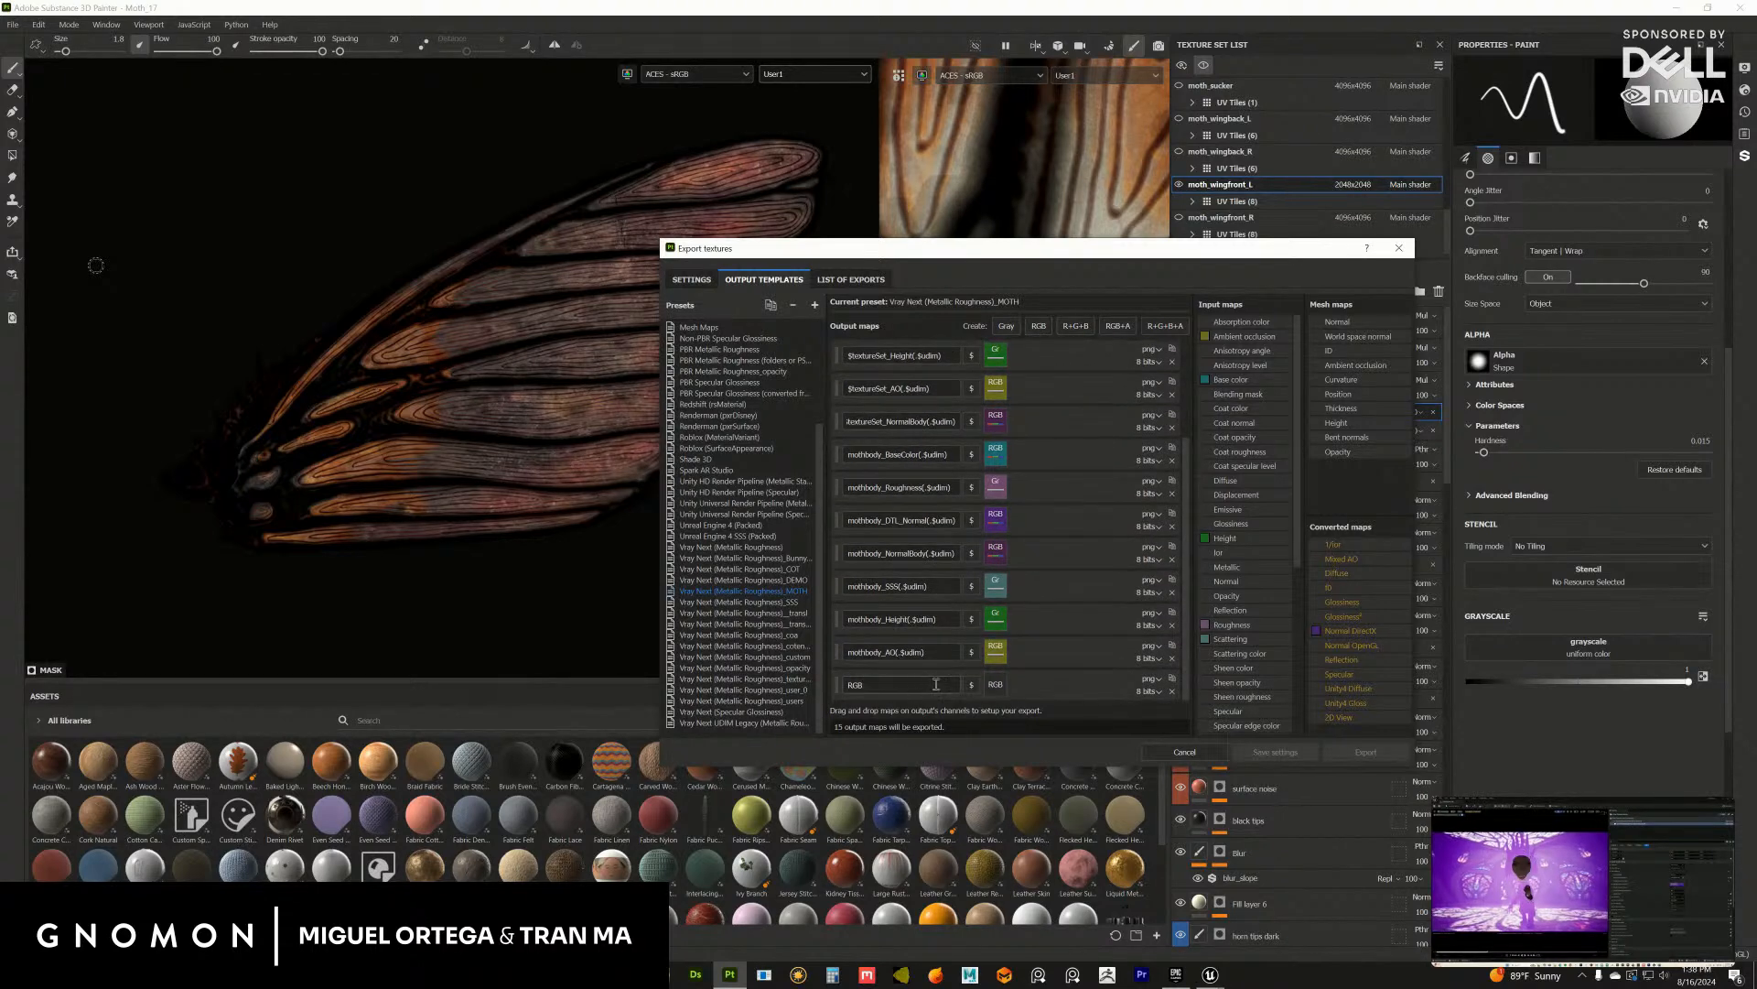
{"action": "scroll", "coordinate": [927, 357], "scroll_direction": "up", "scroll_amount": 2}
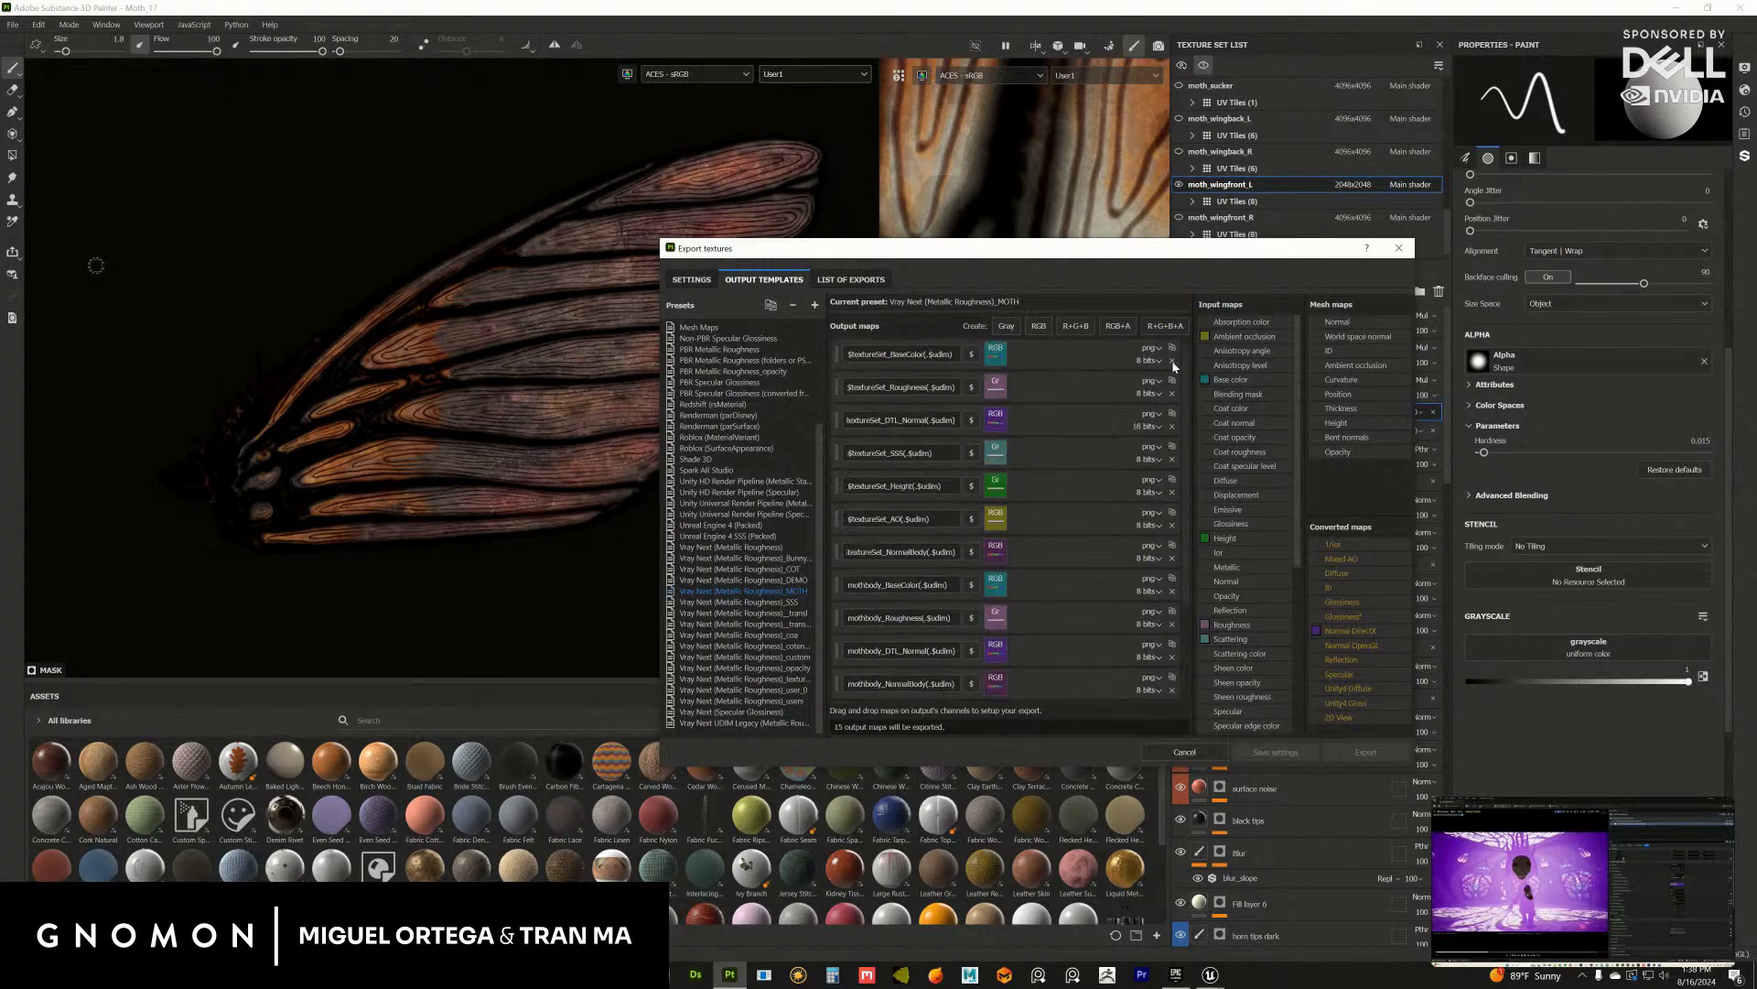
{"action": "left_click_drag", "start_coordinate": [953, 357], "coordinate": [812, 359]}
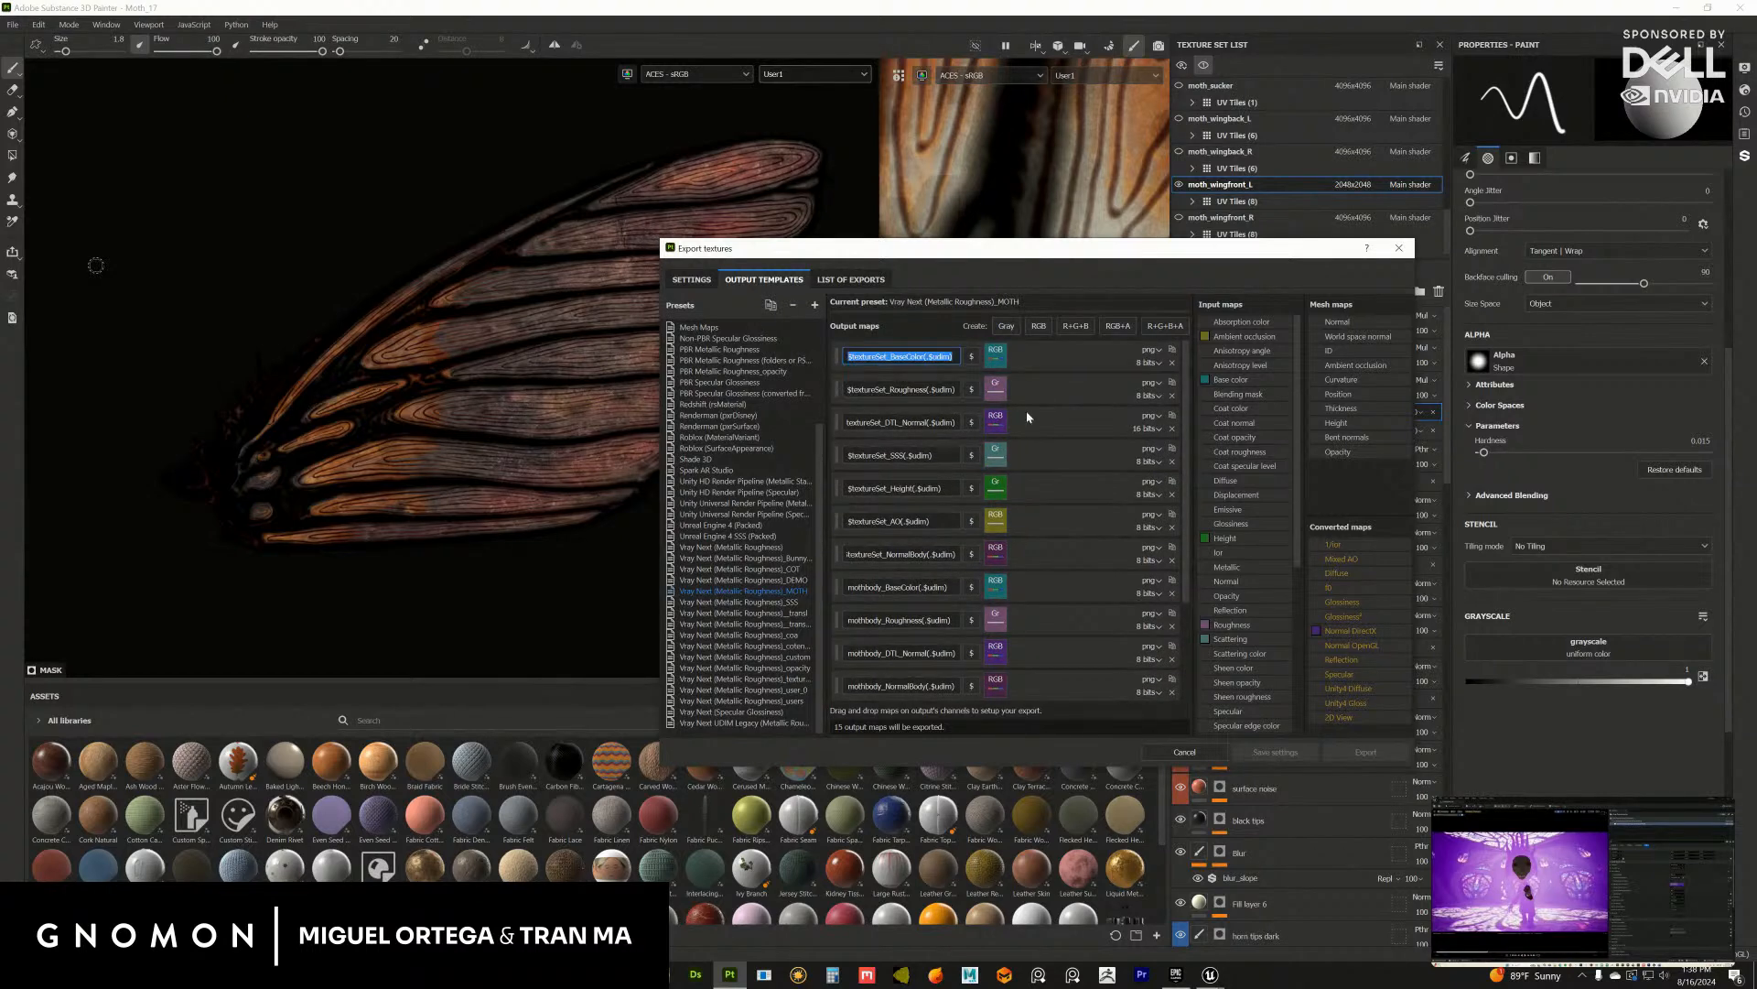
{"action": "left_click_drag", "start_coordinate": [1298, 430], "coordinate": [1300, 653]}
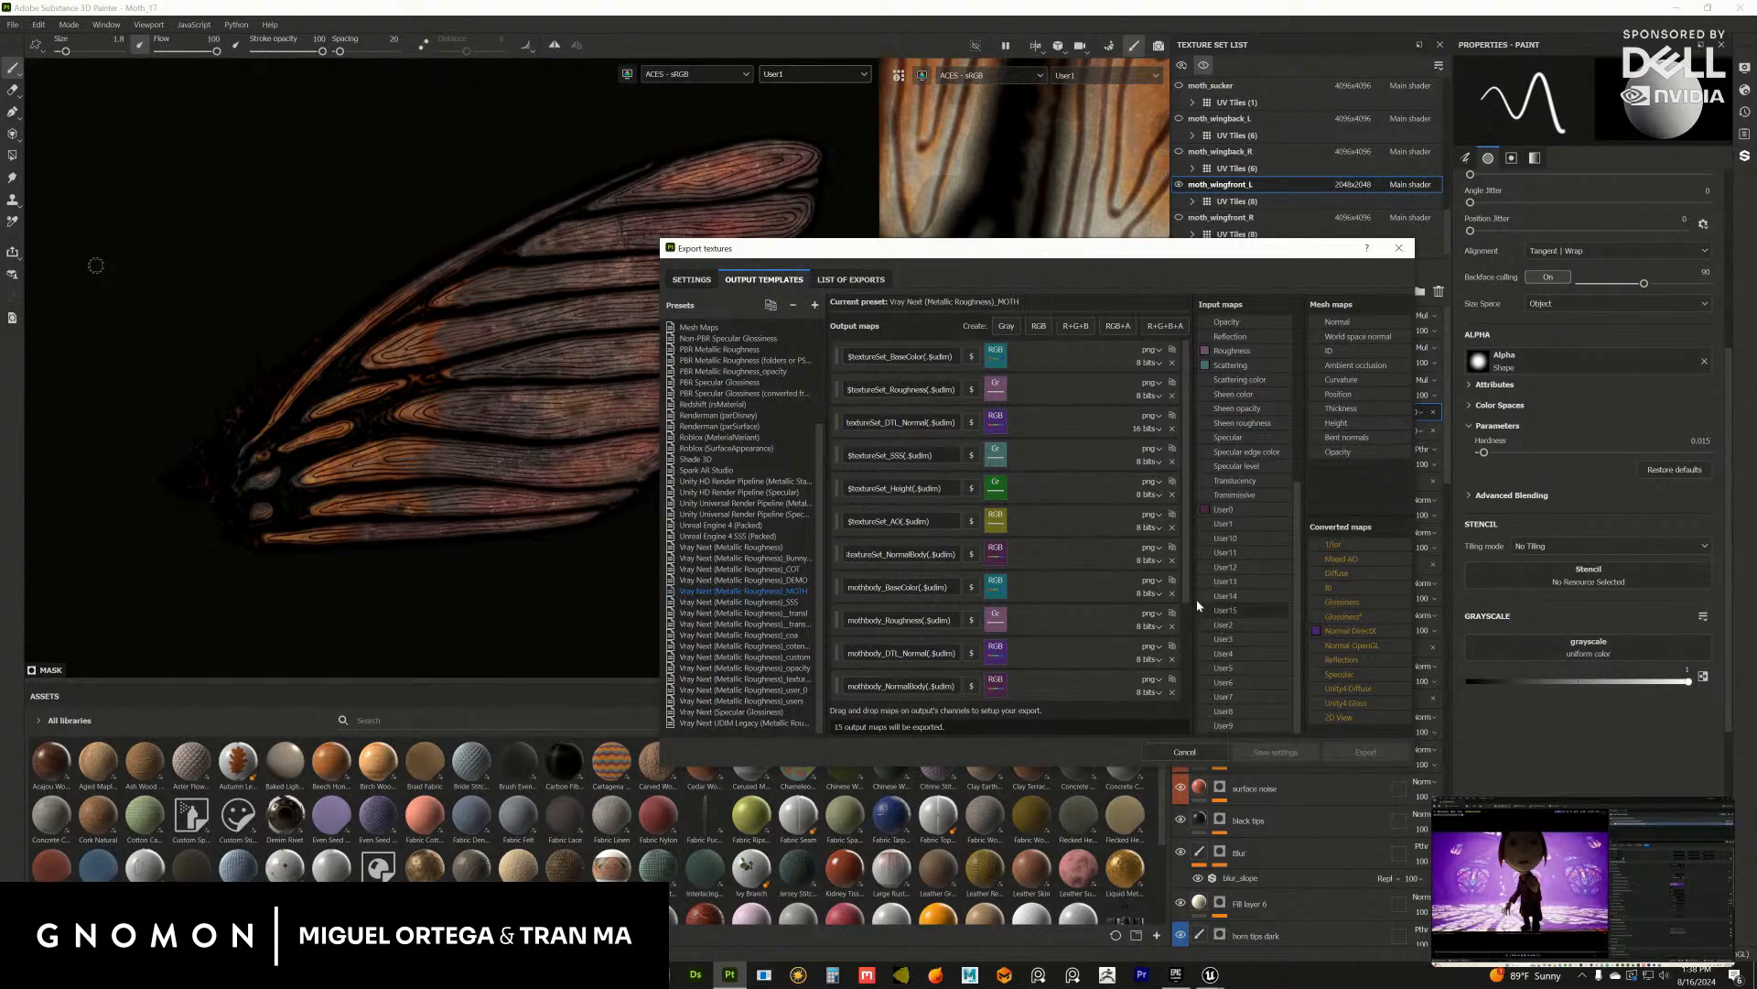
{"action": "left_click_drag", "start_coordinate": [1186, 586], "coordinate": [1190, 700]}
{"action": "left_click", "coordinate": [913, 692]}
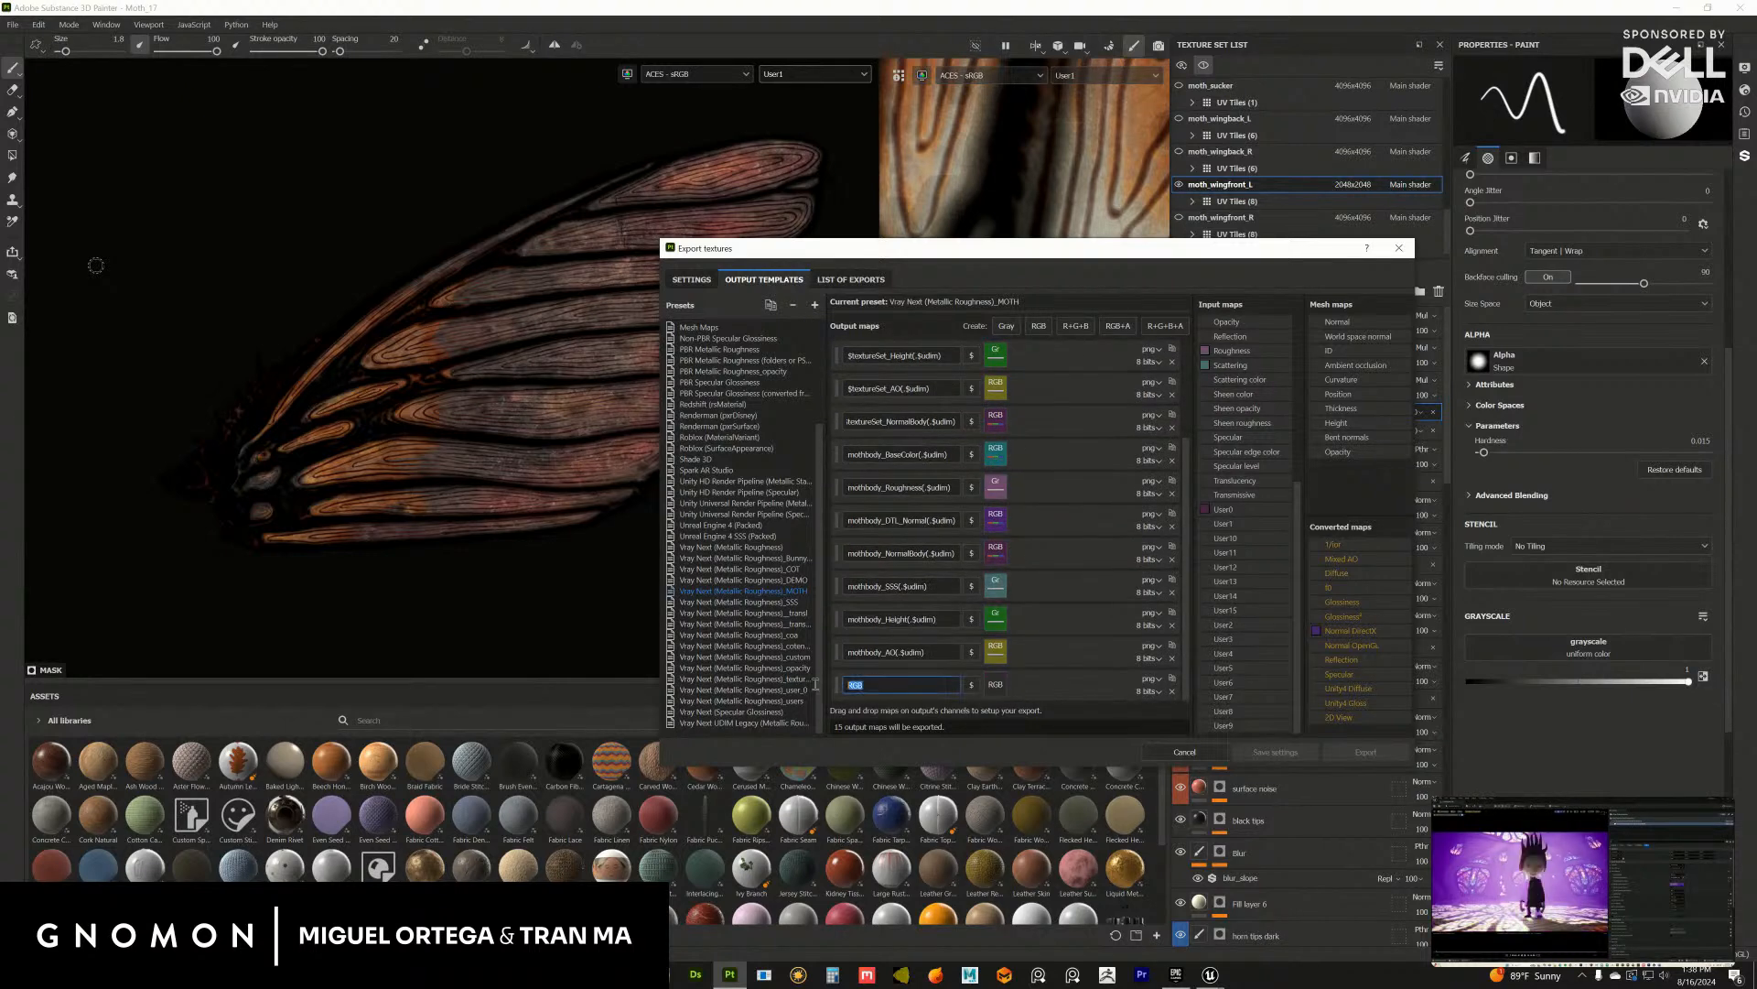
{"action": "type", "text": "$textureSet_BaseColor($udim)"}
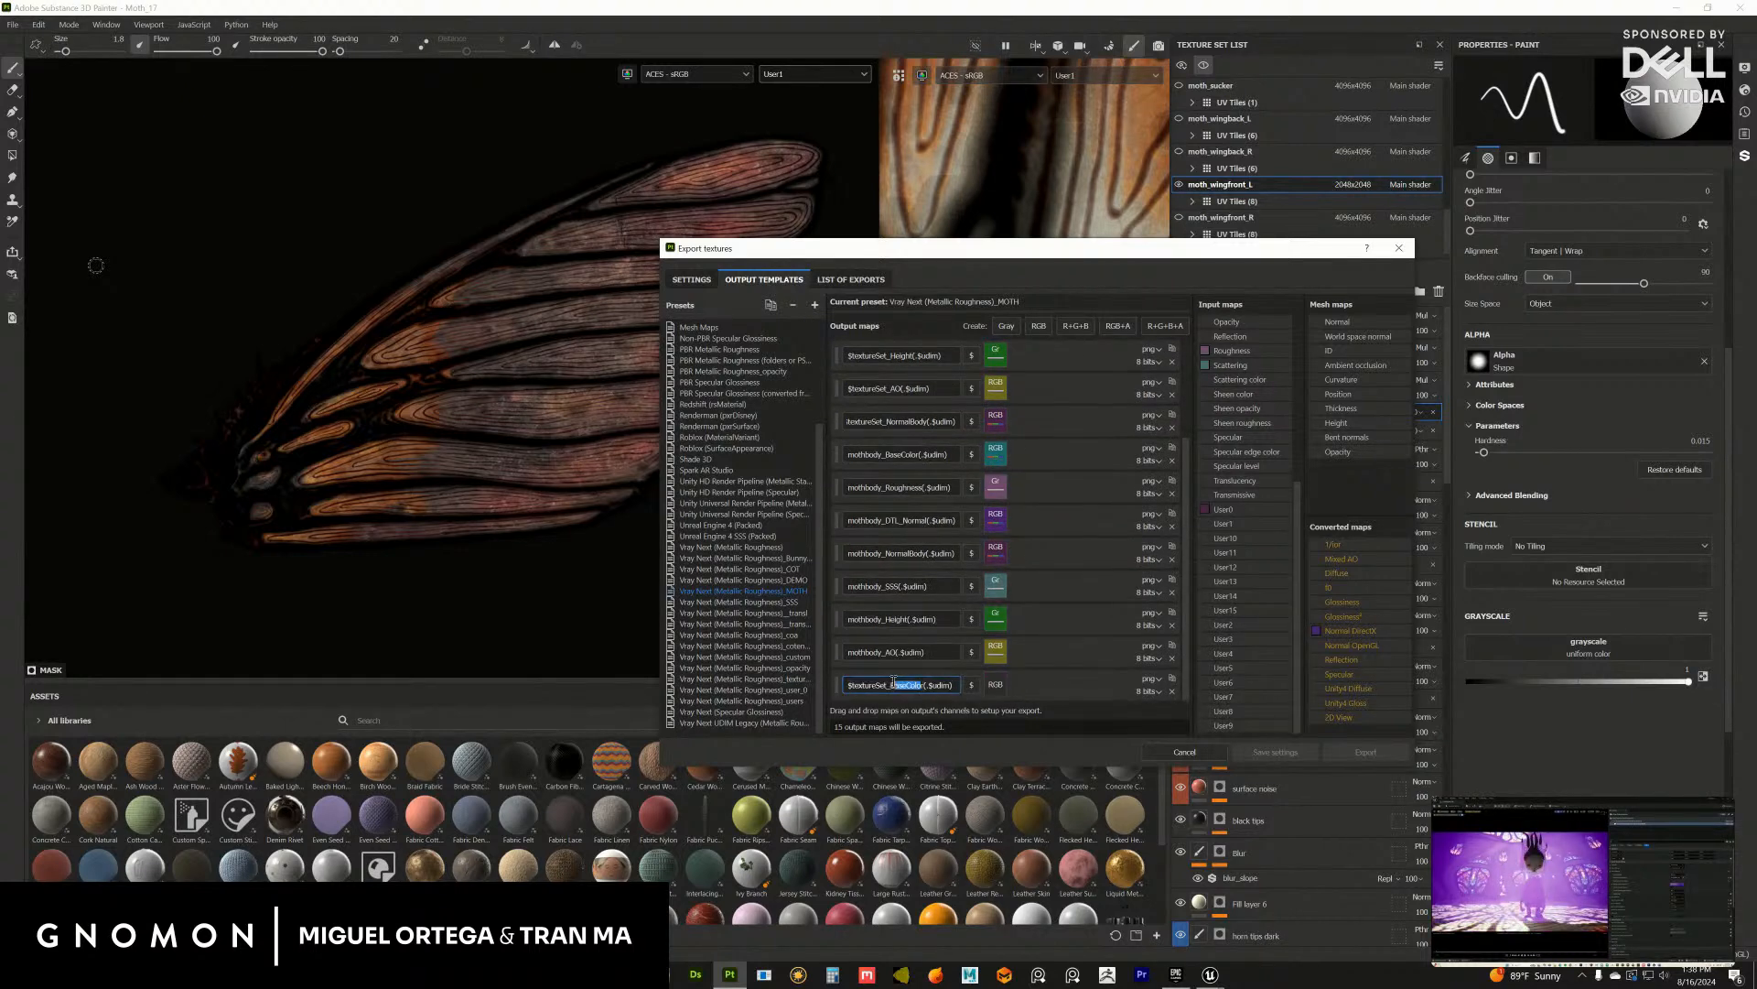
{"action": "left_click_drag", "start_coordinate": [886, 684], "coordinate": [925, 685]}
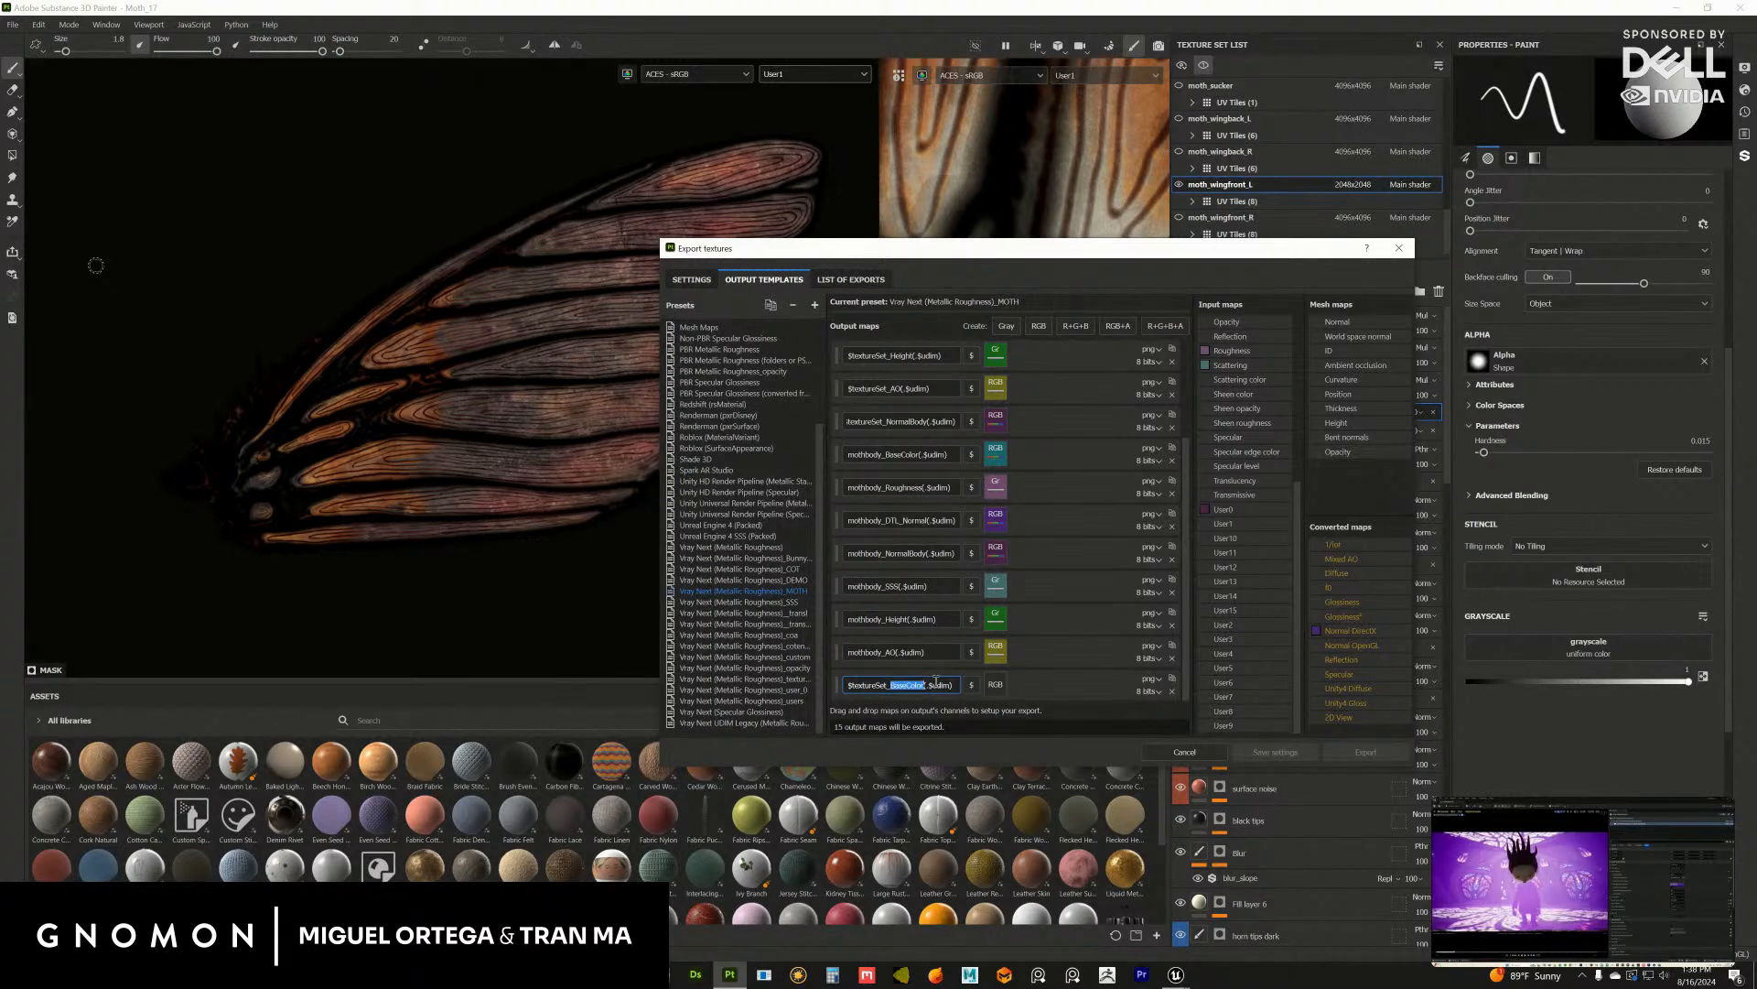
{"action": "type", "text": "Emissiv"}
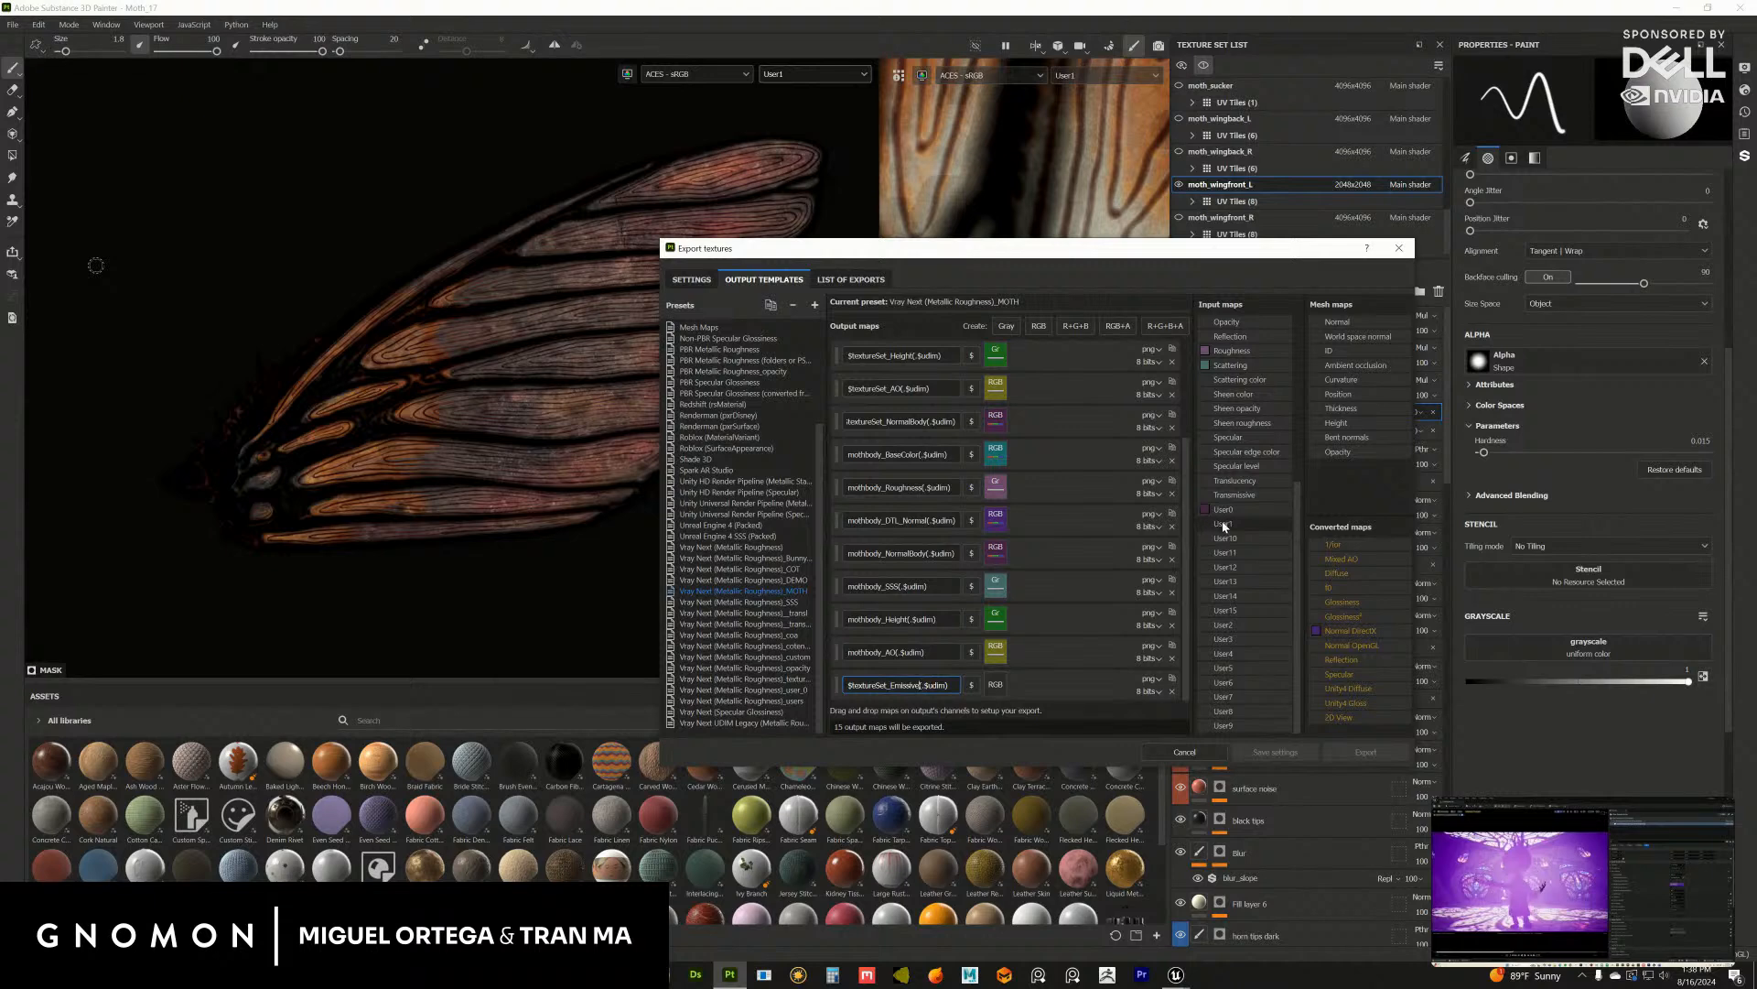
Step: Assign the User1 channel to the Emissive output map as RGB Channels
{"action": "left_click_drag", "start_coordinate": [1224, 526], "coordinate": [998, 688]}
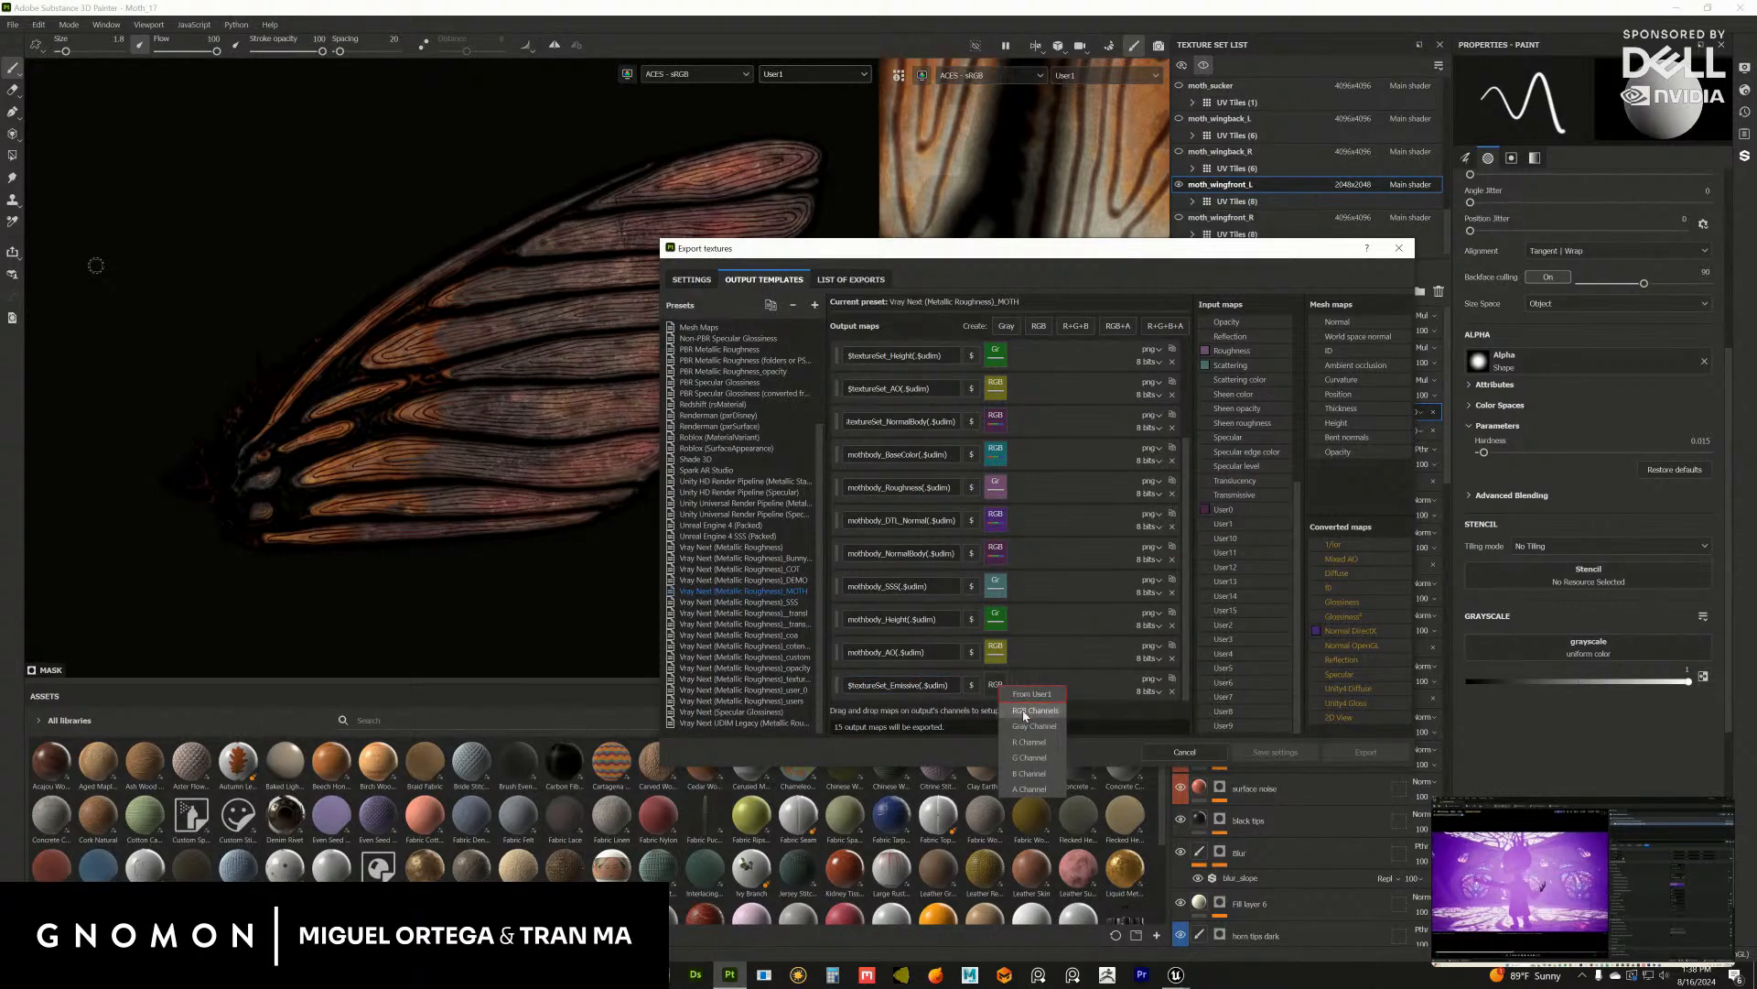
{"action": "left_click", "coordinate": [1025, 712]}
{"action": "left_click_drag", "start_coordinate": [1213, 529], "coordinate": [999, 678]}
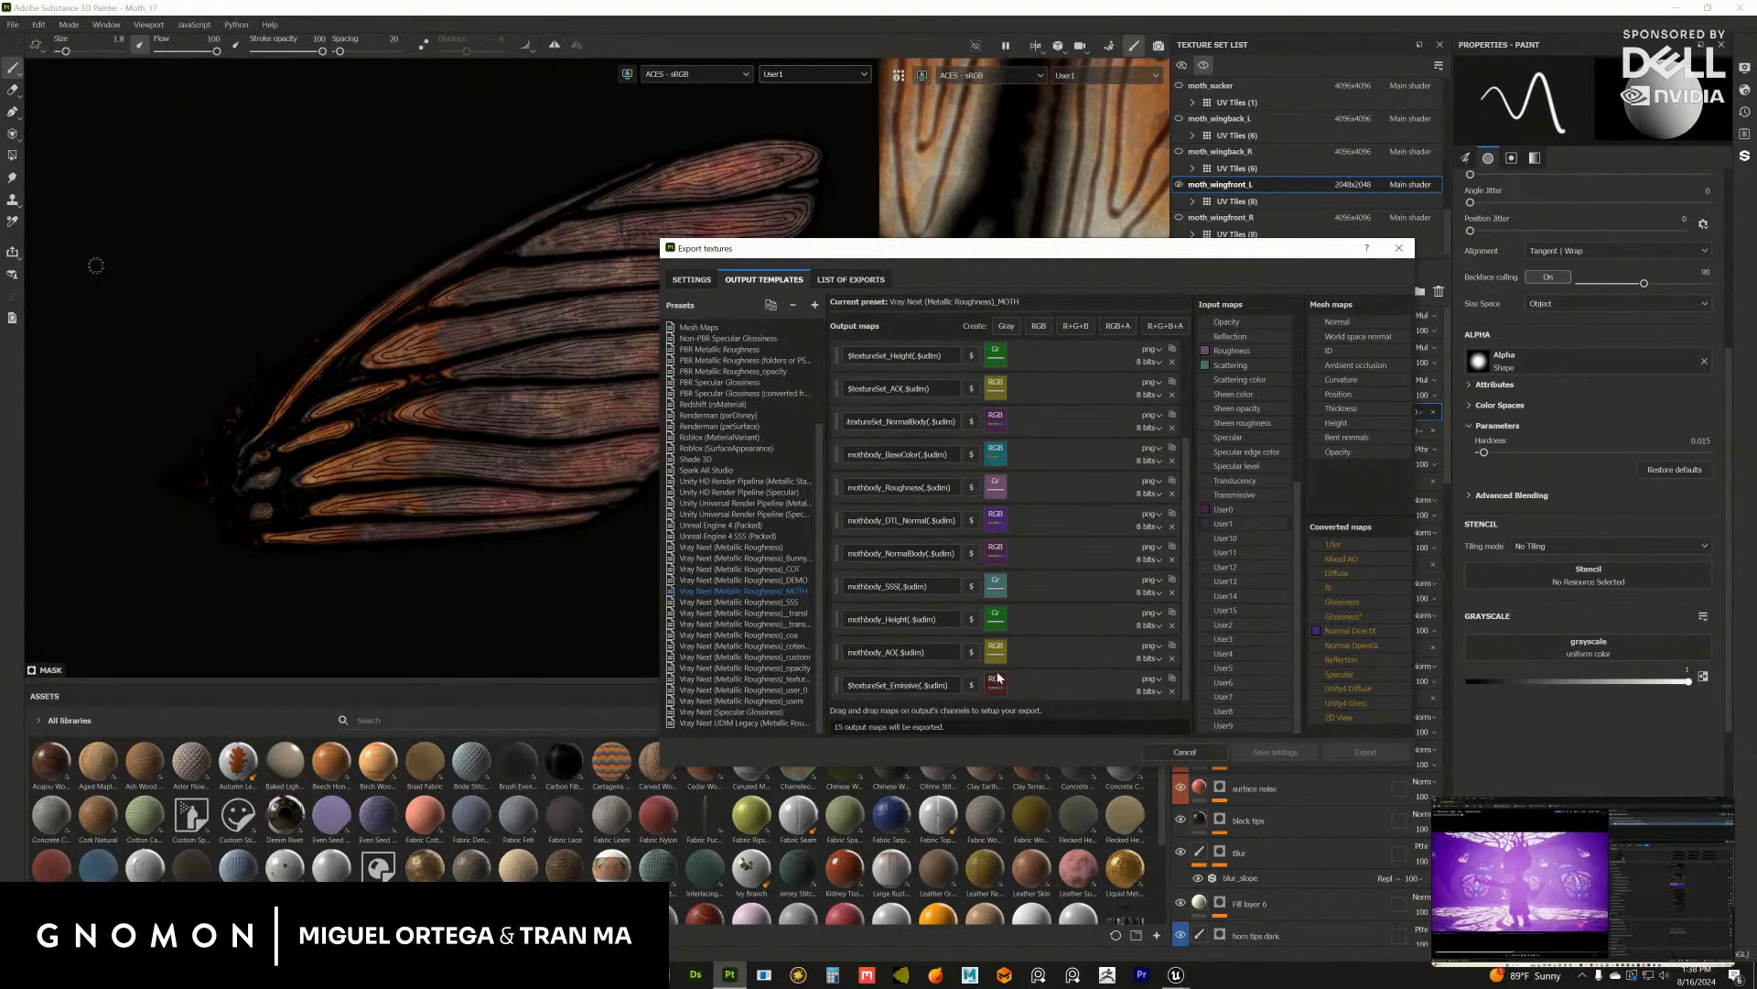
Step: Exclude the wing, sucker, stinger, mid-leg and front-leg texture sets from the export
{"action": "left_click", "coordinate": [691, 279]}
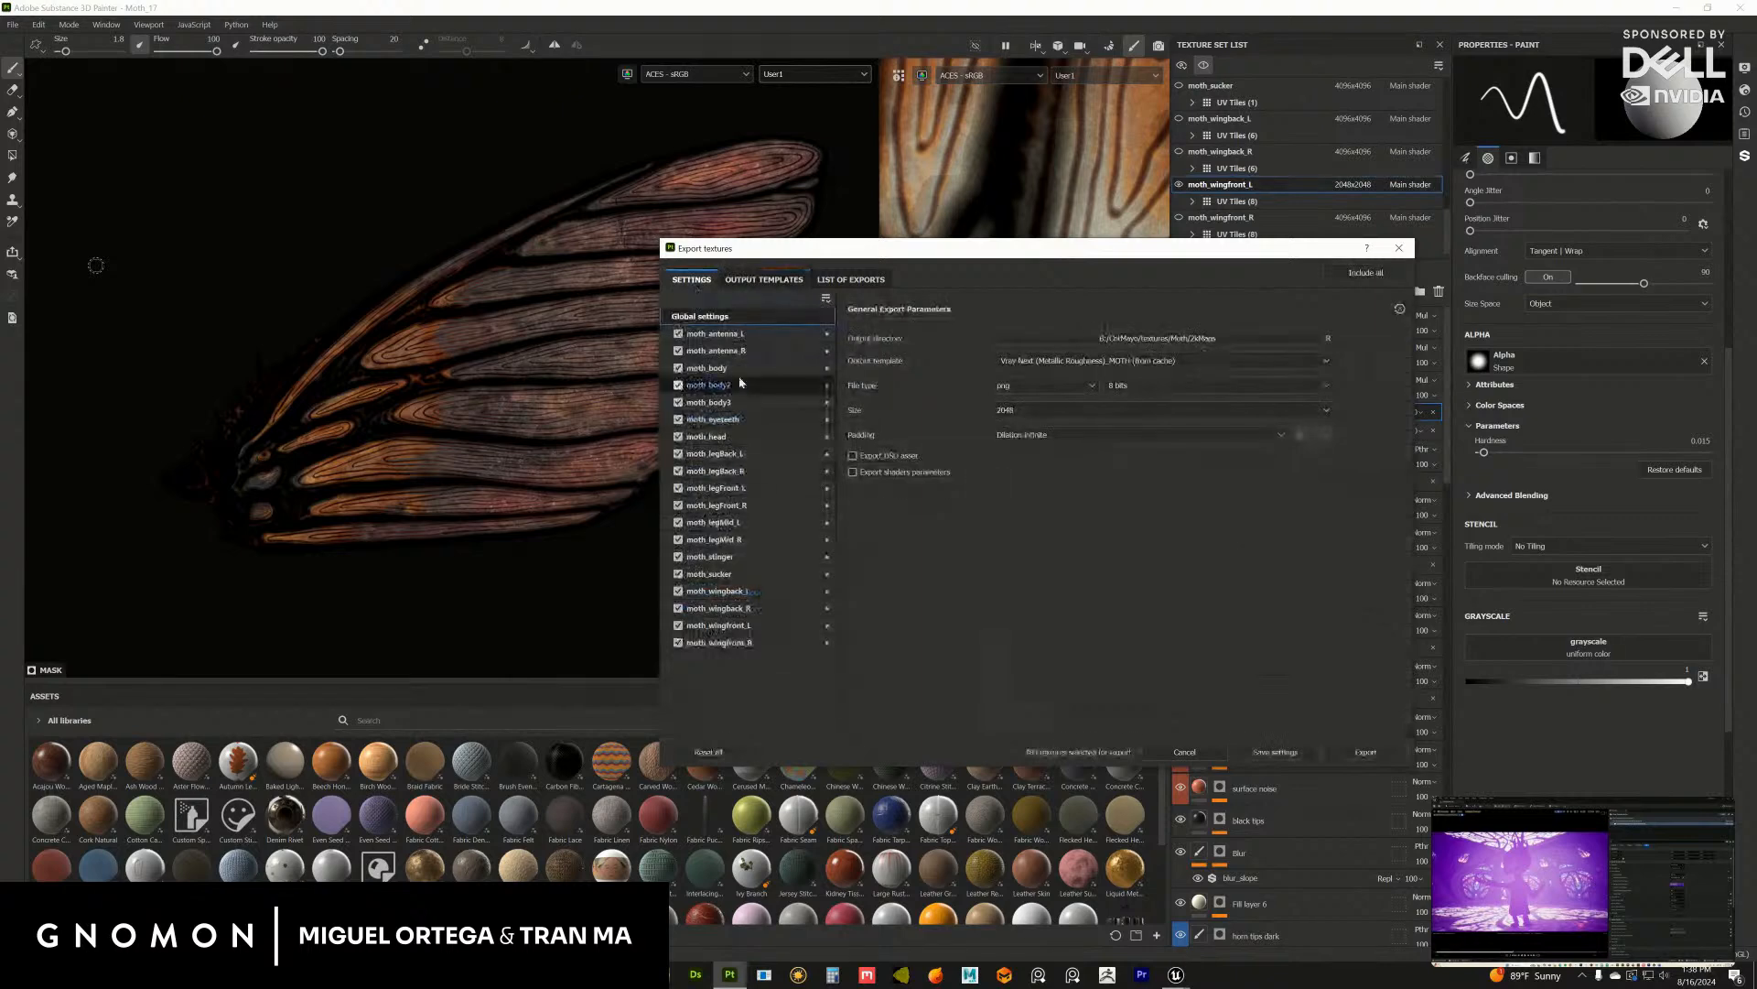
{"action": "left_click", "coordinate": [678, 642]}
{"action": "left_click", "coordinate": [678, 625]}
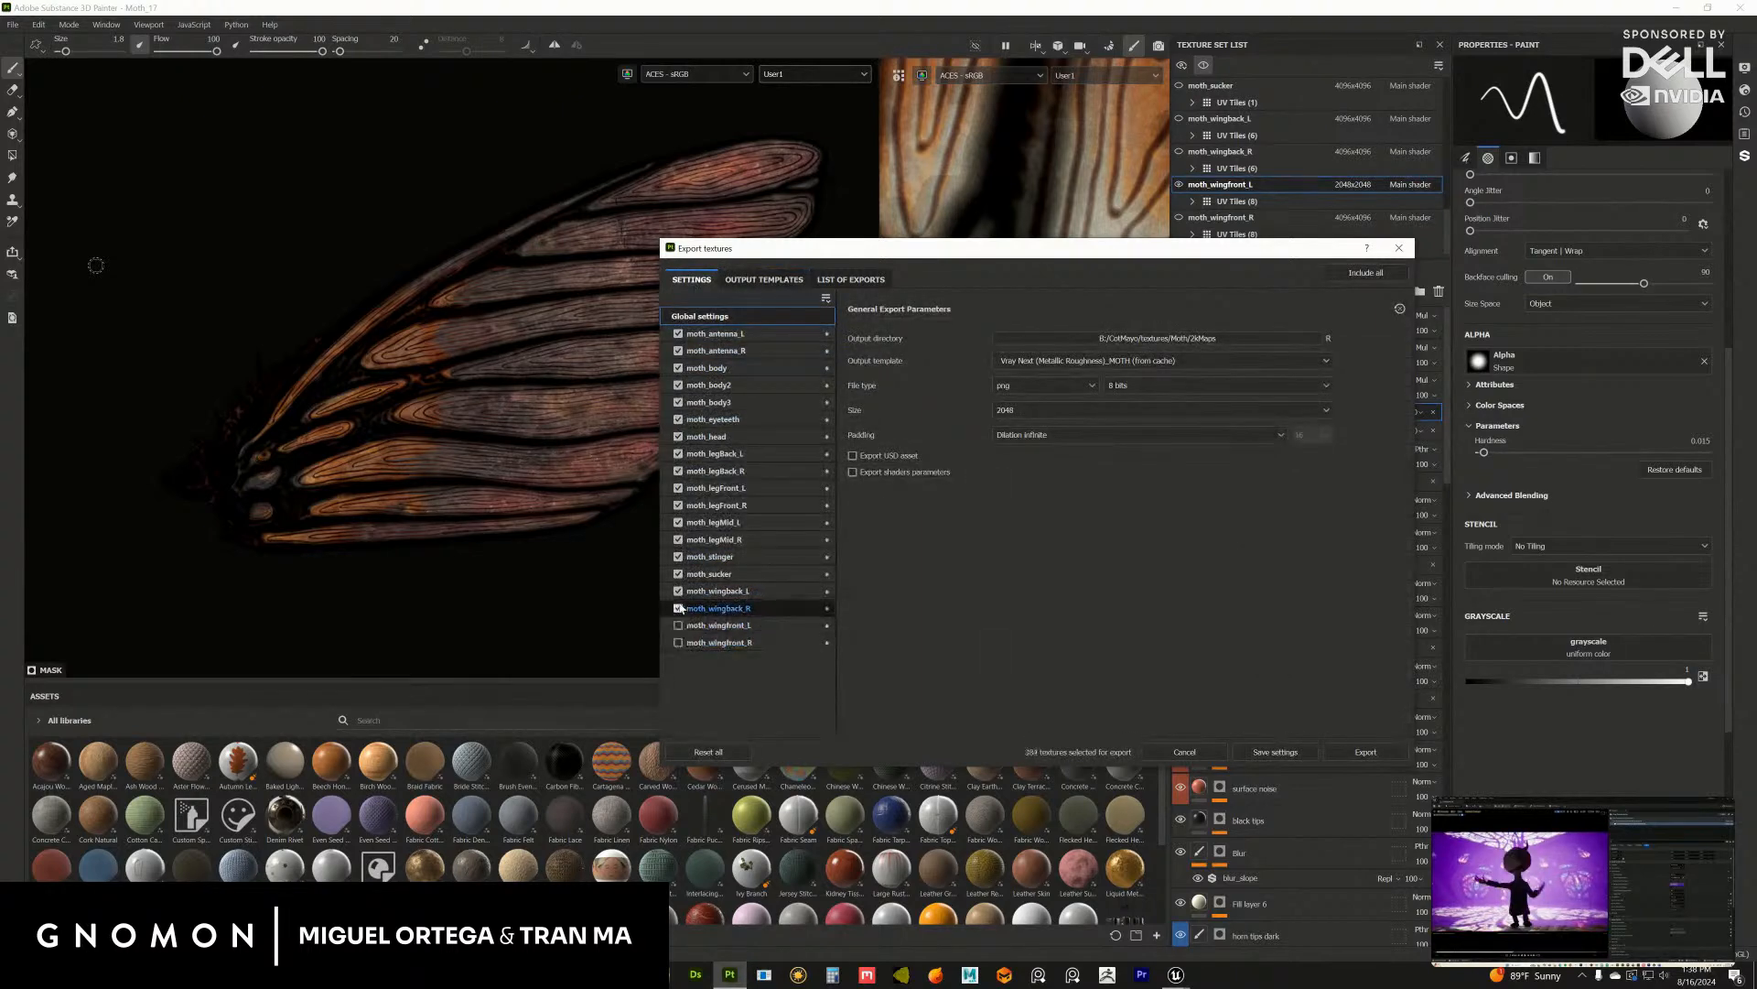
{"action": "left_click", "coordinate": [679, 607]}
{"action": "left_click", "coordinate": [678, 591]}
{"action": "left_click", "coordinate": [678, 574]}
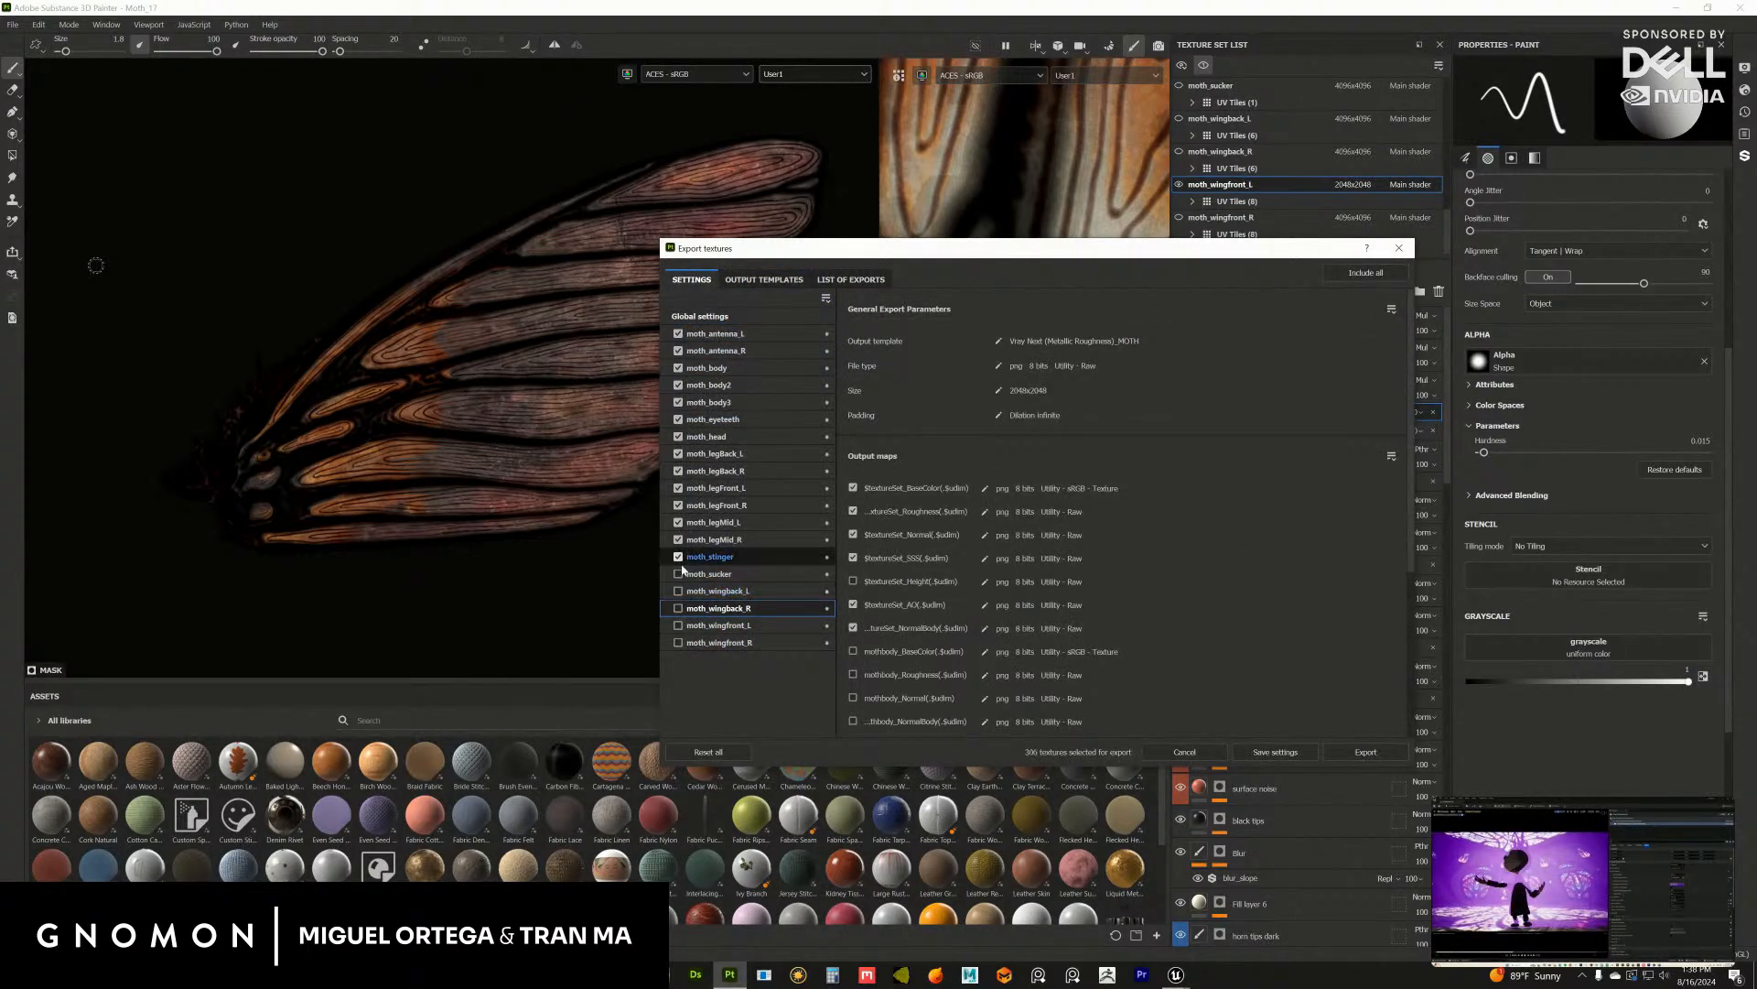
{"action": "left_click", "coordinate": [678, 555]}
{"action": "left_click", "coordinate": [679, 556]}
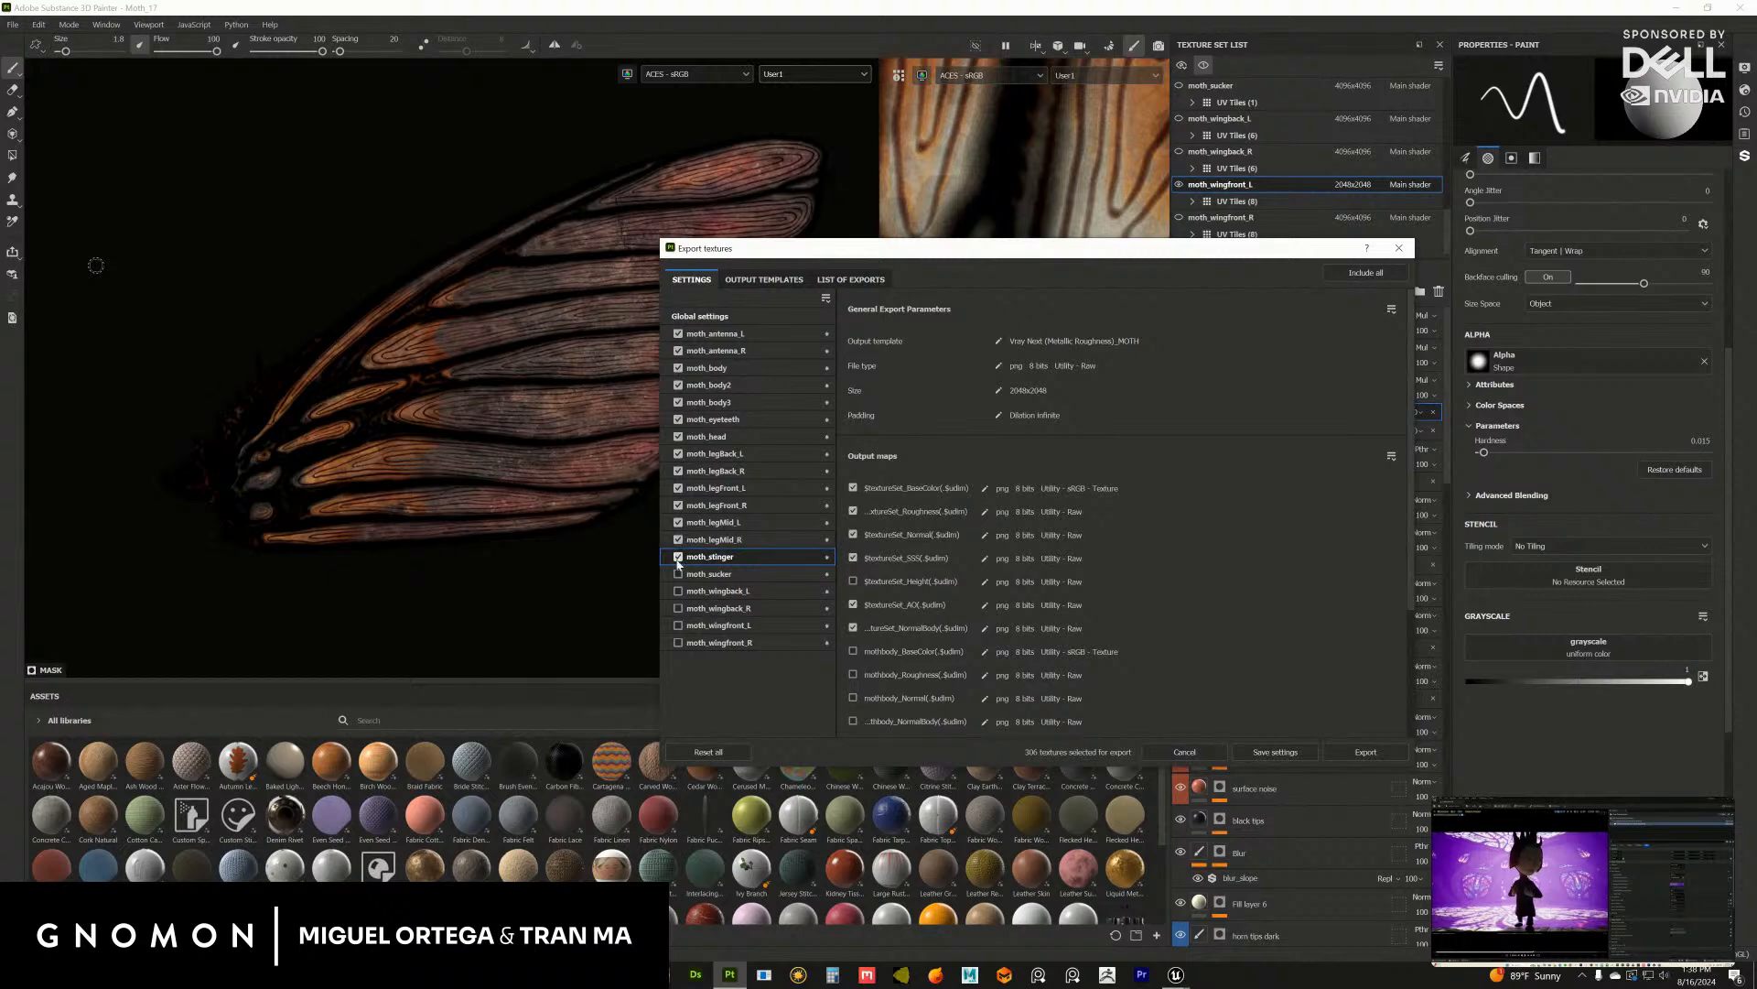
{"action": "left_click", "coordinate": [679, 552]}
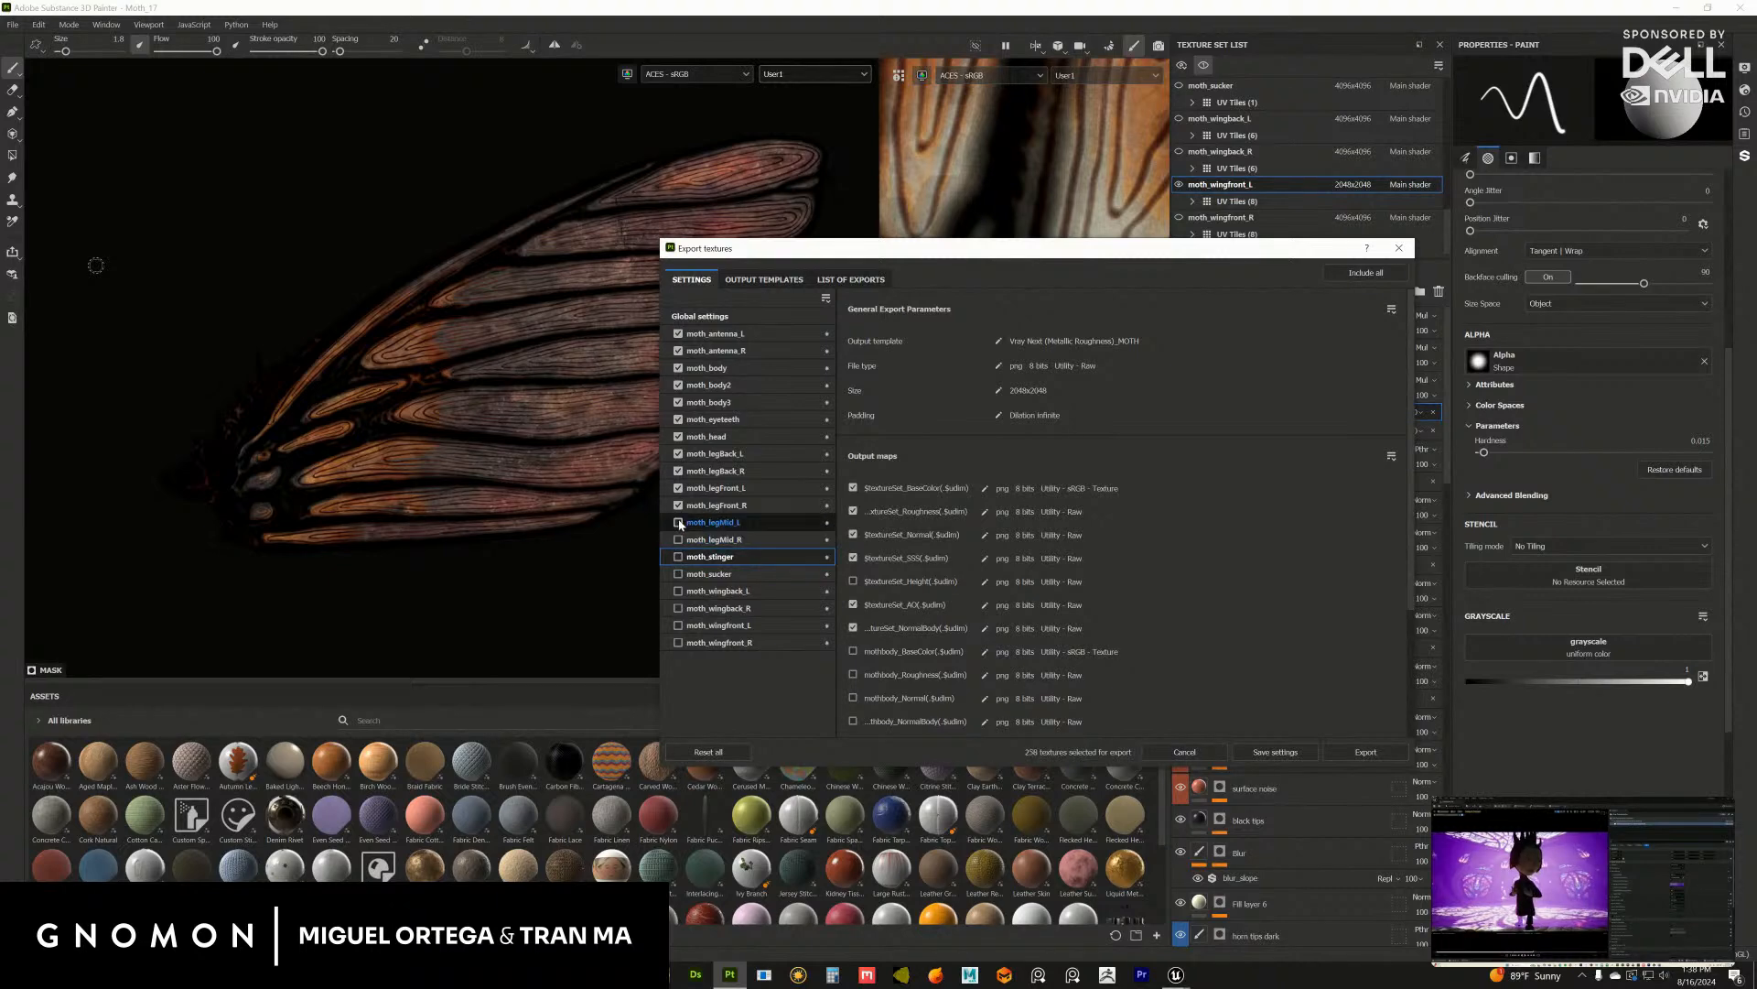
{"action": "left_click", "coordinate": [678, 505]}
{"action": "left_click", "coordinate": [679, 488]}
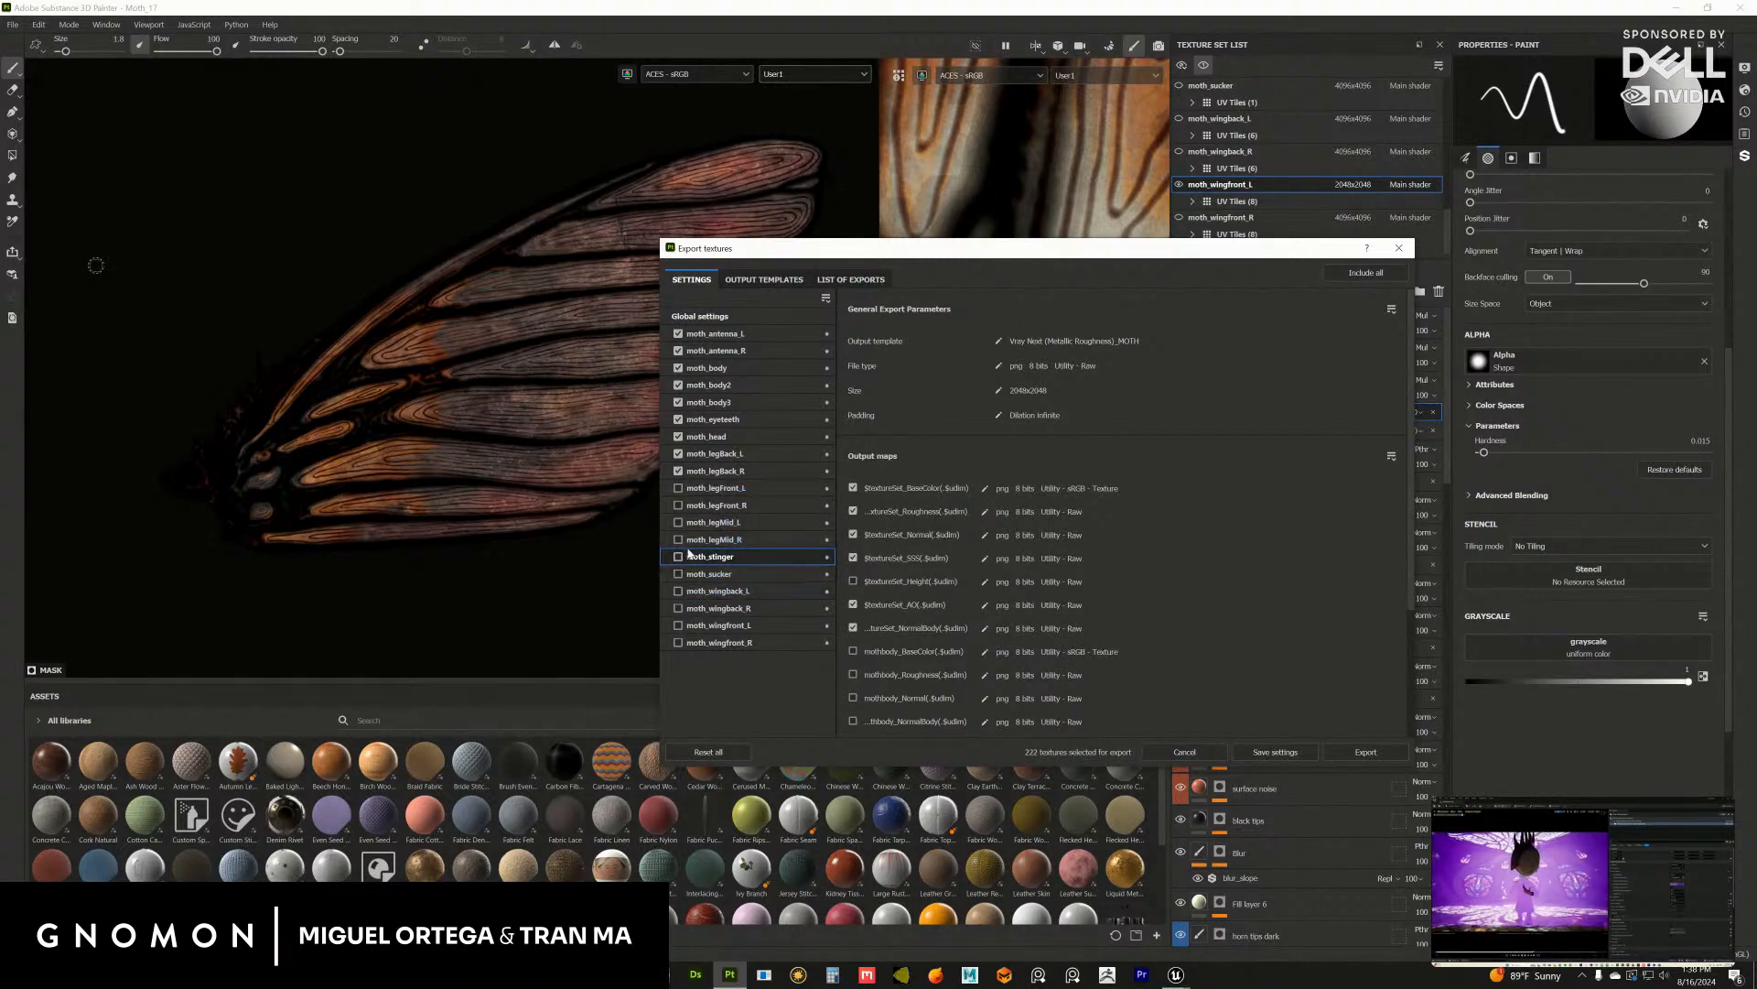
Step: Include moth_wingfront_L in the export again and exclude the back-leg, head, eyeteeth, body and antenna texture sets
{"action": "left_click", "coordinate": [678, 625]}
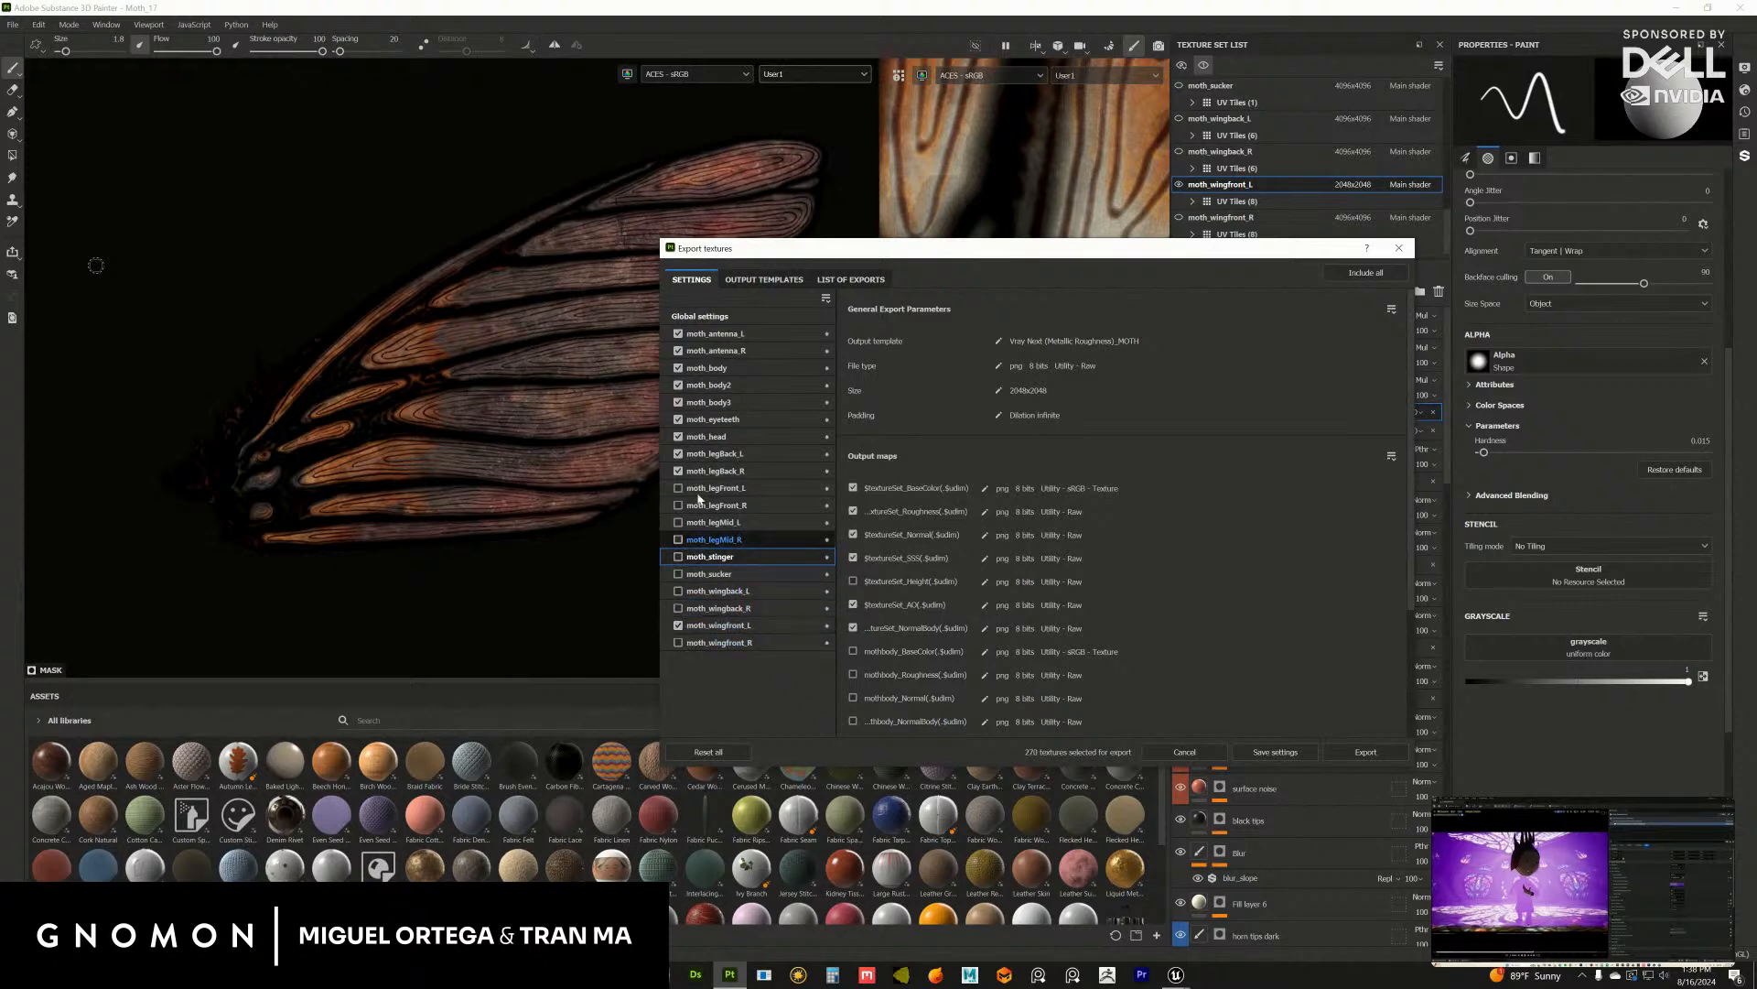
{"action": "left_click", "coordinate": [678, 470]}
{"action": "left_click", "coordinate": [678, 453]}
{"action": "left_click", "coordinate": [678, 436]}
{"action": "left_click", "coordinate": [679, 419]}
{"action": "left_click", "coordinate": [678, 401]}
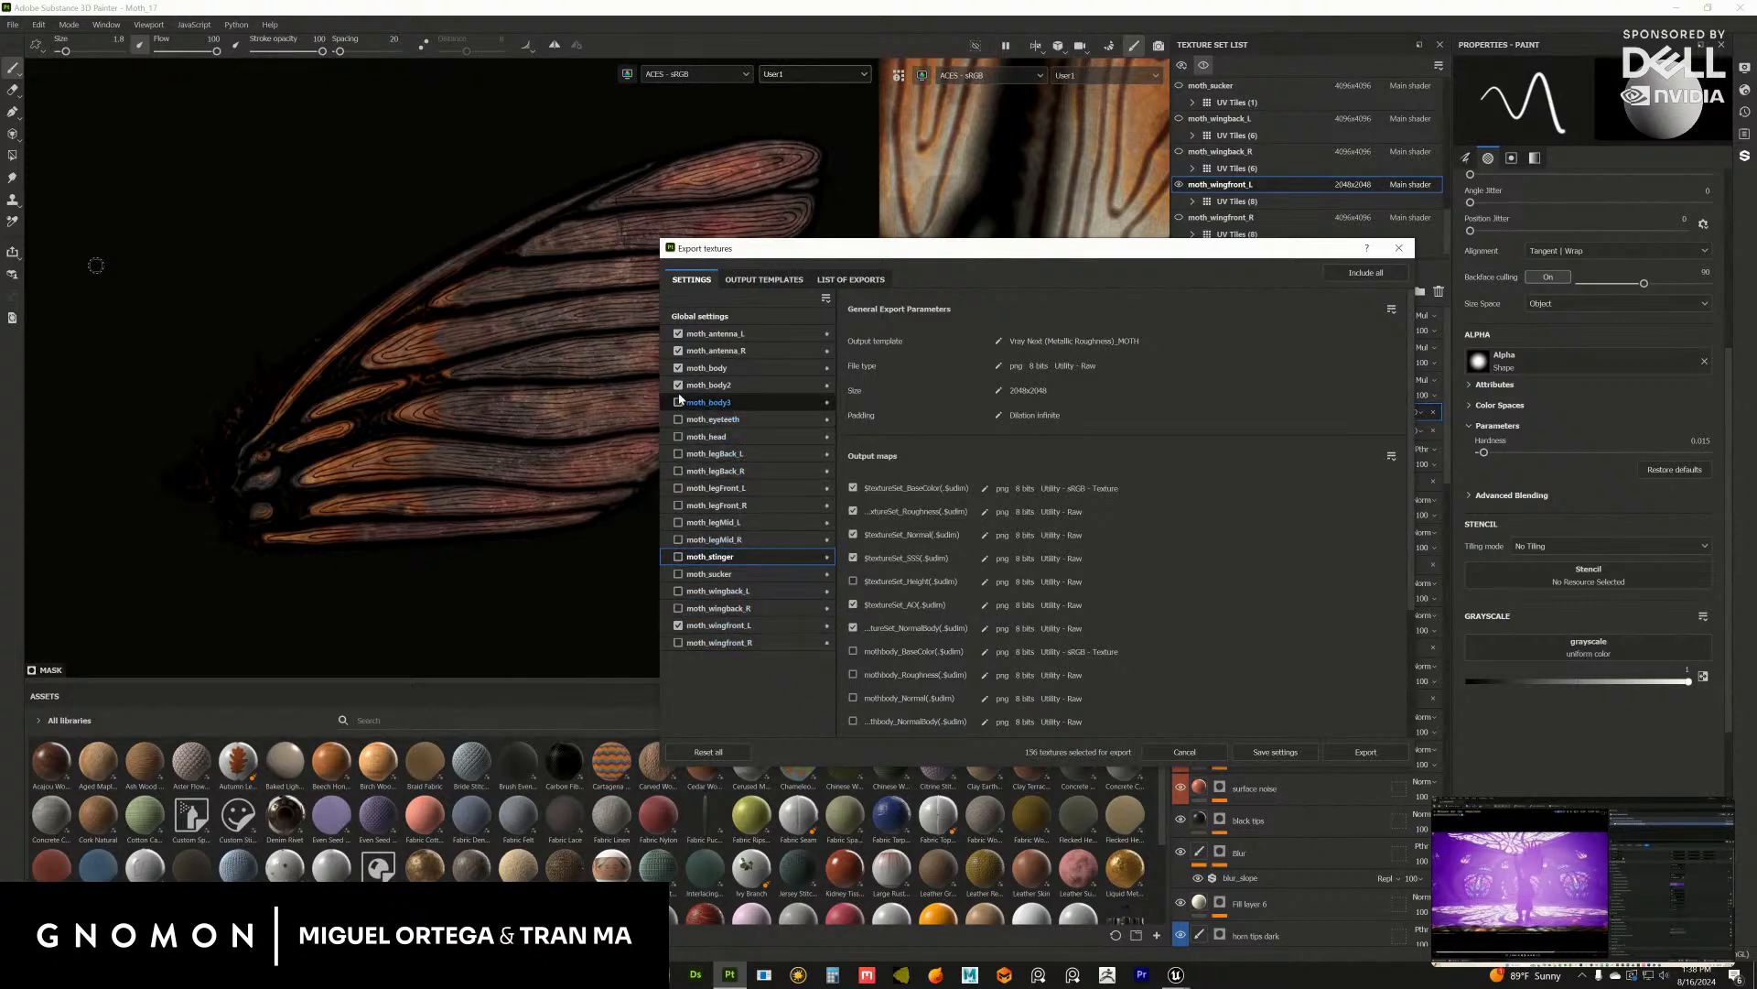
{"action": "left_click", "coordinate": [679, 385]}
{"action": "left_click", "coordinate": [678, 368]}
{"action": "left_click", "coordinate": [678, 351]}
{"action": "left_click", "coordinate": [678, 333]}
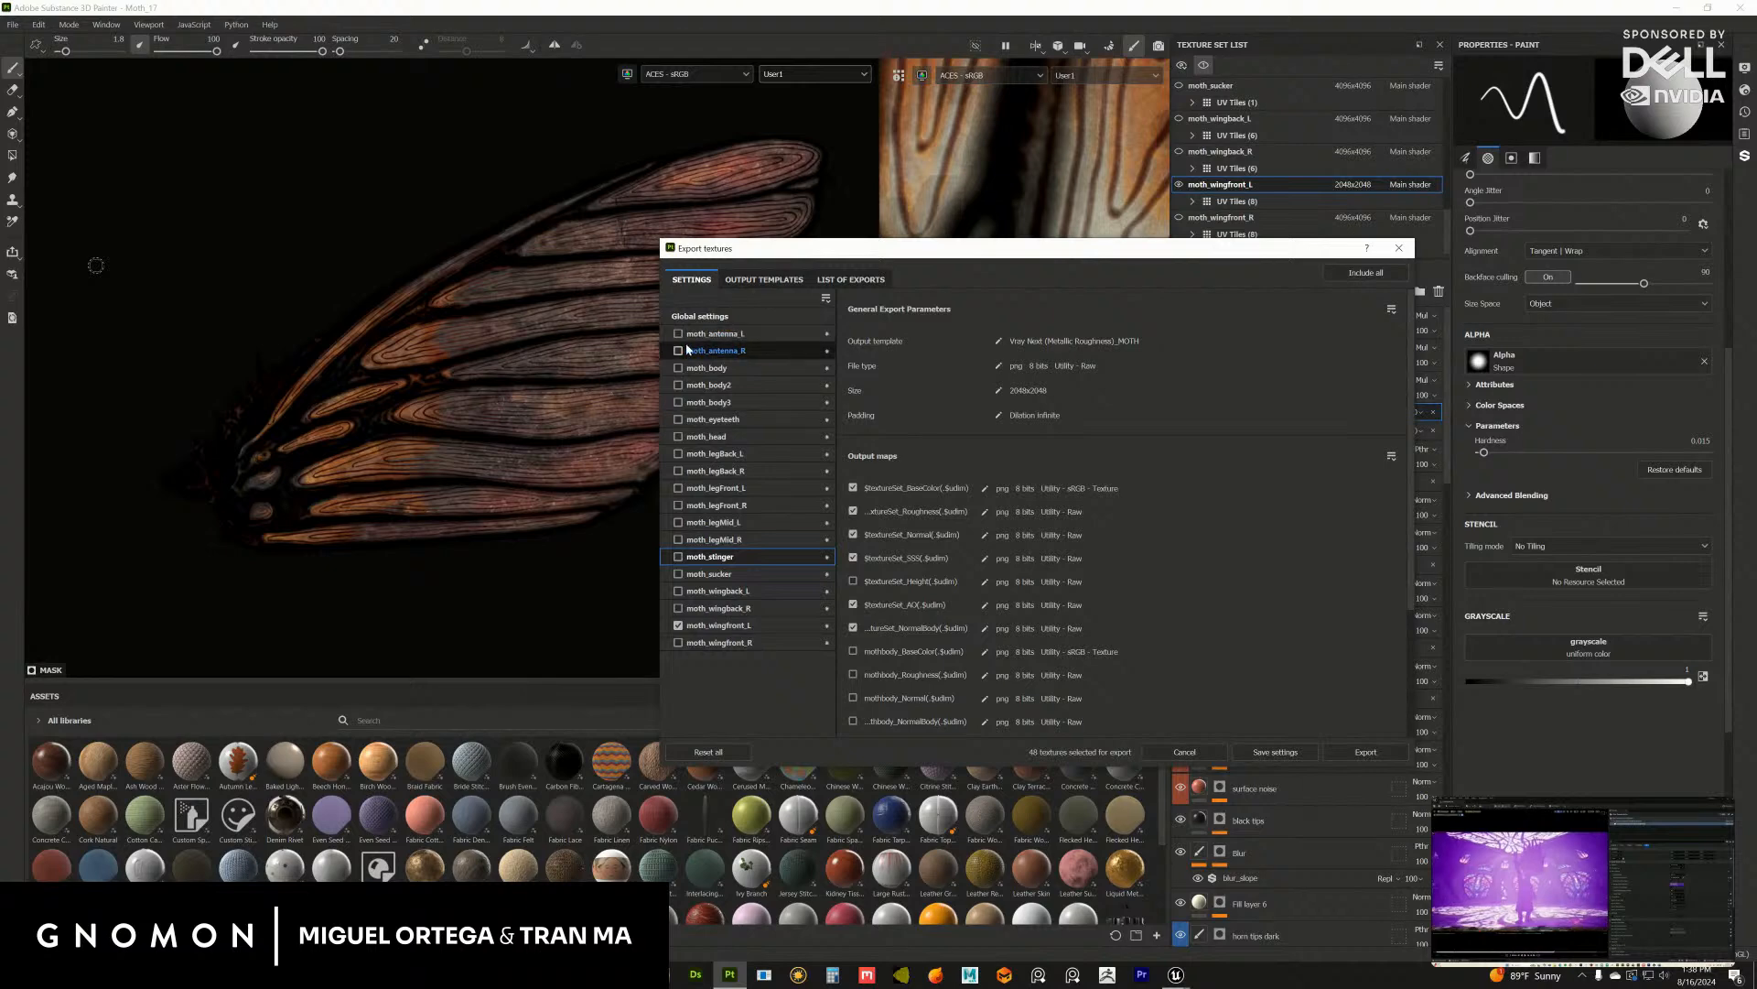
Step: Turn off all the enabled output maps of moth_wingfront_L, including BaseColor, Roughness, Normal, SSS, AO and NormalBody
{"action": "left_click", "coordinate": [723, 625]}
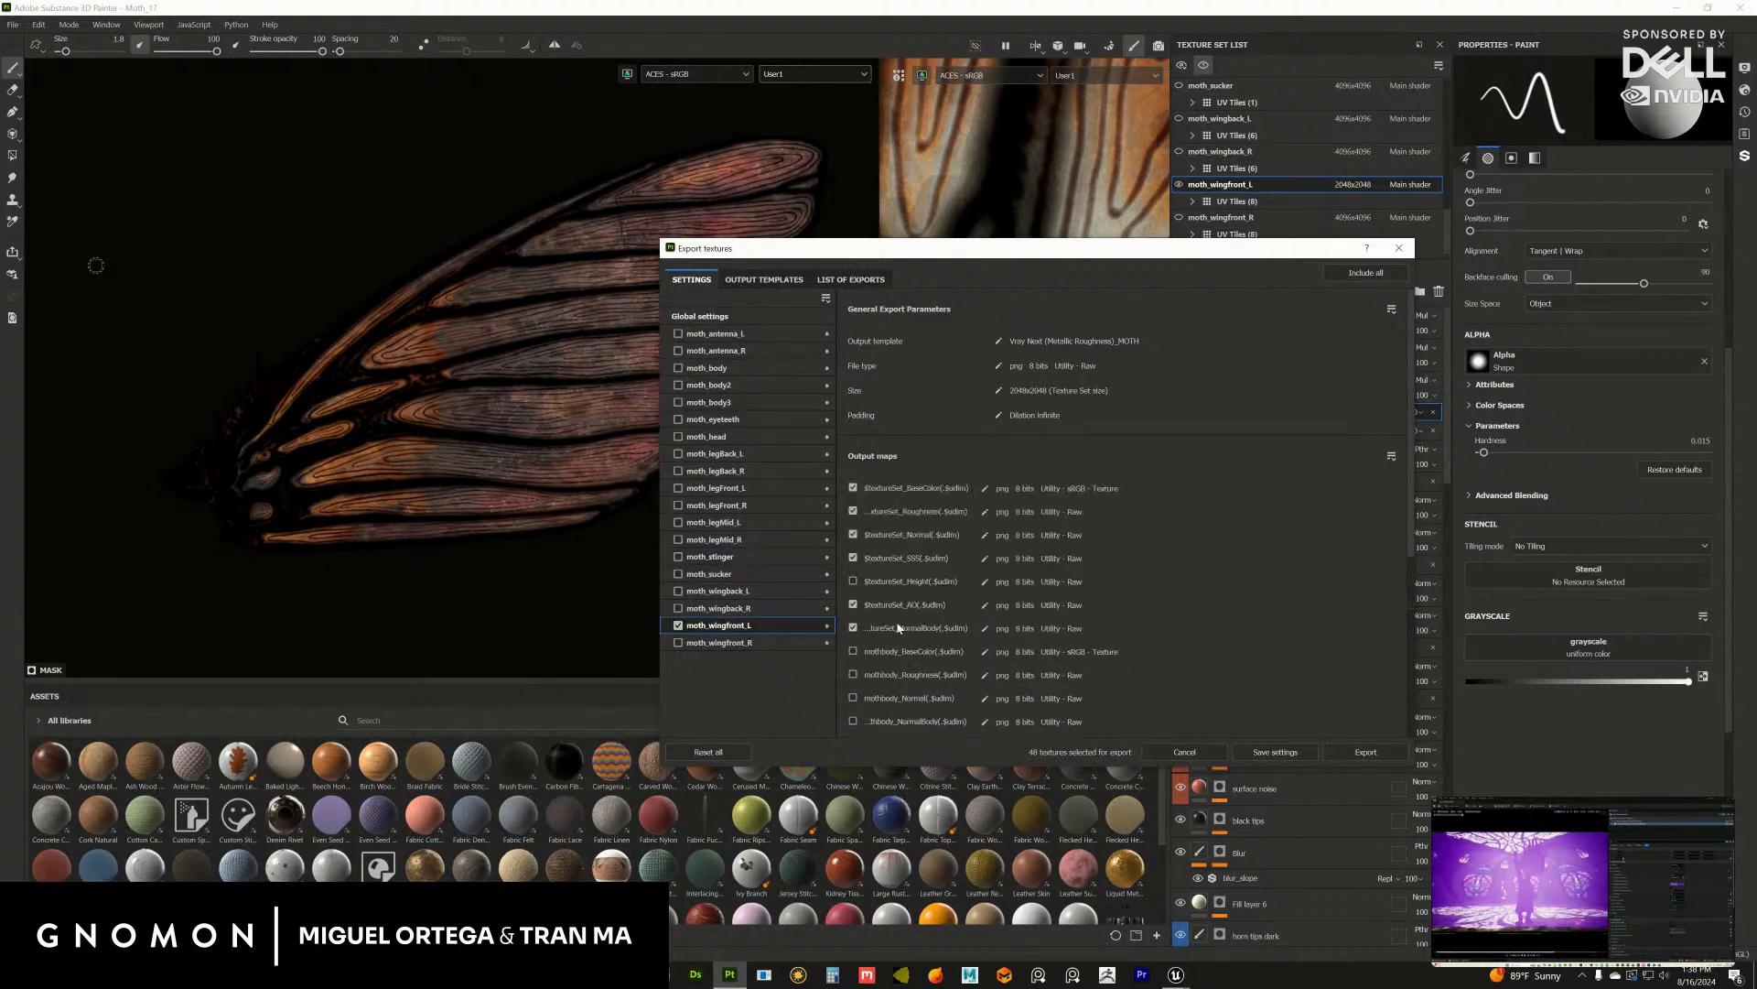
{"action": "left_click", "coordinate": [854, 605]}
{"action": "left_click", "coordinate": [853, 511]}
{"action": "left_click", "coordinate": [853, 488]}
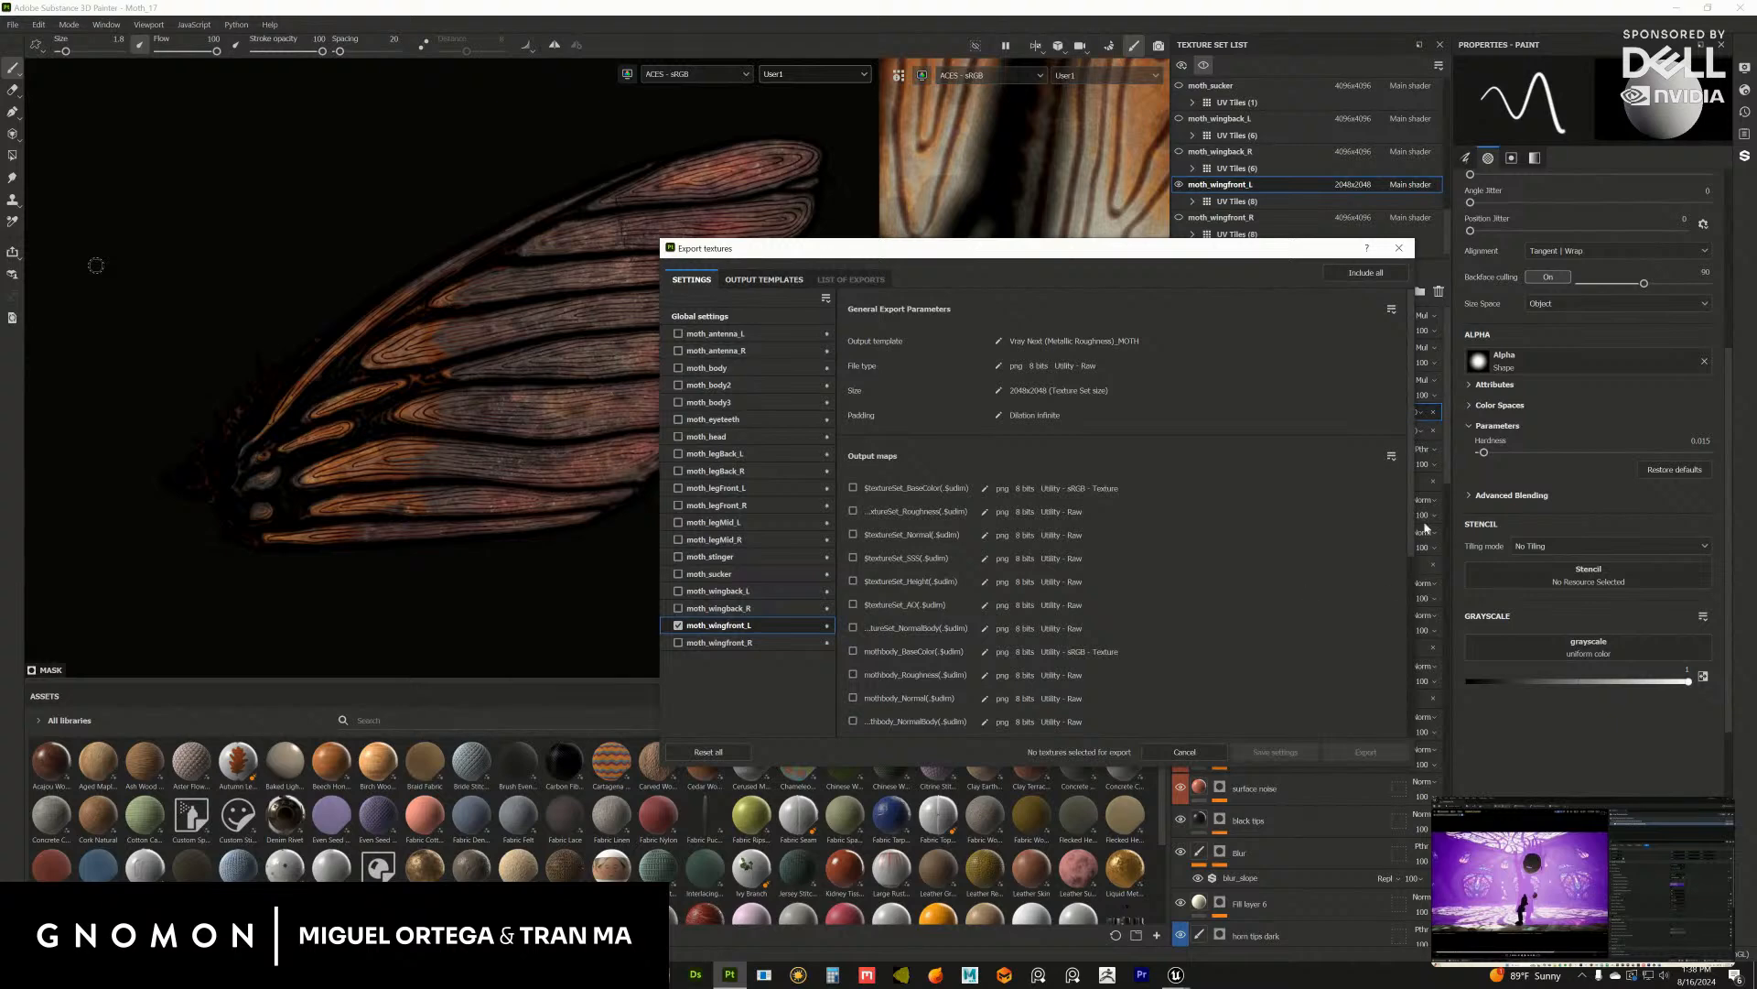
{"action": "scroll", "coordinate": [1085, 613], "scroll_direction": "down", "scroll_amount": 3}
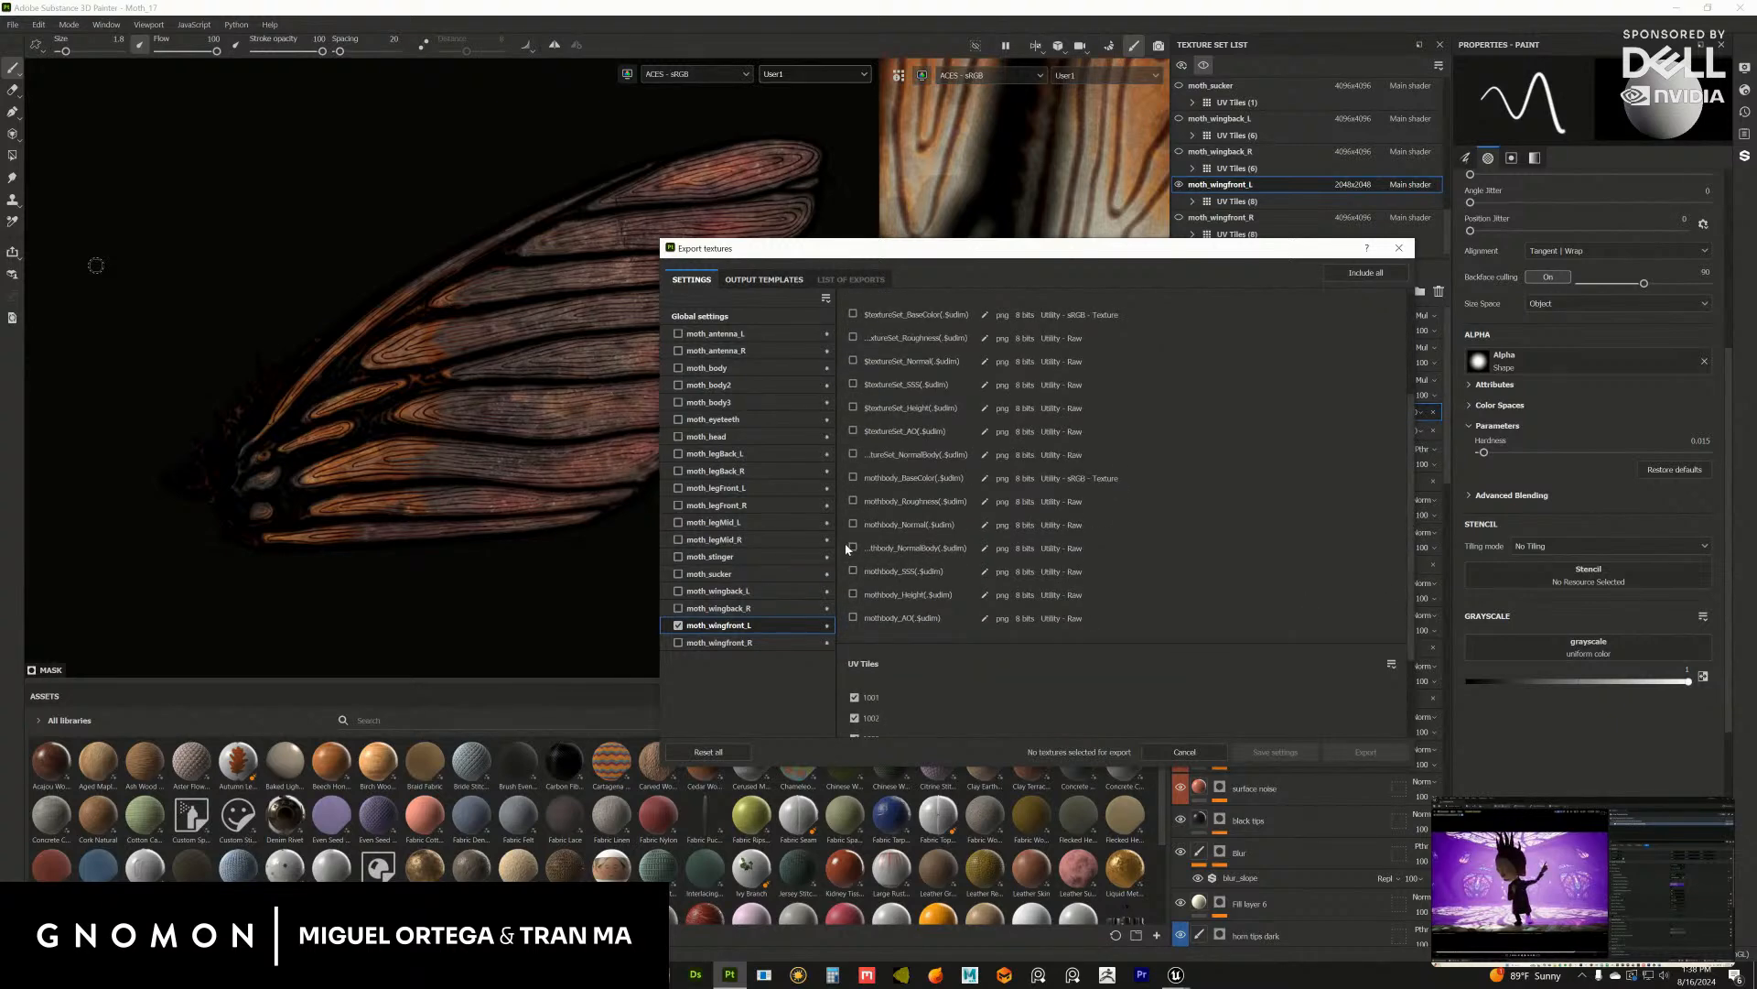
Step: Set the output template in the global export settings to the updated Vray Next (Metallic Roughness)_MOTH instead of the cached version
{"action": "left_click", "coordinate": [703, 315]}
{"action": "left_click", "coordinate": [1116, 361]}
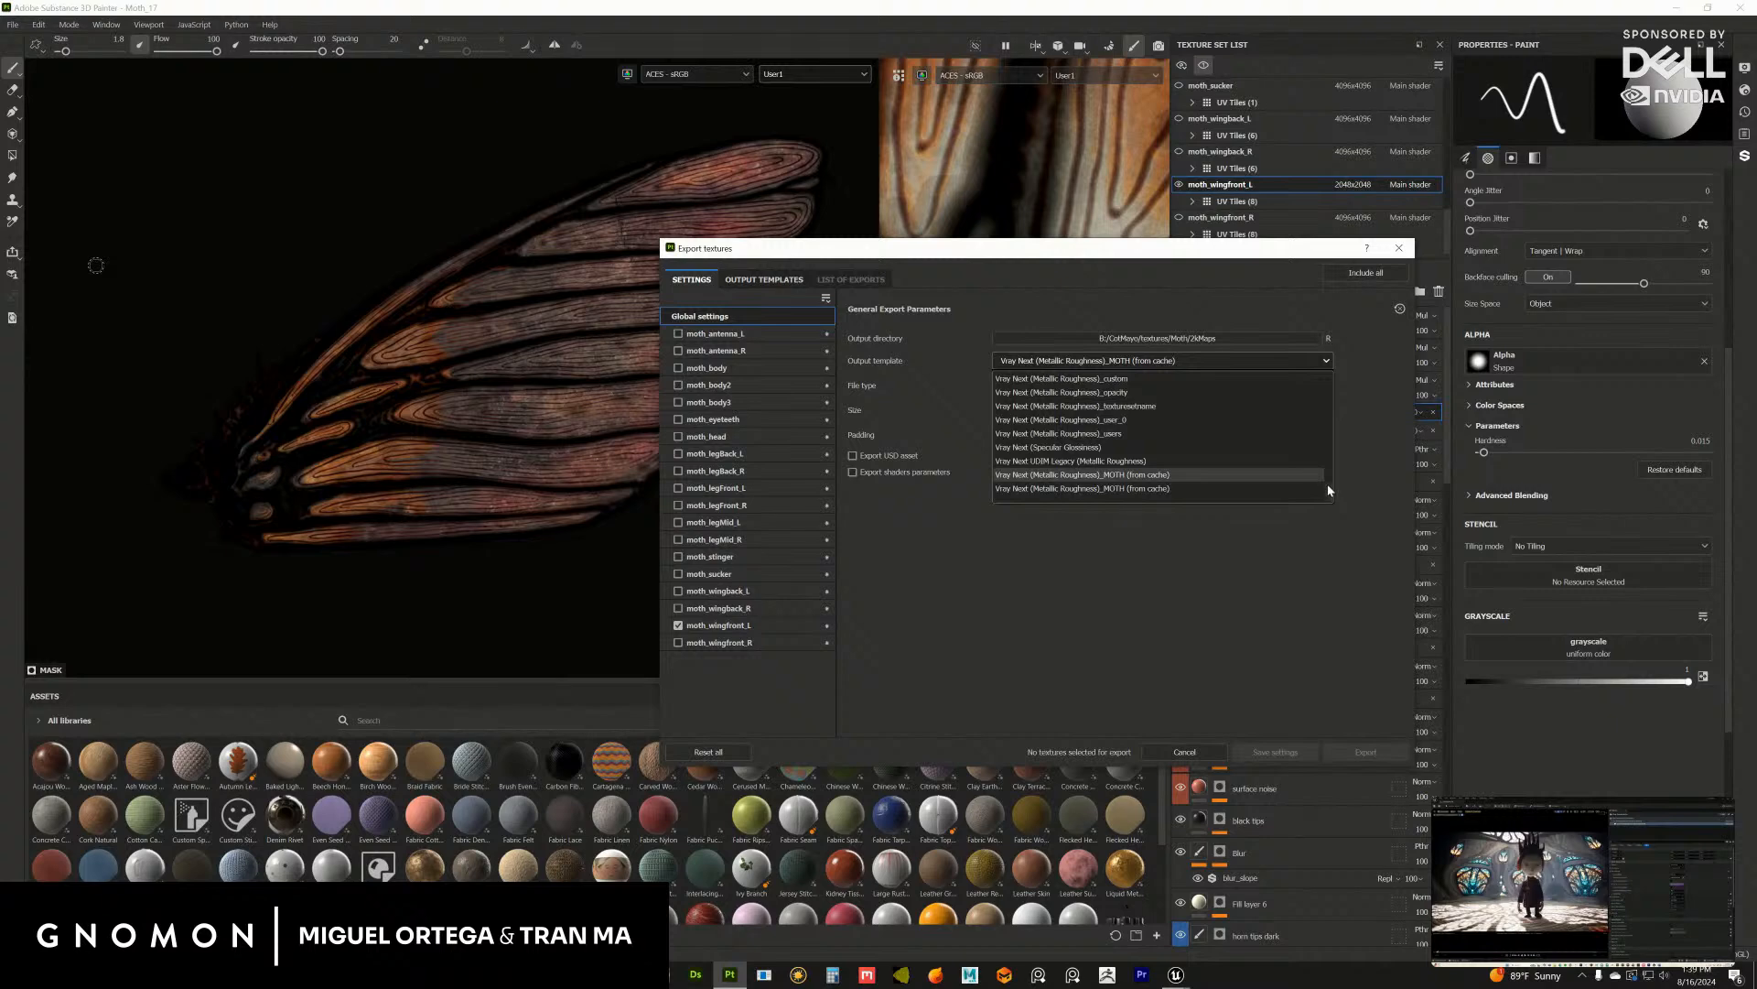
{"action": "left_click_drag", "start_coordinate": [1327, 483], "coordinate": [1325, 469]}
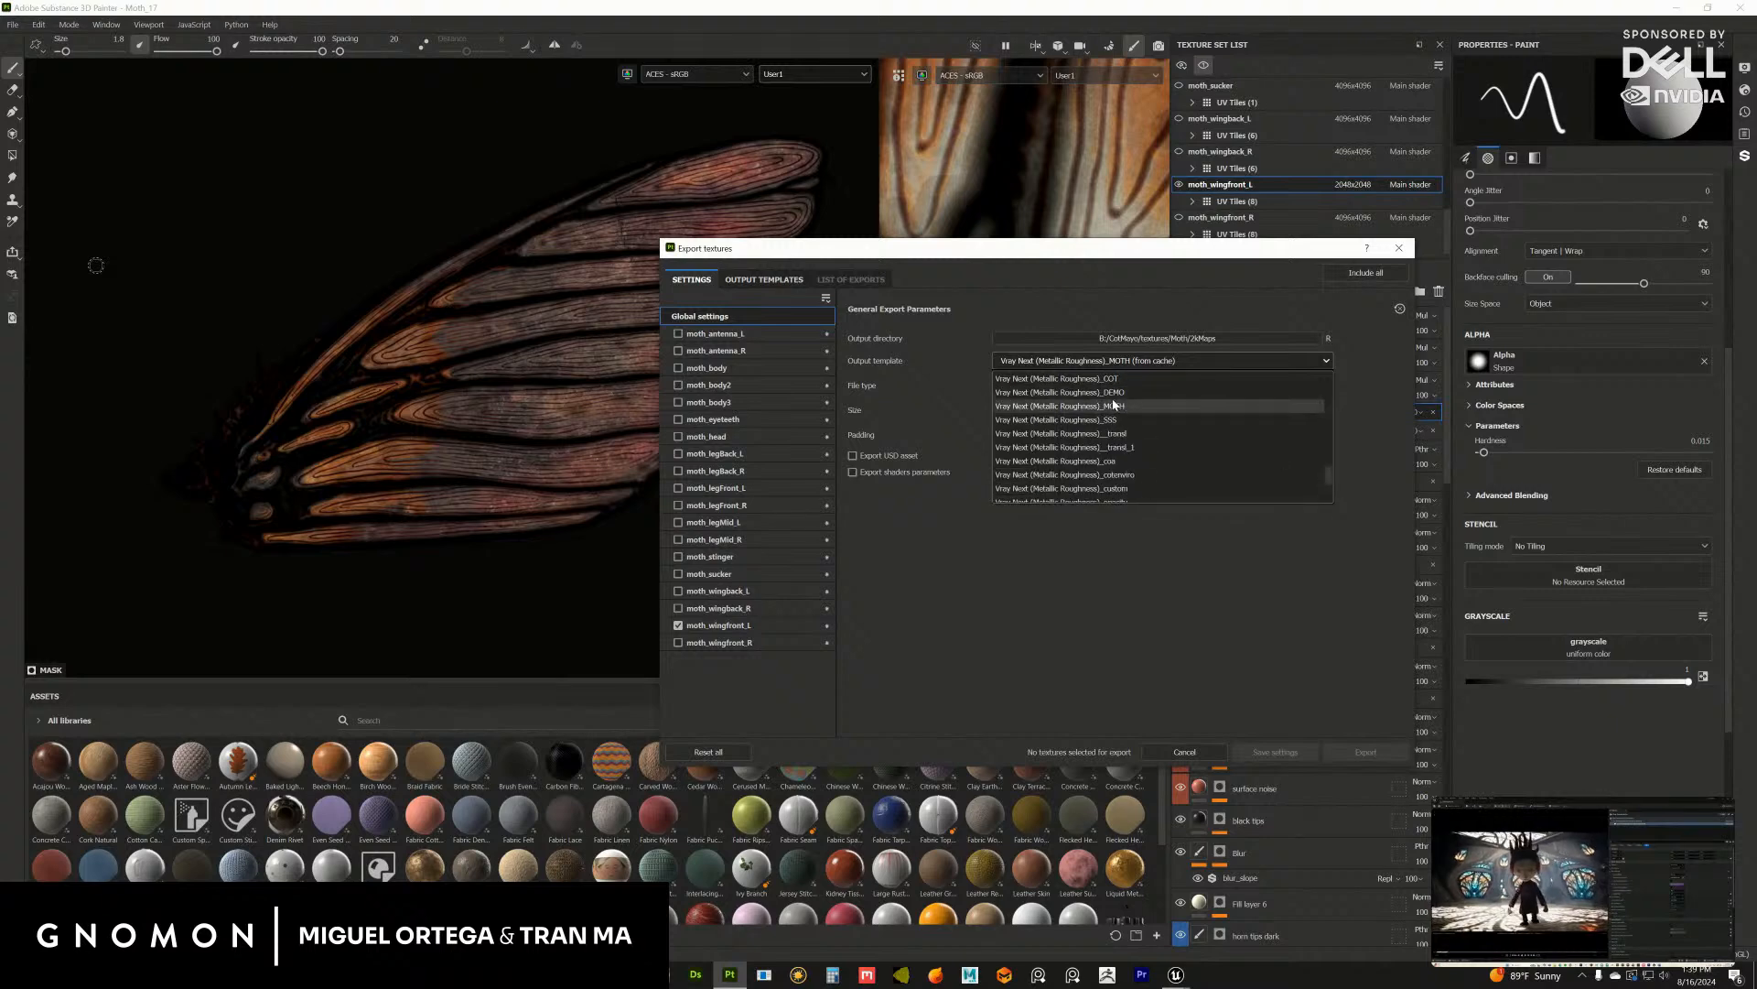
{"action": "left_click", "coordinate": [1114, 406]}
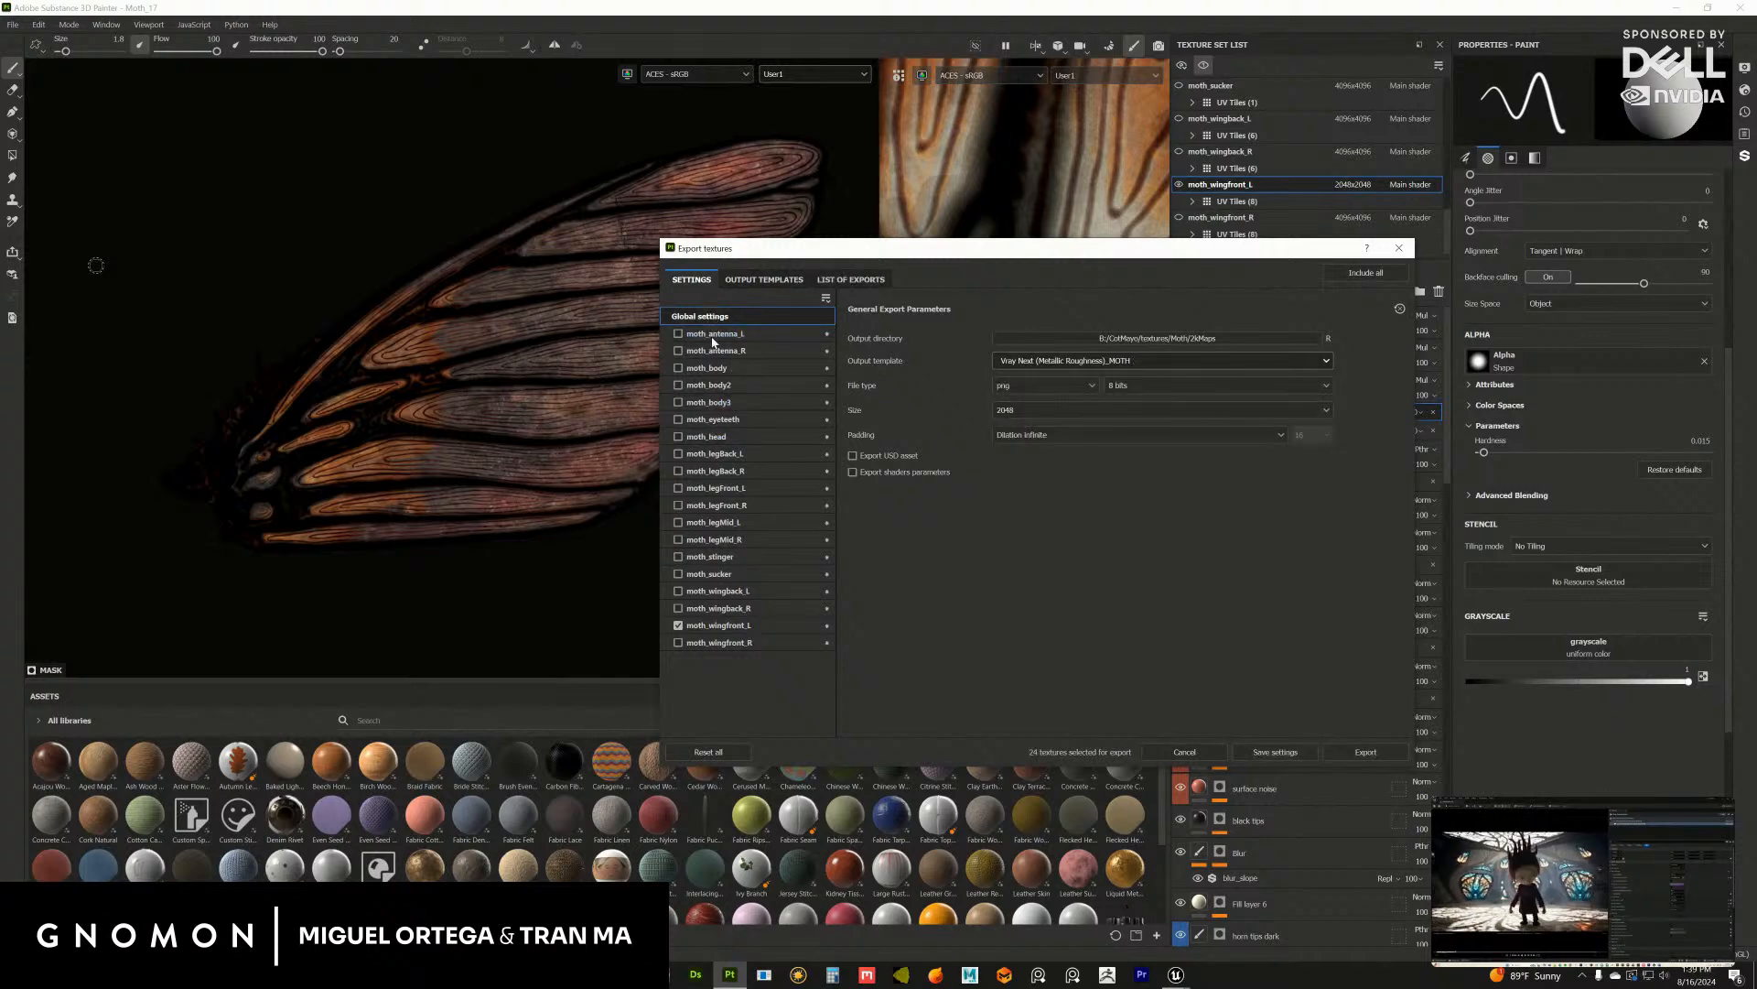
Step: Turn off the remaining non-emissive output maps of moth_wingfront_L, such as DTL_Normal, so only the Emissive map is exported
{"action": "left_click", "coordinate": [809, 624]}
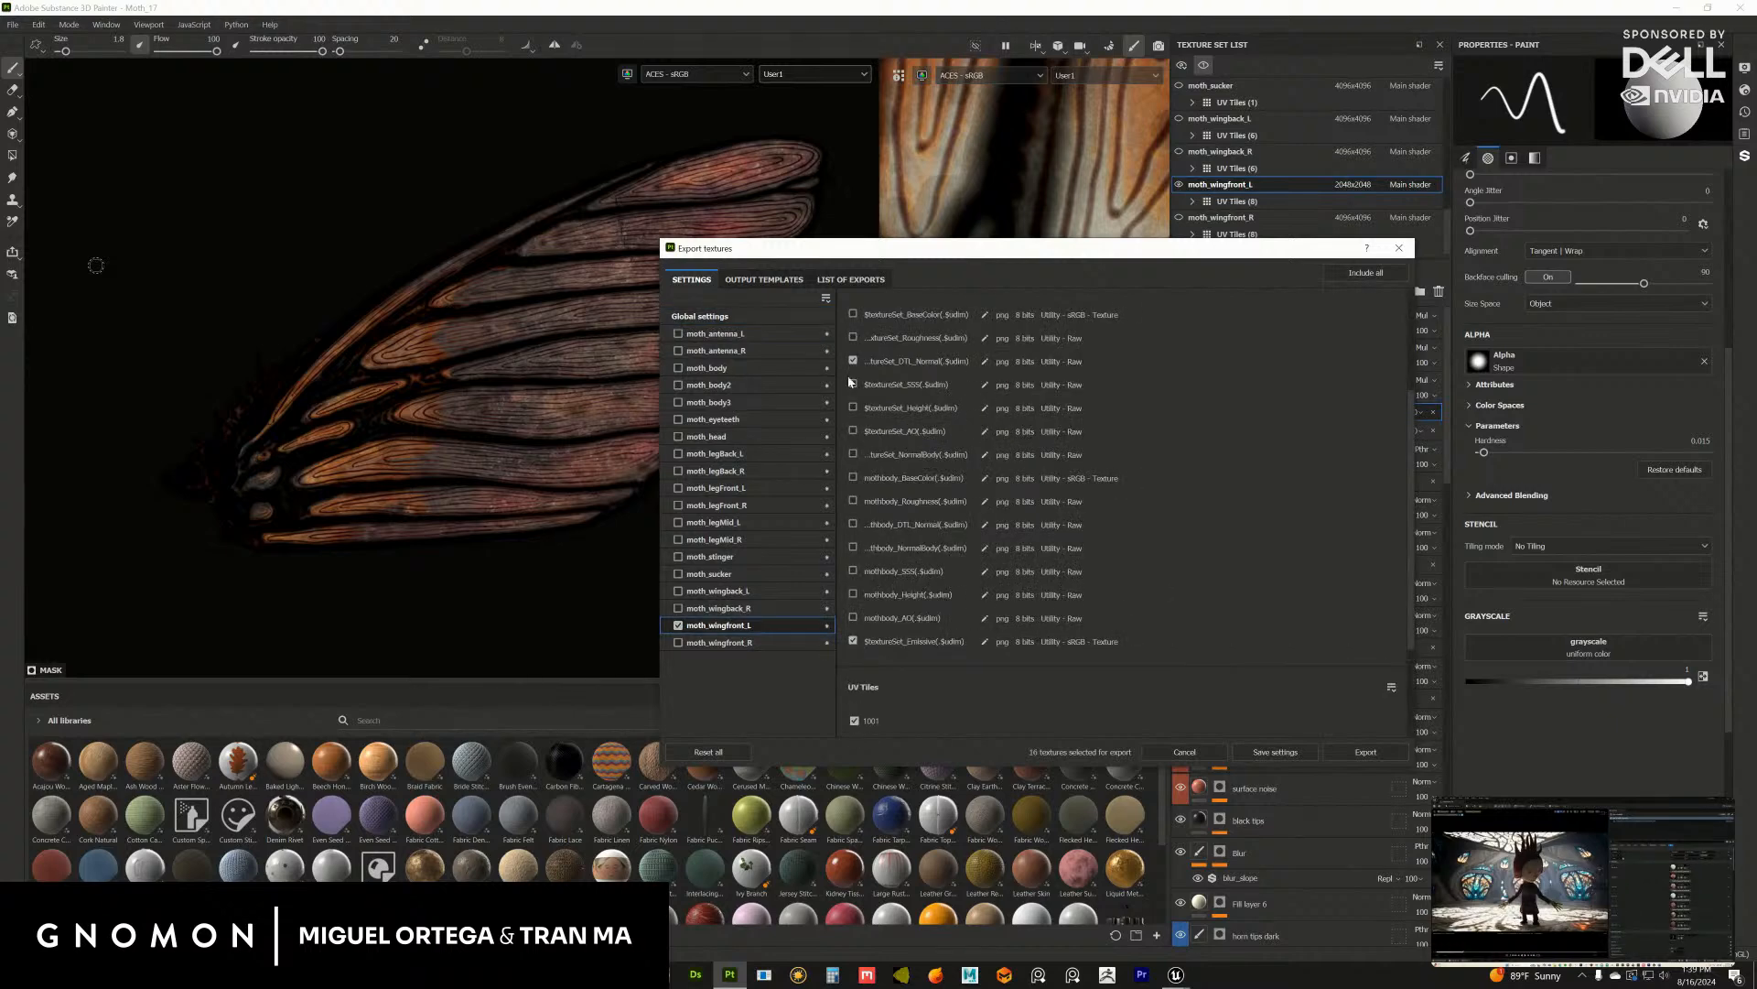
{"action": "scroll", "coordinate": [1405, 604], "scroll_direction": "up", "scroll_amount": 3}
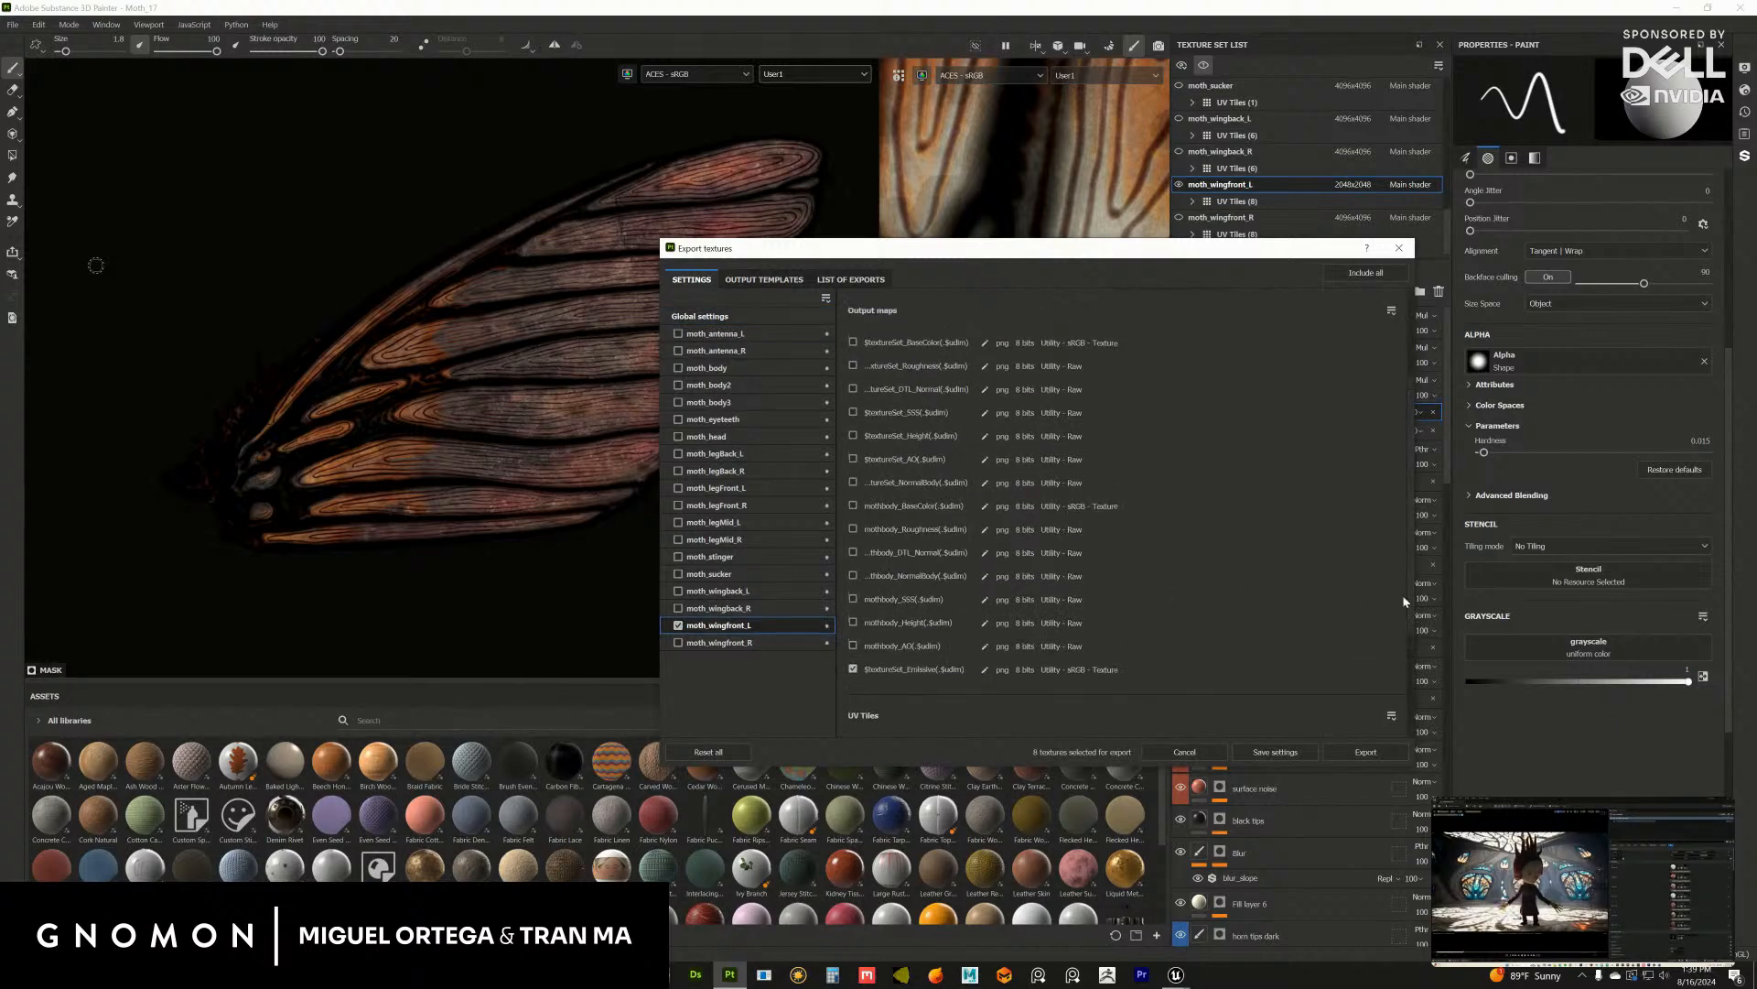
{"action": "scroll", "coordinate": [1400, 578], "scroll_direction": "down", "scroll_amount": 1}
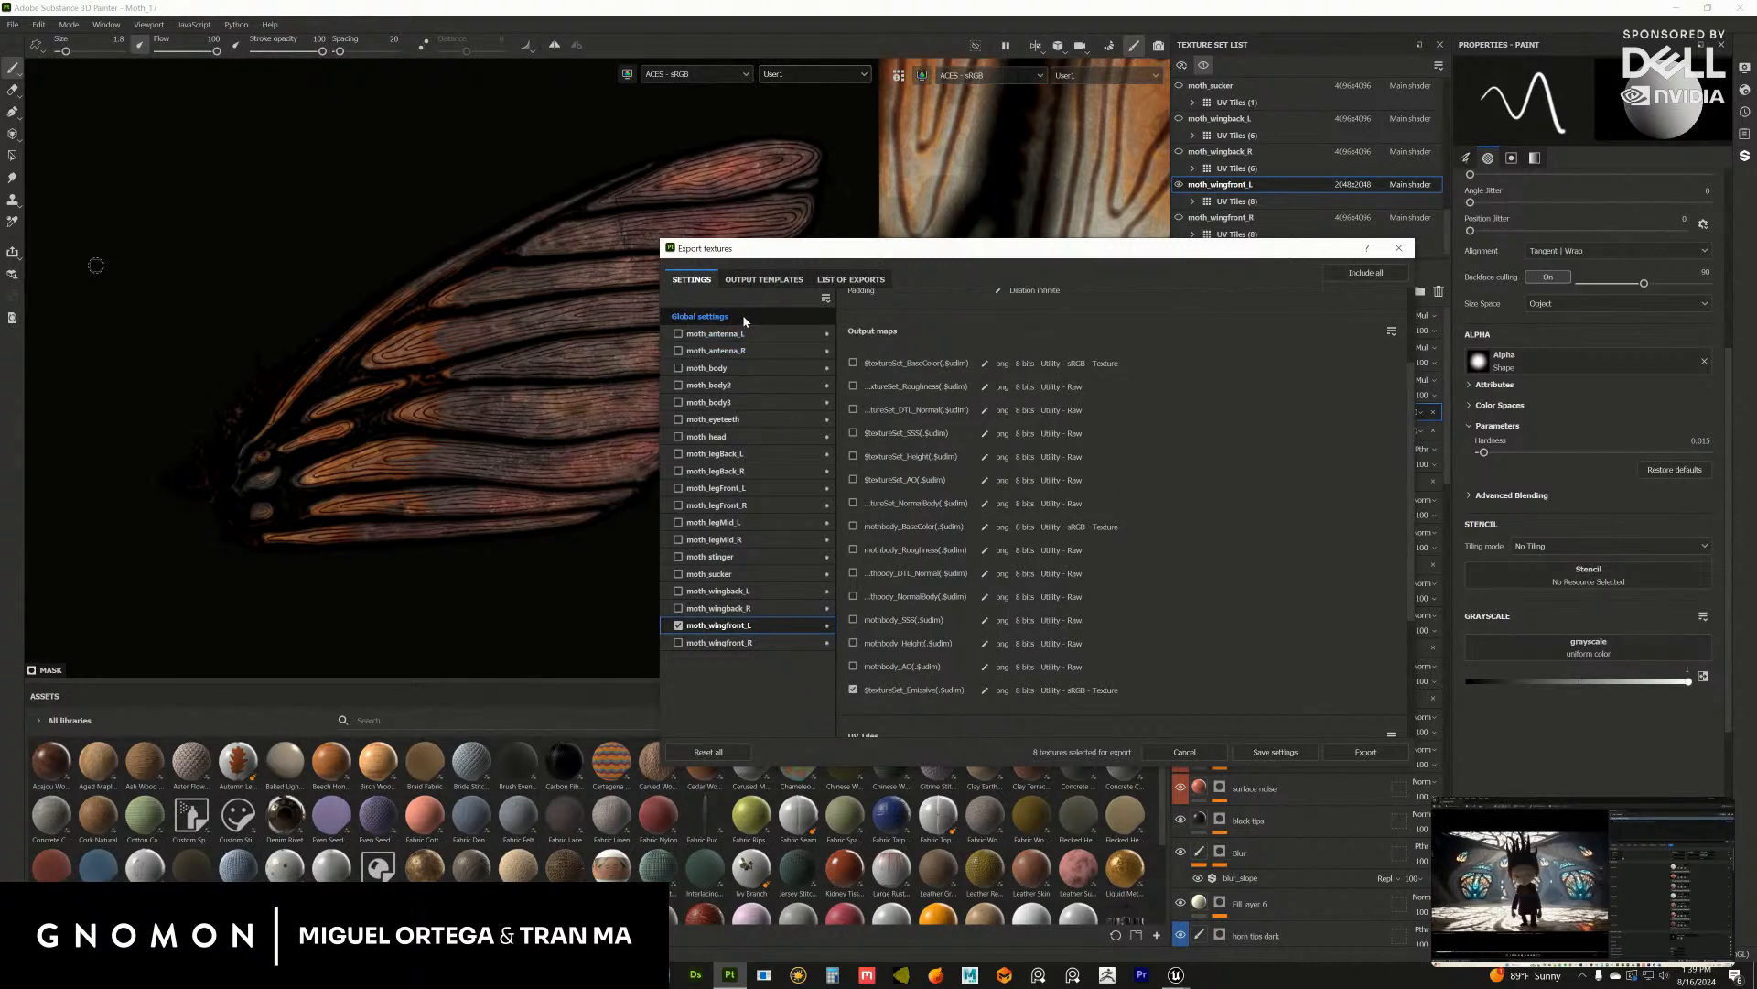
Step: Review the list of exports for the moth_wingfront_L emissive texture files
{"action": "left_click", "coordinate": [778, 282]}
{"action": "left_click", "coordinate": [698, 285]}
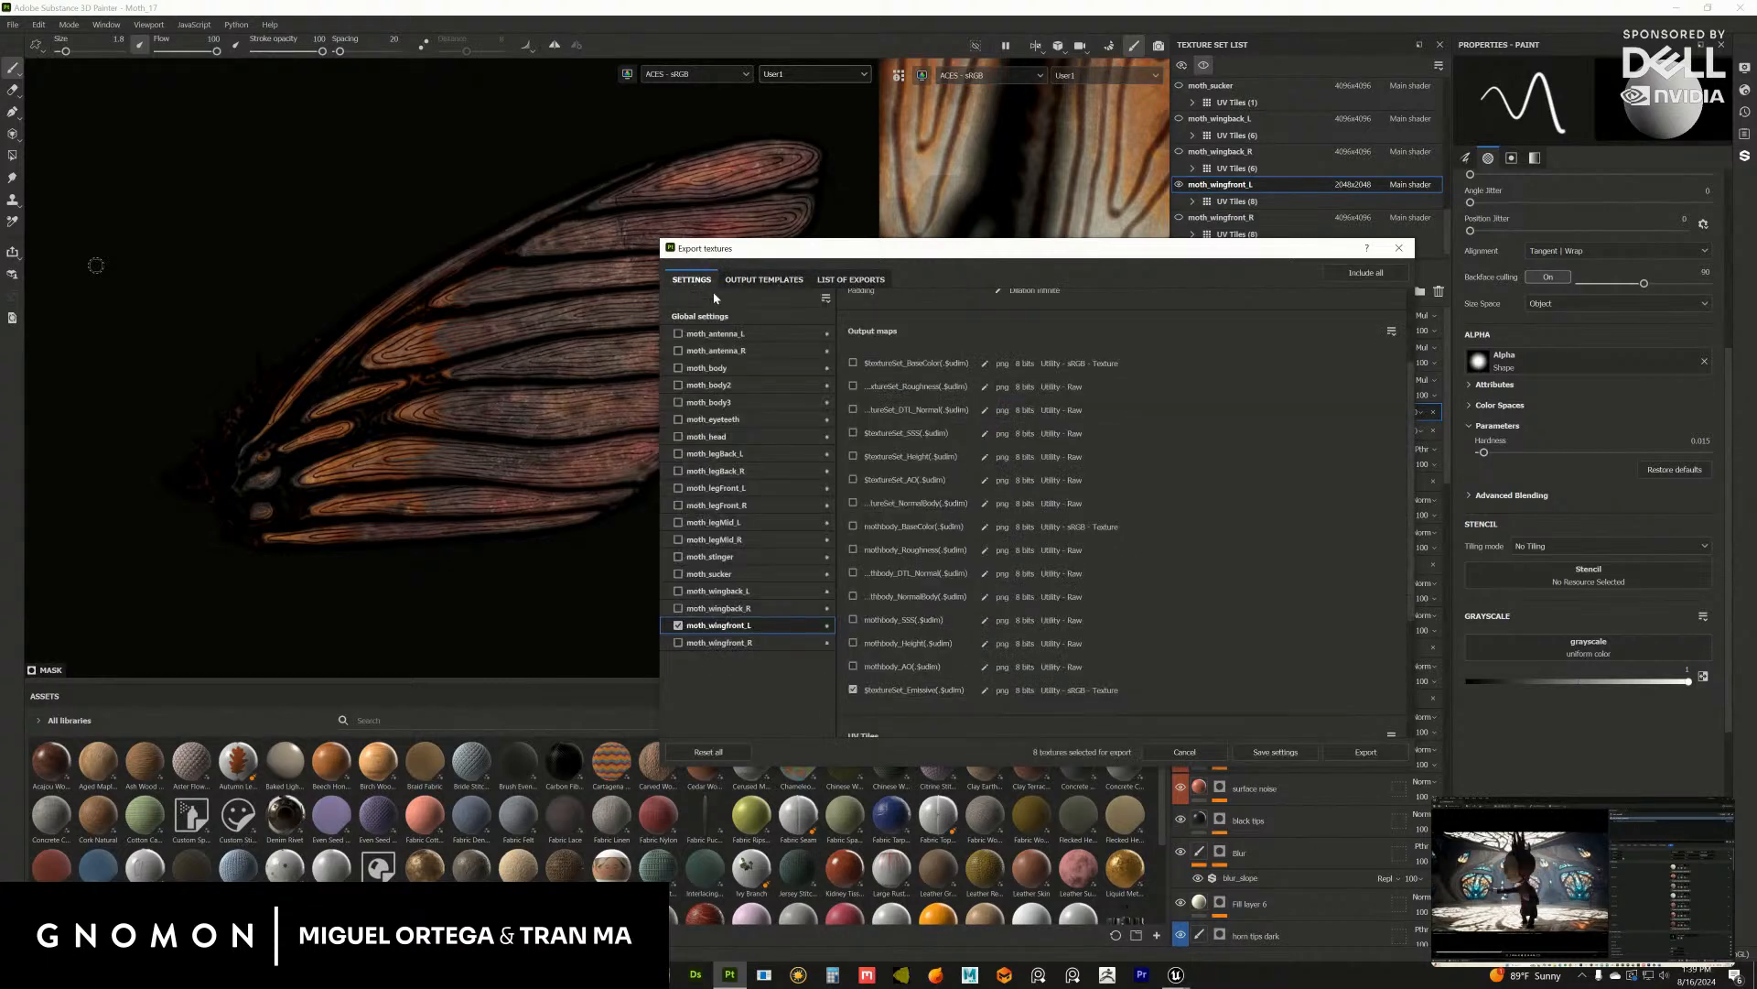
{"action": "left_click", "coordinate": [851, 279]}
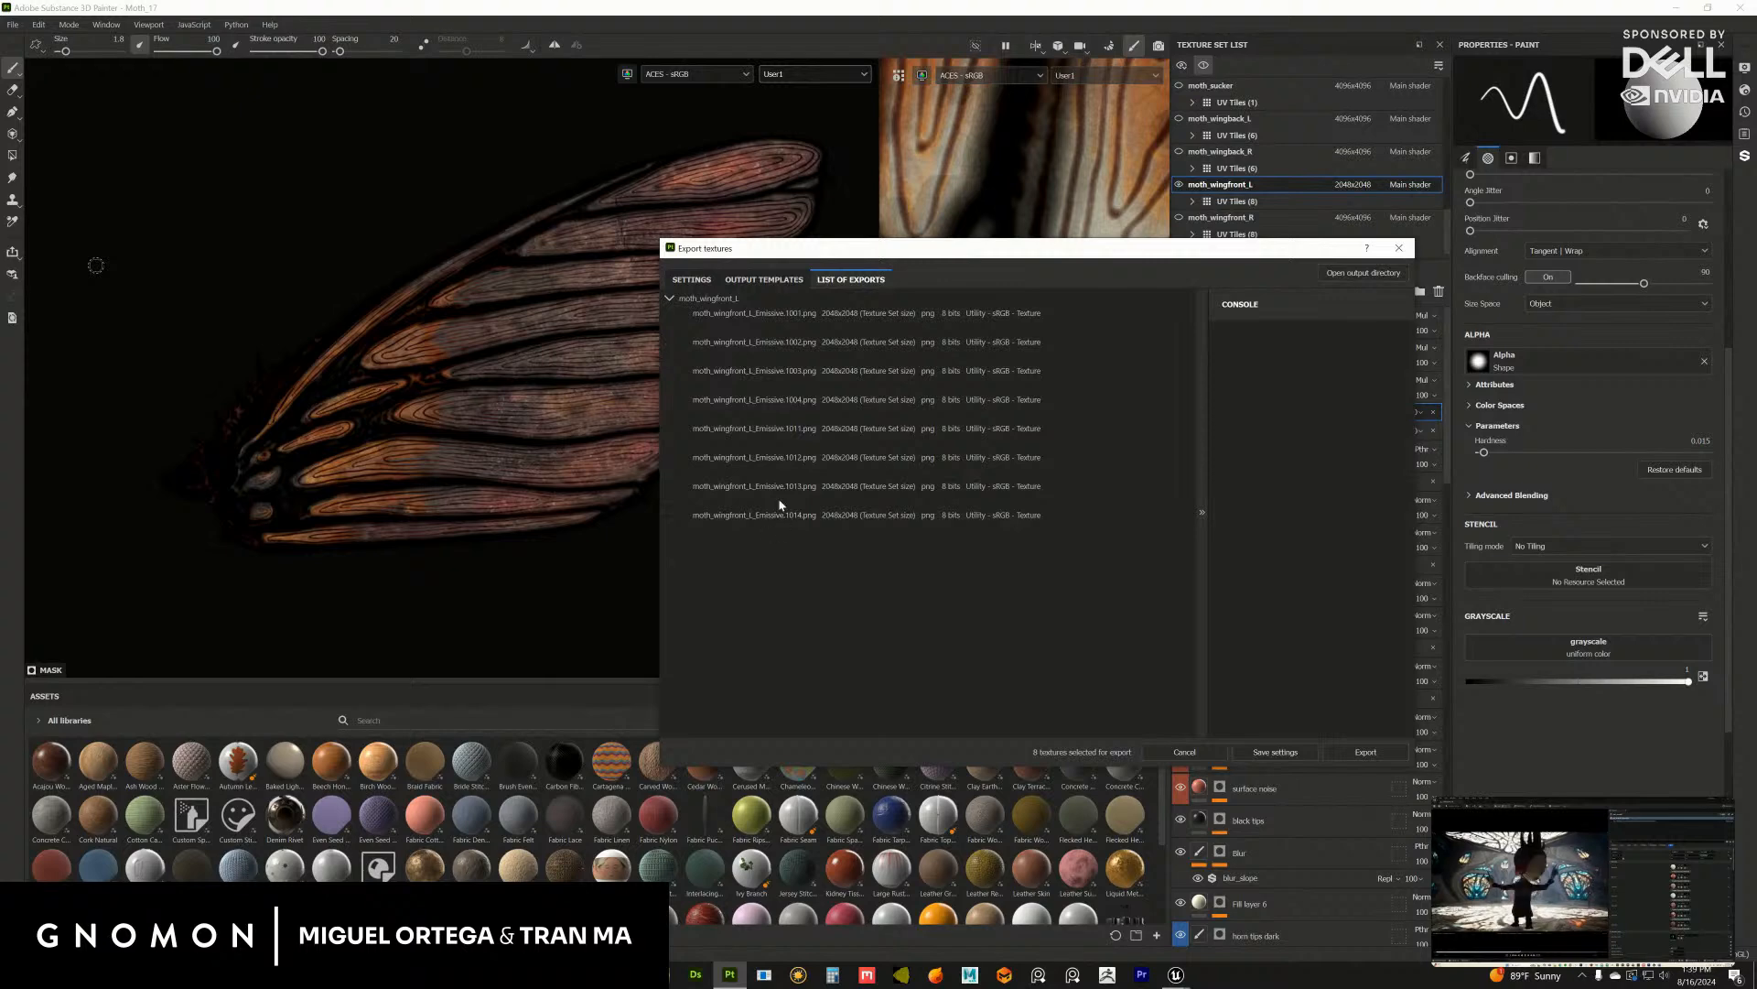
{"action": "left_click", "coordinate": [711, 285]}
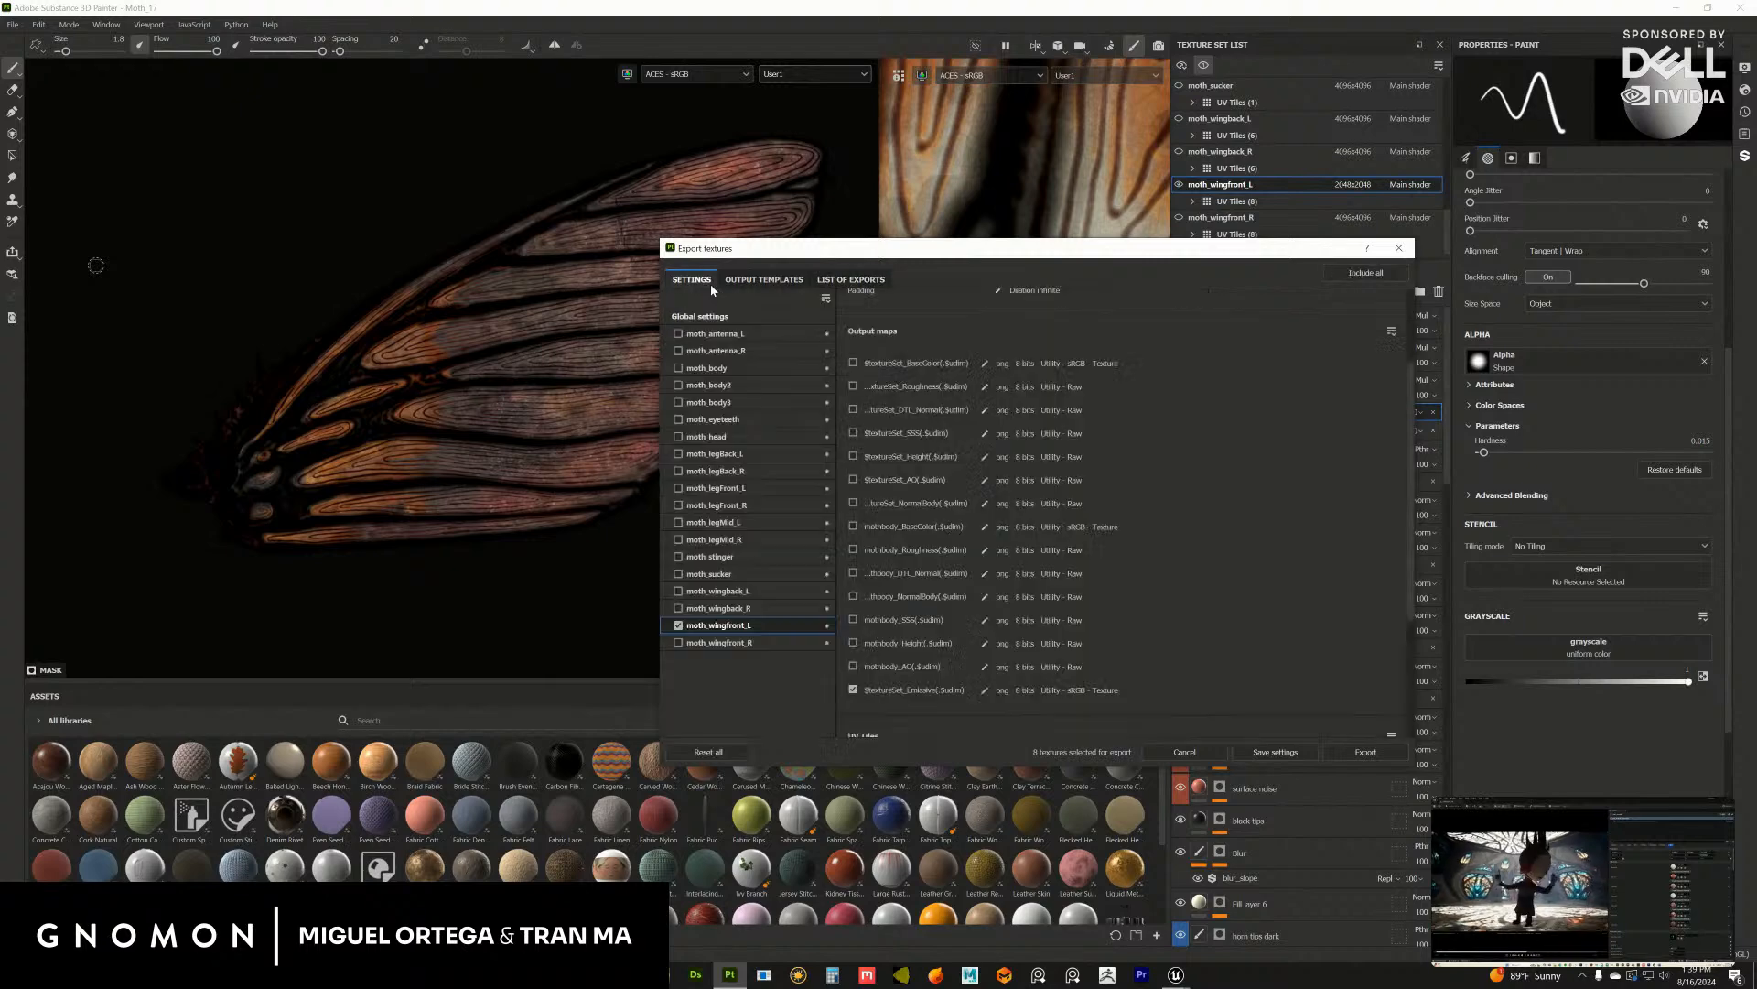
Step: Keep the Moth 2kMaps folder as the global output directory and export the moth_wingfront_L emissive textures
{"action": "left_click", "coordinate": [750, 316]}
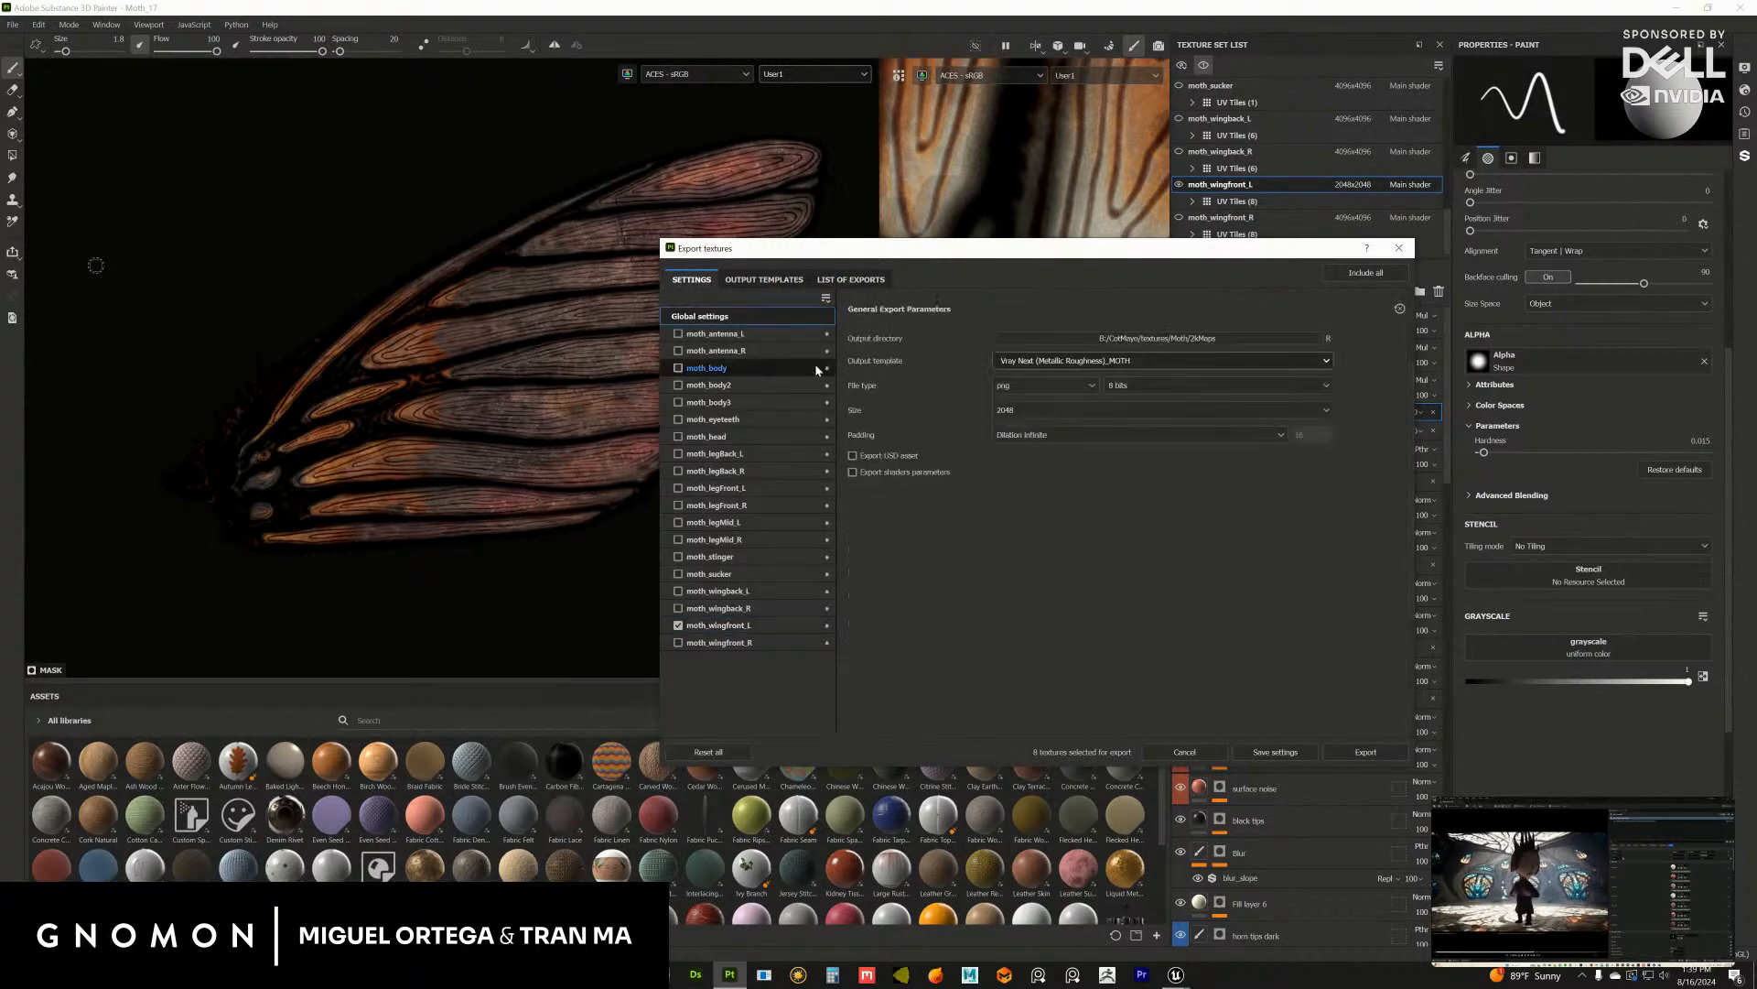
{"action": "left_click", "coordinate": [1239, 336]}
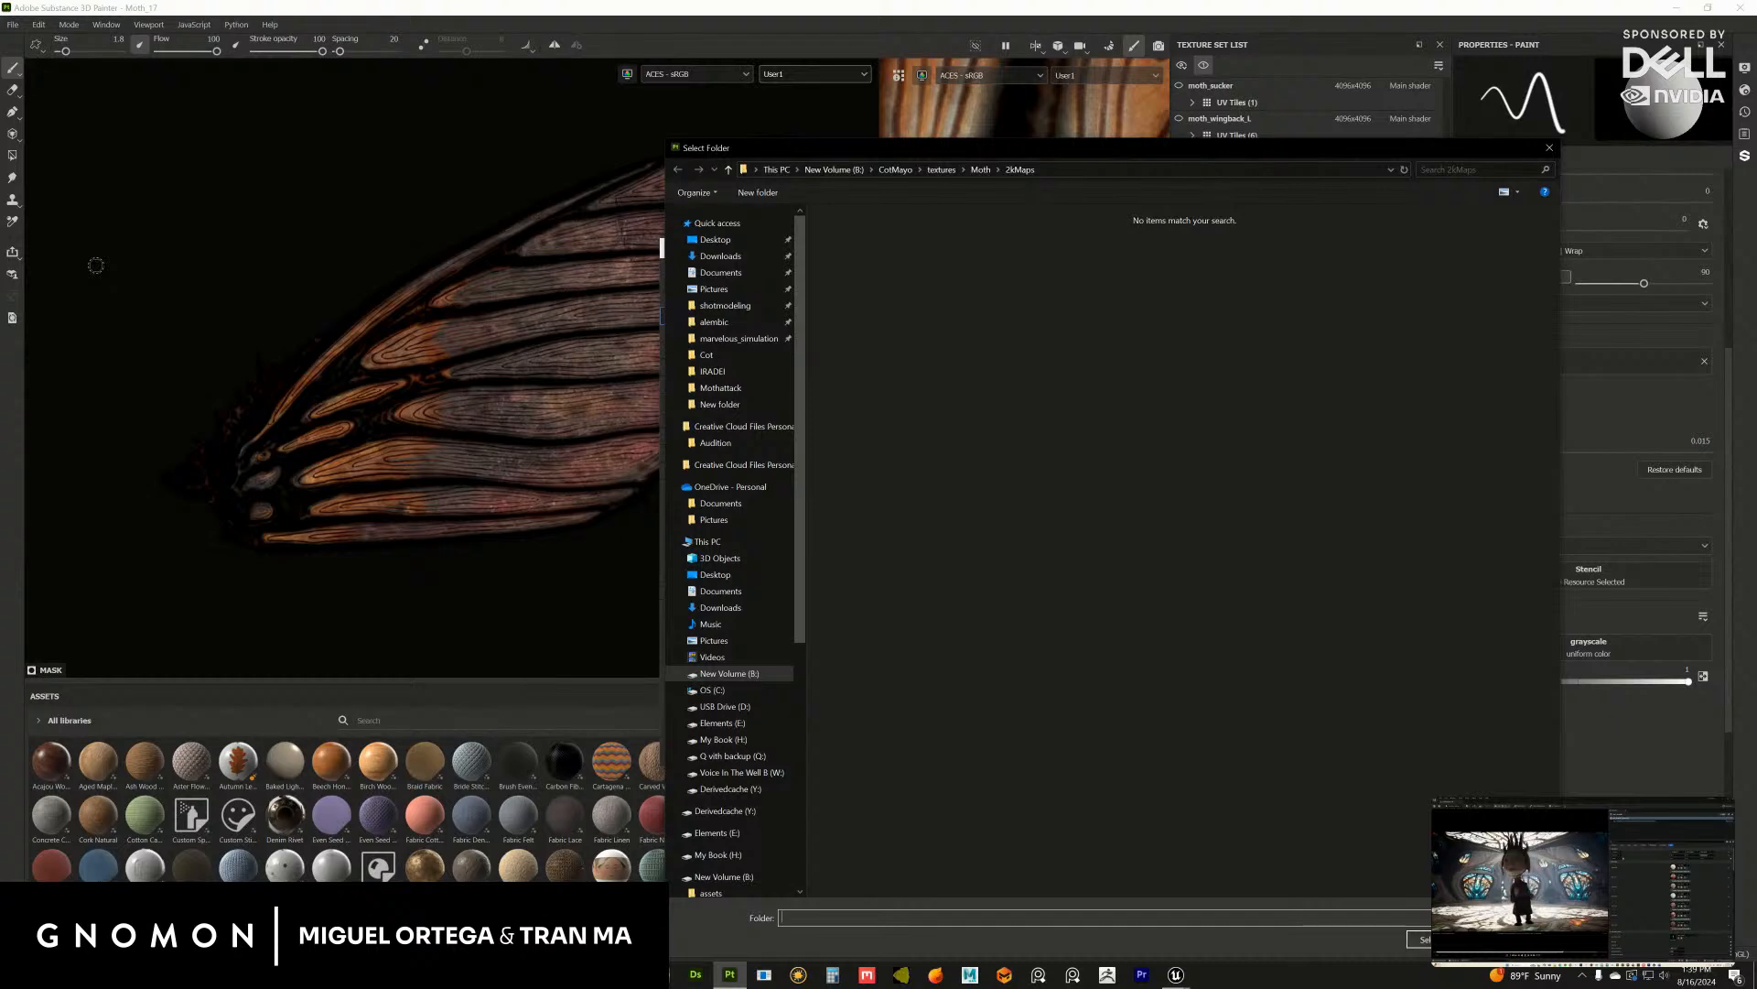
{"action": "left_click", "coordinate": [1418, 939]}
{"action": "left_click_drag", "start_coordinate": [1128, 249], "coordinate": [971, 261]}
{"action": "left_click", "coordinate": [1225, 767]}
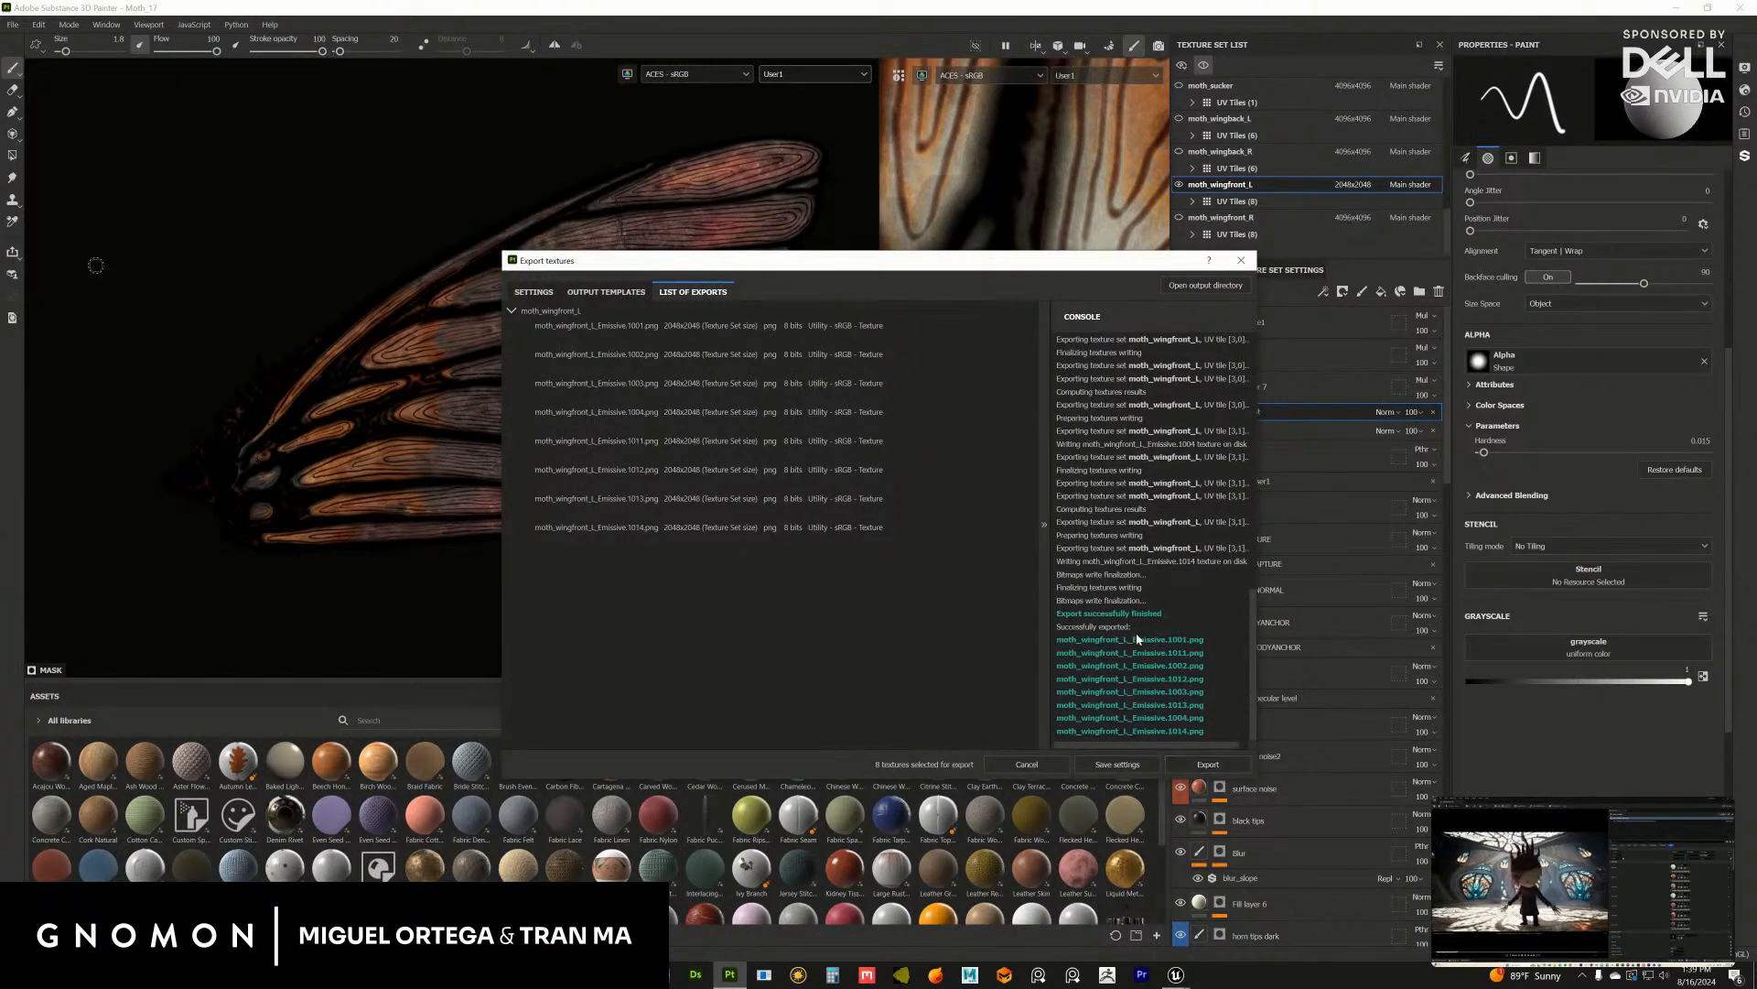
Step: Close the texture export window and save the moth project
{"action": "left_click", "coordinate": [1241, 260]}
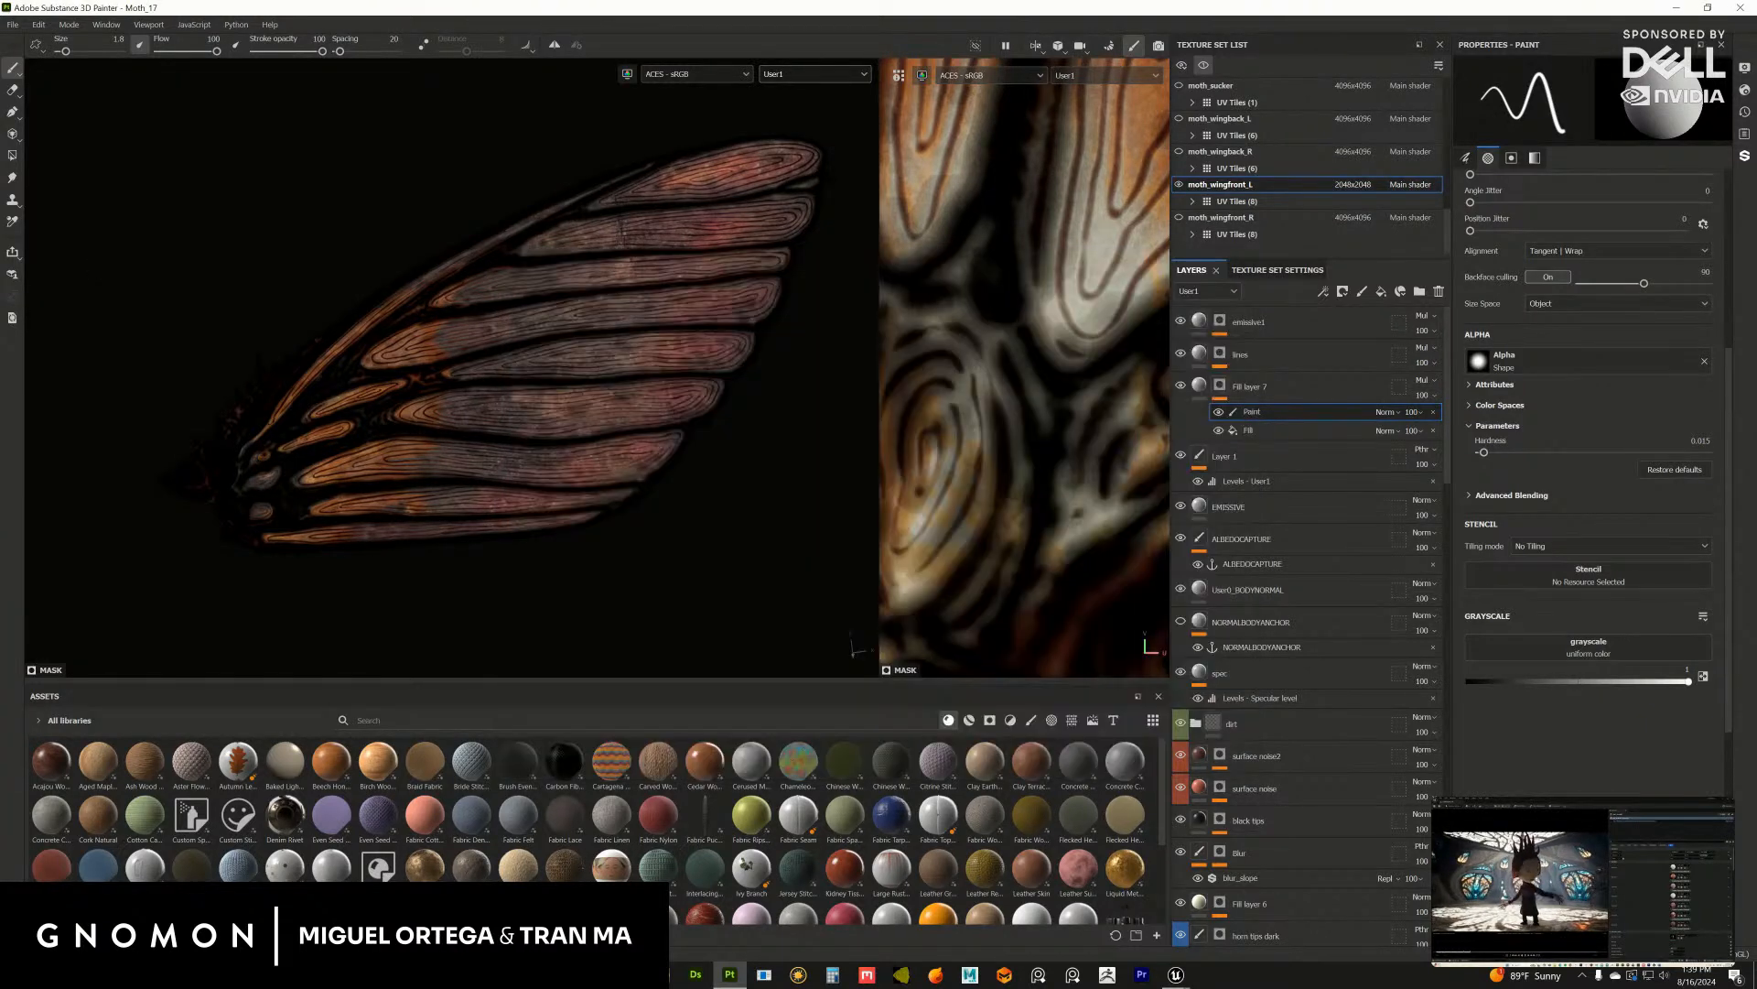
{"action": "left_click", "coordinate": [12, 25]}
{"action": "left_click", "coordinate": [36, 143]}
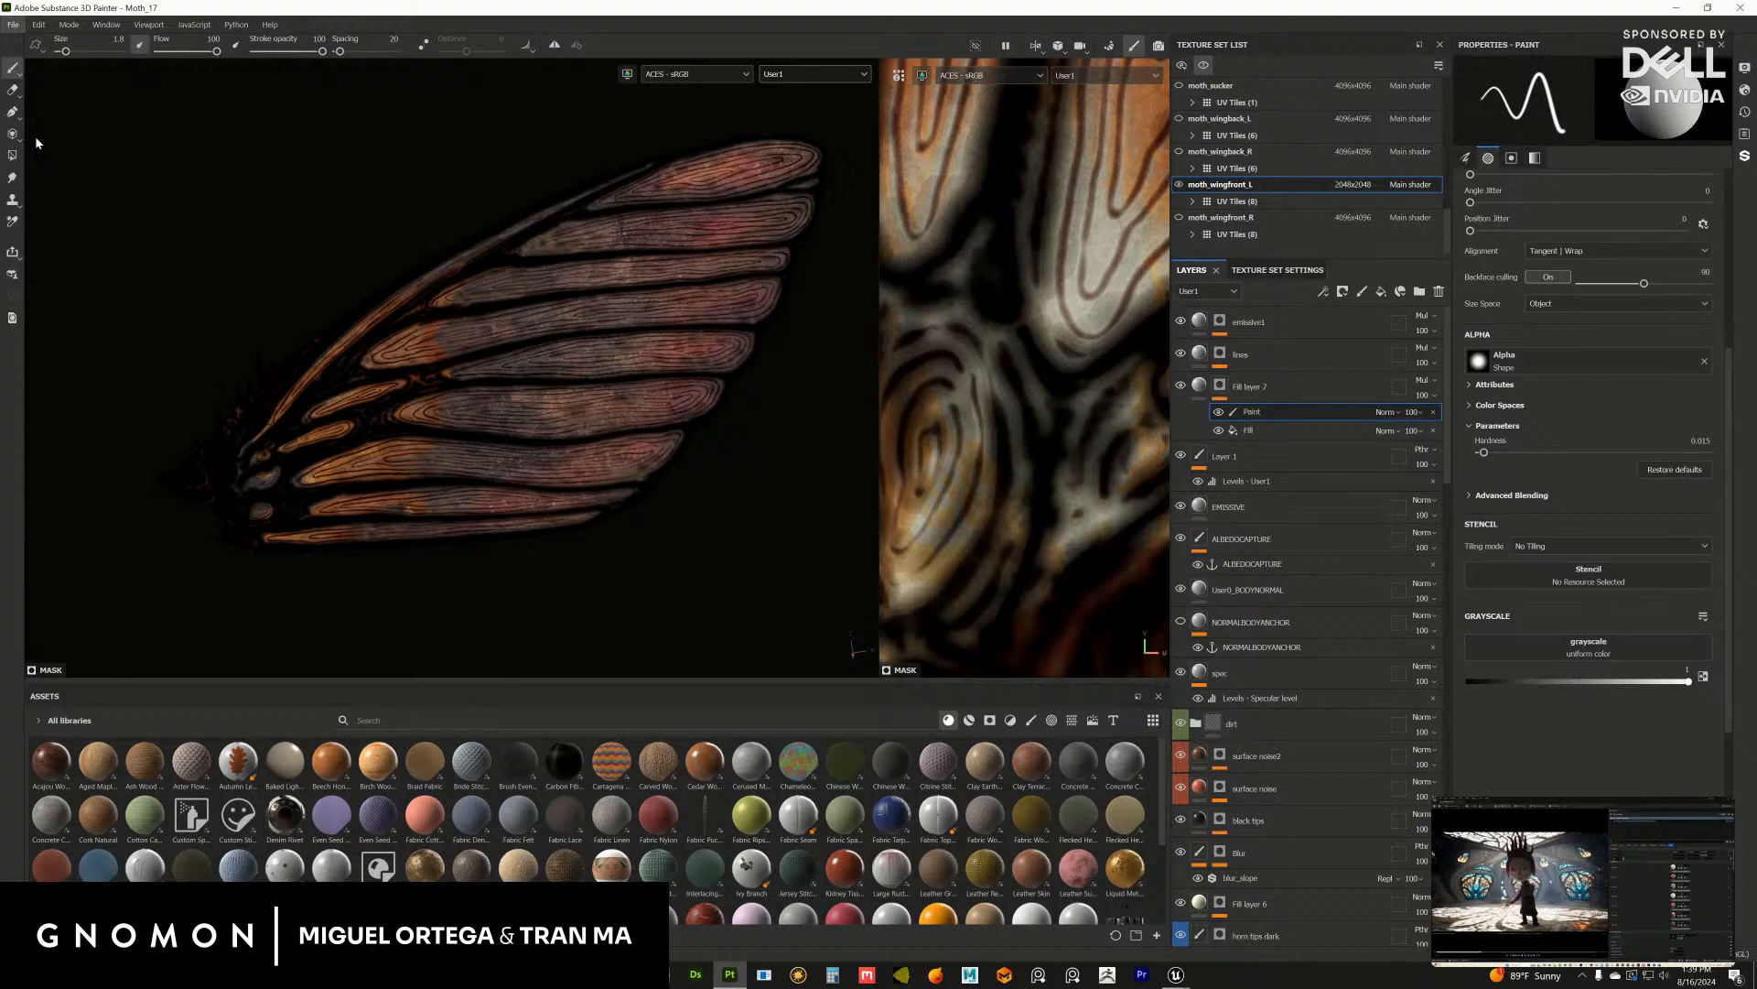
Step: Switch to the CotMayo project in Unreal Engine and select the floor disk under the moth
{"action": "left_click", "coordinate": [1677, 7]}
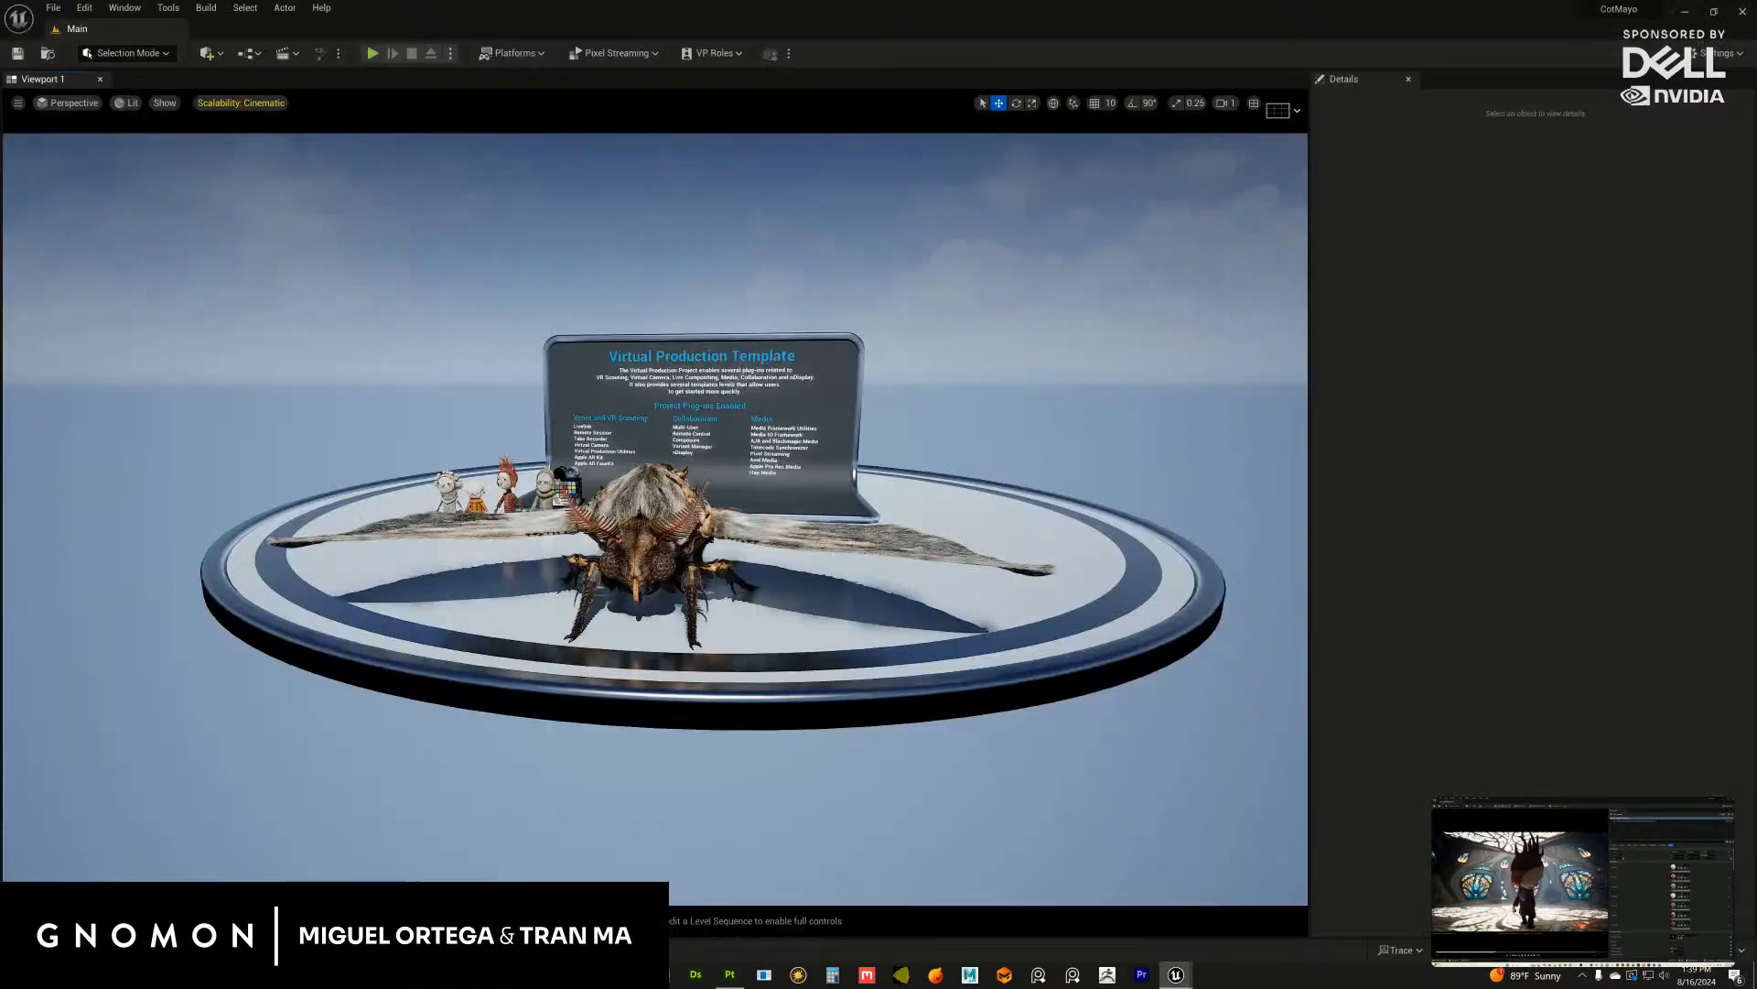
{"action": "left_click", "coordinate": [879, 650]}
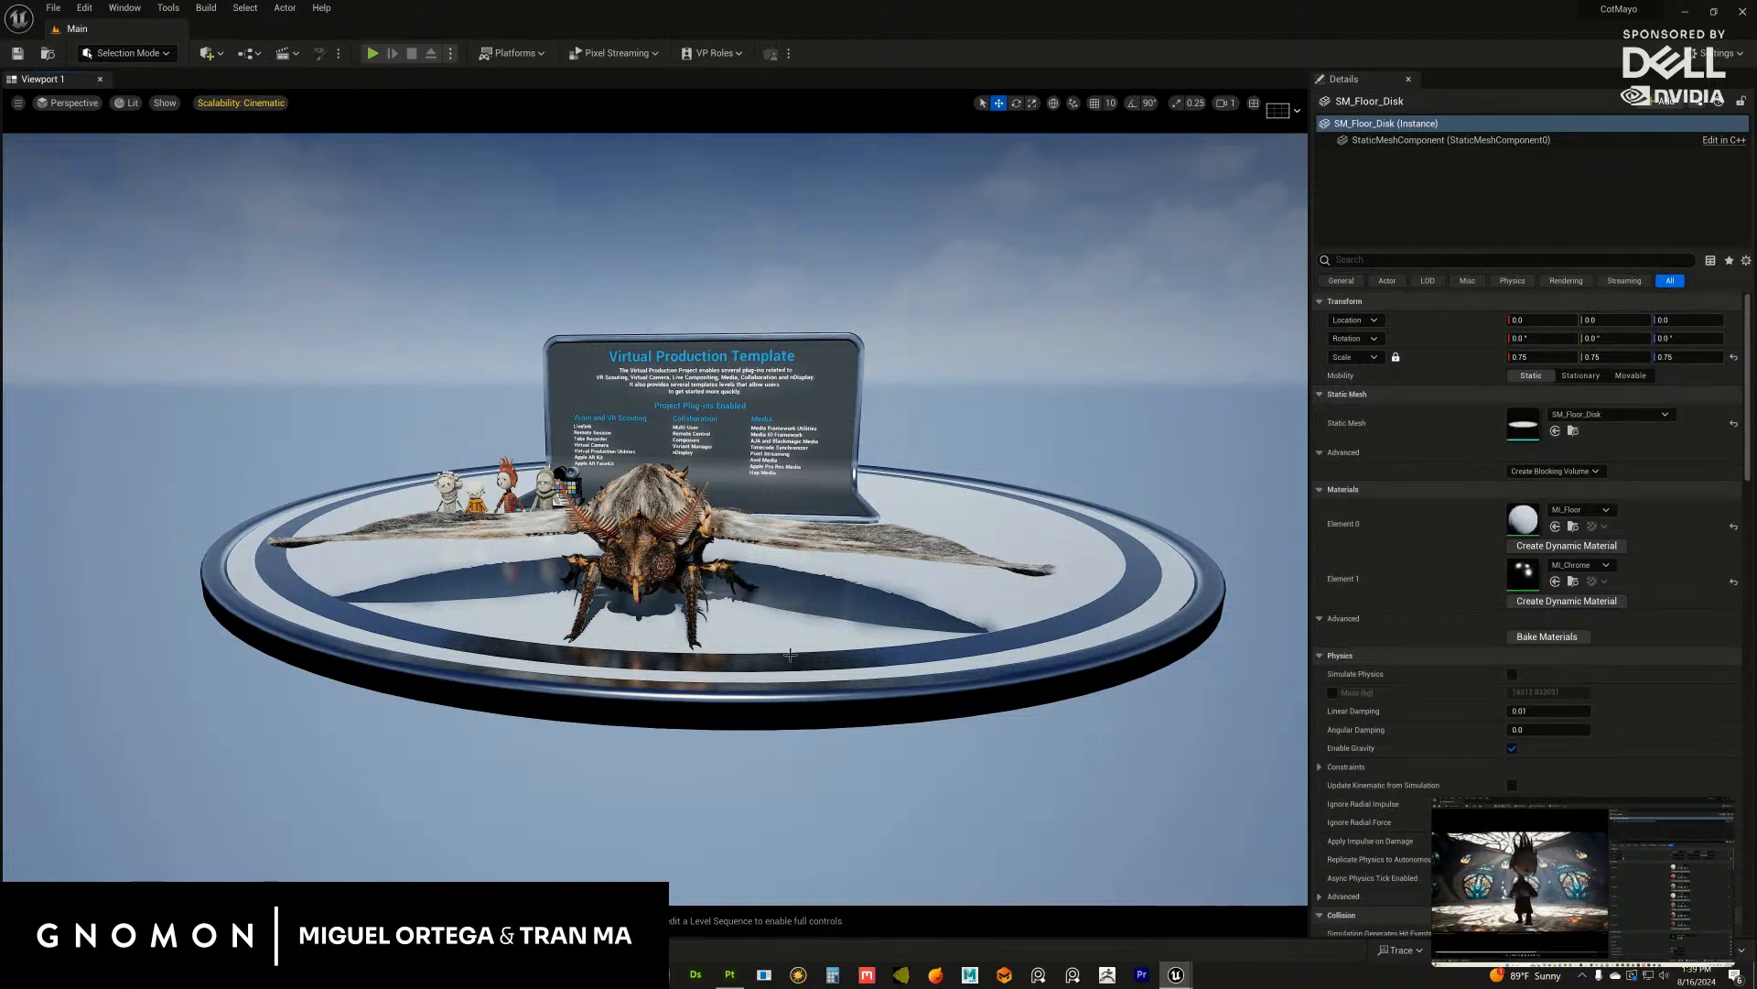
{"action": "left_click", "coordinate": [777, 721]}
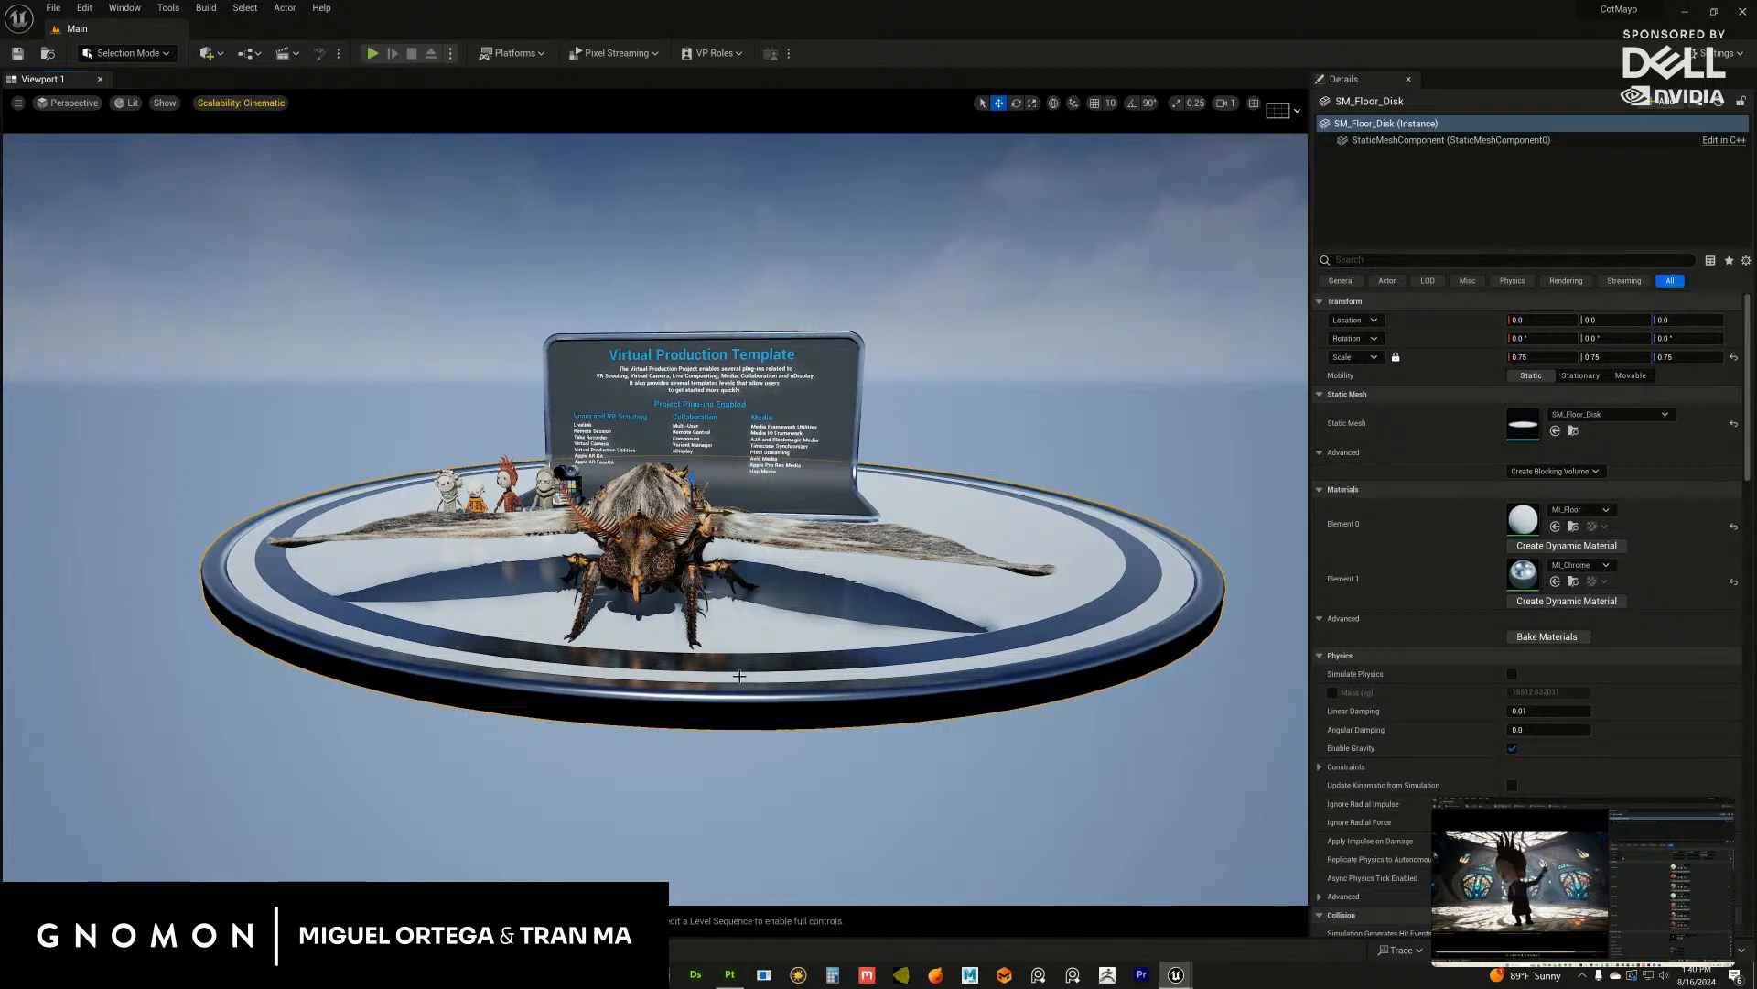
{"action": "left_click", "coordinate": [730, 974]}
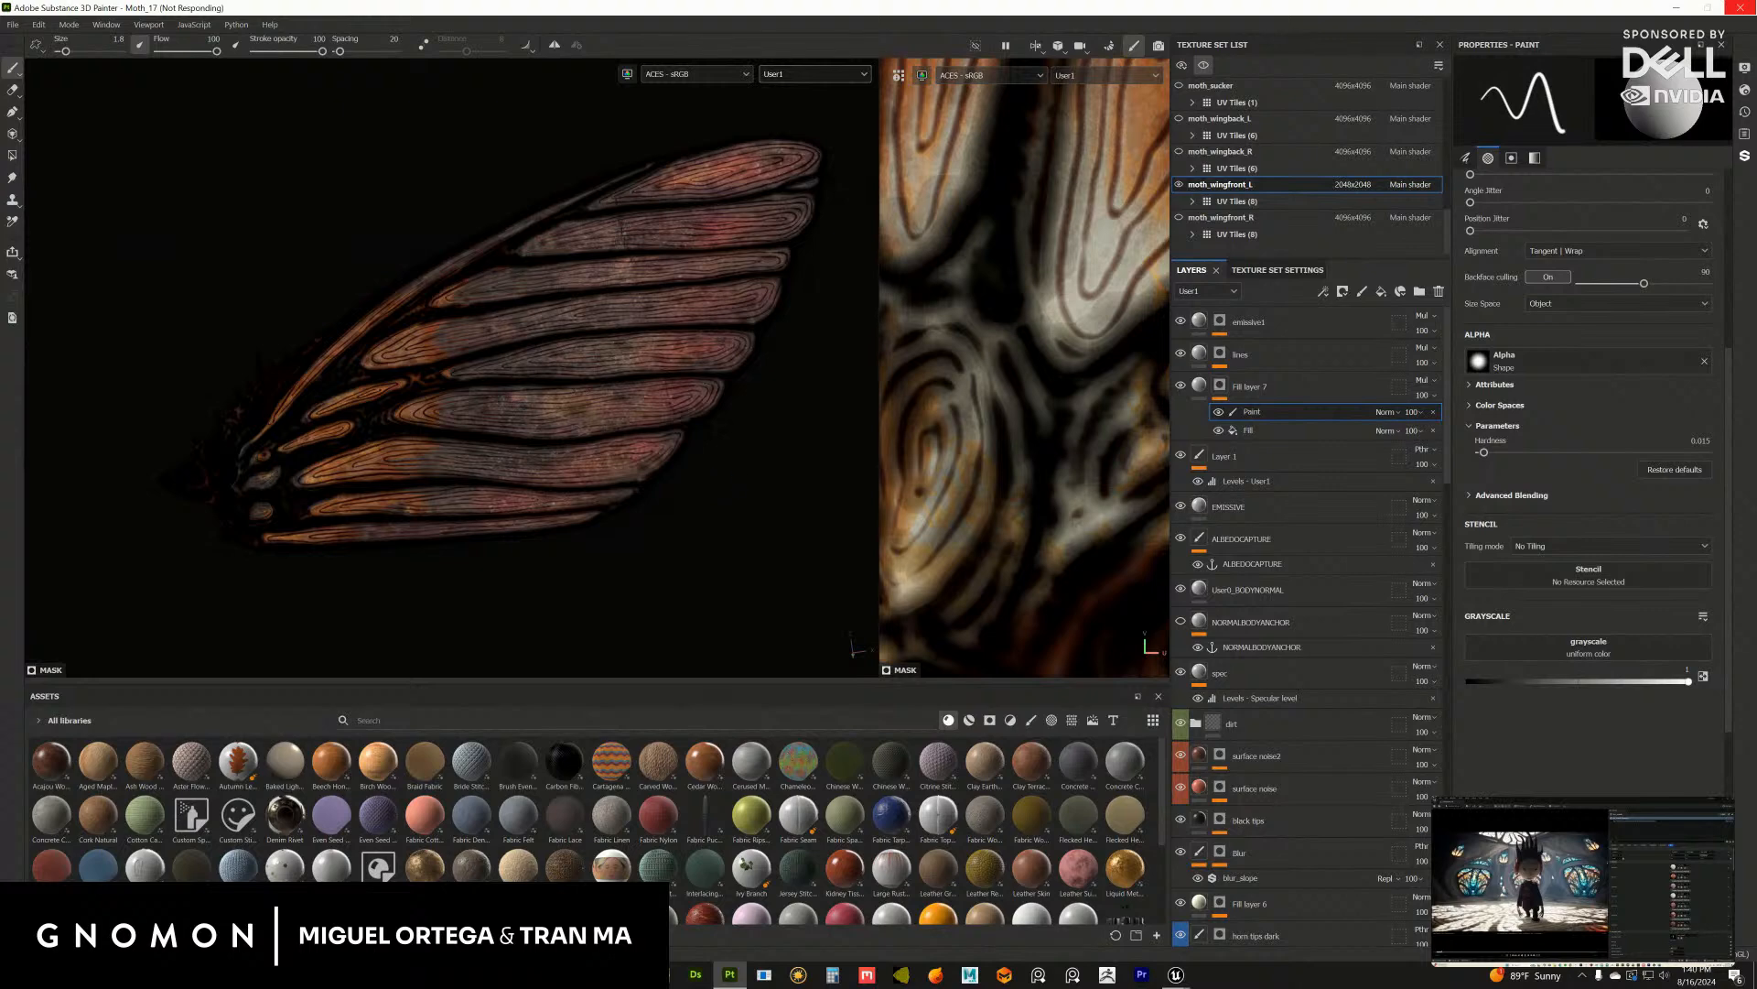
{"action": "left_click", "coordinate": [1176, 974]}
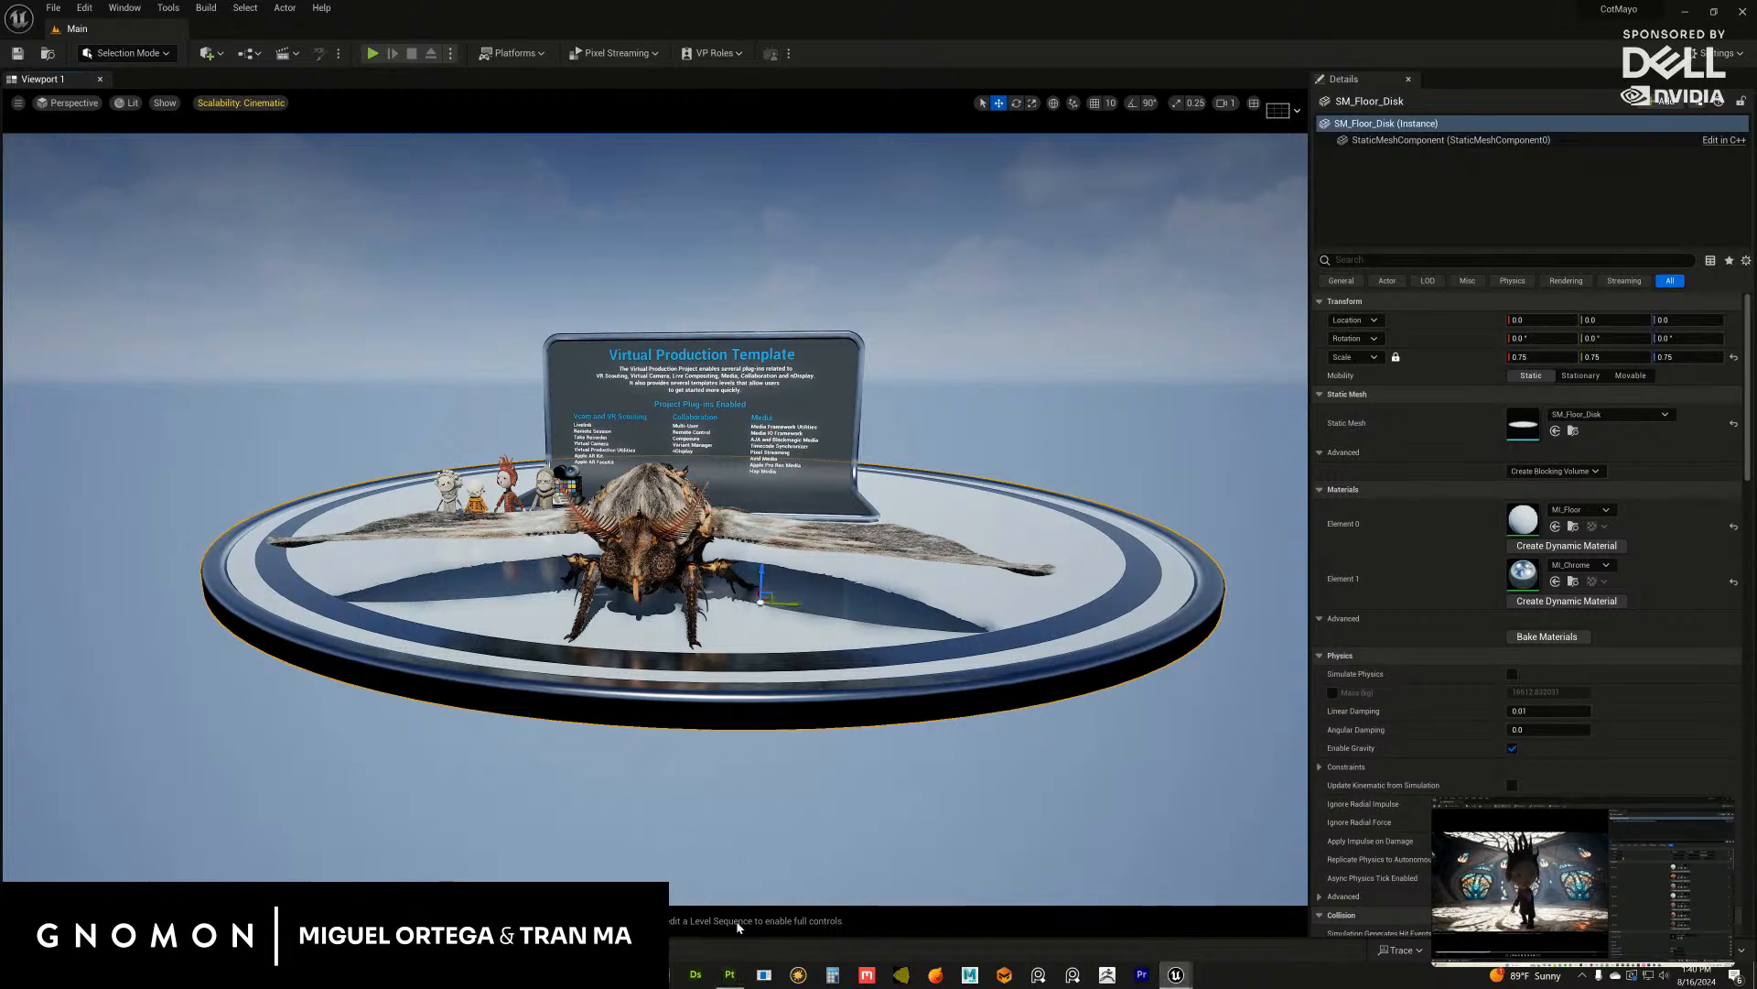
{"action": "left_click", "coordinate": [731, 975]}
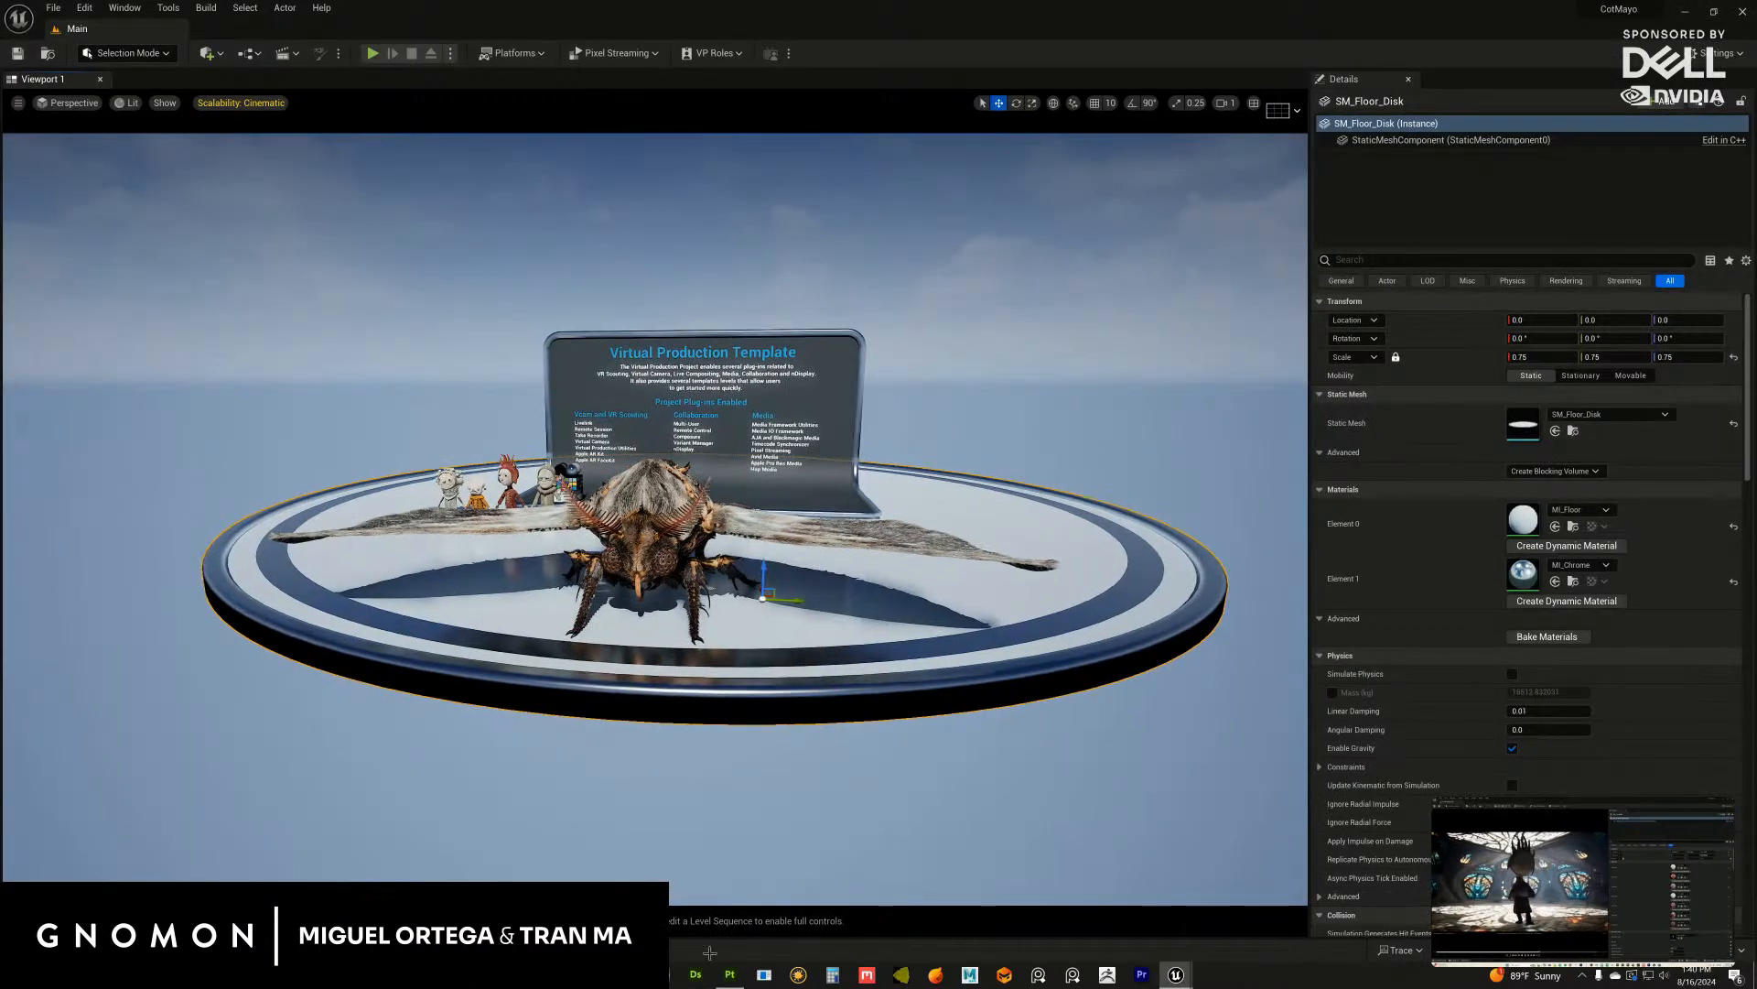
{"action": "left_click", "coordinate": [729, 974]}
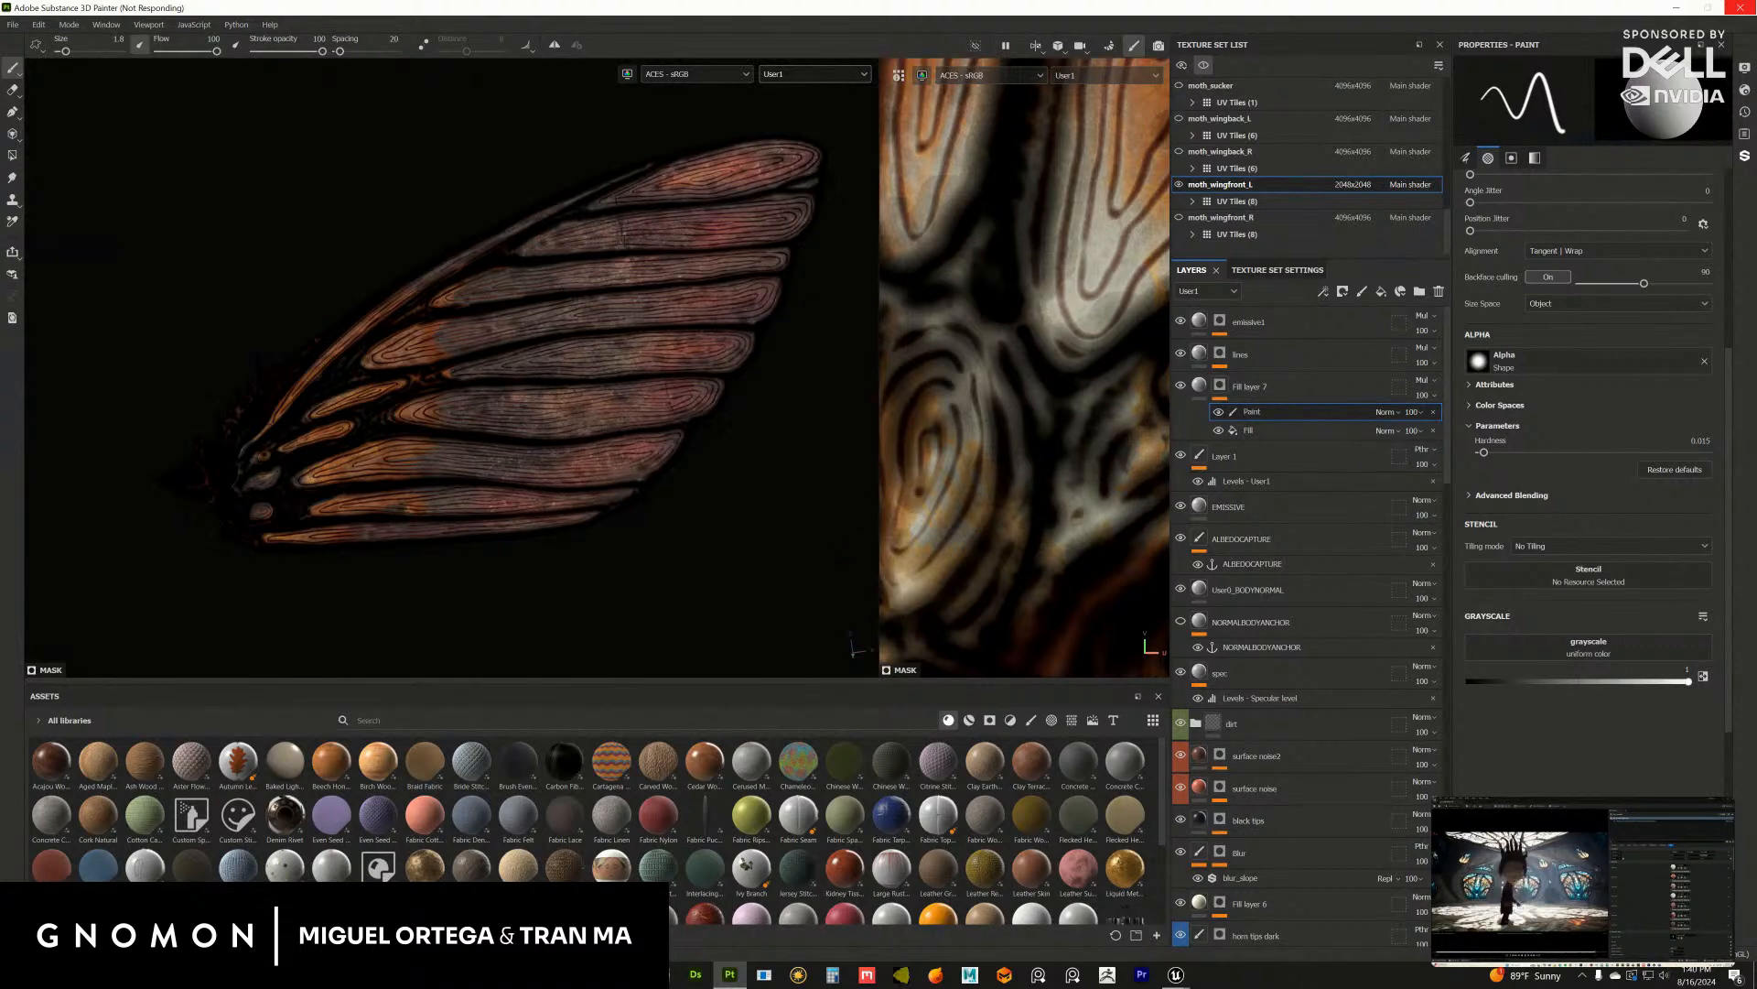
{"action": "key", "text": "alt+Tab"}
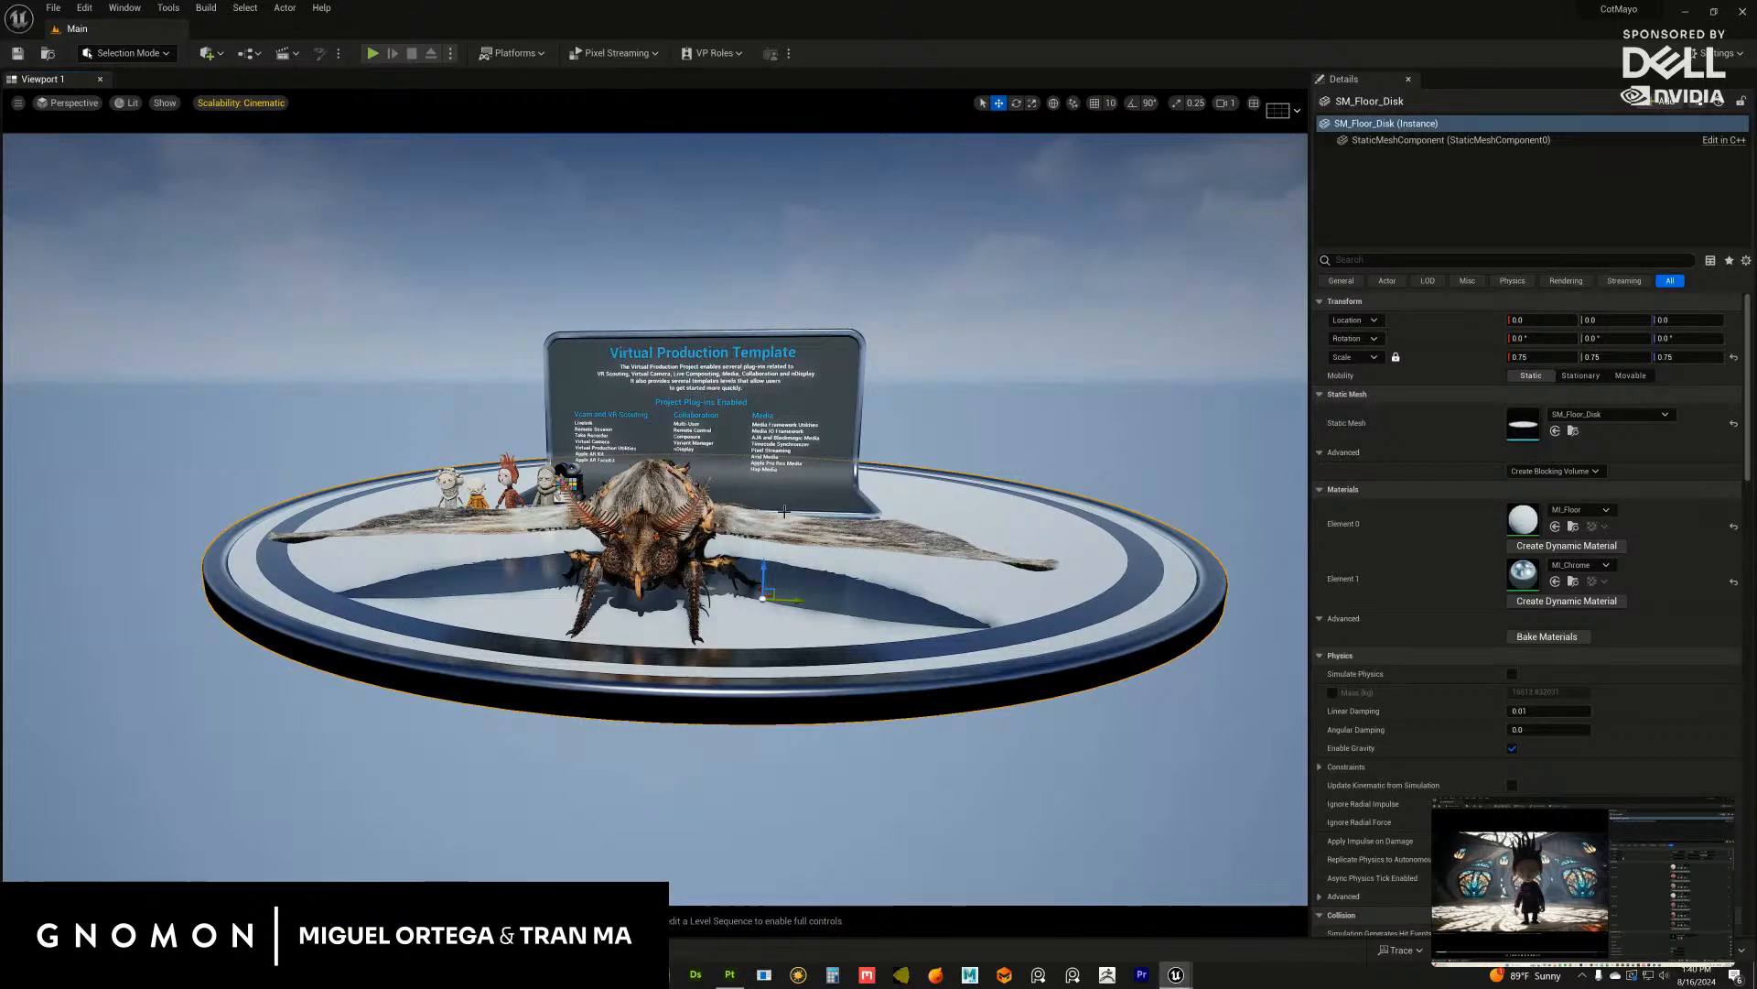
{"action": "mouse_move", "coordinate": [964, 462]}
{"action": "middle_mouse_down"}
{"action": "mouse_move", "coordinate": [924, 544]}
{"action": "mouse_move", "coordinate": [1121, 412]}
{"action": "middle_mouse_up"}
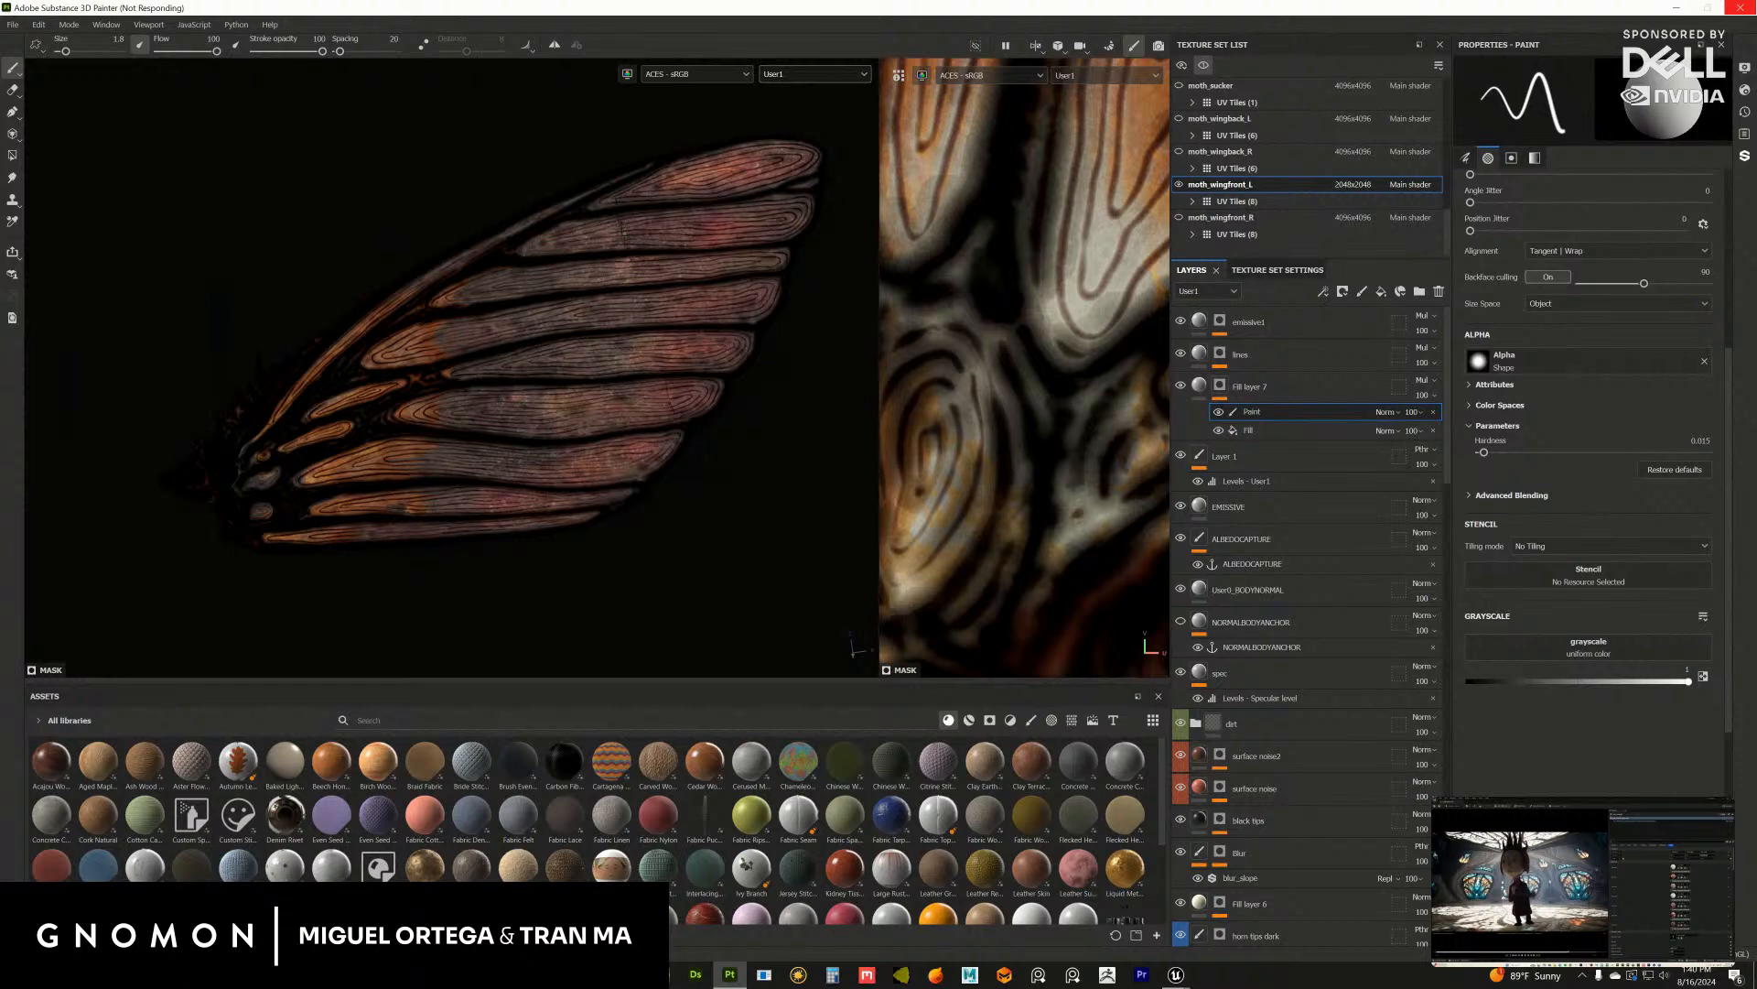
{"action": "left_click", "coordinate": [1676, 8]}
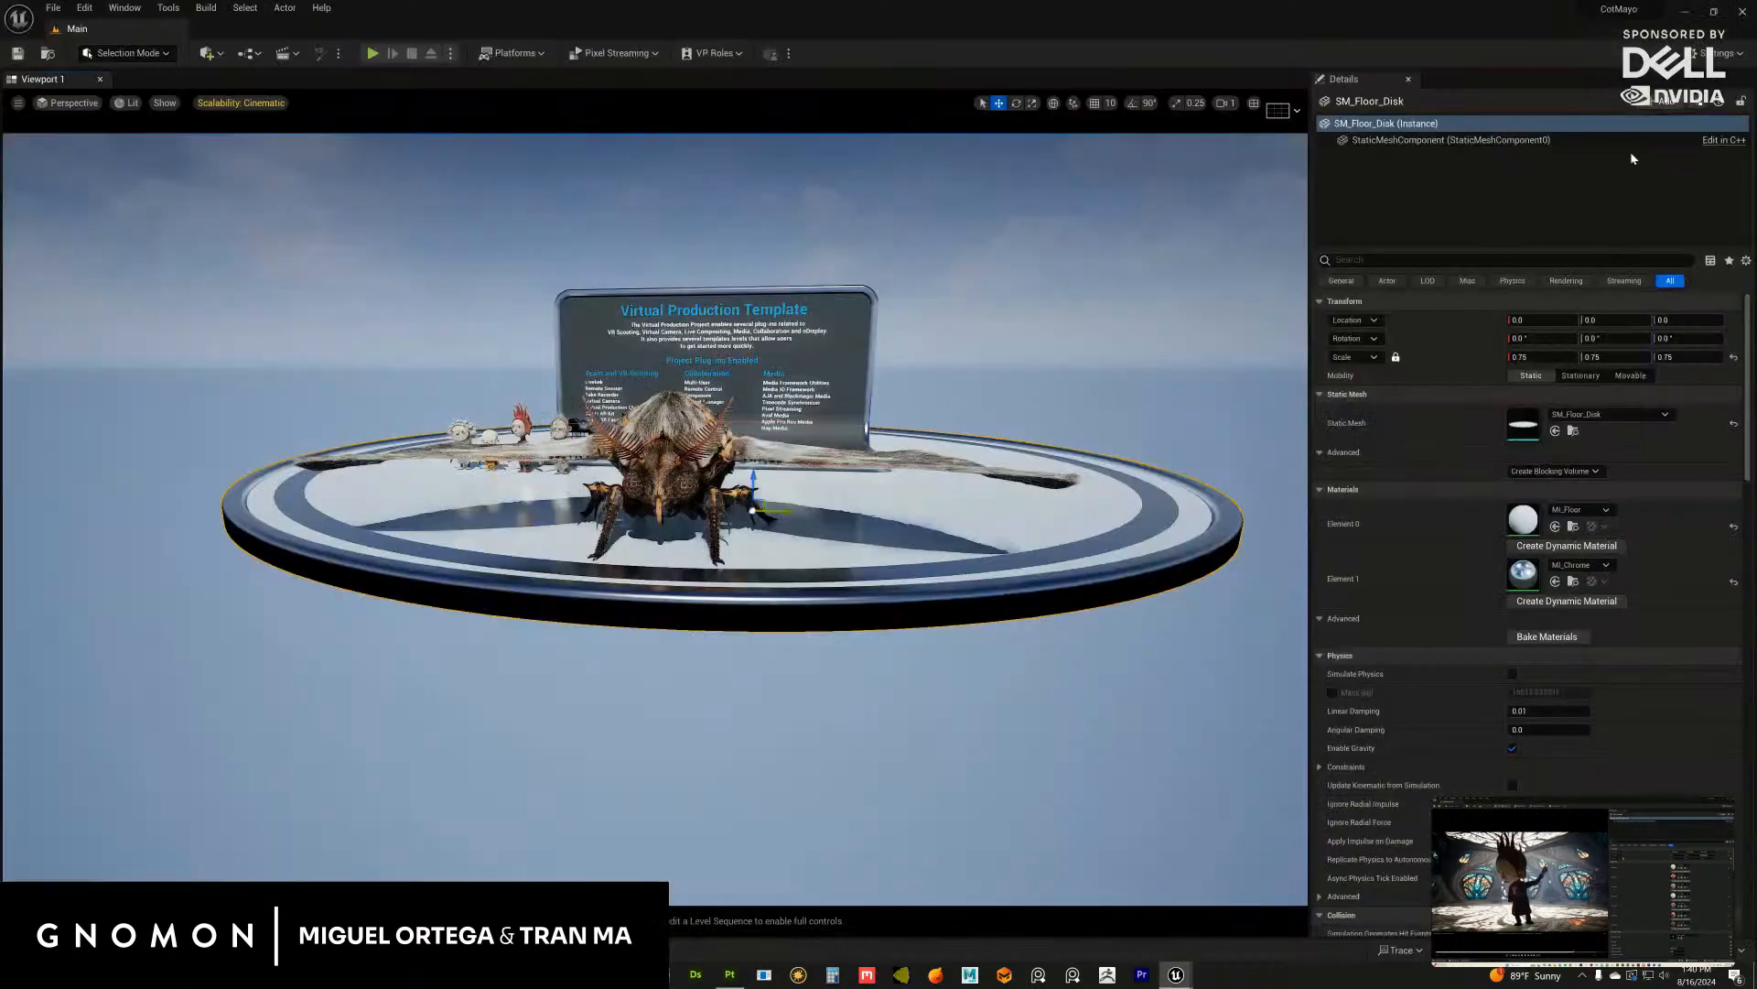
{"action": "left_click", "coordinate": [729, 973]}
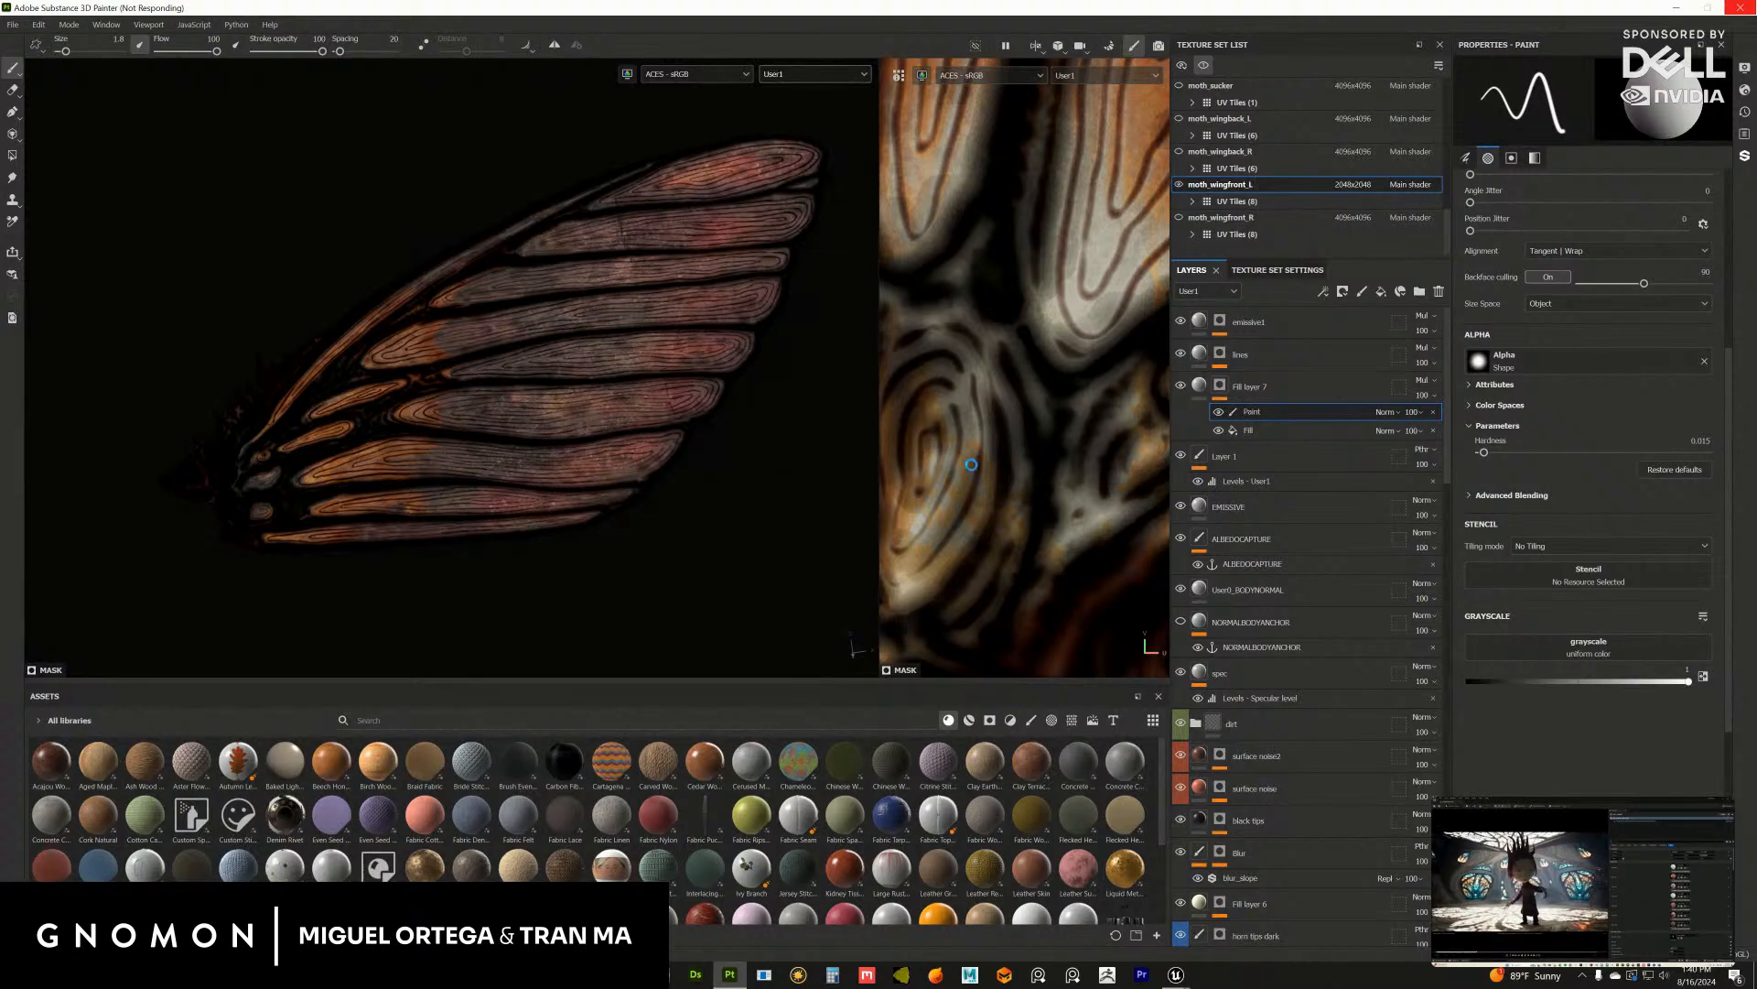
{"action": "key", "text": "alt+Tab"}
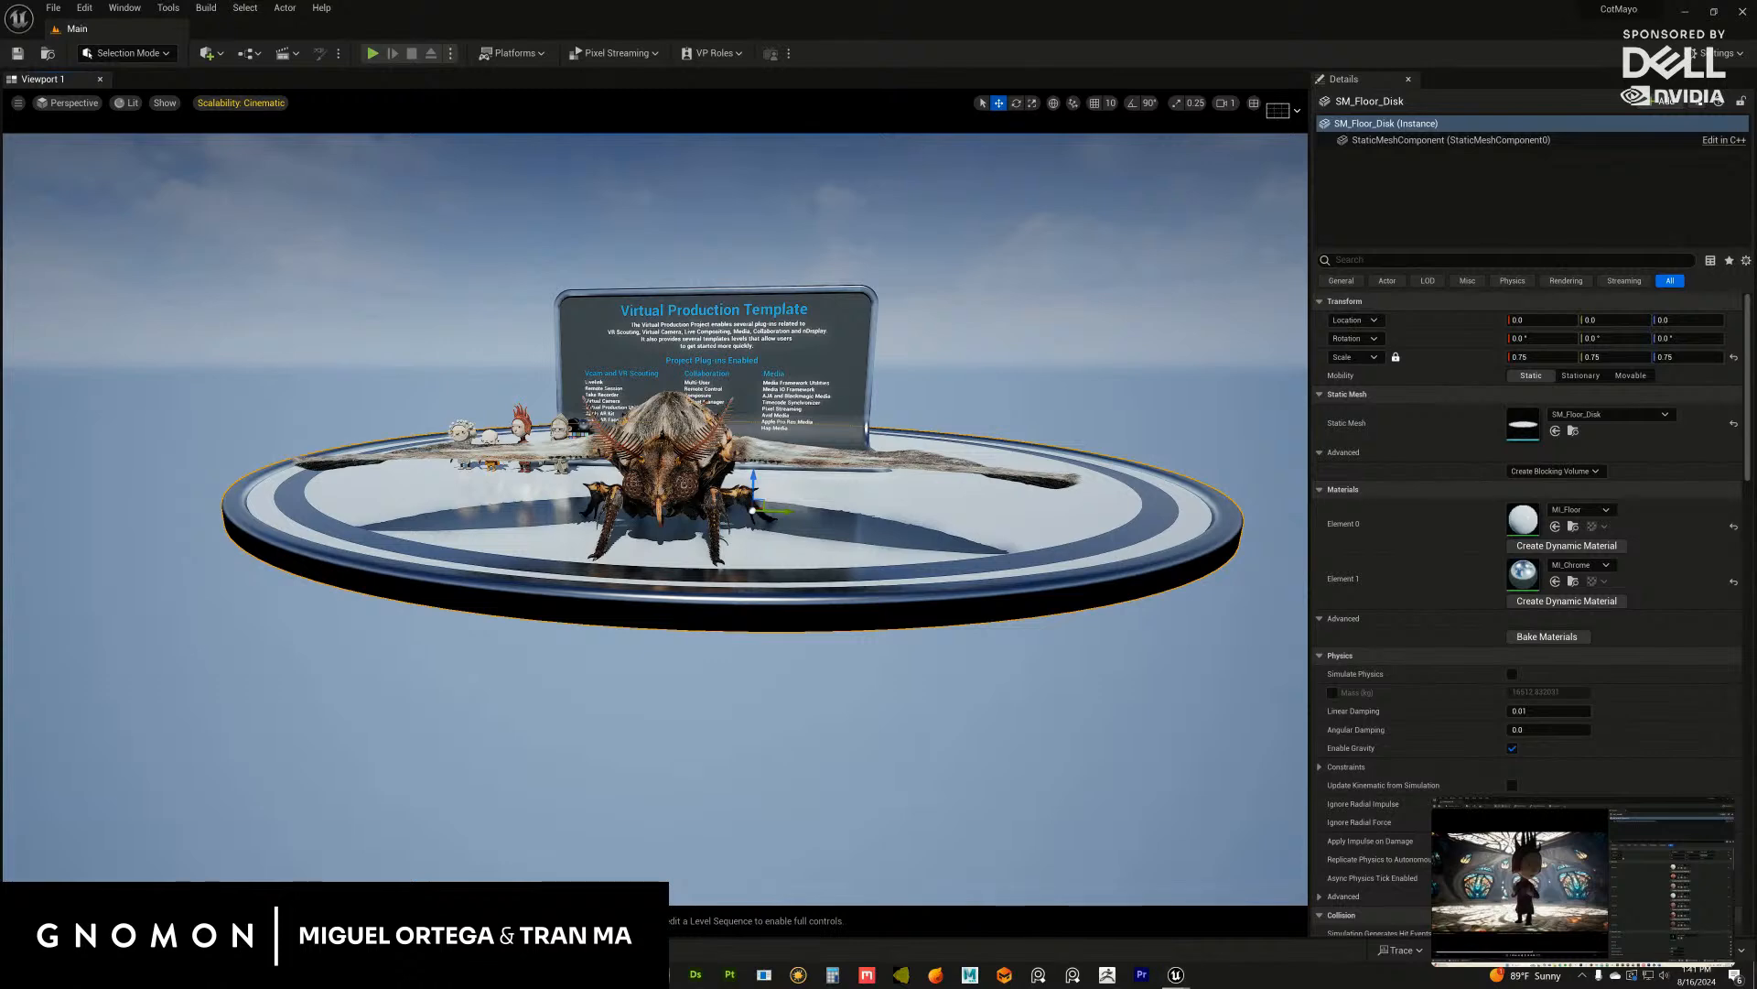
{"action": "right_click_drag", "start_coordinate": [613, 572], "coordinate": [698, 608], "text": "alt"}
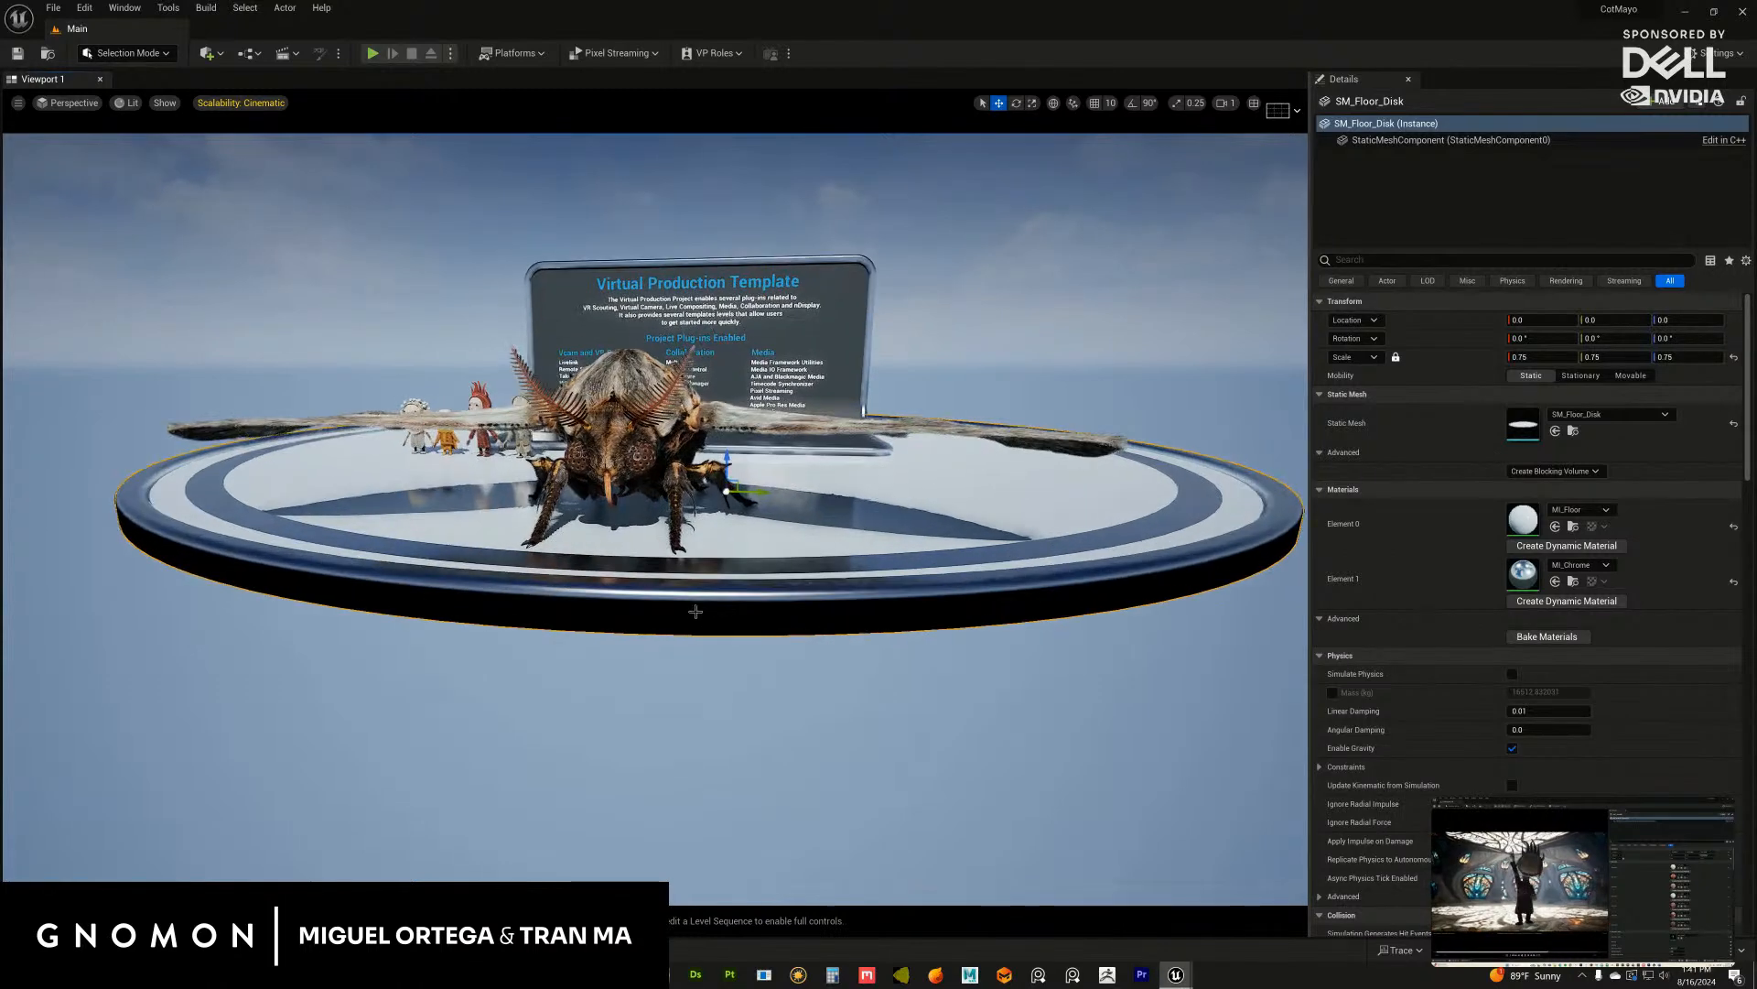
{"action": "left_click_drag", "start_coordinate": [698, 608], "coordinate": [654, 606], "text": "alt"}
{"action": "right_click_drag", "start_coordinate": [654, 606], "coordinate": [721, 668], "text": "alt"}
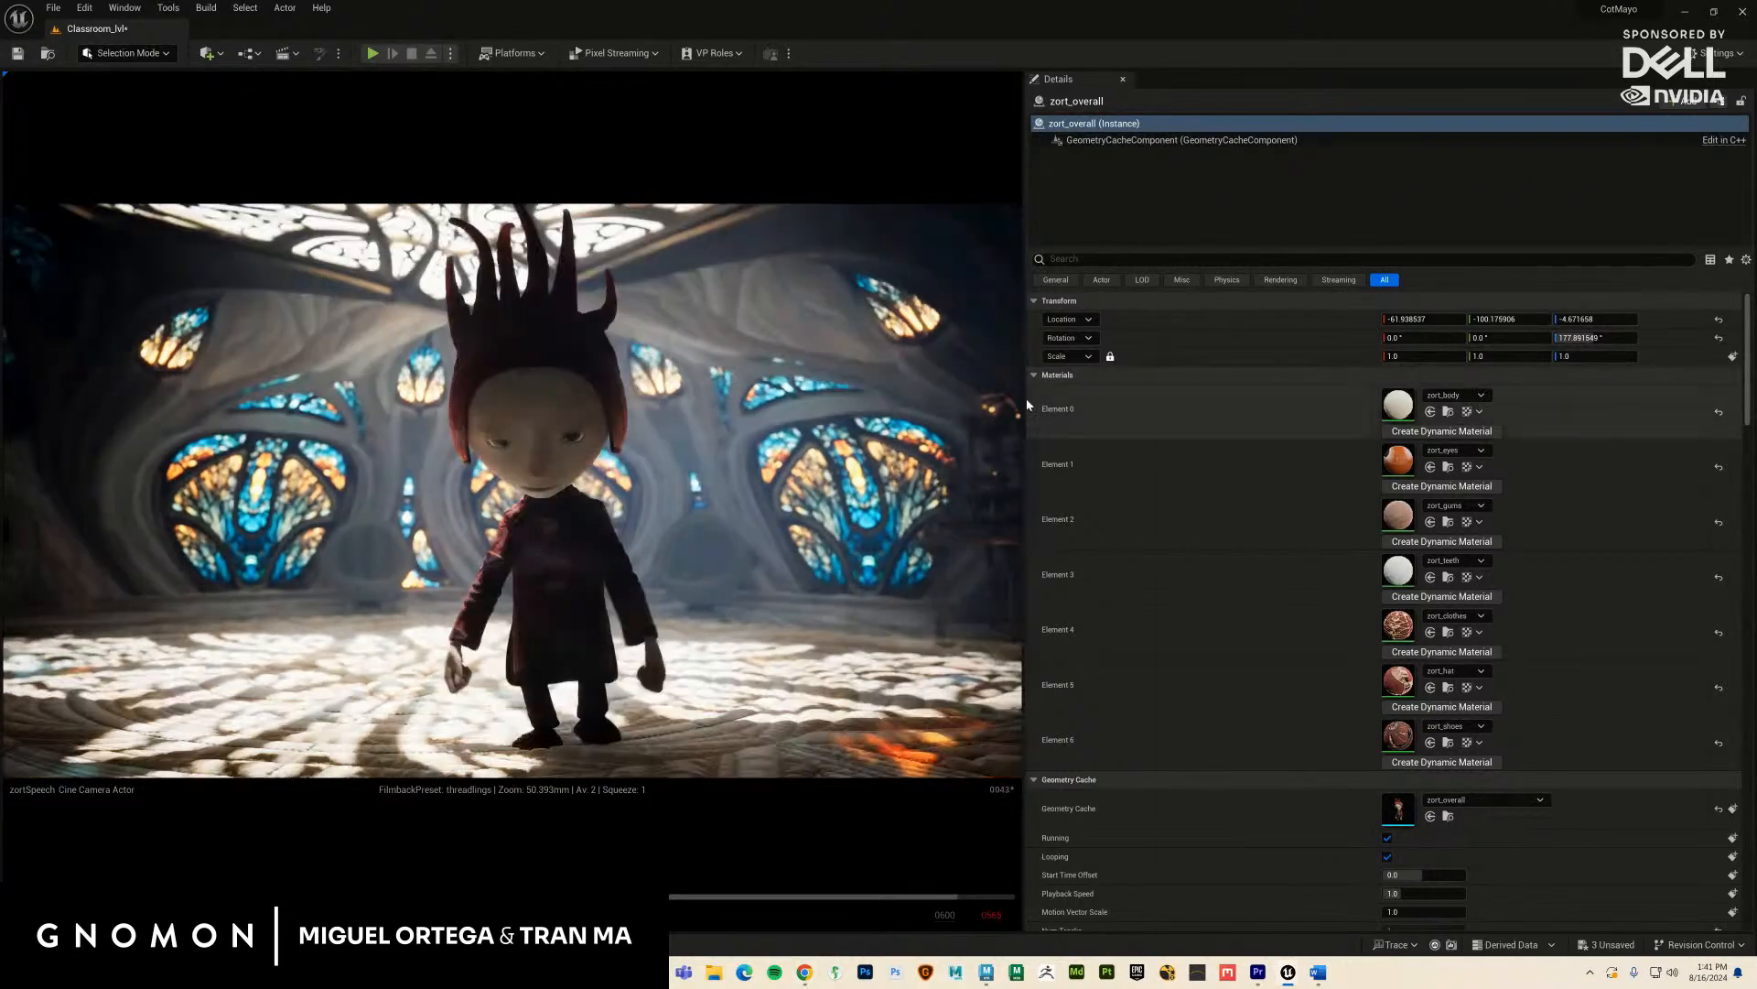
Step: Widen the Classroom_lvl viewport by narrowing the details area and play back the zortSpeech camera shot
{"action": "left_click_drag", "start_coordinate": [1024, 404], "coordinate": [1461, 383]}
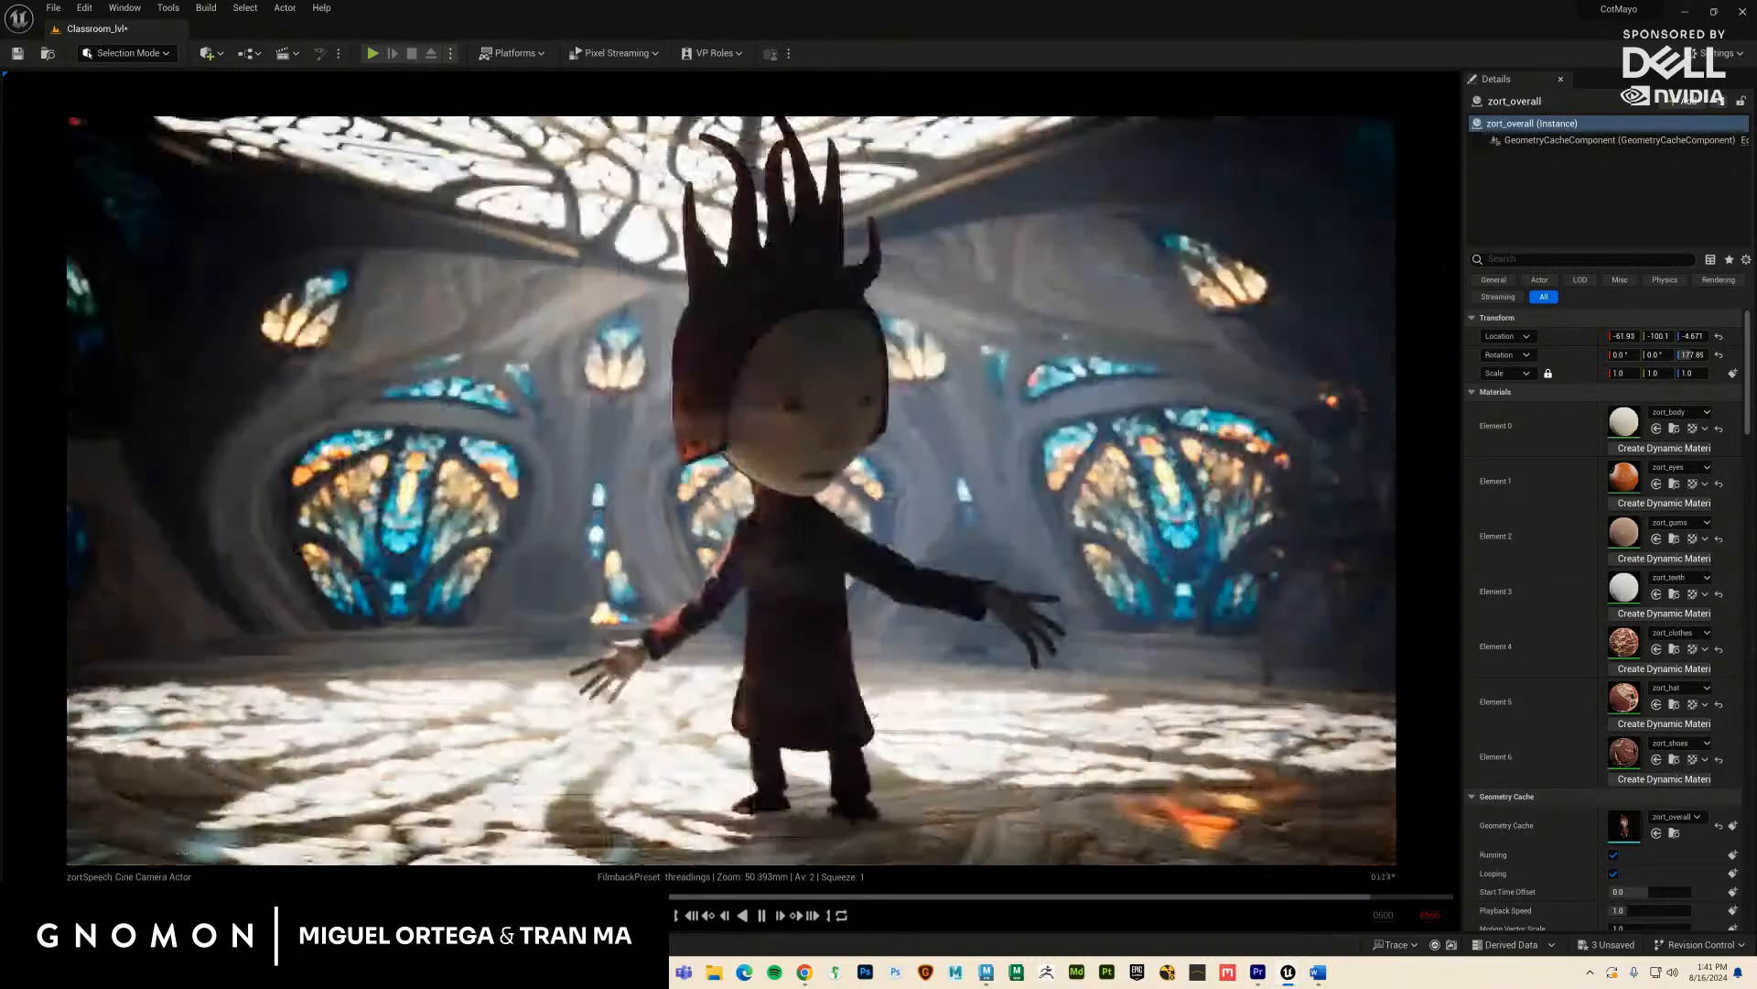
{"action": "key", "text": "space"}
{"action": "key", "text": "space"}
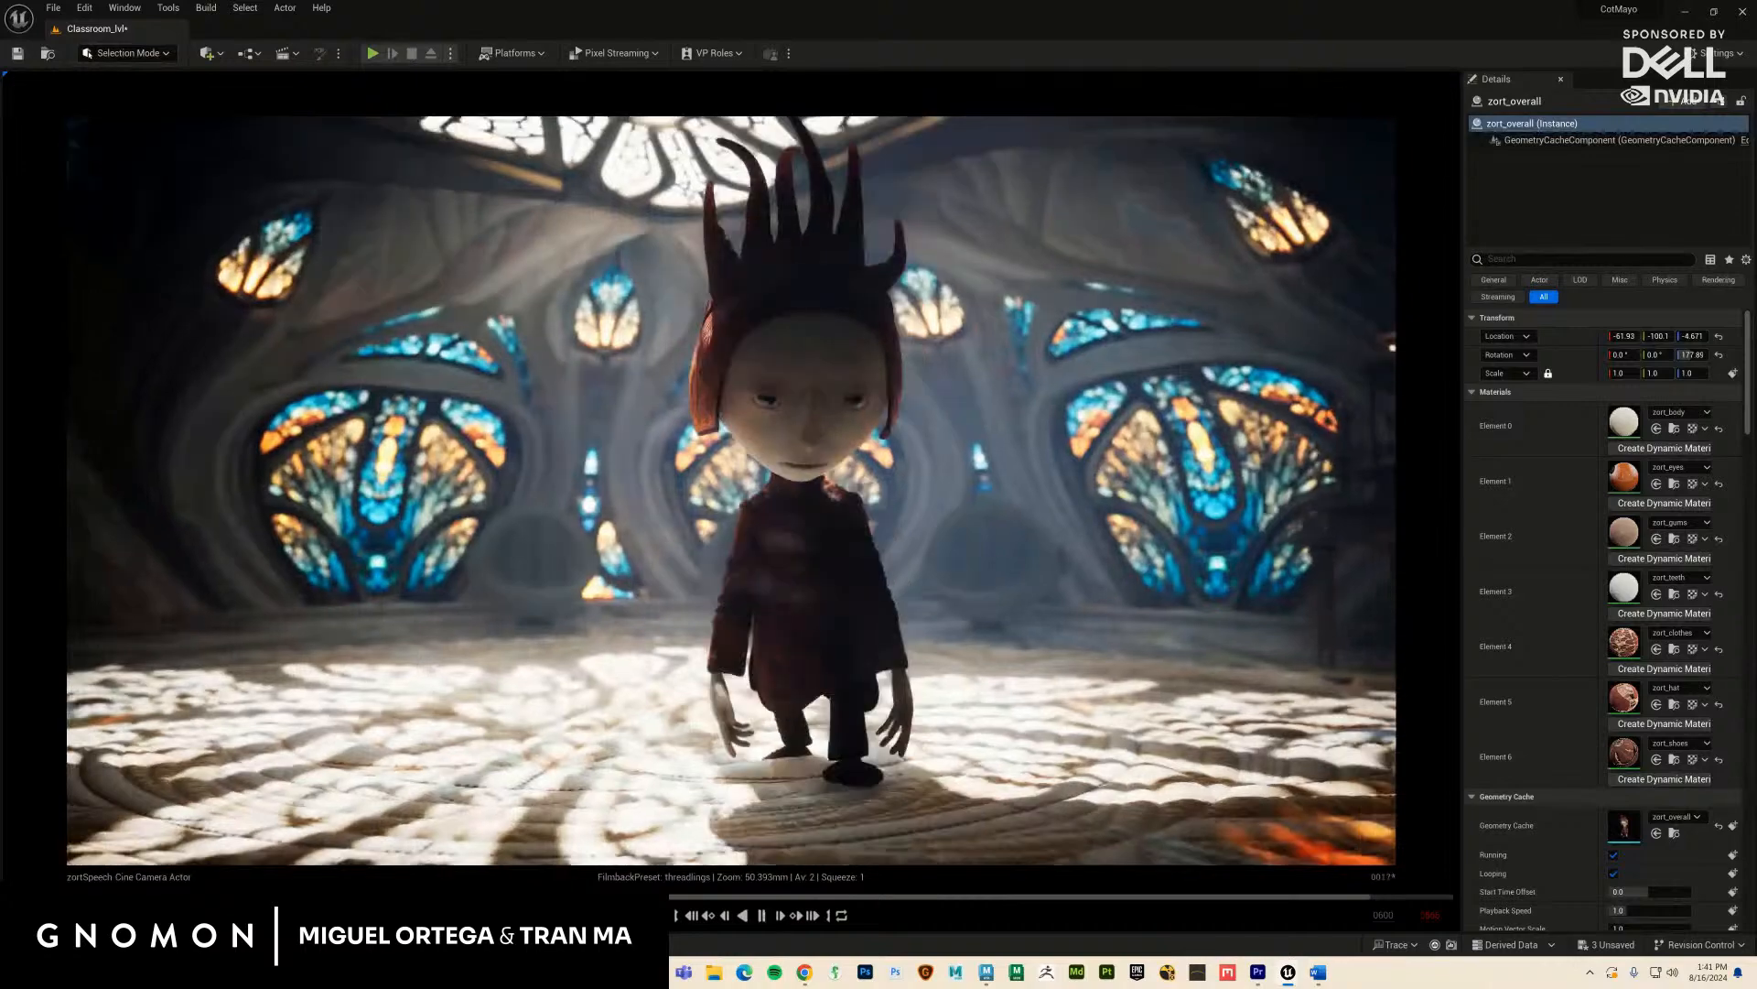
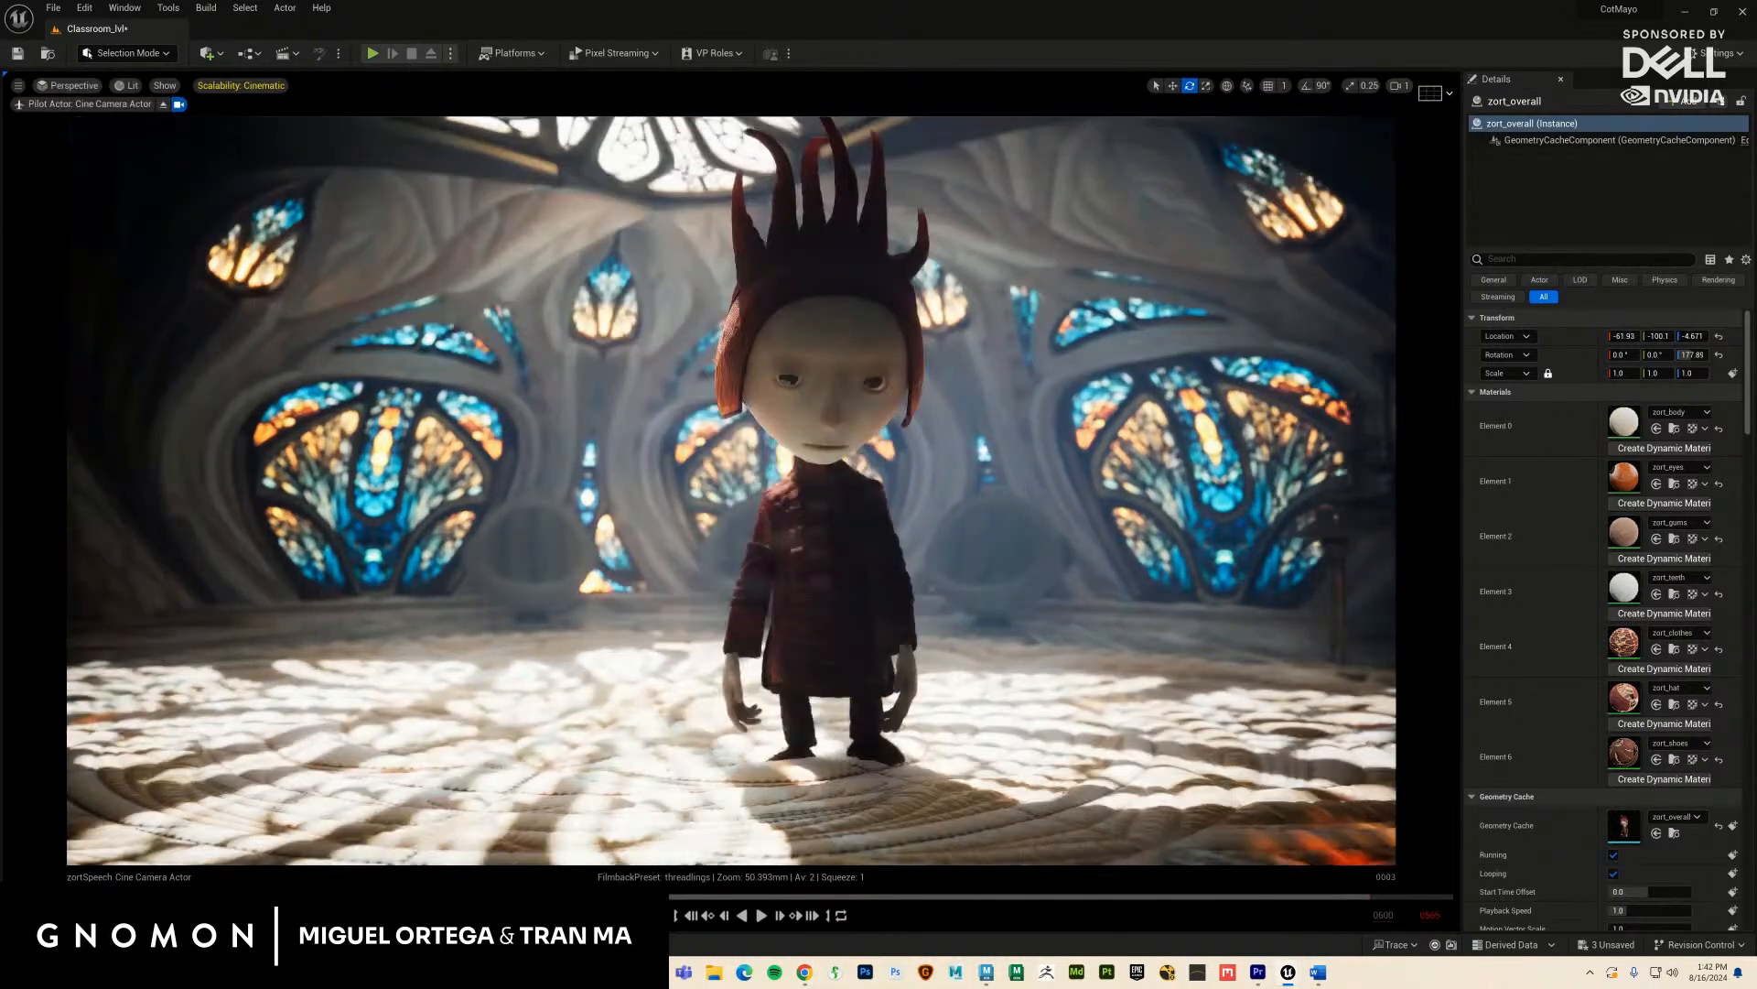
Step: Play, pause and scrub through the zortSpeech shot to examine the character's animation and the stained-glass lighting
{"action": "key", "text": "space"}
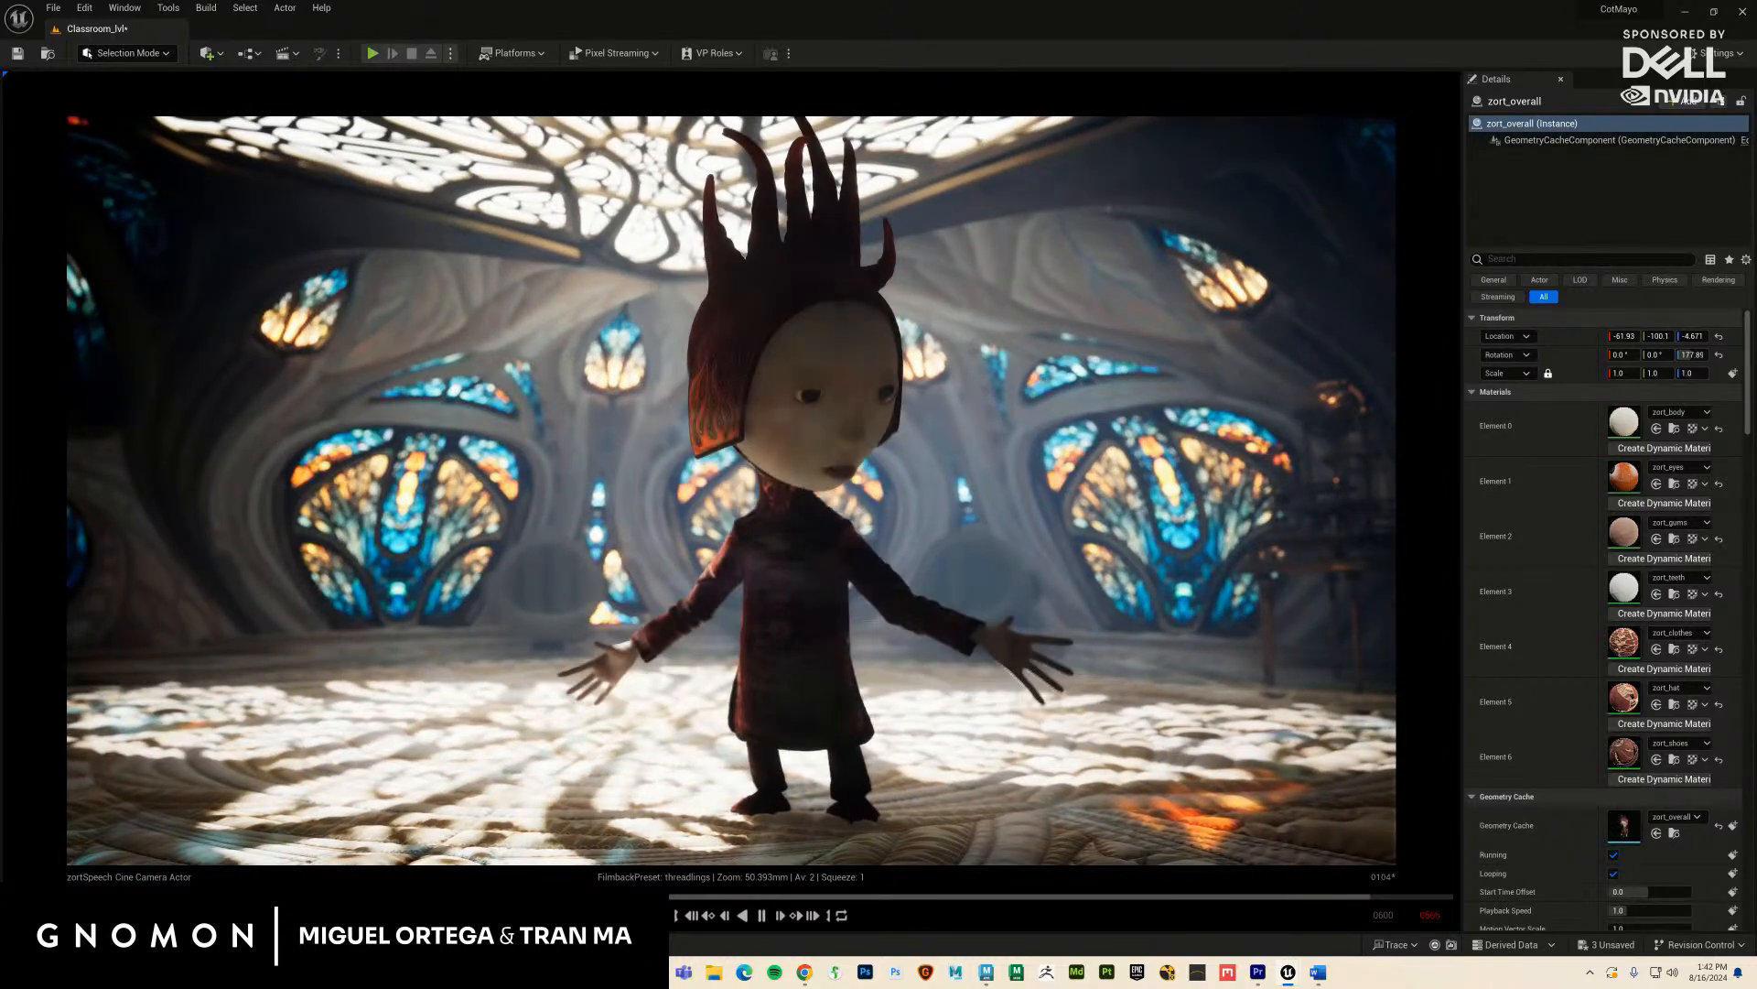
{"action": "key", "text": "space"}
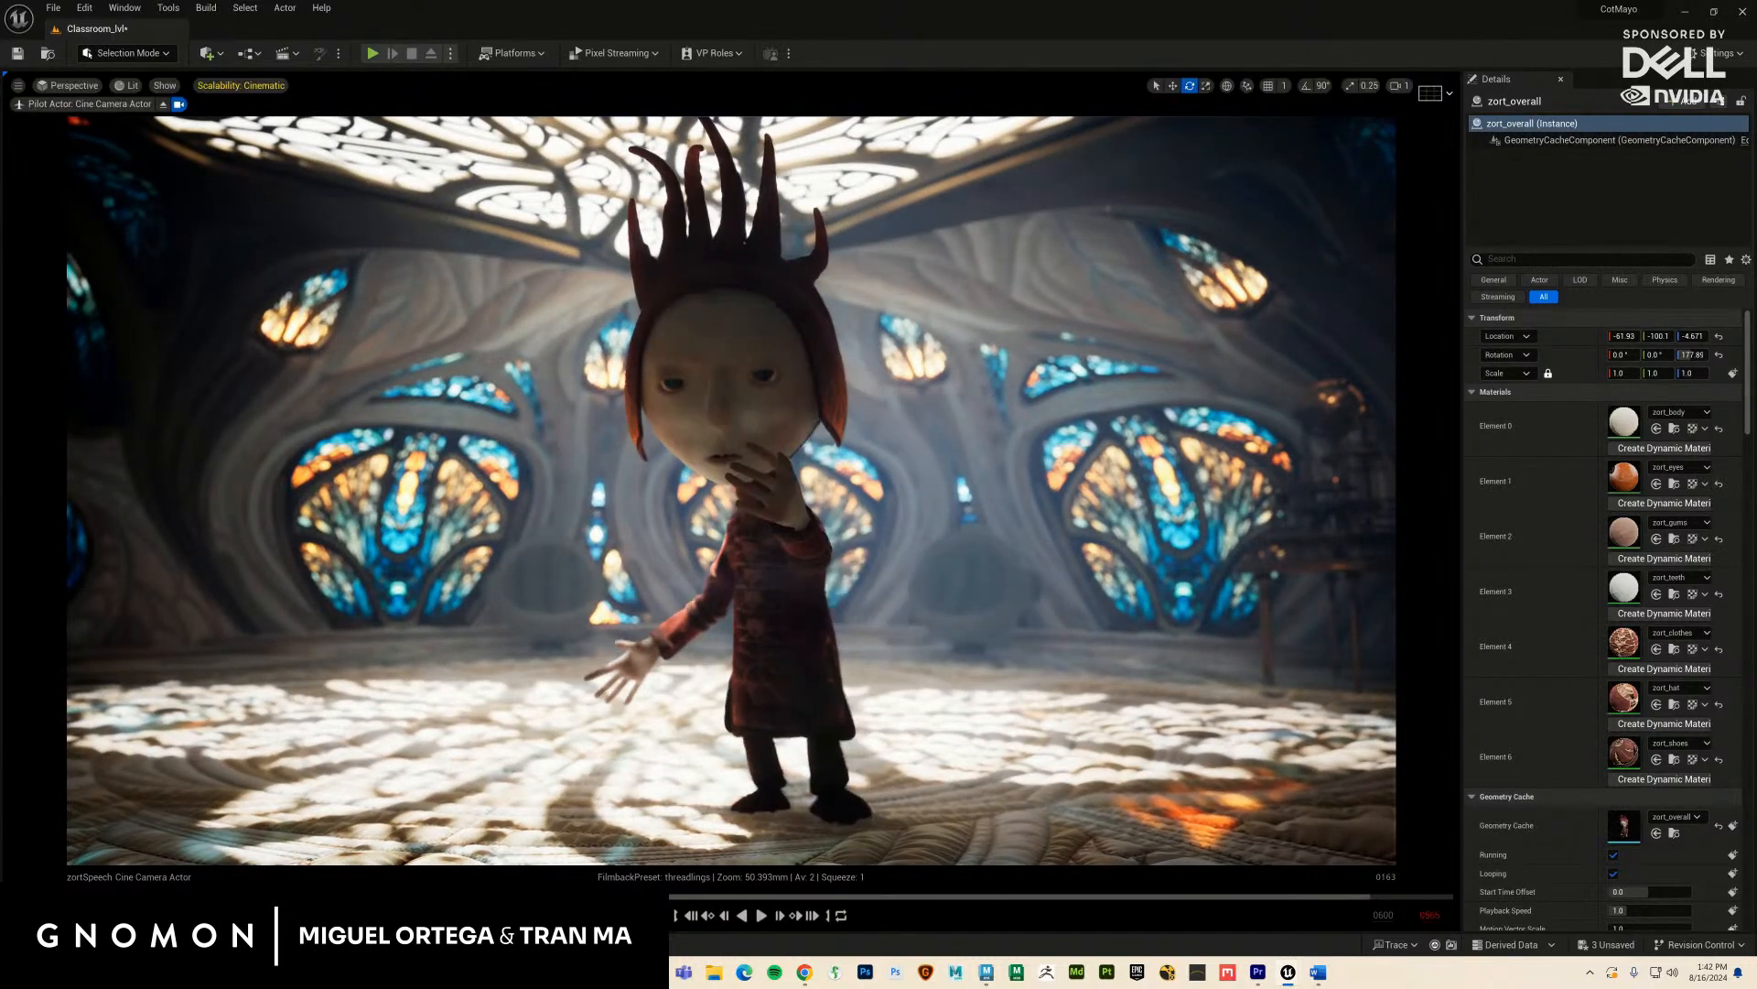
{"action": "key", "text": "Up"}
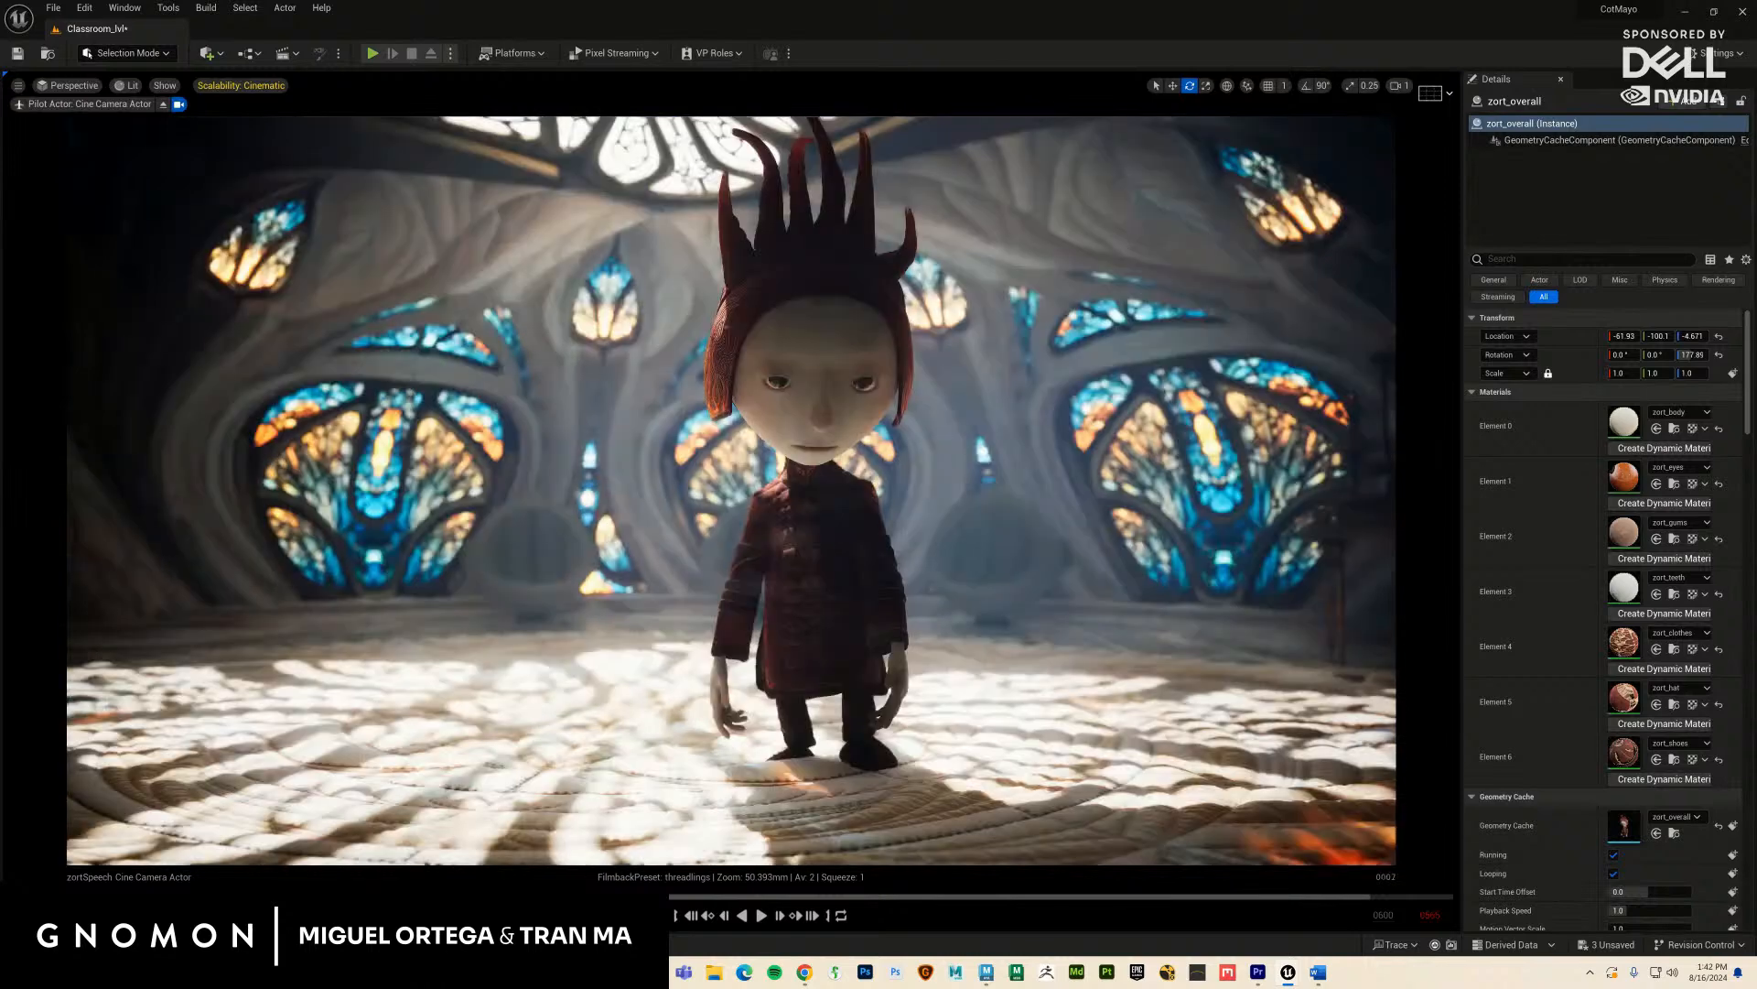
{"action": "key", "text": "space"}
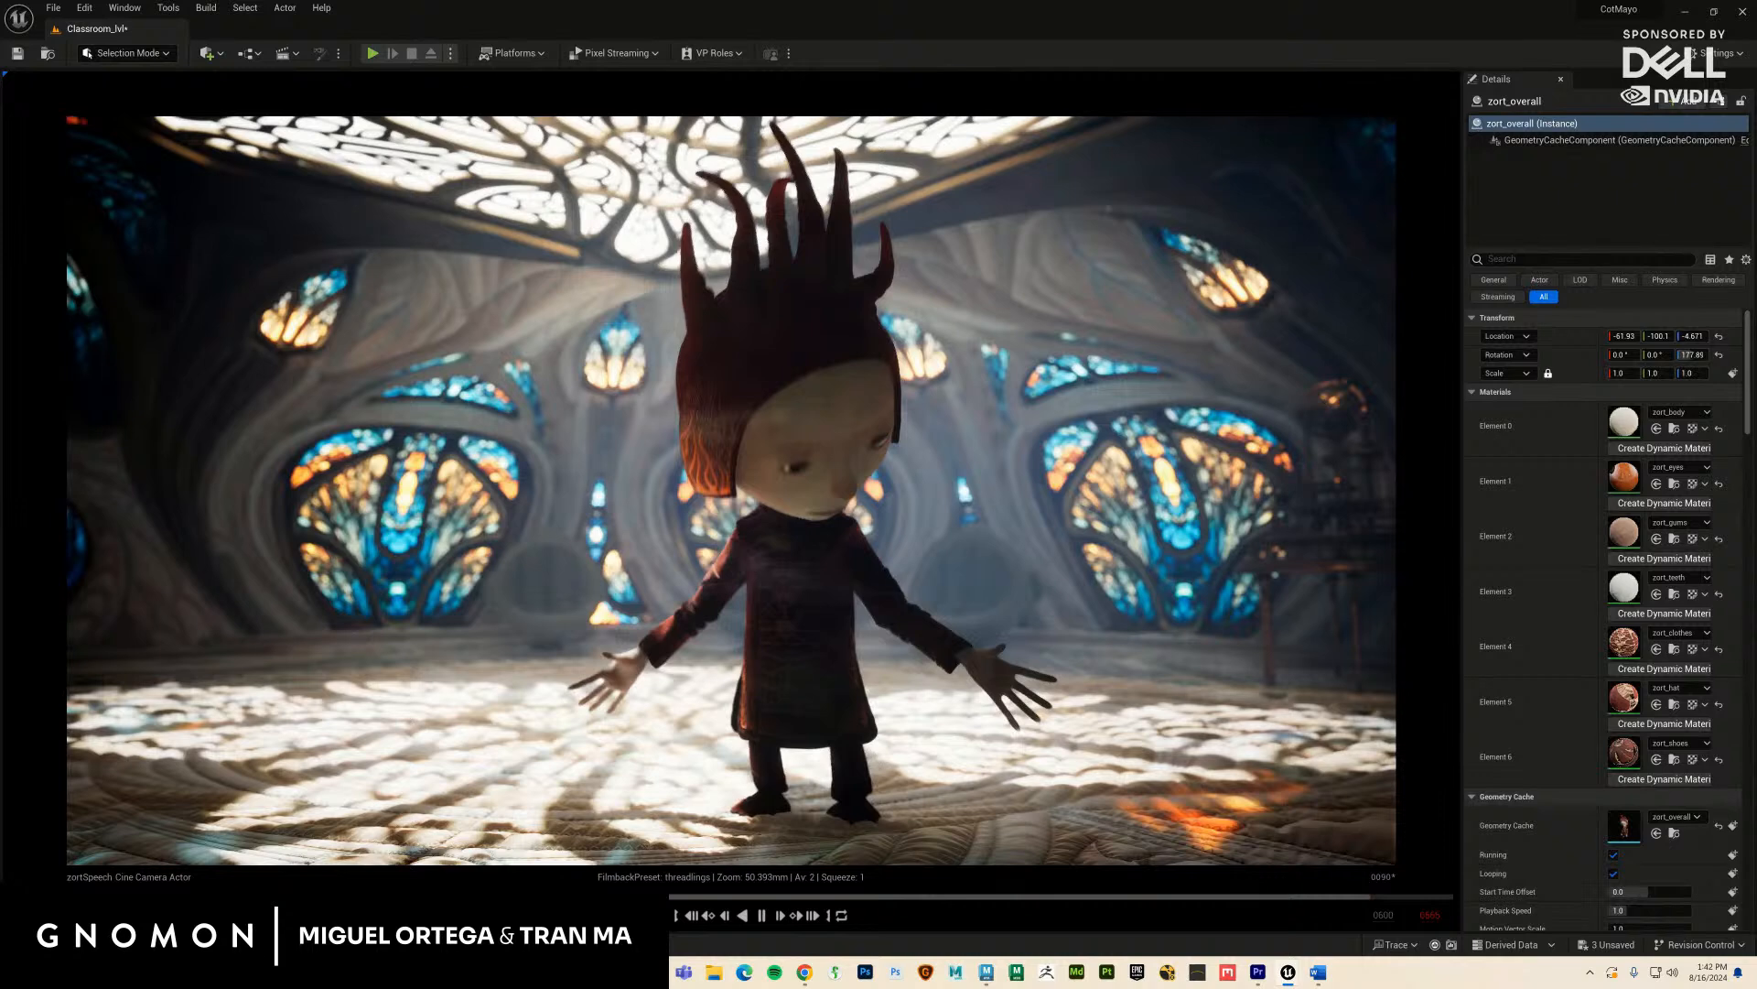
{"action": "key", "text": "space"}
{"action": "key", "text": "space"}
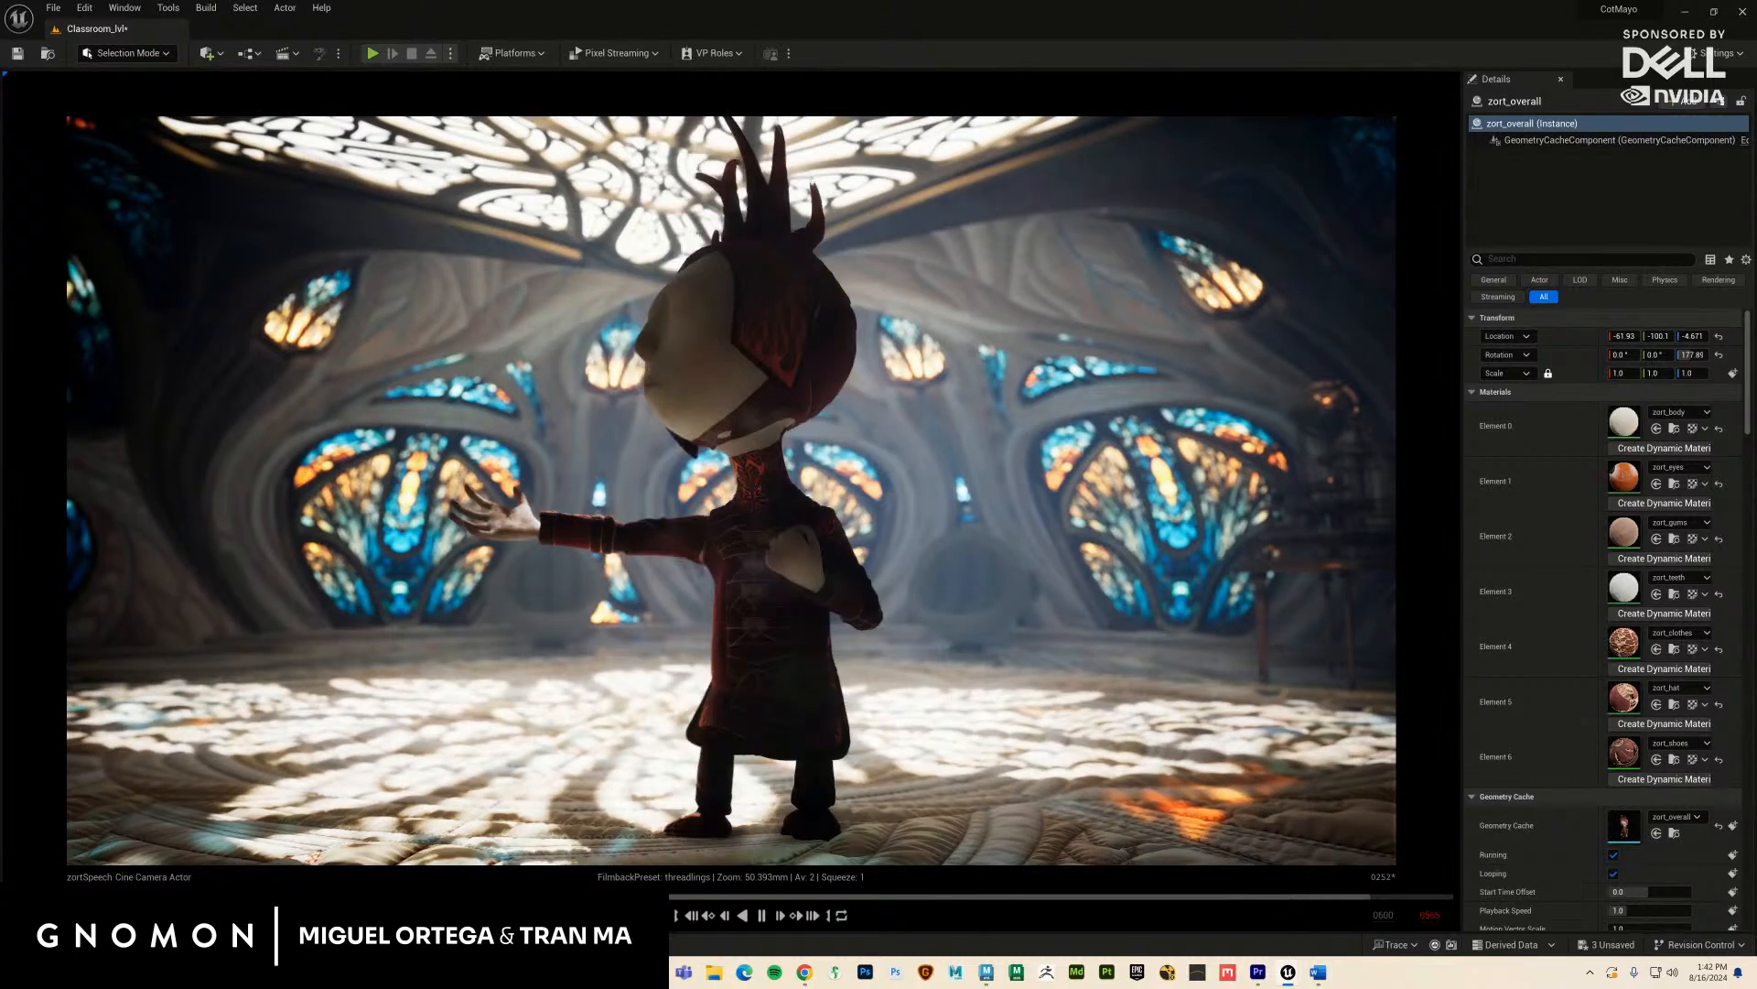
{"action": "key", "text": "space"}
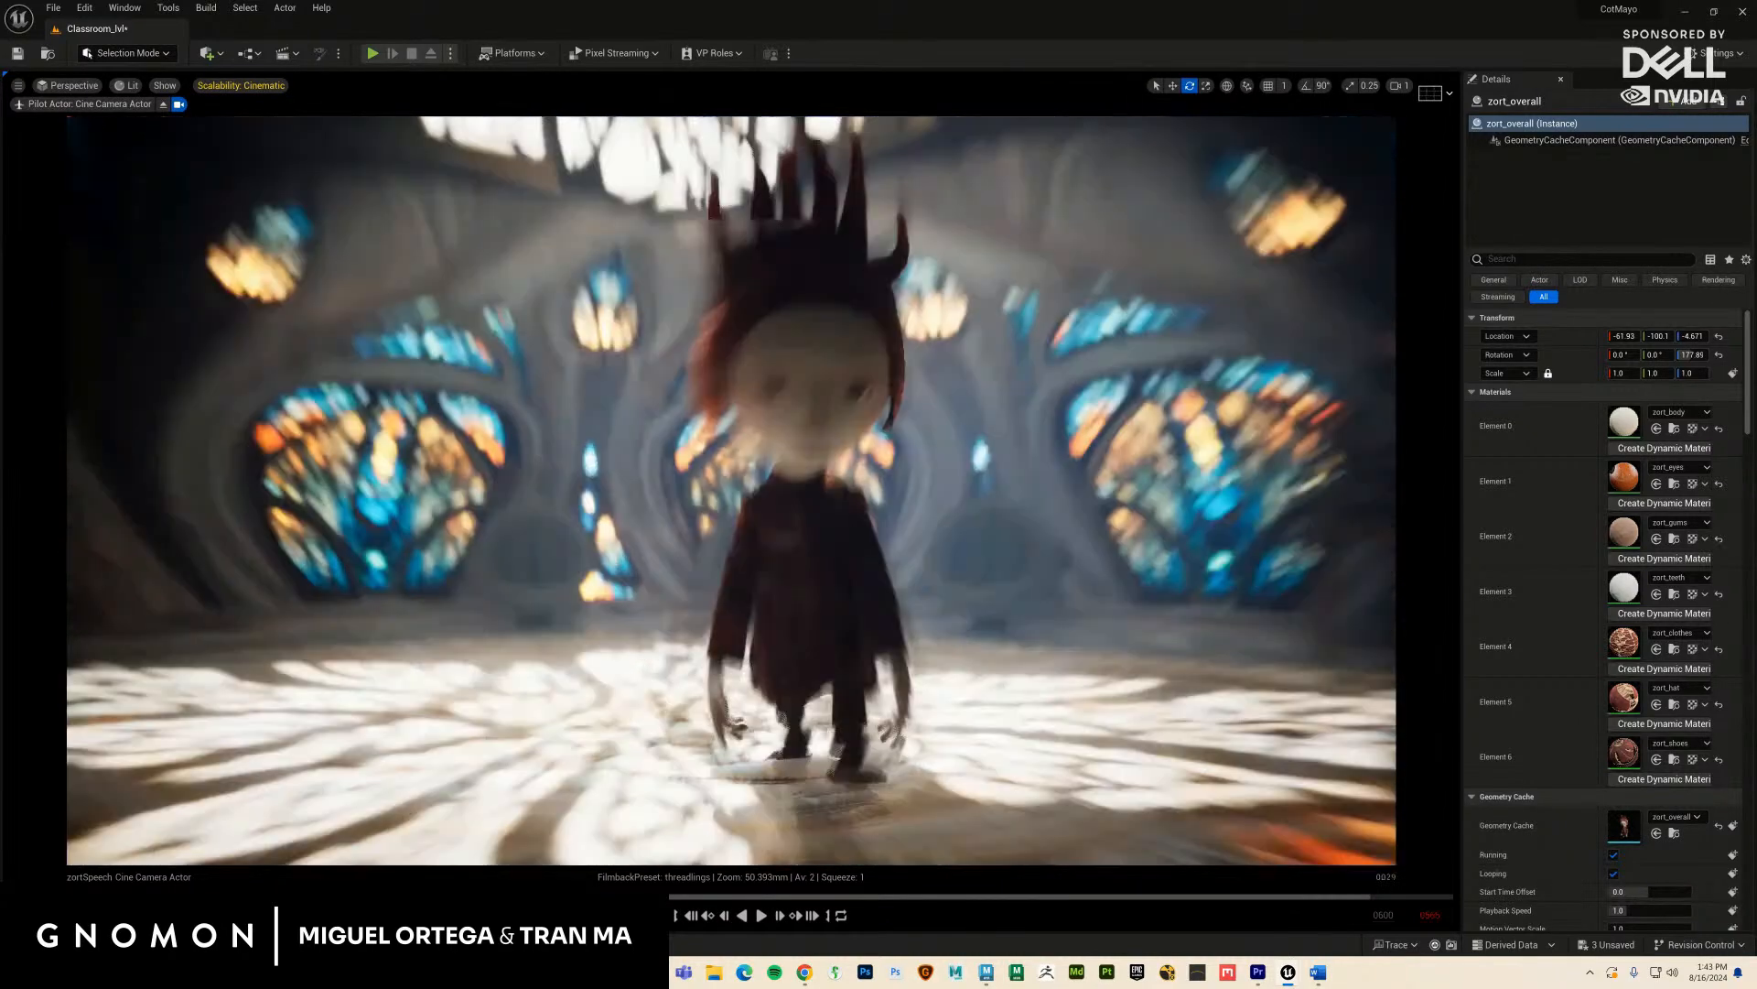
{"action": "left_click_drag", "start_coordinate": [94, 896], "coordinate": [45, 896]}
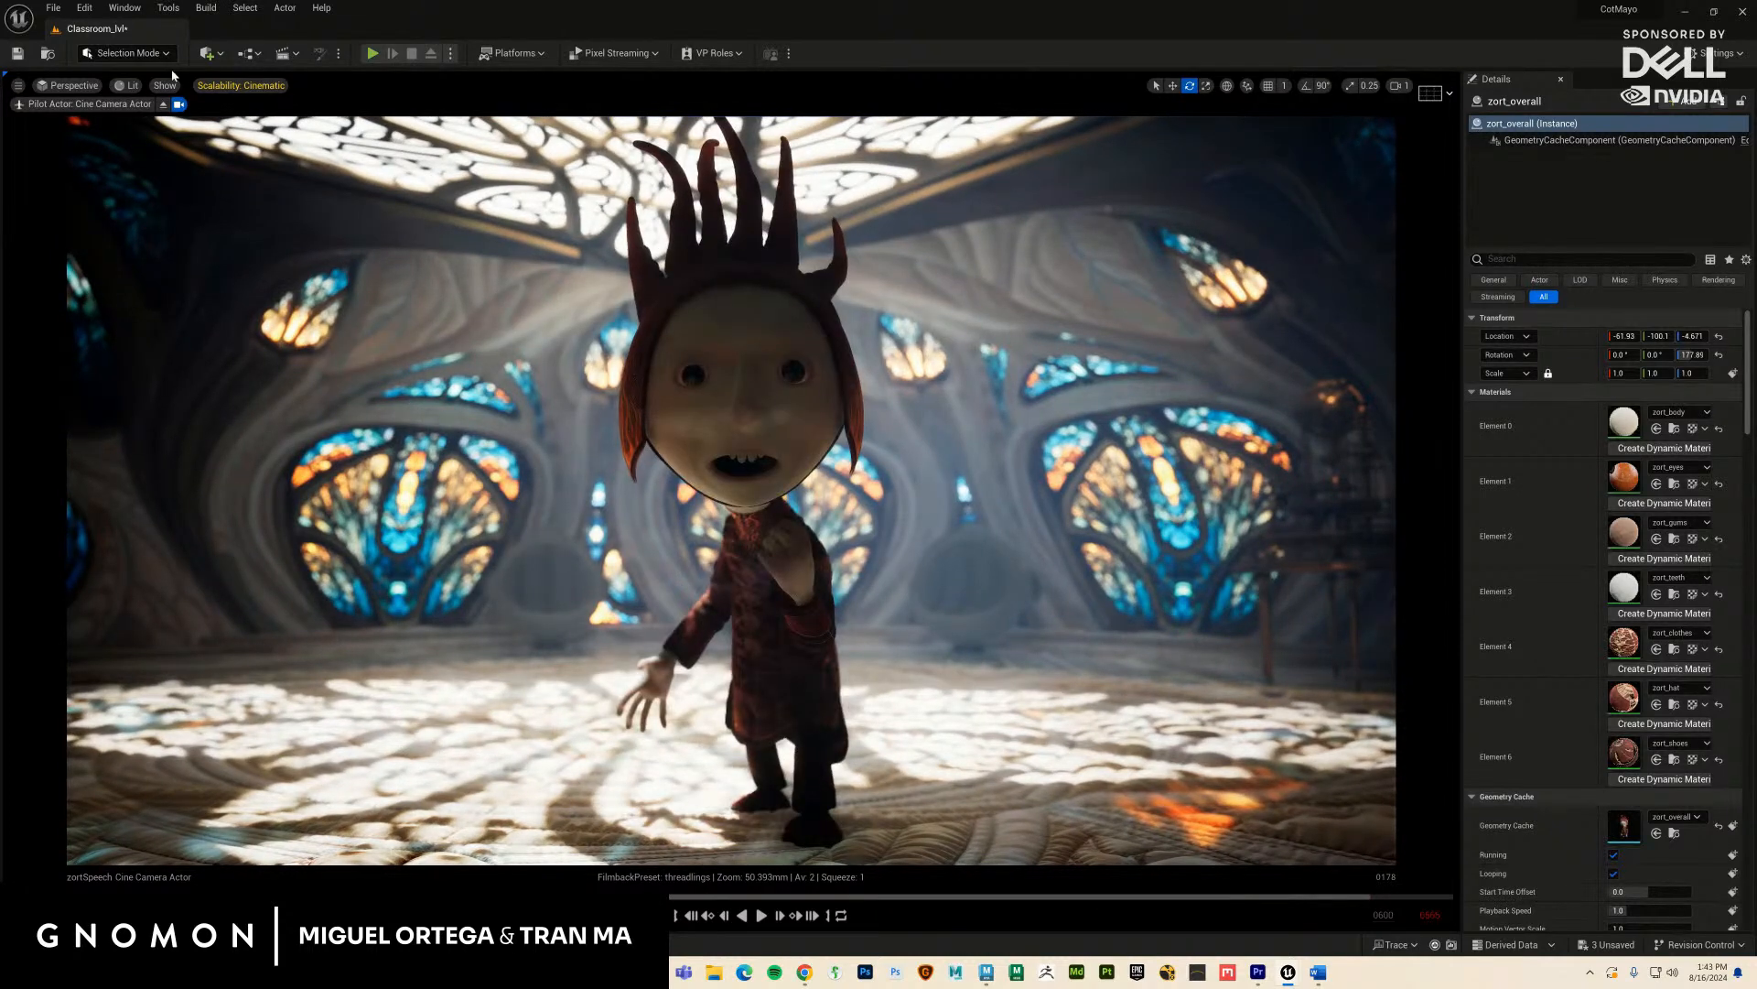
Step: Add a spot light to the classroom and move it in front of the character, to about -408 on the Y axis
{"action": "left_click", "coordinate": [207, 53]}
{"action": "mouse_move", "coordinate": [274, 182]}
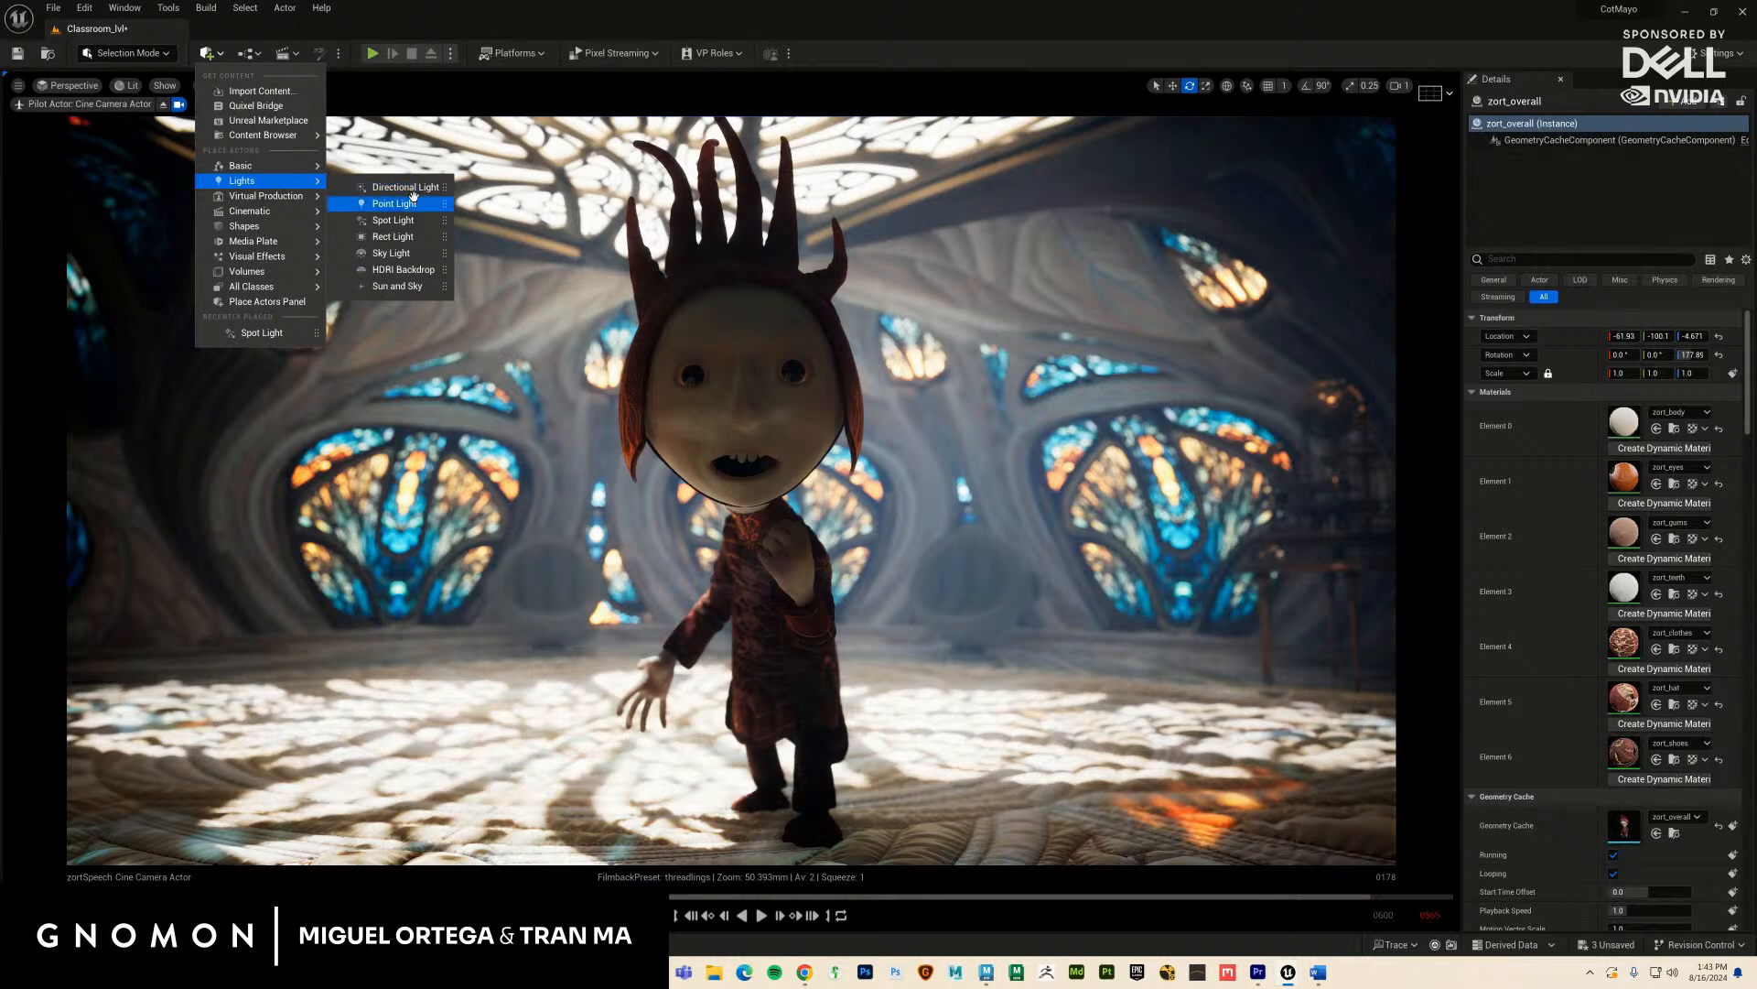
{"action": "left_click", "coordinate": [393, 219]}
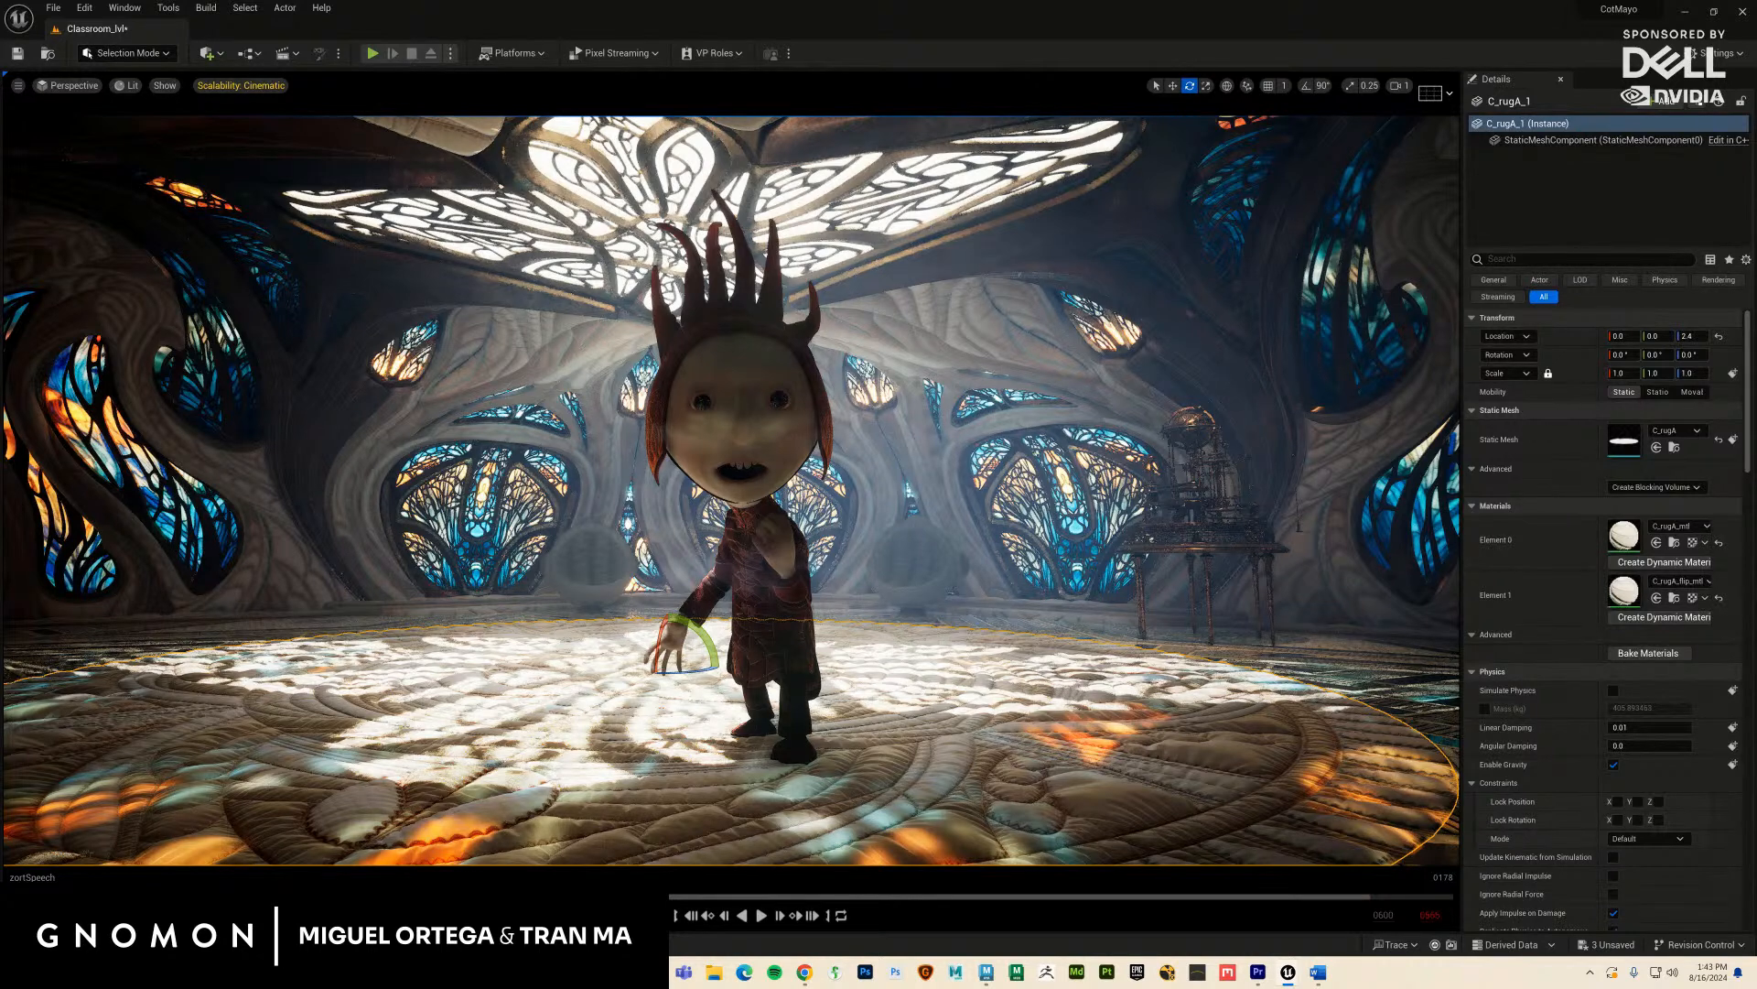
{"action": "key", "text": "ctrl+z"}
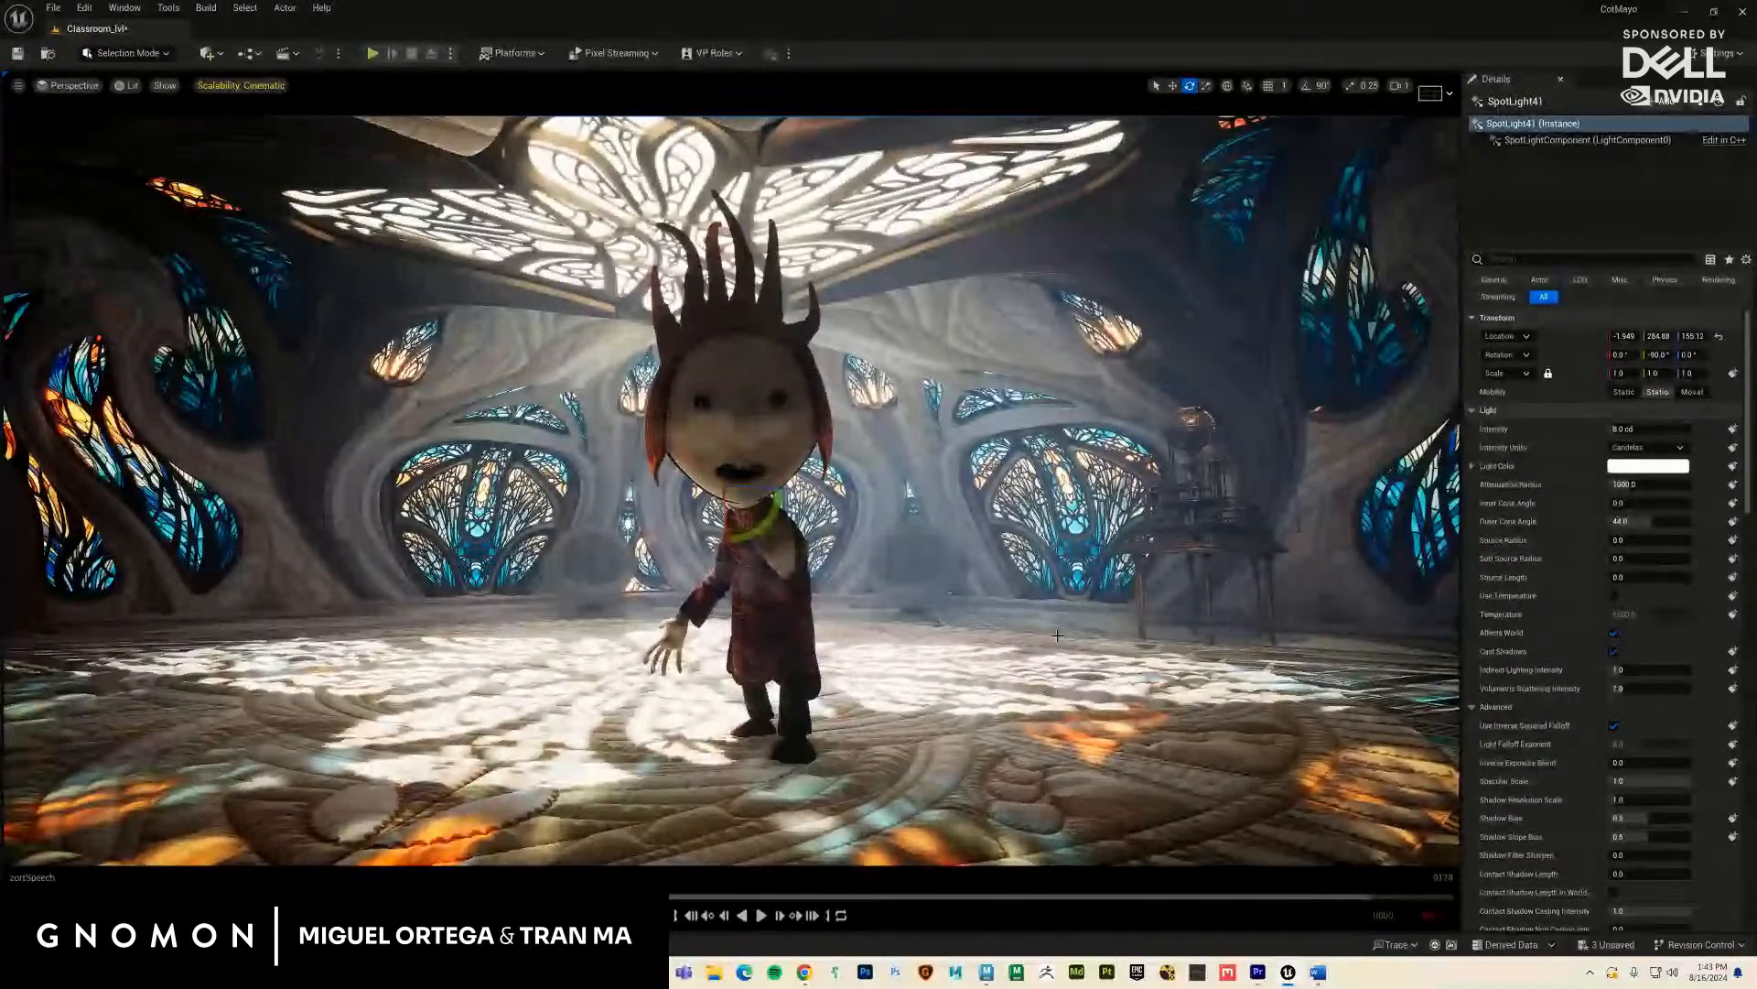
{"action": "left_click_drag", "start_coordinate": [1057, 636], "coordinate": [908, 660], "text": "alt"}
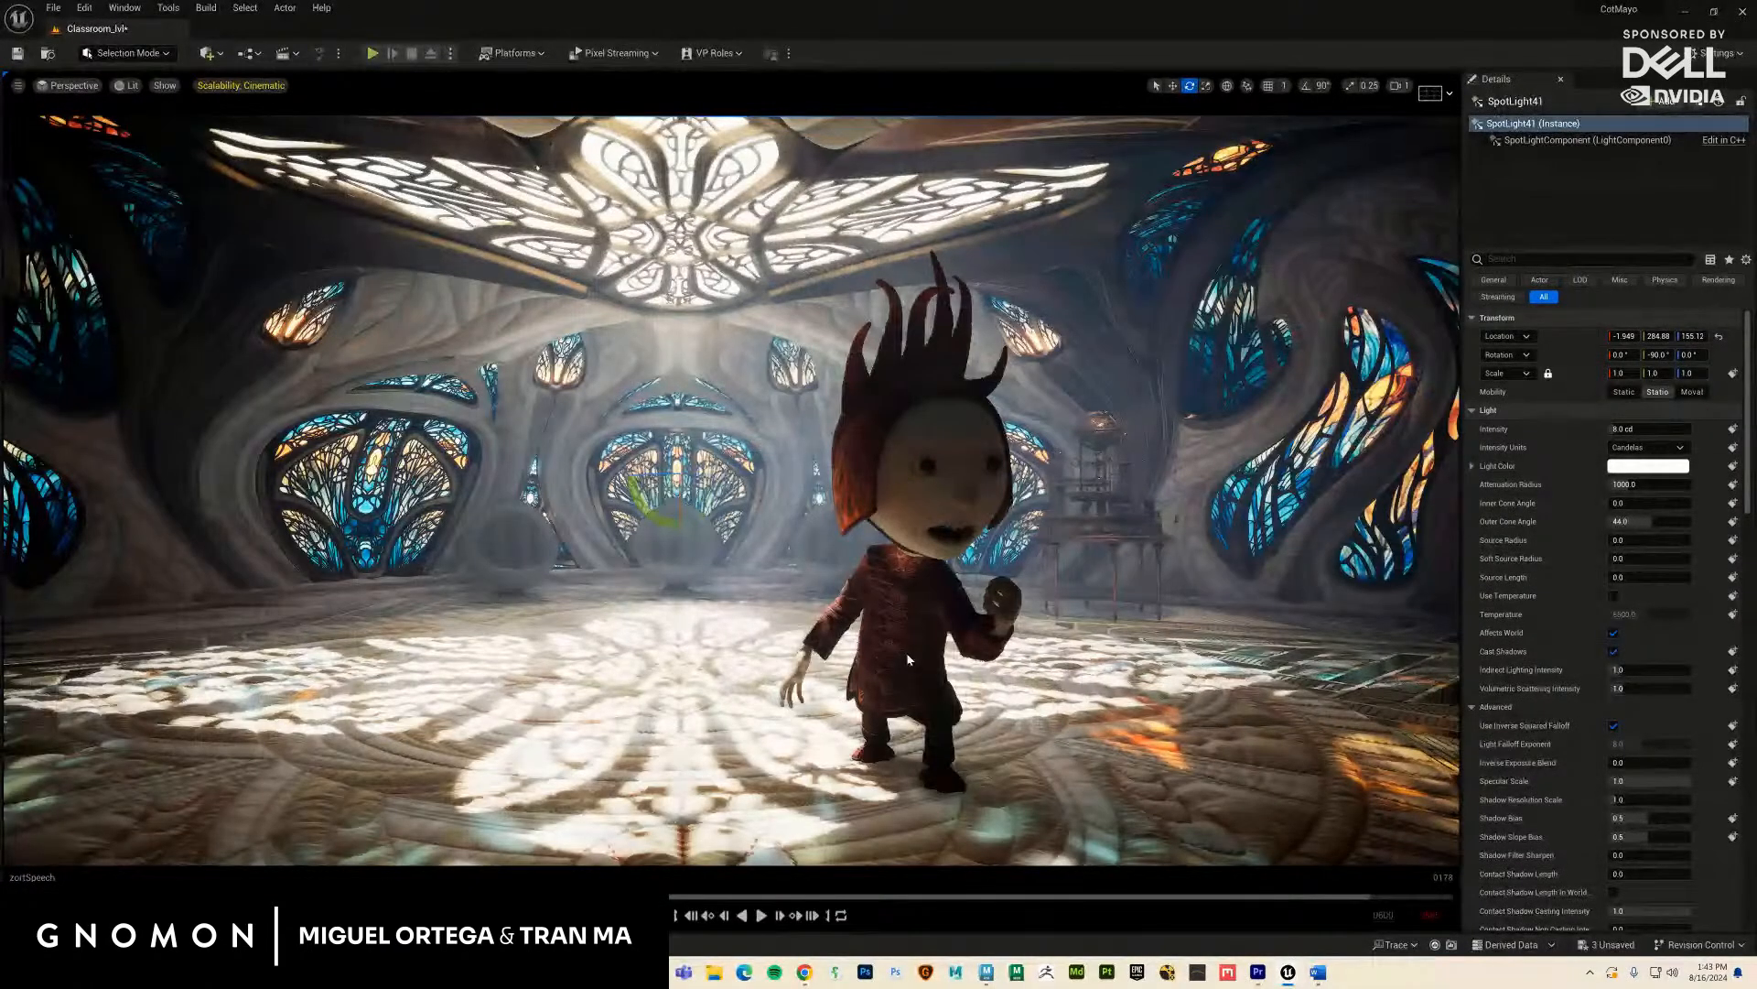
{"action": "key", "text": "w"}
{"action": "left_click_drag", "start_coordinate": [719, 524], "coordinate": [1111, 575], "text": "alt"}
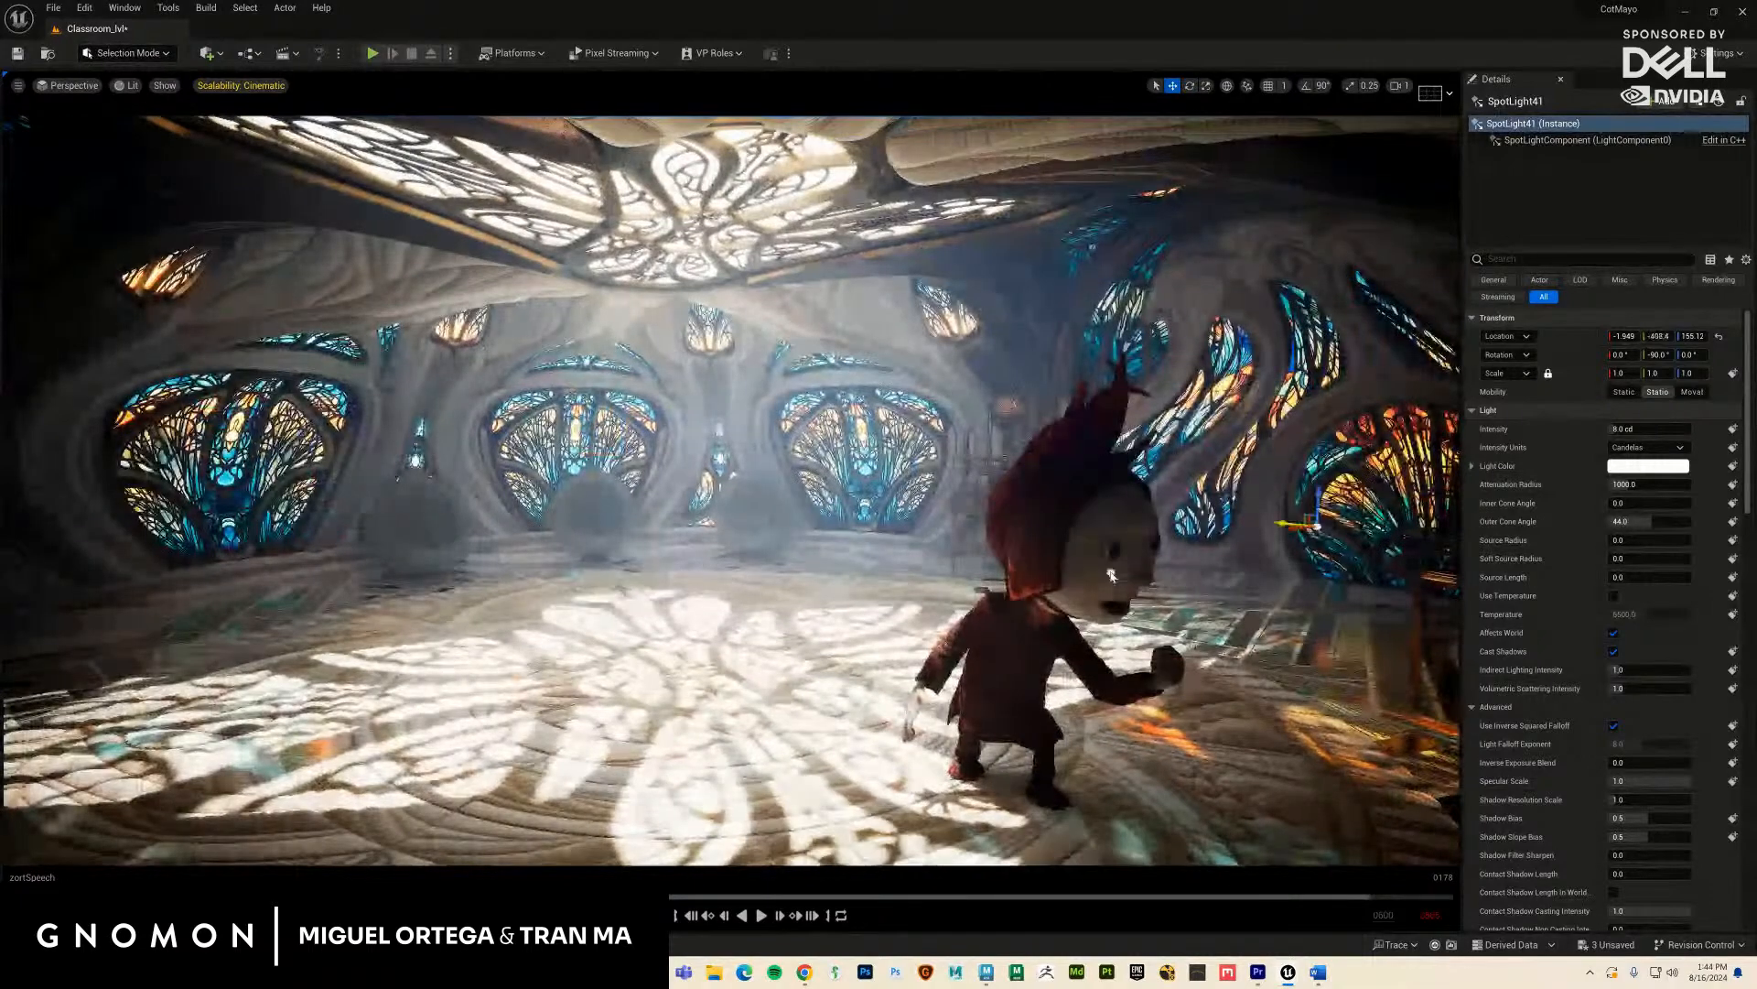
Step: Rotate the new spot light toward the character and raise it to a height of about 179, shifting it sideways to about X 43
{"action": "key", "text": "e"}
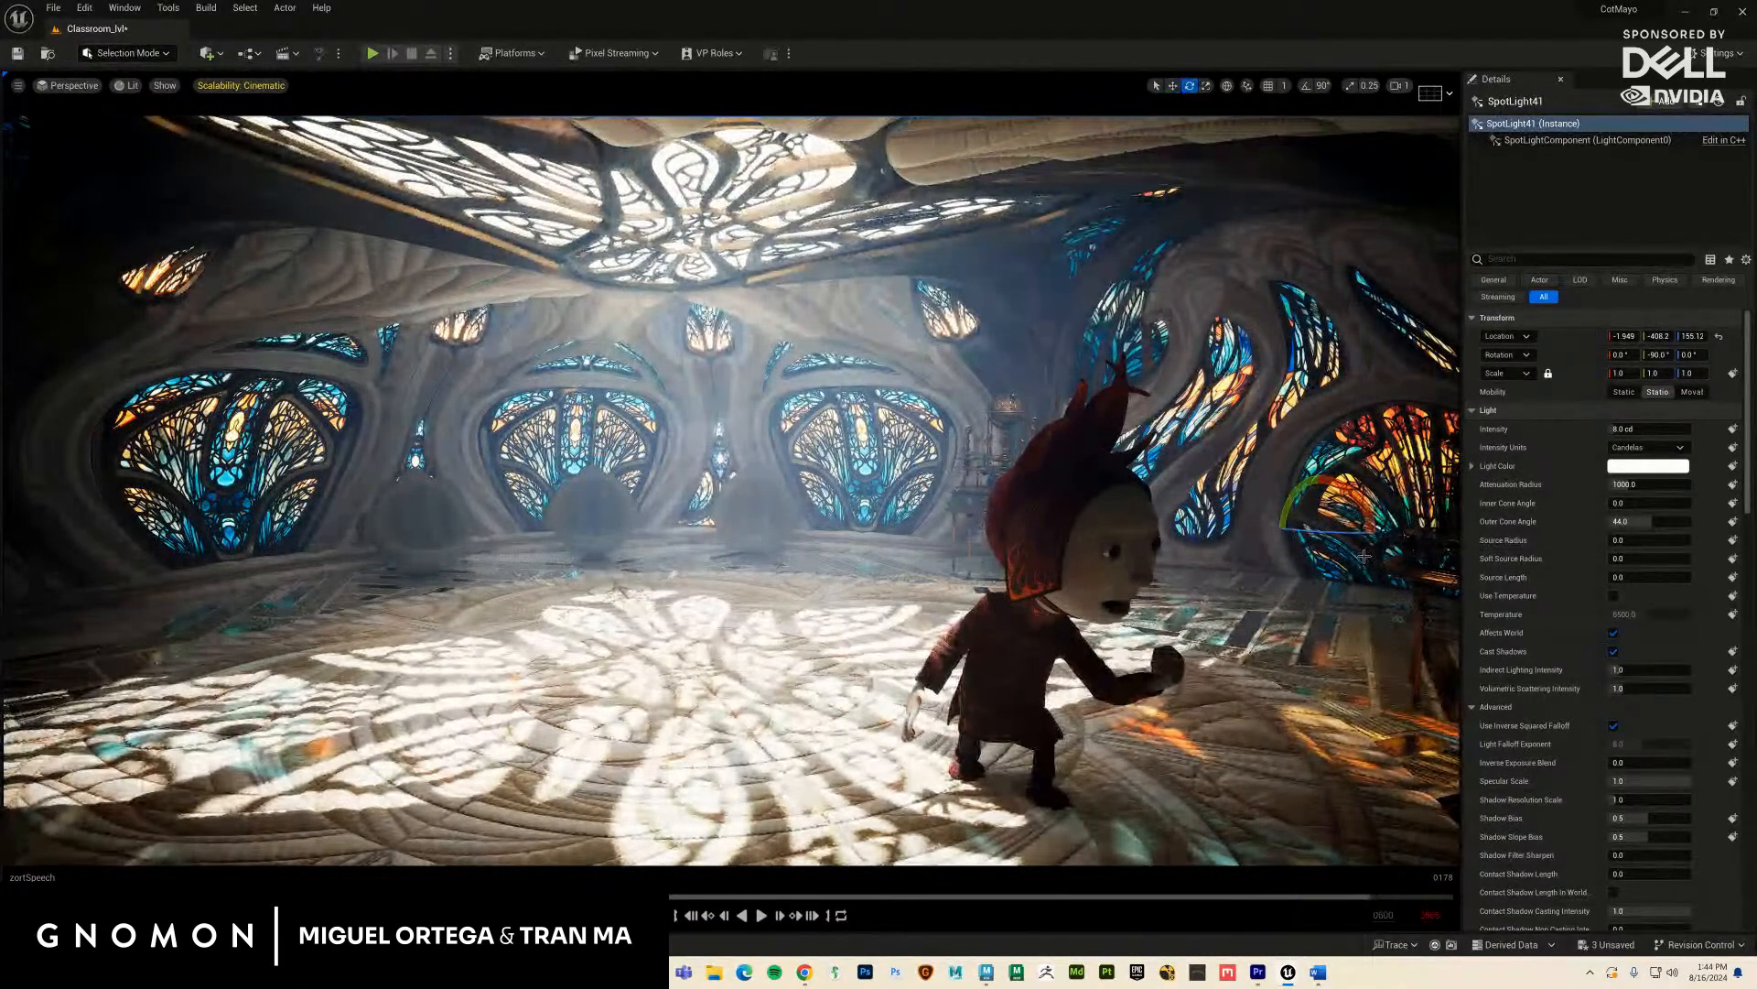
{"action": "left_click_drag", "start_coordinate": [1364, 556], "coordinate": [1173, 581]}
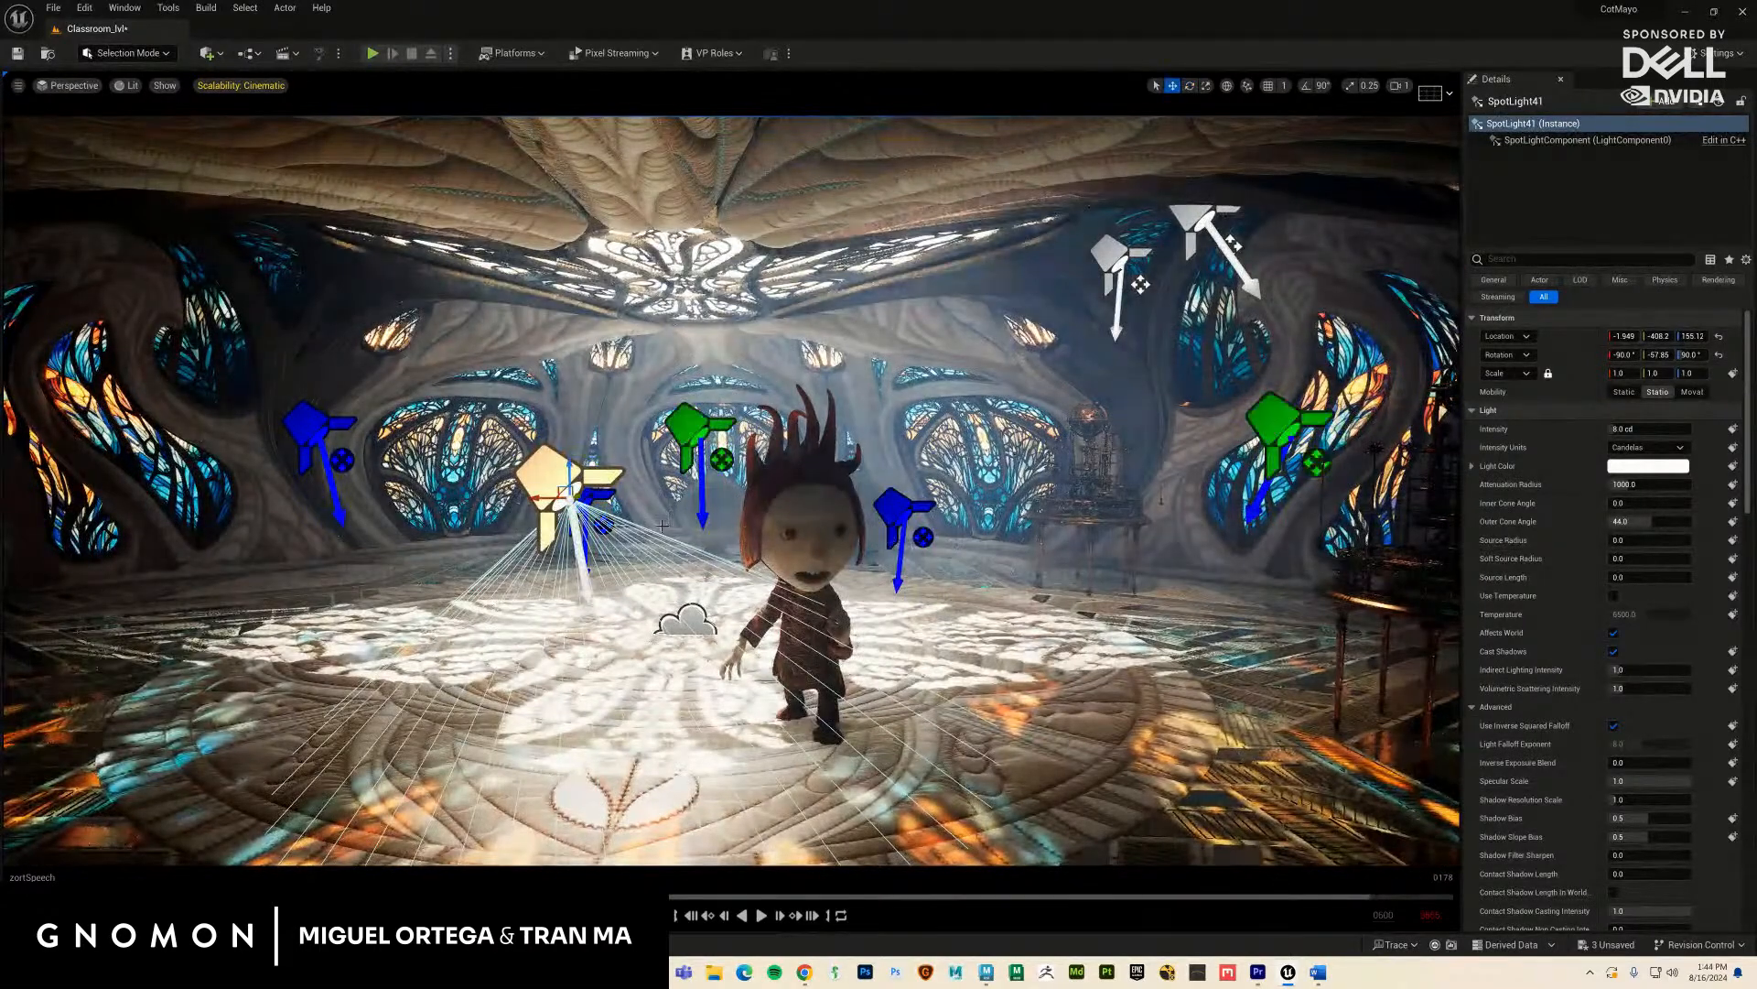
{"action": "key", "text": "w"}
{"action": "left_click_drag", "start_coordinate": [585, 499], "coordinate": [430, 423]}
{"action": "key", "text": "e"}
{"action": "key", "text": "w"}
{"action": "key", "text": "e"}
{"action": "key", "text": "w"}
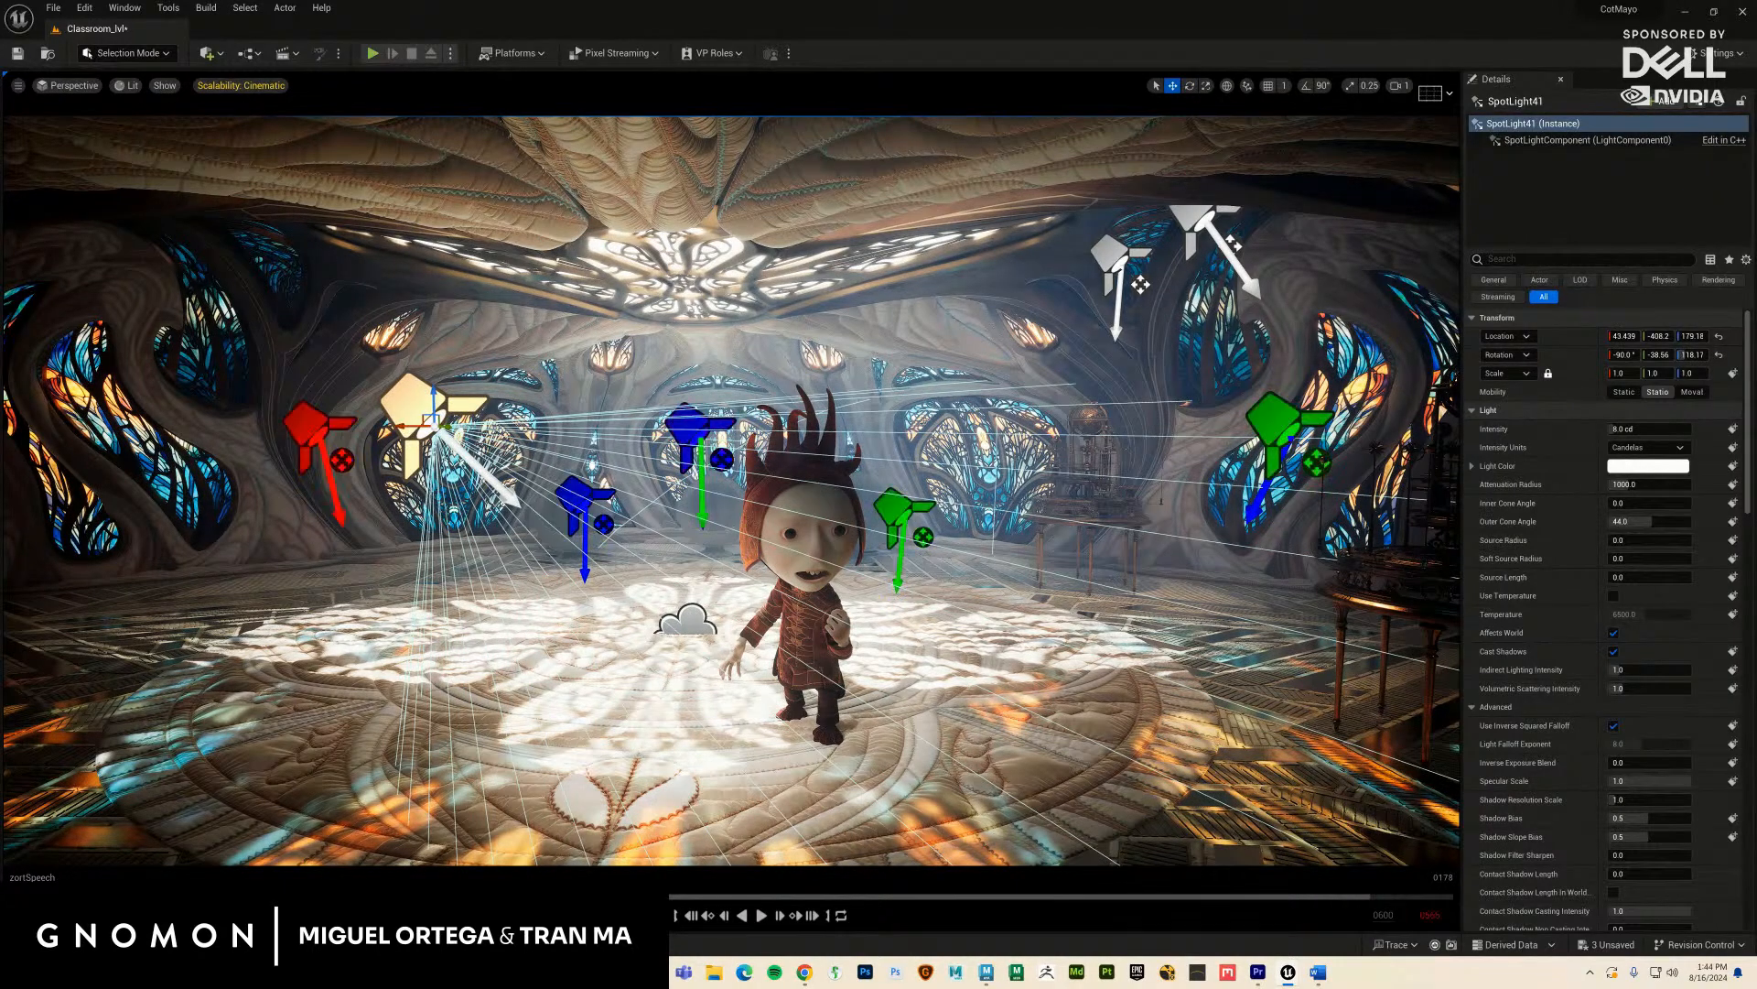
Step: Return to the zortSpeech camera view and scrub back to the shot's opening frames to check the new light
{"action": "key", "text": "shift+c"}
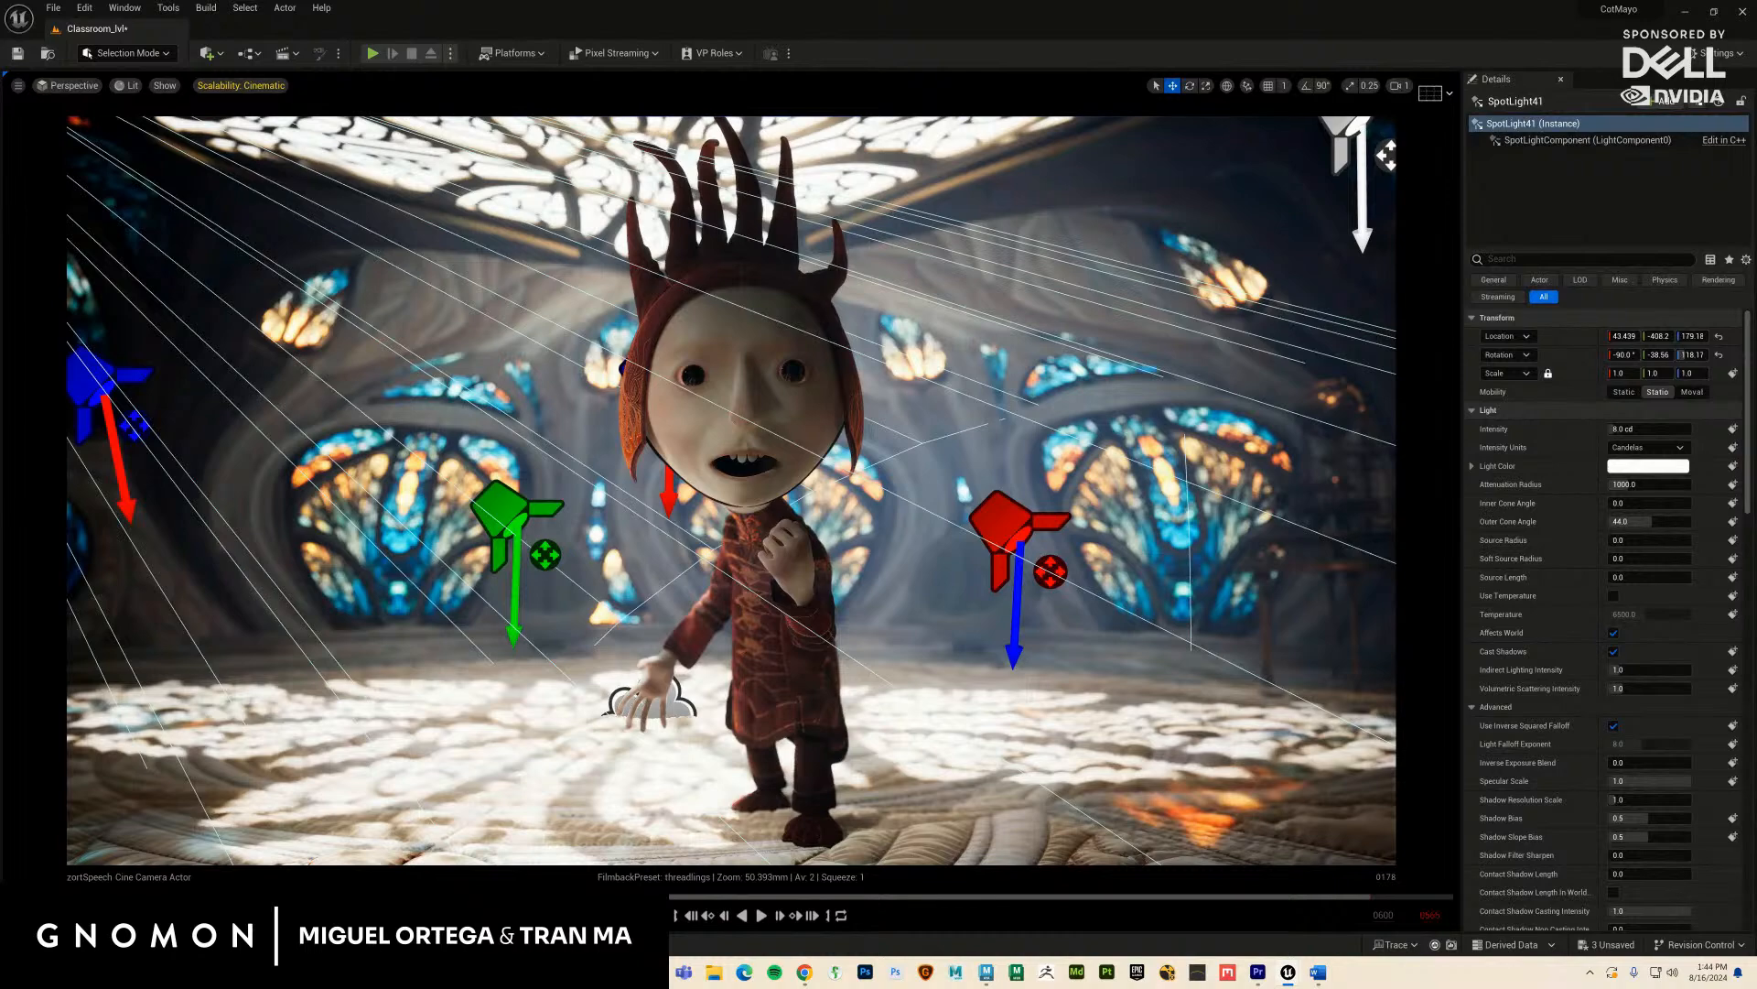
{"action": "left_click_drag", "start_coordinate": [440, 897], "coordinate": [45, 897]}
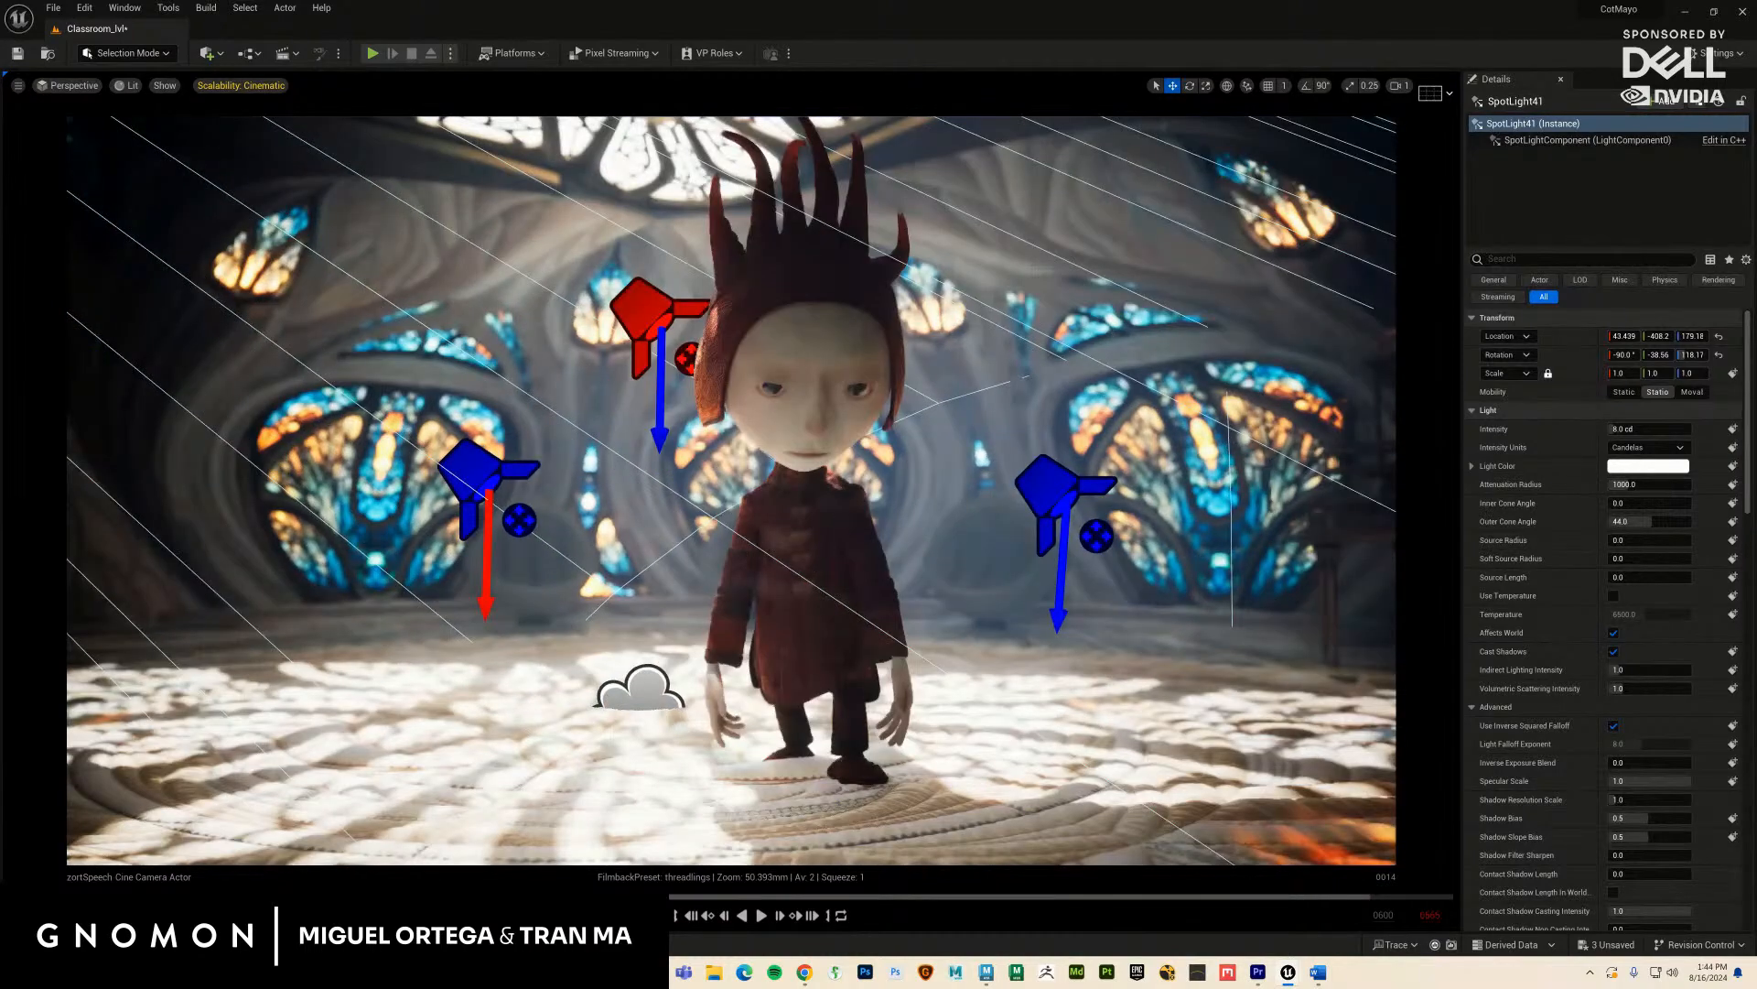
{"action": "key", "text": "space"}
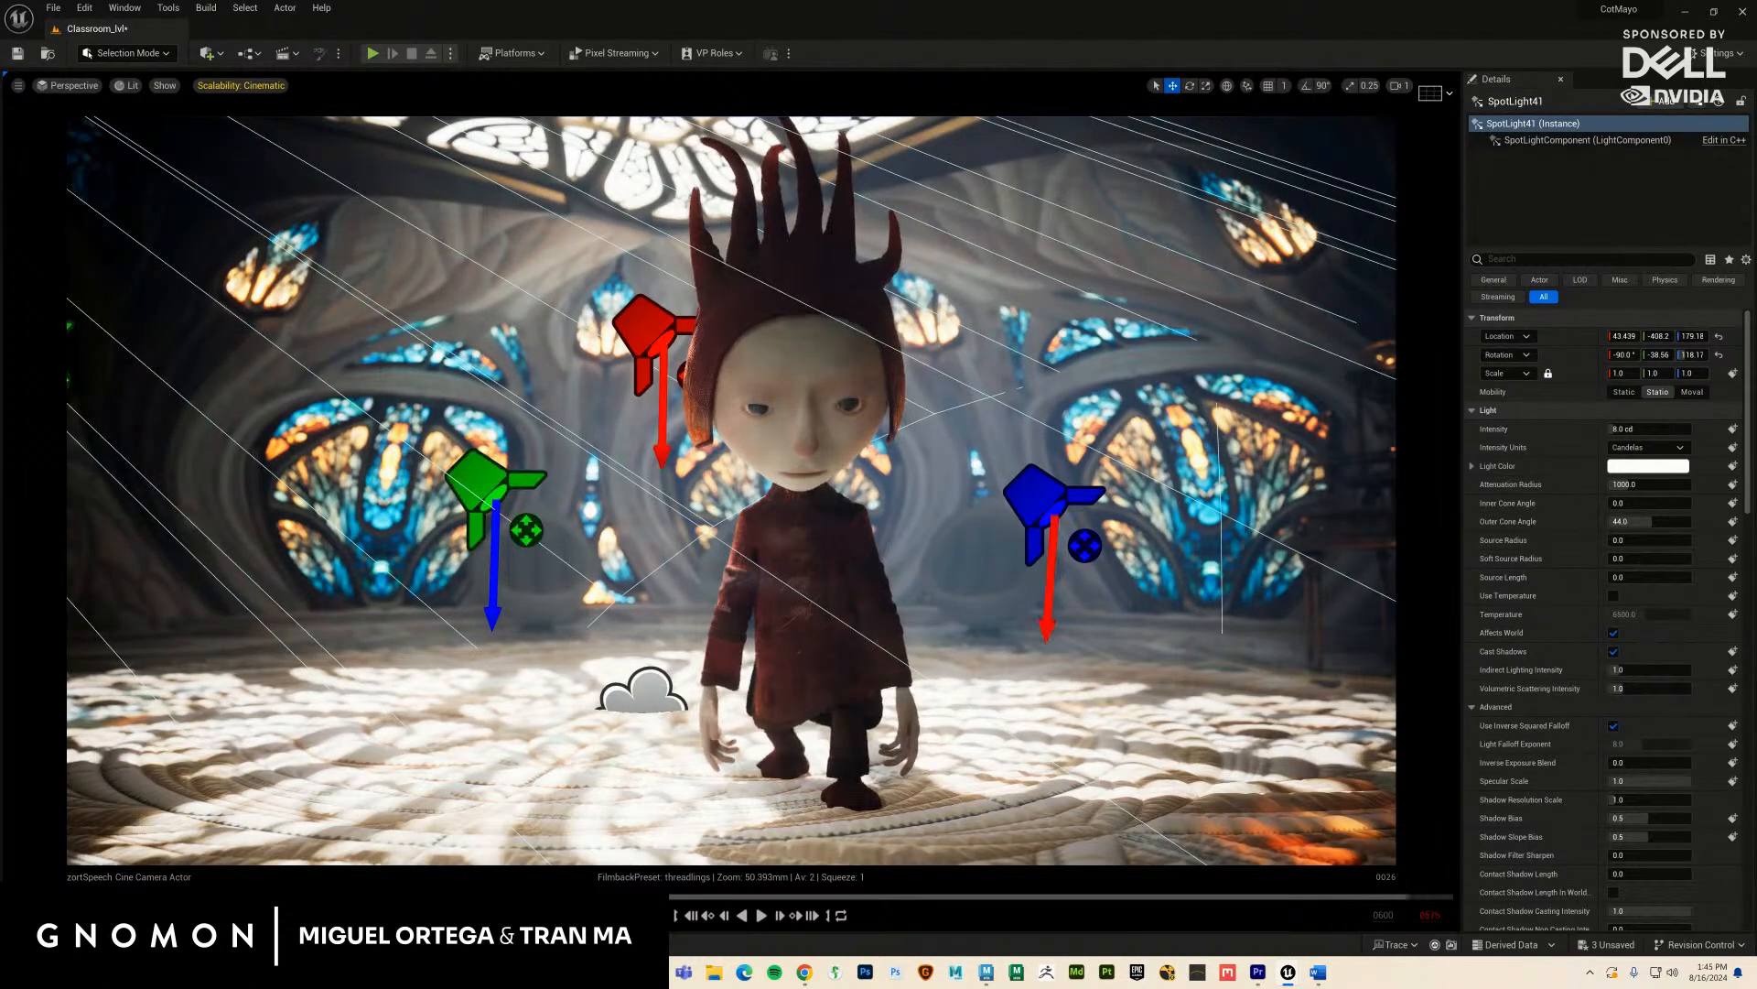
Step: Deselect the spot light, hide the viewport icons and play and pause the shot to examine the character under the new lighting
{"action": "key", "text": "Escape"}
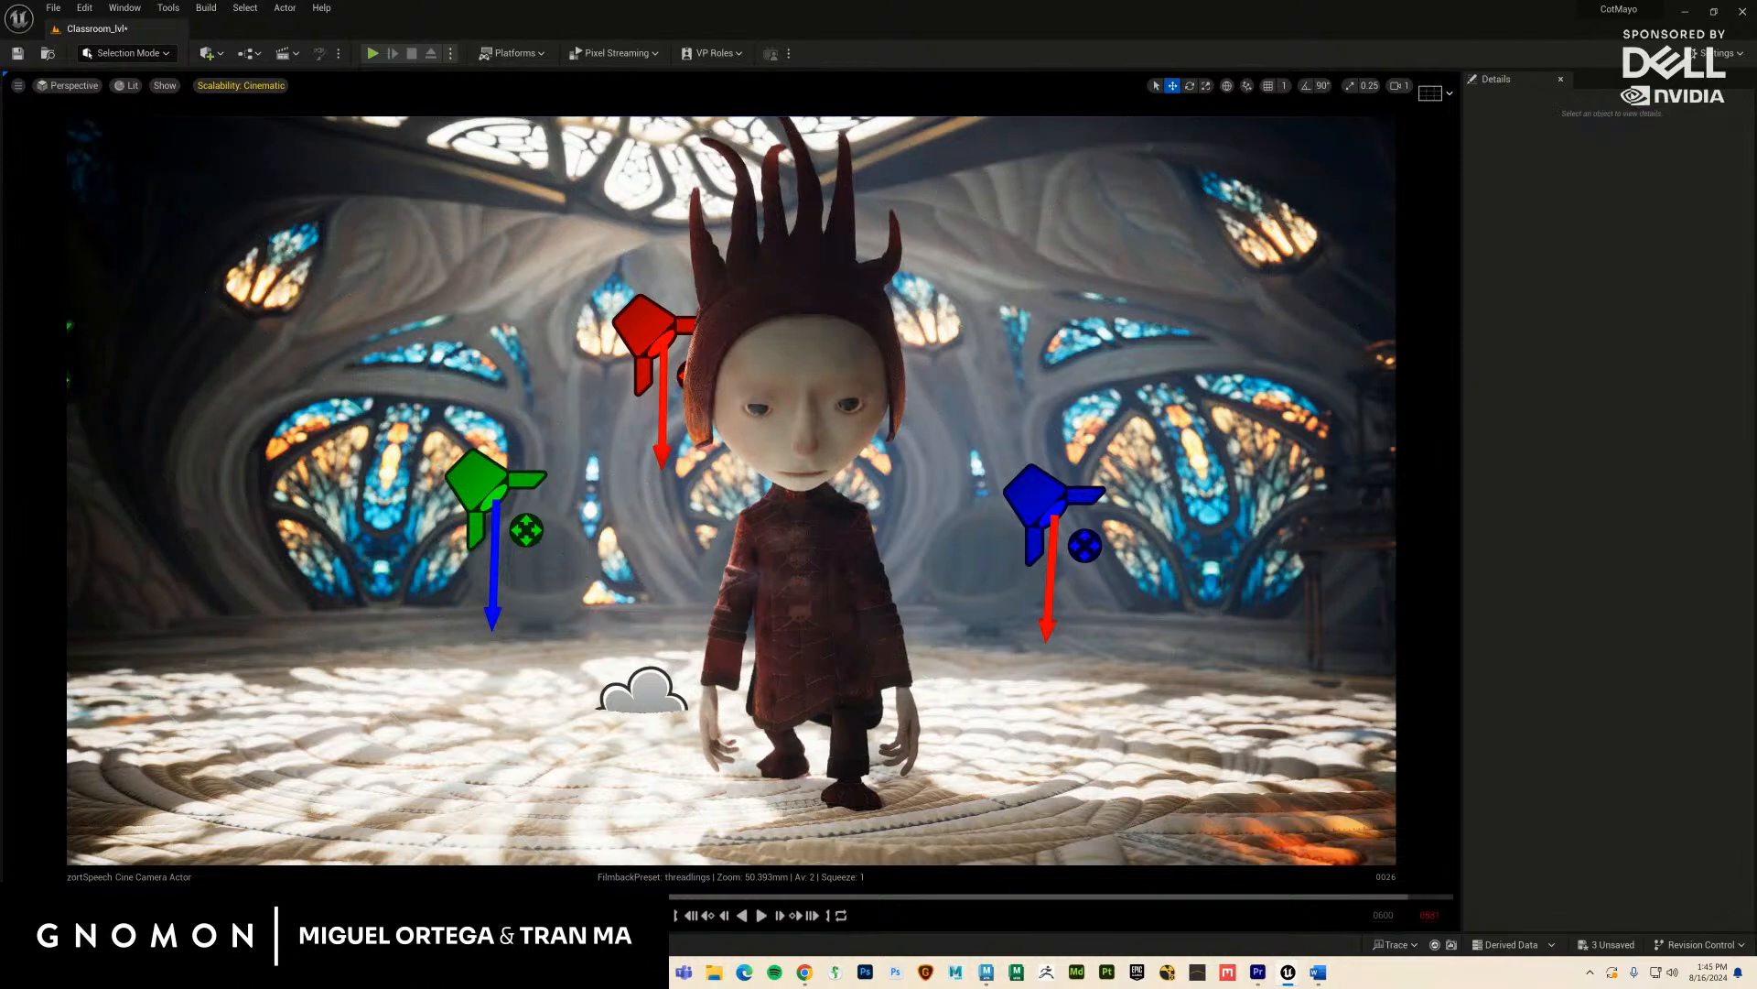
{"action": "key", "text": "g"}
{"action": "key", "text": "space"}
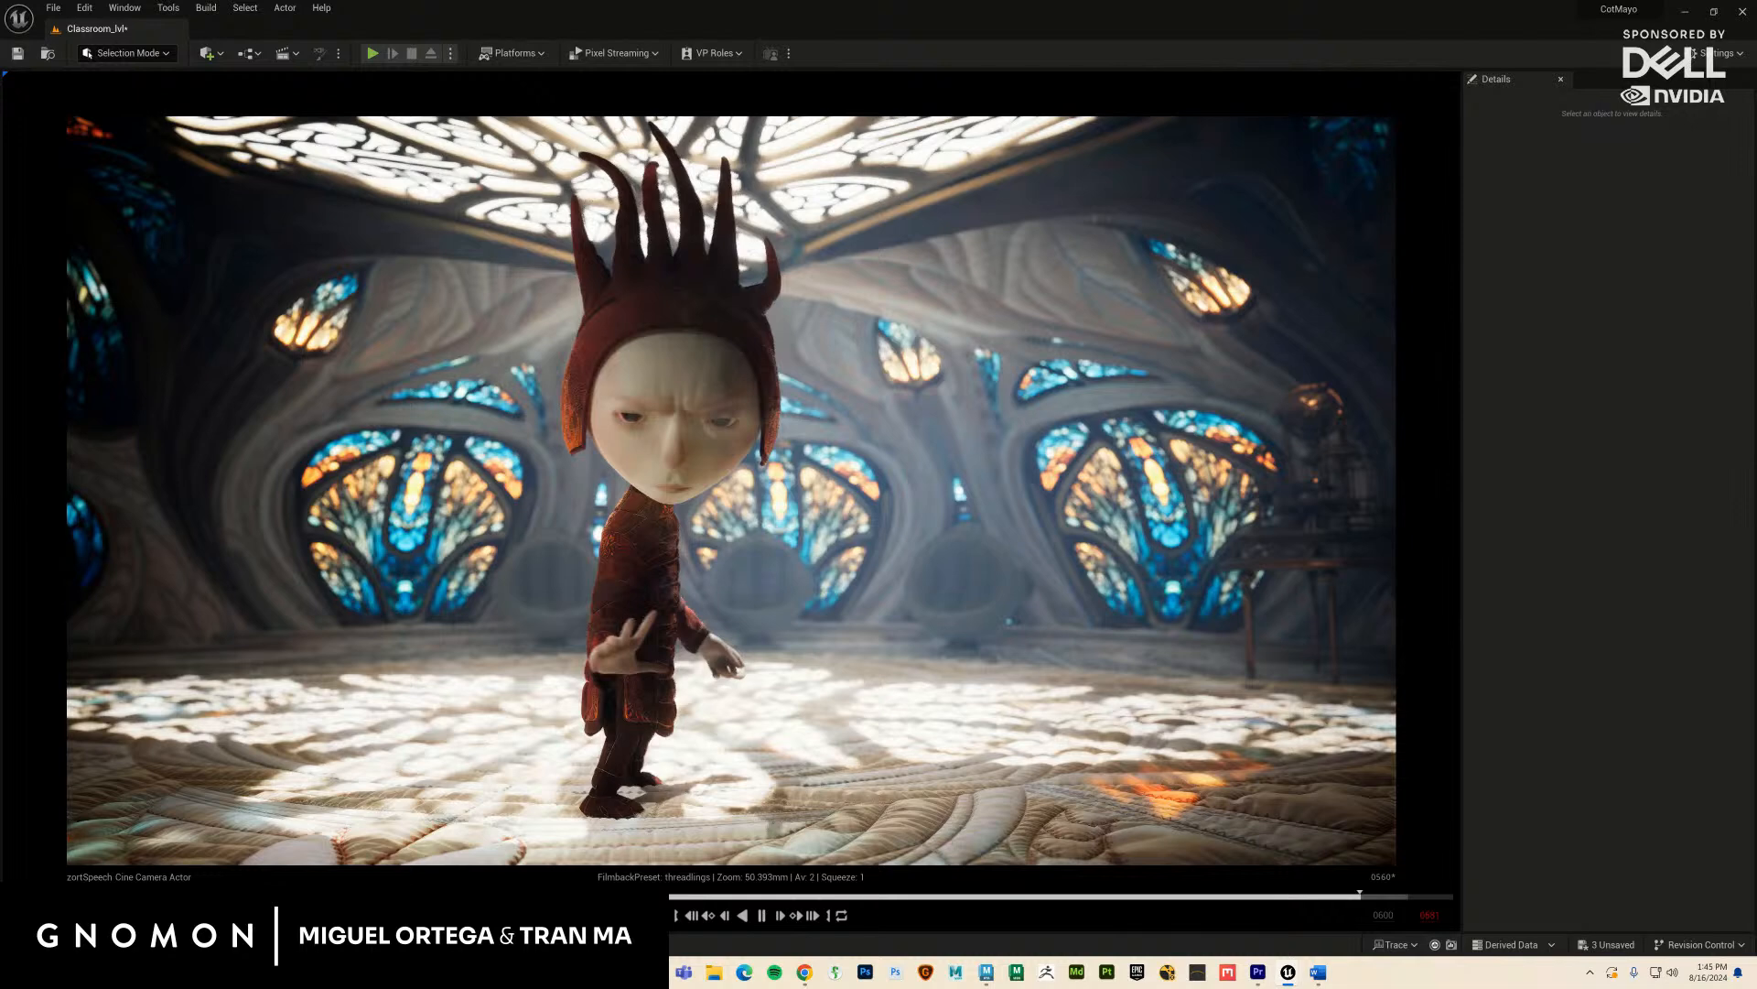
{"action": "key", "text": "space"}
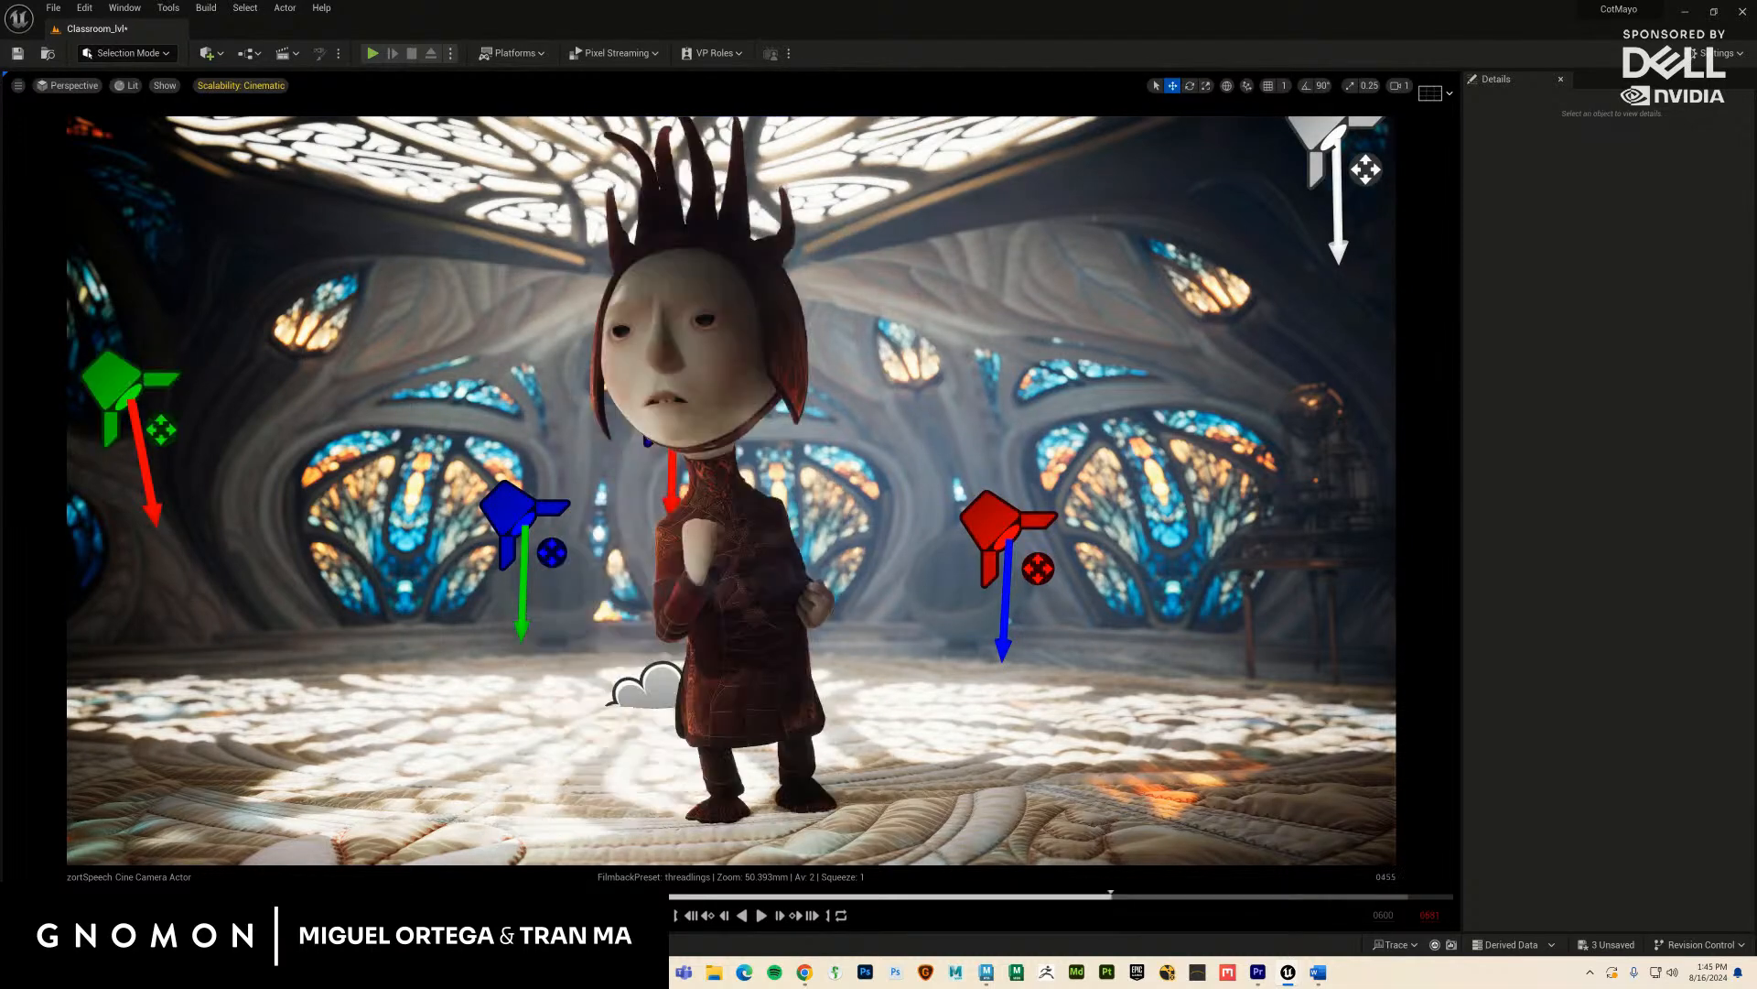
{"action": "key", "text": "space"}
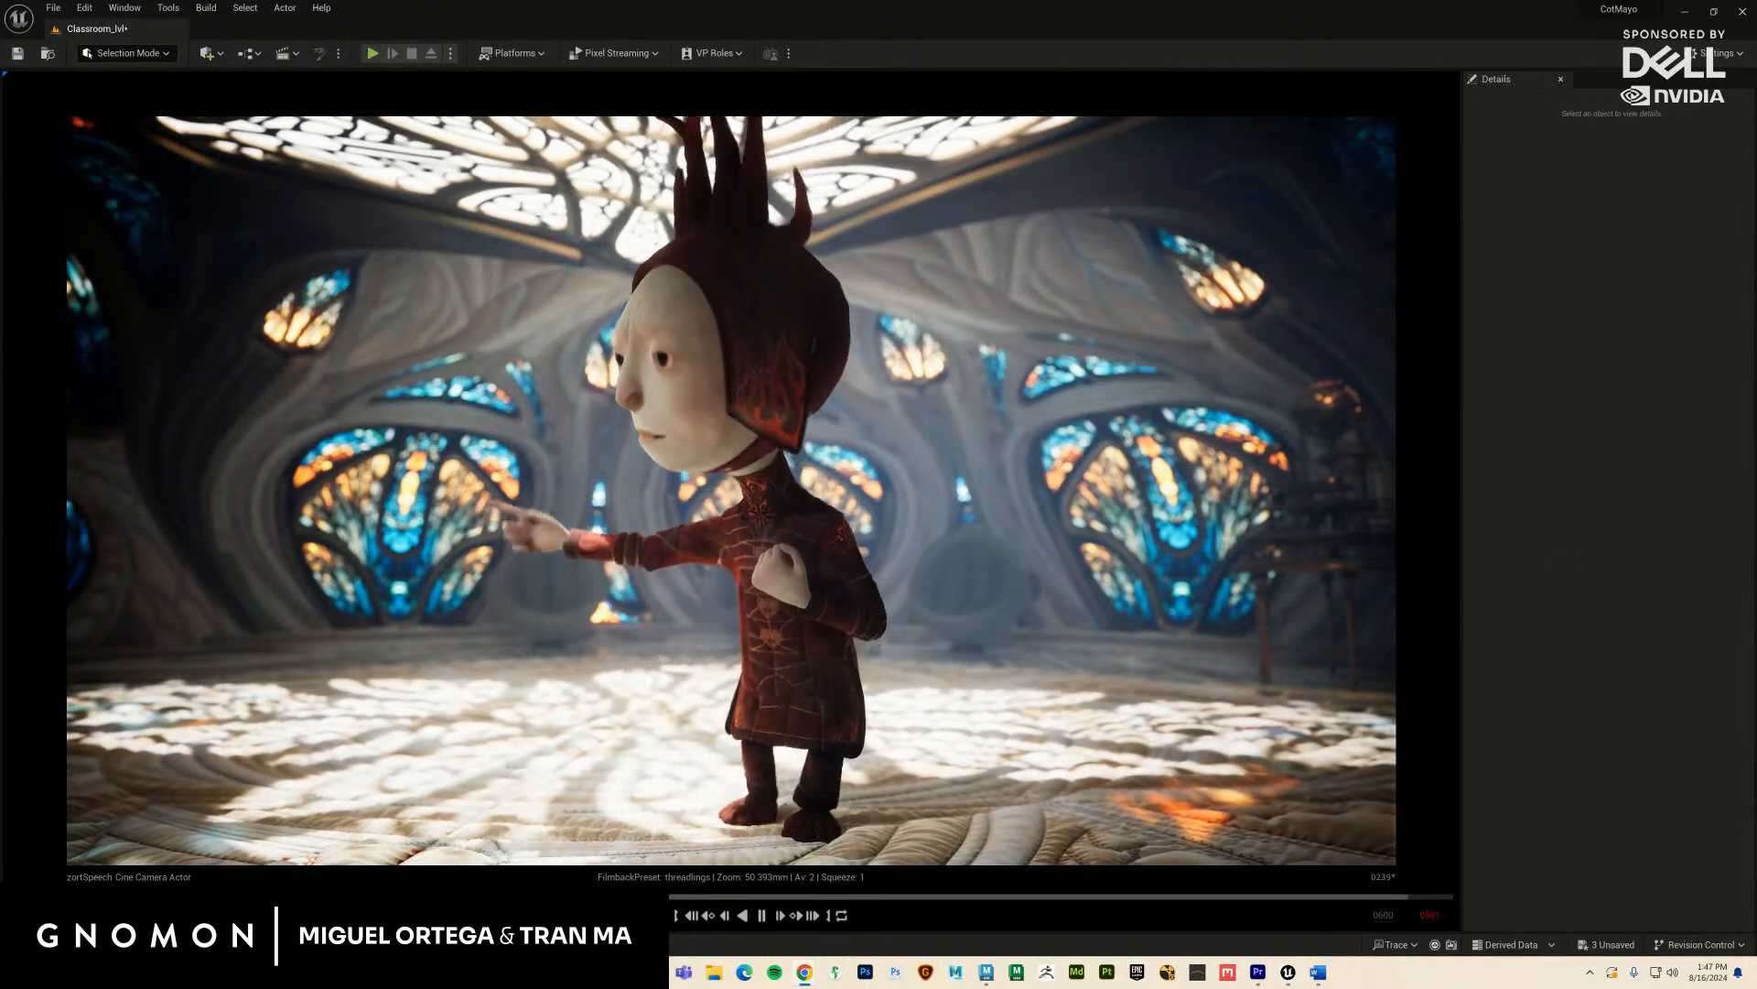
{"action": "left_click", "coordinate": [857, 678]}
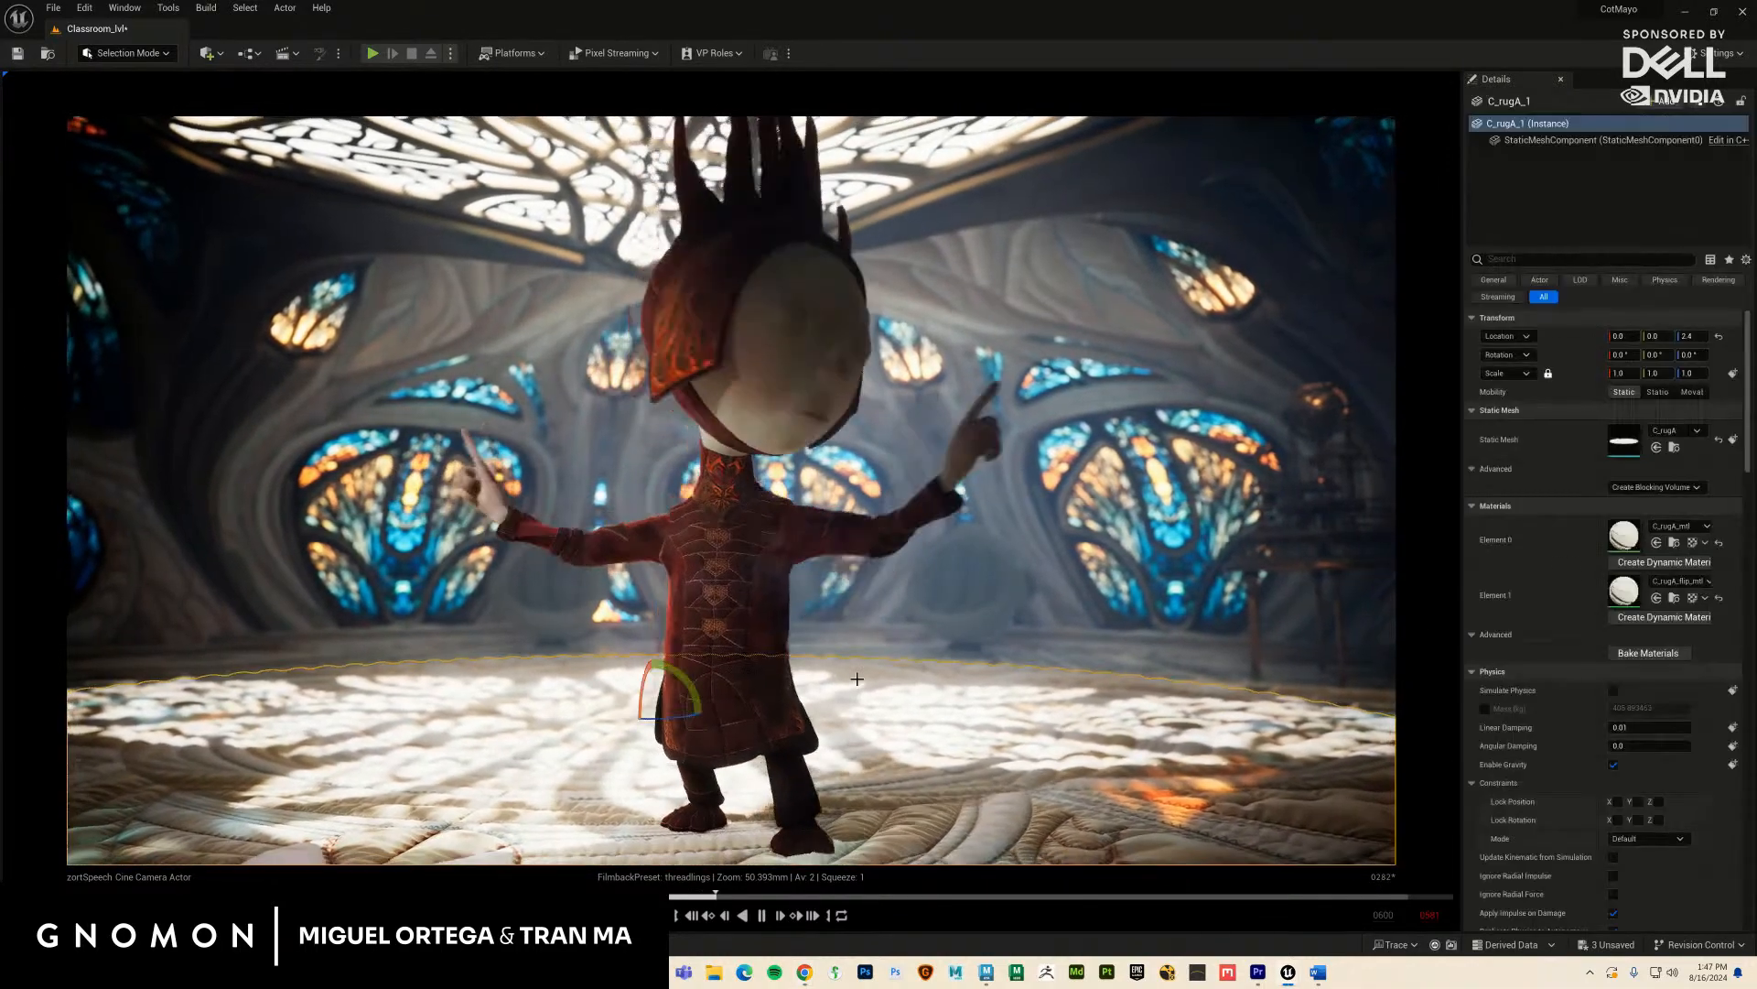
{"action": "key", "text": "w"}
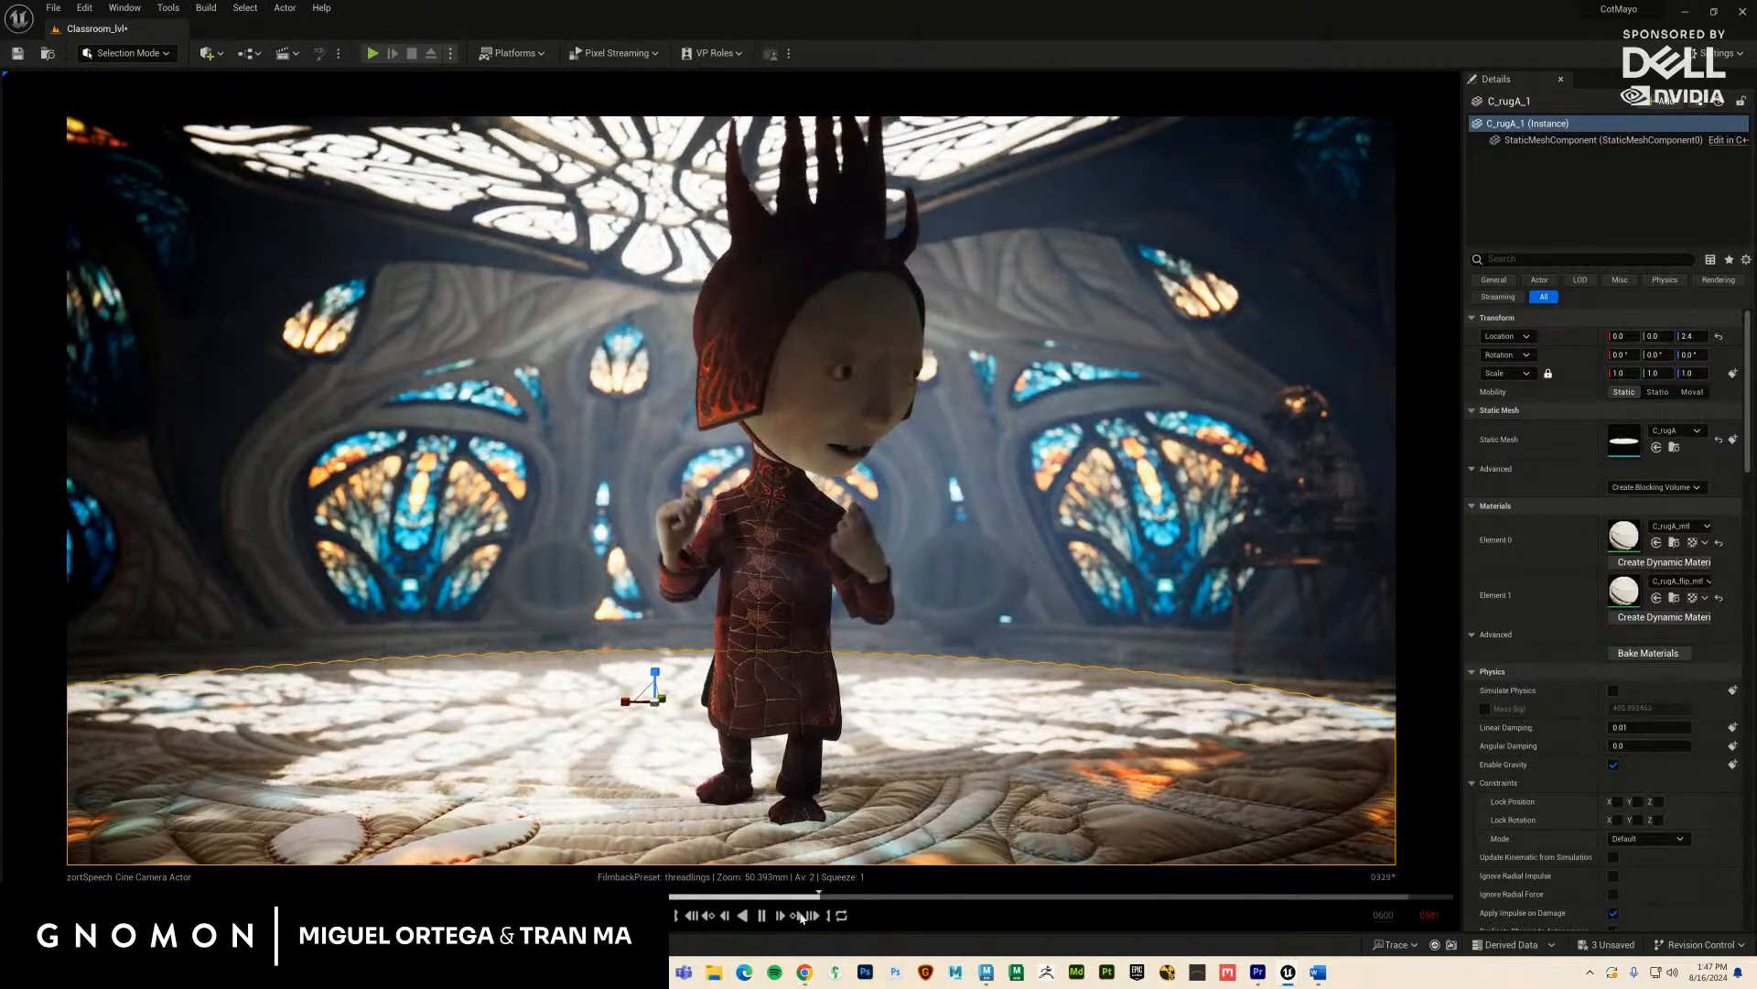
{"action": "left_click", "coordinate": [762, 918]}
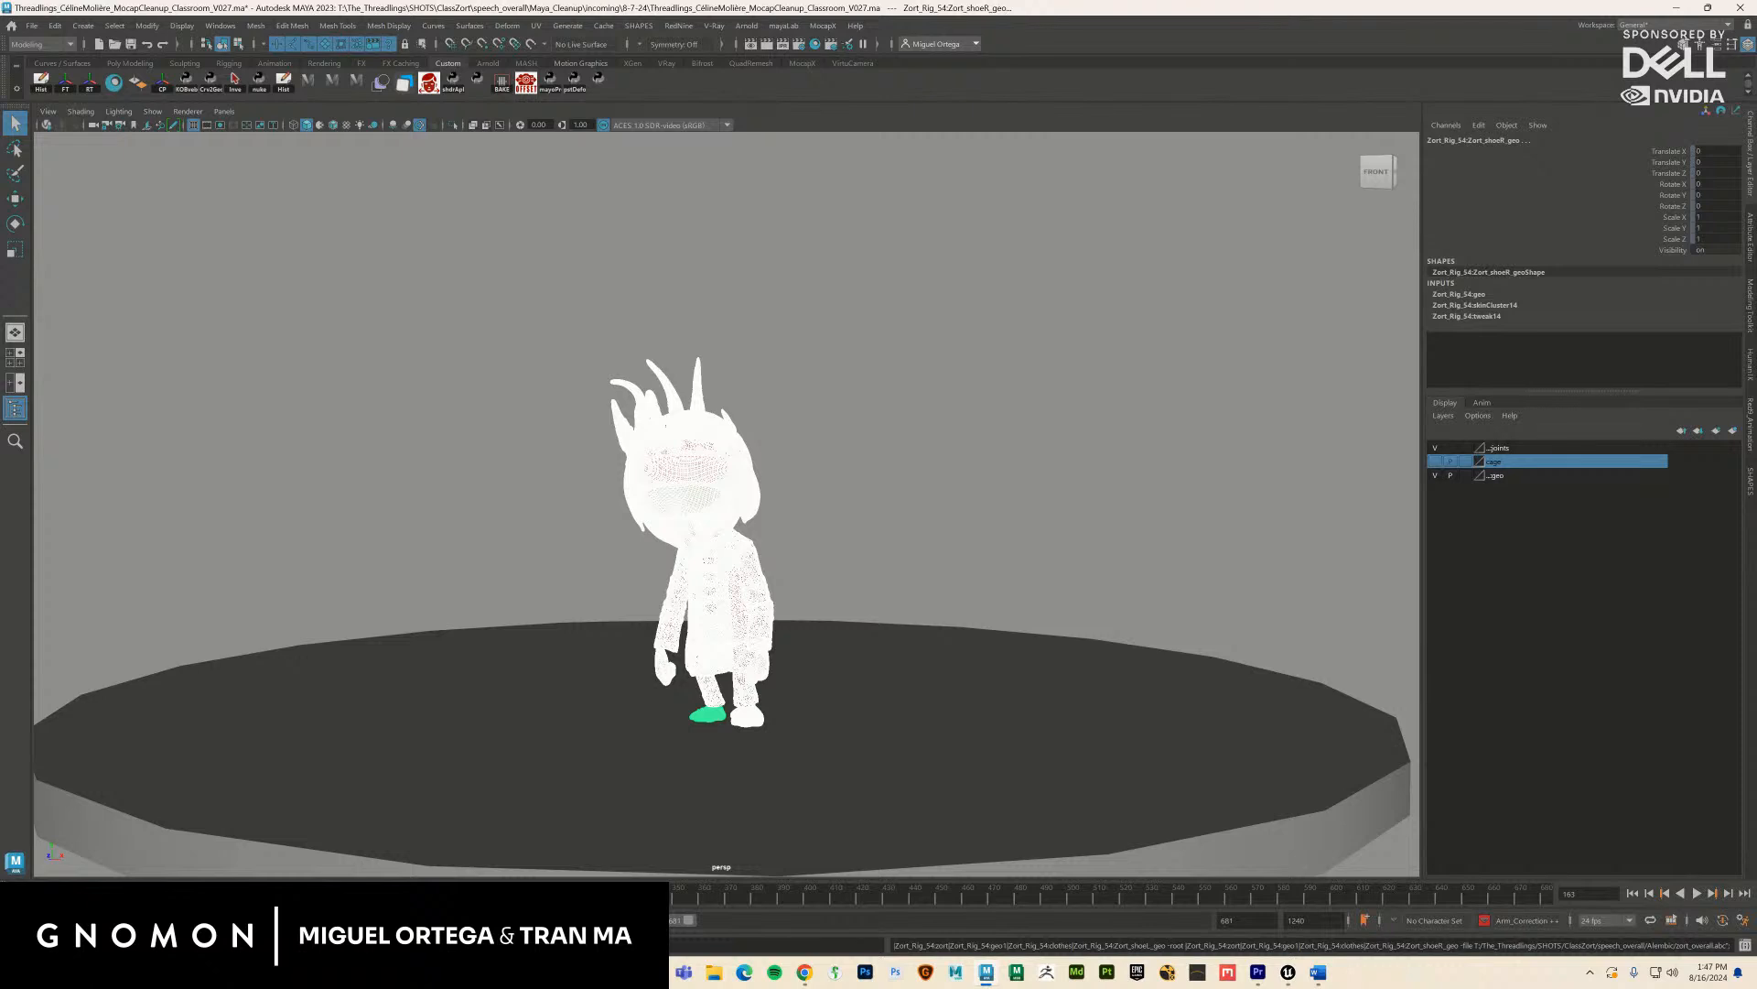
Step: In the Maya mocap cleanup scene, lengthen the visible time range and play the character's animation from the first frame
{"action": "left_click_drag", "start_coordinate": [689, 919], "coordinate": [729, 919]}
{"action": "left_click", "coordinate": [1632, 893]}
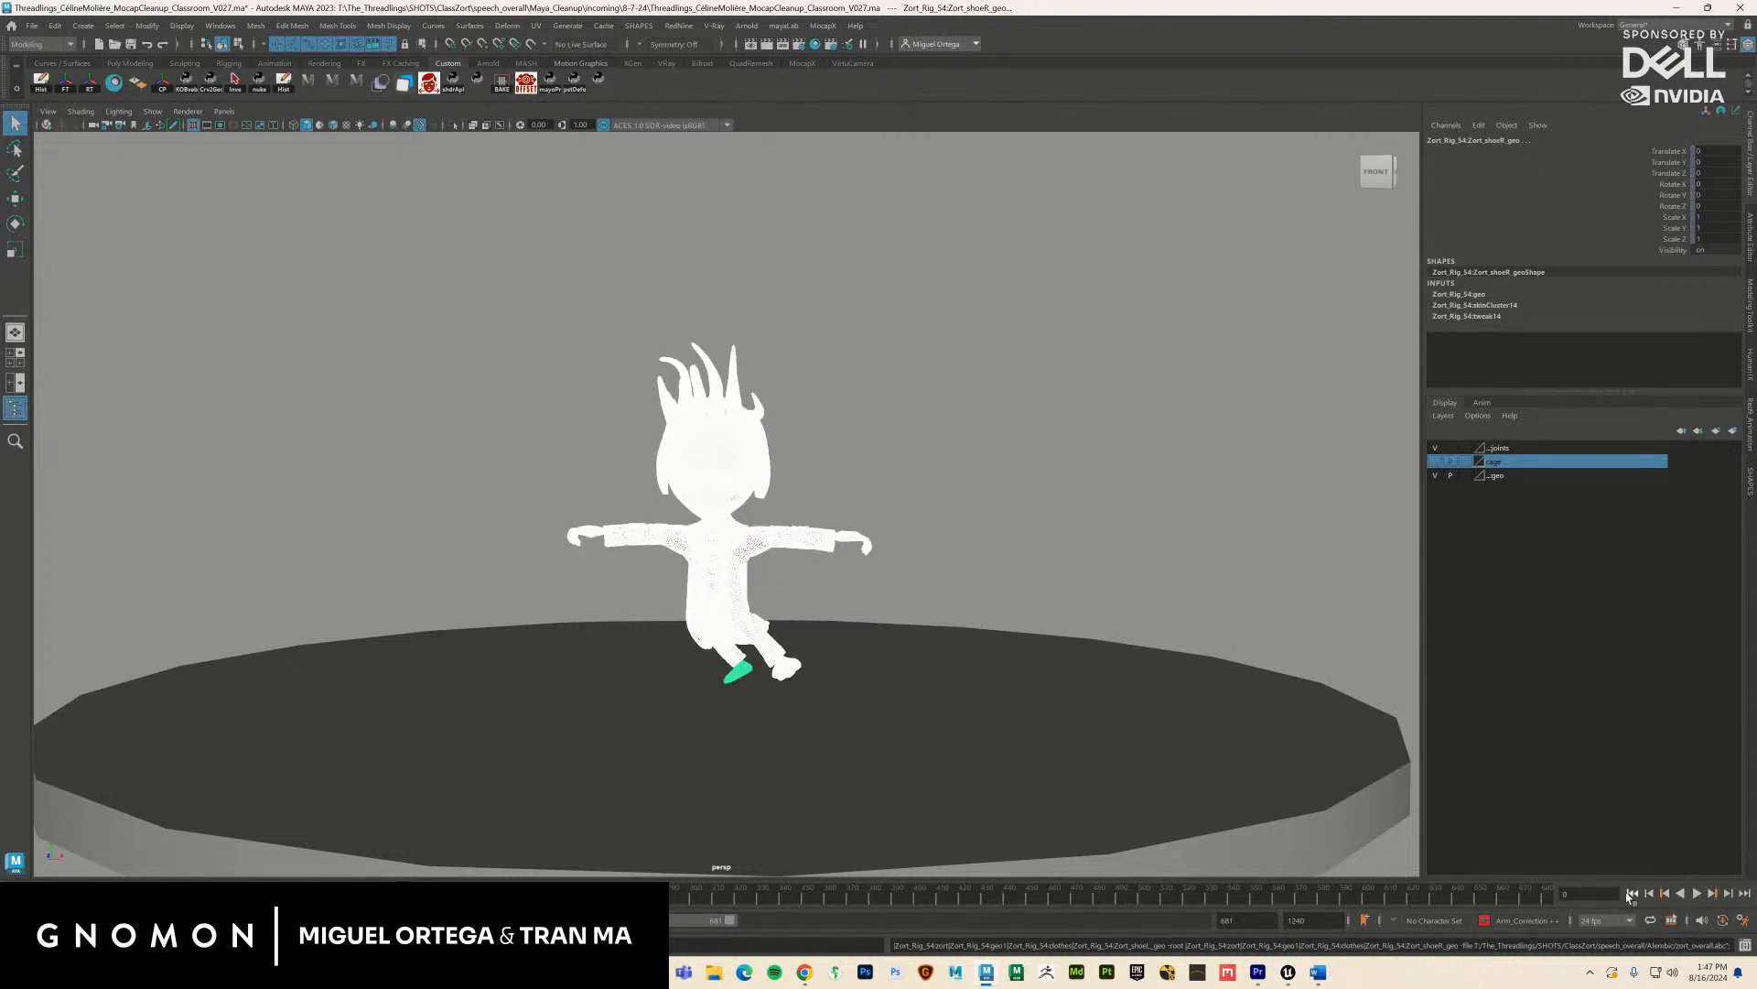
{"action": "left_click", "coordinate": [1697, 894]}
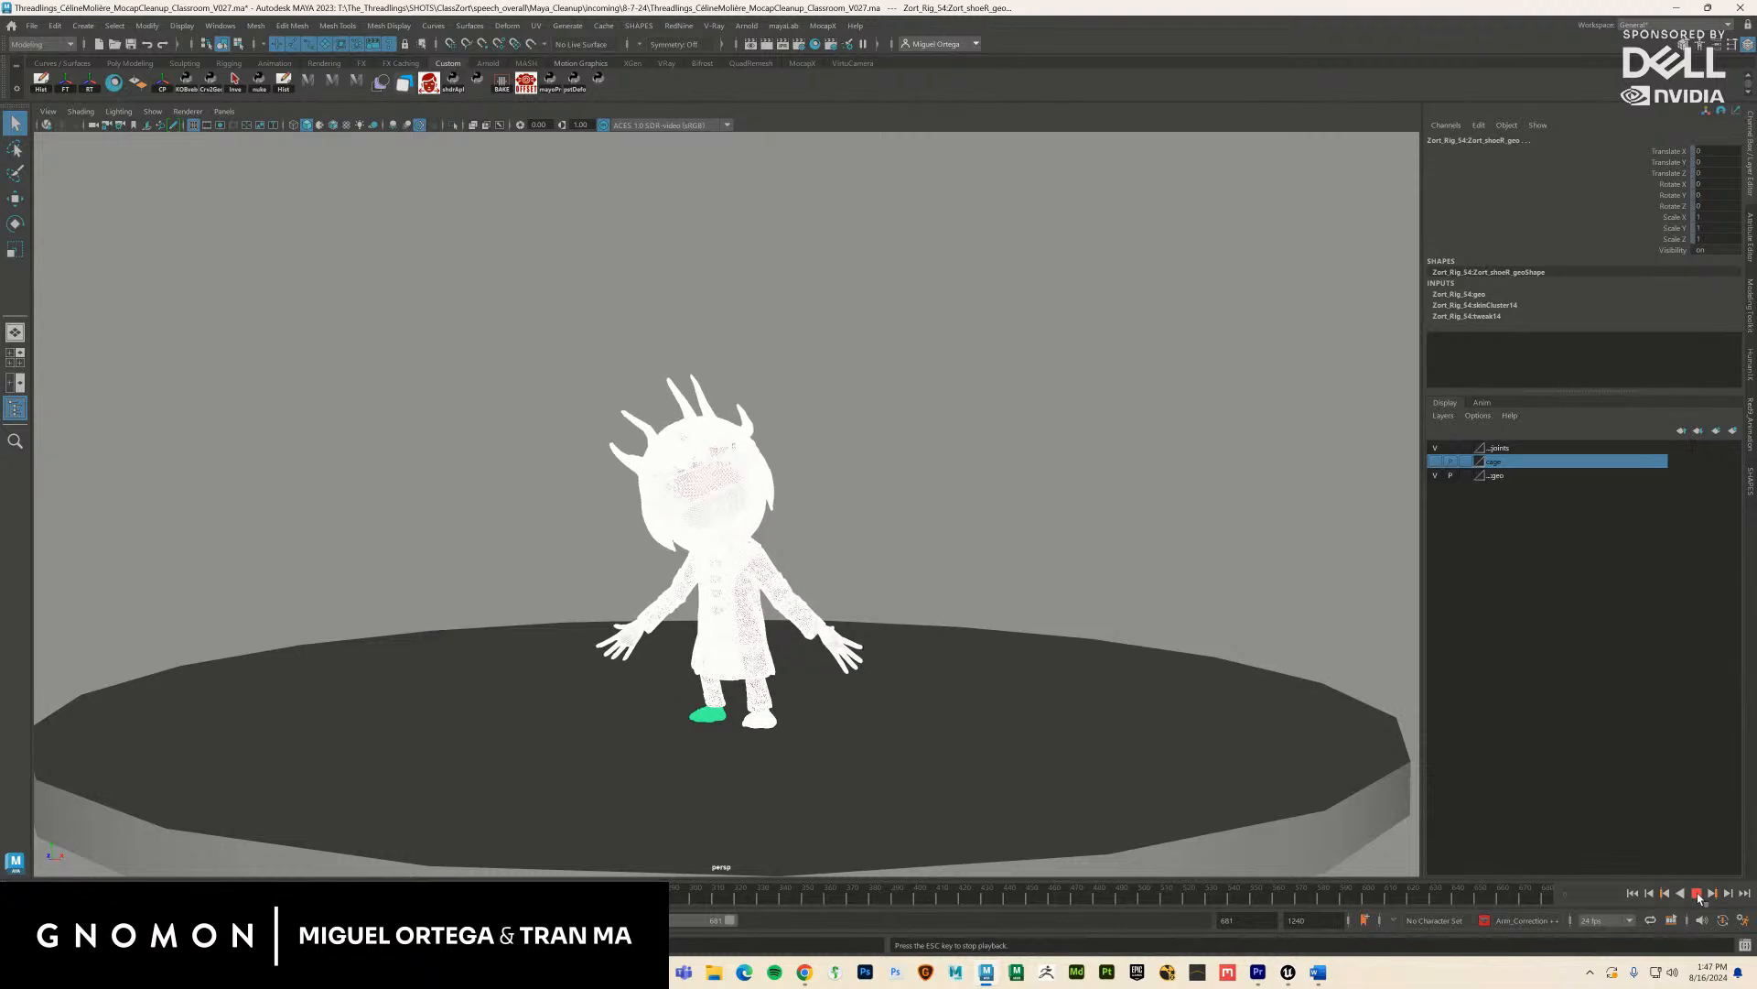
{"action": "left_click", "coordinate": [1697, 893]}
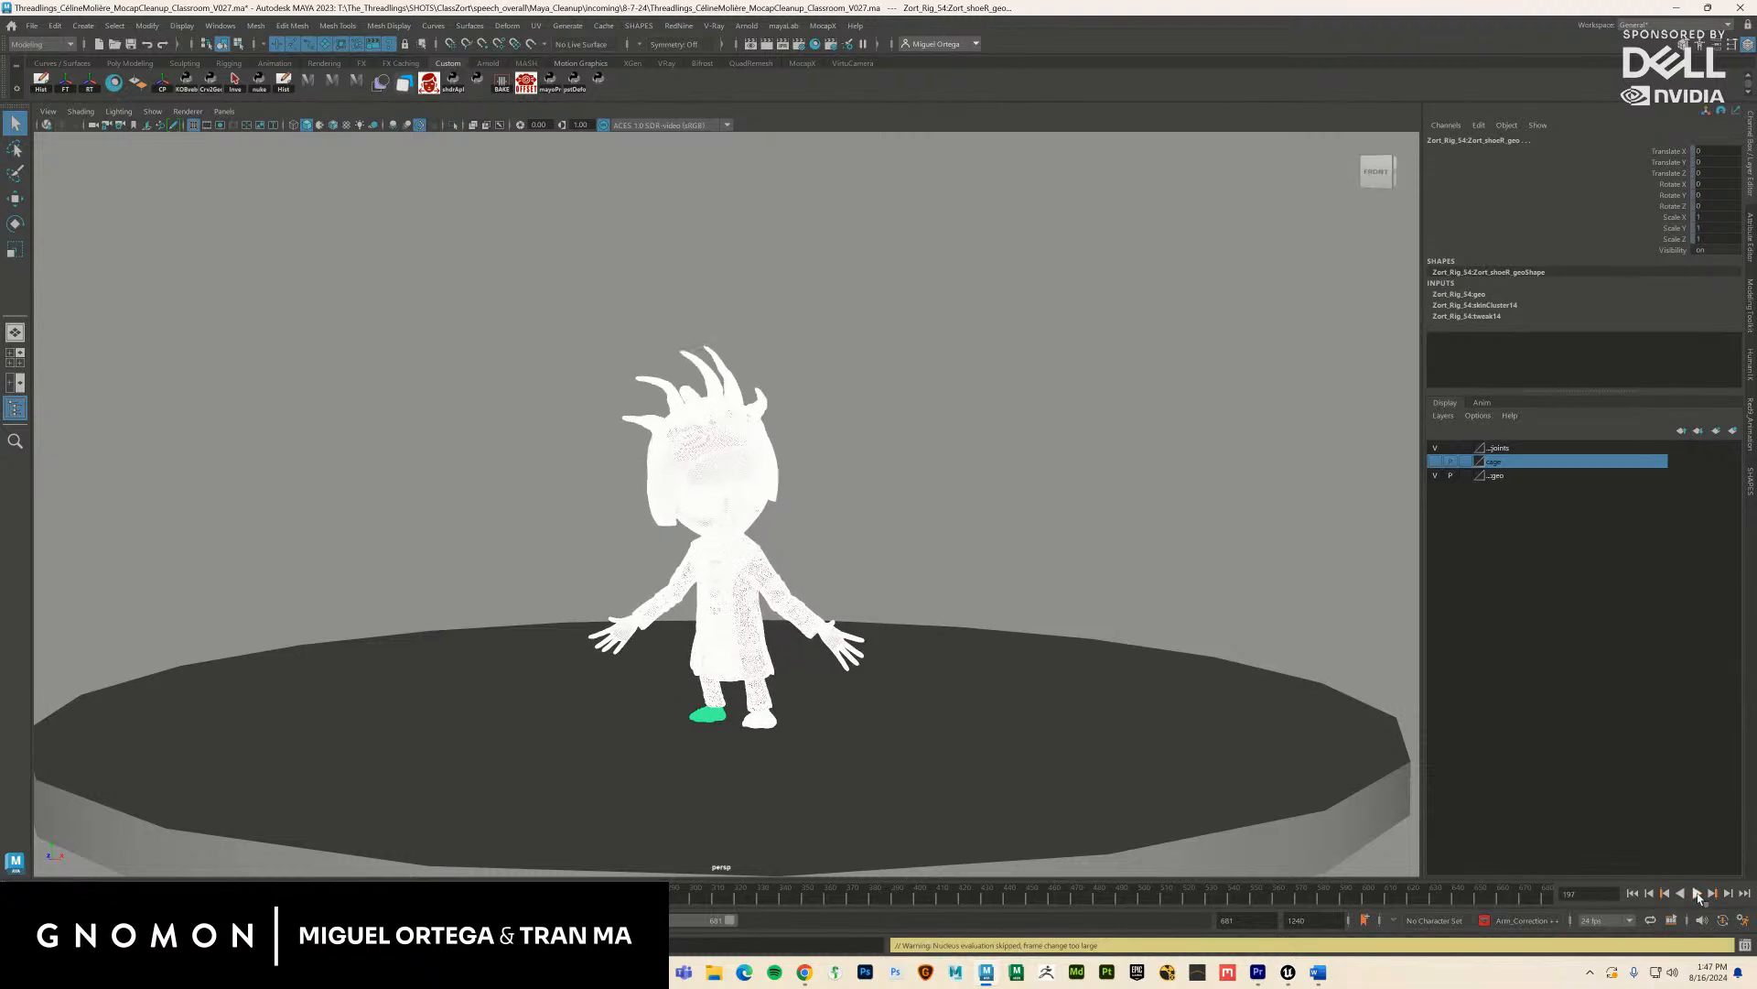
Step: Switch back to the CotMayo project in Unreal and examine the Alembic import options for reimporting the zort_overall cache from zort_overall.abc
{"action": "left_click", "coordinate": [1291, 978]}
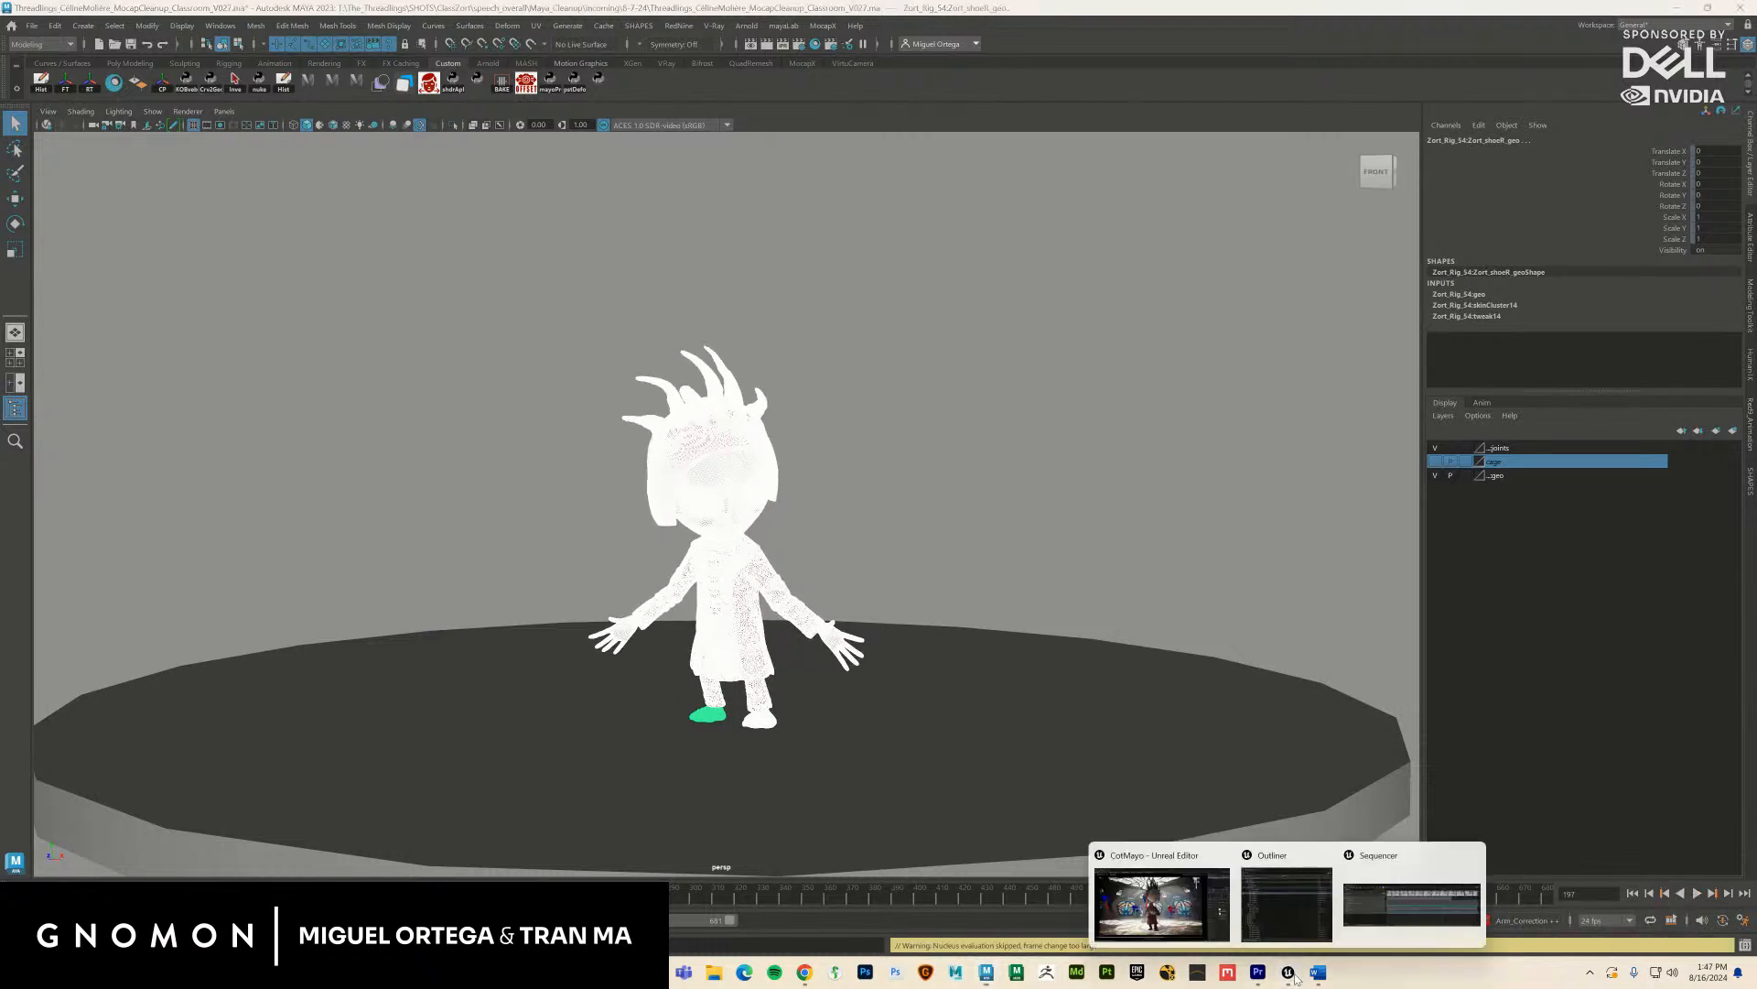
{"action": "left_click", "coordinate": [1193, 918]}
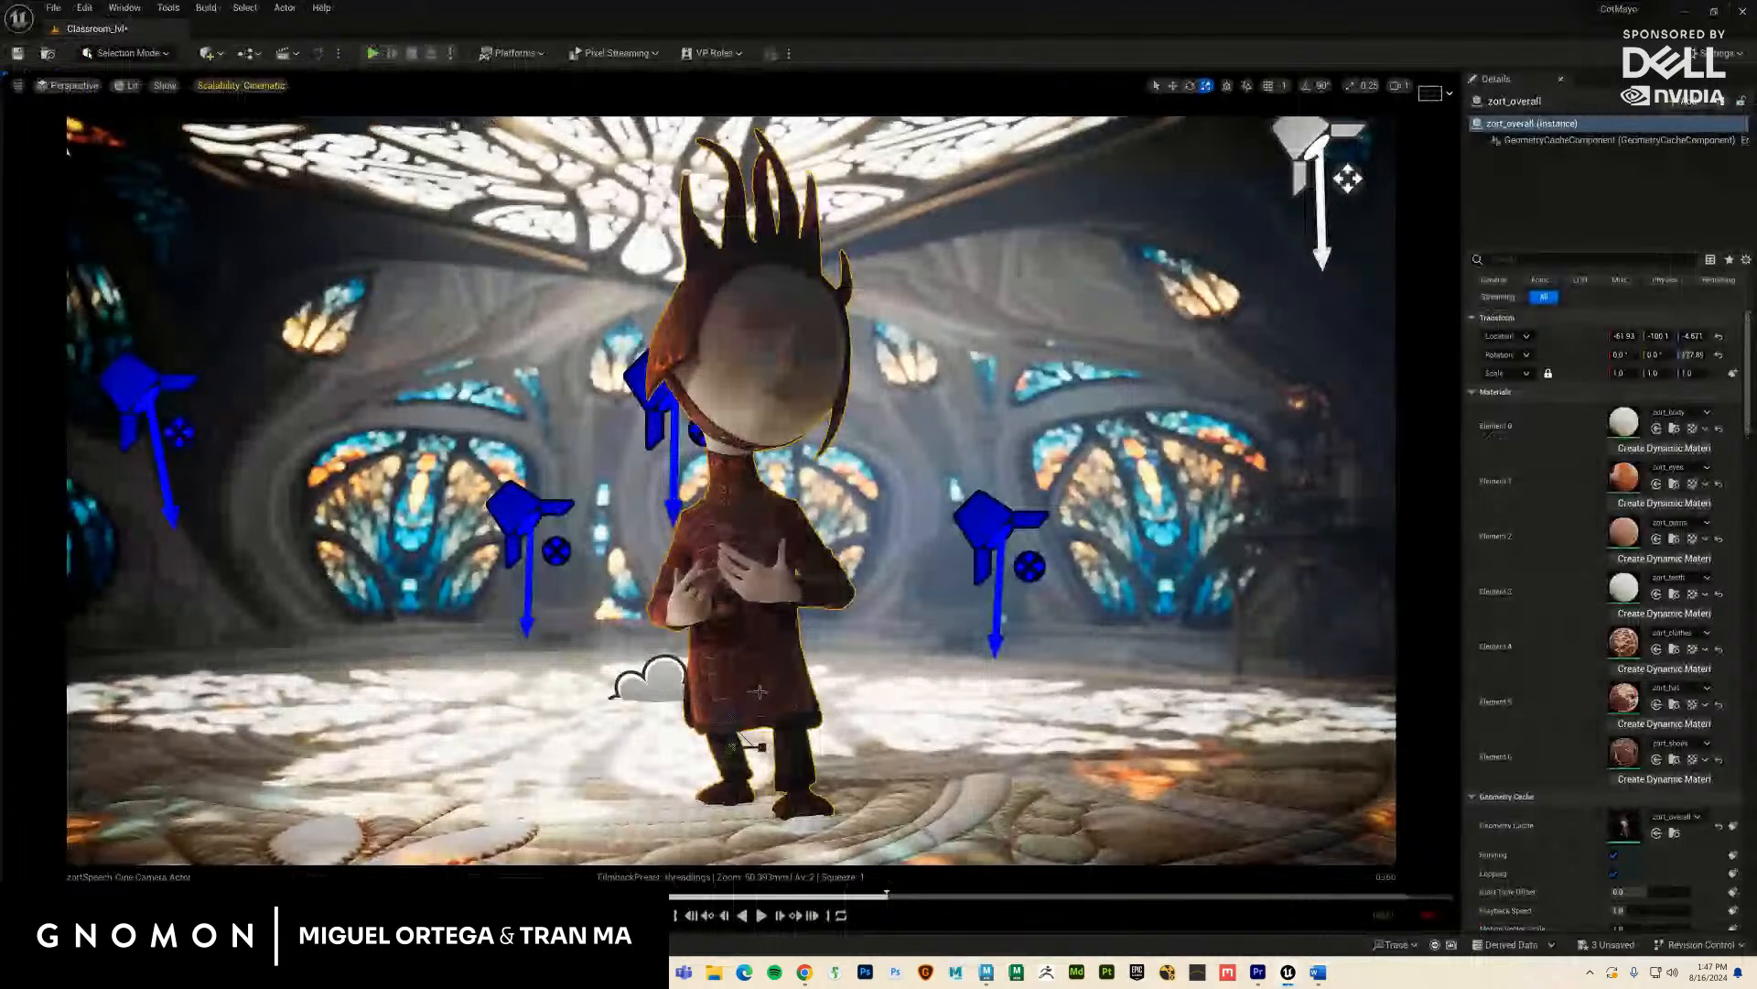
{"action": "key", "text": "ctrl+b"}
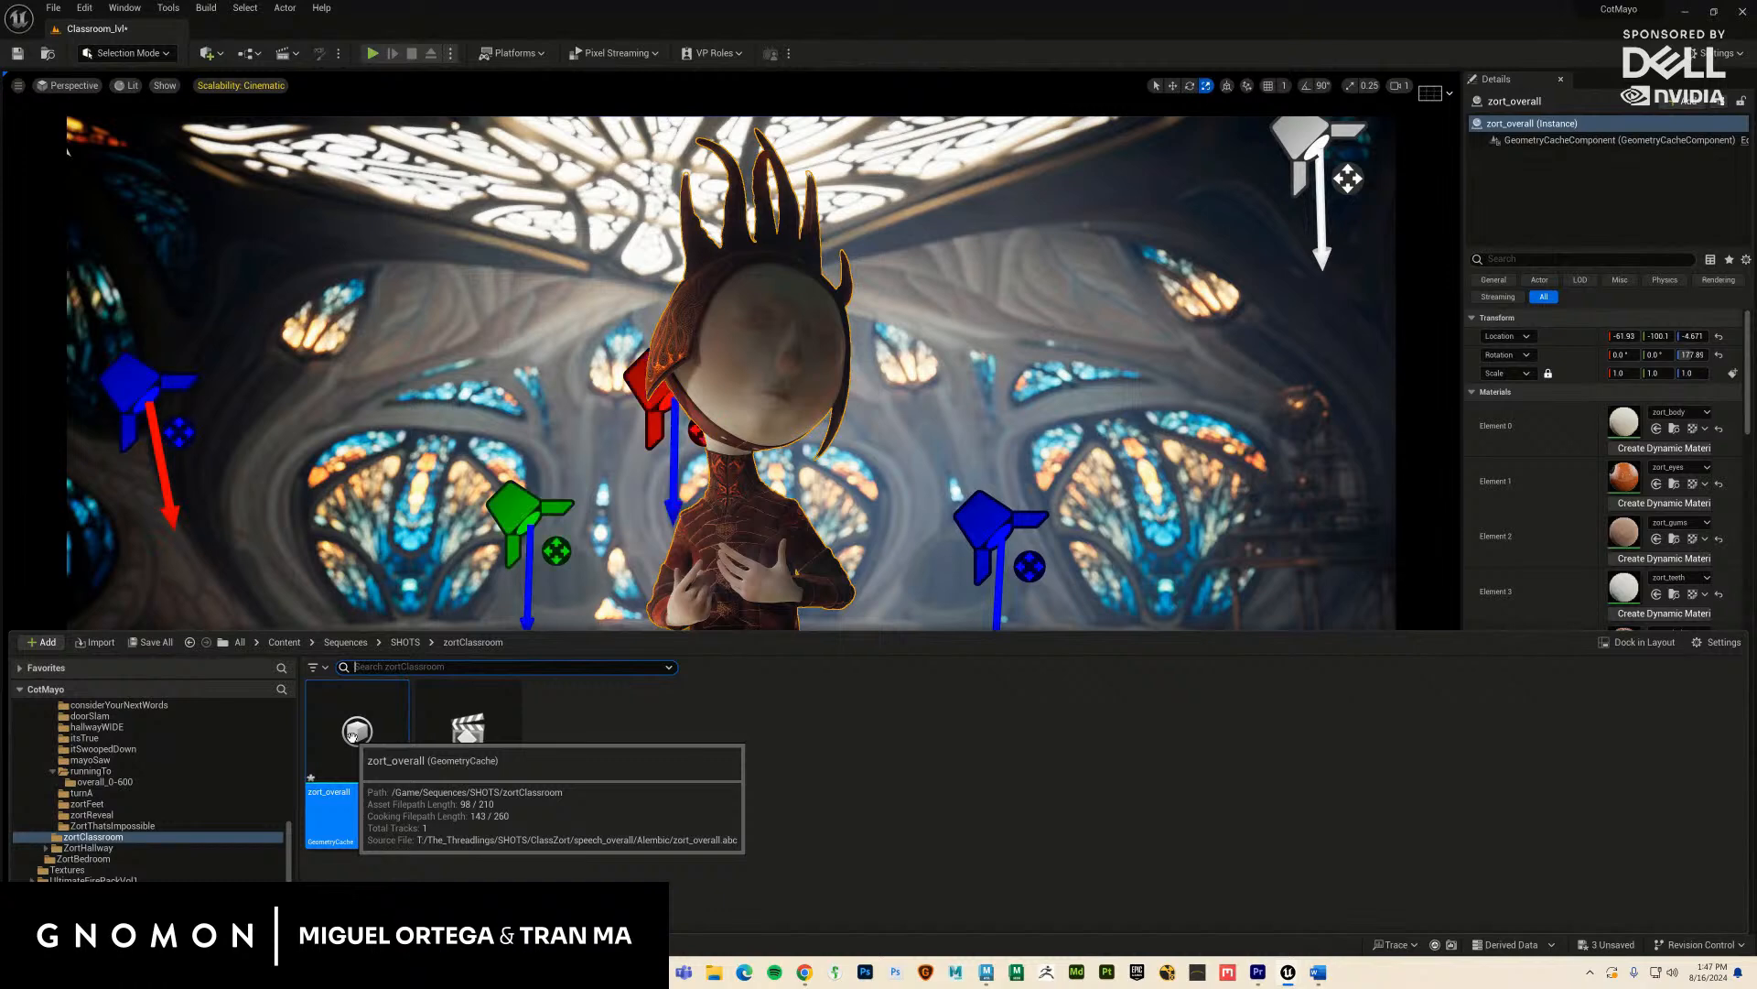
{"action": "right_click", "coordinate": [352, 736]}
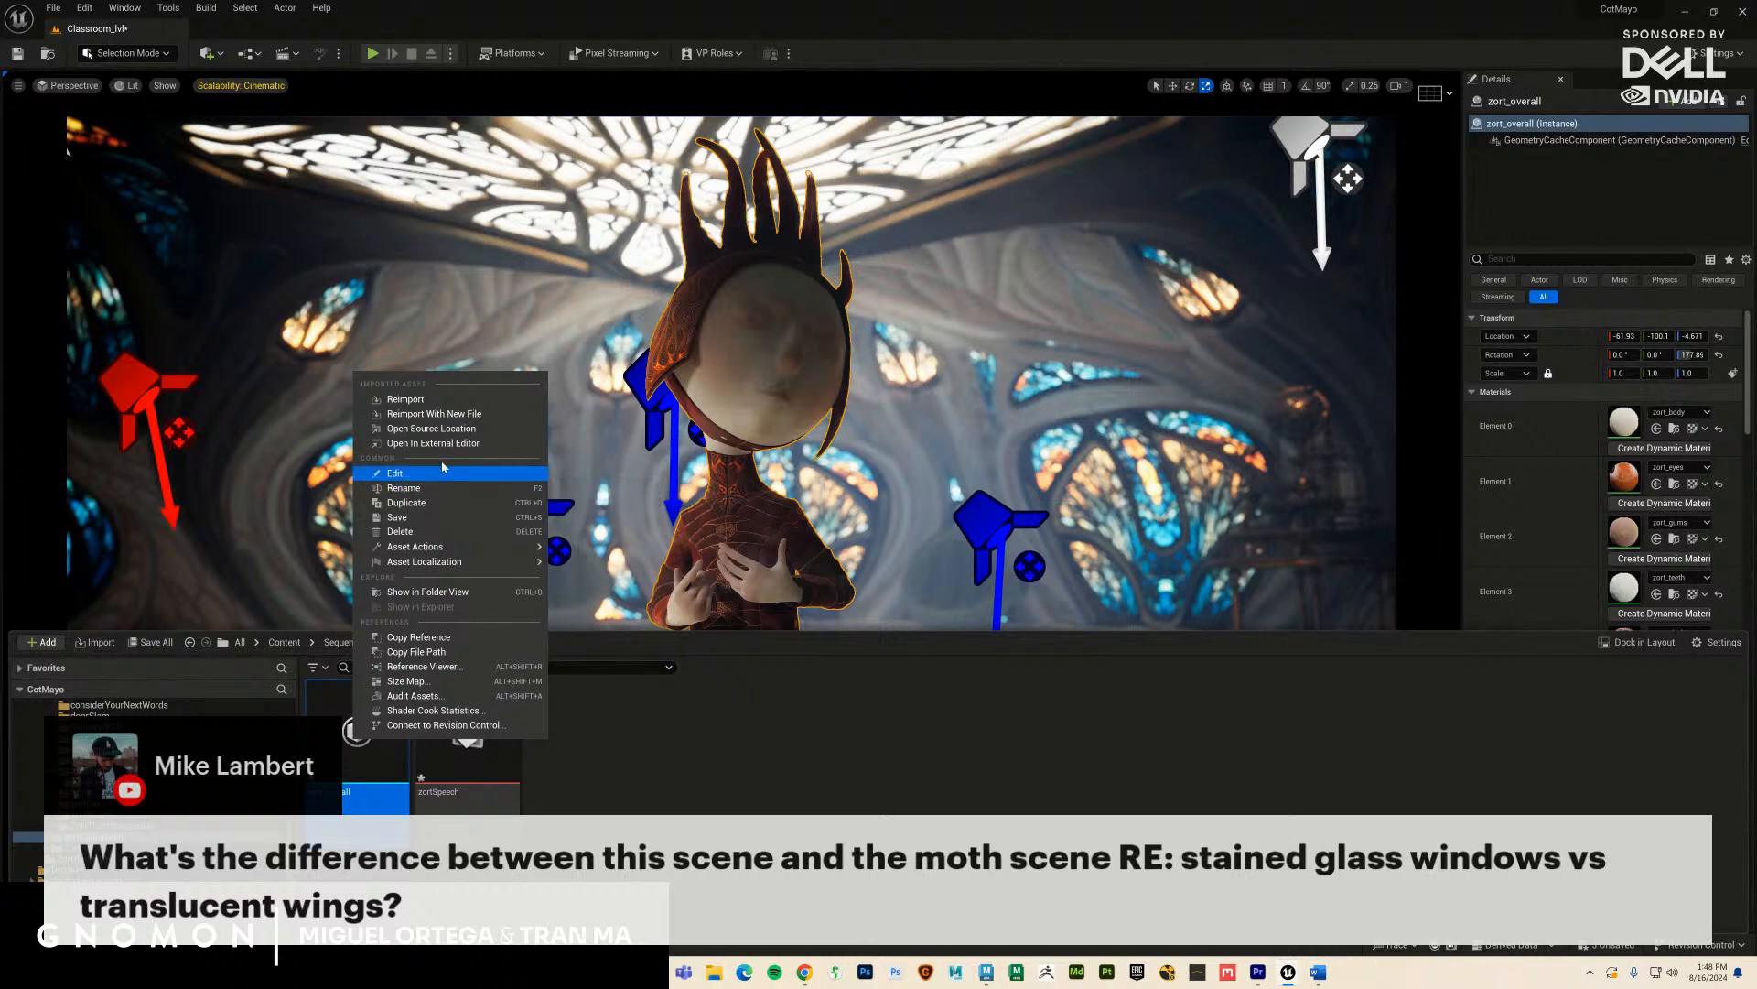
{"action": "left_click", "coordinate": [438, 413]}
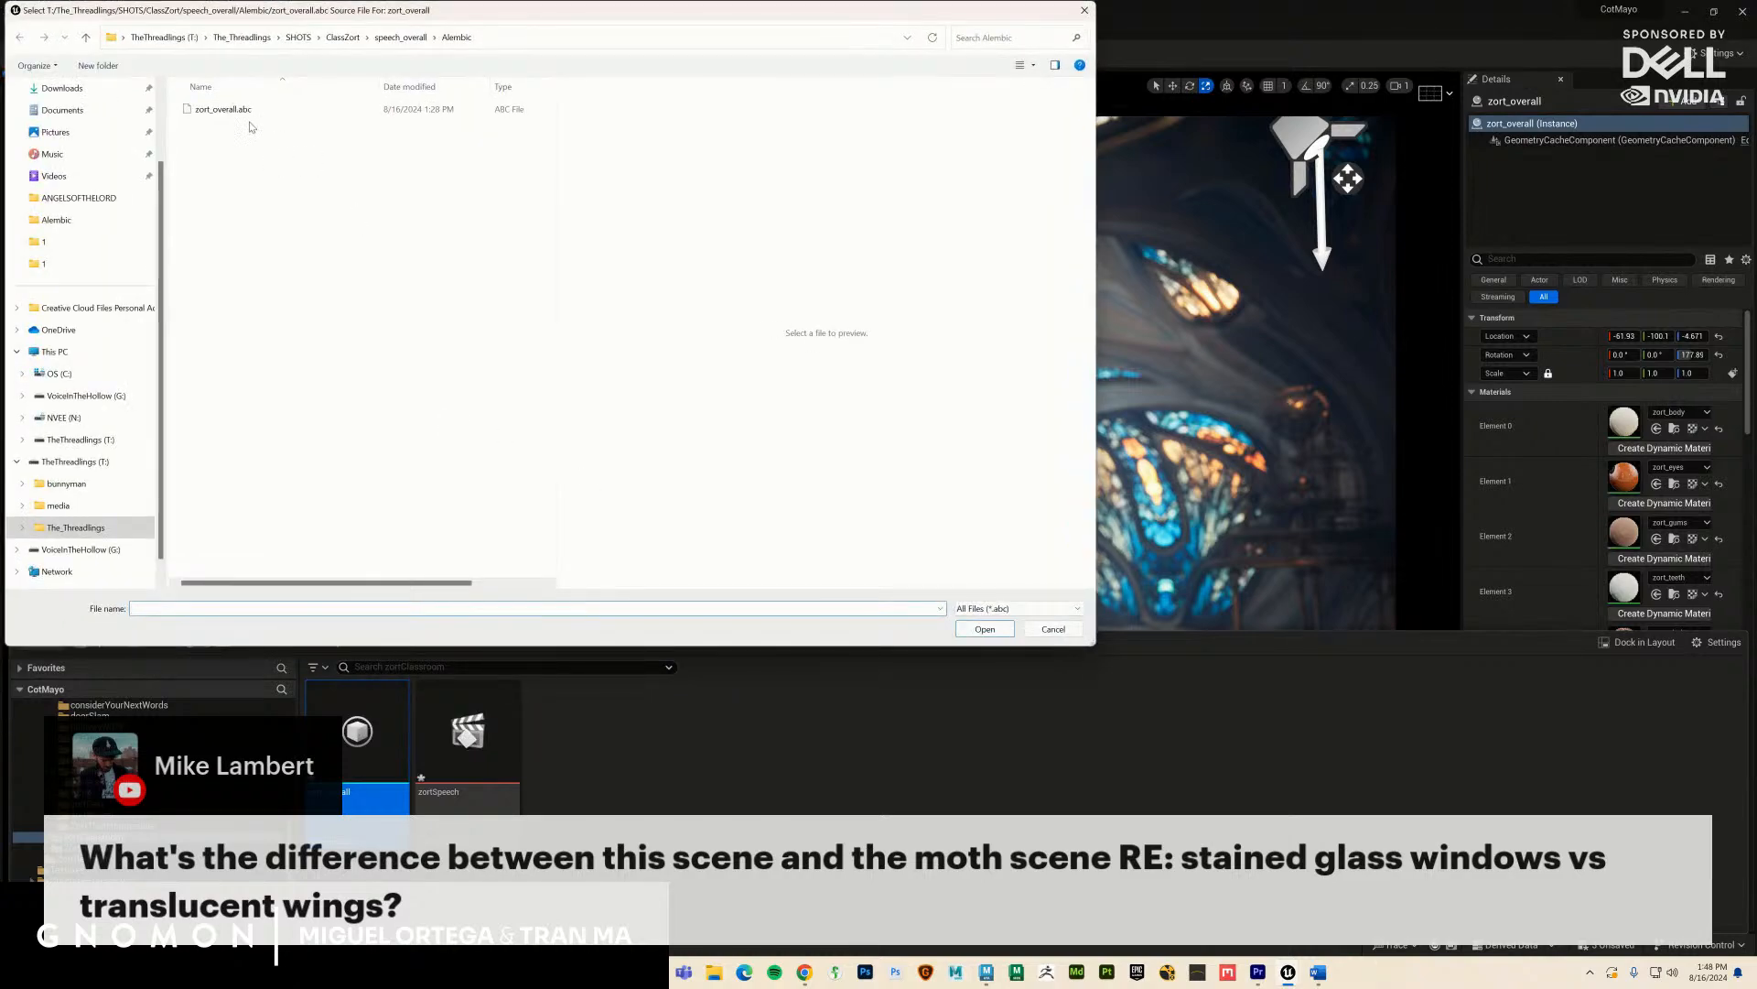
{"action": "left_click", "coordinate": [246, 111]}
{"action": "left_click", "coordinate": [985, 630]}
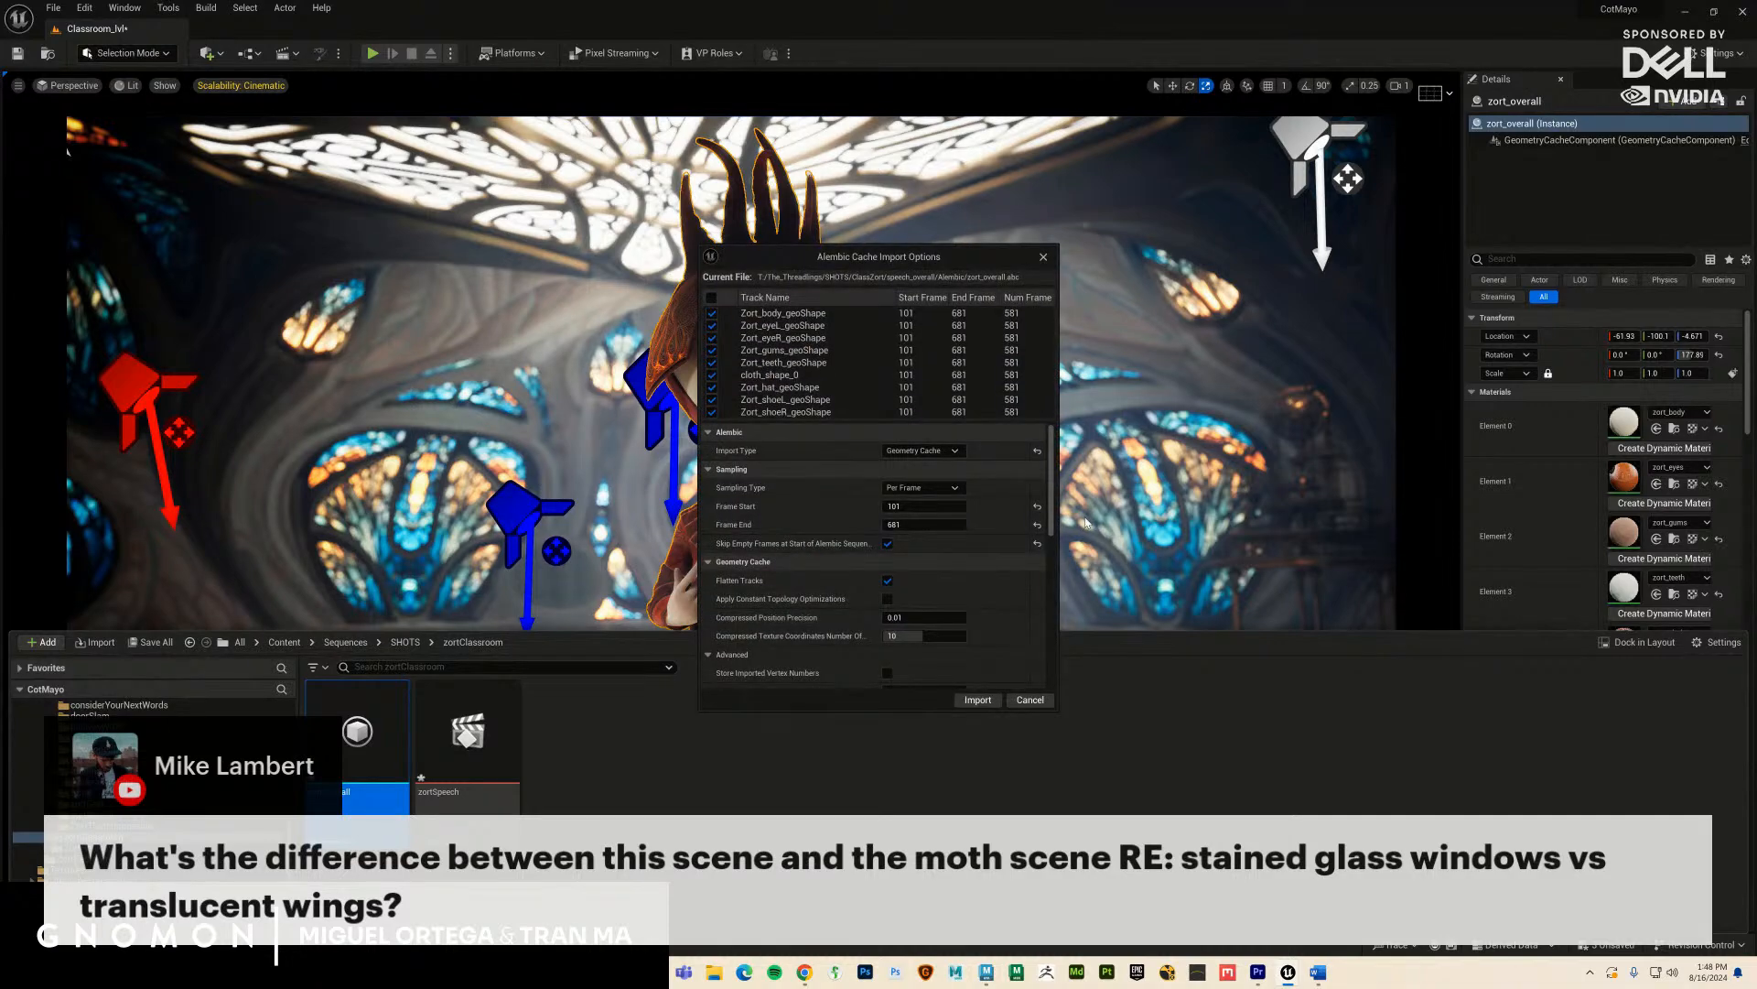
{"action": "left_click", "coordinate": [1031, 700]}
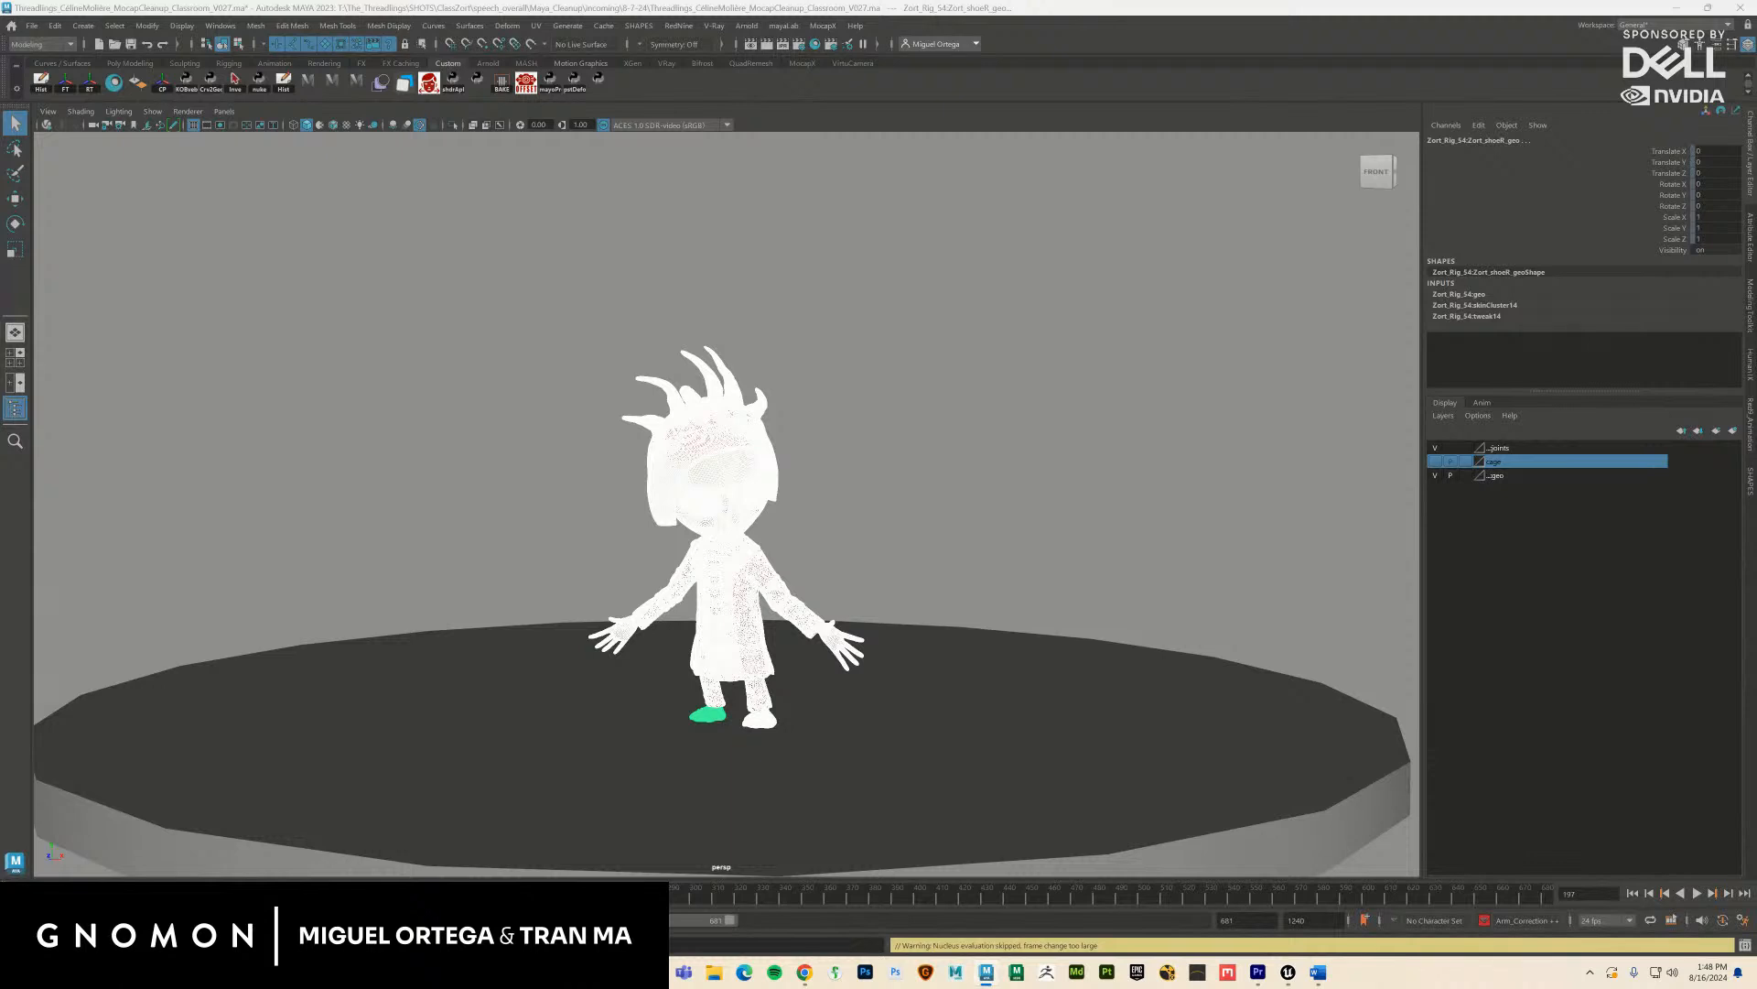
Step: Switch to Maya and open the Alembic export for the selected character geometry
{"action": "left_click", "coordinate": [604, 26]}
{"action": "mouse_move", "coordinate": [641, 54]}
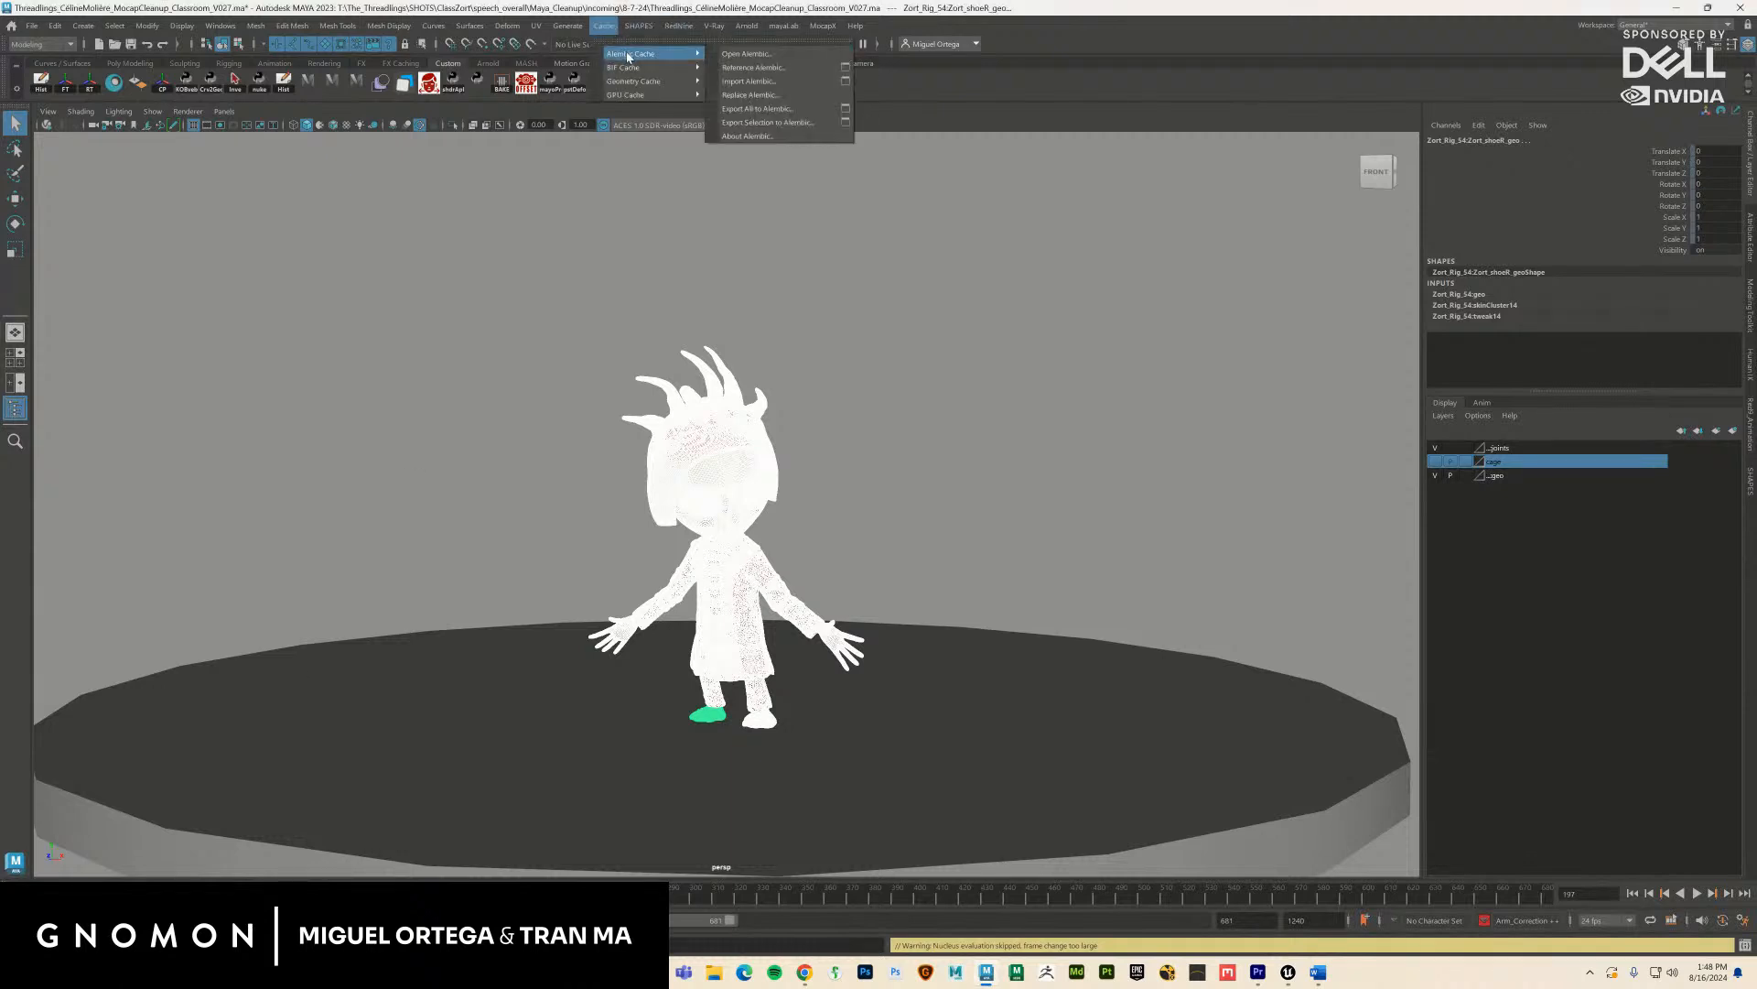
{"action": "left_click", "coordinate": [783, 123]}
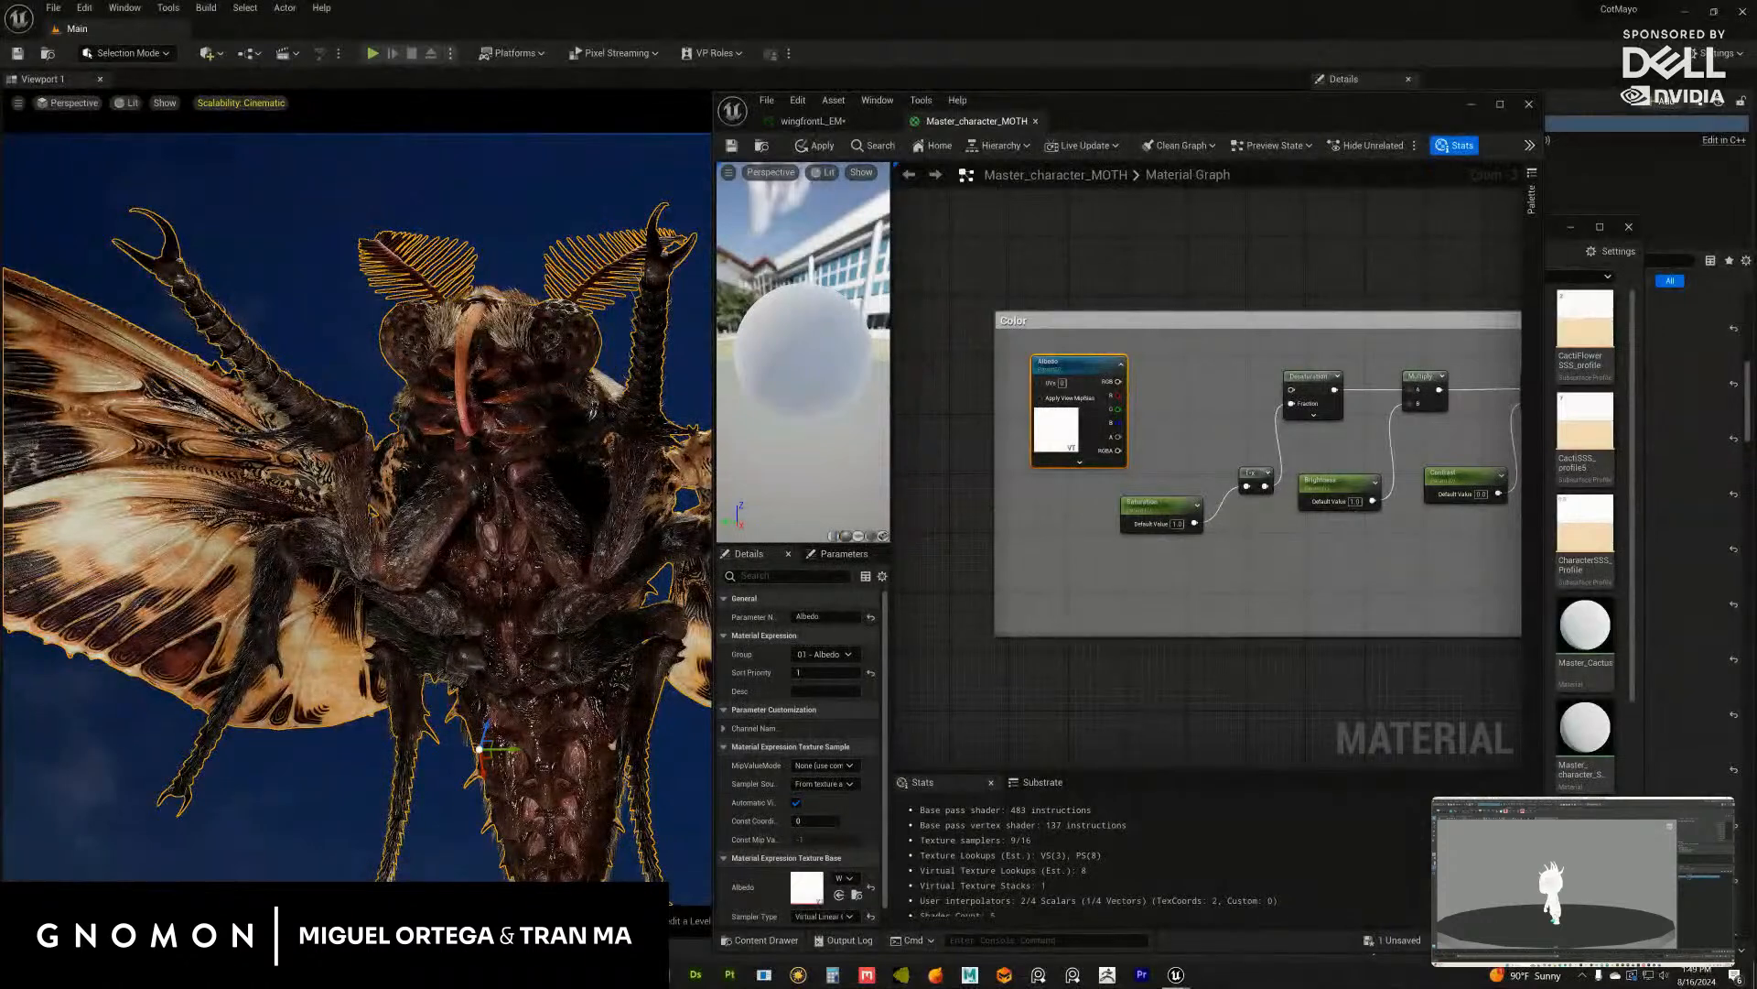
Step: In the Master_character_MOTH material, connect the Albedo texture's RGB output to the Desaturation node and maximize the material editor
{"action": "scroll", "coordinate": [1126, 396], "scroll_direction": "up", "scroll_amount": 1}
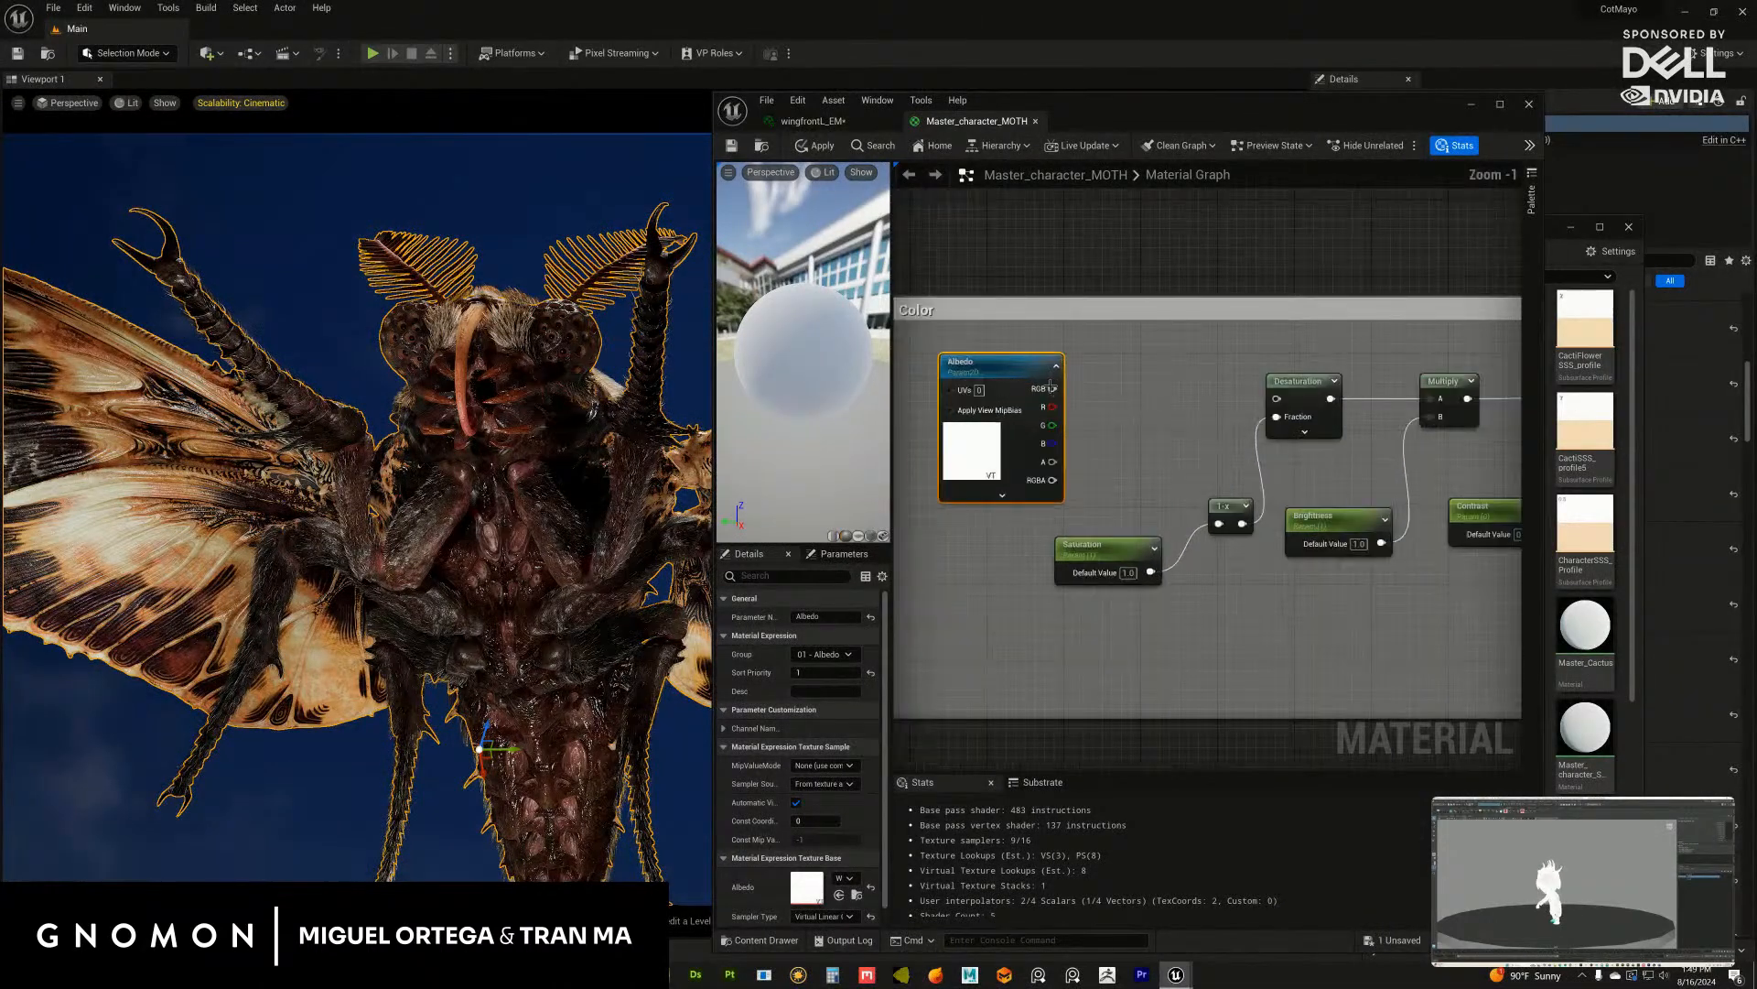
{"action": "left_click_drag", "start_coordinate": [1050, 388], "coordinate": [1278, 399]}
{"action": "scroll", "coordinate": [1332, 357], "scroll_direction": "down", "scroll_amount": 6}
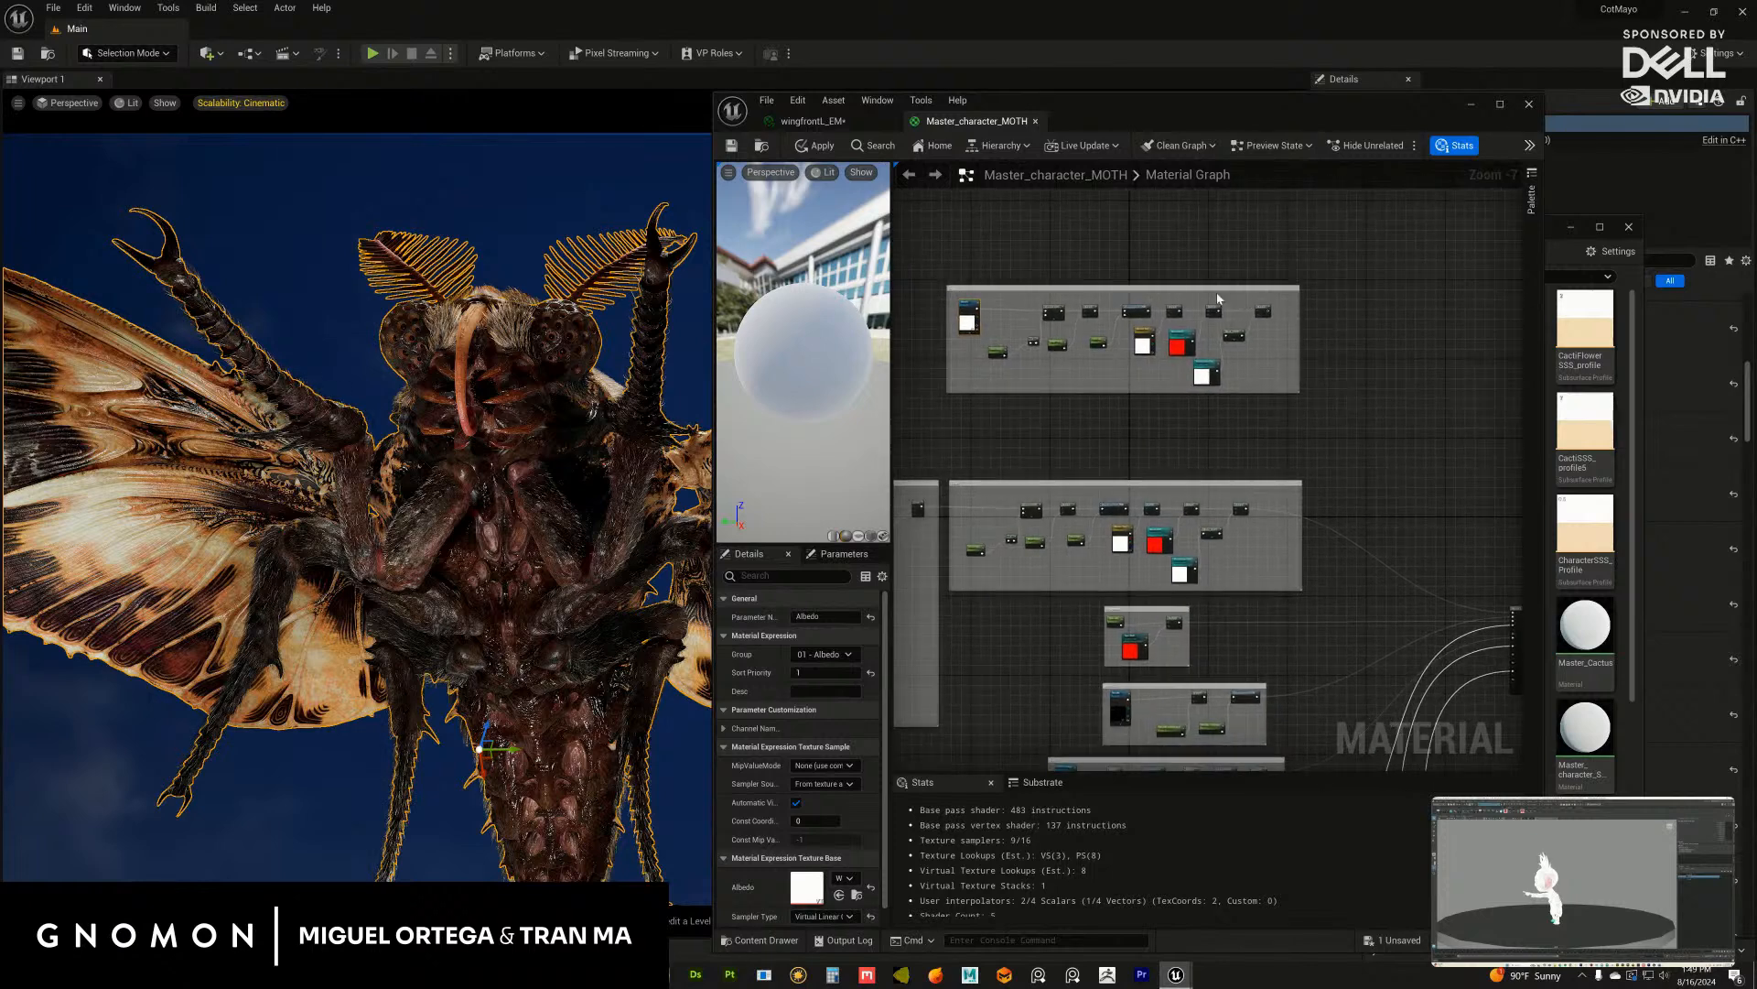
{"action": "scroll", "coordinate": [1217, 299], "scroll_direction": "up", "scroll_amount": 7}
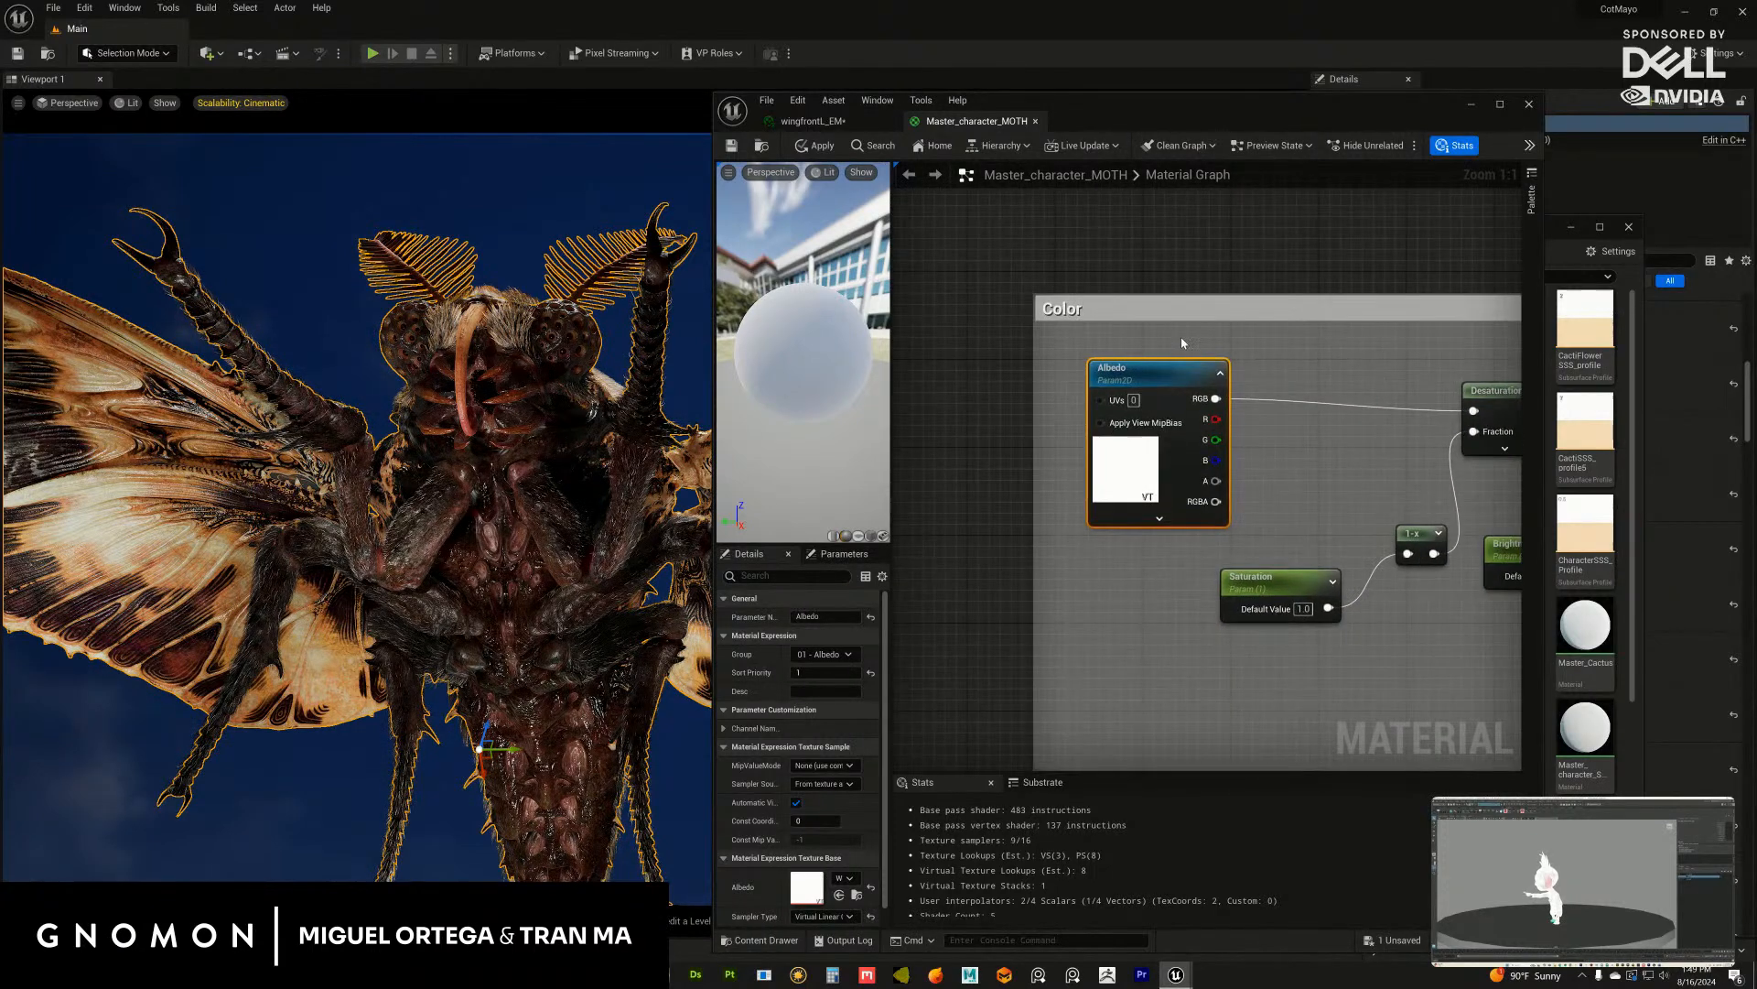
{"action": "left_click", "coordinate": [797, 616]}
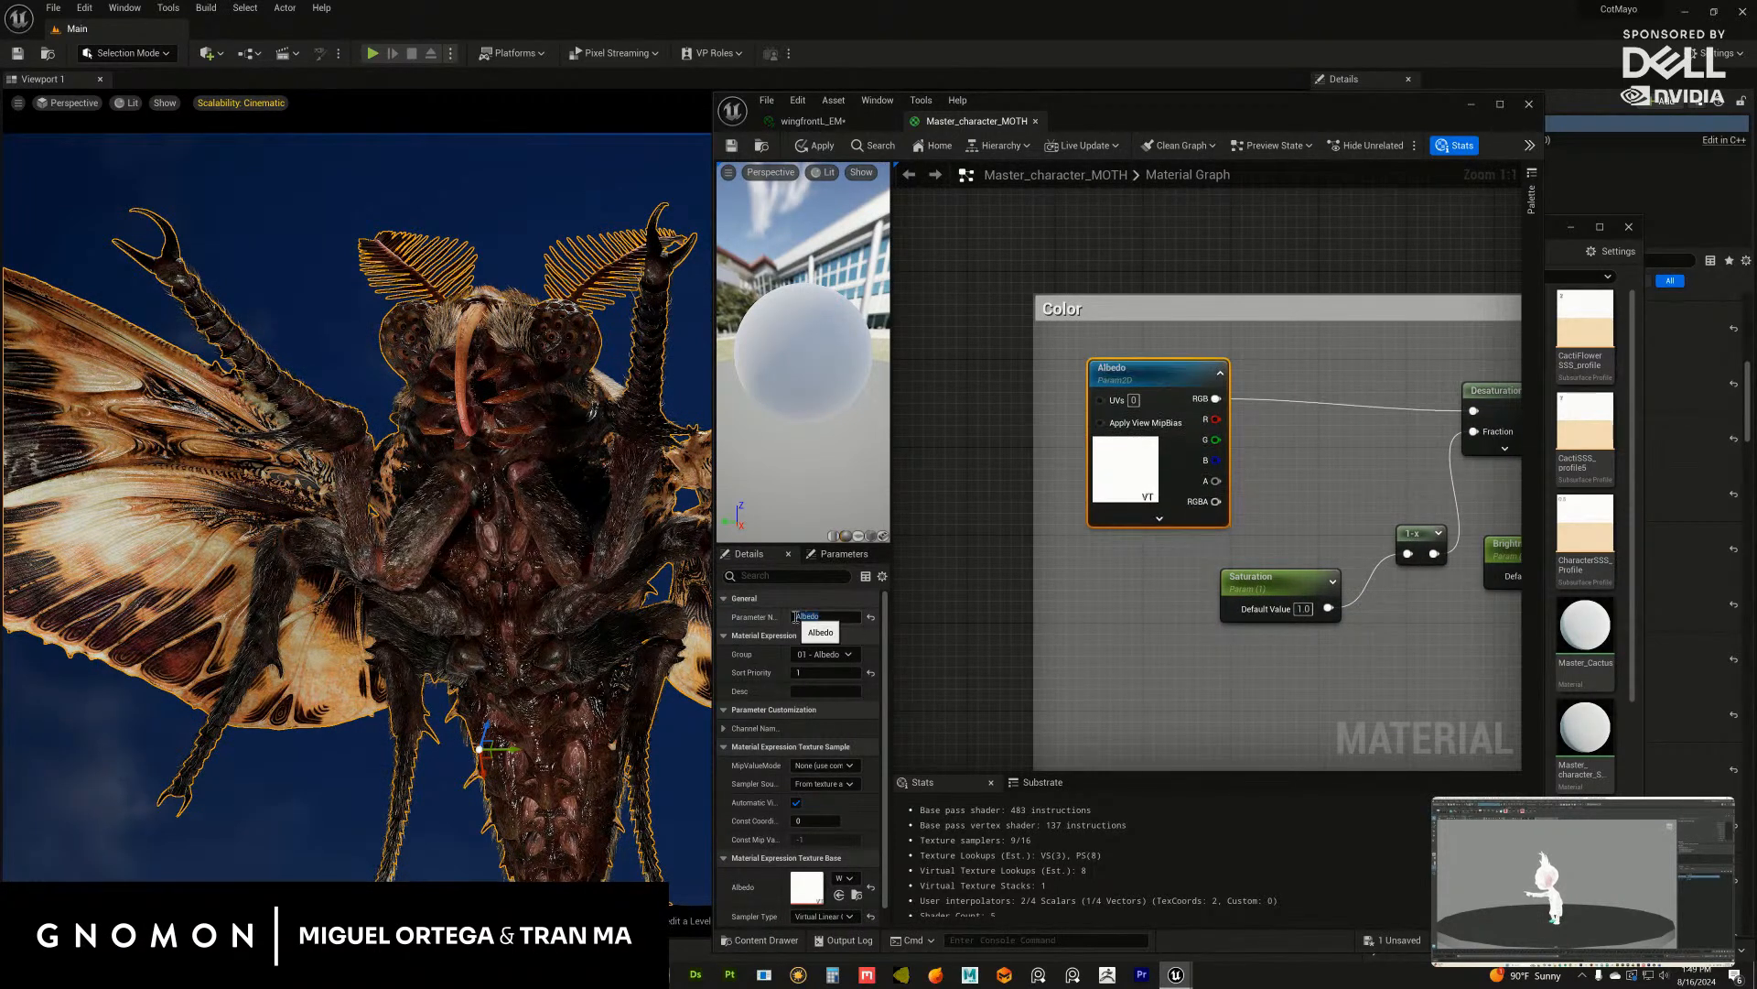
{"action": "left_click", "coordinate": [1500, 104]}
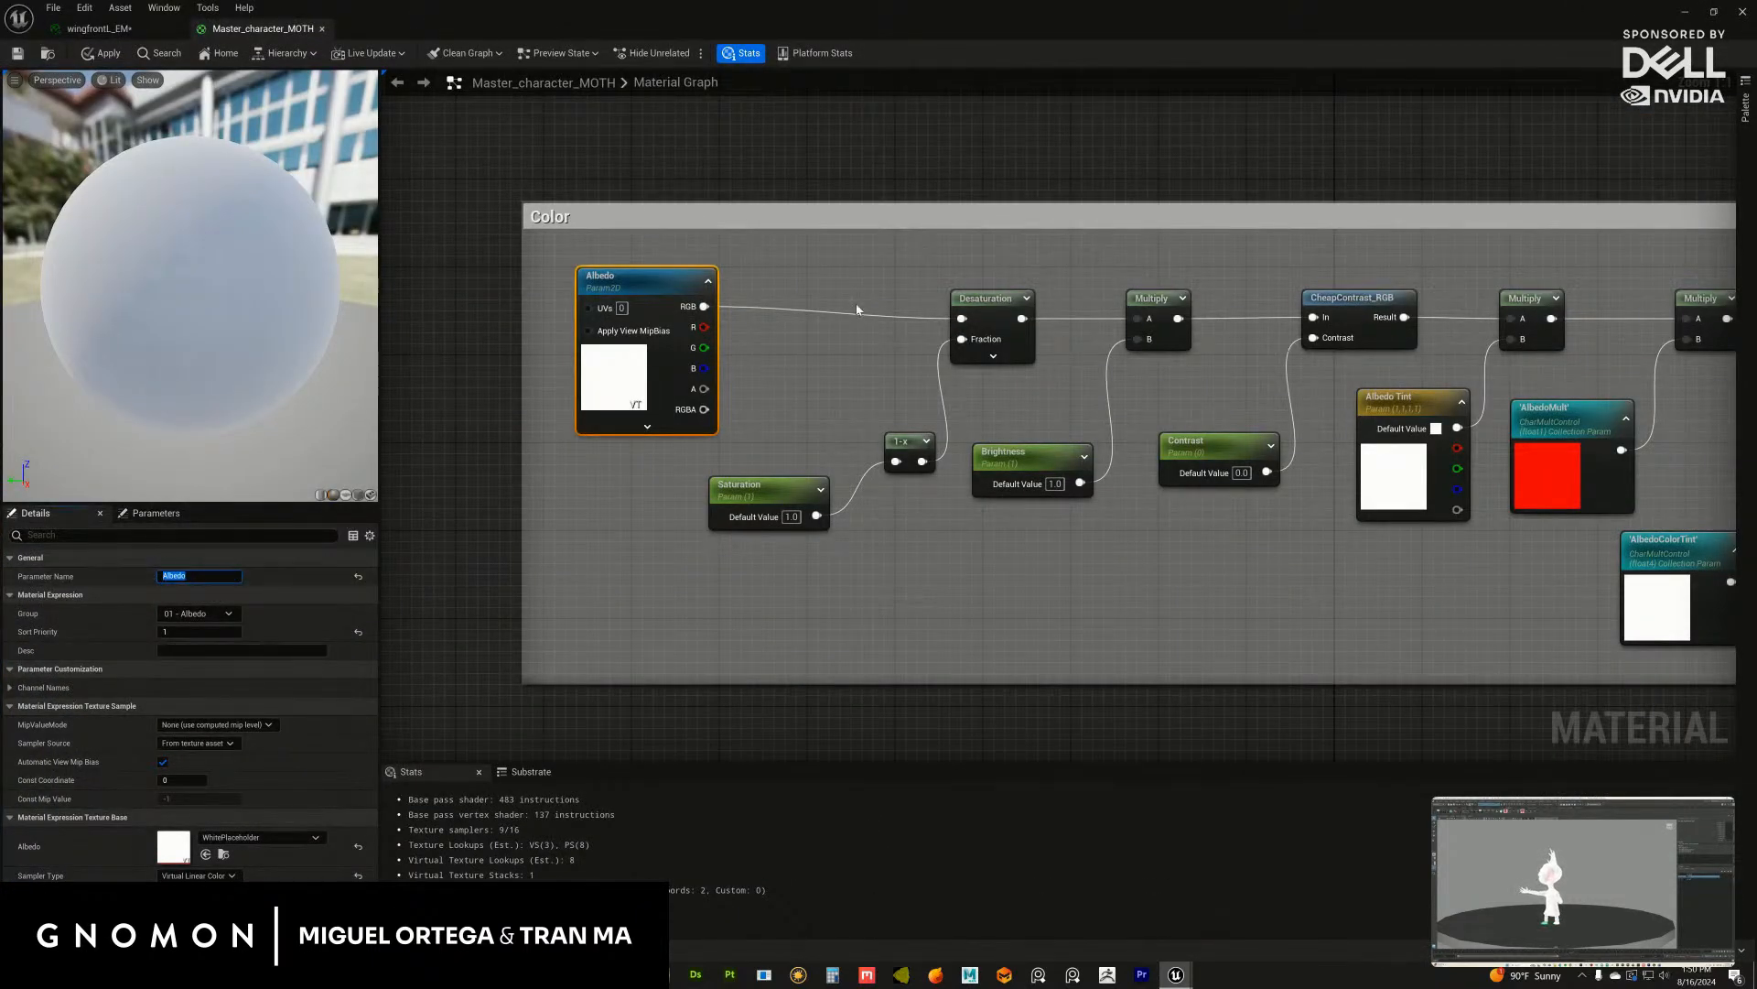
Step: Rename the Albedo texture parameter as Emissive and set its group to 01 - Emissive
{"action": "type", "text": "Emissive"}
{"action": "left_click", "coordinate": [229, 614]}
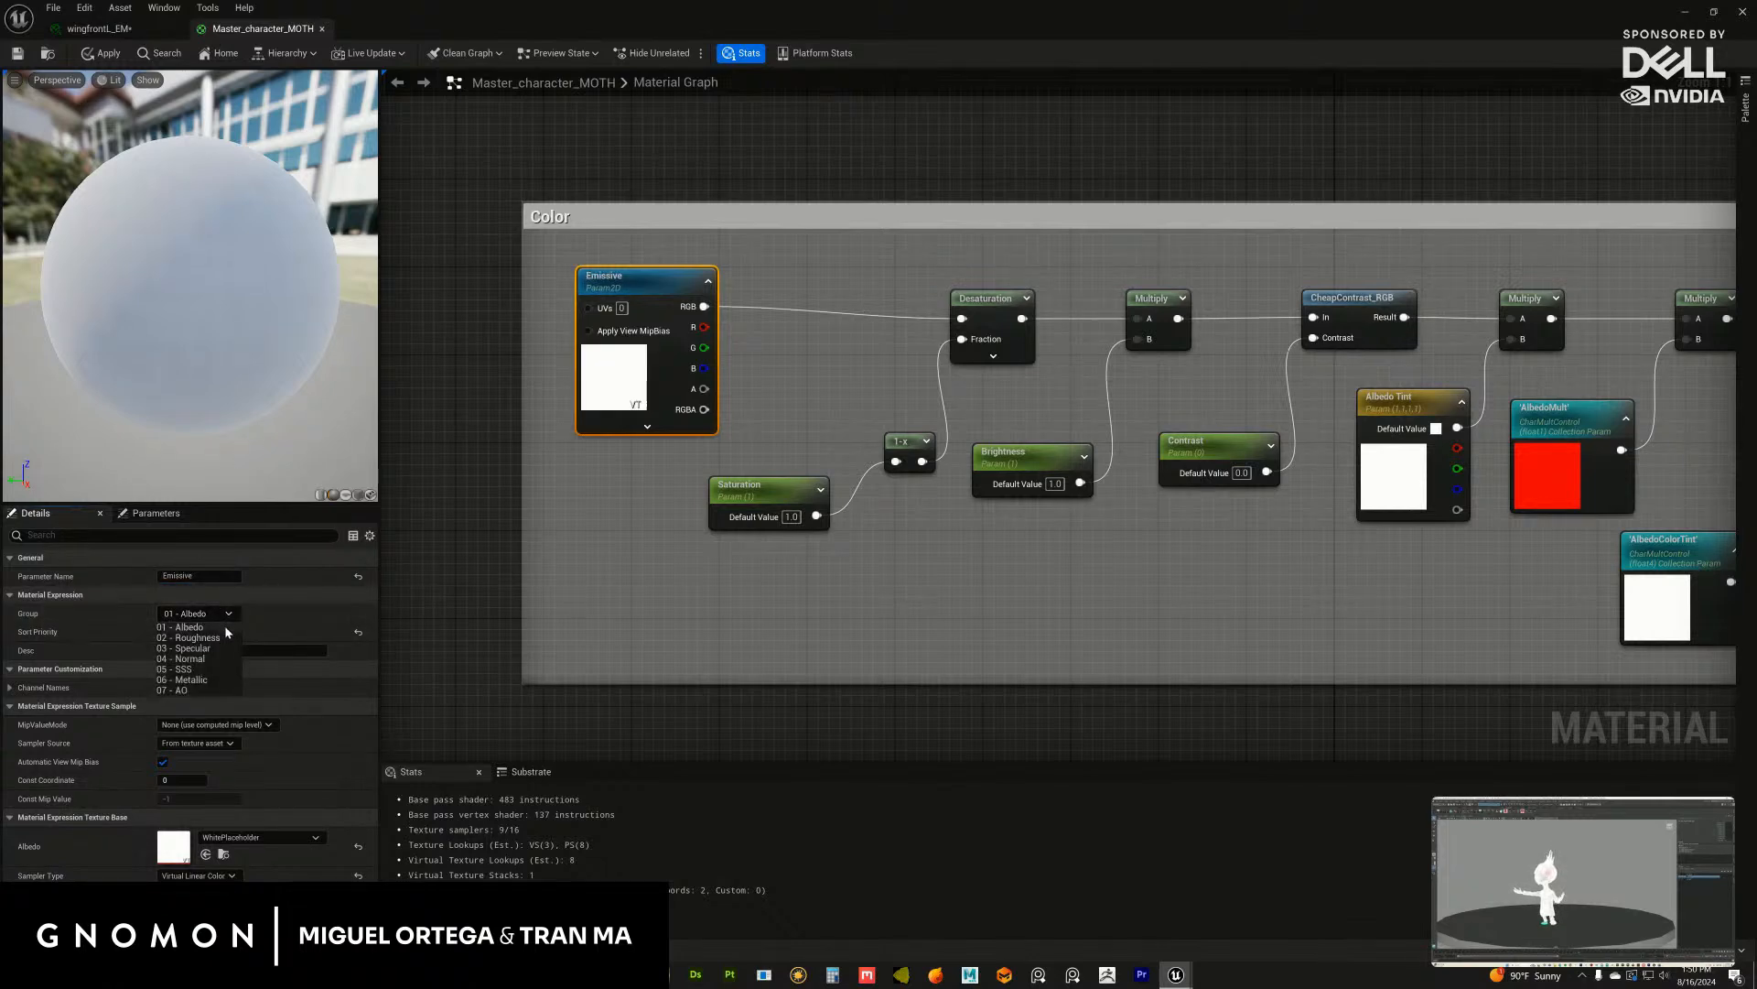
{"action": "left_click_drag", "start_coordinate": [207, 613], "coordinate": [182, 613]}
{"action": "type", "text": "Emissiv"}
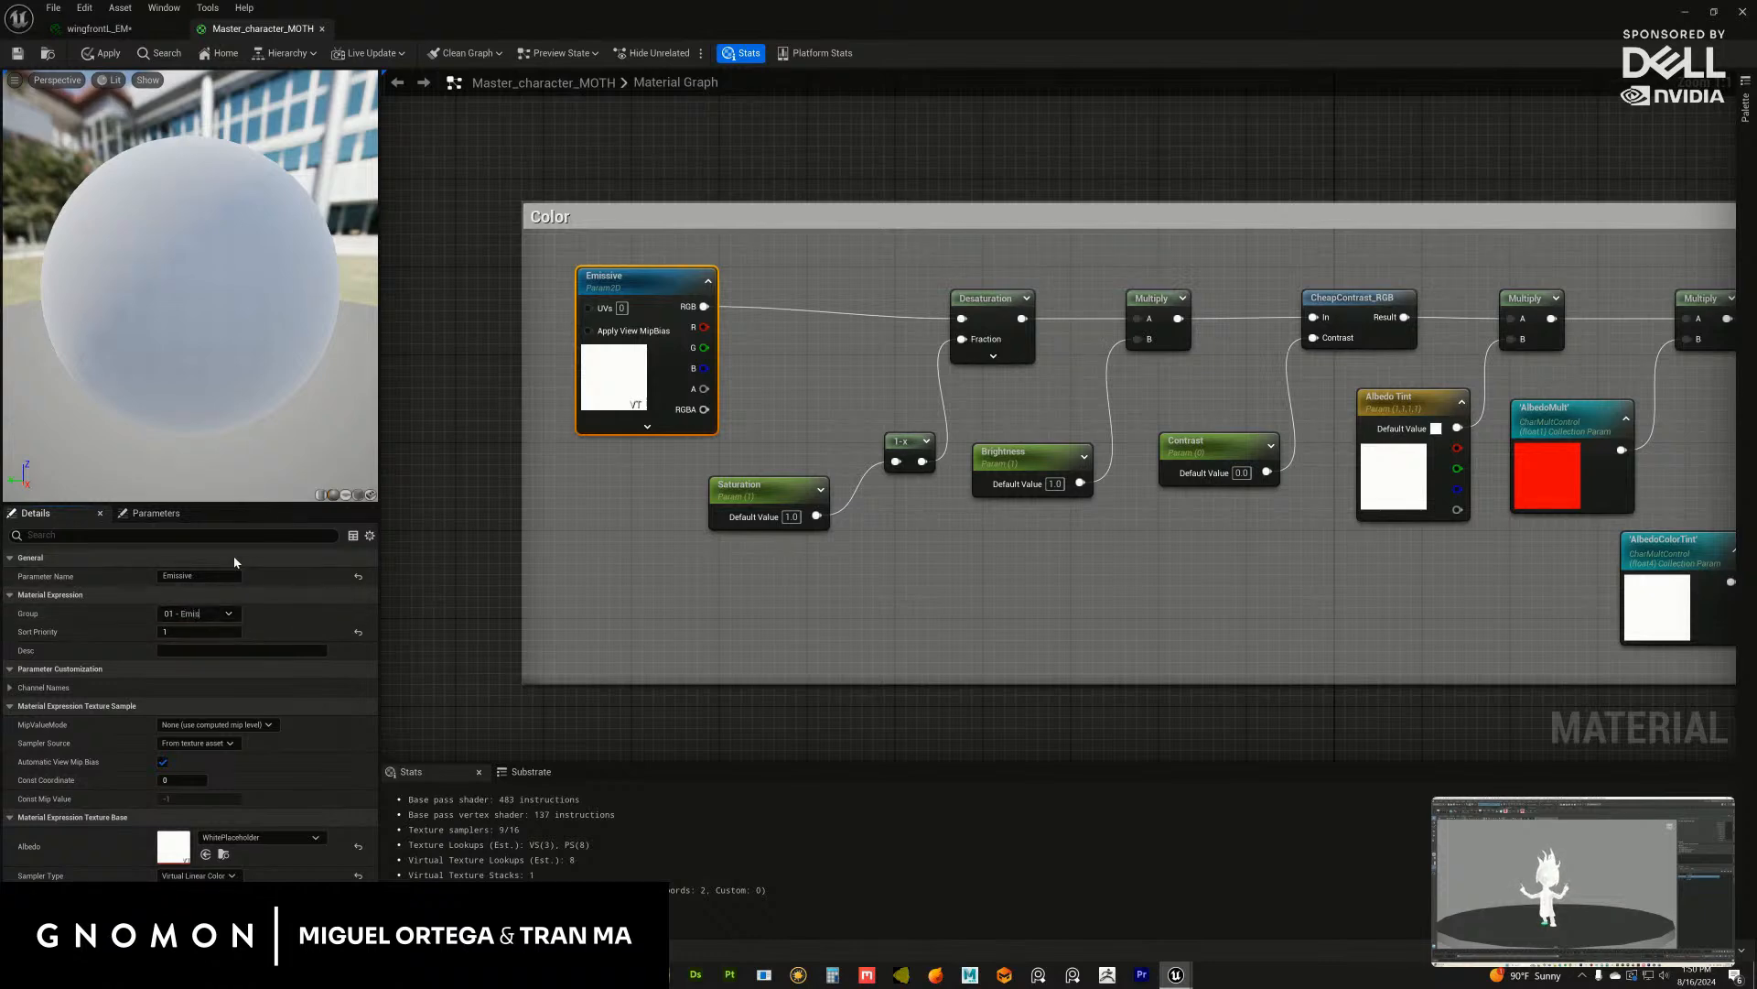
Step: Try assigning the Saturation parameter to the 01 - Emissive group
{"action": "left_click", "coordinate": [764, 493]}
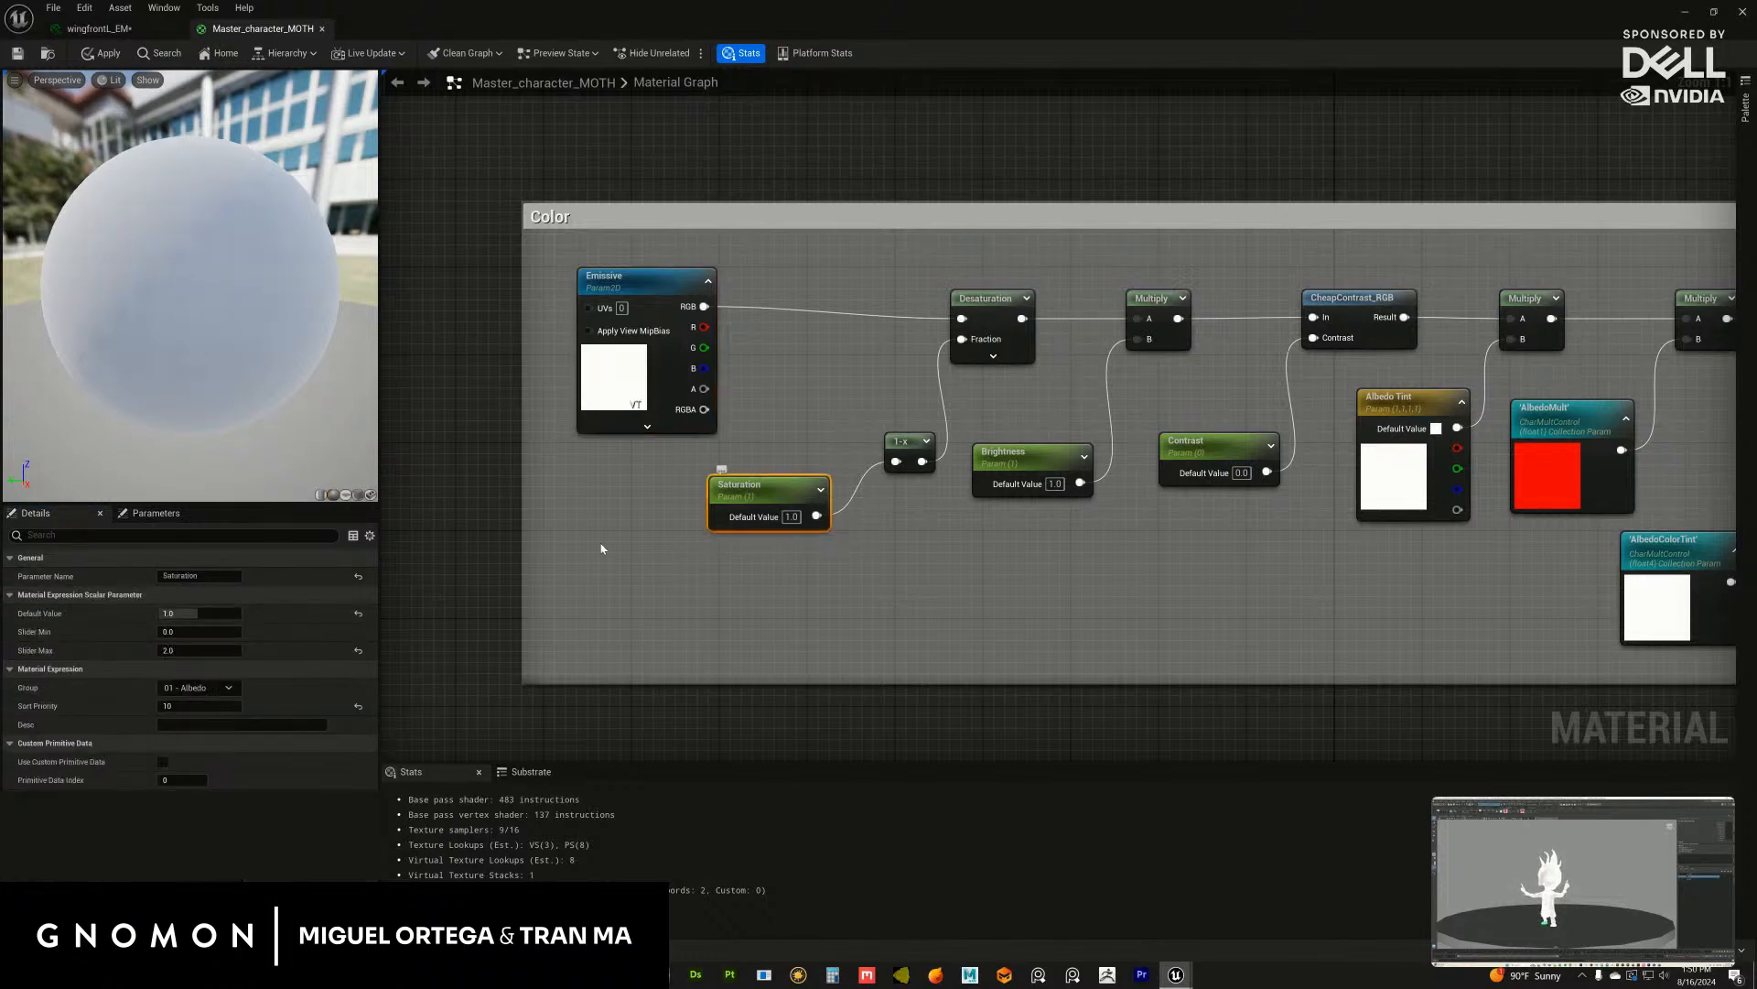
{"action": "left_click", "coordinate": [229, 692]}
{"action": "left_click", "coordinate": [192, 719]}
Step: Rename the Saturation parameter as EMSaturation
{"action": "right_click", "coordinate": [682, 599]}
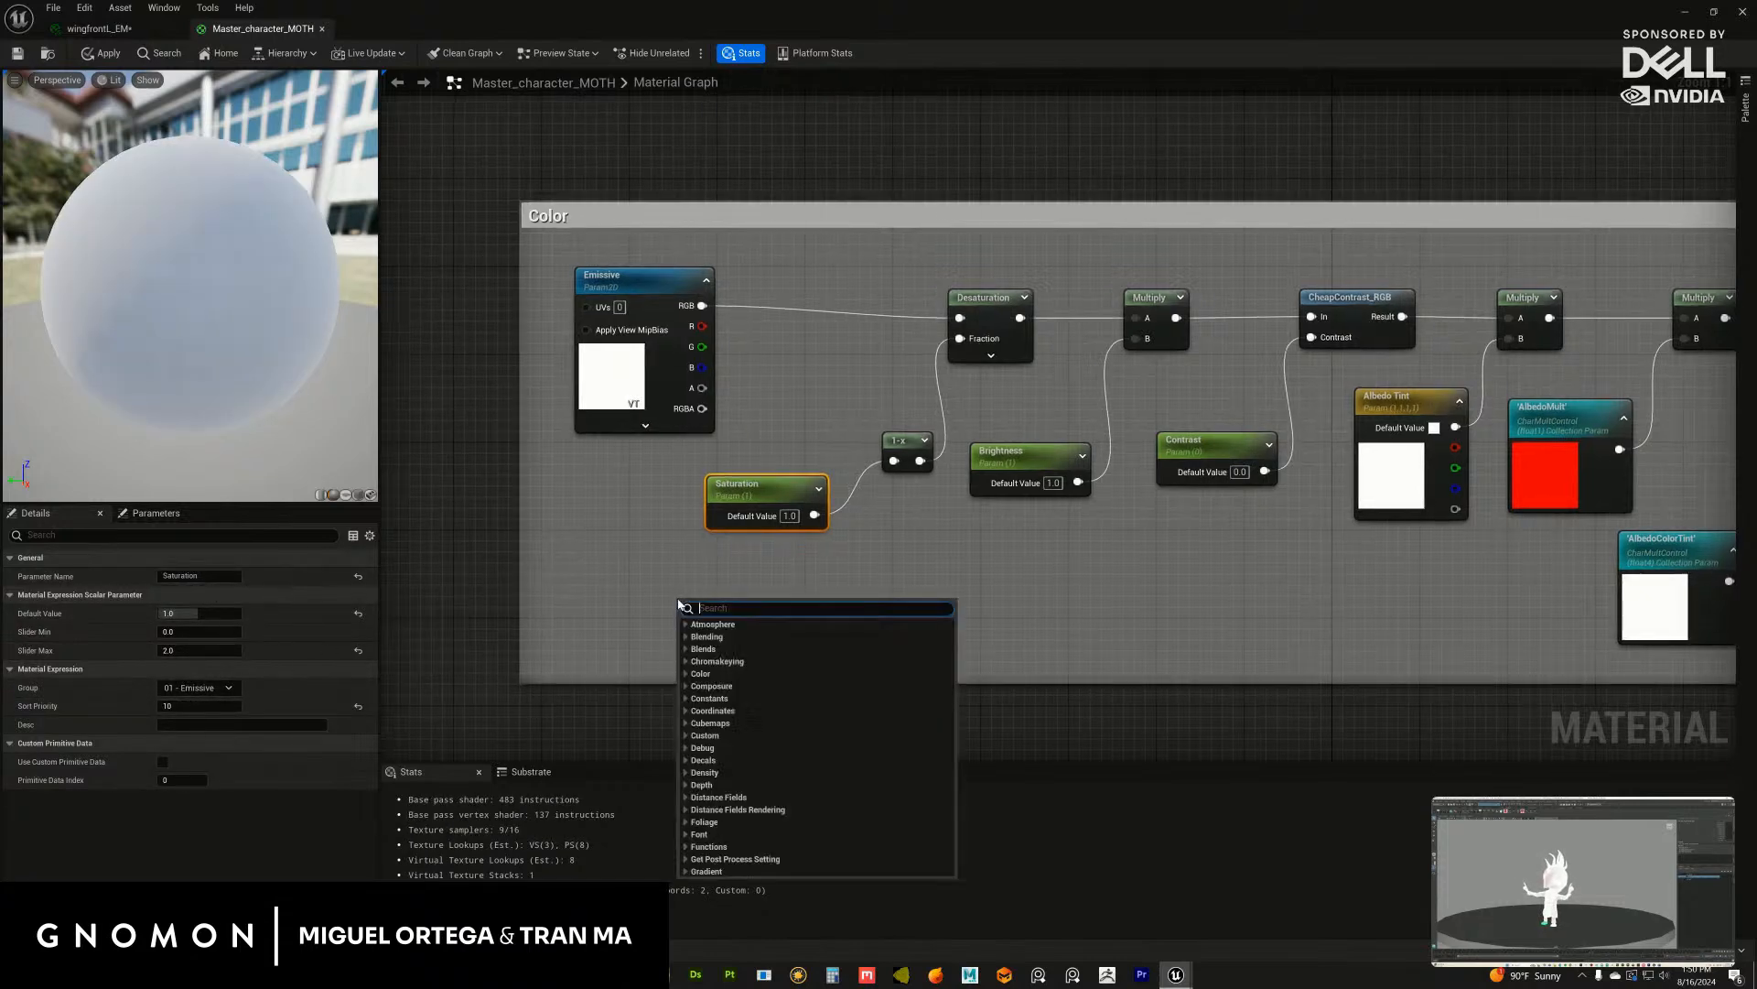
{"action": "right_click_drag", "start_coordinate": [596, 532], "coordinate": [666, 589]}
{"action": "left_click", "coordinate": [666, 590]}
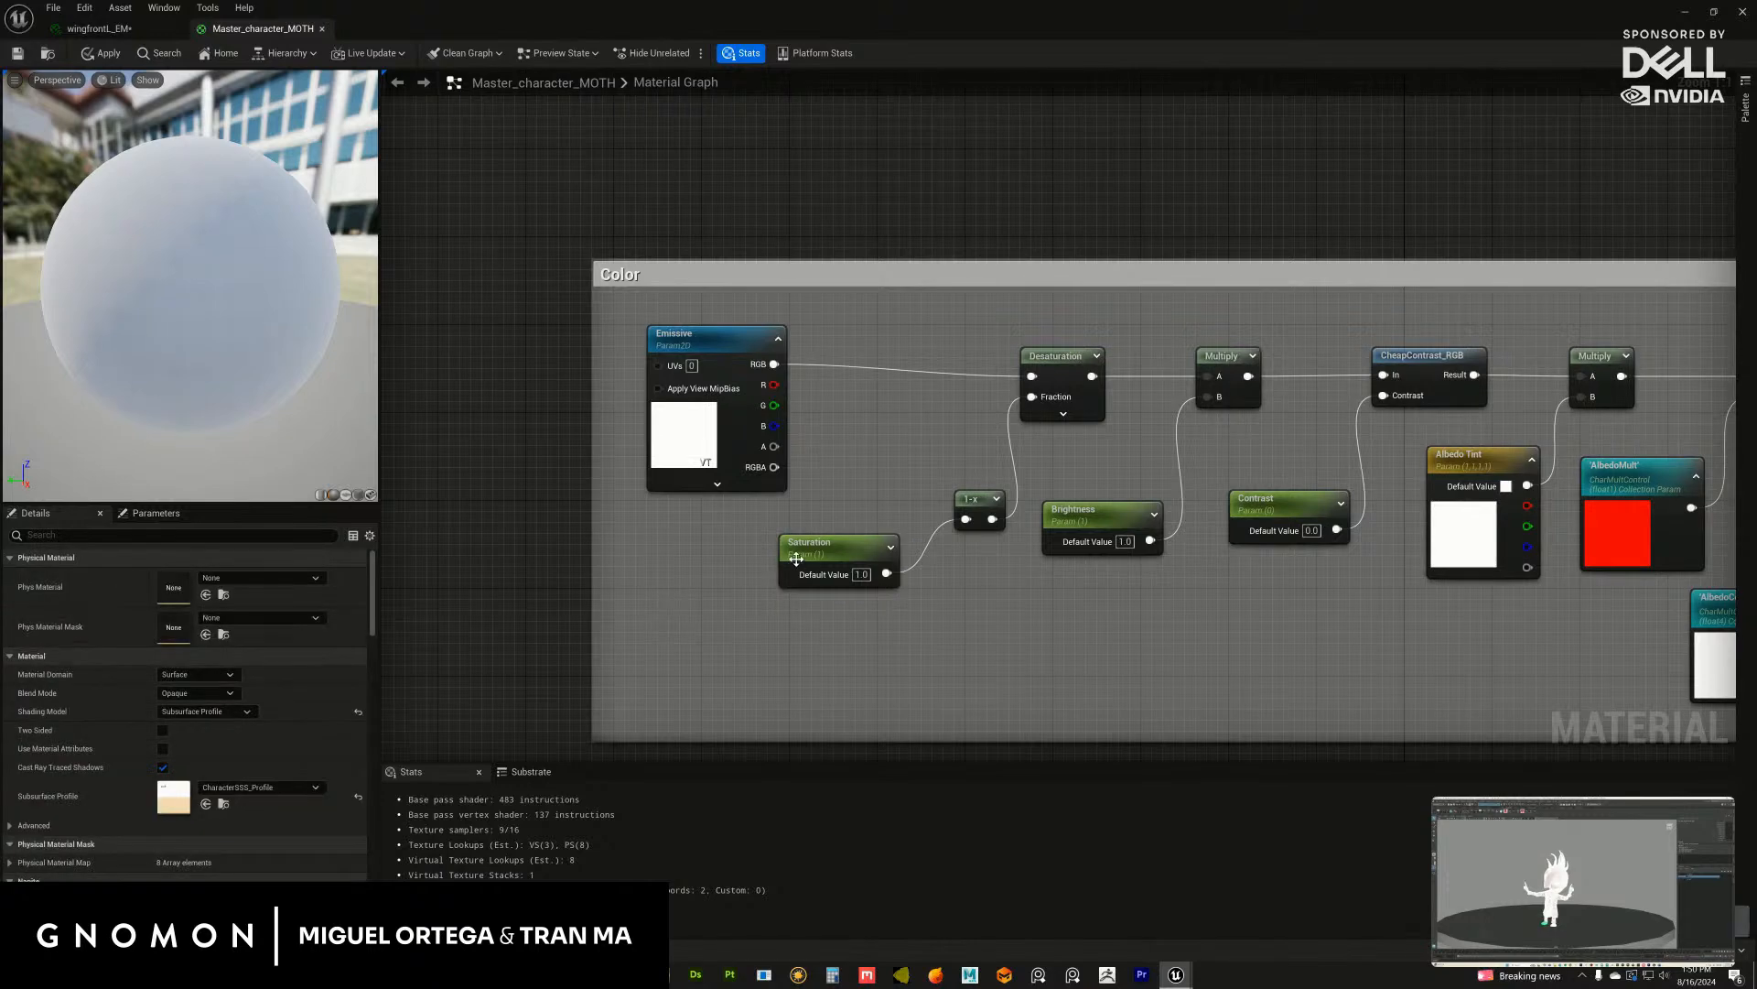
{"action": "left_click", "coordinate": [824, 547]}
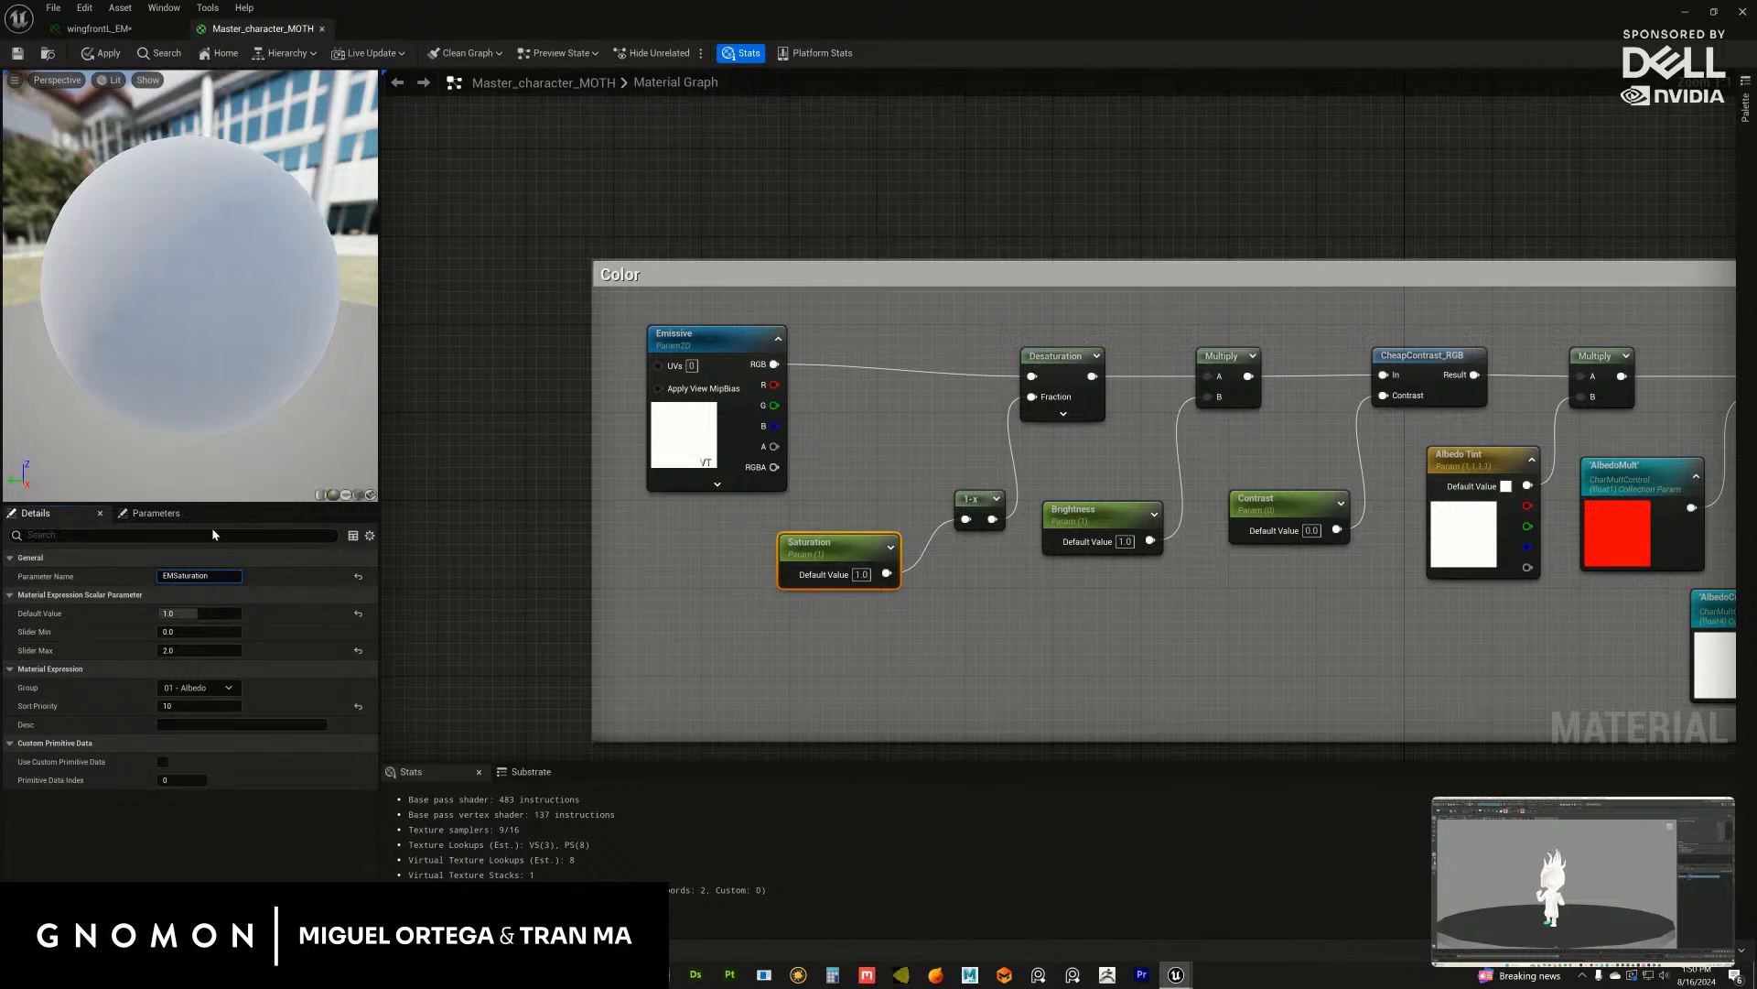
Step: Try renaming Brightness to EmBrightness and Contrast to EMContrast, and undo these changes along with the deletion of the Brightness node
{"action": "left_click", "coordinate": [1108, 507]}
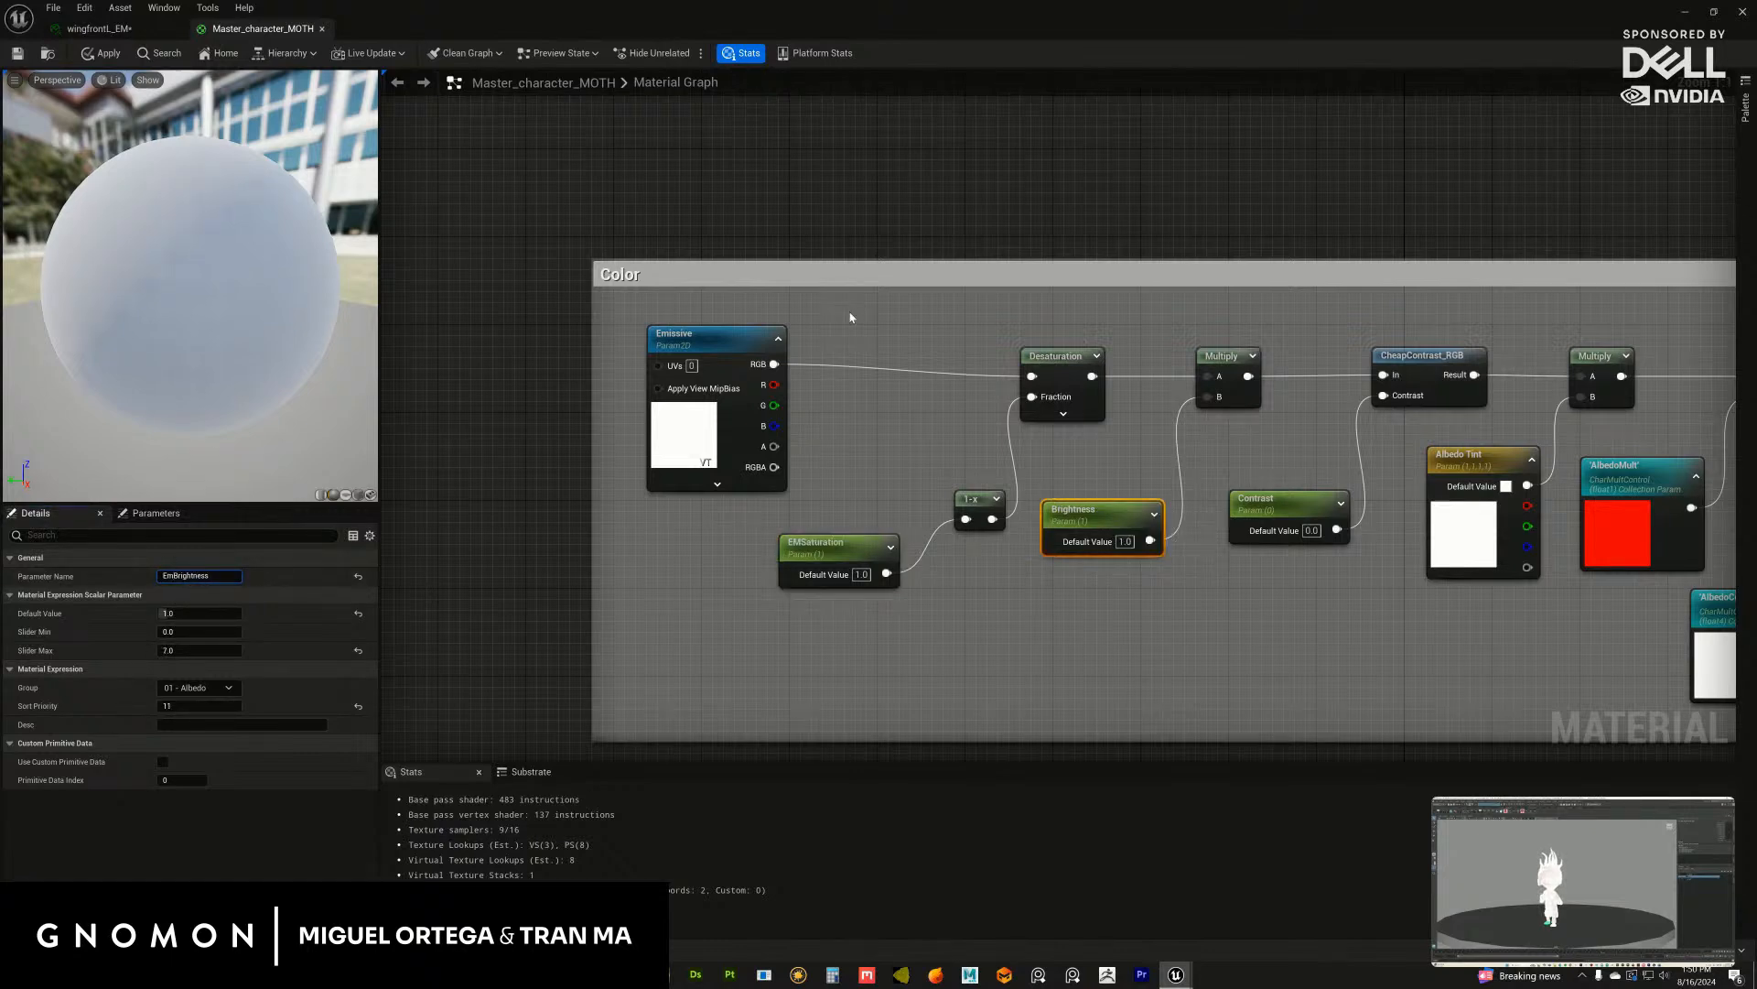
{"action": "right_click_drag", "start_coordinate": [1251, 611], "coordinate": [1241, 607]}
{"action": "key", "text": "Delete"}
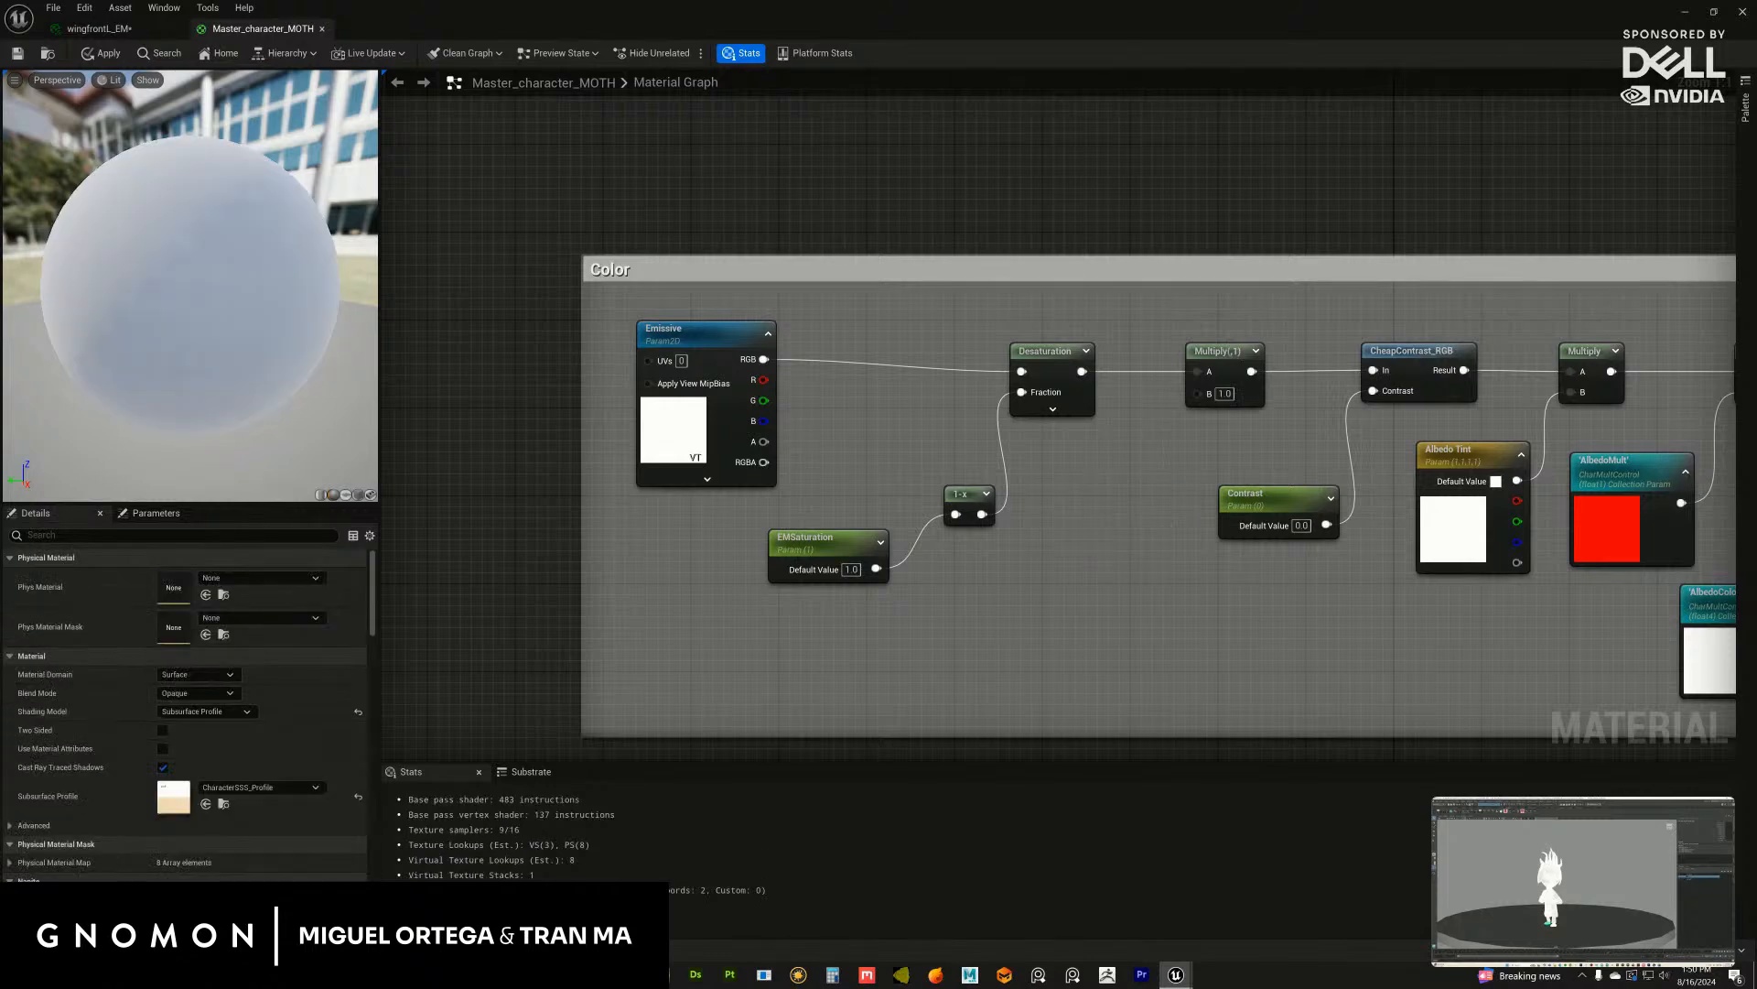
{"action": "left_click", "coordinate": [1277, 508]}
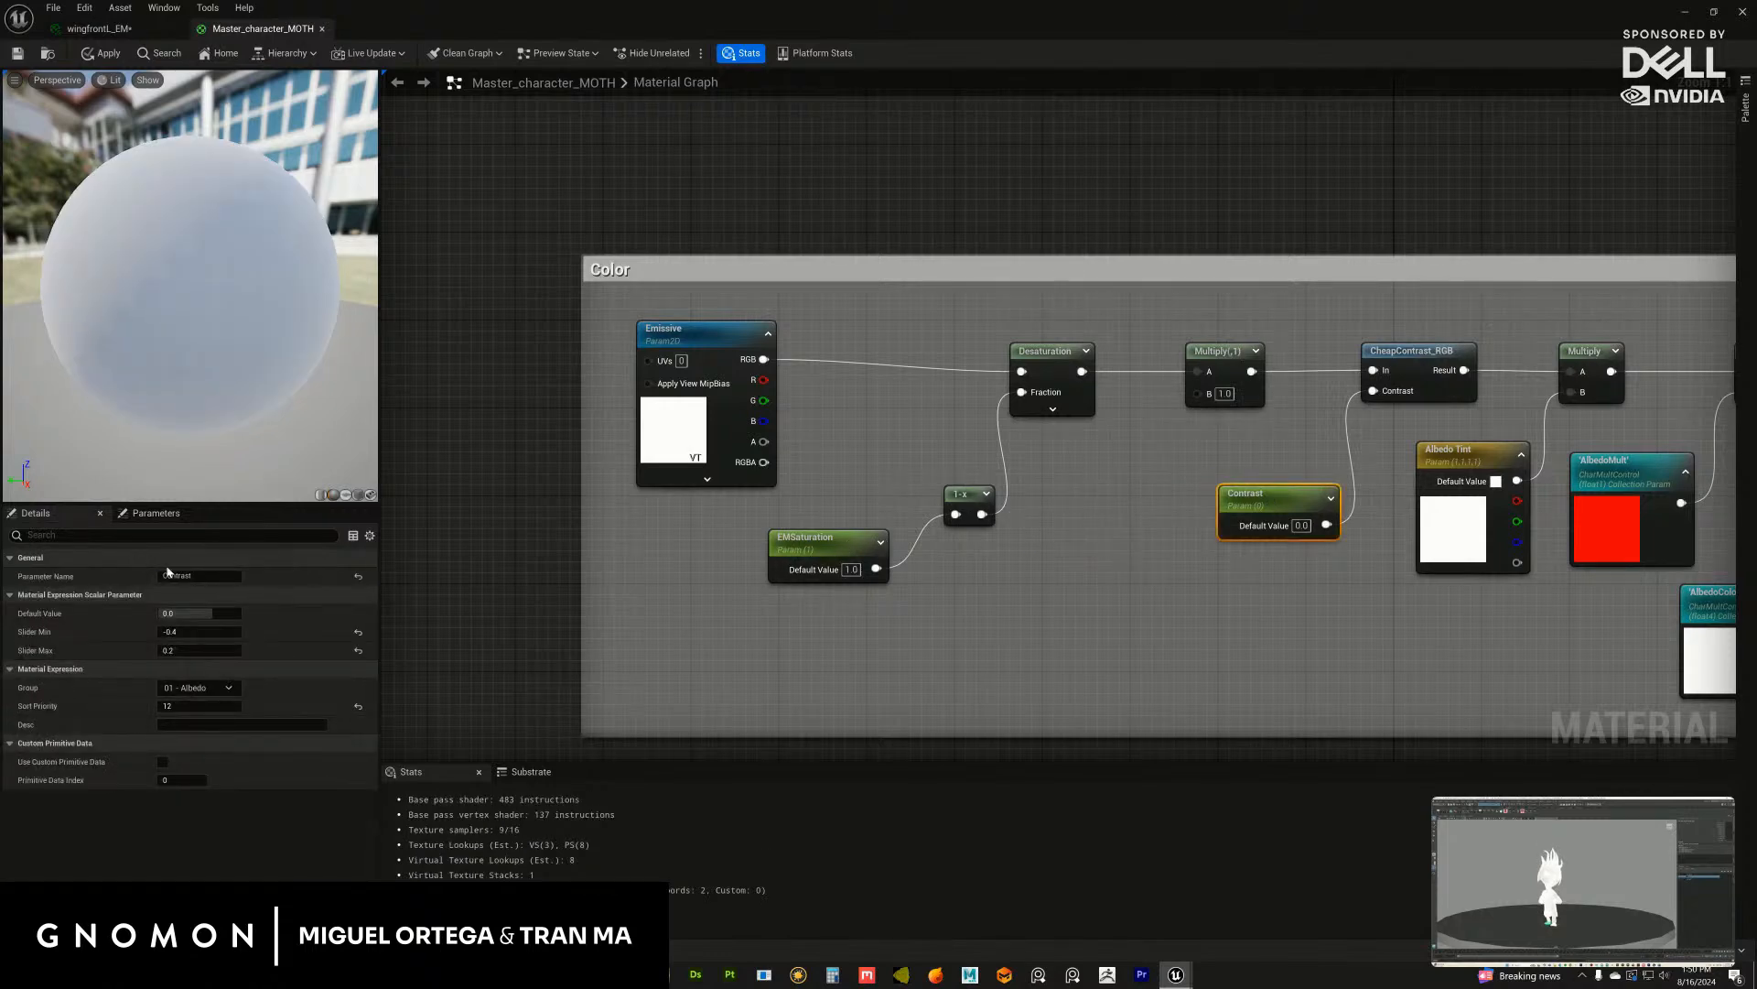
{"action": "left_click", "coordinate": [867, 558]}
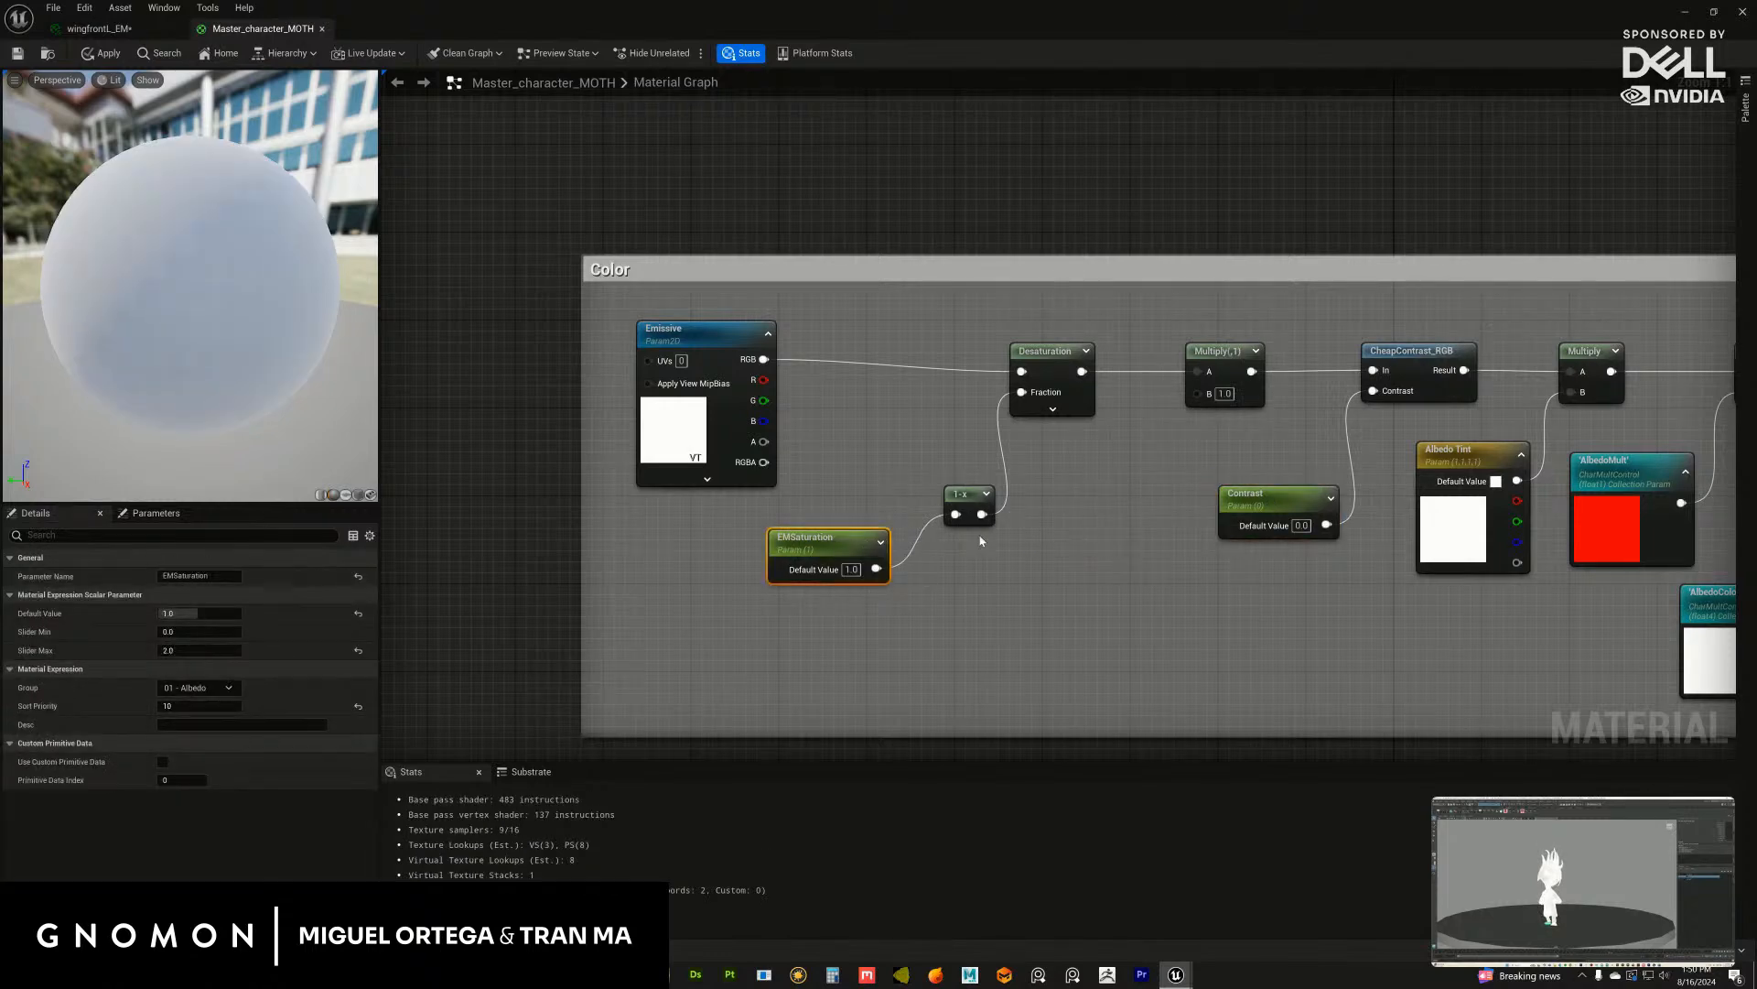
{"action": "left_click", "coordinate": [1240, 499]}
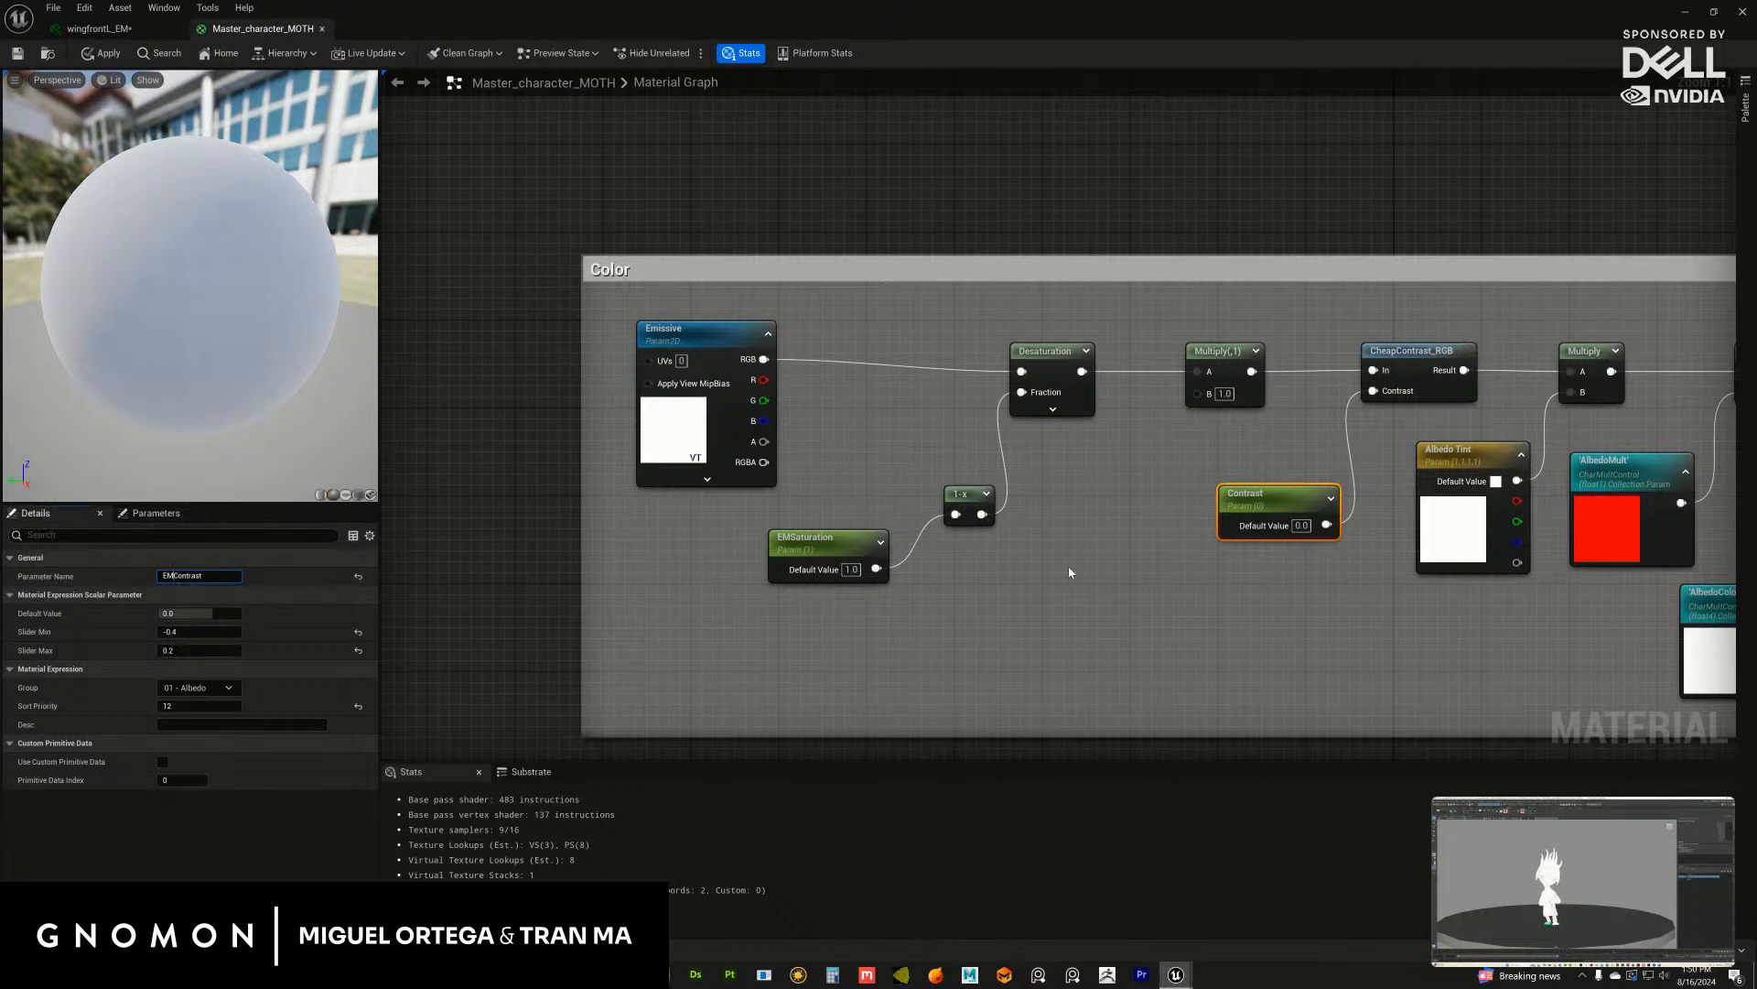
{"action": "key", "text": "ctrl+z"}
{"action": "key", "text": "ctrl+z"}
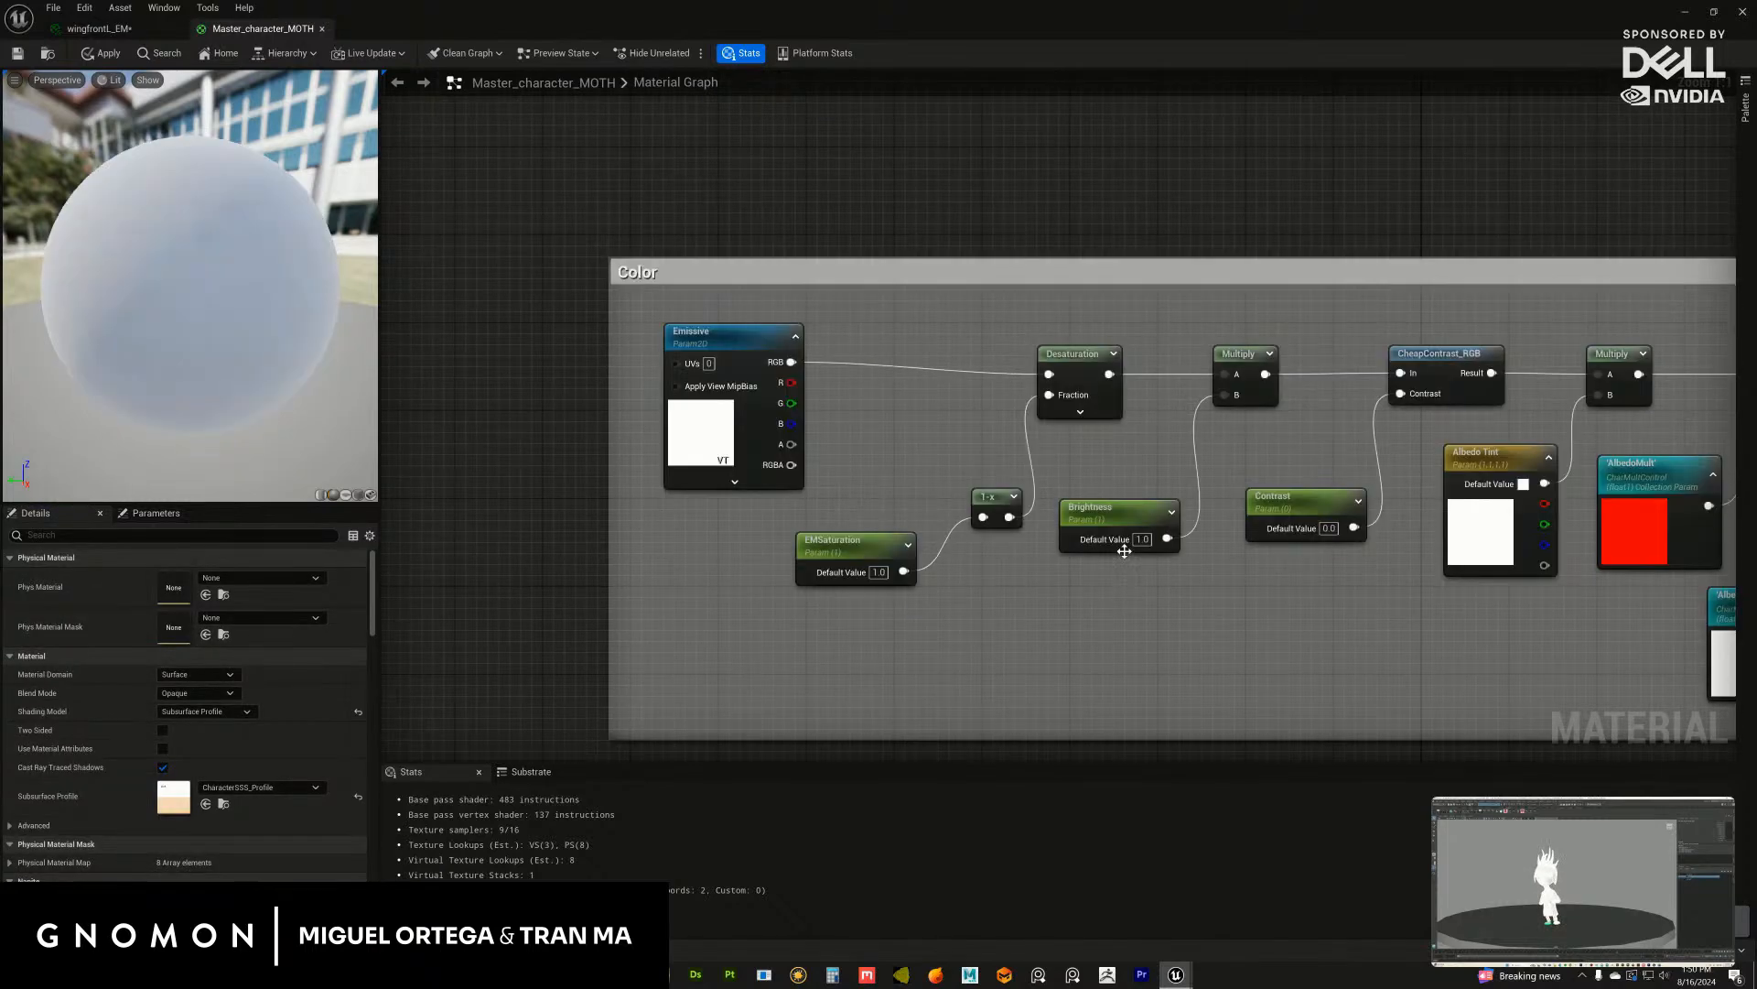
Step: Rename the Brightness parameter as EMBrightness and the Contrast parameter as EMContrast
{"action": "left_click", "coordinate": [1138, 515]}
{"action": "left_click", "coordinate": [163, 575]}
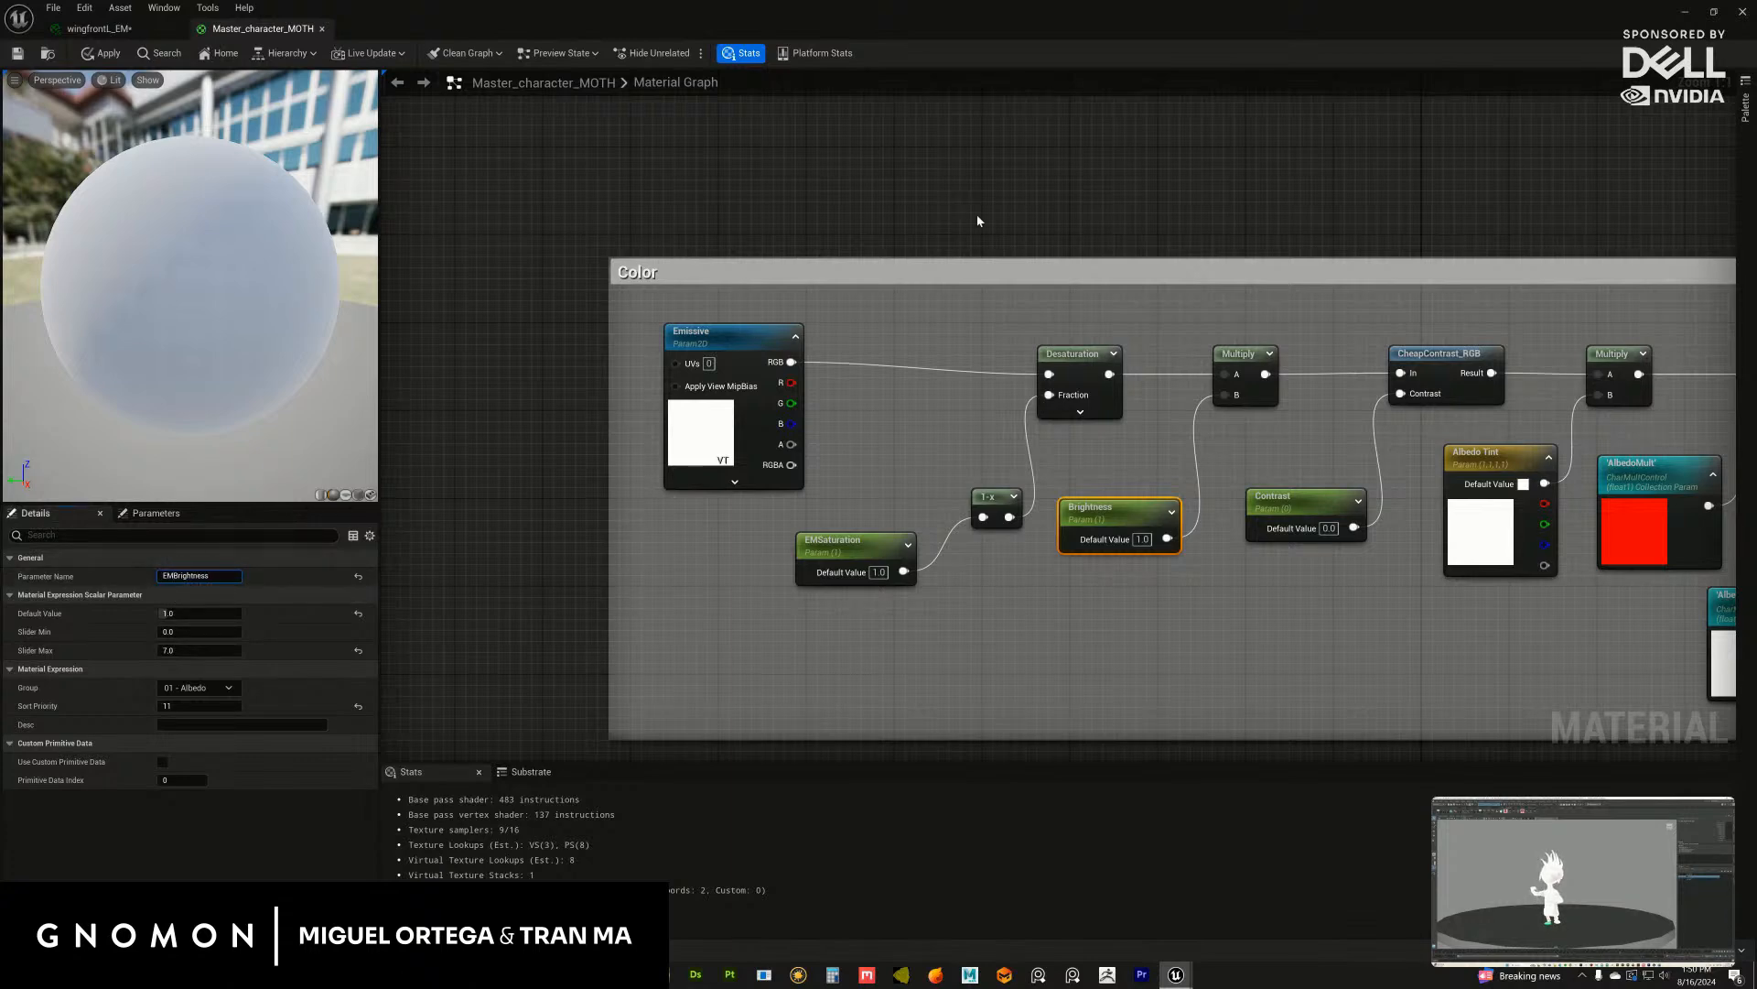
{"action": "left_click", "coordinate": [1341, 511]}
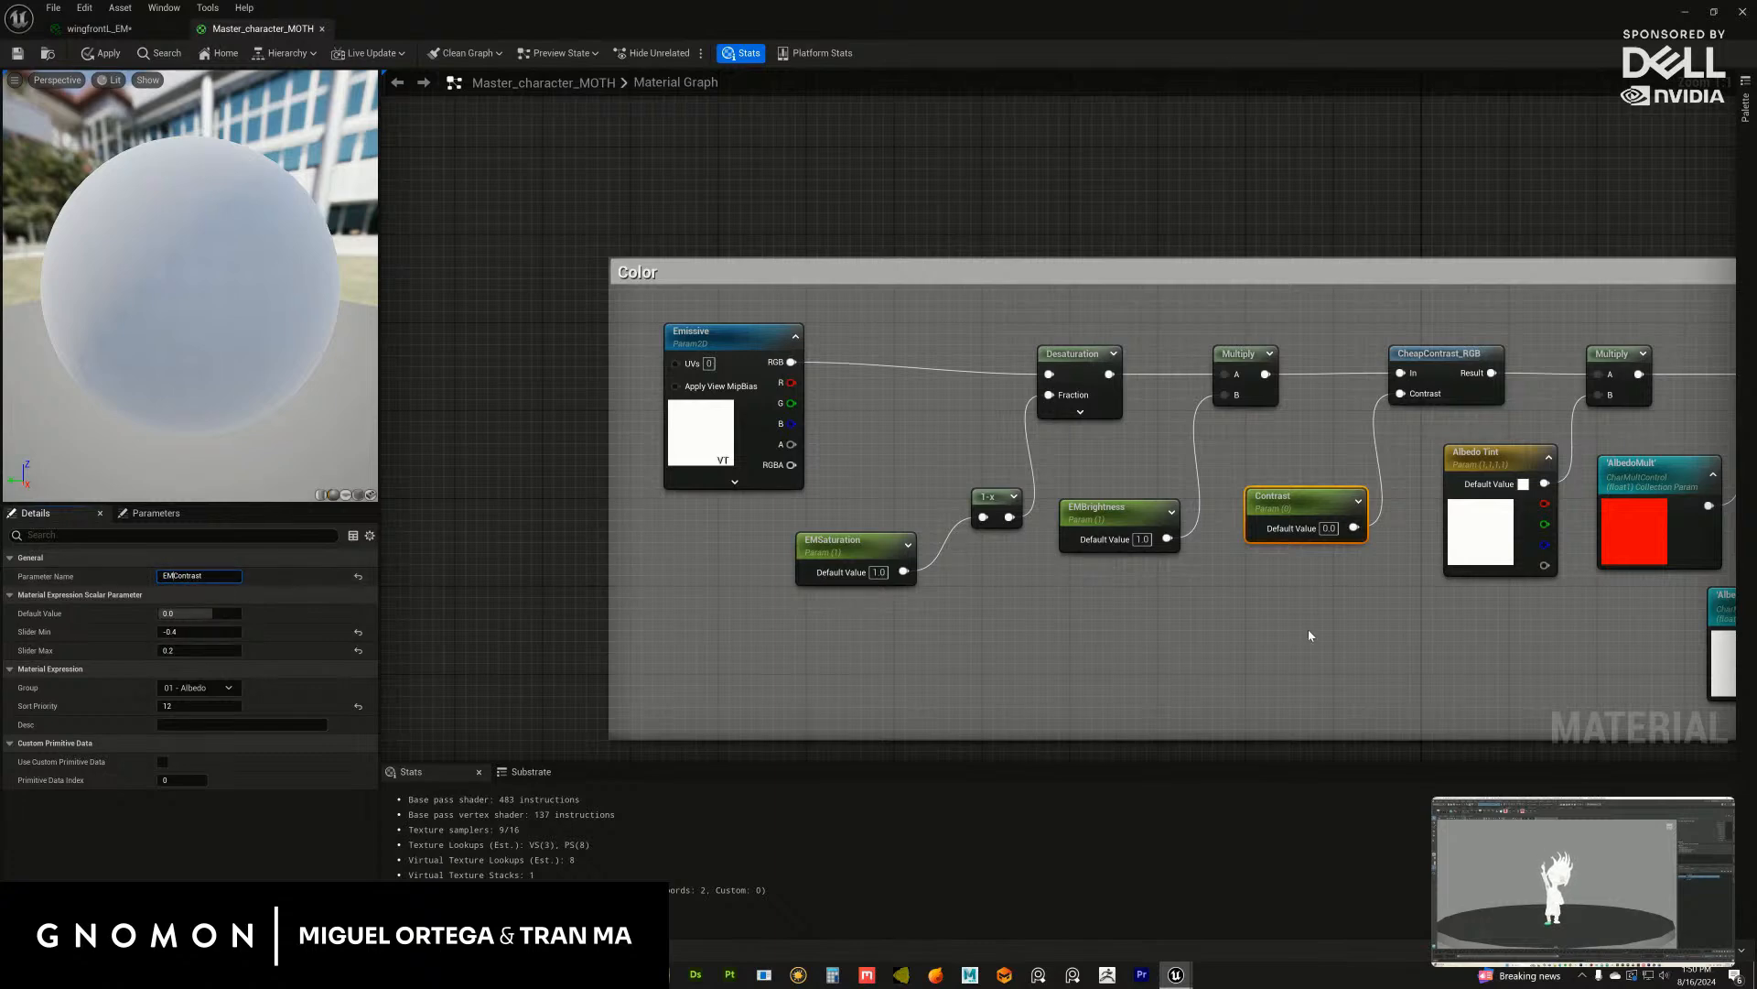
Step: Rename the Albedo Tint vector parameter as EMAlbedo Tint
{"action": "right_click_drag", "start_coordinate": [1310, 636], "coordinate": [949, 647]}
{"action": "left_click", "coordinate": [1112, 465]}
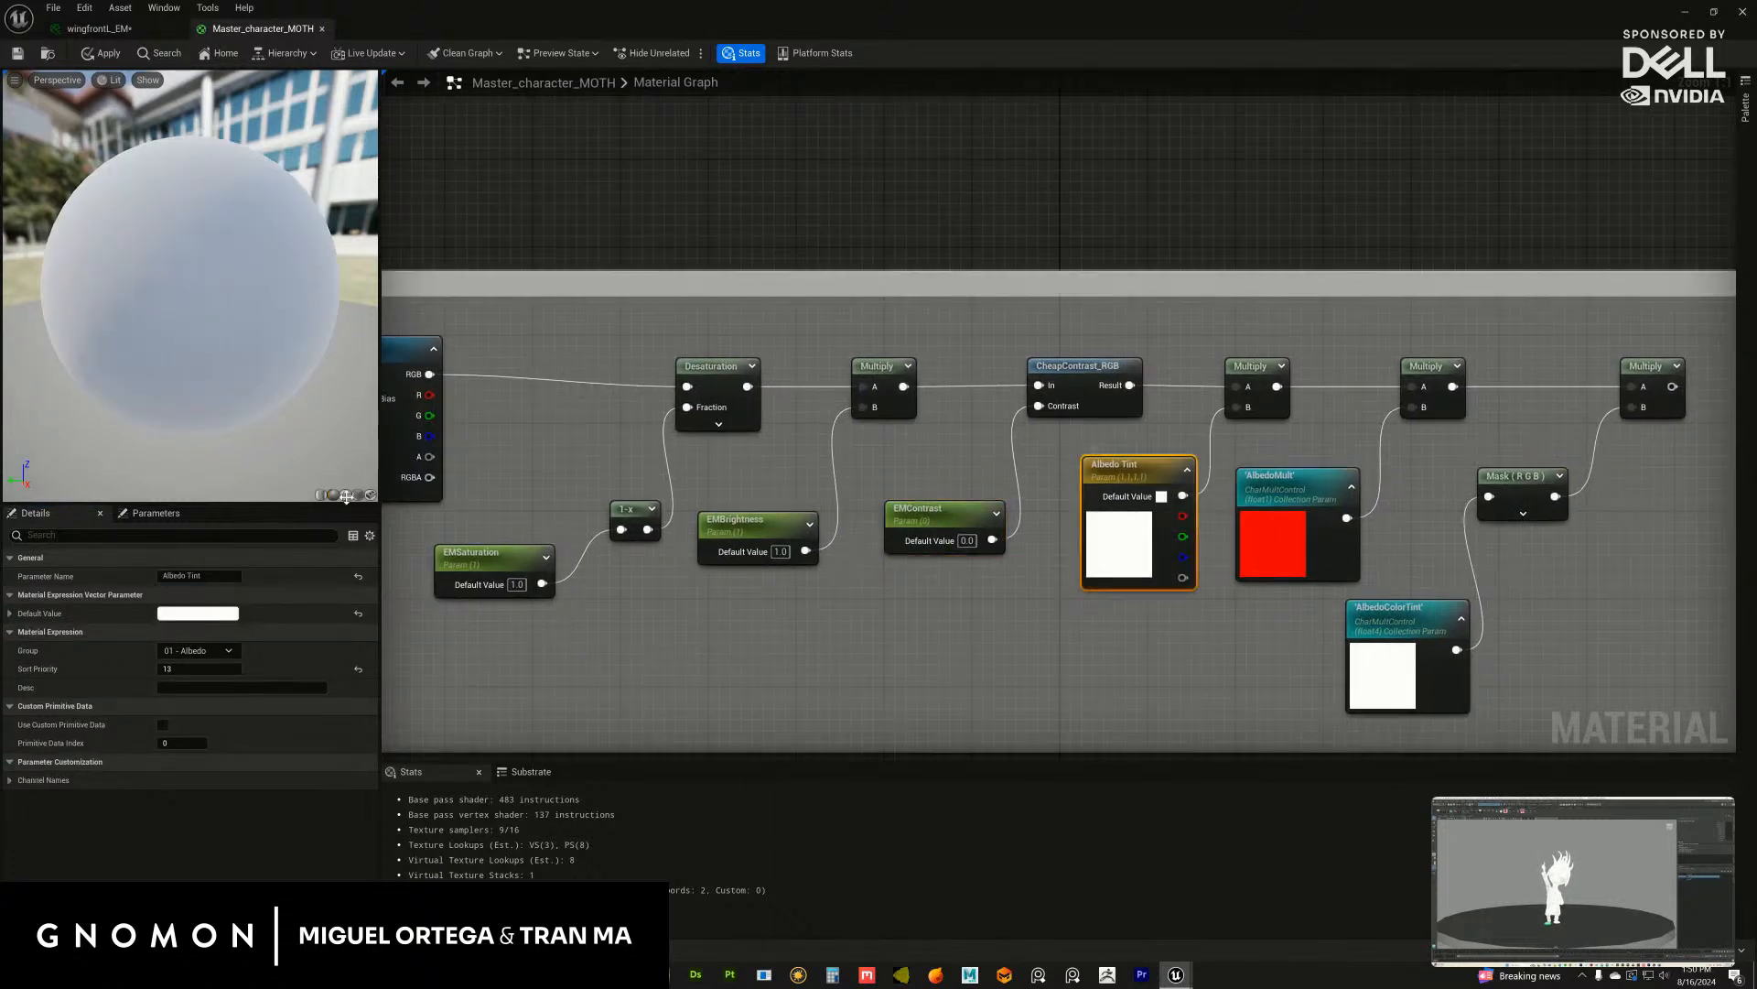
{"action": "left_click", "coordinate": [188, 574]}
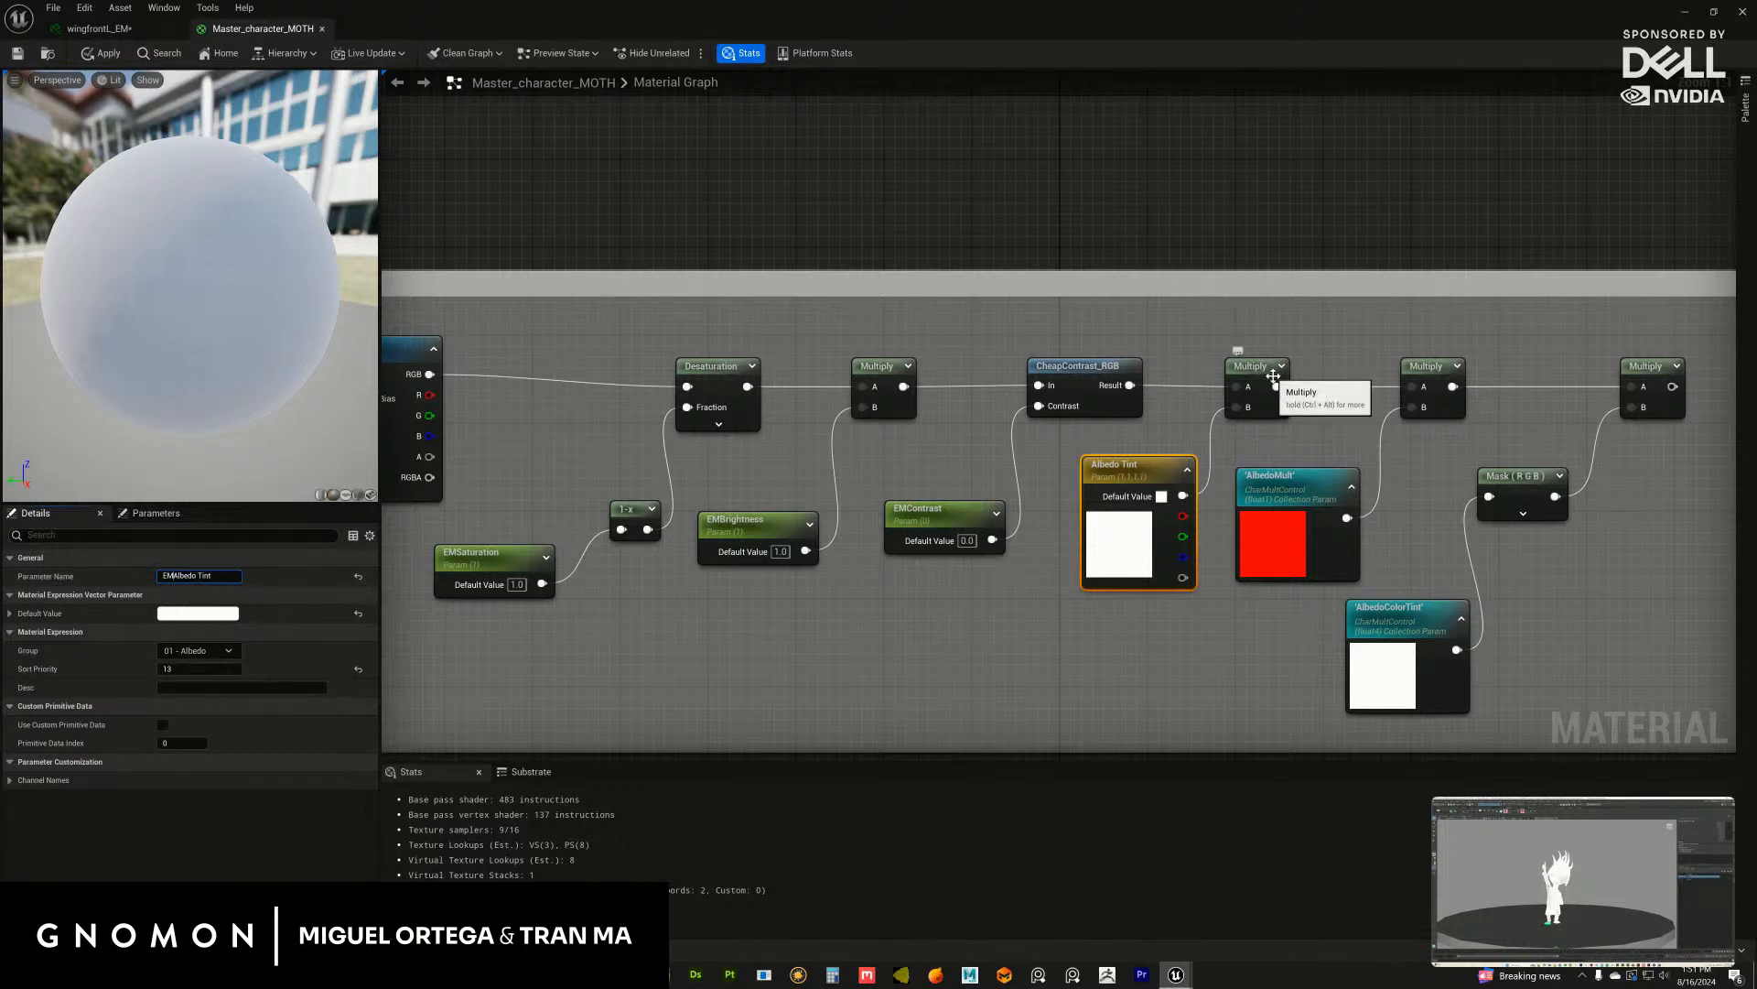
Step: Open the CharMultControl collection from the AlbedoMult node, add a new scalar parameter and expand it
{"action": "left_click", "coordinate": [1310, 480]}
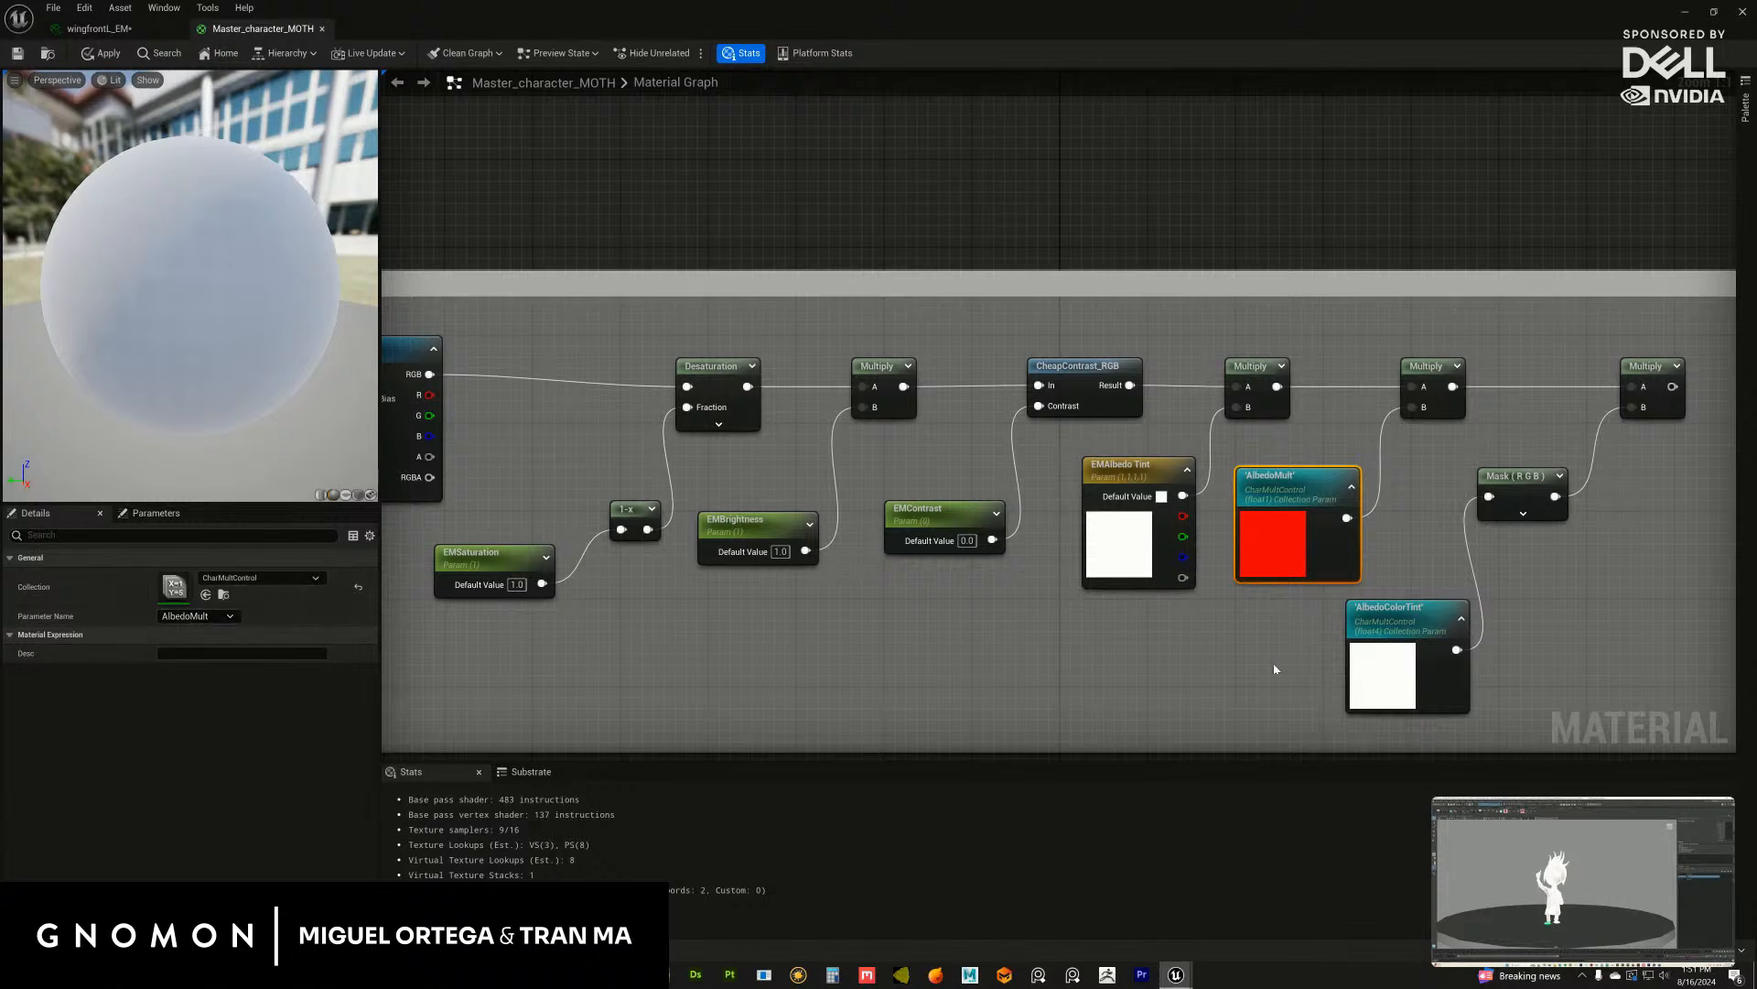
{"action": "right_click_drag", "start_coordinate": [1275, 669], "coordinate": [1081, 618]}
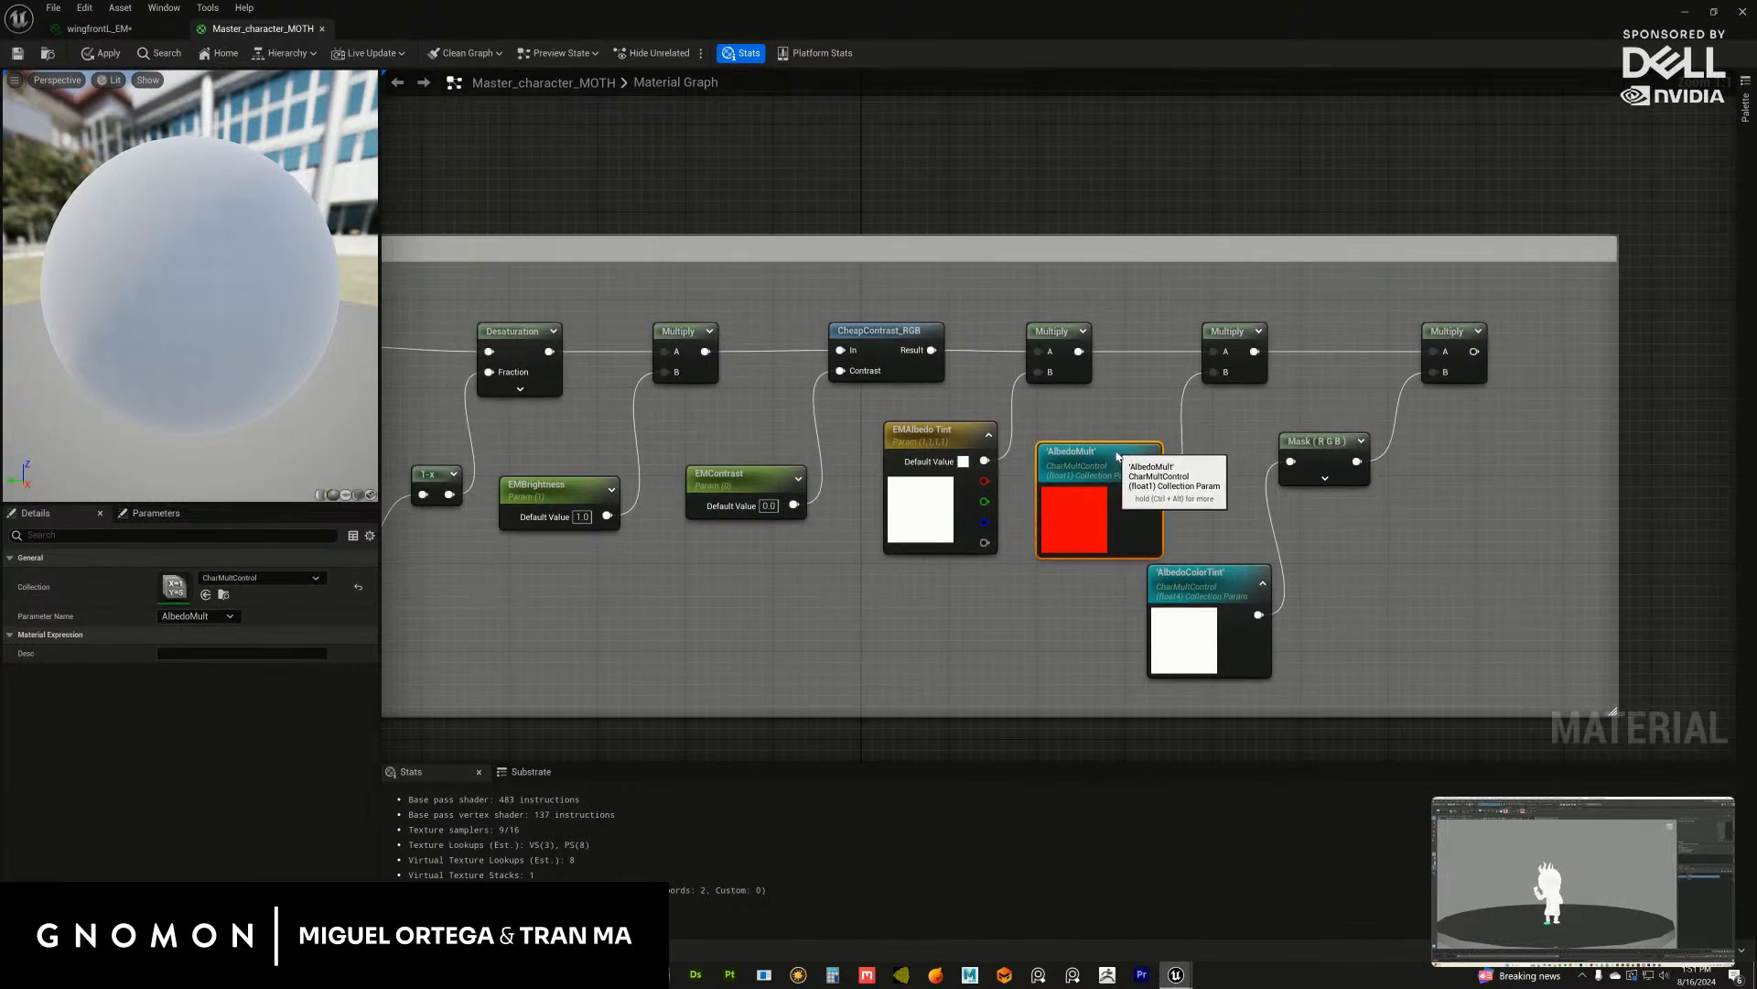
{"action": "mouse_move", "coordinate": [1103, 486]}
{"action": "left_mouse_down"}
{"action": "mouse_move", "coordinate": [1058, 546]}
{"action": "mouse_move", "coordinate": [1113, 462]}
{"action": "left_mouse_up"}
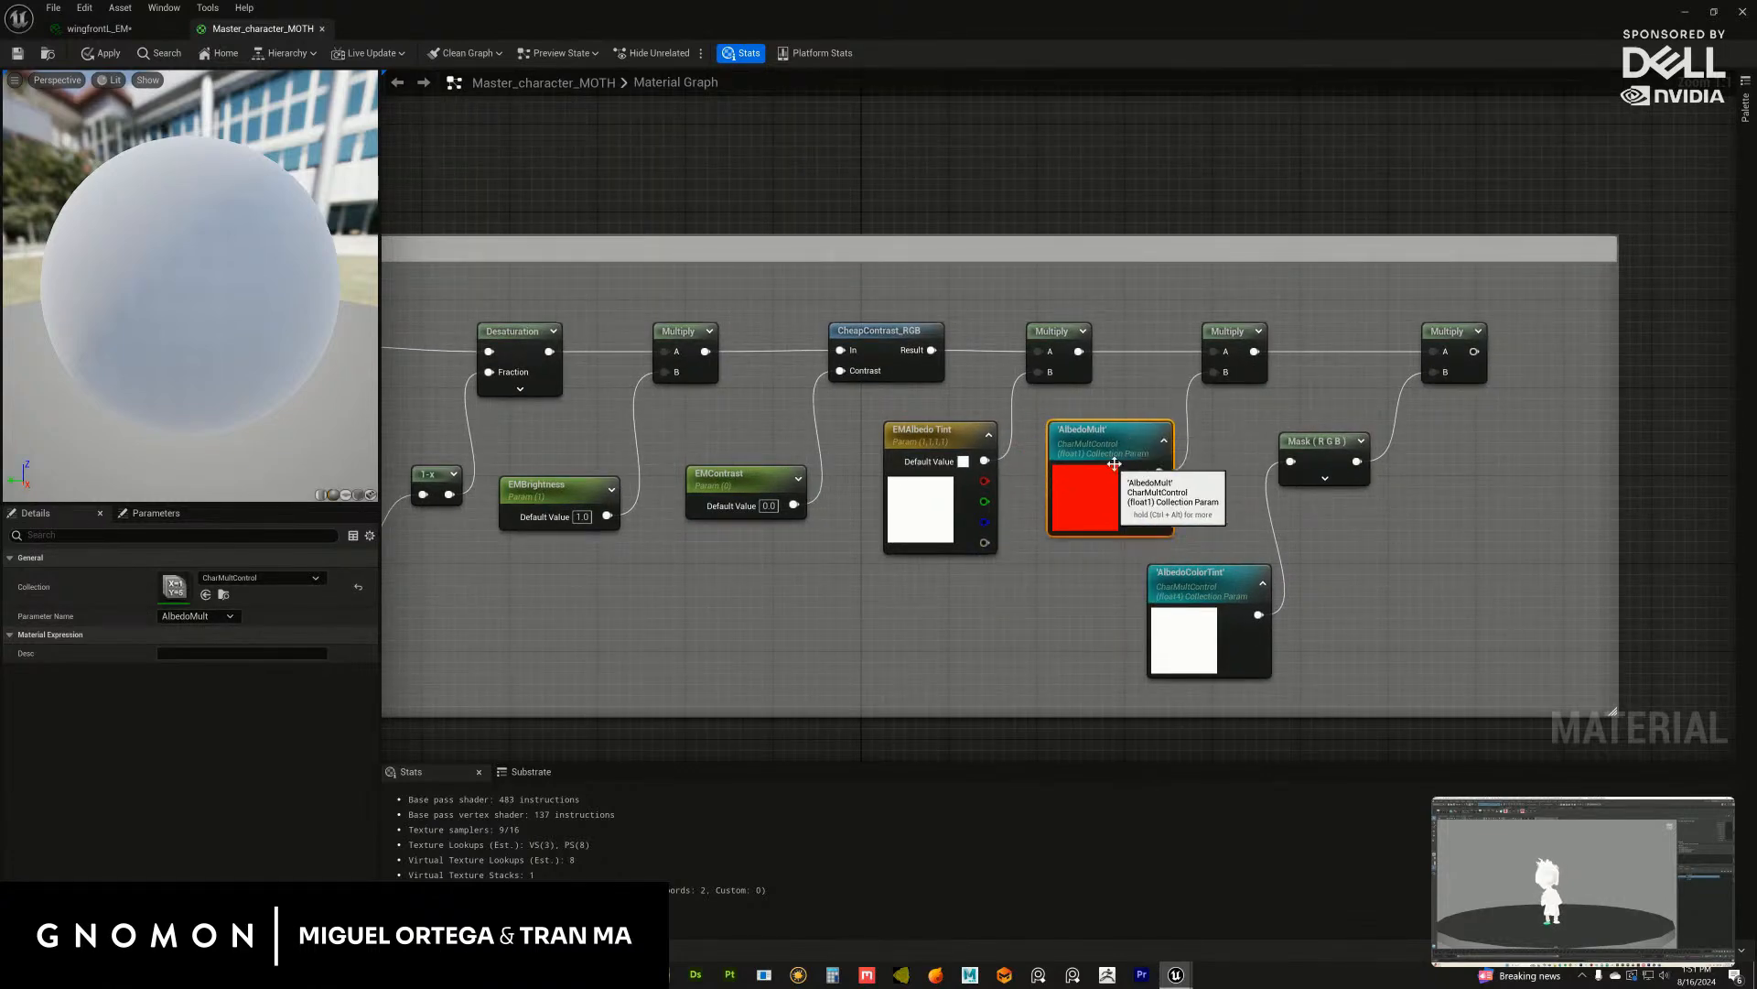
{"action": "double_click", "coordinate": [170, 591]}
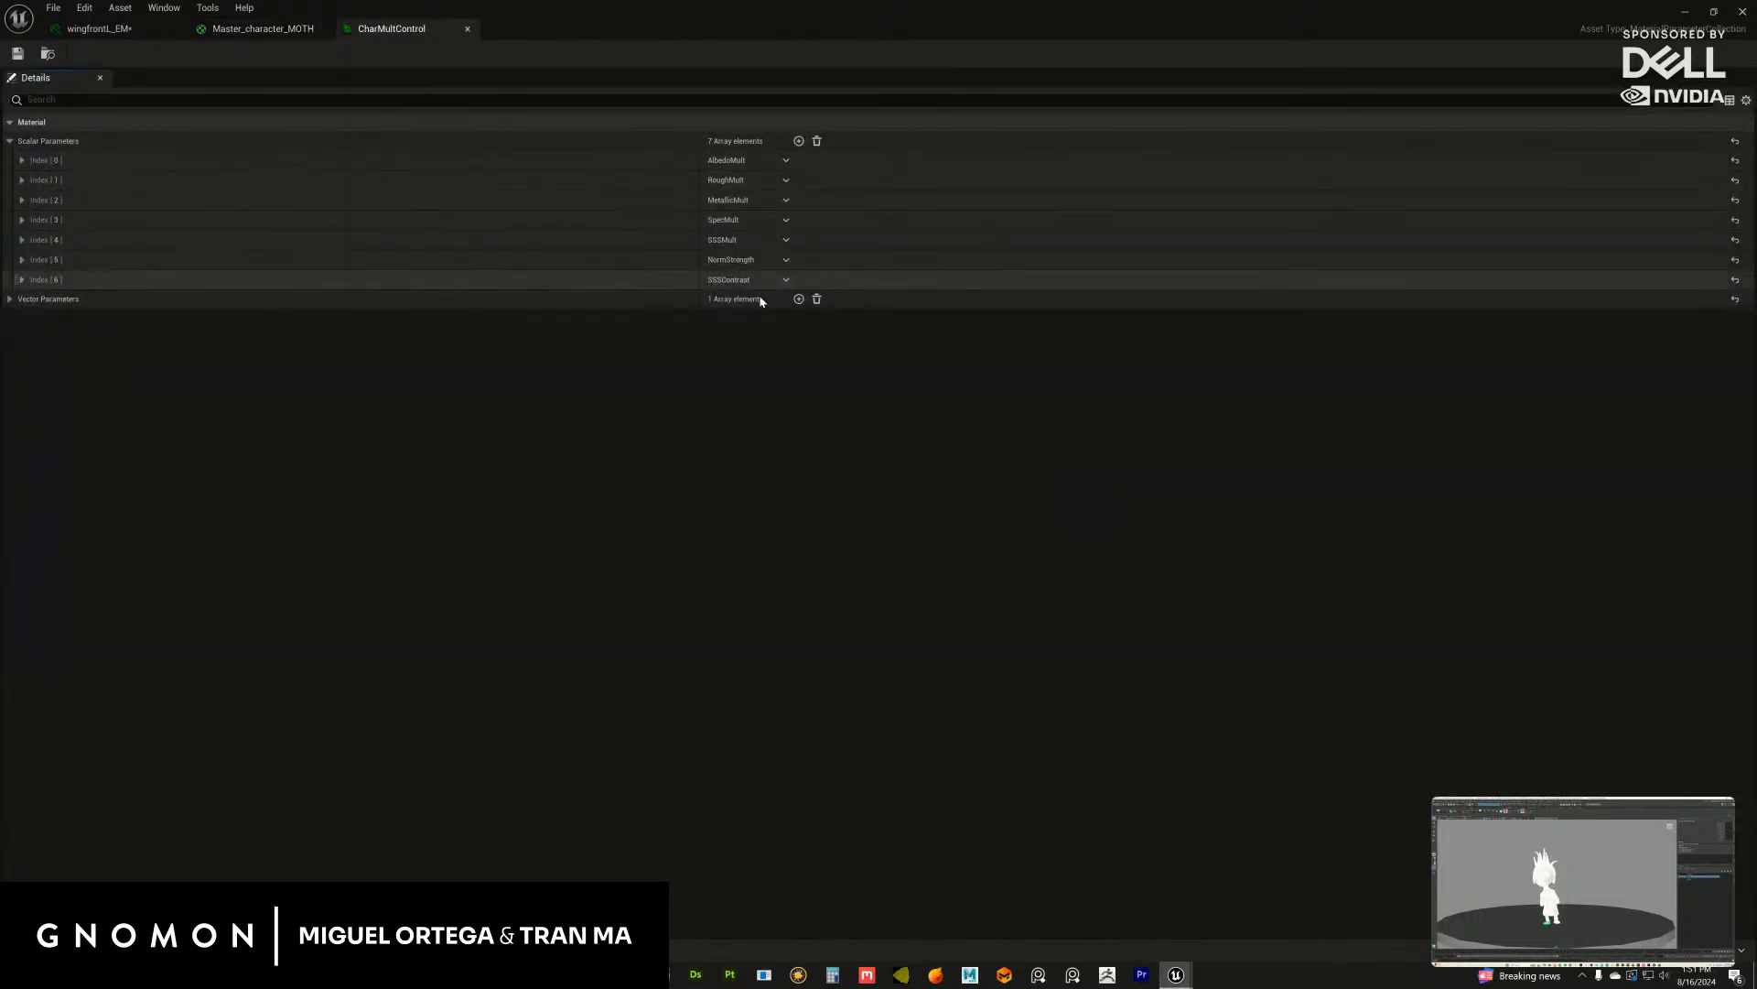
{"action": "left_click", "coordinate": [798, 141]}
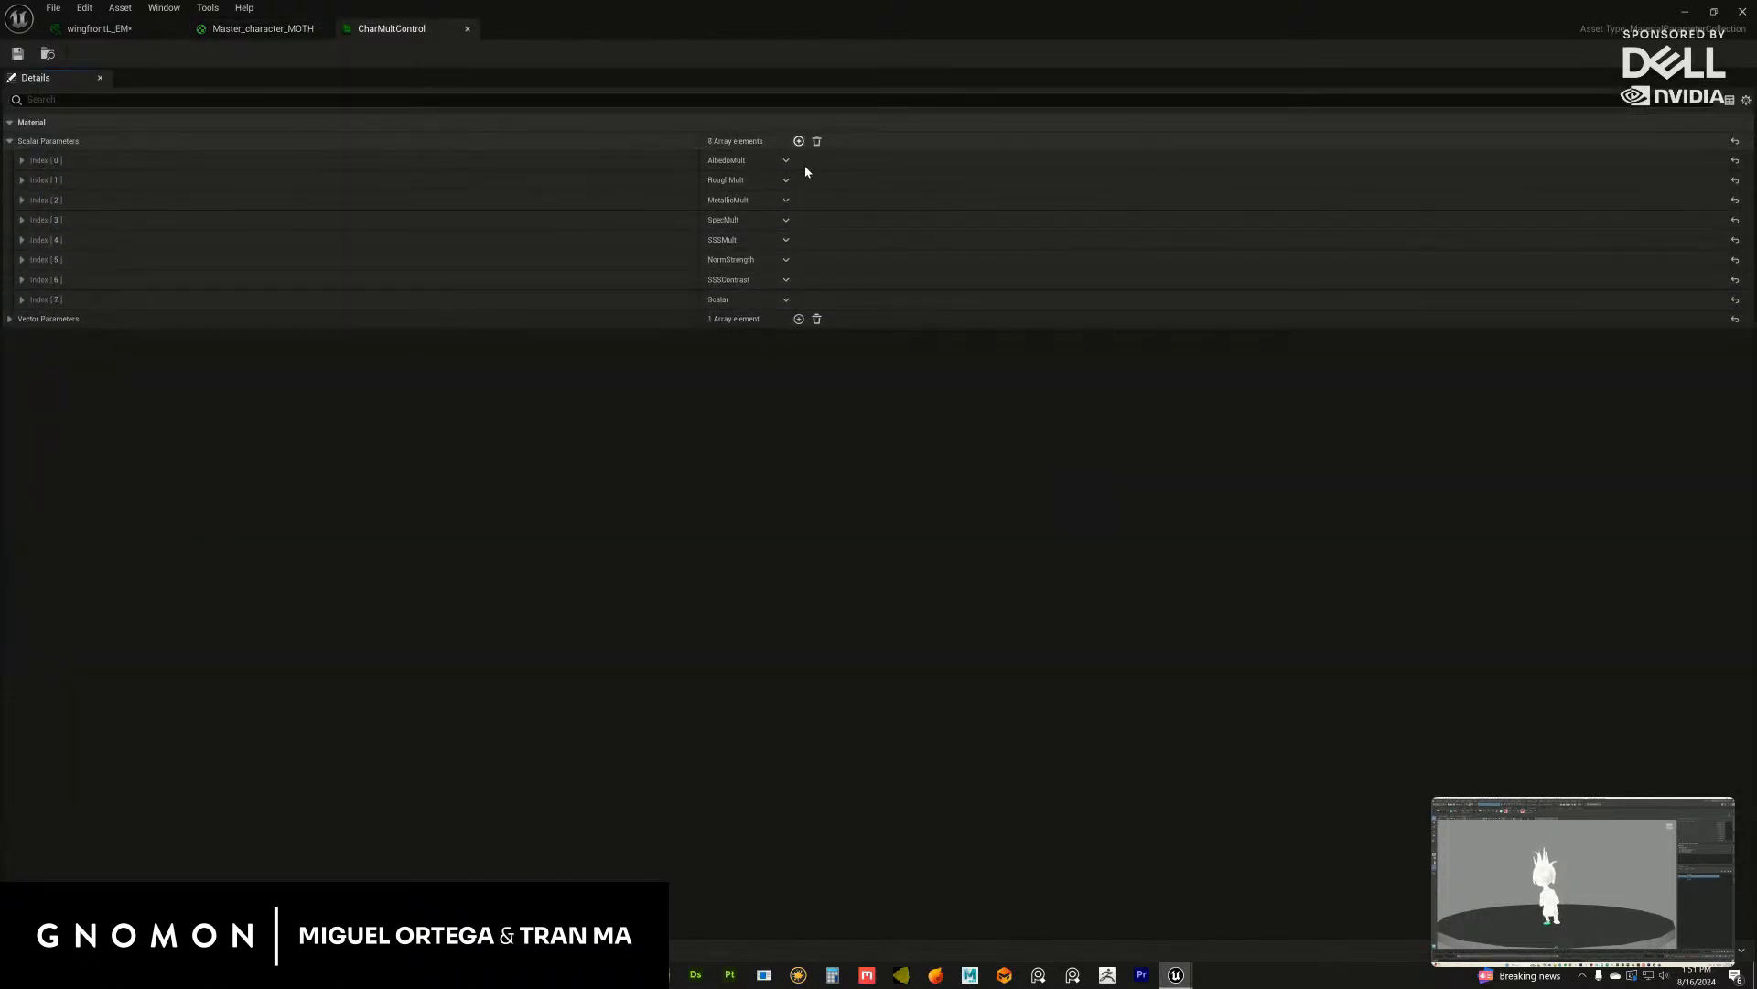
{"action": "right_click", "coordinate": [778, 304]}
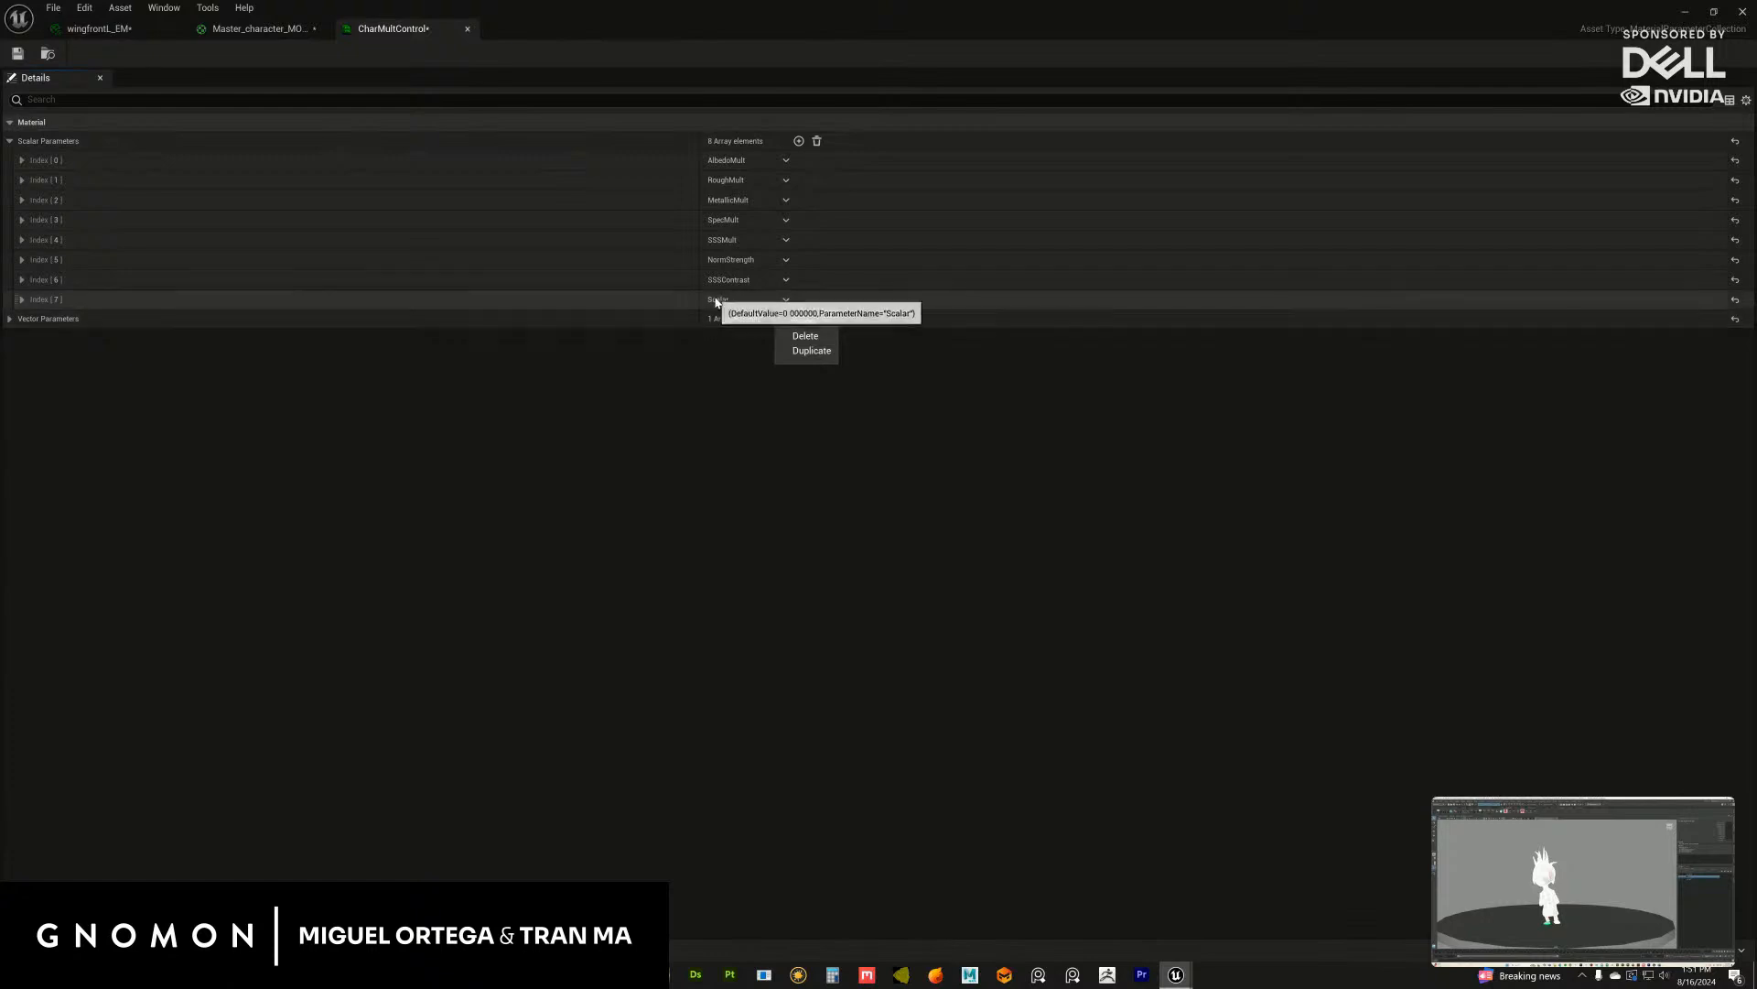
{"action": "left_click", "coordinate": [21, 300]}
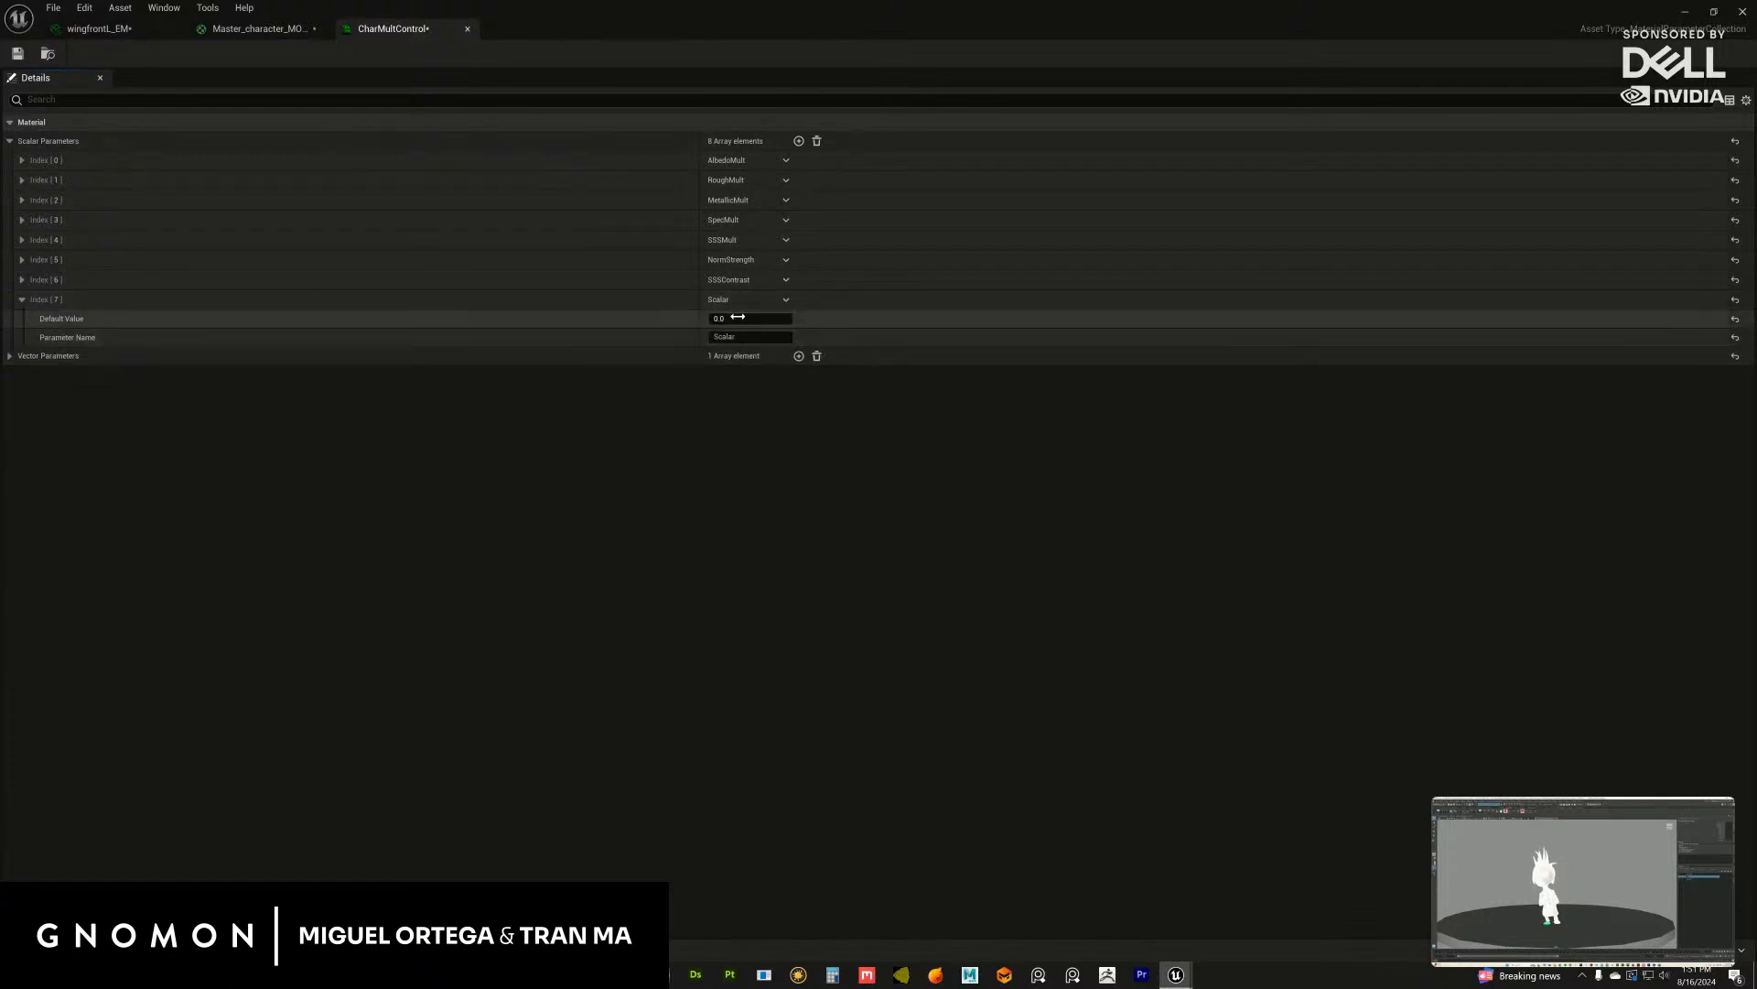
Step: Set the new scalar parameter's default value to 1.0 and its name to Emissive
{"action": "left_click", "coordinate": [728, 318]}
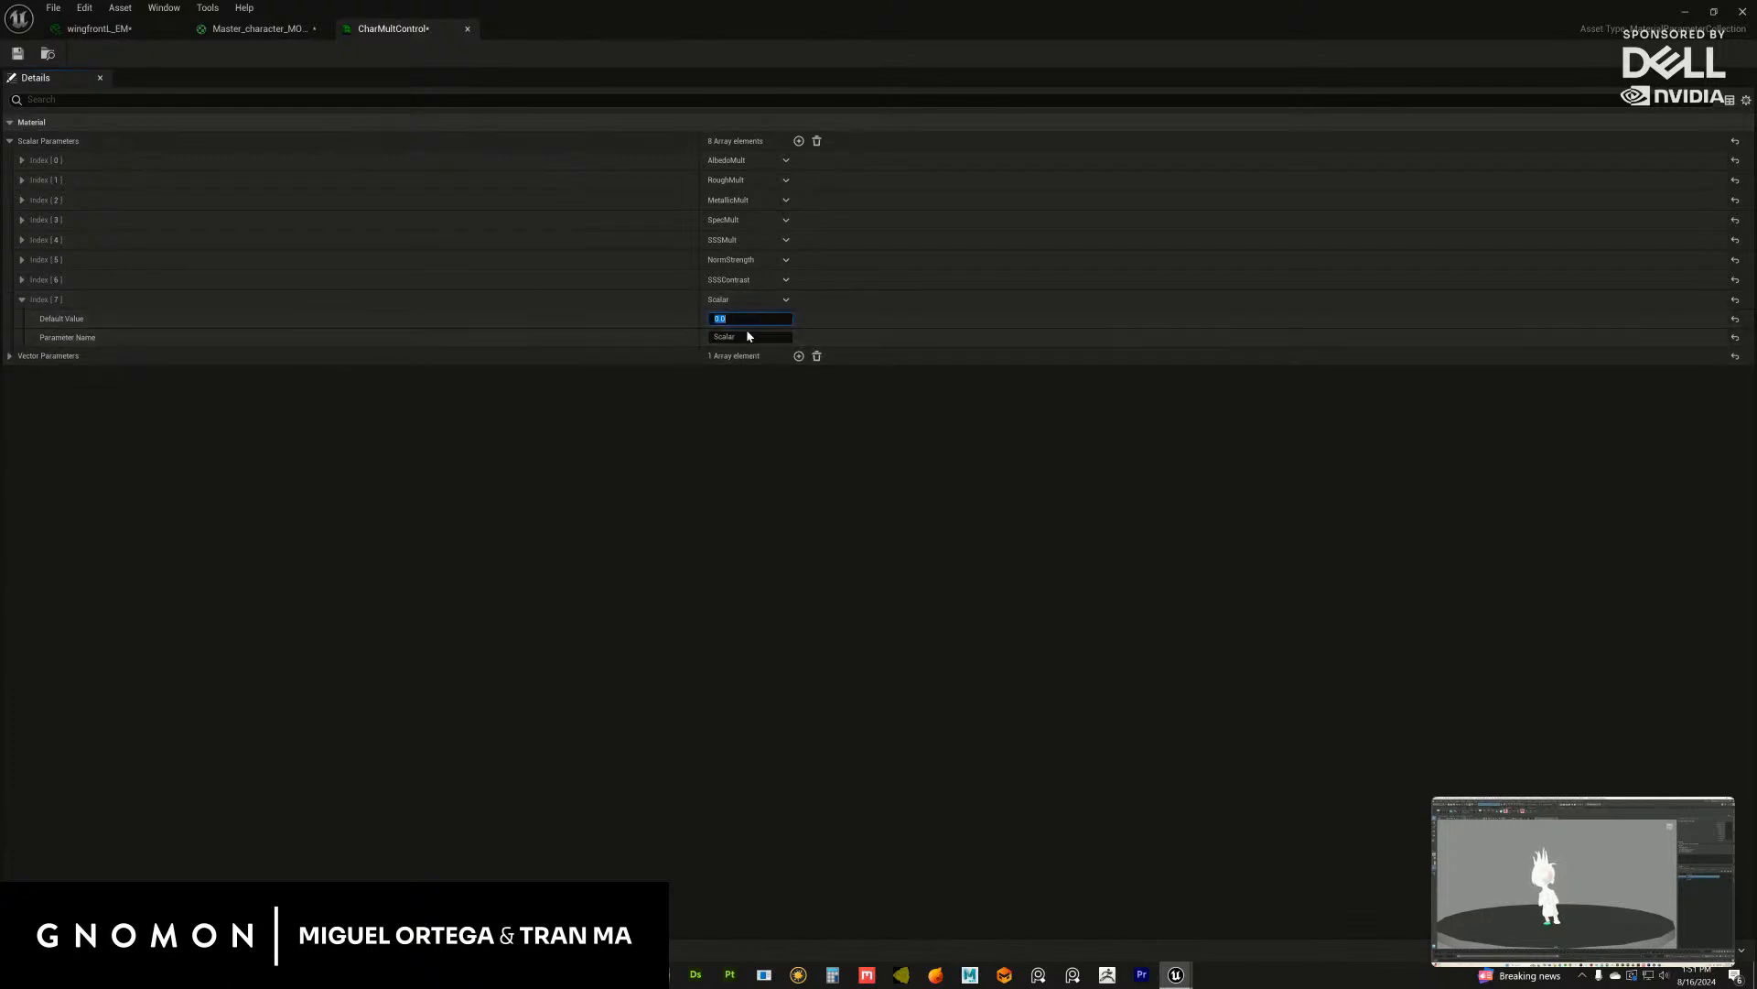
{"action": "left_click", "coordinate": [786, 282]}
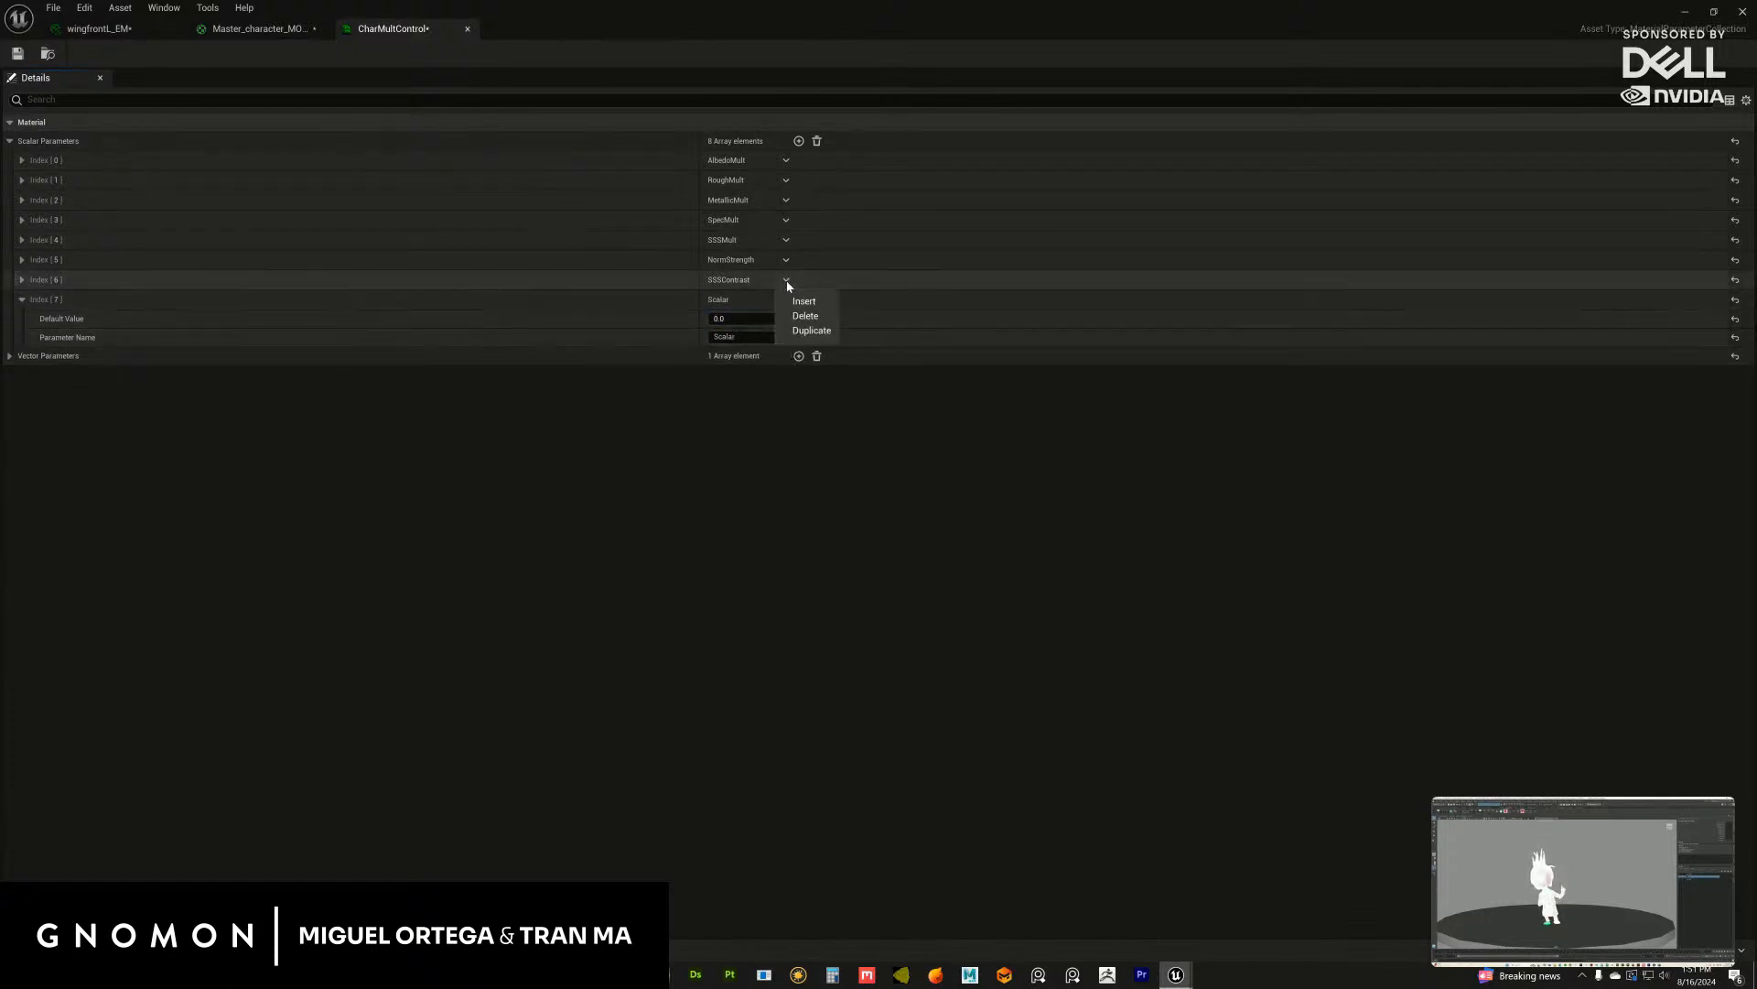
{"action": "left_click", "coordinate": [22, 280]}
{"action": "left_click", "coordinate": [743, 356]}
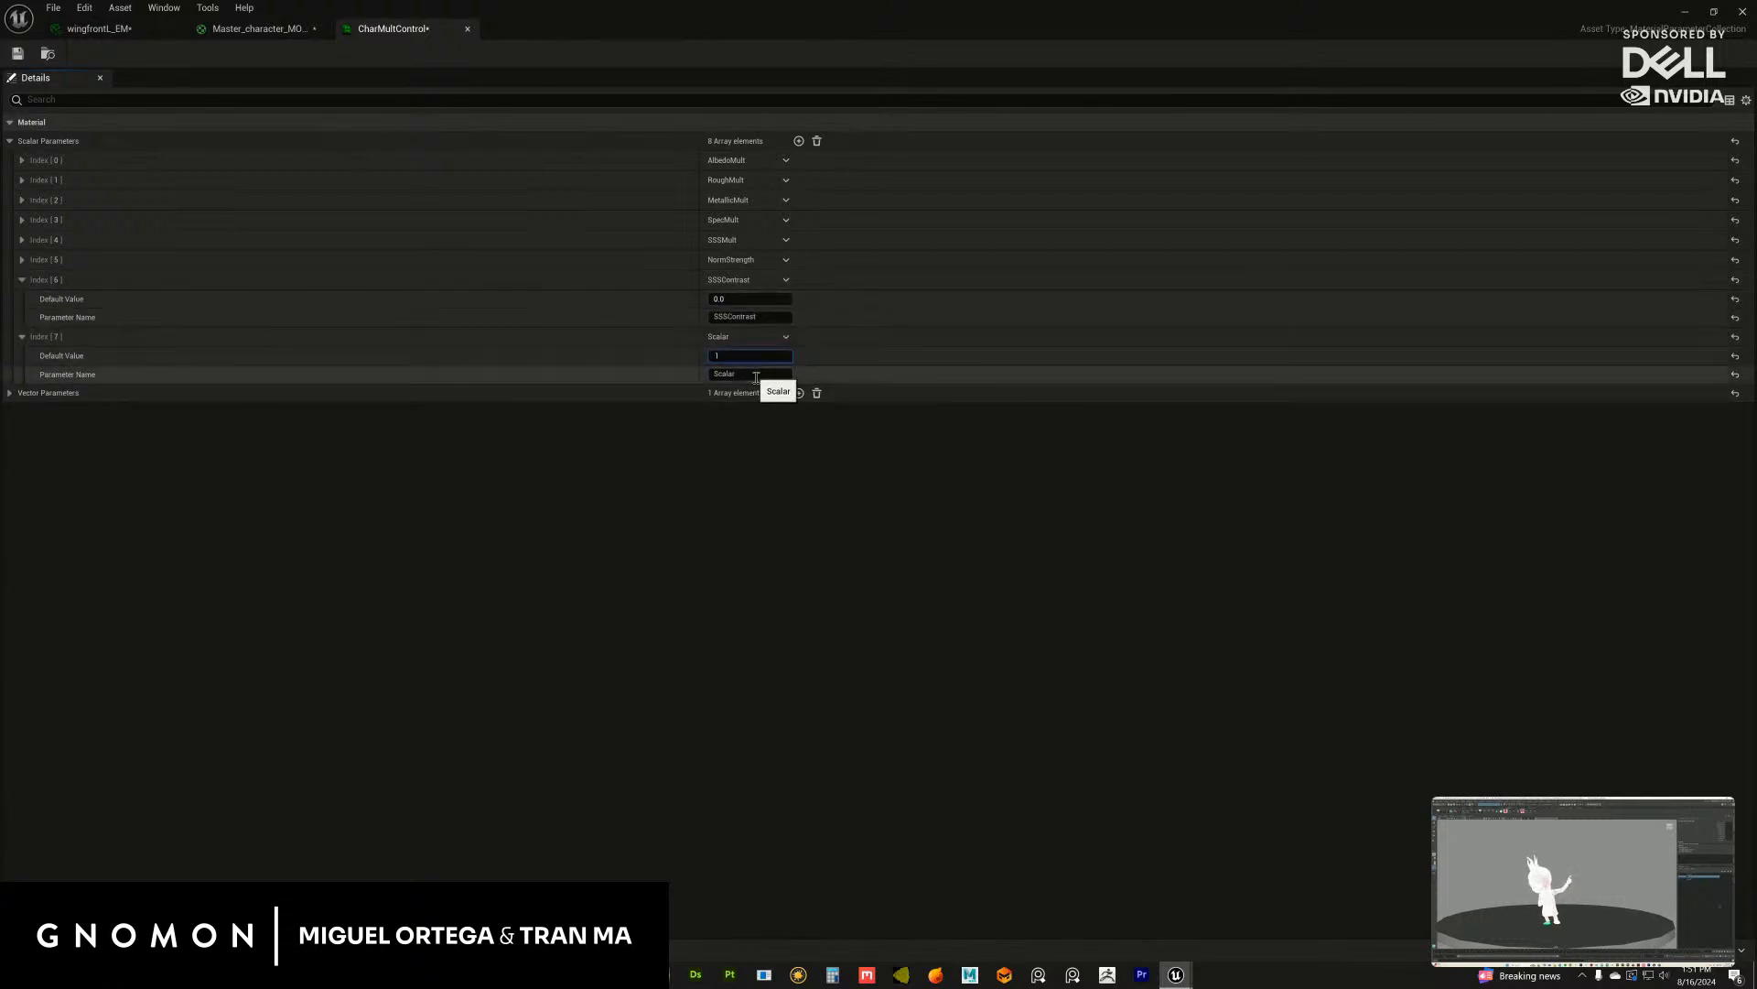
{"action": "left_click", "coordinate": [756, 375]}
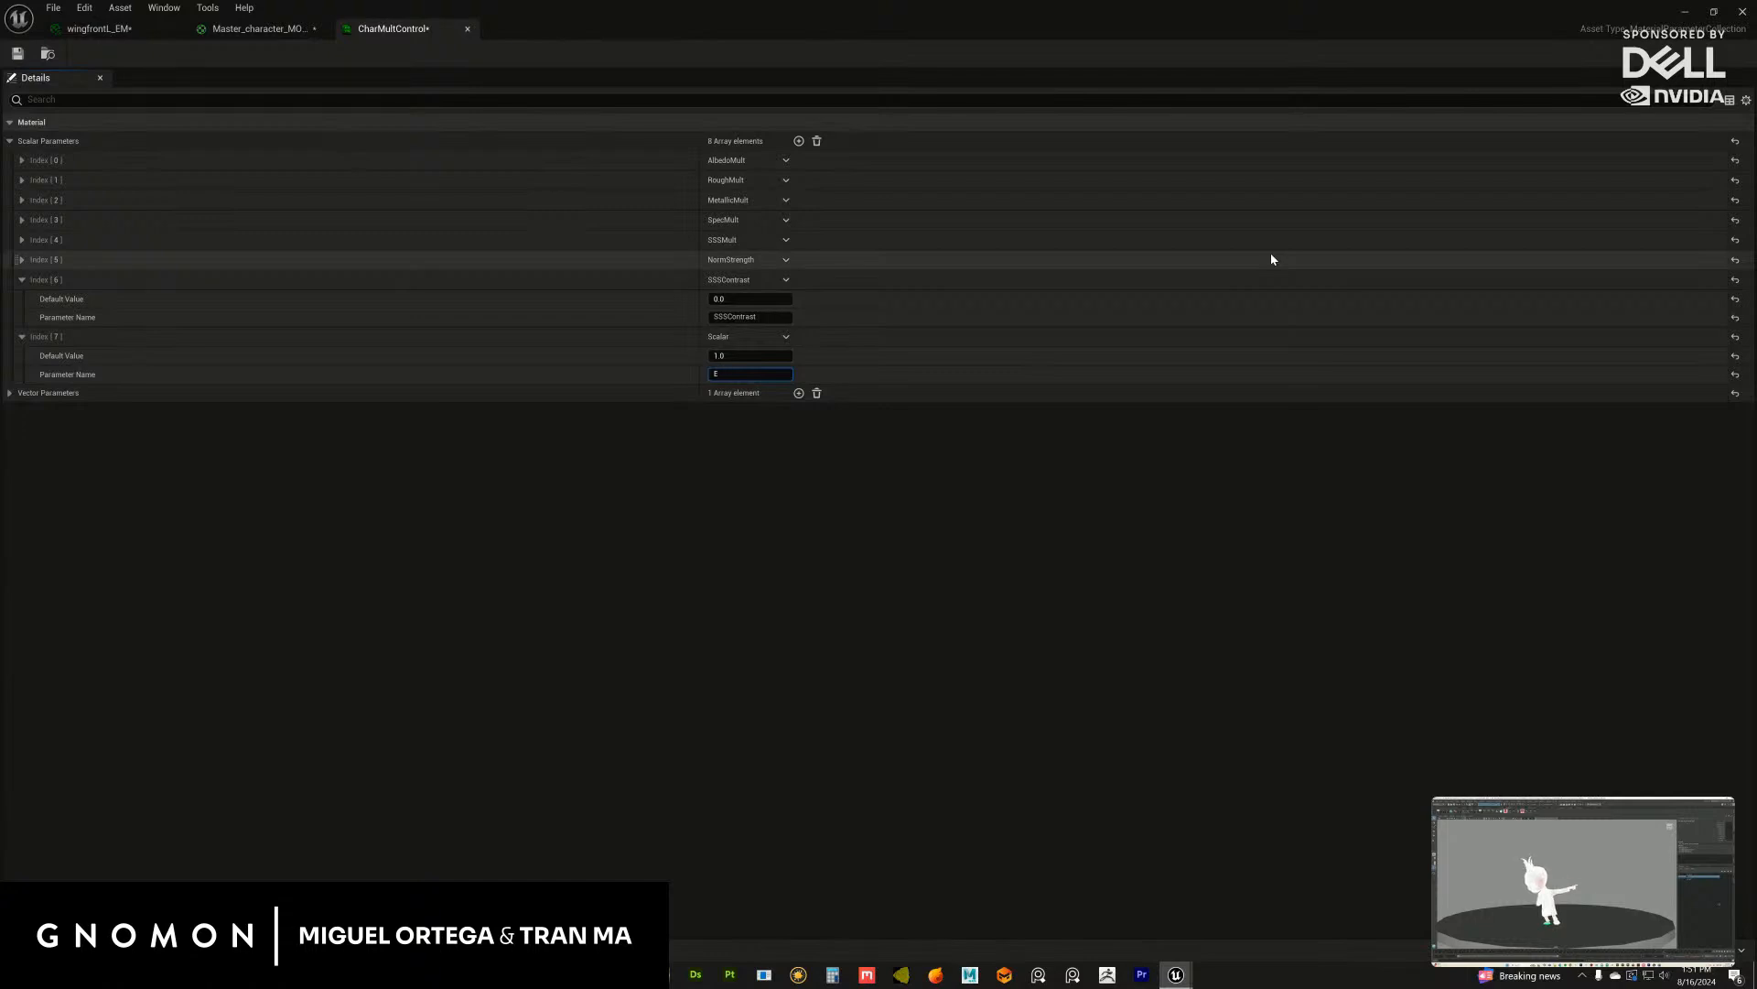
{"action": "type", "text": "Emissive"}
{"action": "key", "text": "Return"}
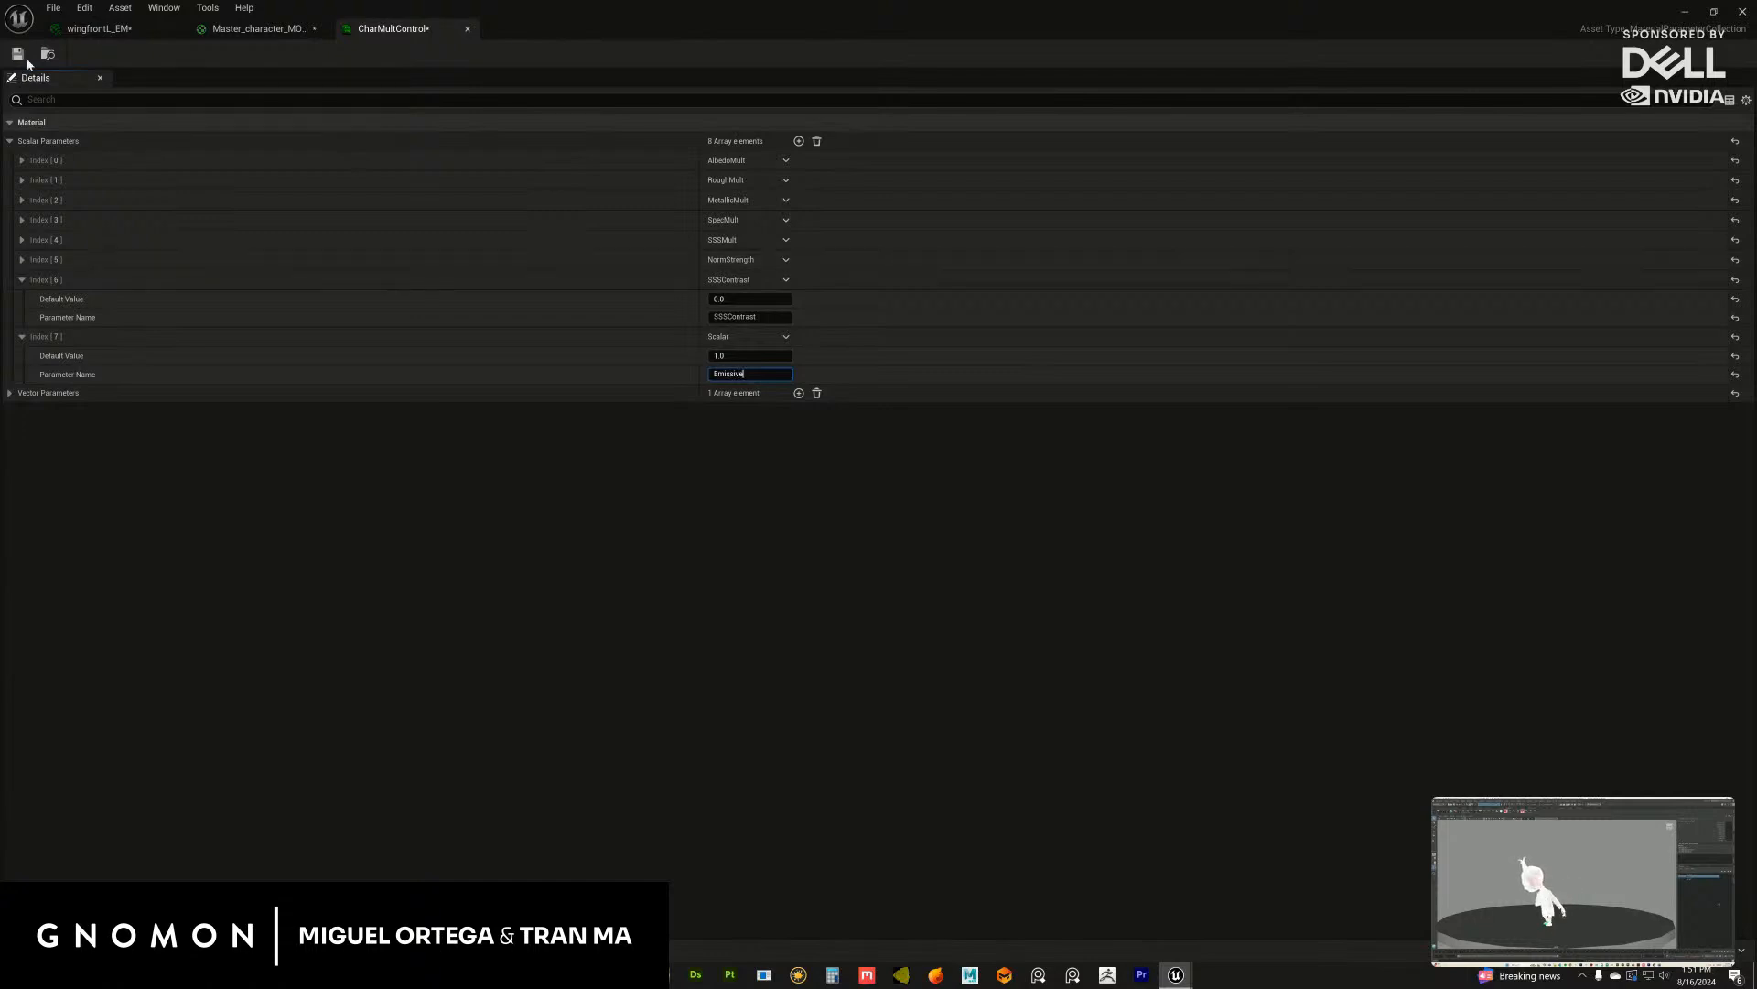
Step: In the Master_character_MOTH graph, switch the AlbedoMult collection node to the Emissive parameter
{"action": "left_click", "coordinate": [265, 30]}
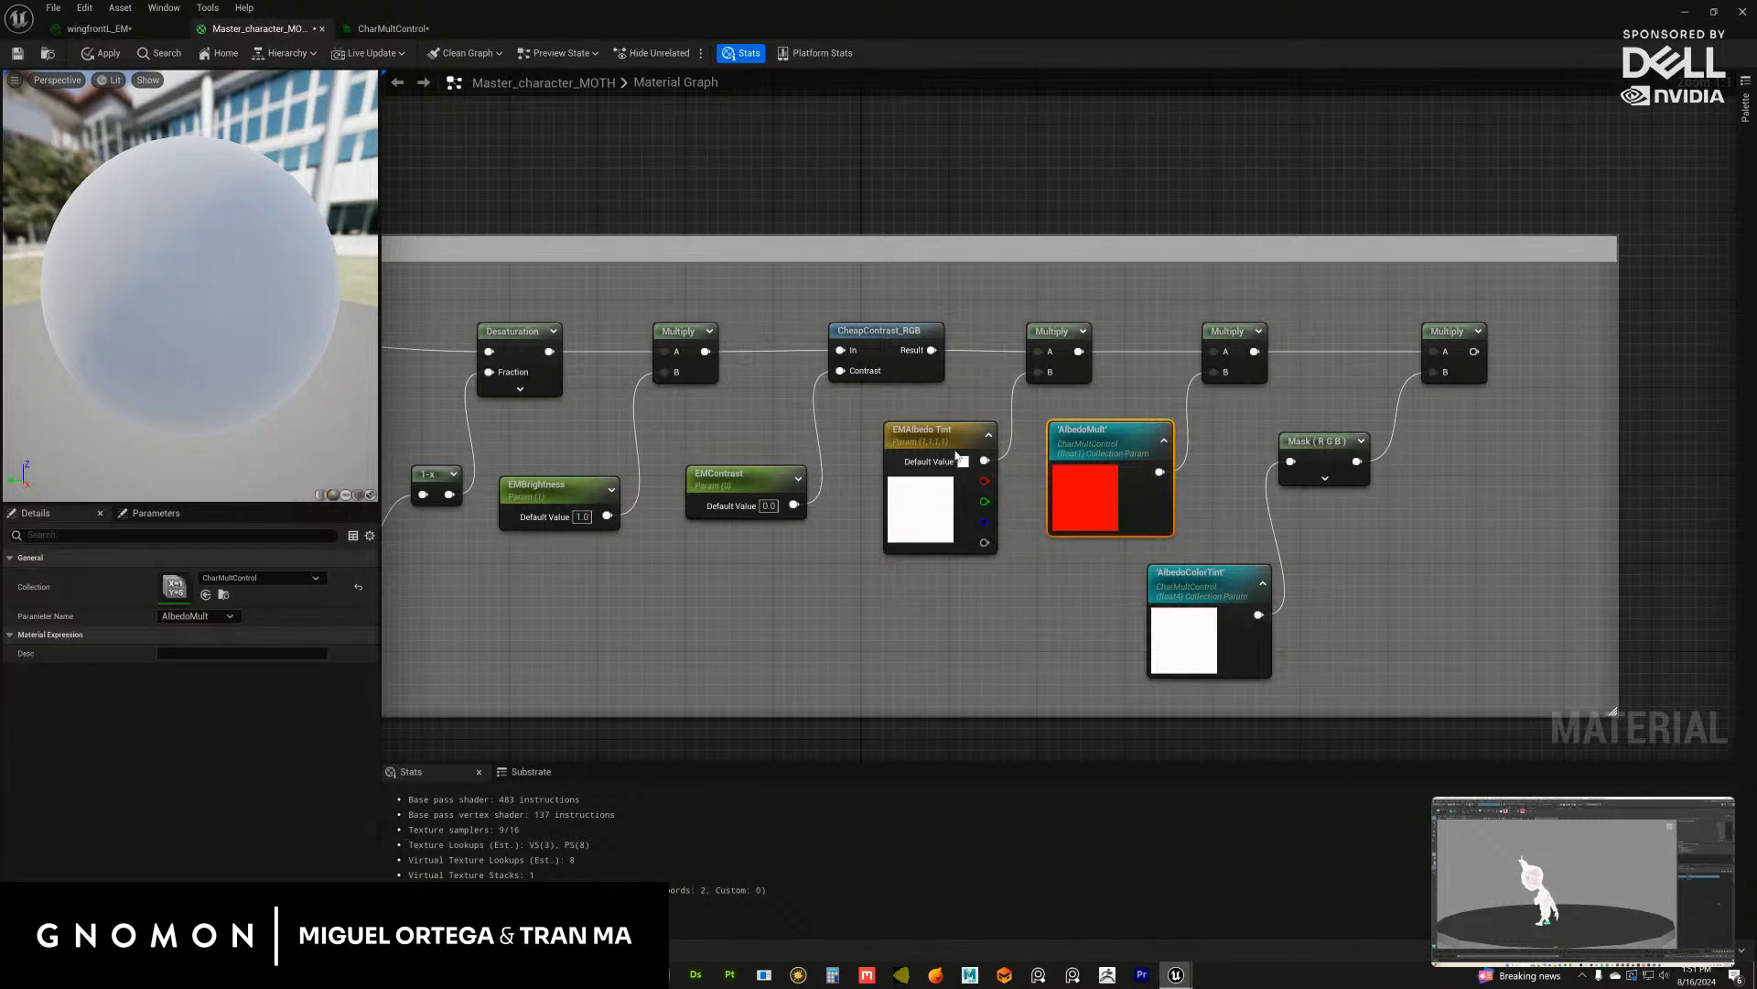
{"action": "left_click", "coordinate": [920, 455]}
{"action": "left_click_drag", "start_coordinate": [1083, 433], "coordinate": [1071, 433]}
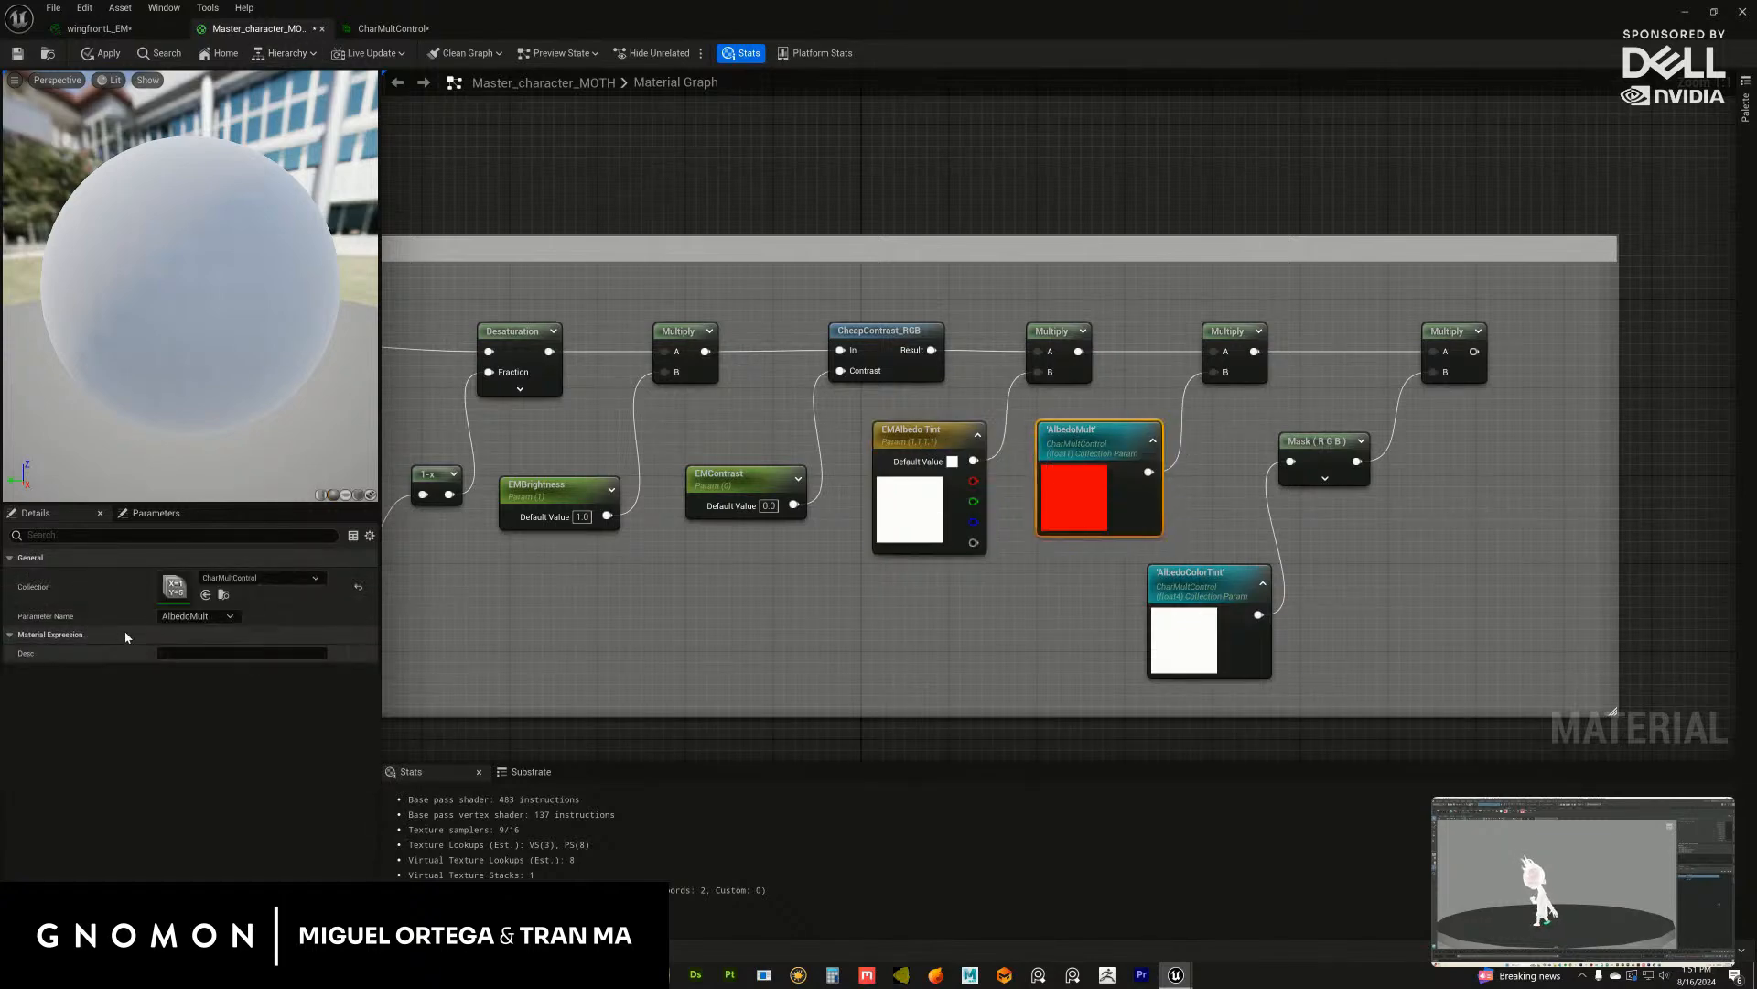
{"action": "left_click", "coordinate": [202, 616]}
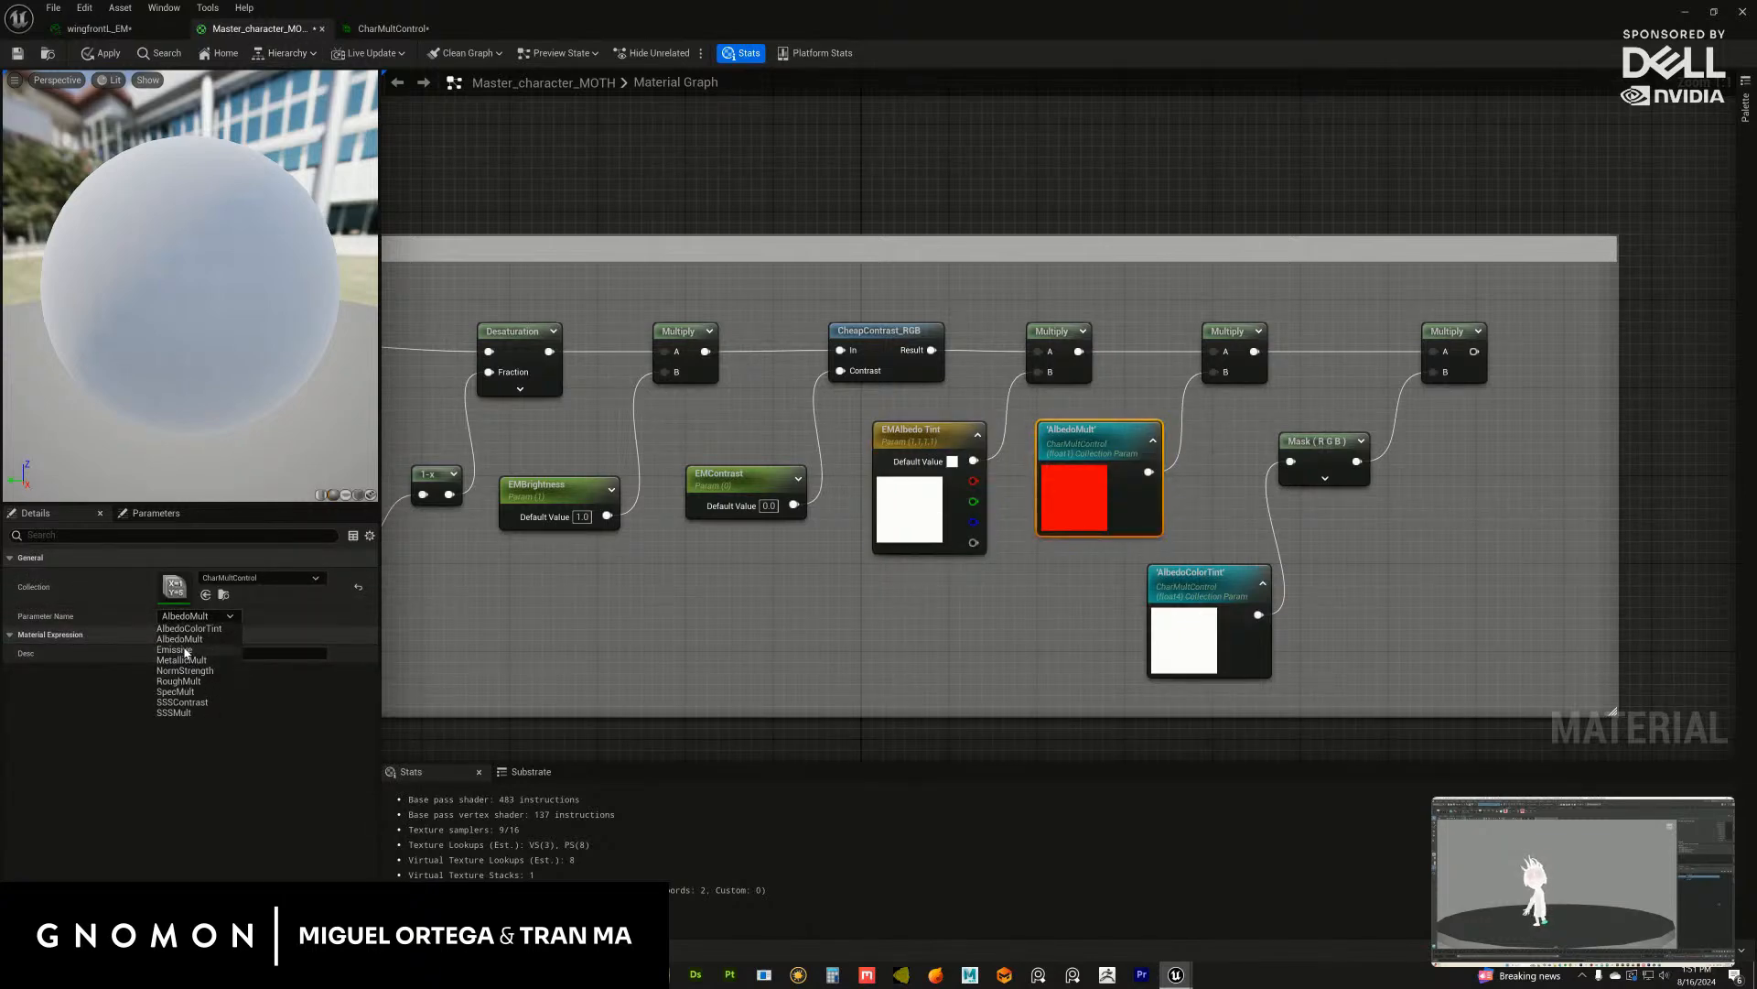
{"action": "left_click", "coordinate": [185, 650]}
Step: Shift the AlbedoColorTint collection node slightly left in the graph
{"action": "right_click_drag", "start_coordinate": [1104, 688], "coordinate": [921, 597]}
{"action": "left_click", "coordinate": [998, 558]}
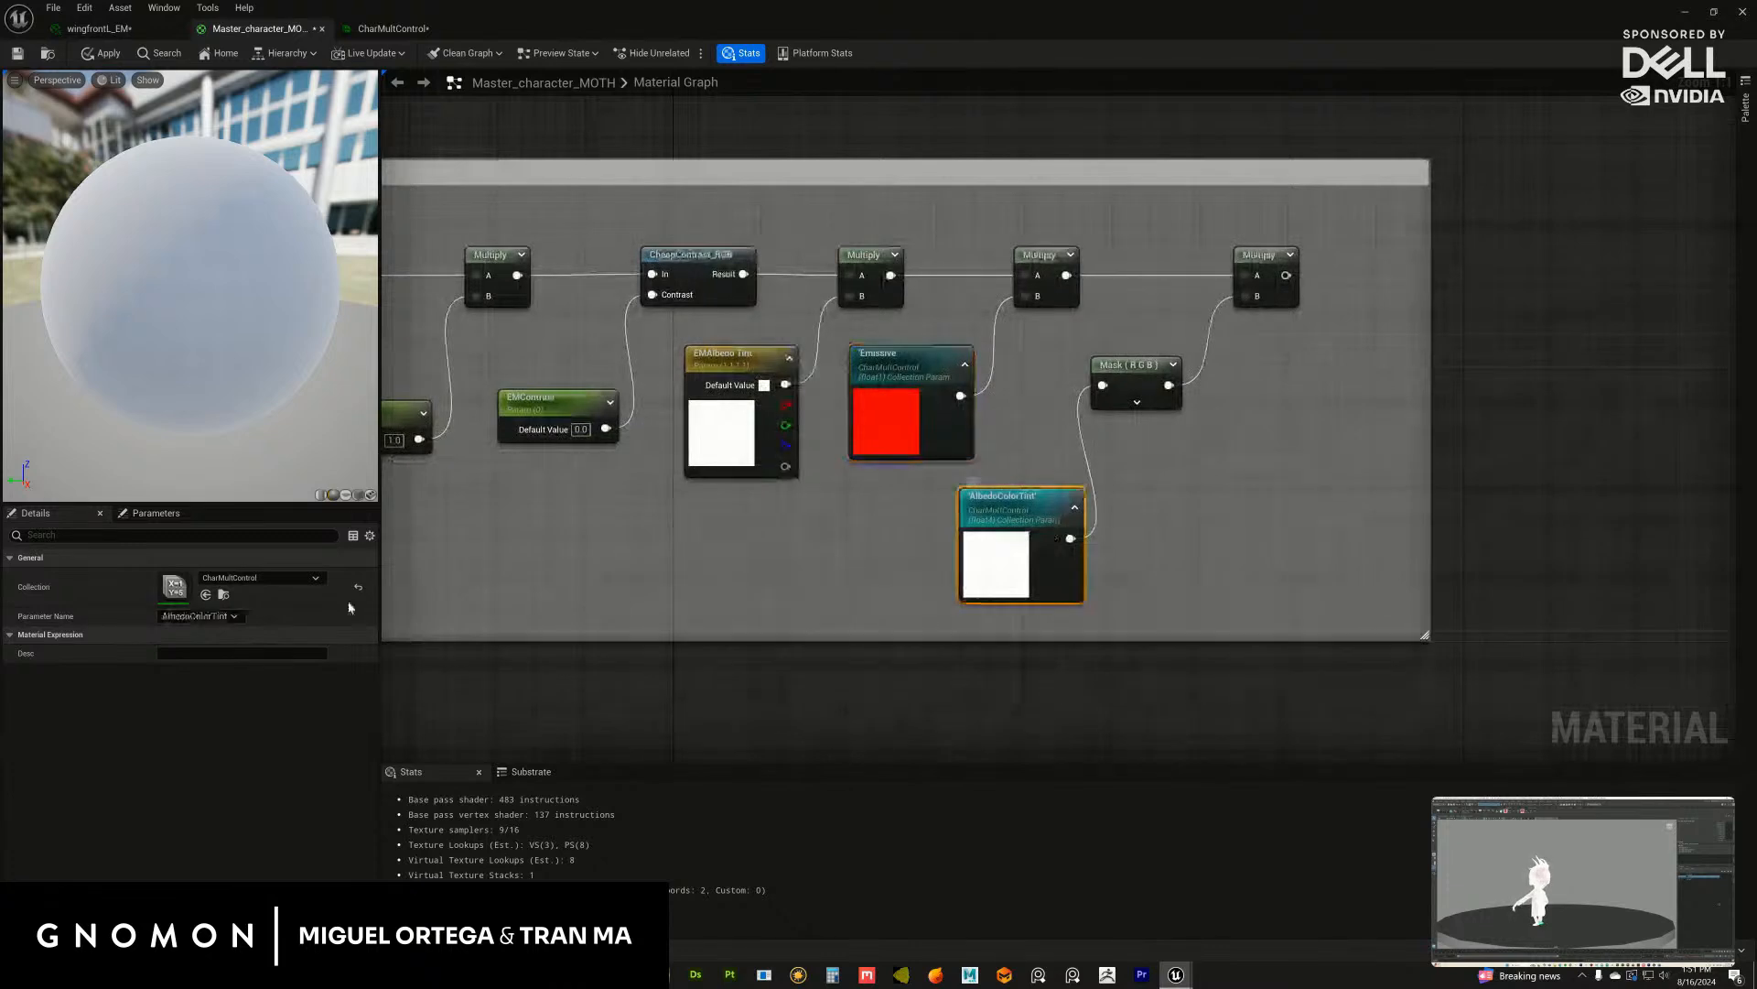
{"action": "left_click_drag", "start_coordinate": [1022, 498], "coordinate": [1000, 498]}
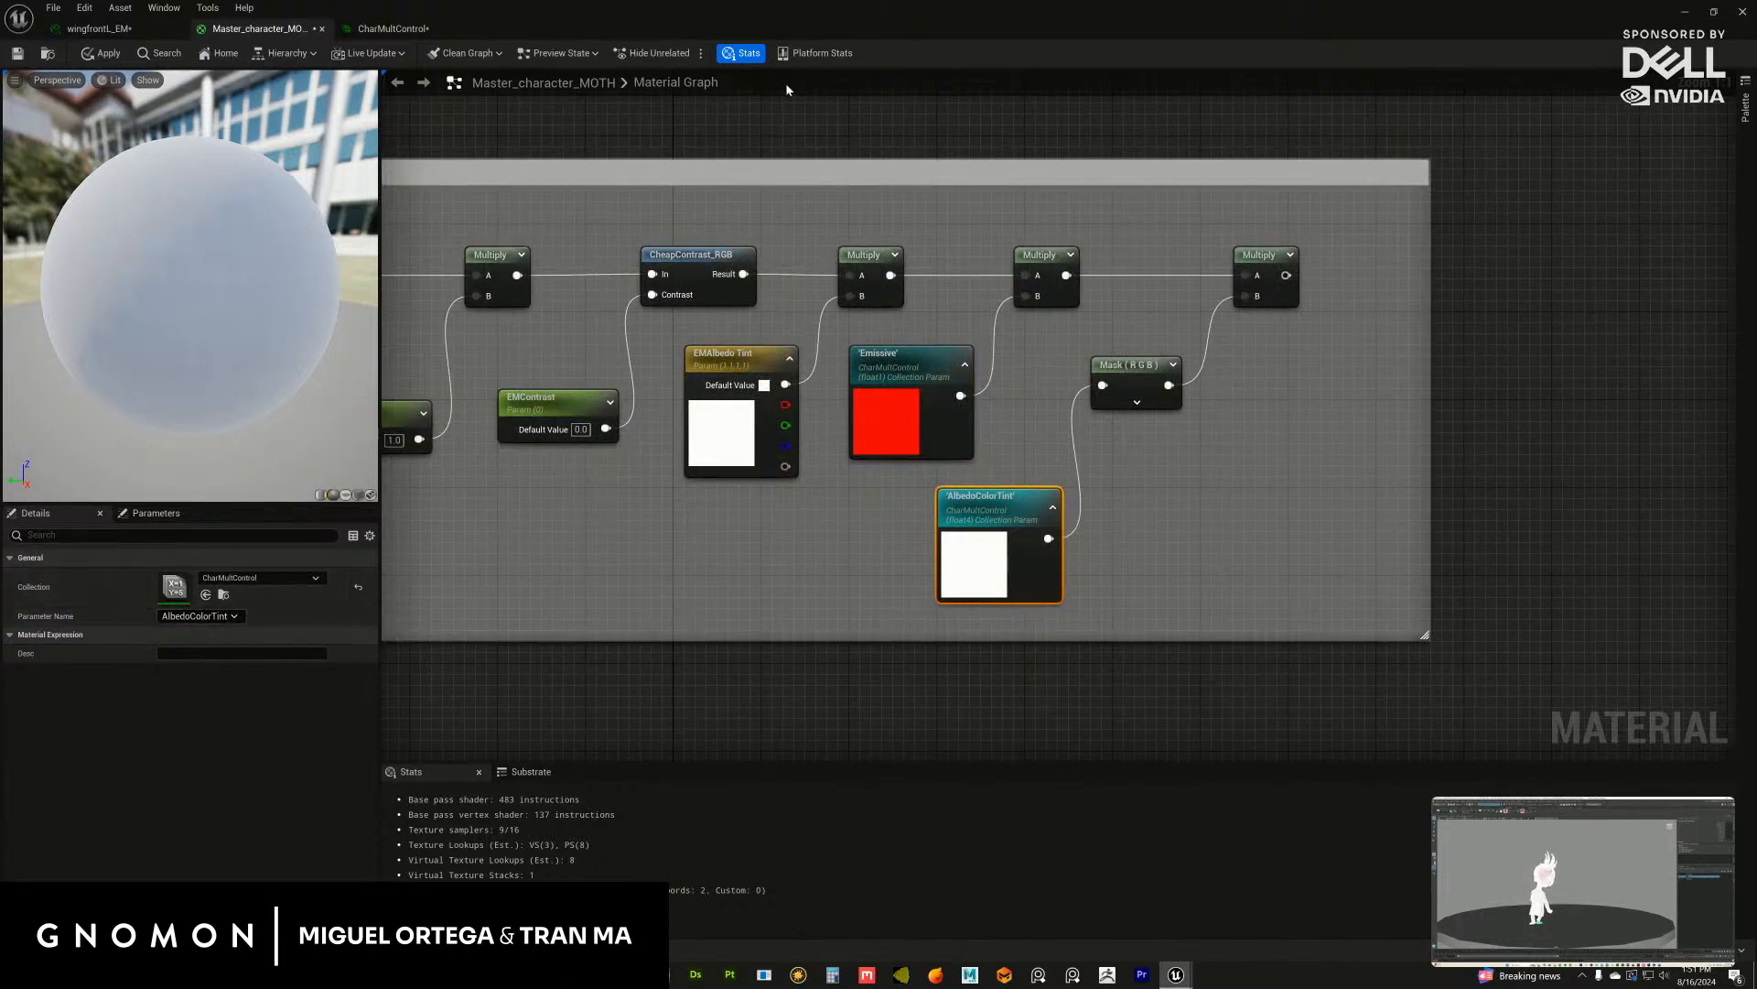
Step: Return to the CharMultControl collection and collapse its SSSContrast and Emissive scalar entries
{"action": "left_click", "coordinate": [375, 28]}
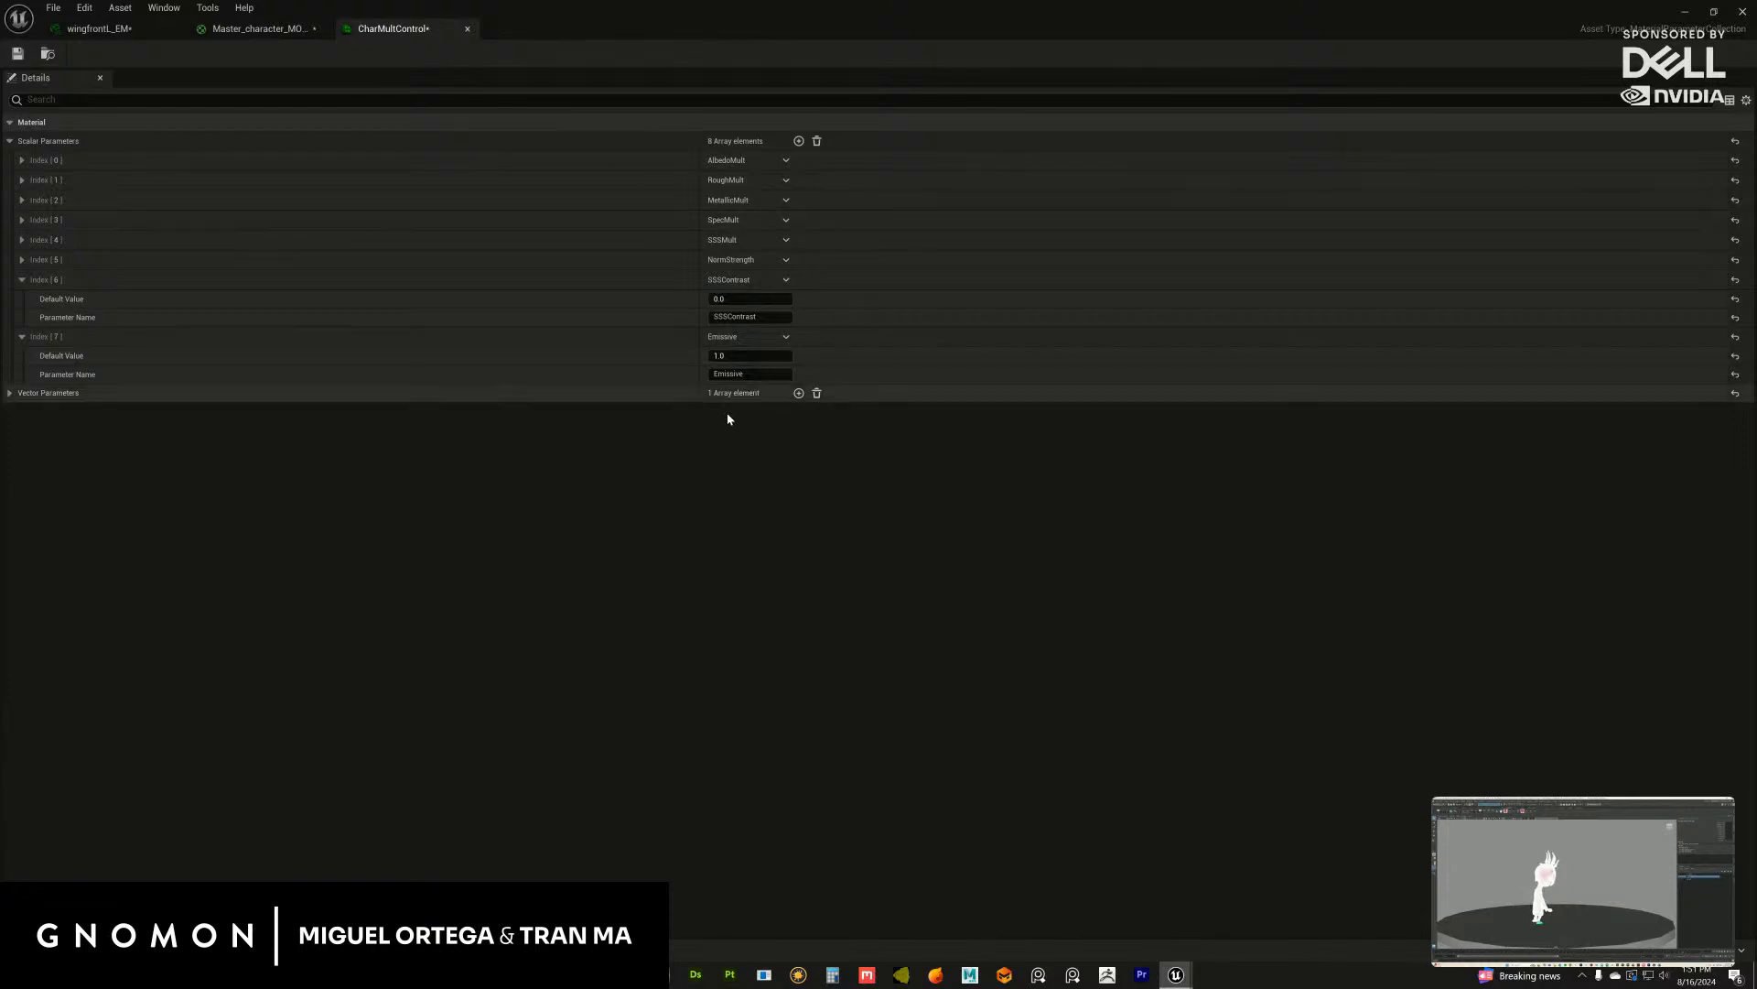
{"action": "left_click", "coordinate": [23, 279]}
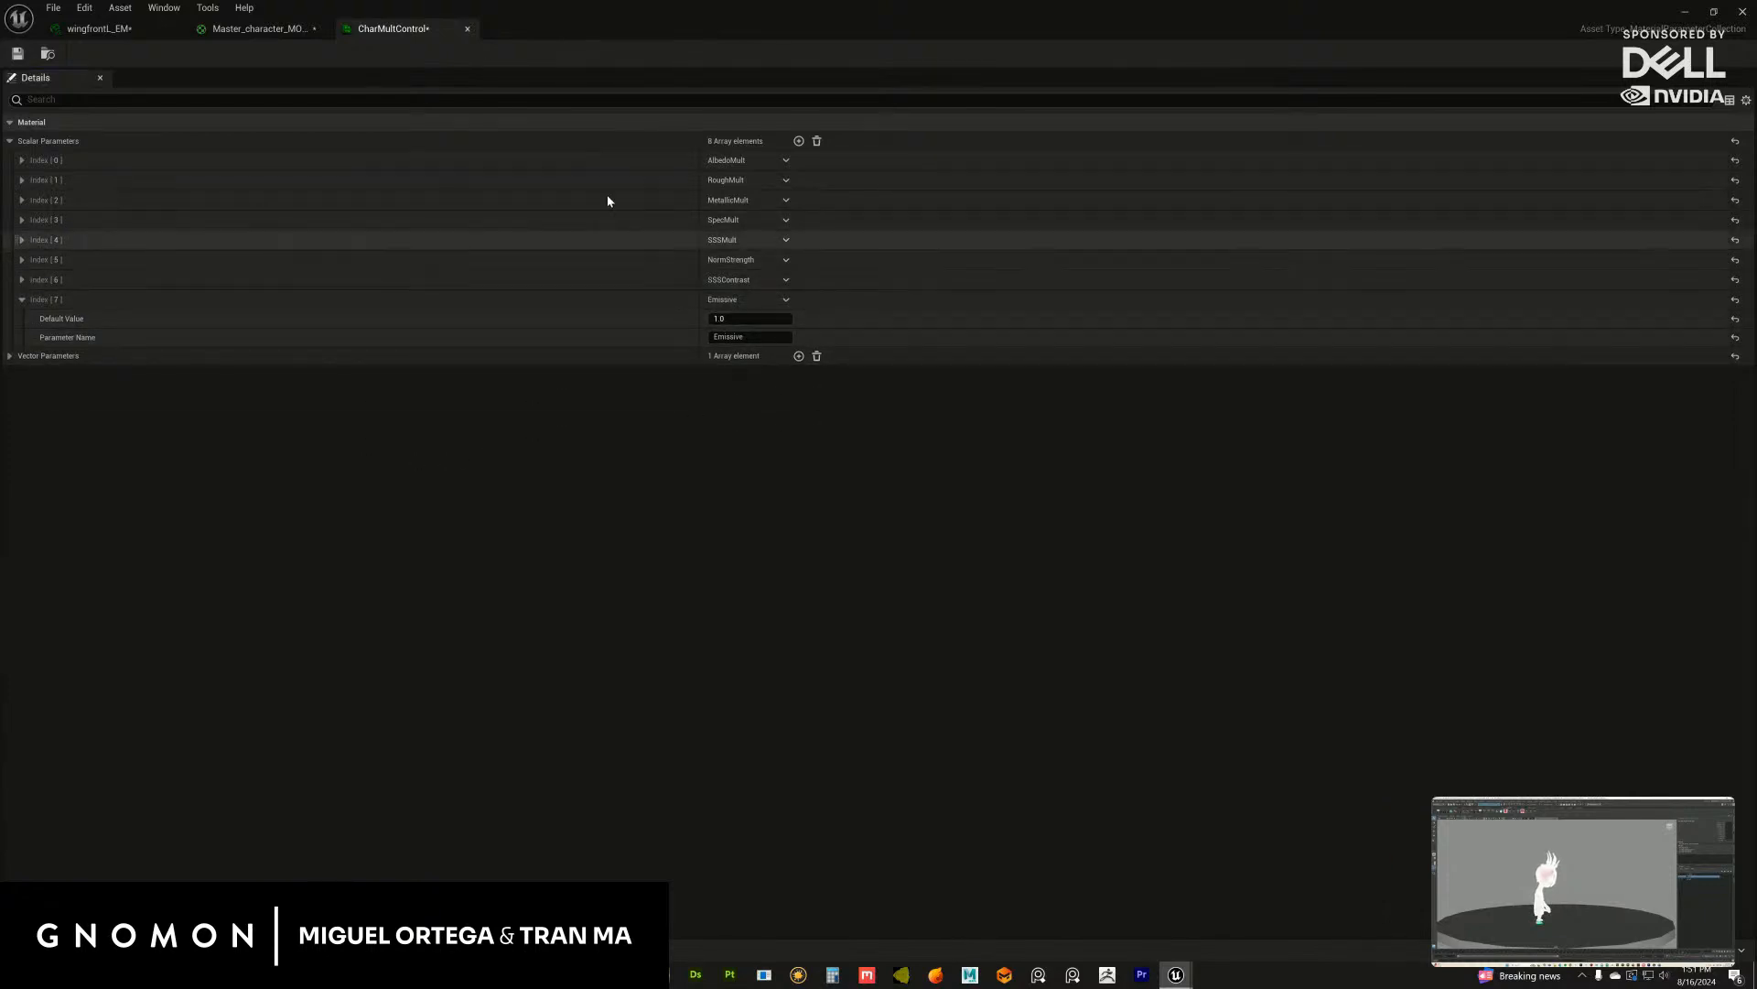
{"action": "left_click", "coordinate": [22, 299]}
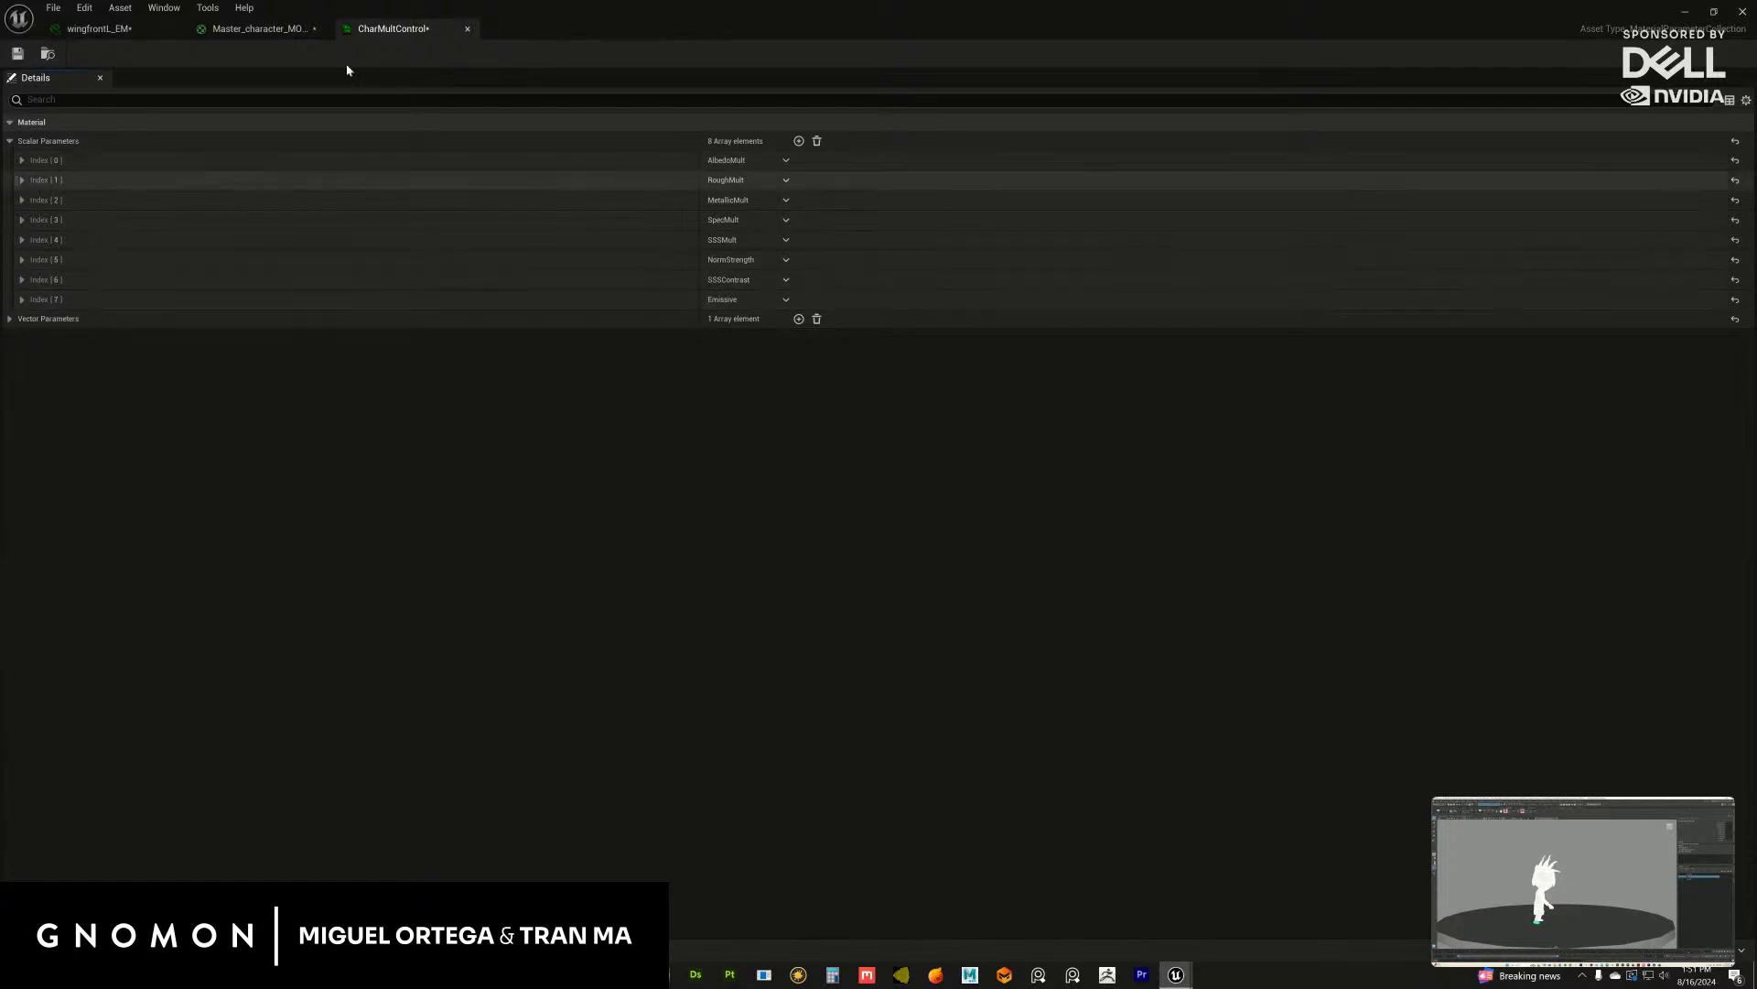
Step: Shift the AlbedoColorTint node slightly down and left in the Master_character_MOTH graph and open its list of collection parameters
{"action": "left_click", "coordinate": [265, 29]}
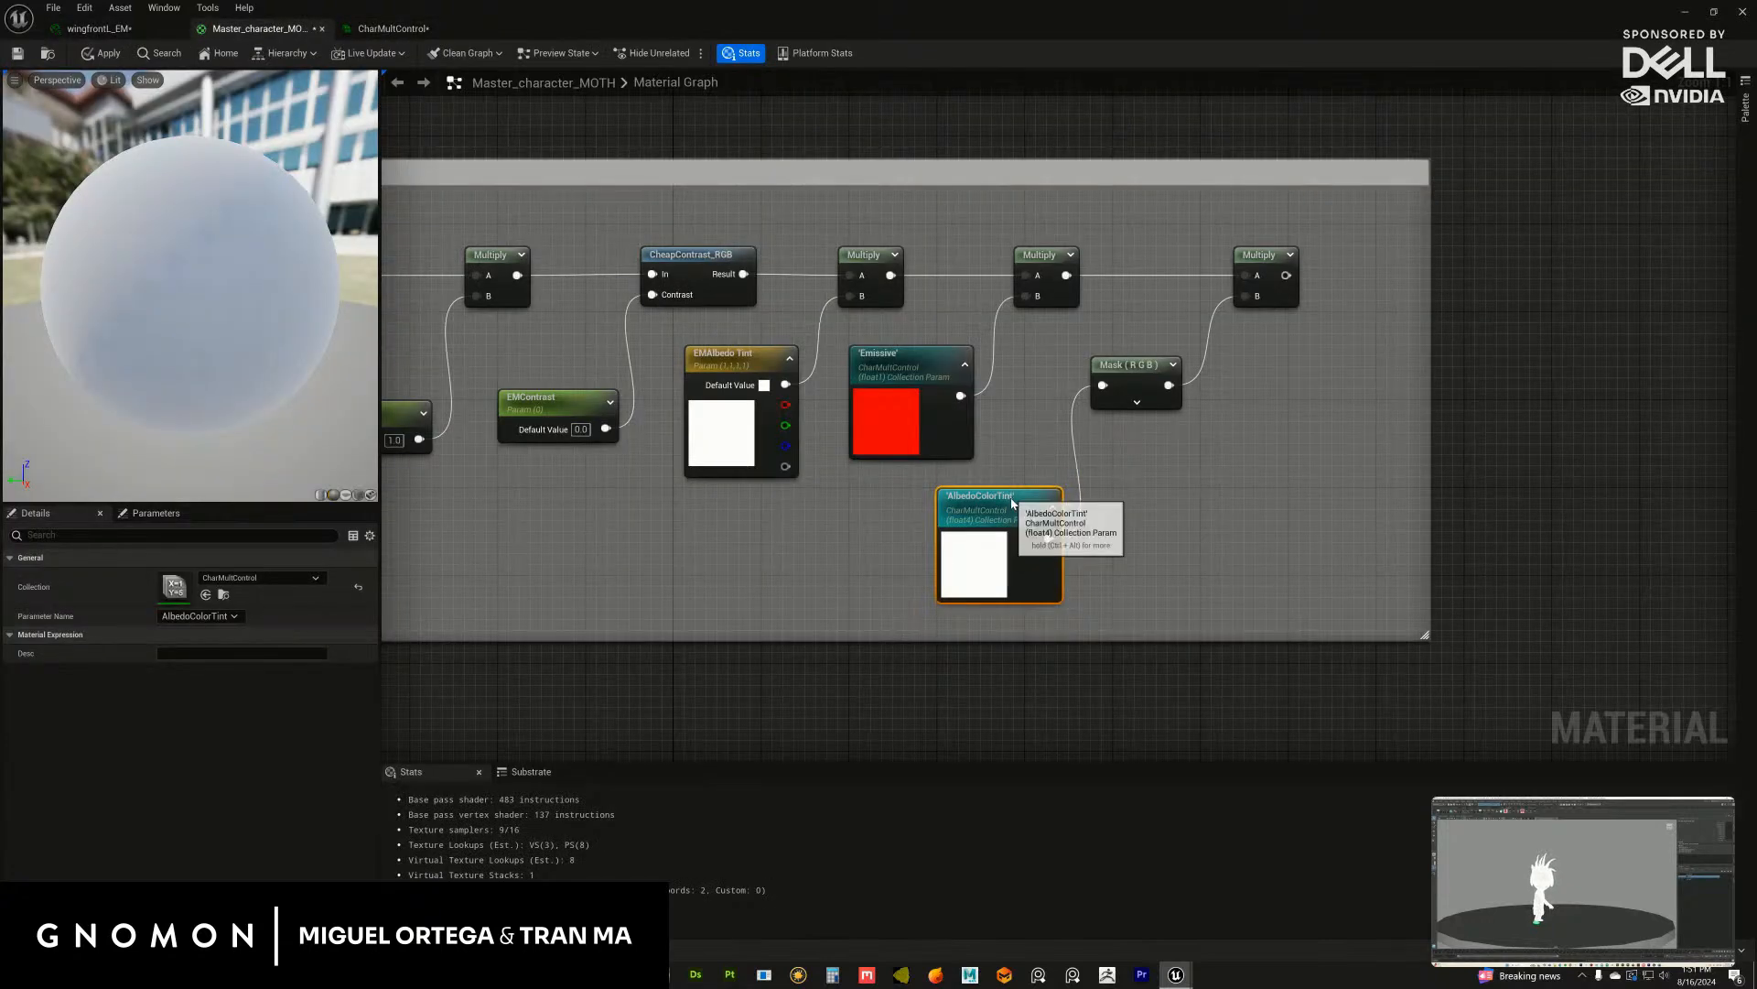
{"action": "left_click_drag", "start_coordinate": [1005, 542], "coordinate": [1004, 552]}
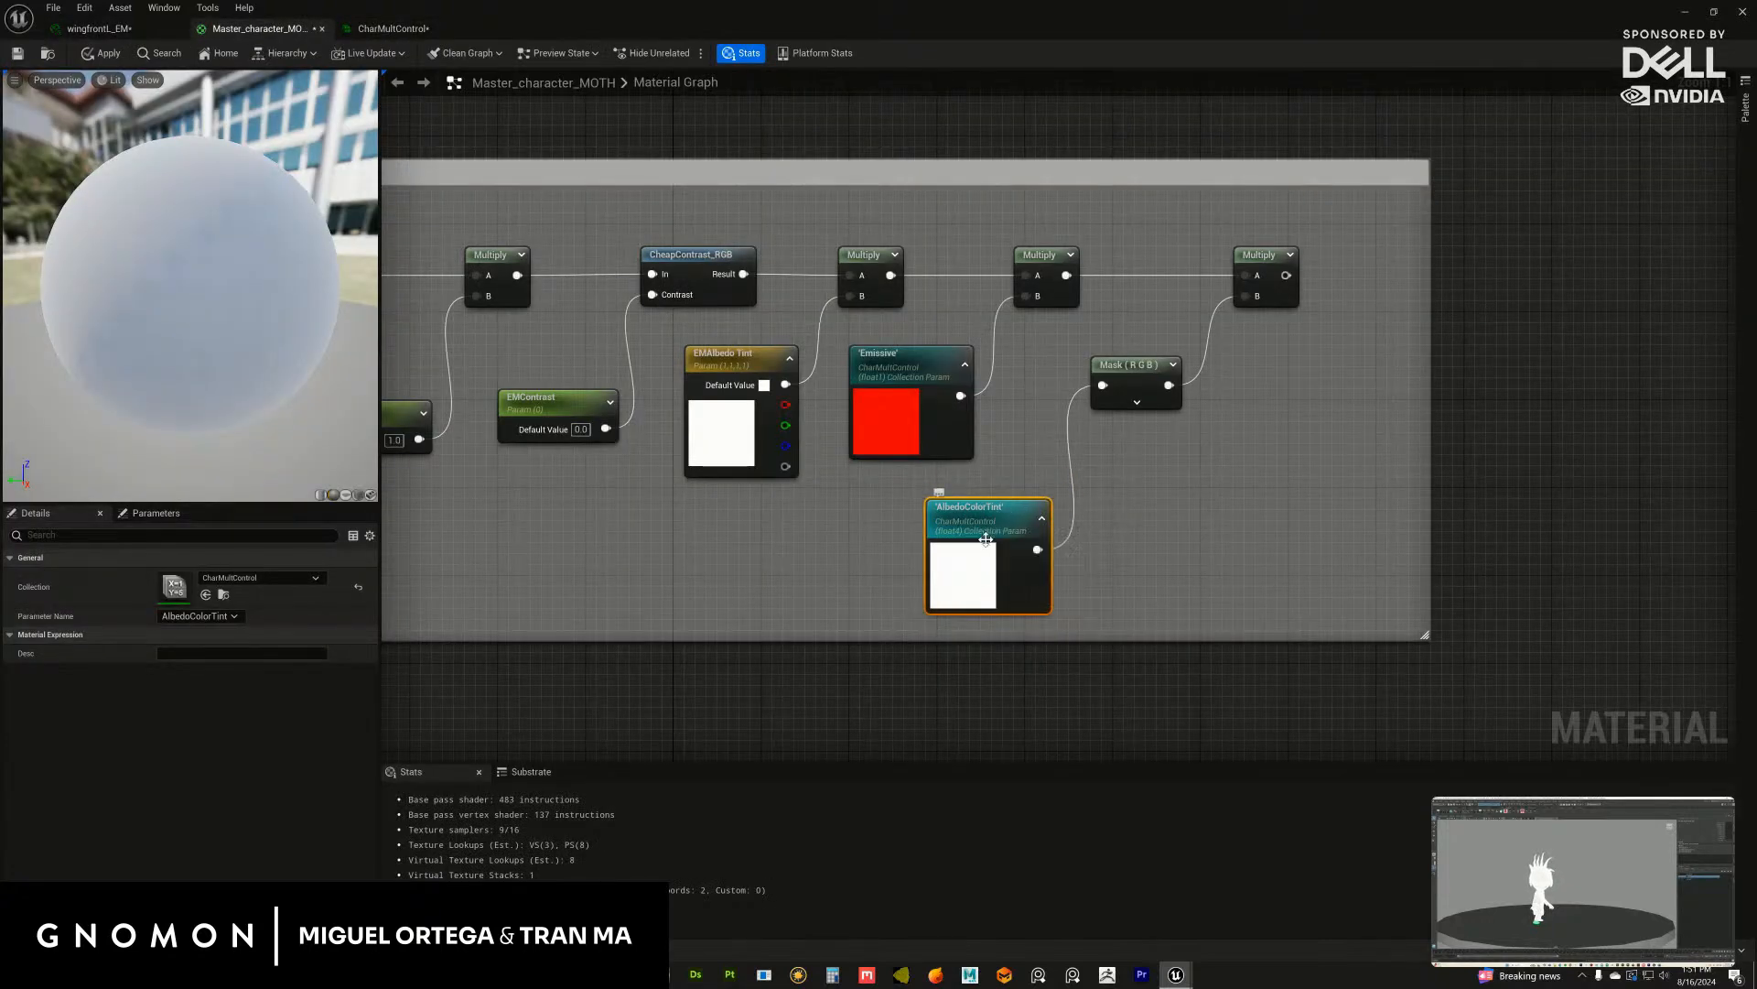
{"action": "left_click", "coordinate": [234, 616]}
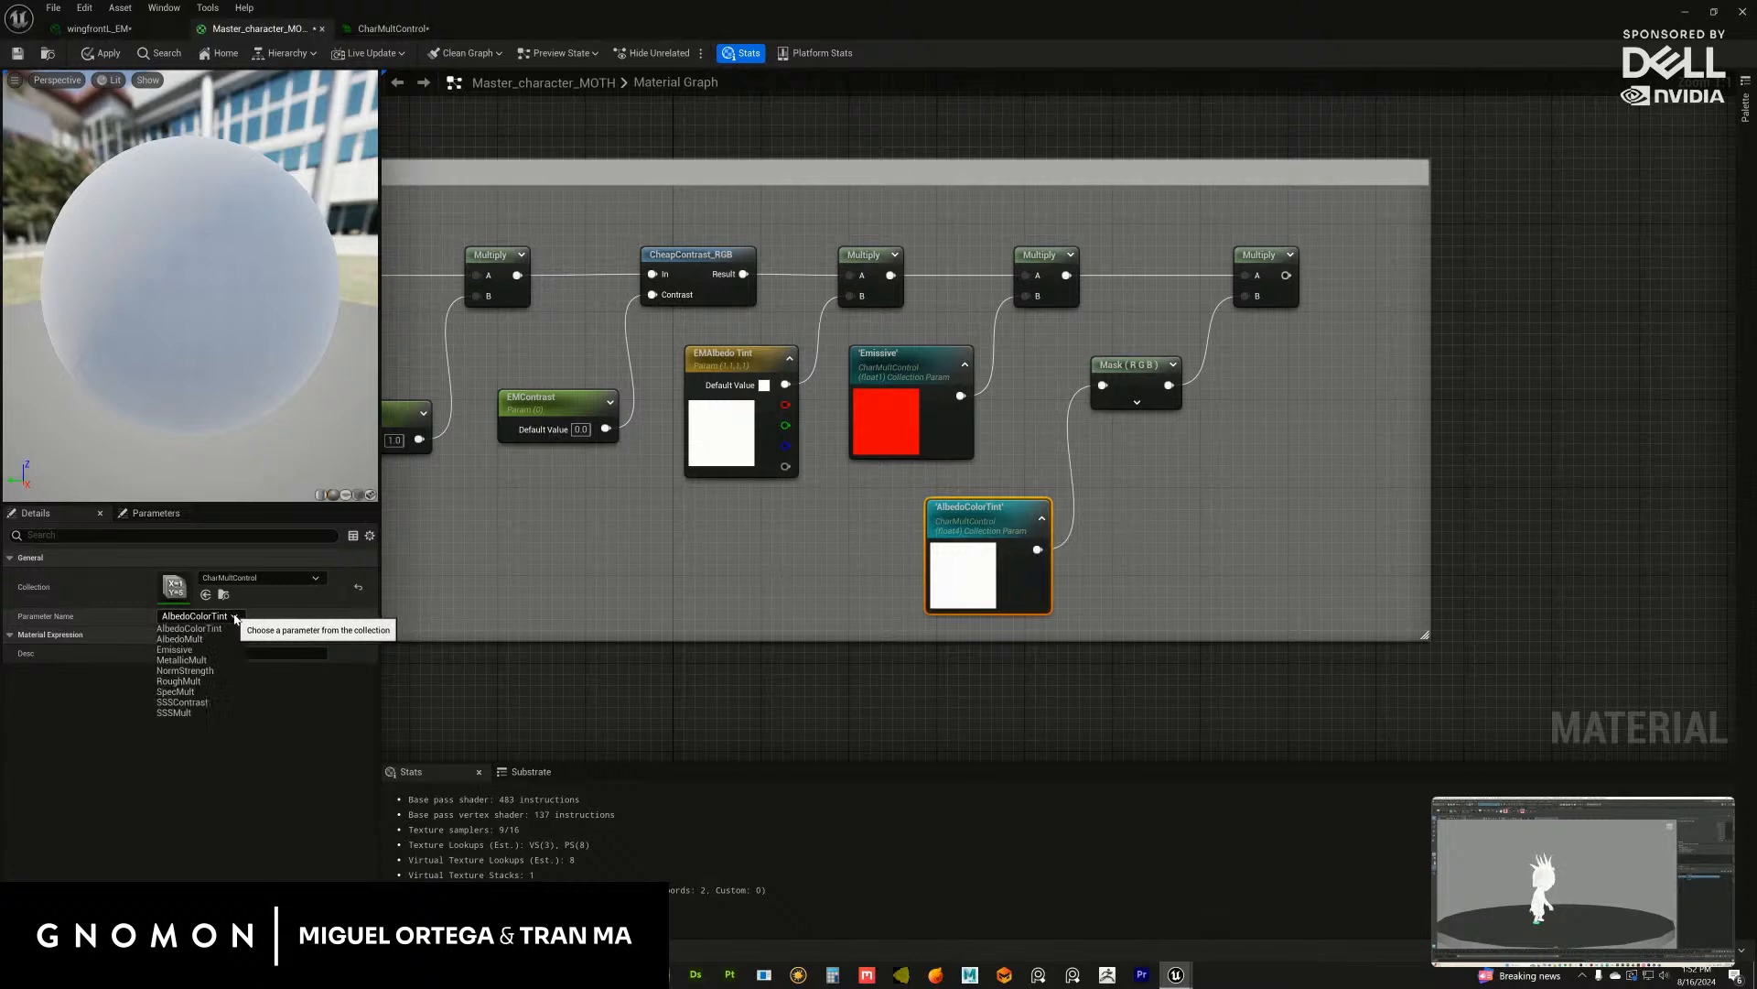
Step: Add a second vector parameter to the CharMultControl collection and name it EmissiveColor
{"action": "left_click", "coordinate": [394, 28]}
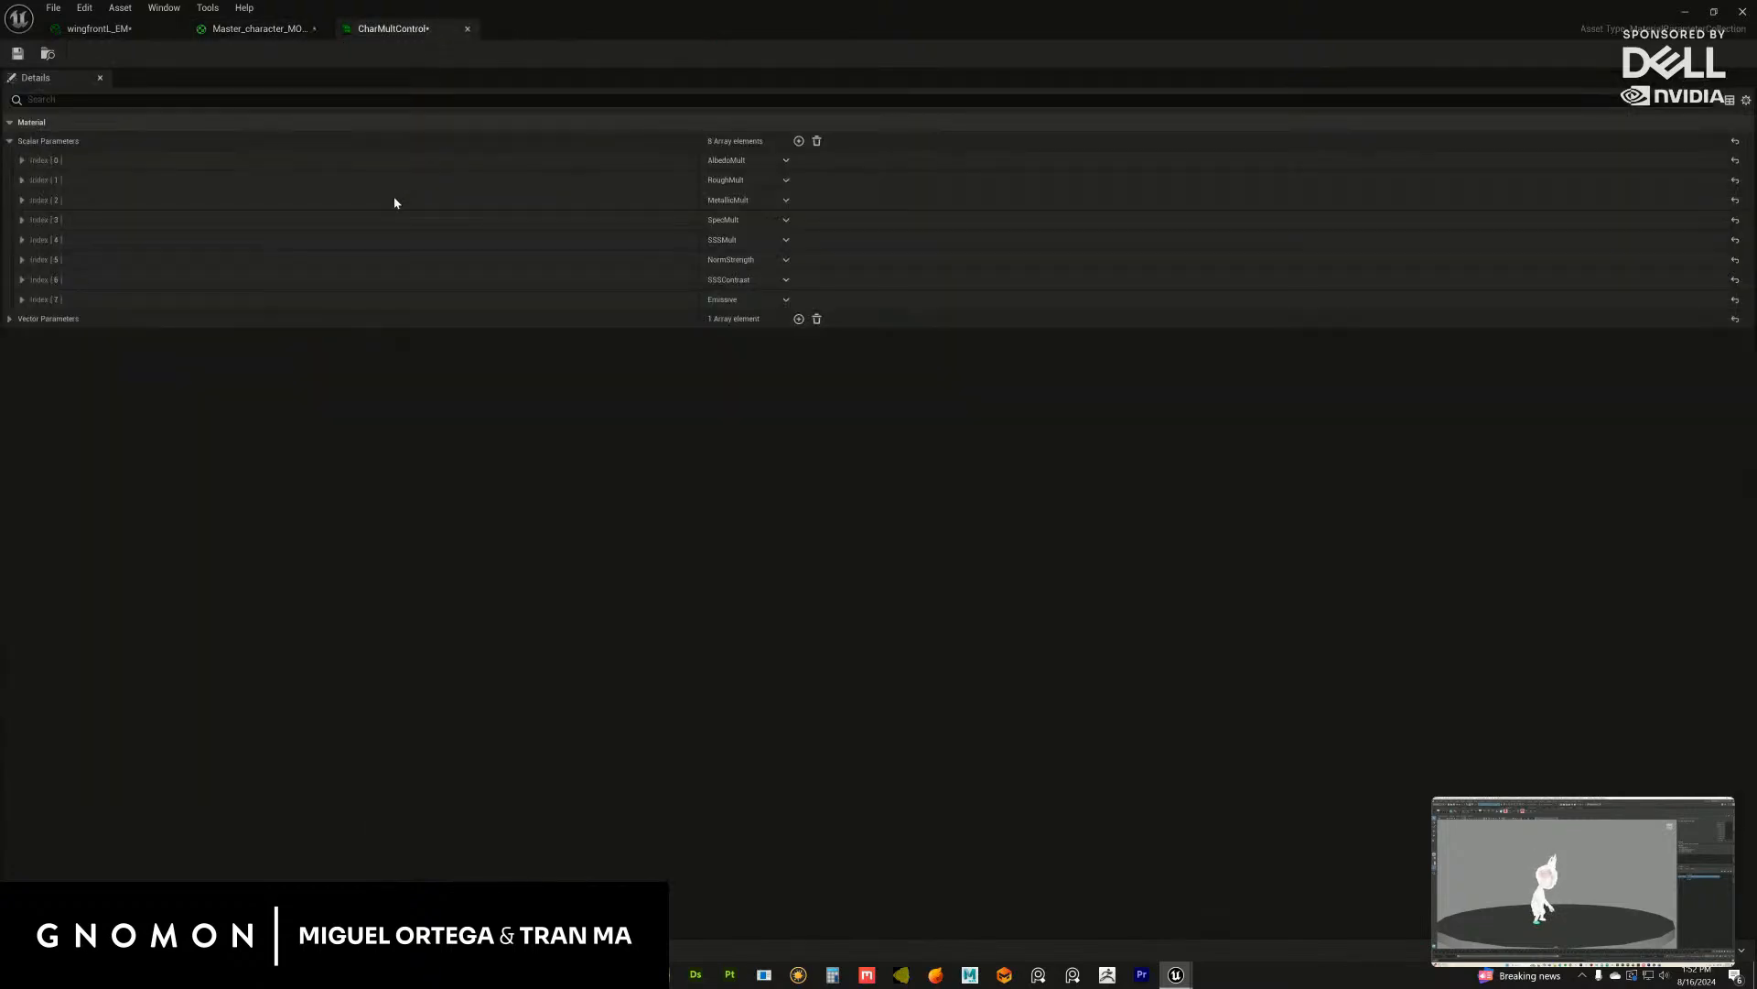
{"action": "left_click", "coordinate": [10, 319]}
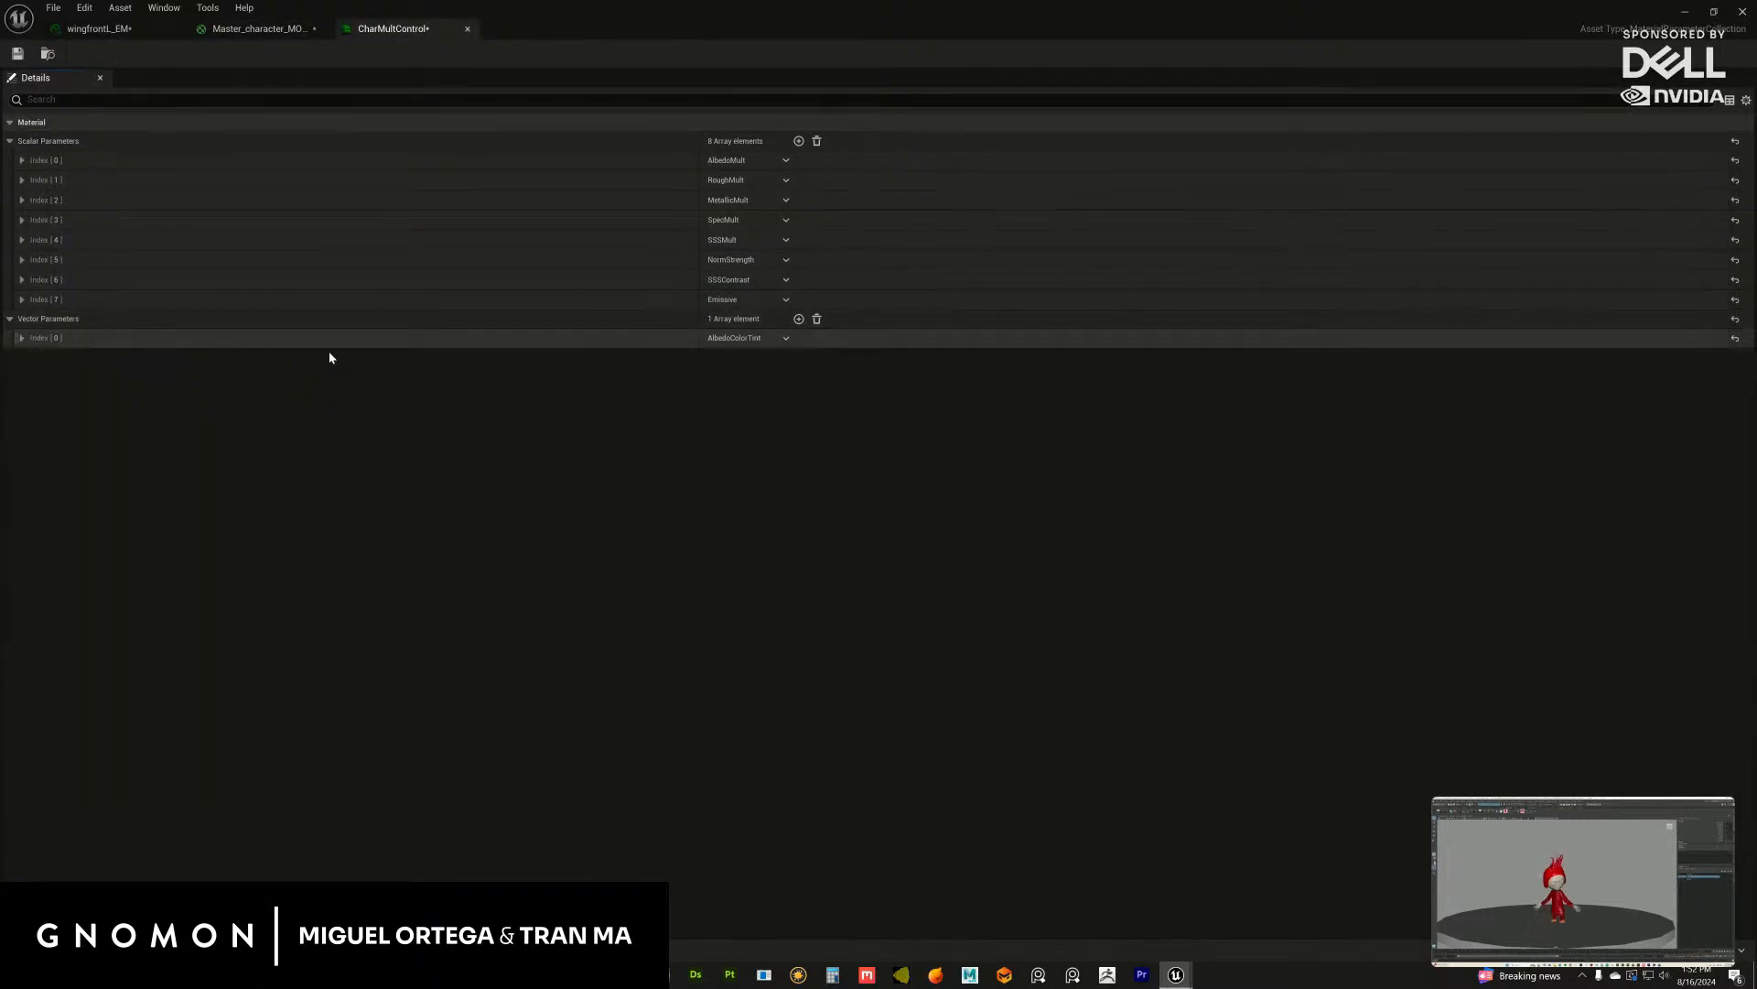
{"action": "left_click", "coordinate": [798, 319]}
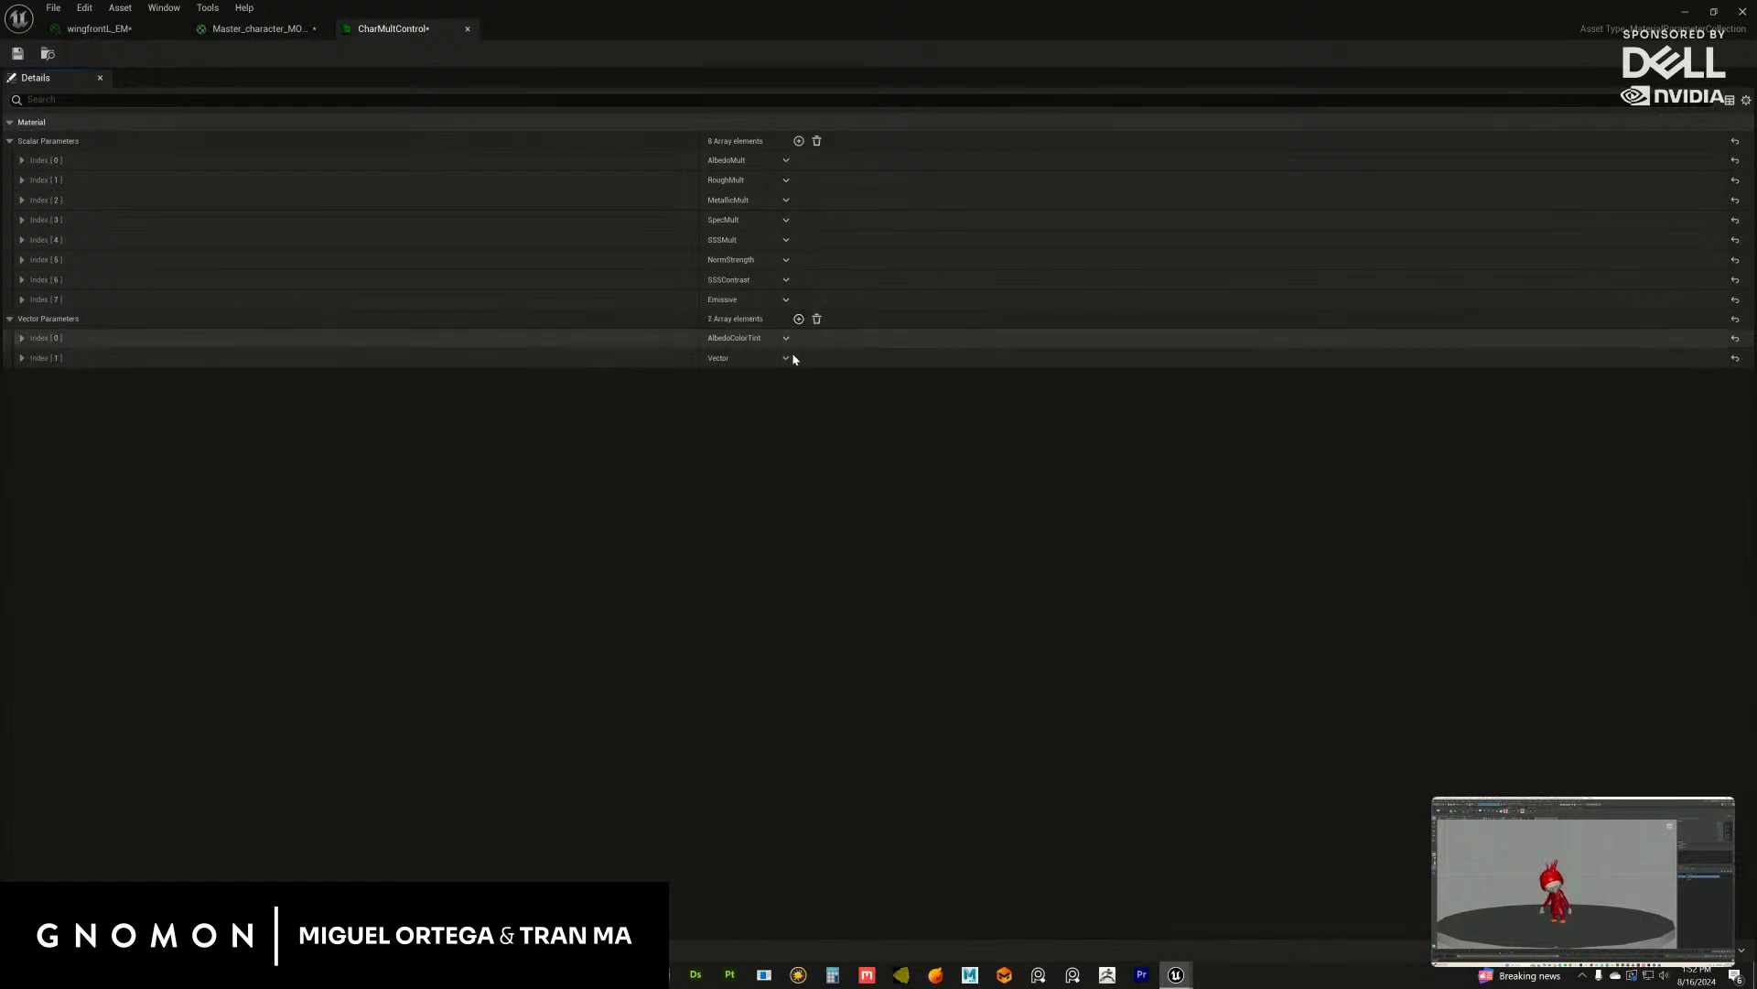
{"action": "left_click", "coordinate": [22, 358]}
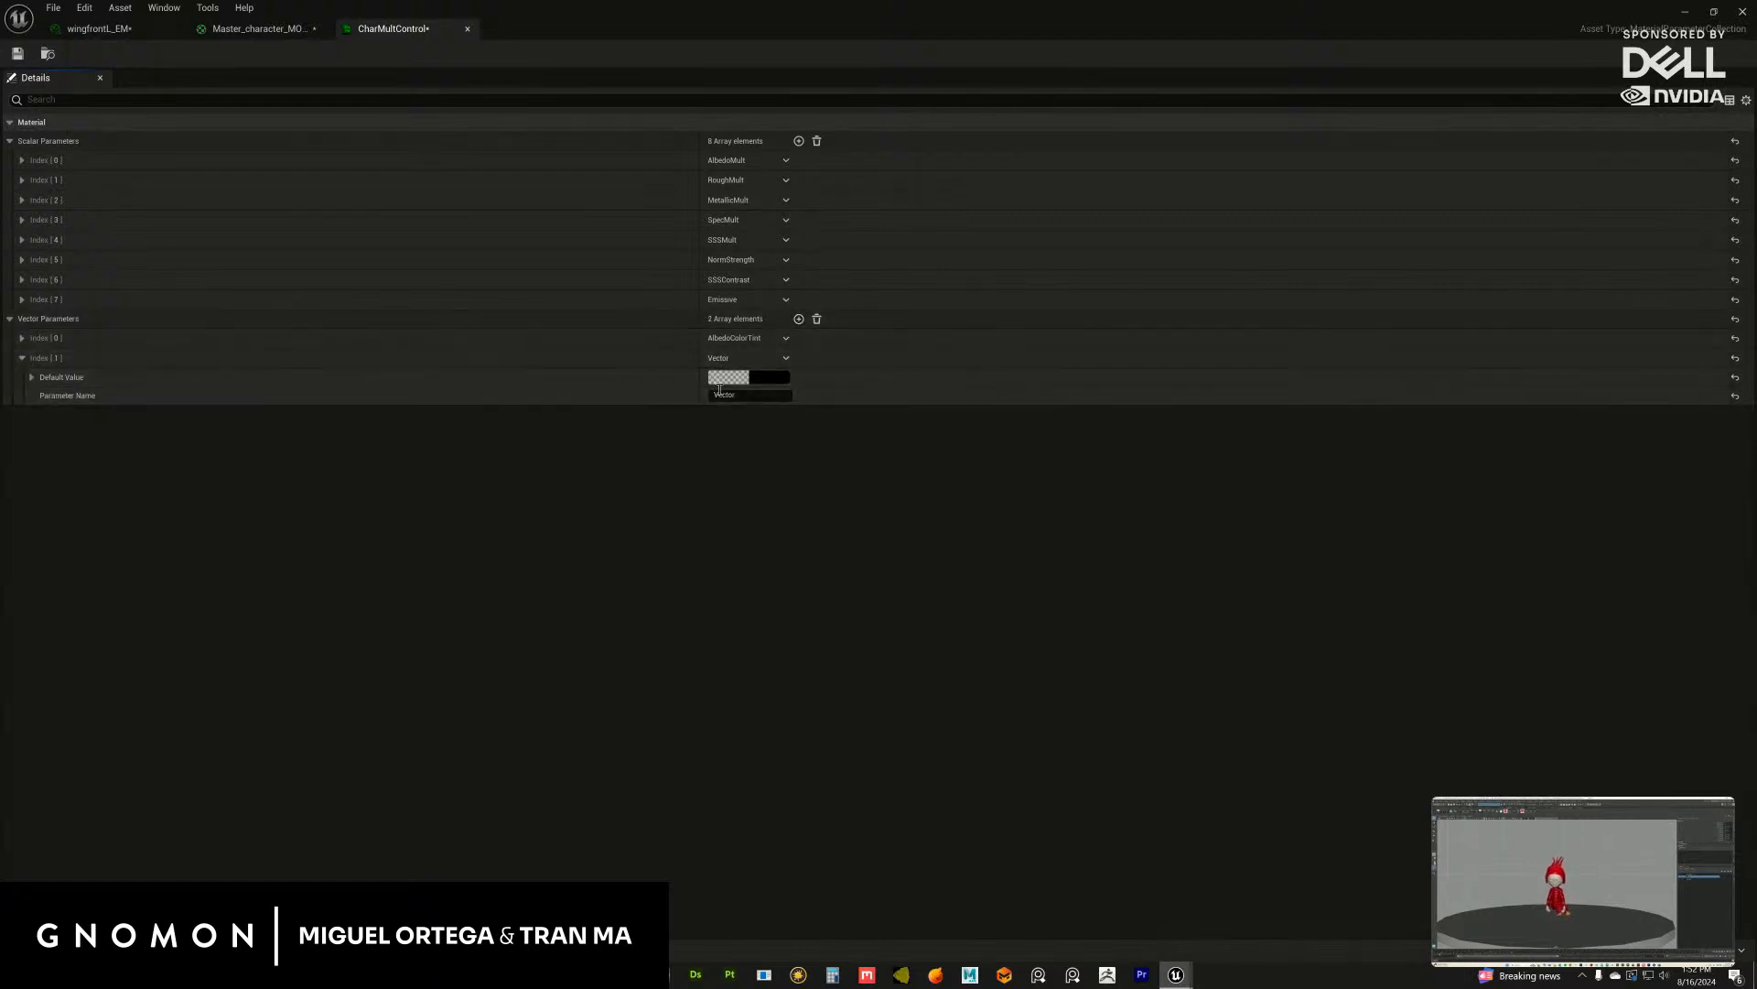
{"action": "left_click", "coordinate": [786, 360]}
{"action": "left_click", "coordinate": [643, 461]}
{"action": "left_click", "coordinate": [31, 377]}
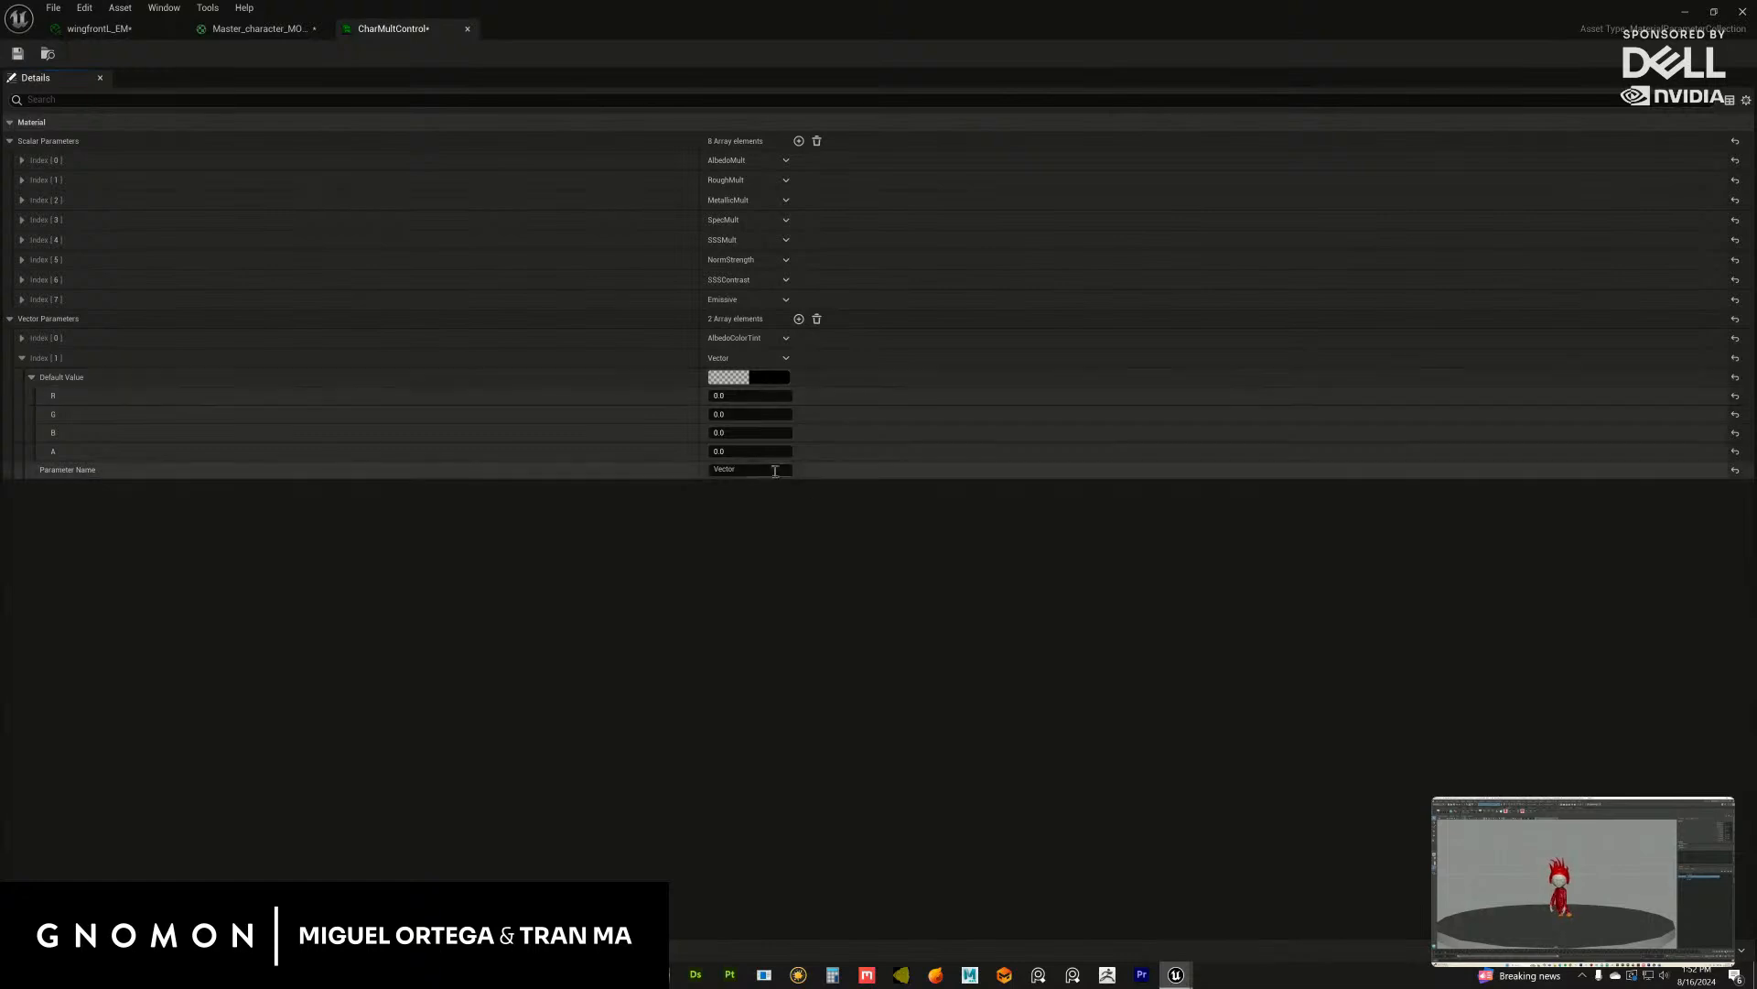
{"action": "left_click", "coordinate": [721, 470]}
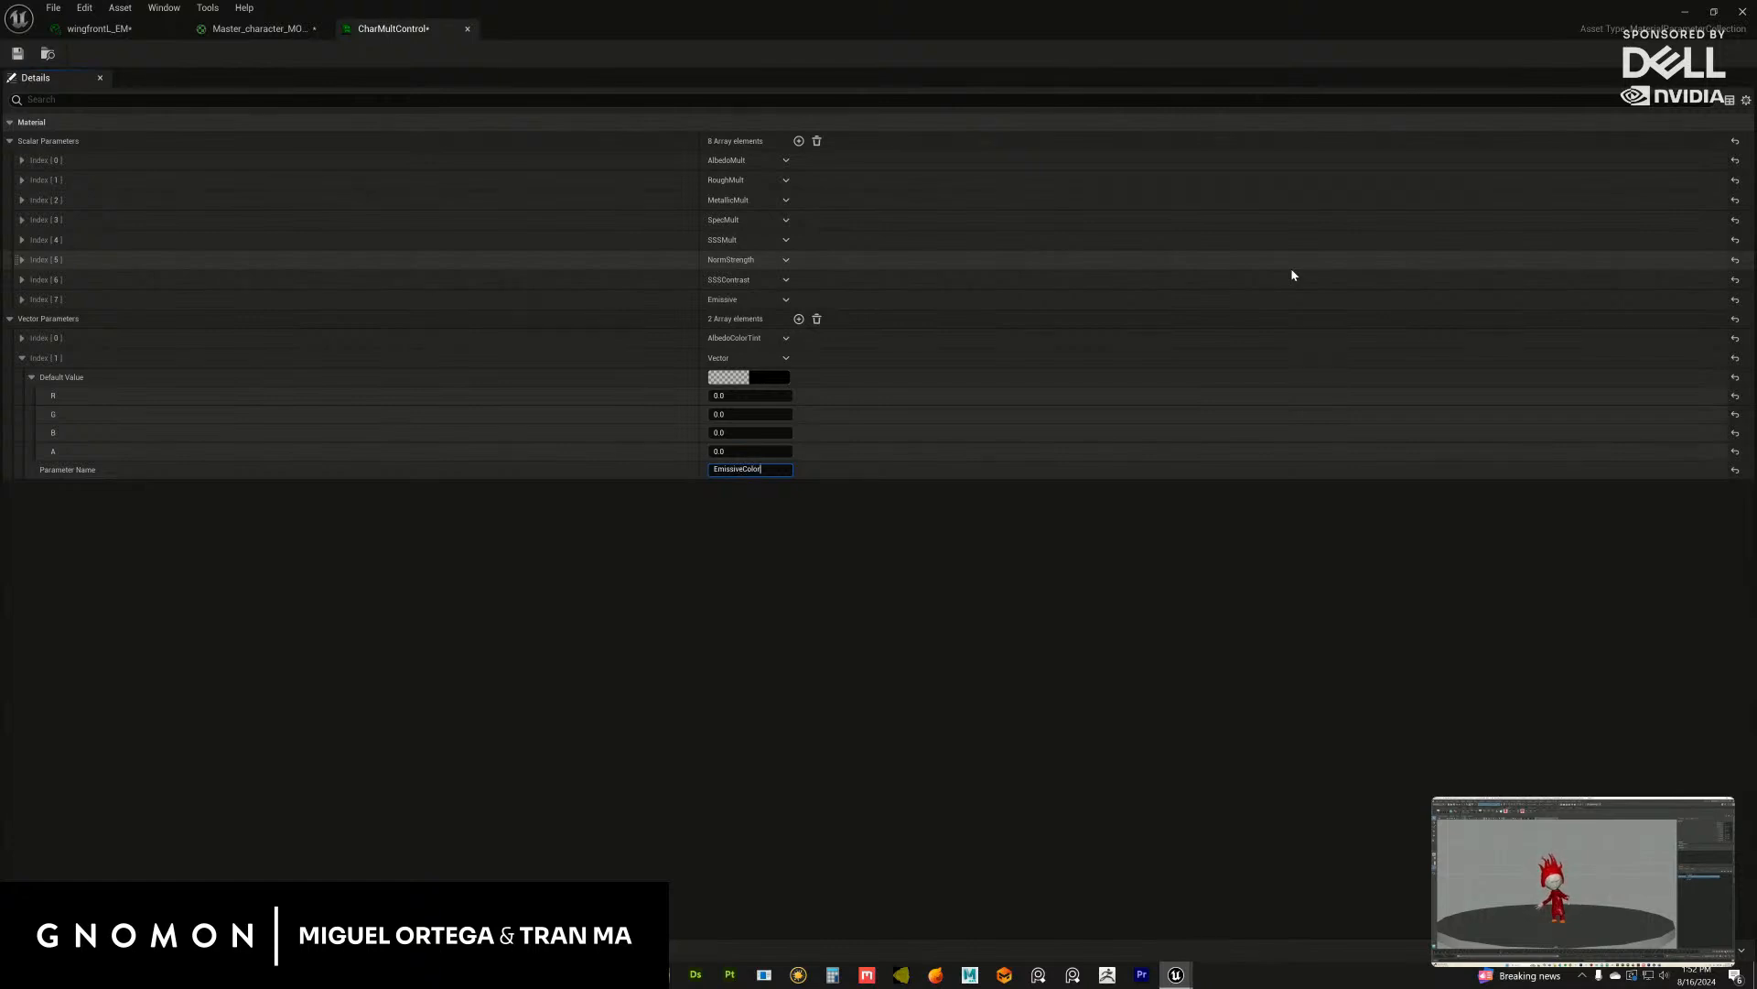
{"action": "left_click", "coordinate": [22, 358]}
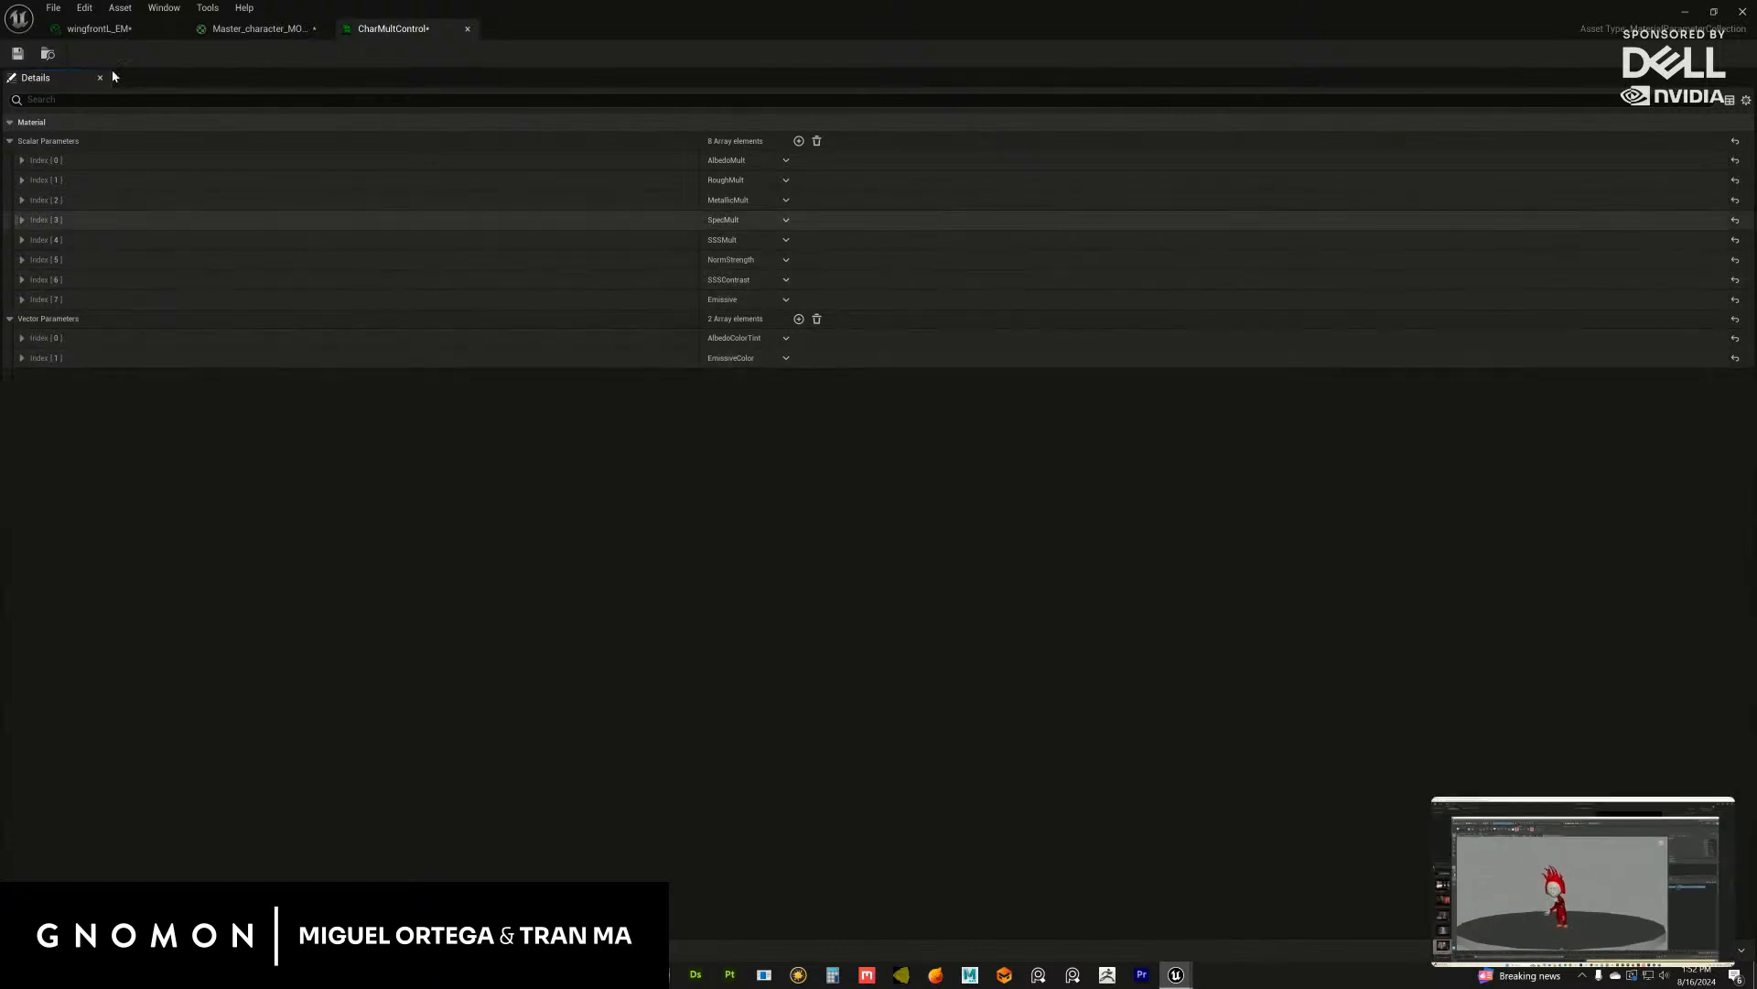
Step: Try to switch the AlbedoColorTint node to the EmissiveColor parameter in the Master_character_MOTH graph
{"action": "left_click", "coordinate": [255, 29]}
{"action": "left_click_drag", "start_coordinate": [975, 513], "coordinate": [963, 514]}
{"action": "left_click", "coordinate": [198, 616]}
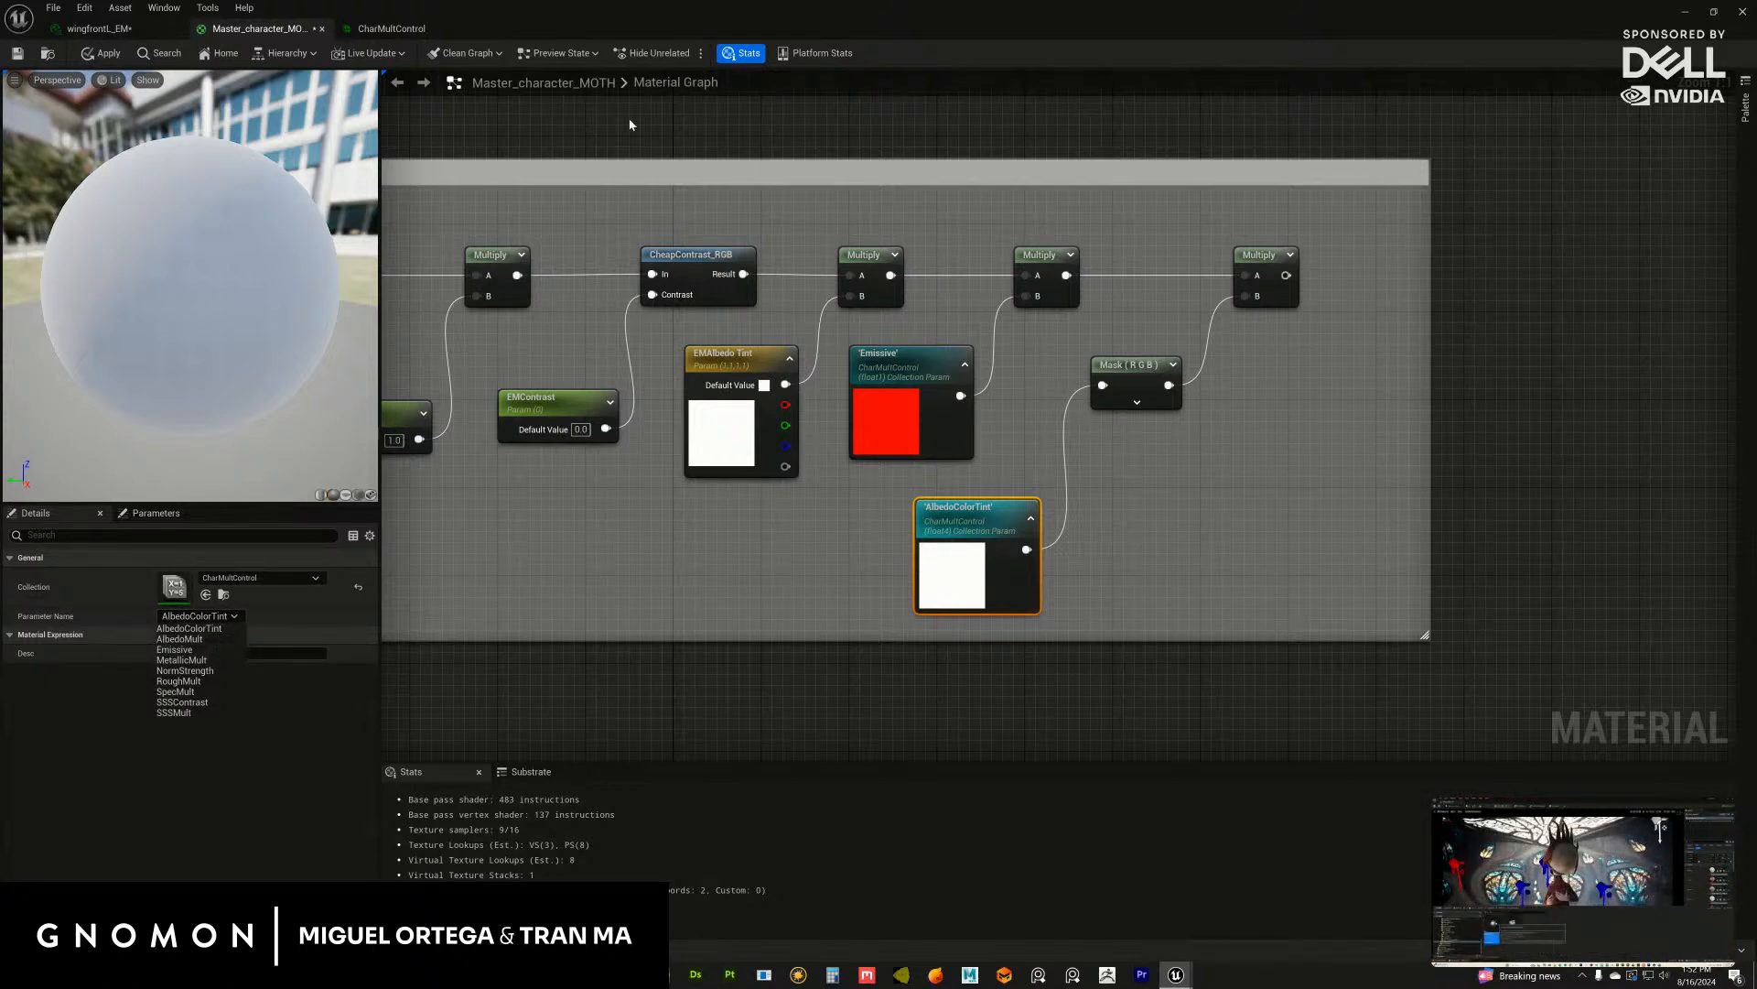
{"action": "left_click", "coordinate": [391, 28]}
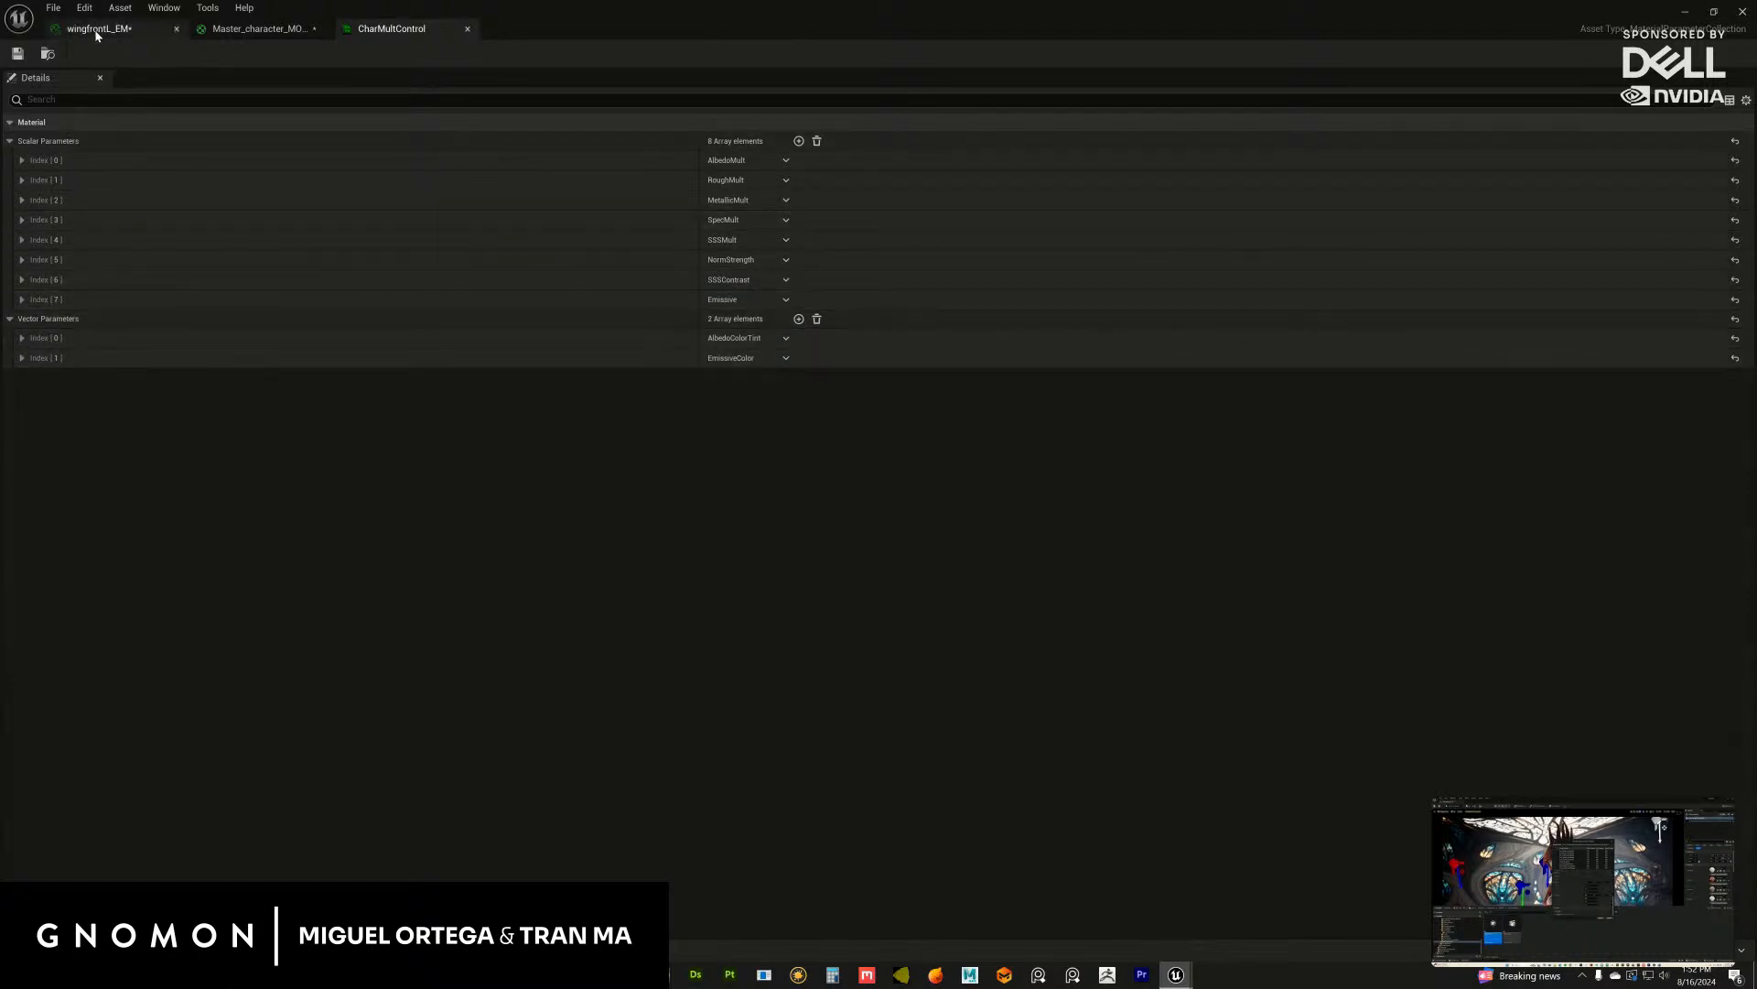
{"action": "left_click", "coordinate": [255, 30]}
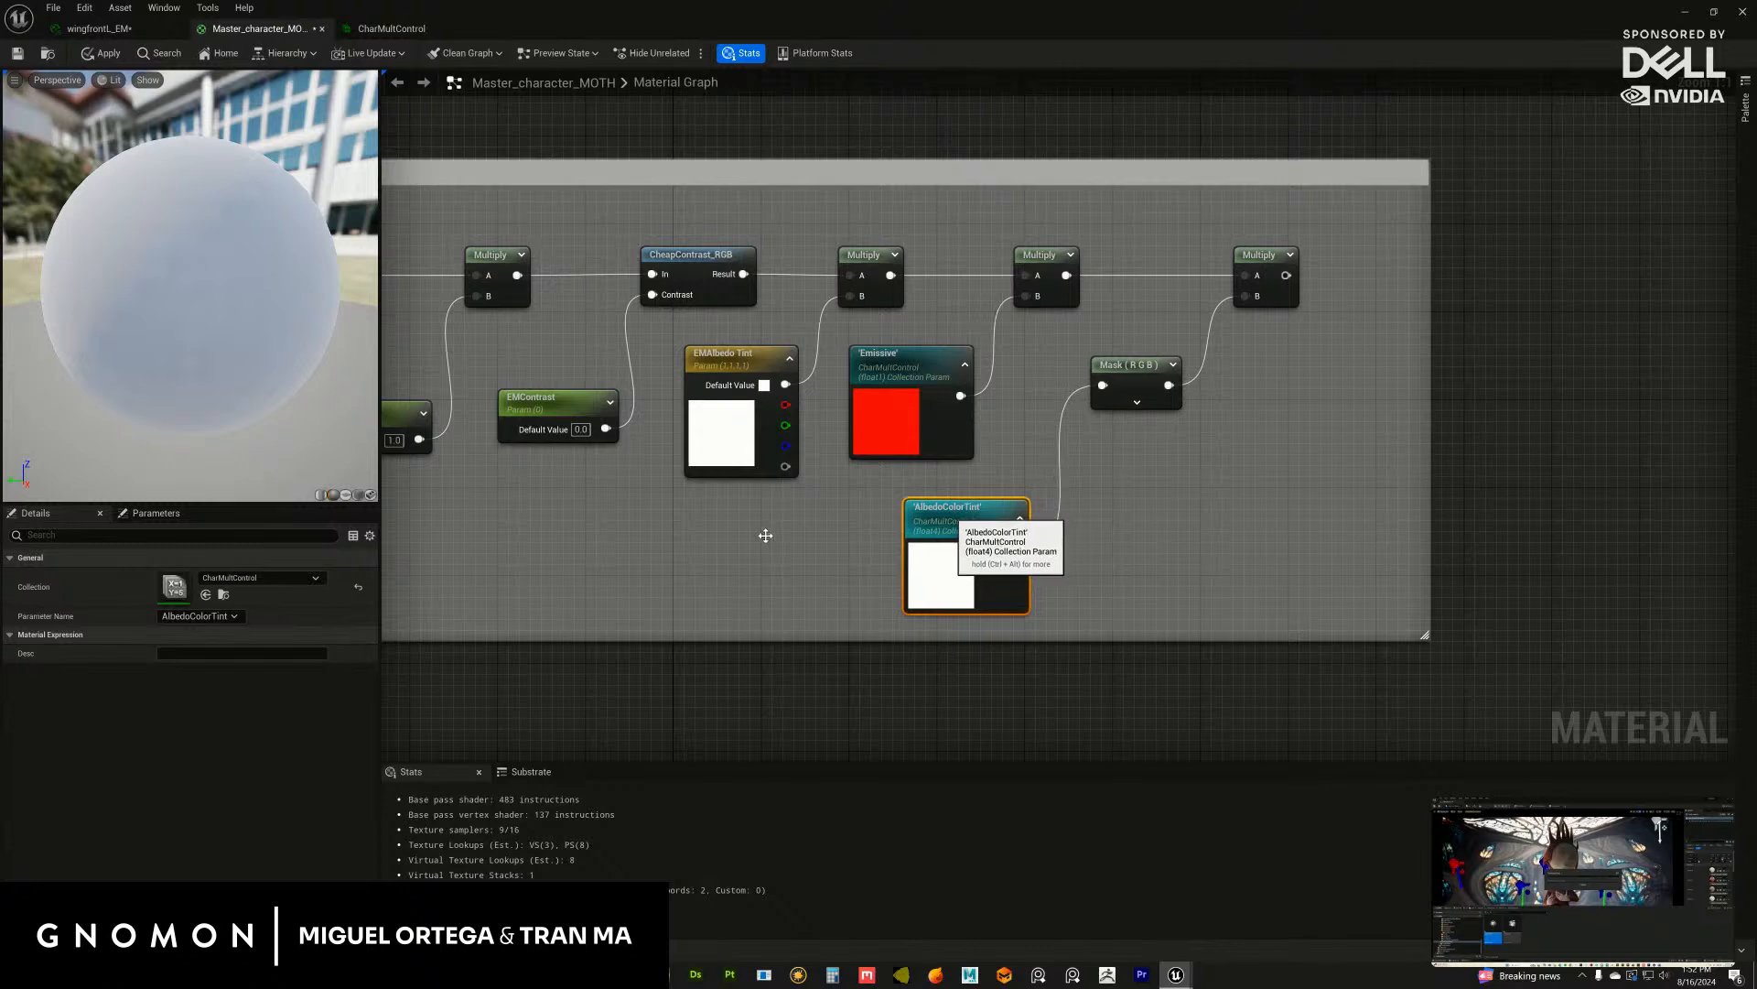
{"action": "left_click", "coordinate": [240, 618]}
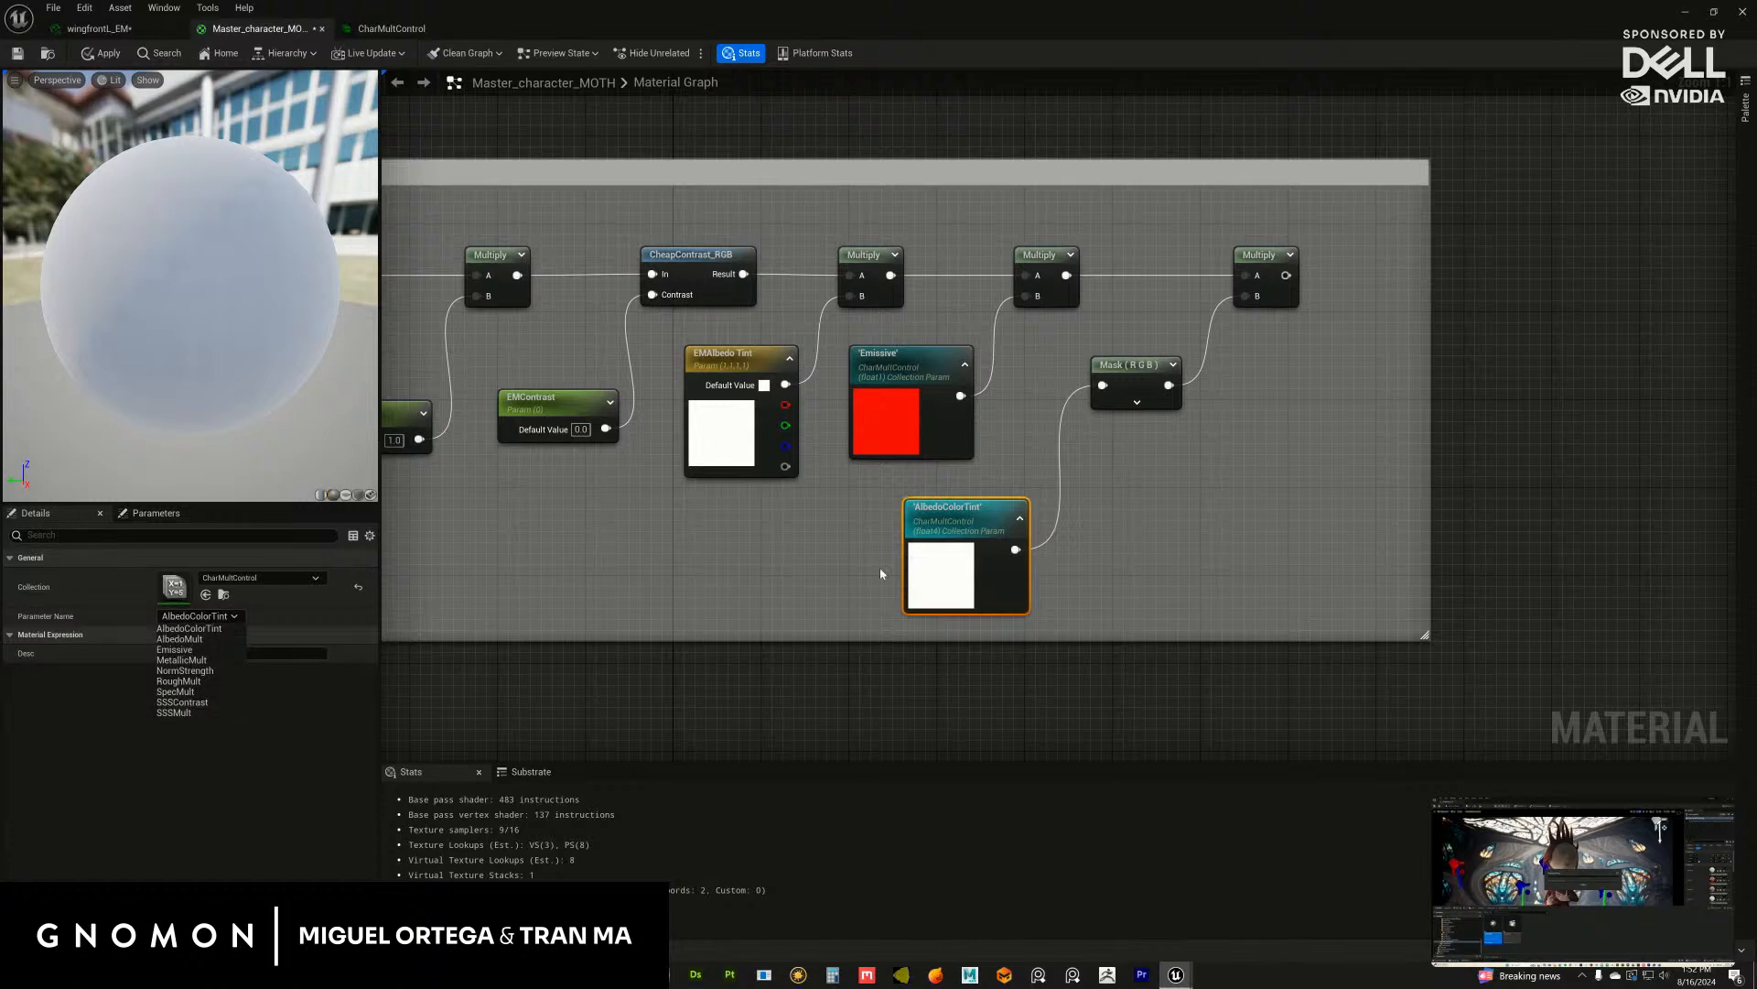
{"action": "left_click_drag", "start_coordinate": [957, 535], "coordinate": [967, 536]}
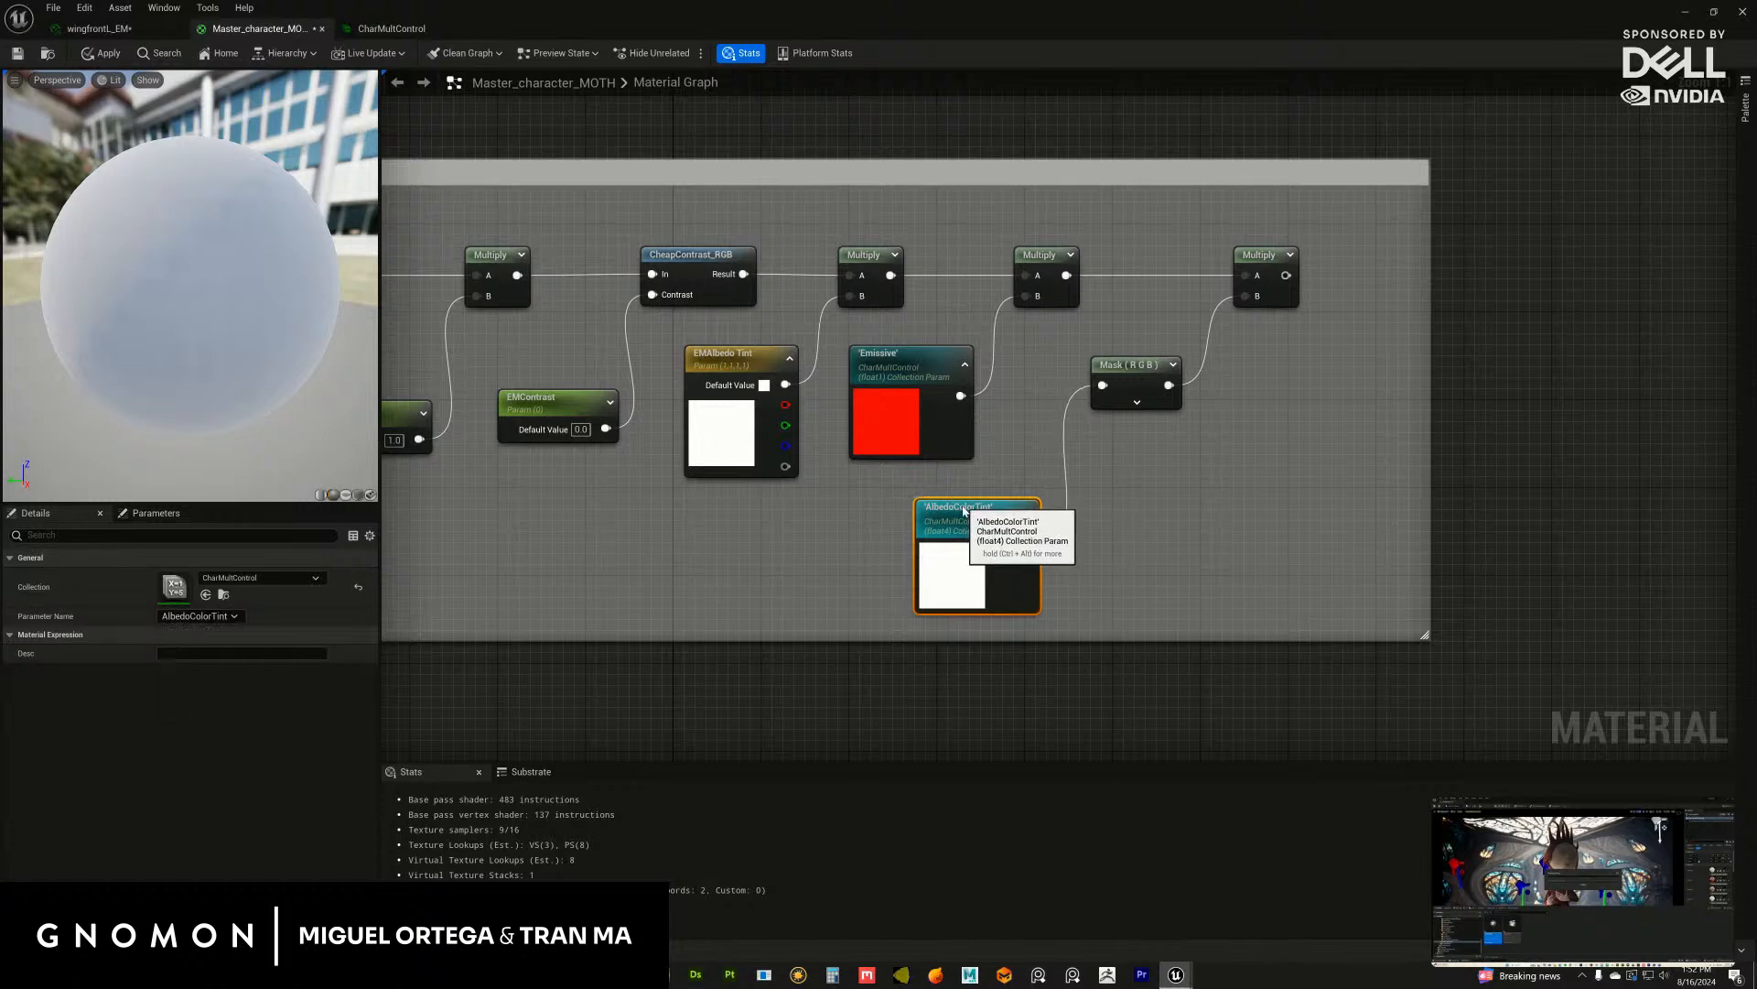
Step: Set EmissiveColor's default value in CharMultControl to white with R, G and B at 1.0, and save the collection
{"action": "left_click", "coordinate": [389, 29]}
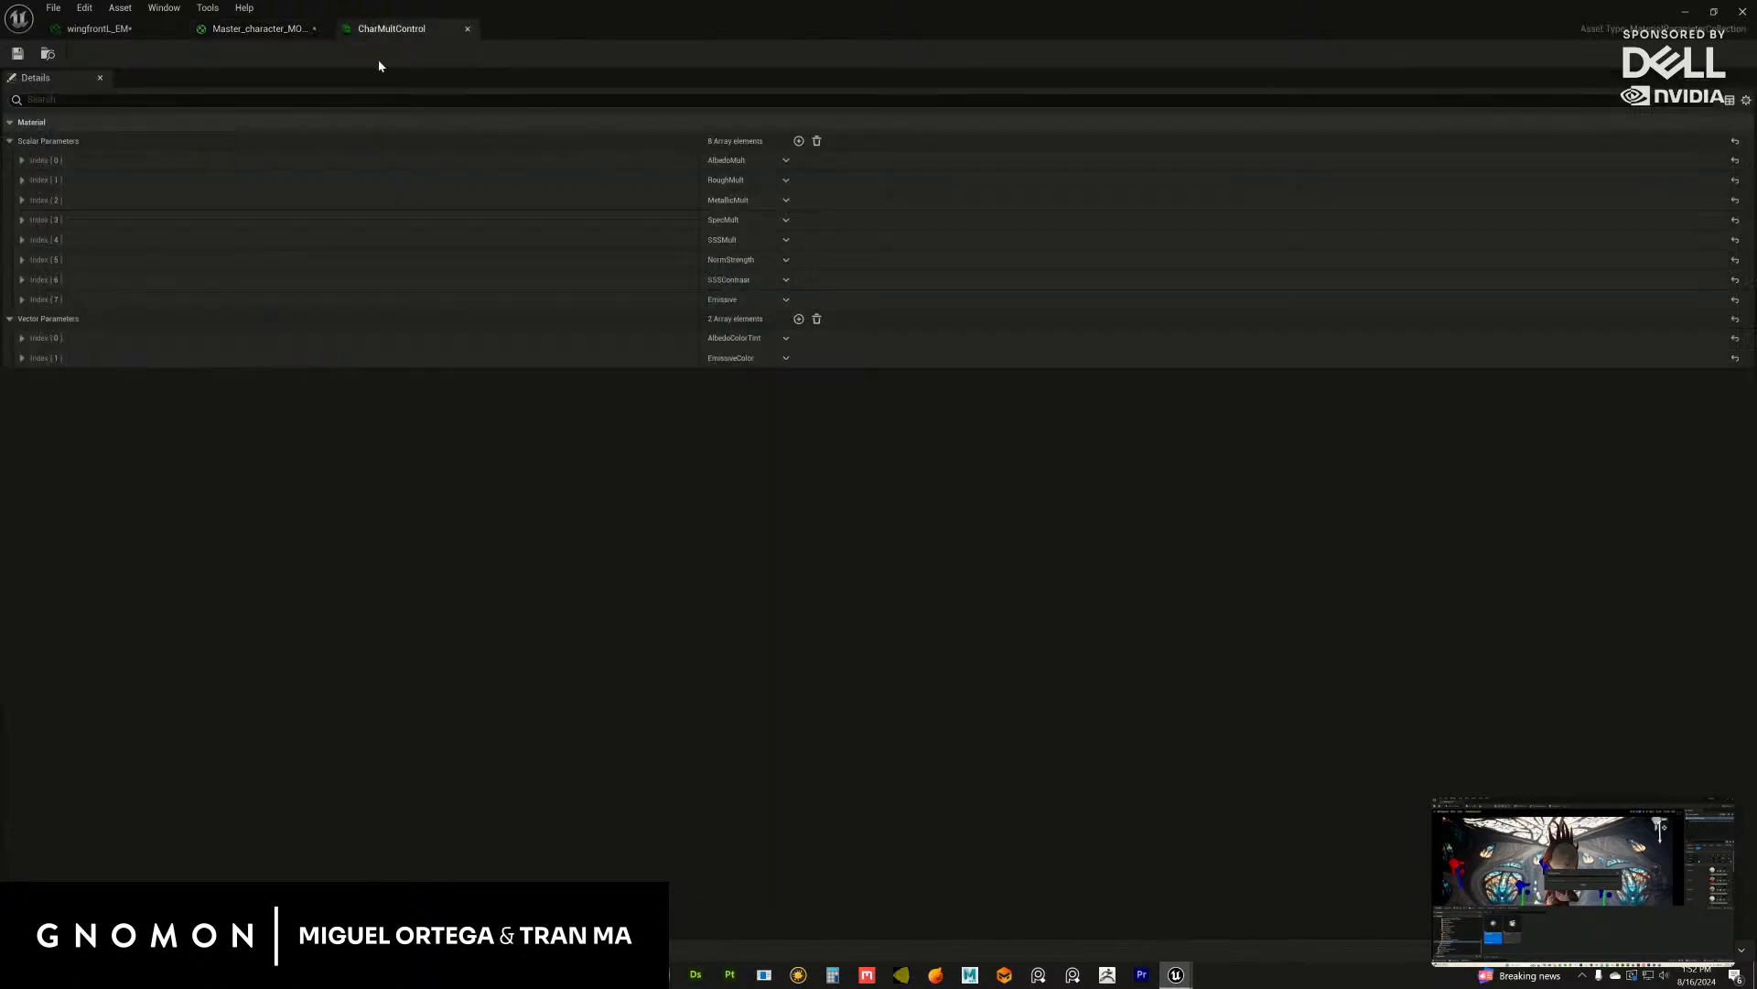
{"action": "left_click", "coordinate": [21, 358]}
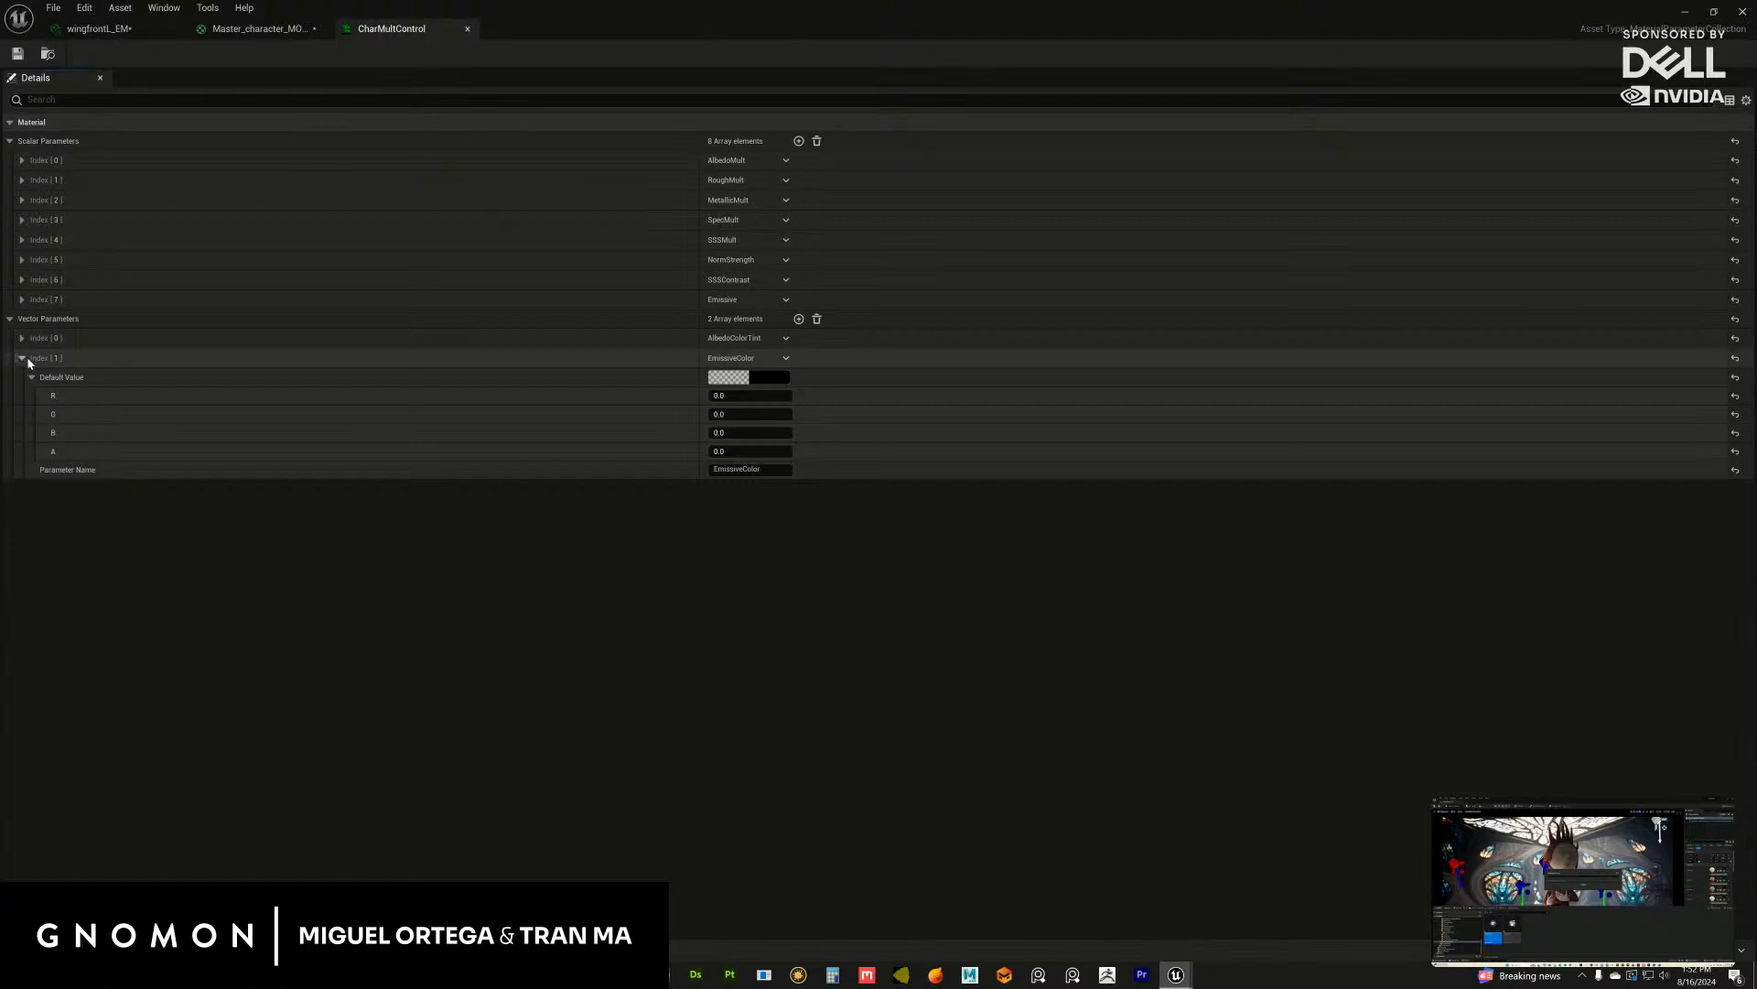
{"action": "left_click", "coordinate": [21, 337]}
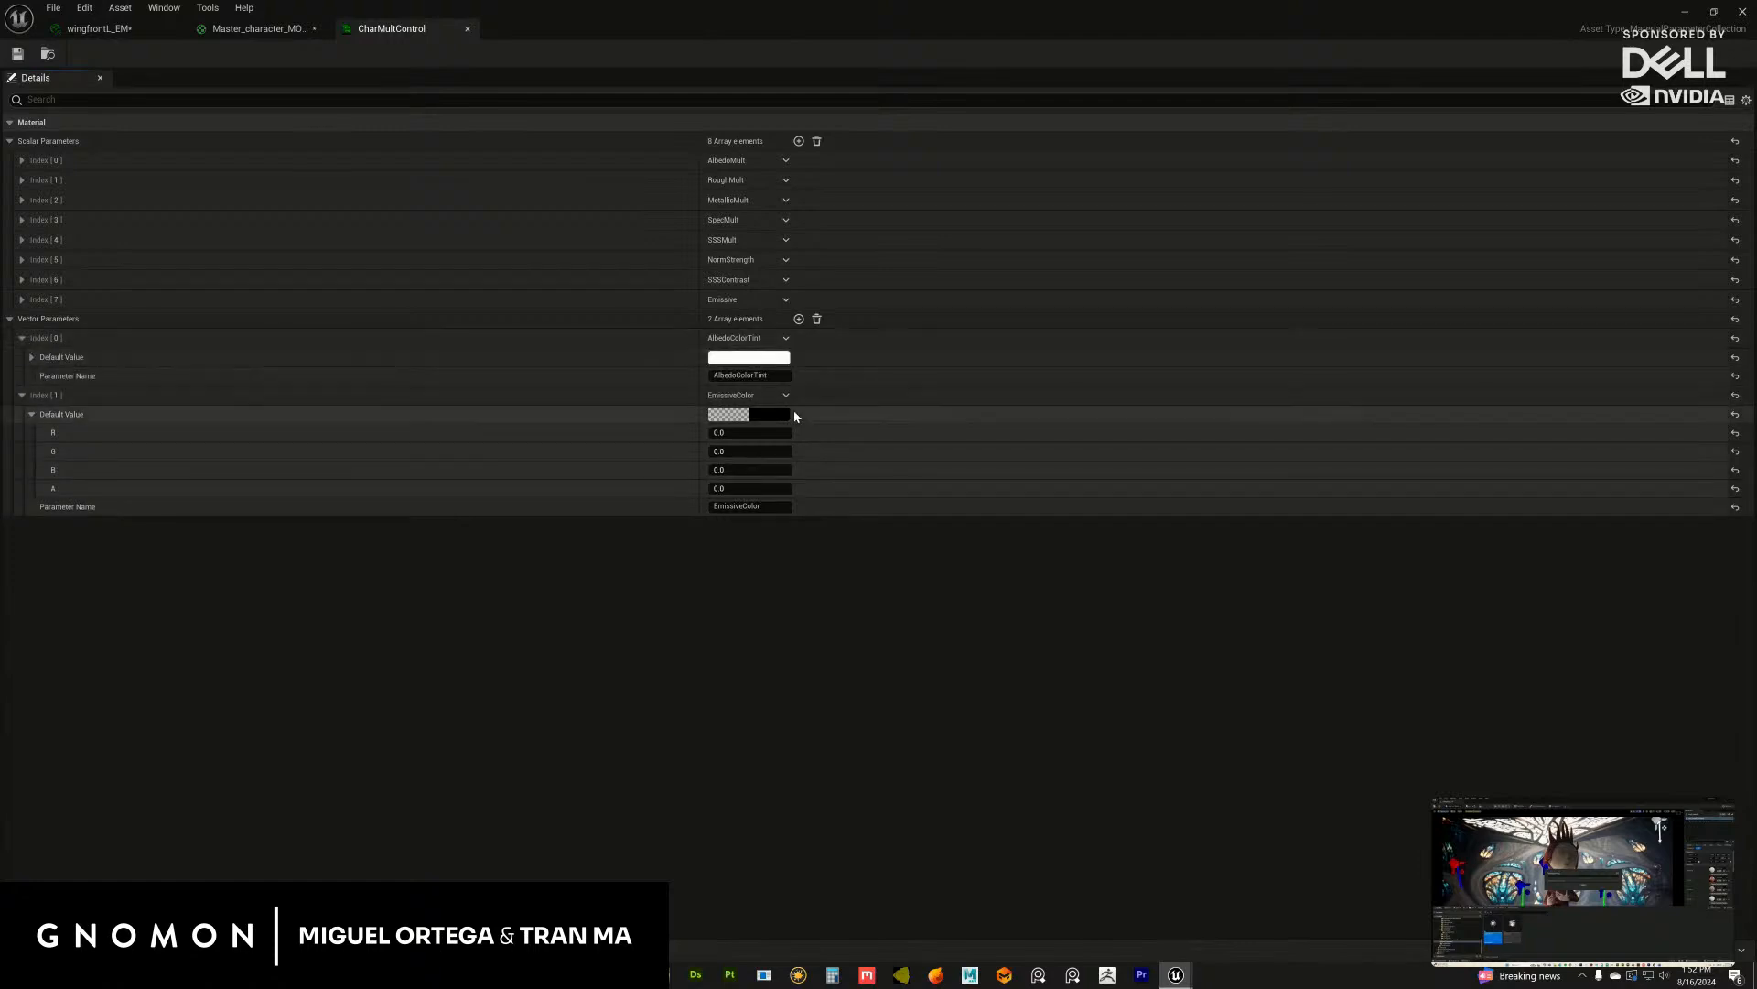
{"action": "left_click", "coordinate": [769, 415]}
{"action": "left_click", "coordinate": [953, 495]}
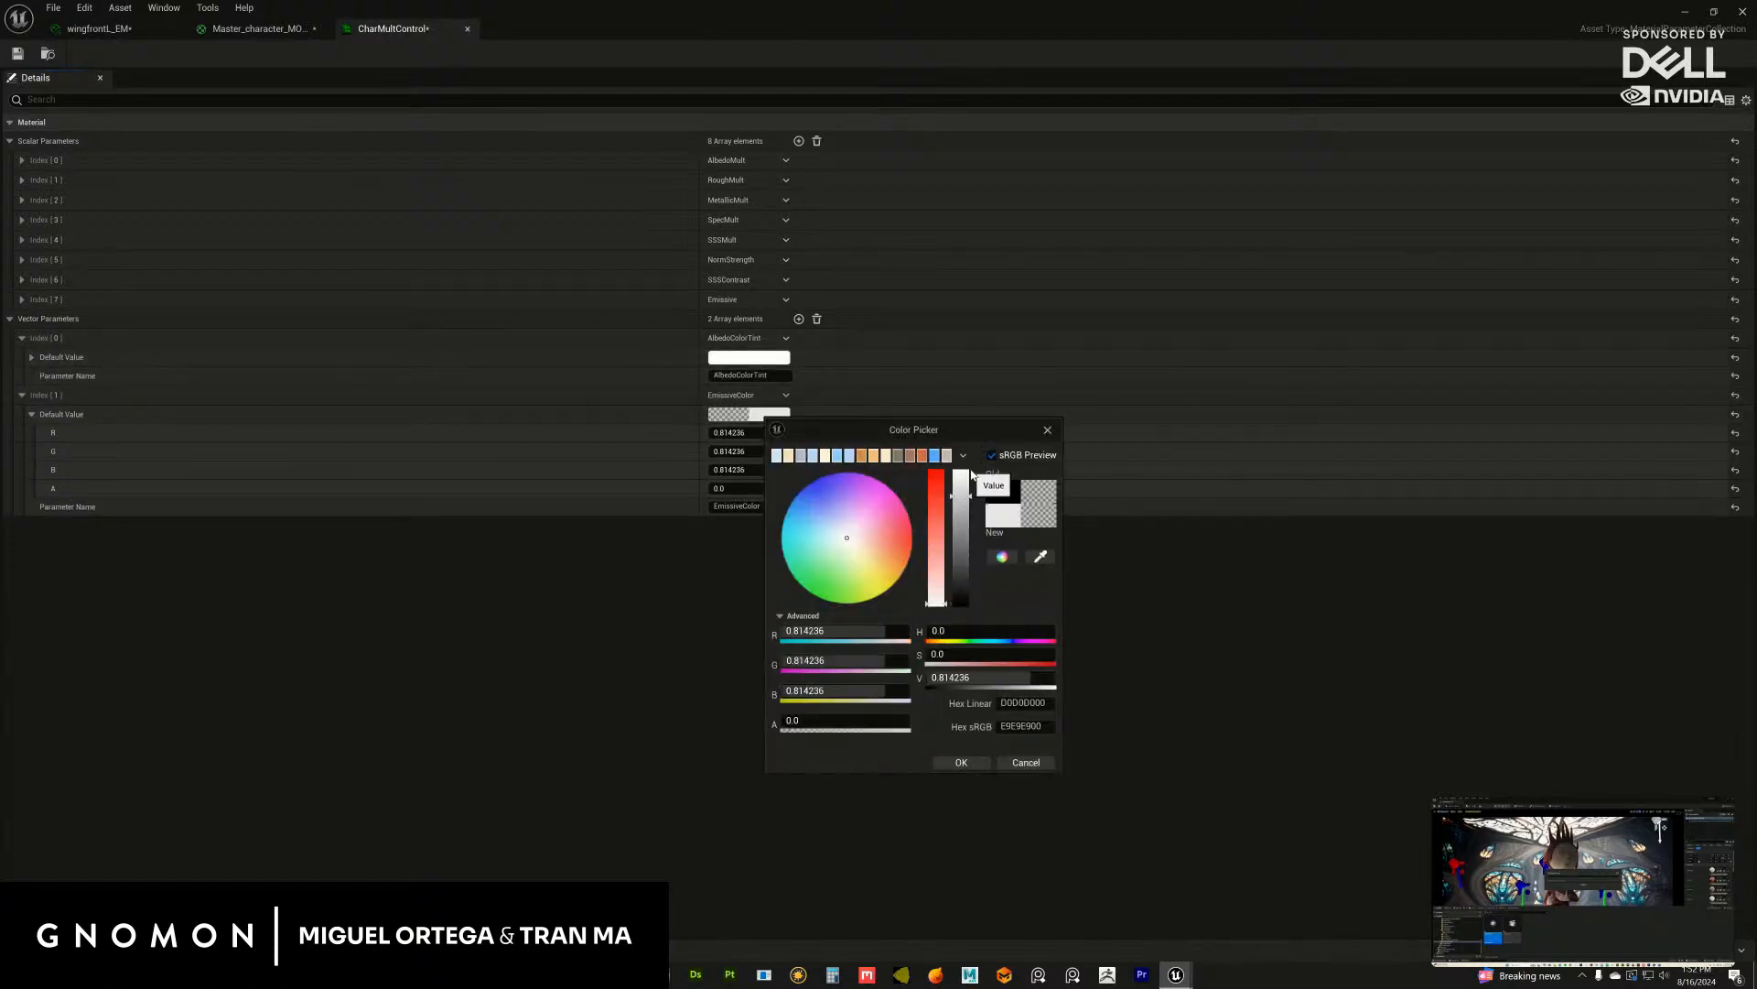
{"action": "left_click_drag", "start_coordinate": [962, 467], "coordinate": [961, 444]}
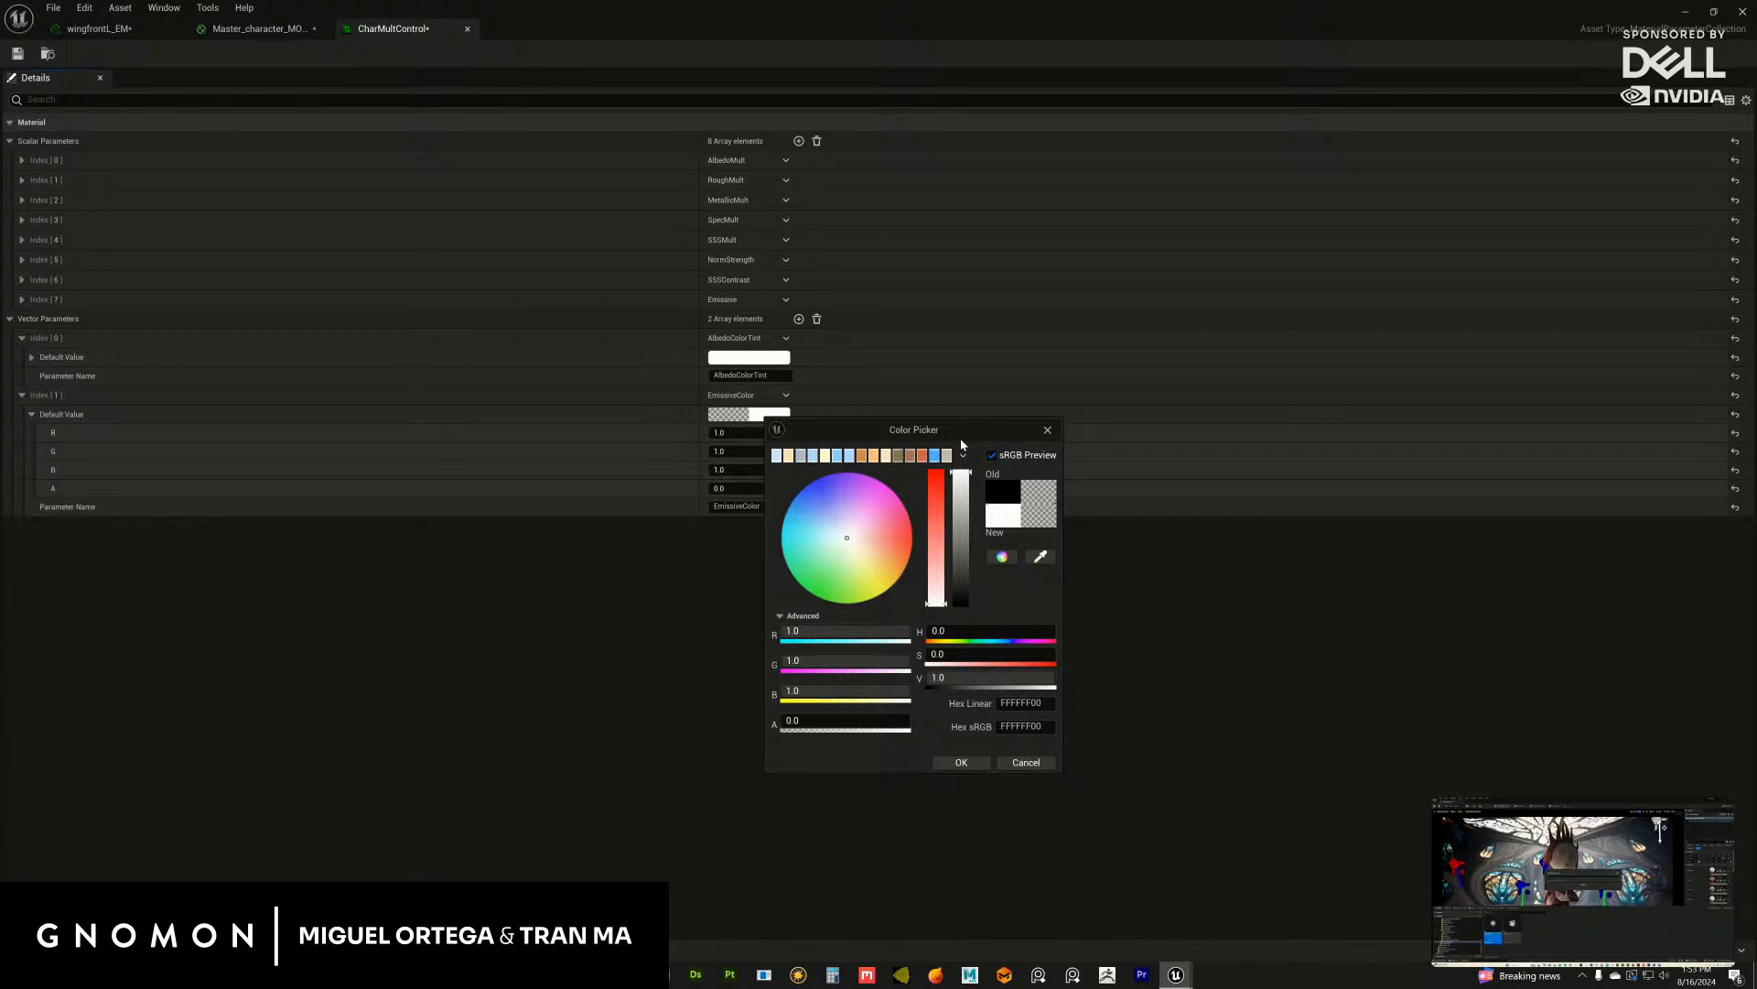
{"action": "left_click", "coordinate": [961, 763]}
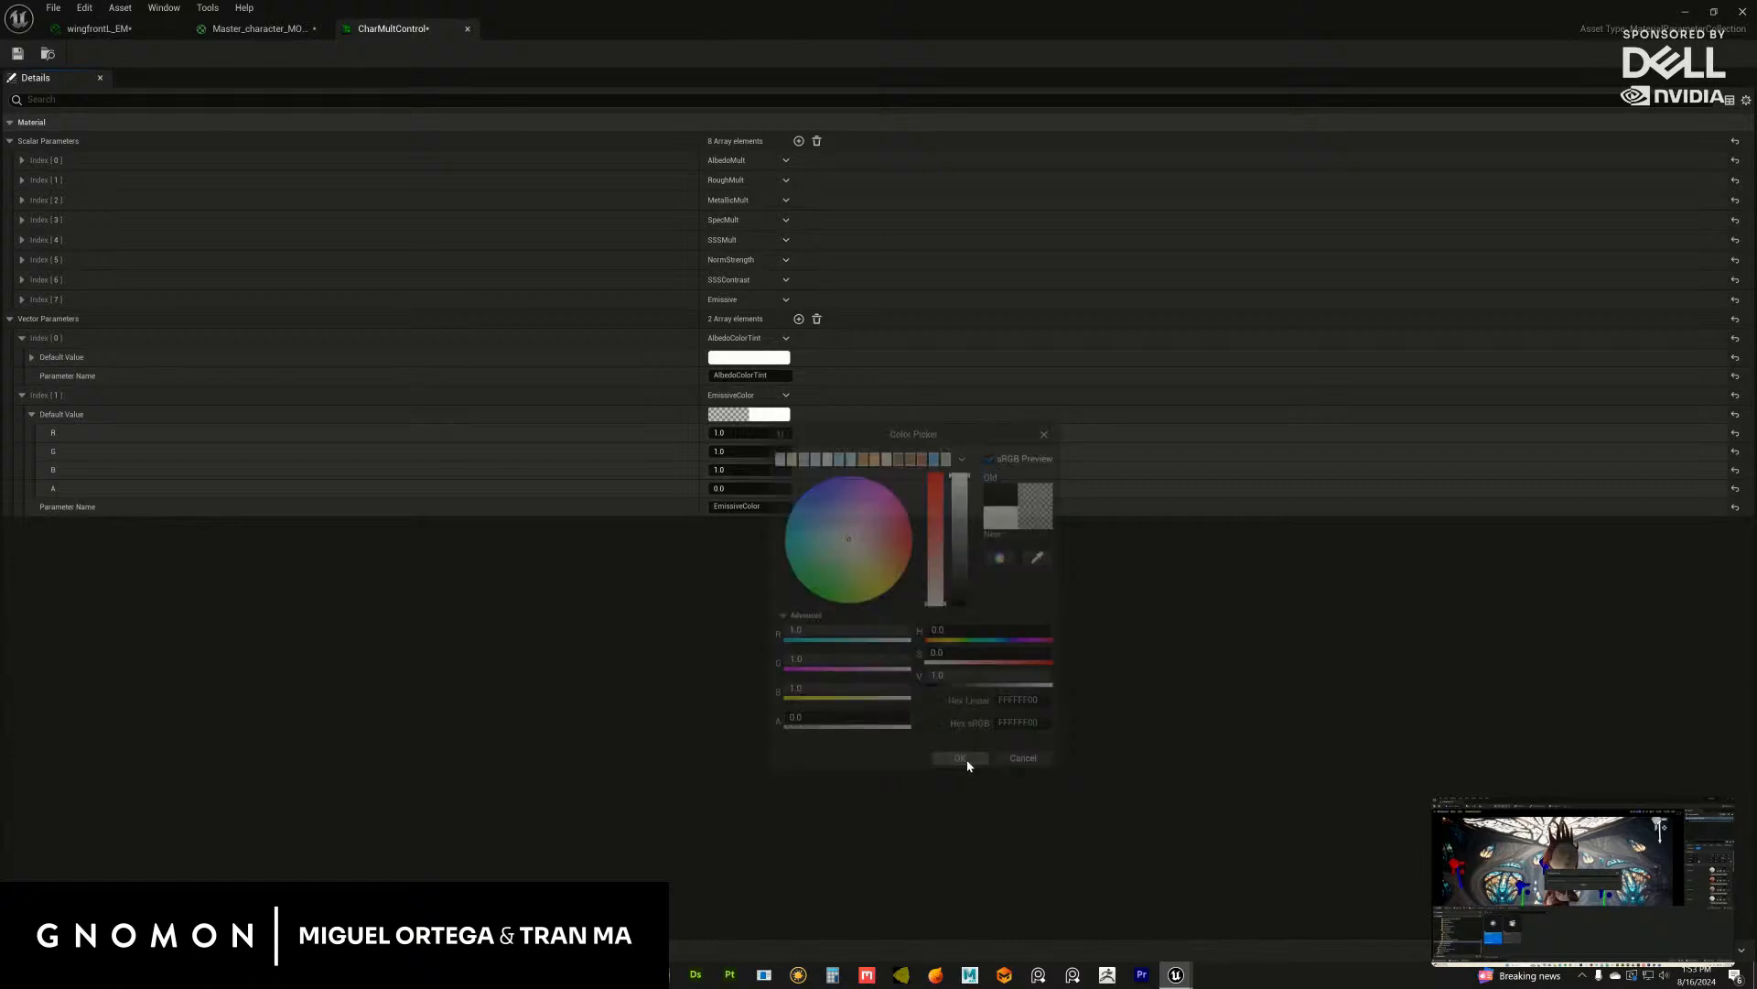
{"action": "left_click", "coordinate": [771, 509]}
{"action": "left_click", "coordinate": [16, 54]}
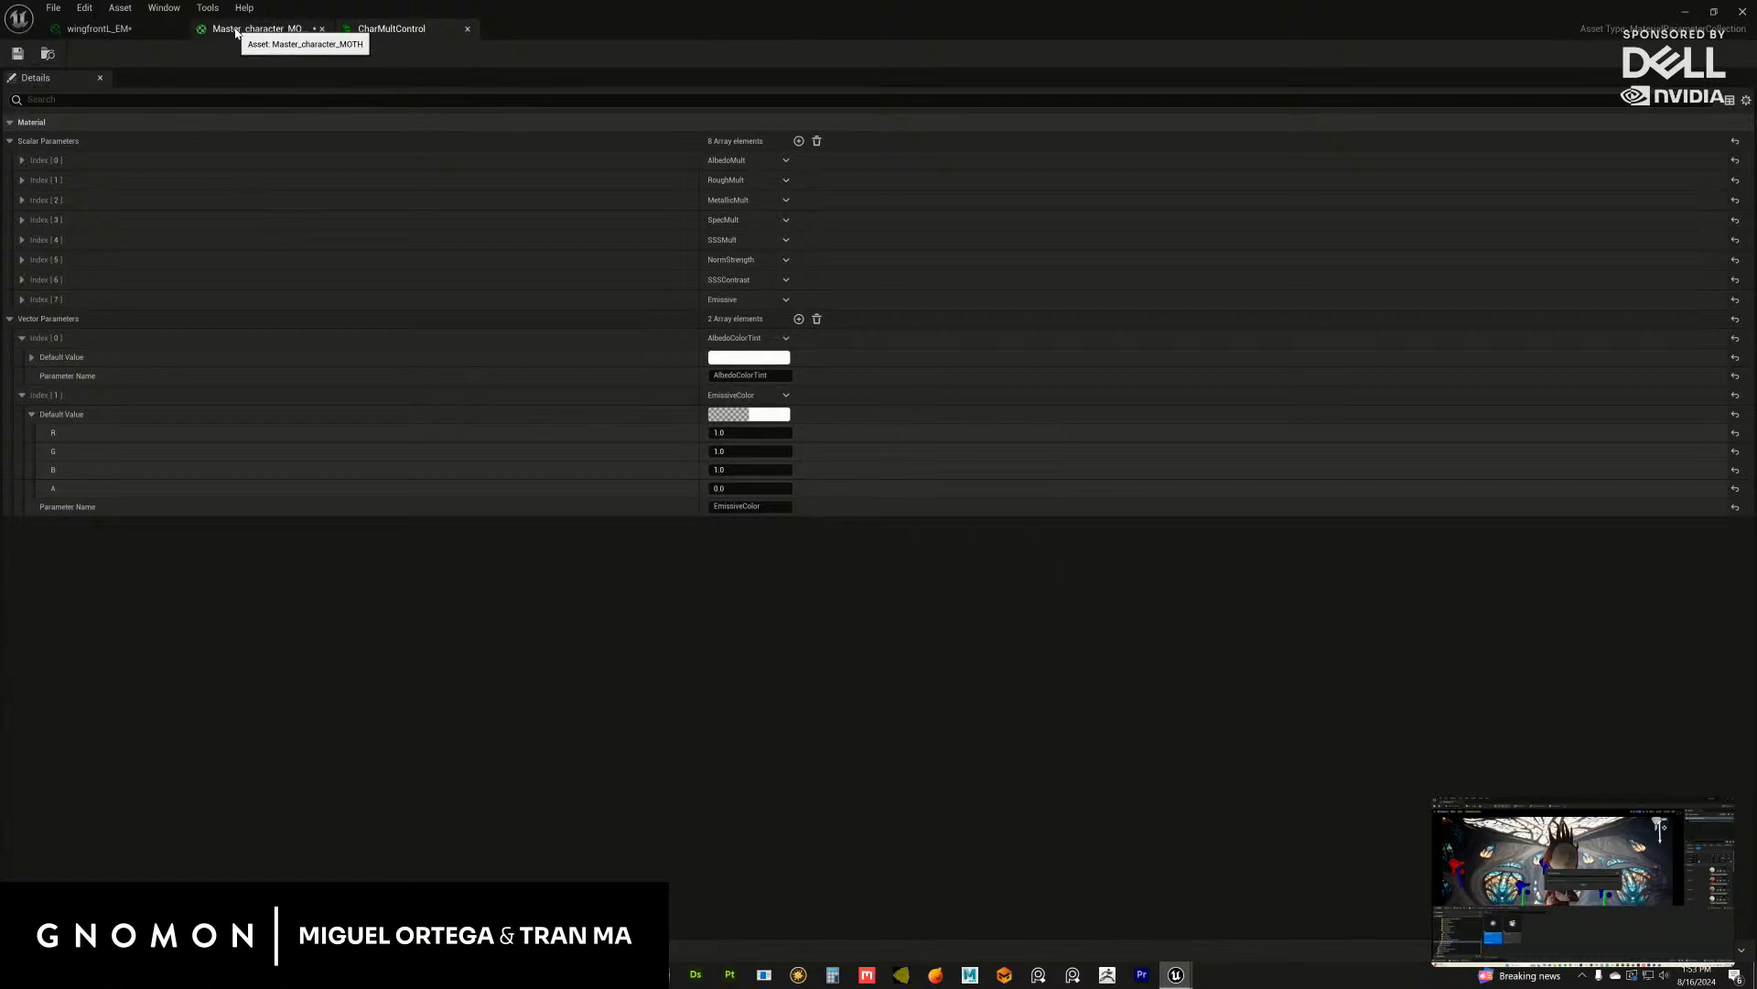
Step: Recheck the AlbedoColorTint node's collection parameters for EmissiveColor and move the node slightly down and left in the graph
{"action": "left_click", "coordinate": [237, 30]}
{"action": "left_click", "coordinate": [222, 578]}
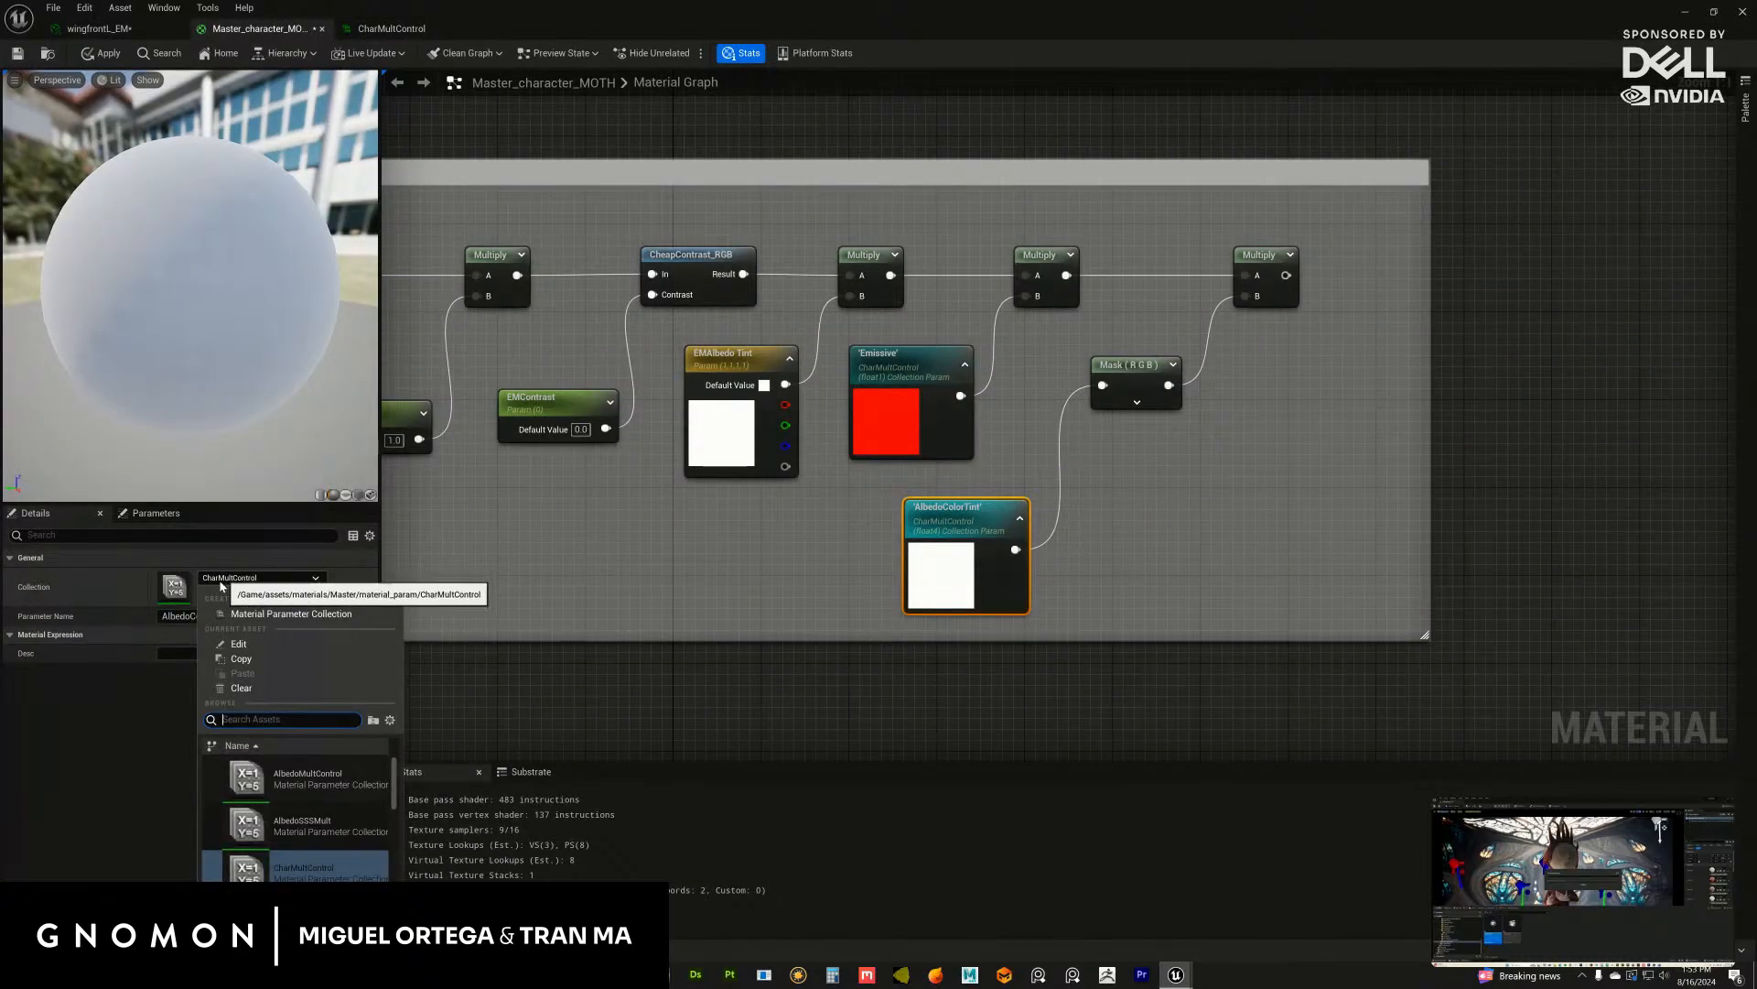
{"action": "left_click", "coordinate": [183, 615]}
{"action": "left_click", "coordinate": [194, 616]}
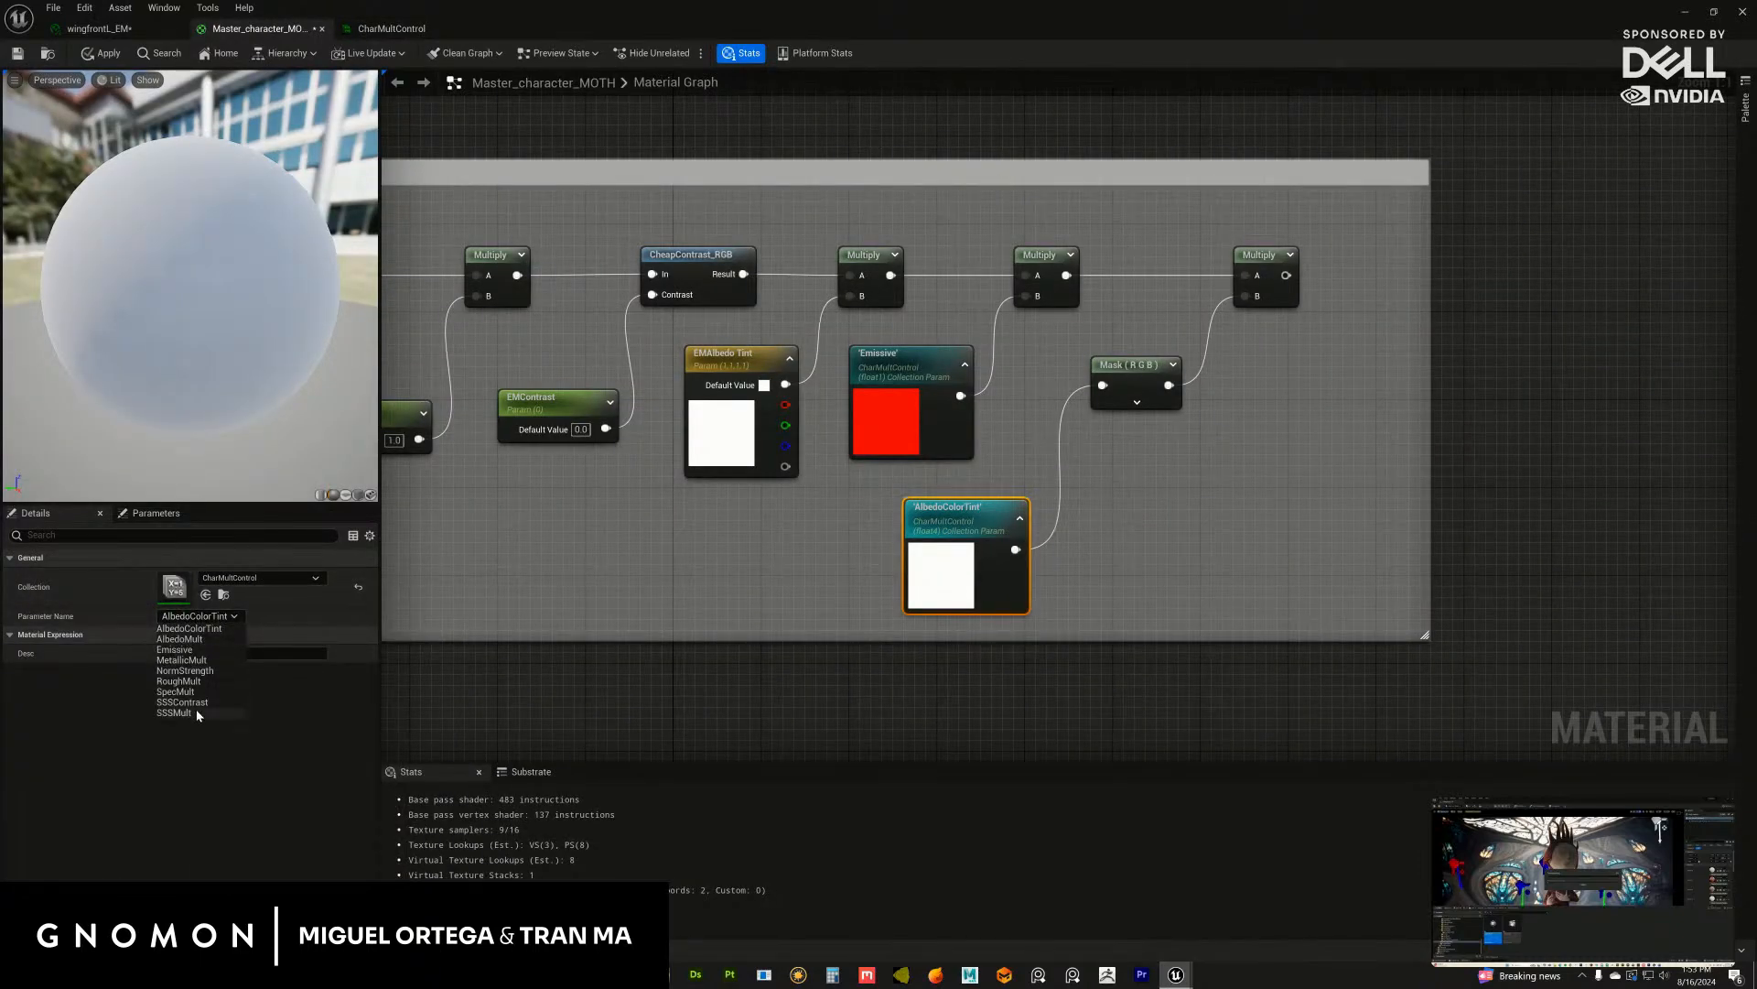
{"action": "left_click", "coordinate": [854, 587]}
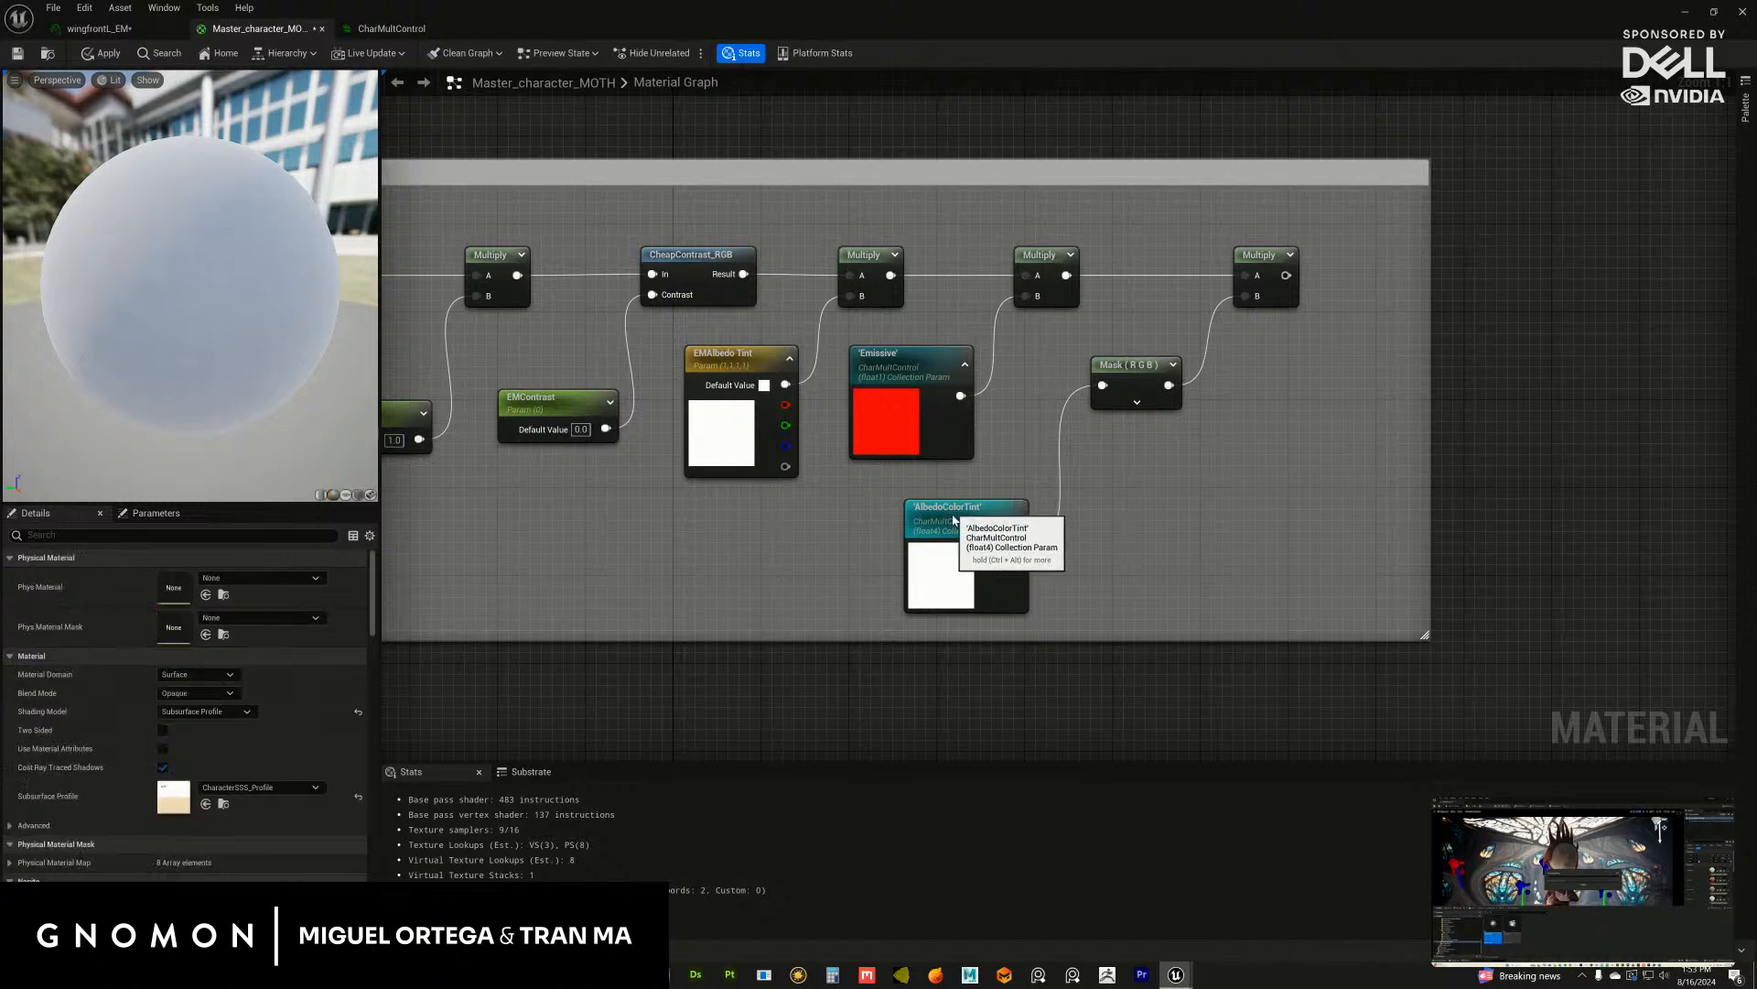
{"action": "left_click_drag", "start_coordinate": [958, 514], "coordinate": [936, 523]}
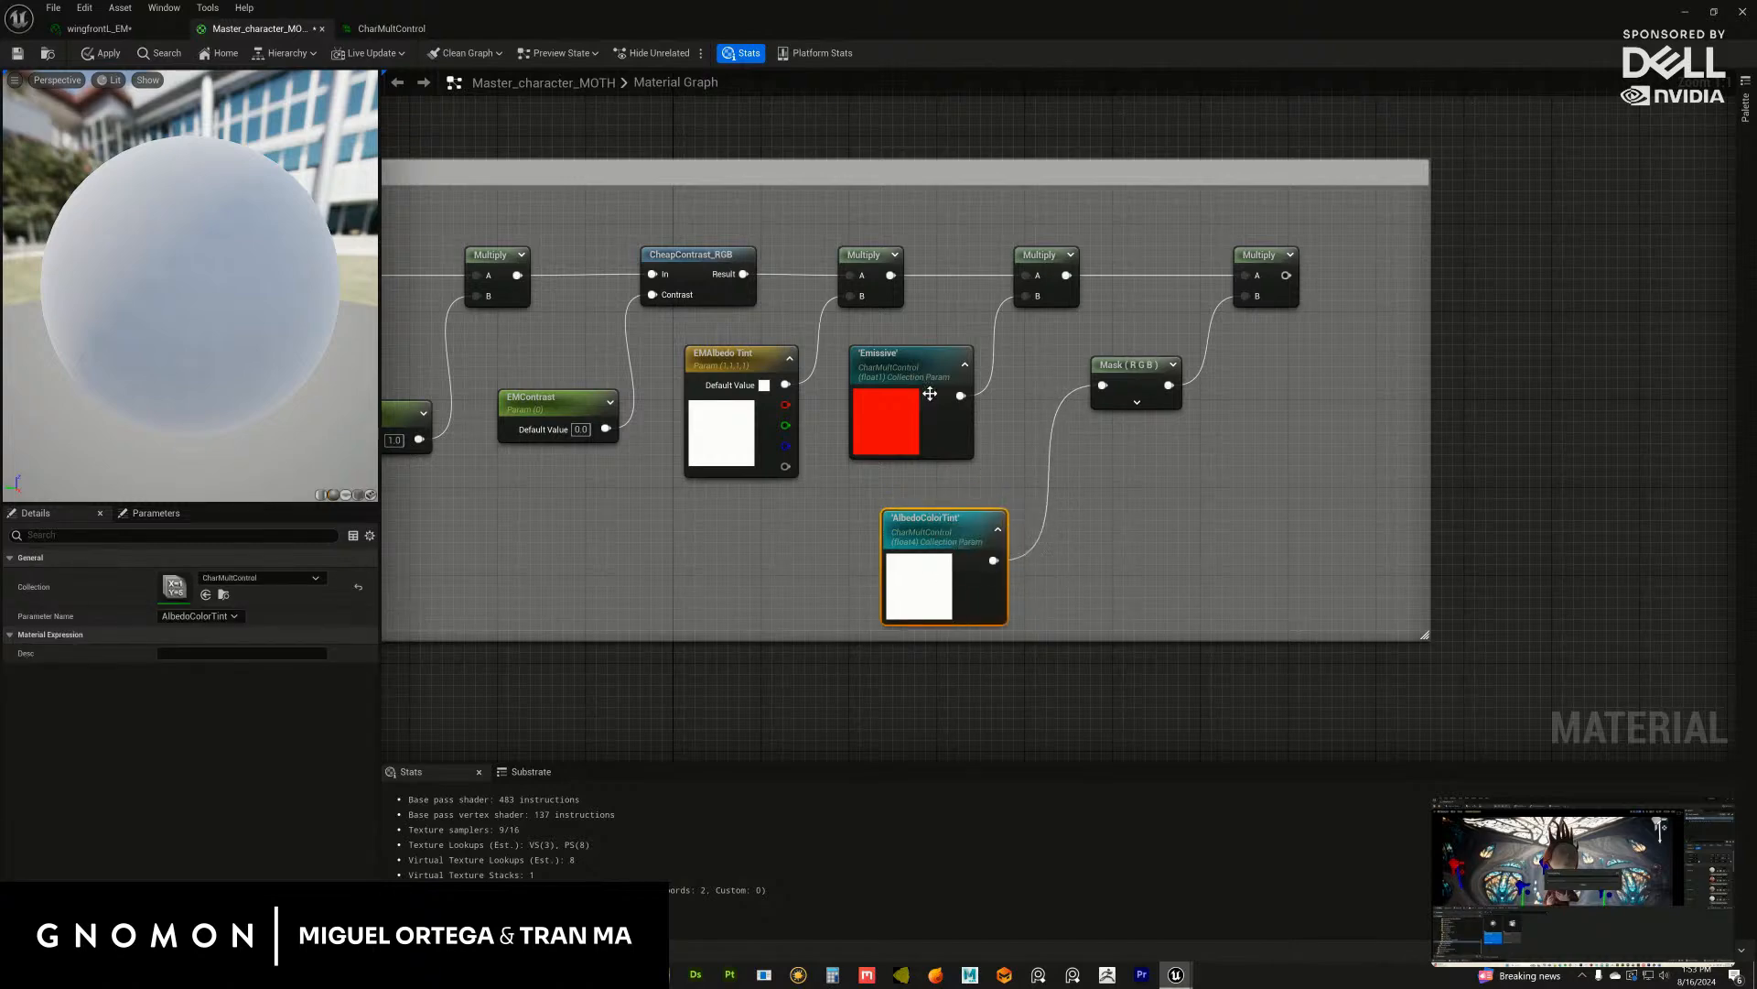
Step: Open the CharMultControl collection from the Emissive node and compare the default values of AlbedoColorTint and EmissiveColor
{"action": "right_click_drag", "start_coordinate": [769, 532], "coordinate": [949, 538]}
{"action": "scroll", "coordinate": [856, 573], "scroll_direction": "down", "scroll_amount": 2}
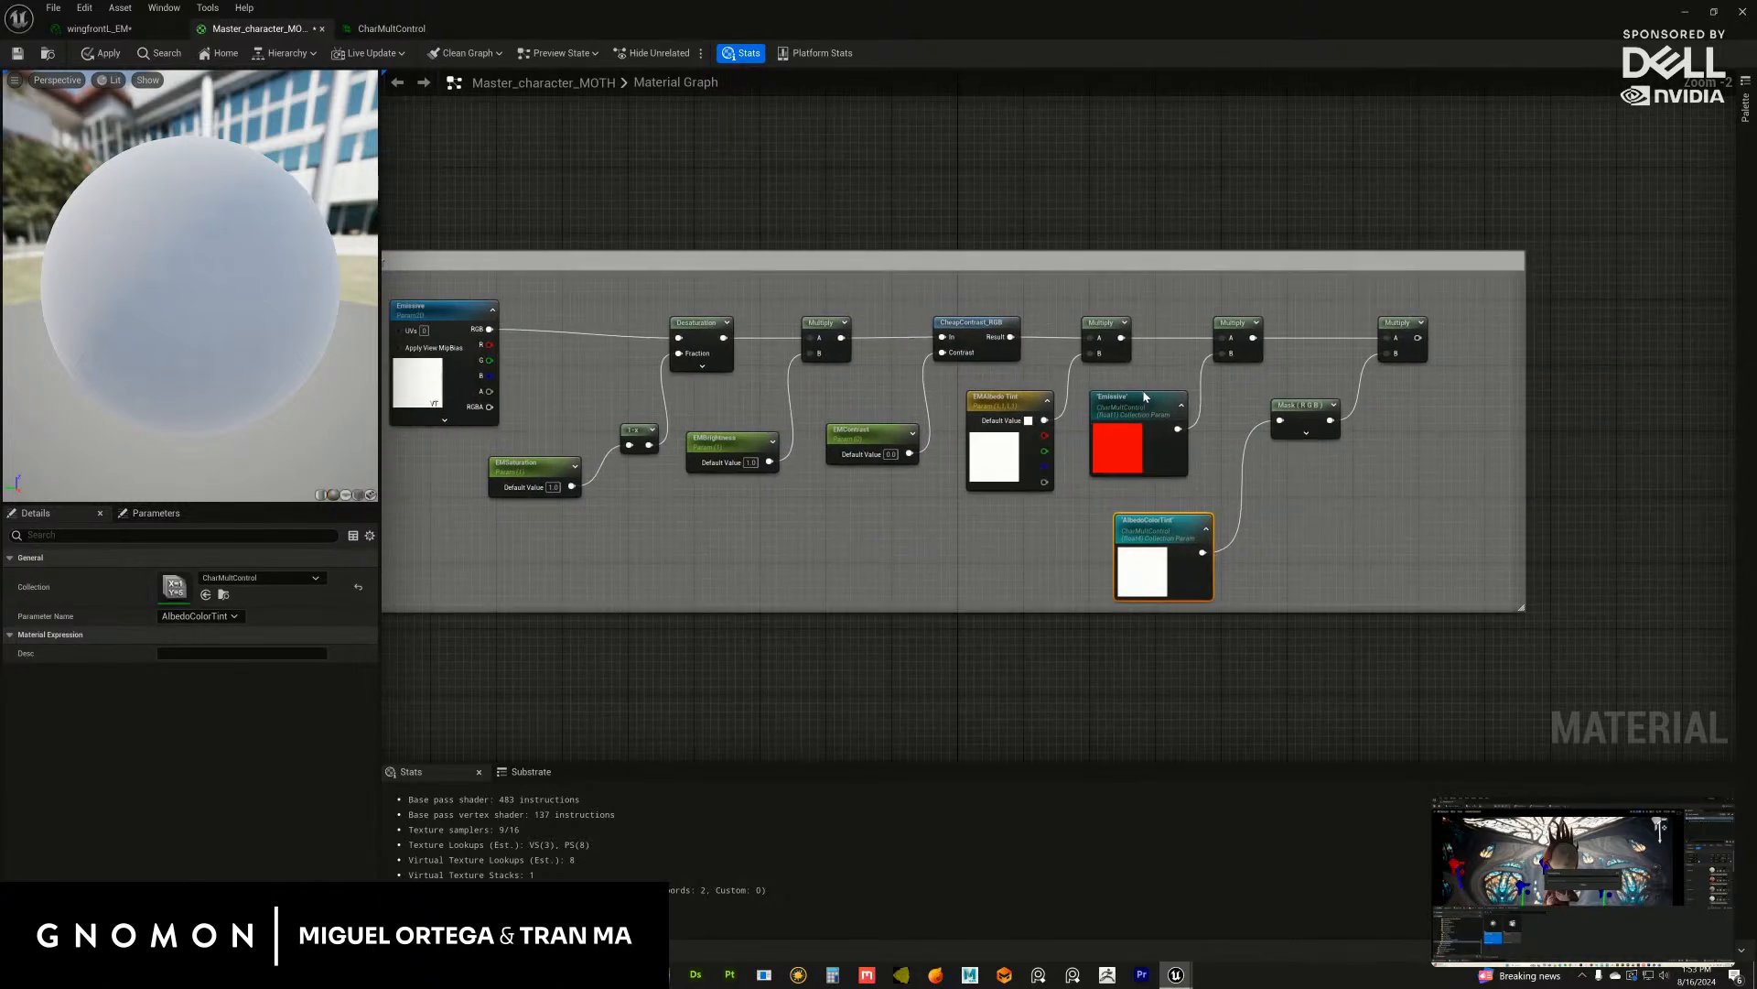
{"action": "left_click", "coordinate": [1137, 397]}
{"action": "right_click_drag", "start_coordinate": [838, 564], "coordinate": [942, 573]}
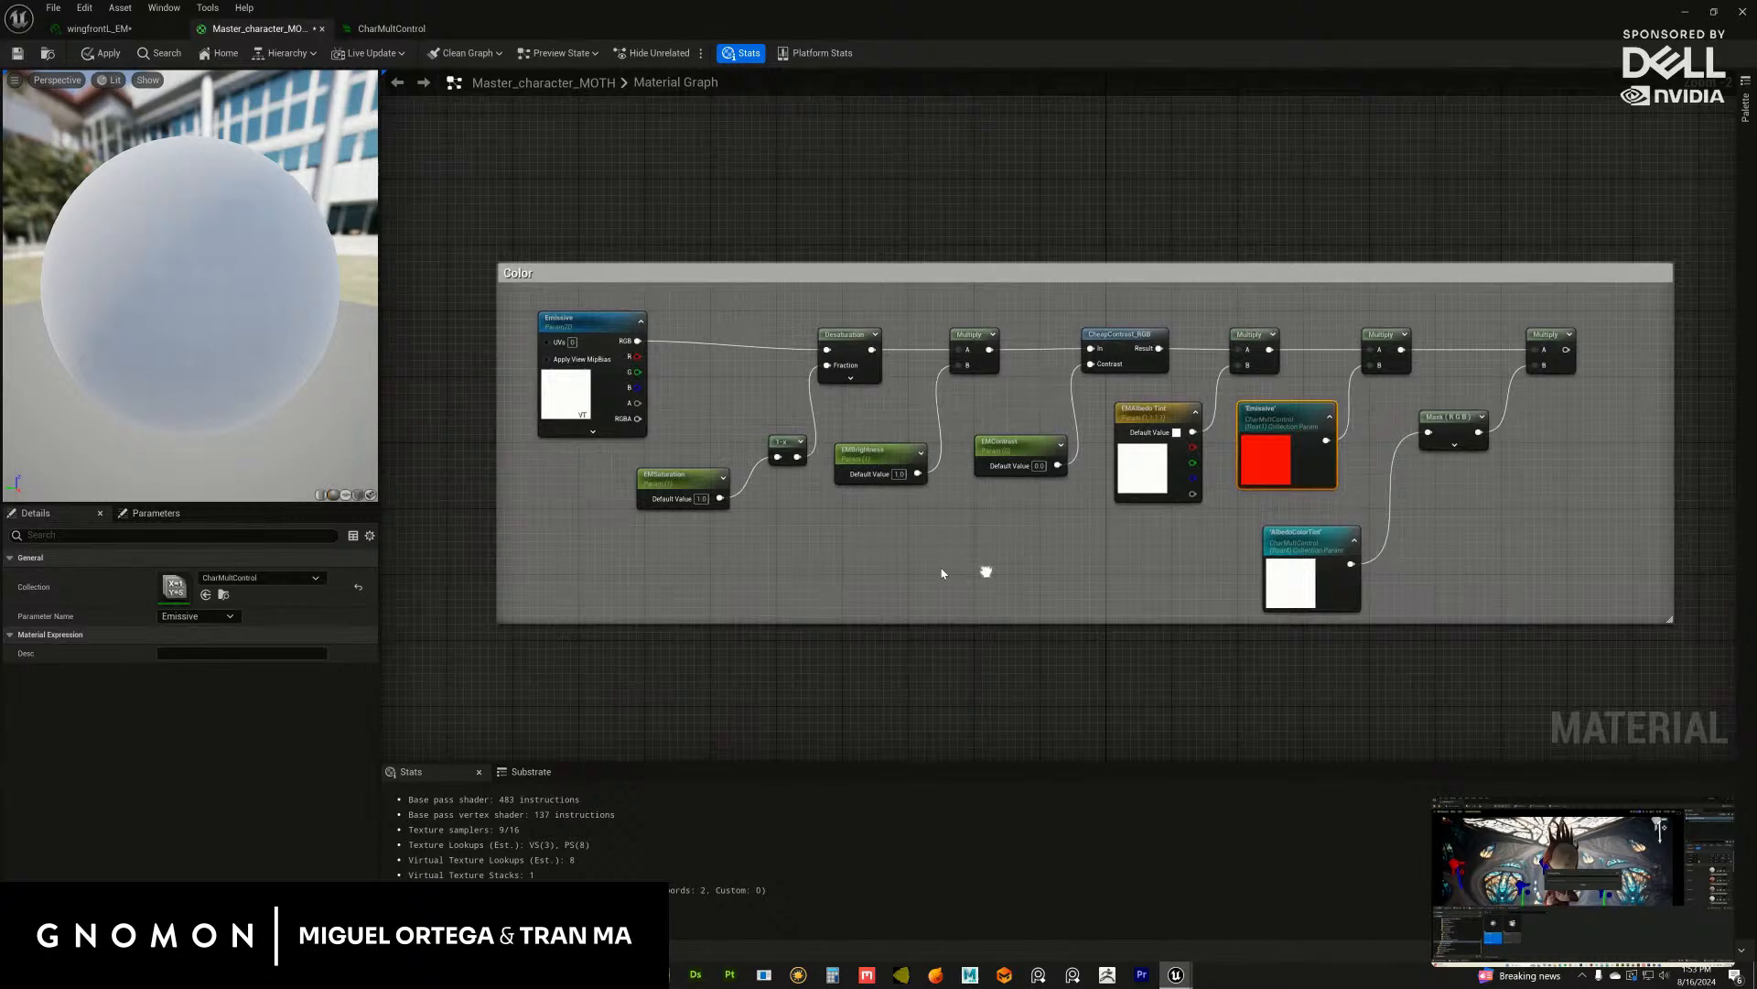
{"action": "double_click", "coordinate": [170, 596]}
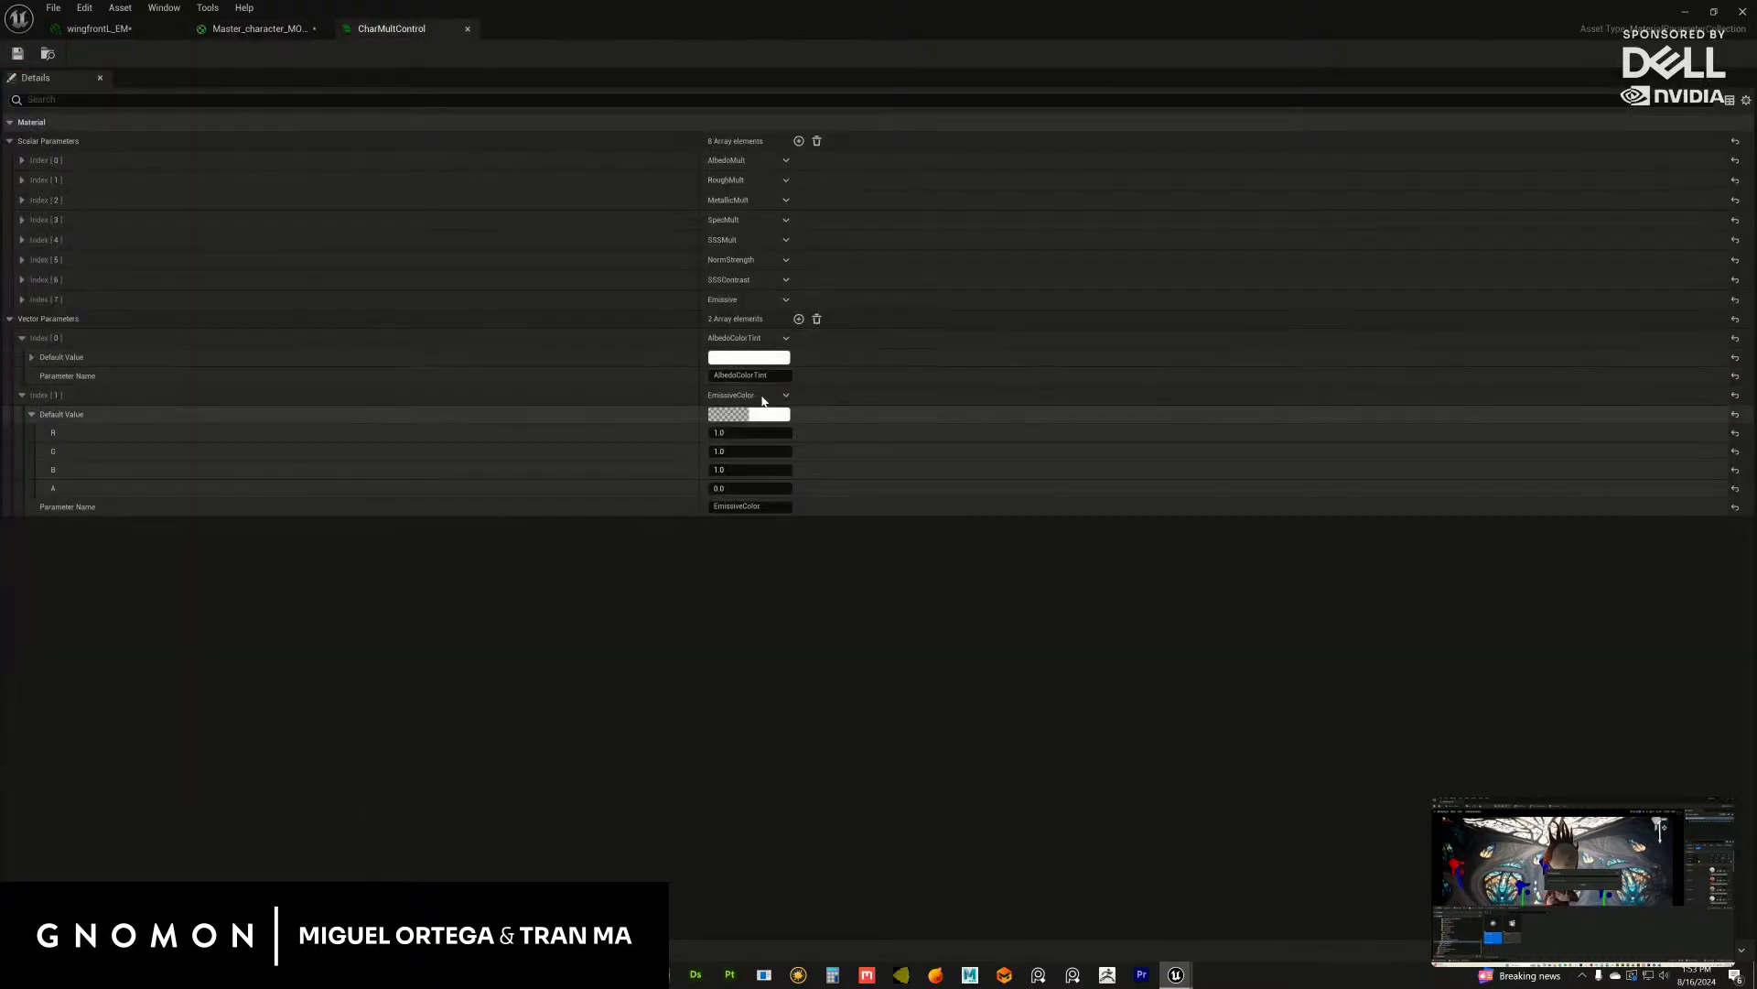
{"action": "left_click", "coordinate": [31, 357]}
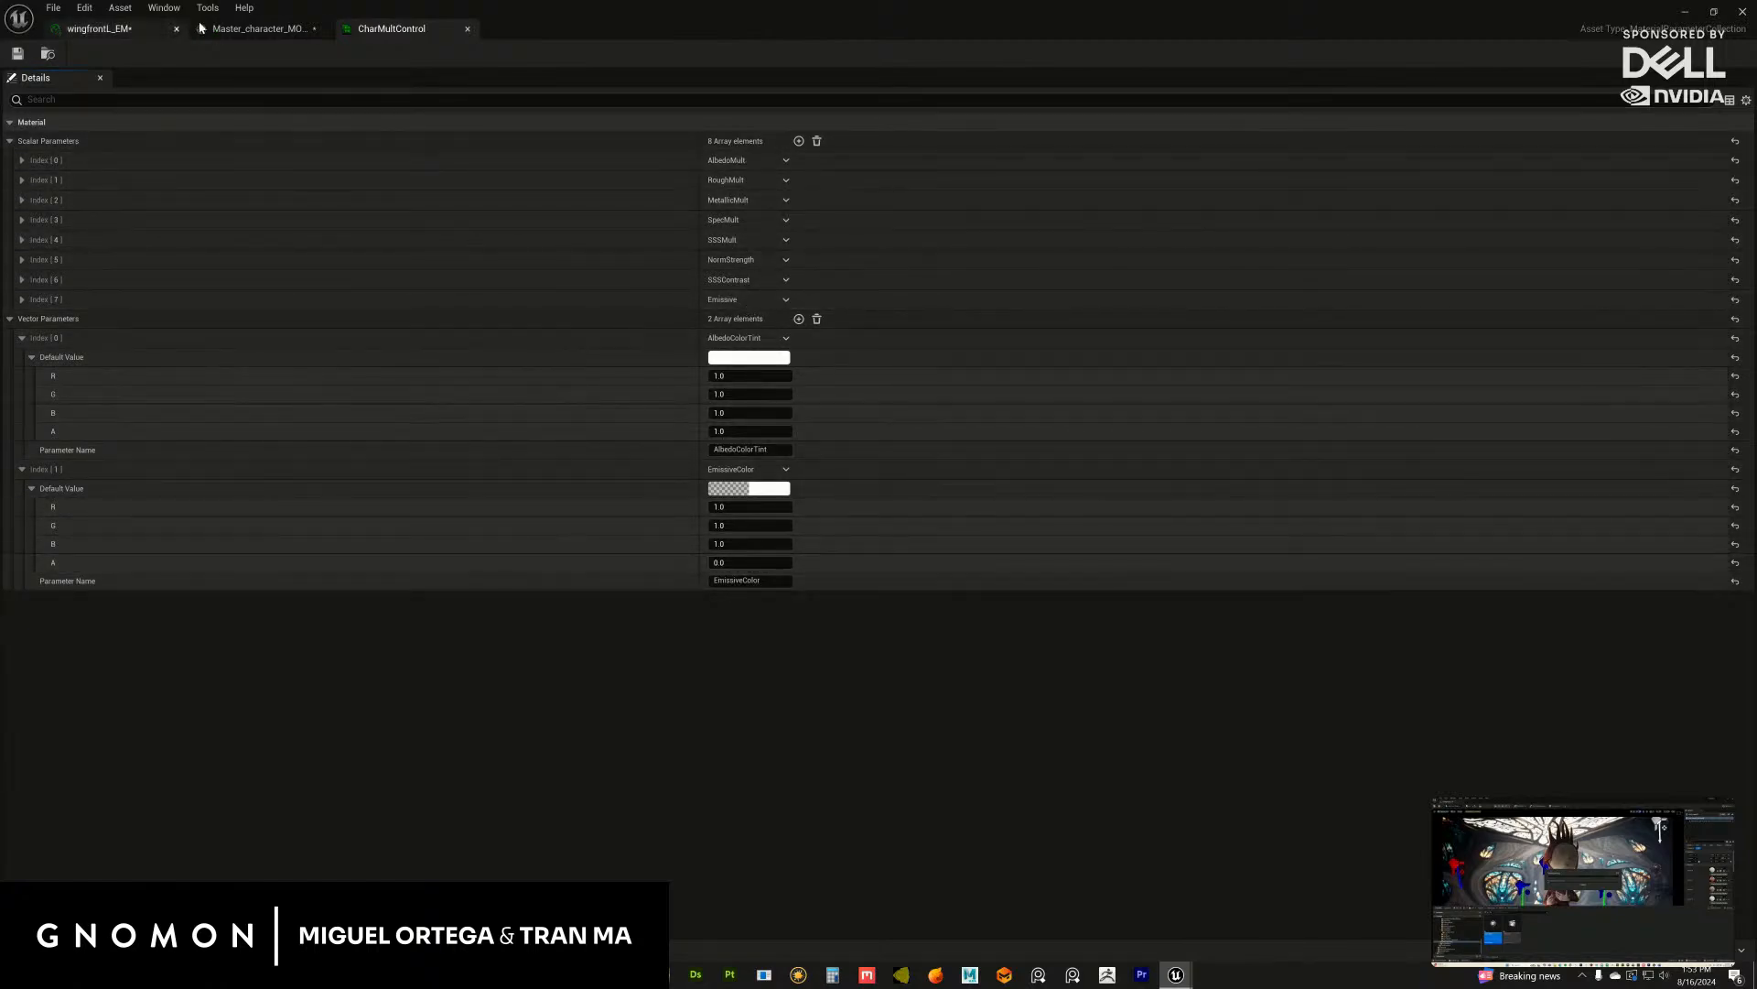
Step: Return to the Master_character_MOTH graph and assign the EMSaturation and EMBrightness parameters to the 01 - Emissive group
{"action": "left_click", "coordinate": [259, 29]}
{"action": "mouse_move", "coordinate": [1069, 605]}
{"action": "right_mouse_down"}
{"action": "mouse_move", "coordinate": [903, 582]}
{"action": "mouse_move", "coordinate": [1053, 609]}
{"action": "right_mouse_up"}
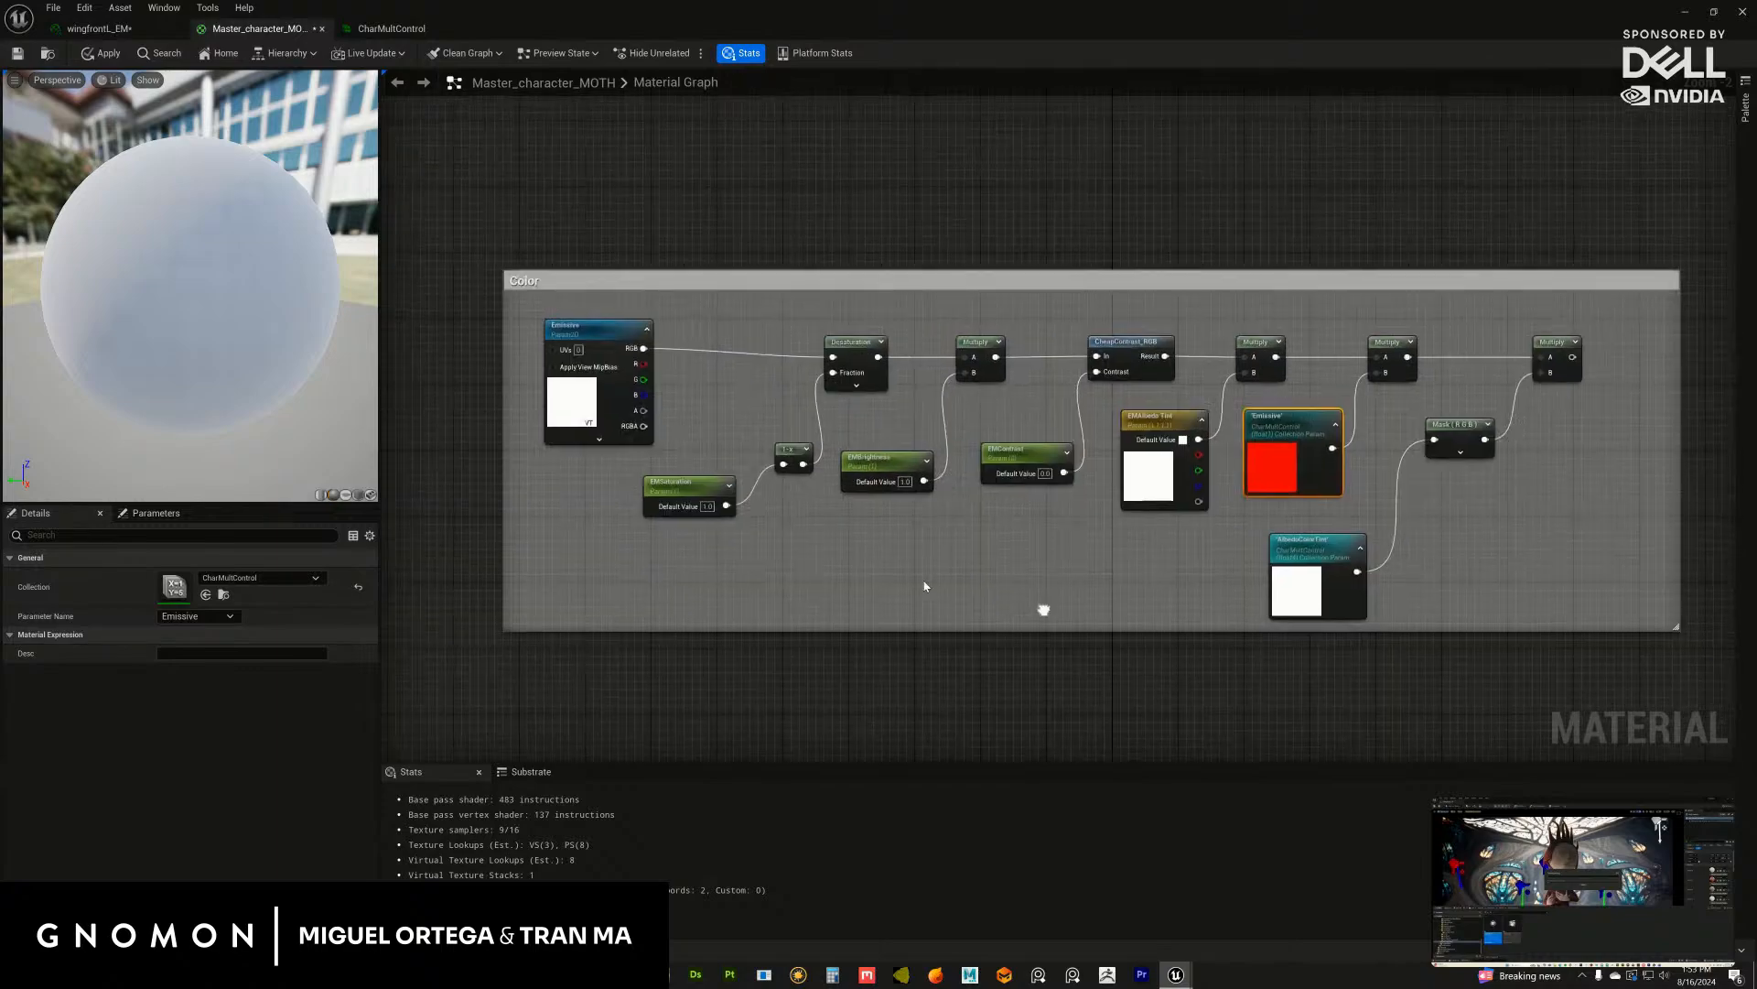
{"action": "right_click_drag", "start_coordinate": [733, 602], "coordinate": [1004, 549]}
{"action": "scroll", "coordinate": [999, 578], "scroll_direction": "down", "scroll_amount": 8}
{"action": "scroll", "coordinate": [979, 501], "scroll_direction": "up", "scroll_amount": 5}
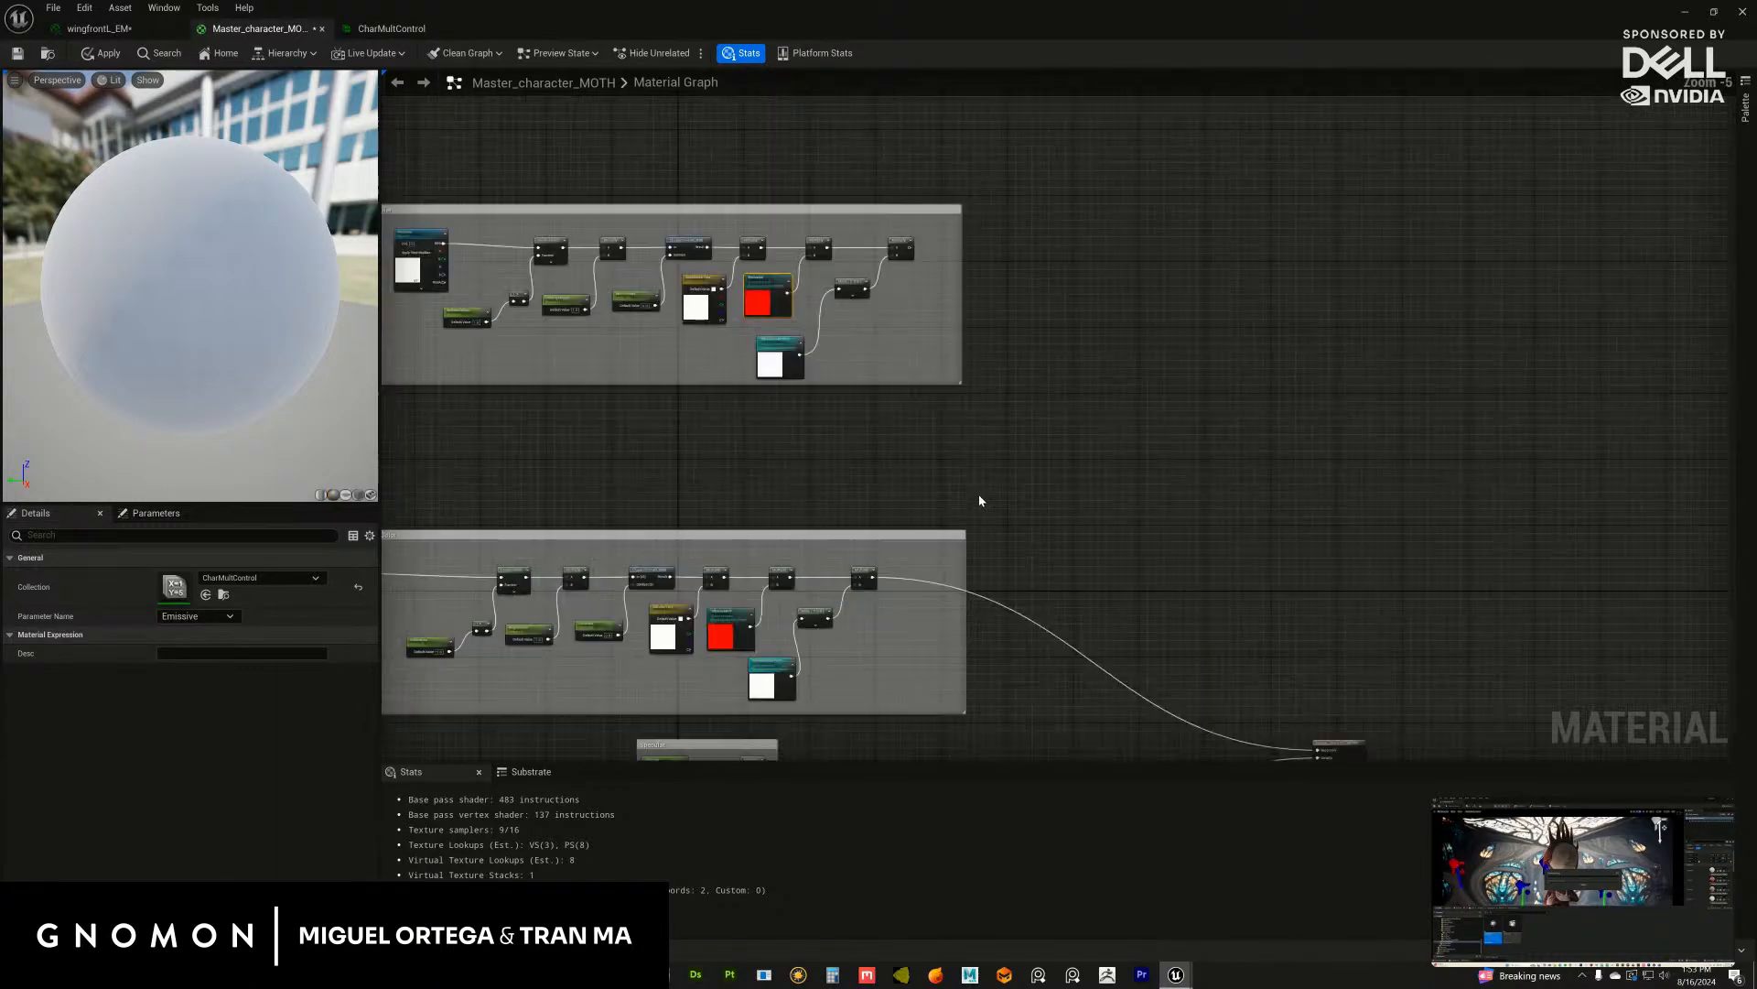
{"action": "right_click_drag", "start_coordinate": [417, 425], "coordinate": [851, 517]}
{"action": "scroll", "coordinate": [902, 500], "scroll_direction": "up", "scroll_amount": 1}
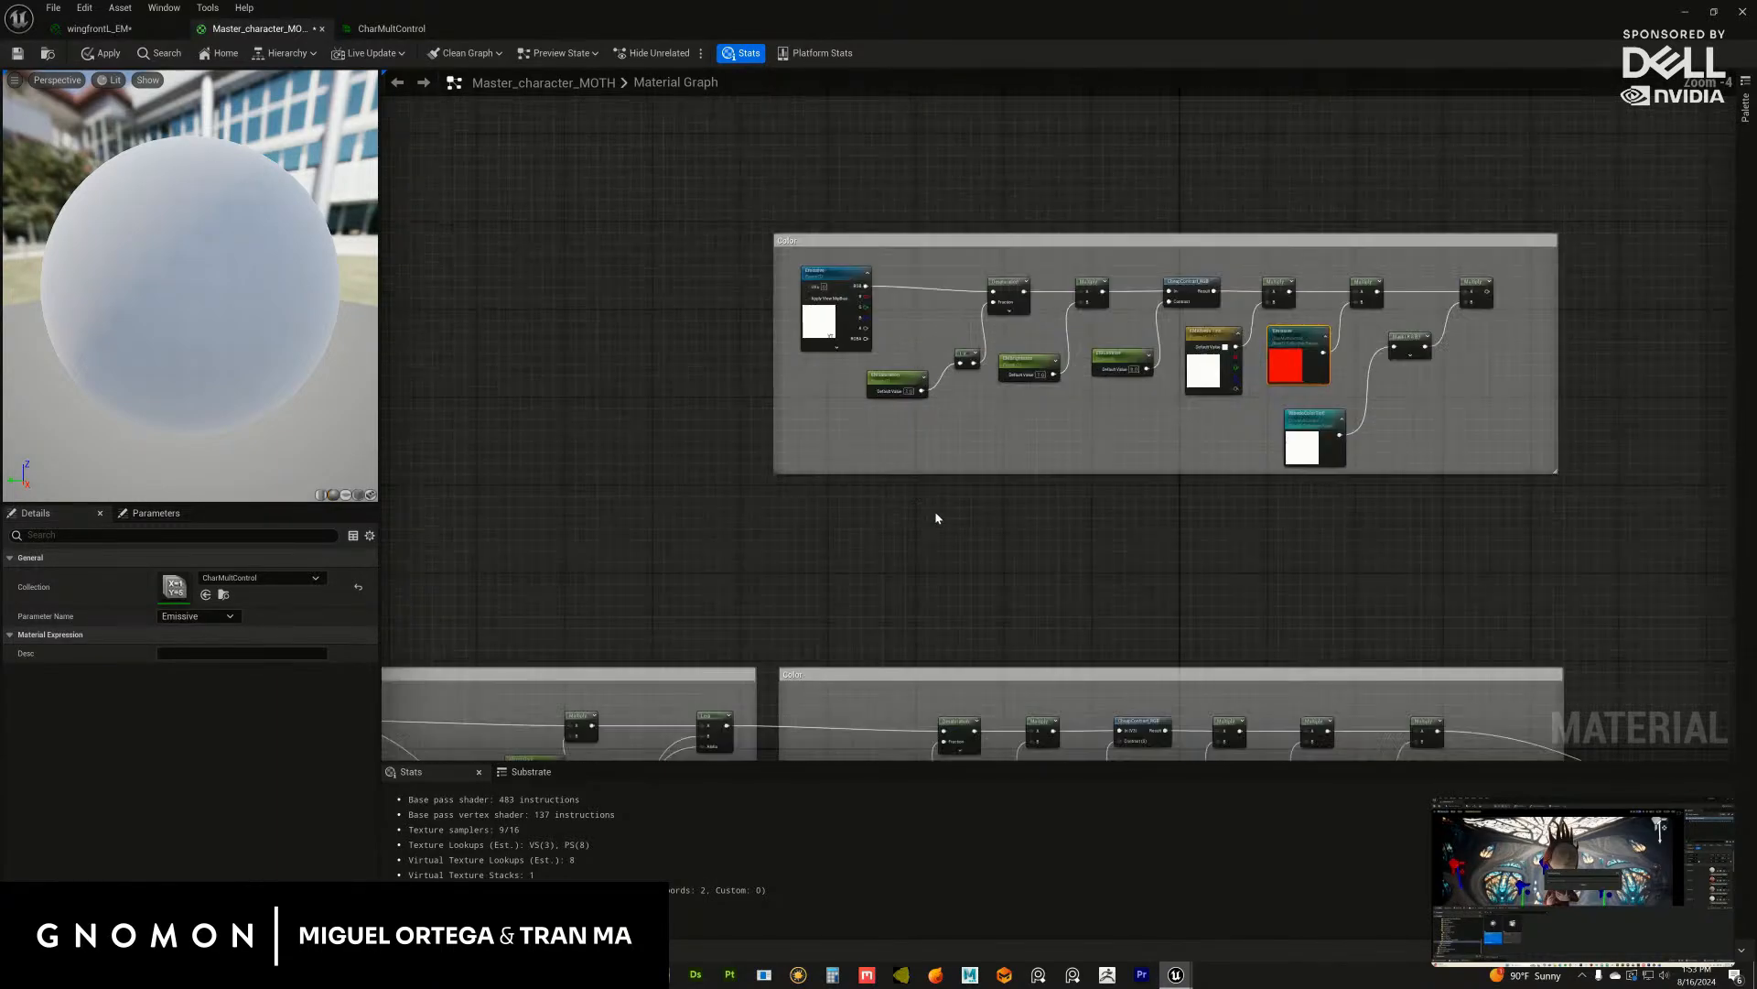
{"action": "right_click_drag", "start_coordinate": [1233, 540], "coordinate": [977, 504]}
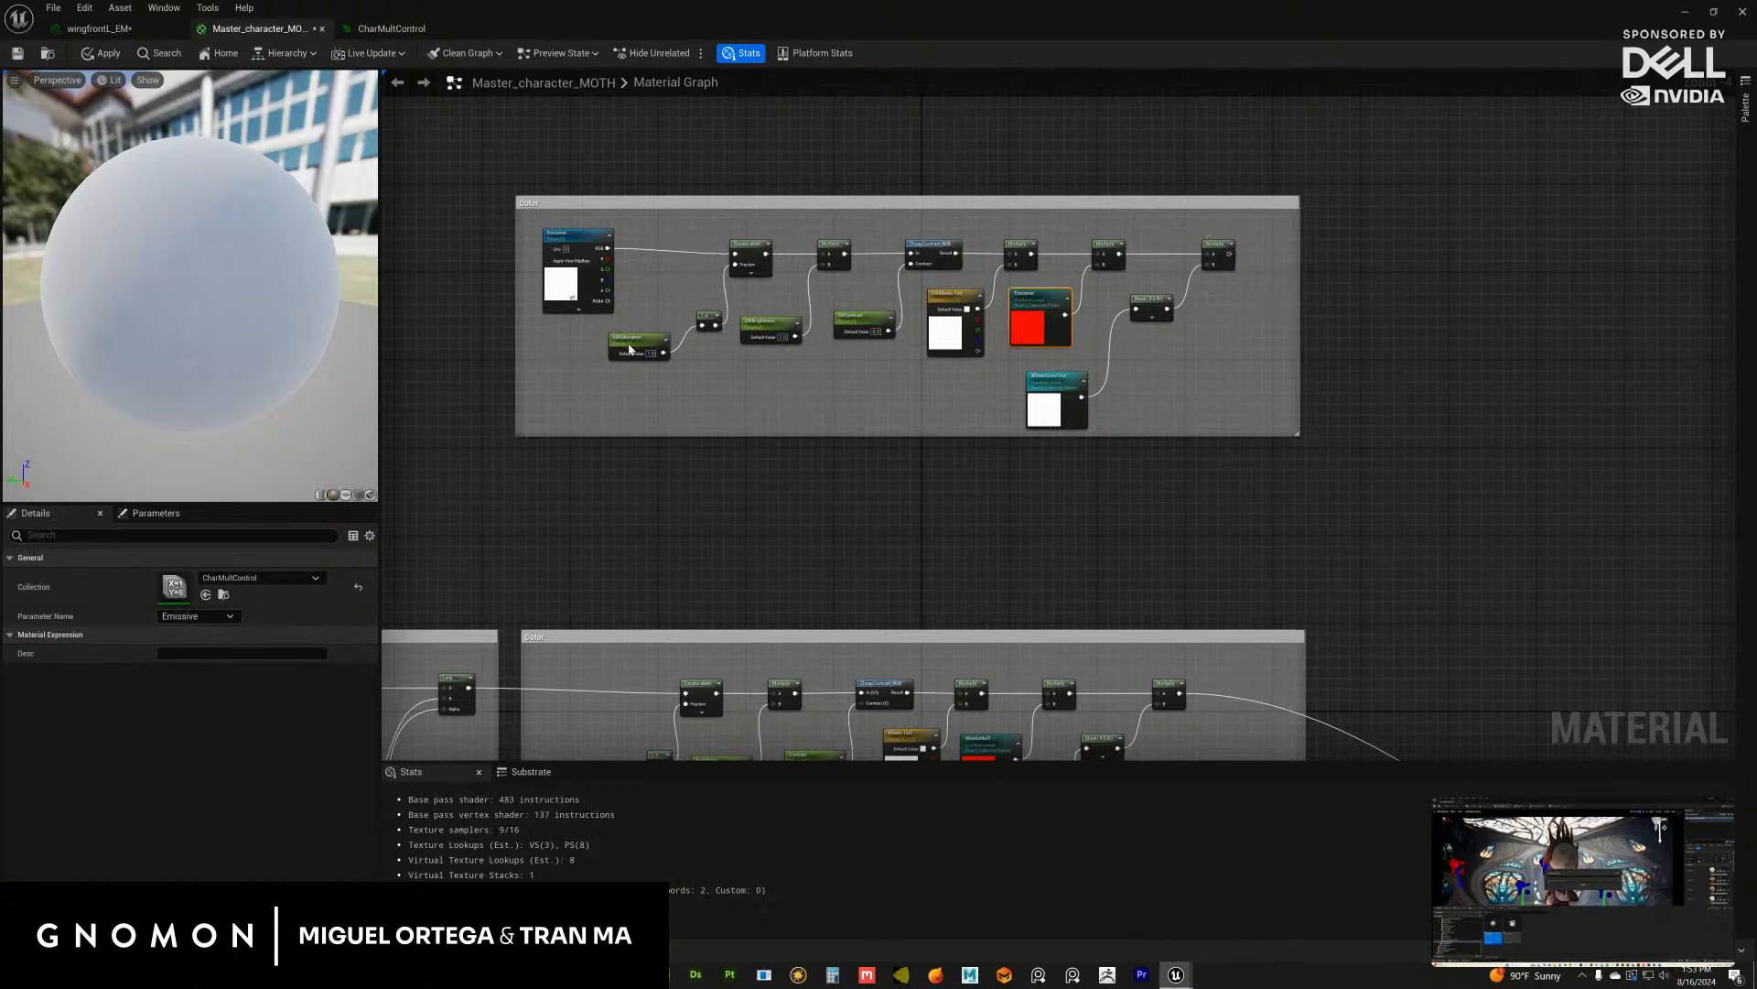
{"action": "left_click", "coordinate": [570, 274]}
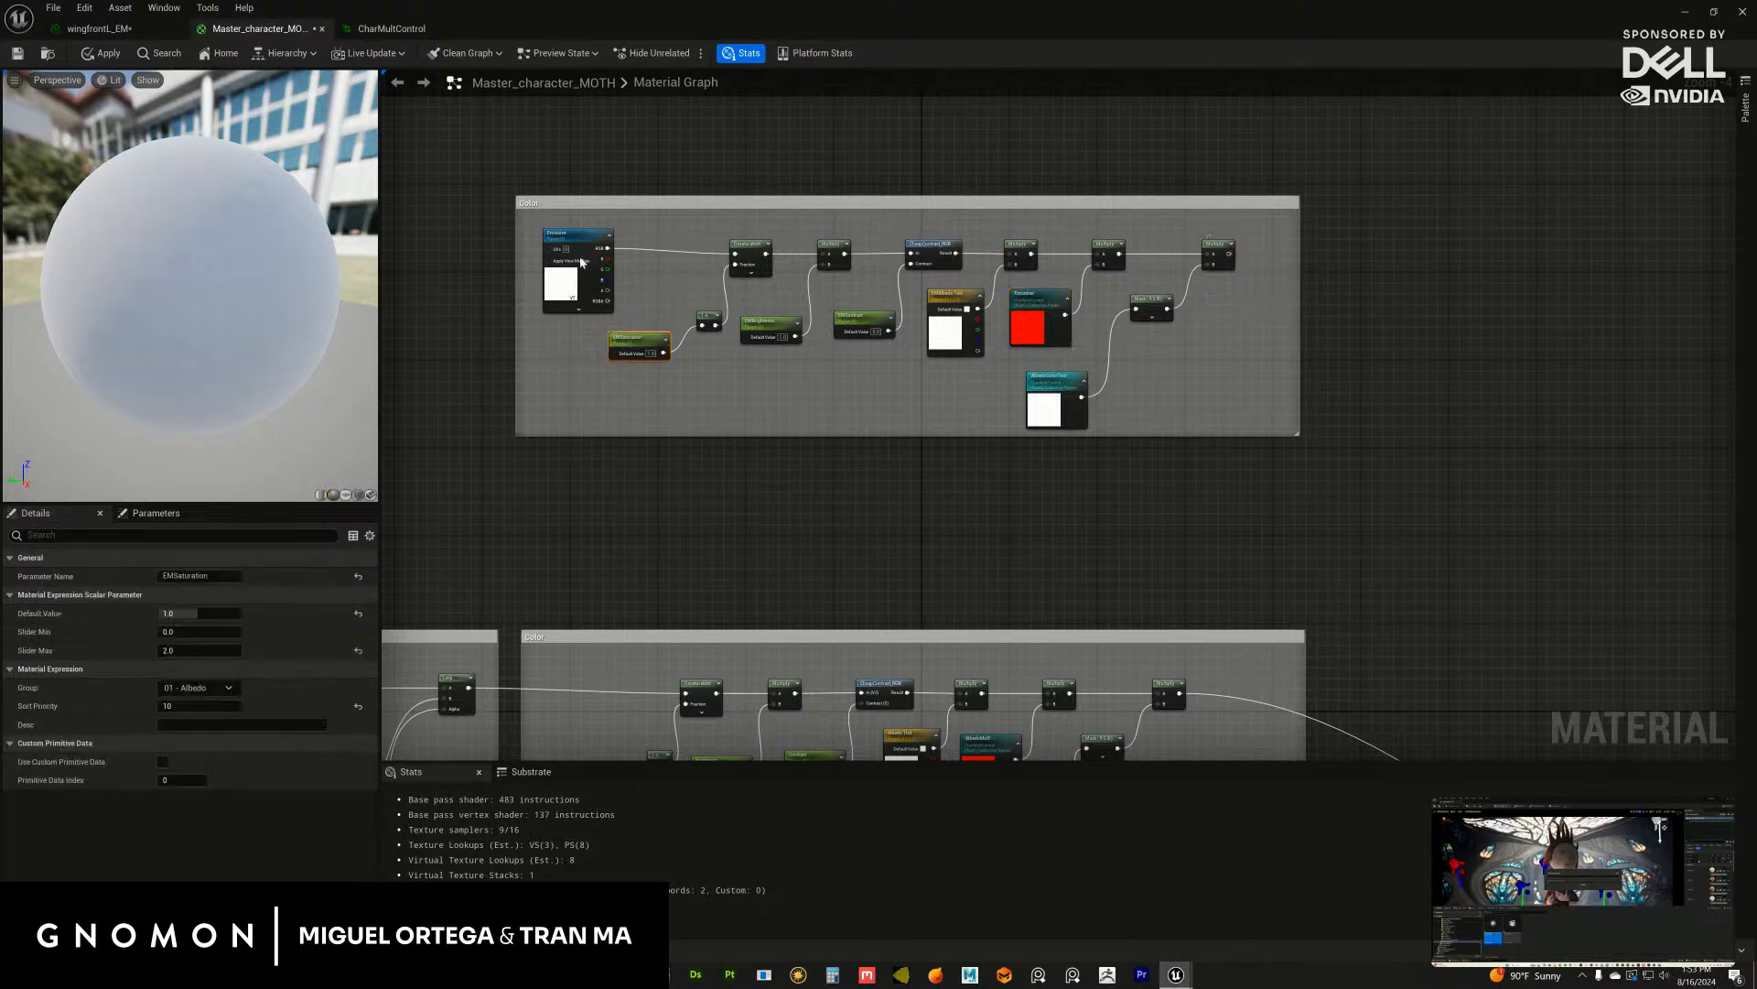
{"action": "left_click", "coordinate": [629, 348]}
{"action": "left_click", "coordinate": [197, 687]}
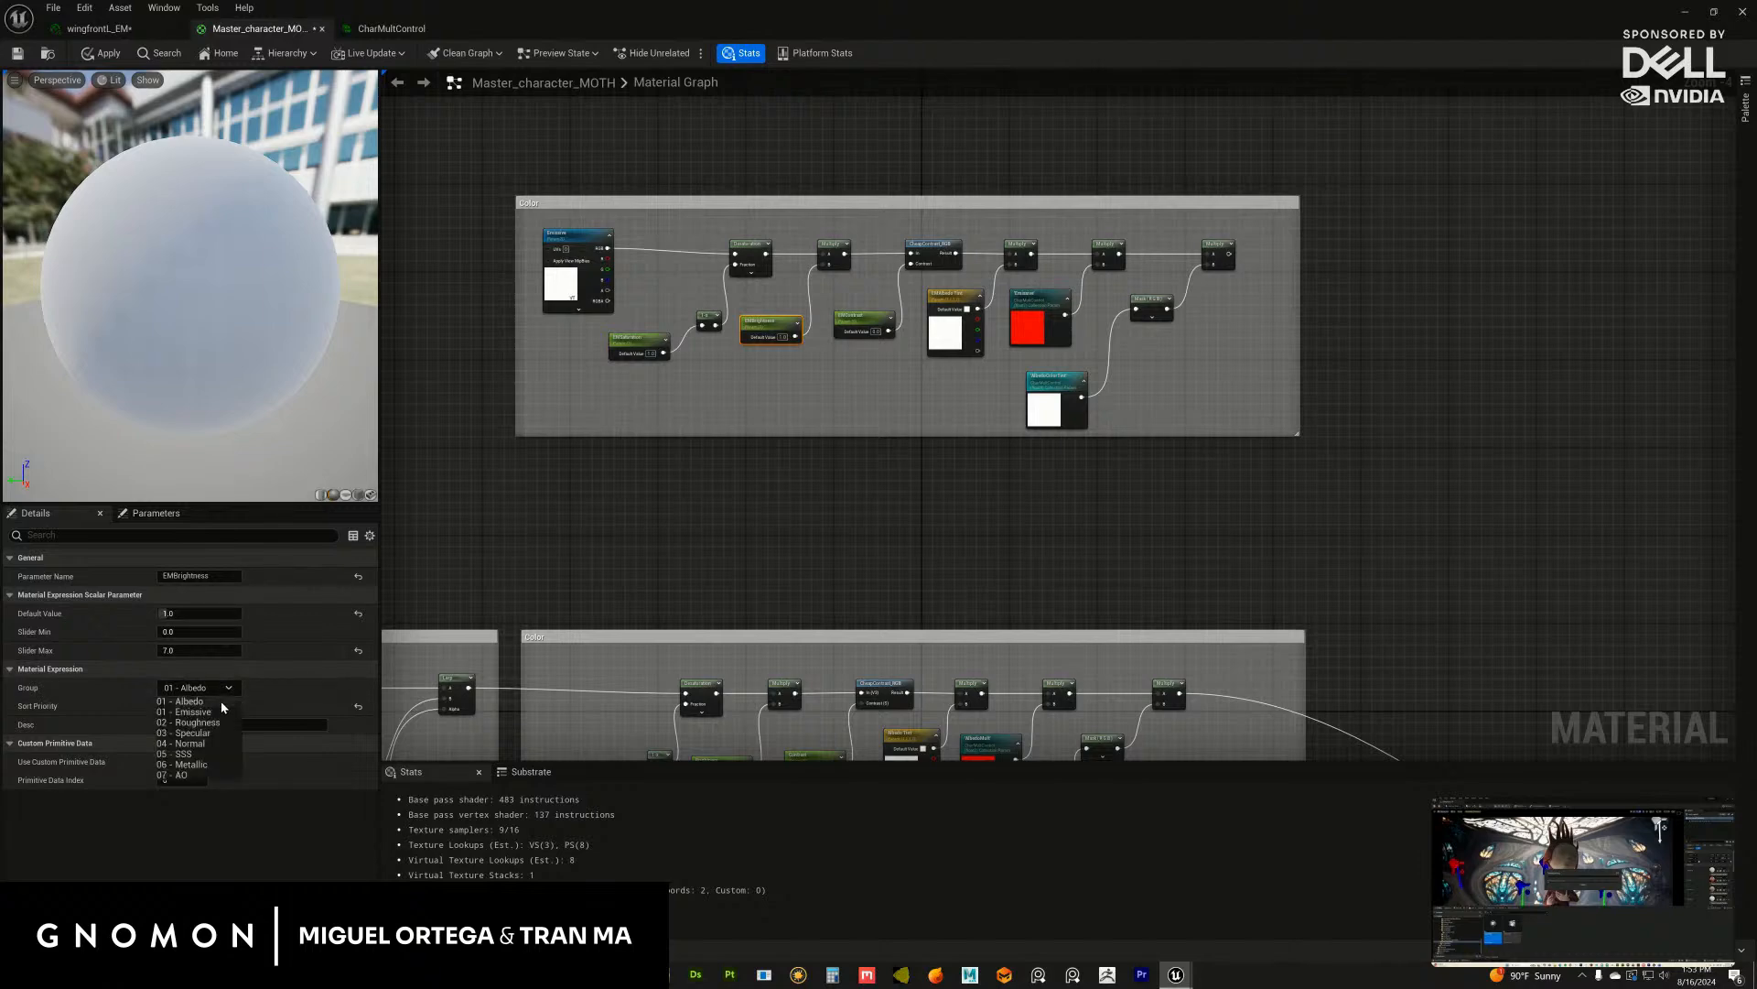
{"action": "left_click", "coordinate": [261, 673]}
Step: Assign the EMContrast parameter to the 01 - Emissive group
{"action": "left_click", "coordinate": [851, 331]}
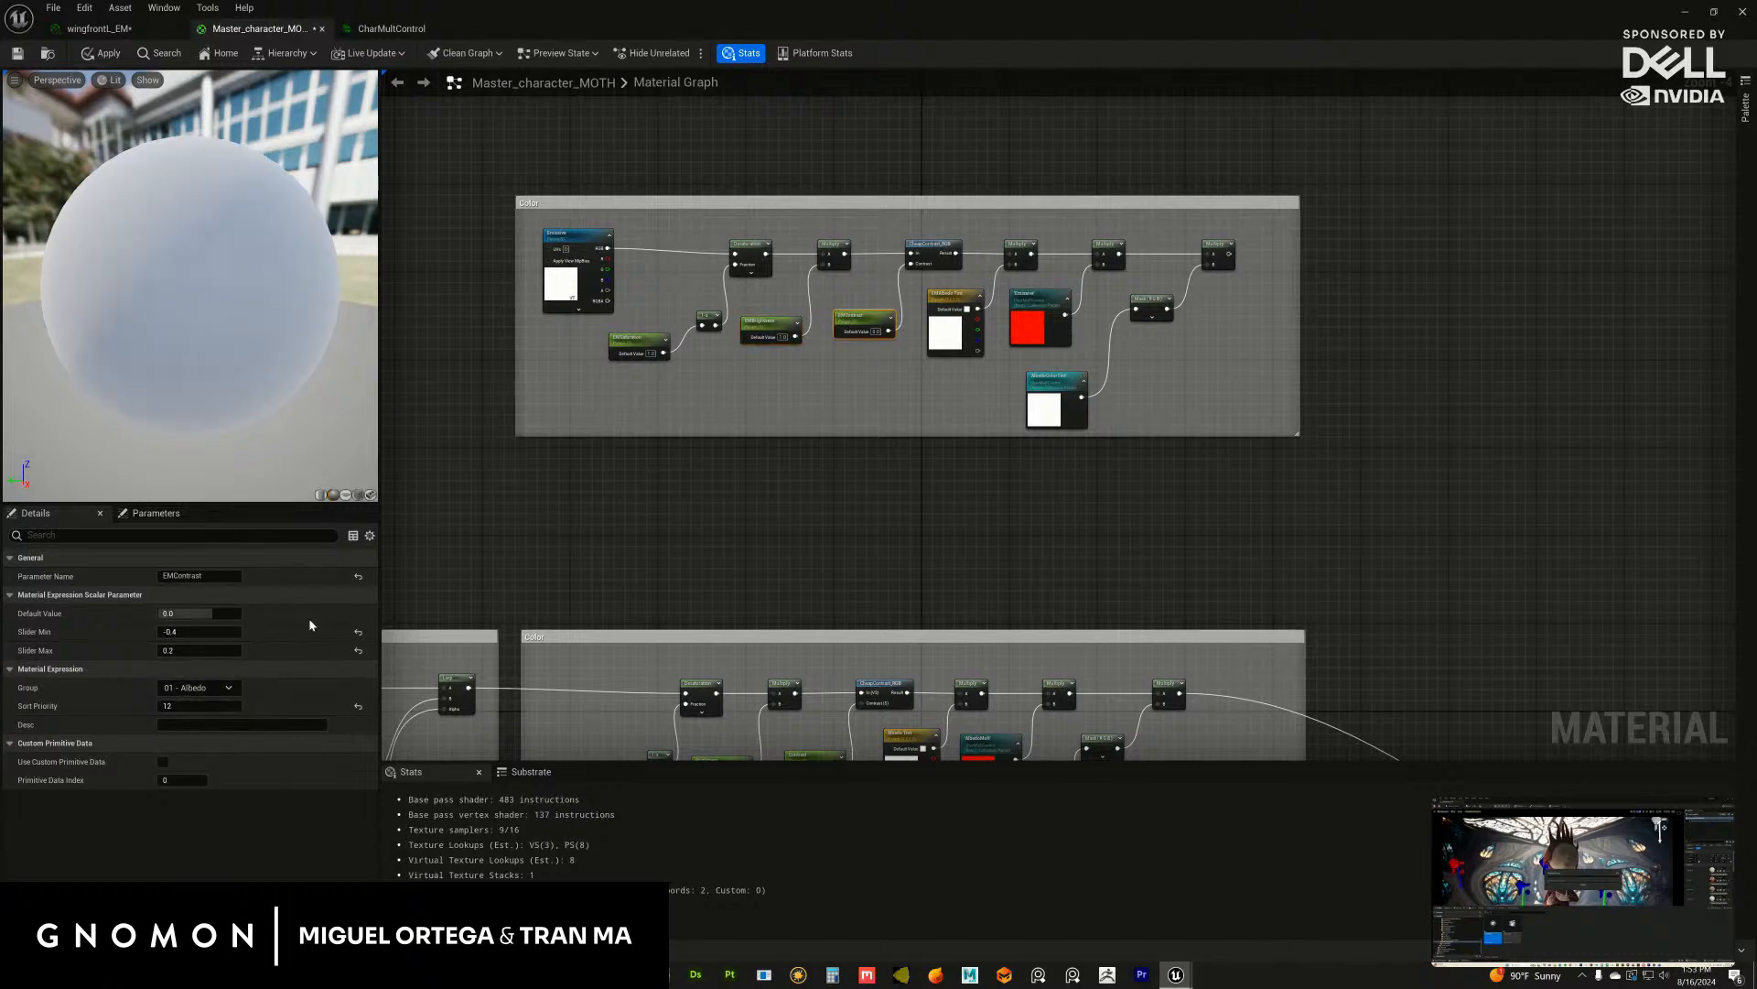
{"action": "left_click", "coordinate": [228, 687]}
{"action": "left_click", "coordinate": [233, 694]}
{"action": "left_click", "coordinate": [228, 688]}
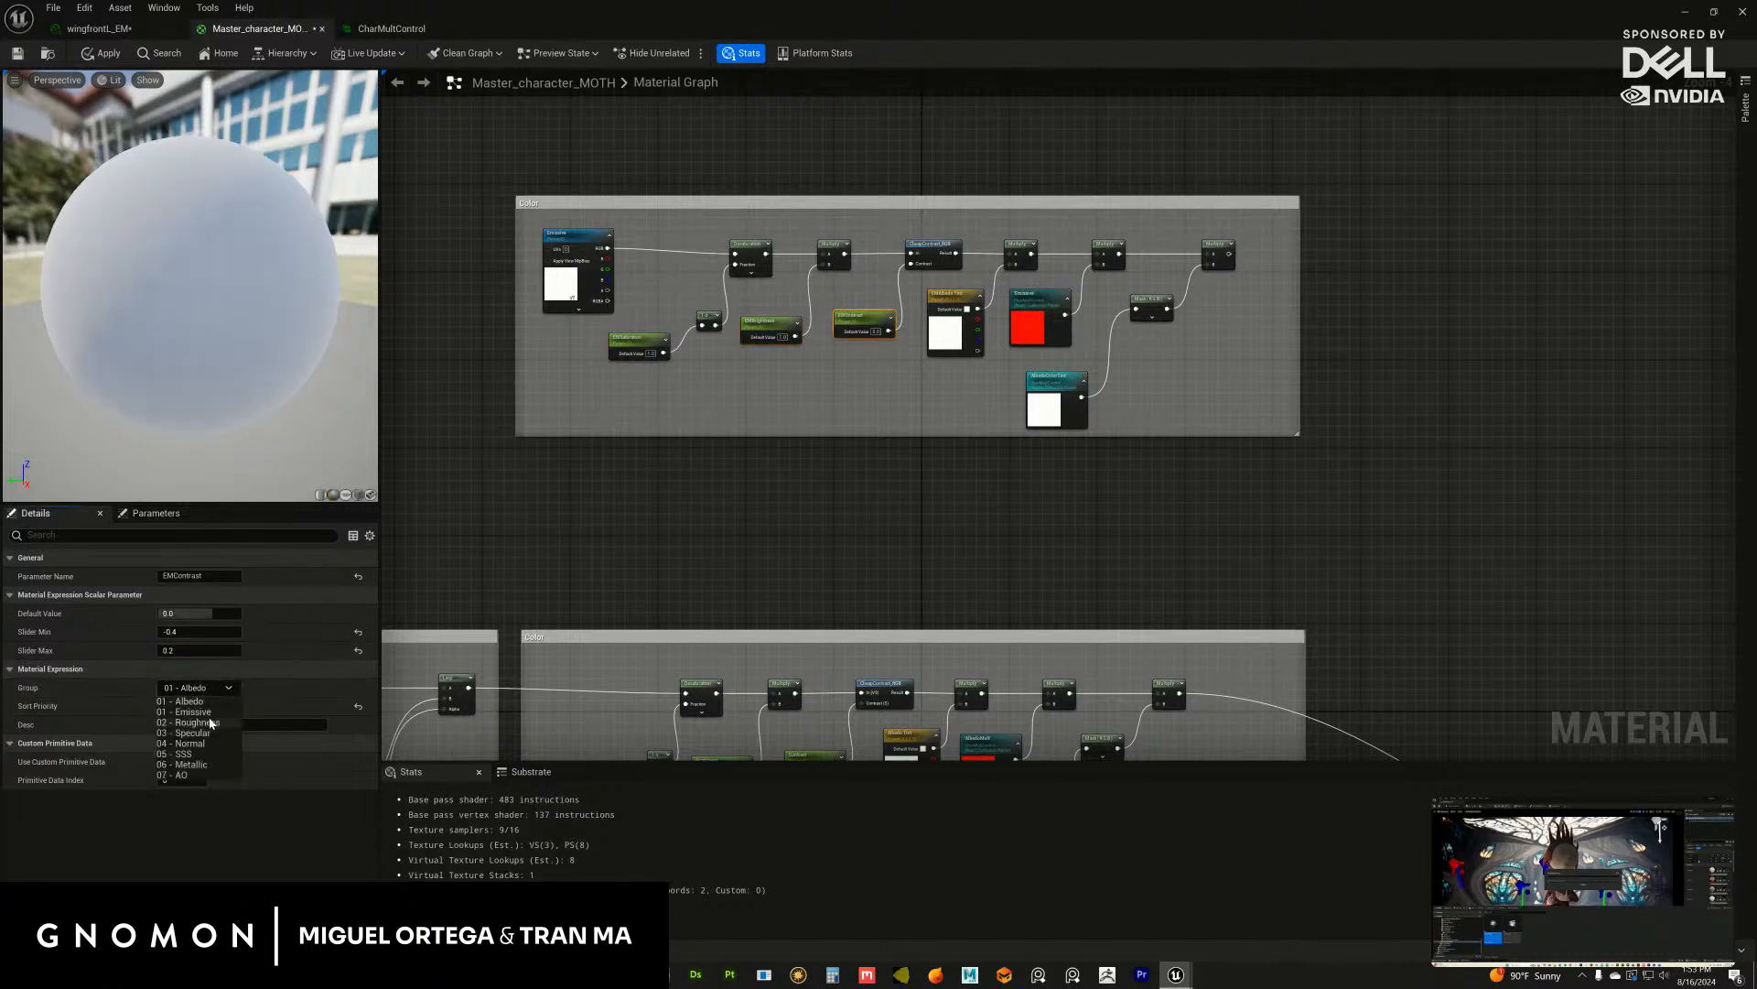
{"action": "left_click", "coordinate": [209, 713]}
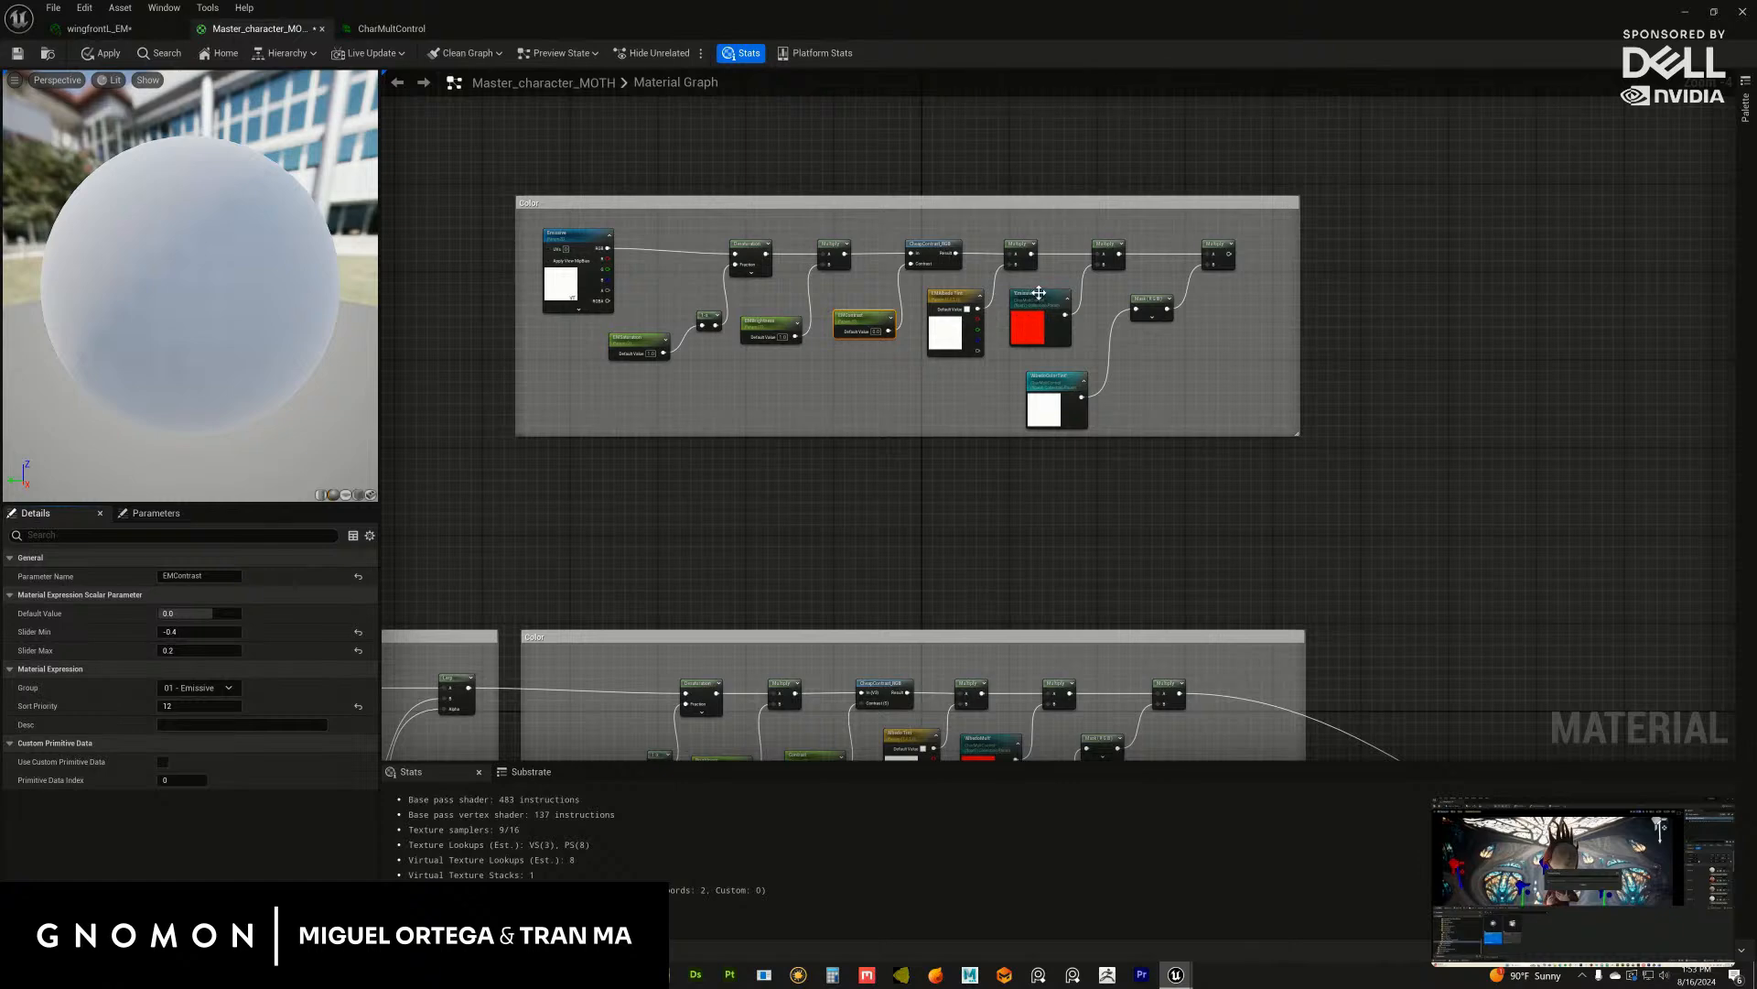
Step: Assign the EMAlbedo Tint vector parameter to the 01 - Emissive group
{"action": "left_click", "coordinate": [961, 307]}
{"action": "left_click_drag", "start_coordinate": [1029, 302], "coordinate": [1035, 302]}
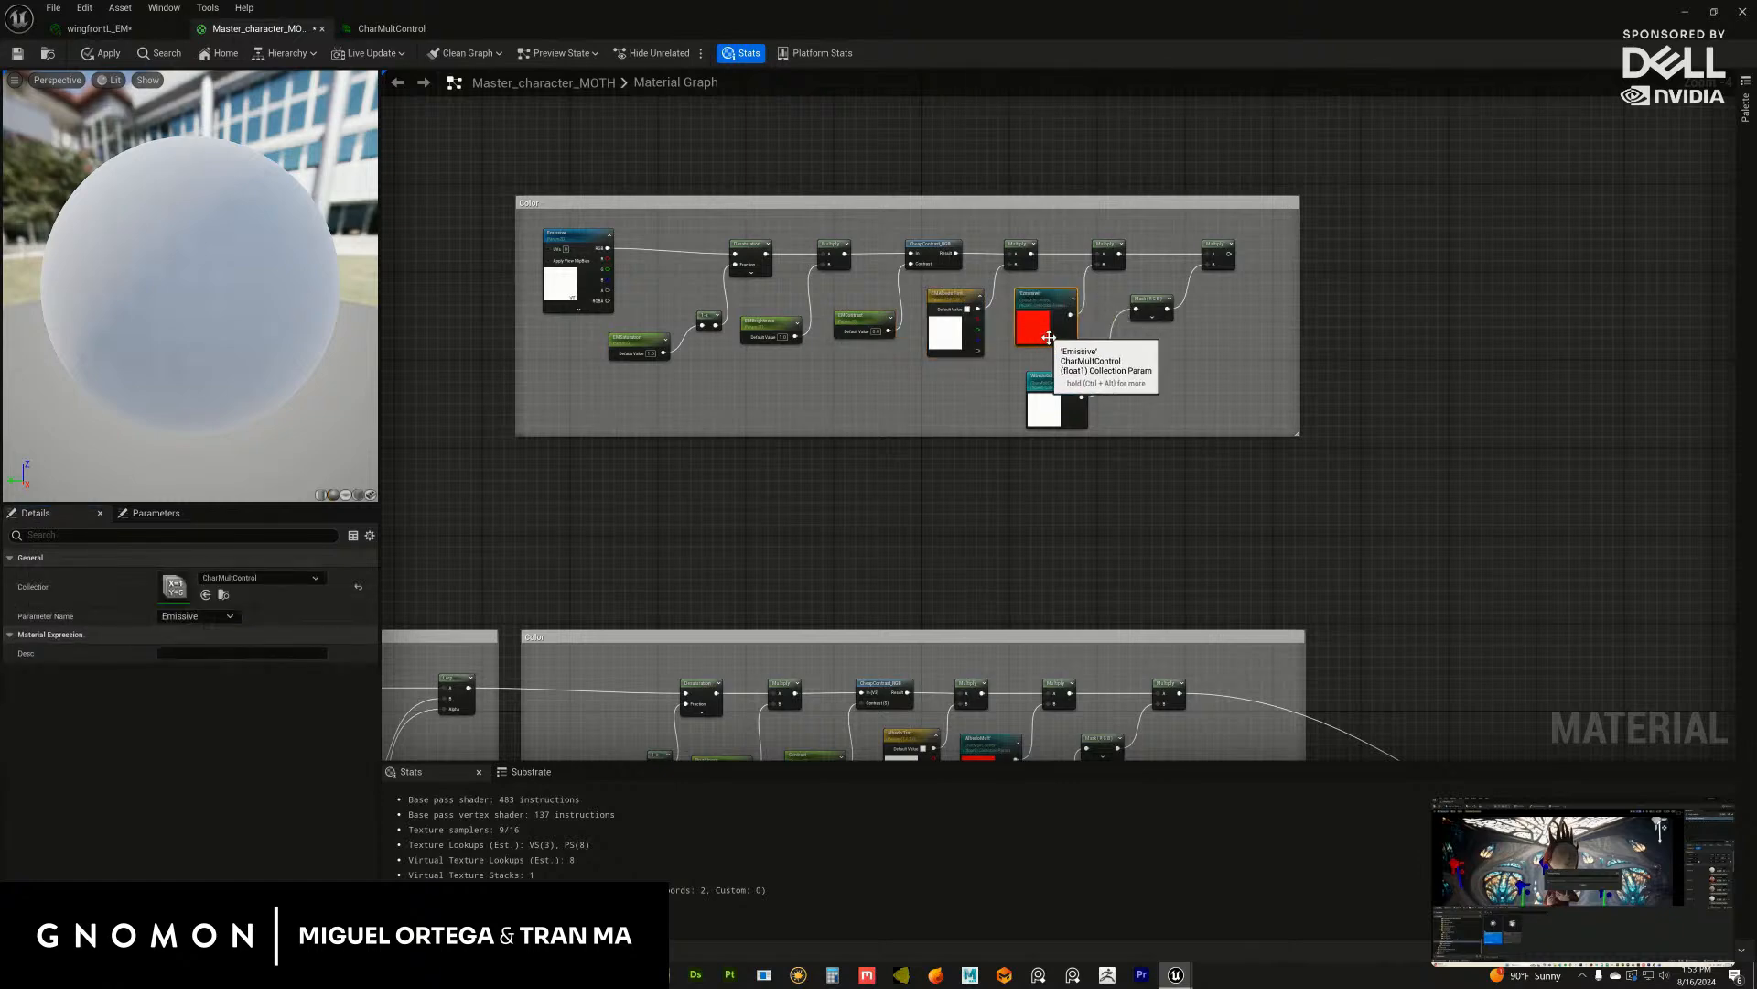
{"action": "left_click", "coordinate": [957, 307]}
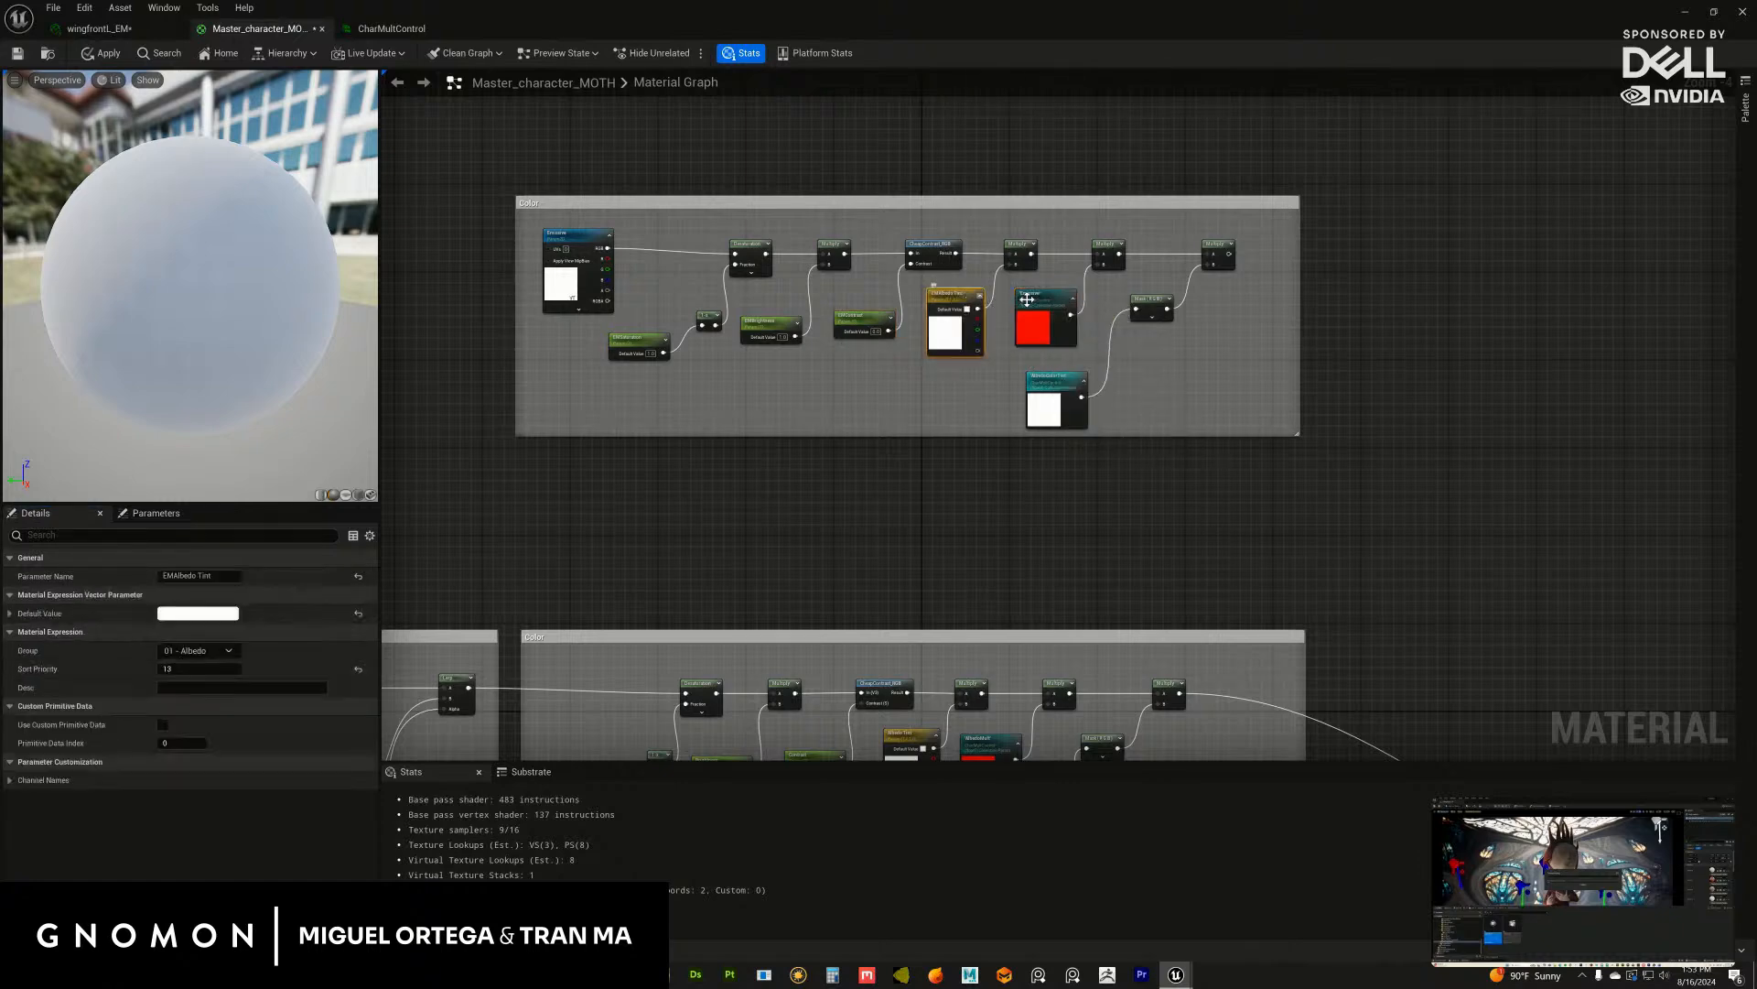
{"action": "left_click", "coordinate": [197, 650]}
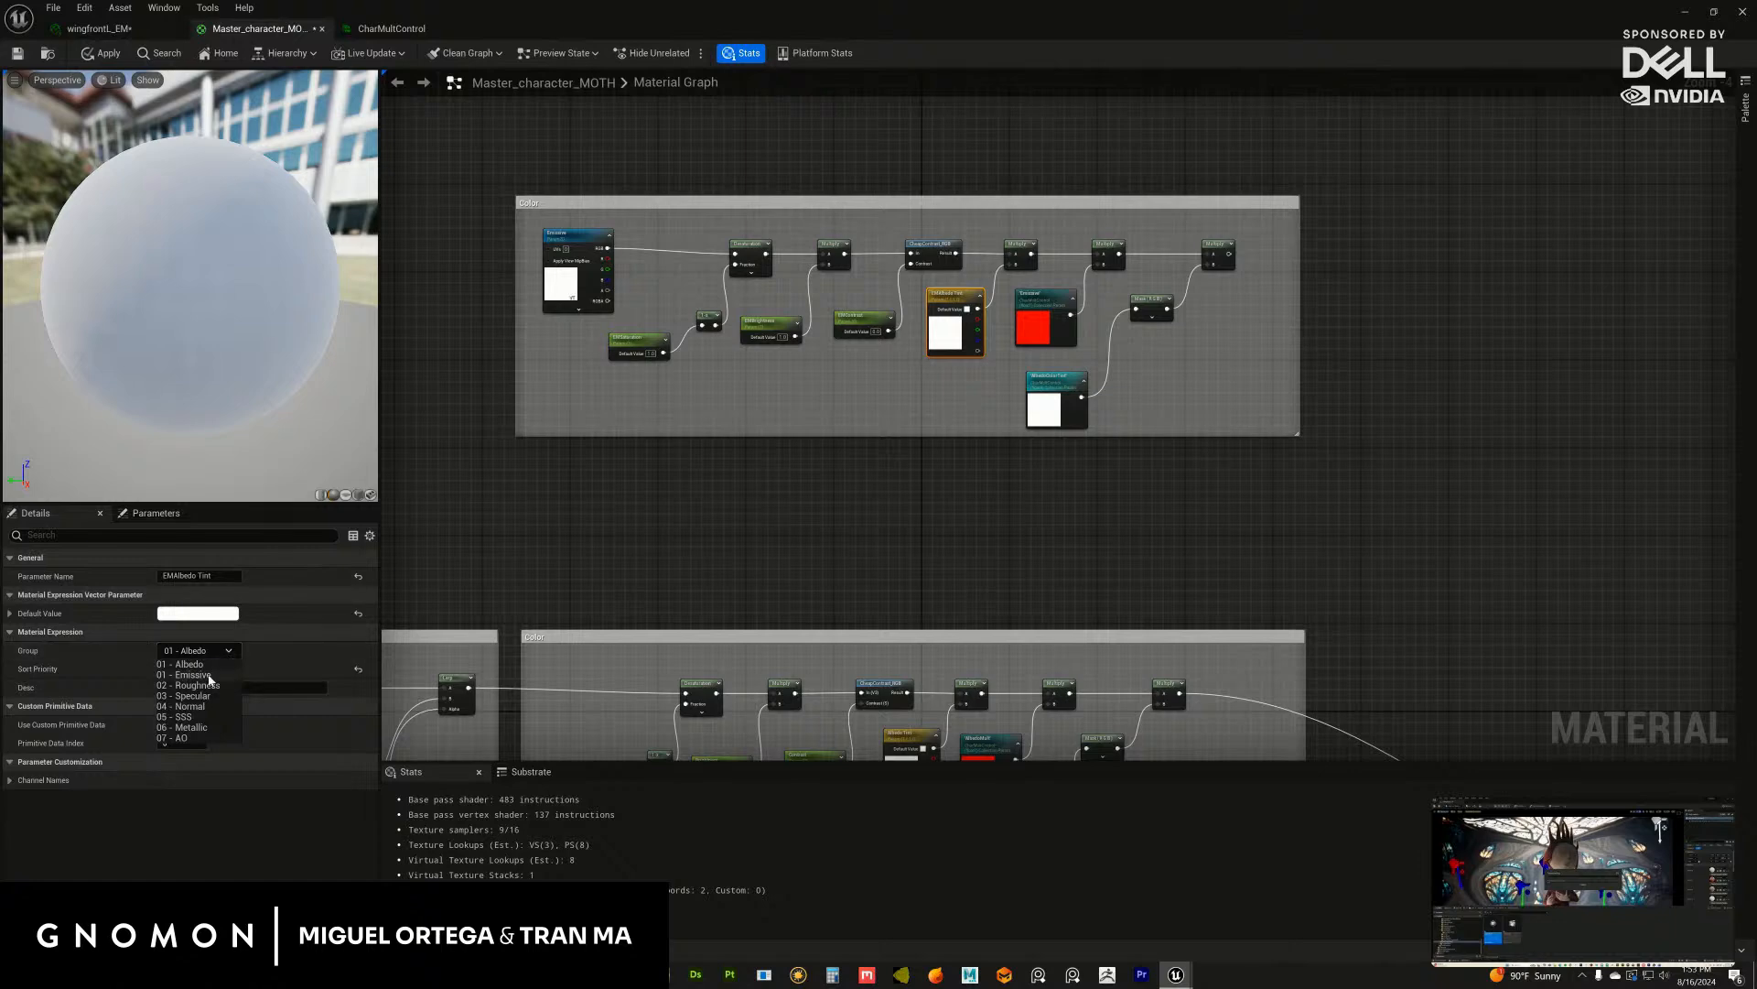
{"action": "left_click", "coordinate": [218, 677]}
Step: Connect the output of the emissive chain's final Multiply node to the material's Emissive Color input
{"action": "scroll", "coordinate": [949, 404], "scroll_direction": "up", "scroll_amount": 3}
{"action": "left_click", "coordinate": [1132, 270]}
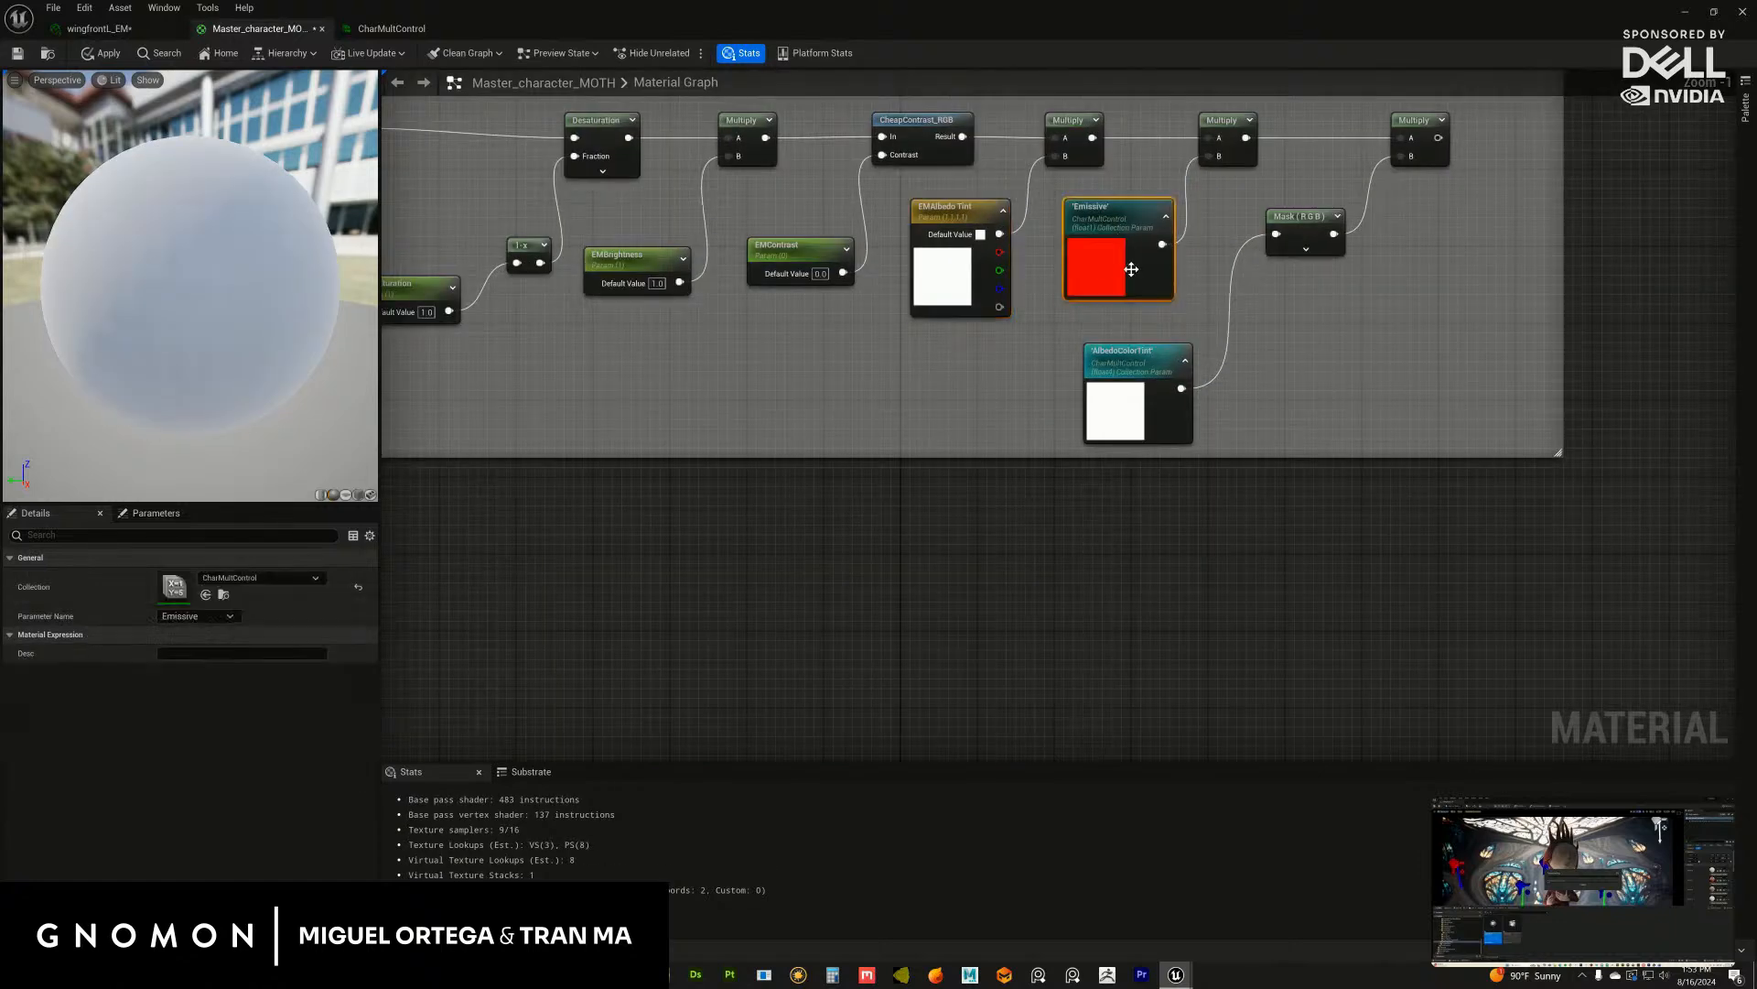
{"action": "left_click", "coordinate": [1146, 369]}
{"action": "scroll", "coordinate": [1239, 439], "scroll_direction": "down", "scroll_amount": 6}
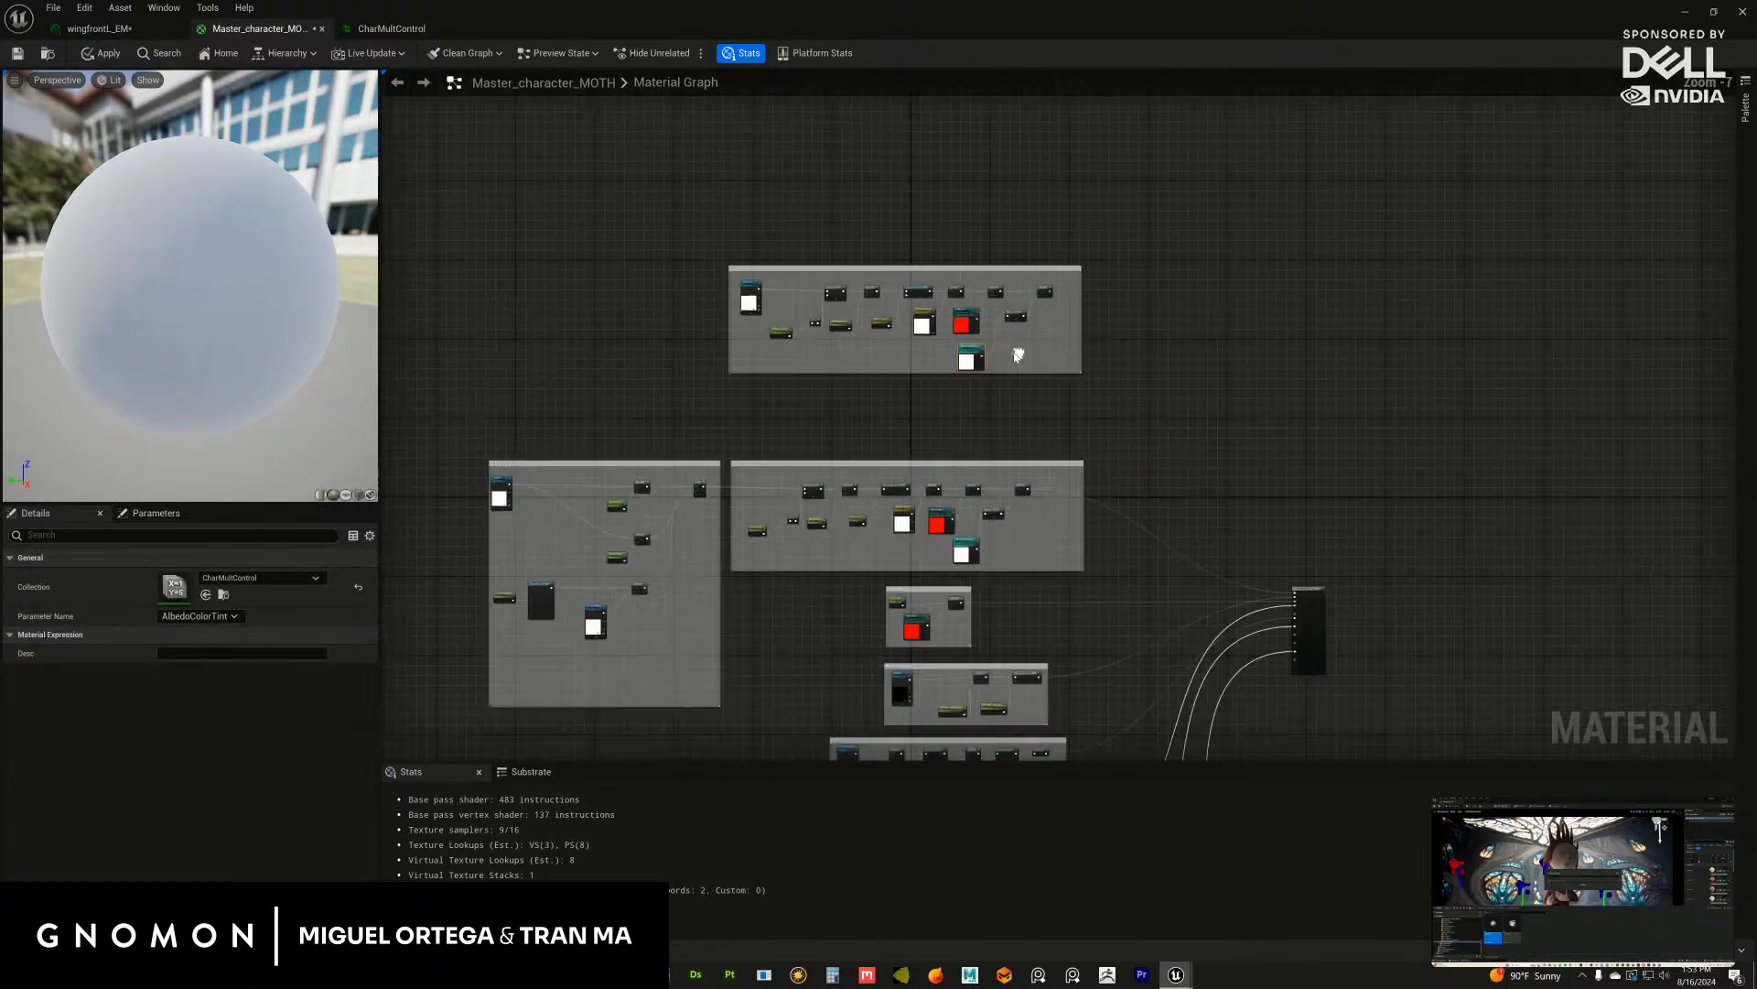
{"action": "left_click", "coordinate": [992, 261]}
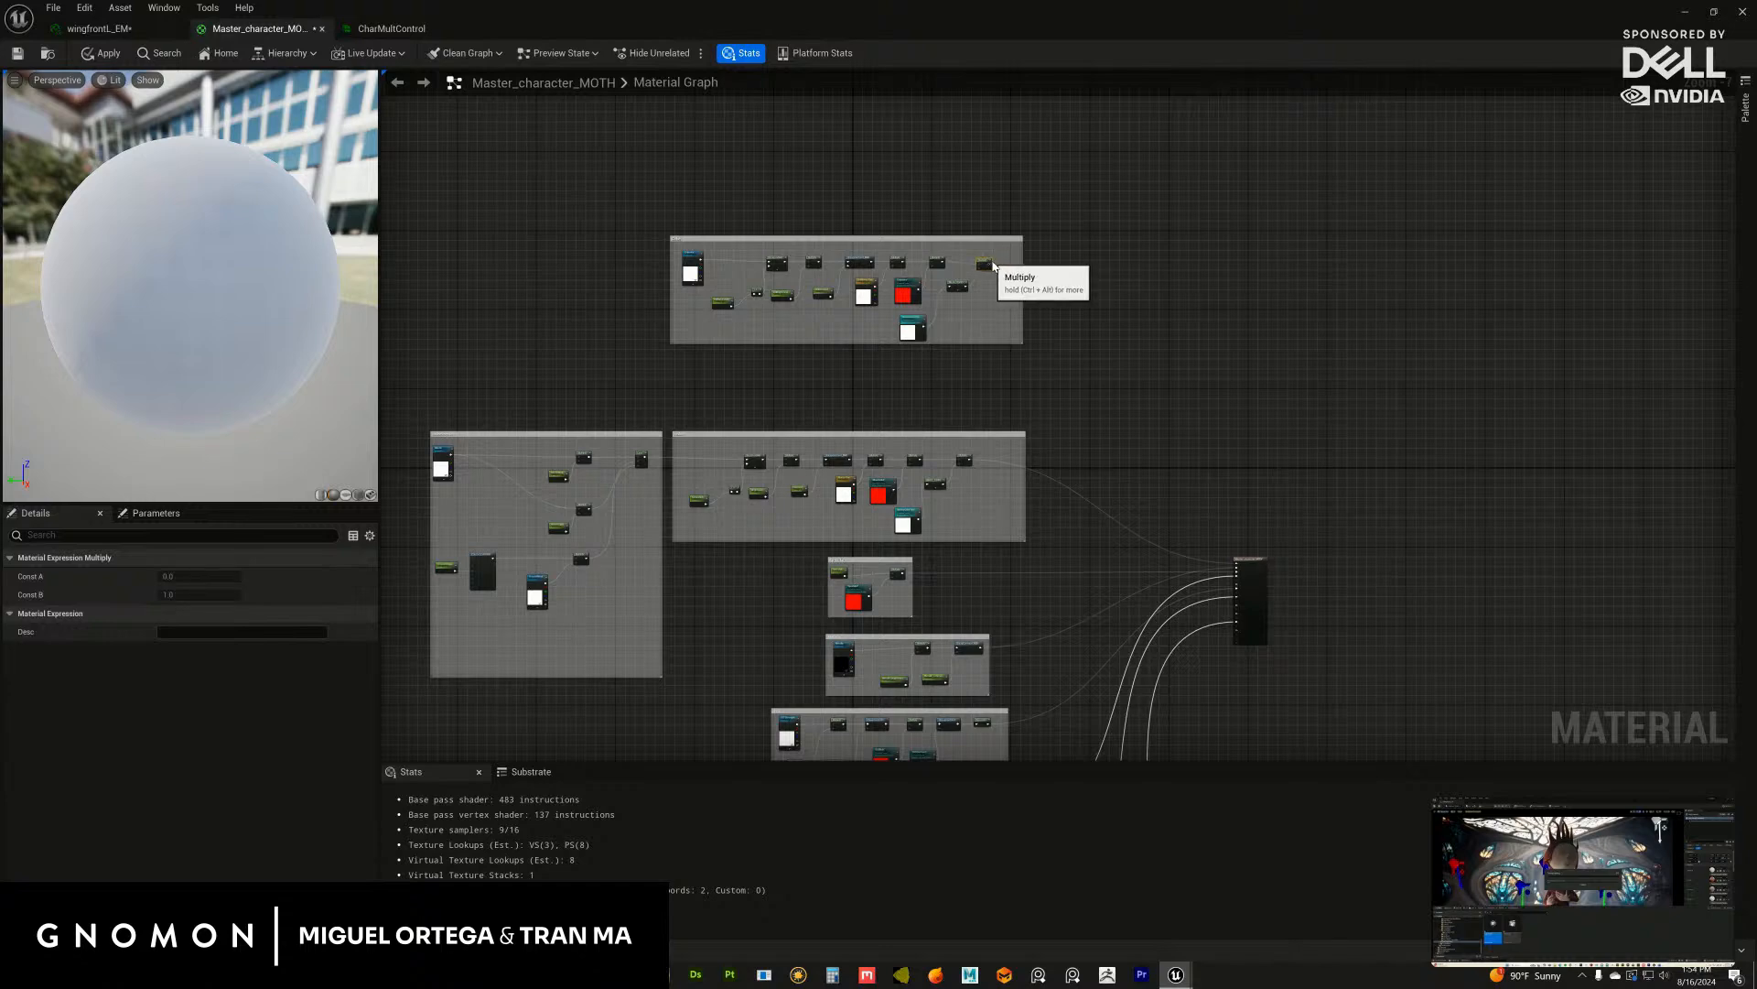
{"action": "scroll", "coordinate": [994, 264], "scroll_direction": "up", "scroll_amount": 3}
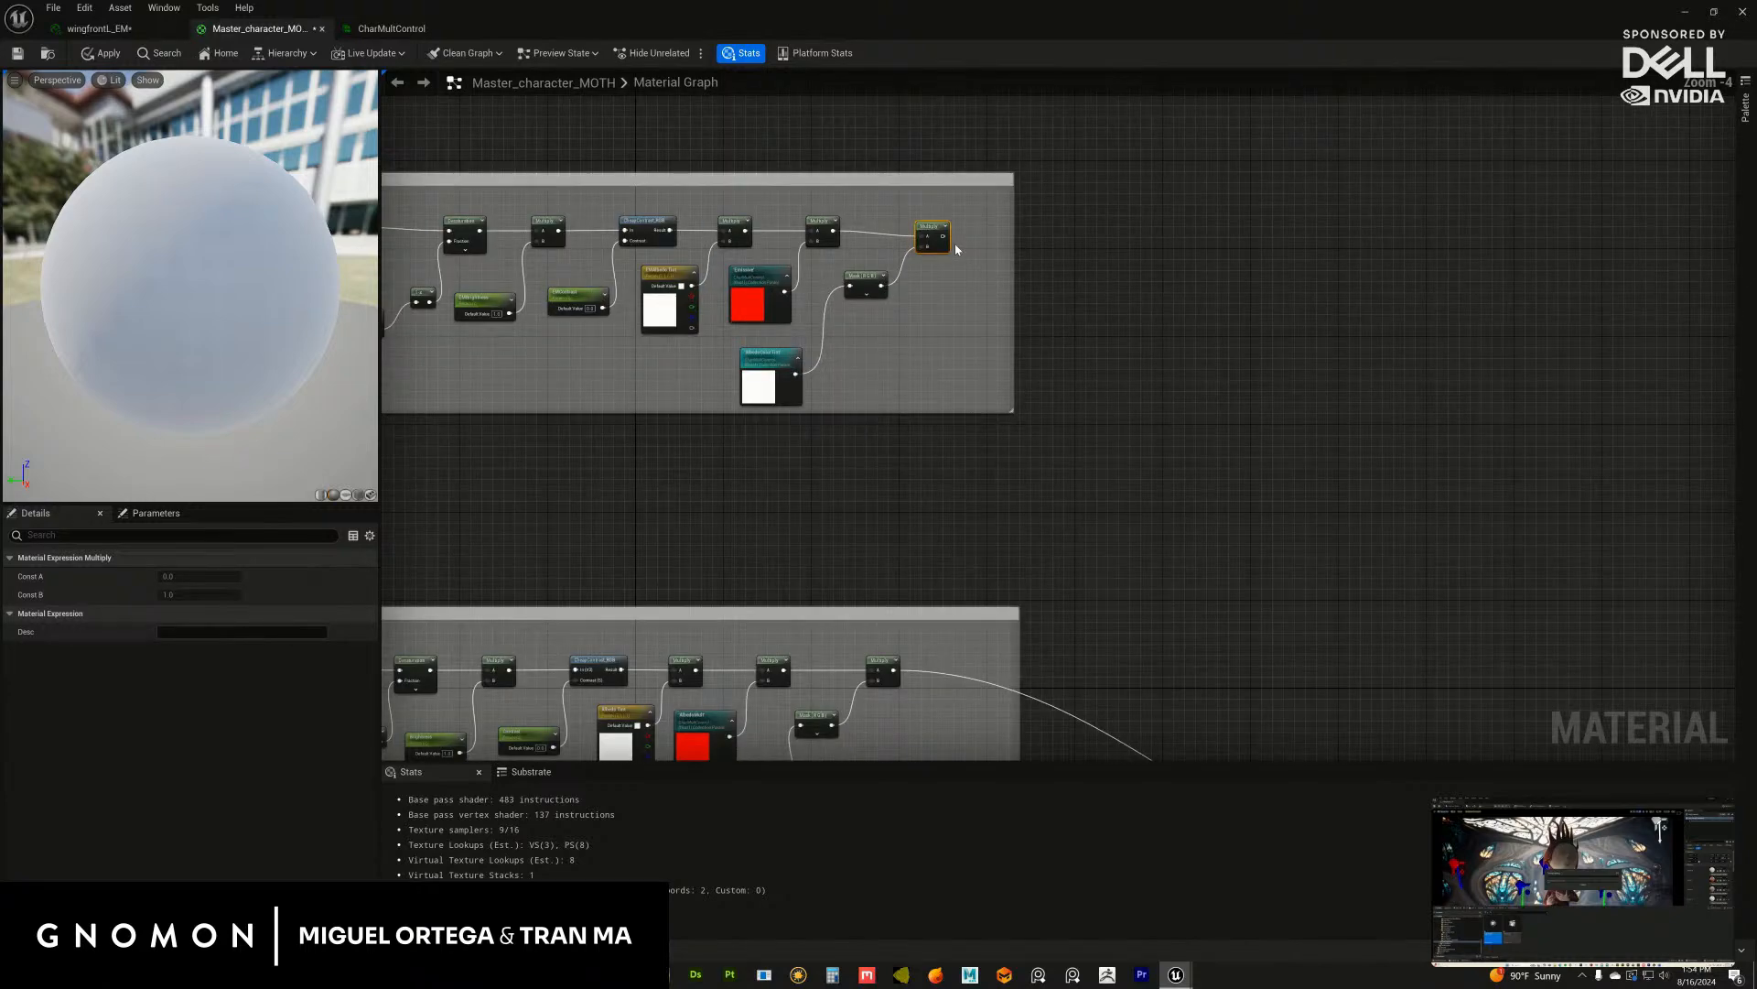
{"action": "left_click_drag", "start_coordinate": [944, 236], "coordinate": [1481, 505]}
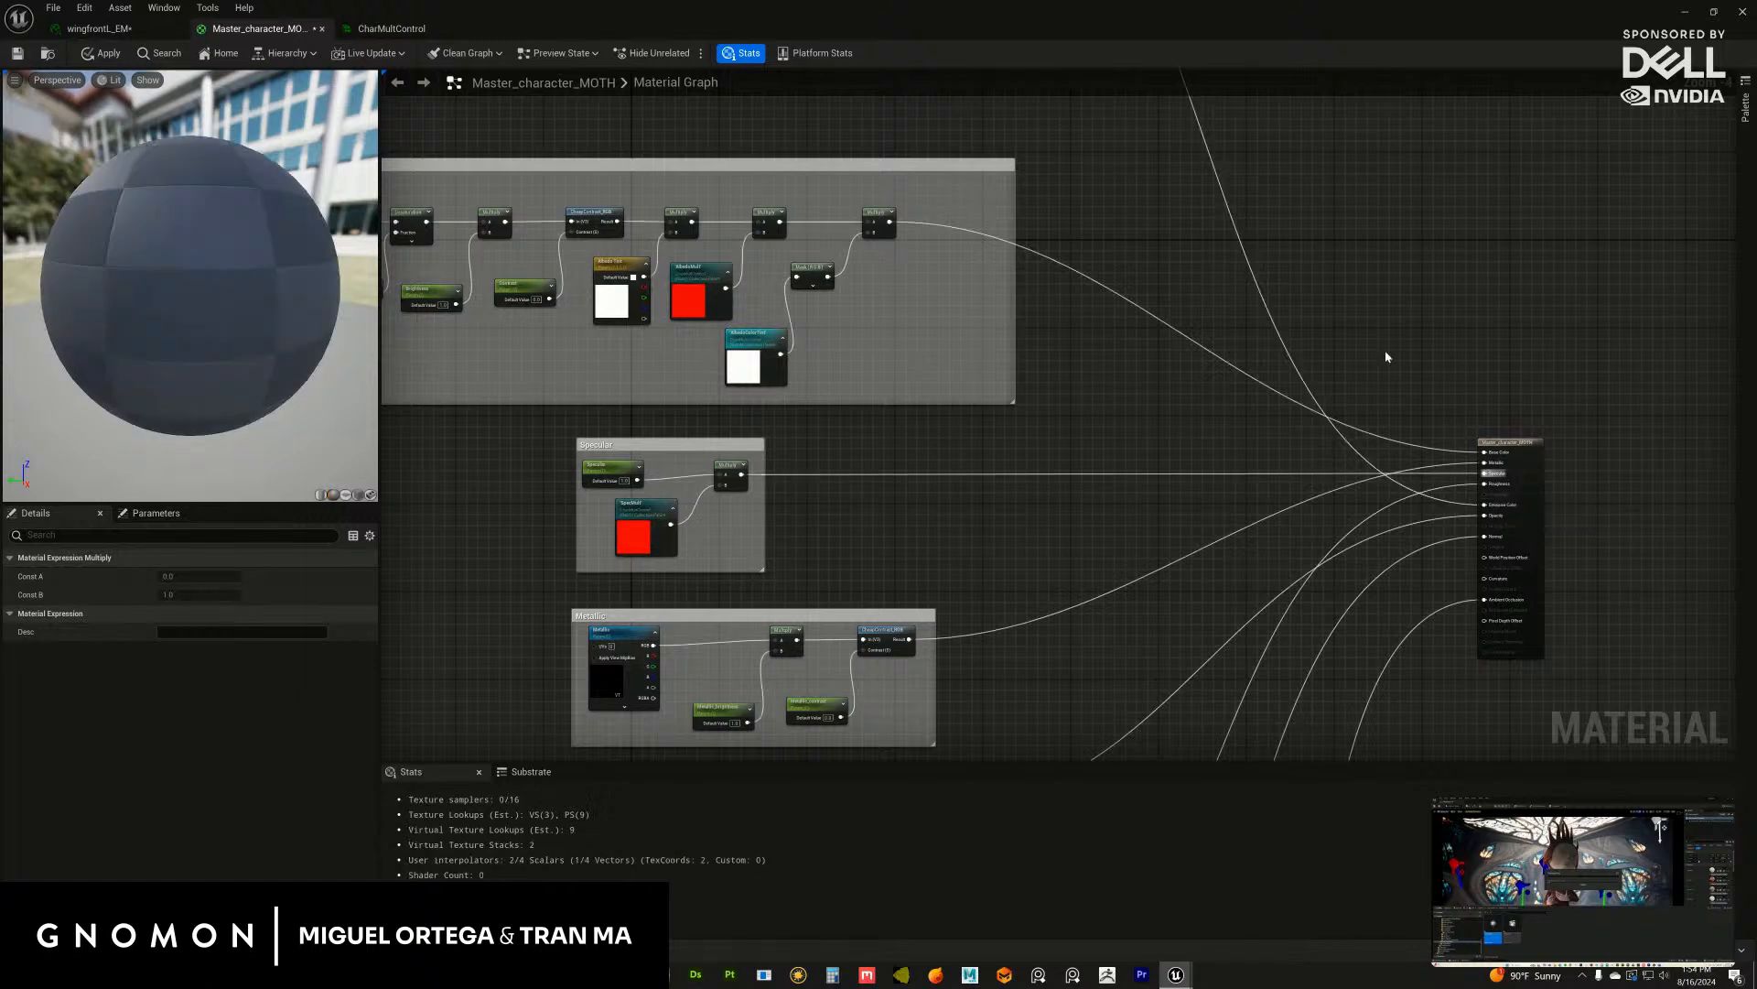
Step: Set the Emissive texture parameter's default texture to BlackPlaceholder and save the master material
{"action": "right_click_drag", "start_coordinate": [921, 163], "coordinate": [1053, 512]}
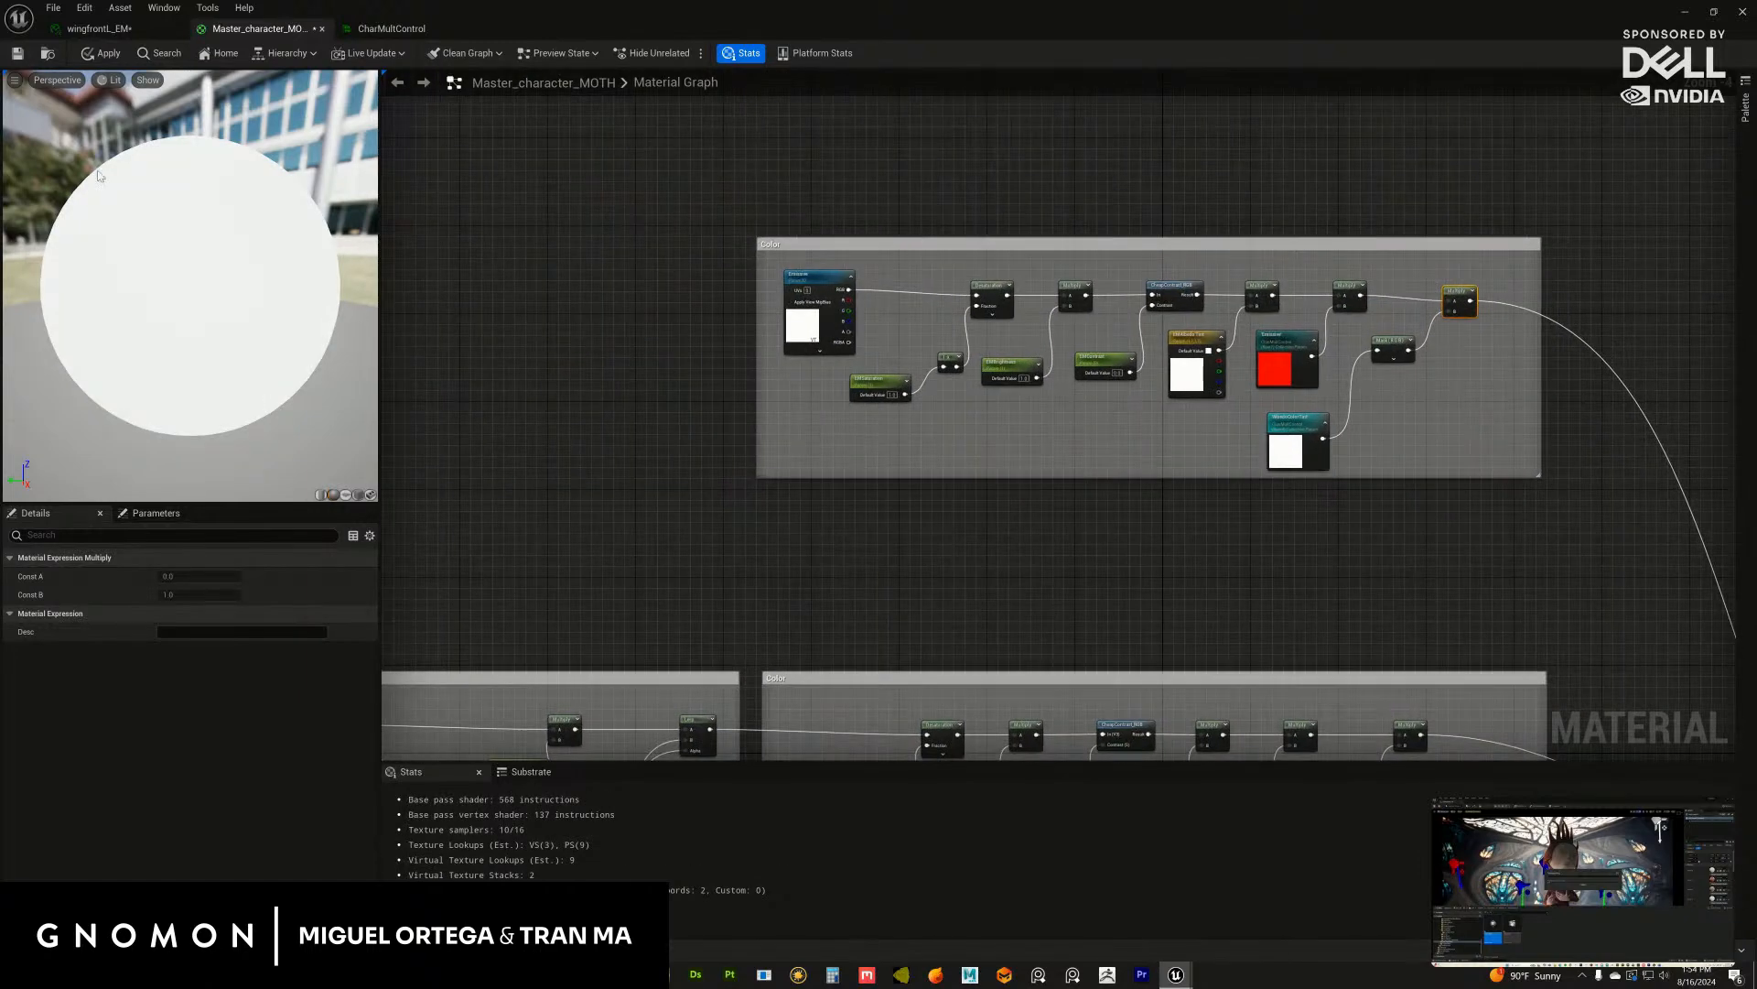
{"action": "left_click_drag", "start_coordinate": [792, 285], "coordinate": [786, 291]}
{"action": "left_click", "coordinate": [316, 838]}
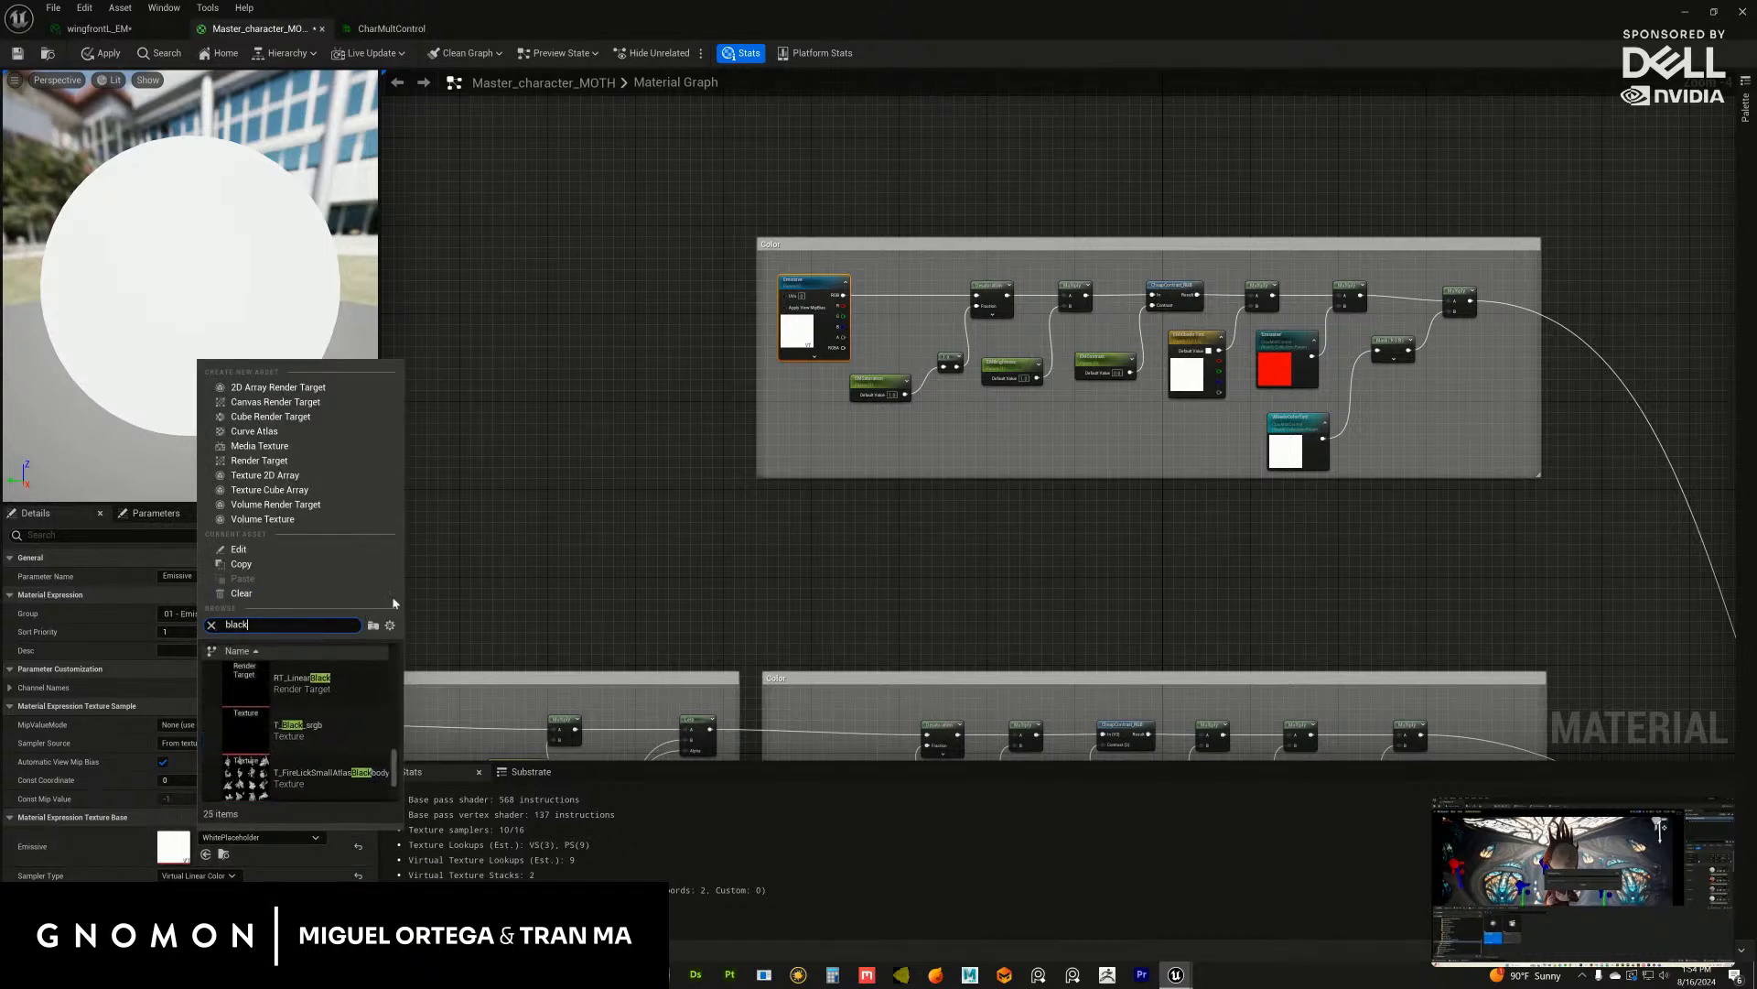
{"action": "left_click_drag", "start_coordinate": [392, 765], "coordinate": [394, 746]}
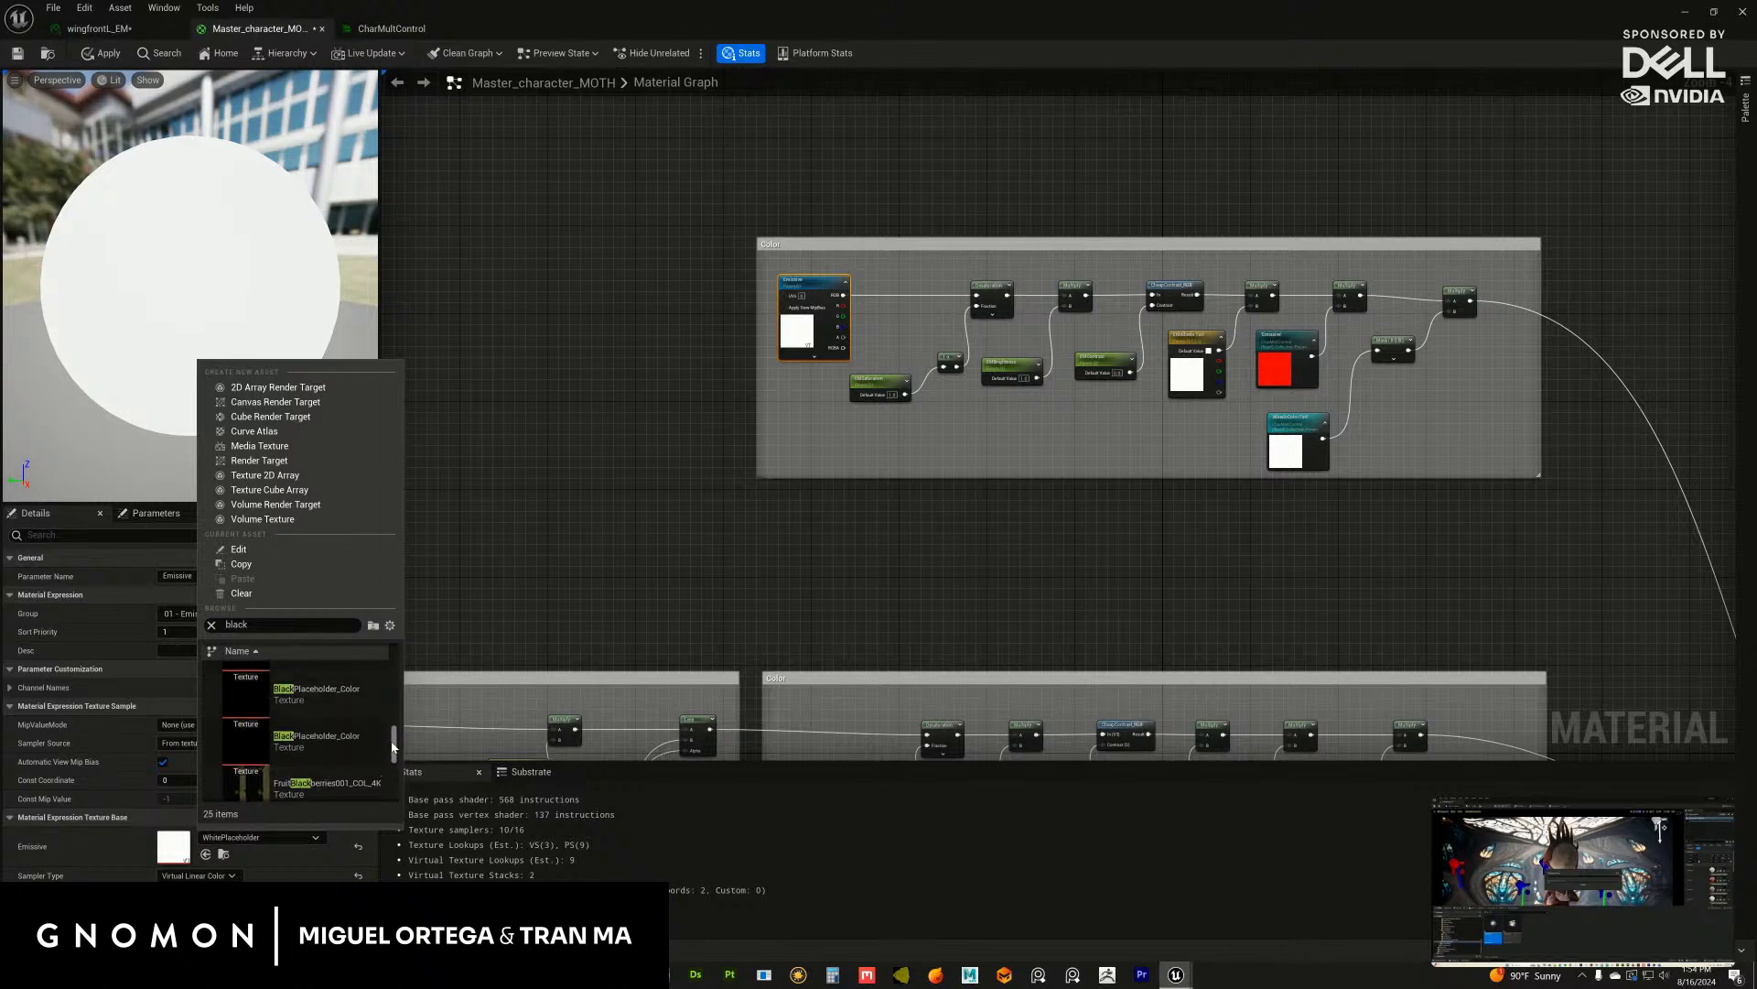
{"action": "scroll", "coordinate": [285, 720], "scroll_direction": "up", "scroll_amount": 3}
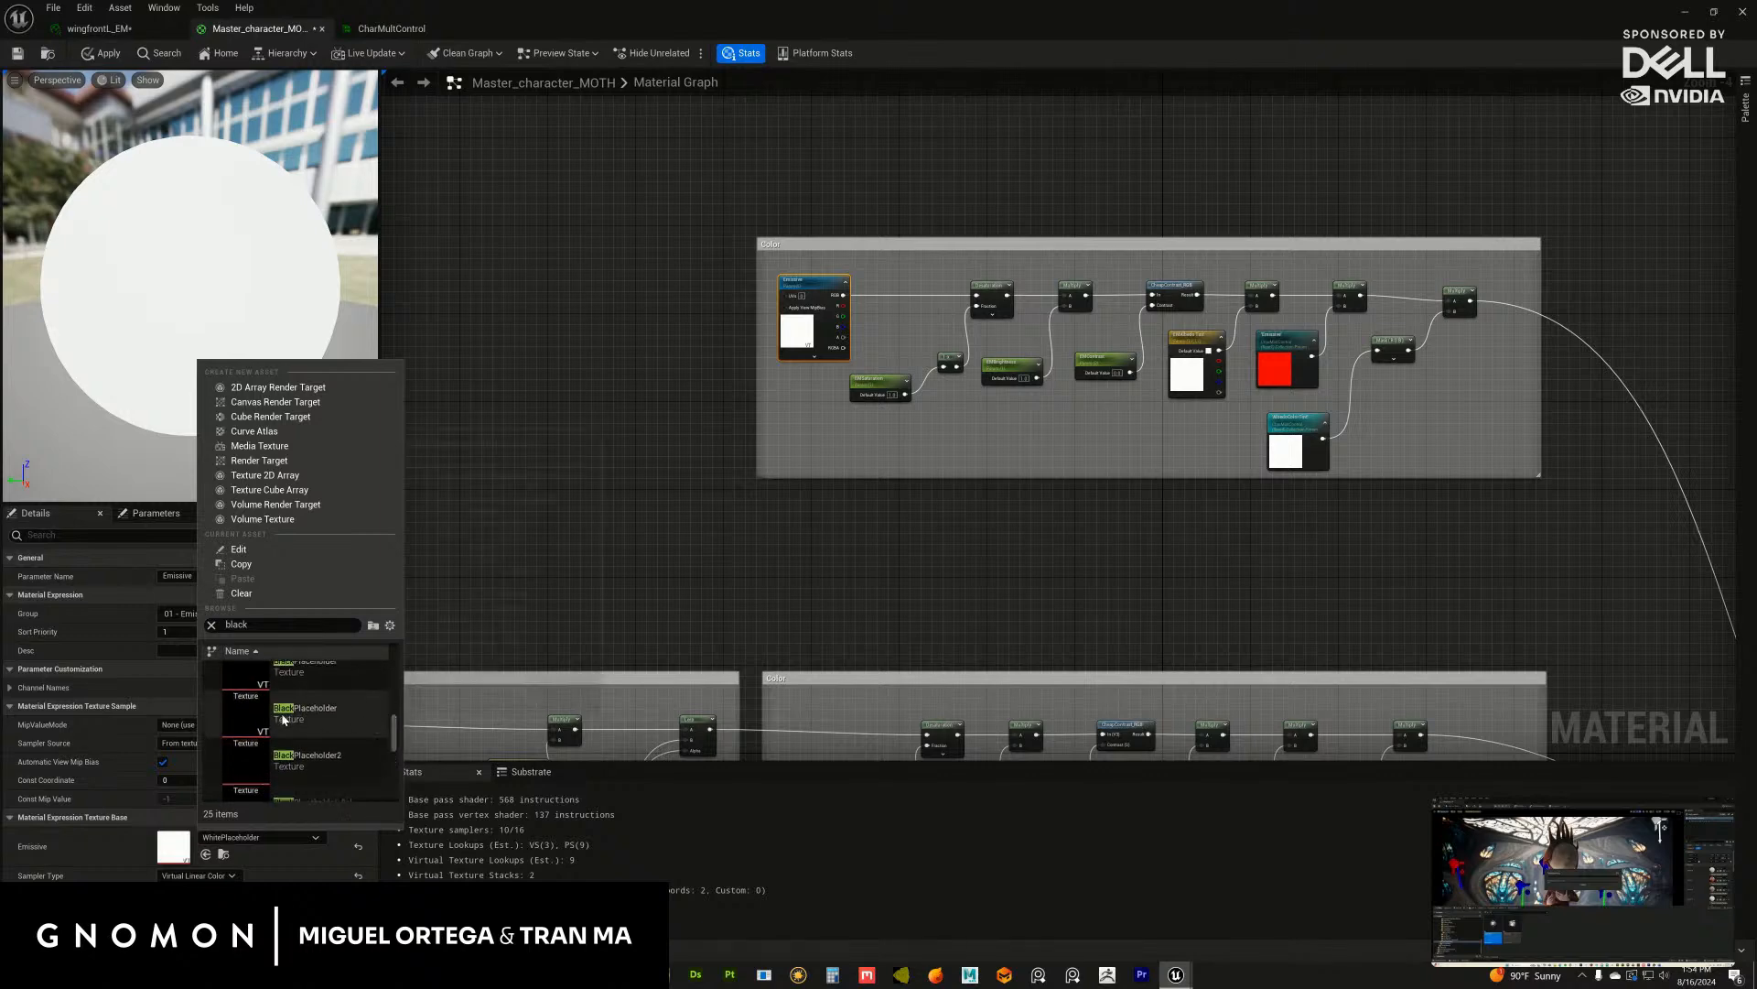
{"action": "left_click", "coordinate": [285, 718]}
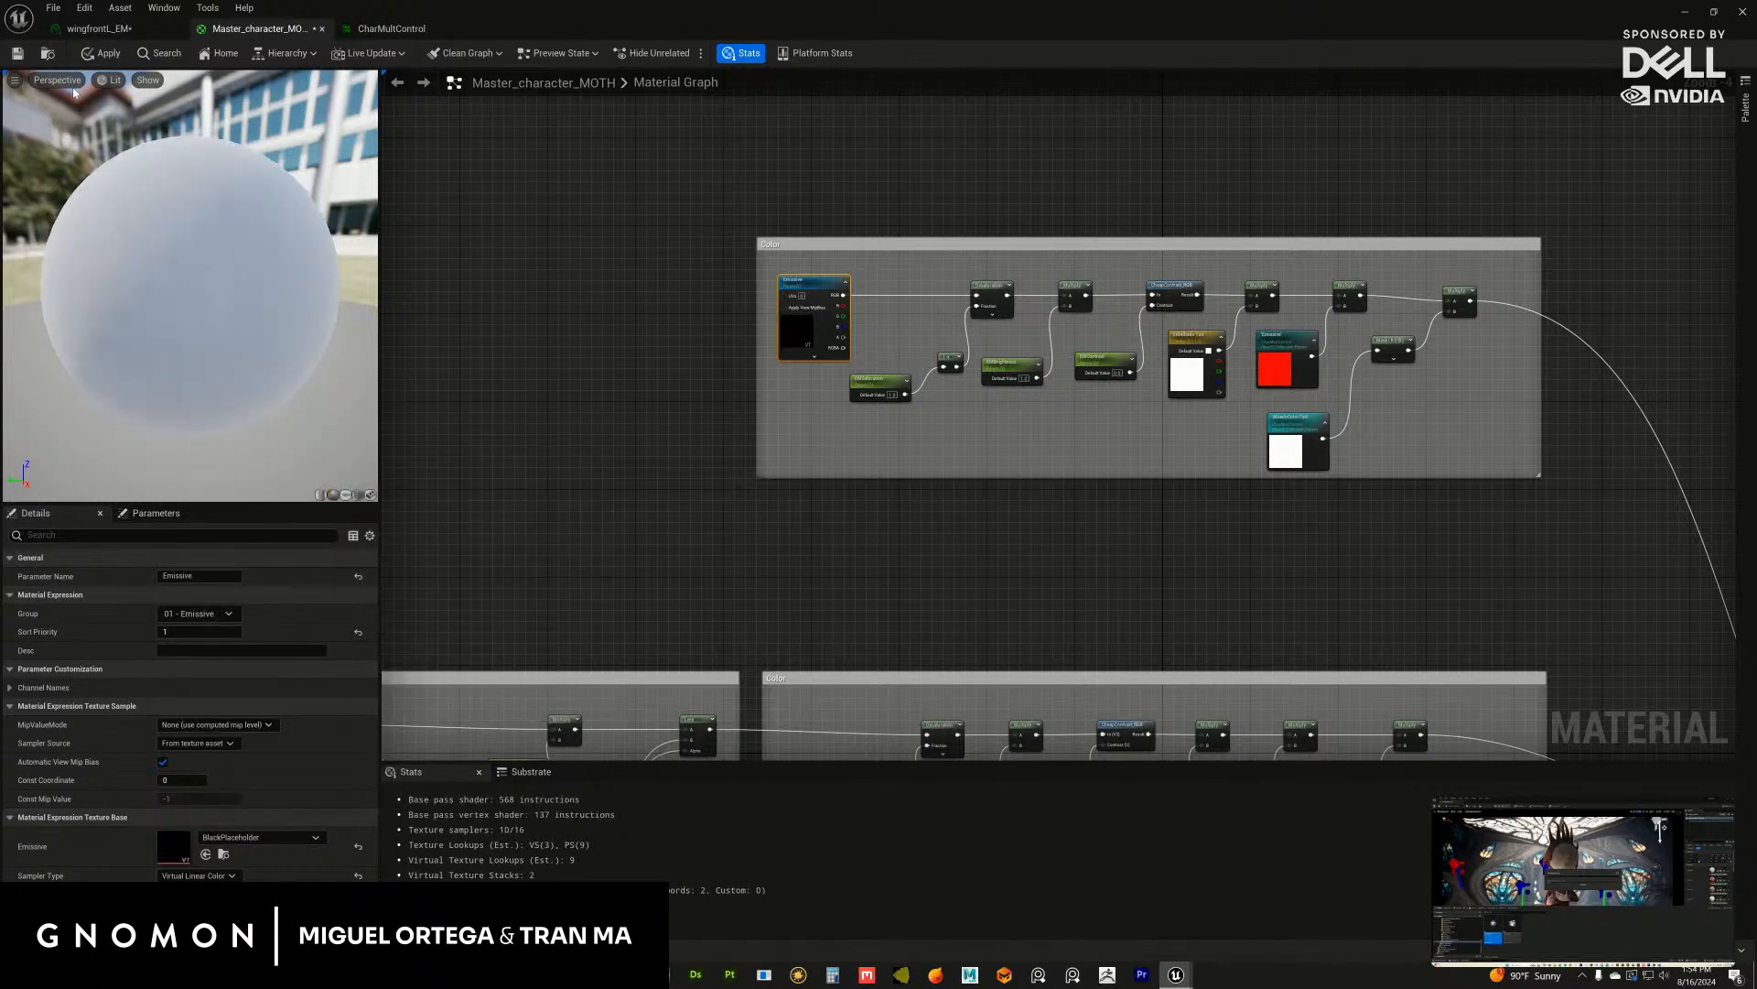
{"action": "key", "text": "ctrl+s"}
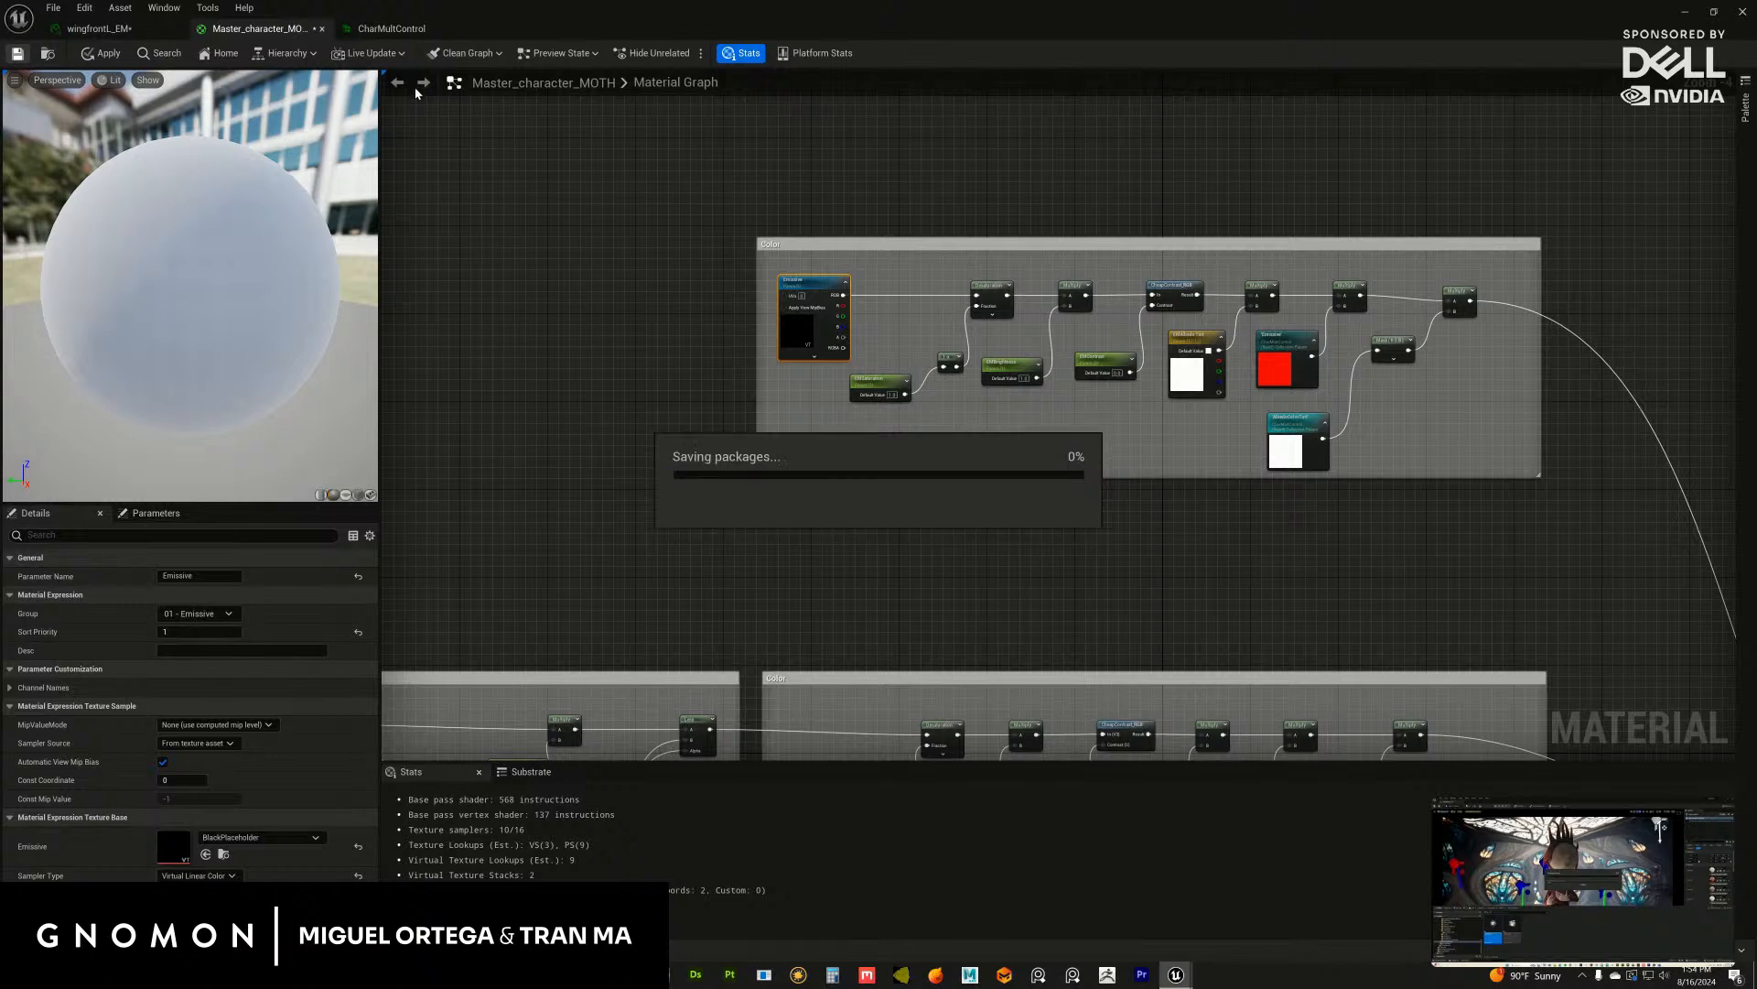
Step: In the wingfrontL_EM instance, enable the Emissive, EMSaturation, EMBrightness, EMContrast and EMAlbedo Tint overrides and expand the tint's channels
{"action": "left_click", "coordinate": [378, 28]}
{"action": "left_click", "coordinate": [117, 28]}
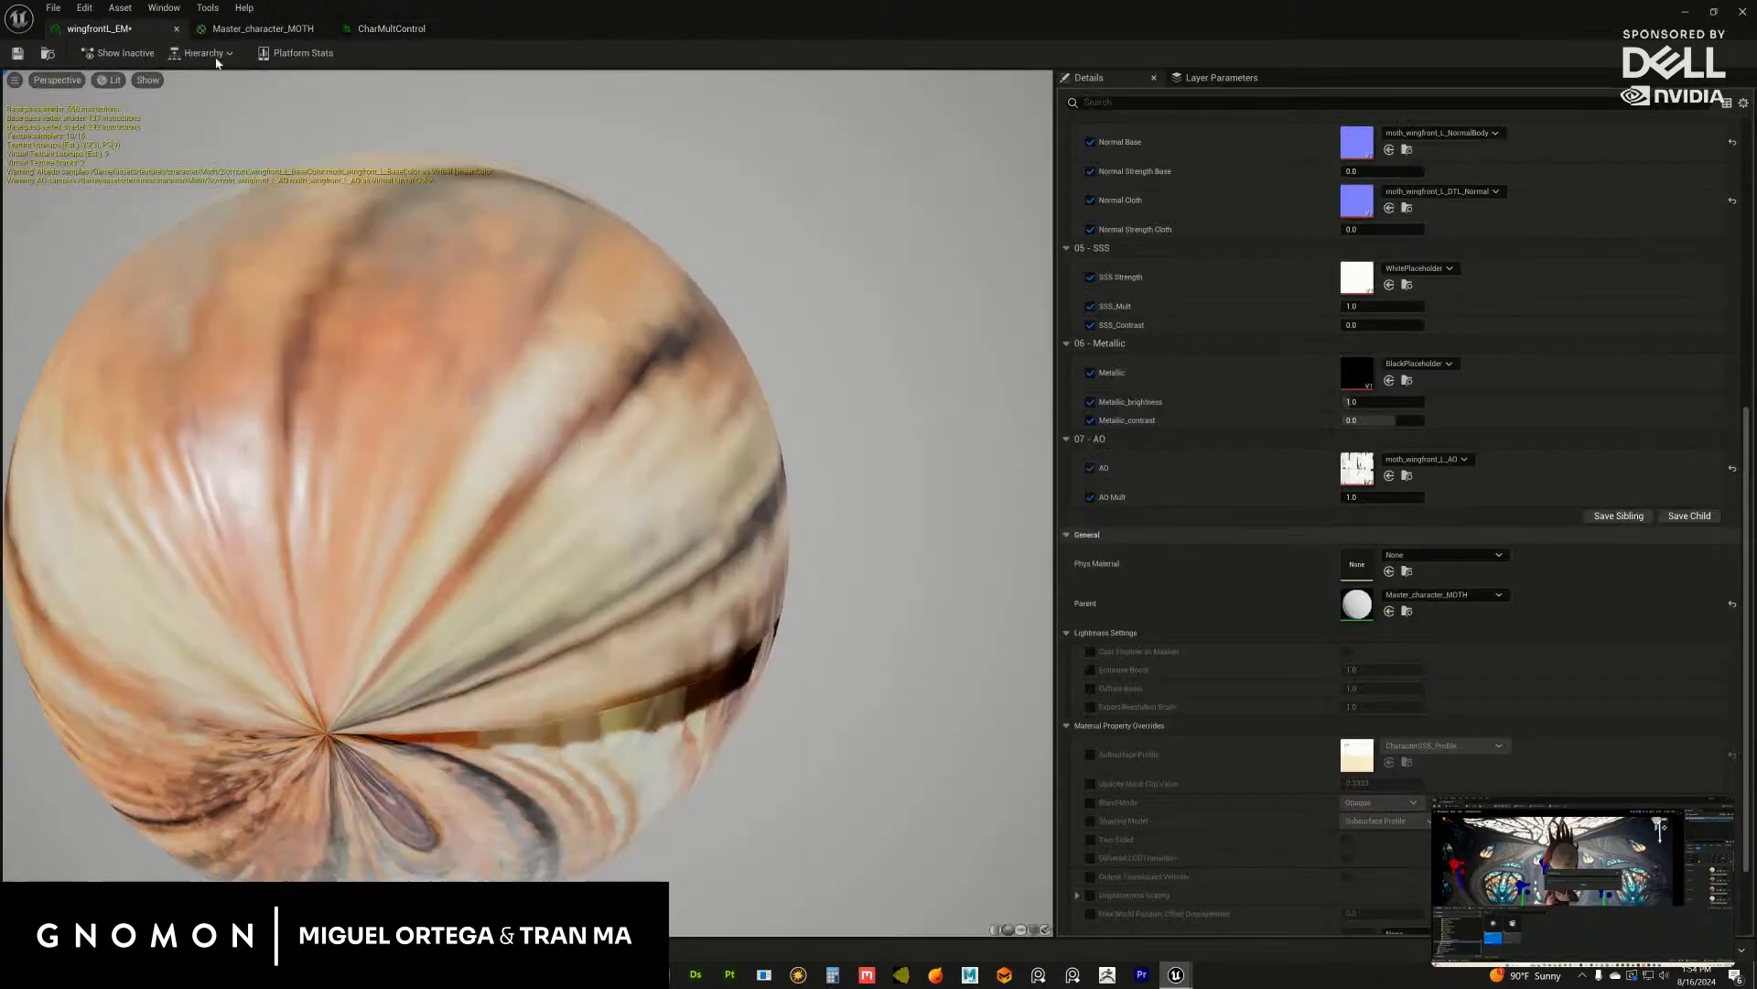
{"action": "scroll", "coordinate": [765, 513], "scroll_direction": "down", "scroll_amount": 5}
{"action": "left_click_drag", "start_coordinate": [765, 514], "coordinate": [796, 373]}
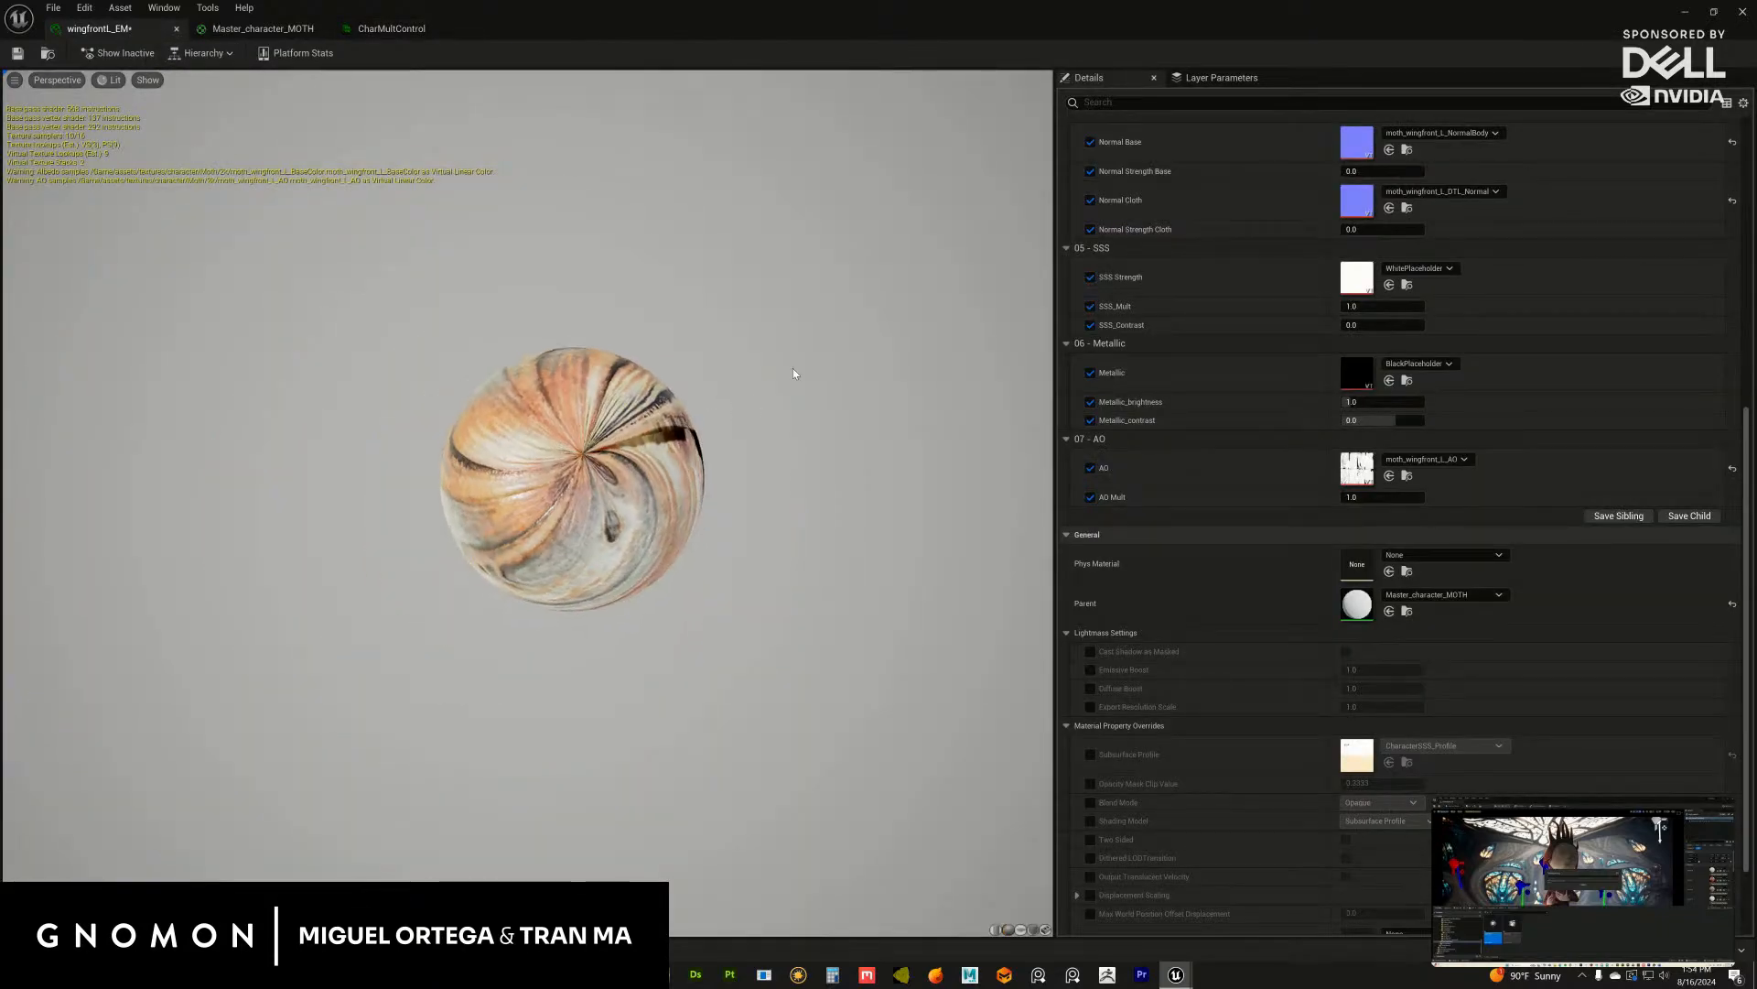
{"action": "left_click_drag", "start_coordinate": [1746, 462], "coordinate": [1750, 280]}
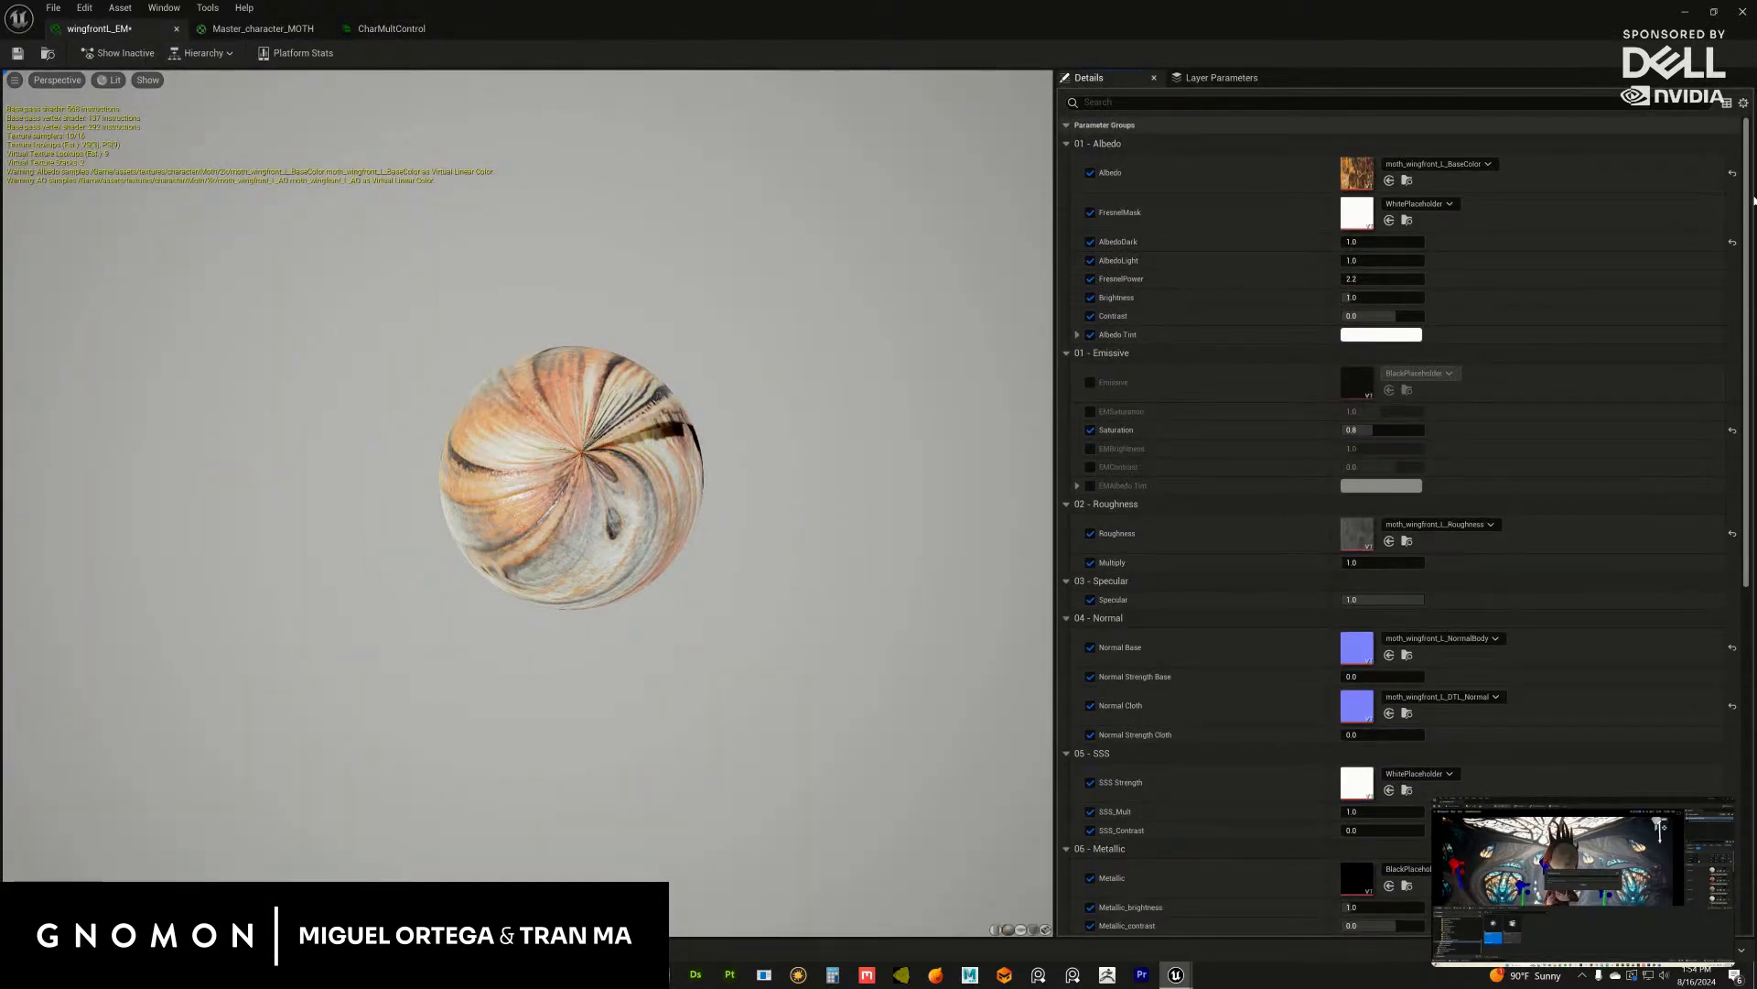
{"action": "left_click", "coordinate": [1090, 384]}
{"action": "left_click", "coordinate": [1090, 412]}
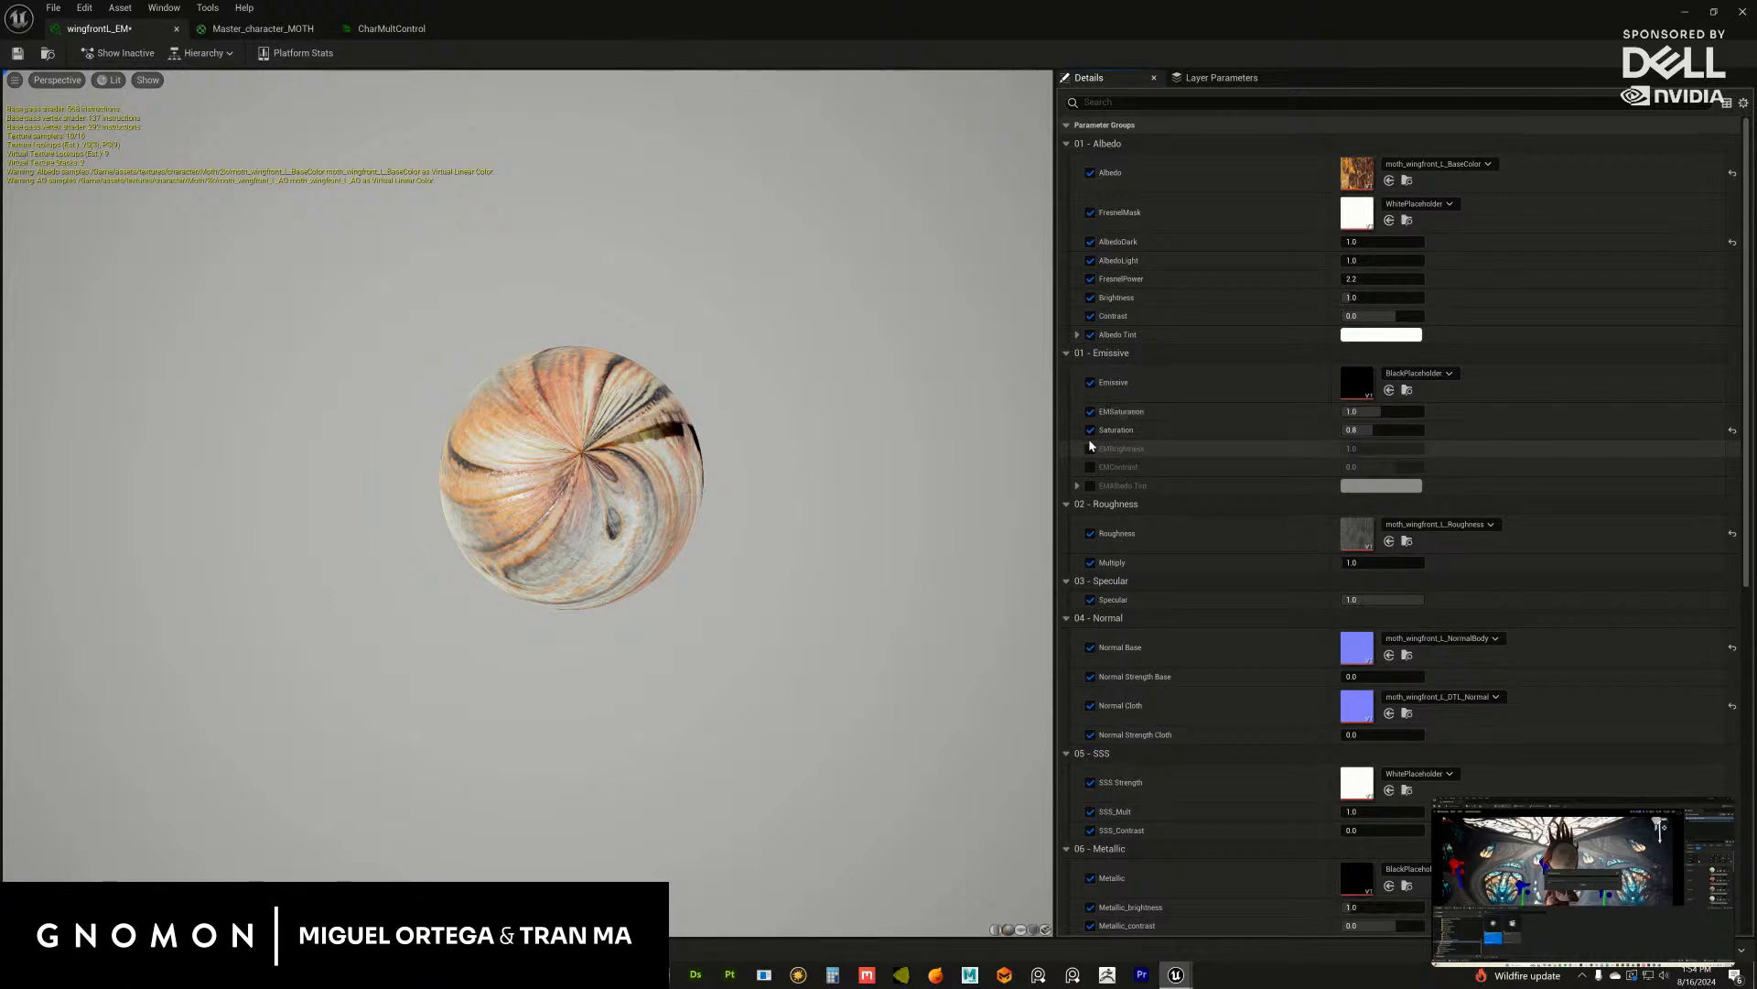
{"action": "left_click", "coordinate": [1090, 448]}
{"action": "left_click", "coordinate": [1090, 467]}
{"action": "left_click", "coordinate": [1090, 485]}
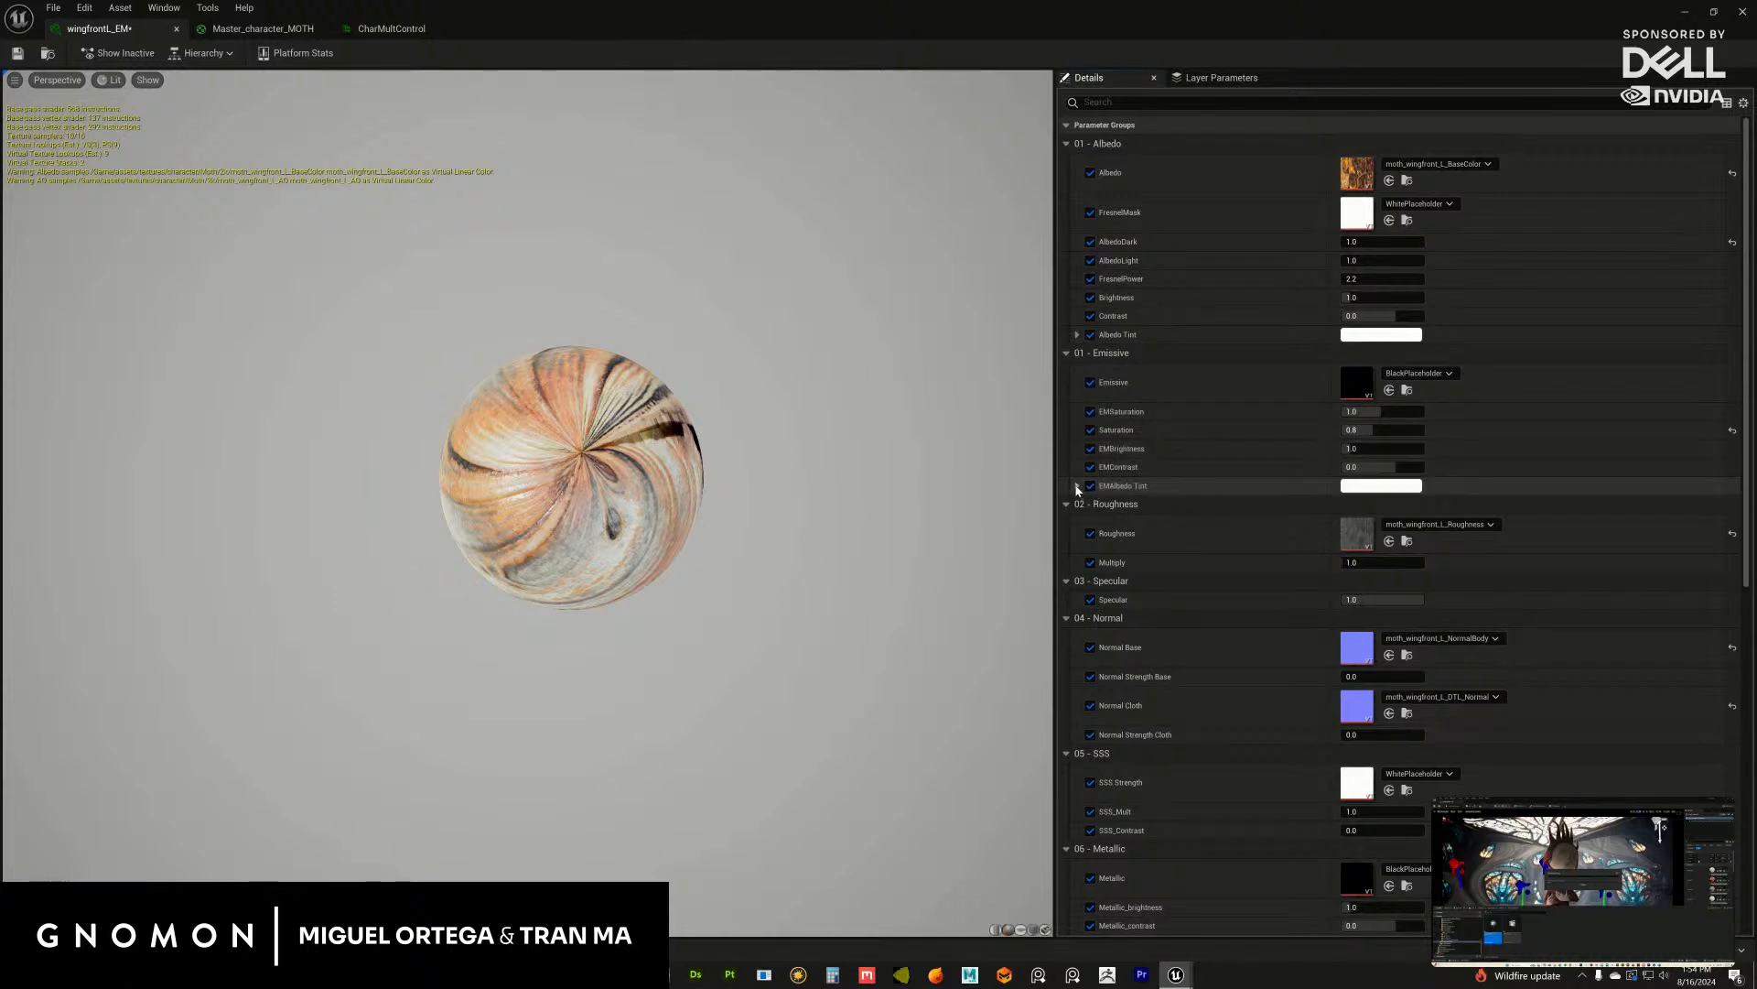
{"action": "left_click", "coordinate": [1077, 485]}
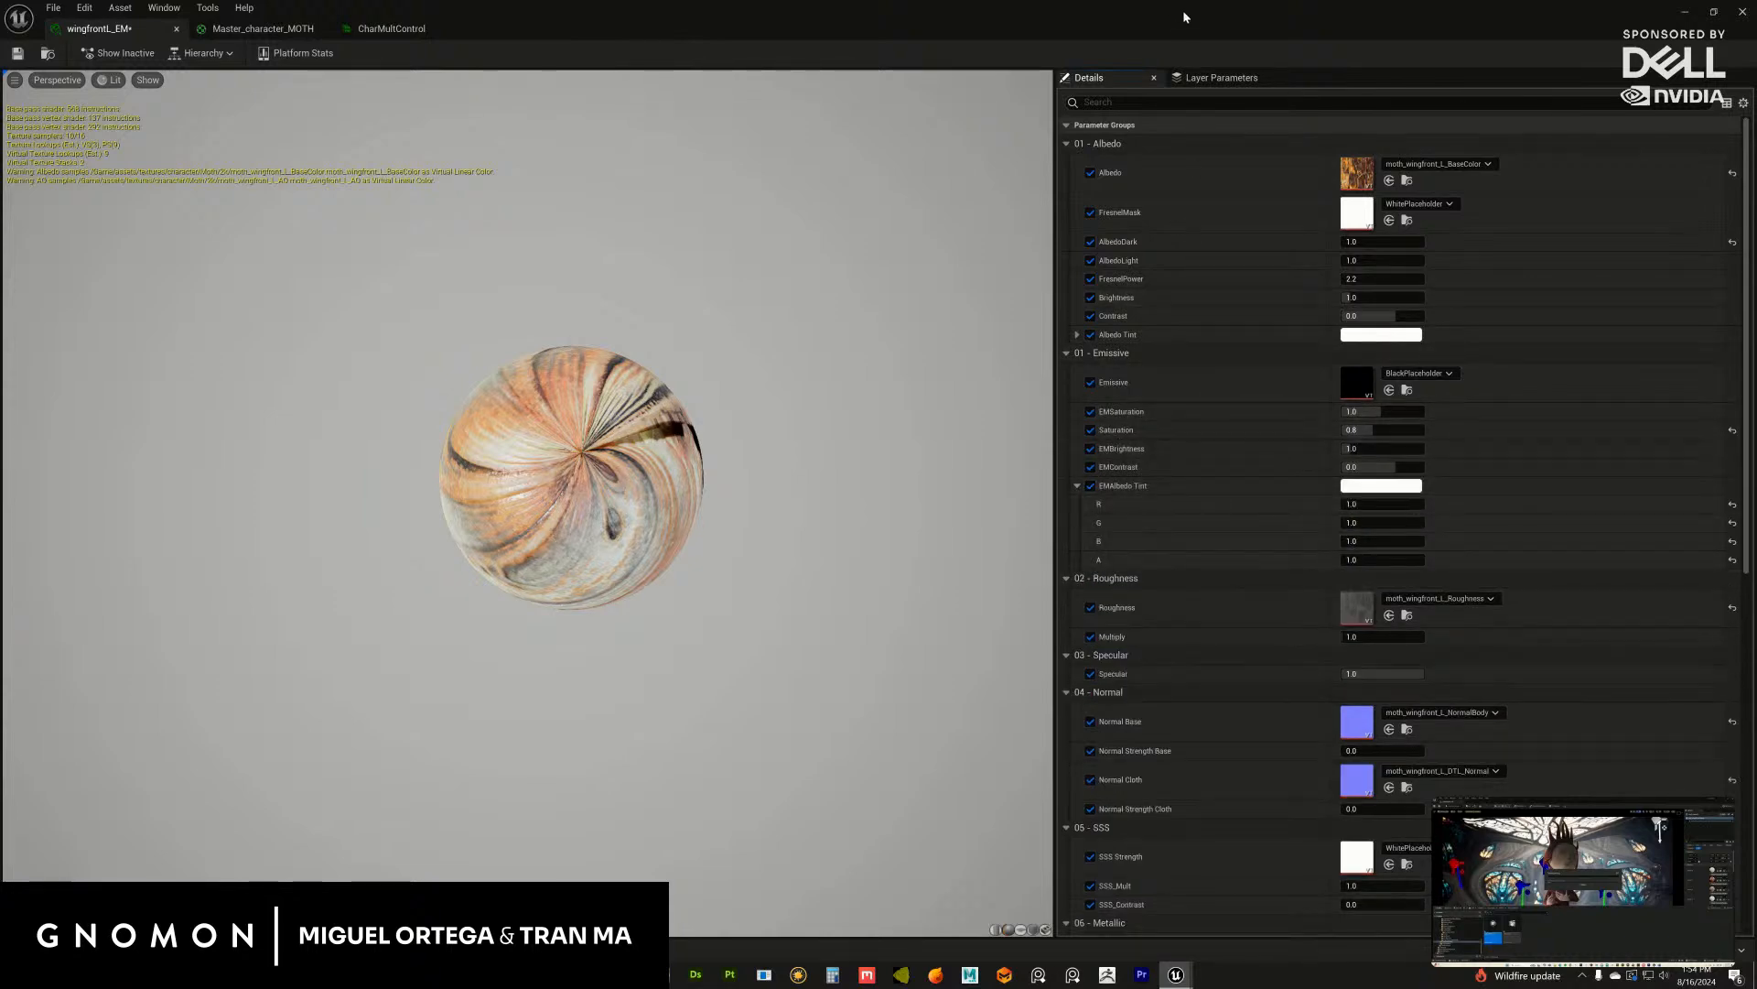
Step: Move the material editor aside, reposition the Content Browser, and open the textures/character/Moth/2k folder
{"action": "left_click_drag", "start_coordinate": [1182, 9], "coordinate": [1756, 96]}
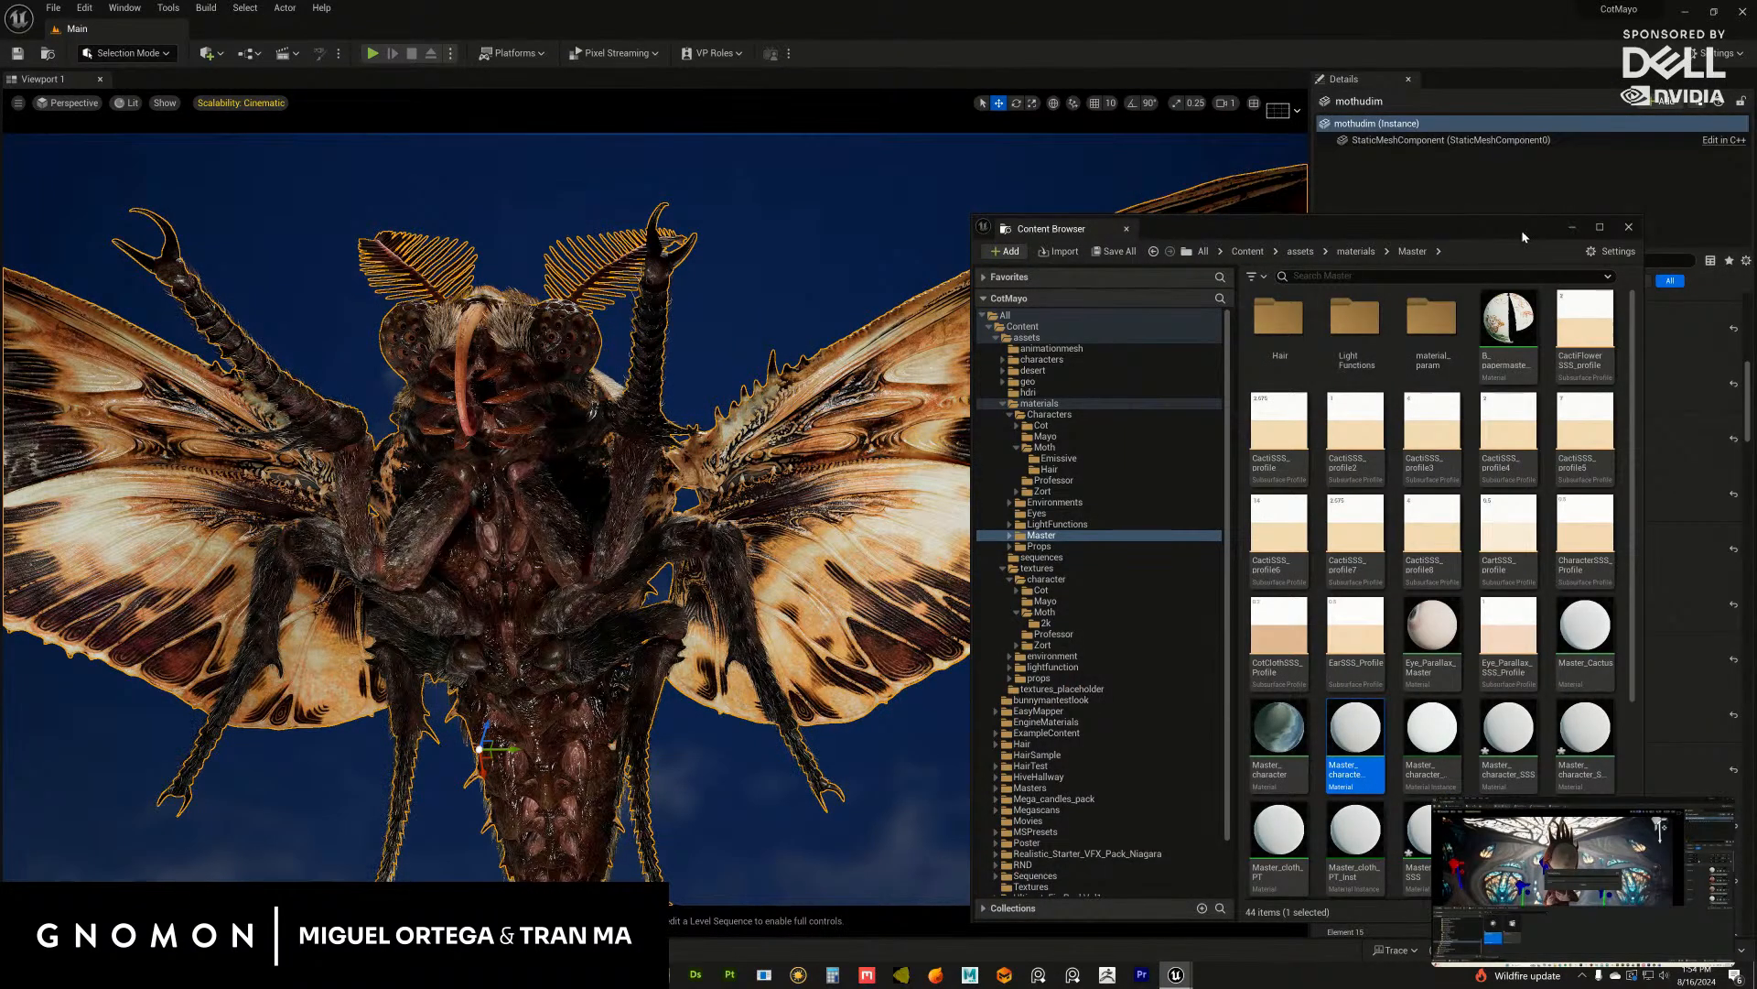
{"action": "left_click_drag", "start_coordinate": [1521, 229], "coordinate": [1499, 227]}
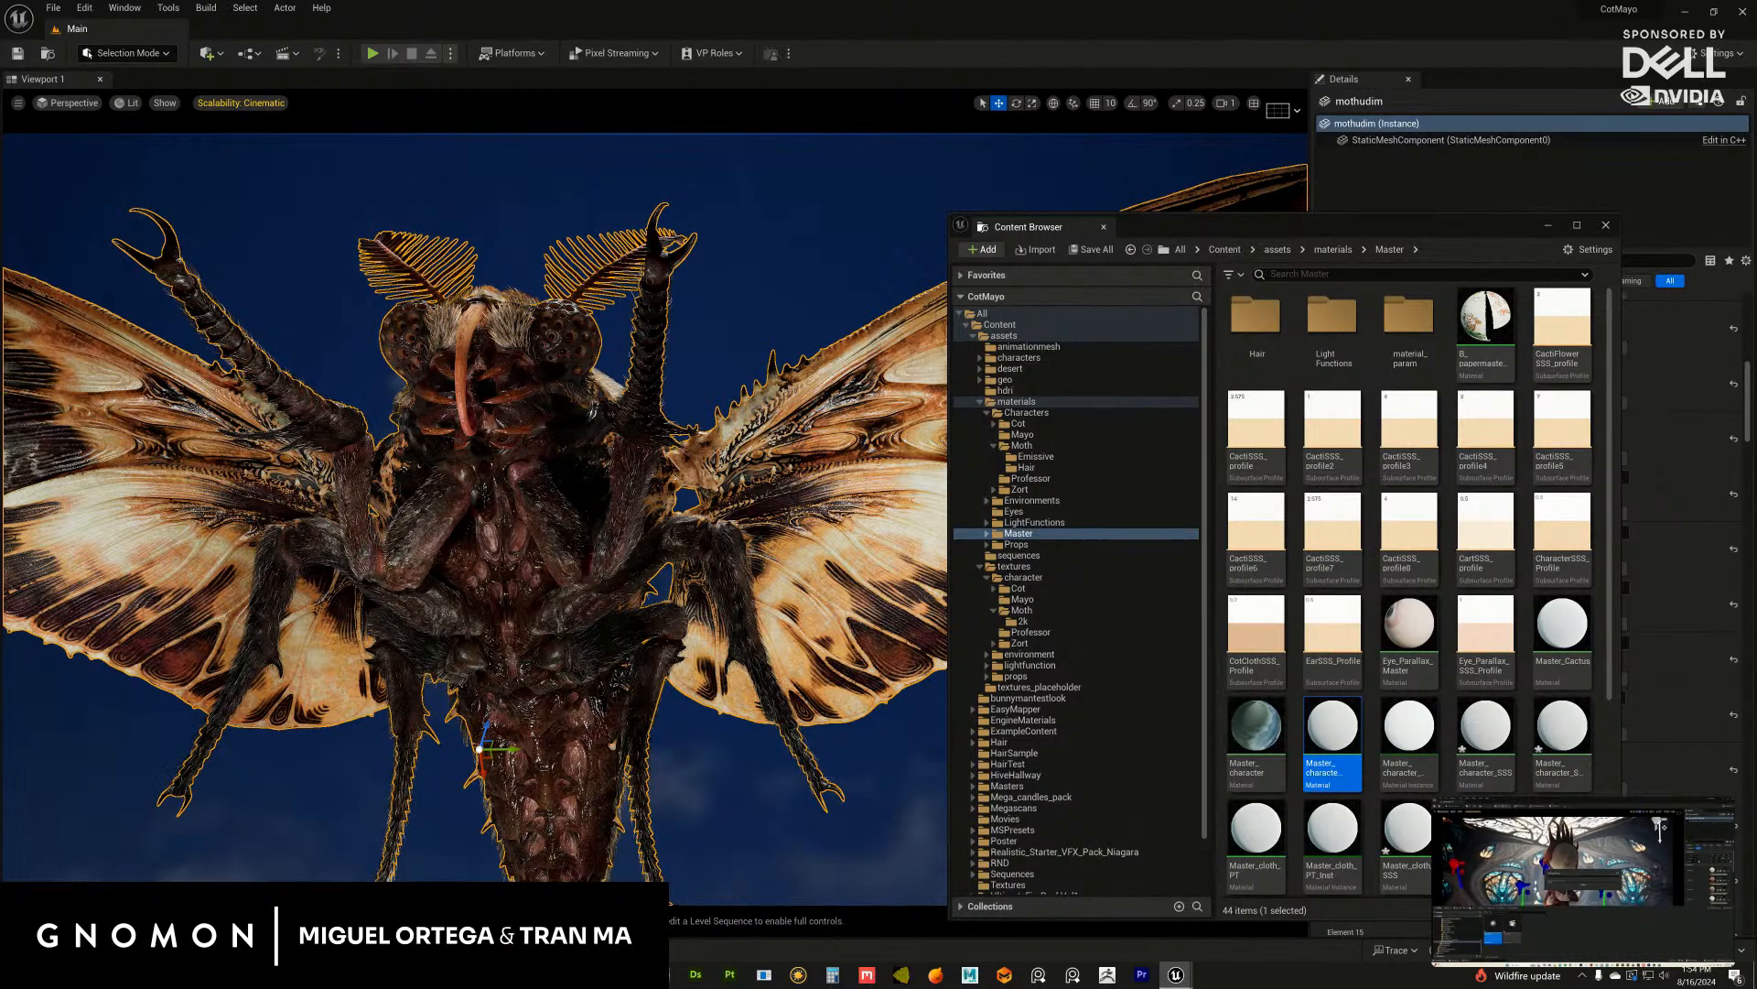
{"action": "left_click_drag", "start_coordinate": [1285, 229], "coordinate": [893, 253]}
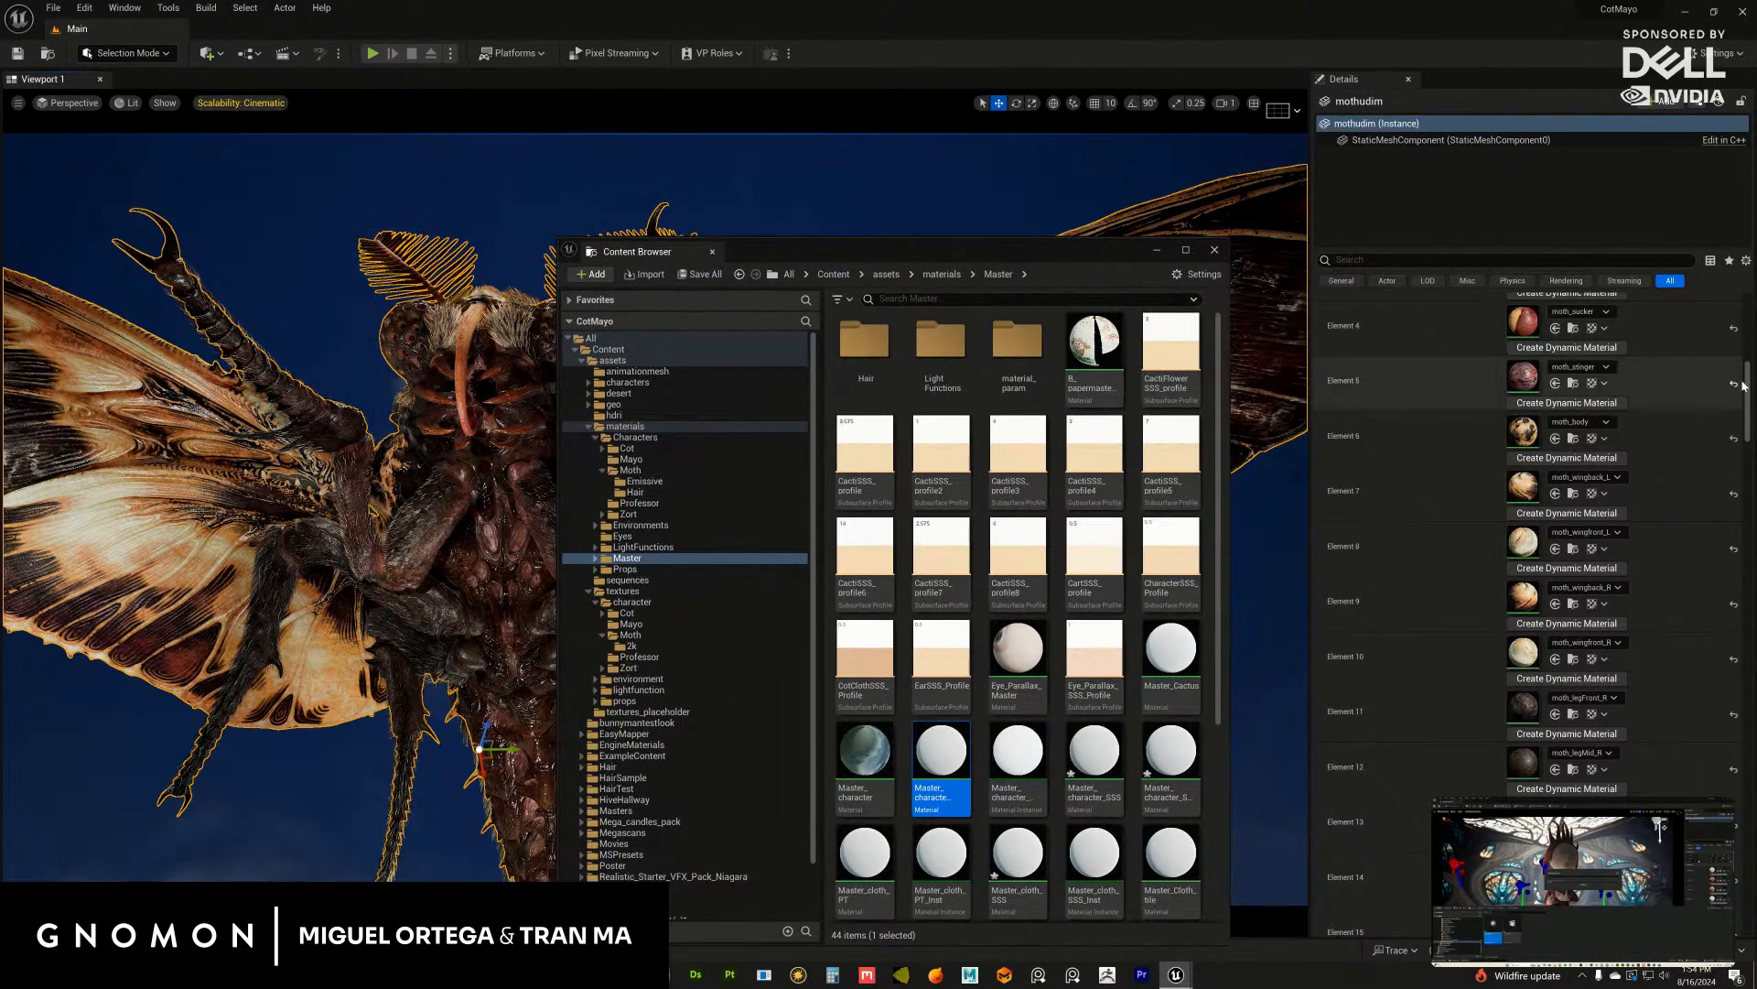
{"action": "scroll", "coordinate": [1408, 377], "scroll_direction": "up", "scroll_amount": 5}
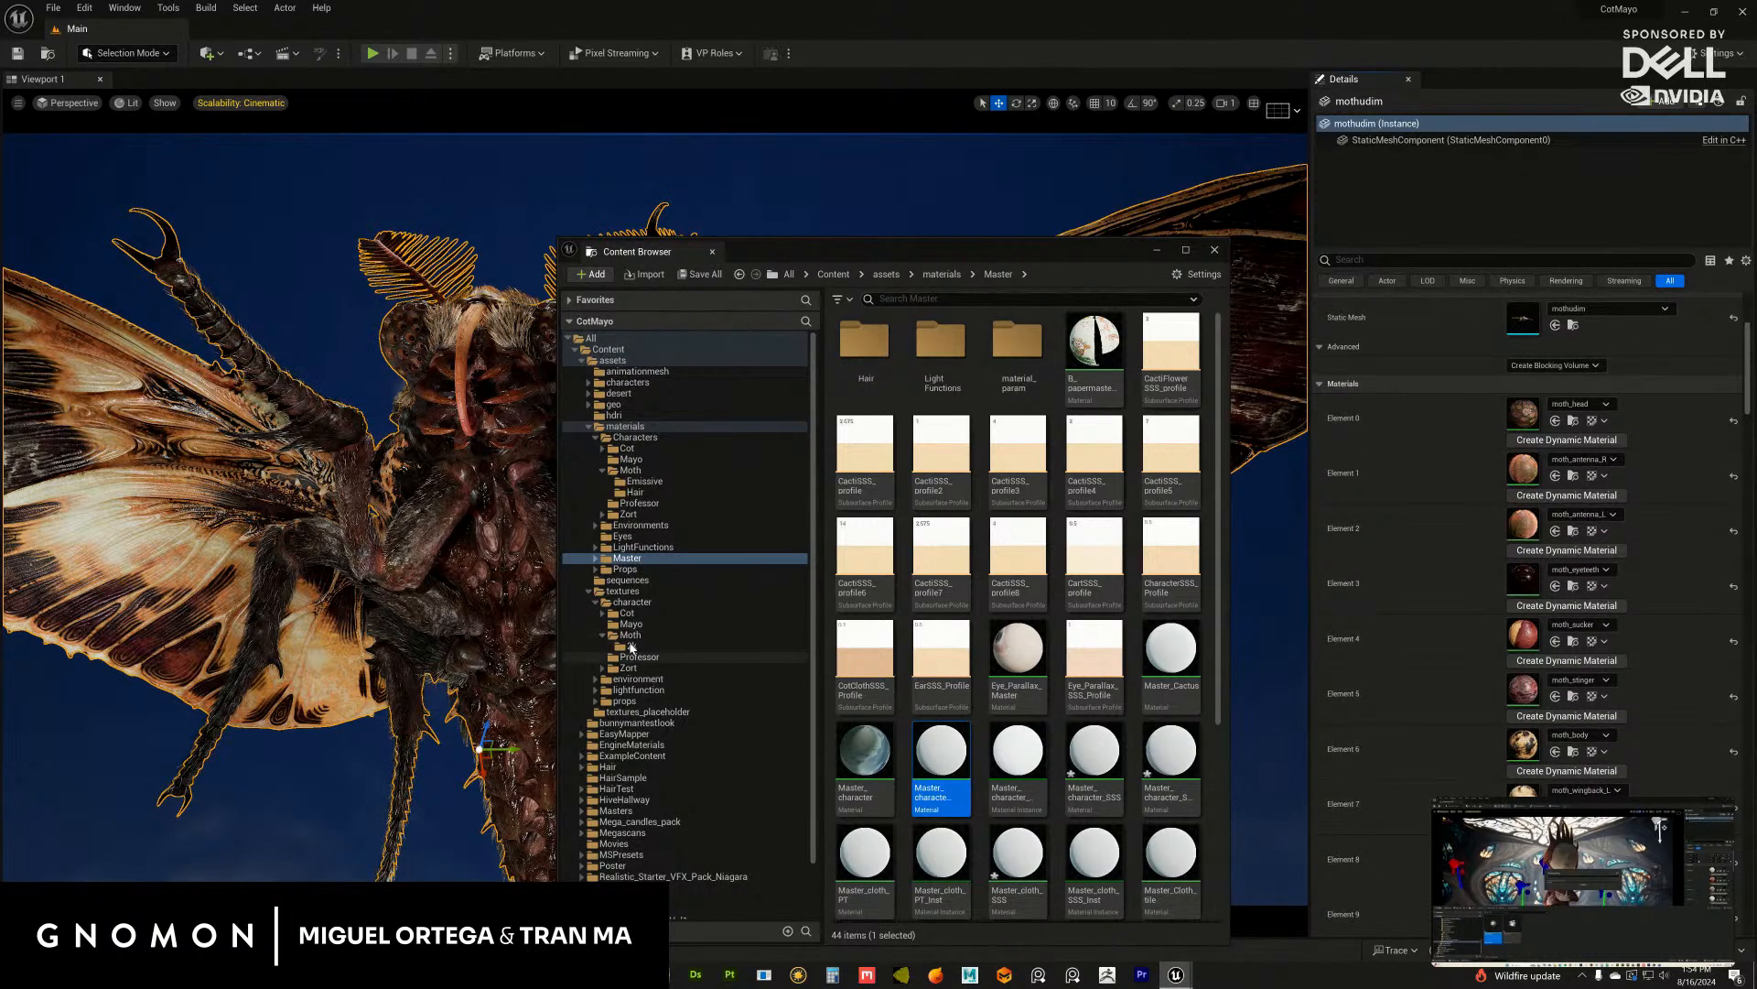
{"action": "left_click", "coordinate": [659, 634]}
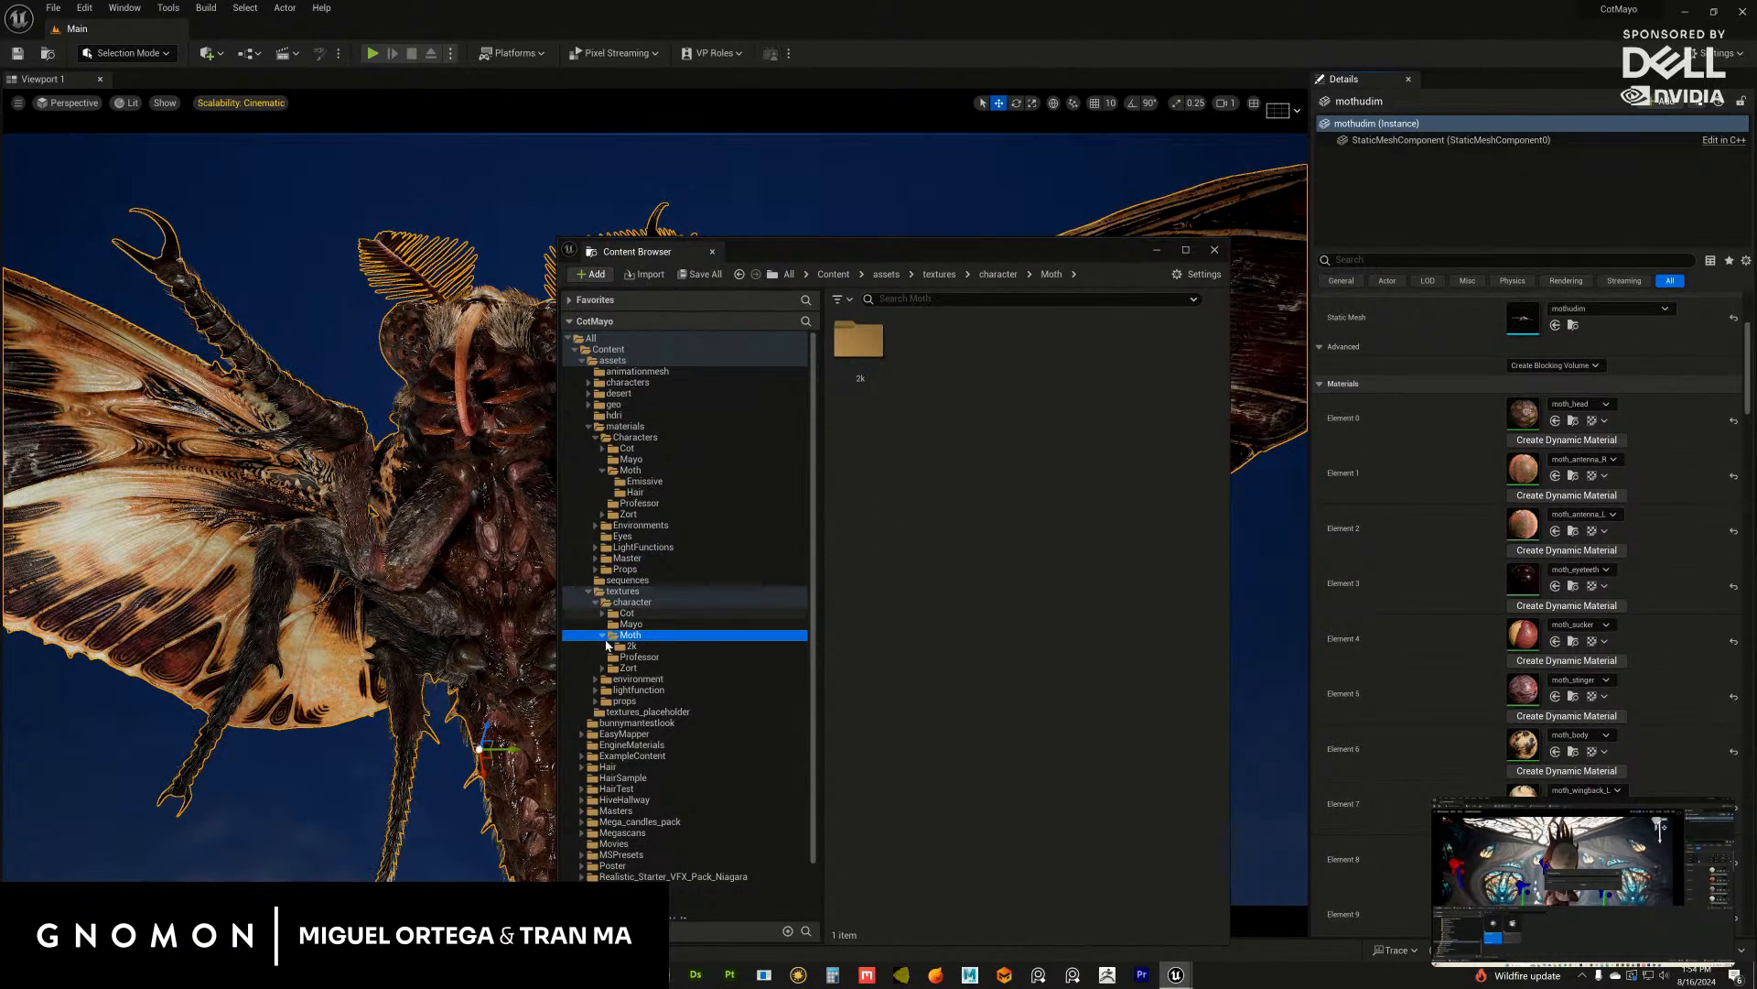
{"action": "left_click", "coordinate": [631, 646]}
{"action": "left_click", "coordinate": [631, 636]}
{"action": "double_click", "coordinate": [864, 340]}
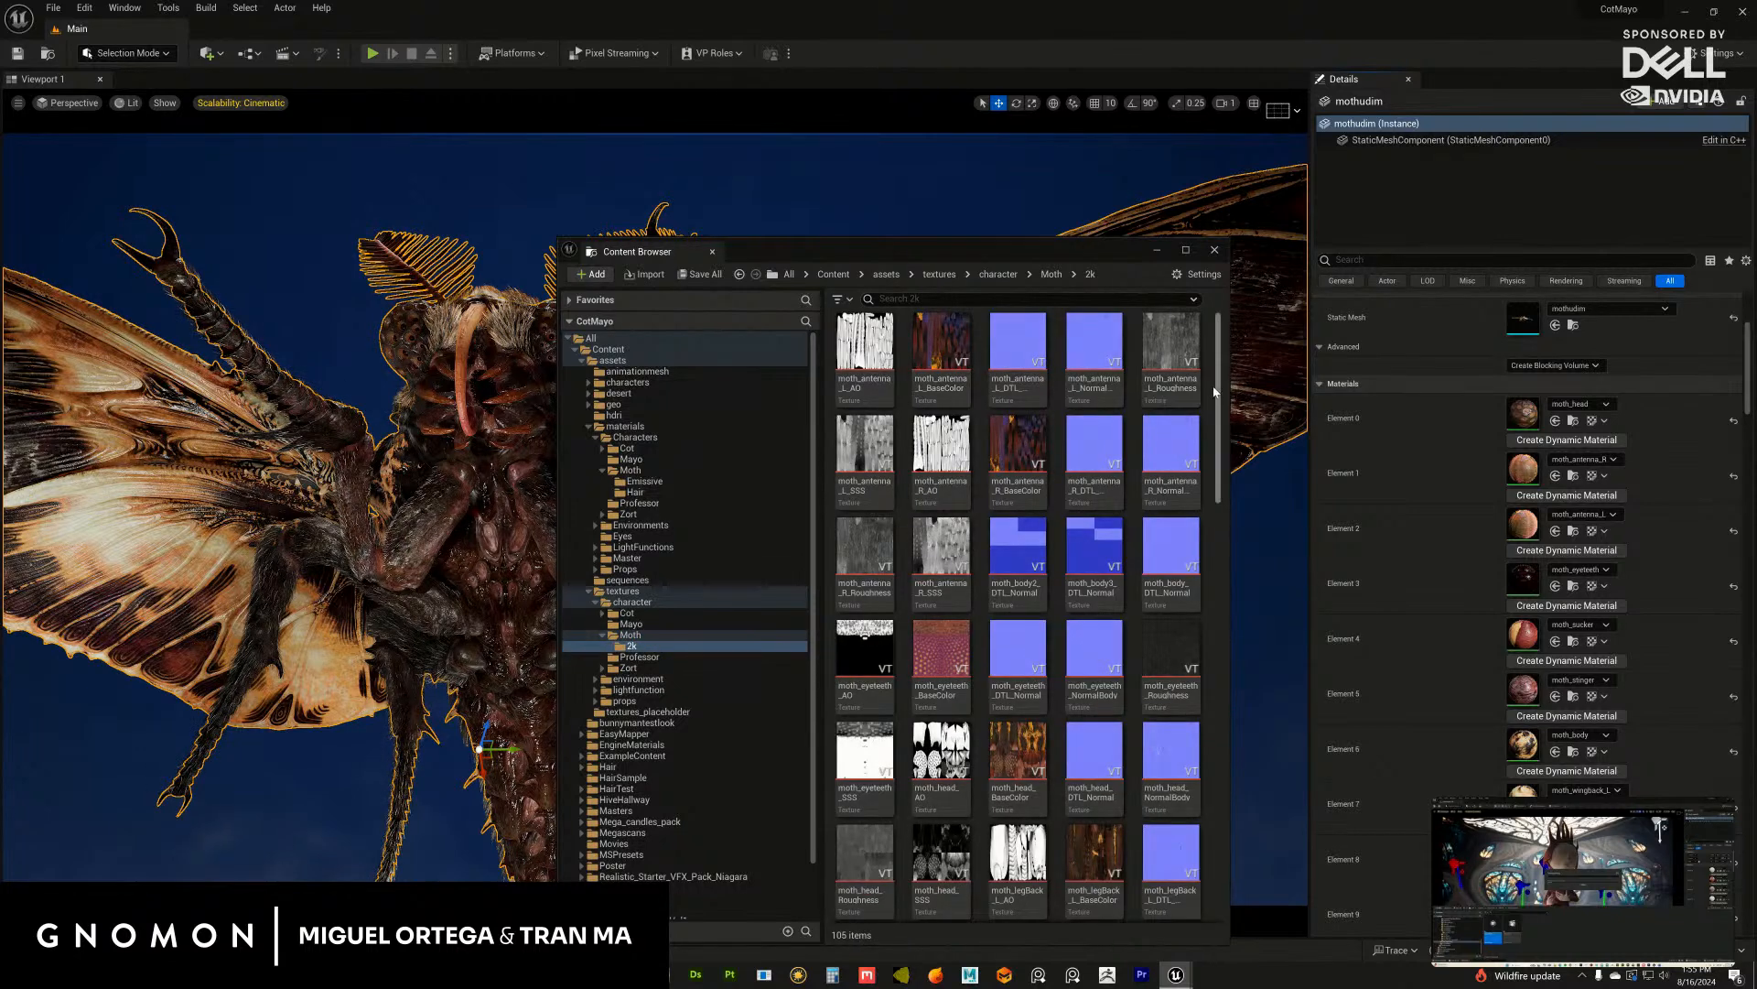
Step: Create a folder named emissive inside the Moth/2k textures folder and open it
{"action": "left_click_drag", "start_coordinate": [1219, 387], "coordinate": [1303, 385]}
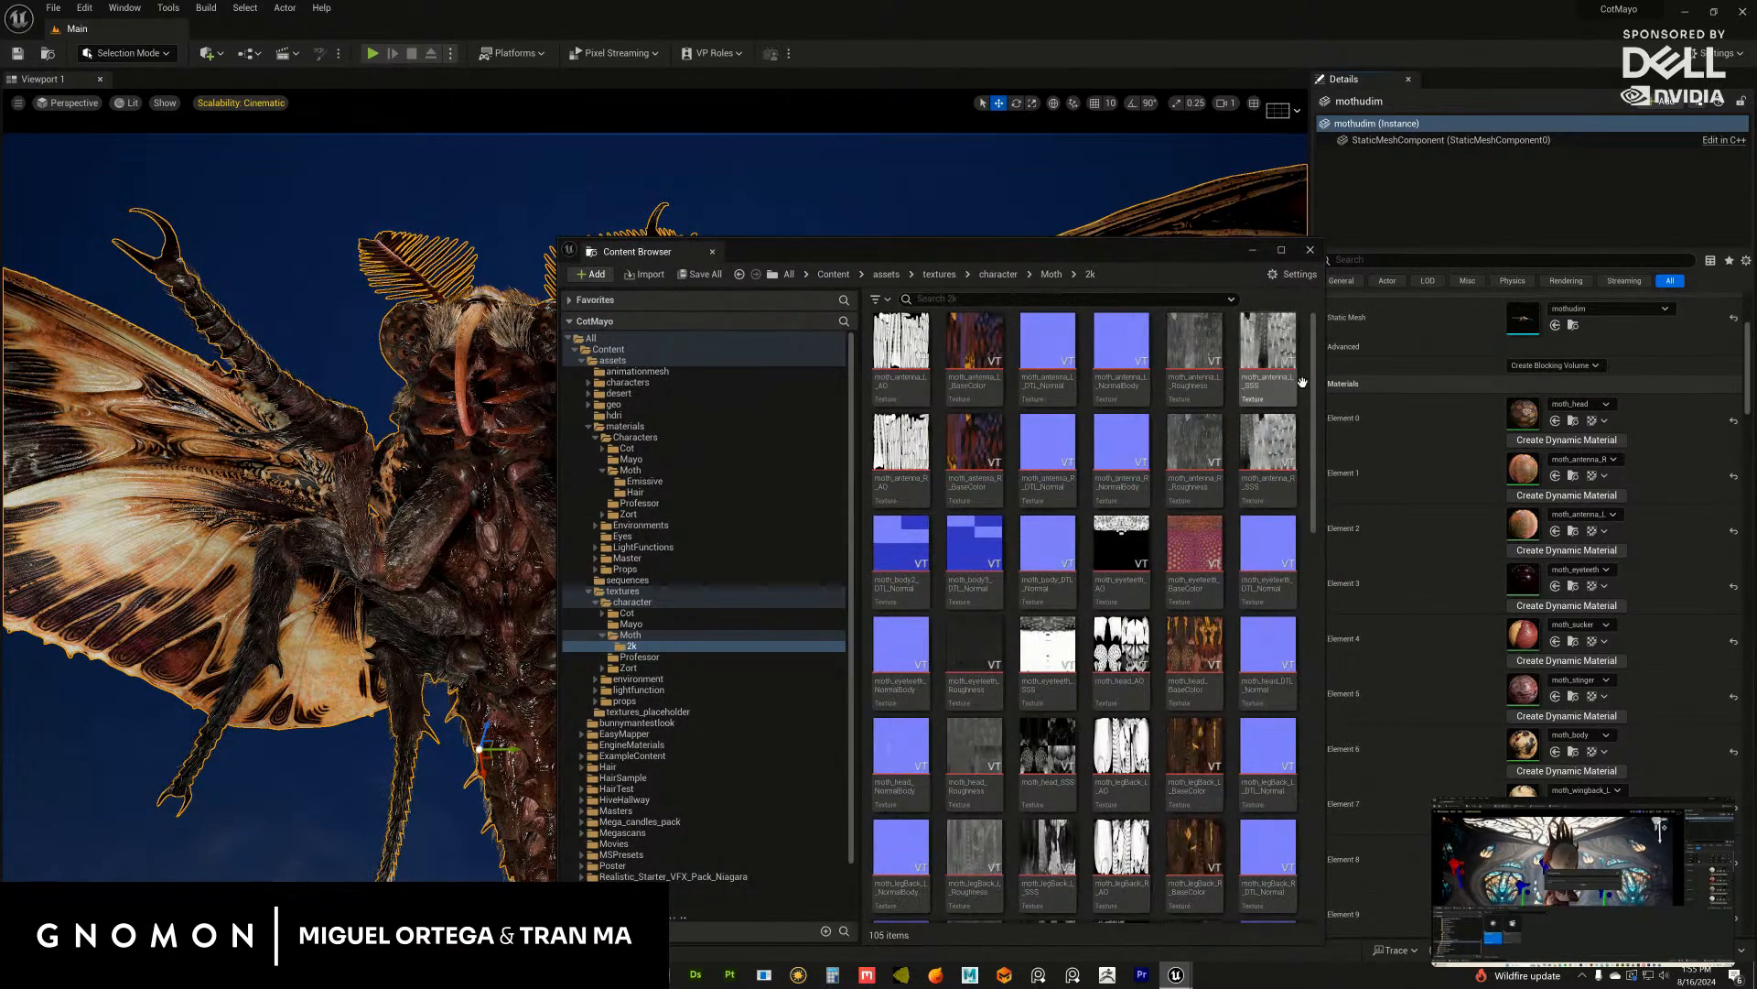
{"action": "right_click", "coordinate": [1303, 361]}
{"action": "left_click", "coordinate": [1354, 440]}
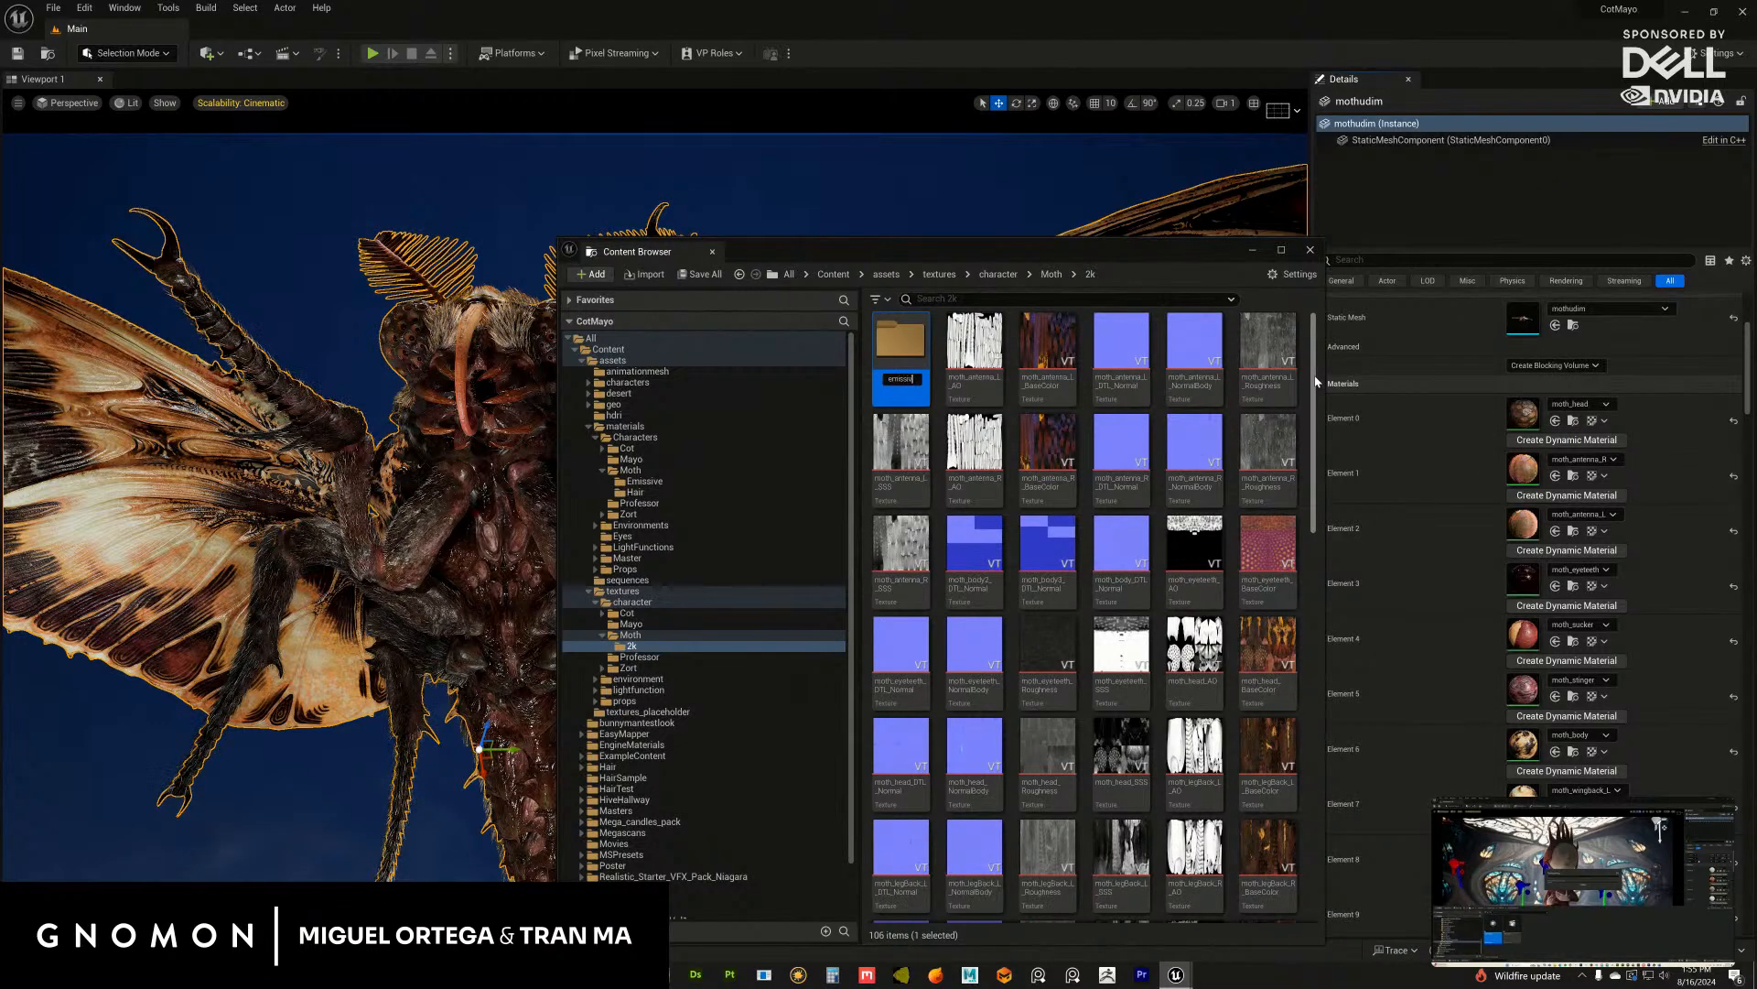
{"action": "double_click", "coordinate": [923, 355]}
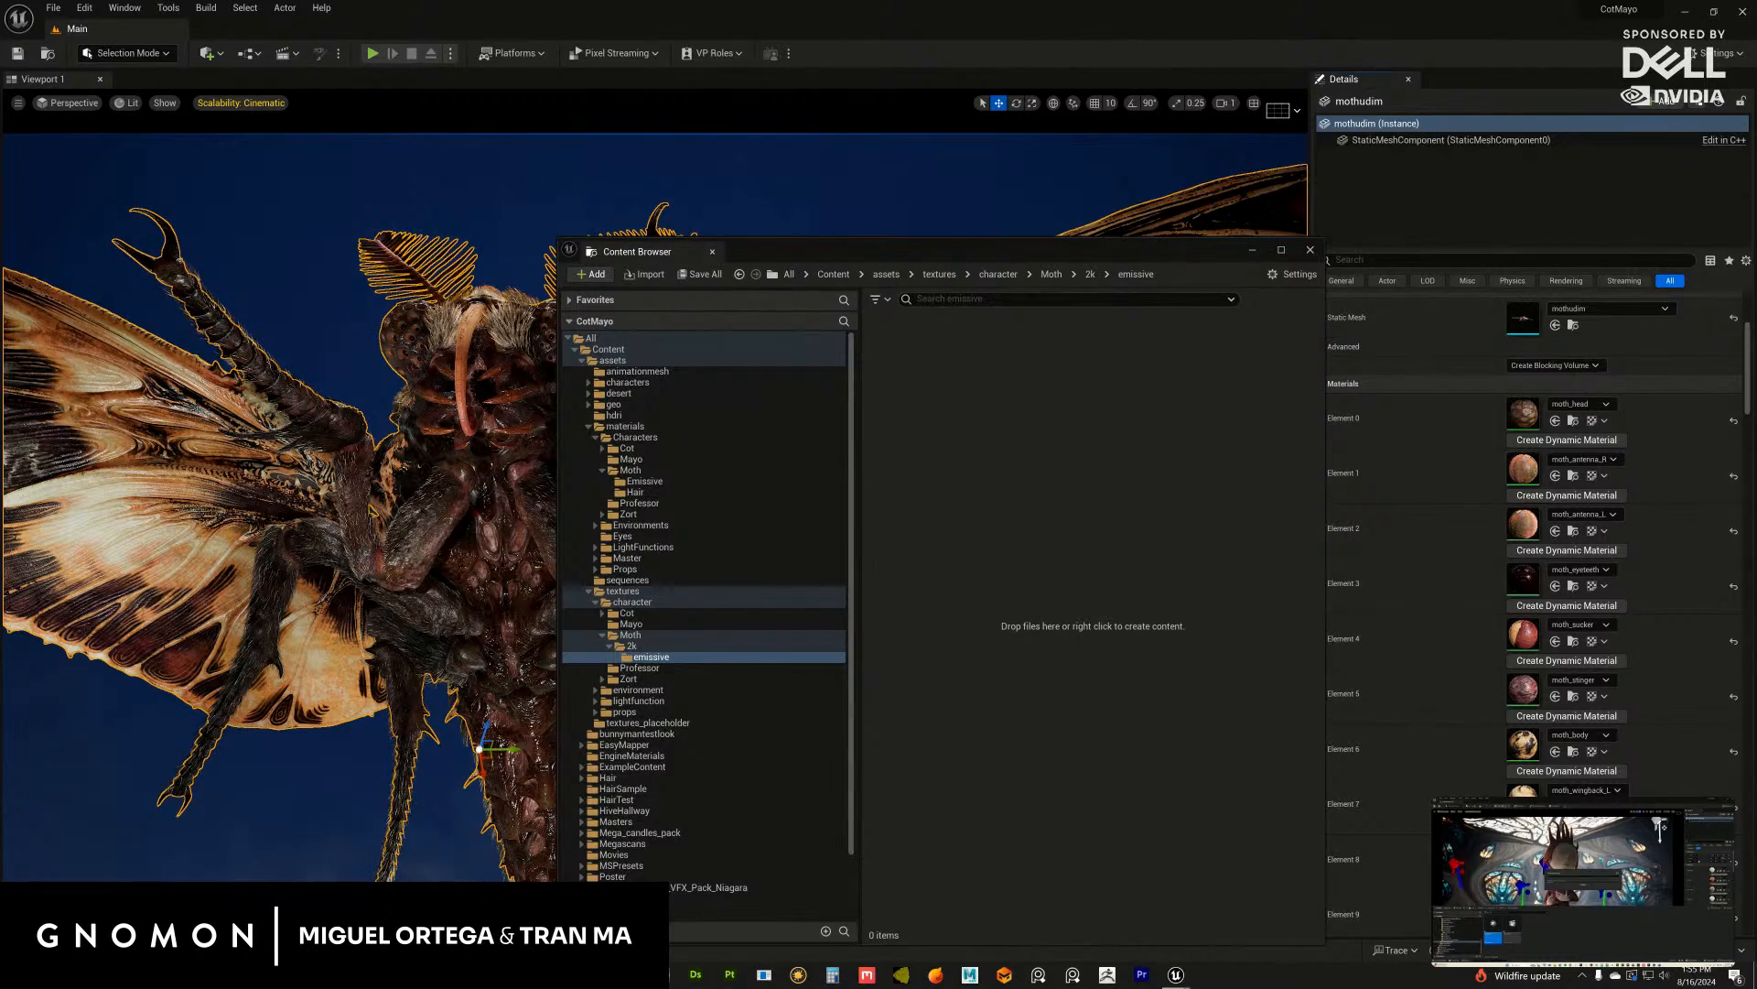
Step: Import the moth_wingfront_L_Emissive texture into the emissive folder and save all modified assets
{"action": "left_click_drag", "start_coordinate": [1084, 421], "coordinate": [1146, 478]}
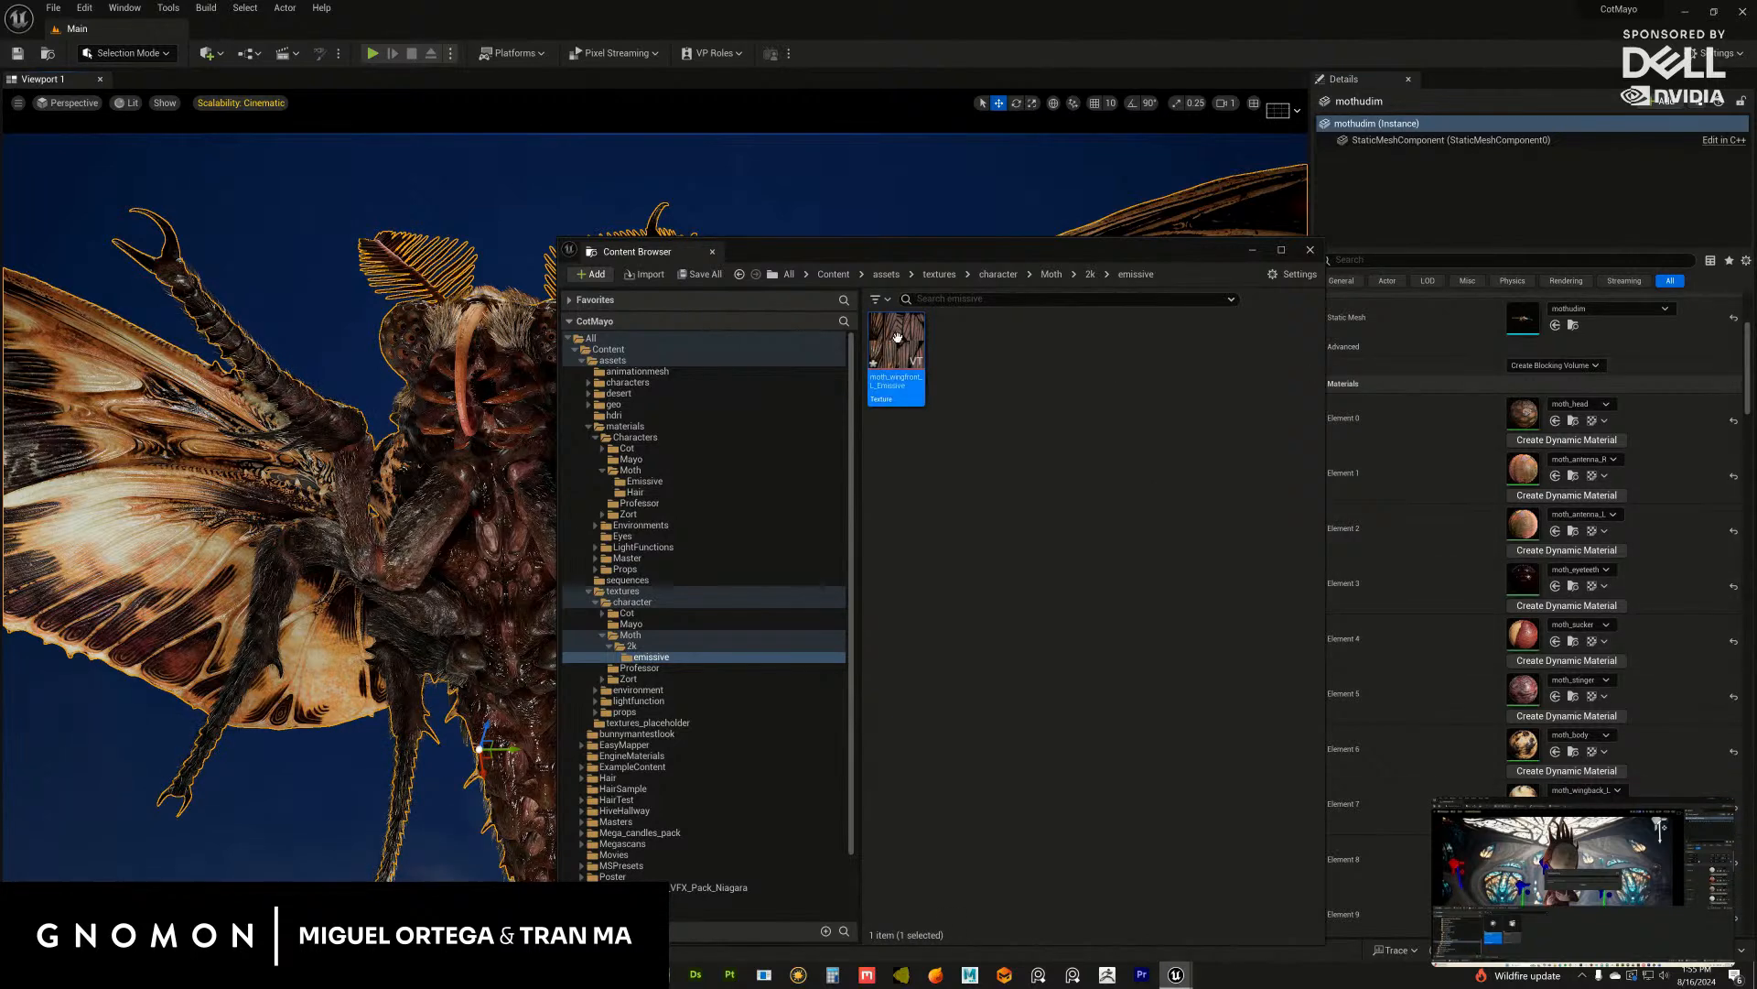
{"action": "left_click", "coordinate": [699, 276]}
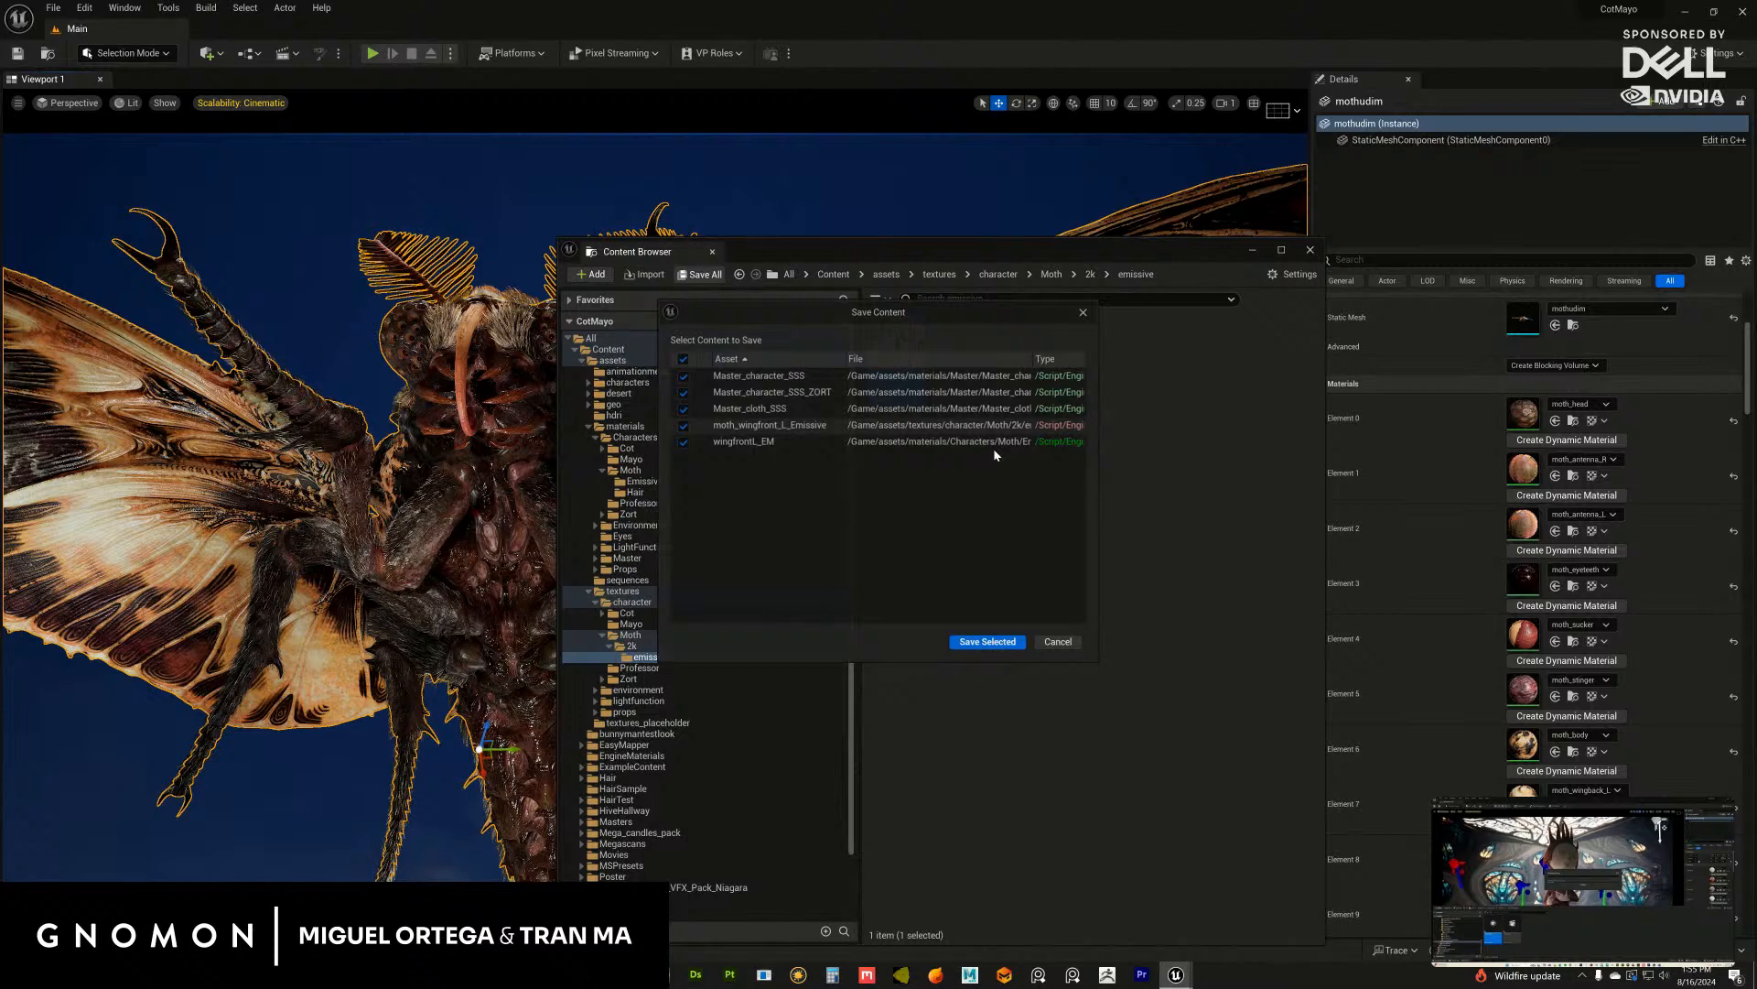
{"action": "left_click", "coordinate": [997, 641]}
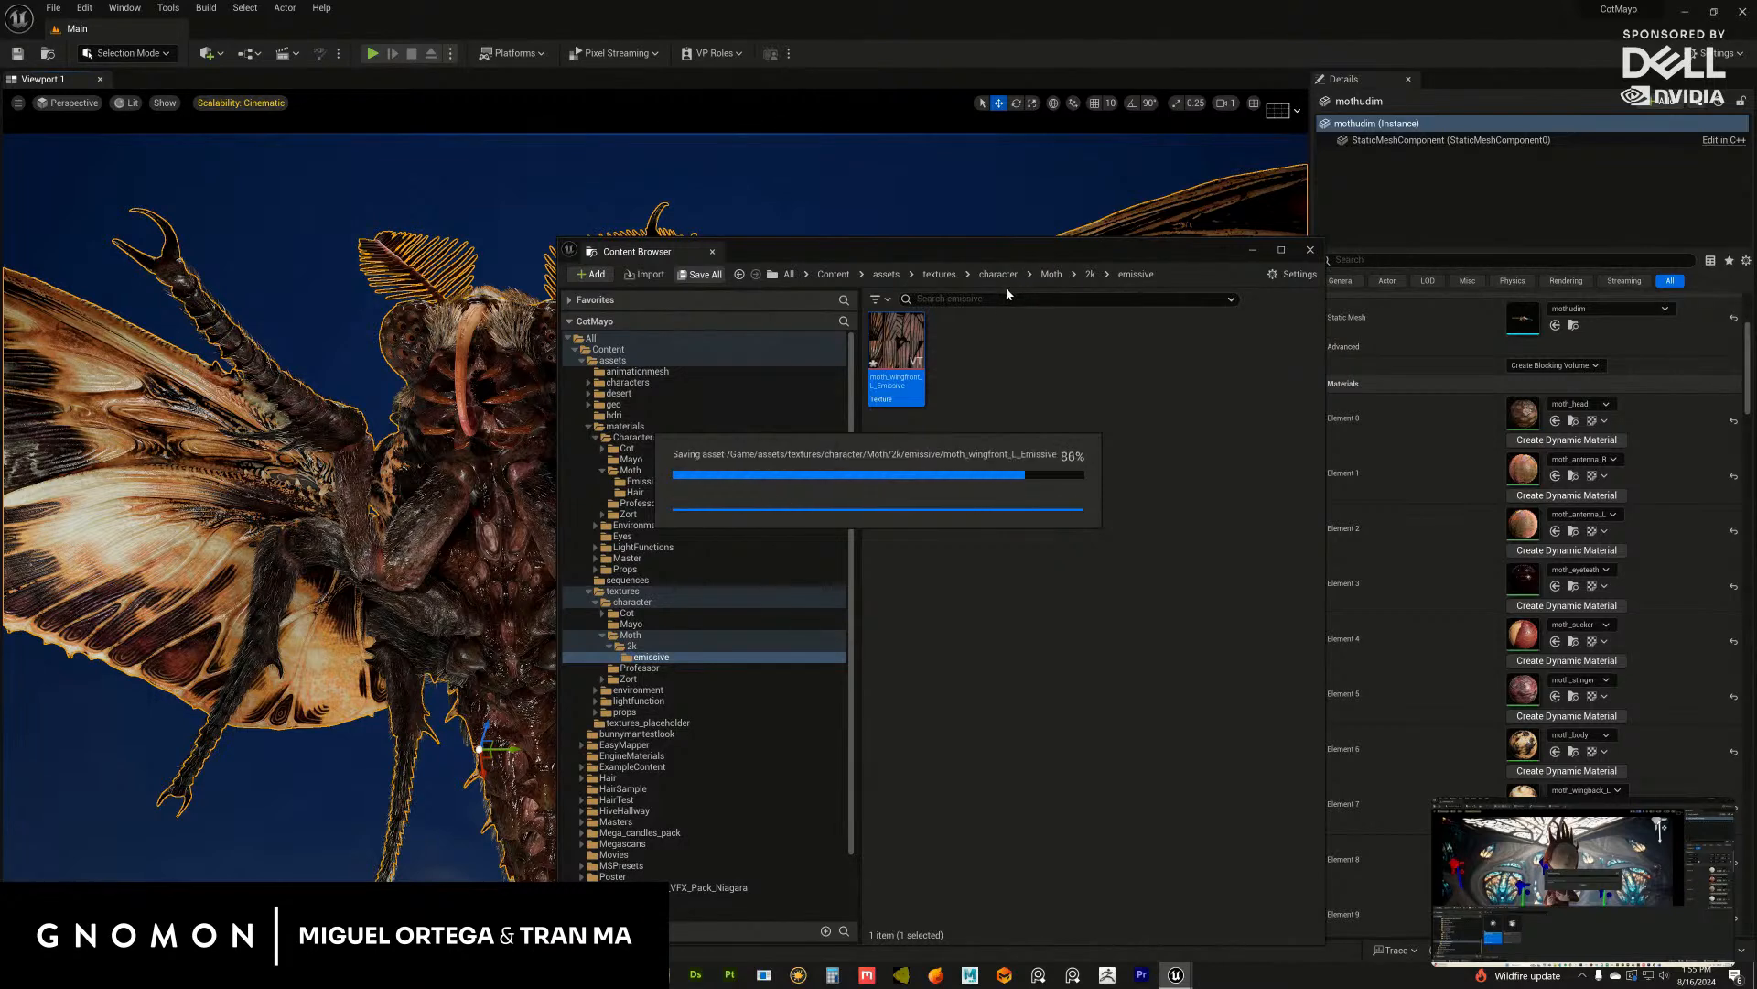
Step: Bring the wingfrontL_EM instance beside the Content Browser and assign moth_wingfront_L_Emissive to its Emissive texture parameter
{"action": "left_click_drag", "start_coordinate": [1756, 229], "coordinate": [443, 129]}
{"action": "mouse_move", "coordinate": [897, 362]}
{"action": "left_mouse_down"}
{"action": "mouse_move", "coordinate": [858, 431]}
{"action": "mouse_move", "coordinate": [961, 411]}
{"action": "mouse_move", "coordinate": [898, 355]}
{"action": "left_mouse_up"}
{"action": "left_click_drag", "start_coordinate": [967, 252], "coordinate": [1169, 226]}
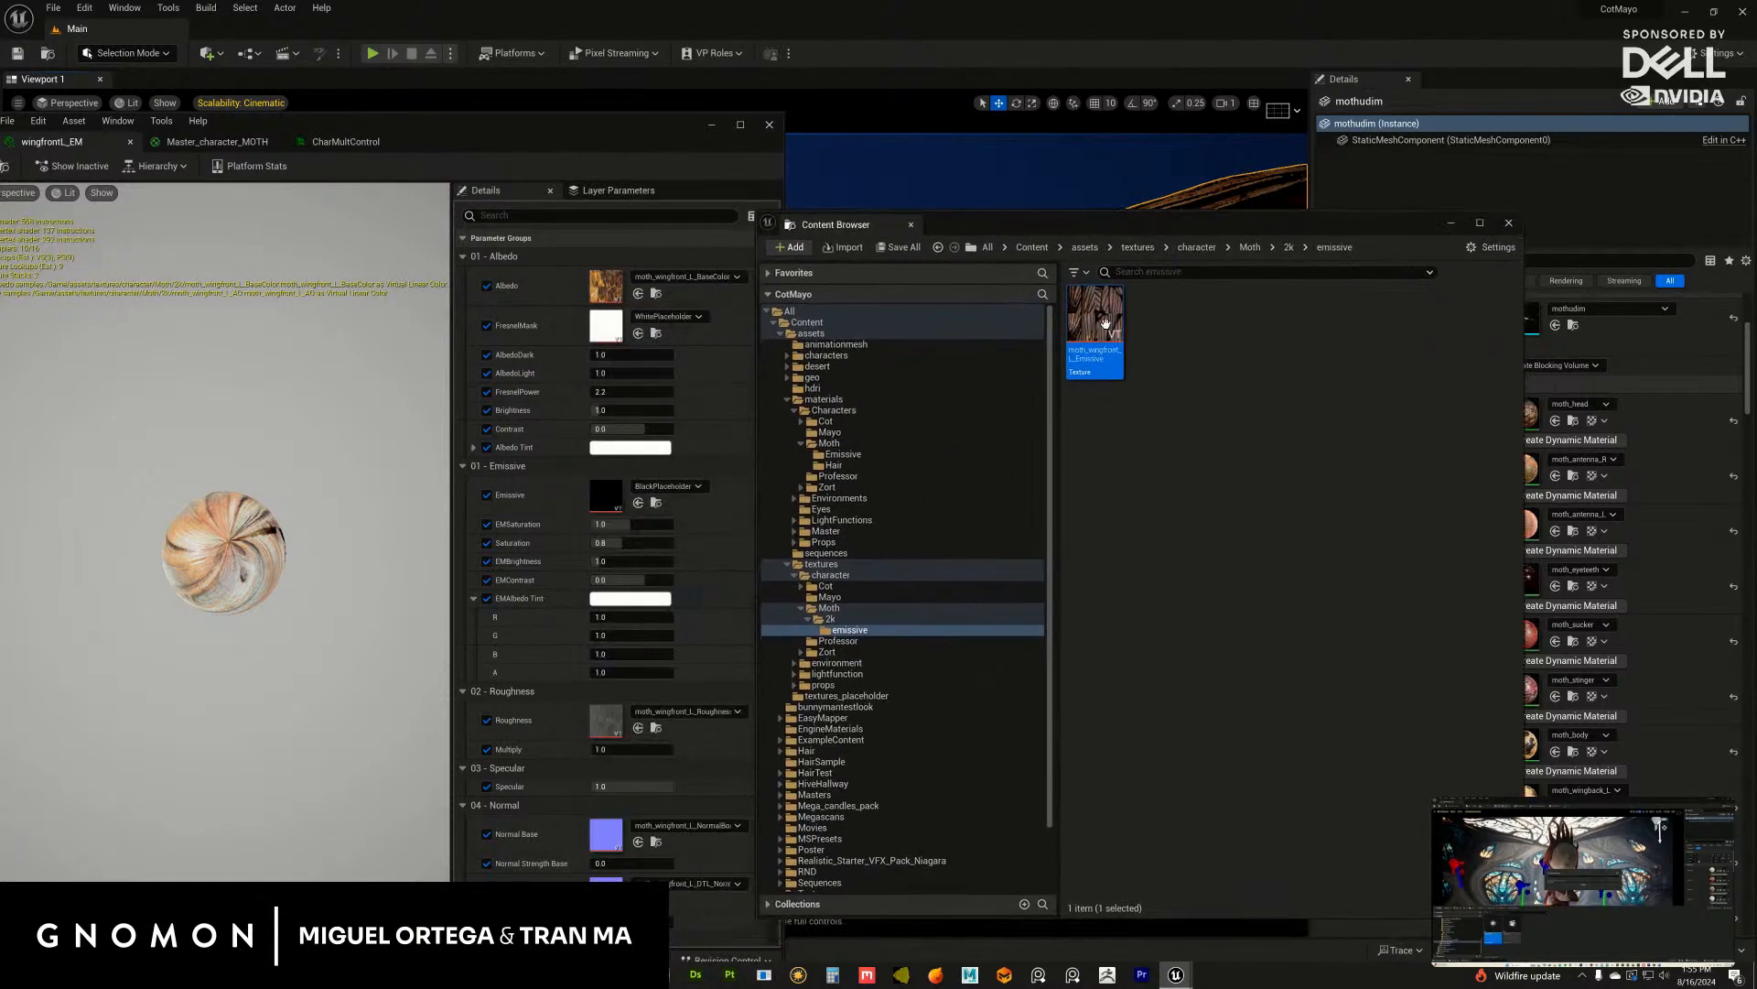
{"action": "left_click_drag", "start_coordinate": [1094, 320], "coordinate": [608, 495]}
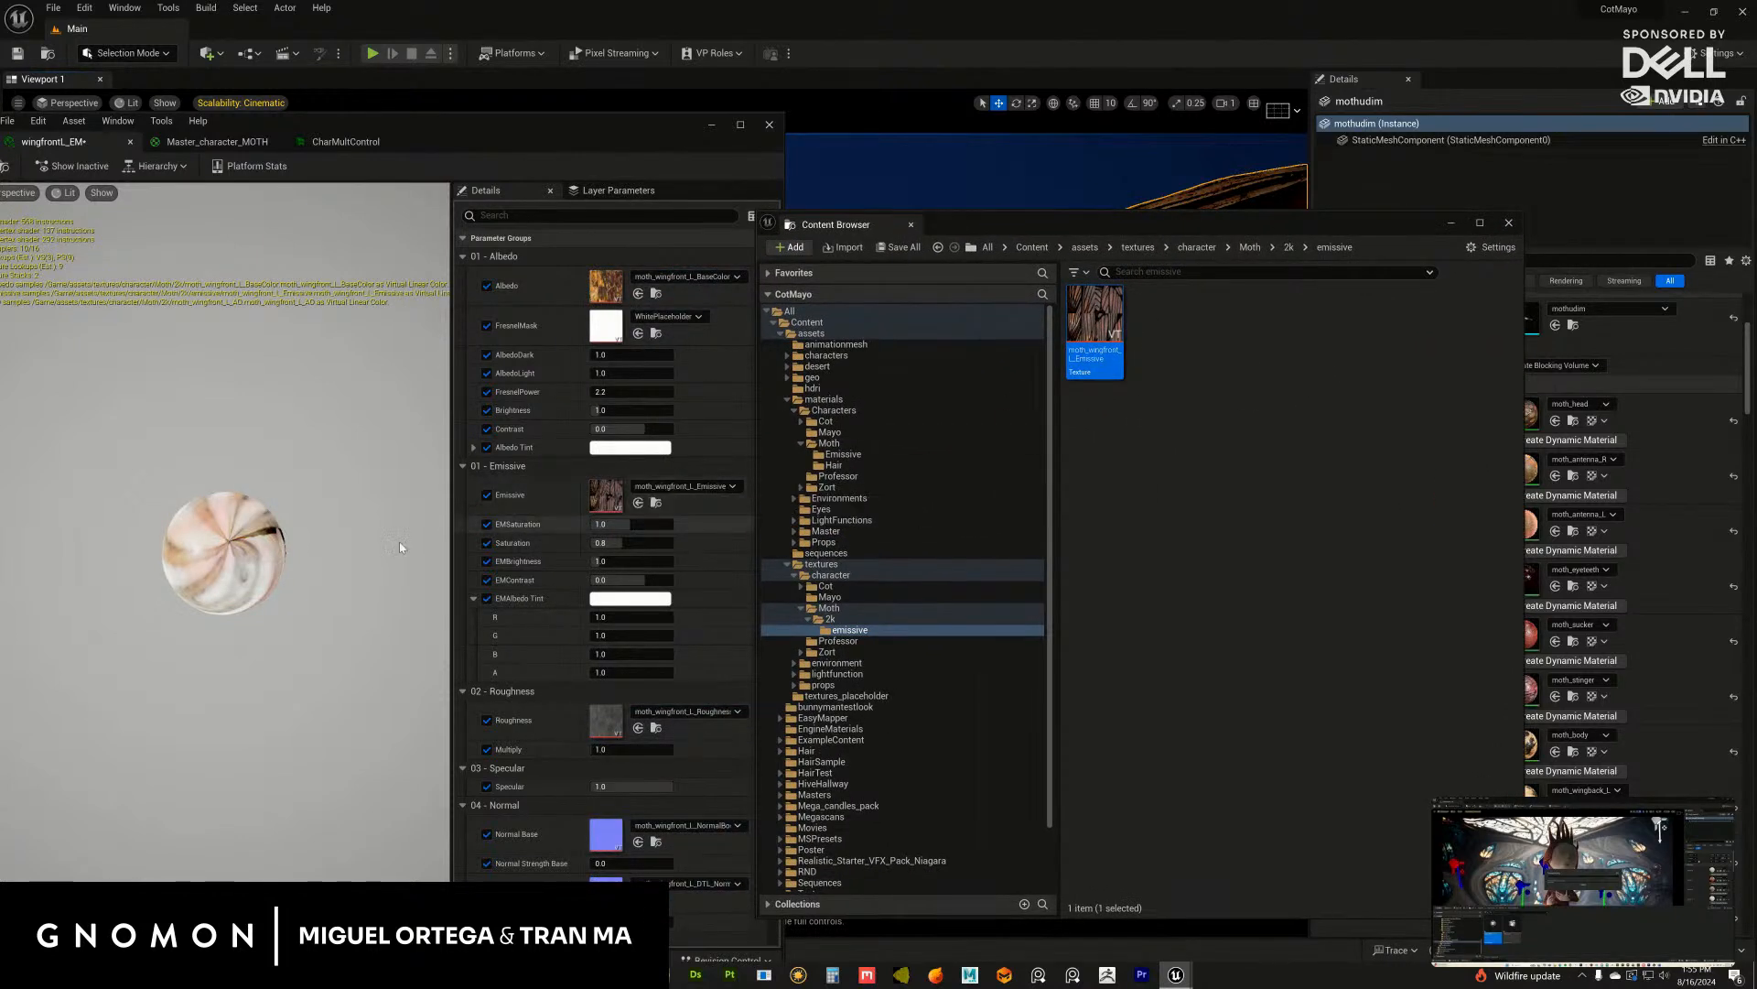
Step: Preview the wingfrontL_EM instance on a plane and examine the emissive wing texture up close
{"action": "left_click", "coordinate": [392, 932]}
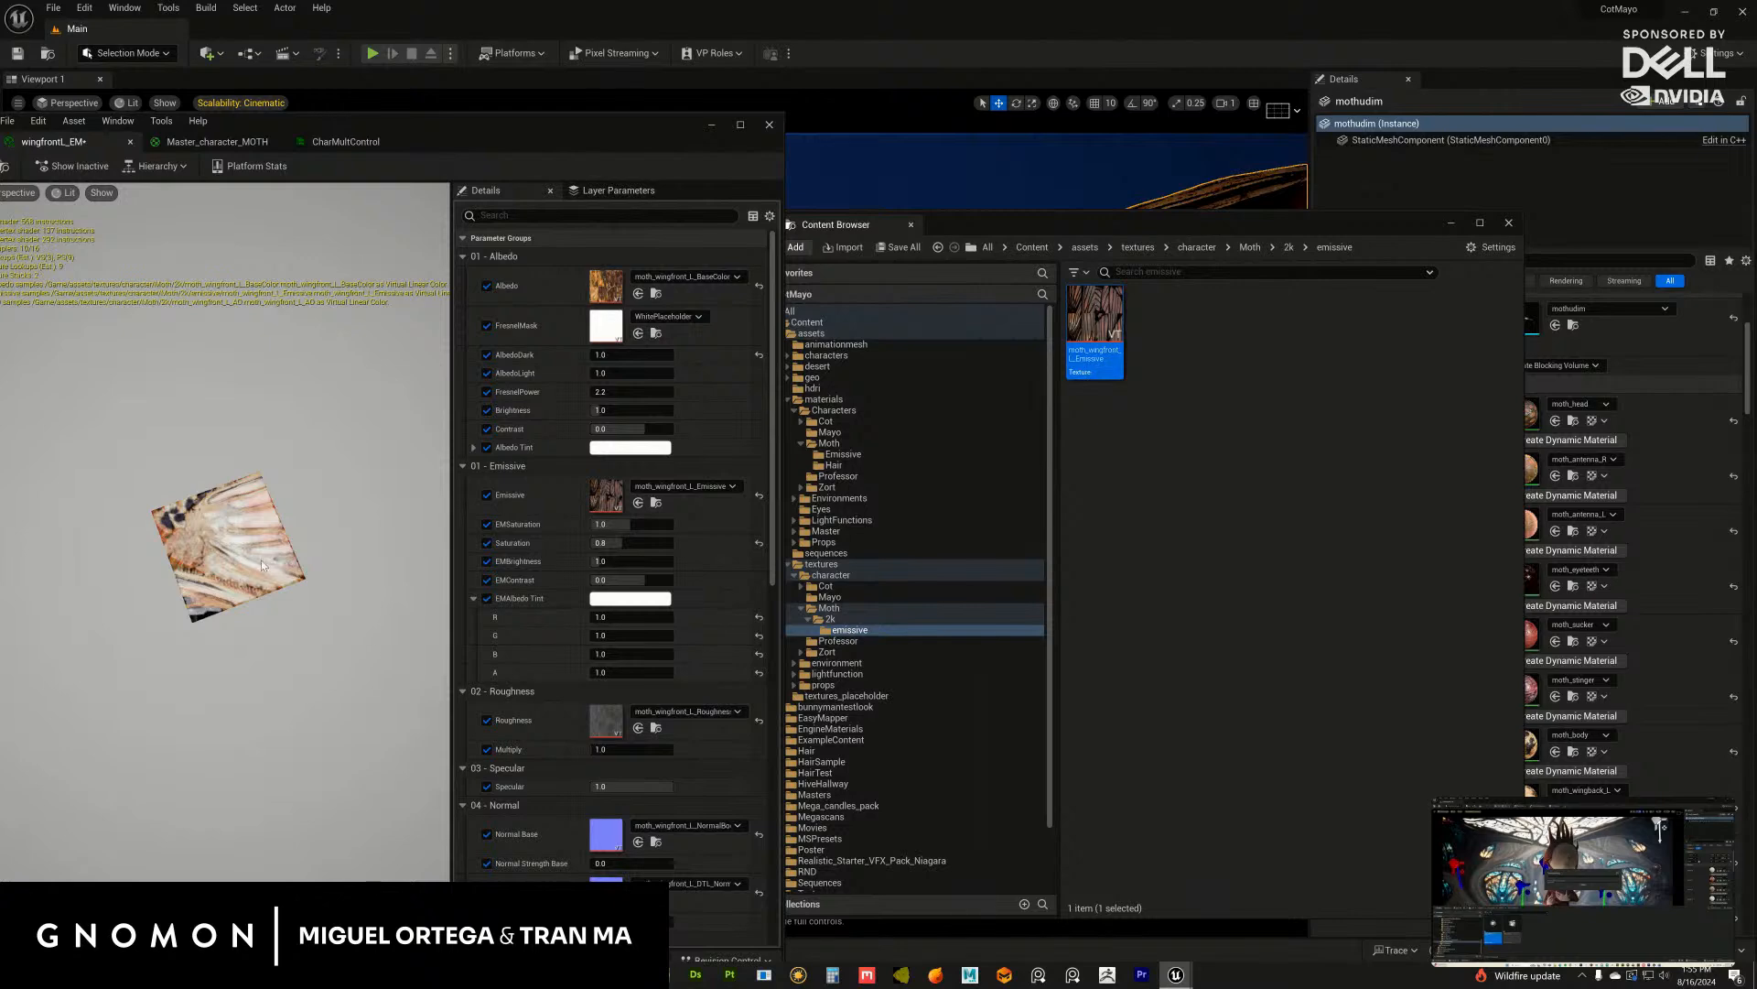
{"action": "scroll", "coordinate": [264, 620], "scroll_direction": "up", "scroll_amount": 2}
{"action": "left_click_drag", "start_coordinate": [272, 625], "coordinate": [284, 635]}
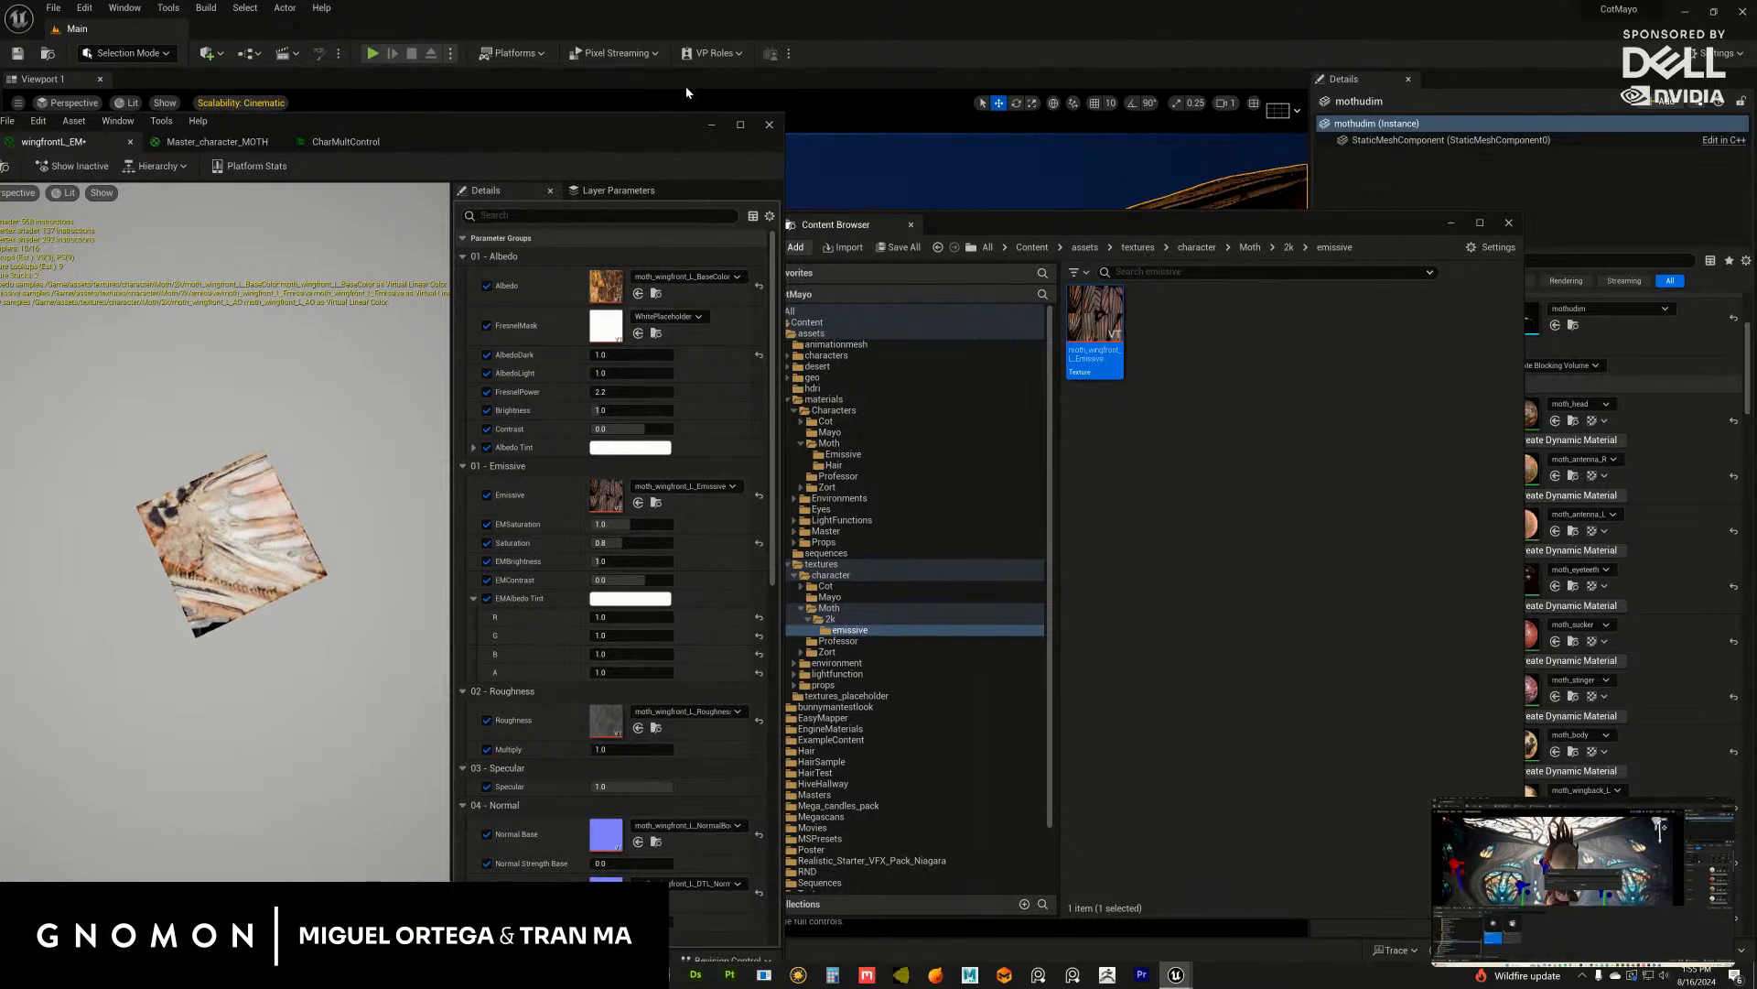
Step: Assign the wingfrontL_EM instance from the Moth/Emissive materials folder to material Element 8 of the mothudim mesh
{"action": "left_click_drag", "start_coordinate": [649, 133], "coordinate": [1756, 169]}
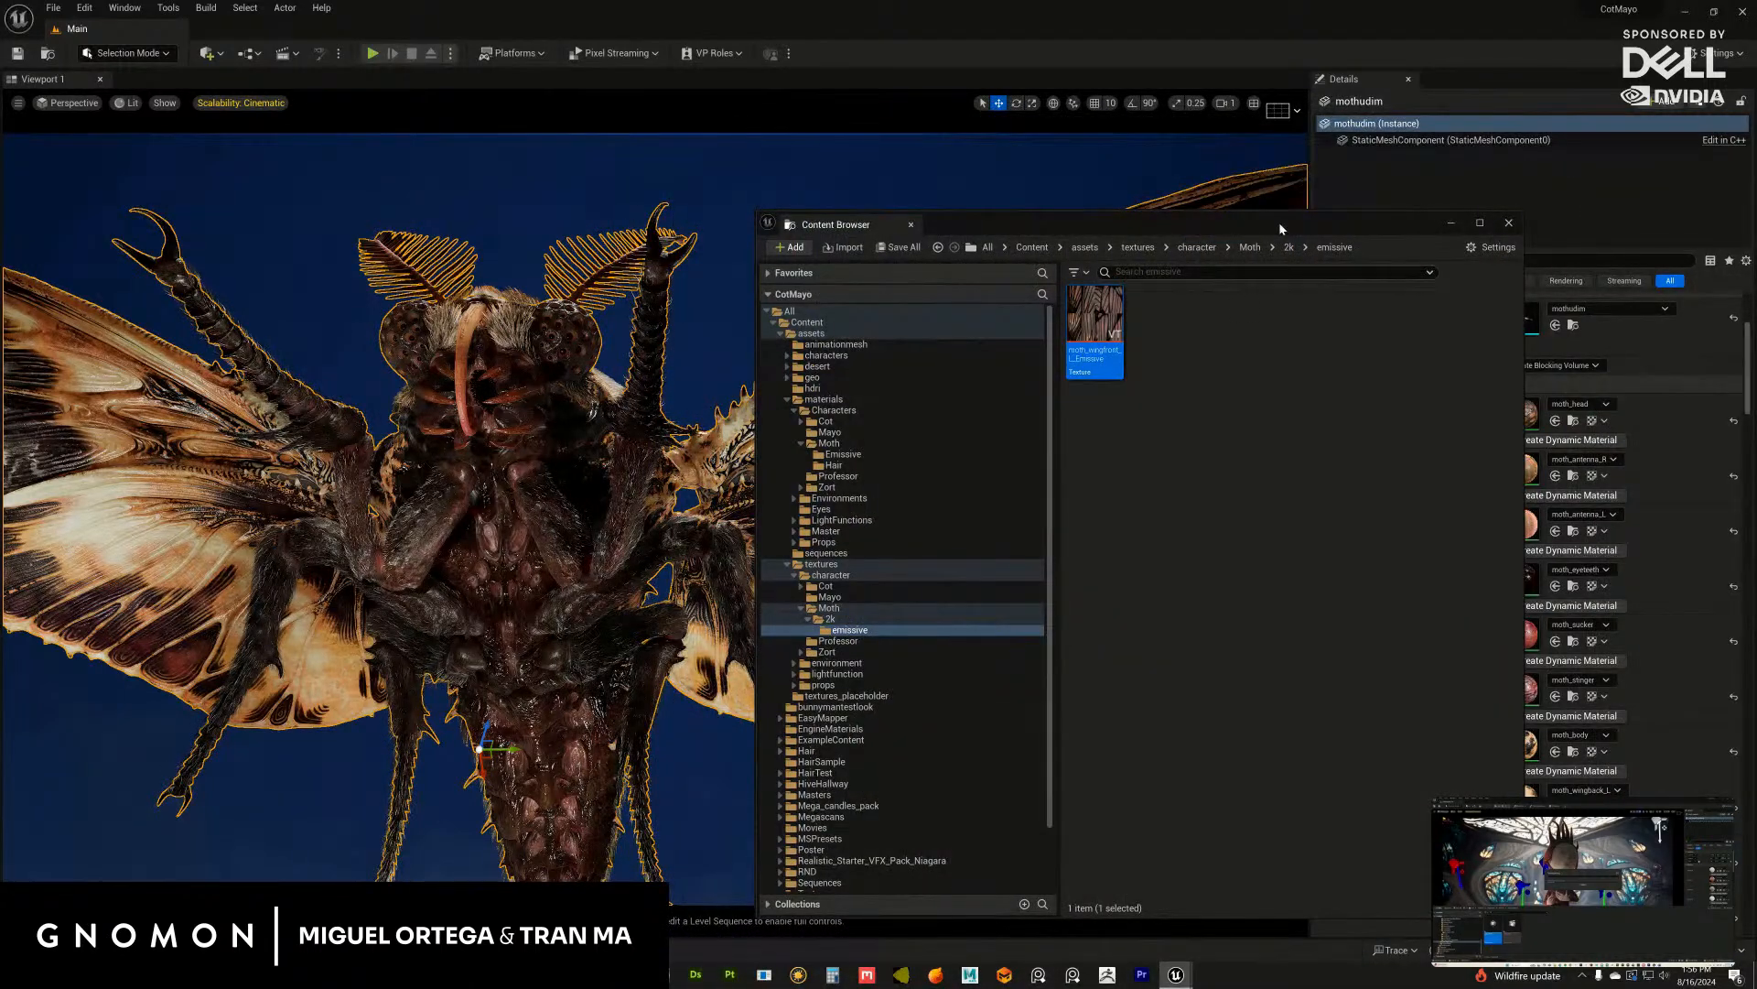
{"action": "left_click_drag", "start_coordinate": [1287, 220], "coordinate": [1324, 233]}
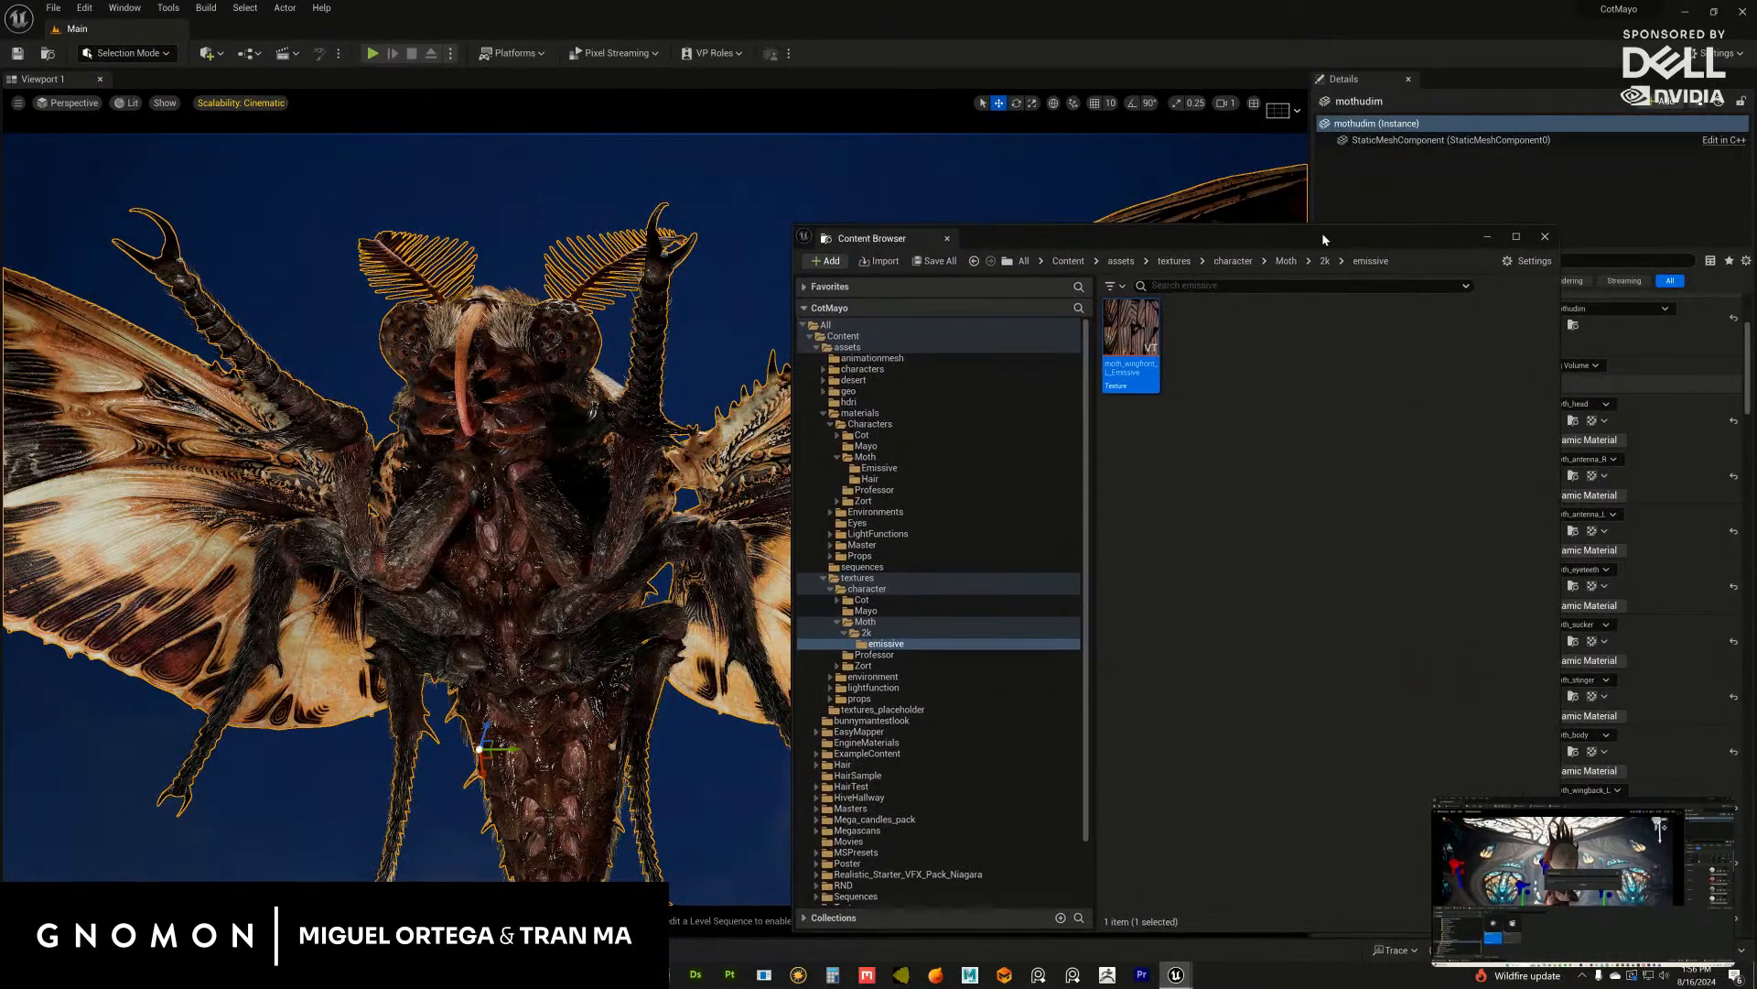
{"action": "left_click", "coordinate": [876, 468]}
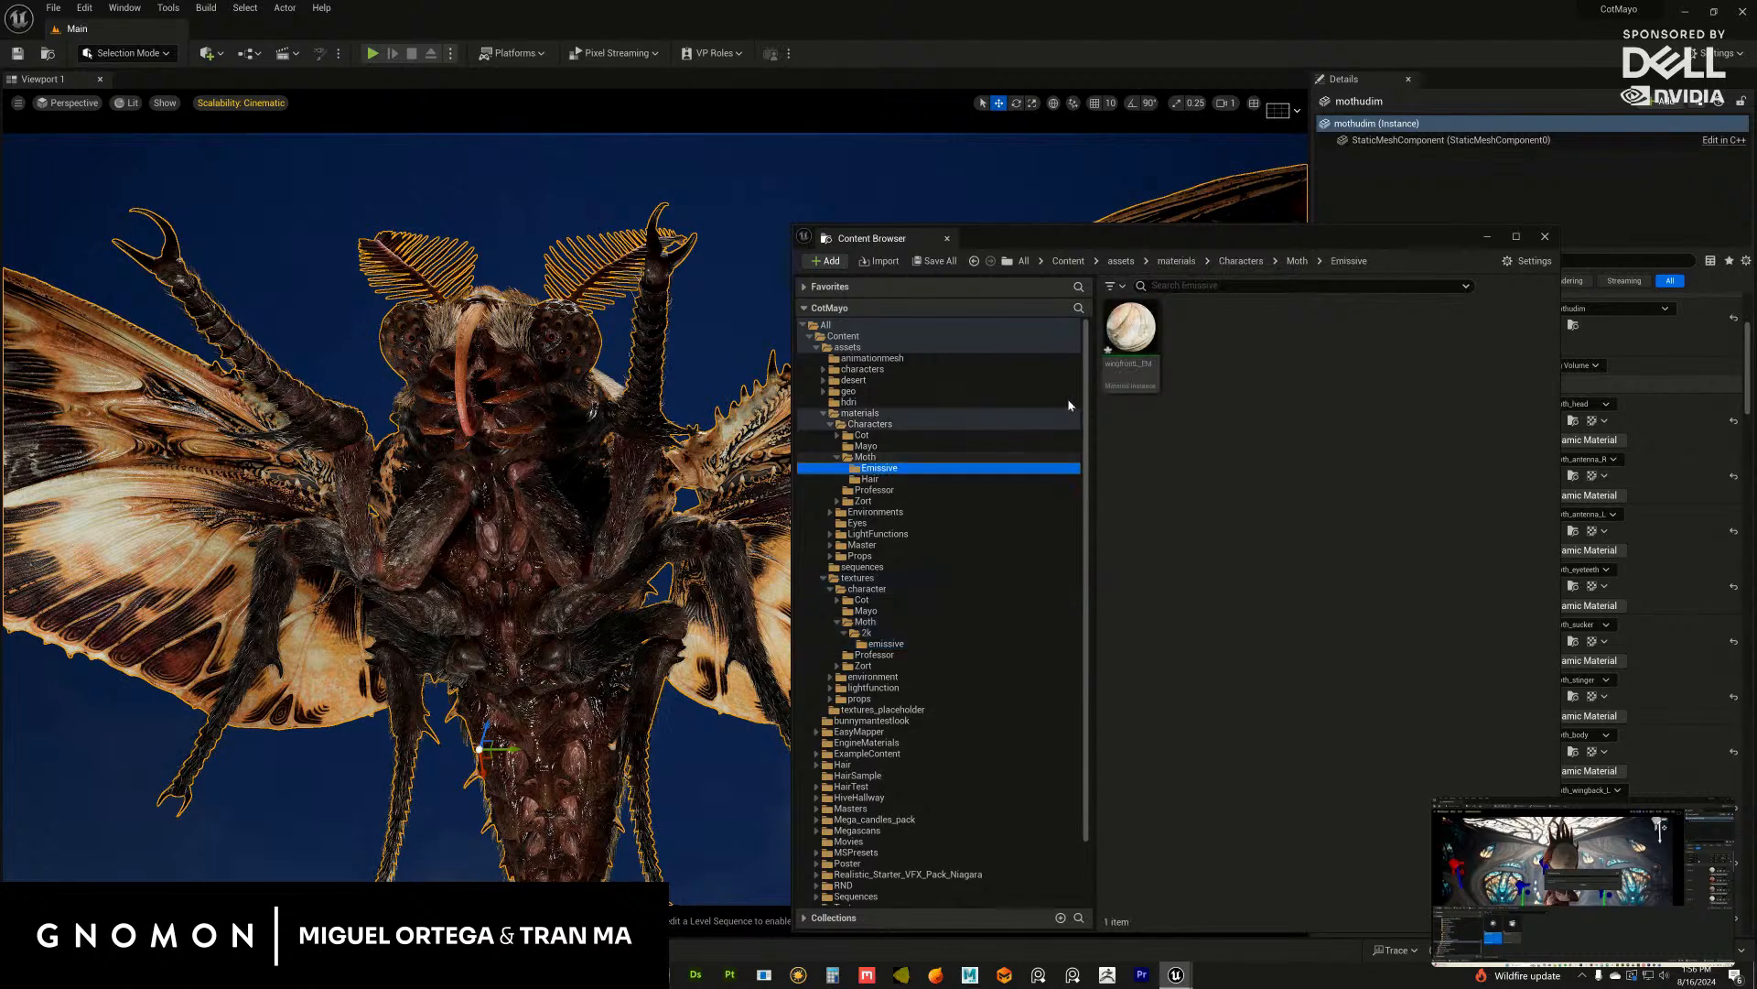
{"action": "left_click_drag", "start_coordinate": [1239, 233], "coordinate": [1026, 250]}
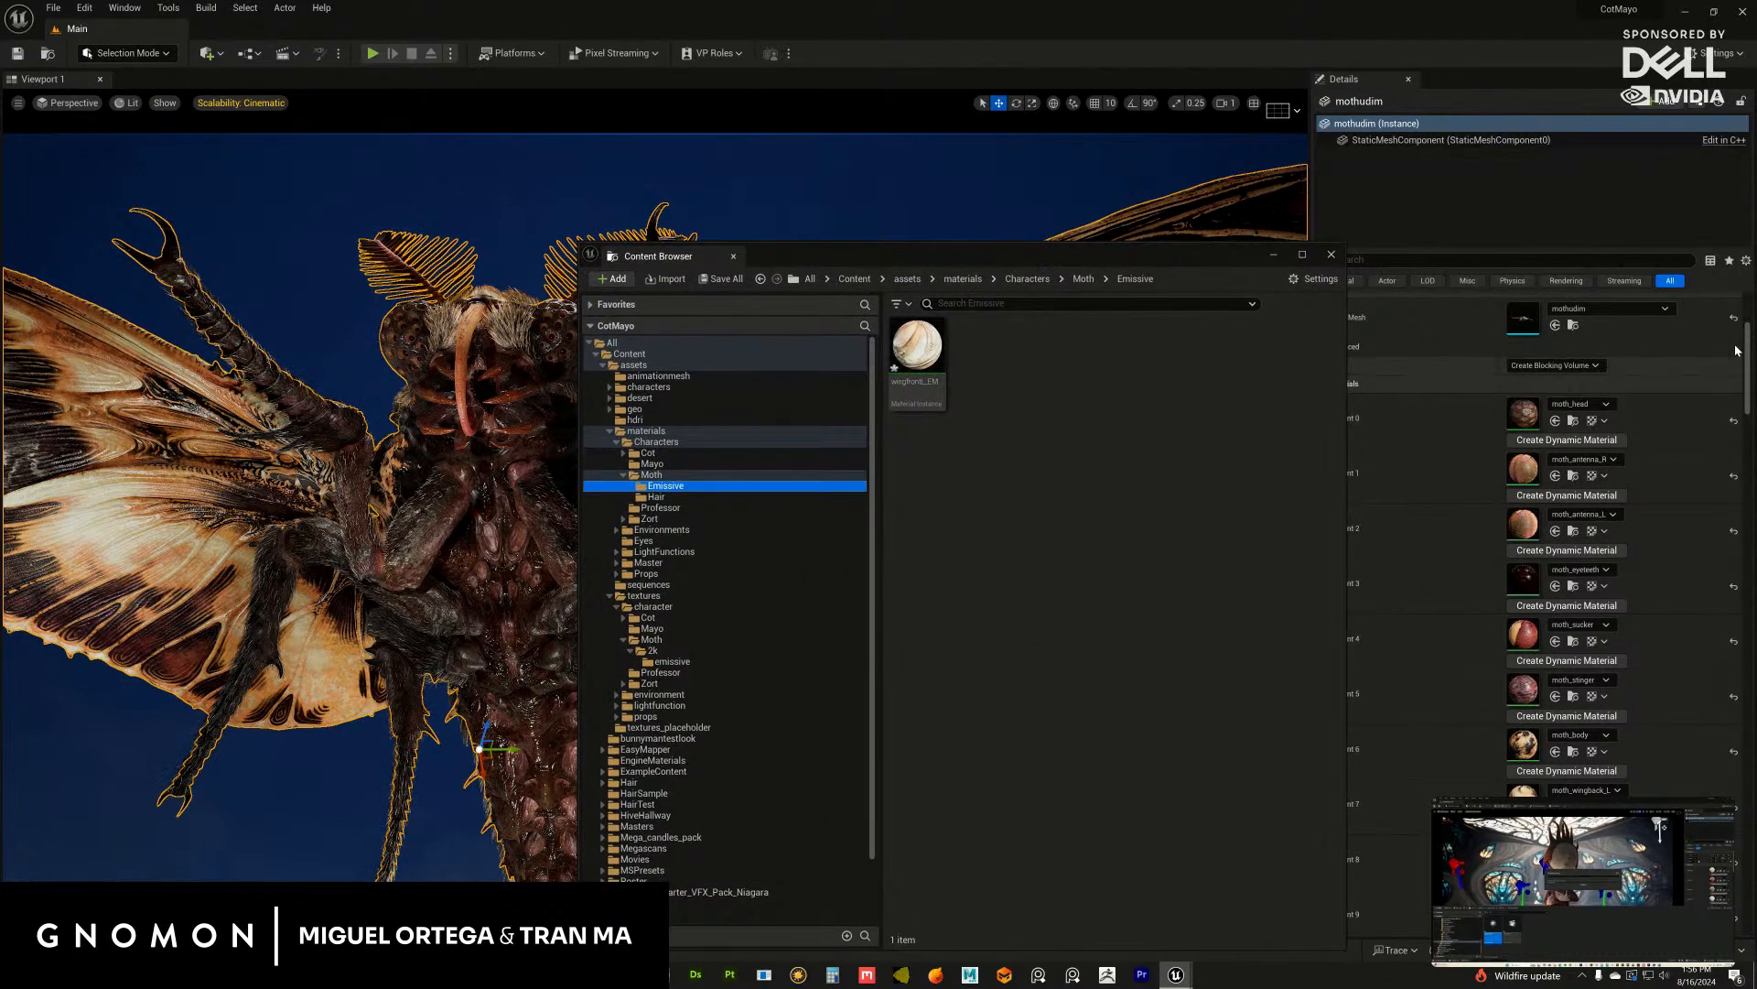
{"action": "left_click_drag", "start_coordinate": [916, 348], "coordinate": [1524, 862]}
{"action": "left_click_drag", "start_coordinate": [1138, 258], "coordinate": [1584, 495]}
Step: Hide the four lights around the moth and view its emissive wing in the dark
{"action": "left_click_drag", "start_coordinate": [1017, 392], "coordinate": [915, 398], "text": "alt"}
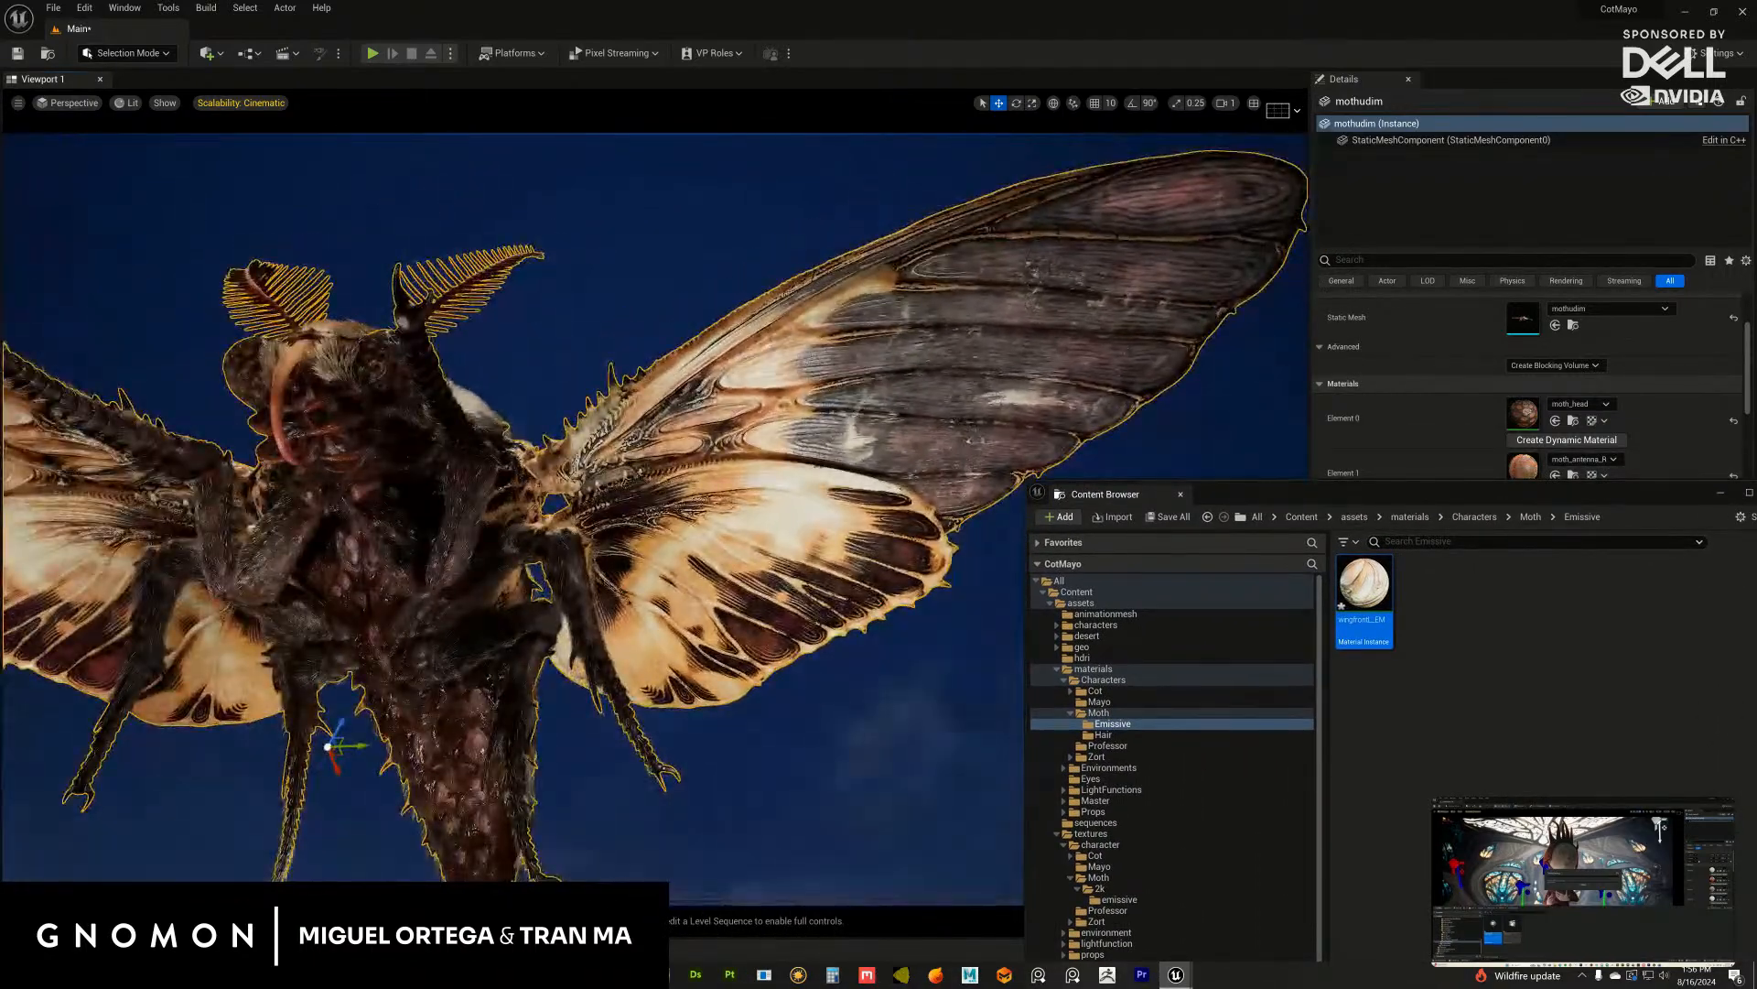
{"action": "right_click_drag", "start_coordinate": [915, 398], "coordinate": [840, 399], "text": "alt"}
{"action": "left_click_drag", "start_coordinate": [841, 399], "coordinate": [839, 409], "text": "alt"}
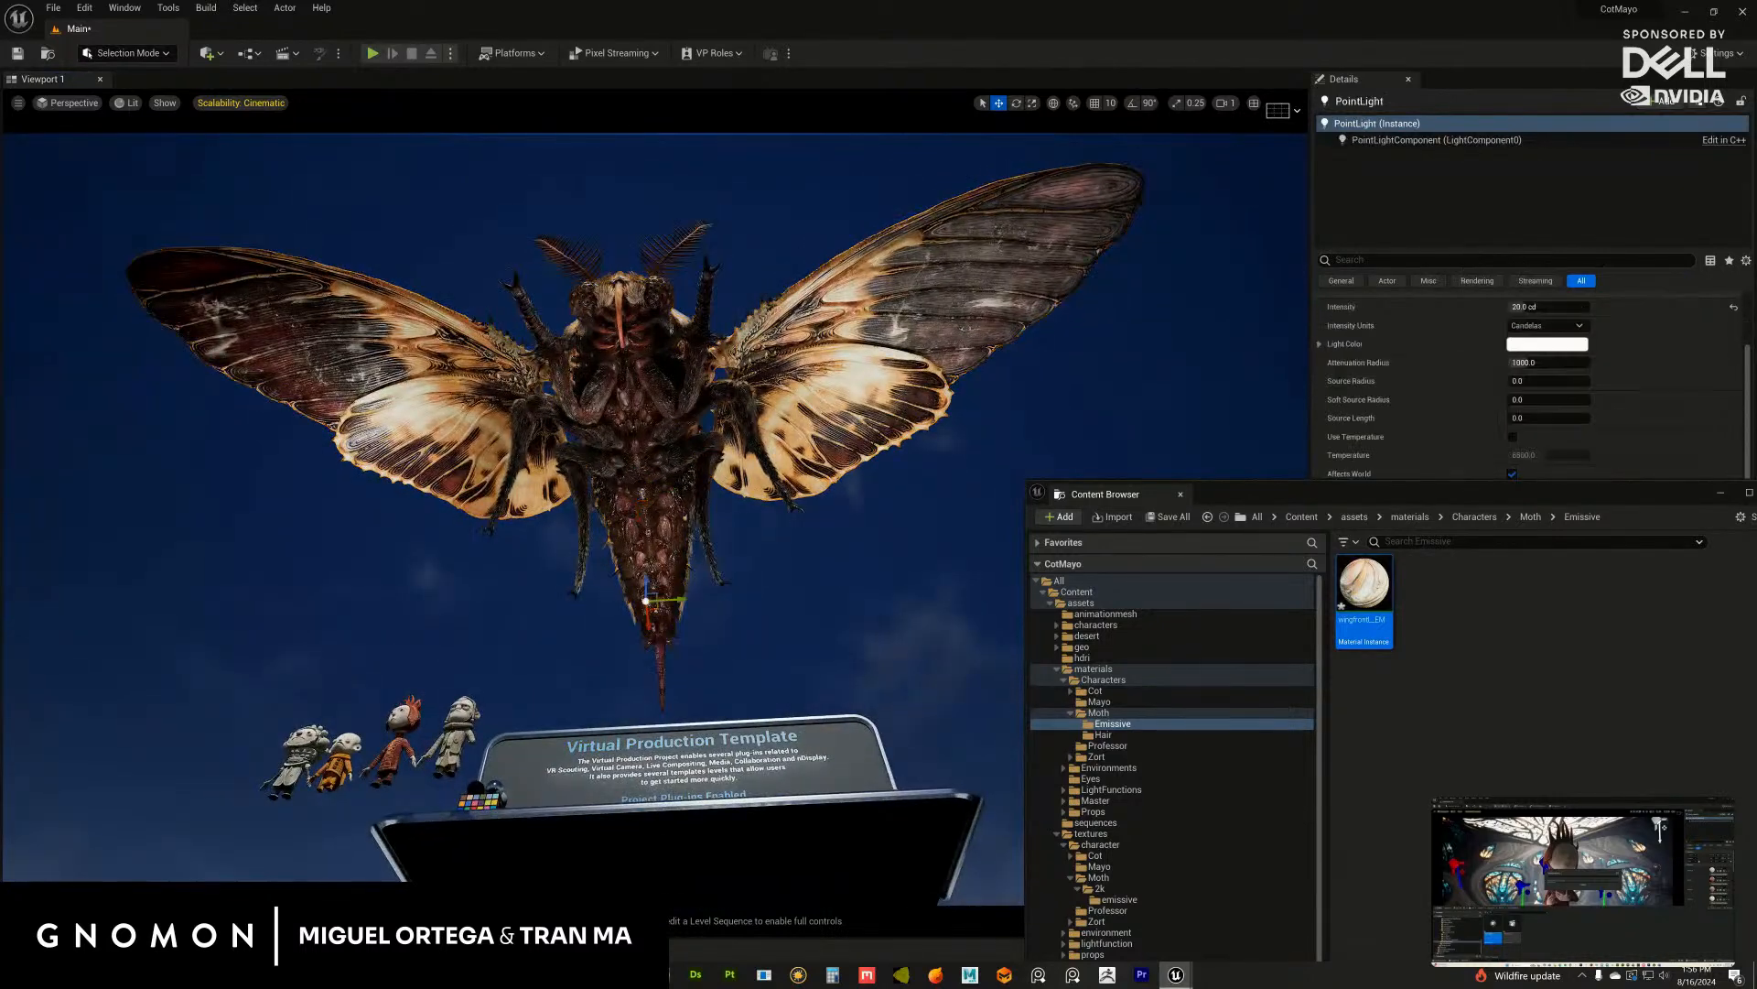
{"action": "key", "text": "h"}
{"action": "left_click_drag", "start_coordinate": [1004, 276], "coordinate": [919, 342], "text": "alt"}
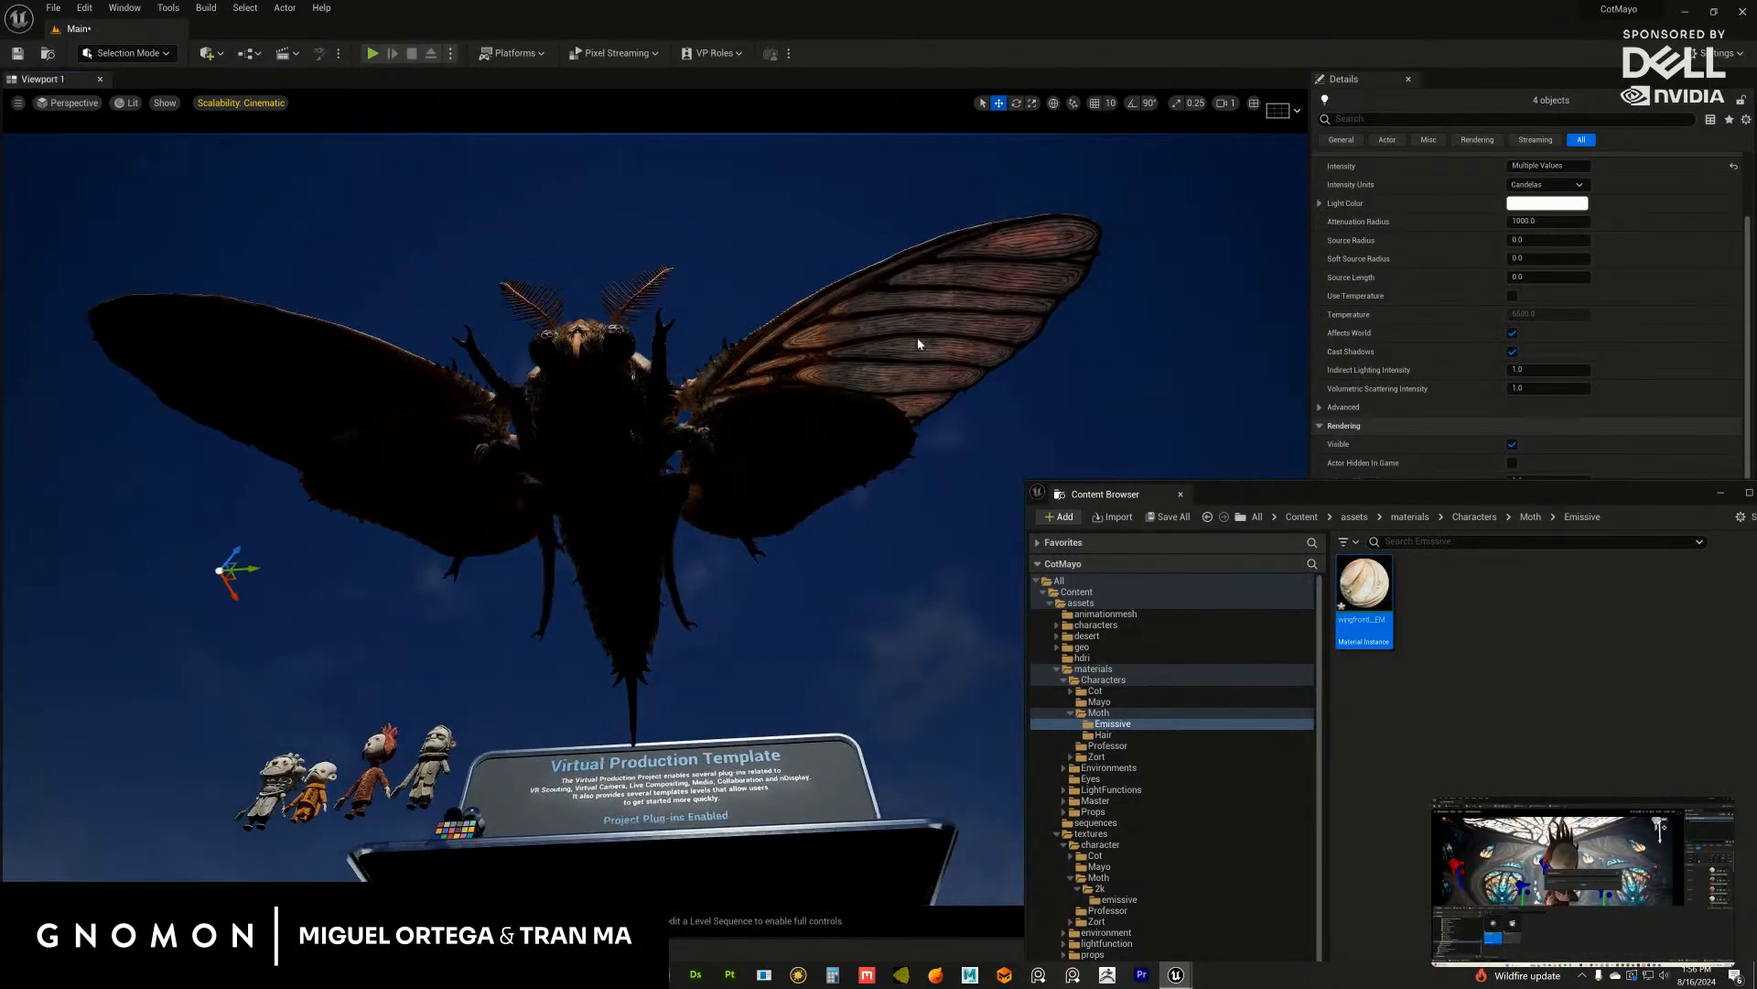
{"action": "right_click_drag", "start_coordinate": [1014, 441], "coordinate": [1053, 434], "text": "alt"}
{"action": "left_click_drag", "start_coordinate": [979, 366], "coordinate": [936, 341], "text": "alt"}
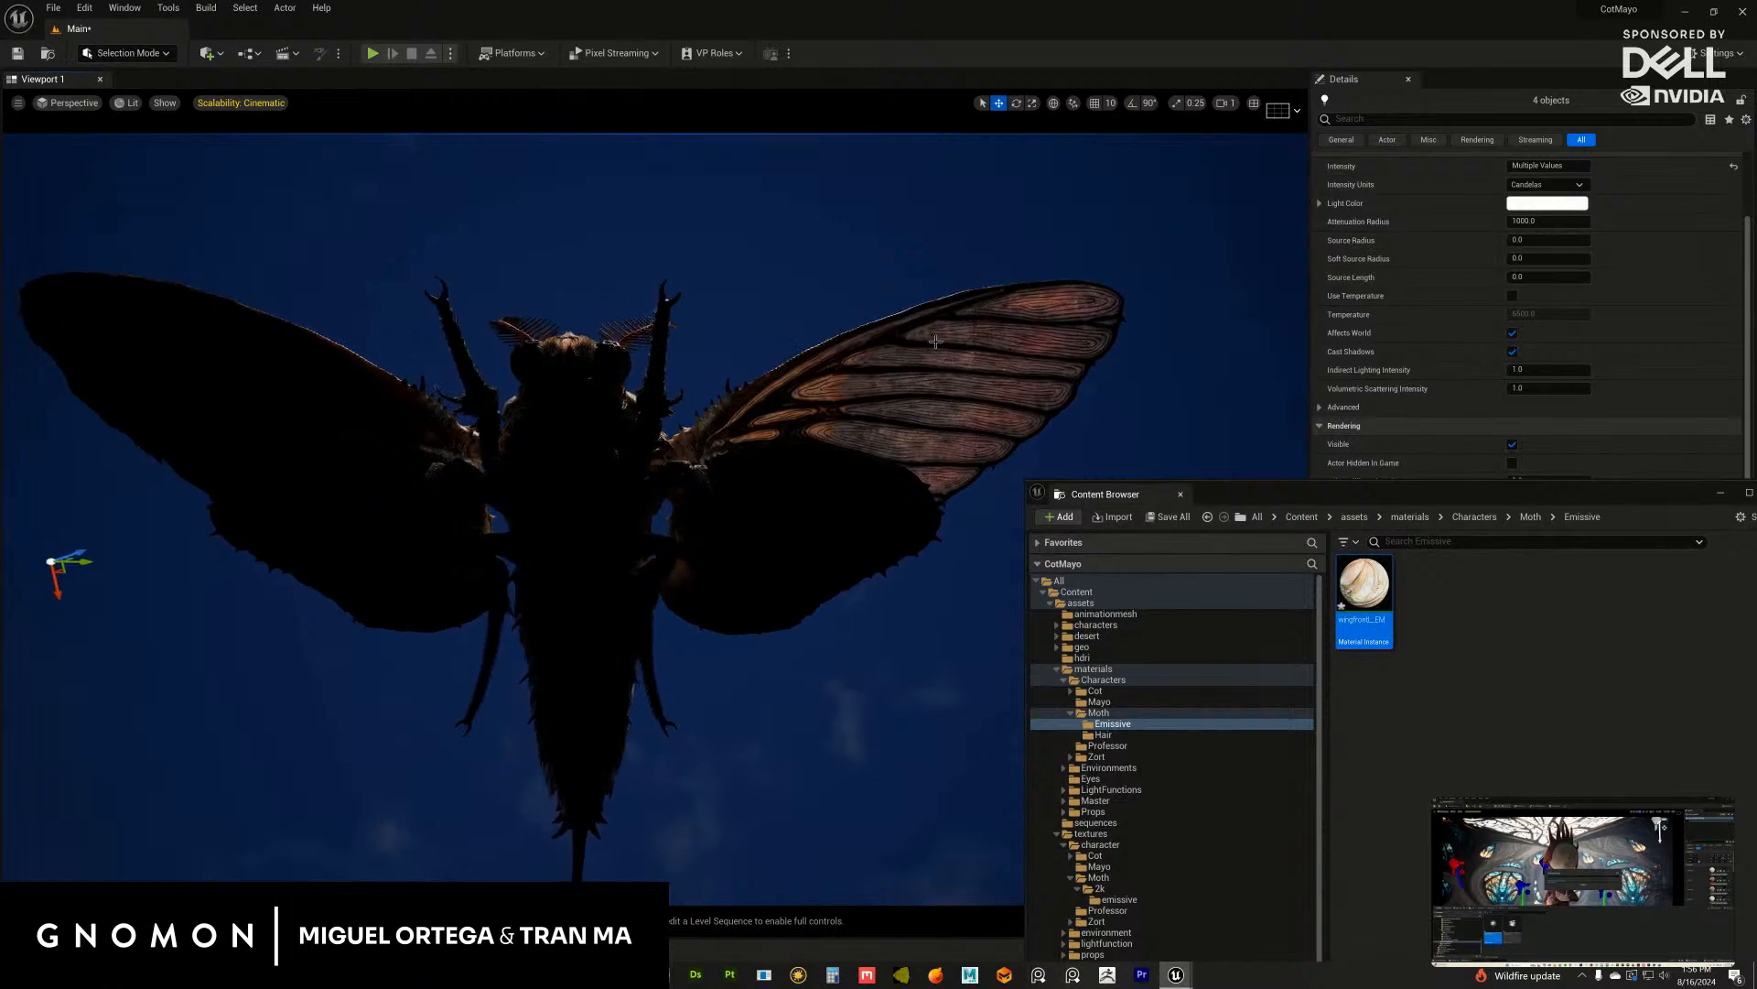
Step: Examine the emissive veins and pattern of the moth's front wing up close and from a distance without the lights
{"action": "left_click_drag", "start_coordinate": [1245, 489], "coordinate": [1160, 466]}
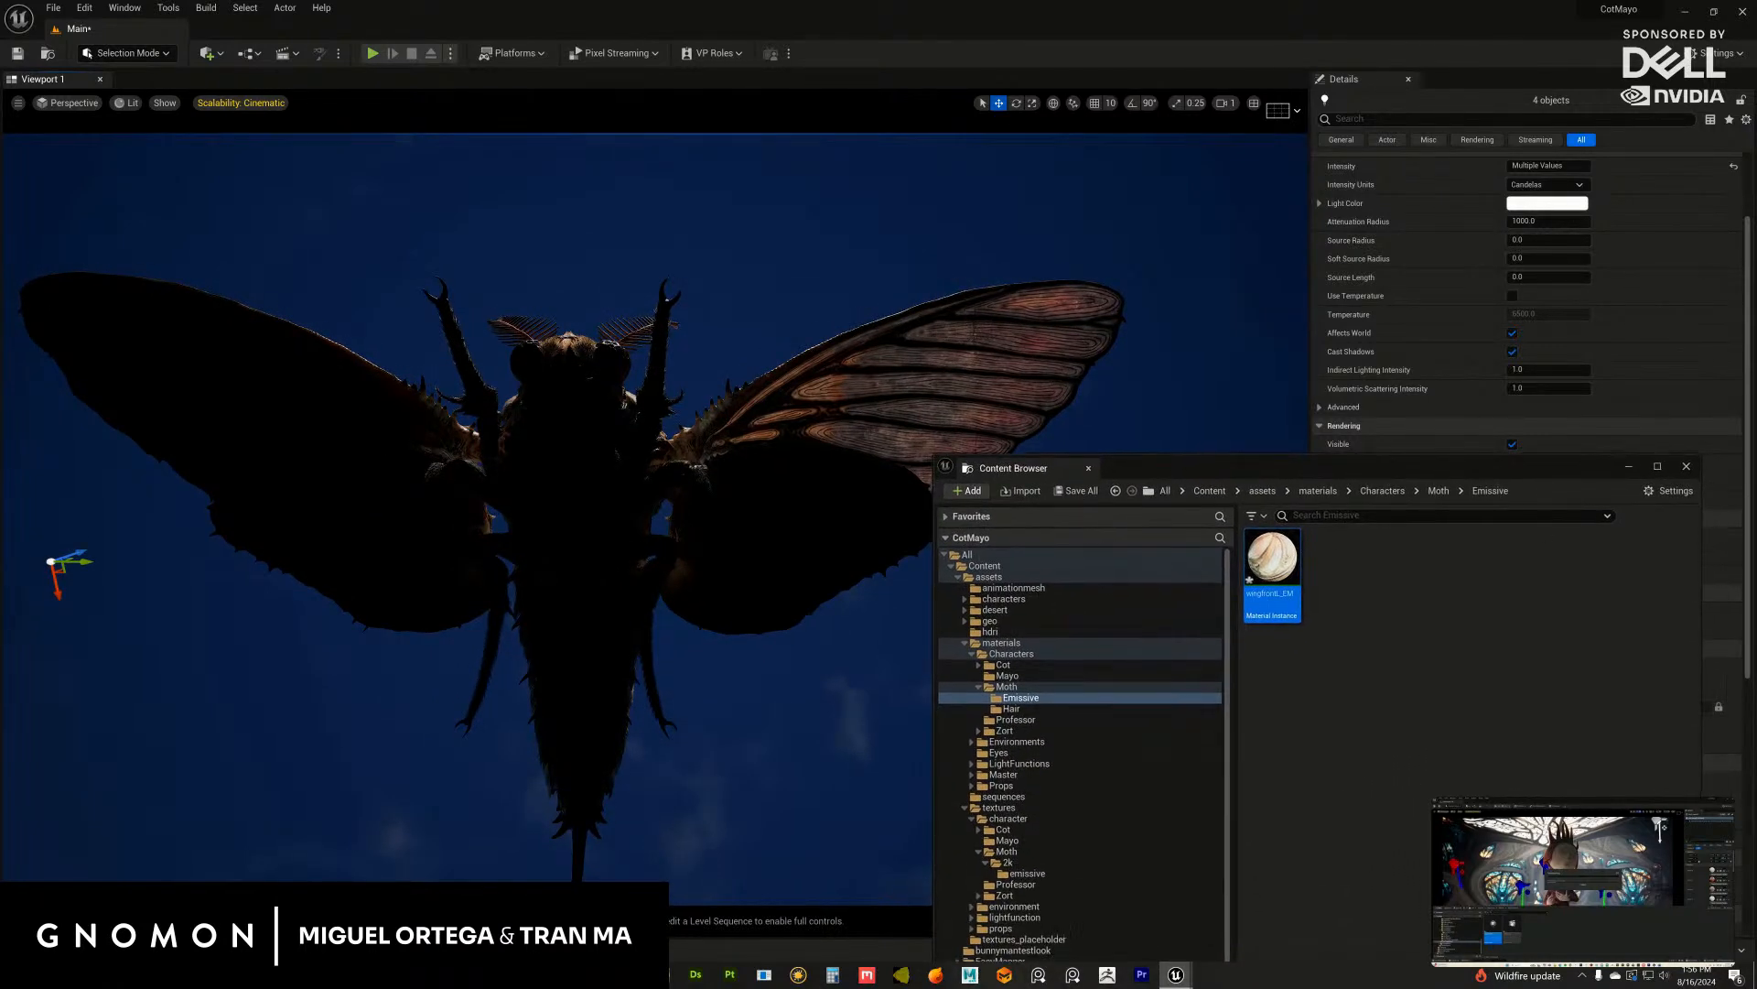
{"action": "left_click", "coordinate": [818, 519]}
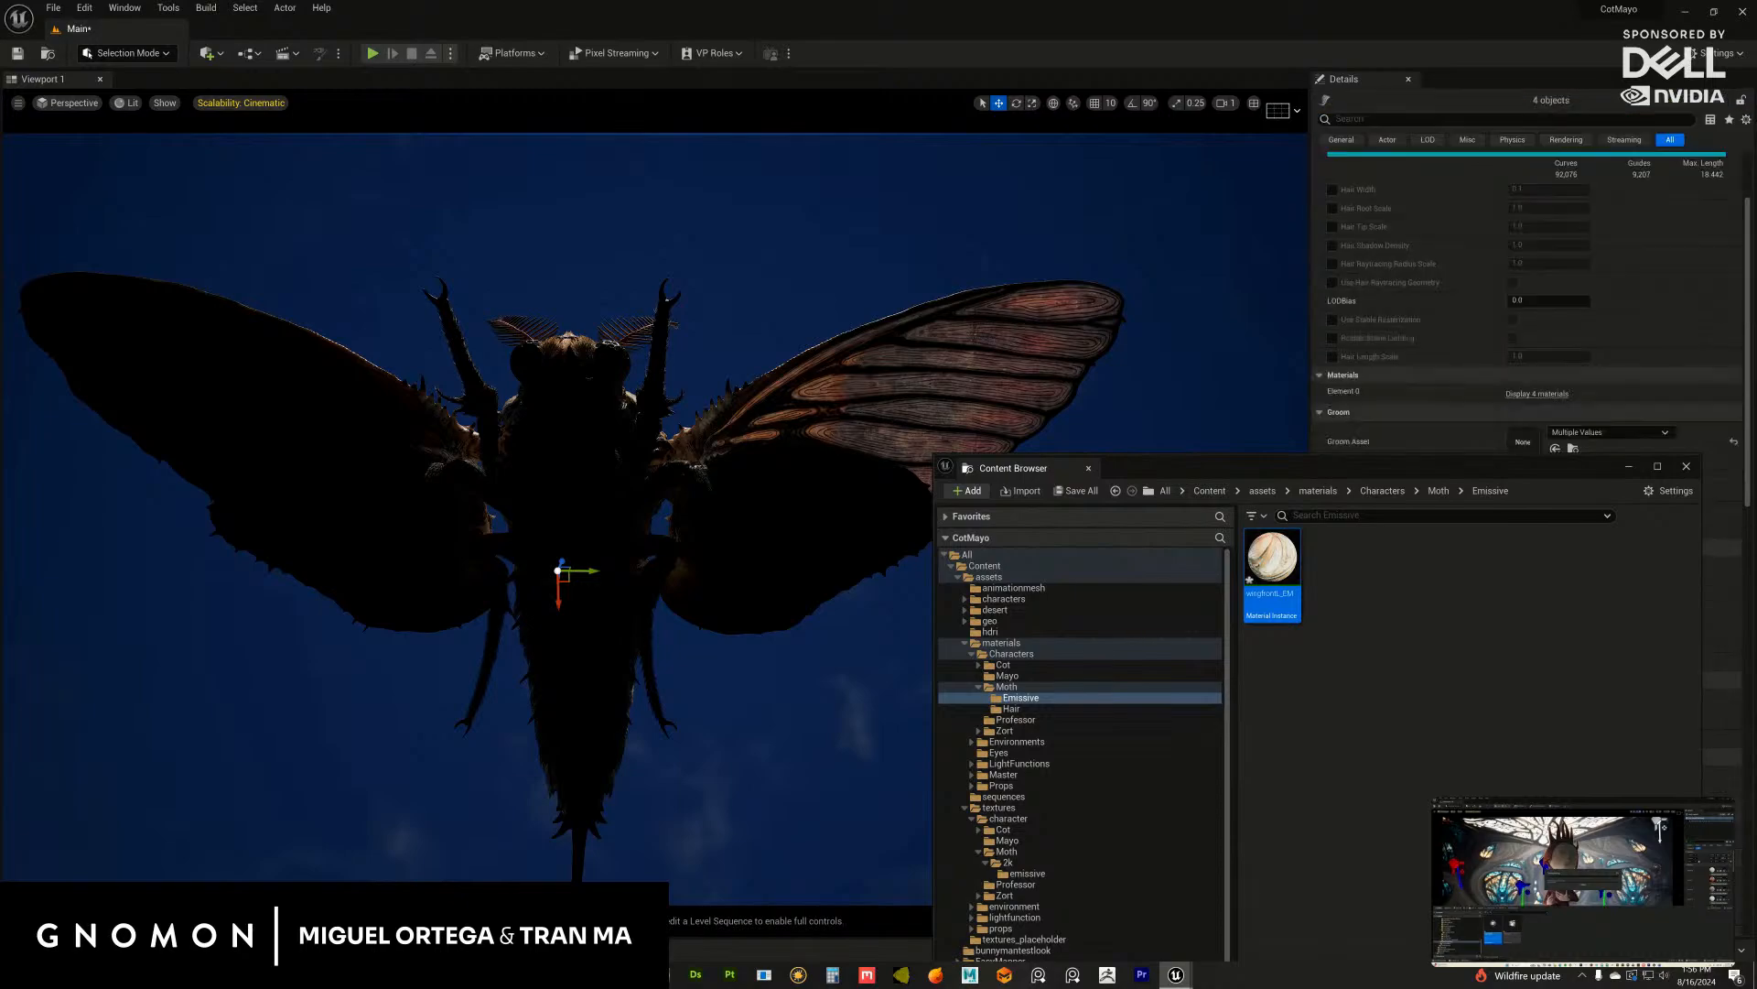
{"action": "left_click", "coordinate": [601, 446]}
{"action": "left_click_drag", "start_coordinate": [691, 427], "coordinate": [673, 425], "text": "alt"}
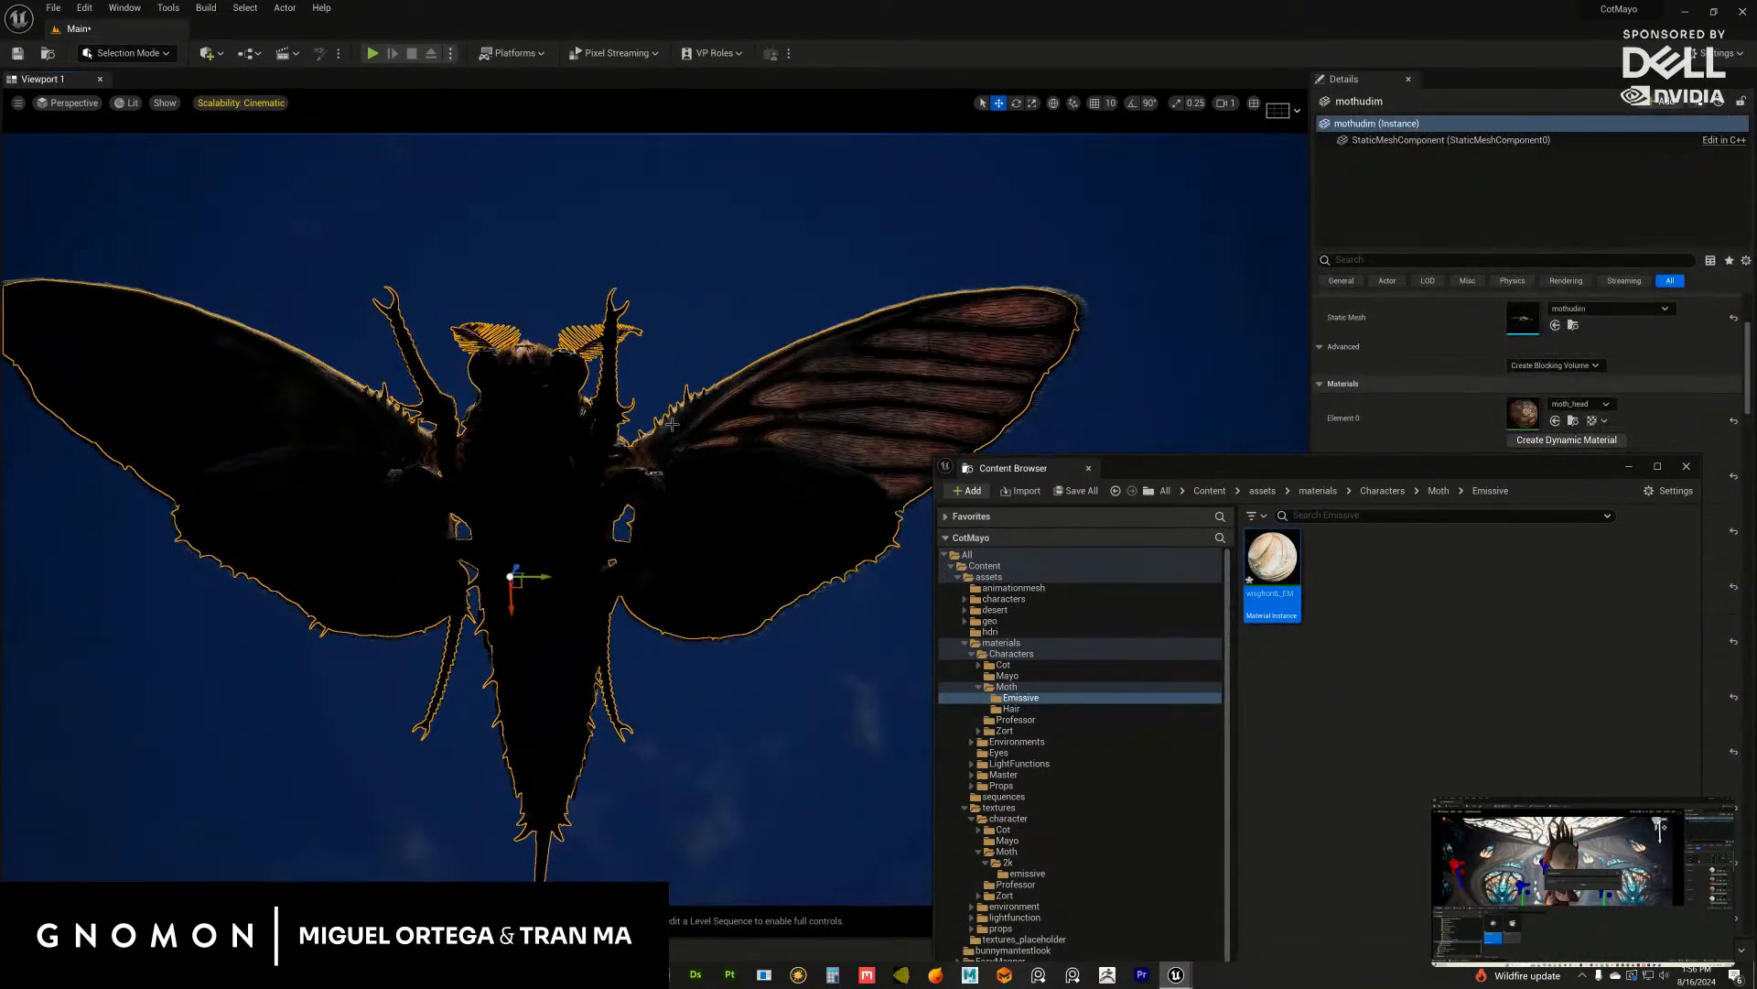
{"action": "middle_click_drag", "start_coordinate": [672, 425], "coordinate": [561, 454], "text": "alt"}
{"action": "right_click_drag", "start_coordinate": [560, 454], "coordinate": [1053, 713], "text": "alt"}
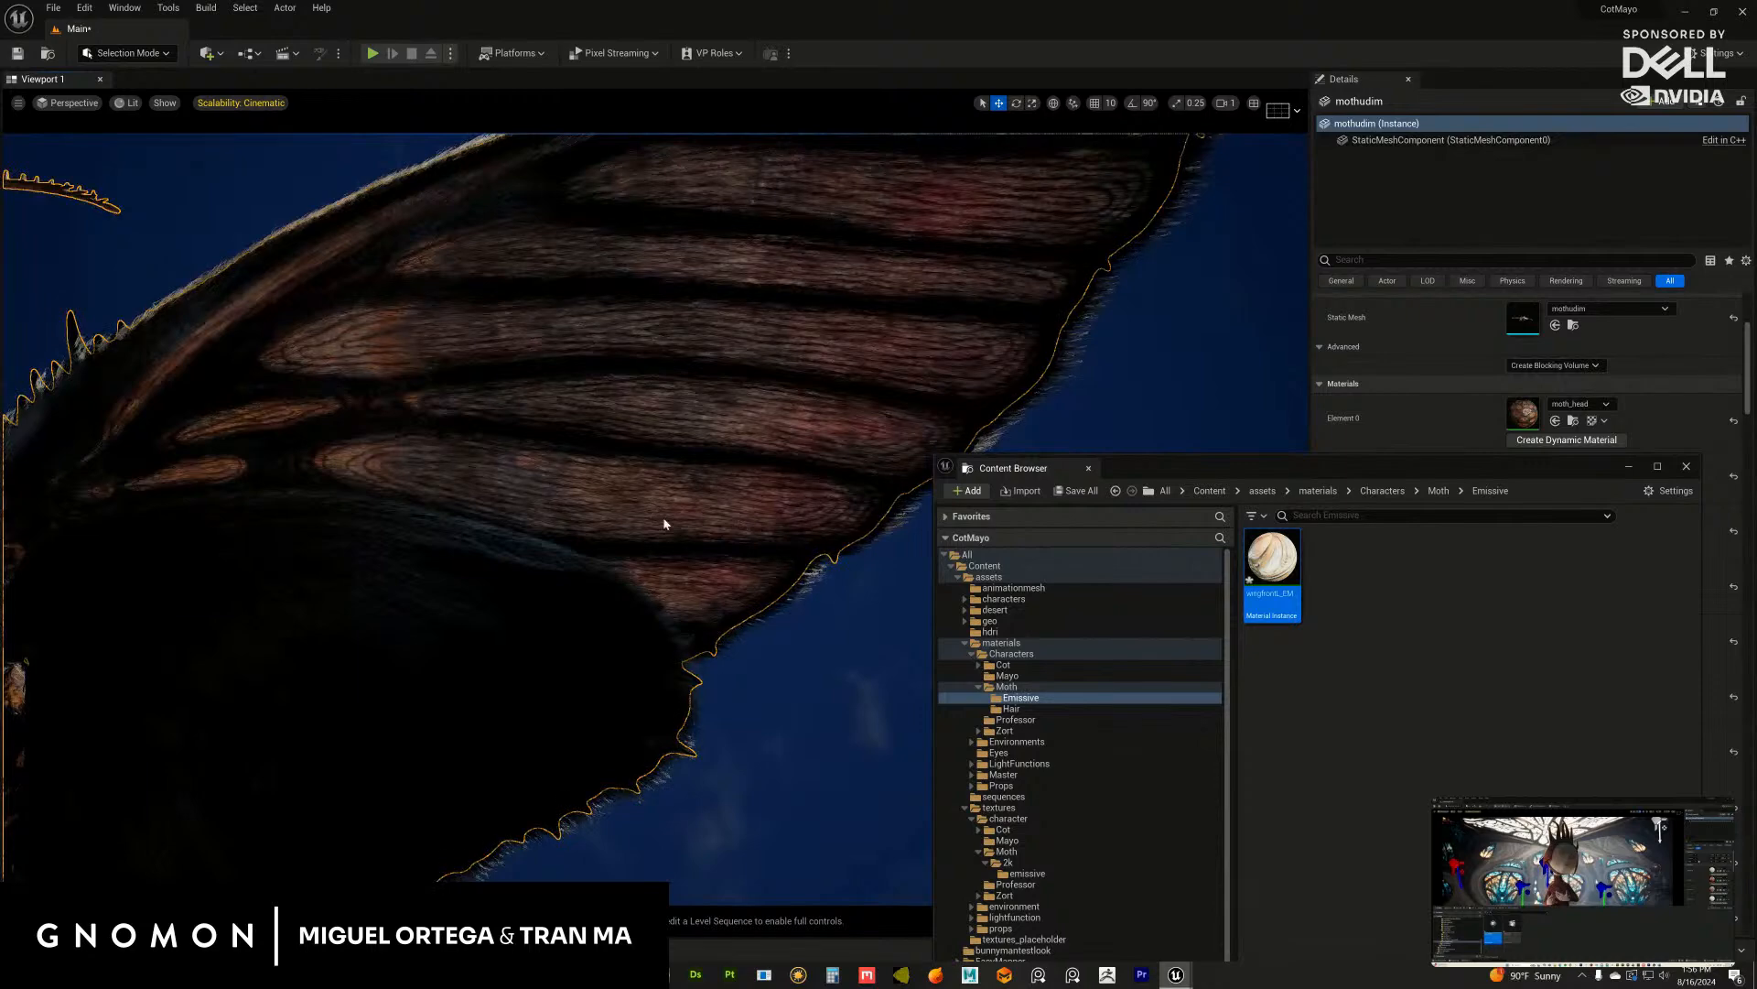
{"action": "right_click_drag", "start_coordinate": [665, 524], "coordinate": [512, 451], "text": "alt"}
{"action": "middle_click_drag", "start_coordinate": [629, 465], "coordinate": [687, 426], "text": "alt"}
{"action": "left_click_drag", "start_coordinate": [646, 485], "coordinate": [710, 427], "text": "alt"}
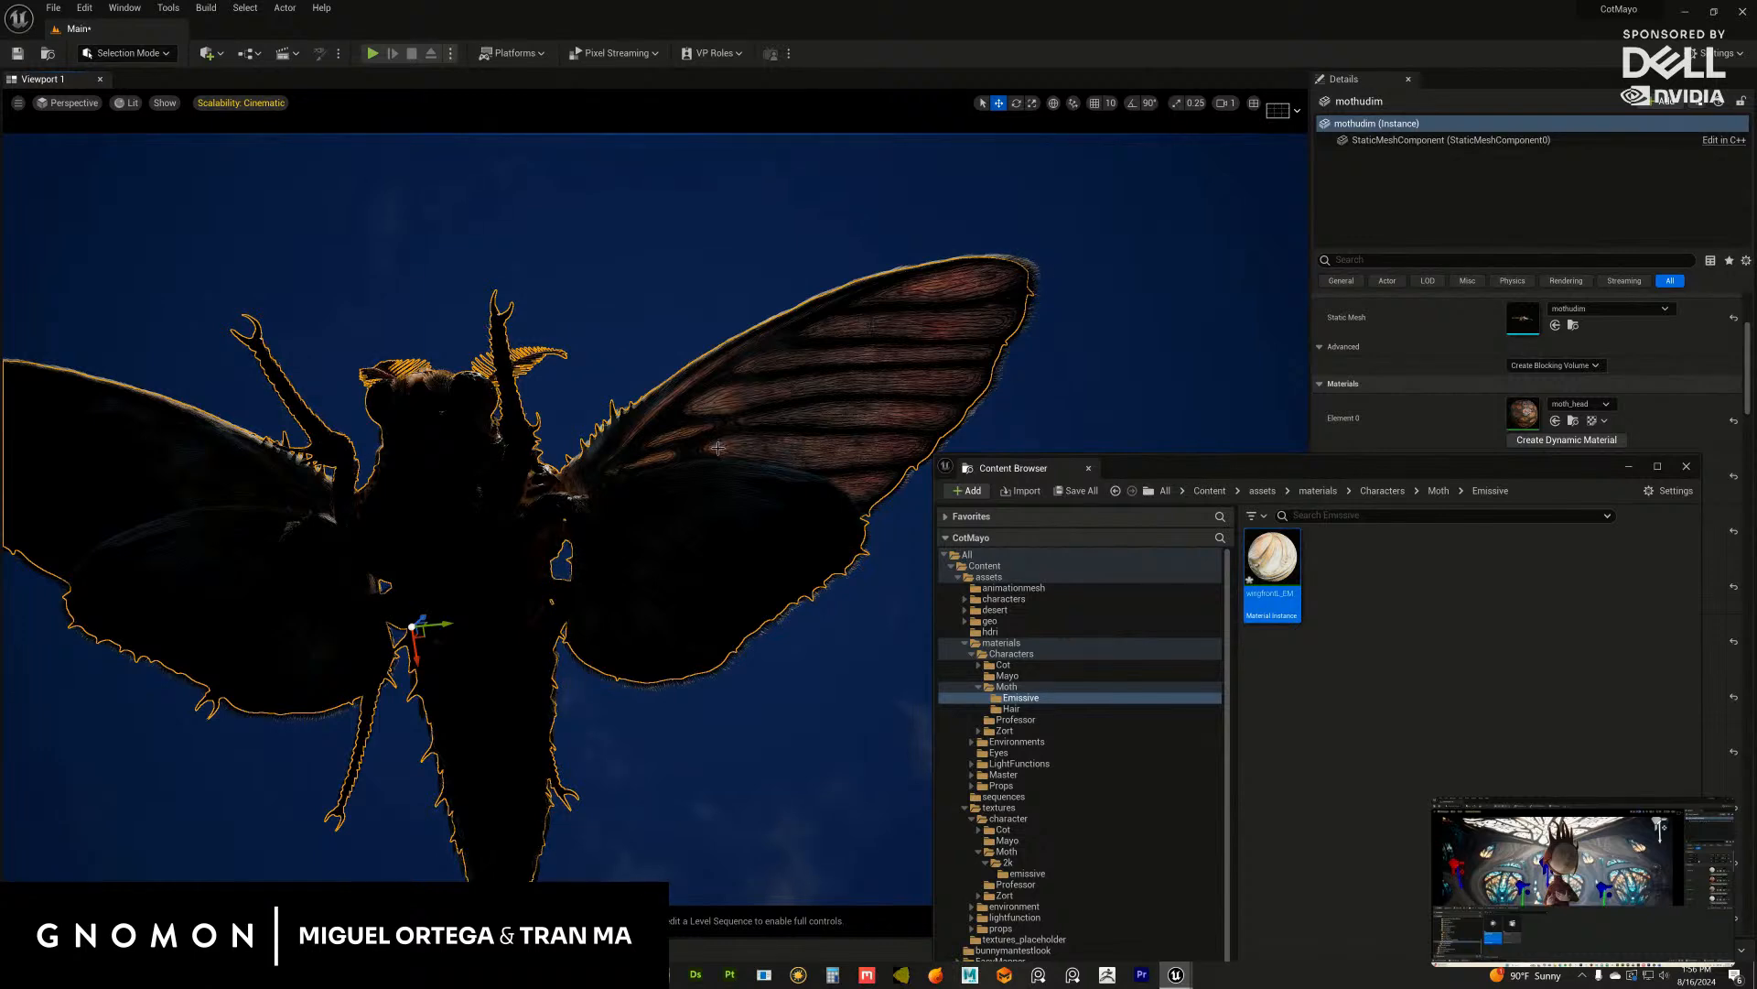
Step: Undo the hiding of the lights around the moth
{"action": "left_click_drag", "start_coordinate": [1216, 473], "coordinate": [910, 523]}
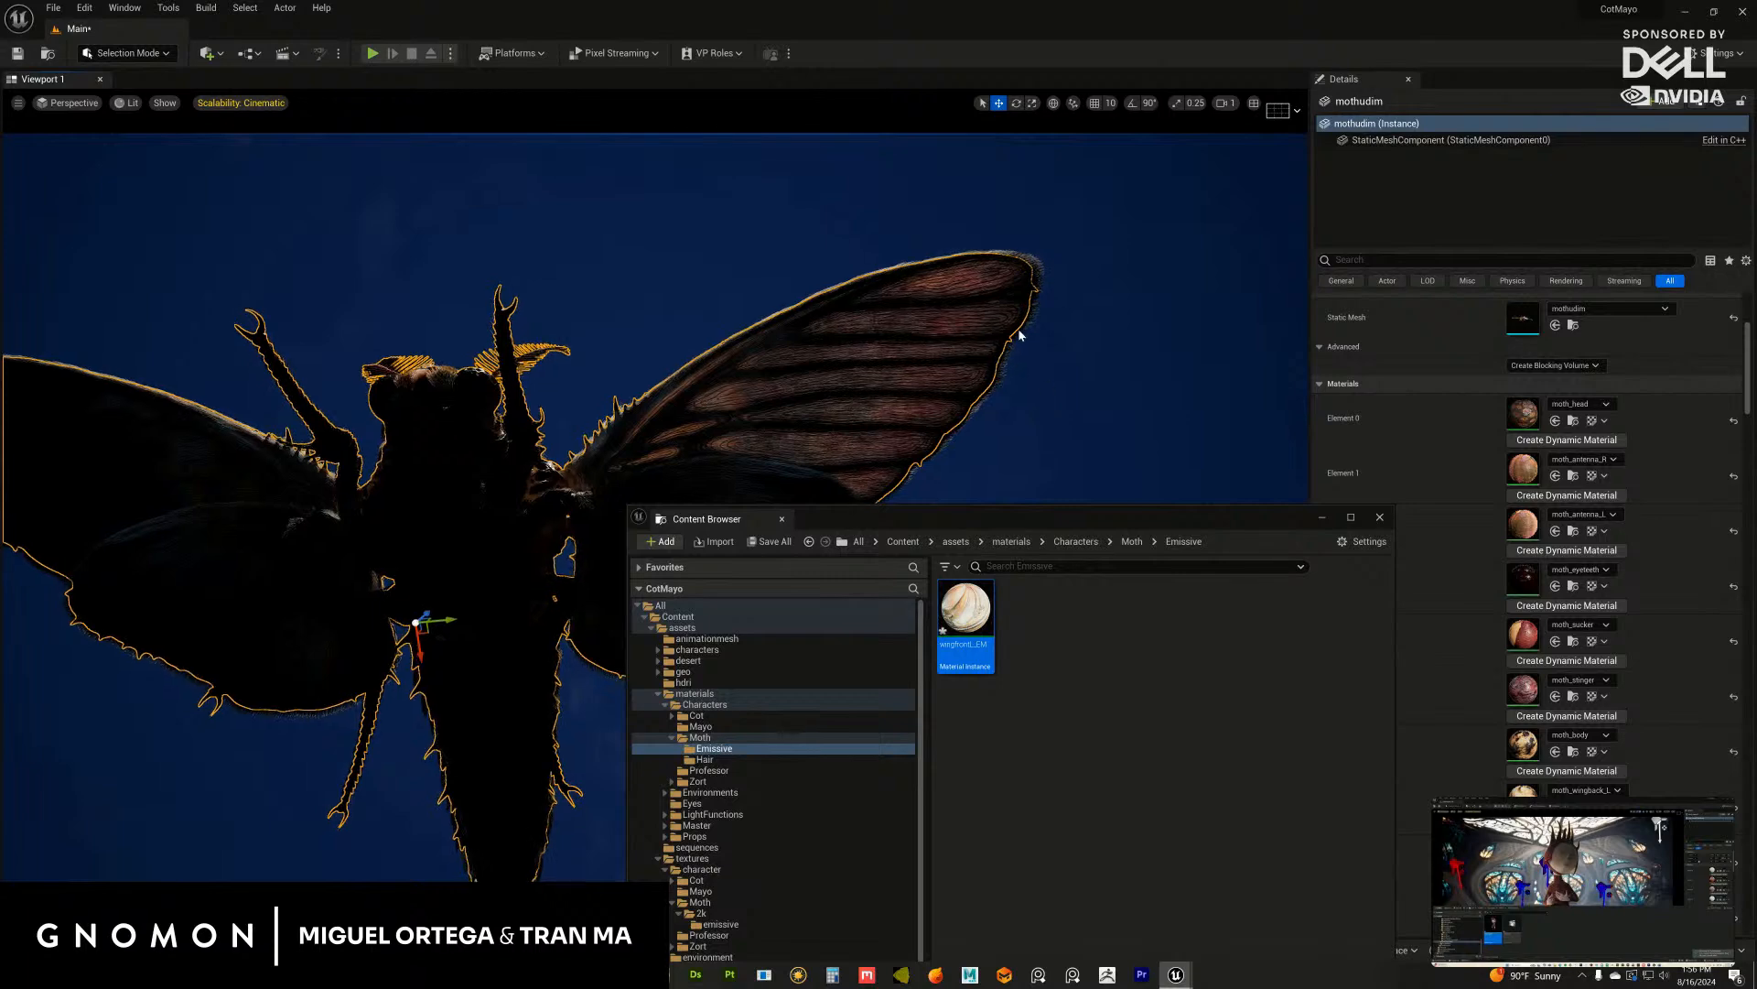
{"action": "scroll", "coordinate": [999, 351], "scroll_direction": "up", "scroll_amount": 3}
{"action": "left_click", "coordinate": [992, 358]}
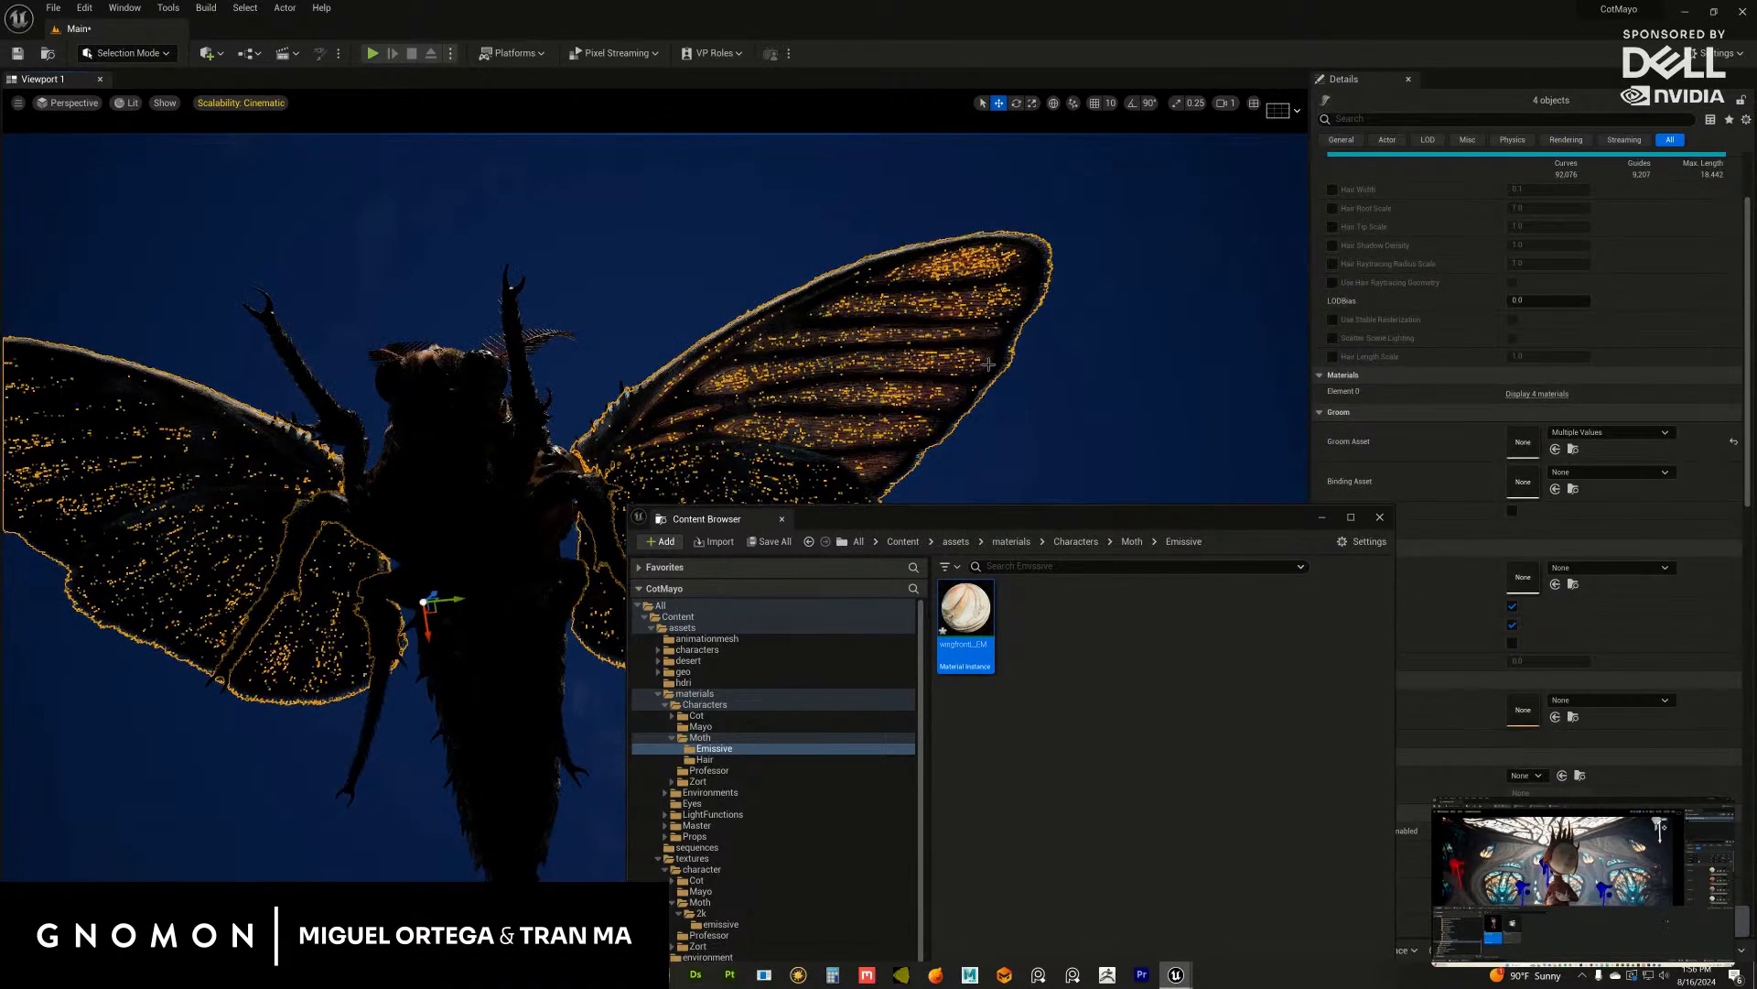
{"action": "left_click", "coordinate": [983, 365]}
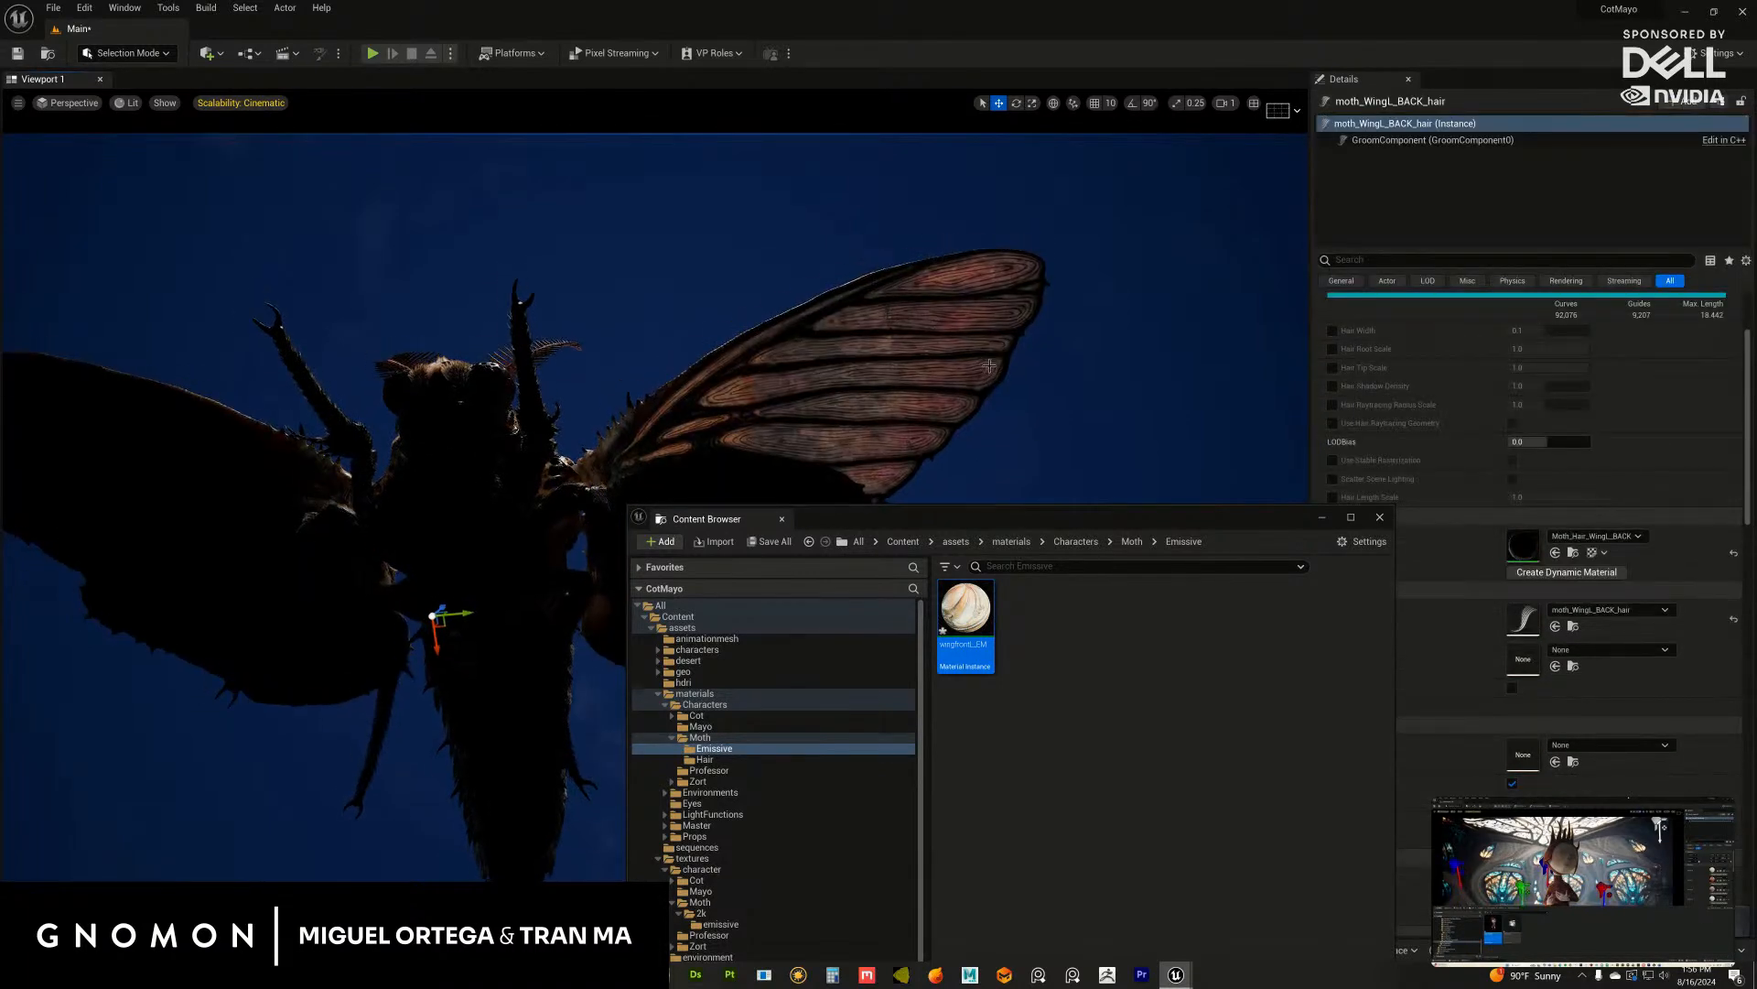
{"action": "key", "text": "ctrl+z"}
{"action": "left_click_drag", "start_coordinate": [977, 349], "coordinate": [964, 363], "text": "alt"}
{"action": "key", "text": "ctrl+z"}
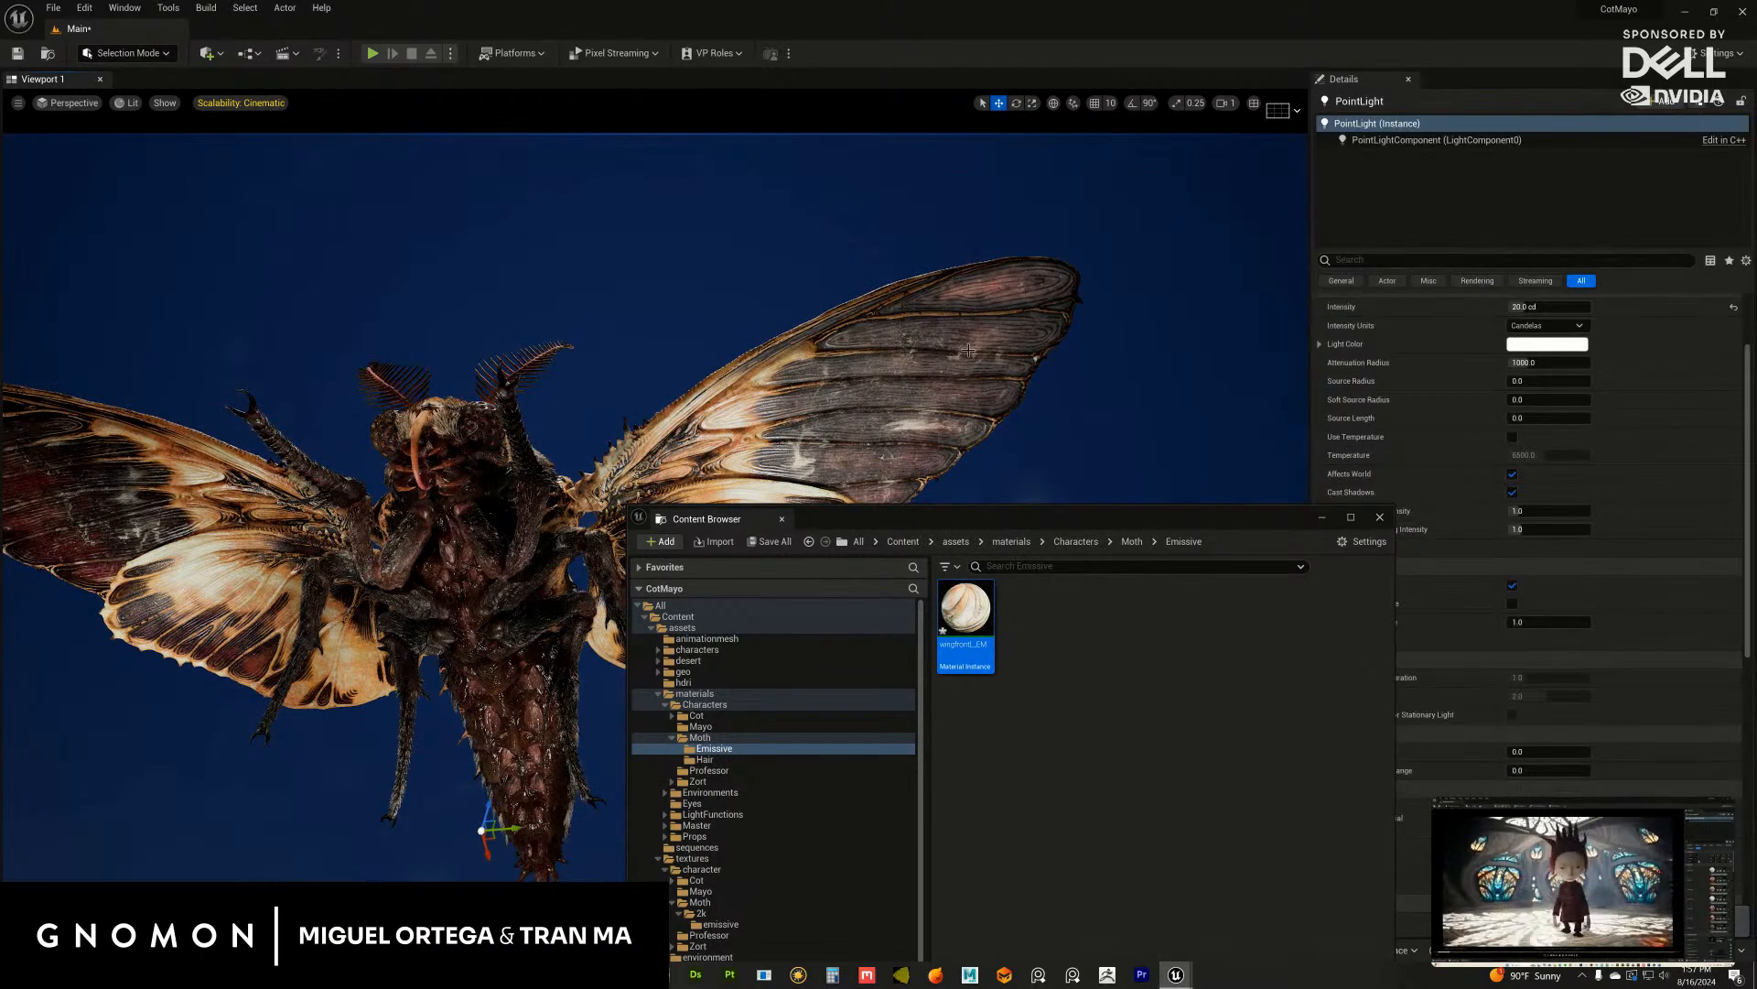
Step: Select the mothudim mesh, save all modified content, and minimize the Content Browser
{"action": "left_click", "coordinate": [963, 369]}
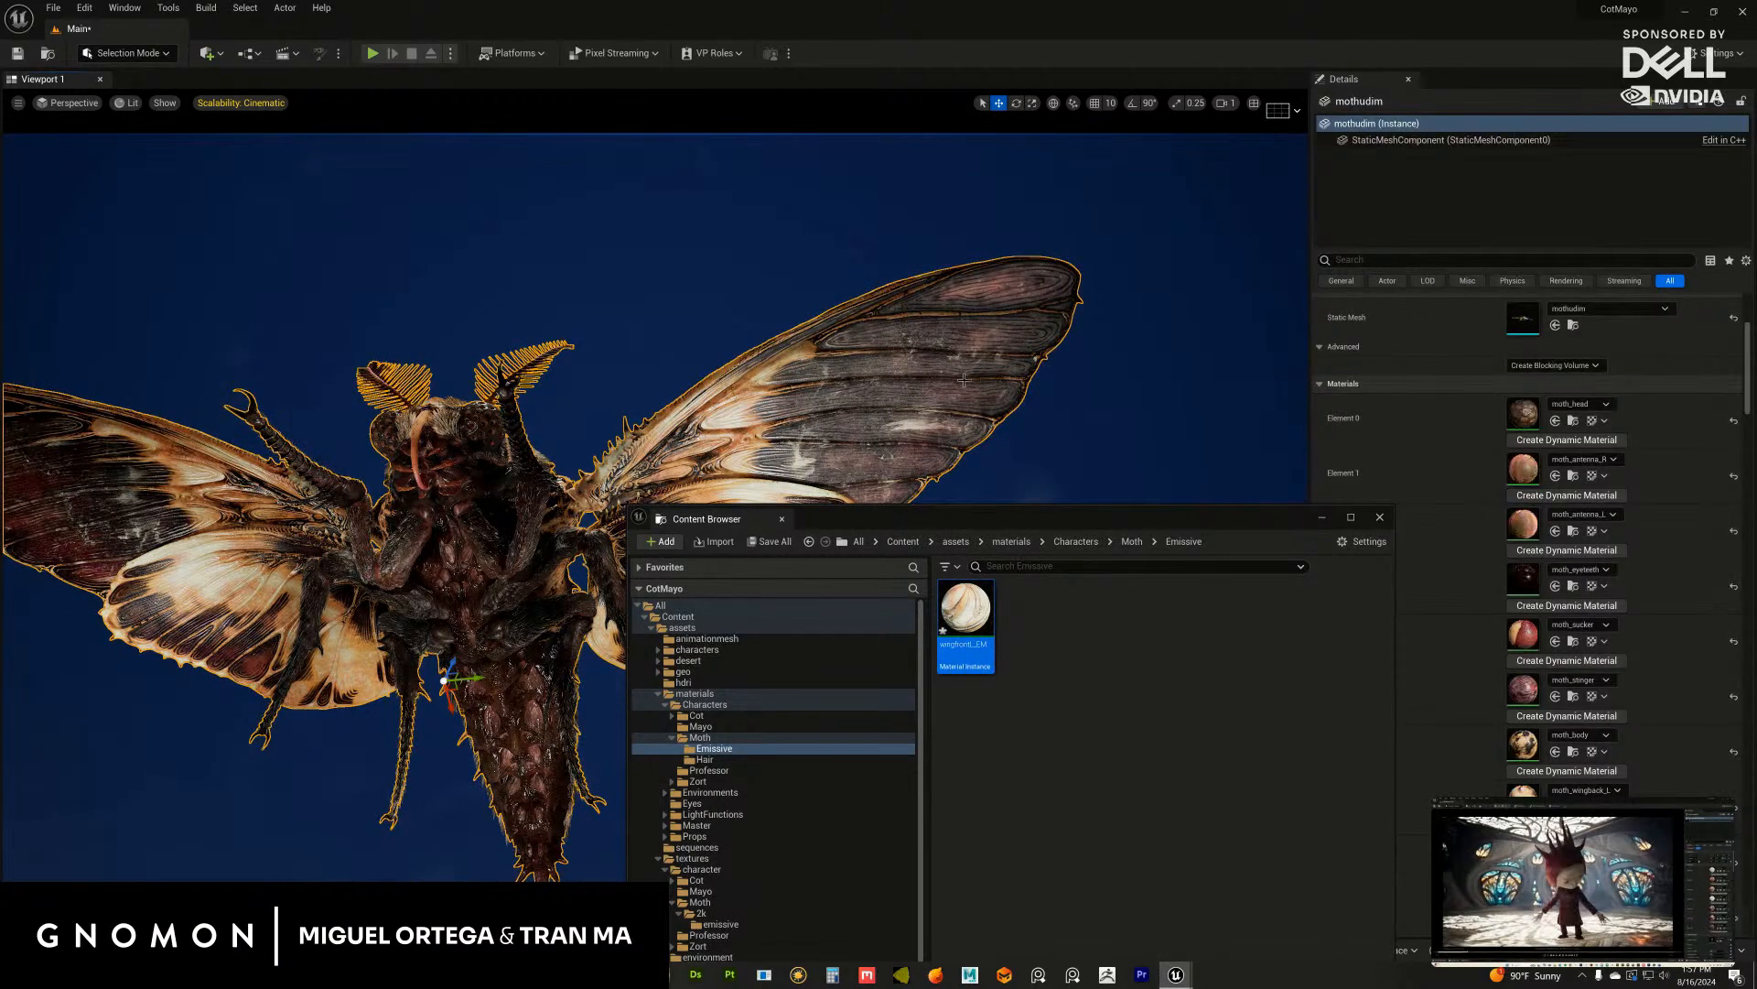
{"action": "scroll", "coordinate": [994, 358], "scroll_direction": "up", "scroll_amount": 2}
{"action": "left_click_drag", "start_coordinate": [1018, 400], "coordinate": [1044, 265], "text": "alt"}
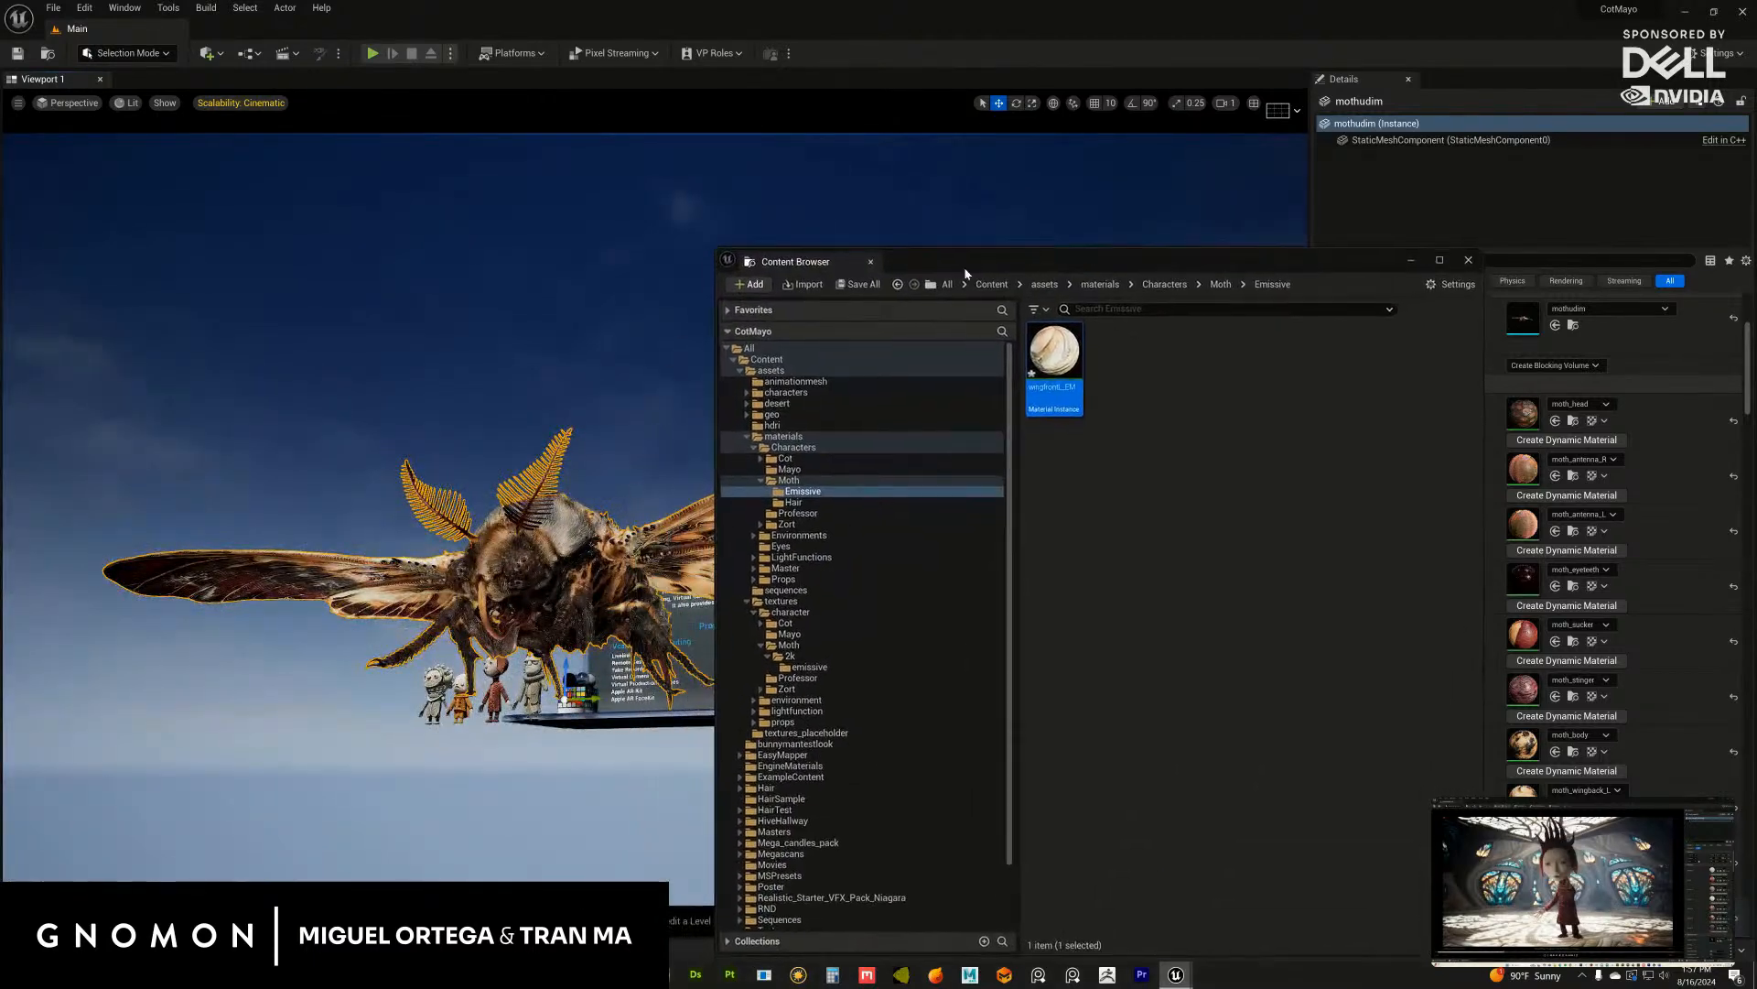
{"action": "left_click", "coordinate": [858, 283]}
{"action": "left_click", "coordinate": [990, 644]}
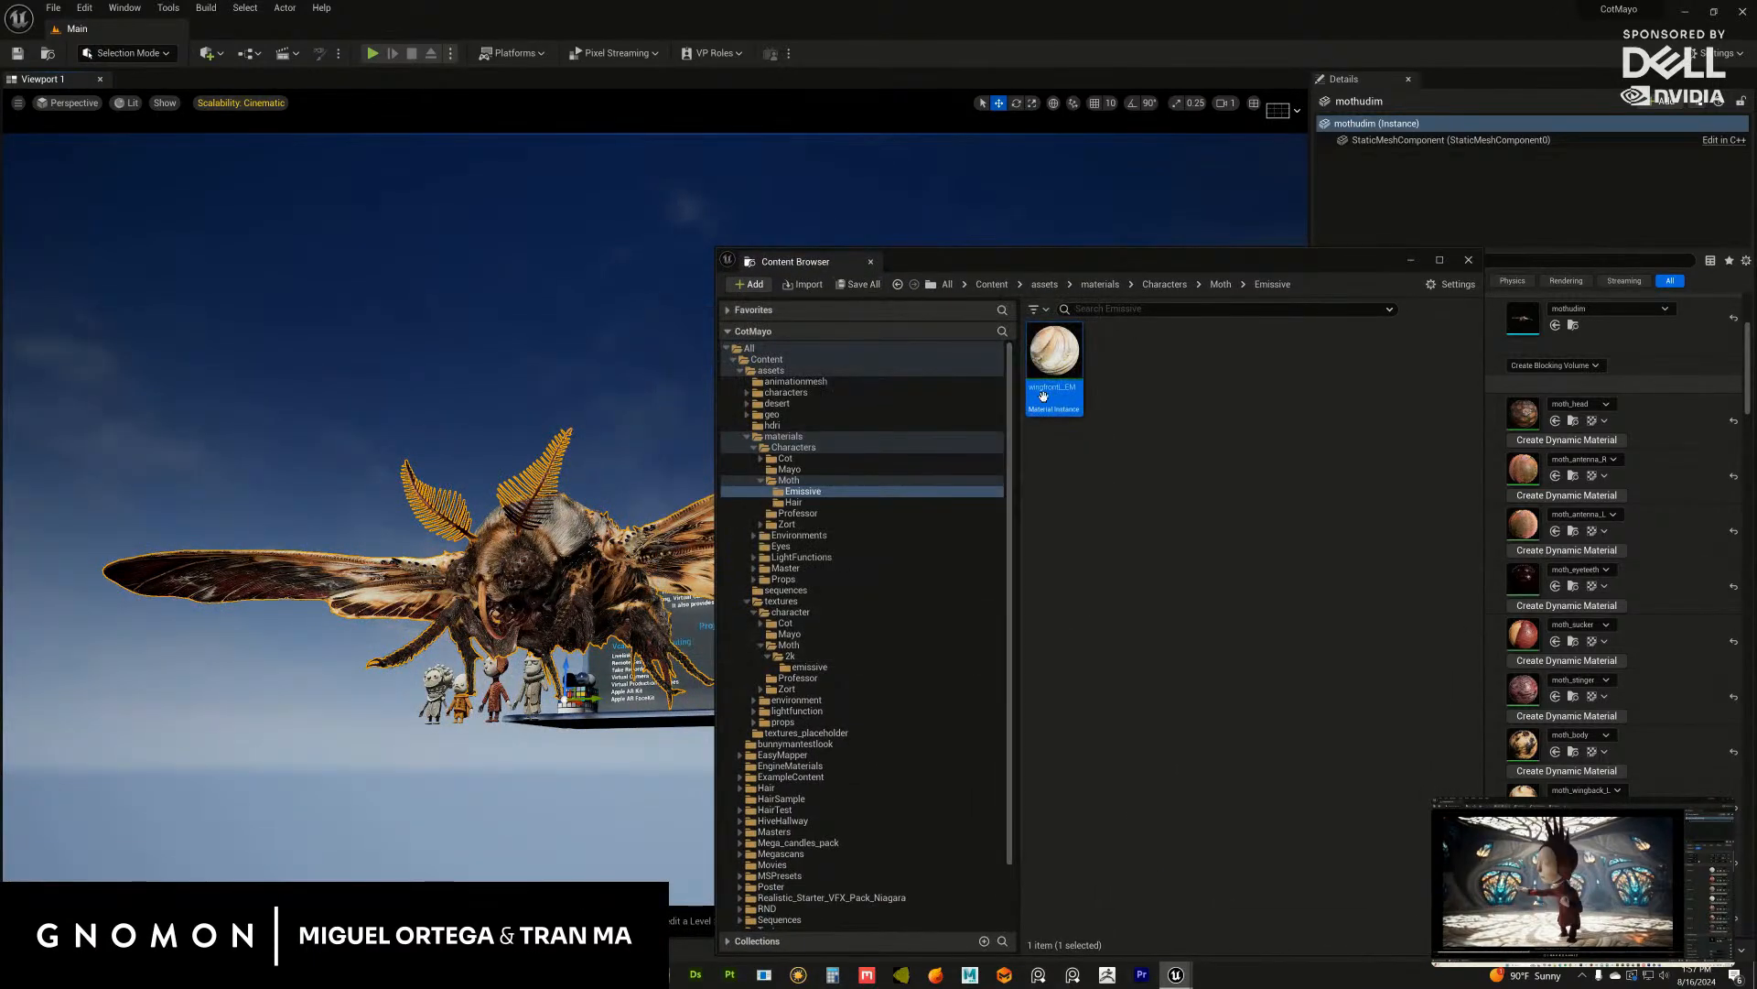
{"action": "left_click", "coordinate": [1410, 260]}
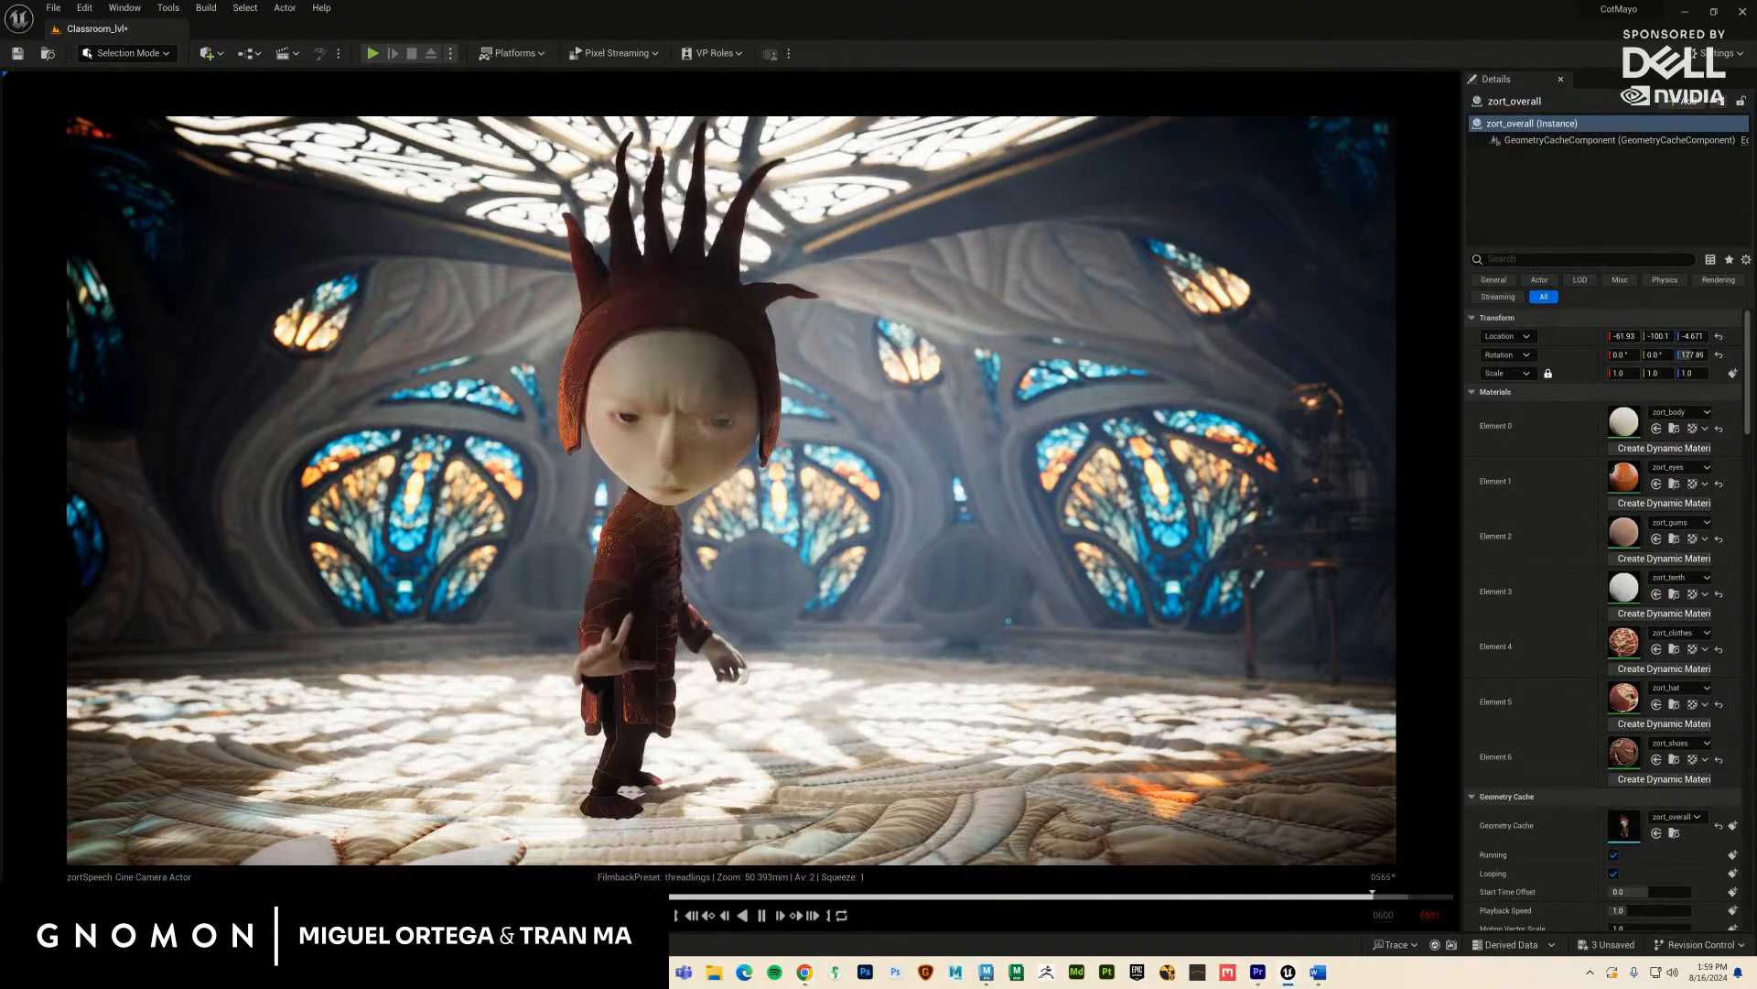
{"action": "left_click", "coordinate": [109, 896]}
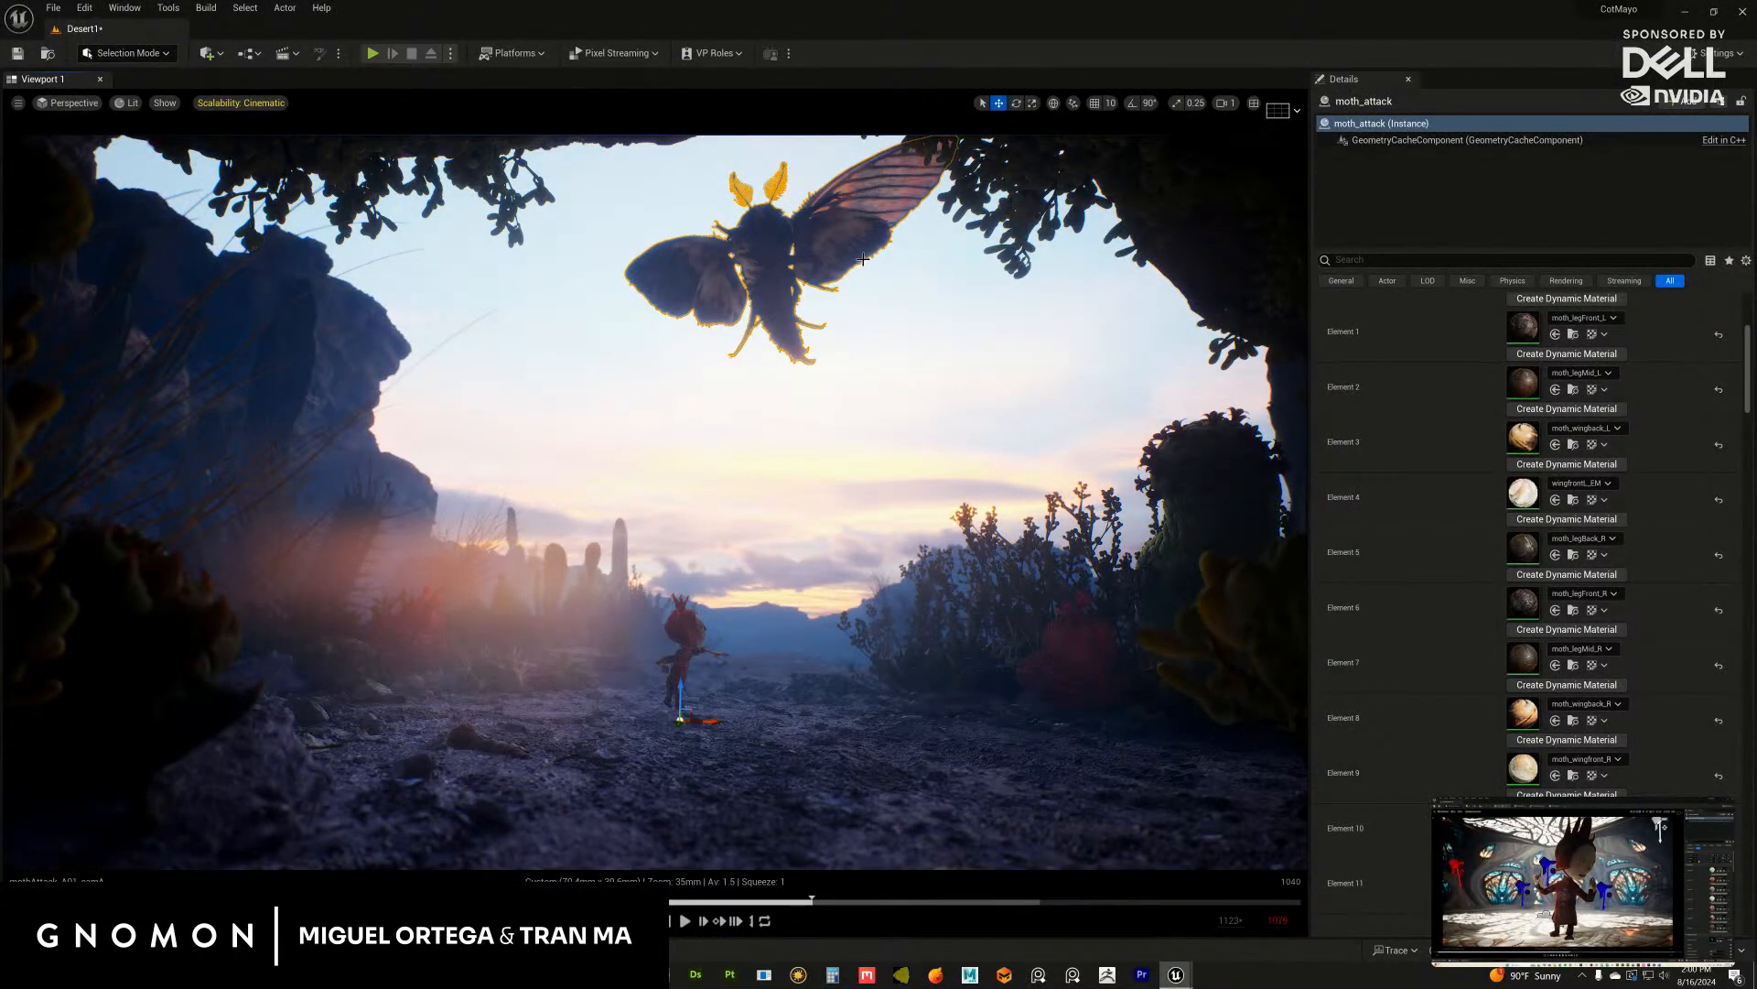
Step: In the Desert1 level, hide moth_attack, show all hidden actors again, and select moth_attack_BP
{"action": "key", "text": "g"}
{"action": "key", "text": "g"}
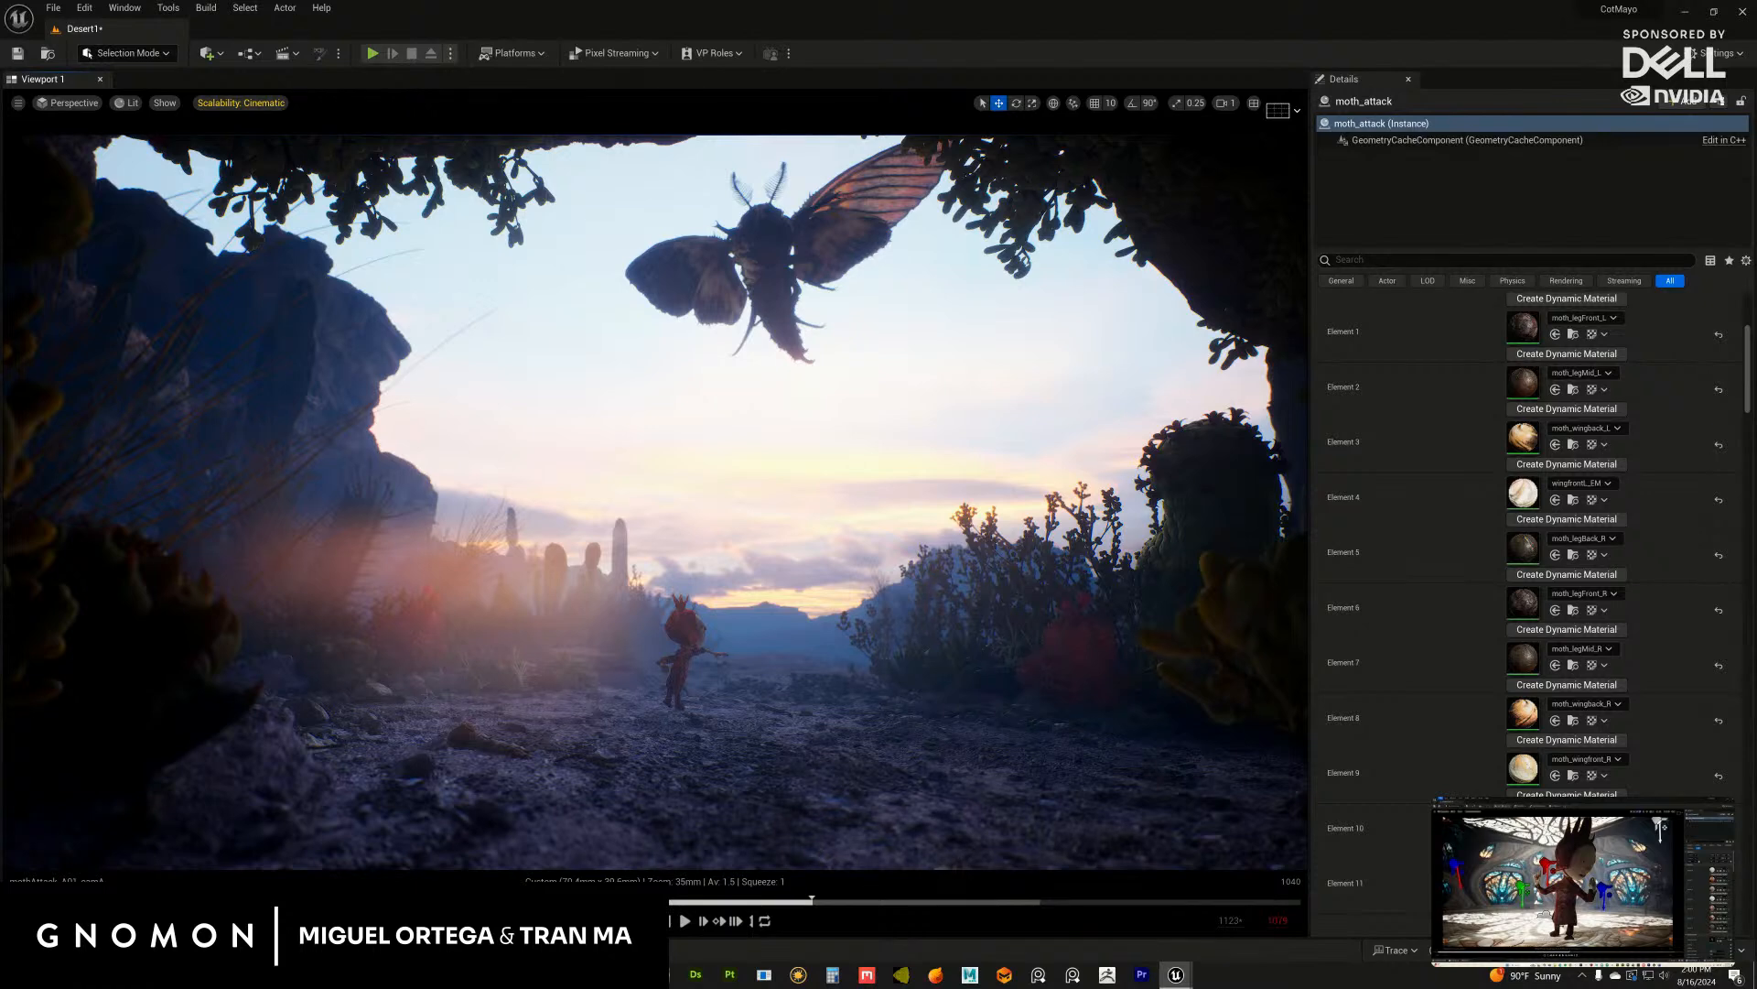
{"action": "key", "text": "h"}
{"action": "key", "text": "ctrl+h"}
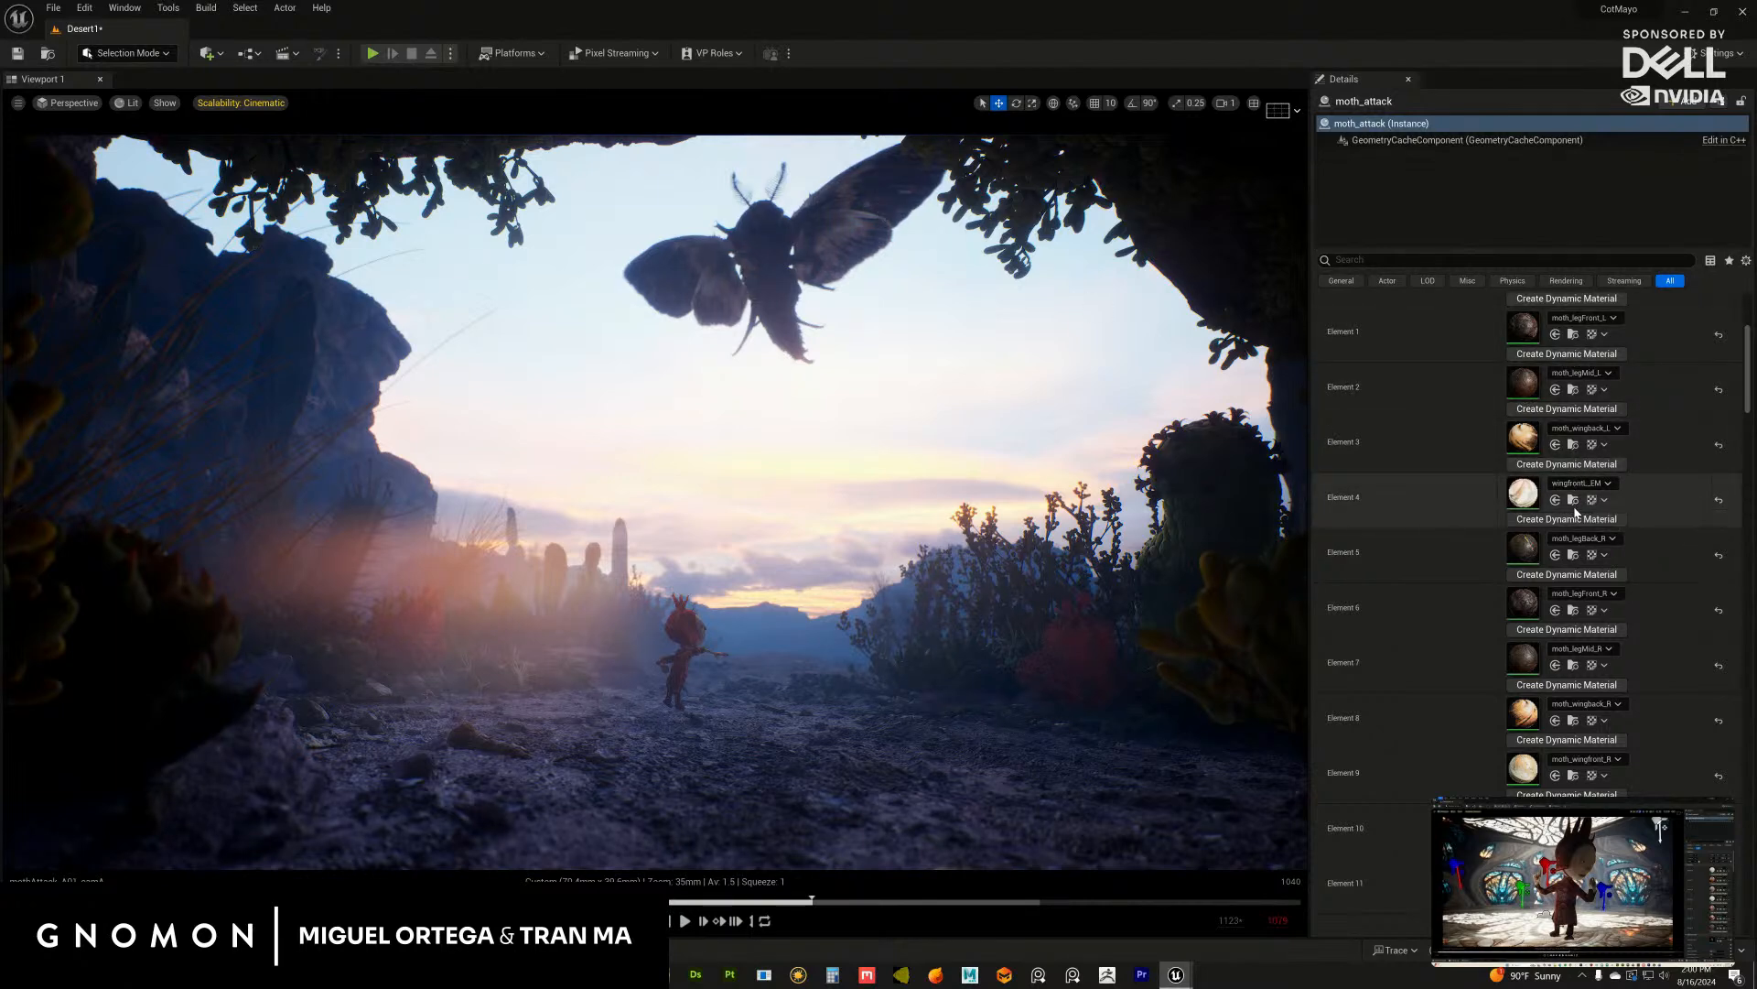
{"action": "left_click", "coordinate": [906, 209]}
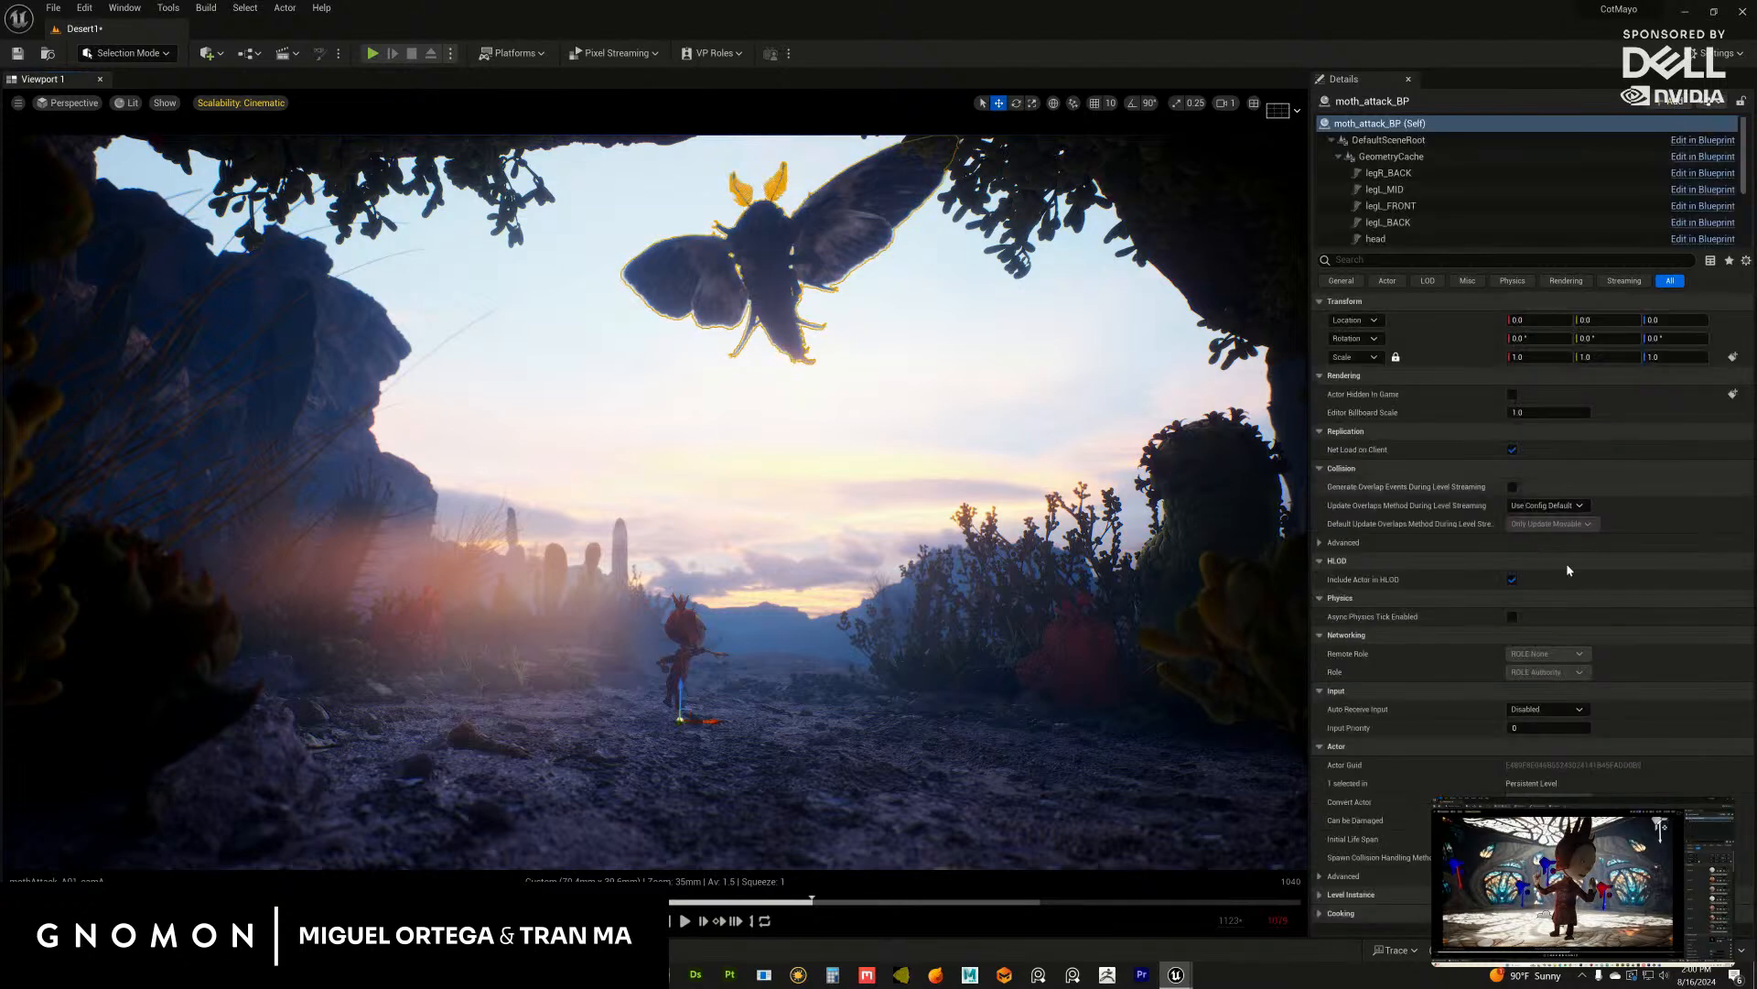
Step: Assign the wingfrontL_EM material to Element 4 of moth_attack_BP's GeometryCache
{"action": "left_click", "coordinate": [1396, 157]}
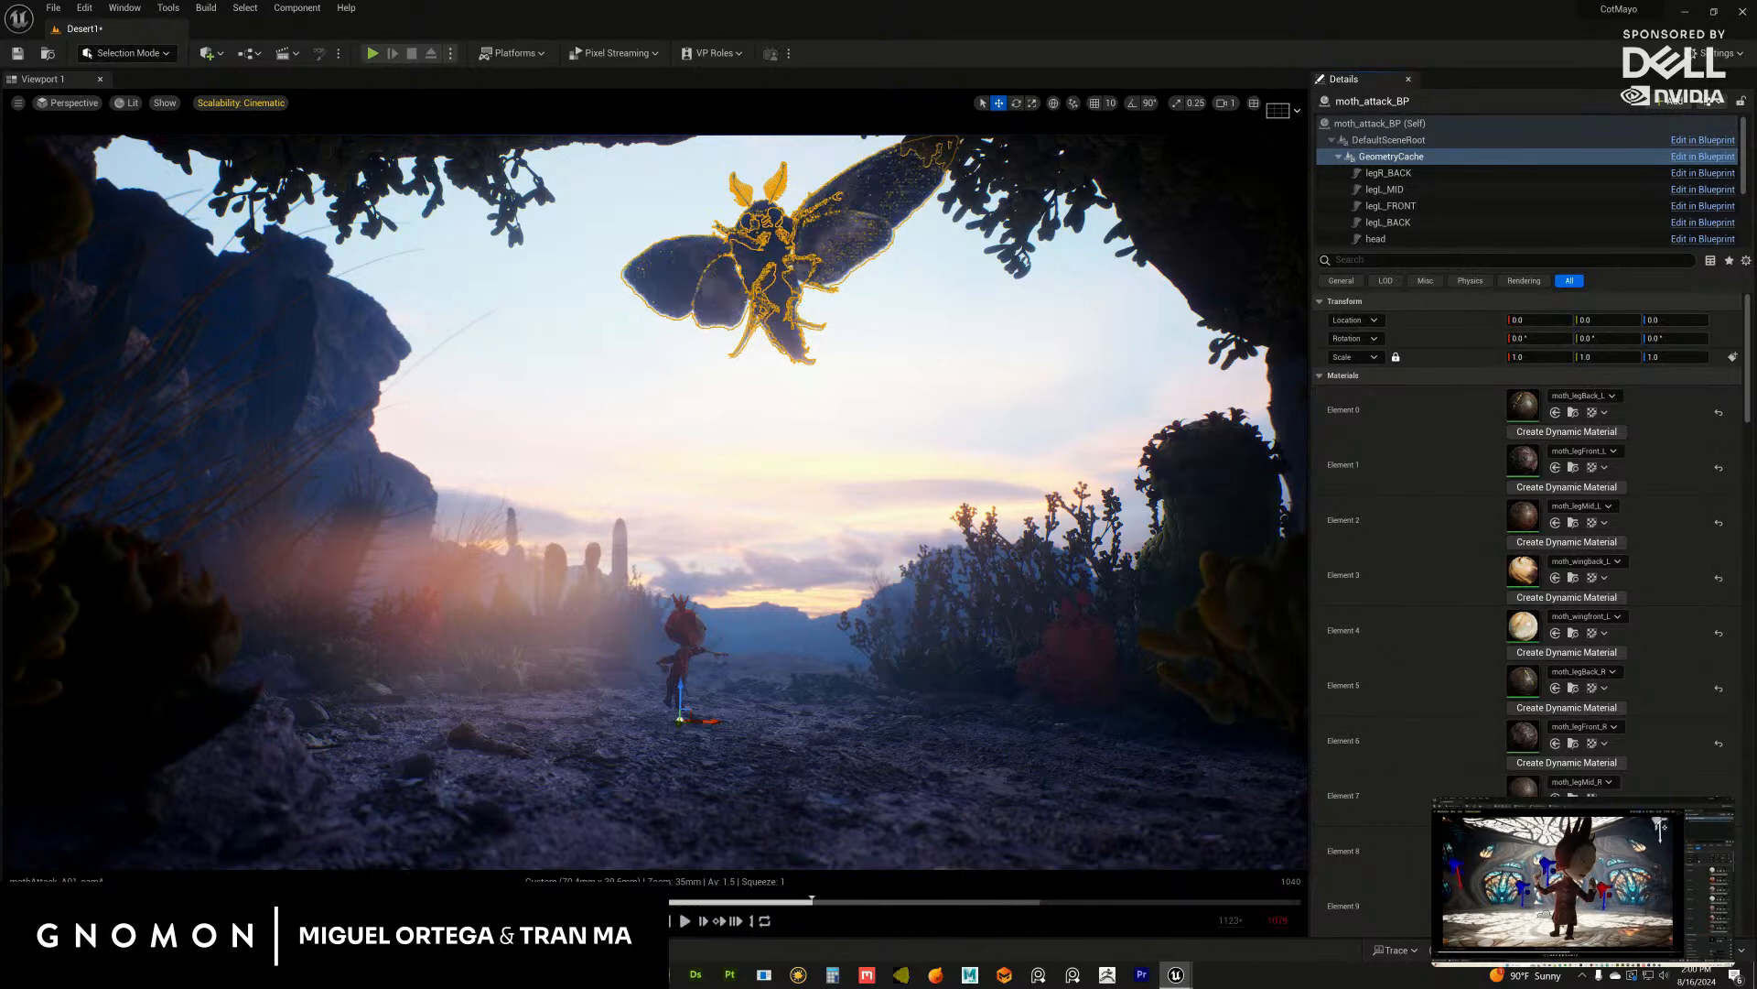
{"action": "left_click_drag", "start_coordinate": [1523, 626], "coordinate": [1520, 626]}
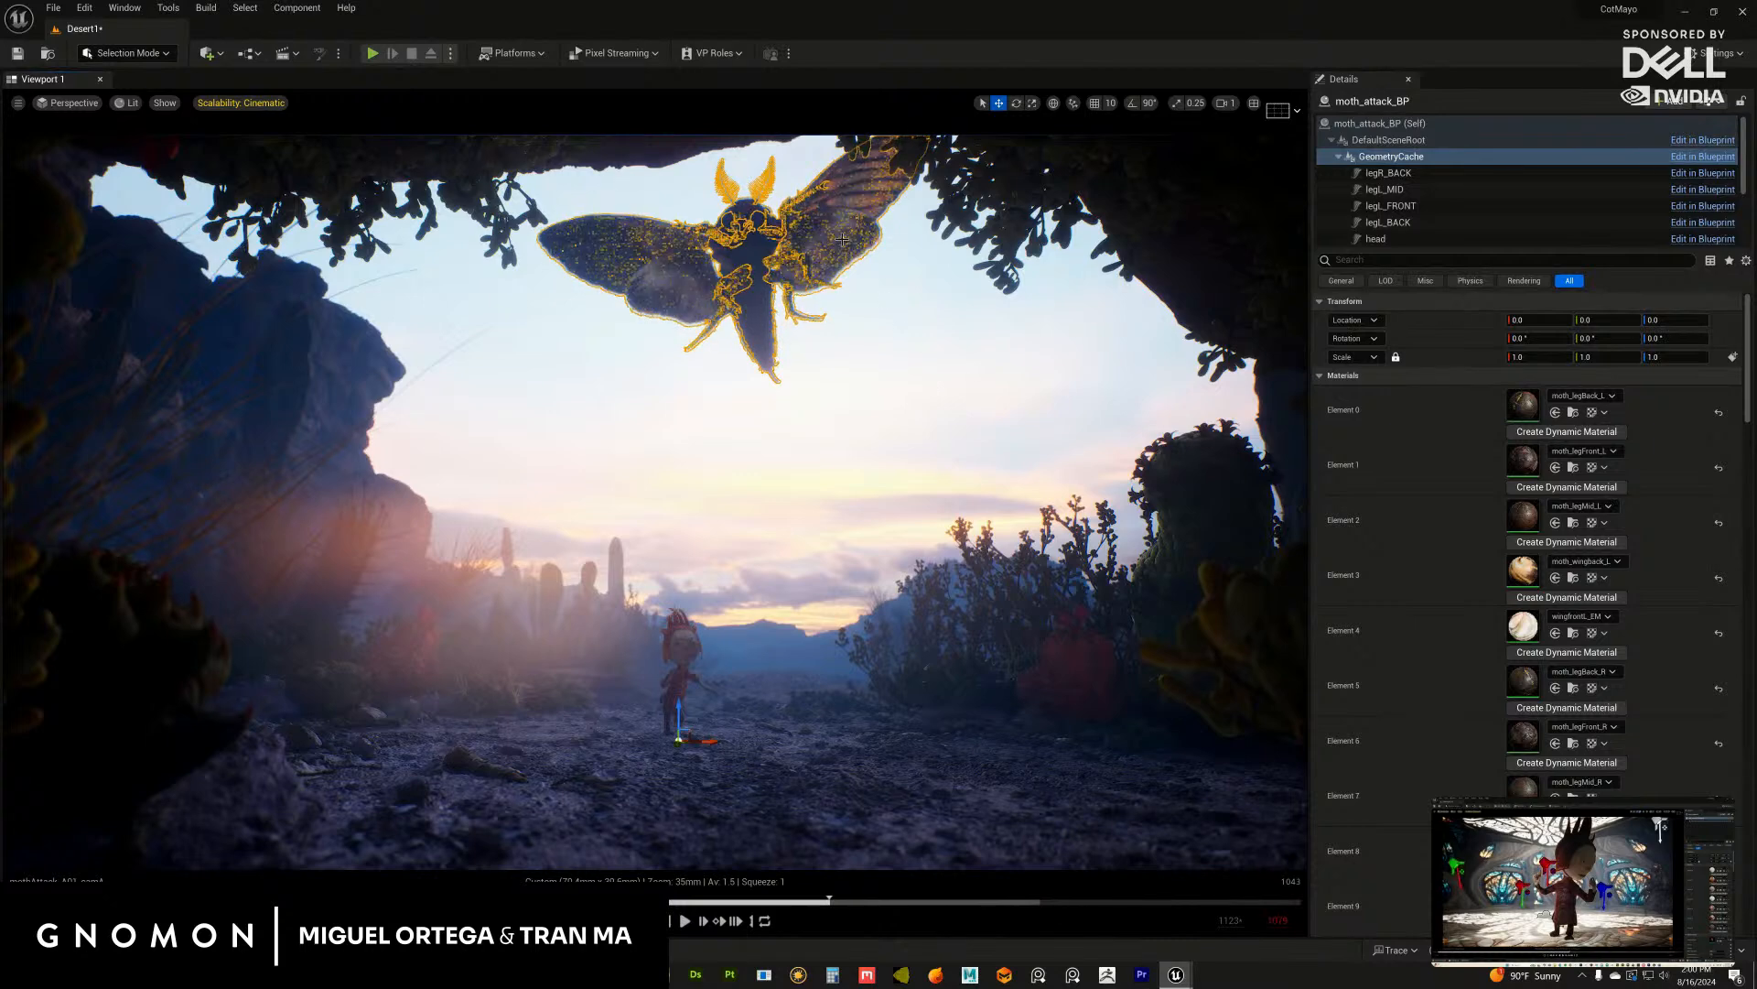
{"action": "left_click", "coordinate": [880, 322]}
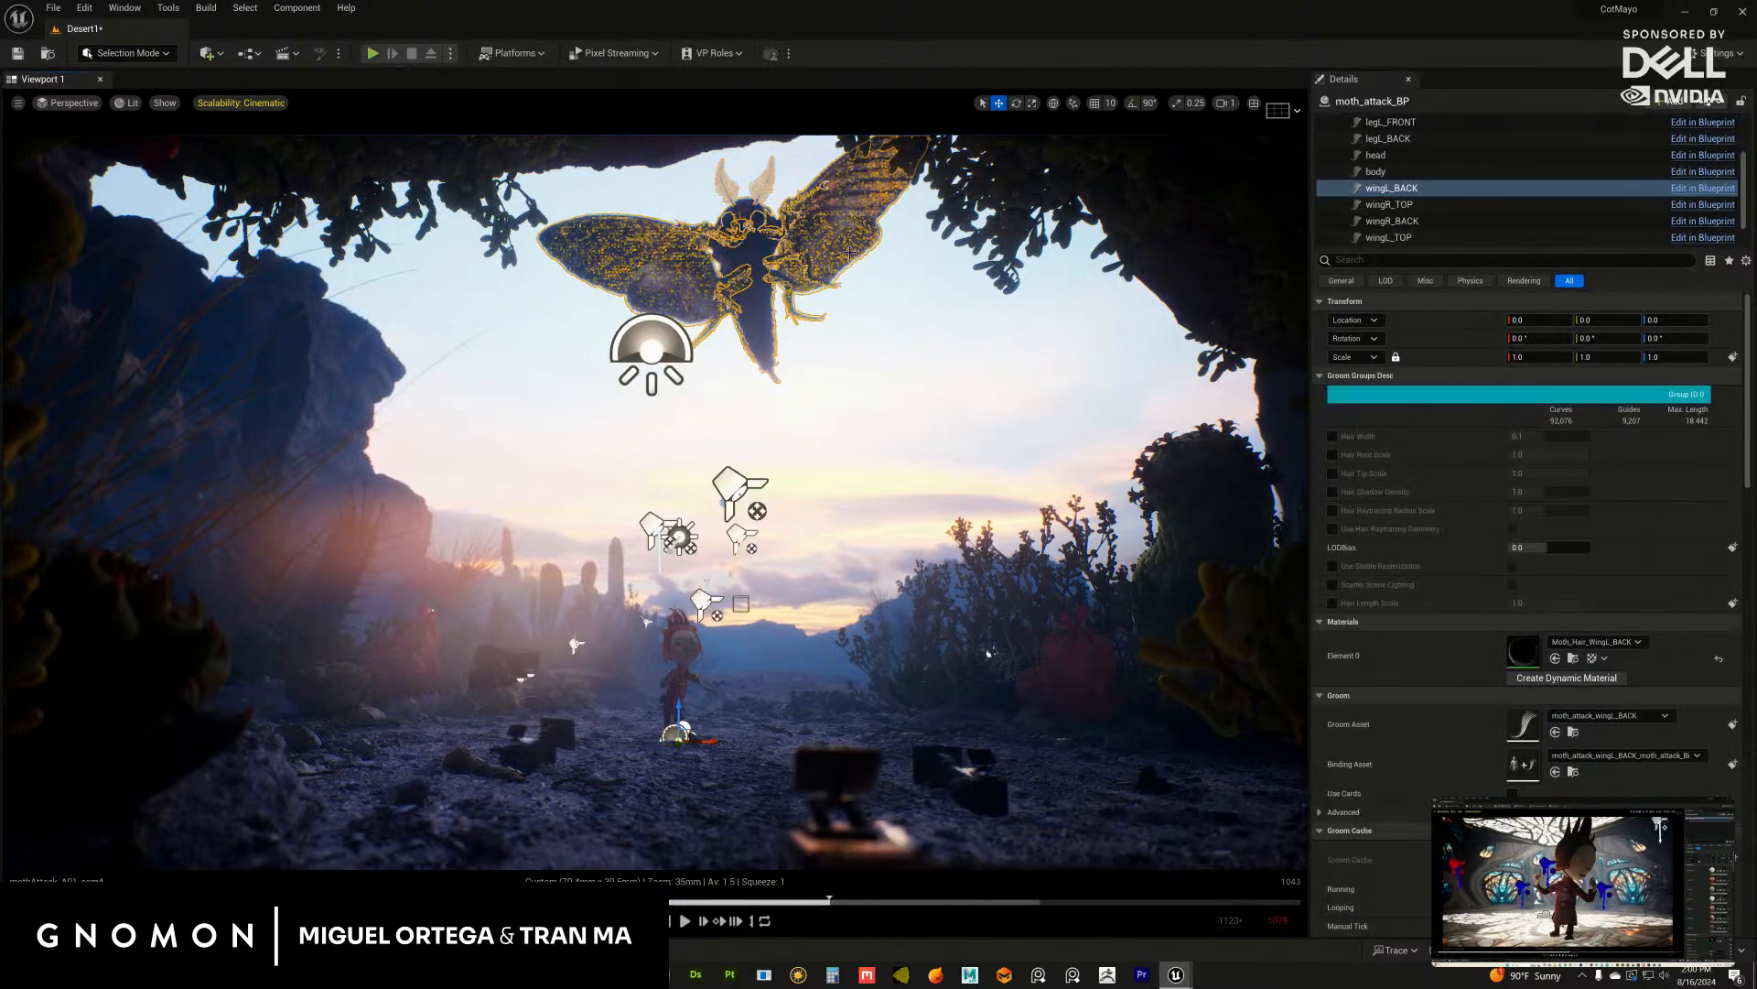
Step: Scrub through the moth's flight frames in the shot to examine the emissive front wing against the sky
{"action": "left_click", "coordinate": [804, 905]}
{"action": "left_click_drag", "start_coordinate": [804, 905], "coordinate": [813, 906]}
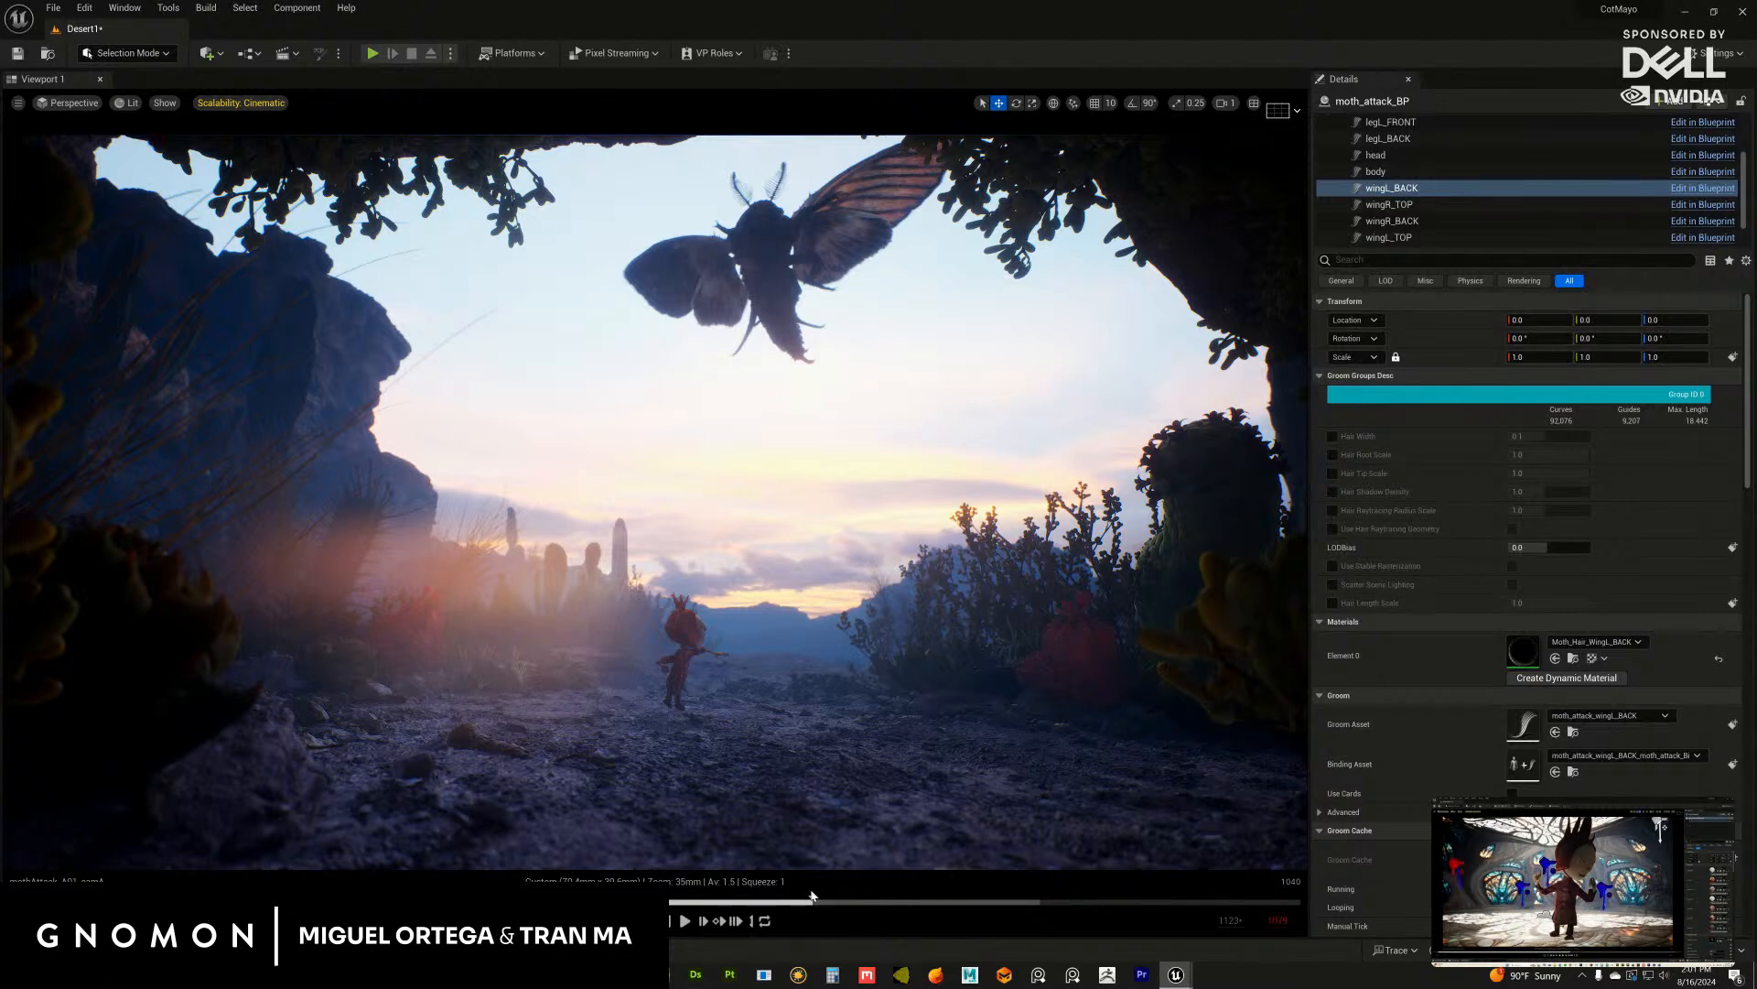
{"action": "mouse_move", "coordinate": [810, 901]}
{"action": "left_mouse_down"}
{"action": "mouse_move", "coordinate": [627, 902]}
{"action": "mouse_move", "coordinate": [809, 899]}
{"action": "left_mouse_up"}
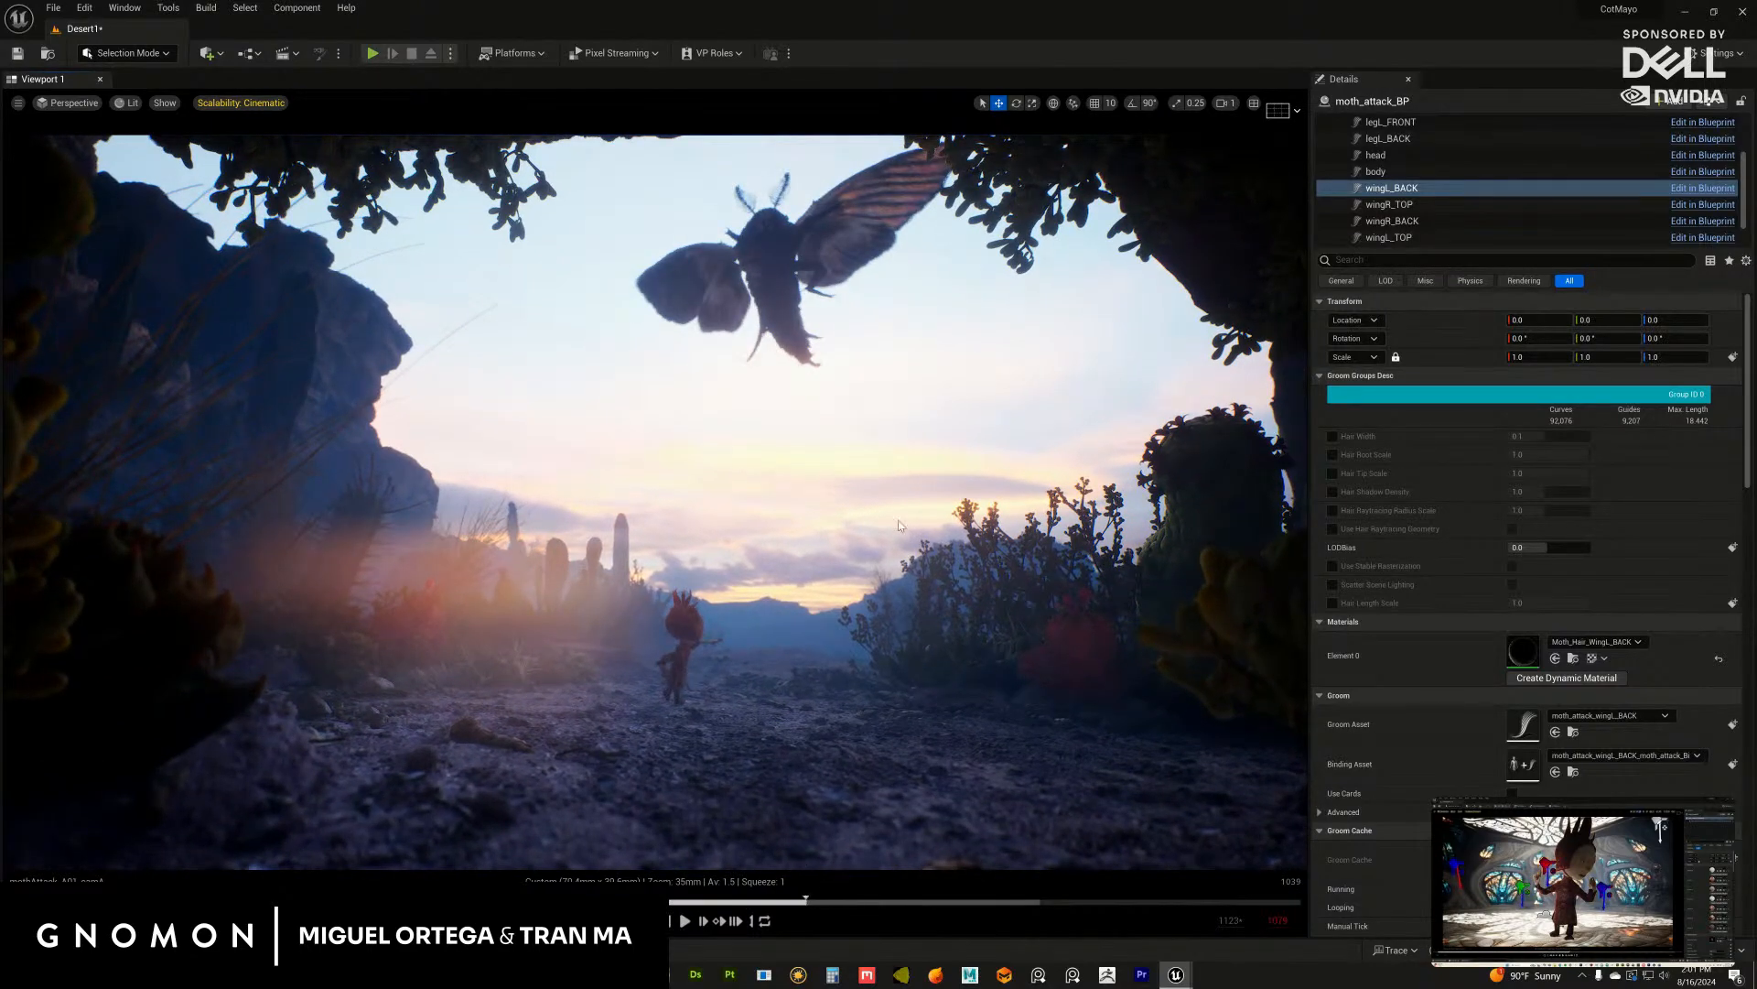
Step: Bring the wingfrontL_EM material editor into view, move it away again, and save all modified content
{"action": "left_click_drag", "start_coordinate": [1756, 178], "coordinate": [1131, 155]}
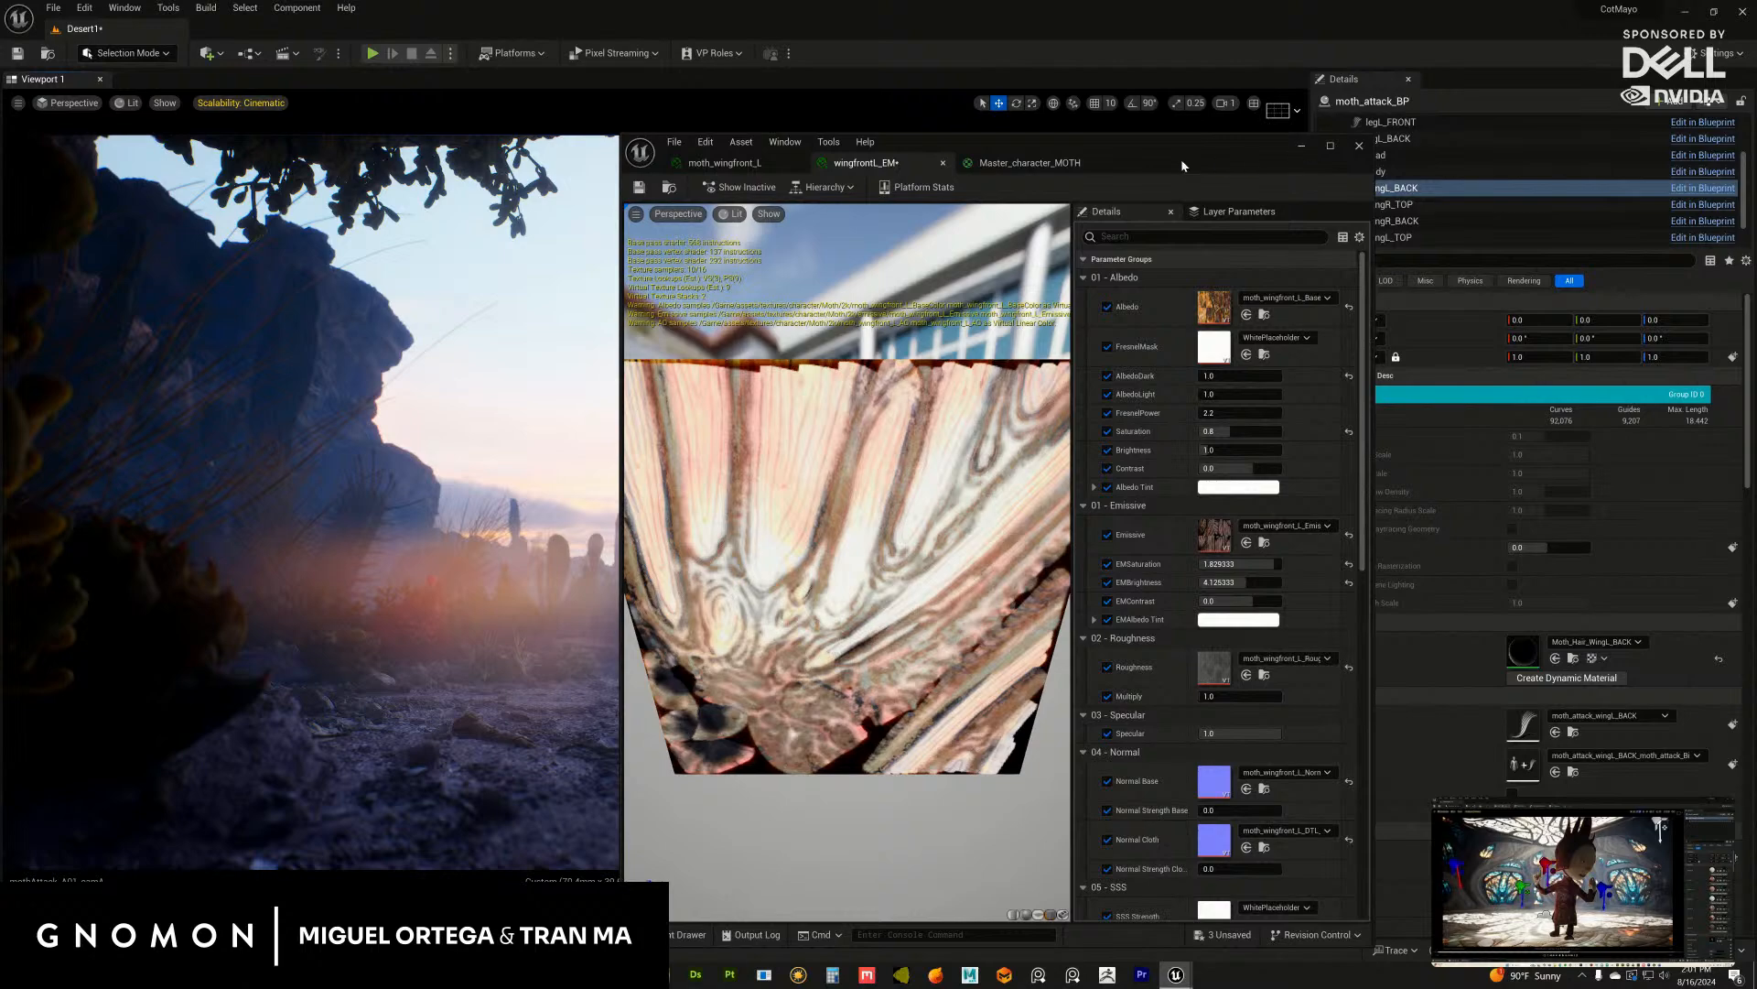
{"action": "left_click_drag", "start_coordinate": [1182, 161], "coordinate": [1756, 137]}
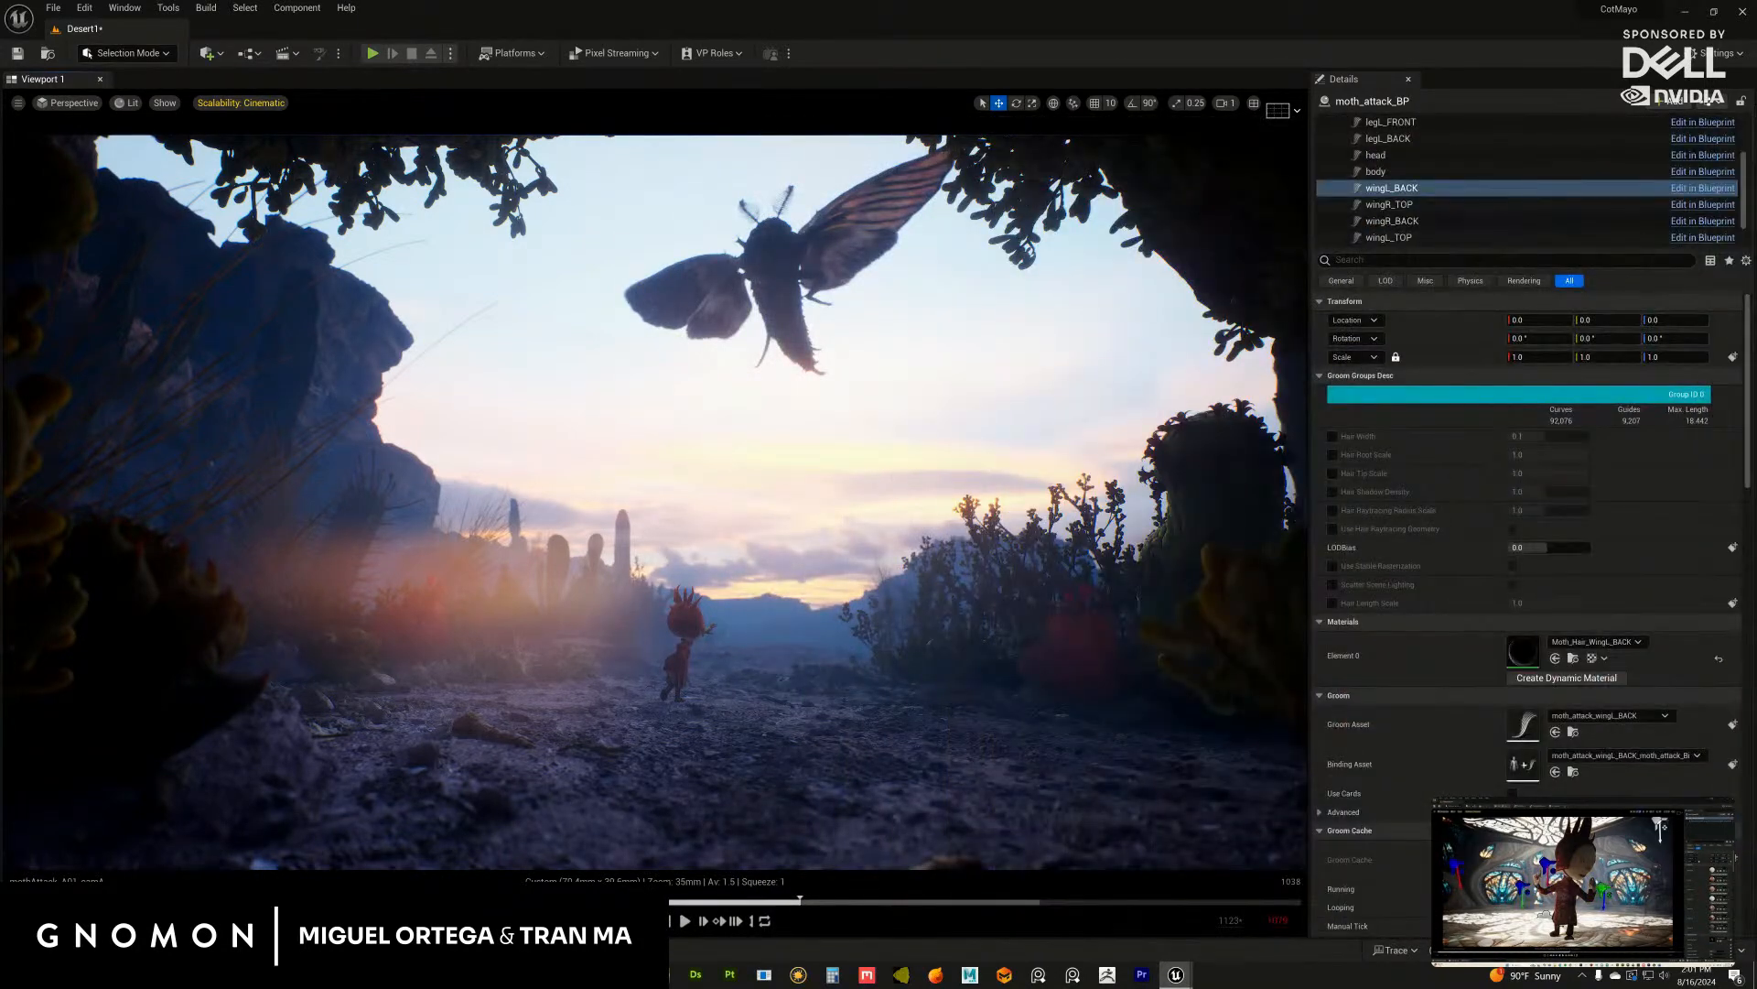
{"action": "left_click", "coordinate": [53, 8]}
{"action": "left_click", "coordinate": [88, 187]}
Step: Review the camera cuts and tracks of the mothAttack_A01 sequence and scrub through the shot to examine the moth's wing
{"action": "left_click_drag", "start_coordinate": [1756, 389], "coordinate": [1437, 409]}
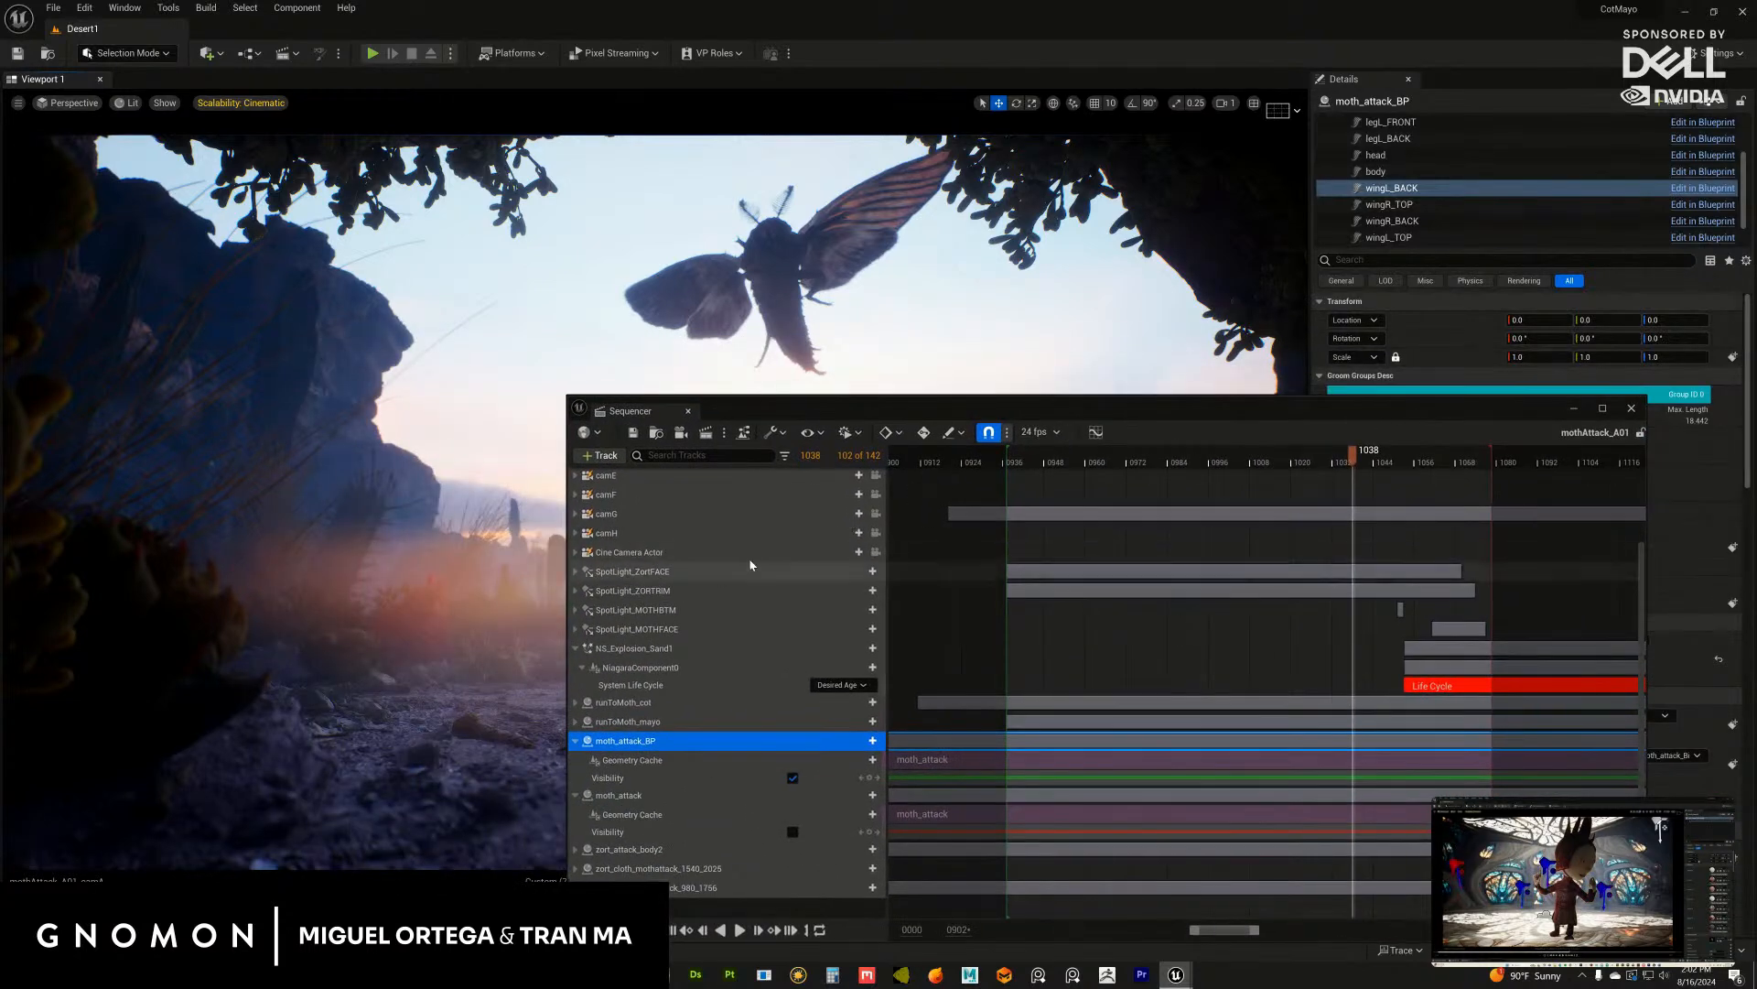
{"action": "scroll", "coordinate": [750, 565], "scroll_direction": "up", "scroll_amount": 4}
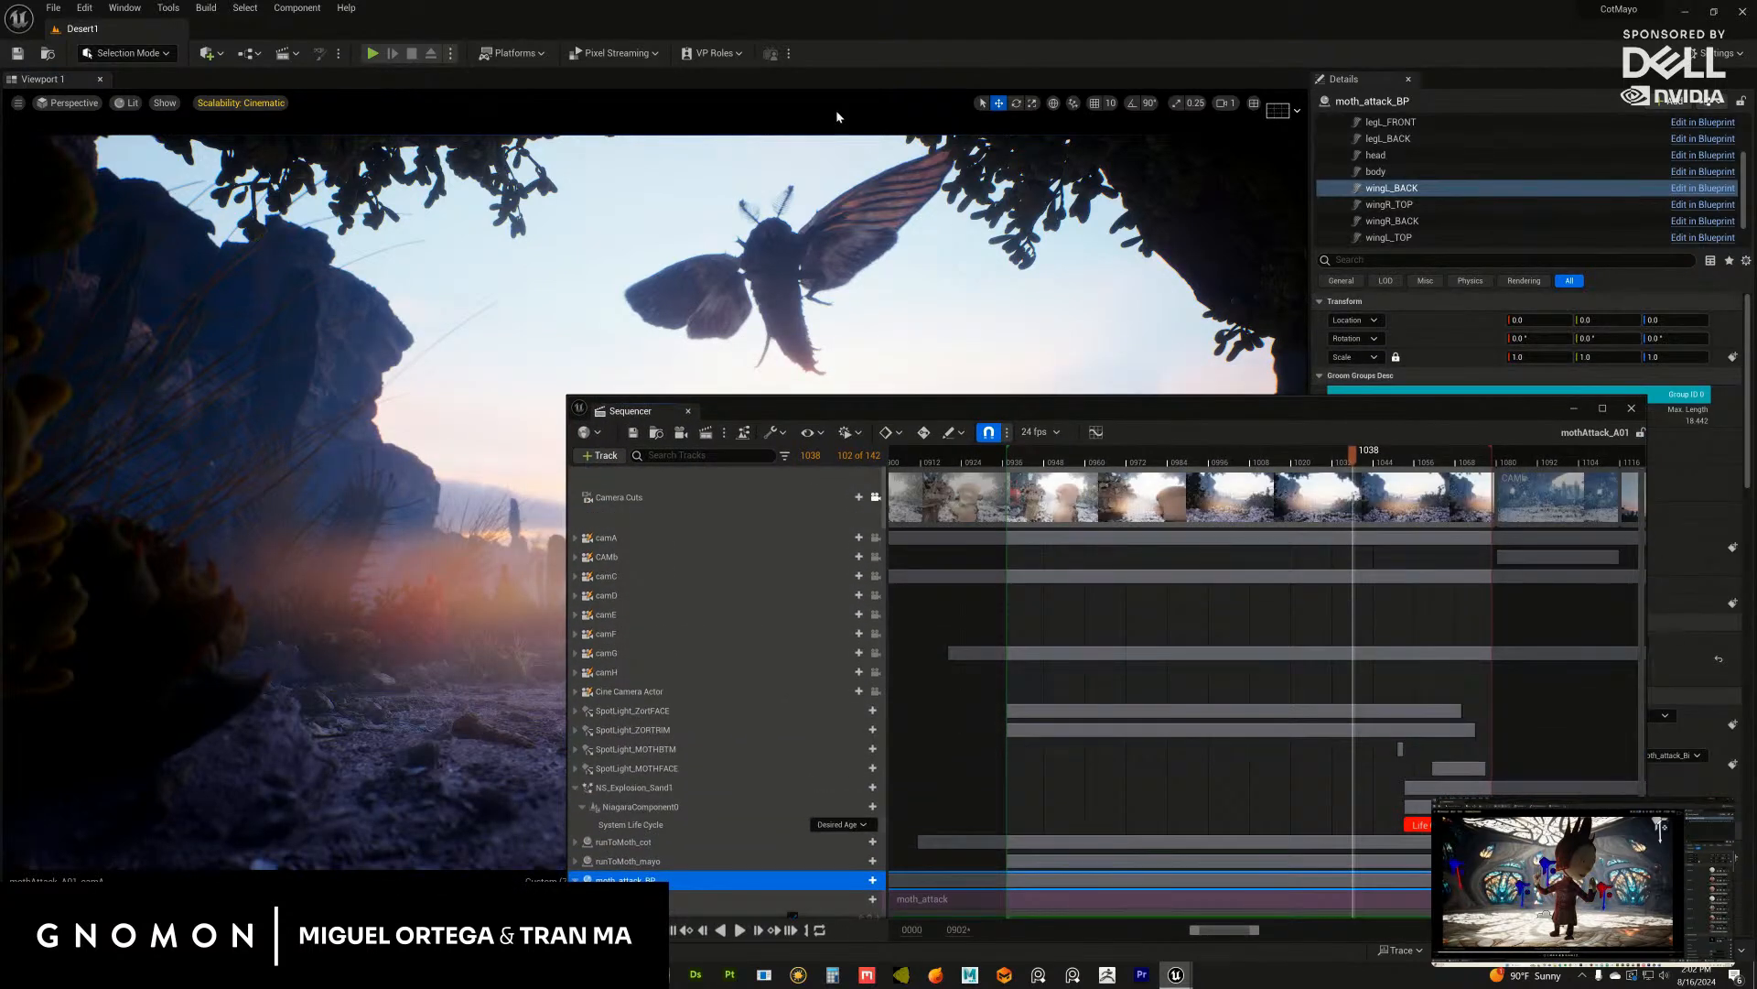
{"action": "left_click_drag", "start_coordinate": [1023, 407], "coordinate": [1756, 346]}
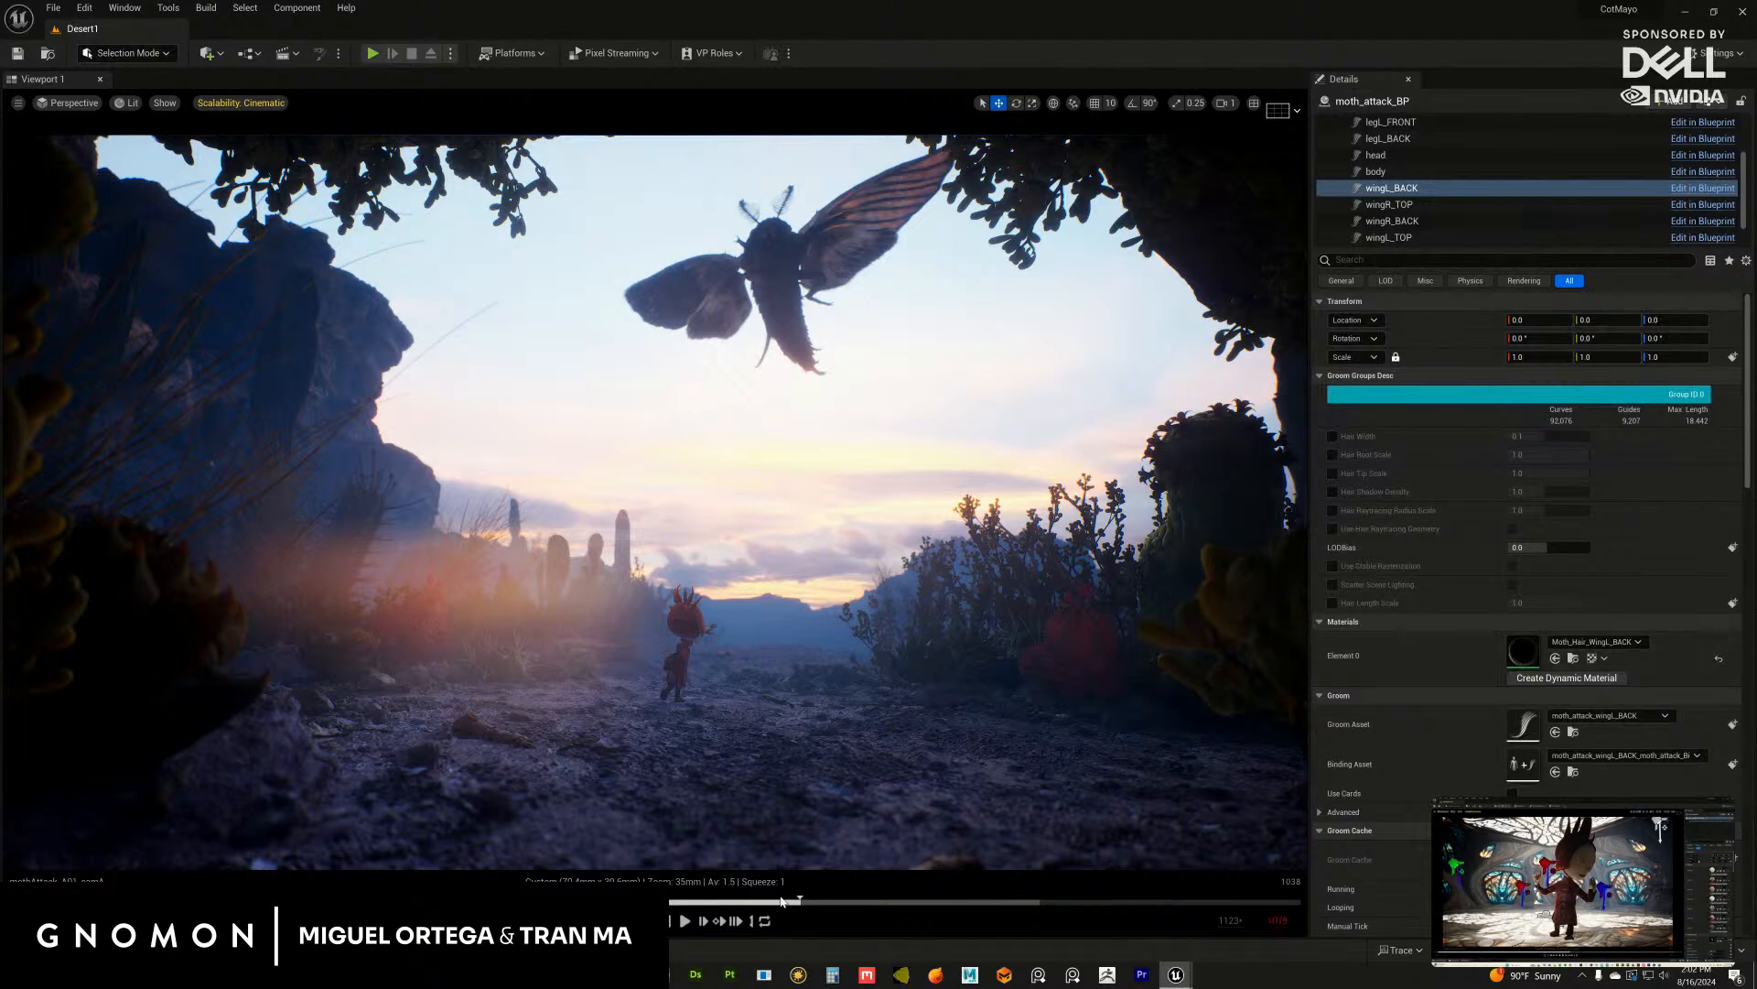
{"action": "left_click_drag", "start_coordinate": [744, 904], "coordinate": [976, 898]}
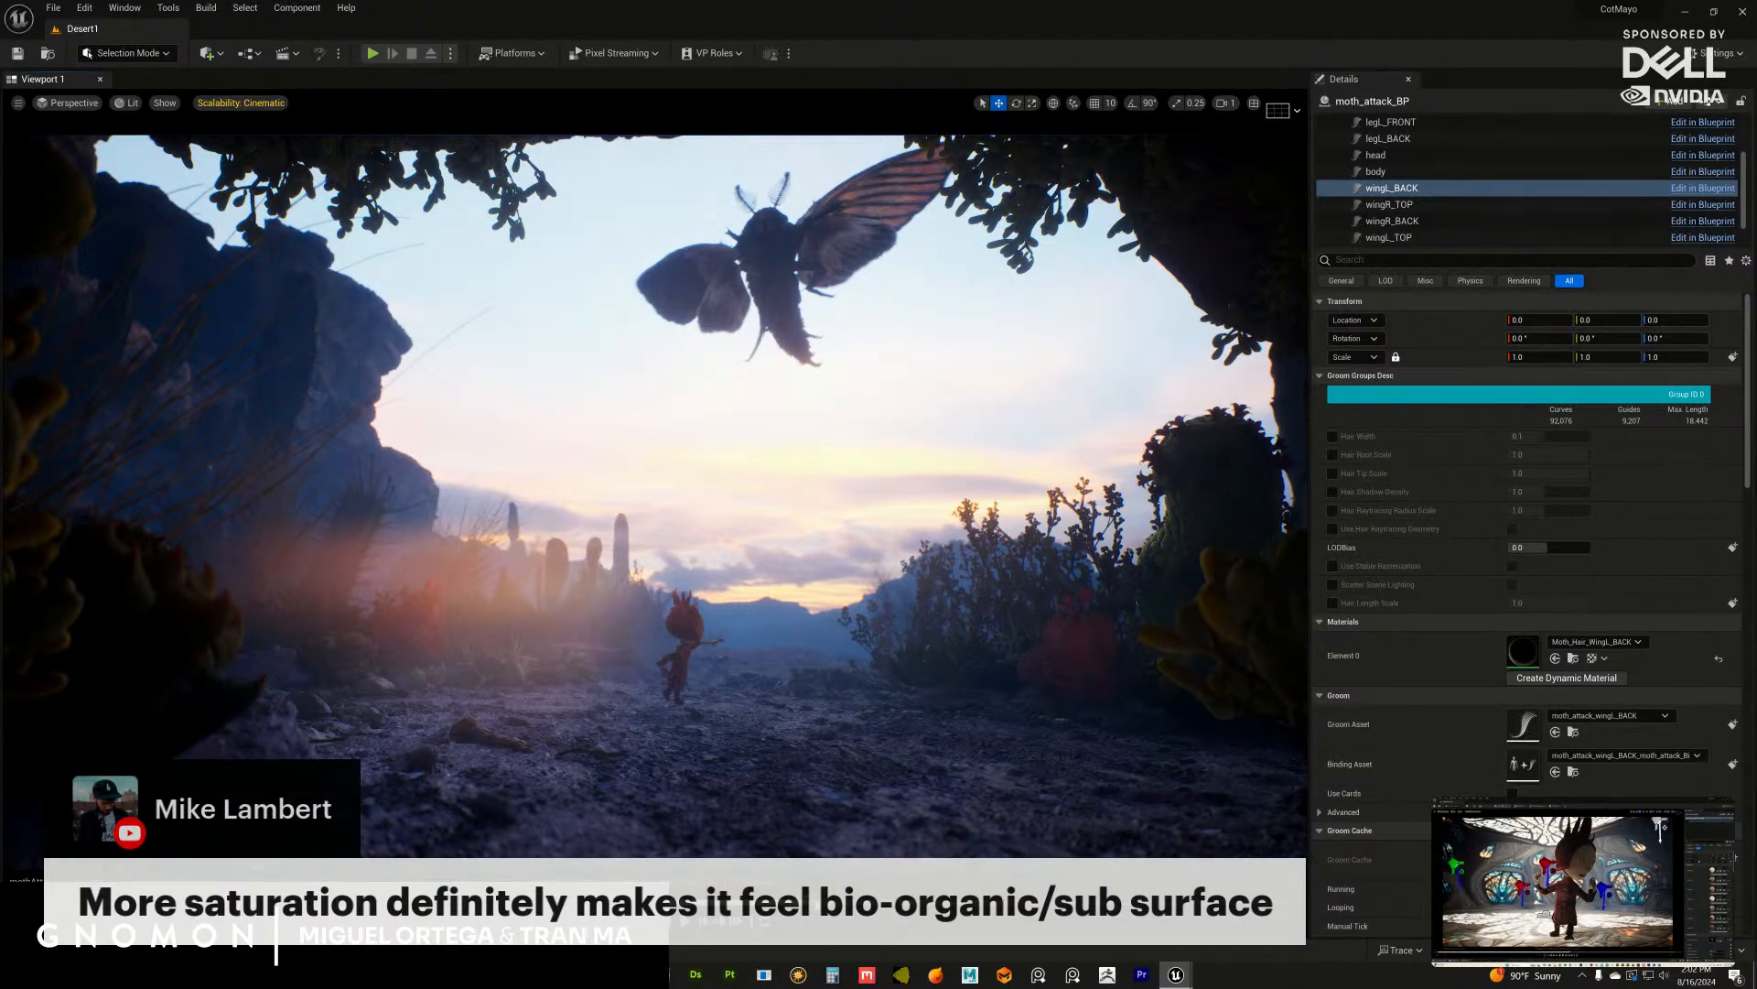
{"action": "left_click_drag", "start_coordinate": [975, 899], "coordinate": [812, 902]}
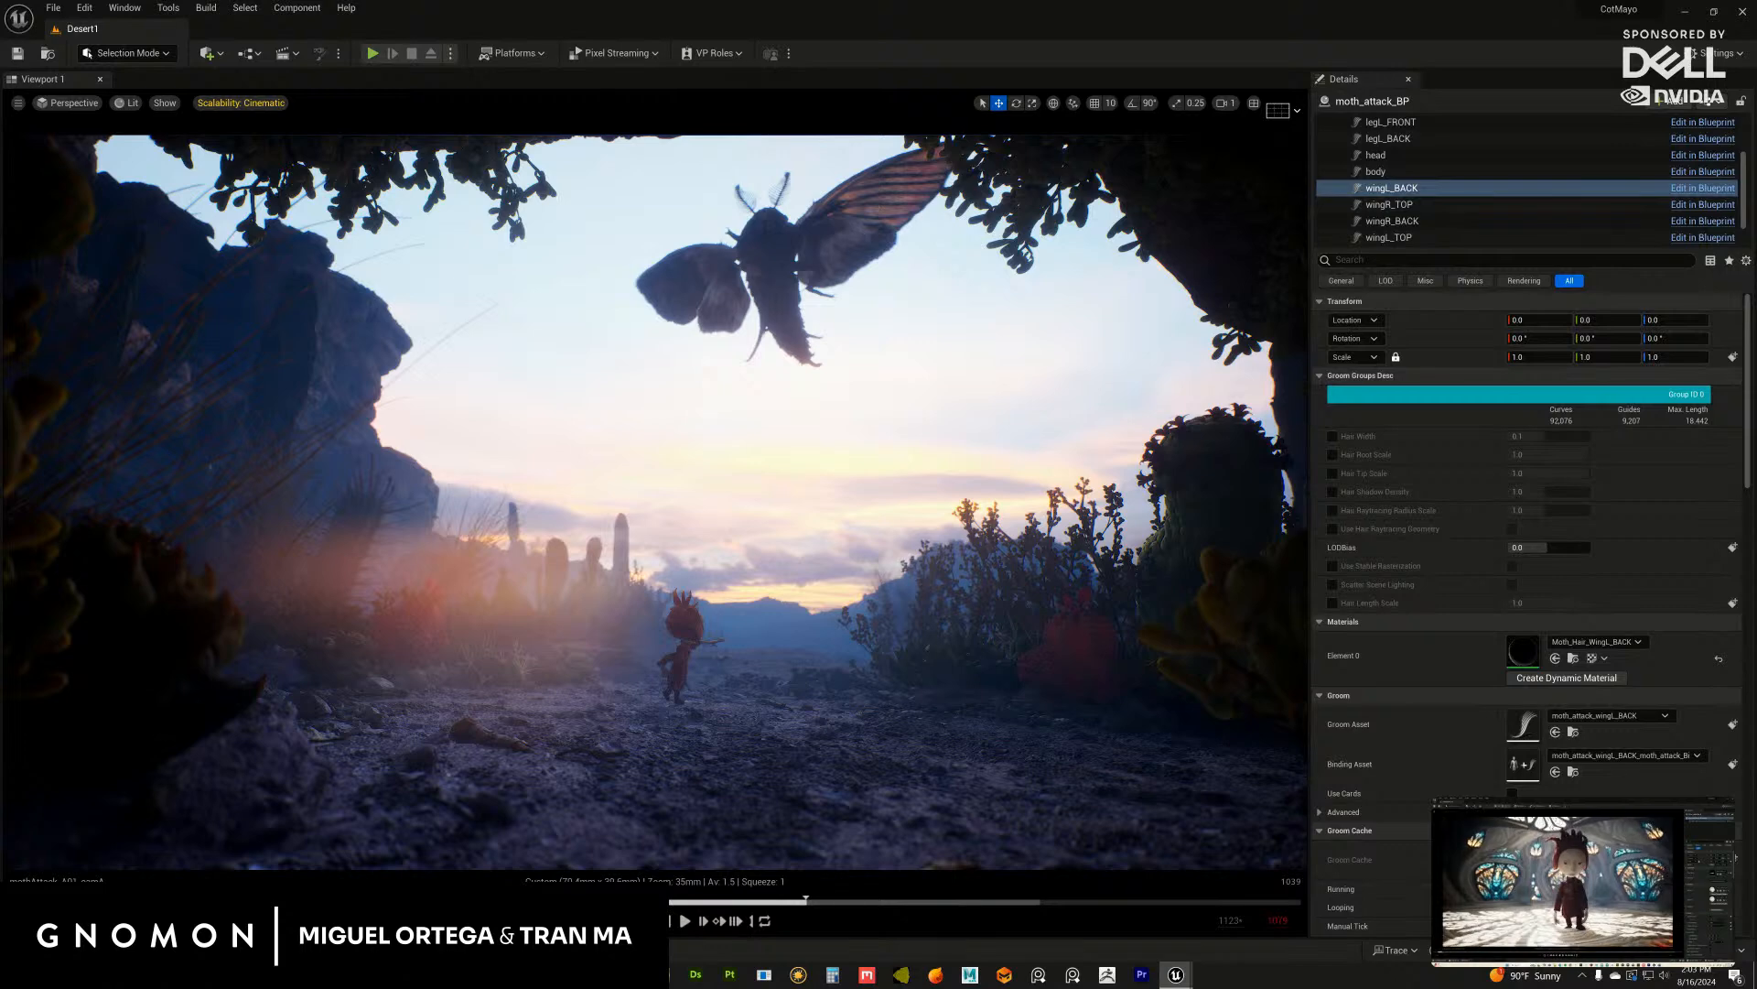
Step: Open the Moth_Hair_WingL_TOP material of moth_attack_BP's wingL_TOP groom, then select the rocky ground mesh near the character
{"action": "left_click", "coordinate": [1409, 204]}
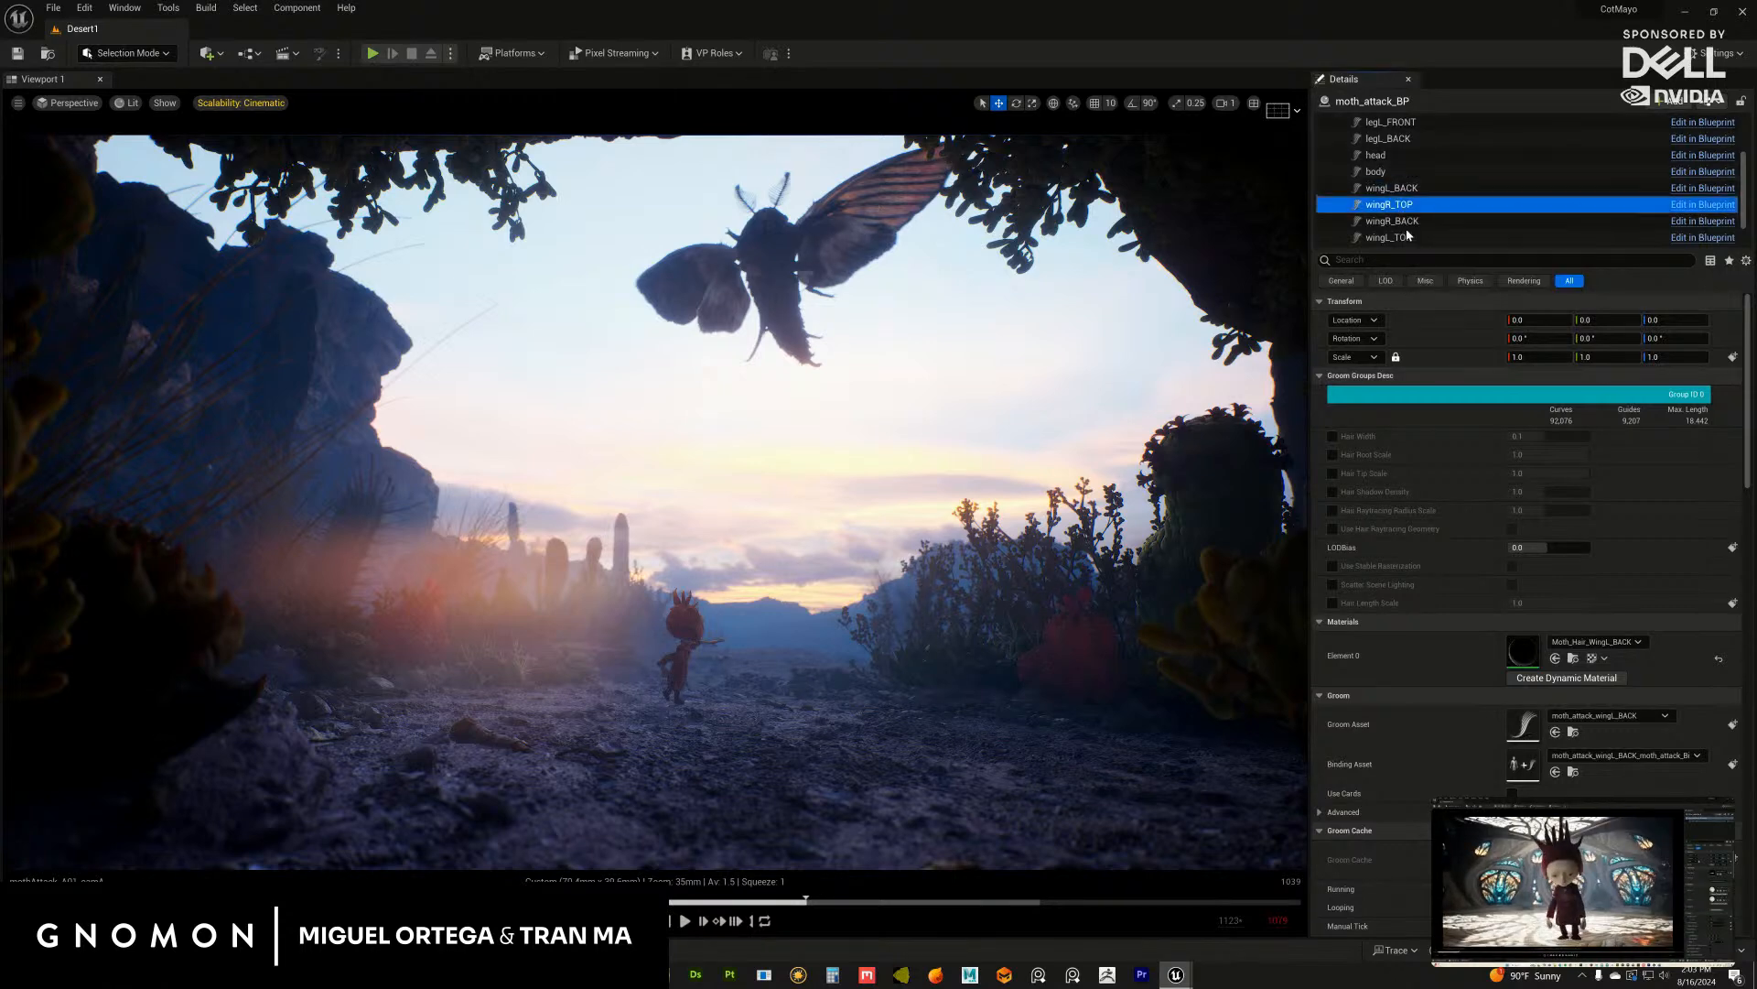
{"action": "left_click", "coordinate": [1410, 237]}
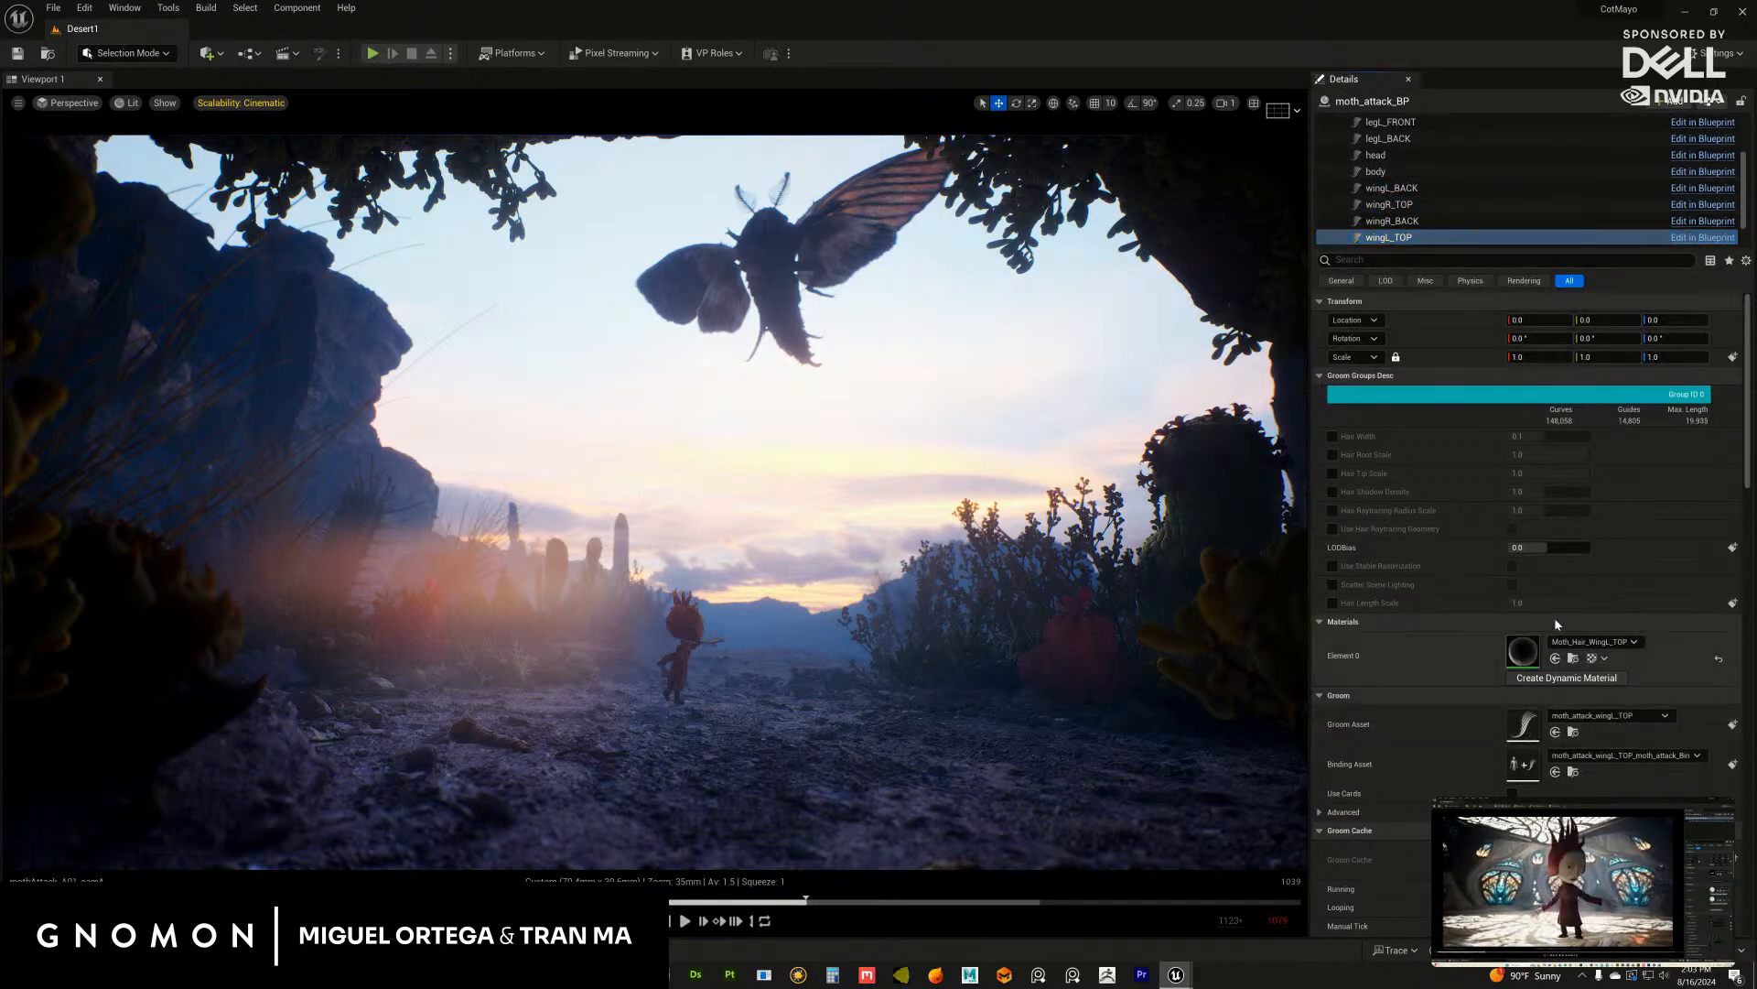
{"action": "double_click", "coordinate": [1523, 653]}
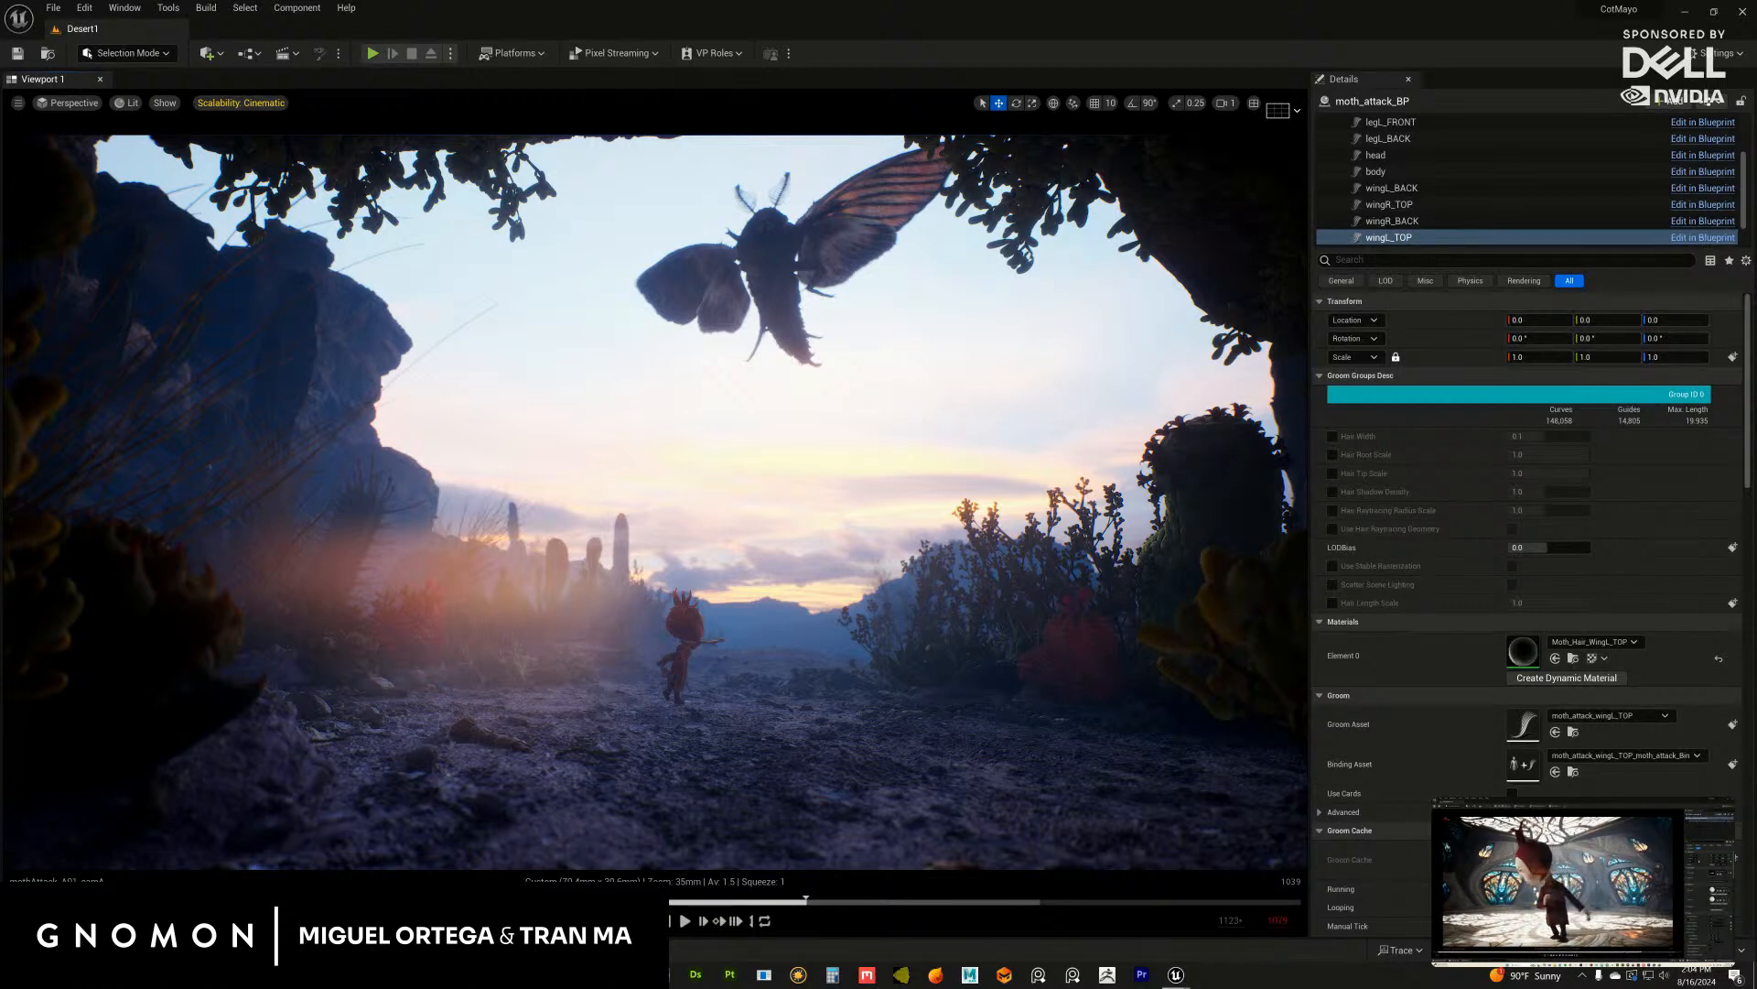
{"action": "left_click", "coordinate": [778, 685]}
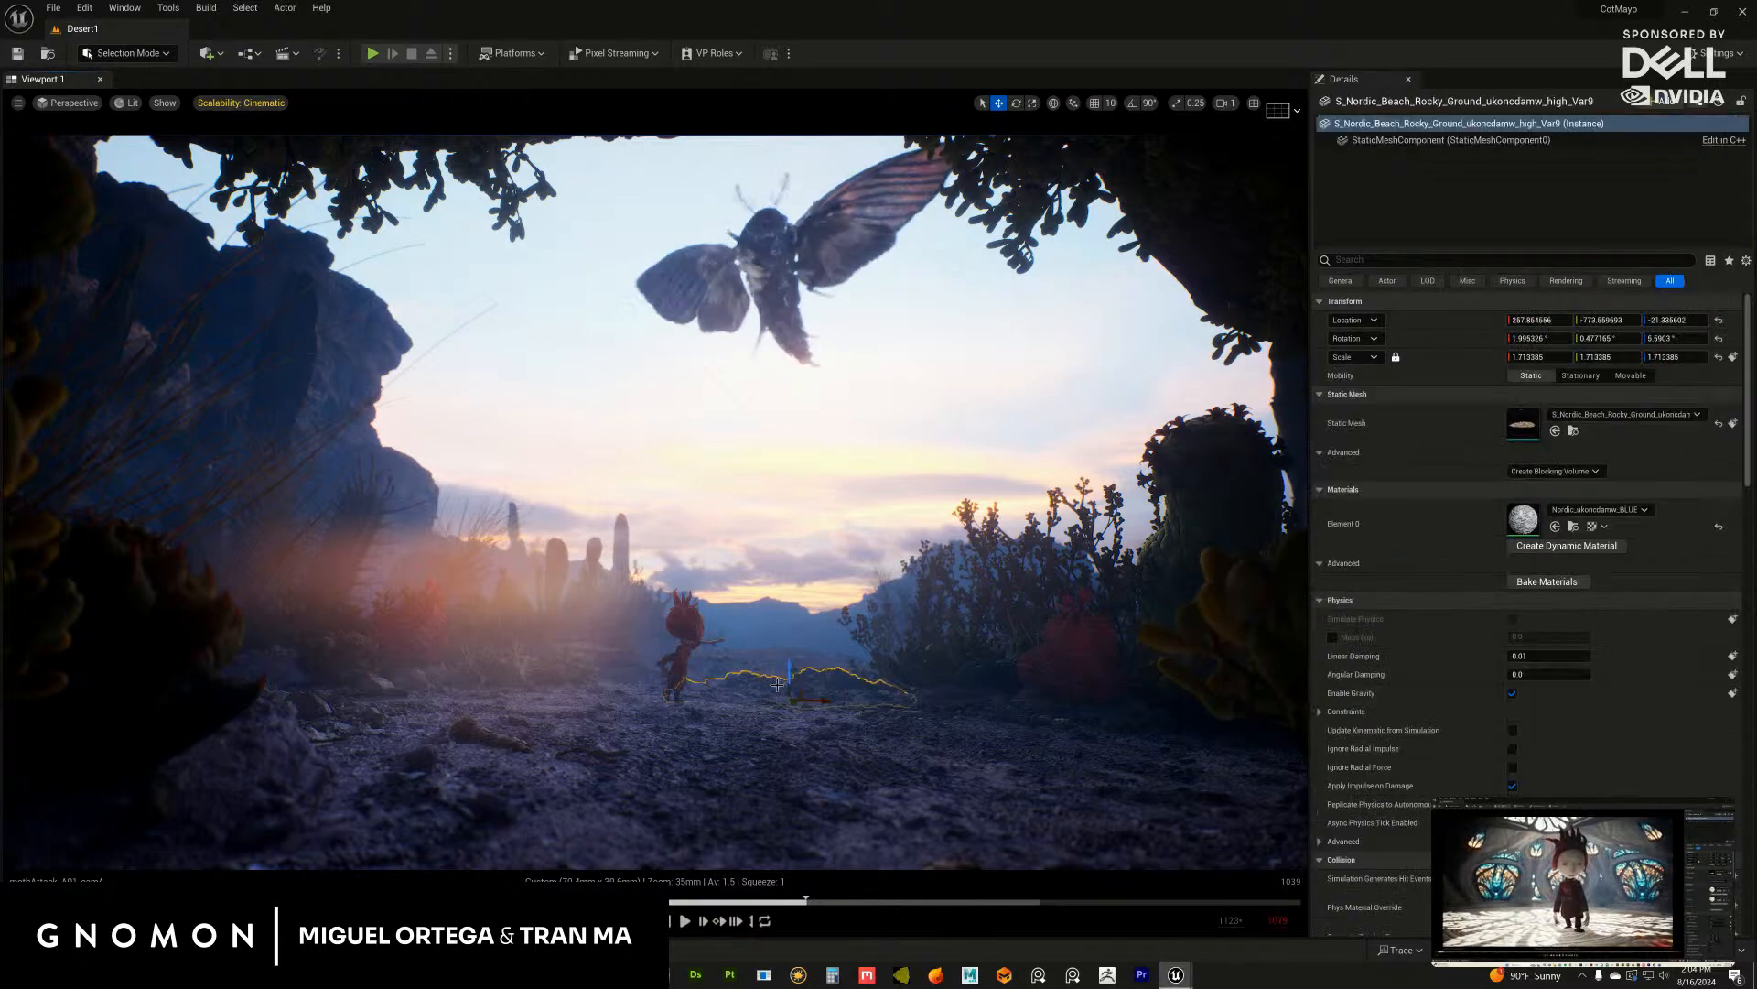